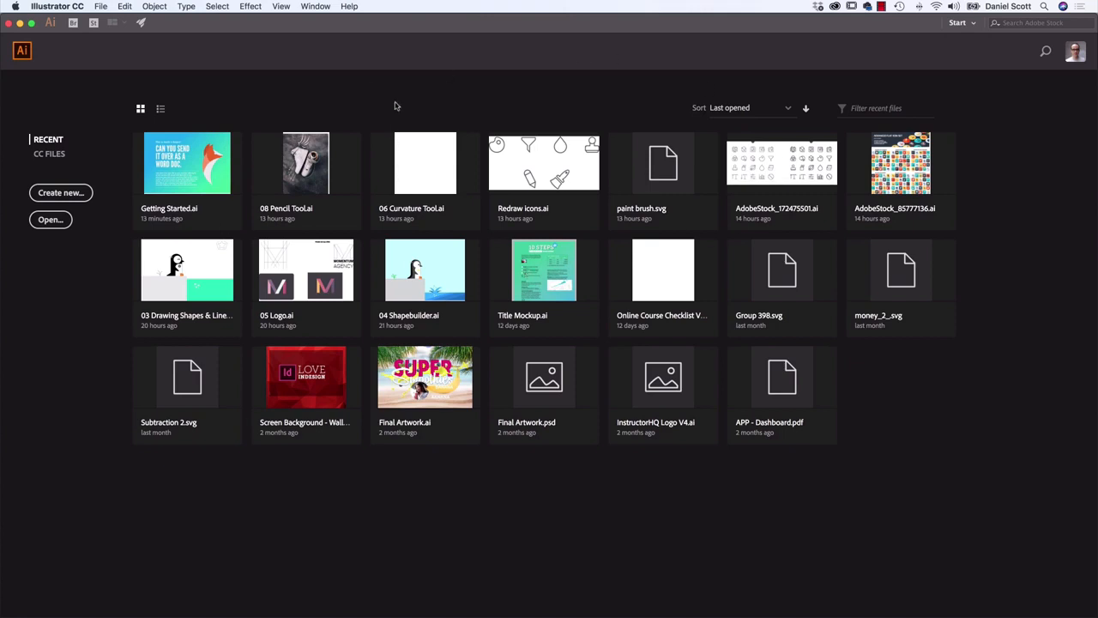
Open Getting Started.ai from the Illustrator Exercise Files folder
click(101, 8)
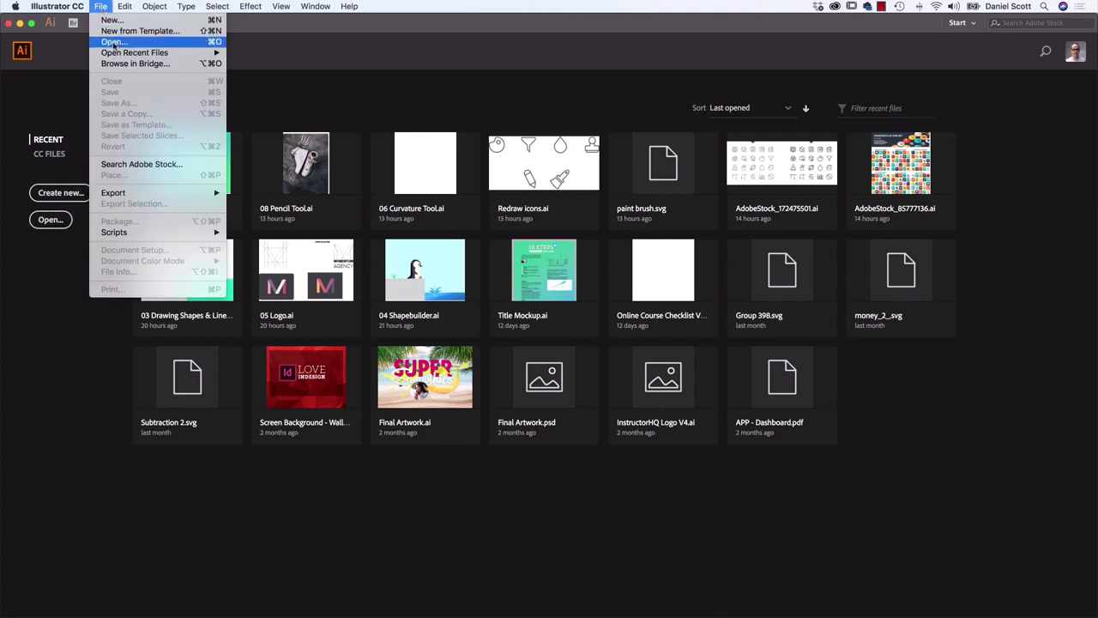
click(113, 43)
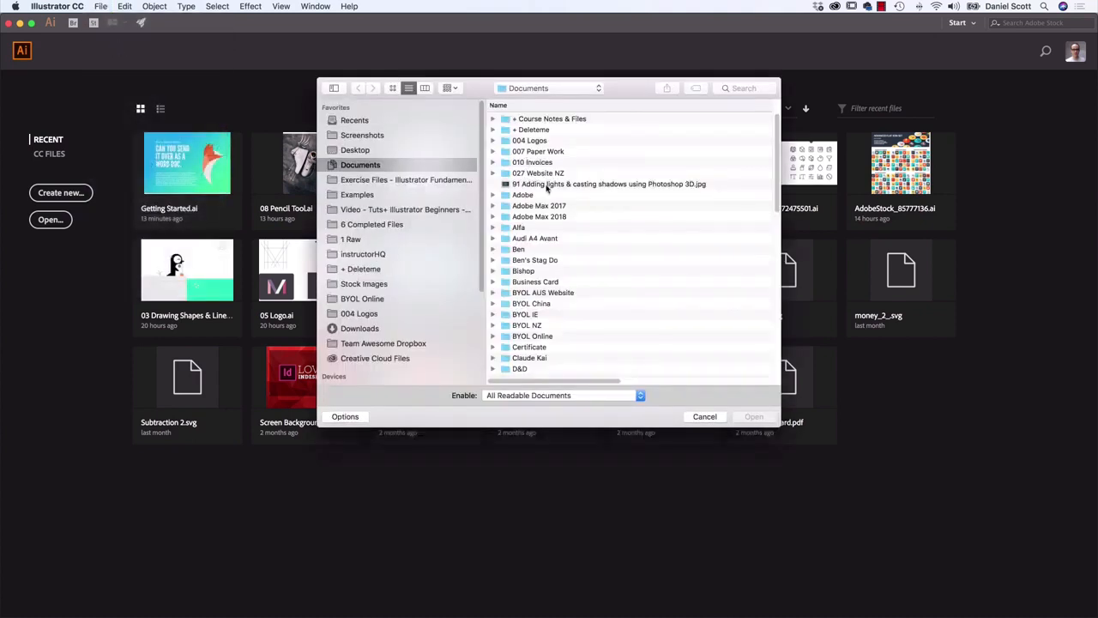
click(395, 181)
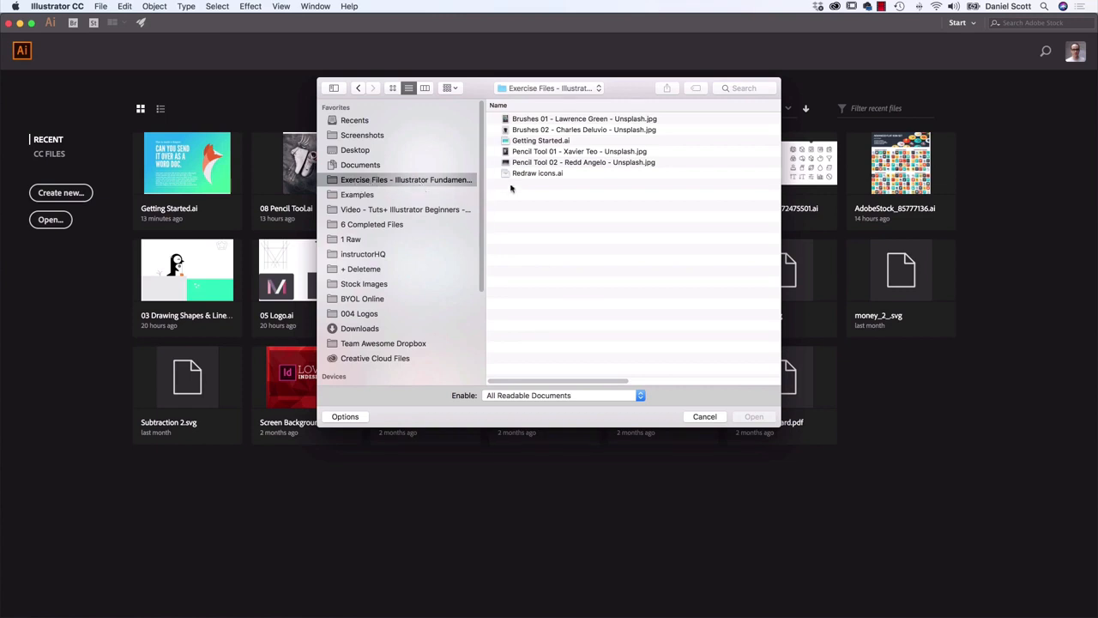
click(521, 142)
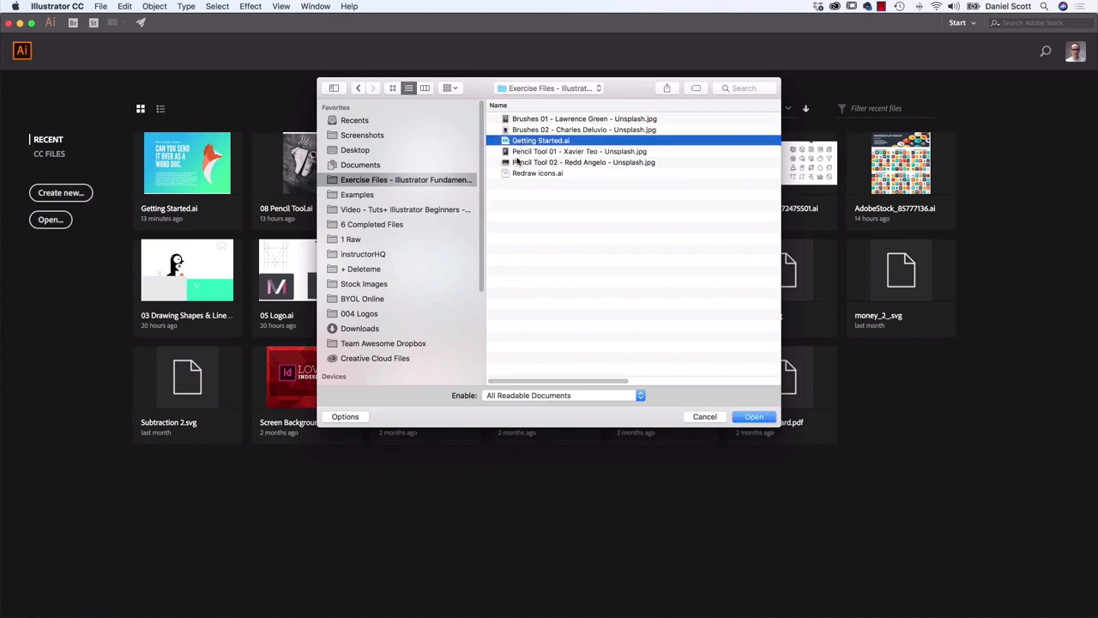
click(756, 418)
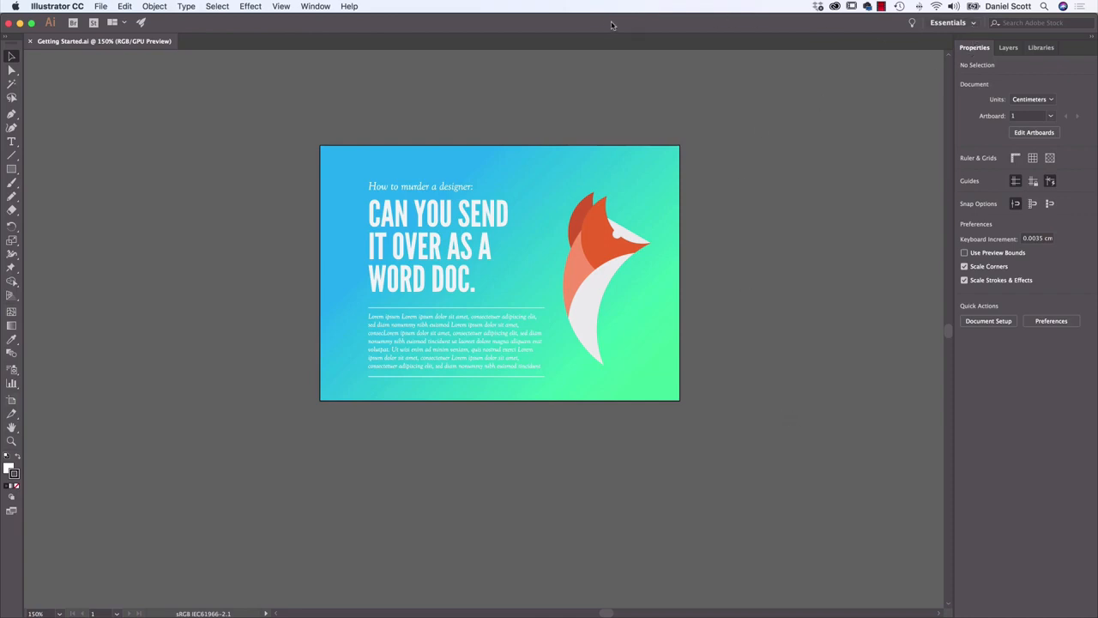
Set the workspace to Essentials and reset it to its default layout
click(975, 24)
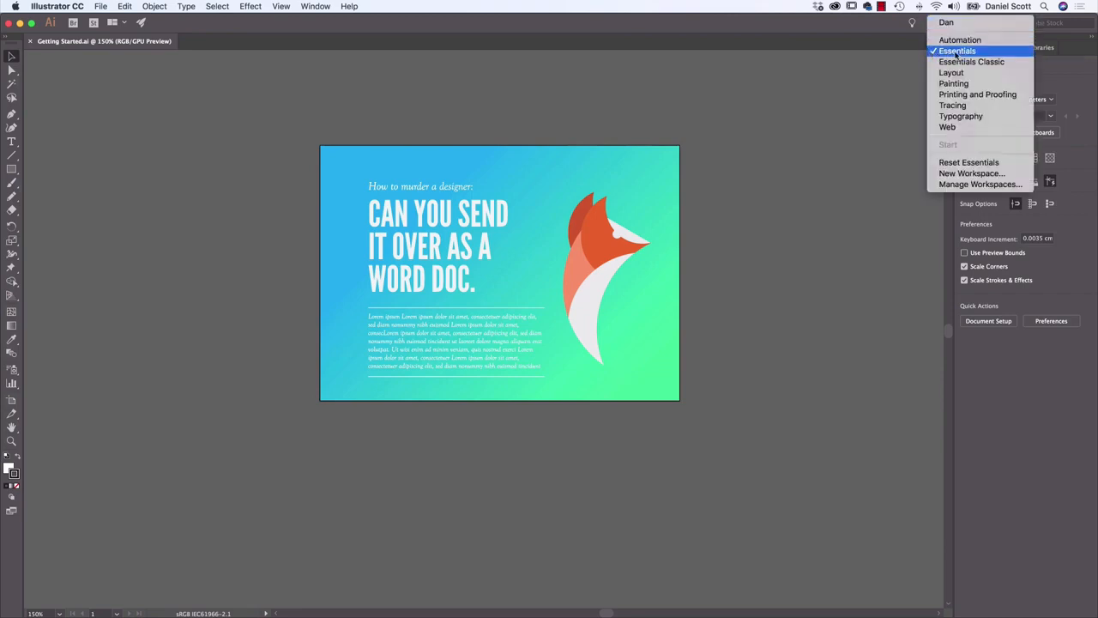
click(952, 54)
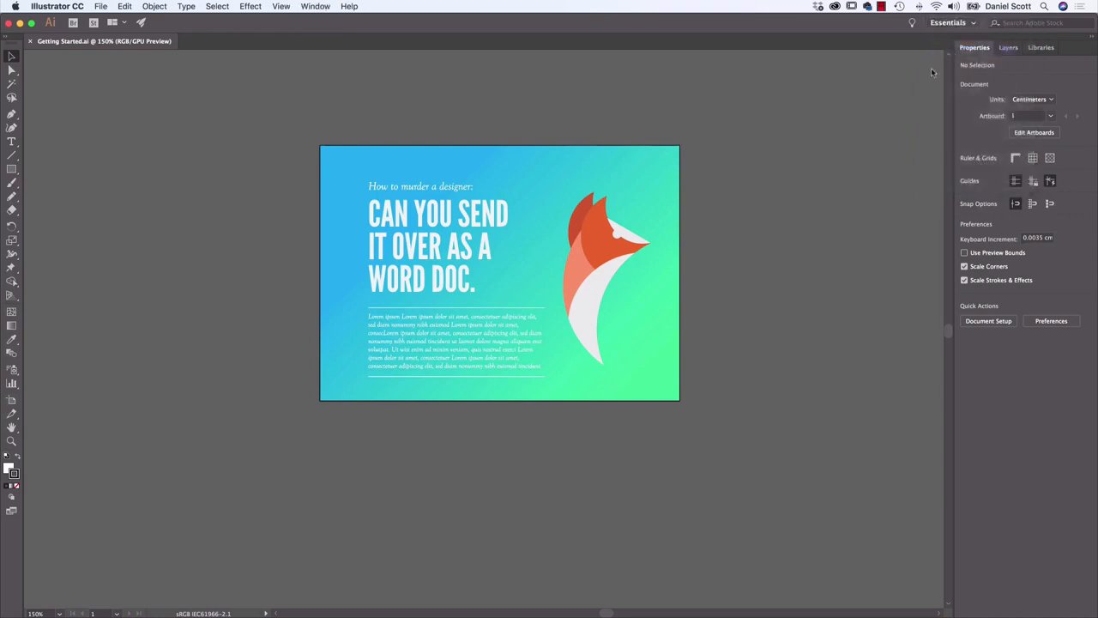
click(963, 24)
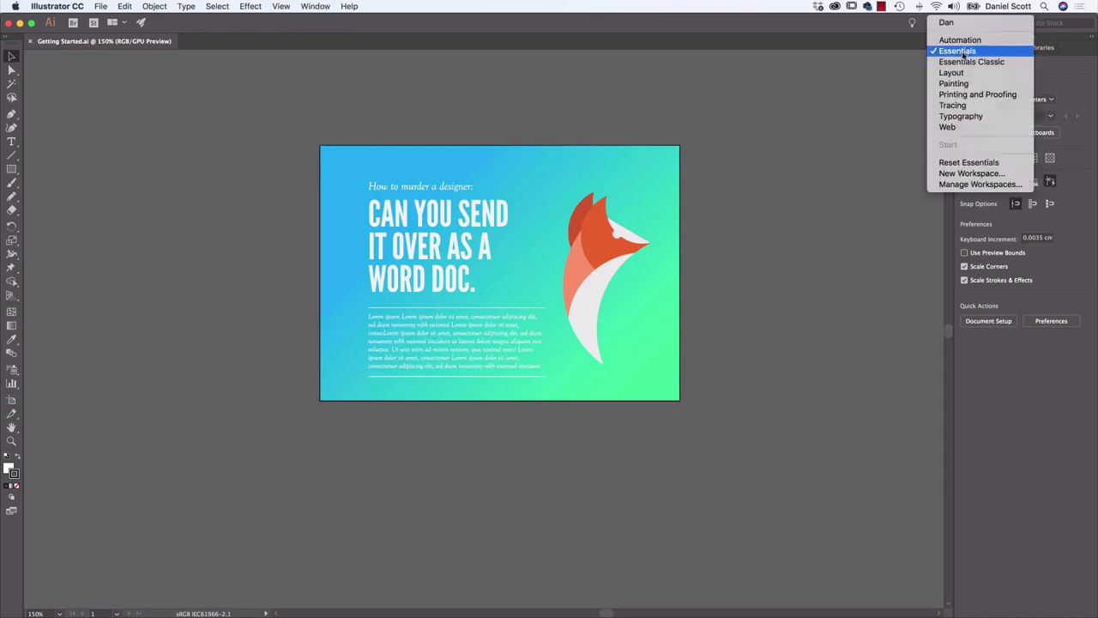
click(965, 163)
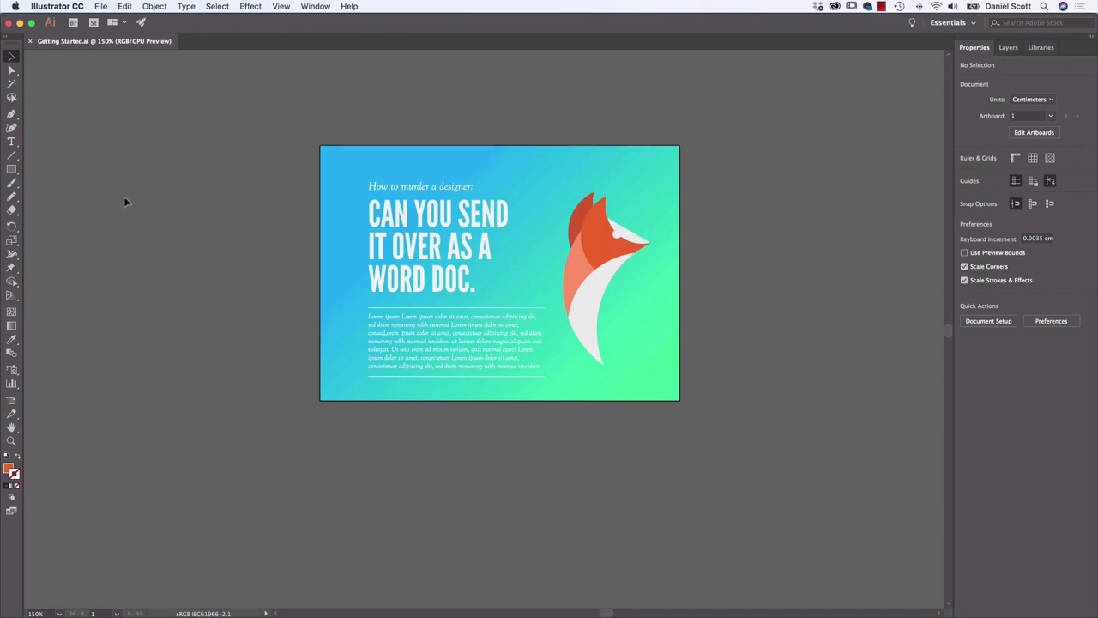
Add temporary placeholder text above the fox to view its separate Character settings, and discard the text
click(11, 142)
click(592, 168)
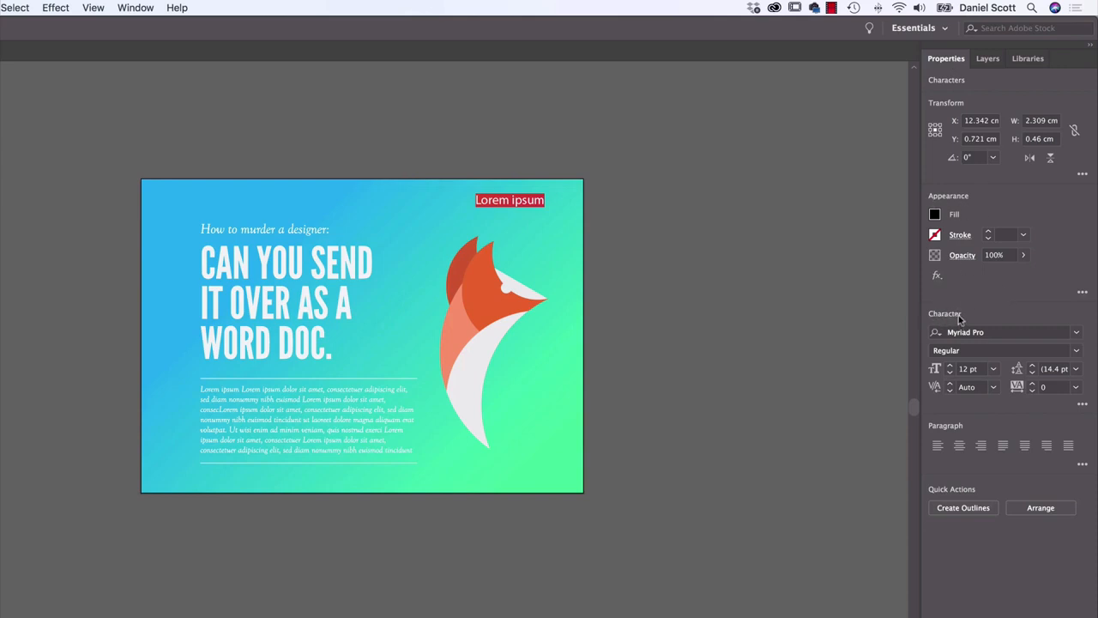
click(133, 8)
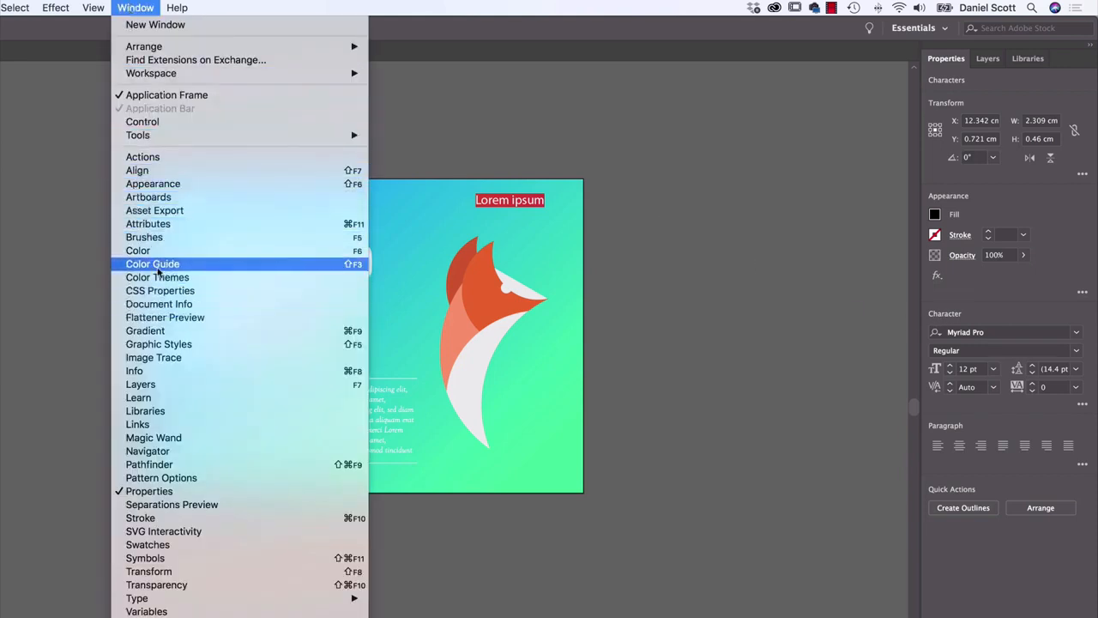
mouse_move(160, 598)
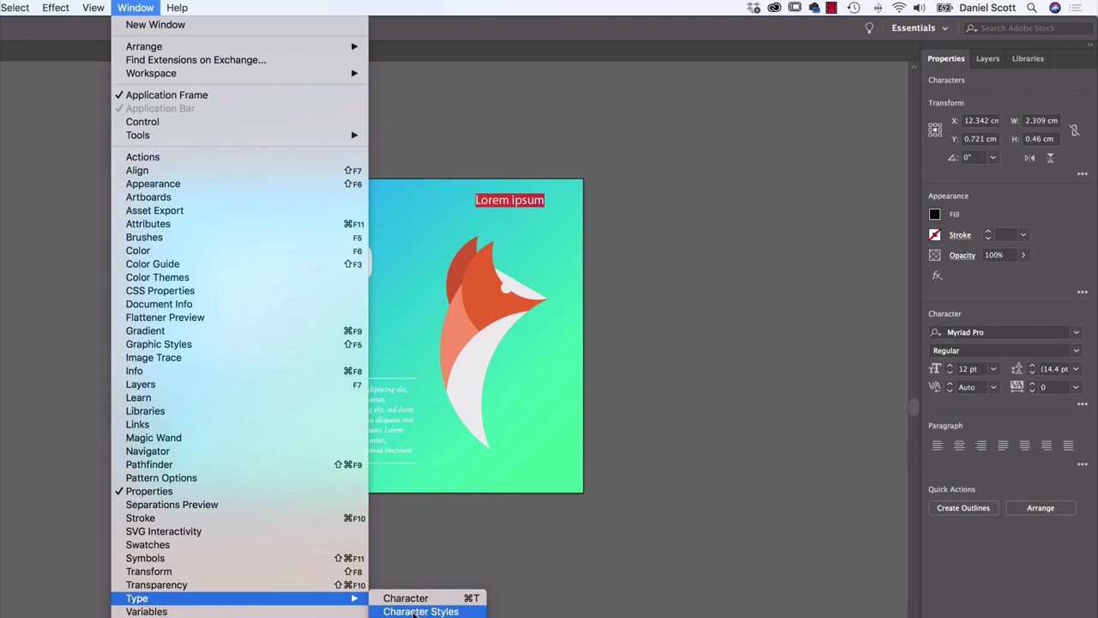
click(417, 598)
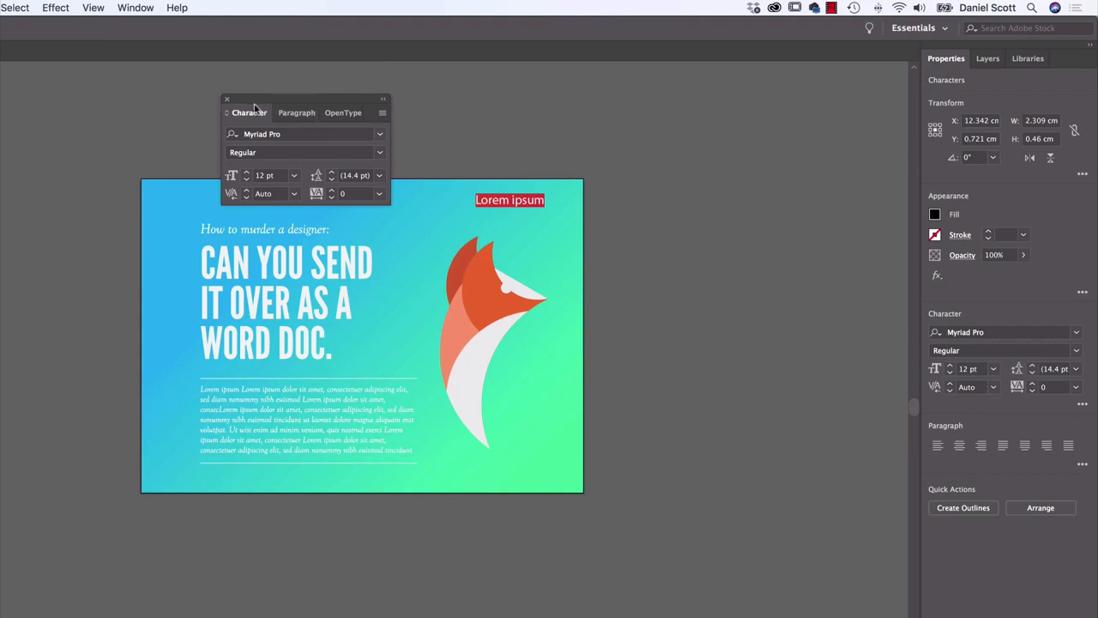
click(227, 98)
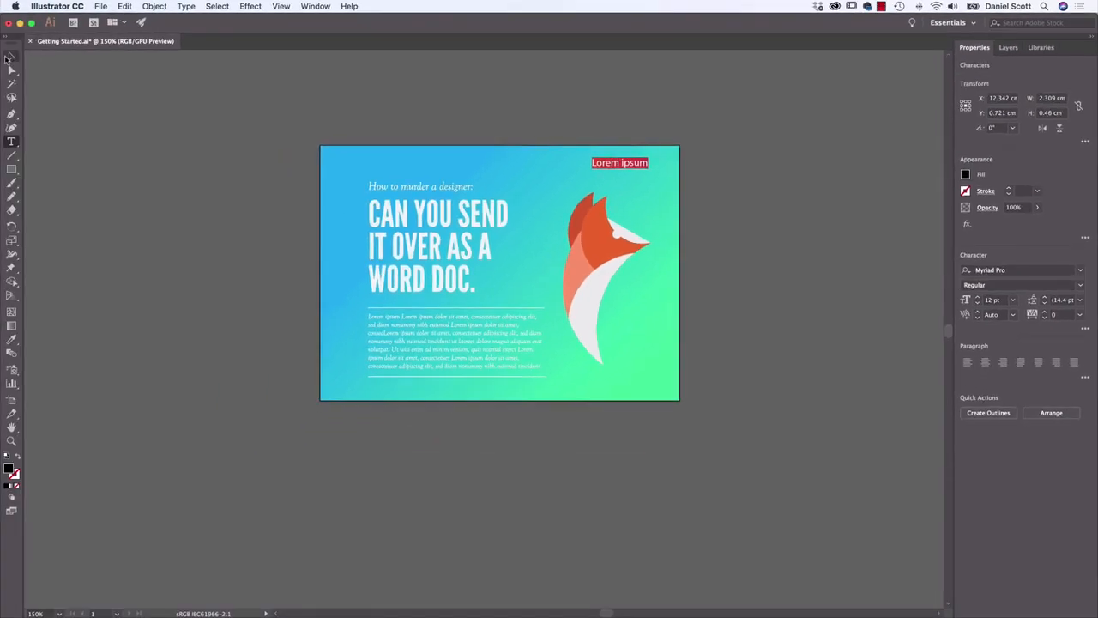
click(10, 57)
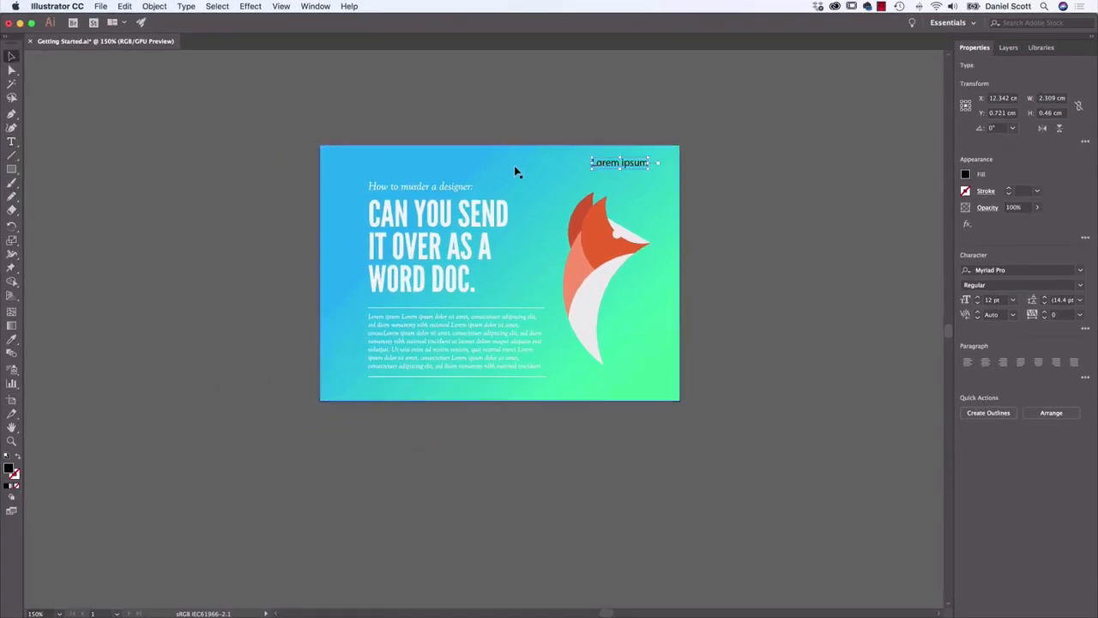
click(553, 187)
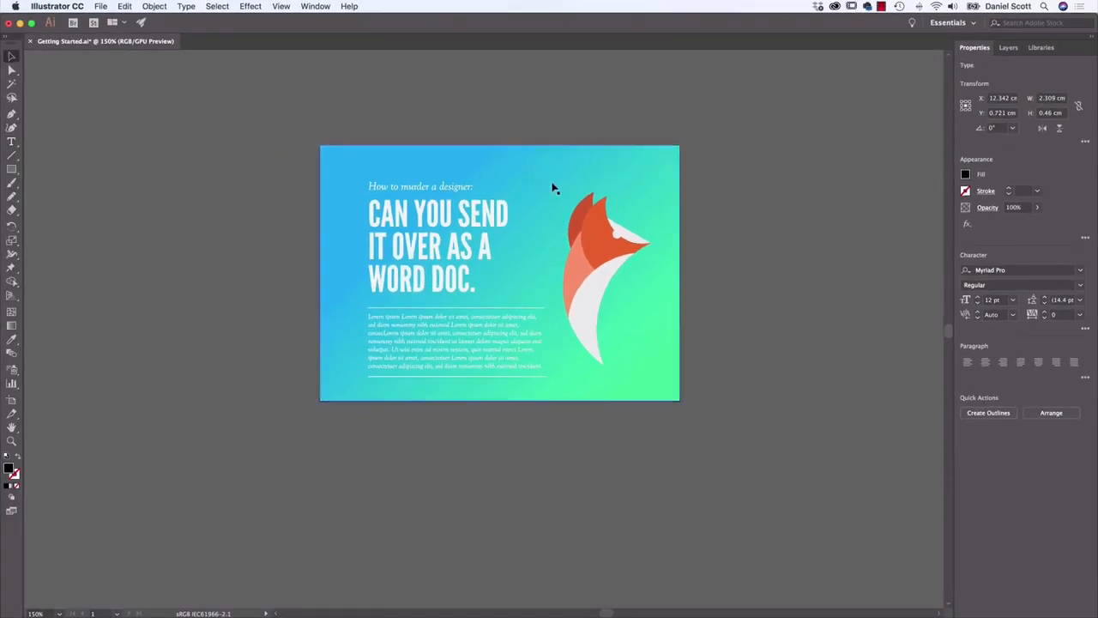
Select the fox's orange head shape to view its properties, and deselect it to return to the document properties
click(950, 24)
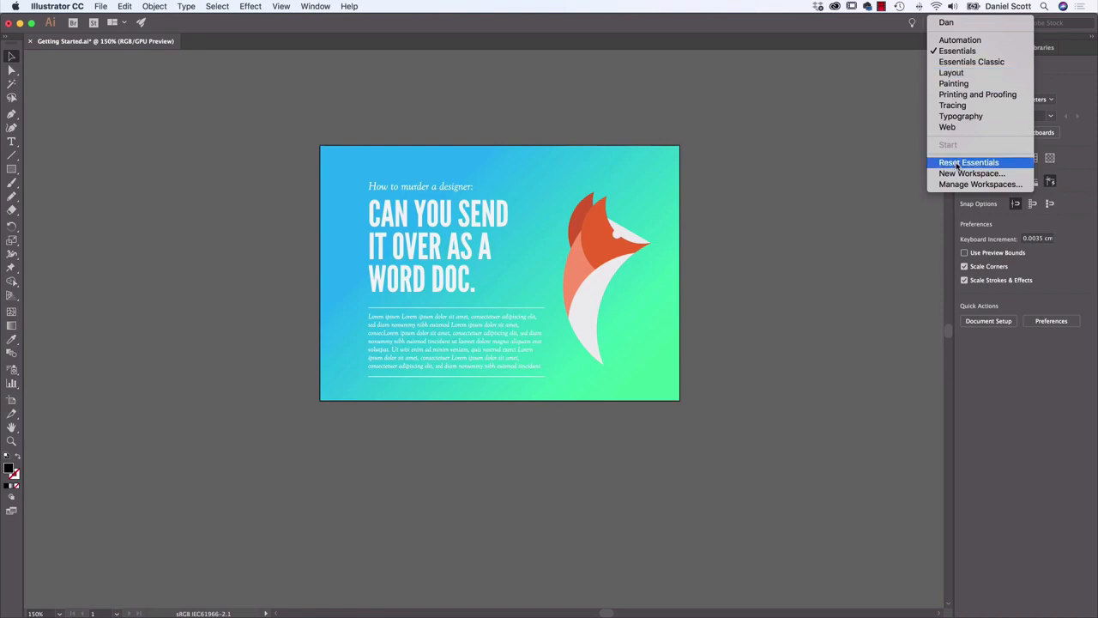
click(786, 170)
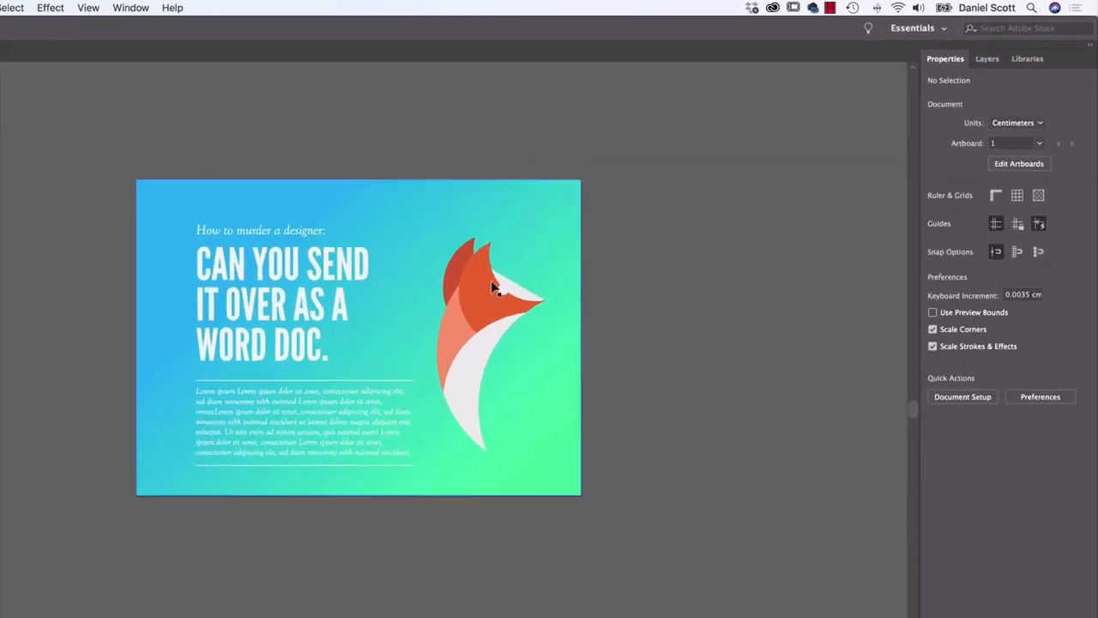
click(493, 287)
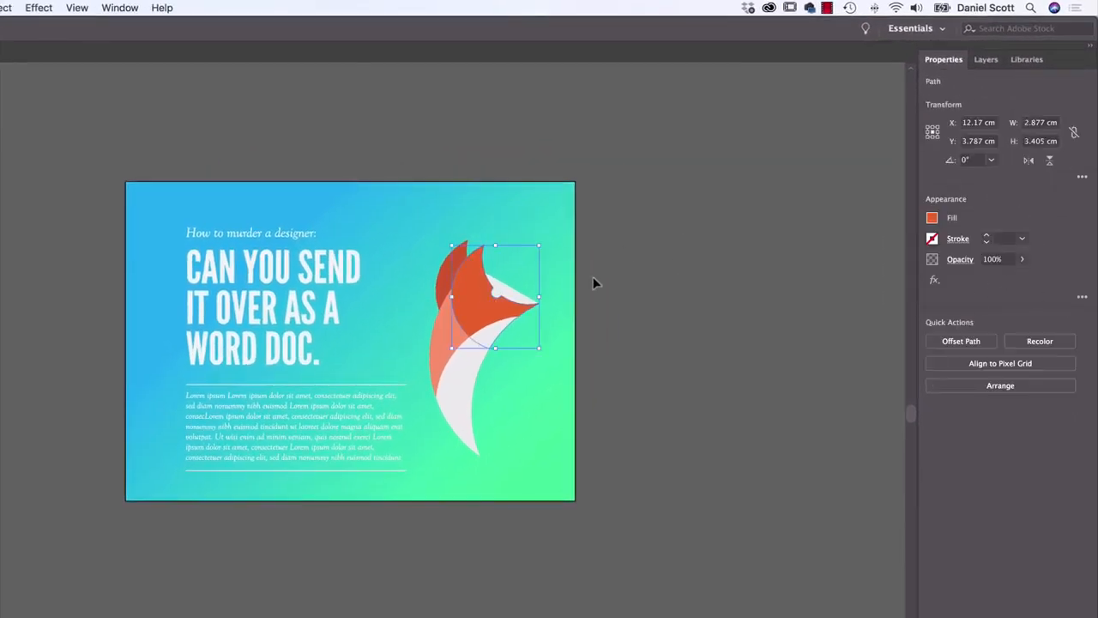
click(734, 247)
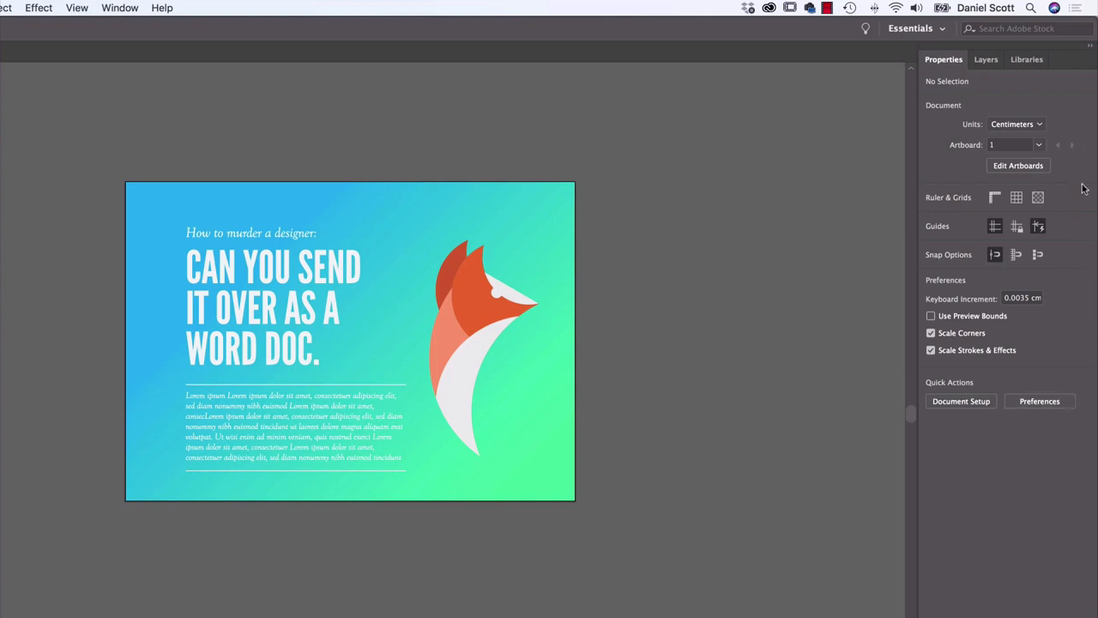
Try Pixels as the document units and switch the units to Inches
click(1031, 126)
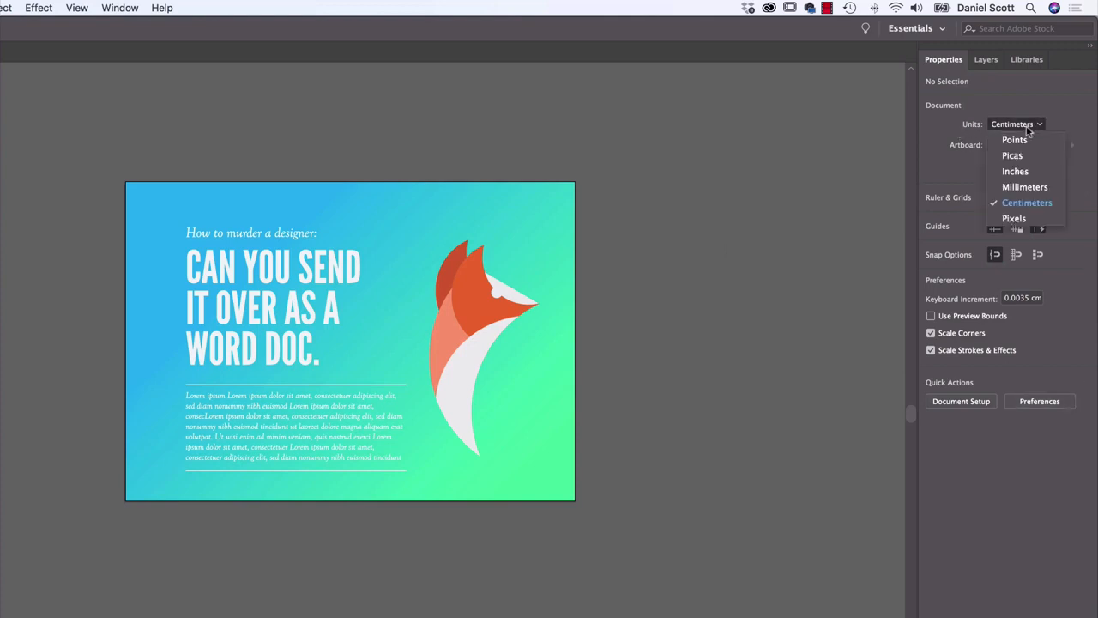
click(1014, 219)
click(1017, 124)
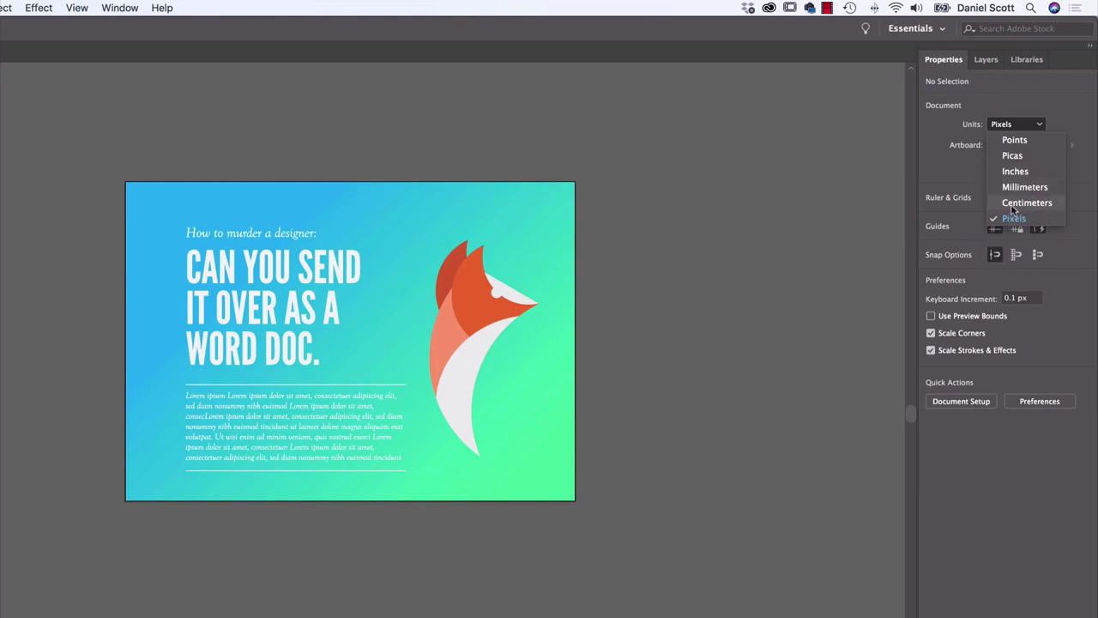
click(1015, 172)
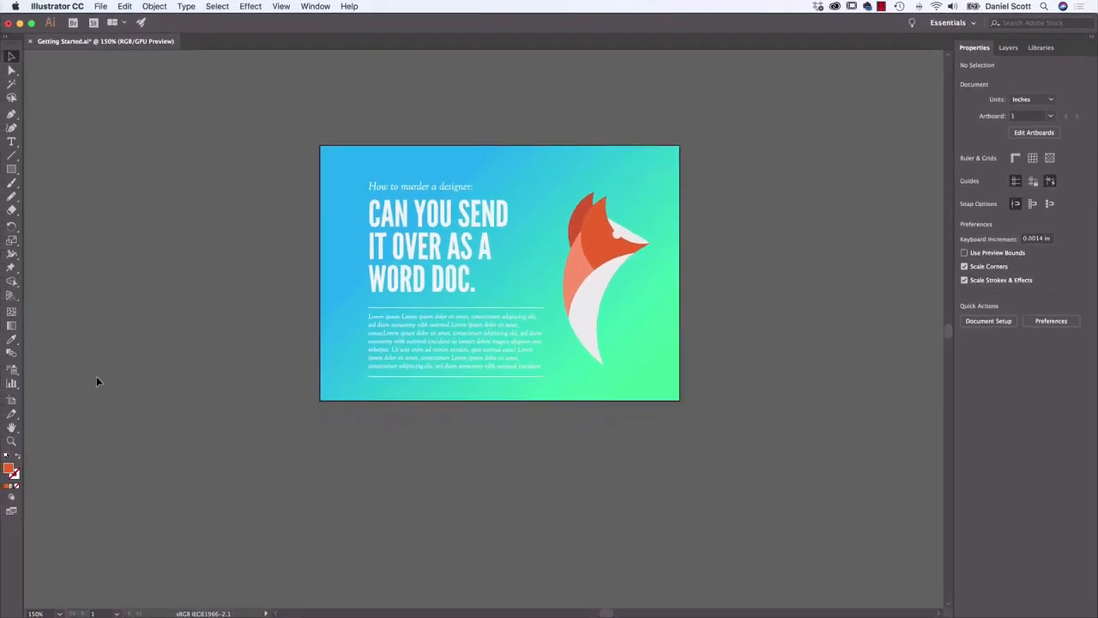
Use the Zoom tool to magnify the artwork to 300%, reduce it to 66.67% and bring it back to 200%
click(11, 441)
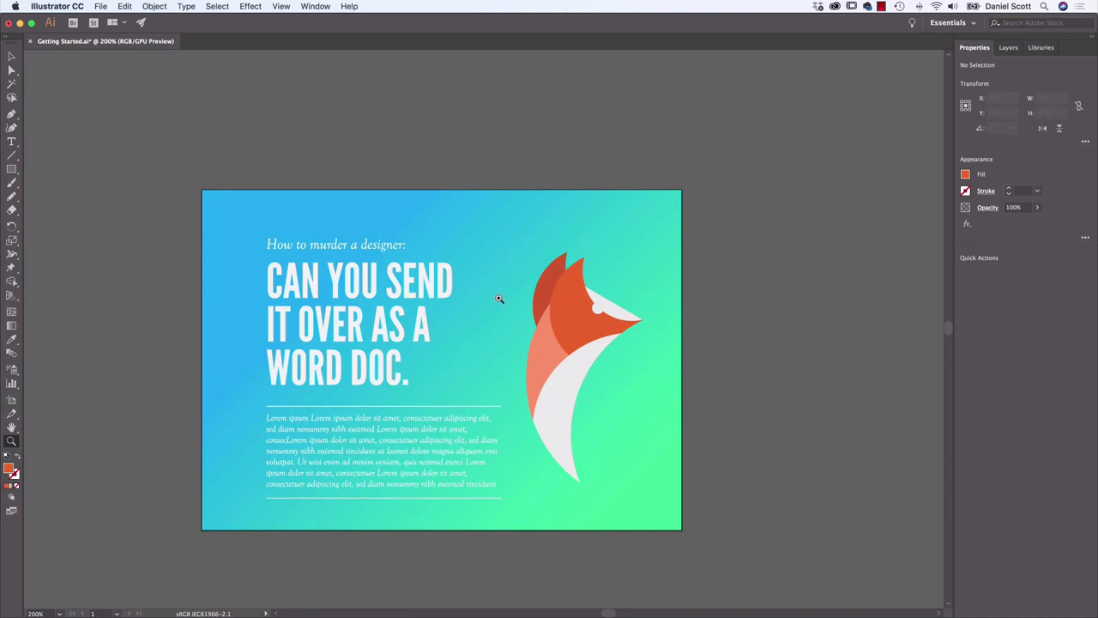
click(498, 297)
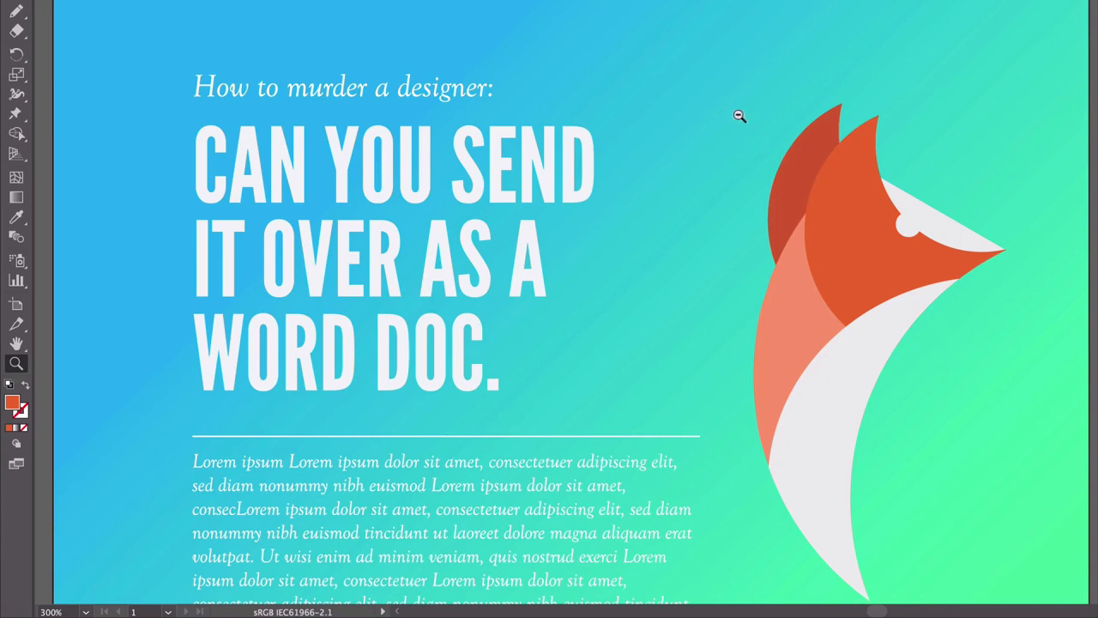
alt+click(740, 116)
alt+click(696, 186)
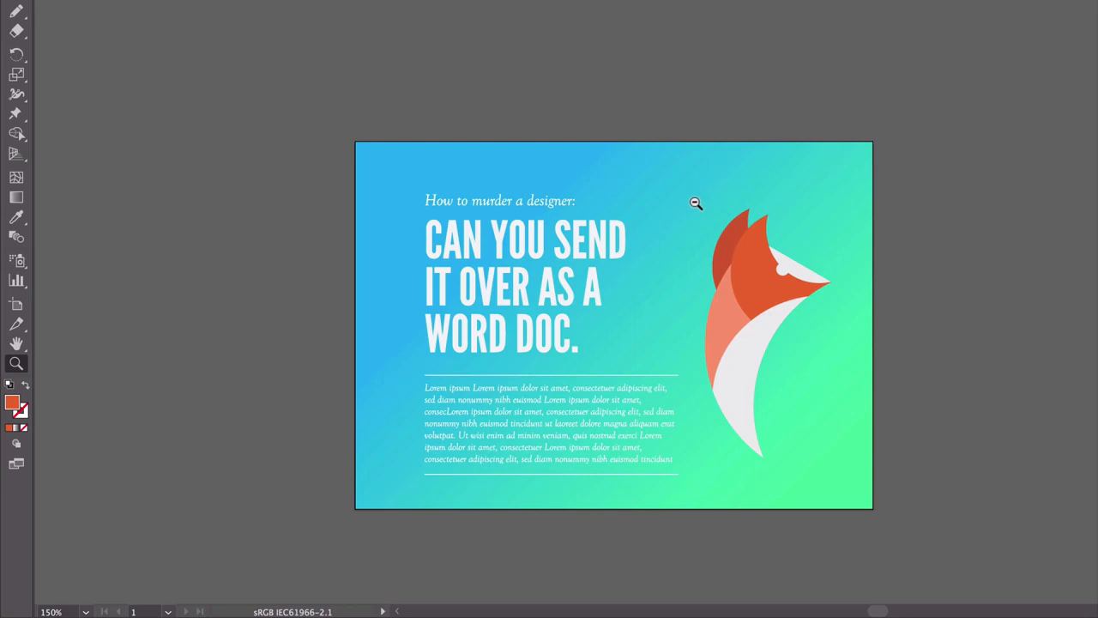
alt+click(695, 203)
alt+click(693, 206)
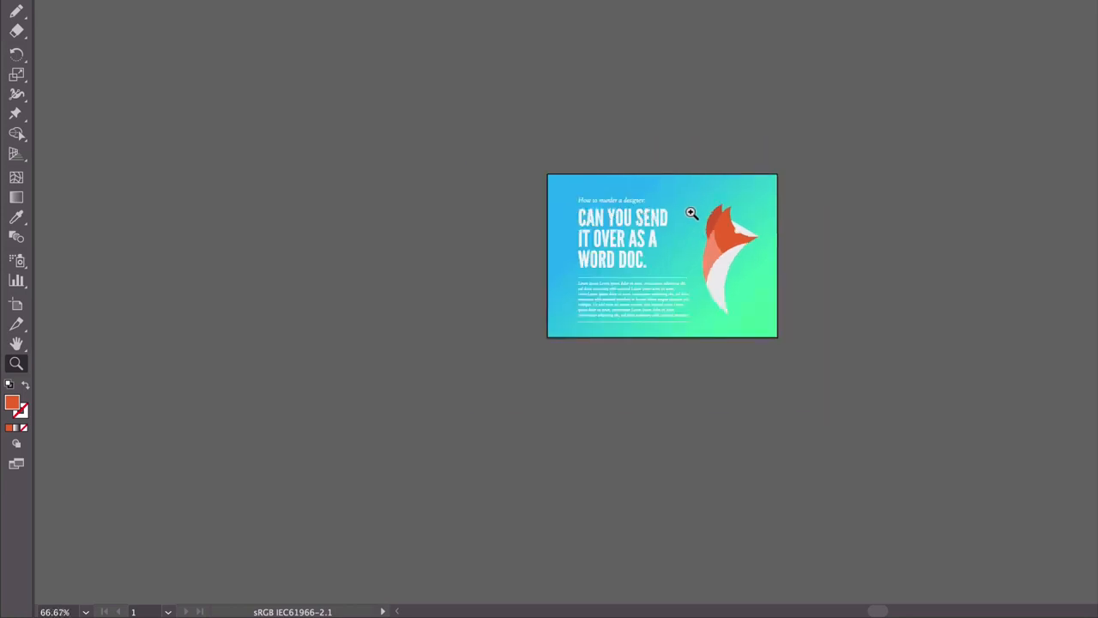
click(692, 213)
click(690, 214)
click(678, 222)
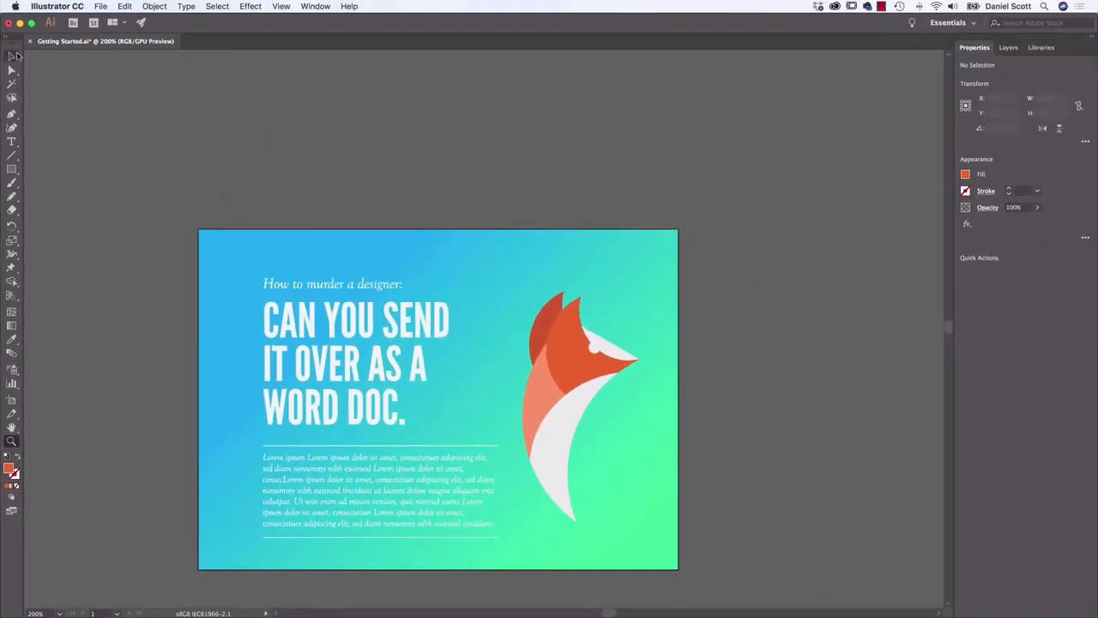
click(13, 55)
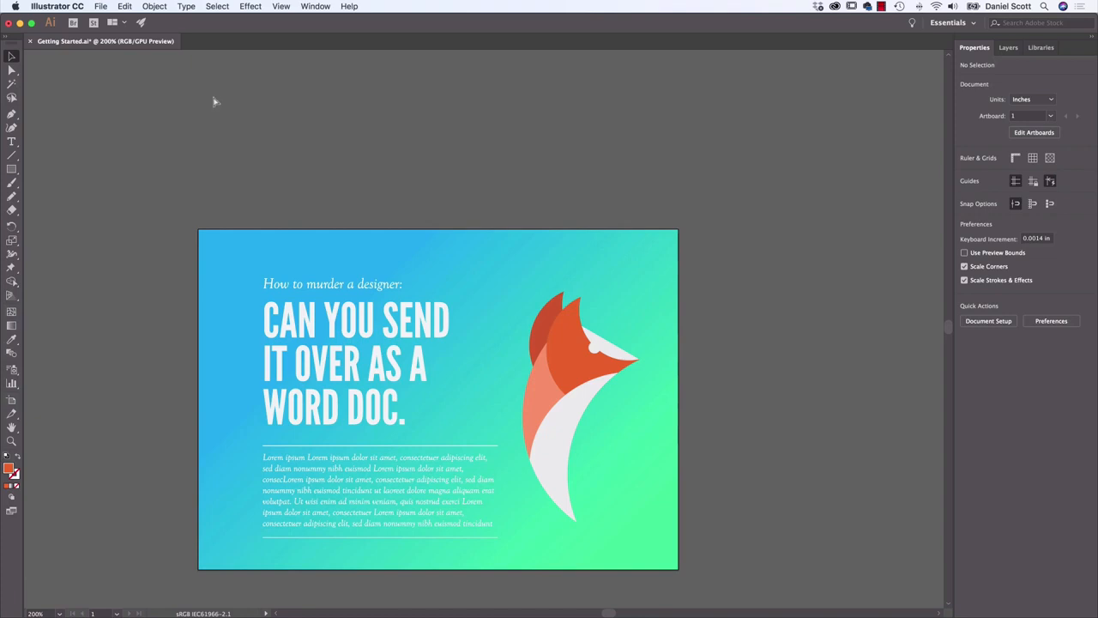
Zoom the artwork in and out between 150% and 400% without the Zoom tool, finishing at 400%
key(super+equal)
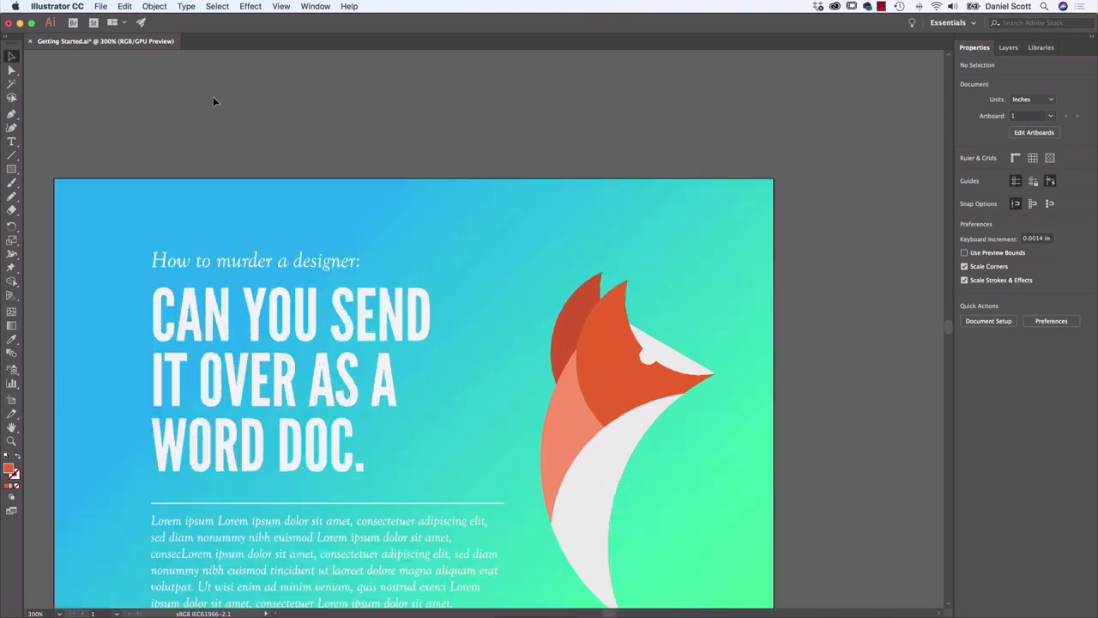
key(super+equal)
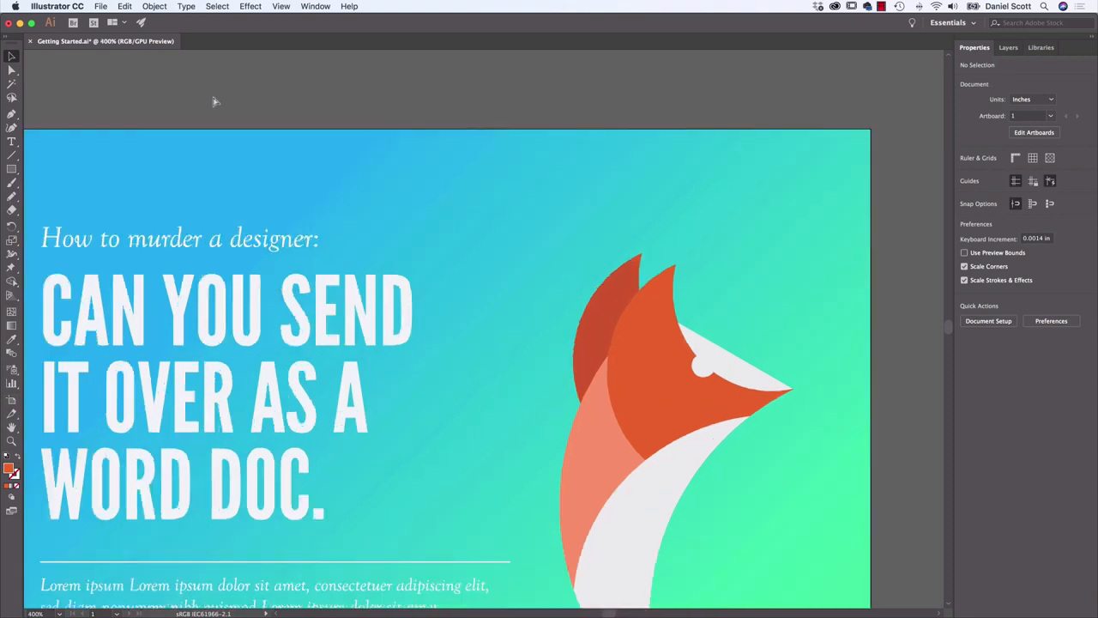
key(super+minus)
key(super+equal)
key(super+minus)
key(super+minus)
key(super+minus)
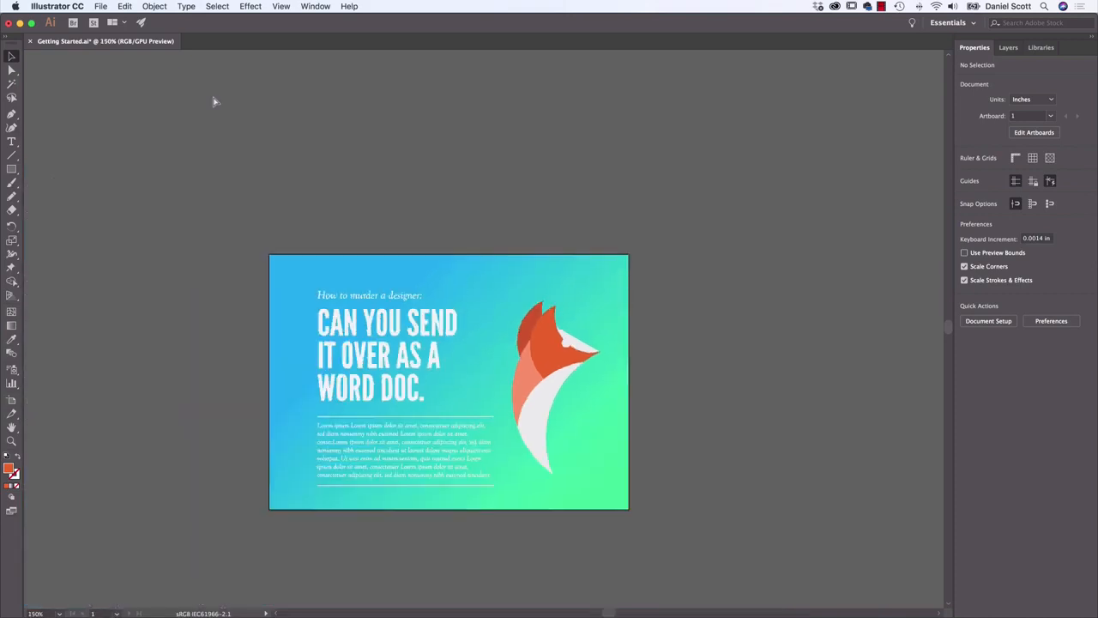
key(super+equal)
key(super+equal)
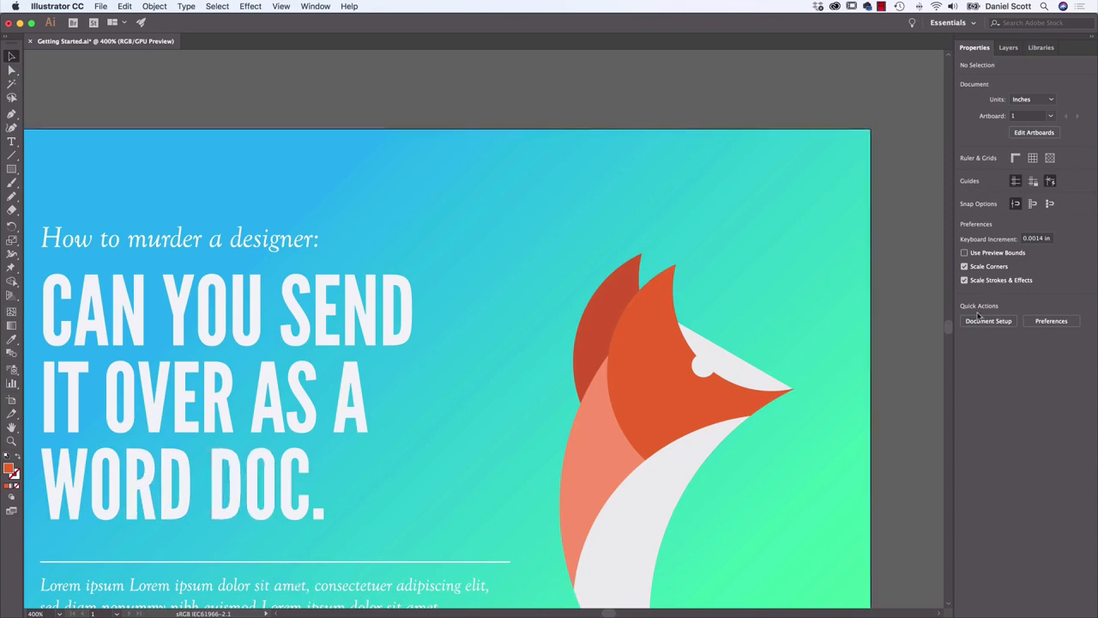
Scroll vertically over the artboard to view the body text and the artboard's lower edge
scroll(948, 330, down, 3)
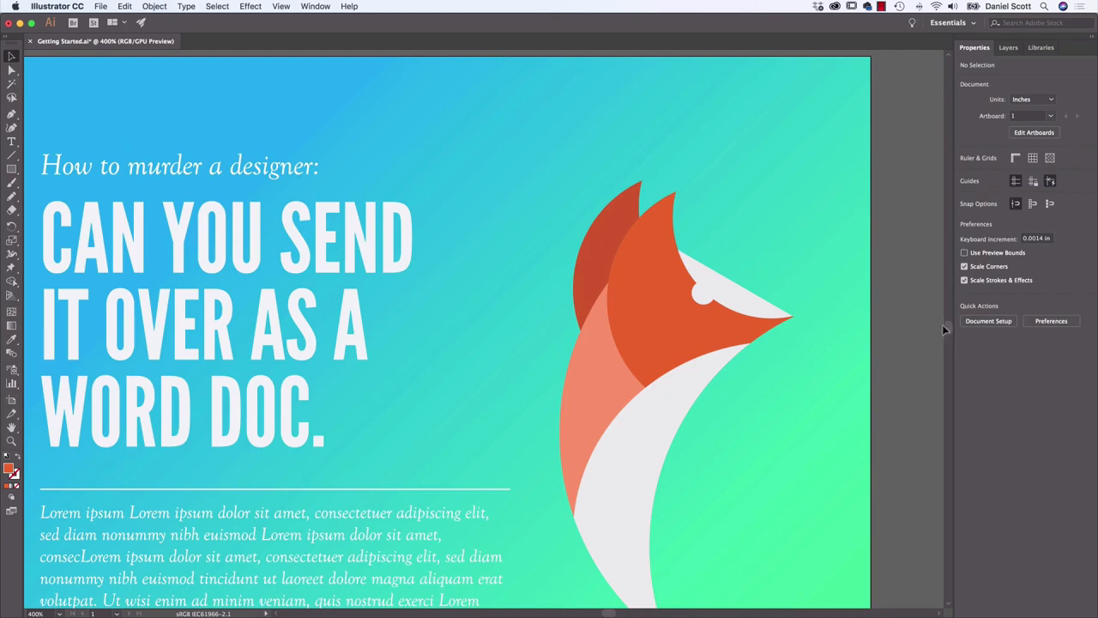
scroll(949, 330, up, 1)
scroll(949, 330, down, 5)
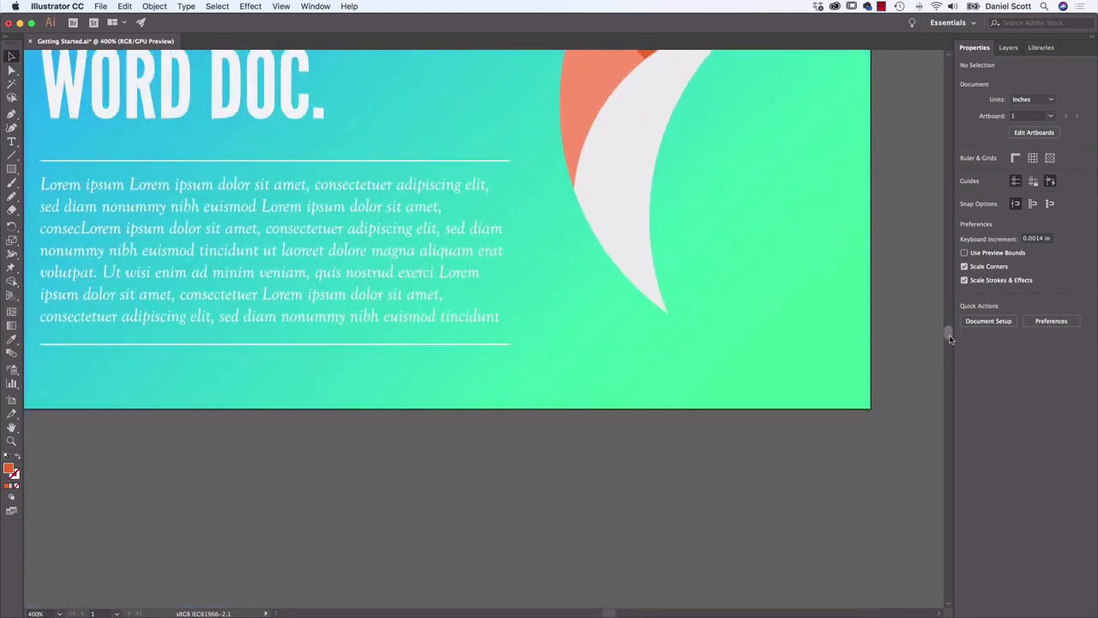
Scroll sideways across the artboard and pan freely over the body text and fox artwork with the Hand tool
drag(610, 613, 604, 613)
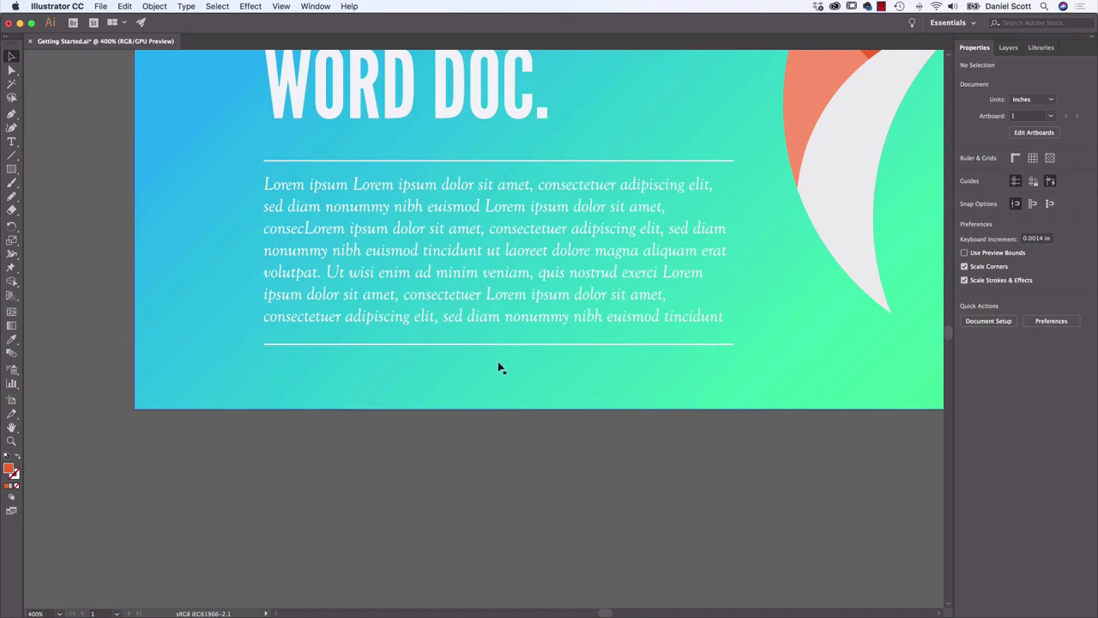
key(space)
key(space)
drag(547, 233, 396, 336)
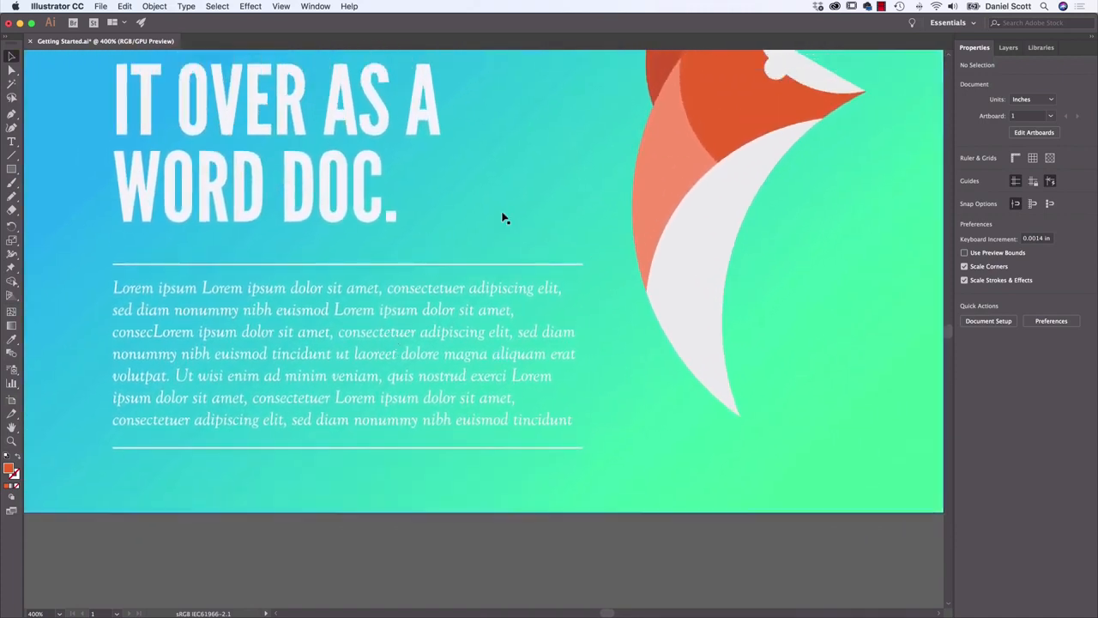
drag(550, 182, 533, 298)
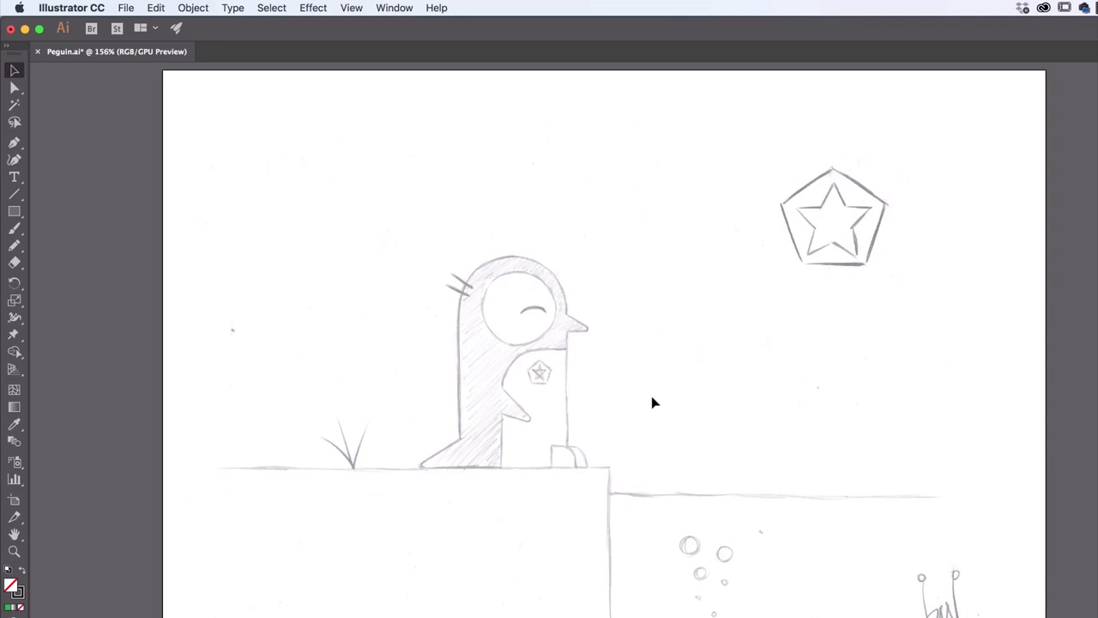
drag(481, 192, 863, 552)
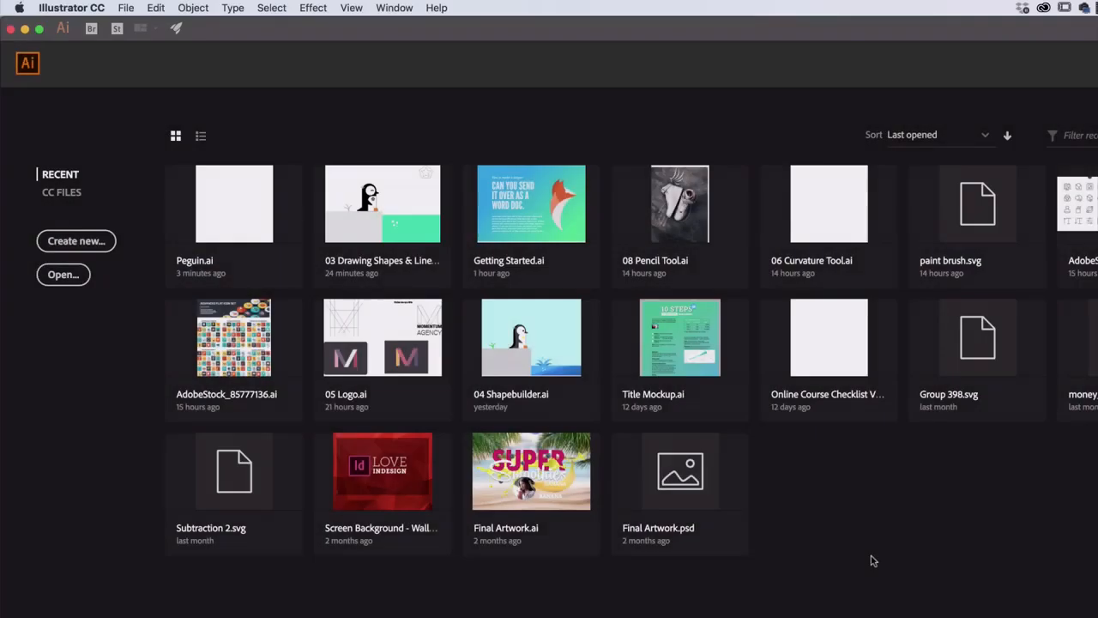
Start a new document, browse the Mobile and Web presets, and choose the Print category's Letter preset
click(124, 7)
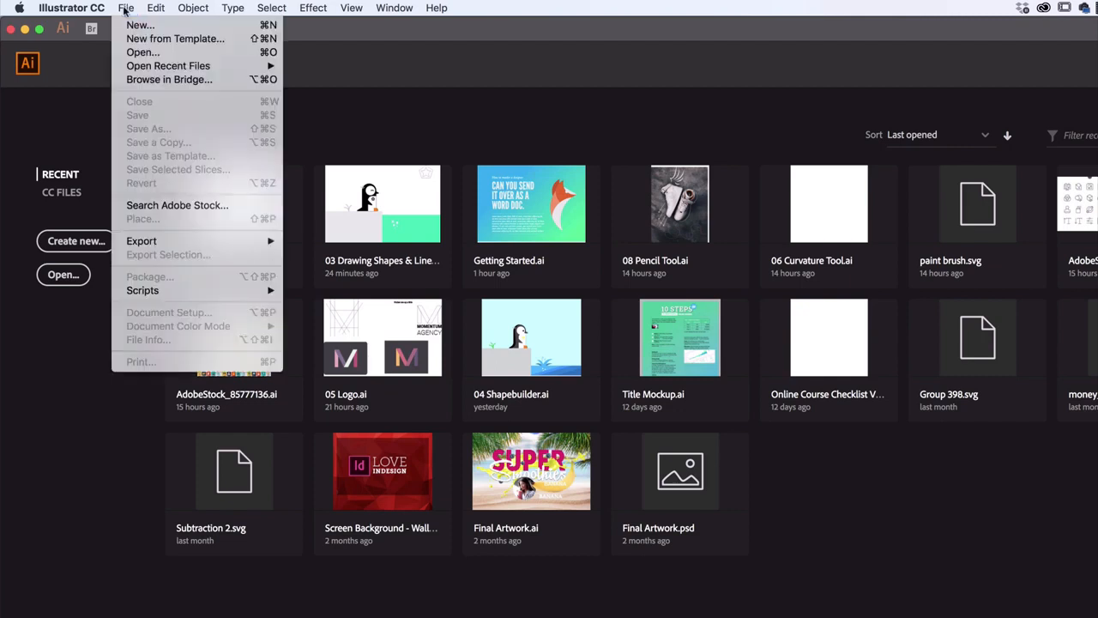
click(139, 26)
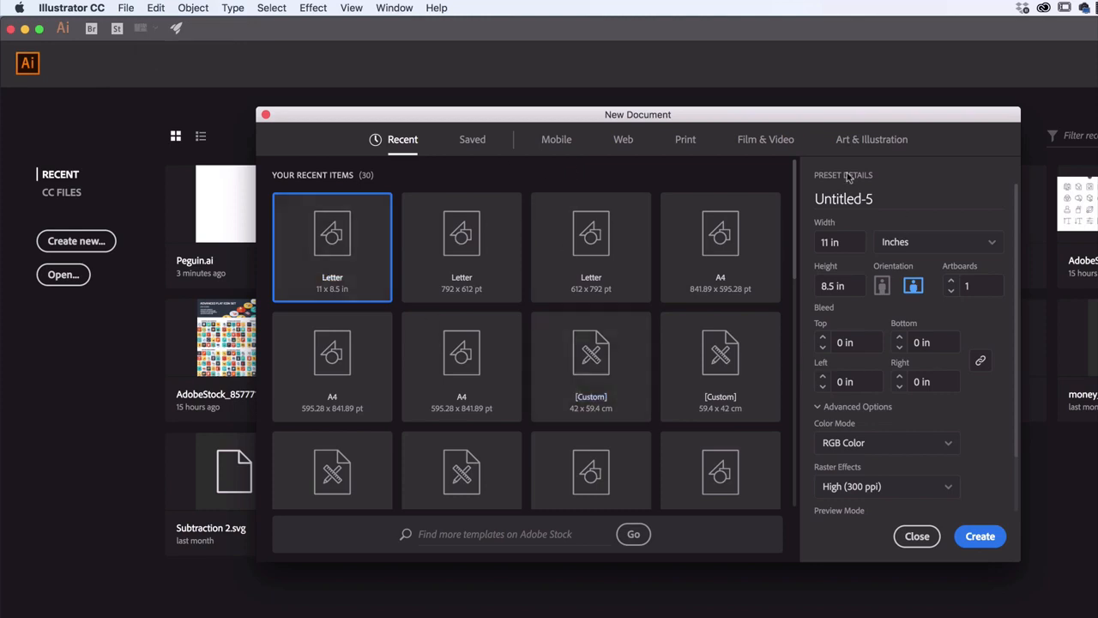
click(559, 145)
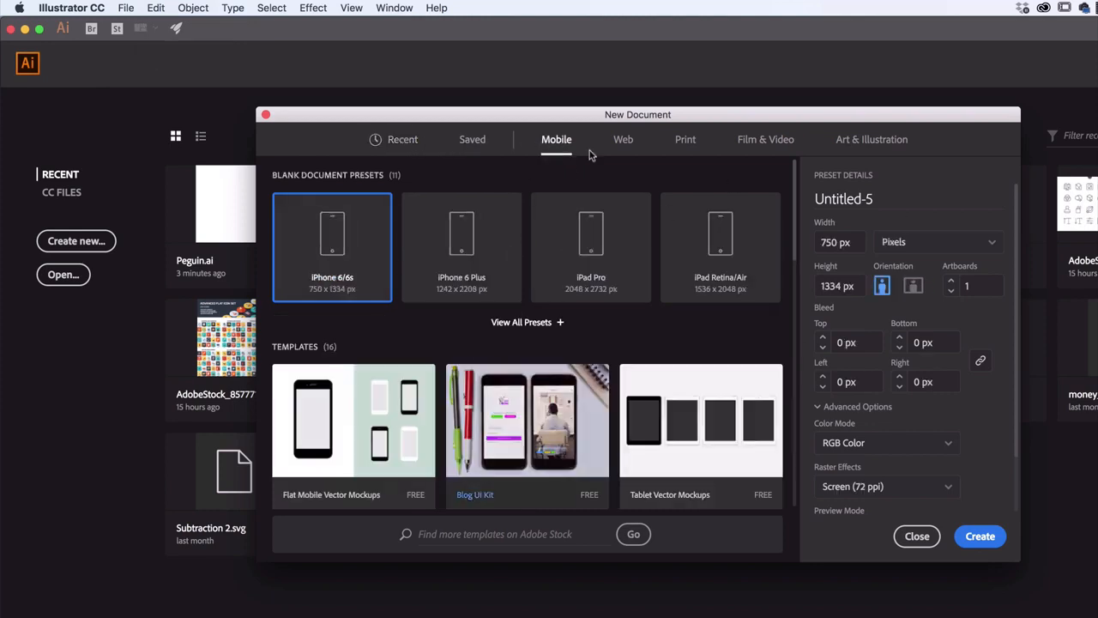
click(626, 146)
click(684, 145)
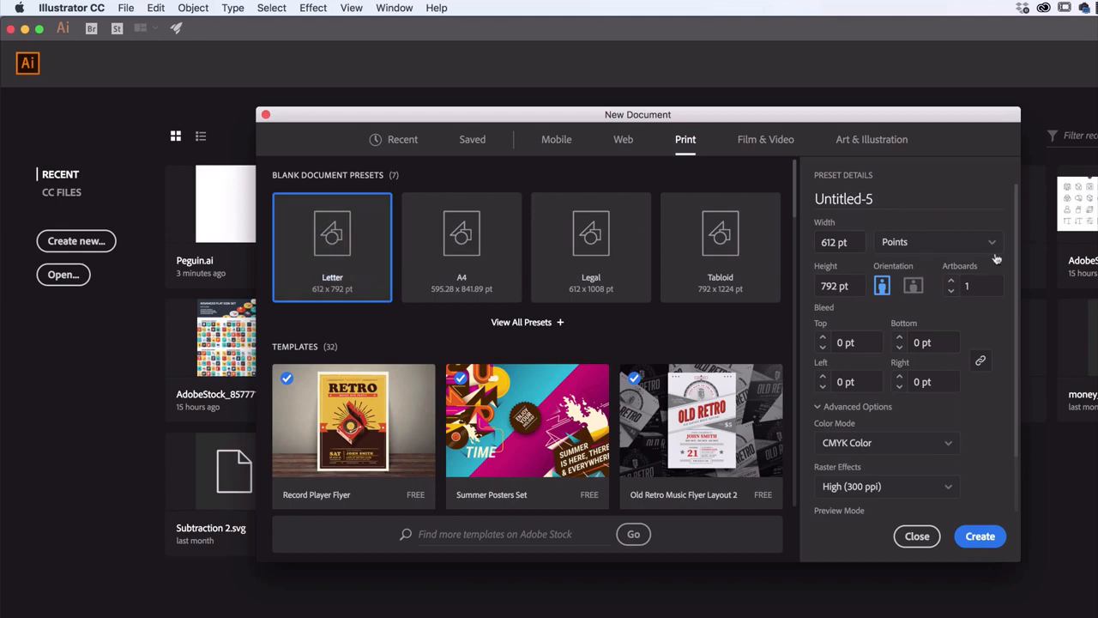
Set the new document's units to Inches and its orientation to landscape
click(906, 244)
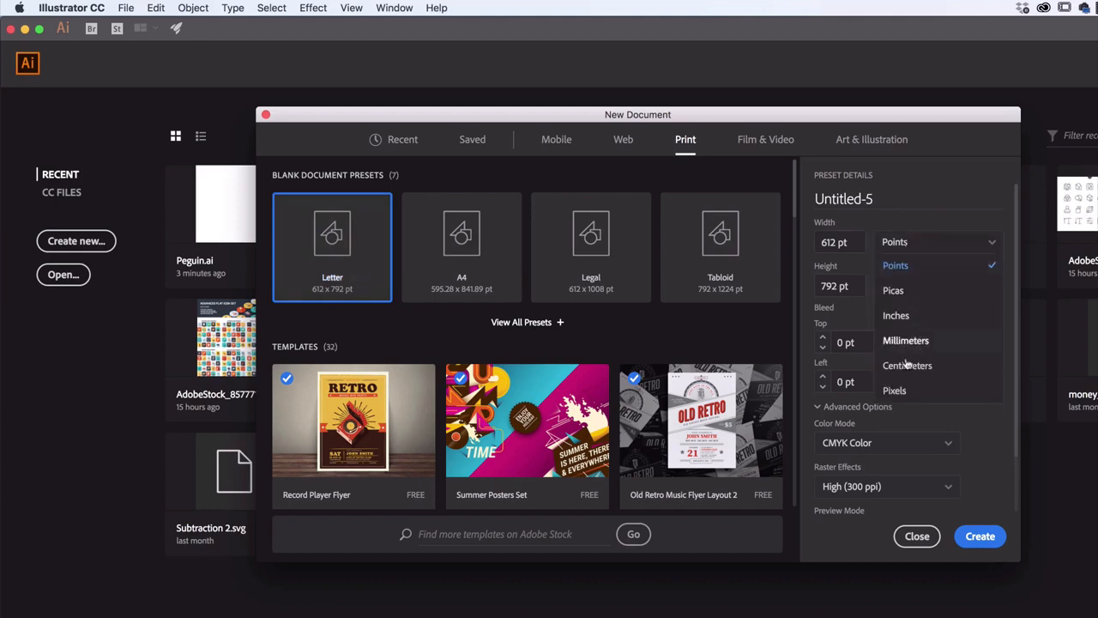
click(899, 316)
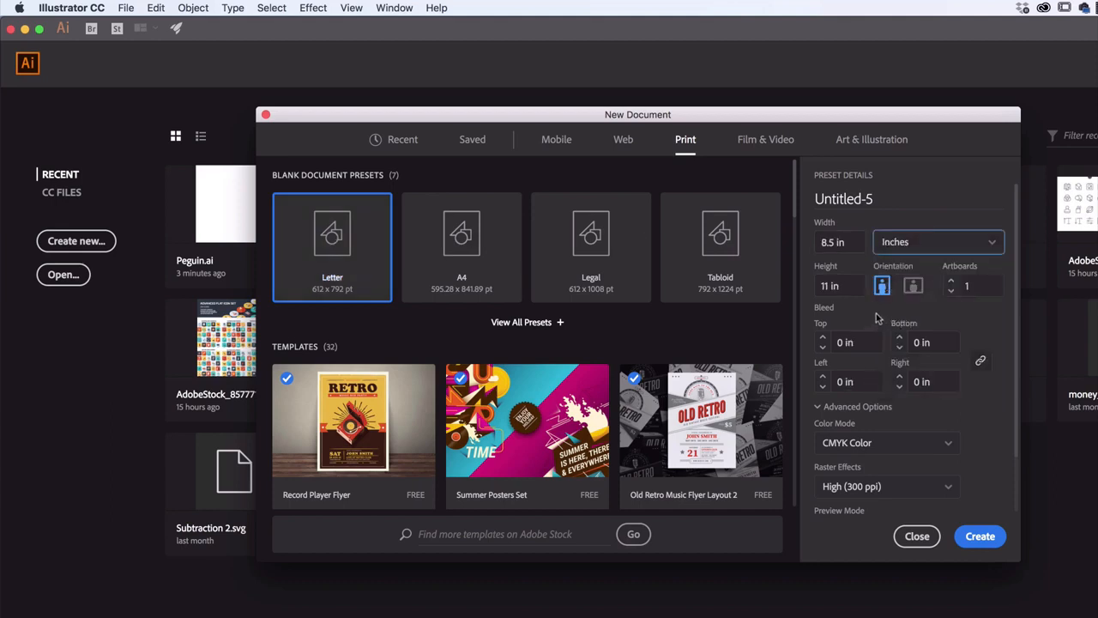
click(913, 286)
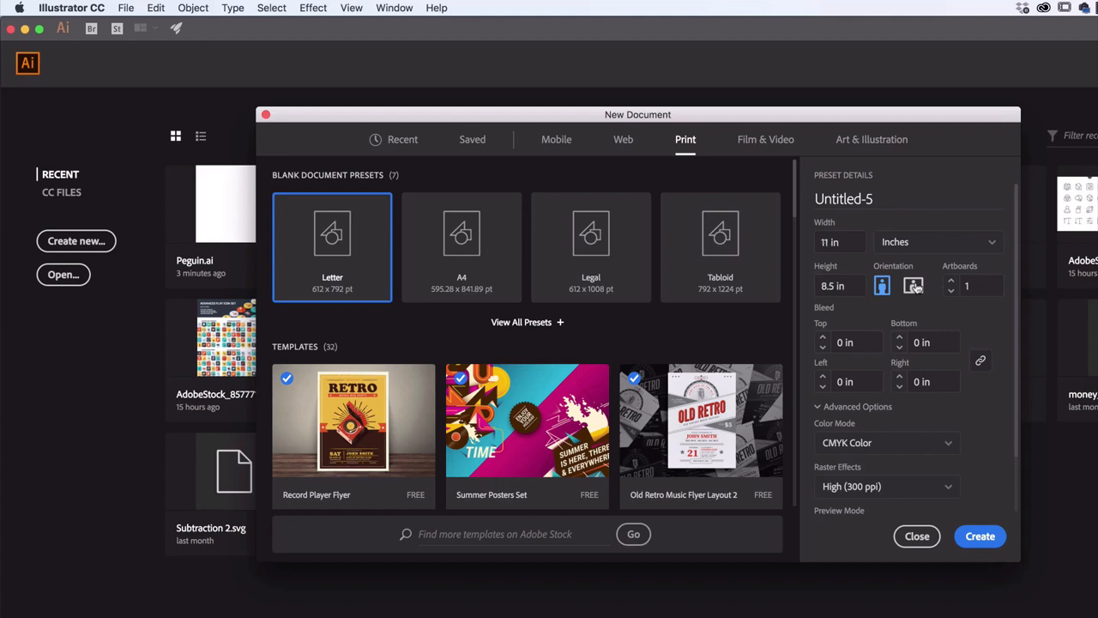
Set the color mode to RGB Color in the advanced options and create the document
click(819, 408)
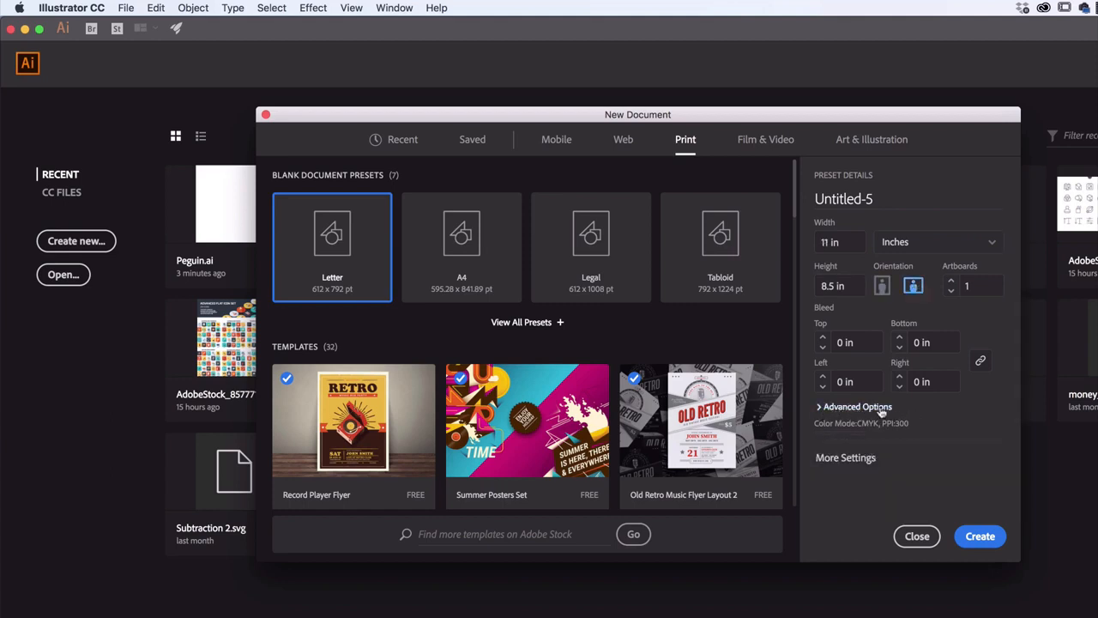
click(830, 408)
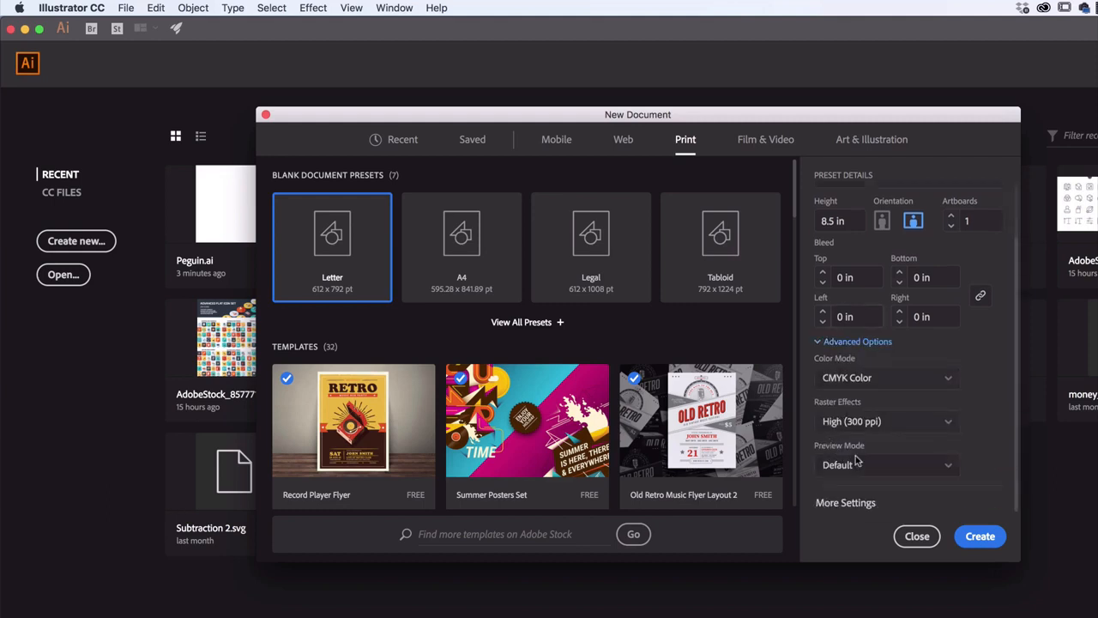
click(838, 379)
click(846, 402)
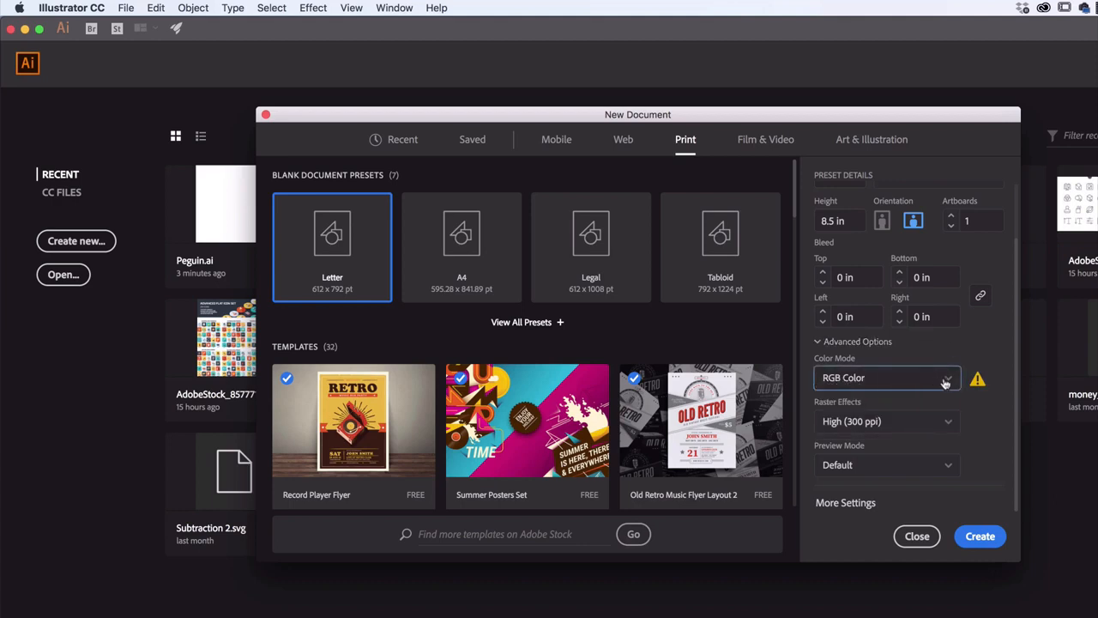
click(848, 381)
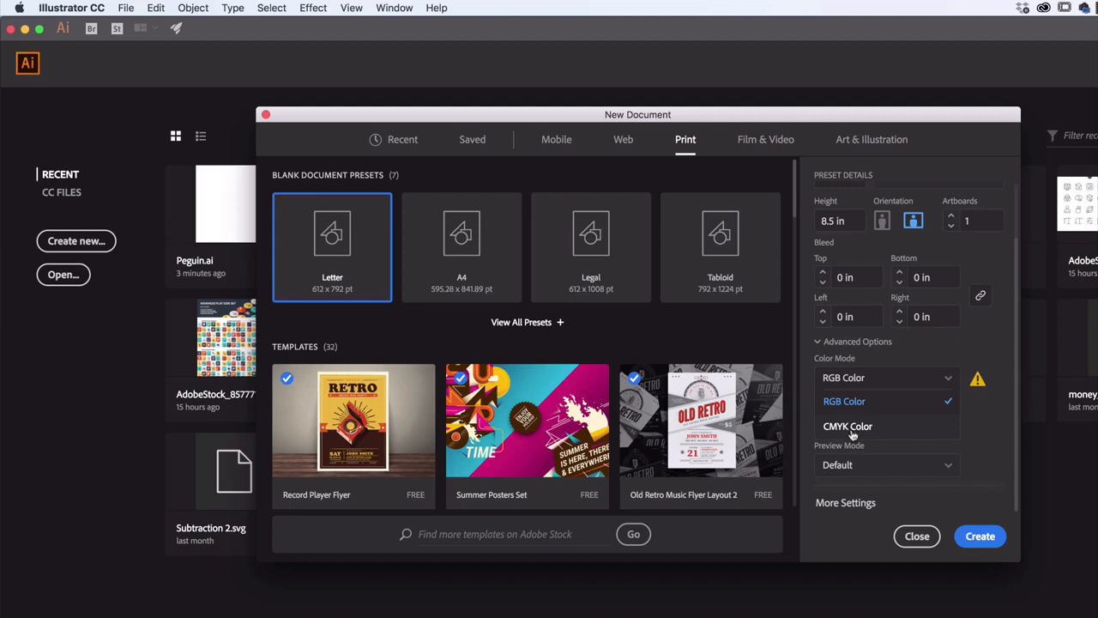
click(949, 382)
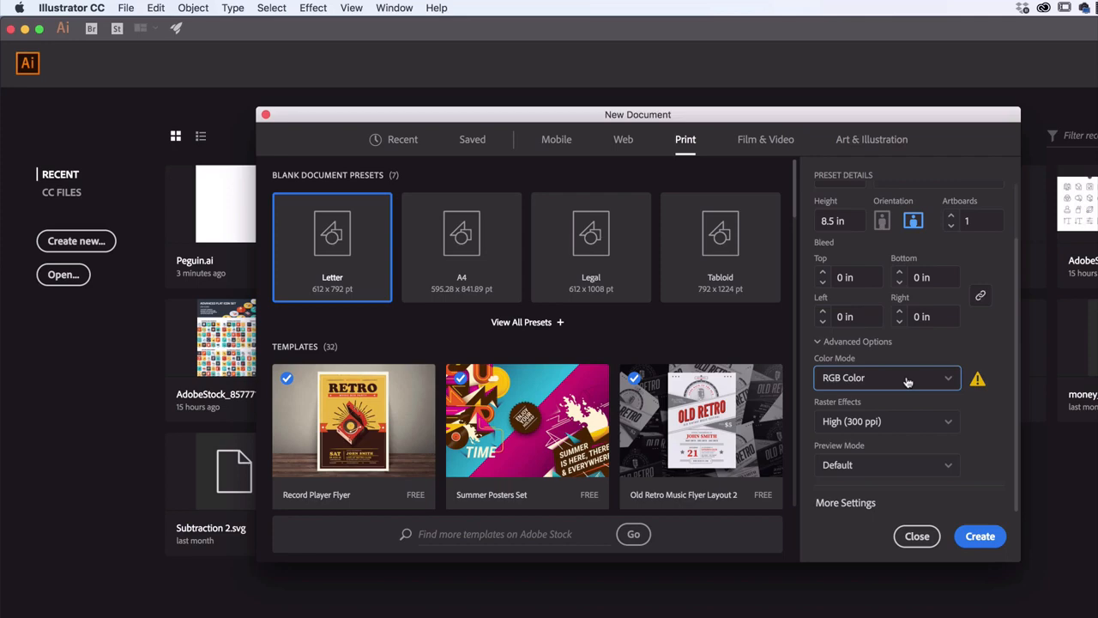
click(981, 537)
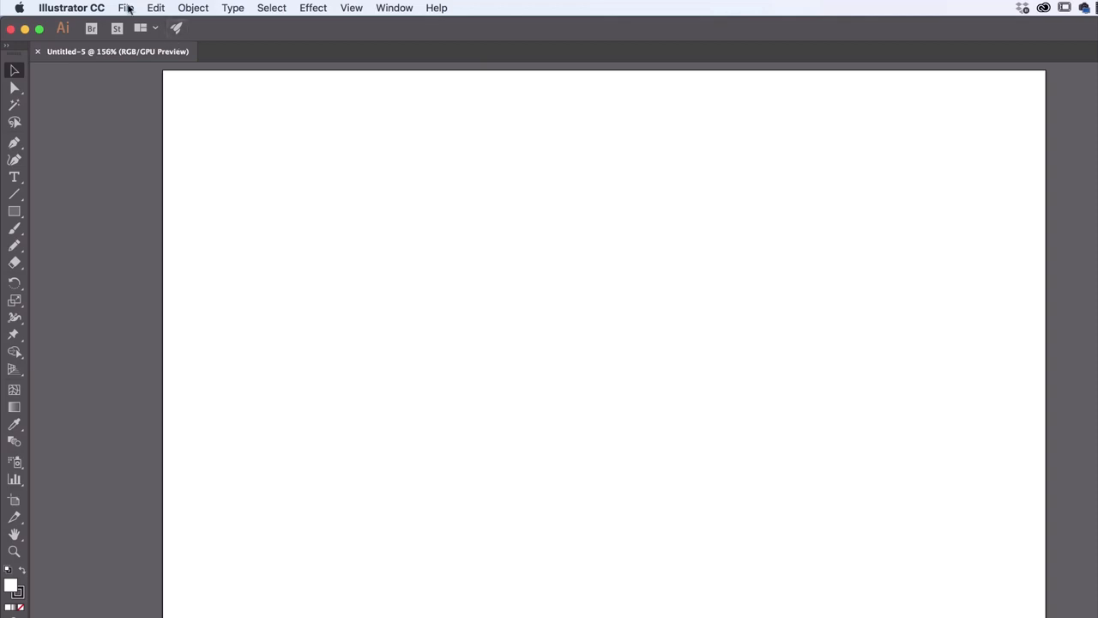
Start saving the document, show the save dialog's full folder browser and select the Desktop as the location
click(126, 8)
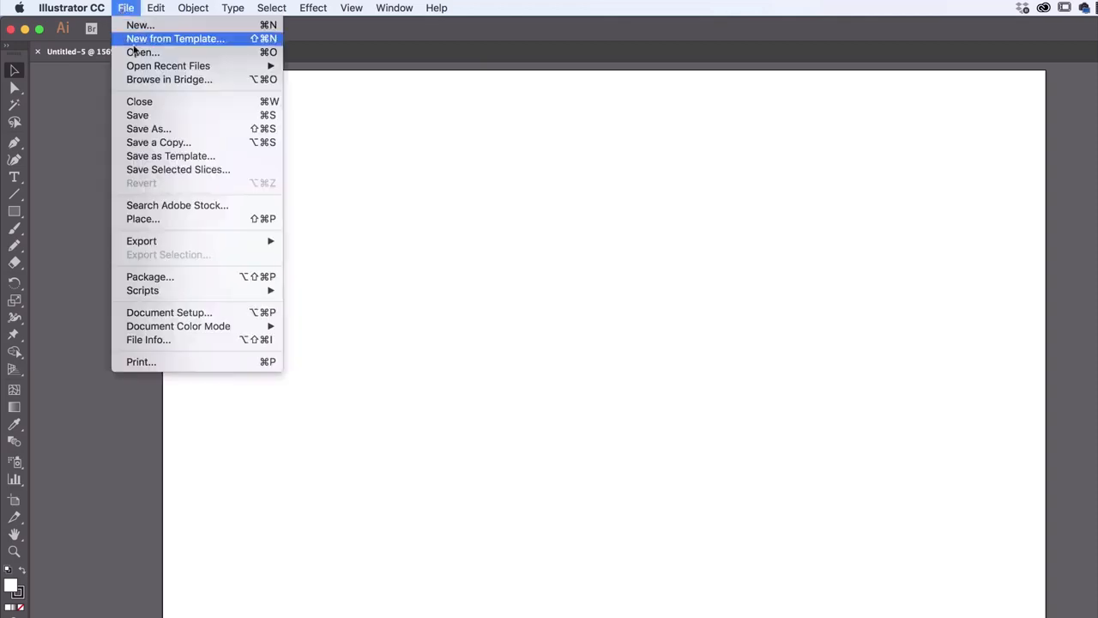
click(158, 115)
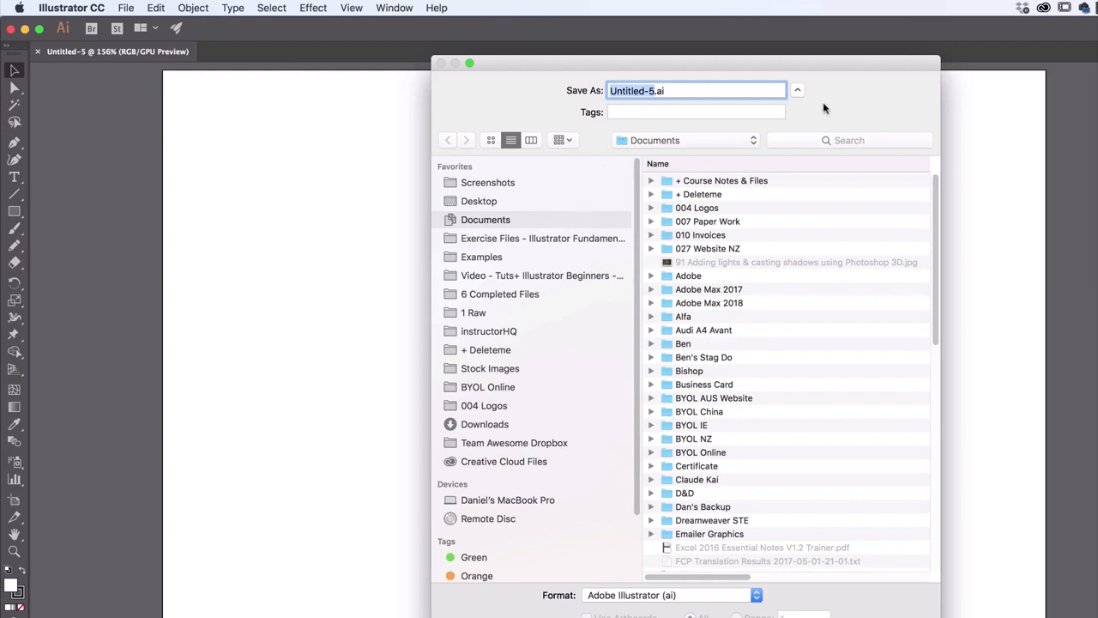
click(797, 92)
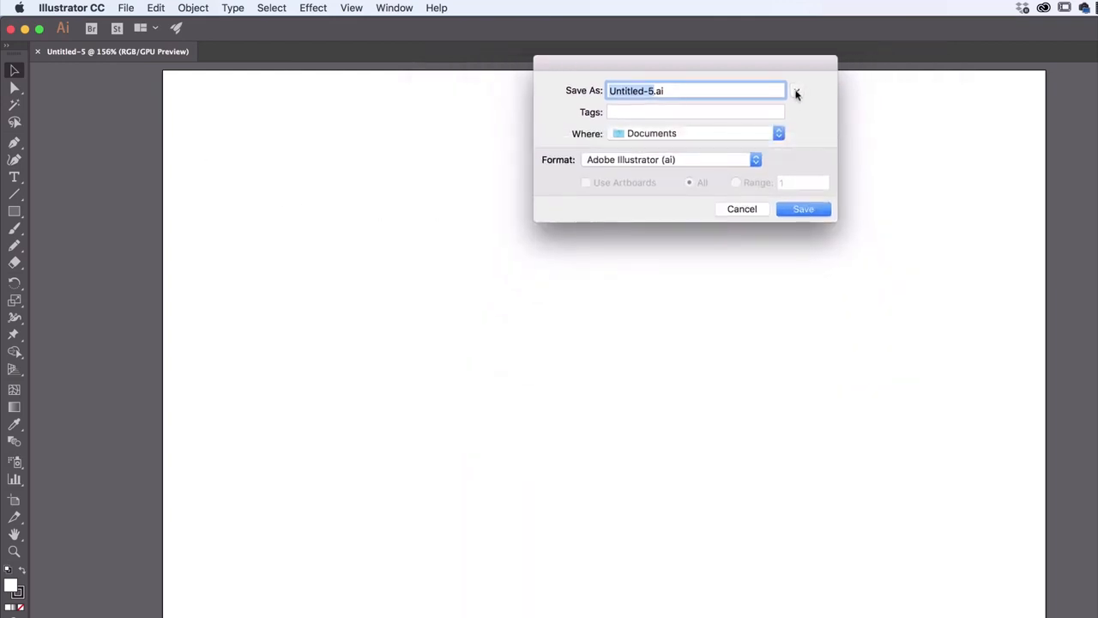
click(795, 91)
click(797, 92)
click(793, 92)
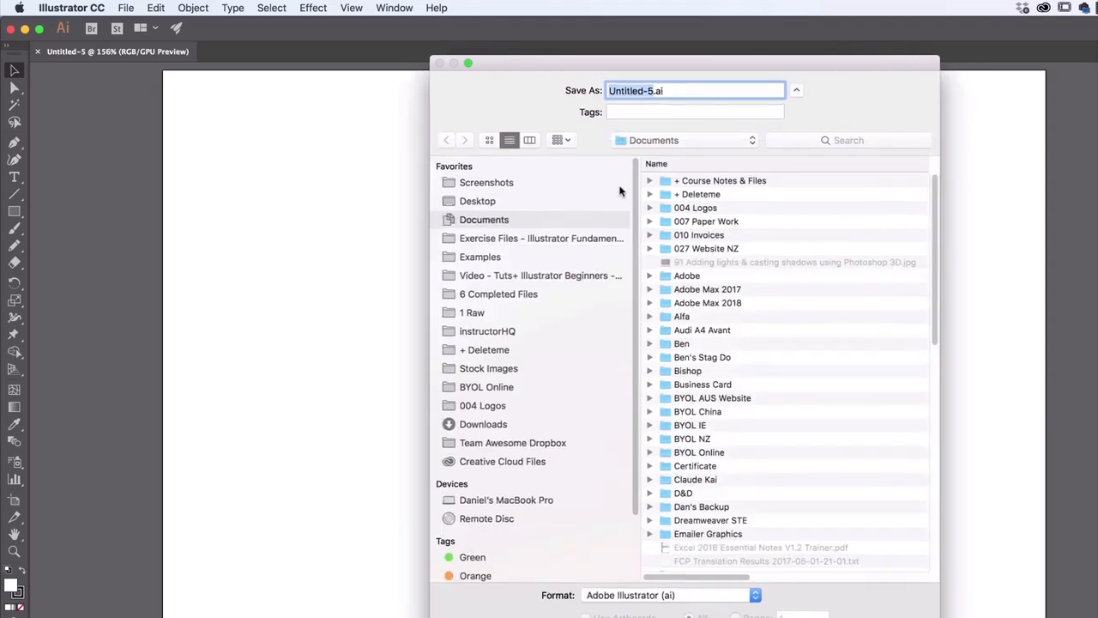
click(796, 92)
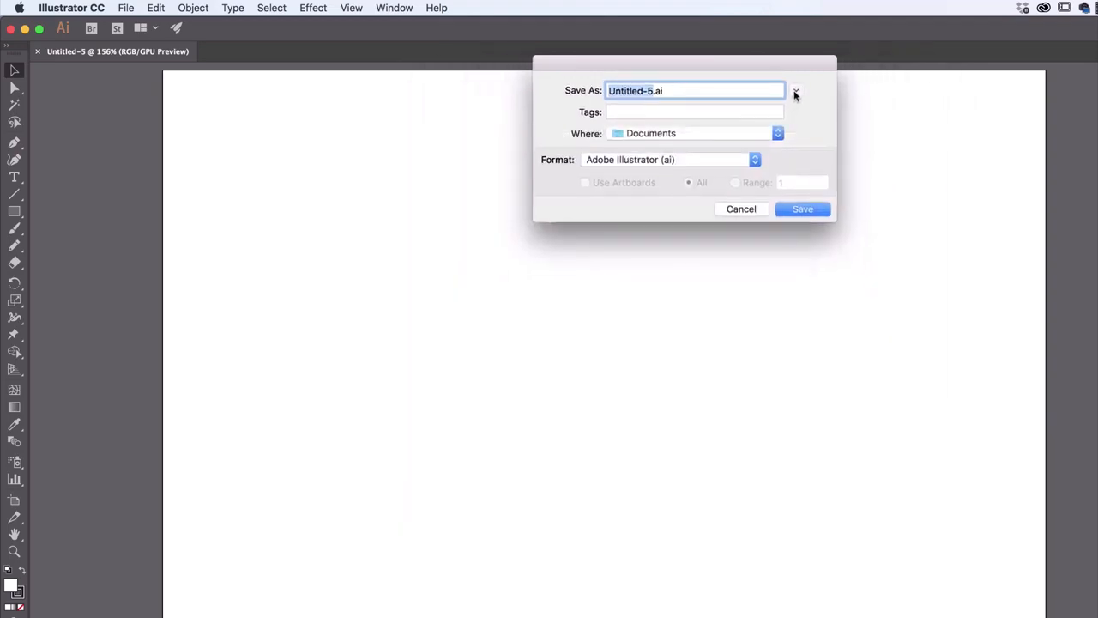
click(794, 93)
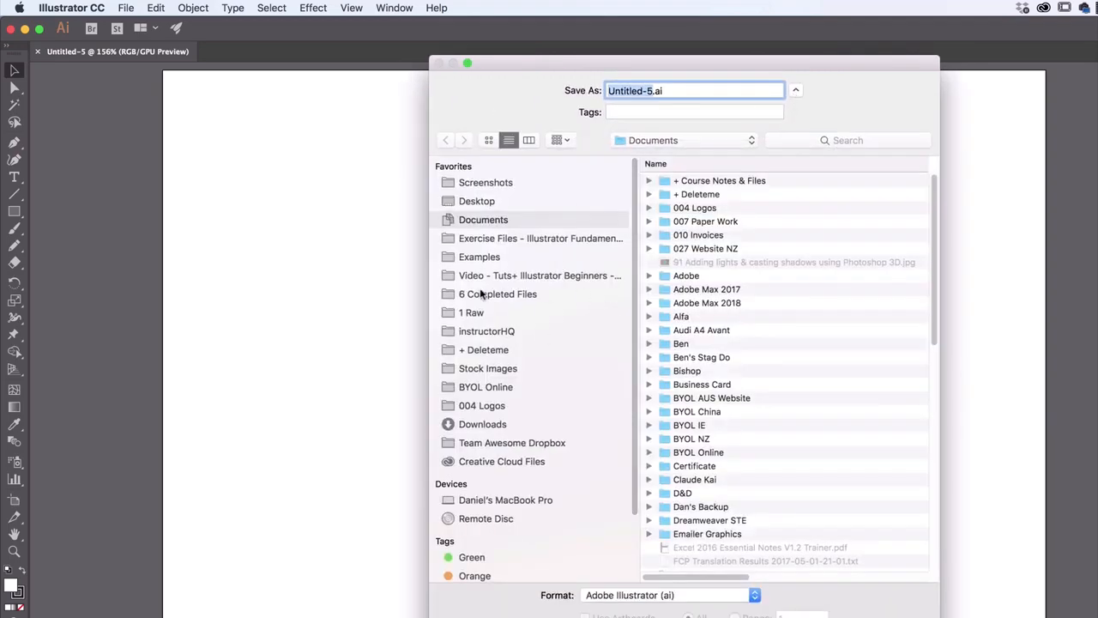
click(477, 204)
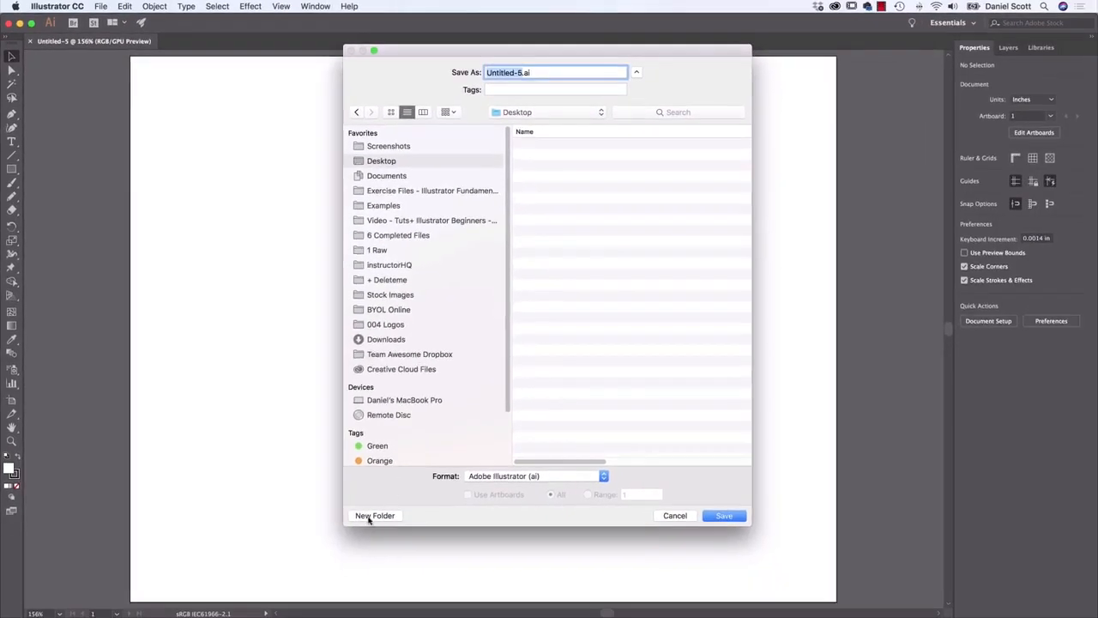
Create a new folder named Class Files on the Desktop for the document
click(375, 515)
text(C)
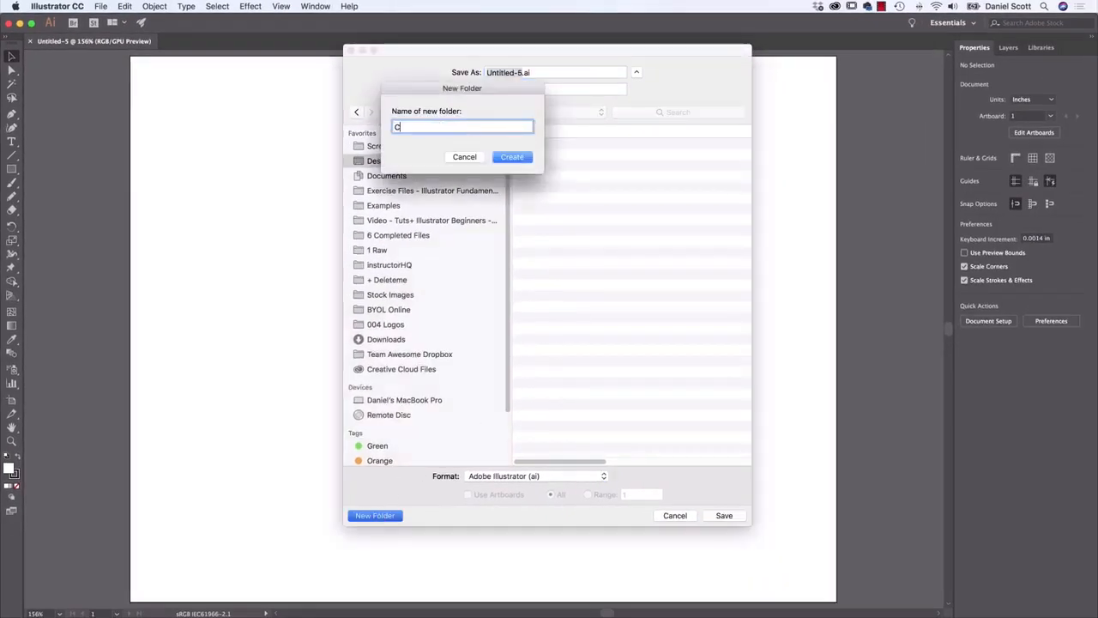
text(lass Files)
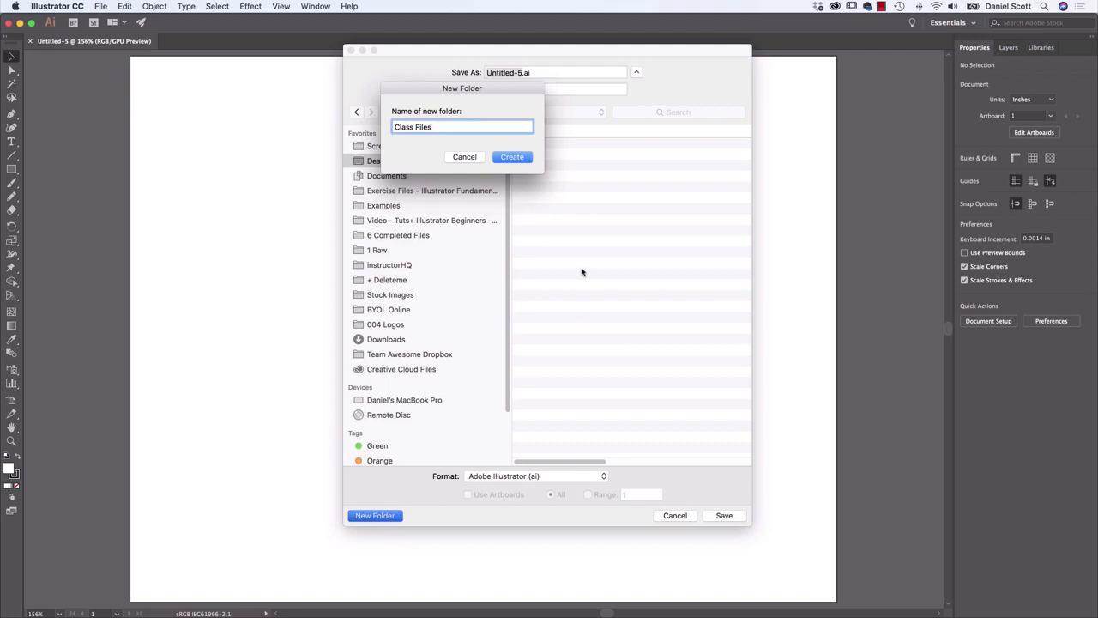
click(523, 159)
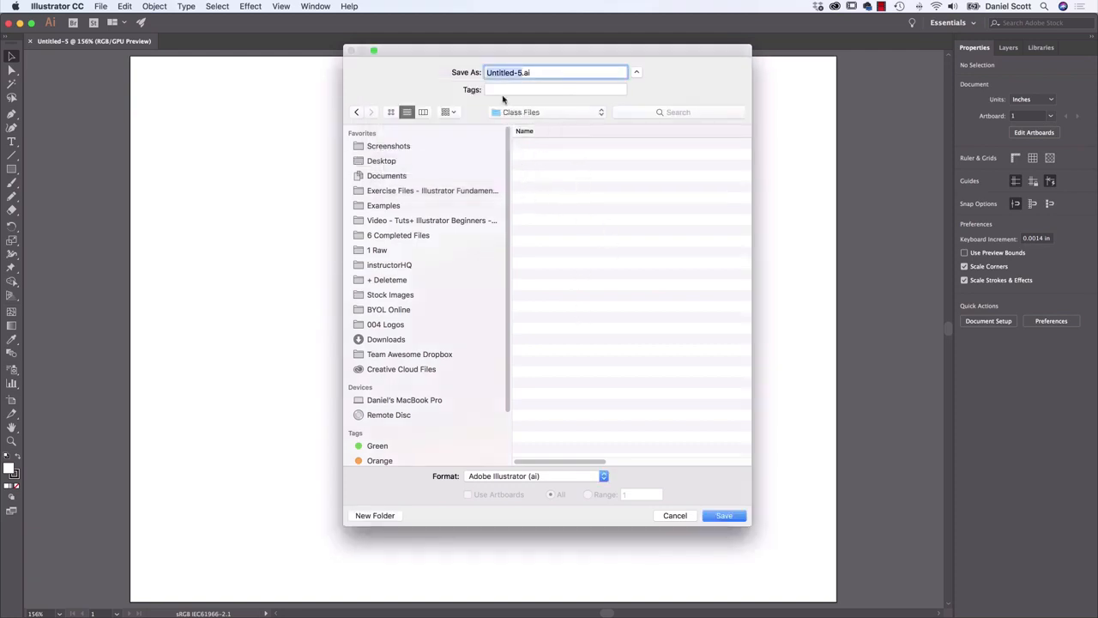
Name the file Peguin and save it in Adobe Illustrator (ai) format with the default Illustrator CC options
text(Peguin)
click(735, 515)
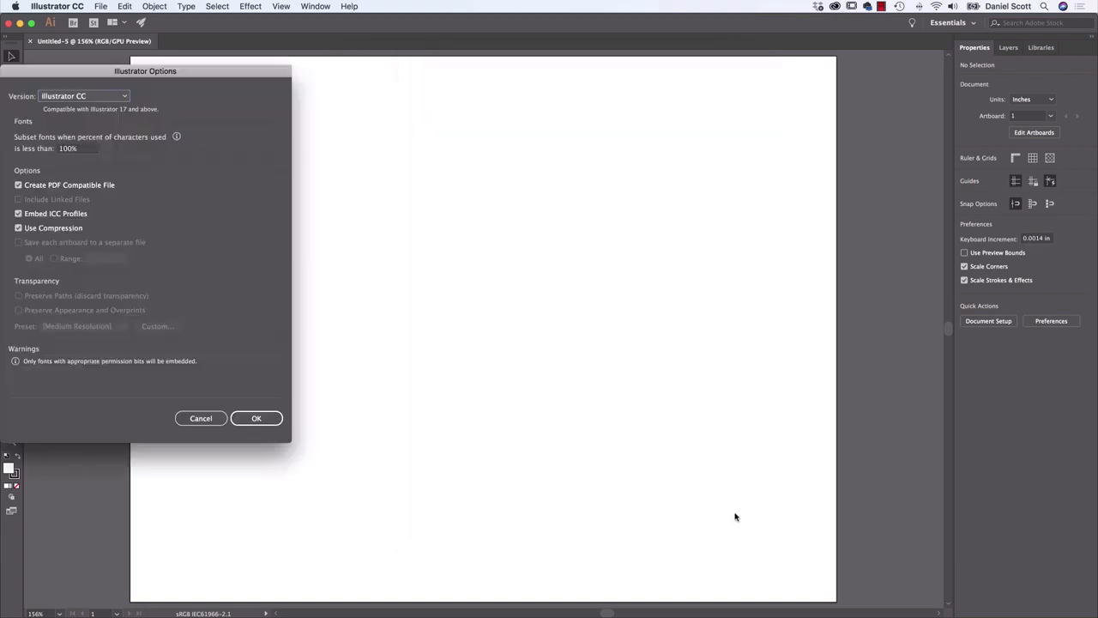
drag(239, 72, 515, 95)
click(531, 441)
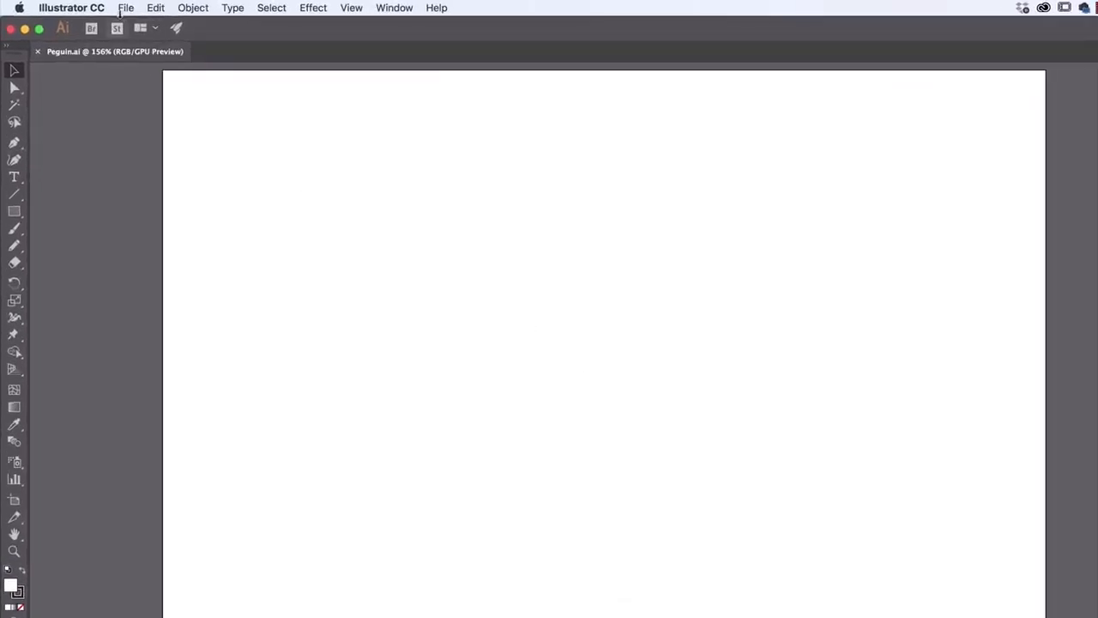
Place Penguin.jpg from the Exercise Files folder as a linked template on the artboard and deselect it
click(123, 7)
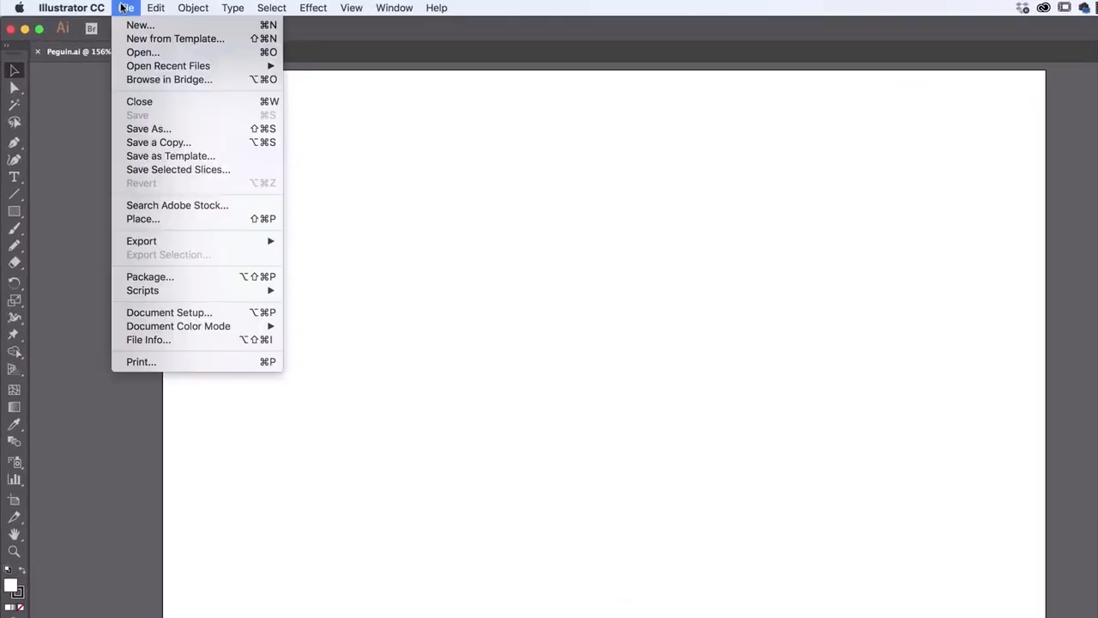
click(143, 220)
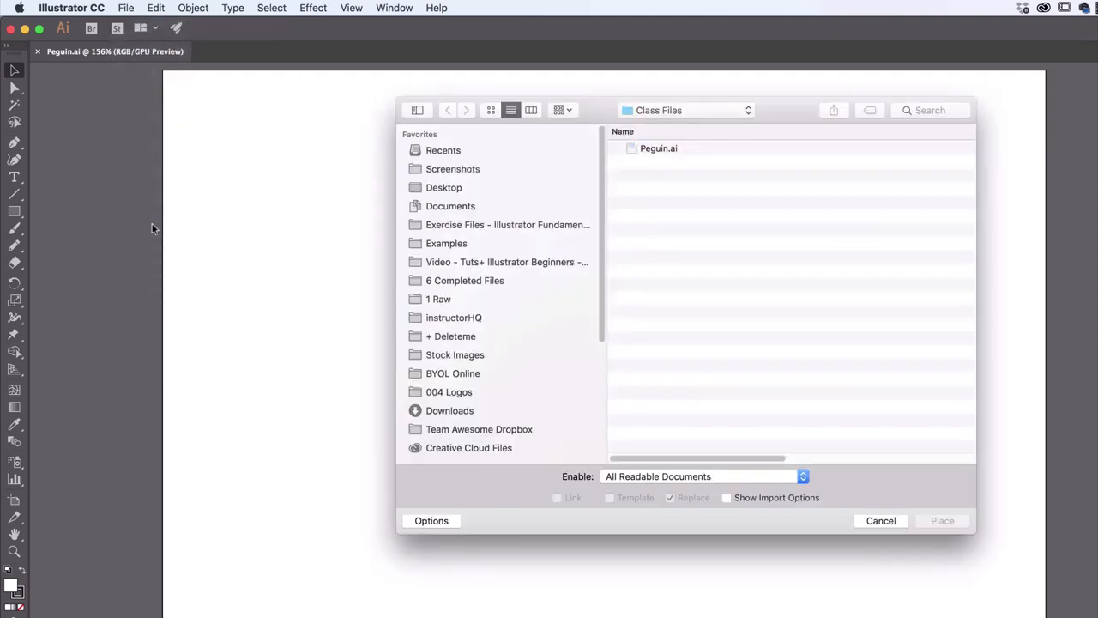
click(497, 225)
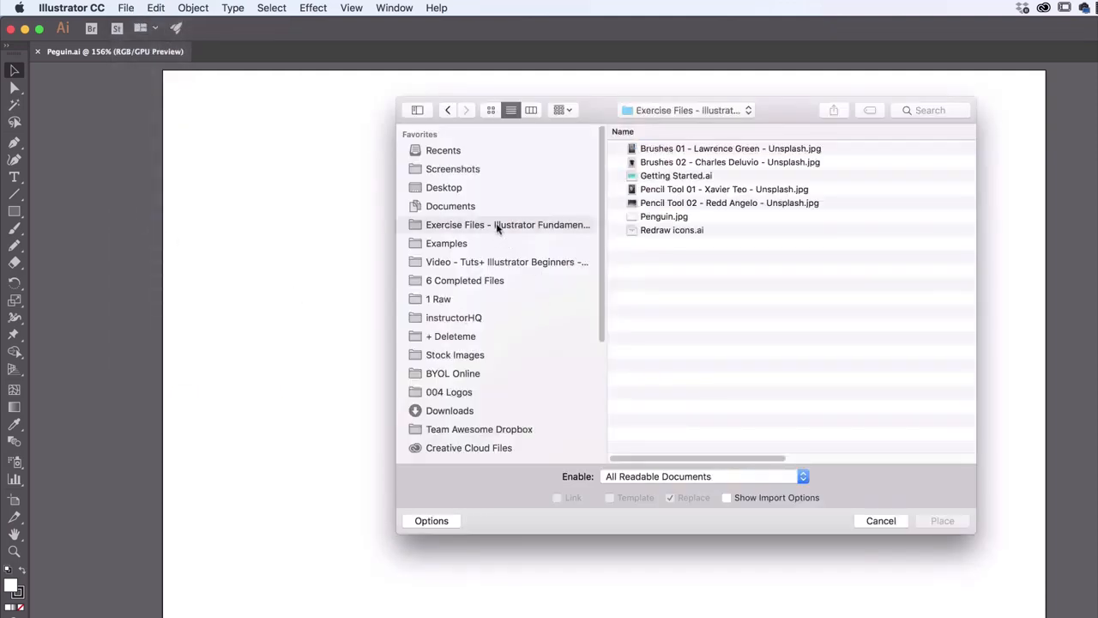
click(679, 220)
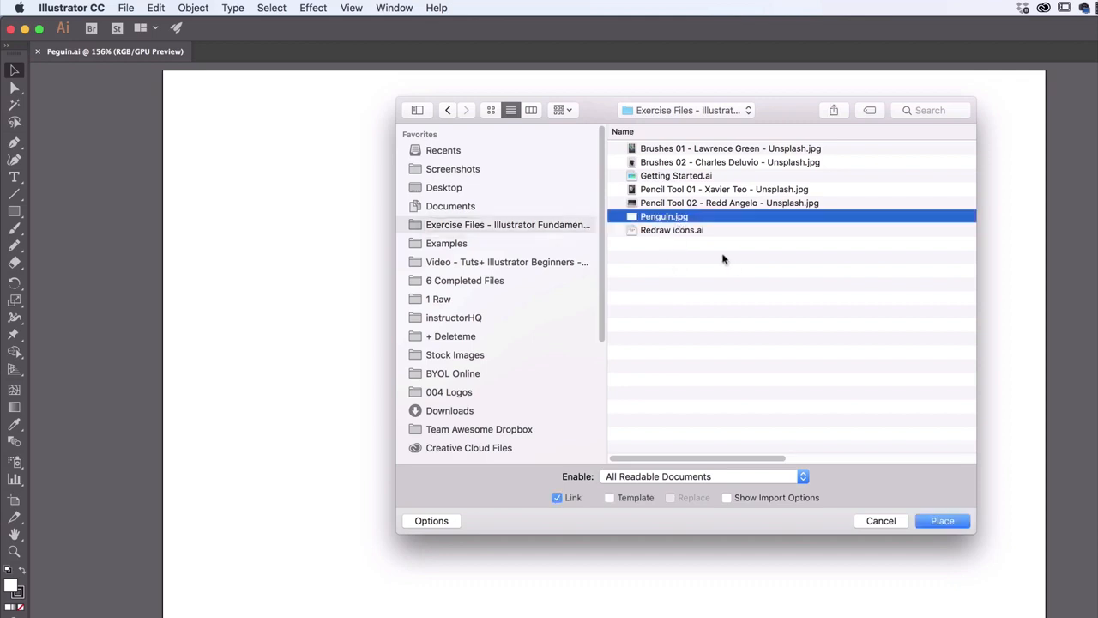
click(609, 499)
click(939, 521)
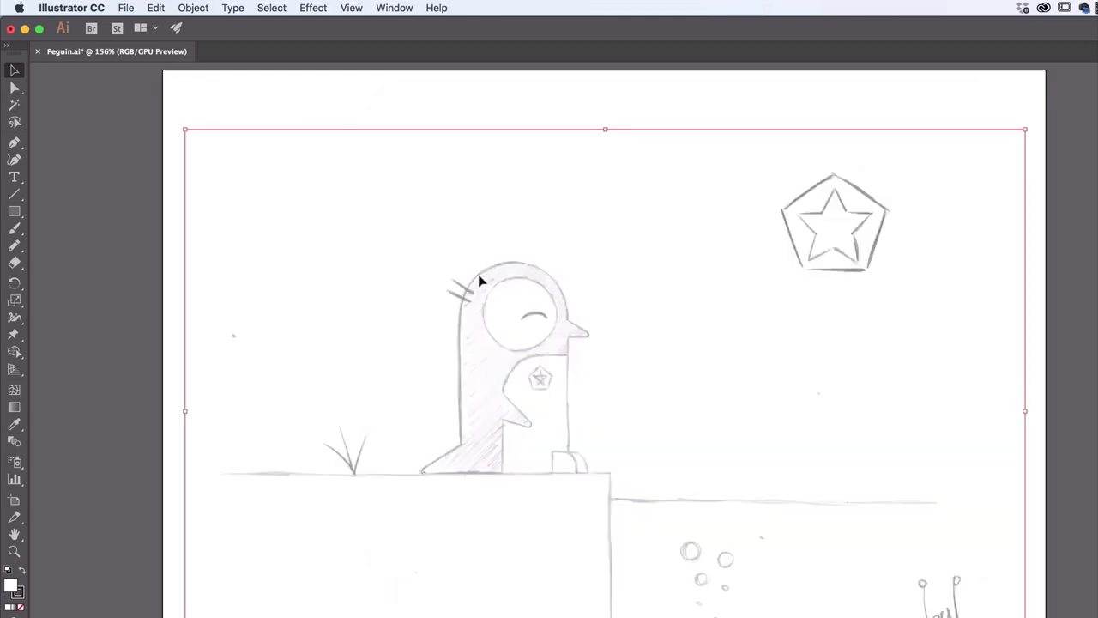
click(407, 106)
Try to select the placed penguin sketch with selection marquees drawn across it
drag(487, 276, 637, 399)
drag(653, 257, 460, 391)
drag(396, 417, 810, 437)
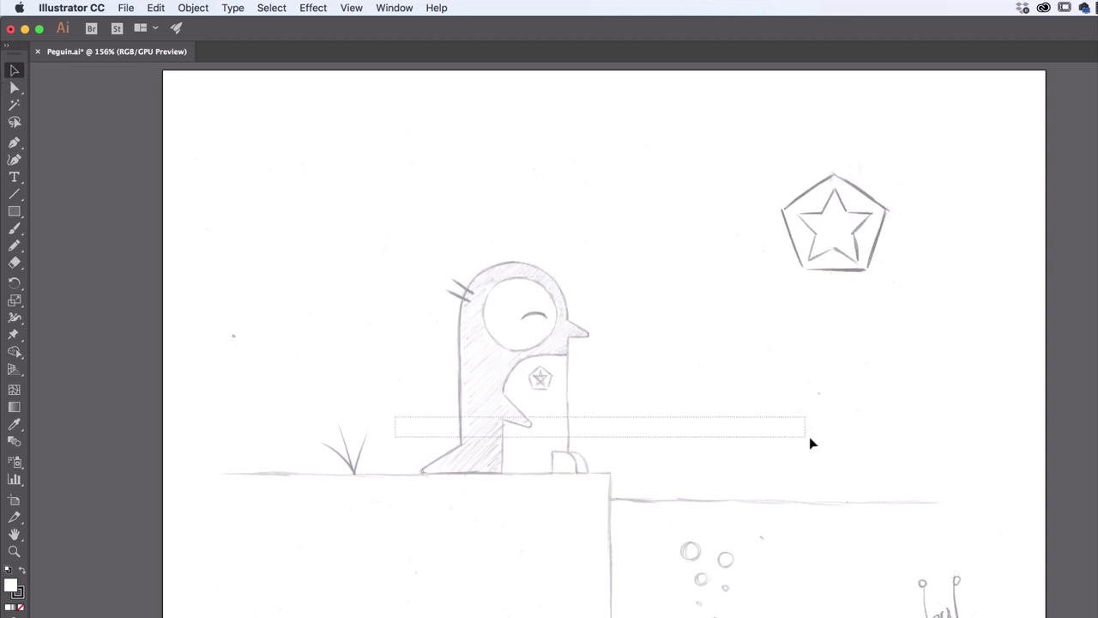
Unlock the template layer and reposition the penguin sketch on the artboard
drag(806, 349, 659, 514)
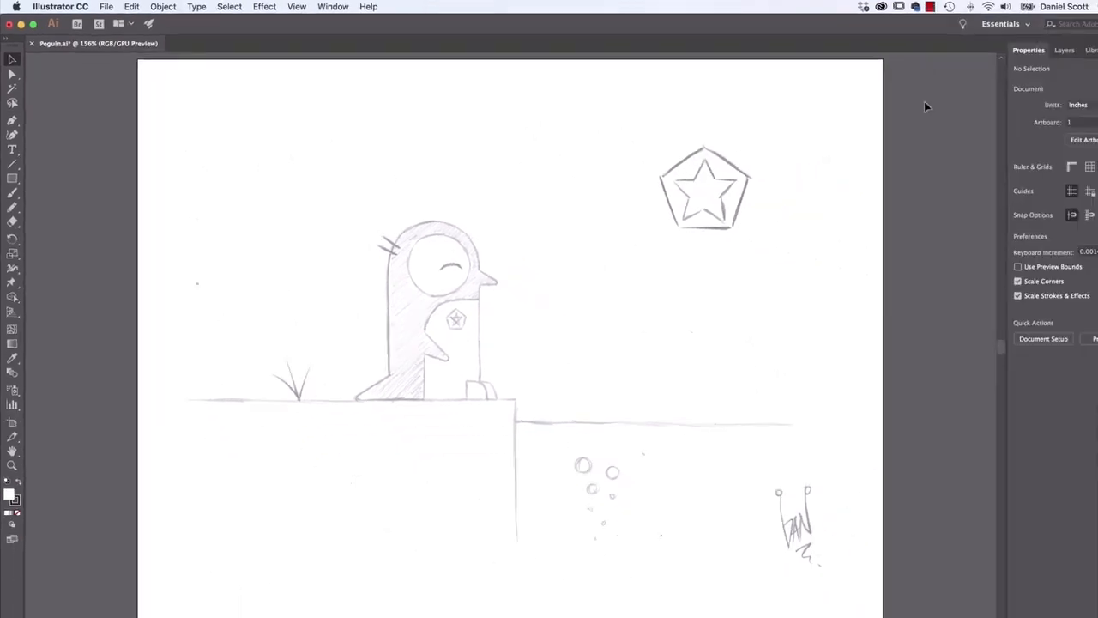
click(1064, 50)
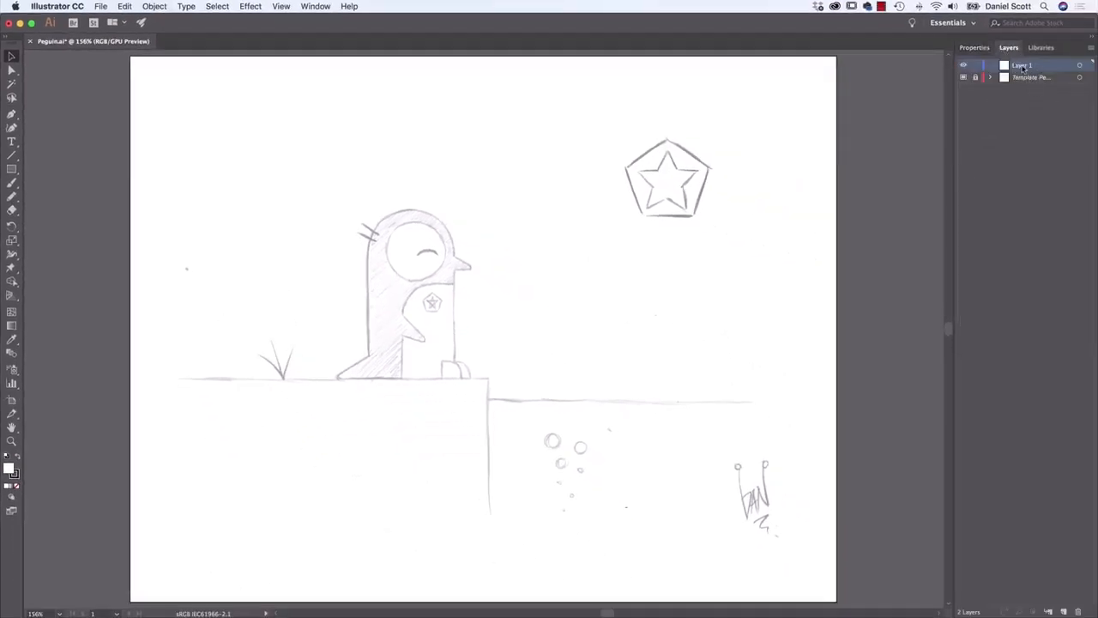
click(1029, 79)
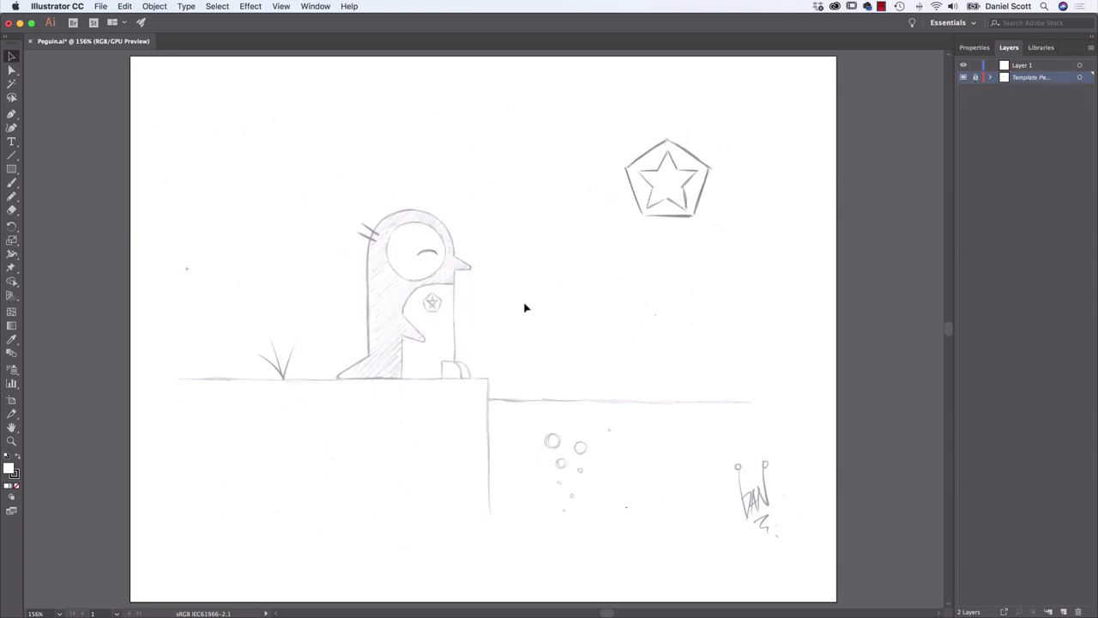
click(977, 80)
click(538, 255)
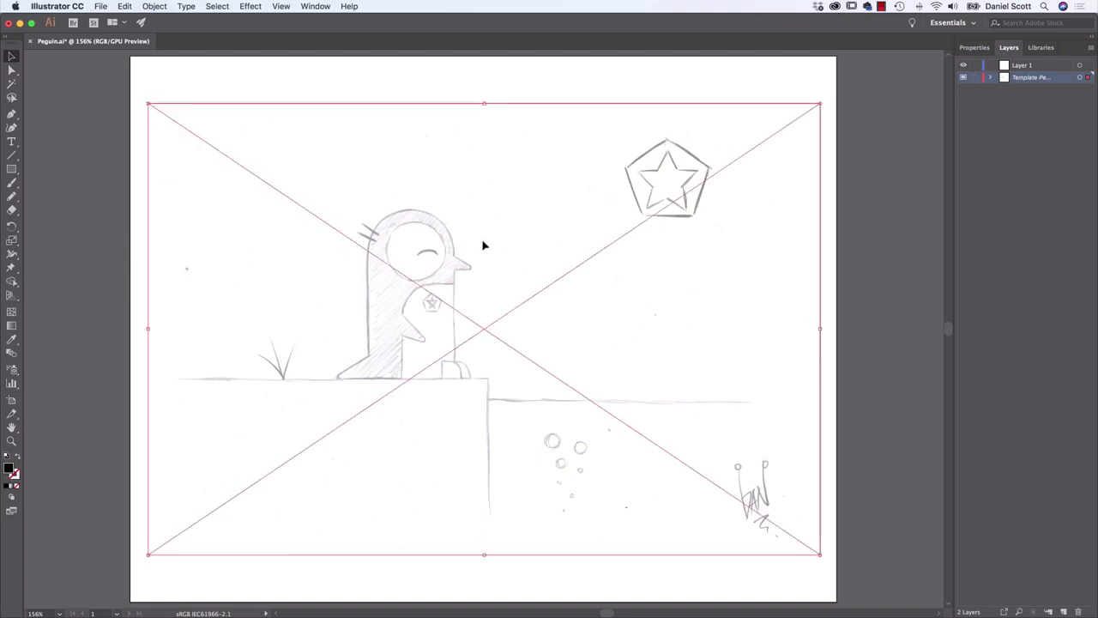
mouse_move(483, 246)
mouse_down()
mouse_move(627, 321)
mouse_move(385, 221)
mouse_up()
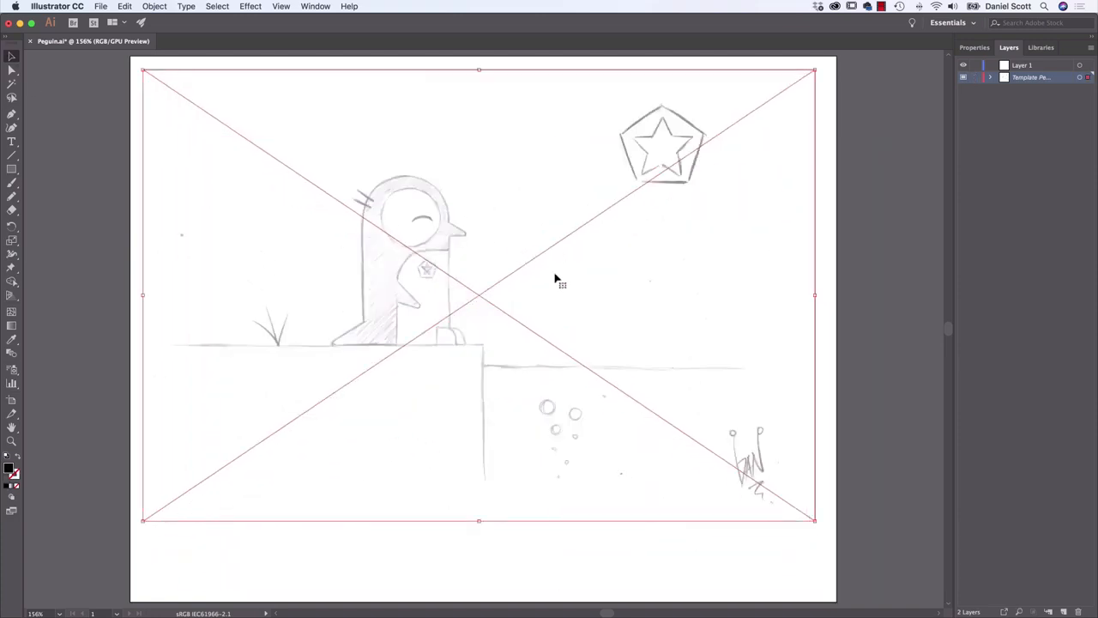
mouse_move(555, 279)
mouse_down()
mouse_move(650, 301)
mouse_move(503, 238)
mouse_move(412, 351)
mouse_move(668, 314)
mouse_move(610, 334)
mouse_move(625, 321)
mouse_move(611, 323)
mouse_up()
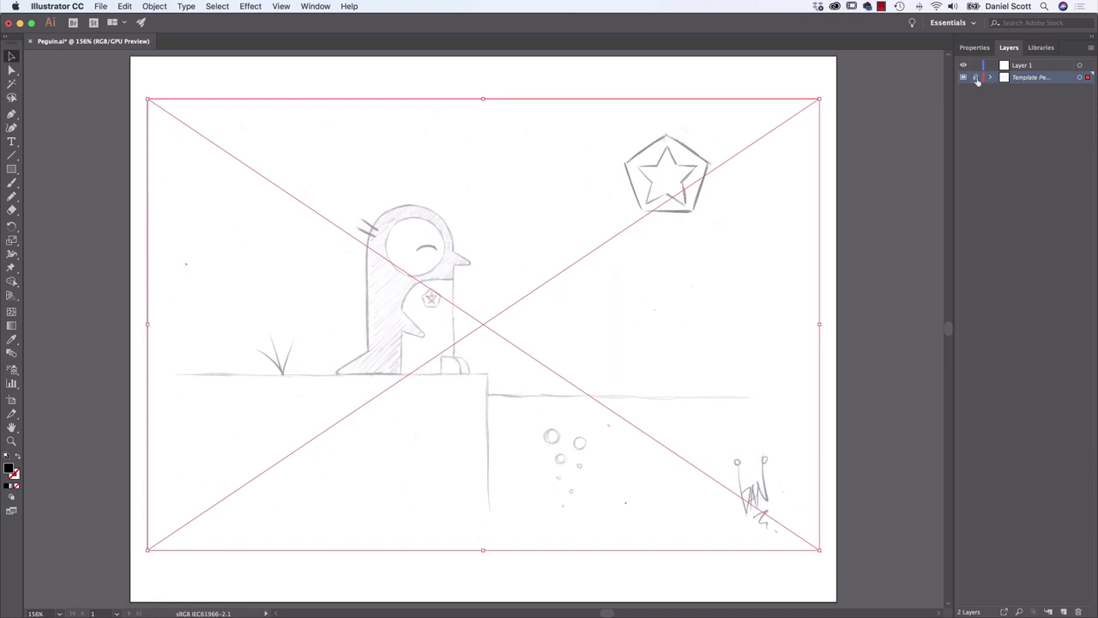
Lock the template layer again and make Layer 1 the active layer for drawing
click(975, 78)
click(1024, 67)
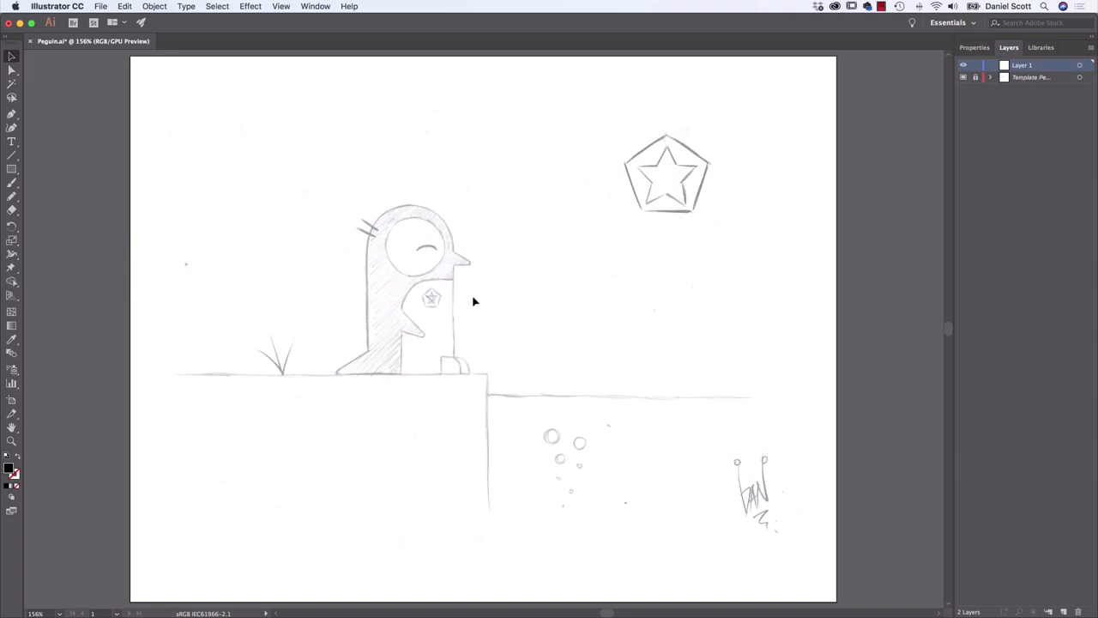
drag(465, 243, 547, 348)
drag(374, 197, 550, 386)
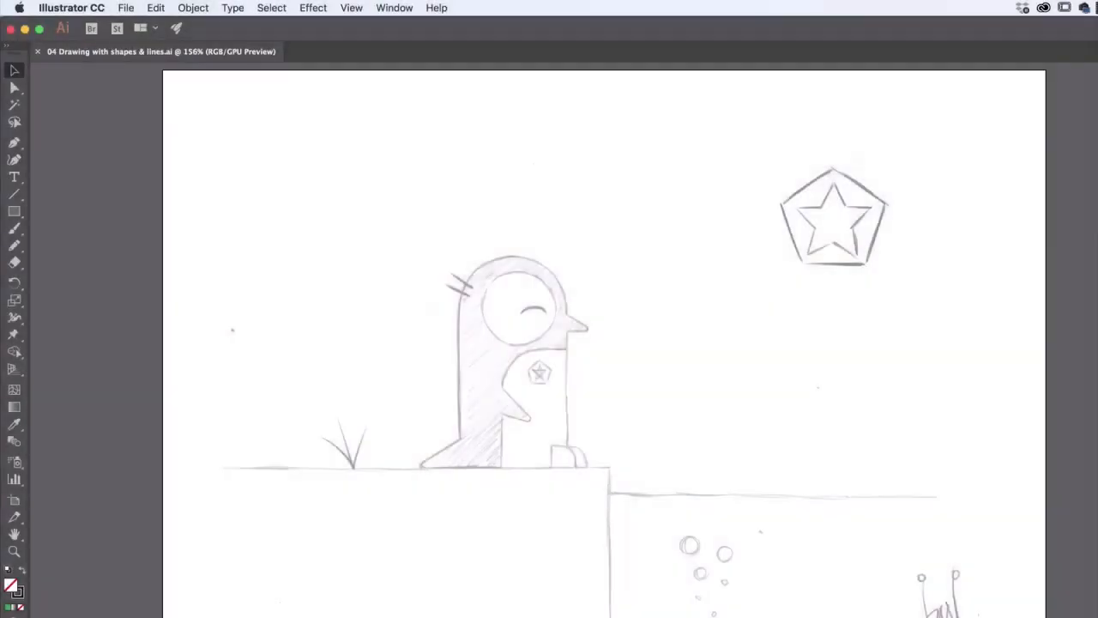
Switch between the Rectangle and Ellipse shape tools, ending with the Rectangle tool active
click(14, 214)
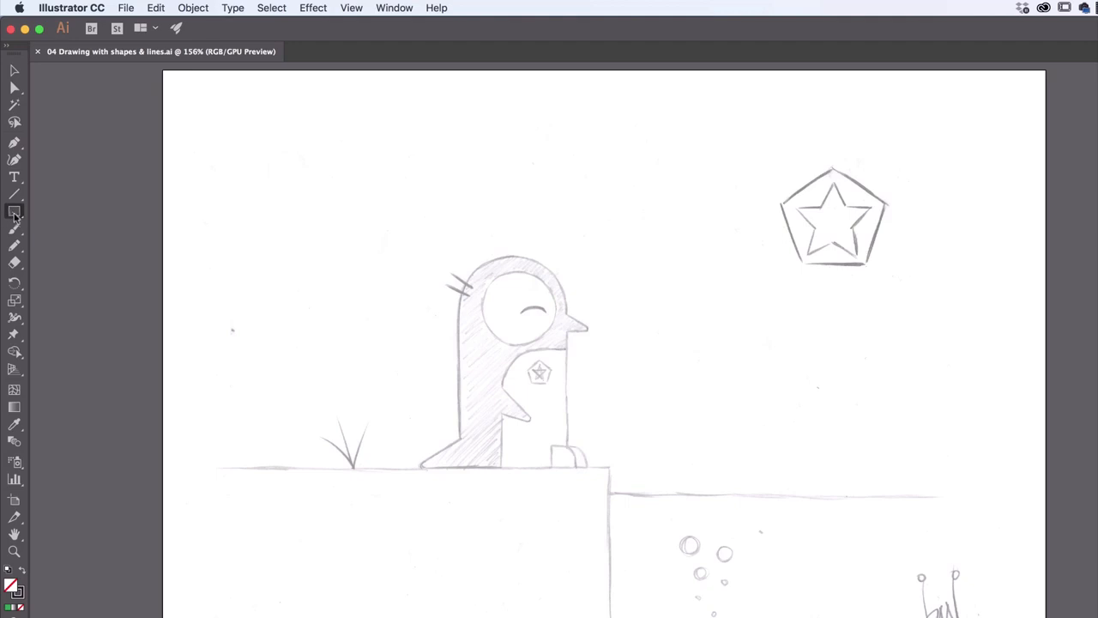
click(13, 214)
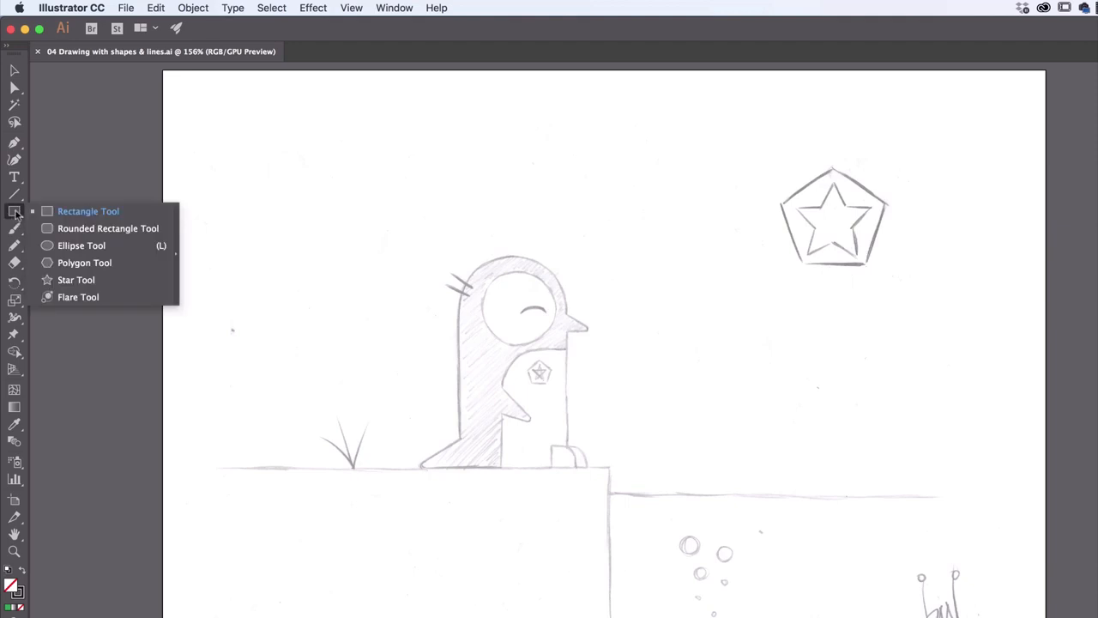
click(76, 247)
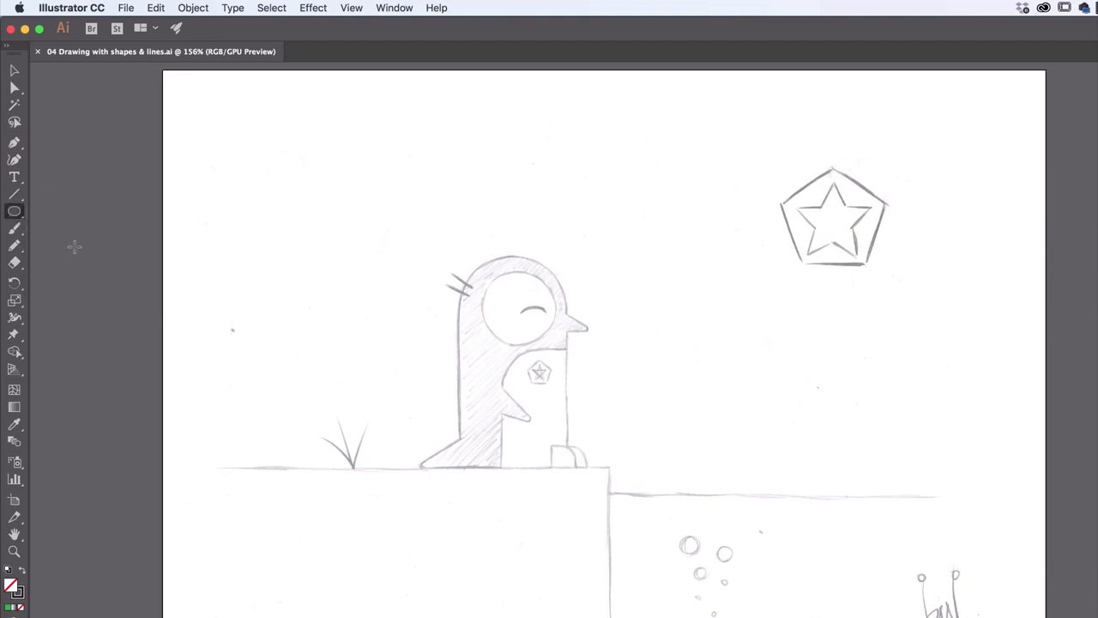
click(13, 212)
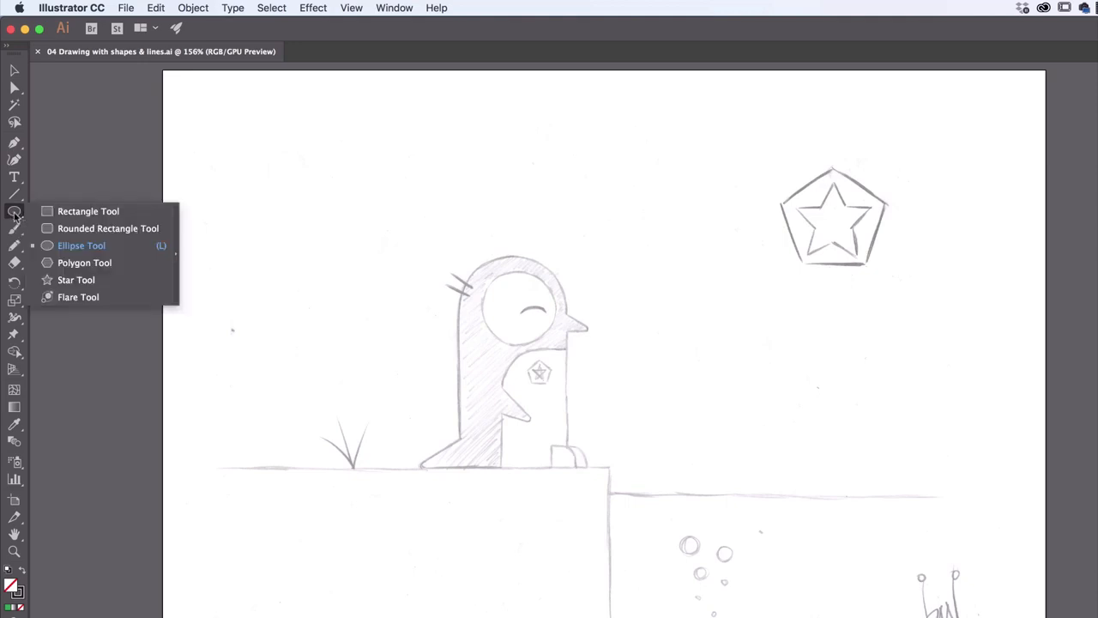
click(83, 215)
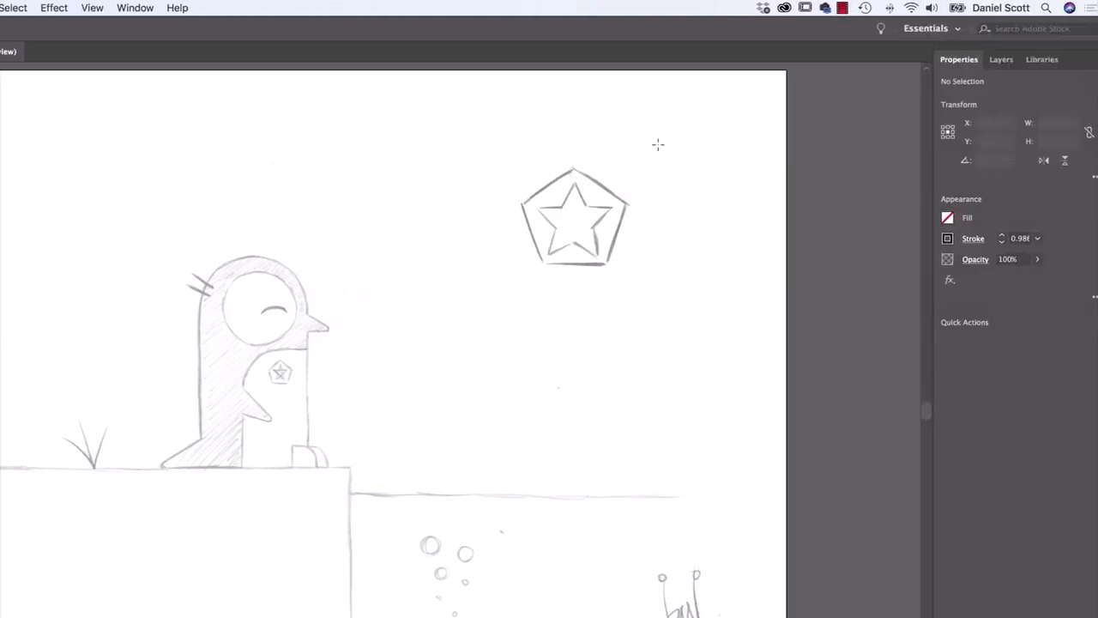
Set the default fill to the green swatch after trying other swatch colours, with nothing selected
click(987, 59)
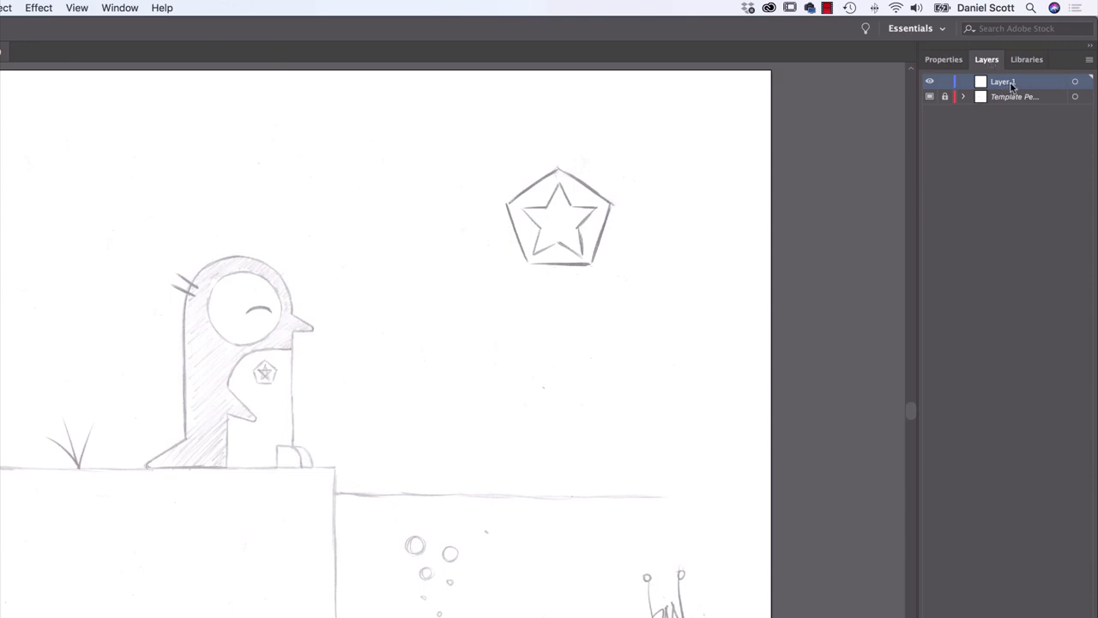
click(952, 59)
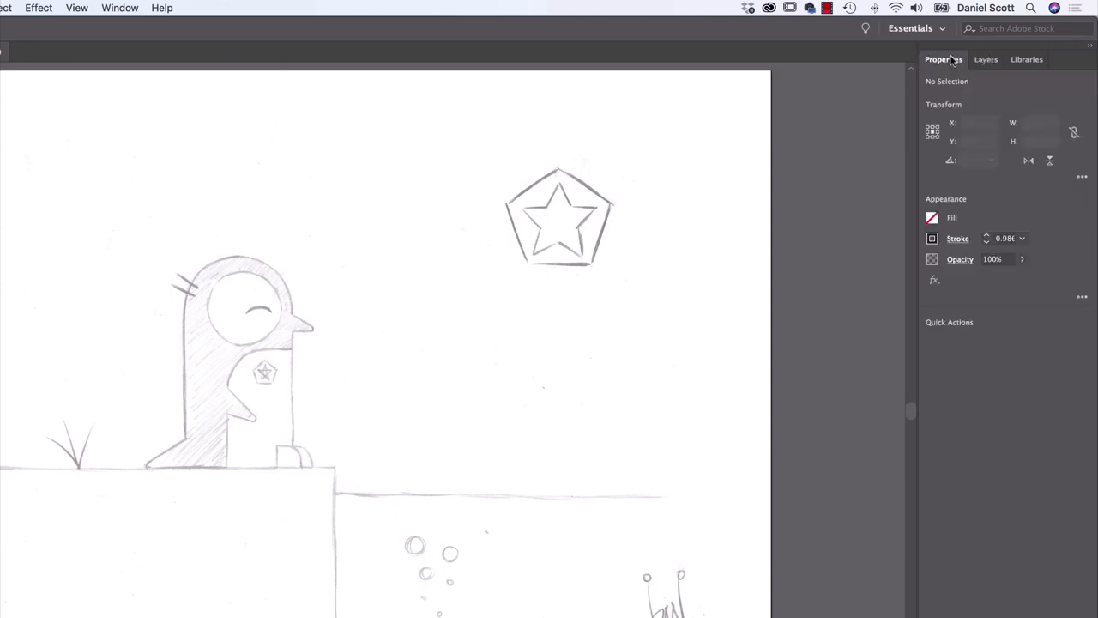
click(932, 220)
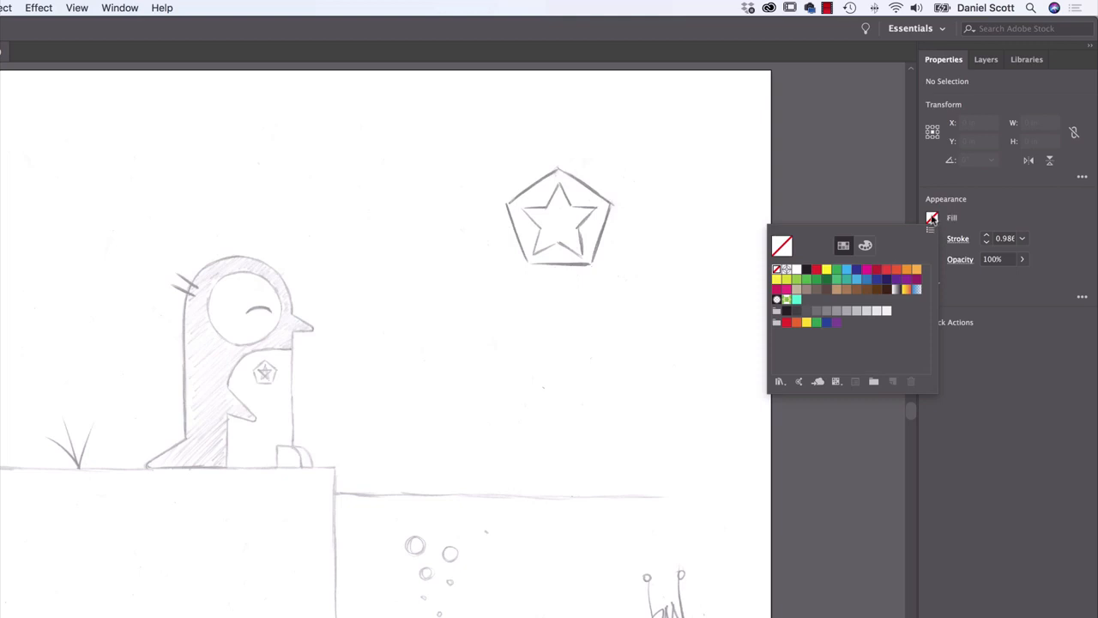
click(857, 269)
click(868, 271)
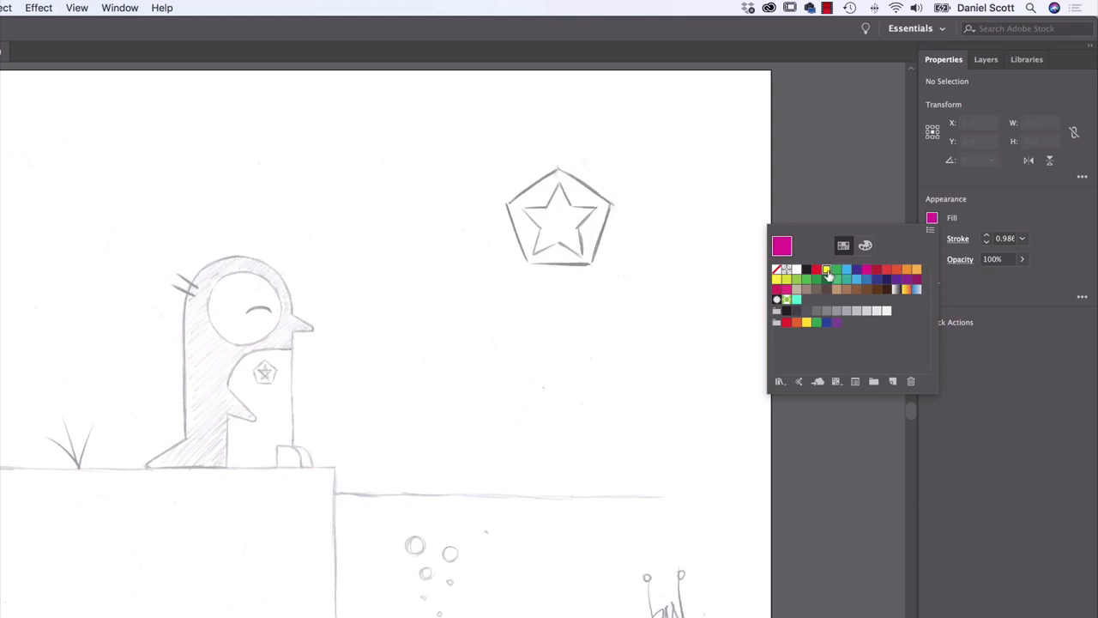
click(826, 270)
click(837, 270)
click(931, 221)
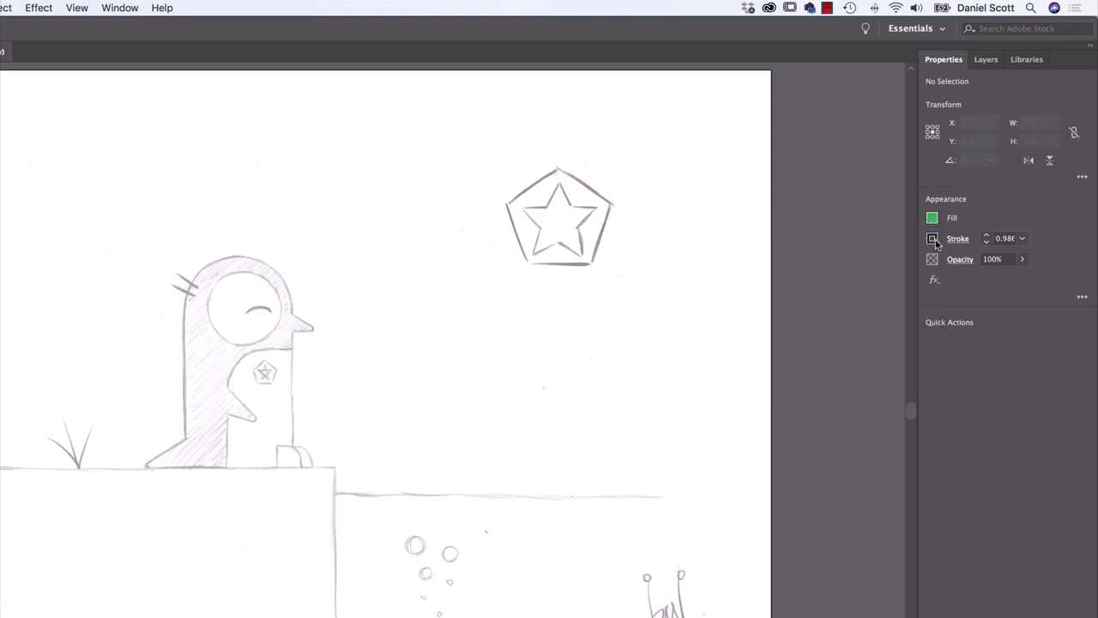
Keep the black stroke colour and set the stroke weight to 1 pt
click(933, 239)
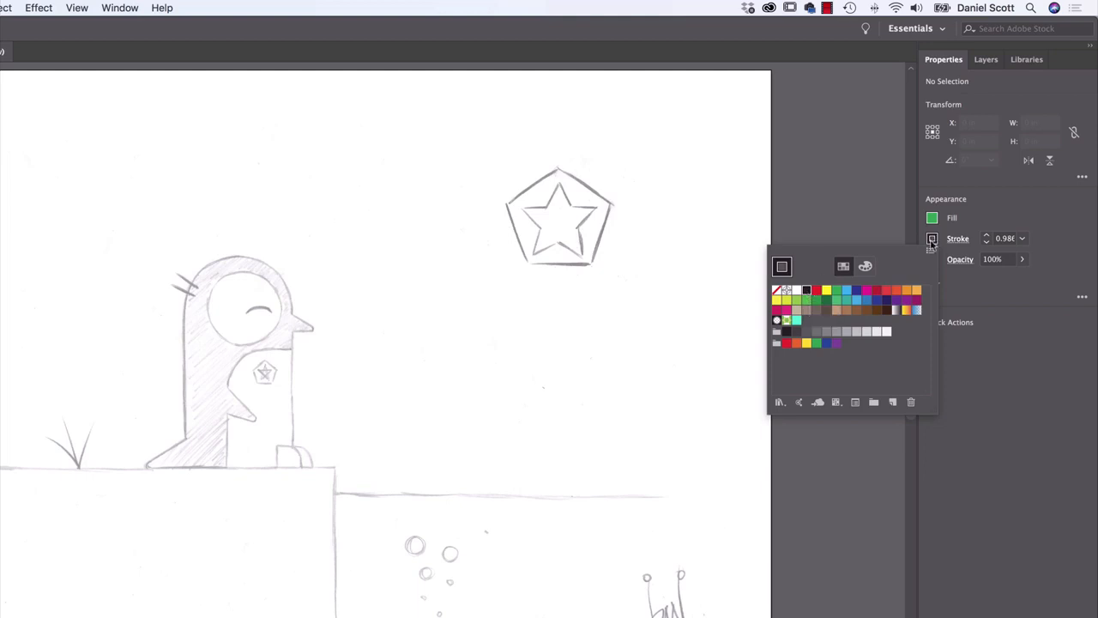
click(932, 239)
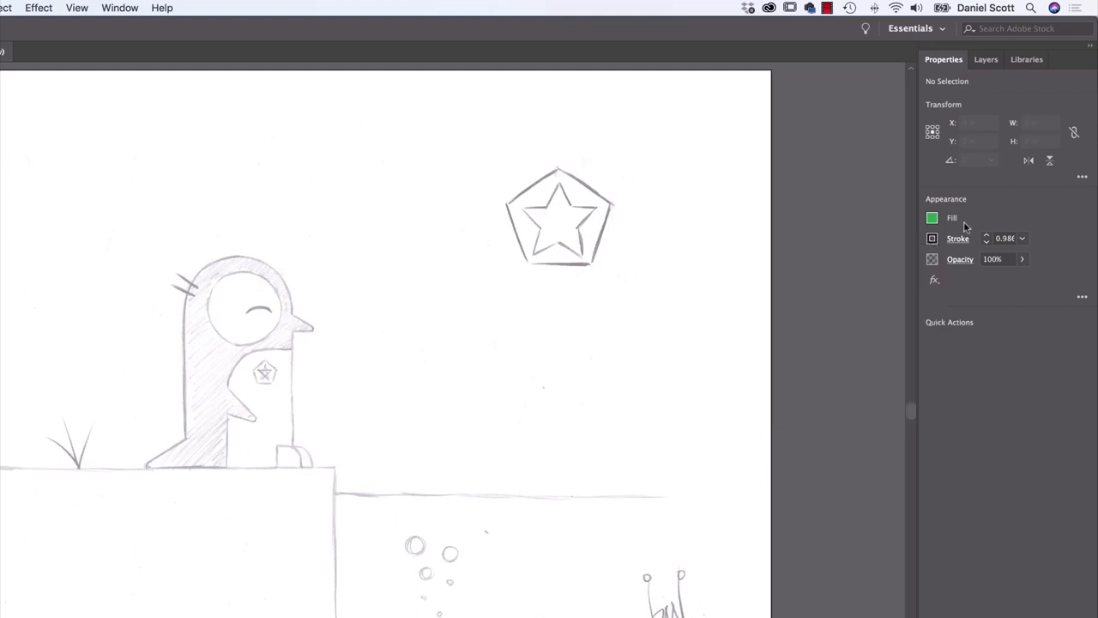
click(1020, 240)
click(1035, 298)
Draw a rectangle about 1.69 in wide and 2.11 in high over the penguin's head and upper body, and deselect it
drag(165, 242, 301, 410)
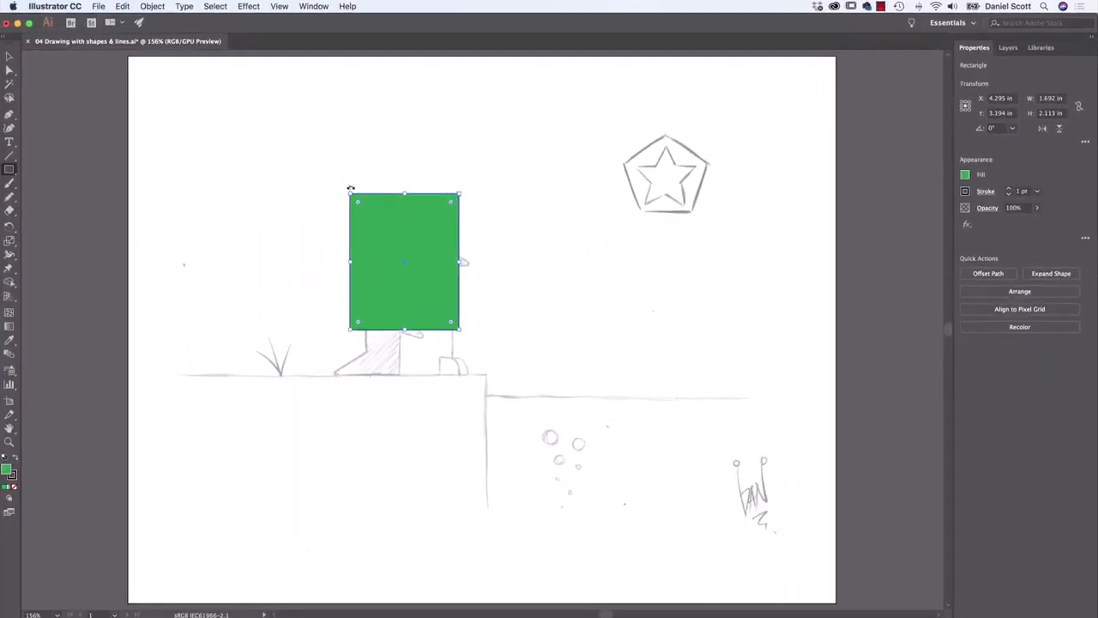
click(10, 57)
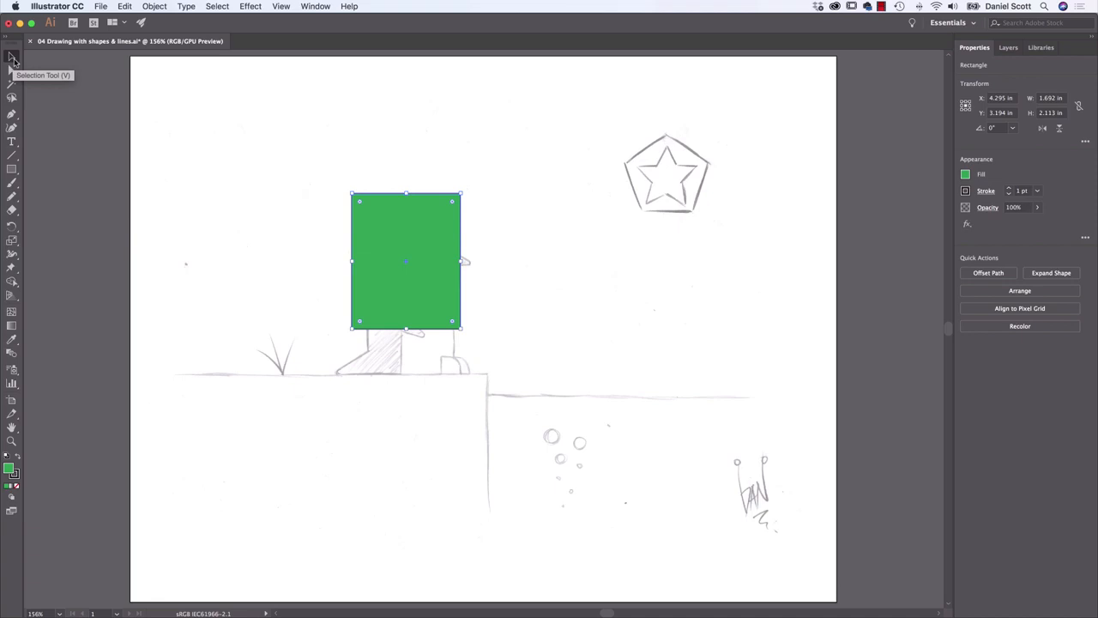
click(406, 123)
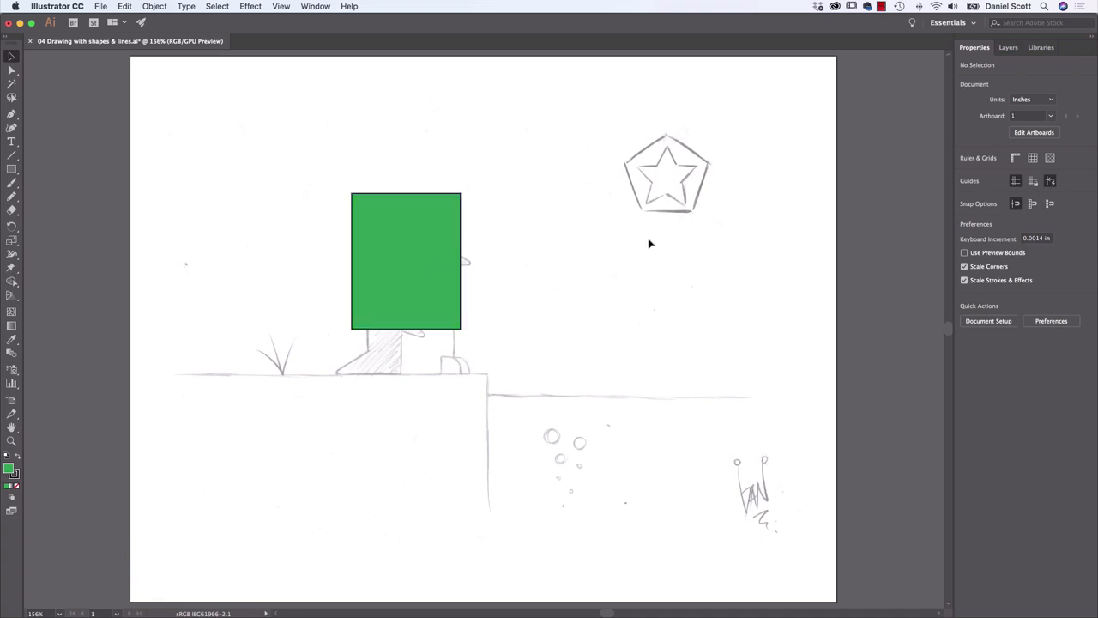
Set the green rectangle's fill to None and deselect it
click(426, 228)
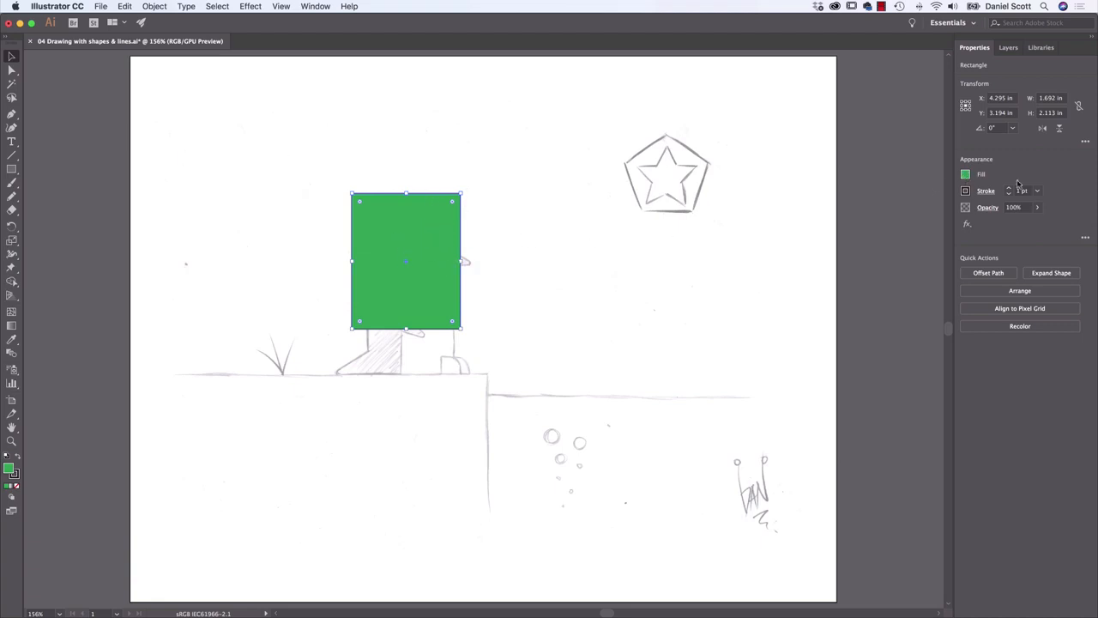
click(965, 175)
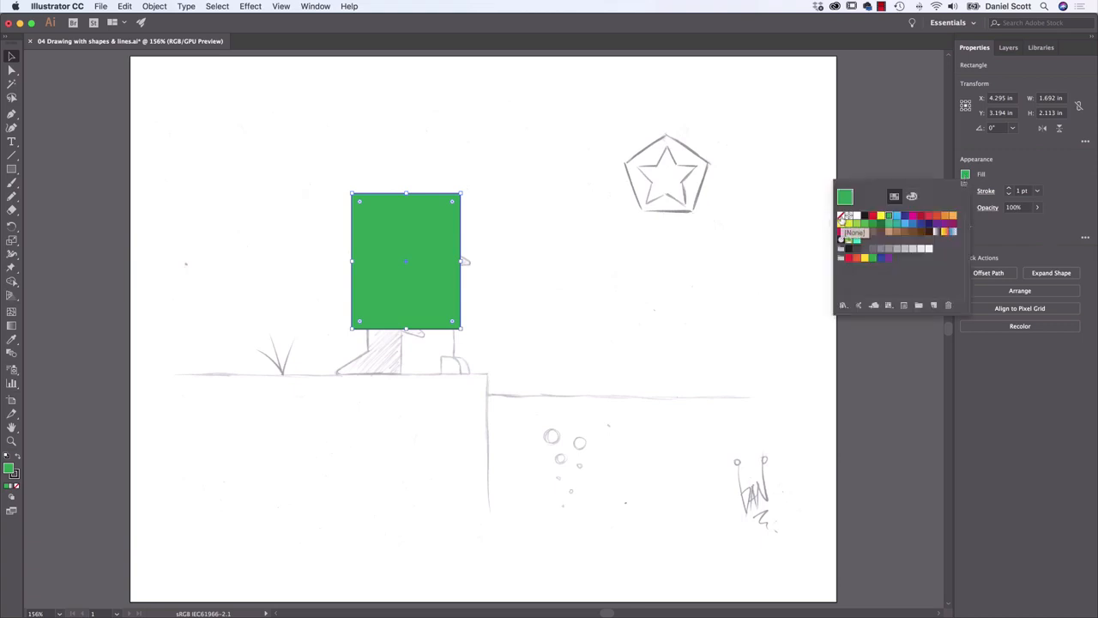
click(842, 217)
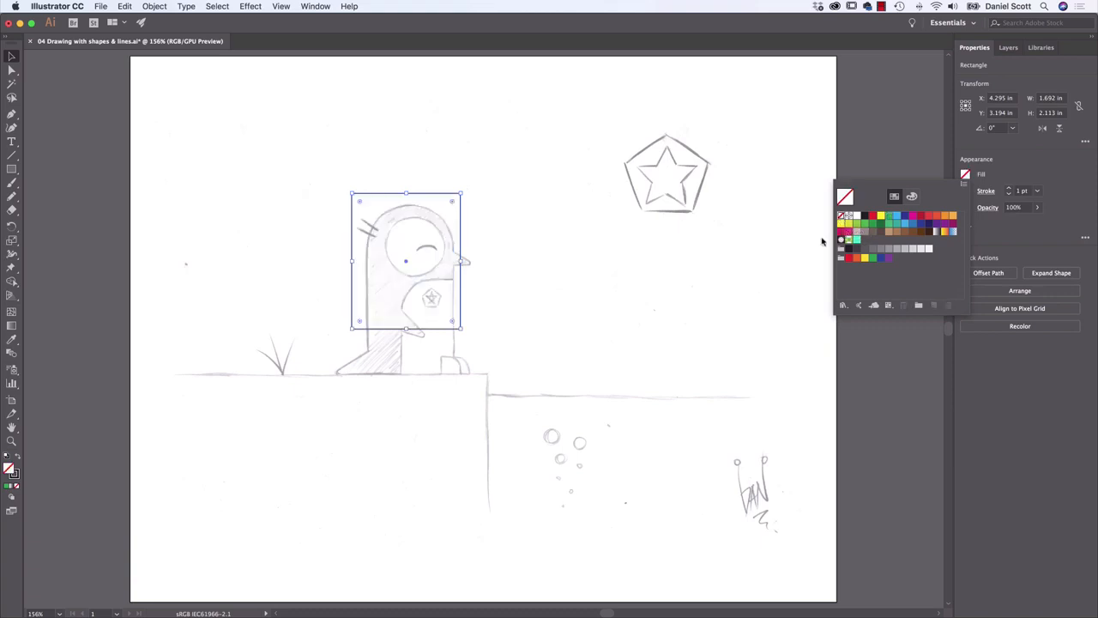
click(701, 323)
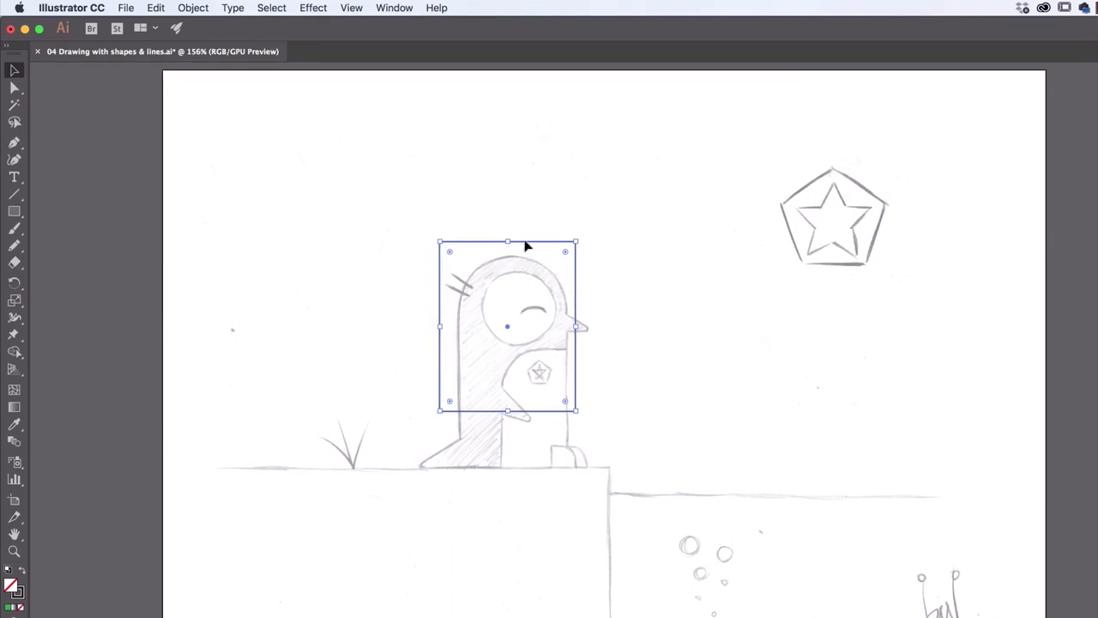
click(701, 272)
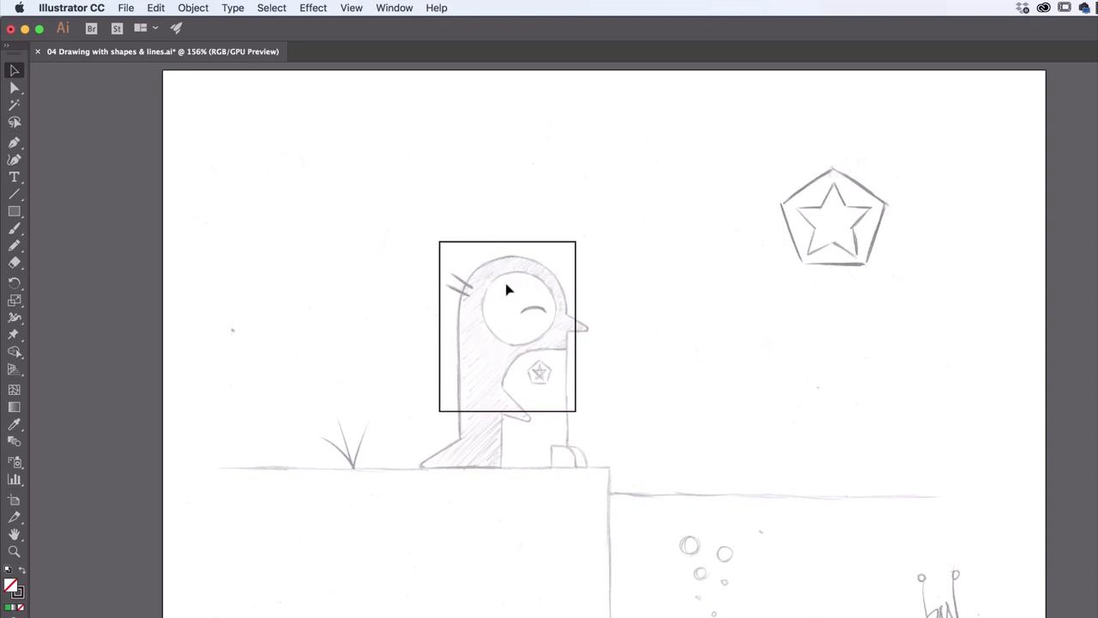
Resize the outlined rectangle to fit the penguin's body from the top of its head to the ground line
click(576, 308)
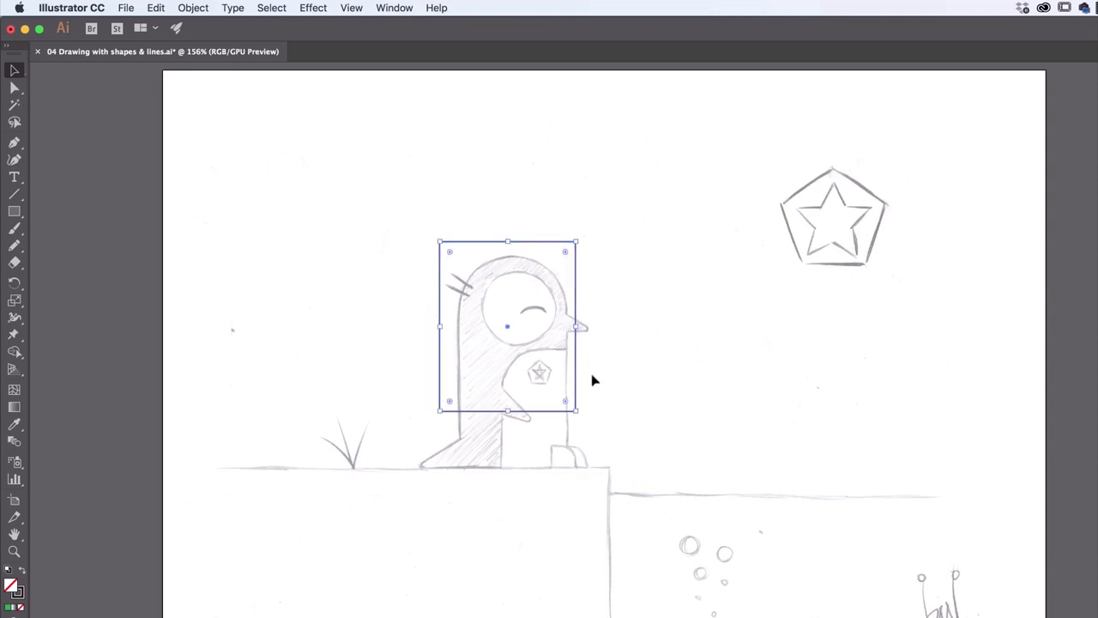
drag(508, 411, 507, 467)
drag(576, 326, 566, 326)
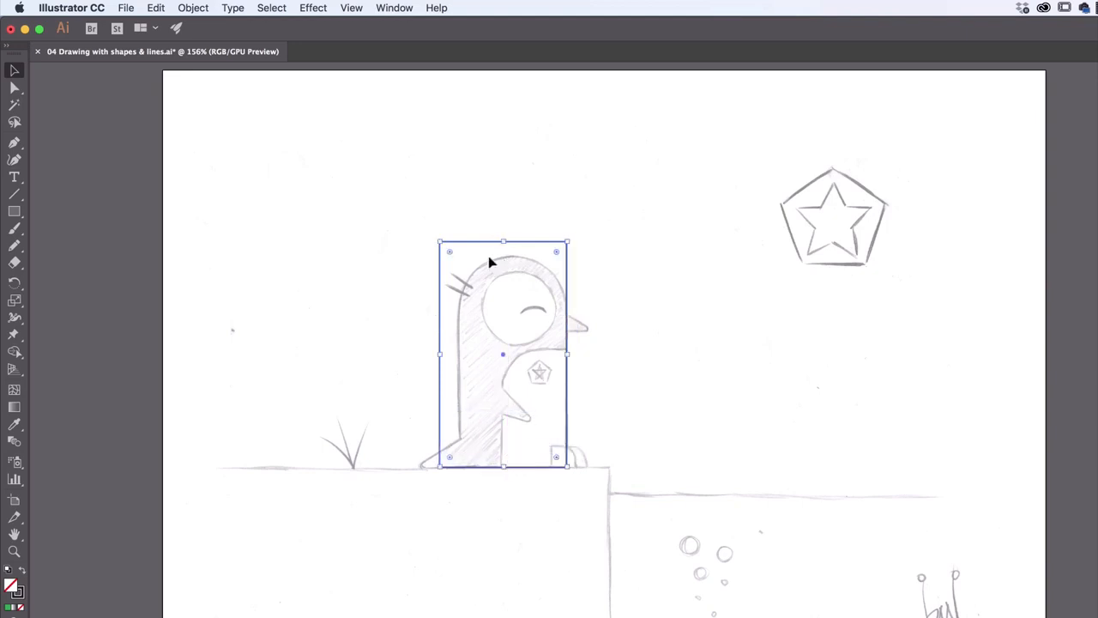
drag(440, 242, 457, 256)
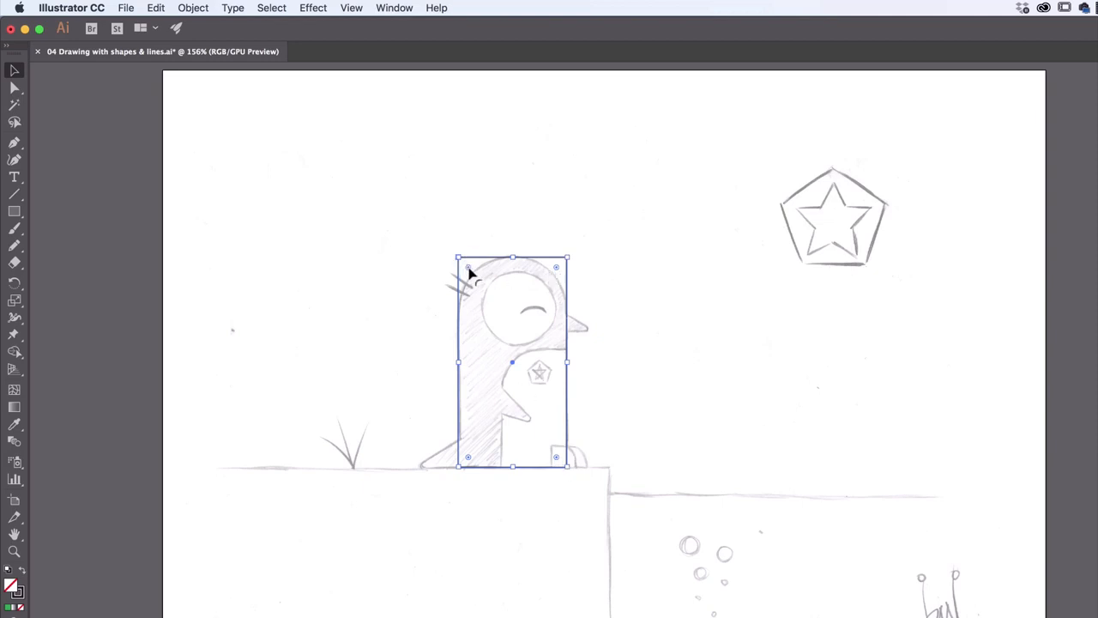
Try rounding all four corners of the body rectangle to the maximum, and undo the corner radius change
drag(468, 272, 512, 339)
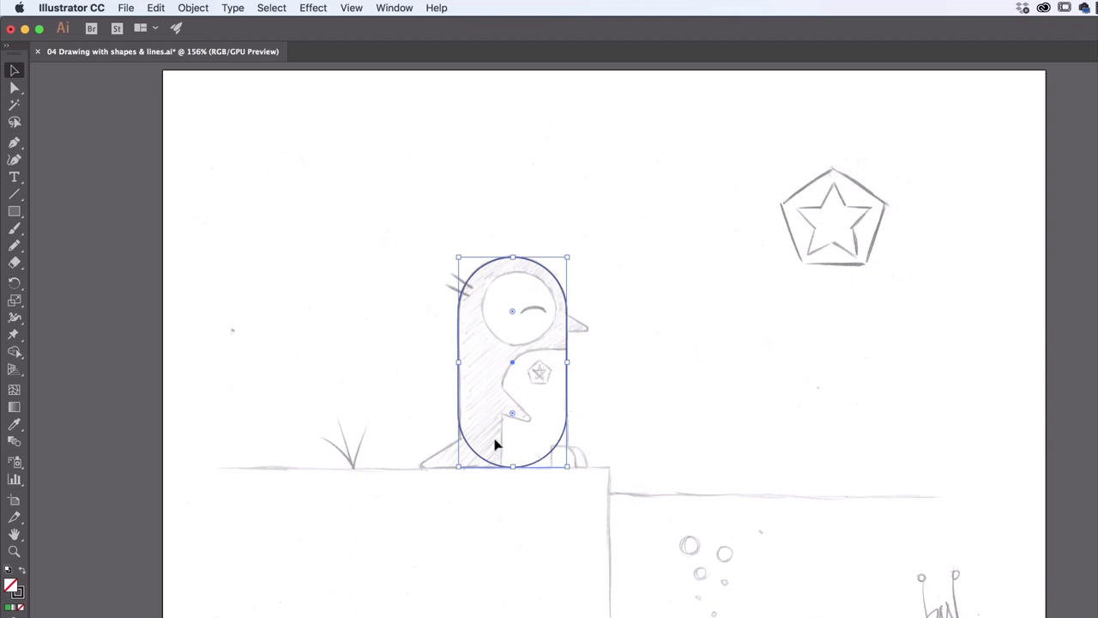
click(156, 8)
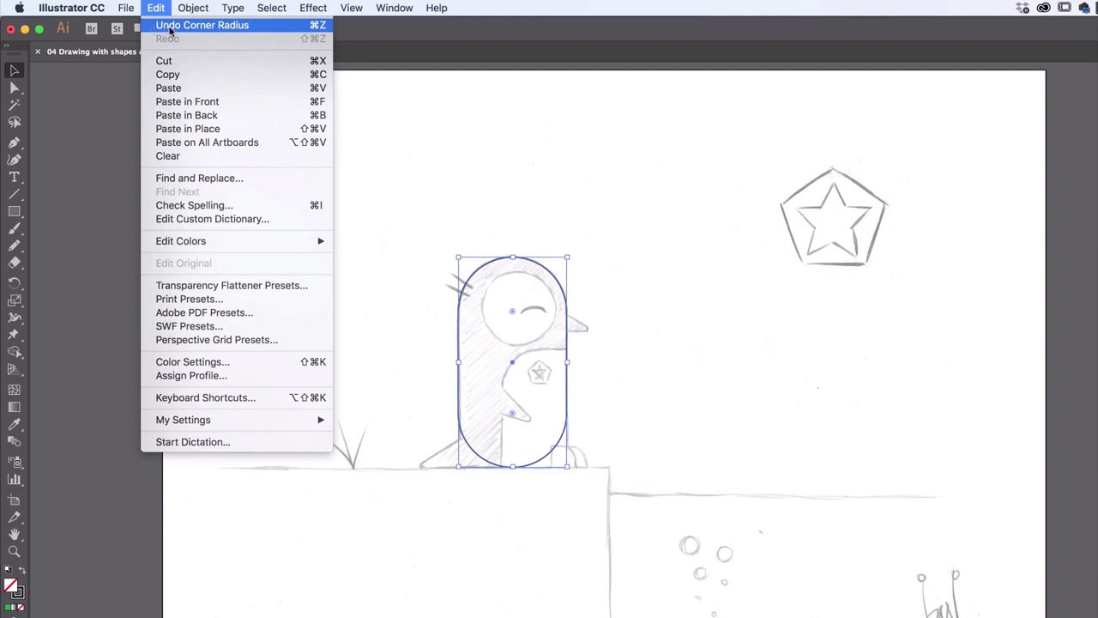
click(169, 26)
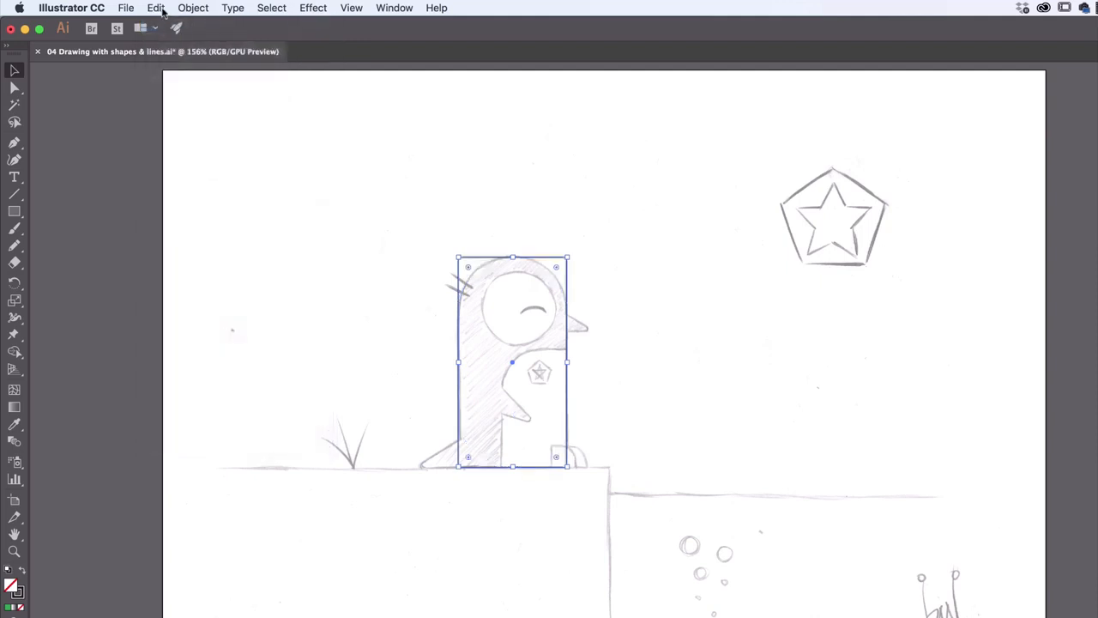
click(156, 7)
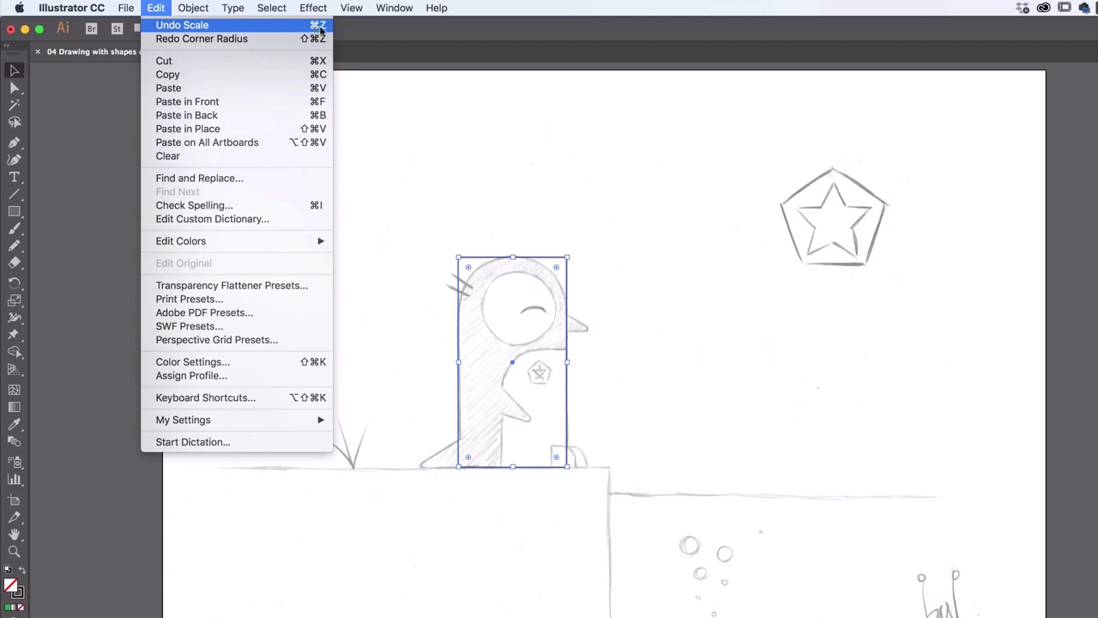
Try rounding the body rectangle's two upper corners one at a time to the maximum, and undo both corner radius changes
click(155, 9)
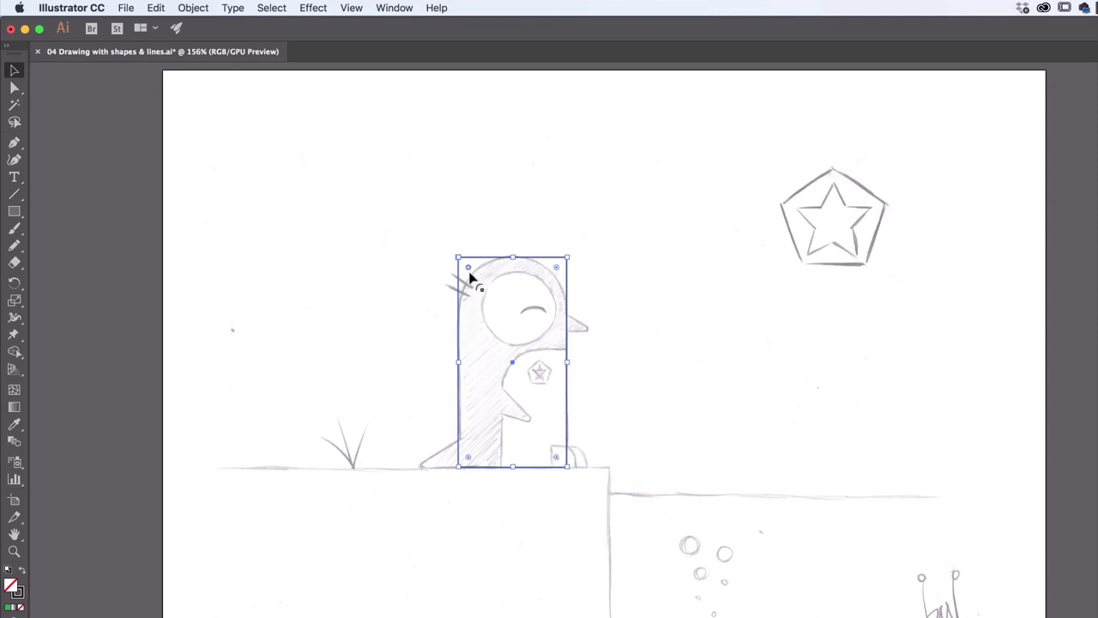
drag(469, 272, 512, 314)
drag(556, 272, 510, 318)
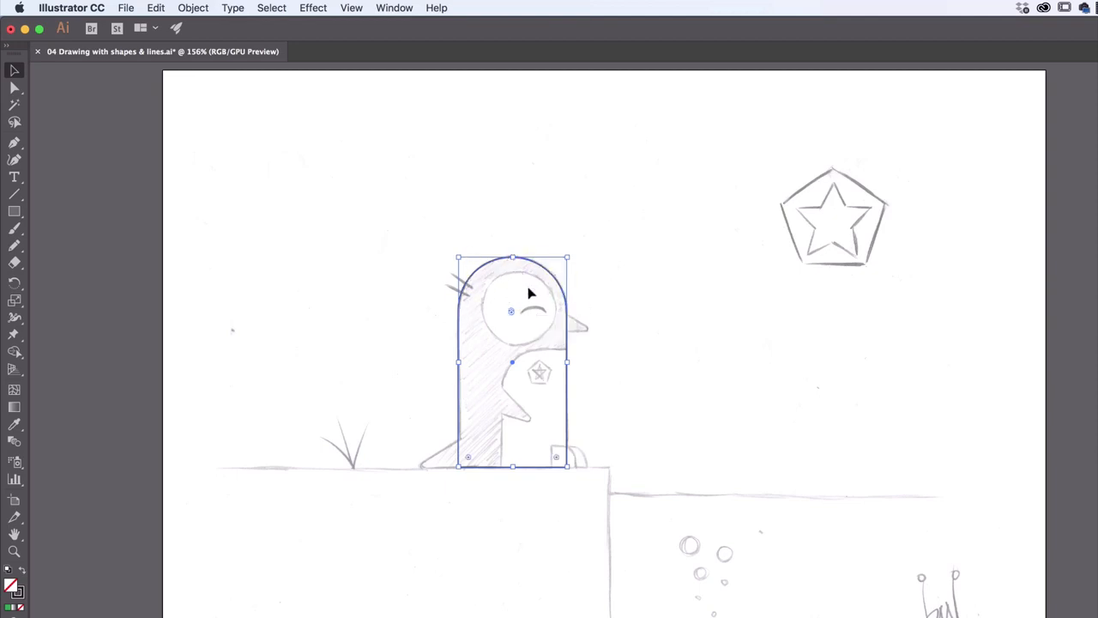
click(156, 9)
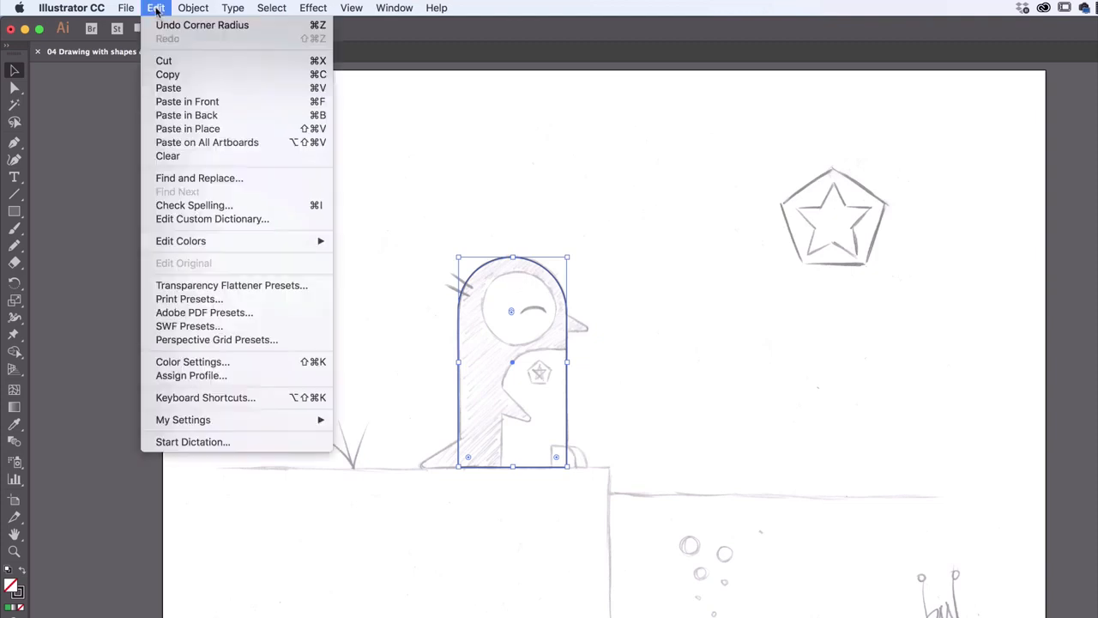
click(163, 25)
click(155, 8)
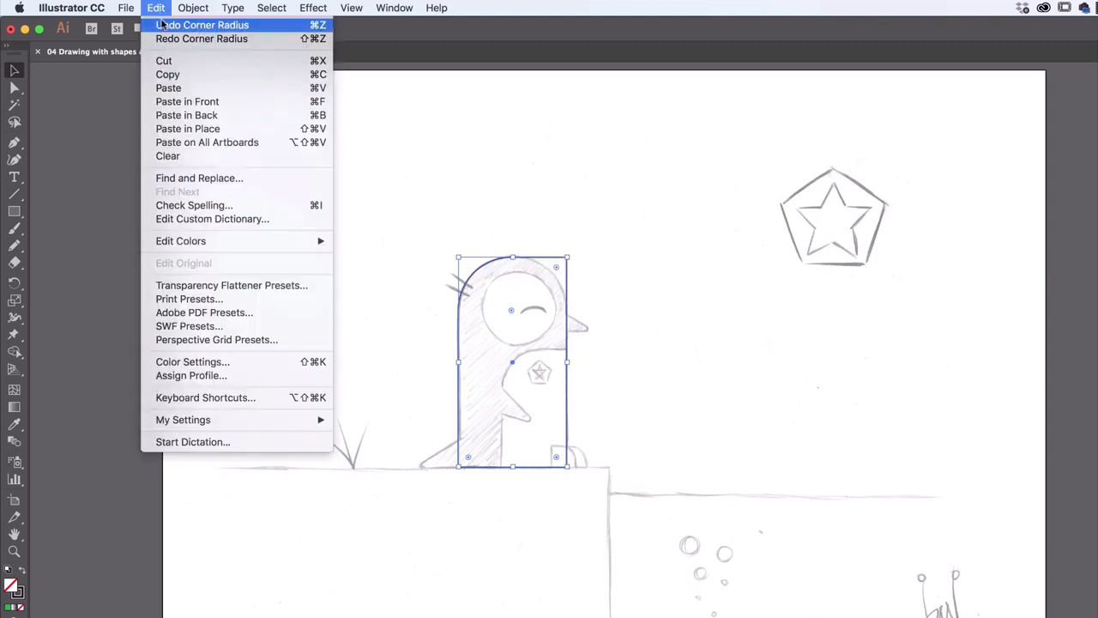
click(162, 24)
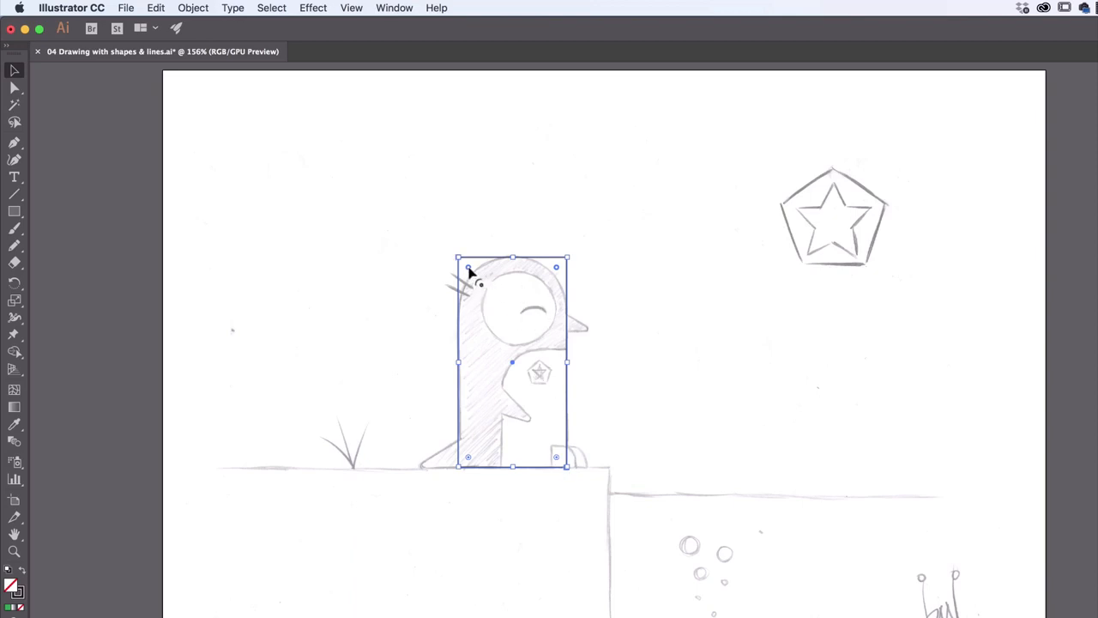
Round the body rectangle's two upper corners together to the maximum, and partly round its lower-right corner
drag(470, 271, 511, 349)
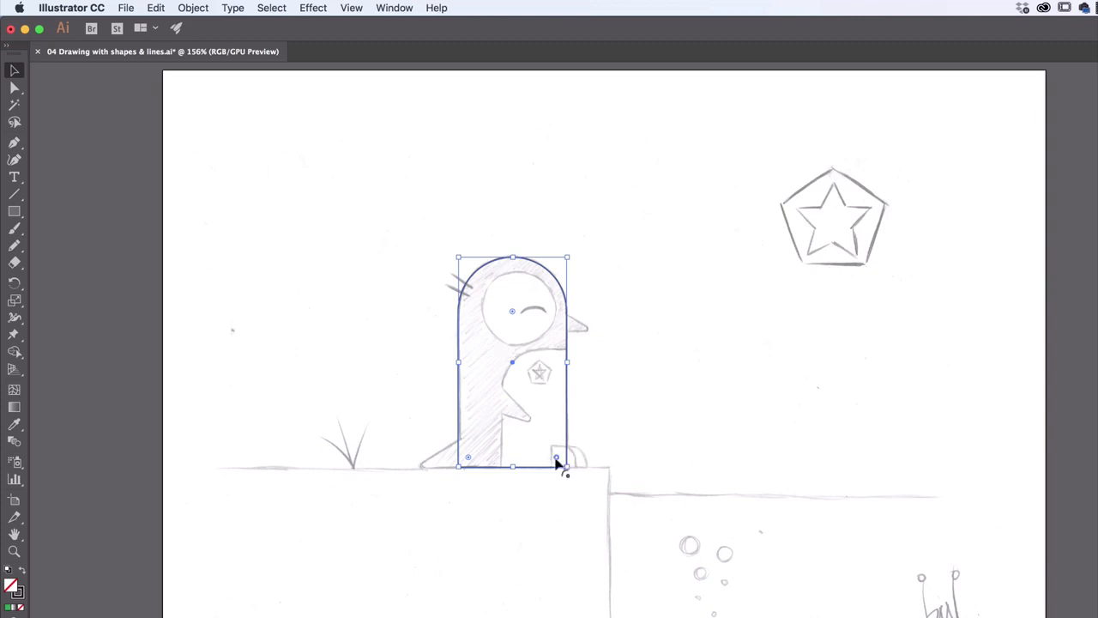
drag(559, 459, 520, 436)
Try drawing several freely proportioned ellipses beside the penguin with the Ellipse tool, and undo all of them
key(l)
click(20, 214)
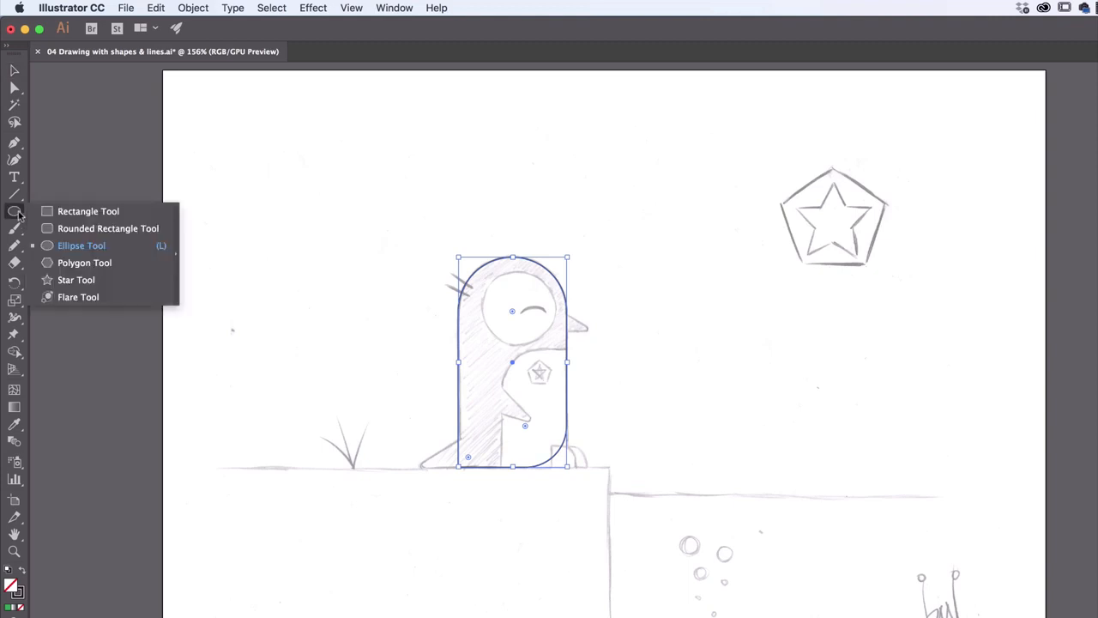
click(75, 250)
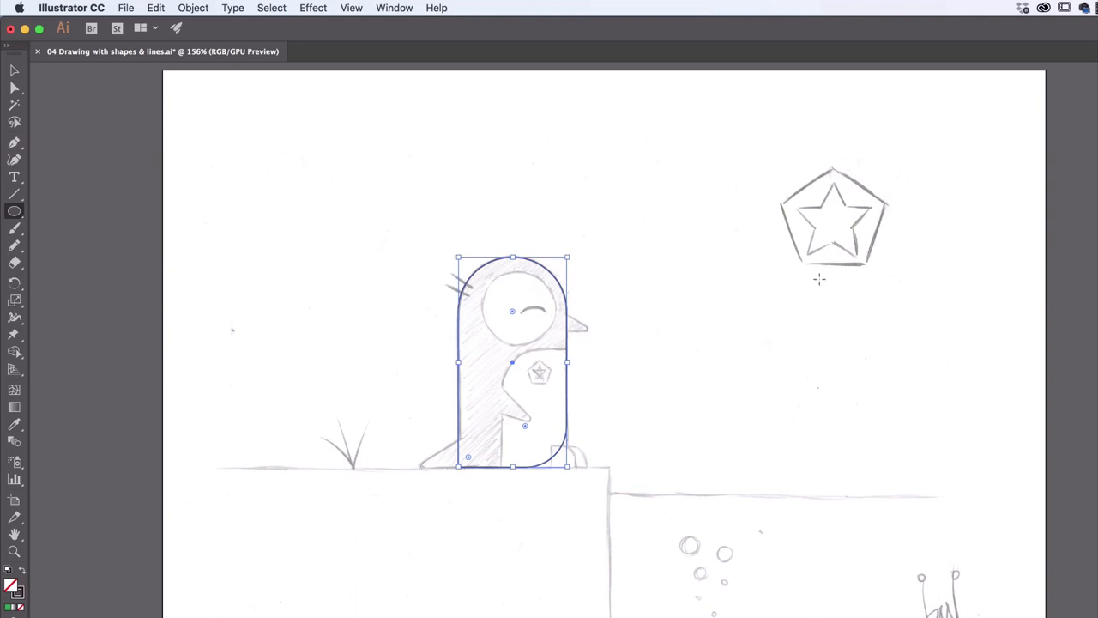
mouse_move(637, 162)
mouse_down()
mouse_move(750, 287)
mouse_move(789, 310)
mouse_move(747, 177)
mouse_move(879, 395)
mouse_move(832, 192)
mouse_move(641, 316)
mouse_move(948, 197)
mouse_move(697, 156)
mouse_move(784, 290)
mouse_move(829, 278)
mouse_up()
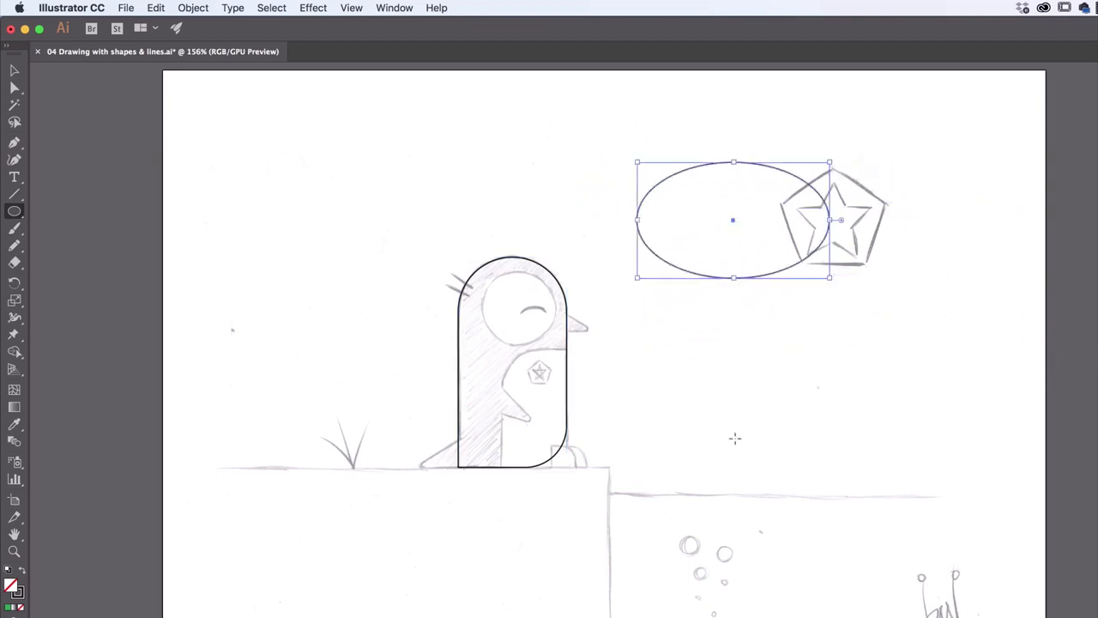
drag(705, 322, 794, 397)
mouse_move(867, 290)
mouse_down()
mouse_move(820, 290)
mouse_move(884, 337)
mouse_up()
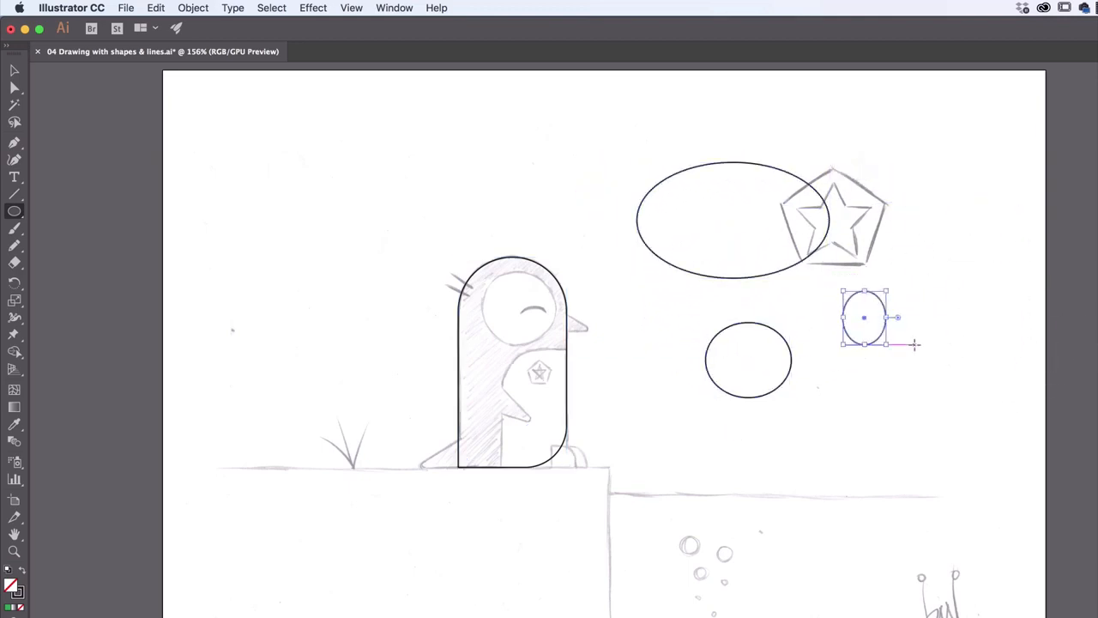
key(super+z)
key(super+z)
key(super+z)
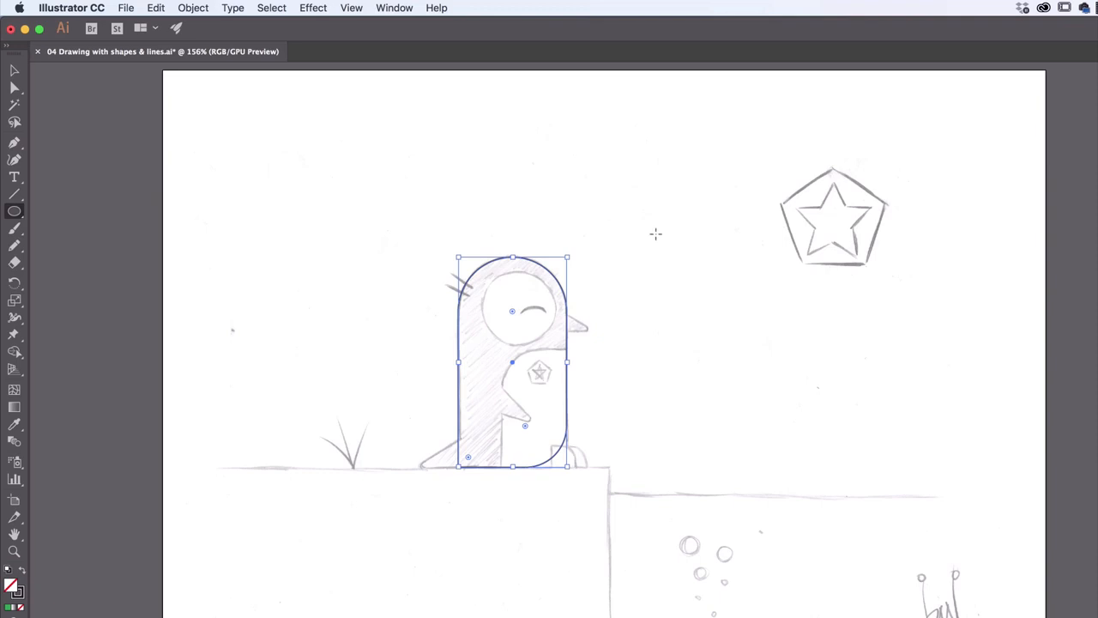
drag(635, 165, 731, 282)
key(super+z)
Draw a perfect circle above the penguin, move it over the sketched face, and enlarge it slightly
drag(635, 164, 711, 237)
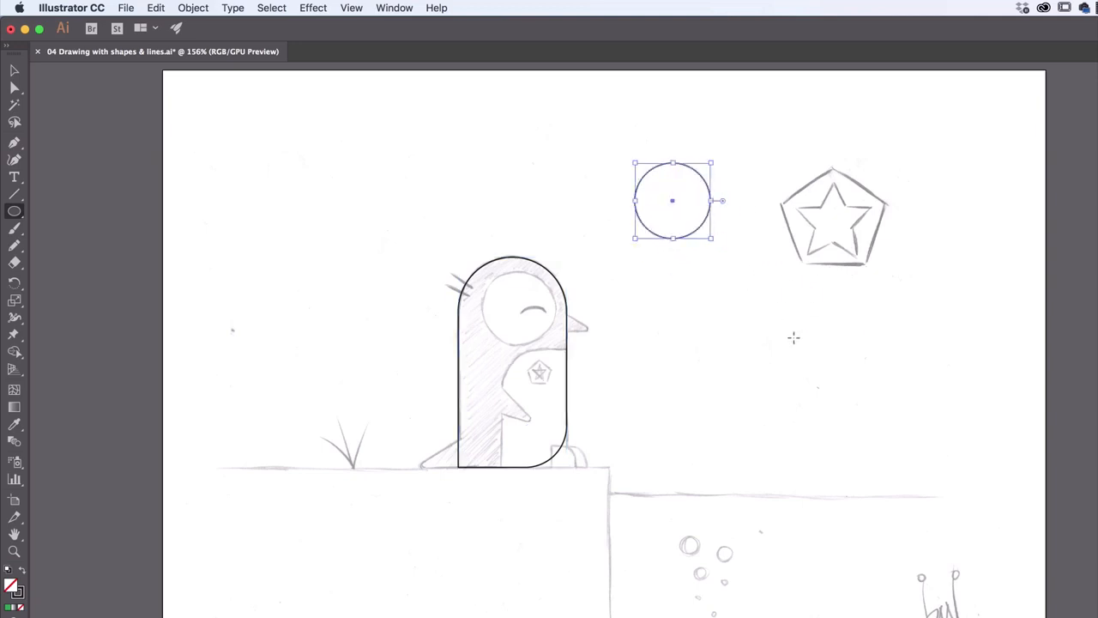
click(14, 70)
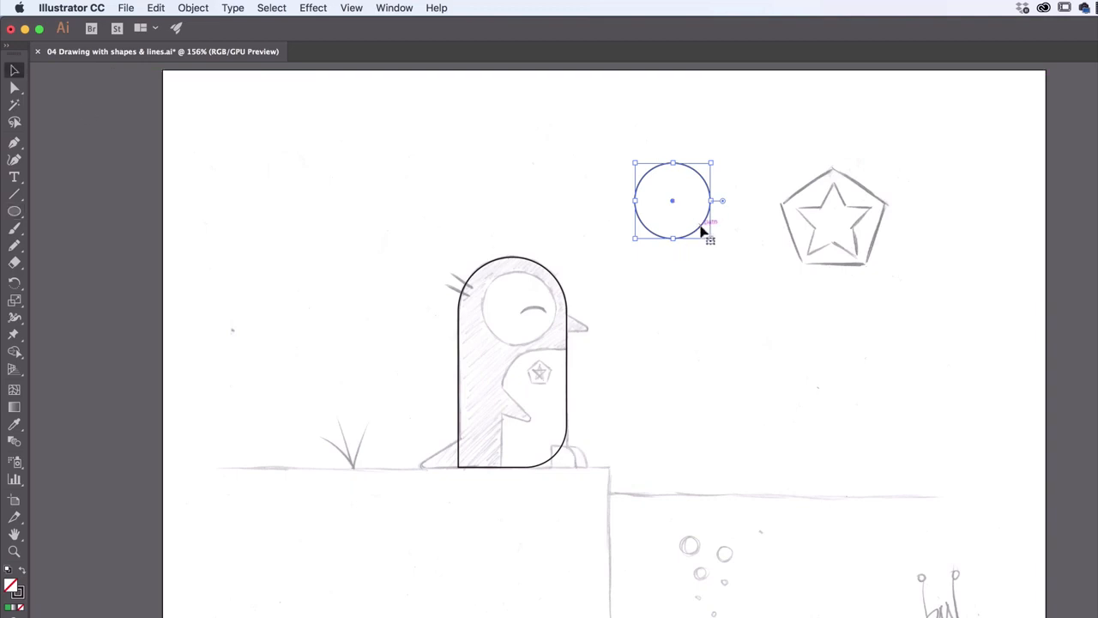
drag(674, 205, 518, 309)
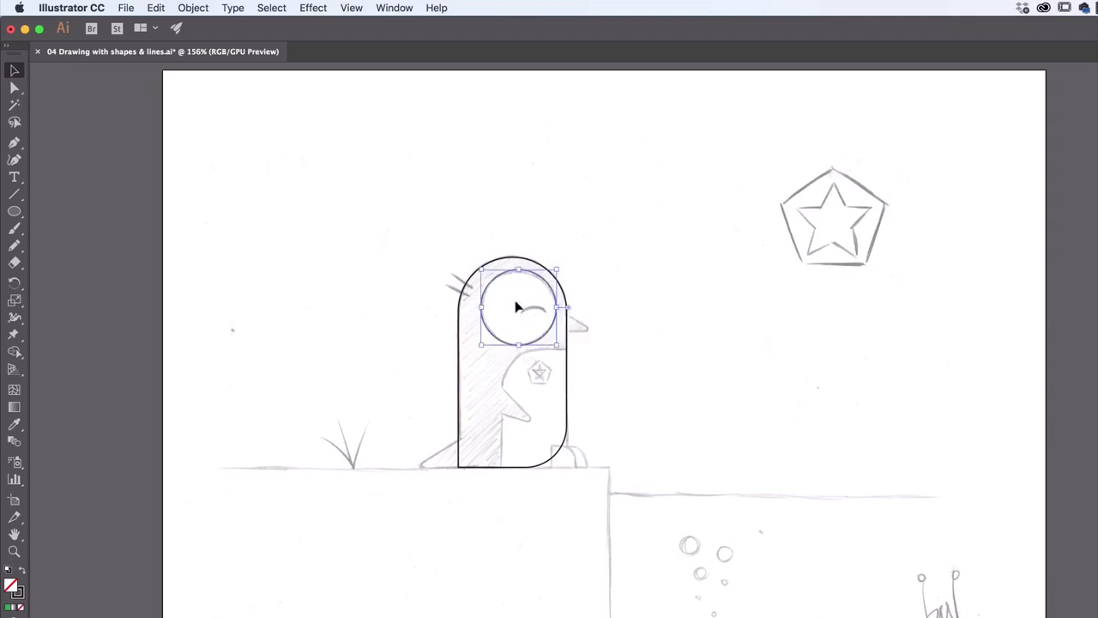
drag(555, 269, 563, 263)
drag(521, 305, 521, 314)
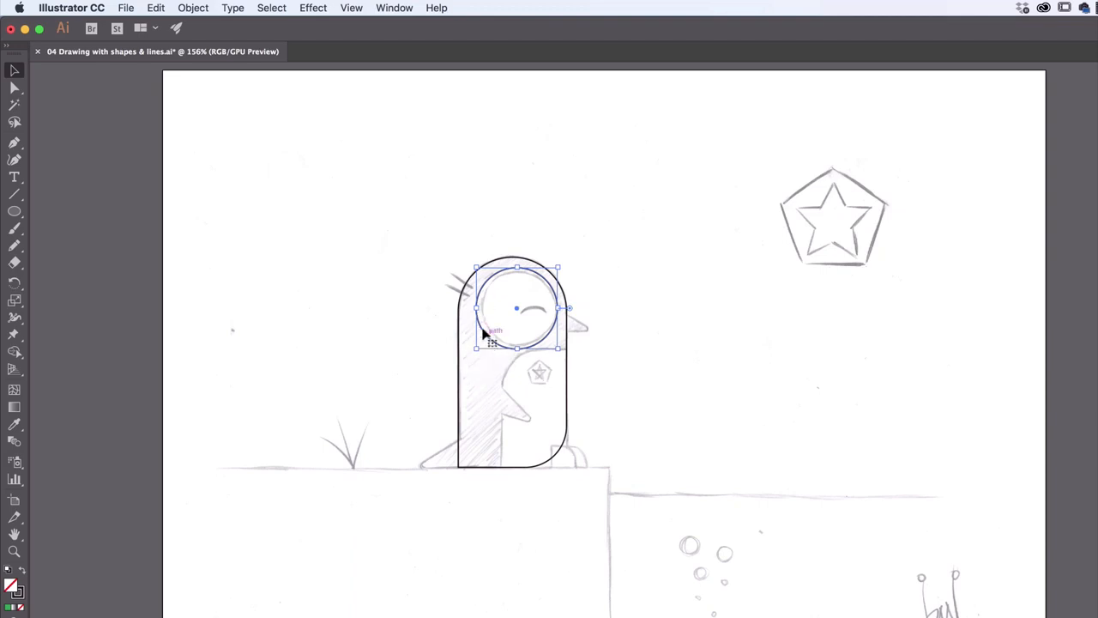
Try narrowing the face circle from its left side only, and undo the change in proportions
mouse_move(477, 308)
mouse_down()
mouse_move(493, 310)
mouse_move(483, 309)
mouse_up()
mouse_move(521, 349)
mouse_down()
mouse_move(521, 336)
mouse_move(520, 348)
mouse_up()
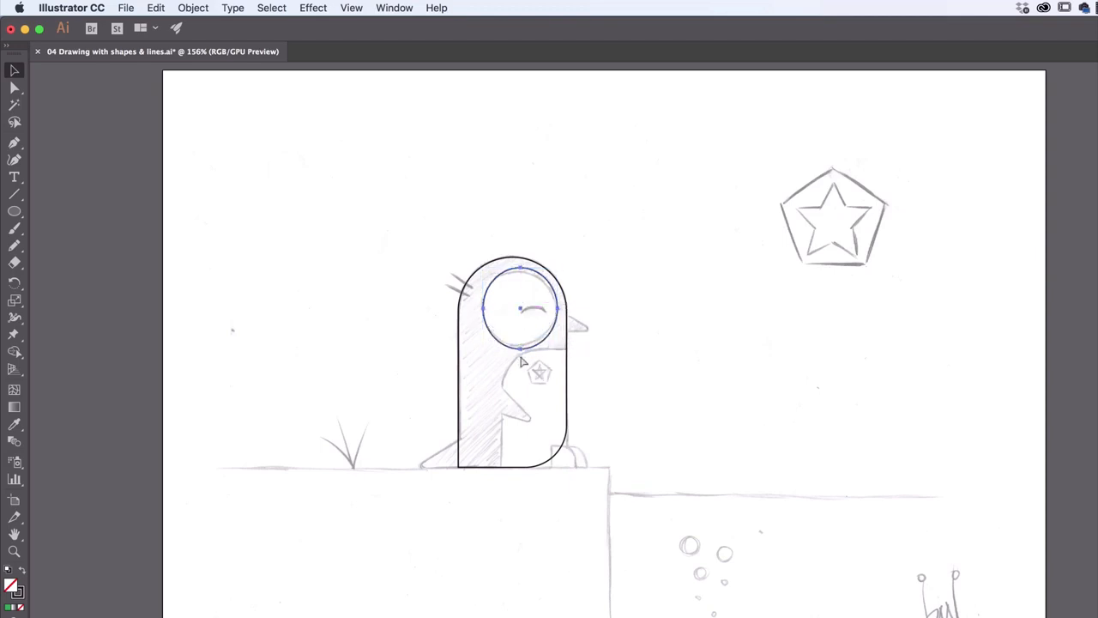
key(super+z)
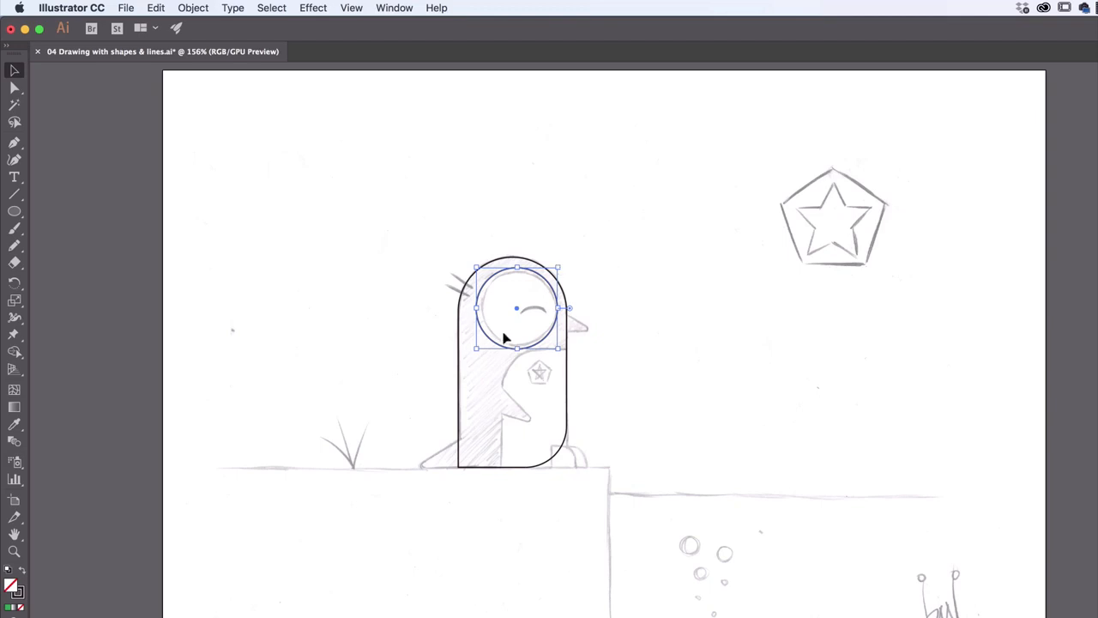
Scale the face circle down proportionally and nudge it to match the sketched face outline, and deselect it
drag(476, 349, 479, 346)
drag(558, 267, 554, 272)
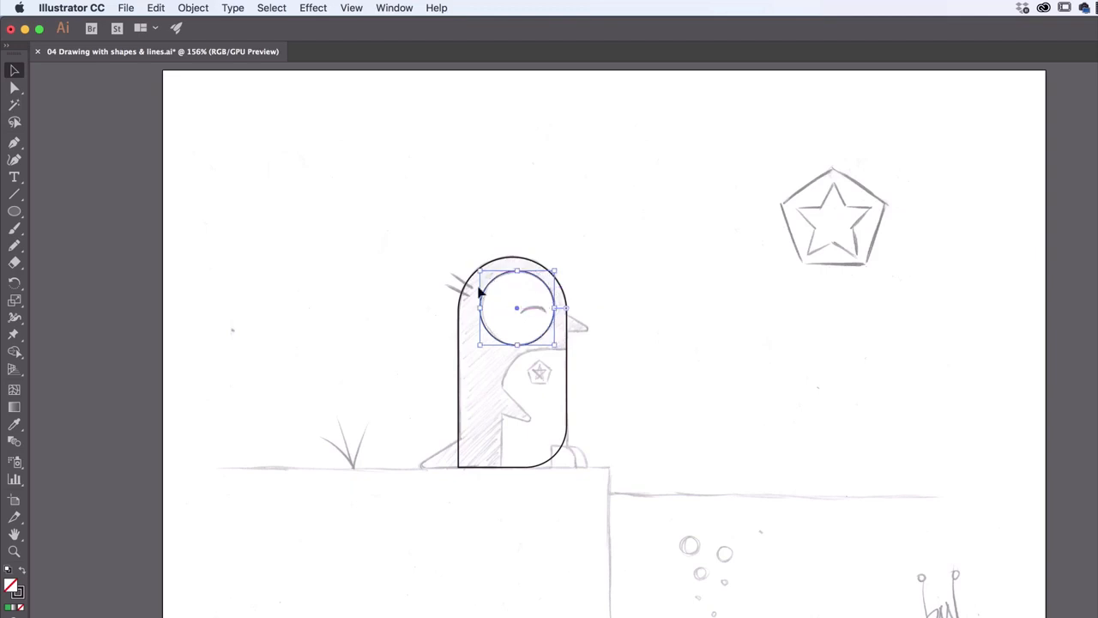
drag(481, 273, 484, 272)
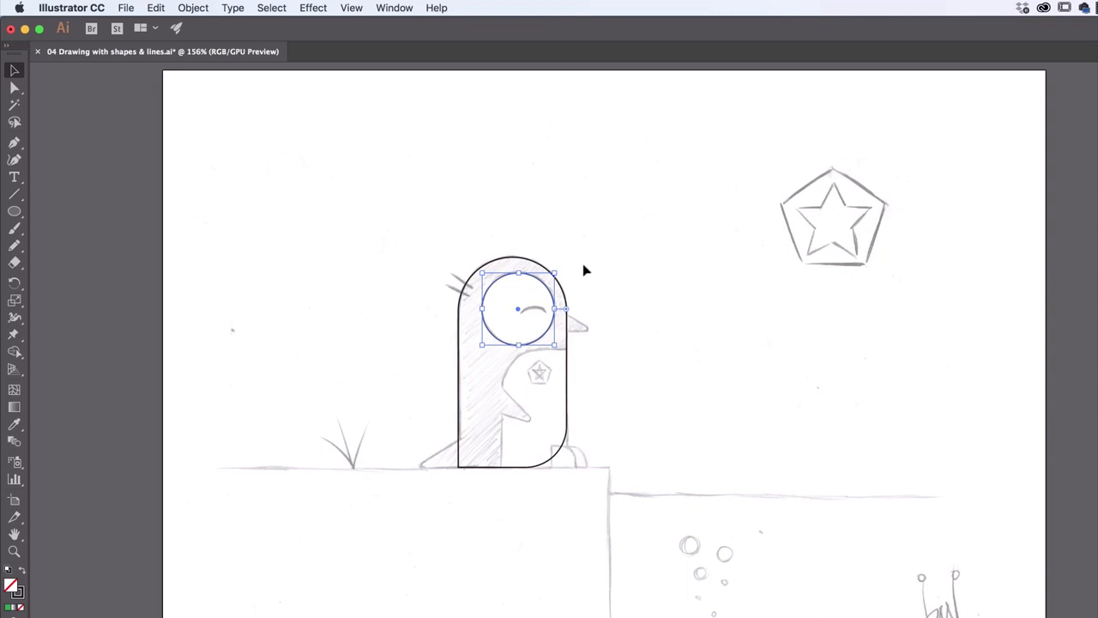
mouse_move(552, 335)
mouse_down()
mouse_move(540, 326)
mouse_move(564, 314)
mouse_move(552, 330)
mouse_up()
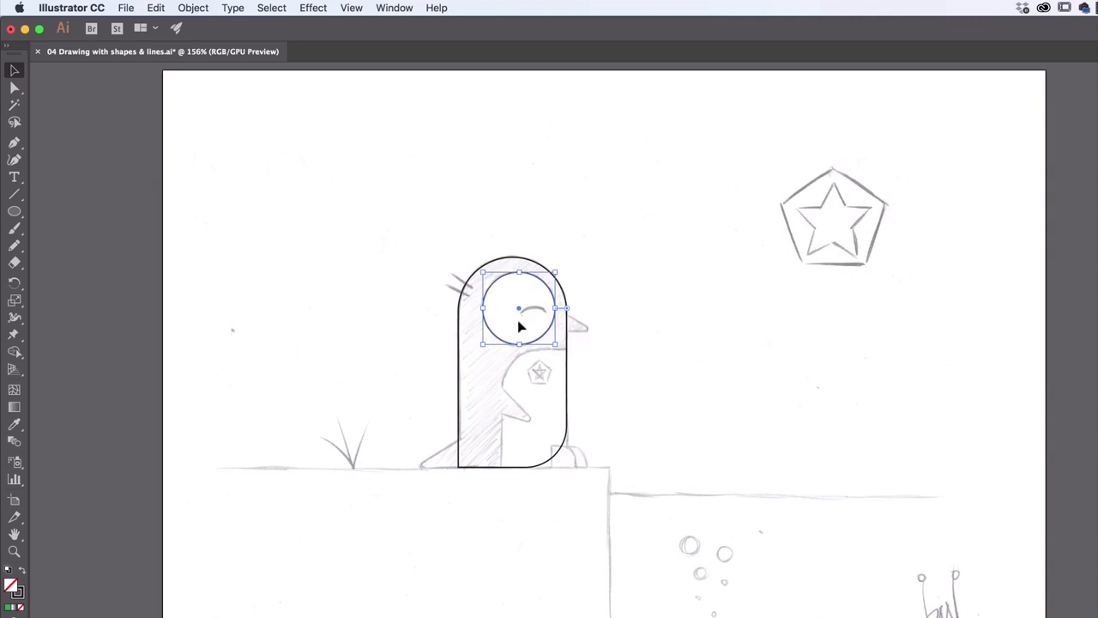
click(636, 288)
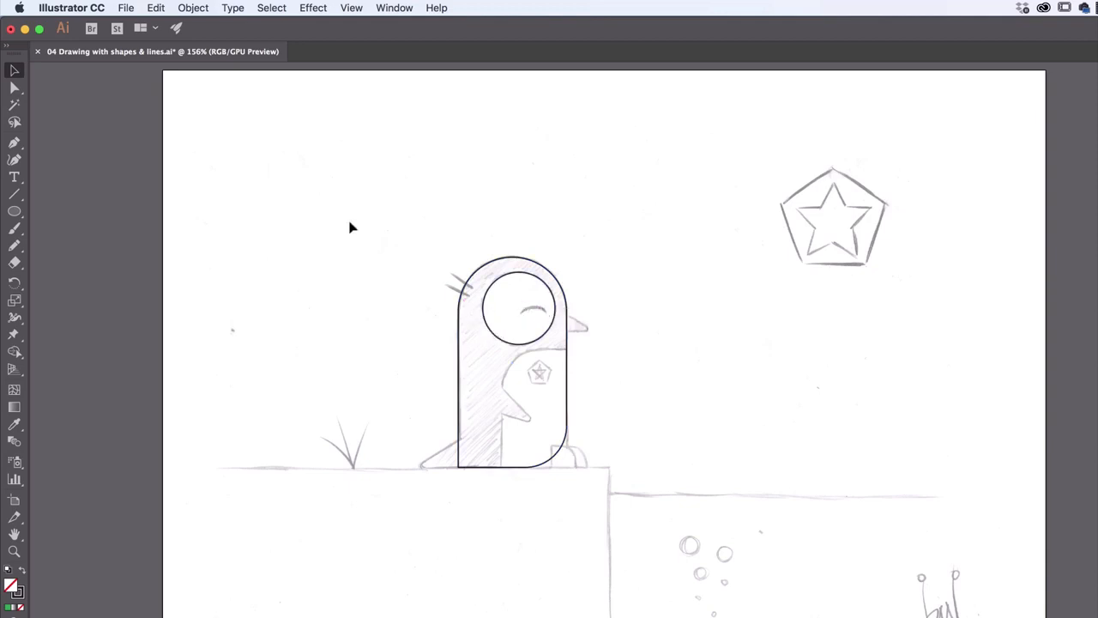
Draw a small arc with the Arc tool in the empty area between the penguin and the large star
click(14, 194)
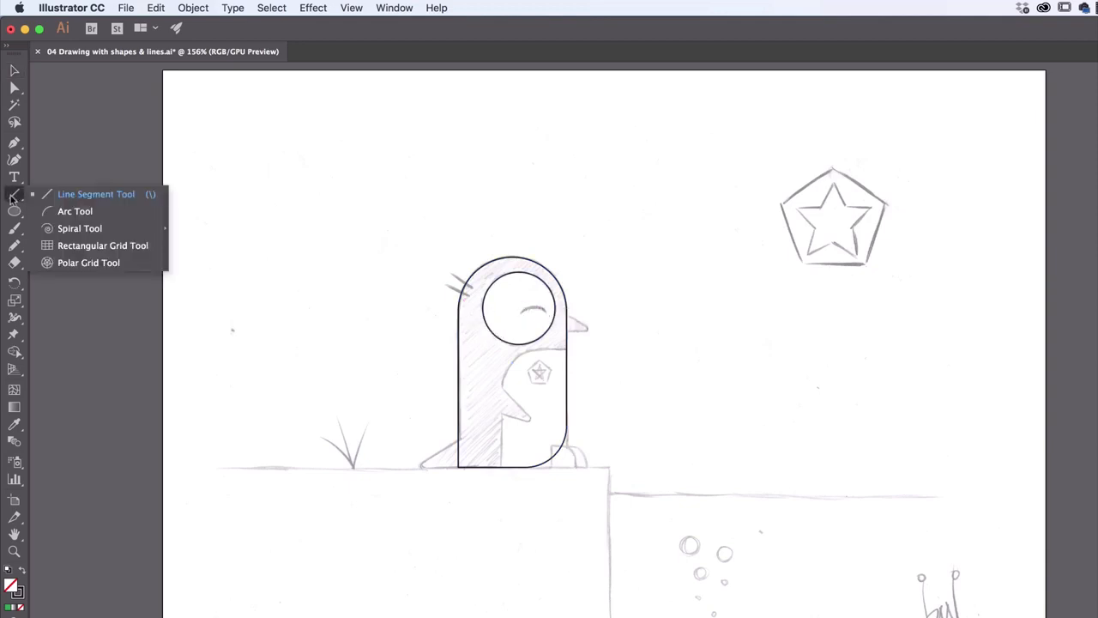
click(75, 212)
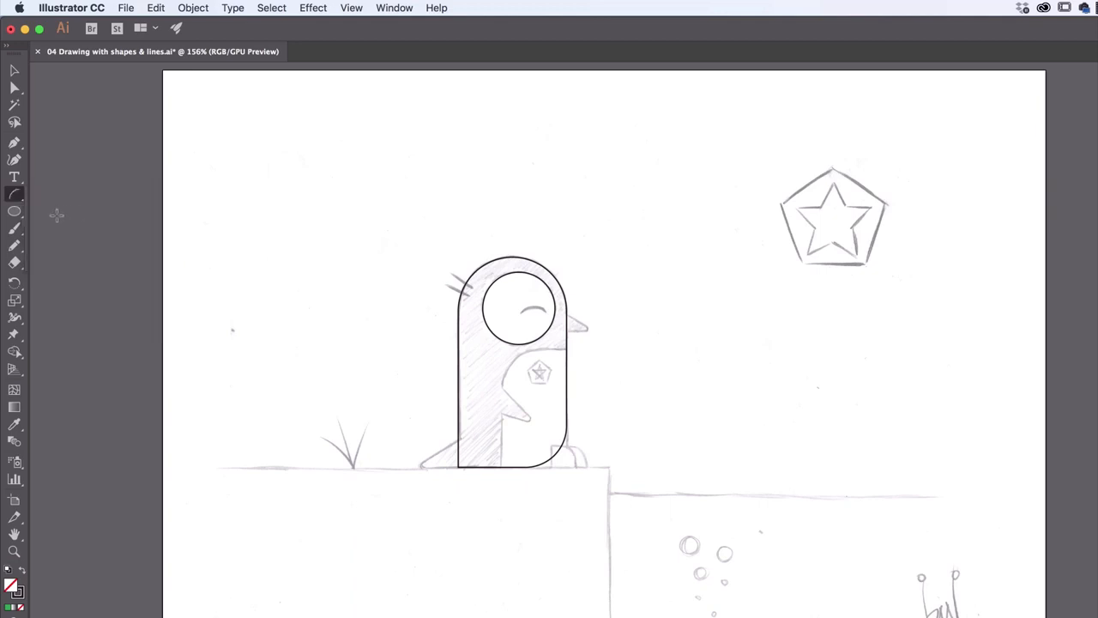
drag(630, 148, 661, 176)
click(21, 70)
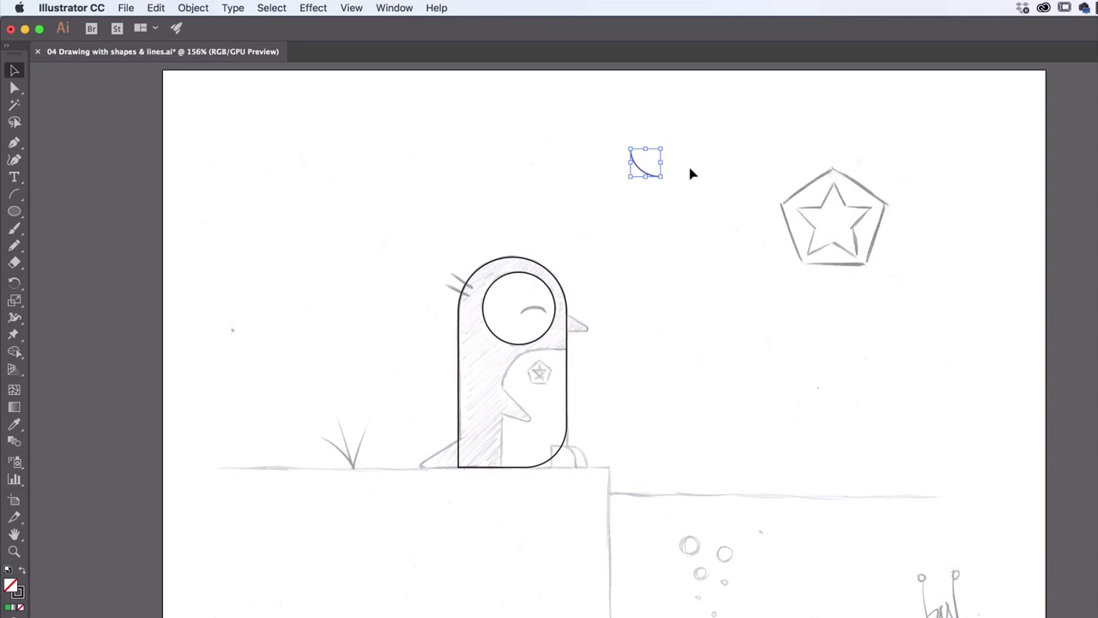
Enlarge the arc slightly and rotate it to about 221° so that it arches upward like the closed eye
key(super+equal)
key(super+equal)
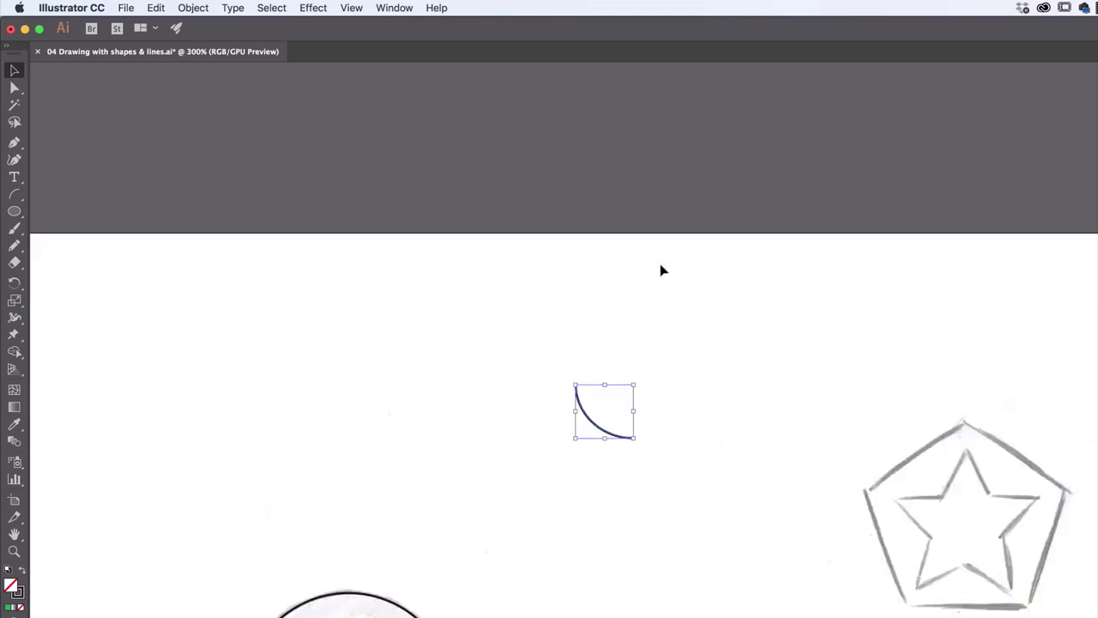
key(super+equal)
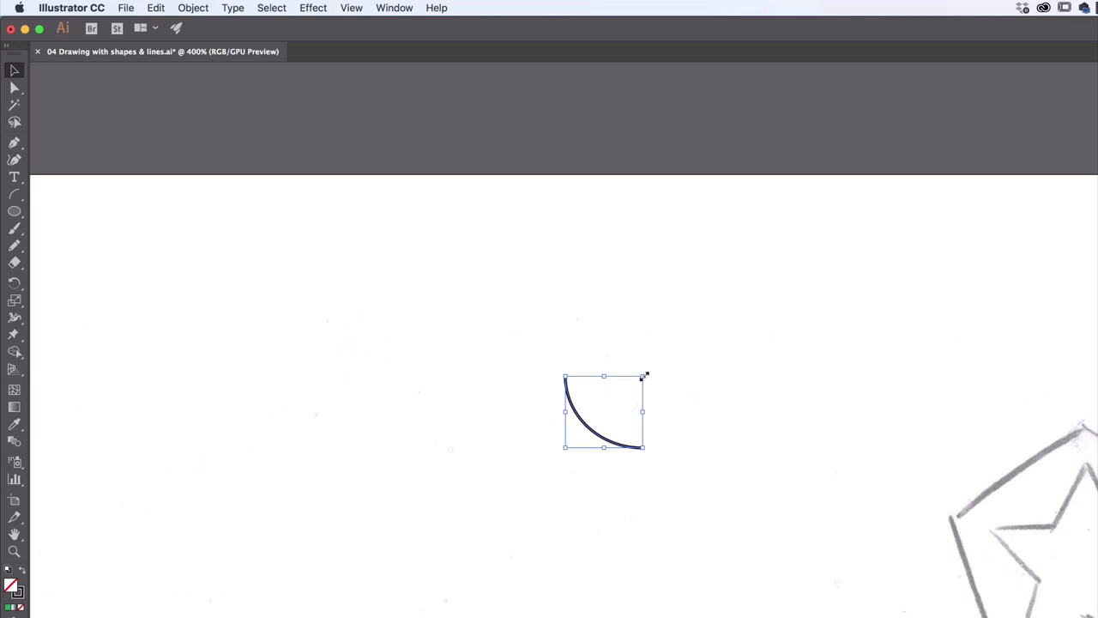
mouse_move(643, 375)
mouse_down()
mouse_move(693, 330)
mouse_move(647, 372)
mouse_up()
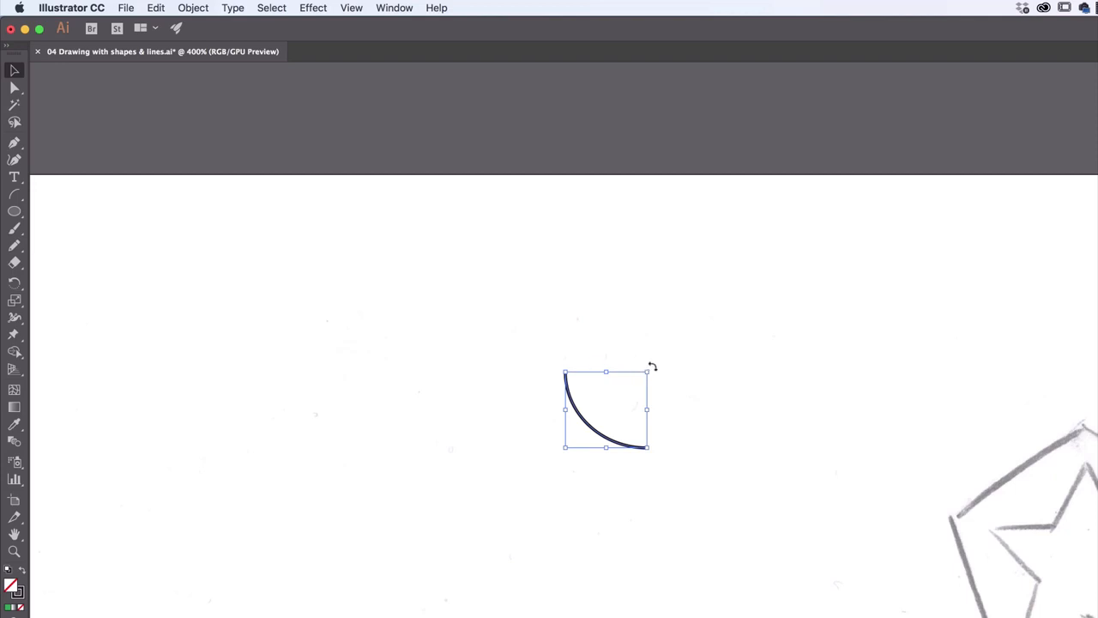
drag(651, 366, 477, 496)
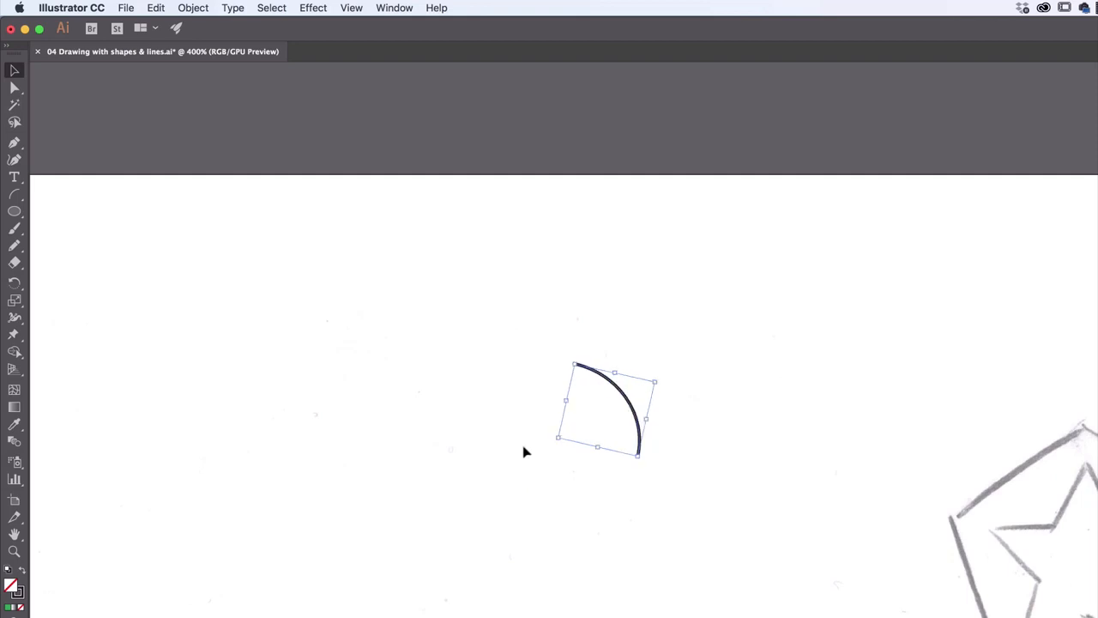
drag(551, 441, 601, 487)
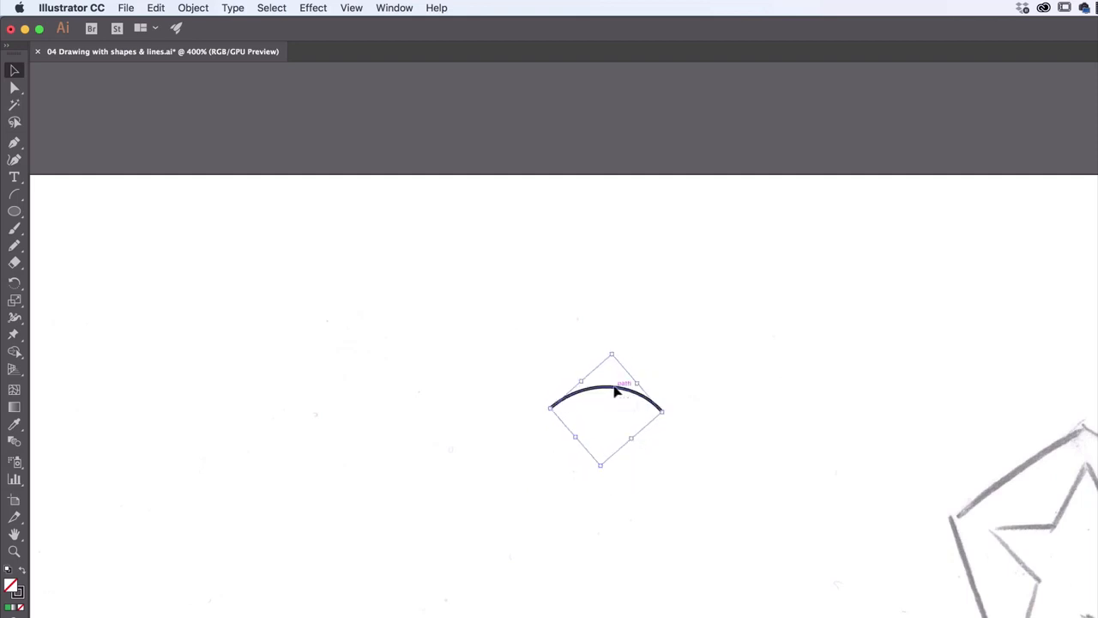
Move the arc onto the sketched closed eye inside the face circle, aligning its right end with the sketch
drag(616, 389, 441, 574)
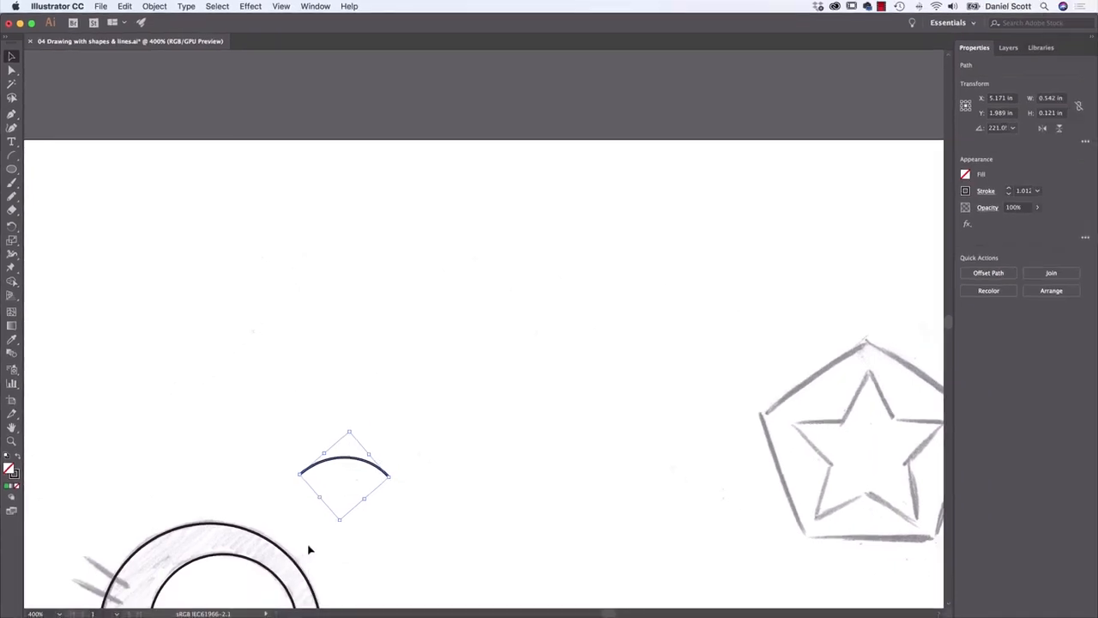
scroll(850, 358, down, 5)
scroll(815, 357, up, 5)
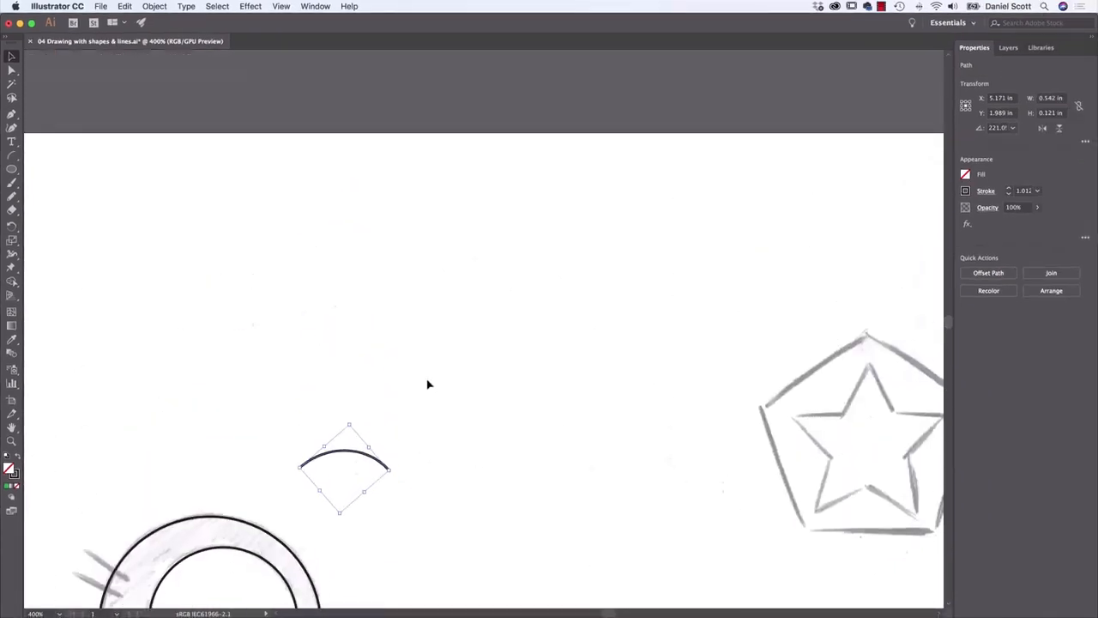
key(space)
drag(362, 436, 486, 285)
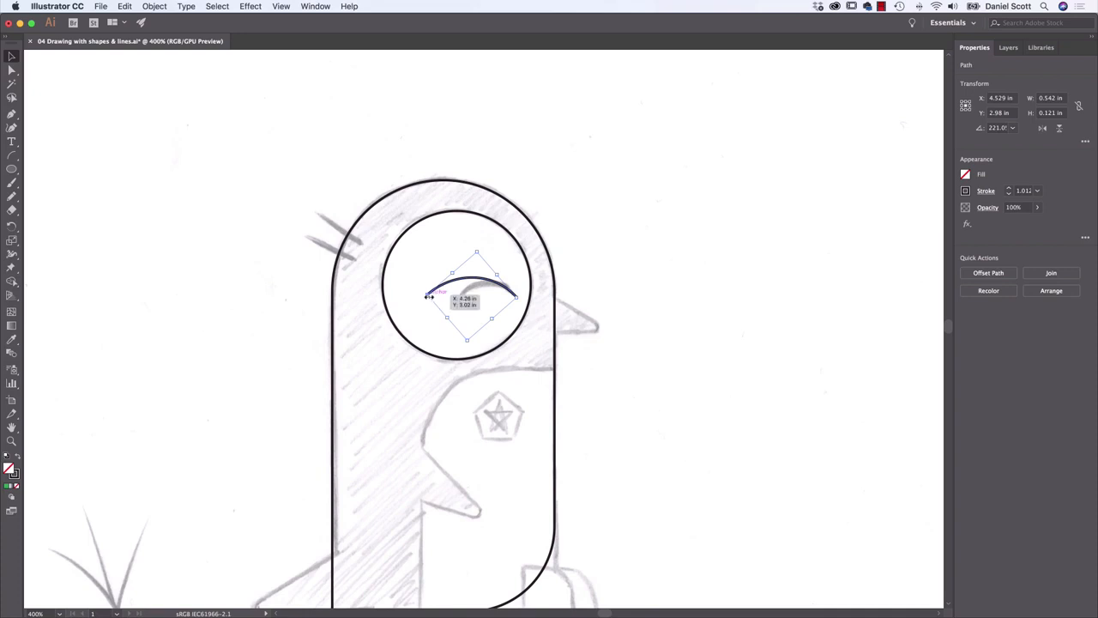
Scale the eye arc down proportionally to about 0.32 in wide, align it with the sketched eye, and deselect it
drag(427, 296, 459, 295)
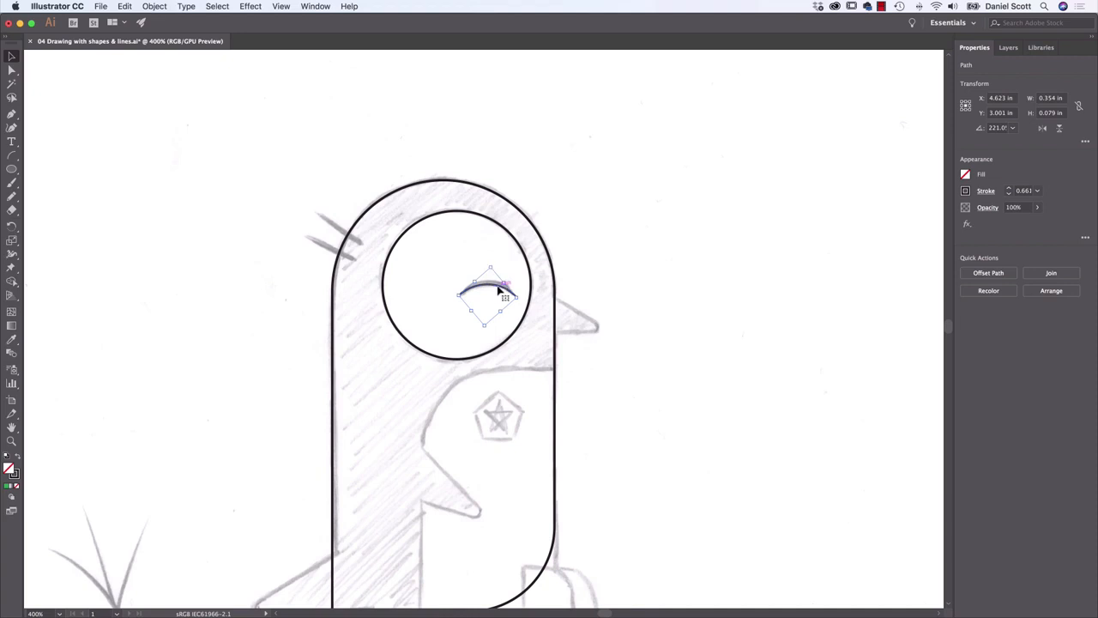
mouse_move(501, 292)
mouse_down()
mouse_move(457, 297)
mouse_move(492, 289)
mouse_up()
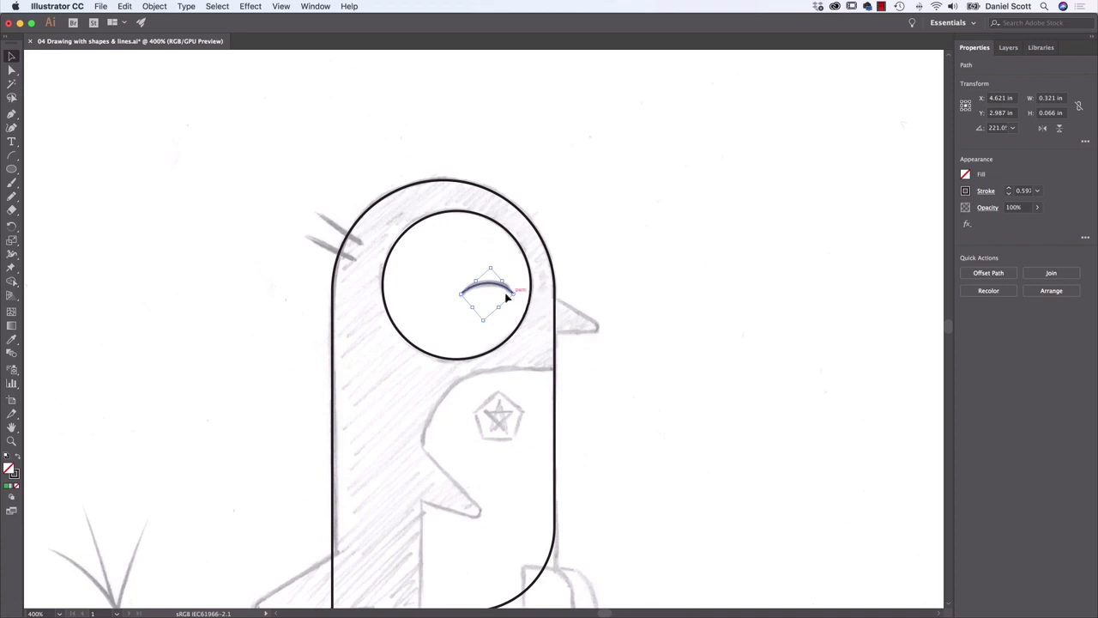
click(654, 230)
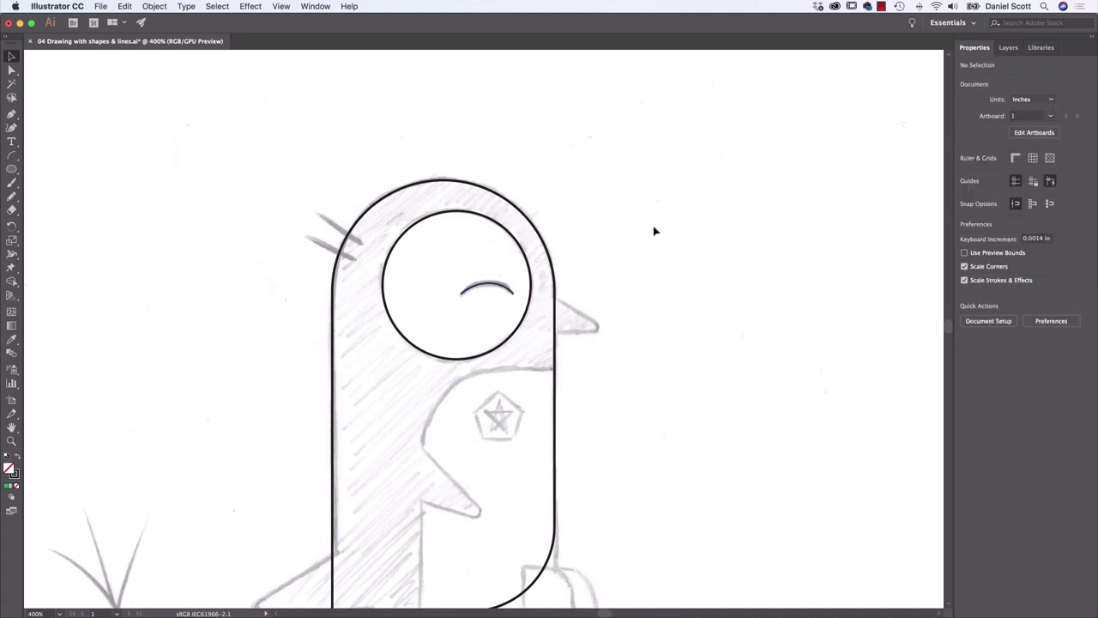
Set the stroke weight of the closed-eye arc to 4 pt and deselect it
click(490, 287)
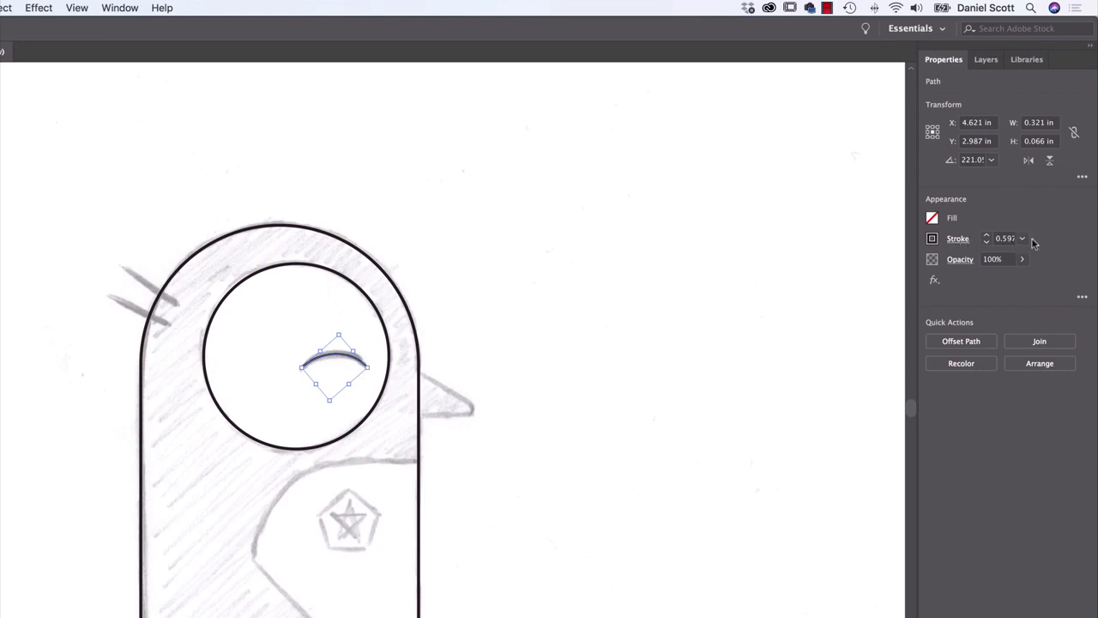
click(987, 237)
click(987, 239)
click(1021, 239)
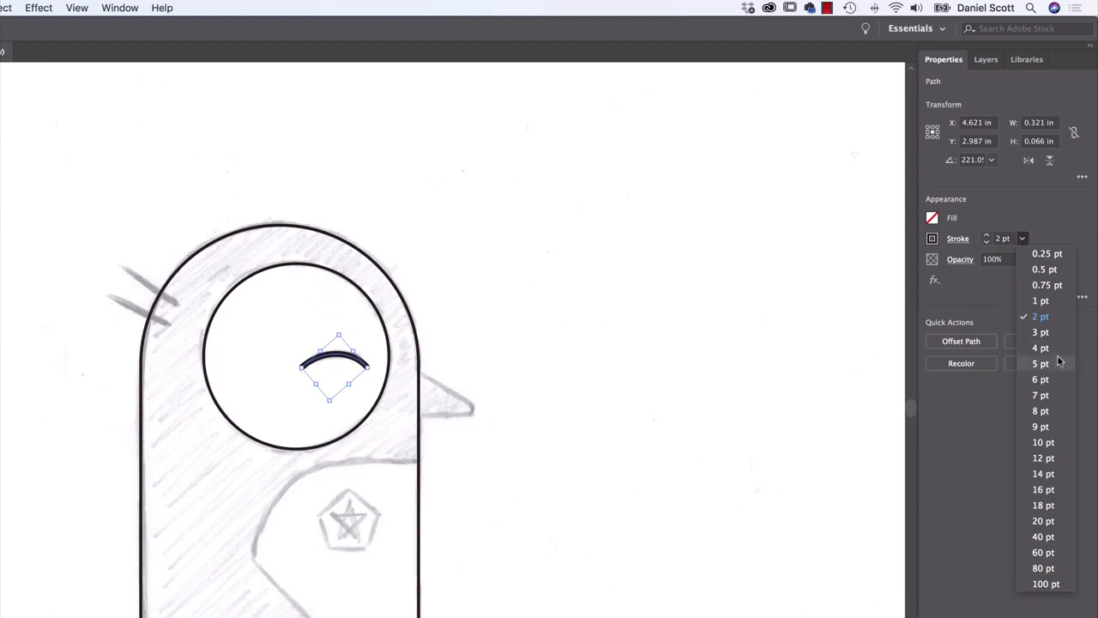
click(987, 238)
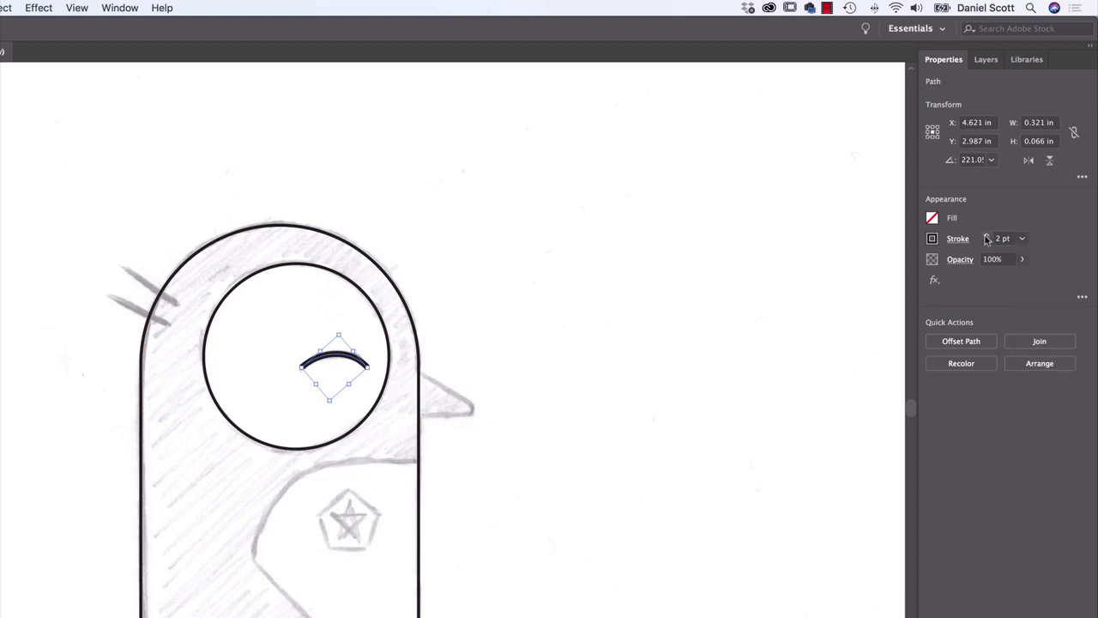
click(986, 237)
click(987, 237)
click(575, 280)
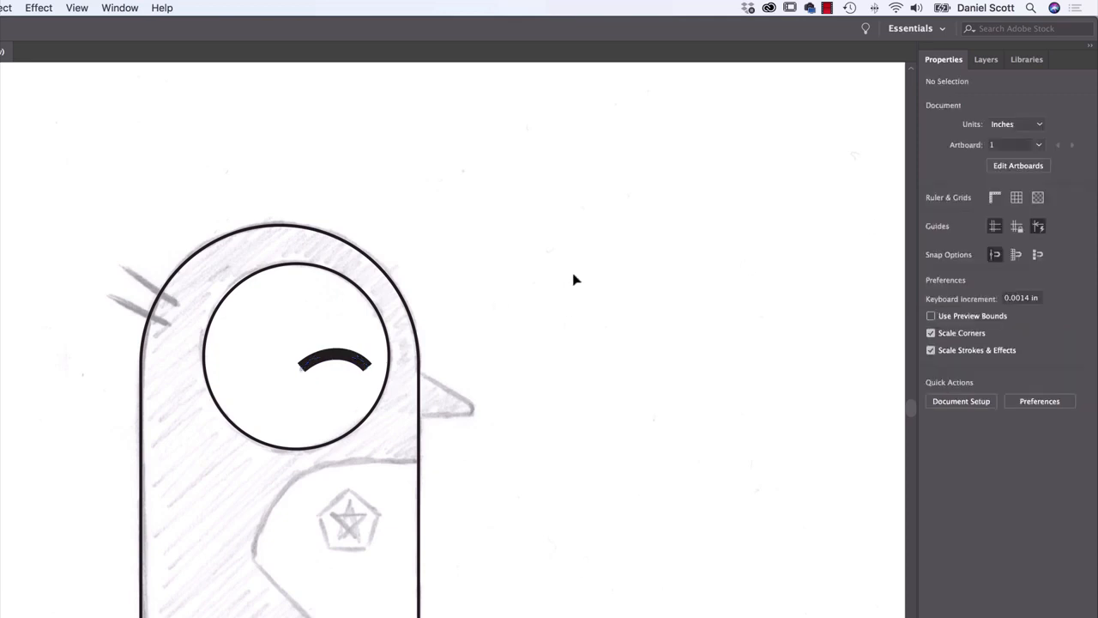
Give the closed-eye arc a Round Cap at its stroke ends and deselect it
click(334, 358)
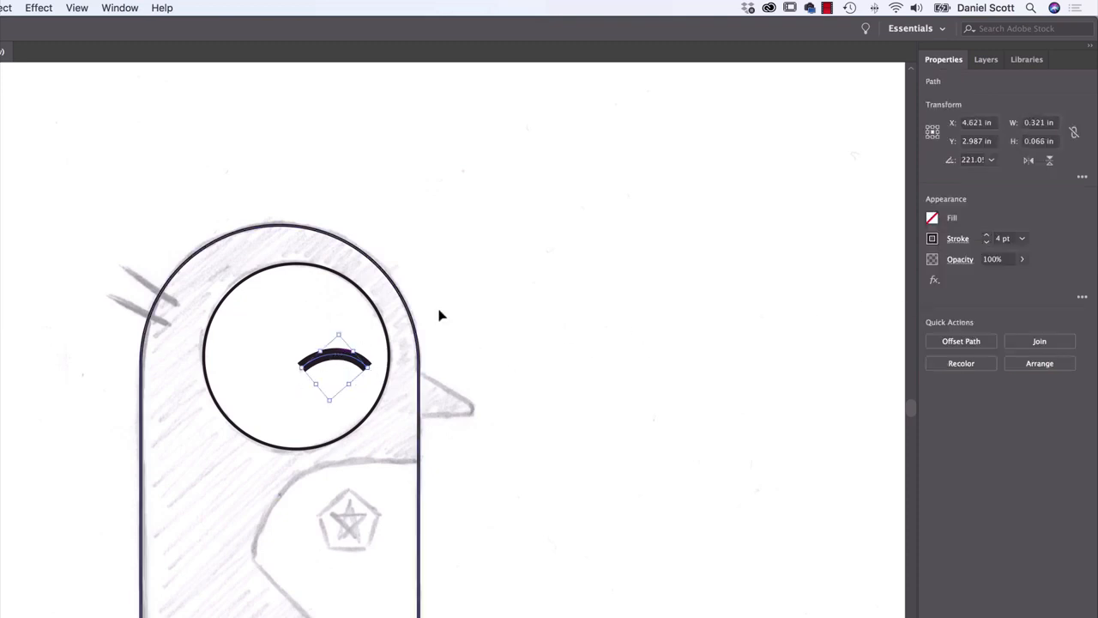
click(461, 314)
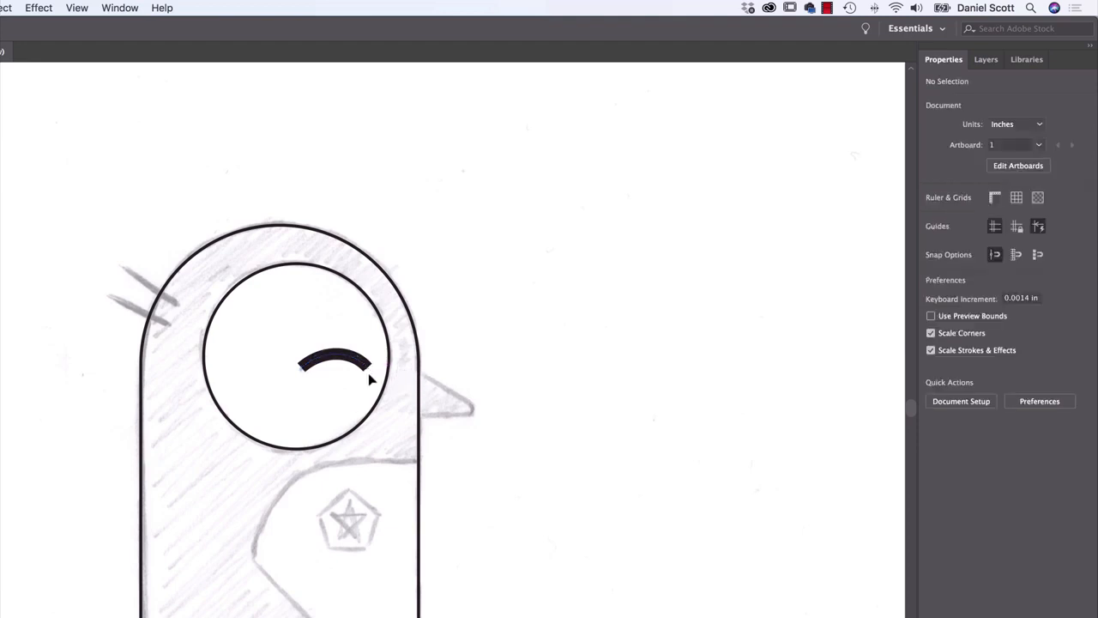
click(339, 360)
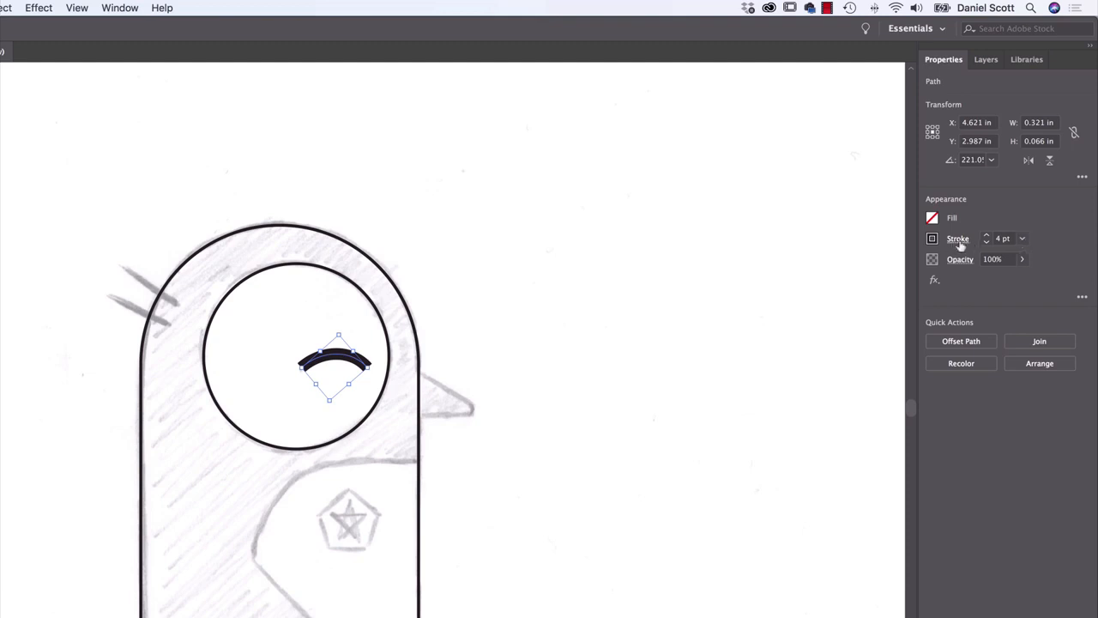
click(958, 240)
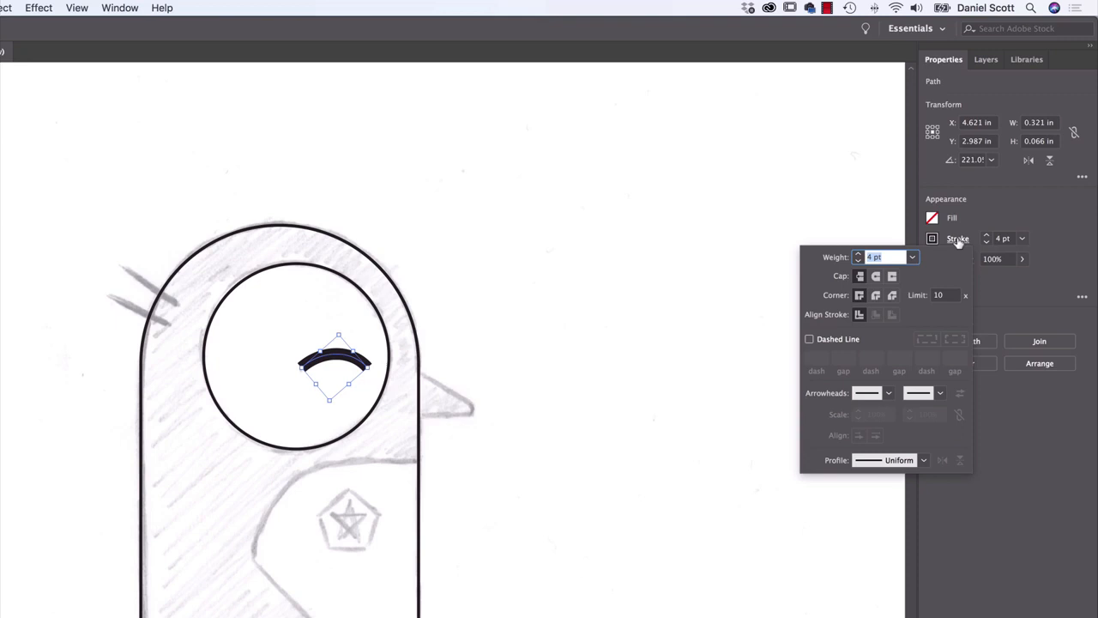
click(875, 278)
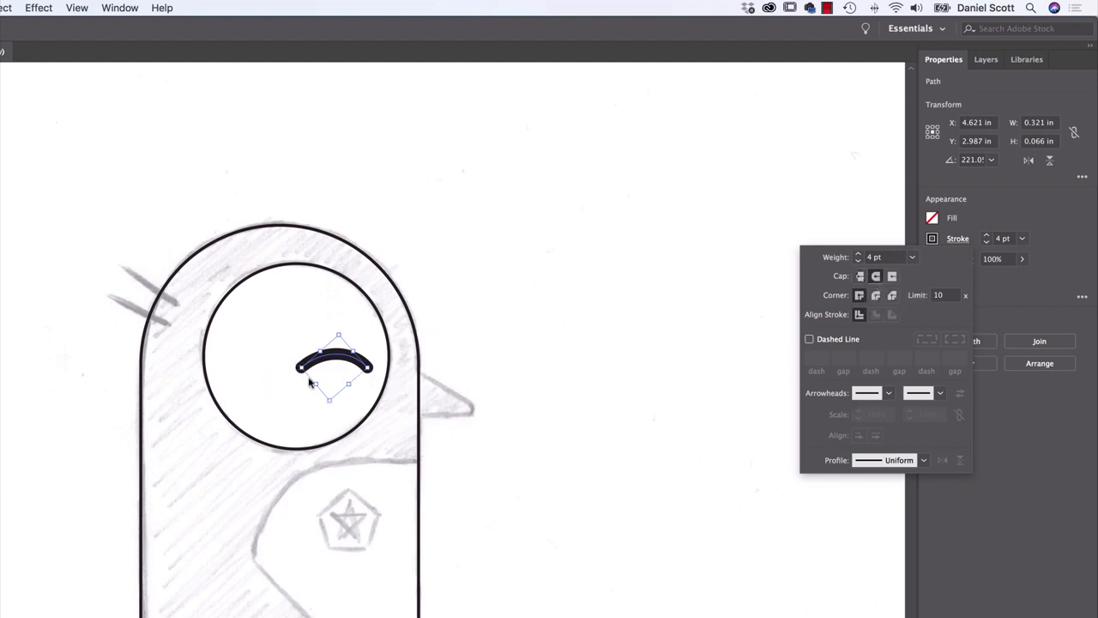
click(892, 277)
click(876, 279)
click(544, 294)
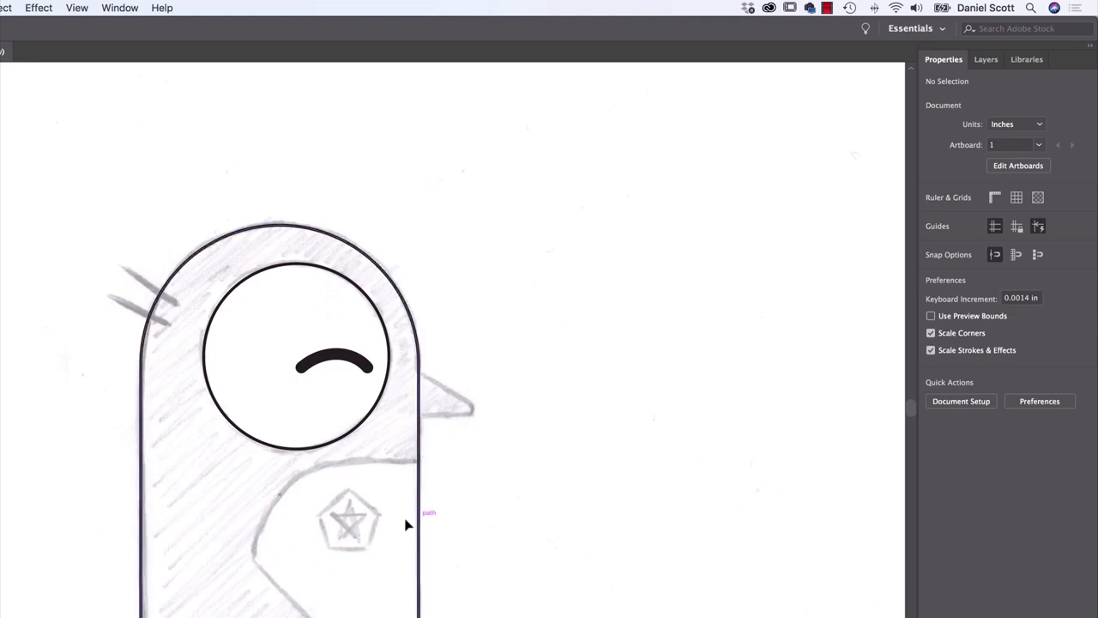
Draw a large trial hexagon with the Polygon tool in the empty area behind the penguin's head, and delete it
scroll(469, 459, down, 2)
scroll(469, 459, down, 4)
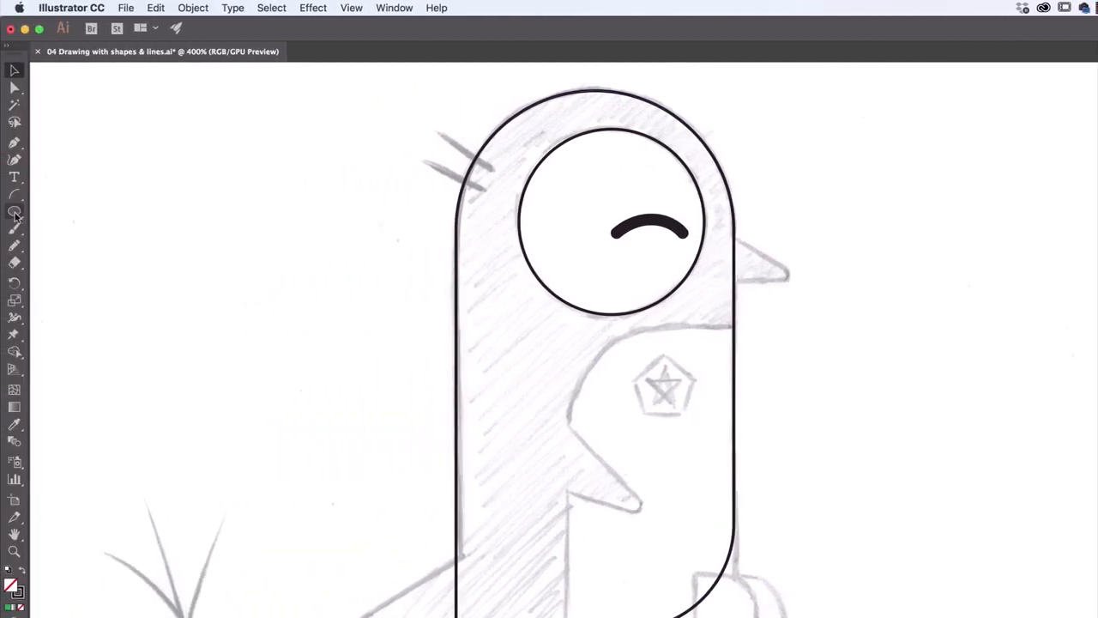
click(13, 211)
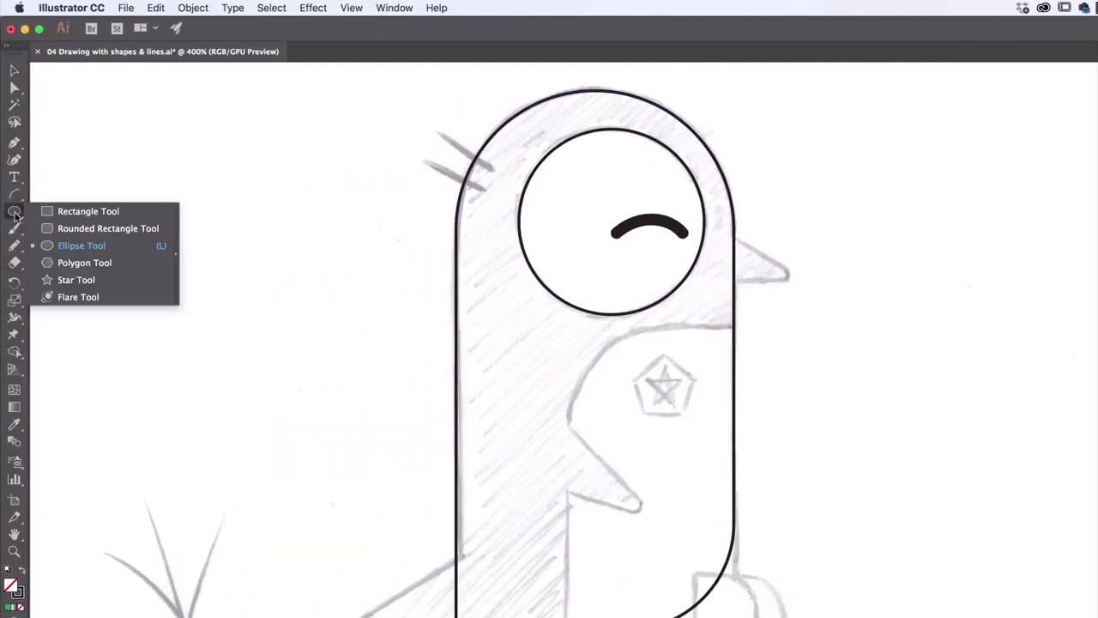
click(85, 265)
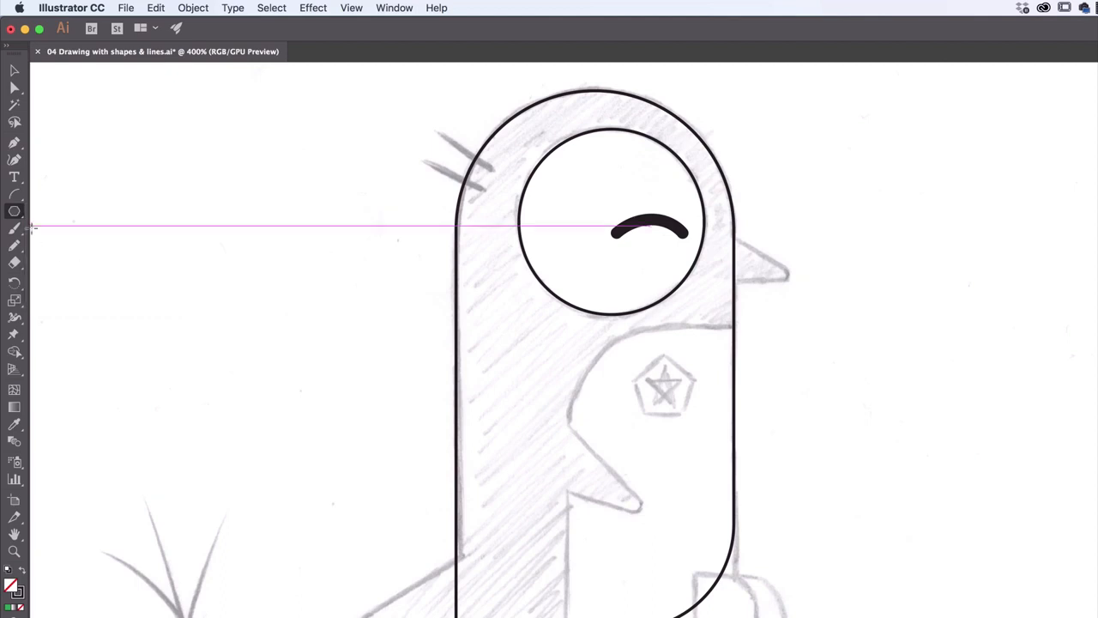
drag(245, 258, 355, 387)
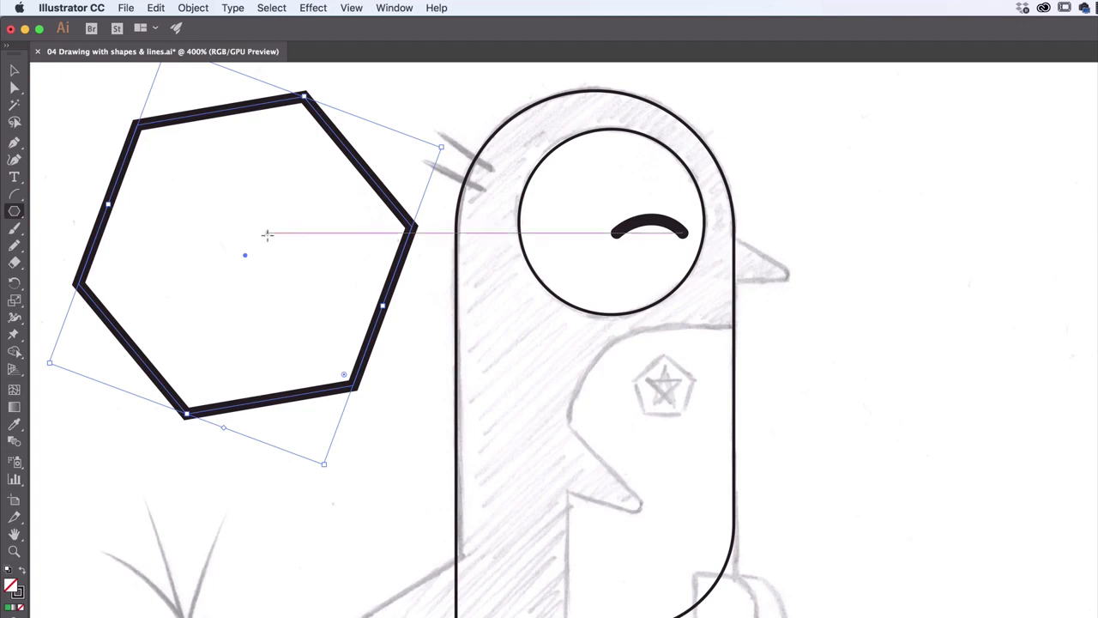
key(Delete)
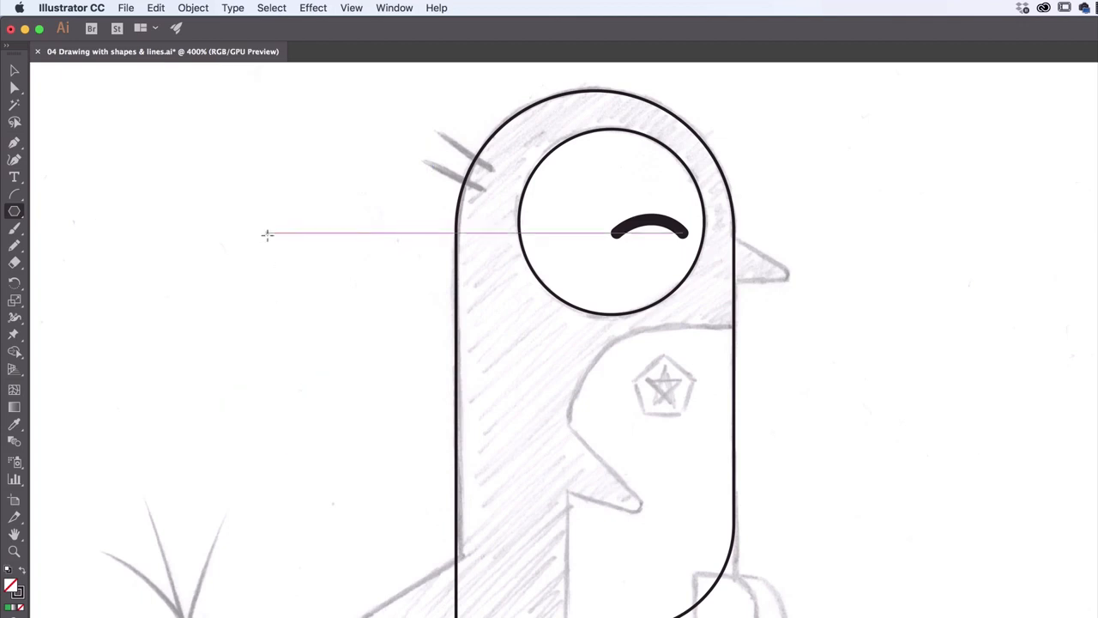
click(300, 275)
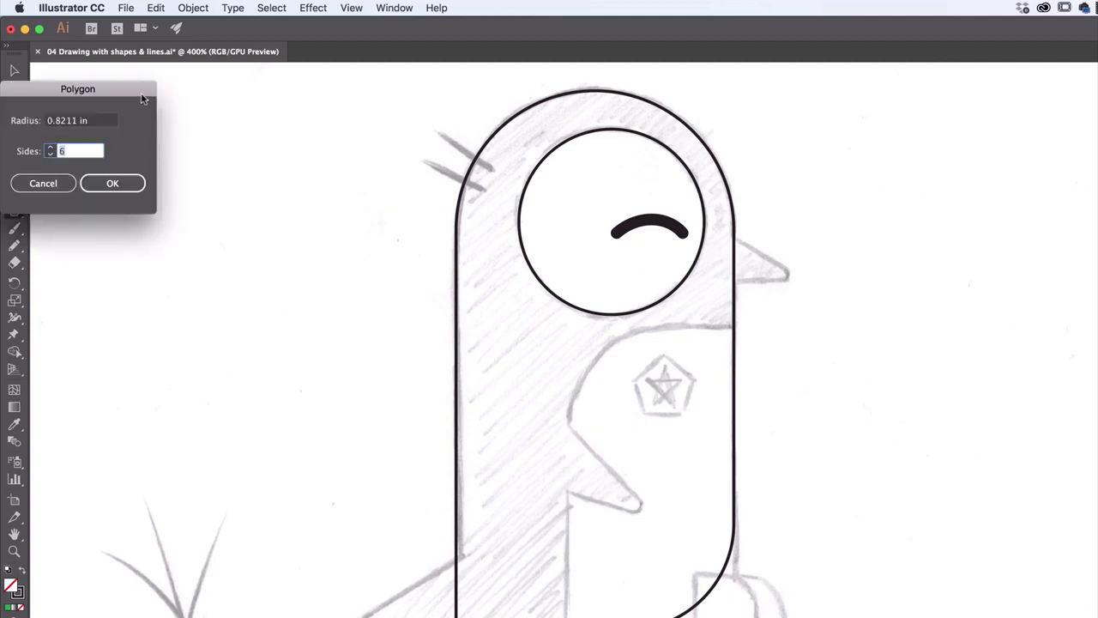
drag(143, 99, 256, 144)
click(160, 234)
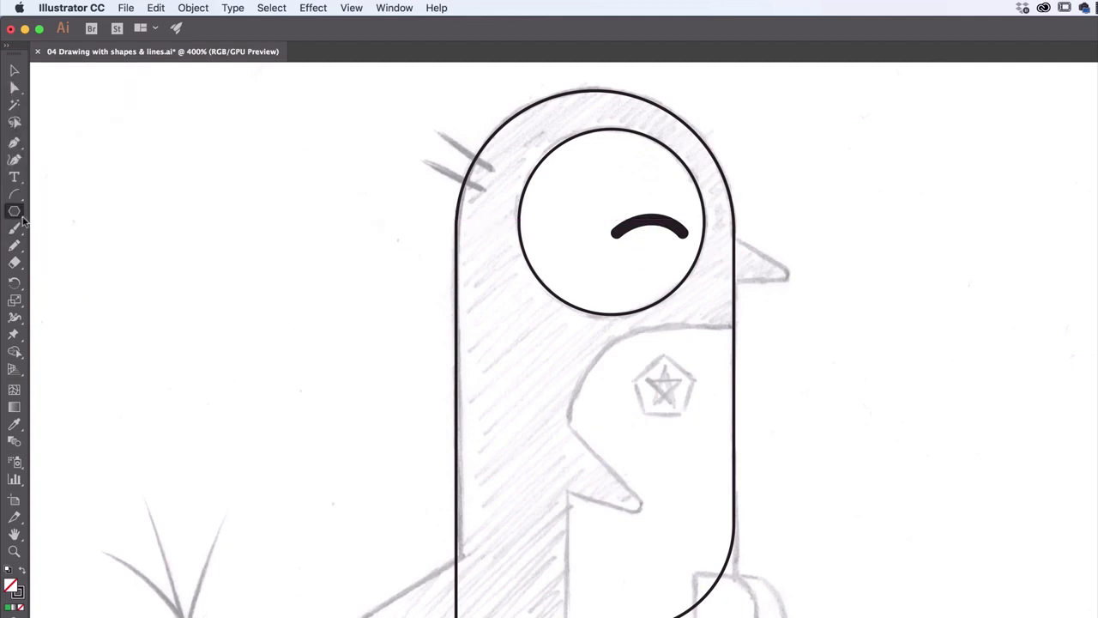
Create a polygon with 3 sides and a radius of 0.8211 in beside the back of the penguin's head
click(332, 272)
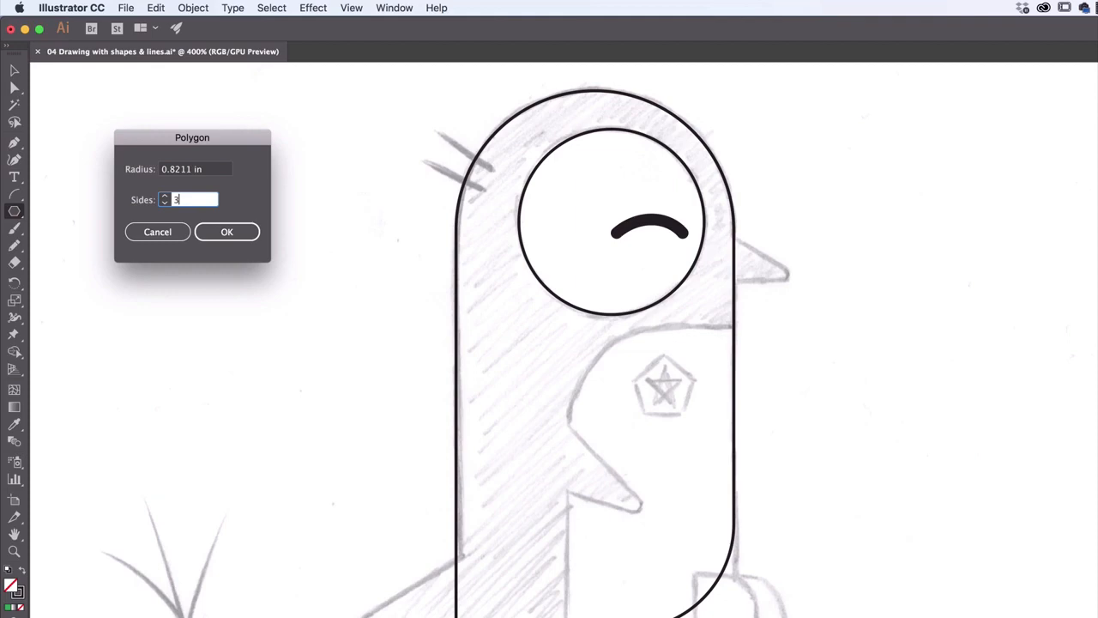
click(226, 233)
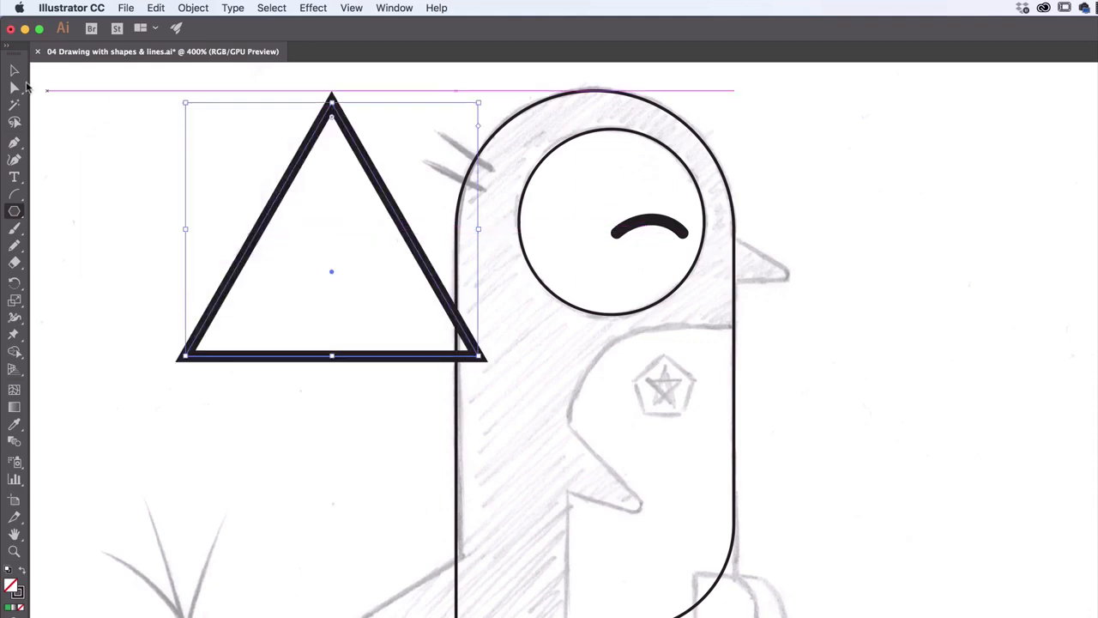
click(14, 75)
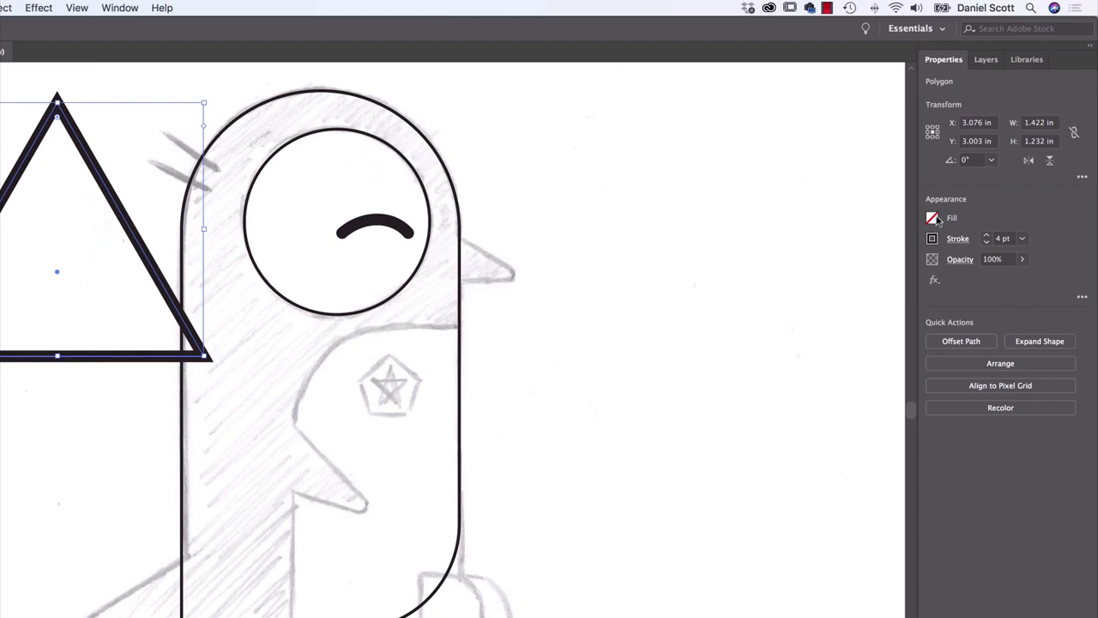
Scale the triangle down into a narrow beak shape and rotate it so its tip points toward the penguin
click(933, 217)
drag(205, 107, 90, 285)
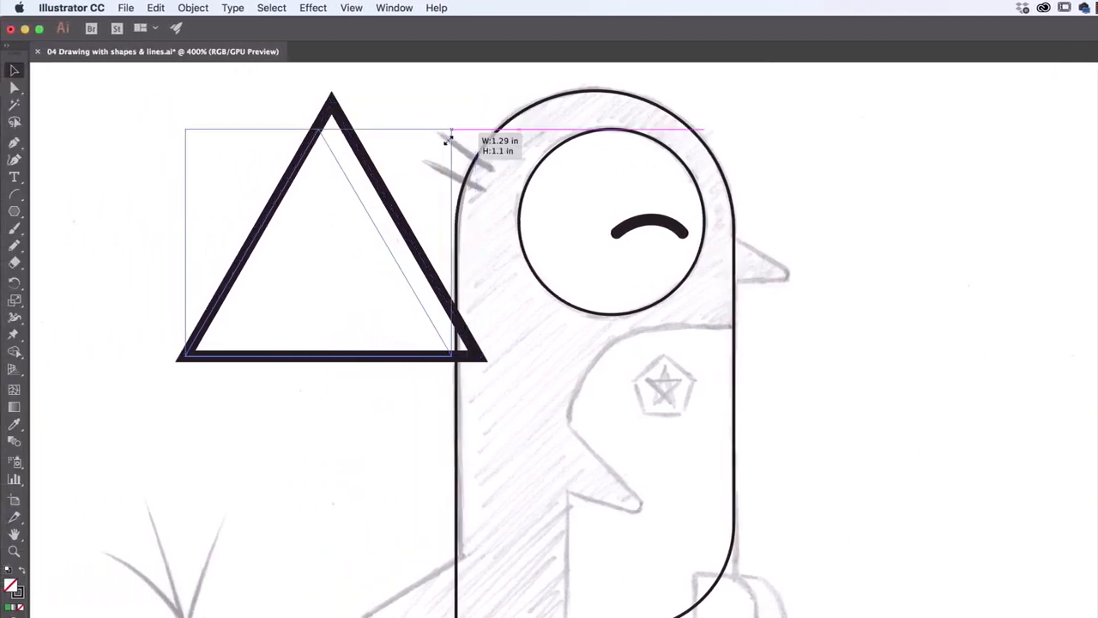
drag(365, 285, 364, 341)
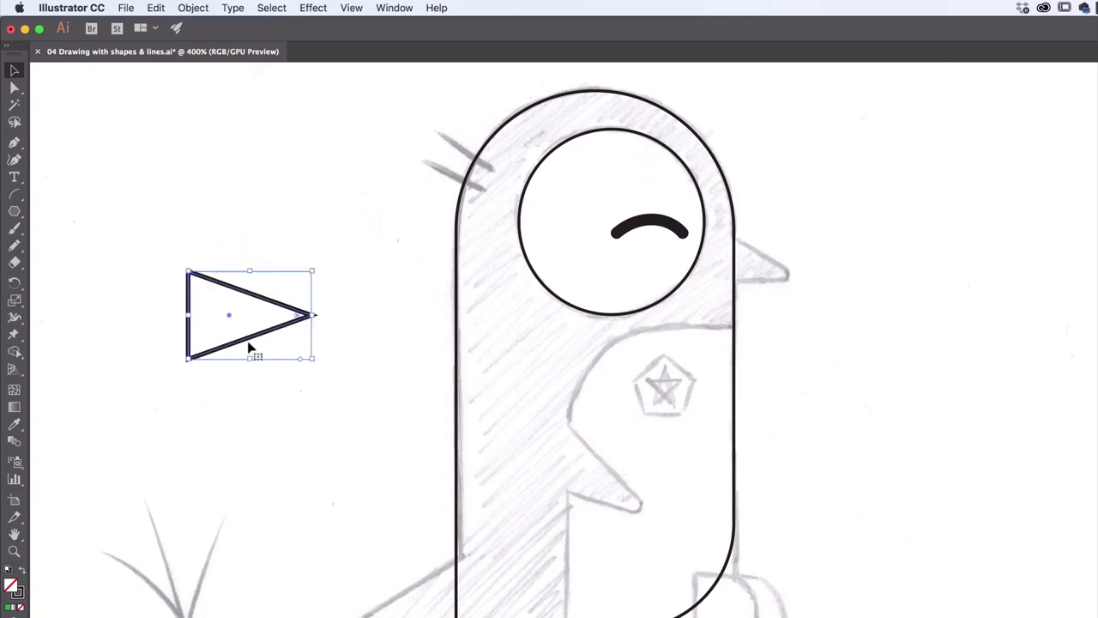
Move the triangle onto the sketched beak at the body's edge and shrink it to roughly the beak's size
drag(253, 343, 790, 293)
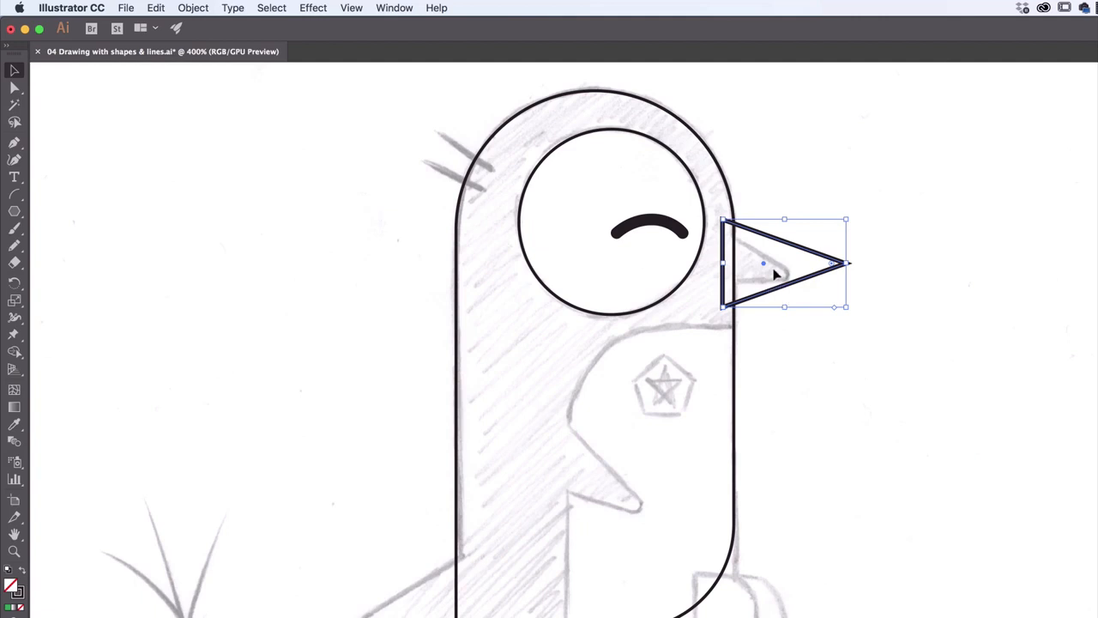
mouse_move(780, 289)
mouse_down()
mouse_move(860, 268)
mouse_move(788, 293)
mouse_up()
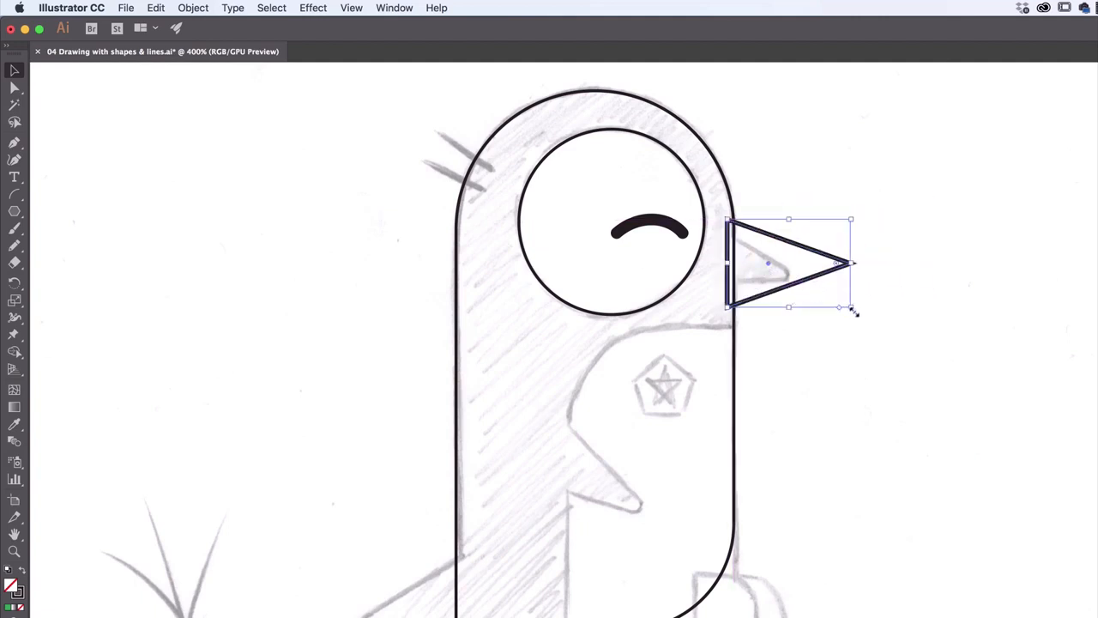
drag(854, 312, 844, 284)
drag(842, 217, 796, 238)
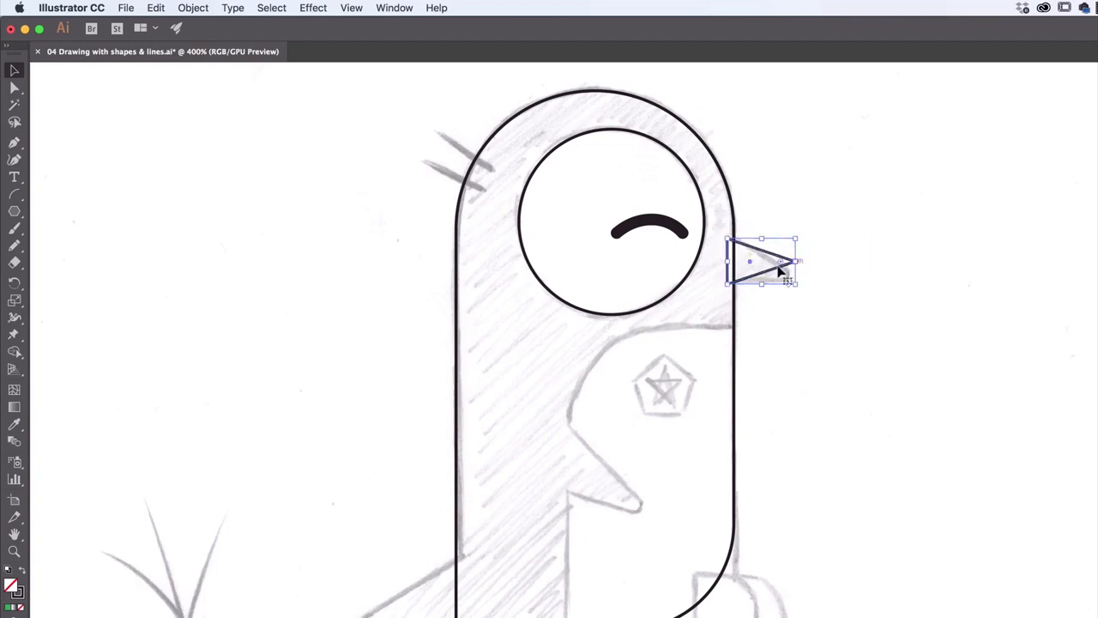
Rotate the beak triangle so its lower edge follows the sketch, nudge it into alignment, and extend its base into the body
drag(773, 274, 774, 275)
mouse_move(799, 291)
mouse_down()
mouse_move(787, 301)
mouse_move(783, 284)
mouse_up()
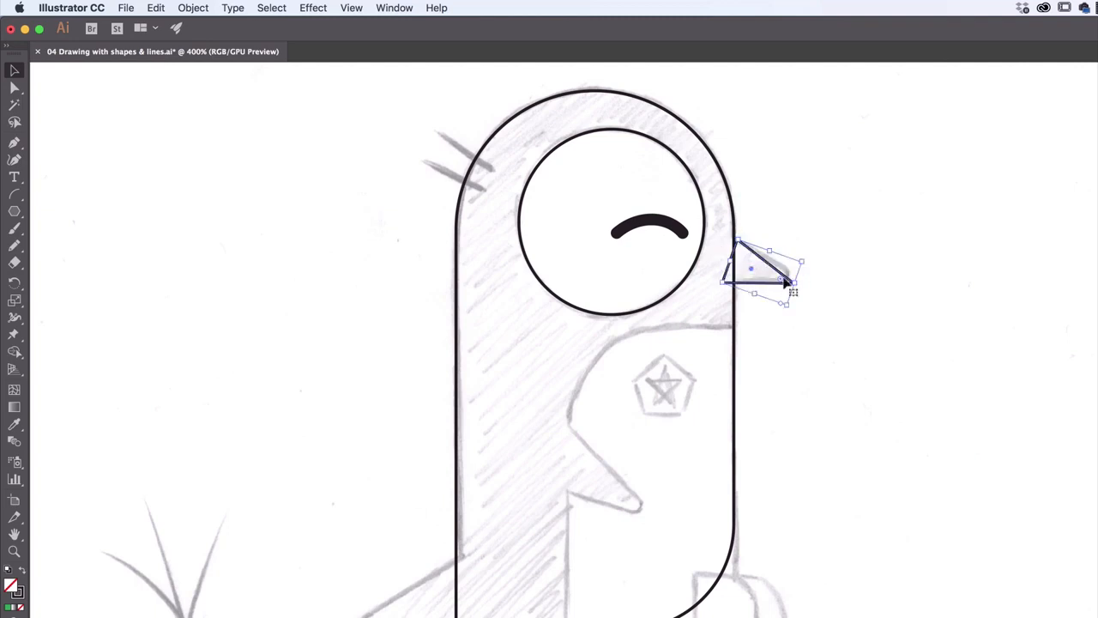
drag(738, 240, 723, 227)
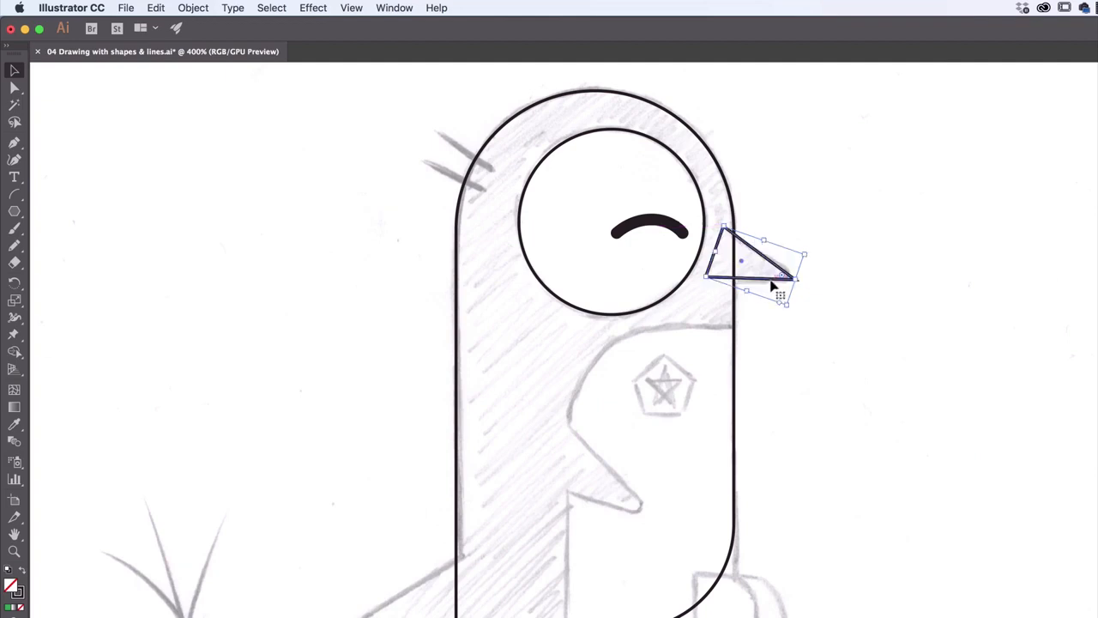
drag(779, 287, 796, 311)
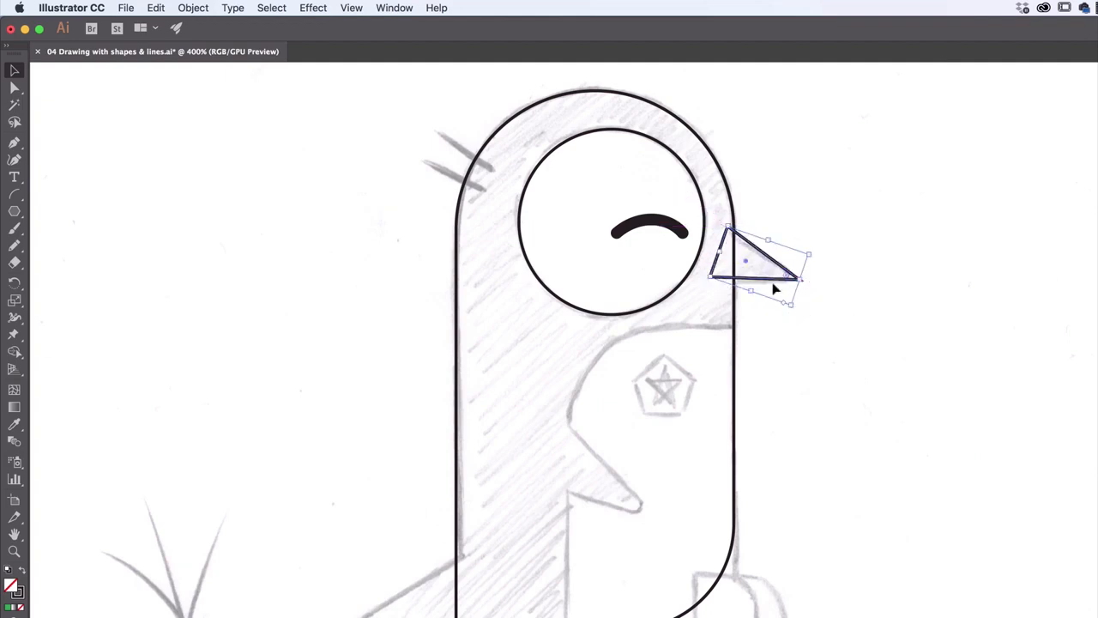
drag(744, 279, 741, 282)
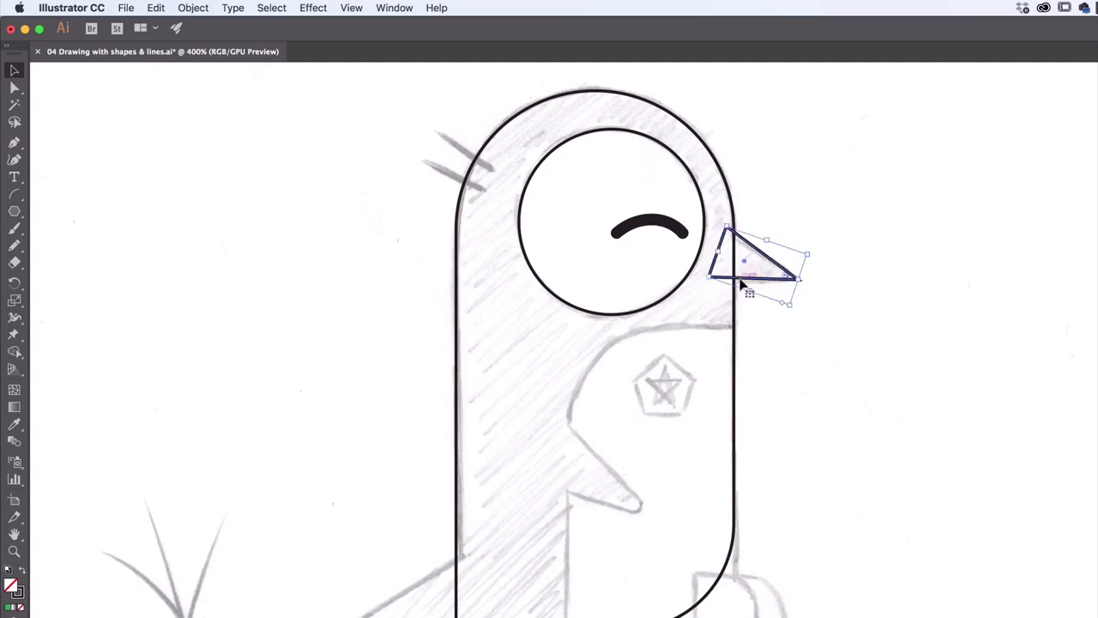
key(Down)
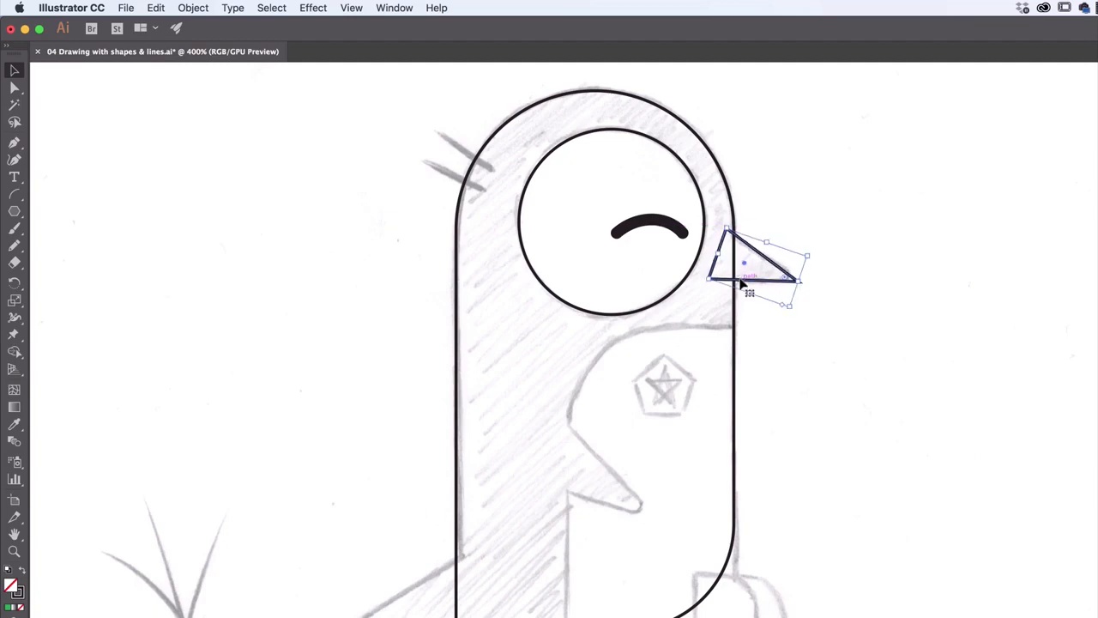
drag(719, 255, 712, 255)
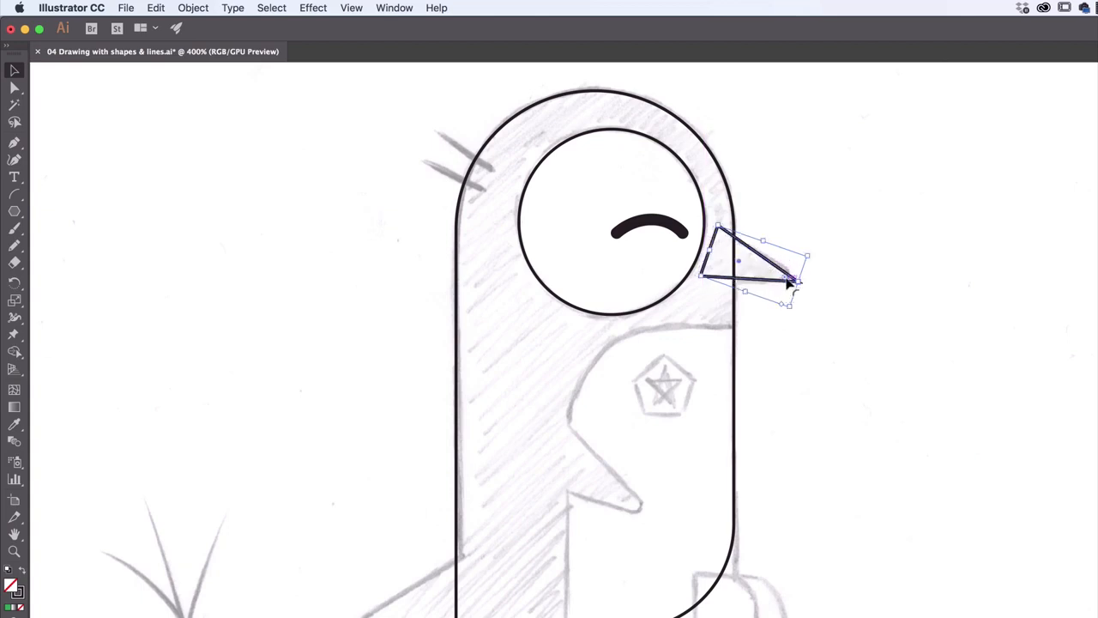
Round the beak triangle's corners to match the rounded tip in the sketch
mouse_move(785, 283)
mouse_down()
mouse_move(803, 283)
mouse_move(779, 280)
mouse_up()
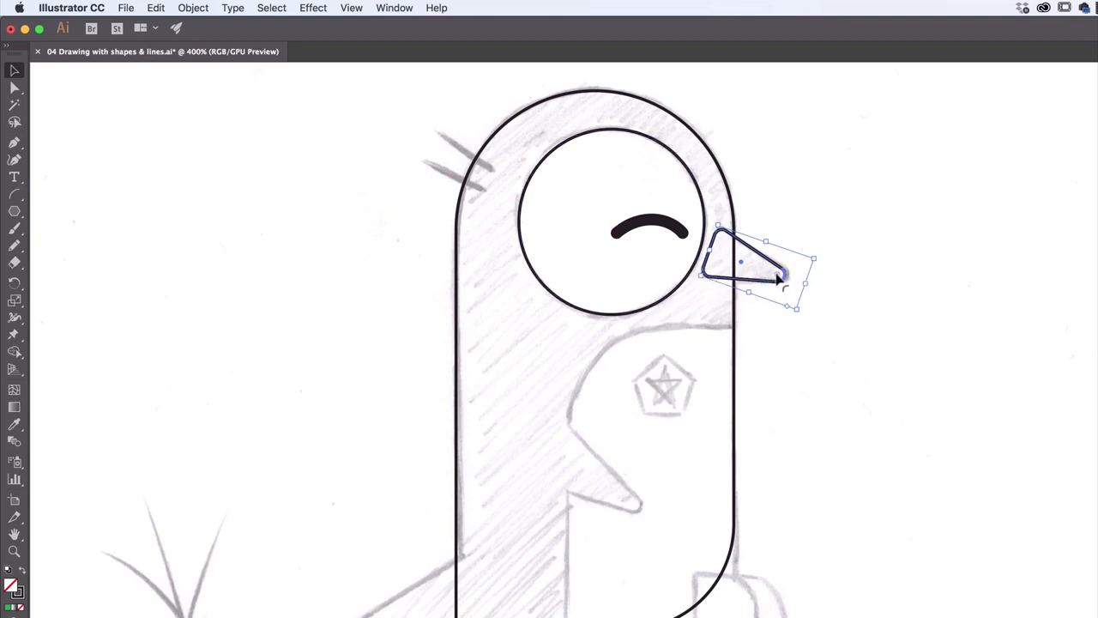
drag(778, 277, 776, 279)
Duplicate the rounded beak by copy and paste, and move the copy over the sketched wing tip on the belly
click(158, 7)
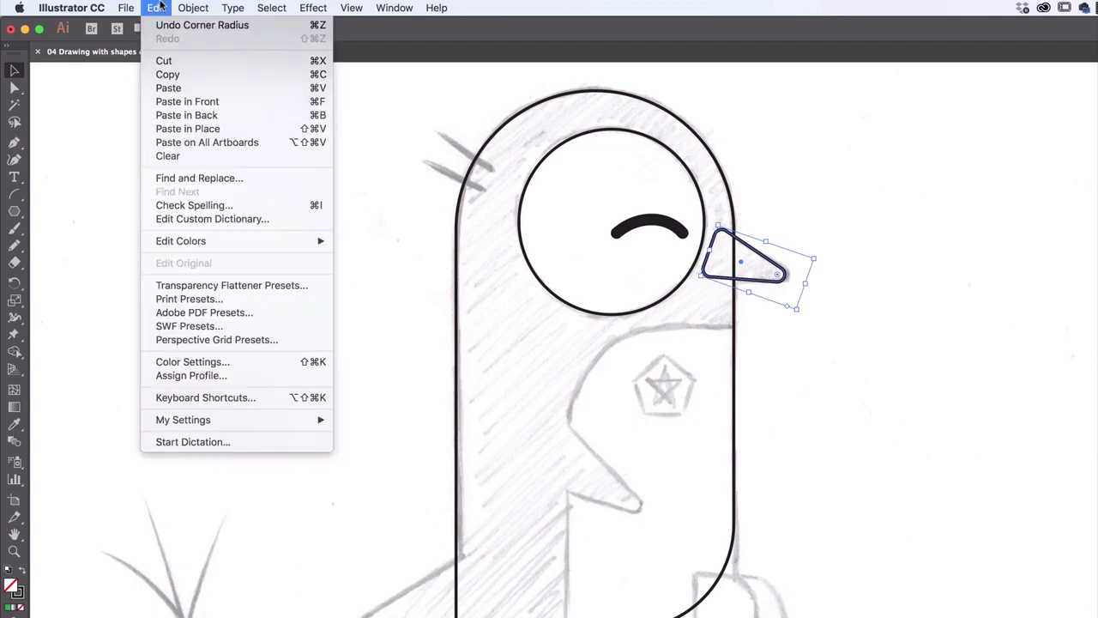
click(178, 74)
click(158, 8)
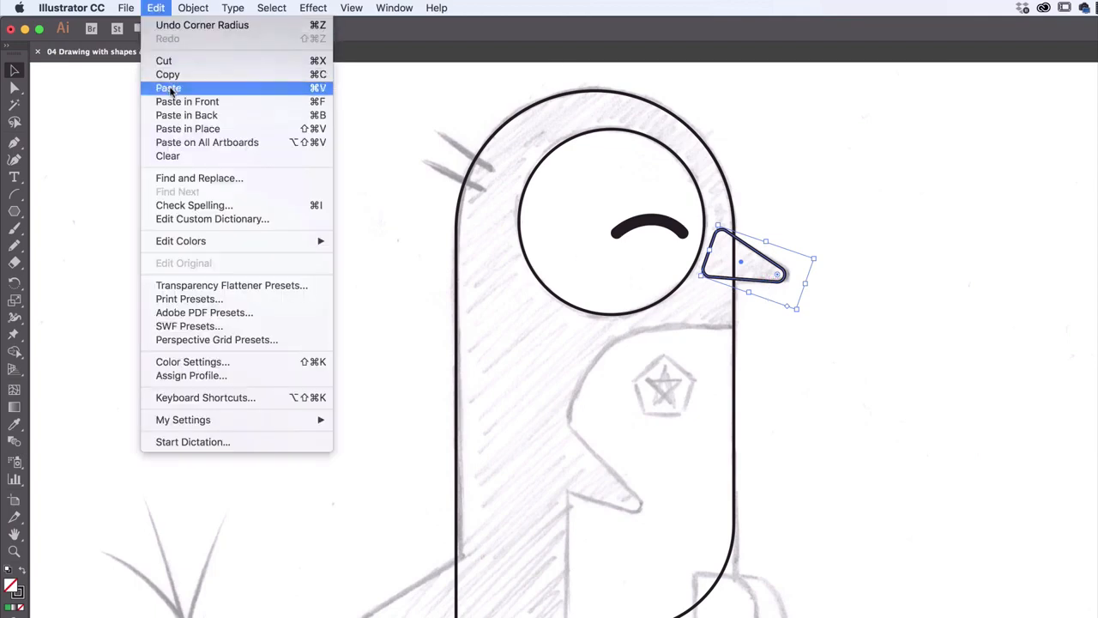
click(174, 89)
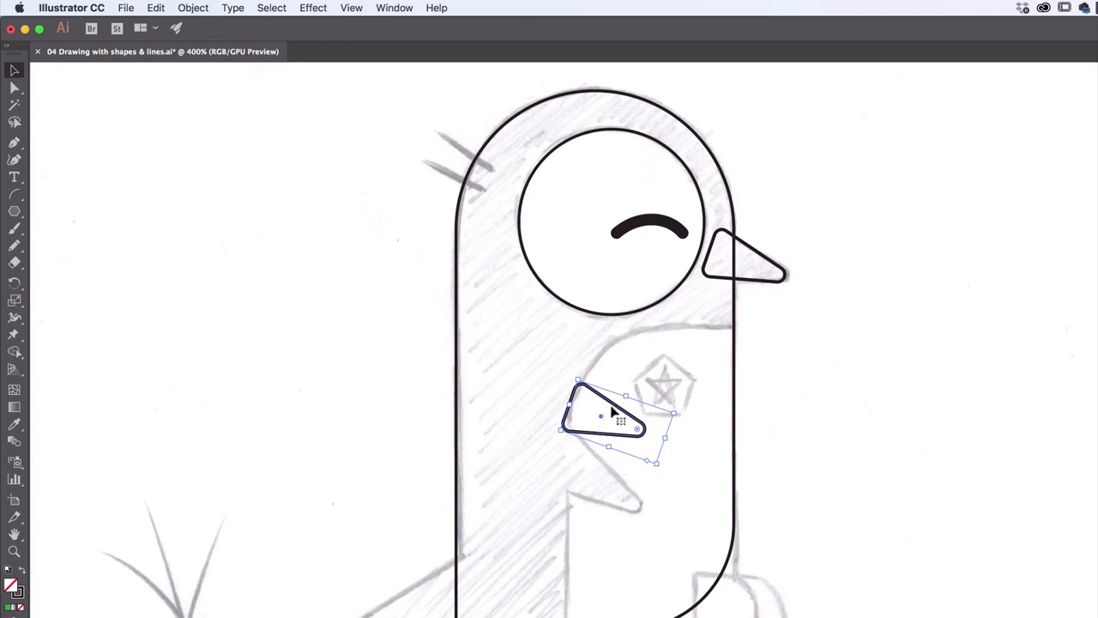
drag(603, 412, 585, 473)
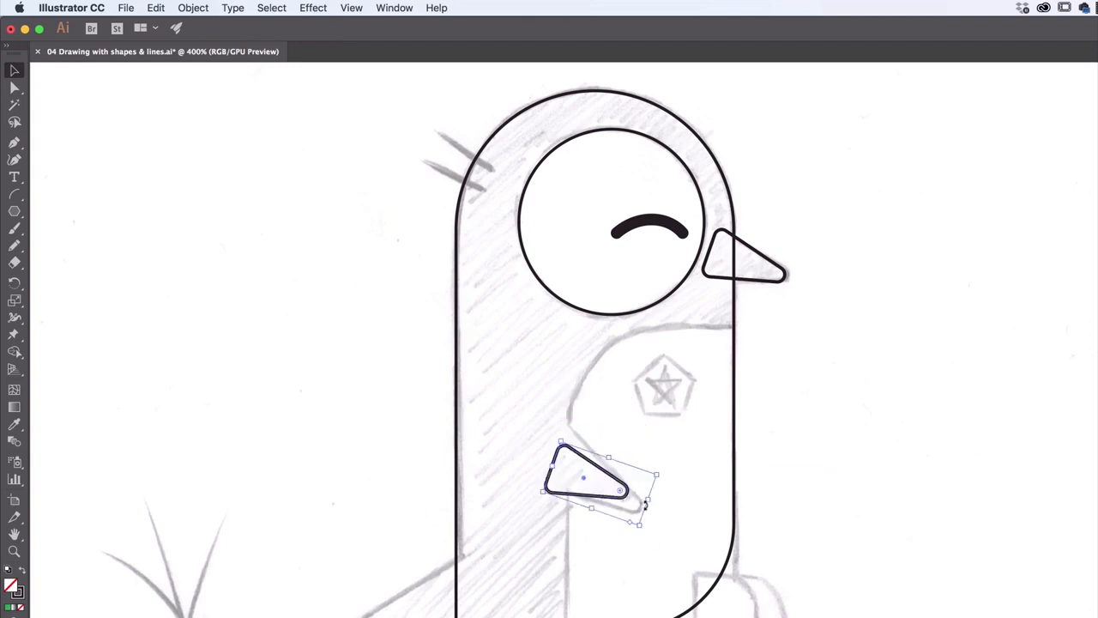
Lengthen and enlarge the duplicated rounded triangle and rotate it so its tip matches the sketched wing tip
drag(649, 503, 697, 515)
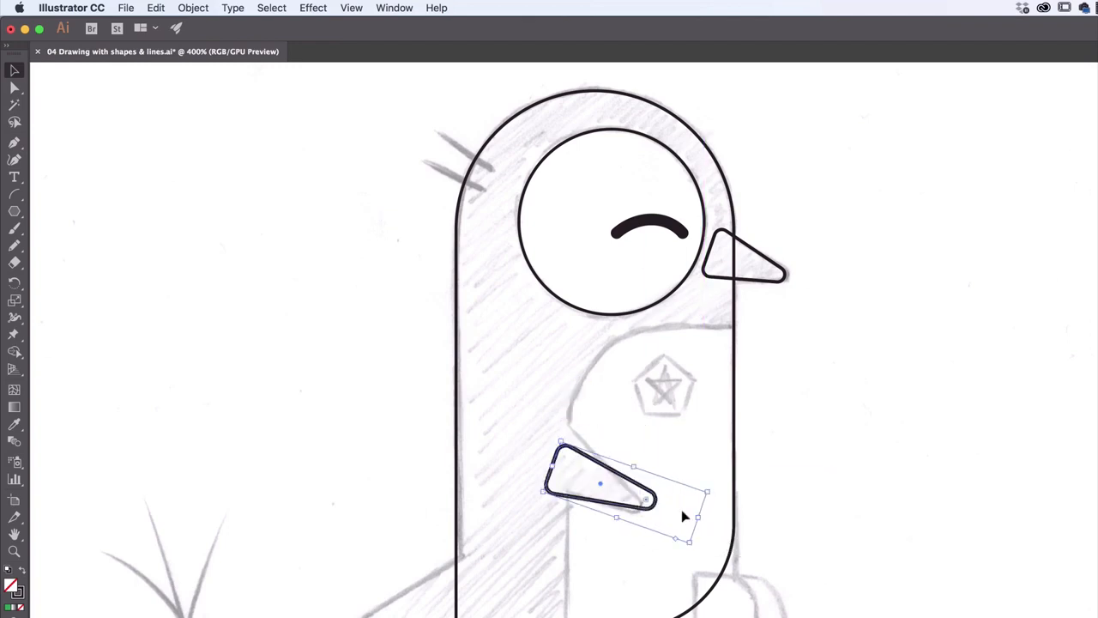
drag(563, 440, 558, 426)
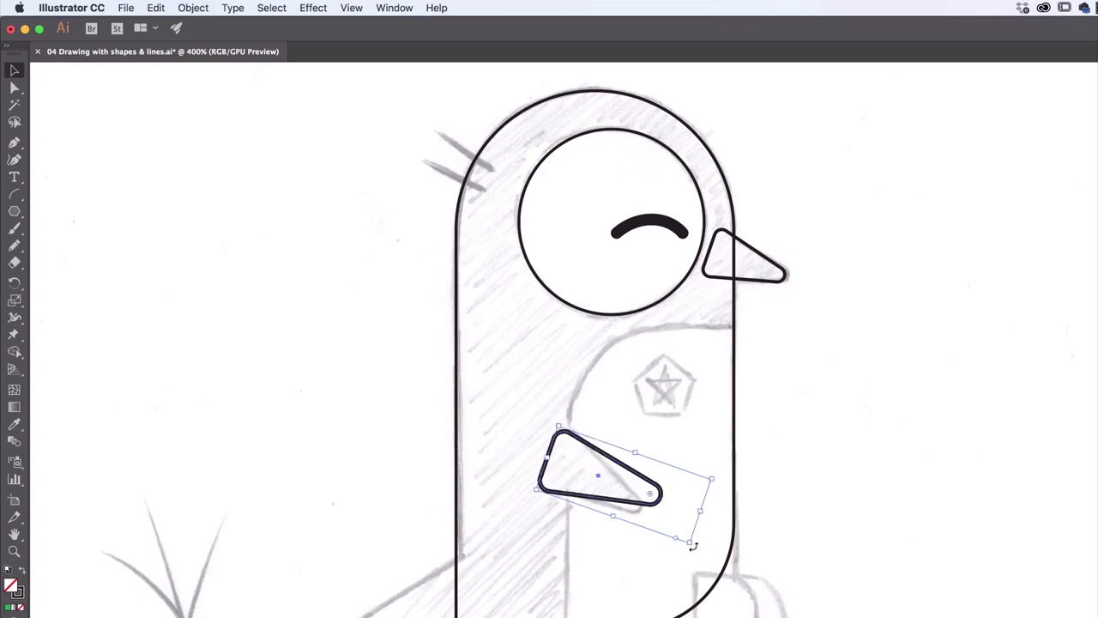
drag(694, 550, 645, 512)
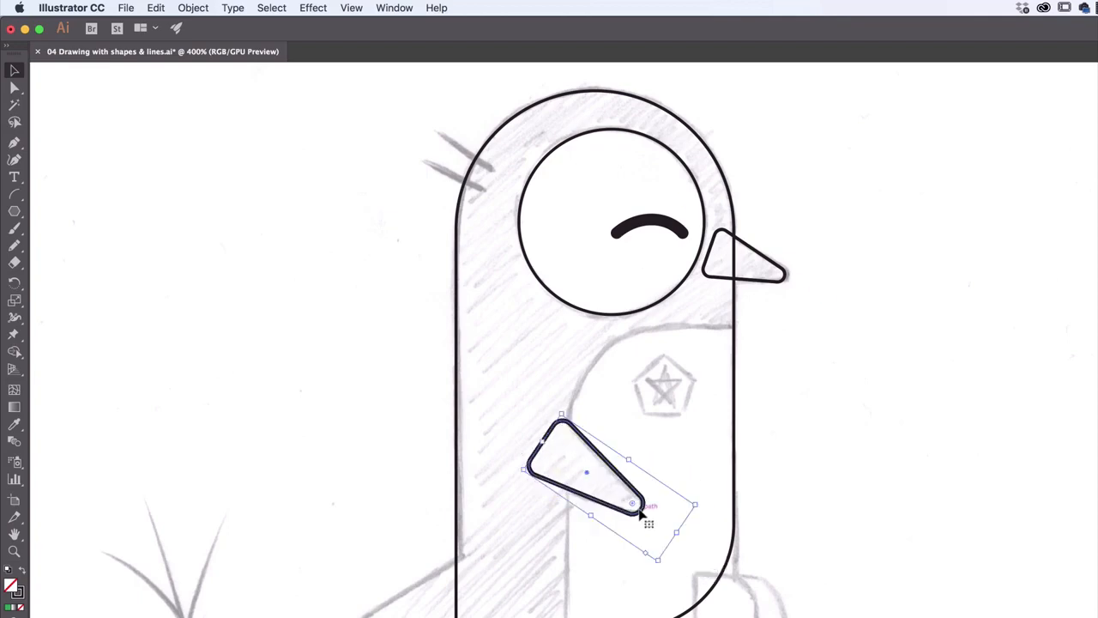
Duplicate the wing shape by copy and paste, move the copy toward the penguin's back, and rotate it to point backward with a level underside
key(super+c)
key(super+v)
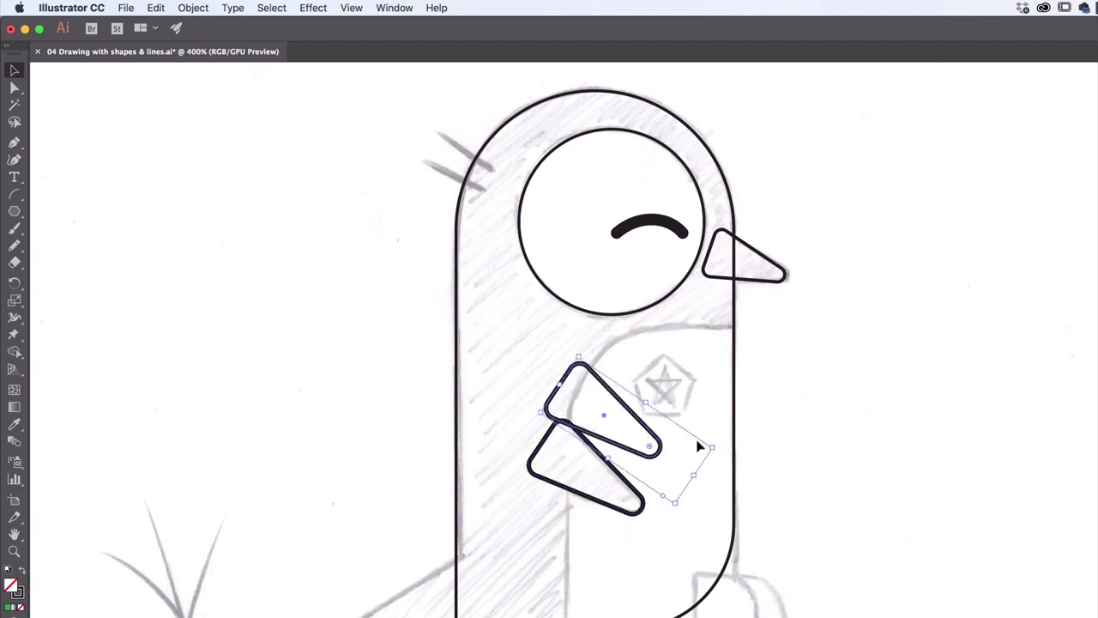
drag(662, 447, 525, 542)
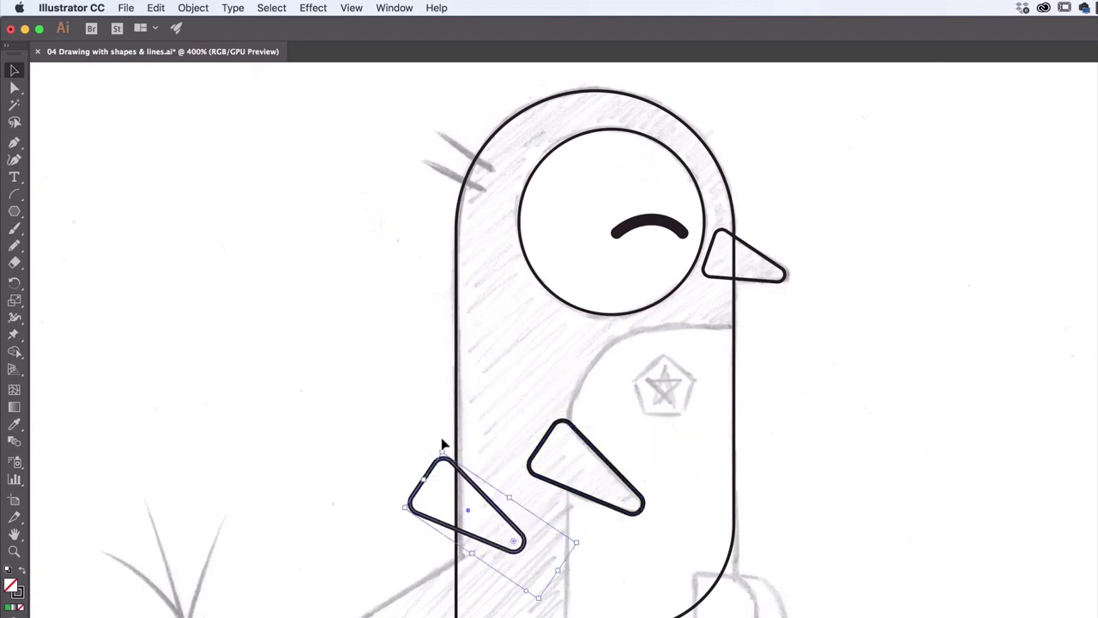
drag(444, 448, 647, 576)
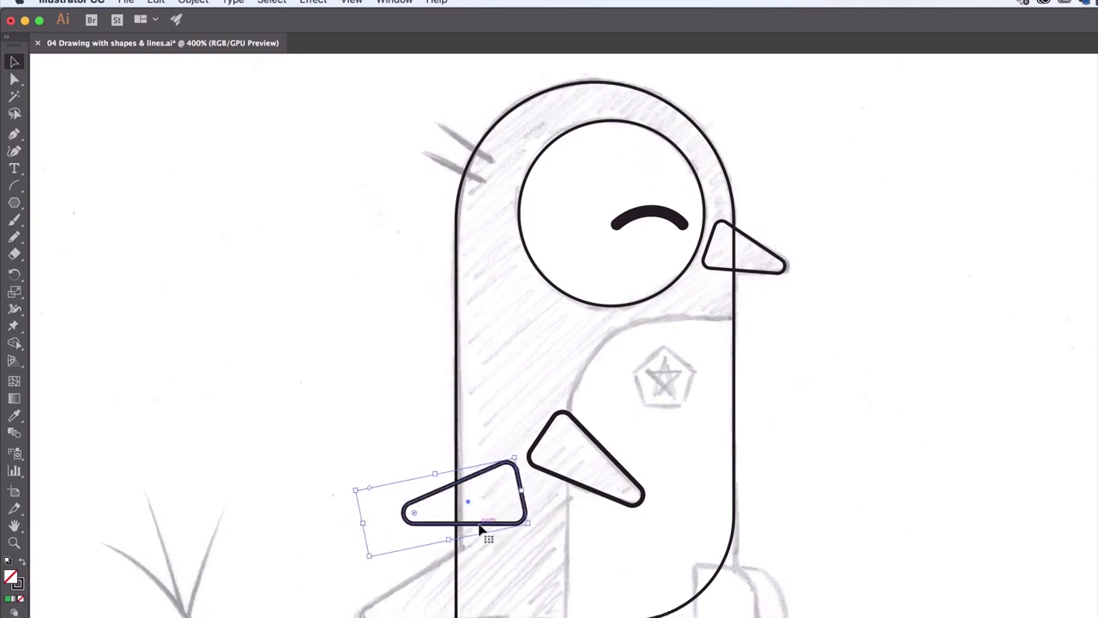
Move the copied triangle onto the sketched tail, align its base with the ground line, and enlarge it so it extends into the body
drag(483, 531, 436, 617)
drag(436, 483, 436, 483)
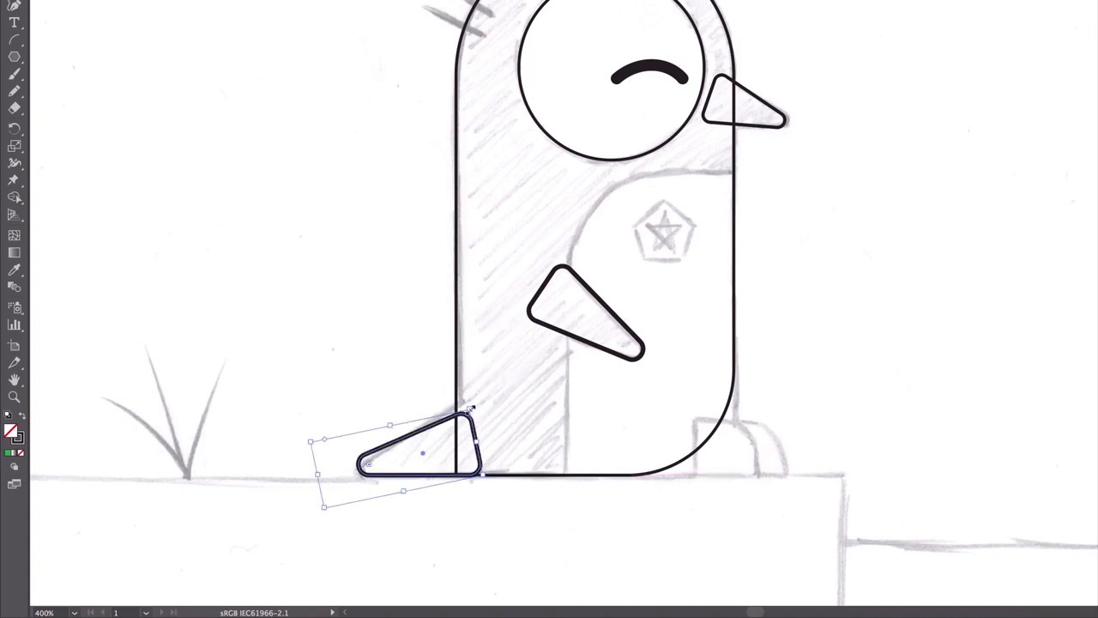
mouse_move(471, 412)
mouse_down()
mouse_move(478, 400)
mouse_move(479, 418)
mouse_up()
drag(429, 478, 413, 478)
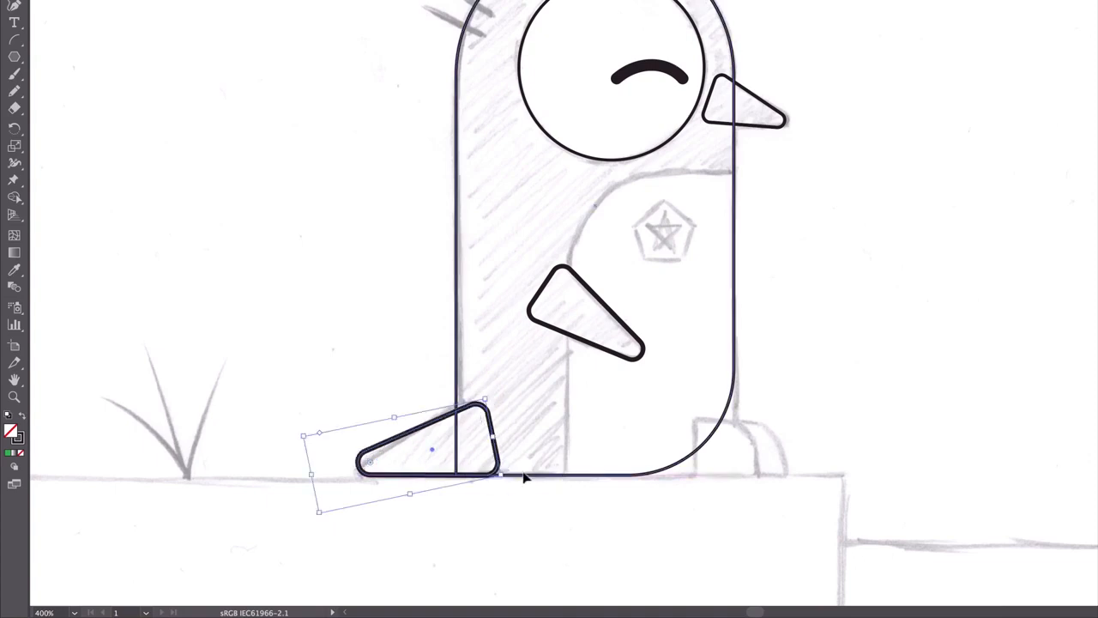
click(342, 3)
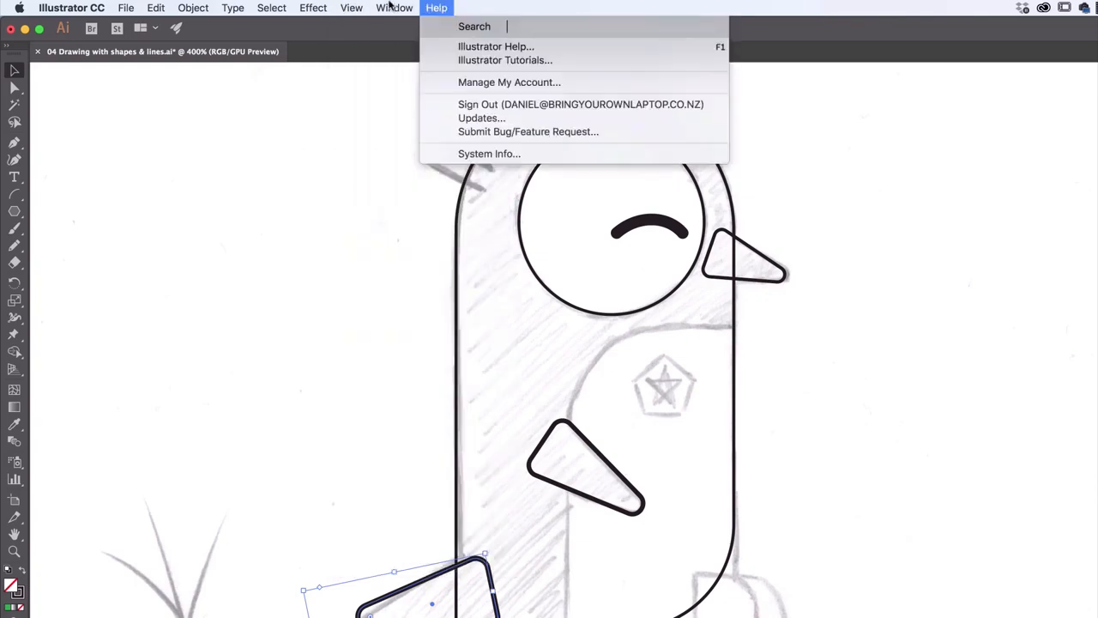
click(360, 7)
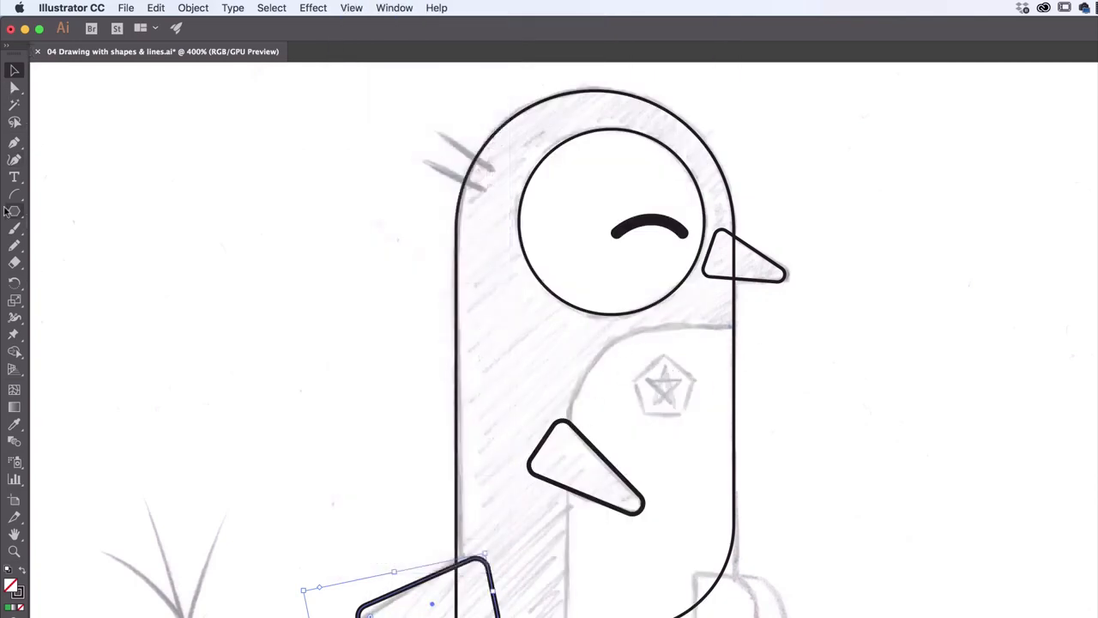
Draw a belly rectangle about 0.81 by 1.48 in from the body's front edge and round its upper-left corner to follow the sketch
drag(14, 212, 72, 212)
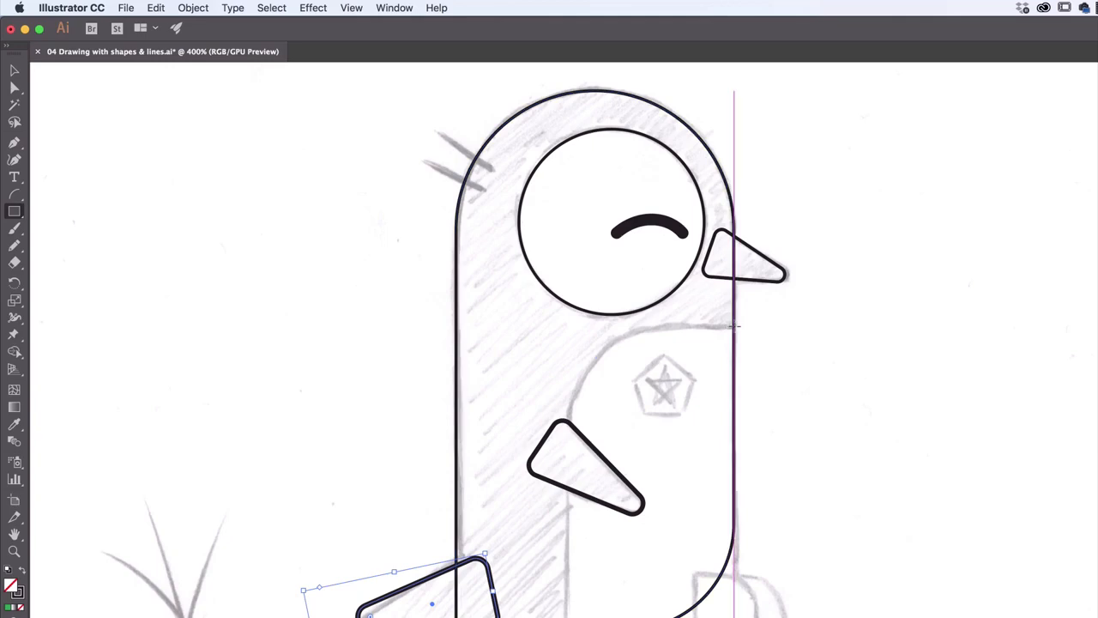
mouse_move(735, 326)
mouse_down()
mouse_move(538, 369)
mouse_move(433, 478)
mouse_move(453, 503)
mouse_up()
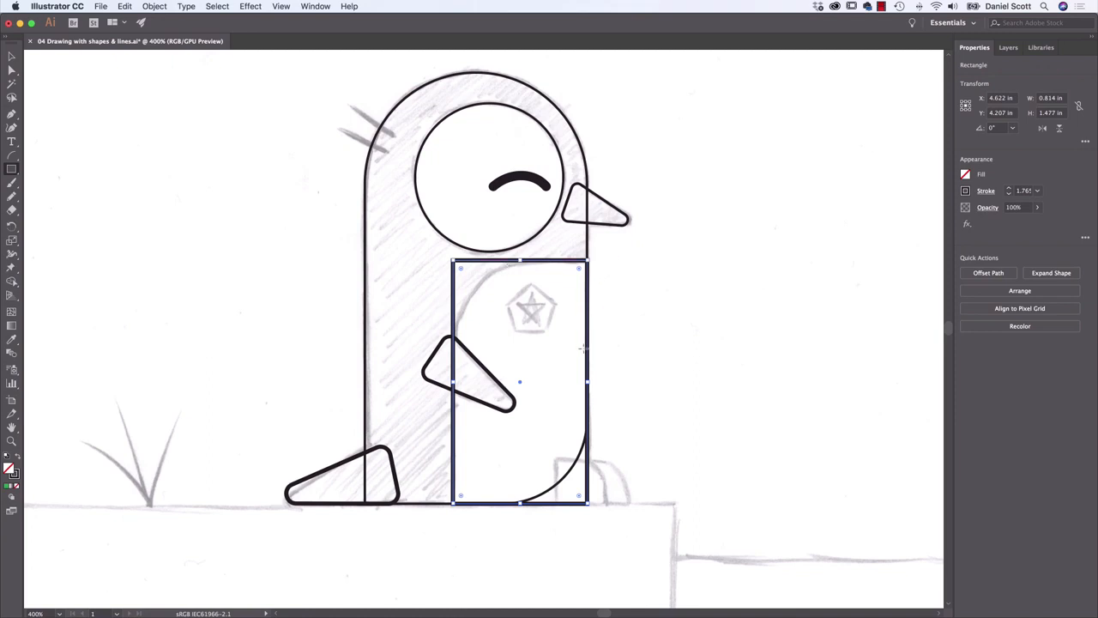
key(v)
drag(462, 272, 553, 361)
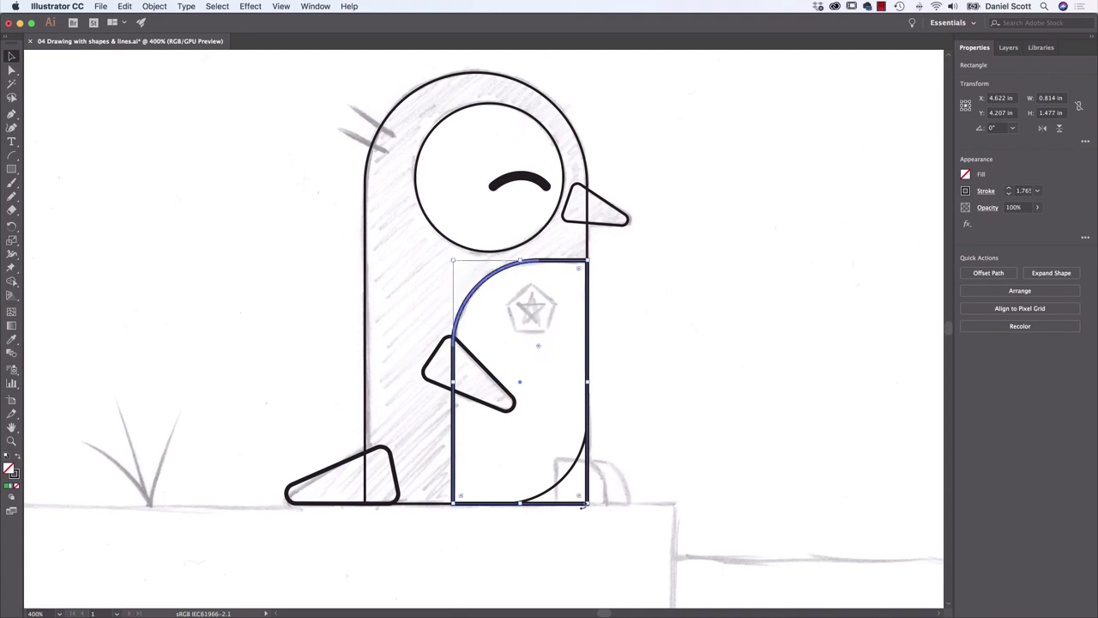
Round the belly rectangle's lower-right corner so it matches the curve of the body outline
drag(580, 500, 475, 425)
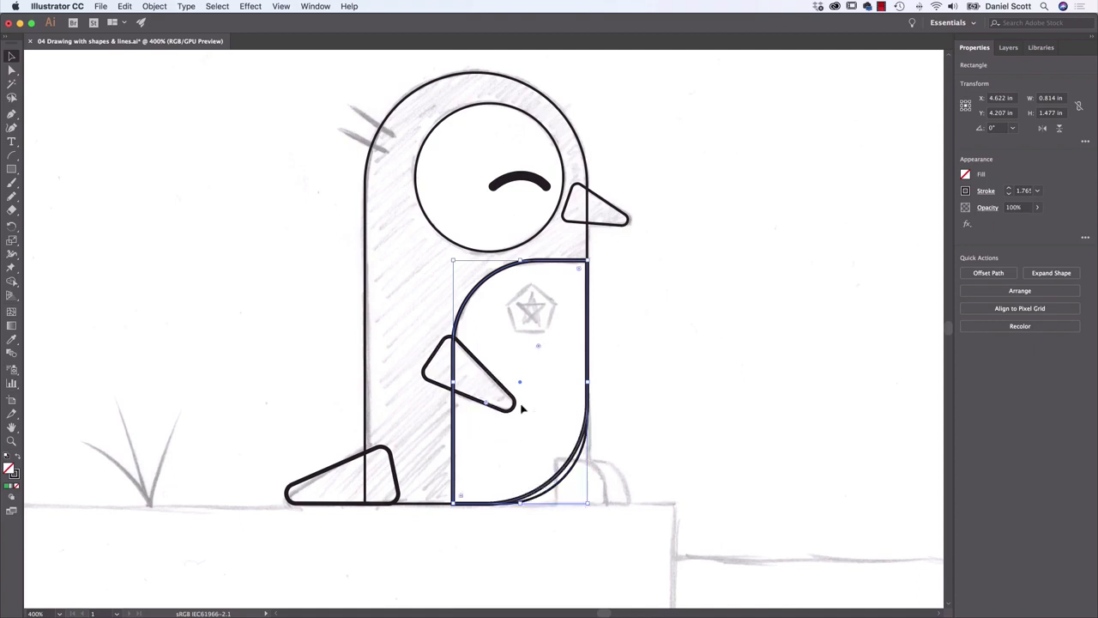
key(super+z)
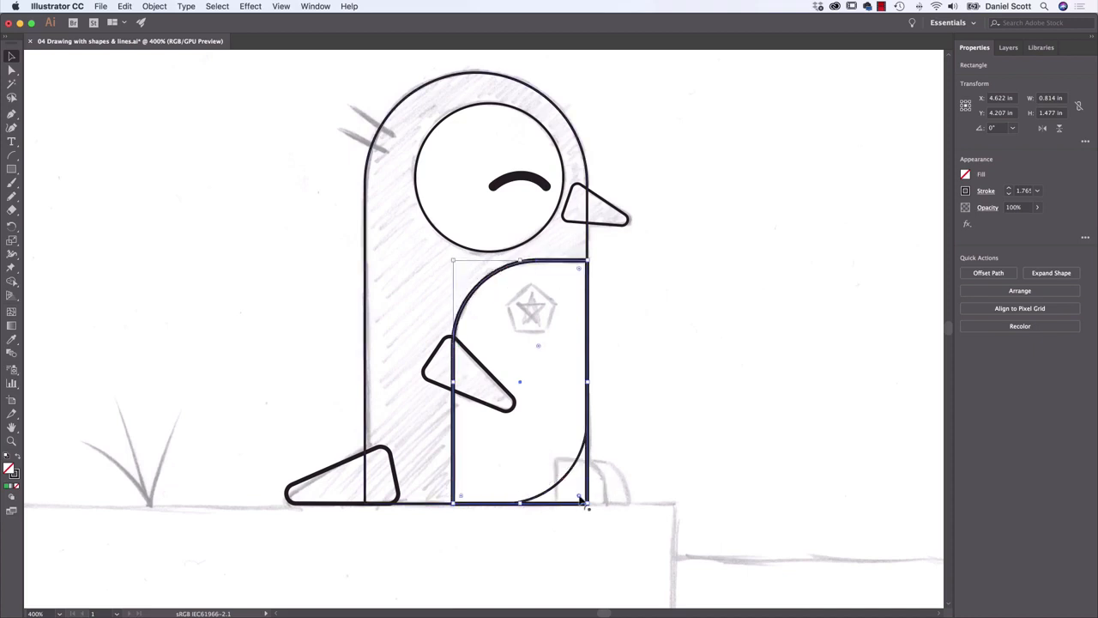
drag(580, 498, 497, 433)
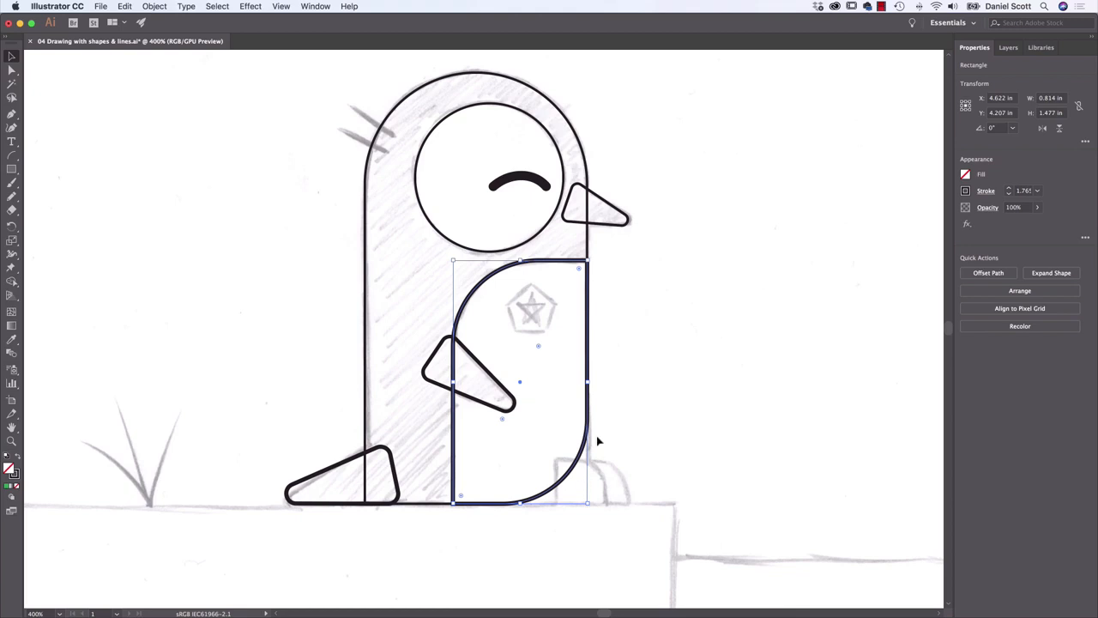
Draw a foot rectangle about 0.31 by 0.28 in, round its upper-right corner, and place a duplicate in front as the second foot
click(11, 169)
drag(554, 458, 605, 504)
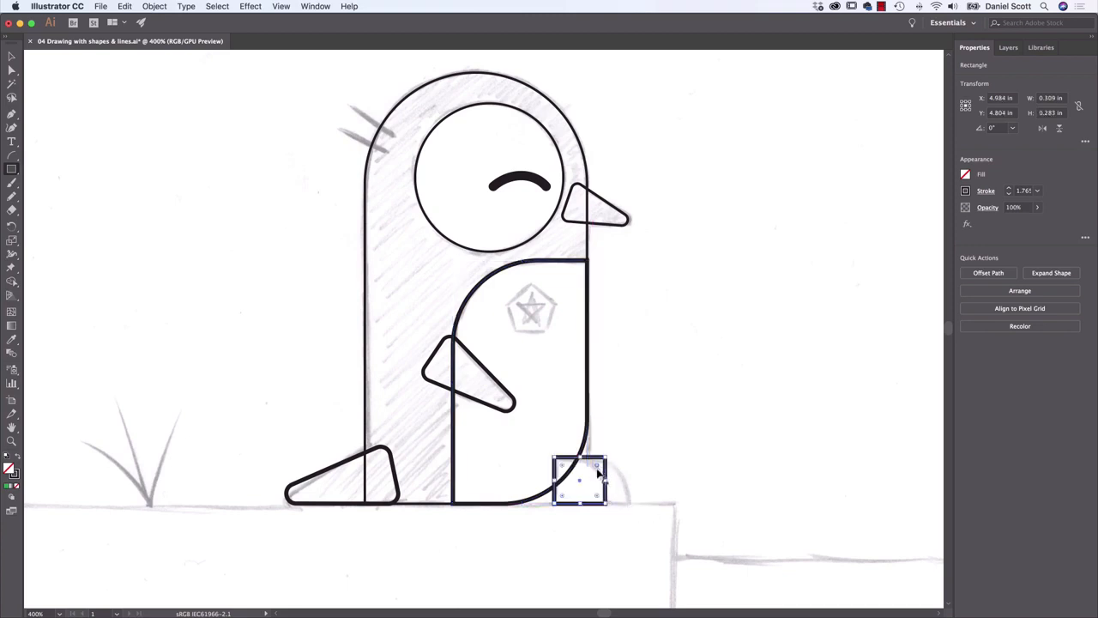
click(10, 55)
drag(598, 467, 631, 511)
click(706, 453)
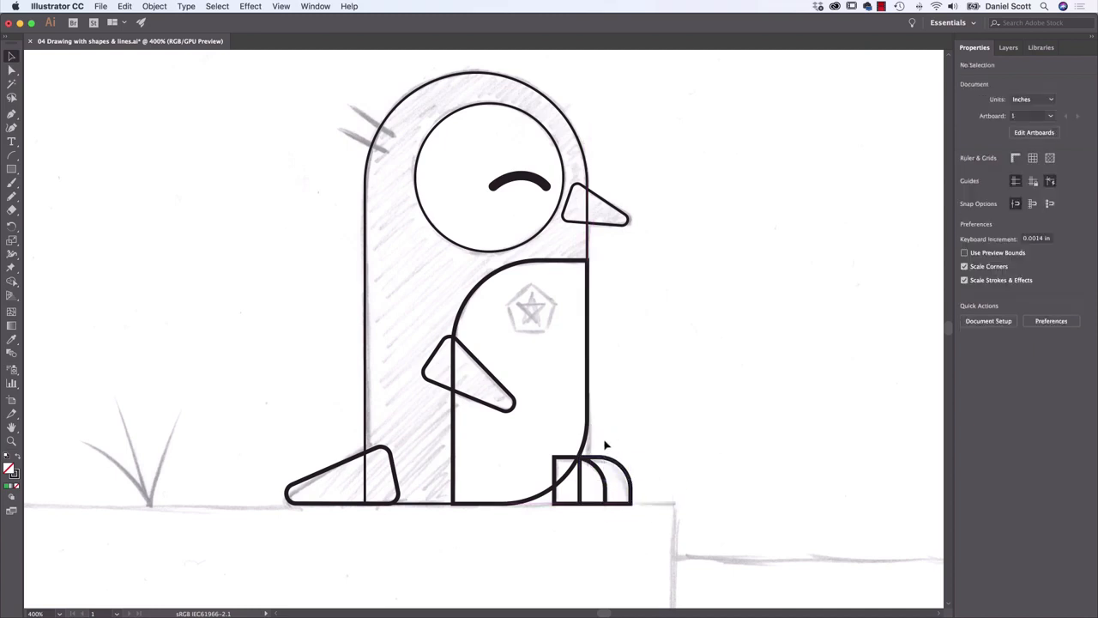
Draw two straight lines over the sketched hair strands behind the head, the upper one spanning about 0.26 by 0.19 in
key(super+Tab)
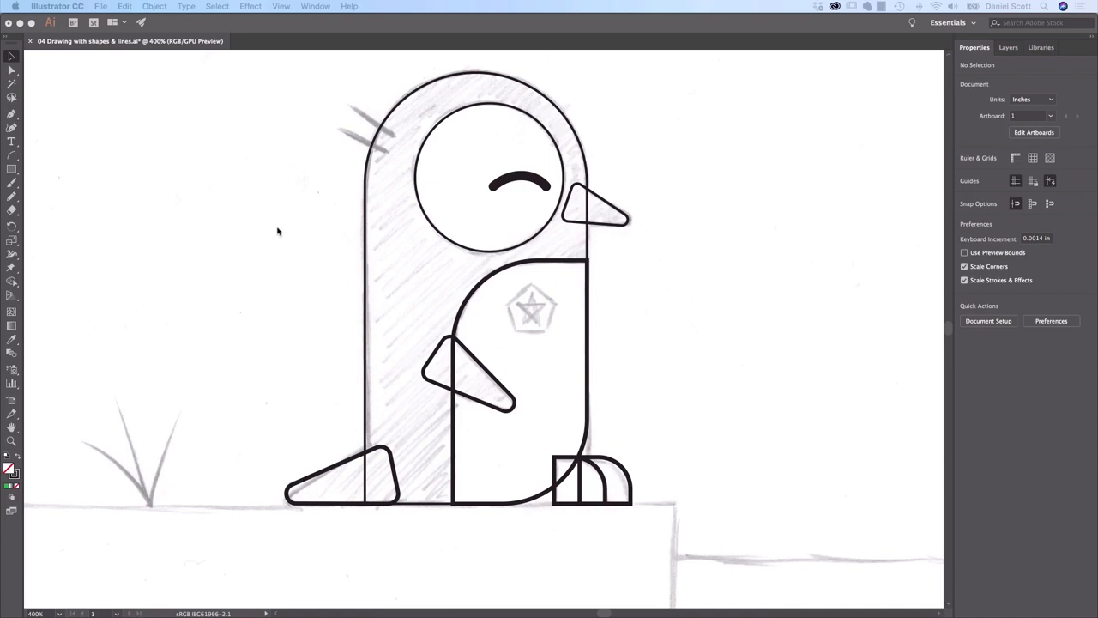
click(15, 158)
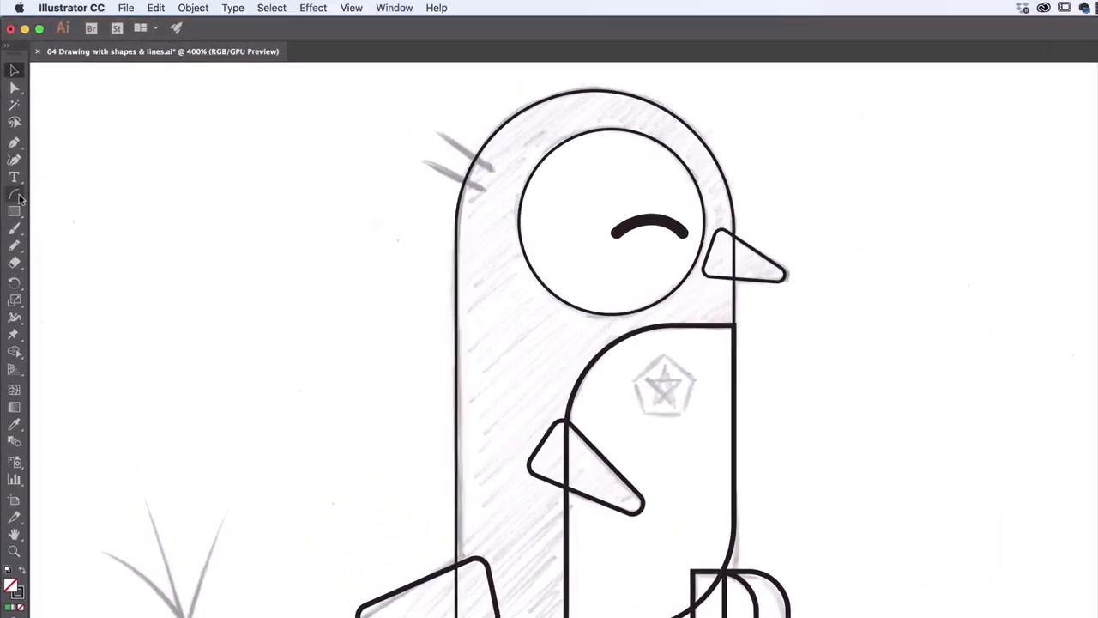
drag(18, 196, 58, 199)
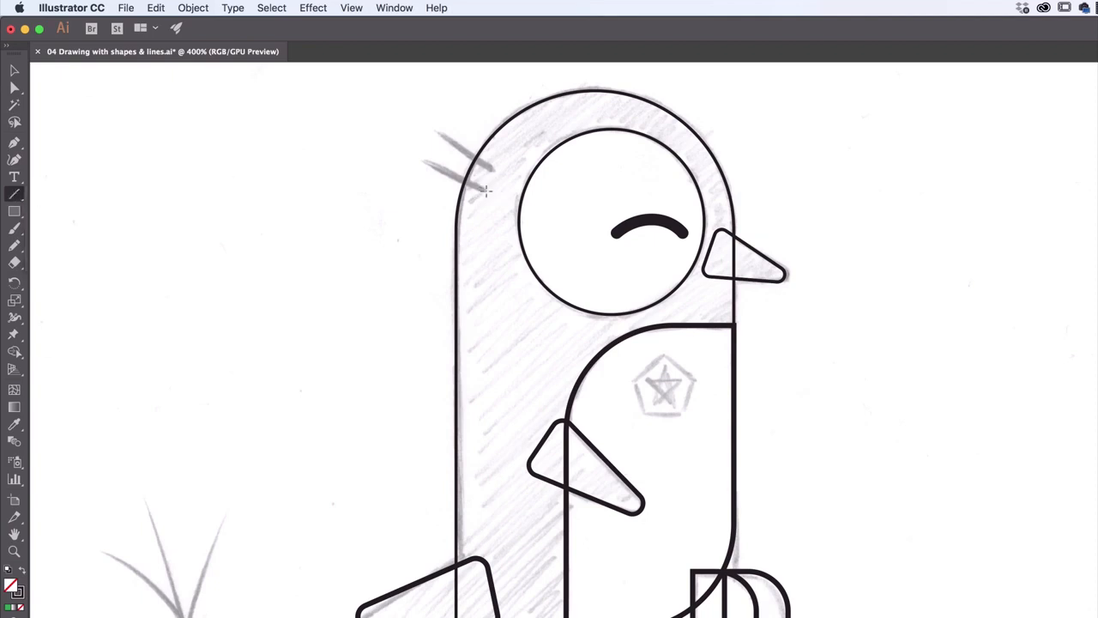
mouse_move(423, 158)
mouse_down()
mouse_move(486, 189)
mouse_move(468, 148)
mouse_move(438, 129)
mouse_up()
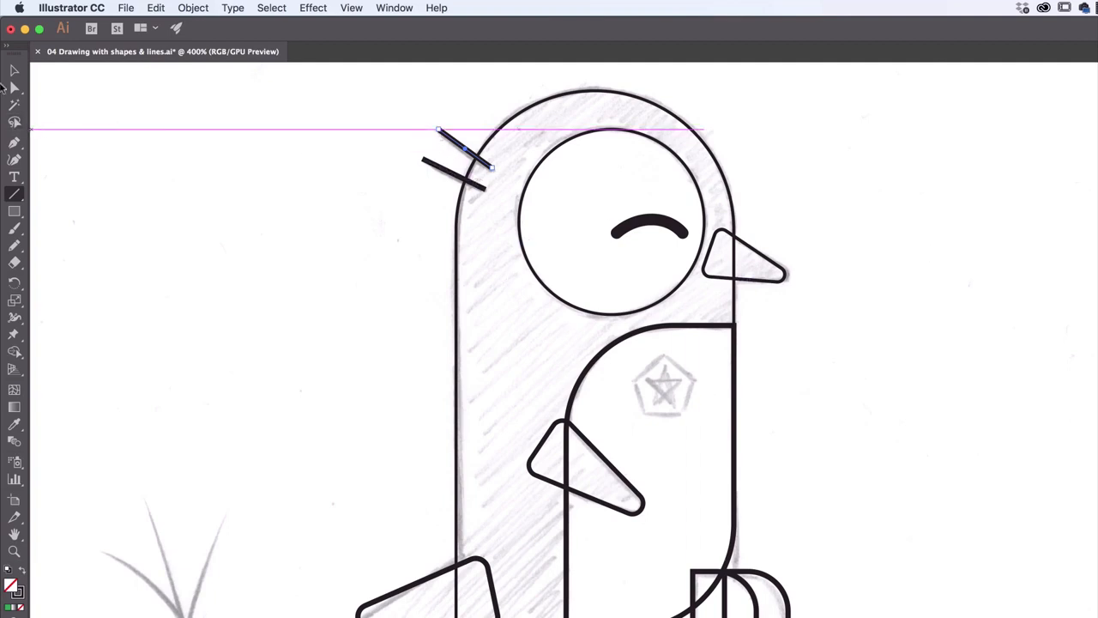
key(v)
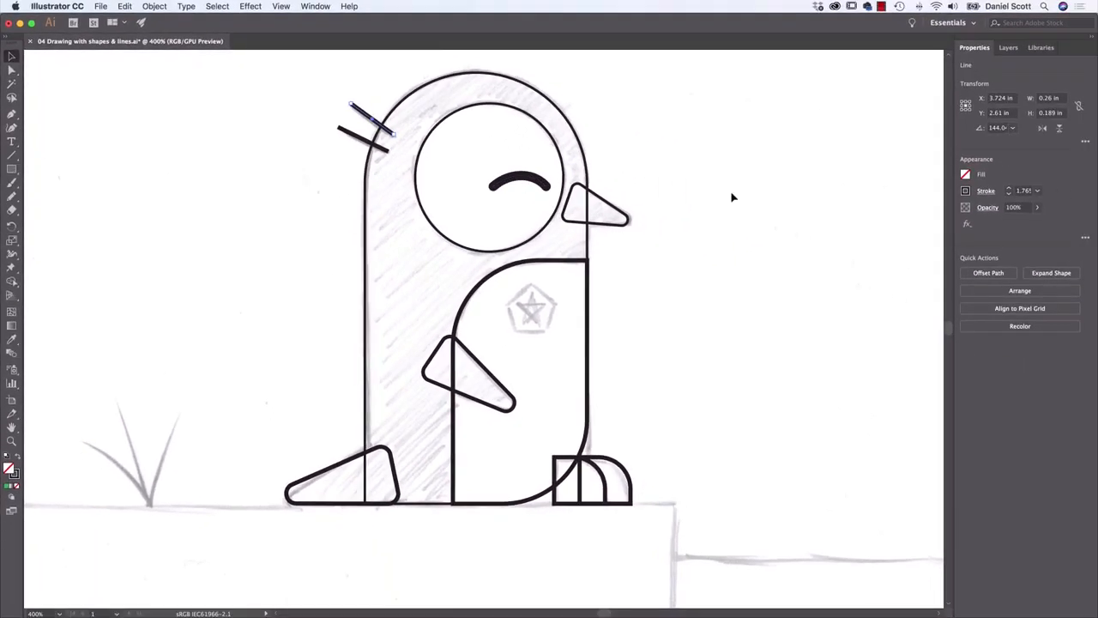
Try a 4 pt stroke on the upper hair line and undo the stroke increases
click(1010, 188)
click(1010, 188)
click(126, 7)
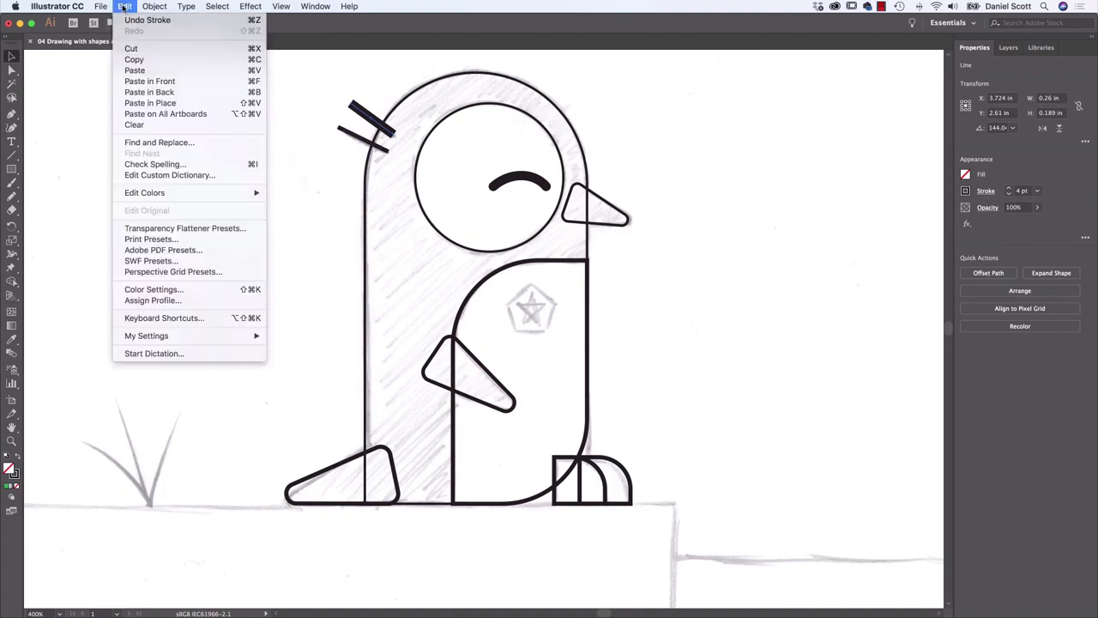
click(127, 11)
click(126, 7)
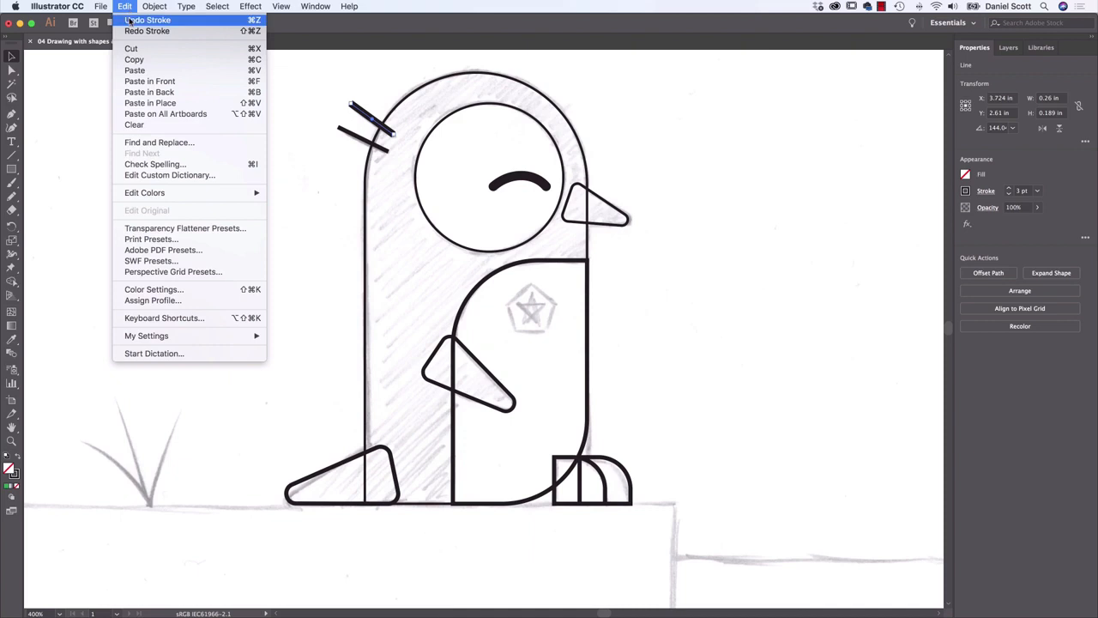
click(130, 18)
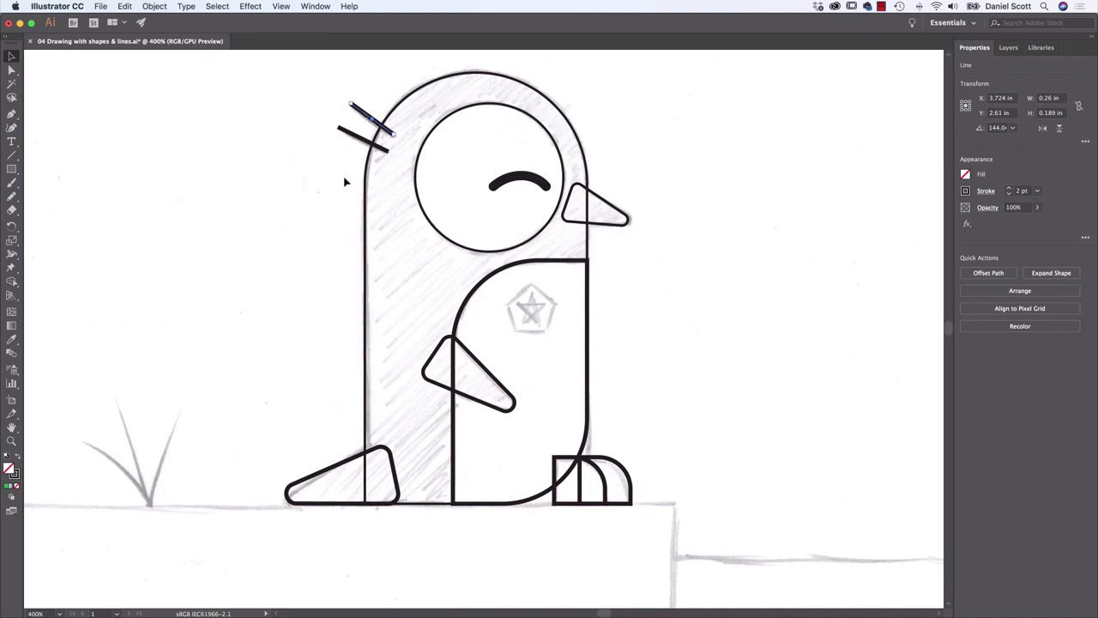
Select both hair lines and give them a 4 pt stroke with round caps
shift+click(358, 140)
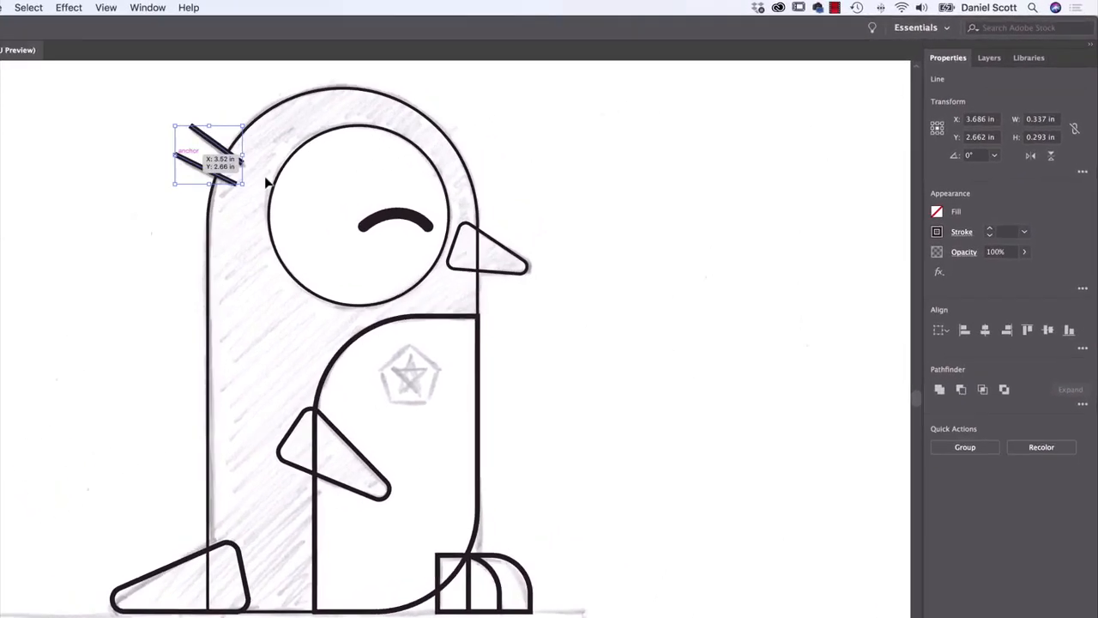
click(1021, 240)
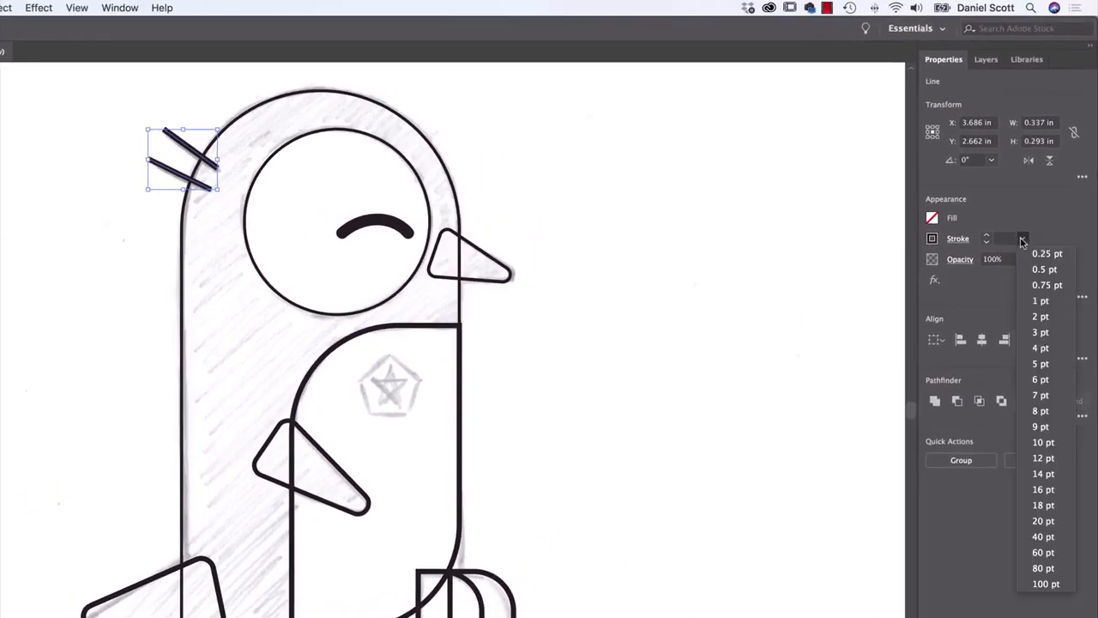
click(1038, 347)
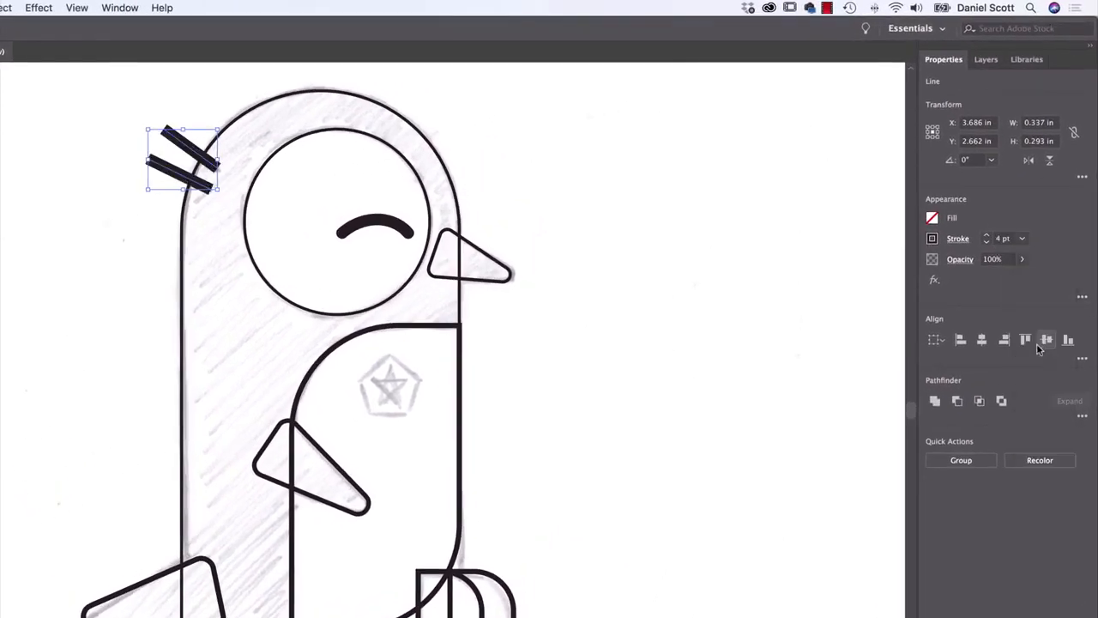
click(957, 241)
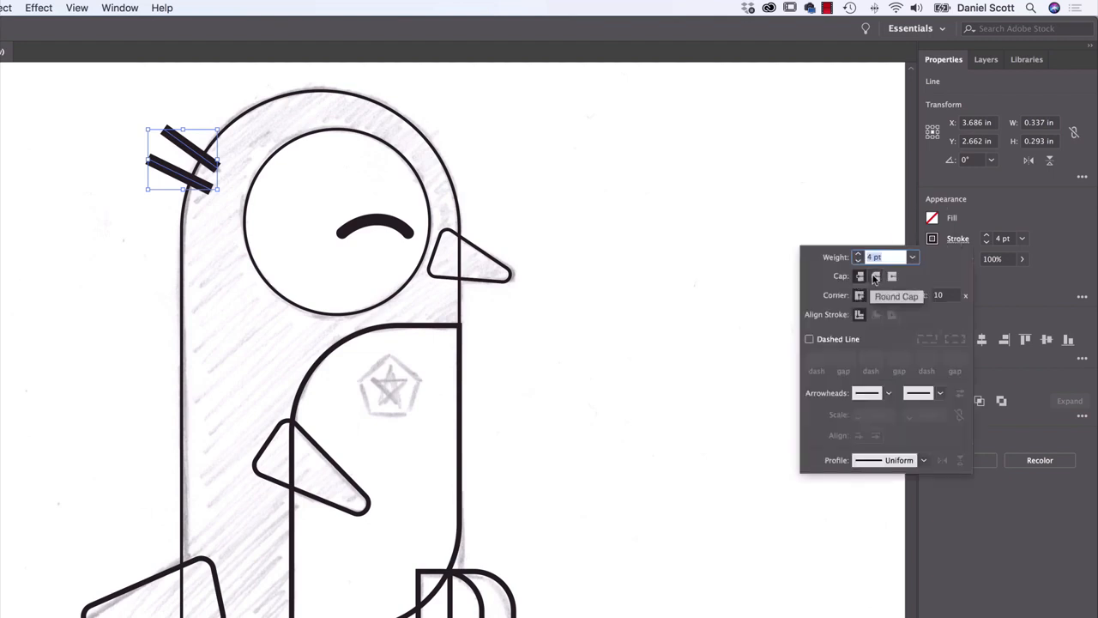
click(876, 277)
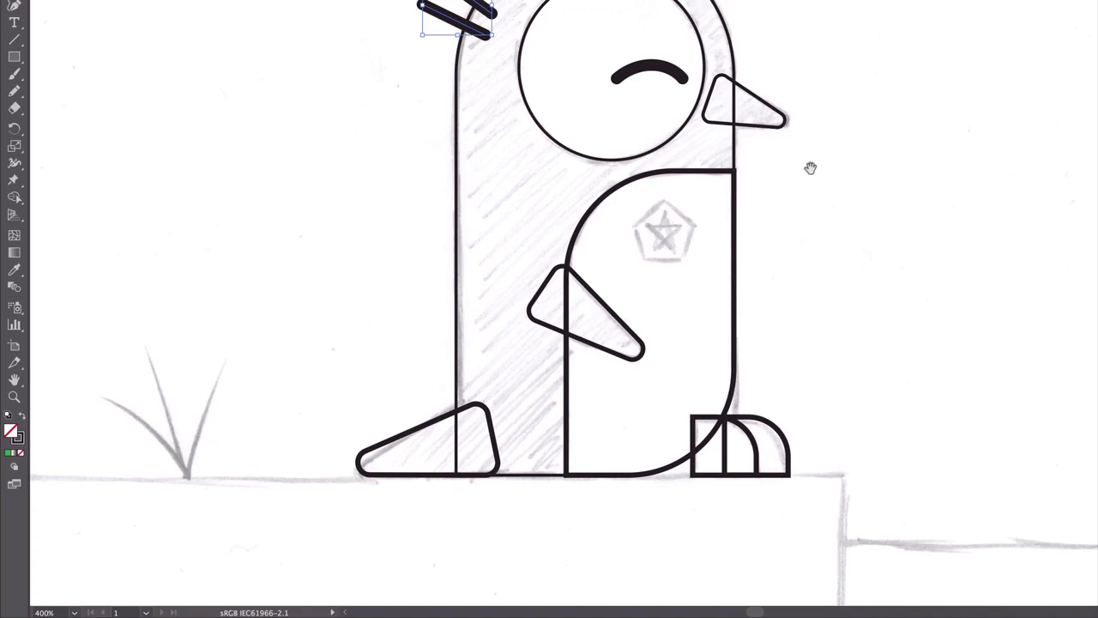
Go to the enlarged pentagon-and-star badge sketch and activate the Polygon tool
scroll(1030, 54, right, 10)
scroll(1029, 54, up, 5)
scroll(767, 179, right, 10)
scroll(768, 179, up, 4)
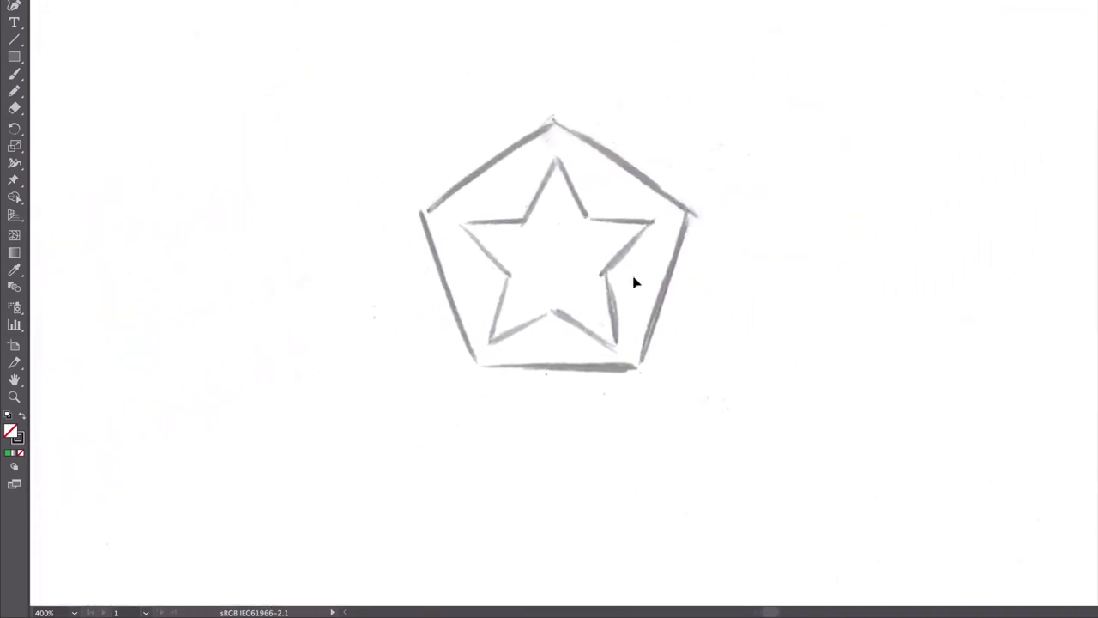
click(10, 60)
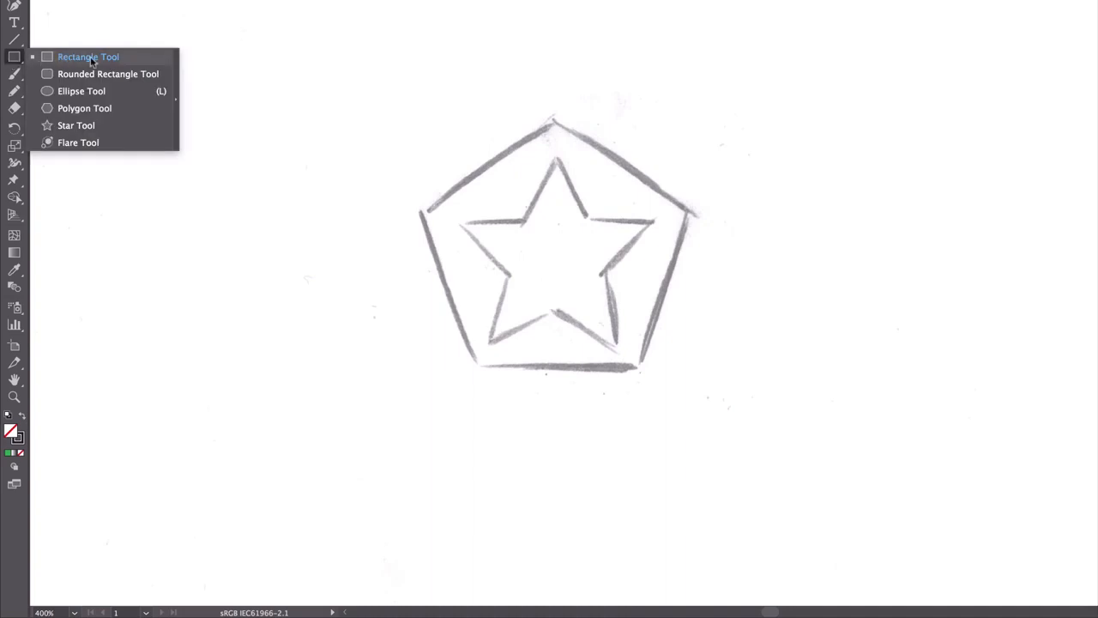
click(74, 109)
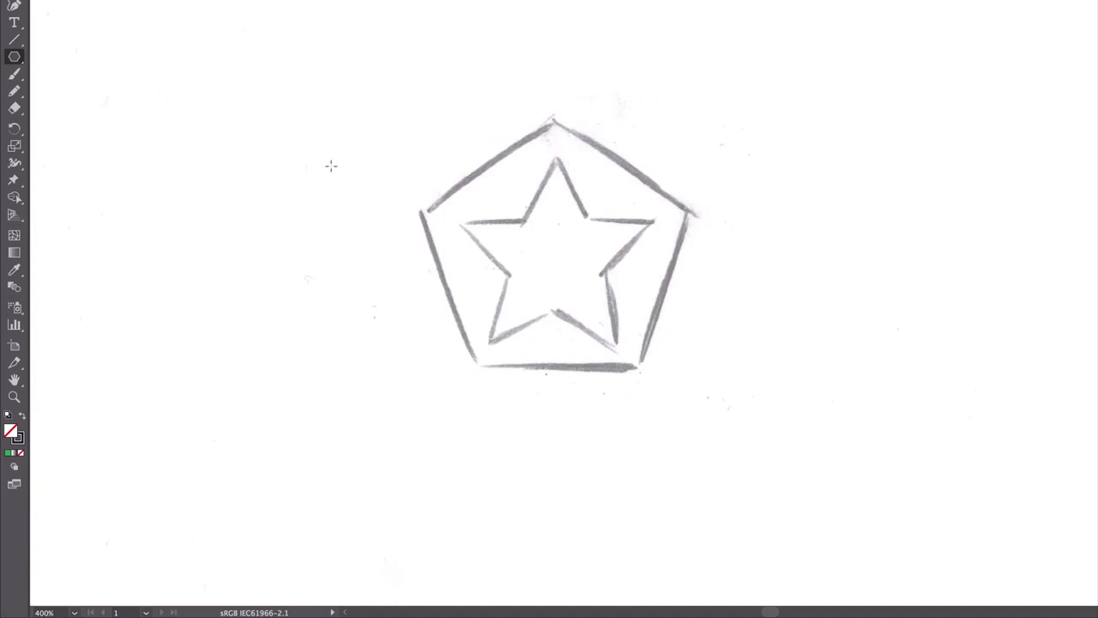
drag(306, 99, 404, 216)
key(ctrl+z)
drag(314, 75, 412, 178)
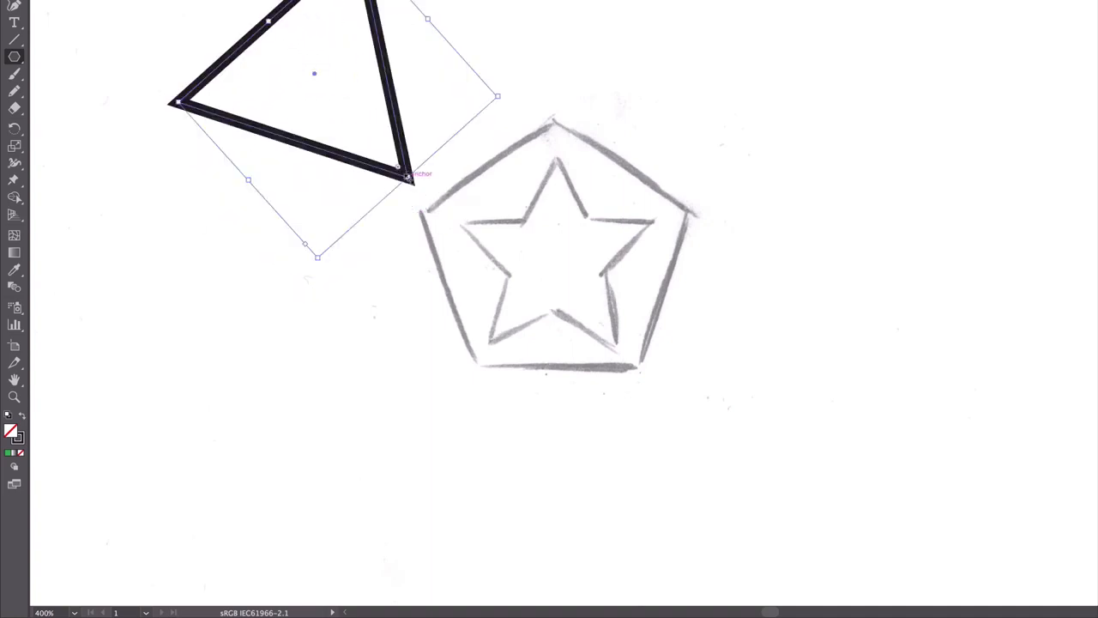
key(ctrl+z)
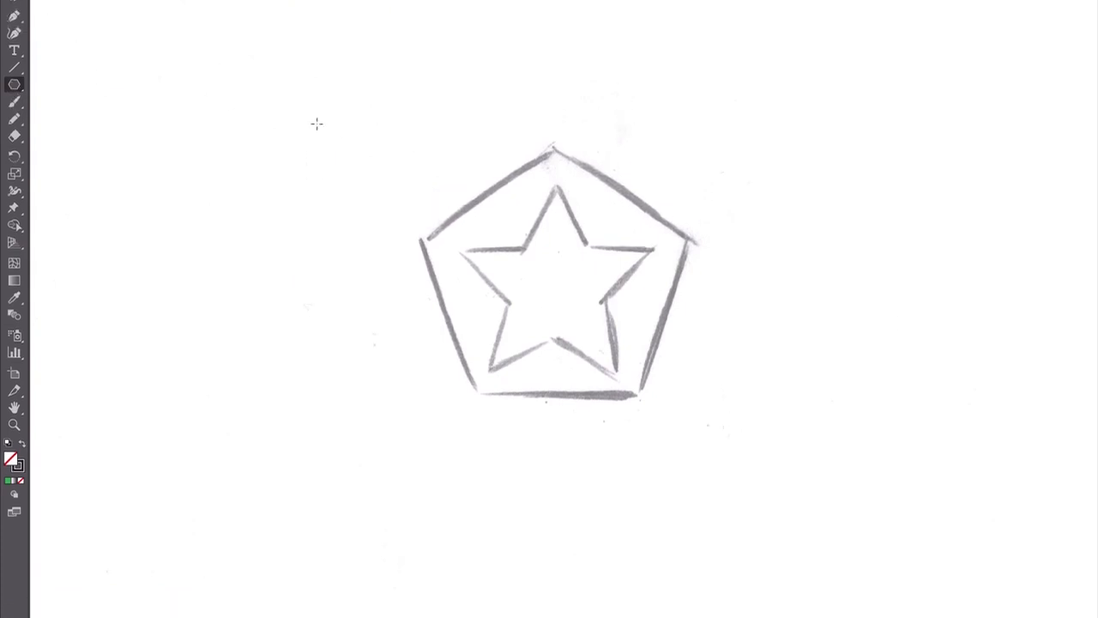
Create a polygon with 5 sides and a radius of 0.6762 in near the badge sketch
click(370, 251)
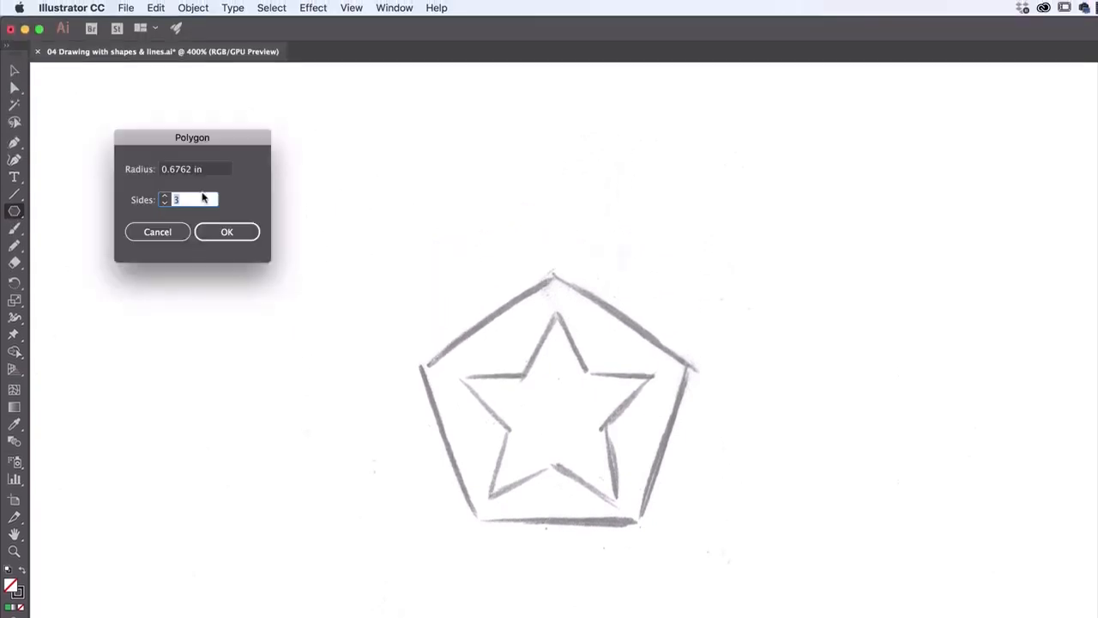
text(5)
click(219, 232)
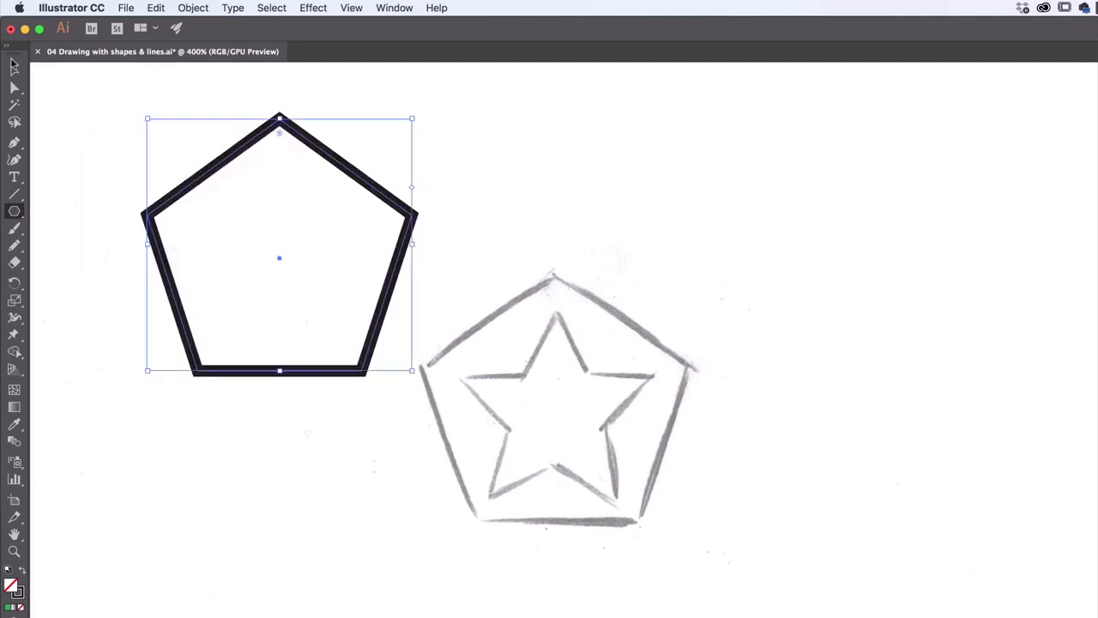
Move and scale the pentagon to cover the outer outline of the badge sketch, about 1.29 by 1.23 in
click(14, 68)
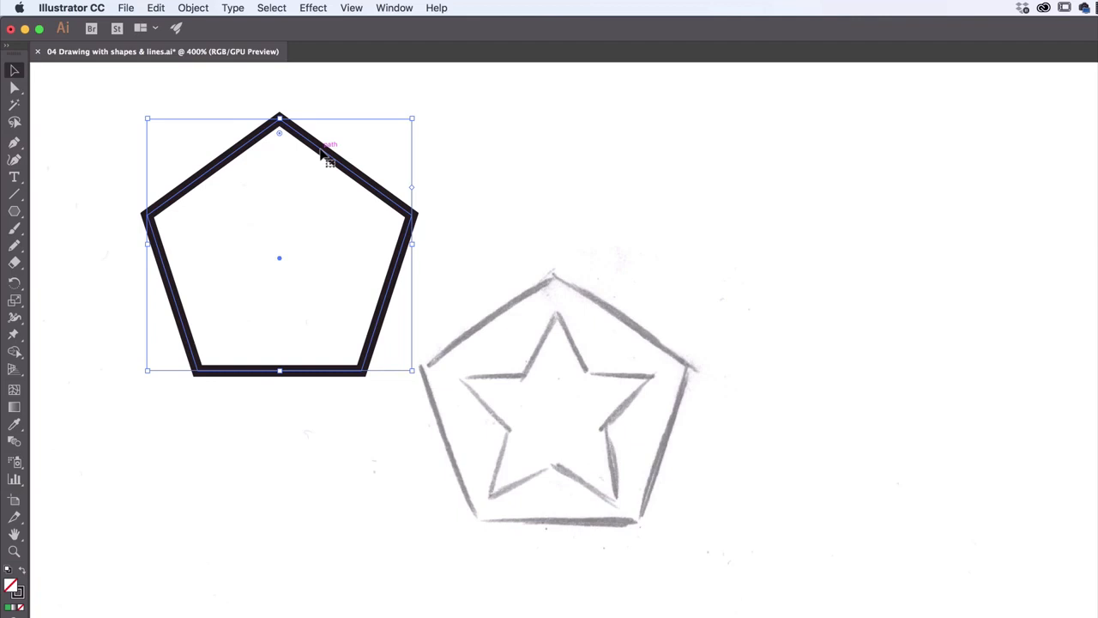
mouse_move(320, 153)
mouse_down()
mouse_move(677, 323)
mouse_move(652, 304)
mouse_move(599, 306)
mouse_move(578, 279)
mouse_move(366, 176)
mouse_up()
drag(462, 391, 438, 356)
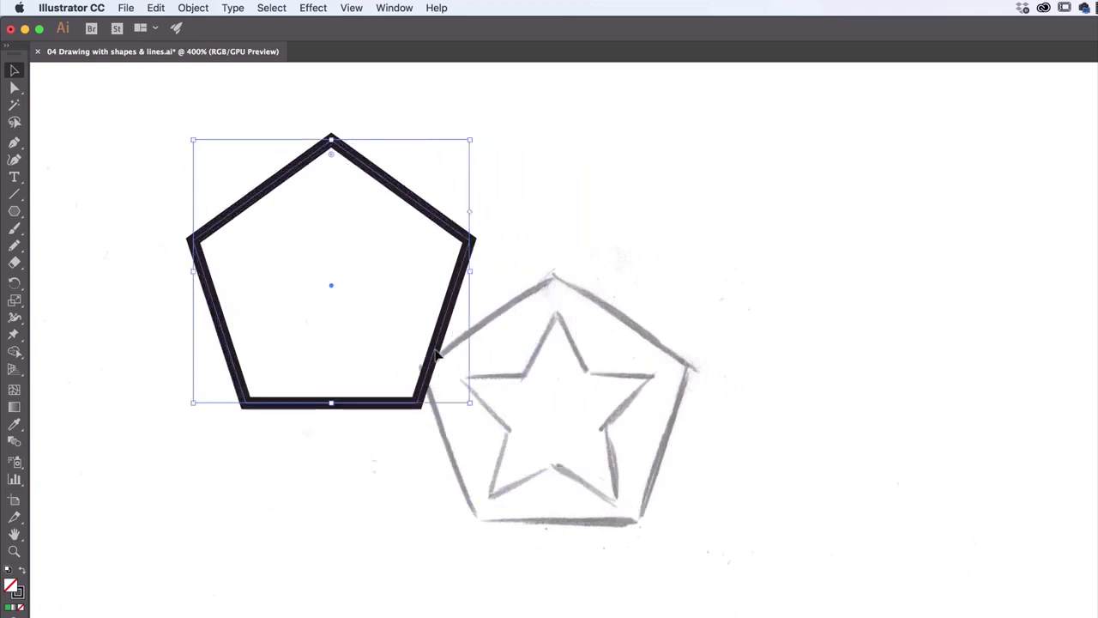
drag(325, 188, 521, 297)
drag(696, 532, 691, 523)
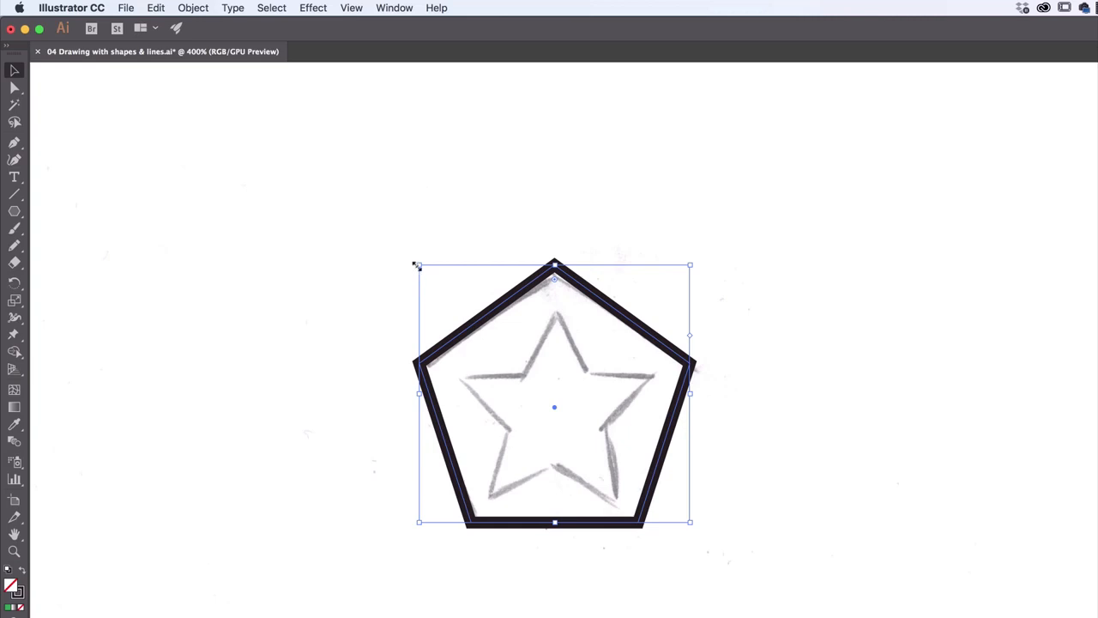
drag(416, 266, 424, 270)
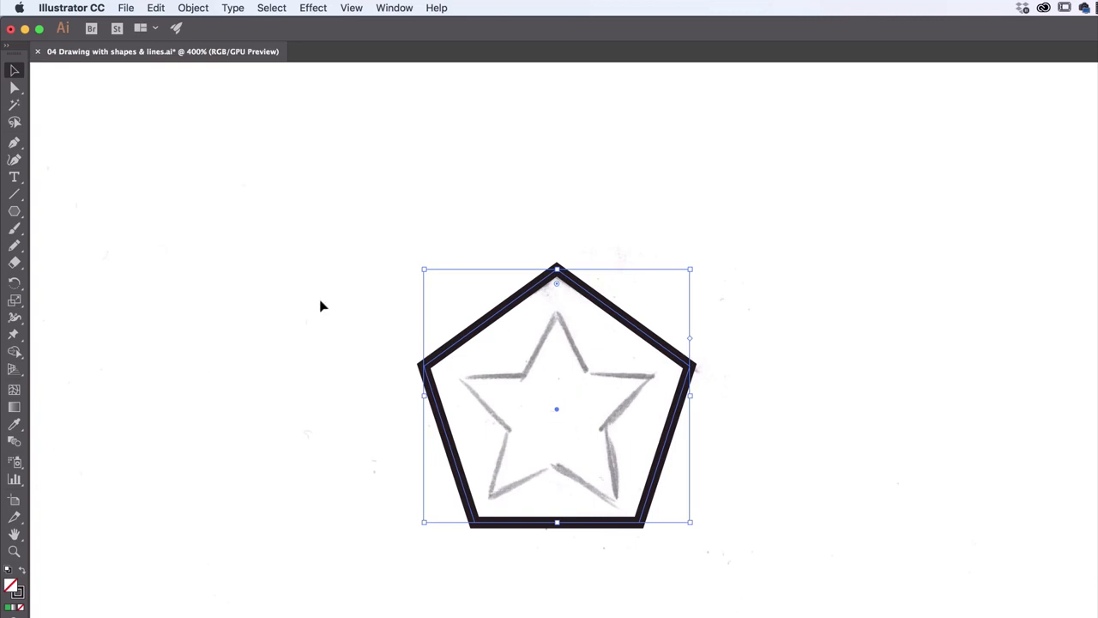
Try drawing a tilted five-pointed star beside the pentagon with the Star tool, and undo it
drag(14, 211, 68, 283)
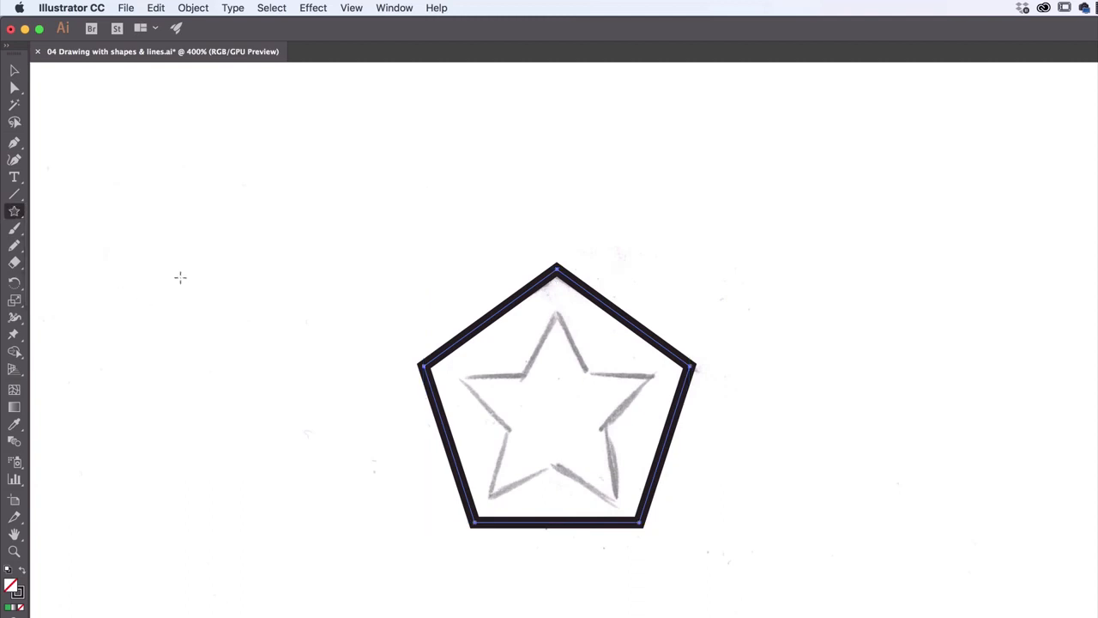
mouse_move(249, 194)
mouse_down()
mouse_move(331, 252)
mouse_move(223, 292)
mouse_up()
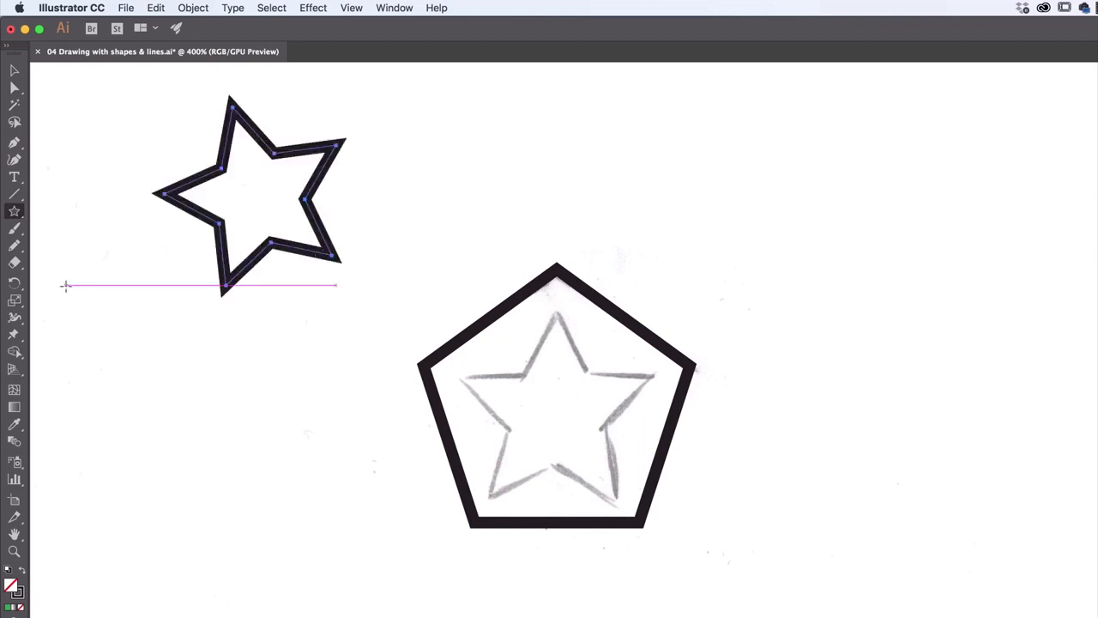
key(super)
key(super+z)
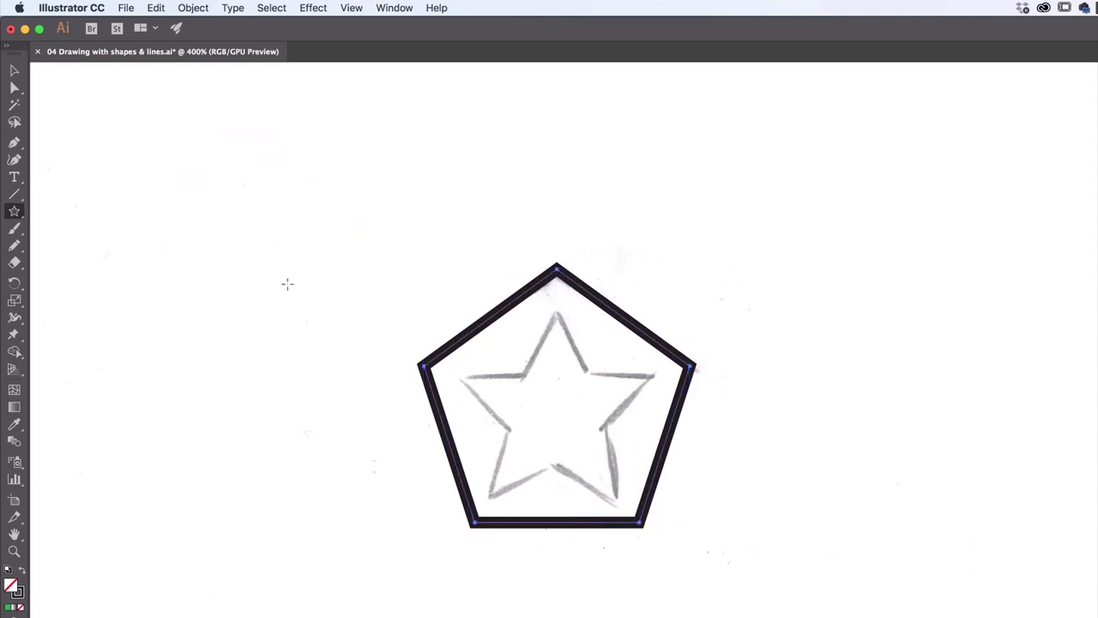
click(290, 246)
drag(155, 86, 319, 117)
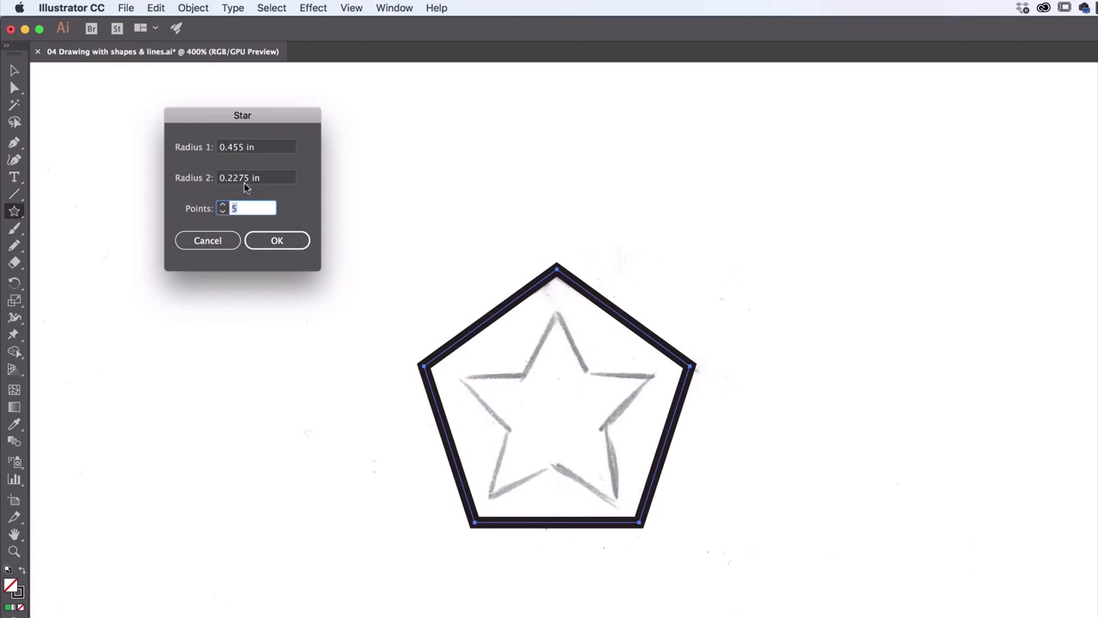
click(208, 240)
Draw an upright five-pointed star and fit it over the star sketch inside the pentagon, about 0.93 by 0.88 in
mouse_move(286, 164)
mouse_down()
mouse_move(338, 221)
mouse_move(314, 243)
mouse_move(356, 183)
mouse_move(262, 239)
mouse_move(360, 218)
mouse_move(351, 248)
mouse_move(335, 260)
mouse_move(363, 231)
mouse_move(338, 226)
mouse_move(314, 197)
mouse_move(338, 231)
mouse_up()
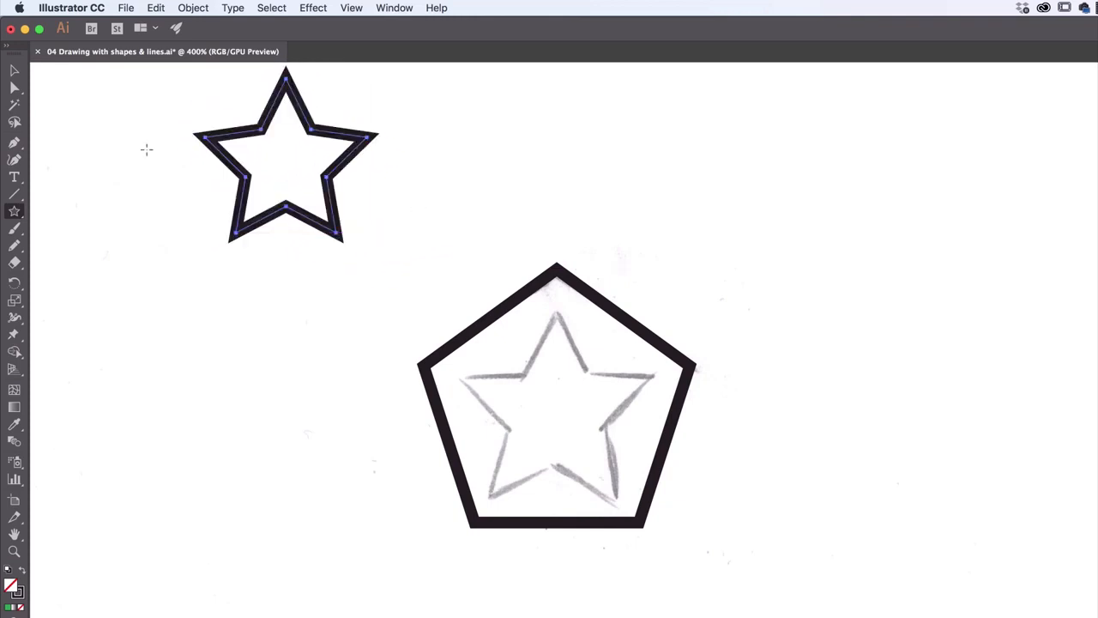
click(13, 73)
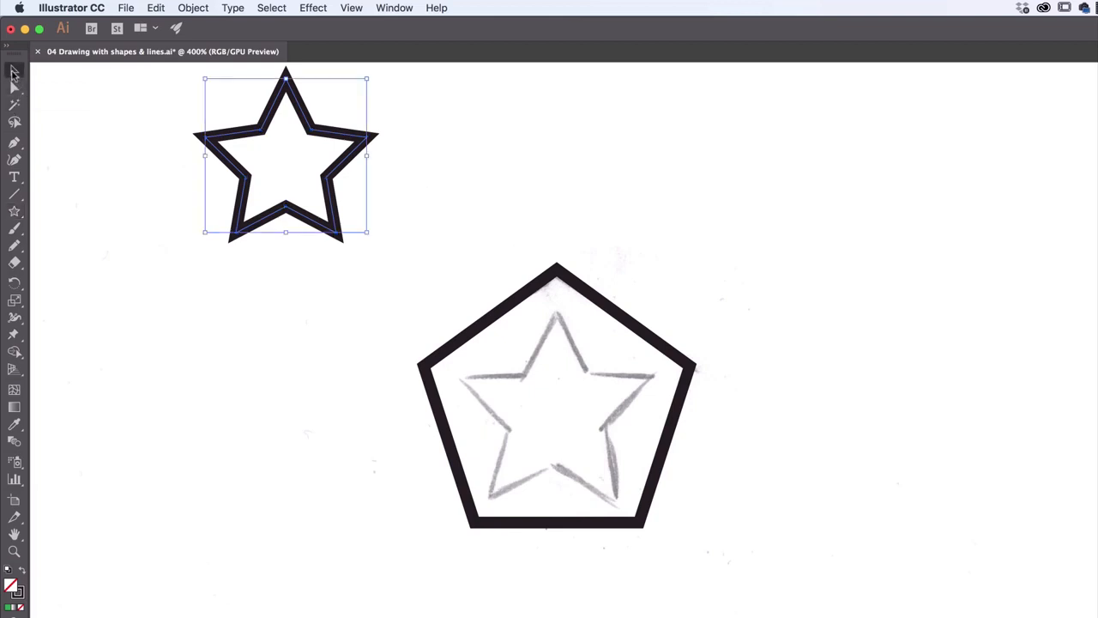
drag(278, 121, 544, 353)
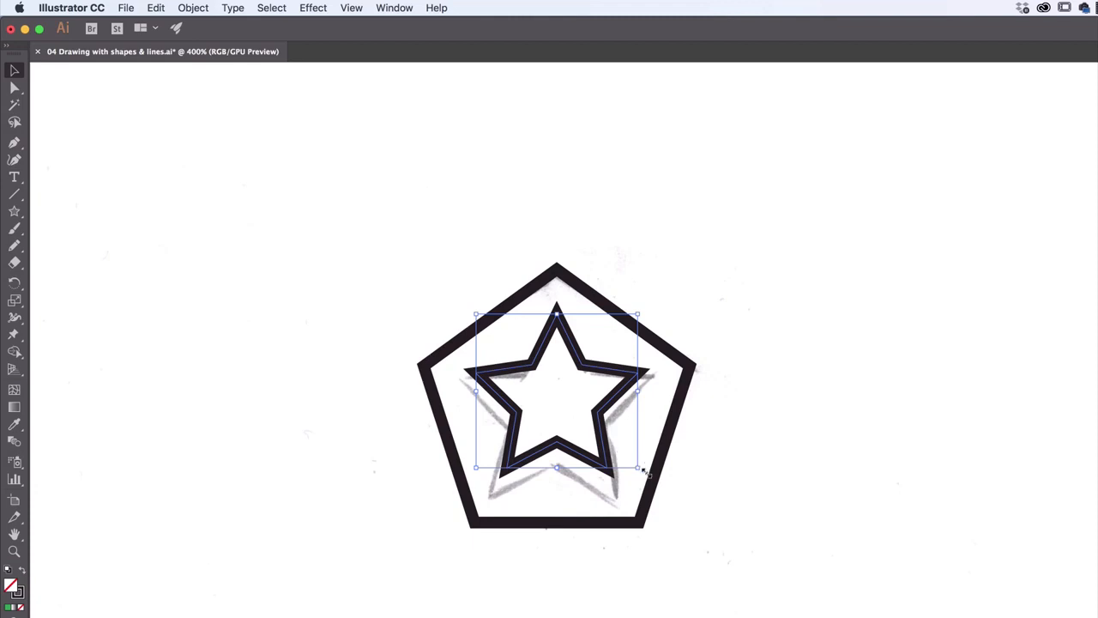
mouse_move(636, 469)
mouse_down()
mouse_move(661, 467)
mouse_move(667, 495)
mouse_move(615, 470)
mouse_up()
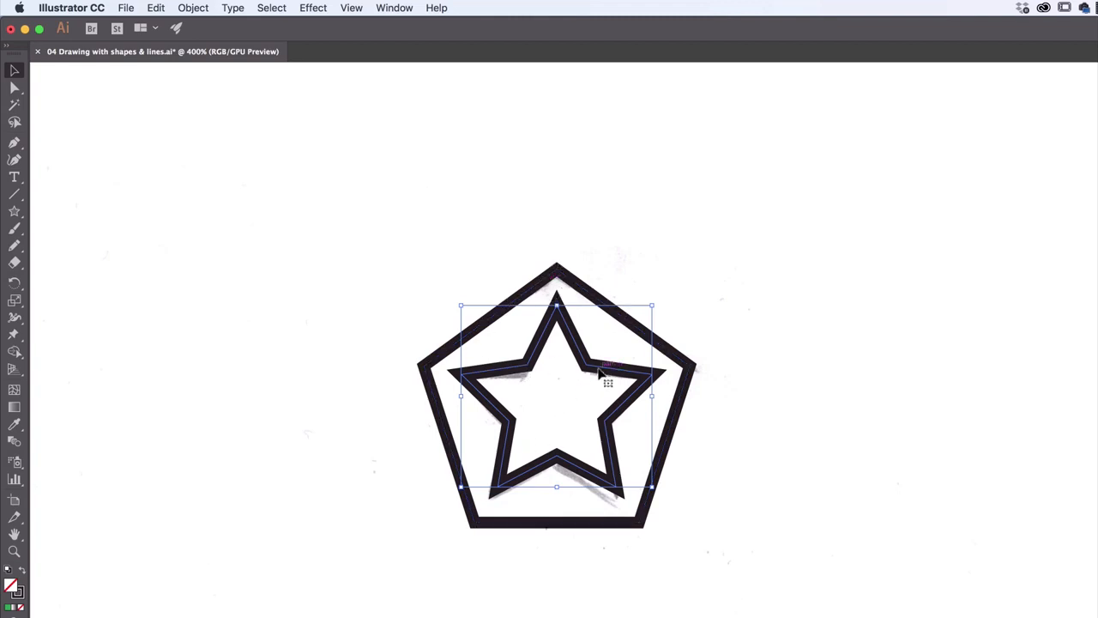
drag(599, 370, 599, 376)
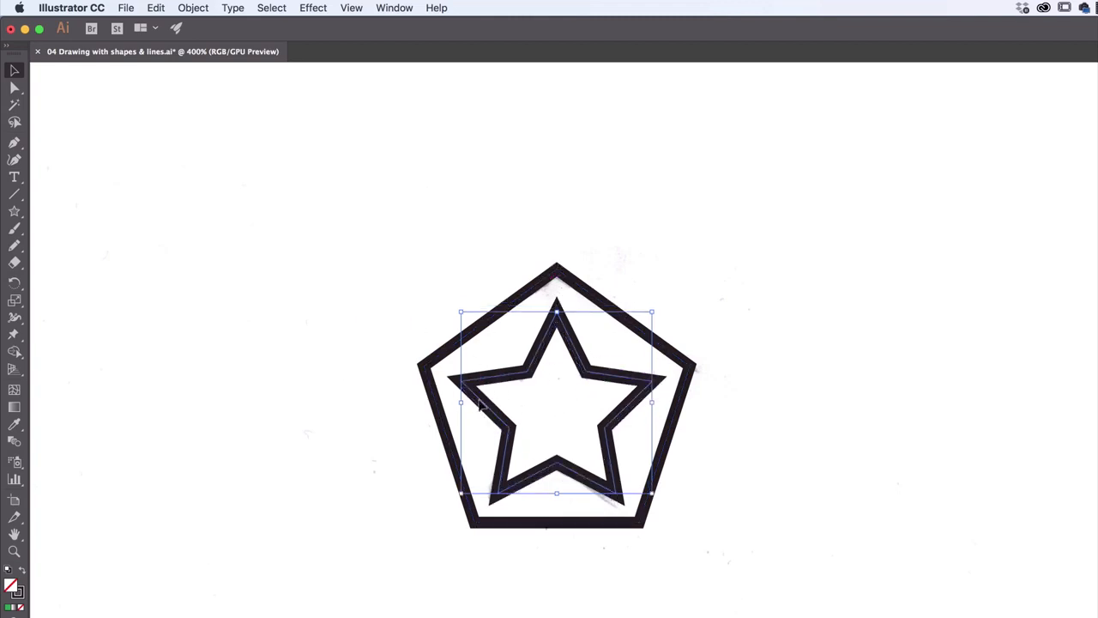
key(super+z)
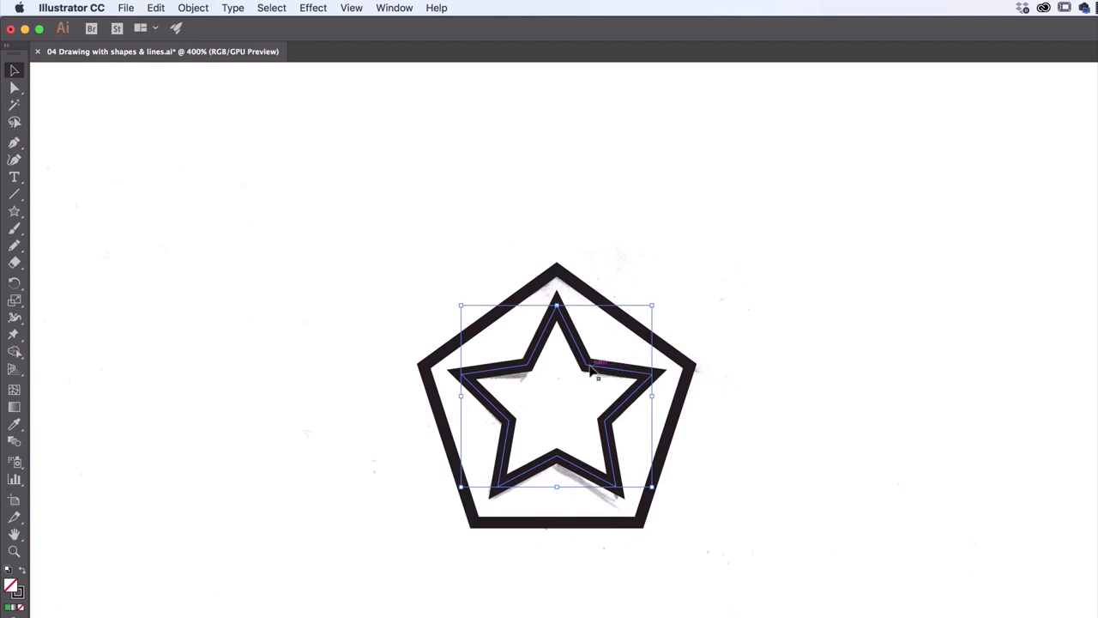
Move the star up within the pentagon, select both shapes and align their vertical centres
click(682, 416)
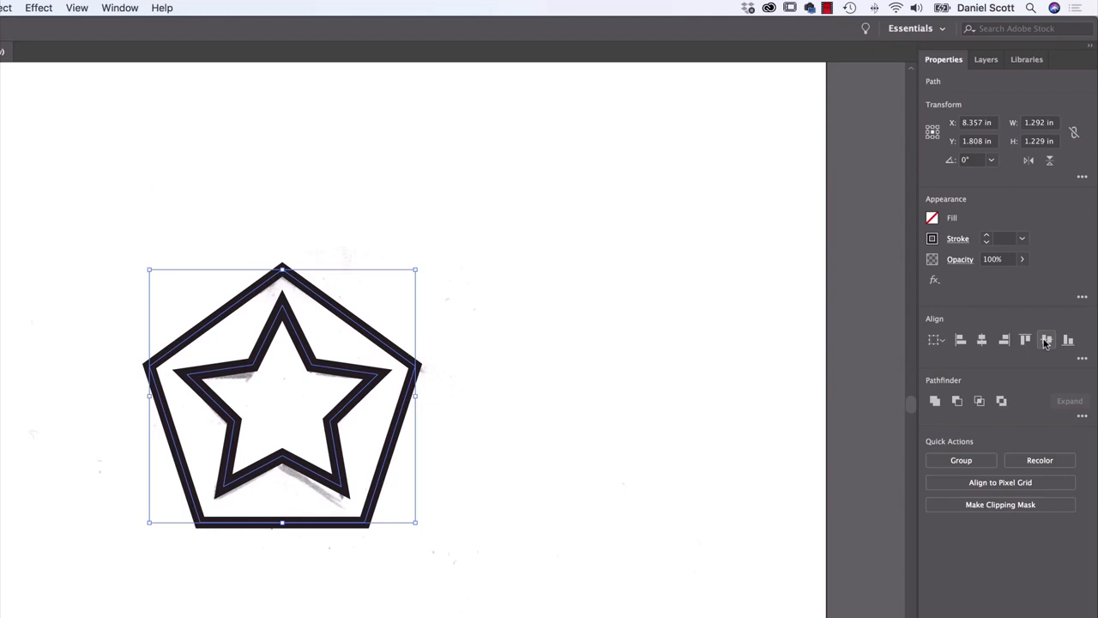
click(576, 377)
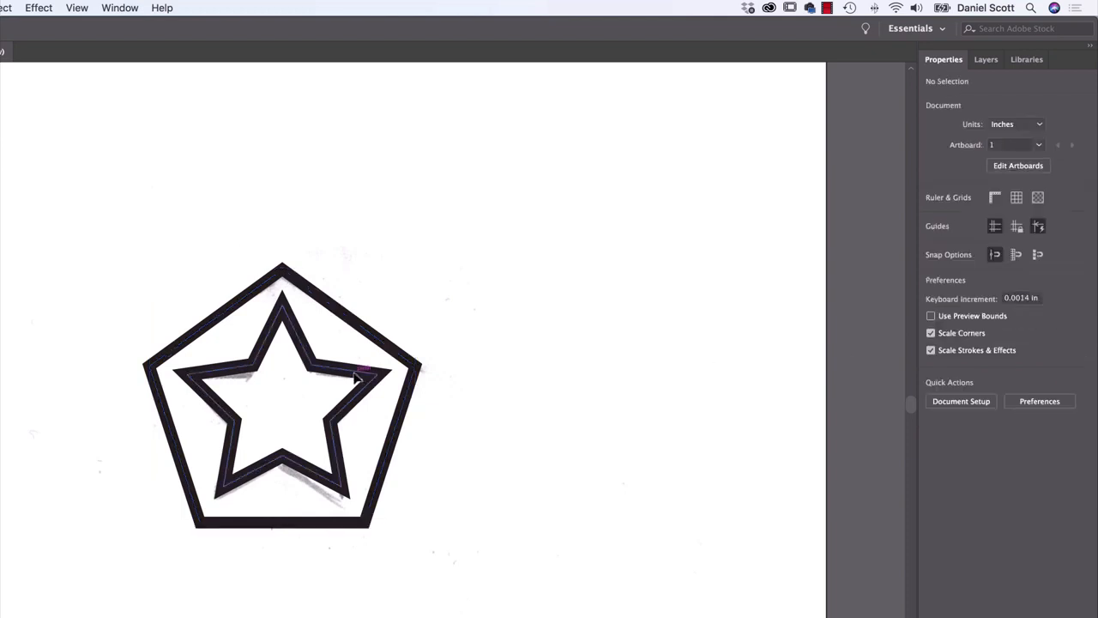
drag(357, 378, 358, 356)
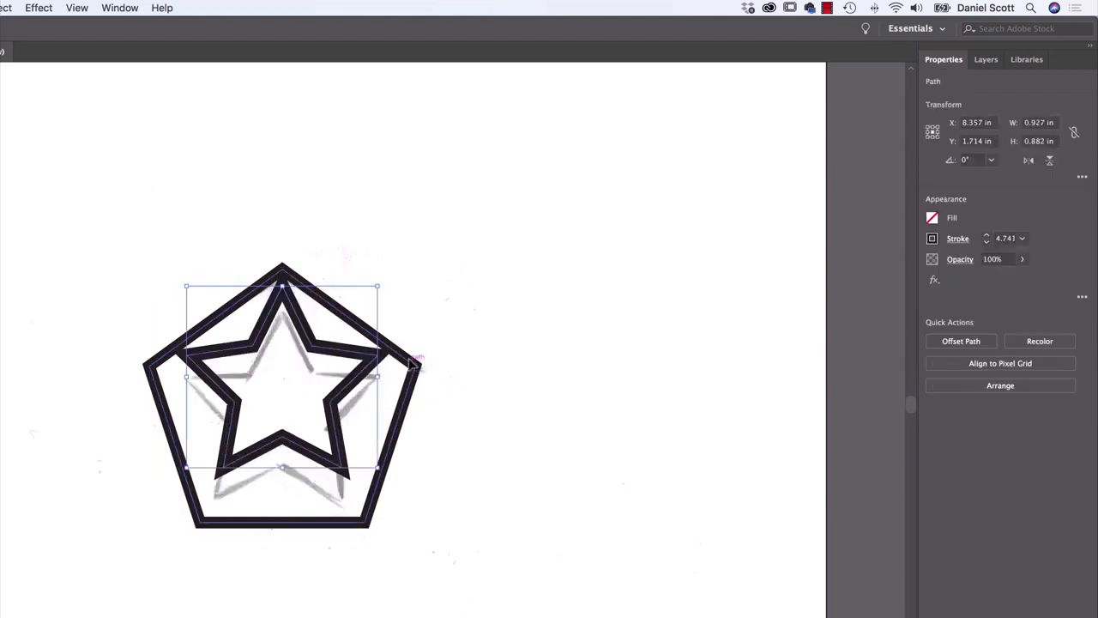
shift+click(418, 365)
click(1048, 343)
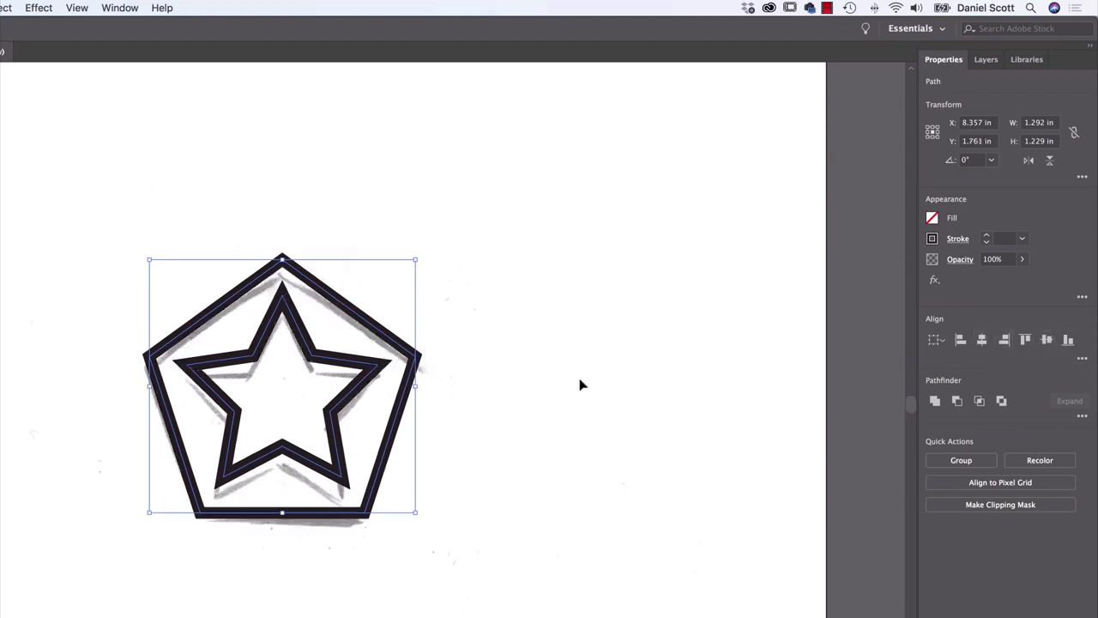
Offset the star well above the pentagon, select both shapes and align their vertical centres again
click(522, 409)
drag(332, 360, 334, 275)
drag(525, 235, 194, 549)
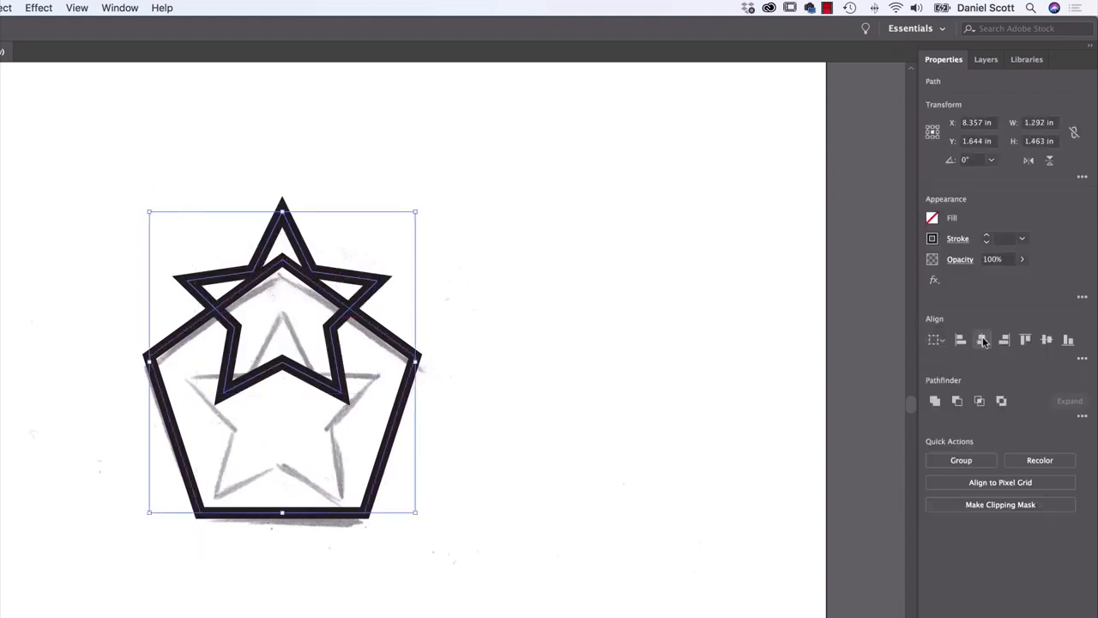
click(1046, 341)
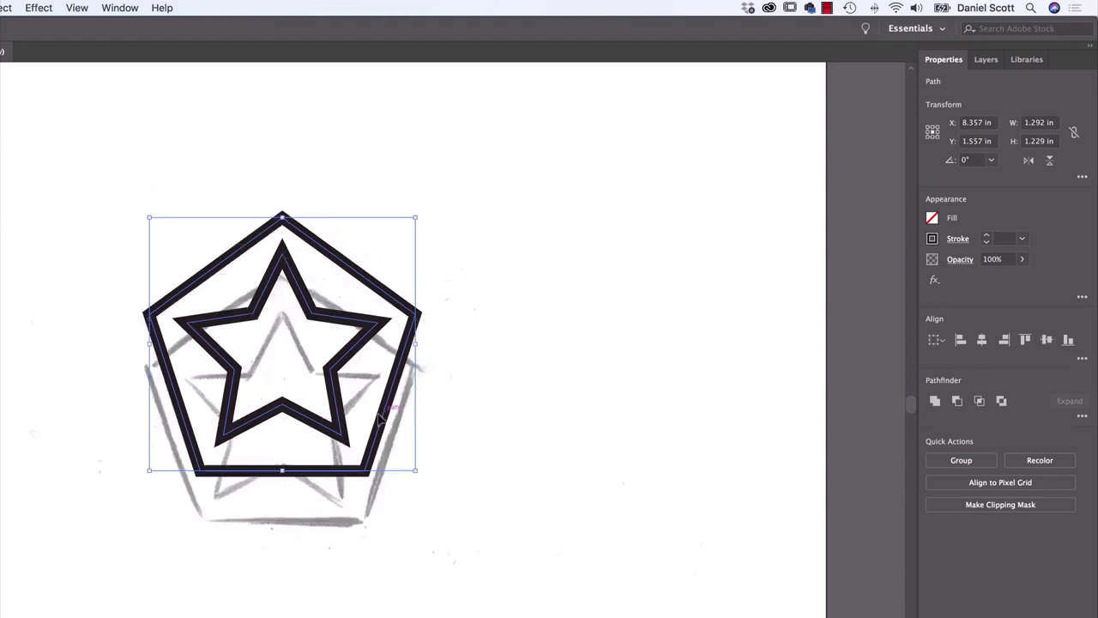
Move the pentagon and star together off the badge sketch and scale them down to about 0.50 by 0.48 in
drag(378, 417, 574, 425)
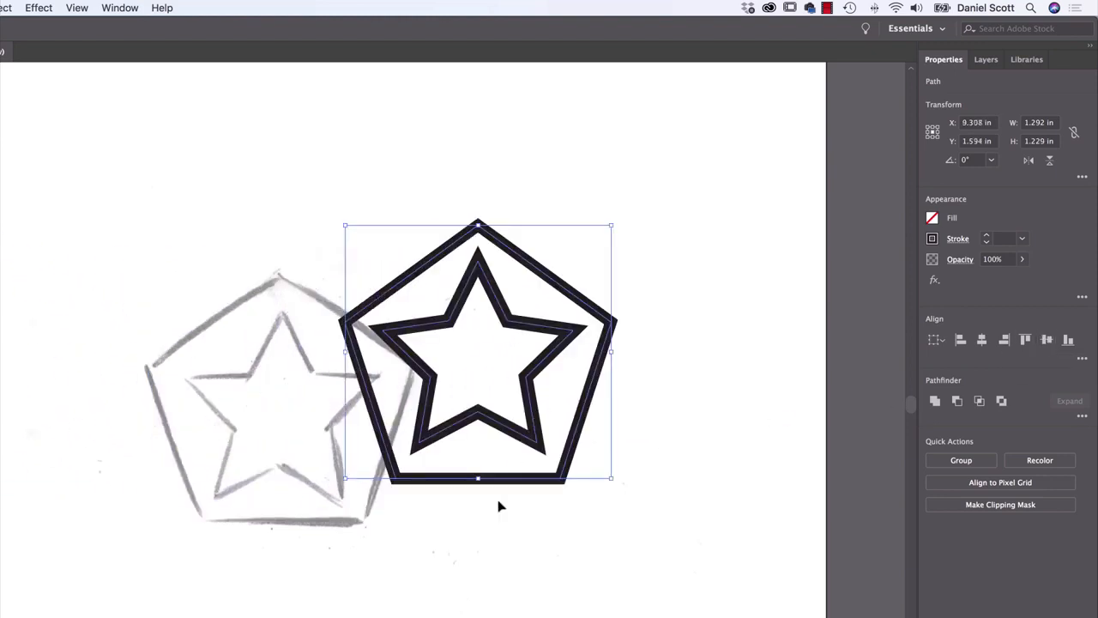
mouse_move(559, 280)
mouse_down()
mouse_move(60, 293)
mouse_move(80, 298)
mouse_up()
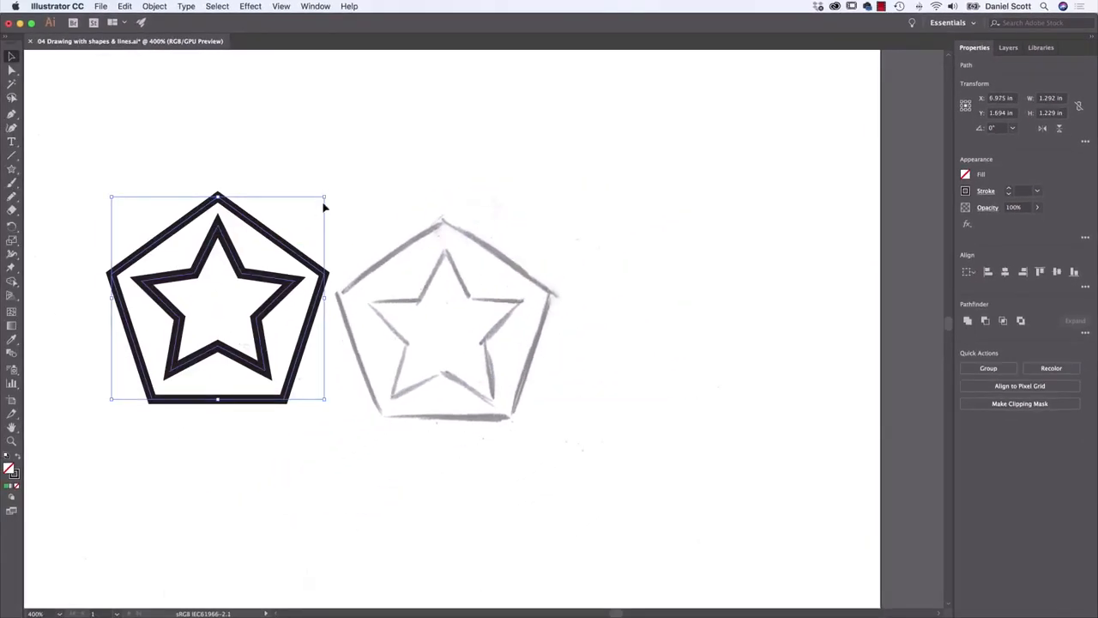
mouse_move(283, 279)
mouse_down()
mouse_move(355, 265)
mouse_move(390, 234)
mouse_up()
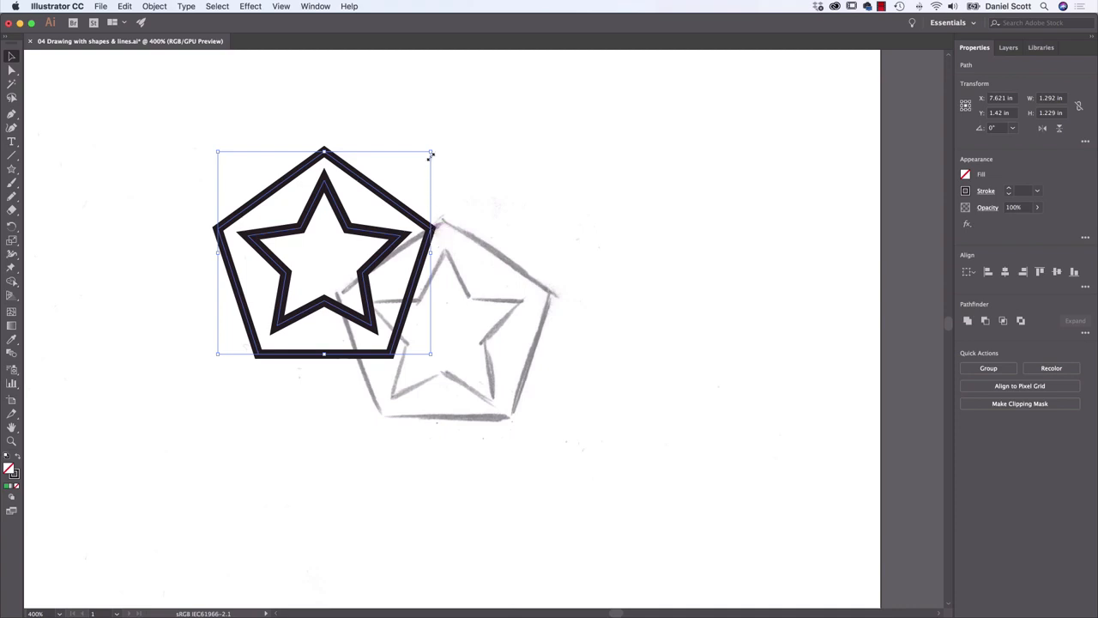
drag(432, 150, 301, 276)
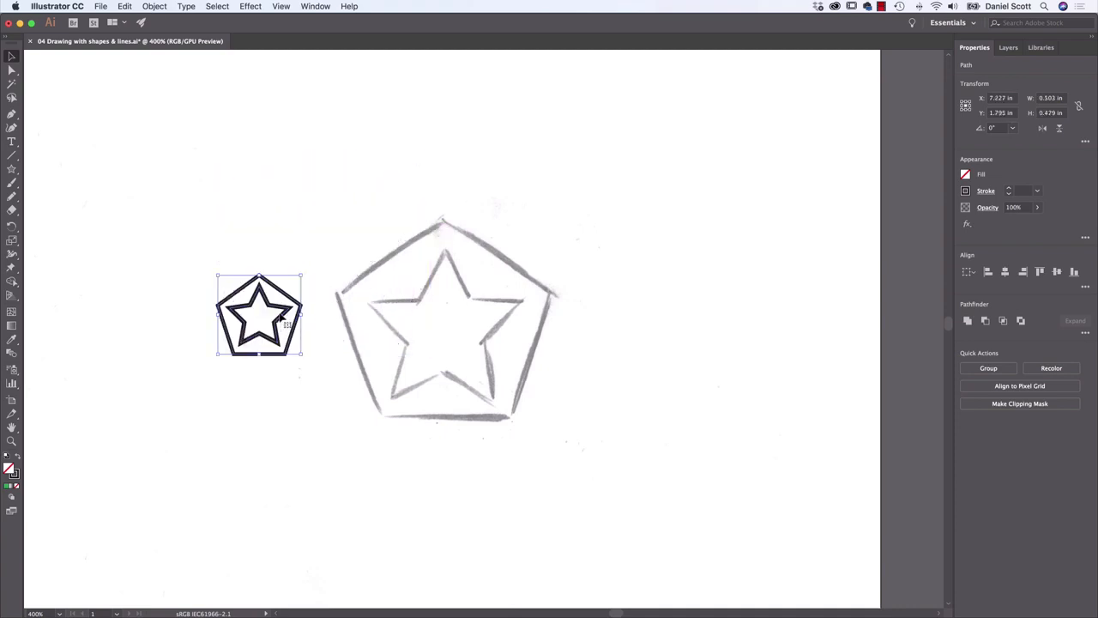
drag(263, 315, 179, 319)
Place the badge over its small sketch on the penguin's belly and scale it to about 0.32 by 0.30 in
drag(232, 290, 732, 239)
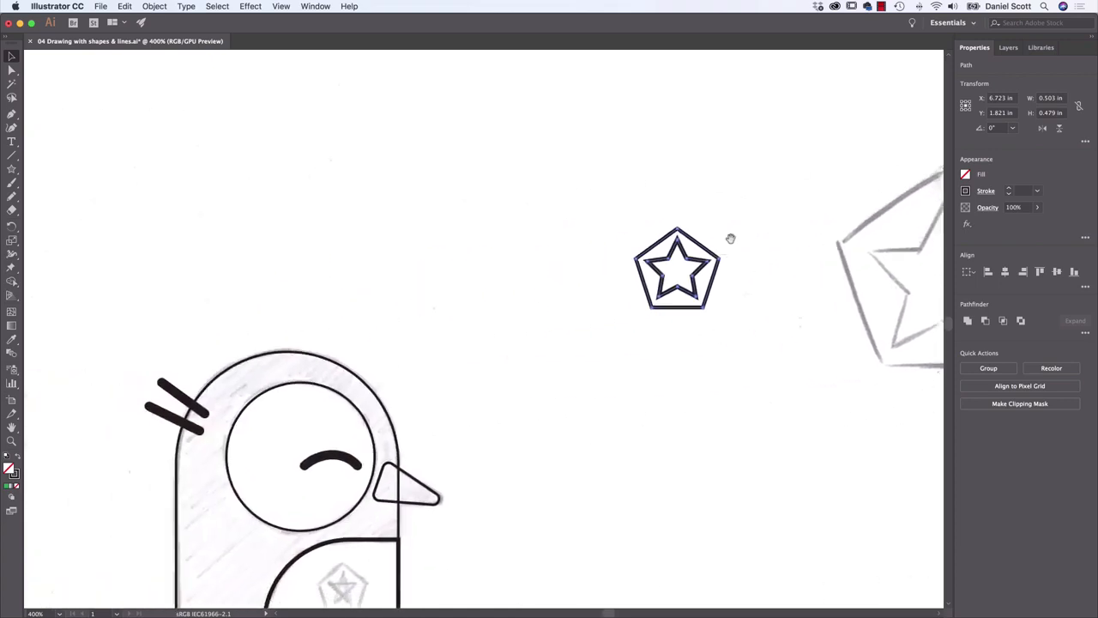
drag(633, 342, 645, 236)
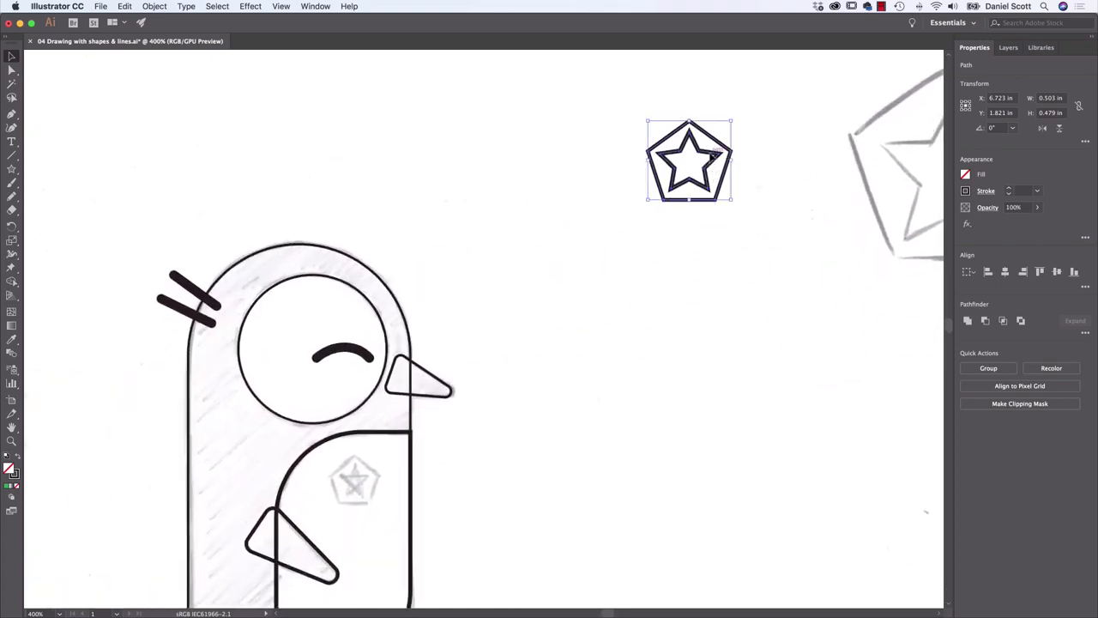
drag(712, 157, 369, 466)
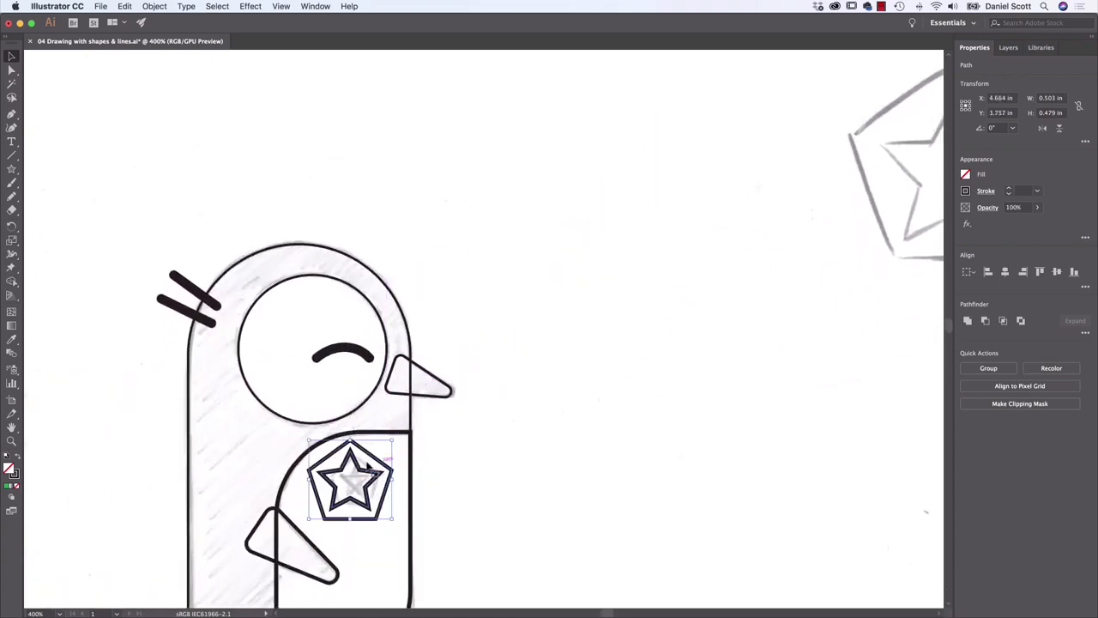
drag(306, 439, 339, 467)
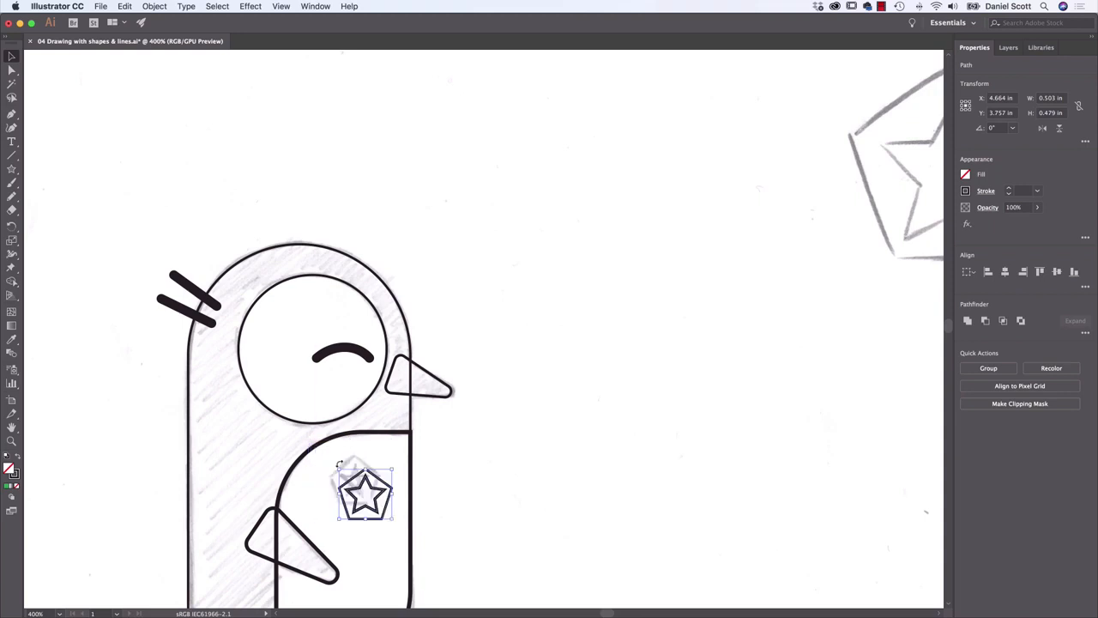
drag(390, 502, 350, 463)
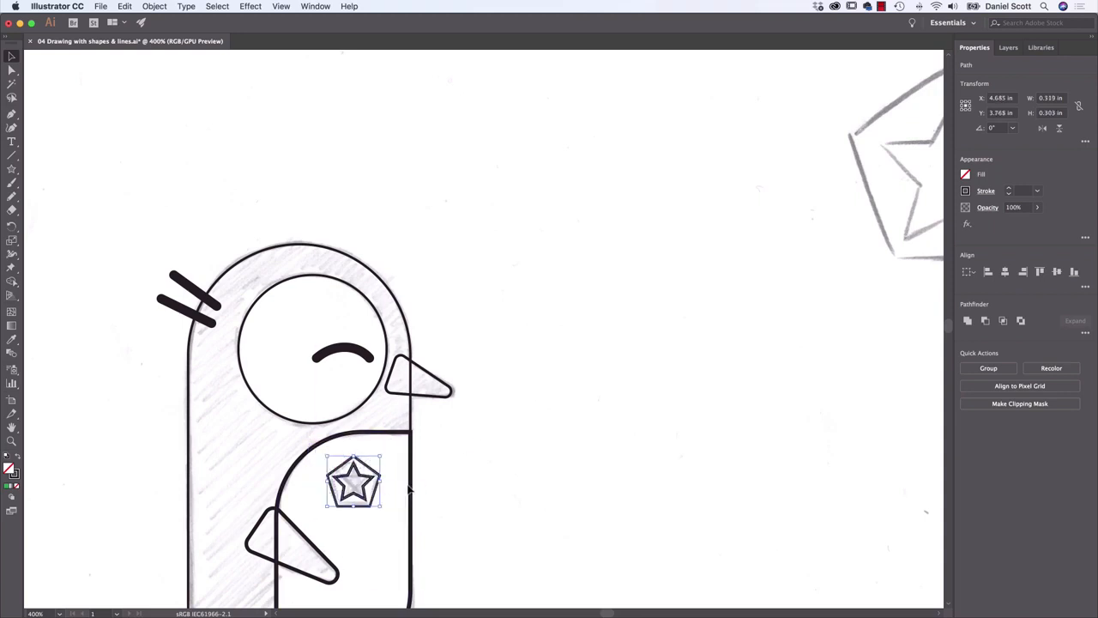
key(super+minus)
click(517, 412)
Draw a rectangle about 14.22 by 10.46 in from the sketched ledge's upper corner out past the lower-left of the artboard
drag(465, 421, 490, 282)
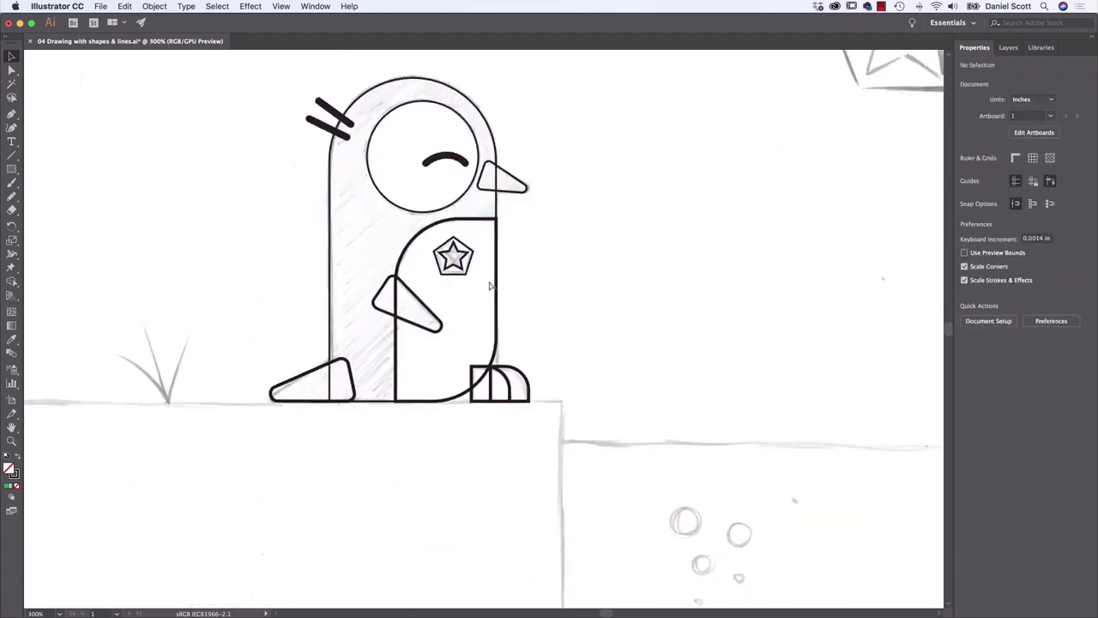
key(super+minus)
key(super+minus)
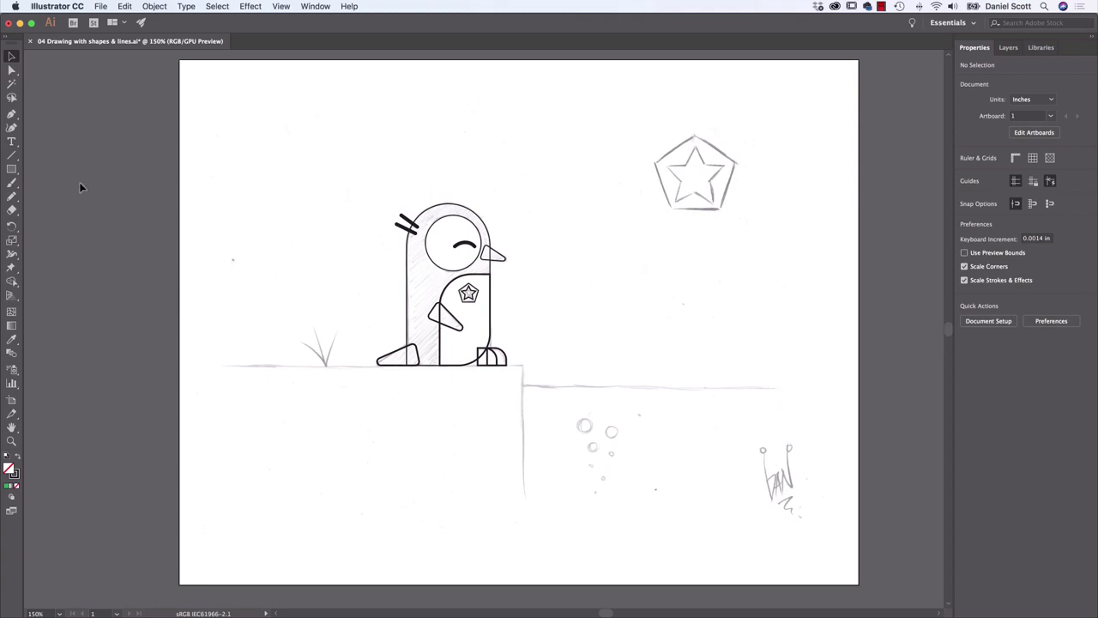
click(11, 171)
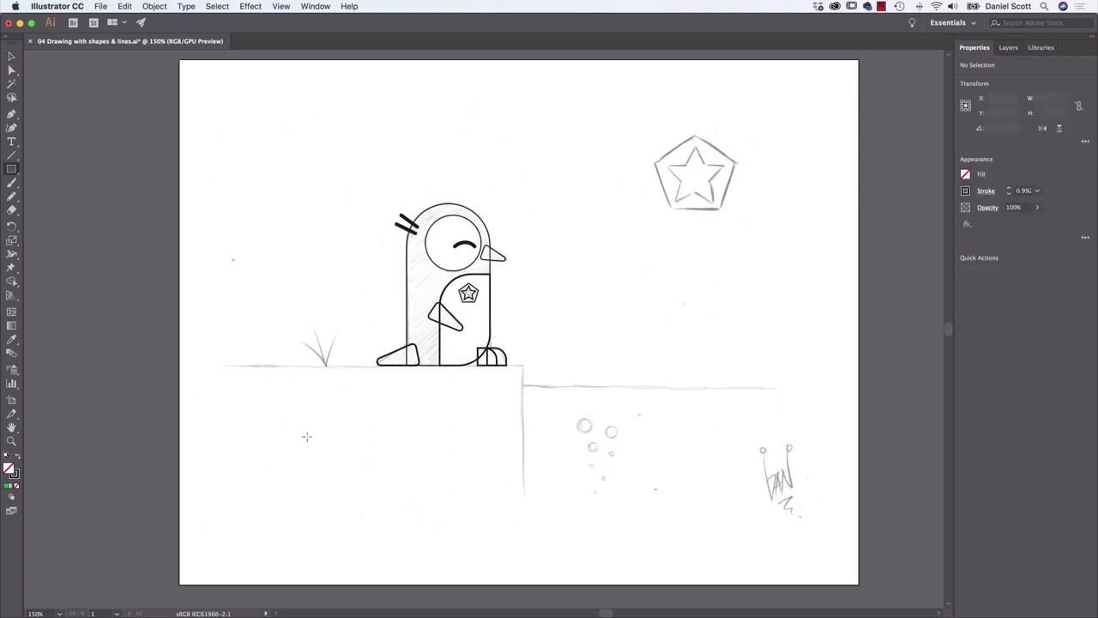
drag(523, 365, 420, 378)
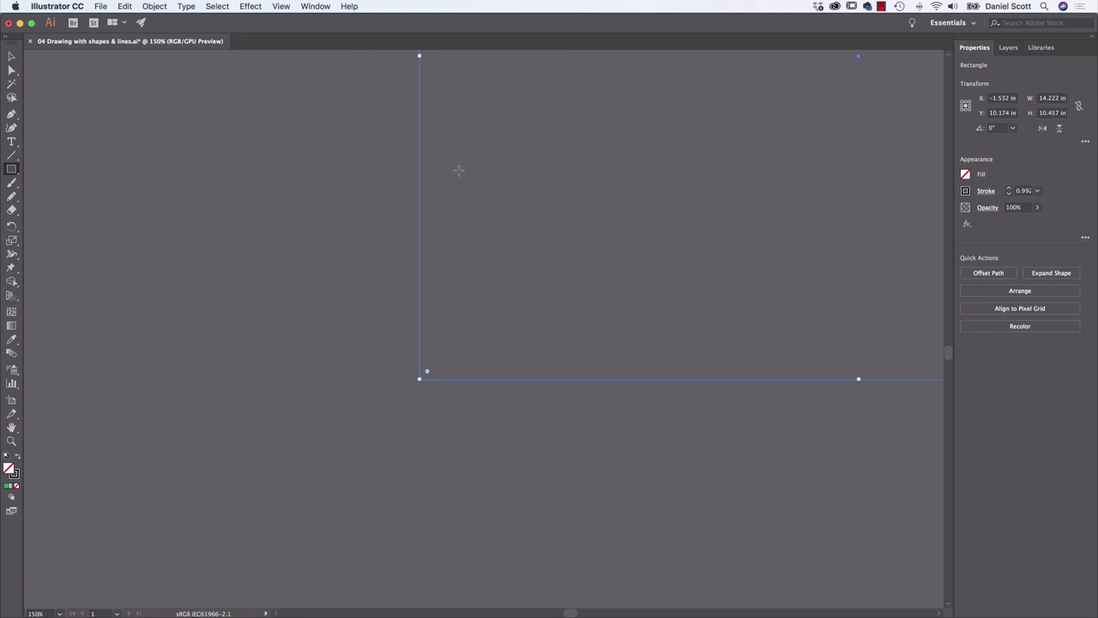
Fit the whole artboard in view and delete the oversized ledge rectangle
click(283, 6)
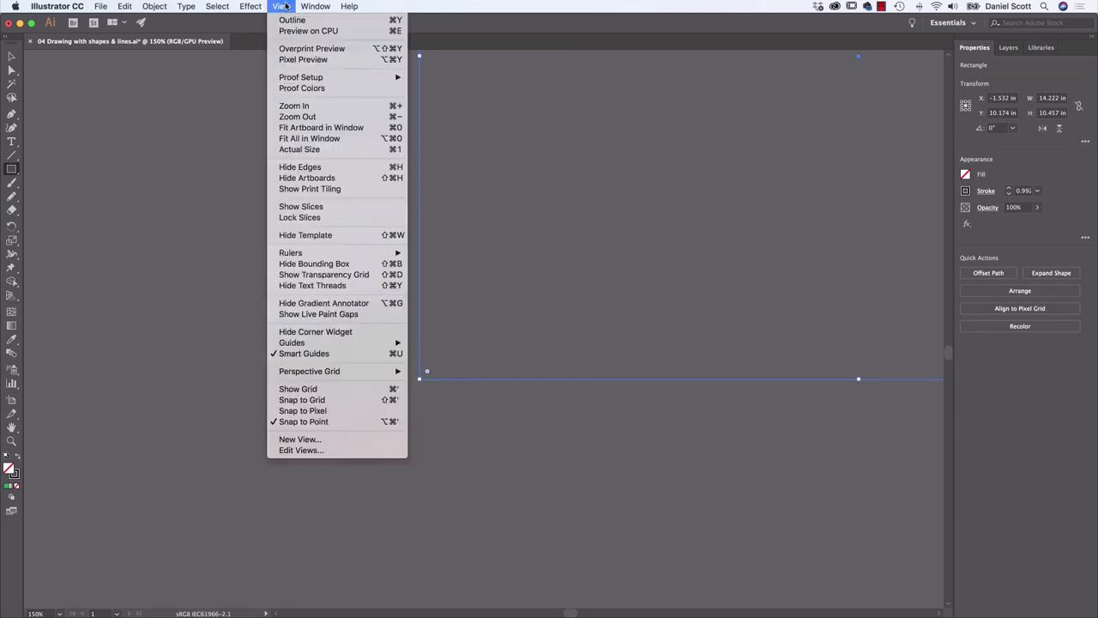
click(326, 138)
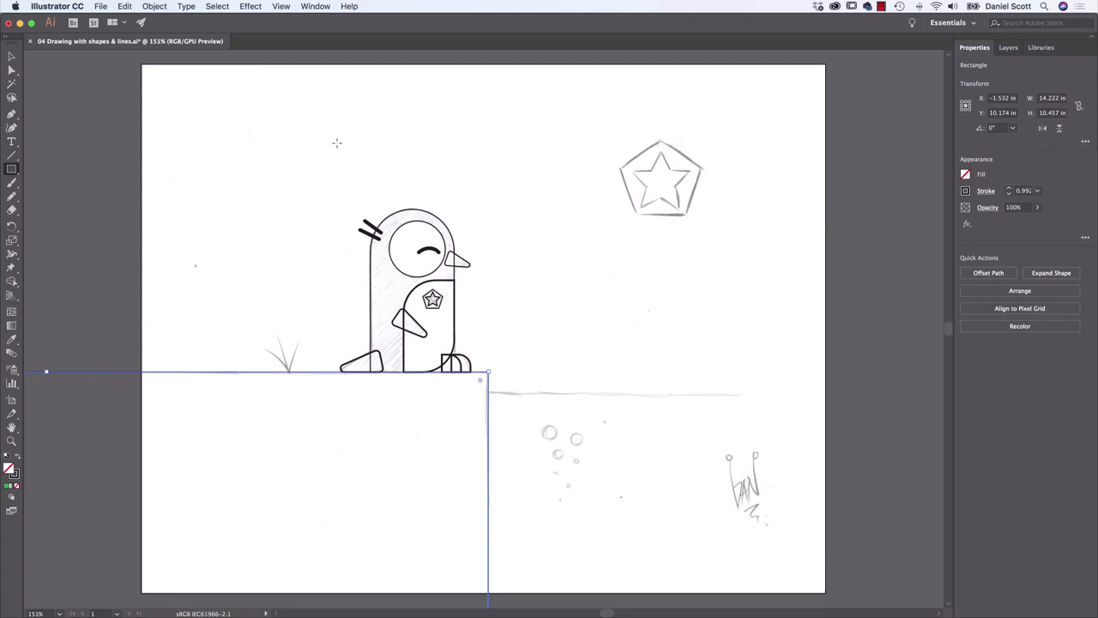
click(281, 6)
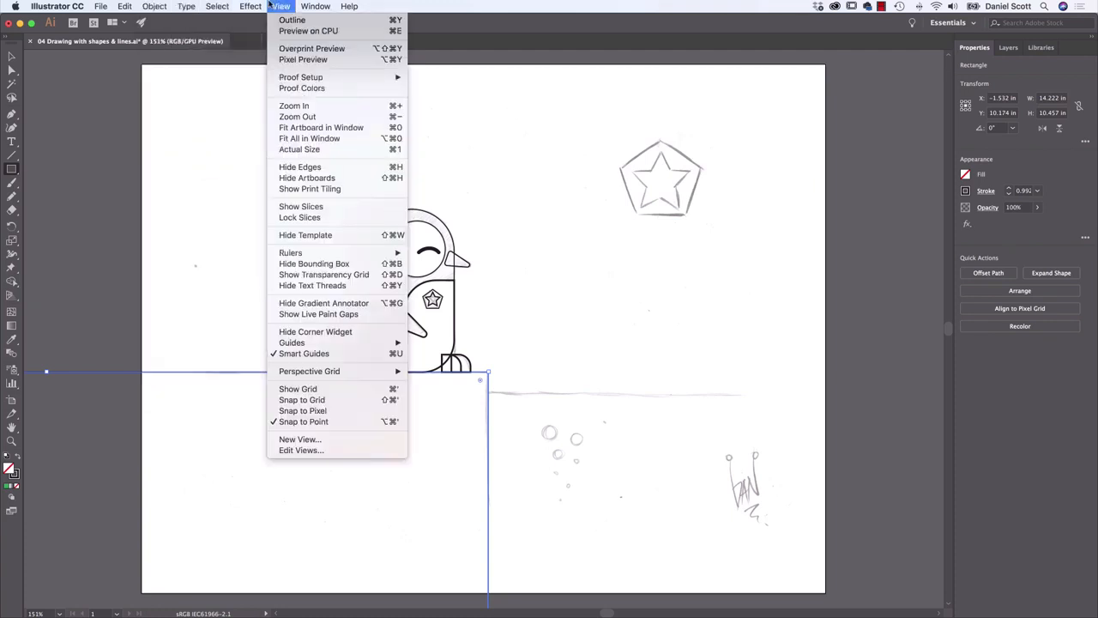
click(283, 6)
key(Delete)
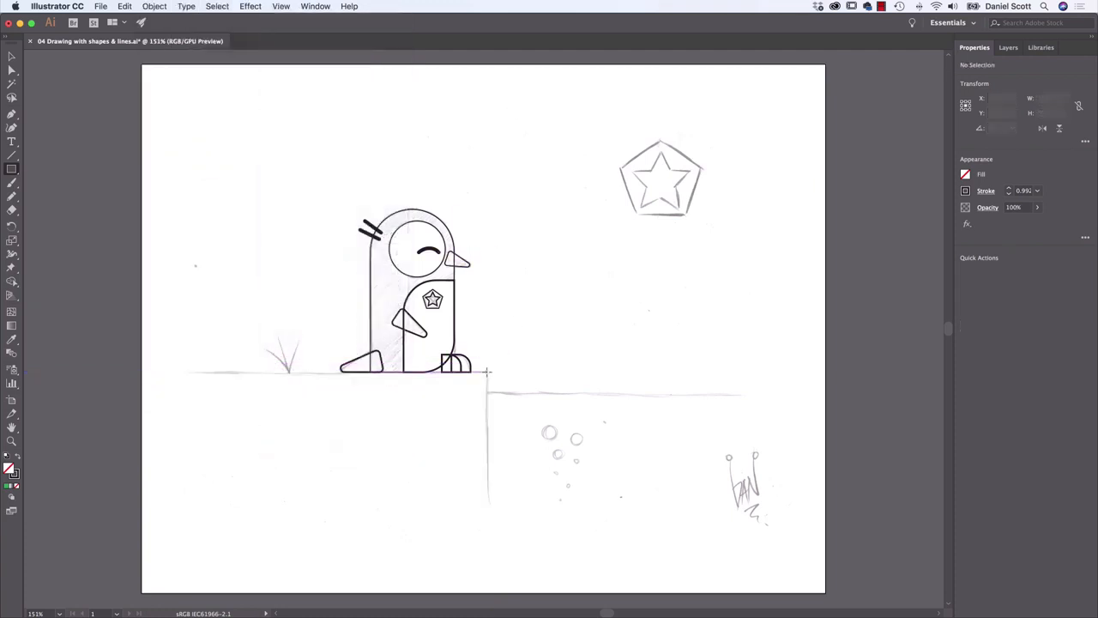
Draw a ledge rectangle from its sketched corner to the artboard's lower-left corner and a water rectangle about 5.45 by 3.21 in beside it
mouse_move(486, 372)
mouse_down()
mouse_move(441, 466)
mouse_move(176, 592)
mouse_move(143, 592)
mouse_up()
mouse_move(487, 393)
mouse_down()
mouse_move(797, 523)
mouse_move(863, 595)
mouse_up()
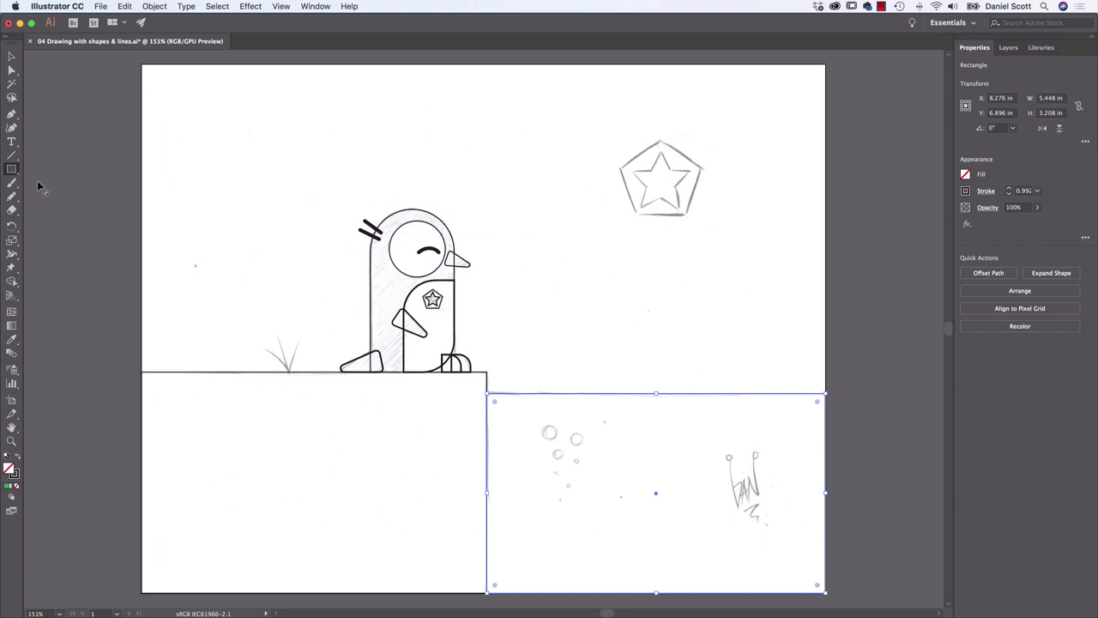
Draw a circle about 0.27 in across over the largest sketched bubble and place a copy about 0.21 in across over the neighbouring bubble
drag(11, 169, 38, 196)
drag(540, 424, 559, 444)
key(super+plus)
key(super+plus)
key(super+plus)
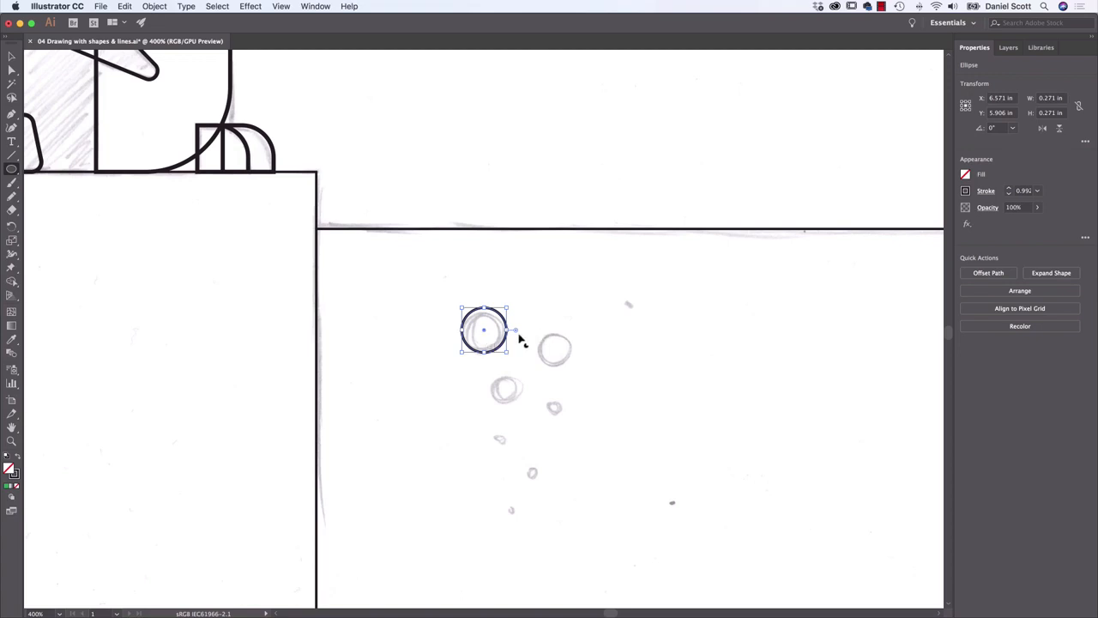
key(v)
drag(498, 346, 564, 363)
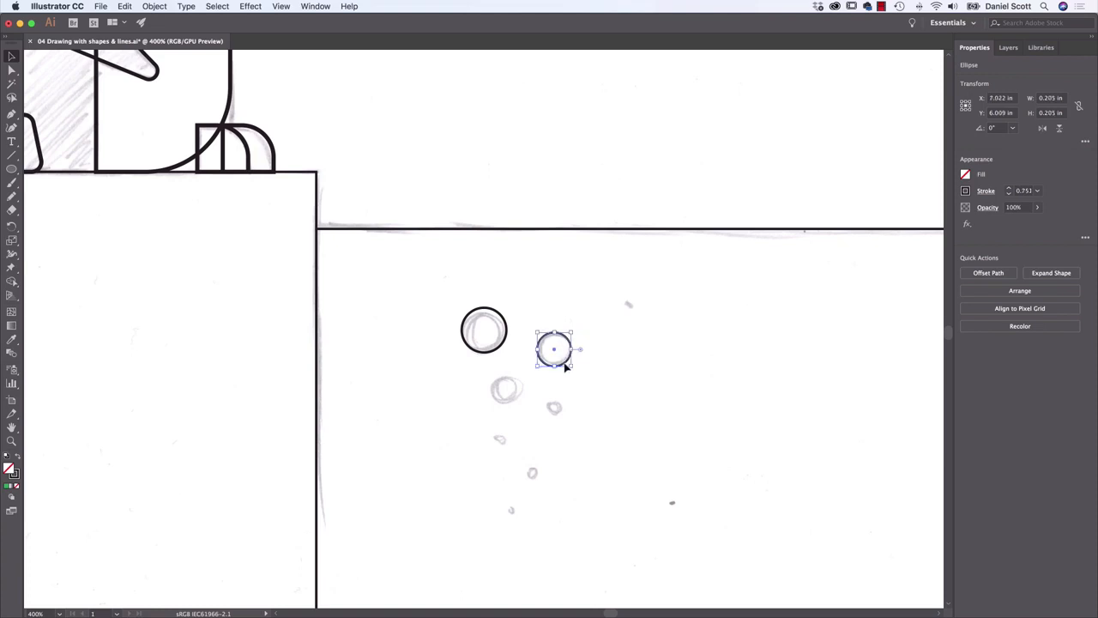
key(super+c)
key(super+v)
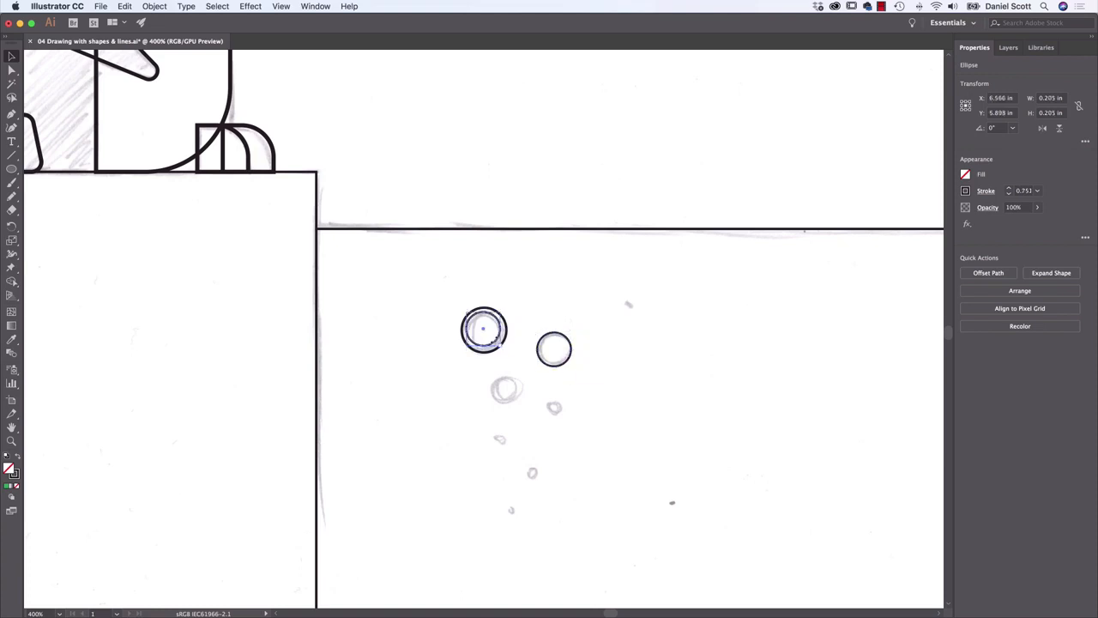
click(370, 243)
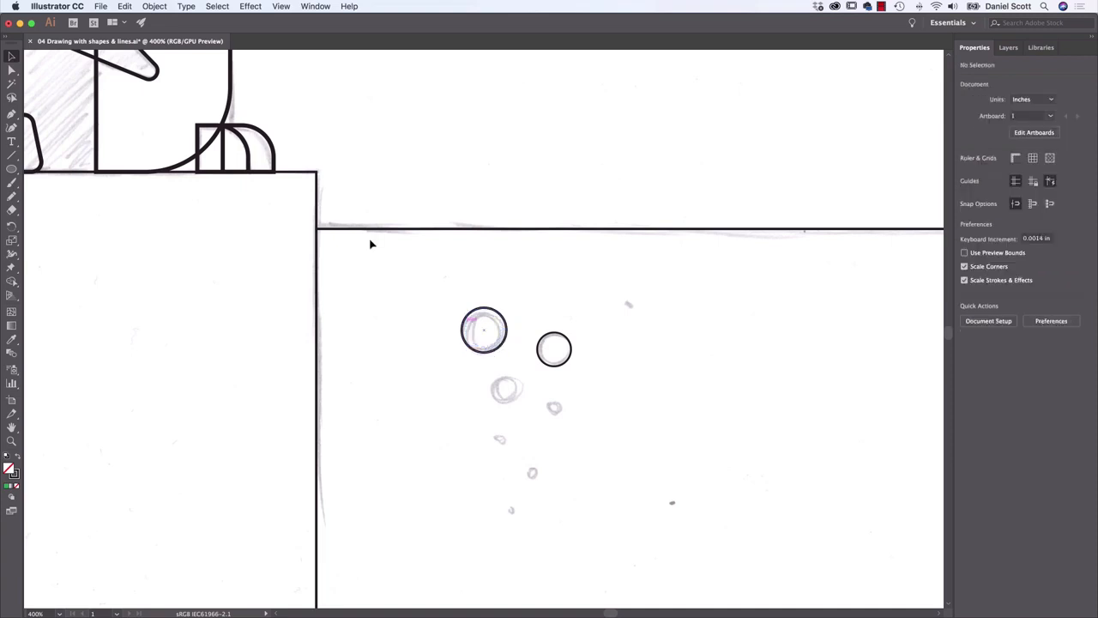
Draw five smaller circles over the remaining sketched bubbles, making the lowest one about 0.08 in across
click(12, 169)
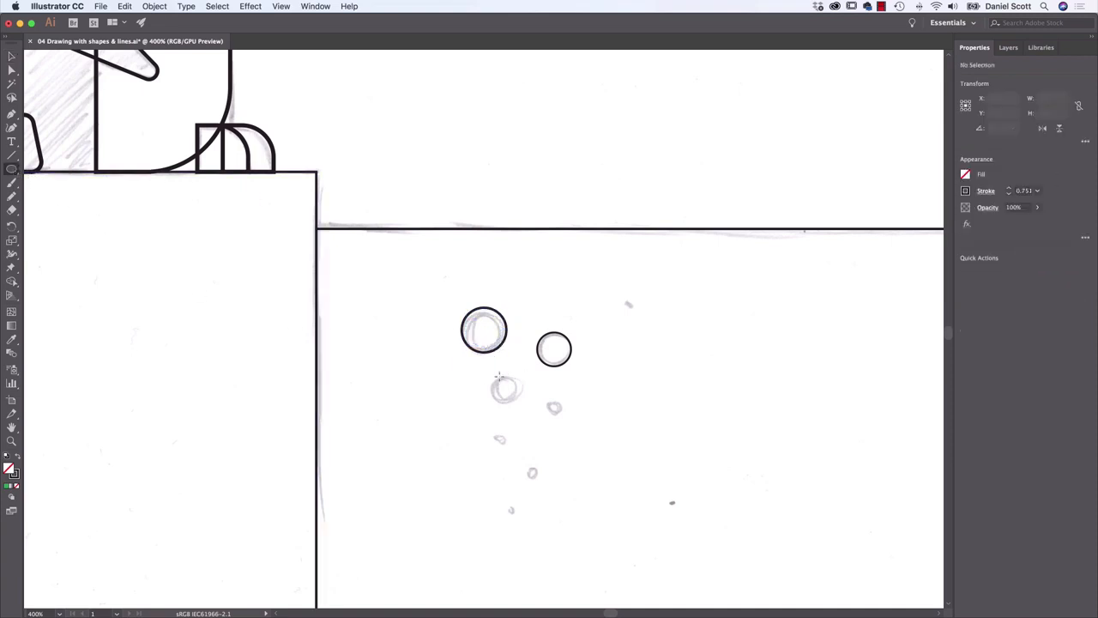
mouse_move(498, 375)
mouse_down()
mouse_move(518, 402)
mouse_move(563, 417)
mouse_up()
drag(524, 464, 543, 483)
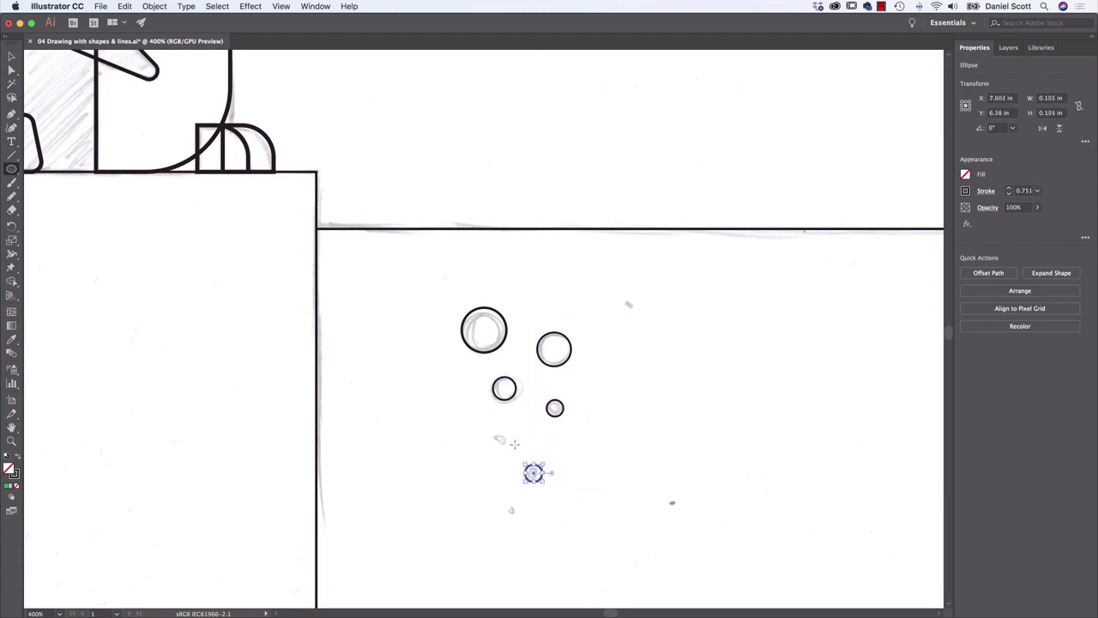
drag(494, 433, 503, 442)
drag(508, 506, 519, 518)
Draw three arcs with the Arc tool from the base of the grass sketch, forming a tuft about 0.63 by 0.72 in
key(super+minus)
key(super+minus)
key(super+minus)
key(super+minus)
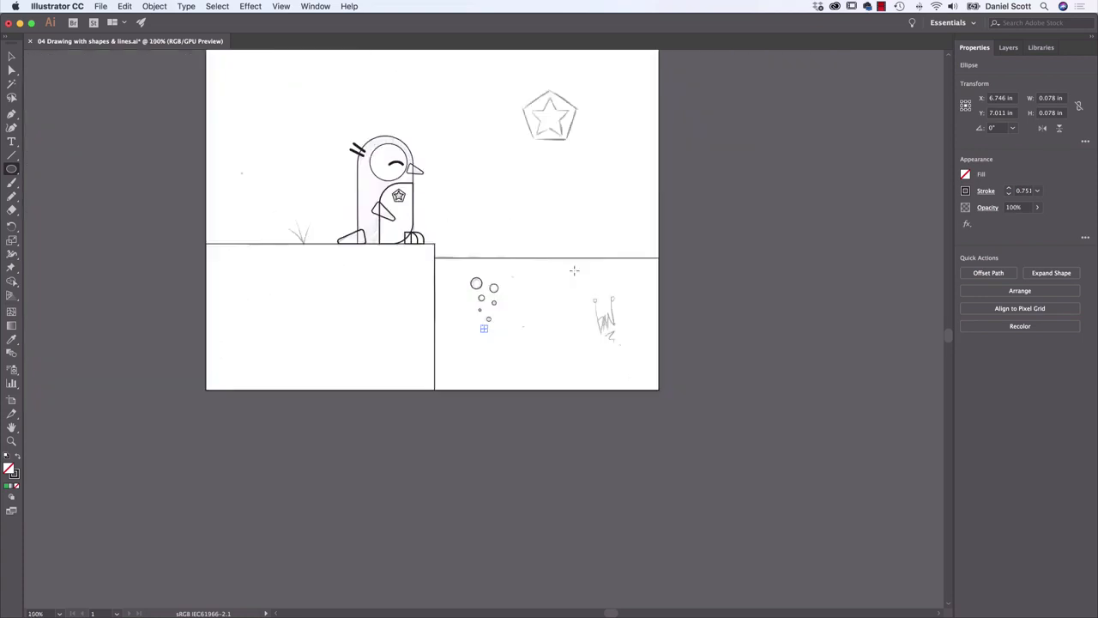
drag(520, 188, 581, 291)
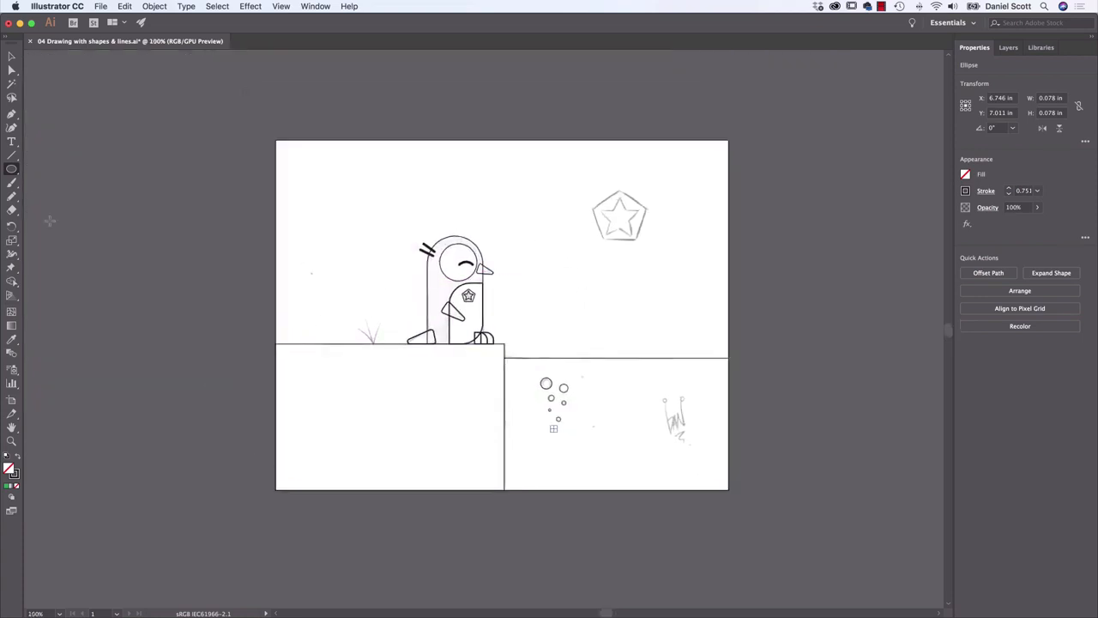
drag(11, 168, 43, 166)
key(super+plus)
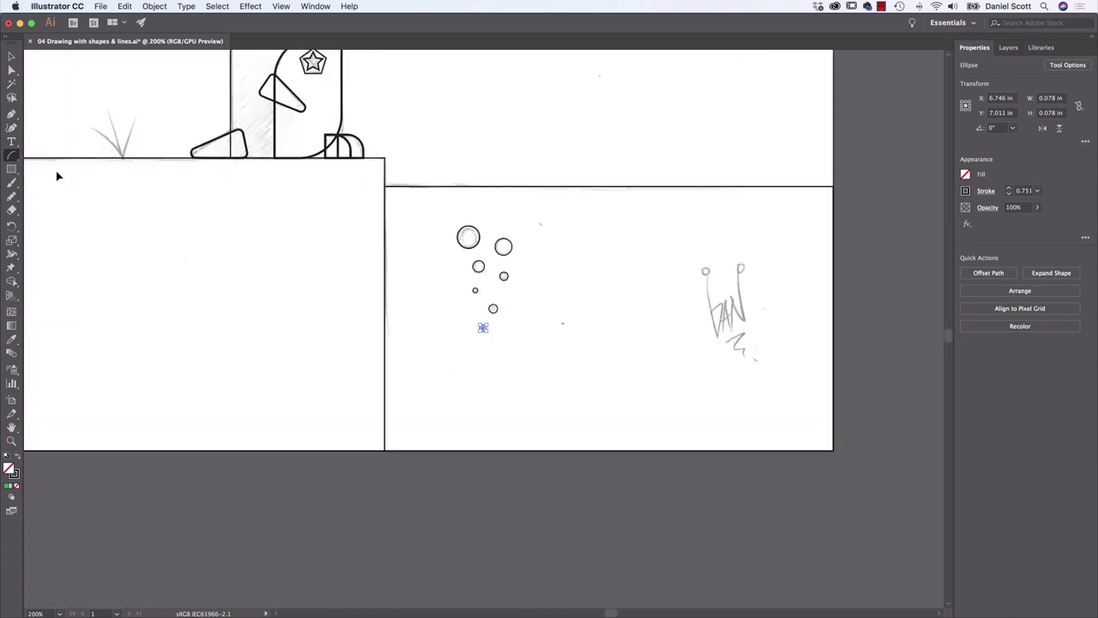
key(super+plus)
scroll(257, 317, up, 10)
scroll(258, 317, left, 10)
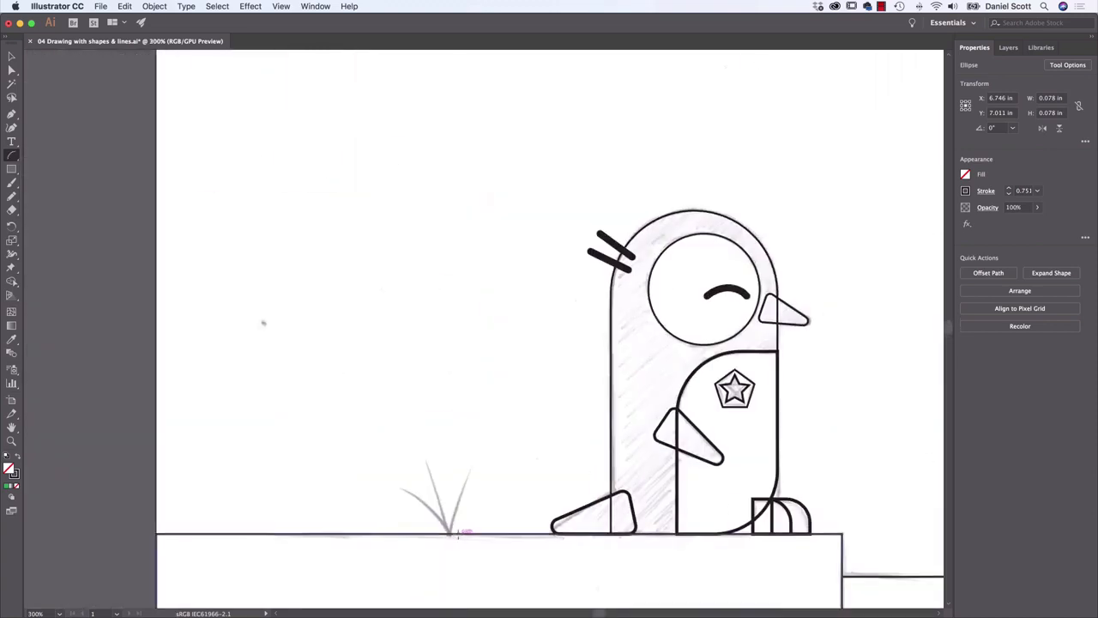
mouse_move(452, 532)
mouse_down()
mouse_move(446, 493)
mouse_move(387, 484)
mouse_move(395, 493)
mouse_up()
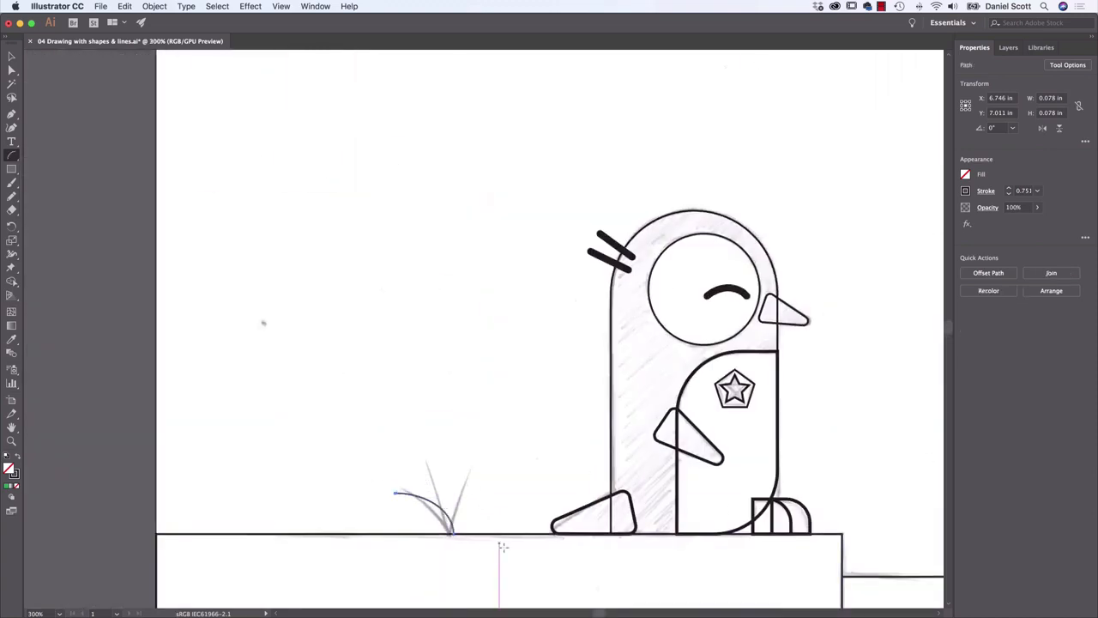
drag(453, 532, 433, 445)
drag(452, 533, 473, 472)
Stretch the middle grass blade slightly upward and to the left, then deselect it
key(v)
drag(360, 381, 500, 503)
click(520, 441)
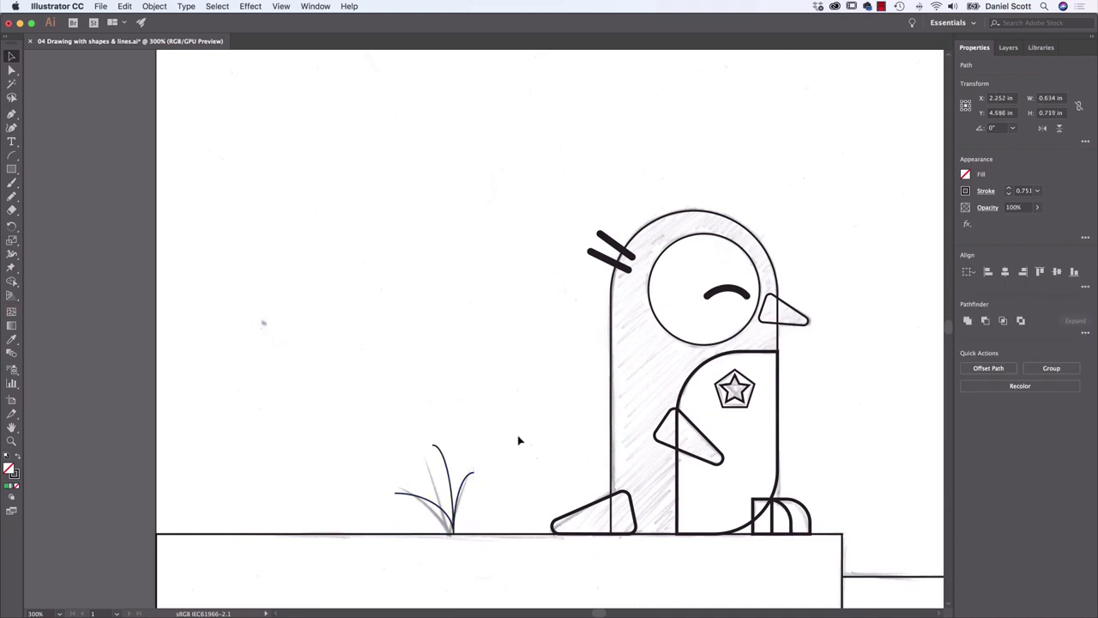
click(435, 446)
drag(433, 445, 421, 439)
click(498, 473)
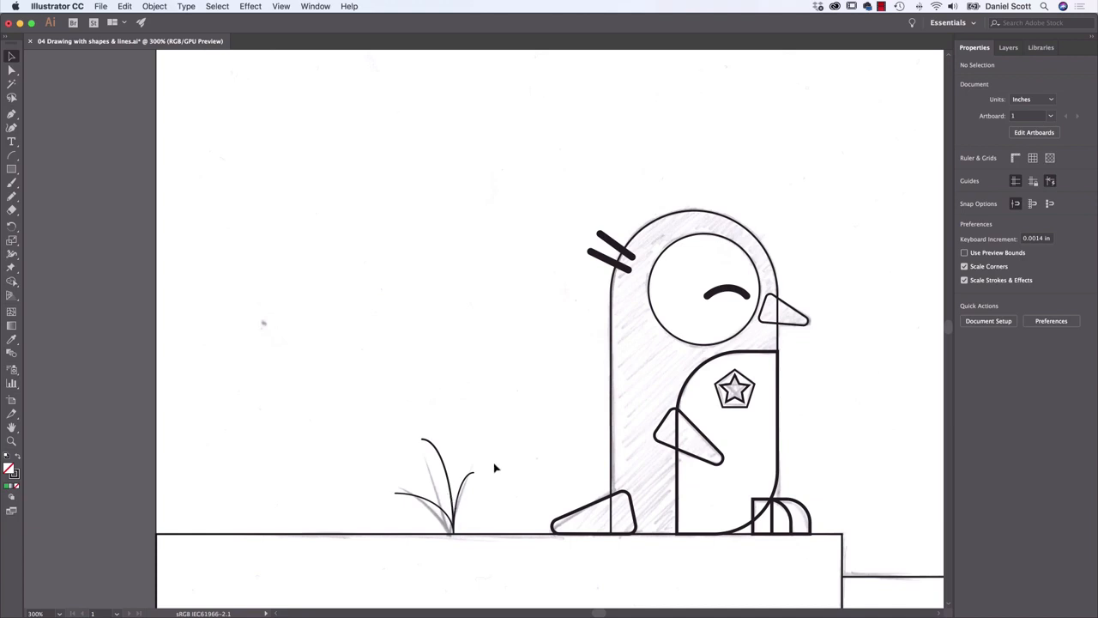
scroll(566, 421, right, 5)
scroll(567, 420, down, 2)
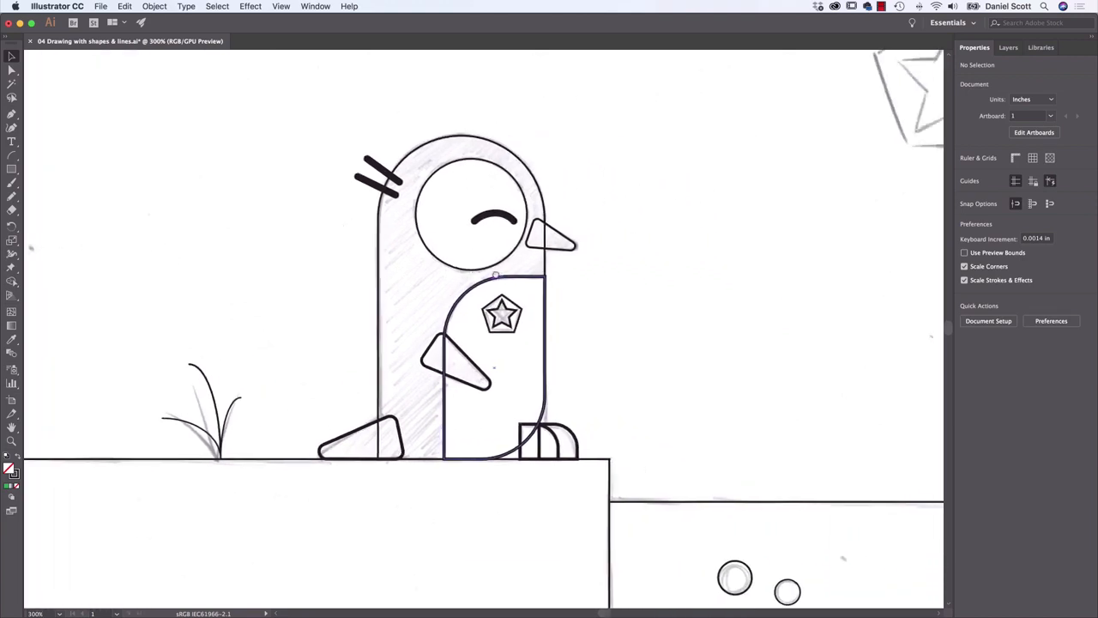
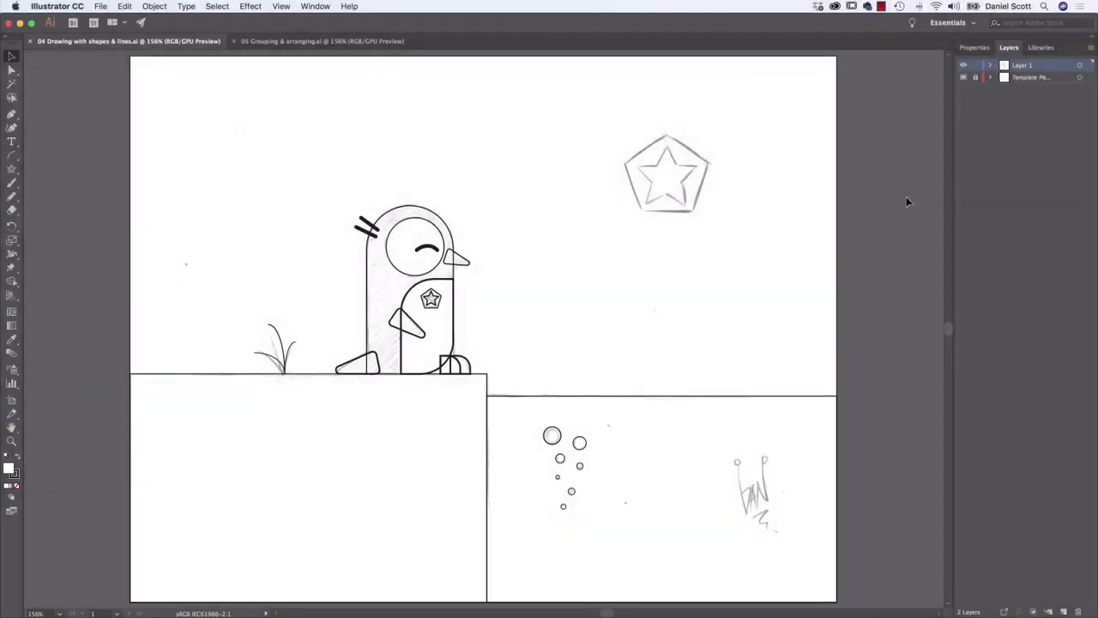
Switch to the 05 Grouping & arranging document and hide its template penguin layer
click(359, 43)
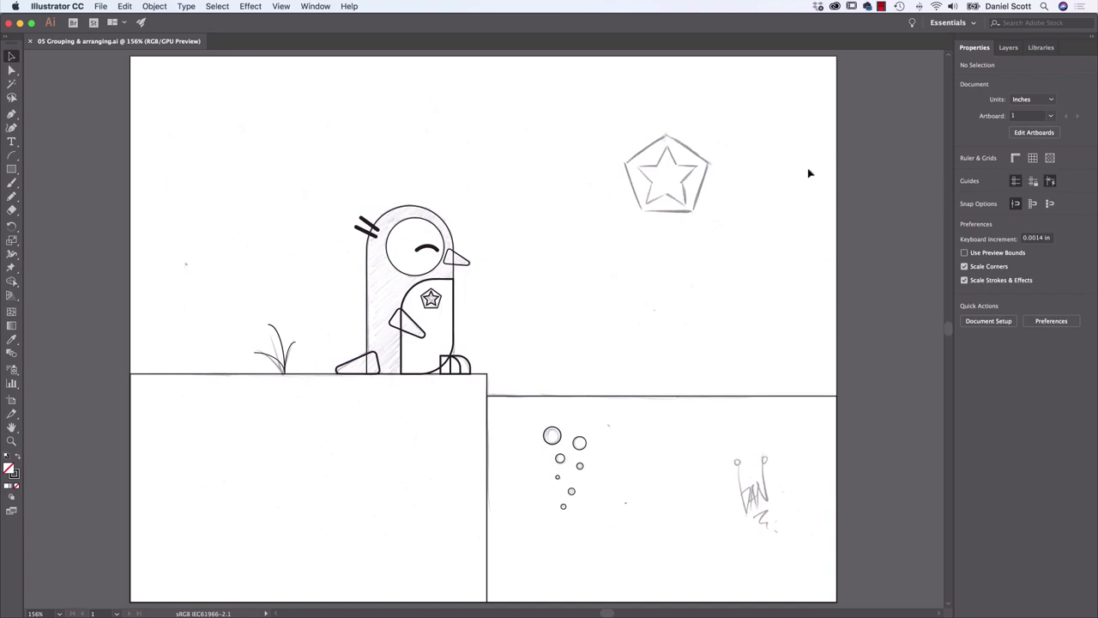
click(1010, 49)
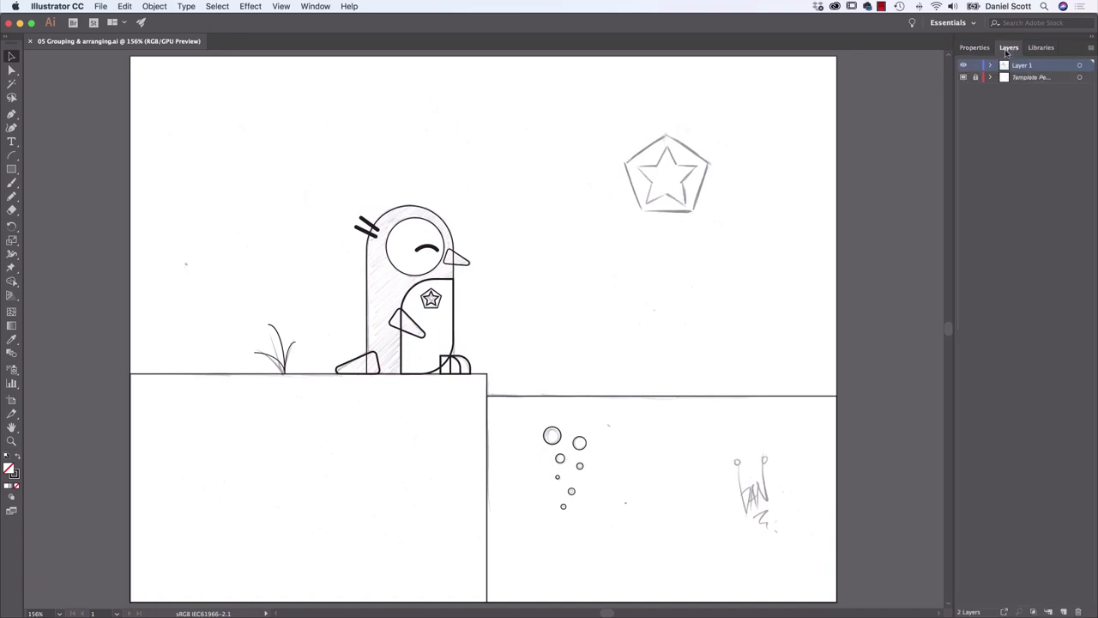
click(963, 78)
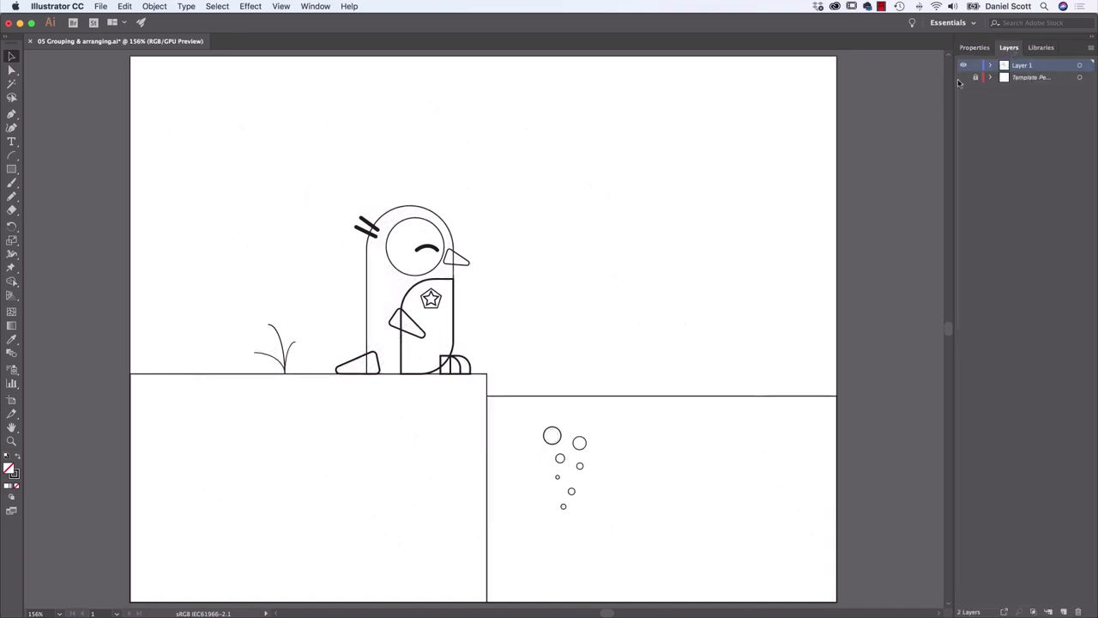
click(964, 78)
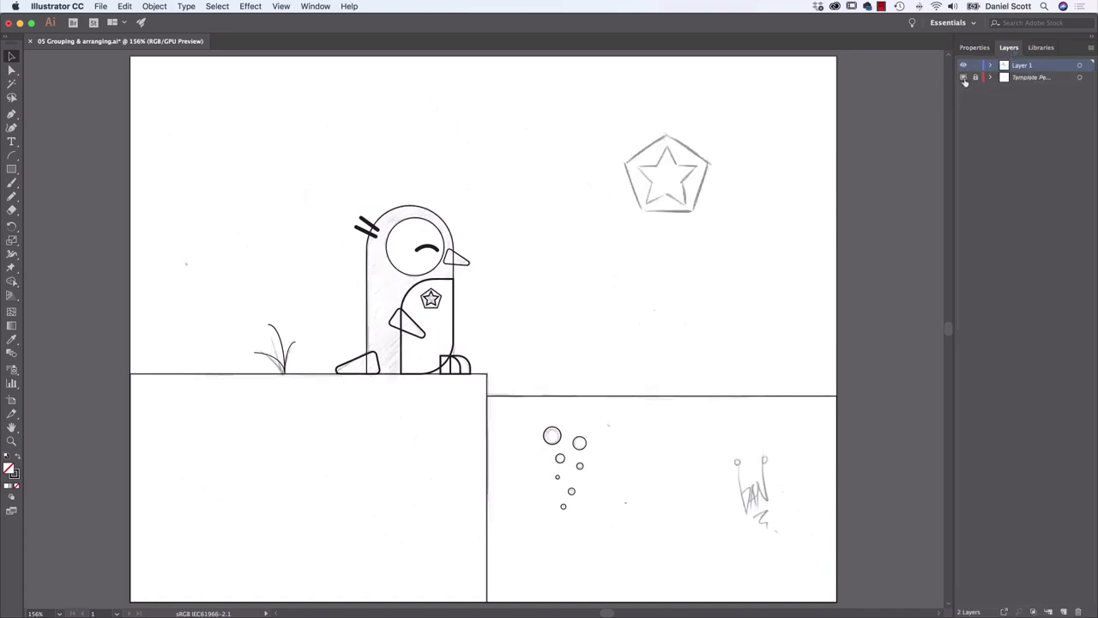
click(964, 78)
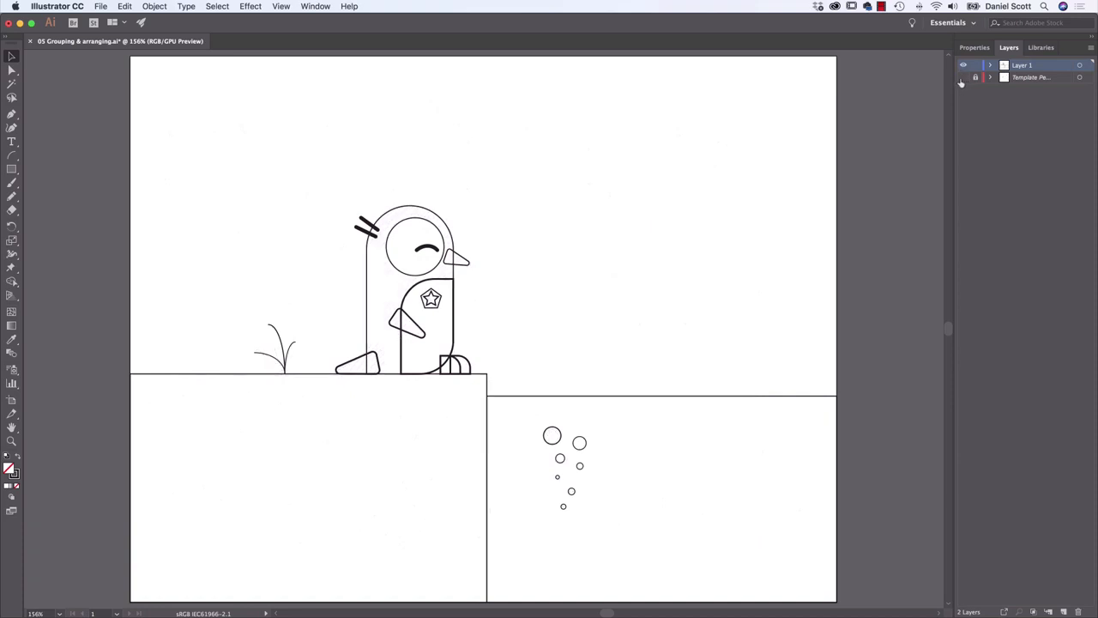
Try deleting the hidden template penguin layer together with its artwork, and undo the deletion
click(1046, 79)
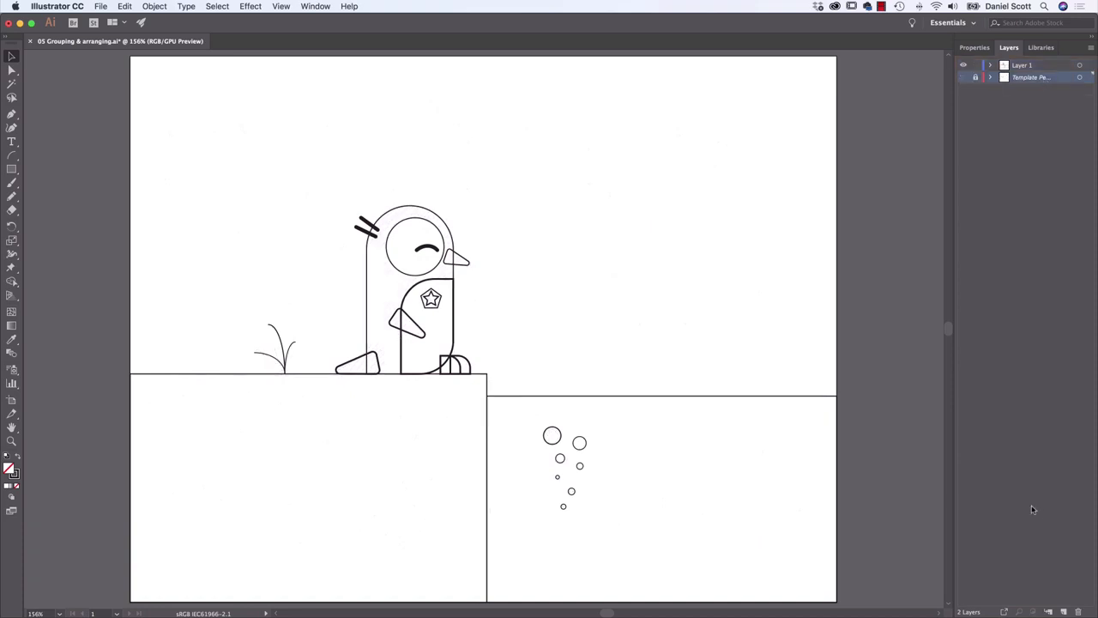
click(1078, 612)
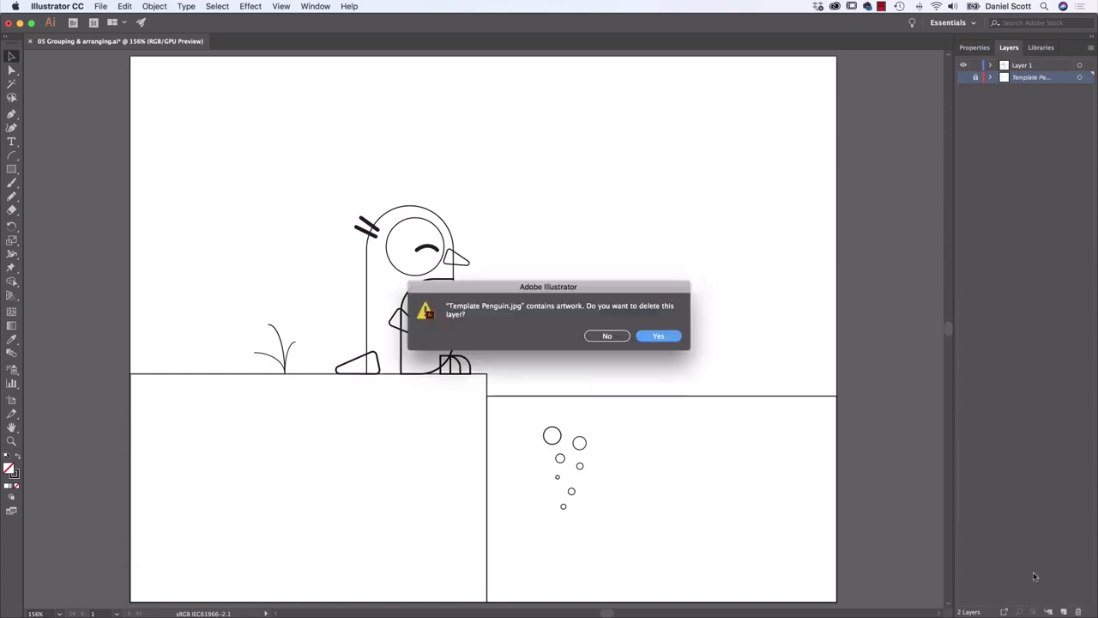
click(658, 337)
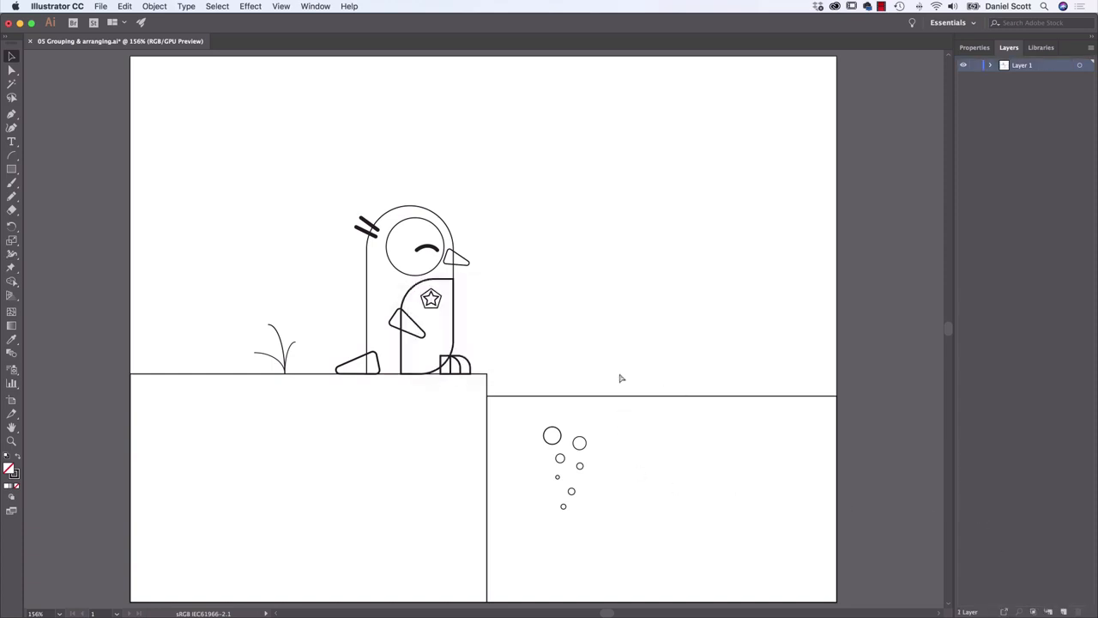
key(super+z)
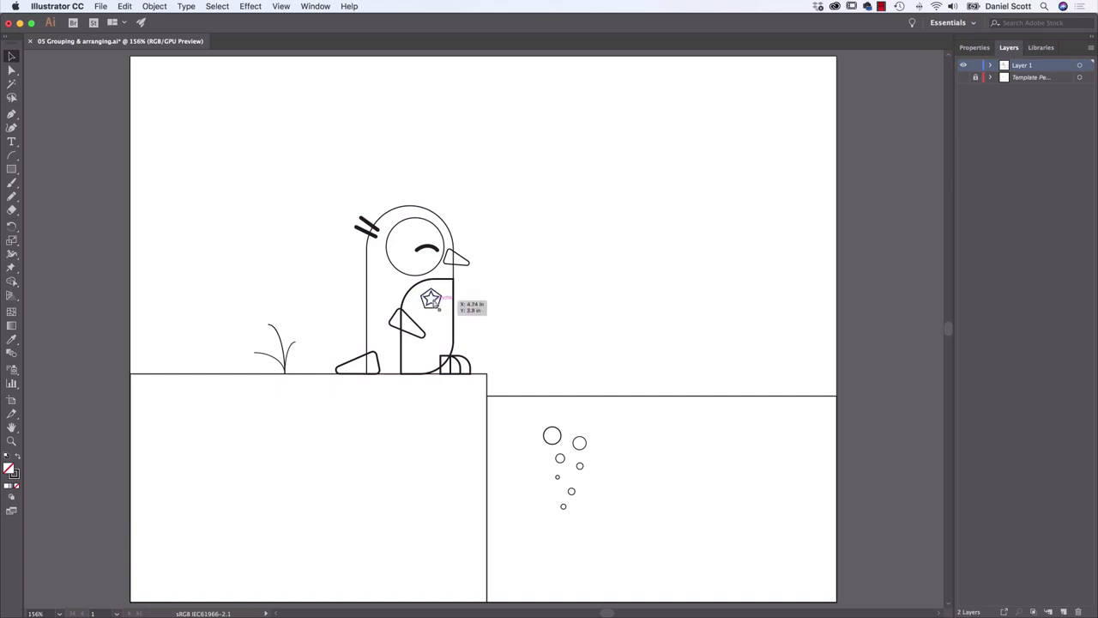
Fill the pentagon of the penguin's chest badge with black and remove its stroke
key(super+plus)
key(super+plus)
key(super+plus)
drag(449, 278, 655, 337)
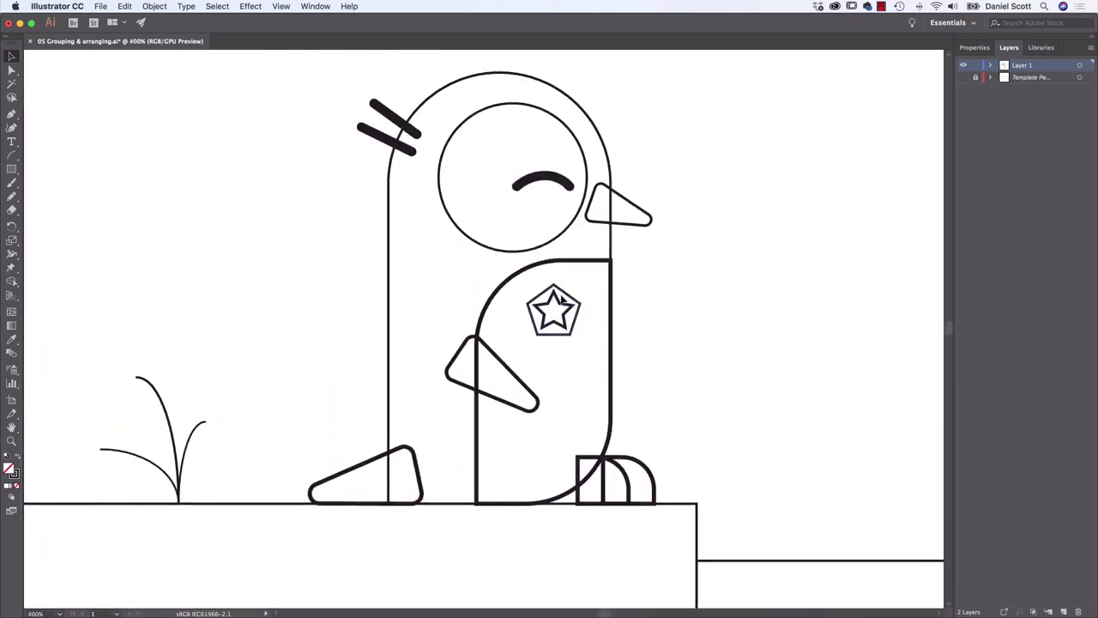
click(572, 307)
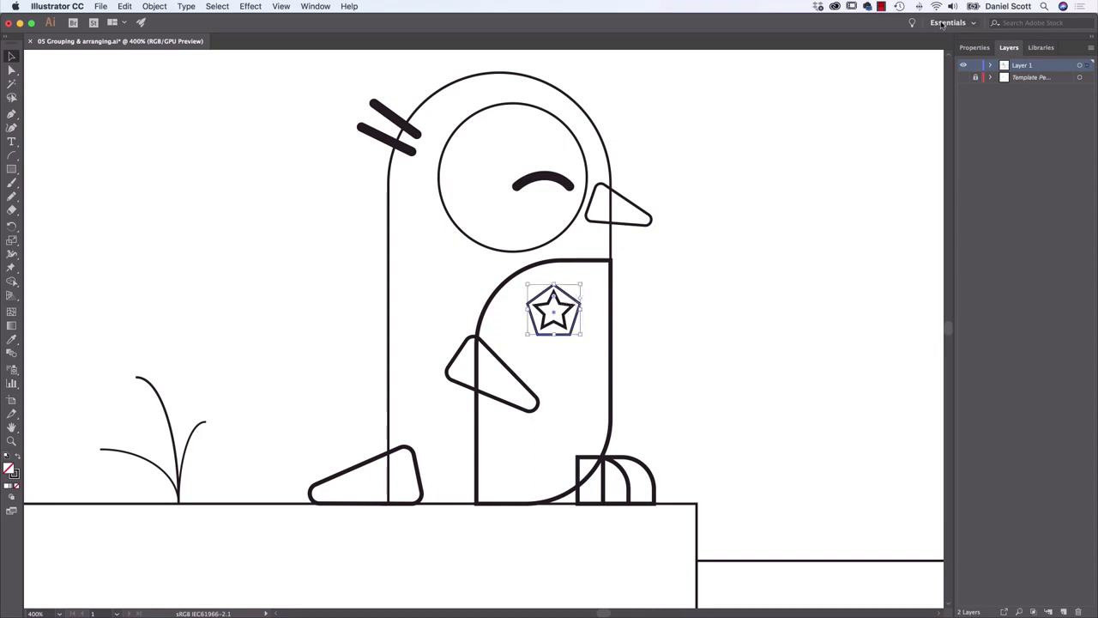
click(974, 47)
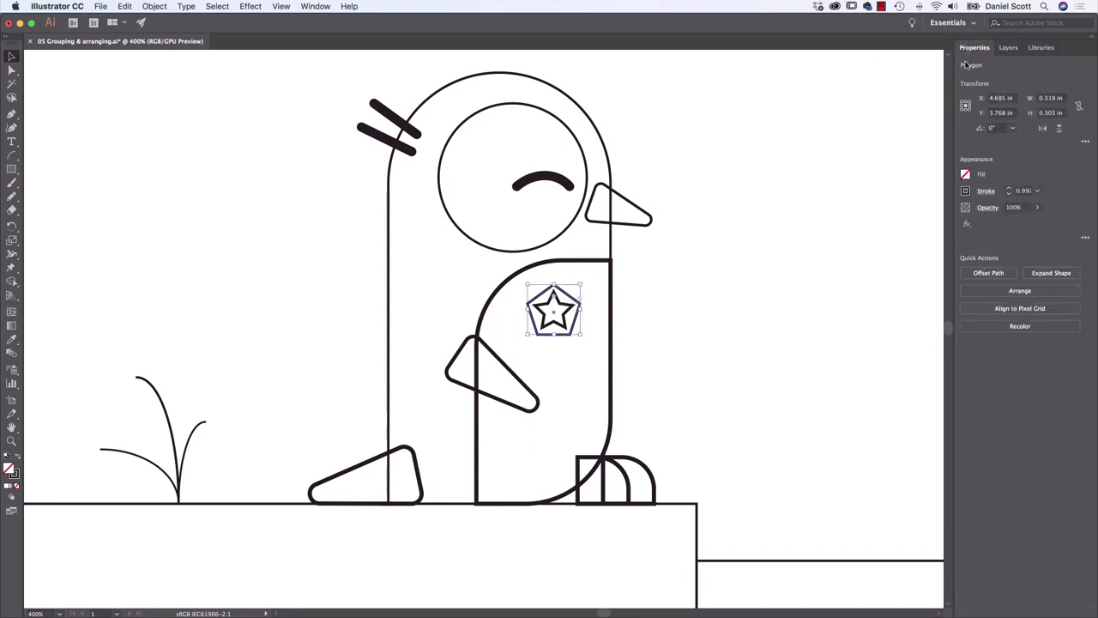
click(965, 175)
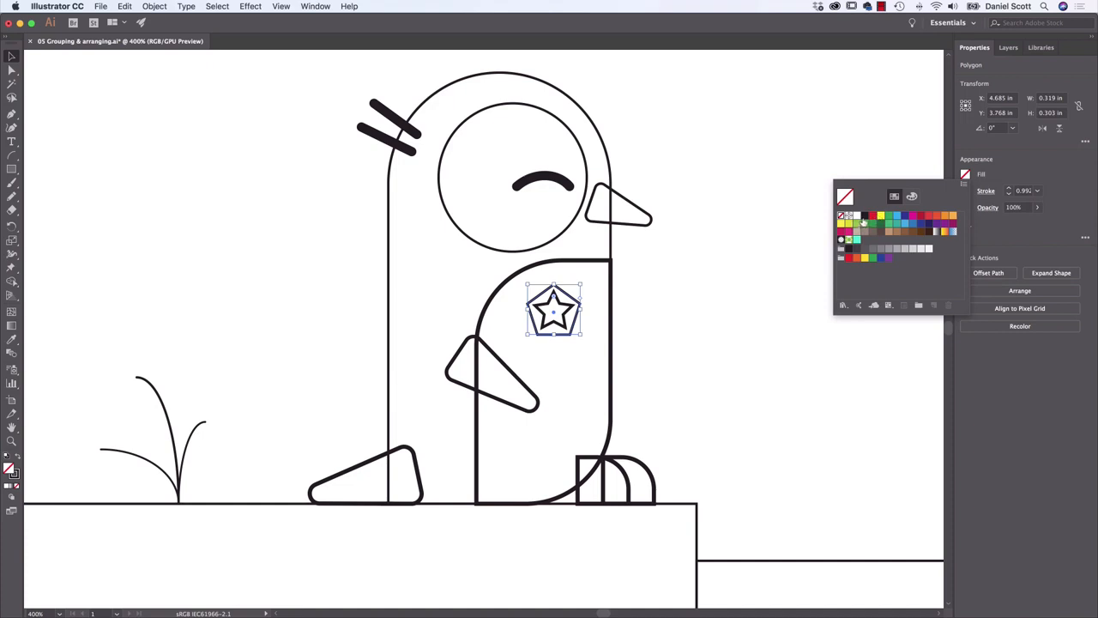
click(865, 215)
click(967, 193)
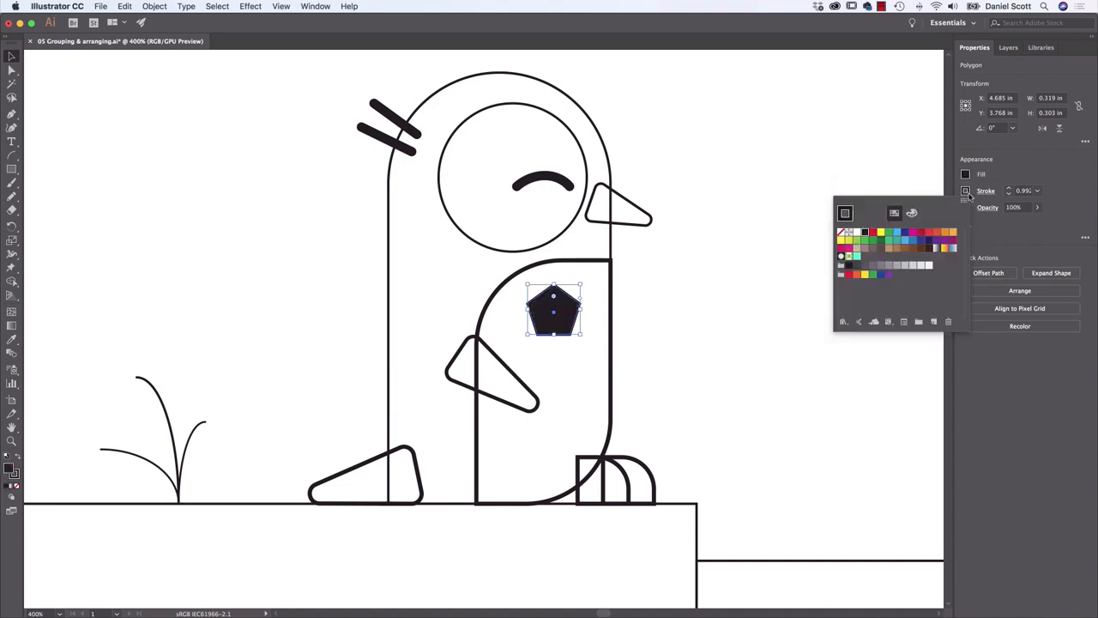
click(840, 233)
click(997, 171)
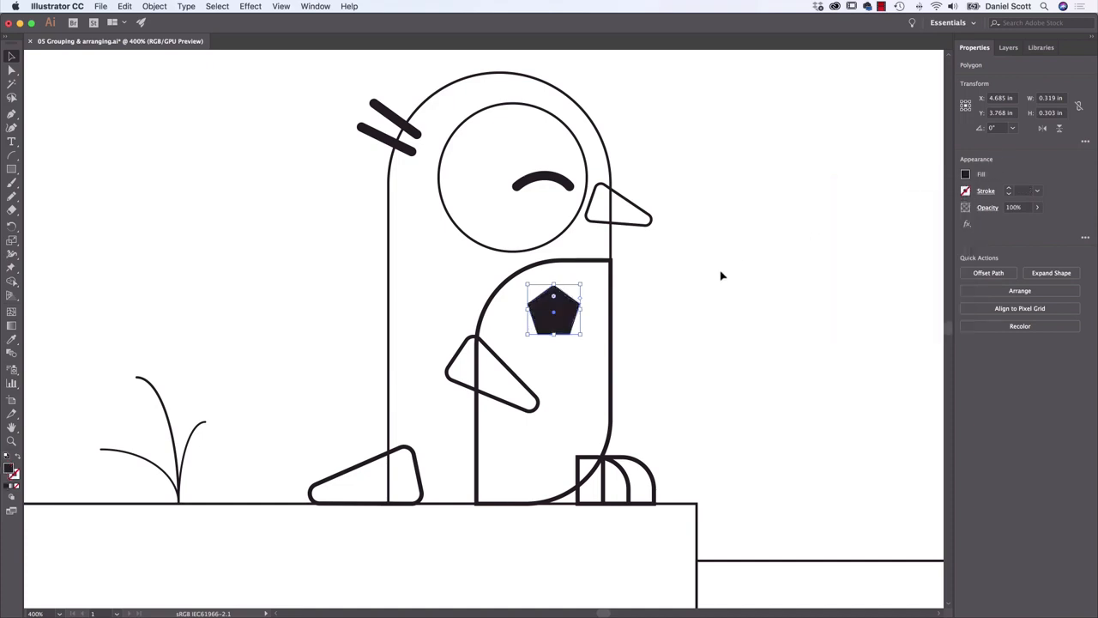
Remove the stroke from the star inside the pentagon and fill the star with white
click(564, 309)
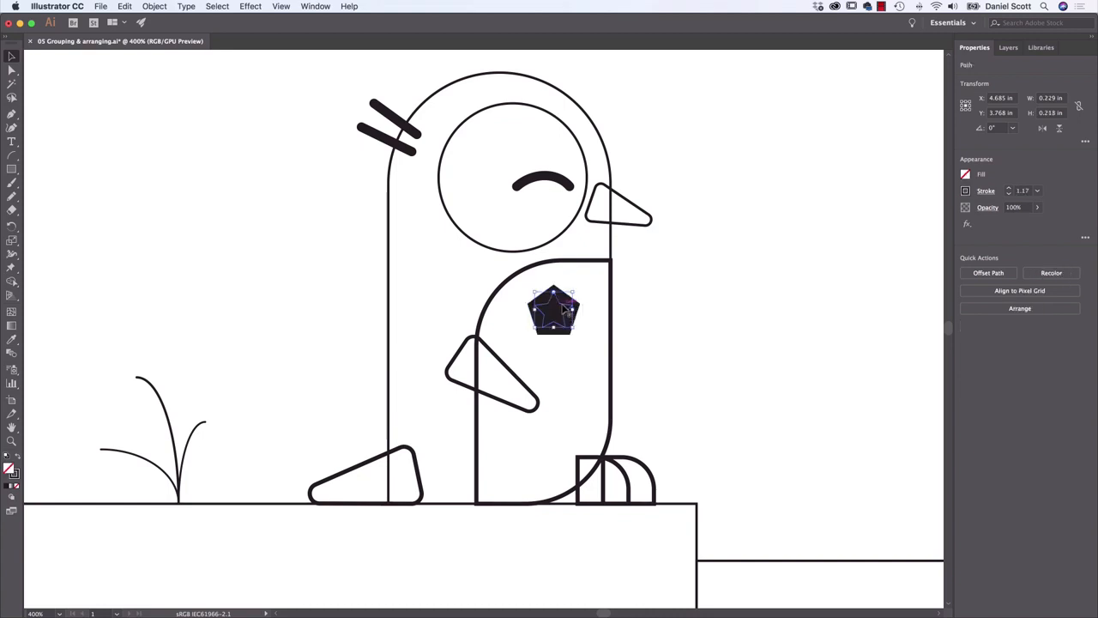
drag(564, 310, 669, 317)
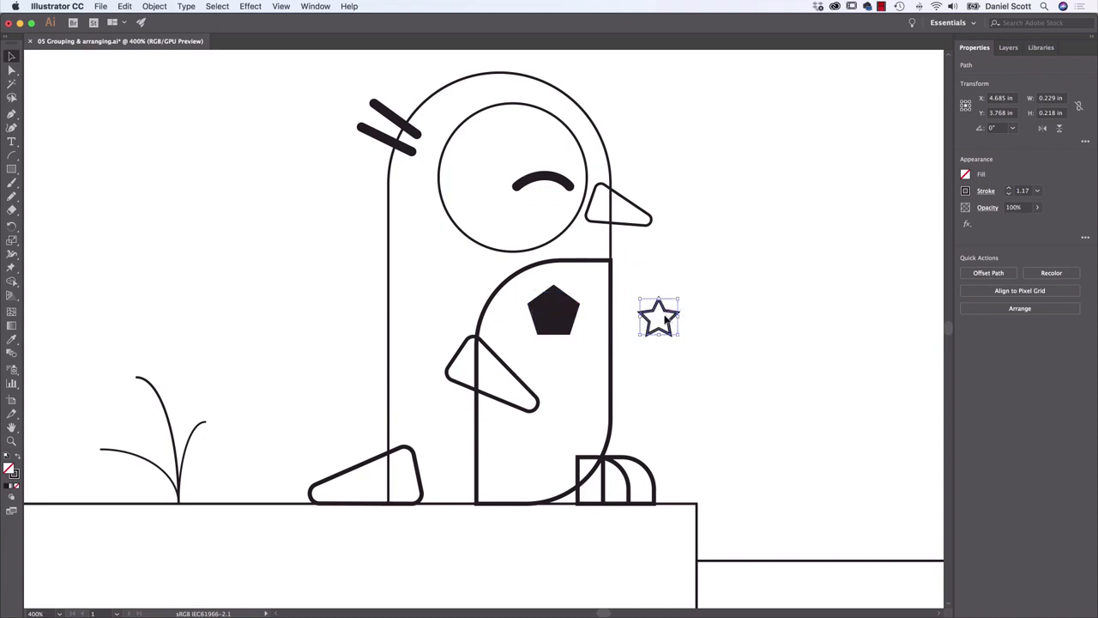
key(super+z)
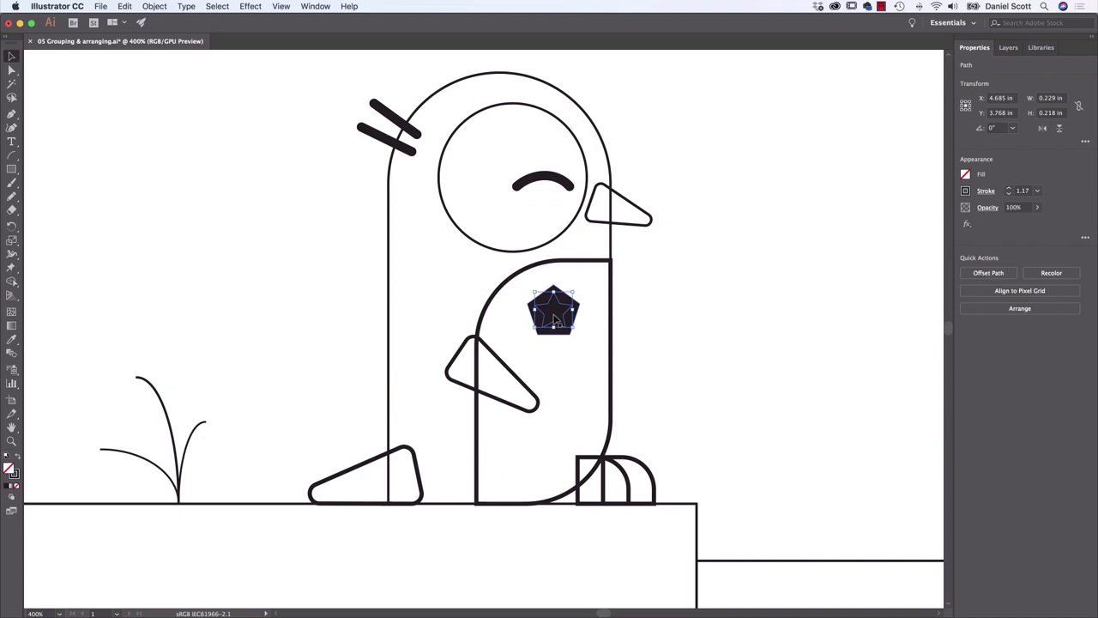
click(966, 190)
click(848, 230)
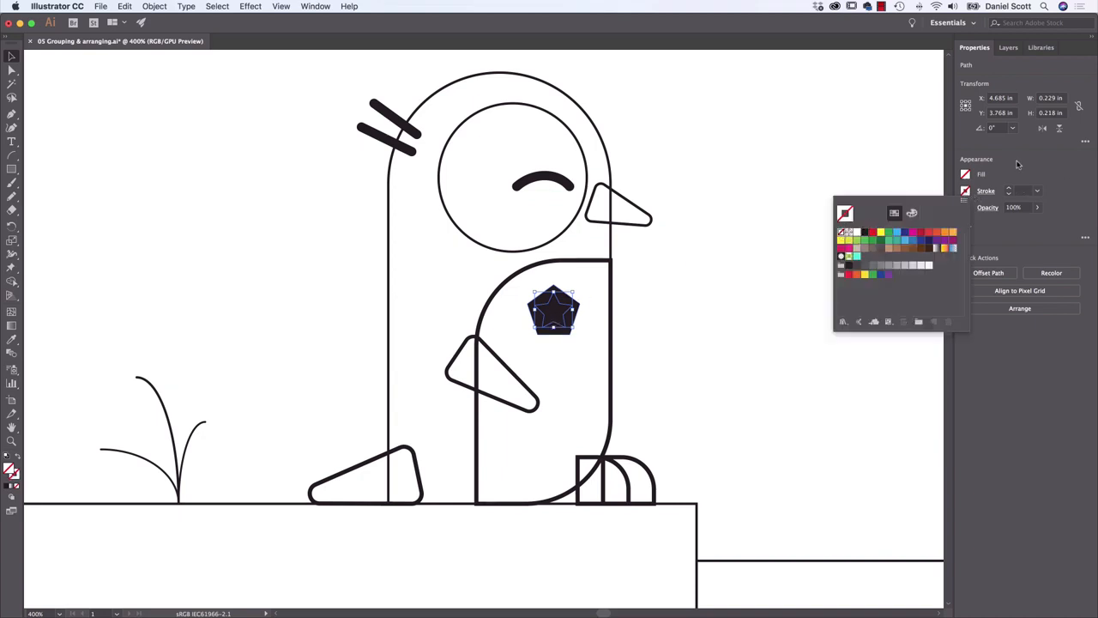
click(965, 175)
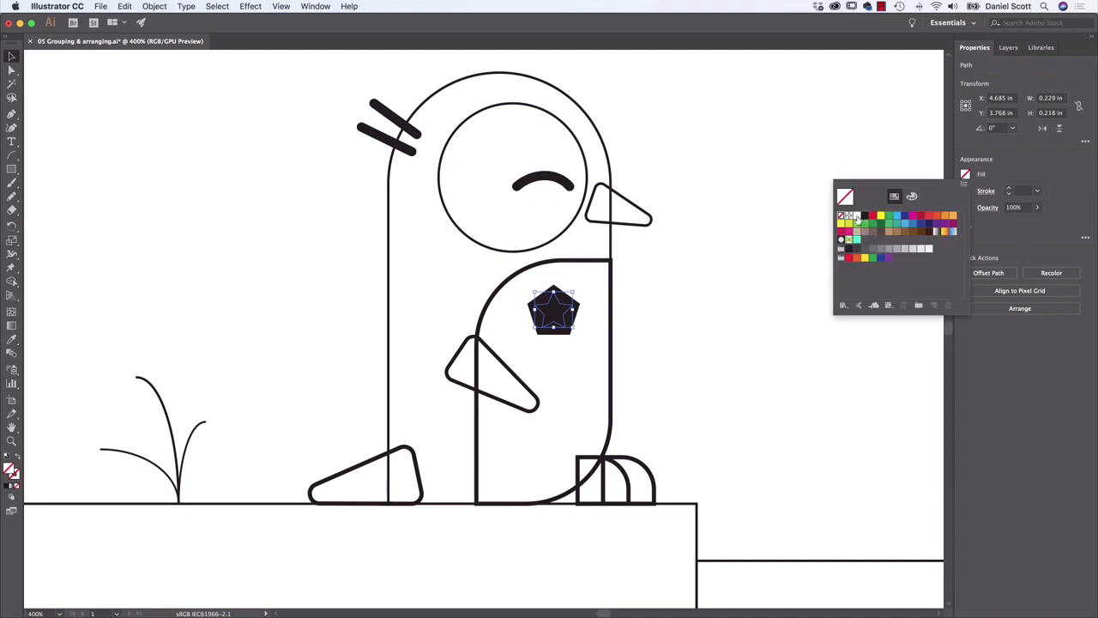
click(855, 215)
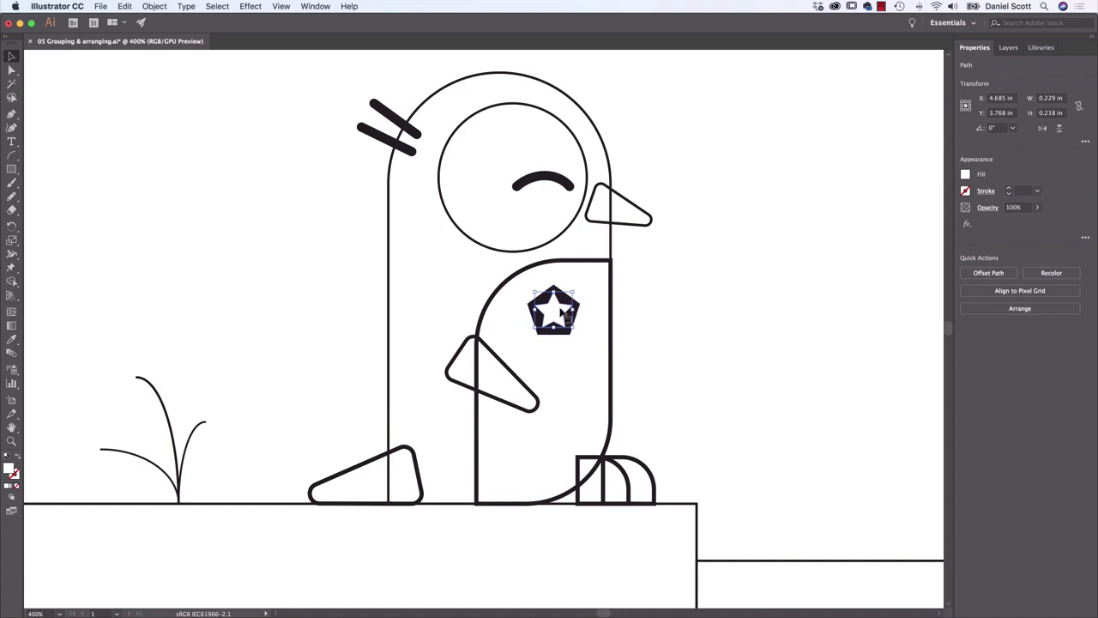
Select the pentagon and the star together and group them into one badge
key(super+equal)
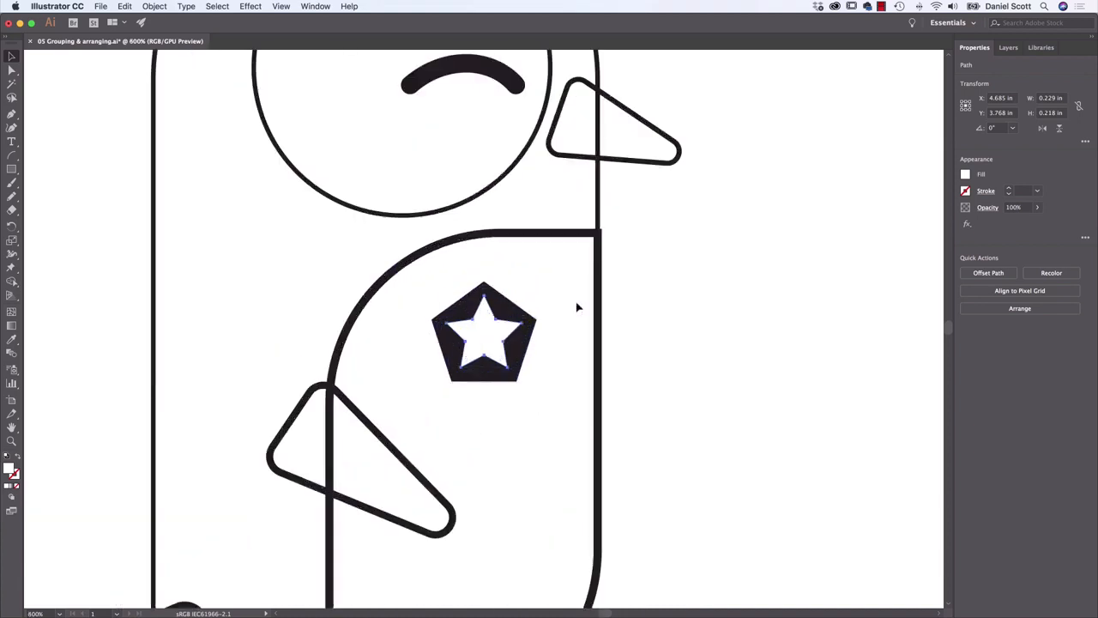
click(532, 328)
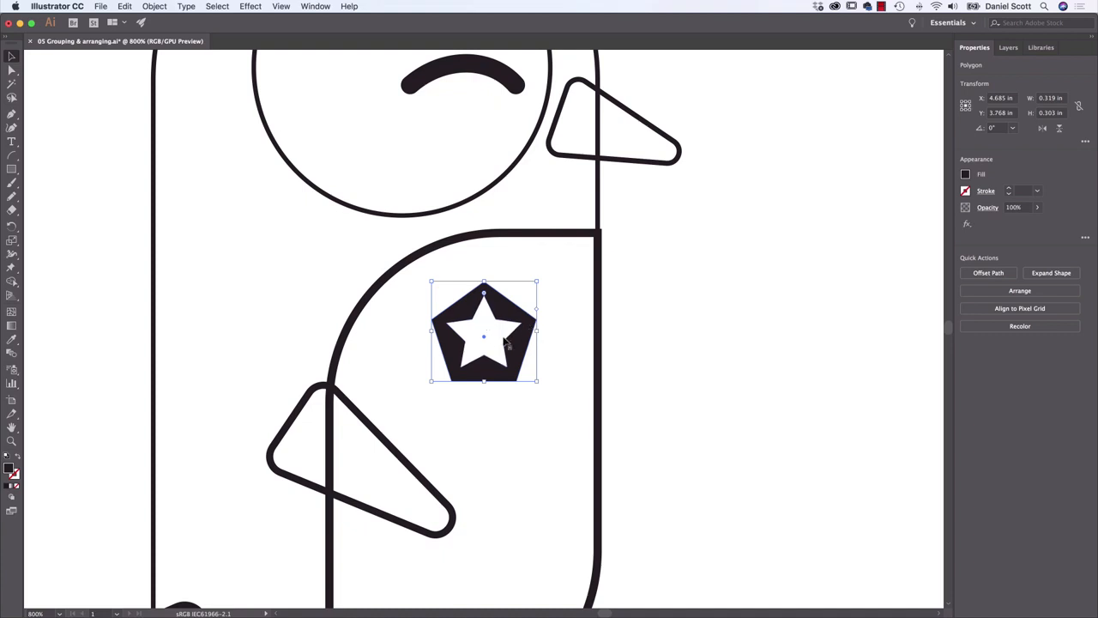
drag(537, 327, 534, 354)
shift+click(487, 331)
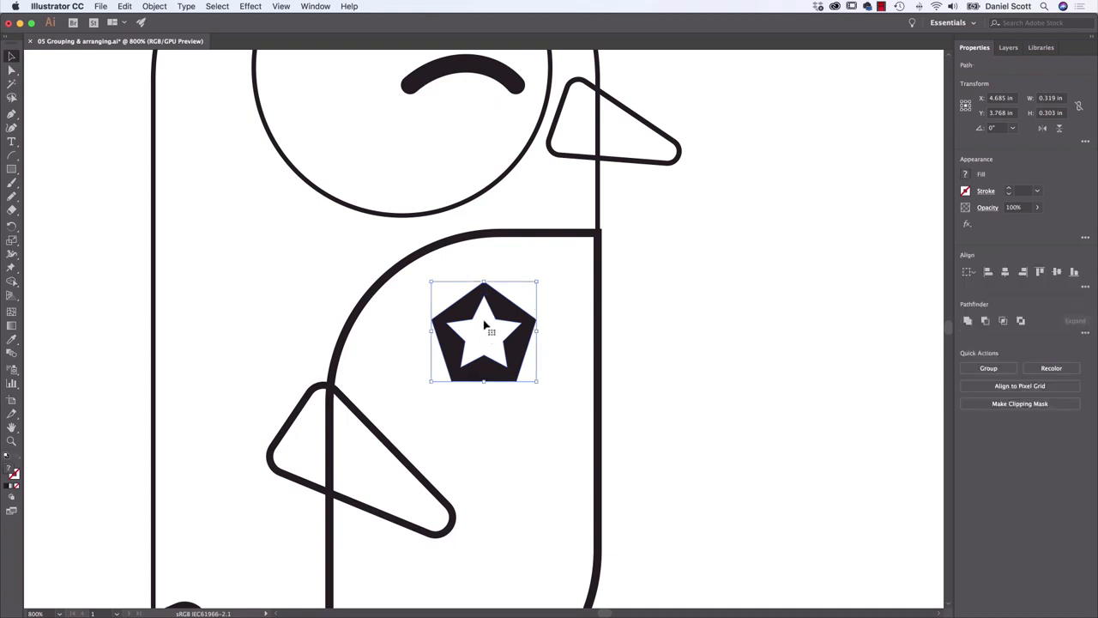
drag(485, 323, 536, 336)
key(super+z)
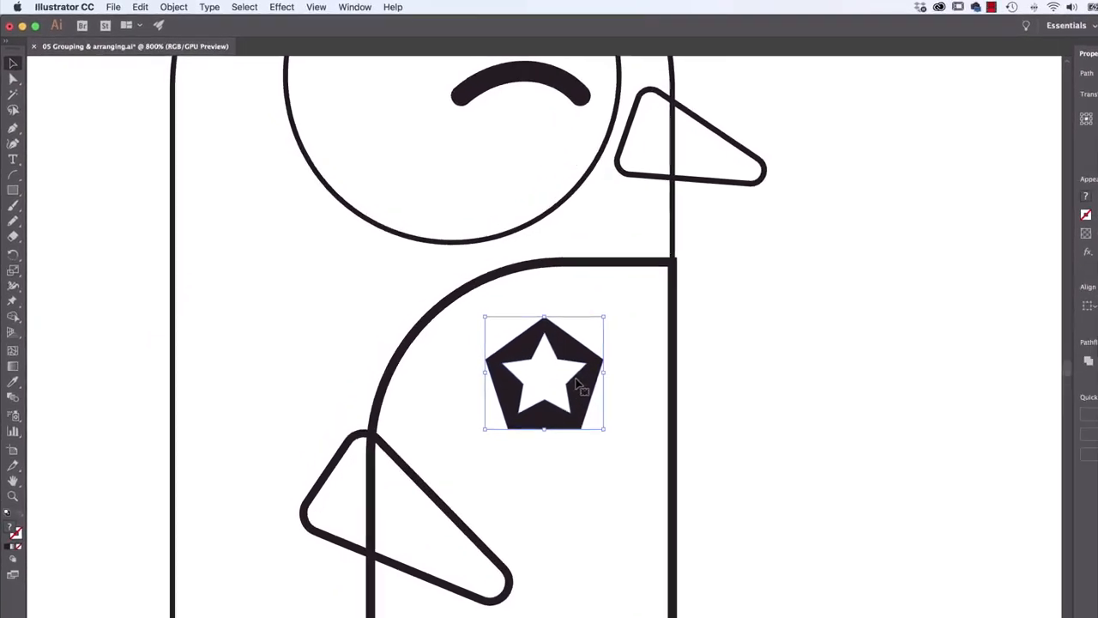
click(203, 9)
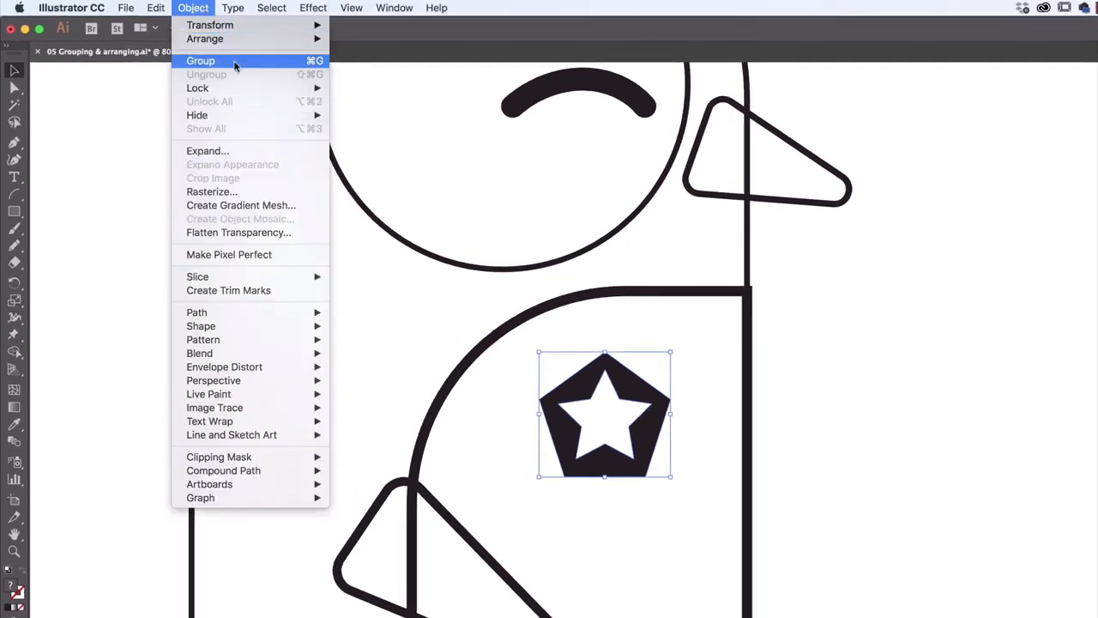
click(235, 62)
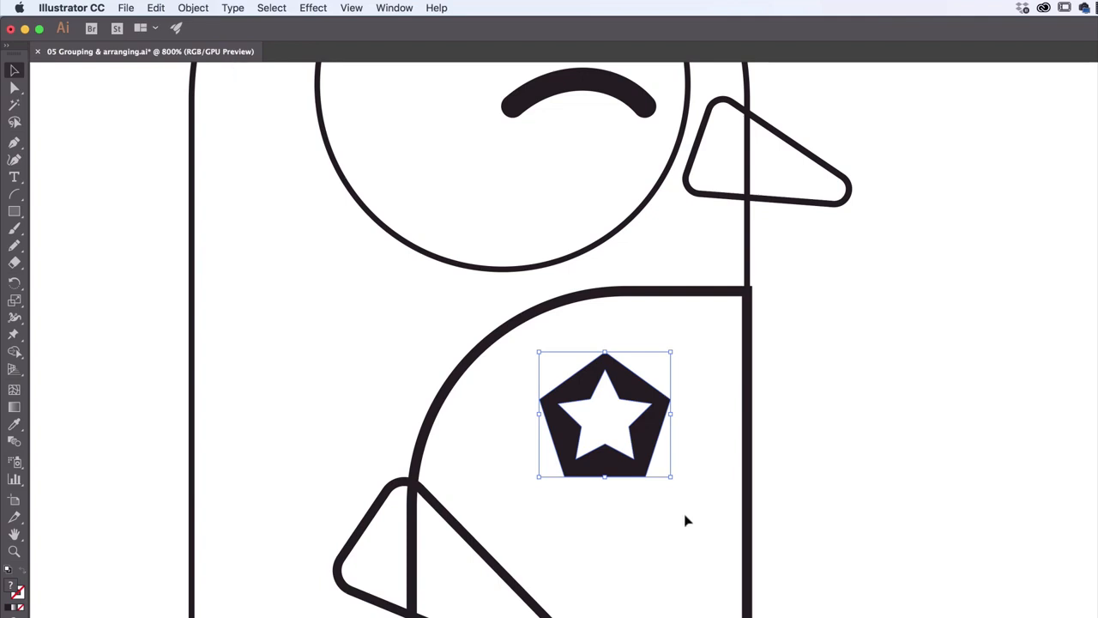
Move the grouped badge off the penguin's chest into the empty area to the right of its body
click(883, 395)
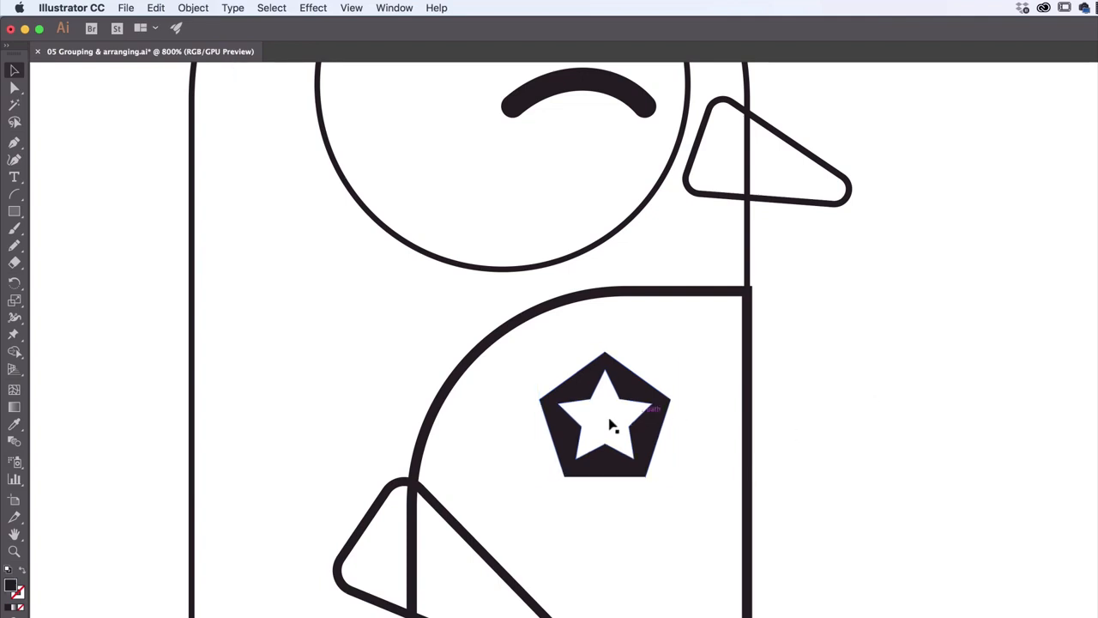
drag(623, 398, 935, 450)
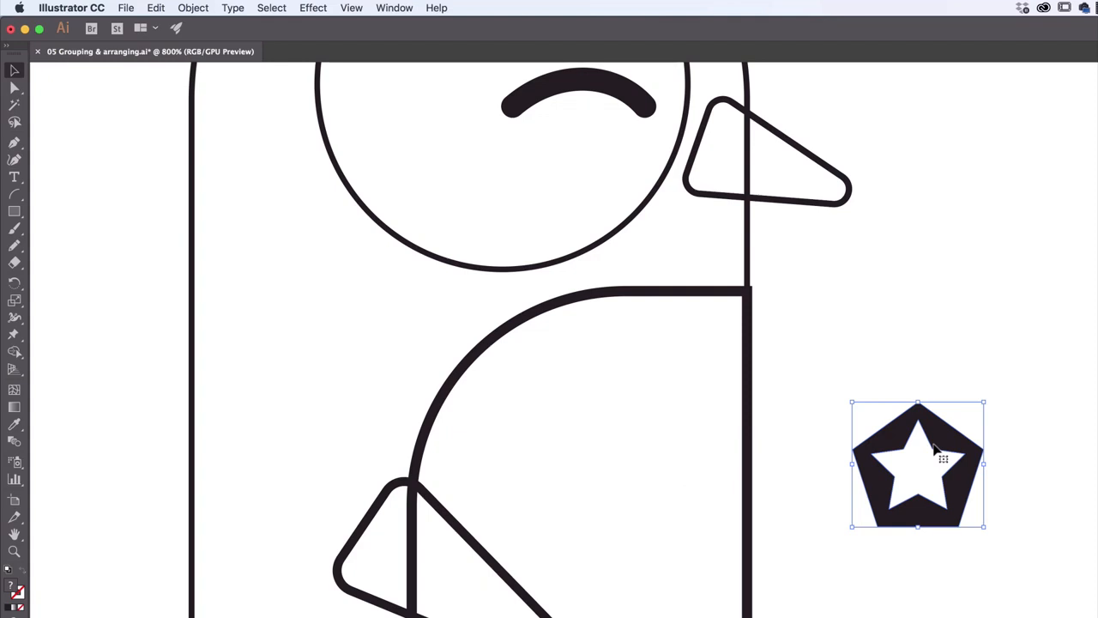
click(193, 8)
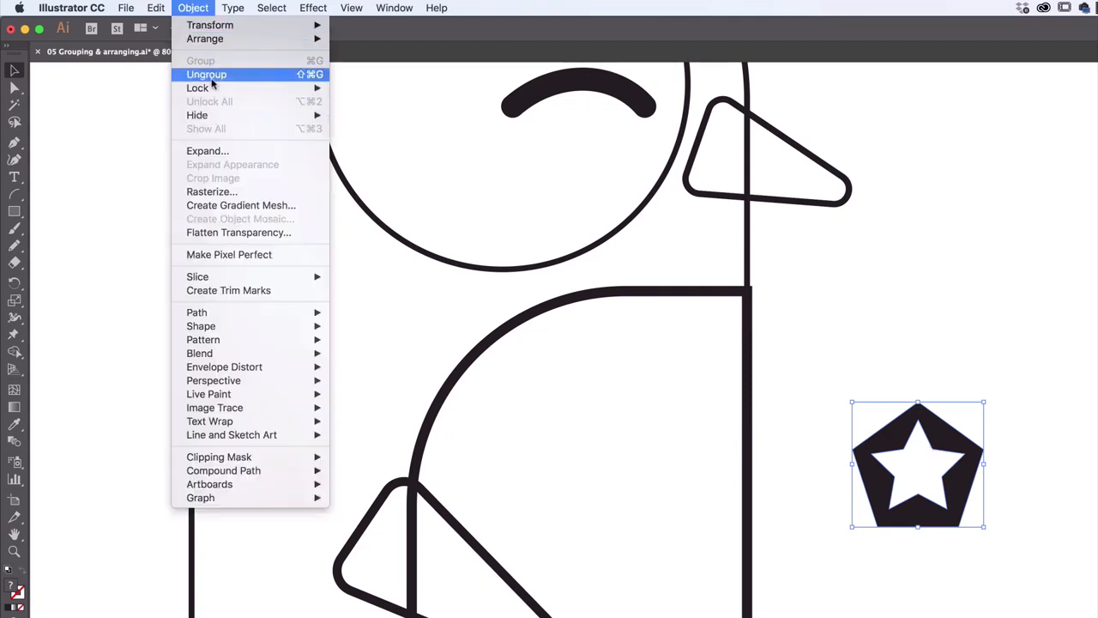
click(1015, 346)
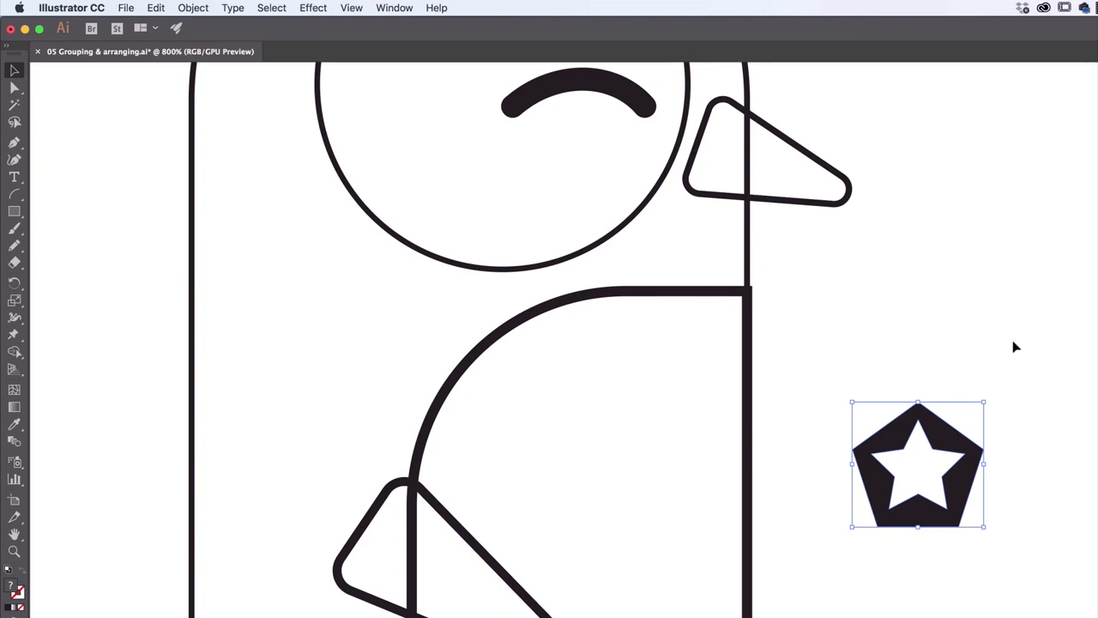
Select the belly outline, the beak and the badge group in turn, and enter isolation mode on the badge group
click(755, 393)
click(749, 386)
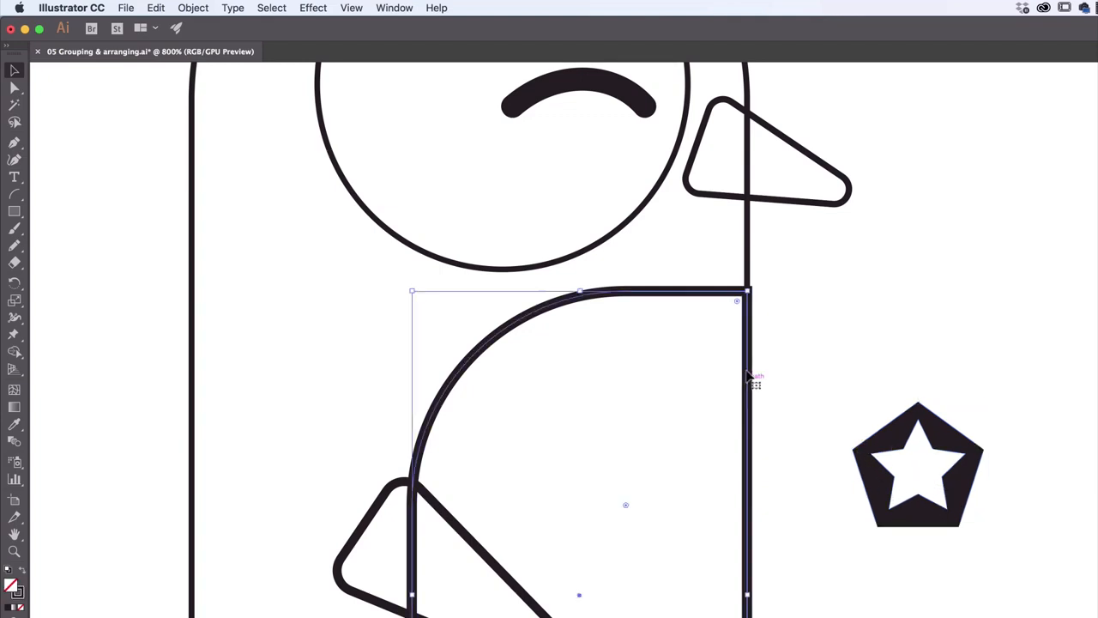
click(810, 204)
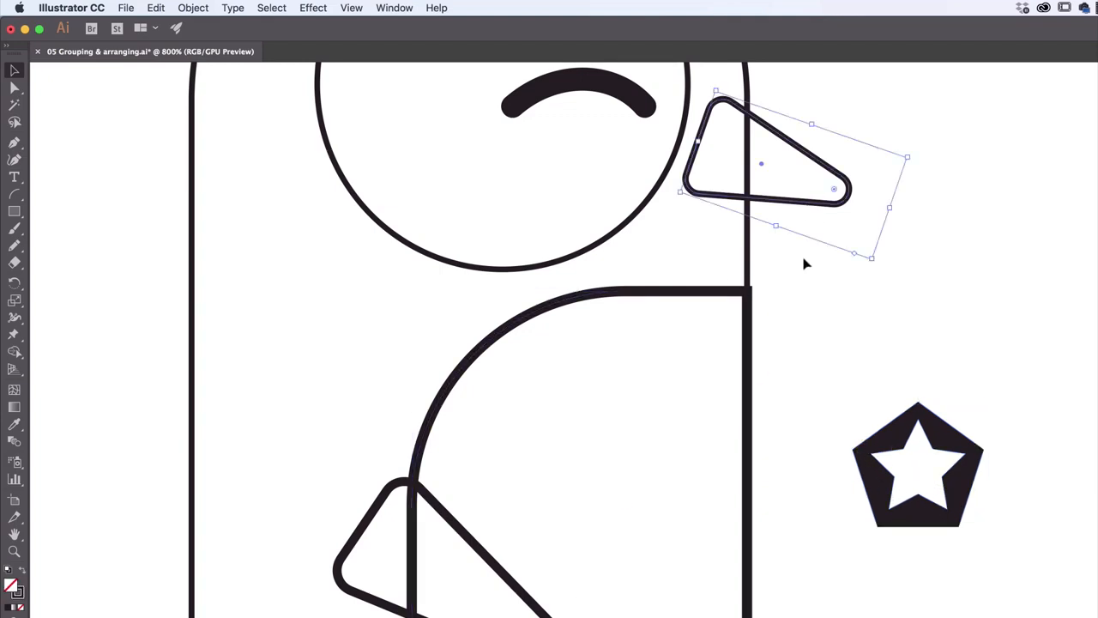
click(925, 463)
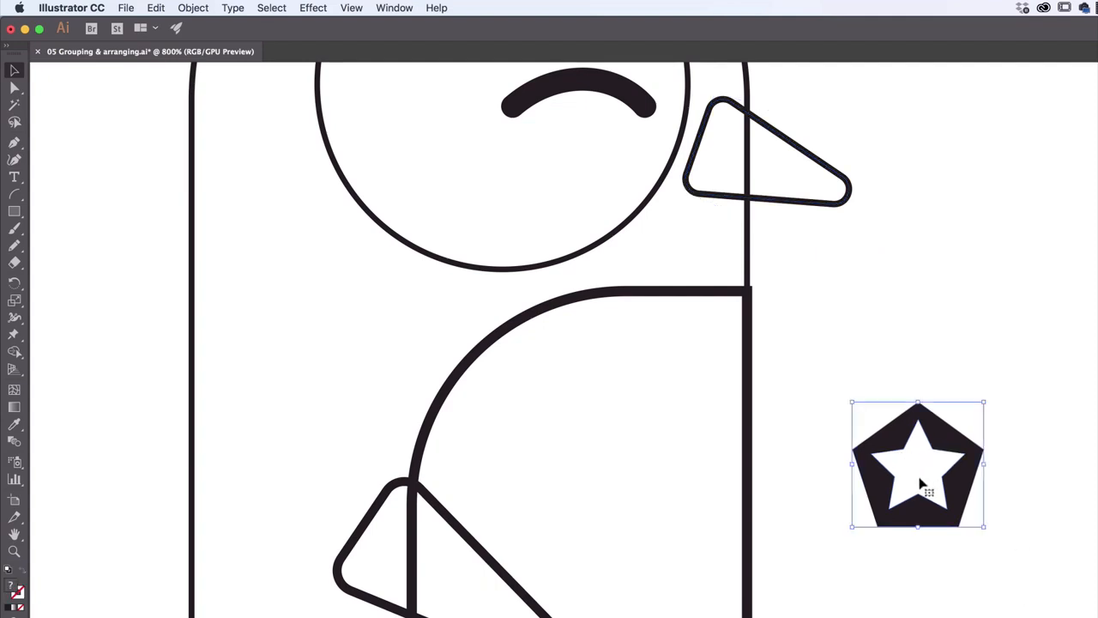
double_click(925, 465)
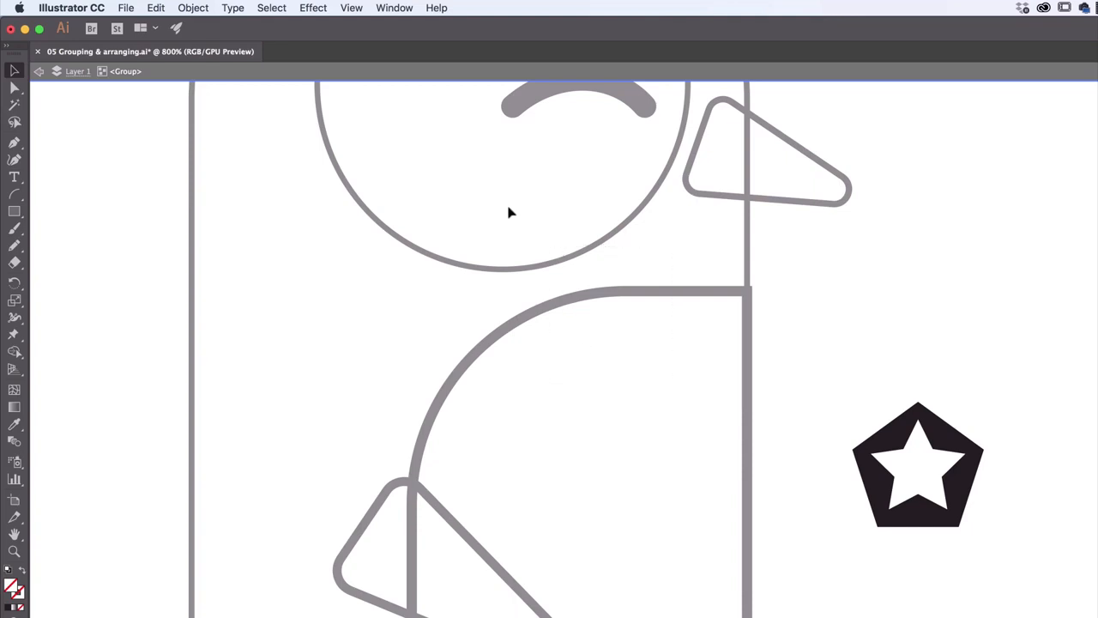
Leave isolation mode on the badge group and return to the full penguin artwork
click(915, 471)
click(714, 413)
click(38, 72)
click(38, 73)
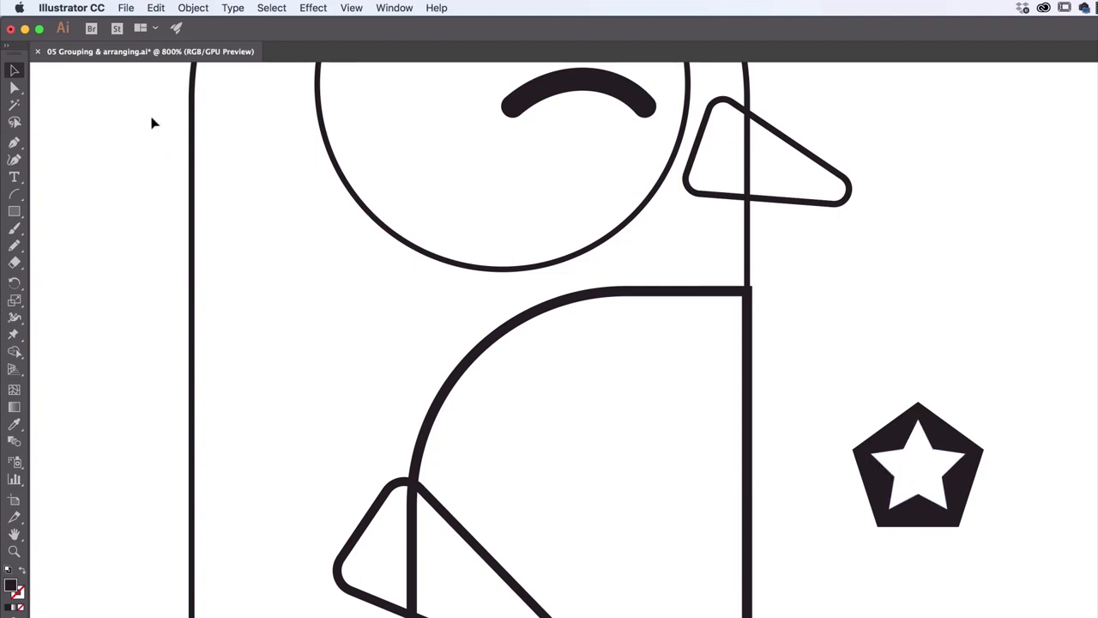
Isolate the star badge group, look over the dimmed penguin body and foot outlines around it, and exit isolation mode
drag(1057, 438, 286, 193)
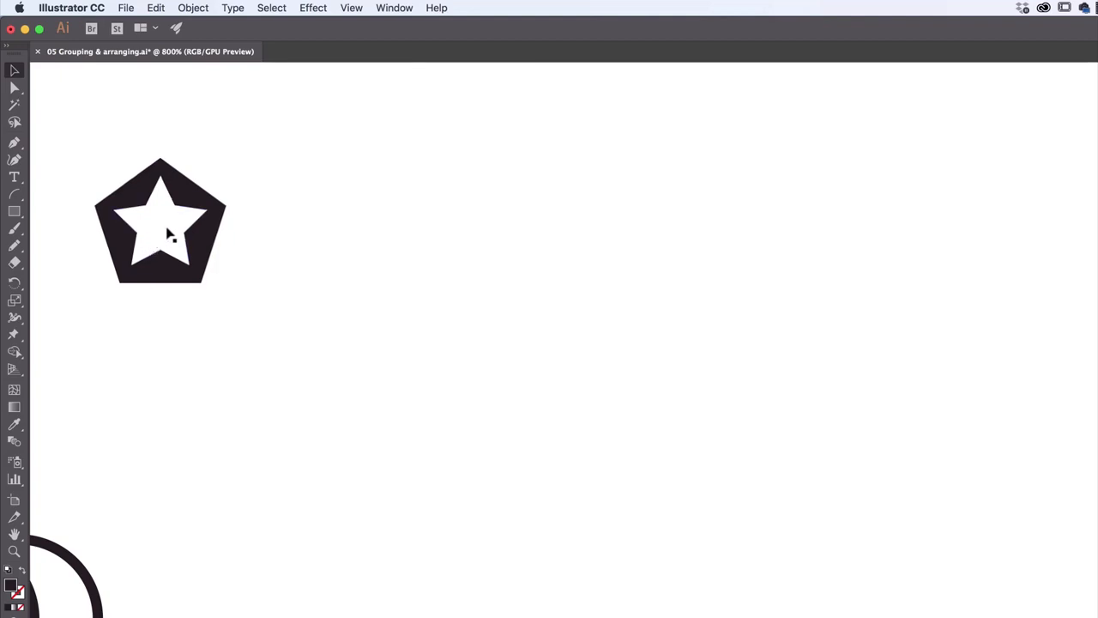
double_click(166, 232)
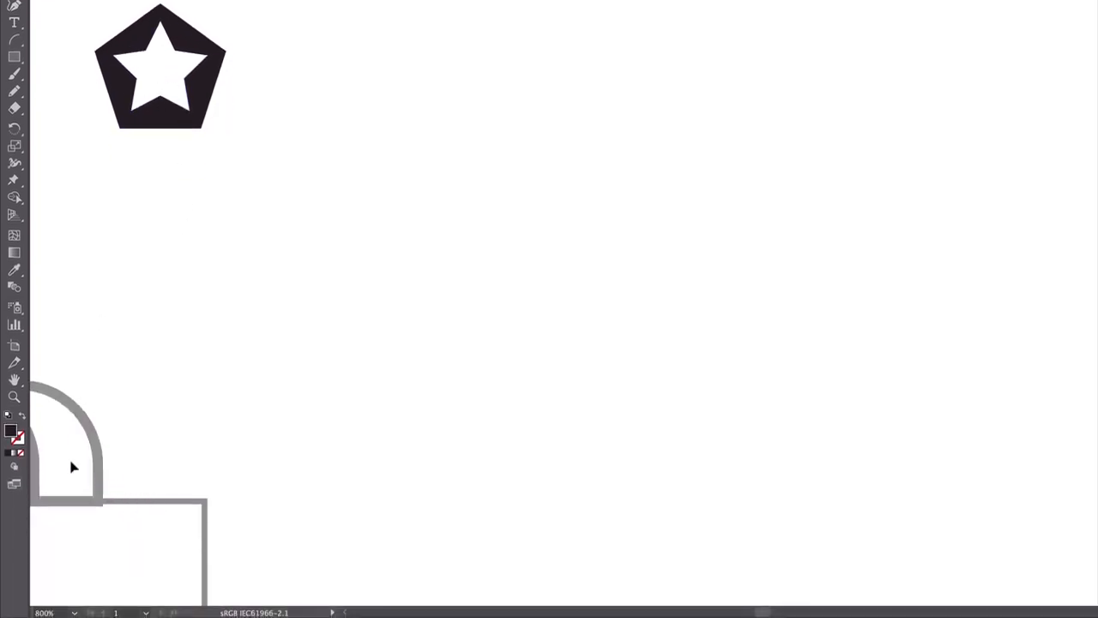
drag(99, 471, 191, 531)
drag(314, 126, 629, 218)
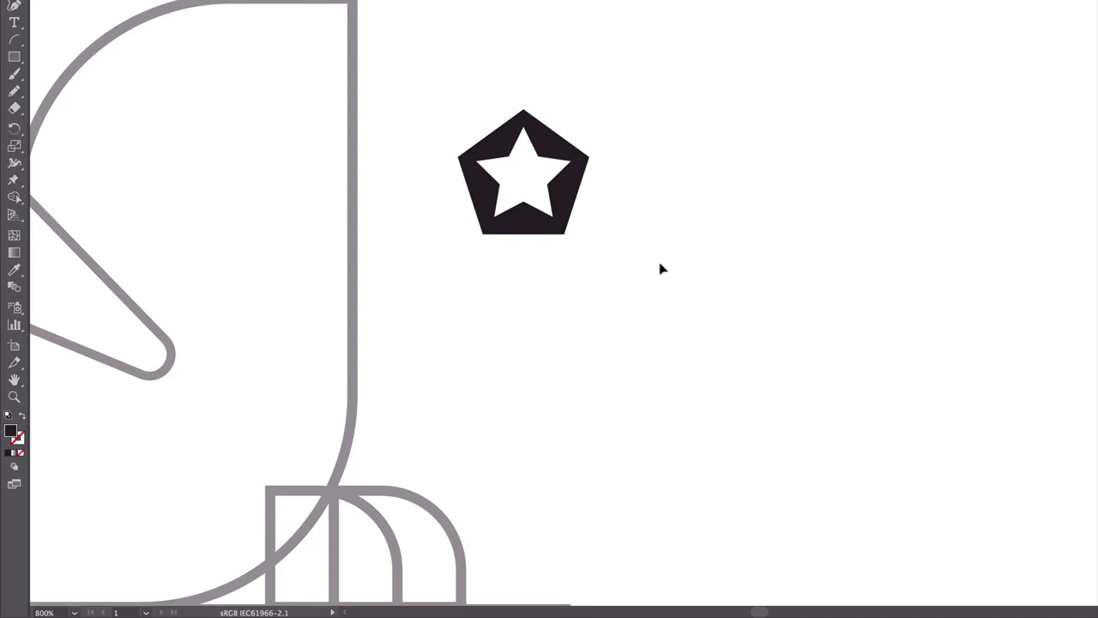
key(f)
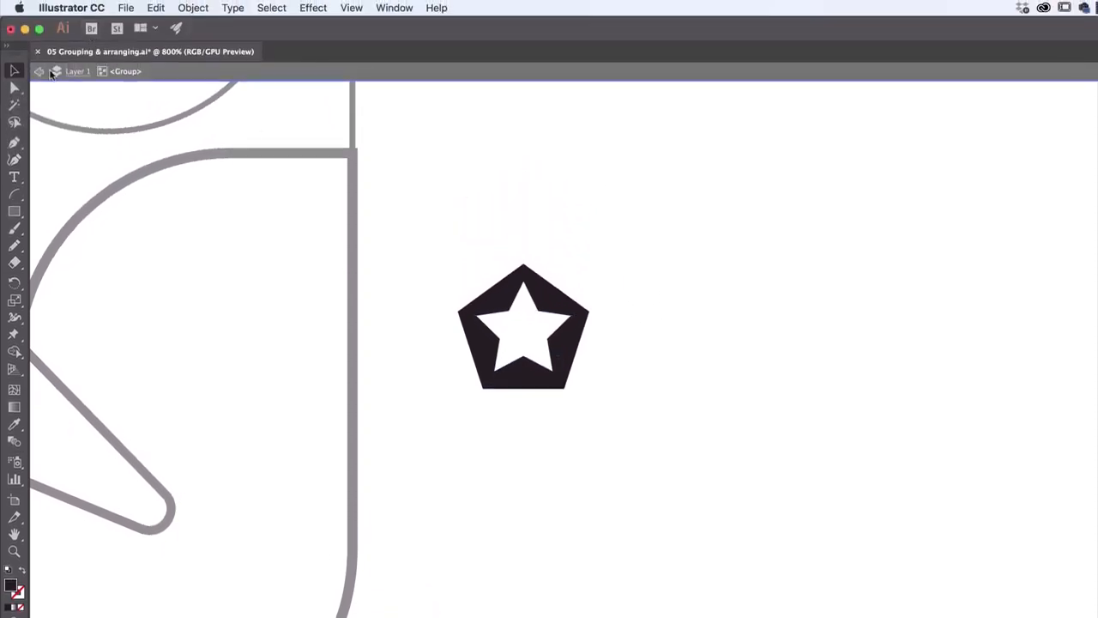
click(52, 73)
Select the badge group and move it a short distance up and to the right
click(549, 308)
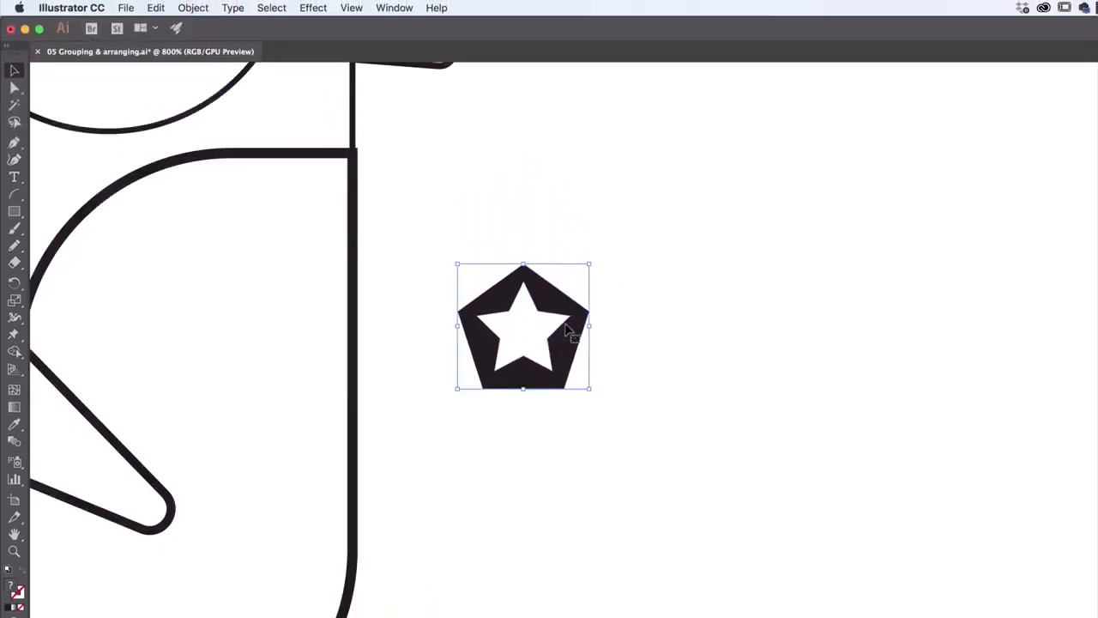
drag(571, 335, 603, 300)
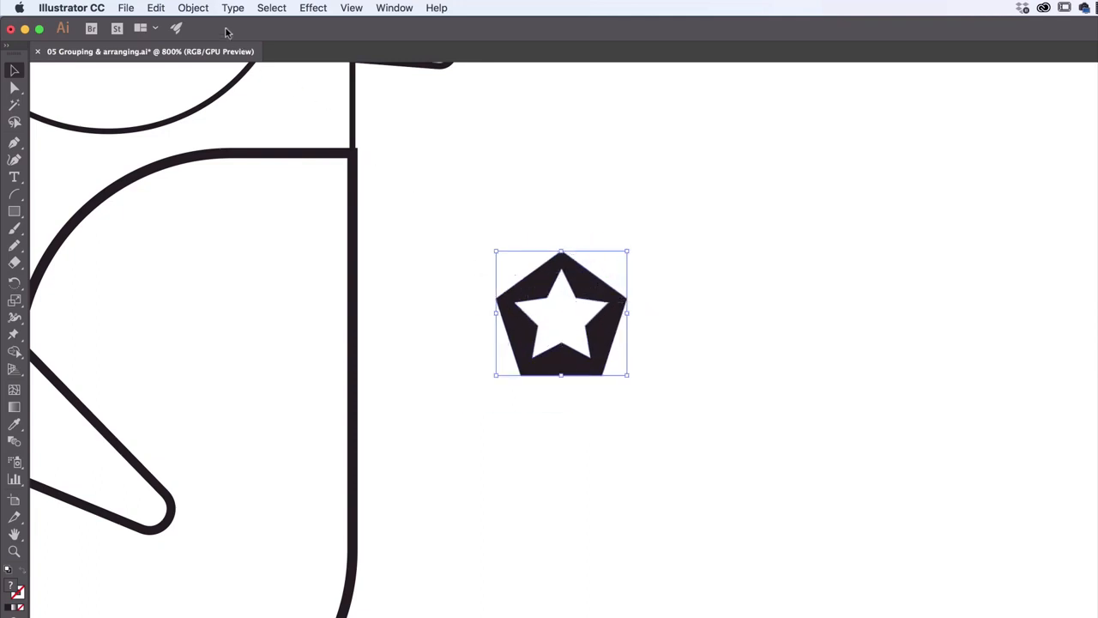
click(200, 9)
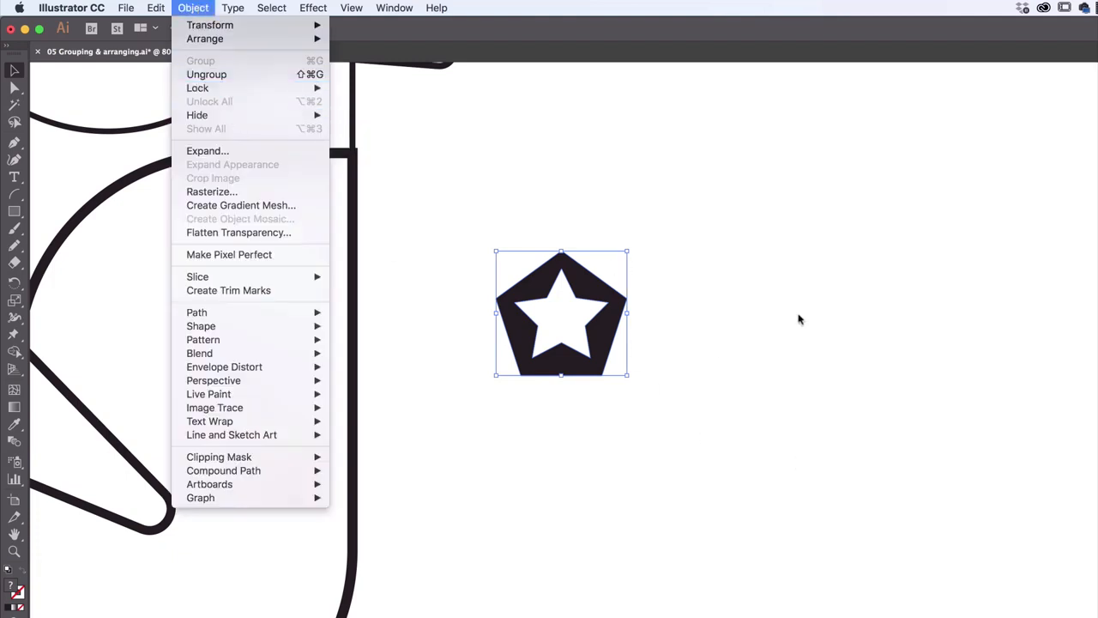
click(558, 330)
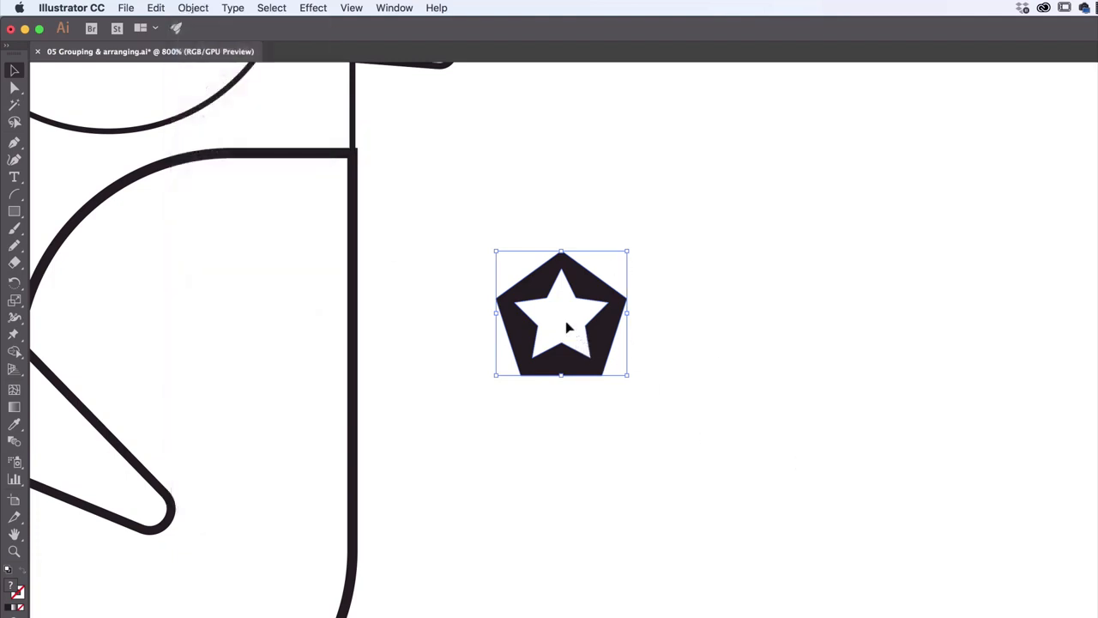
Isolate the badge group, move the white star toward the pentagon's lower-right corner, and exit isolation mode
double_click(566, 327)
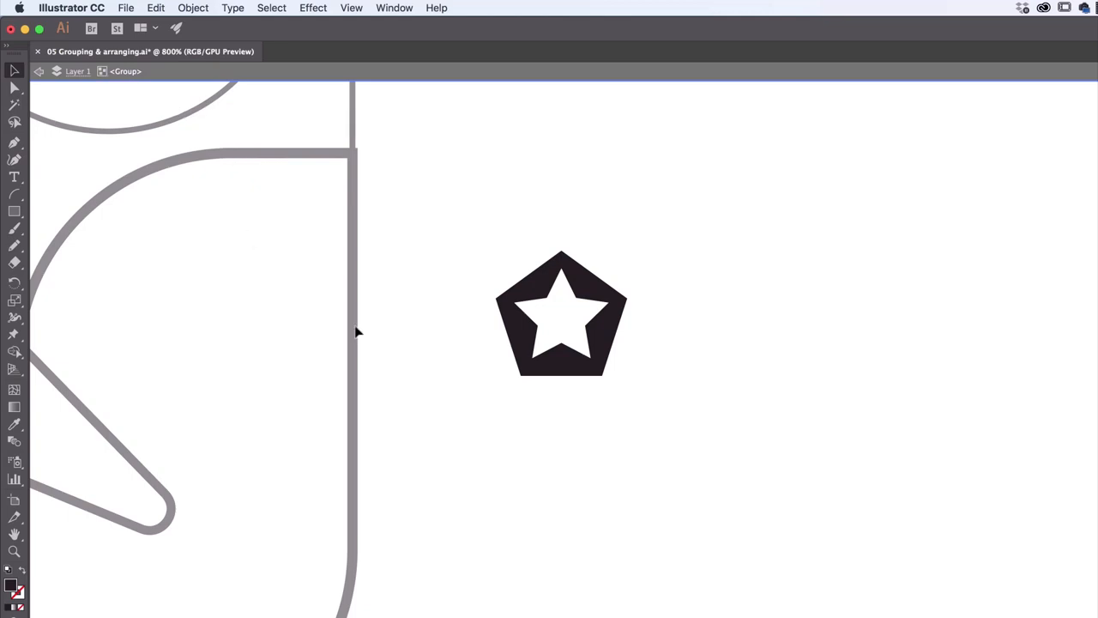
click(558, 320)
click(593, 294)
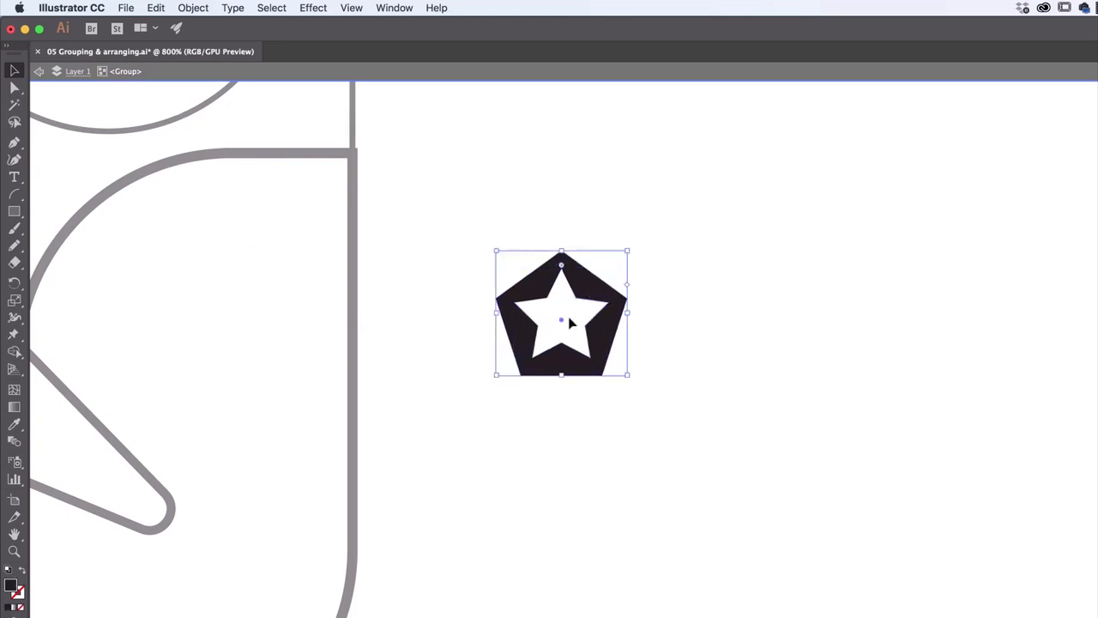
click(568, 326)
drag(581, 316, 609, 353)
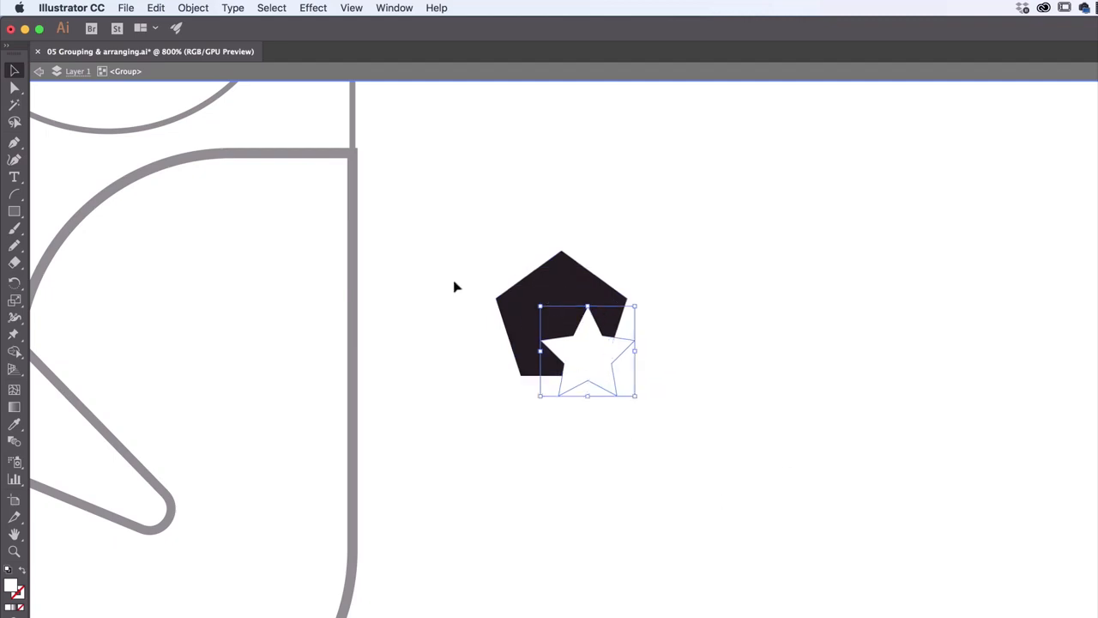
click(38, 73)
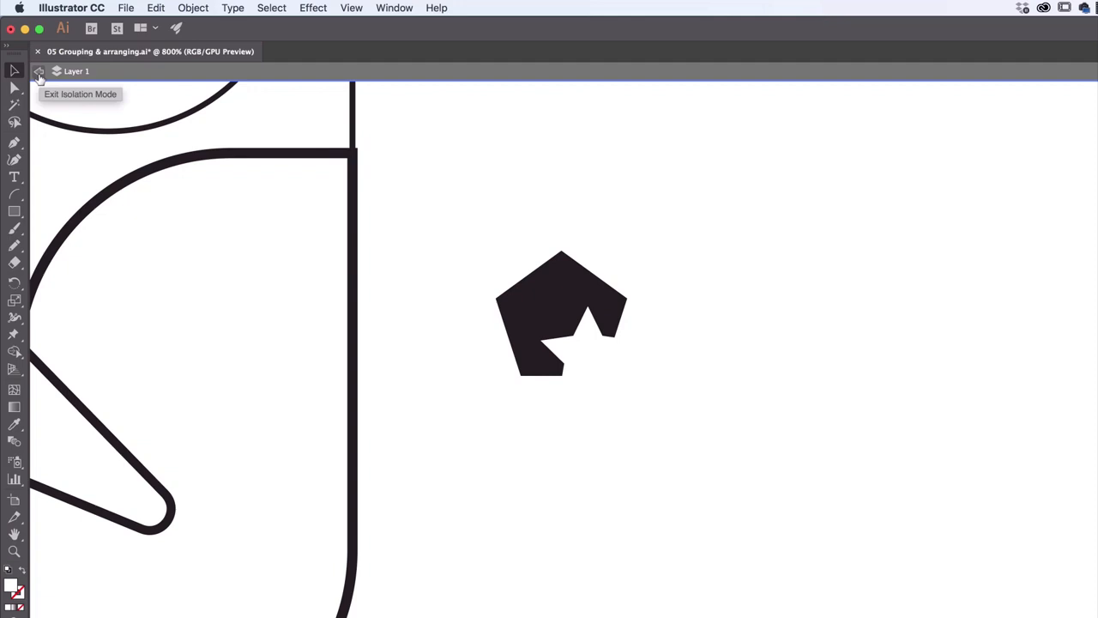
click(39, 74)
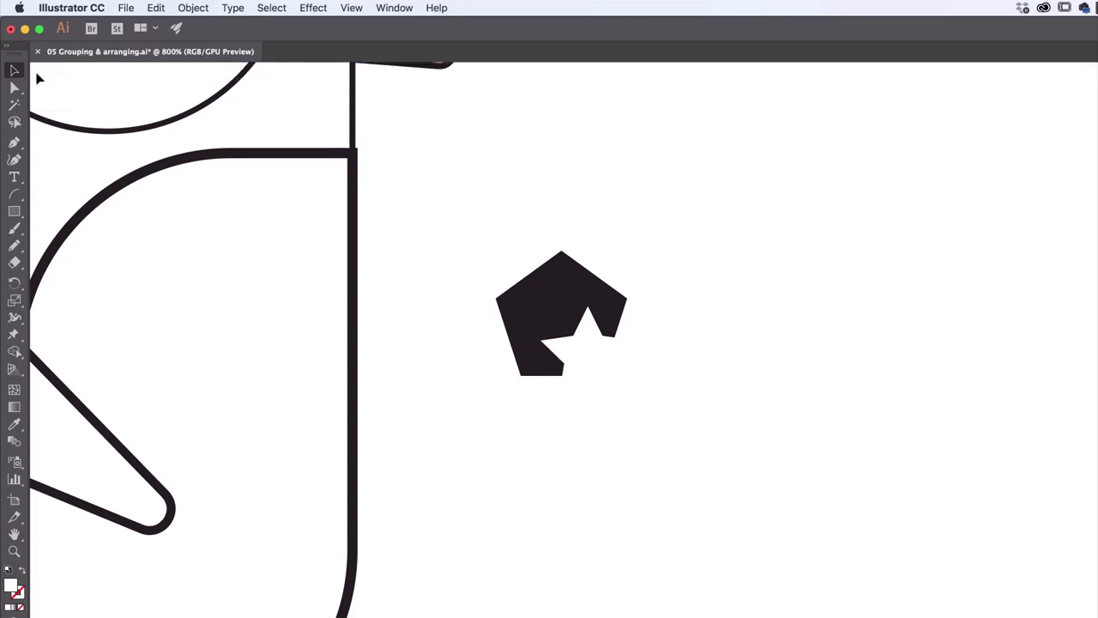
Move the badge group slightly up and right, re-centre the star on the pentagon in isolation mode, and exit isolation
drag(544, 333, 589, 312)
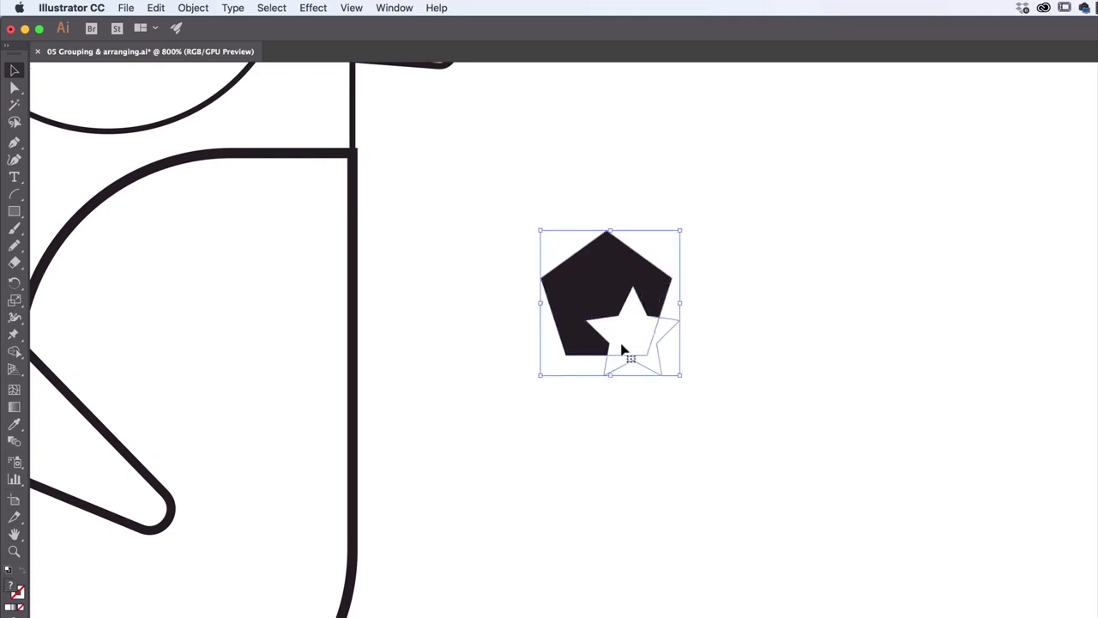
double_click(609, 299)
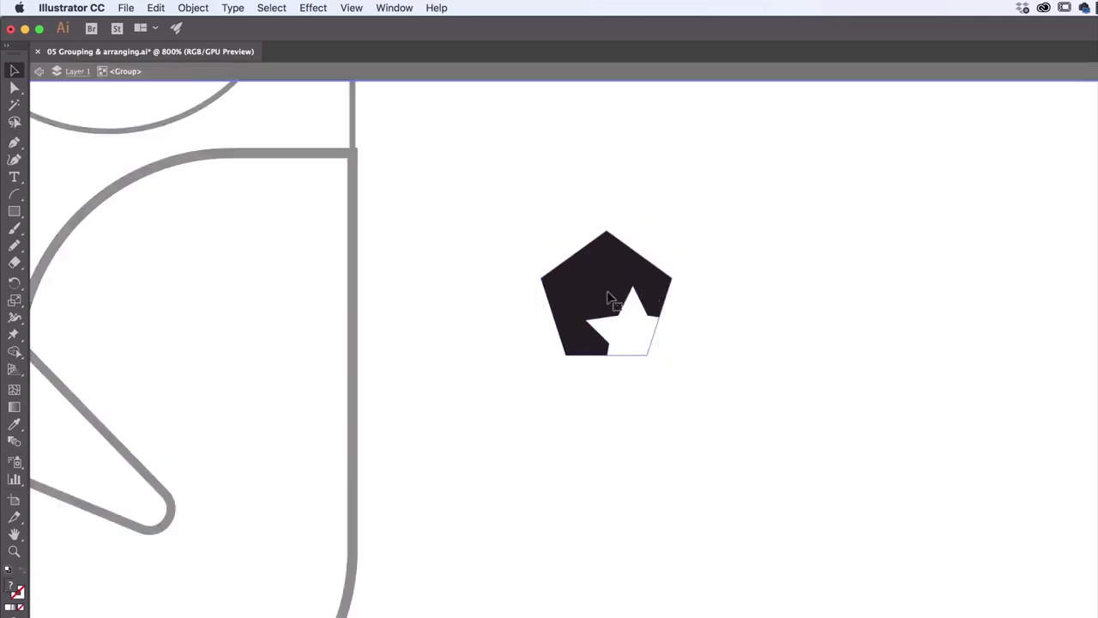
drag(649, 357, 632, 318)
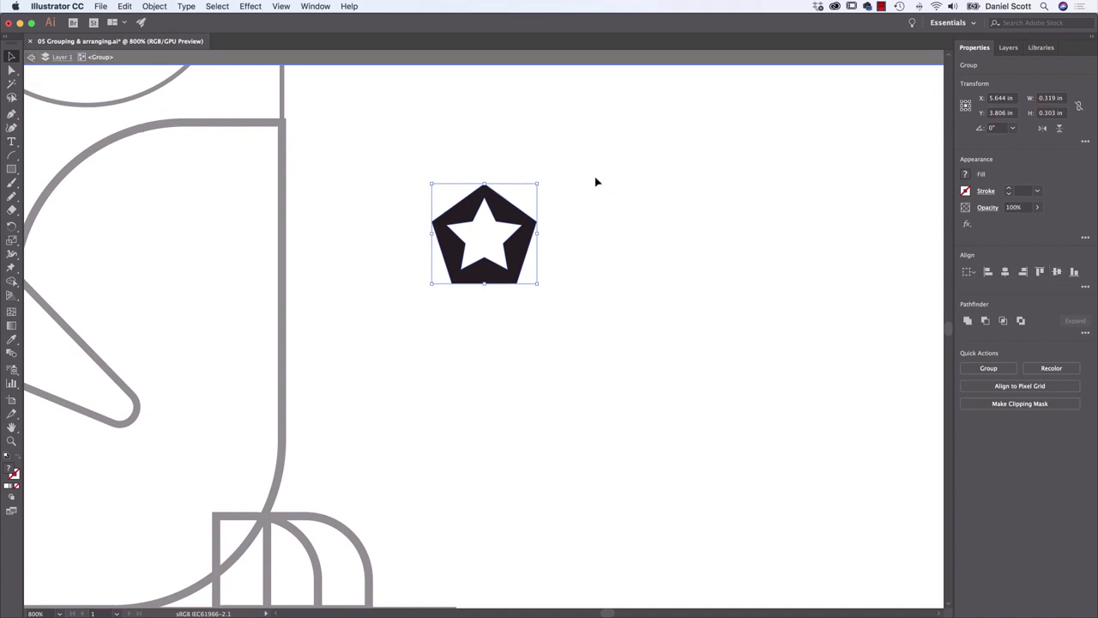
double_click(684, 183)
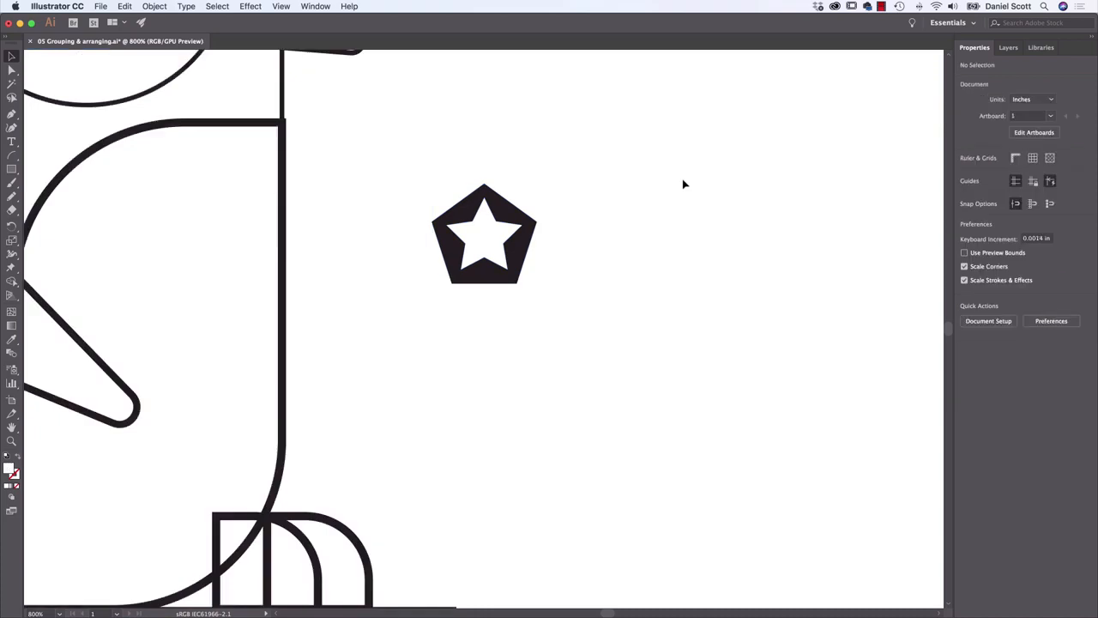
Isolate the badge group again, check which object commands are available inside it, and exit isolation mode
click(281, 178)
click(303, 183)
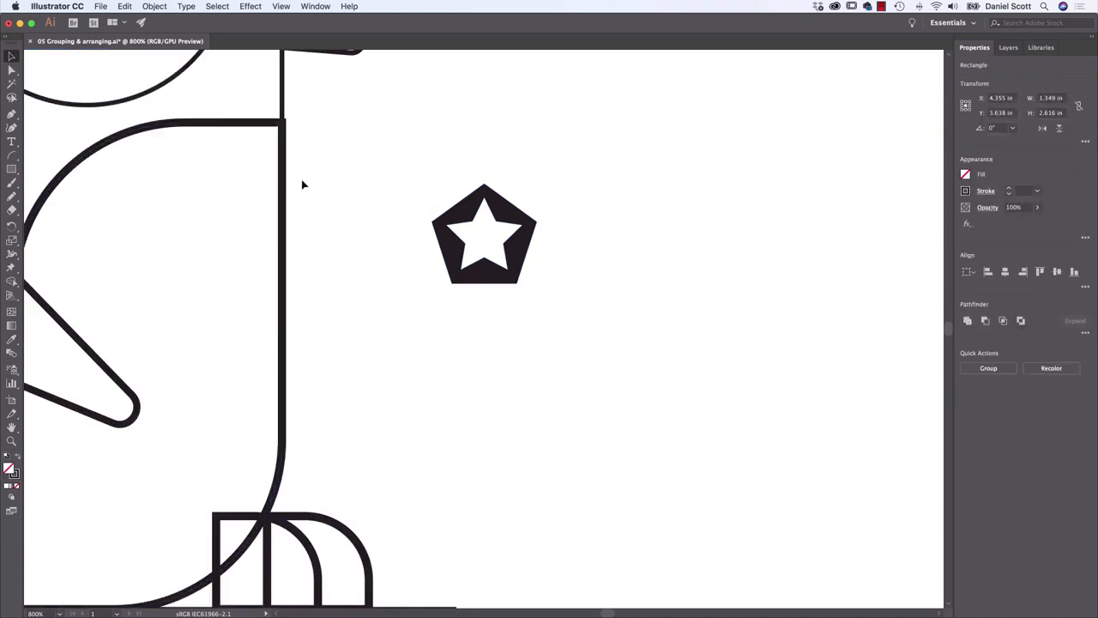
click(504, 273)
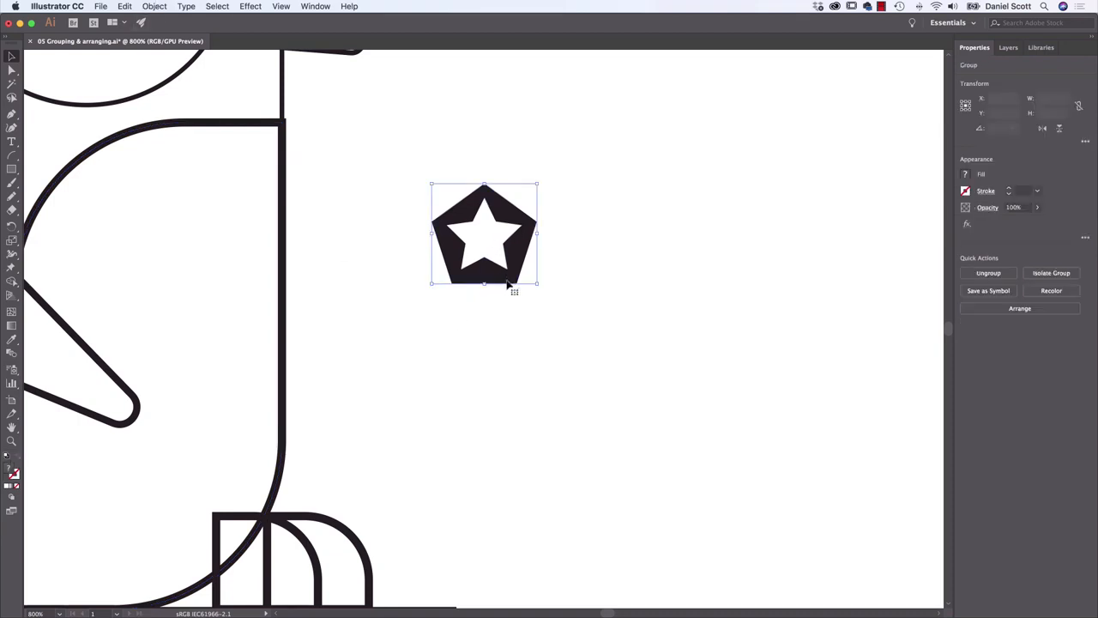
double_click(497, 243)
click(160, 6)
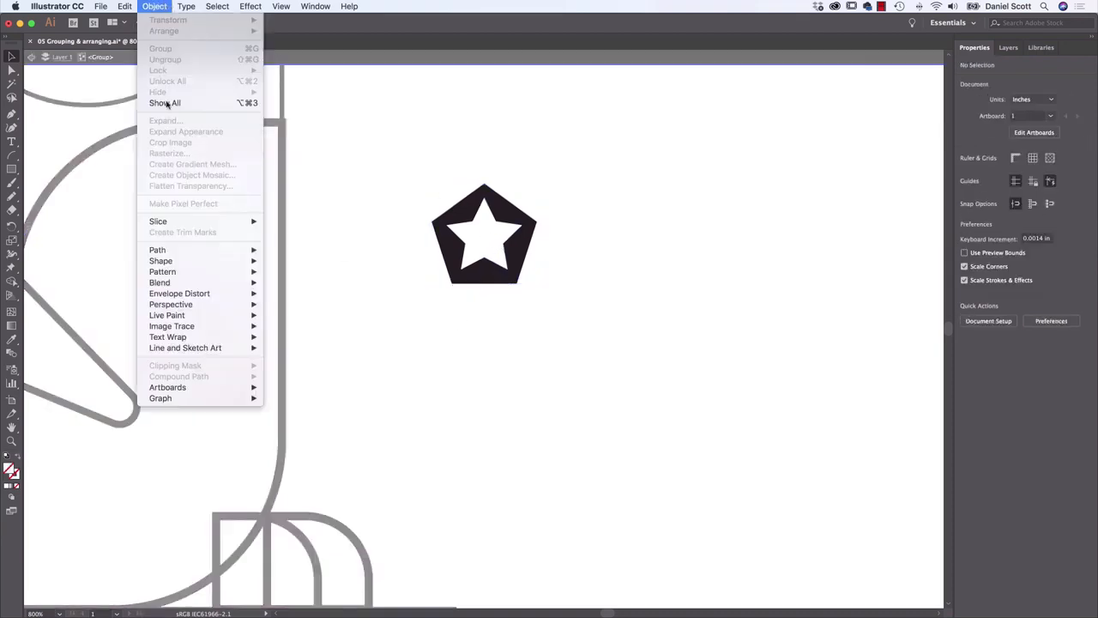
mouse_move(186, 6)
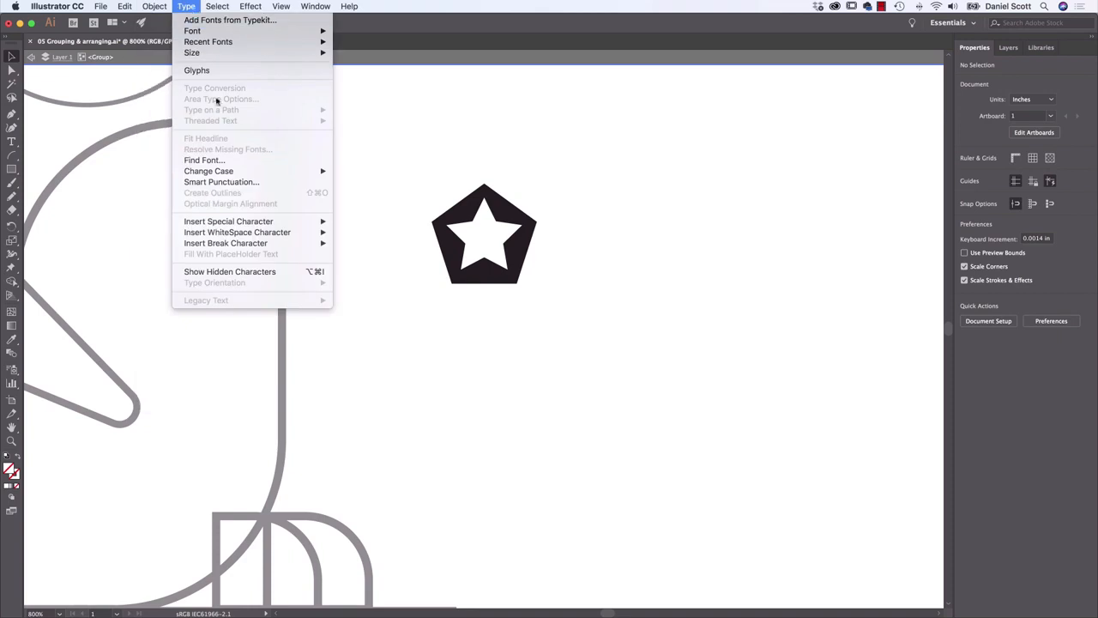
click(197, 4)
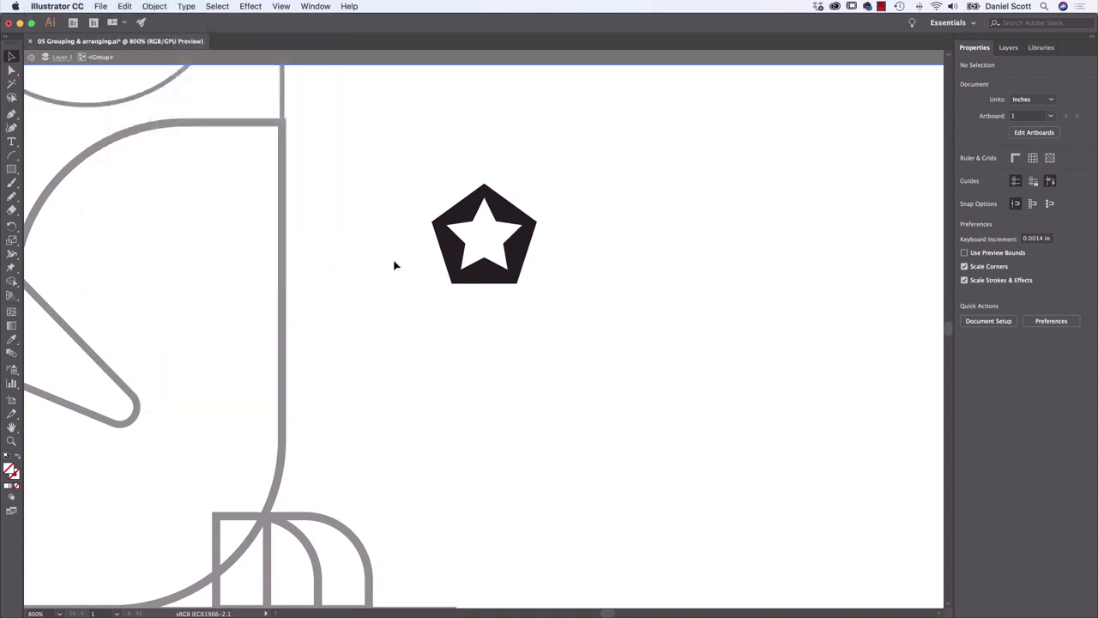
double_click(646, 267)
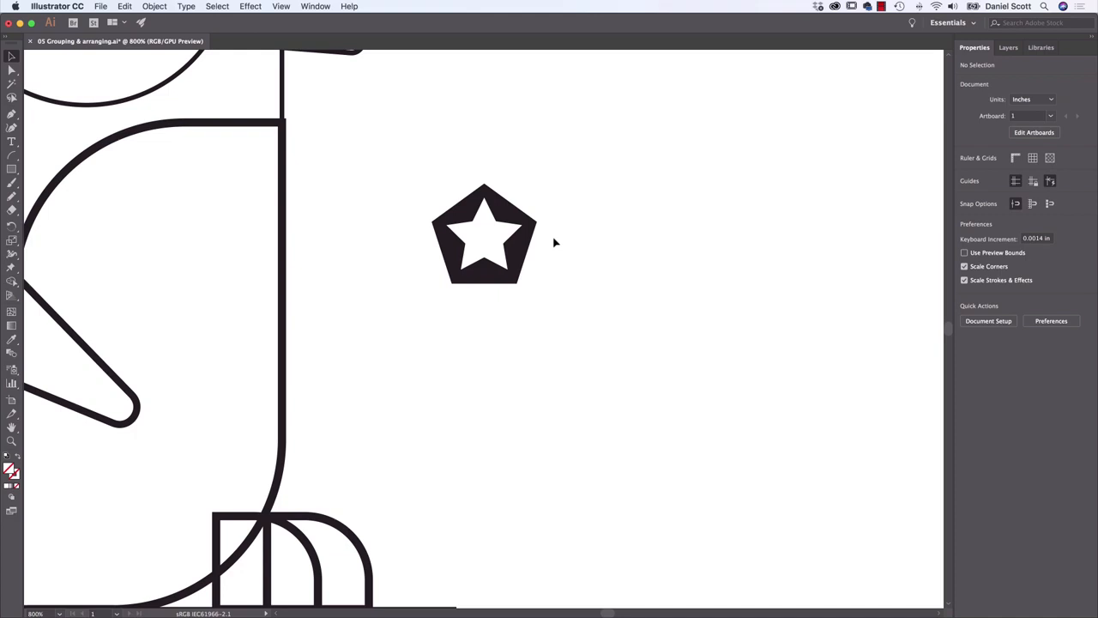
Fill the penguin's rear foot shape with the orange swatch C=0 M=50 Y=100 K=0 and remove its stroke
drag(391, 430, 514, 221)
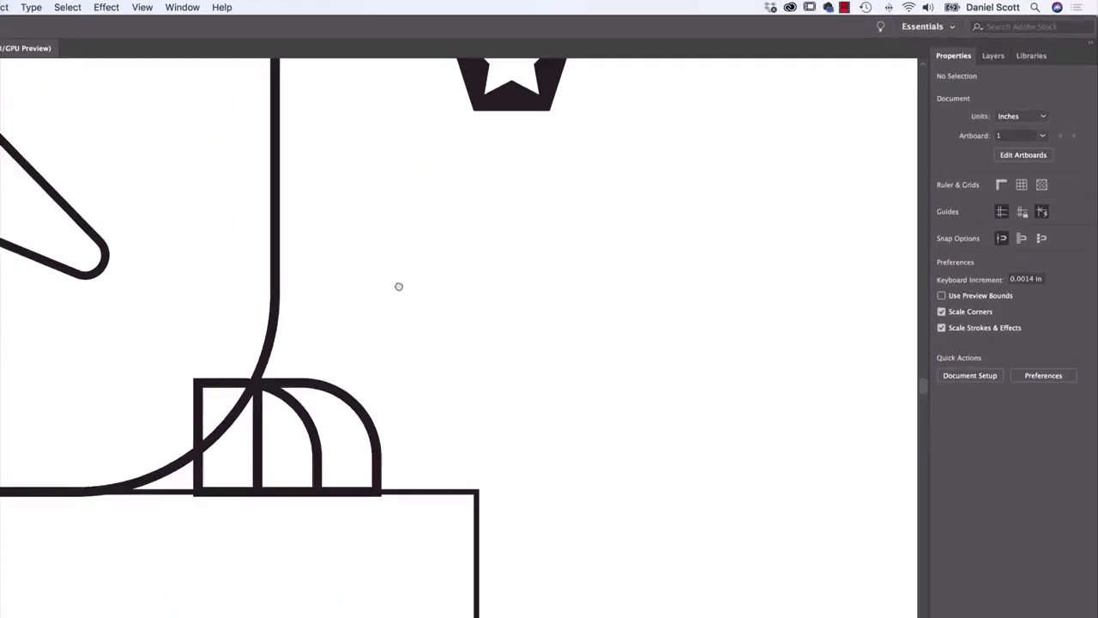
click(279, 442)
click(342, 439)
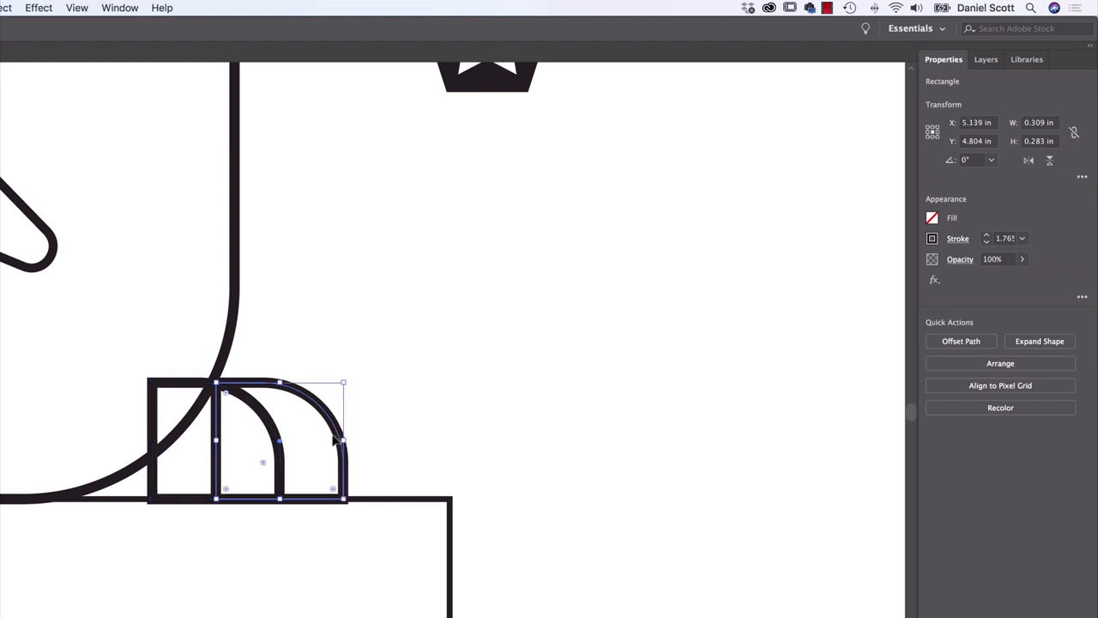
click(192, 388)
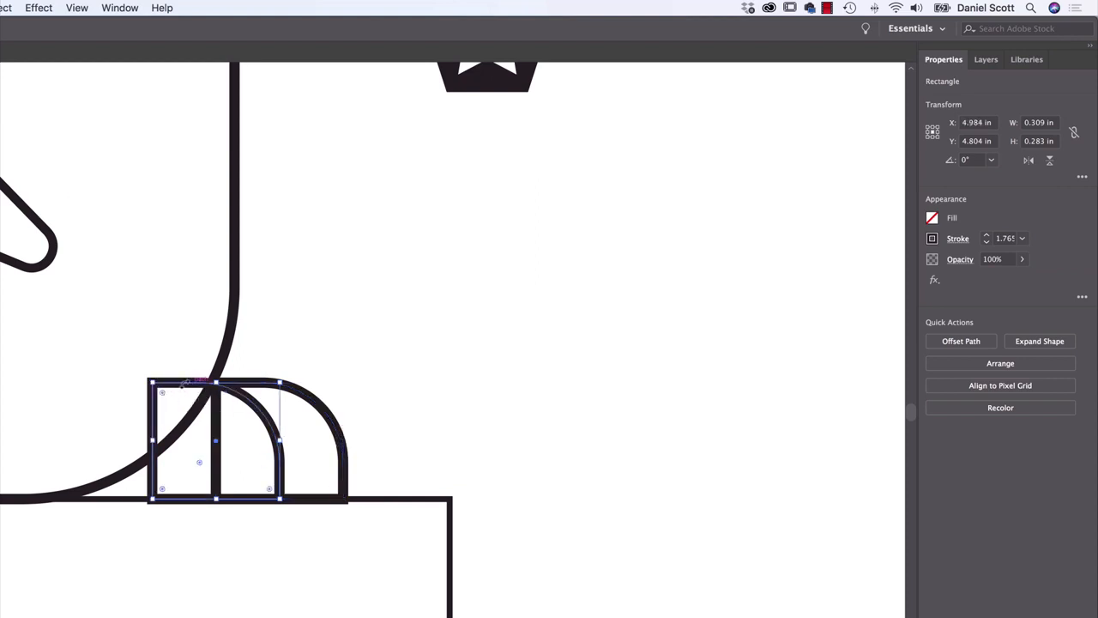
click(933, 222)
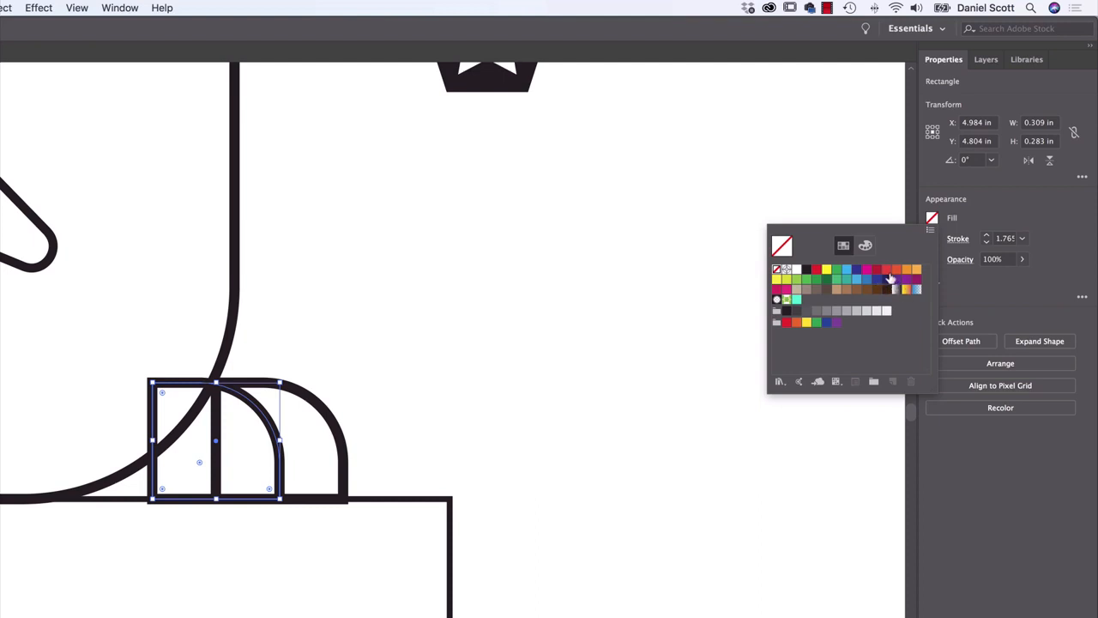
click(897, 271)
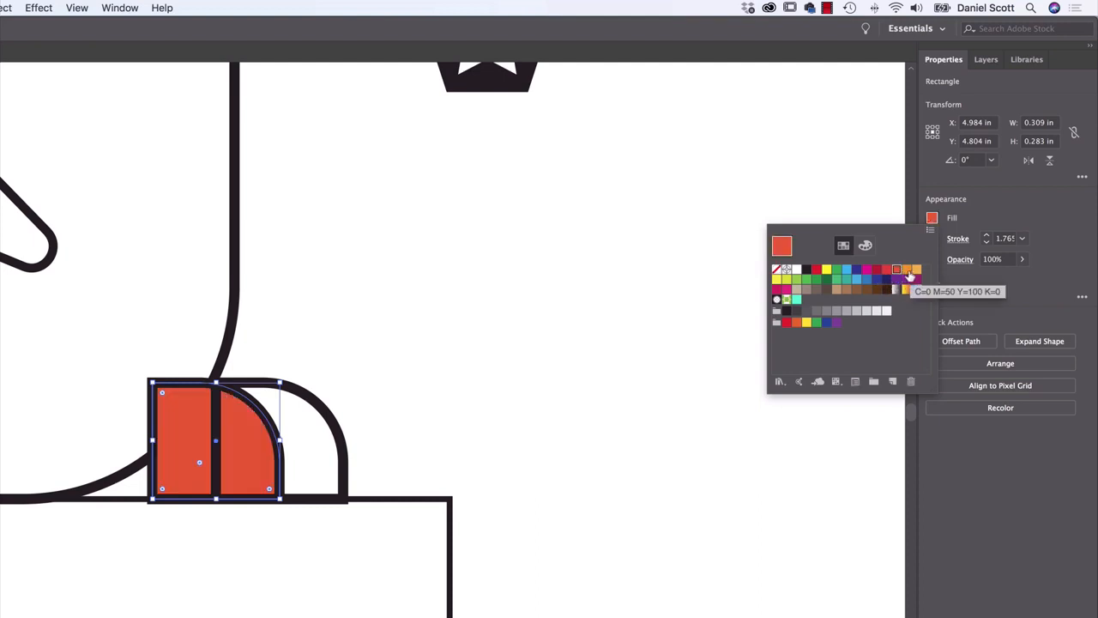
click(909, 273)
click(933, 239)
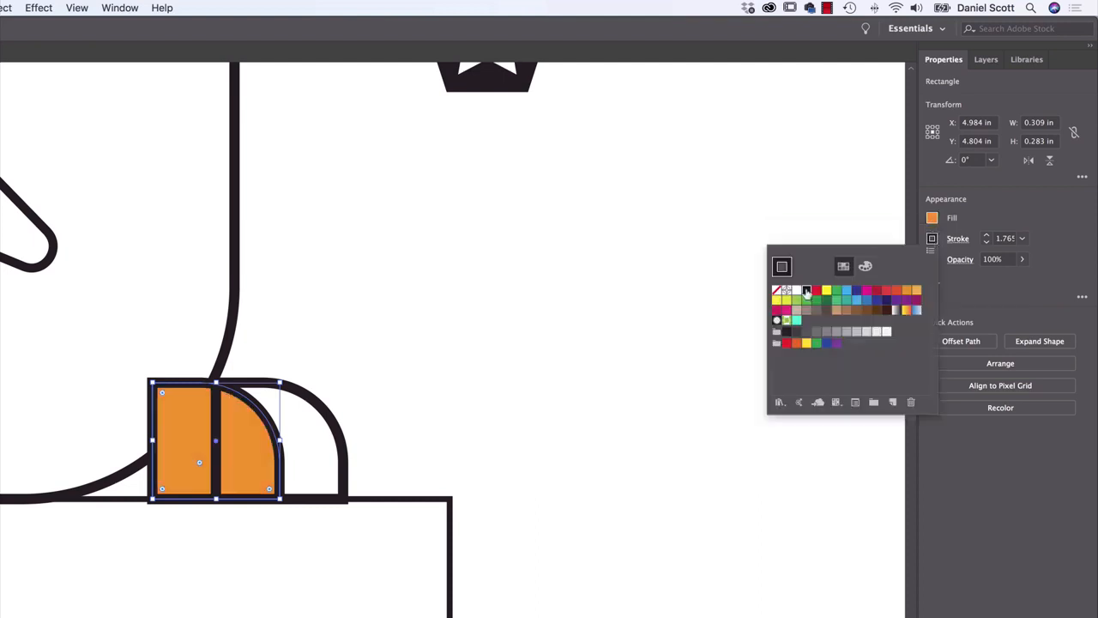
click(777, 291)
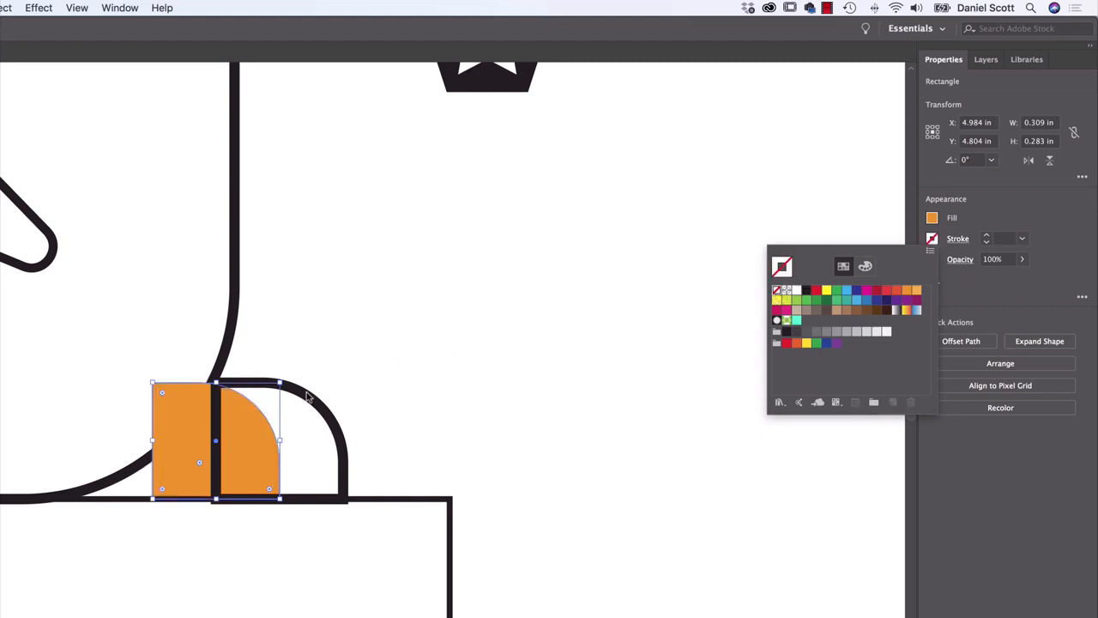
Fill the front foot shape with the red-orange swatch, remove its stroke, and deselect it
click(334, 431)
click(340, 431)
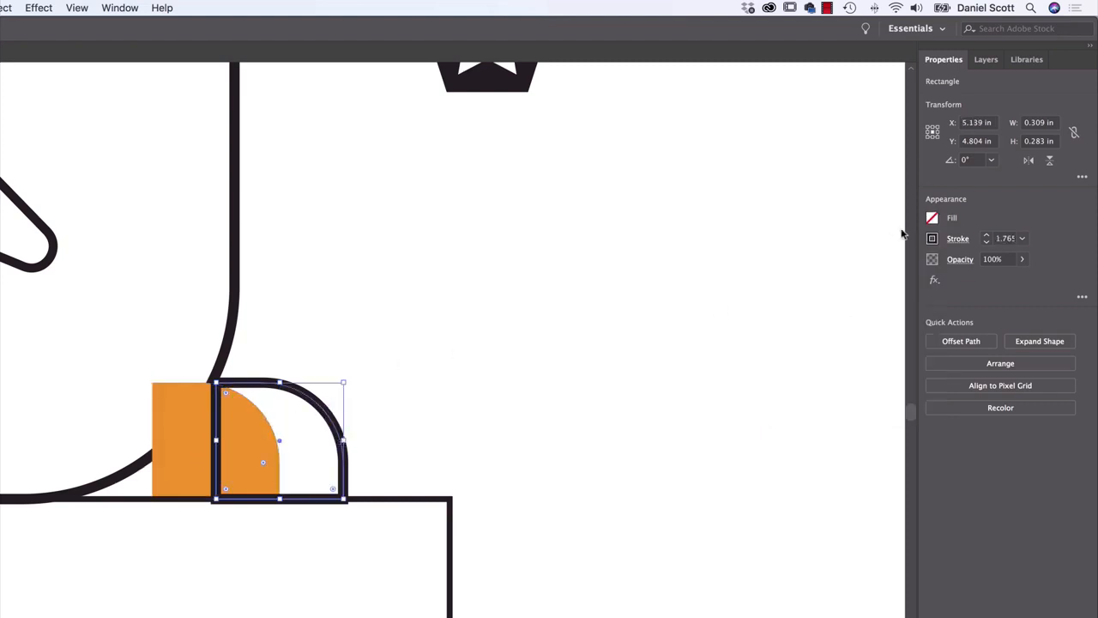
click(933, 218)
click(896, 271)
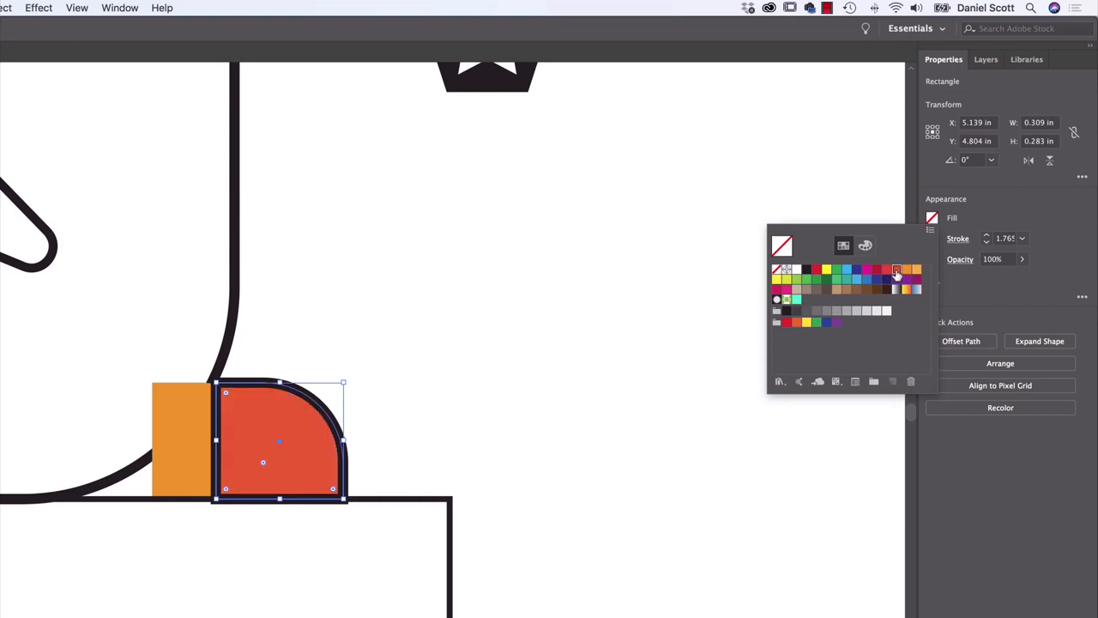
click(963, 225)
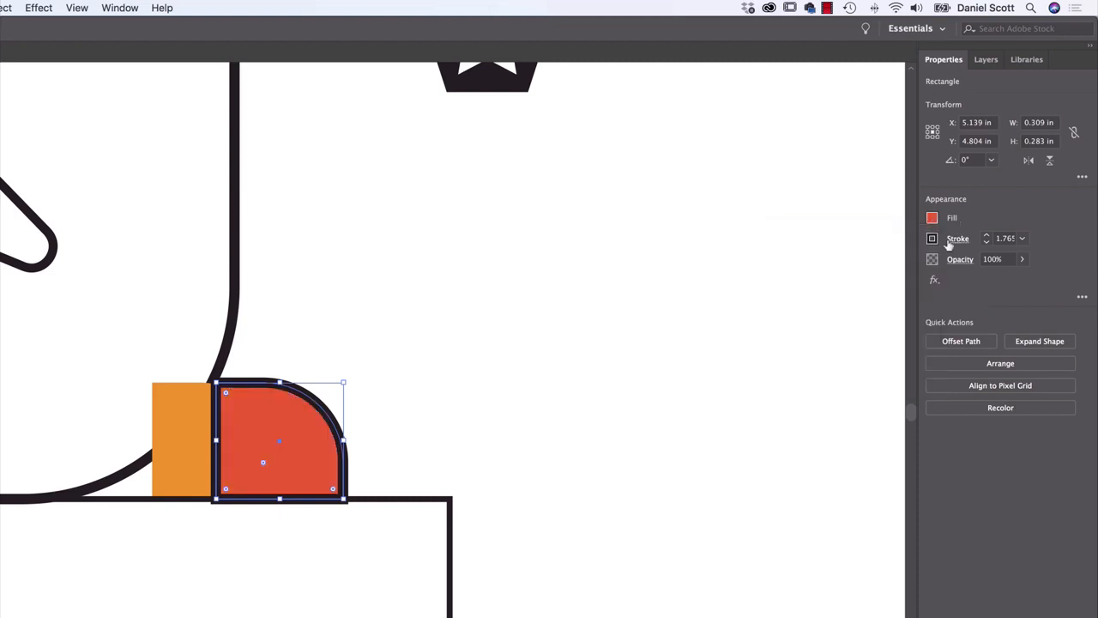
click(933, 239)
click(776, 290)
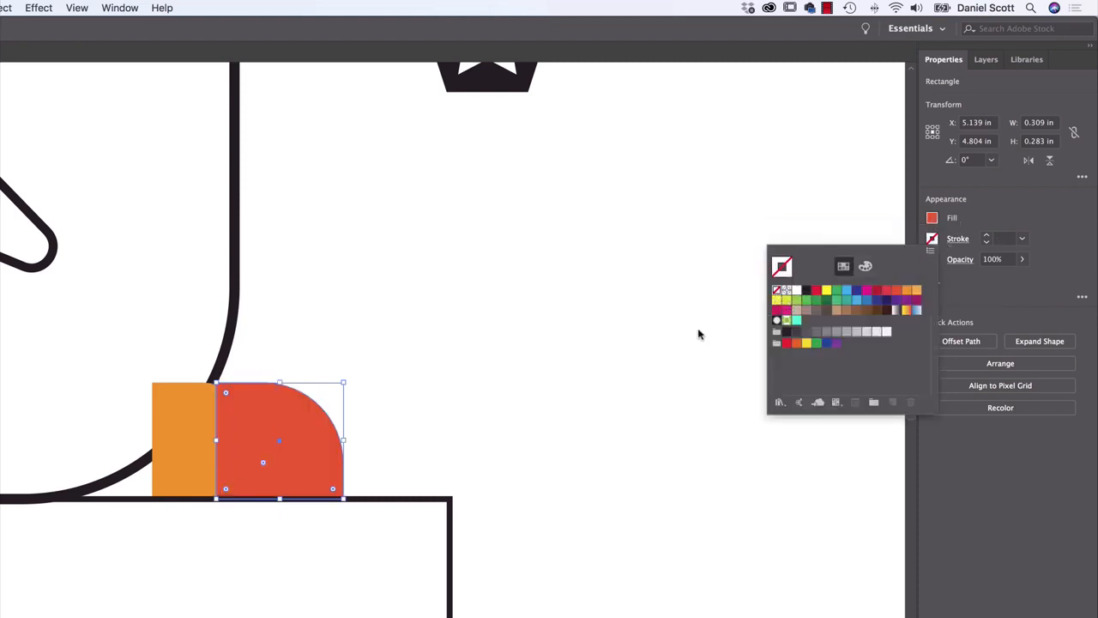
click(422, 461)
click(400, 480)
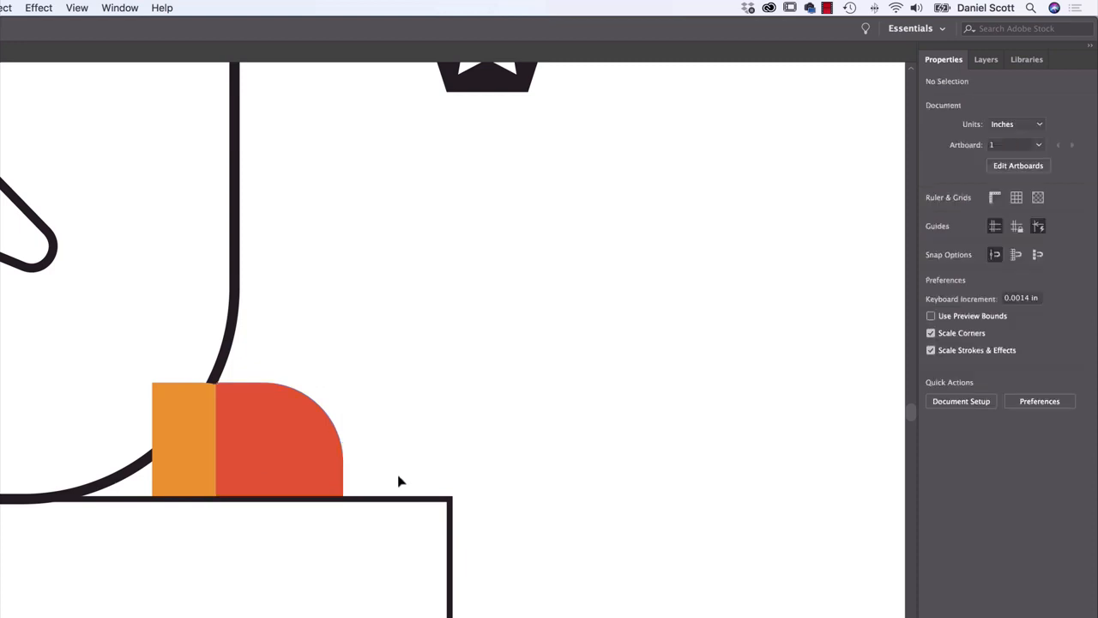
Send the red-orange front foot to the back, behind the orange foot, and deselect it
click(297, 445)
click(194, 428)
click(194, 427)
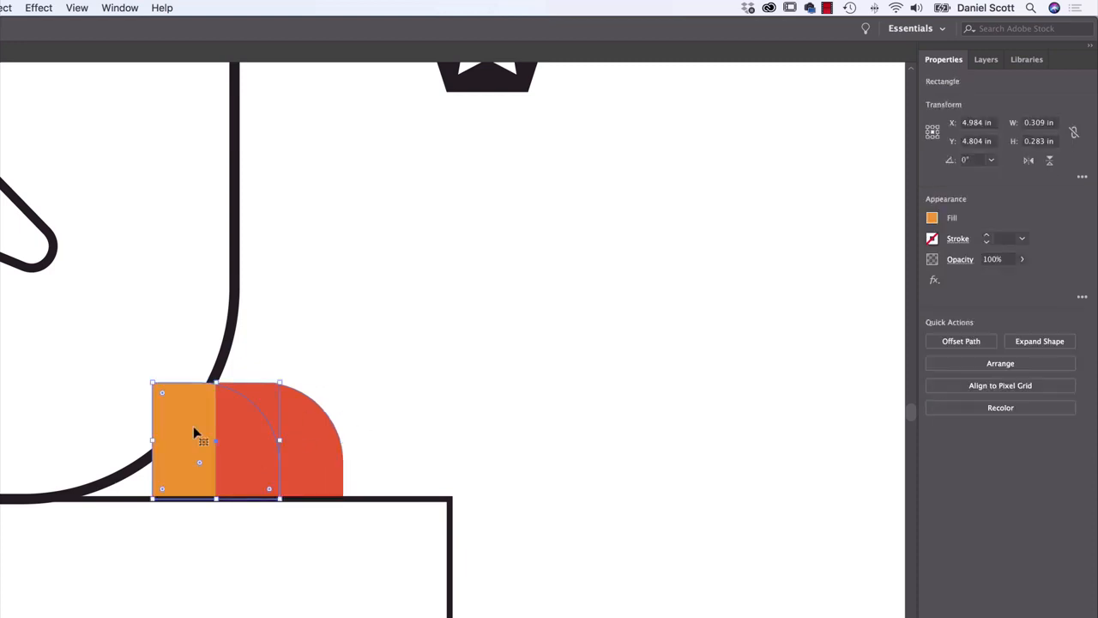
click(318, 444)
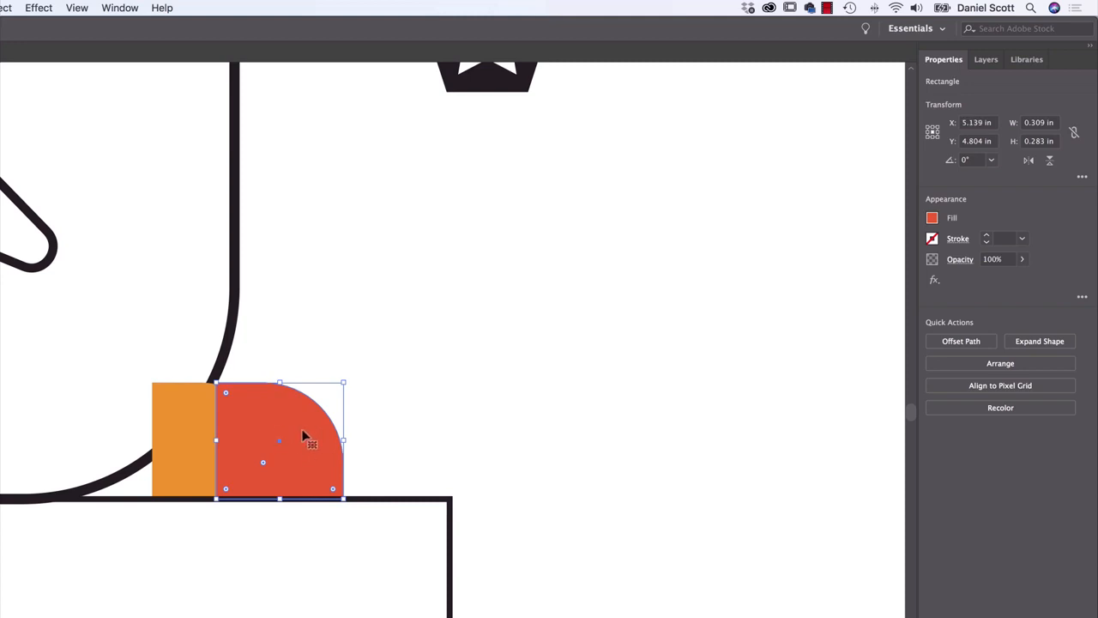
click(1019, 364)
click(987, 417)
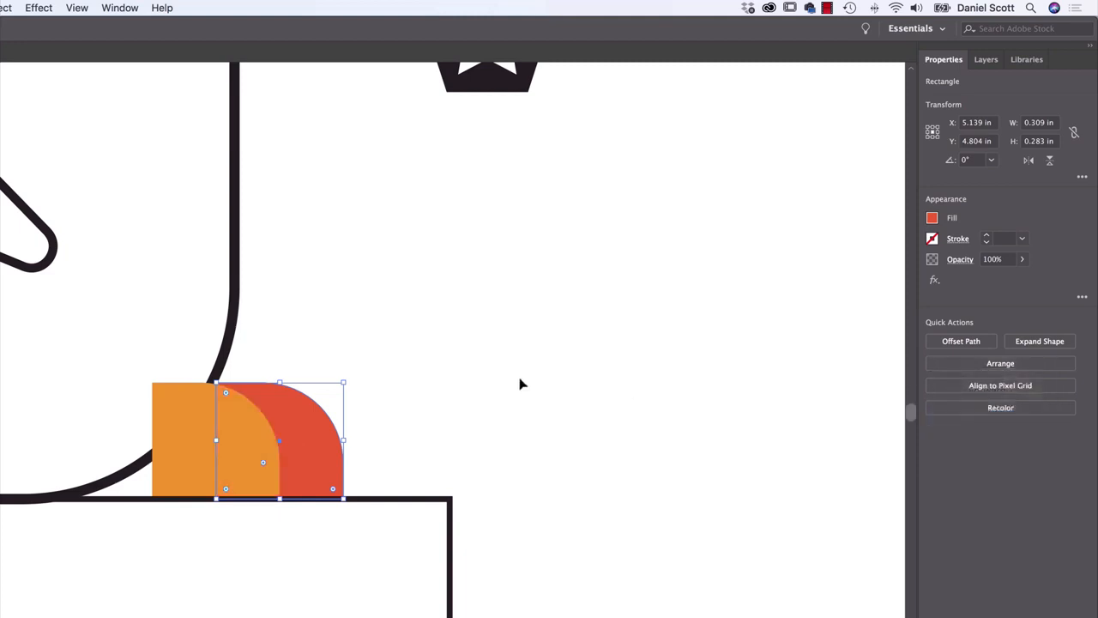
click(519, 384)
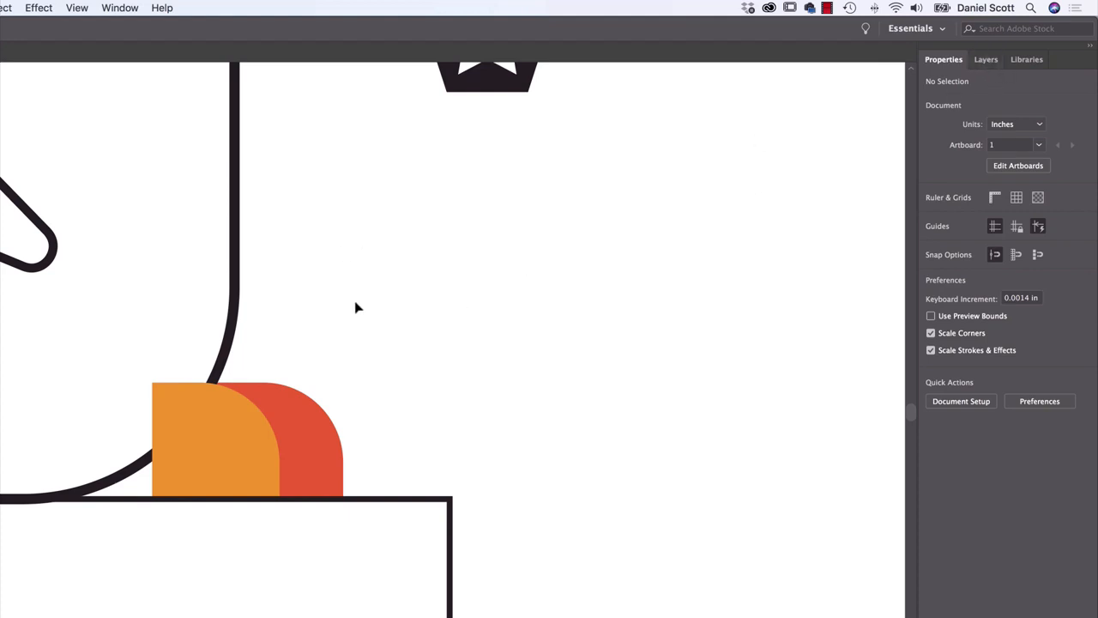
Bring the red-orange foot to the front of the stack, and send it to the back again
click(202, 429)
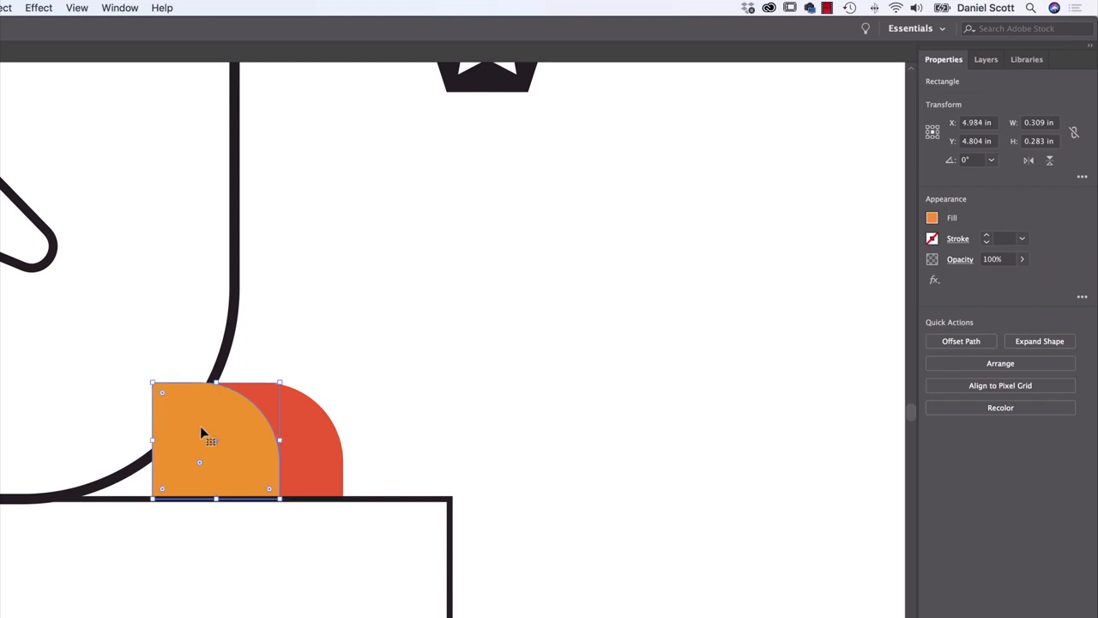
click(387, 393)
click(309, 429)
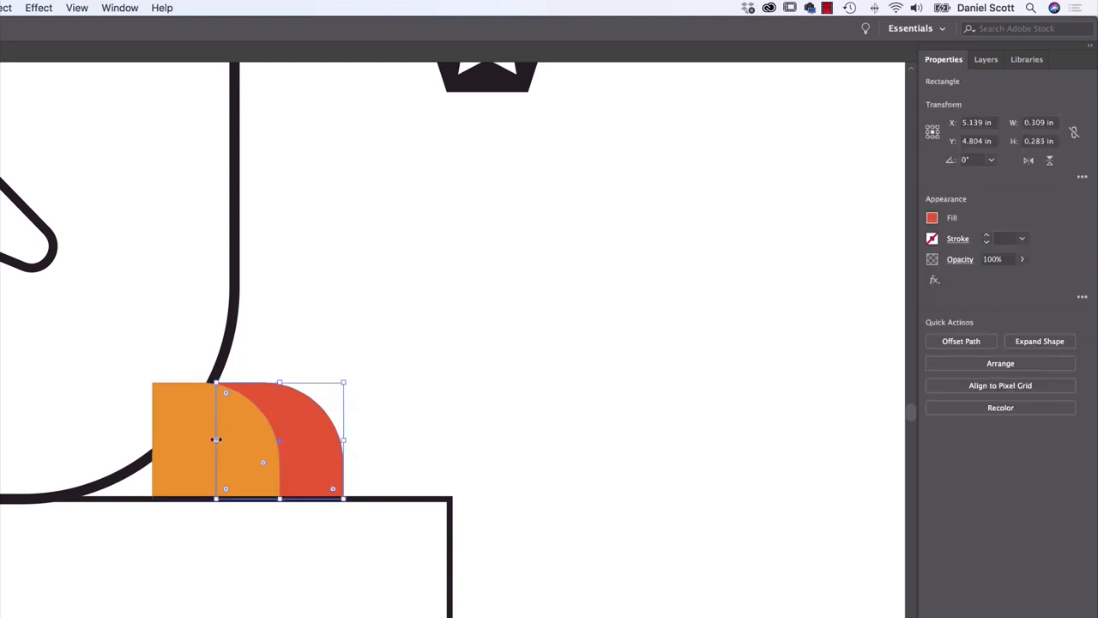
click(197, 440)
click(325, 438)
click(1051, 368)
click(997, 376)
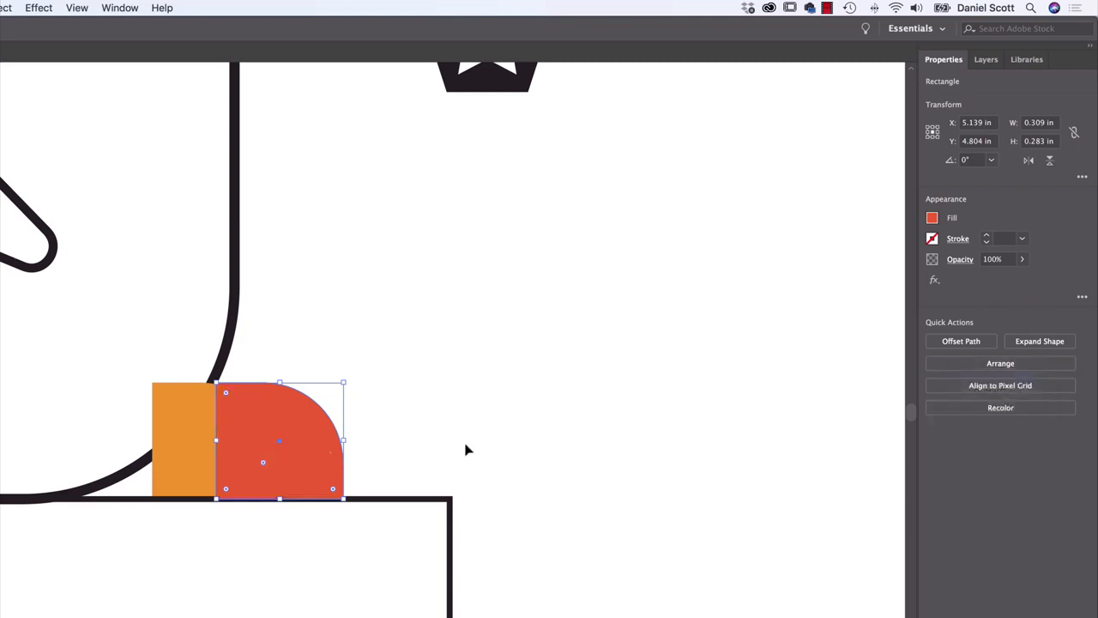
click(1029, 365)
click(959, 420)
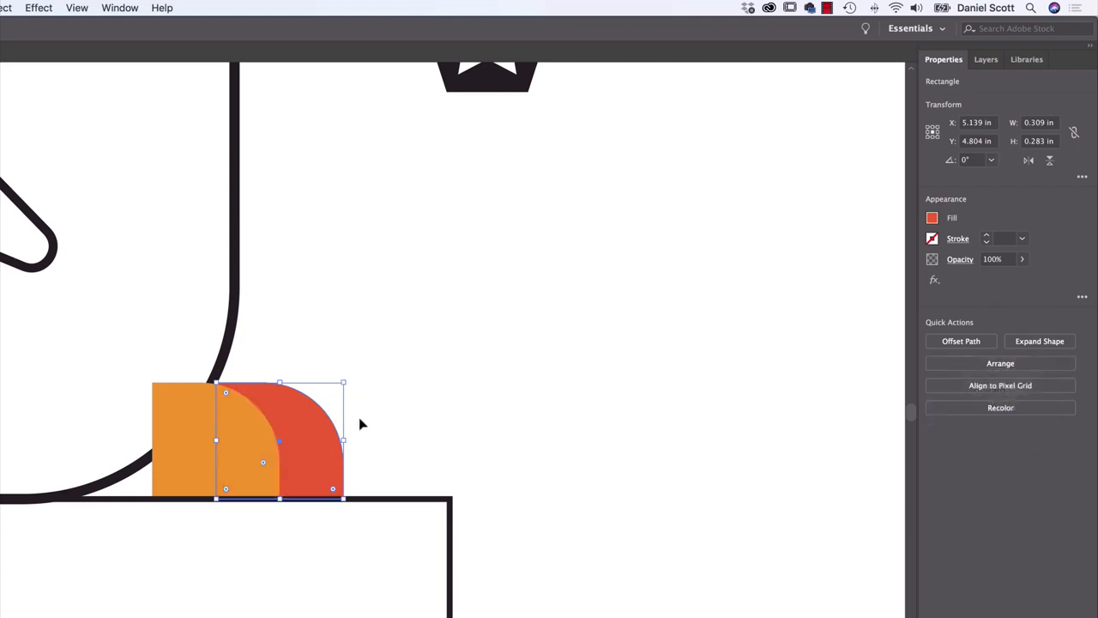
Select all of the penguin's shapes with one selection marquee, and clear the selection
scroll(361, 423, down, 3)
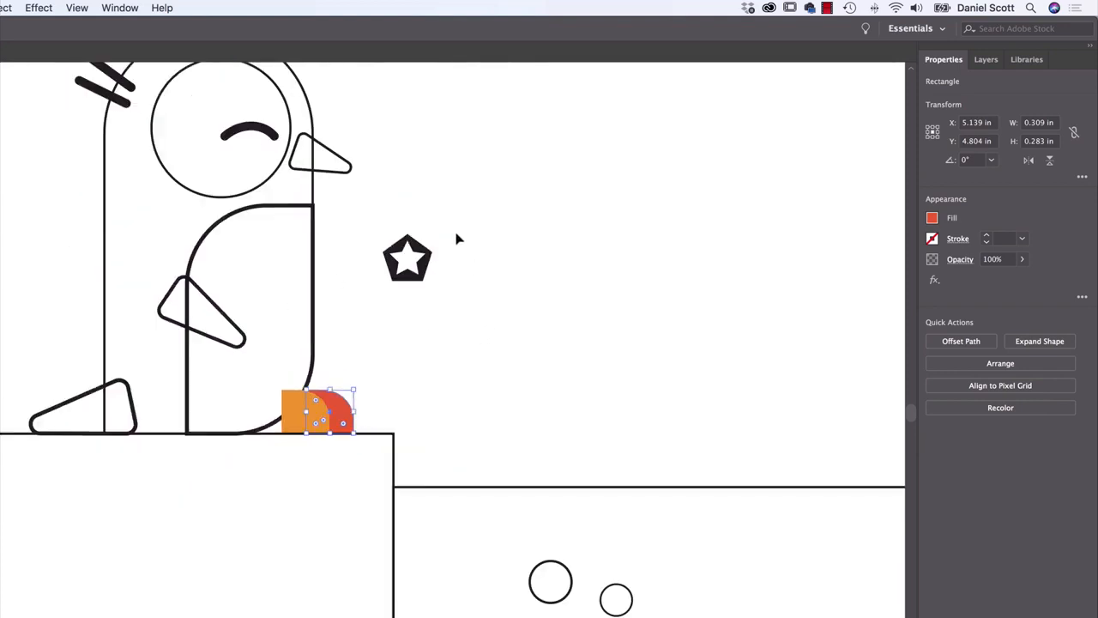
scroll(457, 257, up, 3)
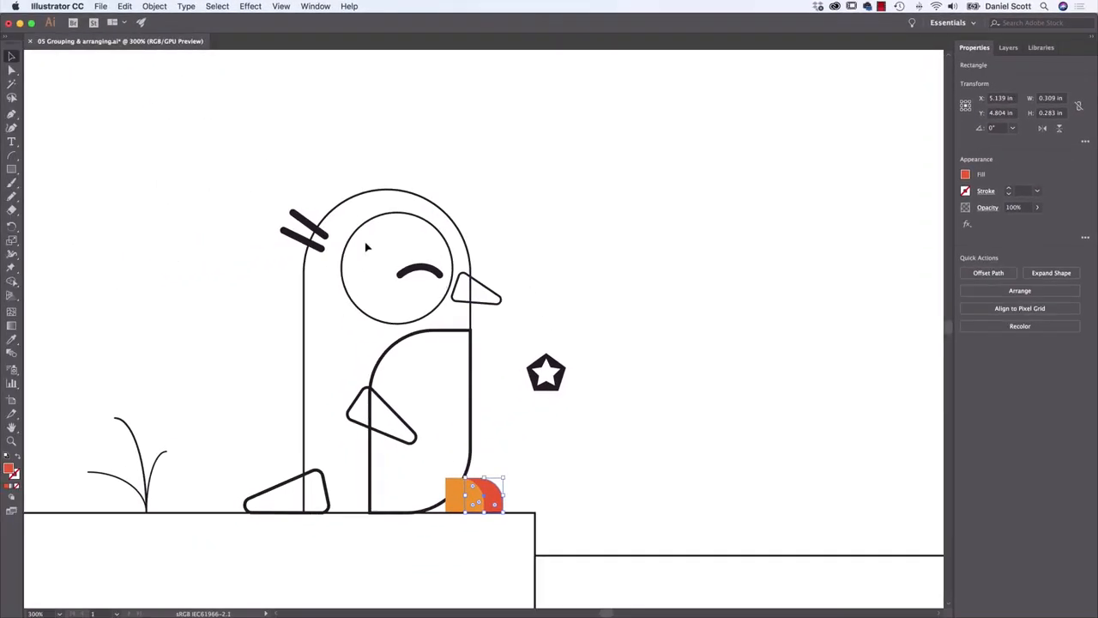
drag(201, 174, 508, 511)
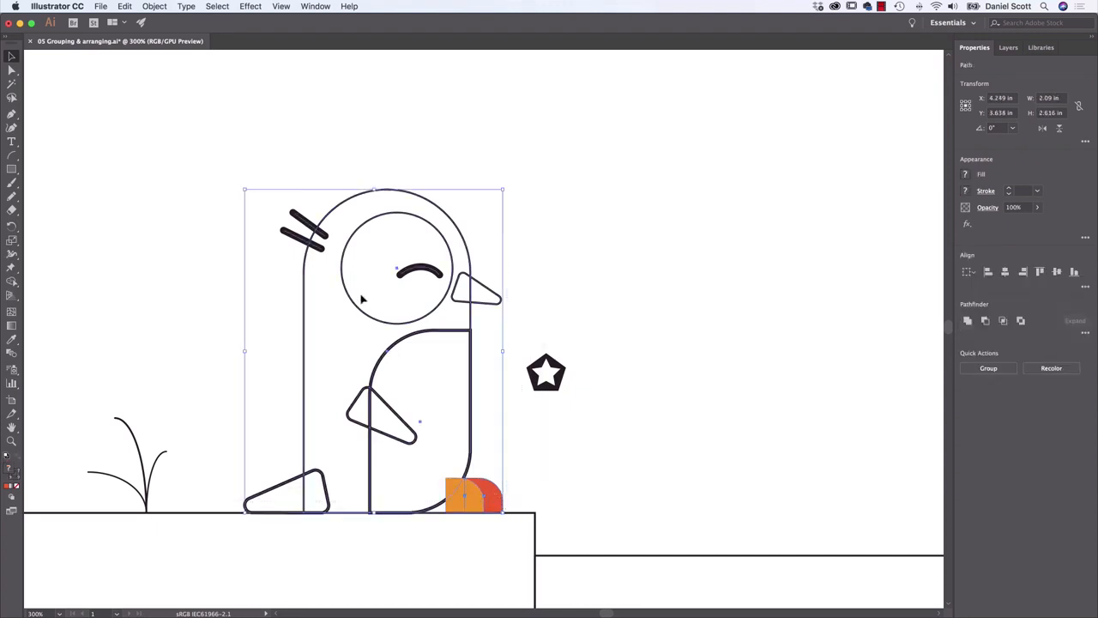
click(257, 165)
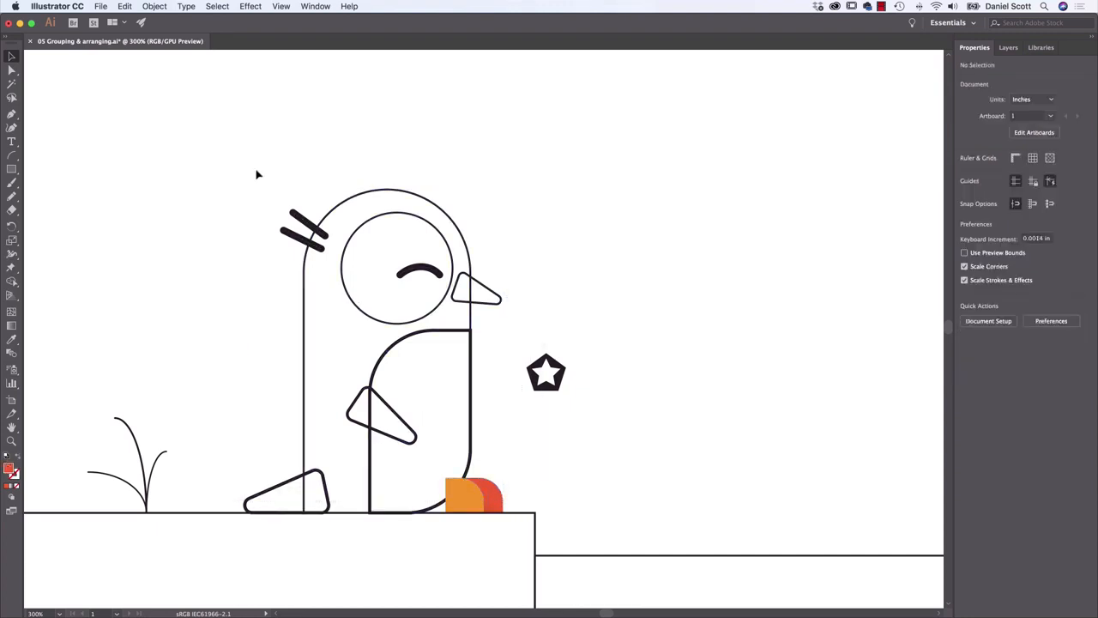
Build a selection shape by shape from the hair strokes, face circle and body outline, and clear it
click(308, 227)
shift+click(344, 266)
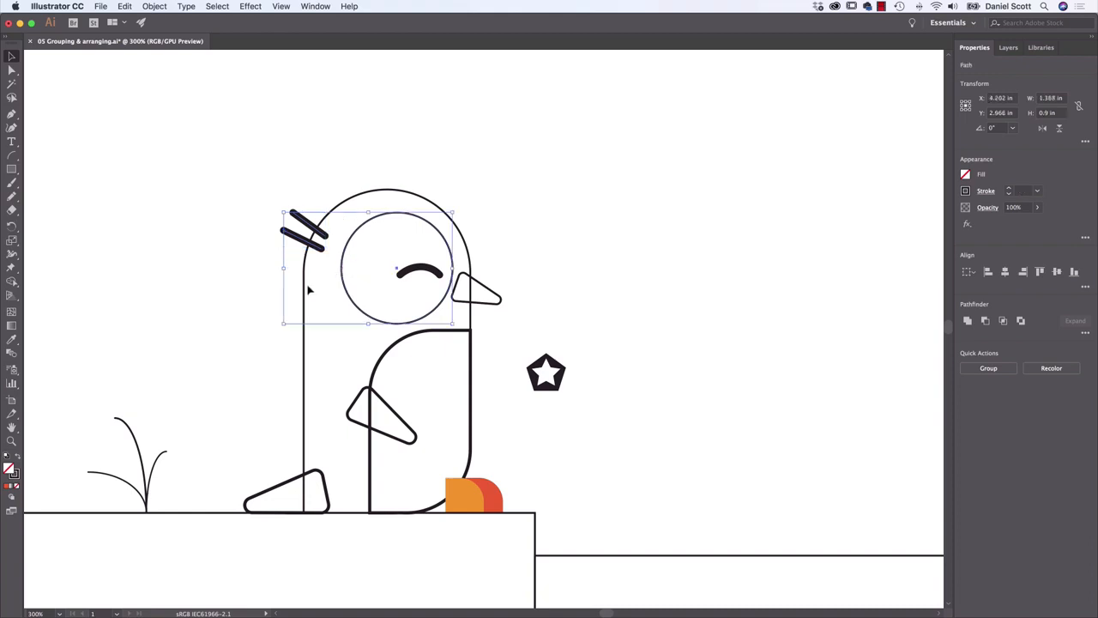
shift+click(304, 284)
click(194, 304)
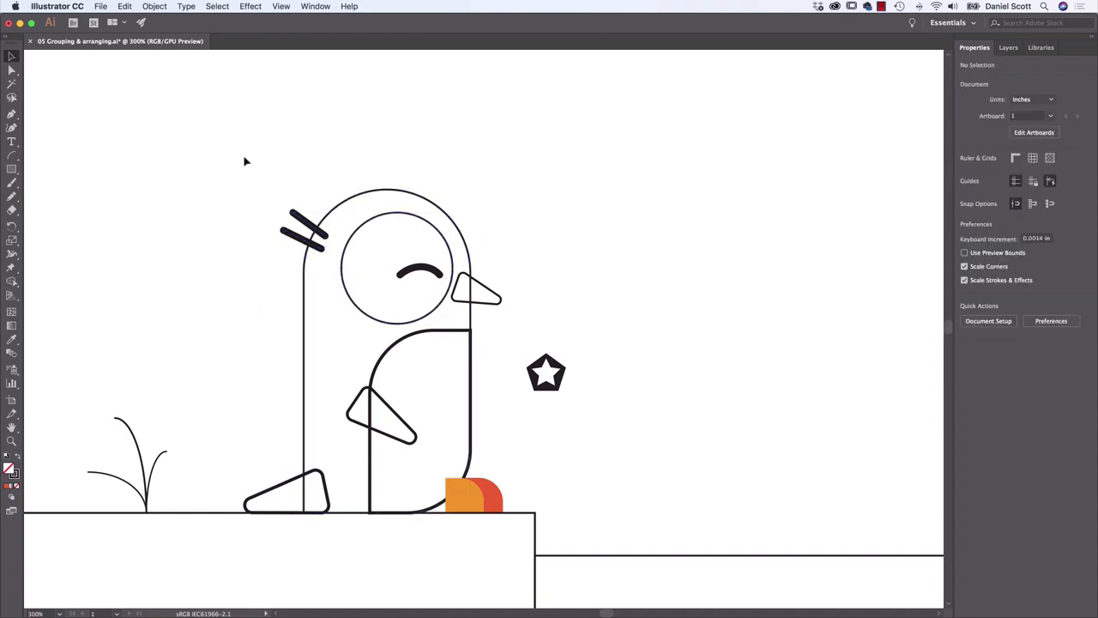
Scale the whole penguin down to a tiny size with Scale Strokes & Effects off, and undo the scaling
drag(244, 160, 506, 522)
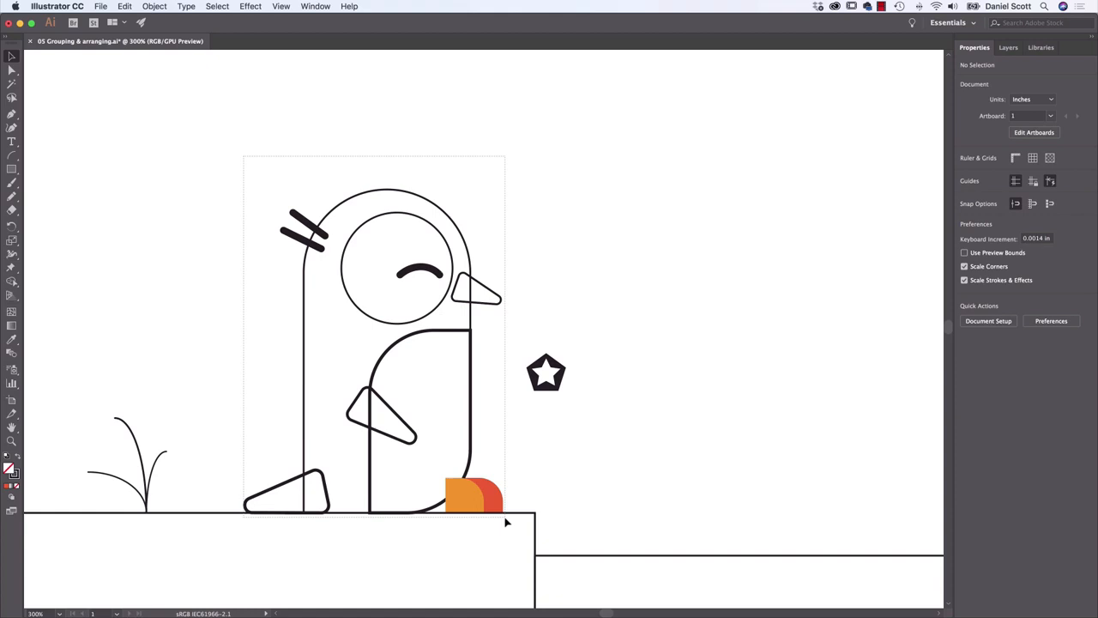
drag(505, 520, 506, 512)
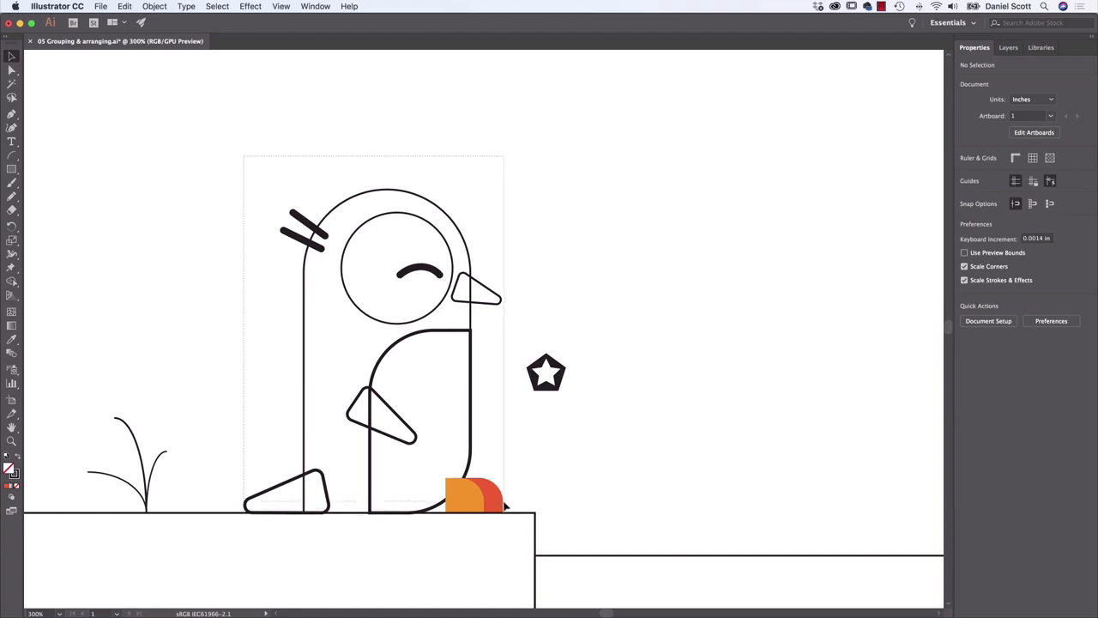
drag(506, 506, 506, 508)
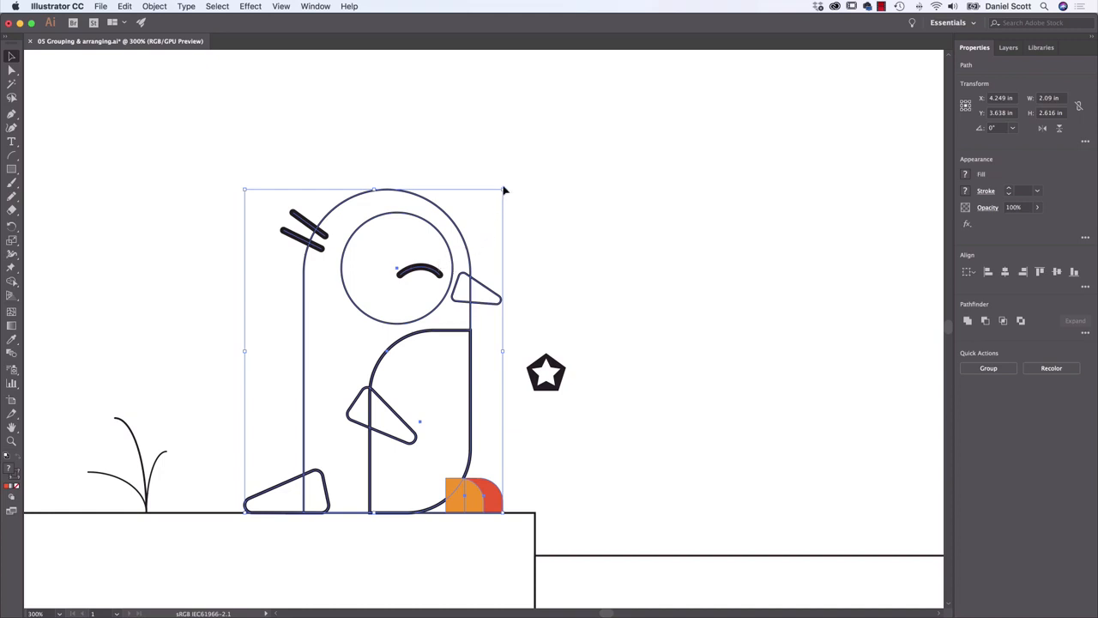
drag(504, 189, 287, 452)
click(347, 426)
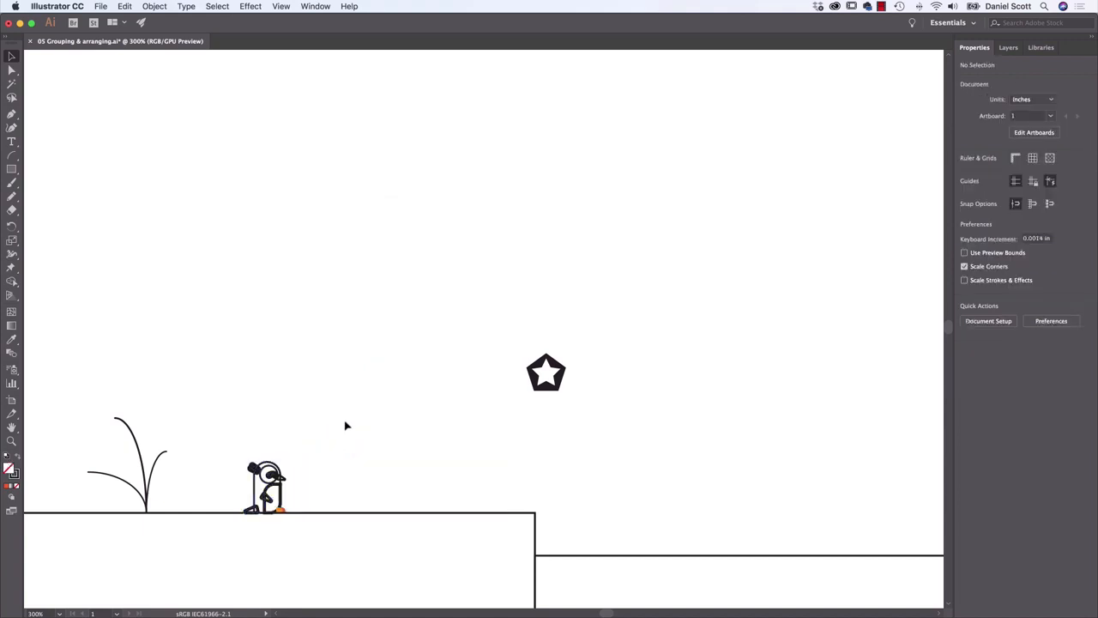
click(283, 500)
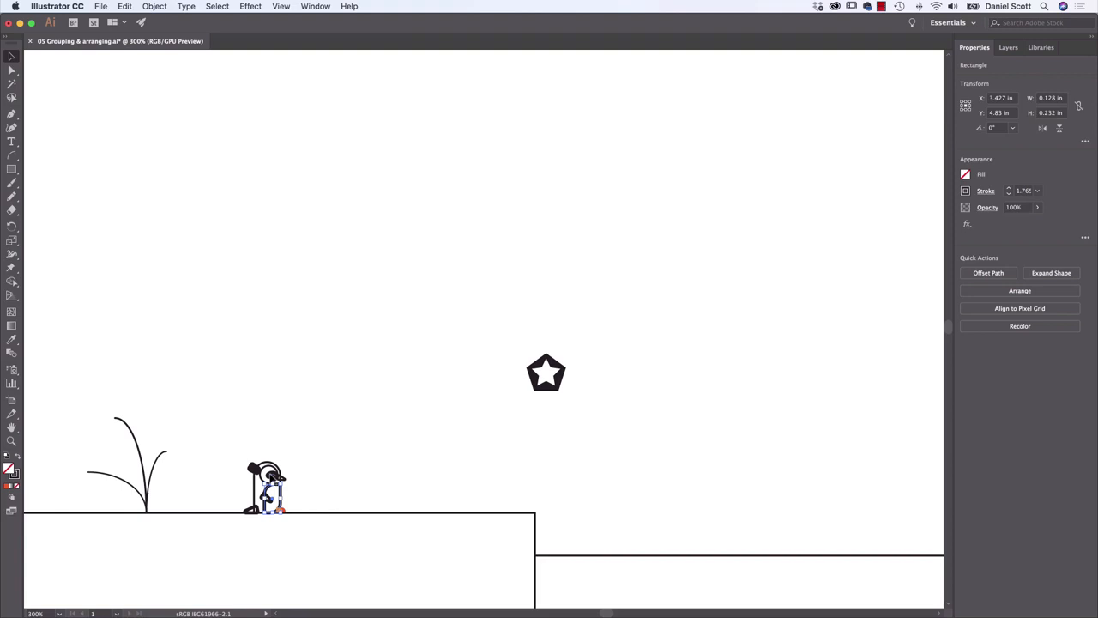
click(268, 473)
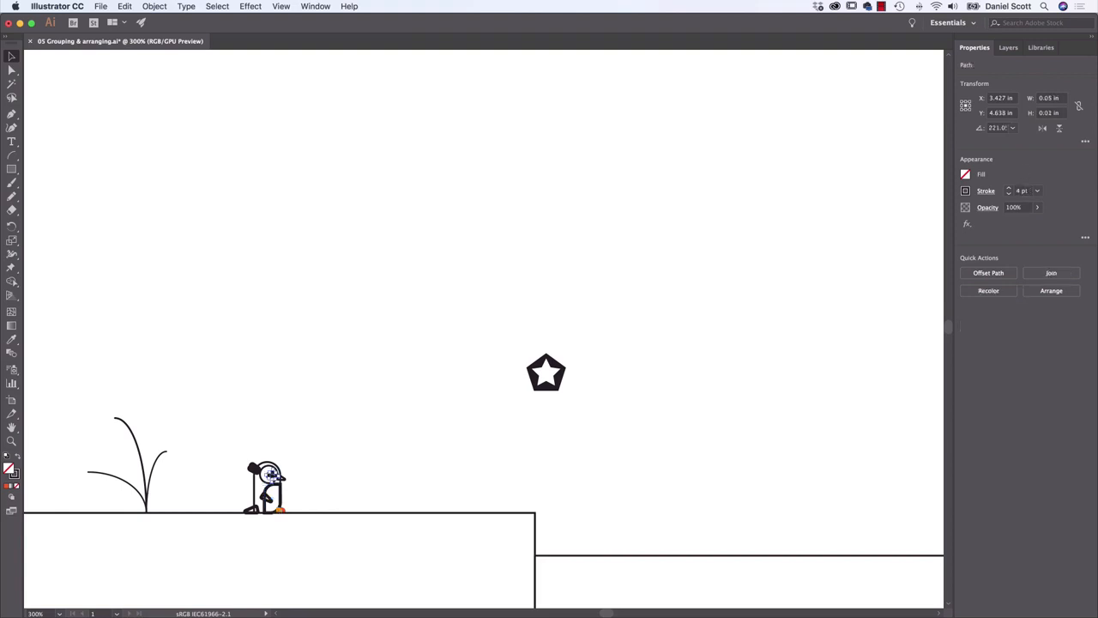
click(252, 399)
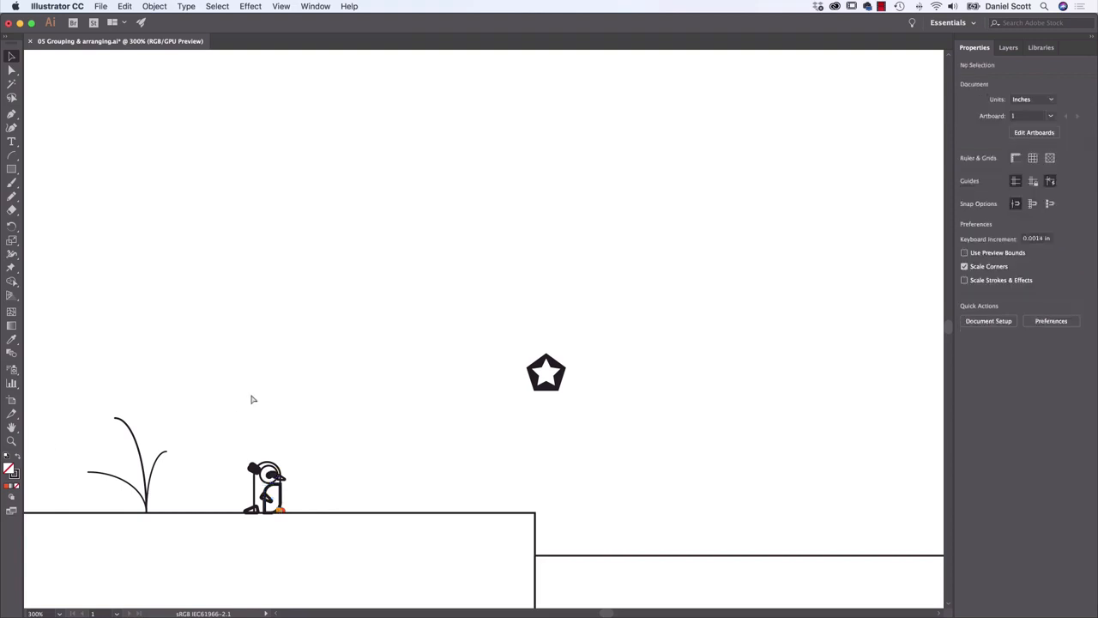
key(super+z)
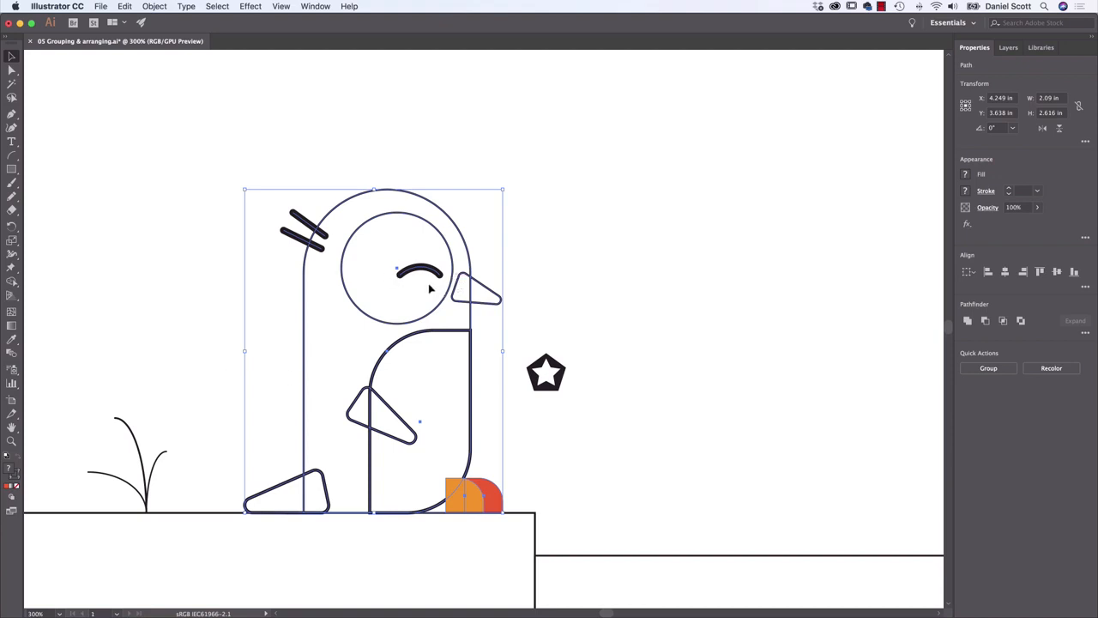
click(575, 260)
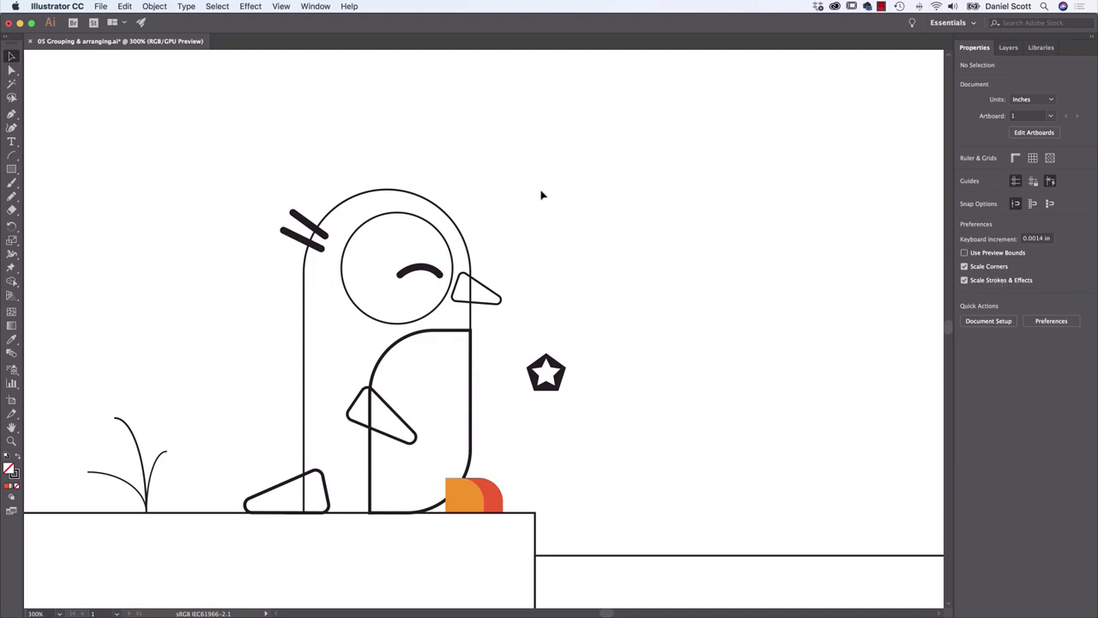
Scale the whole penguin down with Scale Strokes & Effects on, undo the scaling, and clear the selection
drag(504, 150, 296, 496)
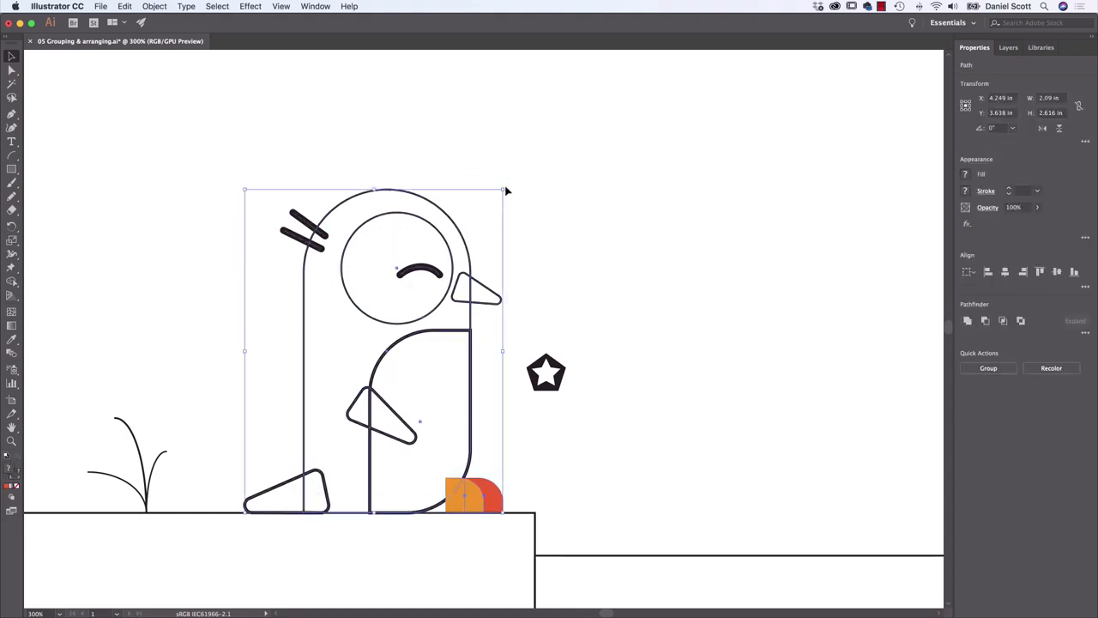
drag(504, 190, 277, 473)
click(378, 446)
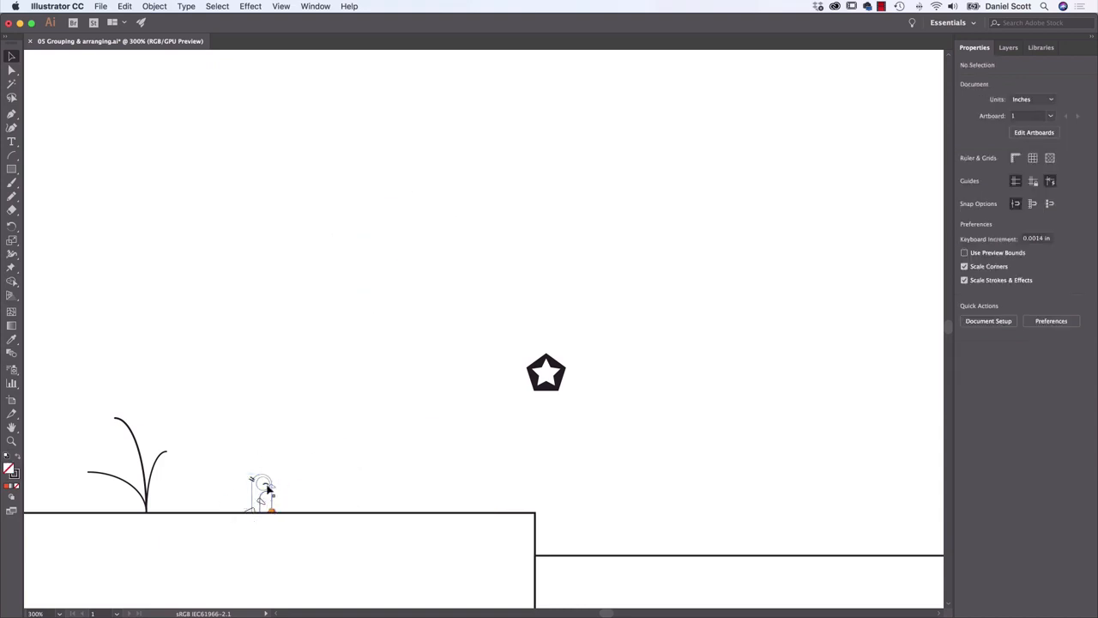
key(super+z)
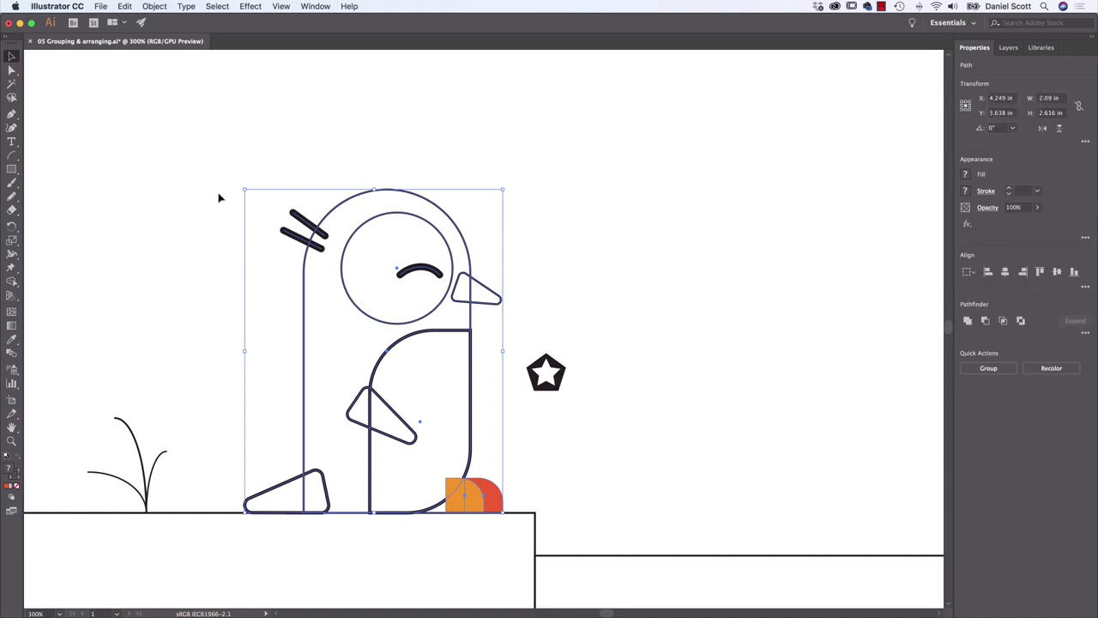
click(203, 209)
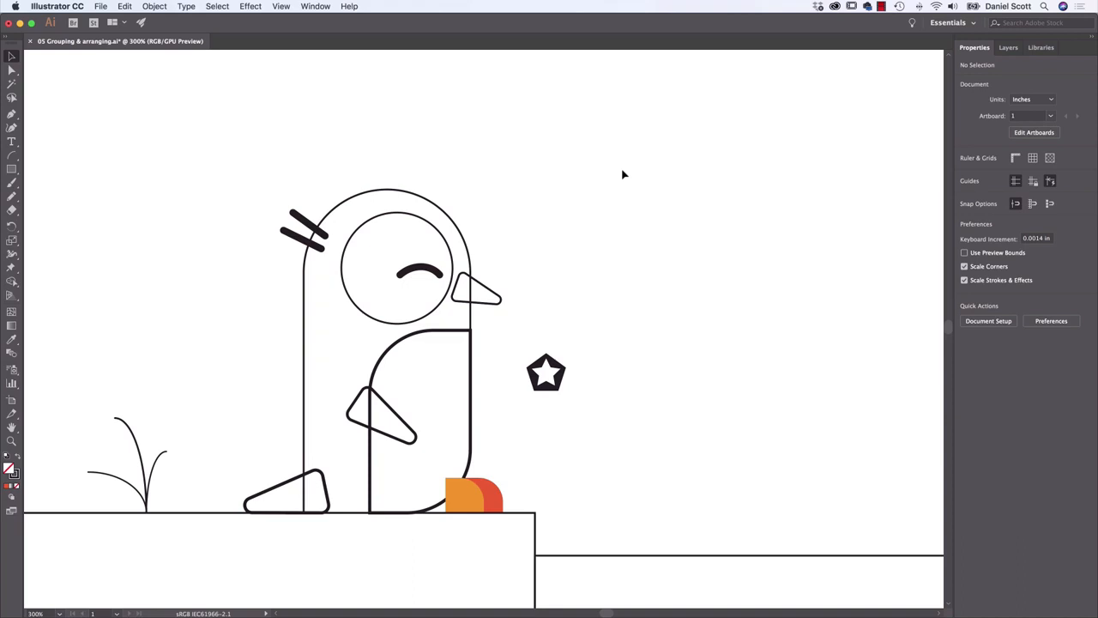
Examine the properties offered for each of the two hair strokes, and locate the Scale Strokes & Effects preference with nothing selected
click(312, 226)
shift+click(302, 242)
click(321, 191)
click(314, 229)
click(303, 241)
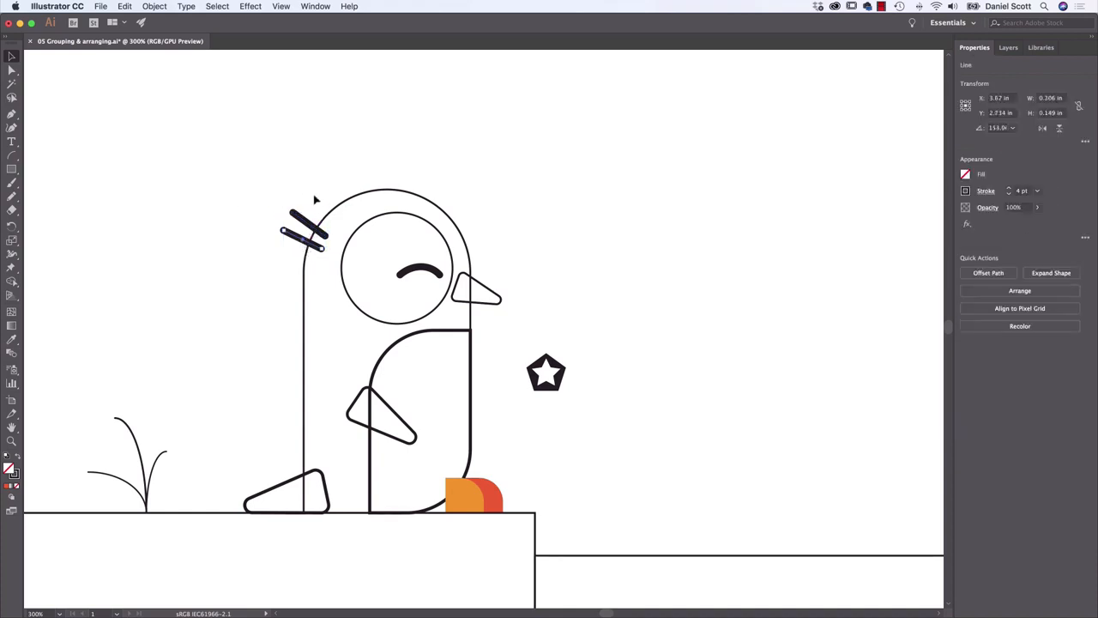
click(313, 190)
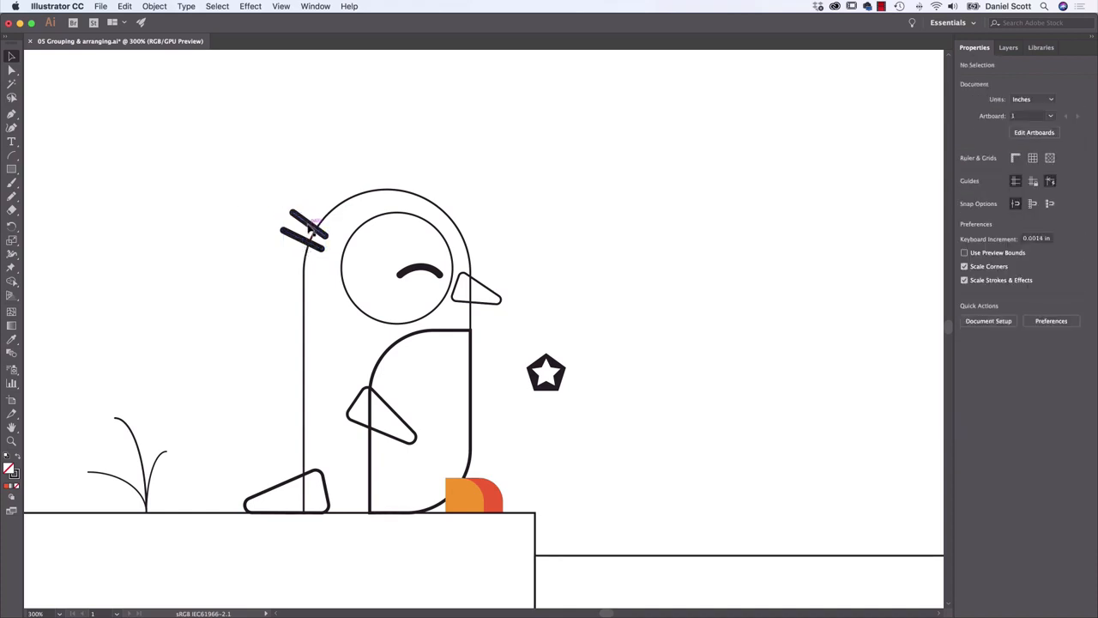
click(310, 228)
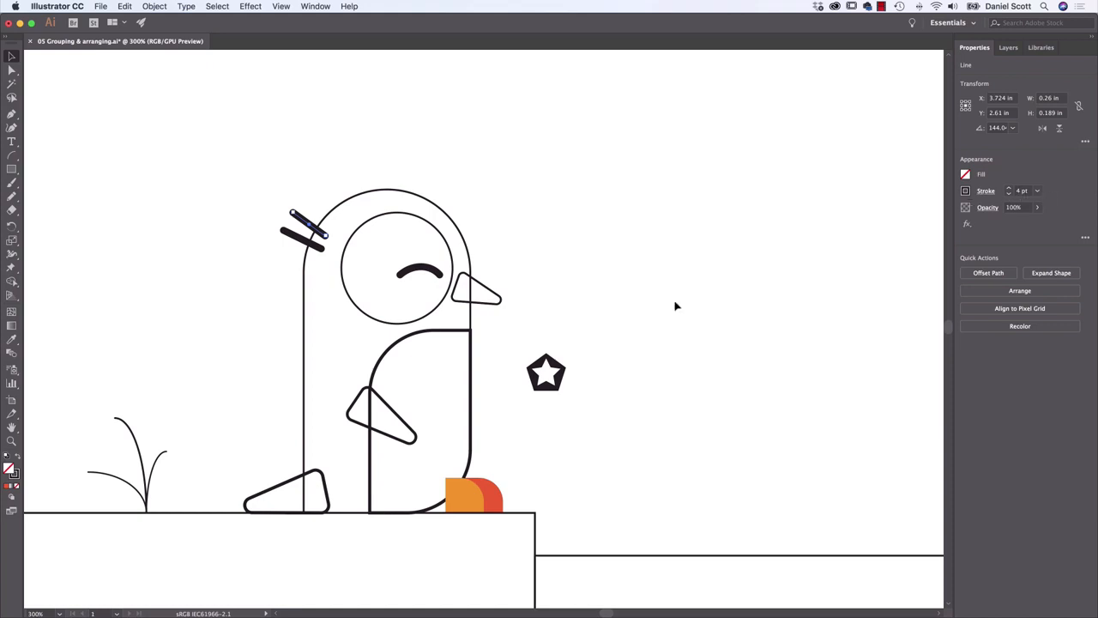
click(528, 253)
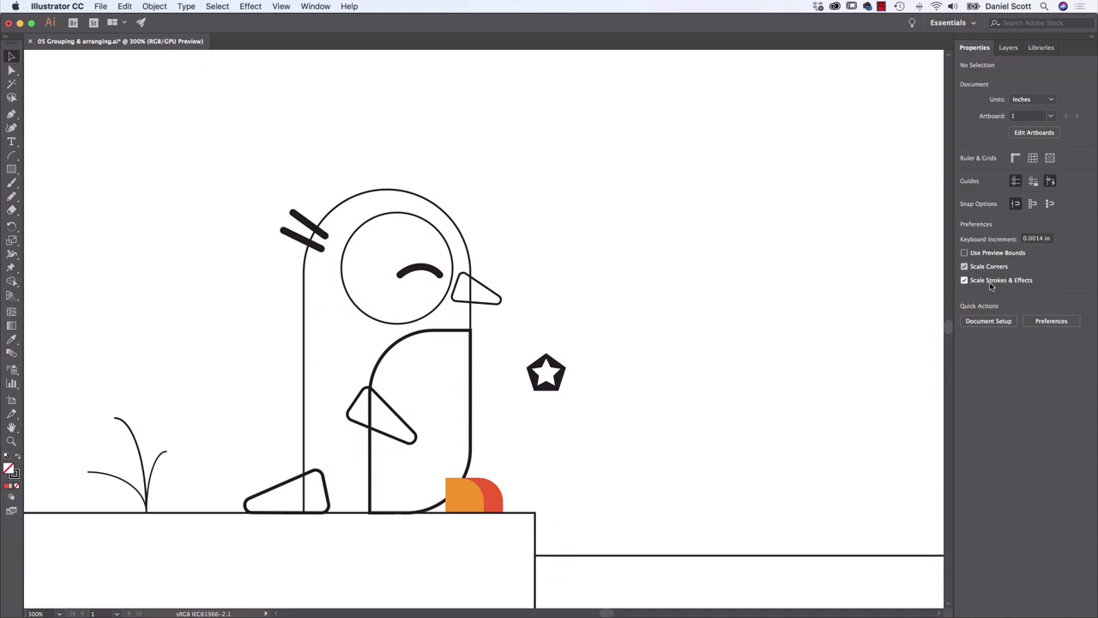
click(991, 283)
Try a black fill and a white stroke on the penguin's body outline, and undo both colour changes
click(305, 331)
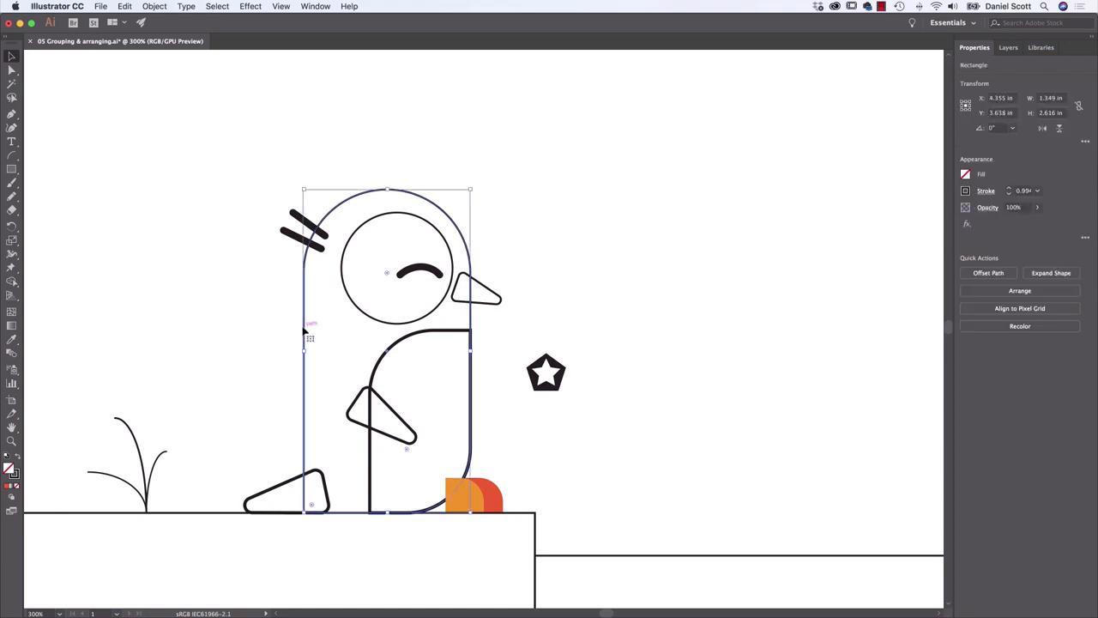
click(966, 175)
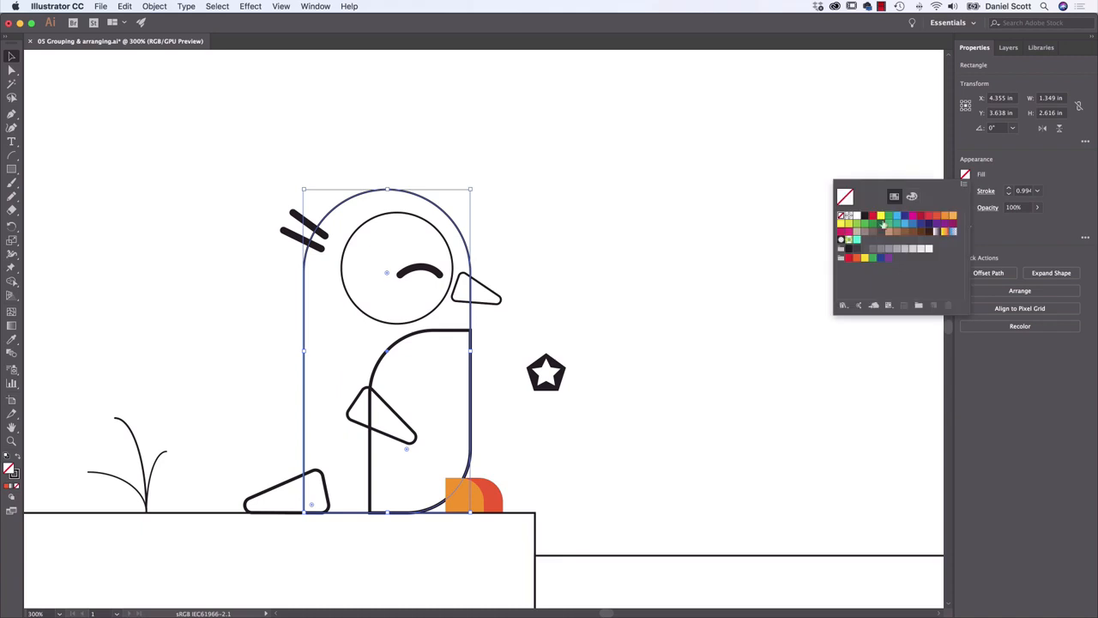
click(865, 215)
click(966, 190)
click(966, 190)
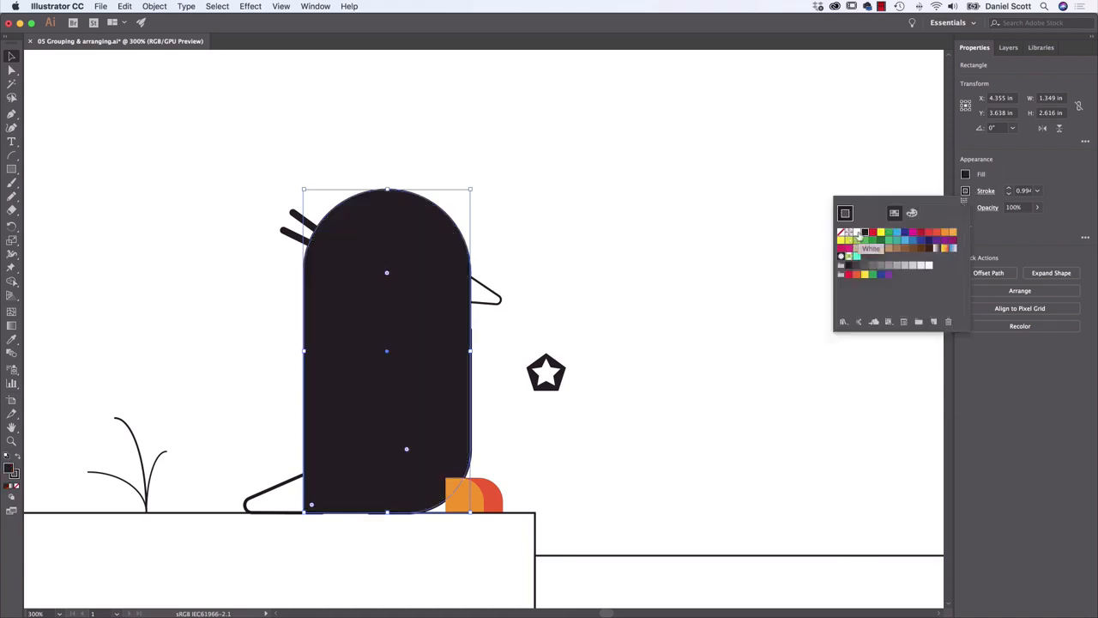
click(858, 234)
key(Escape)
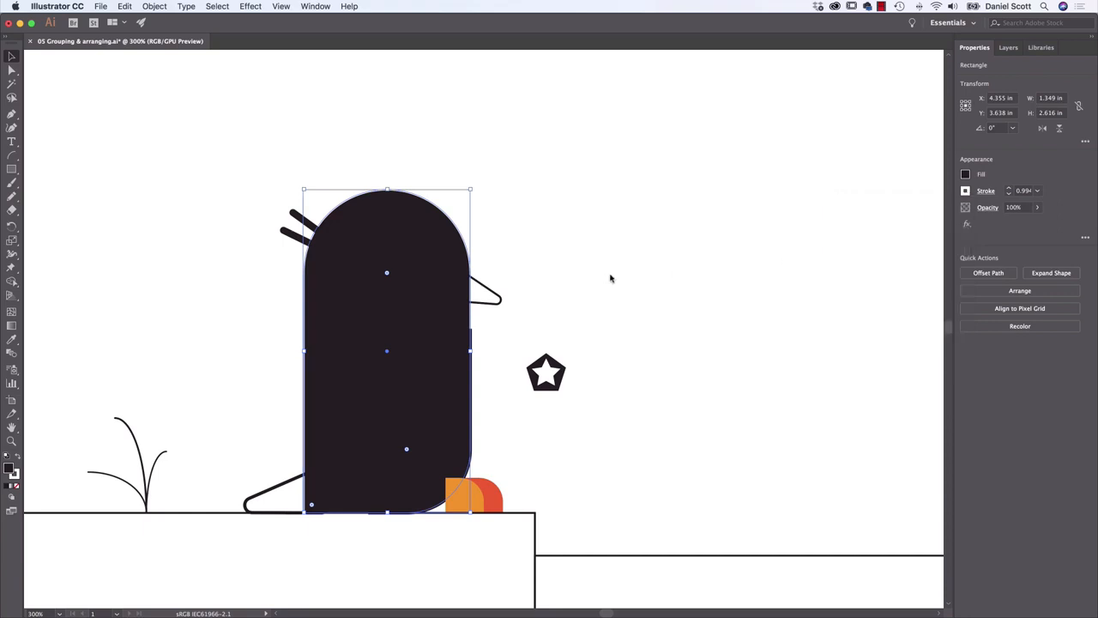
key(/)
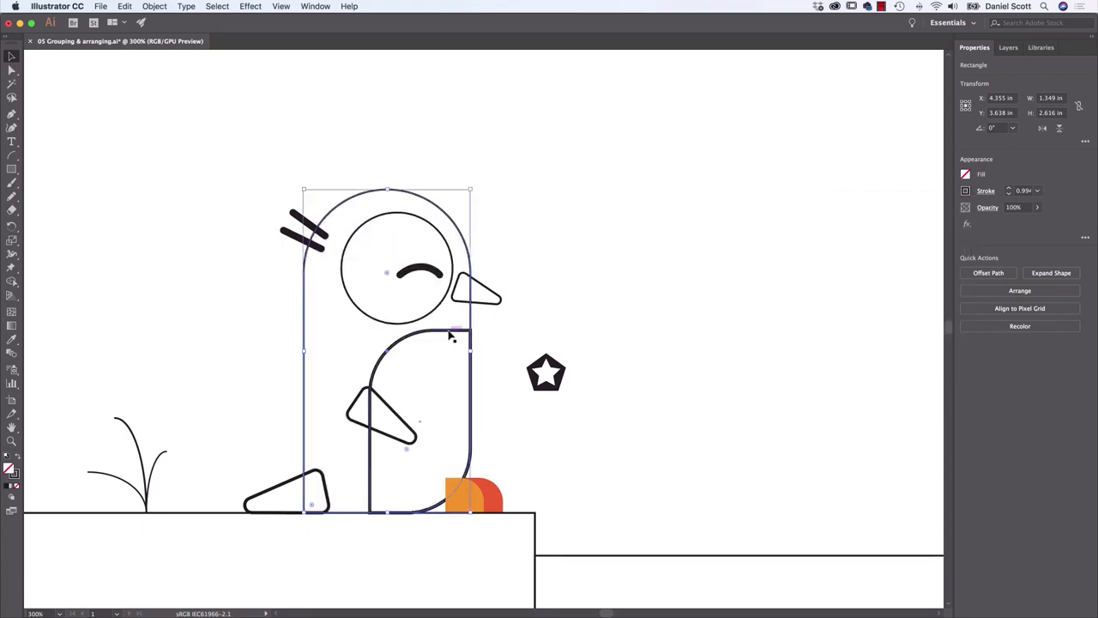
Give the face circle and the belly shape a white fill with no stroke, and clear the selection
click(449, 332)
click(447, 309)
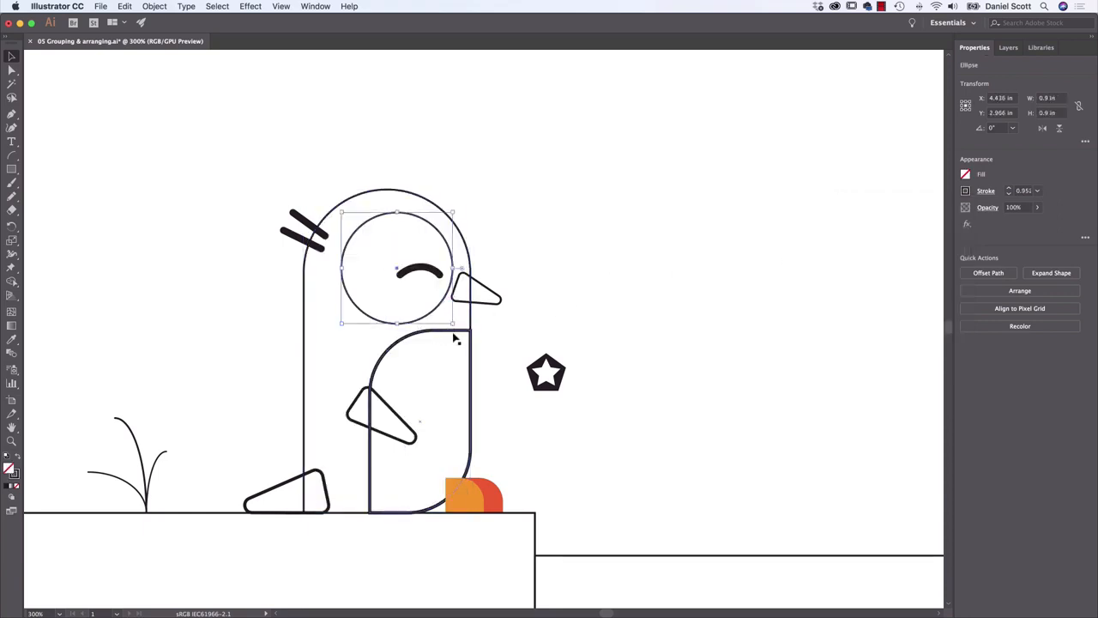
click(453, 340)
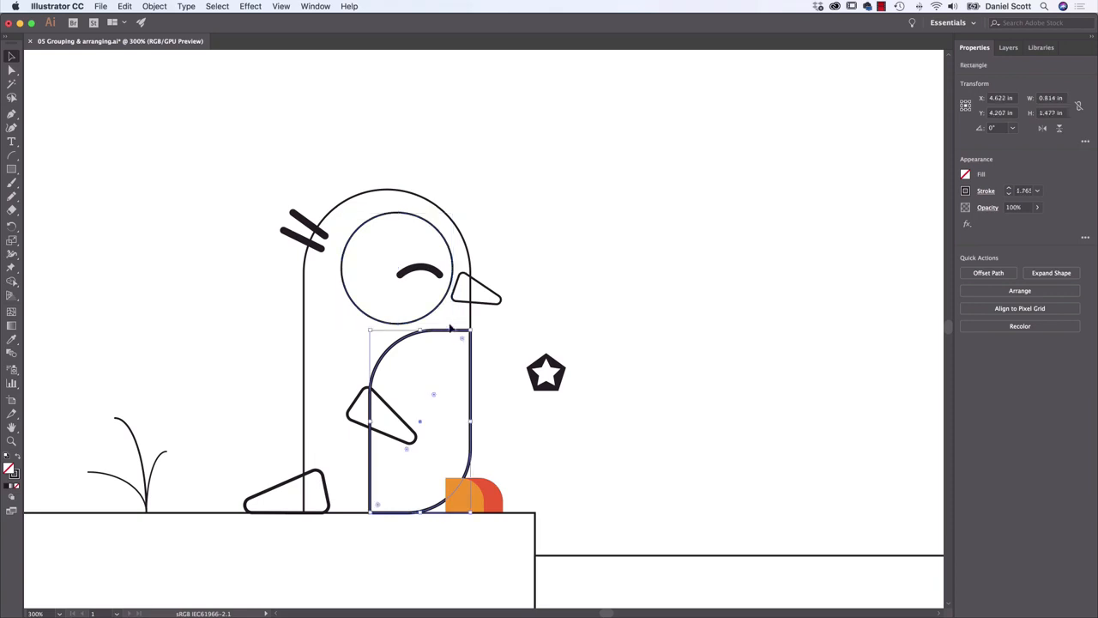
shift+click(441, 317)
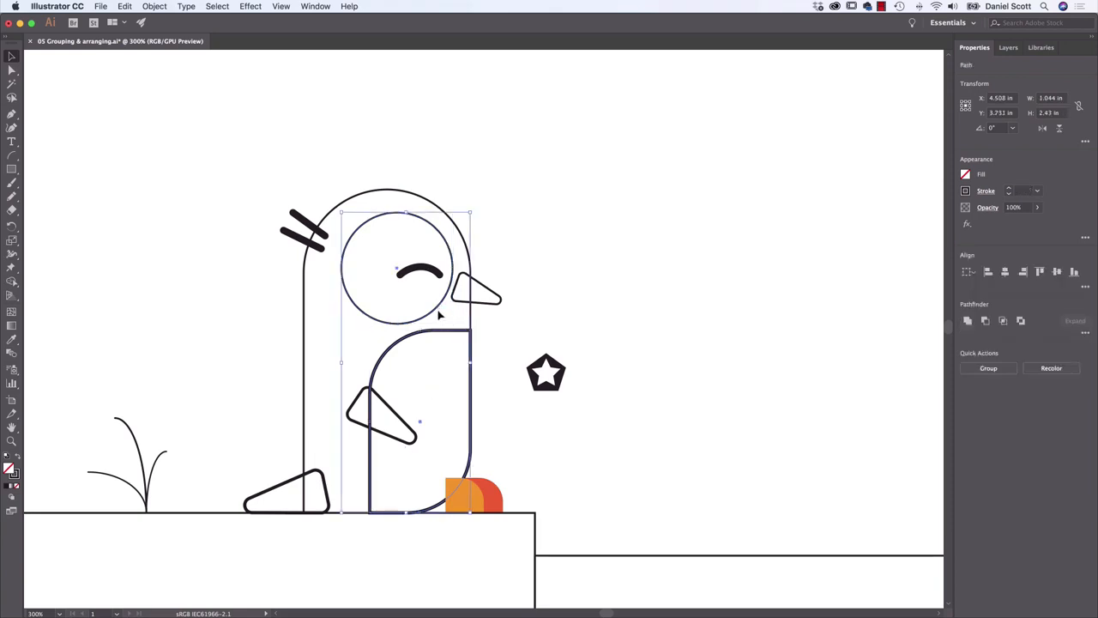
click(966, 174)
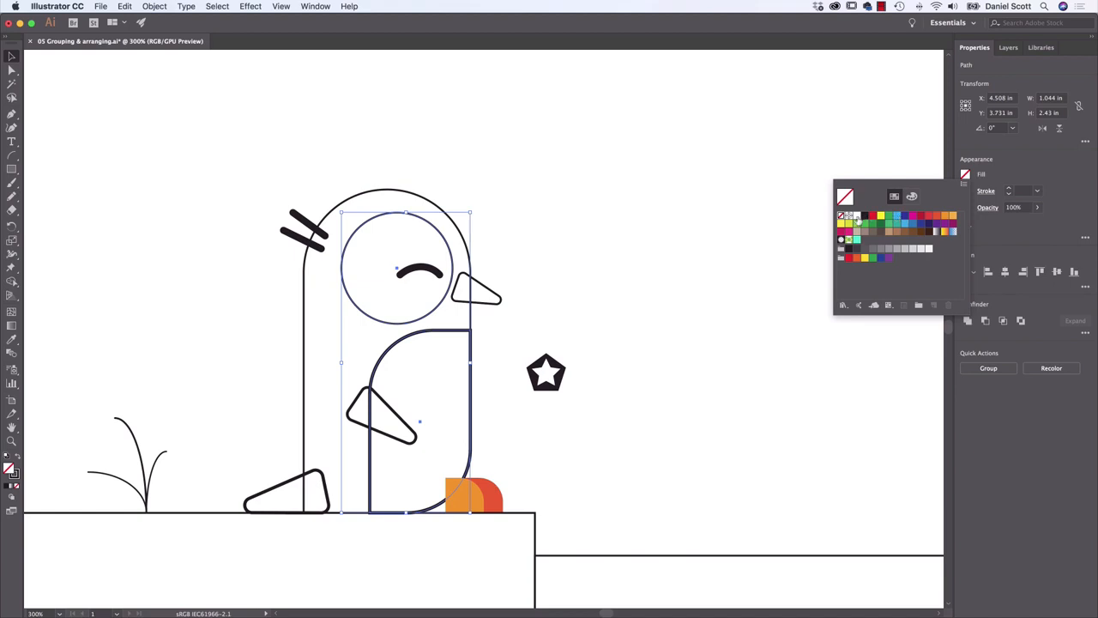
click(857, 220)
click(965, 191)
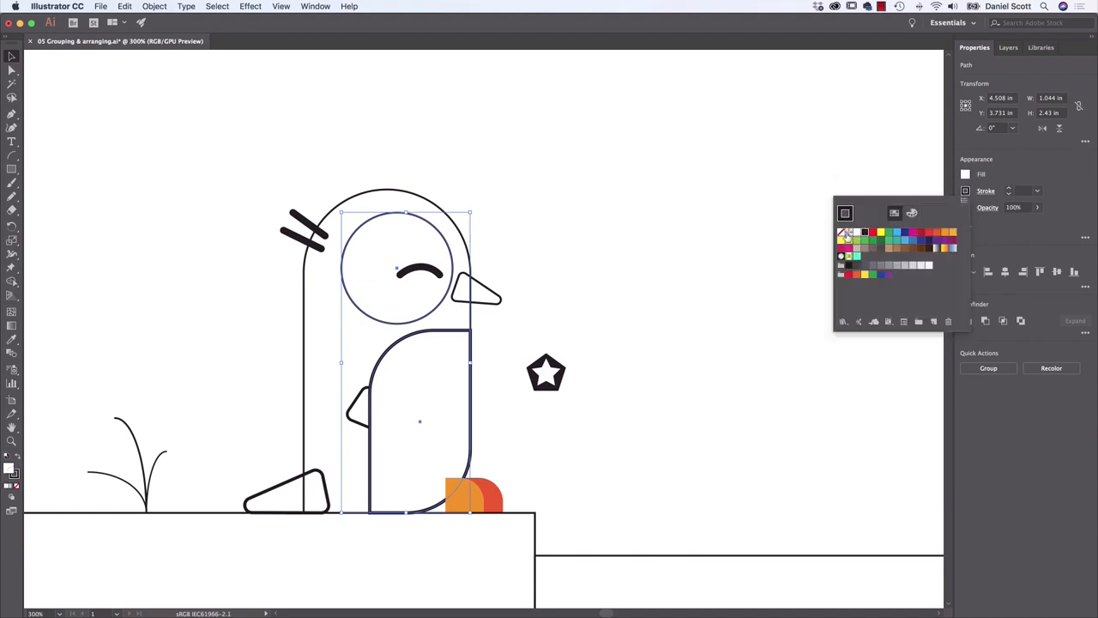
click(845, 234)
click(544, 307)
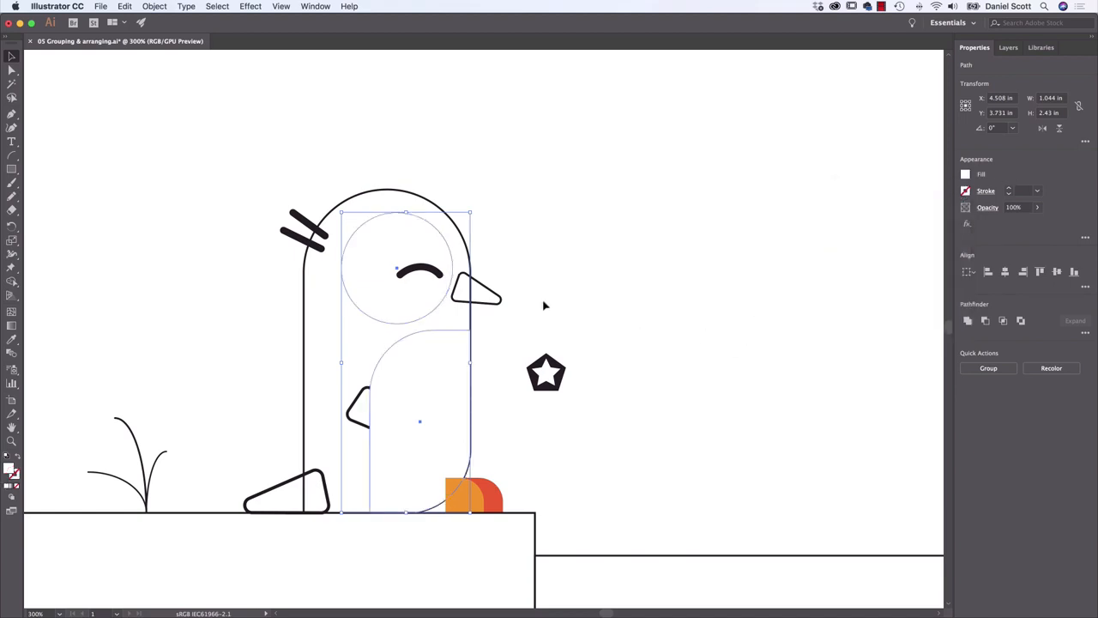
click(544, 305)
Fill the penguin's body outline with black, remove its stroke, and clear the selection
click(304, 284)
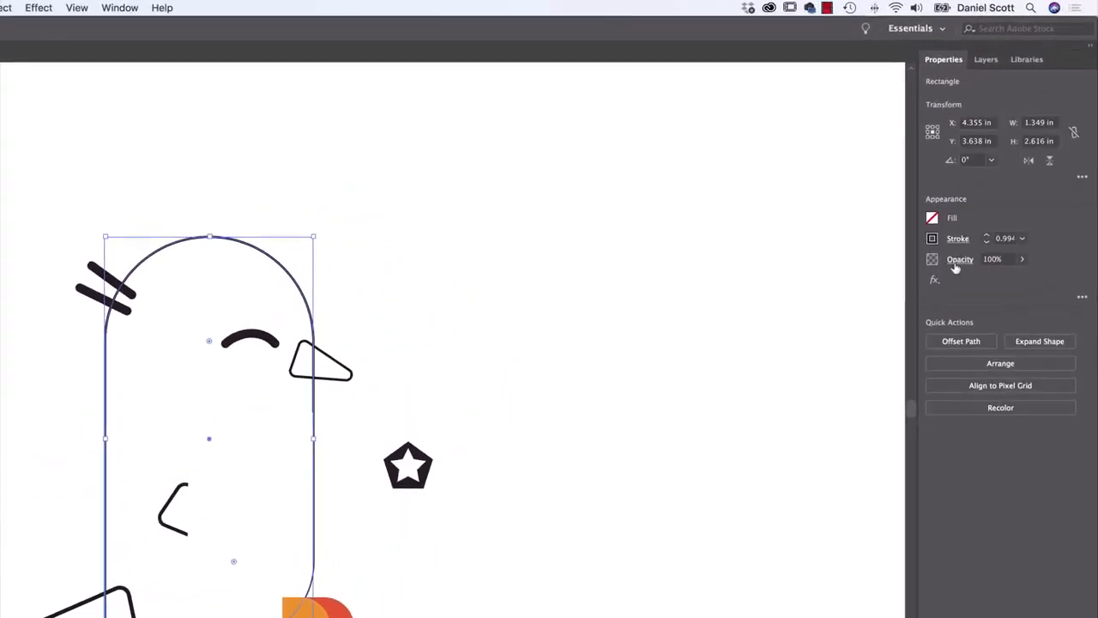
click(932, 219)
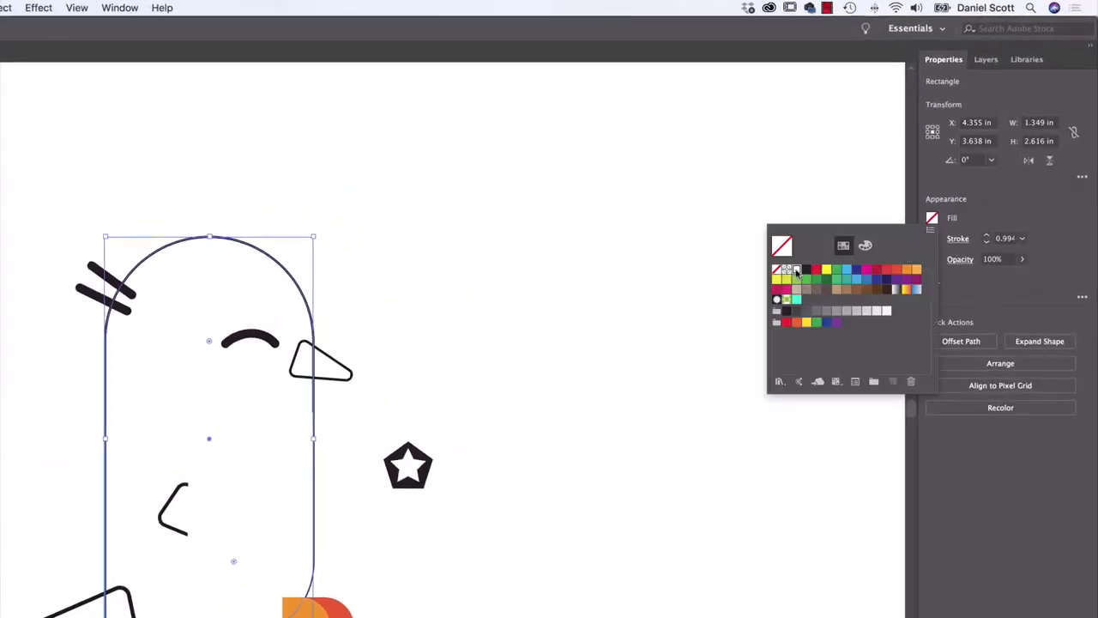
click(779, 272)
click(933, 219)
click(794, 271)
click(933, 239)
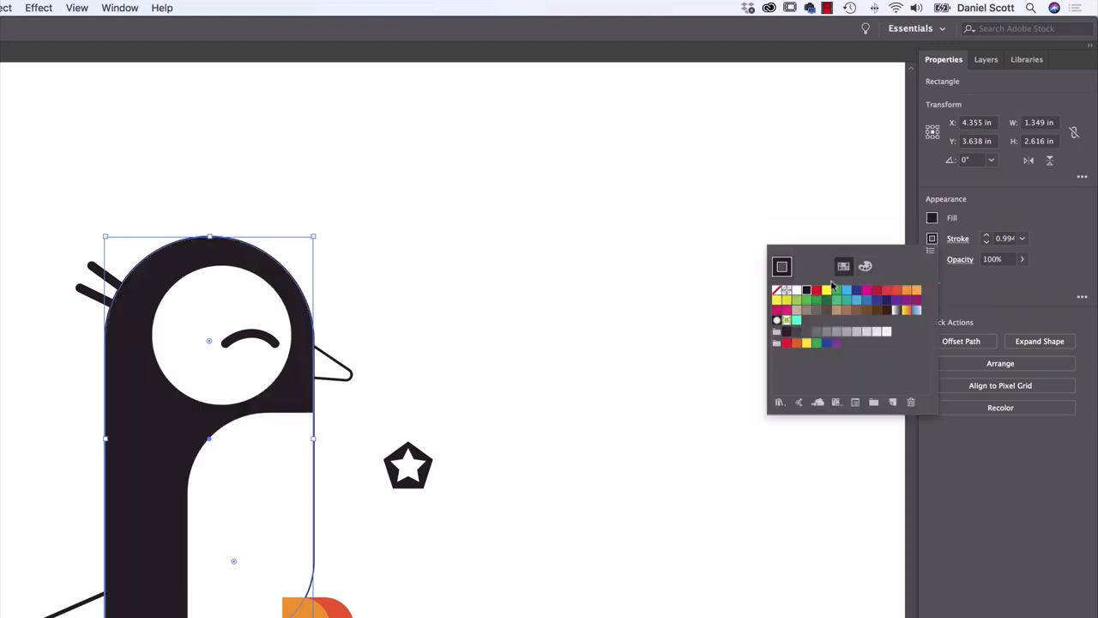
click(776, 291)
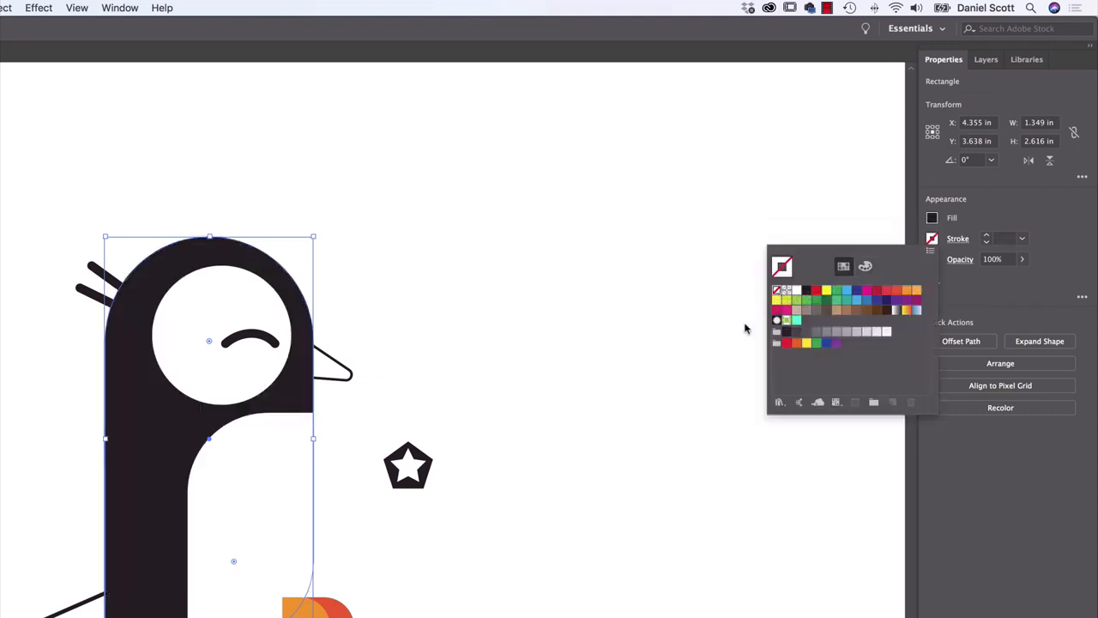
click(446, 455)
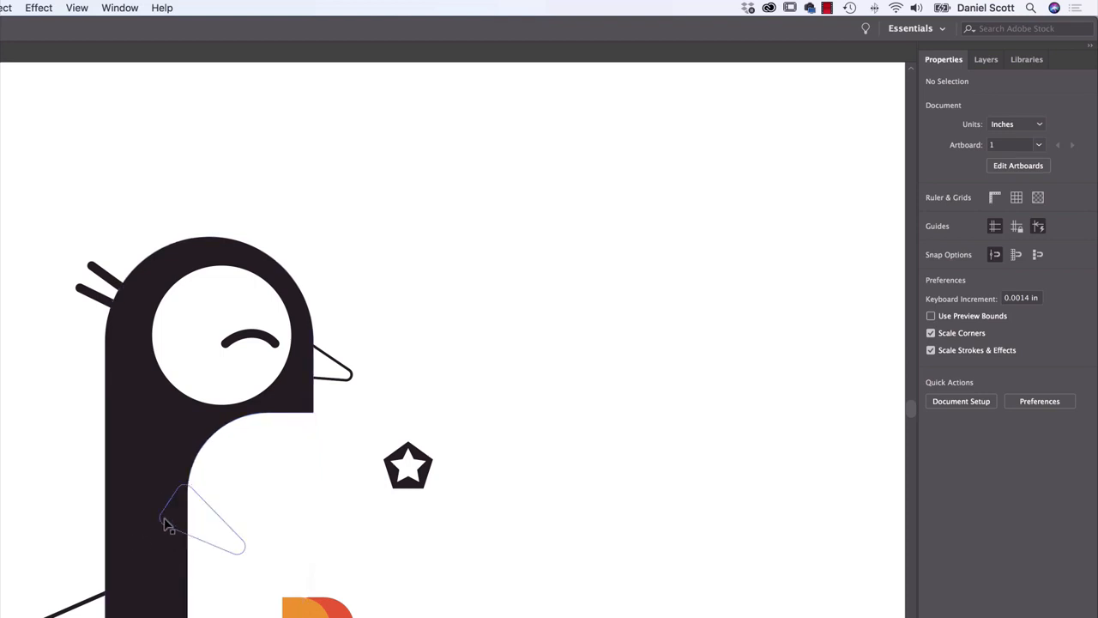
Fill the wing partly hidden behind the belly with black and set its stroke to none
click(166, 522)
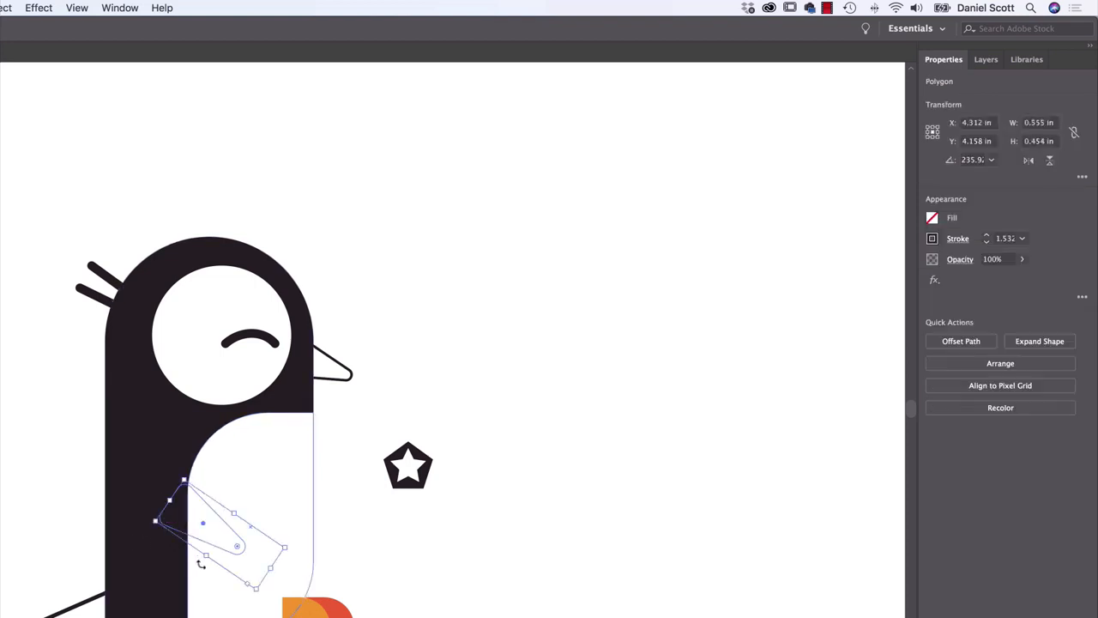
click(933, 220)
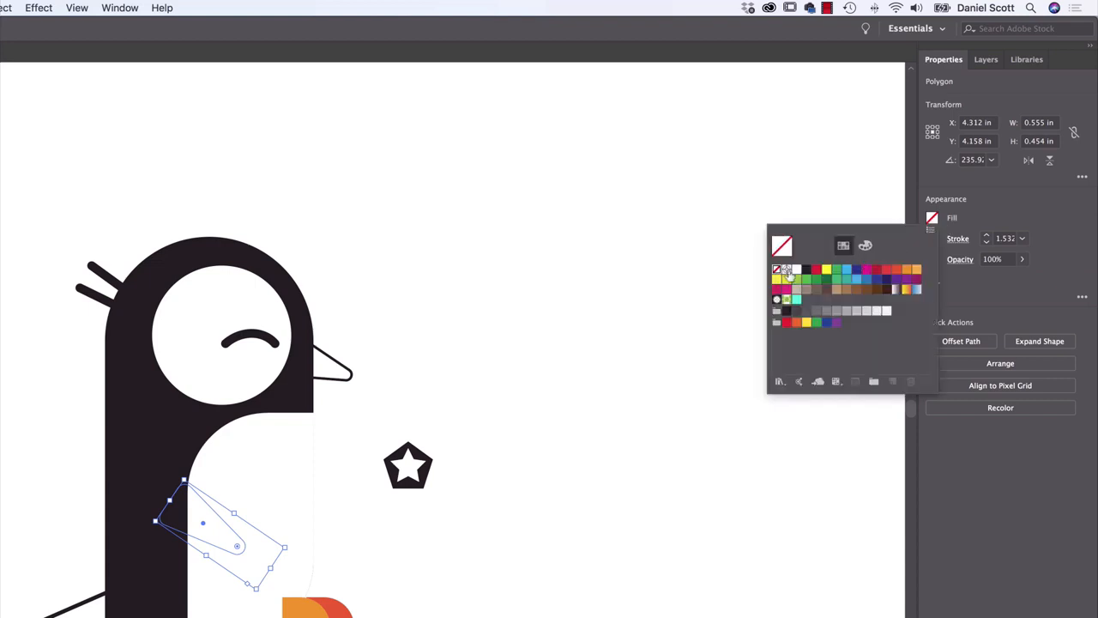
click(790, 275)
click(933, 239)
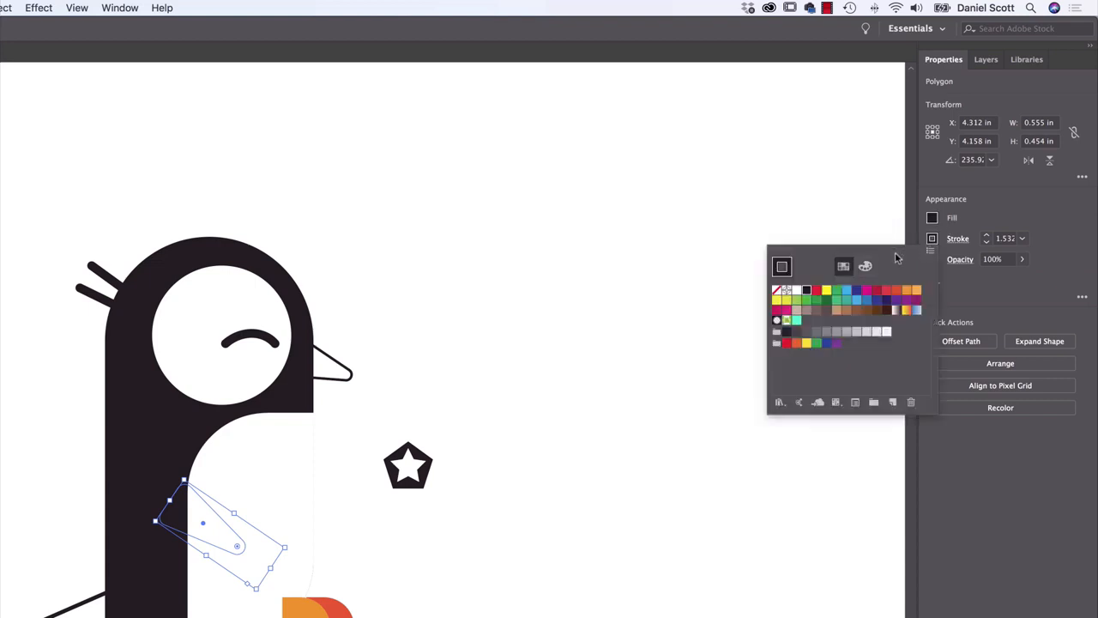
click(776, 293)
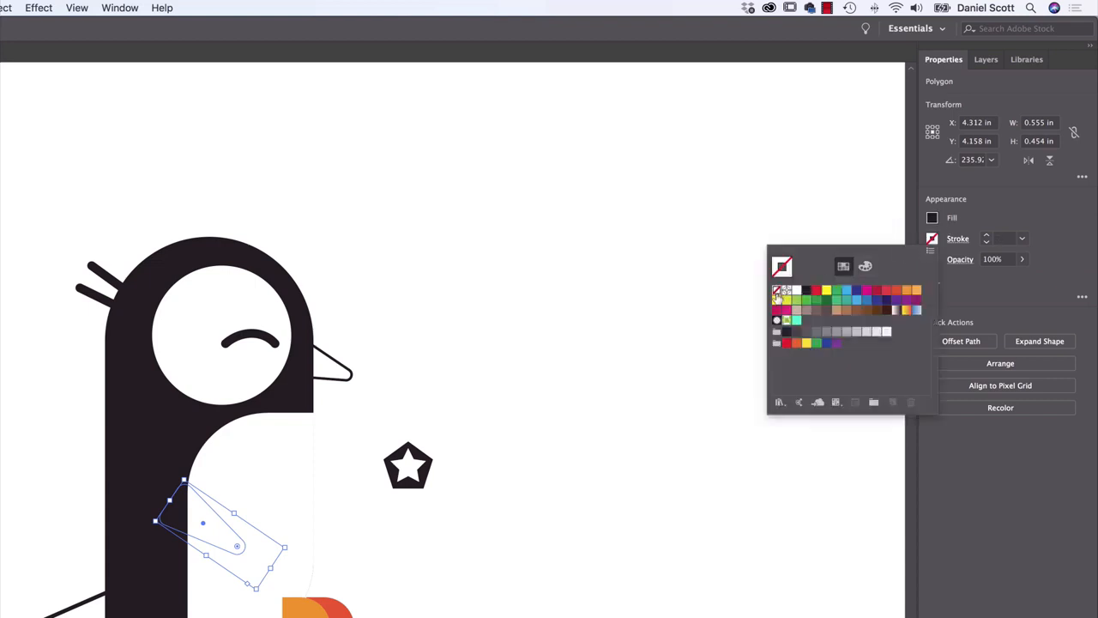
click(1026, 286)
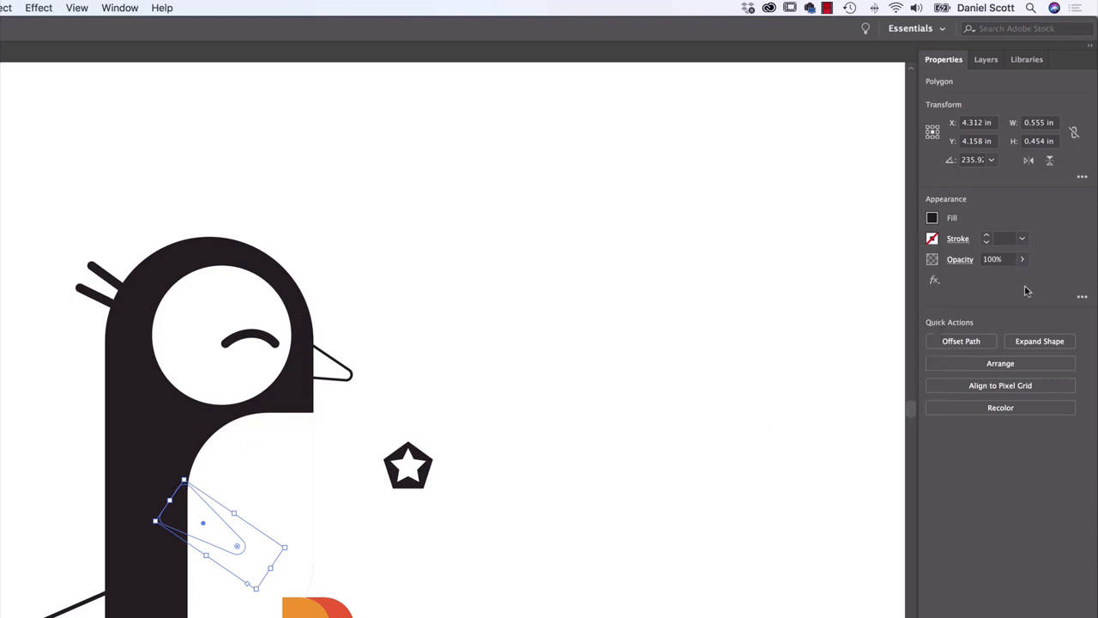
Bring the wing to the front, undo that and the stroke removal, and clear the selection
click(992, 365)
click(983, 375)
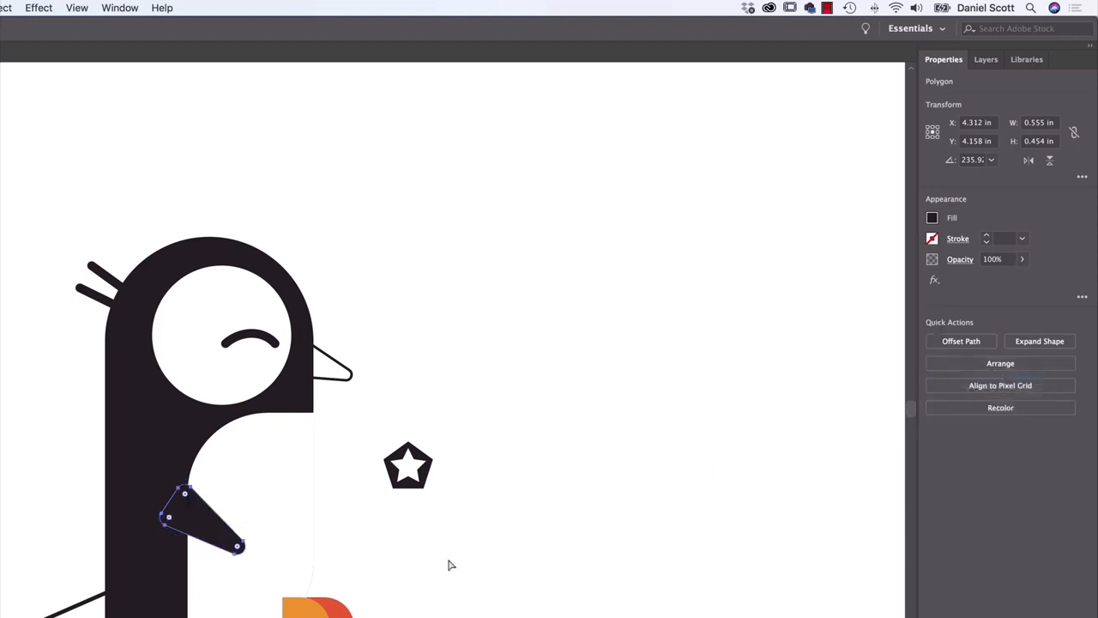
key(super+z)
key(super+z)
click(497, 563)
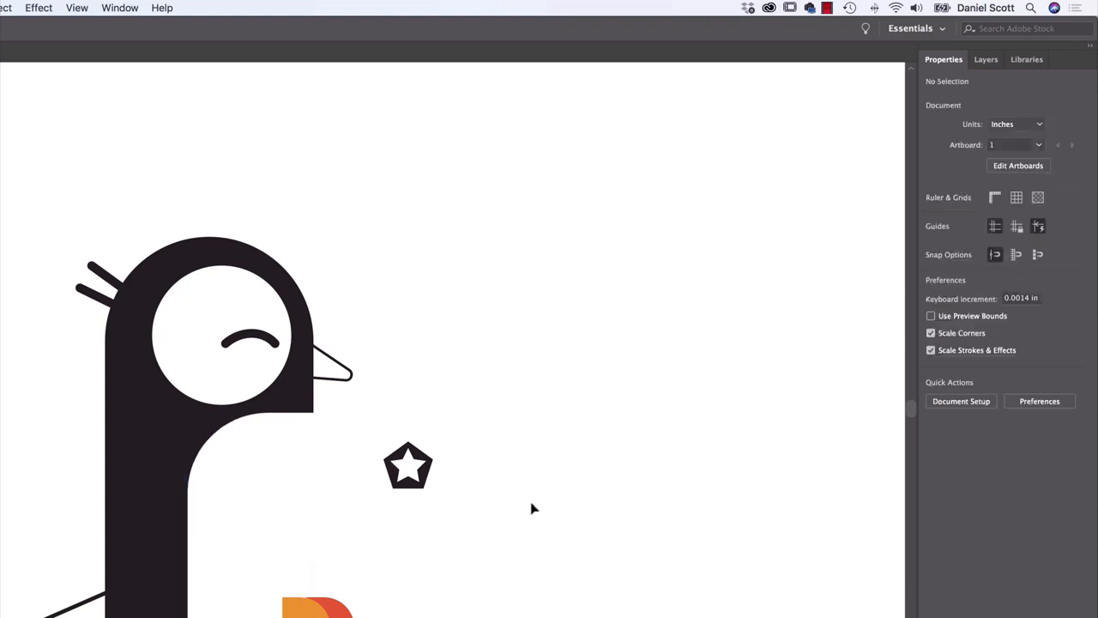
Select the hidden wing in Outline view, bring it to the front, and return to GPU Preview
click(68, 8)
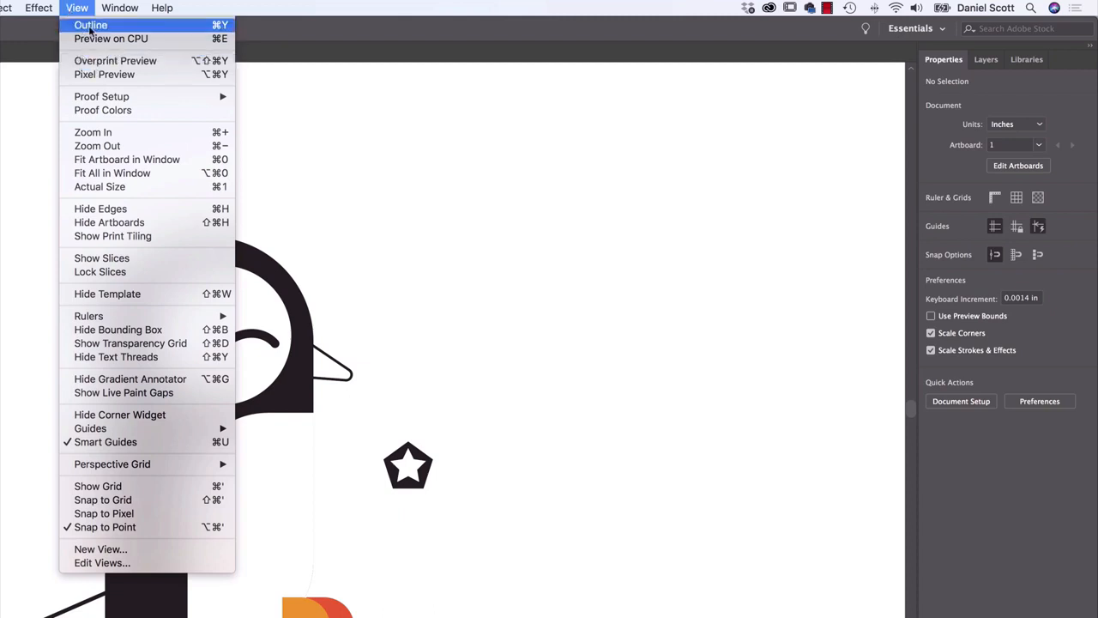
click(217, 29)
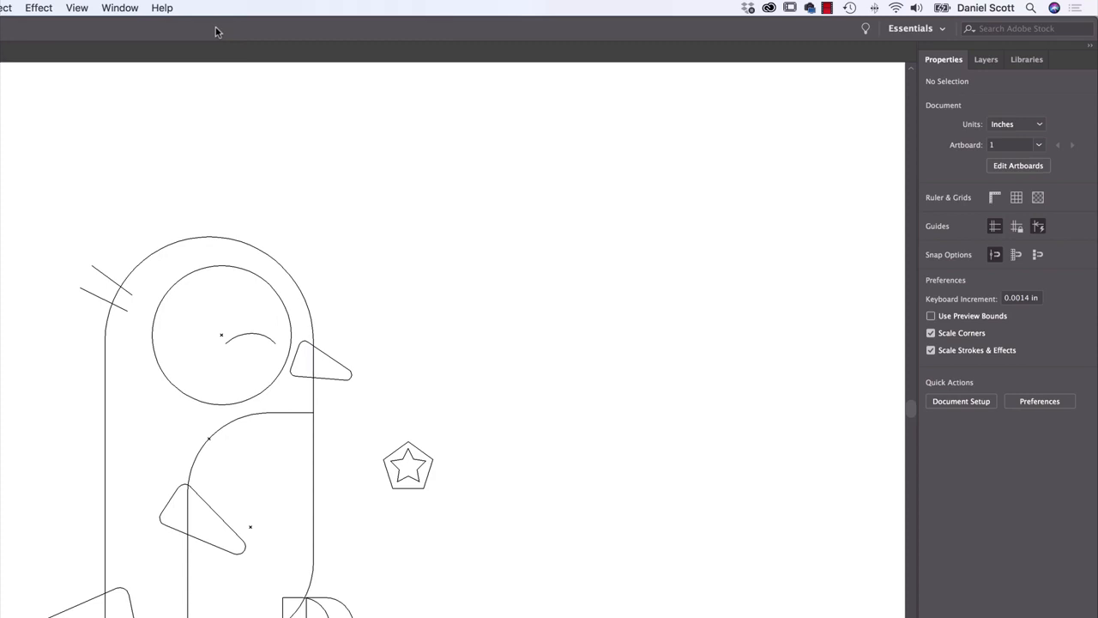
click(213, 513)
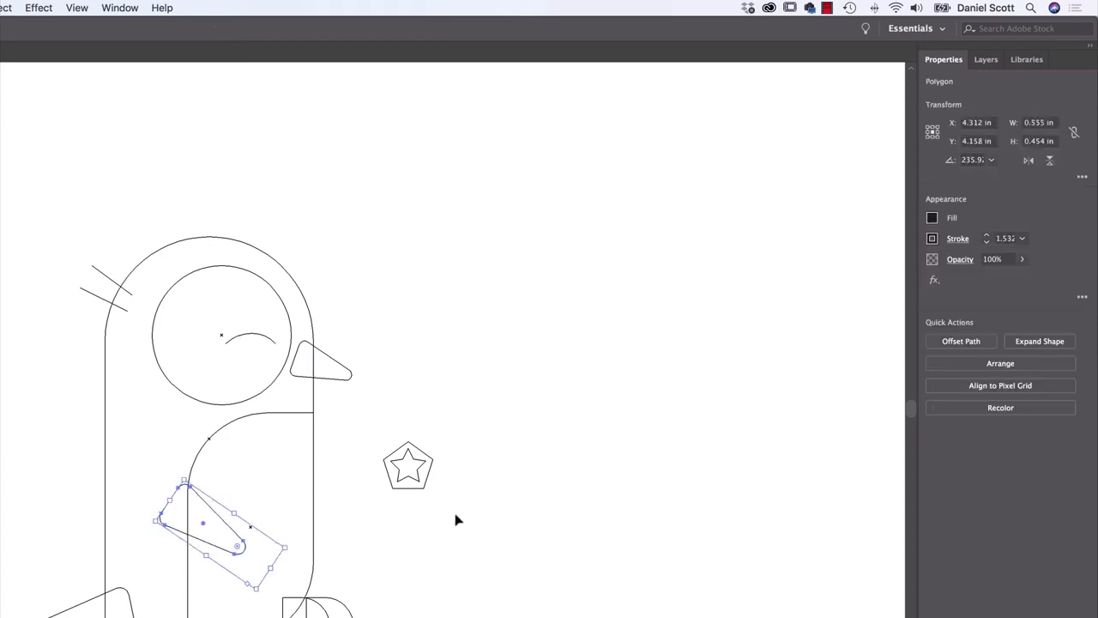
click(988, 363)
click(972, 377)
click(77, 8)
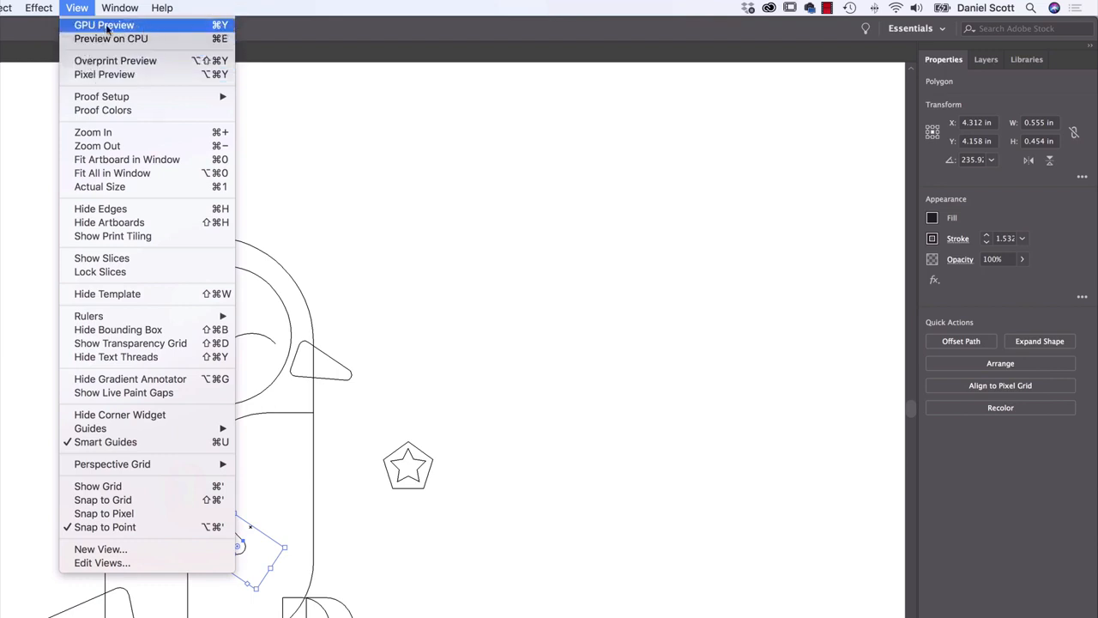
click(93, 26)
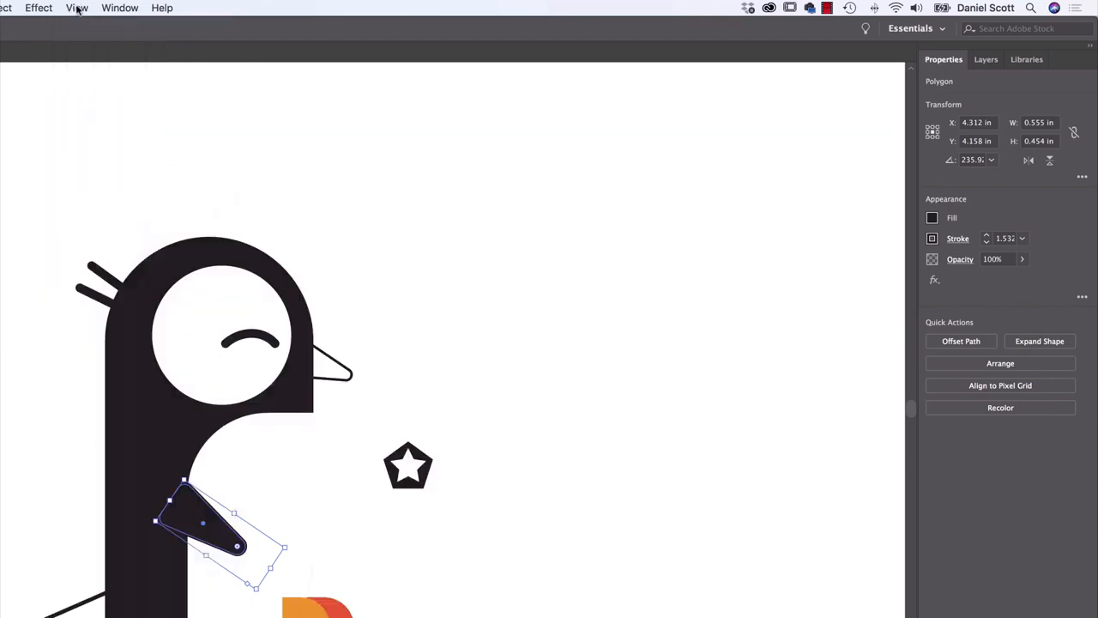
Compare the penguin artwork in Outline view and GPU Preview by switching between them repeatedly, with the wing deselected partway
click(77, 8)
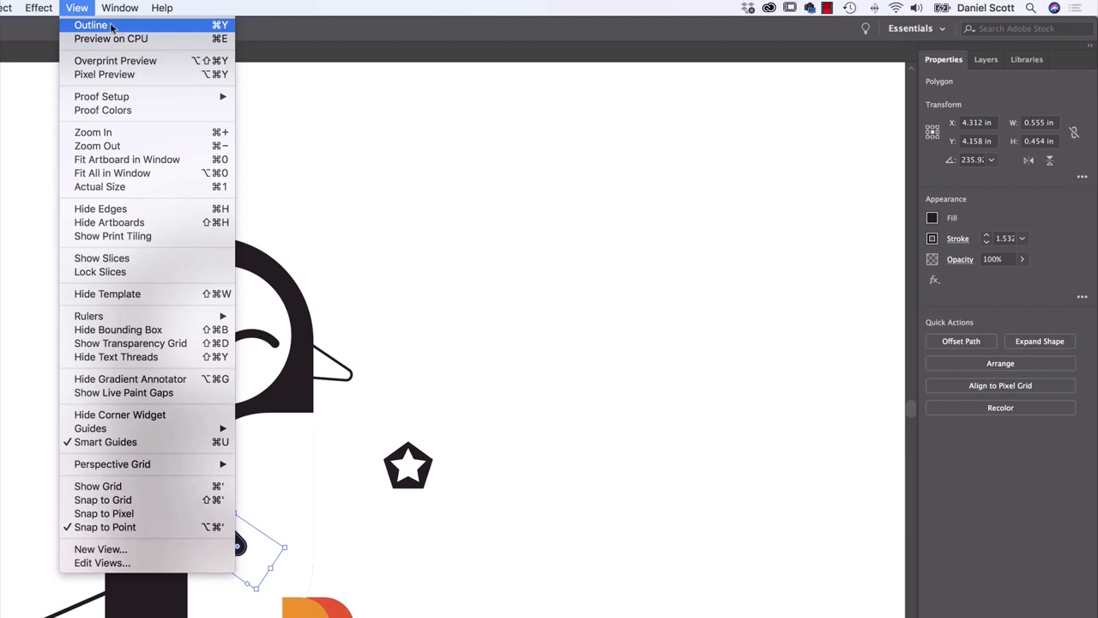
click(112, 25)
click(78, 8)
click(78, 9)
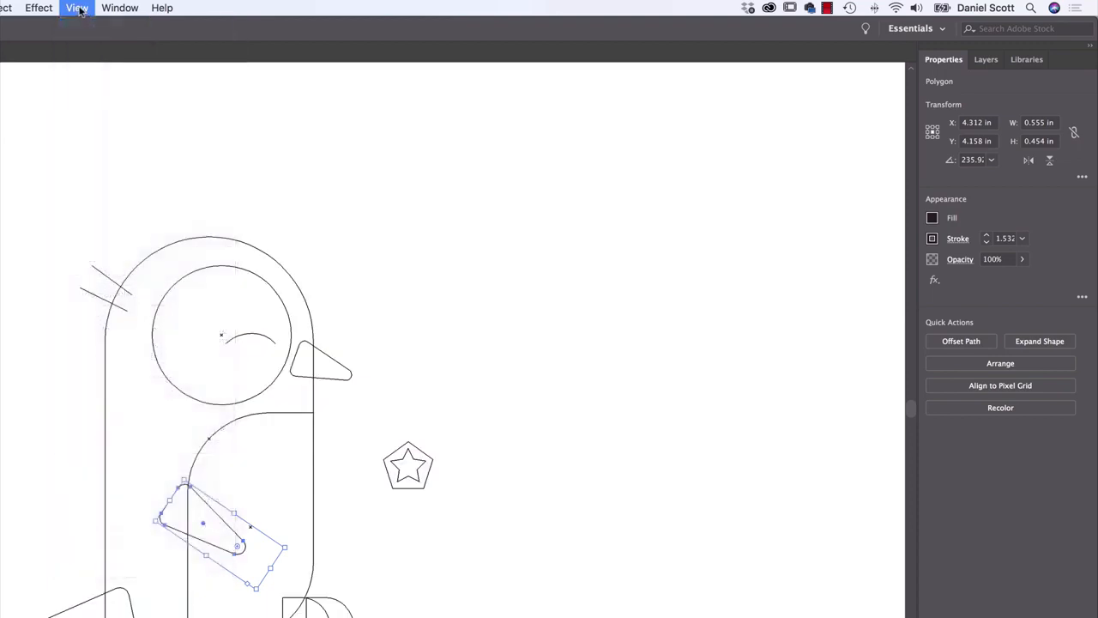
click(77, 8)
click(86, 26)
click(77, 9)
click(86, 27)
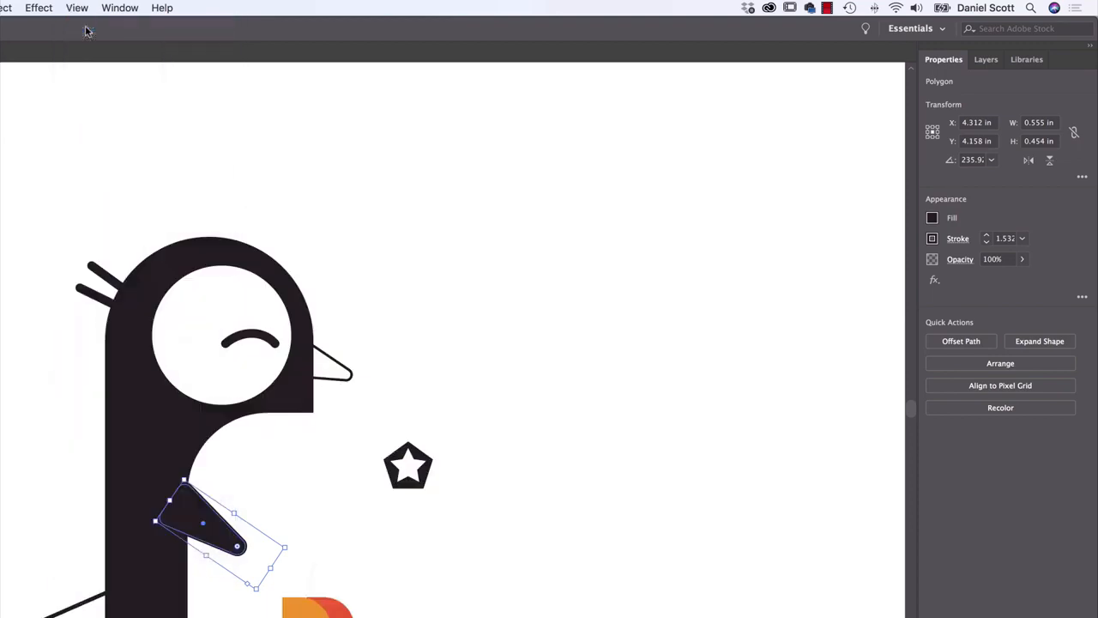
click(477, 264)
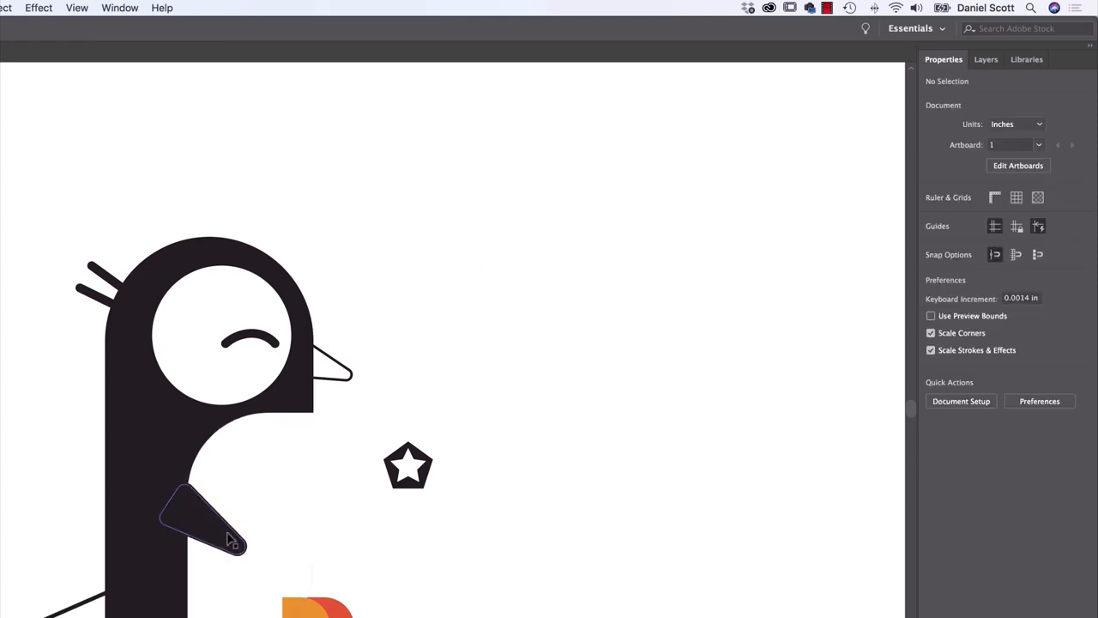
key(super+y)
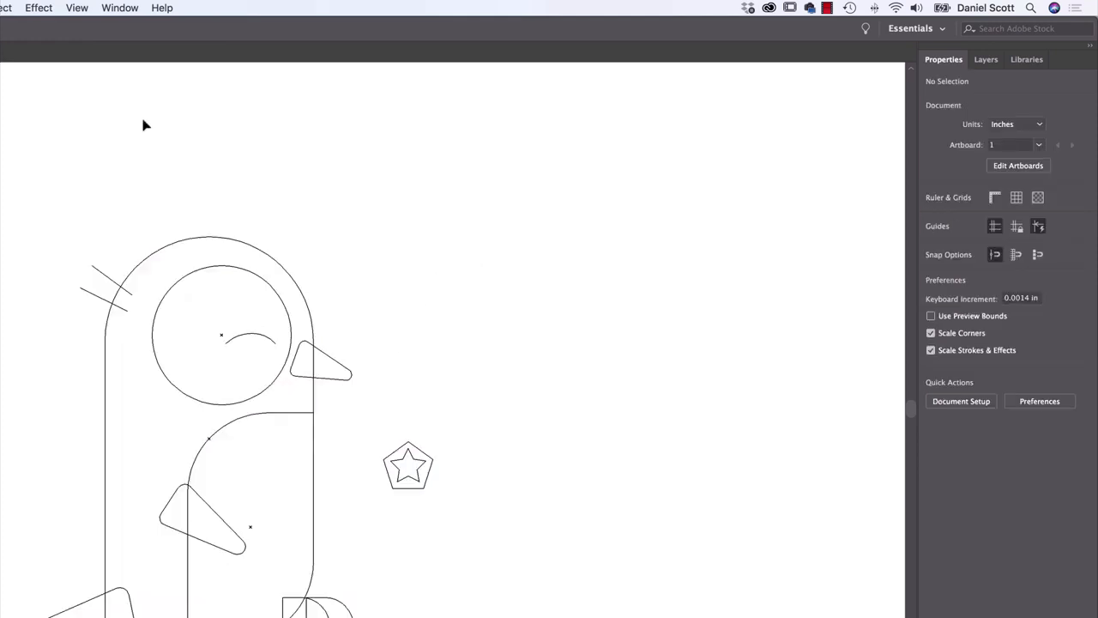
key(super+y)
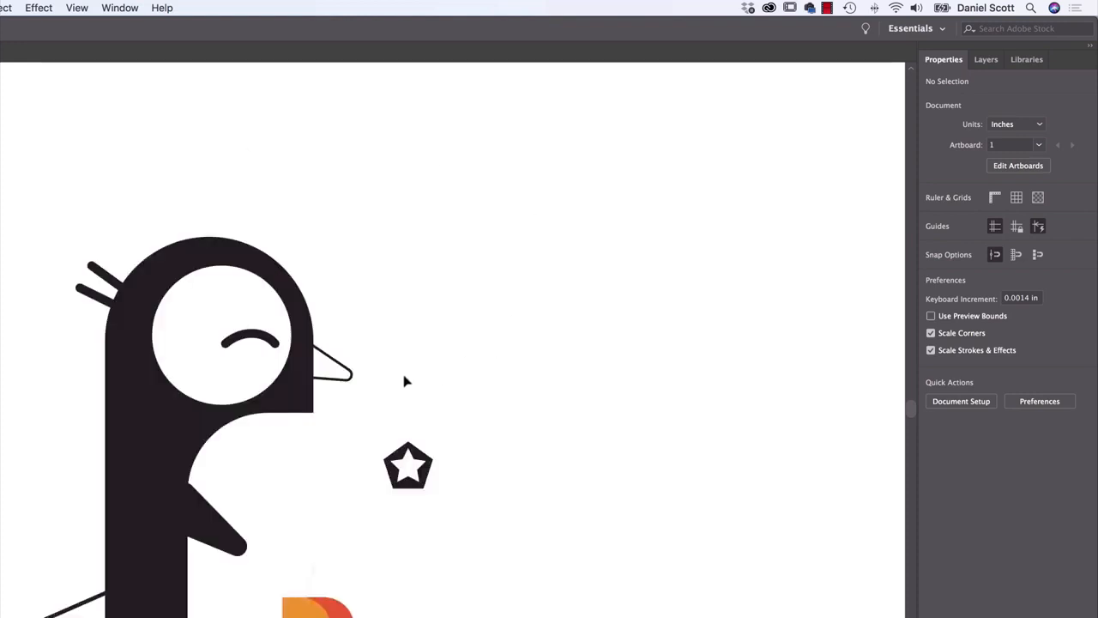
Move the penguin's wing about 0.03 in to the left, further into the black body
click(220, 525)
drag(231, 532, 227, 532)
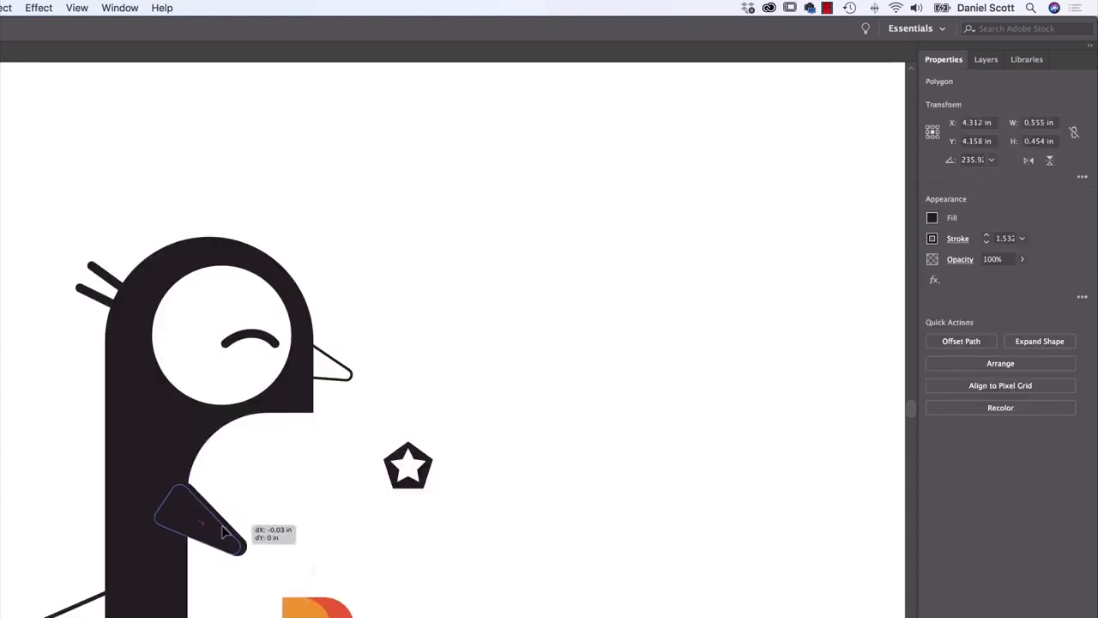
Remove the stroke from the penguin's wing and from its beak
click(932, 238)
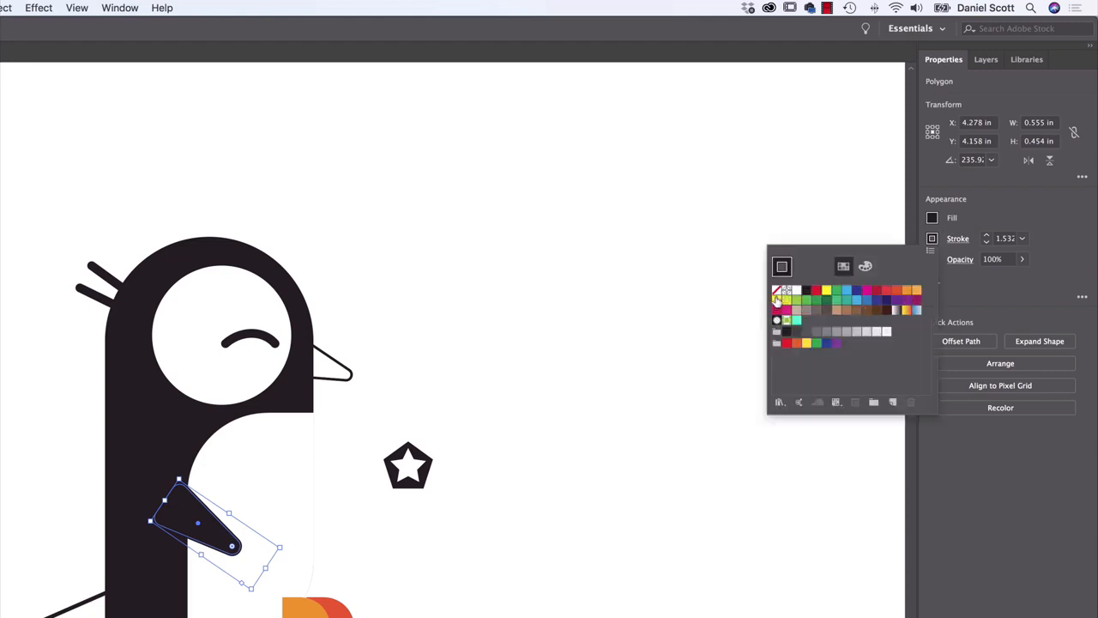
click(777, 293)
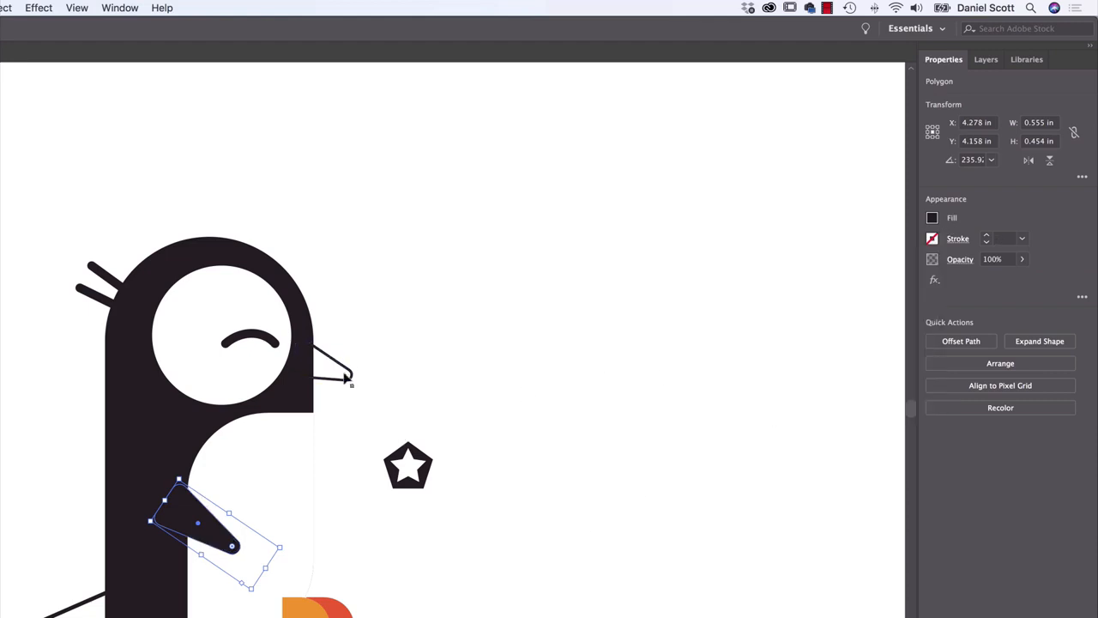
click(350, 371)
click(931, 239)
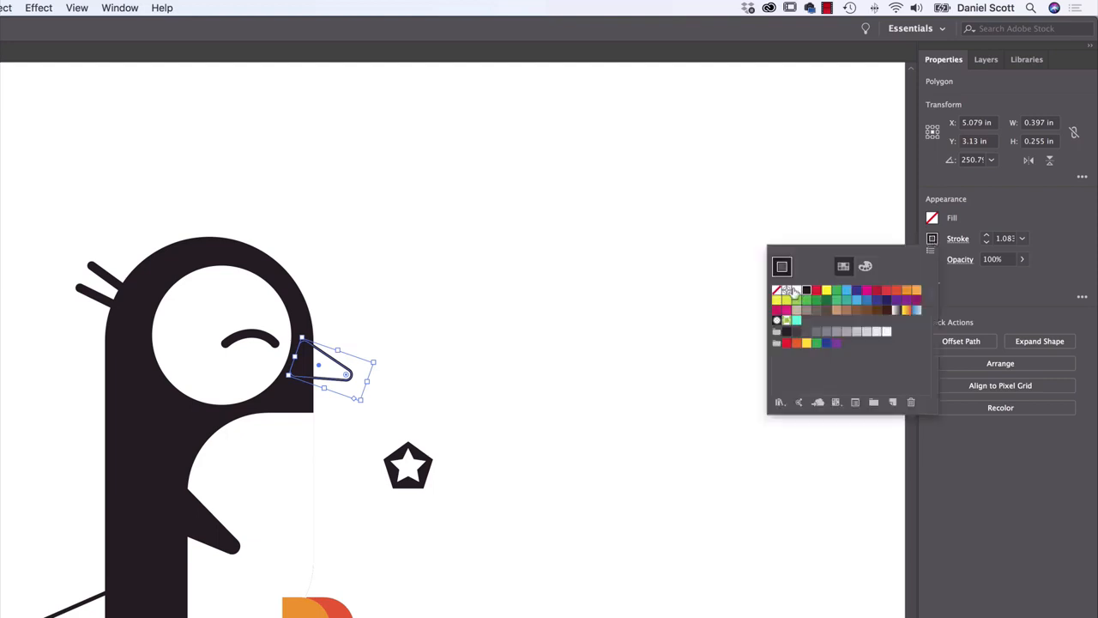
click(777, 293)
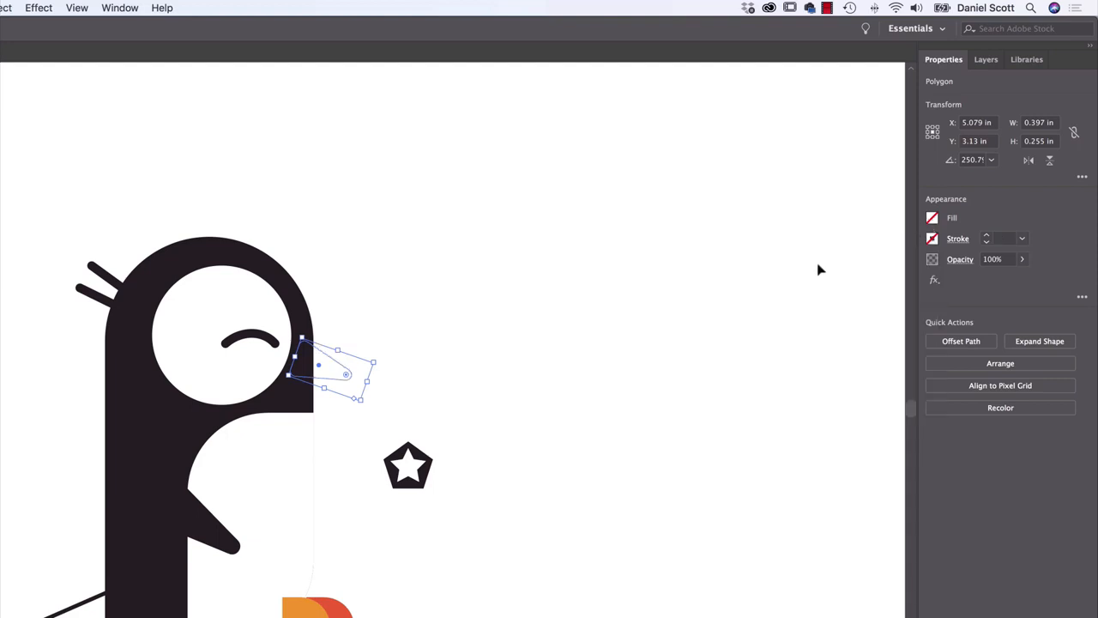
Fill the beak with black to match the penguin's body, and deselect it
click(932, 218)
click(808, 273)
click(556, 333)
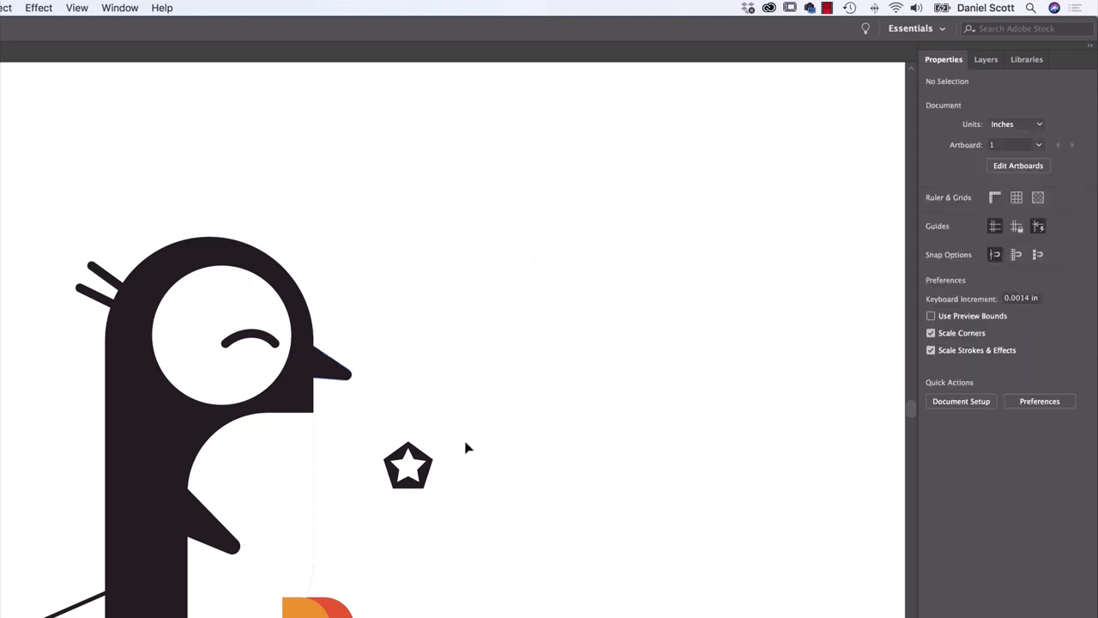
Move the pentagon star badge onto the upper part of the penguin's white belly and deselect it
drag(416, 476, 269, 463)
click(449, 516)
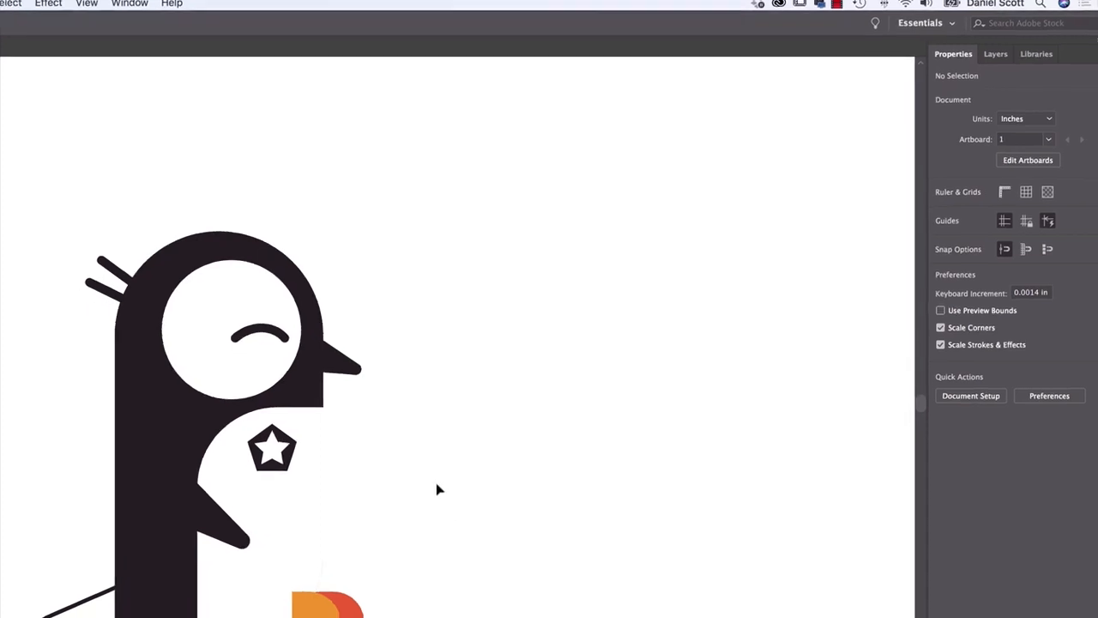
Copy the beak's black fill without stroke onto the penguin's tail using the Eyedropper tool, and clear the selection
click(295, 502)
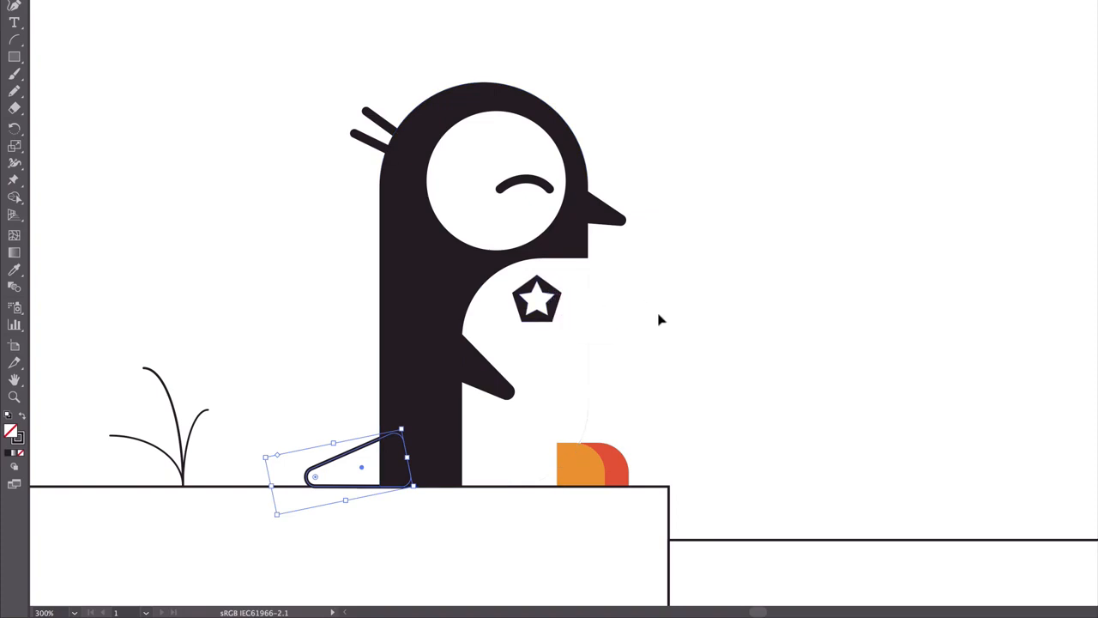
click(15, 272)
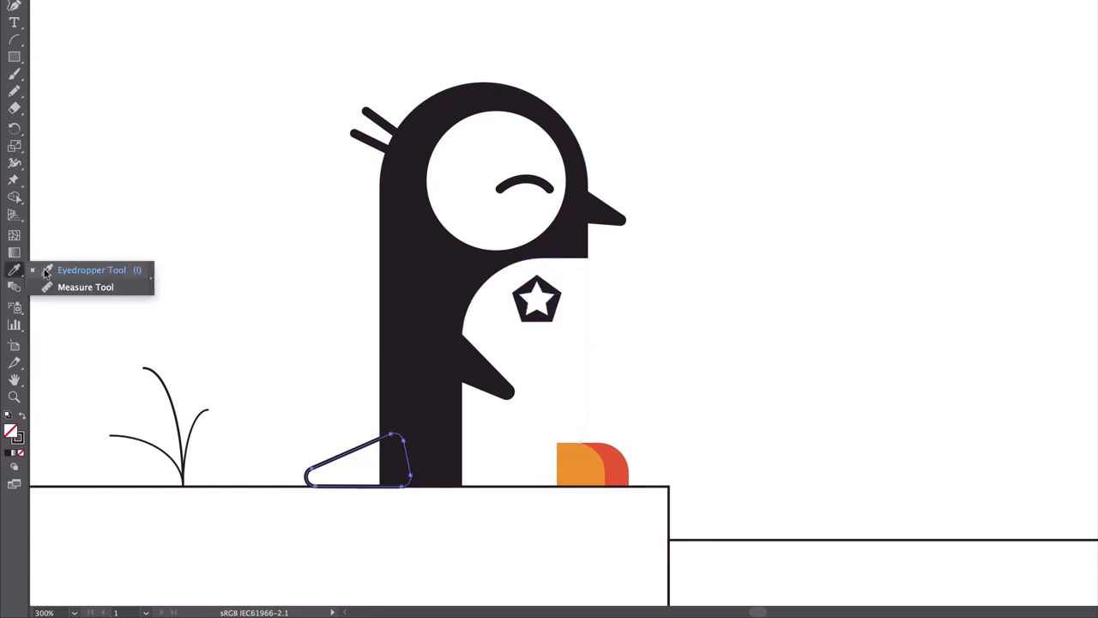
click(49, 269)
key(v)
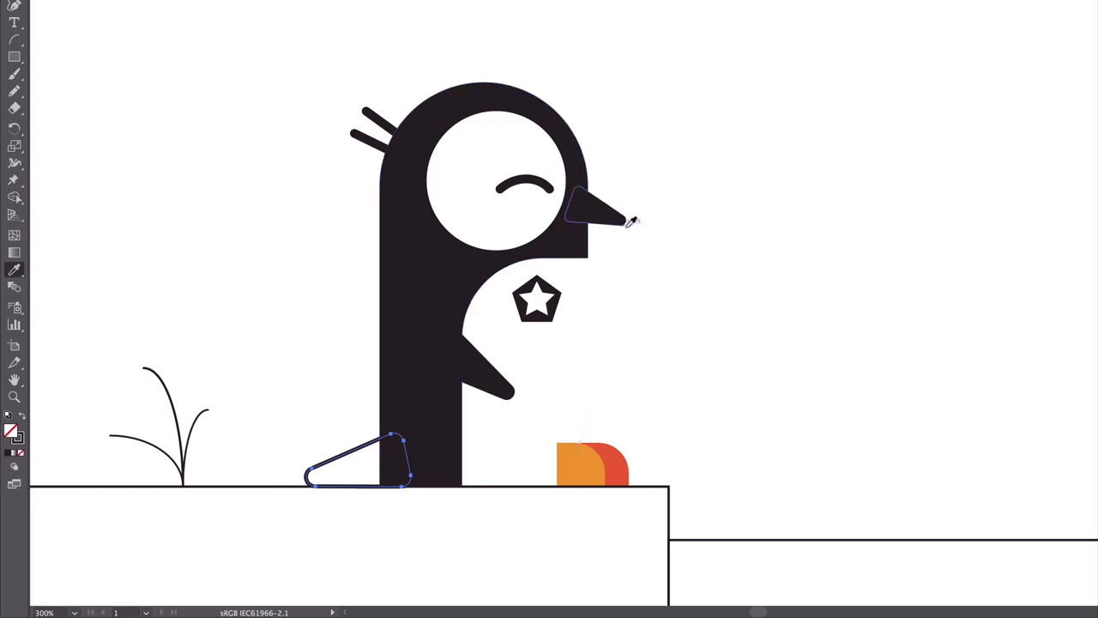
click(612, 211)
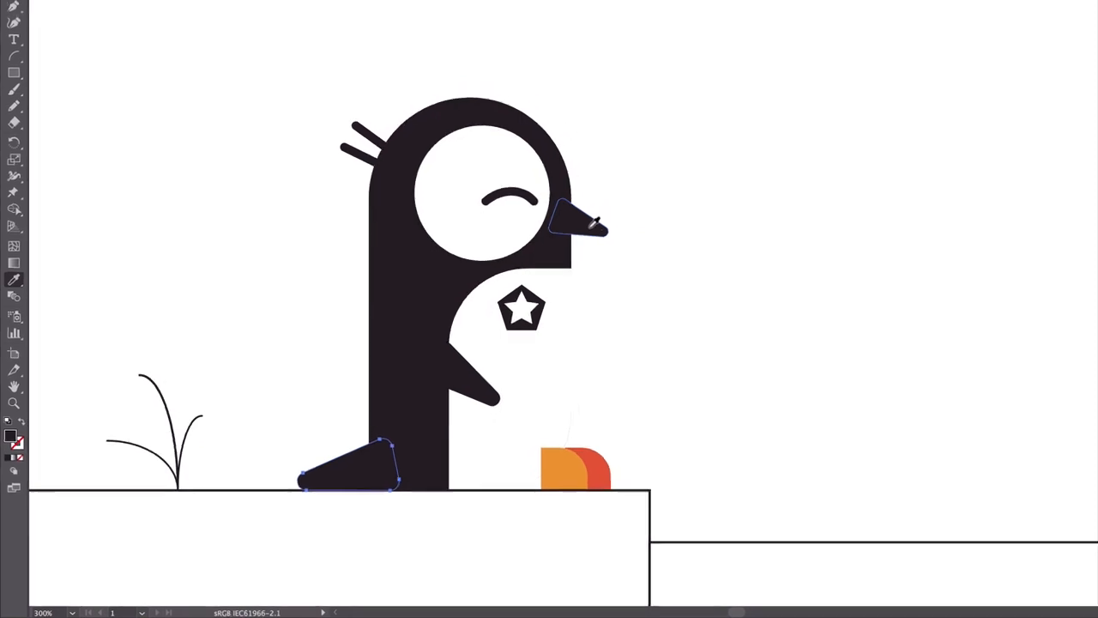
click(12, 56)
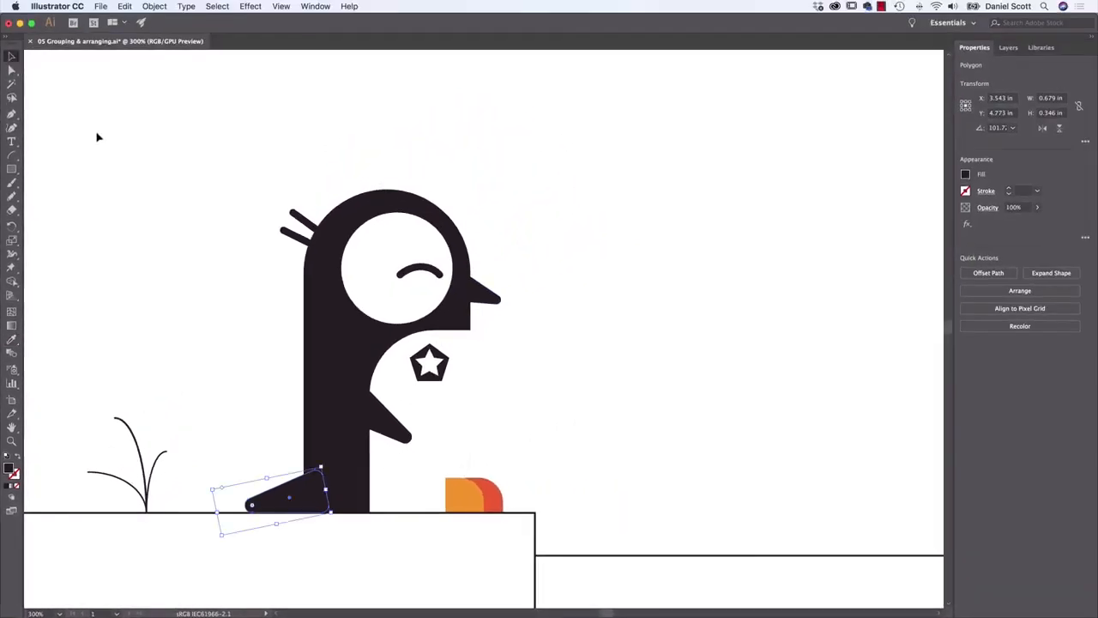
click(98, 138)
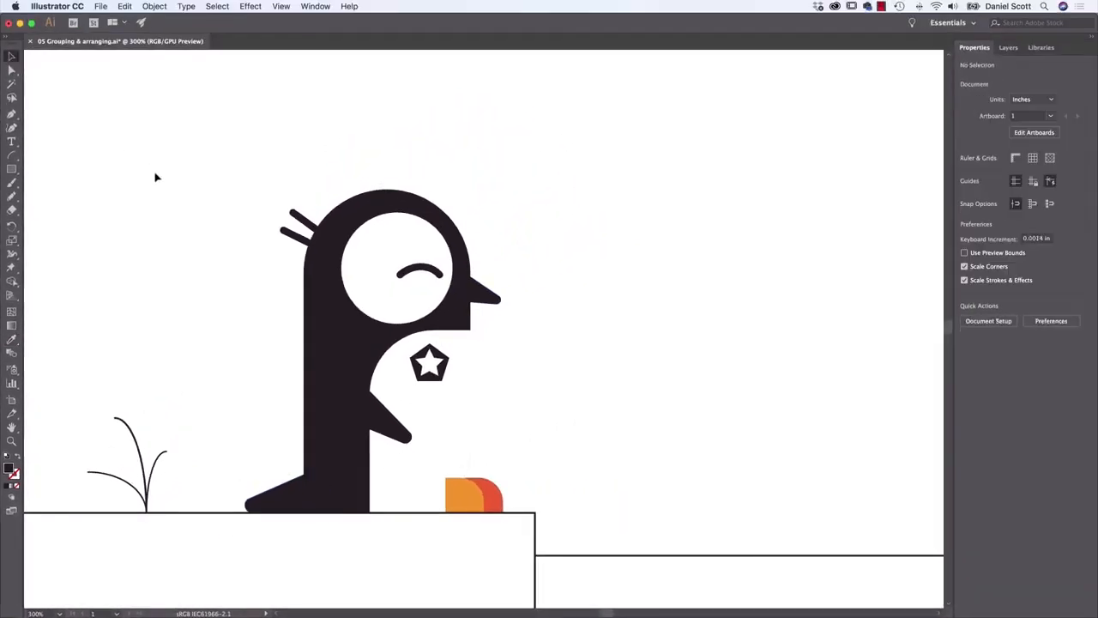
Fill the ground rectangle under the penguin with a light grey swatch, trying neighbouring greys before settling on one
scroll(203, 239, down, 5)
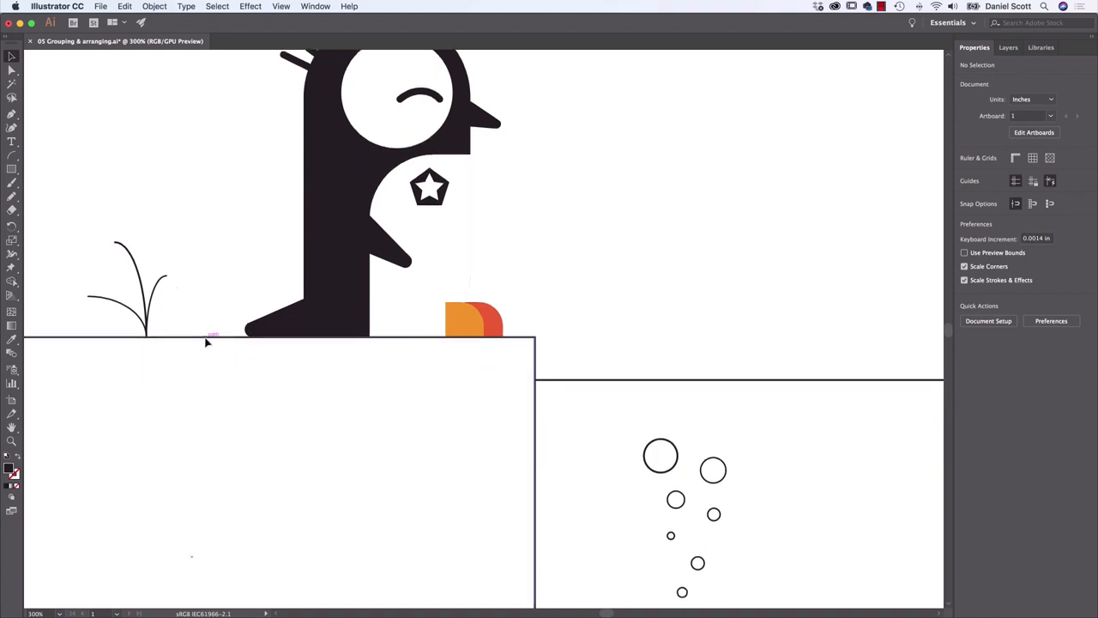
click(219, 338)
click(967, 176)
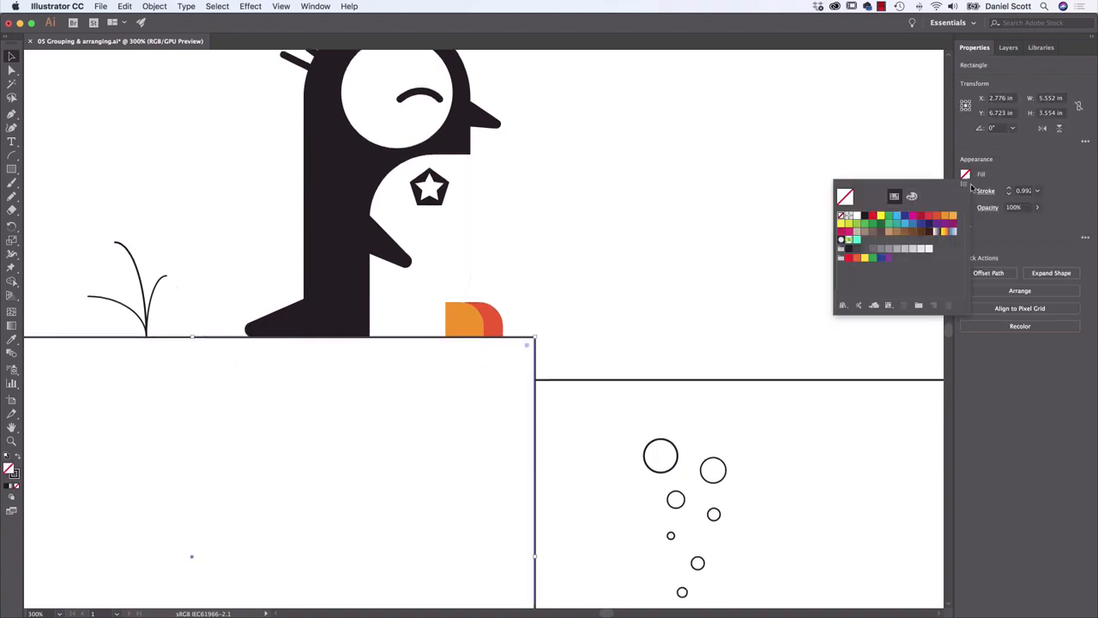
click(896, 251)
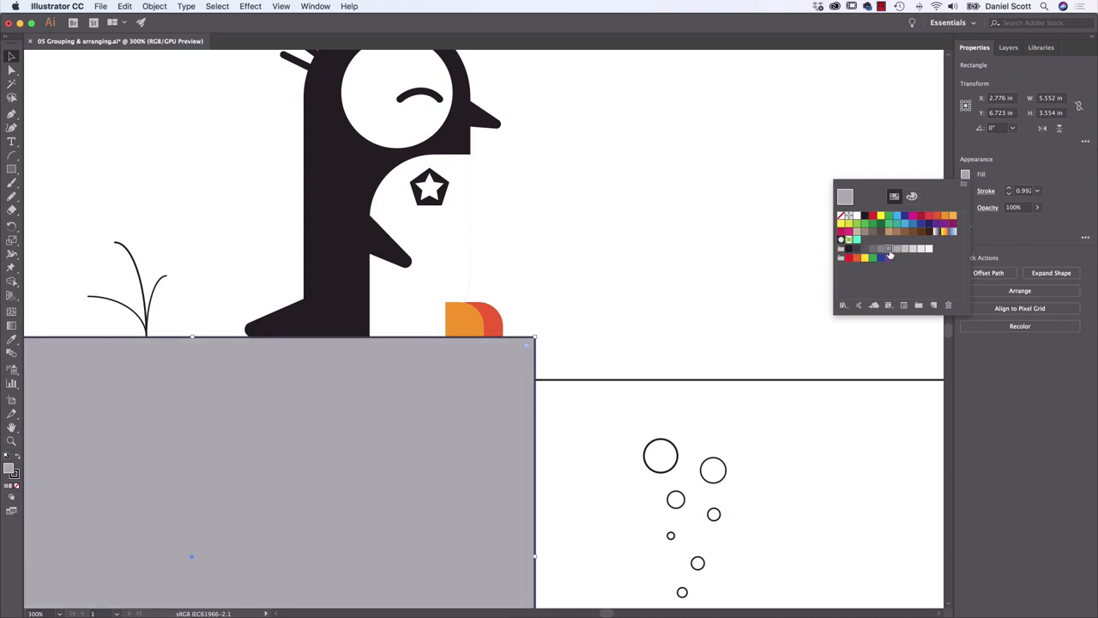
click(890, 251)
click(905, 251)
click(913, 251)
click(896, 251)
click(904, 250)
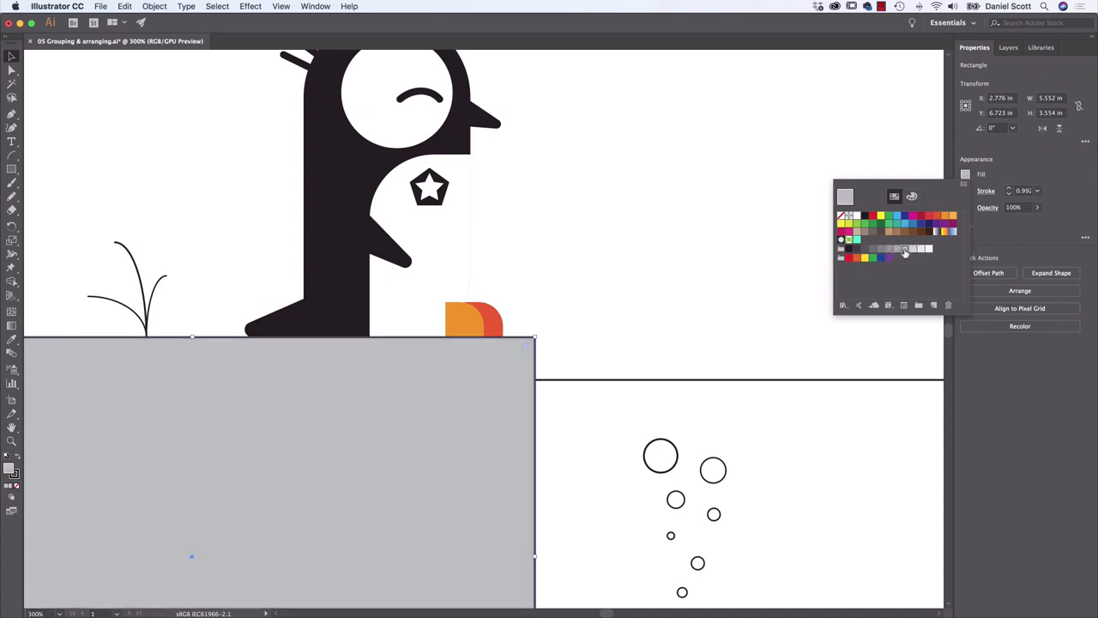
click(608, 384)
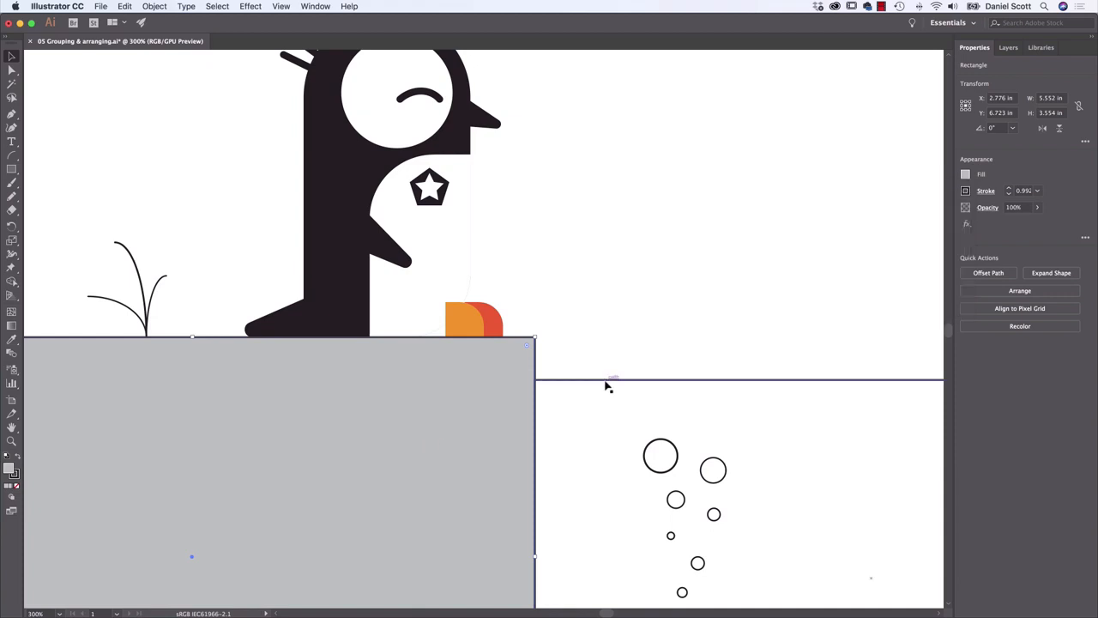
Fill the water rectangle beside the ground with a light cyan blue picked from the RGB spectrum
click(610, 380)
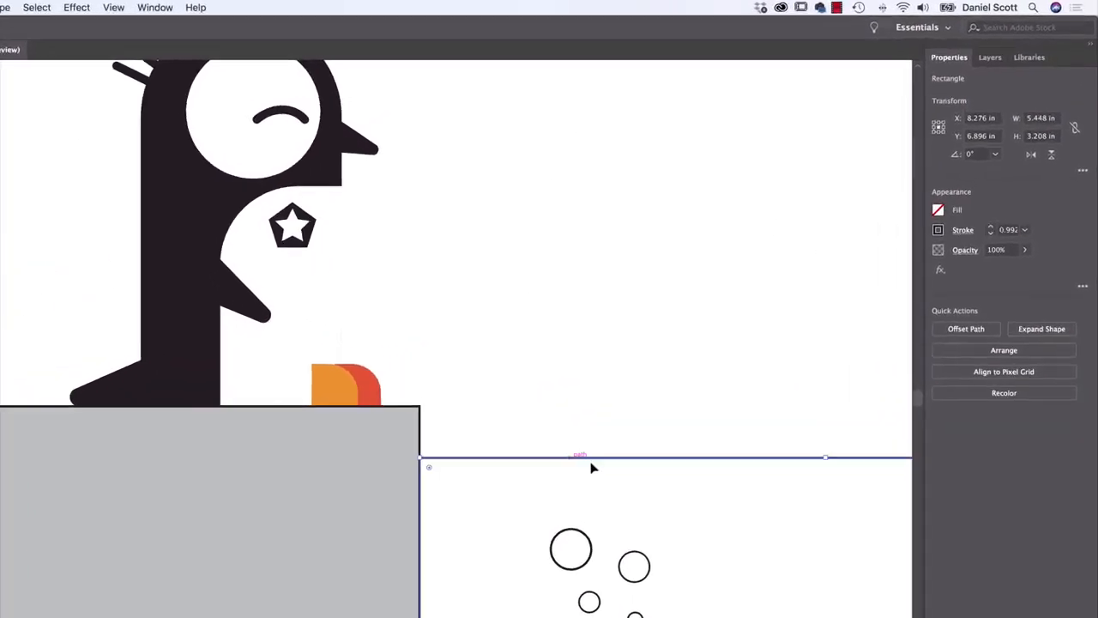
click(932, 218)
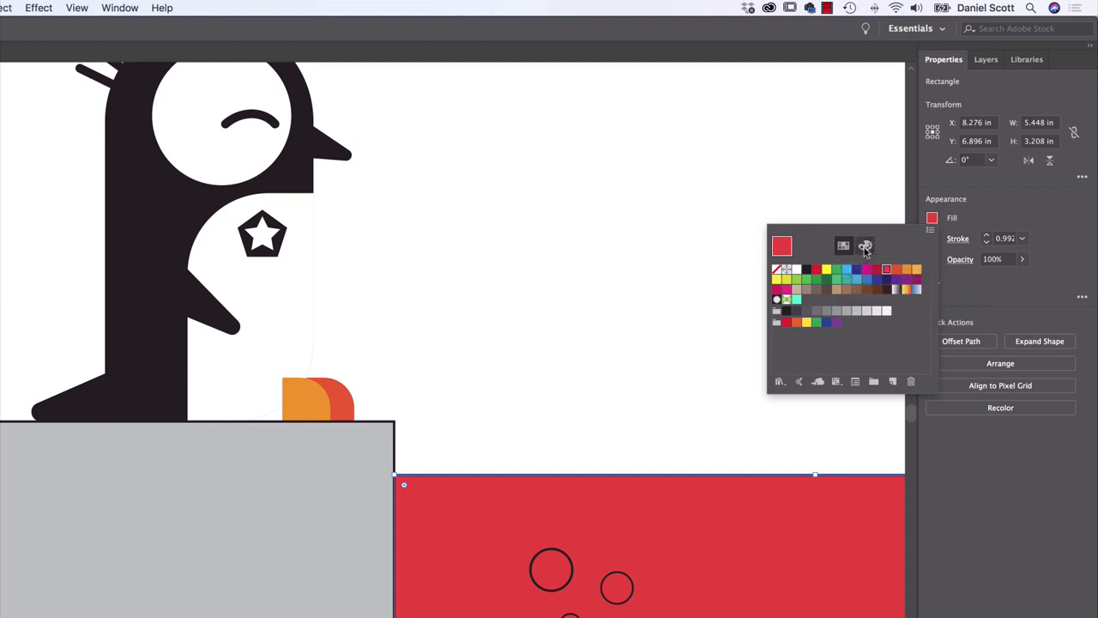
click(865, 247)
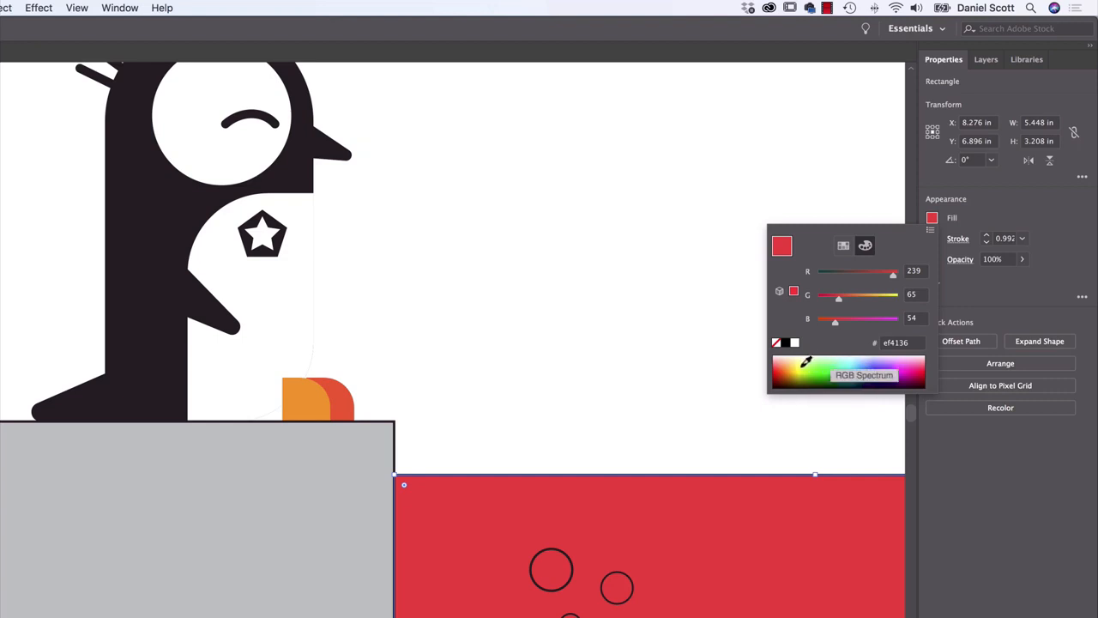
drag(804, 362, 861, 364)
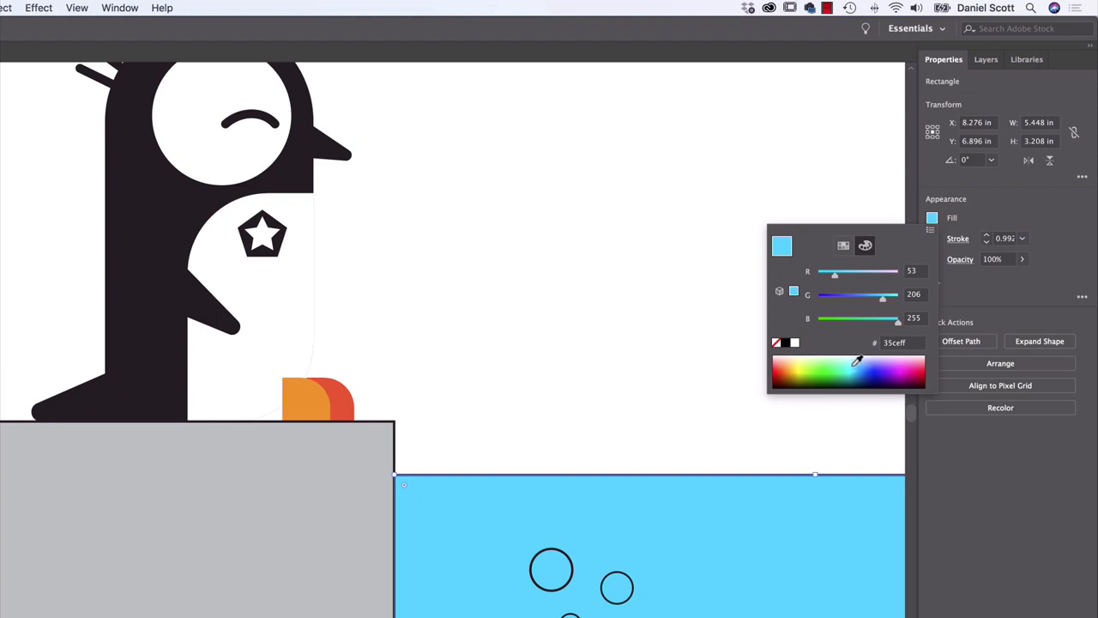
click(858, 365)
click(1004, 216)
Remove the stroke from the water rectangle and from the grey ground rectangle
click(931, 237)
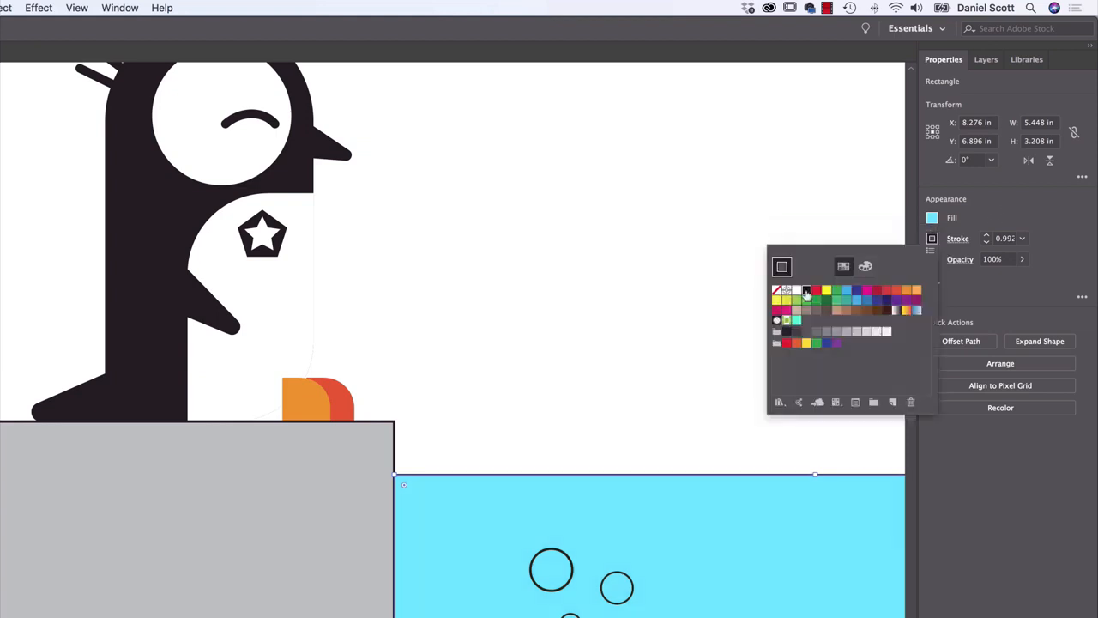
click(776, 290)
click(273, 564)
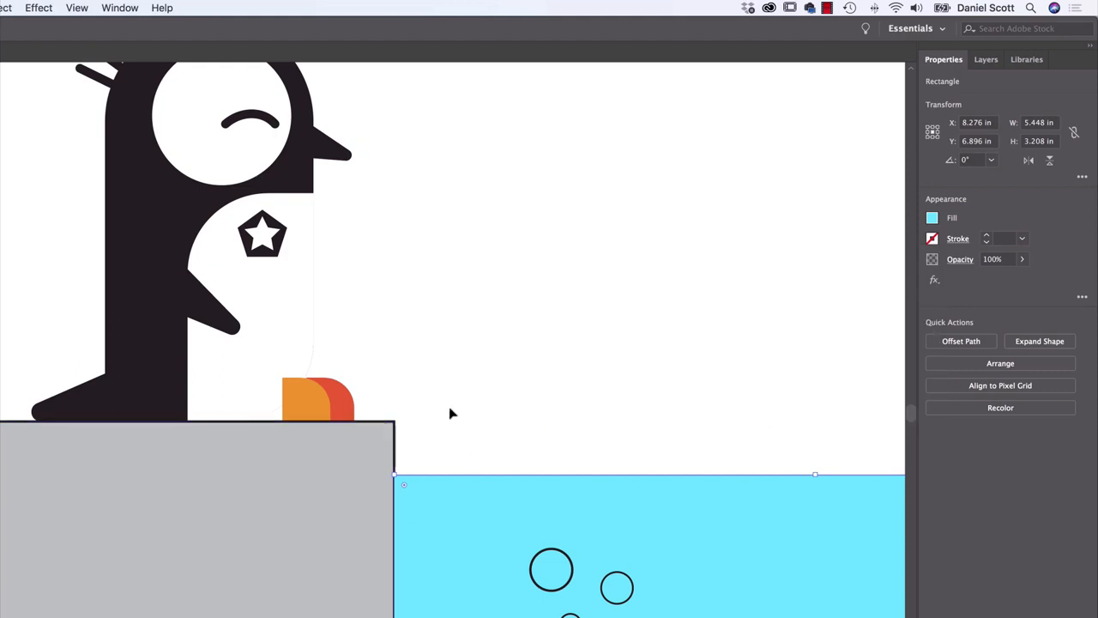
click(932, 239)
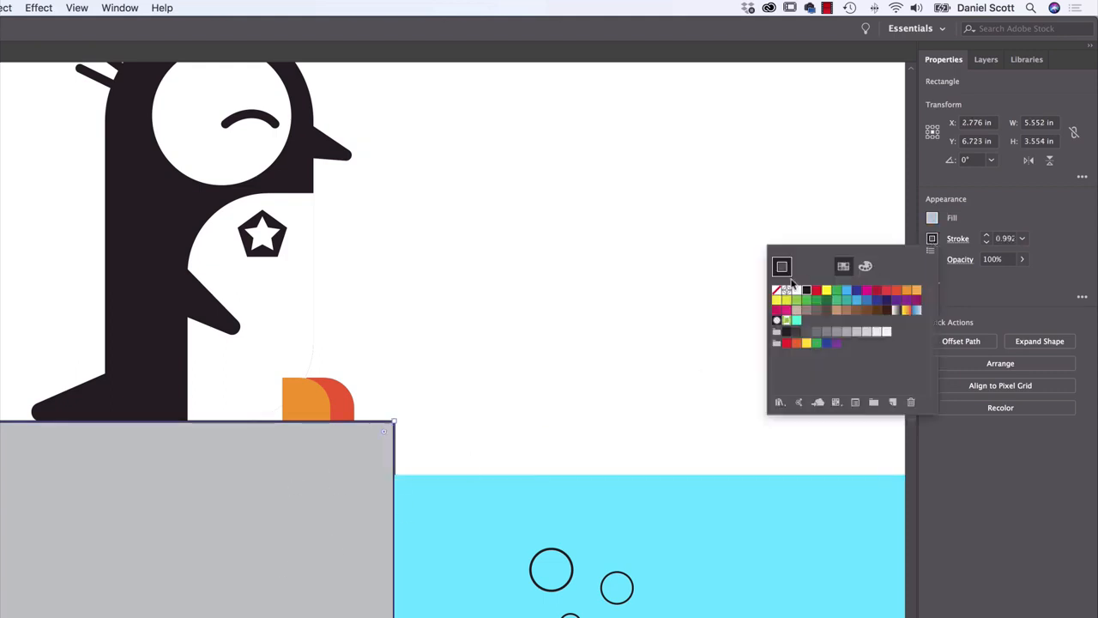
click(776, 290)
click(573, 567)
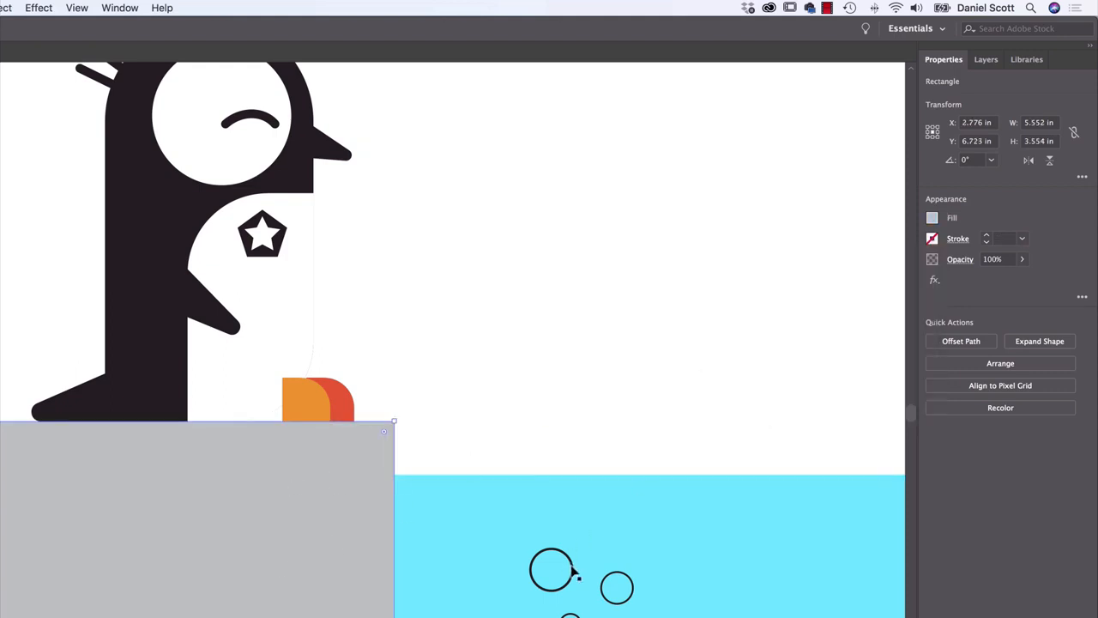
Select all seven bubble circles in the water together and fill them with white
click(572, 568)
shift+click(618, 573)
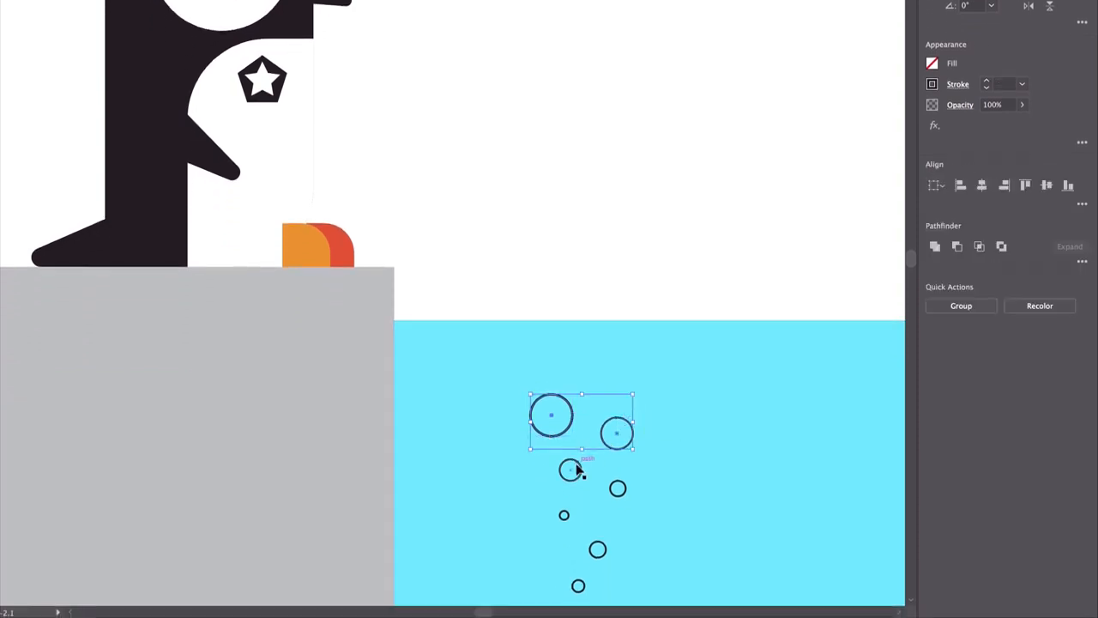
shift+click(574, 469)
shift+click(619, 496)
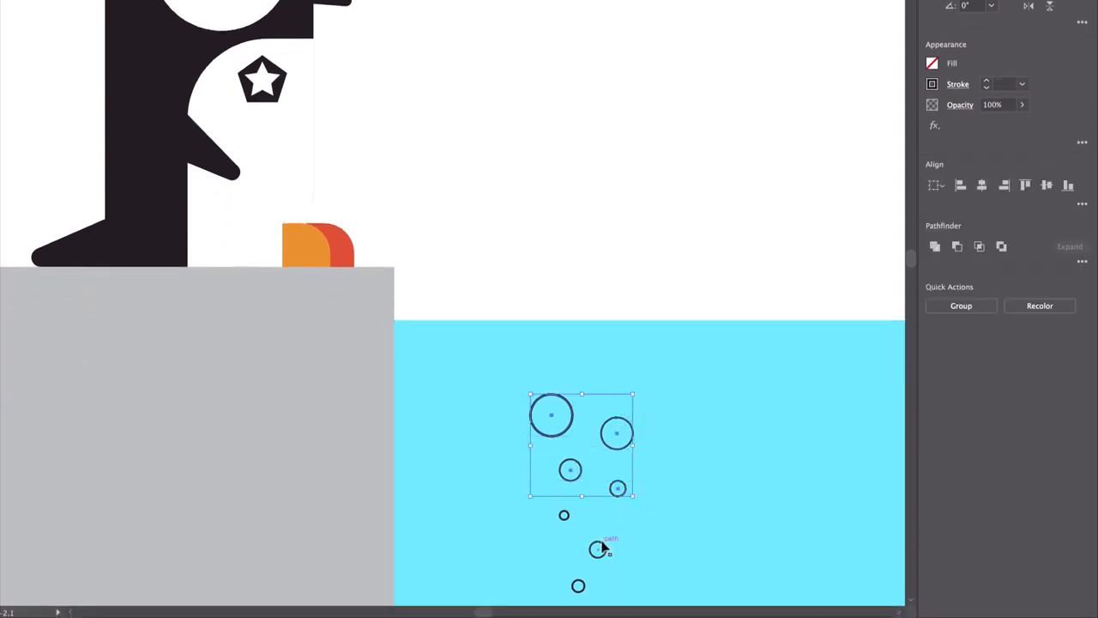
shift+click(598, 545)
shift+click(565, 514)
shift+click(578, 586)
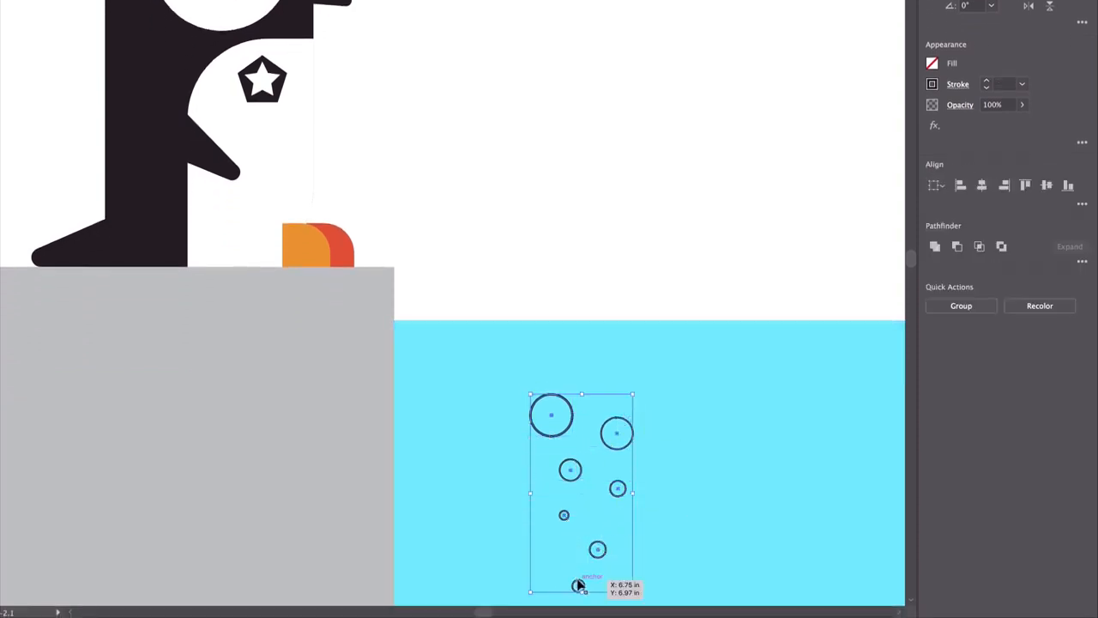
shift+click(932, 62)
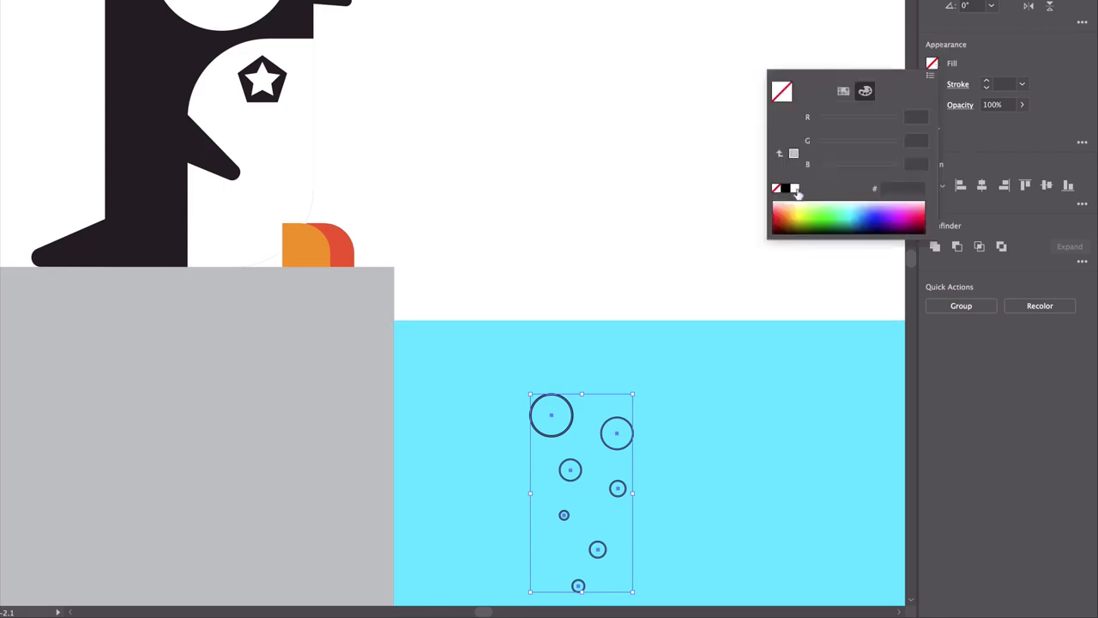
click(794, 188)
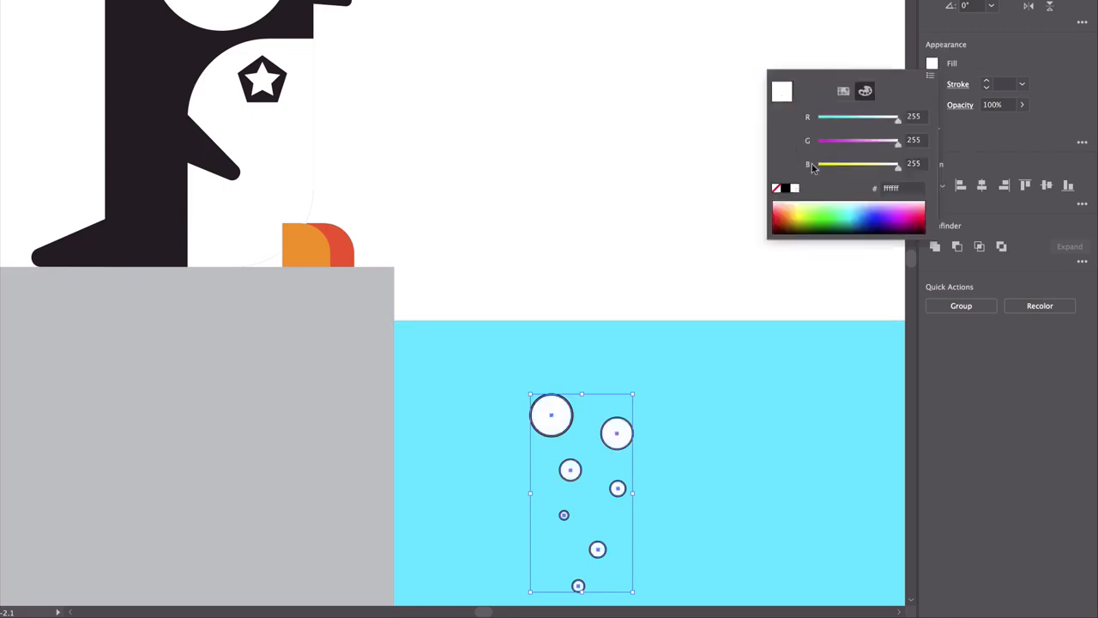
click(842, 92)
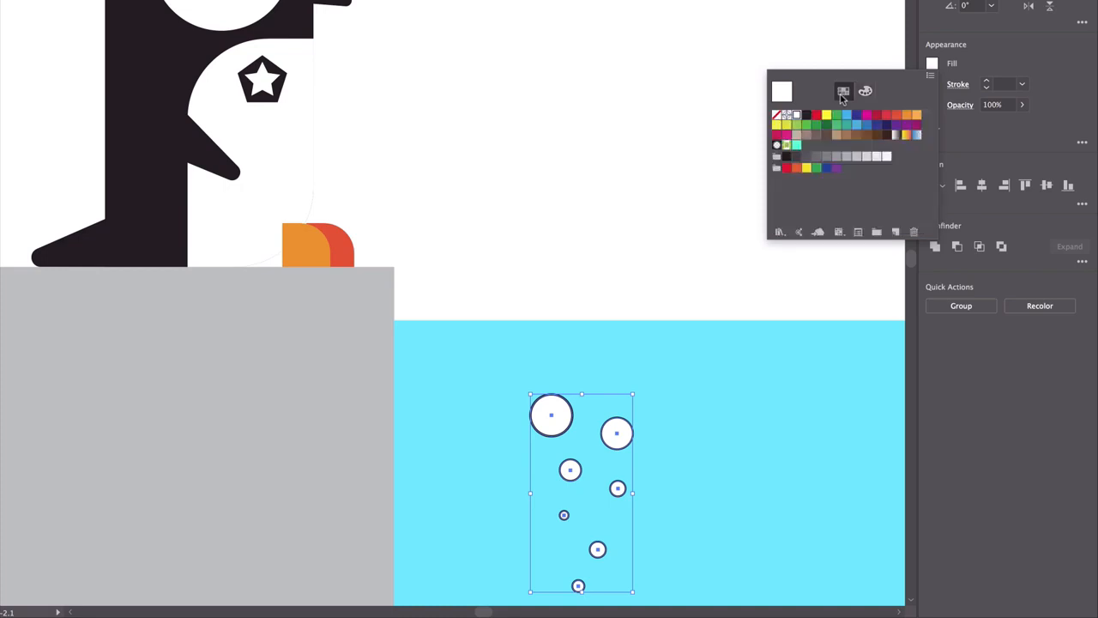
click(1010, 48)
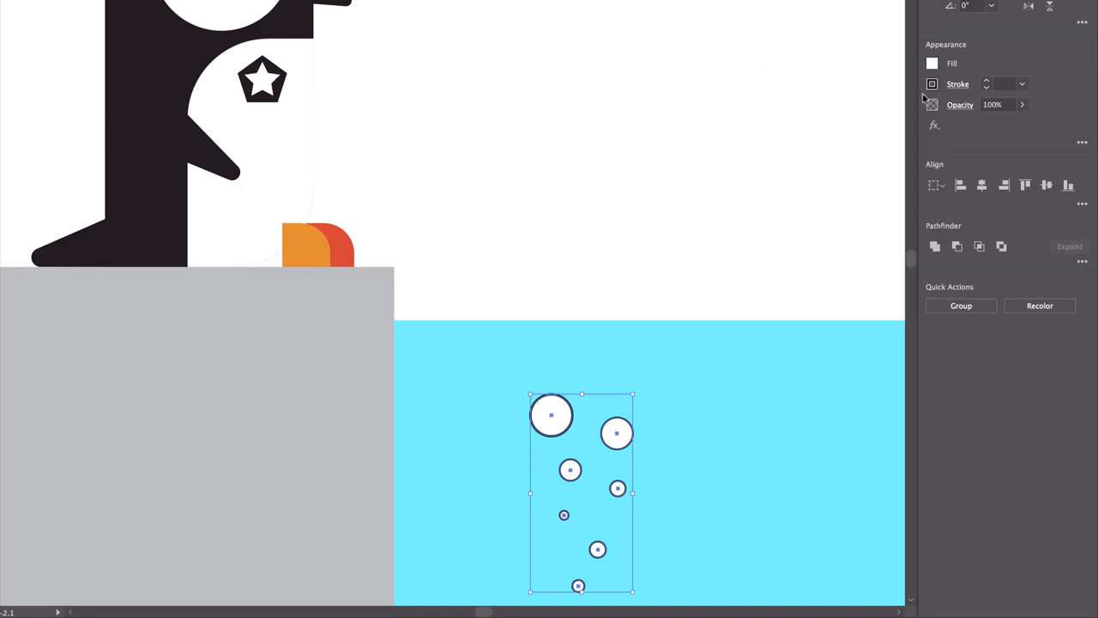
Remove the stroke from the seven bubbles and deselect them
click(931, 85)
click(777, 136)
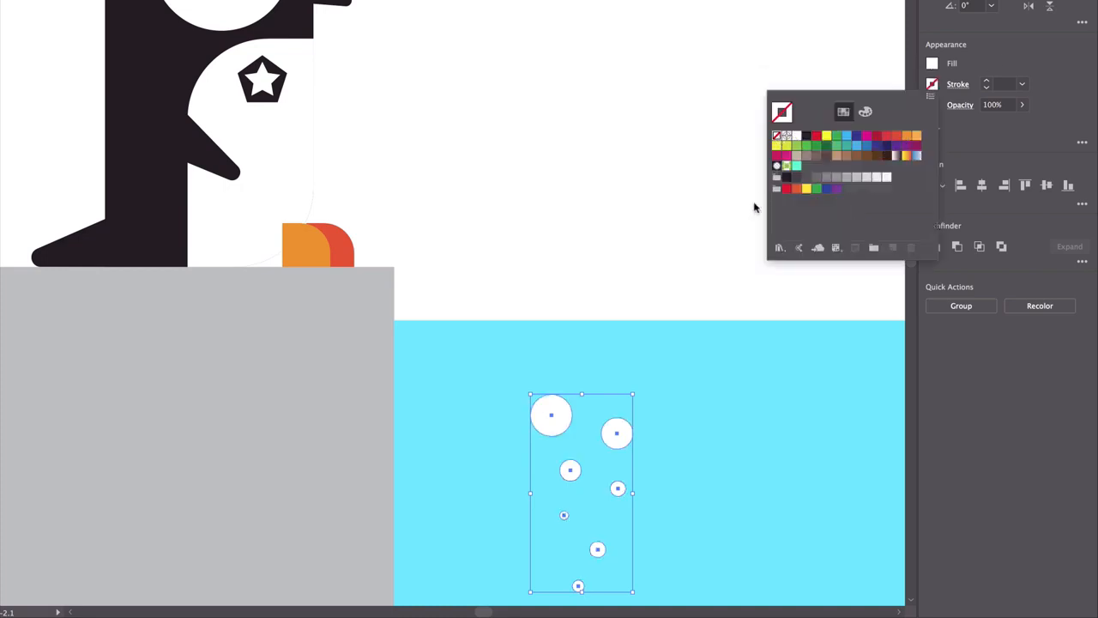
click(637, 82)
click(650, 136)
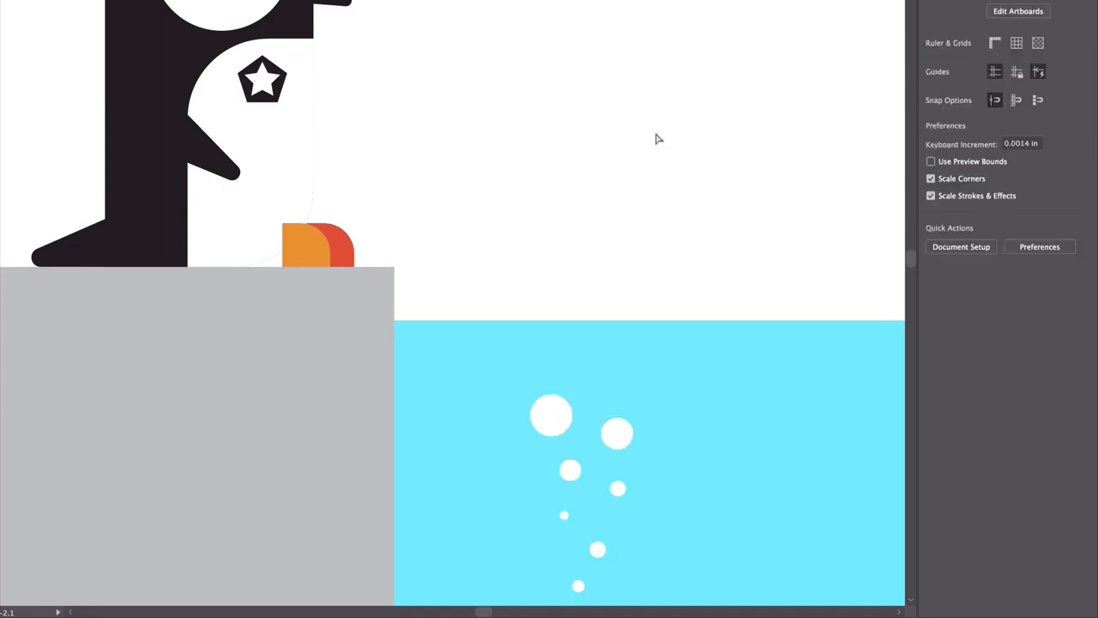
Draw an 11 by 8.5 in rectangle covering the whole artboard
key(ctrl+0)
click(312, 230)
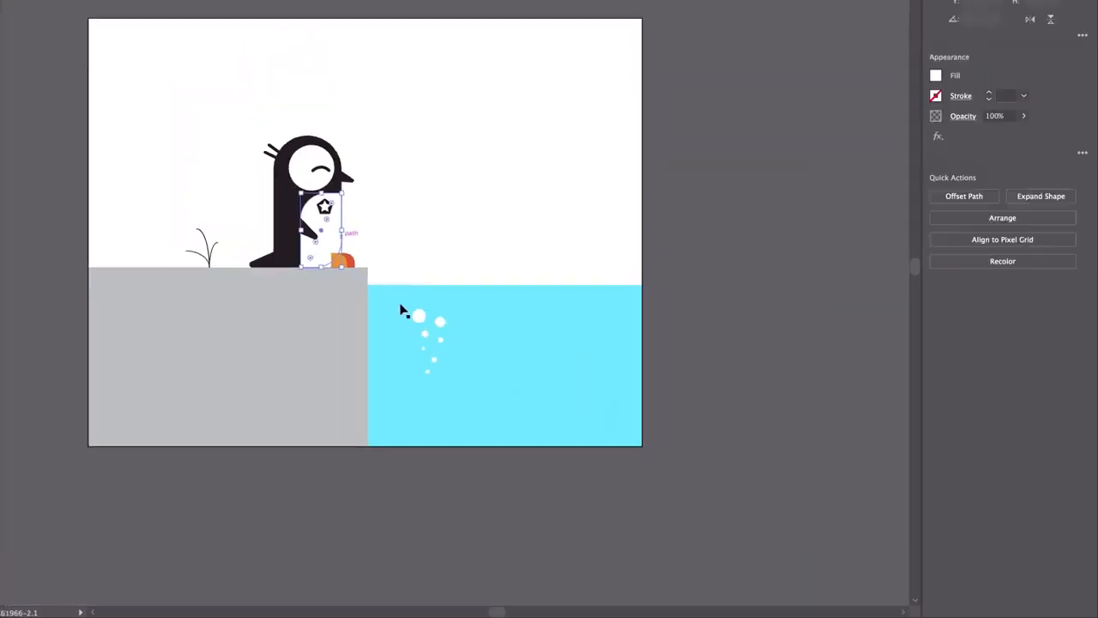
click(346, 170)
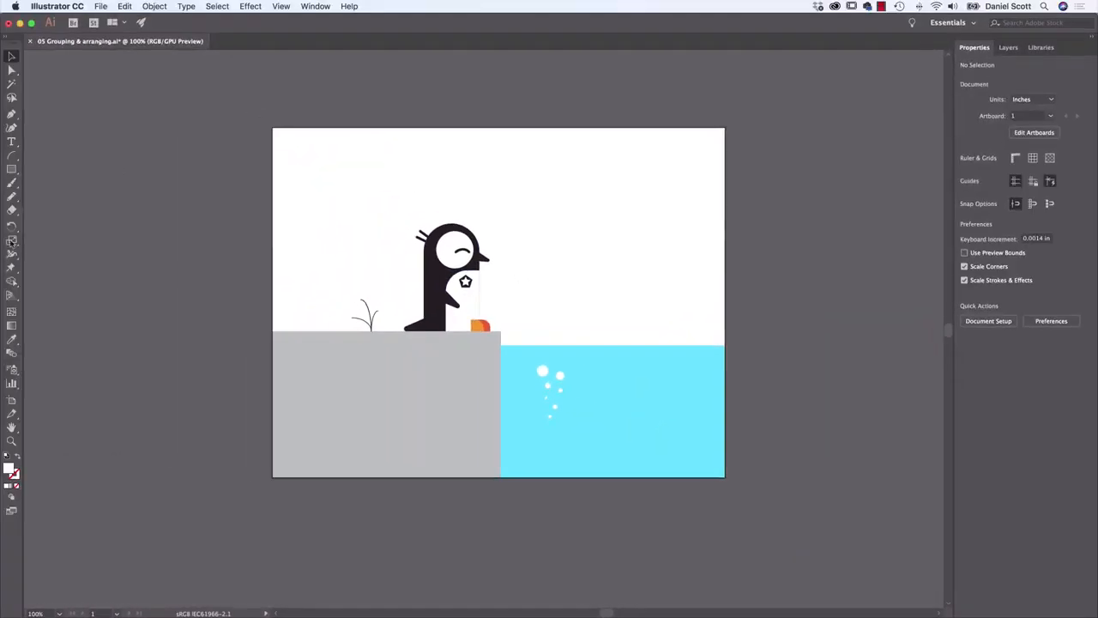
click(10, 167)
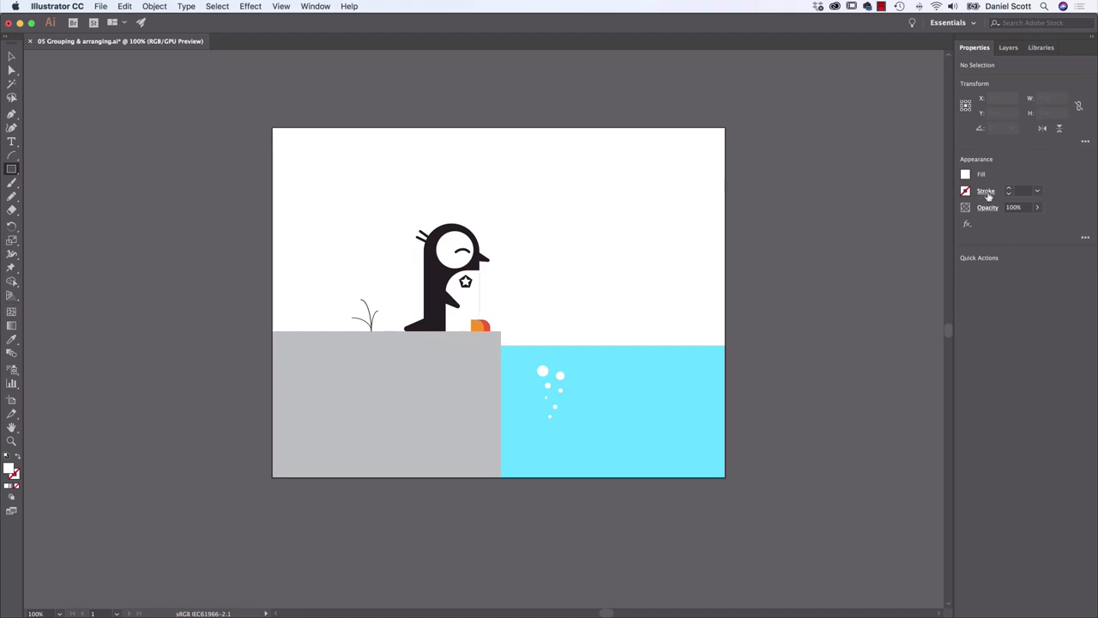
click(13, 170)
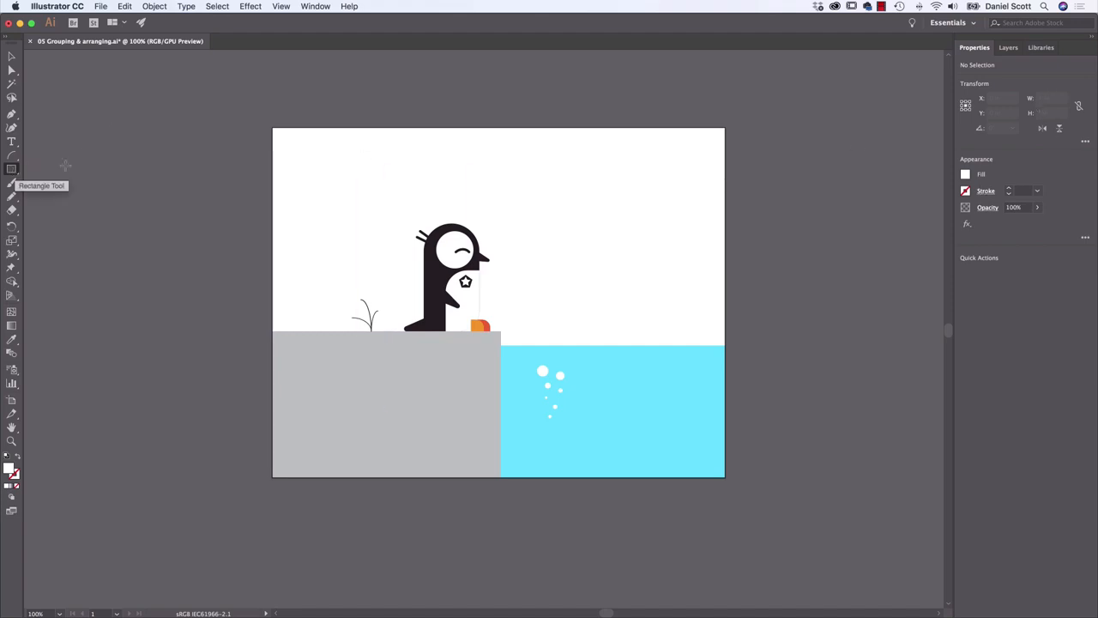
drag(272, 127, 726, 475)
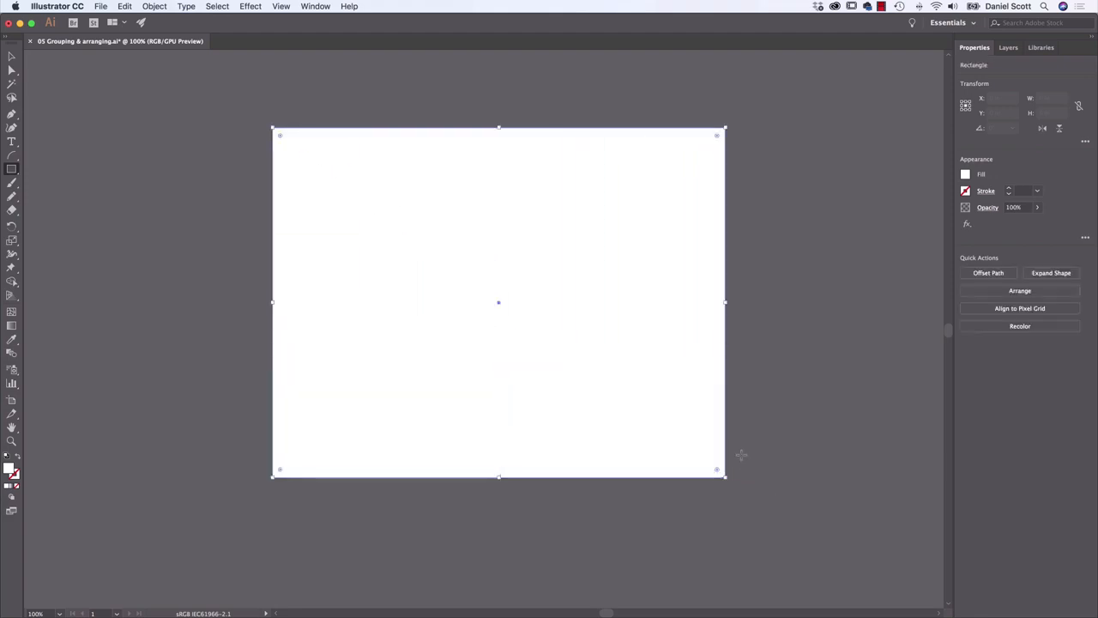
Fill the artboard-sized rectangle with the lightest grey swatch in the grays group
click(966, 175)
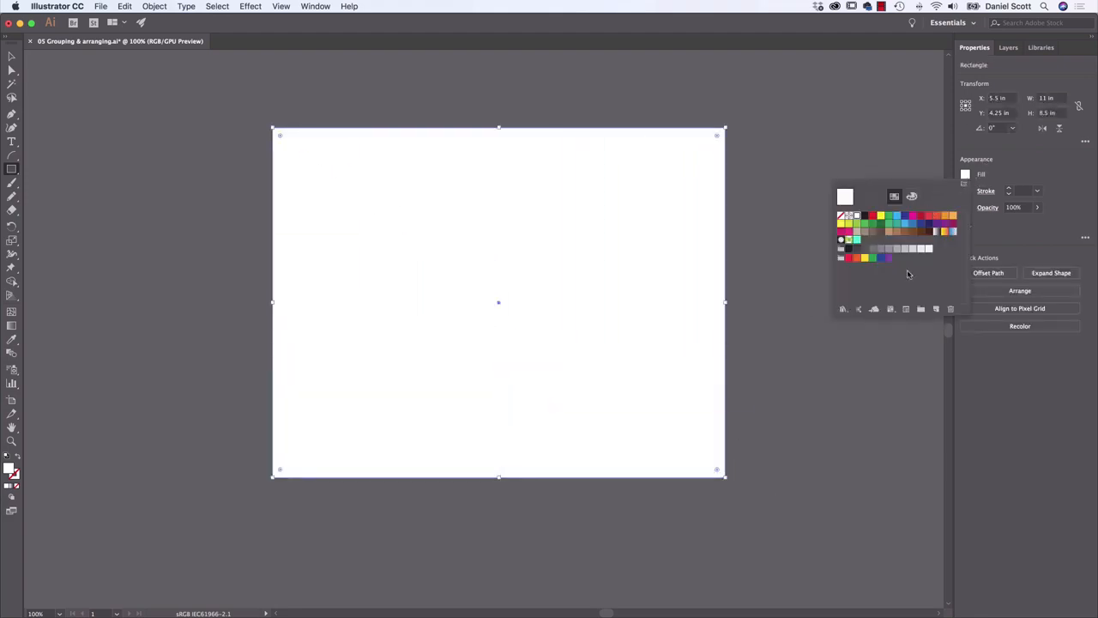
click(924, 251)
click(929, 250)
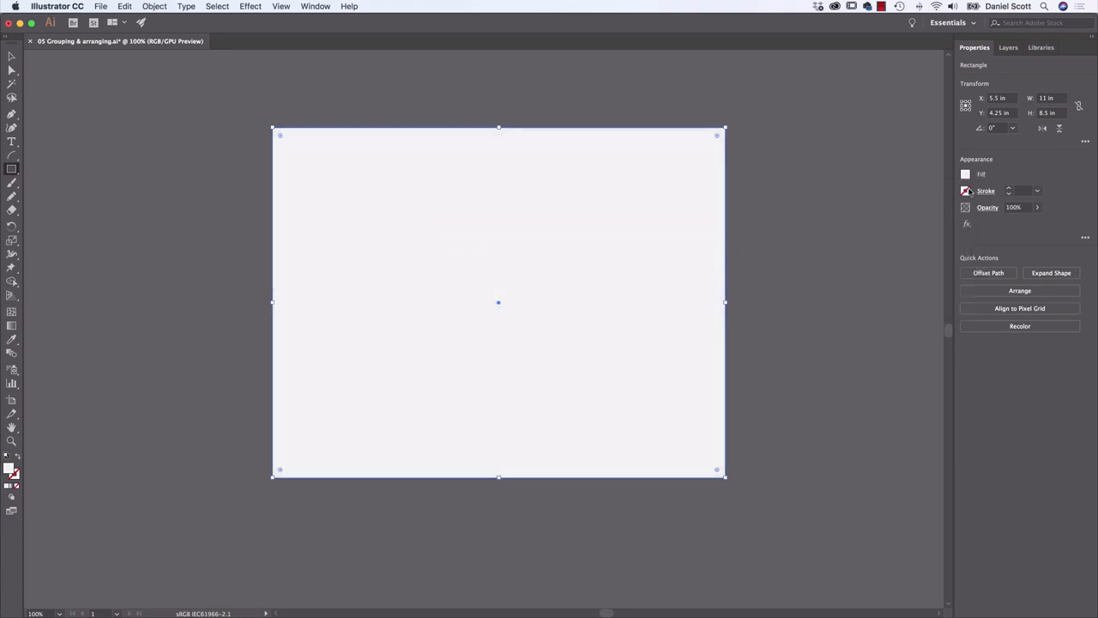
Send the light grey rectangle to the back as the background and deselect it
click(1017, 291)
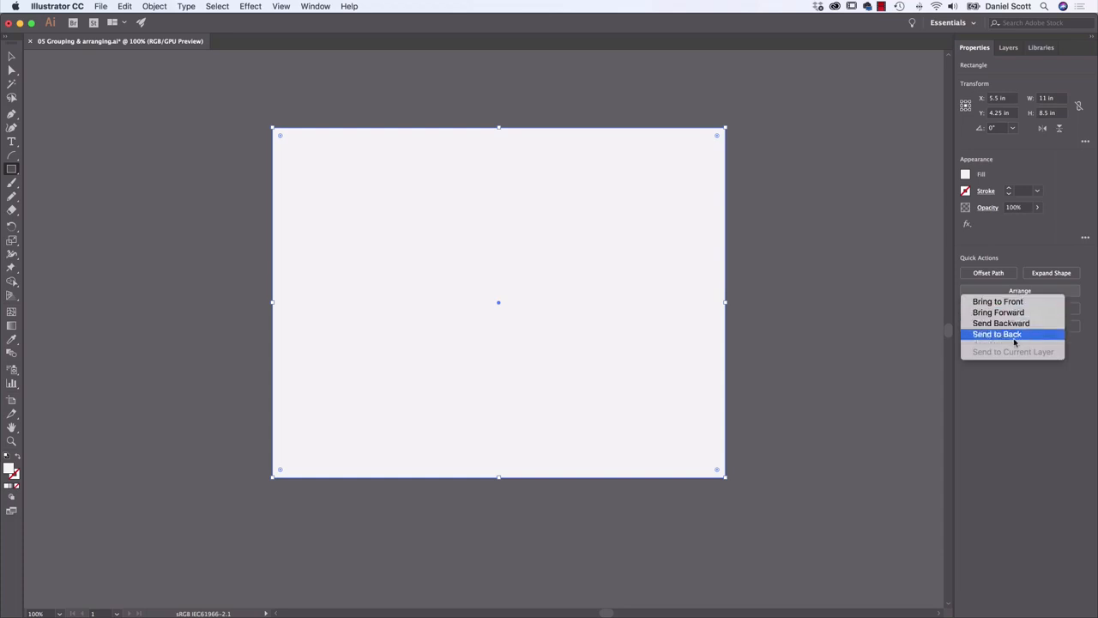
click(1018, 338)
key(v)
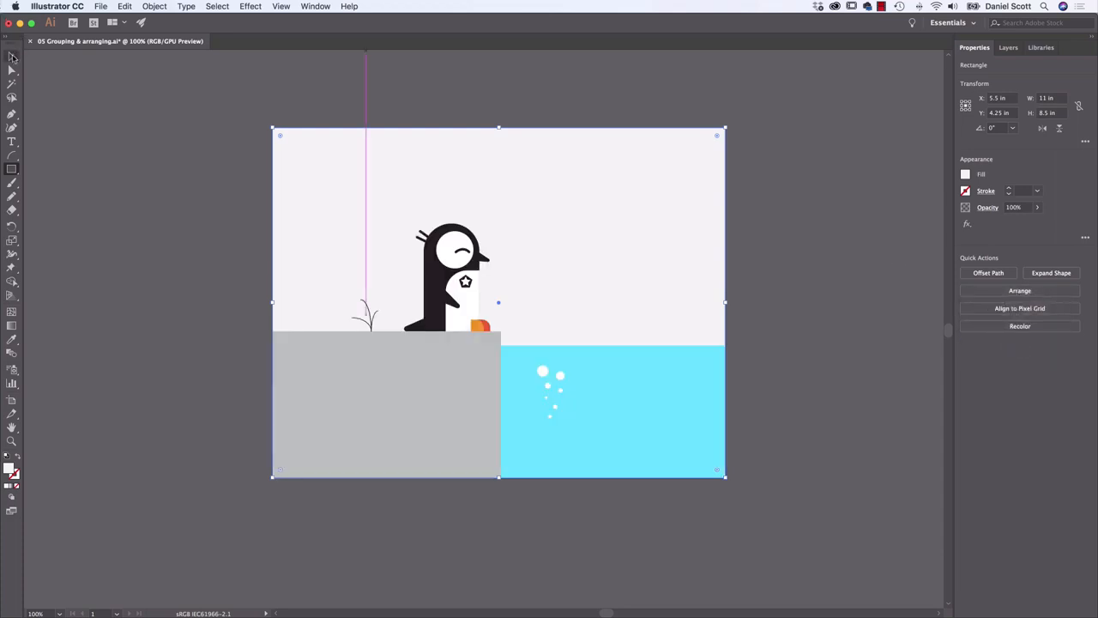
click(109, 164)
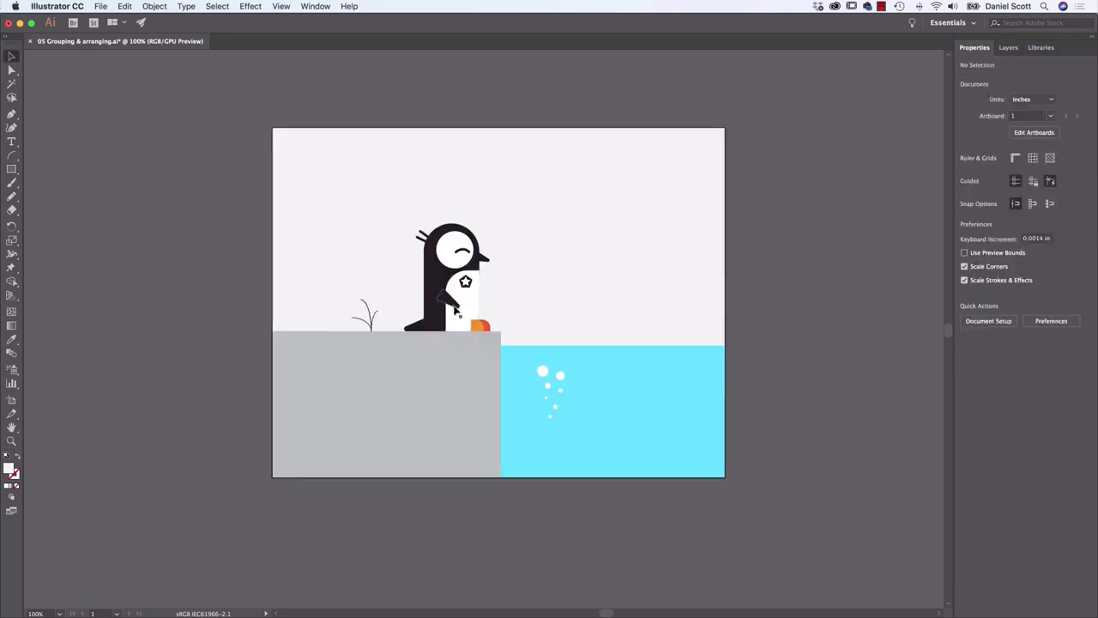
Square off the rounded lower corner of the penguin's white belly beside the feet
scroll(471, 319, up, 1)
alt+scroll(470, 319, up, 4)
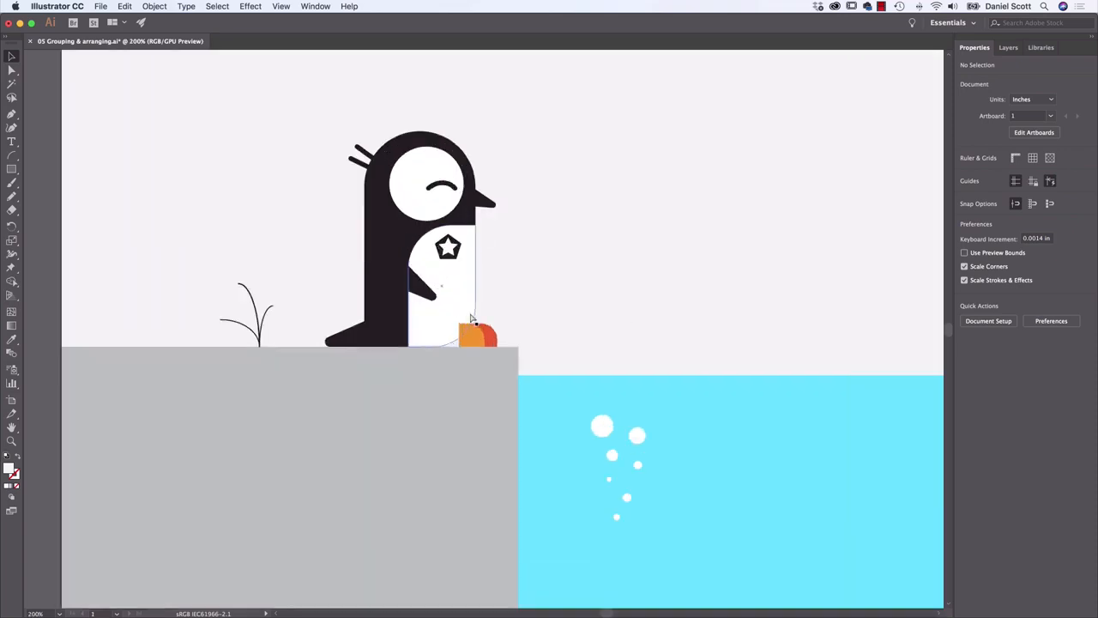
click(426, 321)
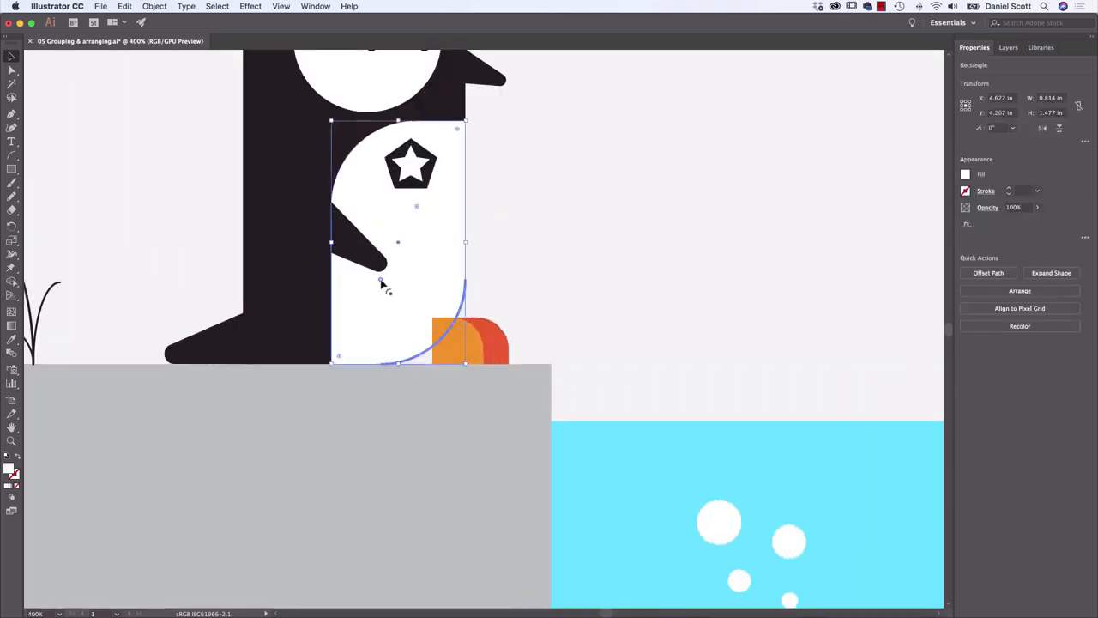
drag(381, 284, 503, 380)
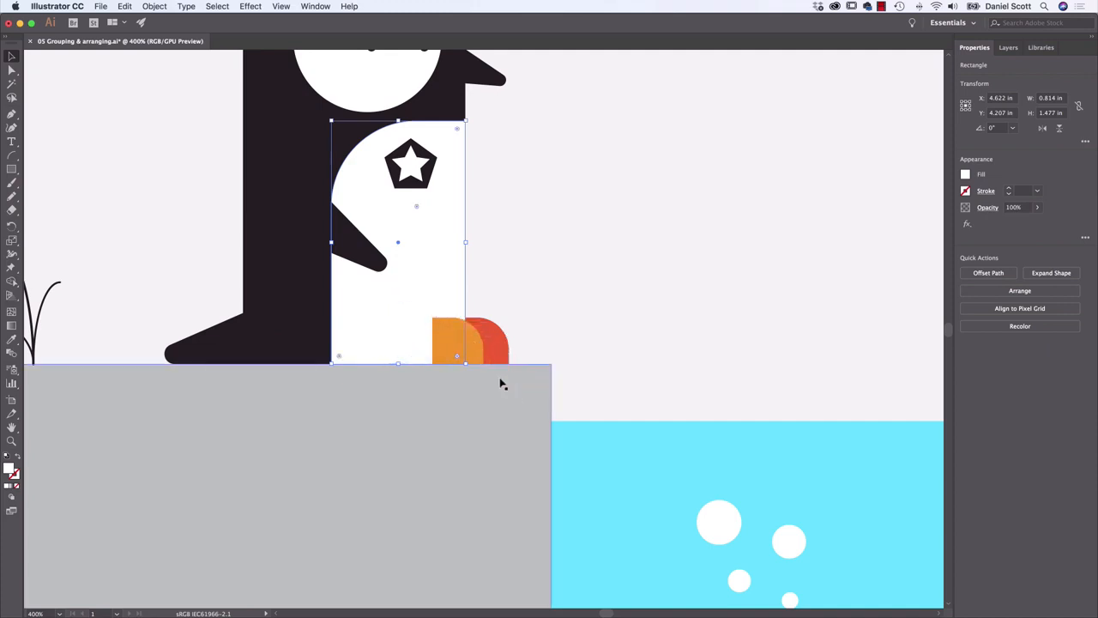
Shift the penguin's orange foot slightly left, away from the red foot, and deselect it
click(614, 238)
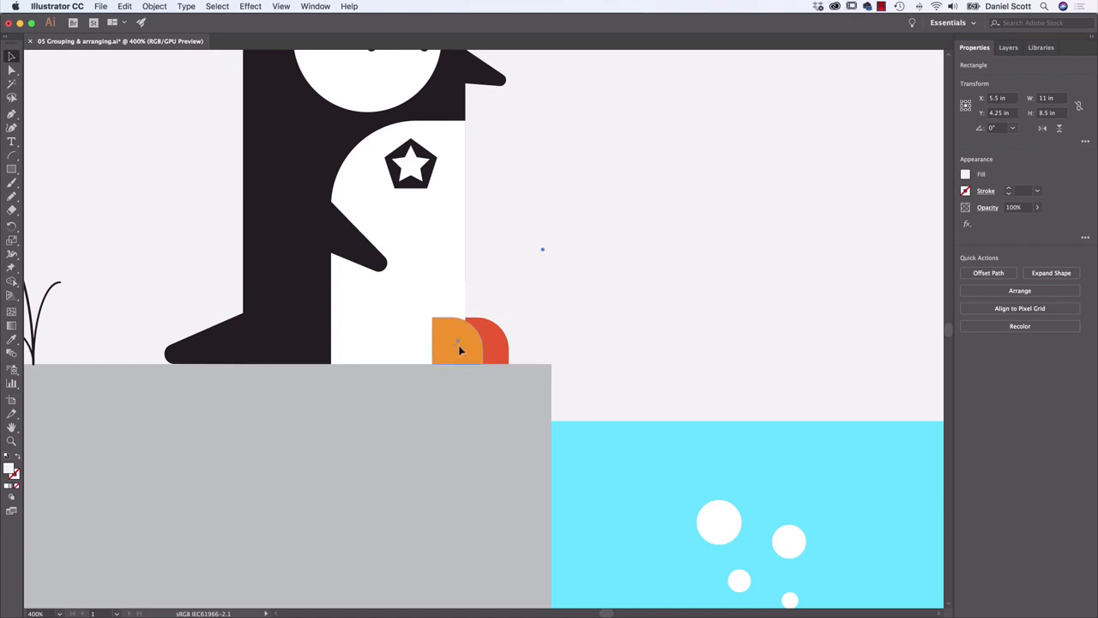
drag(478, 340, 468, 337)
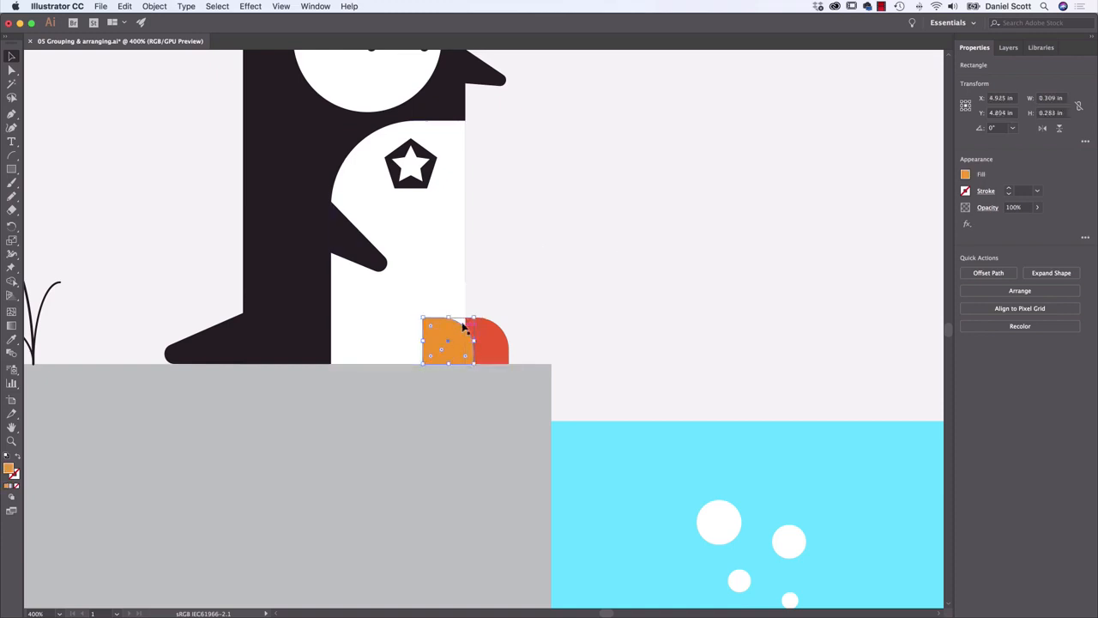
click(655, 203)
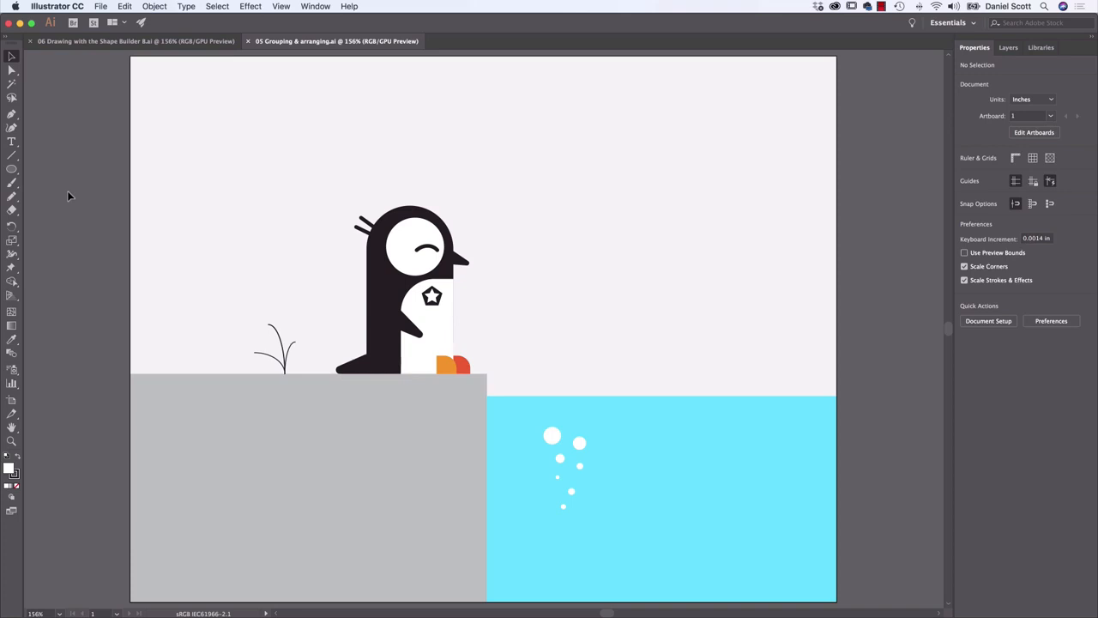
Compare the grouping and arranging file with the Shape Builder version, examining the shading and the penguin's eye
click(109, 42)
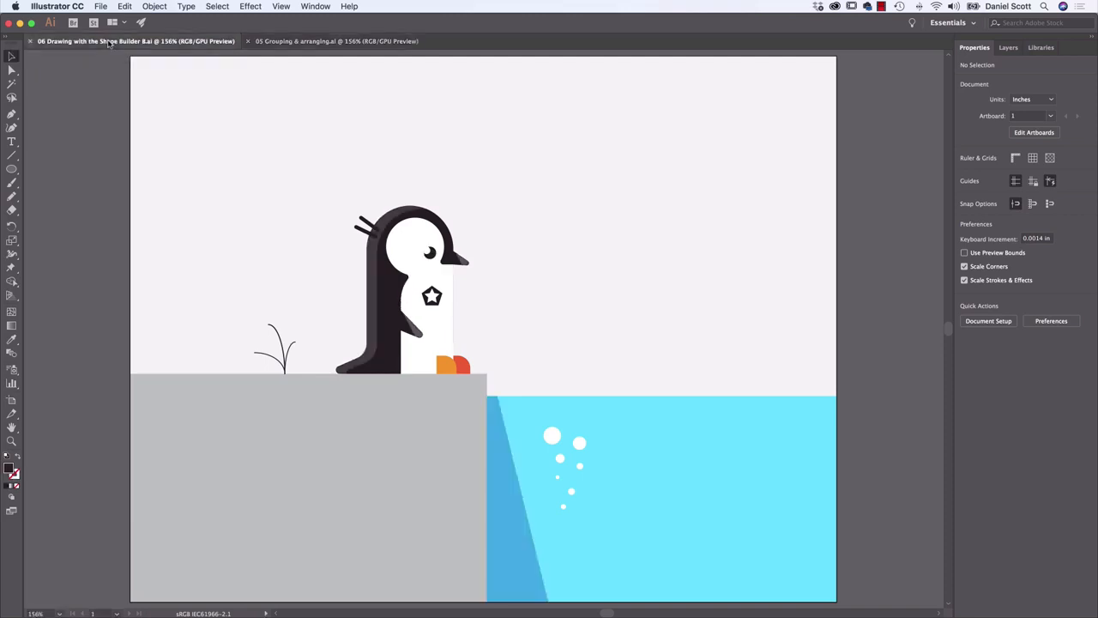
click(331, 42)
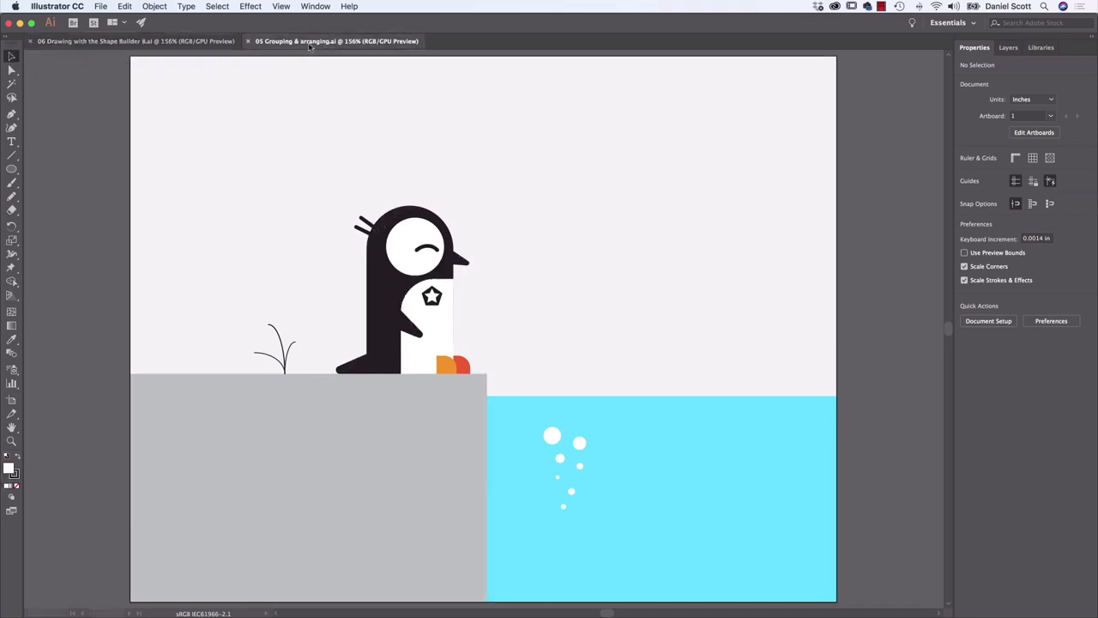
click(175, 43)
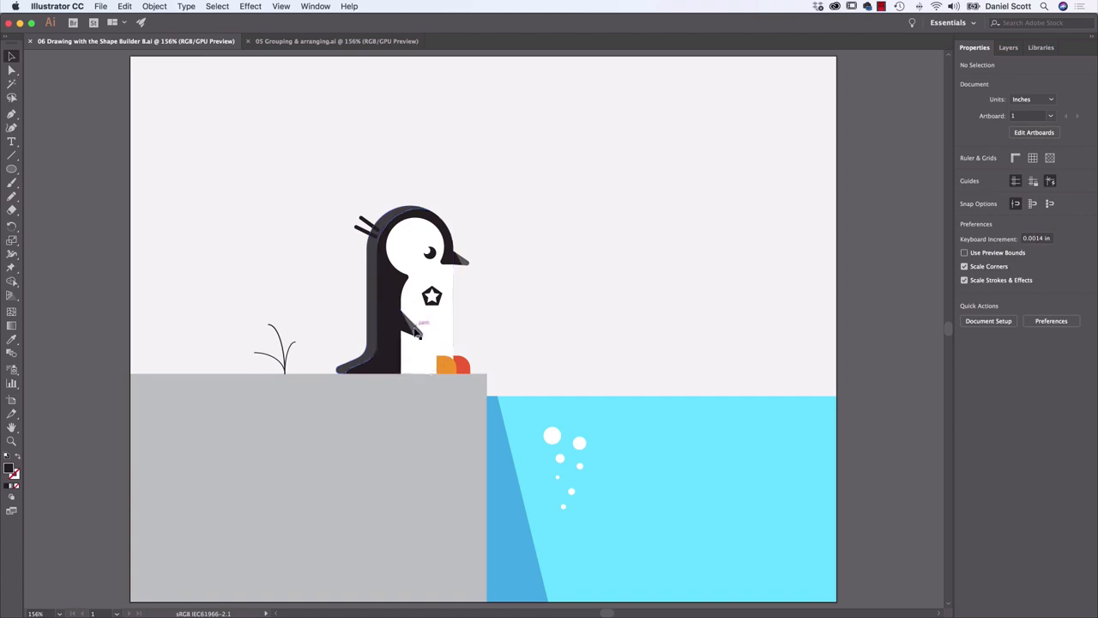
click(432, 257)
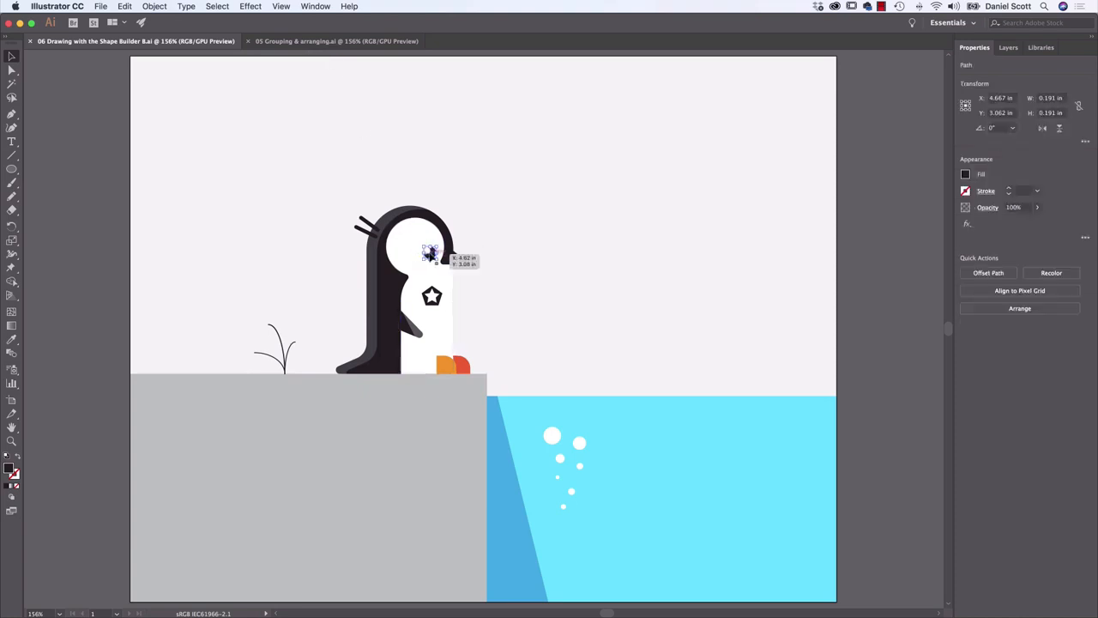
click(93, 228)
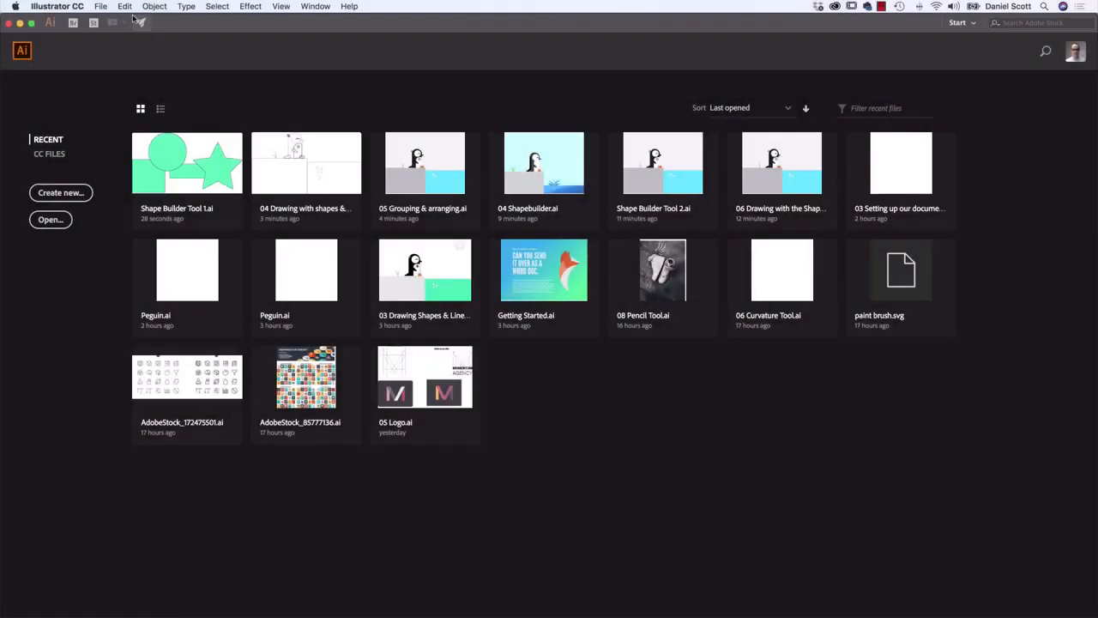
Open Shape Builder Tool 1.ai from the exercise files folder
click(102, 7)
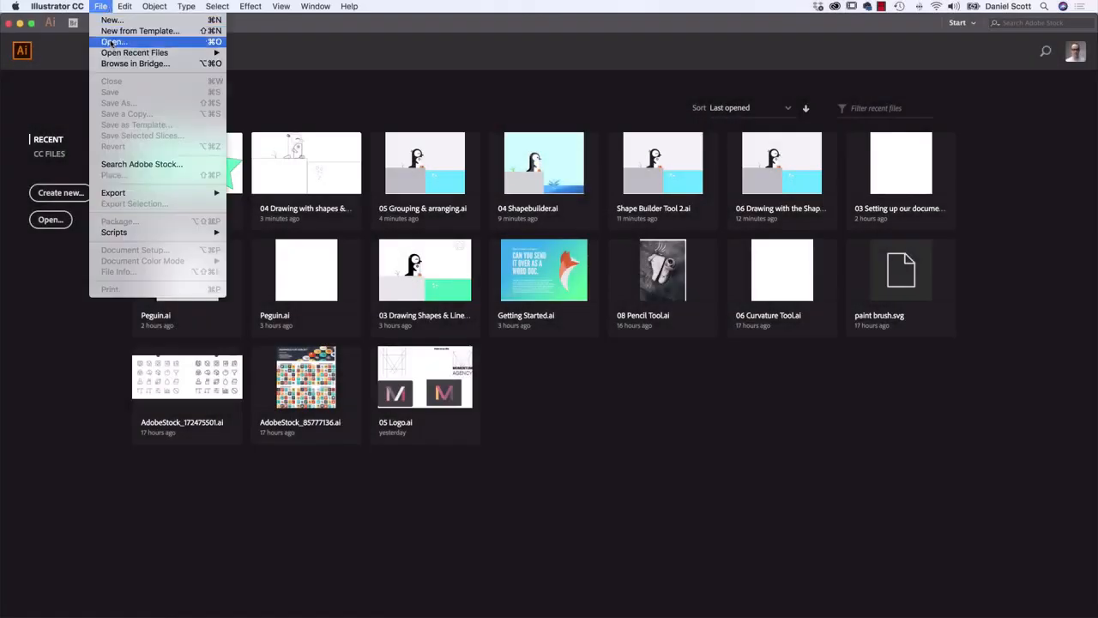
click(114, 41)
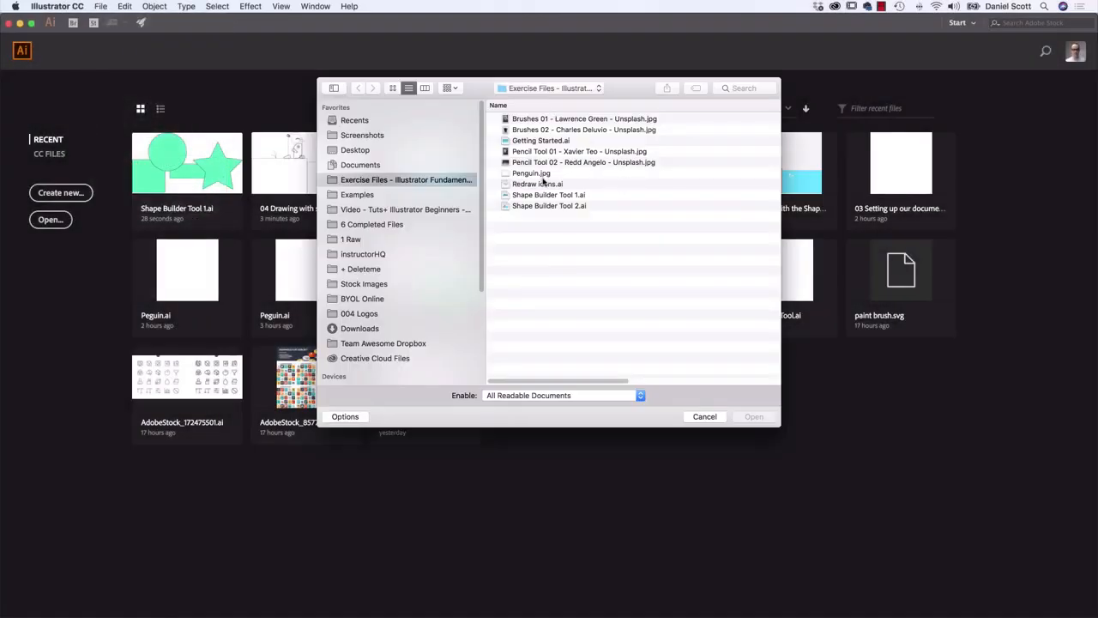
click(547, 196)
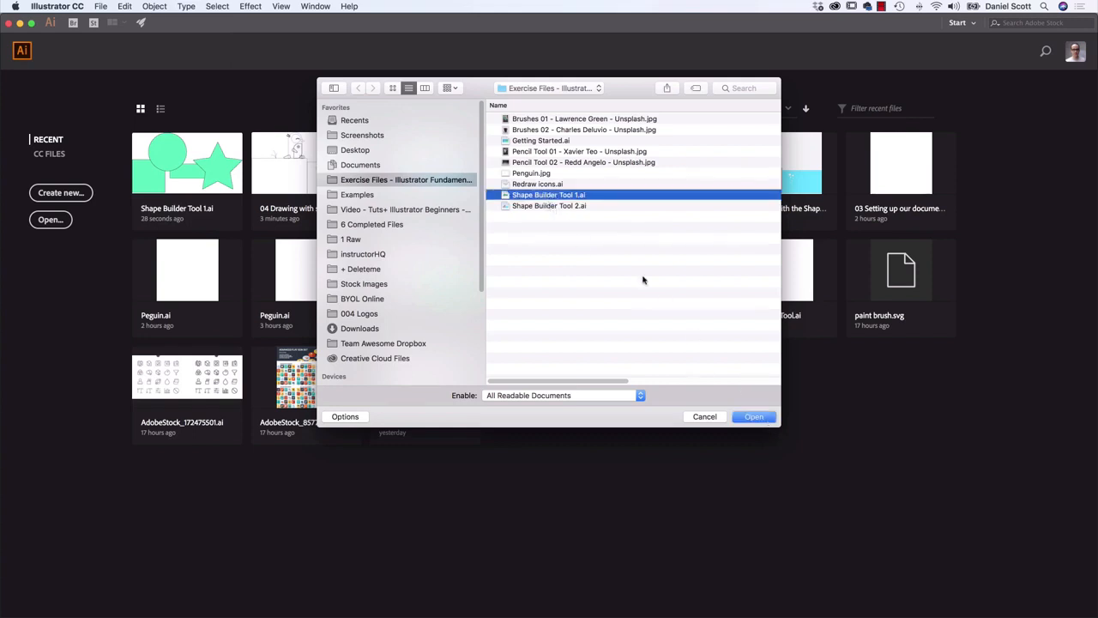
click(754, 418)
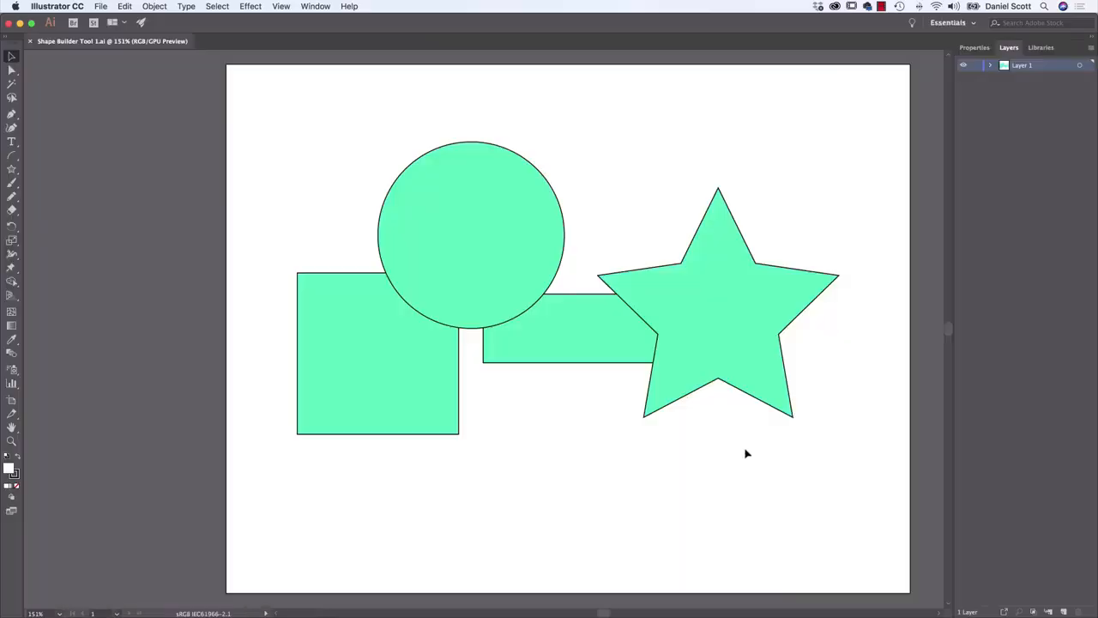
Move the star slightly right and down, and nudge the circle slightly down and right
drag(721, 313, 787, 294)
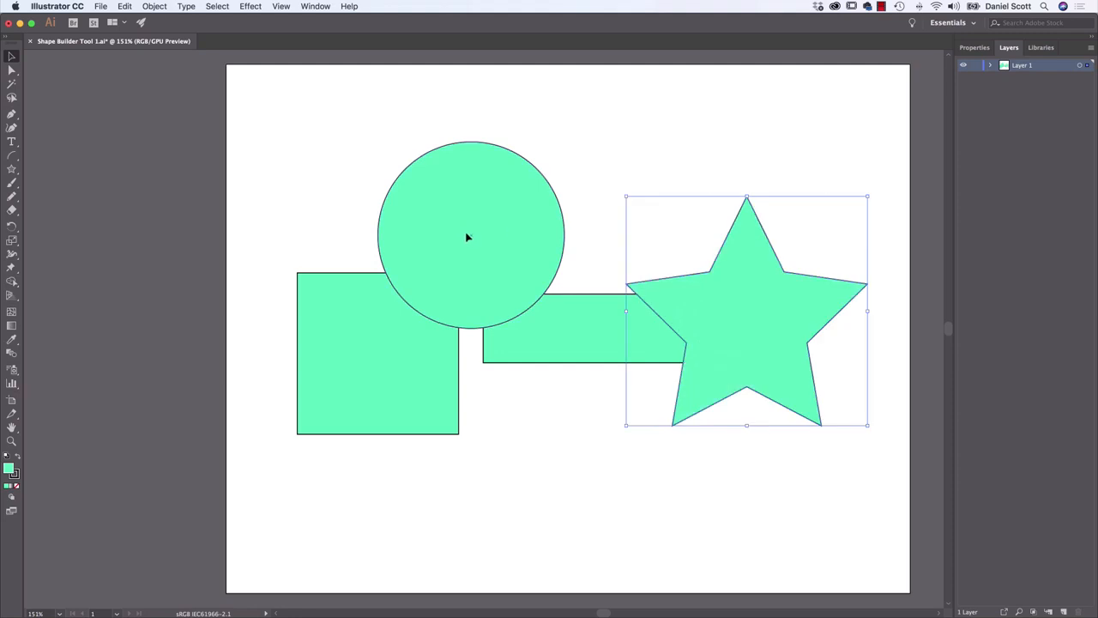
drag(466, 235, 458, 270)
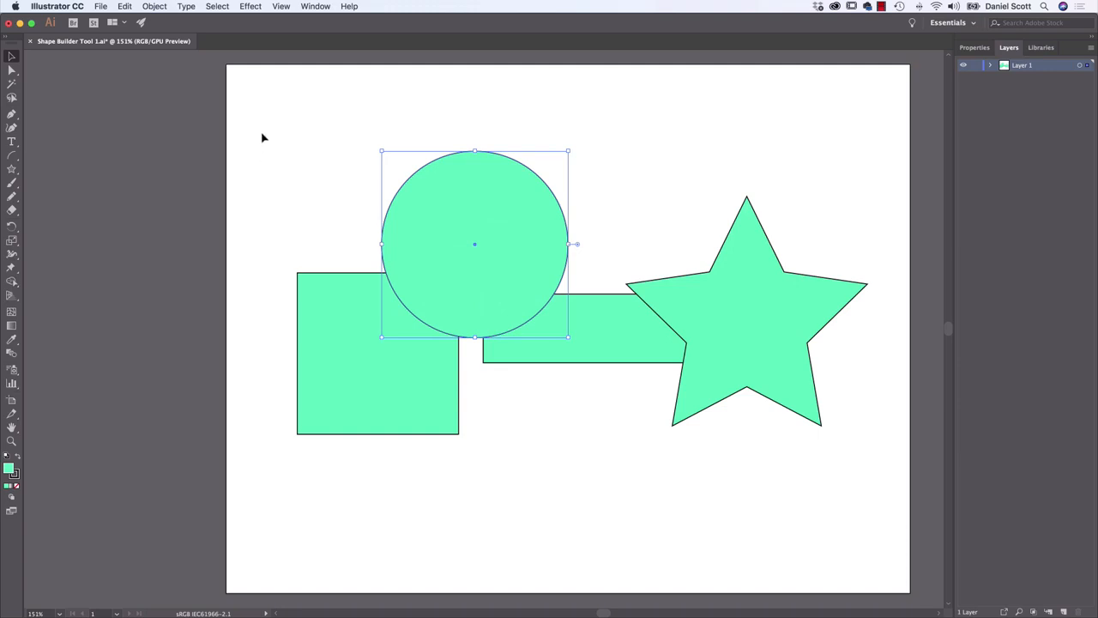
Select the square, circle, rectangle and star together
drag(260, 120, 875, 483)
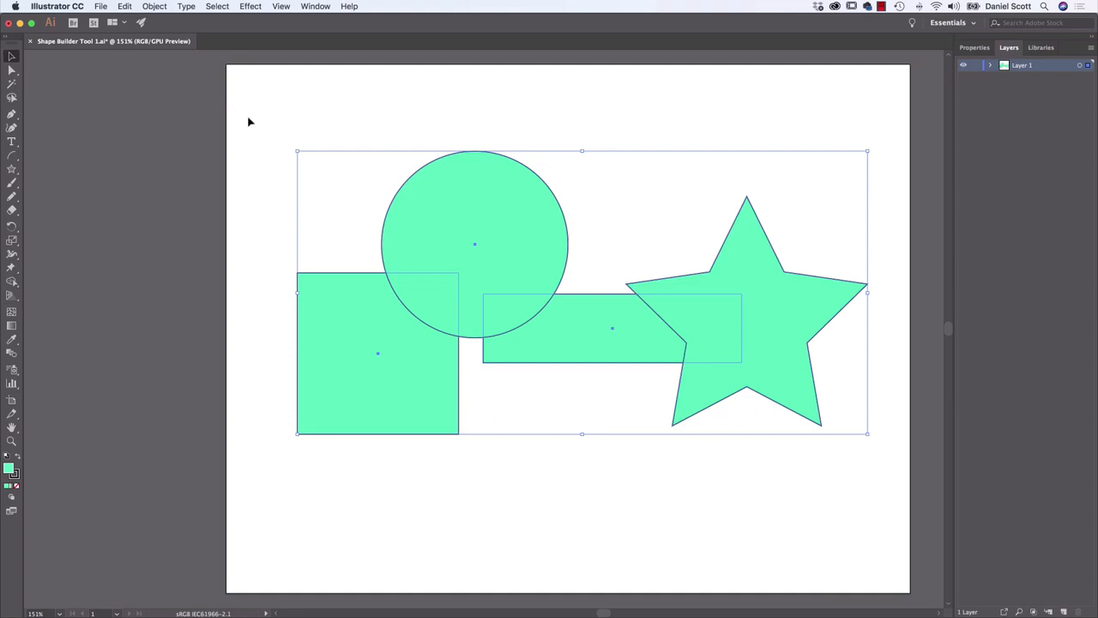
drag(280, 115, 892, 482)
click(656, 510)
click(453, 303)
shift+click(472, 292)
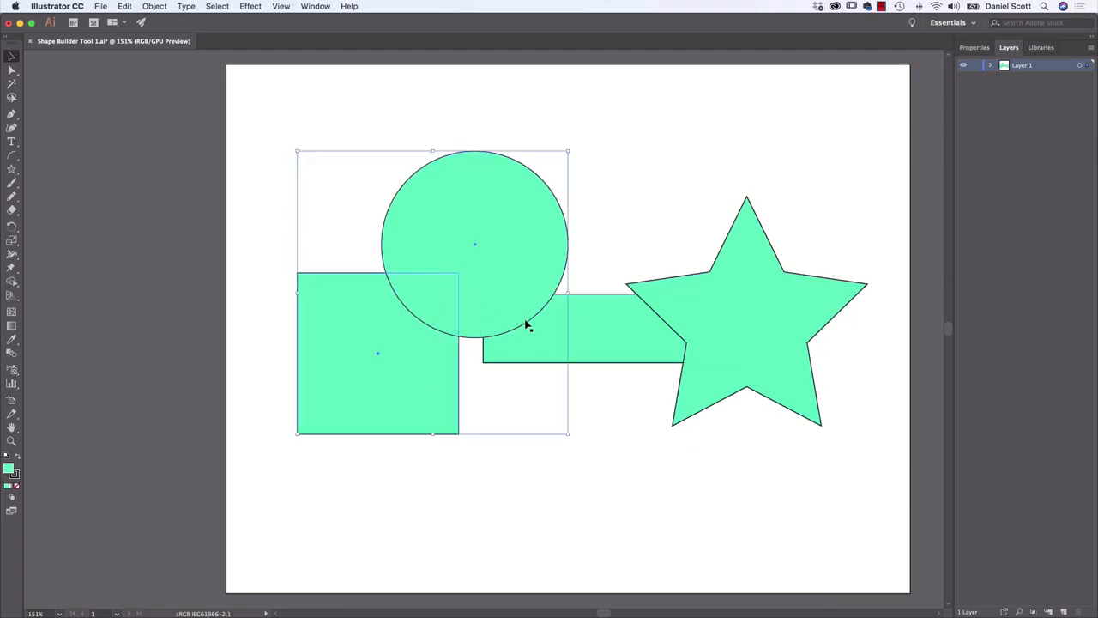
shift+click(527, 326)
shift+click(776, 341)
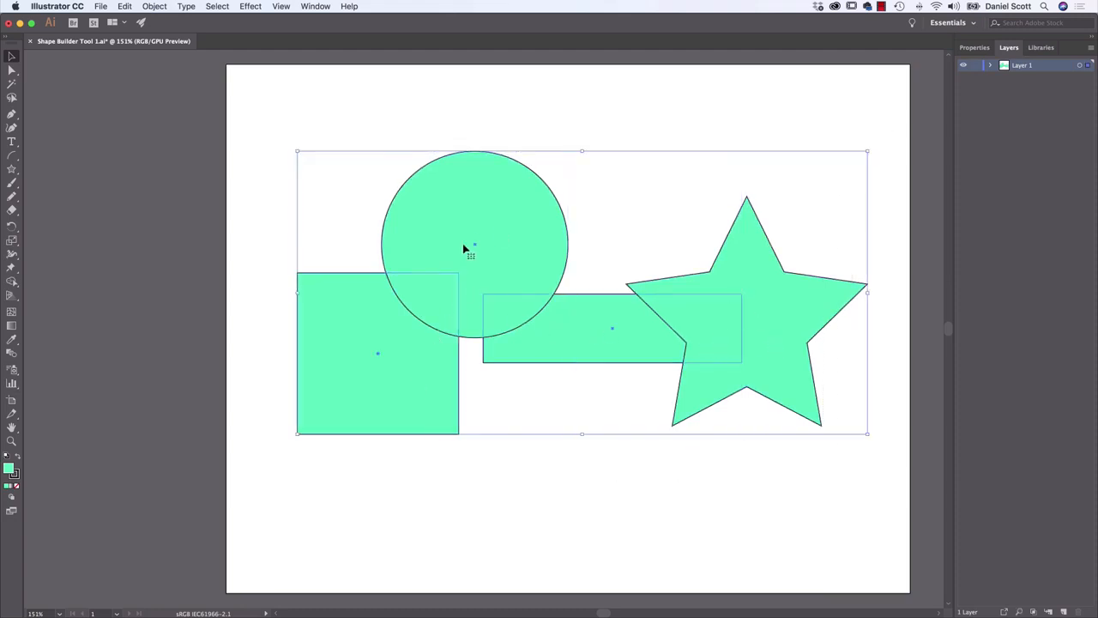
Merge the circle, its overlap with the square, and the square into one shape with the Shape Builder tool
click(11, 283)
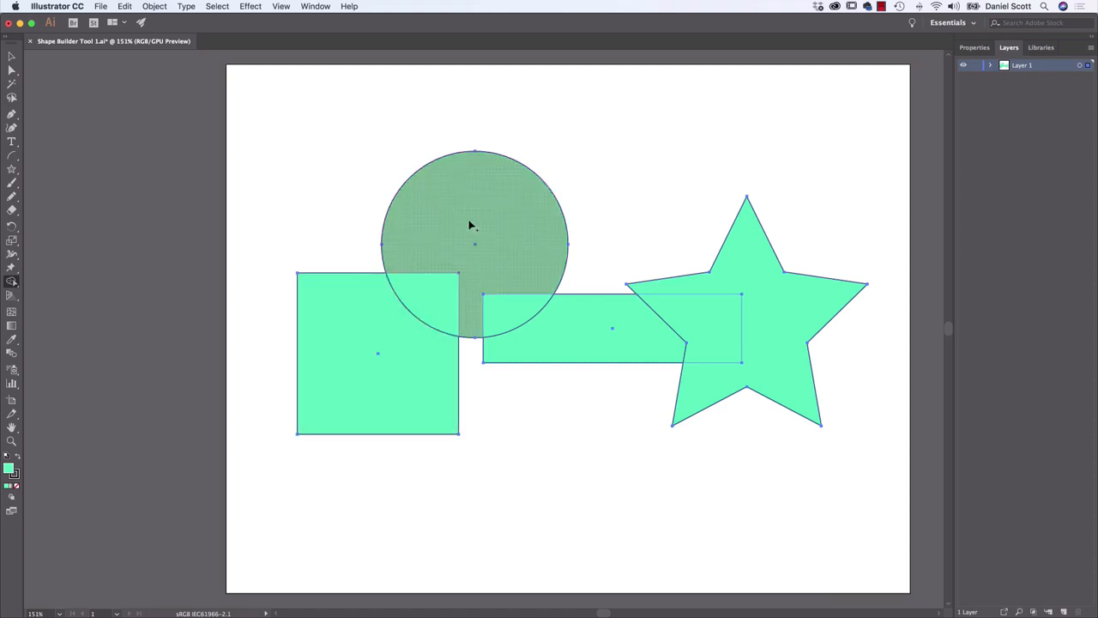
drag(467, 217, 465, 230)
drag(441, 272, 394, 335)
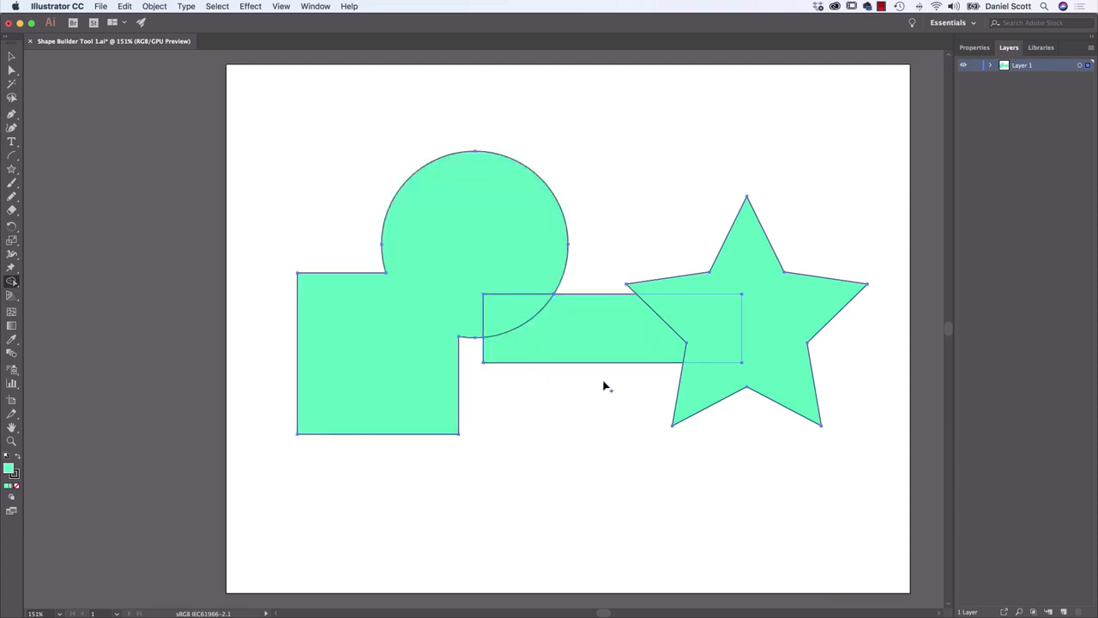
Move the merged circle and square up and left to test the result, and undo the move
click(12, 56)
key(super+a)
click(526, 122)
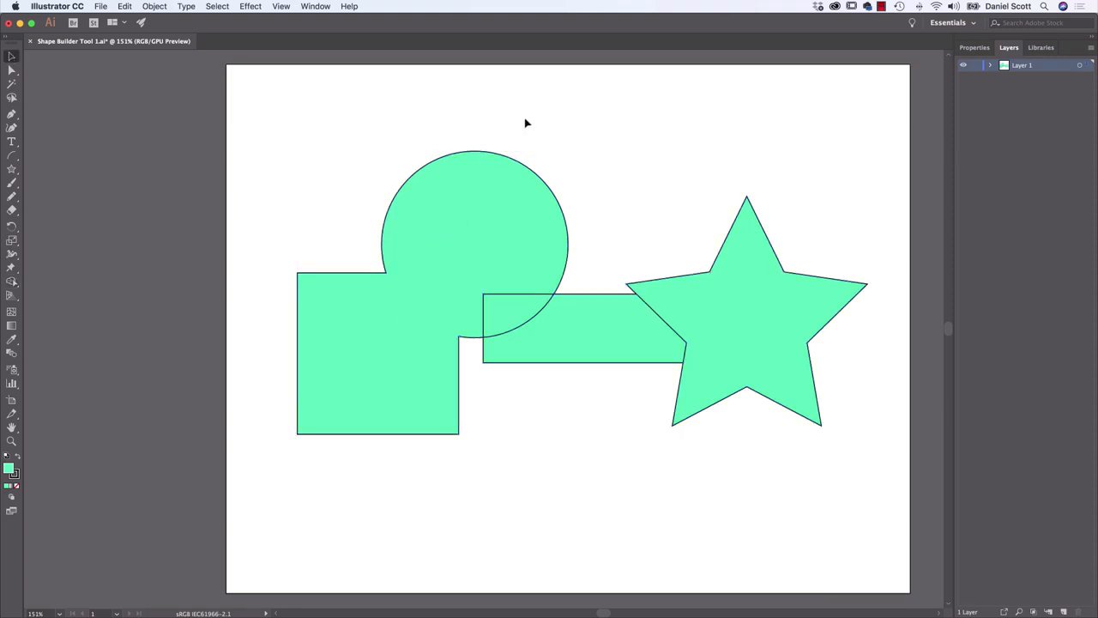
drag(509, 203, 465, 195)
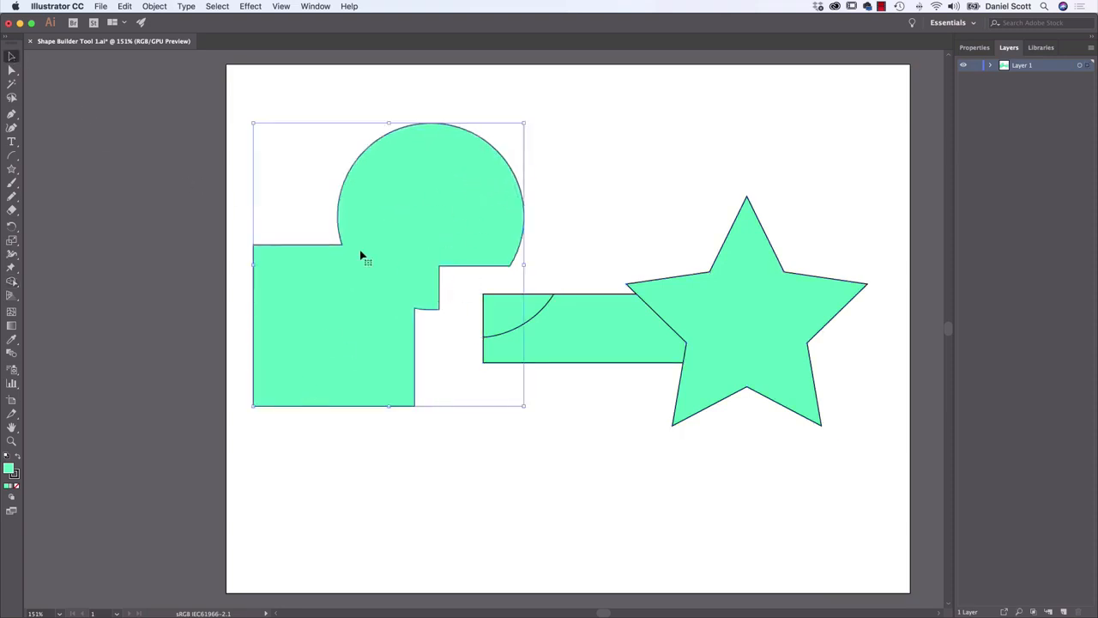
key(super+z)
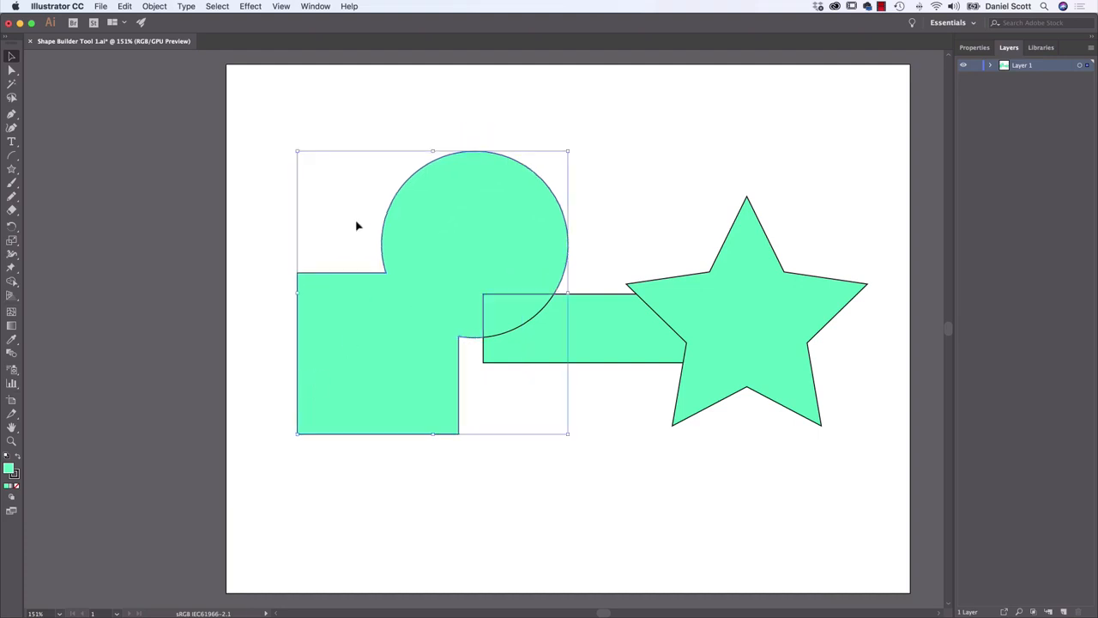
Select all the shapes and delete the exposed middle of the rectangle between the circle and the star with the Shape Builder tool
drag(282, 124, 863, 500)
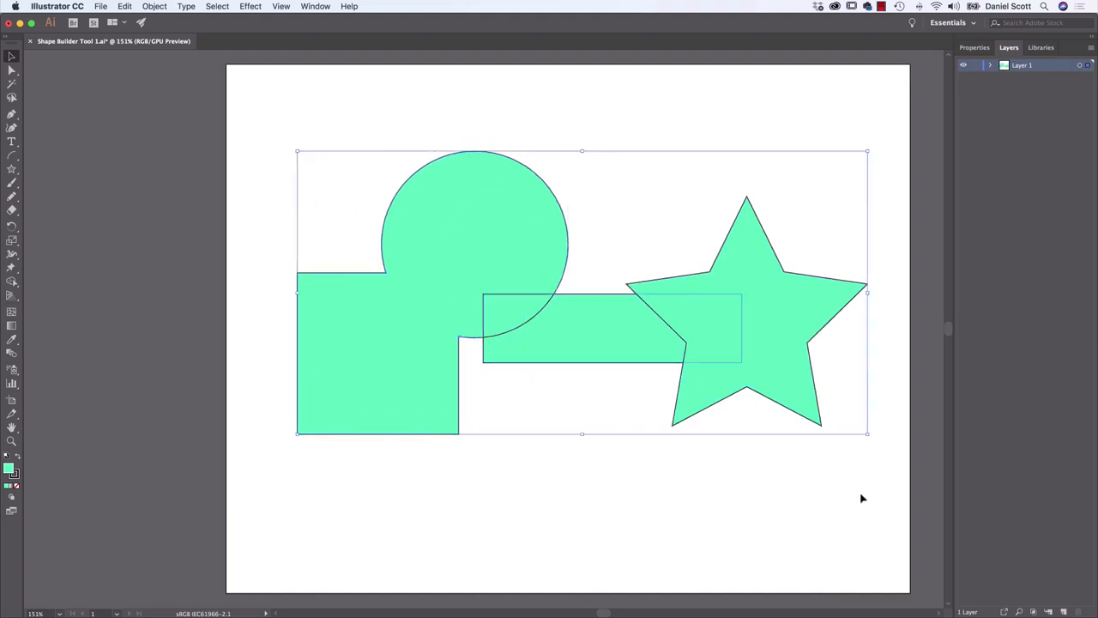
click(12, 283)
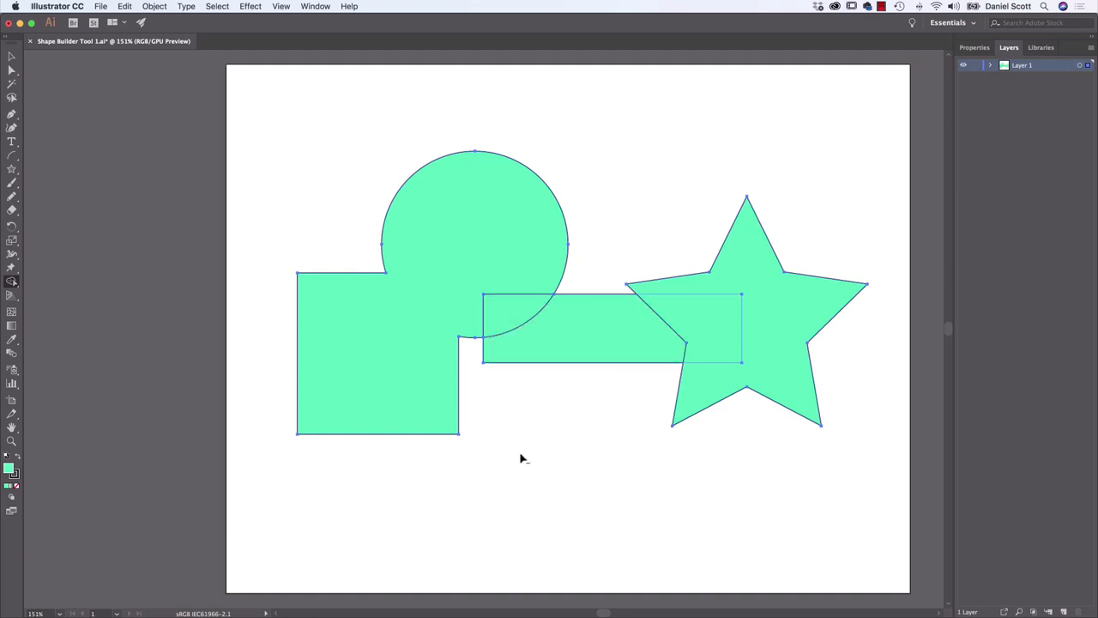
alt+click(581, 307)
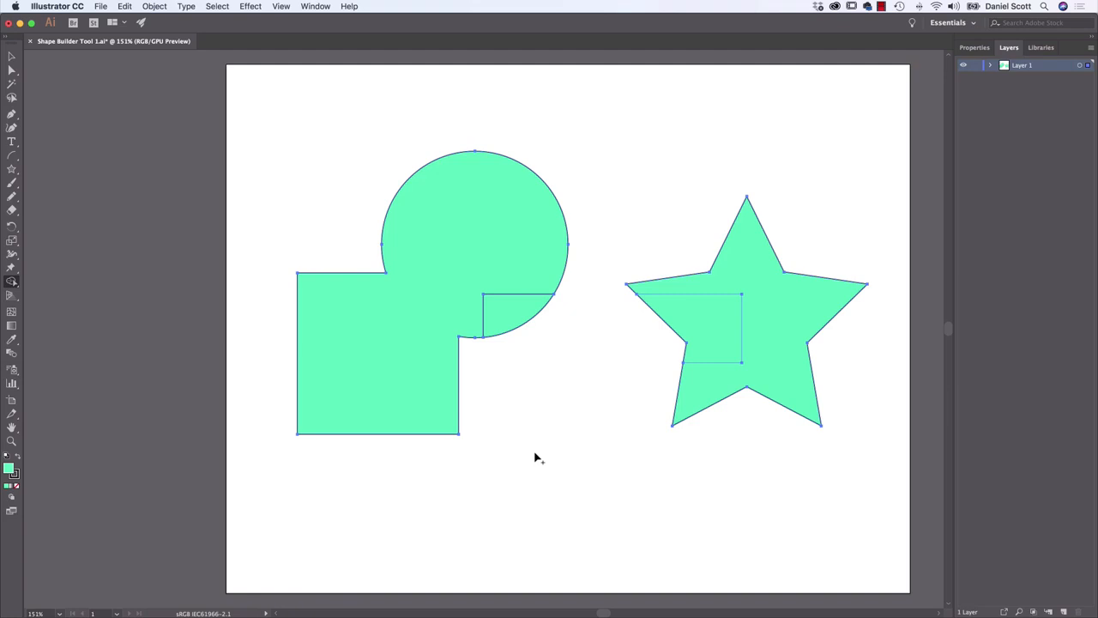
Merge the rectangle's leftover corner into the circle, and cut the rectangle's overlap out of the star
drag(525, 274, 510, 319)
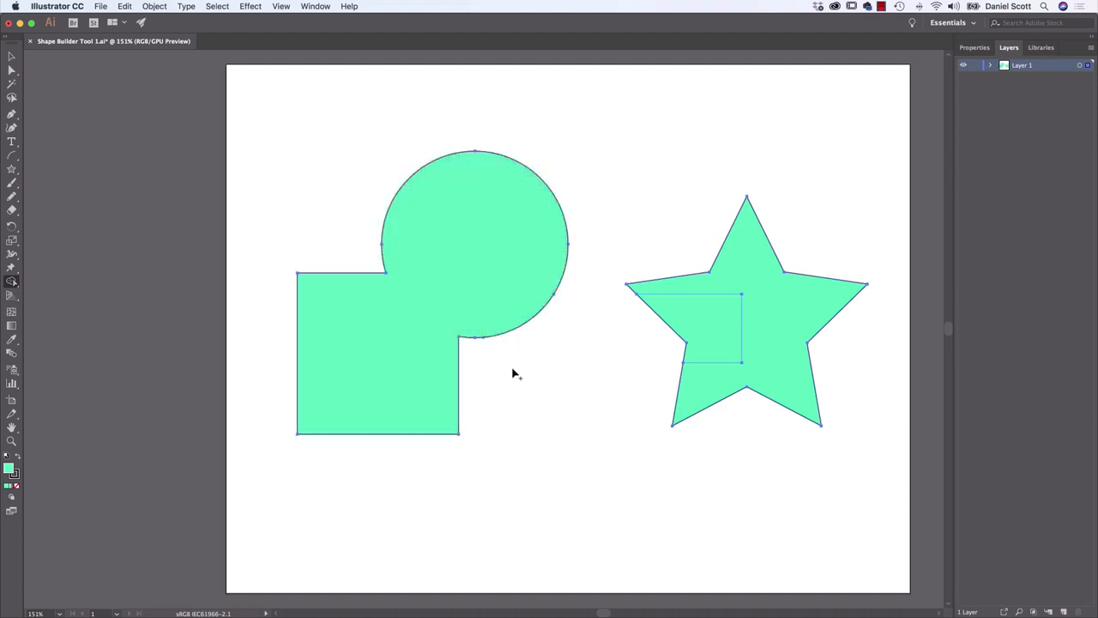
alt+click(693, 329)
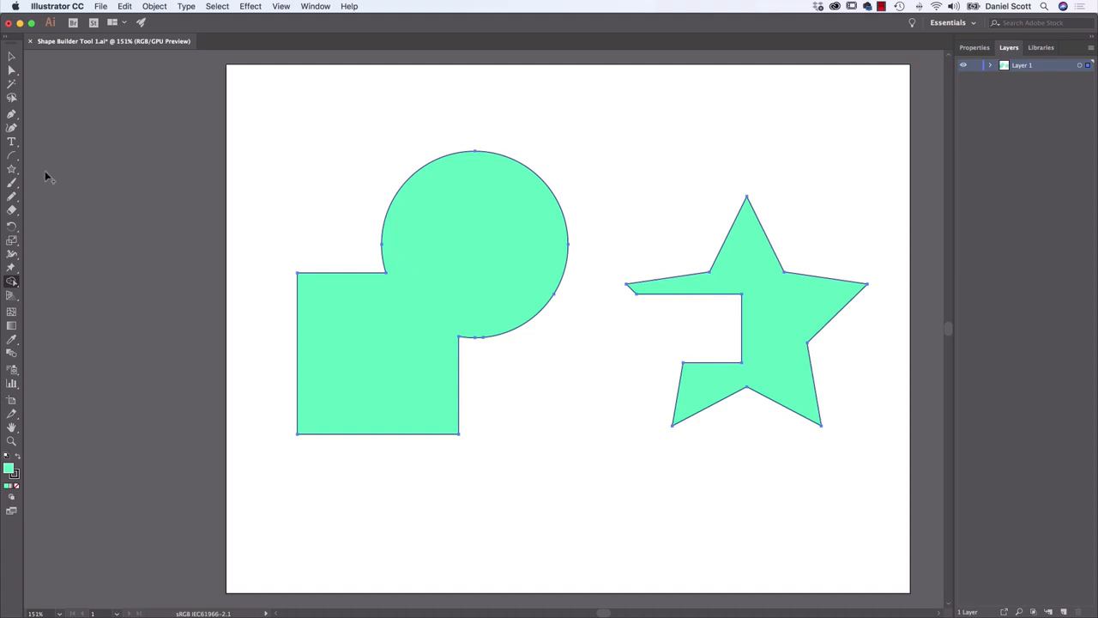
Draw a wide rectangle running from the upper part of the square across the circle and over the star
click(12, 170)
drag(12, 170, 60, 168)
drag(326, 241, 848, 334)
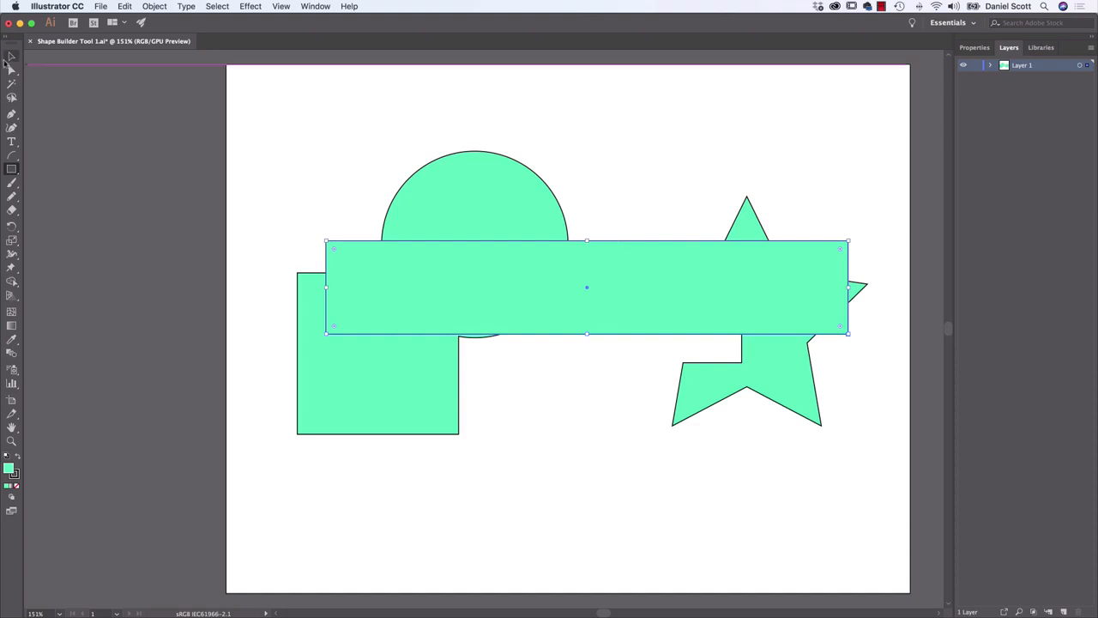
Shift the wide rectangle slightly down and to the left over the circle, square and star
key(v)
drag(286, 131, 876, 483)
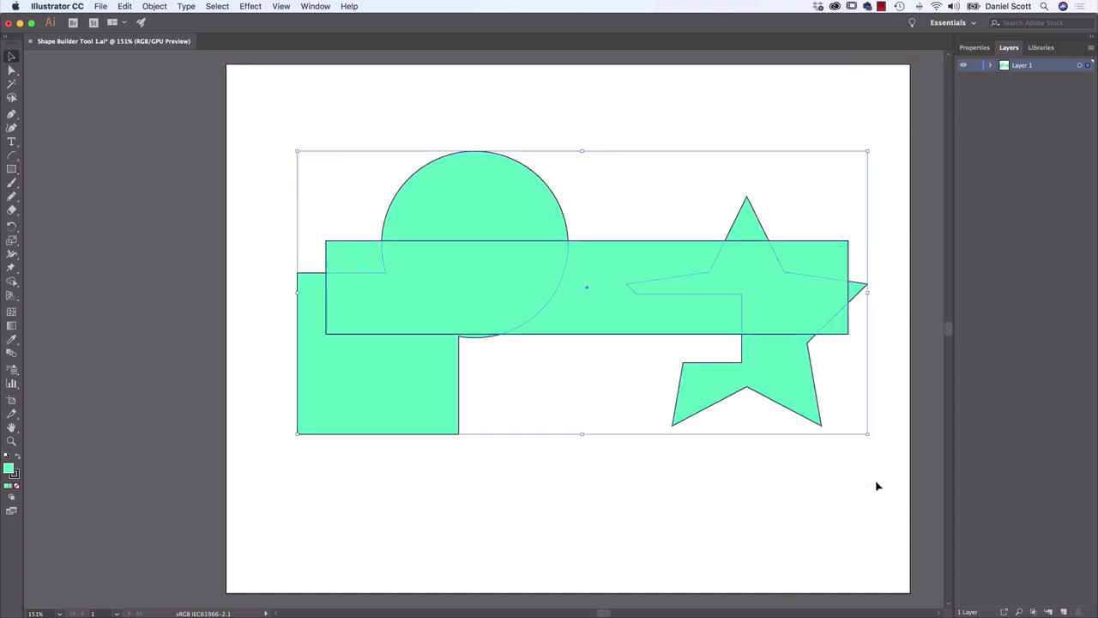
click(12, 283)
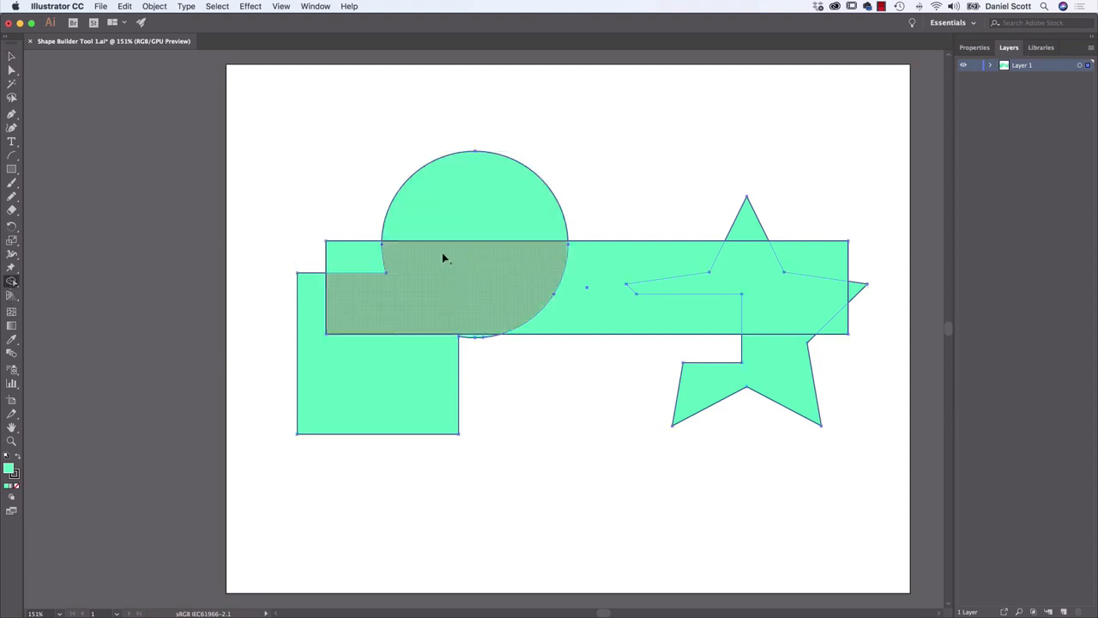
mouse_move(444, 255)
mouse_down()
mouse_move(661, 262)
mouse_move(621, 243)
mouse_move(643, 260)
mouse_move(638, 289)
mouse_move(657, 319)
mouse_up()
click(13, 56)
click(474, 130)
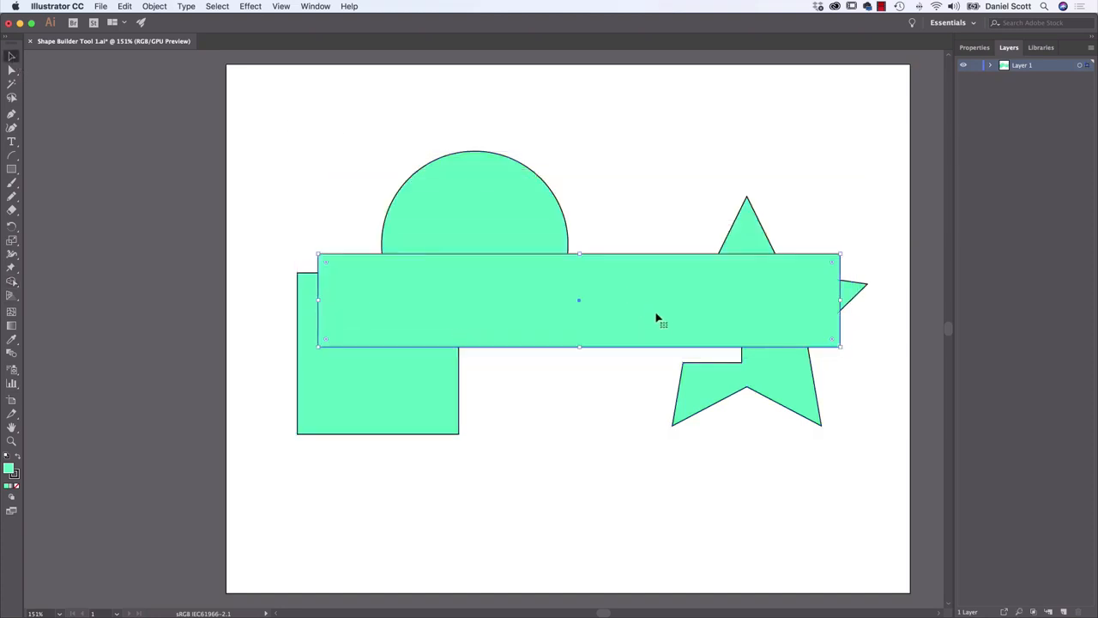
Select all the shapes for the Shape Builder tool and set the fill to the magenta swatch
drag(264, 123, 881, 484)
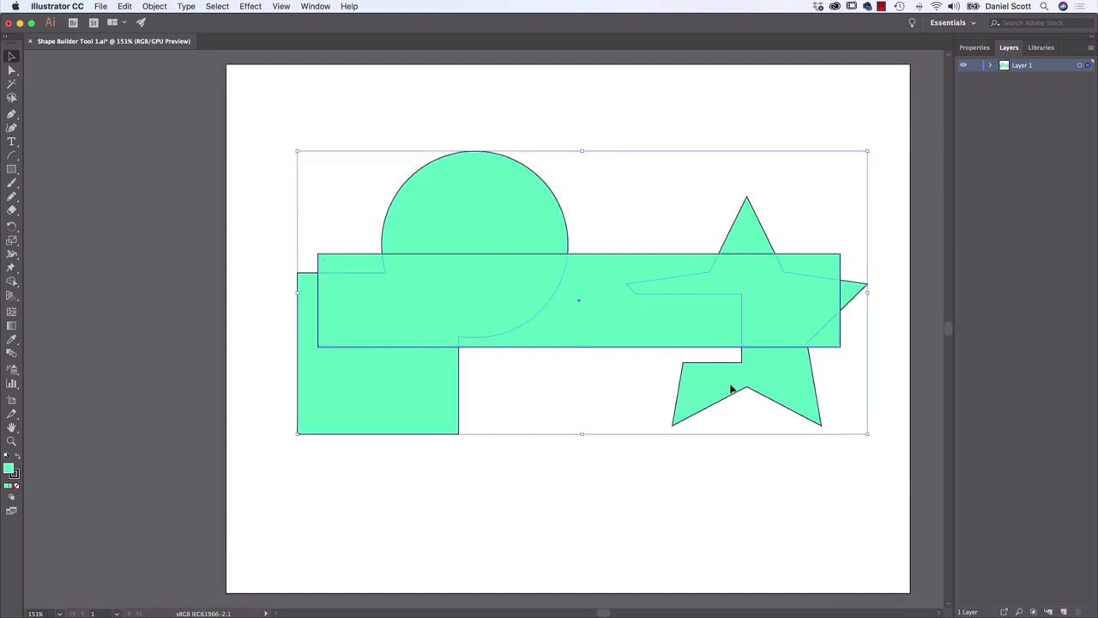
click(12, 284)
click(983, 49)
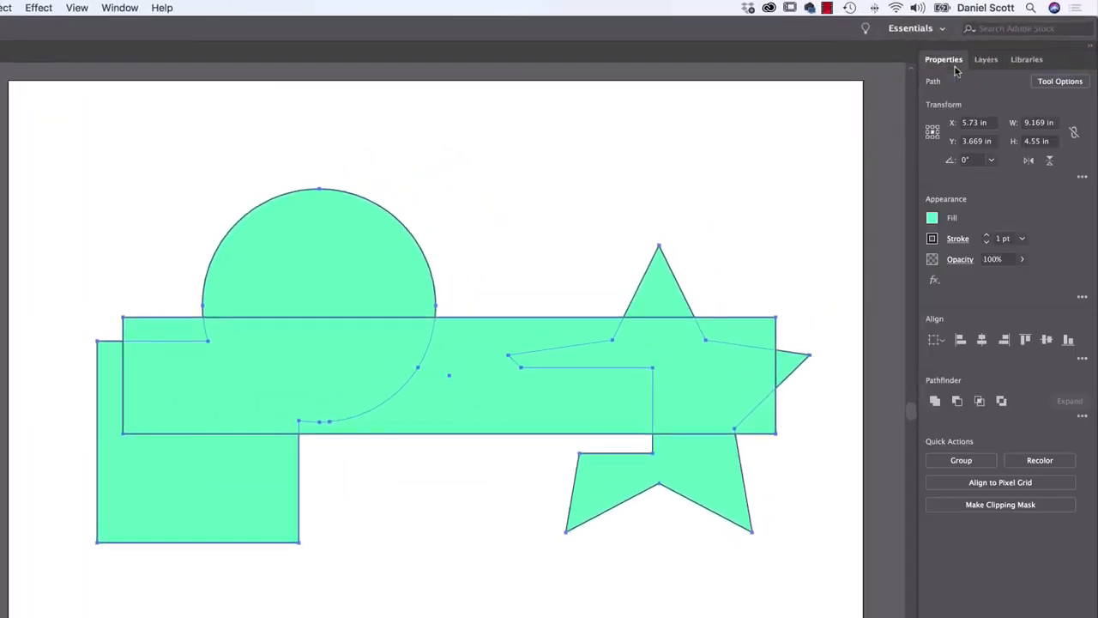
click(933, 220)
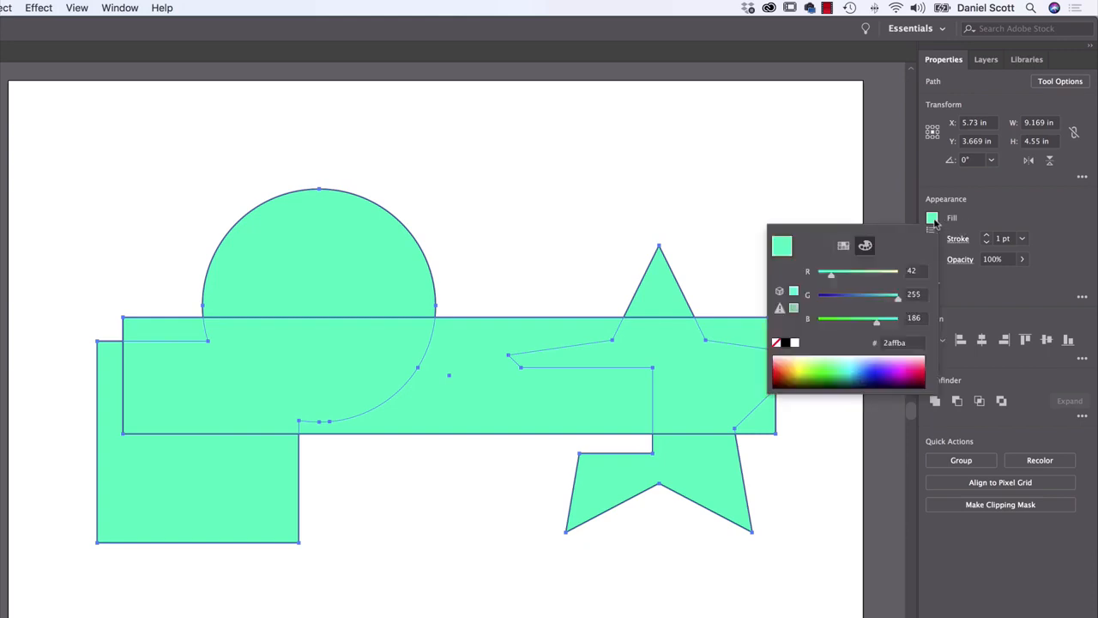
click(843, 246)
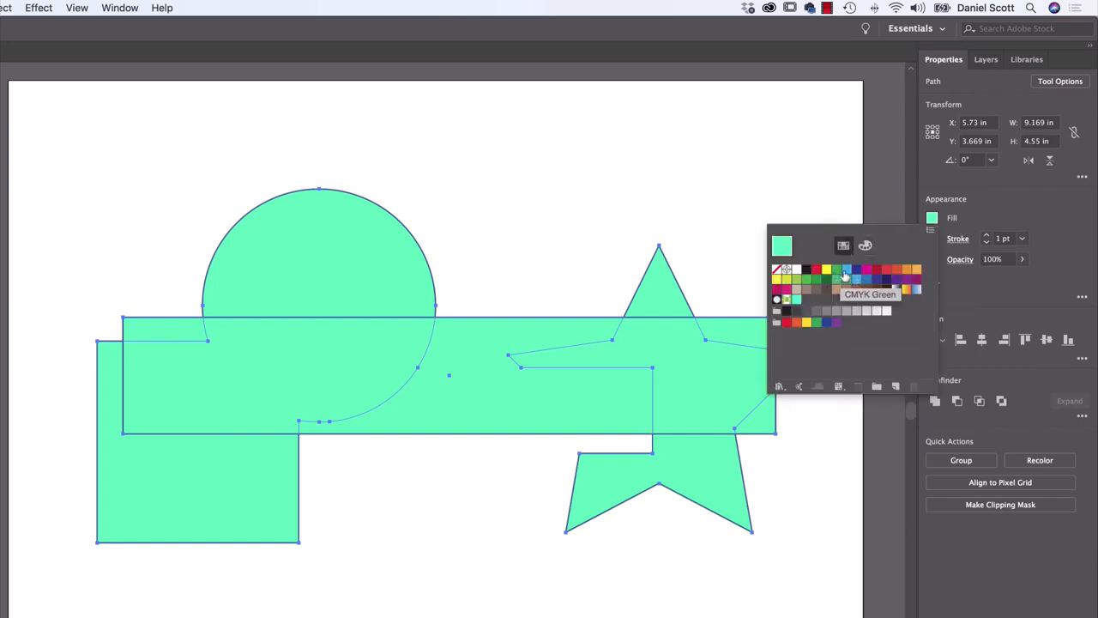
click(847, 268)
click(866, 269)
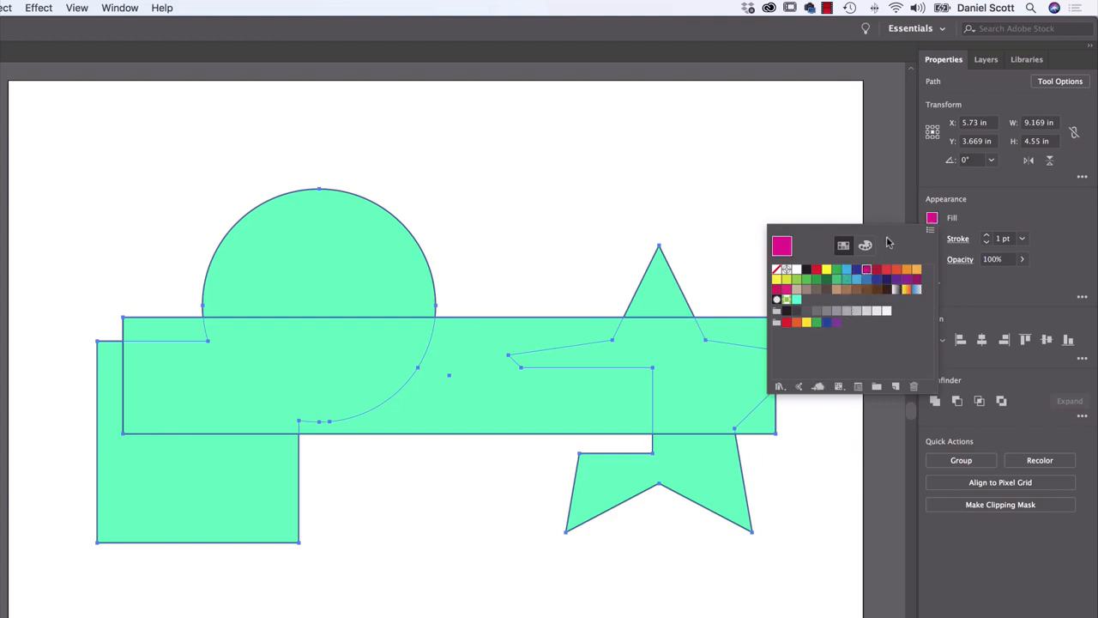
click(933, 219)
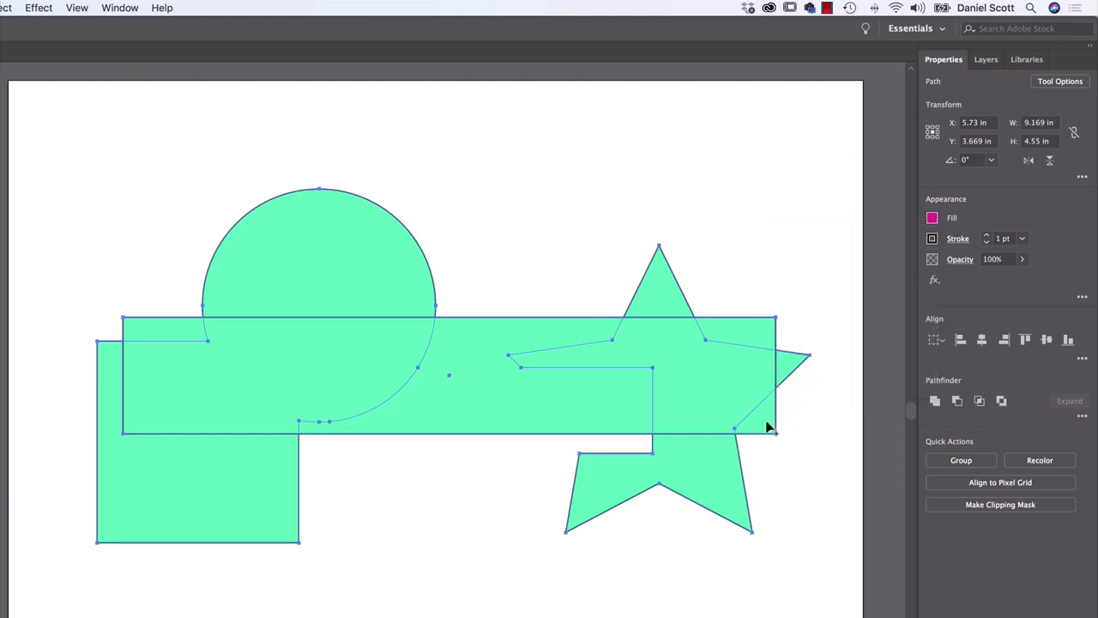
Fill the rectangle's exposed pieces, the star's outermost tip beyond the rectangle and the circle's upper part with magenta using the Shape Builder tool
click(757, 341)
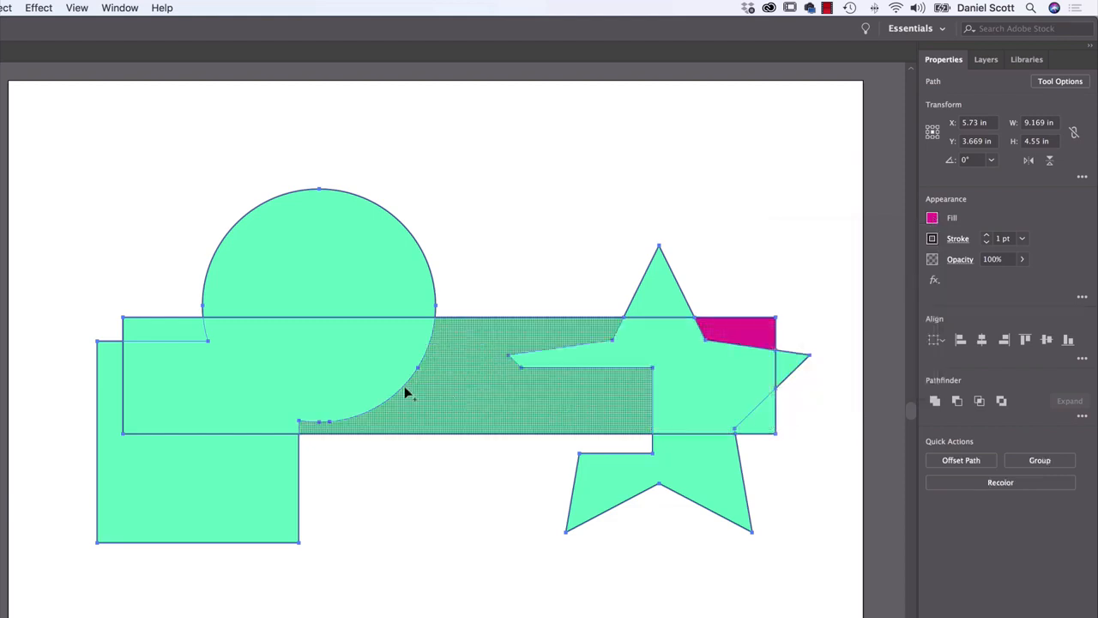
click(191, 335)
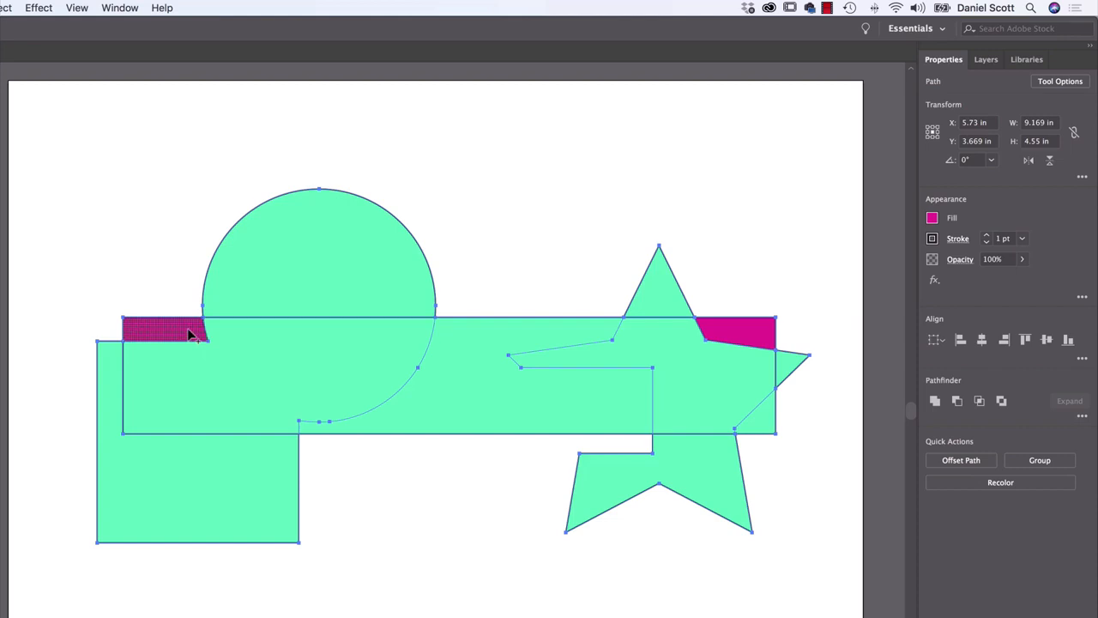
click(768, 422)
click(789, 369)
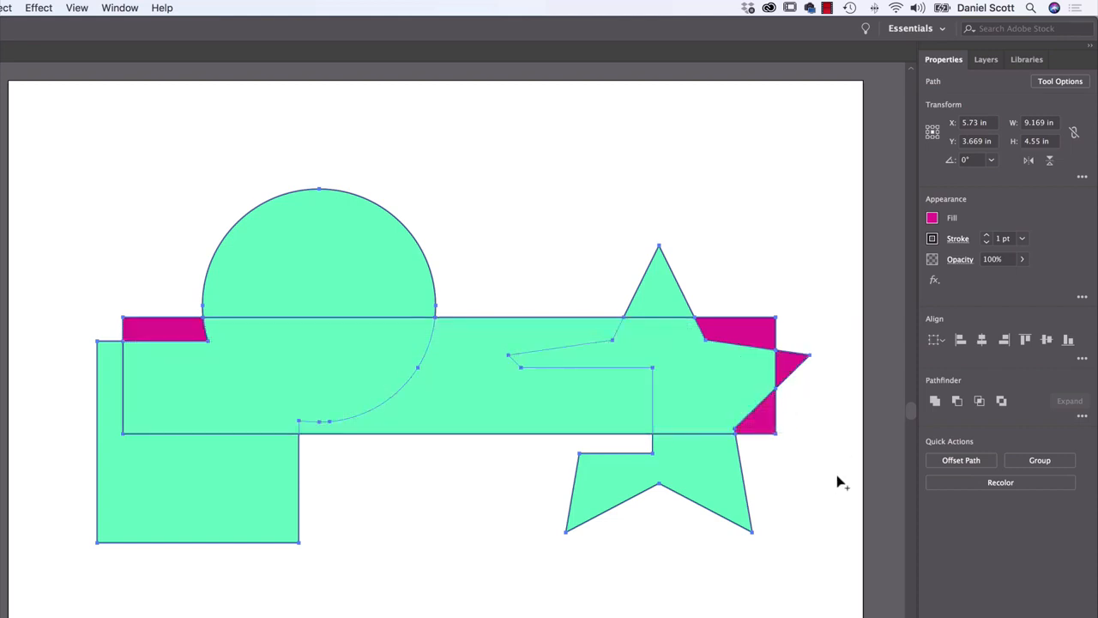
click(573, 383)
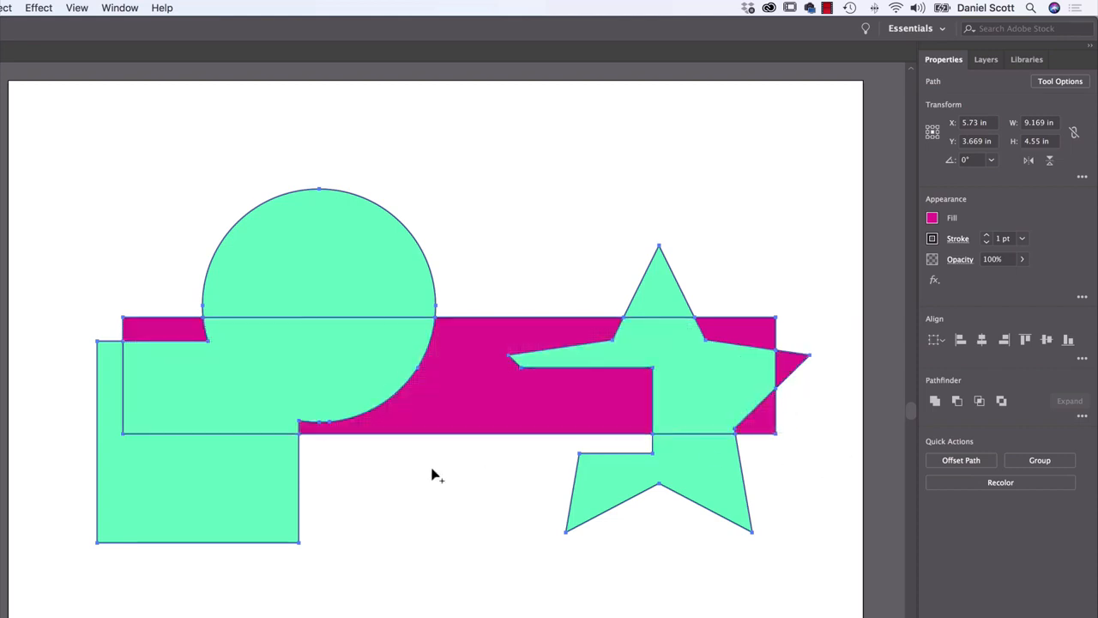
click(366, 305)
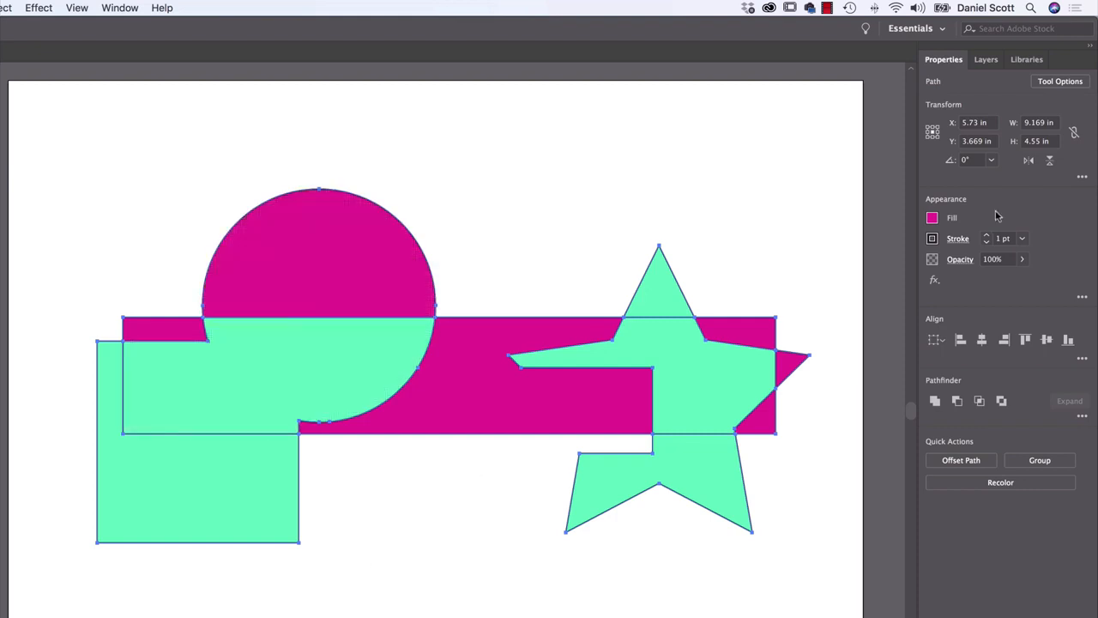
Set the fill to the orange swatch and apply it to the star's upper point with the Shape Builder tool
click(933, 218)
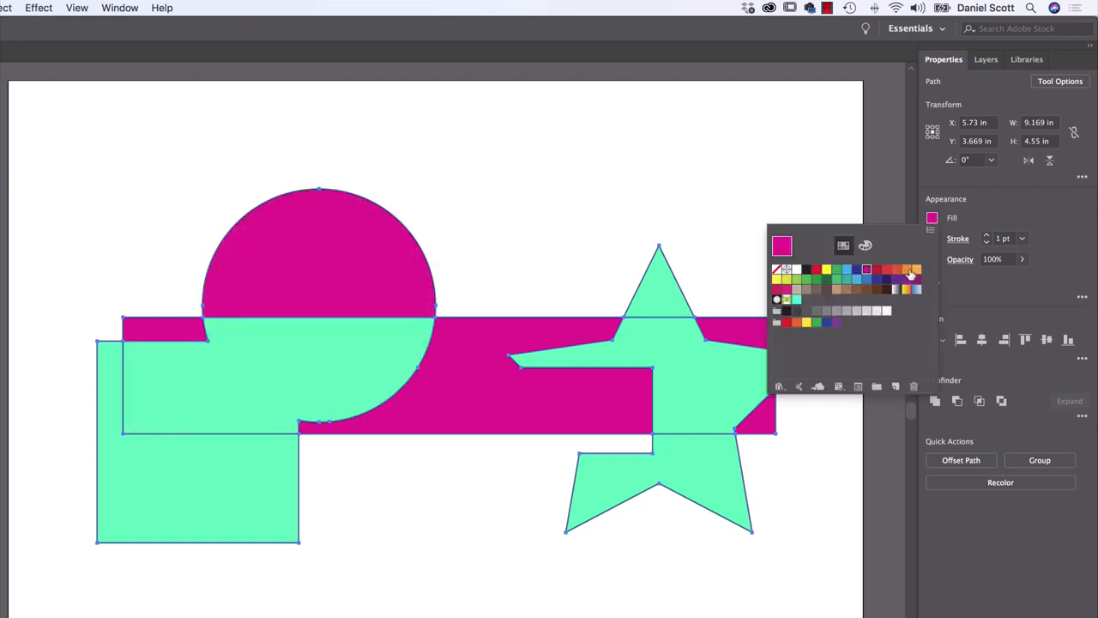
click(907, 269)
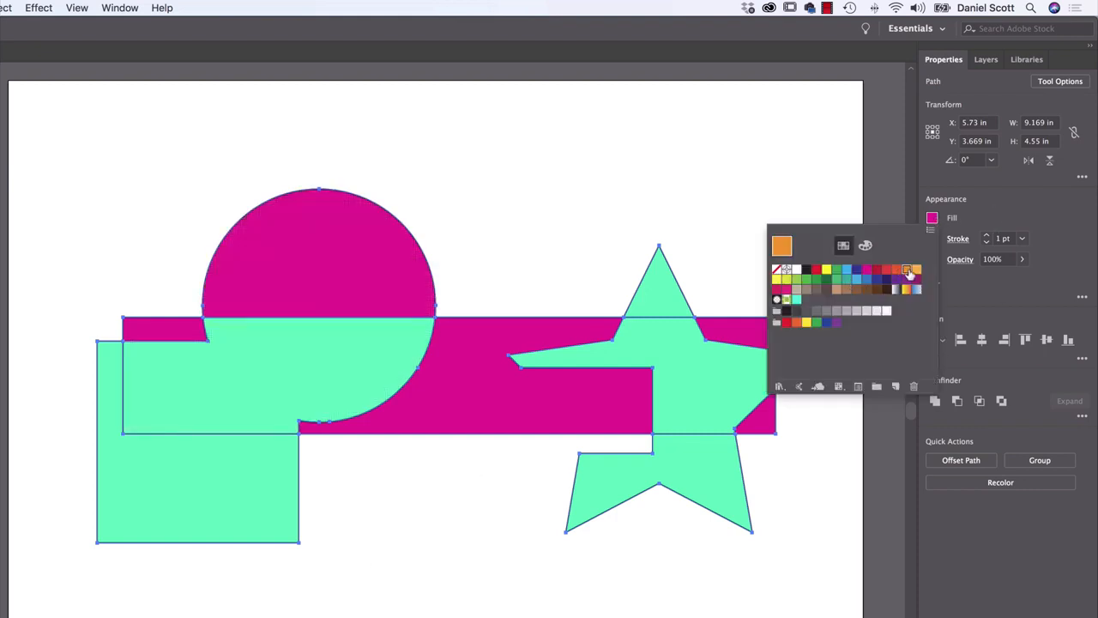
click(665, 296)
Fill the lower parts of the square and star with green, and merge the circle's upper part with the overlap below it
click(933, 218)
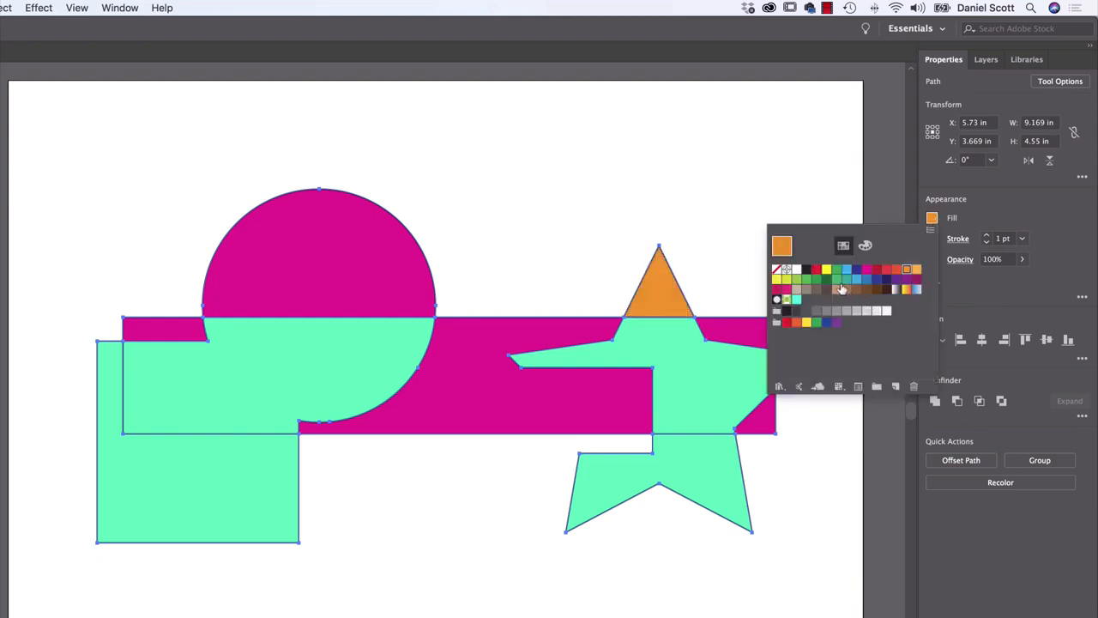
click(815, 280)
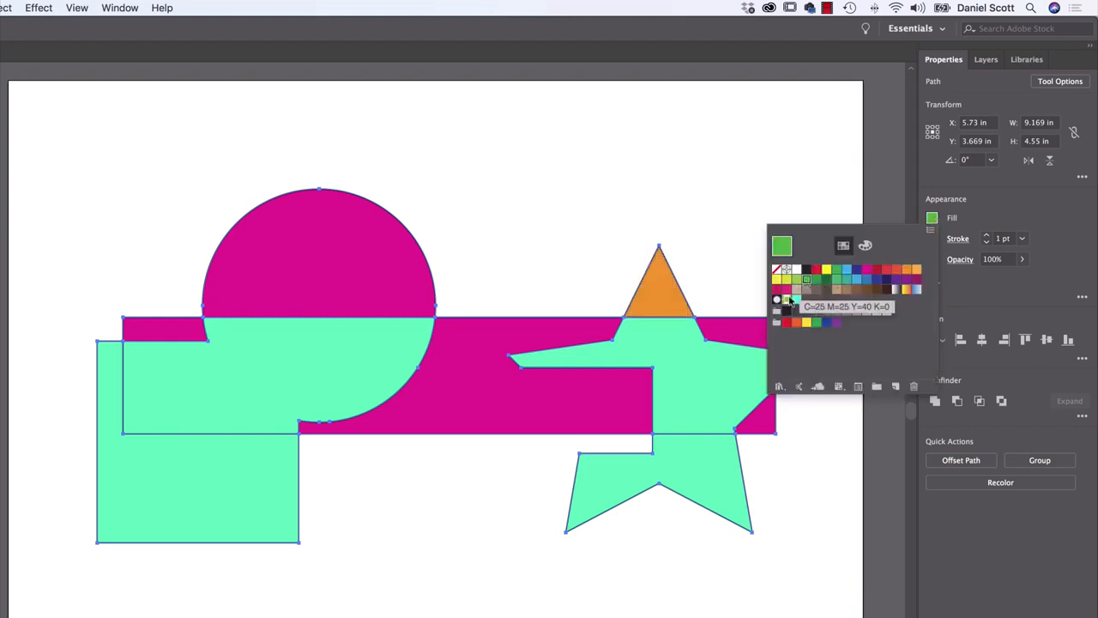
click(176, 493)
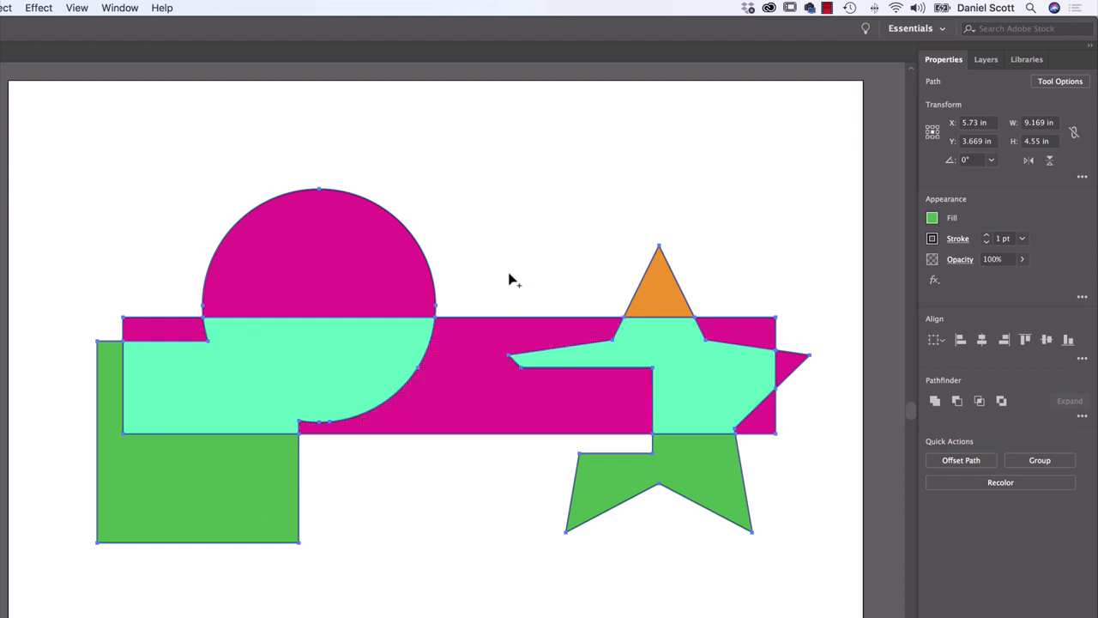
mouse_move(347, 257)
mouse_down()
mouse_move(343, 363)
mouse_move(367, 372)
mouse_up()
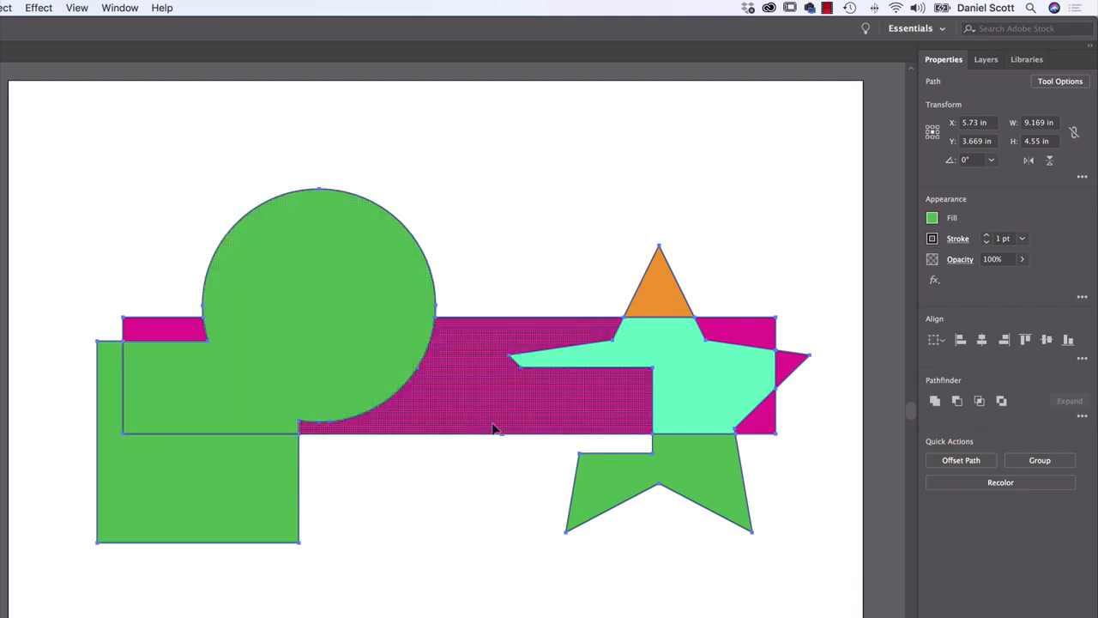
Delete the rectangle's middle section, the star's central area and the adjoining magenta corner pieces with the Shape Builder tool
alt+click(485, 401)
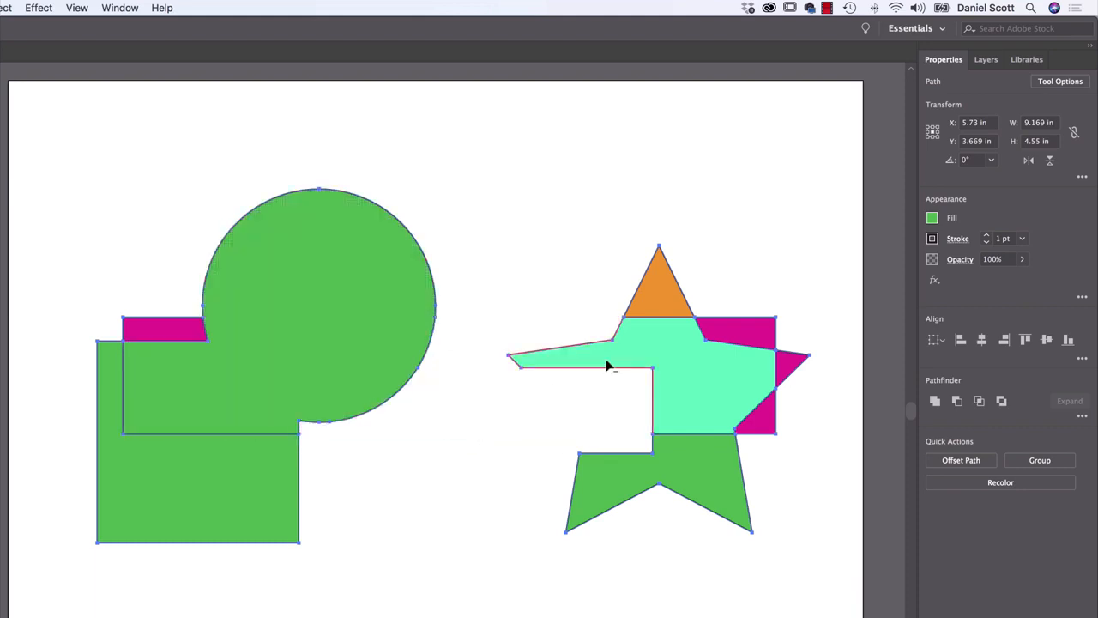
mouse_move(762, 330)
mouse_down()
mouse_move(762, 421)
mouse_move(788, 470)
mouse_up()
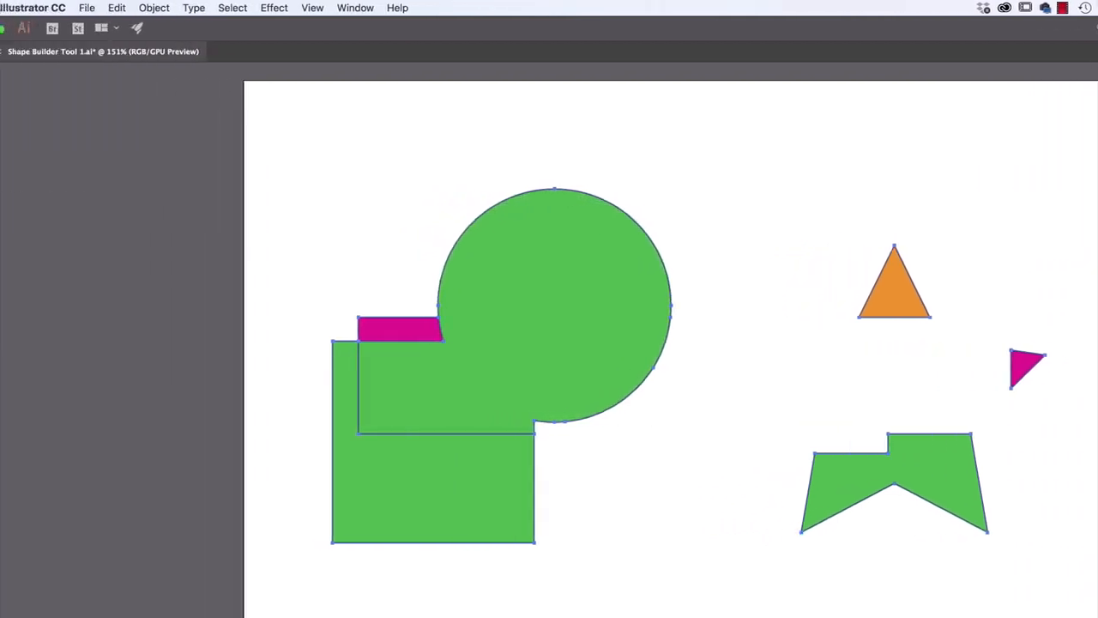
Close the practice document without saving and open Shape Builder Tool 2.ai from the exercise files
click(37, 51)
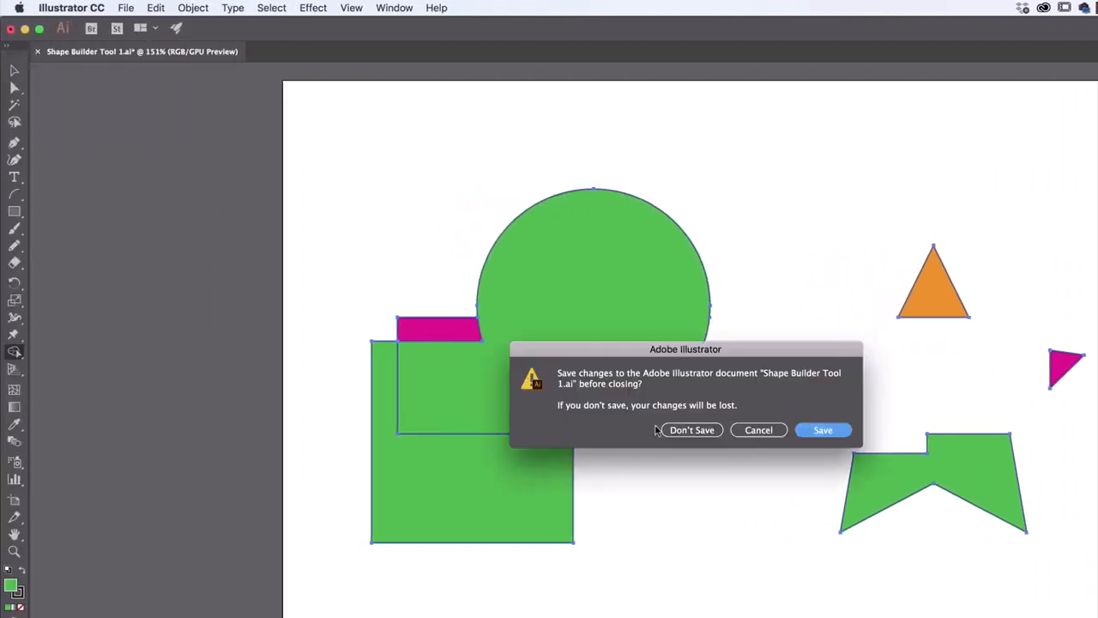
click(691, 430)
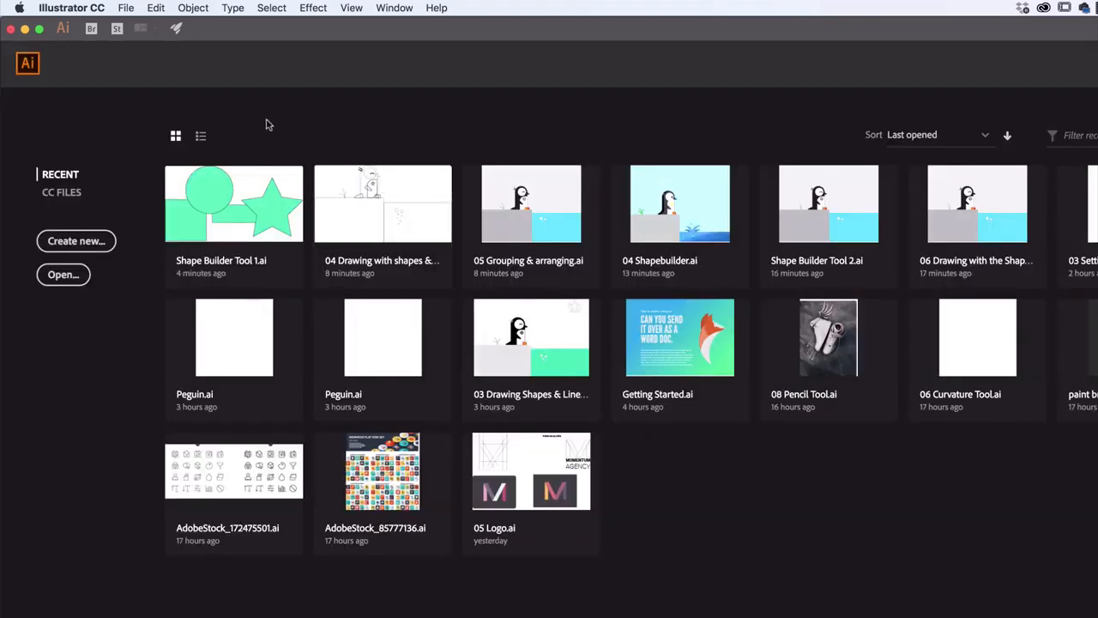
click(127, 8)
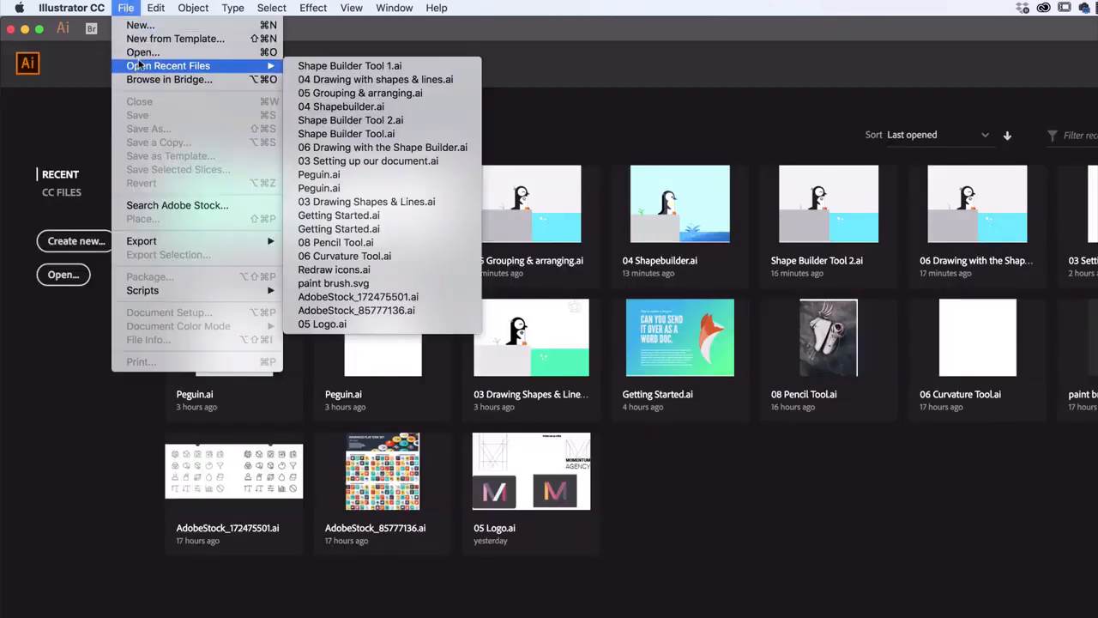
click(138, 55)
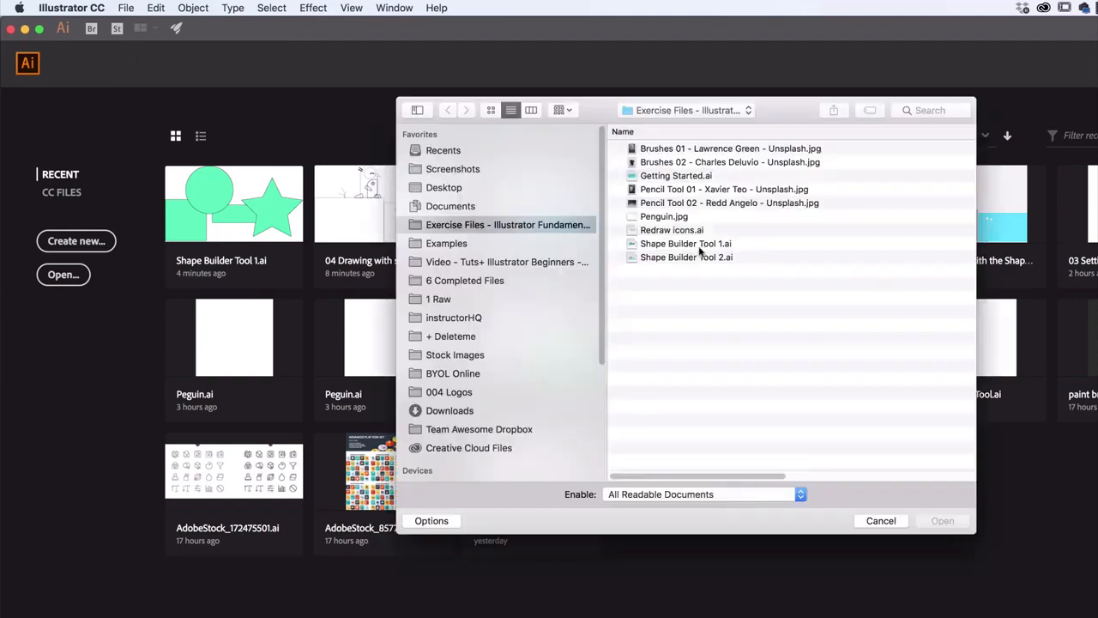
click(700, 257)
click(948, 525)
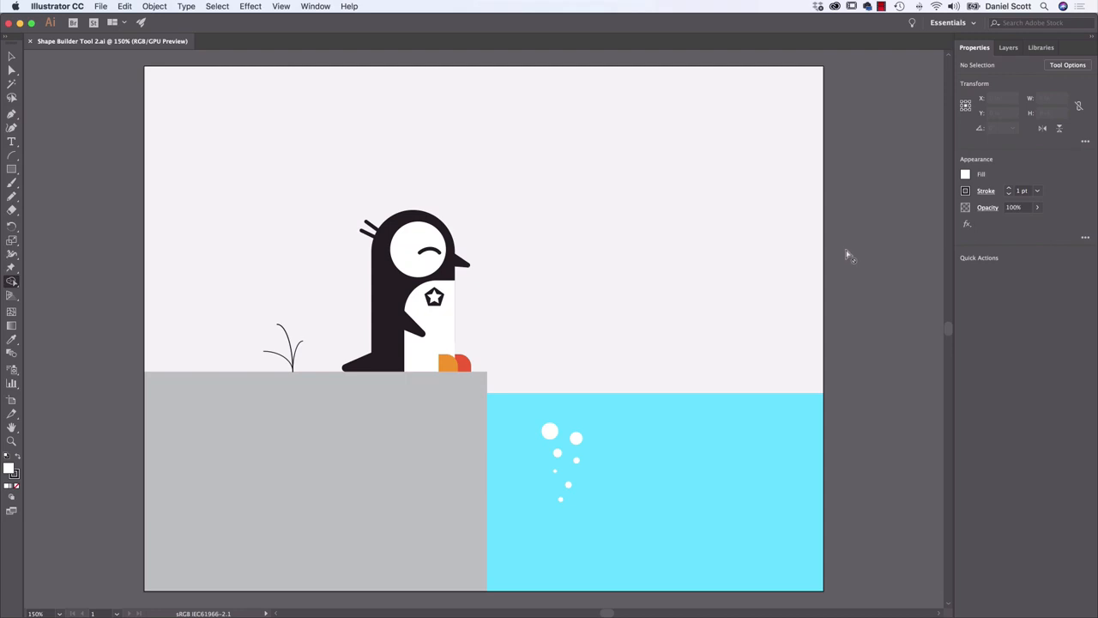
Try moving the light grey background rectangle to the left, and undo the move
click(12, 56)
drag(691, 215, 604, 234)
key(super+z)
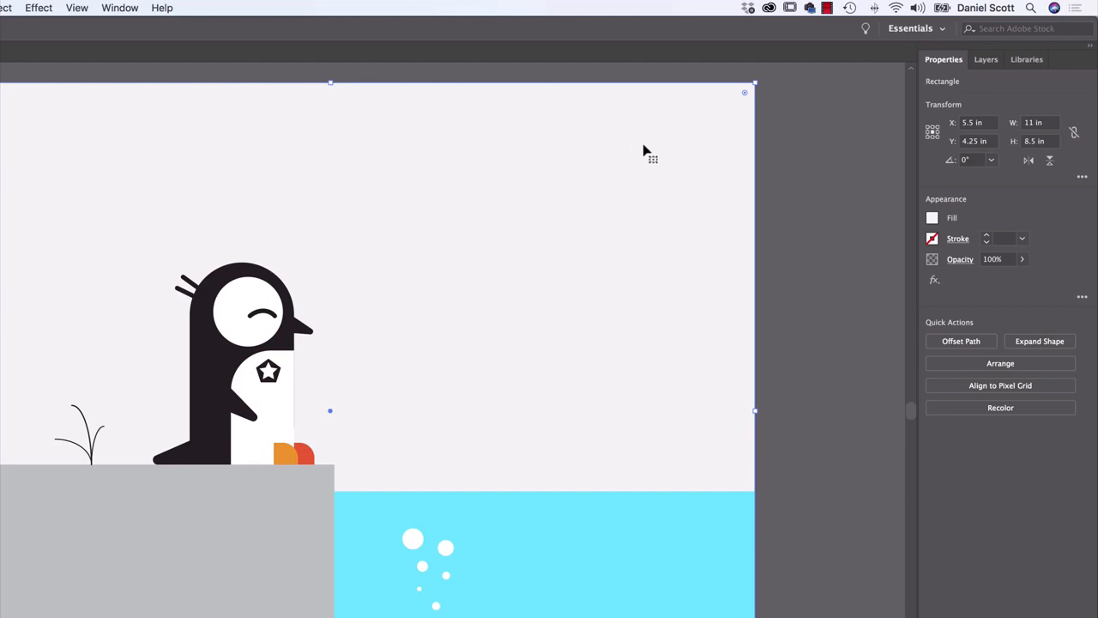
Create a new layer above Layer 1 and name it Background
click(986, 65)
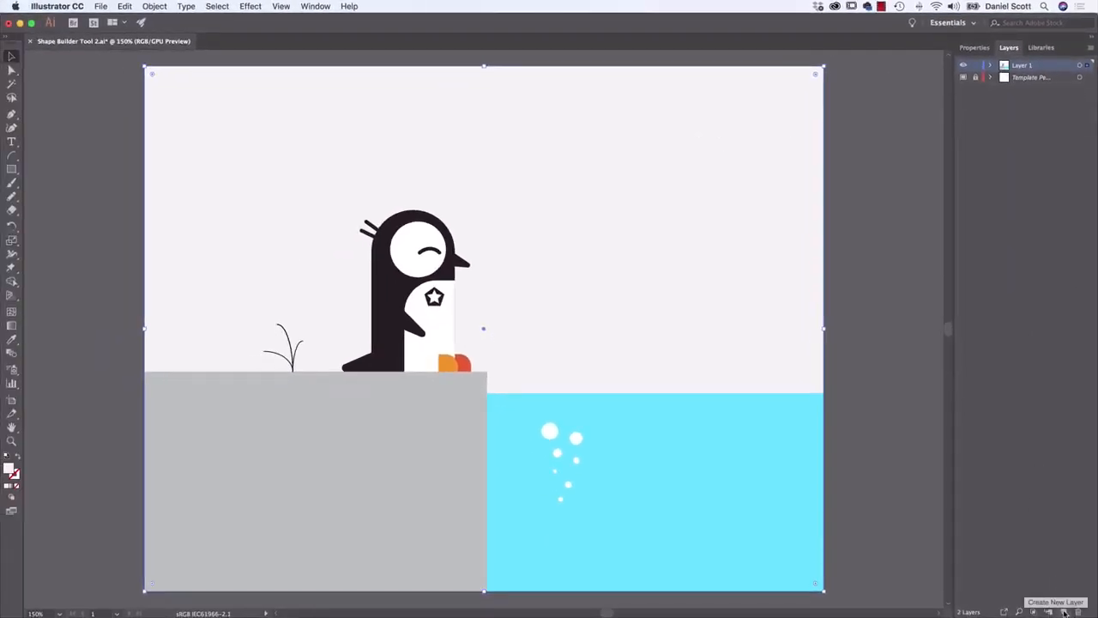
click(1063, 612)
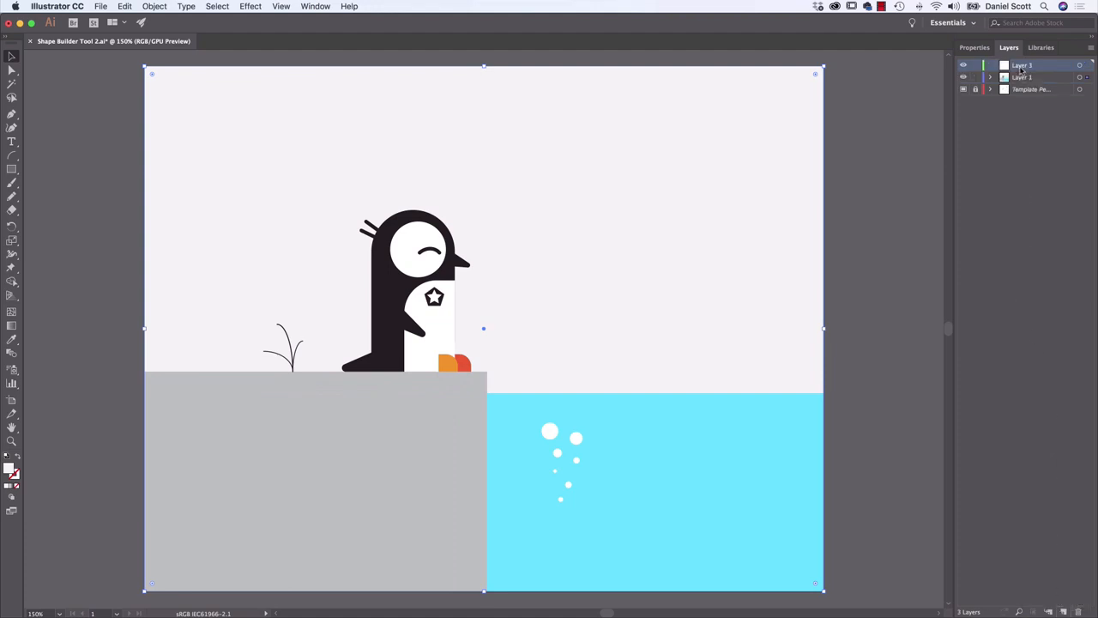
double_click(1021, 68)
text(Backgrou)
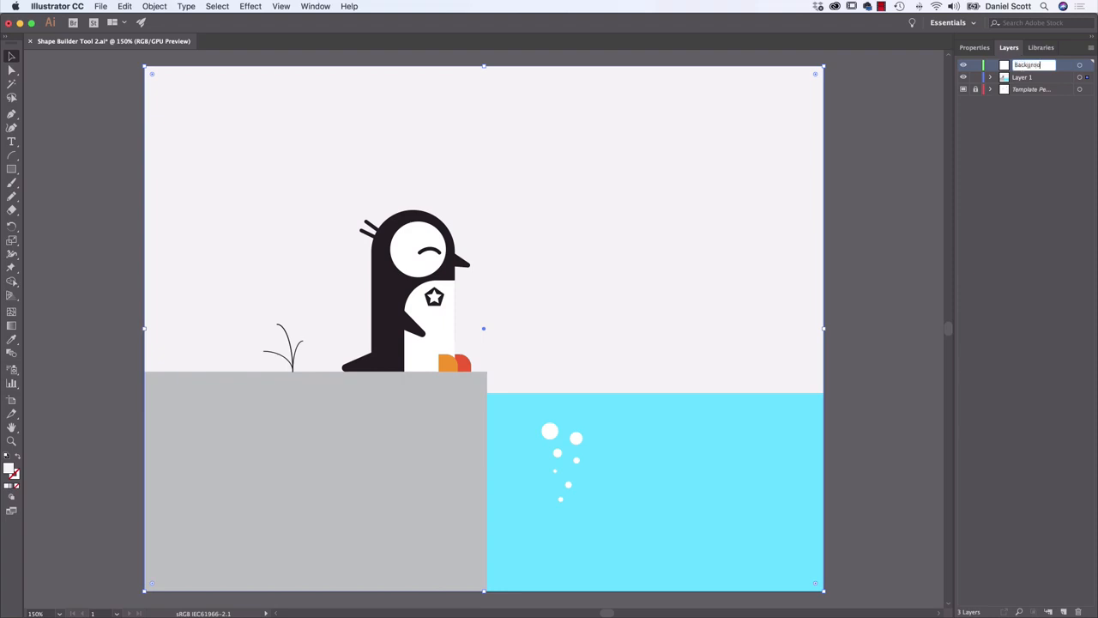
text(nd)
key(Return)
Rename Layer 1, which holds the penguin artwork, as Drawing
double_click(1024, 79)
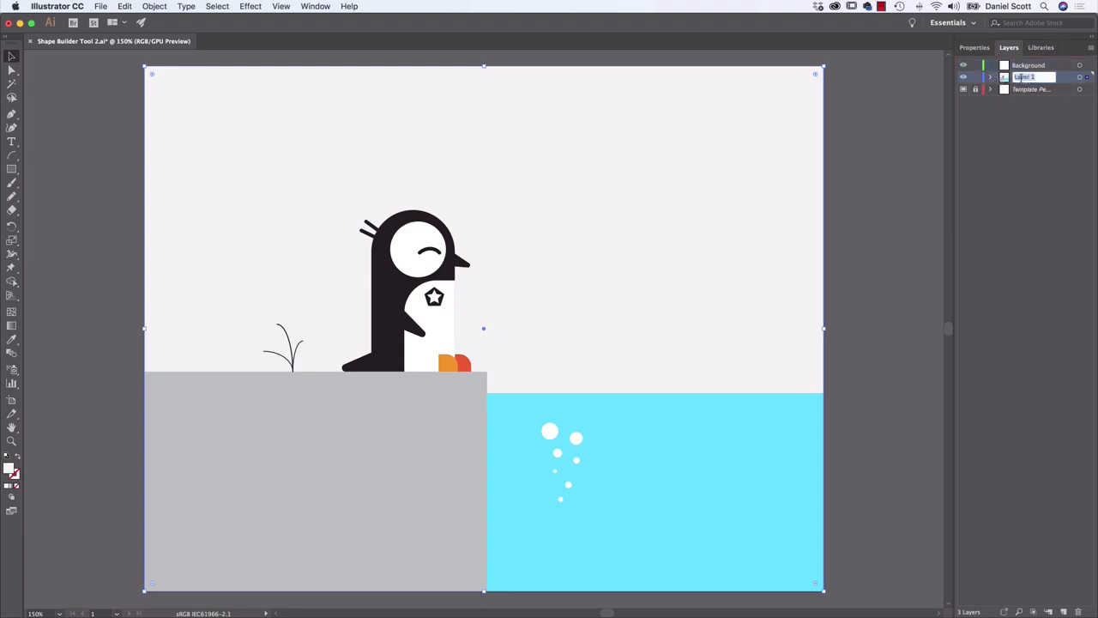
text(C)
text(rawing)
key(Return)
key(backslash)
Move the selected light grey background rectangle from the Drawing layer to the Background layer
click(1032, 69)
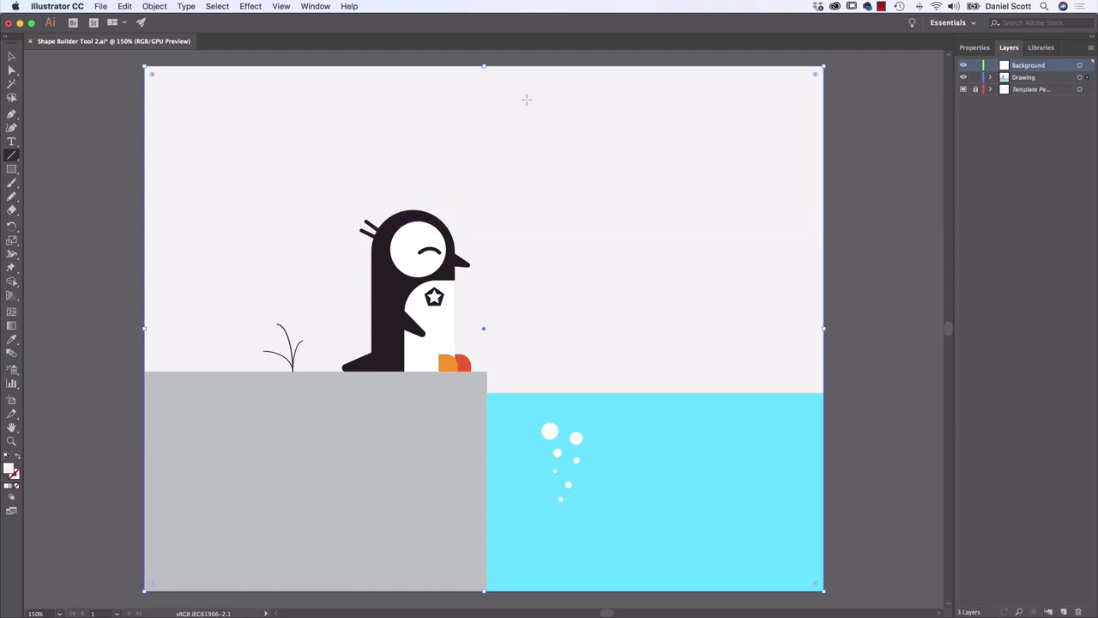
click(11, 57)
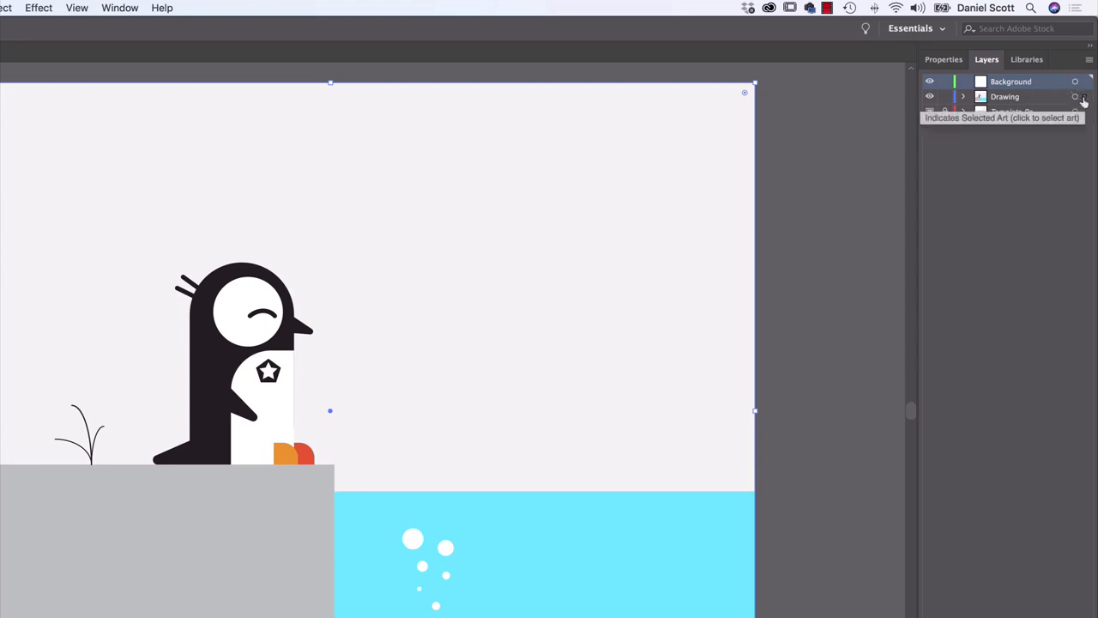
click(1085, 82)
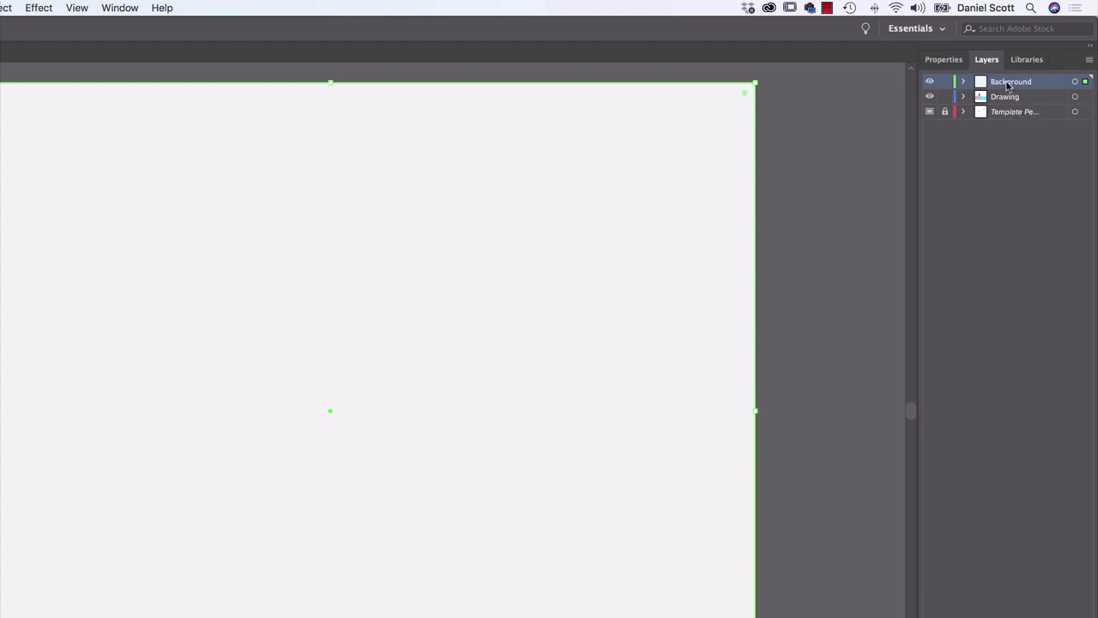
Move the Background layer beneath the Drawing layer, and check its contents by toggling its visibility off and back on
mouse_move(1008, 86)
mouse_down()
mouse_move(993, 98)
mouse_move(1009, 83)
mouse_move(1010, 106)
mouse_up()
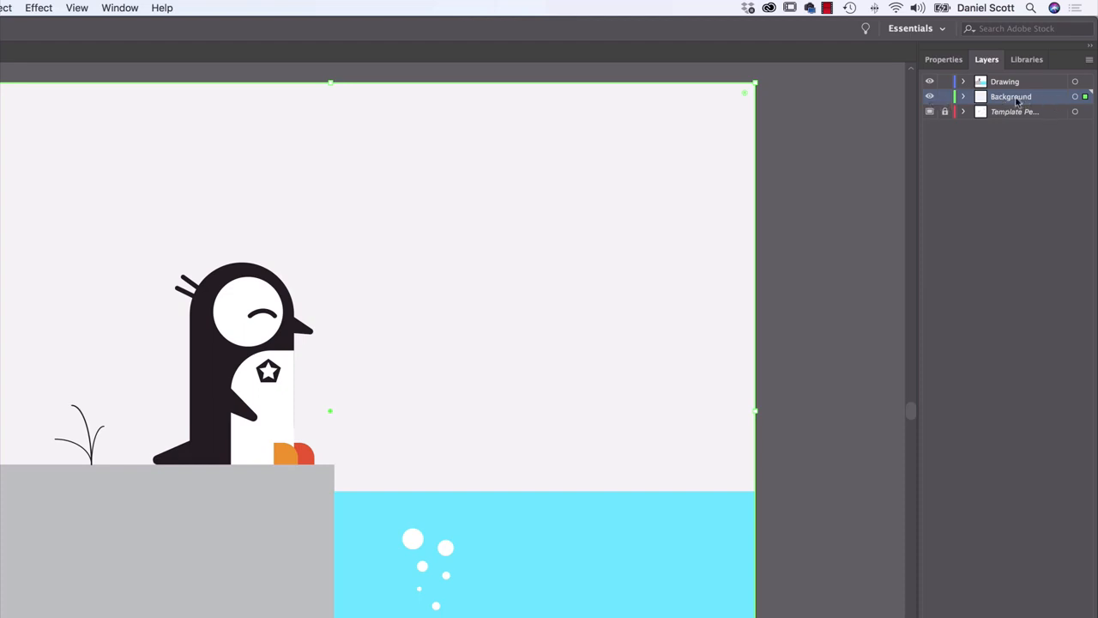
click(930, 98)
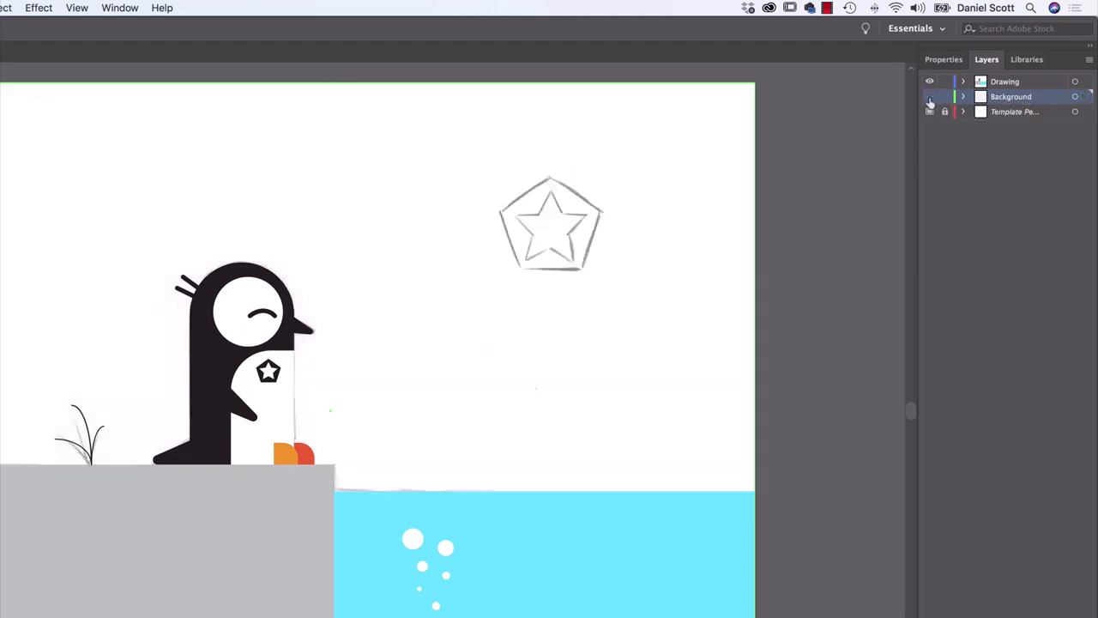
click(930, 98)
click(930, 98)
click(930, 98)
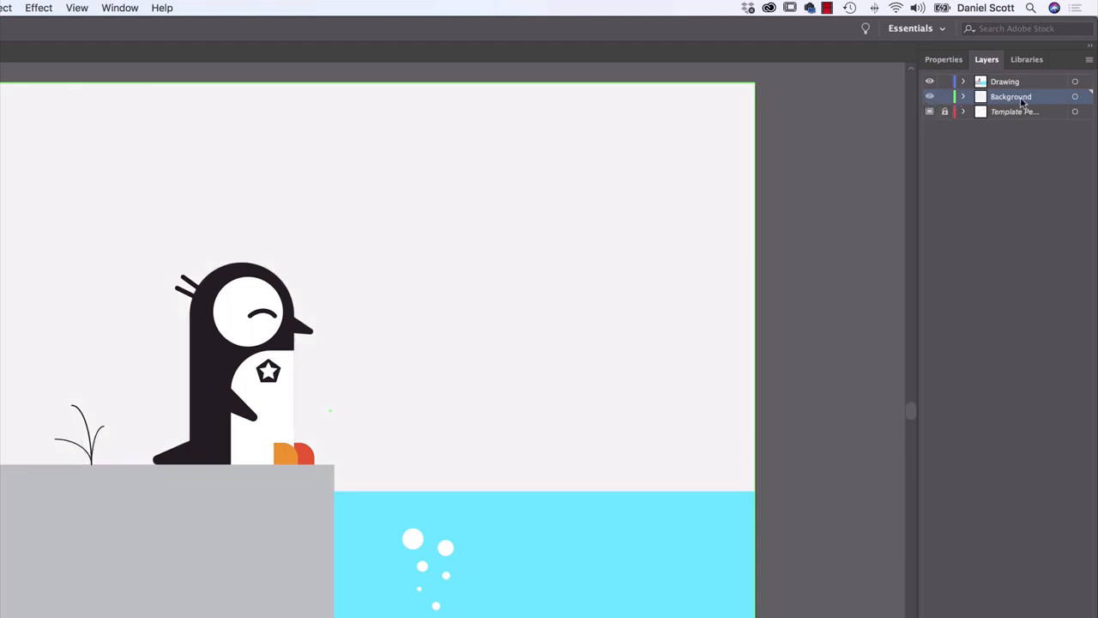
Lock the Background layer, test it by trying to move the grey backdrop, and make Drawing the active layer
click(944, 98)
drag(490, 265, 604, 363)
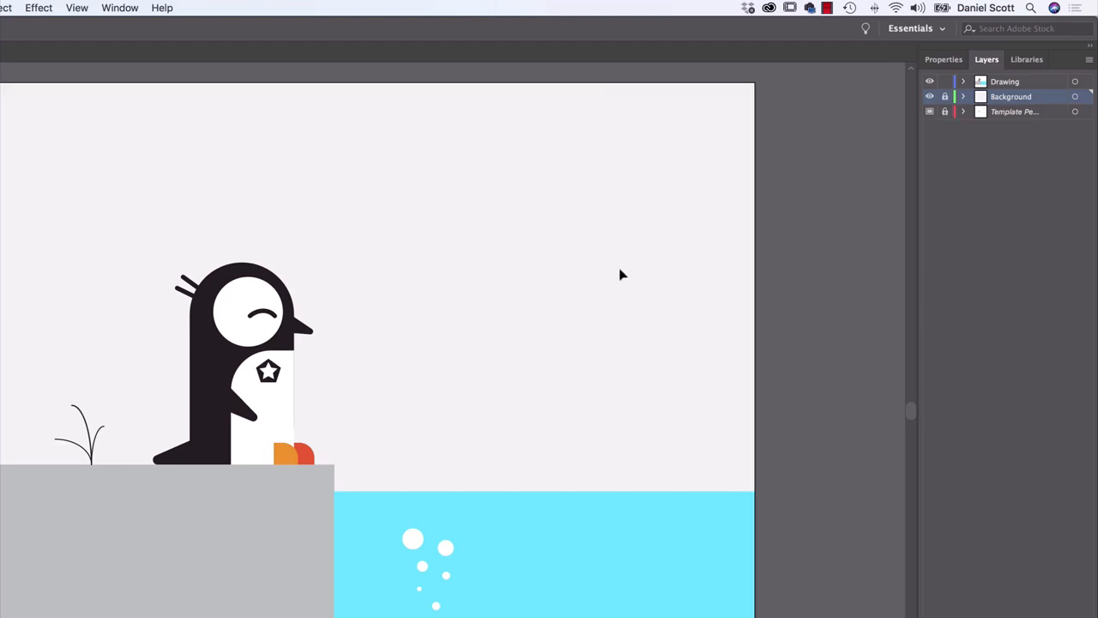
click(1021, 87)
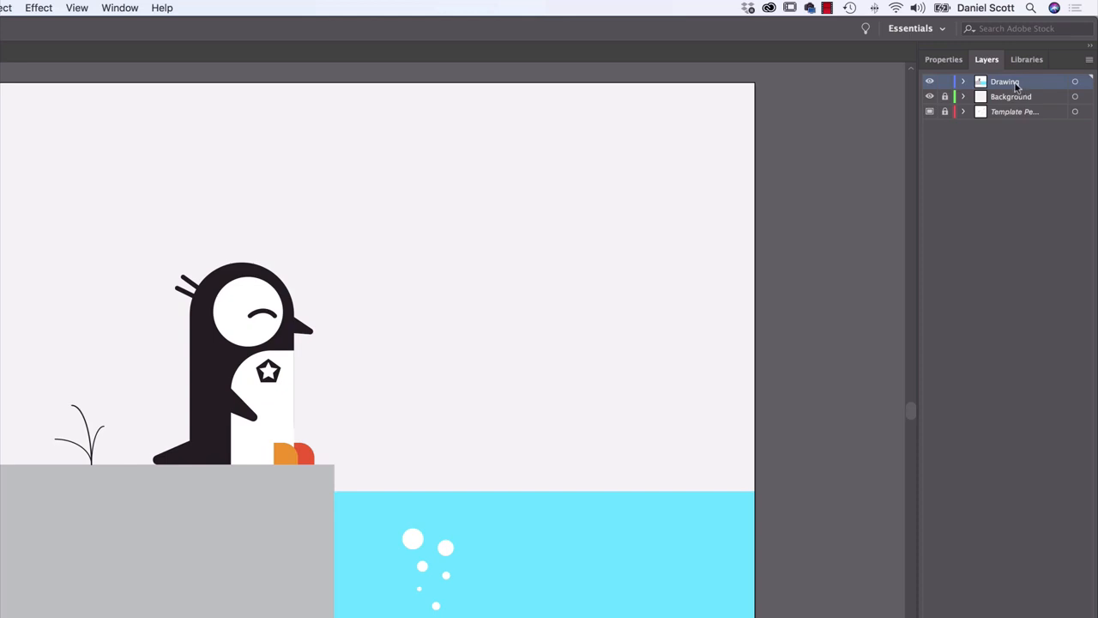
Delete the curved closed-eye line from the penguin's white face circle
click(944, 60)
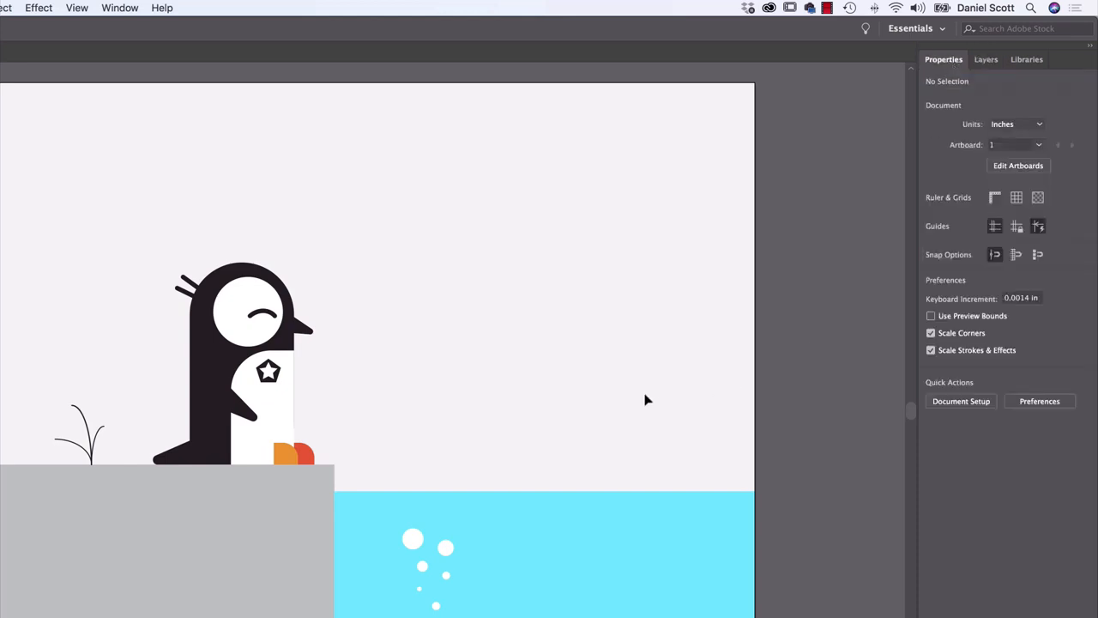
click(268, 316)
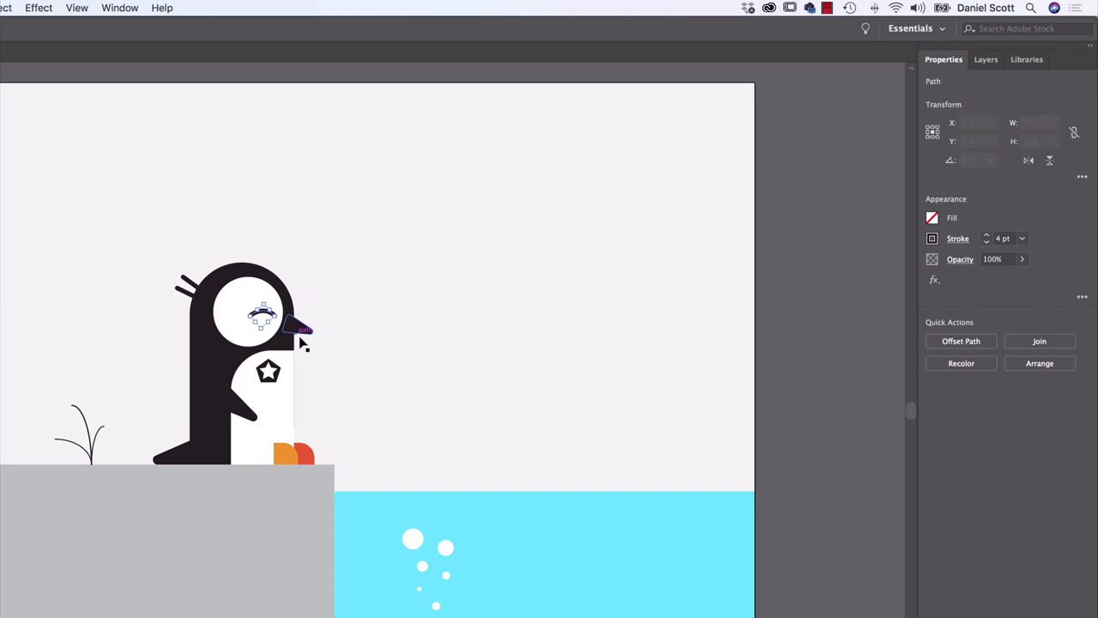
click(506, 340)
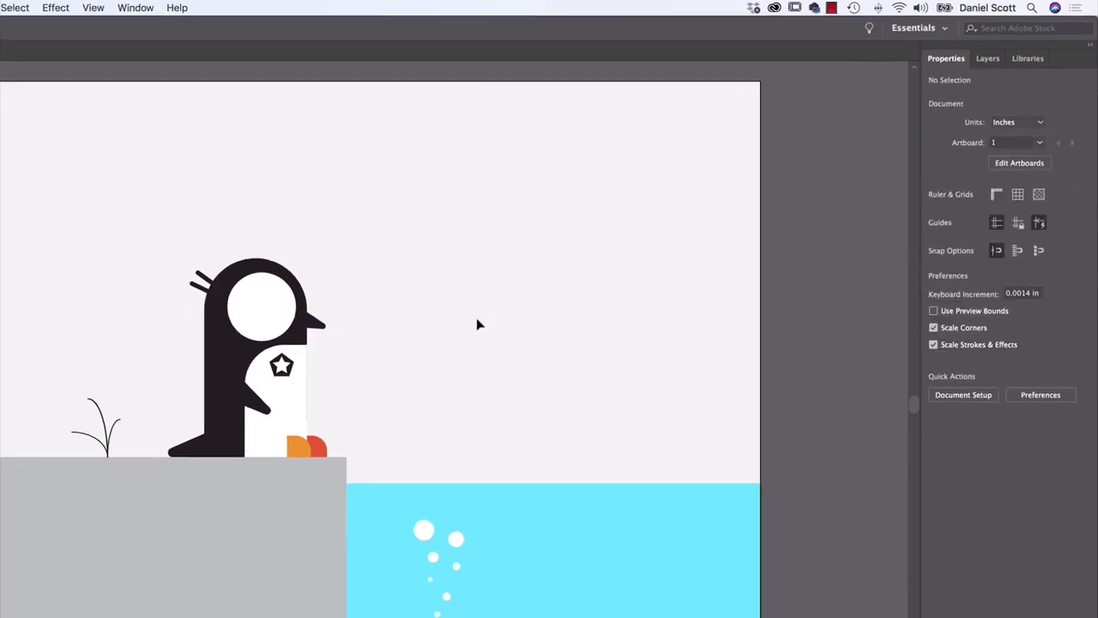
Draw a circle about 0.51 in across with the Ellipse Tool in the empty sky beyond the penguin's beak
click(12, 169)
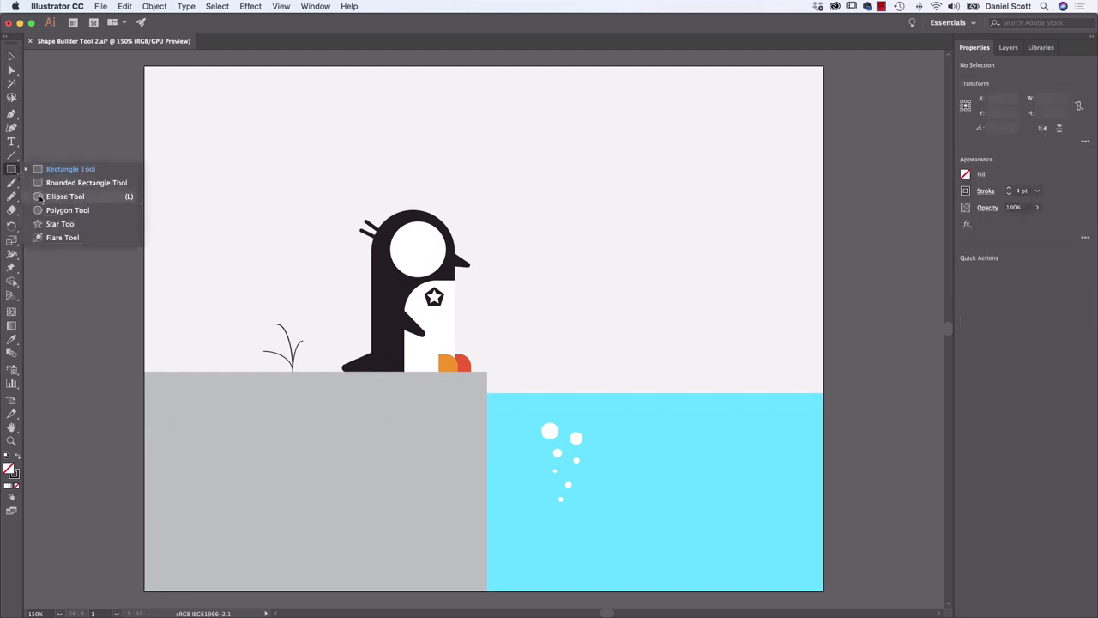
click(60, 196)
drag(524, 166, 558, 198)
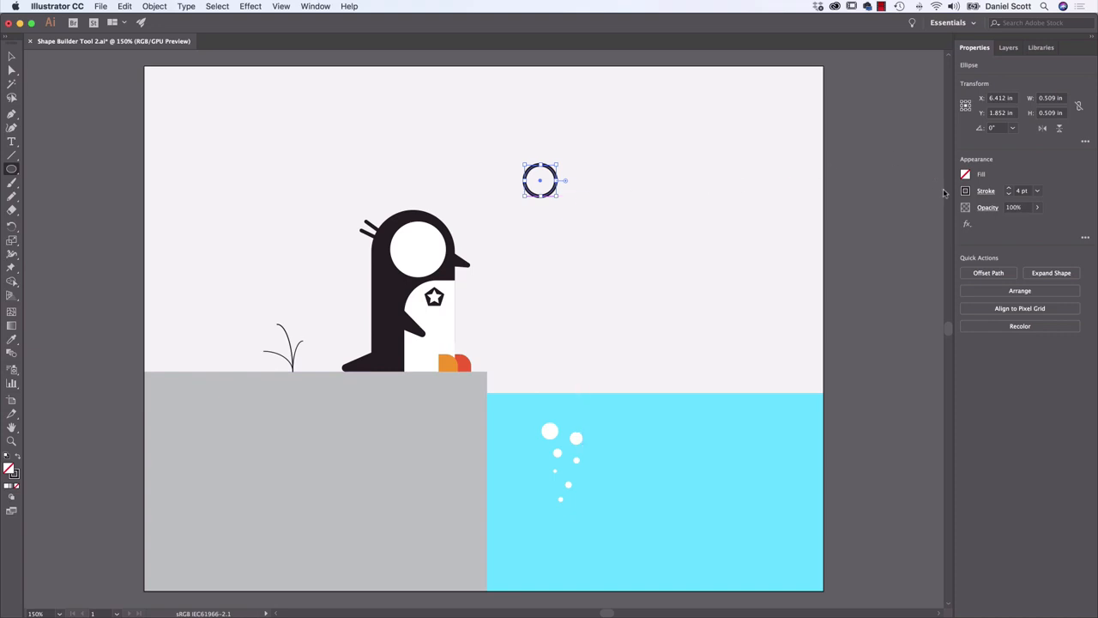
Fill the new circle with black and set its stroke to none
click(967, 175)
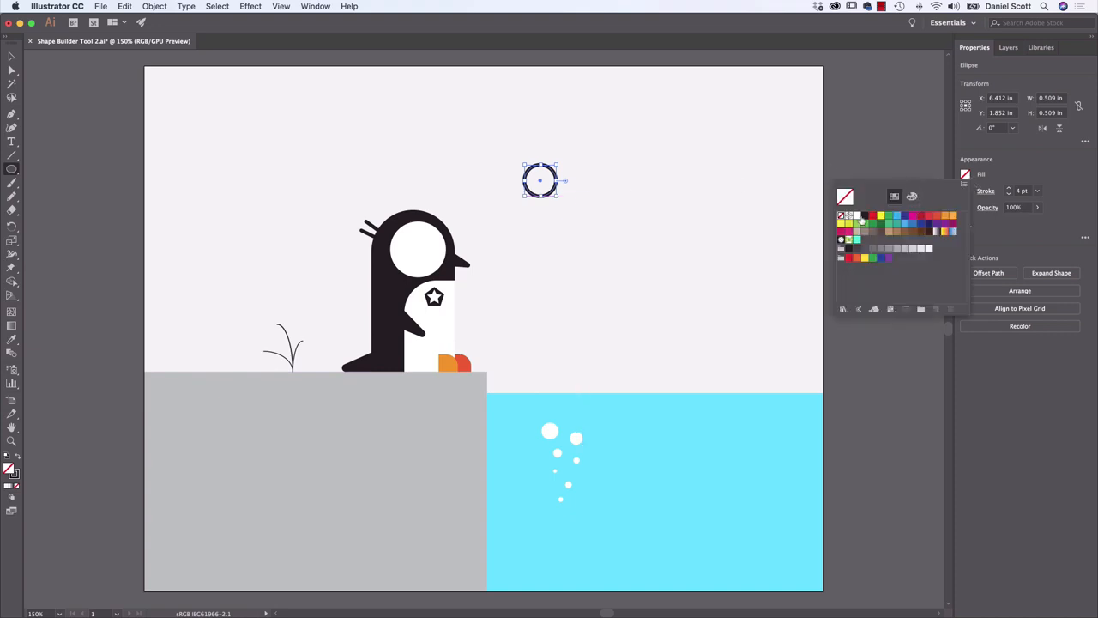
click(862, 221)
click(1000, 177)
click(966, 192)
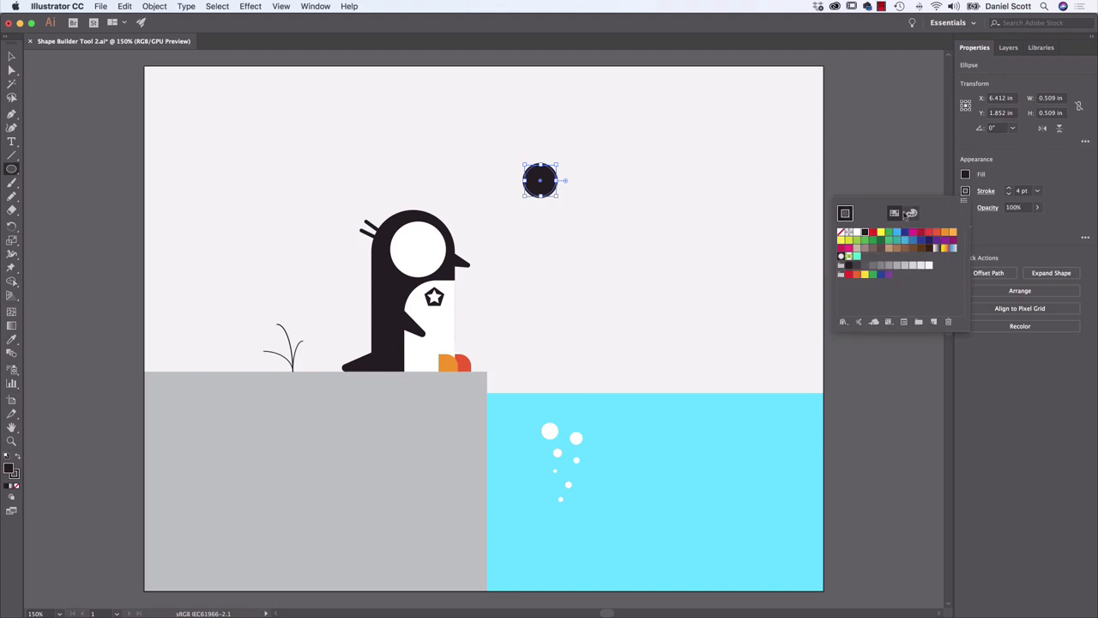
click(842, 233)
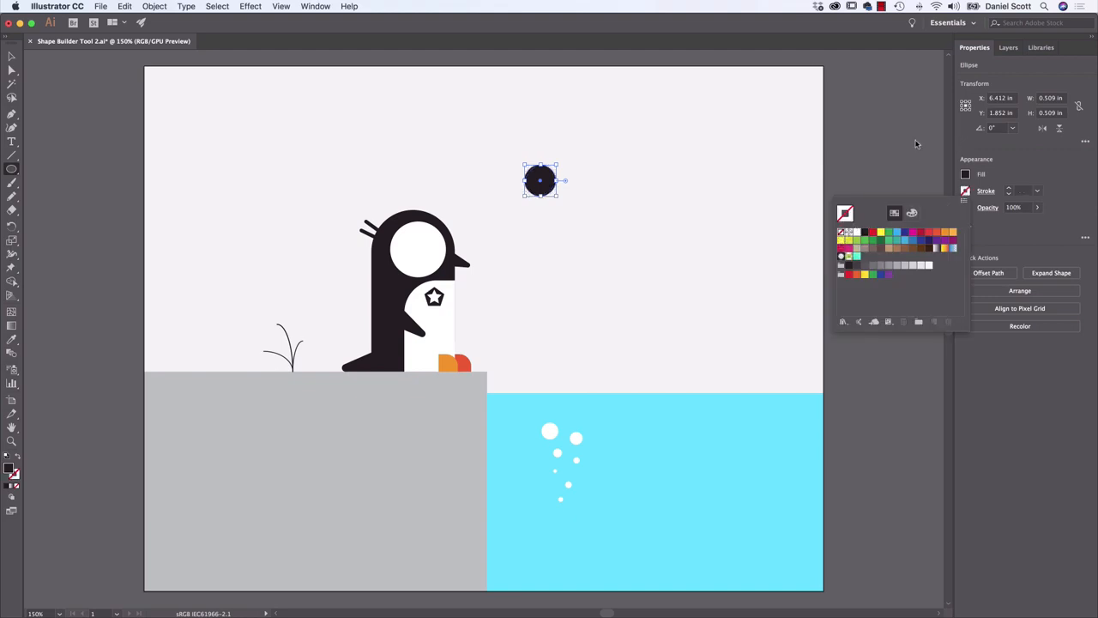
click(657, 139)
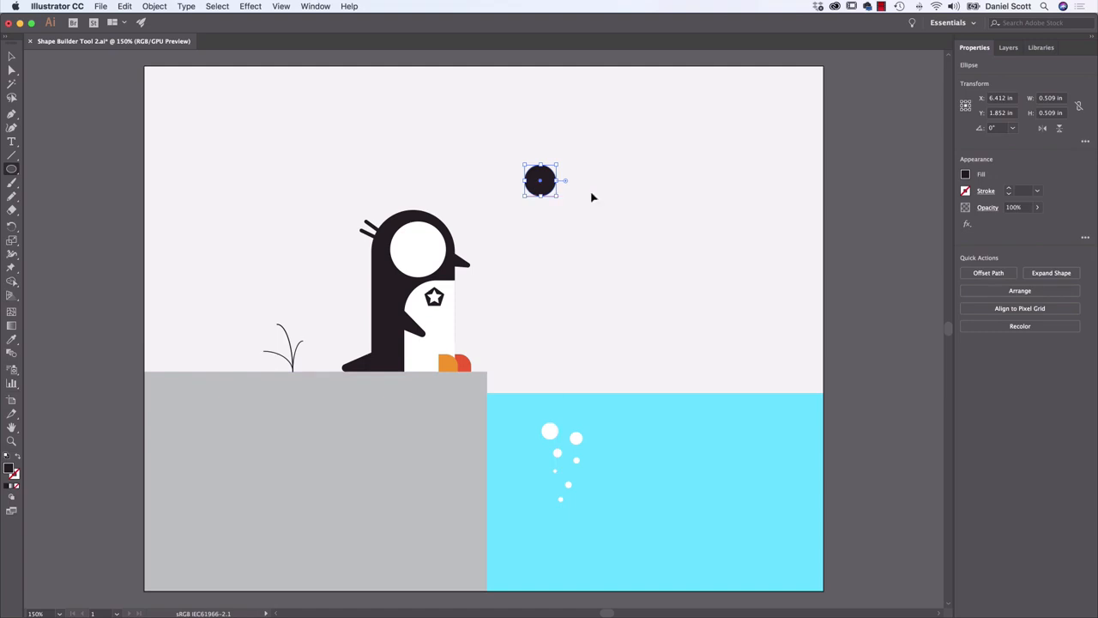
Draw a smaller circle about 0.31 in across, up and to the left of the black one, and fill it light blue
key(super+equal)
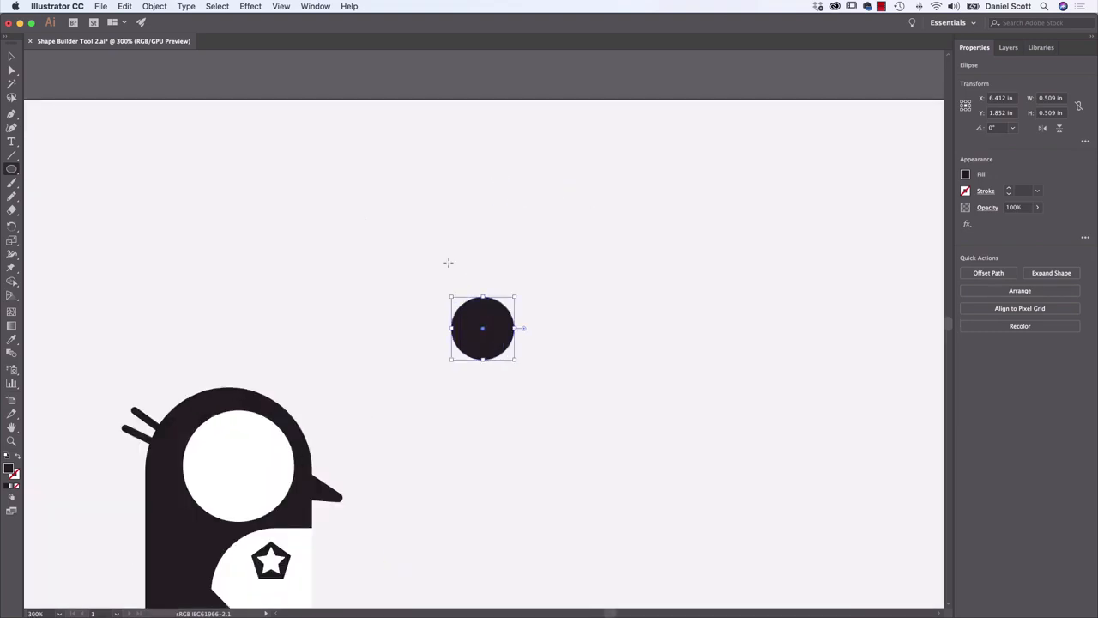
drag(407, 241, 448, 281)
click(965, 175)
click(904, 223)
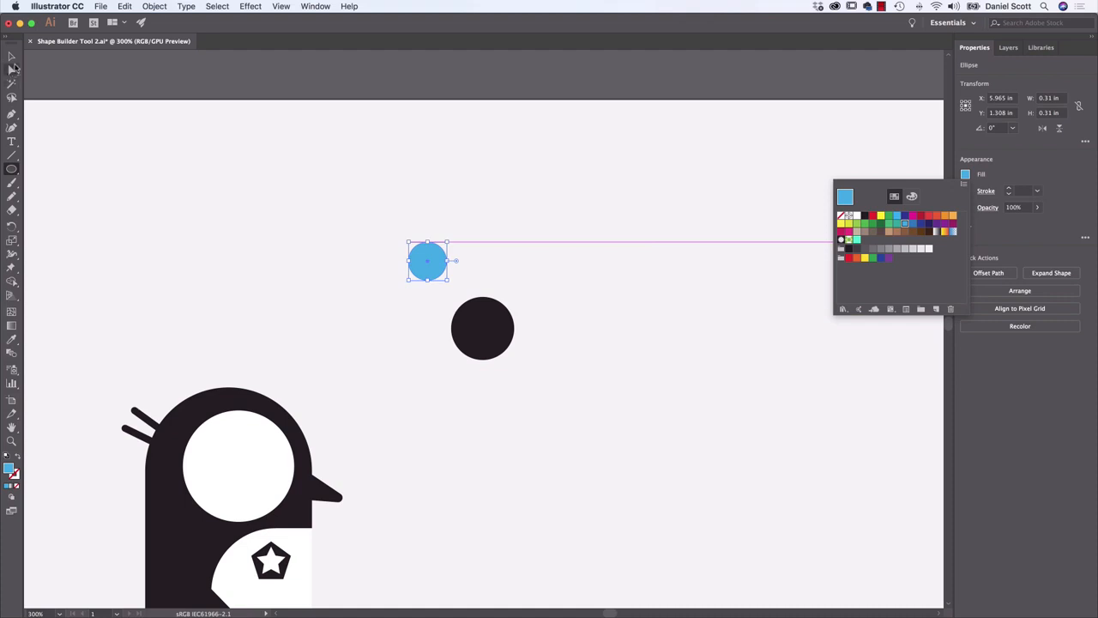
Move the blue circle so it overlaps the upper-left edge of the black circle
click(12, 58)
click(12, 57)
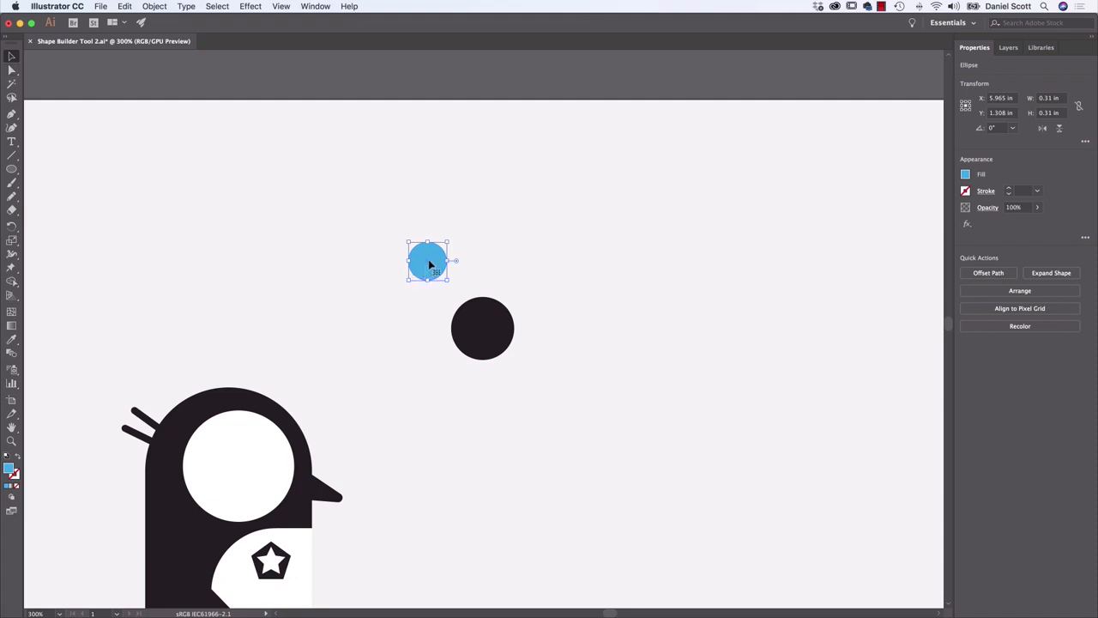
drag(429, 260, 467, 315)
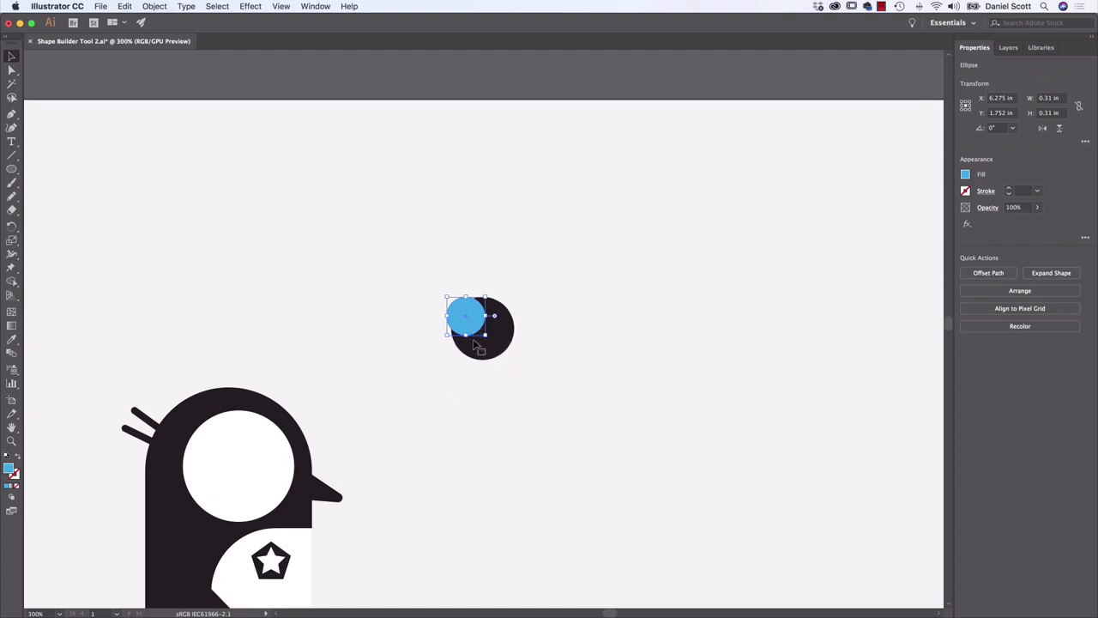
Subtract the blue circle from the black one with the Shape Builder Tool, leaving a crescent-shaped pupil
drag(428, 261, 545, 379)
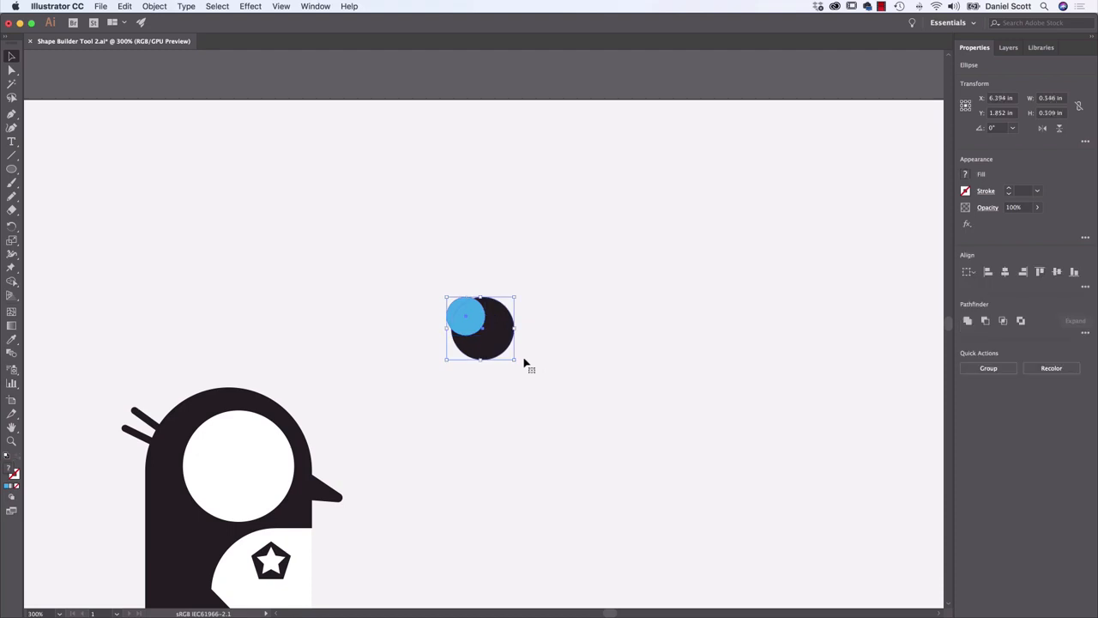
click(12, 283)
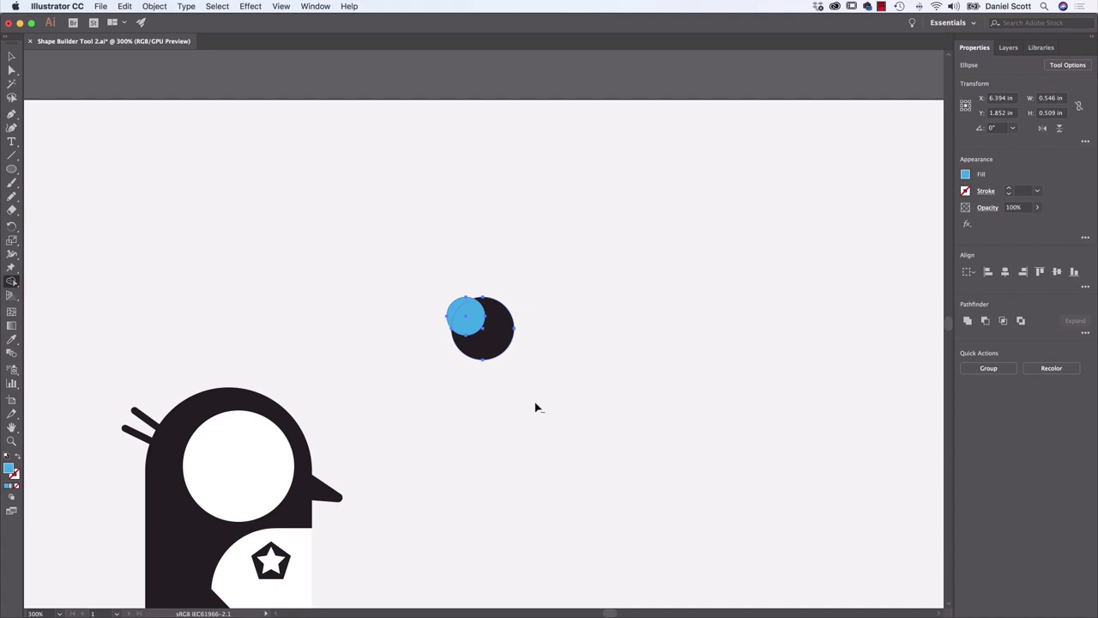
alt+click(459, 317)
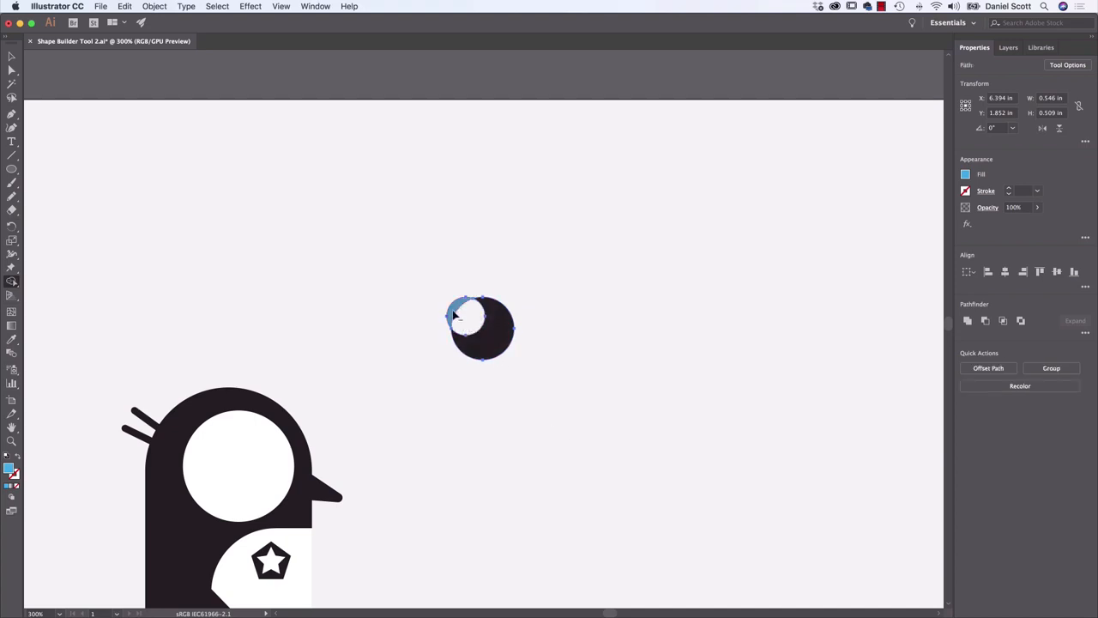
alt+click(455, 314)
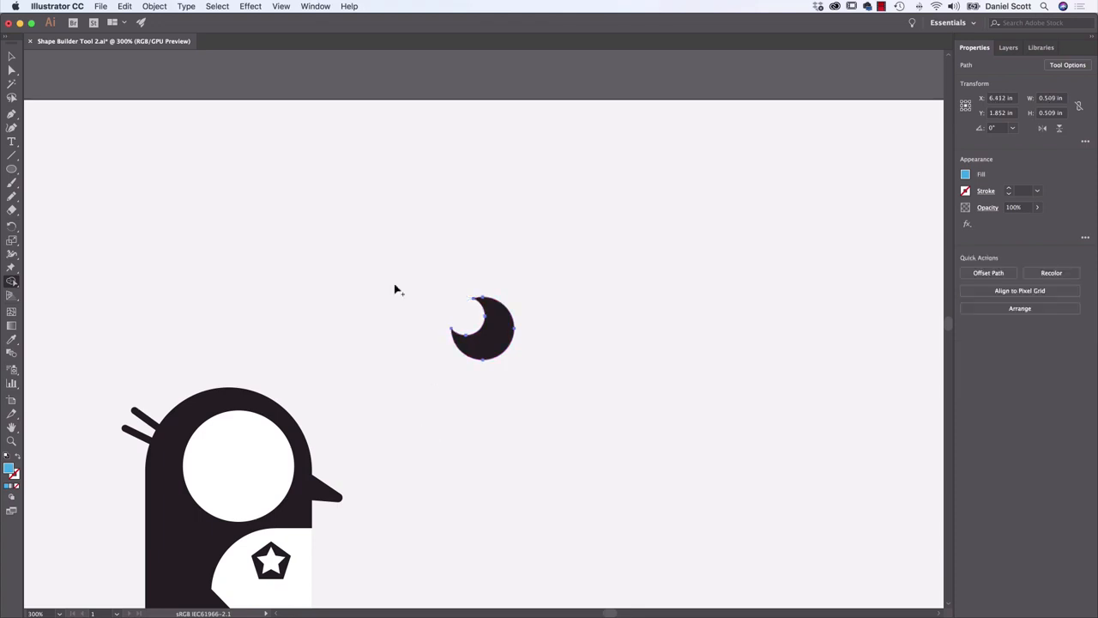
Scale the crescent pupil down to about half its size and place it inside the penguin's white face circle
click(12, 57)
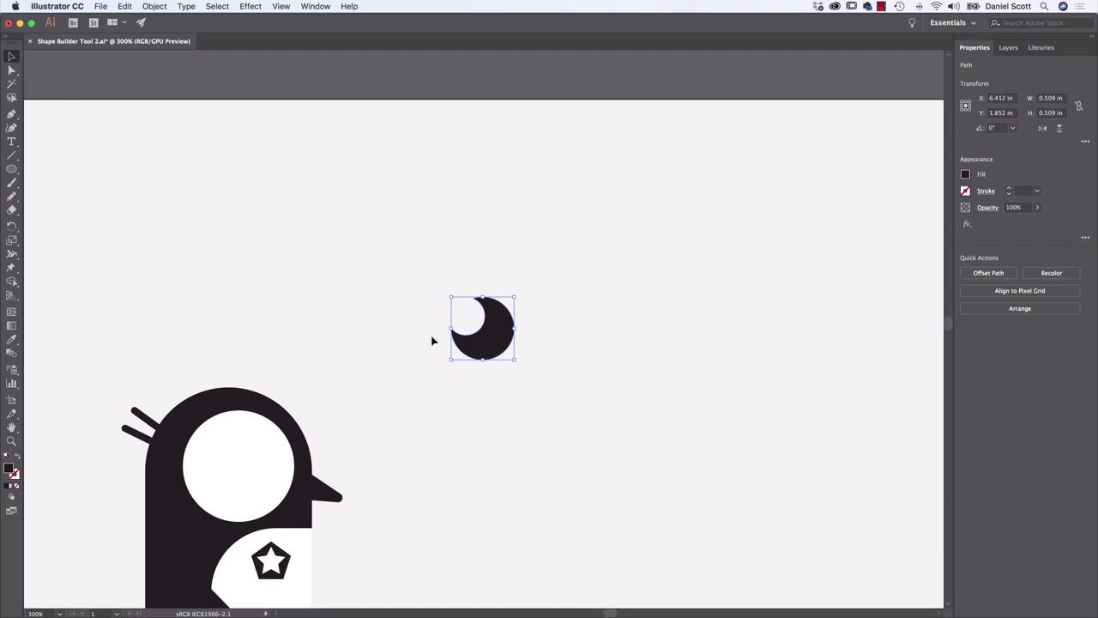
drag(471, 333, 369, 408)
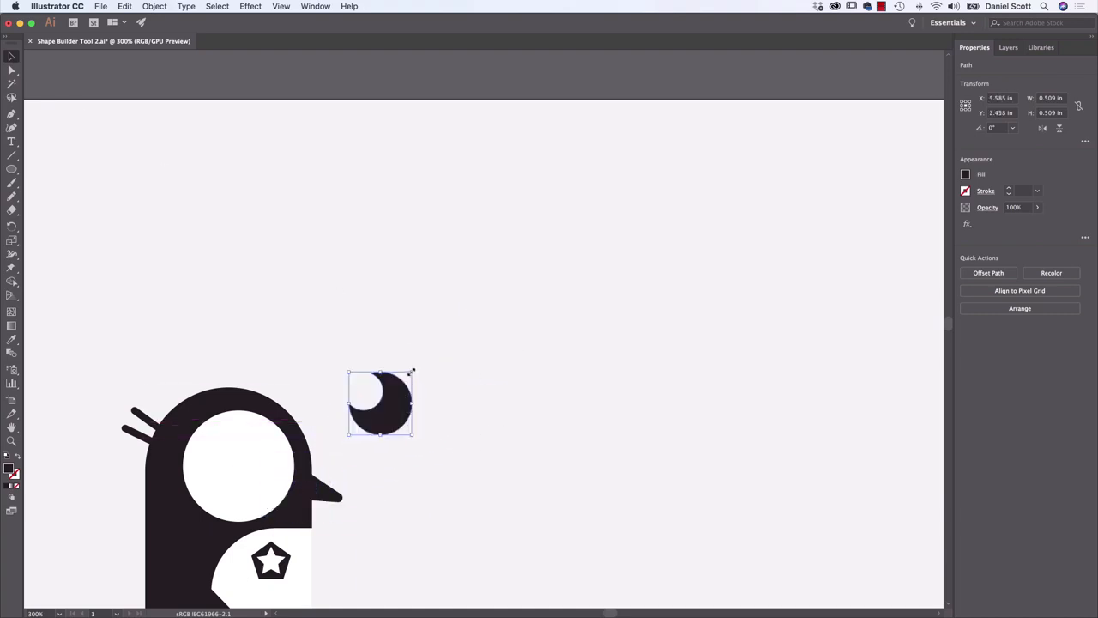
drag(412, 372, 267, 473)
click(449, 428)
drag(426, 383, 580, 248)
click(461, 273)
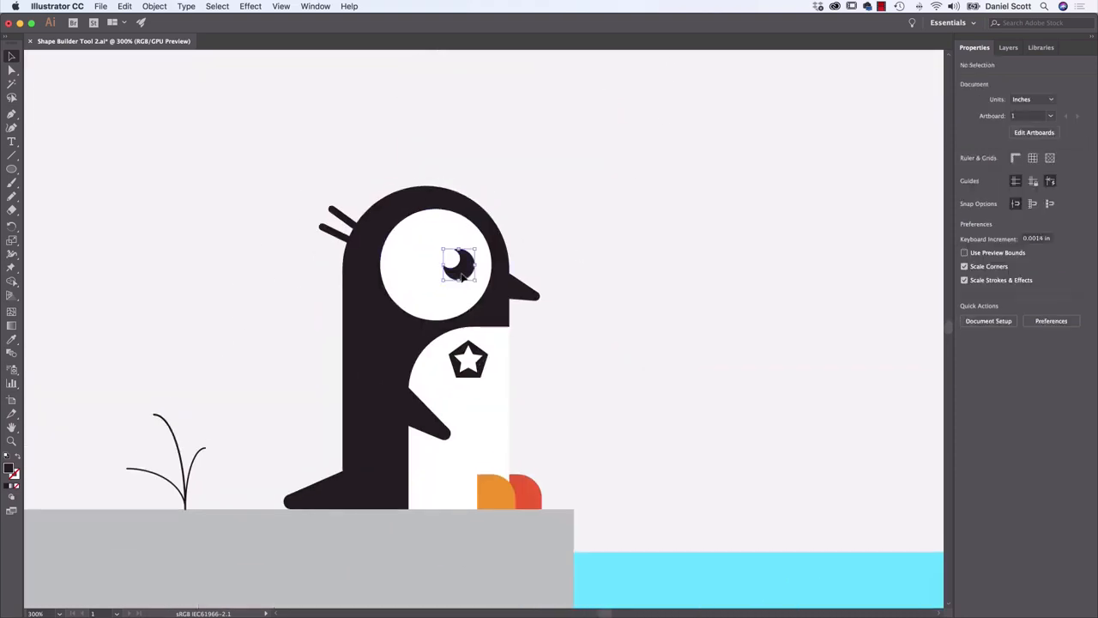
Shrink the crescent pupil slightly more and reposition it in the lower-right part of the face circle, near the beak
drag(443, 280, 409, 307)
drag(447, 283, 457, 271)
click(604, 260)
drag(460, 270, 475, 285)
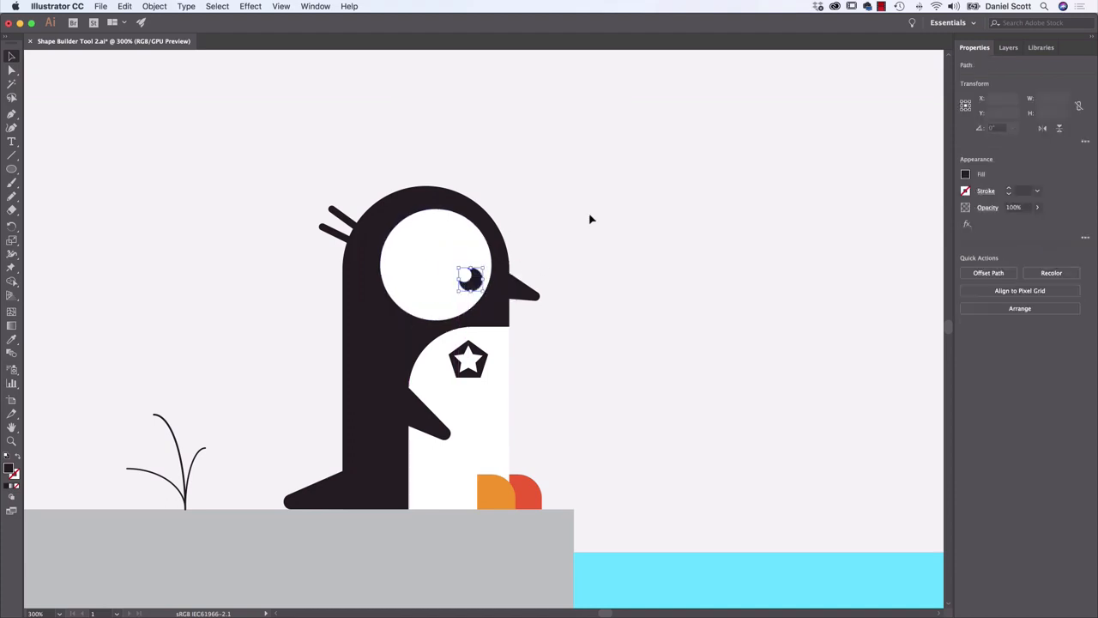
click(590, 220)
key(super+z)
click(608, 257)
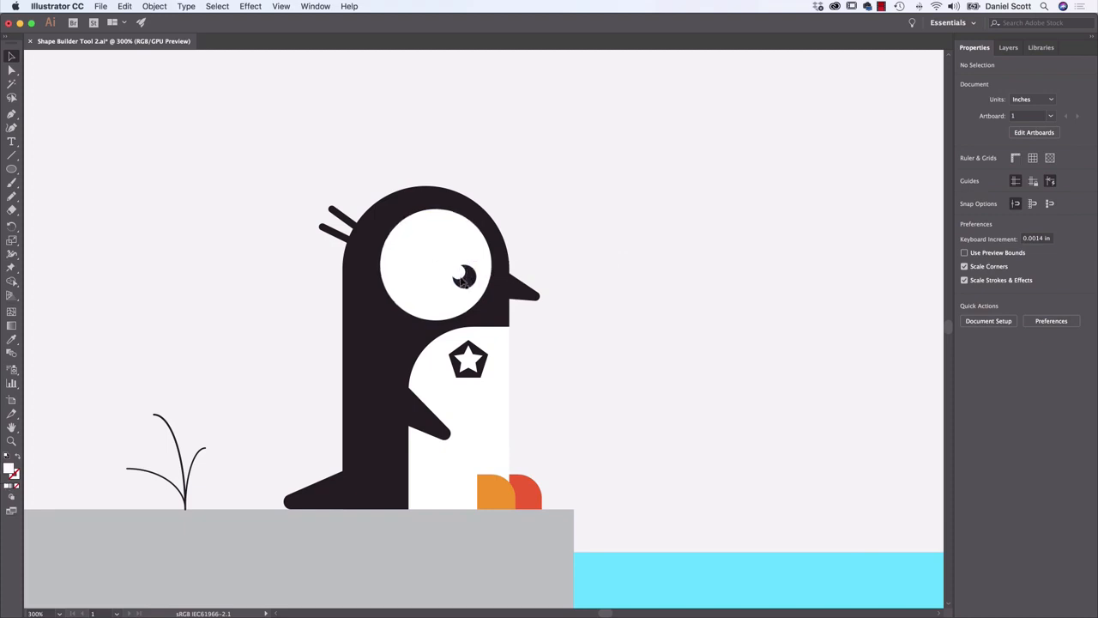
Stretch the top of the penguin's white belly shape up to the beak so it overlaps the face circle
click(506, 351)
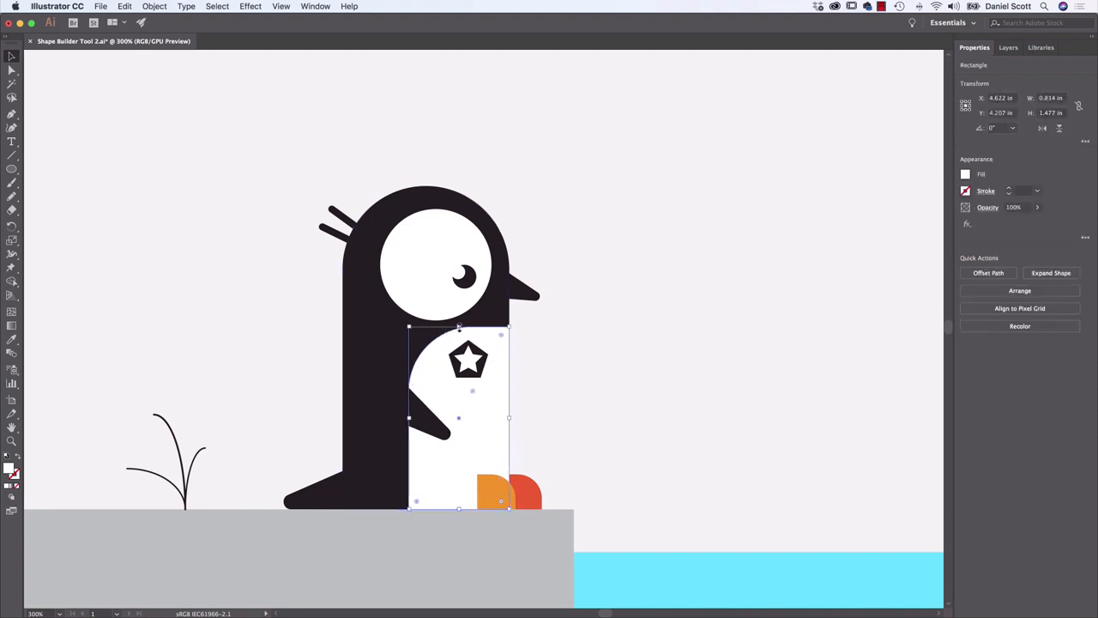
drag(459, 328, 464, 300)
click(658, 343)
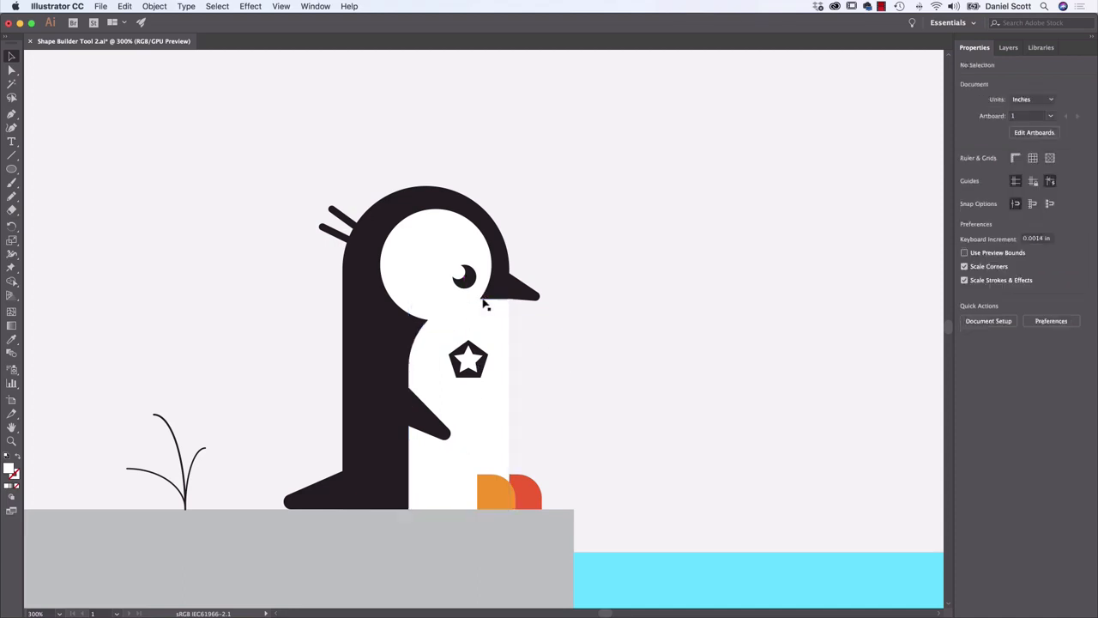
Select the white face circle and belly together and merge them into one shape with the Shape Builder Tool
click(428, 276)
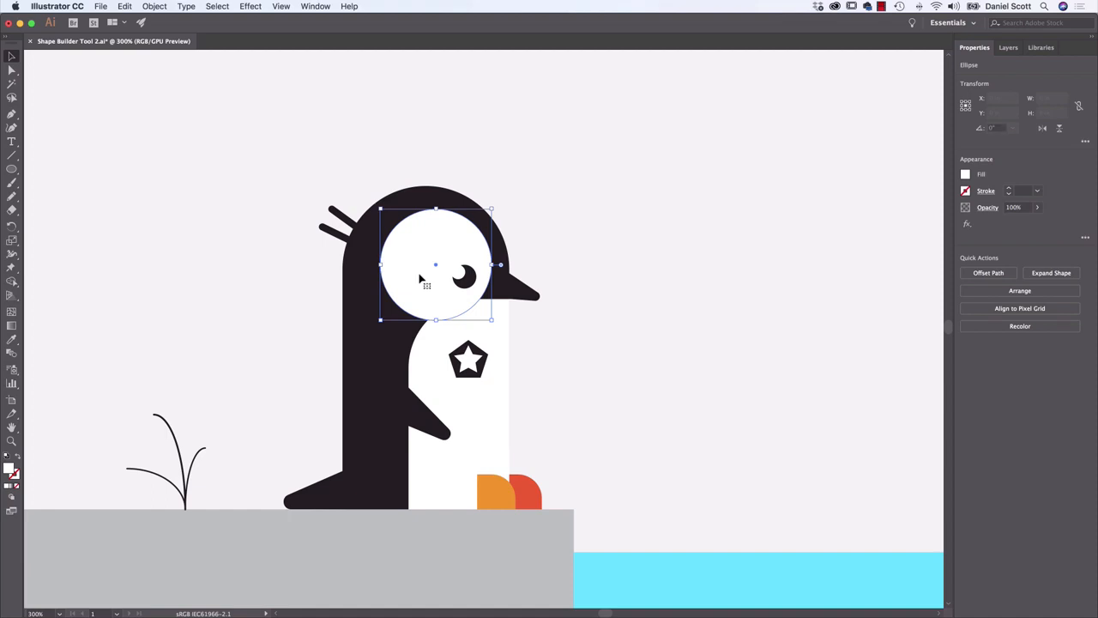
shift+click(444, 378)
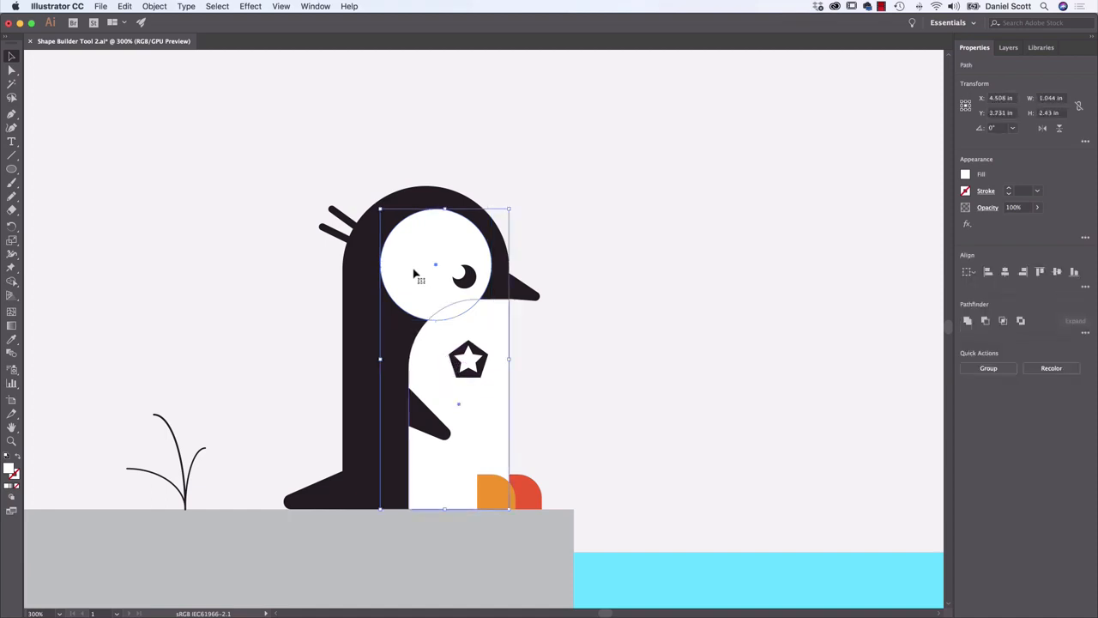
click(10, 283)
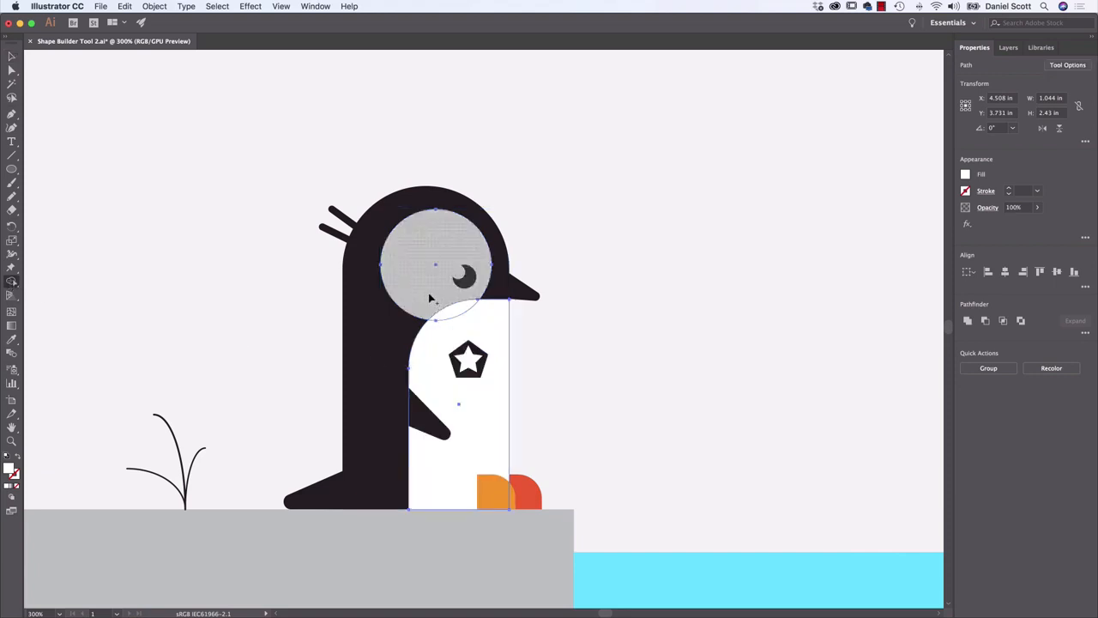
drag(448, 311, 465, 321)
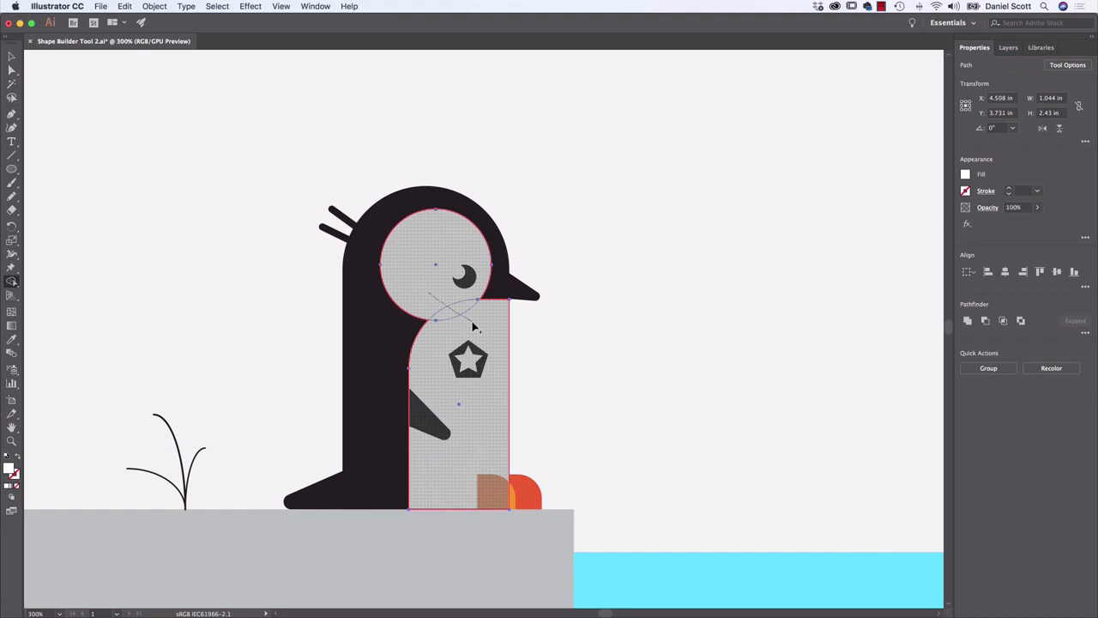
drag(473, 327, 474, 327)
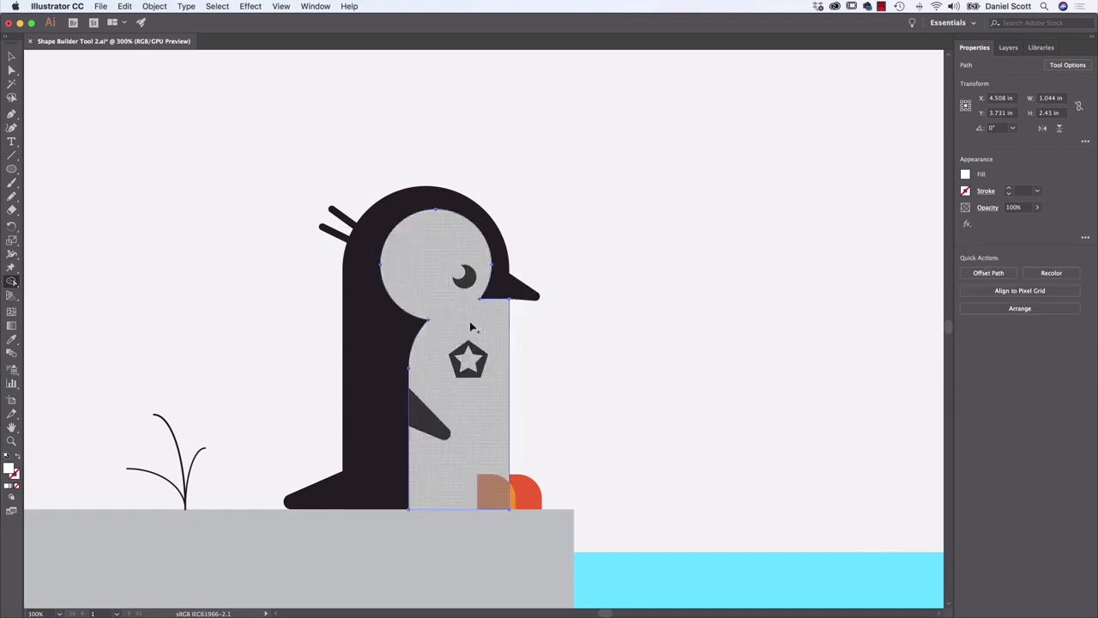
Deselect the merged shape and draw a diagonal line across the penguin's beak, about 0.18 in wide and 0.35 in high
click(11, 56)
click(188, 273)
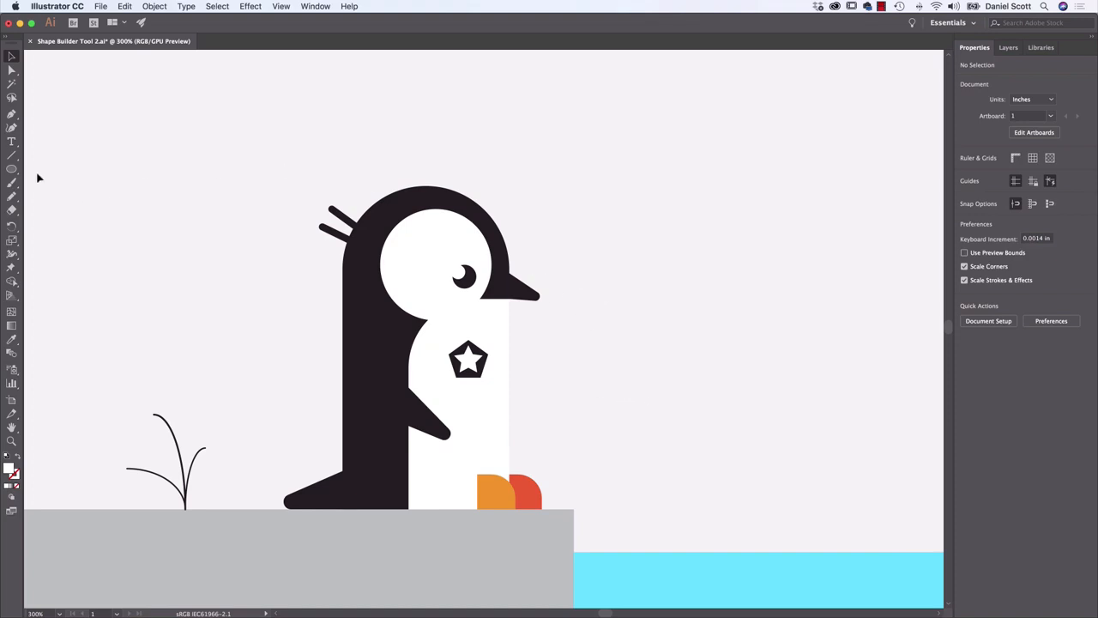
click(12, 155)
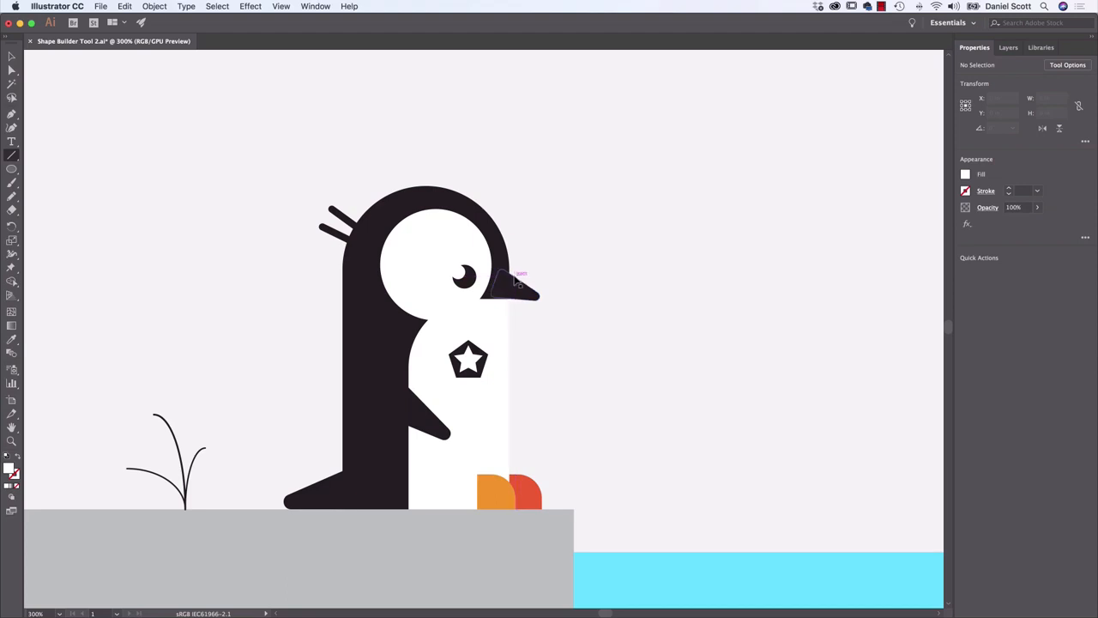
key(super+=)
key(super+=)
drag(561, 273, 530, 287)
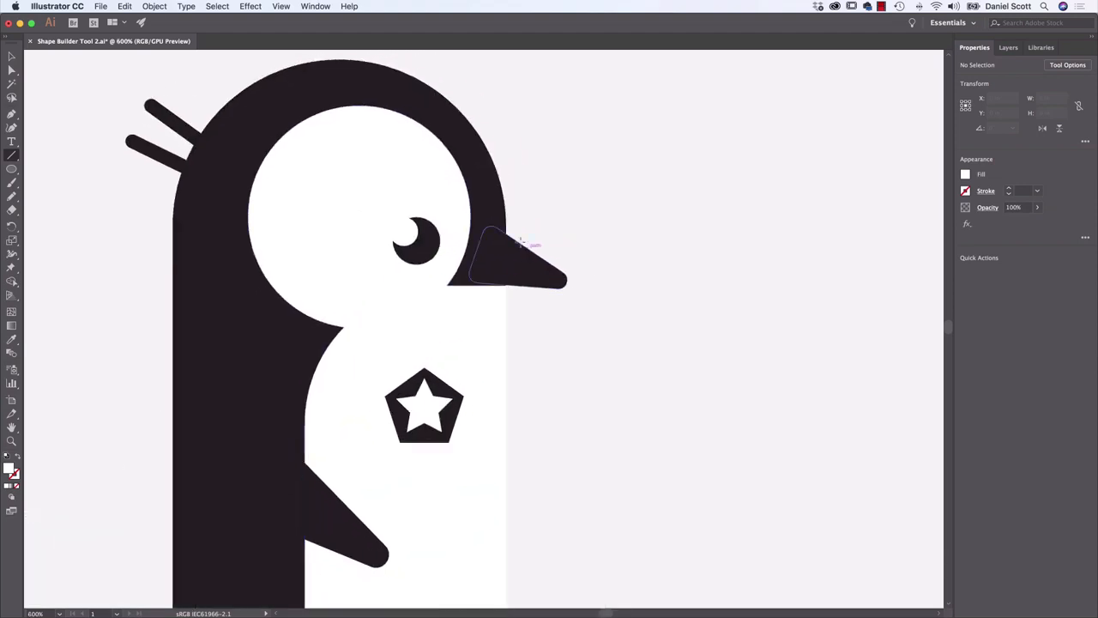
drag(514, 238, 559, 324)
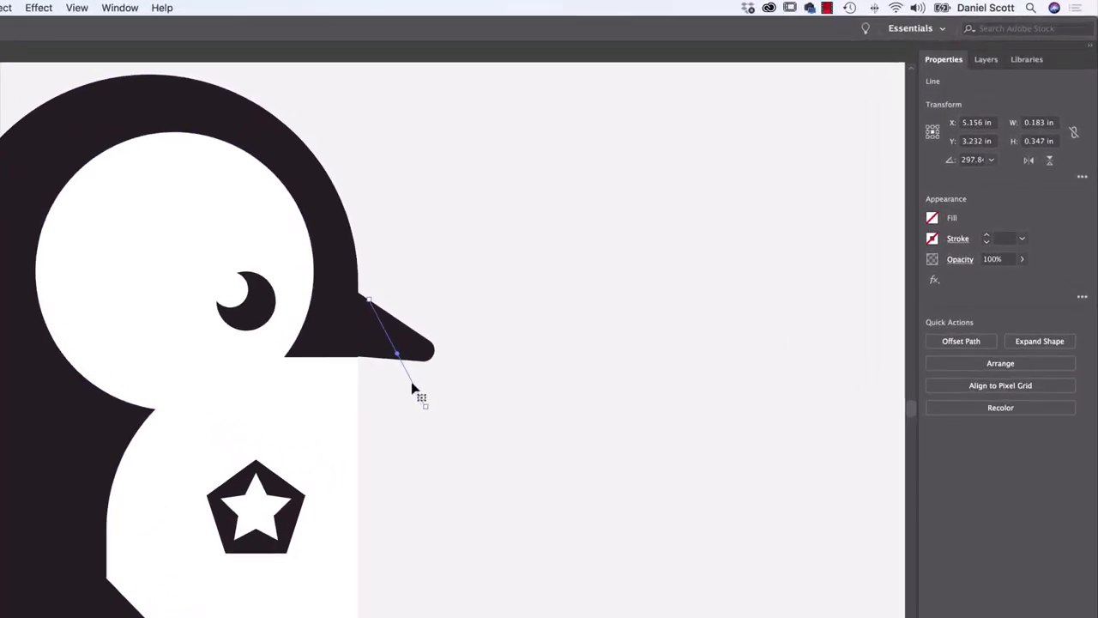
Give the line across the beak a black 1 pt stroke
click(420, 354)
click(413, 383)
click(933, 238)
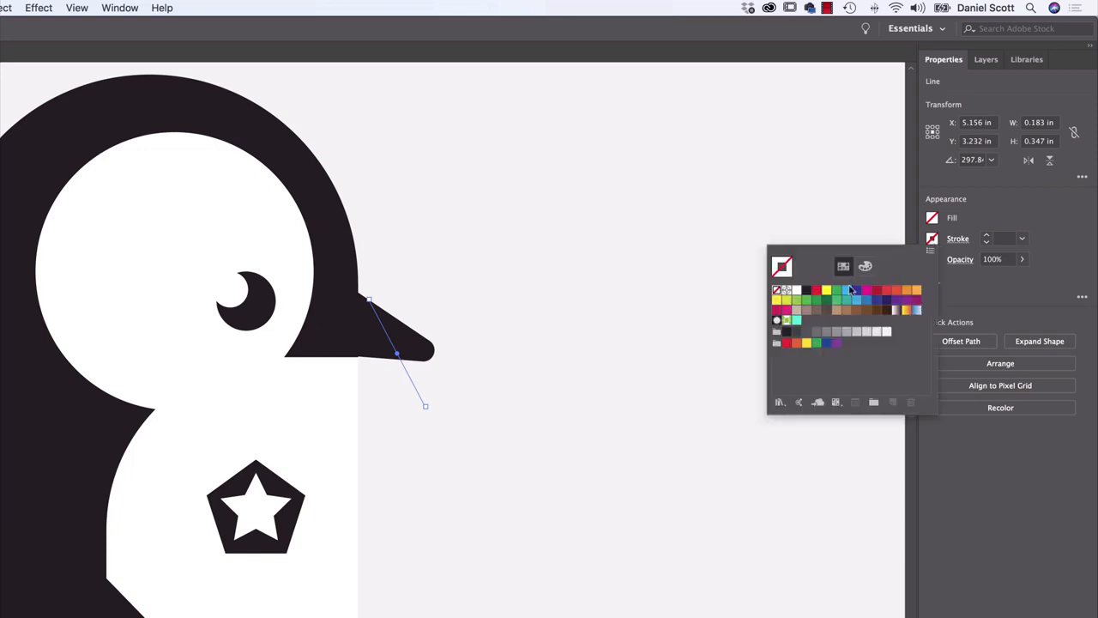
click(807, 291)
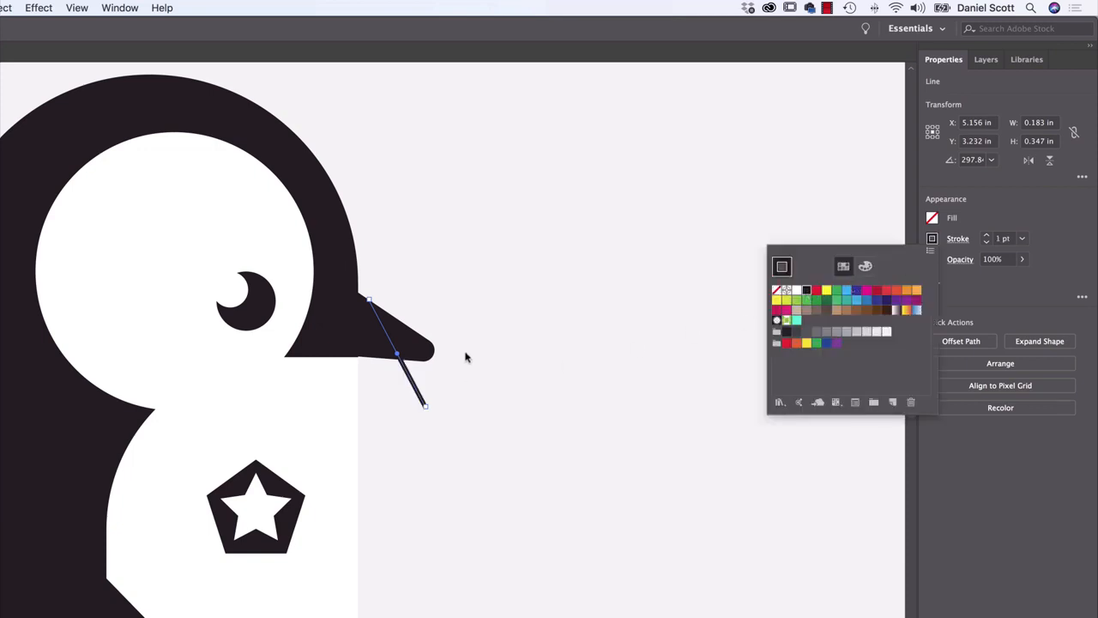
Select the beak together with the line and fill the beak tip with mid grey using the Shape Builder Tool
click(421, 353)
shift+click(421, 353)
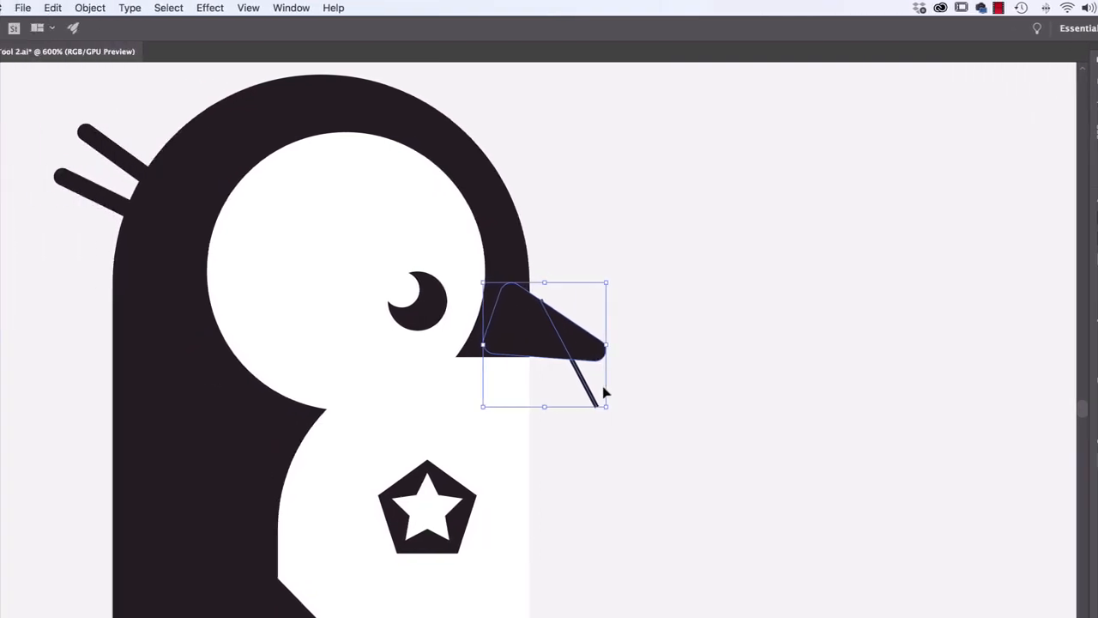
click(14, 353)
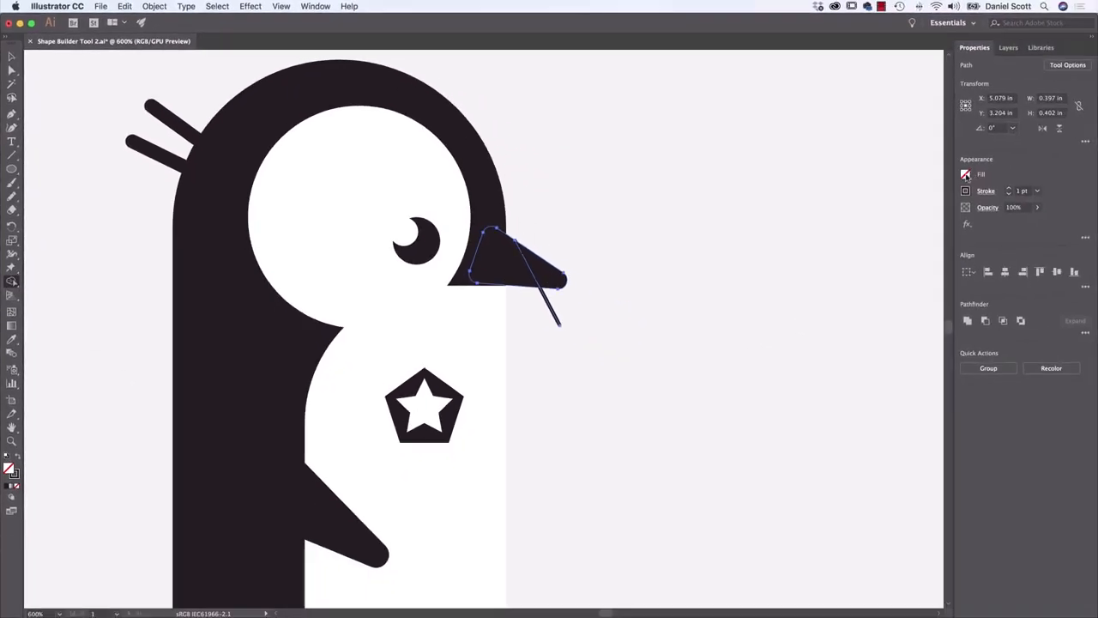
click(966, 175)
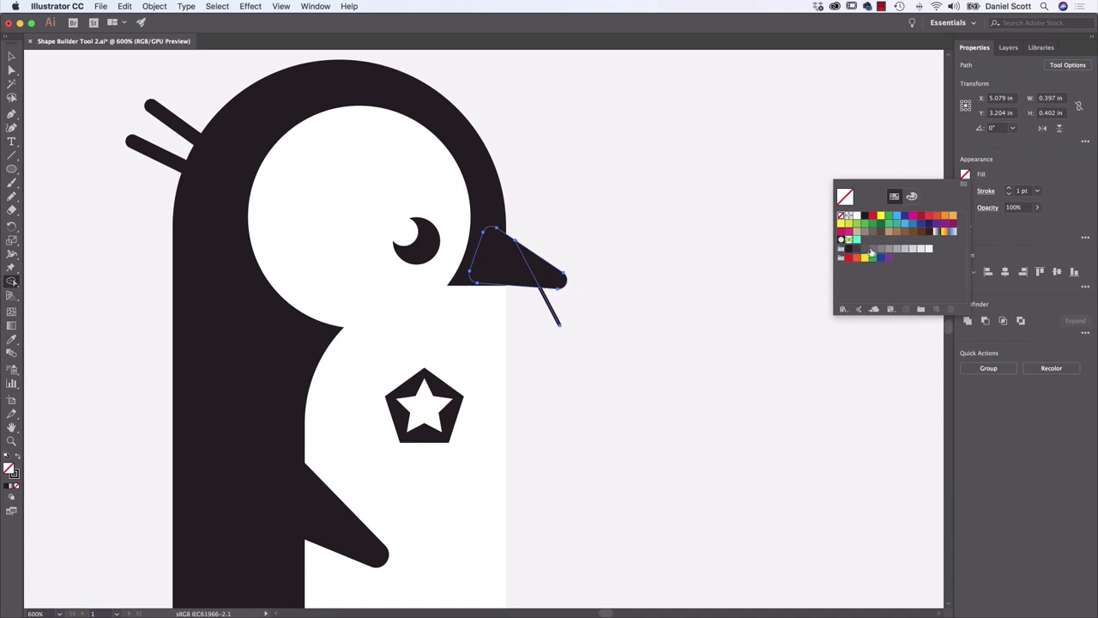
click(873, 249)
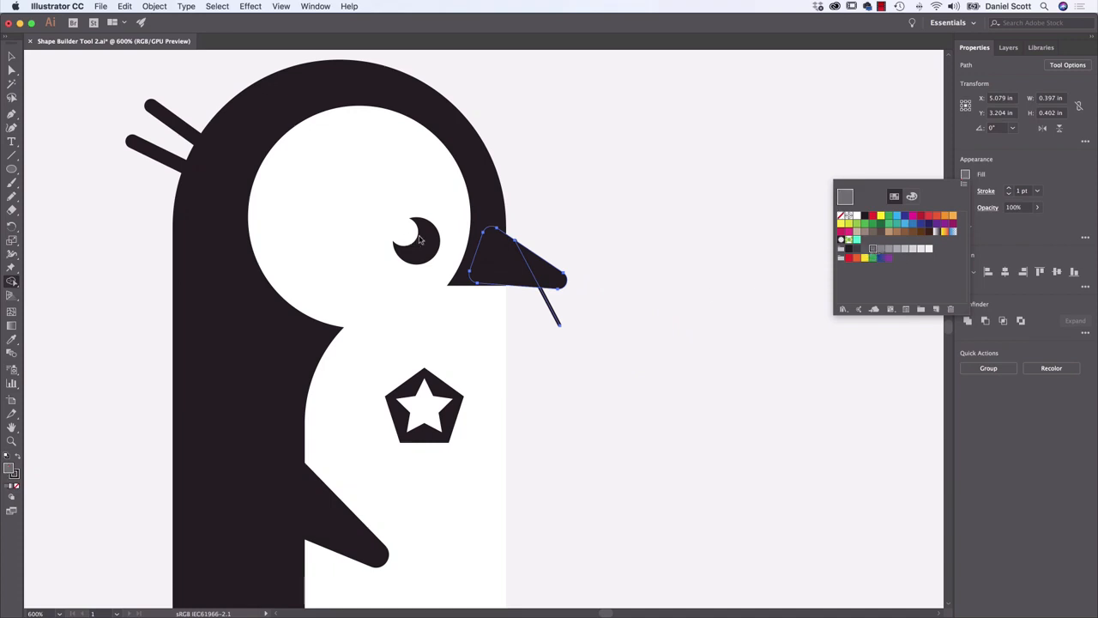
click(547, 279)
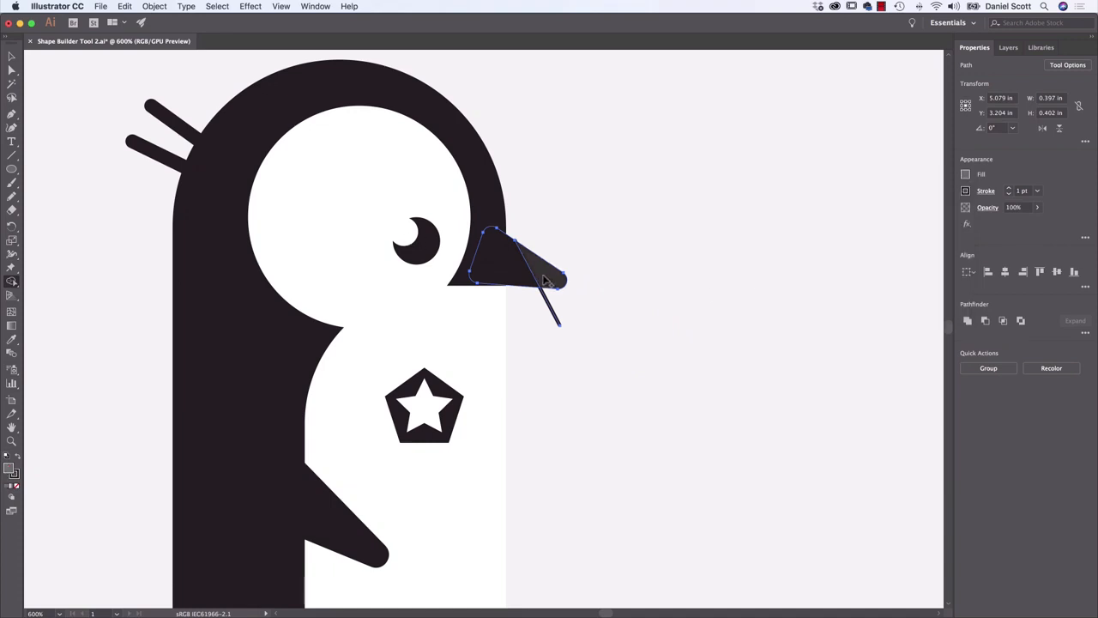
Refill the beak tip with a darker grey, remove the leftover line end below the beak, and deselect
click(966, 175)
click(865, 250)
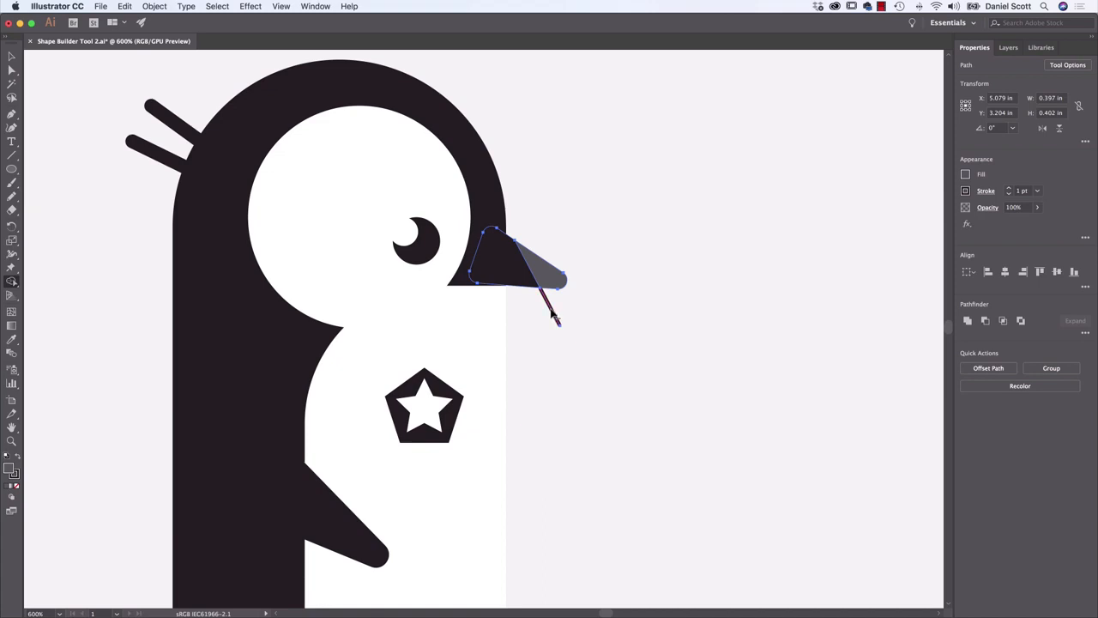
drag(552, 311, 552, 311)
click(12, 56)
click(52, 93)
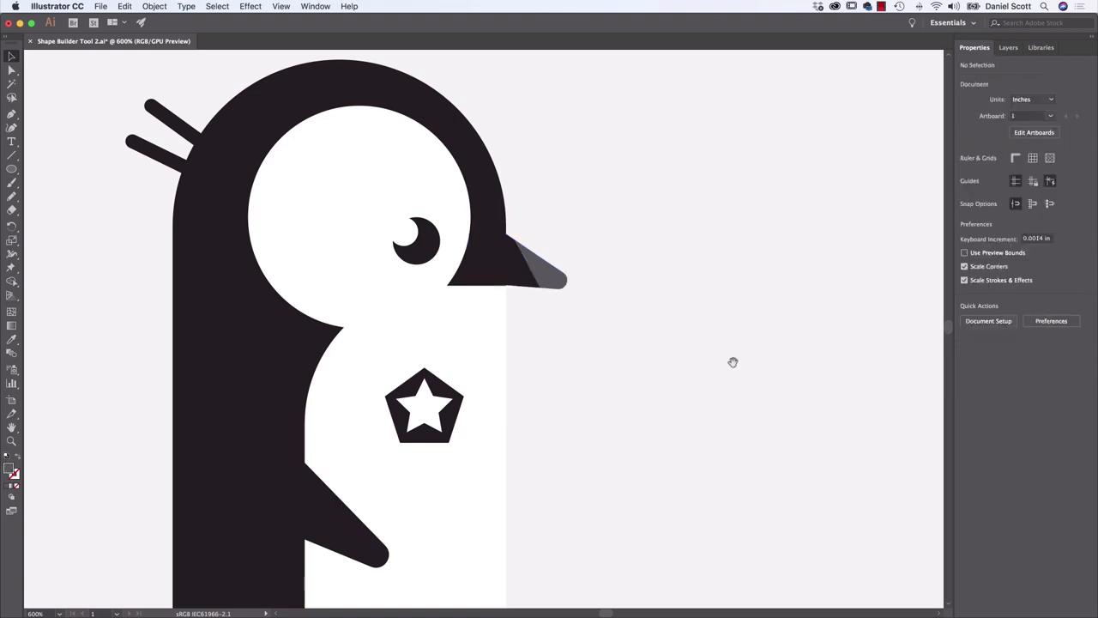
Draw a diagonal line across the penguin's flipper, about 0.22 in wide and 0.43 in high
drag(733, 362, 804, 230)
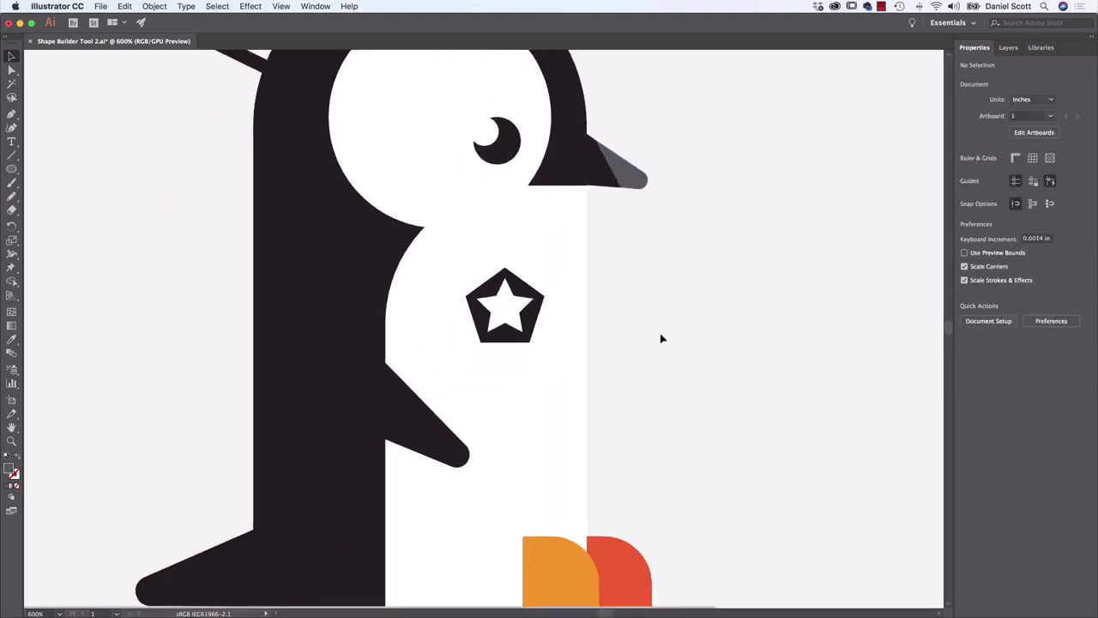
click(429, 422)
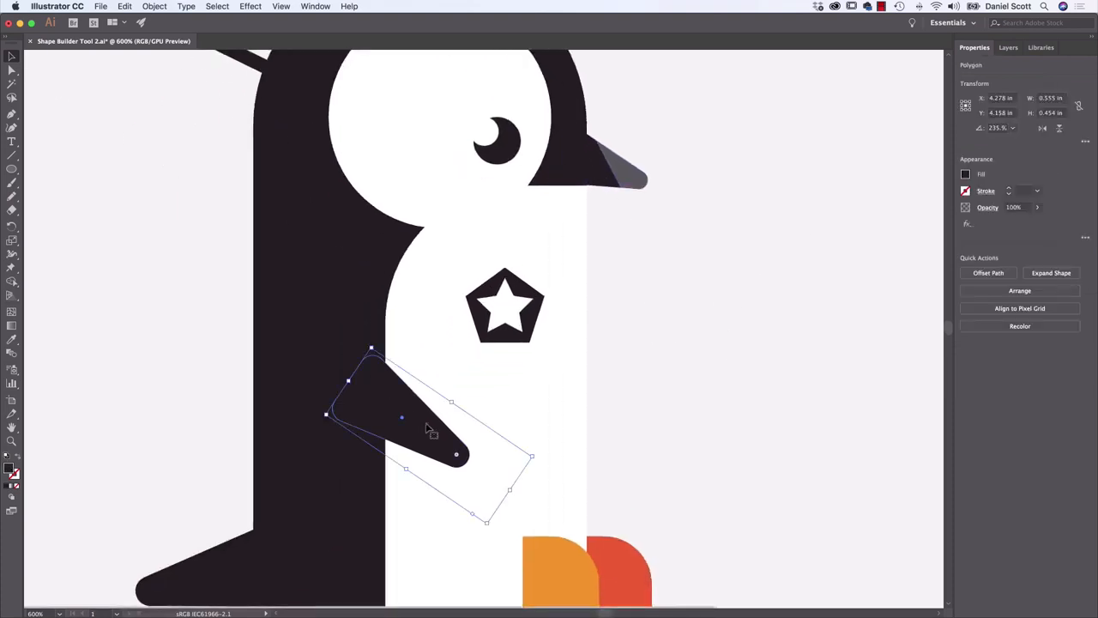
click(629, 400)
click(11, 155)
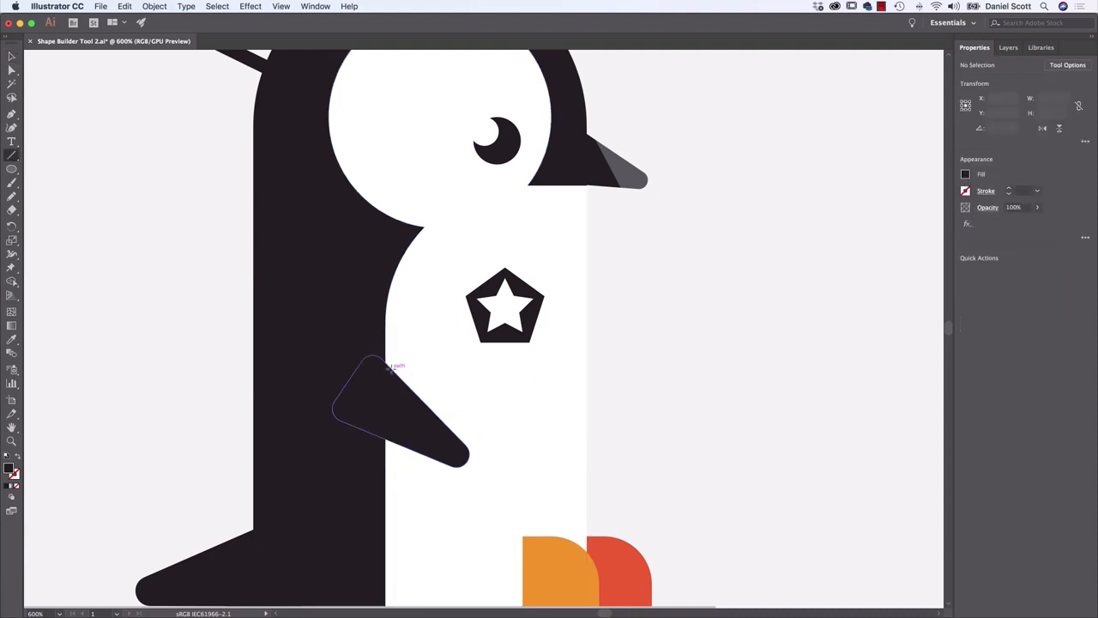
drag(390, 367, 445, 472)
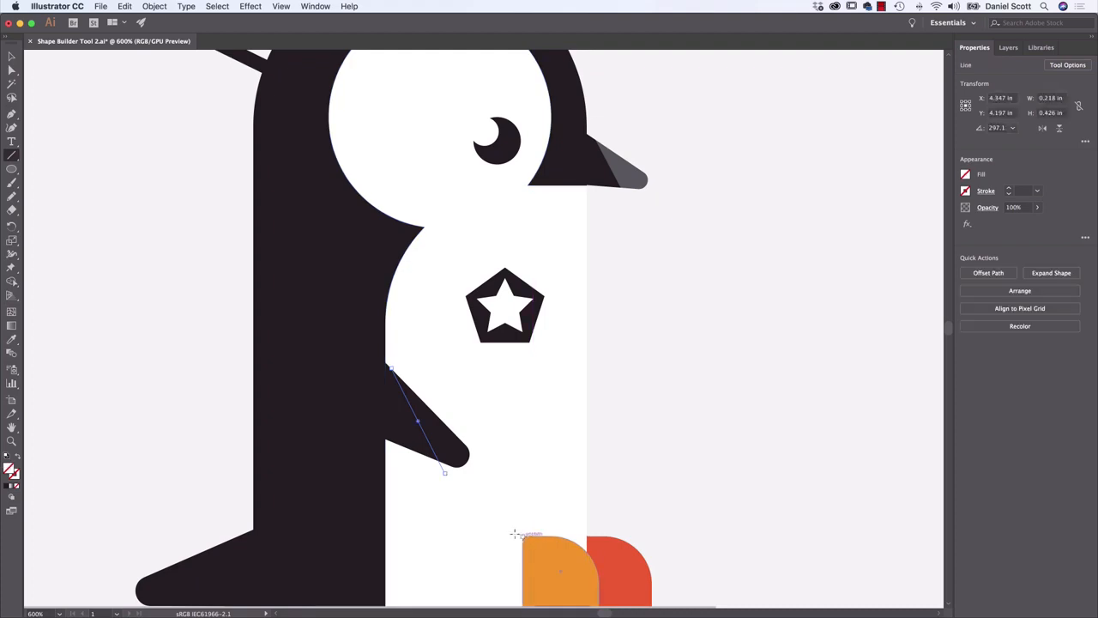
Select only the line across the flipper and give it a 0.75 pt stroke
key(v)
shift+click(451, 444)
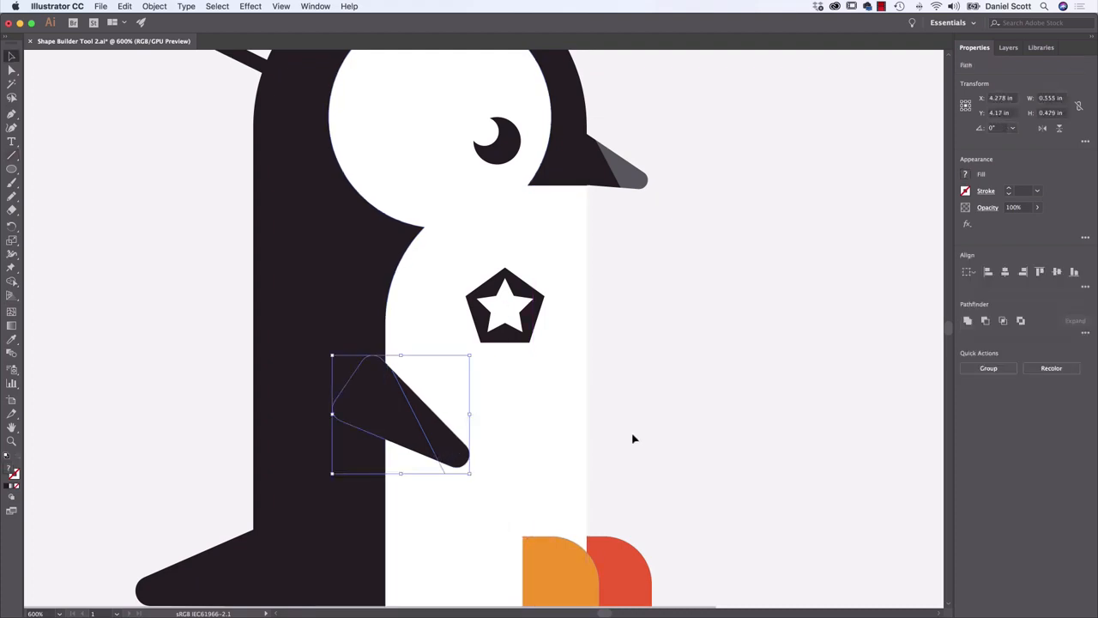
click(634, 439)
click(429, 439)
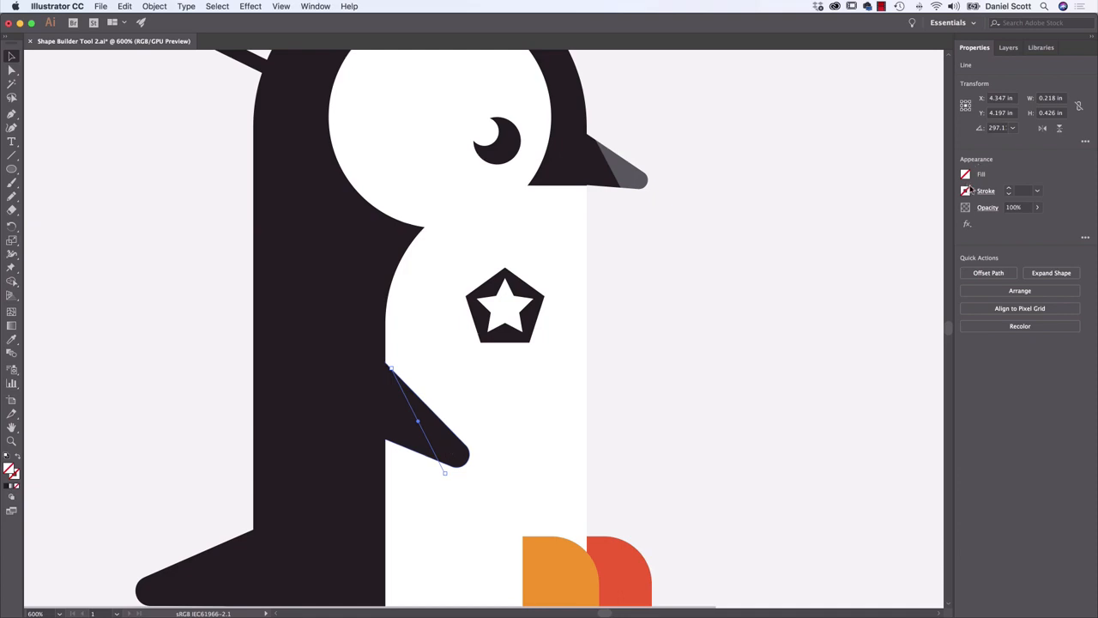
click(1008, 189)
click(10, 155)
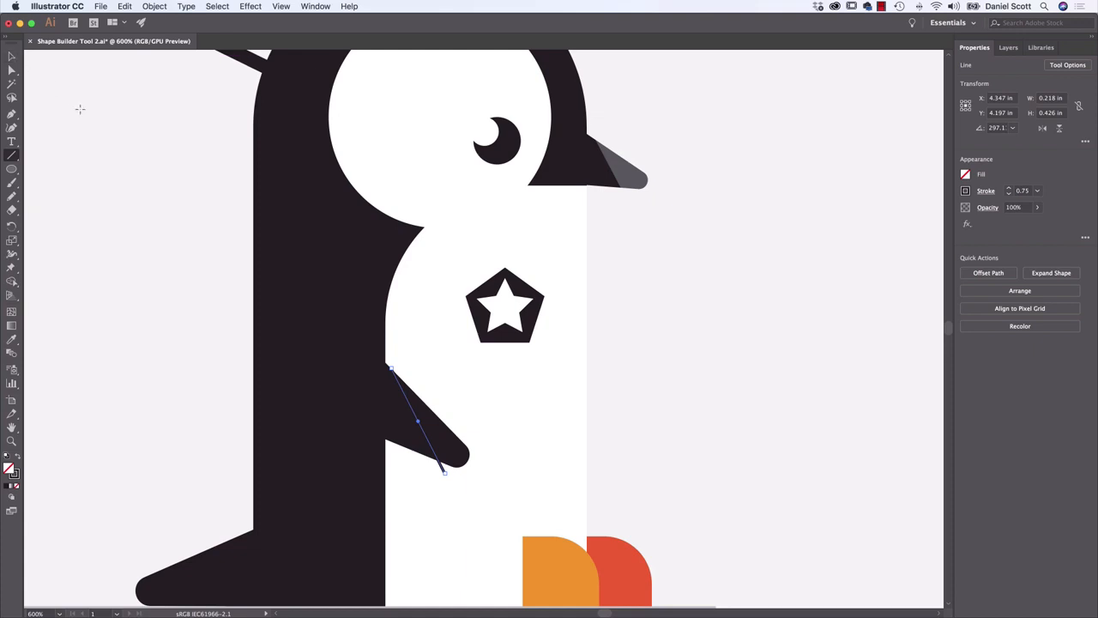
key(v)
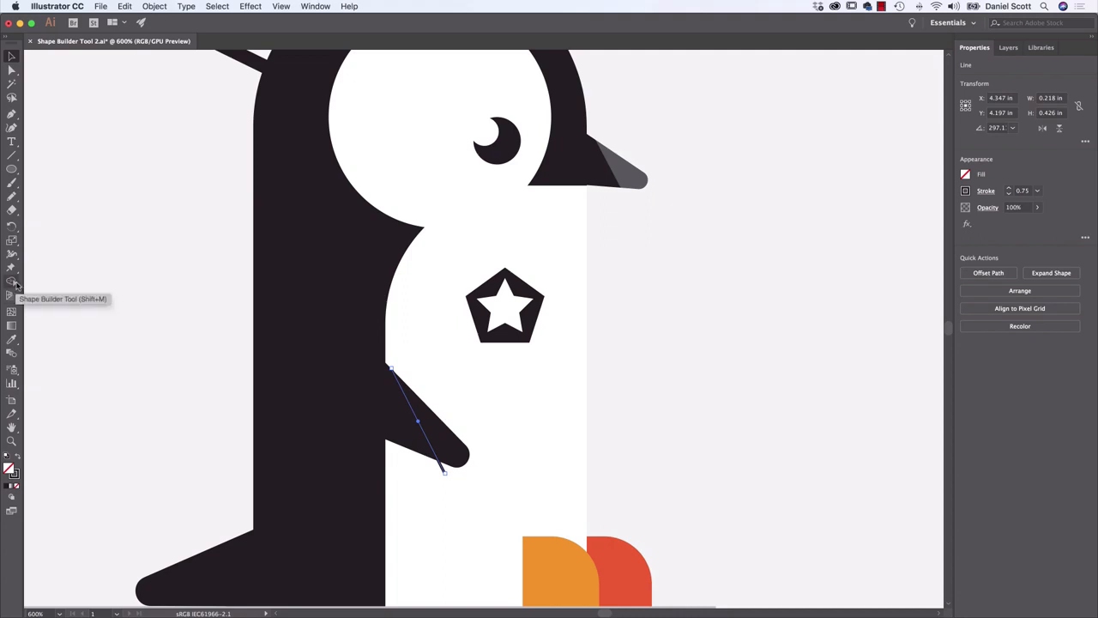
click(13, 198)
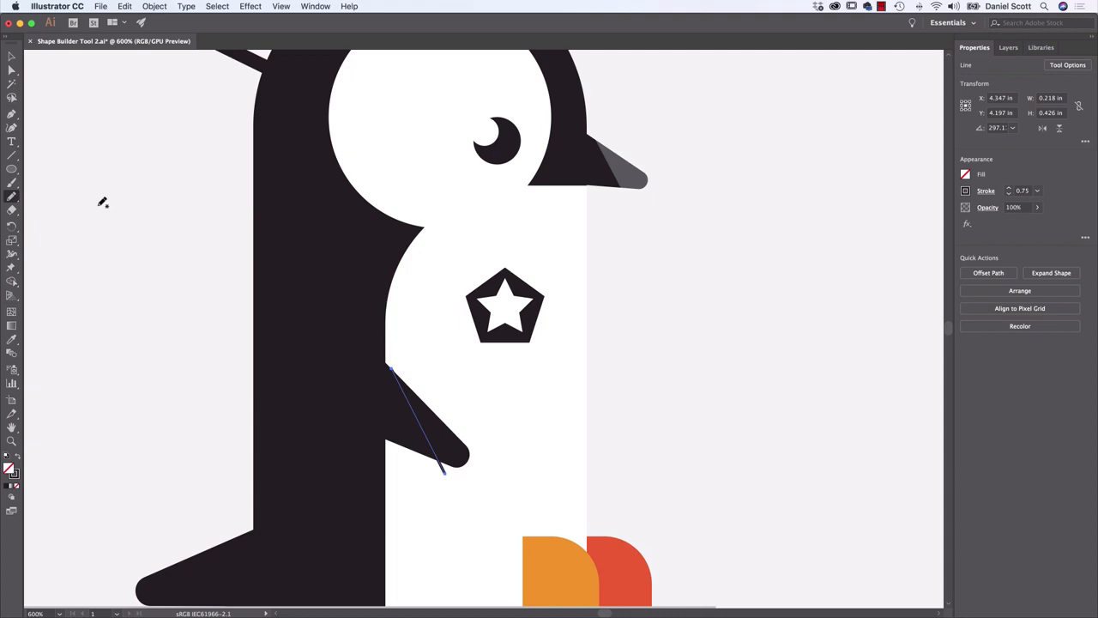
key(v)
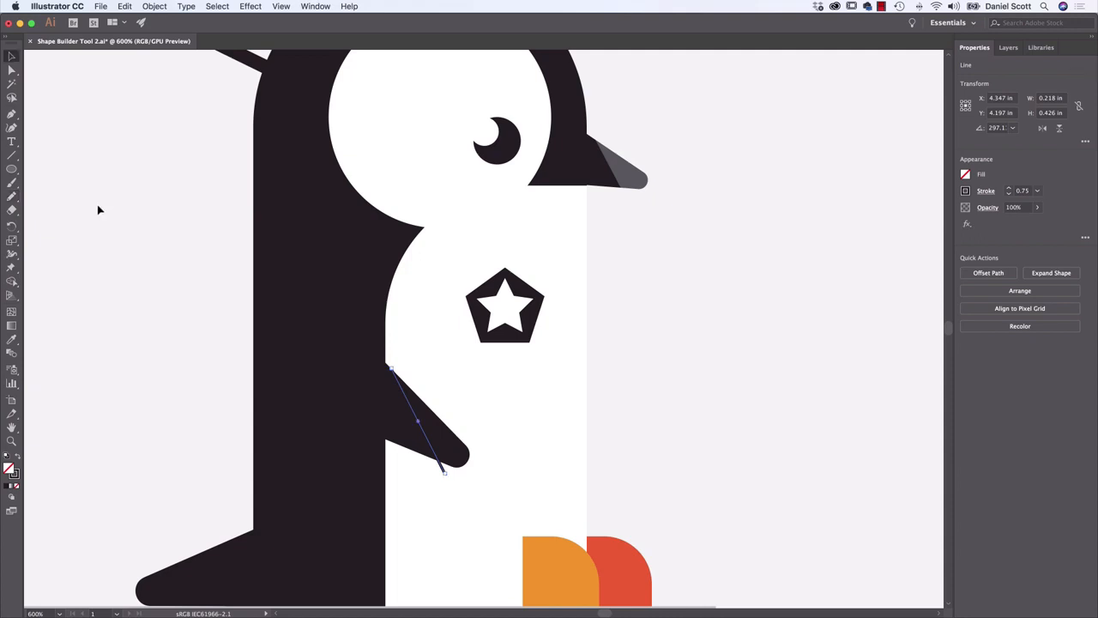
key(shift+m)
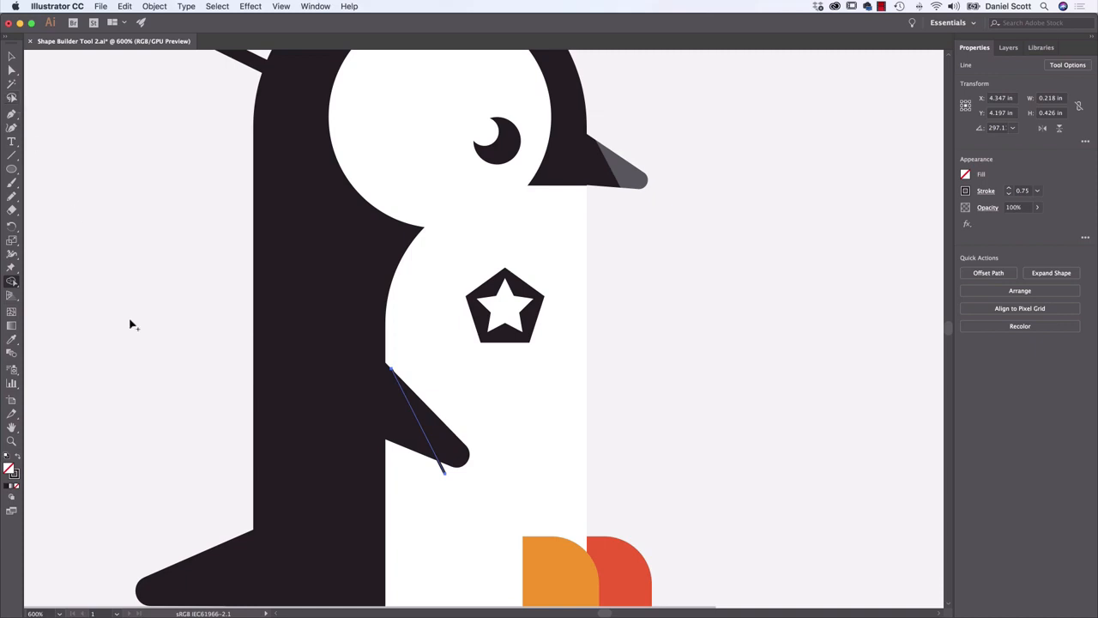
Split the flipper along the line with the Shape Builder Tool, filling its outer part dark grey and removing the leftover line end
key(v)
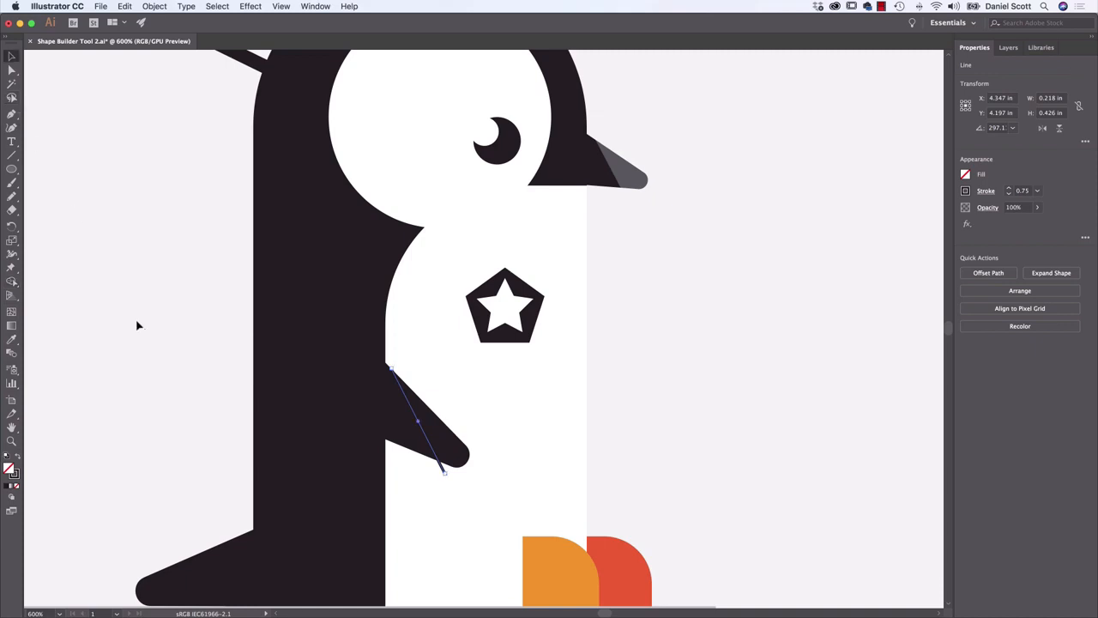
shift+click(453, 451)
key(shift+m)
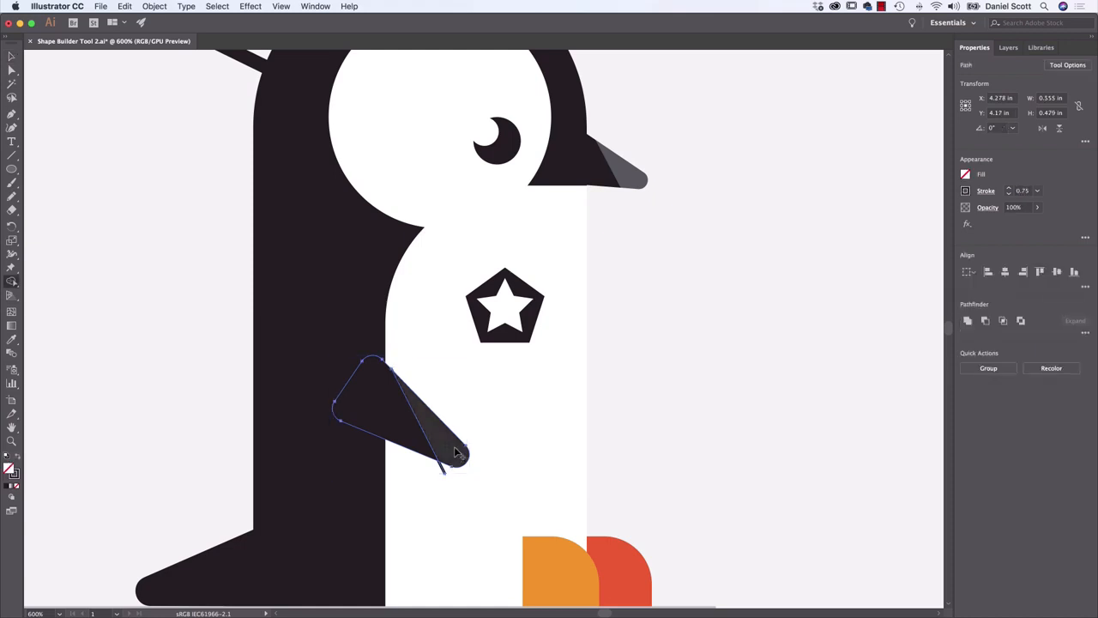
click(966, 174)
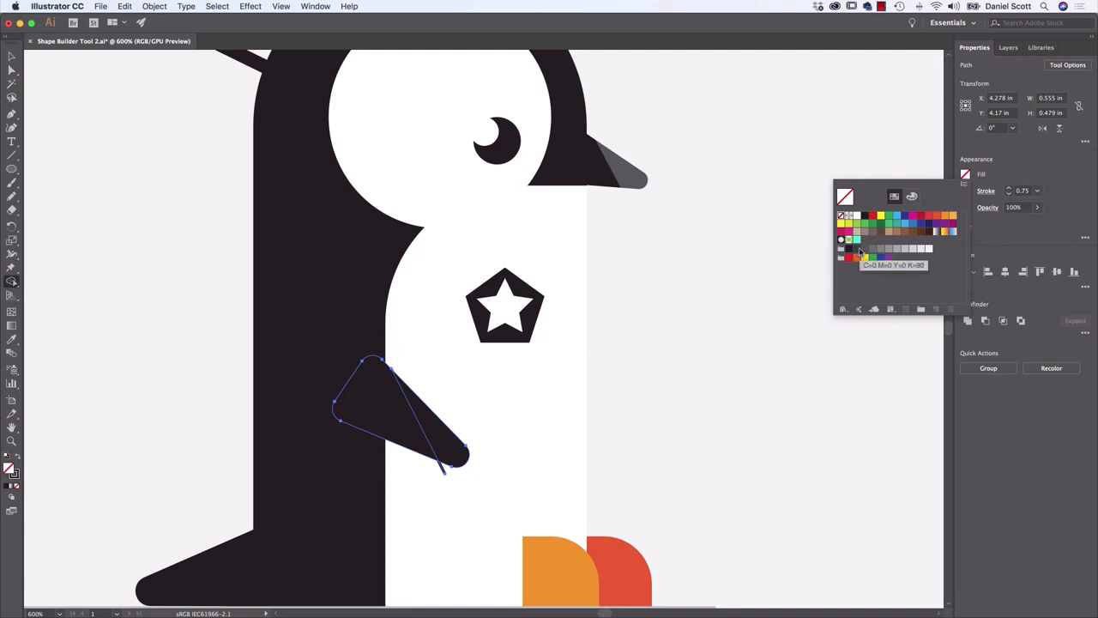
click(863, 250)
click(429, 453)
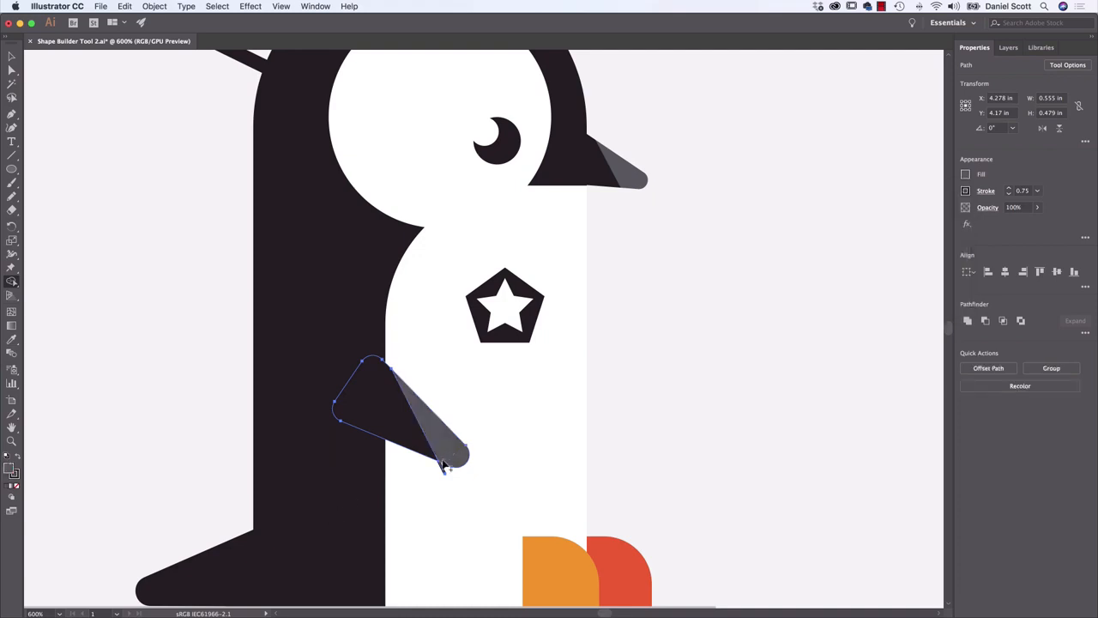
alt+click(443, 471)
click(11, 57)
click(148, 166)
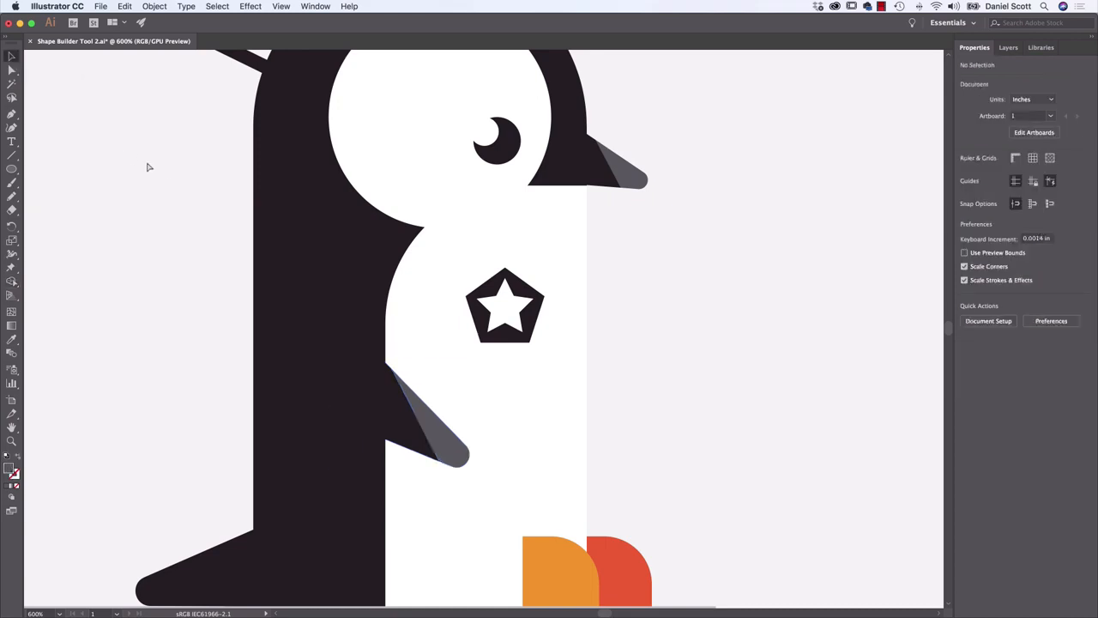
Select the penguin's tail and black body together and merge them into one shape with the Shape Builder Tool
key(super+minus)
key(super+minus)
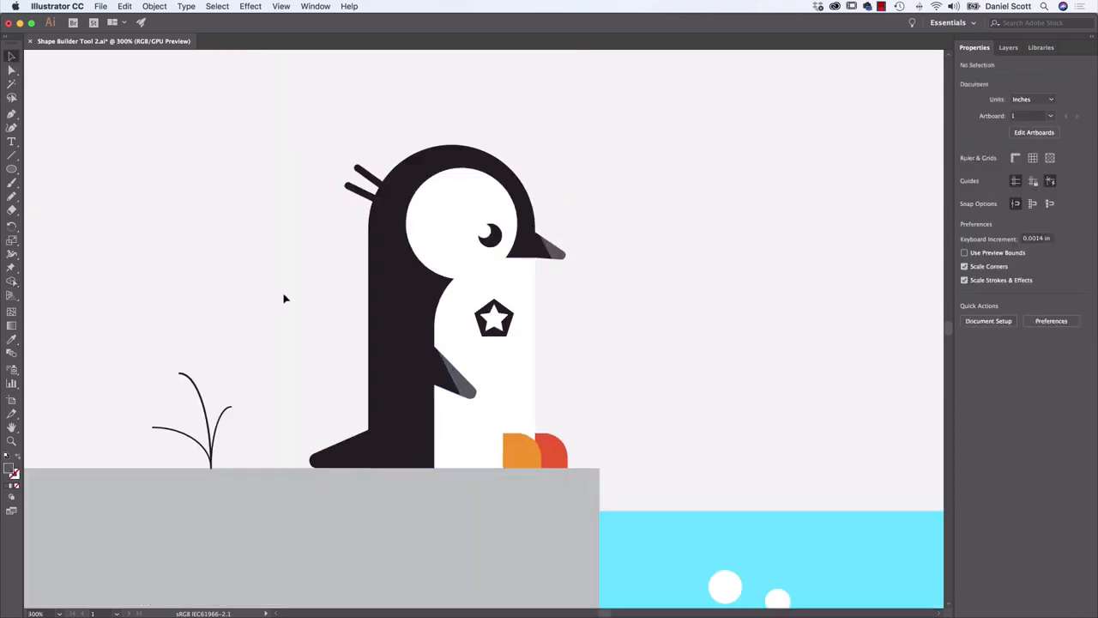
click(360, 451)
shift+click(411, 424)
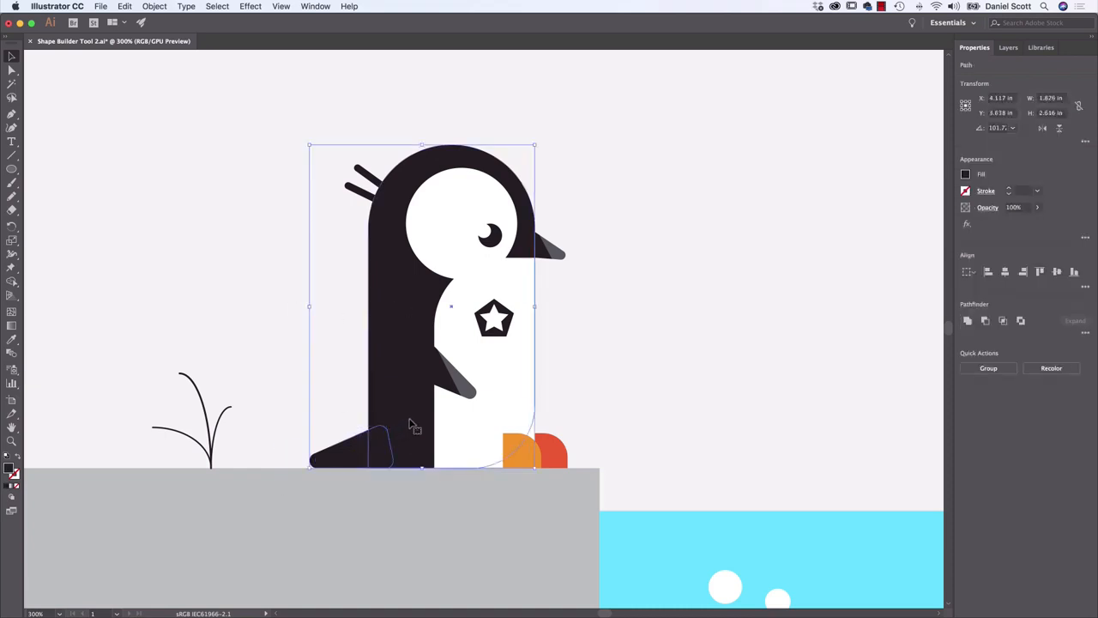
click(271, 399)
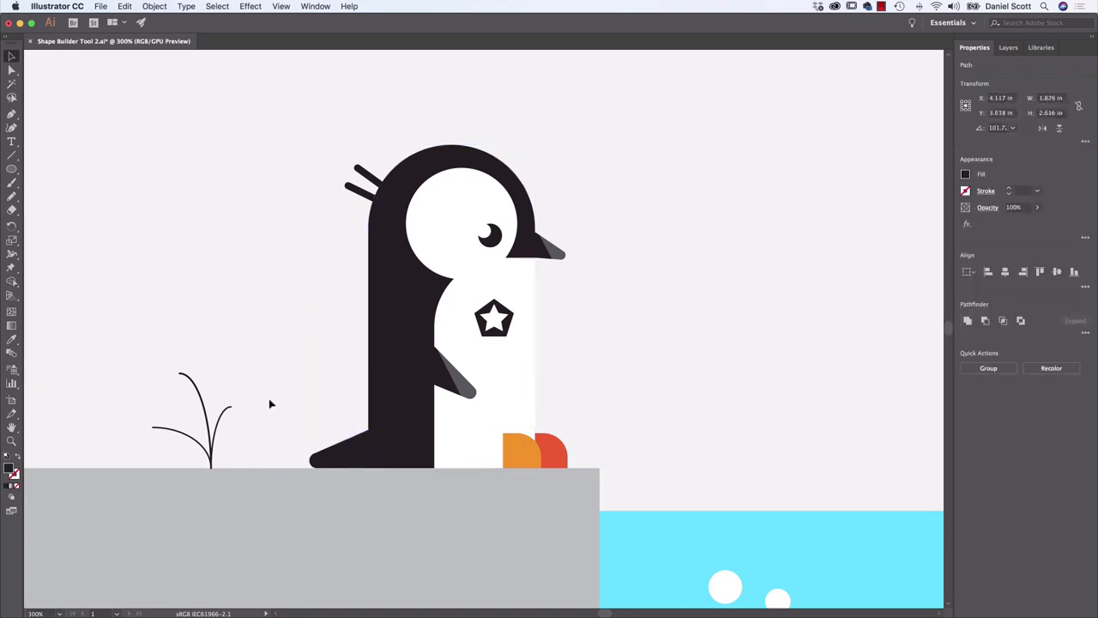
click(375, 459)
shift+click(411, 418)
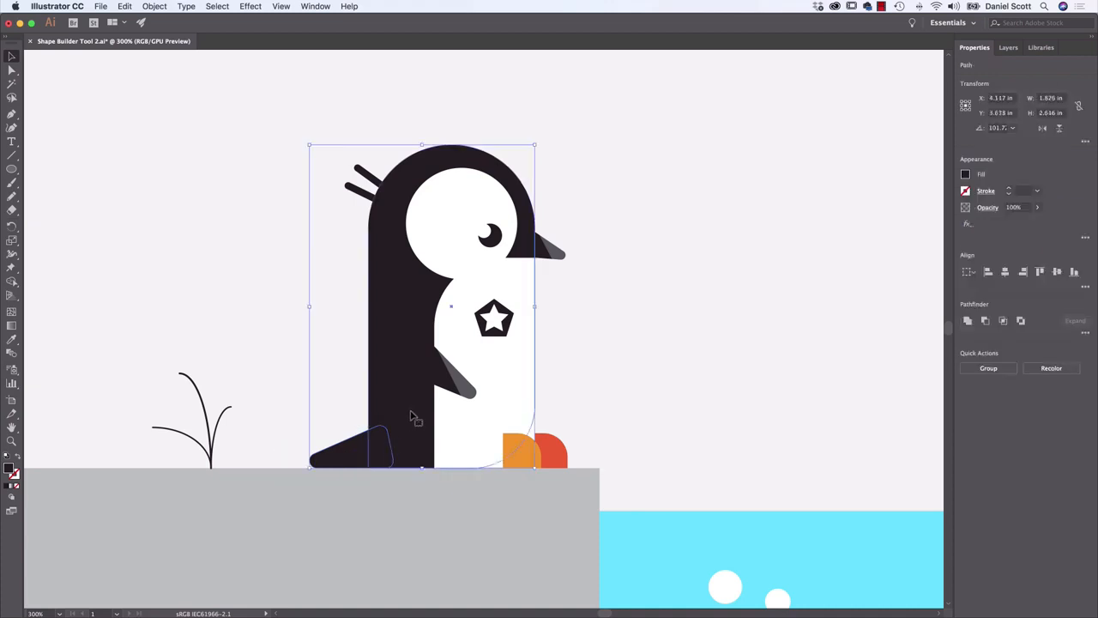
key(shift+m)
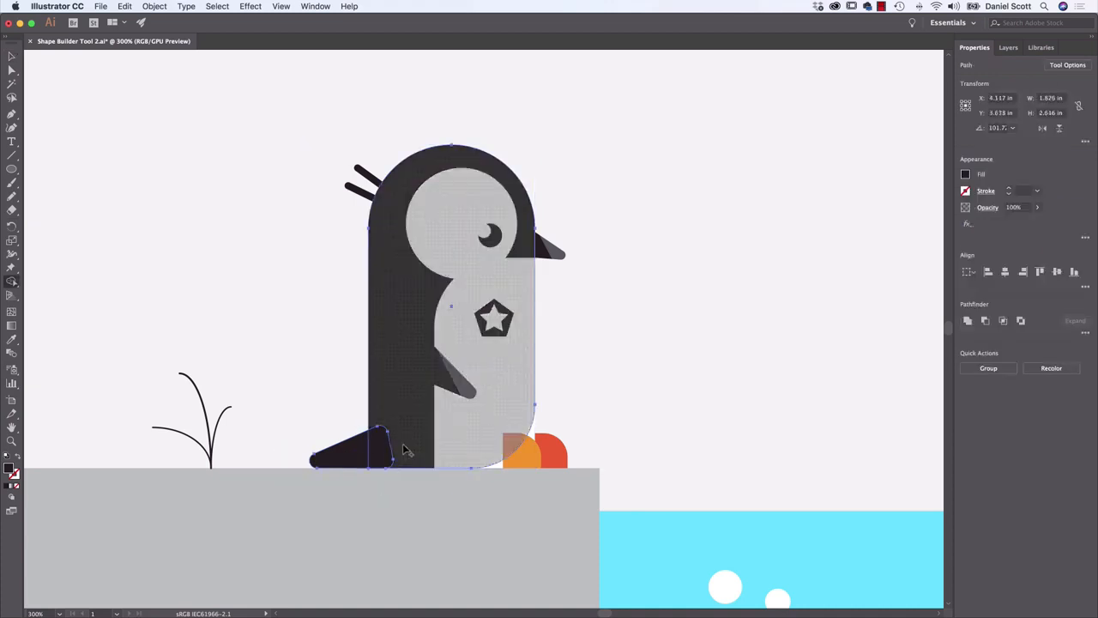
drag(406, 450, 343, 453)
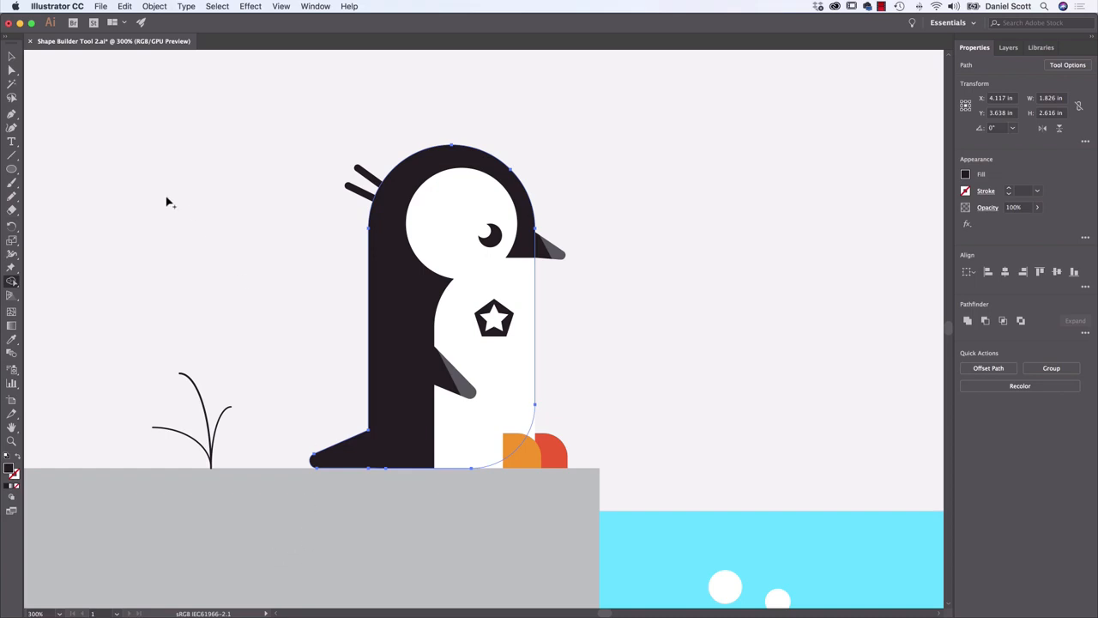
Duplicate the penguin's merged black body in front, offset about 0.16 in right and 0.06 in down, and select both shapes
click(12, 56)
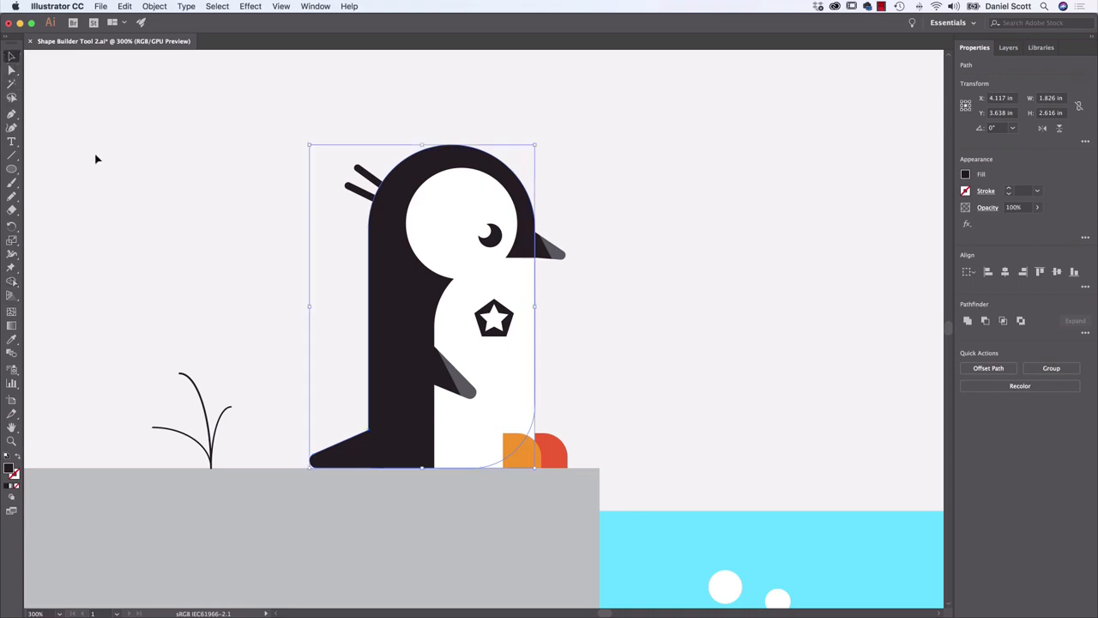
key(super+f)
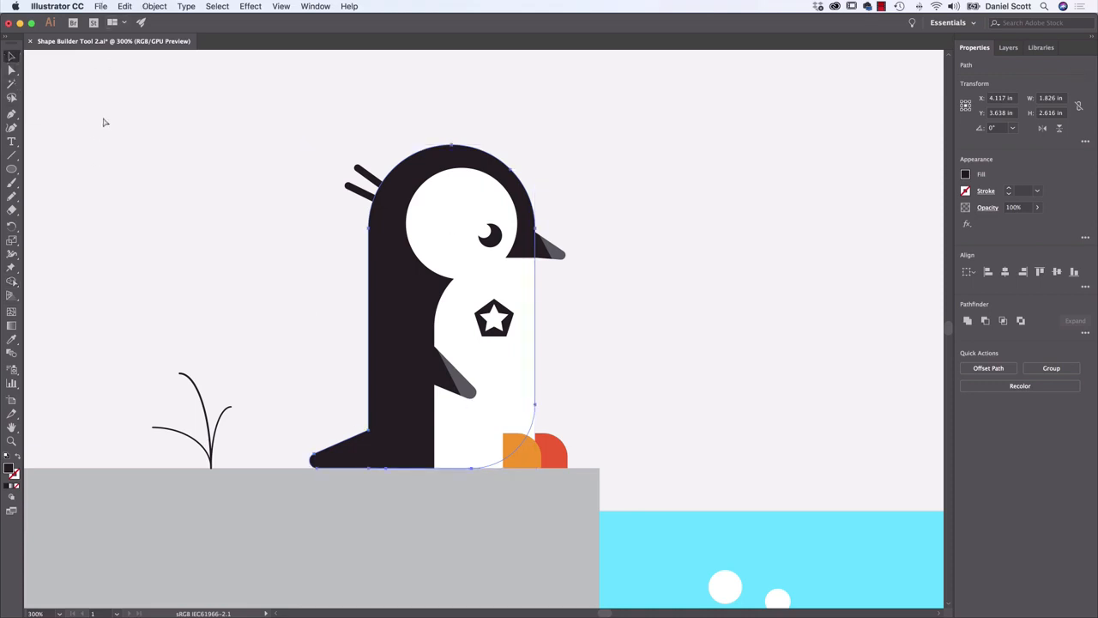
drag(510, 318, 801, 247)
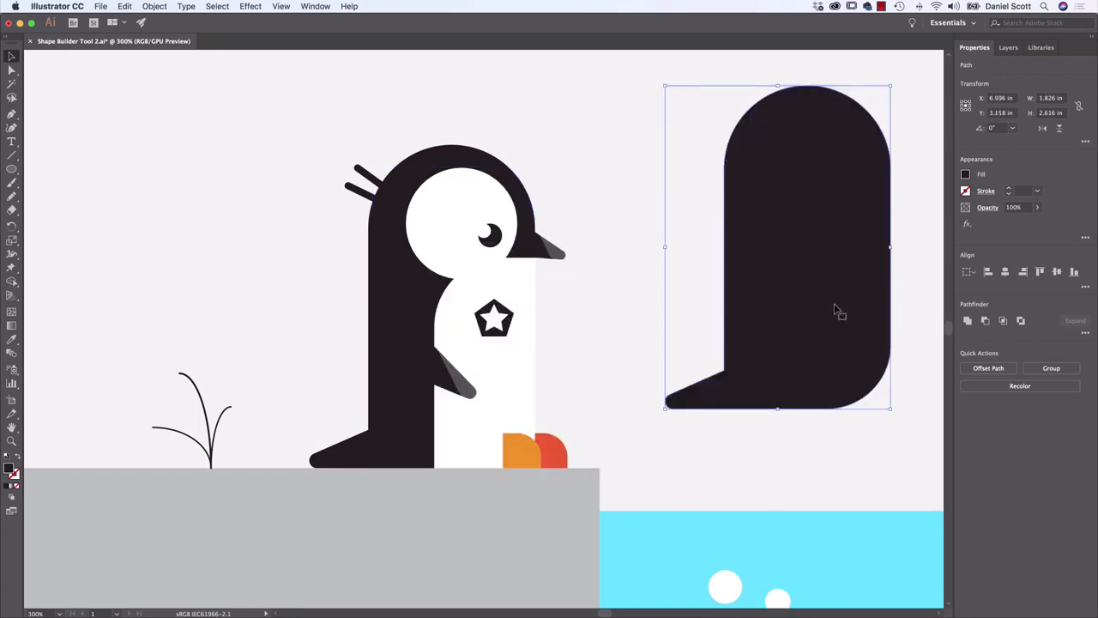
drag(838, 309, 498, 366)
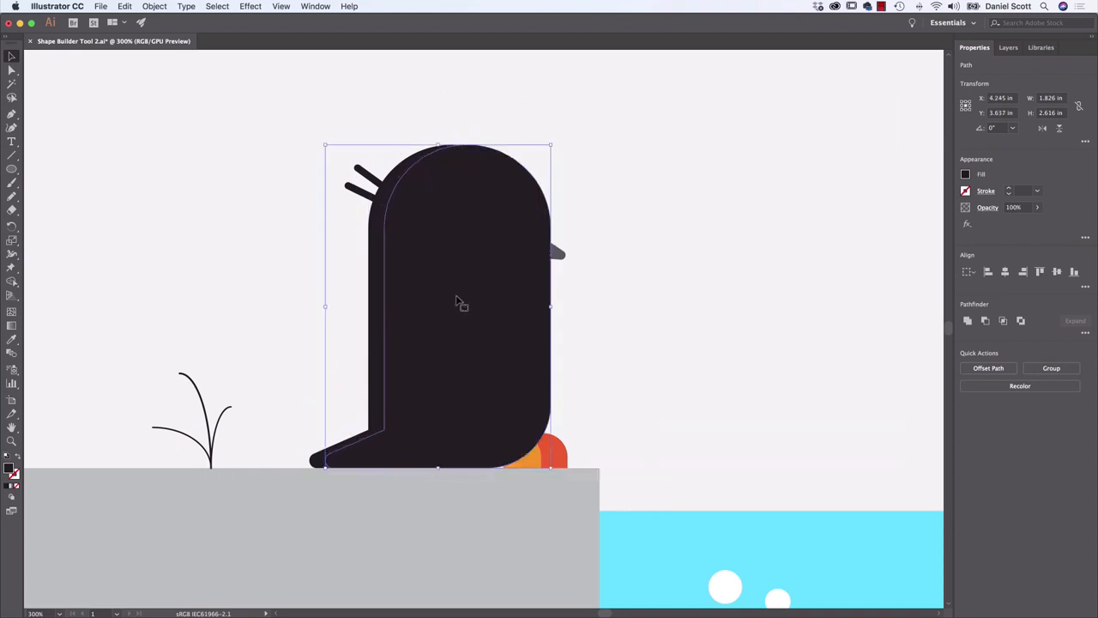
drag(459, 304, 458, 299)
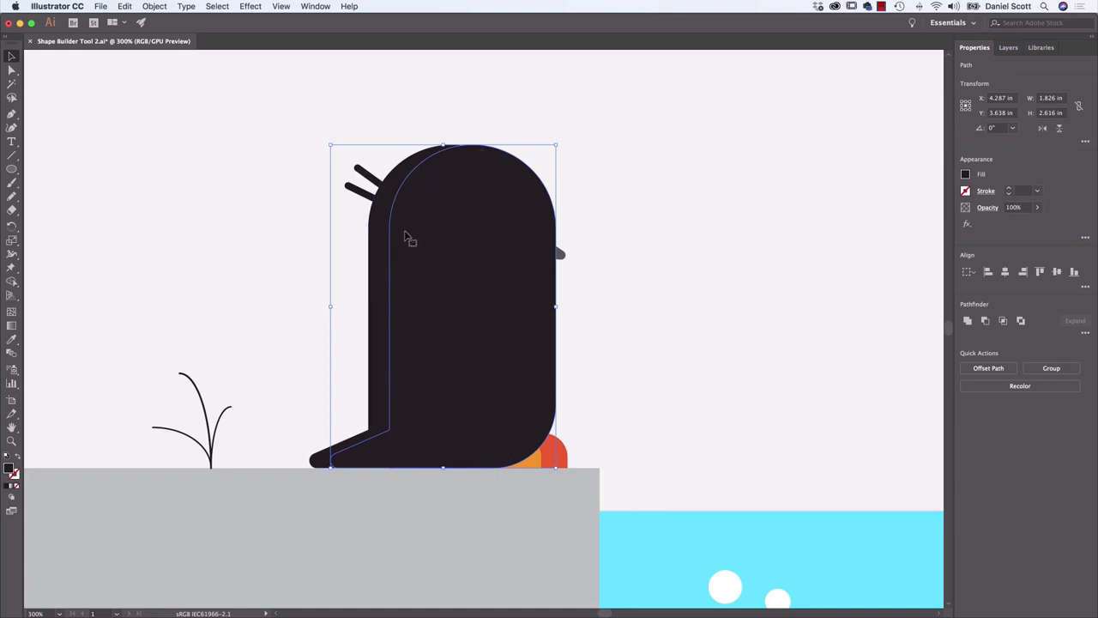
mouse_move(447, 366)
mouse_down()
mouse_move(453, 321)
mouse_move(451, 350)
mouse_up()
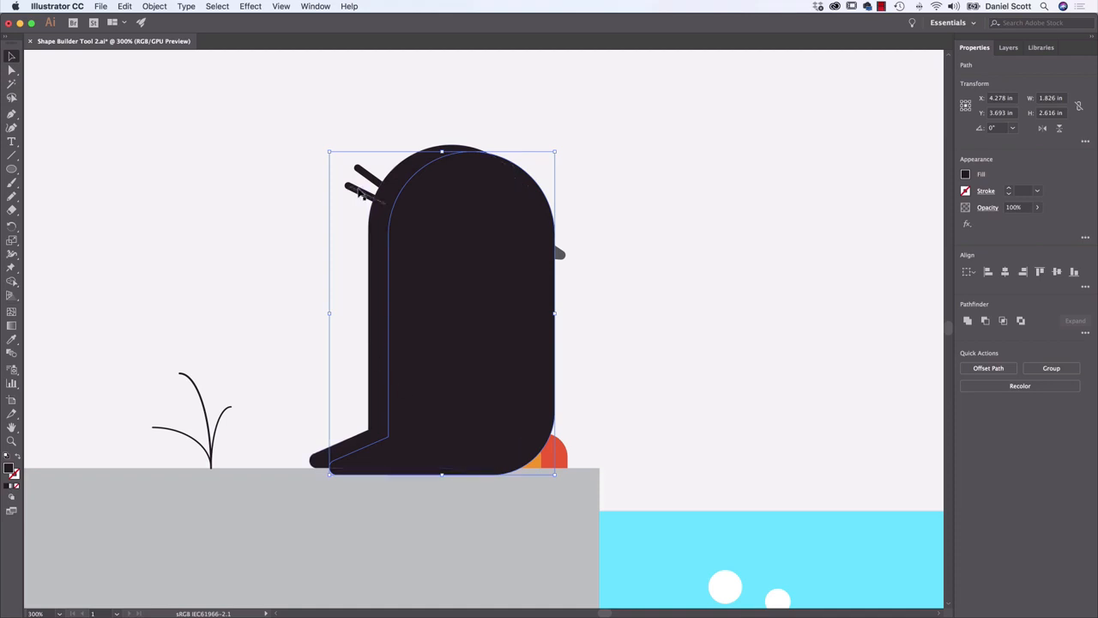
shift+click(383, 318)
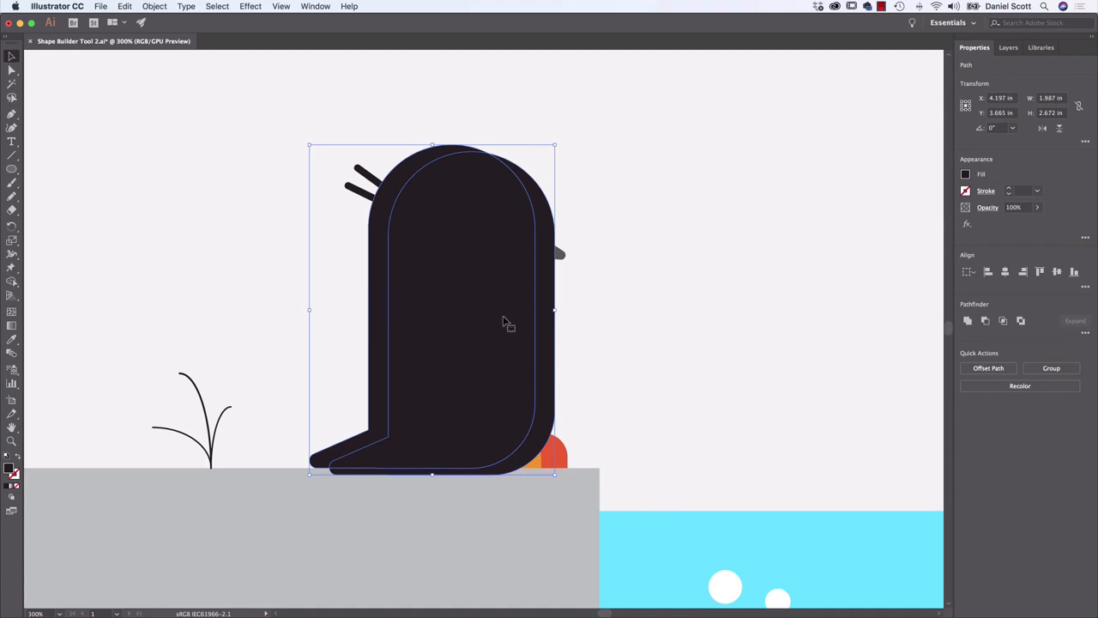
Try moving both overlapping body shapes aside and filling them dark grey, undoing each change
drag(444, 300, 700, 233)
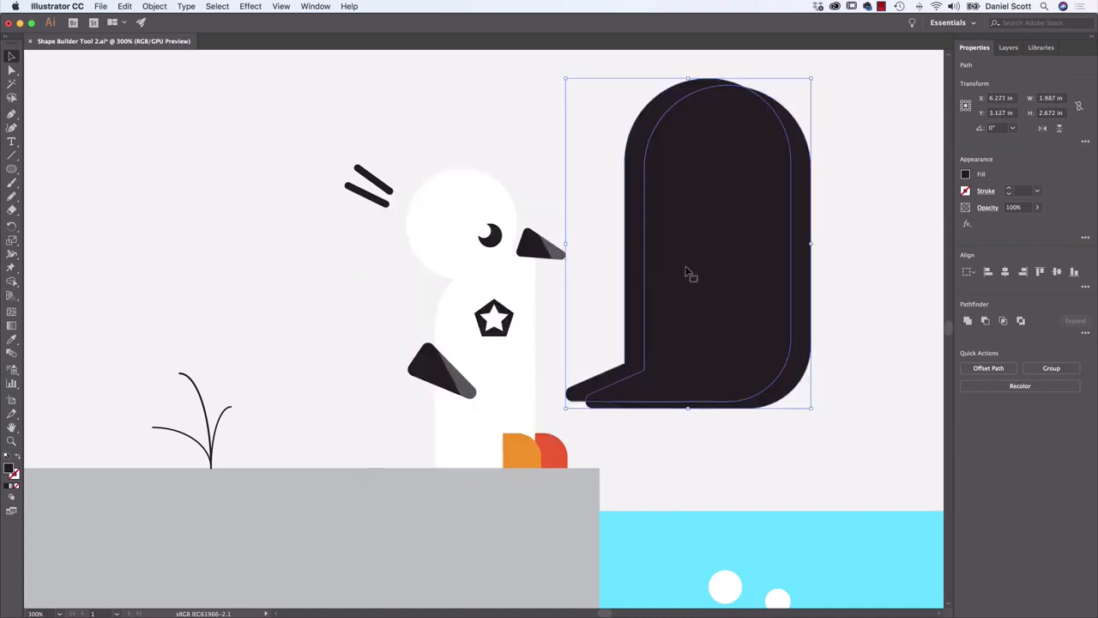
key(super+z)
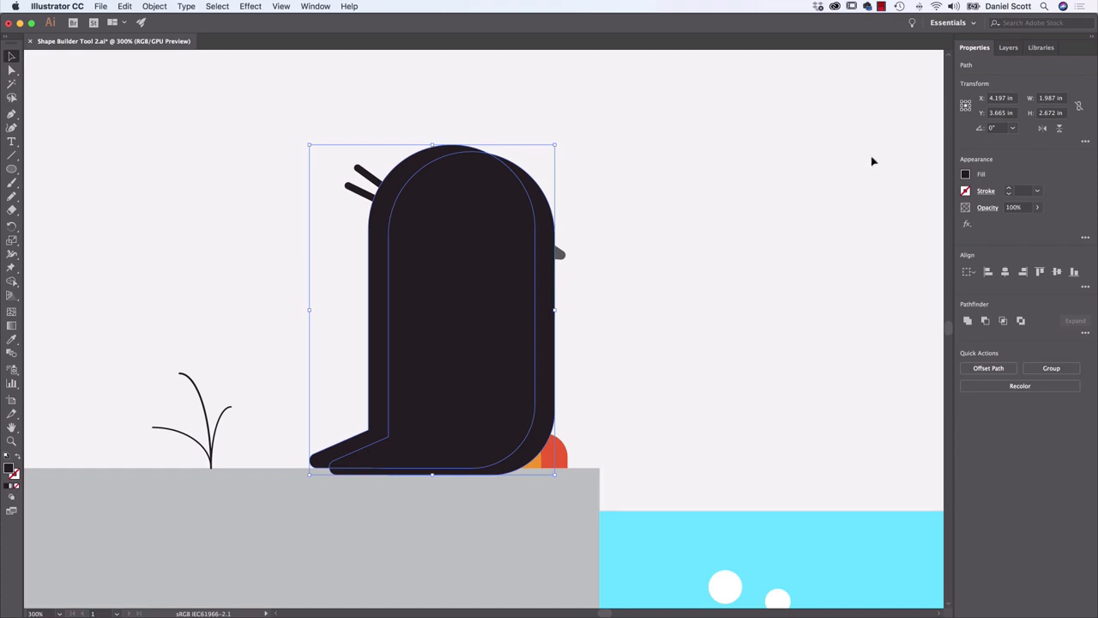
click(966, 175)
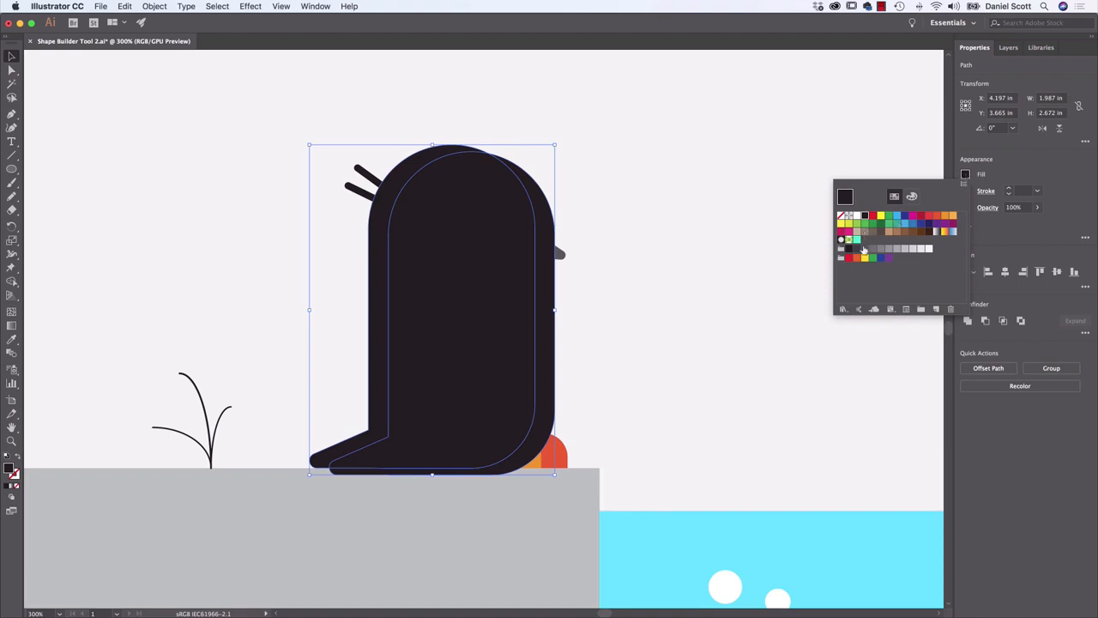
click(864, 249)
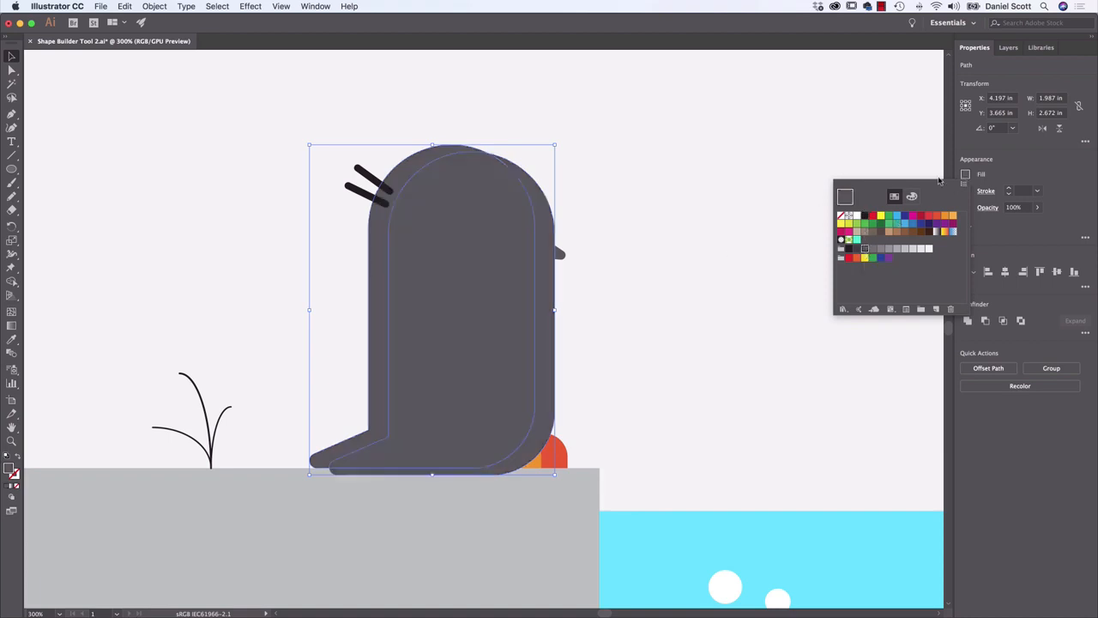
key(super+z)
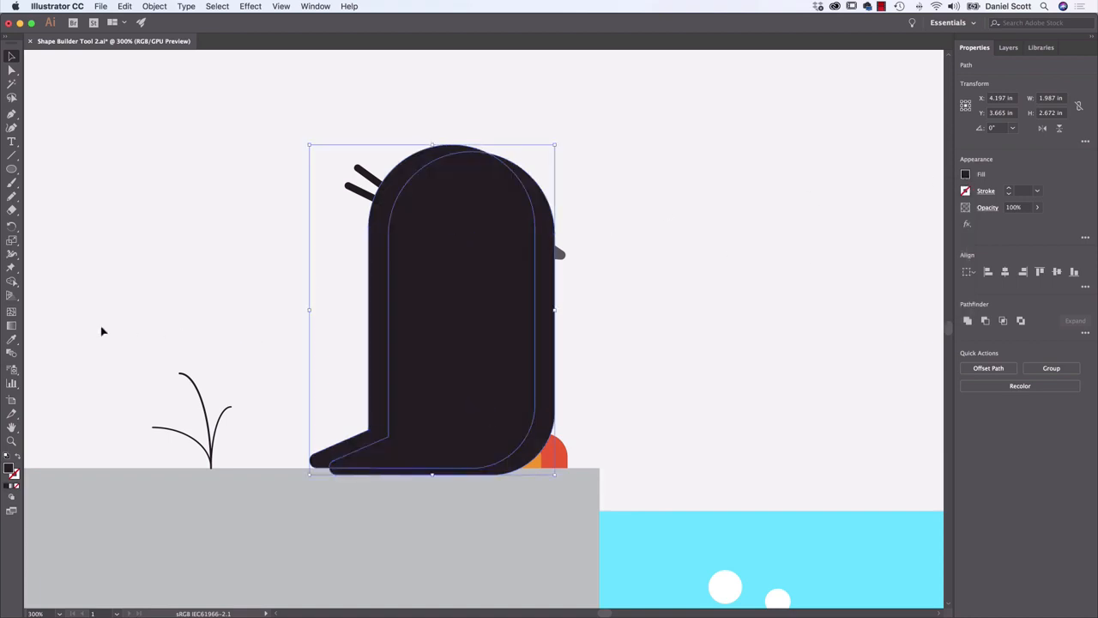
Fill the strip of the body along the penguin's back and tail dark grey with the Shape Builder Tool
click(12, 281)
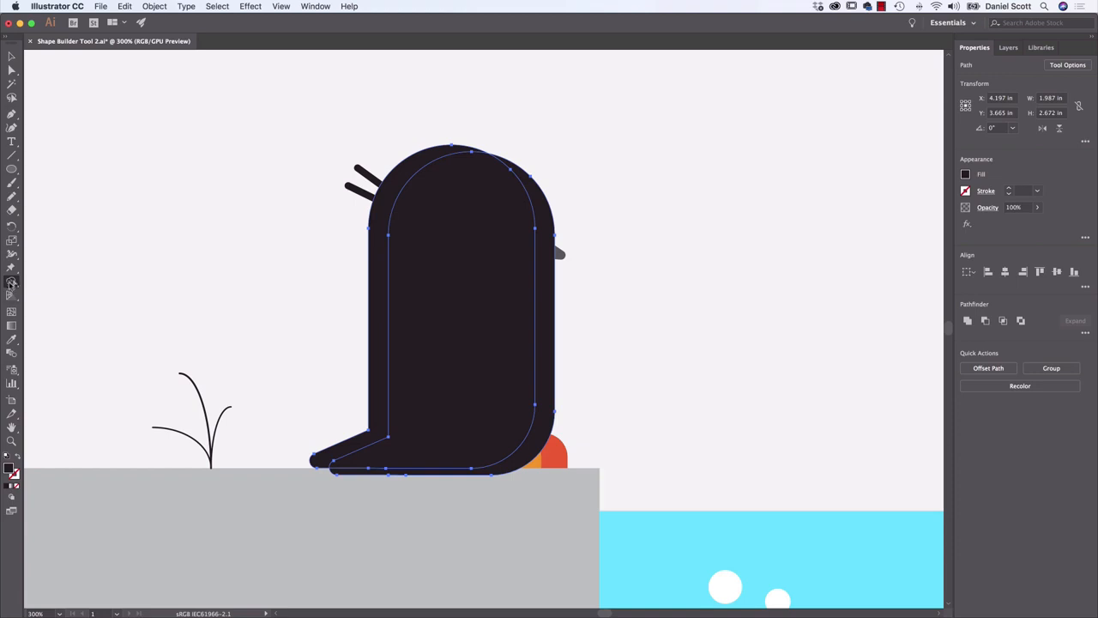
click(966, 176)
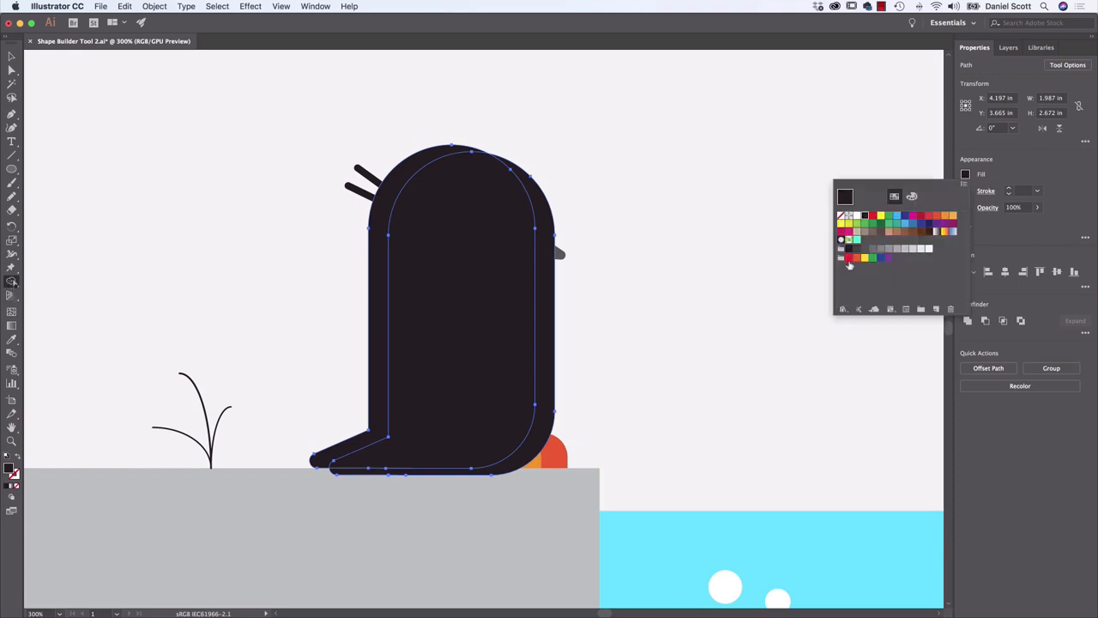
click(865, 249)
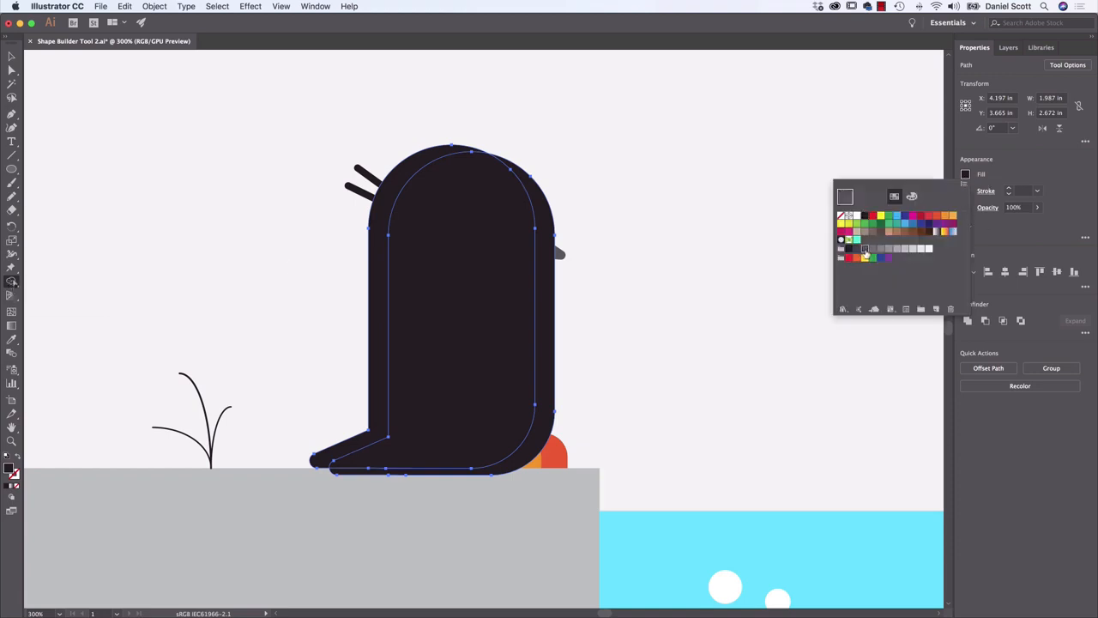
click(383, 301)
click(380, 300)
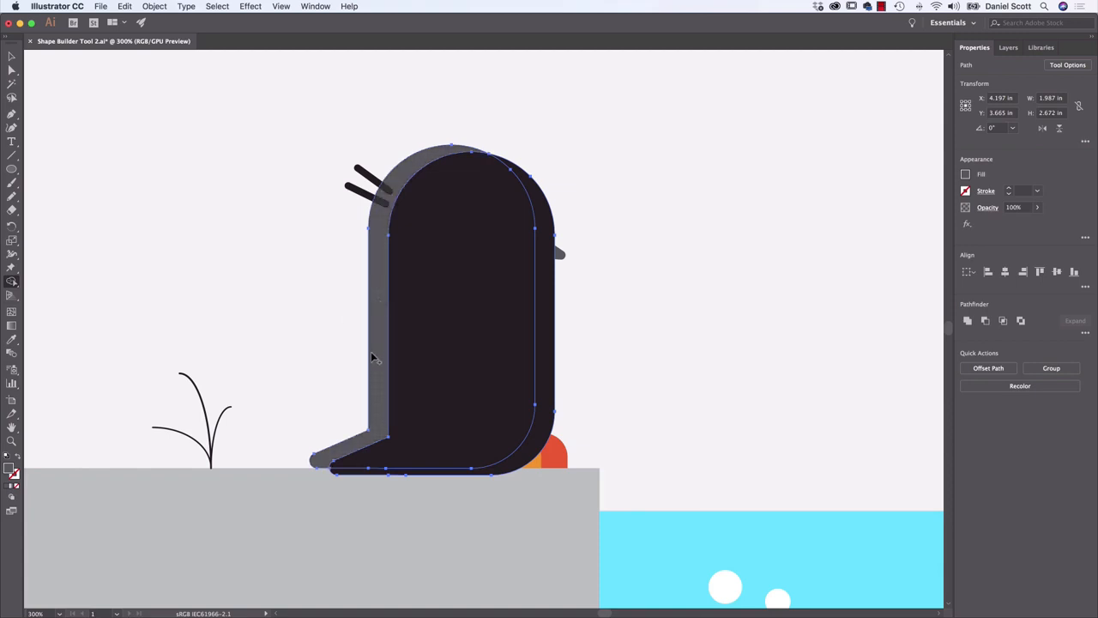
Select only the offset black body copy and remove it from in front of the penguin, leaving nothing selected
click(11, 55)
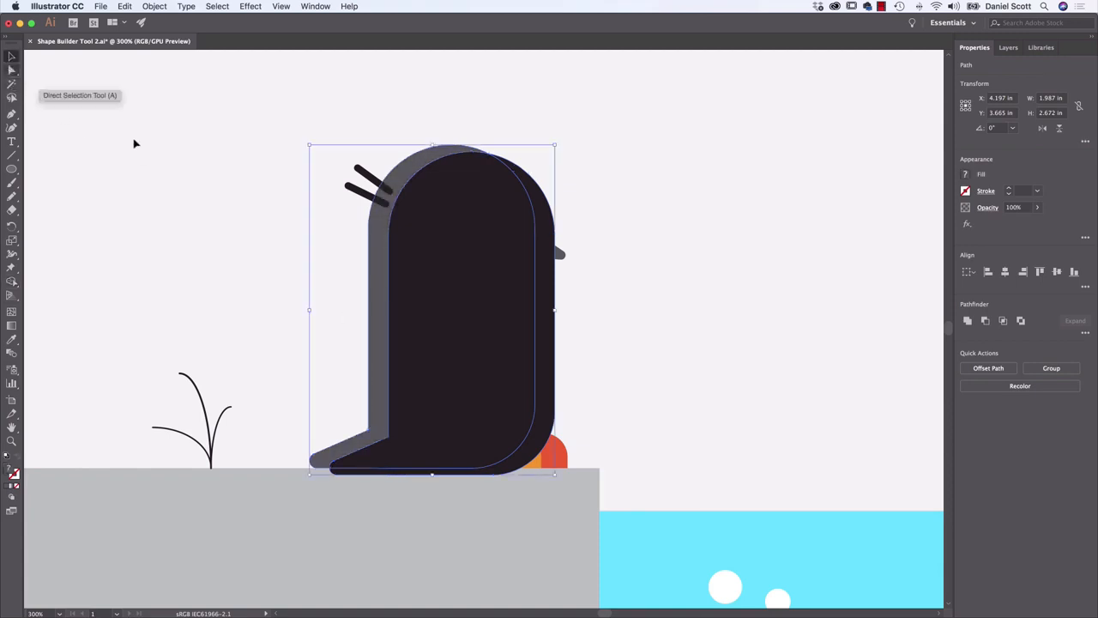
click(620, 279)
click(490, 209)
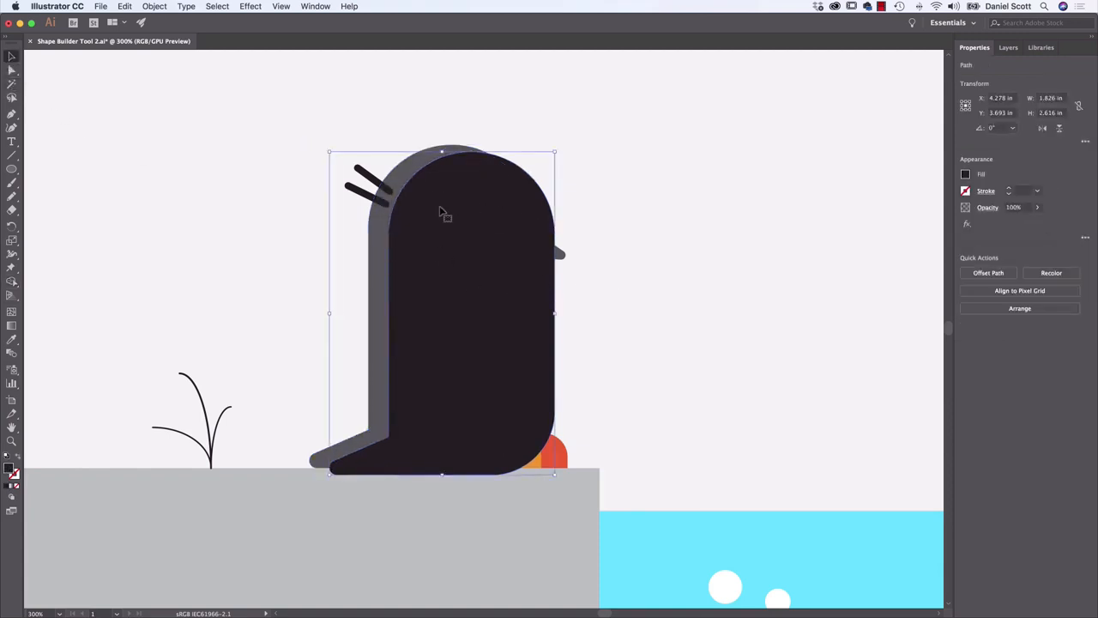
drag(440, 207, 698, 160)
key(super+z)
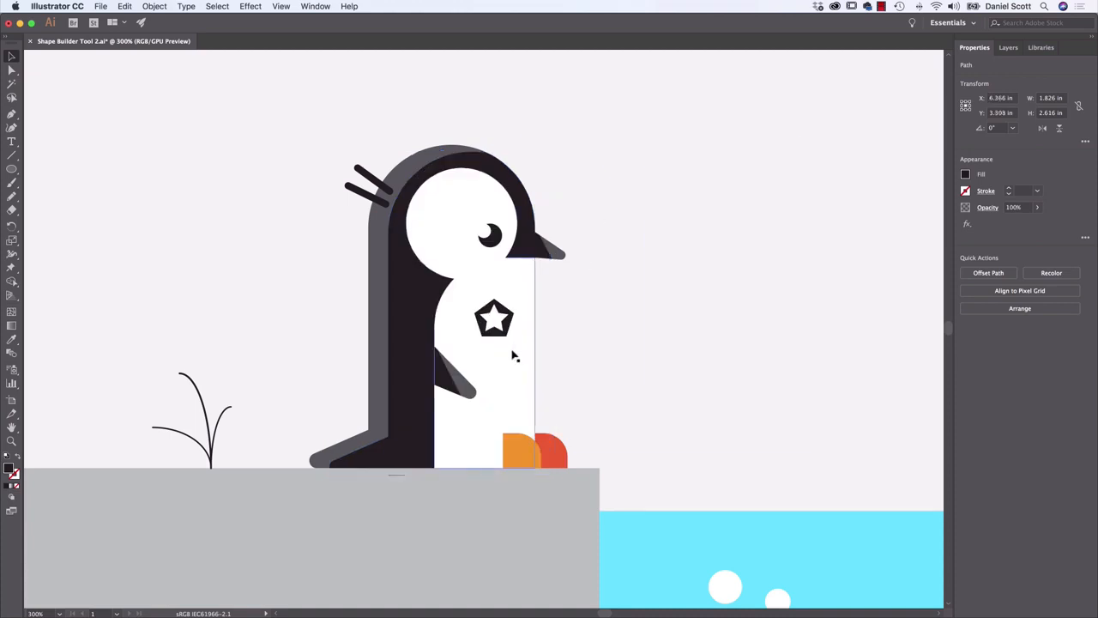
key(super+shift+a)
Recolour the shading strip along the penguin's back a darker grey and delete the thin leftover sliver below the body
click(373, 349)
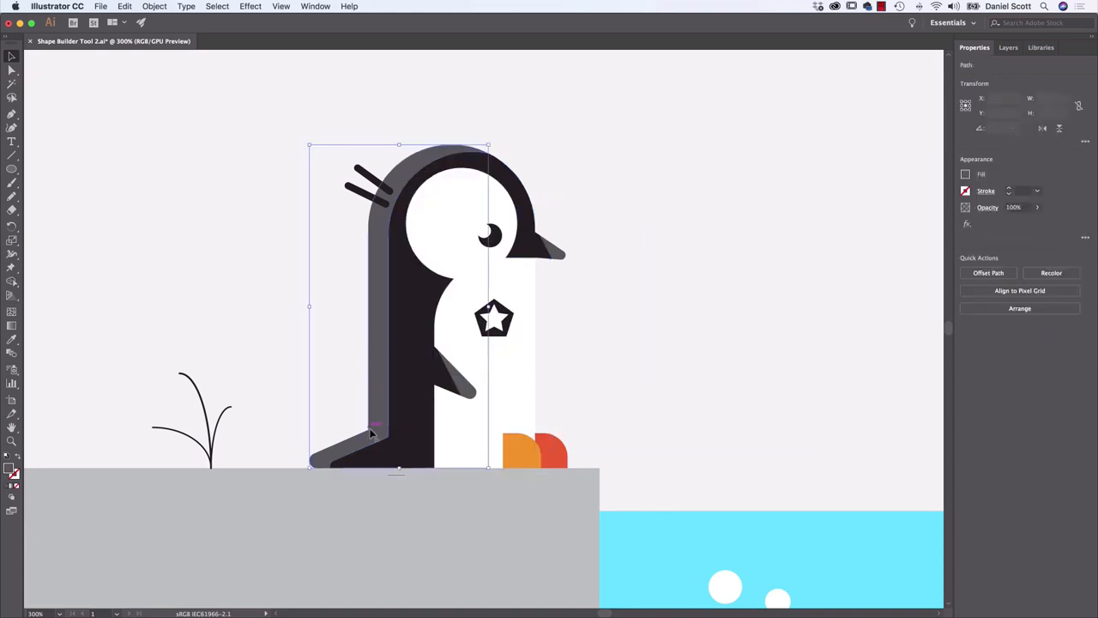
click(966, 174)
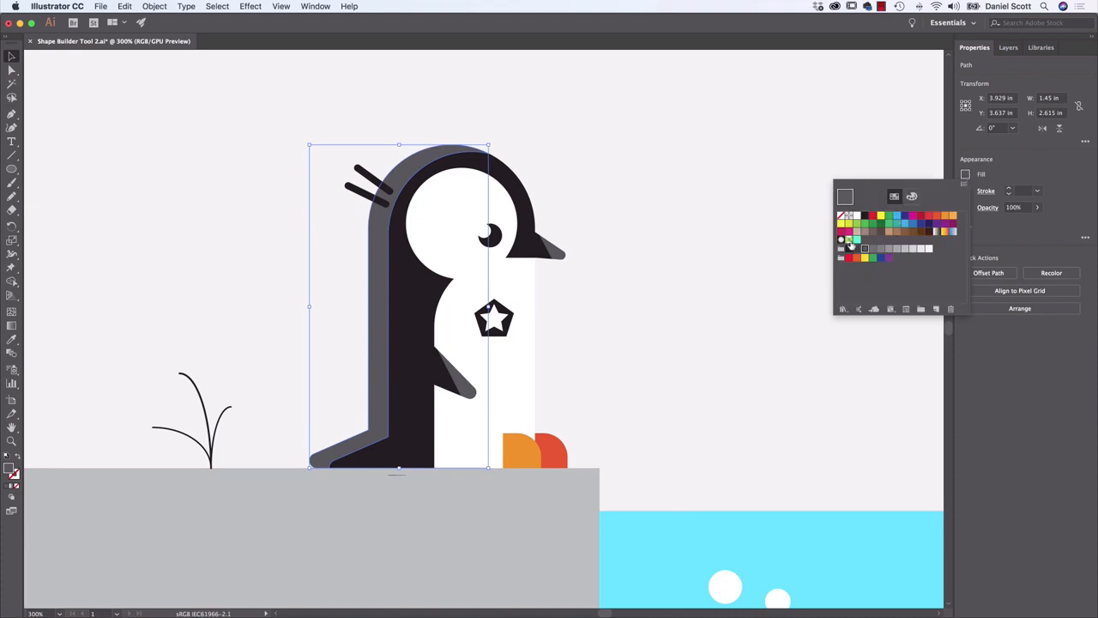
click(859, 252)
click(726, 279)
click(685, 284)
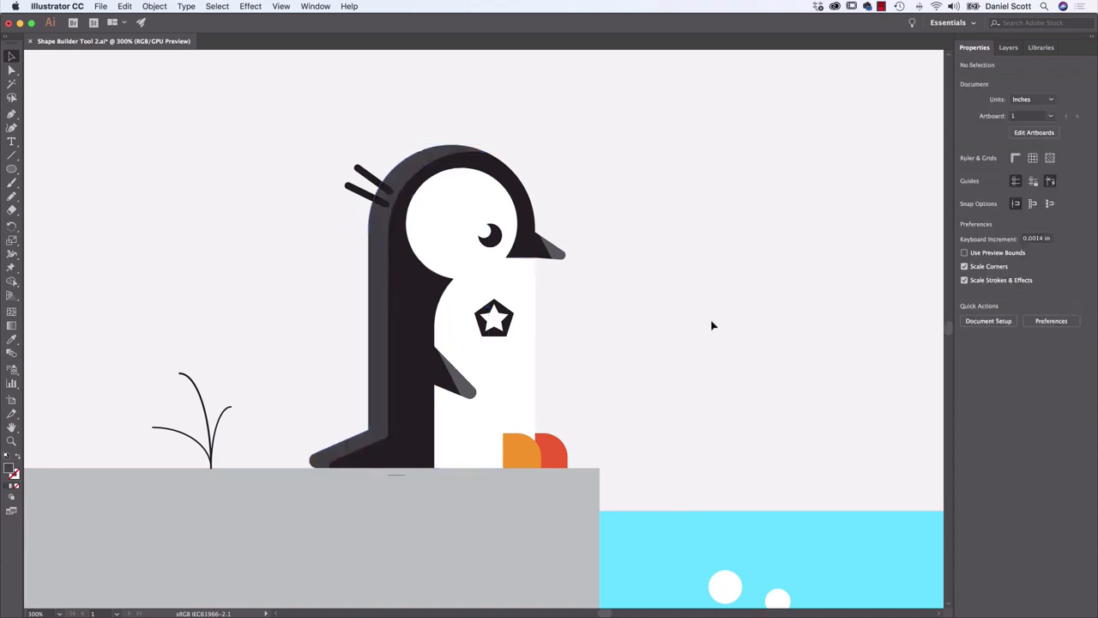
click(398, 477)
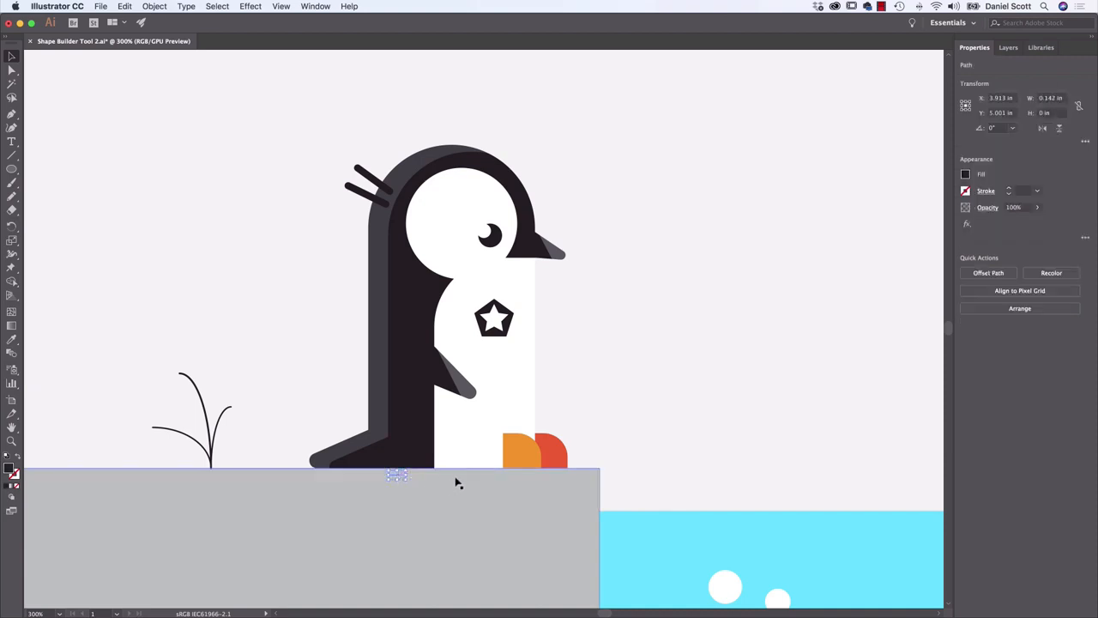
key(Delete)
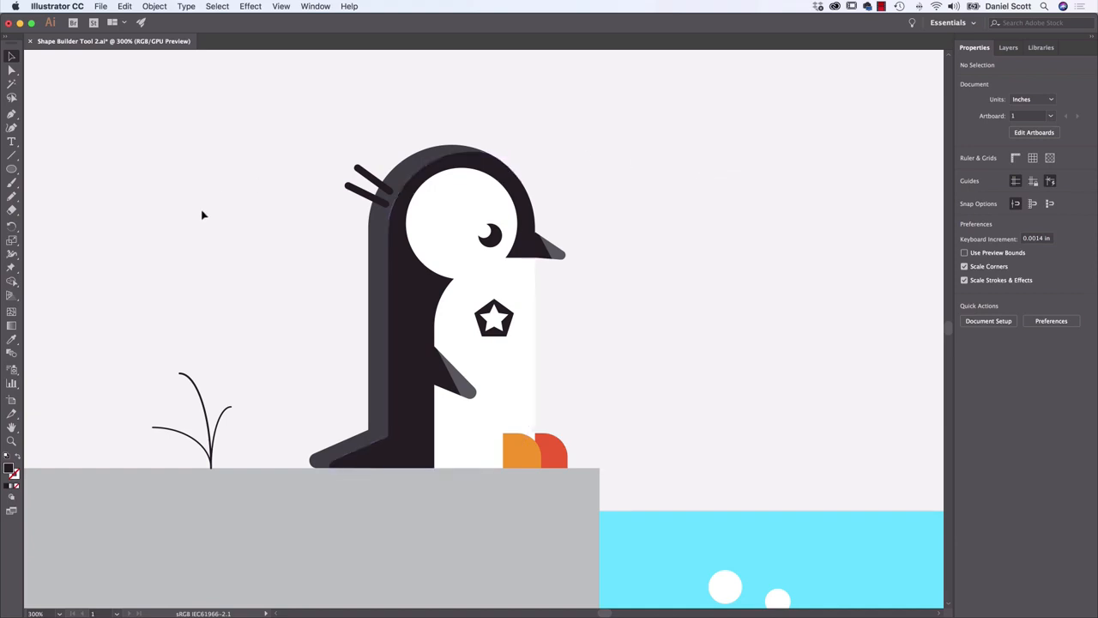
Try moving the black body and the grey back strip away as whole shapes with the Selection tool, undoing each move
click(395, 445)
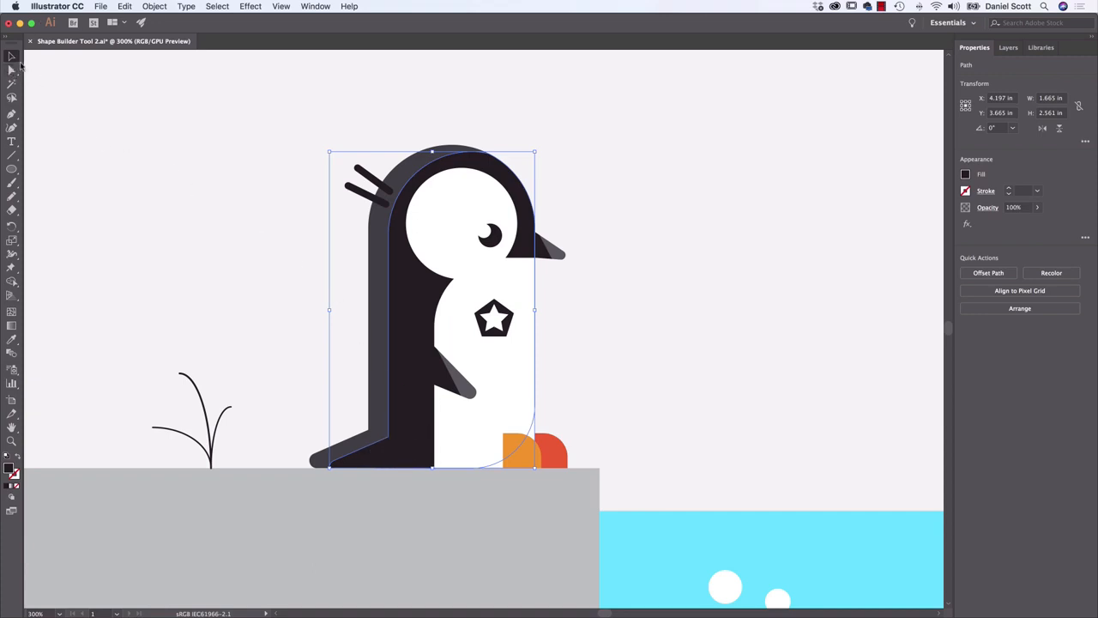
click(11, 69)
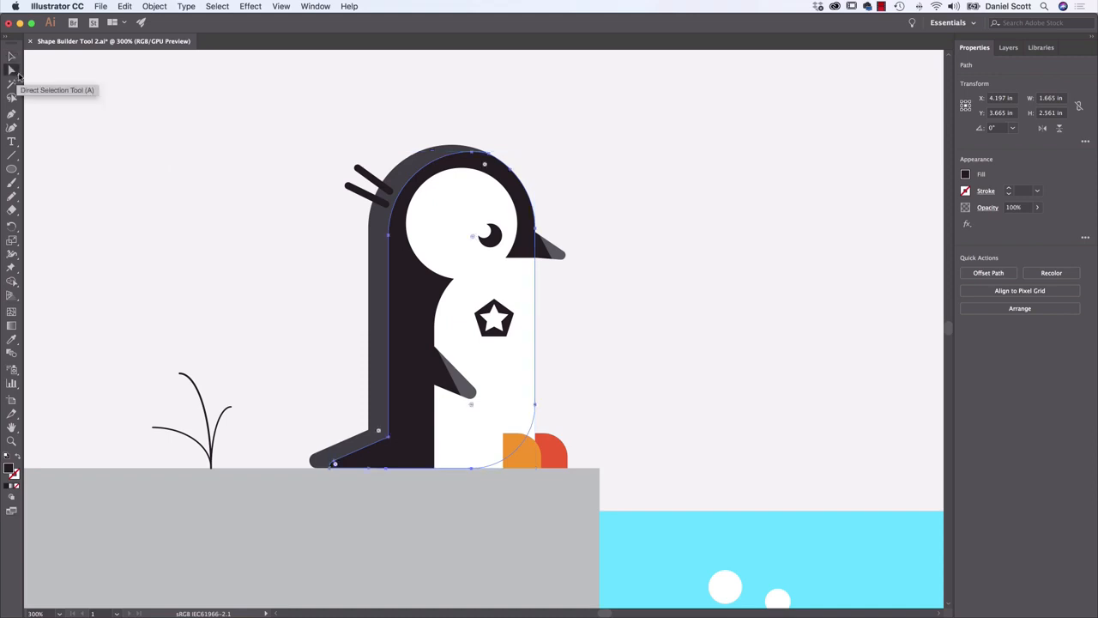
click(11, 56)
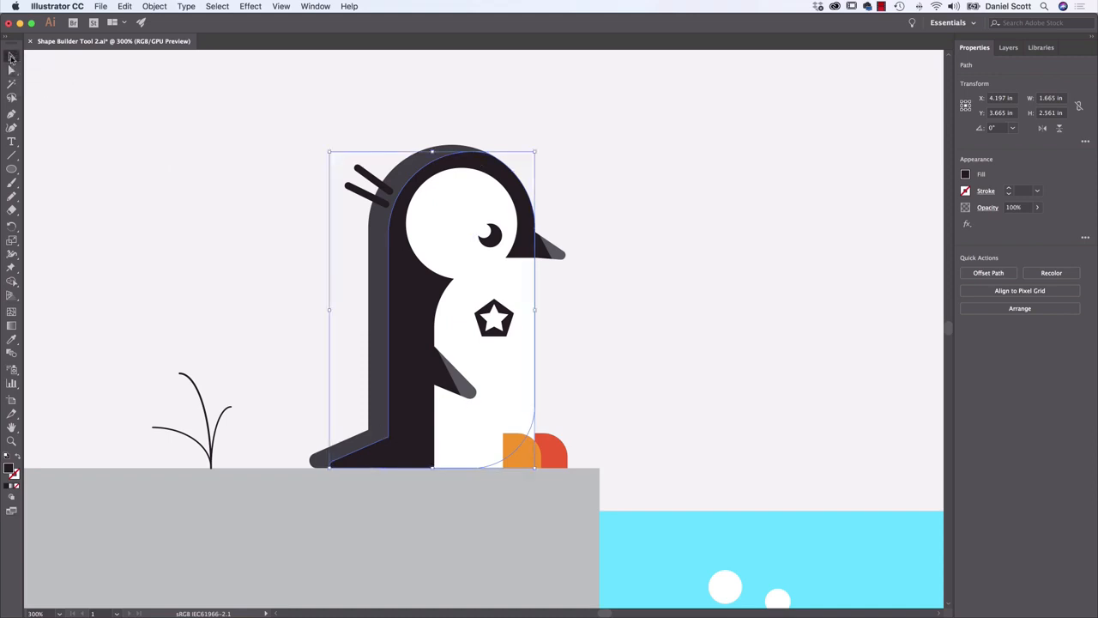
drag(420, 300, 250, 237)
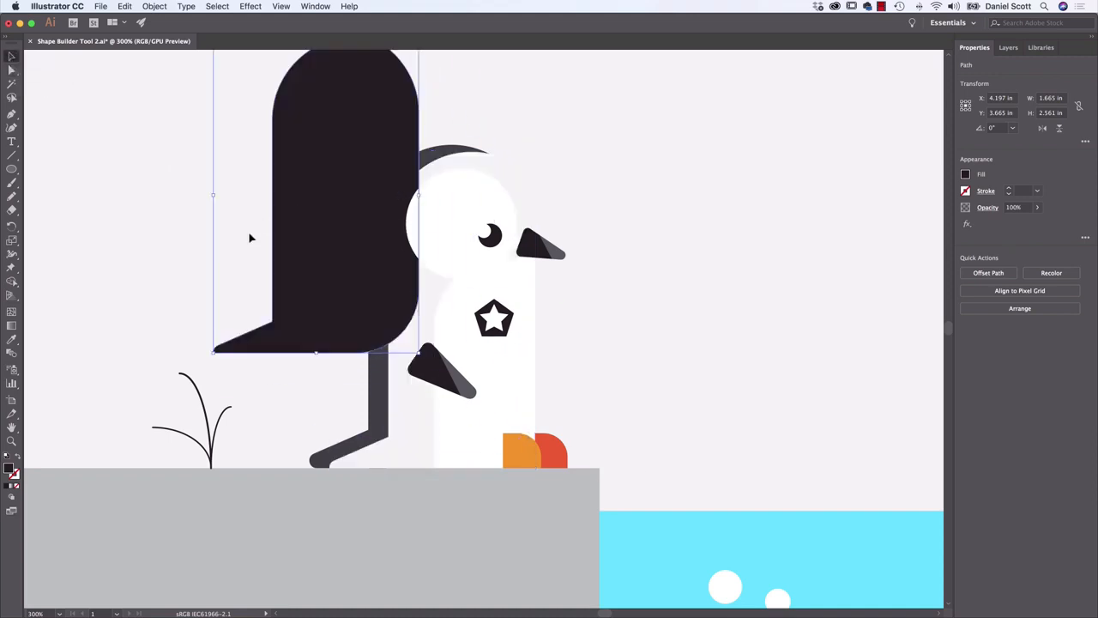
key(super+z)
drag(372, 344, 185, 178)
key(super+z)
Try moving the penguin's whole white face and belly shape aside with the Selection tool, and undo the move
click(12, 71)
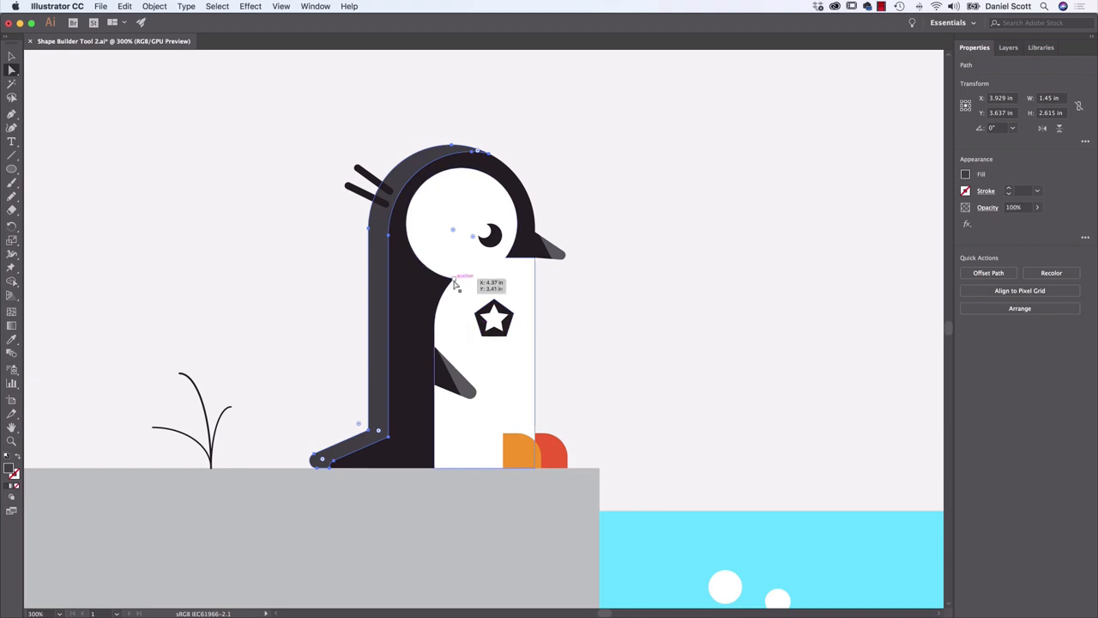
key(v)
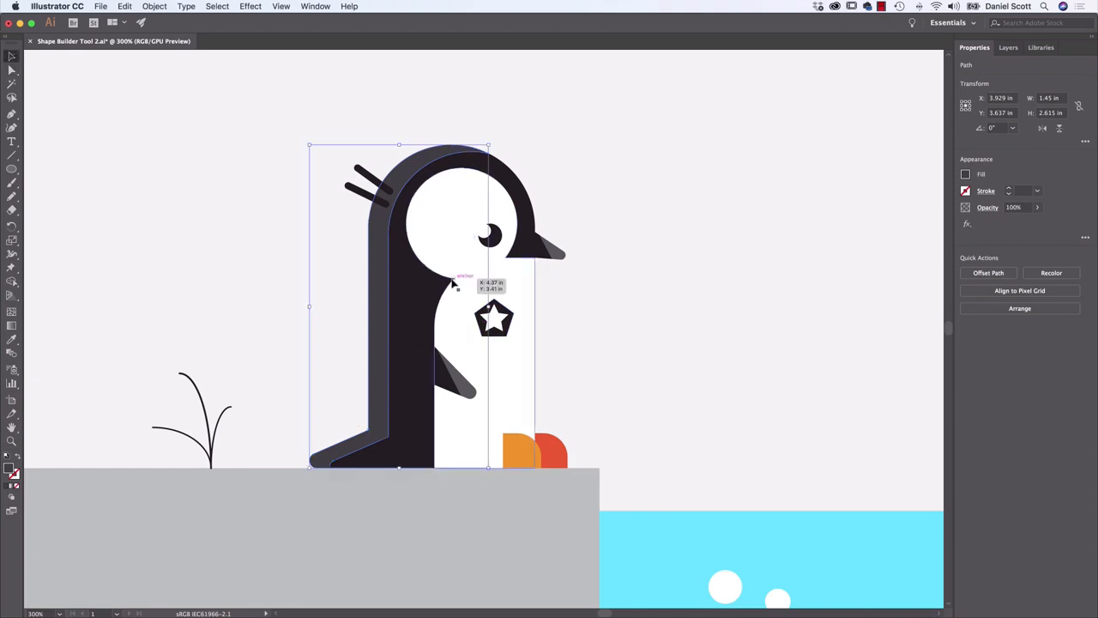
drag(454, 283, 703, 225)
key(cmd+z)
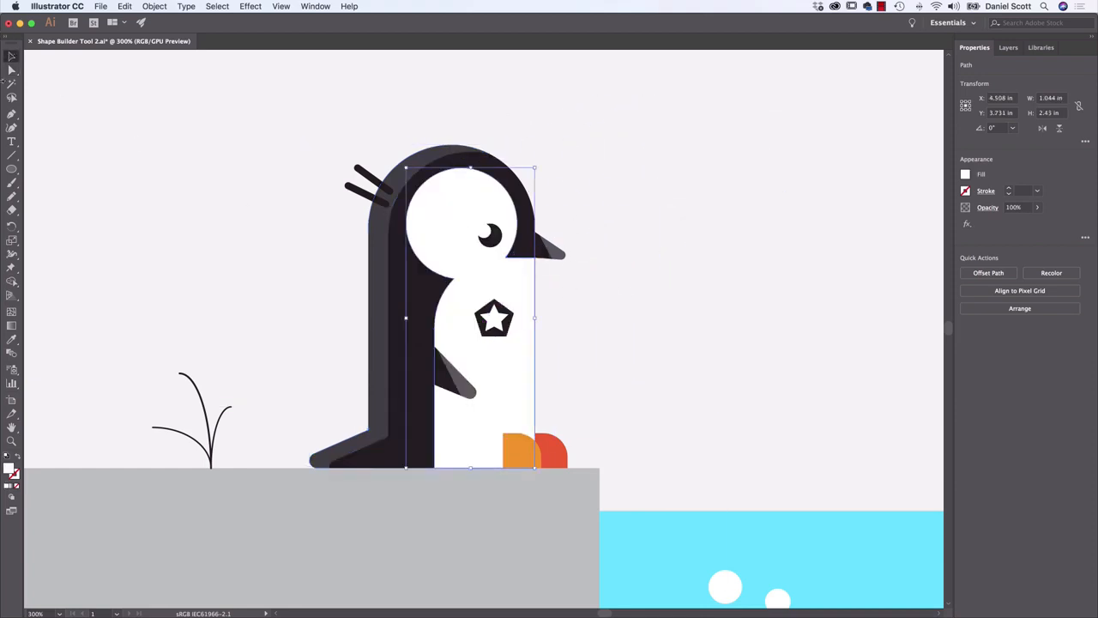
Try moving the anchor point between the white face and belly about 0.47 in up with the Direct Selection tool, and undo it
click(12, 69)
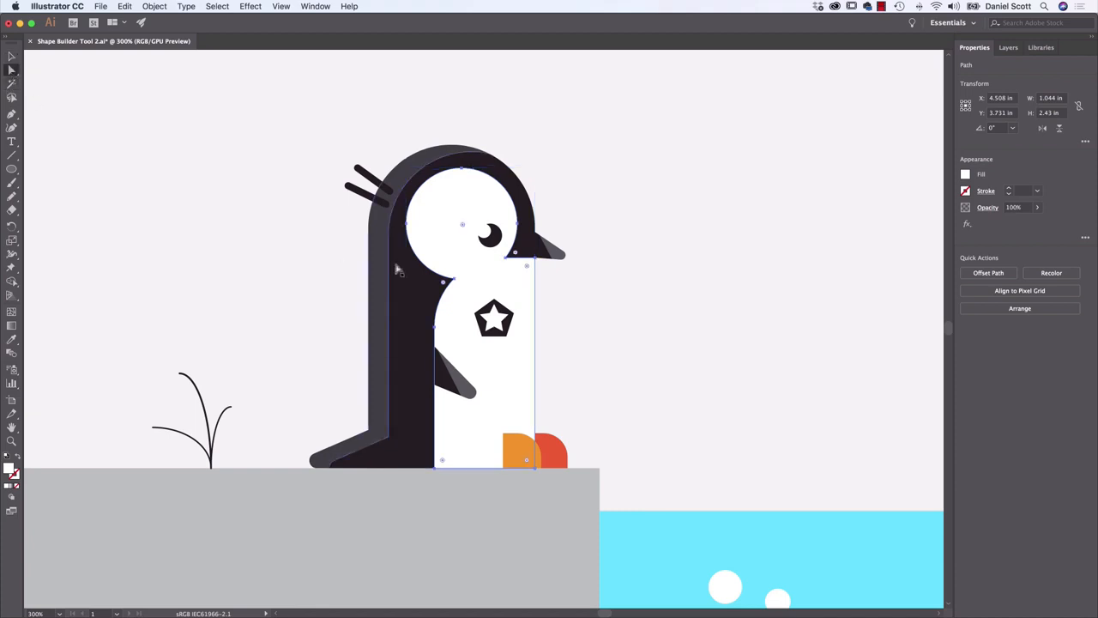
click(455, 282)
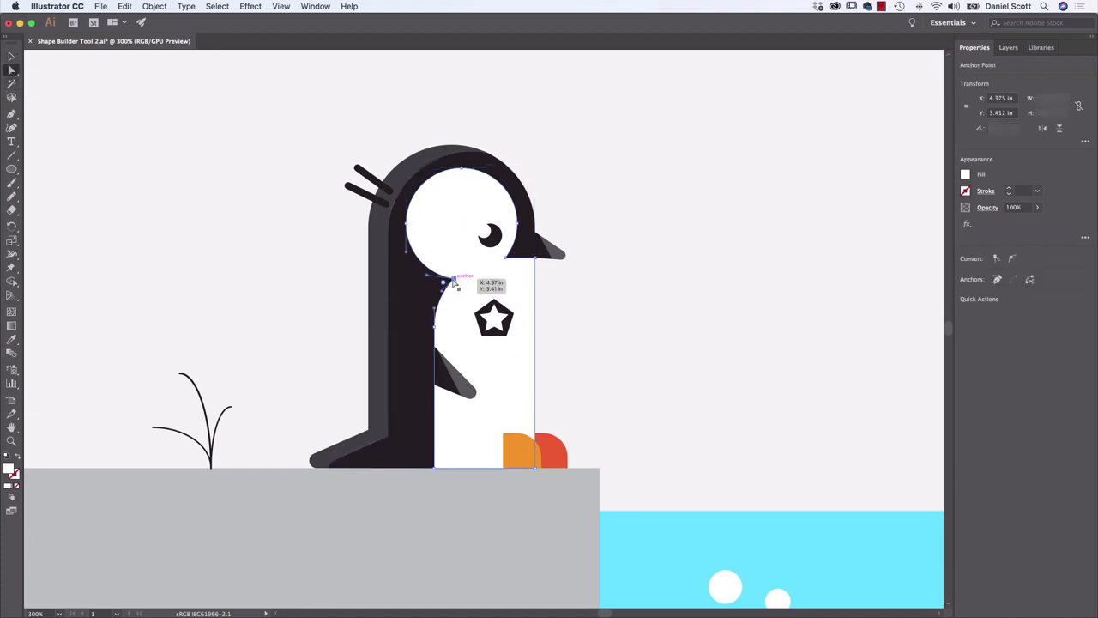
drag(455, 283, 444, 225)
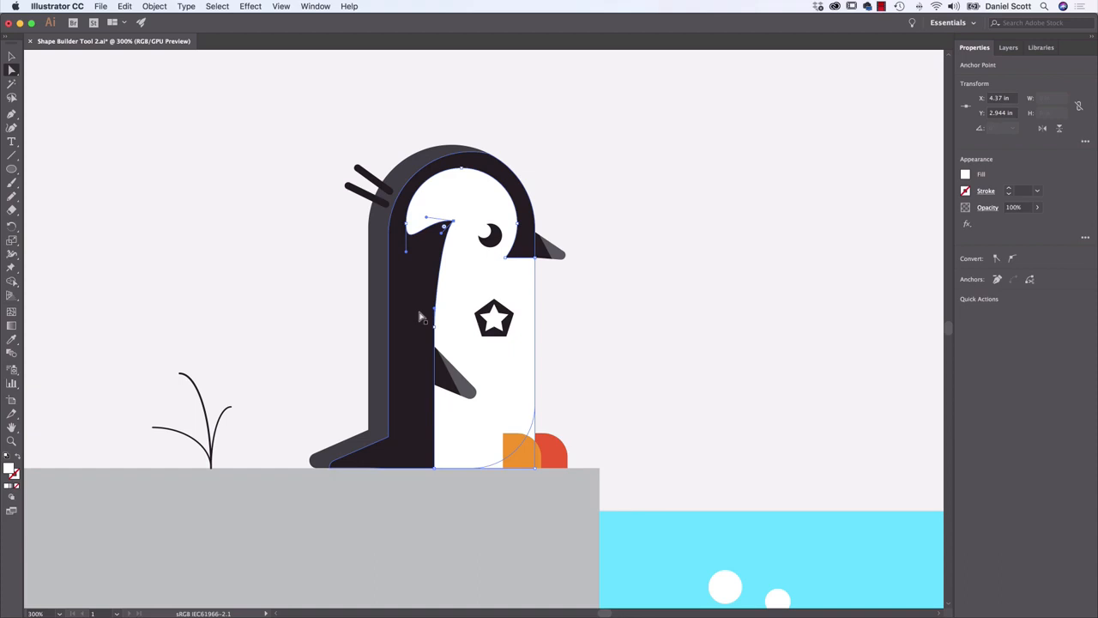
key(super+z)
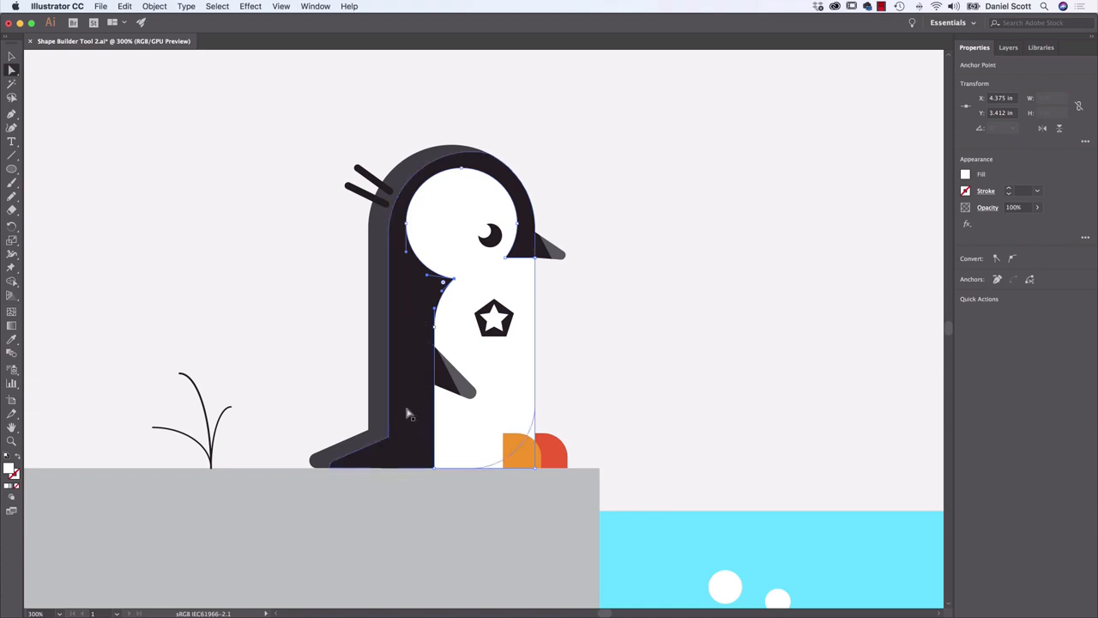
Round the inner corners where the penguin's black body and grey back strip bend into the tail
click(388, 439)
click(412, 480)
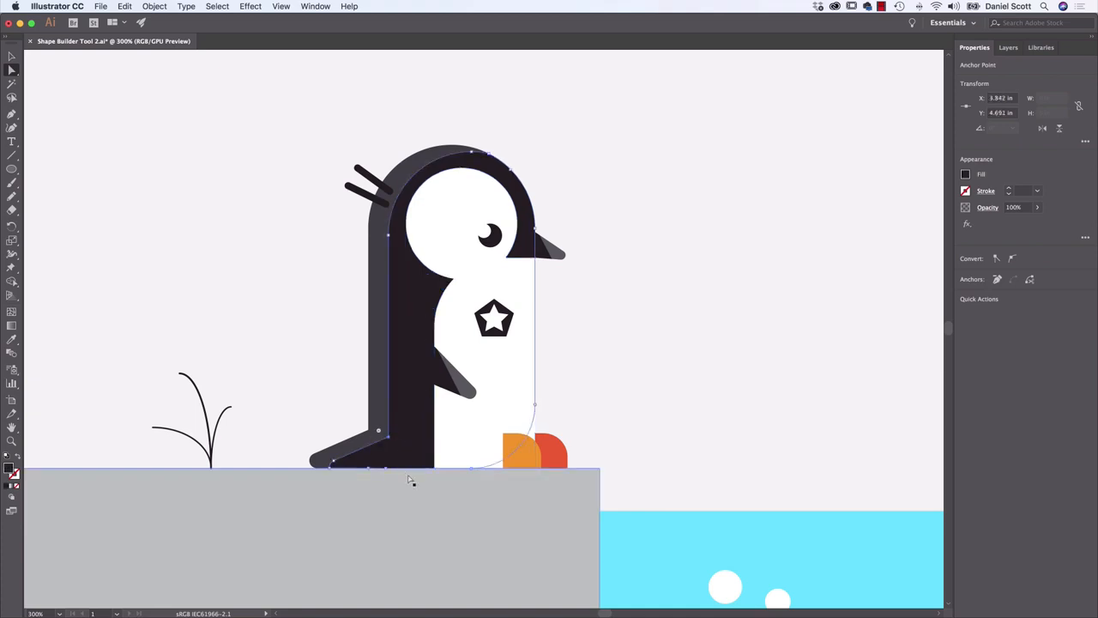
click(386, 439)
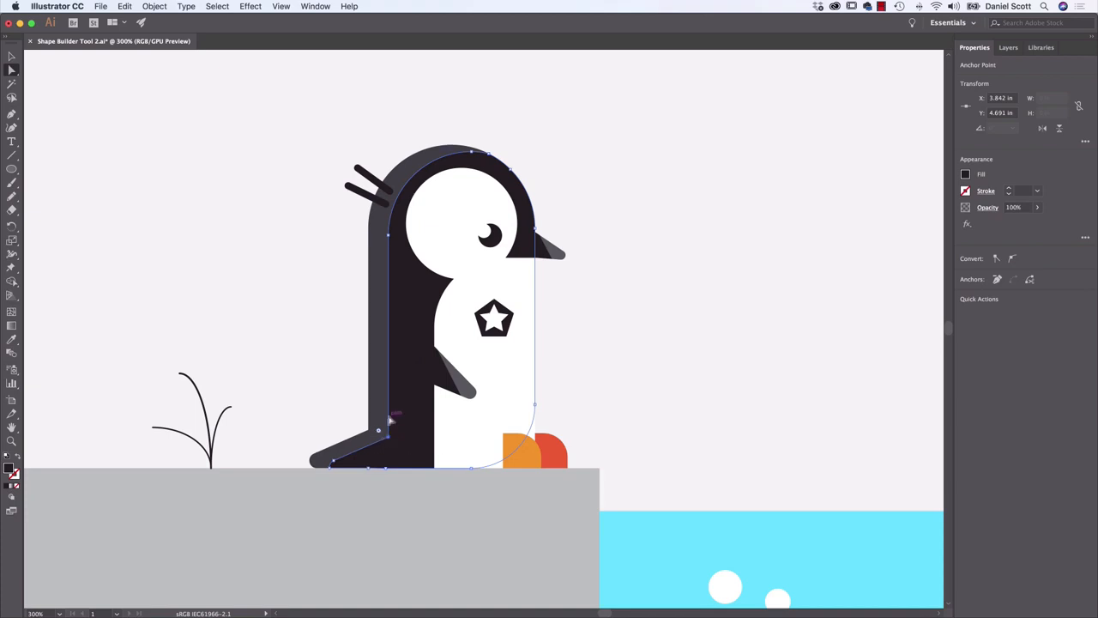
drag(393, 417, 336, 417)
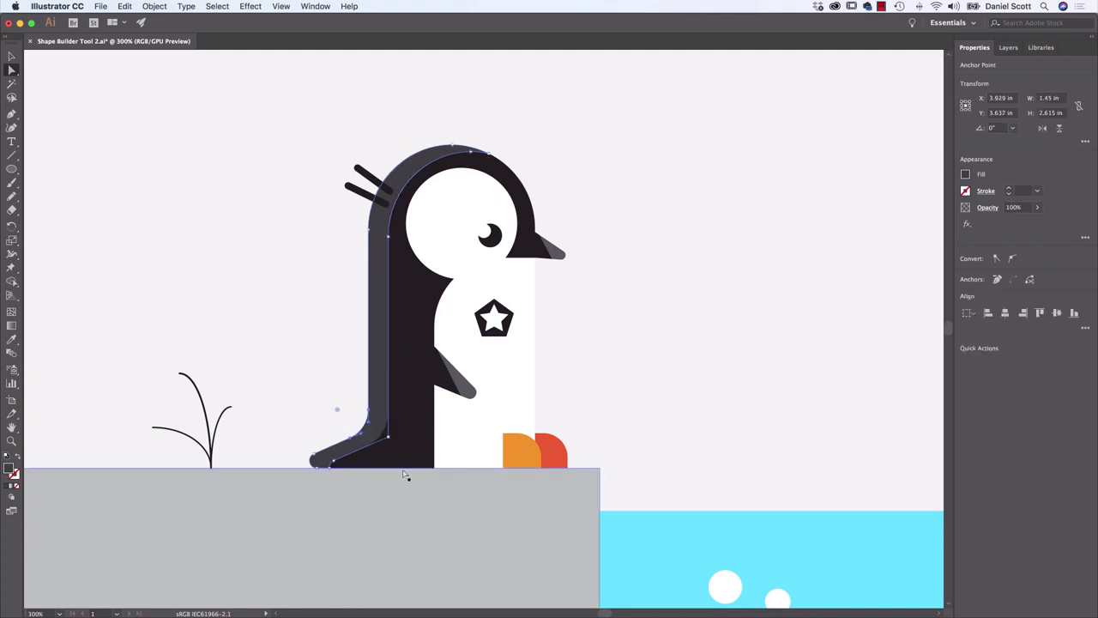
Round the white shape's corner beneath the beak and its corner between the face and belly
click(513, 254)
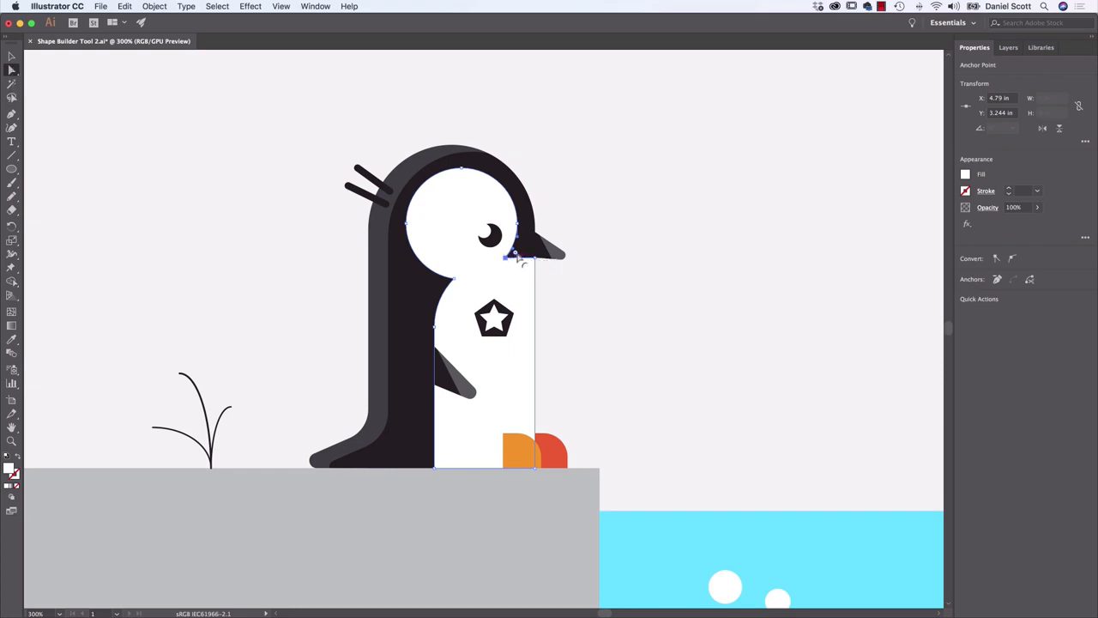
key(super+equal)
key(super+equal)
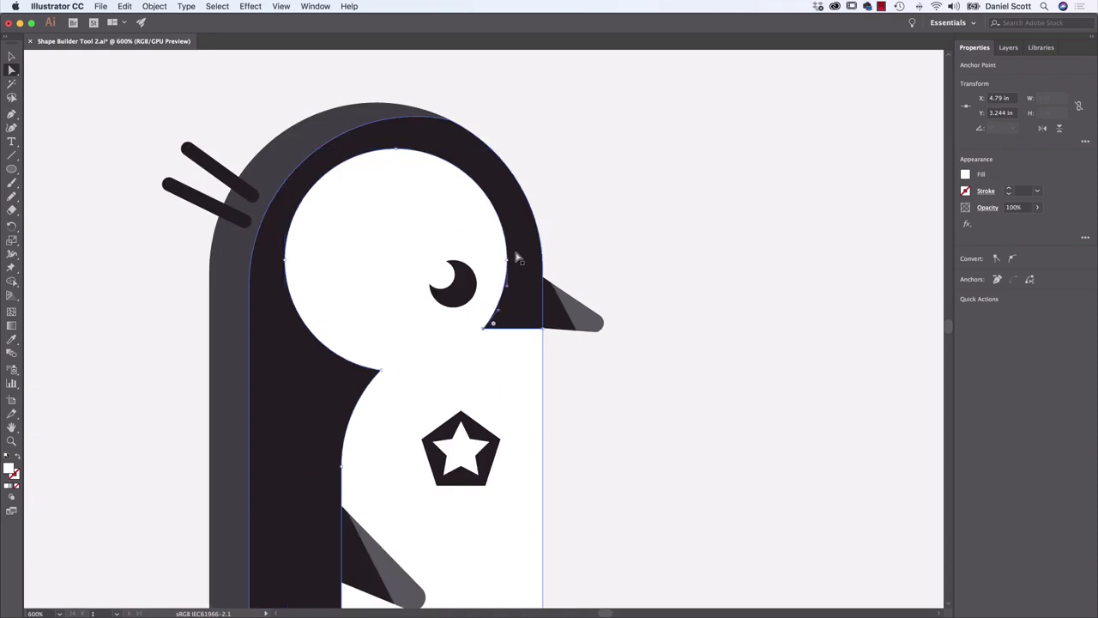
drag(493, 324, 504, 317)
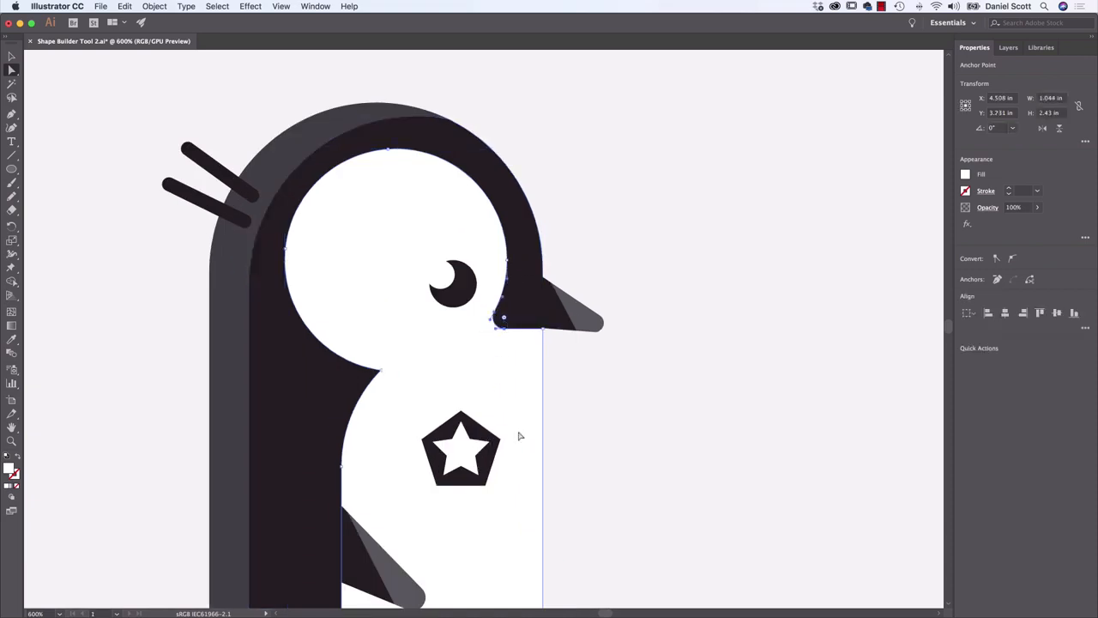
click(379, 373)
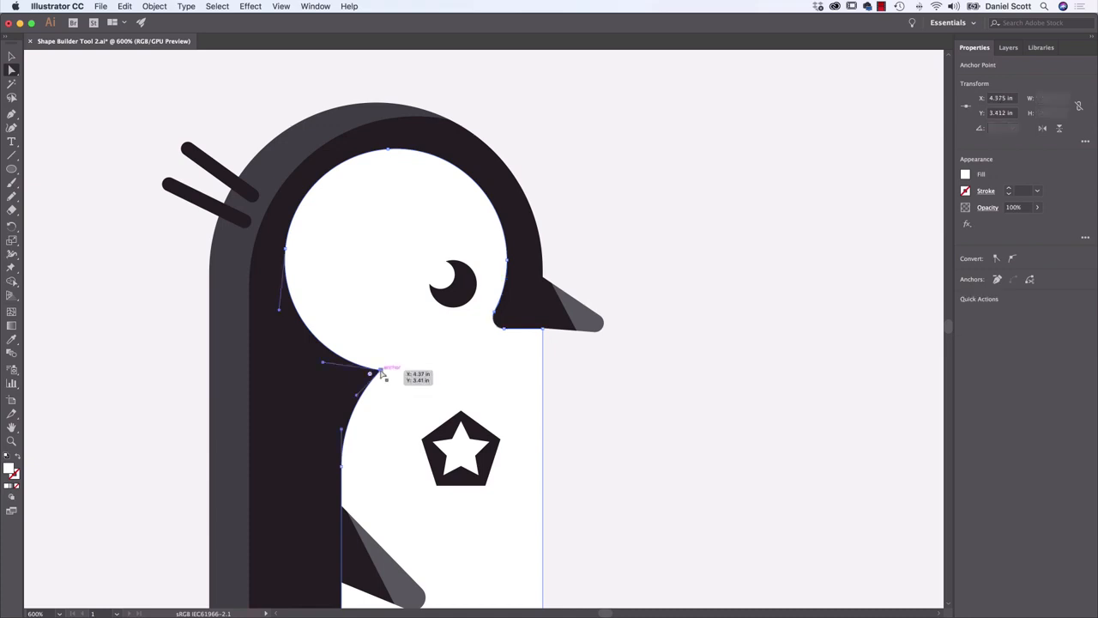
drag(379, 373, 380, 384)
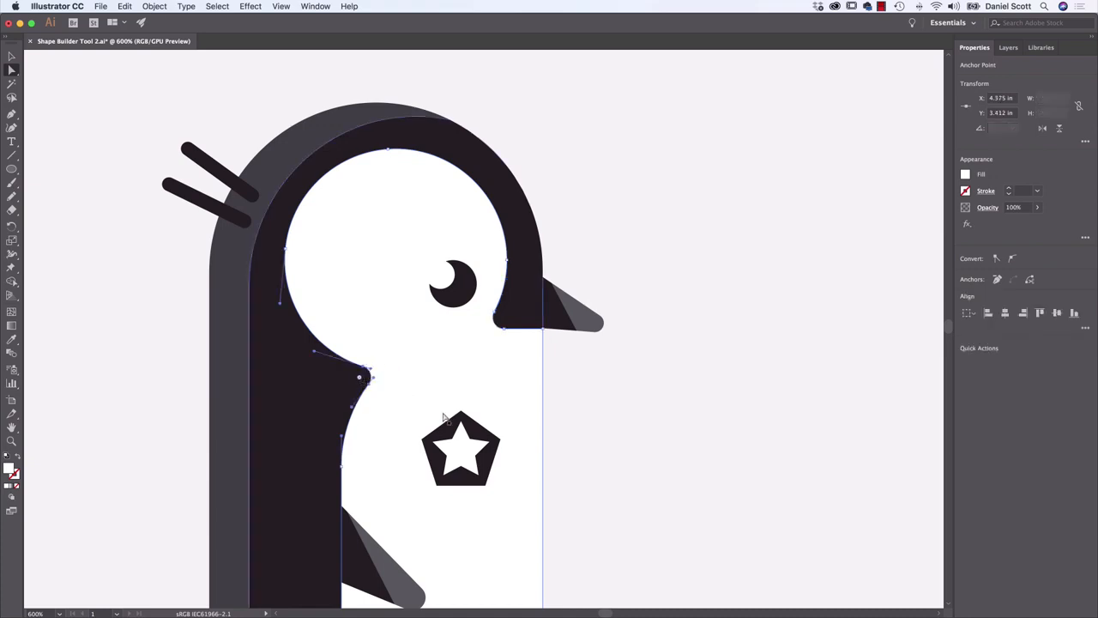
click(711, 436)
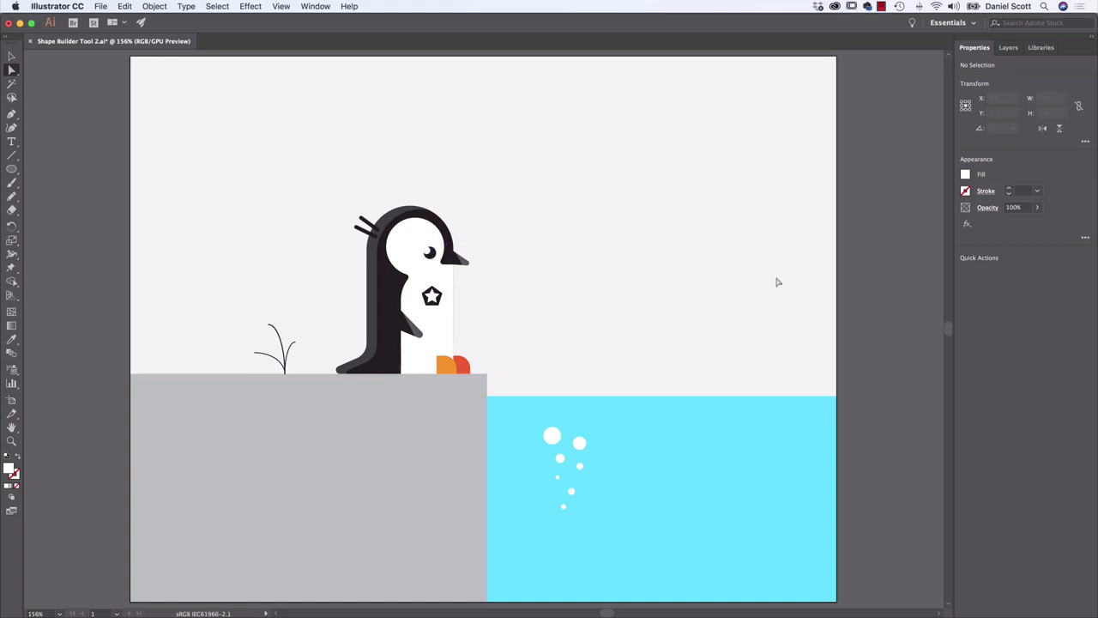
Draw a slanted line about 0.79 in wide and 3.2 in high across the water near the rock, and select it with the water
key(v)
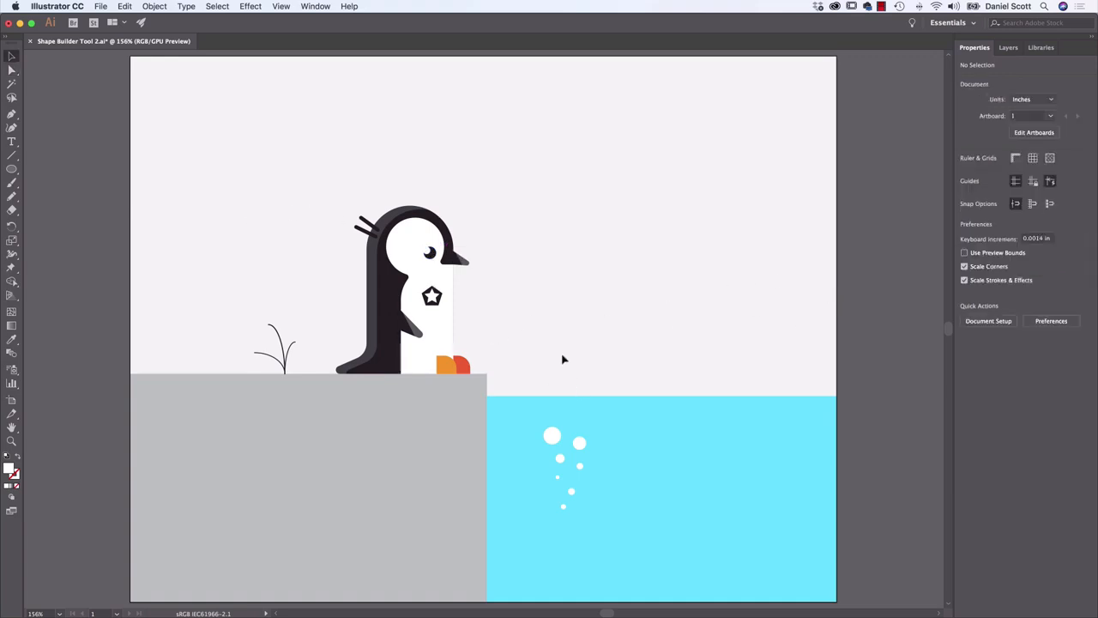
click(14, 156)
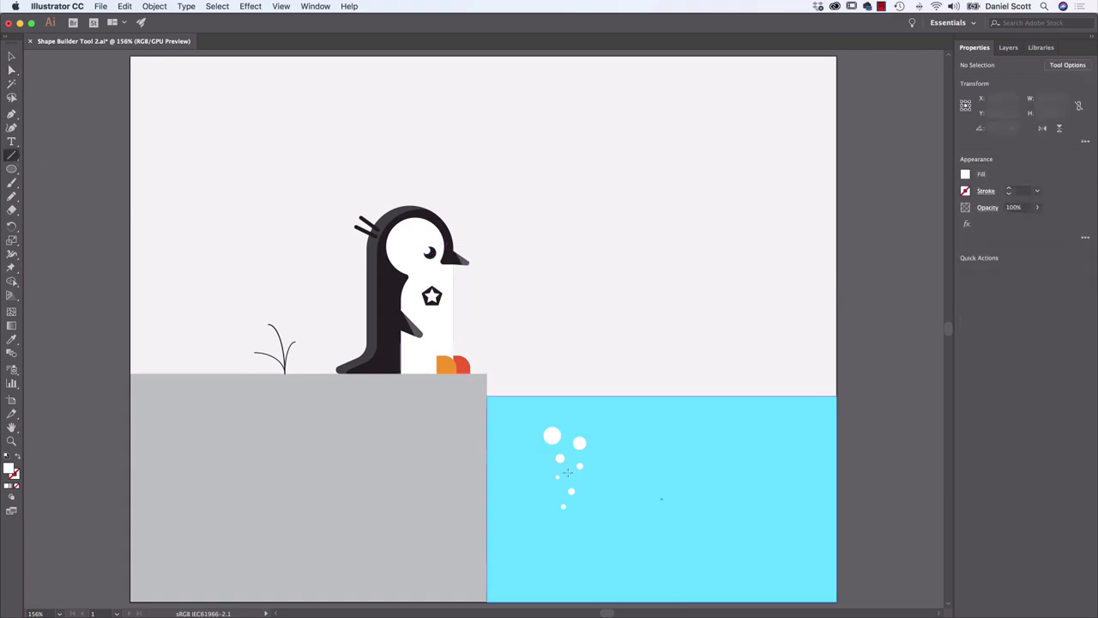
mouse_move(497, 396)
mouse_down()
mouse_move(519, 433)
mouse_move(556, 594)
mouse_move(548, 601)
mouse_up()
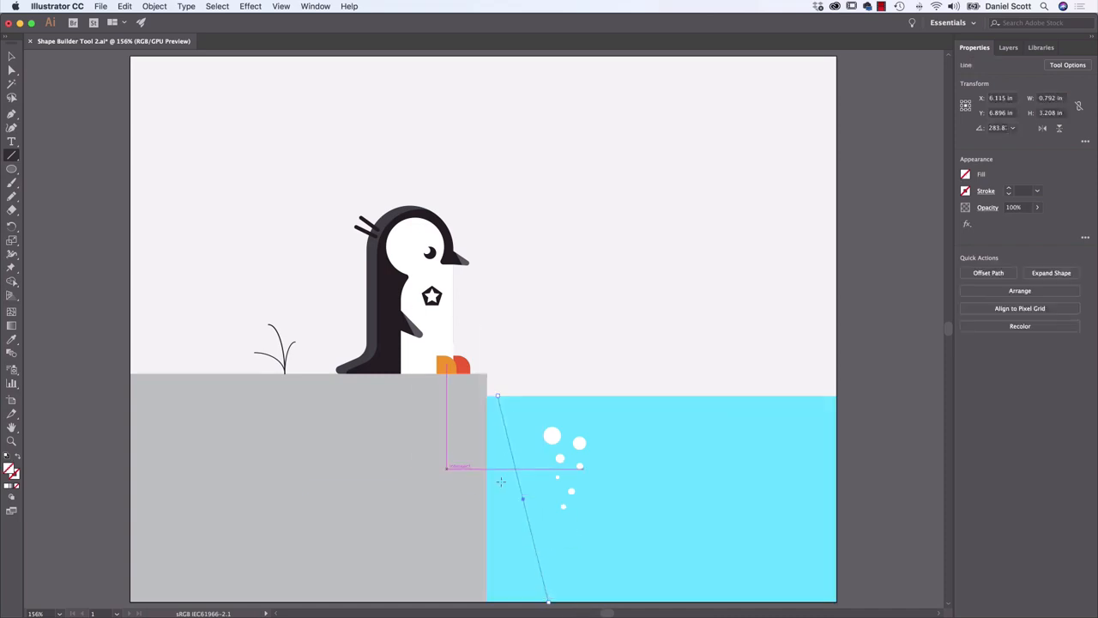
key(v)
shift+click(519, 530)
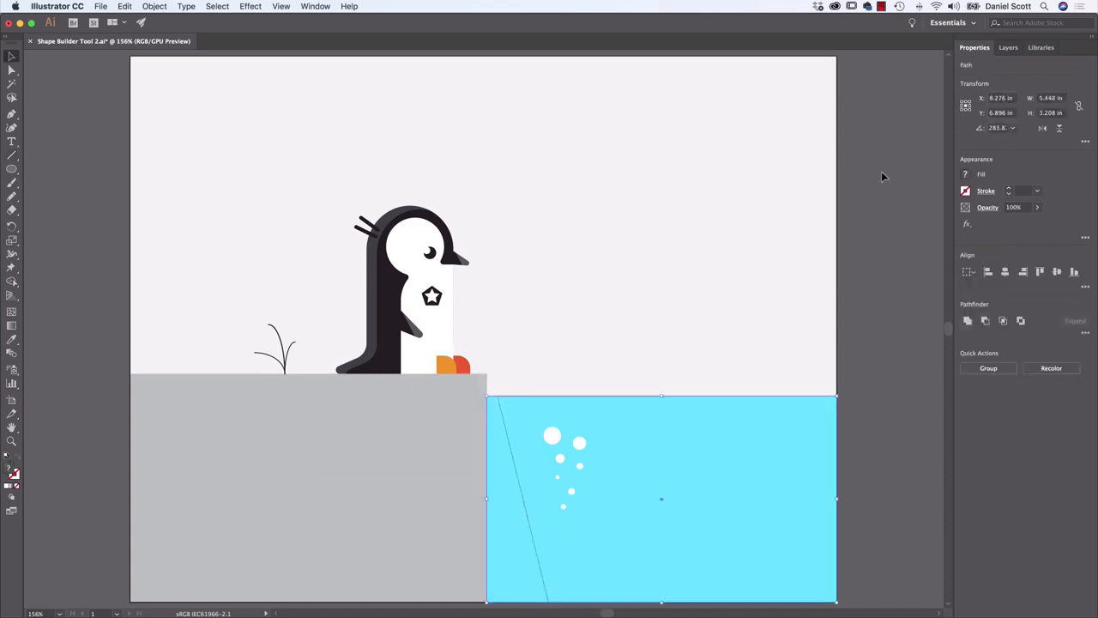
click(967, 175)
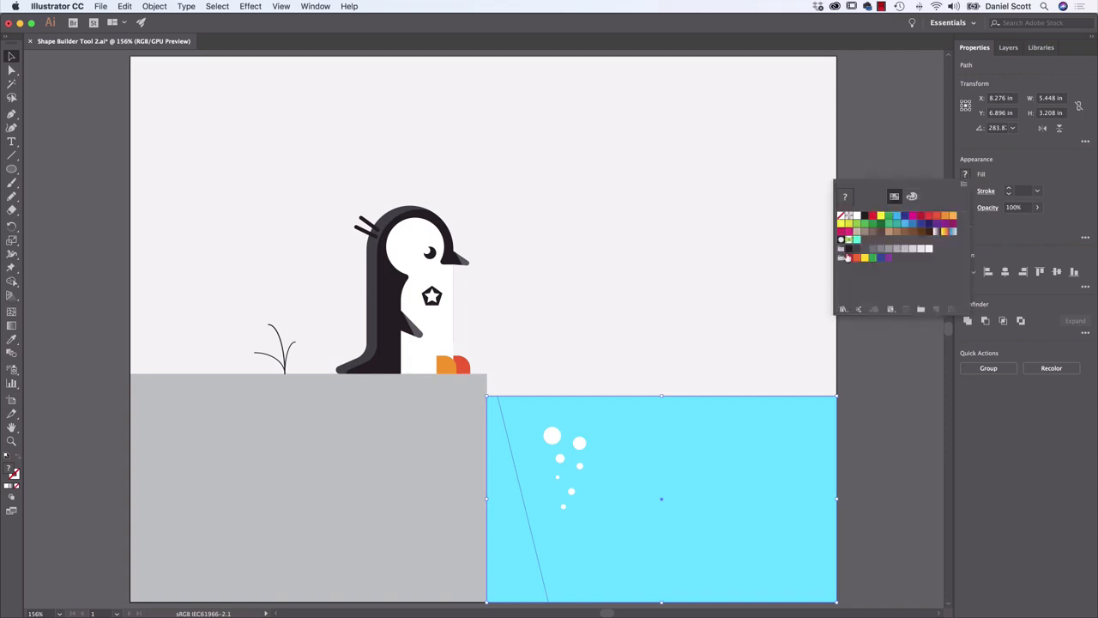
click(912, 229)
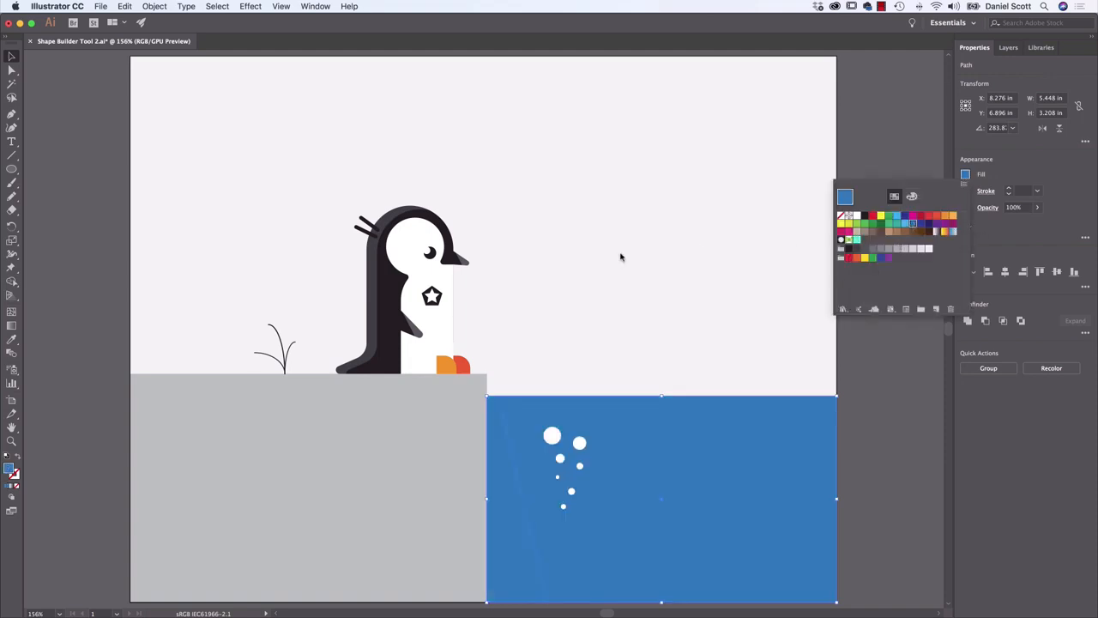
key(ctrl+z)
Split off the water wedge beside the rock with the Shape Builder Tool, filling it with blue C=70 M=15 Y=0 K=0
click(11, 282)
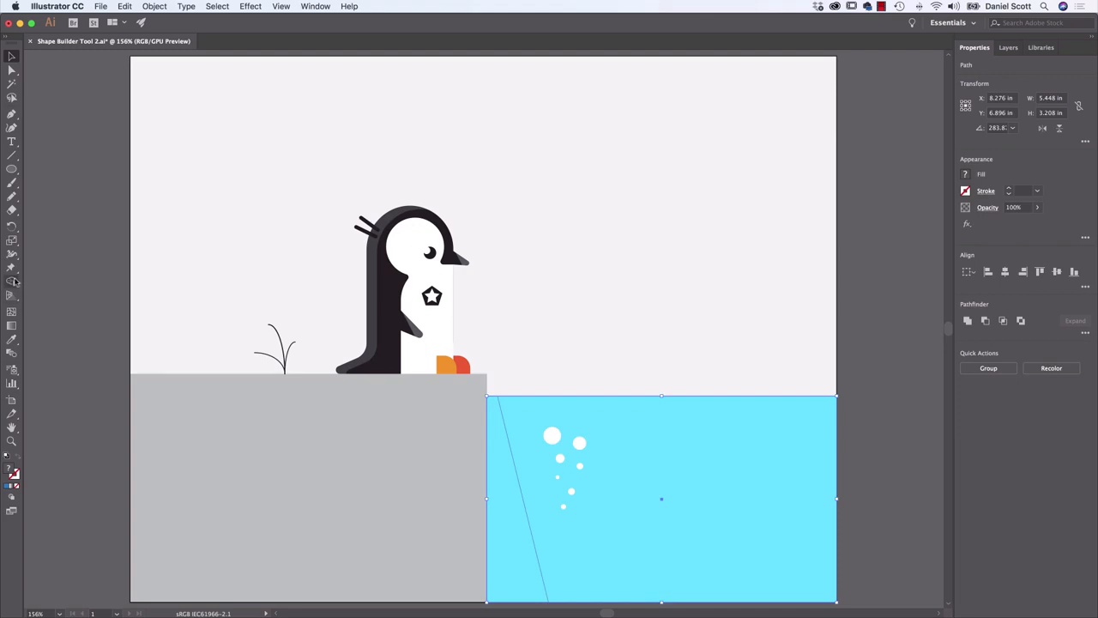
click(965, 176)
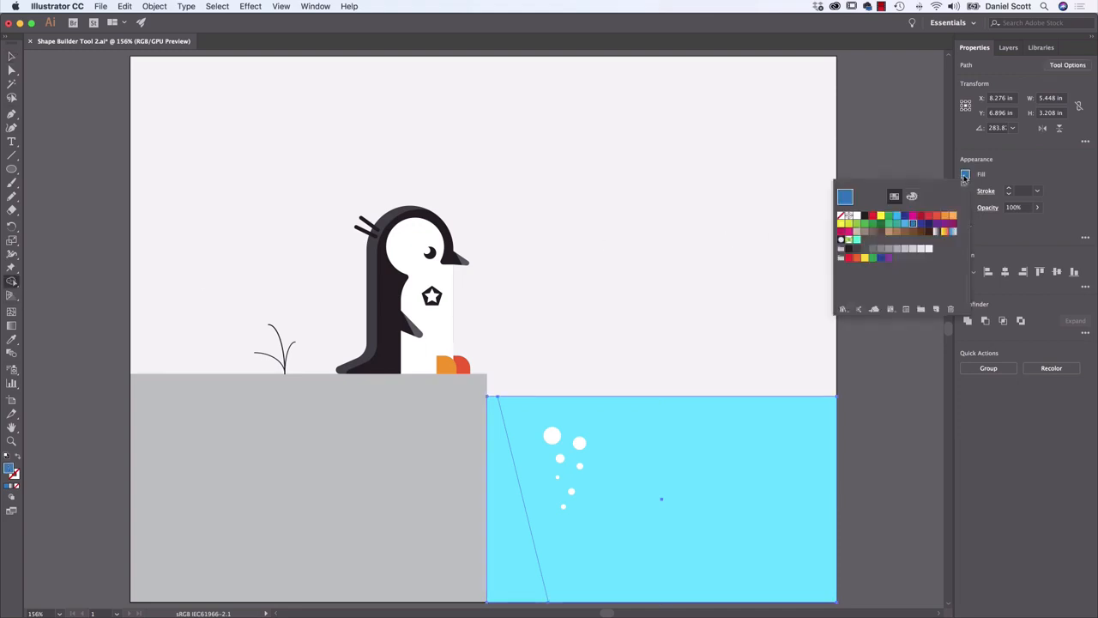
click(904, 223)
click(524, 567)
key(v)
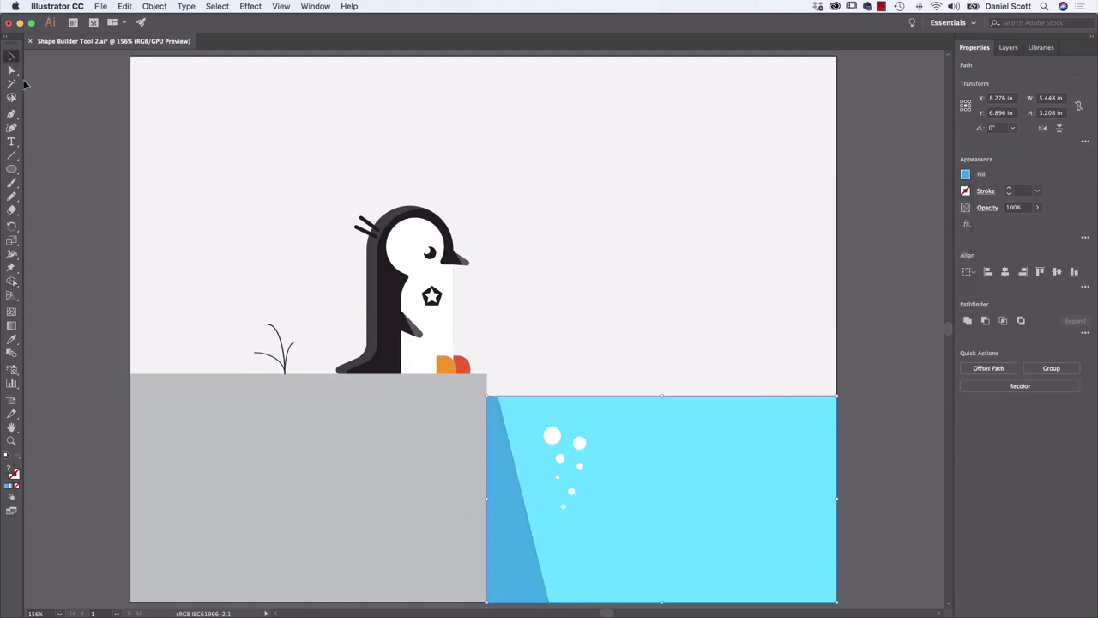
click(745, 230)
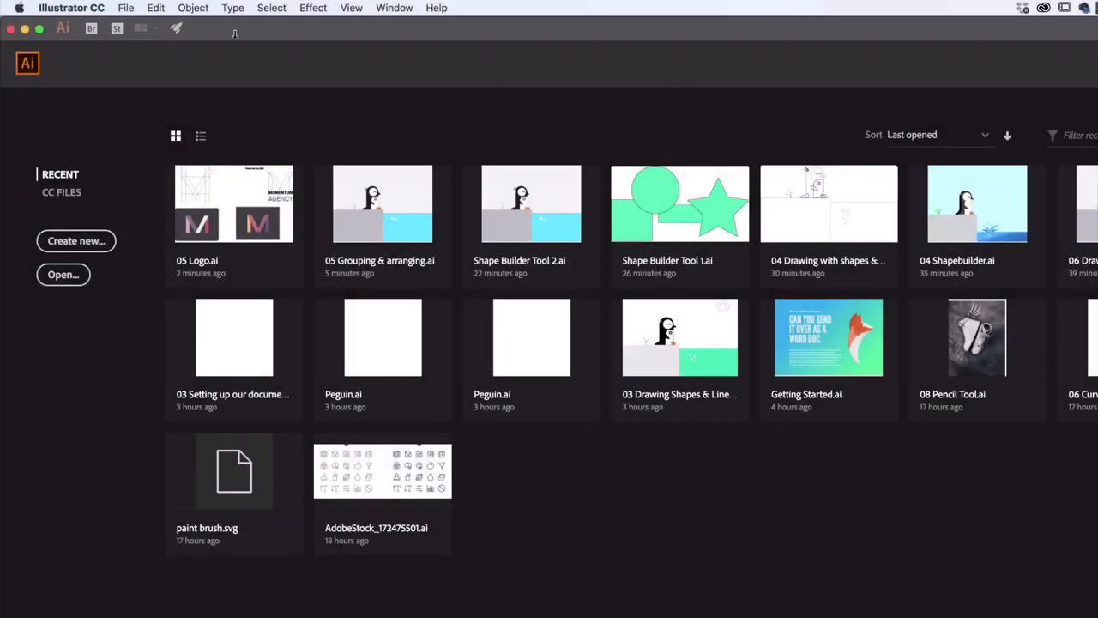
Create a new document from the Print Letter preset in landscape orientation with RGB Color mode
click(129, 8)
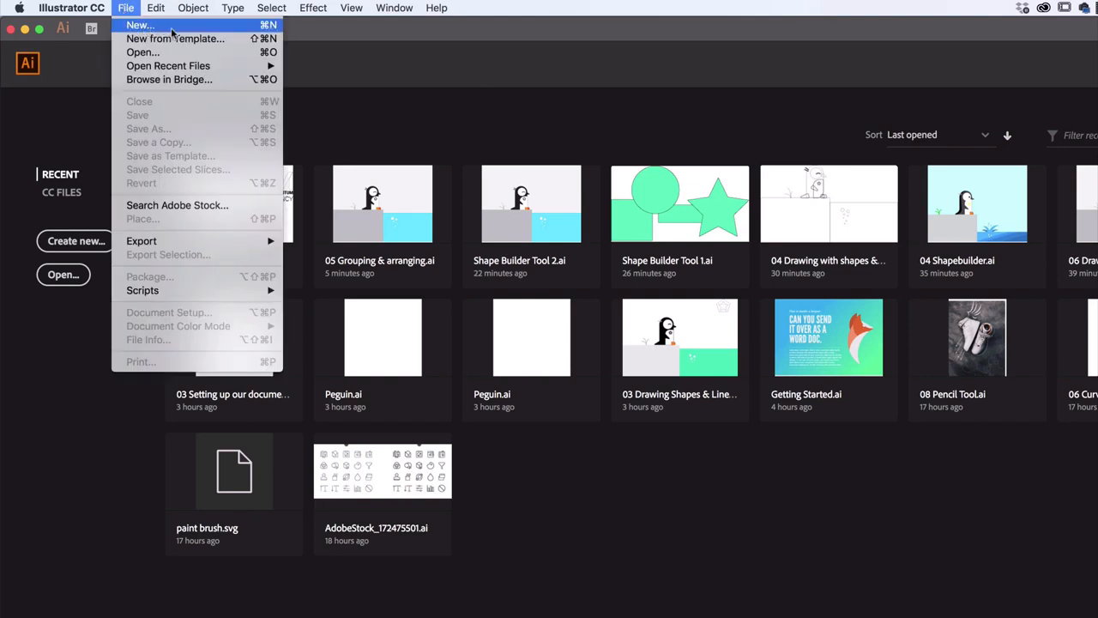
click(159, 27)
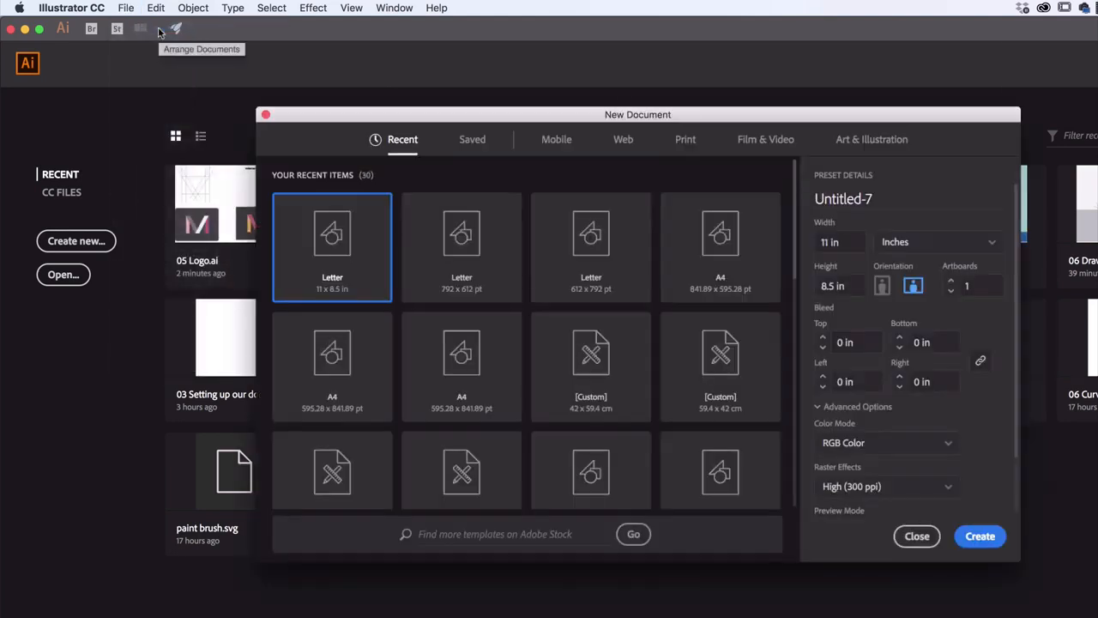
click(686, 142)
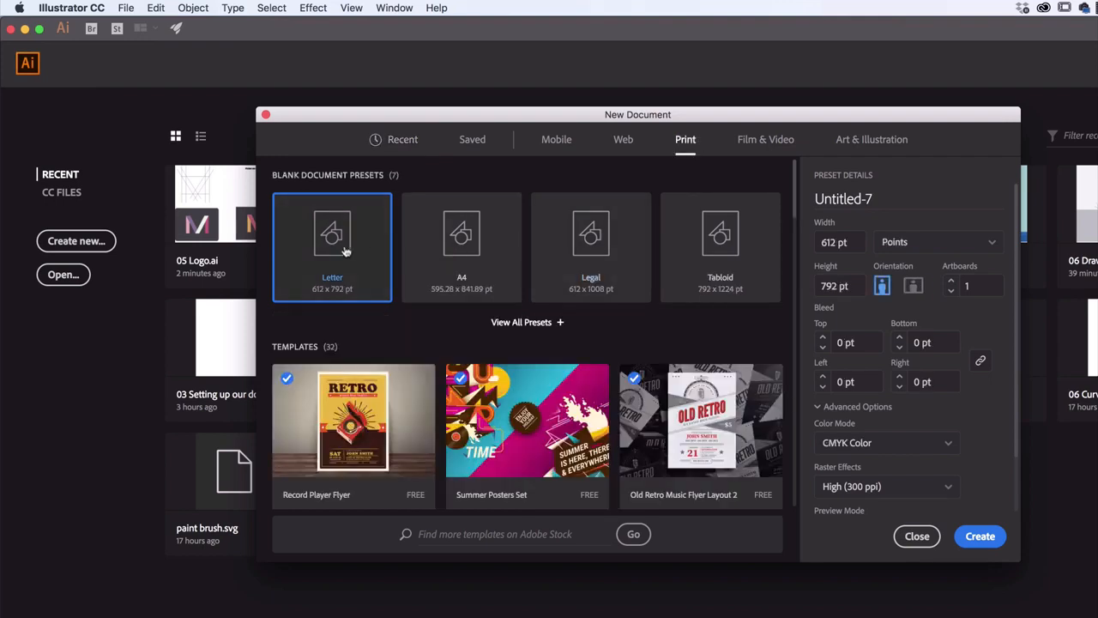
click(915, 287)
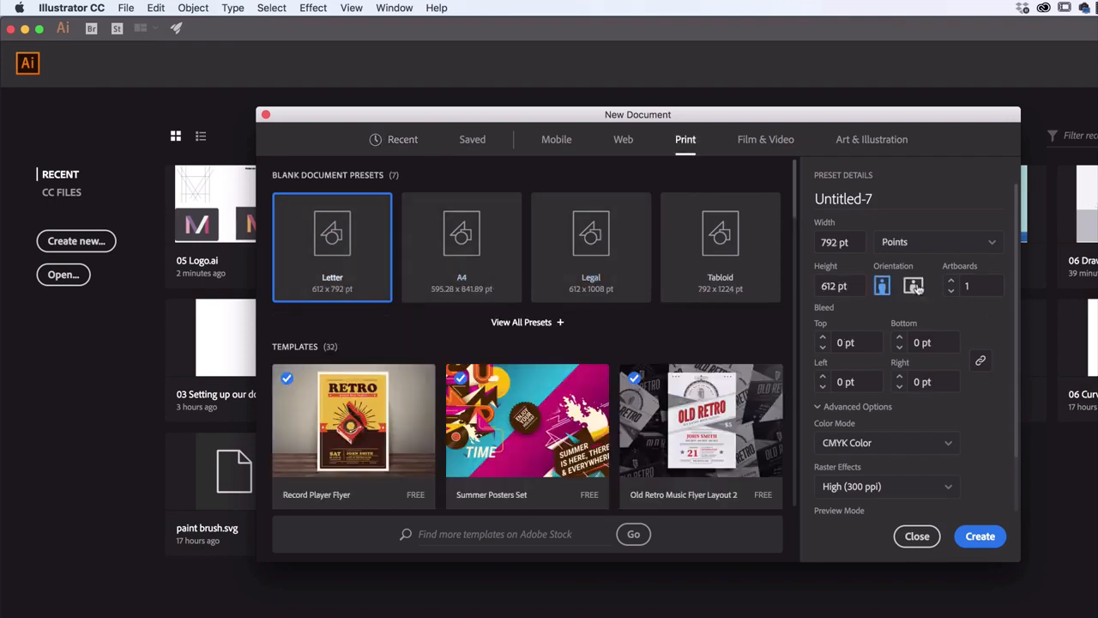
click(820, 409)
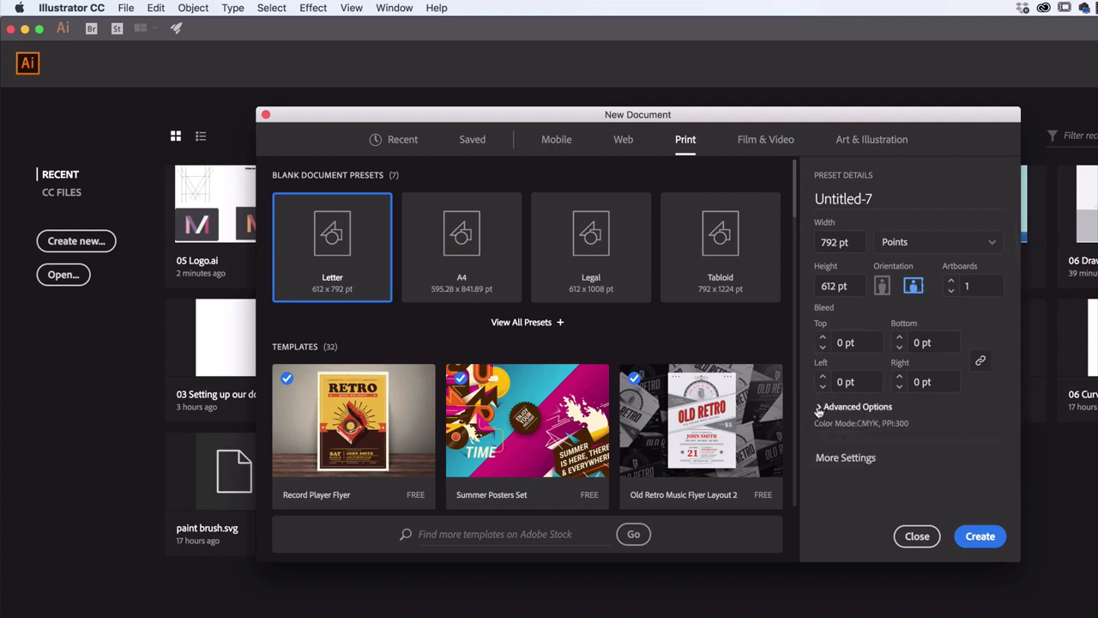
click(819, 408)
scroll(858, 403, down, 2)
click(883, 379)
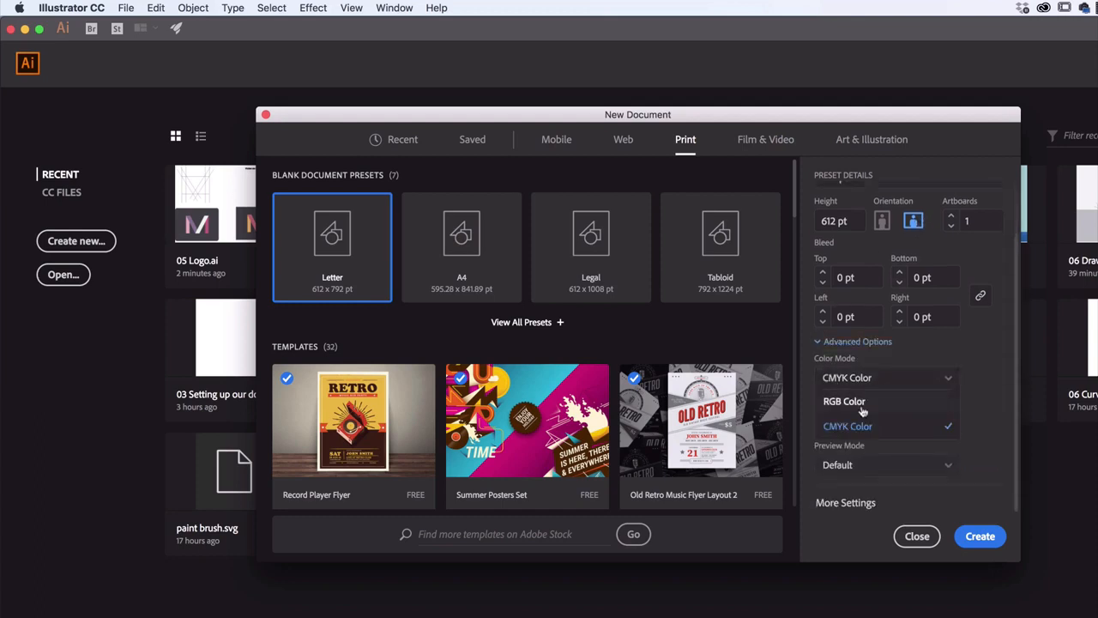
click(875, 399)
click(981, 537)
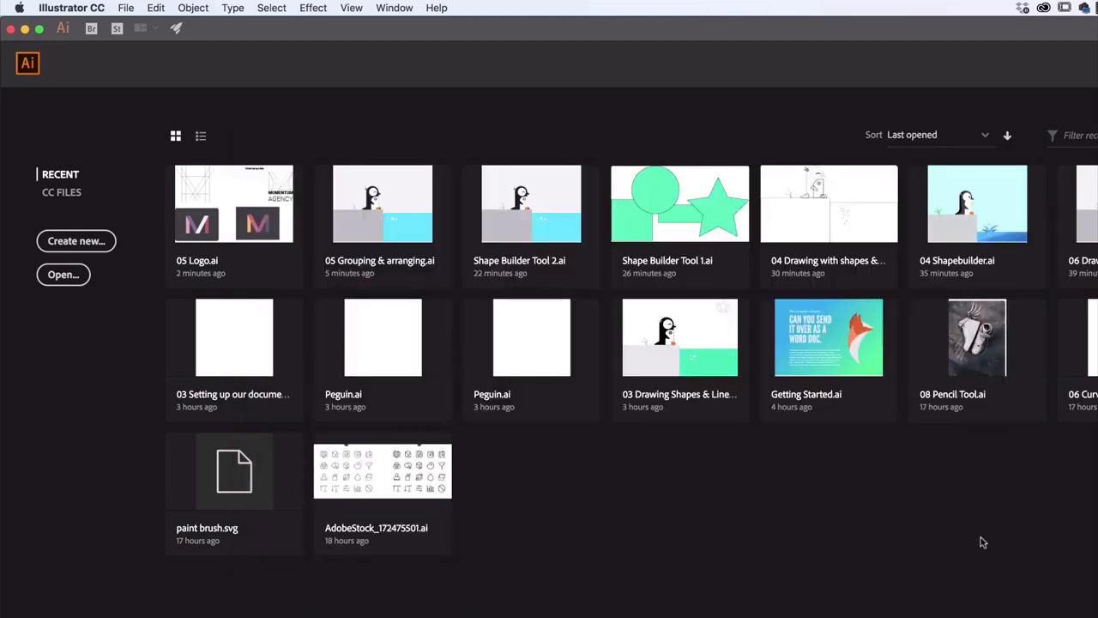
Start saving the new document and choose the Class Files folder on the Desktop as its location
key(super+s)
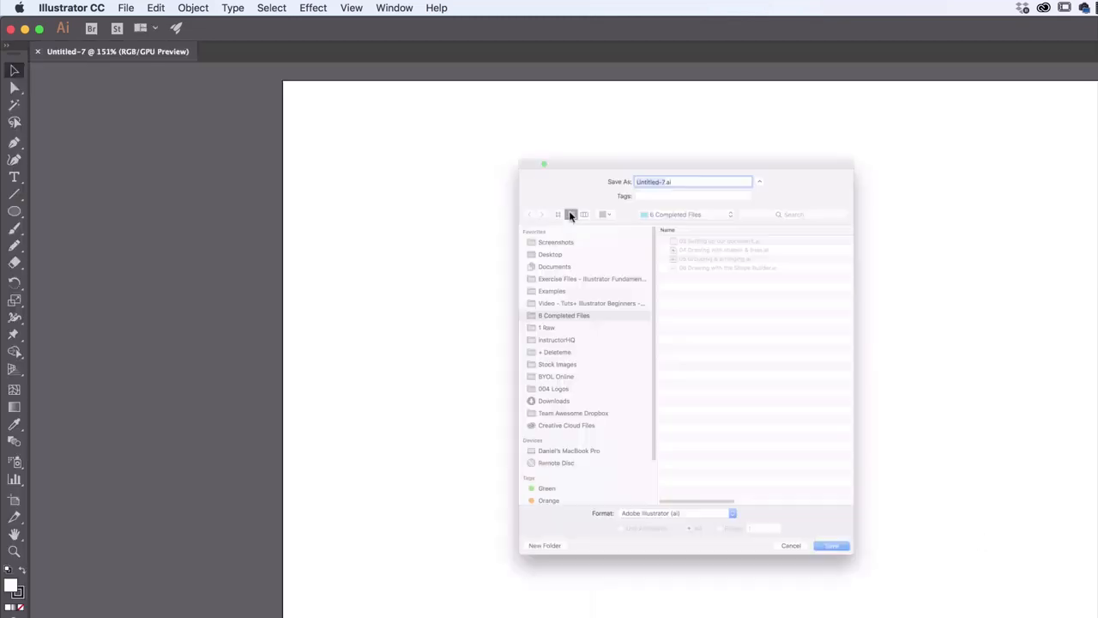
key(Escape)
click(126, 8)
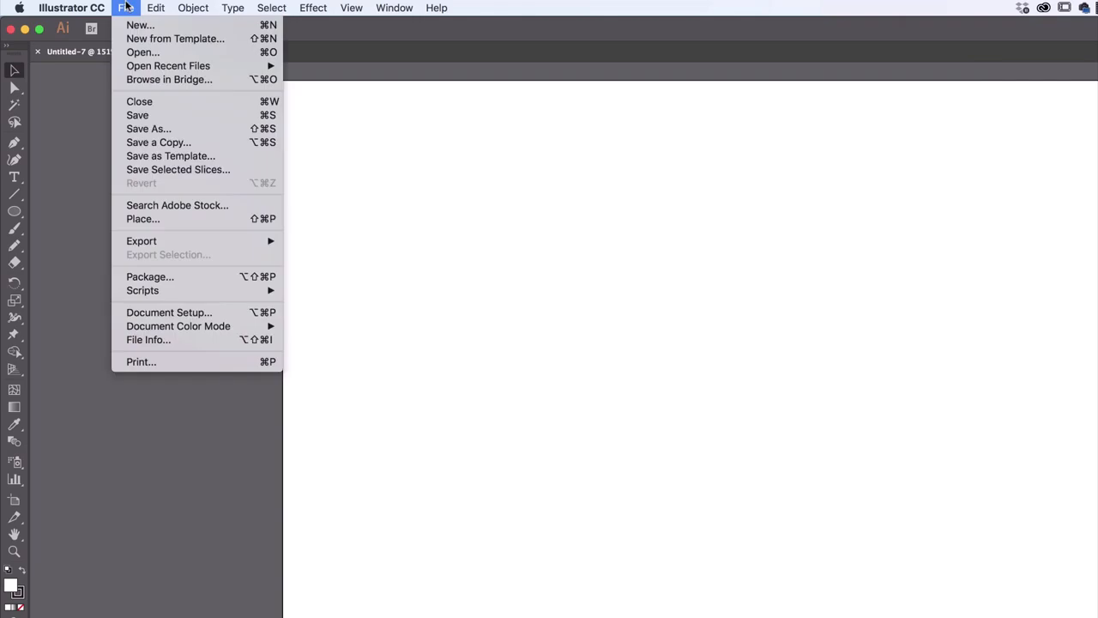
click(266, 117)
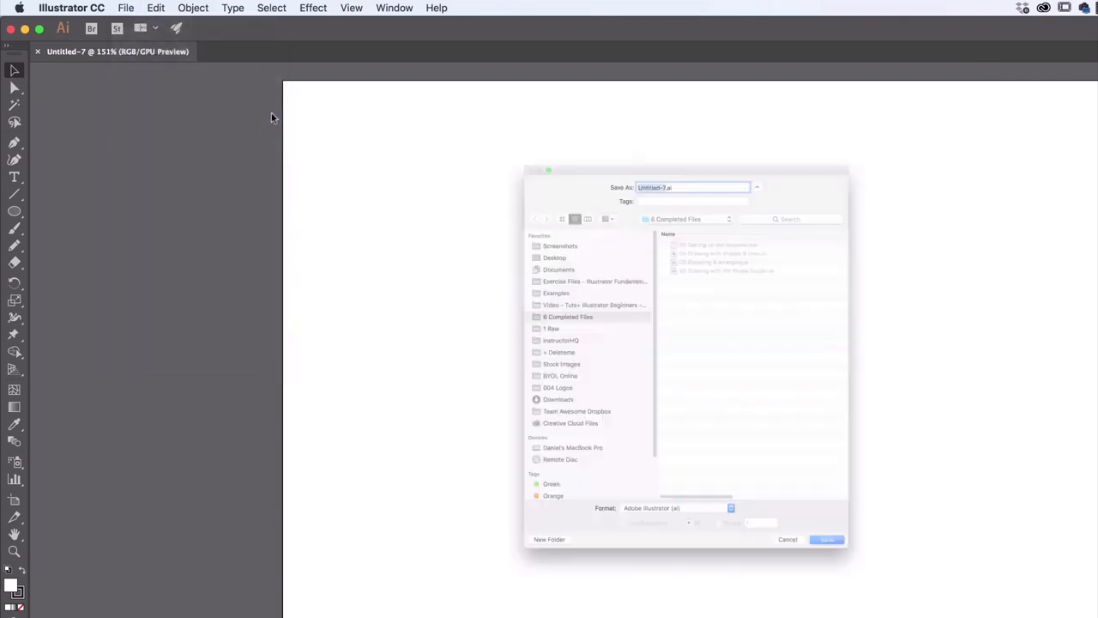
click(487, 203)
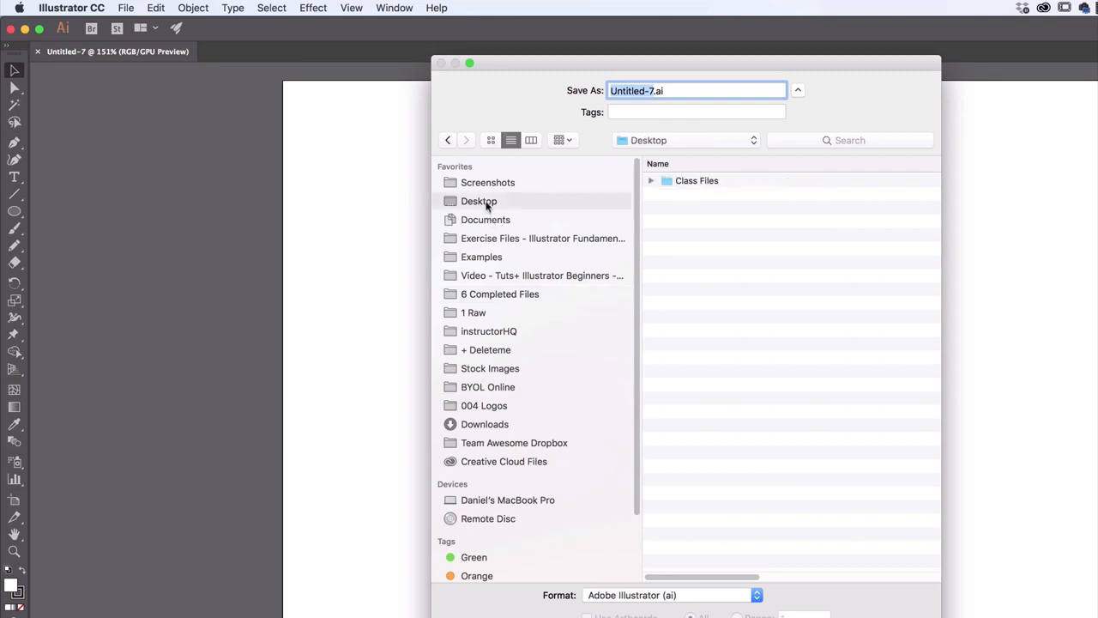
double_click(697, 181)
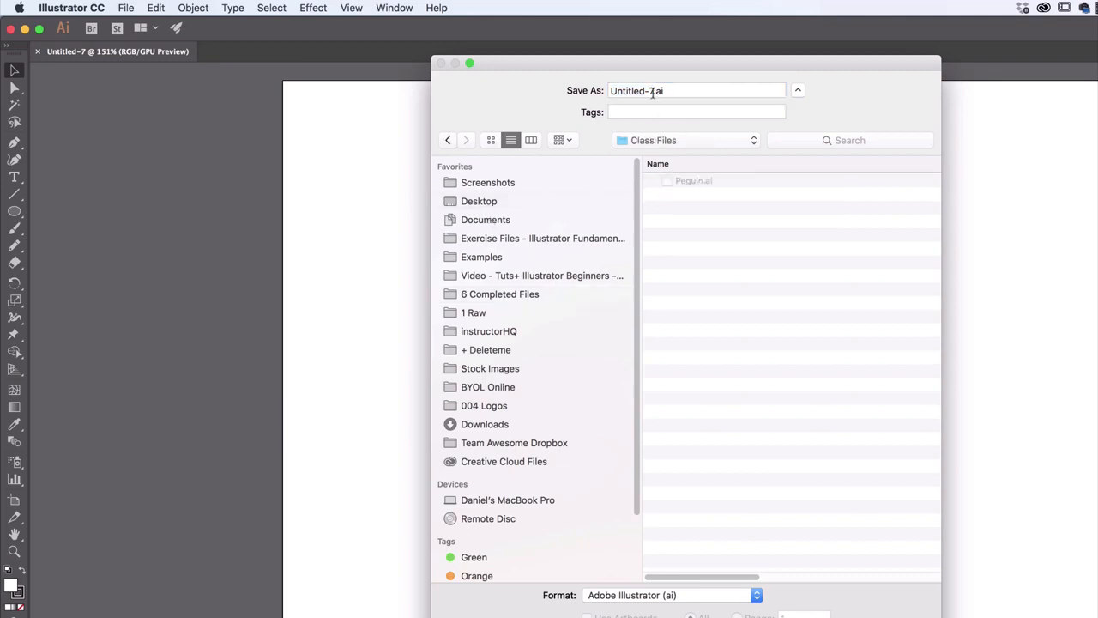
Name the file M Logo V1 and save it in Adobe Illustrator (ai) format with the Illustrator CC version options
text(M Logo)
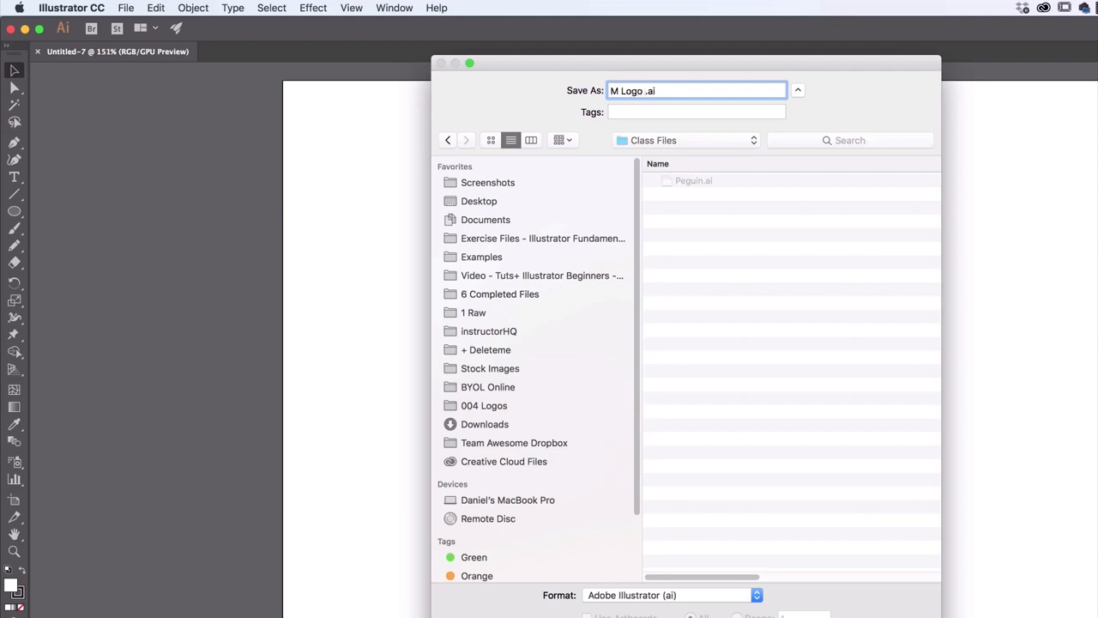
text( V1)
key(BackSpace)
text(1)
key(BackSpace)
key(BackSpace)
key(BackSpace)
text(V1)
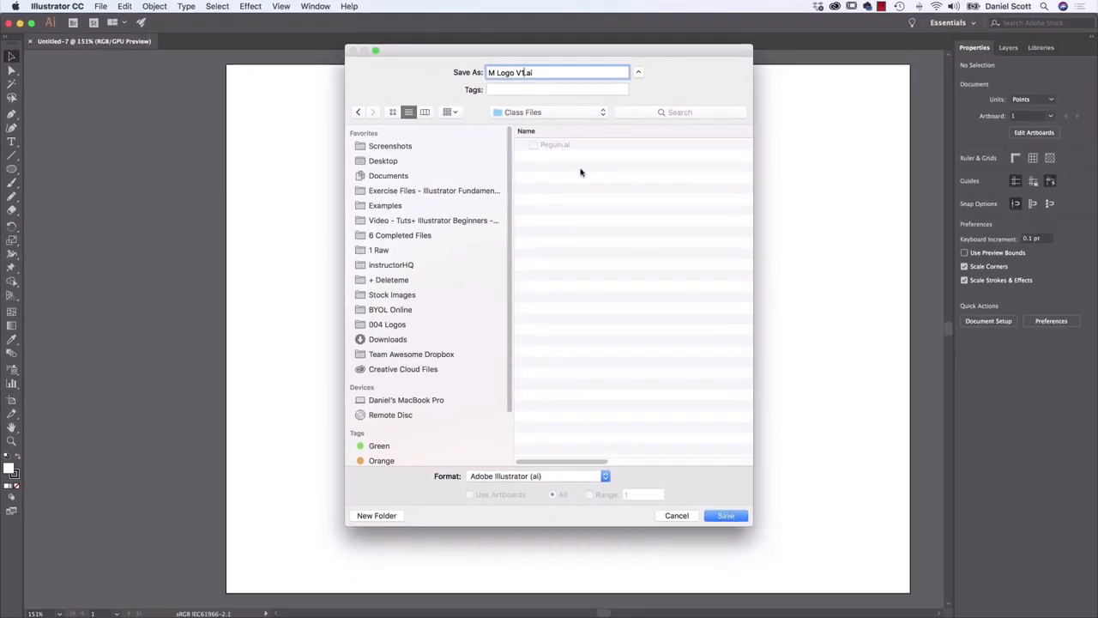
click(732, 516)
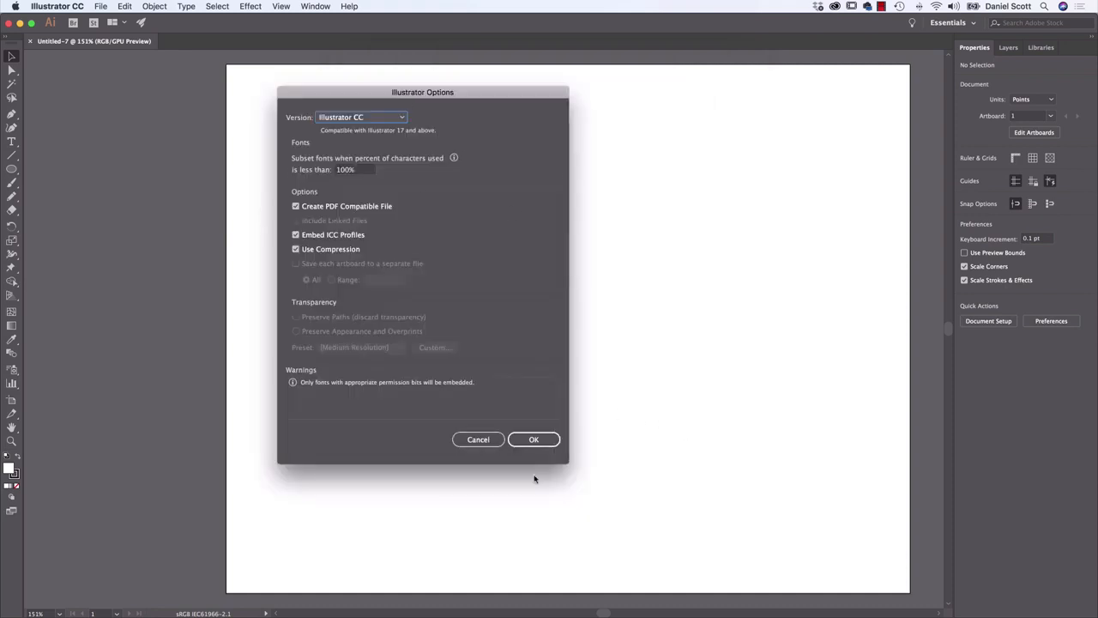
click(545, 443)
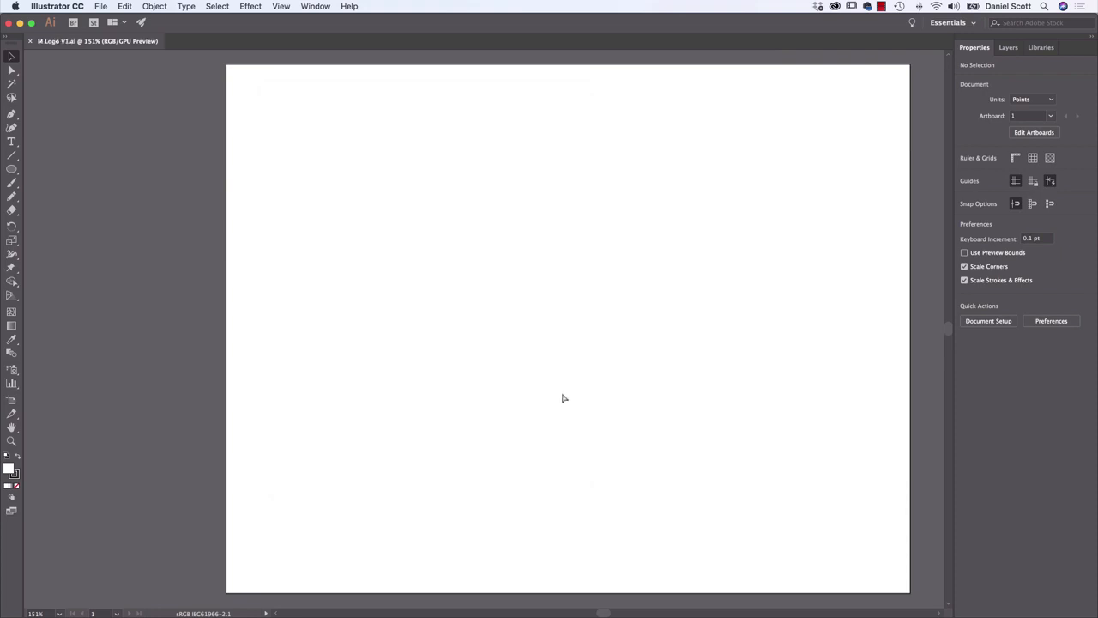
Draw a straight vertical line in the upper part of the artboard with the Line Segment Tool
scroll(564, 398, up, 1)
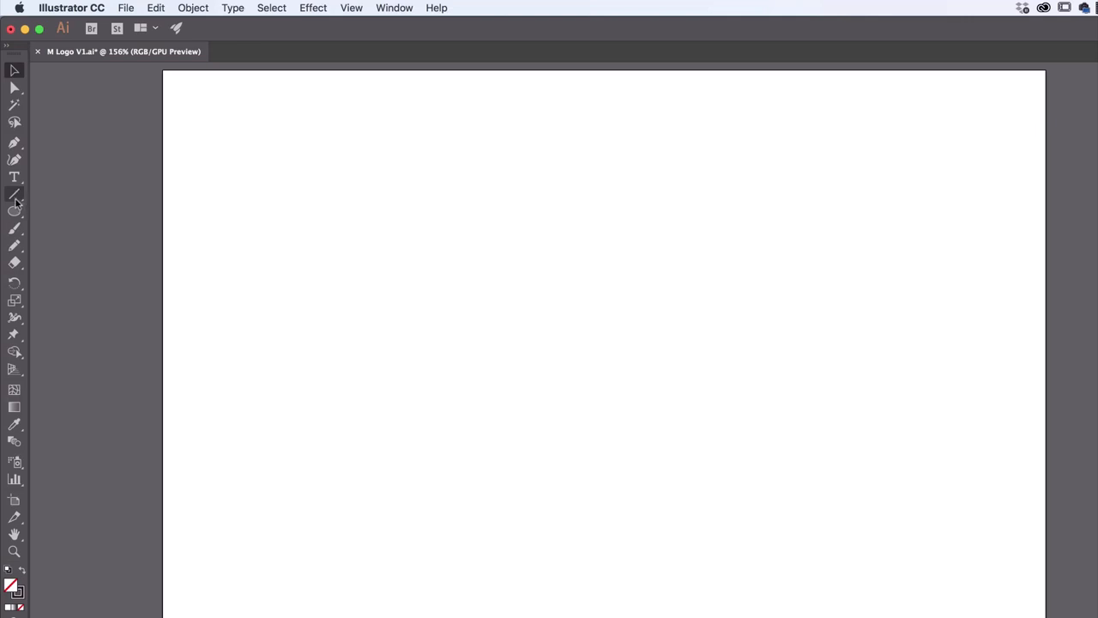
click(14, 194)
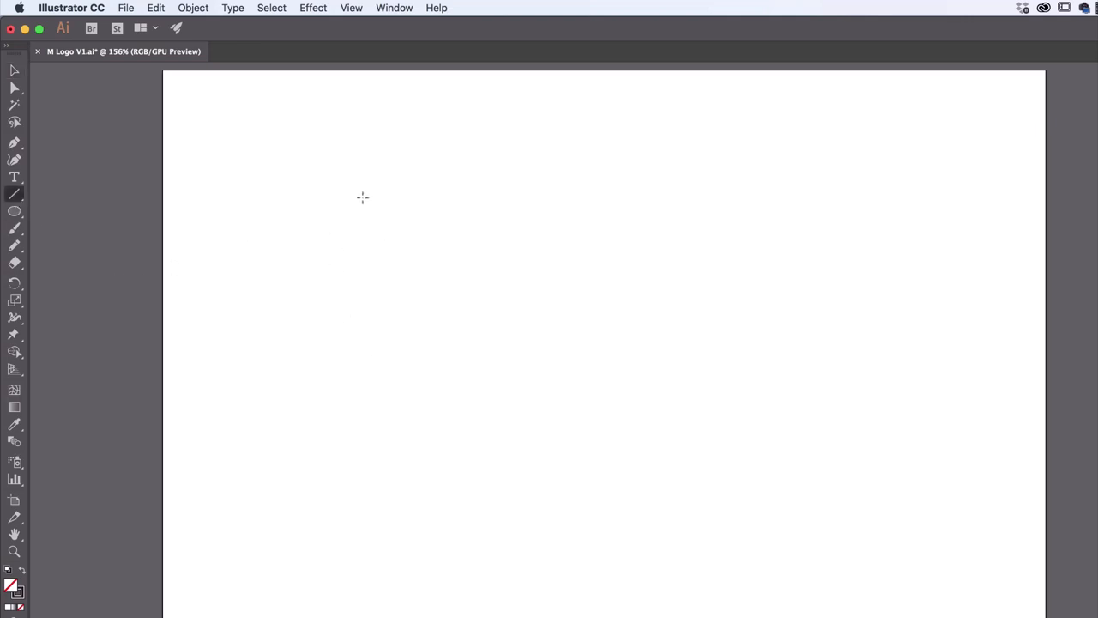
drag(381, 200, 310, 320)
drag(422, 161, 379, 339)
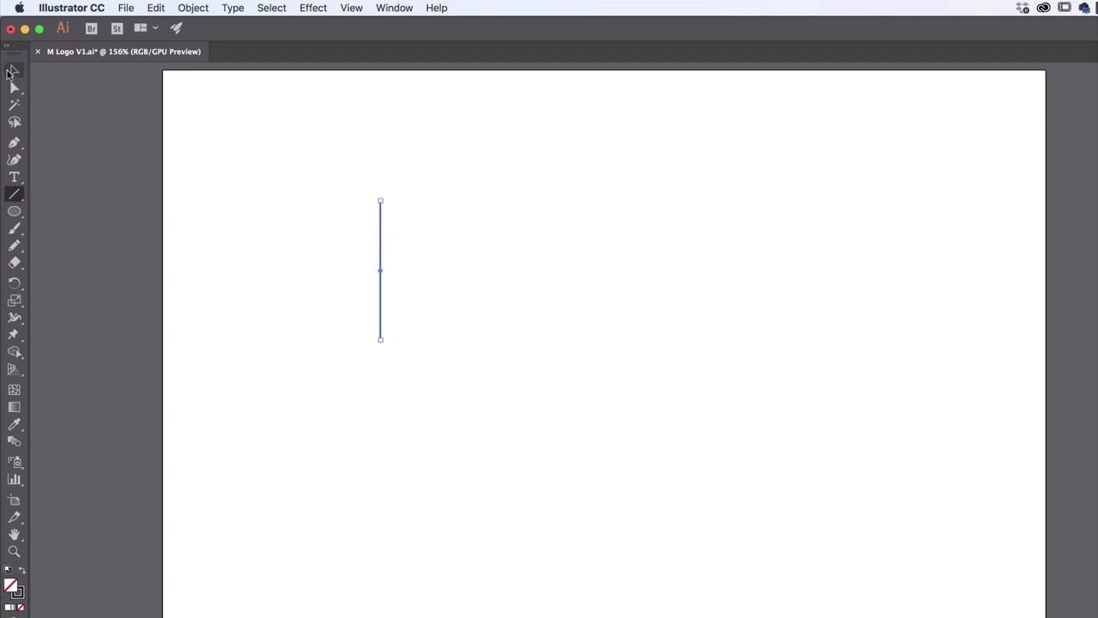
Duplicate the vertical line, place the copy just right of the original with ends level, and check the Smart Guides setting
click(13, 72)
click(157, 9)
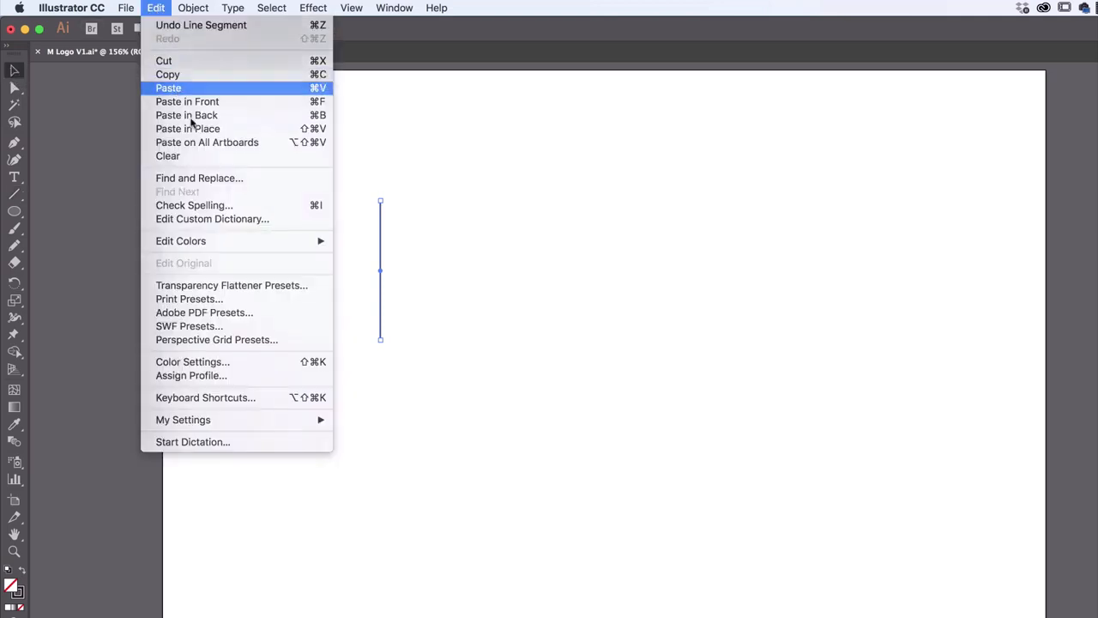
click(176, 87)
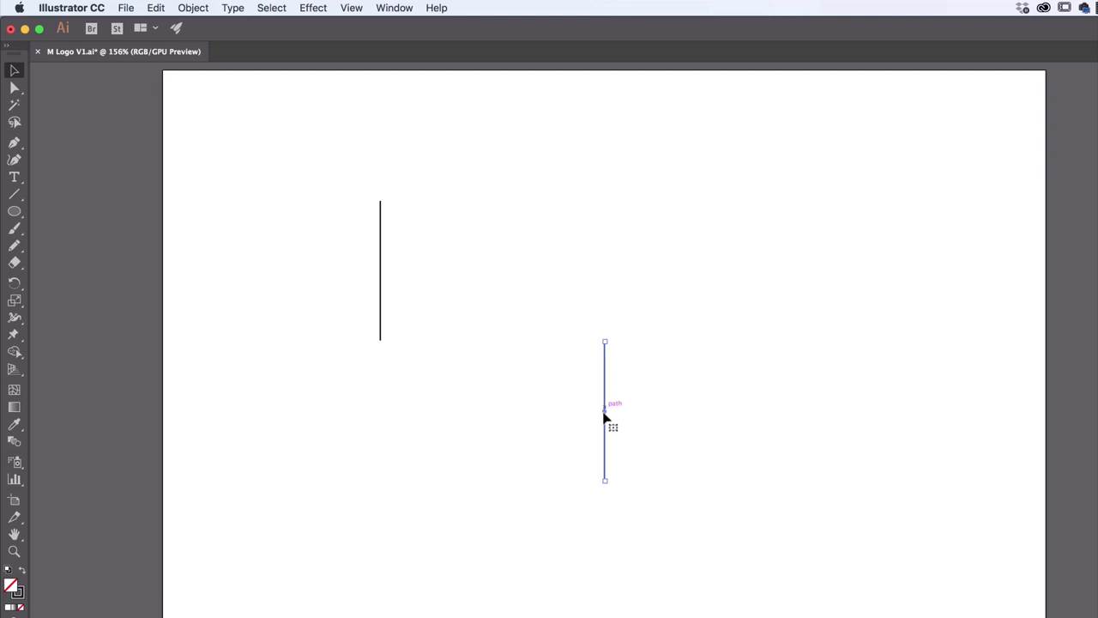
drag(606, 420, 407, 276)
click(351, 8)
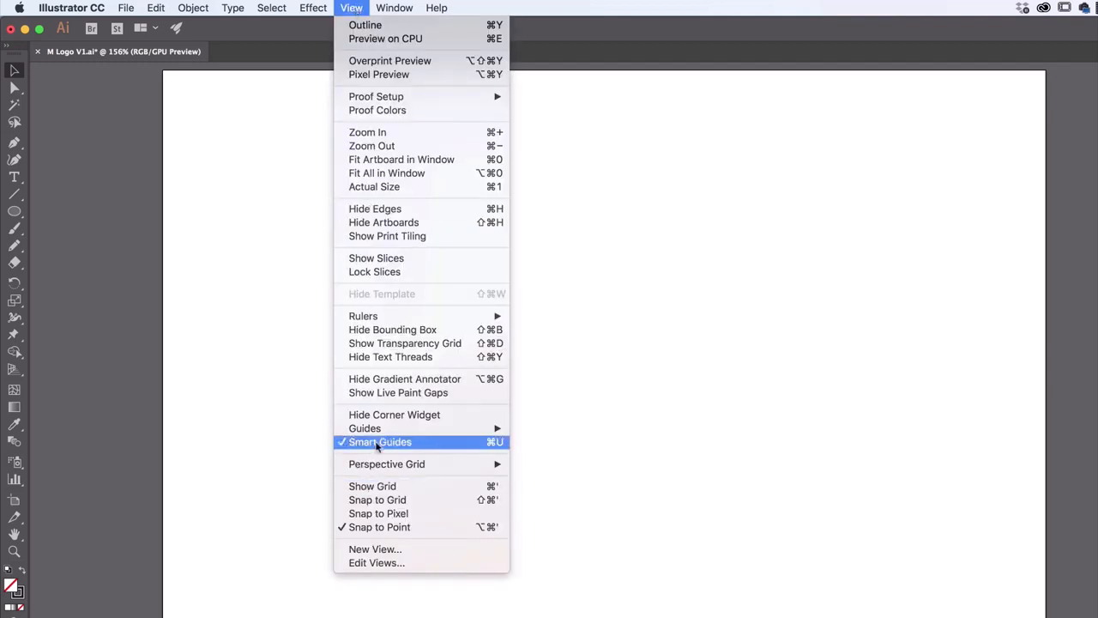
click(352, 6)
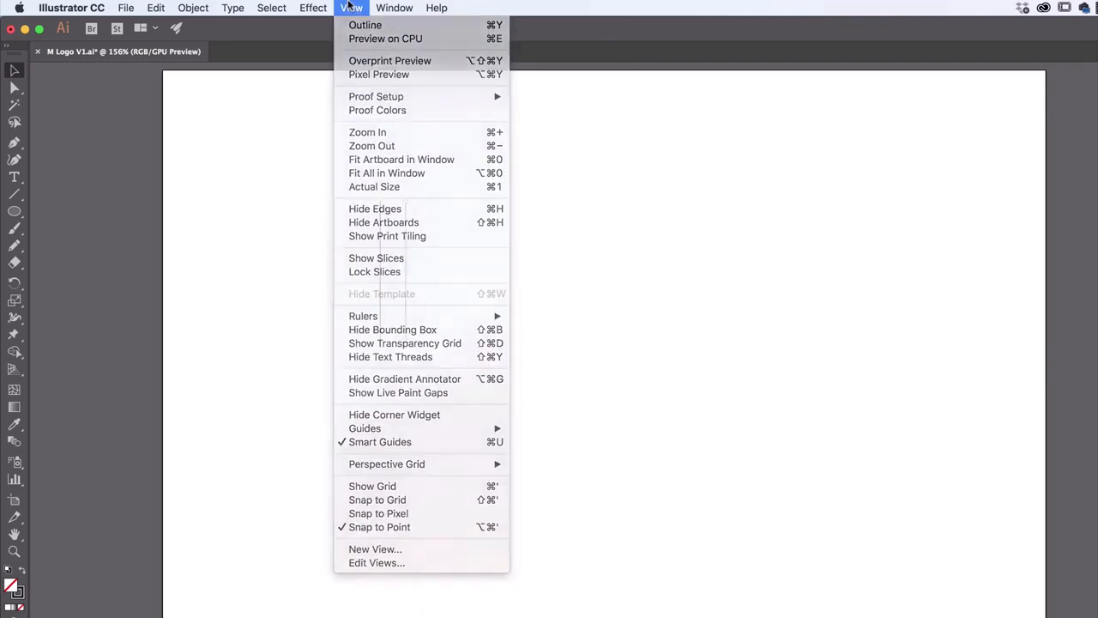
click(524, 290)
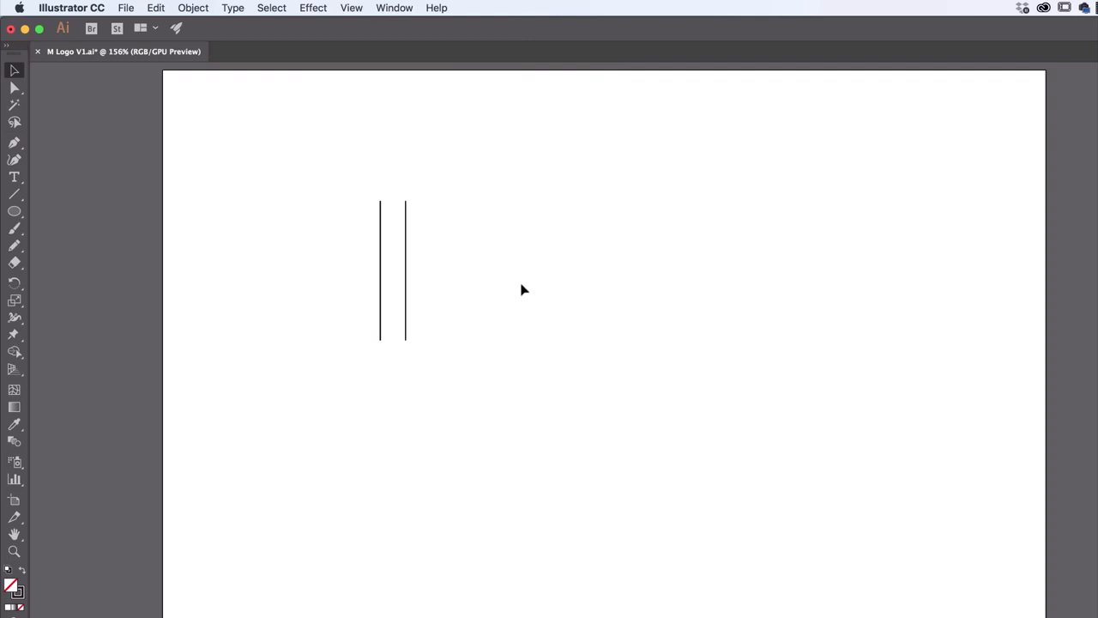
Select both vertical lines and group them
drag(343, 170, 434, 276)
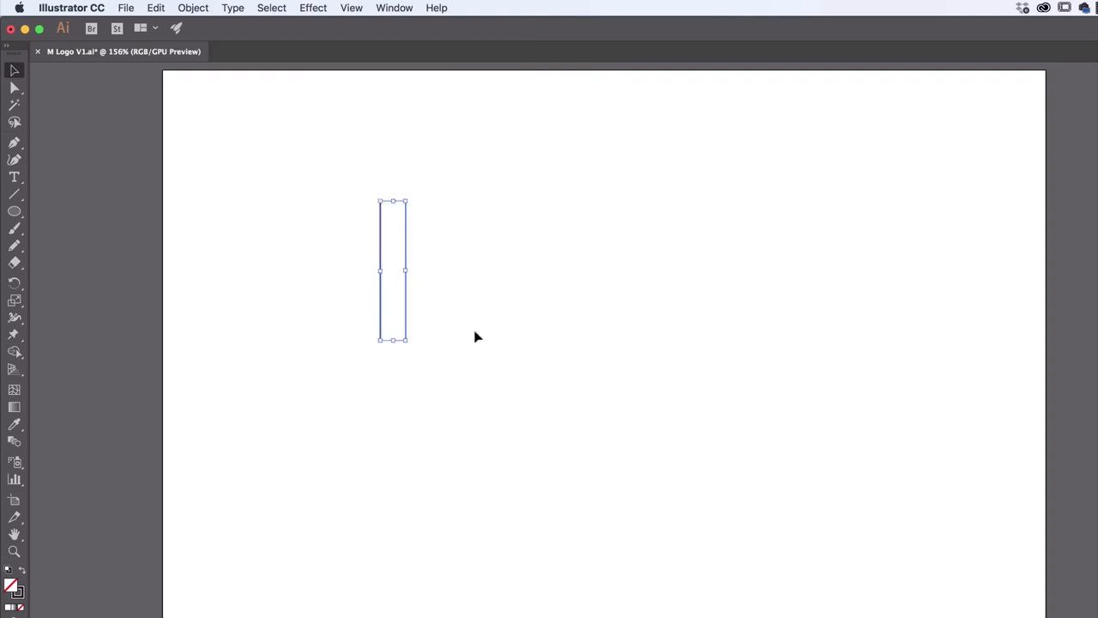
click(209, 7)
click(214, 63)
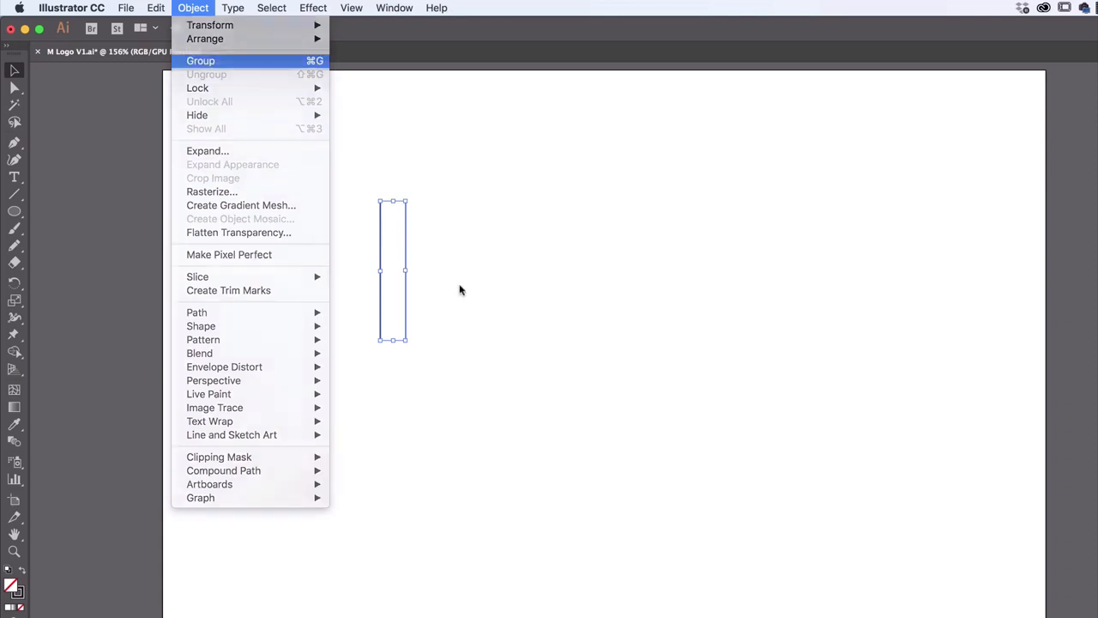
Duplicate the grouped pair, rotate the copy counterclockwise so it slants down to the right, and place it across the vertical pair
click(157, 9)
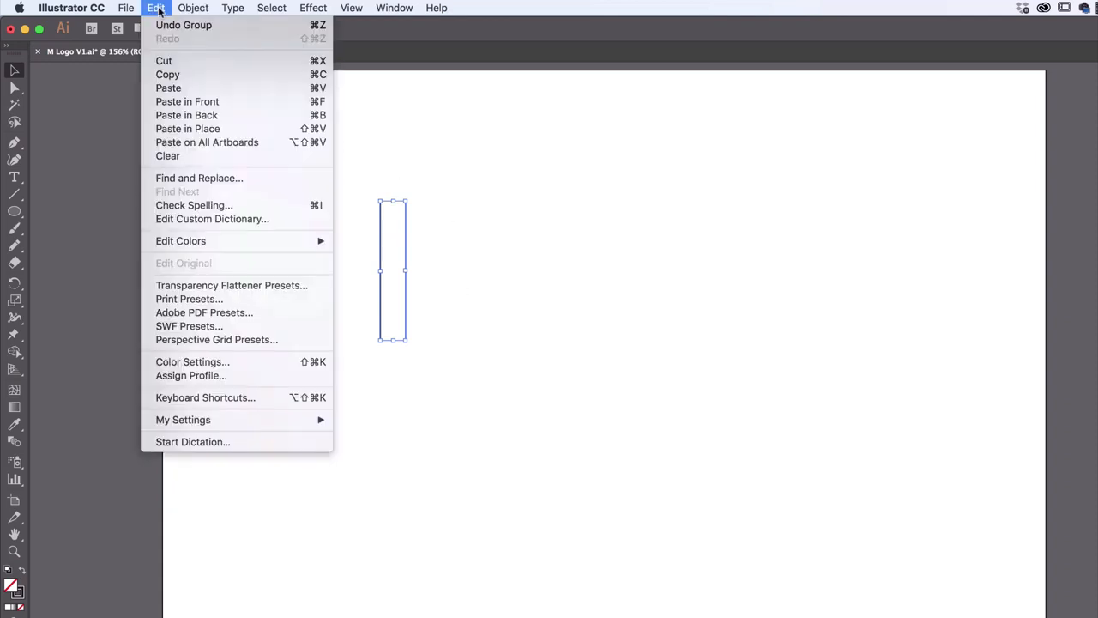
click(176, 88)
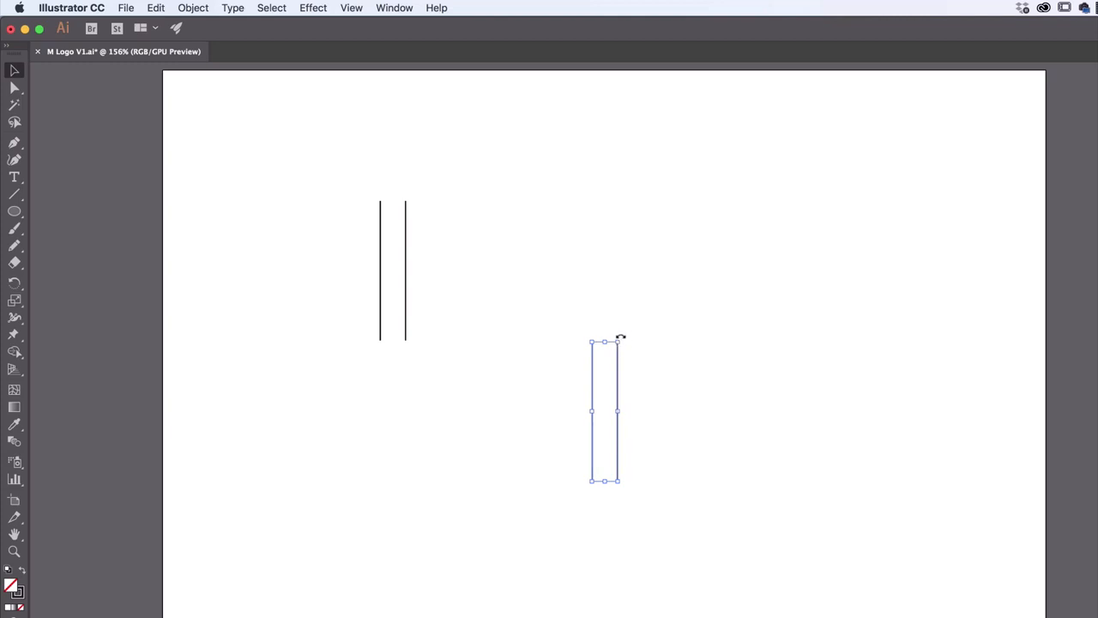
drag(620, 336, 570, 330)
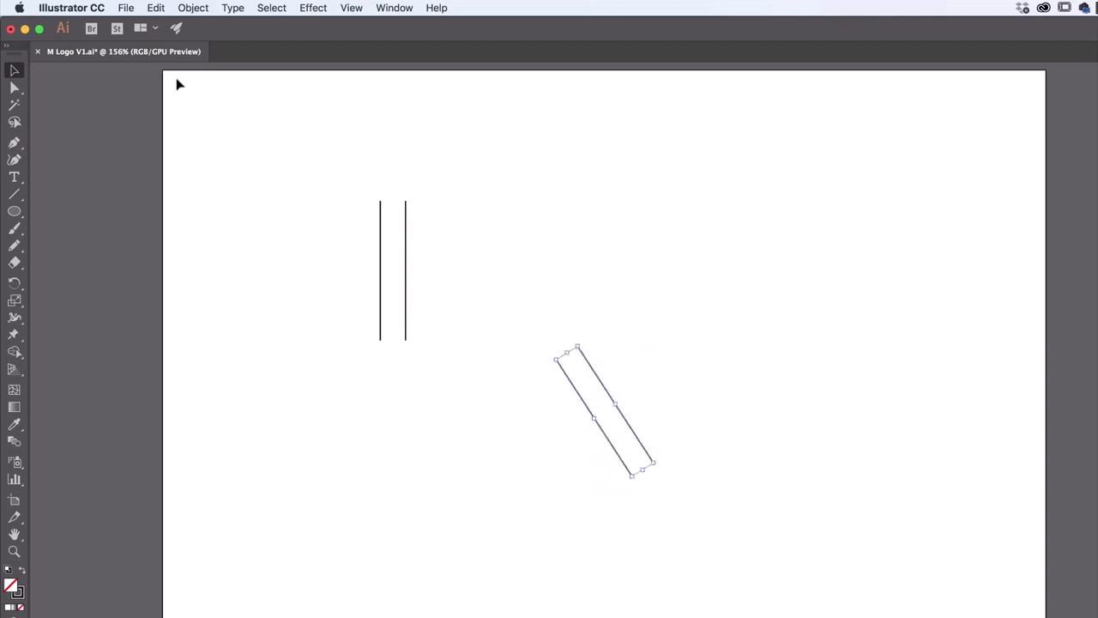
drag(604, 380, 410, 259)
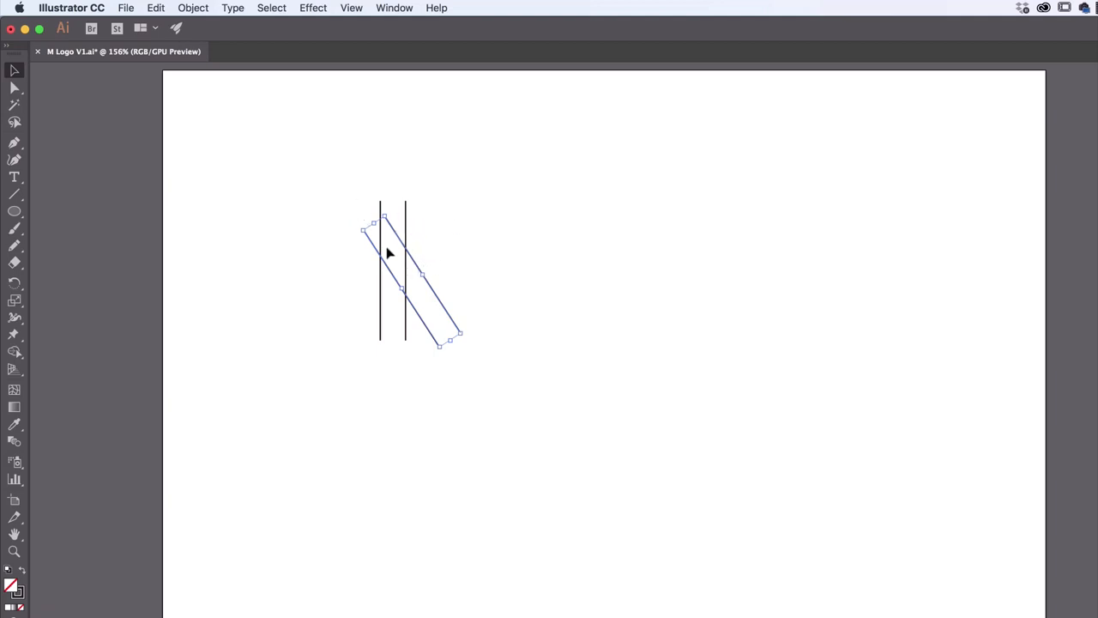
Stretch the slanted pair at both ends so its lines extend past the vertical pair
drag(449, 342, 459, 359)
drag(374, 222, 353, 193)
click(562, 348)
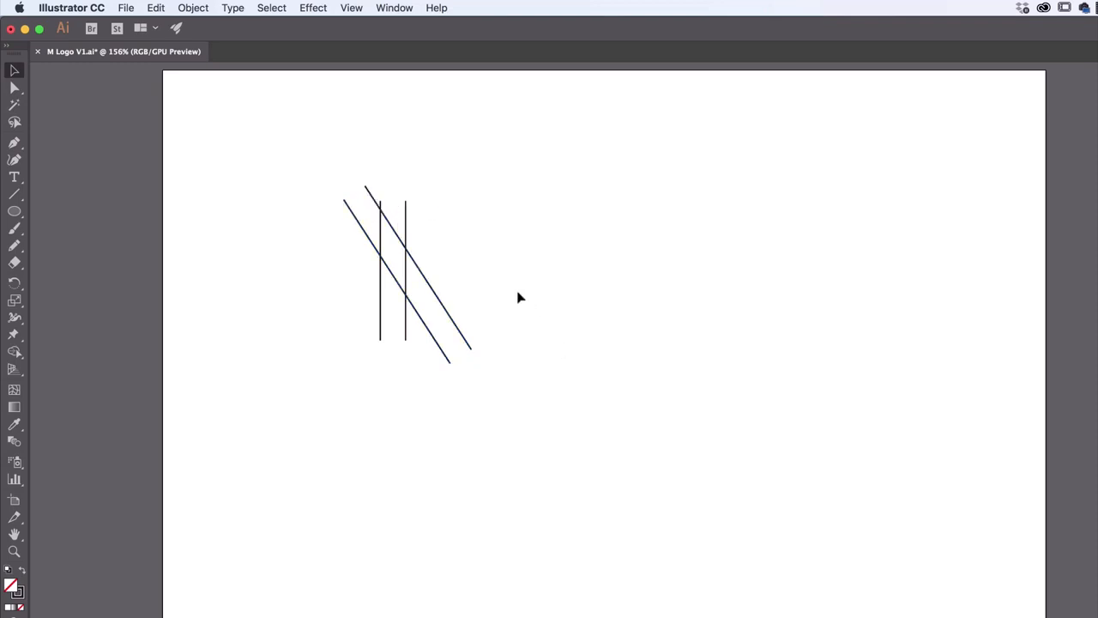
Select the vertical and slanted pairs and group them together
drag(503, 194, 327, 333)
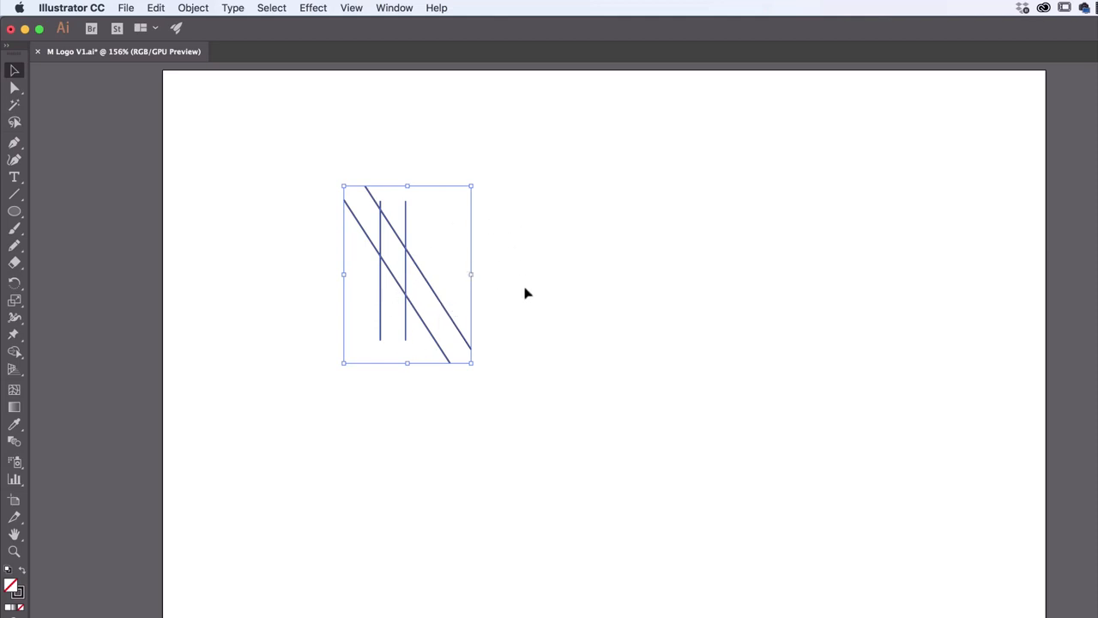
click(353, 257)
drag(335, 226, 477, 326)
click(194, 12)
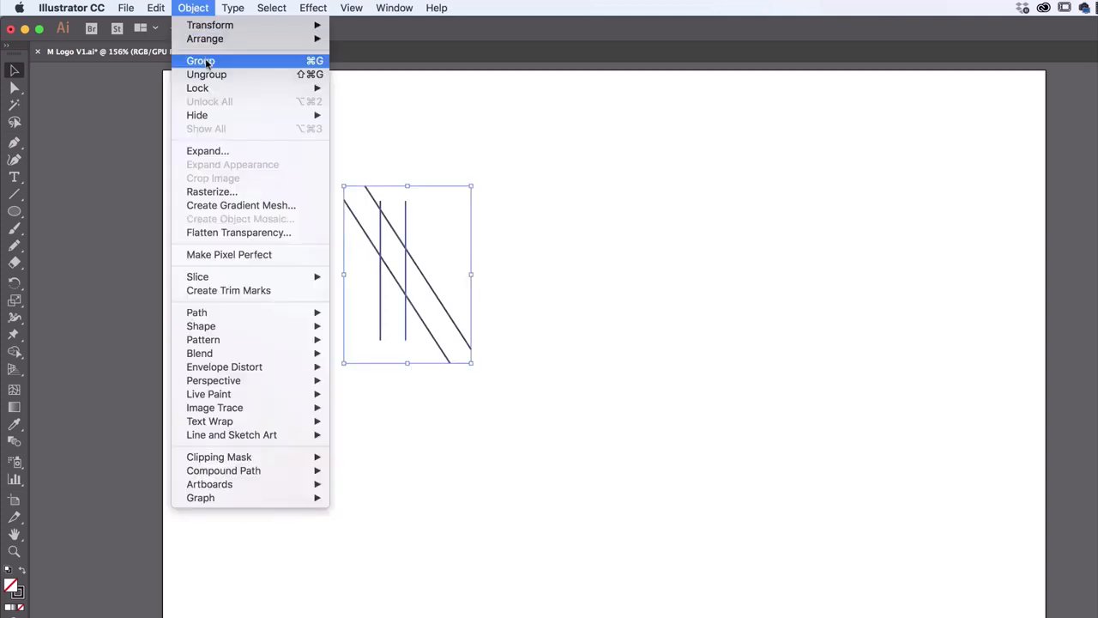
click(207, 62)
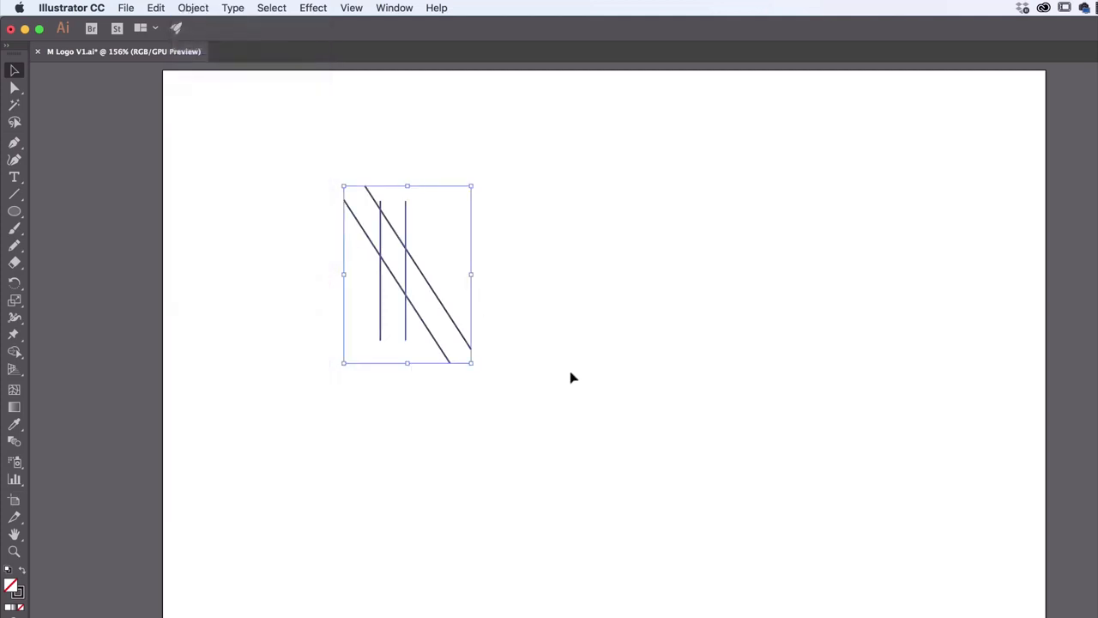
Open the Reflect options for the combined group, turn off the preview, and move the dialog closer to the lines
click(194, 8)
mouse_move(200, 27)
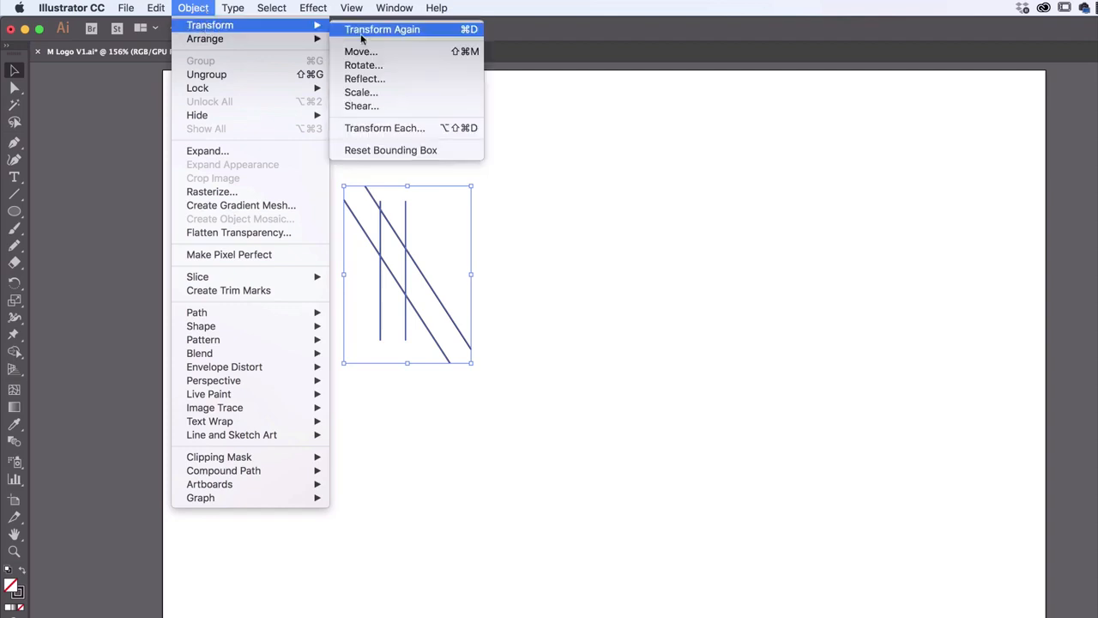
click(383, 80)
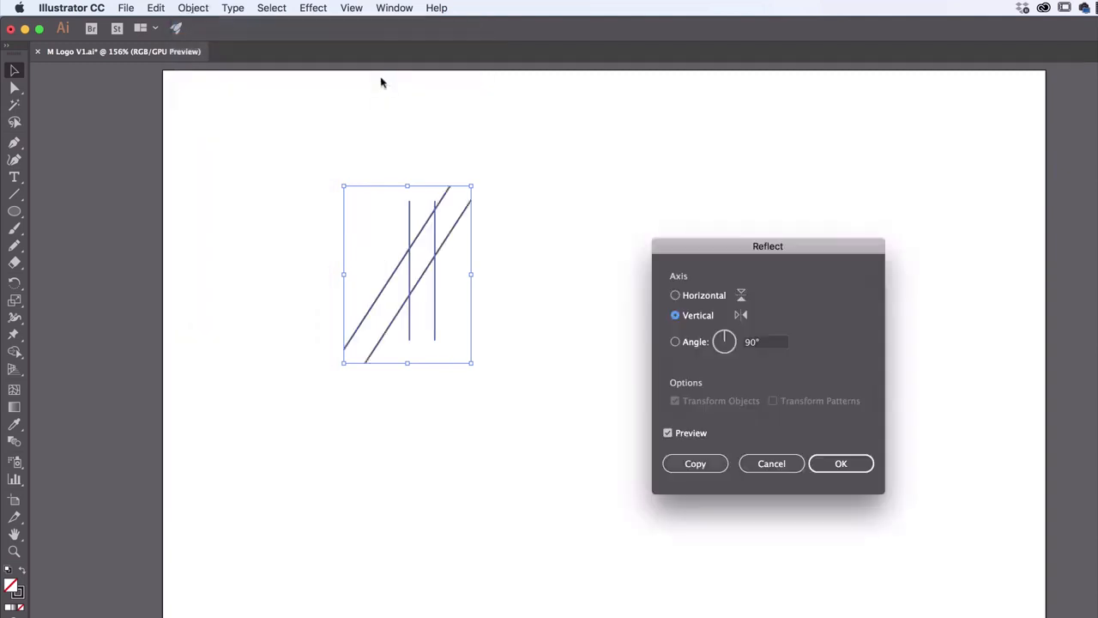
click(668, 433)
drag(768, 253, 633, 148)
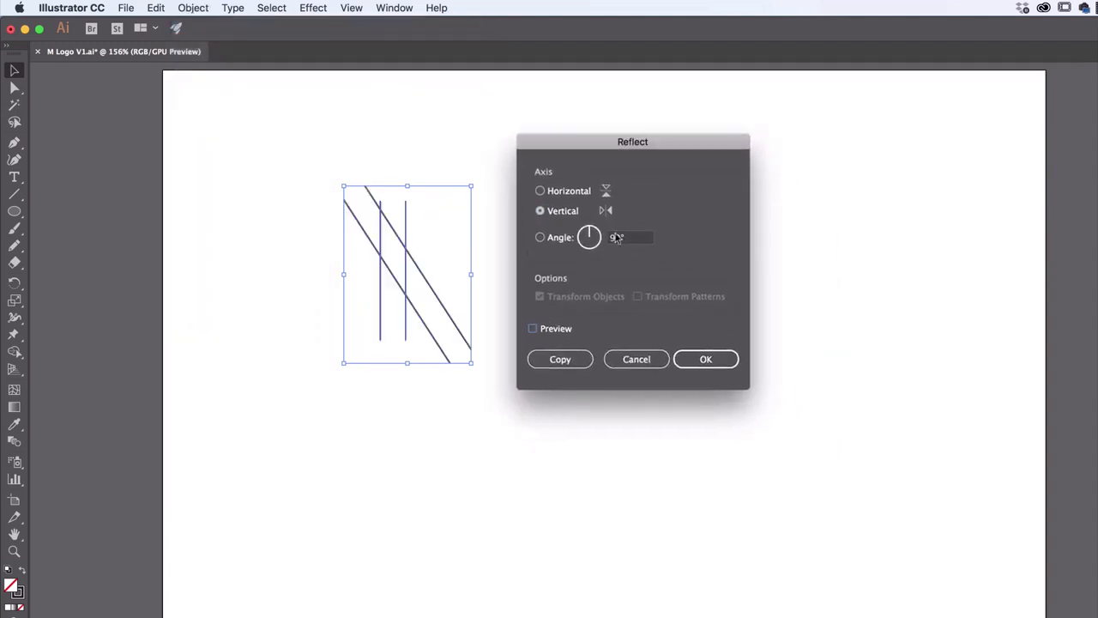
Compare the reflection axes, turn the preview back on, and settle on Vertical at 90°
click(556, 192)
click(558, 211)
click(560, 193)
click(558, 238)
click(560, 193)
click(561, 214)
click(566, 197)
click(553, 334)
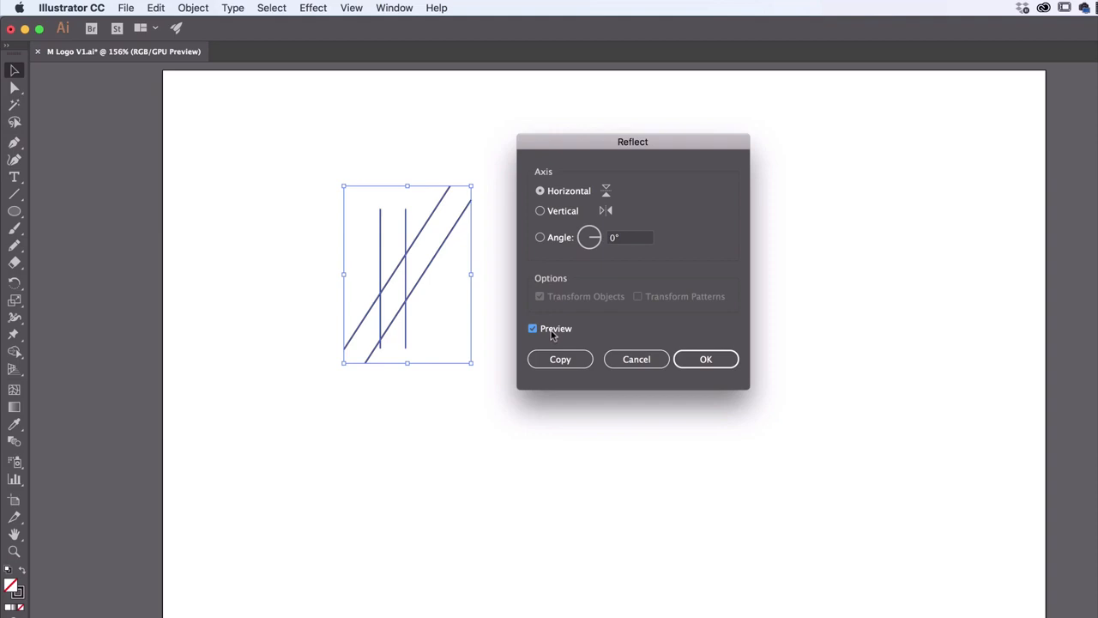
click(560, 213)
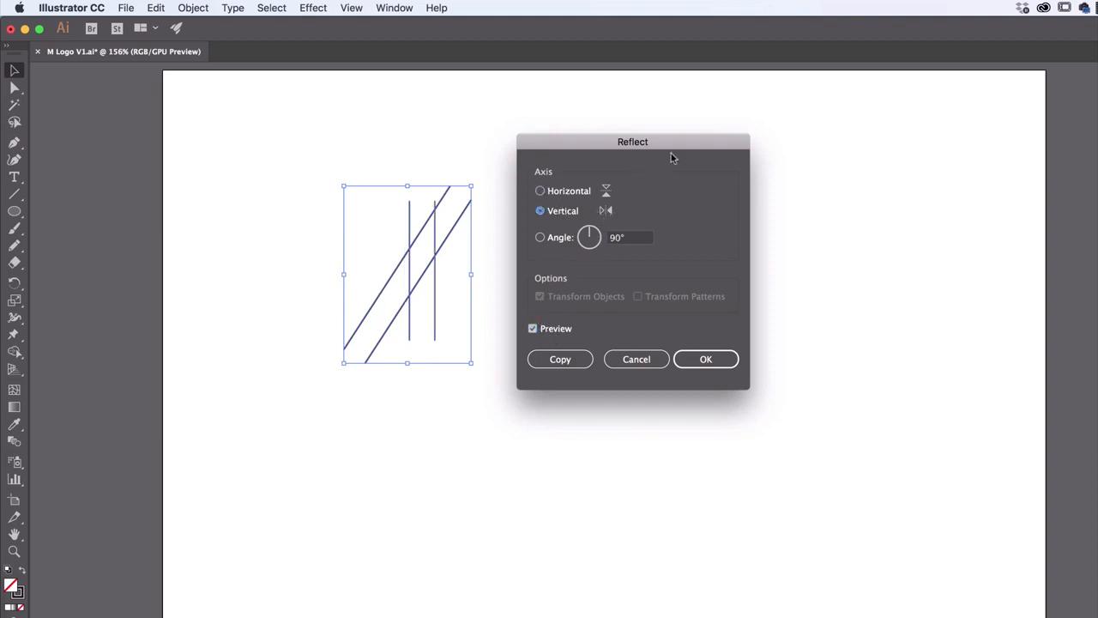
Create the reflection as a copy, keeping the original group, and deselect it
drag(671, 157, 720, 161)
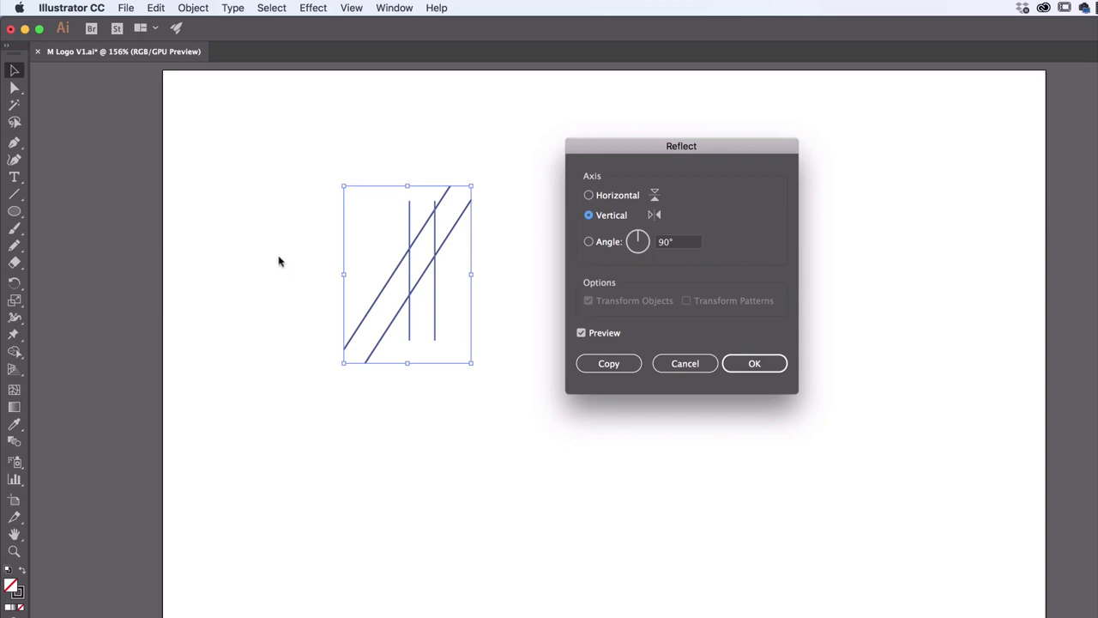
click(609, 365)
click(502, 307)
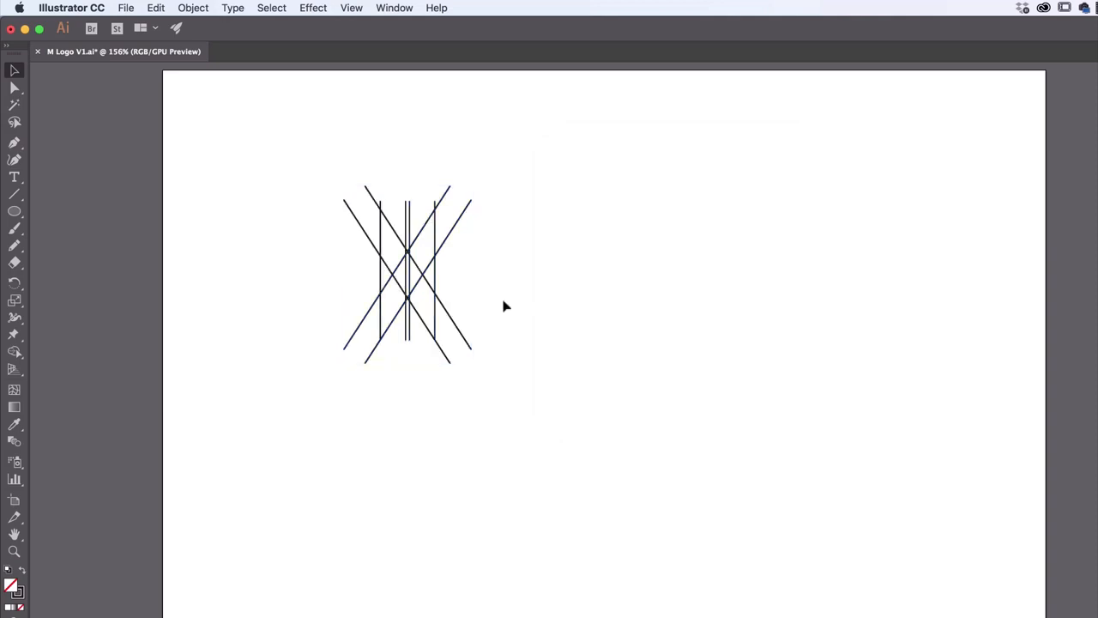
Move the original group left of the mirrored copy so their slanted pairs cross at the bottom, forming an M
drag(461, 338, 322, 310)
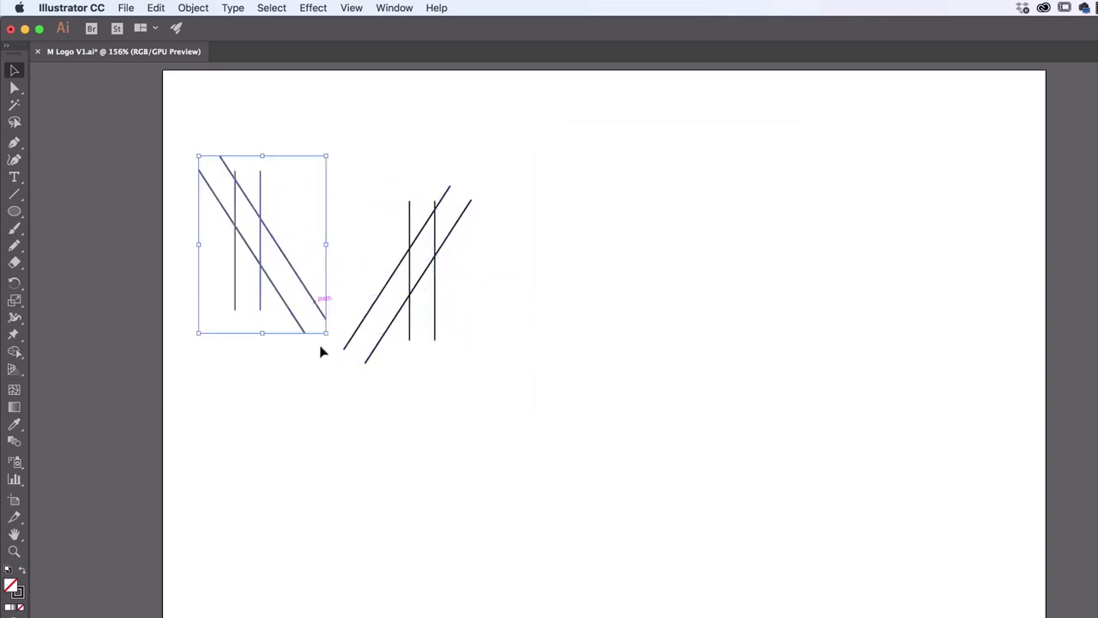
click(408, 283)
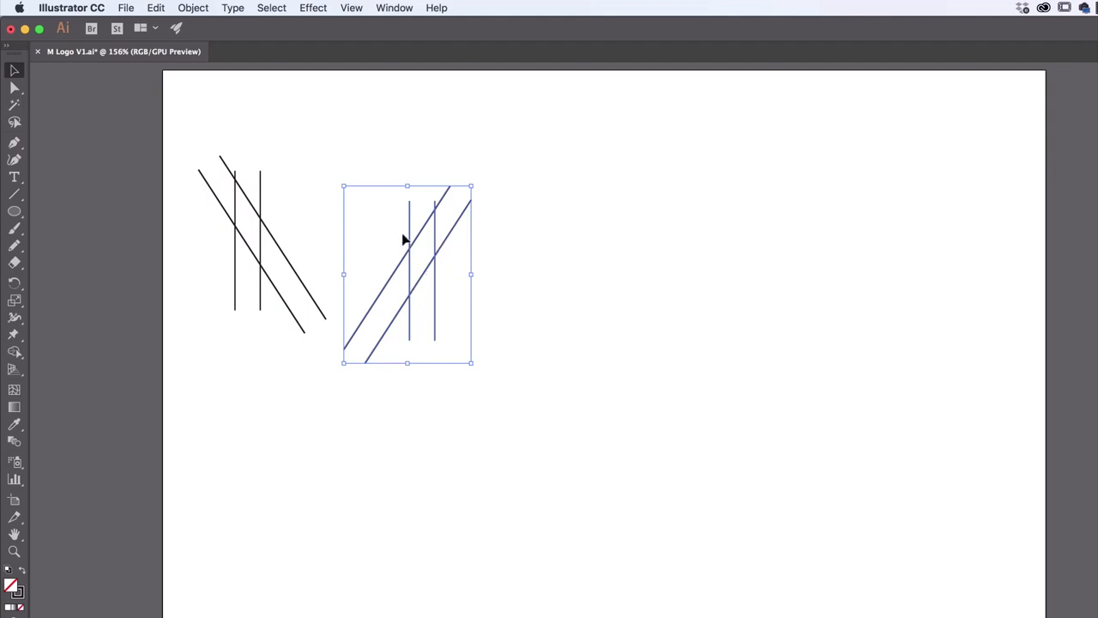
drag(314, 297, 391, 330)
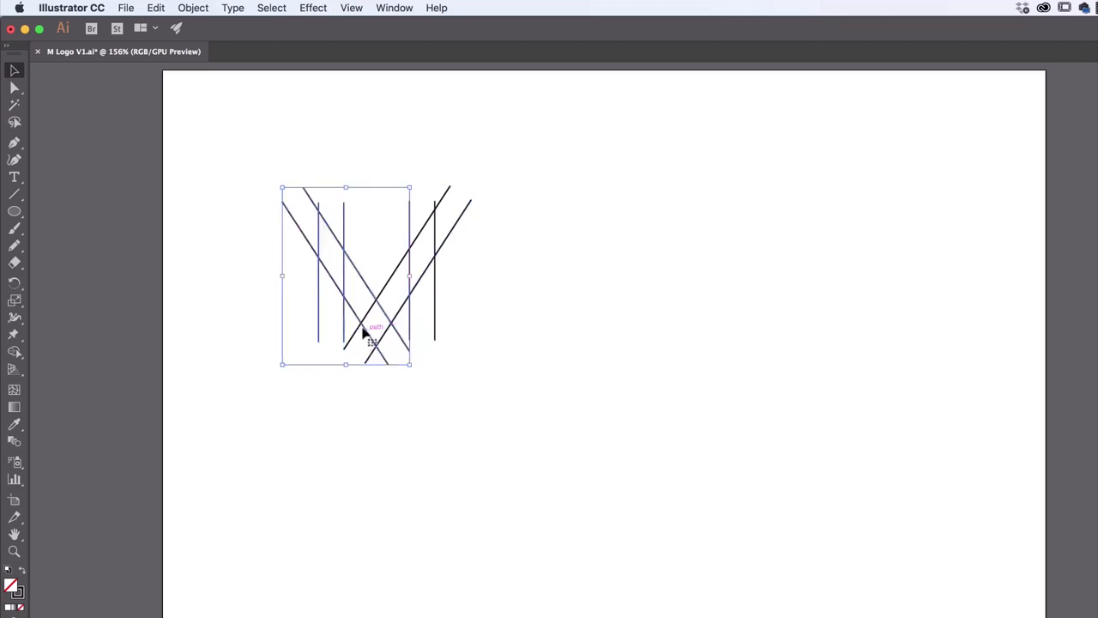
drag(359, 286, 357, 288)
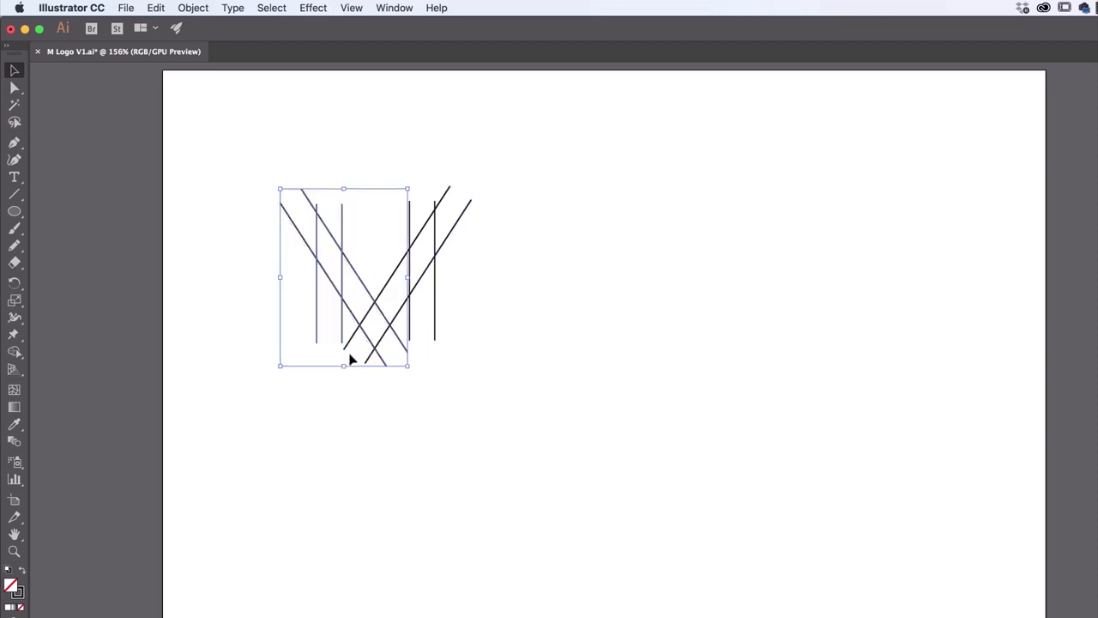
click(538, 329)
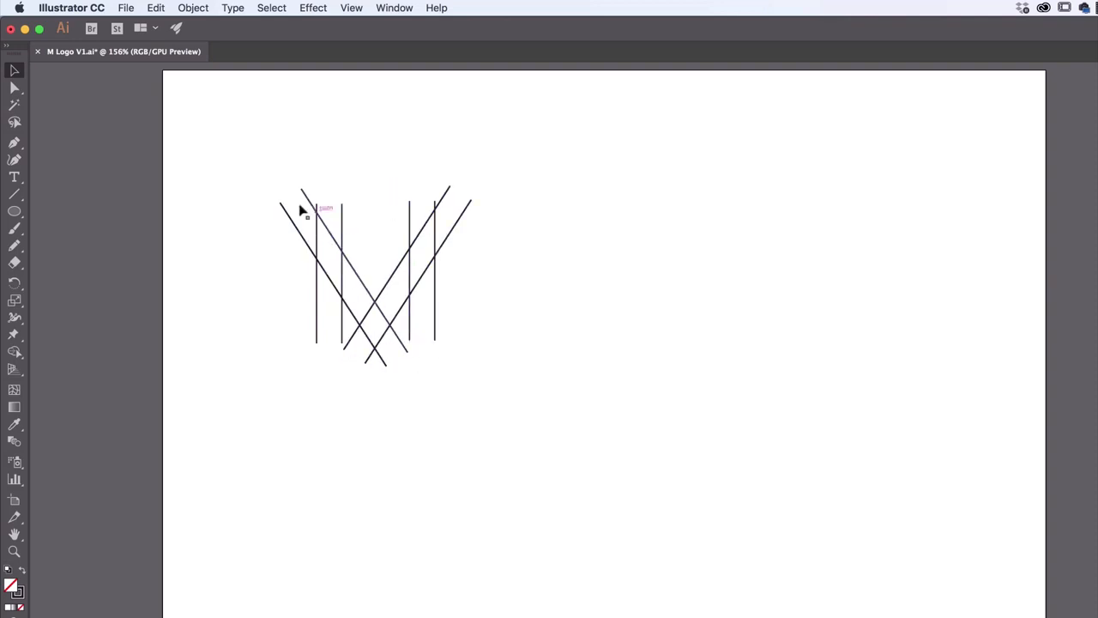
Align the original group and its mirrored copy by their vertical centers, and deselect them
drag(255, 161, 448, 359)
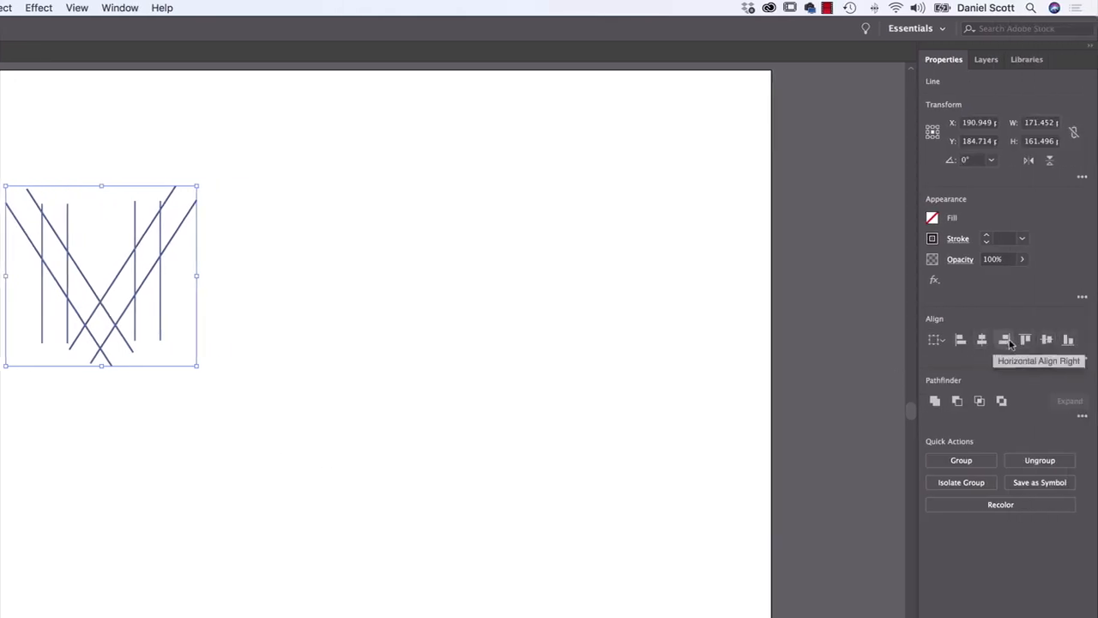
click(1047, 341)
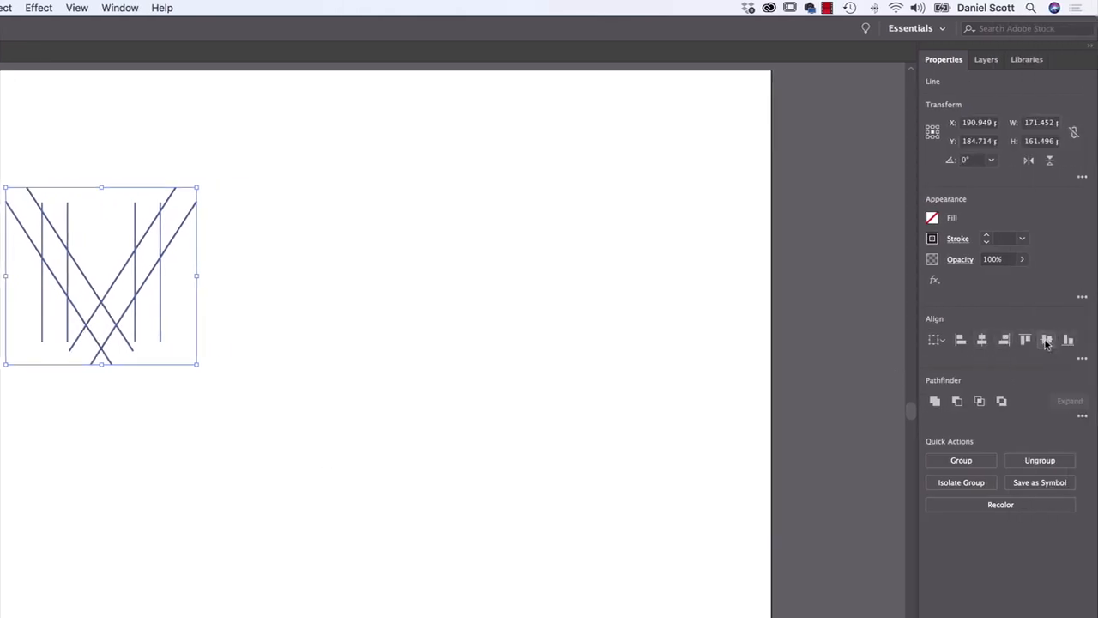
click(222, 430)
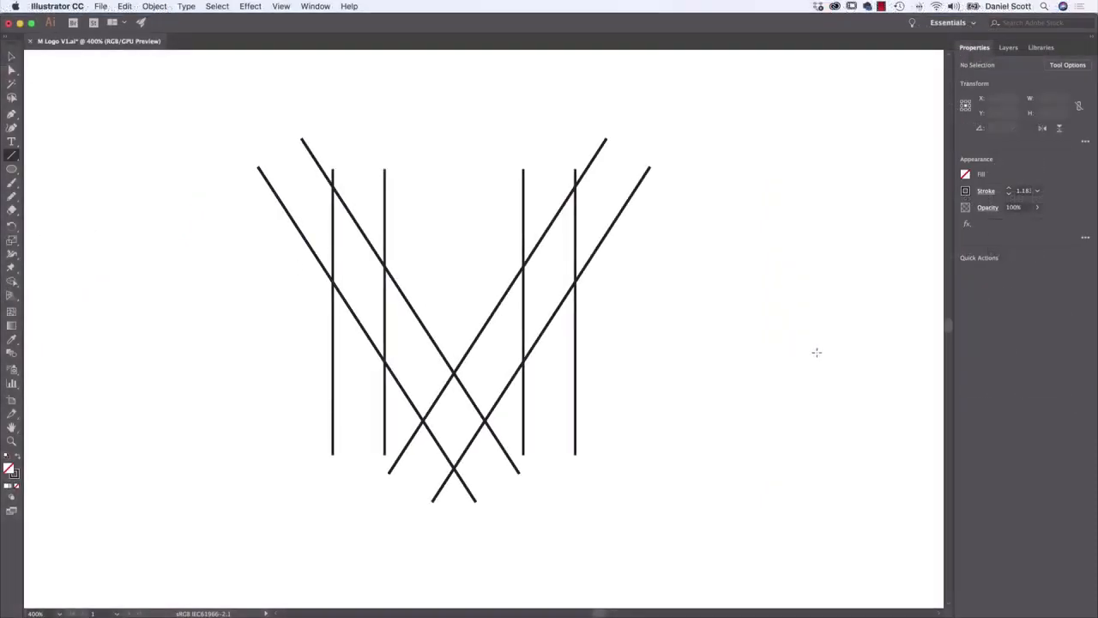
Set the line stroke to 1 pt and draw a horizontal line inward from where the left outer vertical meets the outer slanted line
click(12, 156)
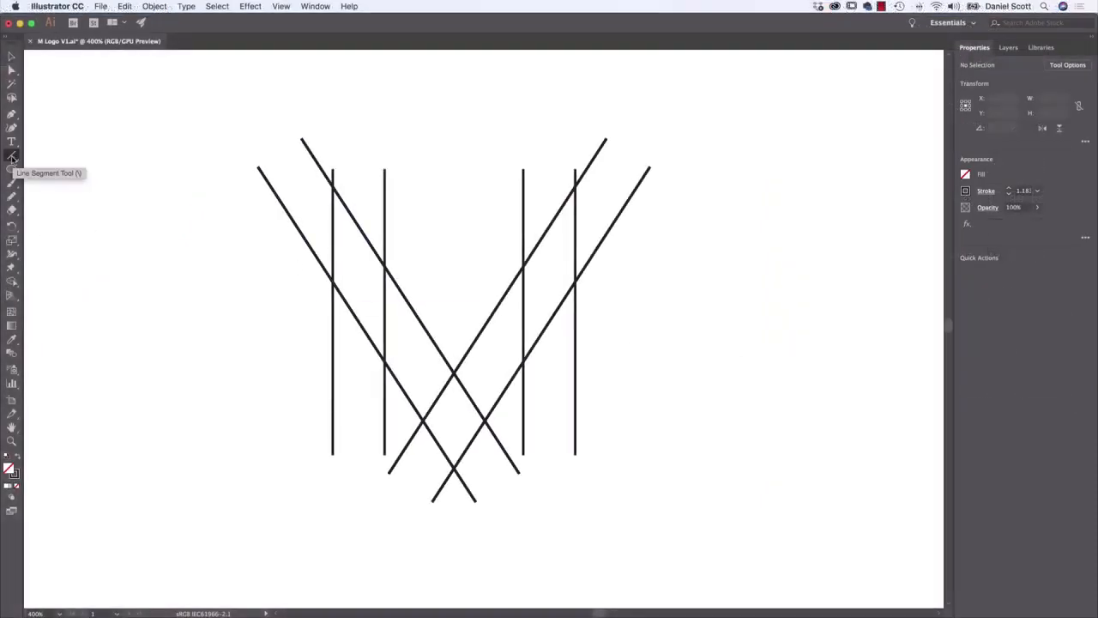
click(1036, 191)
click(1040, 241)
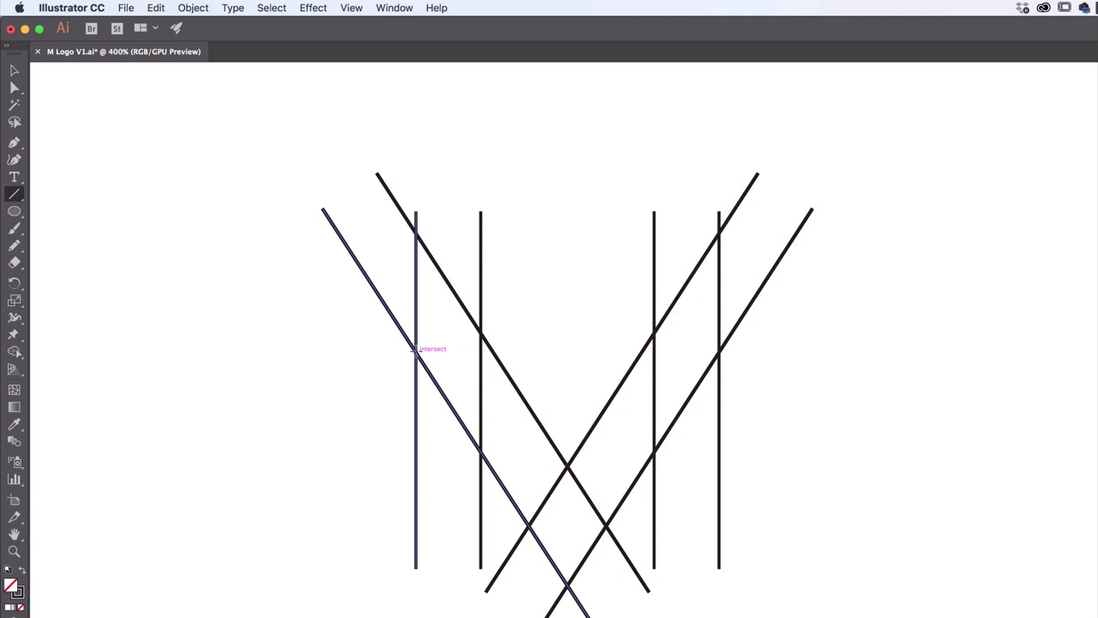
drag(415, 349, 517, 350)
drag(452, 349, 524, 352)
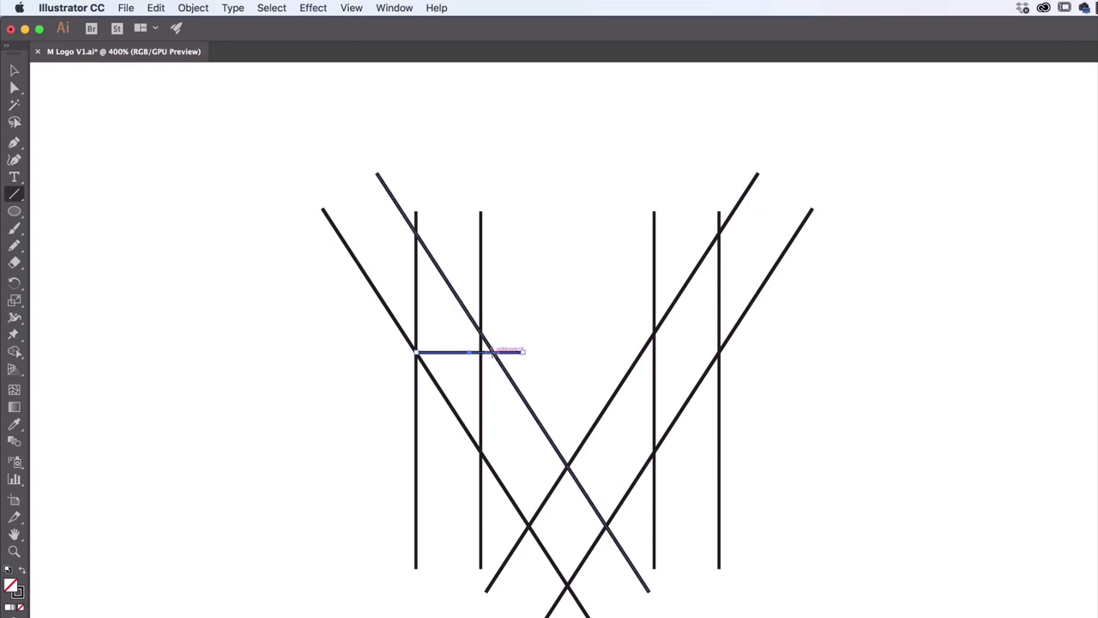
Draw horizontal lines inward from the matching right intersection, about 33 pt across the lower crossing, and about 114 pt along the verticals' base
drag(719, 351, 616, 352)
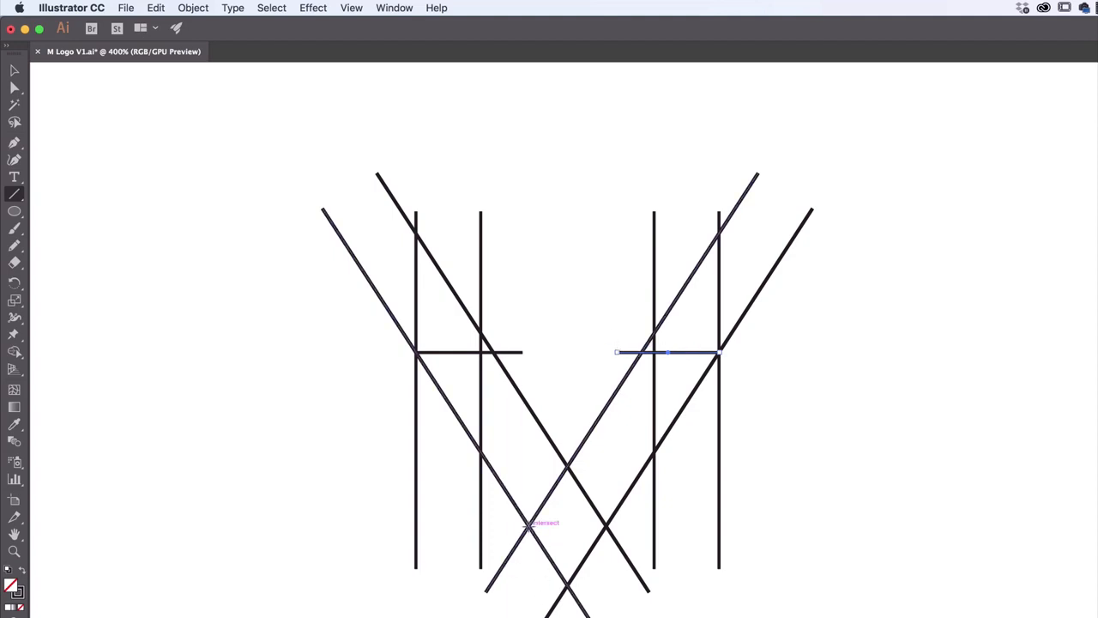
drag(528, 524, 616, 523)
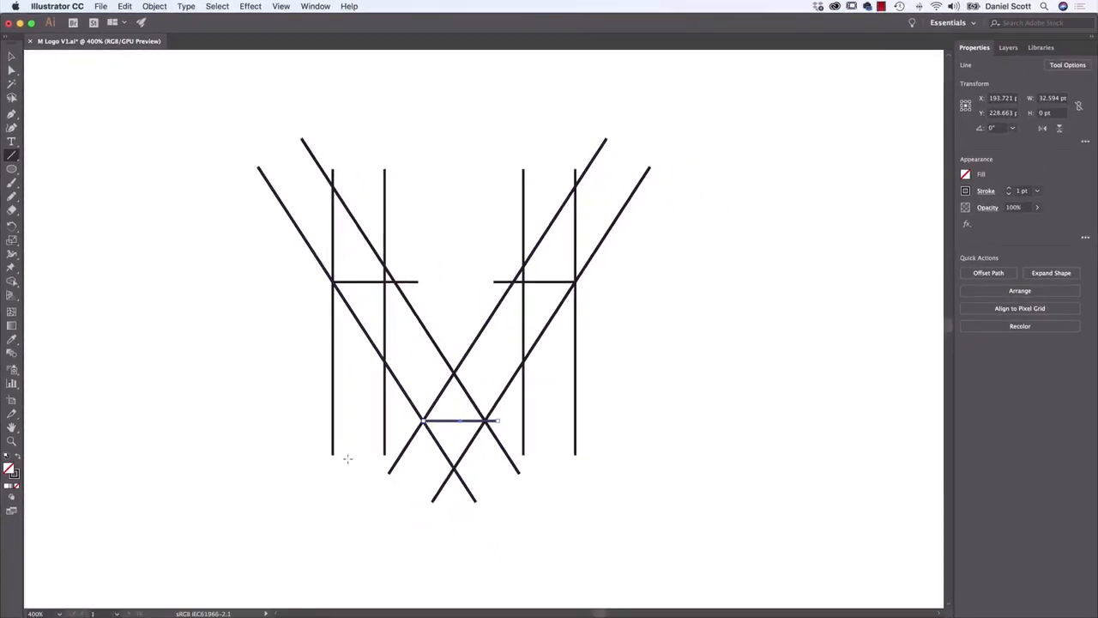
drag(331, 453, 596, 456)
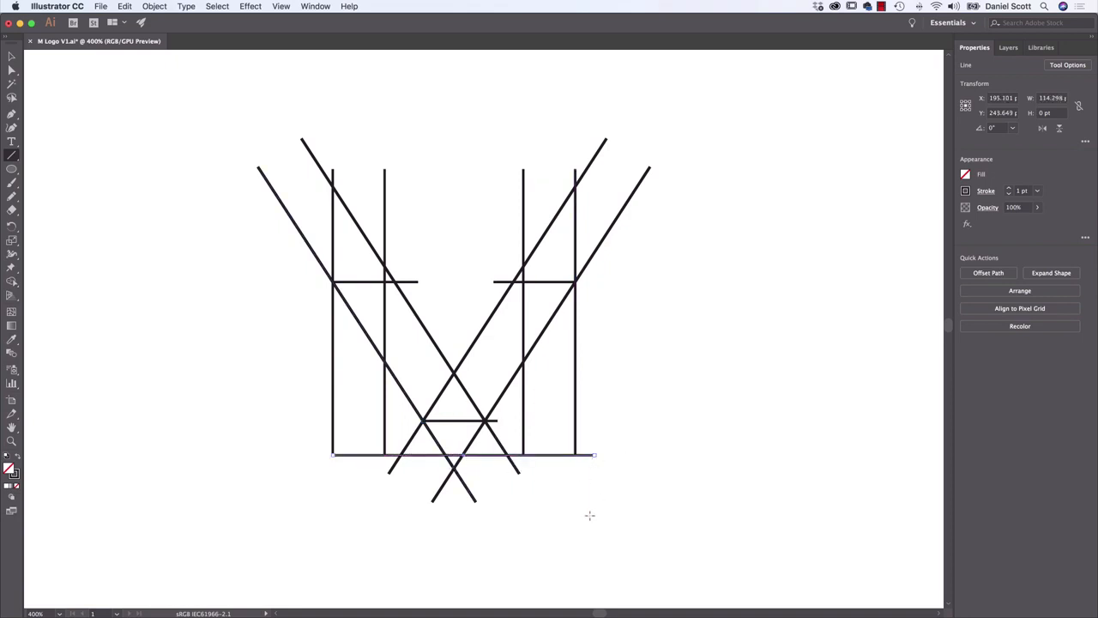
Select all the lines and use the Shape Builder to remove every piece above the upper horizontals, plus their inner overhanging stubs
click(11, 55)
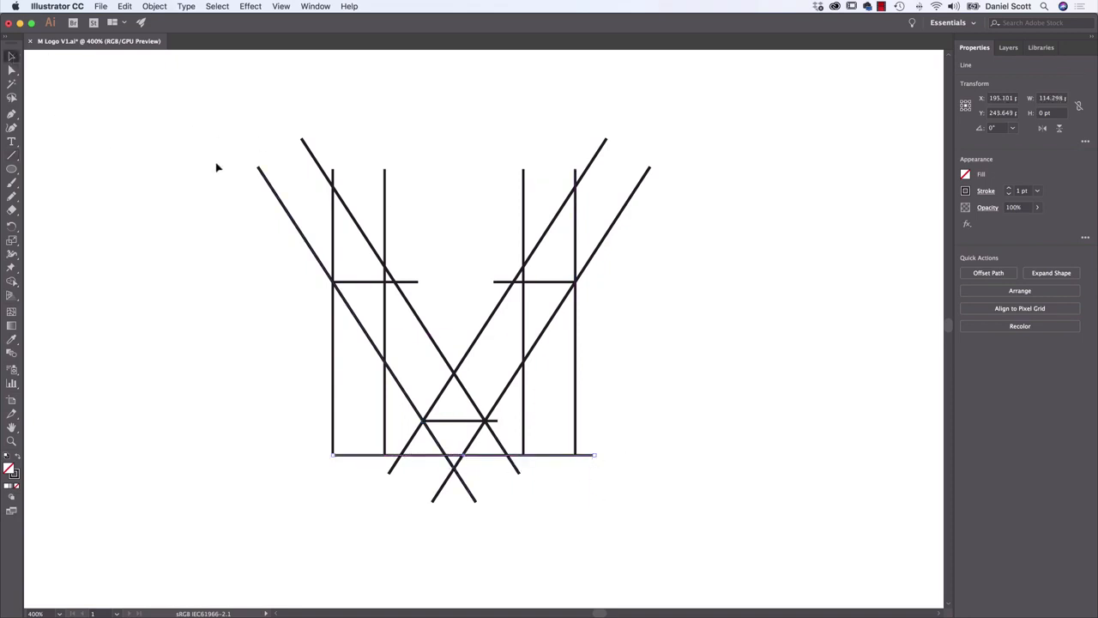
mouse_move(217, 109)
mouse_down()
mouse_move(678, 488)
mouse_move(701, 523)
mouse_up()
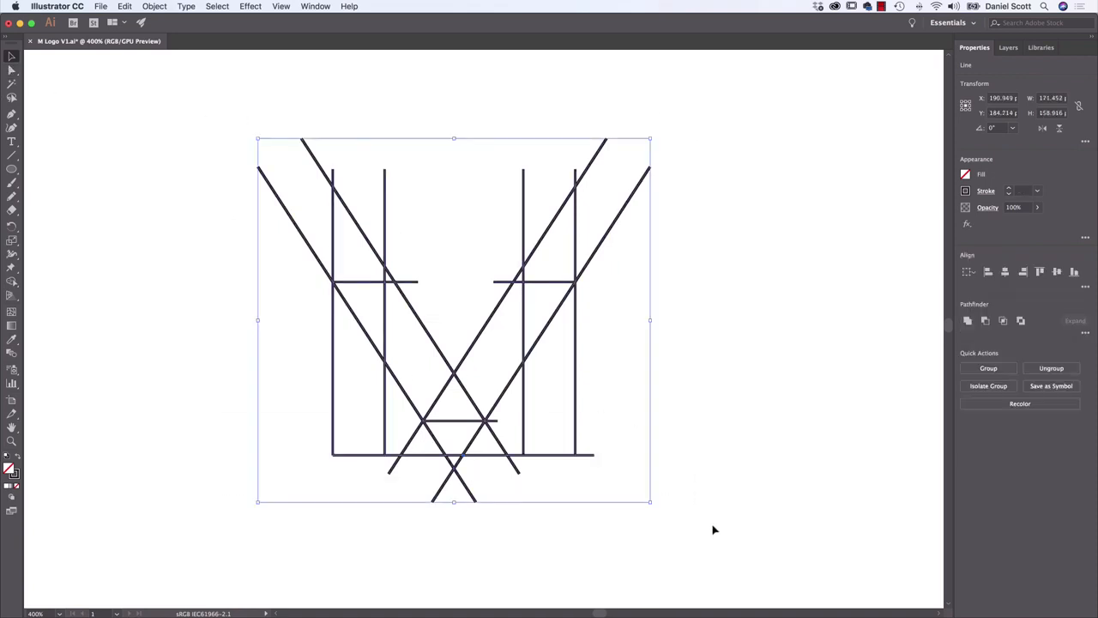
click(13, 283)
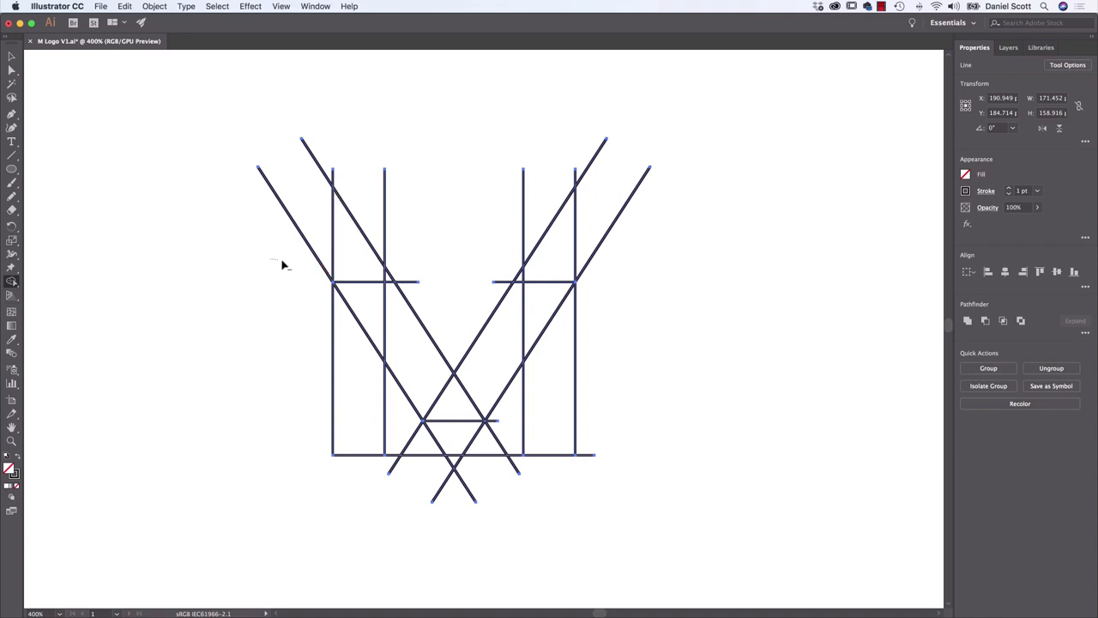
mouse_move(284, 263)
mouse_down()
mouse_move(425, 265)
mouse_move(268, 264)
mouse_move(330, 230)
mouse_up()
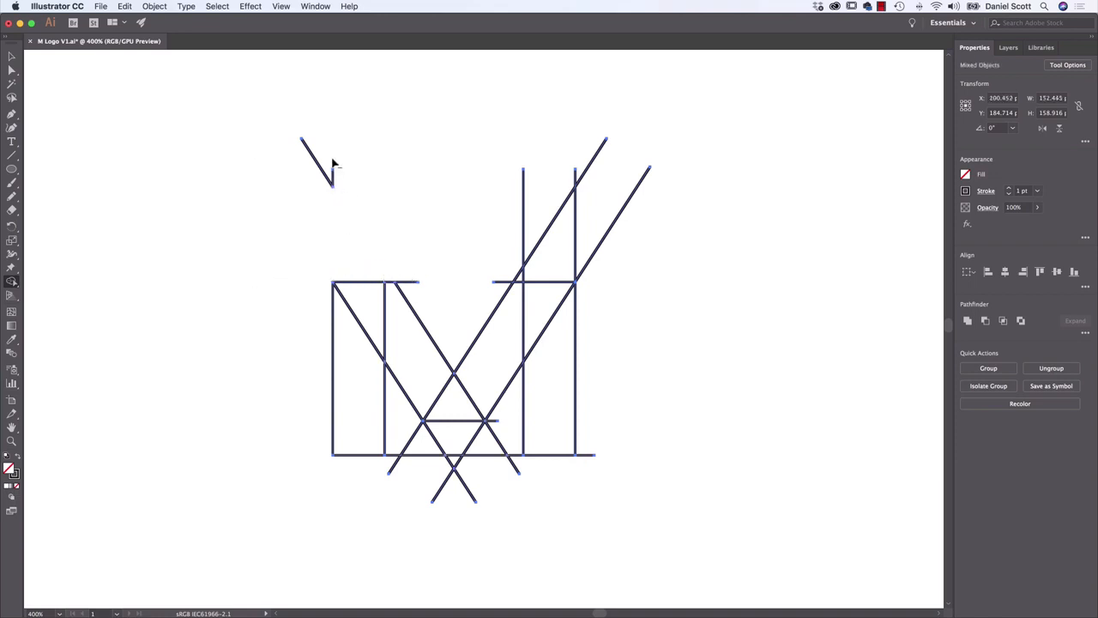
mouse_move(334, 160)
mouse_down()
mouse_move(289, 196)
mouse_move(364, 182)
mouse_up()
mouse_move(525, 212)
mouse_down()
mouse_move(644, 246)
mouse_move(495, 112)
mouse_up()
drag(530, 275, 490, 274)
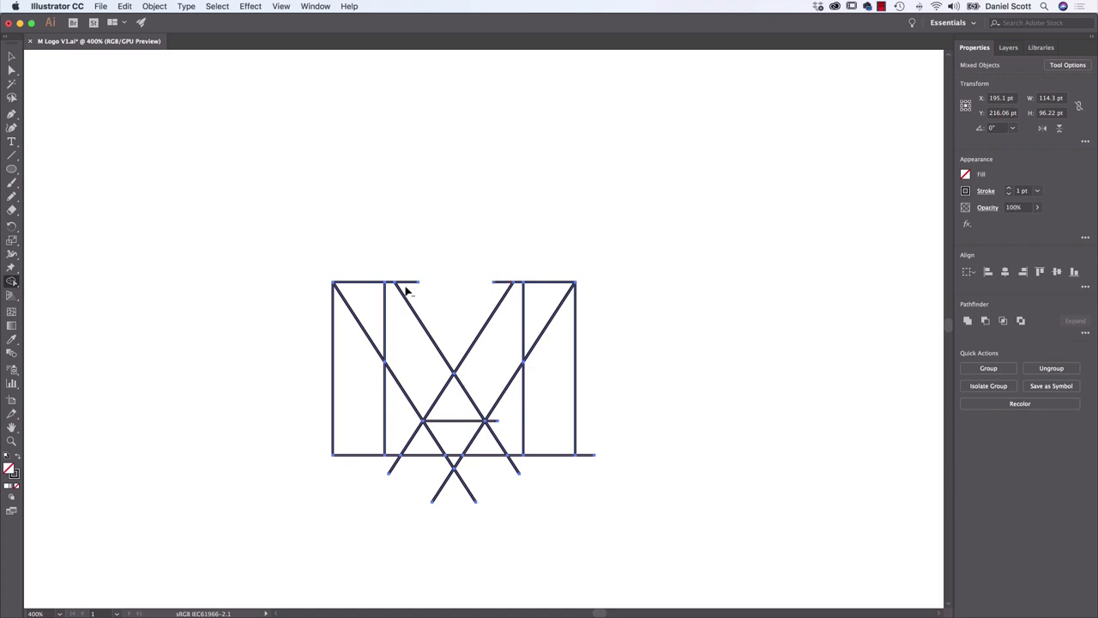
alt+click(504, 286)
Remove the leftover pieces below the central V, between the two legs, and at the horizontals' overhanging ends with the Shape Builder
mouse_move(505, 435)
mouse_down()
mouse_move(486, 482)
mouse_move(434, 485)
mouse_up()
alt+click(513, 460)
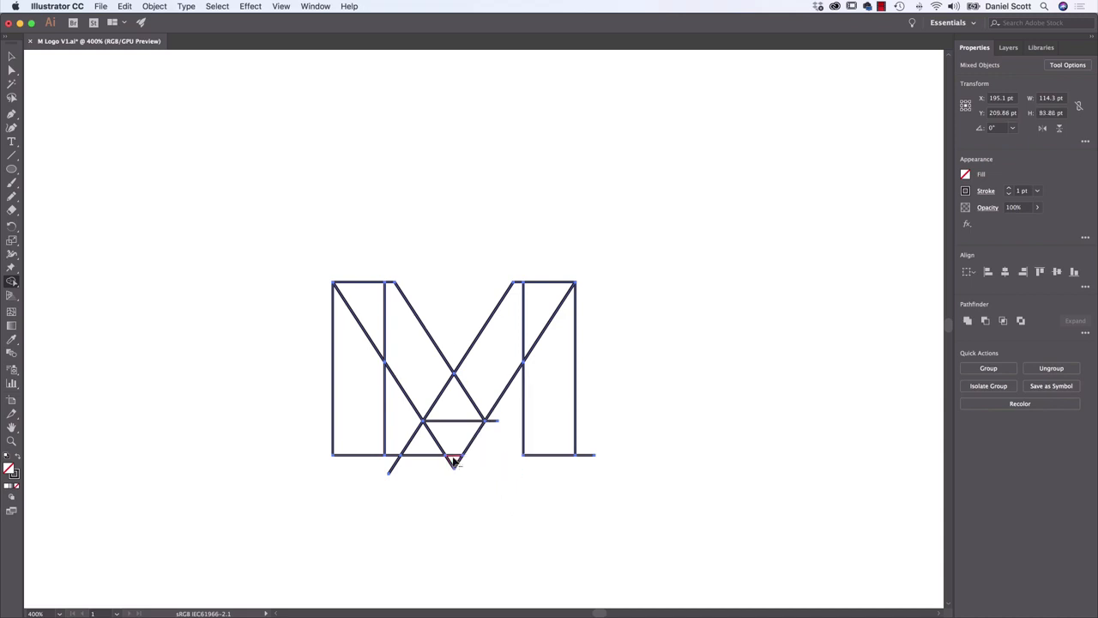
alt+click(429, 448)
alt+click(410, 436)
alt+click(450, 444)
alt+click(495, 420)
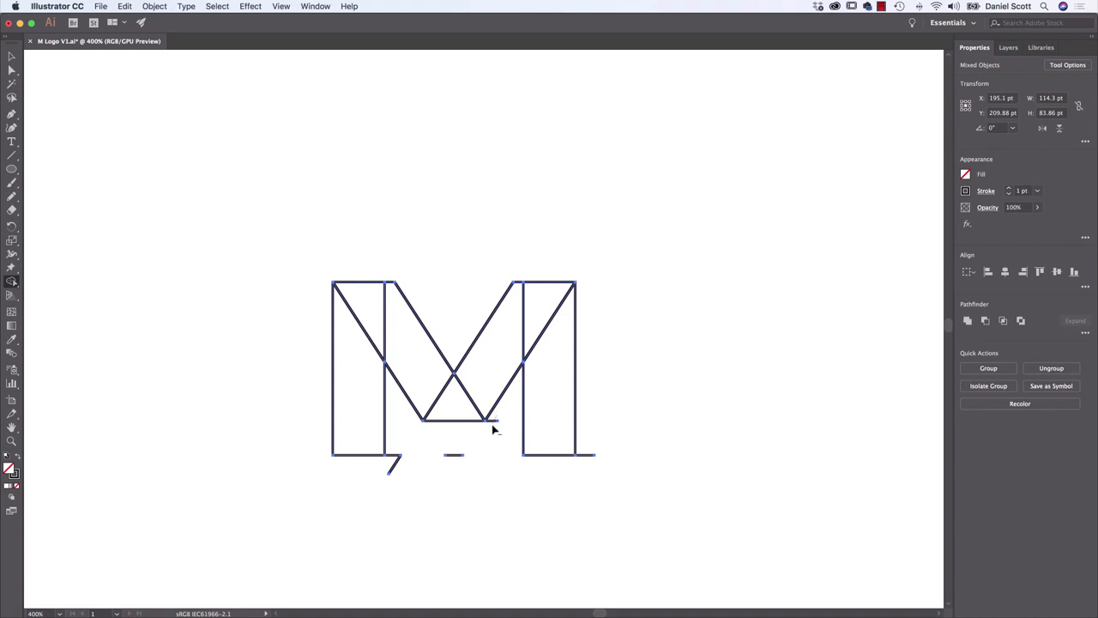
alt+click(455, 464)
alt+click(395, 466)
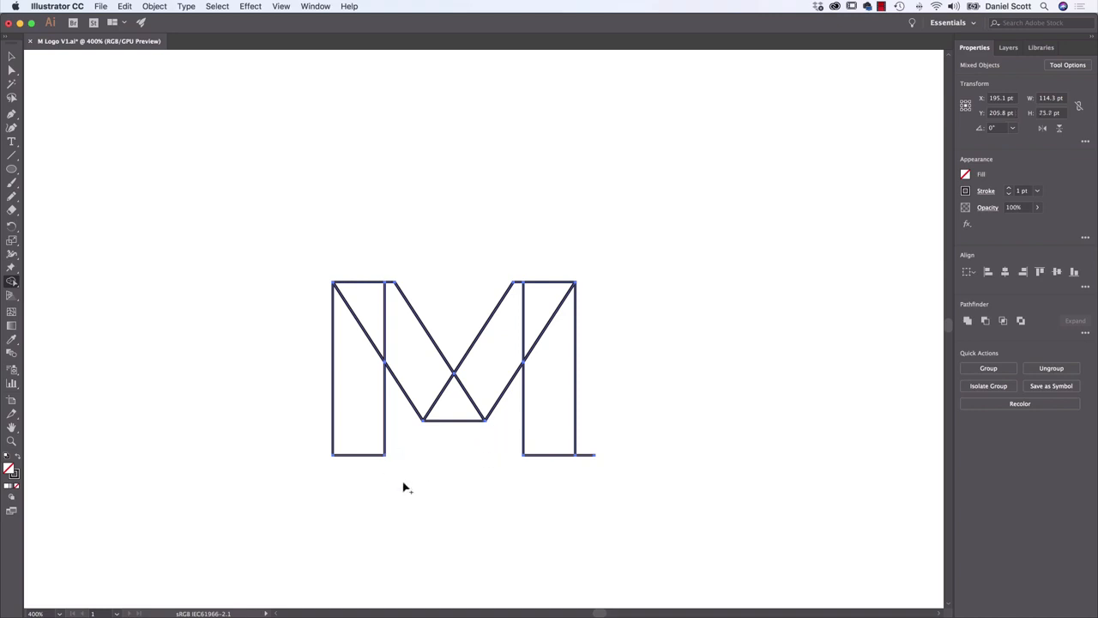
alt+click(591, 458)
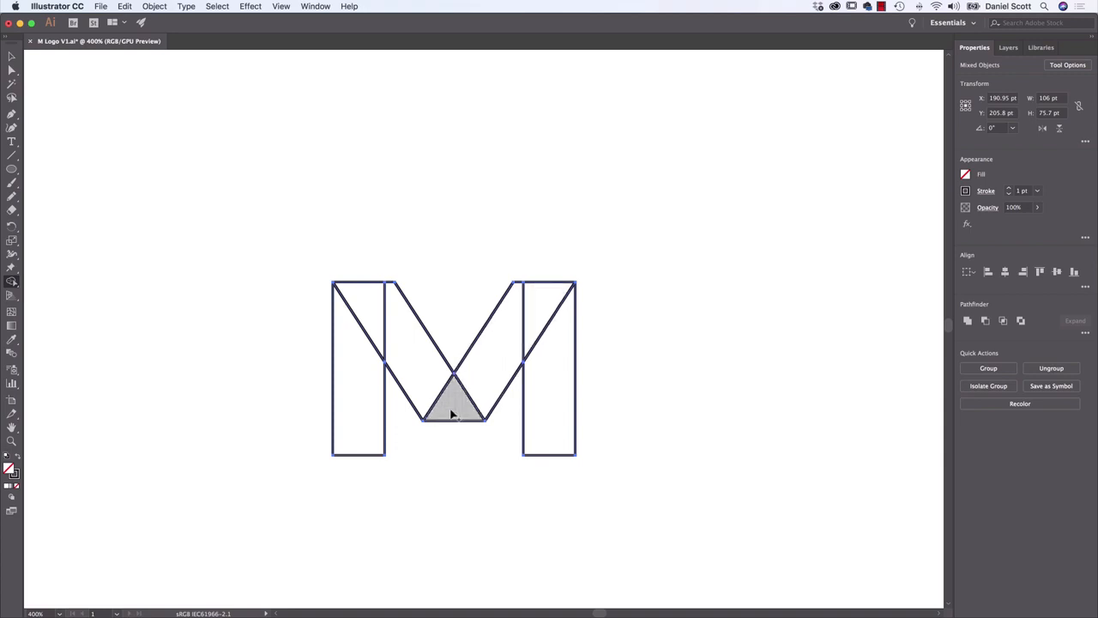
Merge the regions of the right diagonal and of the left diagonal into one band each, and deselect the M
drag(452, 414, 534, 320)
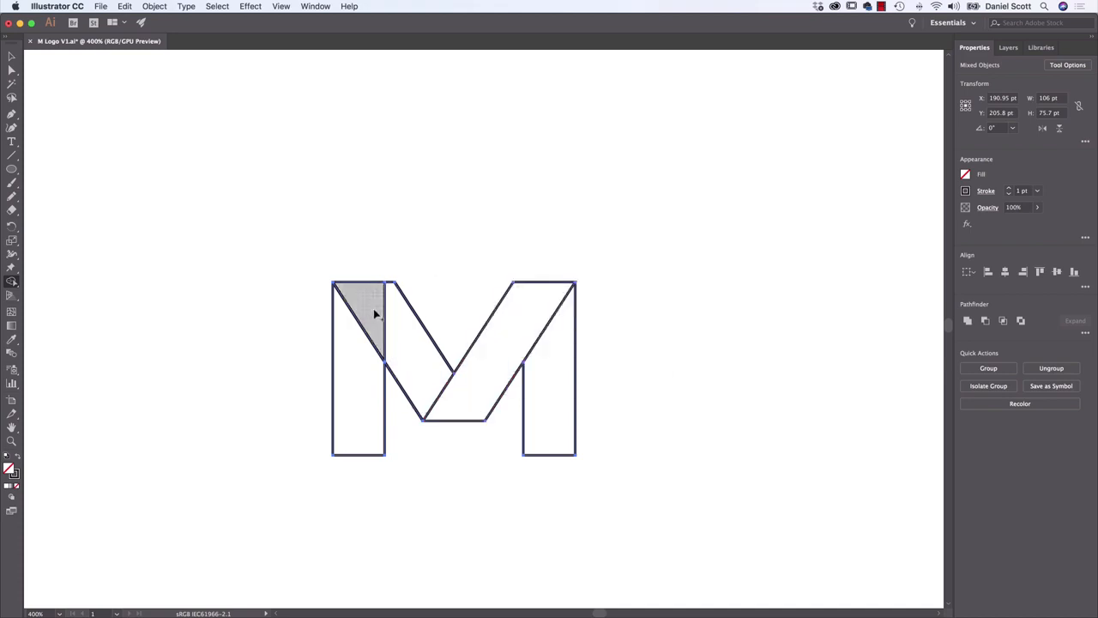
drag(375, 314, 420, 423)
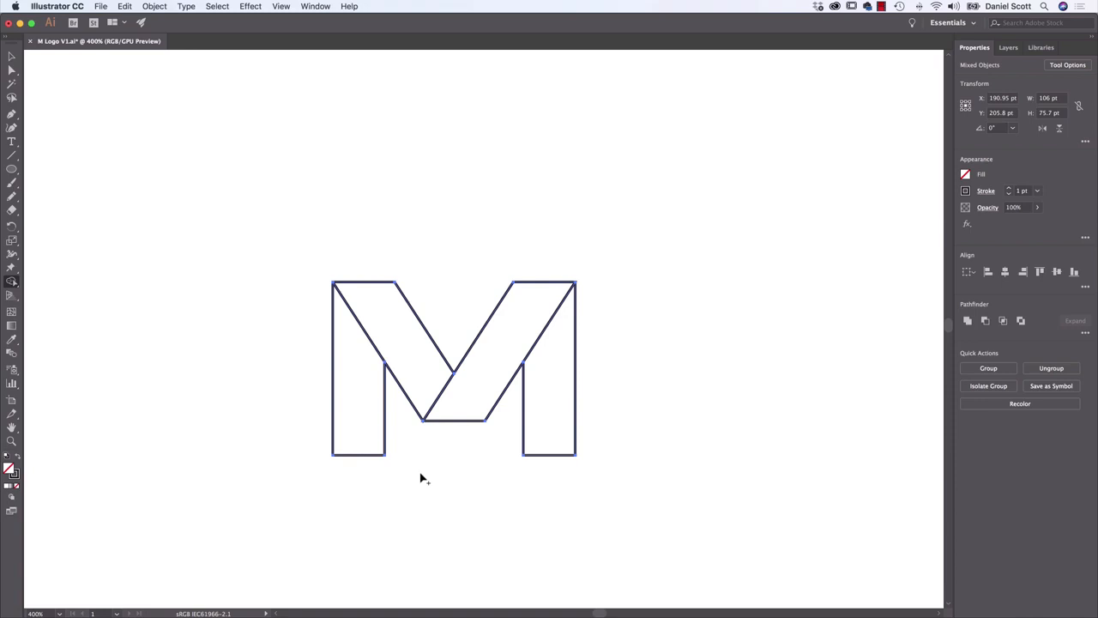
click(11, 56)
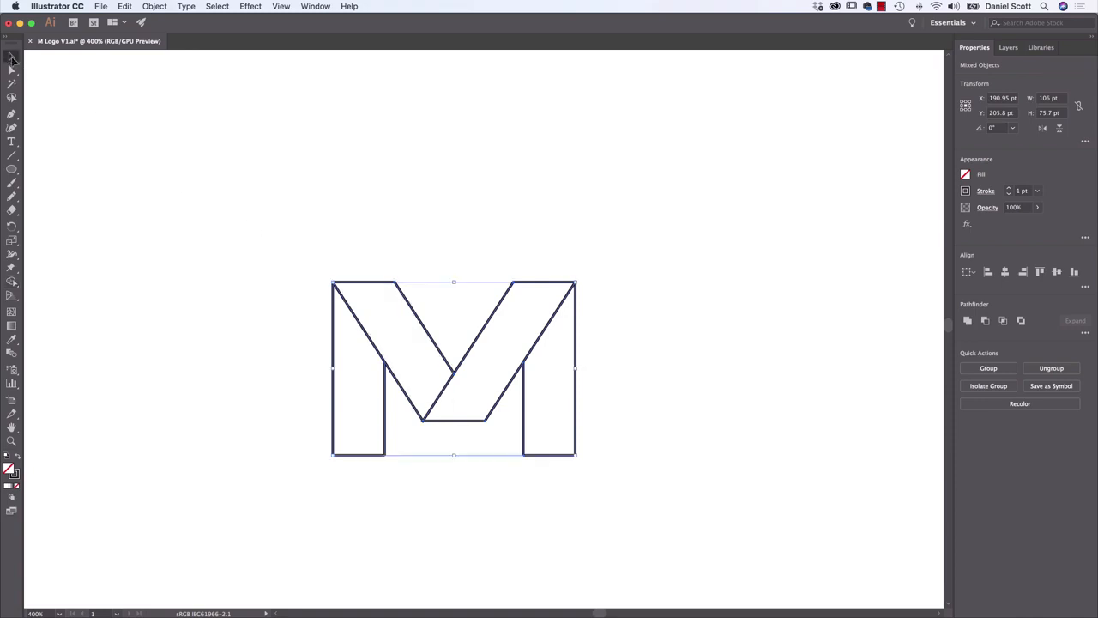
click(194, 213)
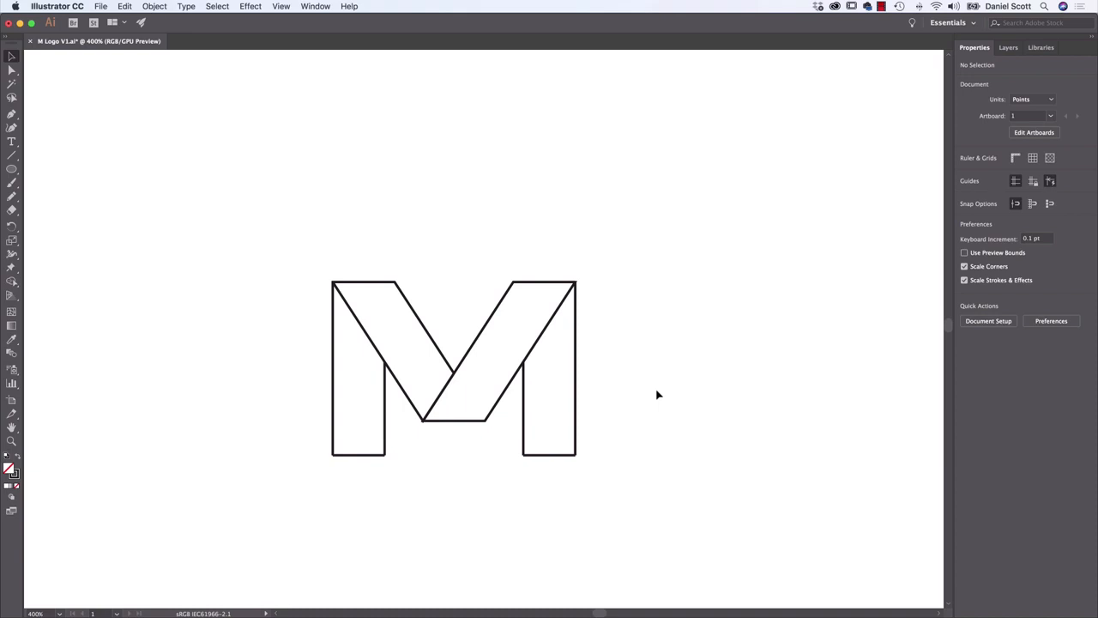
Try moving the left leg's line group away from the M, undo the move, and deselect
click(387, 421)
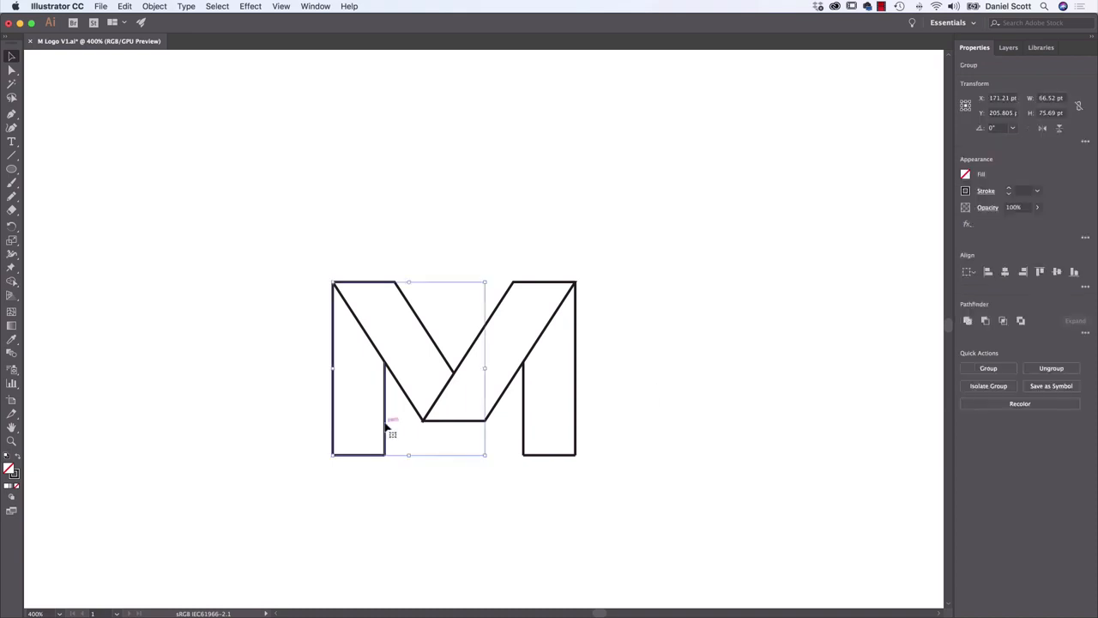
click(429, 490)
drag(385, 414, 319, 404)
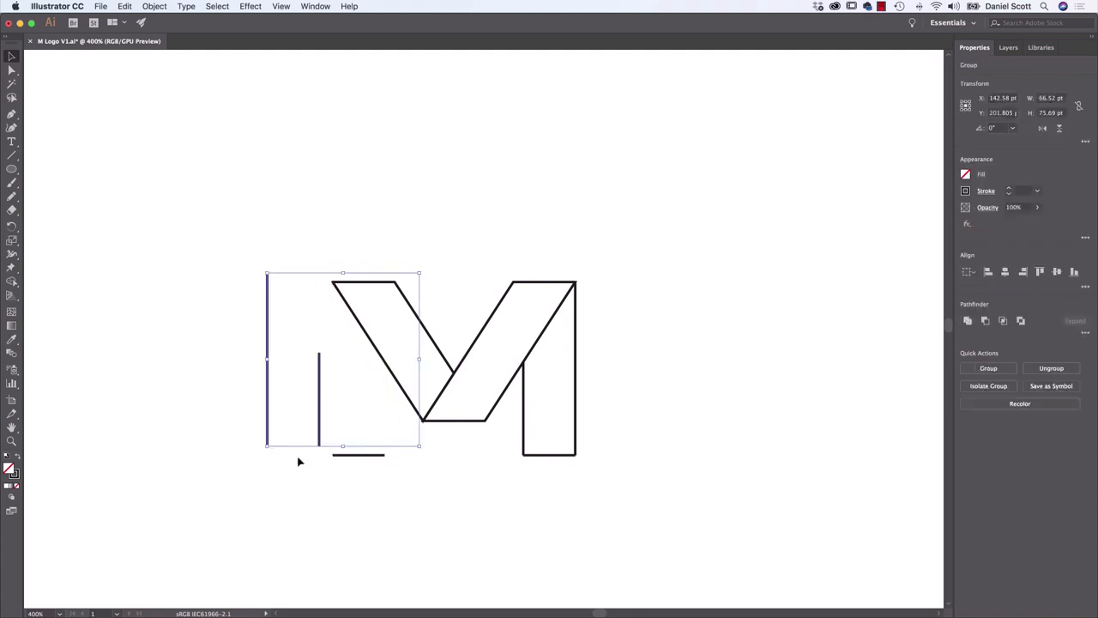
key(super+z)
click(319, 296)
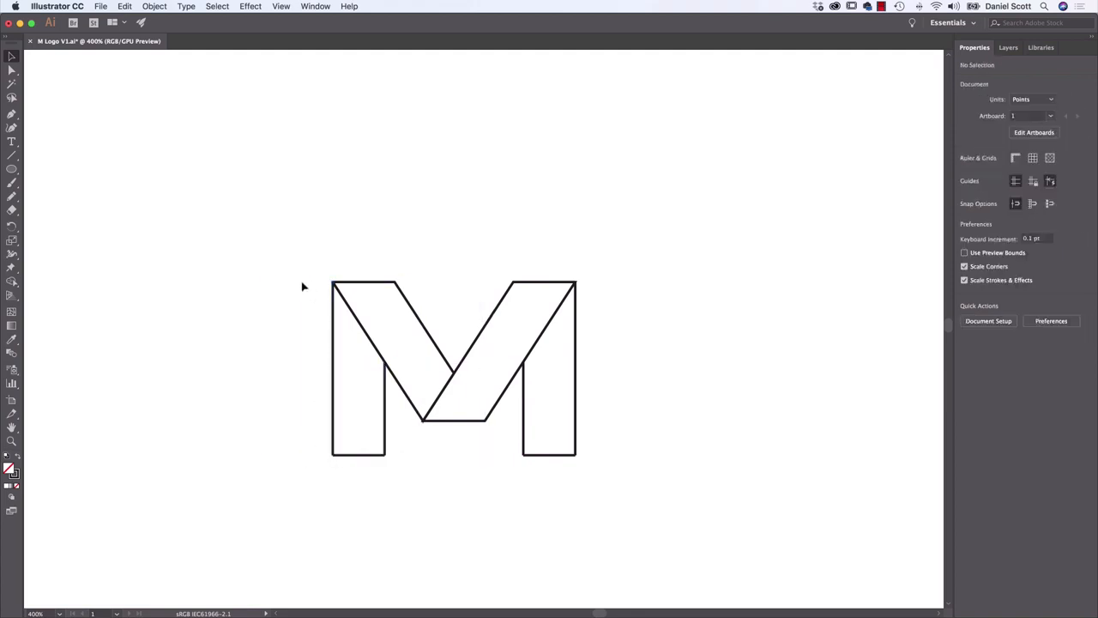
Select the whole M and fill both vertical legs with dark gray using the Shape Builder
drag(274, 218, 635, 498)
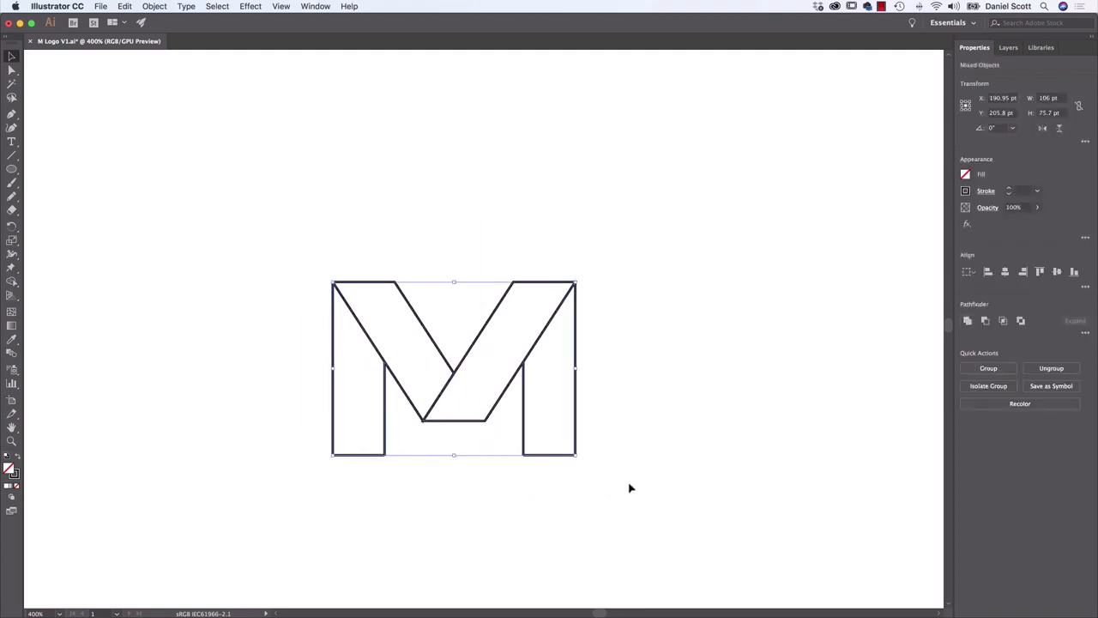
click(11, 281)
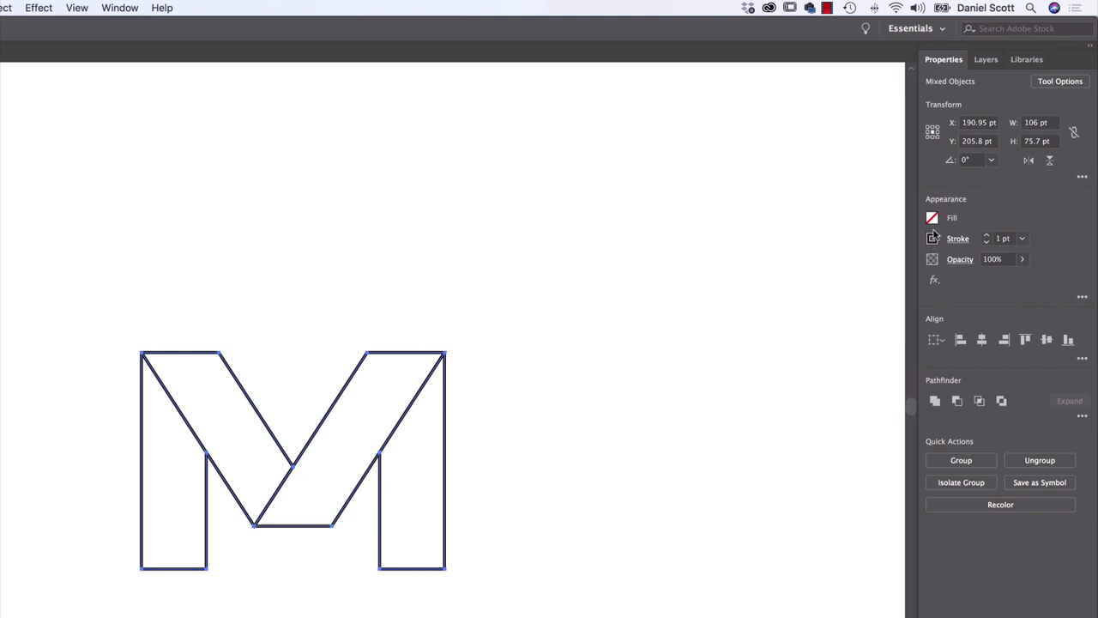
click(932, 220)
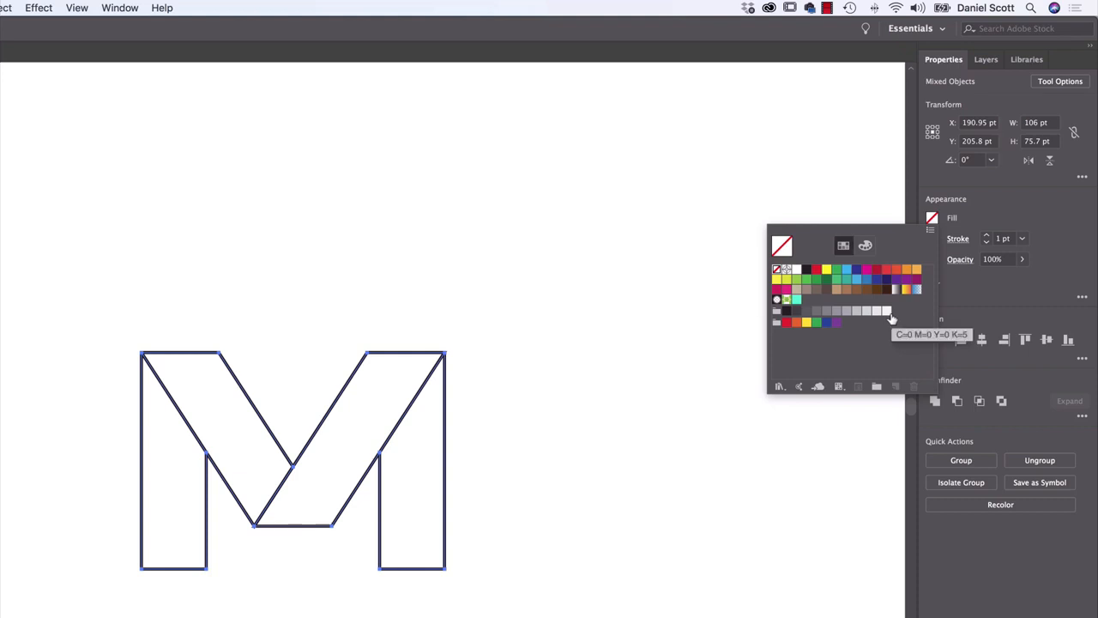
click(807, 314)
click(173, 482)
click(180, 489)
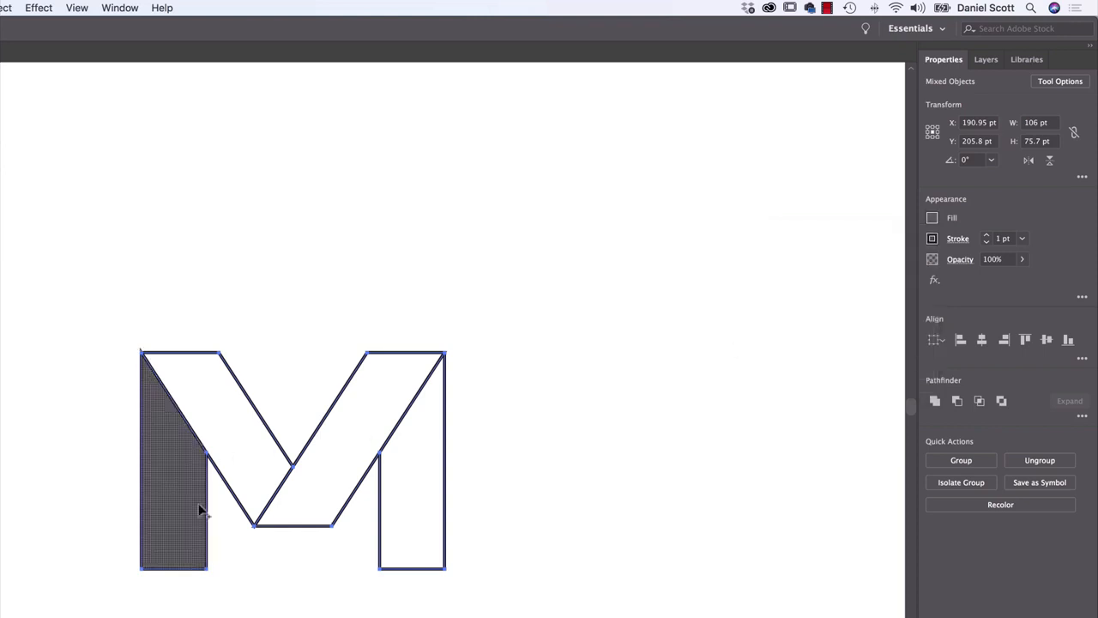
click(422, 550)
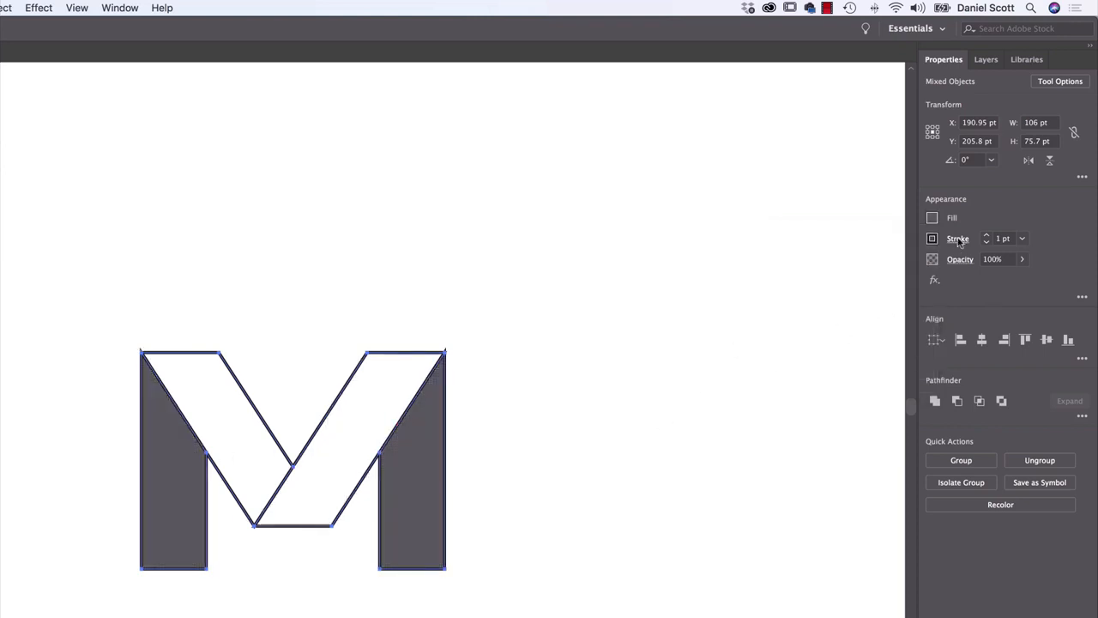
Fill the left diagonal band of the M with a medium gray
click(932, 217)
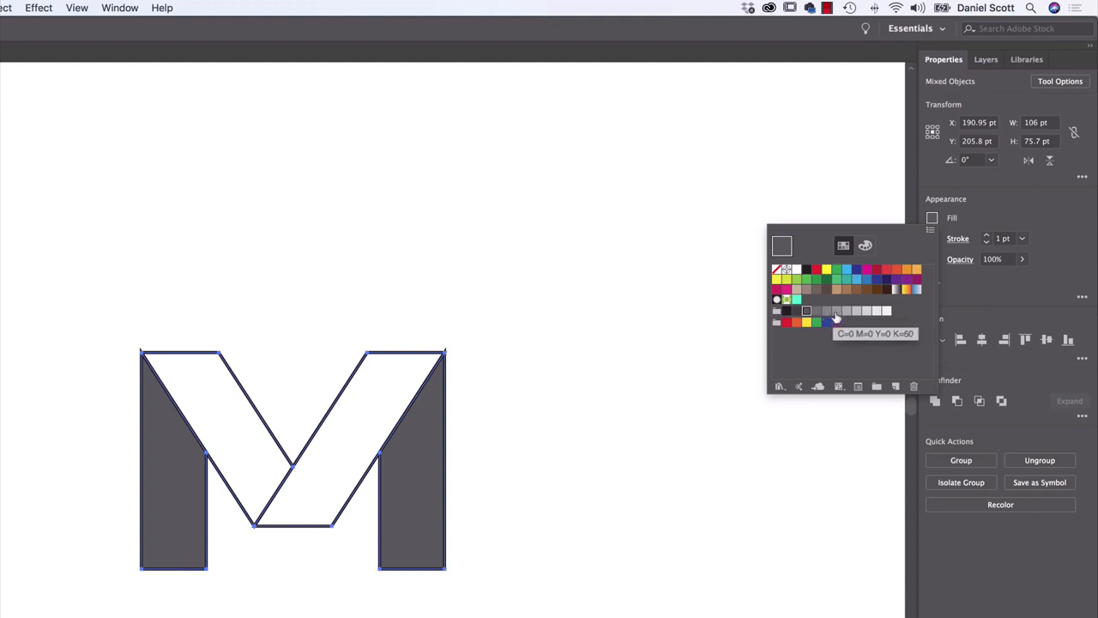
click(832, 312)
click(242, 437)
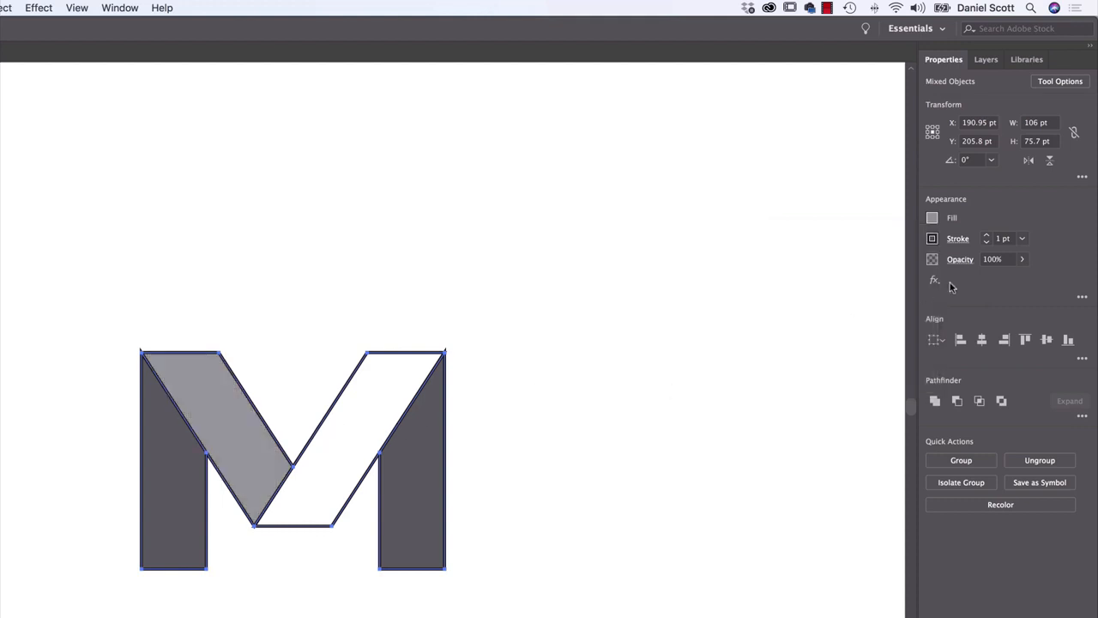
Fill the right diagonal band with light gray, and refill it with the next paler gray
click(932, 217)
click(856, 312)
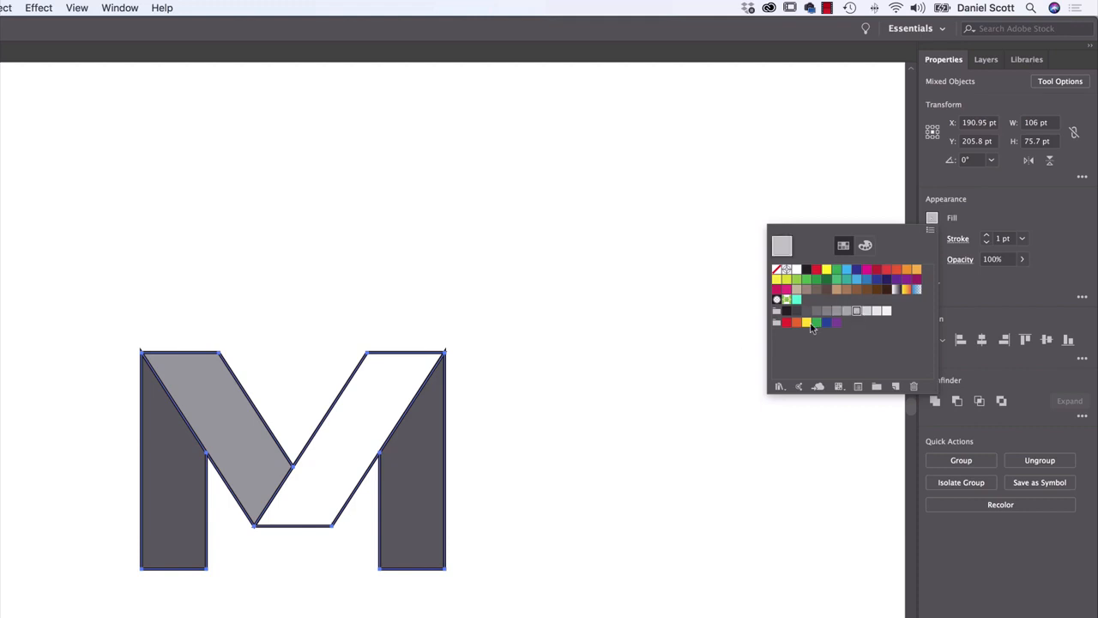
click(367, 401)
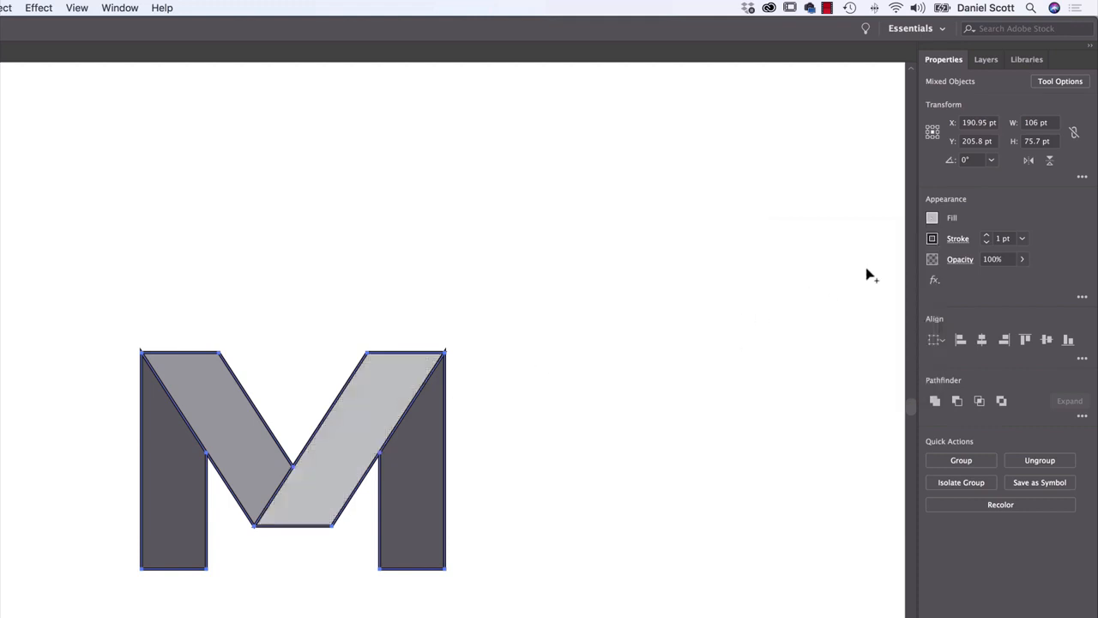
click(933, 218)
click(867, 310)
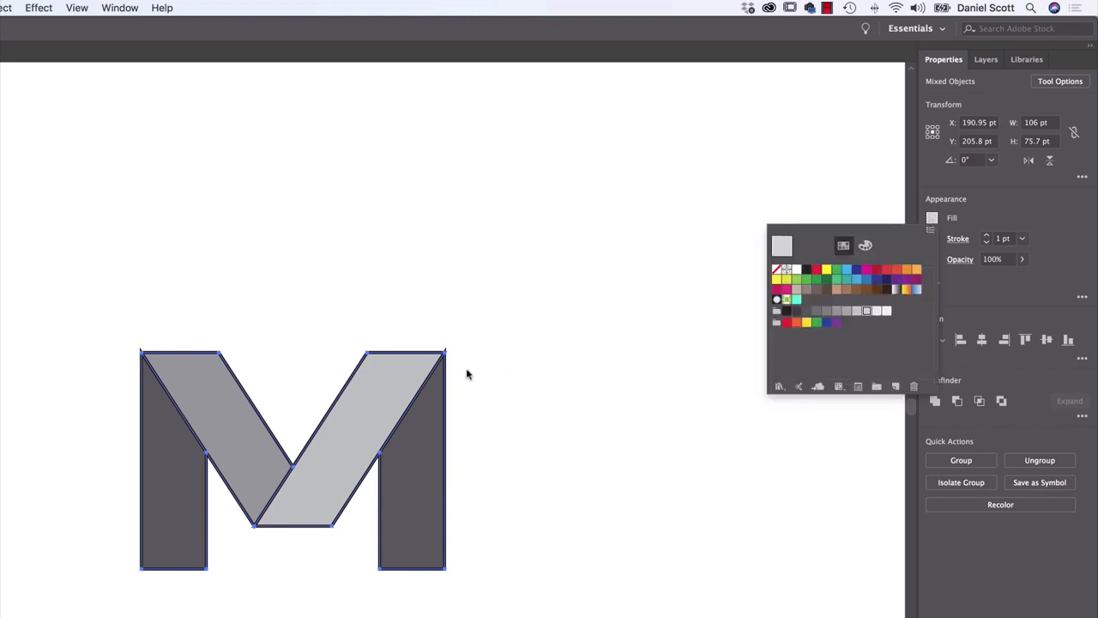
click(374, 386)
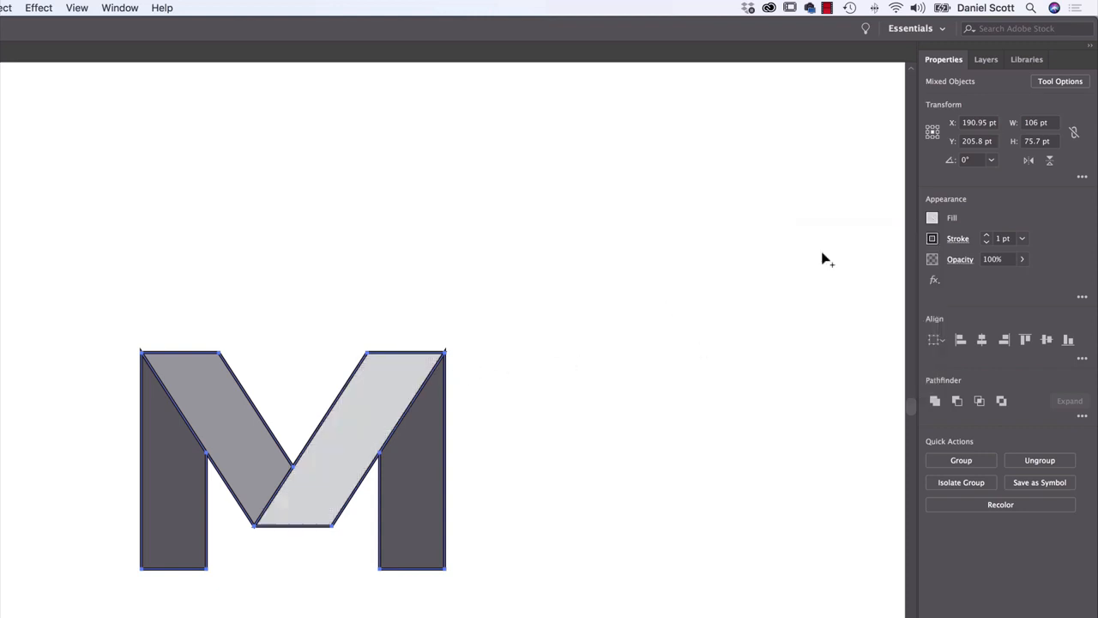
Refill the M's right leg with a gray slightly lighter than the left leg's
click(933, 219)
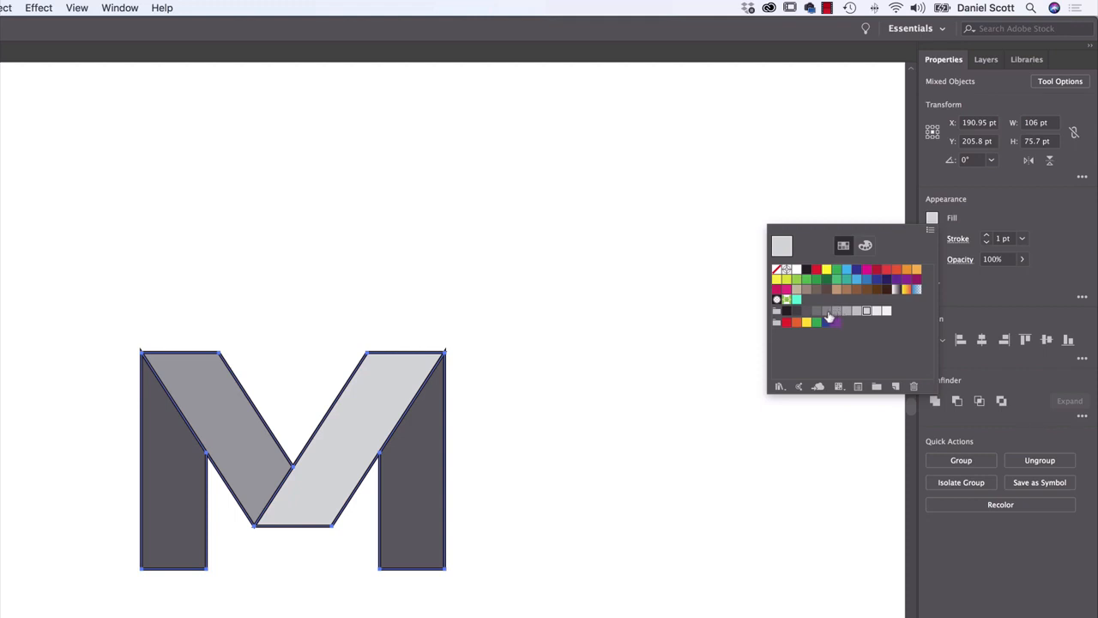
click(829, 317)
click(400, 477)
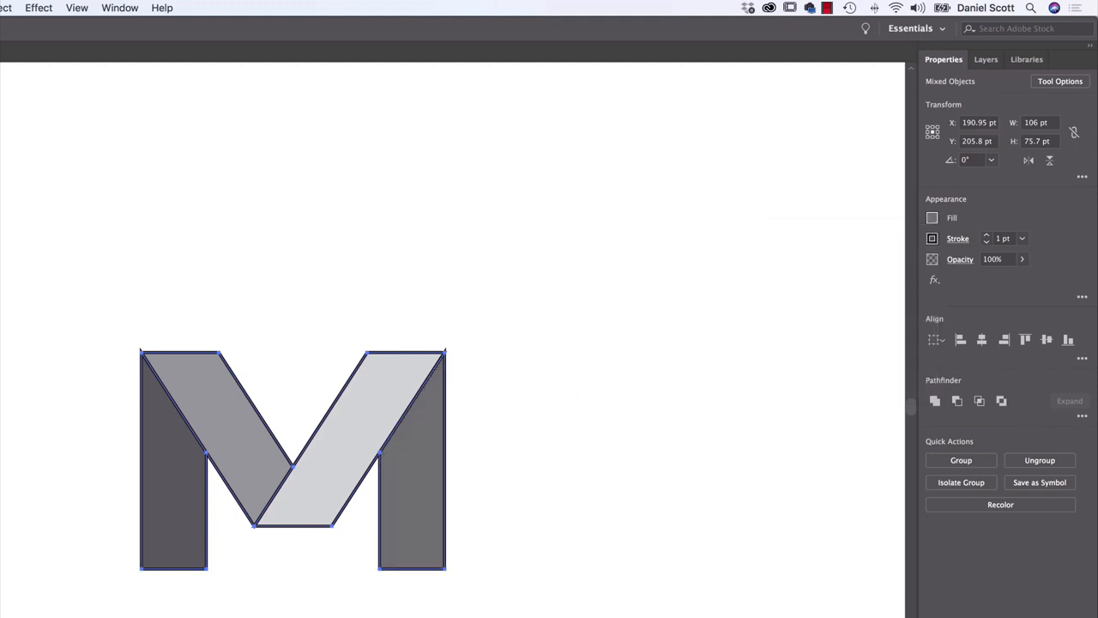
Select all parts of the M and remove their stroke, keeping only the gray fills
click(13, 246)
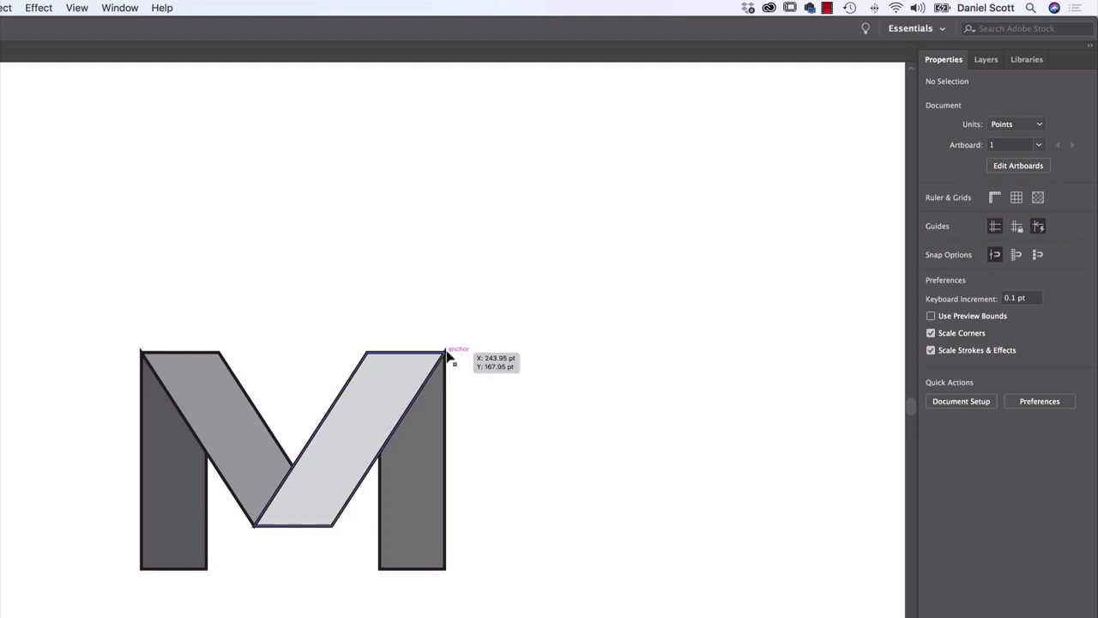
drag(515, 255, 91, 615)
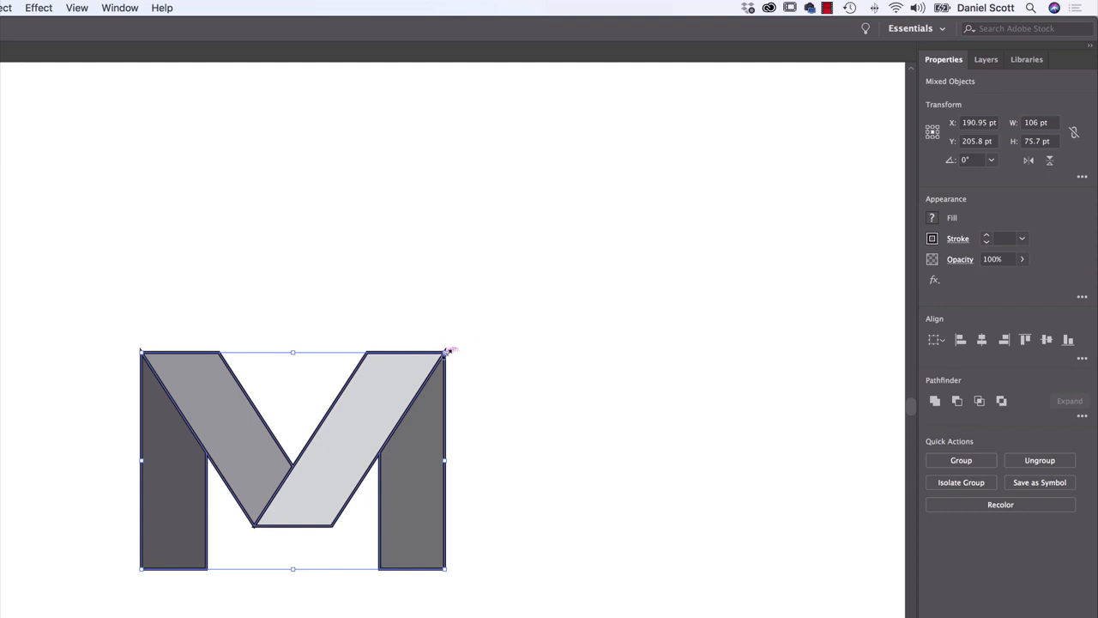
click(932, 238)
click(775, 292)
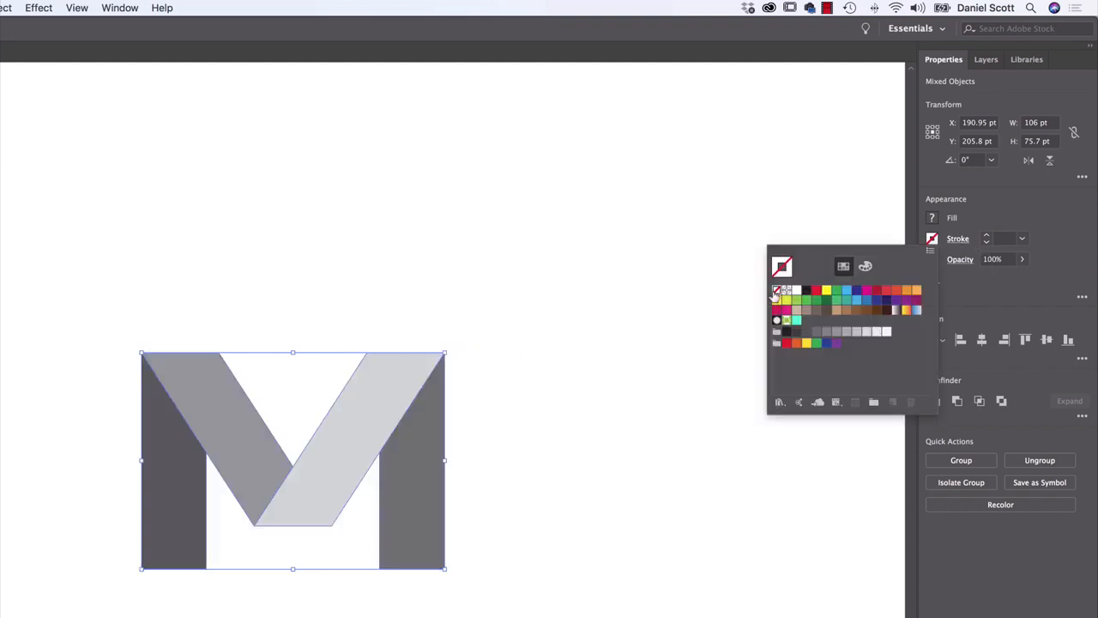
click(603, 464)
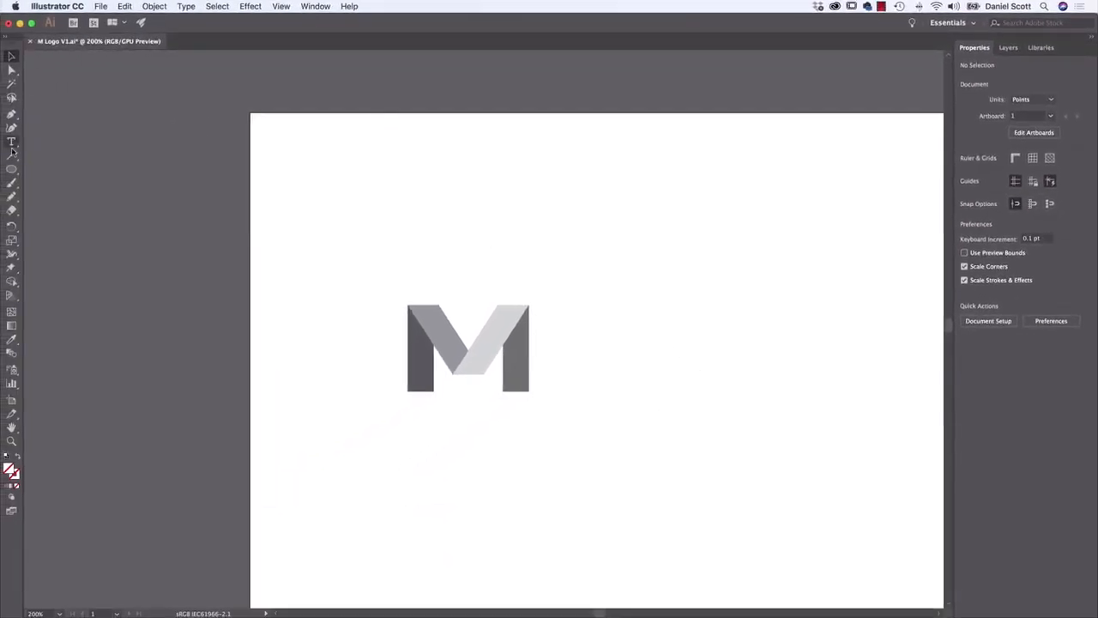
Draw a background rectangle about 547 by 612 pt from the artboard's top-left corner over the M and fill it with dark gray
drag(11, 169, 75, 172)
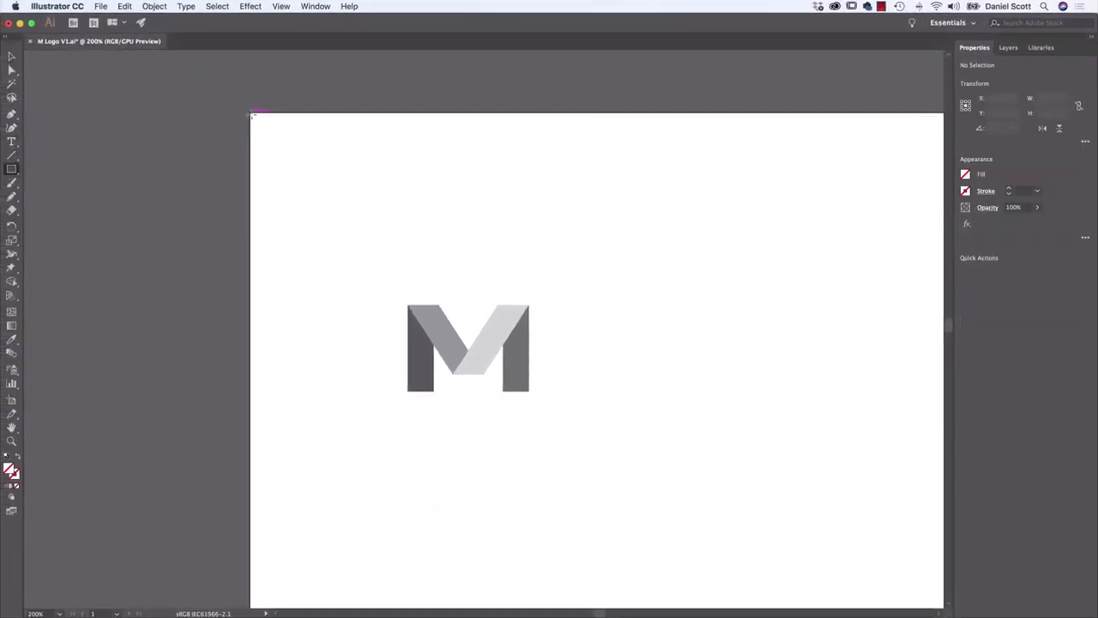
mouse_move(252, 113)
mouse_down()
mouse_move(662, 488)
mouse_move(789, 463)
mouse_move(817, 506)
mouse_move(863, 525)
mouse_move(875, 591)
mouse_up()
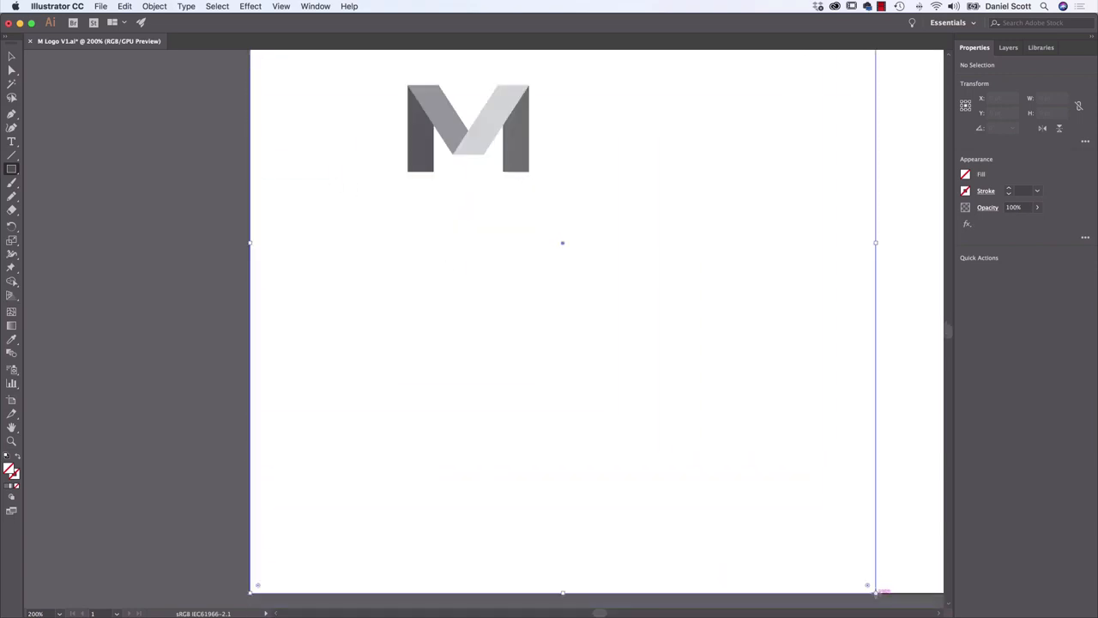
click(965, 174)
click(873, 249)
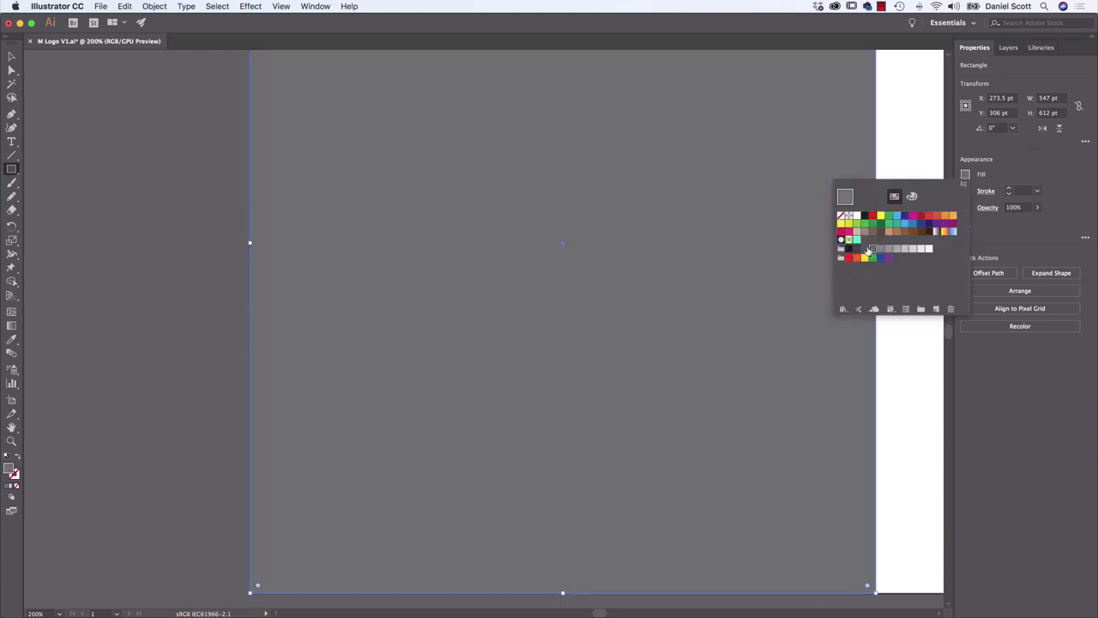
click(865, 249)
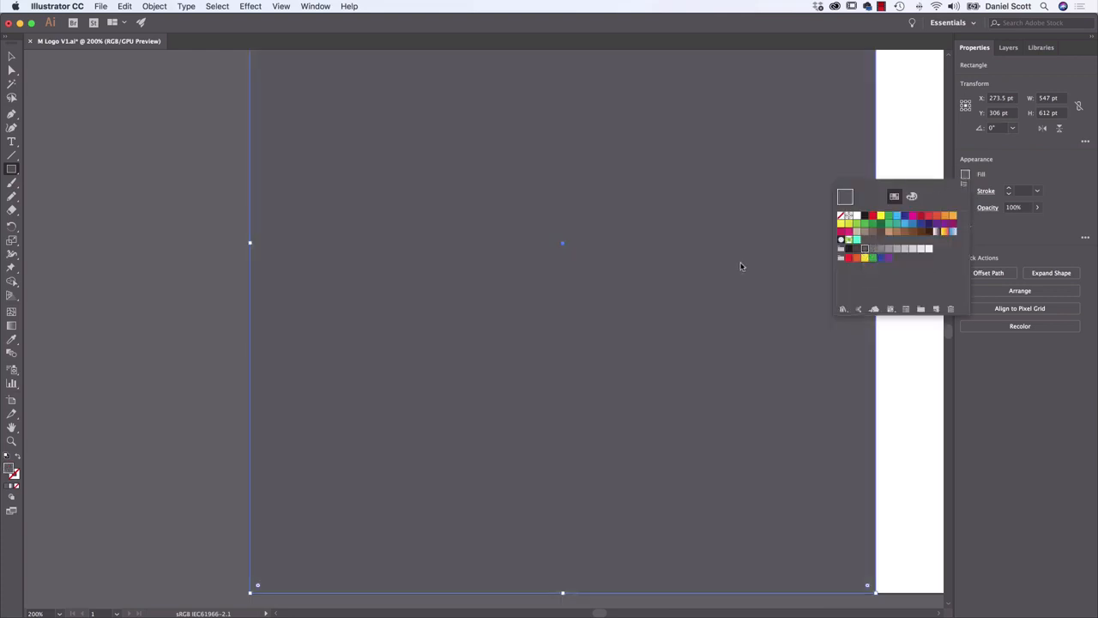
Send the dark gray background rectangle to the back, behind the M
click(11, 57)
scroll(409, 319, up, 5)
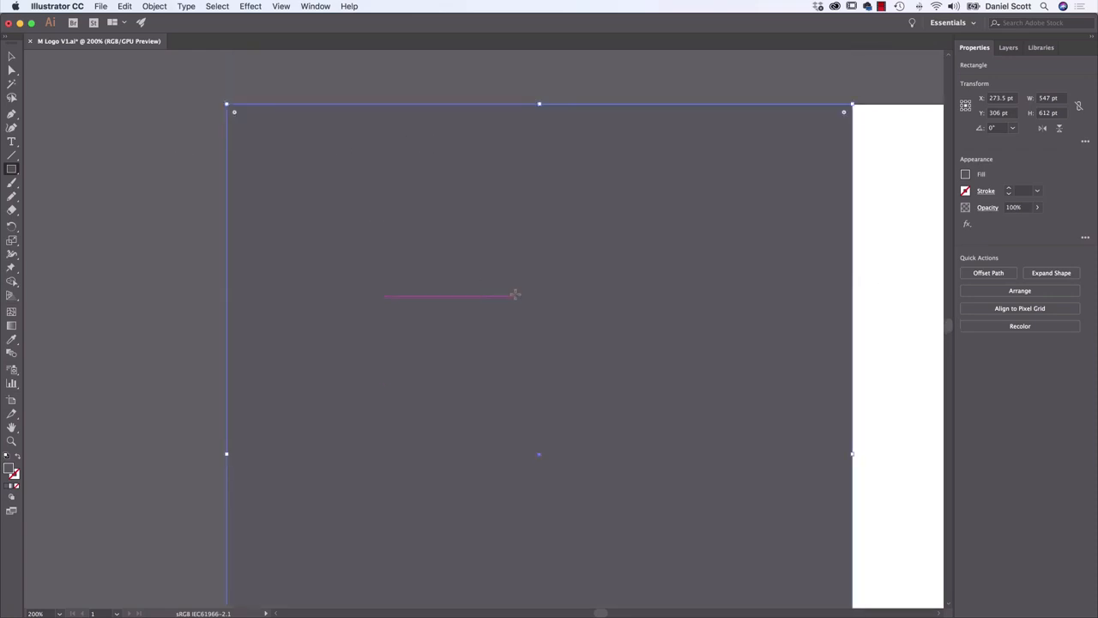
click(11, 57)
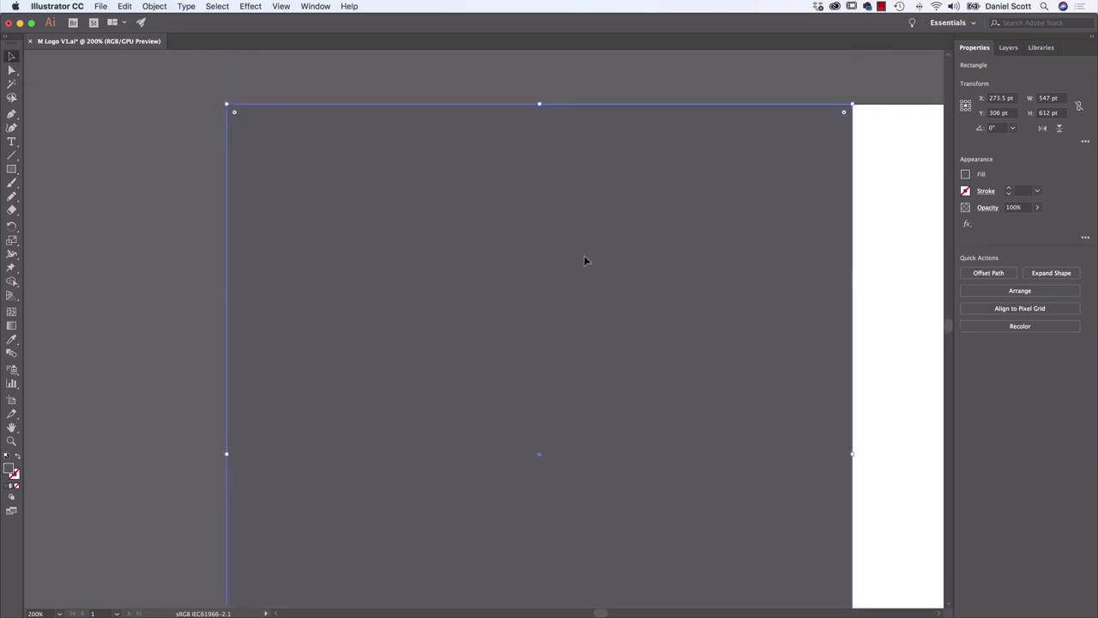
click(1020, 292)
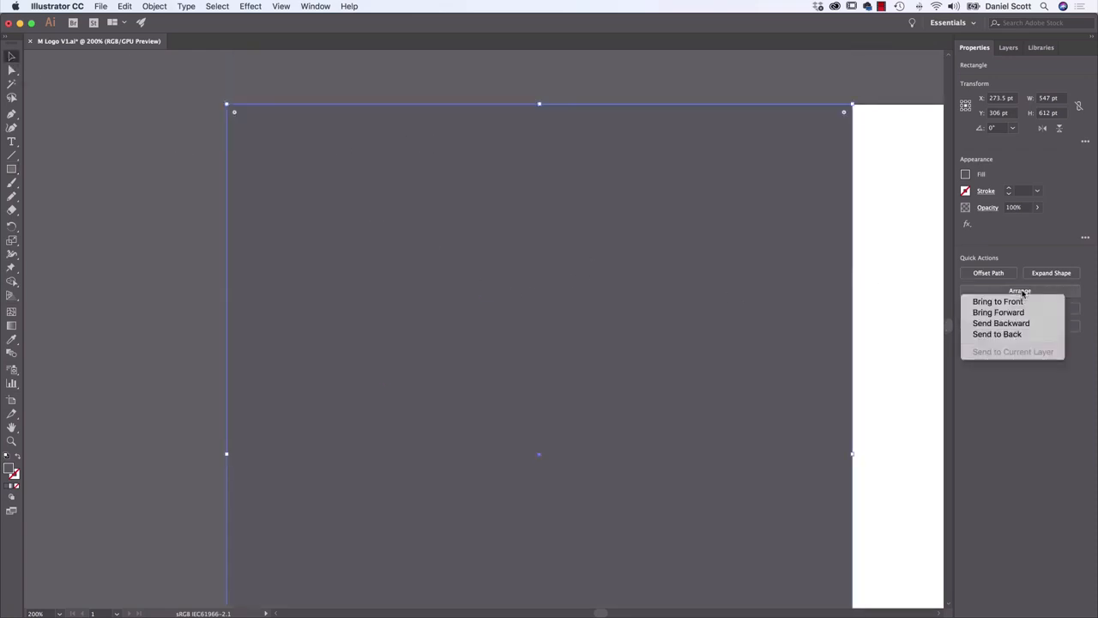
click(1009, 333)
Fill the M's left leg with the darker gray swatch C=0 M=0 Y=0 K=90 and deselect it
click(396, 369)
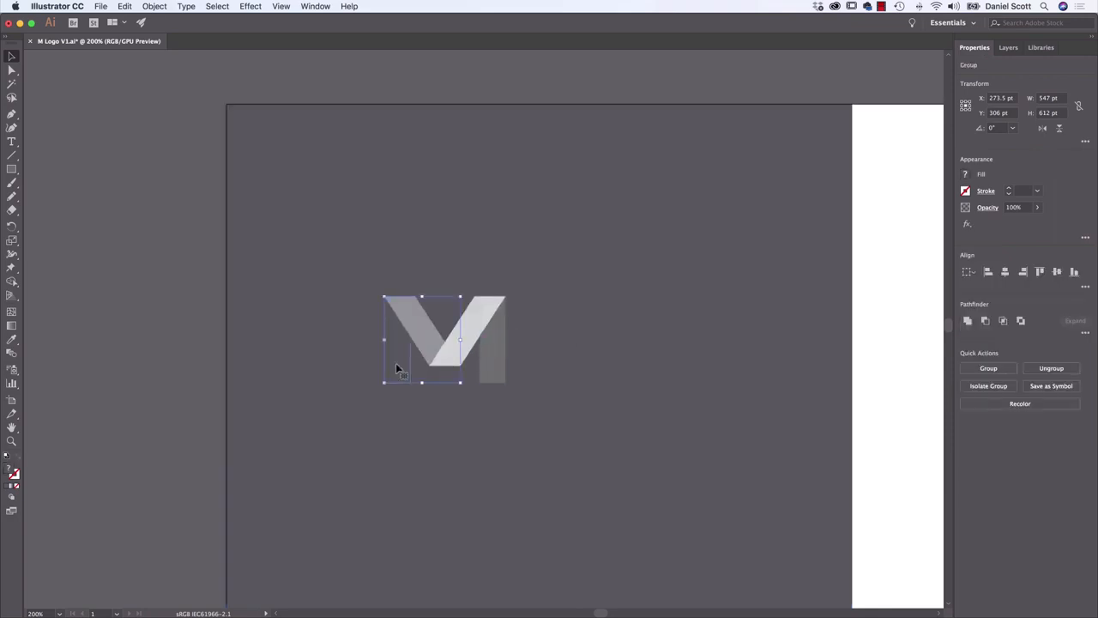
click(966, 174)
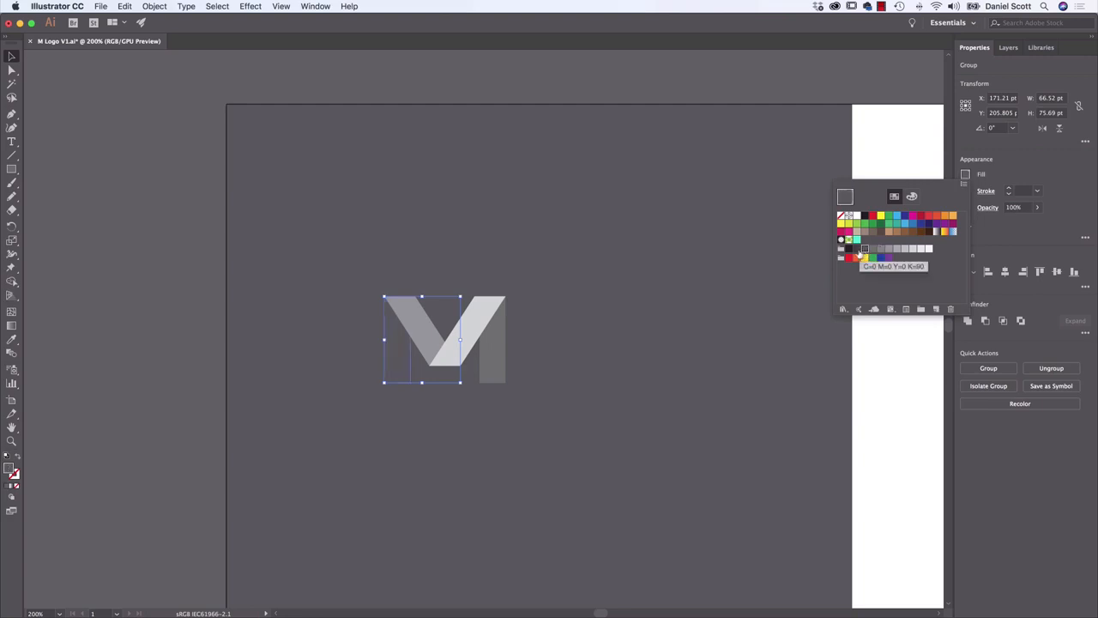
click(857, 249)
click(157, 375)
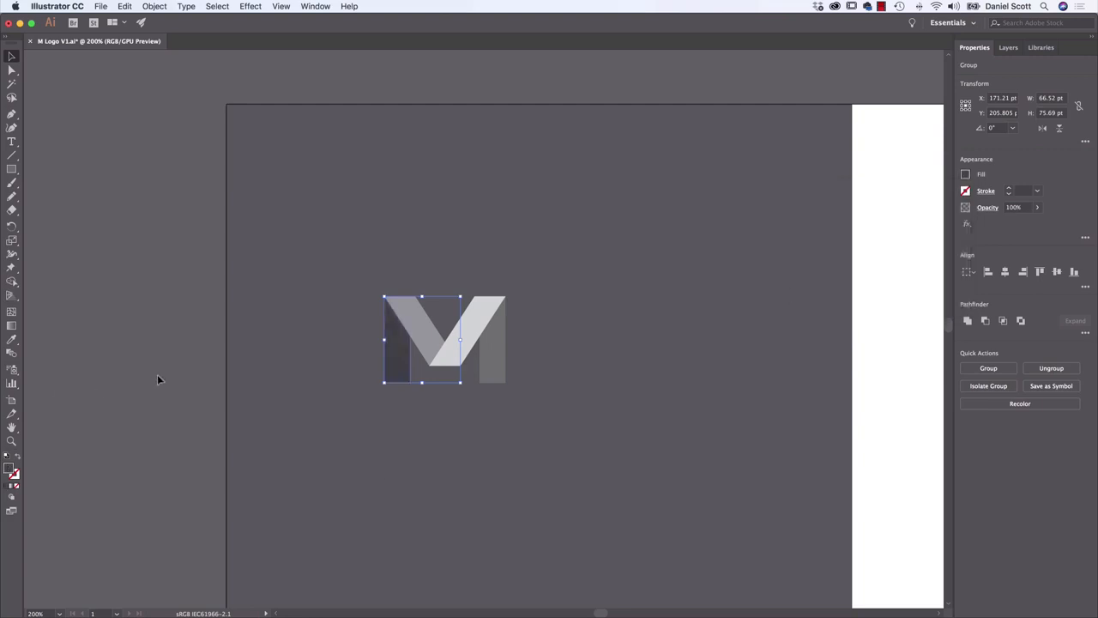
click(164, 382)
key(super+plus)
key(super+plus)
key(super+plus)
key(space)
drag(154, 364, 290, 301)
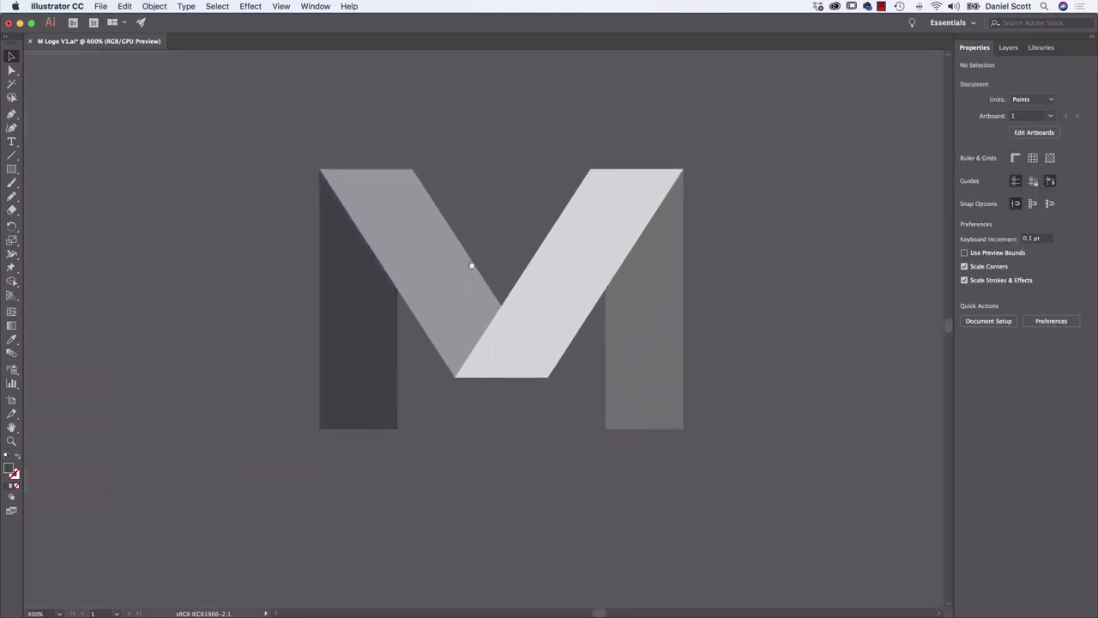
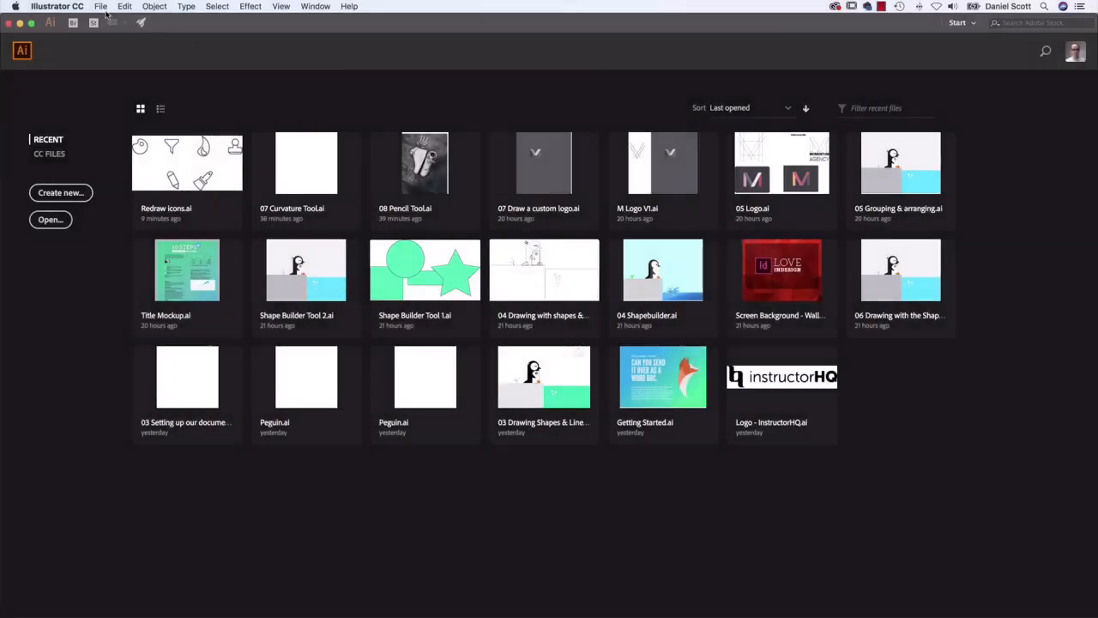
Create a new landscape Letter document, 11 by 8.5 in, and fit its artboard in the window
click(101, 7)
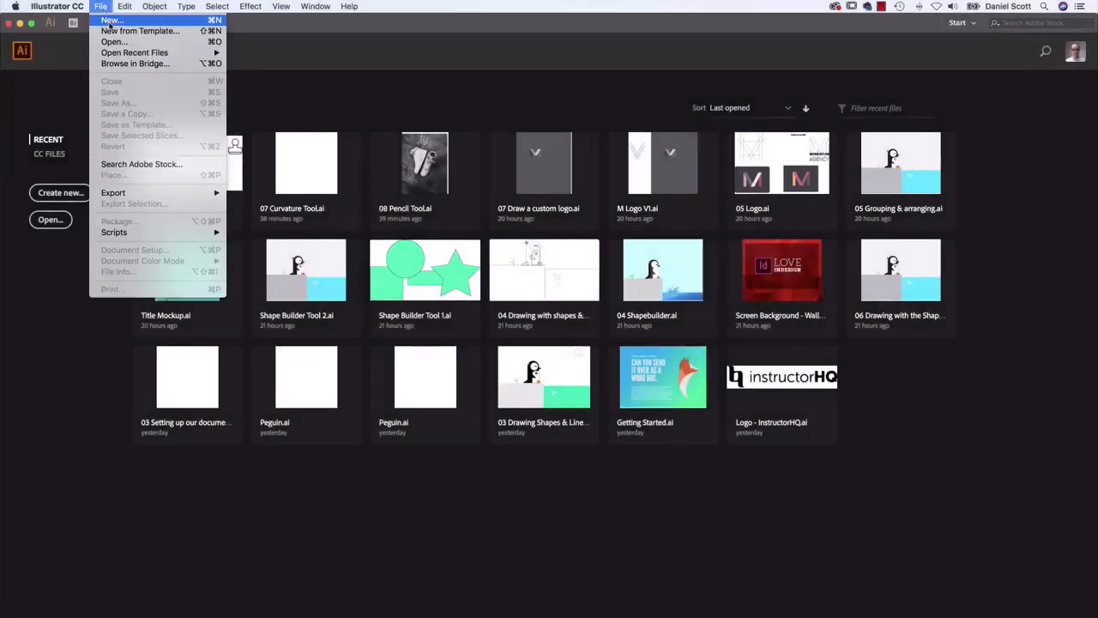
click(109, 21)
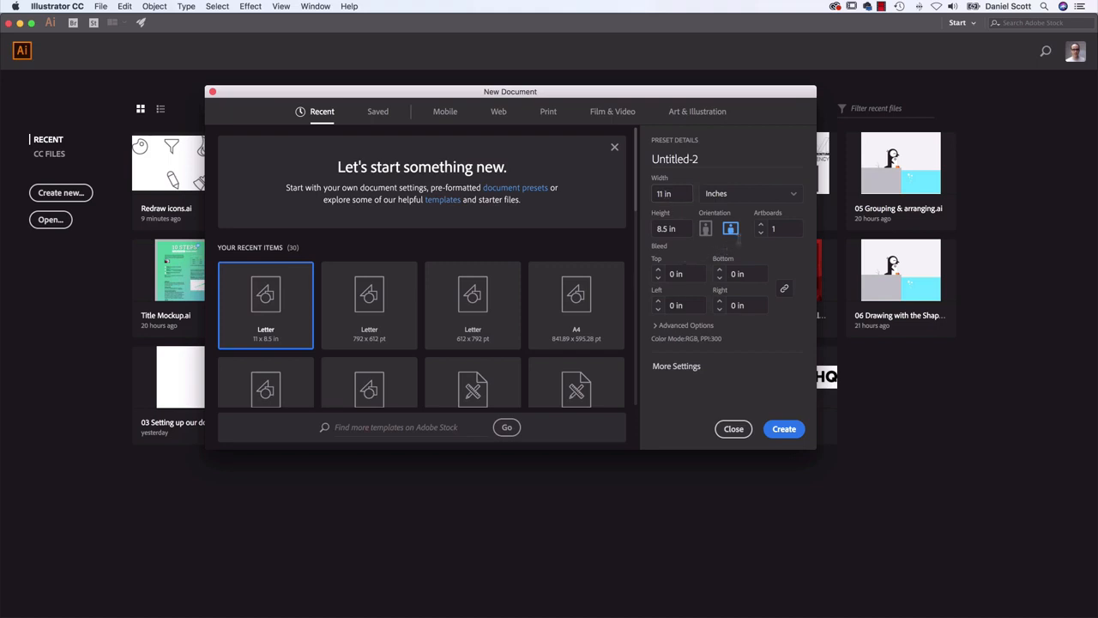
click(782, 429)
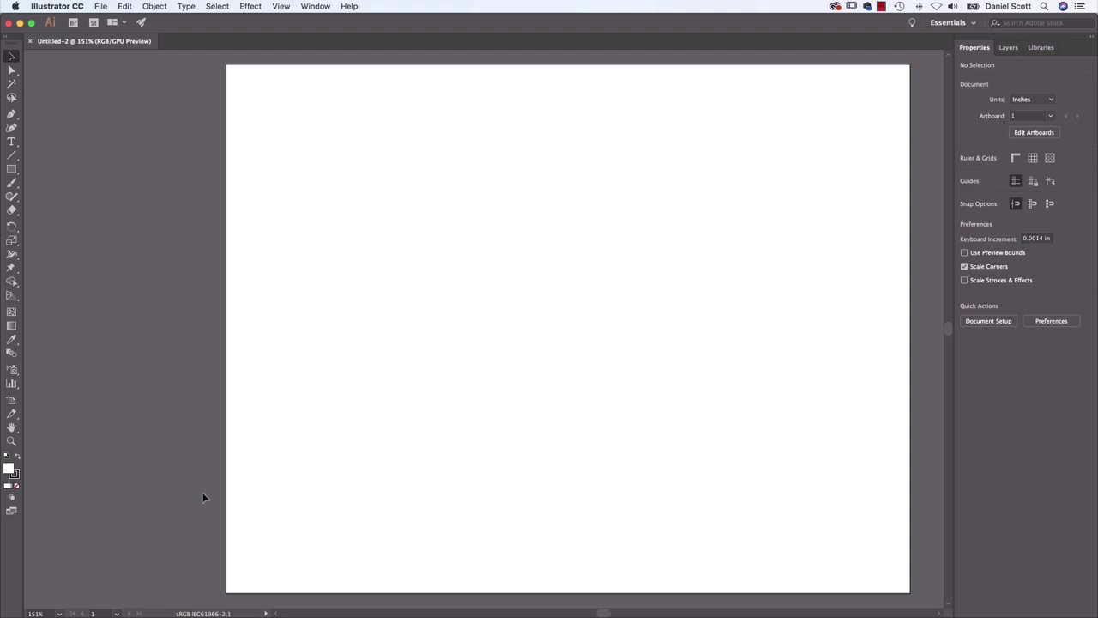
click(279, 6)
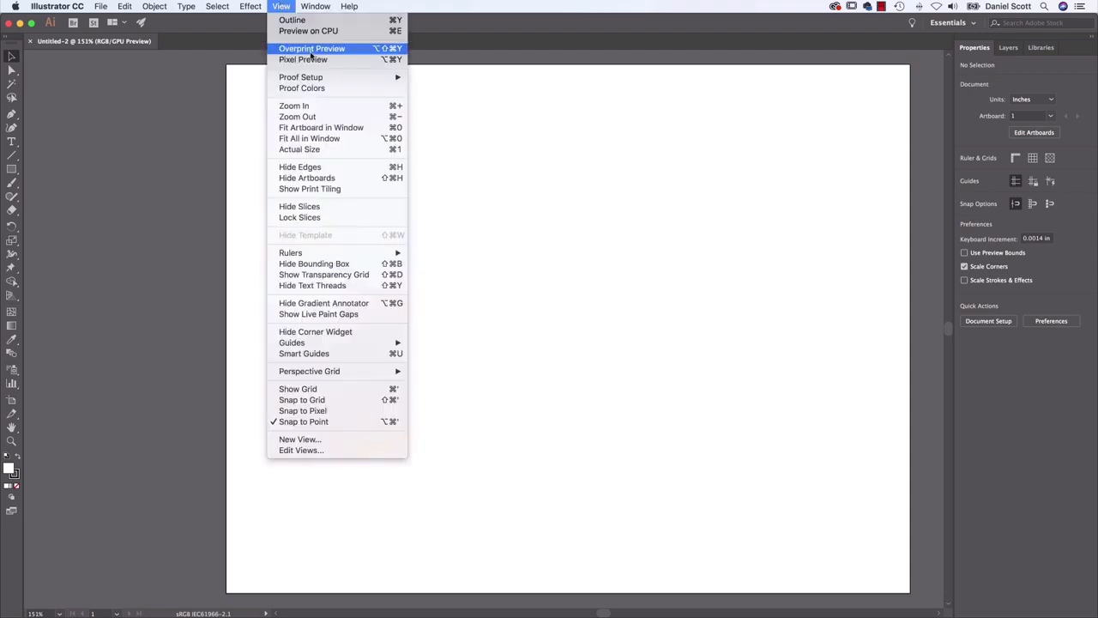
click(312, 128)
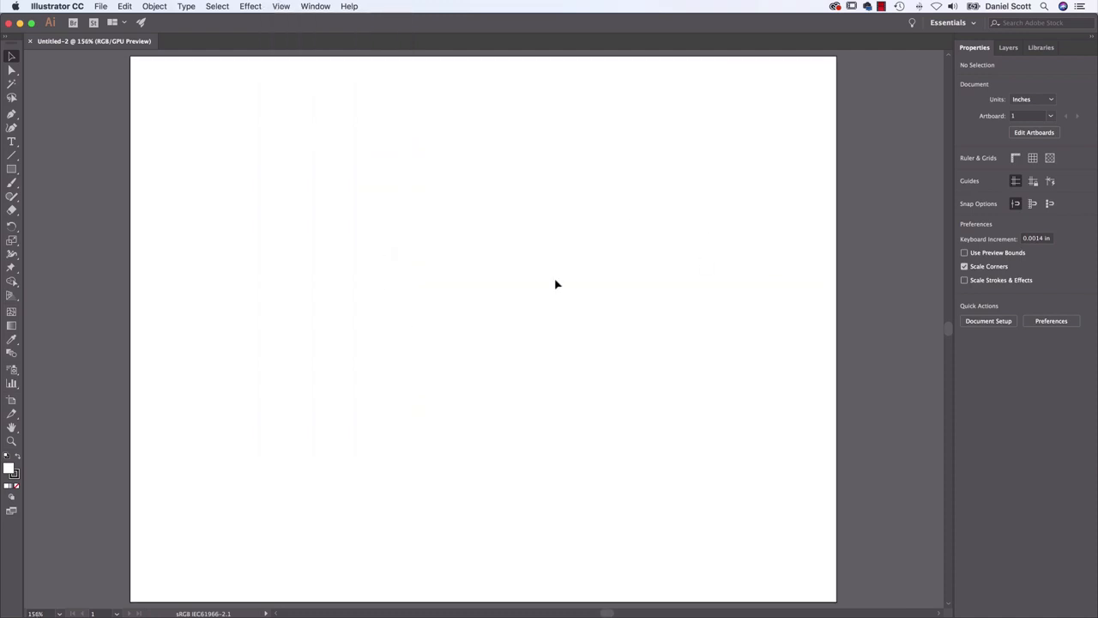
Place Redraw Icons.png on the artboard as a dimmed template layer for tracing
click(101, 6)
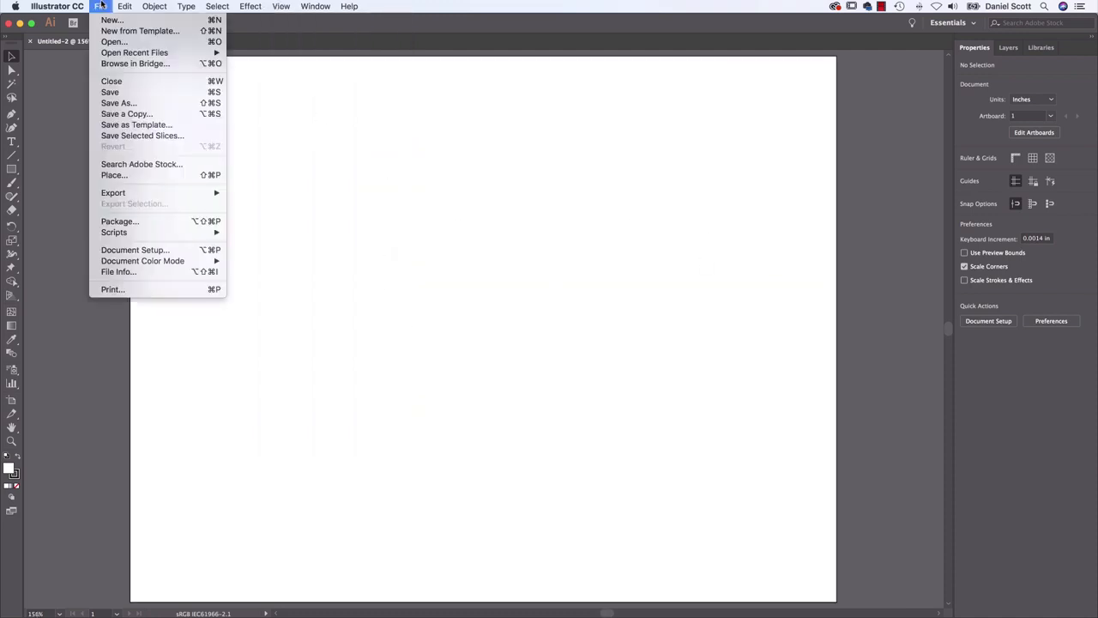
click(129, 177)
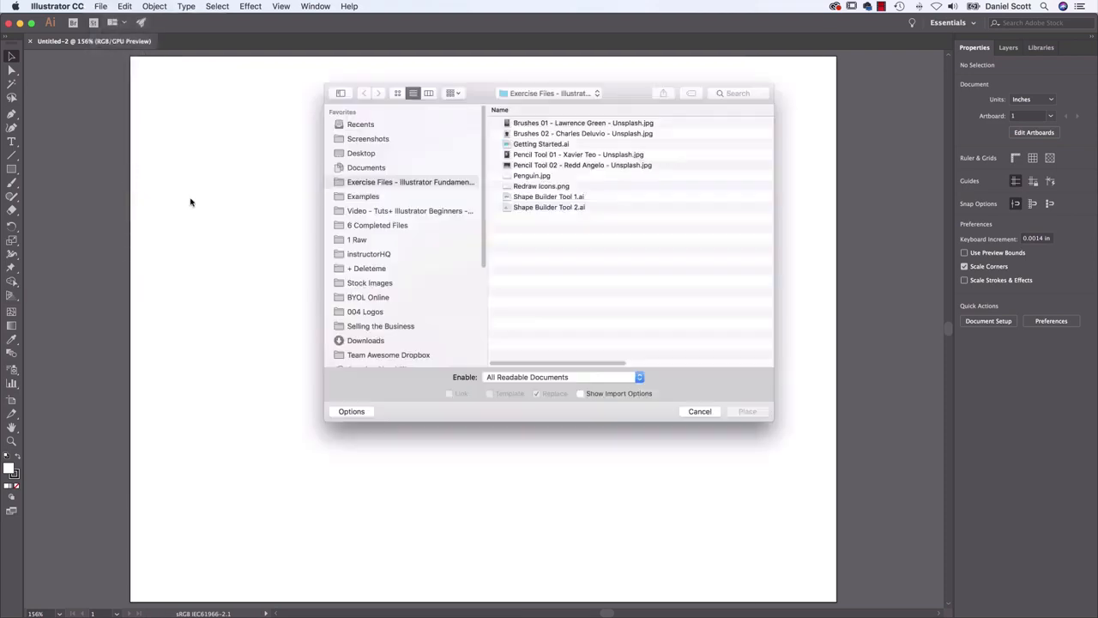
click(549, 185)
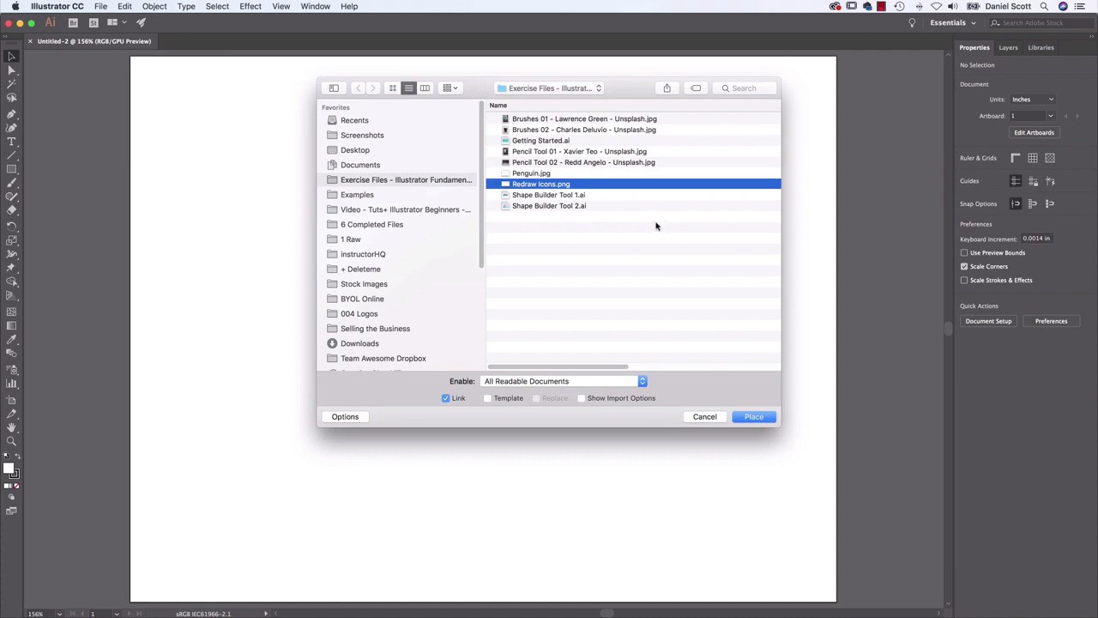
click(487, 399)
click(754, 417)
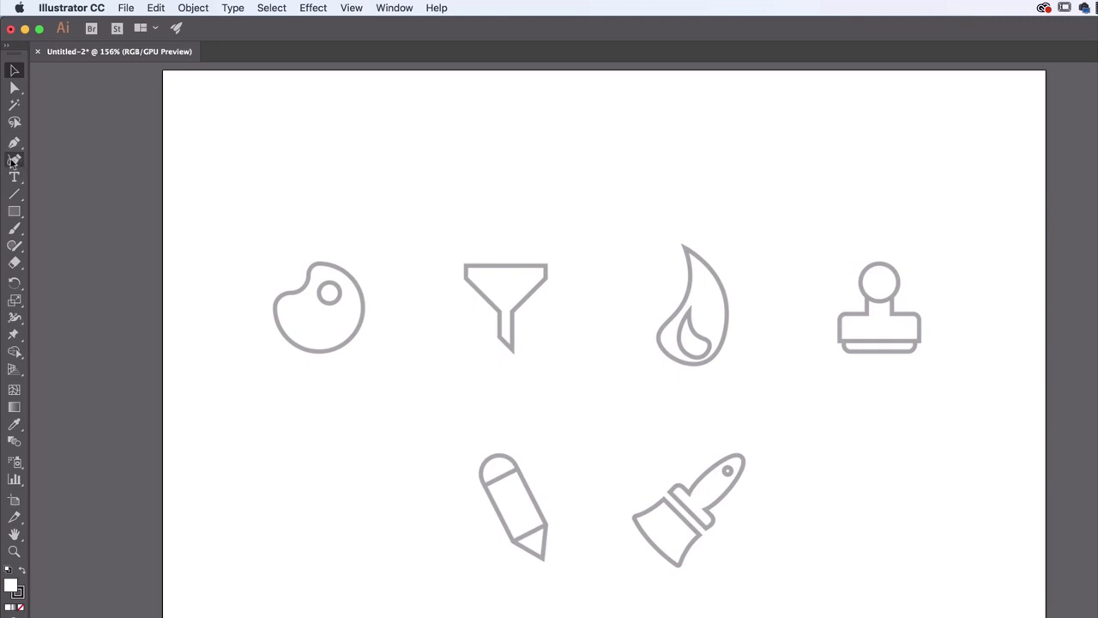
Start a Curvature tool path at the top of the small round hole in the paint palette icon
click(14, 162)
key(super+plus)
key(super+plus)
key(super+plus)
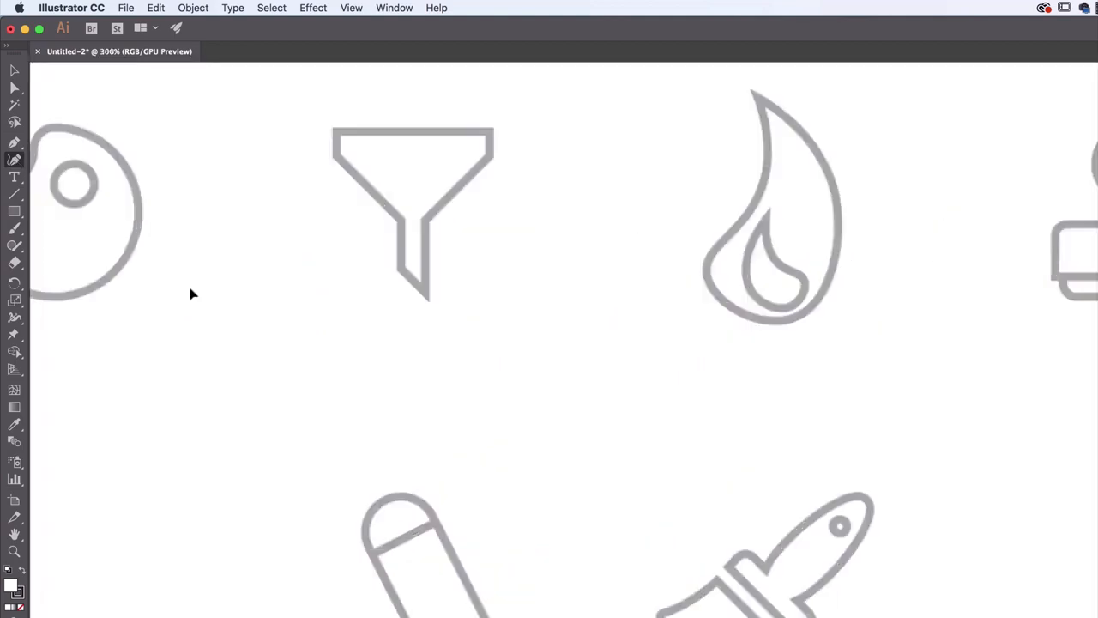
drag(236, 256, 916, 464)
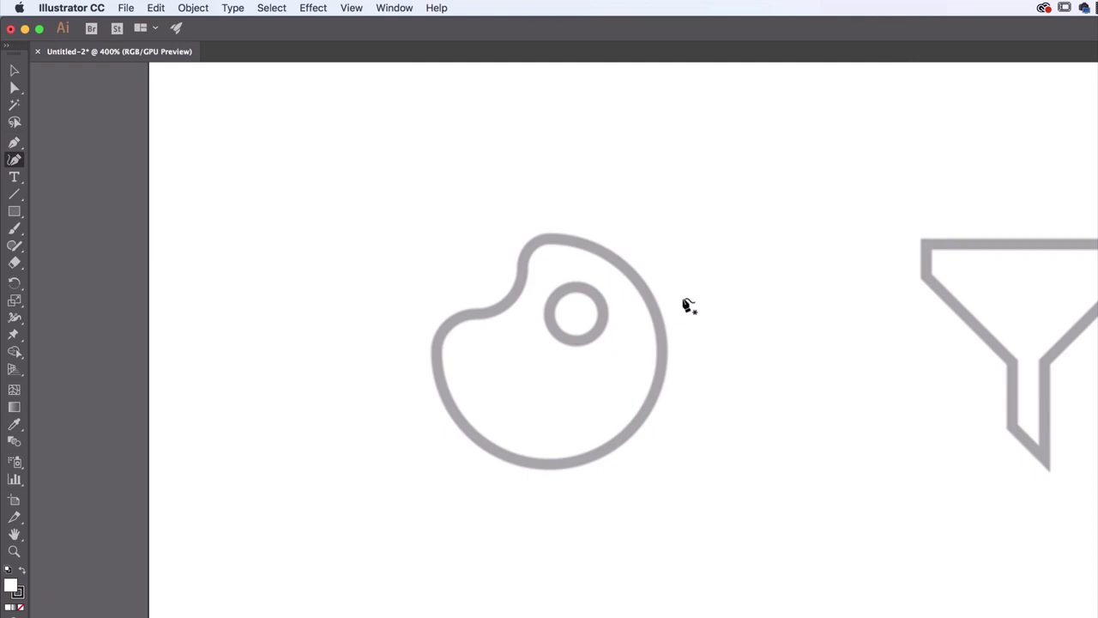
key(super+plus)
drag(681, 297, 738, 404)
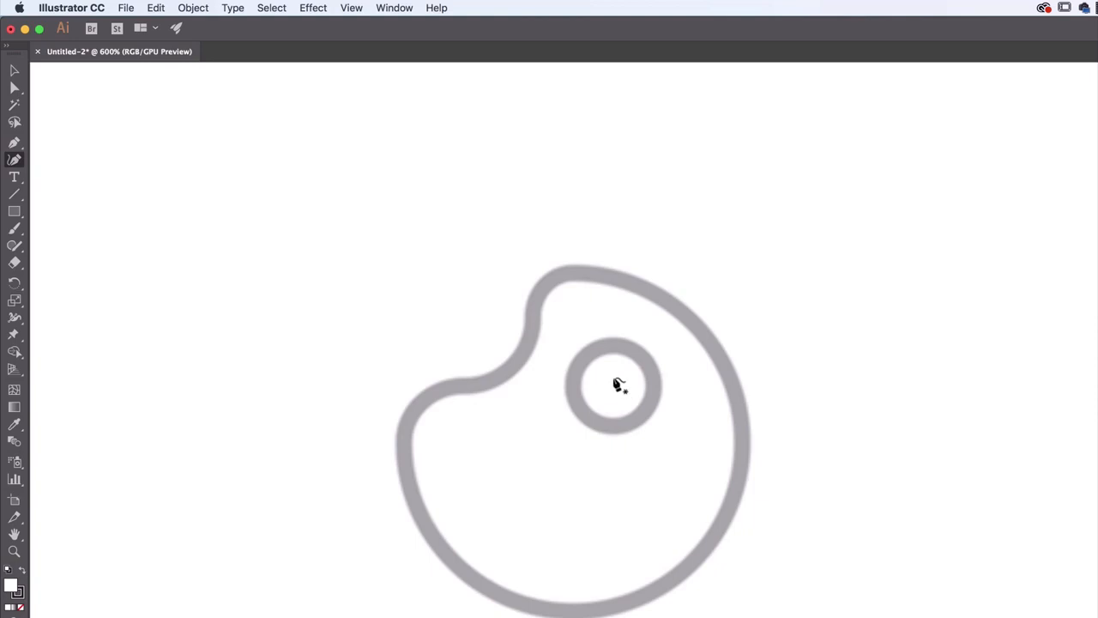
click(613, 346)
click(654, 383)
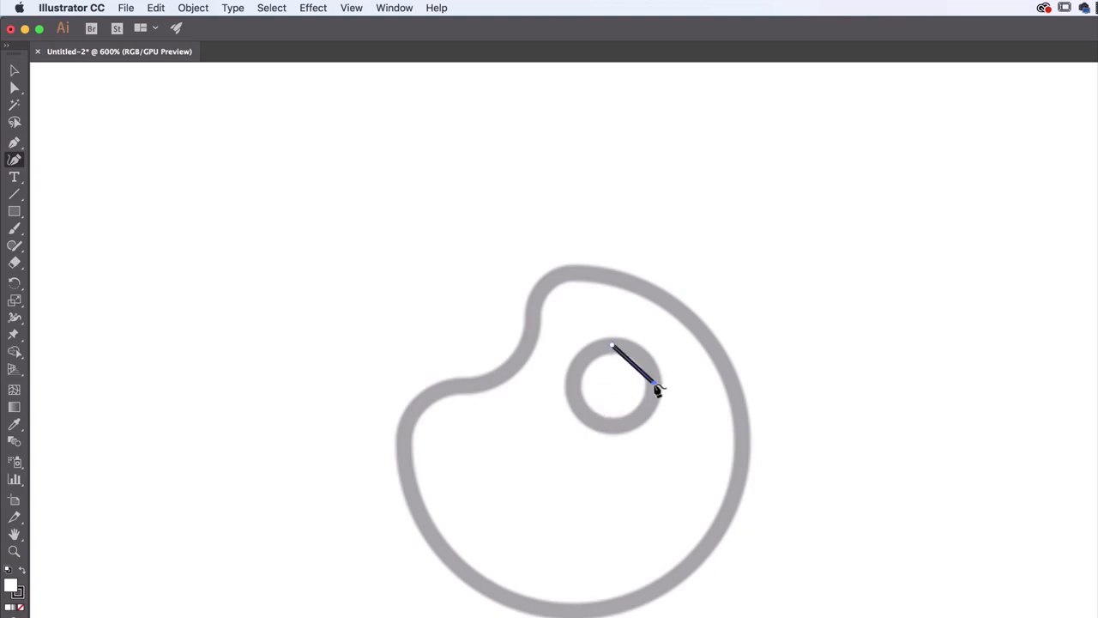
click(614, 427)
key(super+z)
key(super+z)
Trace the rest of the palette's round hole as a closed curved path and set its fill to none
click(654, 382)
click(613, 425)
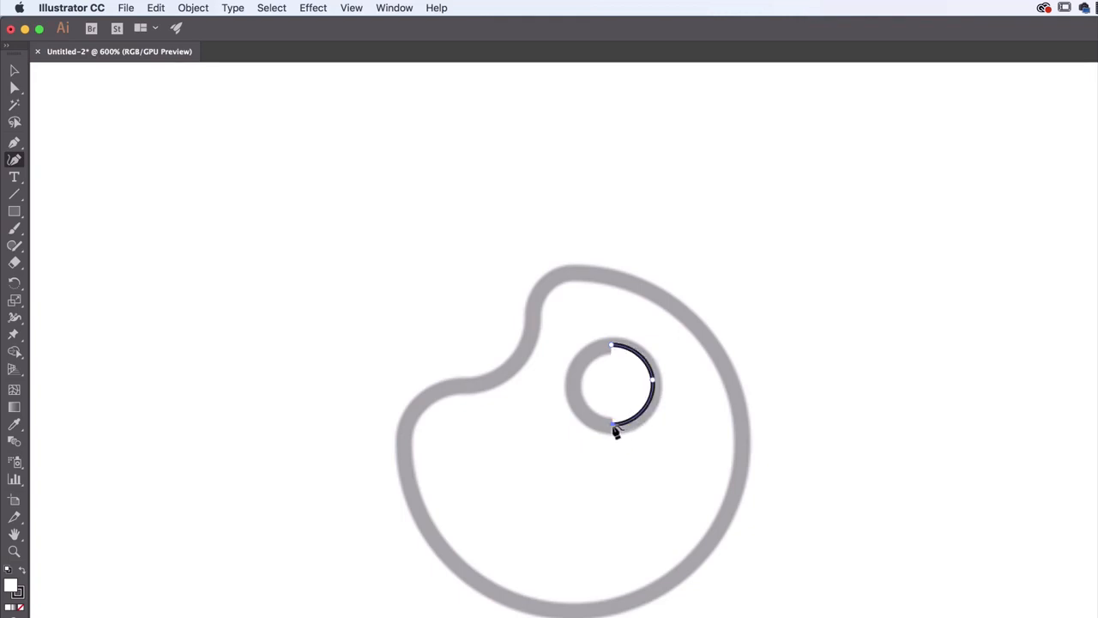
click(572, 386)
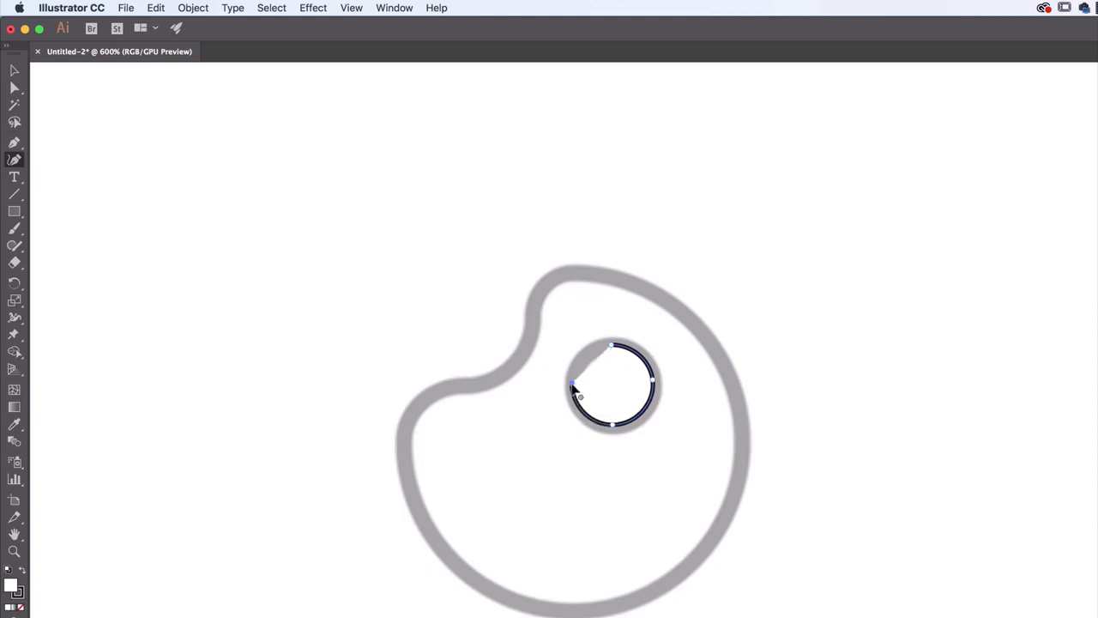
click(613, 349)
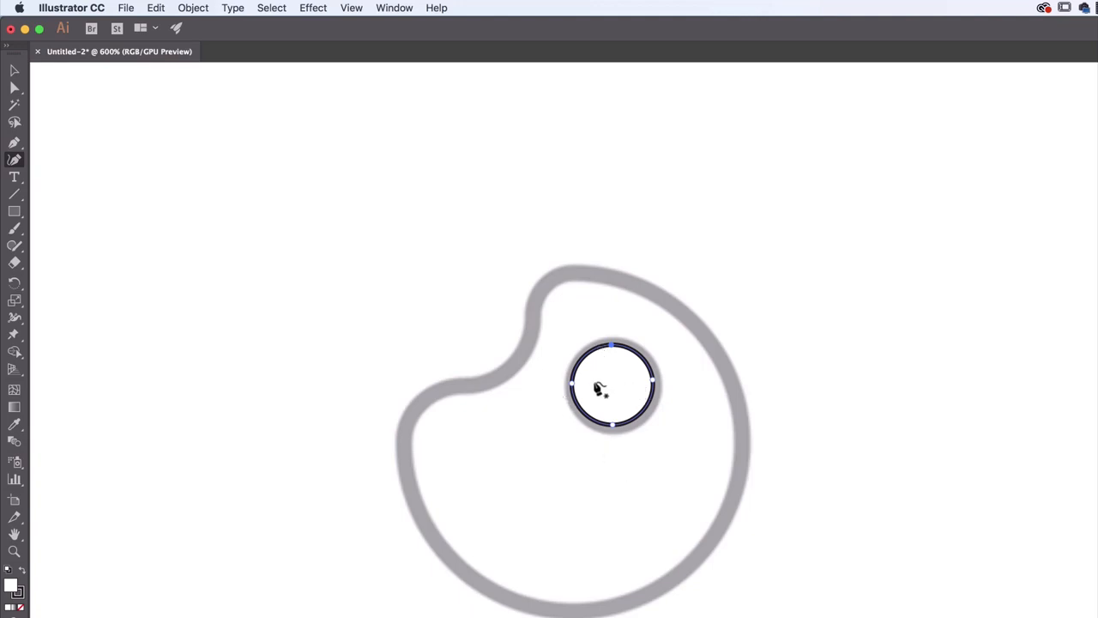
click(933, 219)
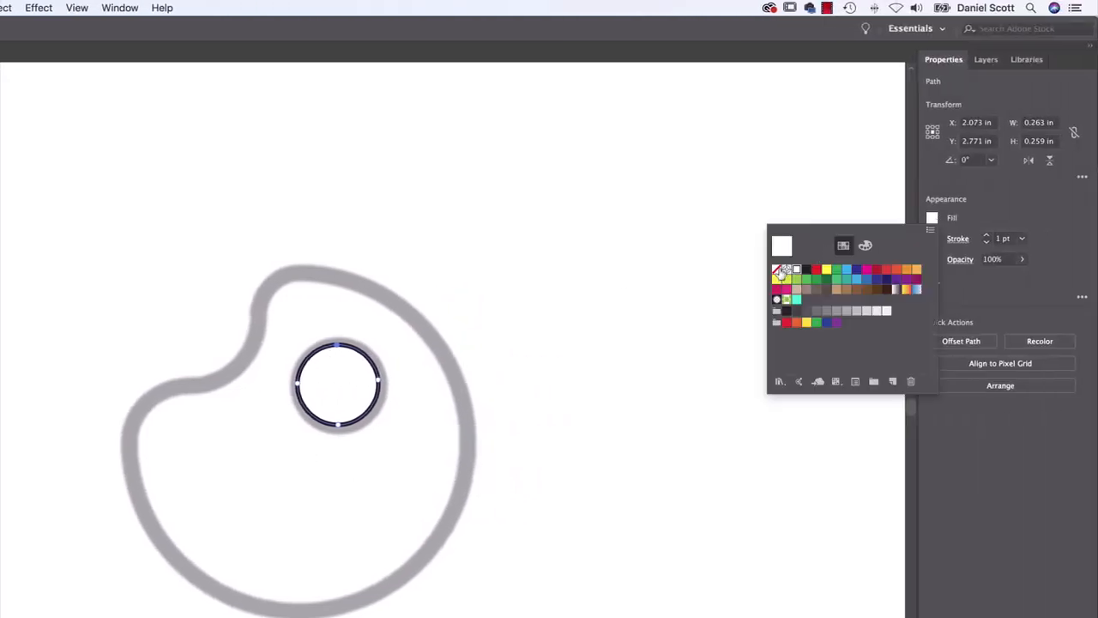
click(780, 273)
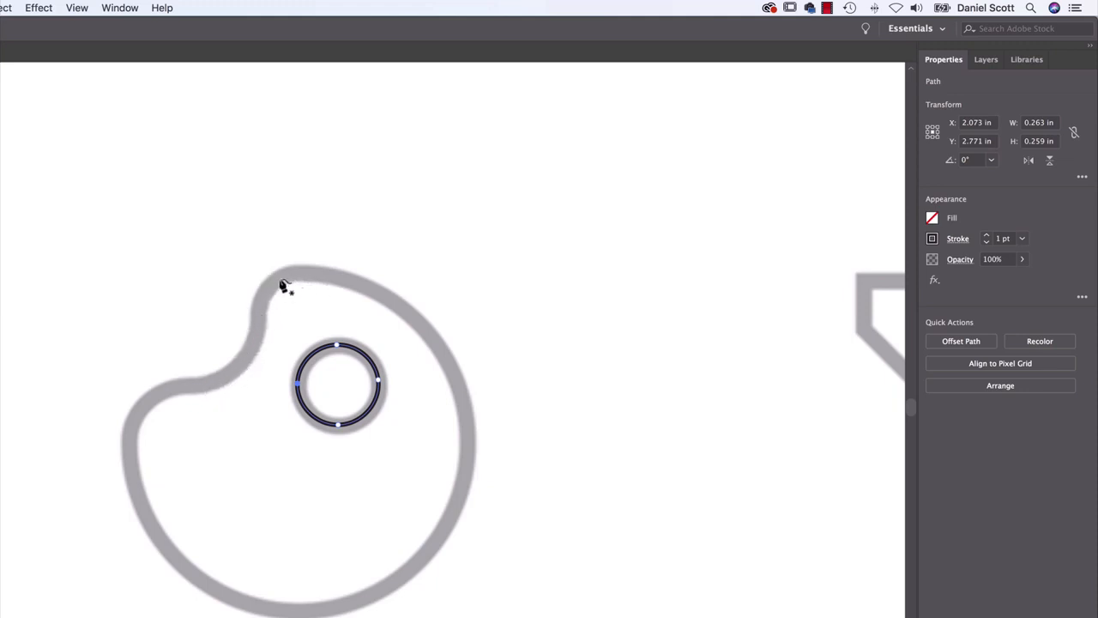
Trace the palette's outer outline with the Curvature tool, starting in the notch, going clockwise and closing the path at the start
click(238, 366)
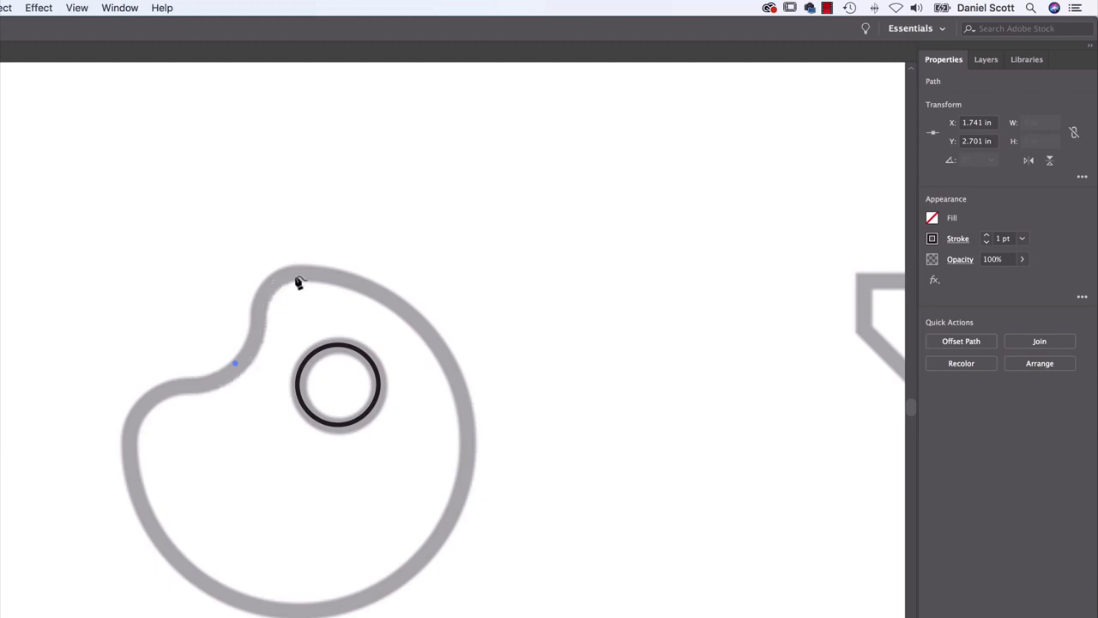
click(279, 286)
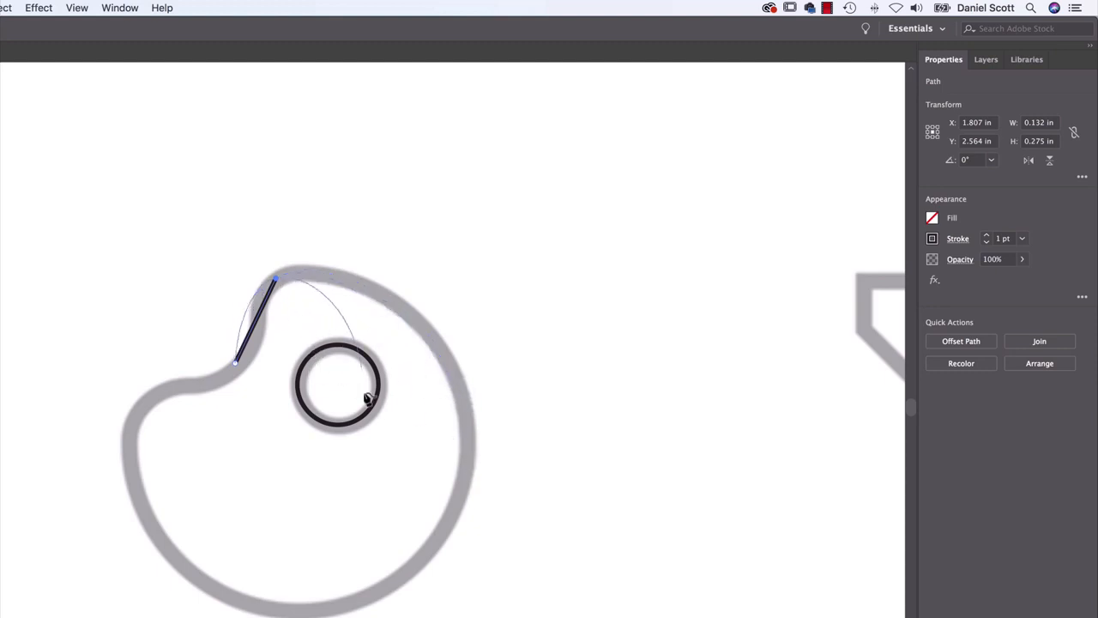
click(469, 433)
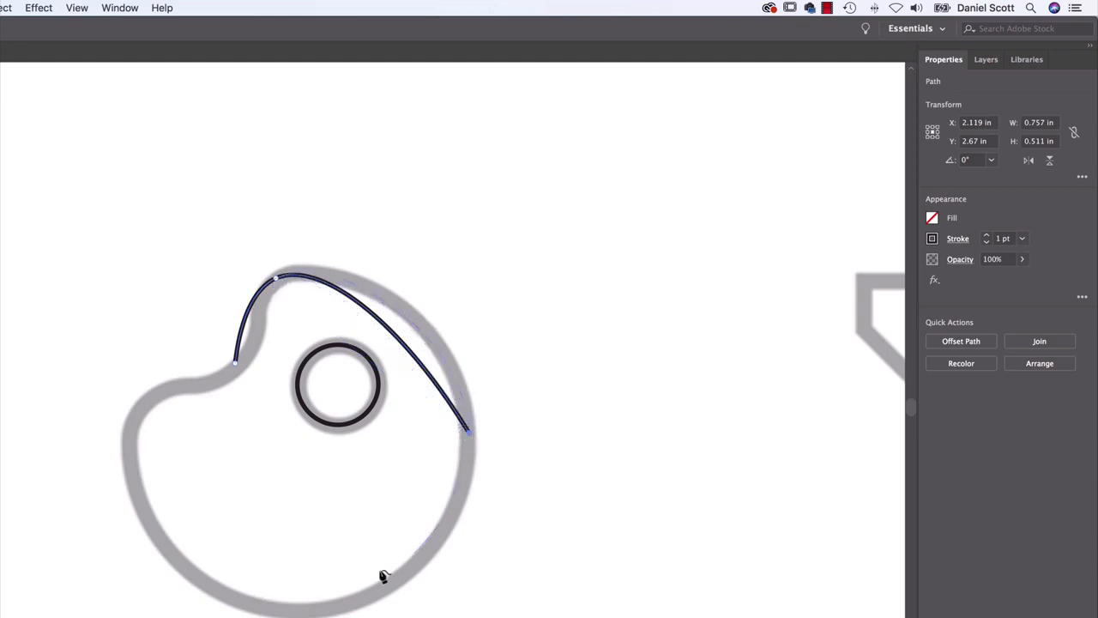
drag(301, 613, 137, 508)
click(134, 487)
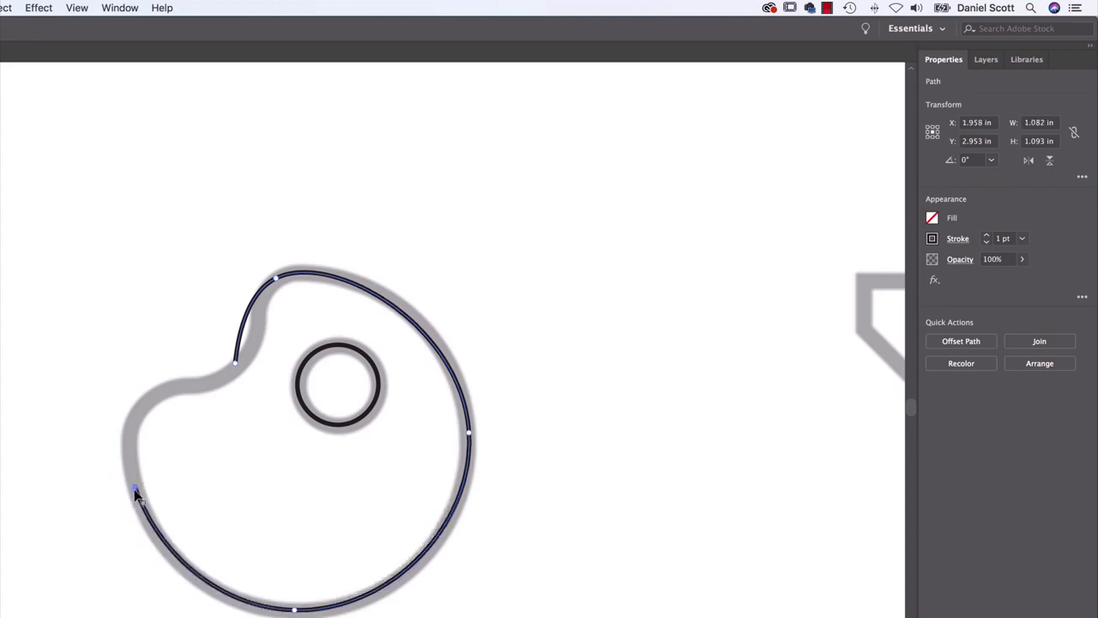
drag(135, 493, 124, 422)
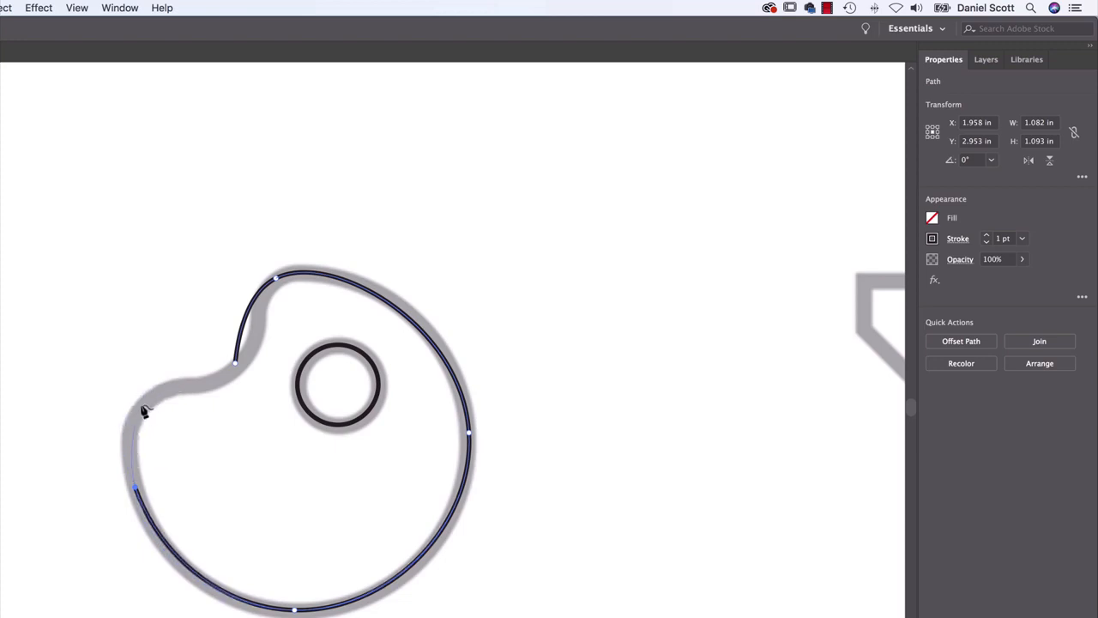
click(139, 404)
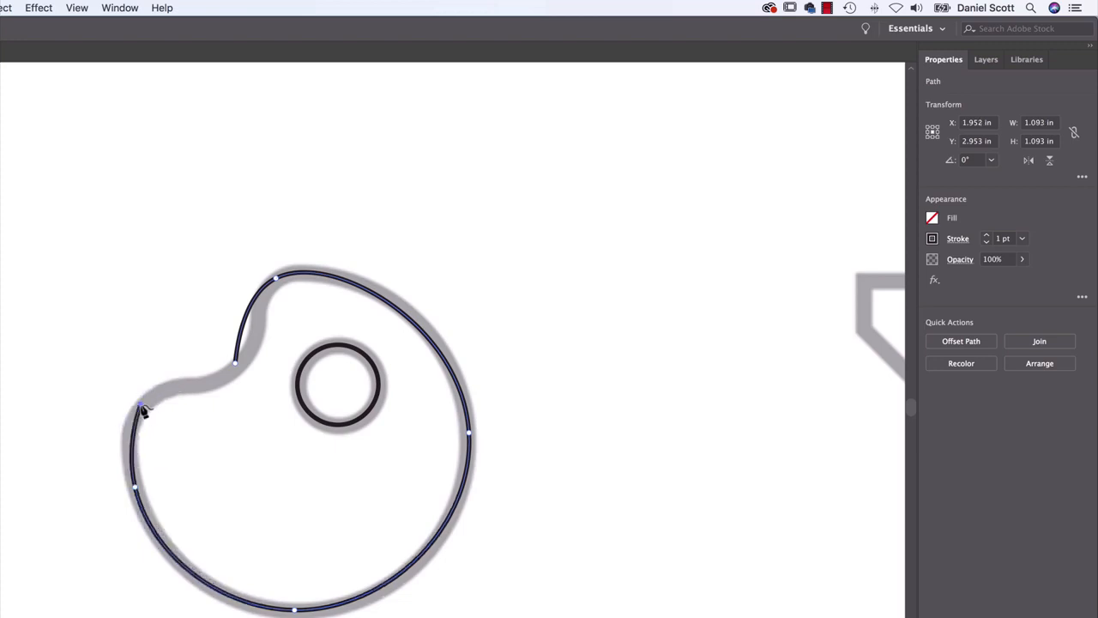
click(239, 369)
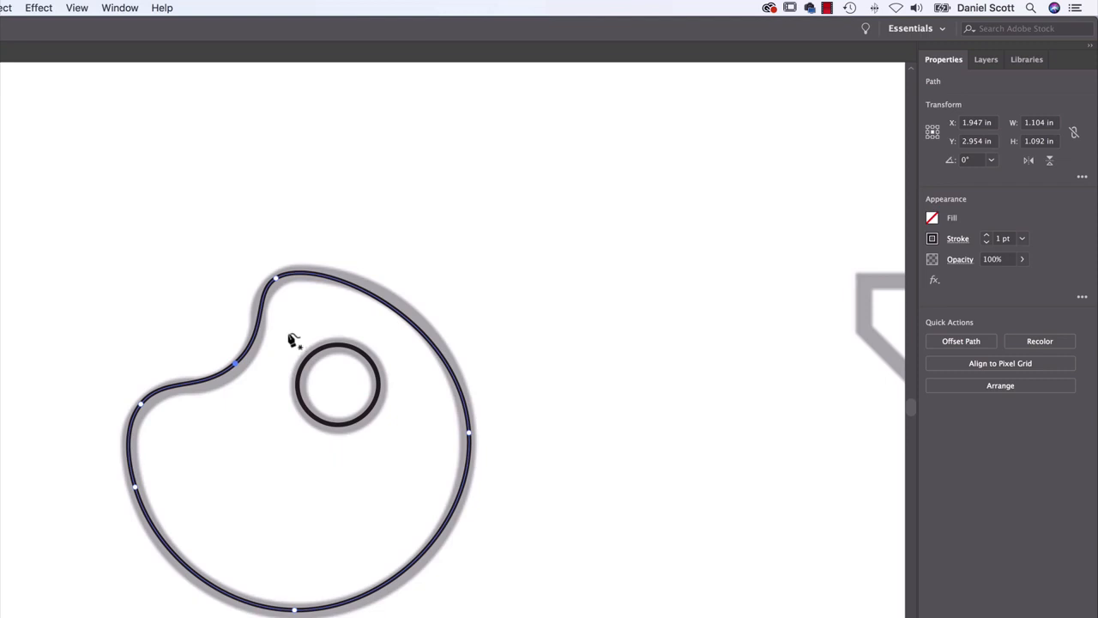
Turn on Smart Guides and check that the option is enabled
click(76, 8)
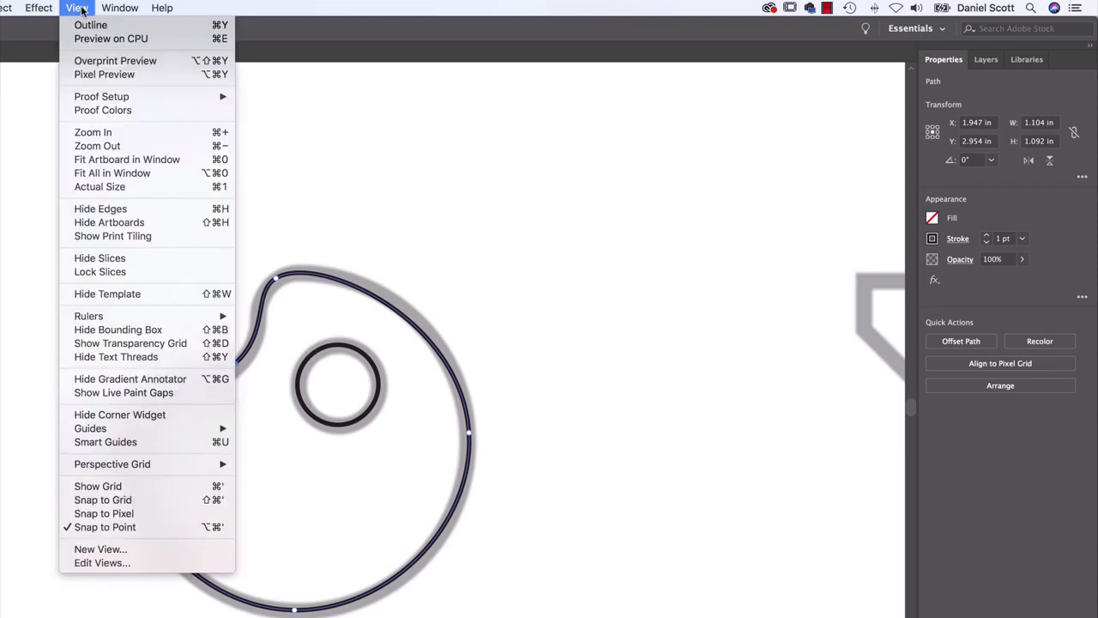
click(101, 441)
click(76, 8)
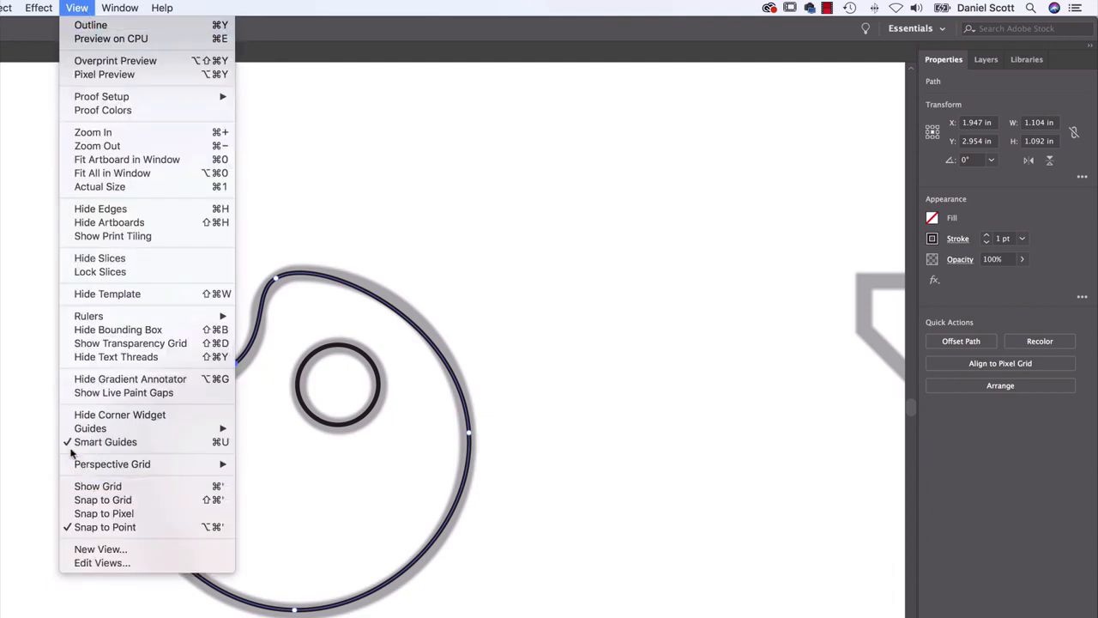
click(57, 473)
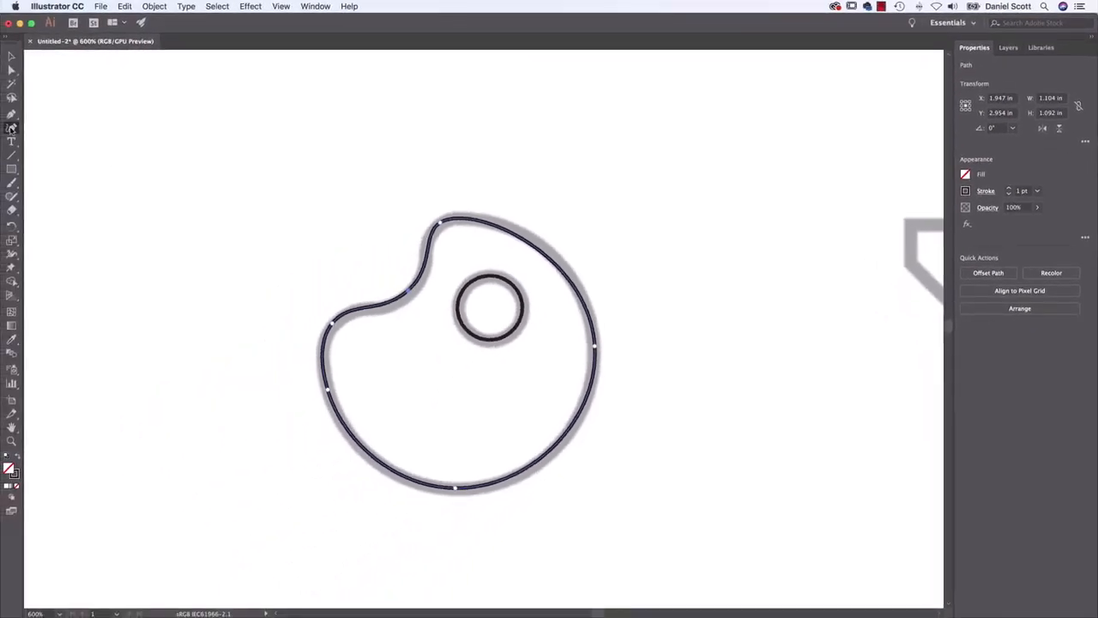
Move the palette outline's notch anchor slightly down and its right-side anchor up along the template's curve
click(12, 127)
click(409, 299)
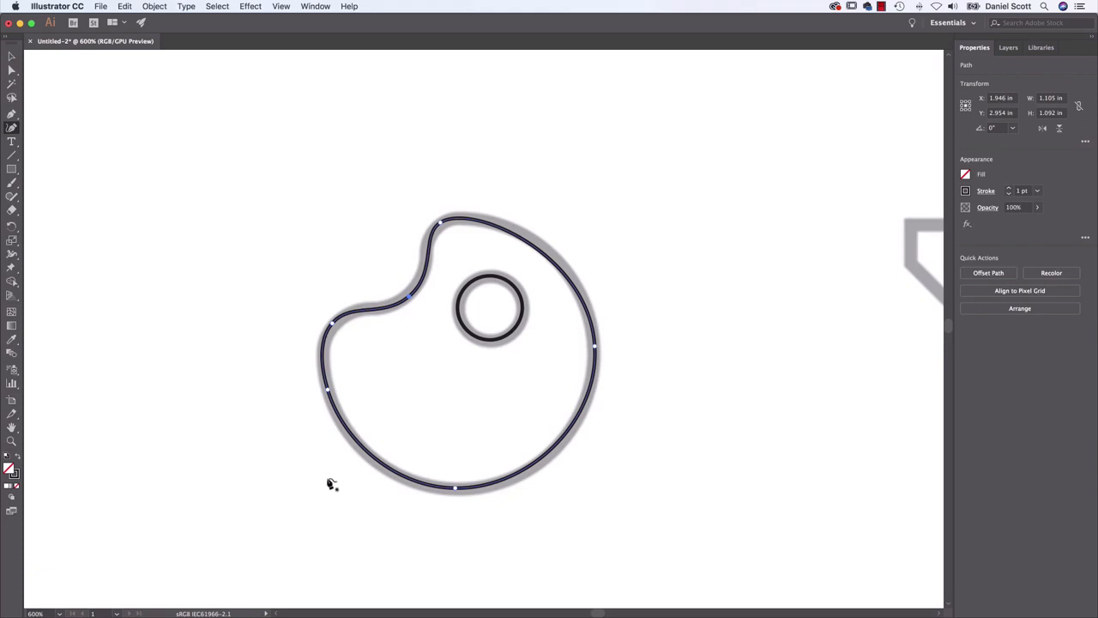
click(595, 348)
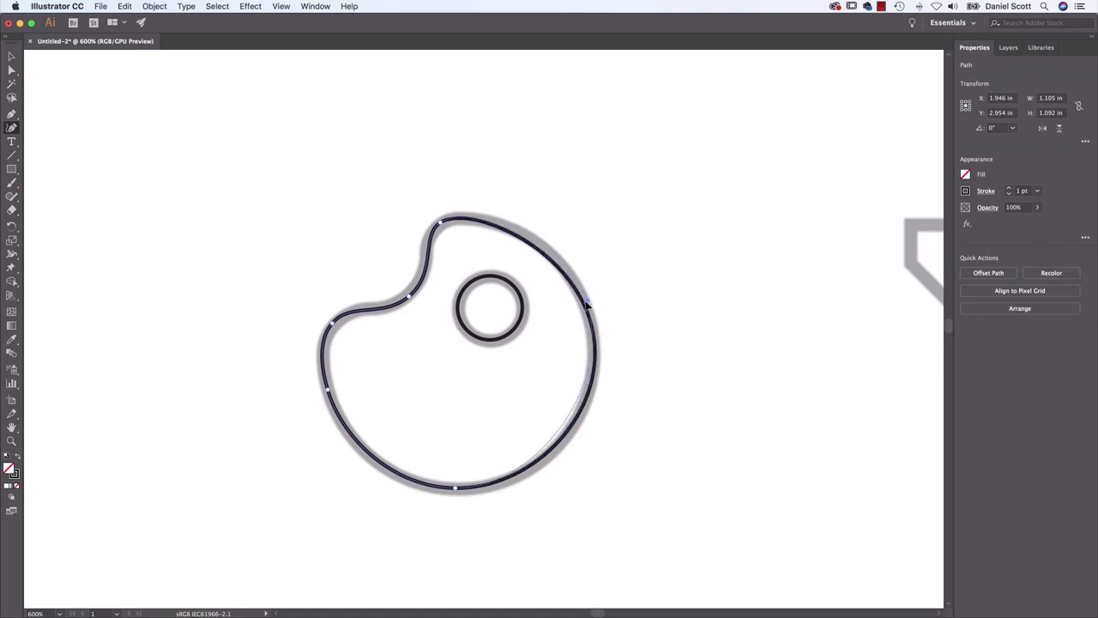
click(591, 316)
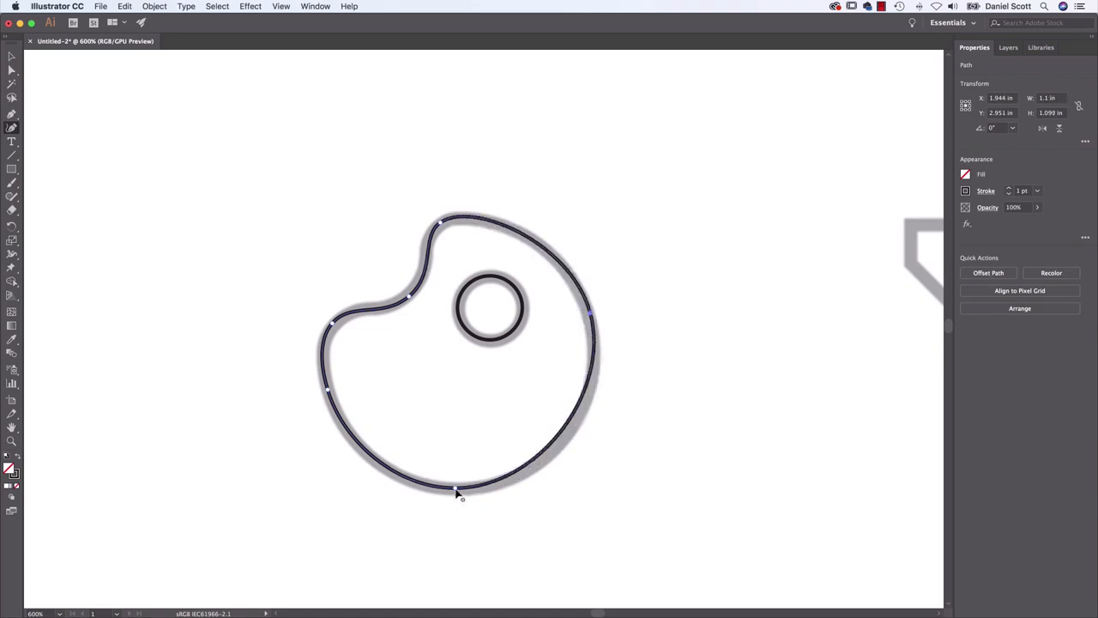
Move the palette outline's bottom anchor right, its lower-left anchor down along the template's curve, and nudge the left lobe's anchor slightly down
drag(456, 488, 503, 488)
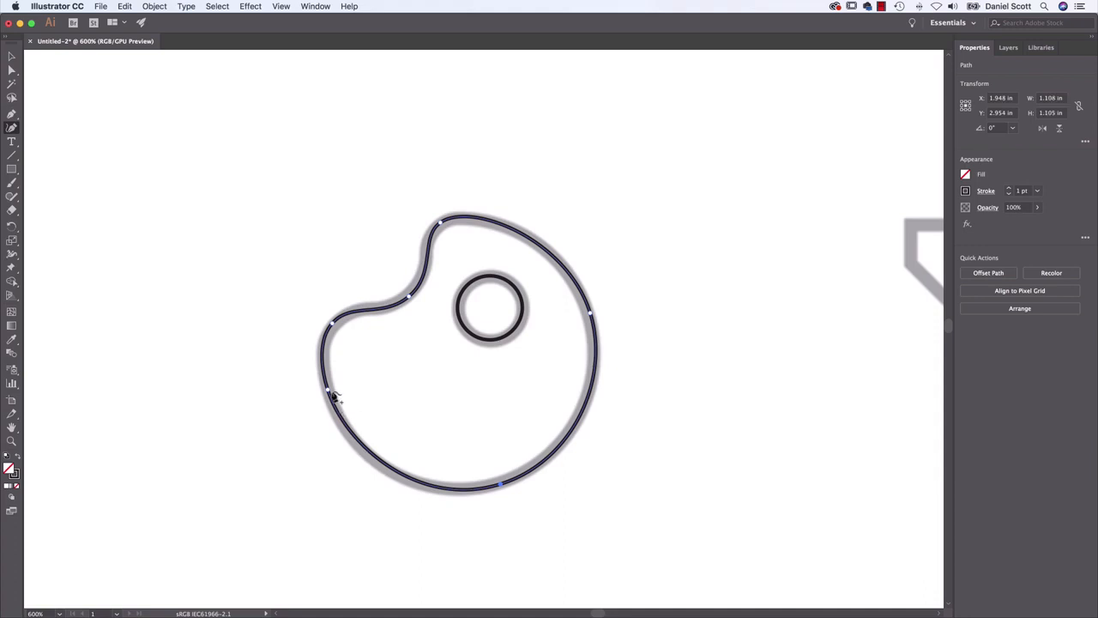
drag(329, 393, 335, 410)
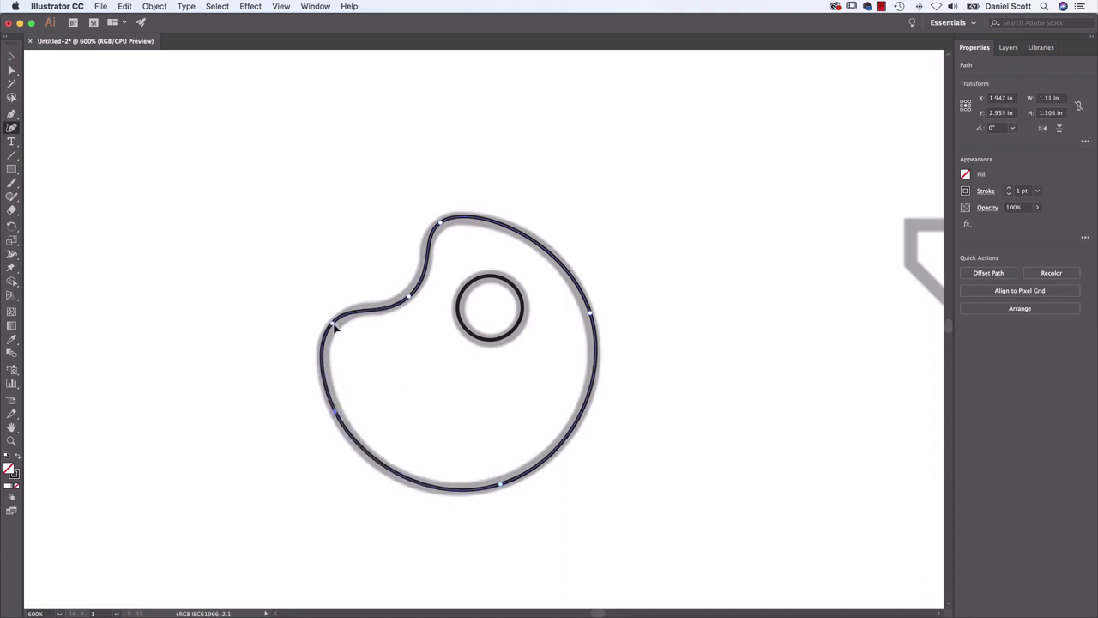
mouse_move(333, 325)
mouse_down()
mouse_move(318, 358)
mouse_move(330, 327)
mouse_up()
Delete the outline's lower-left anchor, shift the bottom anchor toward the lower left, and move the right-side anchor down along the template's curve
click(334, 448)
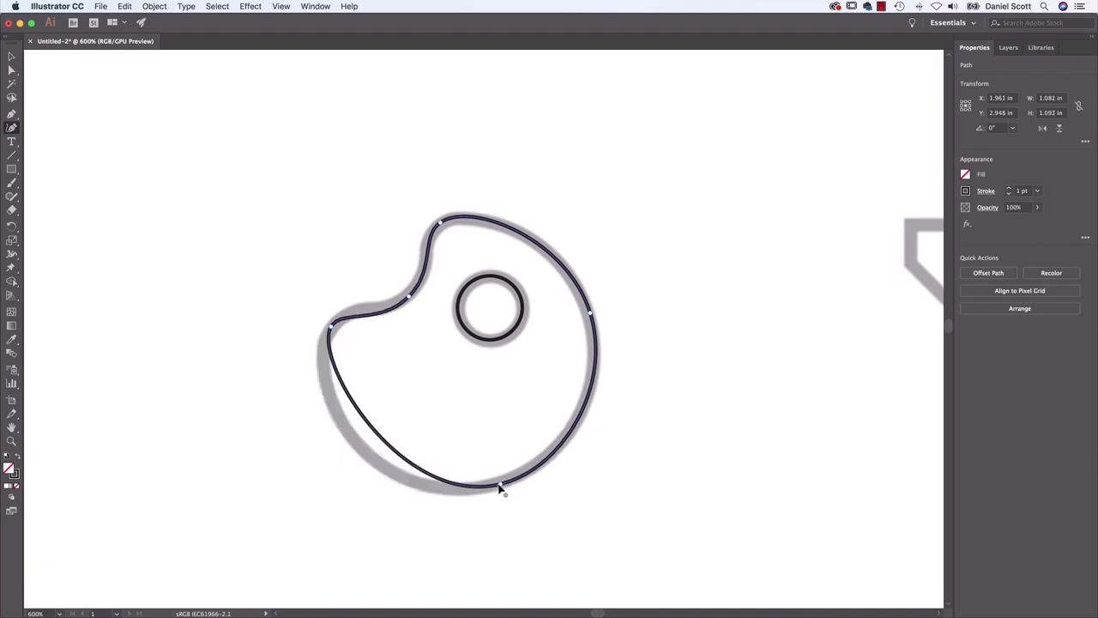
click(500, 487)
click(590, 314)
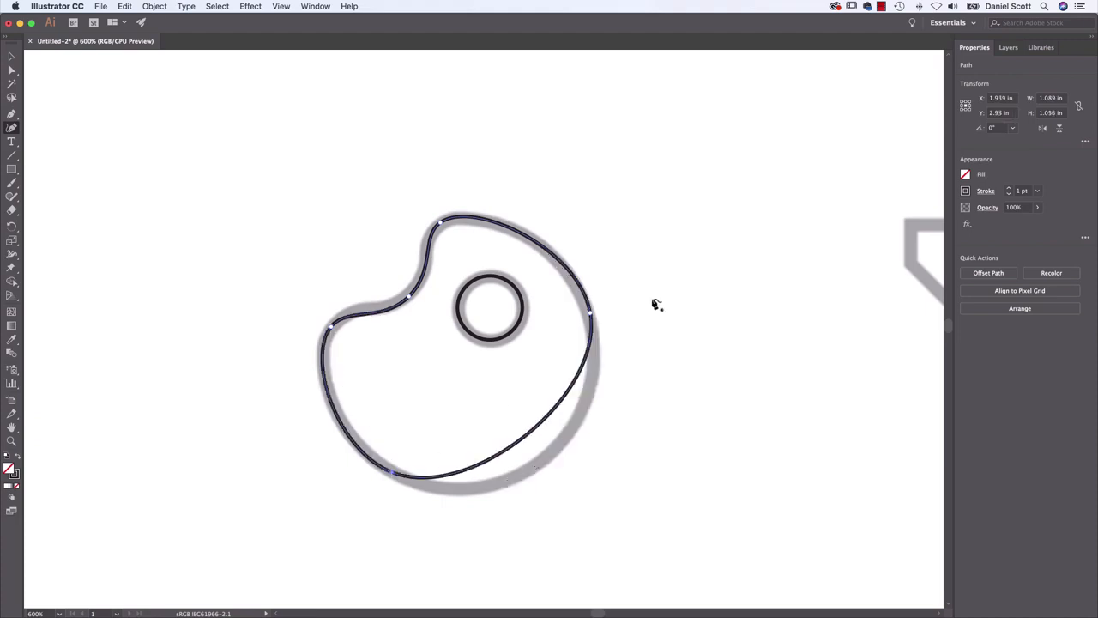
drag(590, 314, 617, 421)
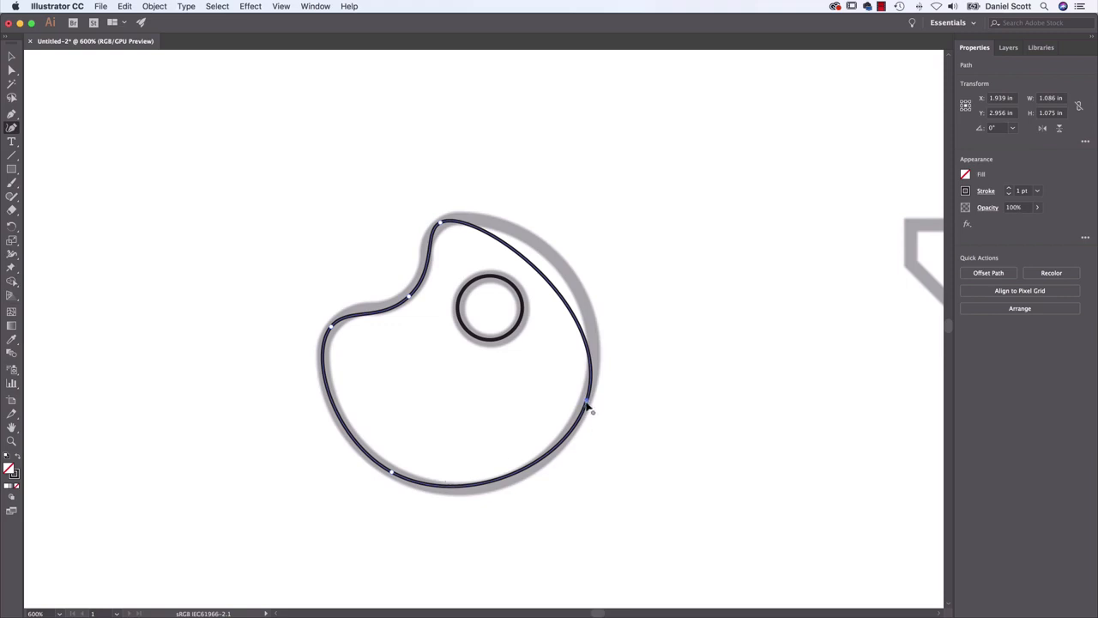
click(589, 409)
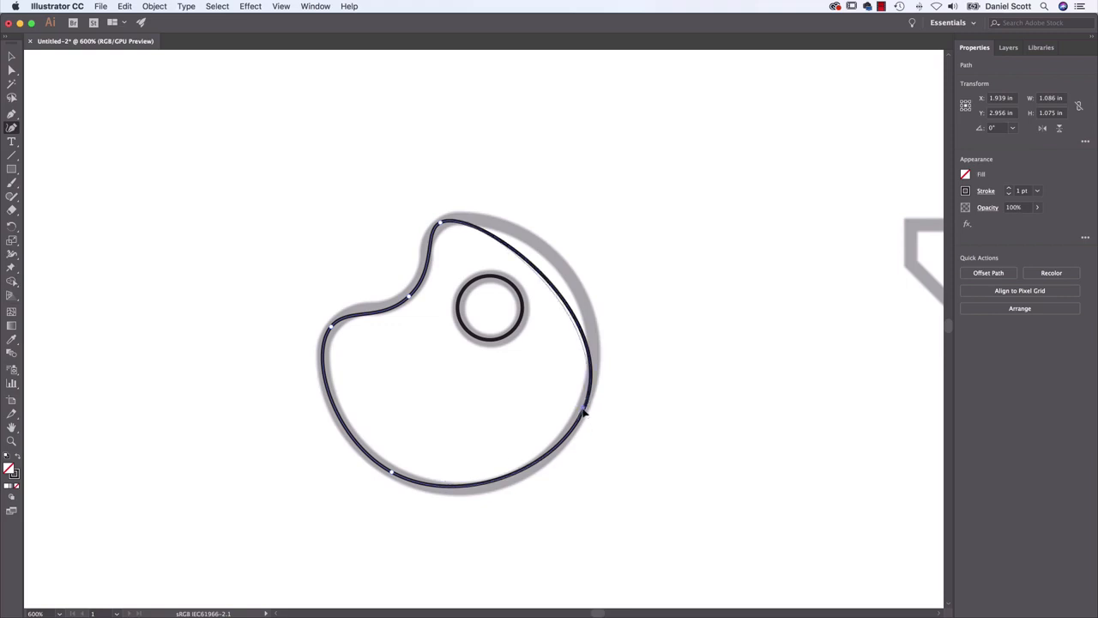
Add a Curvature anchor on the outline's upper-right stretch and pull it outward onto the template's curve
click(11, 127)
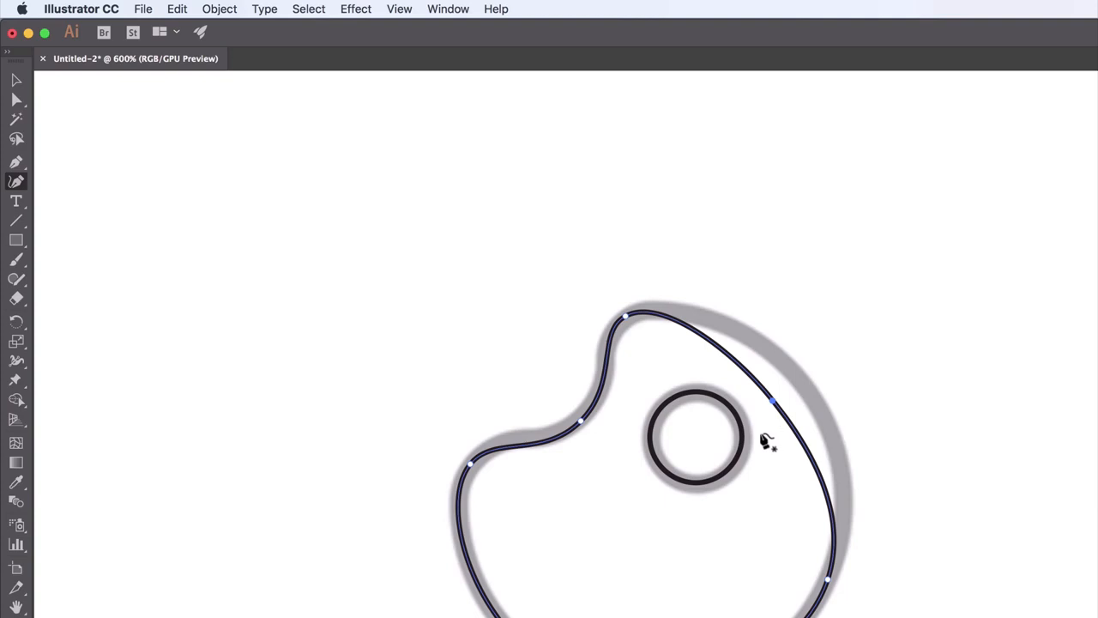
click(772, 403)
mouse_move(772, 402)
mouse_down()
mouse_move(801, 375)
mouse_move(799, 391)
mouse_up()
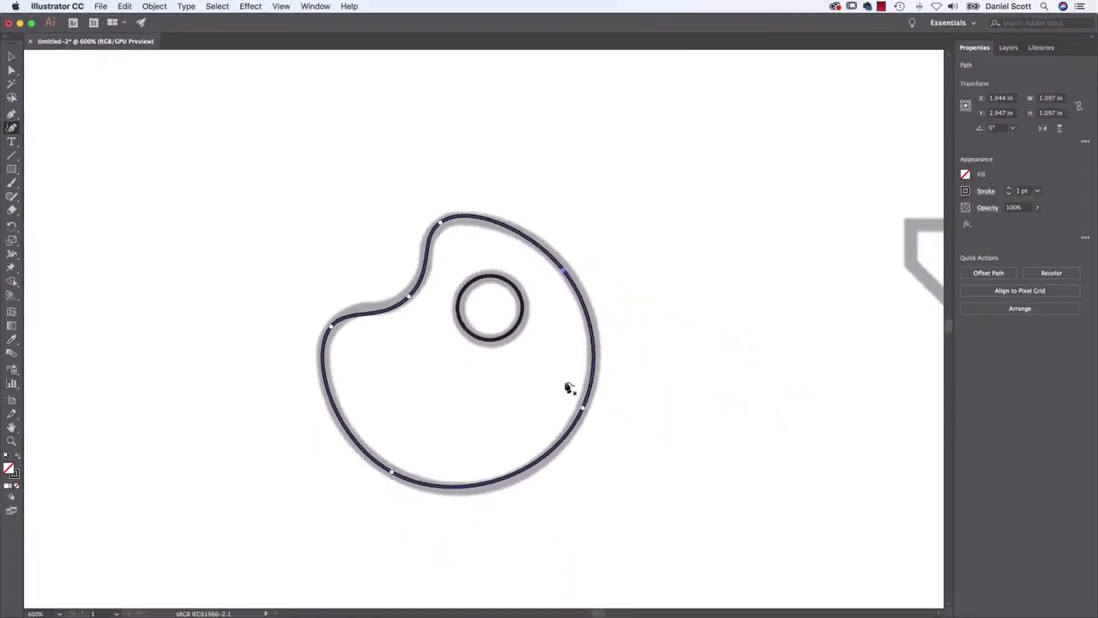
click(562, 269)
Add extra anchors to the palette outline on its lower-right, bottom, lower-left and left stretches
click(554, 449)
click(481, 485)
click(358, 445)
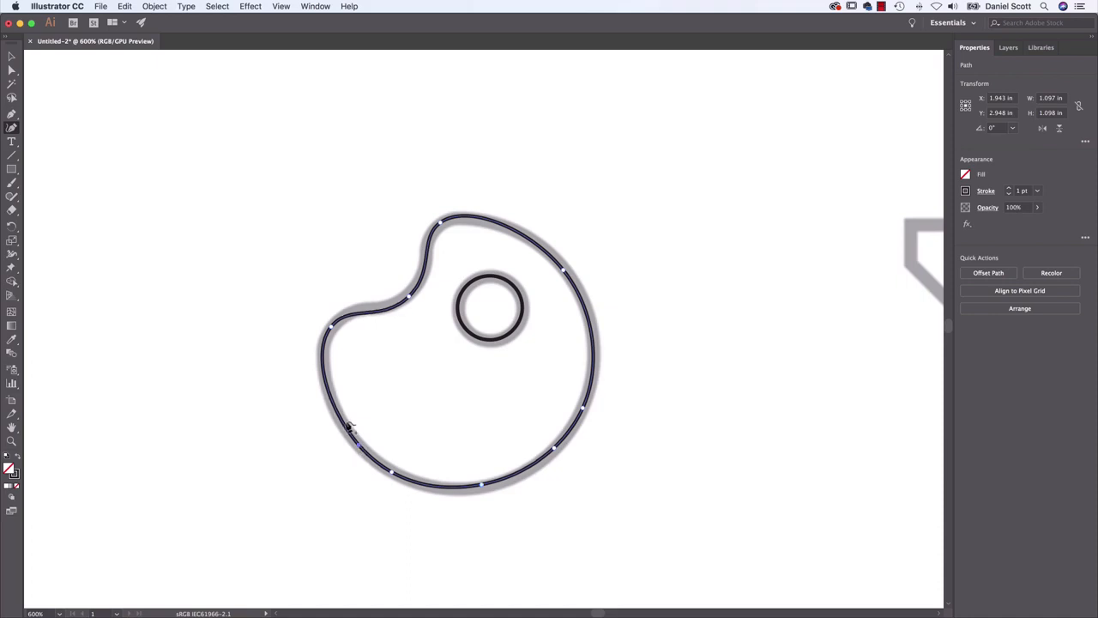
click(329, 392)
Nudge the anchors around the outline's left, bottom and right sides outward to follow the template's edge
drag(329, 392, 325, 388)
drag(358, 445, 397, 484)
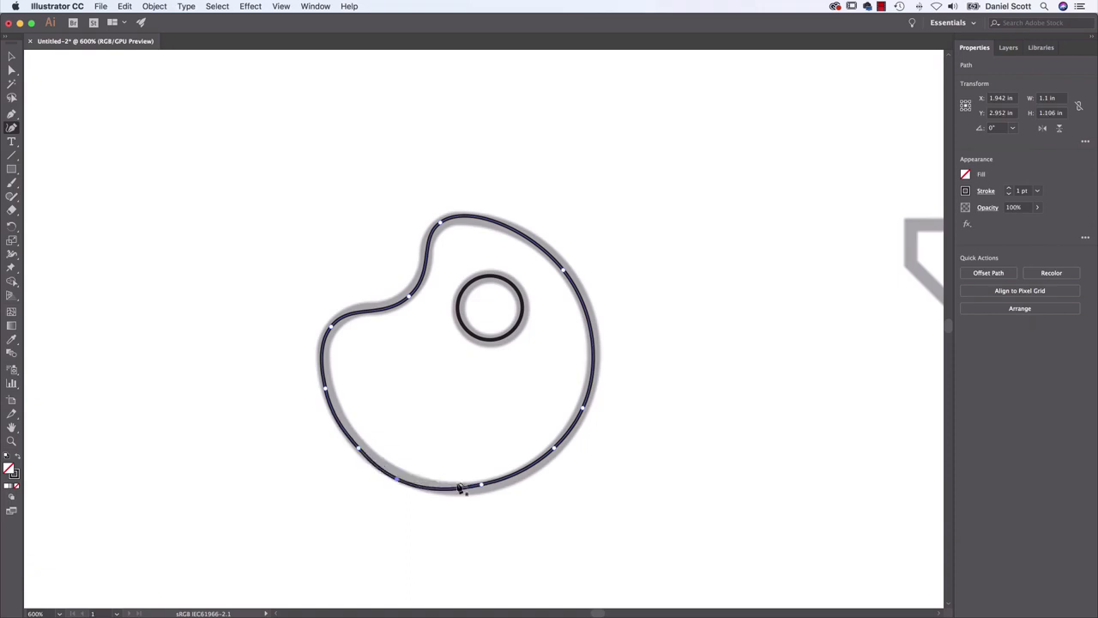
drag(482, 487, 486, 494)
drag(556, 448, 559, 448)
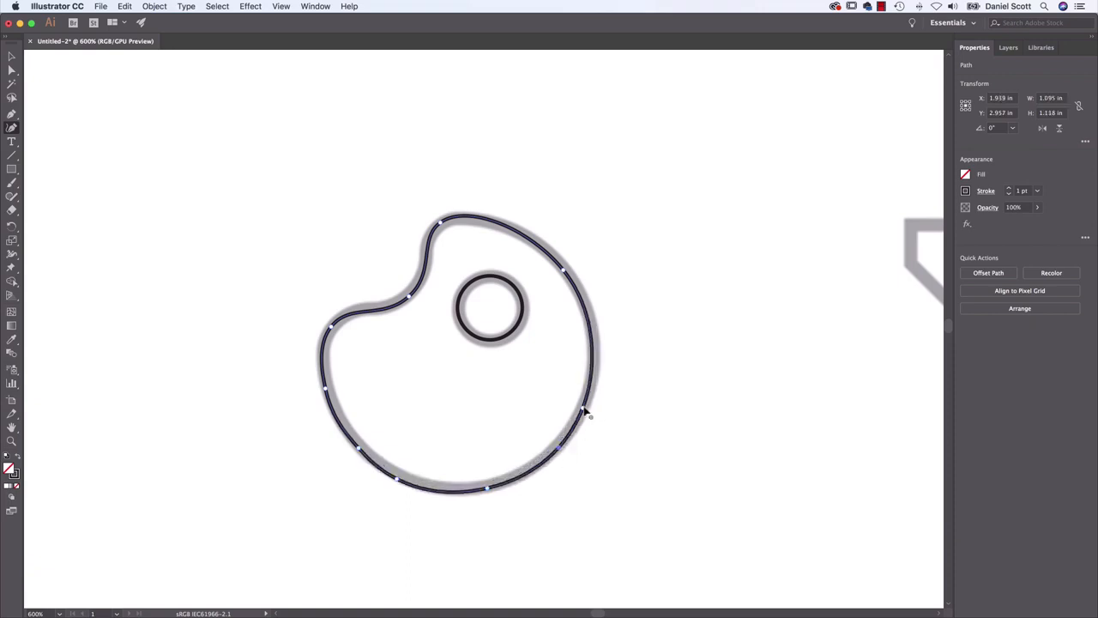
drag(583, 408, 593, 380)
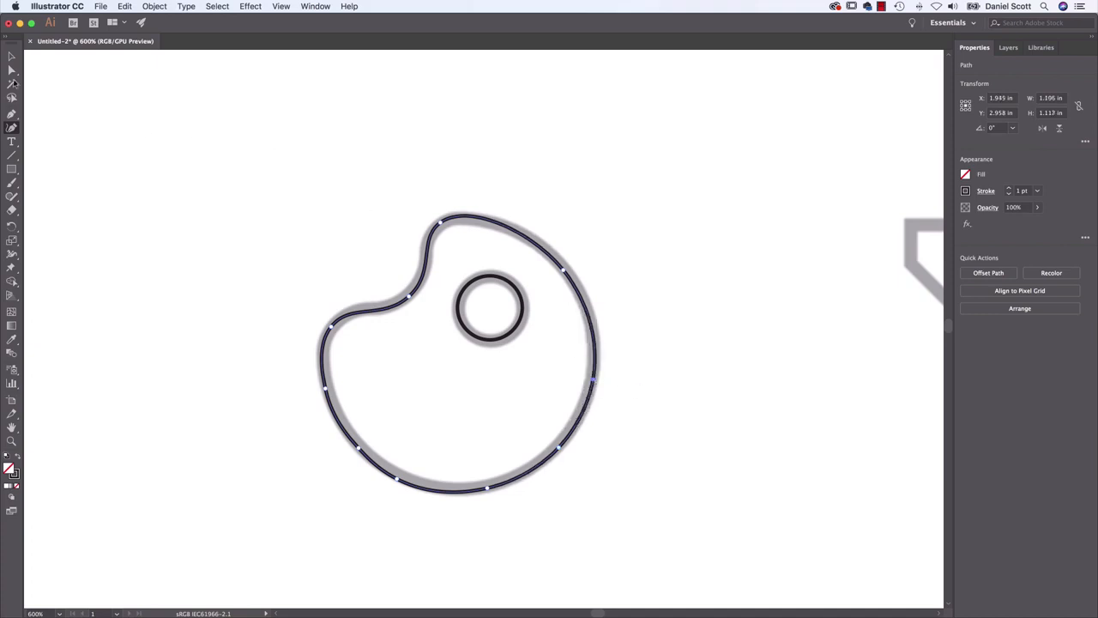
Deselect the outline, hide the template layer to inspect the traced palette on its own, and show the layer again
click(11, 55)
click(155, 398)
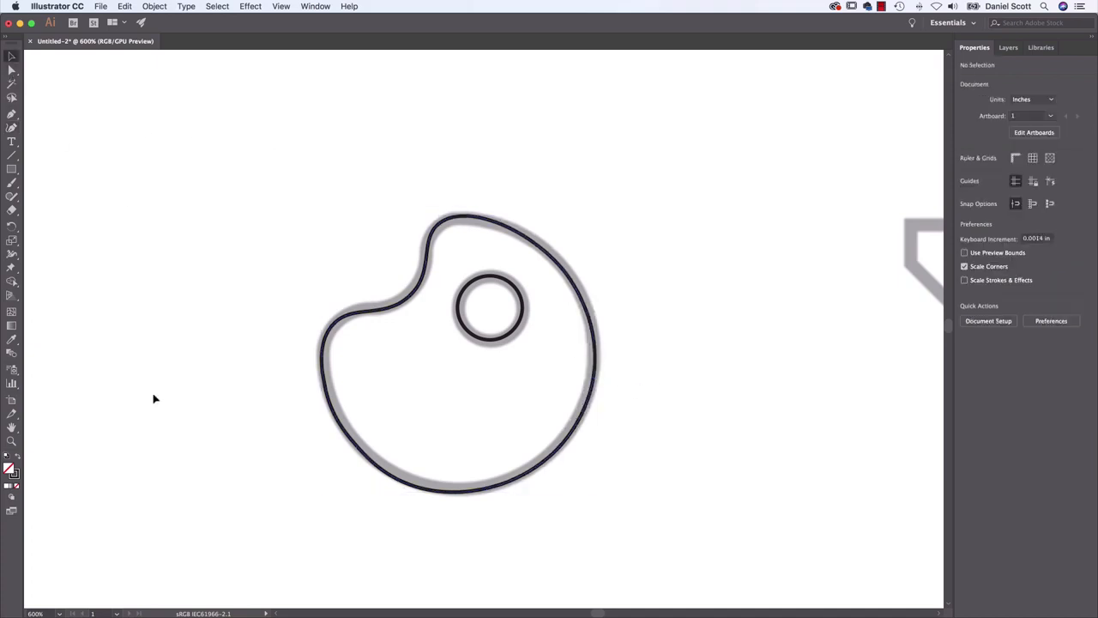
click(1008, 47)
click(962, 78)
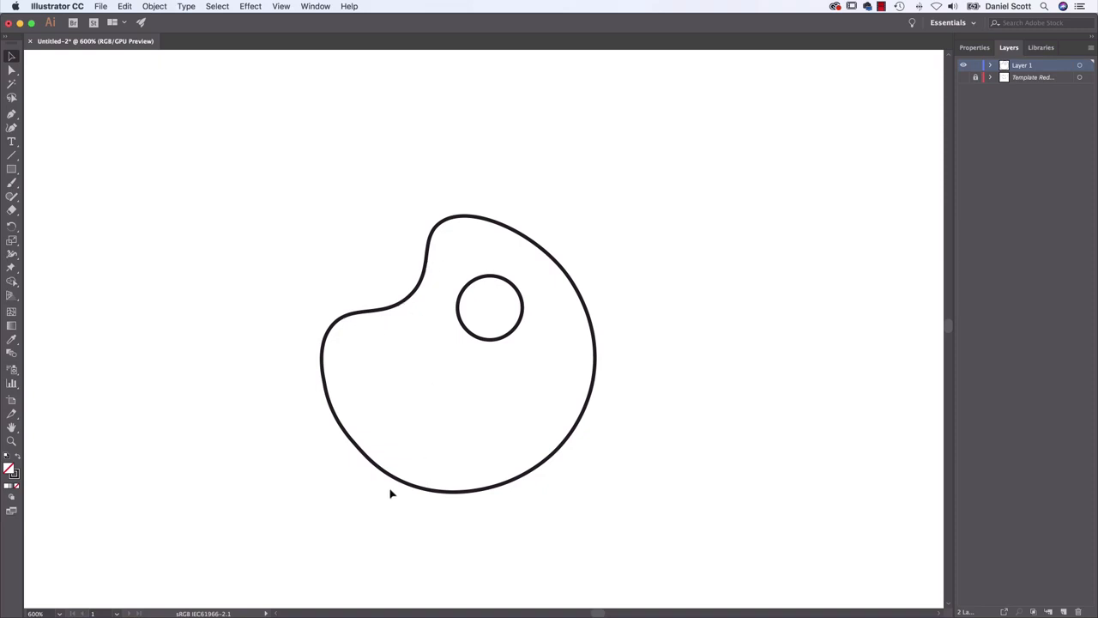
click(964, 79)
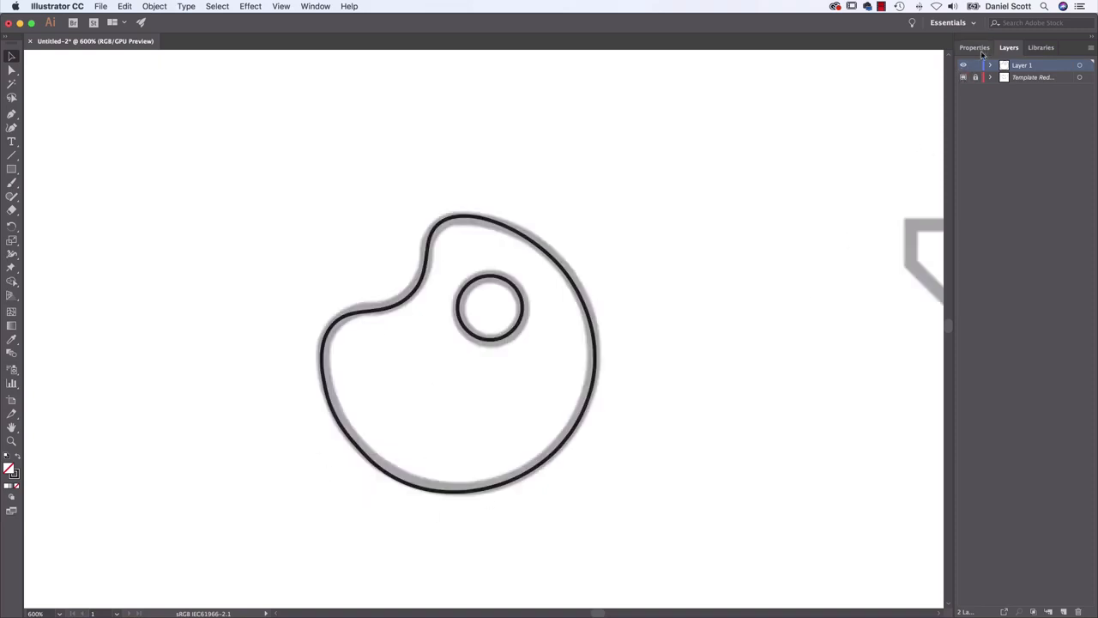
Delete the surplus lower-left, bottom, right and left anchors from the palette outline, and nudge the remaining bottom-left anchor slightly up
click(459, 496)
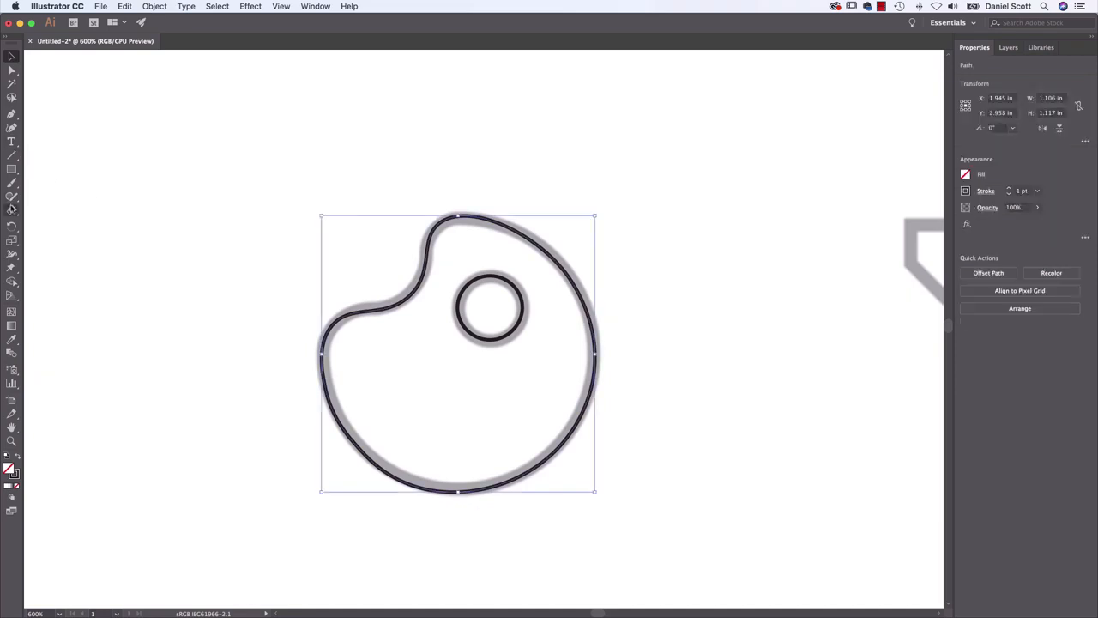
click(11, 127)
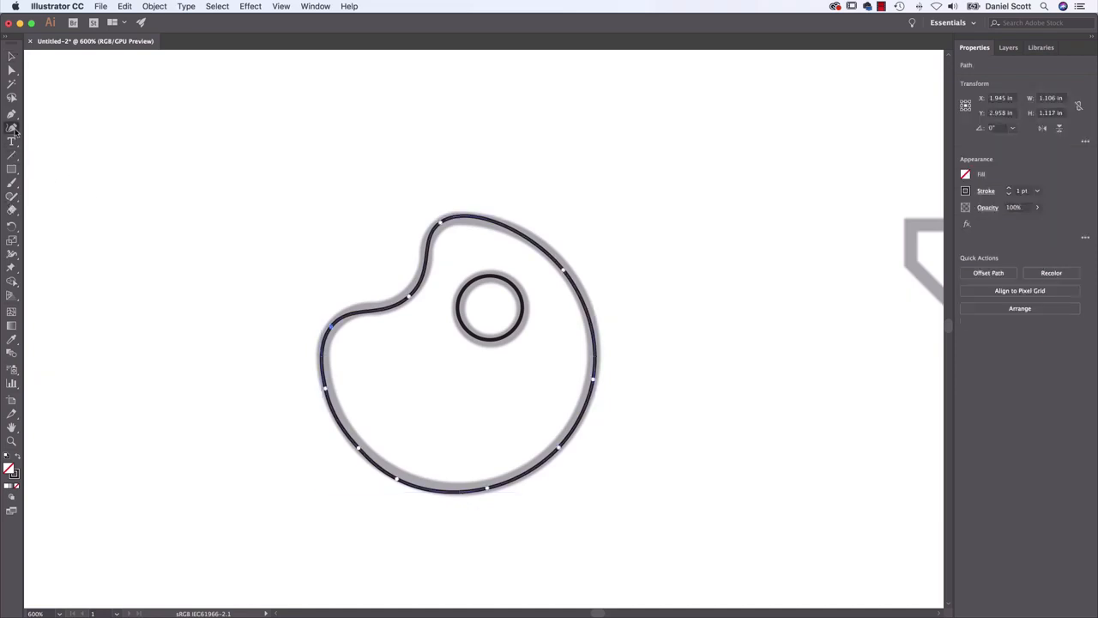
click(358, 448)
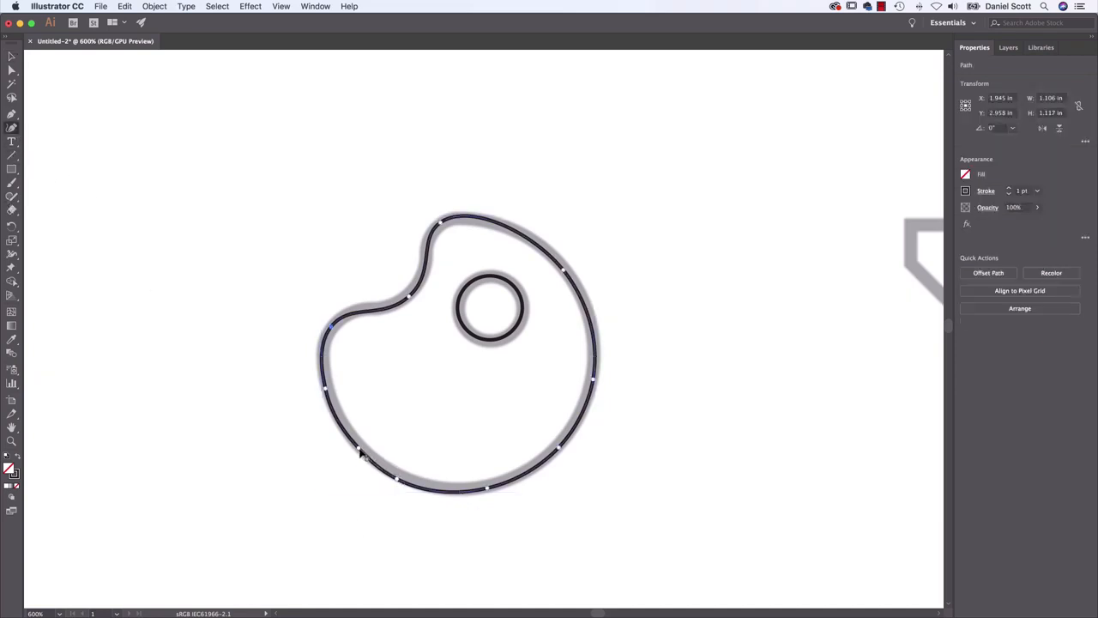
key(Delete)
click(488, 488)
key(Delete)
click(592, 379)
key(Delete)
click(326, 391)
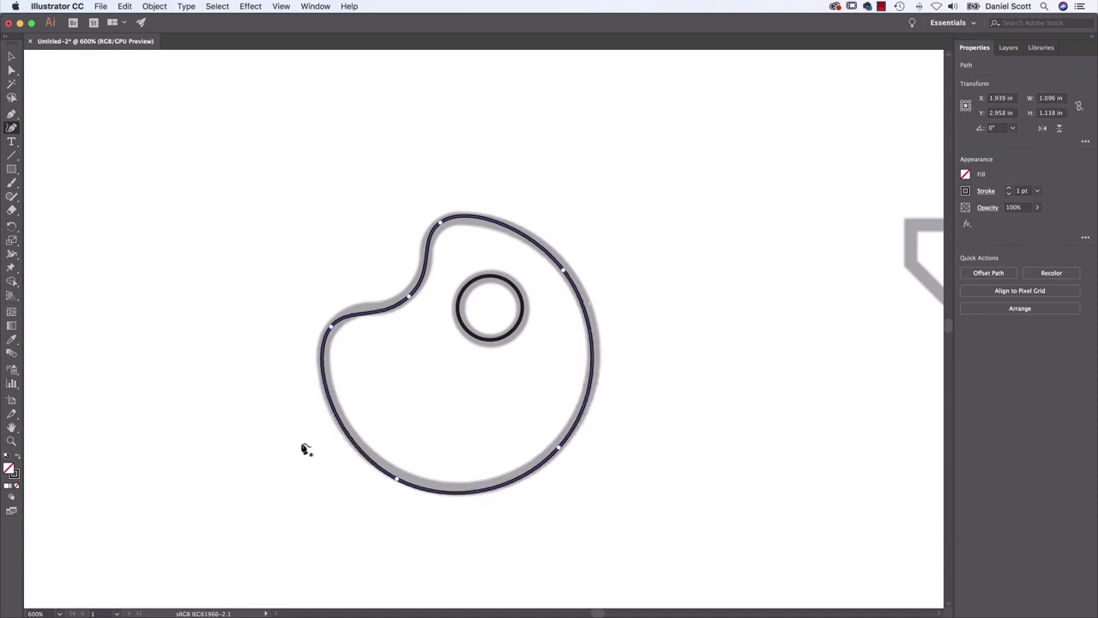
click(397, 481)
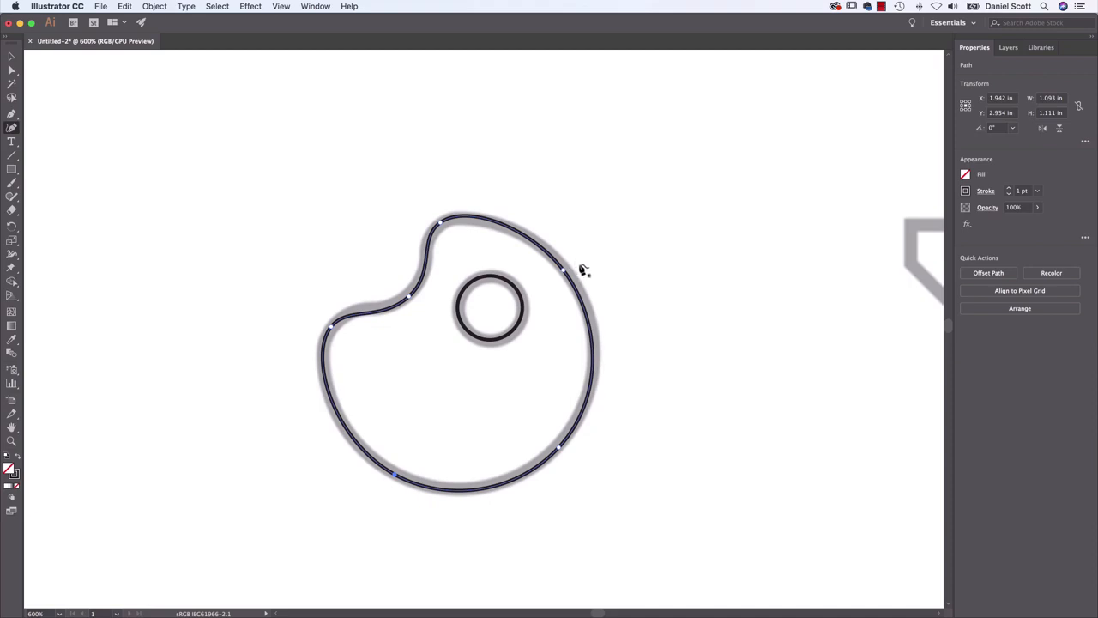
Move the whole palette outline up and left off the template with the Selection tool, and undo the move
click(11, 55)
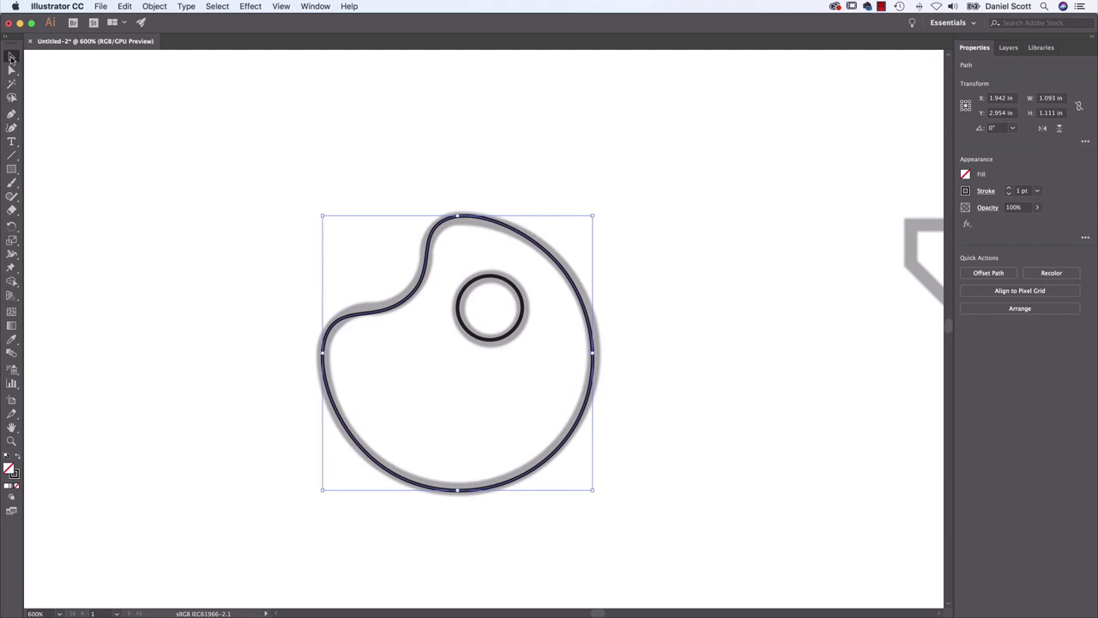
drag(562, 271, 390, 176)
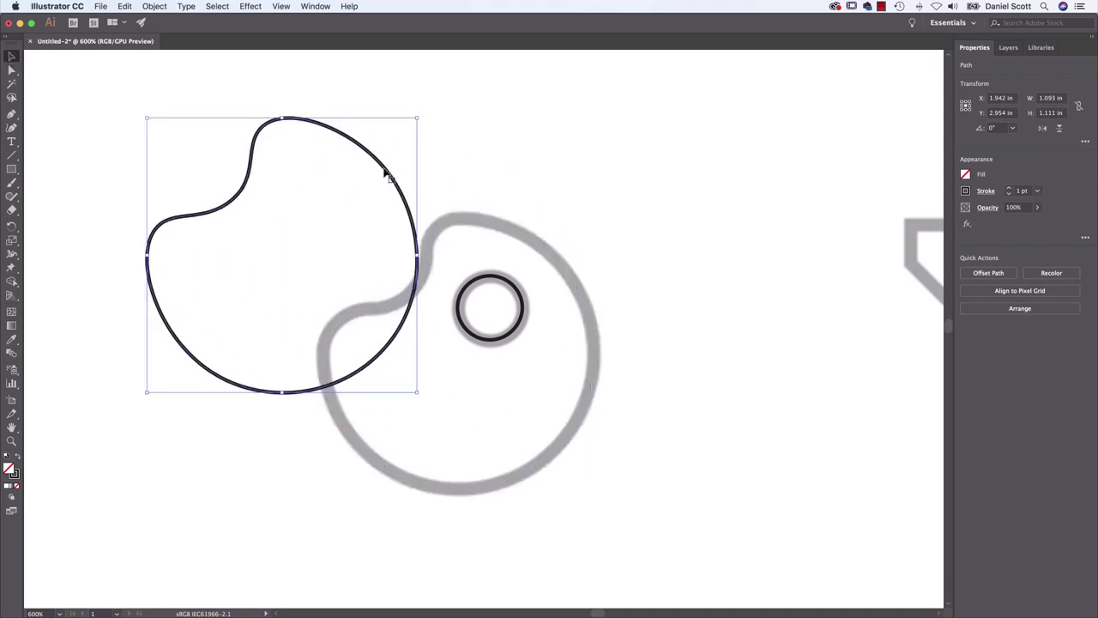
key(super+z)
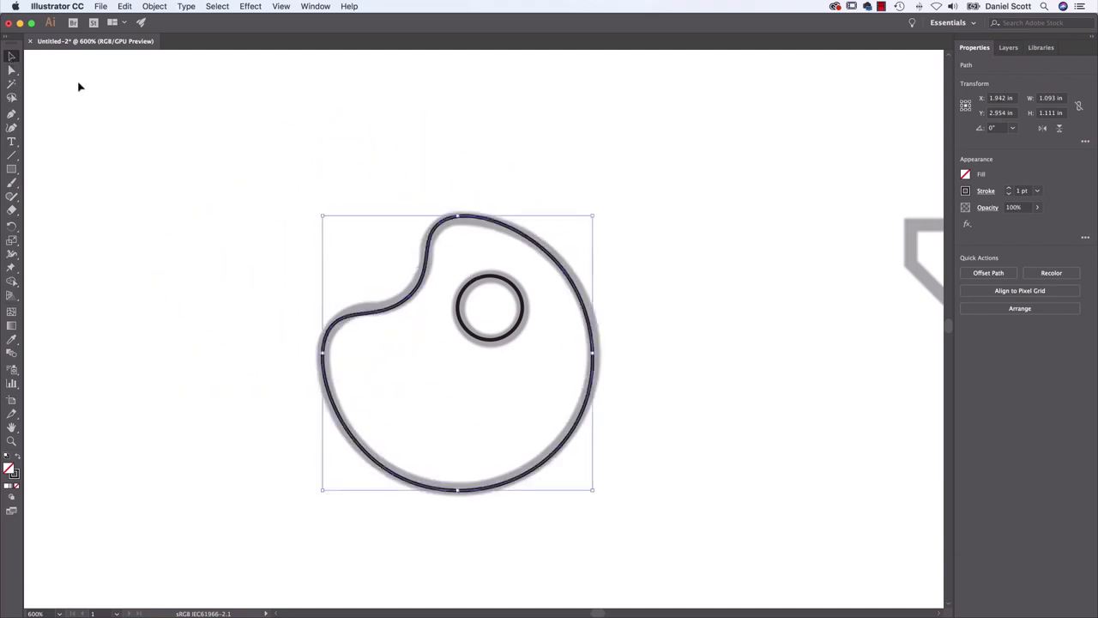
Pull only the outline's upper-right anchor outward with the Direct Selection tool, and undo the change
click(11, 70)
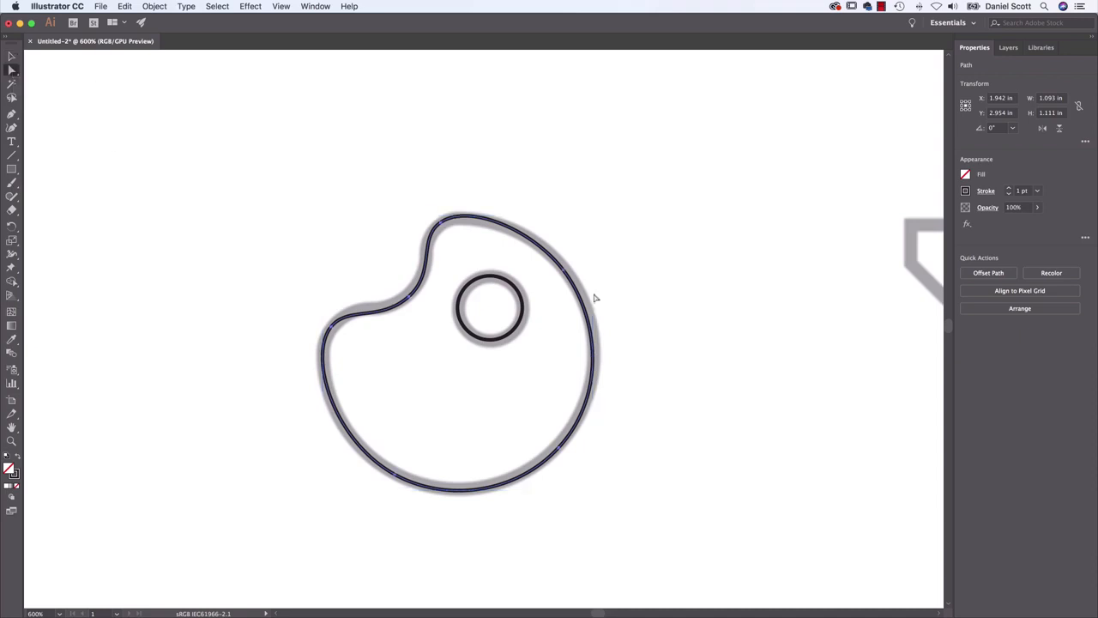
click(563, 272)
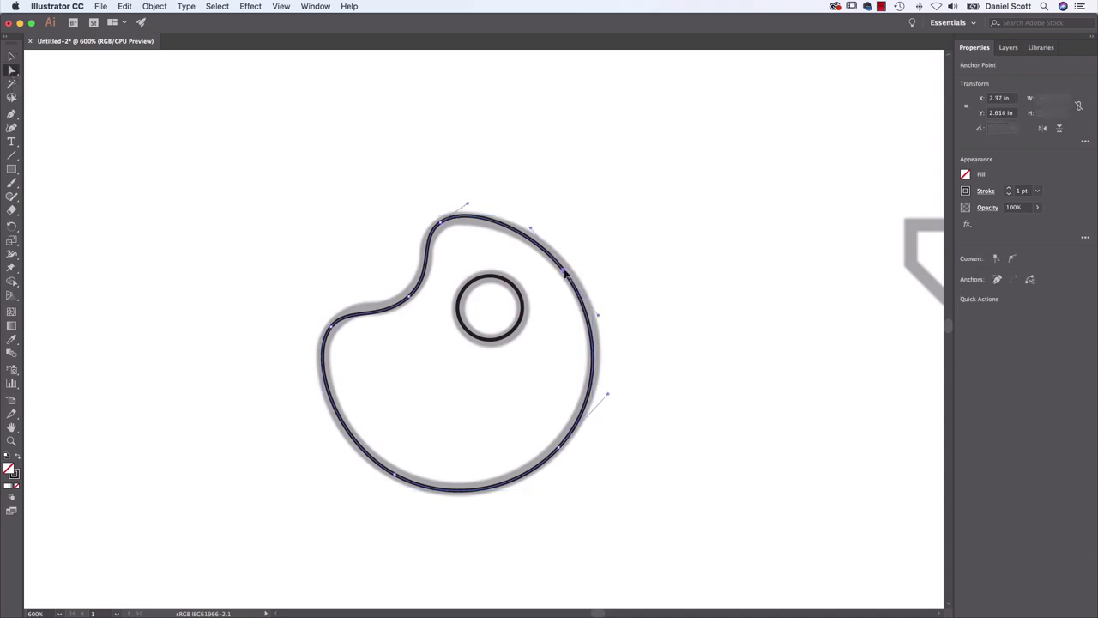
drag(564, 271, 683, 181)
key(super+z)
Move the notch anchor of the palette outline onto the template's curve at about X 1.747 in, Y 2.721 in
click(410, 298)
drag(409, 298, 407, 294)
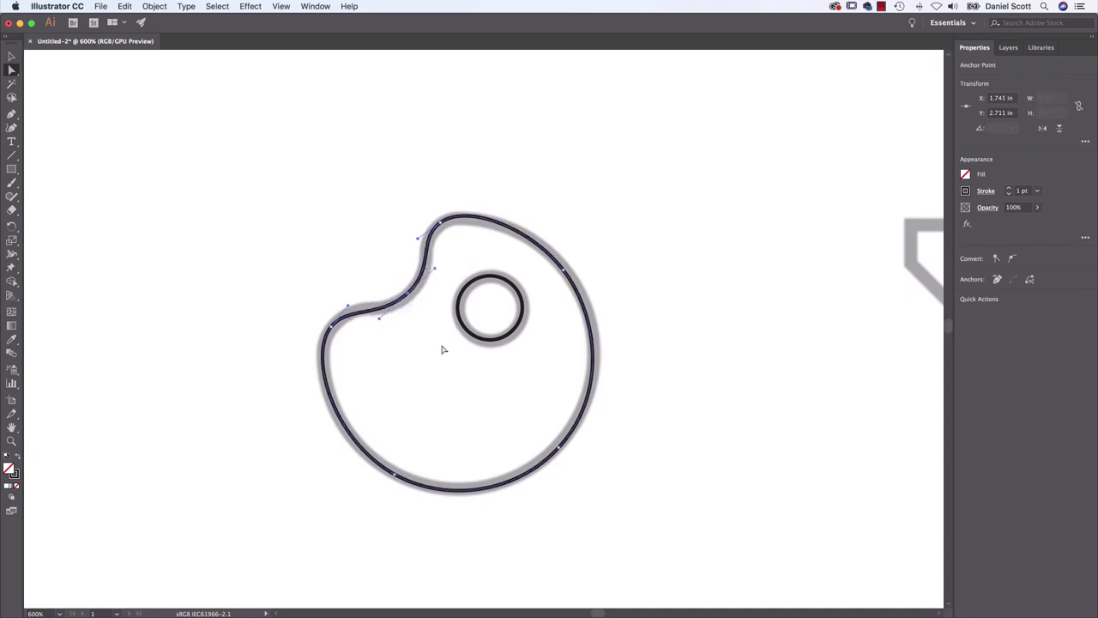
key(super+equal)
key(super+equal)
key(super+equal)
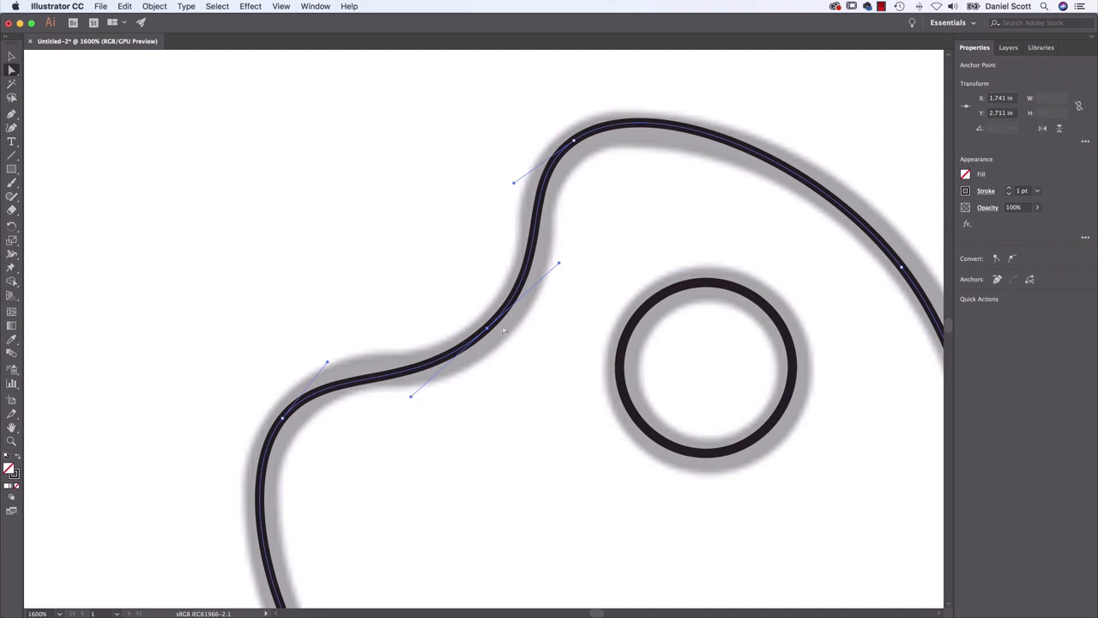
drag(489, 335, 494, 342)
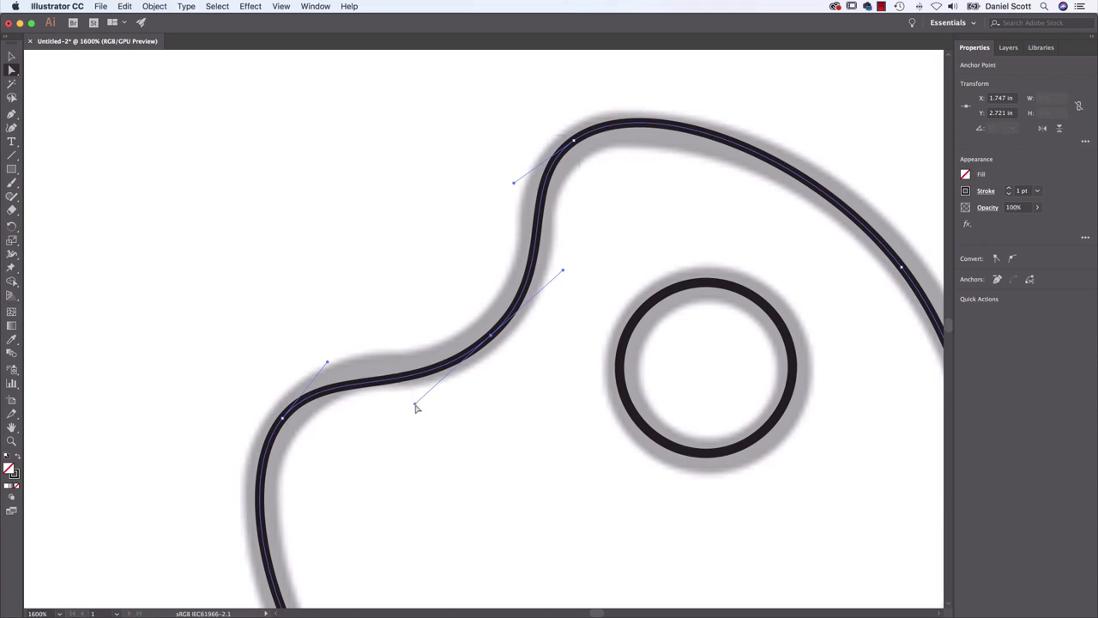
Shorten both direction handles of the notch anchor to sharpen the bend, and deselect the path
drag(415, 405, 477, 353)
drag(553, 260, 508, 325)
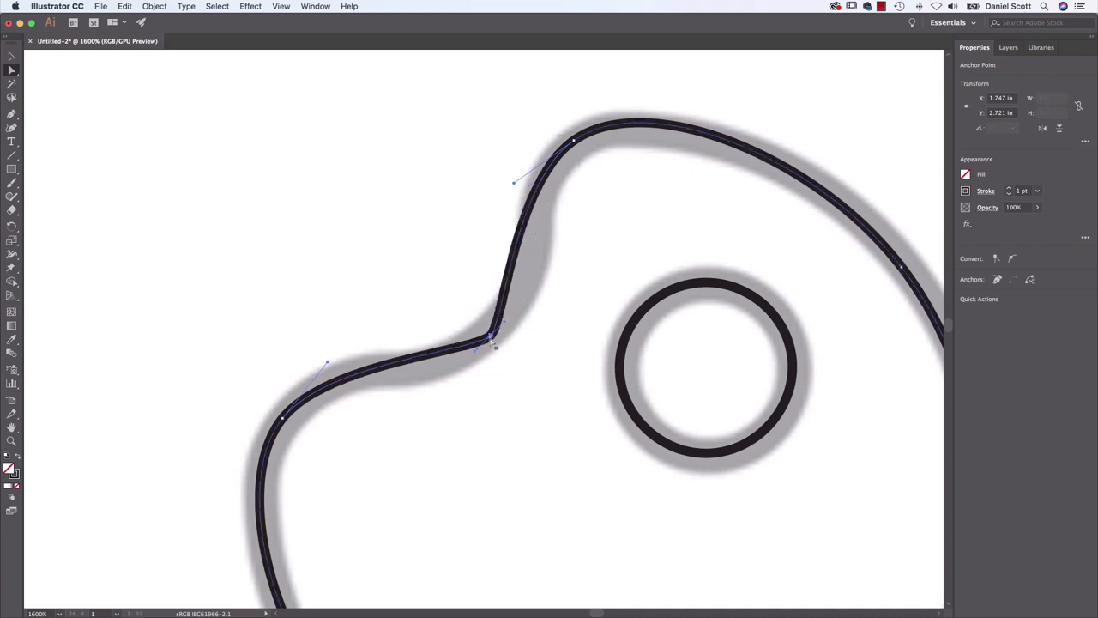
click(488, 373)
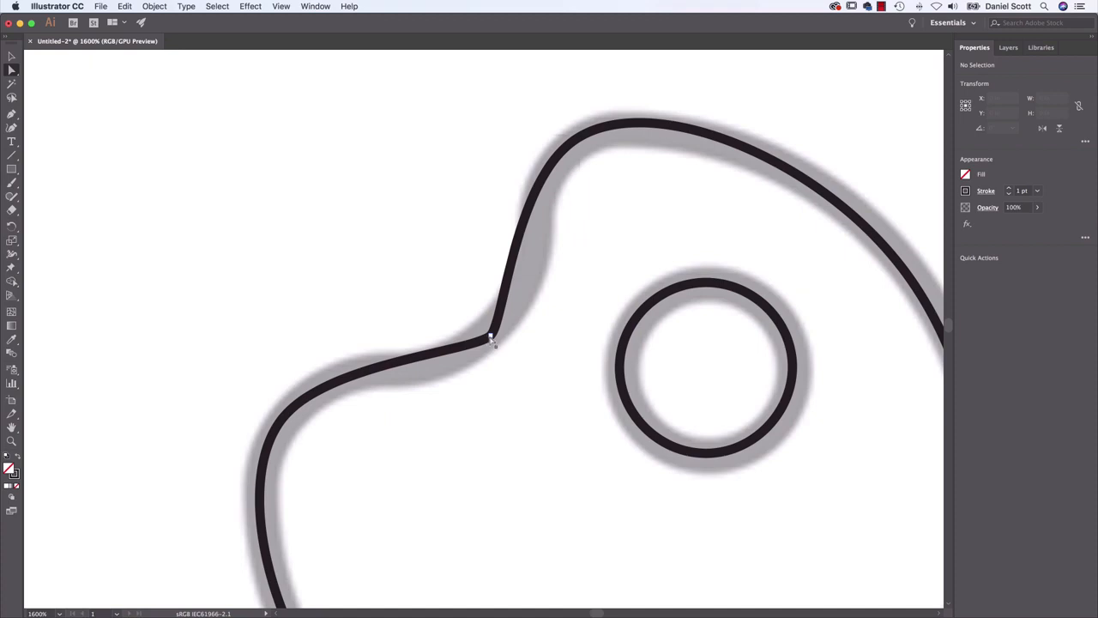
Reselect the notch anchor and lengthen both of its direction handles to broaden the bend
click(491, 338)
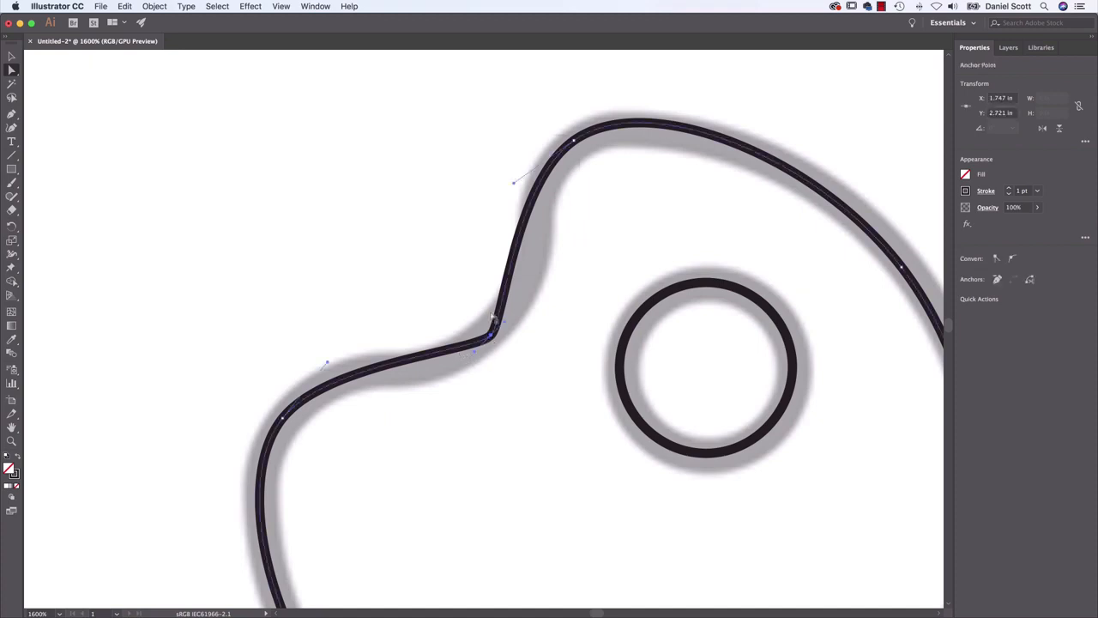
drag(476, 356, 359, 453)
drag(517, 319, 598, 226)
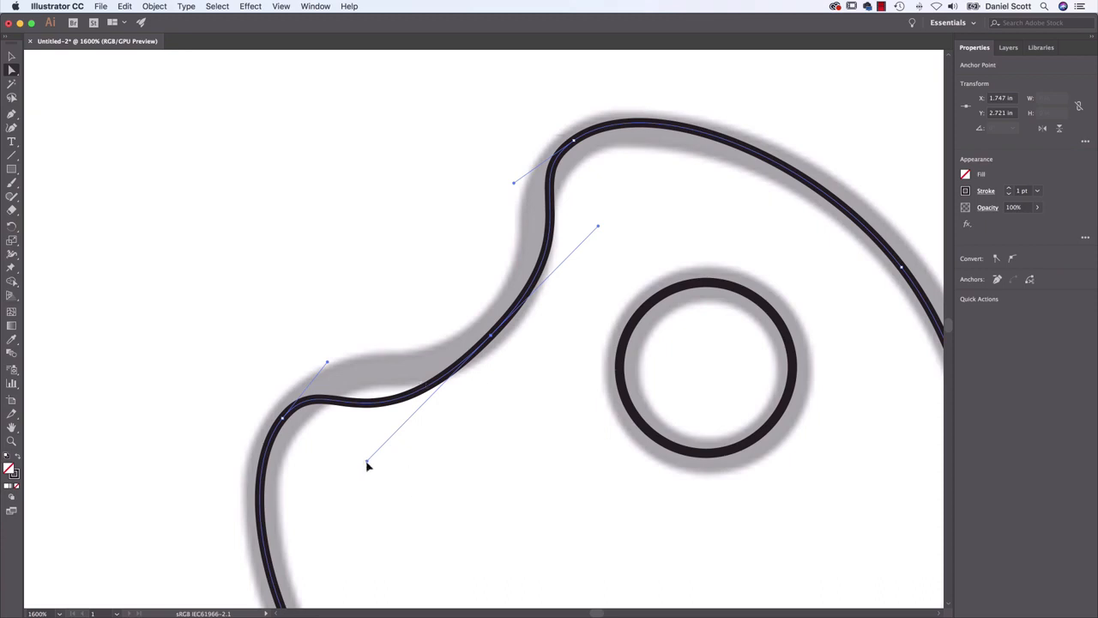
Adjust the length and angle of both notch anchor handles until the notch curve follows the template
drag(367, 463, 405, 400)
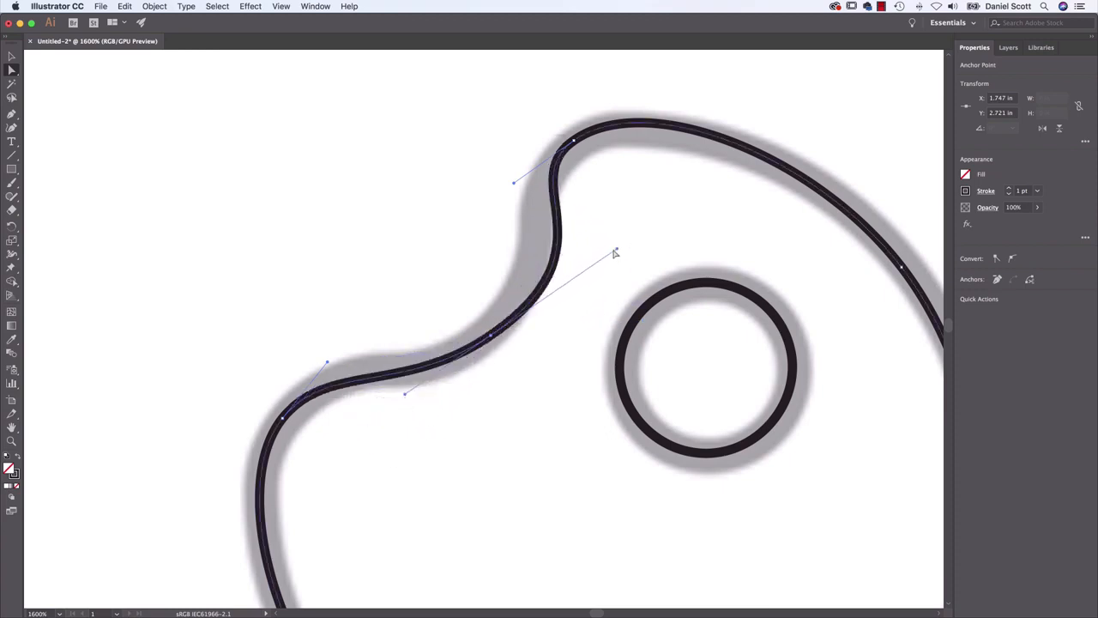
drag(617, 252, 563, 251)
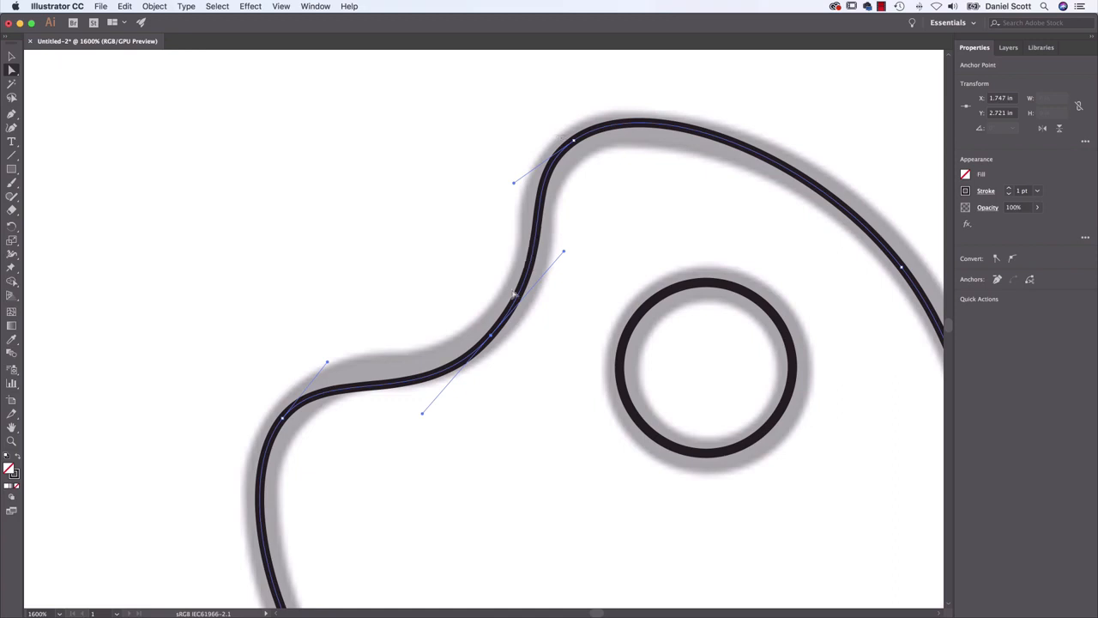
drag(423, 417, 419, 392)
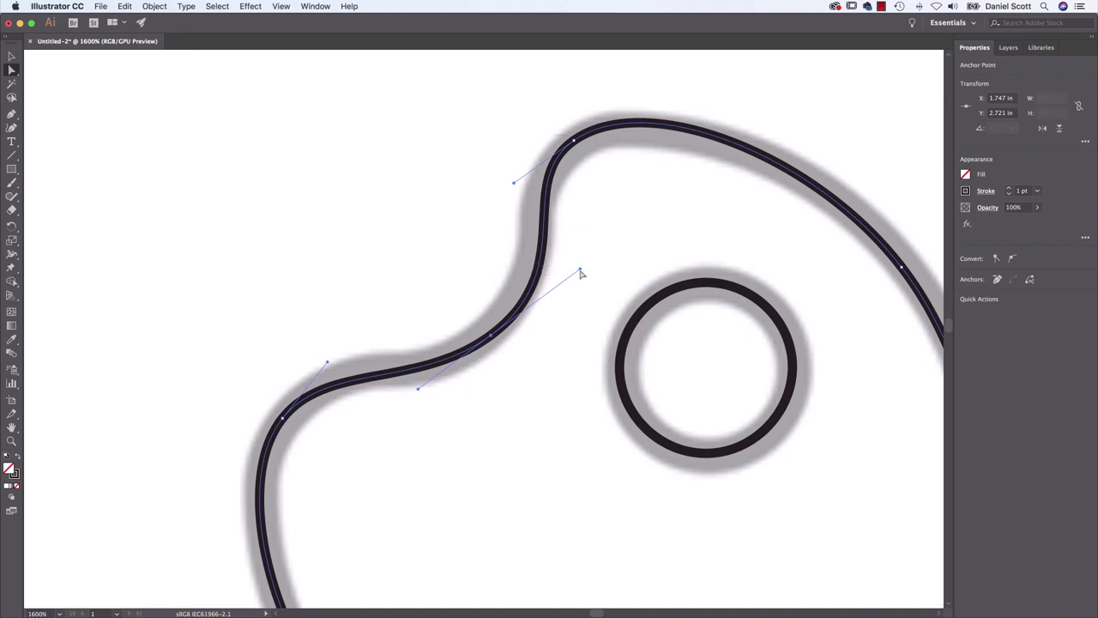
drag(581, 273, 554, 284)
drag(425, 398, 426, 392)
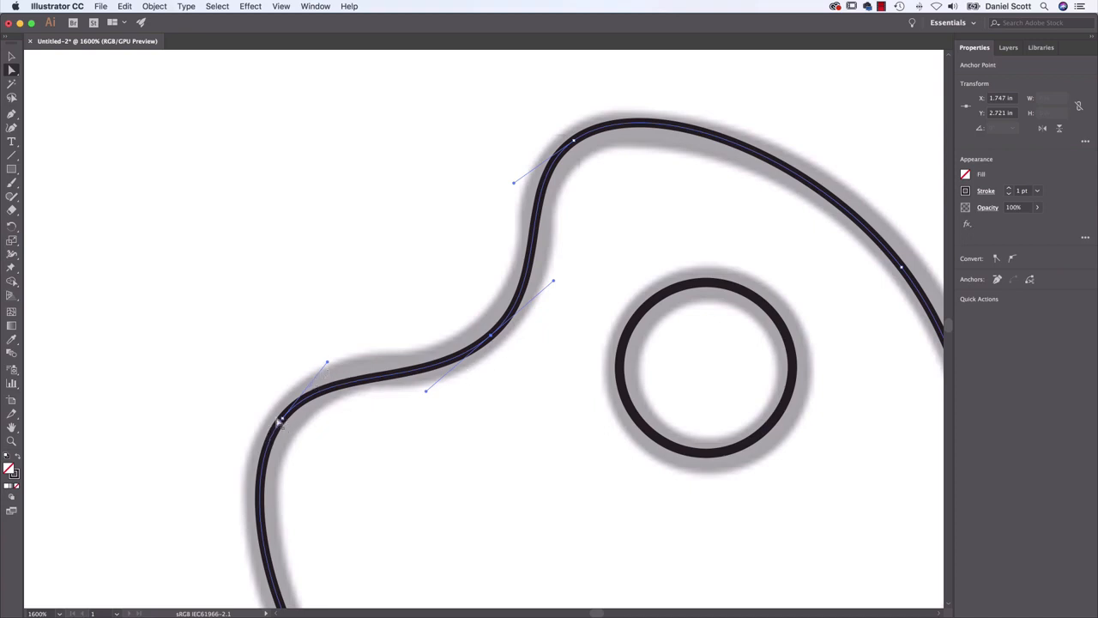
Adjust the direction handles of the palette outline's anchors on both sides of the notch to follow the template, and deselect the path
drag(327, 365, 336, 353)
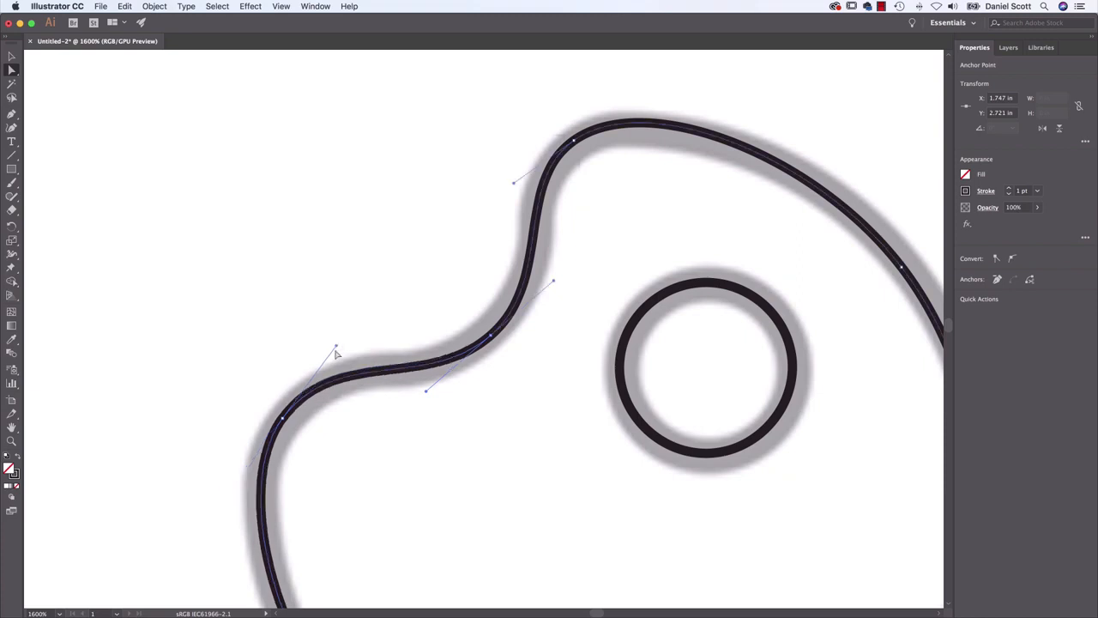
click(572, 141)
drag(514, 185, 505, 190)
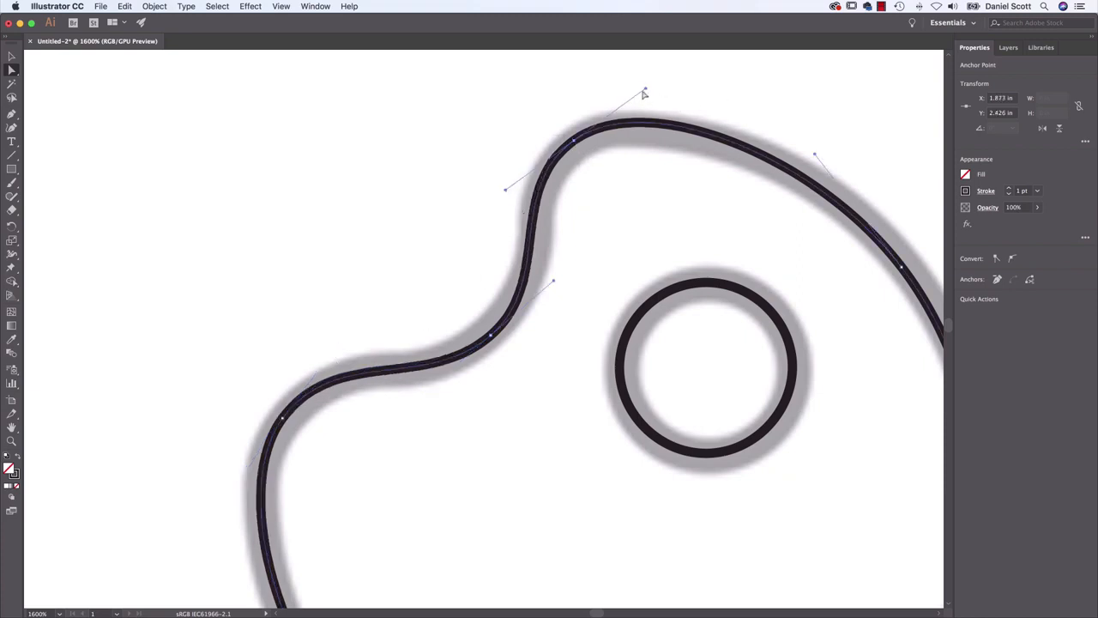
drag(645, 89, 640, 90)
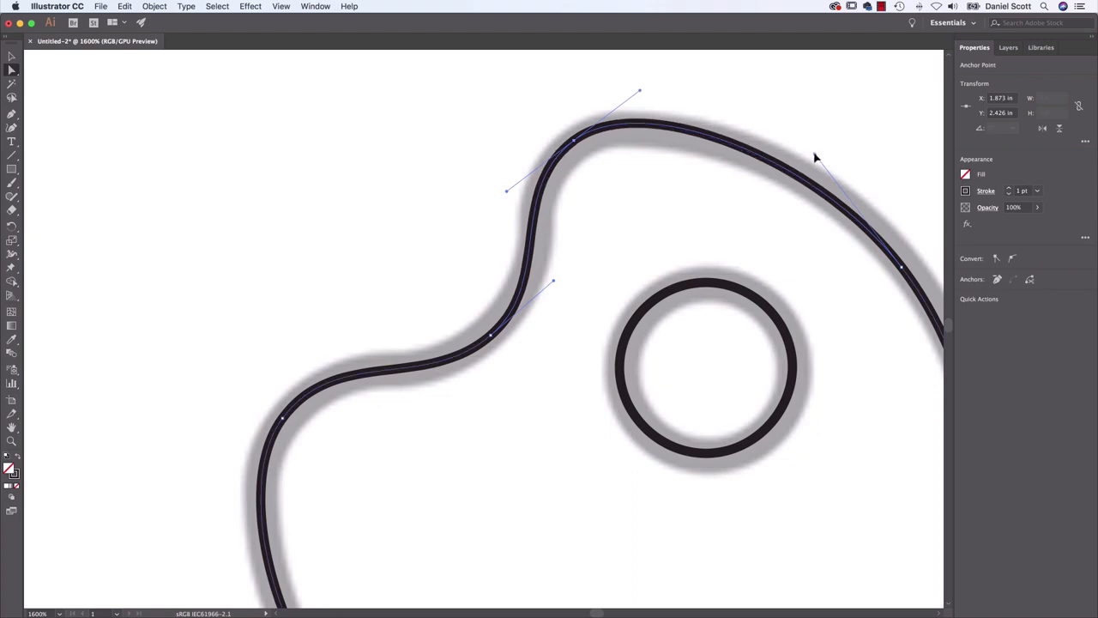
drag(815, 158, 805, 139)
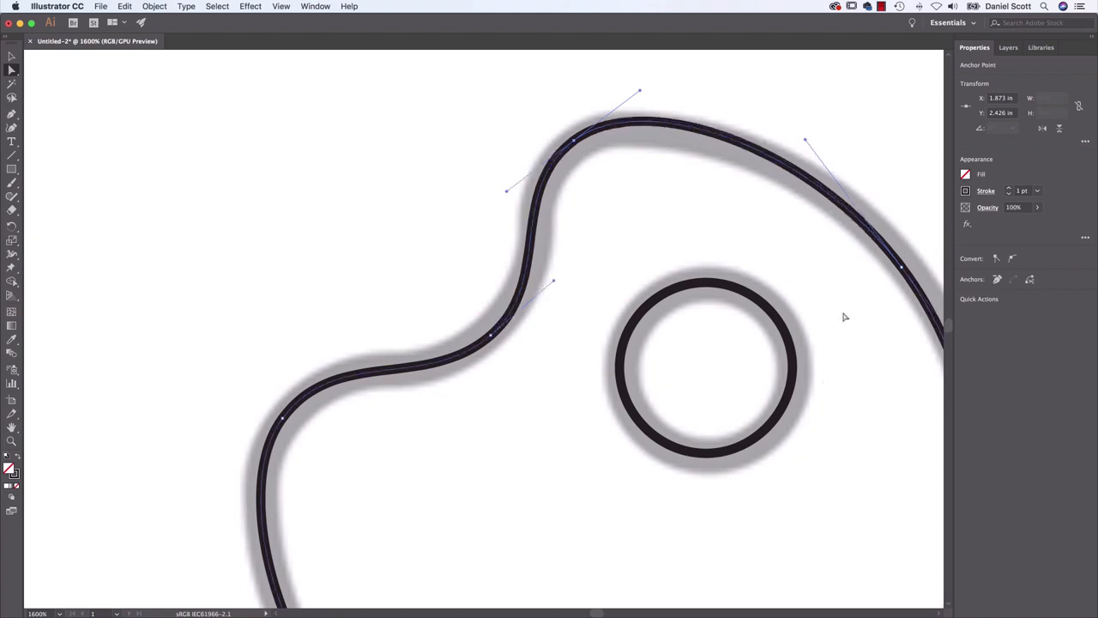
click(458, 472)
Try tracing the funnel template as a closed path of smooth points with the Curvature tool, and delete the path
scroll(393, 280, down, 5)
scroll(392, 280, right, 3)
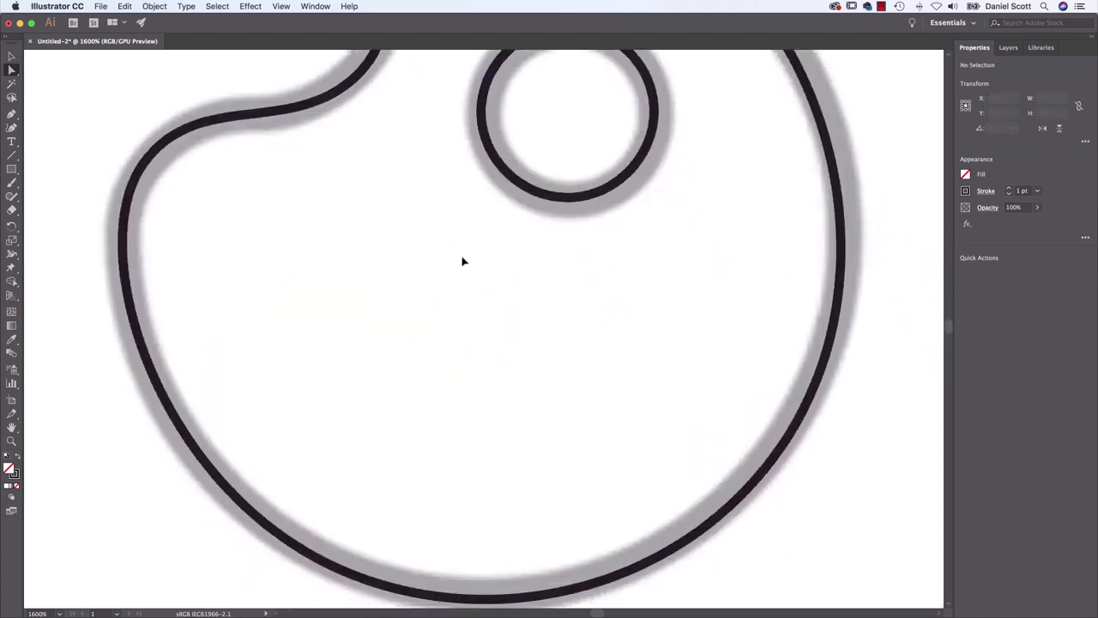
key(super+minus)
scroll(740, 187, up, 2)
scroll(712, 248, right, 15)
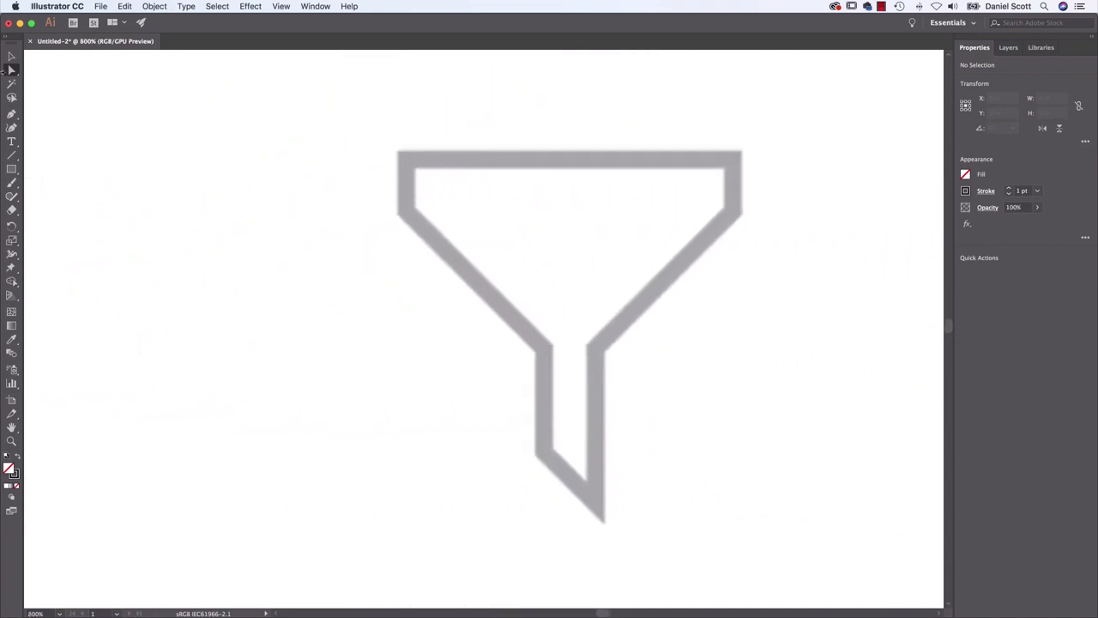
click(11, 128)
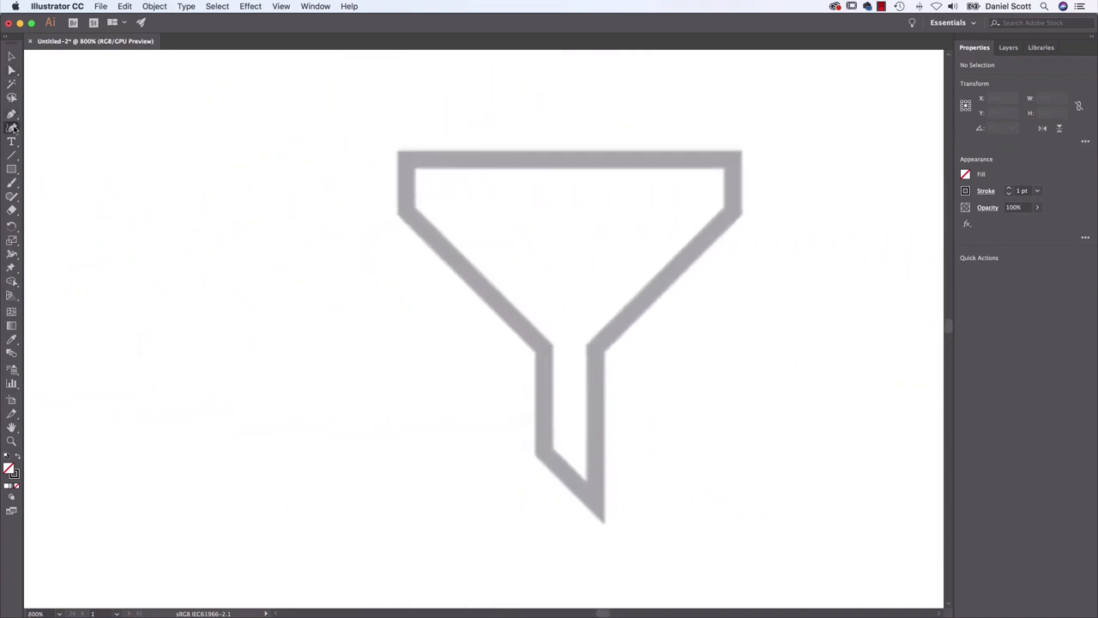
click(410, 158)
click(726, 158)
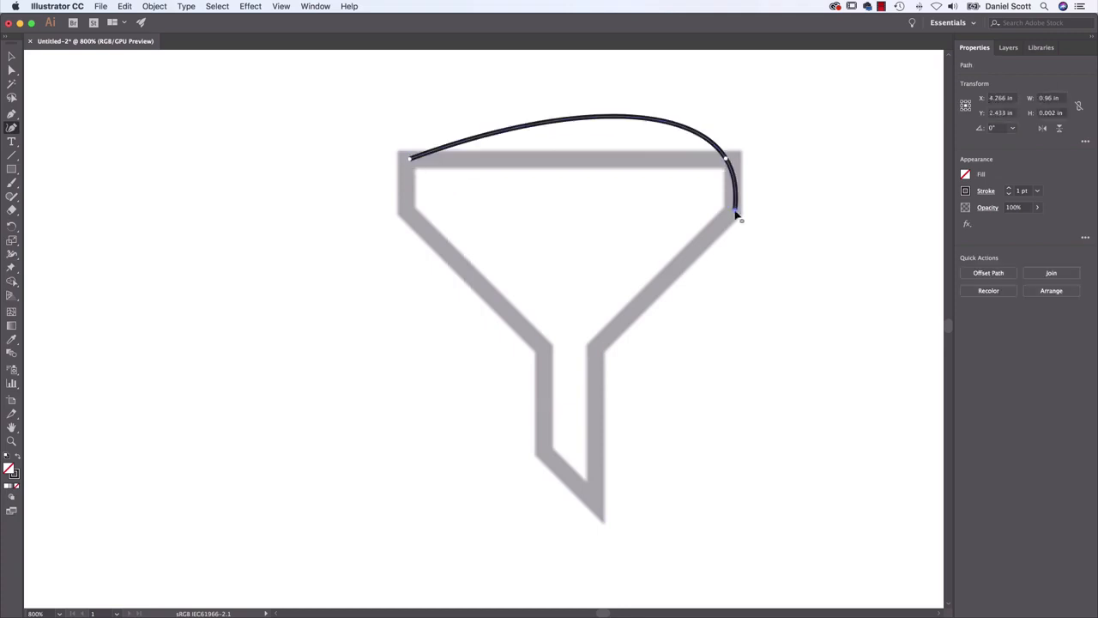
click(735, 211)
click(602, 344)
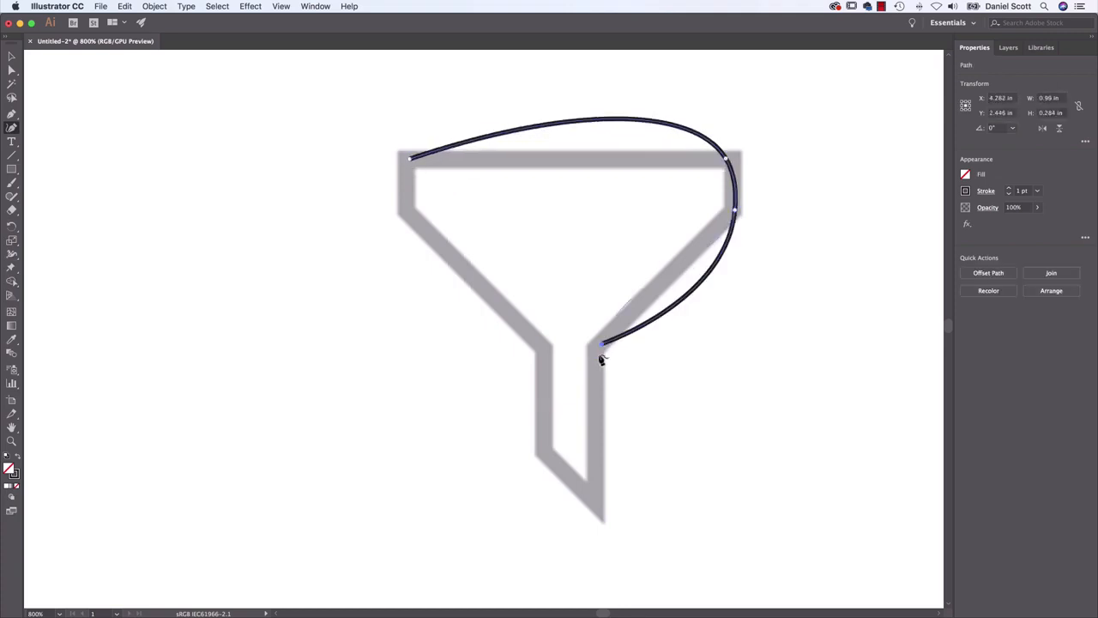
click(592, 506)
click(532, 451)
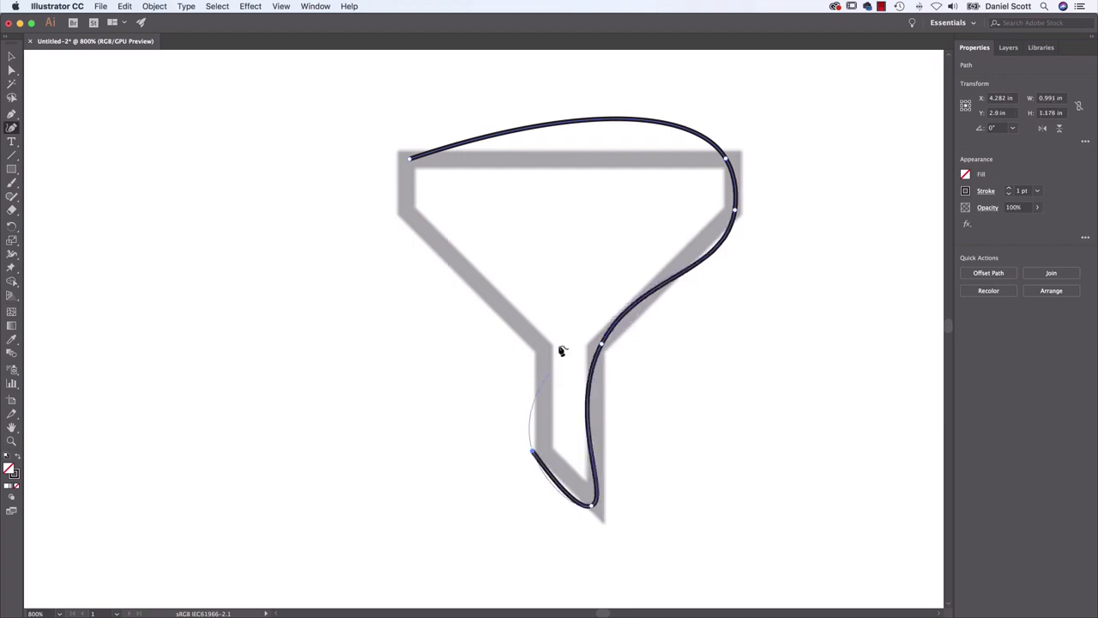
click(542, 347)
click(407, 214)
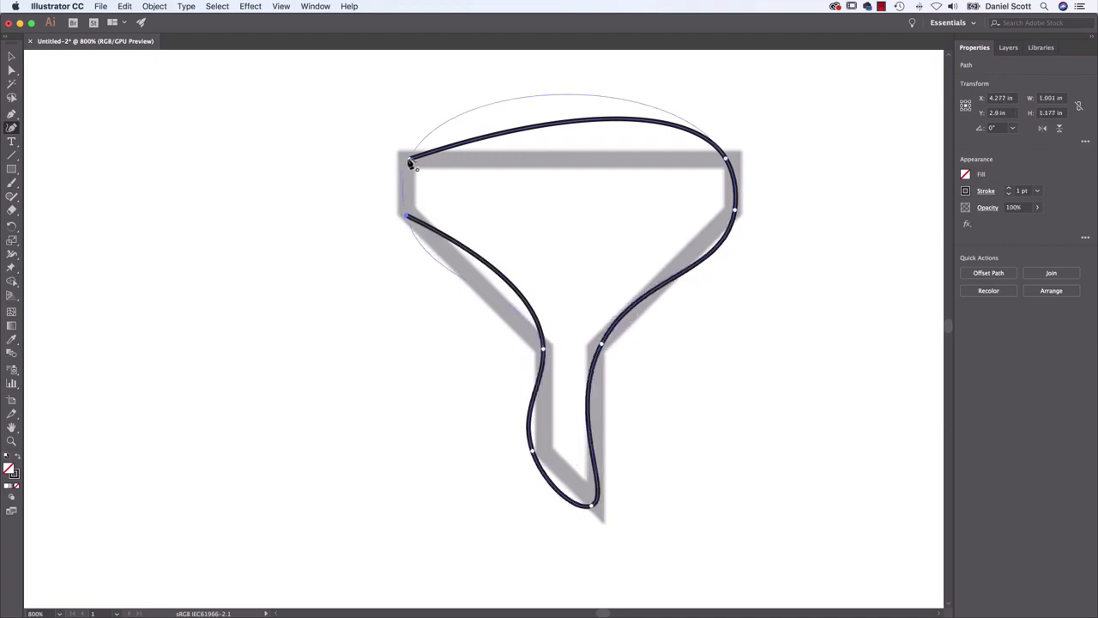
click(411, 163)
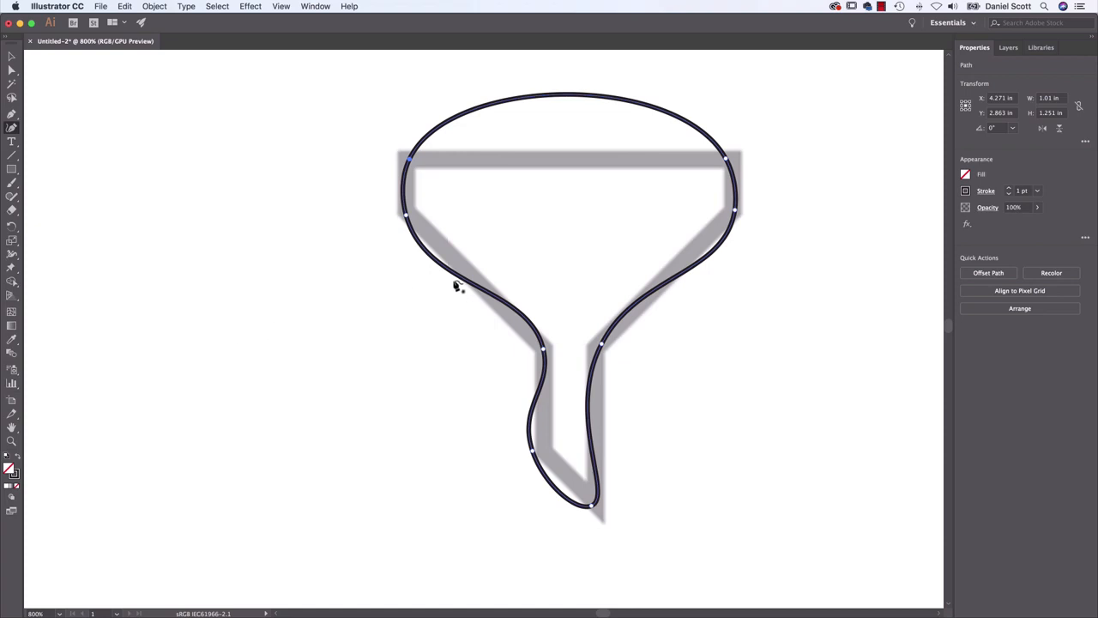
key(Delete)
key(Delete)
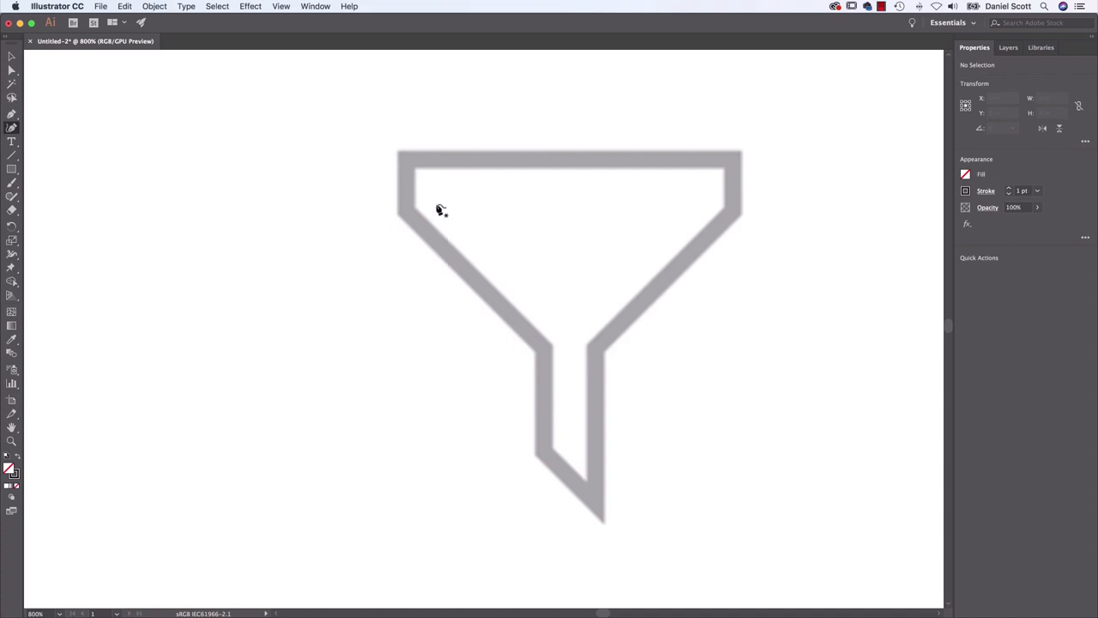
click(409, 165)
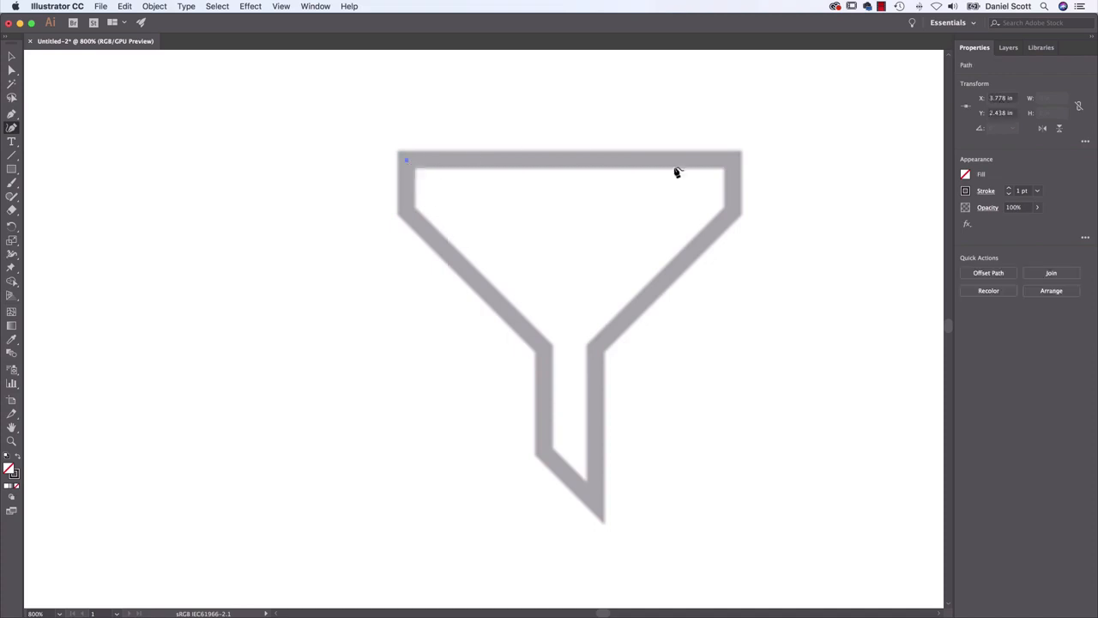
click(730, 157)
key(super+z)
key(super+z)
Trace the funnel template with straight segments, placing Curvature tool corner points clockwise from its upper-left corner to the rim's lower-left corner
click(408, 166)
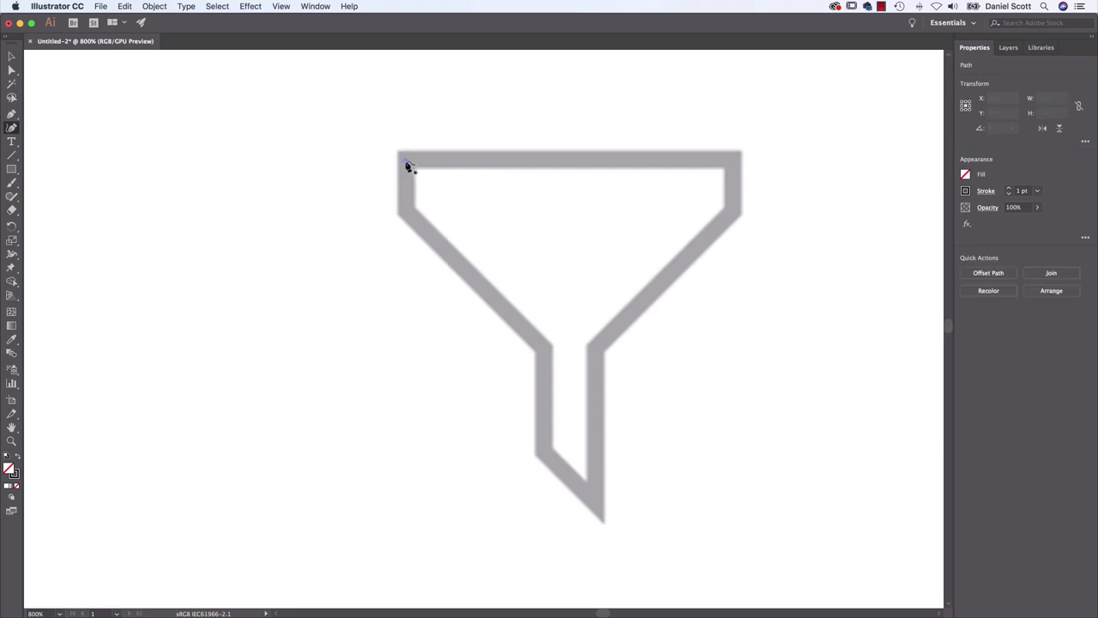
click(734, 166)
click(734, 213)
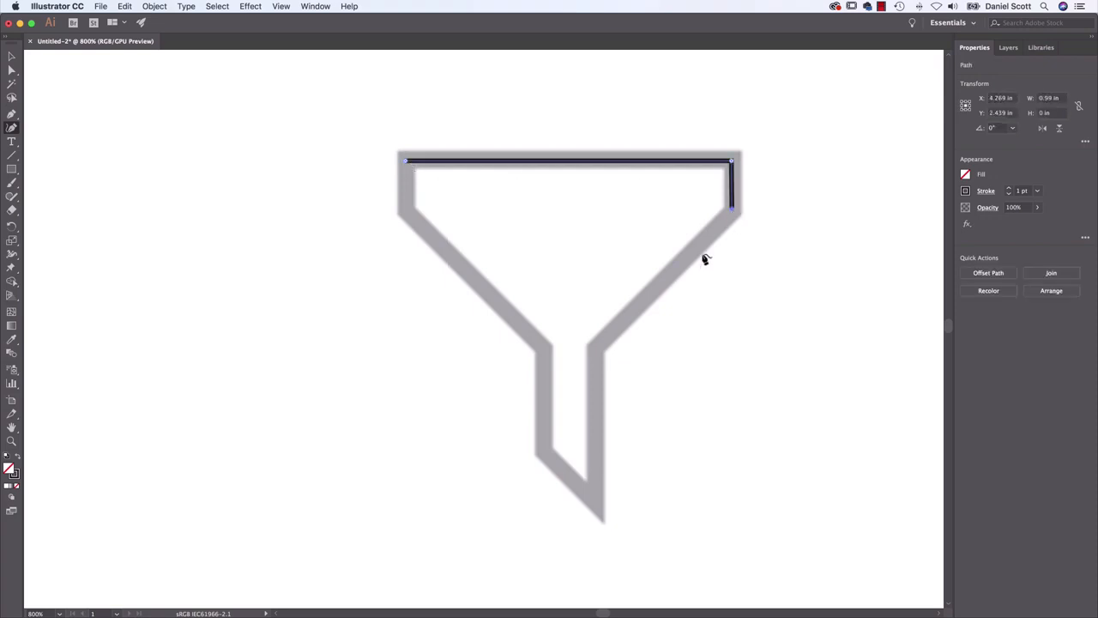
click(595, 347)
click(595, 504)
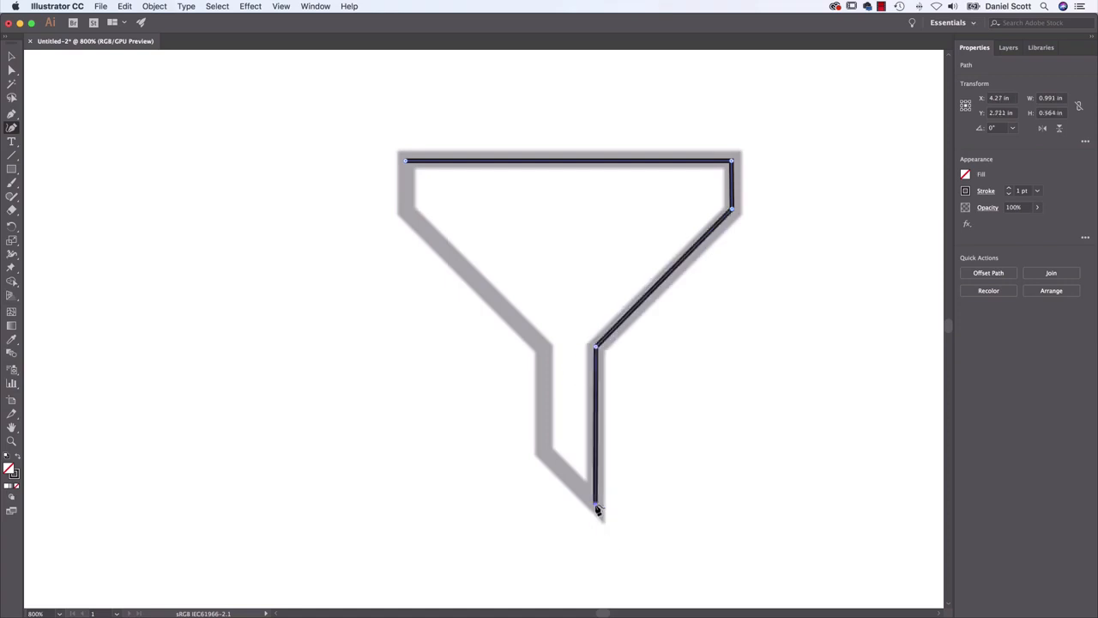
click(542, 448)
click(546, 349)
click(407, 210)
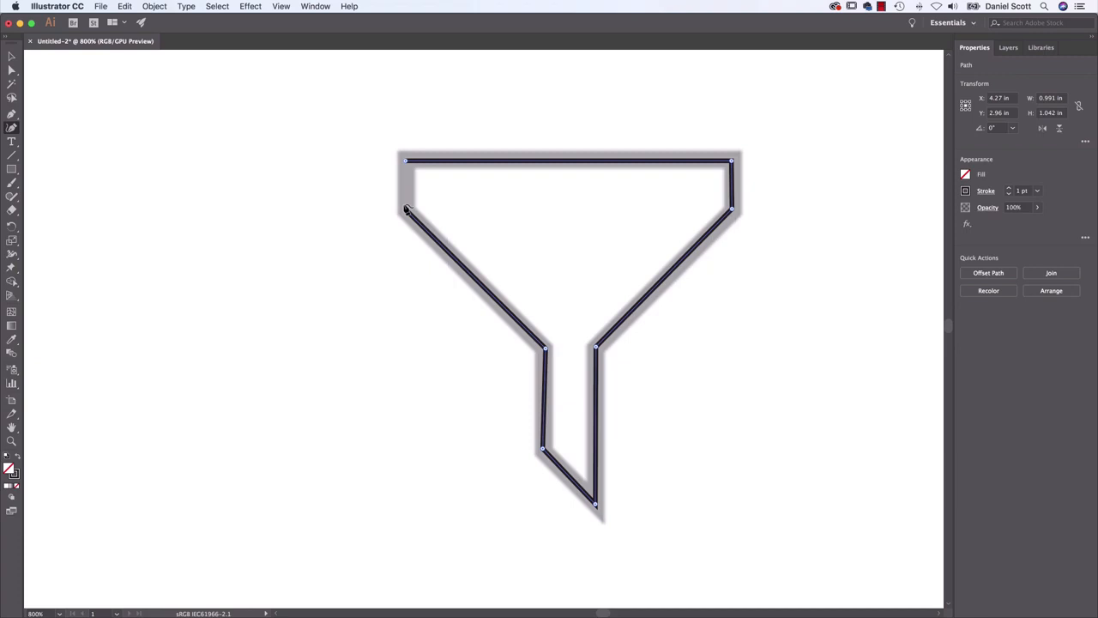
Try closing the funnel path at its starting anchor with a smooth point and with a corner point, undoing each closure
click(407, 161)
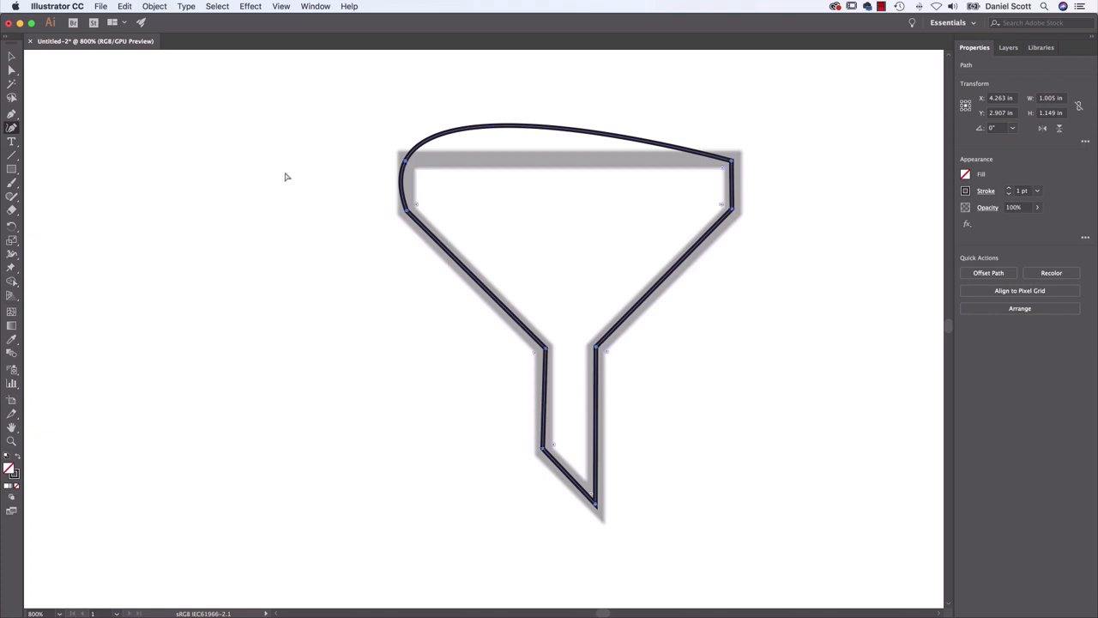
key(super+z)
key(super+z)
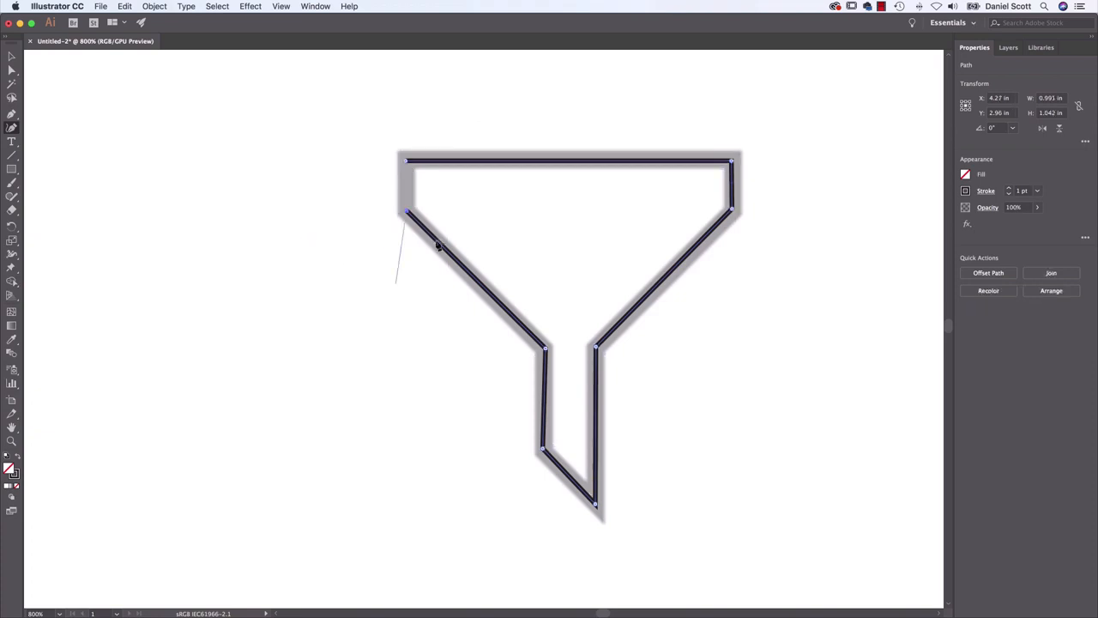
click(408, 213)
click(407, 161)
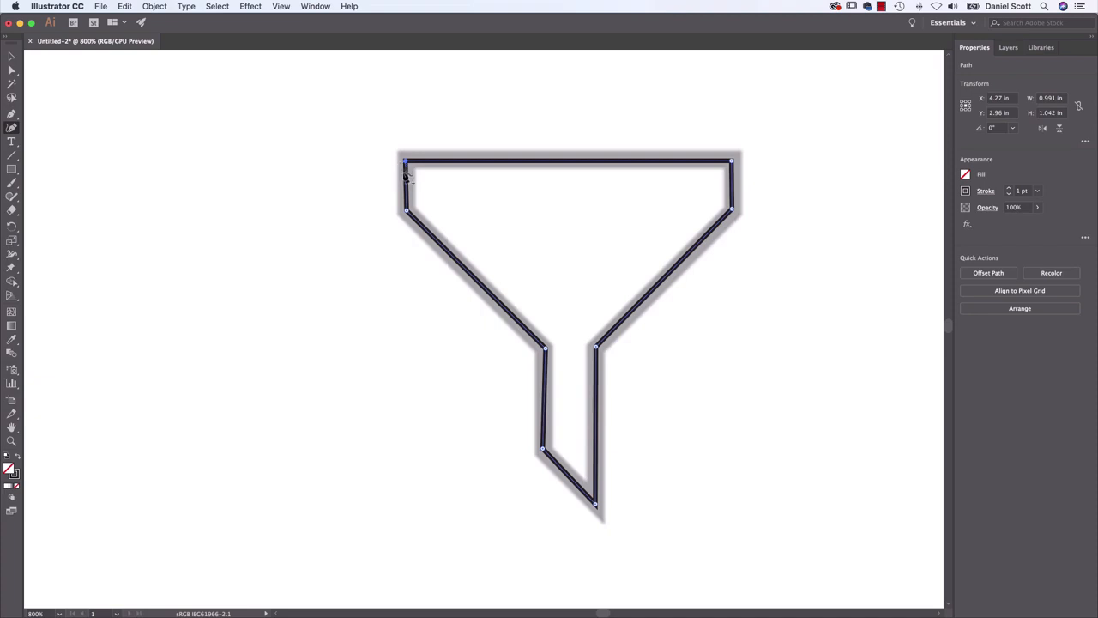
key(cmd+z)
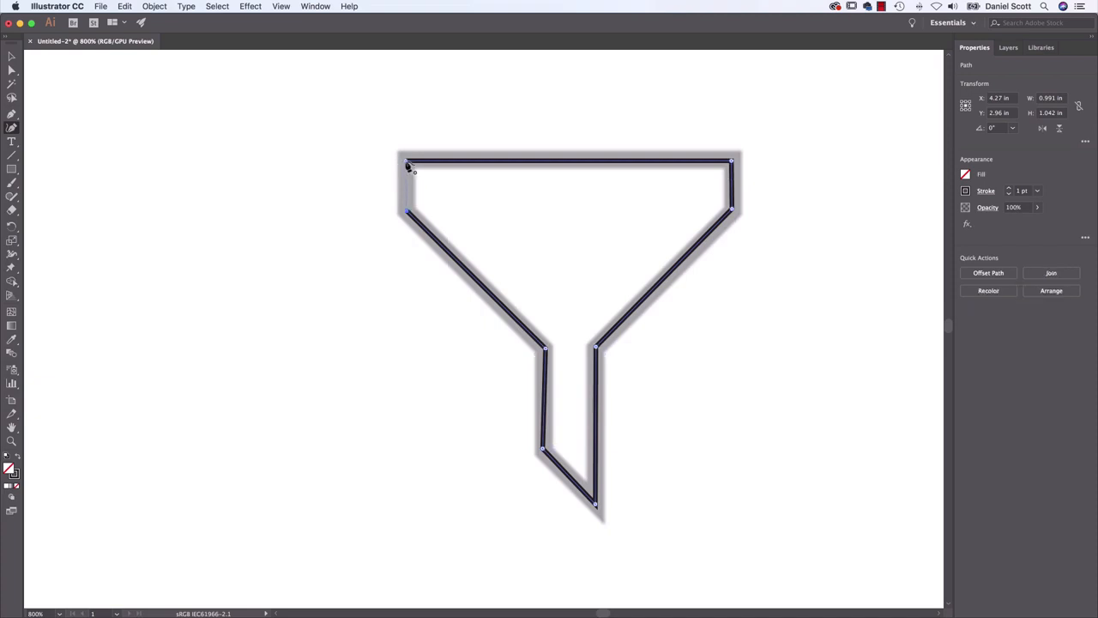
click(409, 164)
double_click(407, 162)
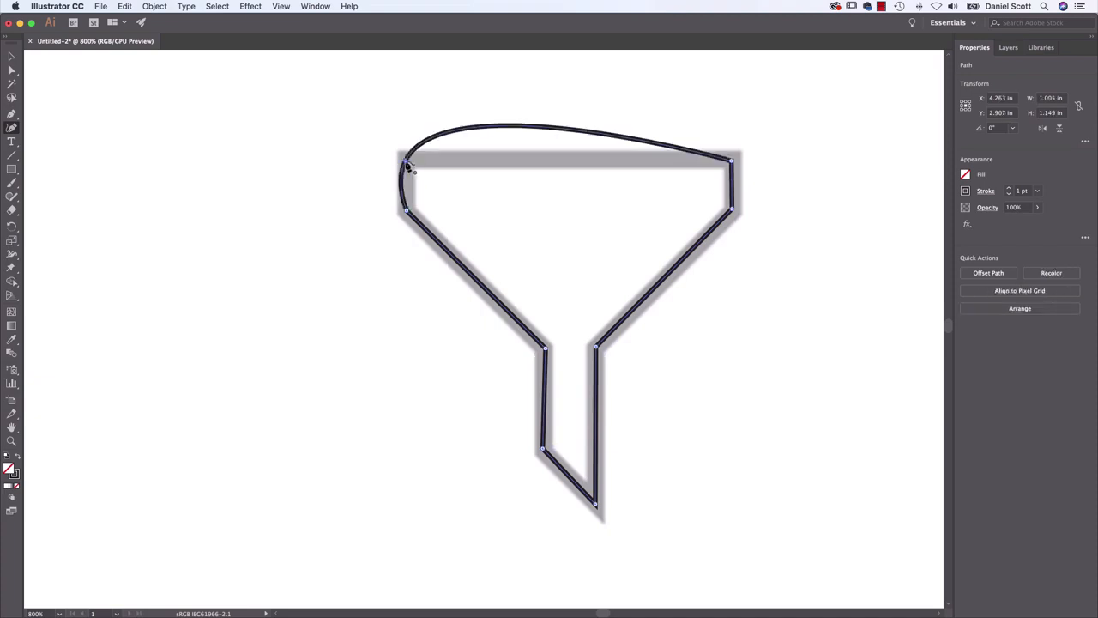
key(cmd+z)
key(z)
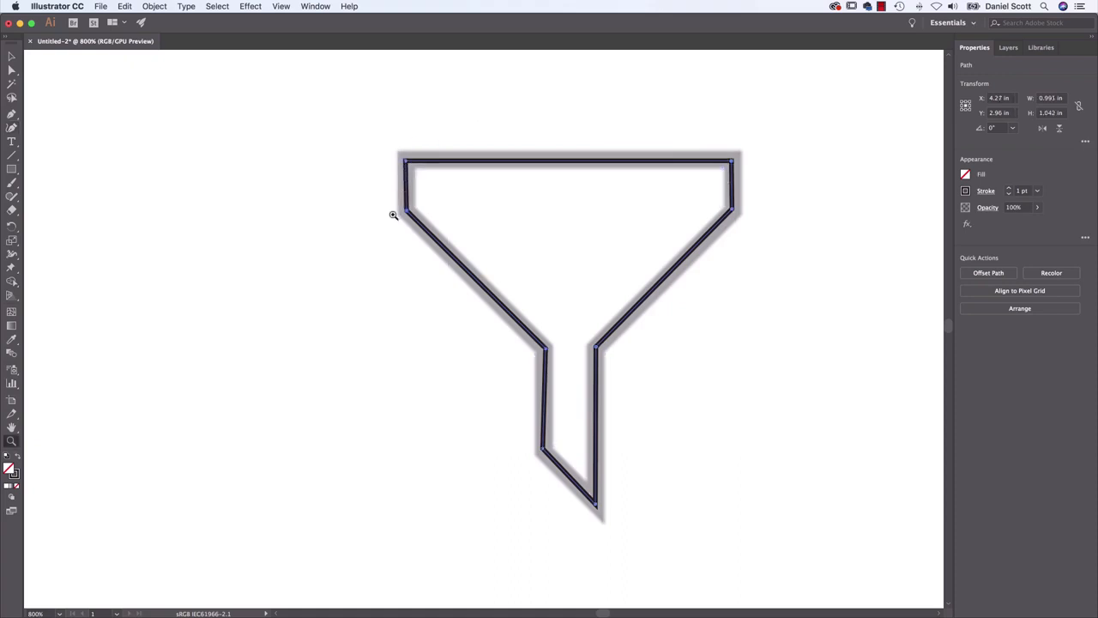
key(cmd+z)
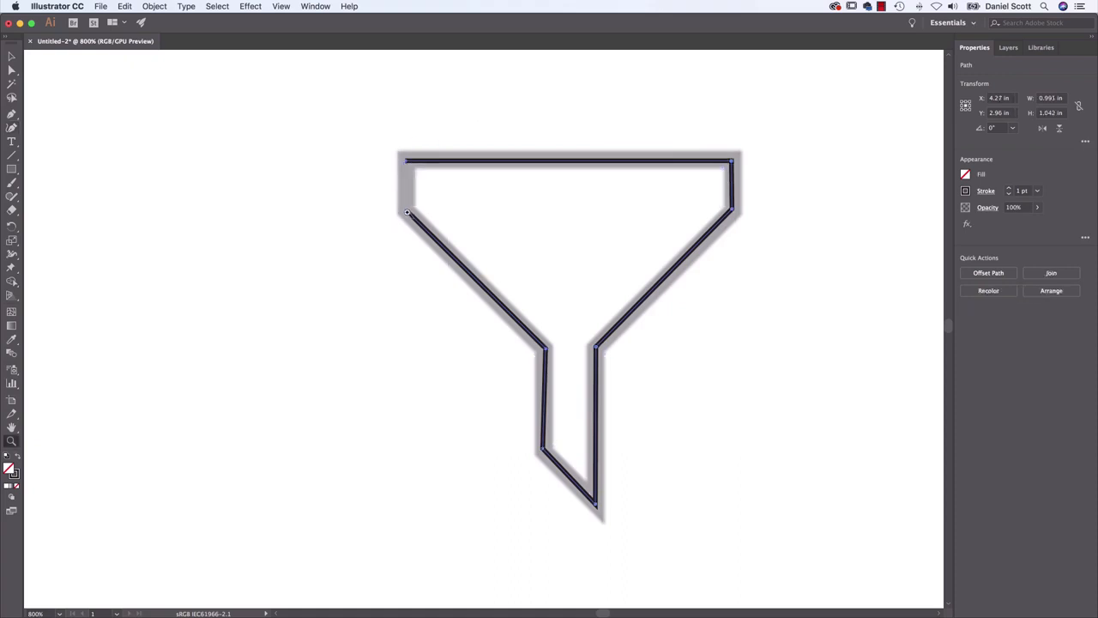
Close the funnel path with a corner at its starting anchor, and convert the two anchors at the top of the spout to smooth points
click(12, 128)
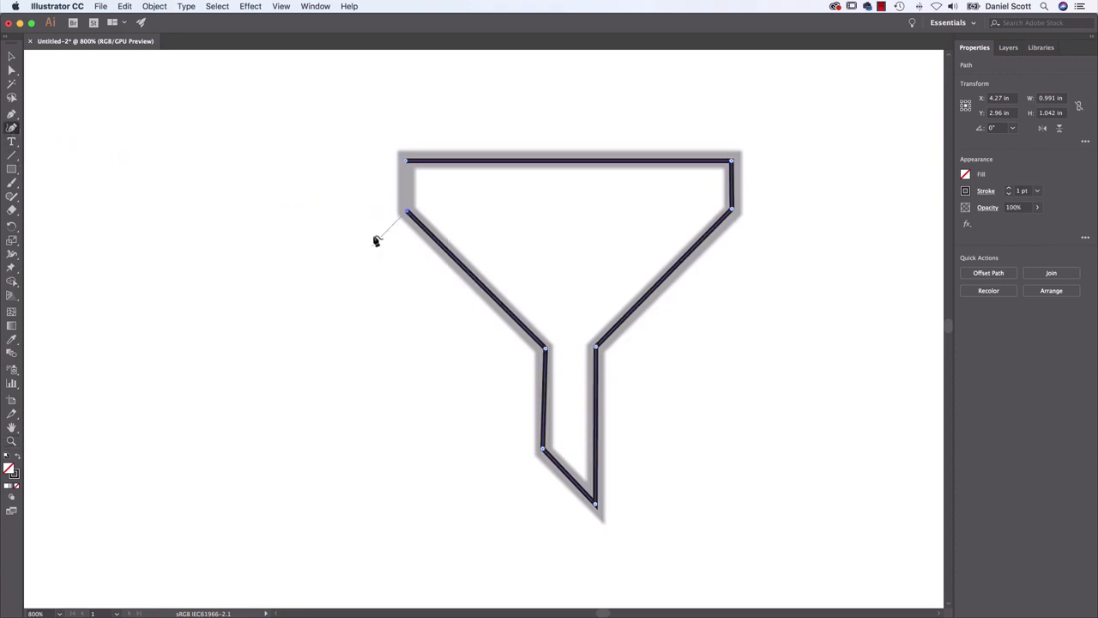
click(407, 163)
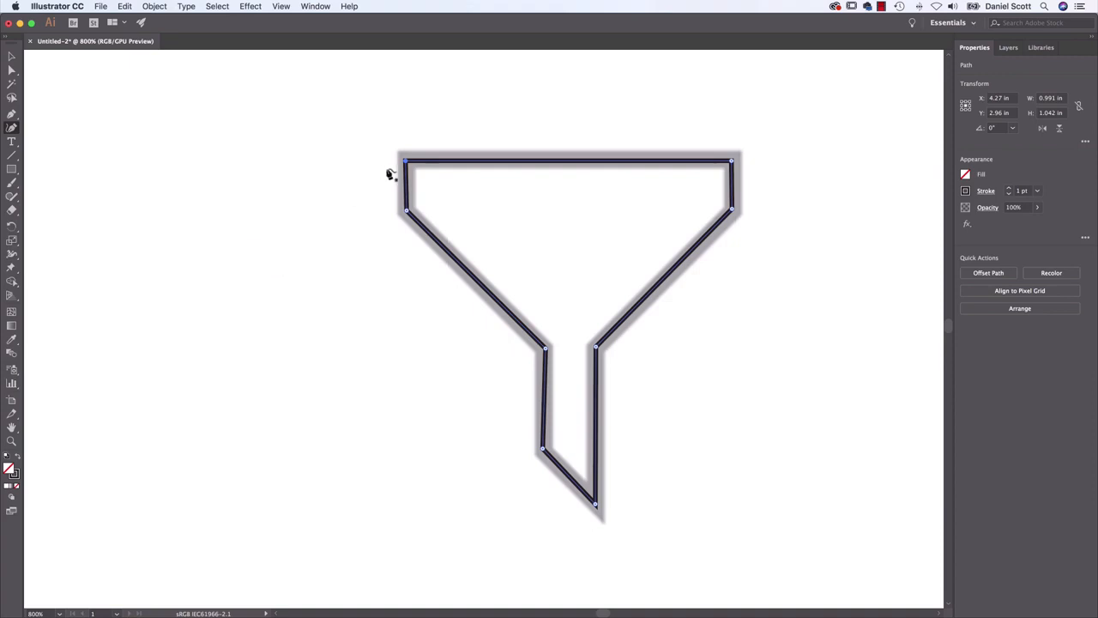
drag(407, 163, 367, 189)
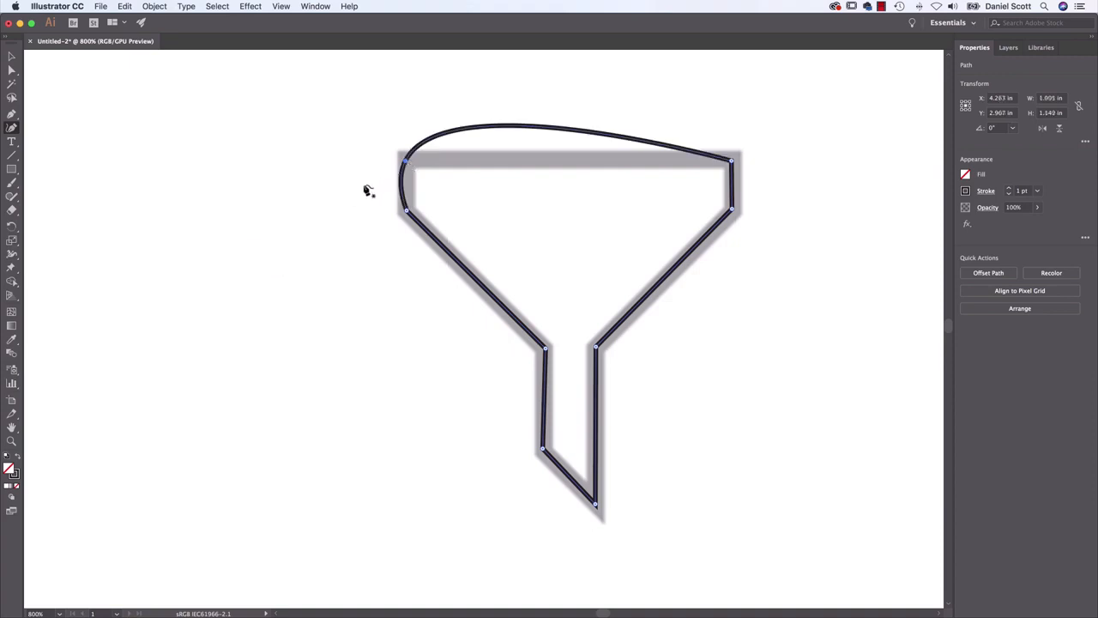
alt+click(406, 162)
double_click(406, 162)
alt+click(406, 162)
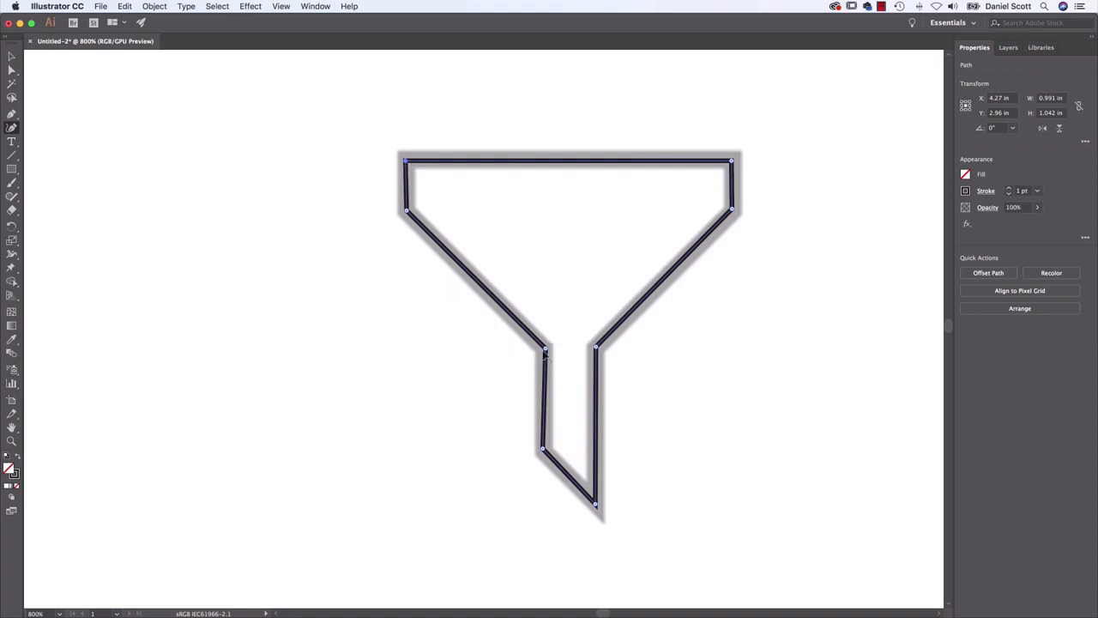
double_click(546, 350)
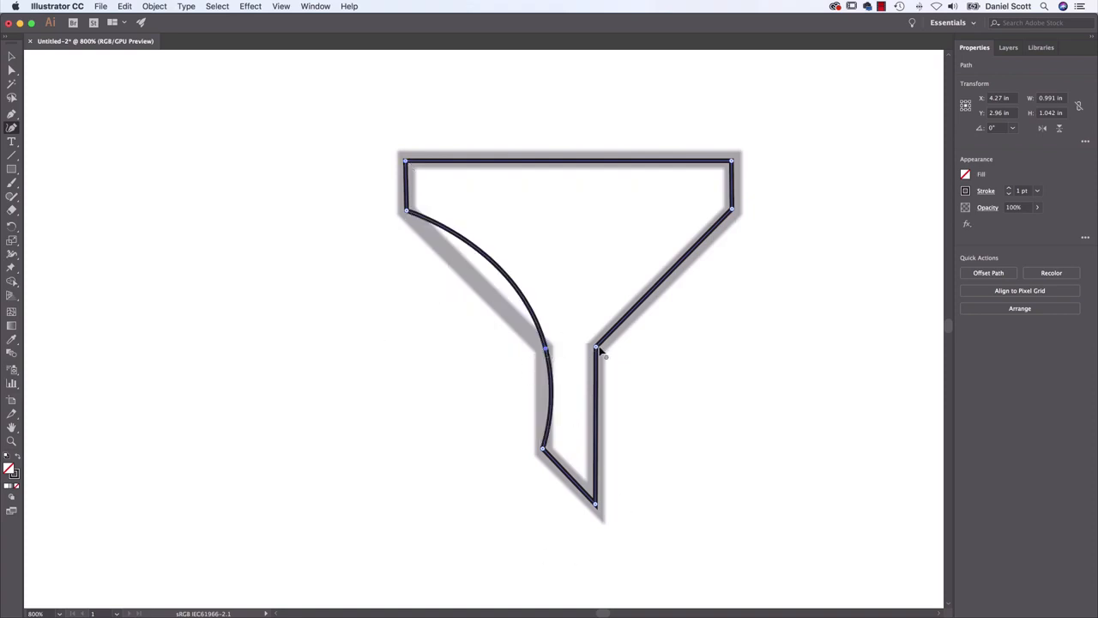
double_click(596, 349)
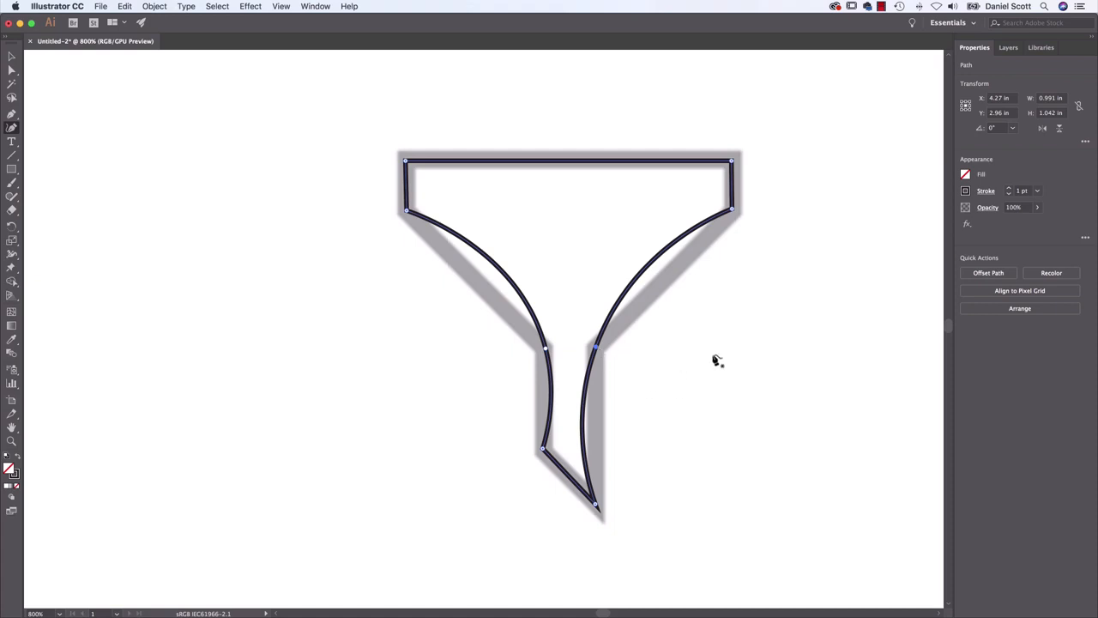
Try drawing a rough closed shape over the flame template with smooth points and one corner point, and delete it
scroll(831, 310, right, 15)
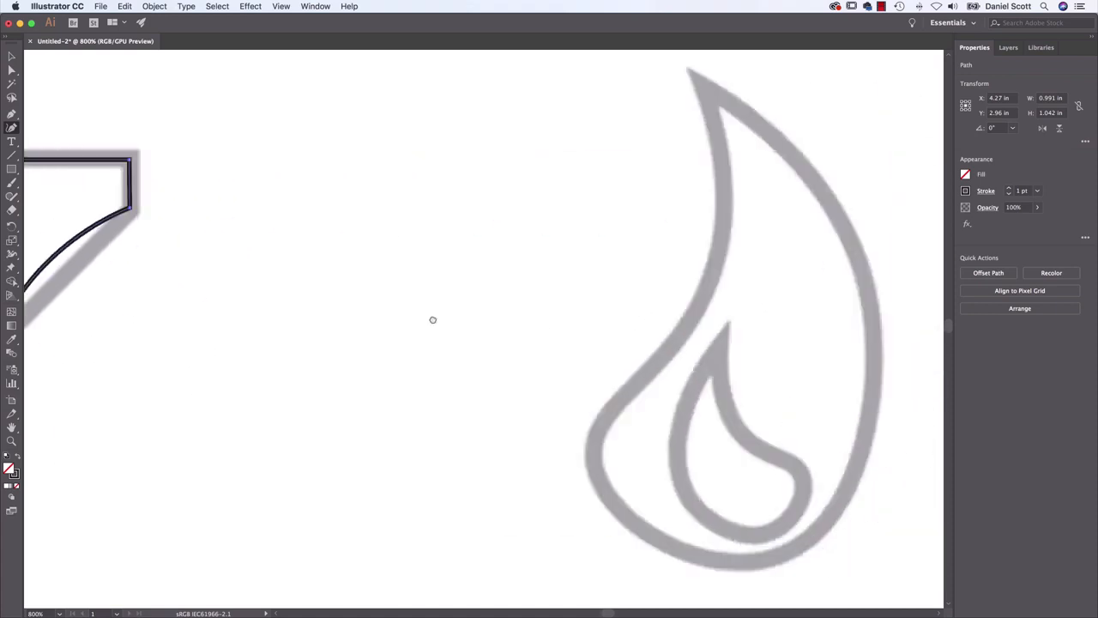
scroll(636, 325, right, 10)
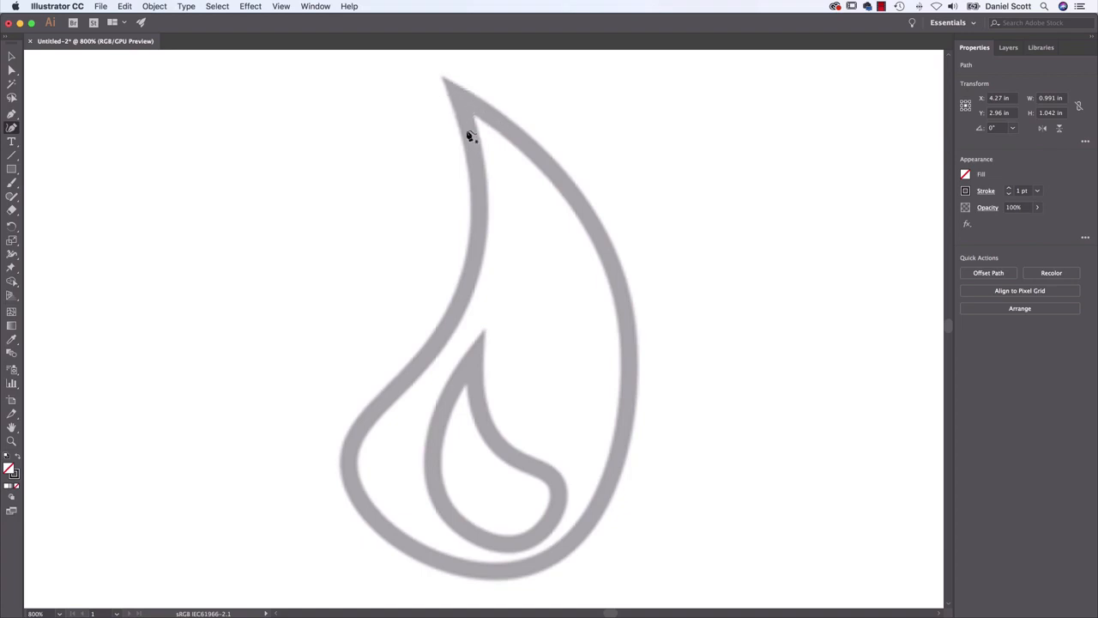
click(581, 204)
click(650, 321)
click(624, 470)
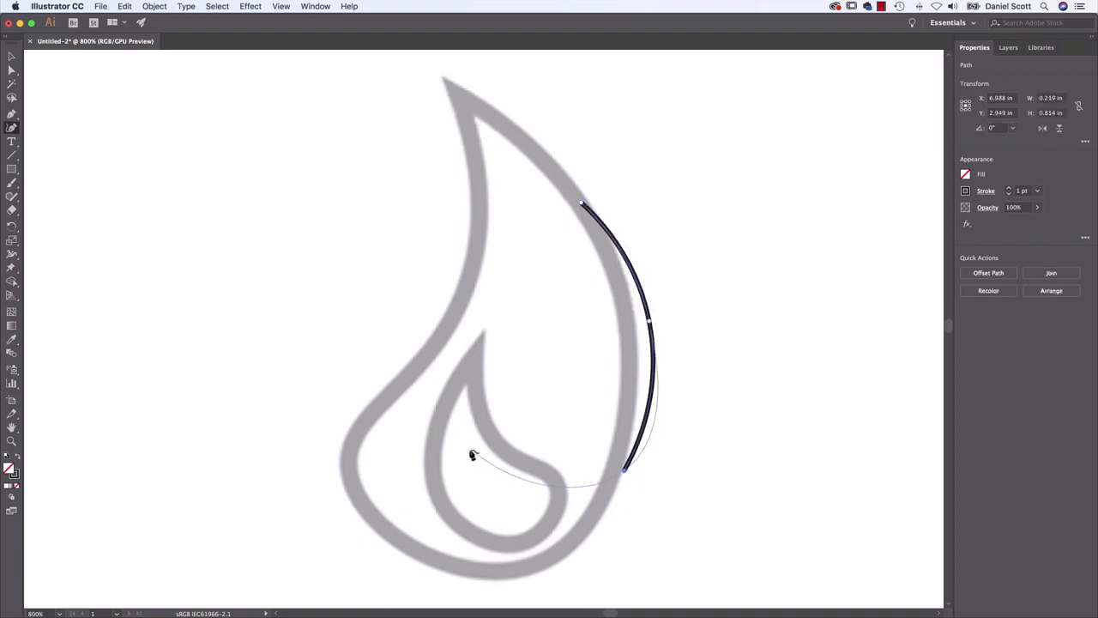
click(469, 447)
click(487, 273)
click(564, 279)
click(535, 221)
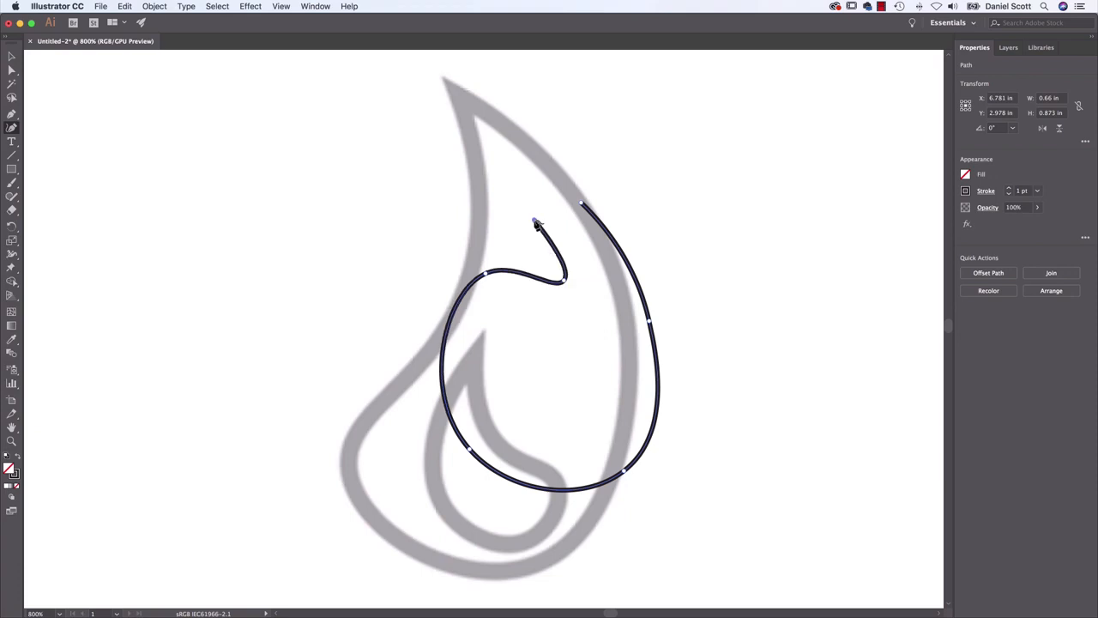
click(581, 205)
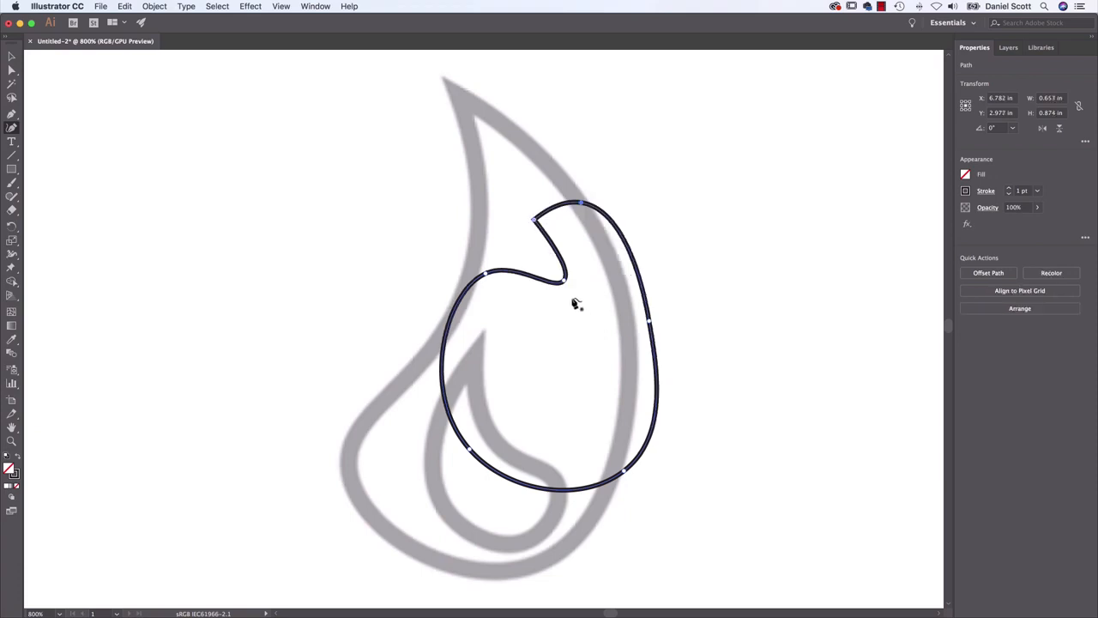
key(Delete)
key(Delete)
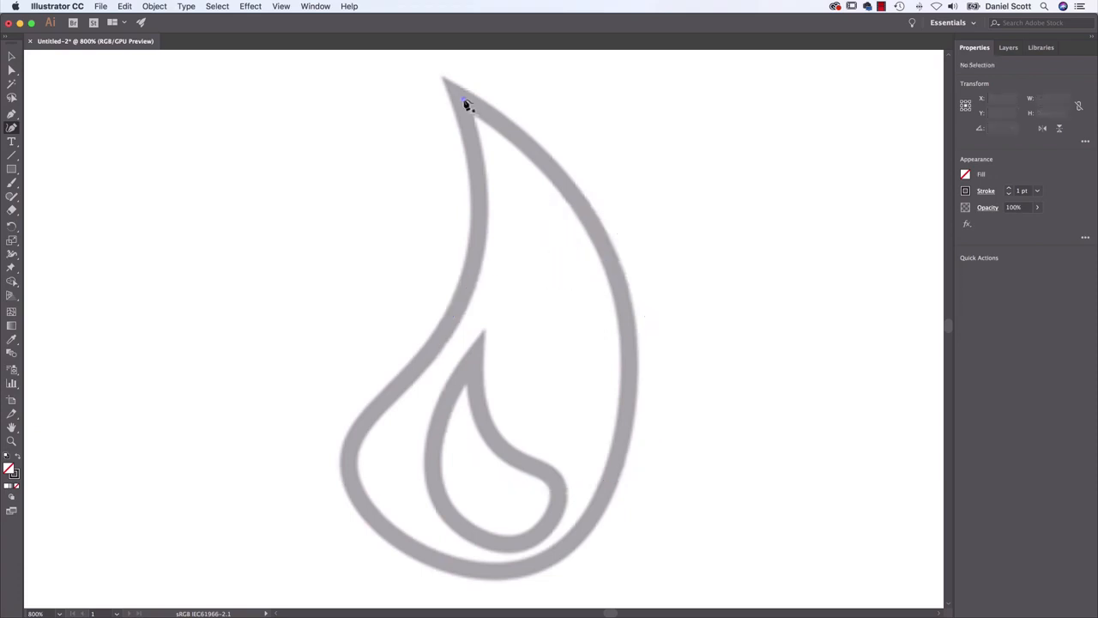
Trace the outer flame as a closed Curvature path about 0.86 by 1.43 in, smooth around the body with a corner at the tip
click(464, 100)
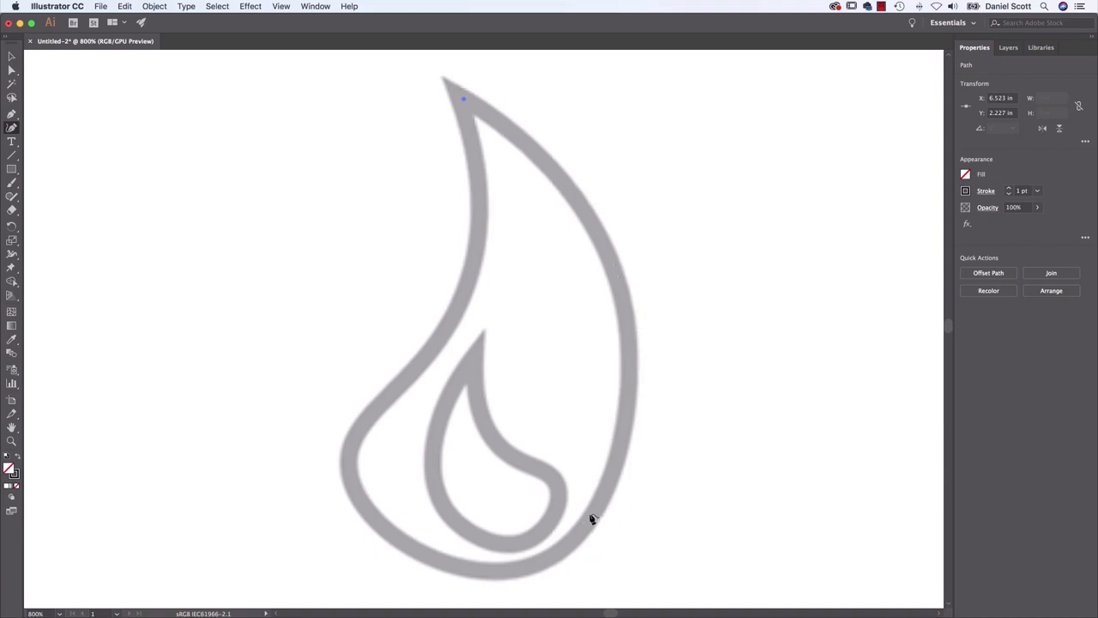
click(628, 313)
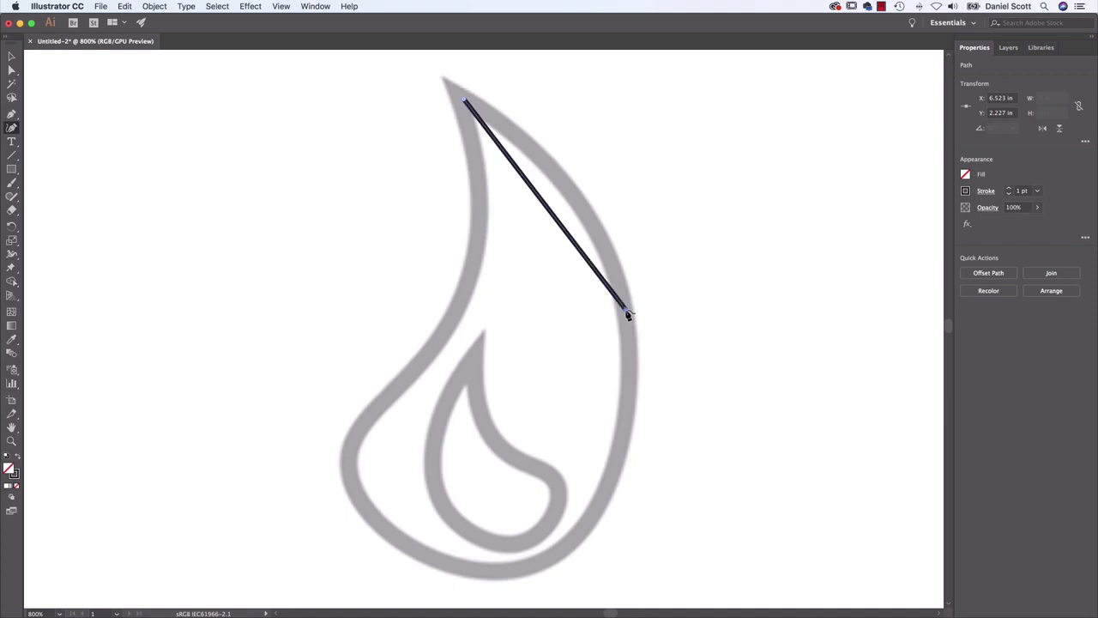
click(498, 571)
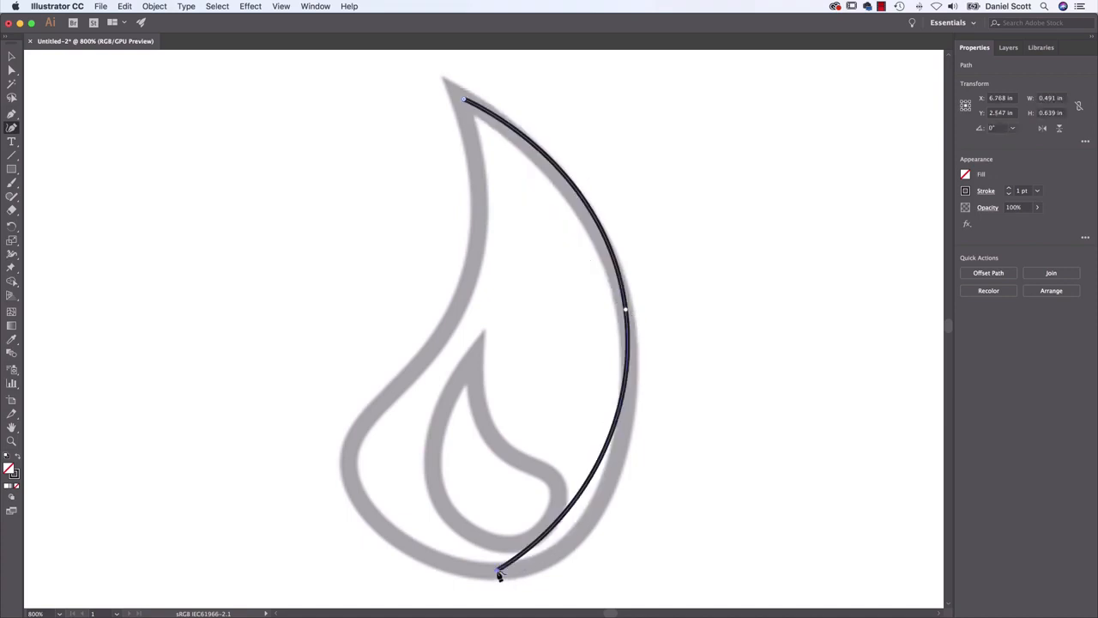
click(348, 457)
click(445, 332)
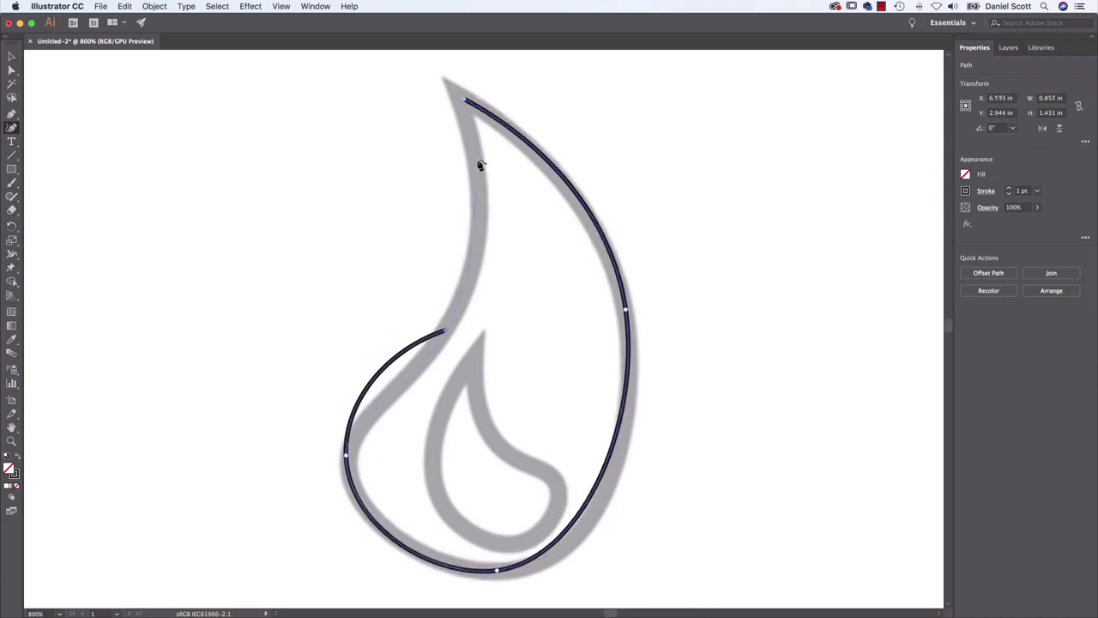
click(466, 101)
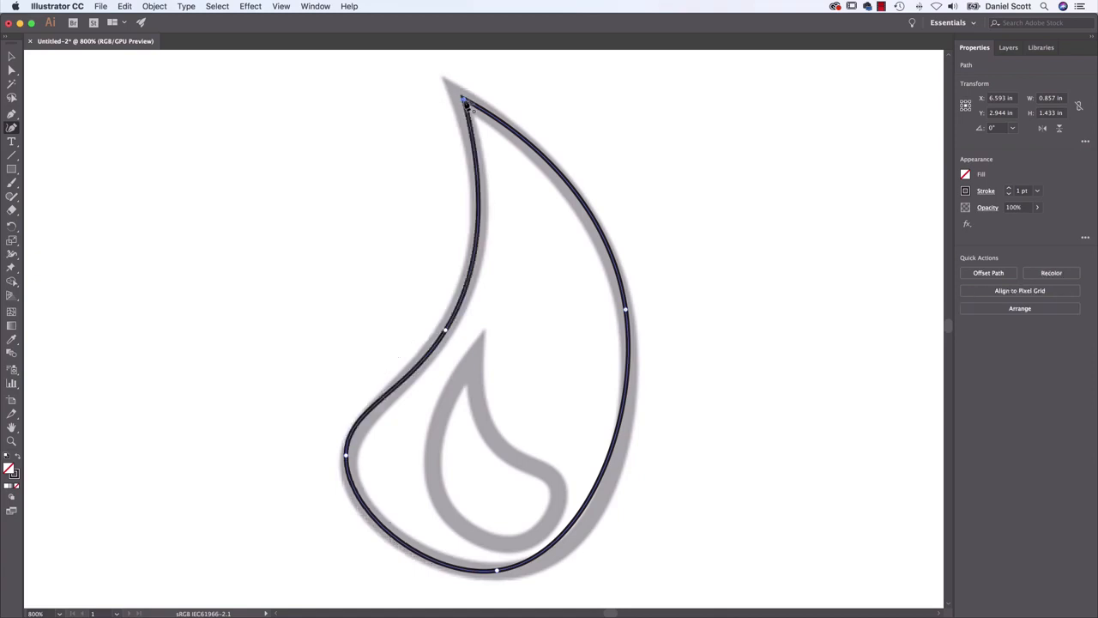
double_click(465, 101)
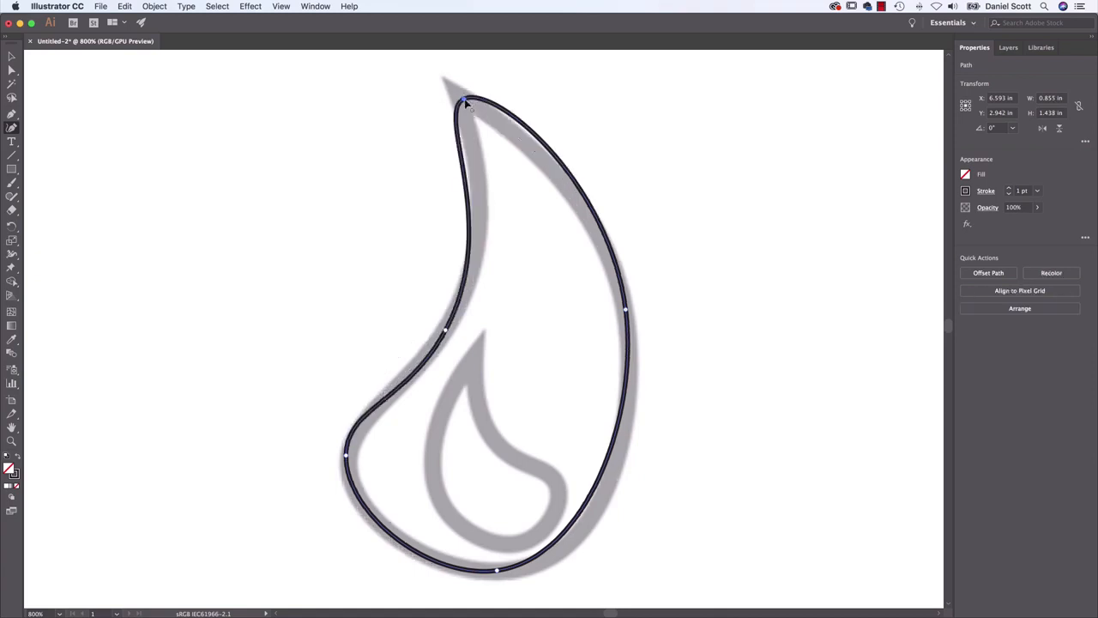
double_click(465, 102)
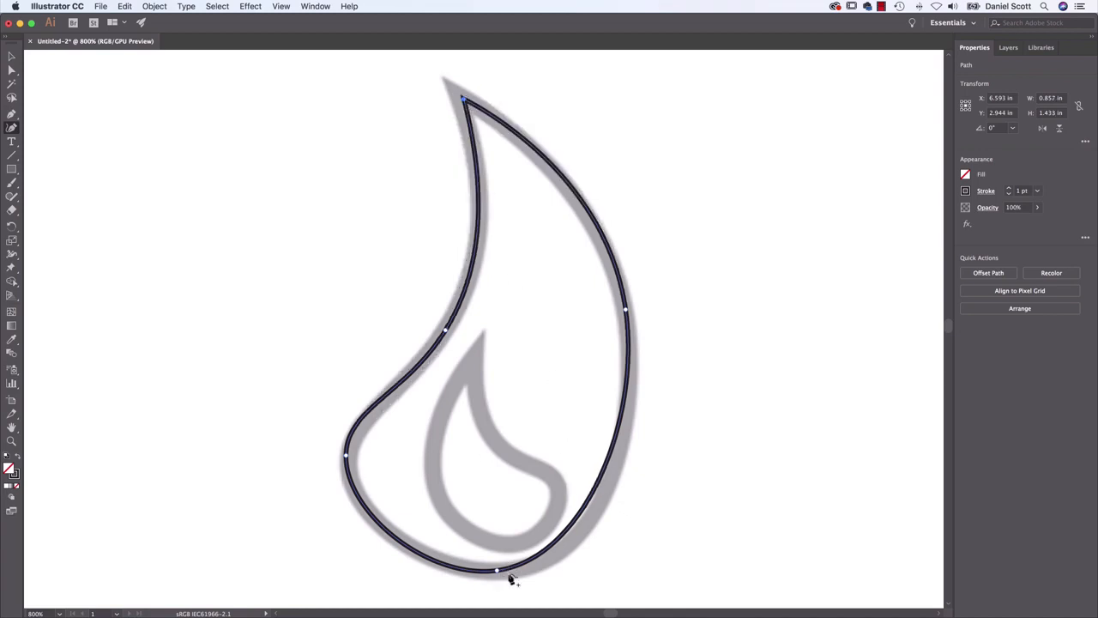
Shift the outer flame's bottom anchor rightward along the template, and try an extra anchor on the lower-right curve before deleting it
drag(498, 573, 530, 570)
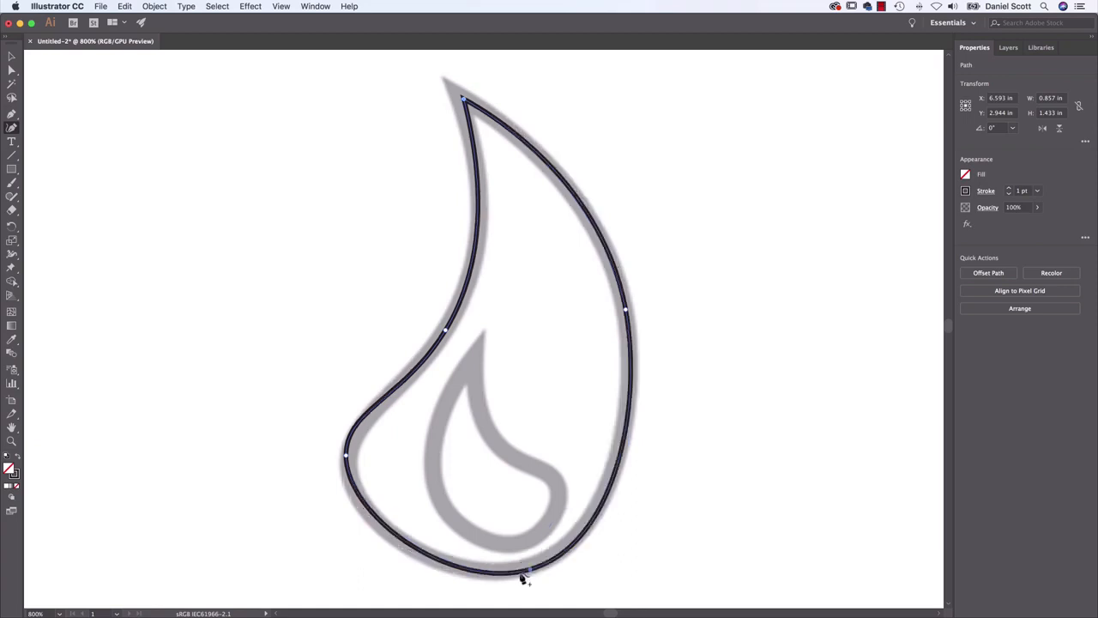
click(621, 466)
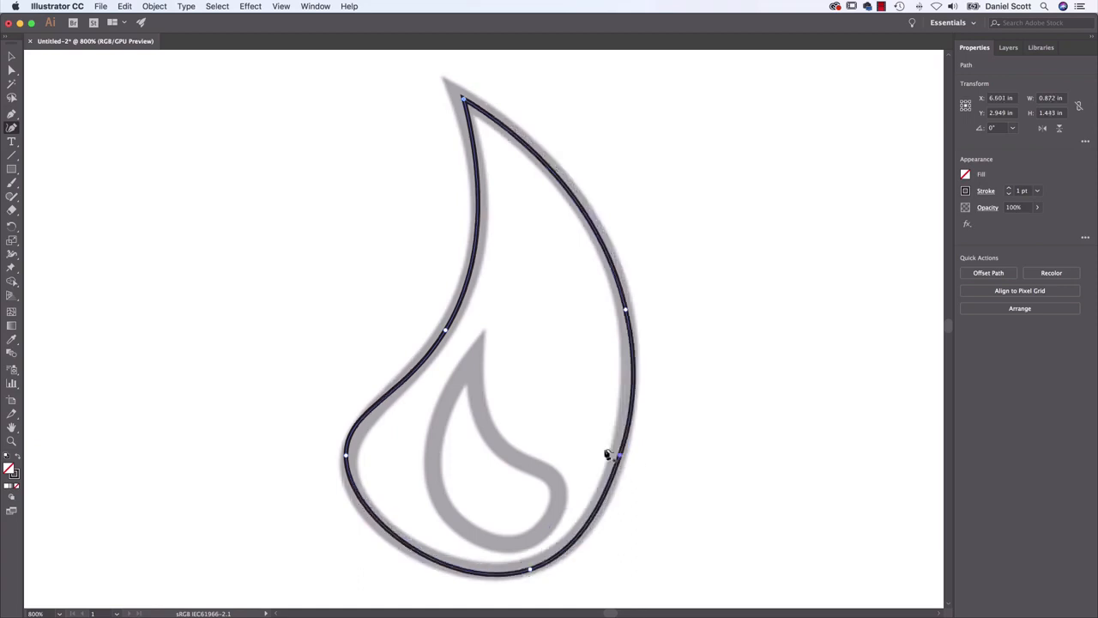
key(Delete)
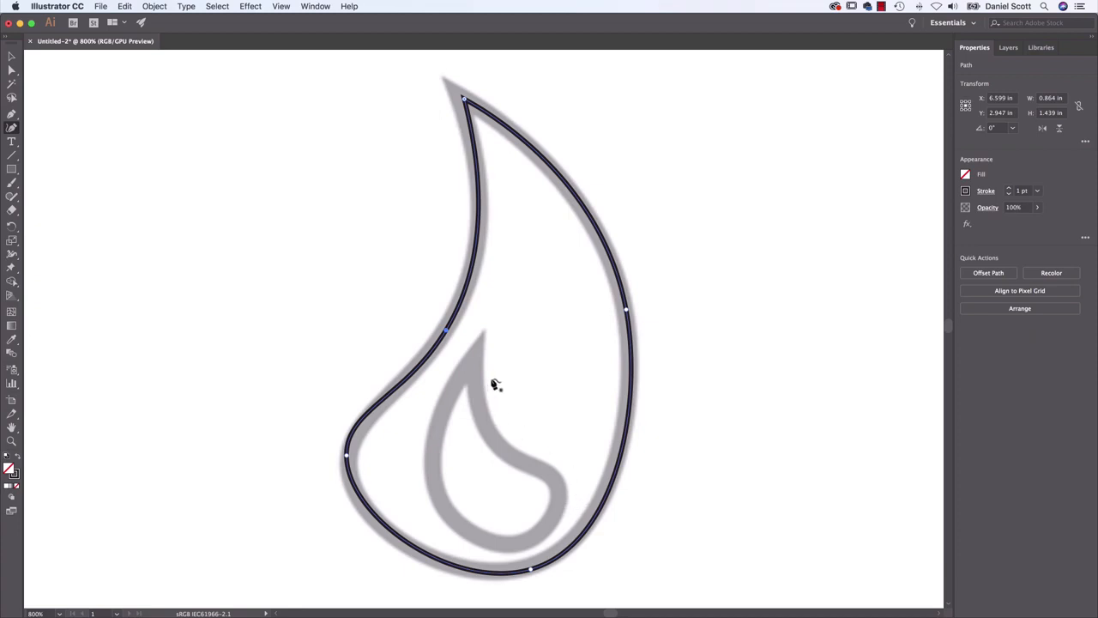
Trace the inner flame as a closed Curvature path about 0.39 by 0.55 in, clockwise from its right bulge with a corner at the tip
click(553, 480)
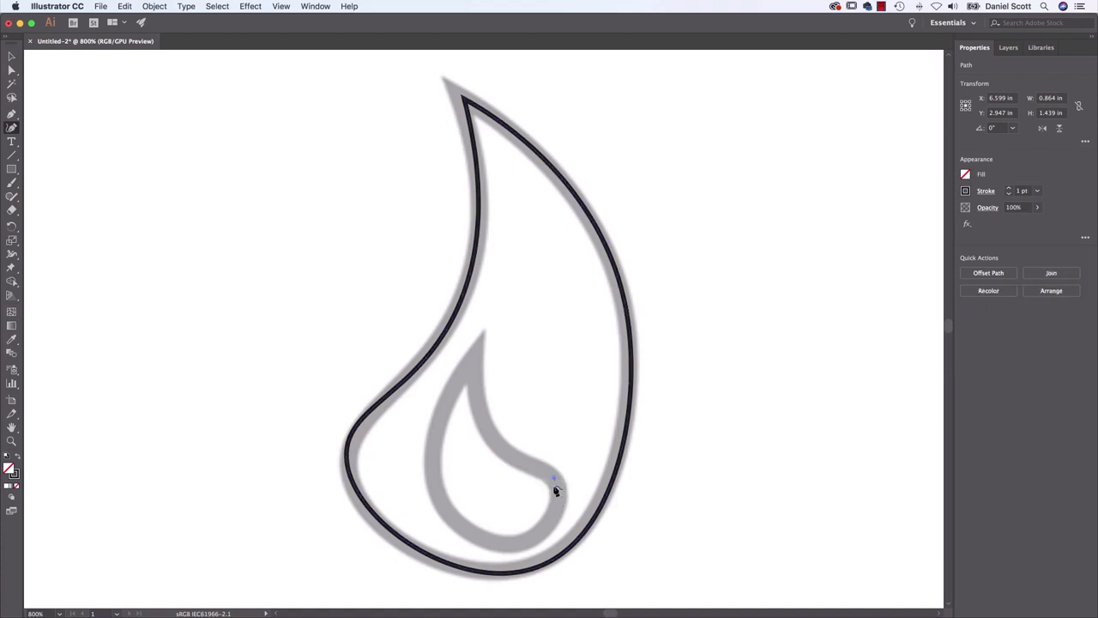
click(512, 541)
drag(431, 474, 483, 419)
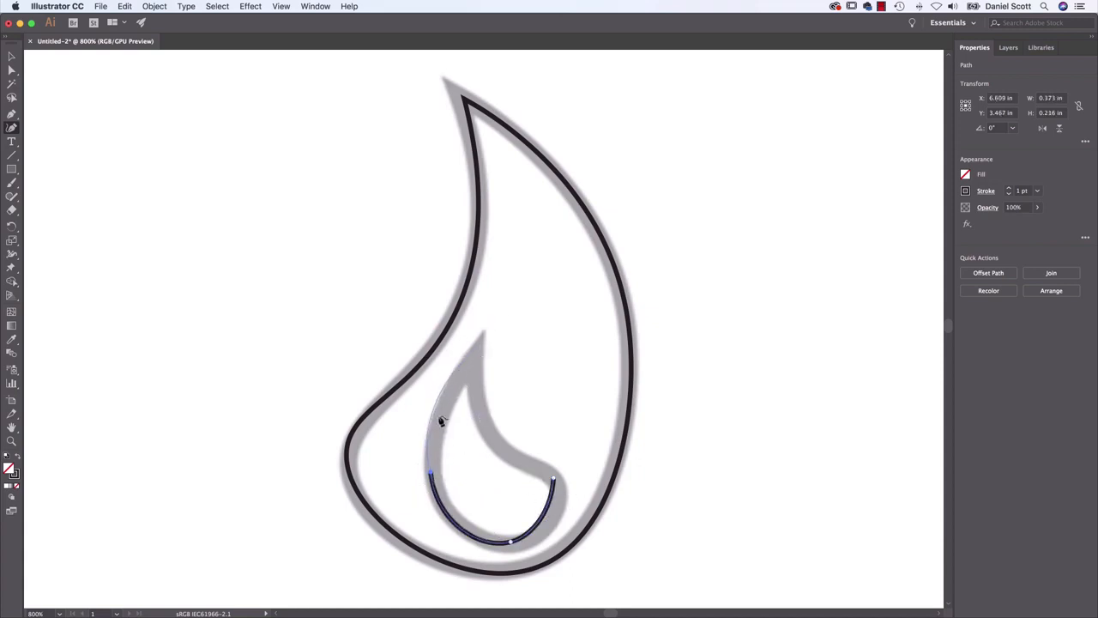
click(473, 360)
click(497, 449)
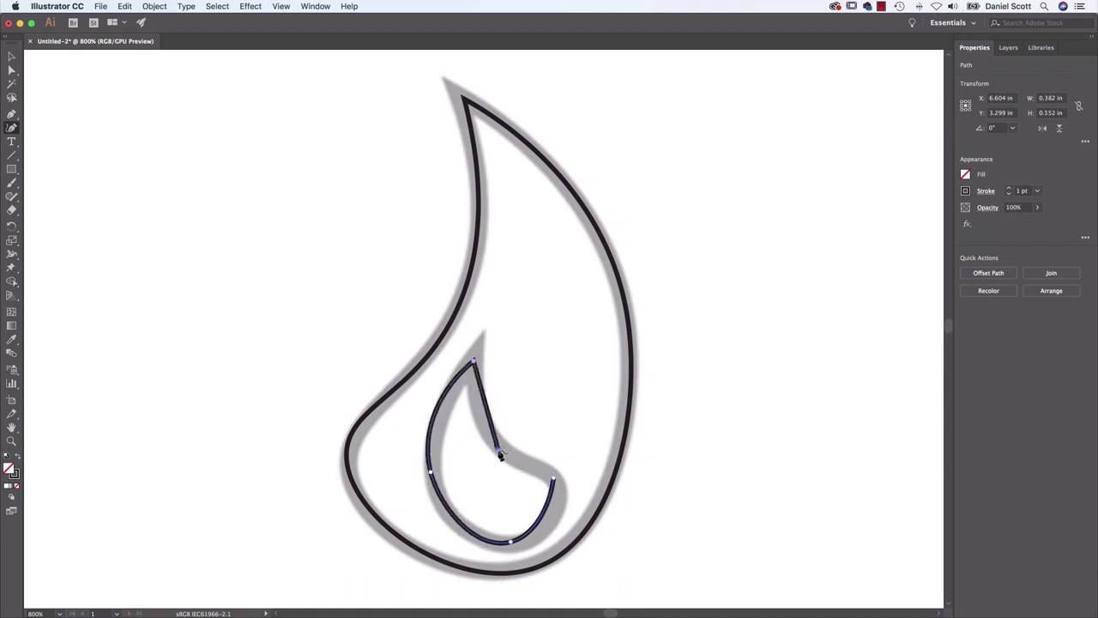
click(556, 483)
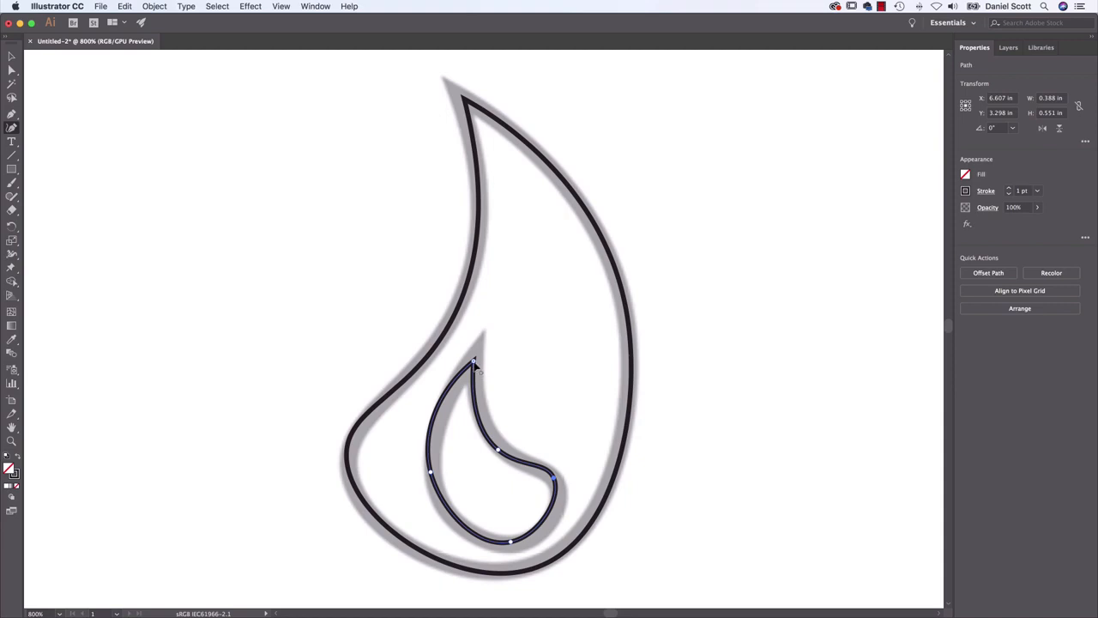
Reposition the inner flame's tip, left and bottom anchors with the Curvature tool to follow the template more closely
drag(475, 363, 478, 351)
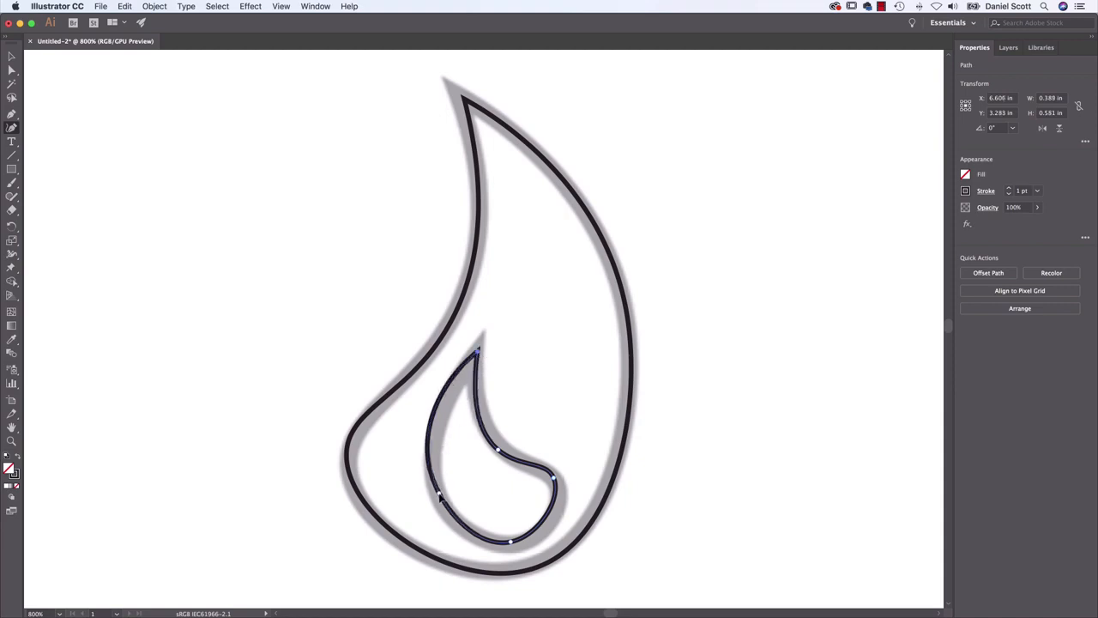
drag(438, 496, 441, 494)
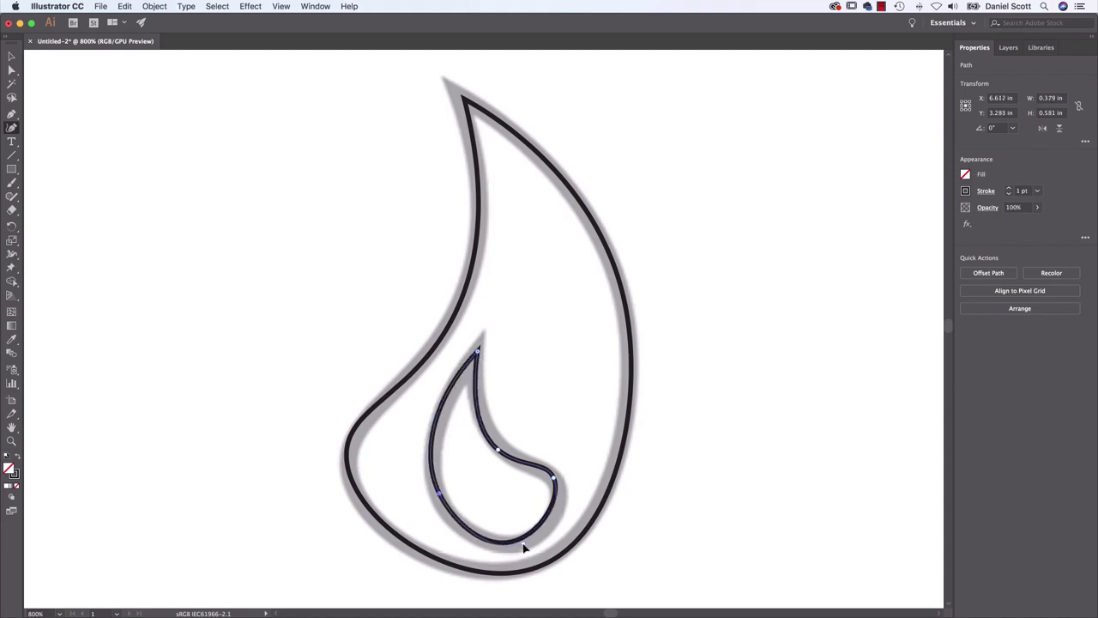
drag(523, 547, 526, 541)
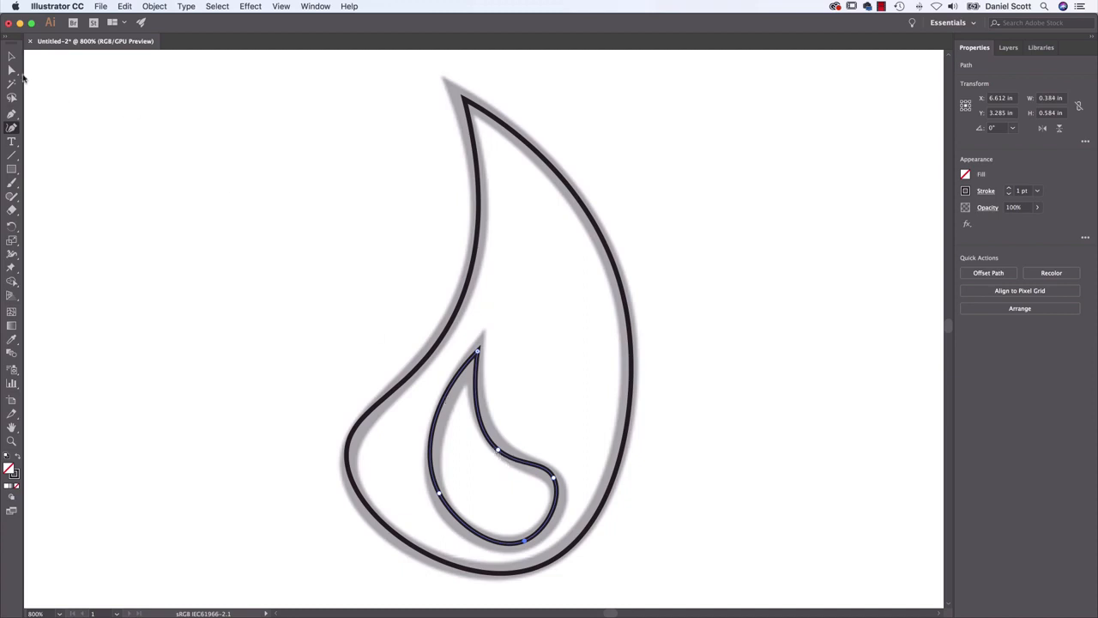
Refine the inner flame's concave curve and right bulge with the Direct Selection tool to fit the template
click(11, 70)
click(502, 453)
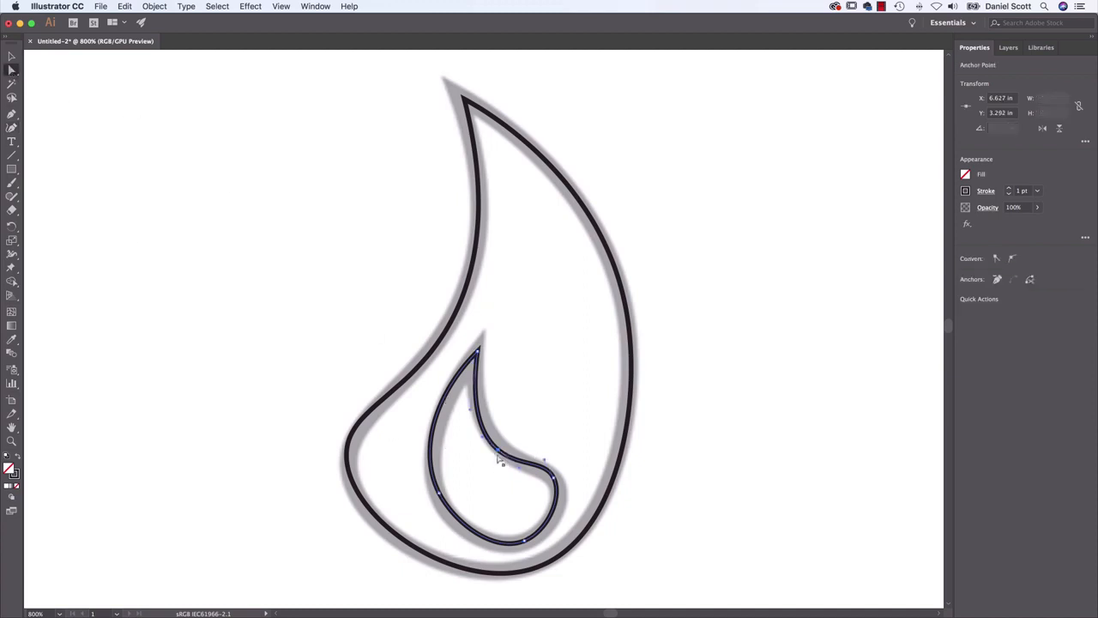
drag(504, 452, 579, 526)
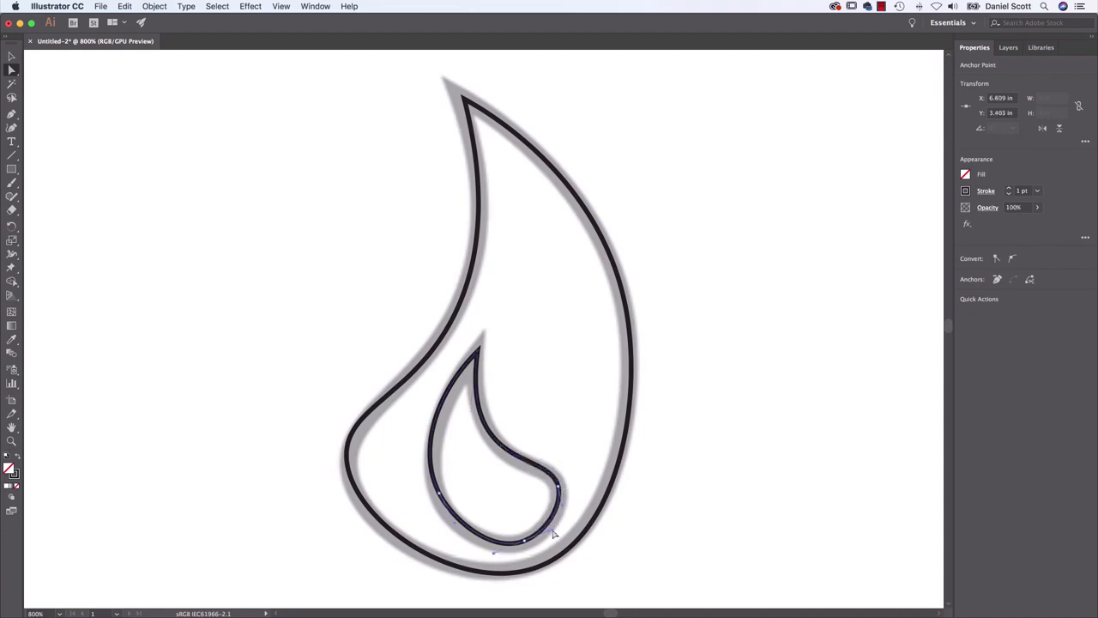
Trace the round head of the stamp template as a closed circle about 0.48 in across, using four smooth Curvature points
drag(849, 356, 486, 375)
scroll(433, 380, right, 3)
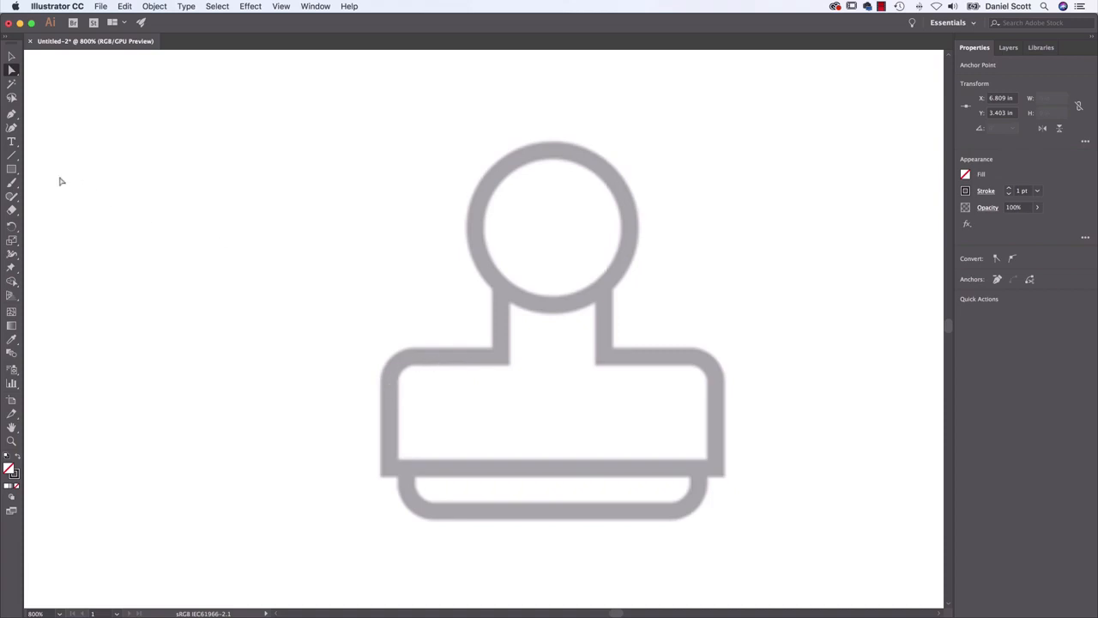
click(11, 127)
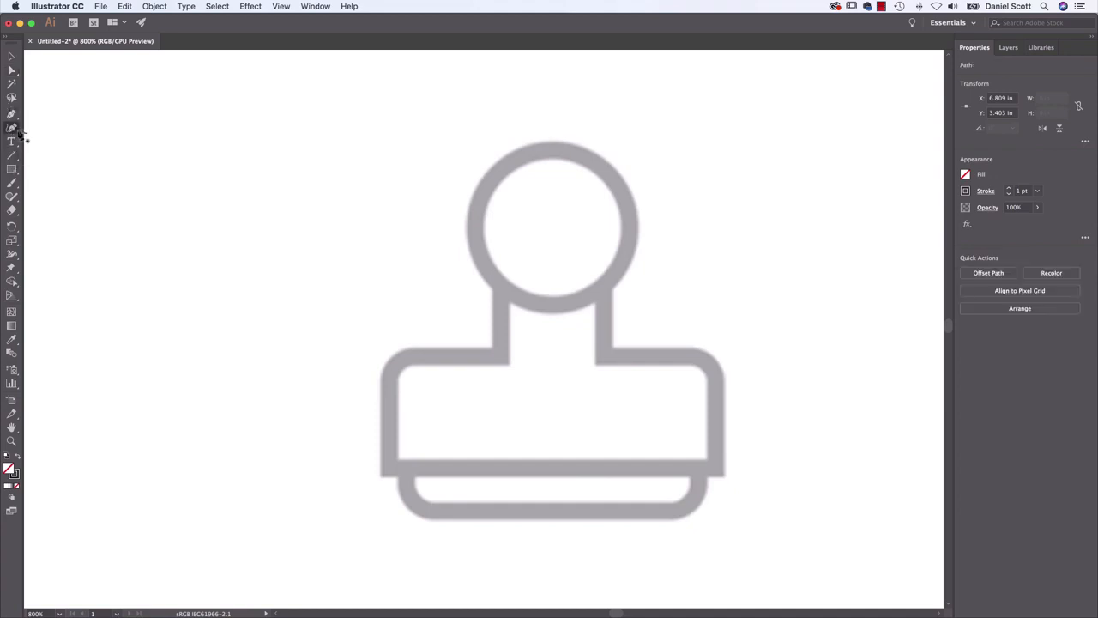
click(559, 151)
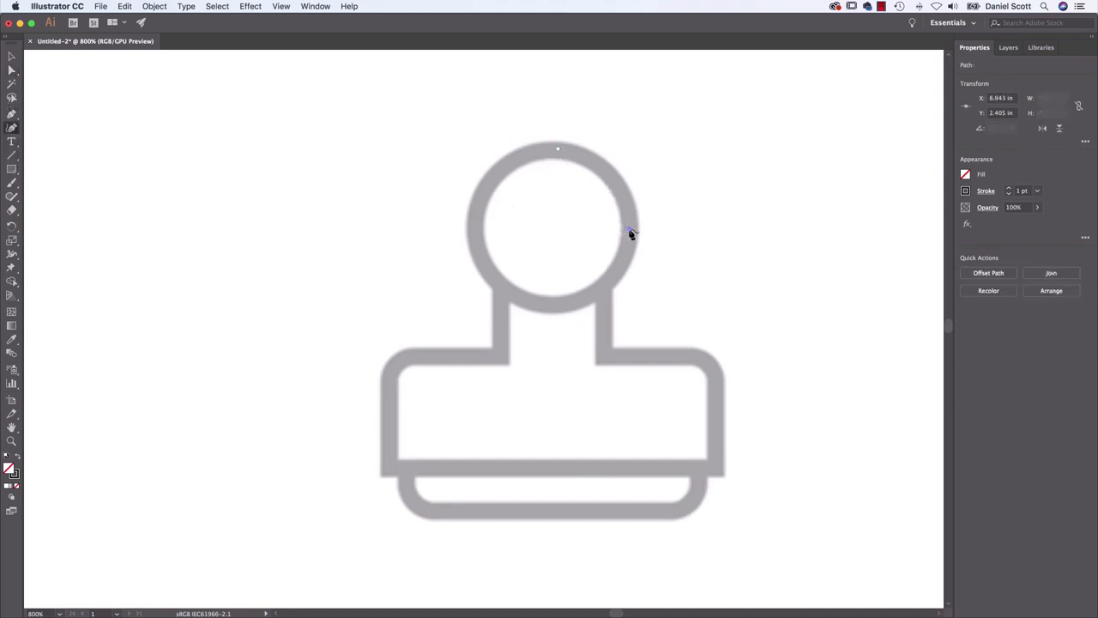
click(629, 228)
click(556, 305)
click(471, 221)
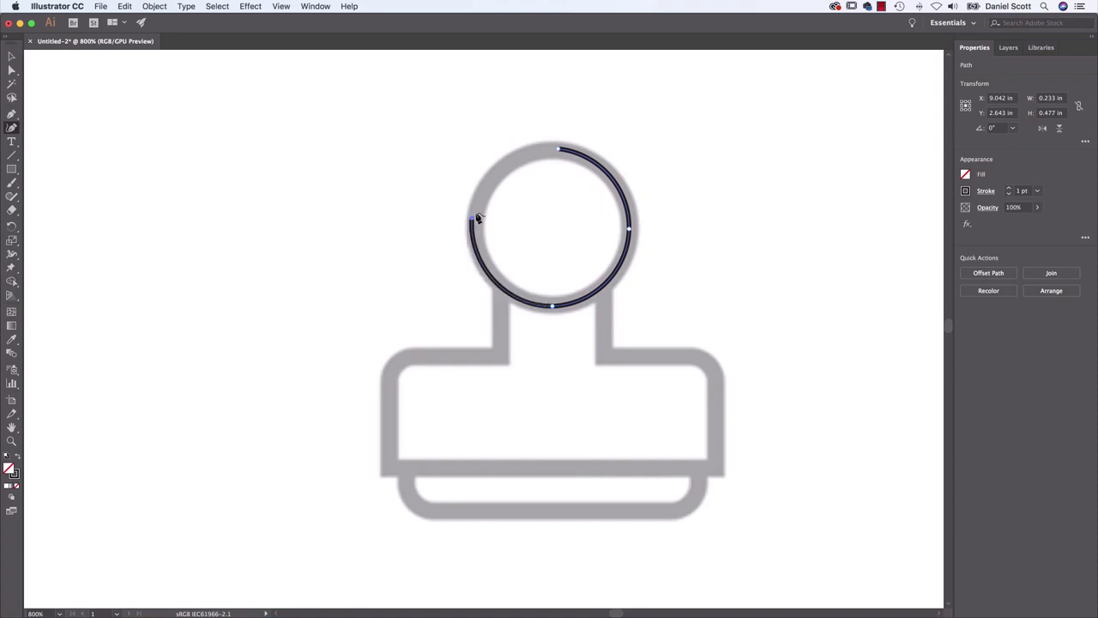
click(558, 151)
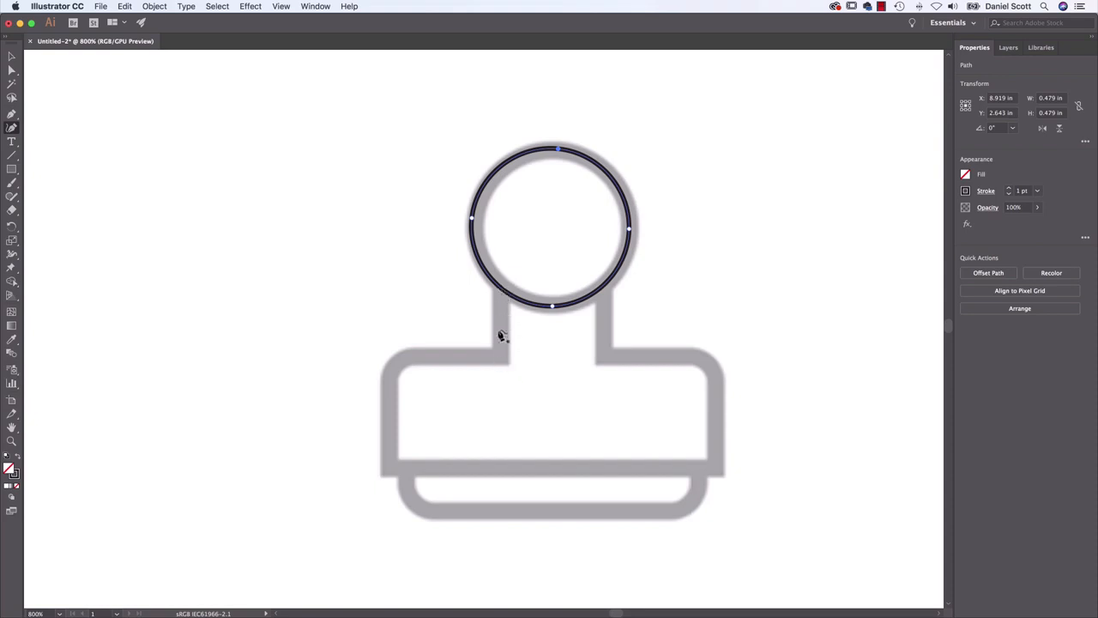
Try to start the stamp's body outline at the neck beside the traced circle, undoing the stray anchors and segment
click(498, 357)
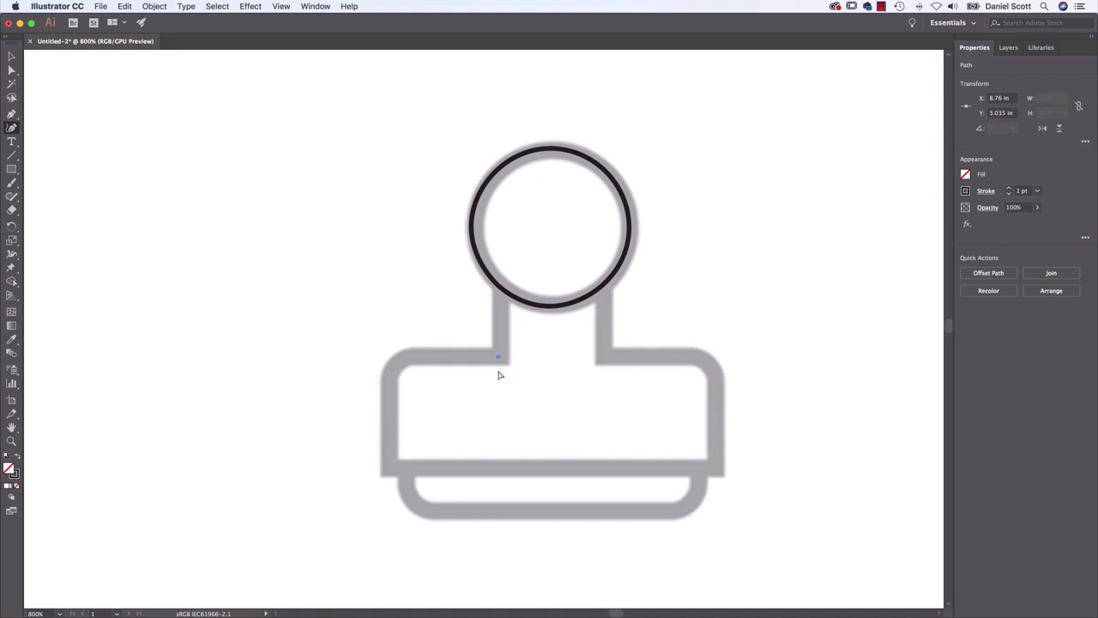
key(super+z)
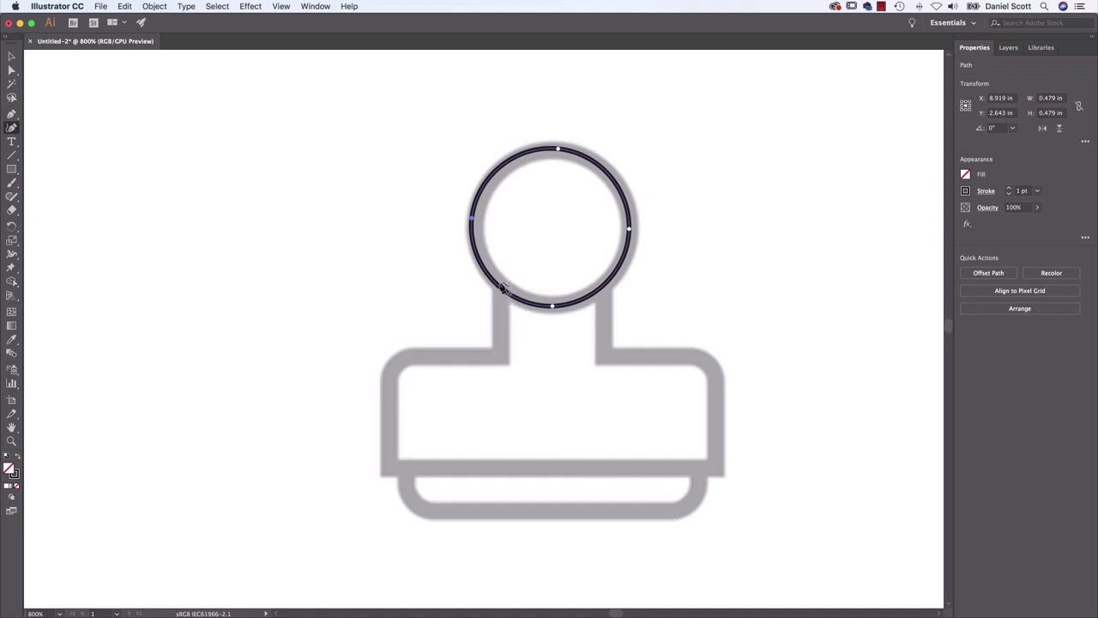
click(501, 289)
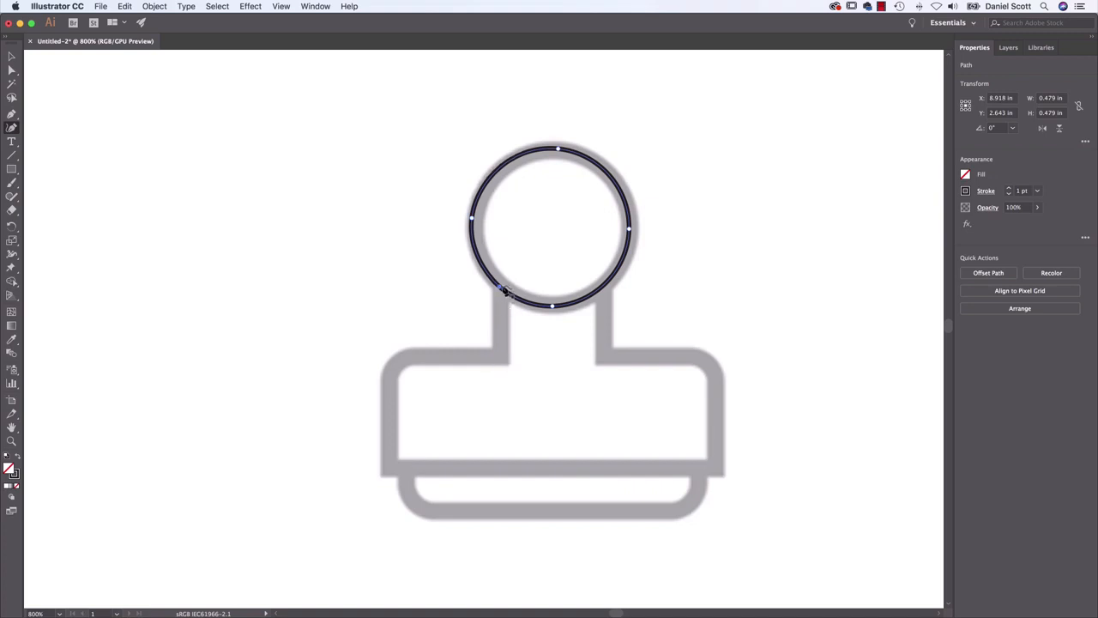
click(500, 354)
click(426, 355)
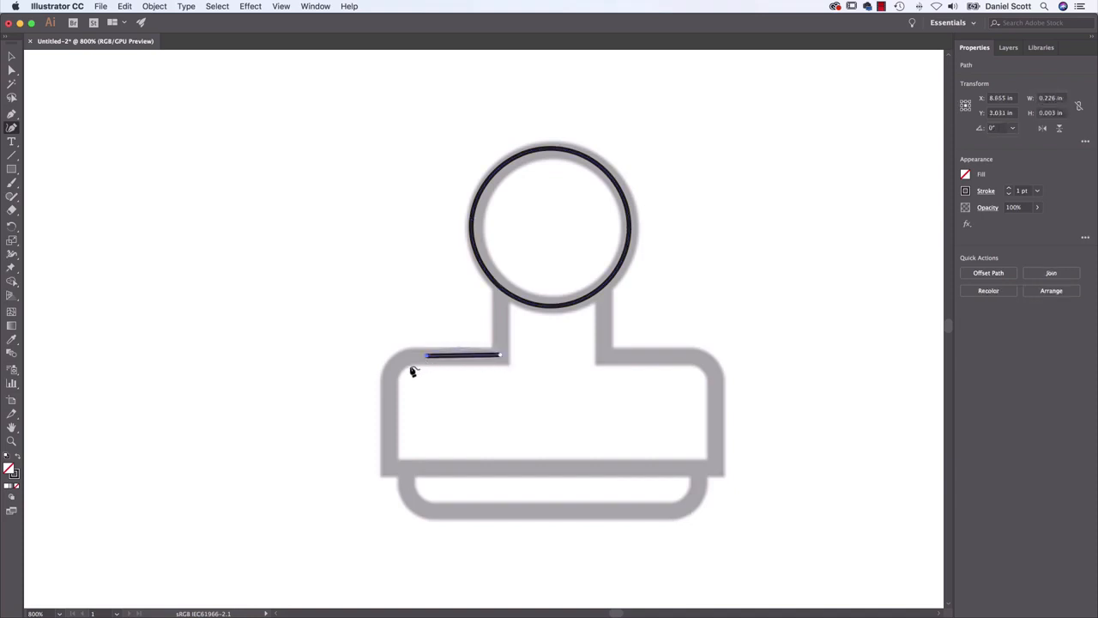
key(super+z)
super+click(491, 290)
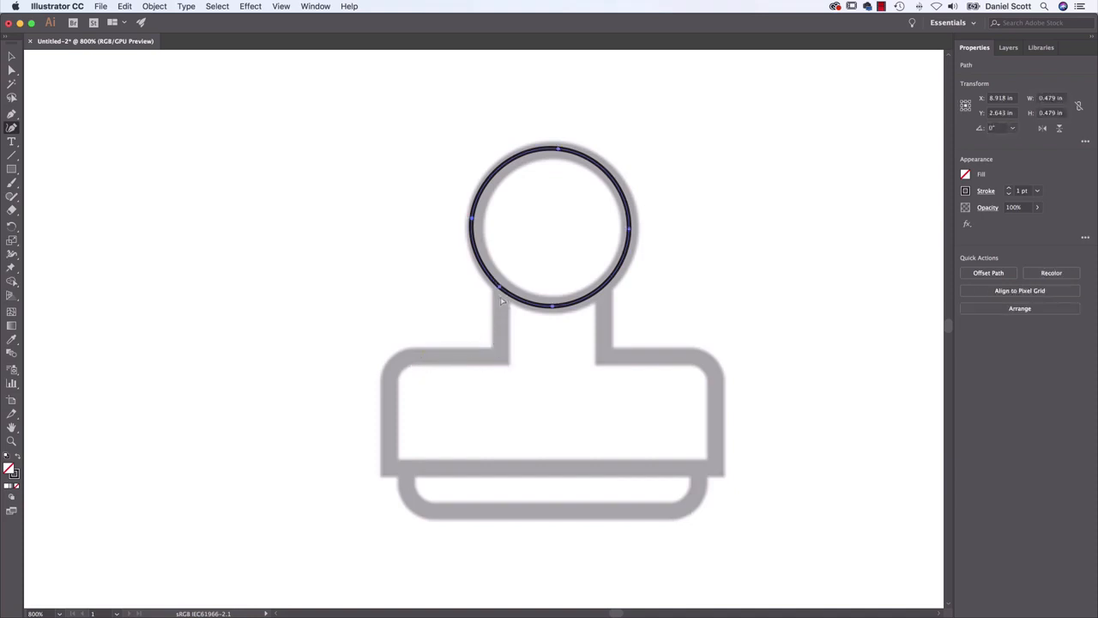
key(super+z)
Select and lock the traced circle of the stamp, and check the document's layer list
click(11, 56)
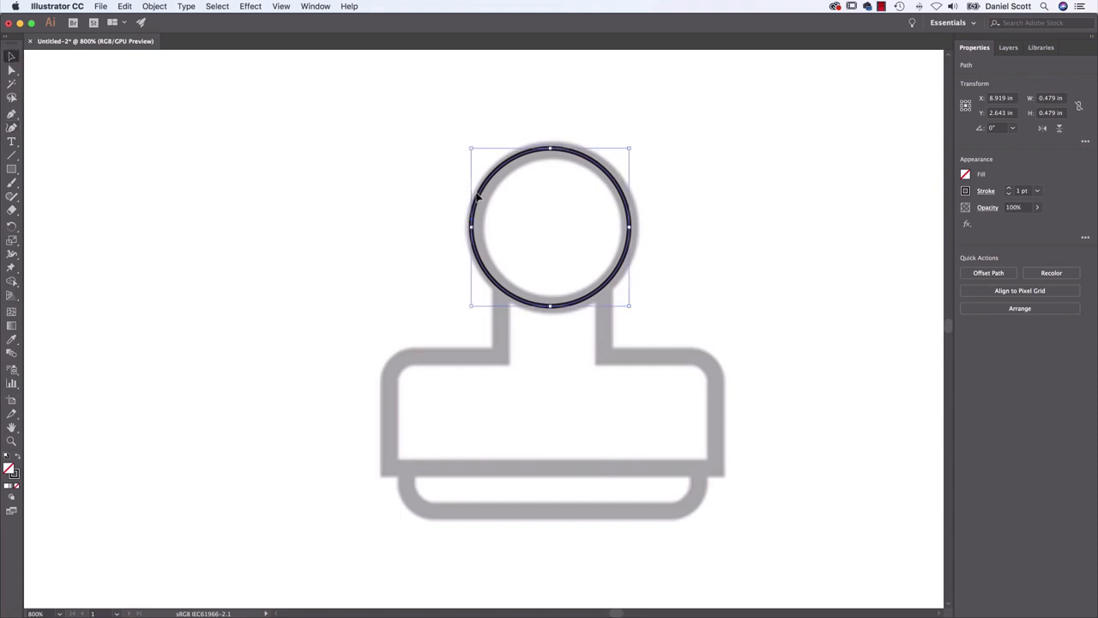
click(152, 7)
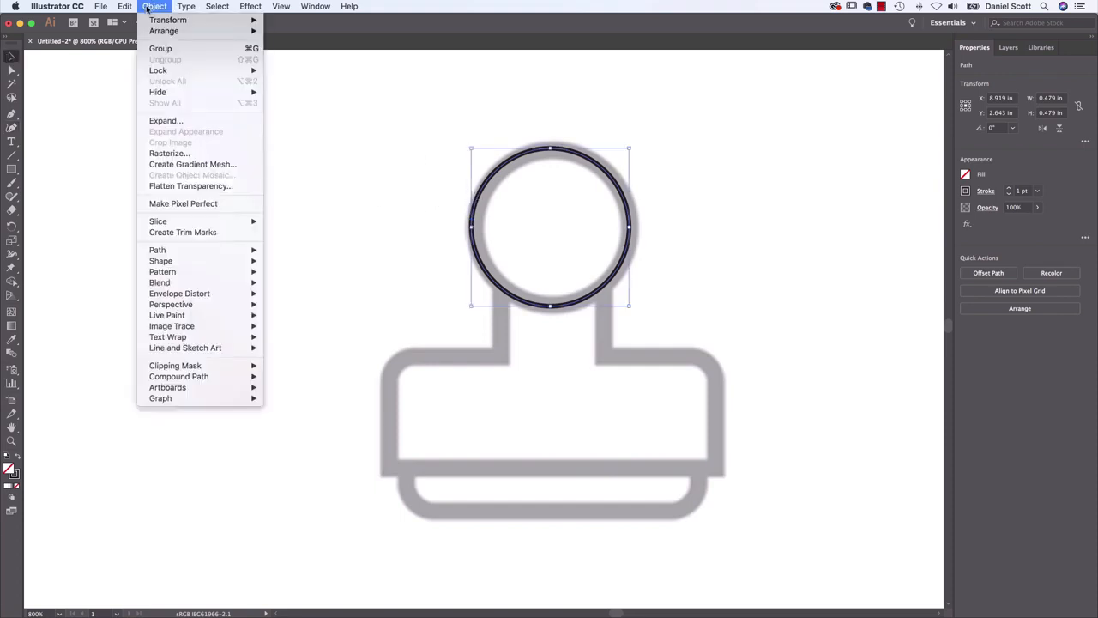
mouse_move(166, 75)
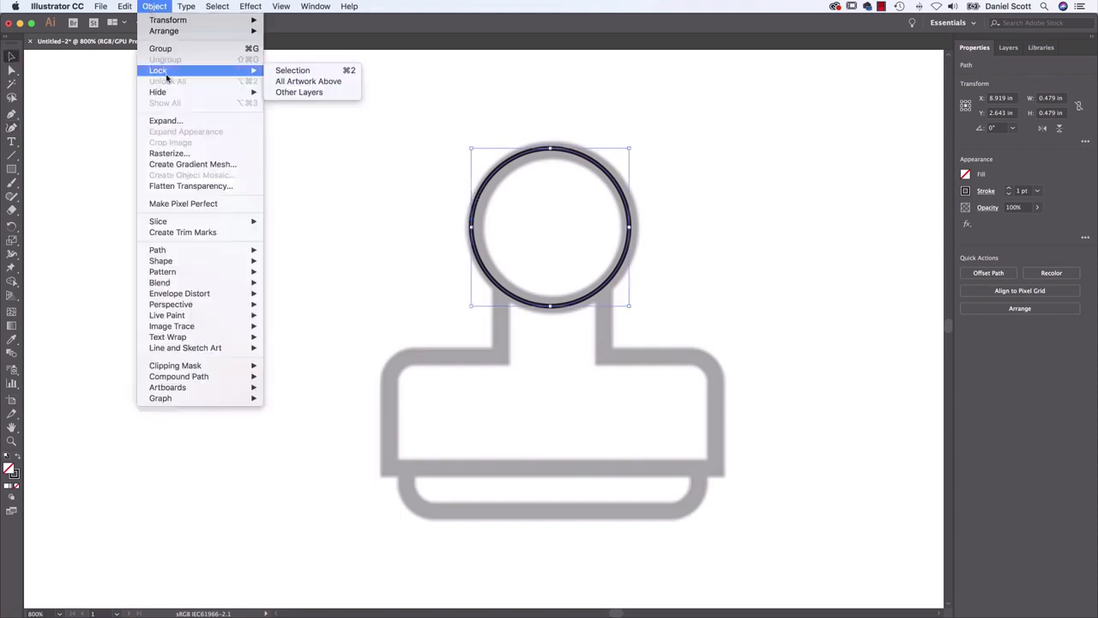
click(293, 71)
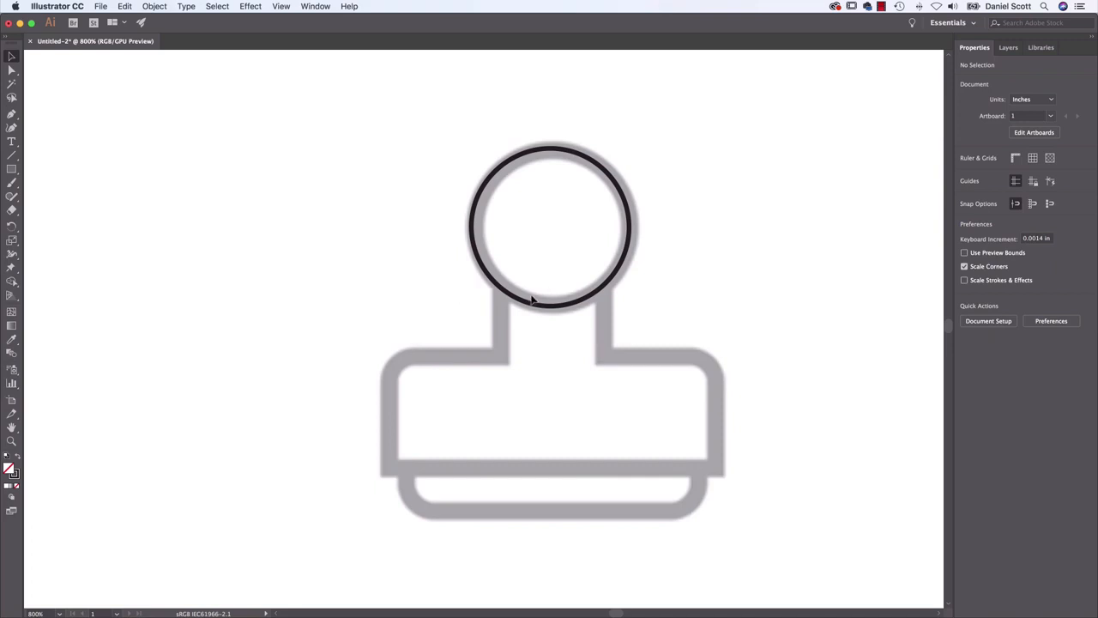
click(1008, 48)
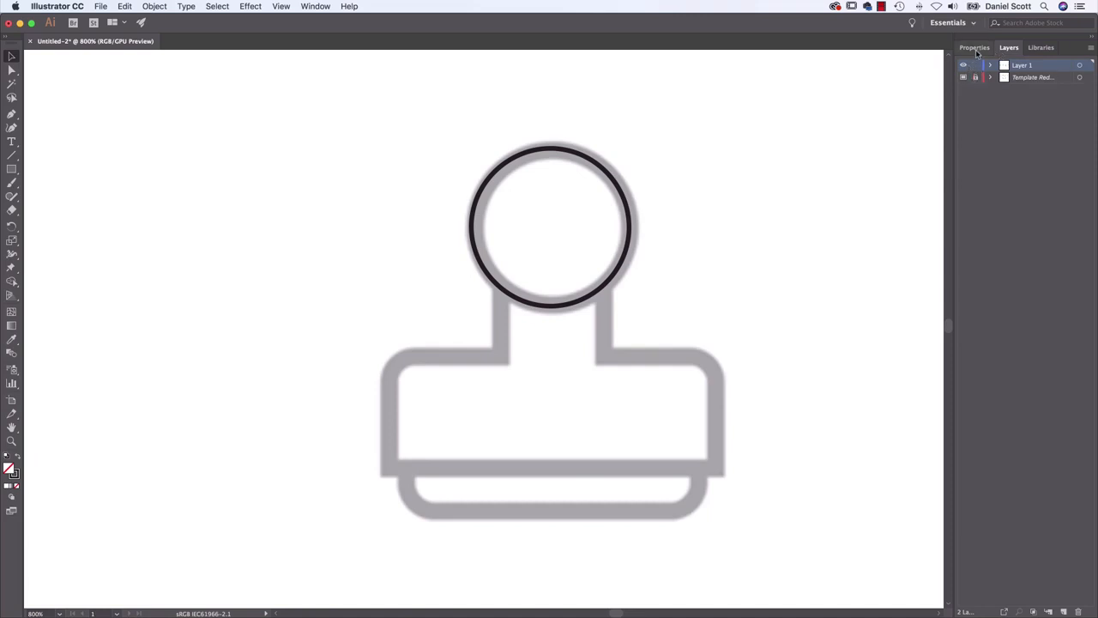
click(975, 48)
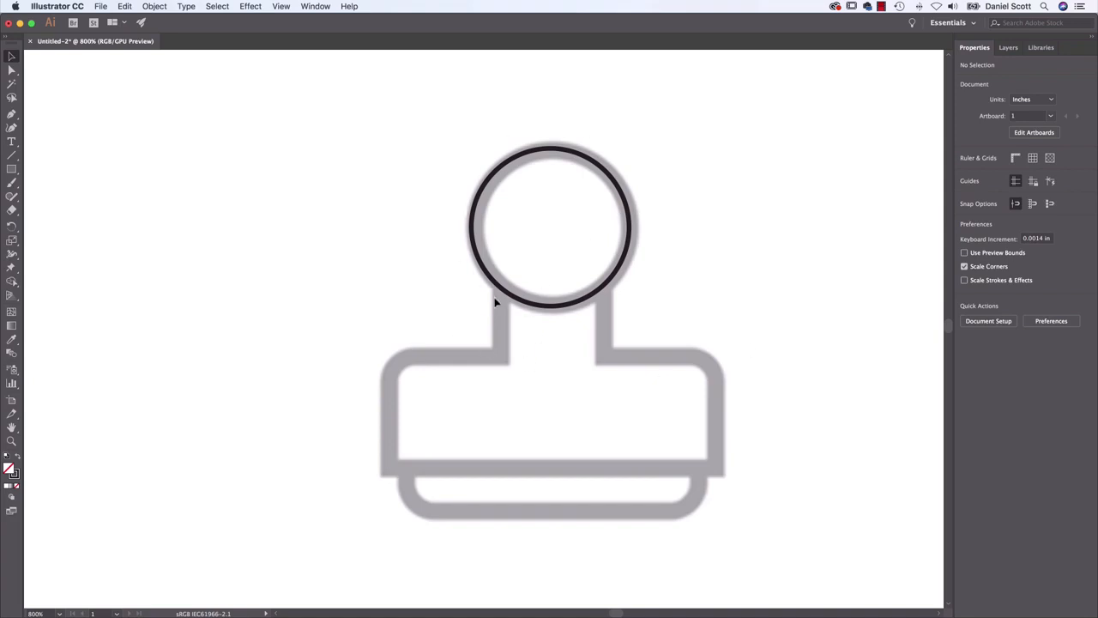
Unlock all objects and lock the traced head circle of the stamp again
click(162, 7)
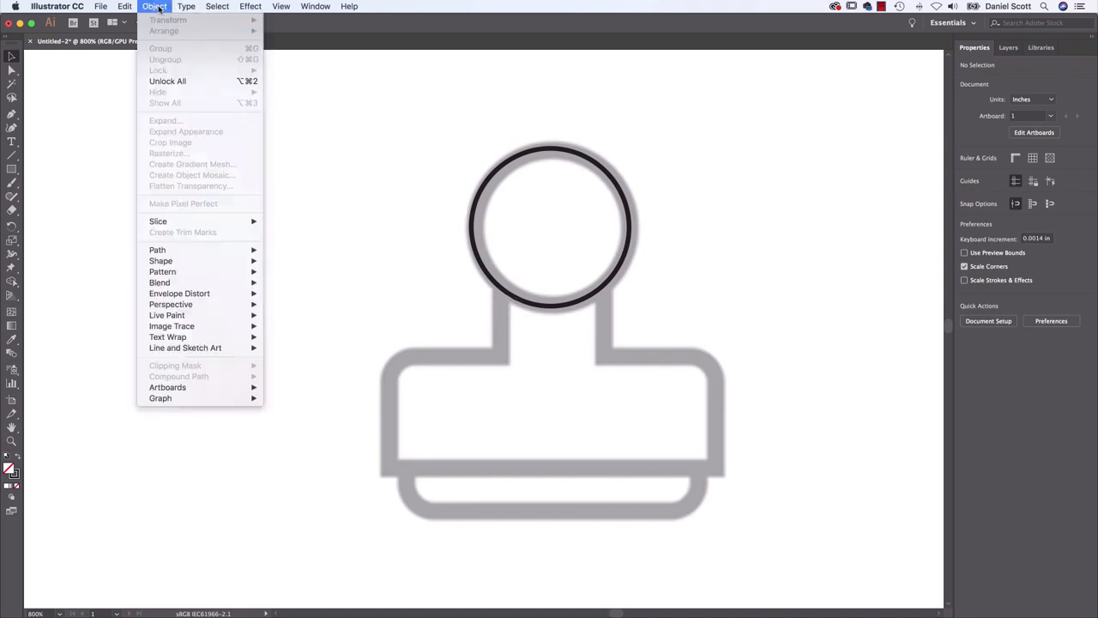
click(167, 82)
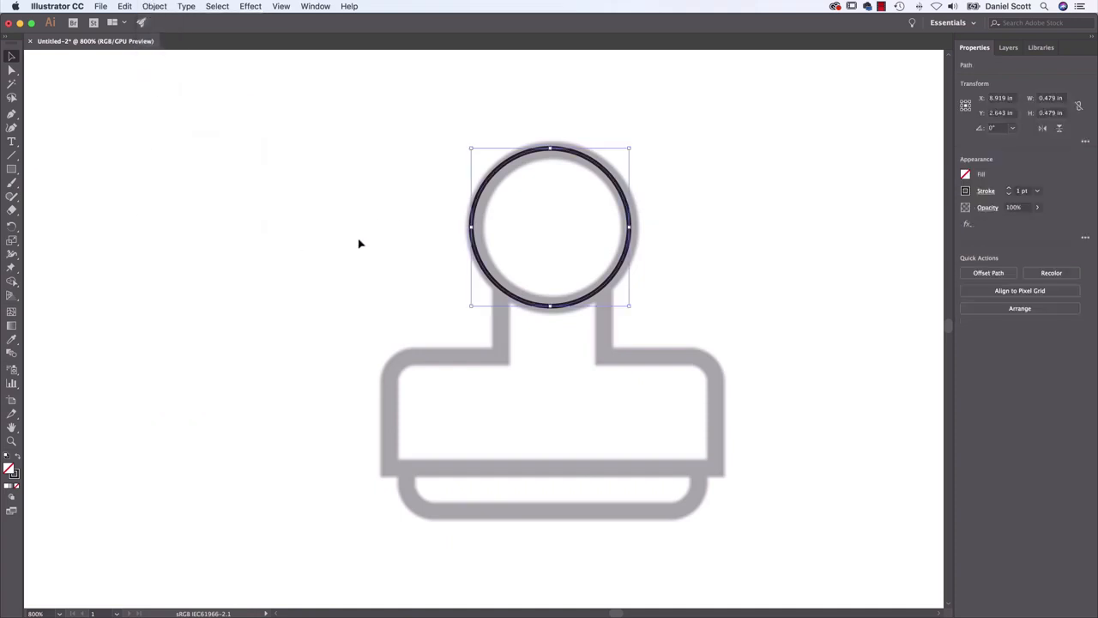
click(159, 7)
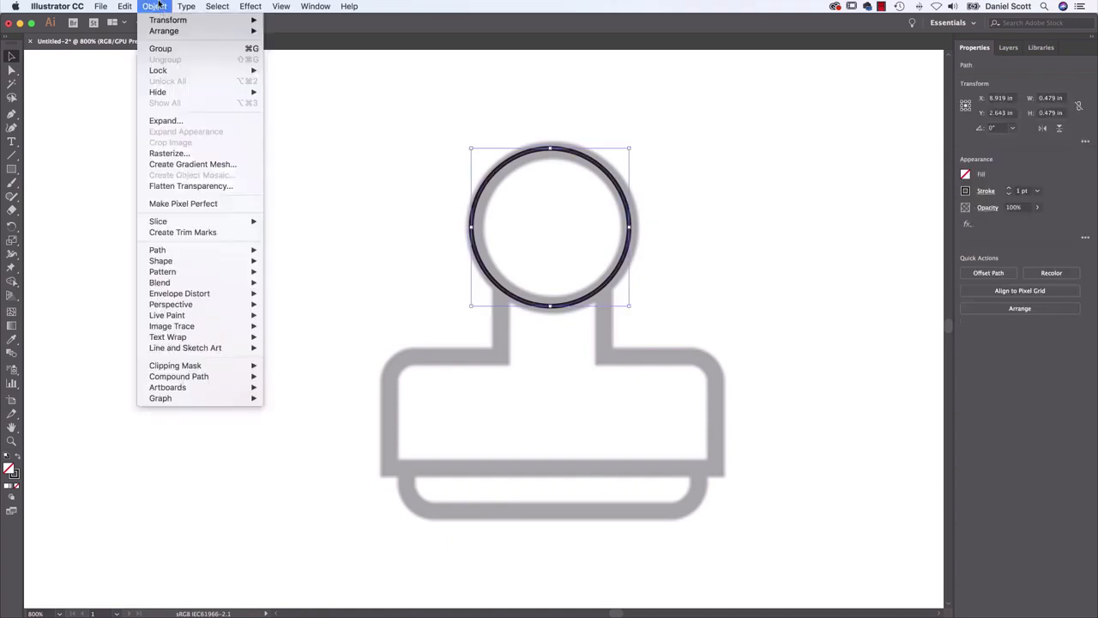
mouse_move(213, 71)
click(307, 75)
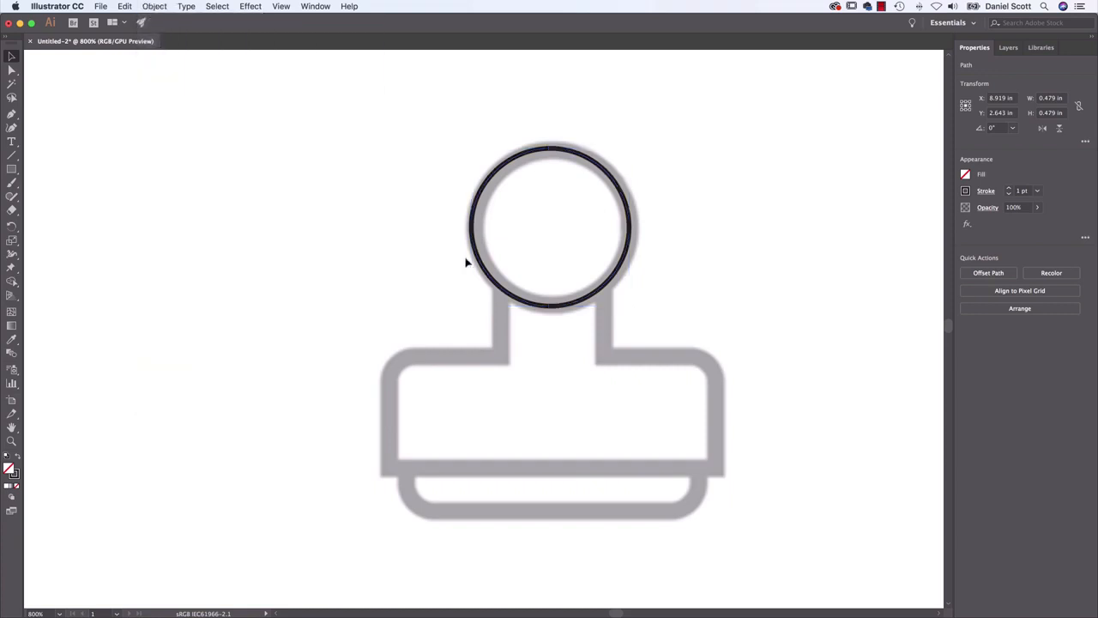
Start the stamp's body outline with the Curvature tool, running from the head circle down the left side of the neck
click(11, 127)
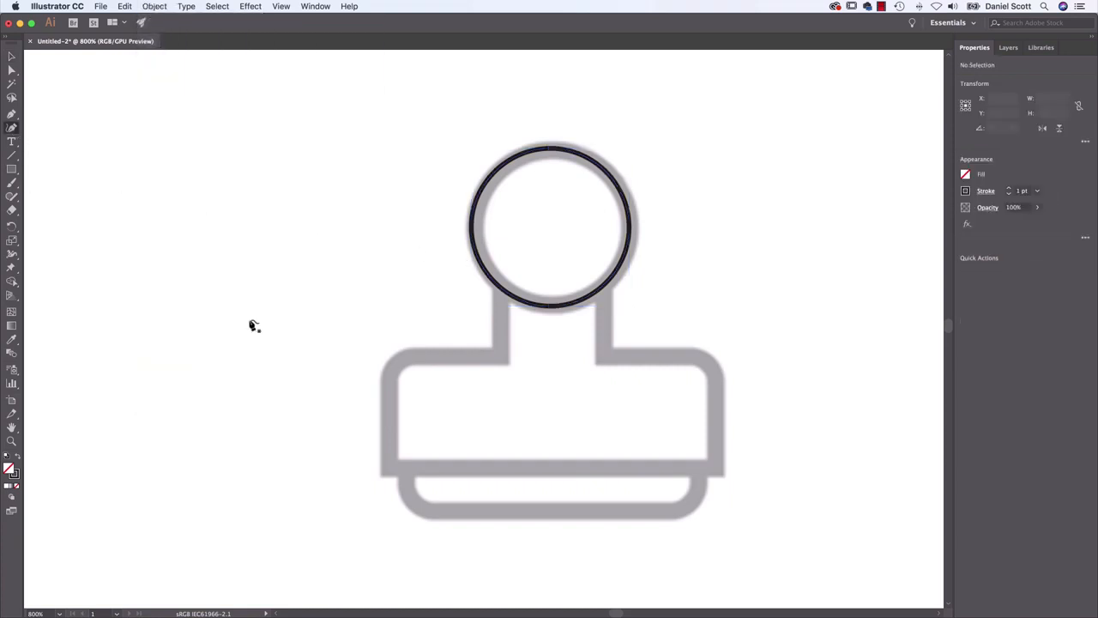
click(501, 288)
click(498, 352)
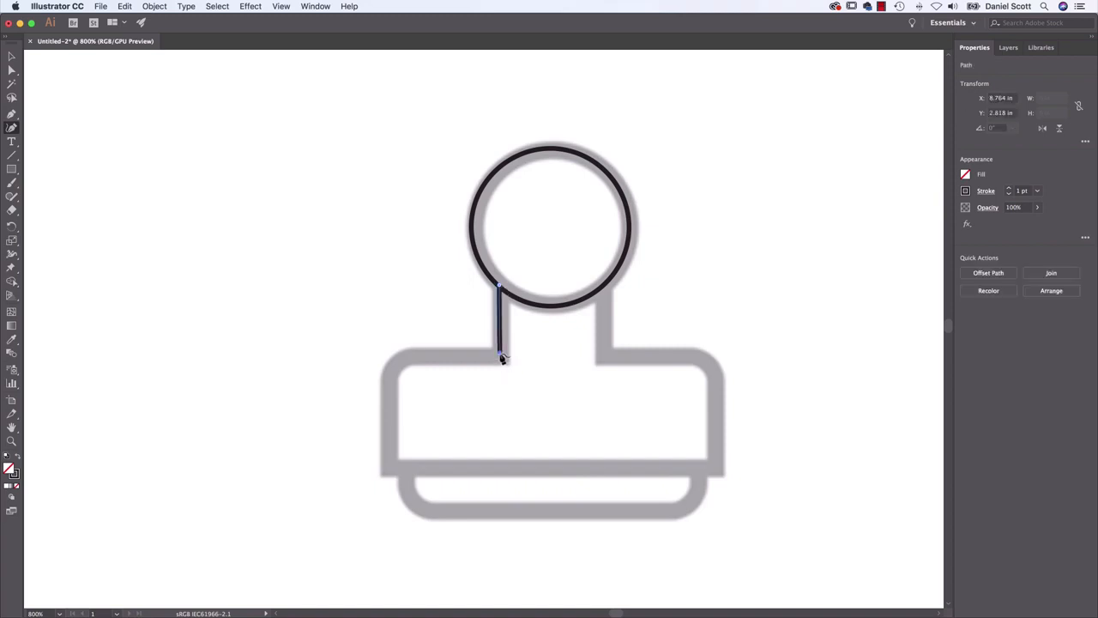
Try to trace the left shoulder with a single smooth point and continue along the body's base edge, undoing these segments
click(397, 362)
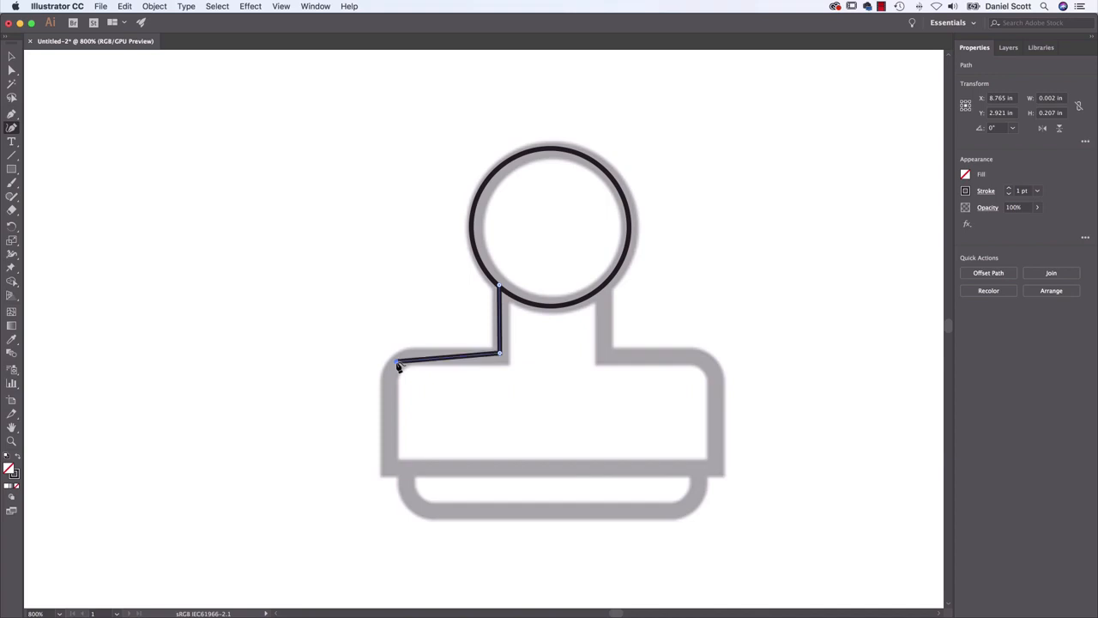
click(388, 469)
drag(389, 472, 343, 602)
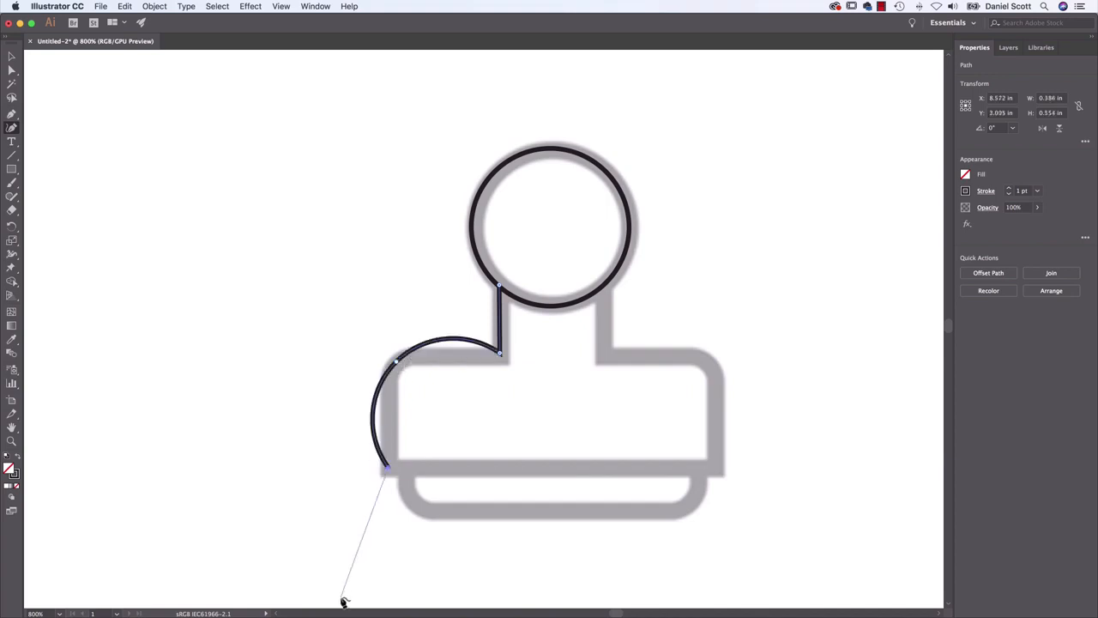
click(718, 466)
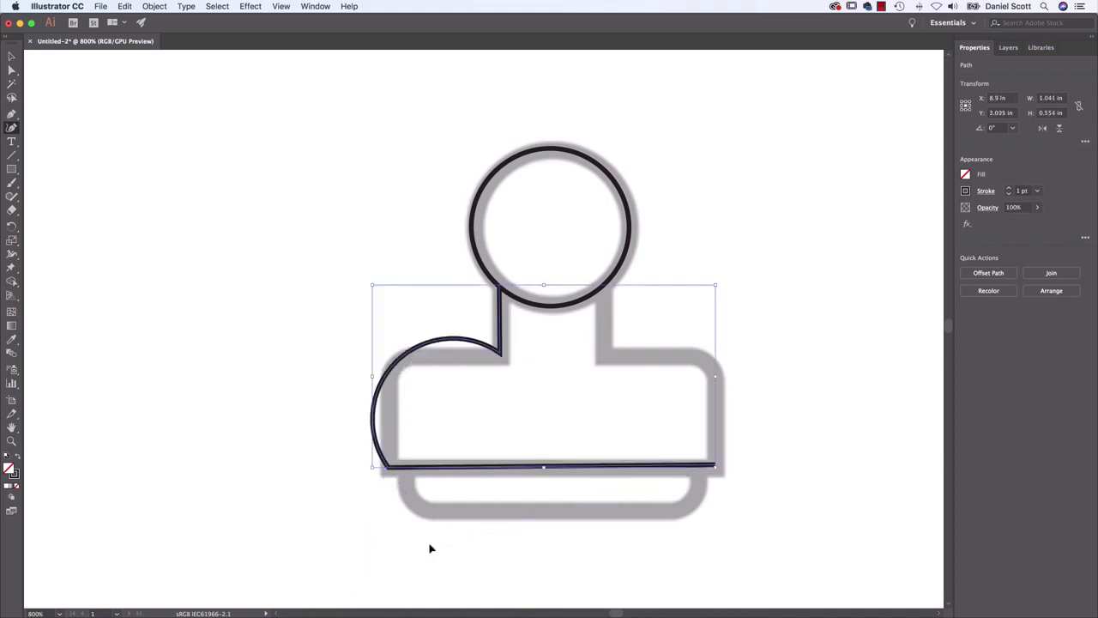
key(super+z)
key(super+z)
key(super+z)
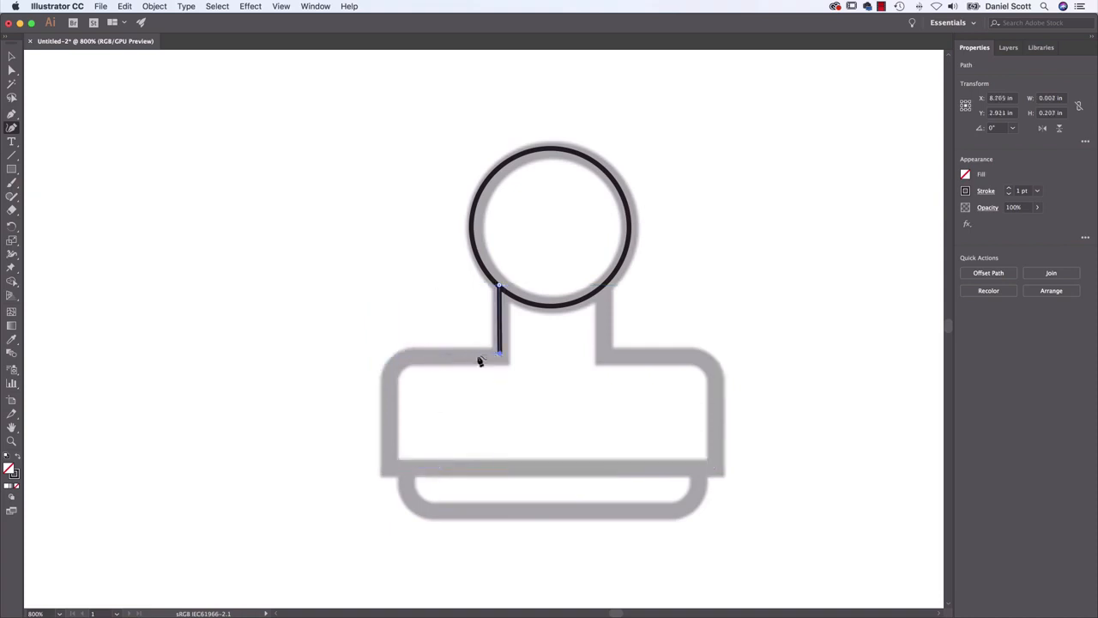
Trace the left shoulder with a three-point rounded corner, continuing down the left side and straight along the body's base edge
click(419, 354)
click(396, 359)
click(390, 380)
click(387, 464)
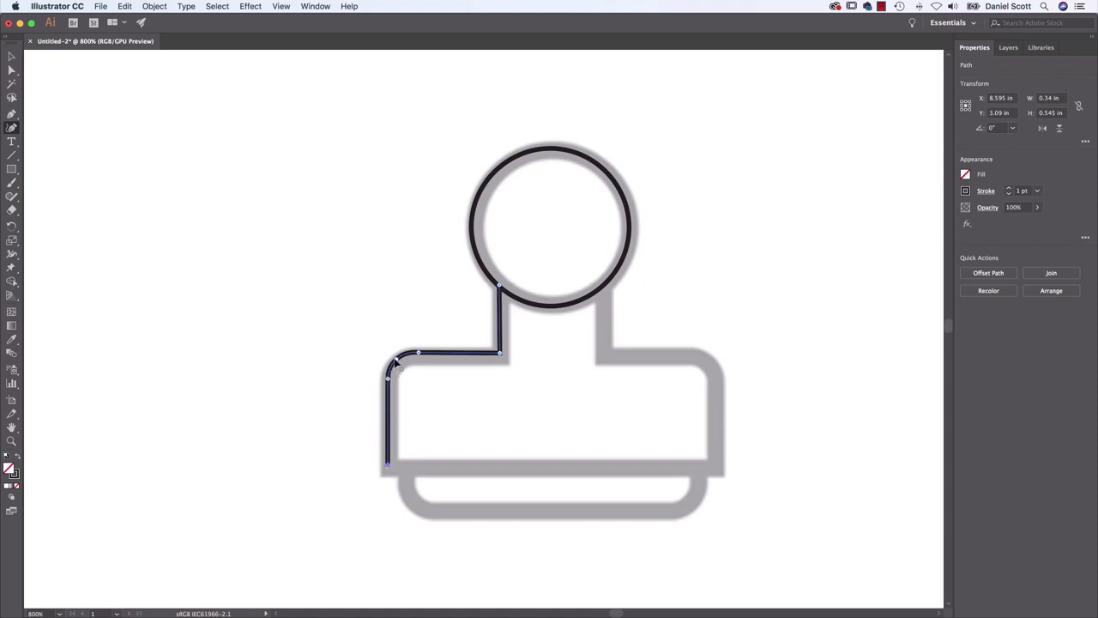
click(716, 465)
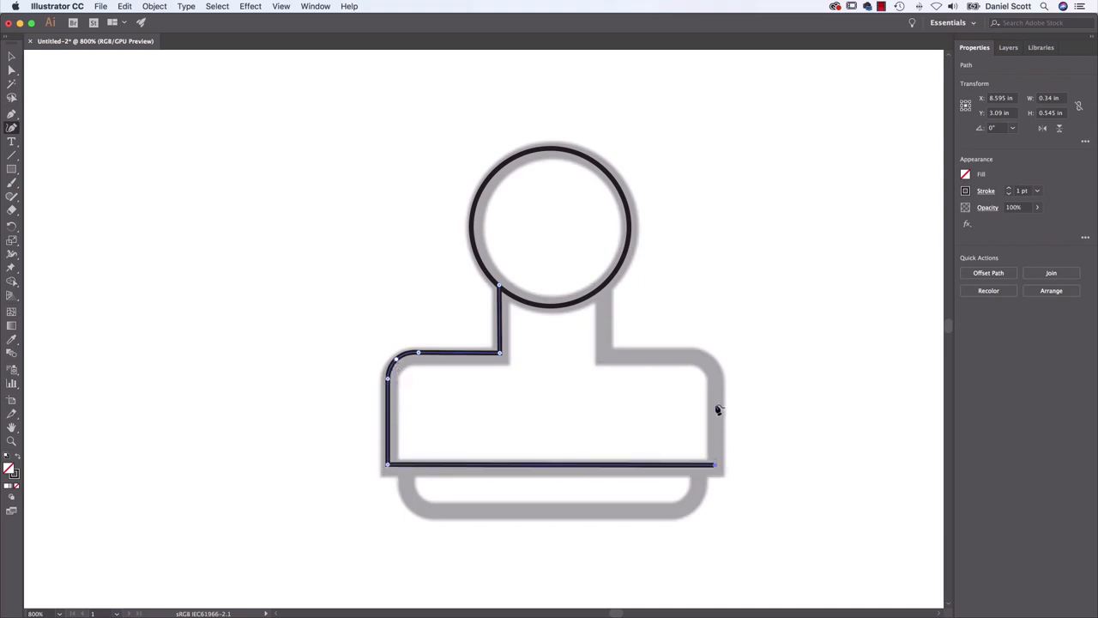
Trace the right side, rounded shoulder and neck up into the head circle, making the inner neck point a corner and aligning it
click(715, 382)
click(708, 365)
double_click(686, 355)
click(603, 354)
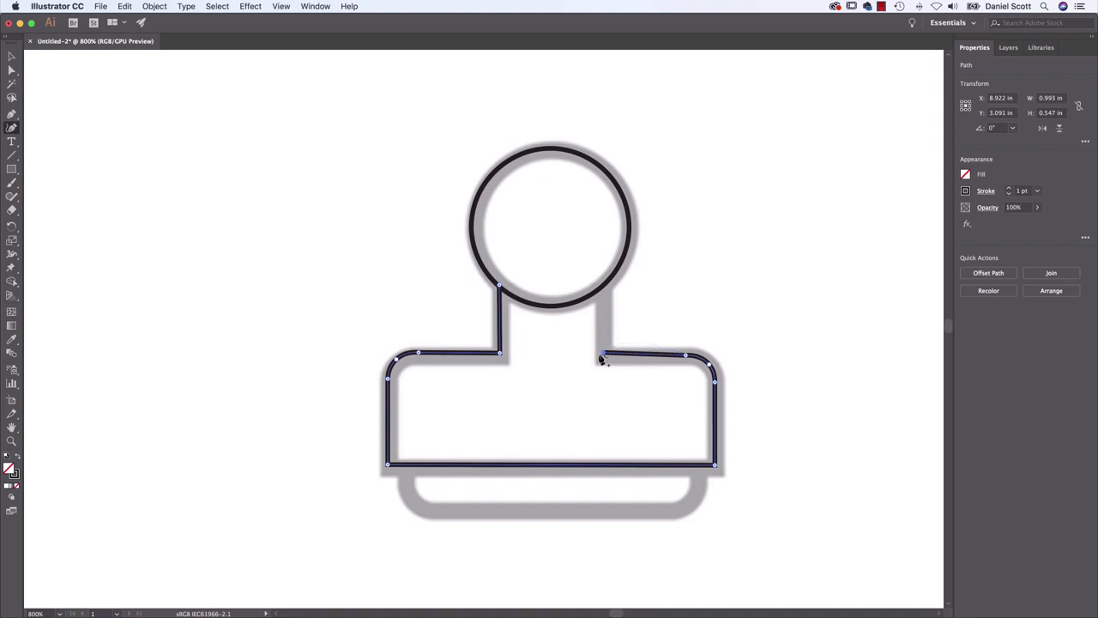
click(604, 267)
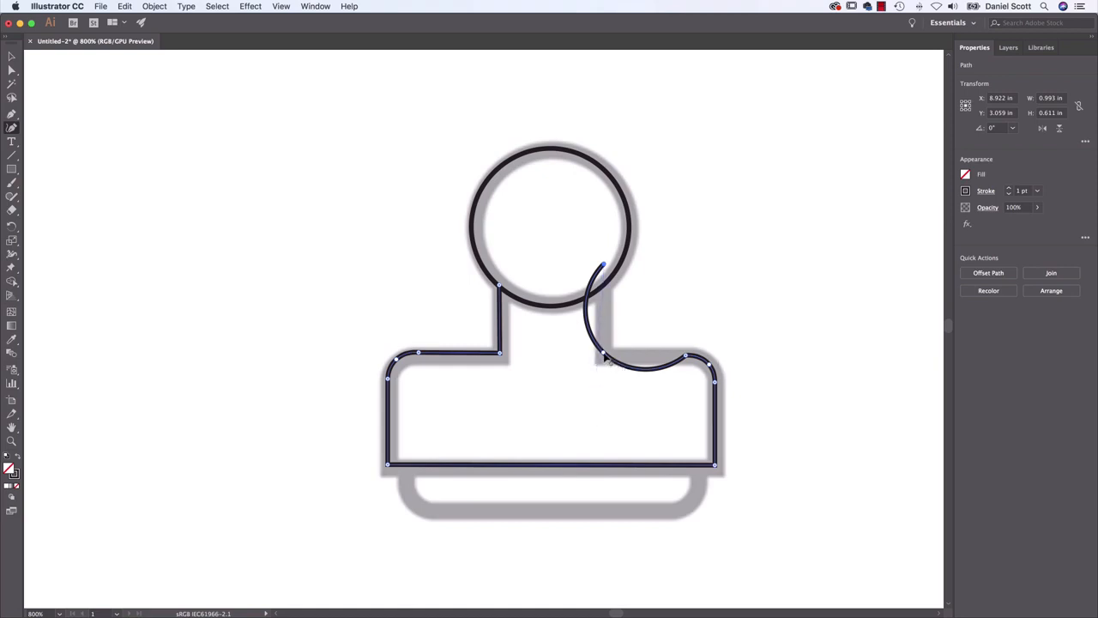
drag(609, 362, 603, 352)
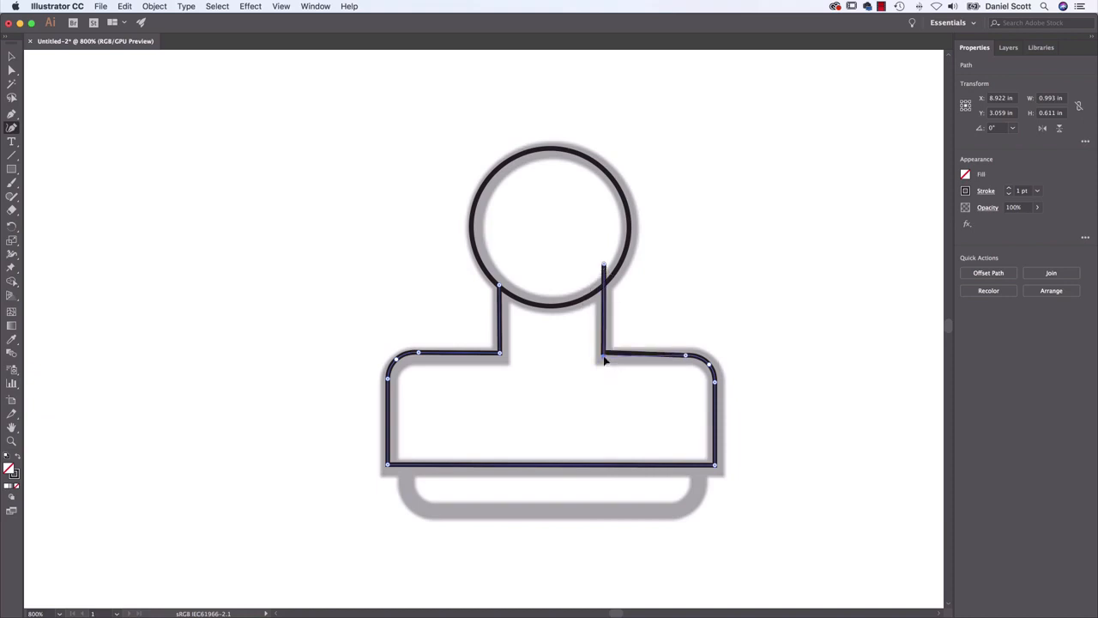
drag(604, 356, 604, 356)
key(Escape)
click(407, 485)
drag(496, 521, 500, 529)
key(super+z)
key(super+z)
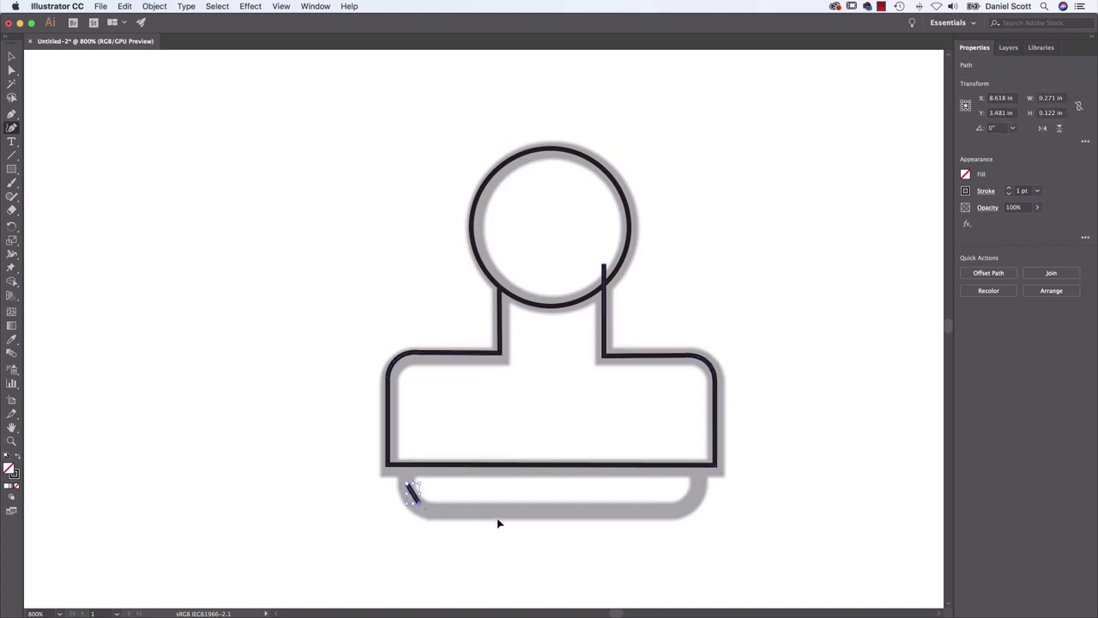
Close the body outline by joining its right neck end to the left neck start, and lock the finished shape
click(604, 266)
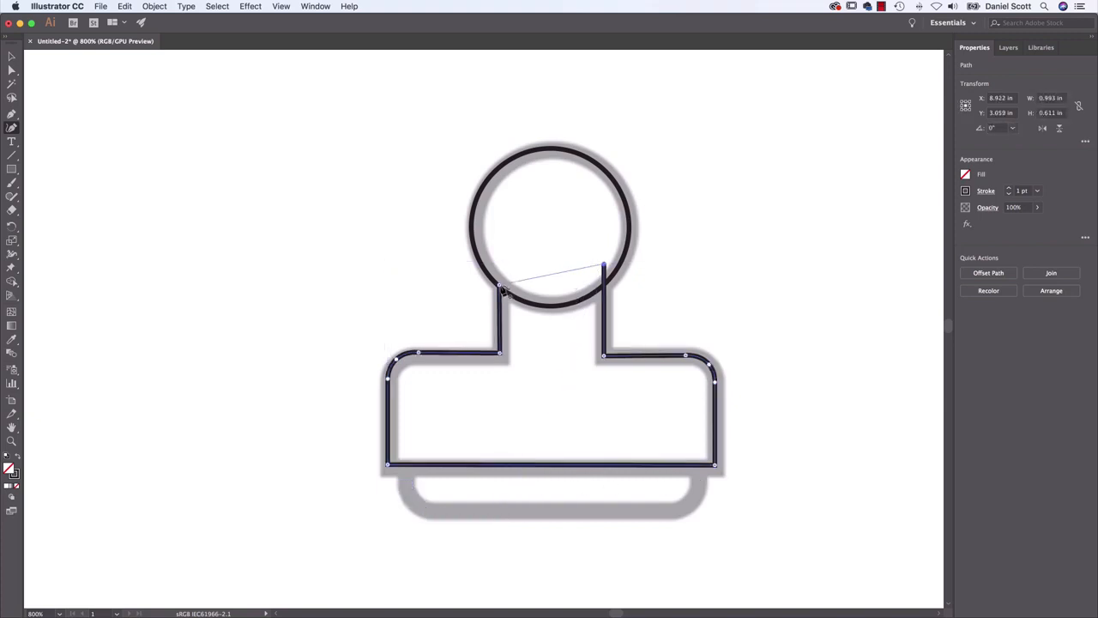
click(501, 286)
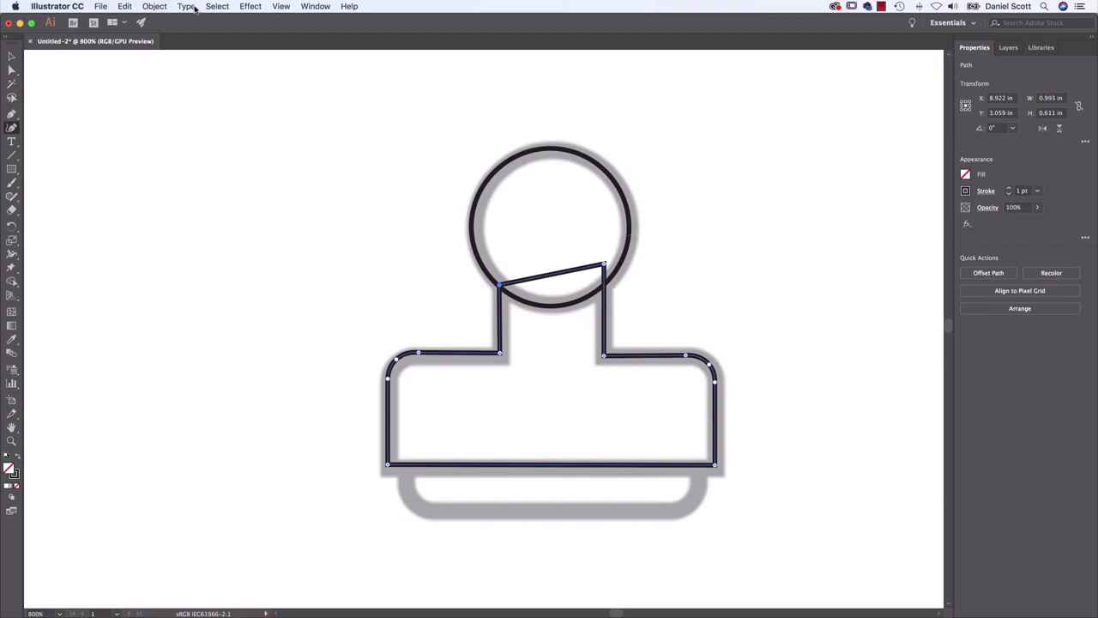
click(154, 6)
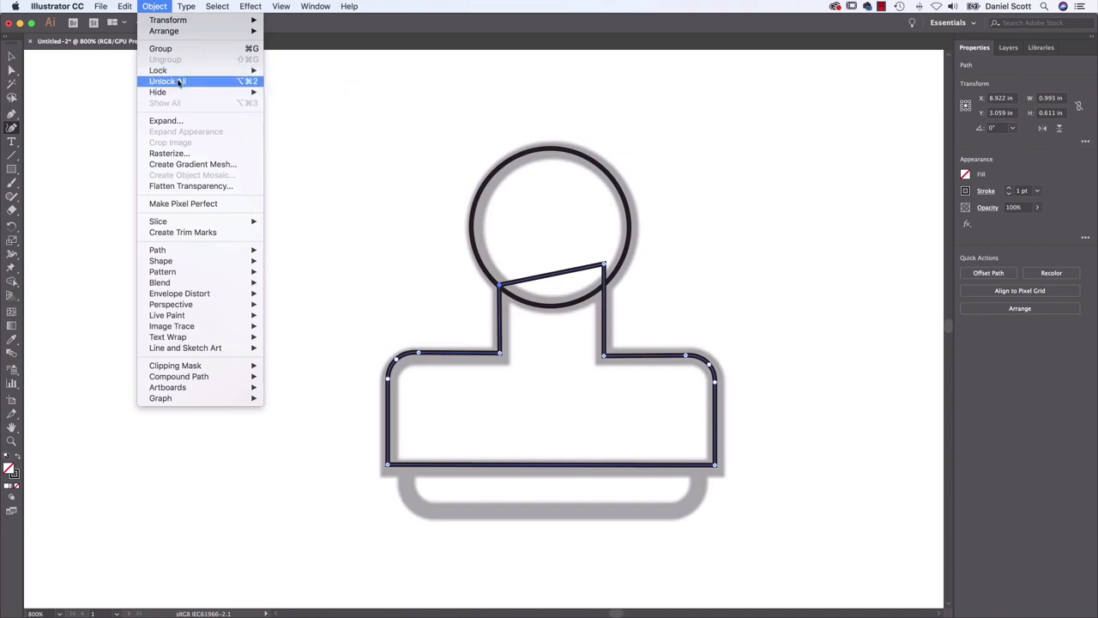
mouse_move(182, 72)
click(317, 72)
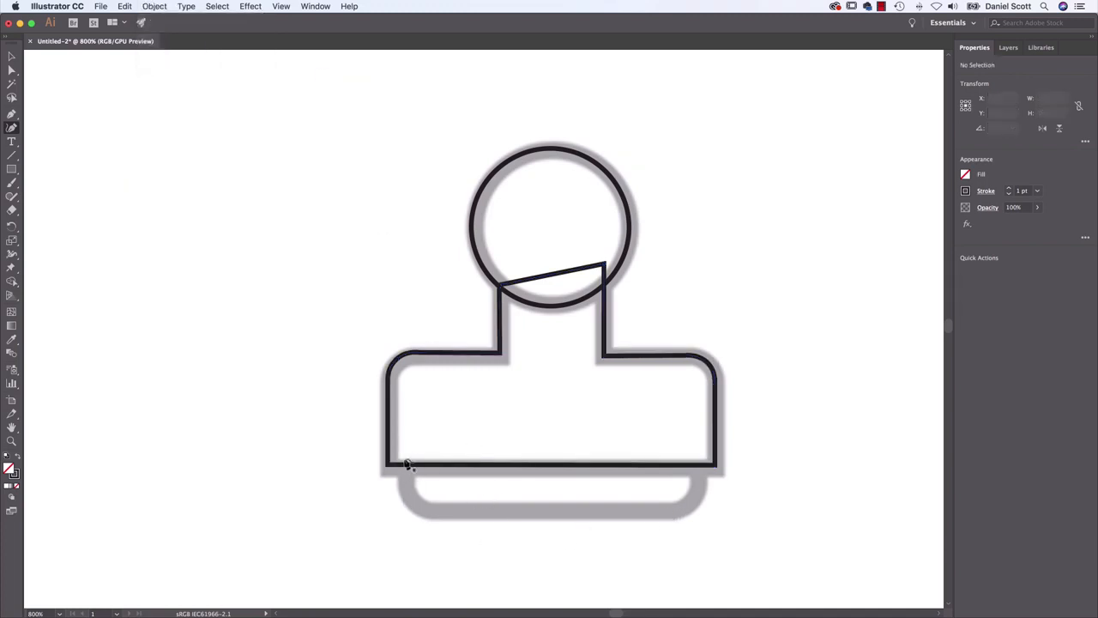
Try to trace the stamp's rounded bottom pad as a closed Curvature shape overlapping the body, and delete it
click(404, 458)
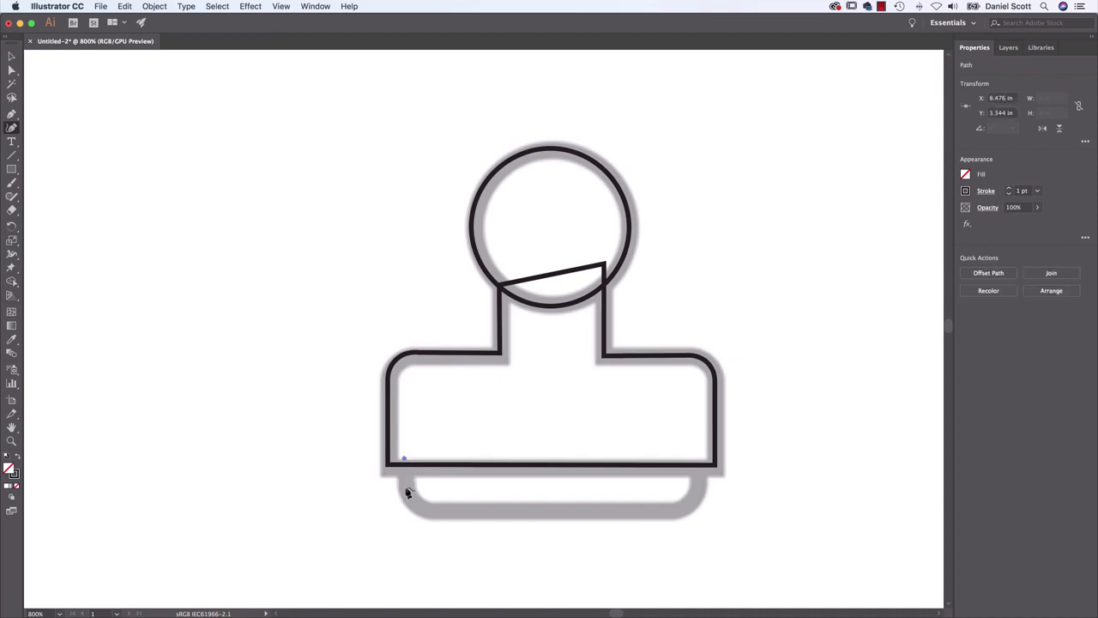
key(super+z)
click(405, 454)
click(409, 500)
click(434, 513)
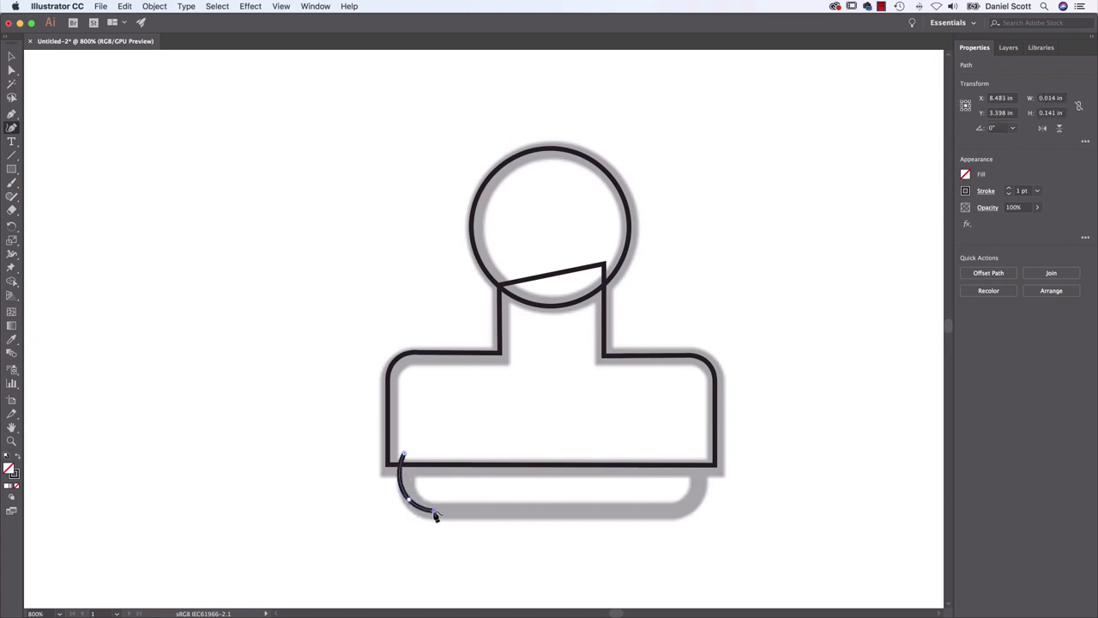
click(674, 512)
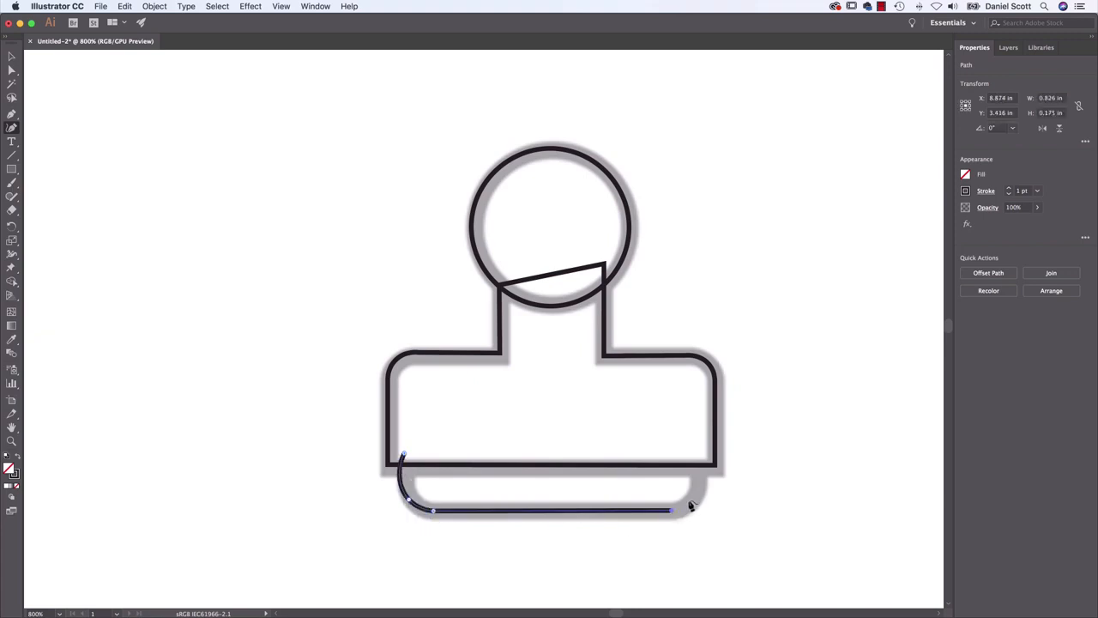
click(692, 502)
click(700, 470)
click(689, 440)
click(405, 456)
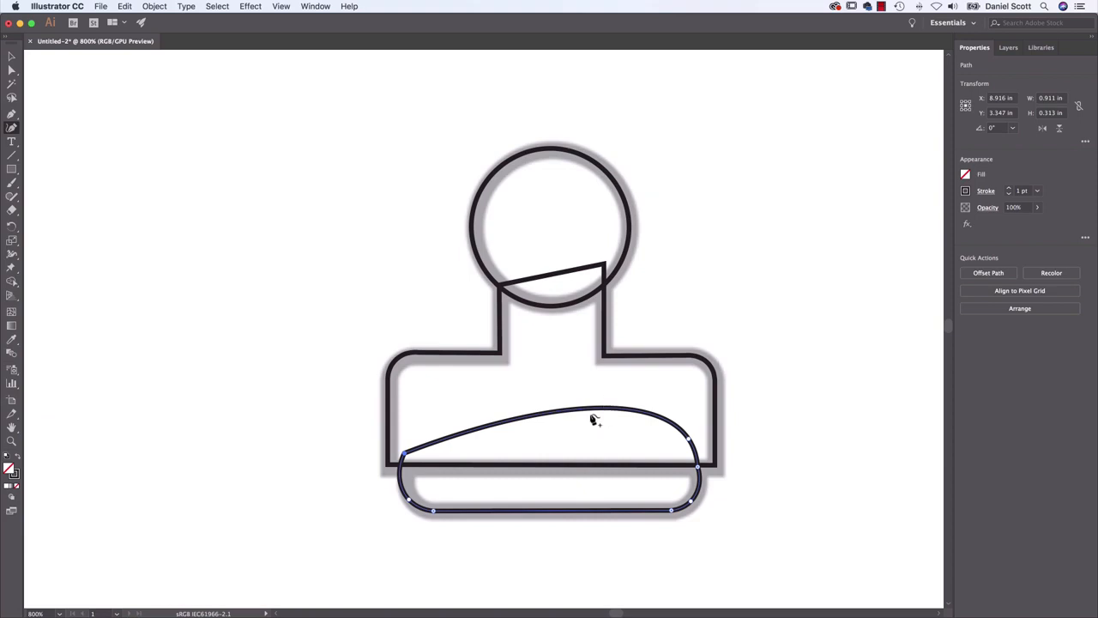
key(Delete)
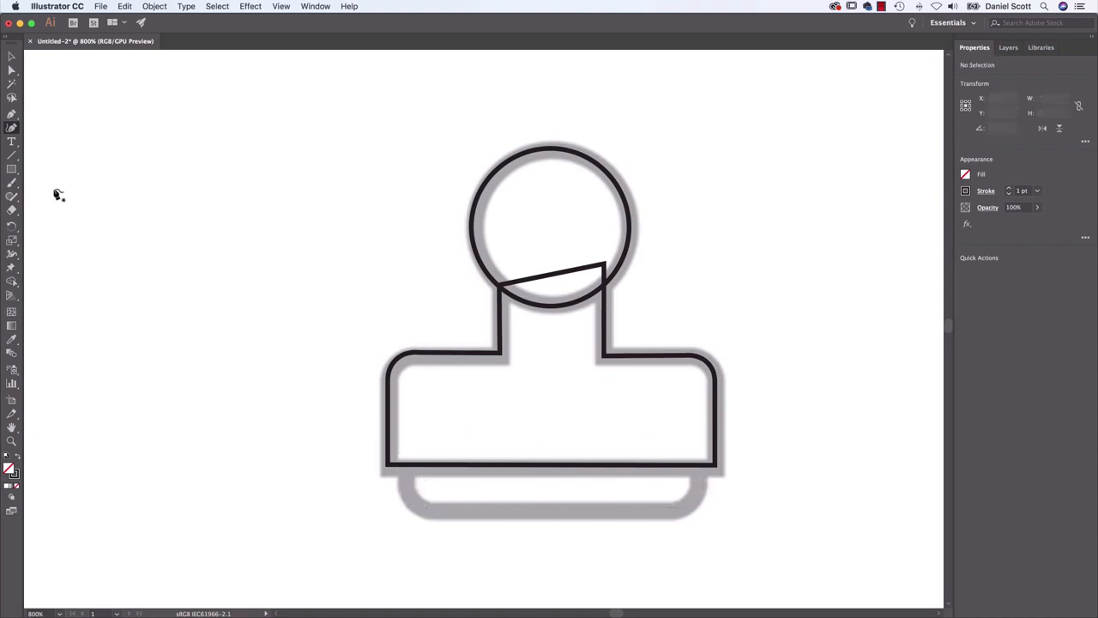
Draw a rectangle about 0.91 by 0.18 in over the bottom pad, overlapping the body, and round its two lower corners to match the template
drag(6, 172, 59, 175)
drag(401, 451, 699, 509)
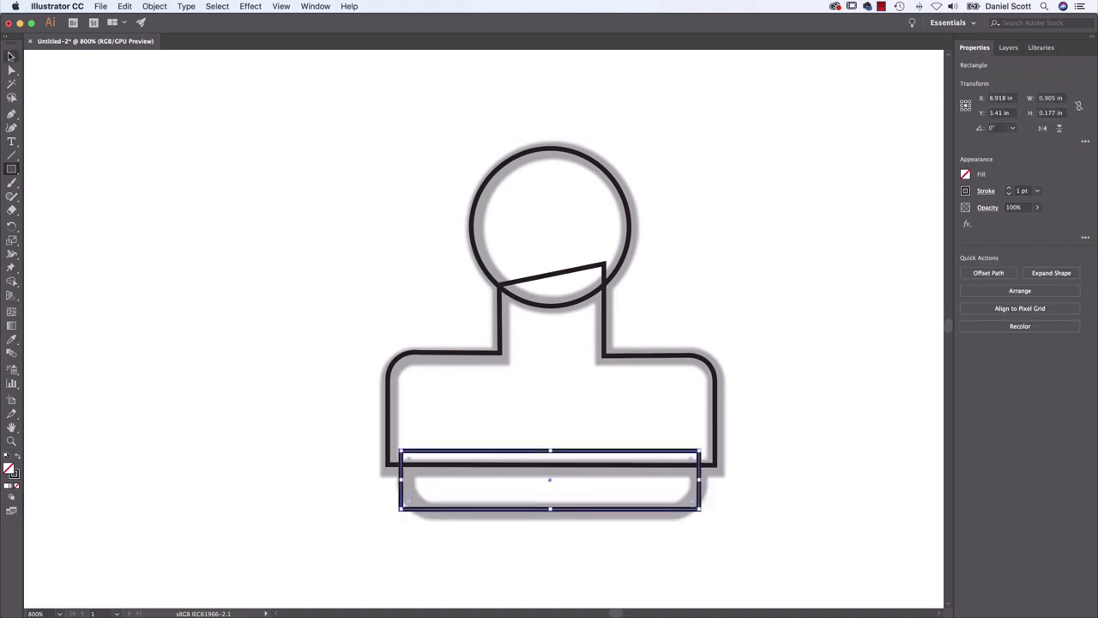
click(12, 56)
click(11, 69)
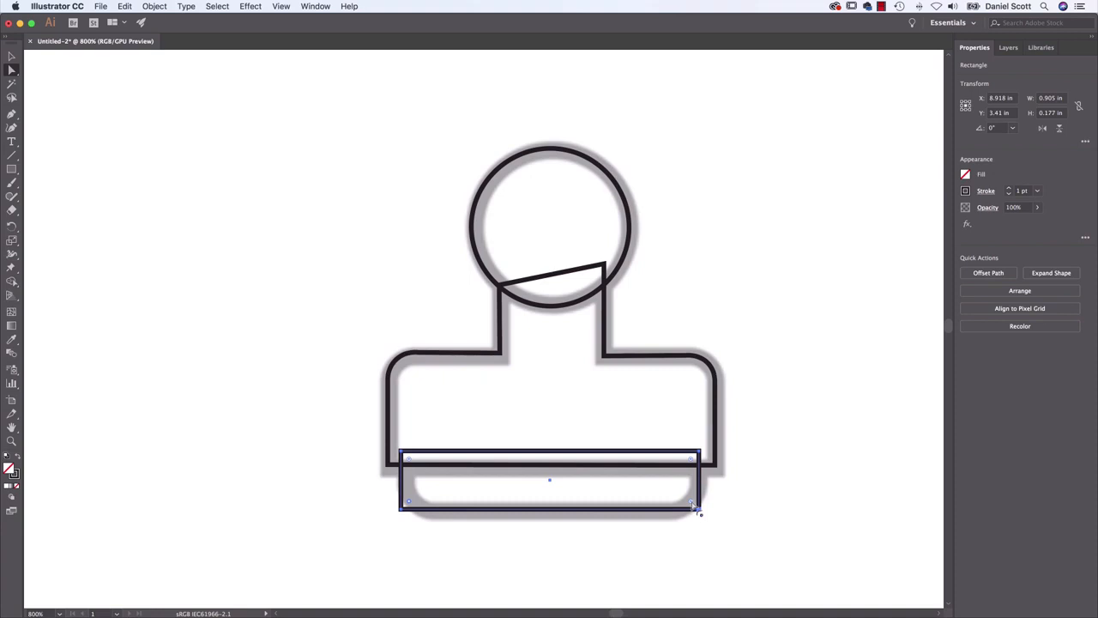
drag(699, 509, 662, 483)
click(551, 563)
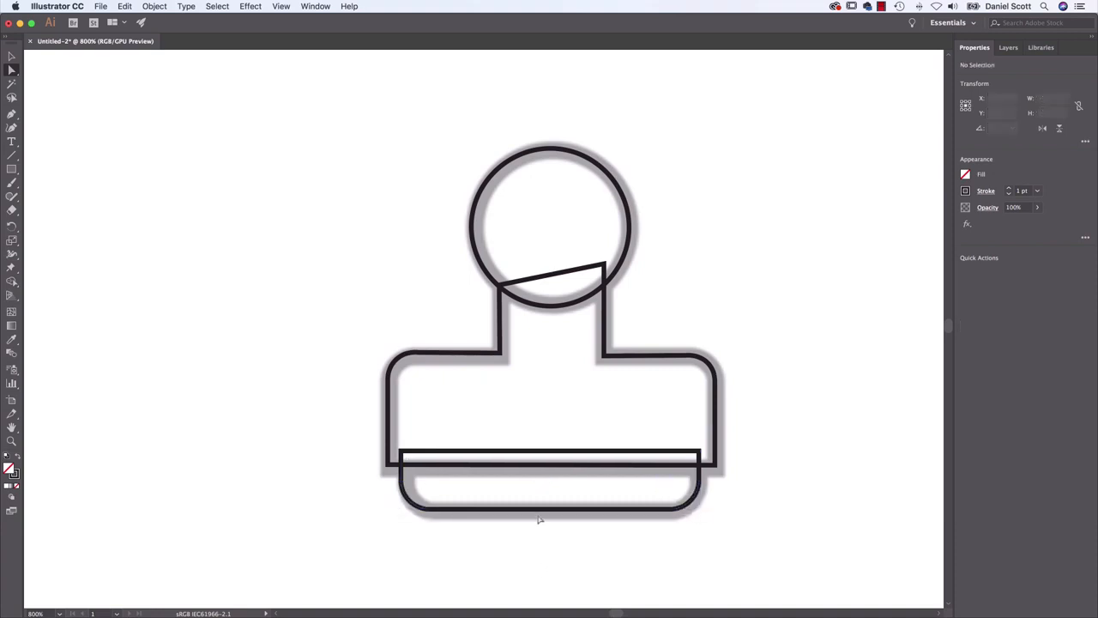
Unlock all objects, select the stamp's head, body and pad shapes together, and activate the Shape Builder tool
key(v)
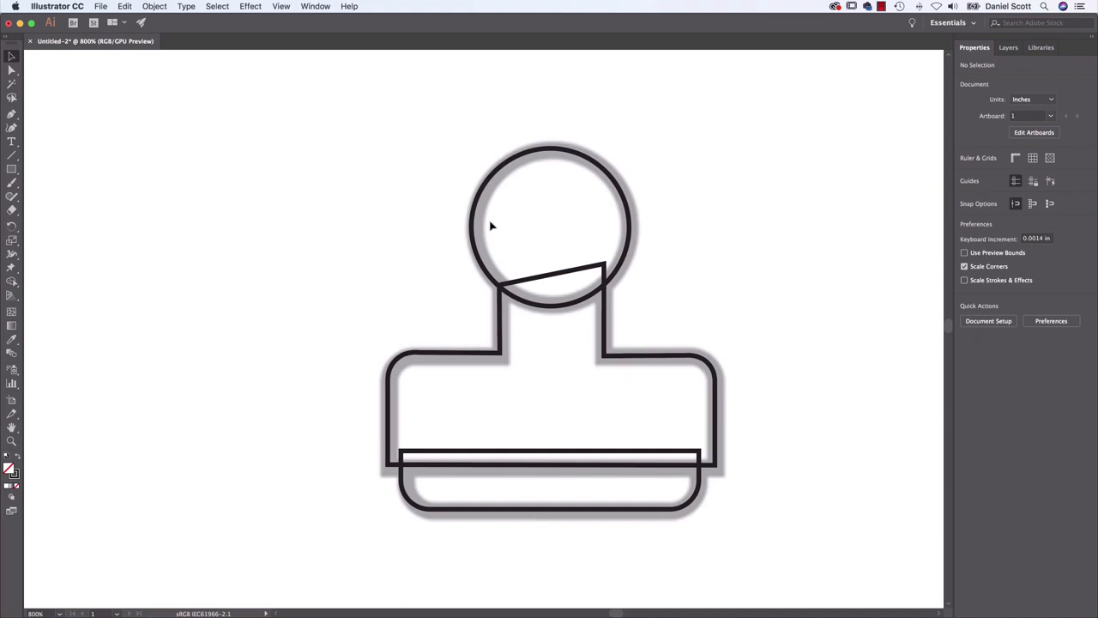
drag(812, 183, 359, 486)
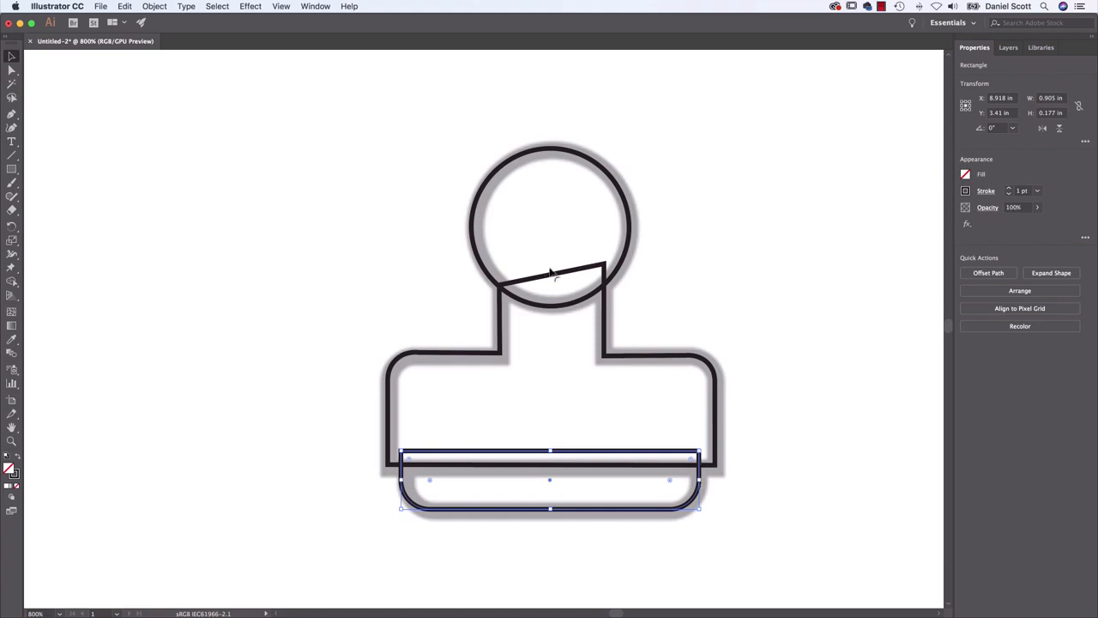
click(681, 331)
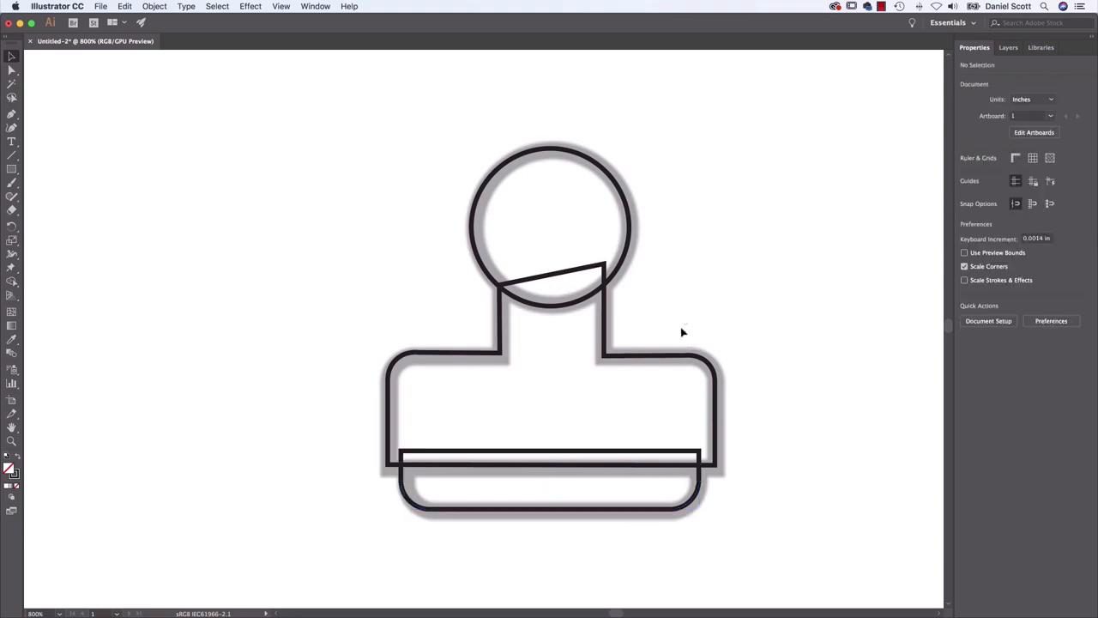
click(154, 6)
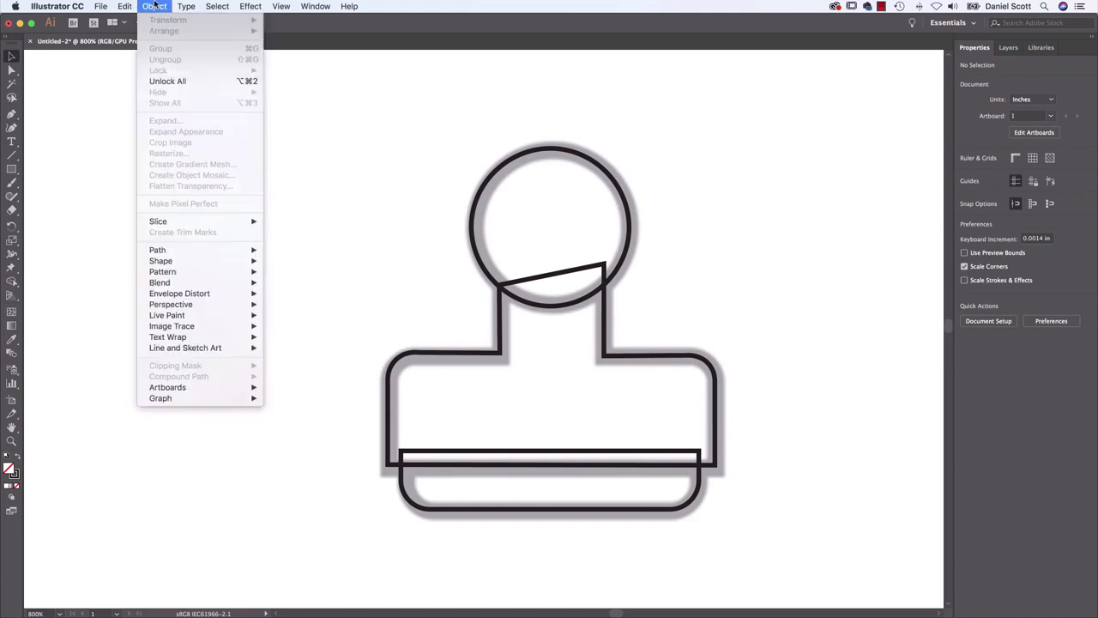
click(170, 81)
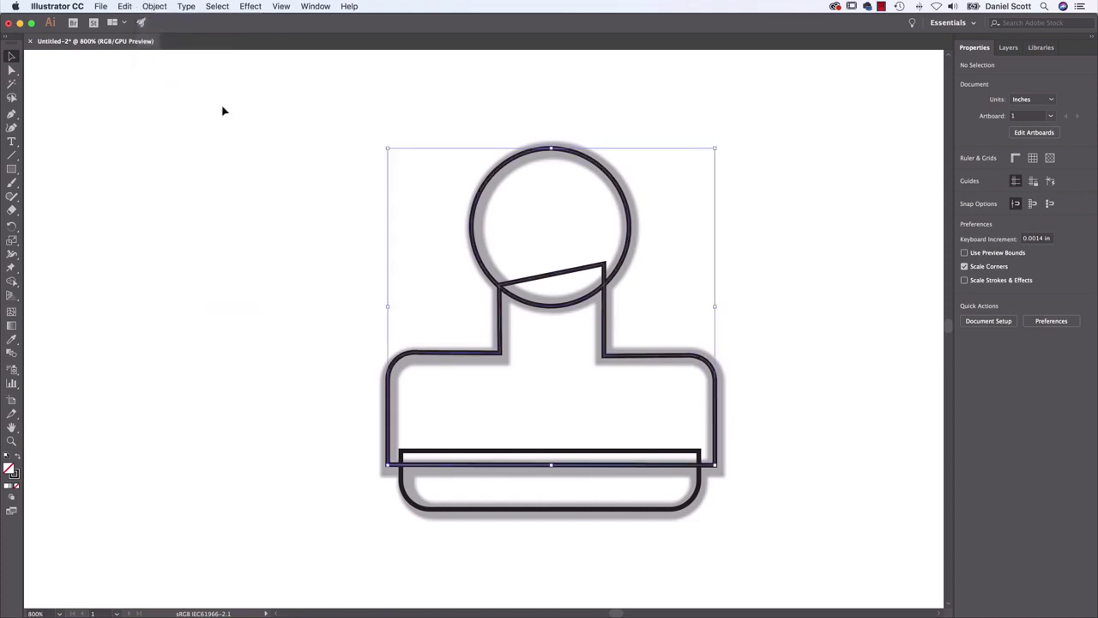
mouse_move(311, 121)
mouse_down()
mouse_move(623, 429)
mouse_move(800, 558)
mouse_up()
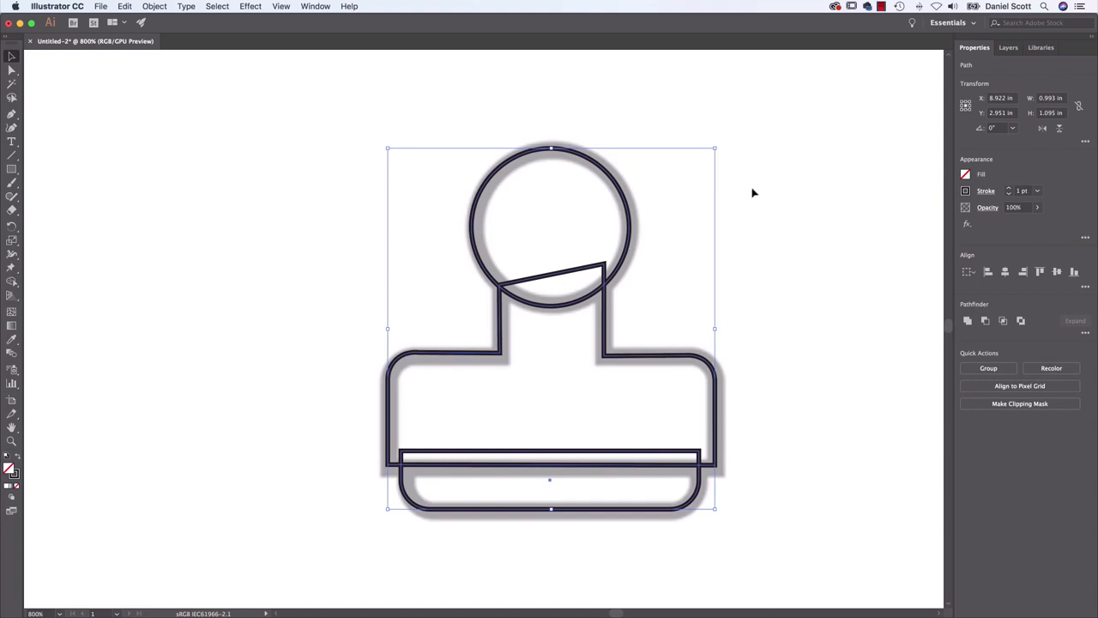
click(11, 285)
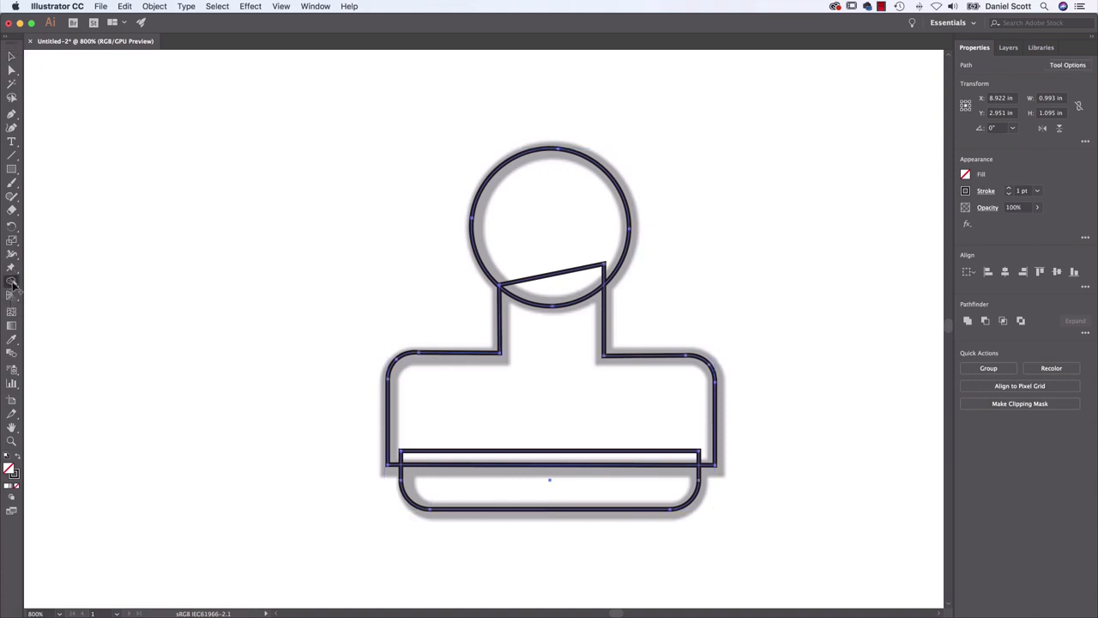
Merge the neck overlap into the stamp's head and the pad overlap into its body with Shape Builder, and deselect the artwork
alt+click(552, 274)
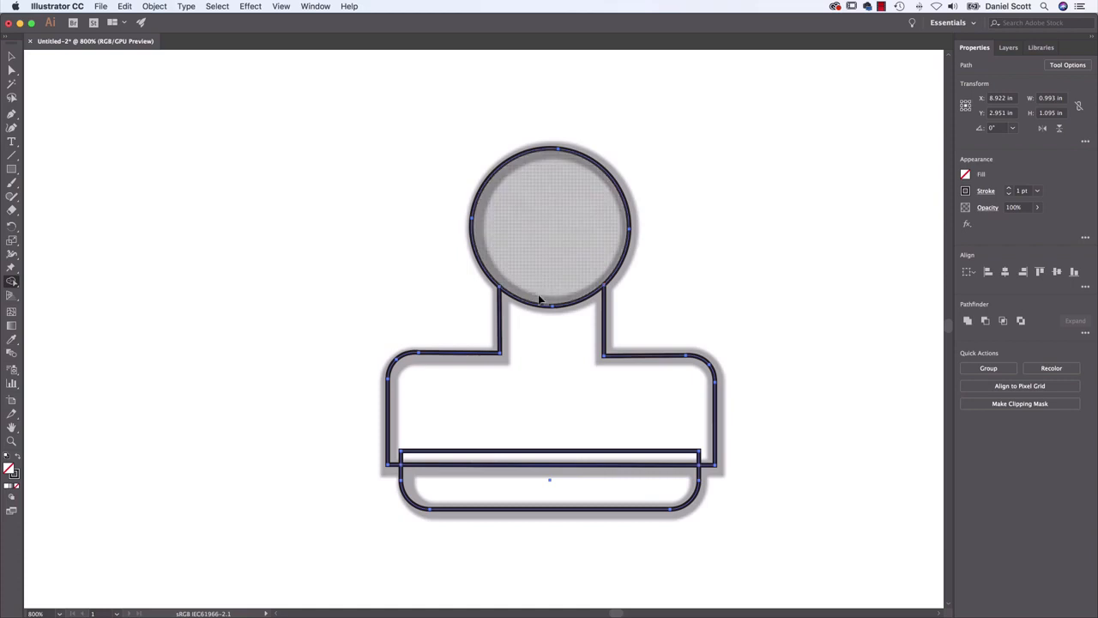
alt+click(654, 453)
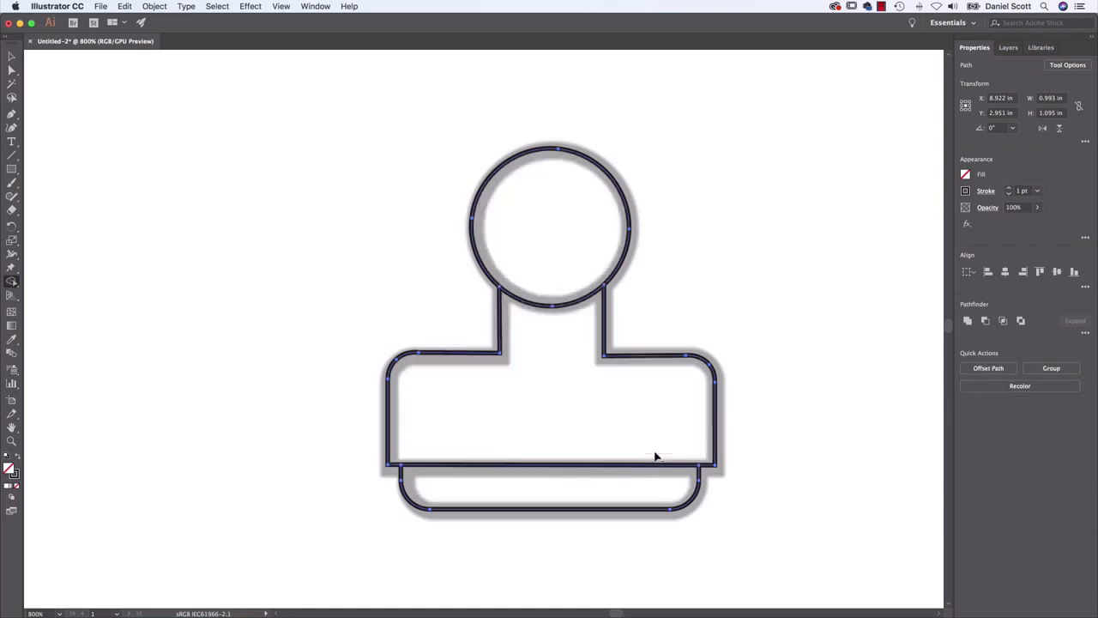
key(v)
click(238, 433)
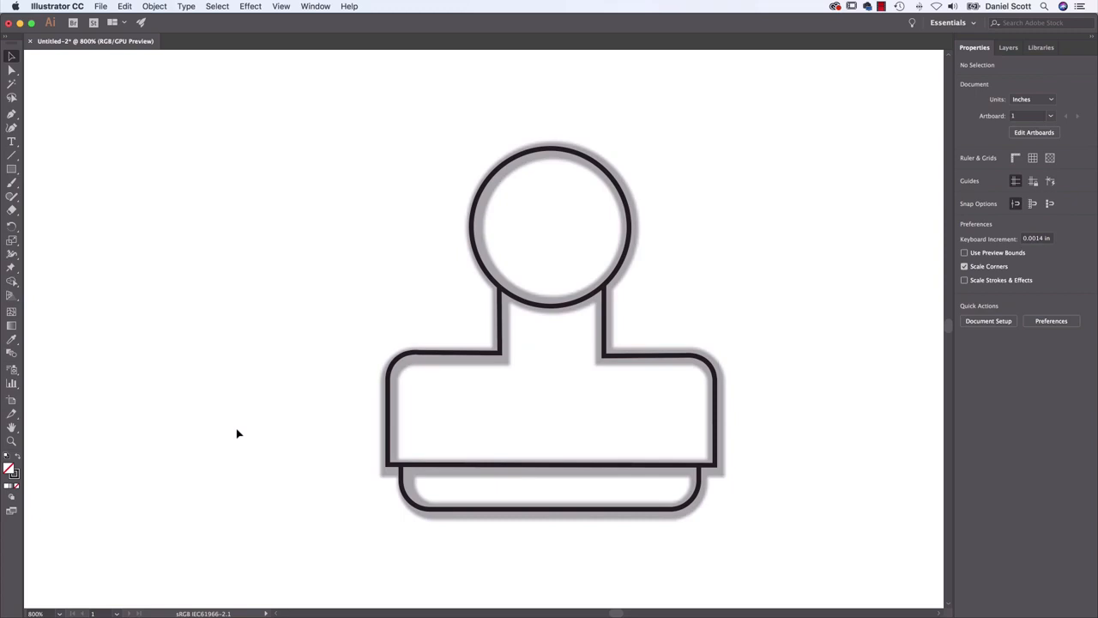
Examine the untraced pencil and paintbrush templates alongside the redrawn icons
key(super+minus)
key(super+minus)
drag(306, 406, 527, 203)
mouse_move(298, 468)
mouse_down()
mouse_move(463, 251)
mouse_move(520, 286)
mouse_up()
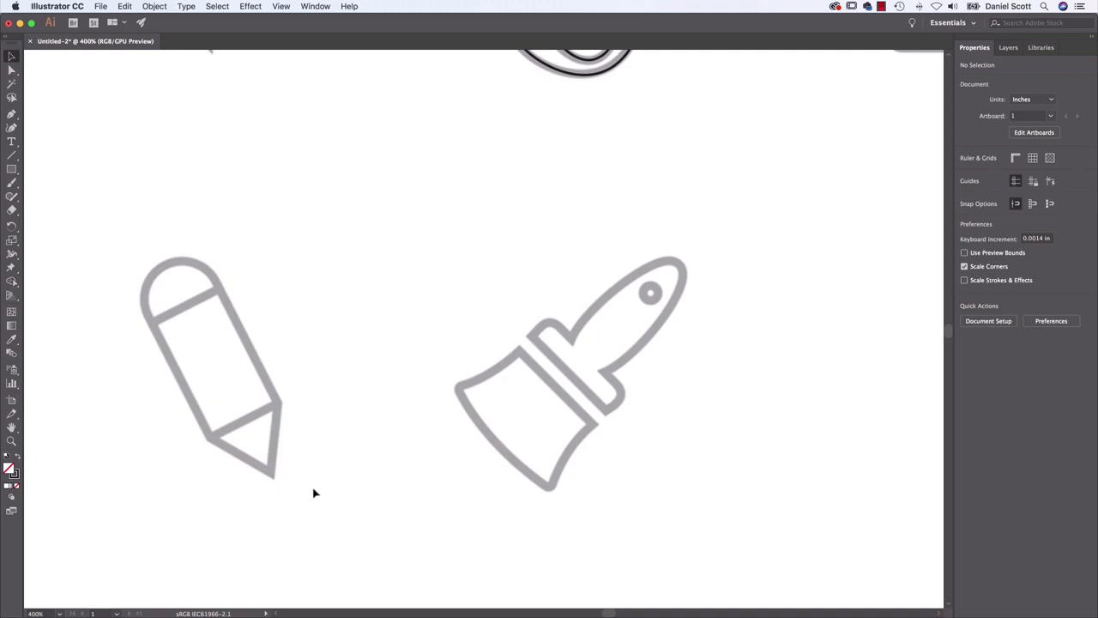
key(super+minus)
key(super+minus)
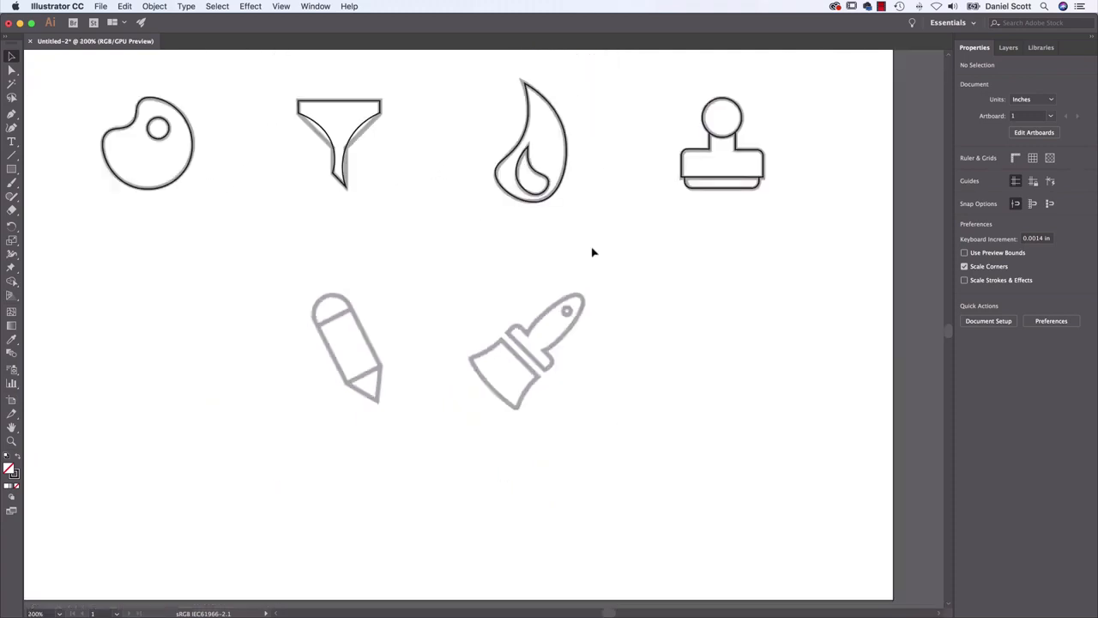
Check the separate flame and stamp shapes by selecting them, and try moving the stamp's head circle upward before undoing the move
click(566, 157)
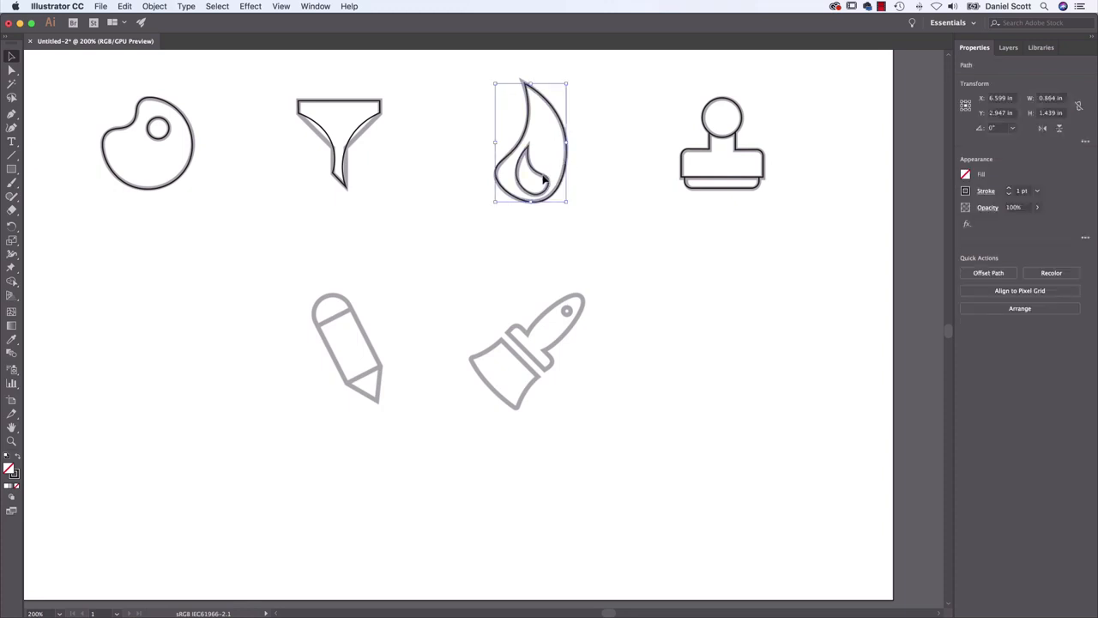
click(548, 179)
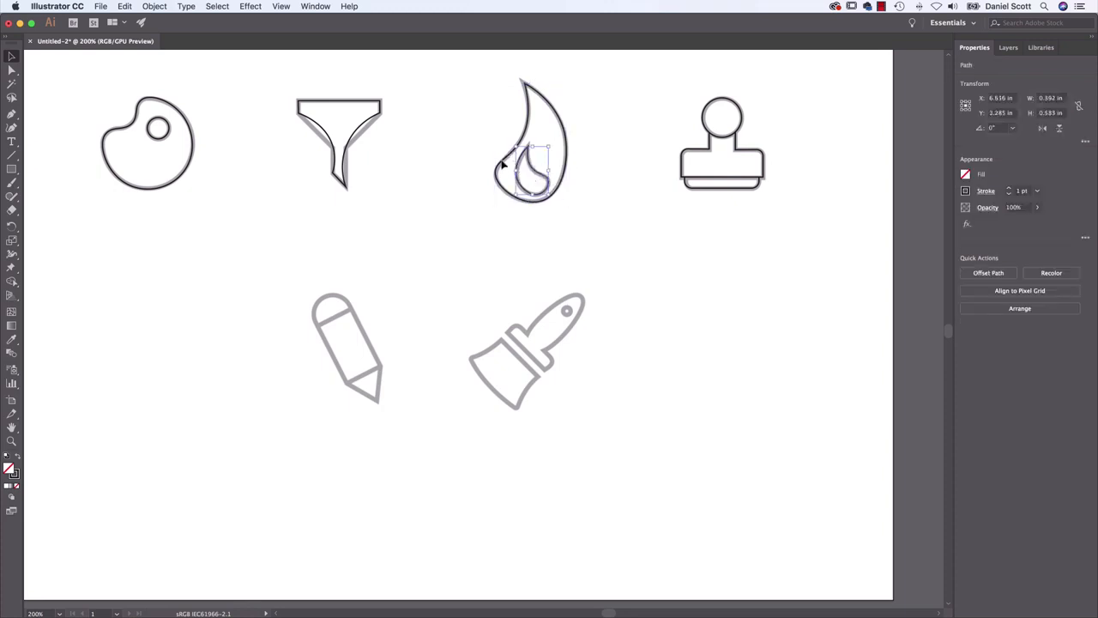
drag(659, 87, 810, 221)
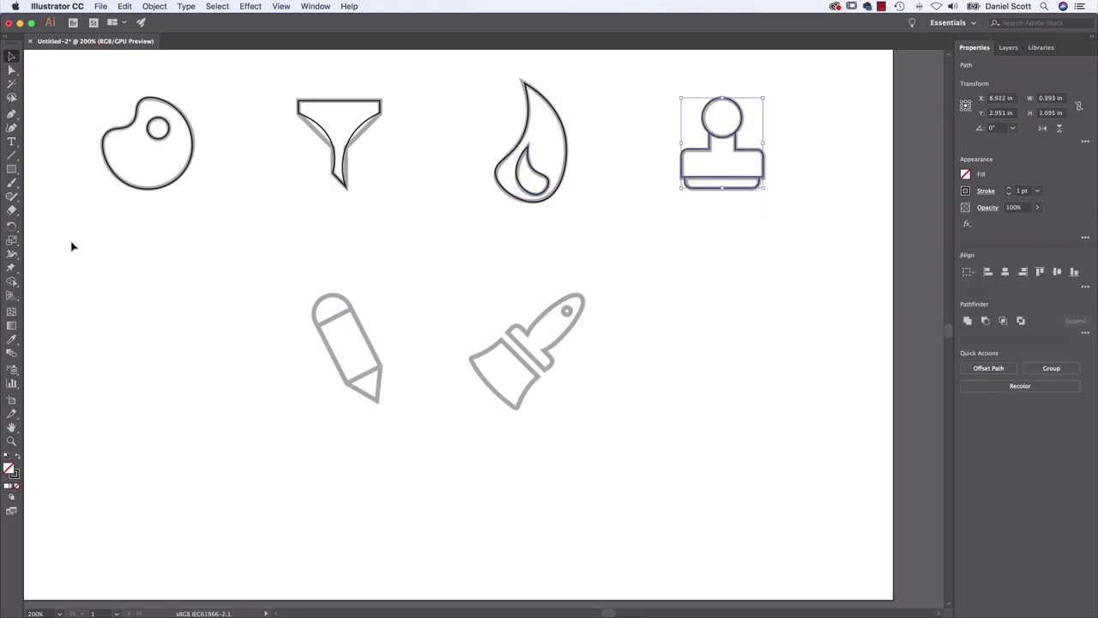
click(776, 176)
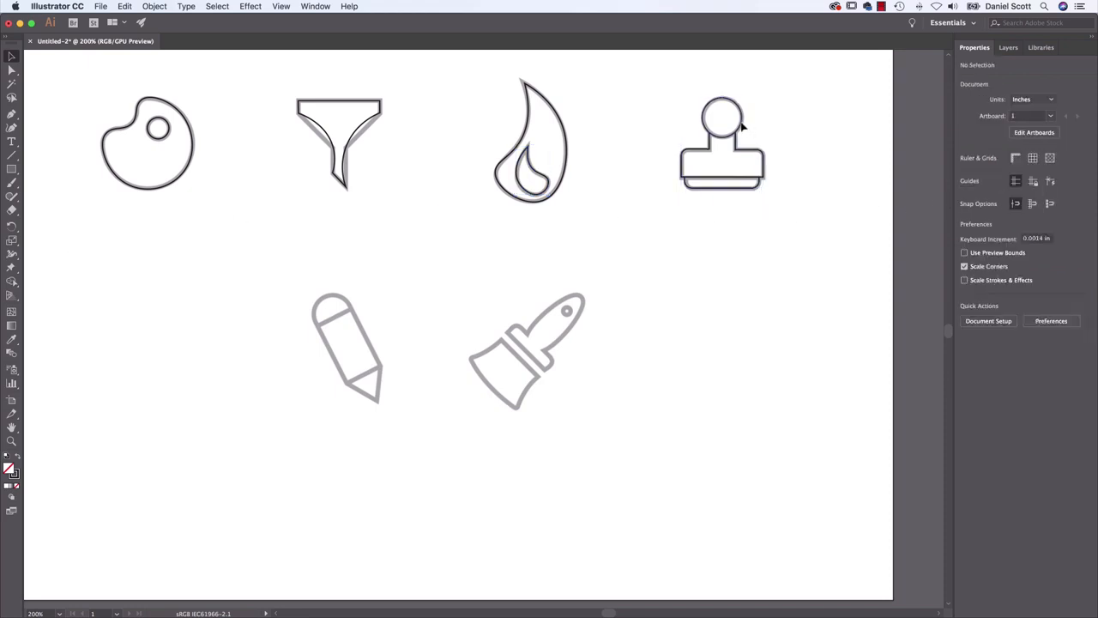
drag(742, 120, 740, 90)
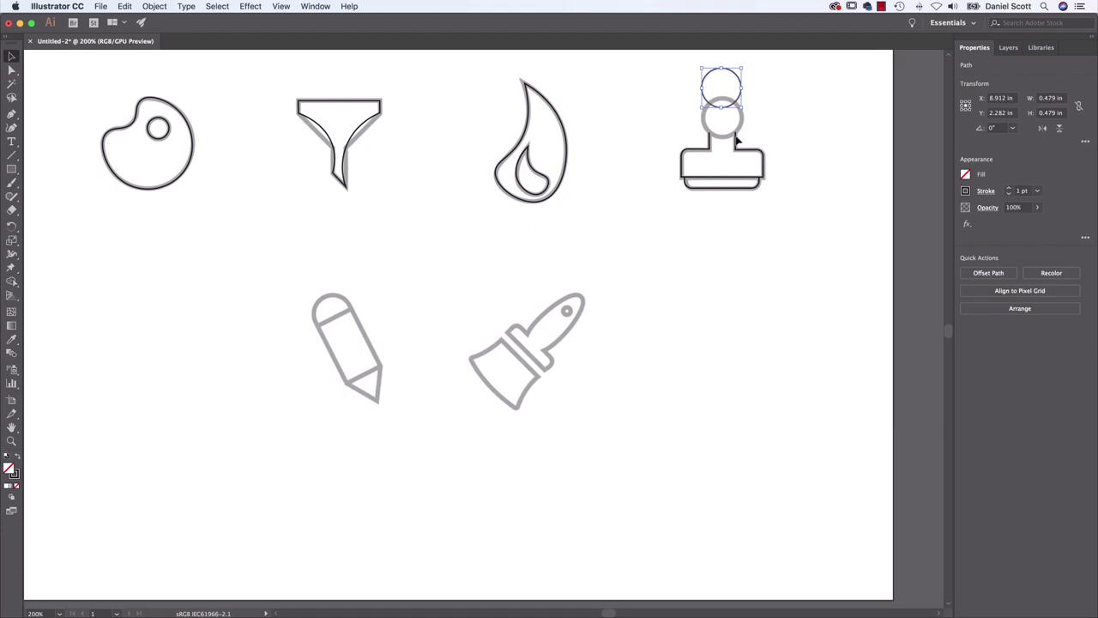
key(super+z)
Try filling the stamp's head circle with magenta using Shape Builder on the selected stamp shapes, undo the fill and deselect
drag(685, 104, 769, 223)
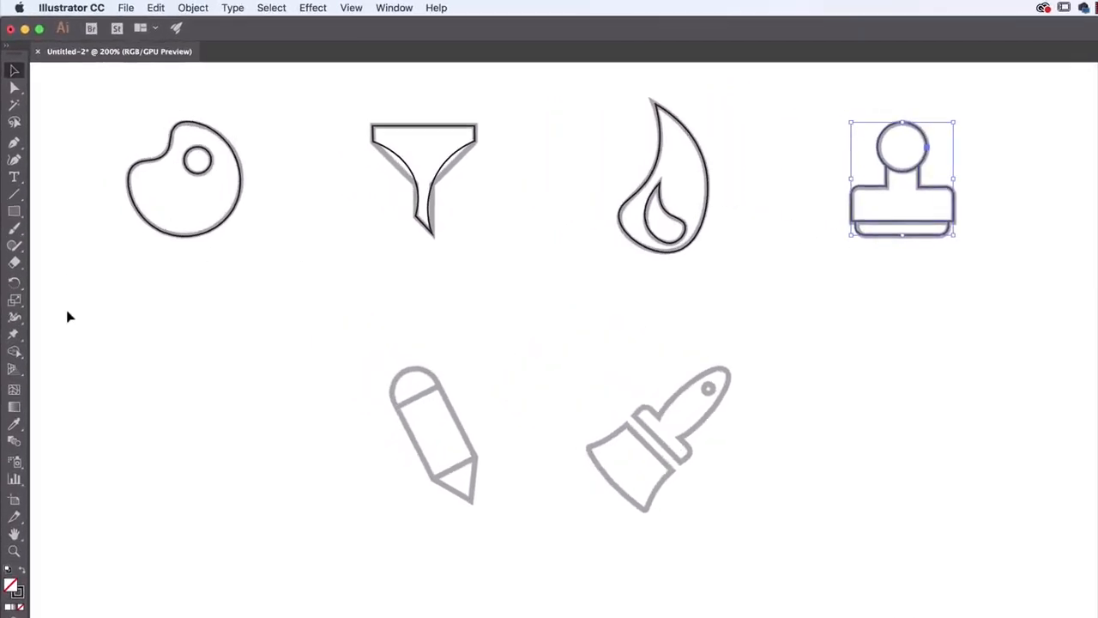
click(15, 355)
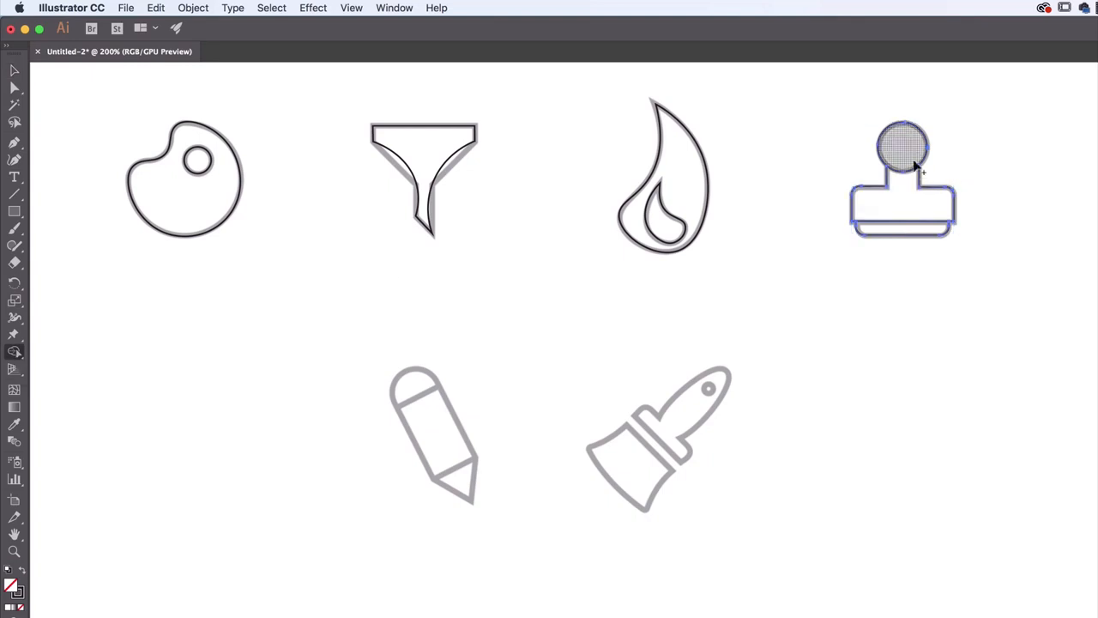
click(942, 217)
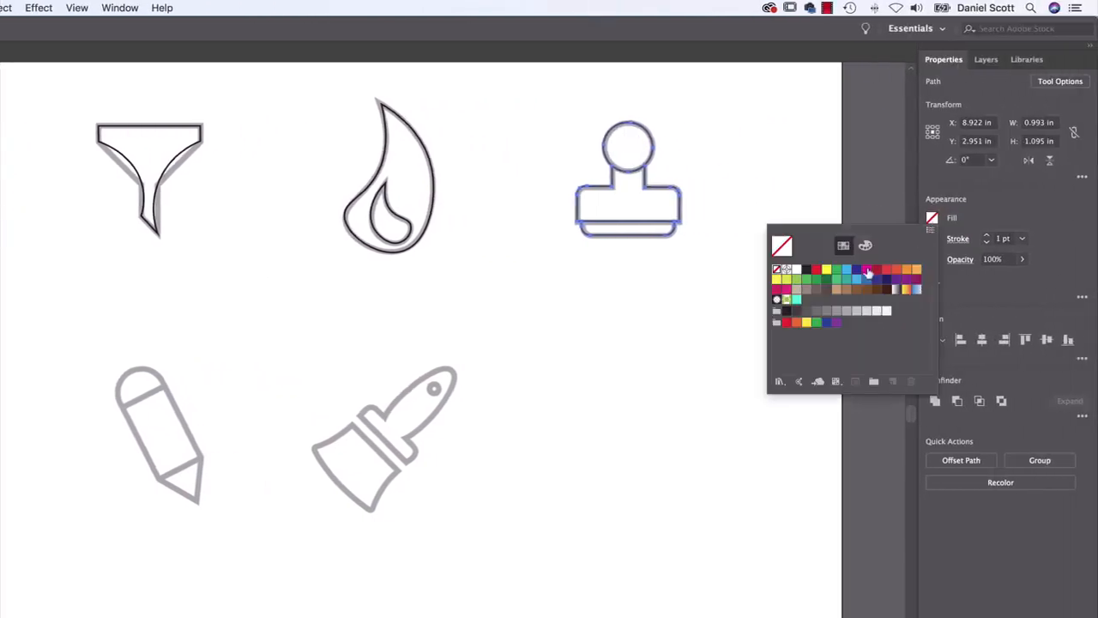
click(877, 272)
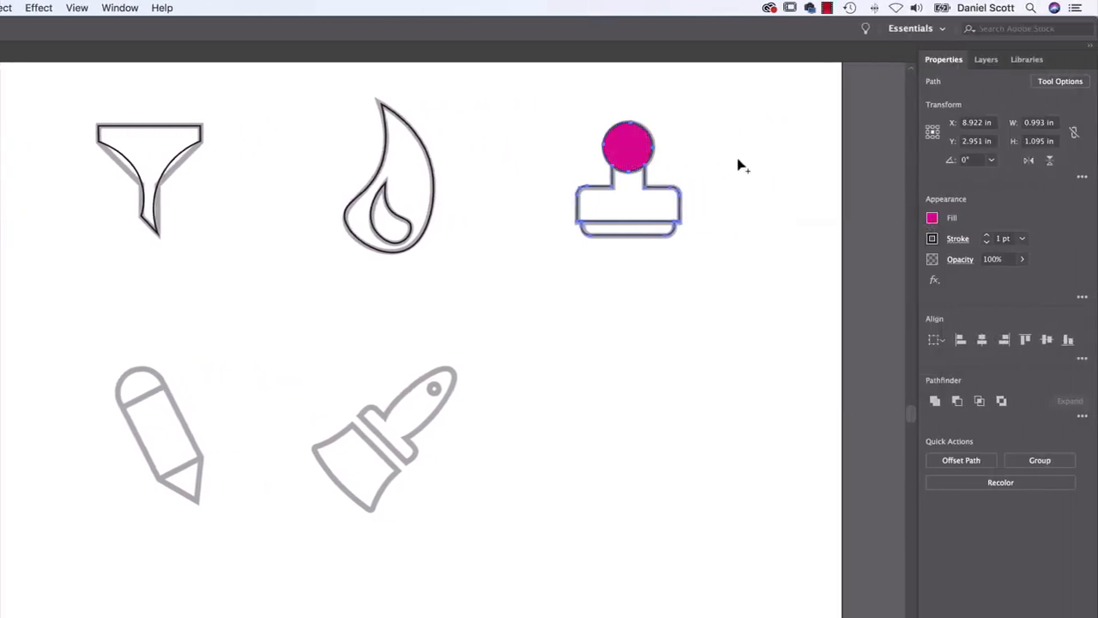
key(ctrl+z)
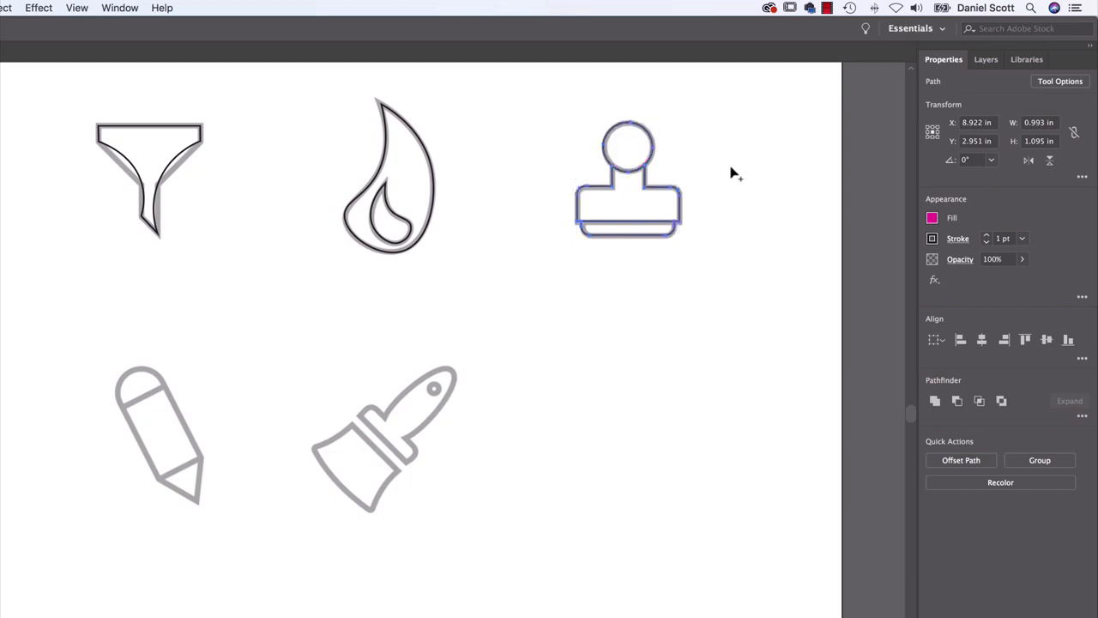
click(707, 147)
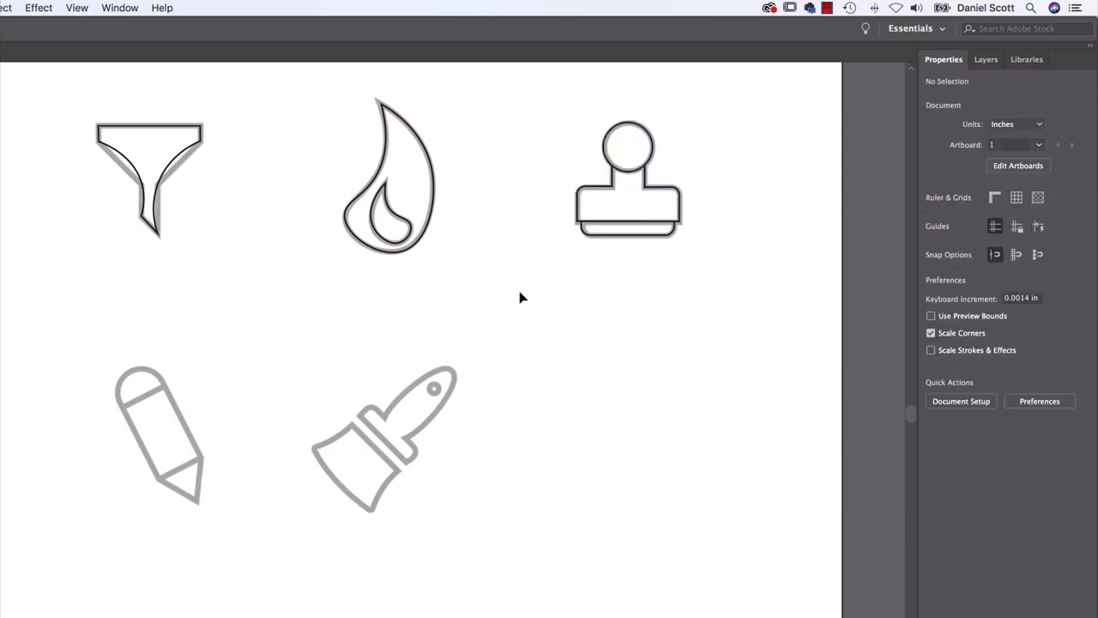
drag(509, 284, 552, 357)
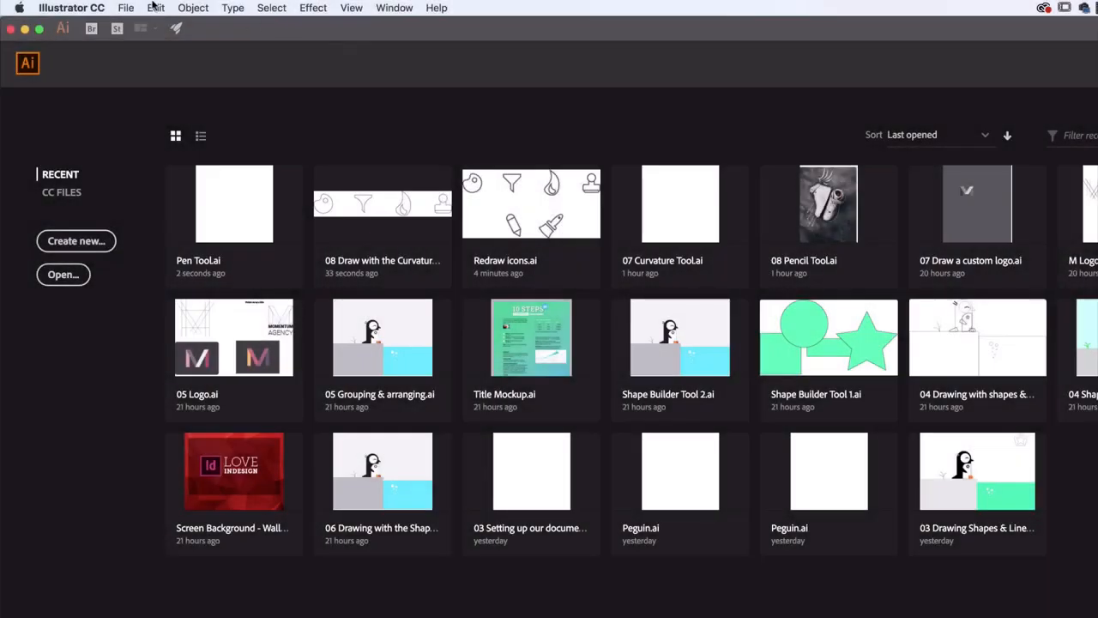
Open Pen Tool.ai from the exercise files folder
click(126, 9)
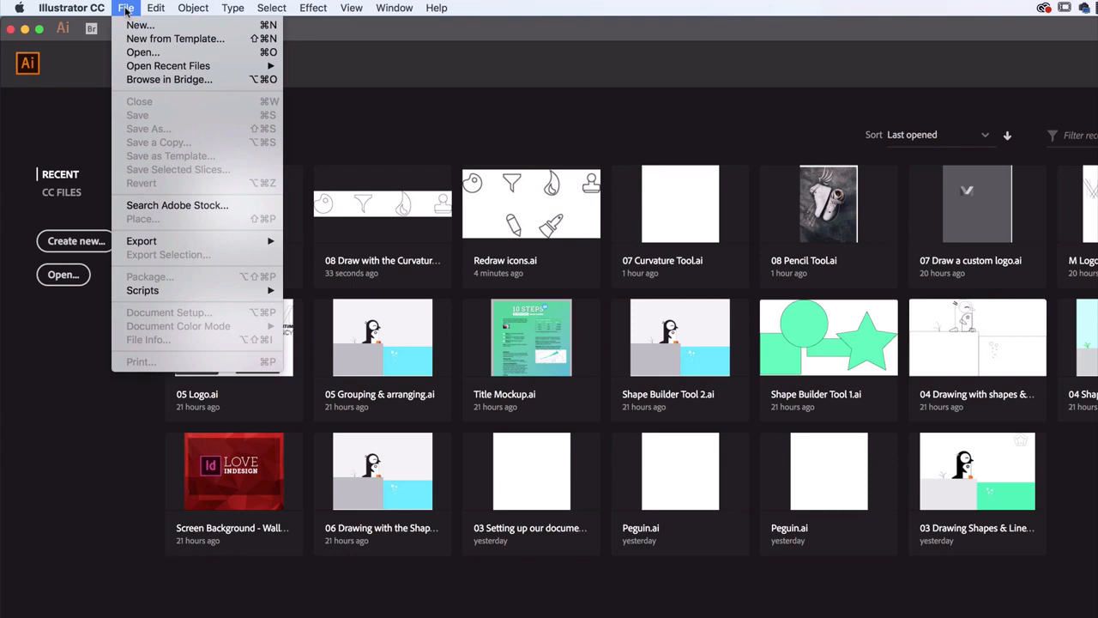
click(146, 54)
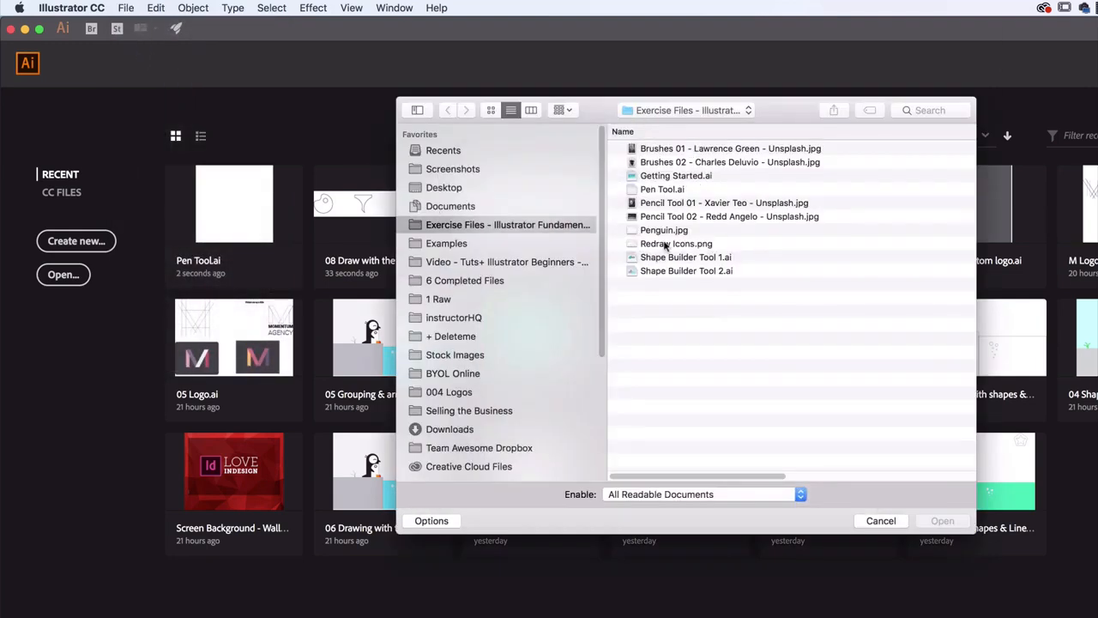
click(658, 189)
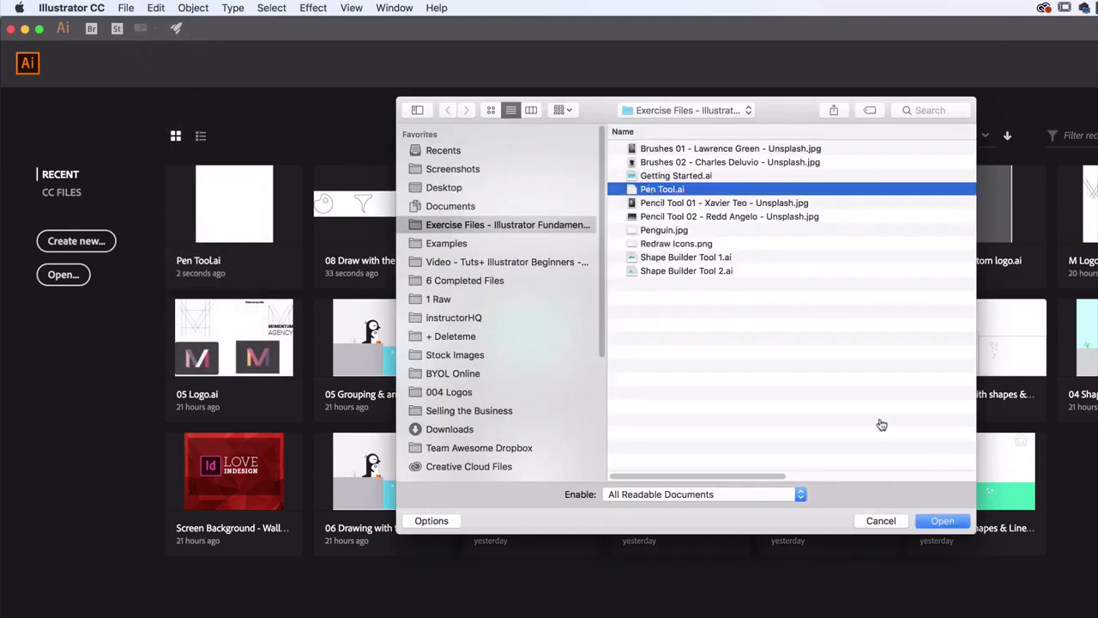
click(956, 520)
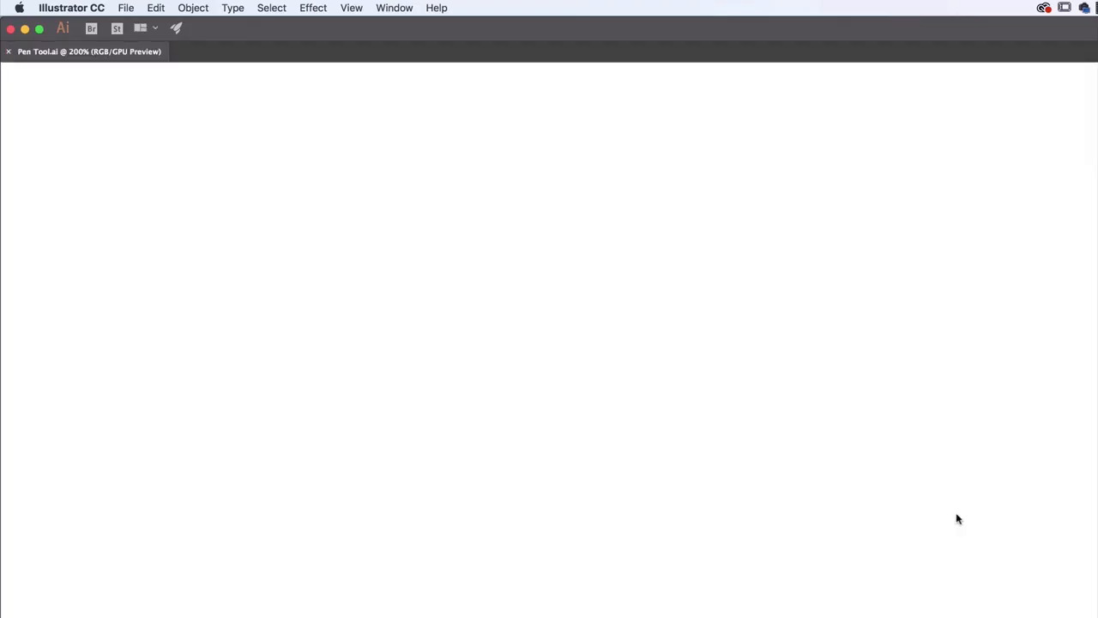
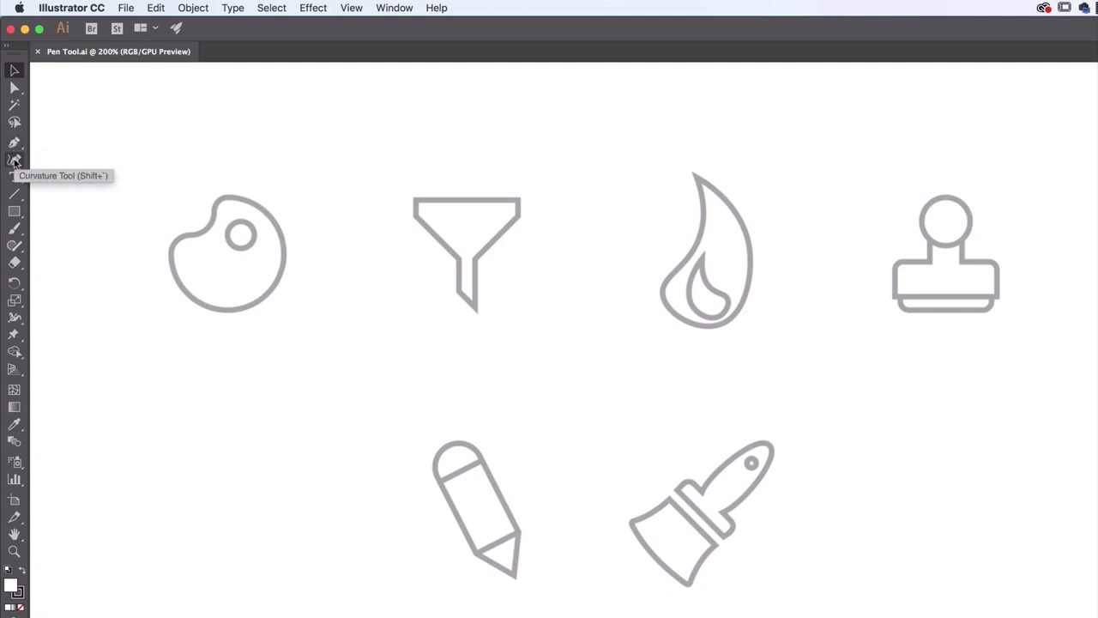
Activate the Pen tool and toggle its pointer between the precise crosshair and the pen icon
click(15, 144)
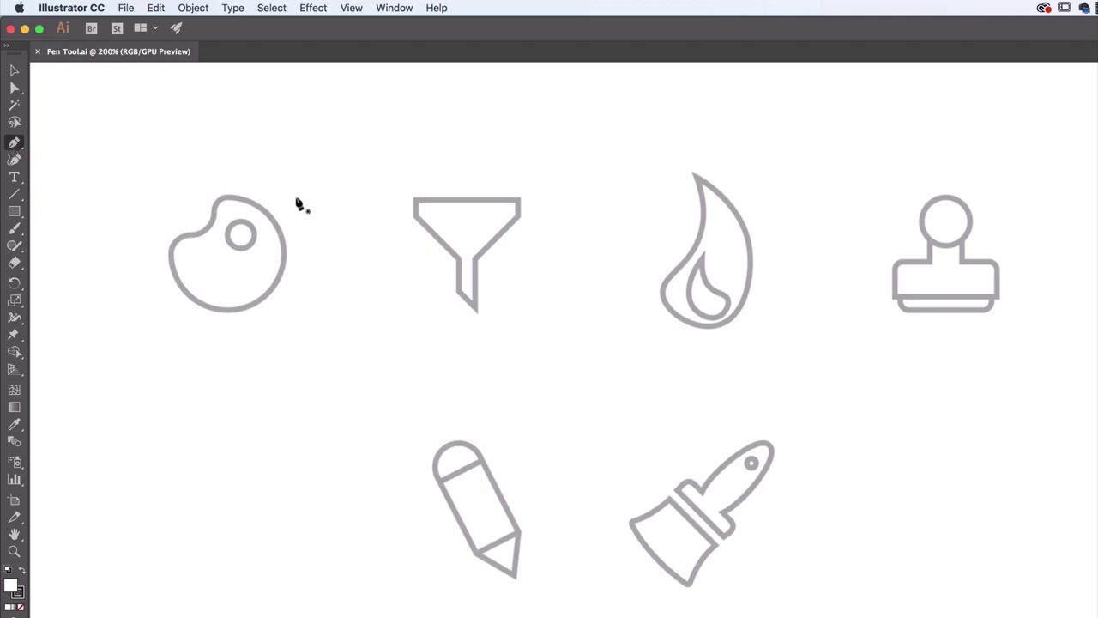
key(Caps_Lock)
key(Caps_Lock)
key(Caps_Lock)
key(Caps_Lock)
key(Caps_Lock)
key(Caps_Lock)
key(Caps_Lock)
key(Caps_Lock)
key(Caps_Lock)
key(Caps_Lock)
key(Caps_Lock)
key(Caps_Lock)
Trace the funnel icon with straight Pen tool segments as a closed eight-point path and set its fill to None
key(super+equal)
key(super+equal)
key(space)
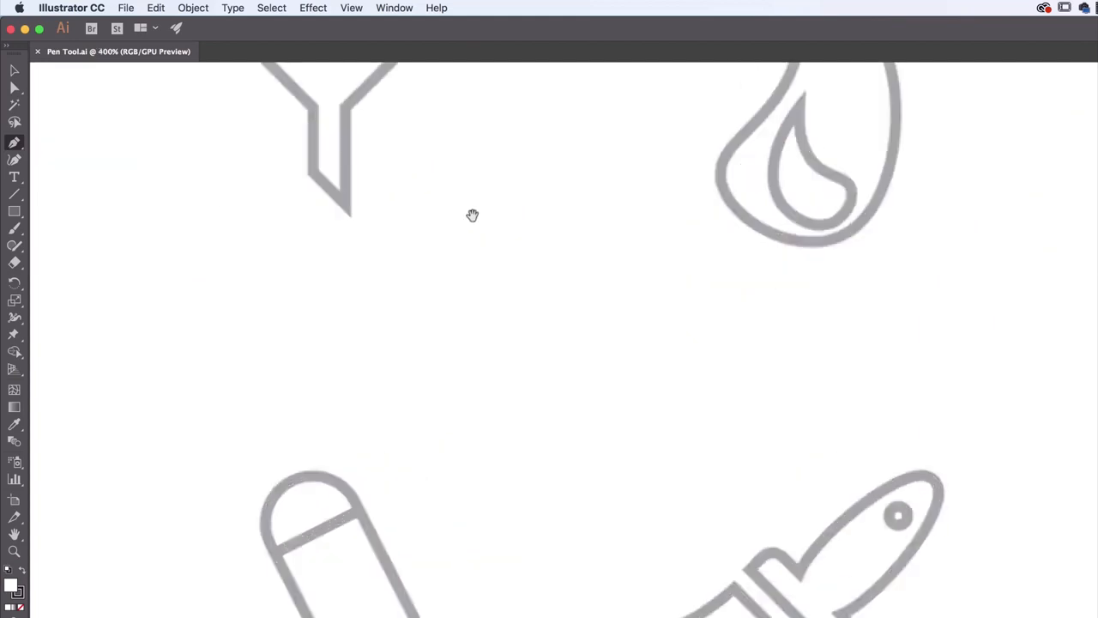
drag(469, 214, 683, 533)
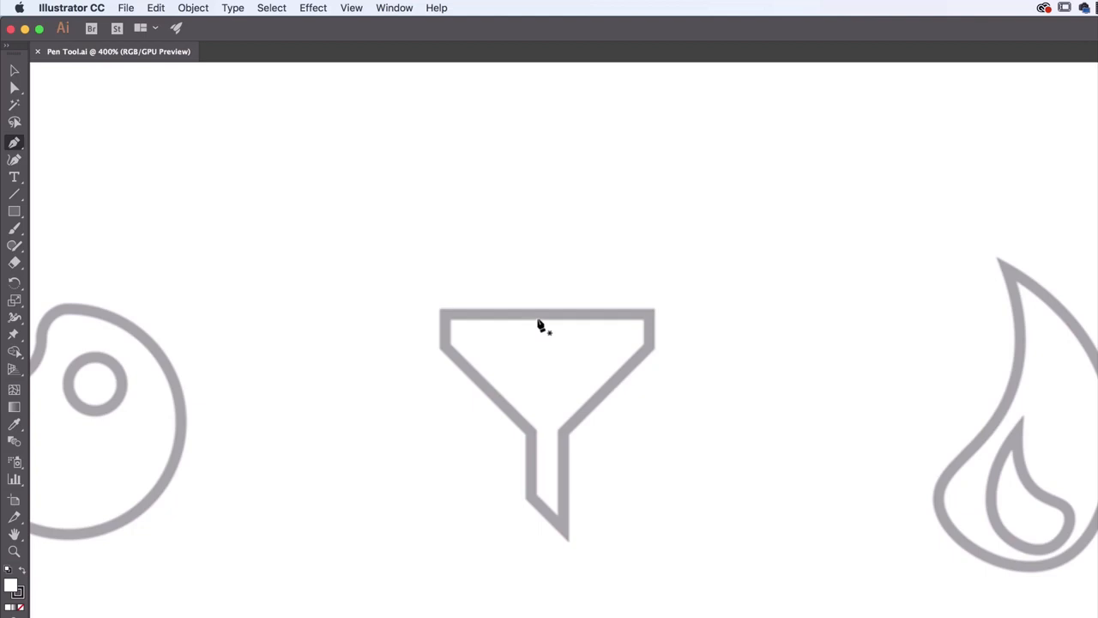
click(446, 319)
click(444, 345)
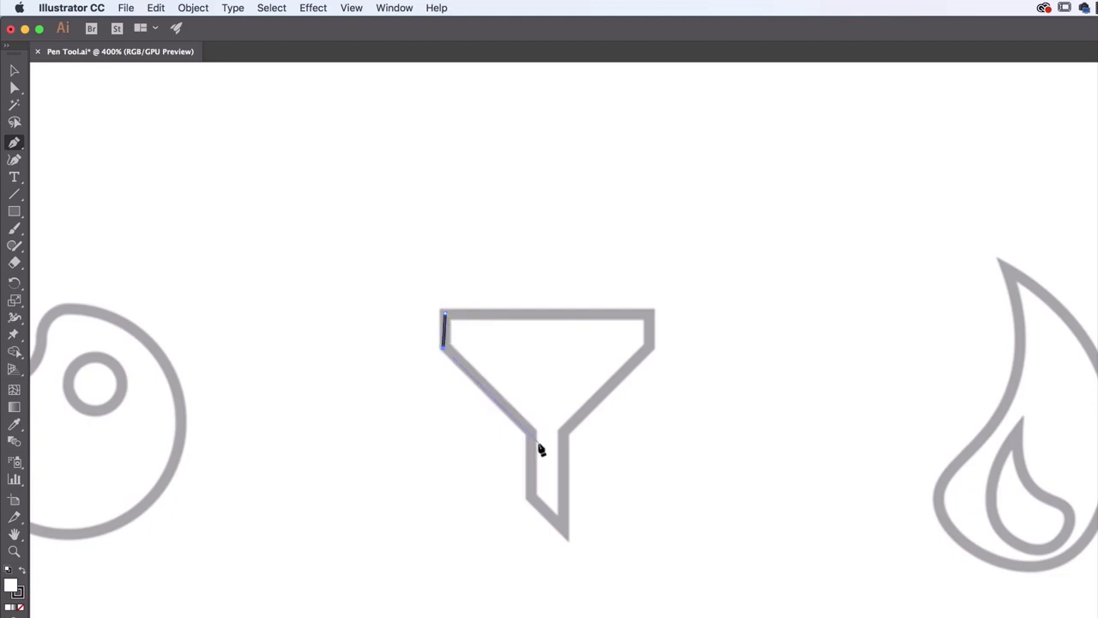
click(532, 432)
click(529, 498)
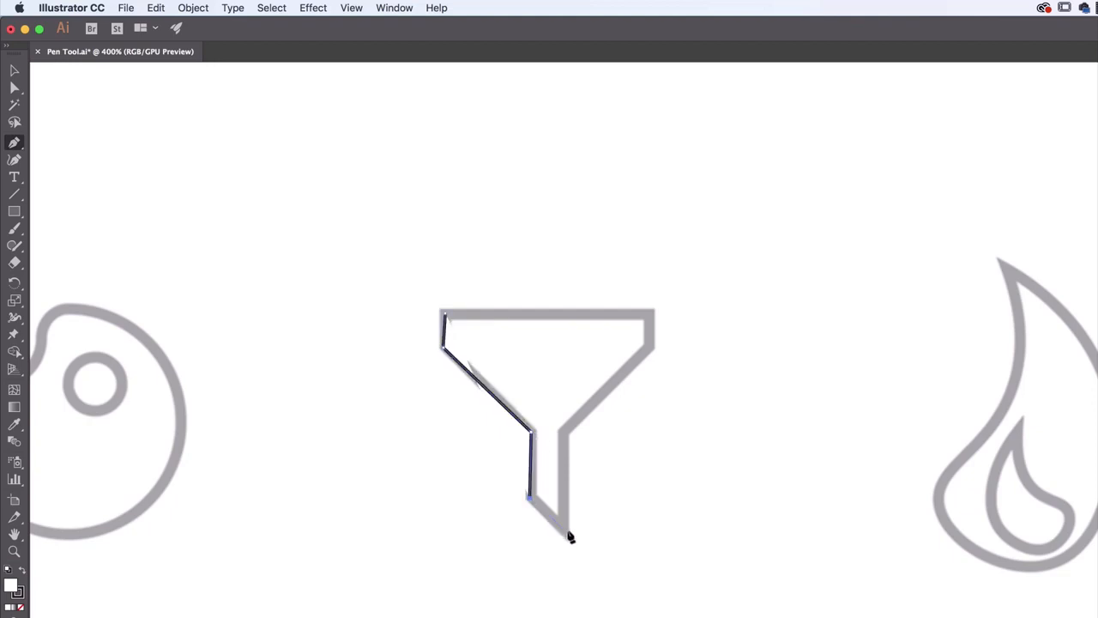
click(564, 530)
click(564, 429)
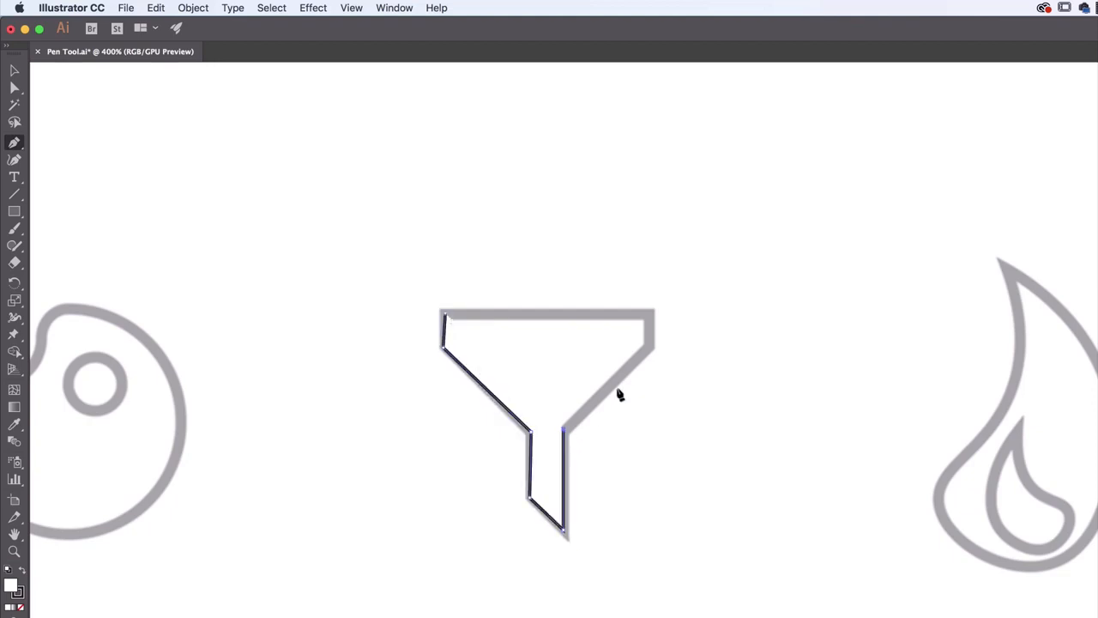
click(651, 344)
click(652, 318)
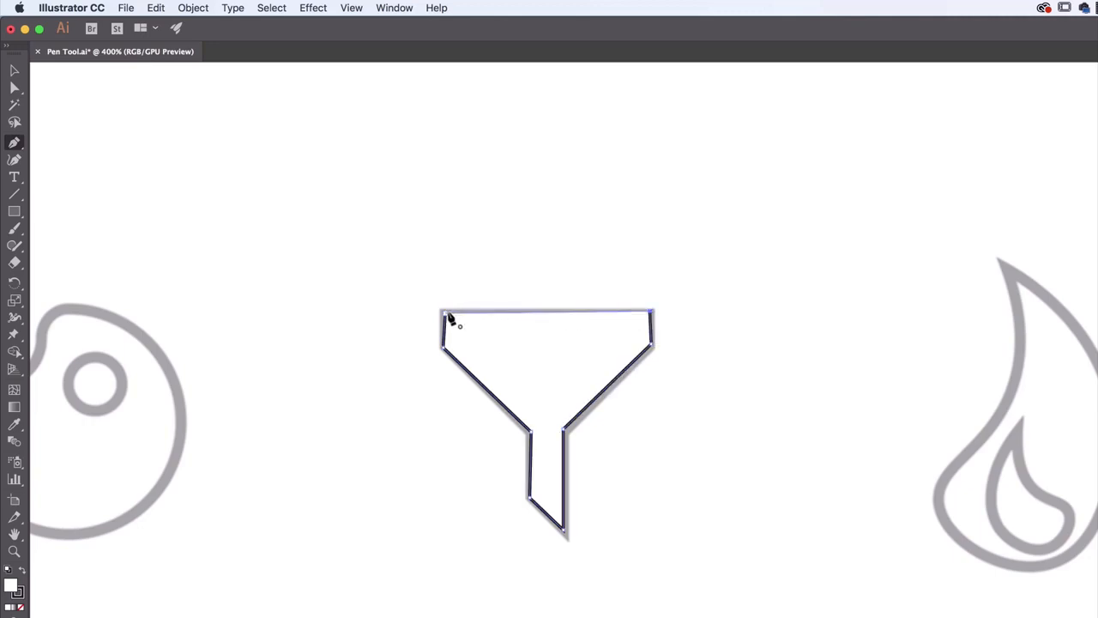
click(445, 319)
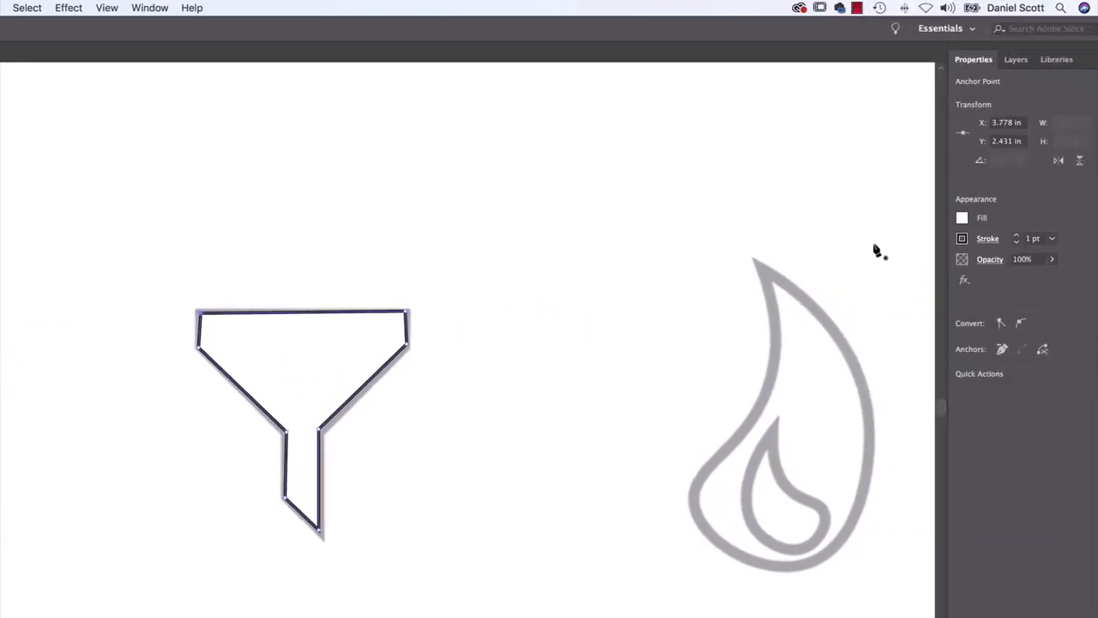
click(932, 219)
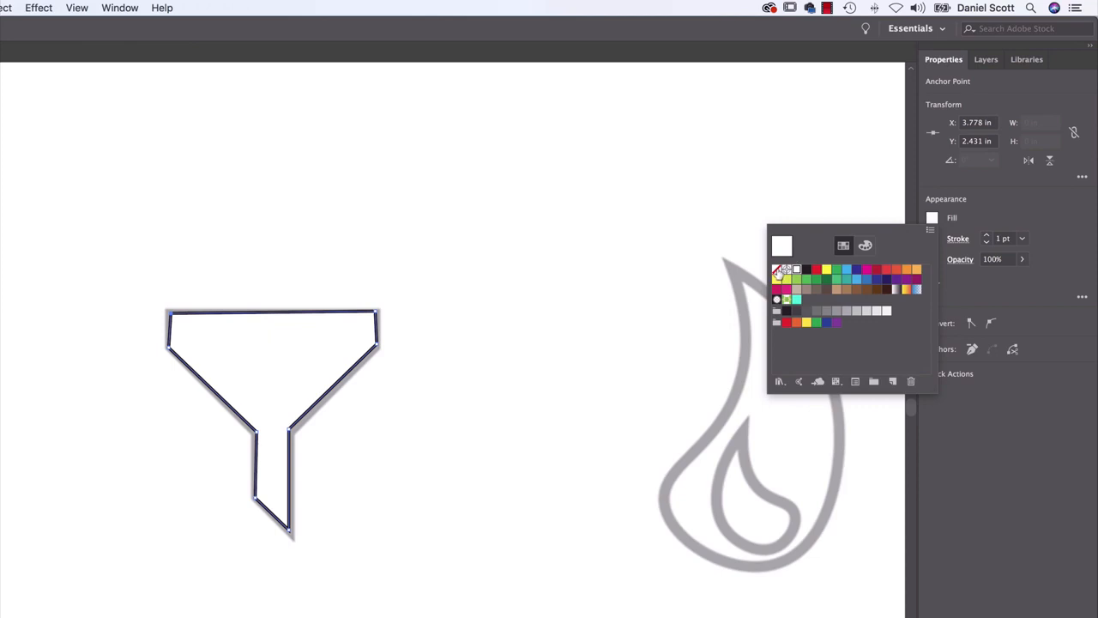
click(777, 271)
Start the paint palette outline with a smooth Pen tool anchor on its upper-right edge, handles following the curve
drag(97, 426, 534, 437)
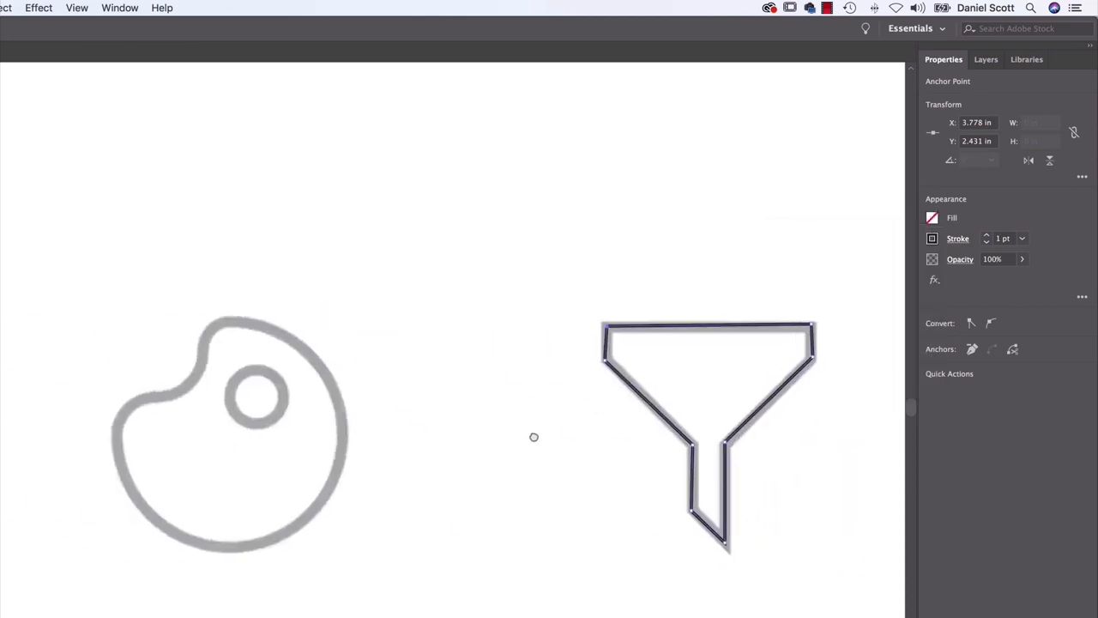
key(super+=)
key(super+=)
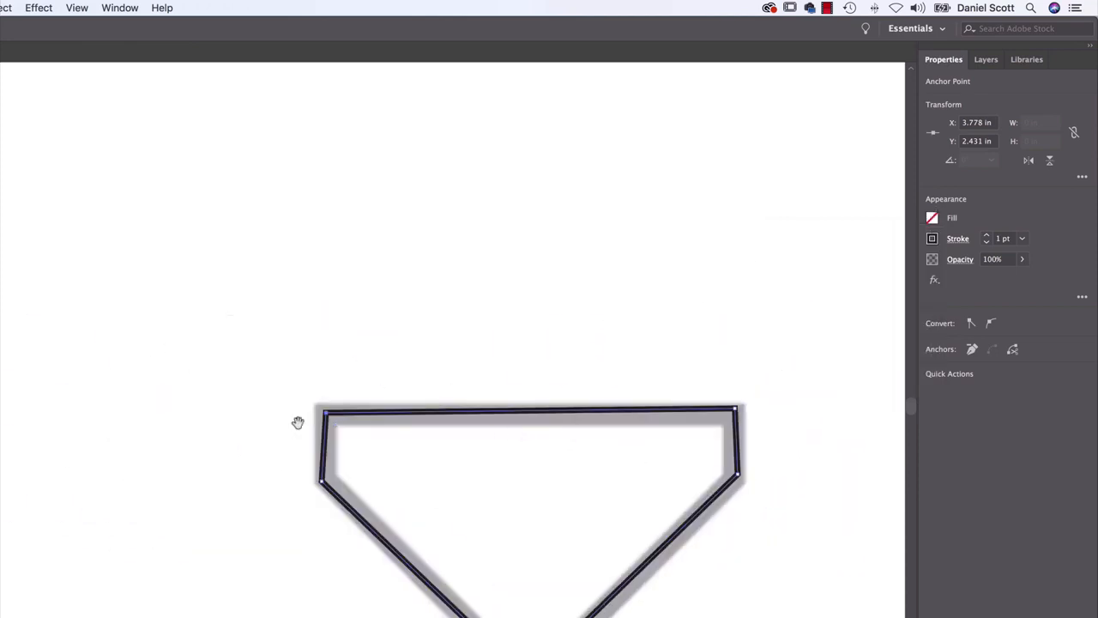
drag(297, 422, 772, 258)
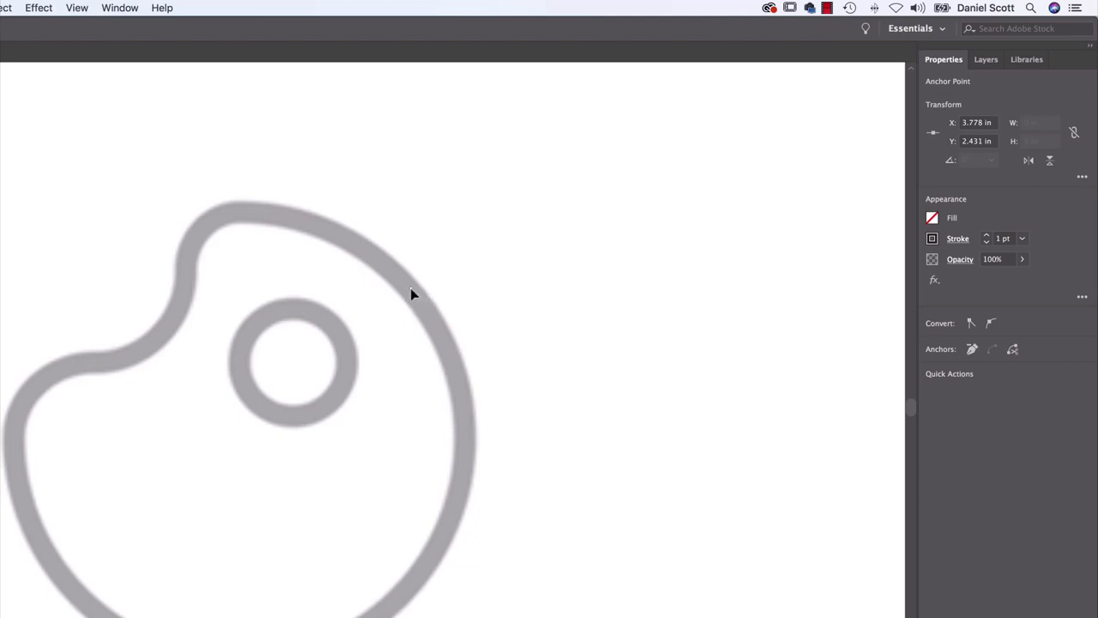
drag(410, 288, 434, 340)
drag(443, 338, 445, 337)
mouse_move(445, 335)
mouse_down()
mouse_move(432, 321)
mouse_move(475, 290)
mouse_move(343, 265)
mouse_move(420, 316)
mouse_move(414, 297)
mouse_move(466, 368)
mouse_move(443, 540)
mouse_move(374, 611)
mouse_move(417, 287)
mouse_move(335, 617)
mouse_move(397, 301)
mouse_move(451, 338)
mouse_move(419, 287)
mouse_move(469, 387)
mouse_move(417, 302)
mouse_move(446, 334)
mouse_move(441, 293)
mouse_move(437, 329)
mouse_move(450, 324)
mouse_up()
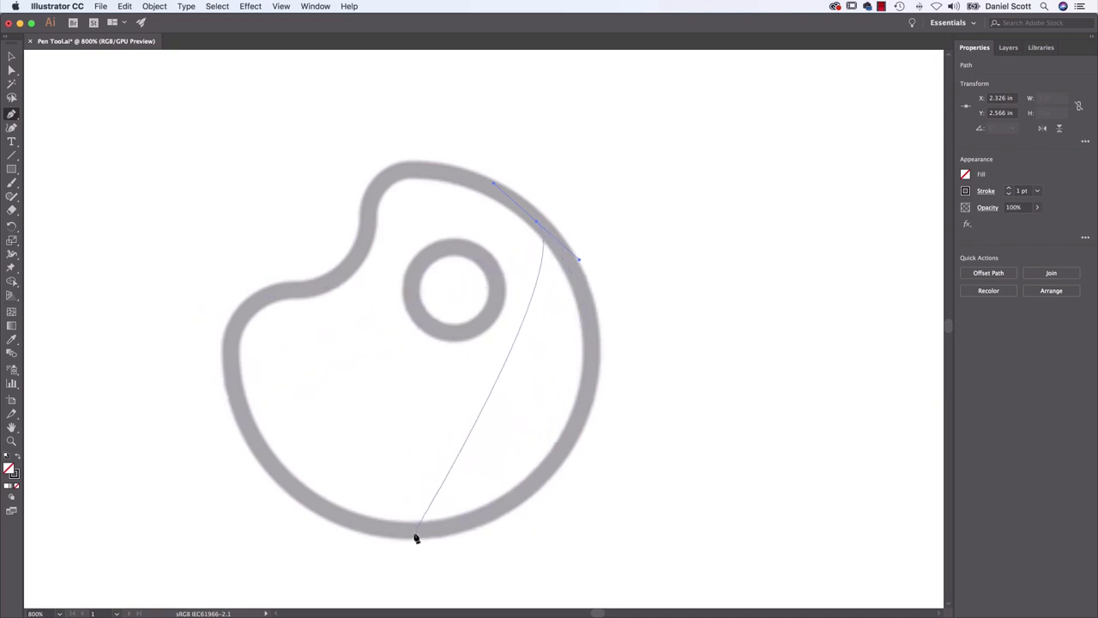
Curve the palette path down its right side to a smooth anchor on the lower-right edge, undoing the longer segment tried first
drag(415, 533, 184, 537)
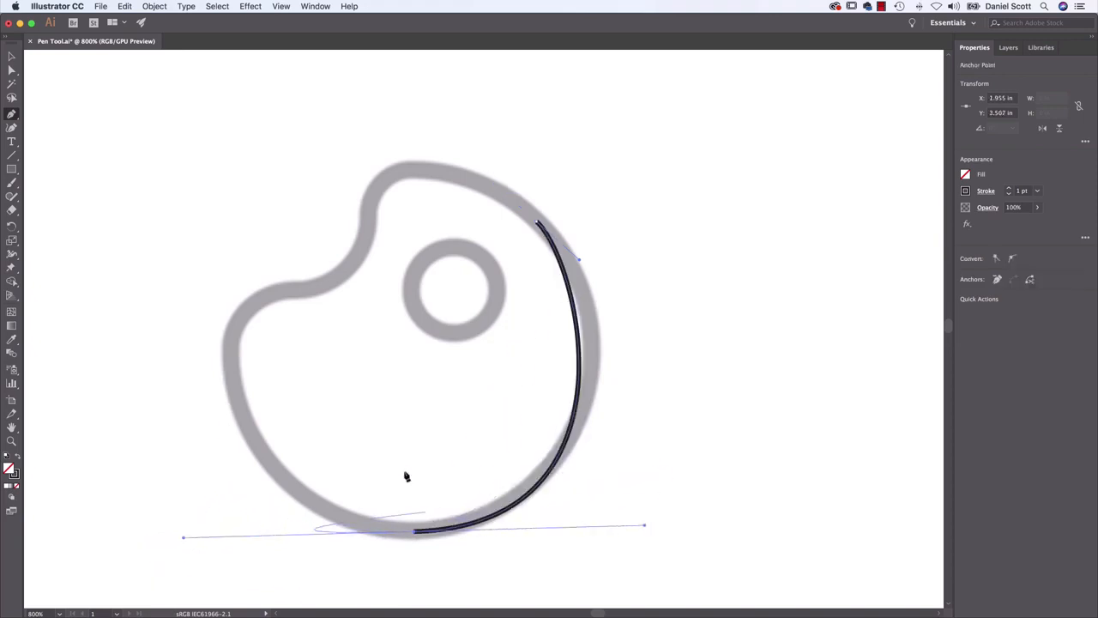
key(super+z)
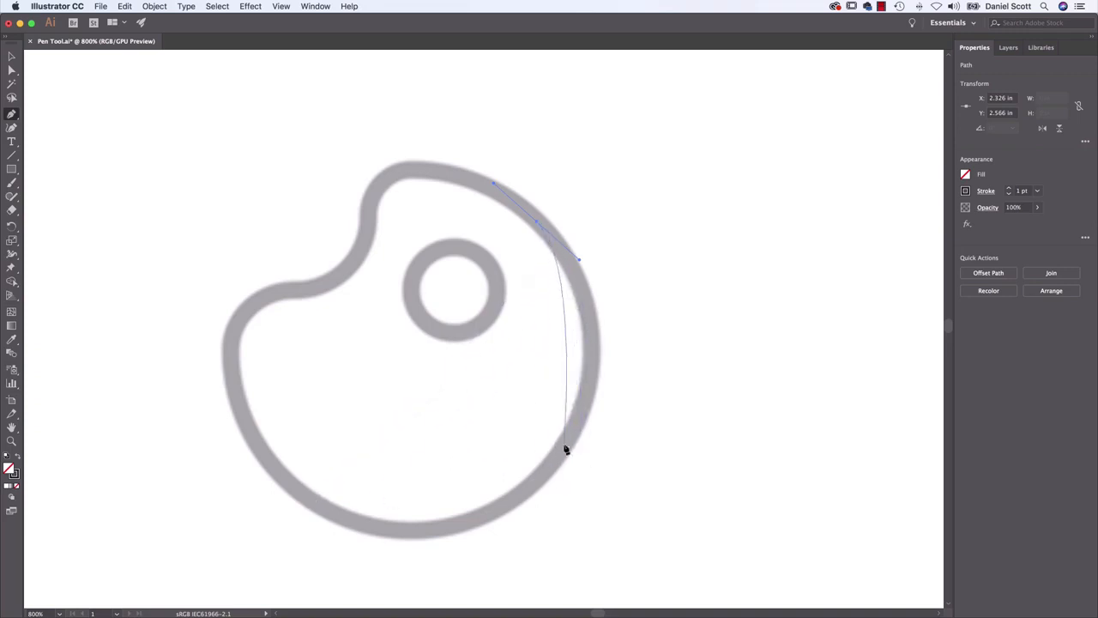
drag(564, 446, 469, 475)
mouse_move(539, 566)
mouse_down()
mouse_move(493, 544)
mouse_move(506, 540)
mouse_up()
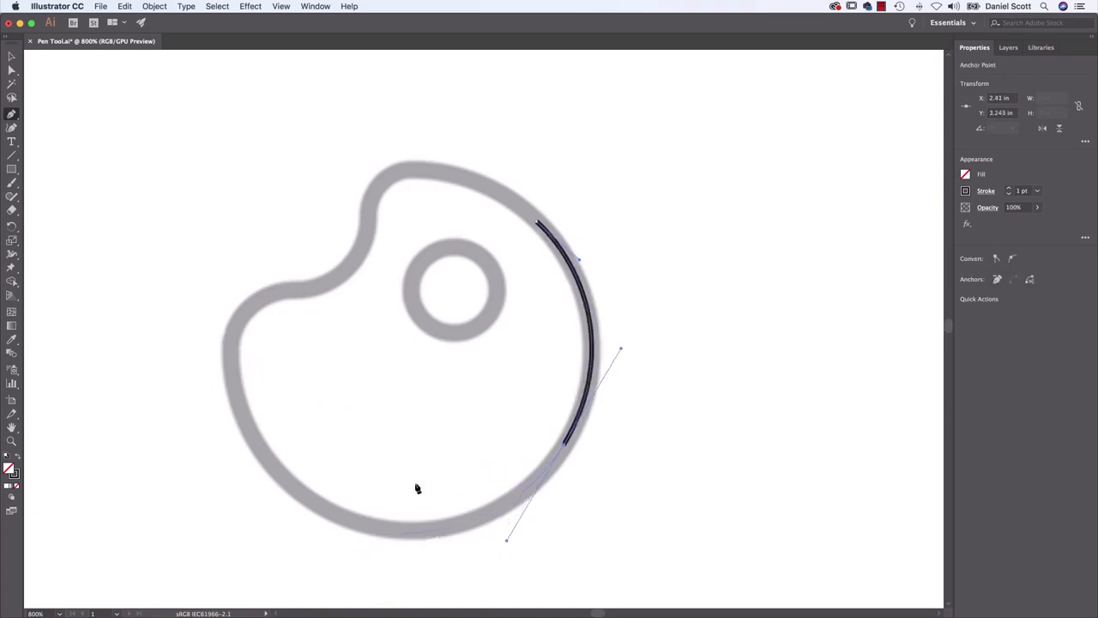
Try to continue the palette path with a corner anchor on the lower-left edge and a curve up the left side
click(277, 475)
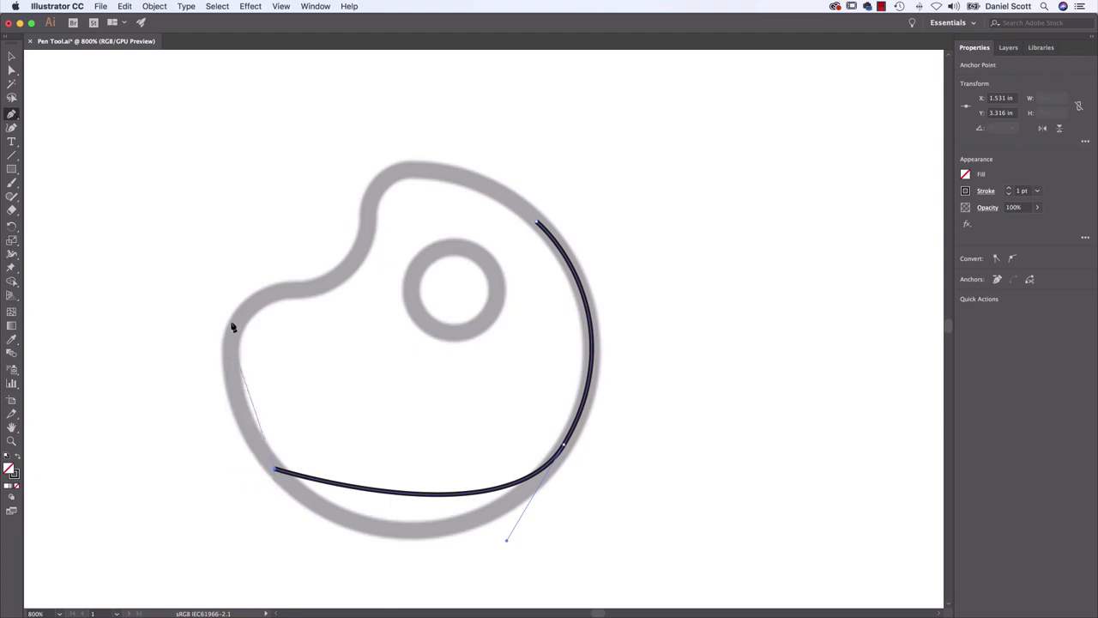
drag(240, 320, 278, 287)
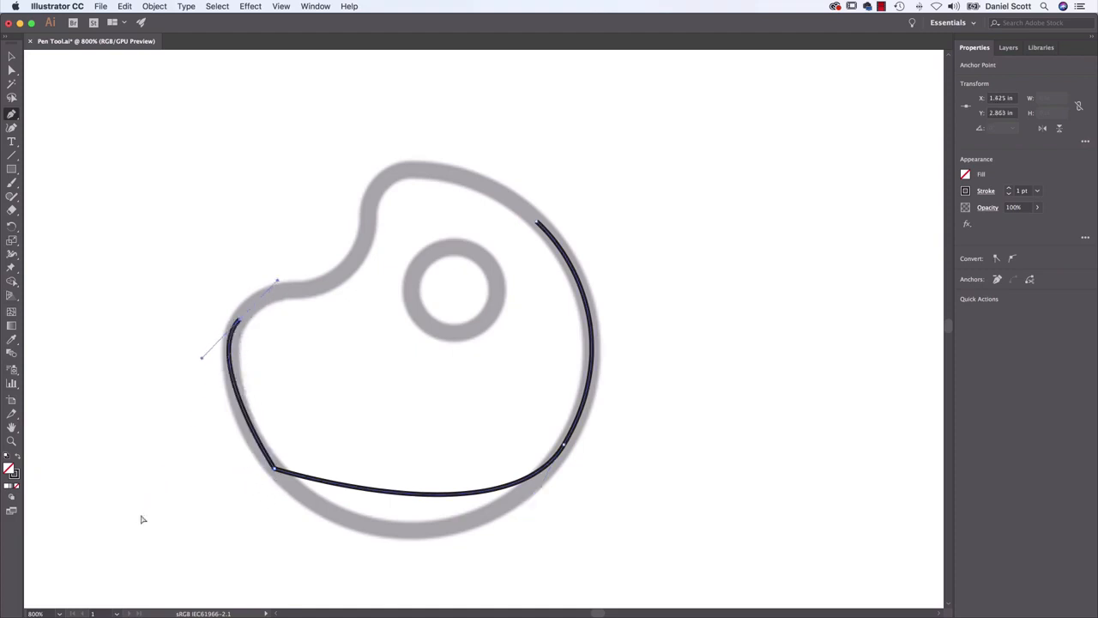
key(super+z)
key(super+z)
Extend the palette path with smooth anchors on its lower-left edge and on the rounded upper-left shoulder
drag(267, 464, 193, 354)
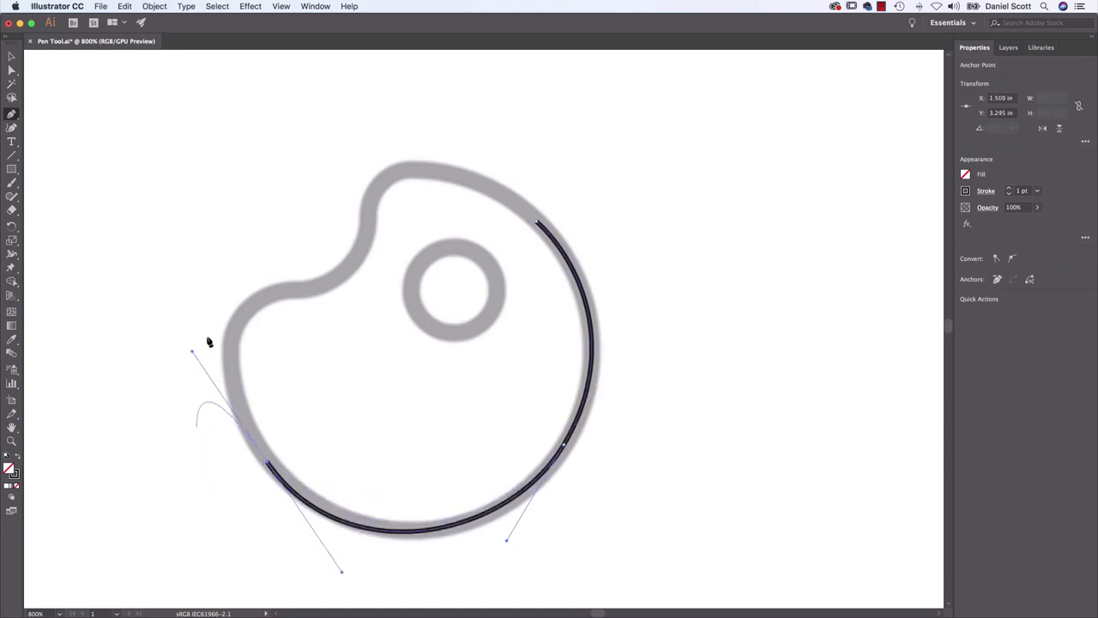
click(245, 311)
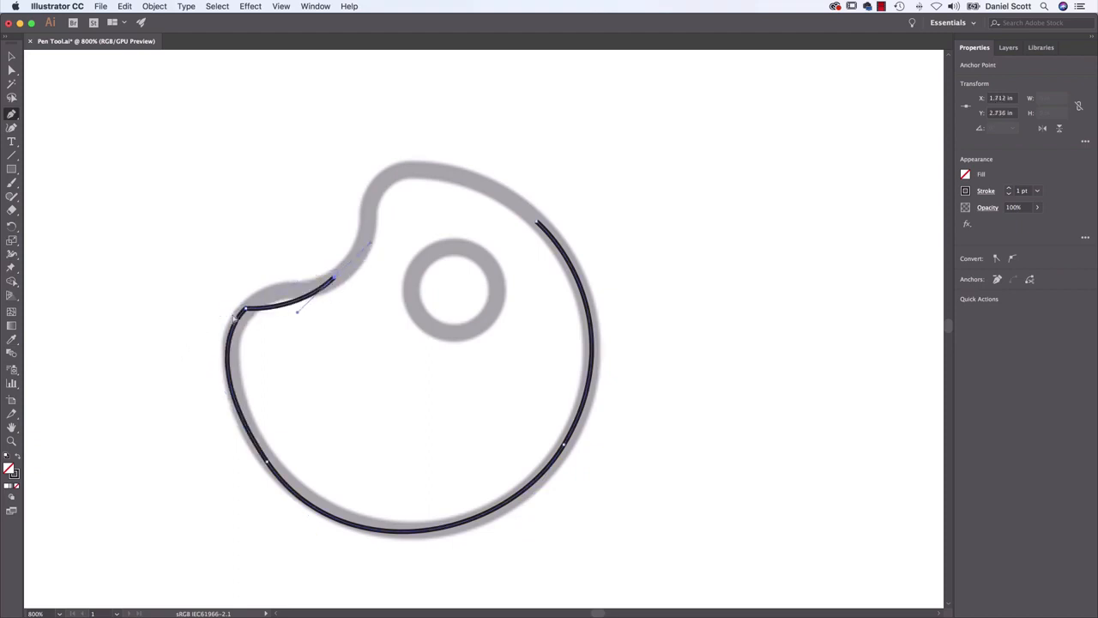
key(super+z)
mouse_move(245, 311)
mouse_down()
mouse_move(277, 280)
mouse_move(267, 293)
mouse_move(283, 307)
mouse_move(314, 238)
mouse_move(230, 303)
mouse_move(265, 302)
mouse_up()
mouse_move(281, 282)
mouse_down()
mouse_move(249, 311)
mouse_move(265, 286)
mouse_move(264, 297)
mouse_move(248, 283)
mouse_move(269, 295)
mouse_move(267, 284)
mouse_up()
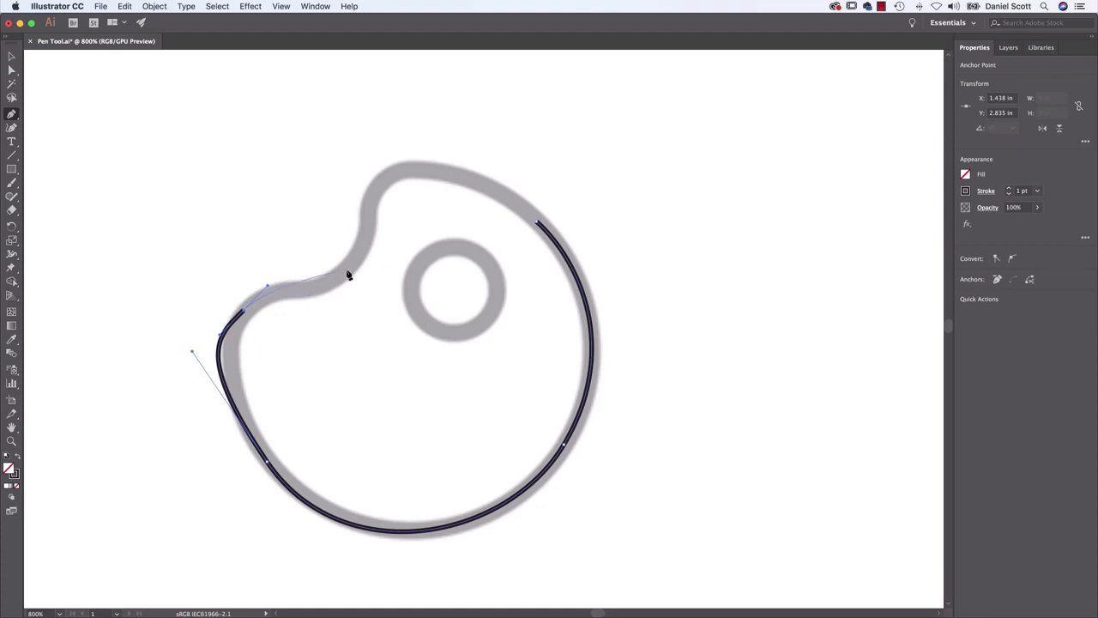
Continue the palette path with smooth anchors at the inner notch and top bump, and close it smoothly at the starting anchor
drag(344, 272, 369, 244)
drag(379, 183, 406, 159)
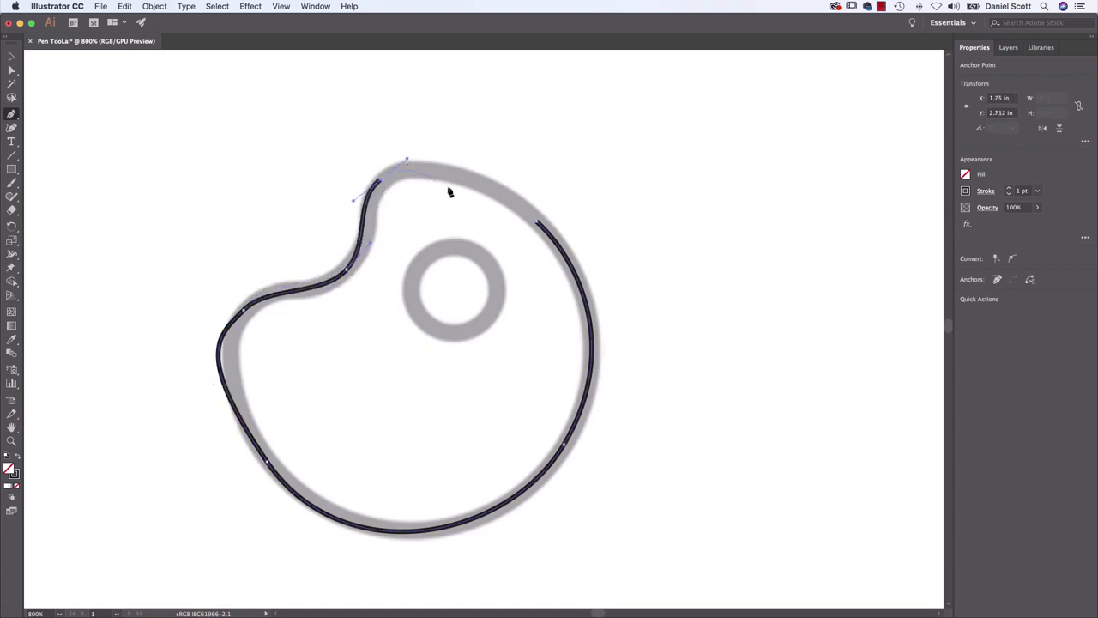
click(536, 223)
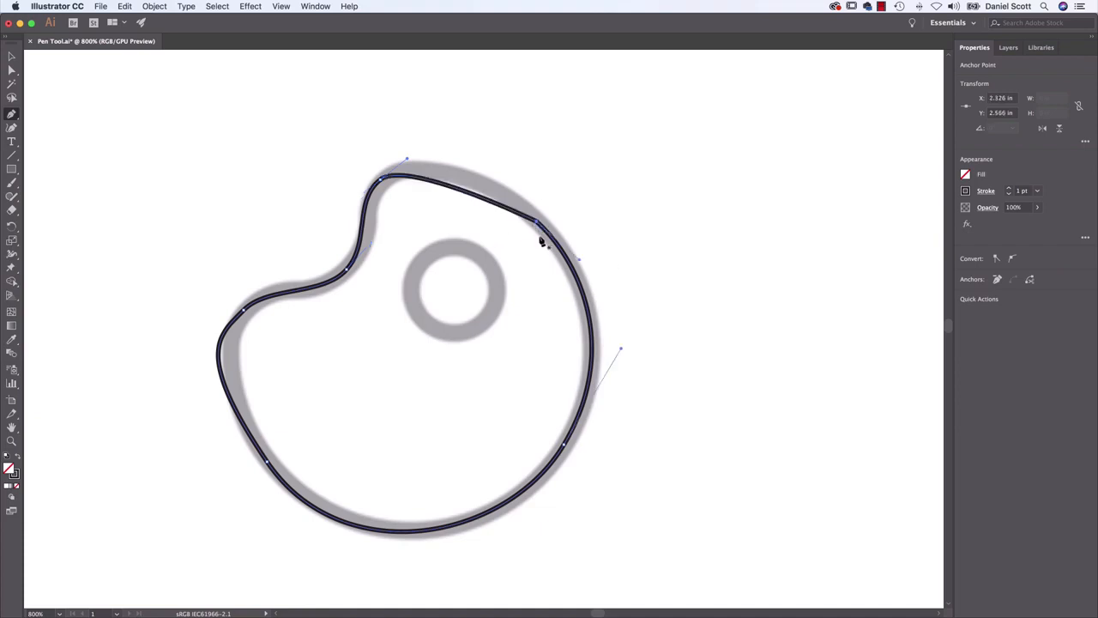
key(super+z)
mouse_move(537, 222)
mouse_down()
mouse_move(581, 252)
mouse_move(533, 225)
mouse_up()
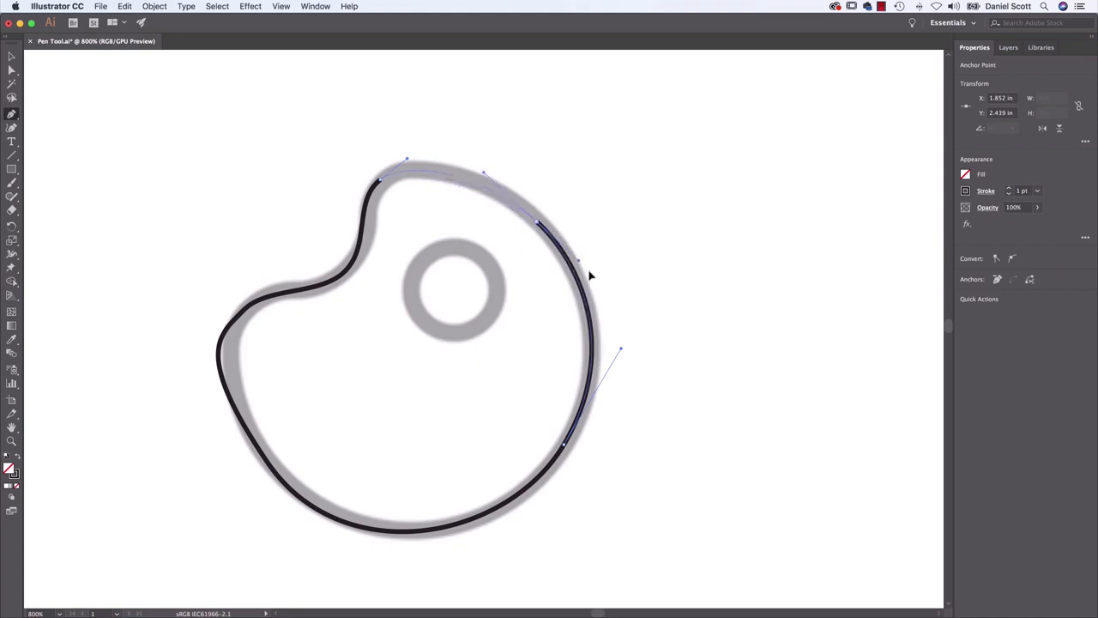
drag(589, 274, 584, 271)
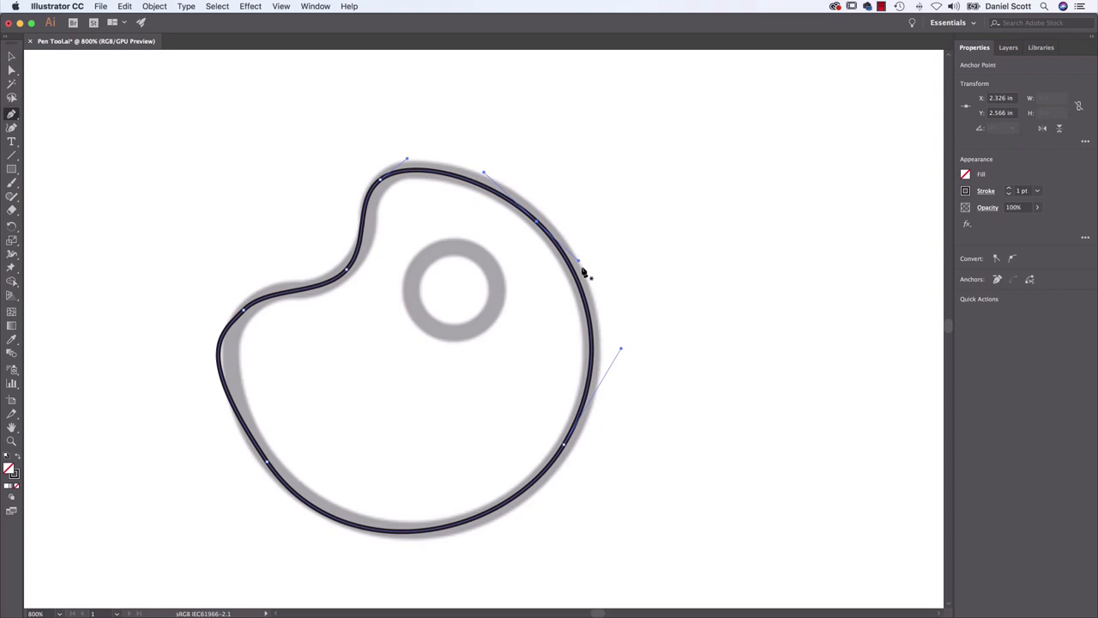
Adjust the direction handles of the palette path's lower-left, lower-right and upper-right anchors with the Direct Selection tool to follow the template
click(11, 70)
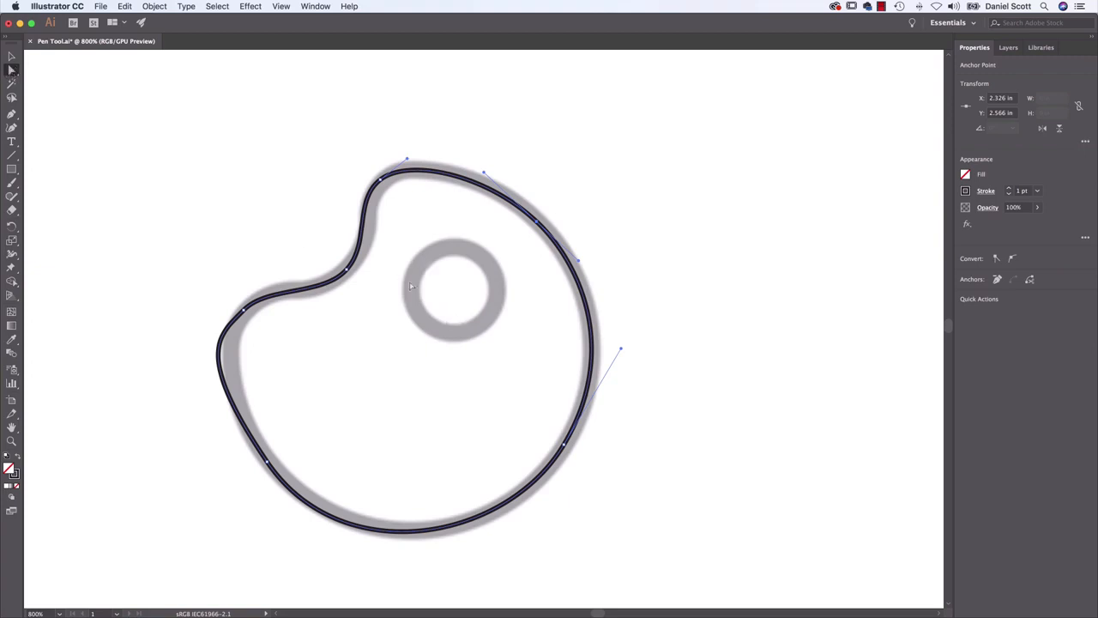
click(242, 310)
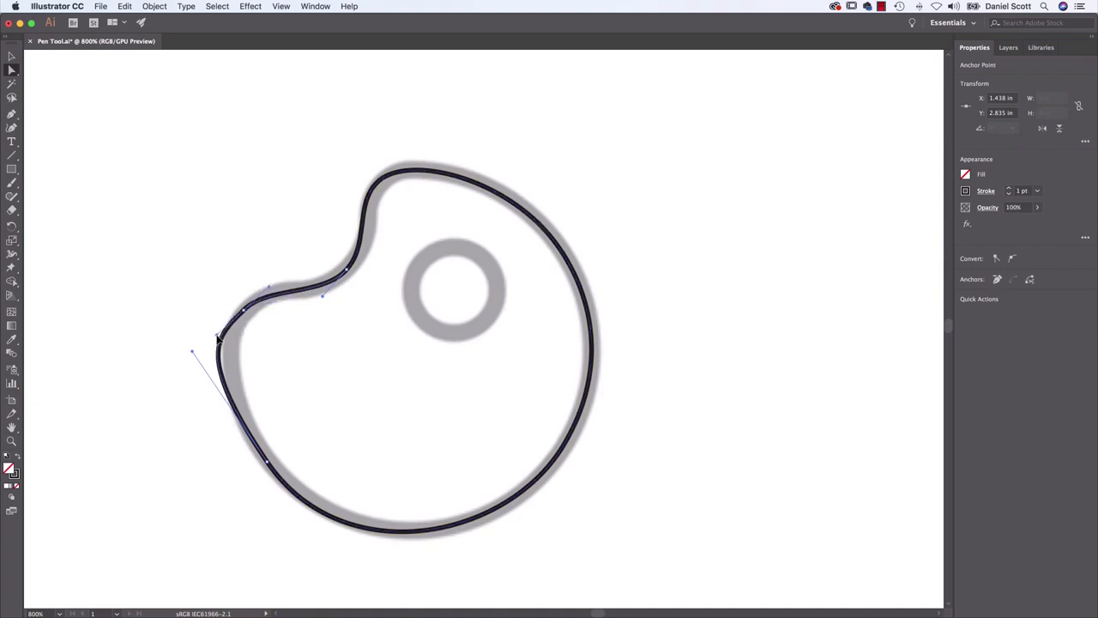
drag(193, 356, 216, 405)
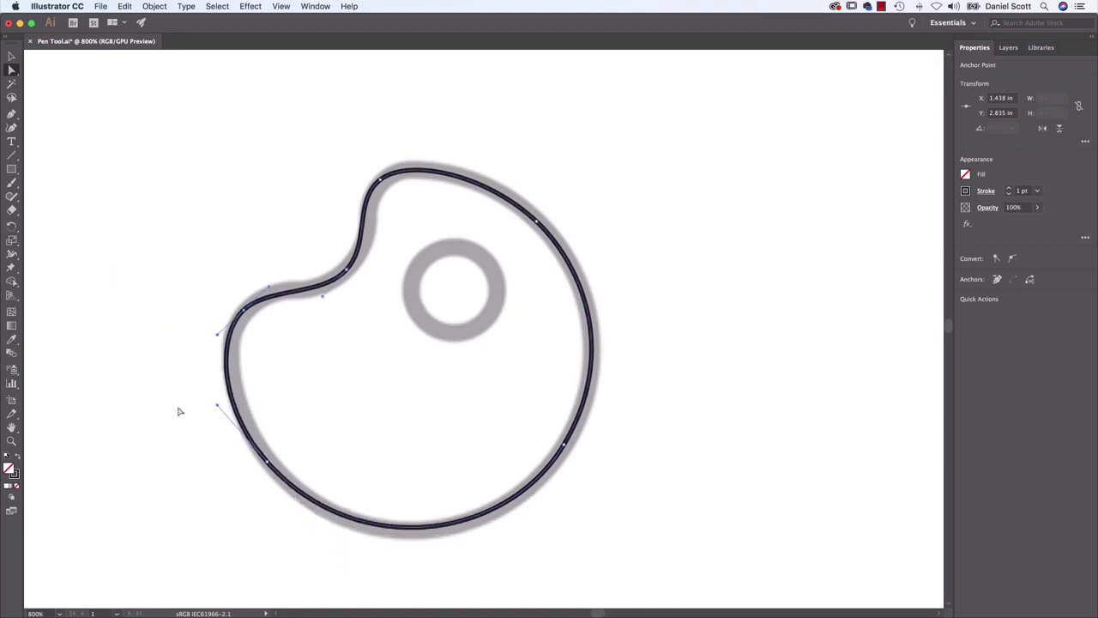
click(564, 446)
drag(623, 352, 616, 353)
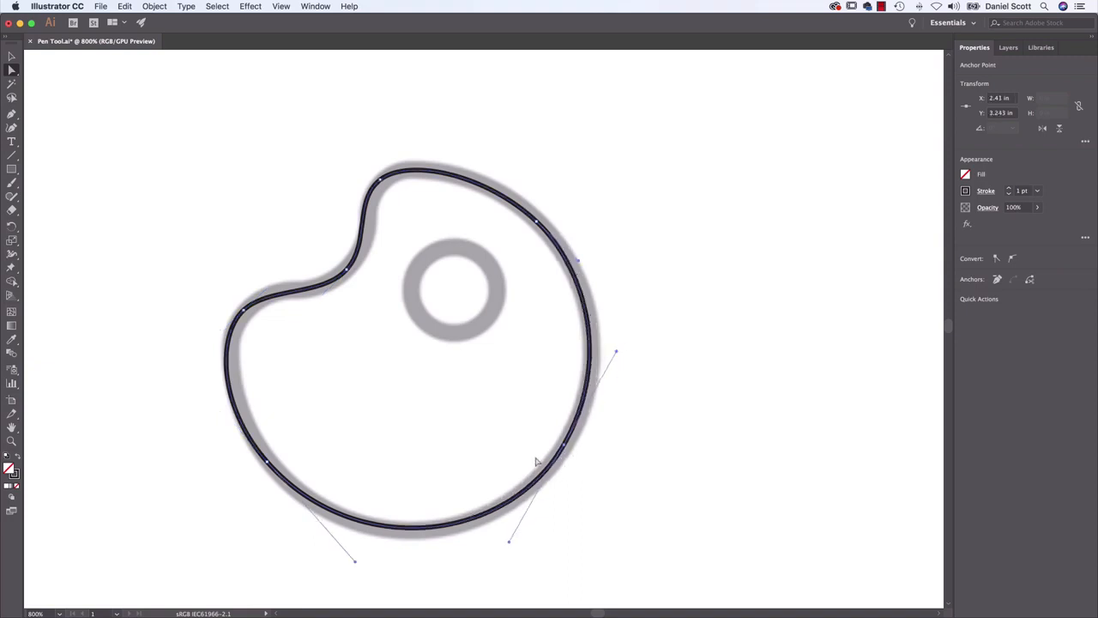
click(536, 222)
drag(579, 261, 583, 272)
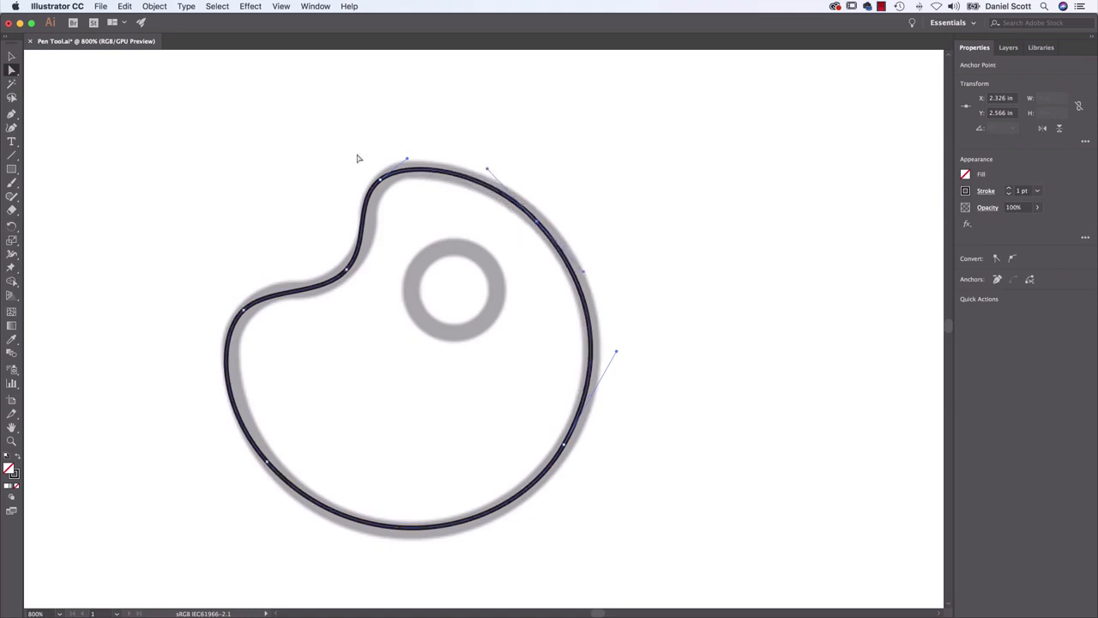
Reposition the palette path's notch, top-bump and left-shoulder anchors over the template and adjust the notch anchor's handle
click(346, 271)
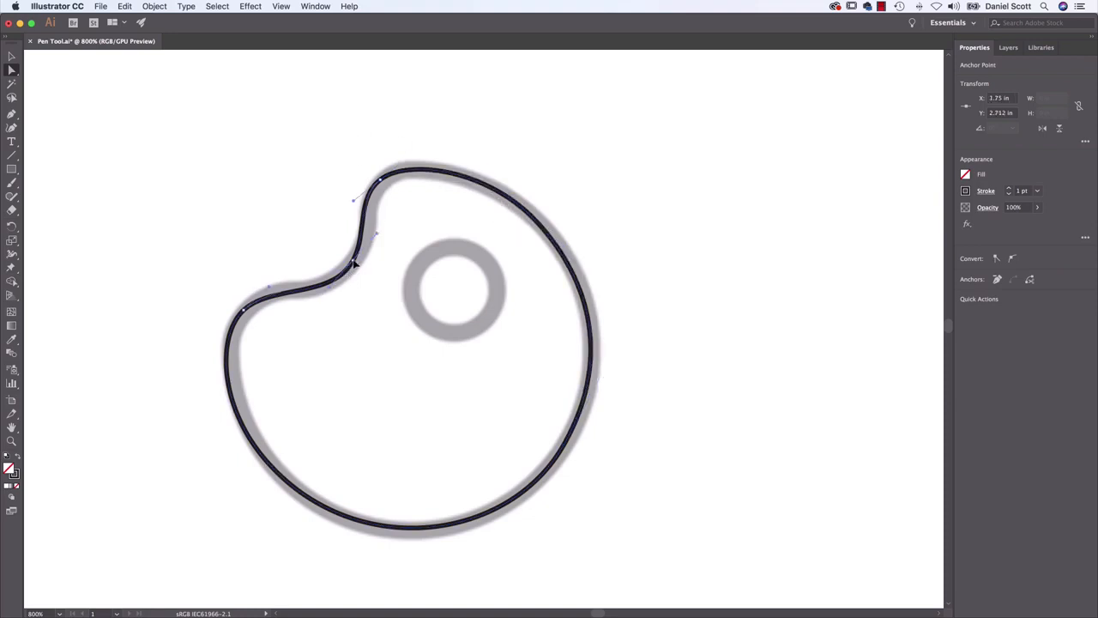
drag(382, 180, 387, 175)
click(244, 311)
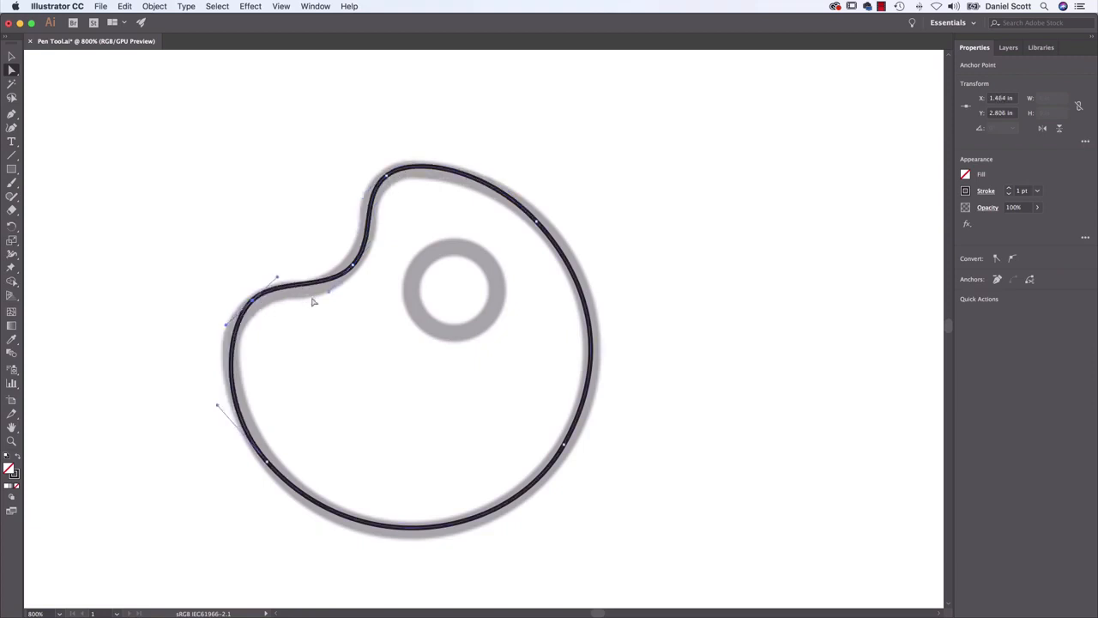
drag(329, 294, 314, 305)
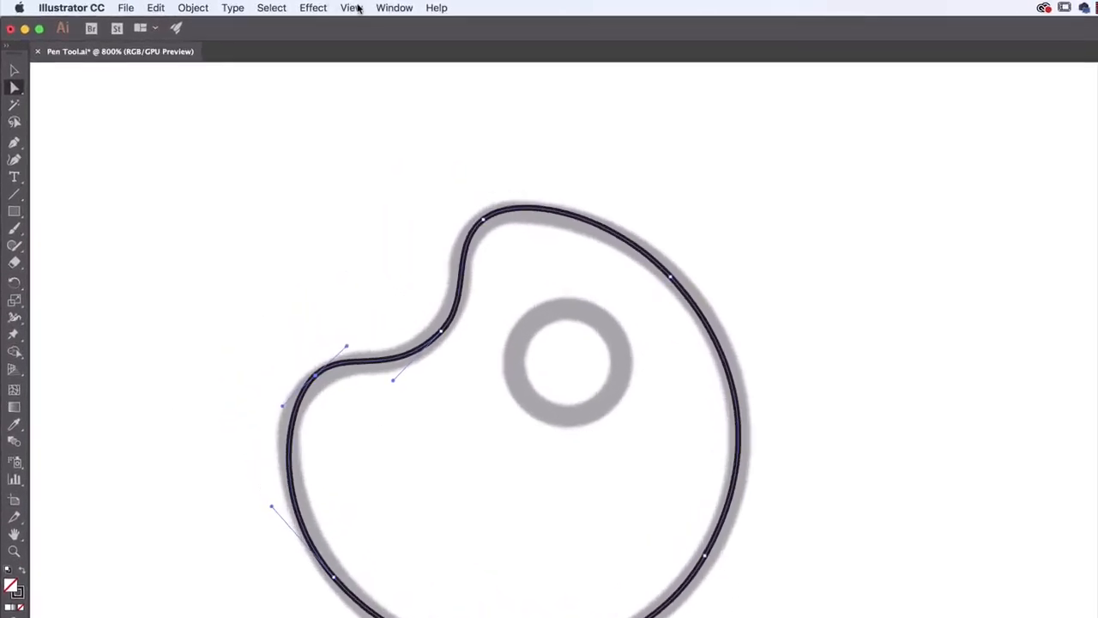
click(352, 8)
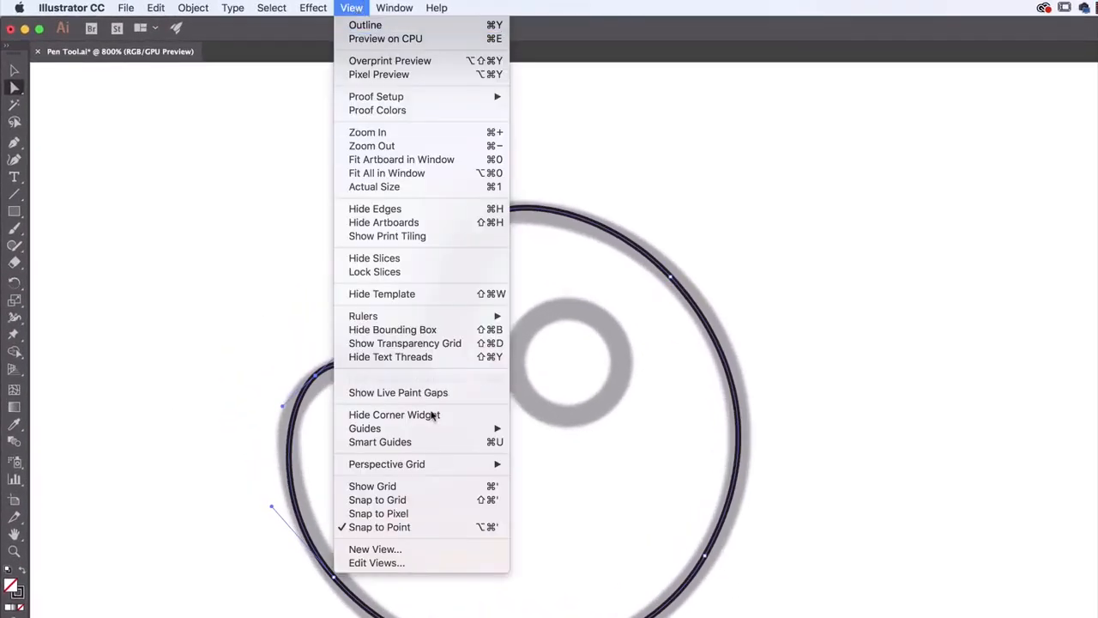
click(616, 416)
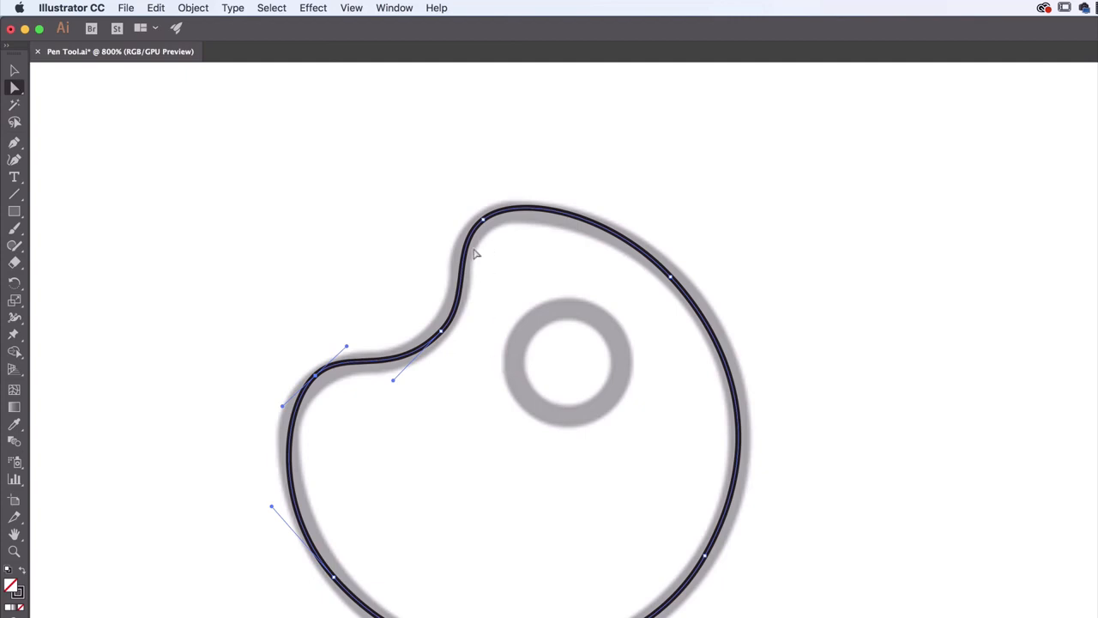
Convert the palette outline's upper-right anchor to a corner with the Anchor Point tool and pull out new smooth handles following the template
click(670, 278)
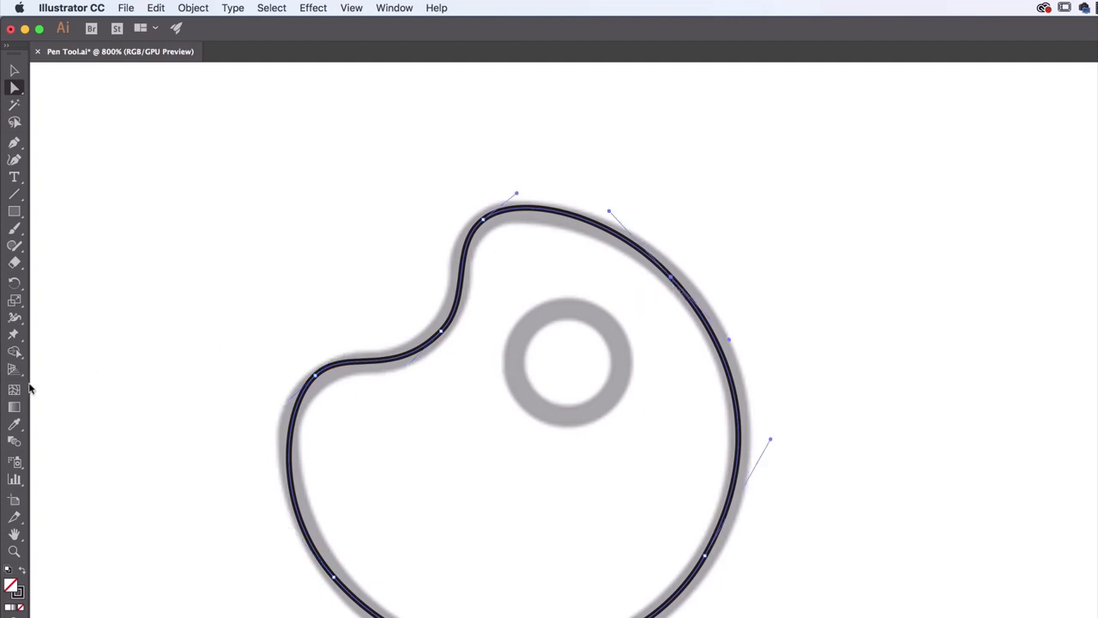
click(23, 147)
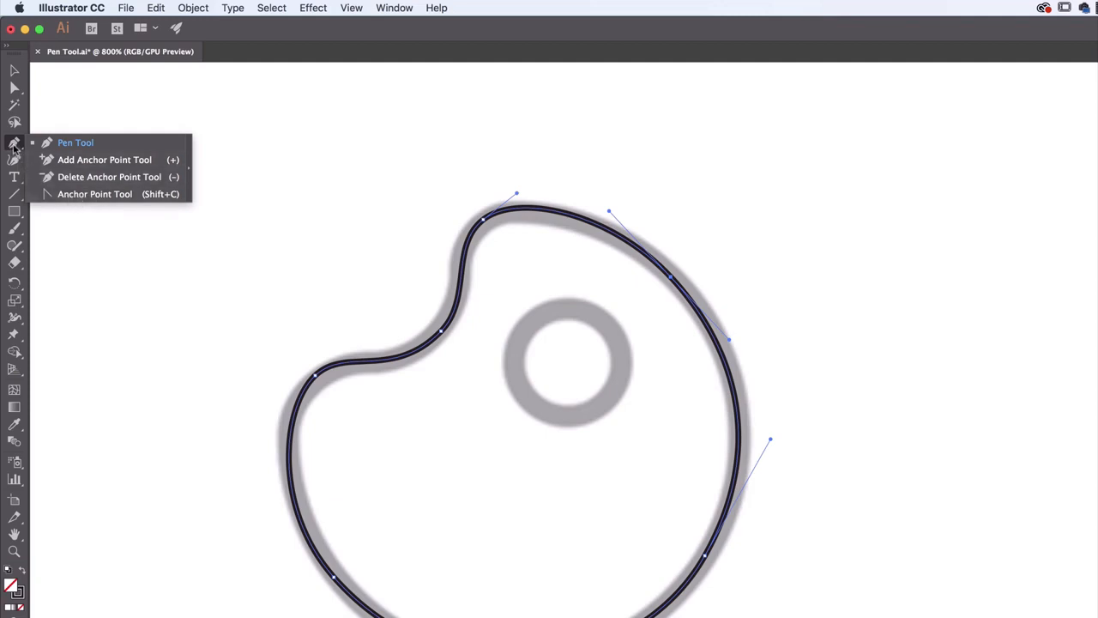
click(103, 196)
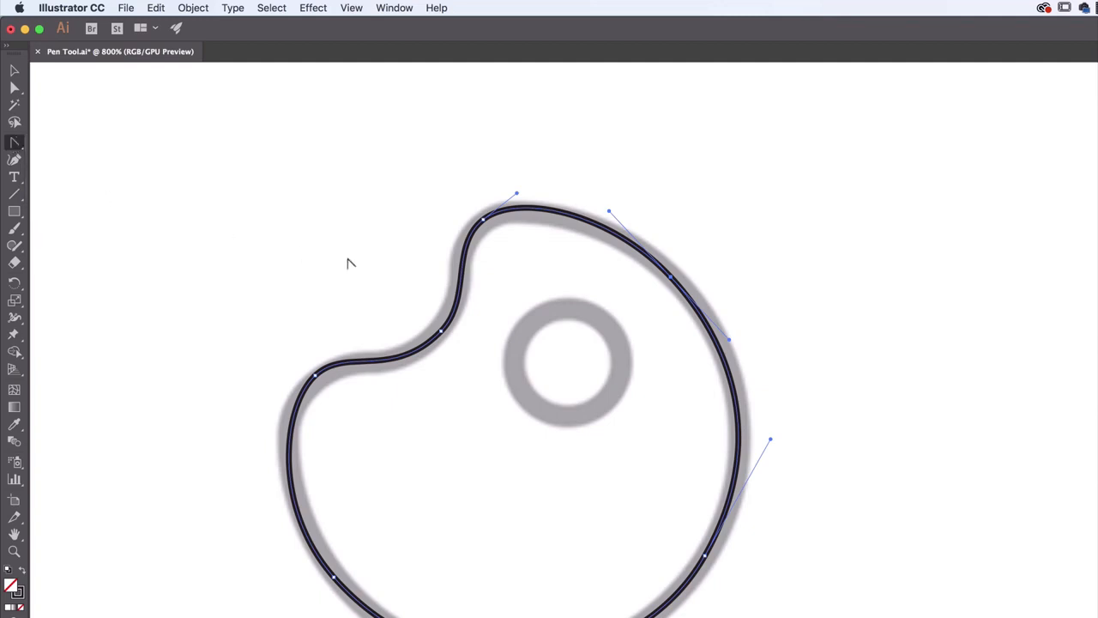
click(671, 277)
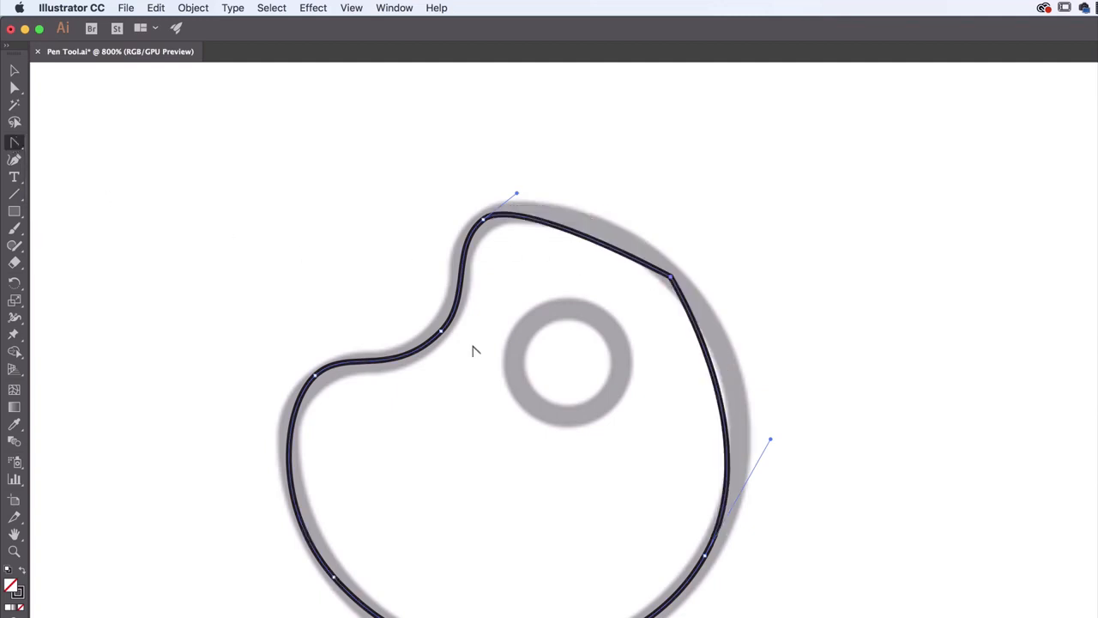
drag(670, 278, 717, 325)
click(670, 277)
drag(670, 278, 739, 340)
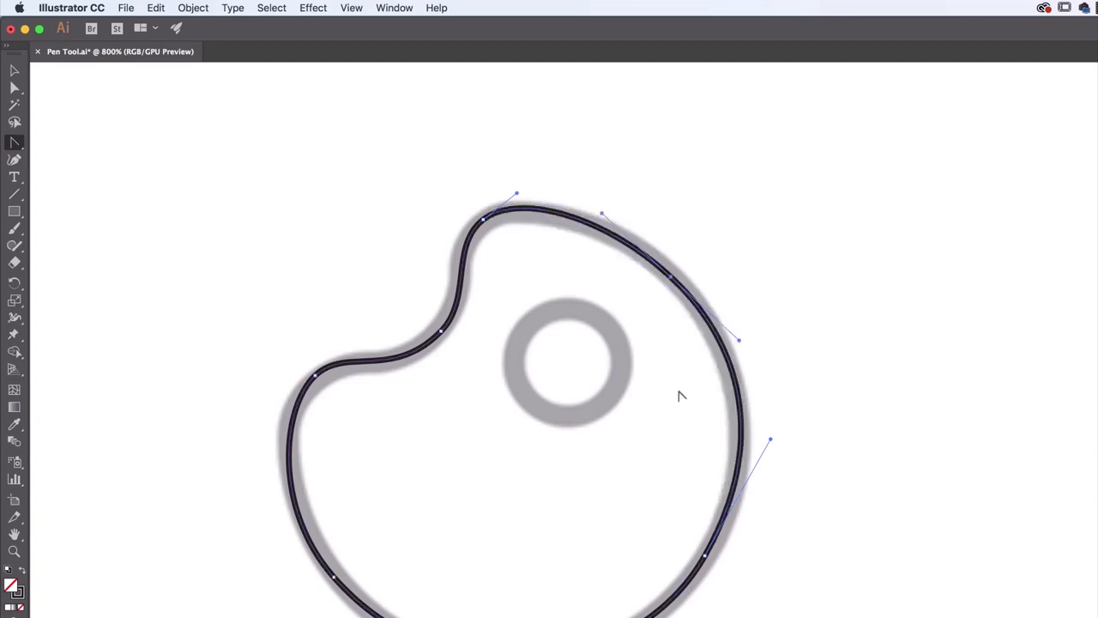
click(670, 277)
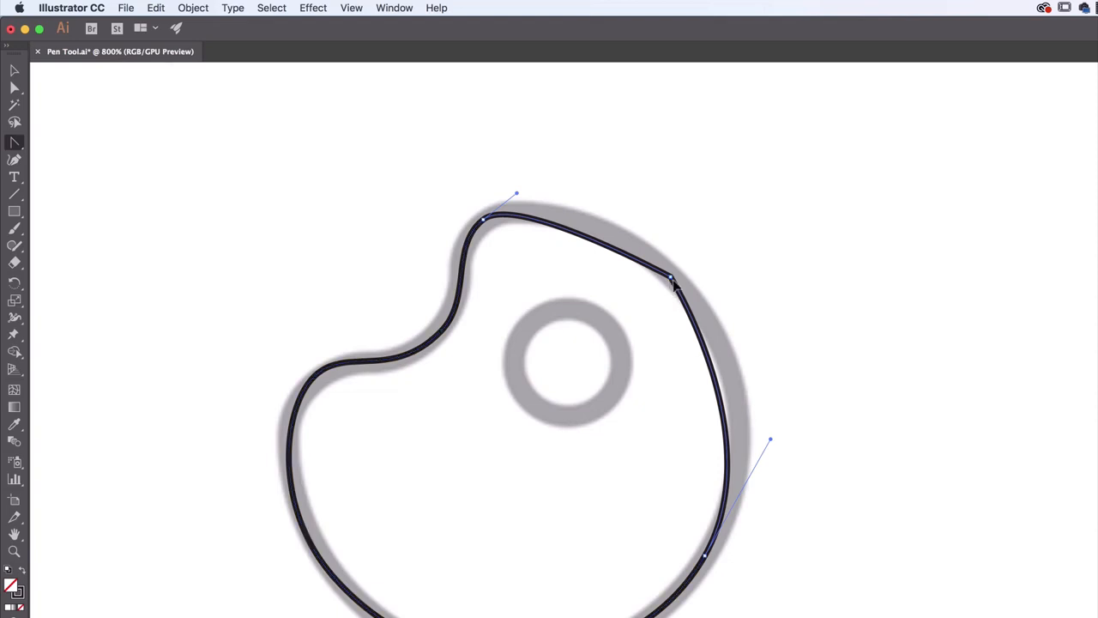
drag(681, 254, 726, 332)
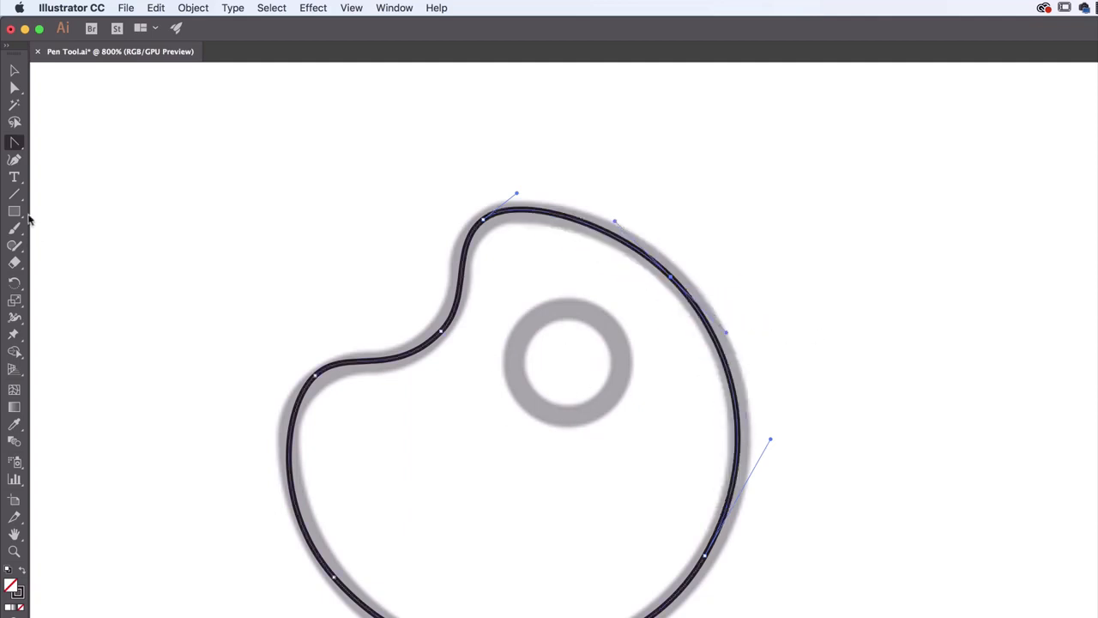
Try to trace the palette's thumb hole with four Pen tool anchors closed at the top, and delete that path
drag(14, 142, 66, 145)
drag(566, 307, 595, 306)
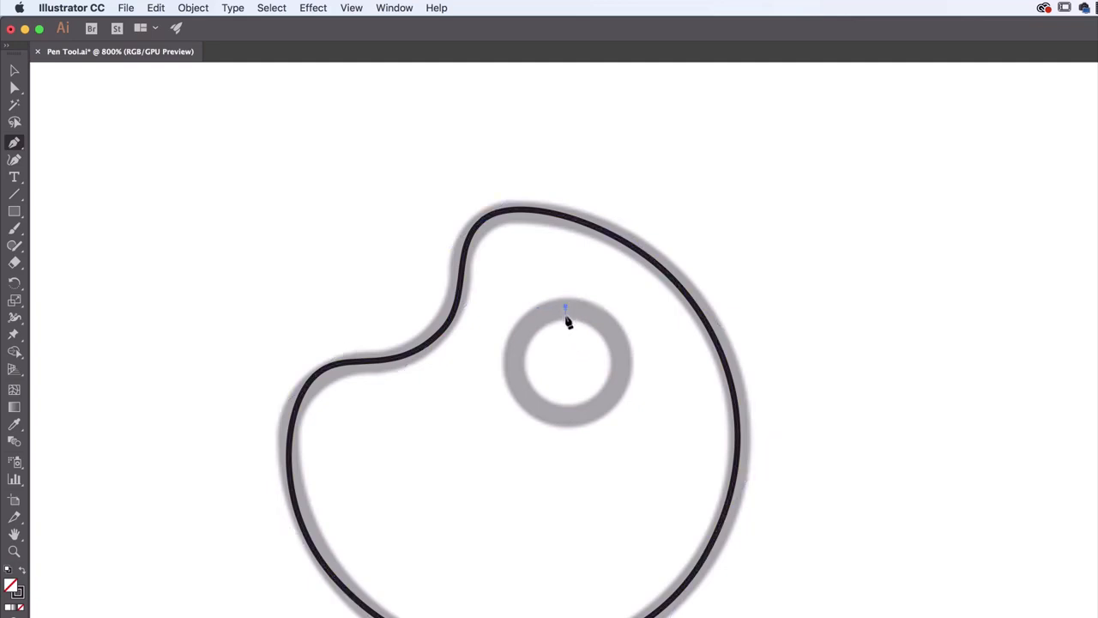
drag(626, 362, 627, 396)
drag(567, 417, 531, 423)
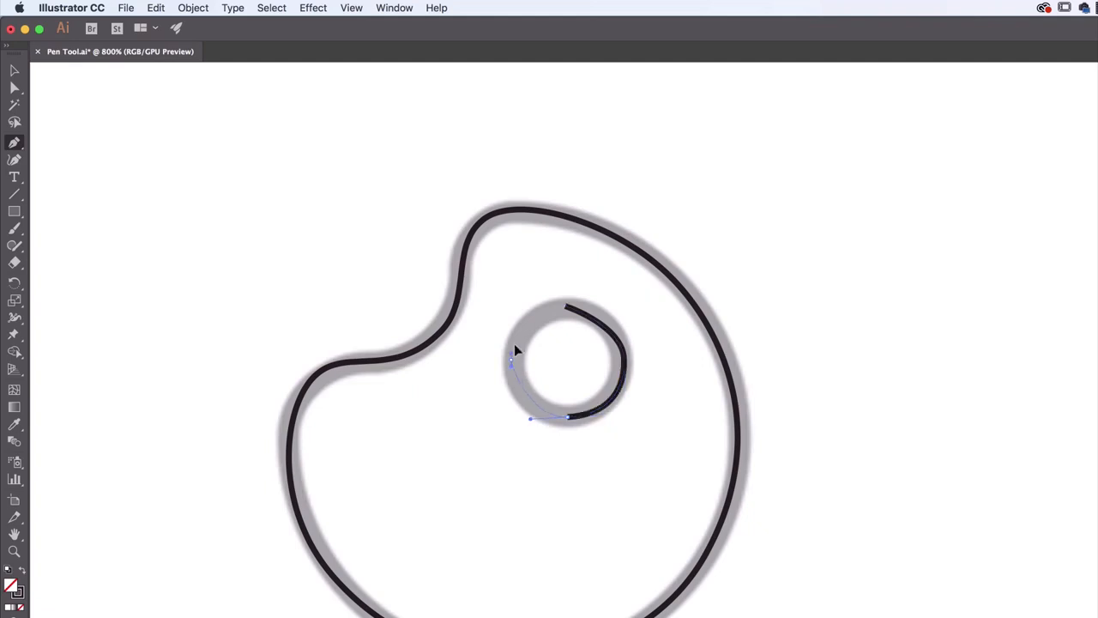
drag(516, 331, 516, 329)
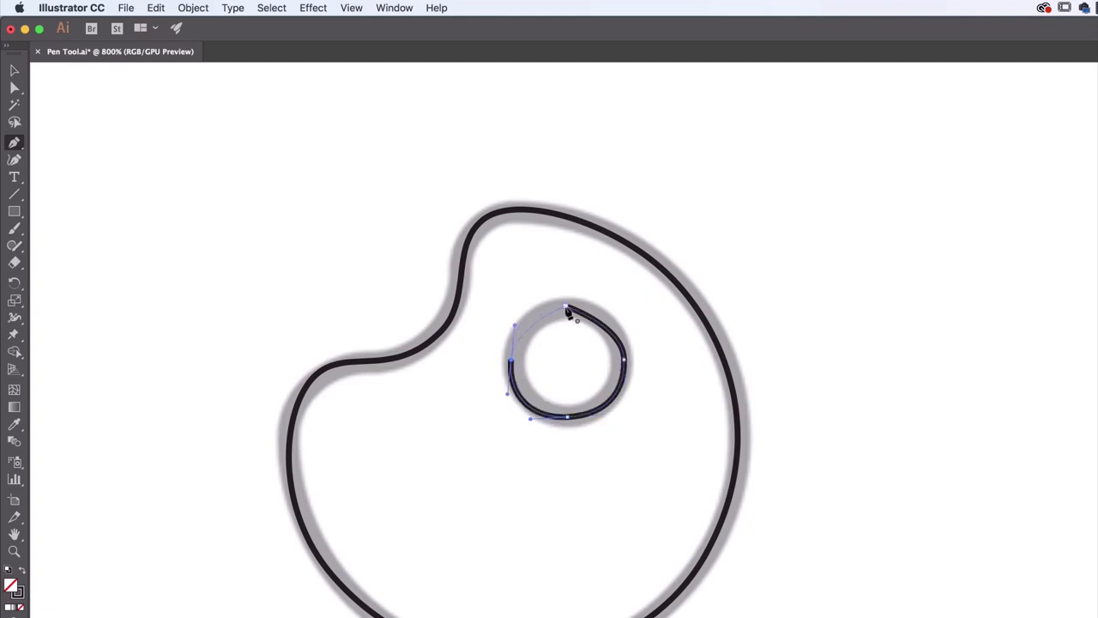
click(566, 309)
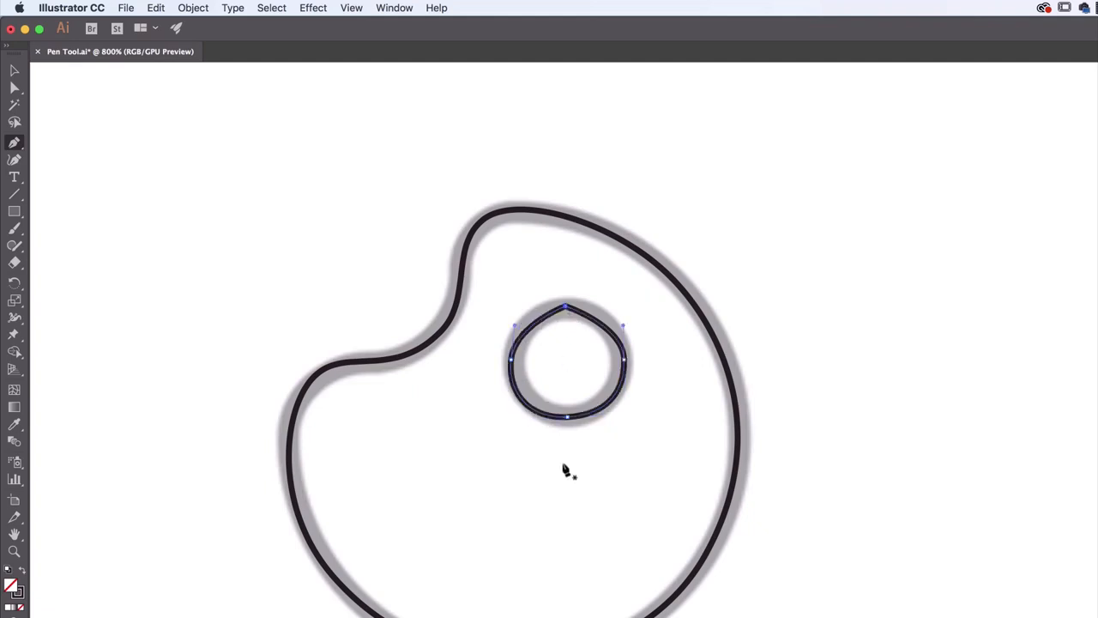
key(Delete)
key(Delete)
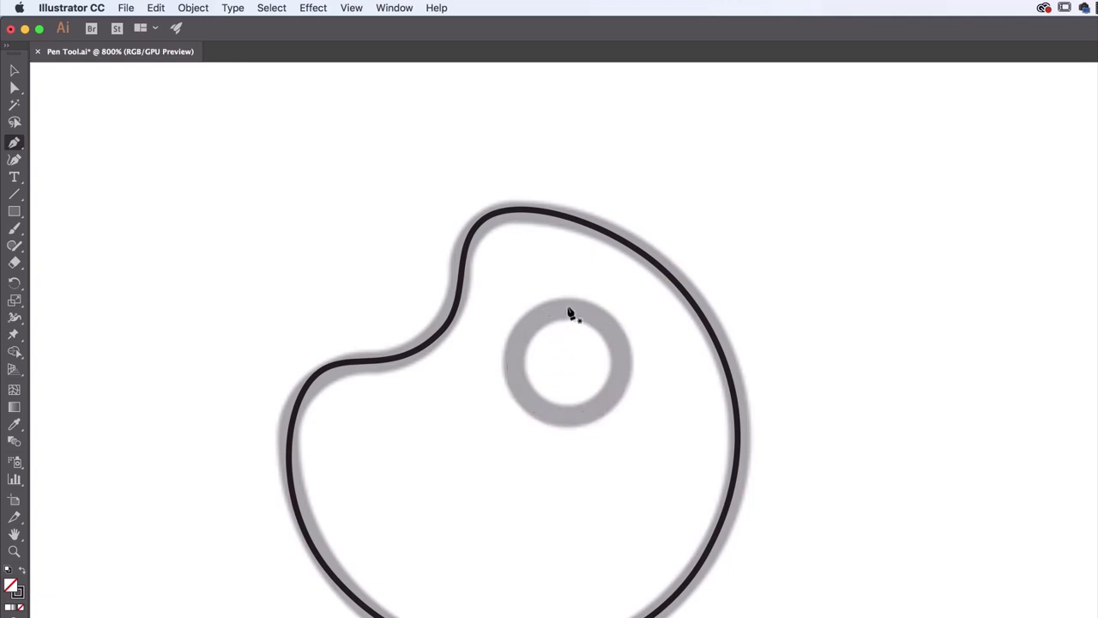
Trace the thumb hole with four smooth Pen tool anchors, close it smoothly at the top anchor and deselect the path
drag(568, 307, 600, 314)
mouse_move(621, 361)
mouse_down()
mouse_move(618, 401)
mouse_move(533, 423)
mouse_up()
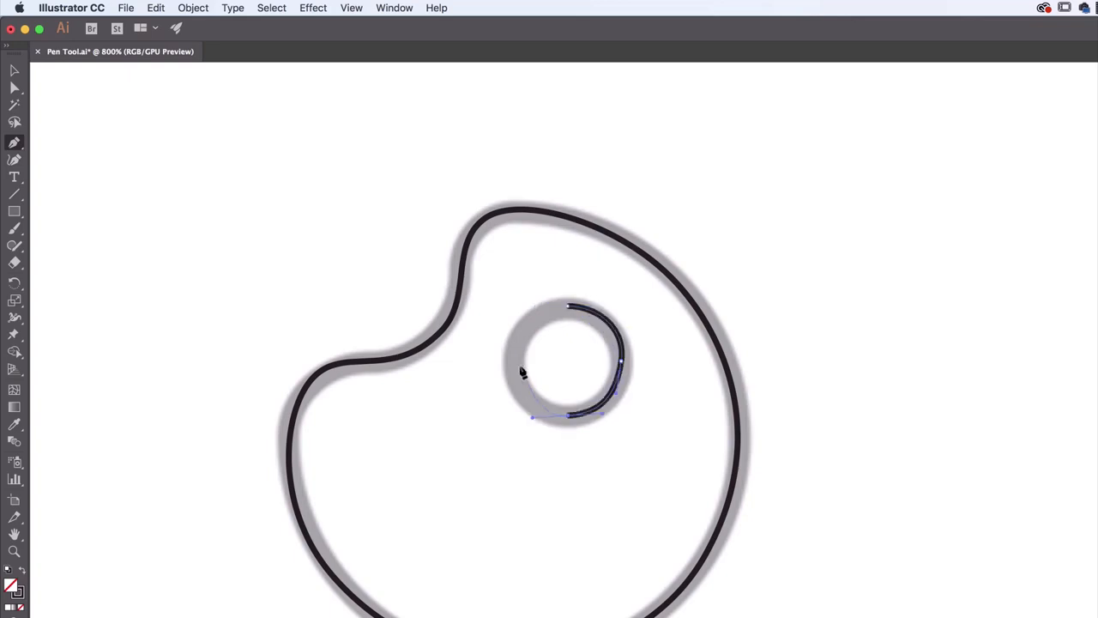
mouse_move(514, 359)
mouse_down()
mouse_move(501, 397)
mouse_move(525, 324)
mouse_move(473, 441)
mouse_move(486, 434)
mouse_move(528, 317)
mouse_move(517, 319)
mouse_move(604, 321)
mouse_up()
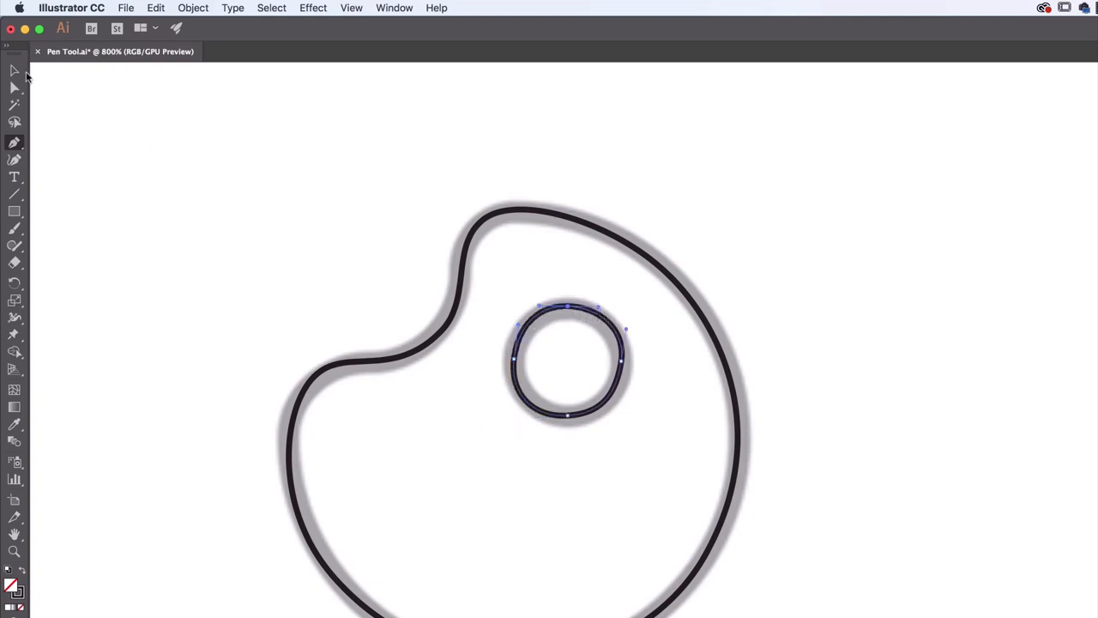
click(14, 70)
click(127, 167)
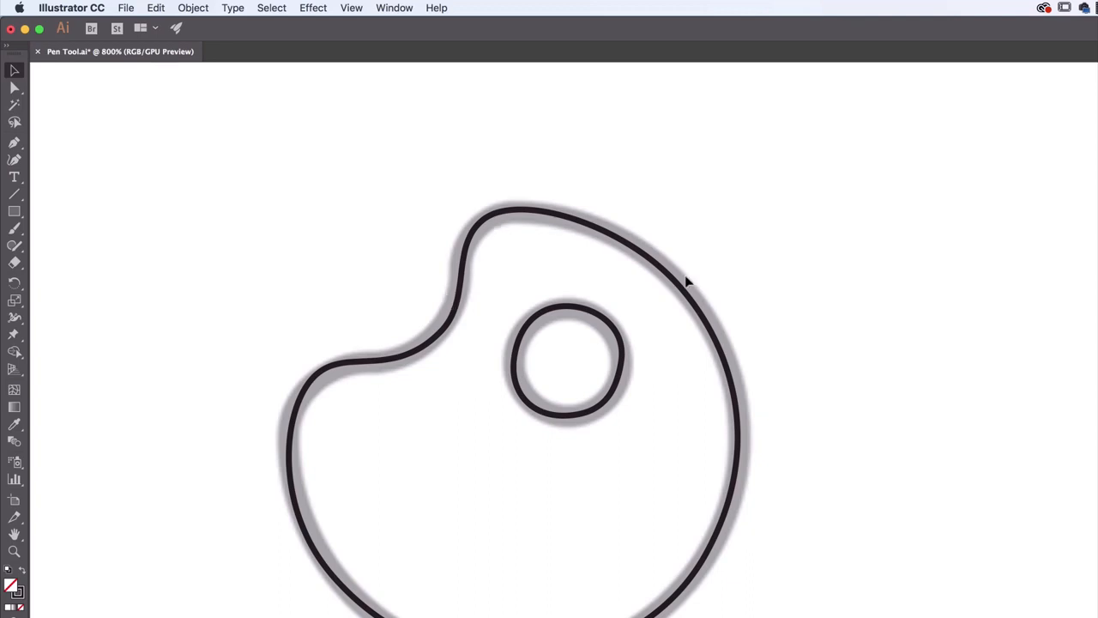
Draw a reference circle beside the palette with the Ellipse tool and inspect its anchors' handles with the Direct Selection tool
drag(13, 212, 73, 250)
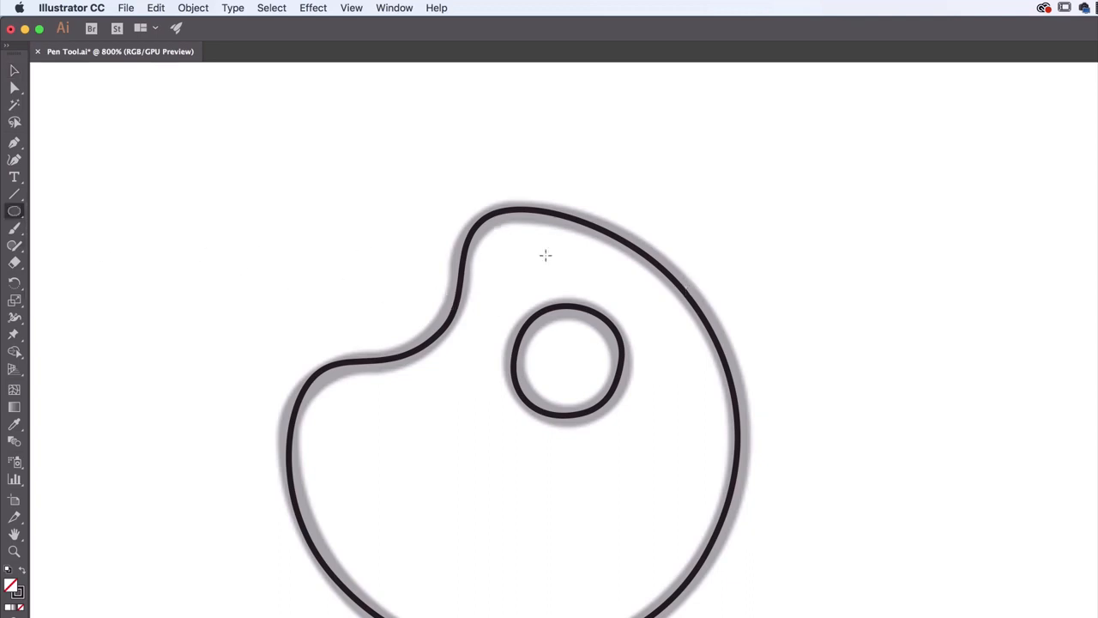
drag(816, 215, 985, 379)
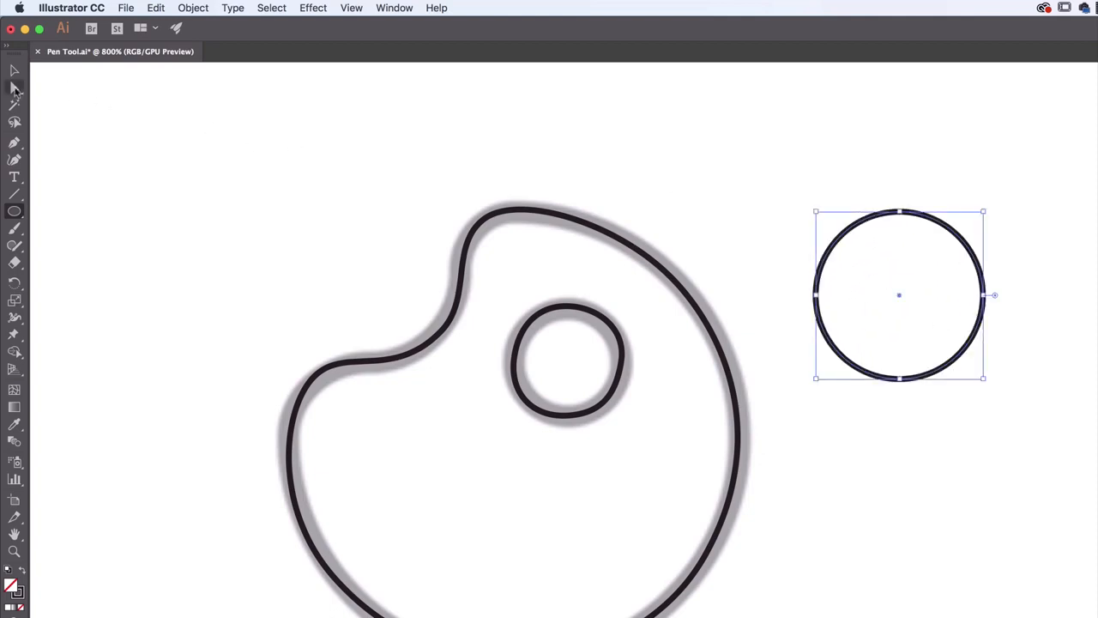
click(14, 89)
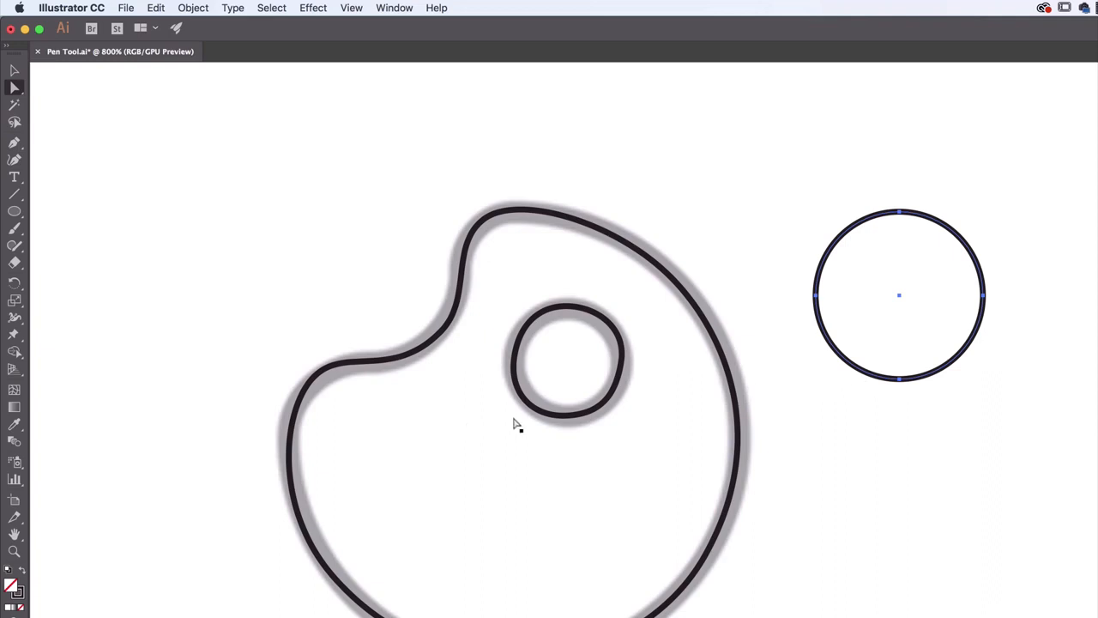
click(900, 380)
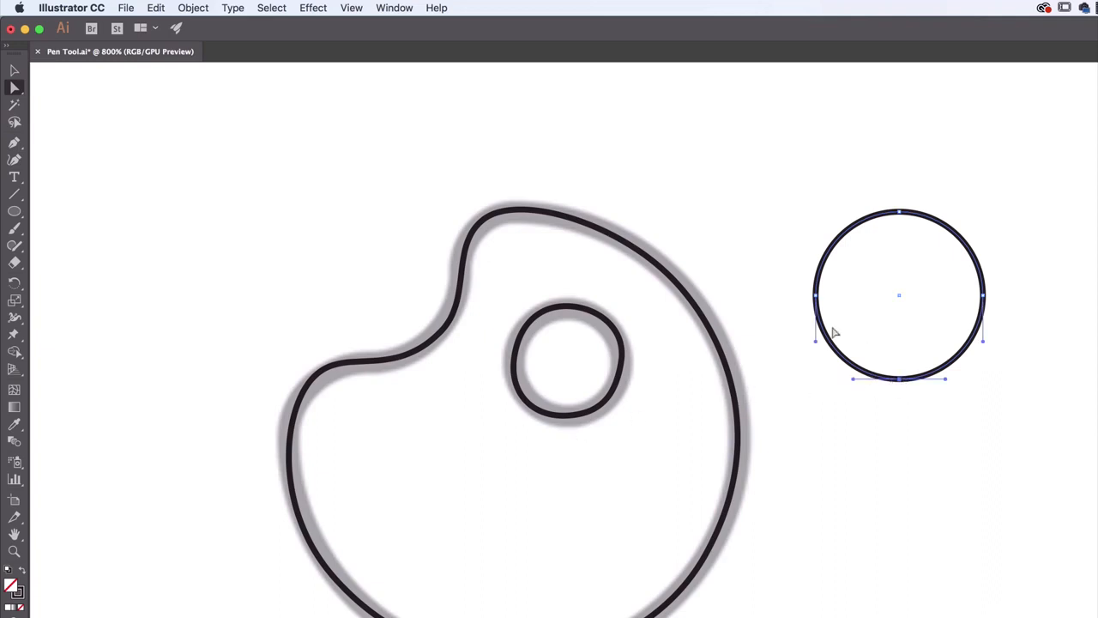
click(816, 296)
click(901, 213)
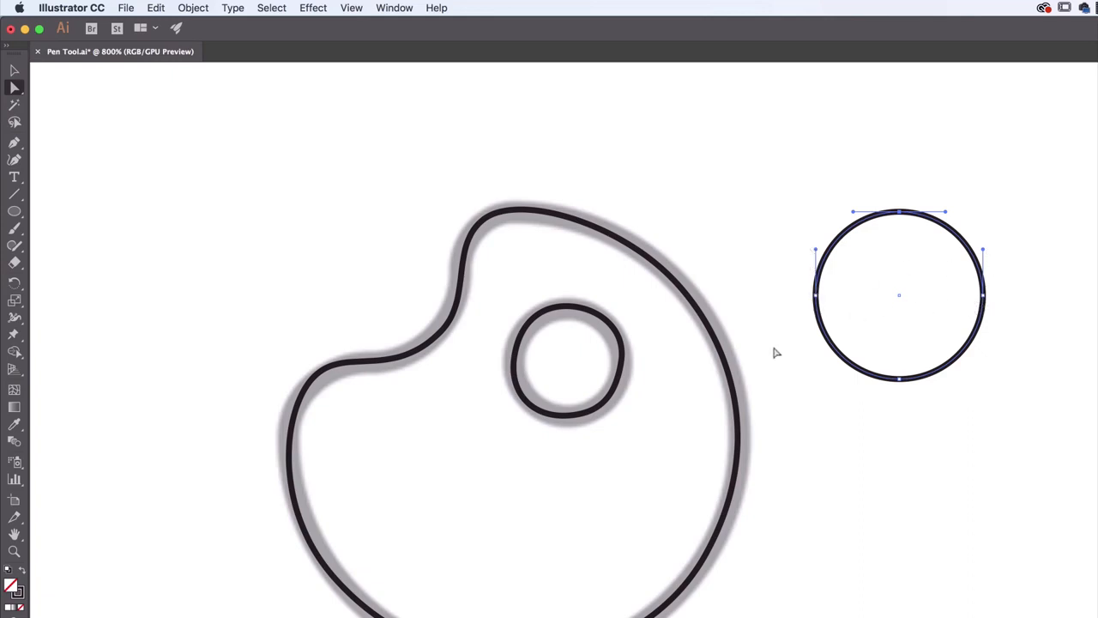
Straighten the handles of the traced thumb hole, bringing its side anchors' handles vertical and its top and bottom anchors' handles closer to horizontal
click(570, 309)
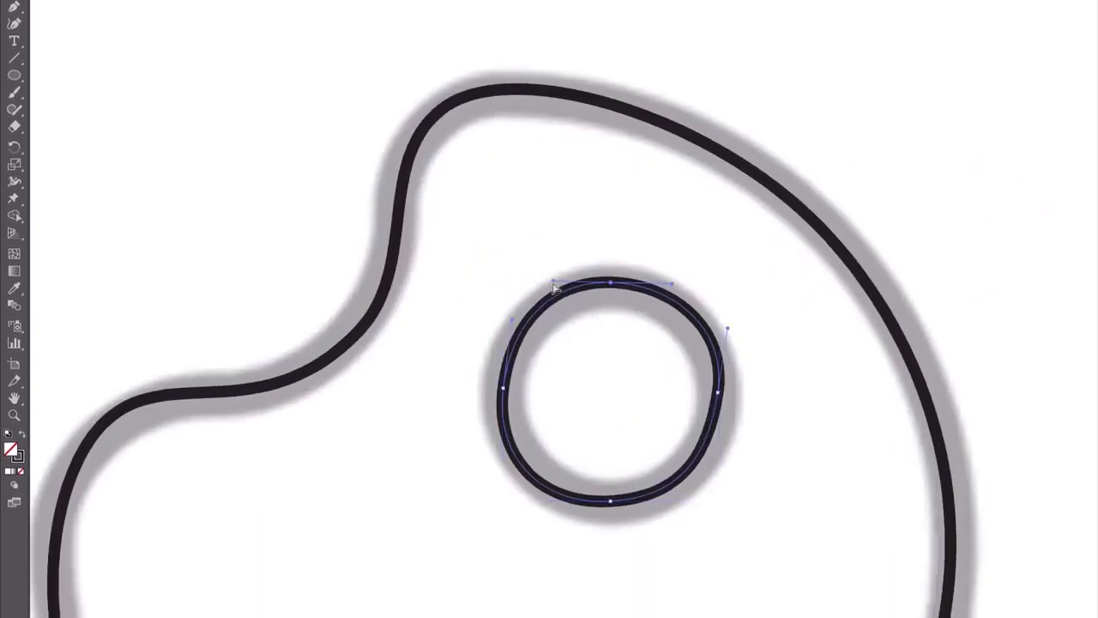
drag(553, 281, 546, 284)
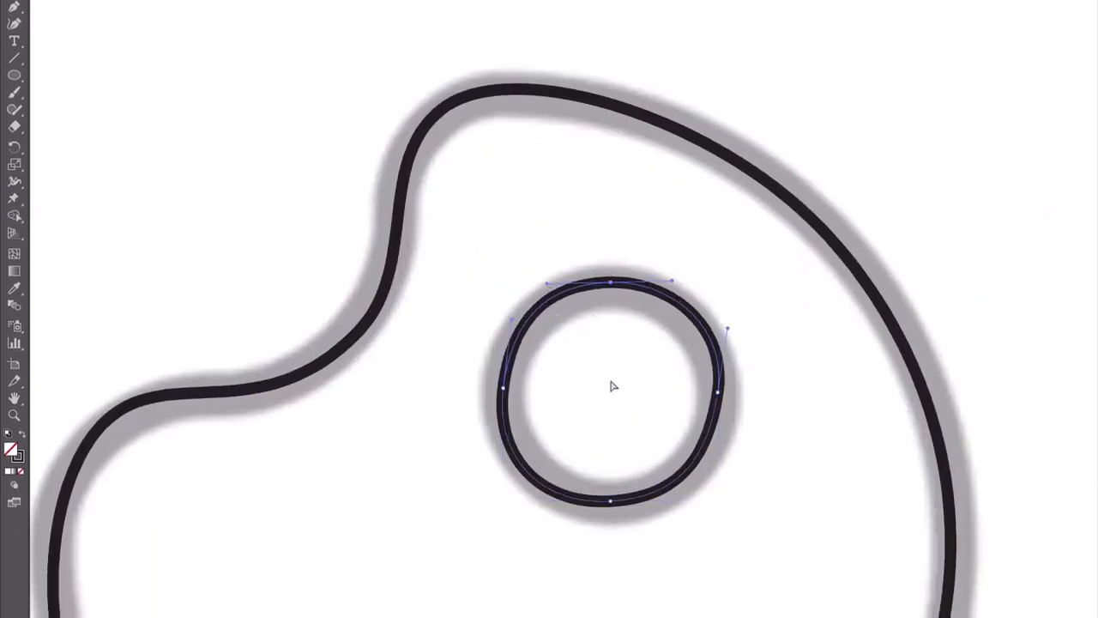
click(503, 388)
drag(494, 462, 505, 461)
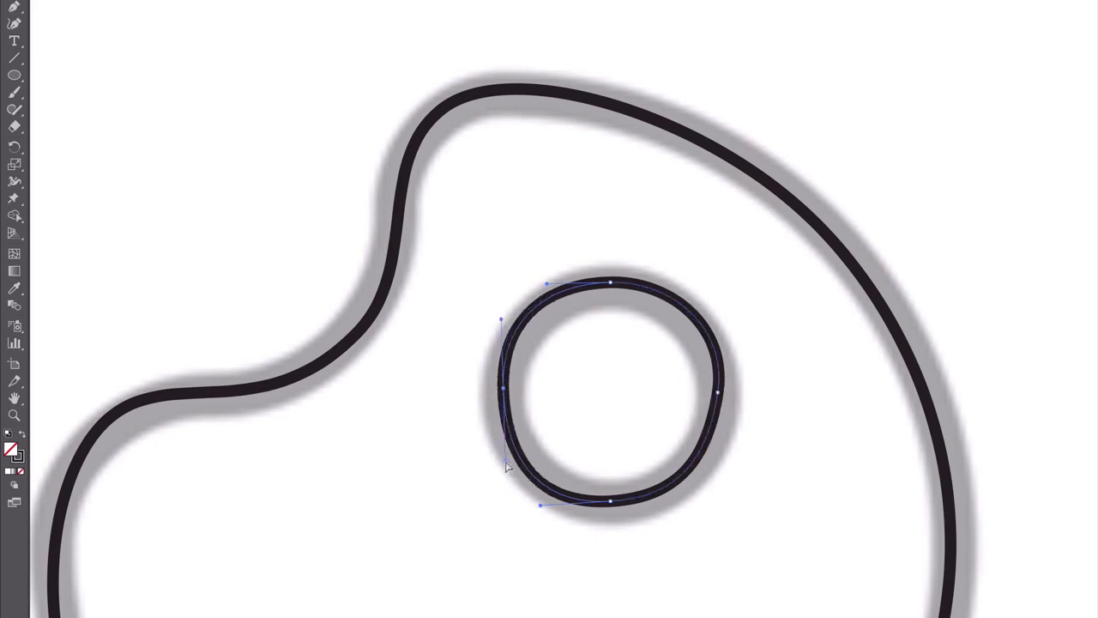
drag(718, 393, 719, 465)
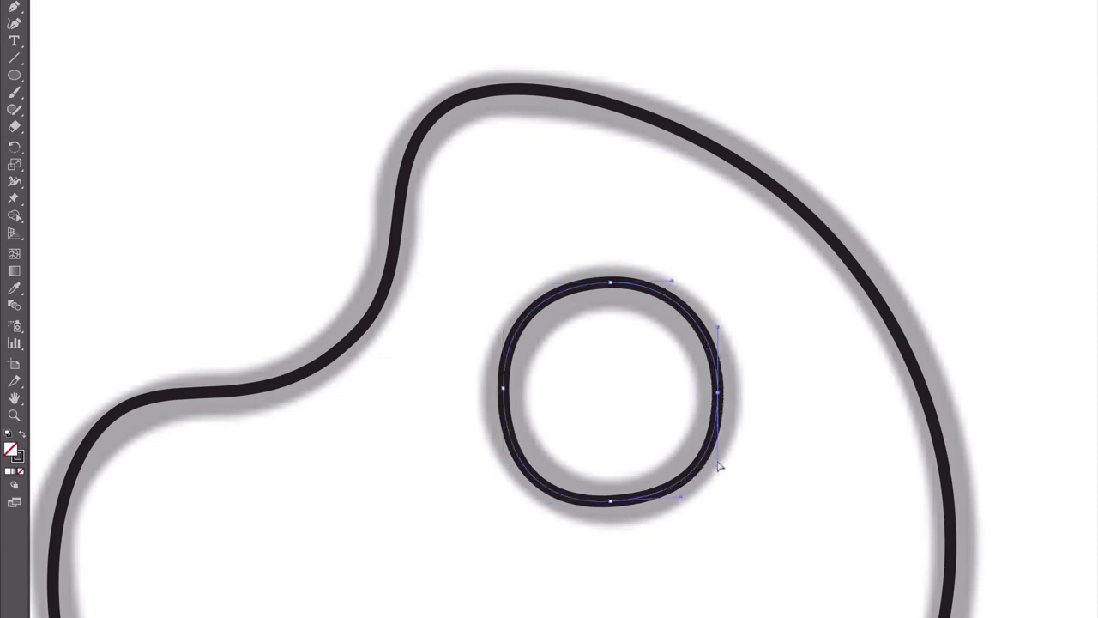
click(611, 501)
drag(680, 501, 682, 507)
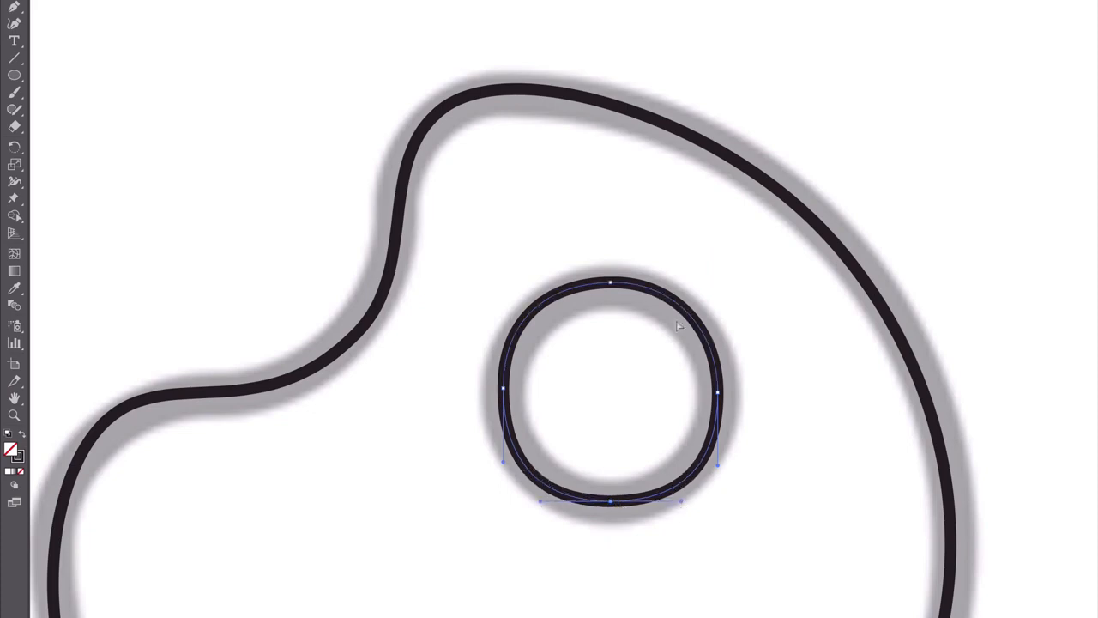
Shorten the vertical handles of the thumb hole's left and right anchors to make the curve rounder
click(610, 289)
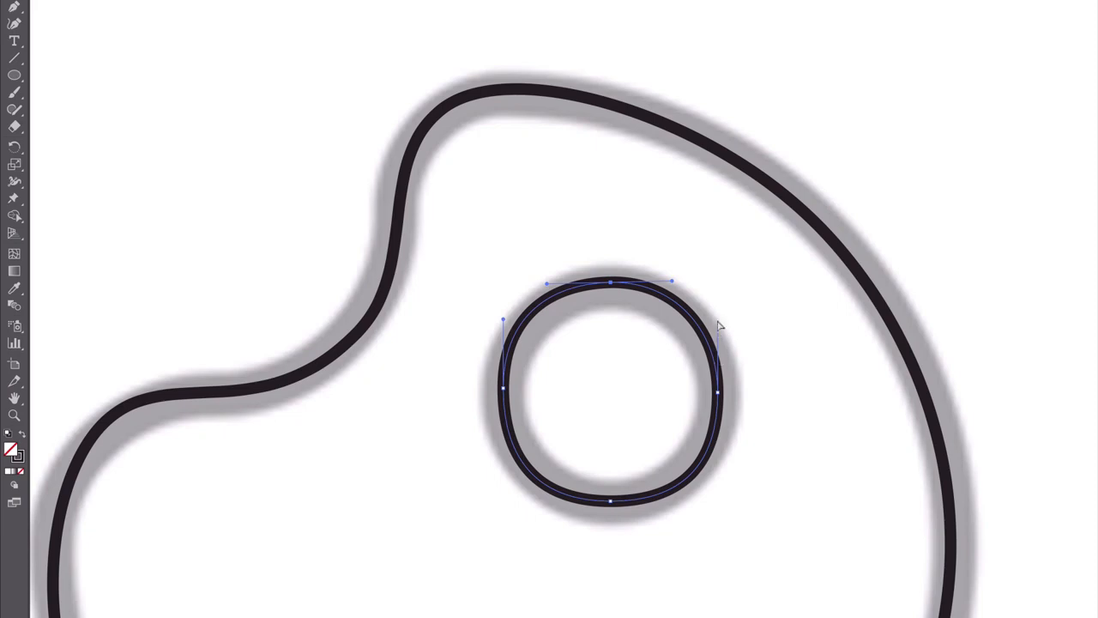
drag(502, 320, 504, 329)
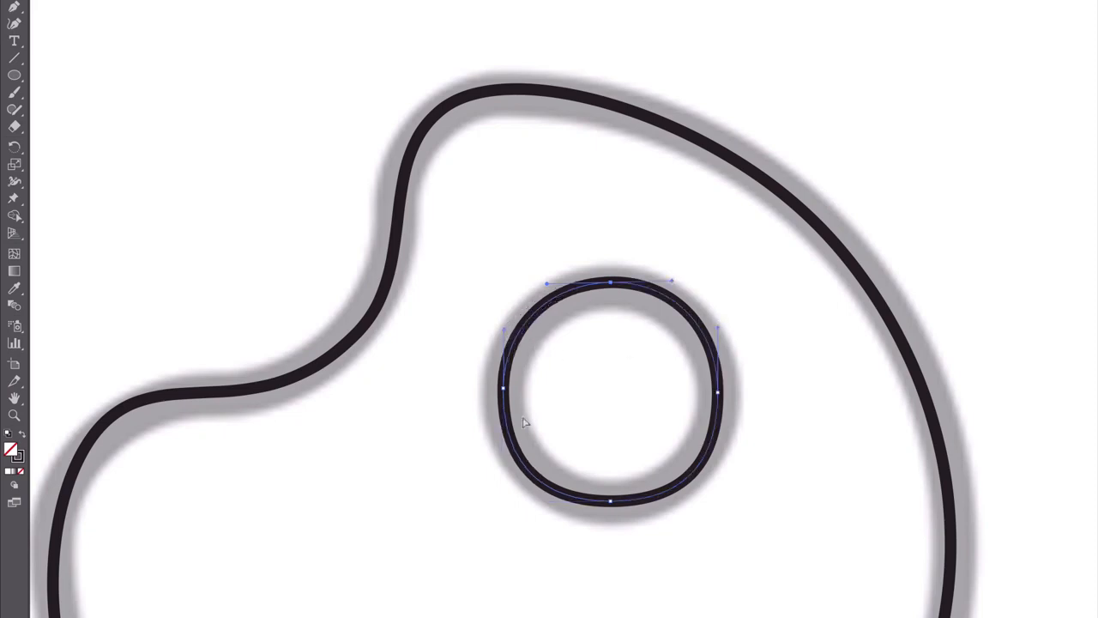
drag(503, 462, 503, 453)
click(719, 393)
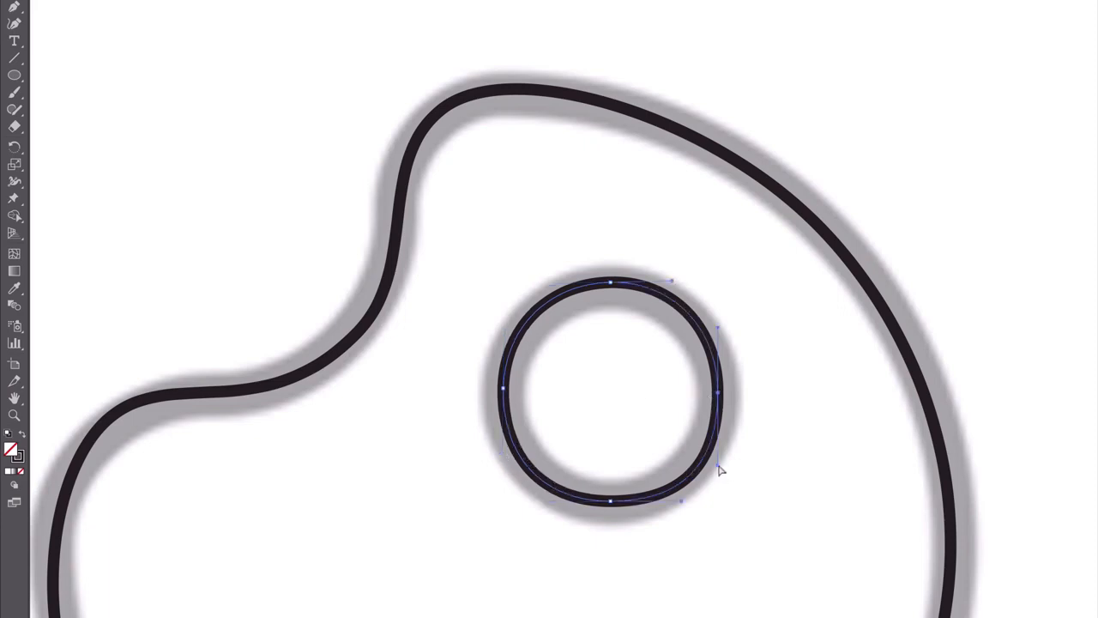
drag(721, 470, 719, 455)
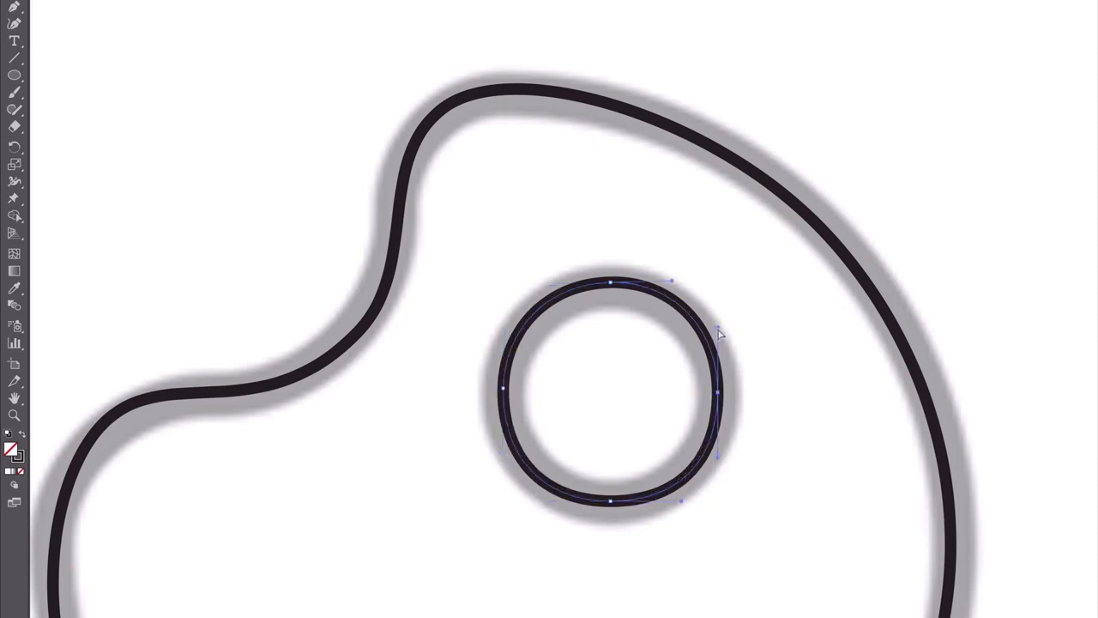
drag(719, 333, 718, 333)
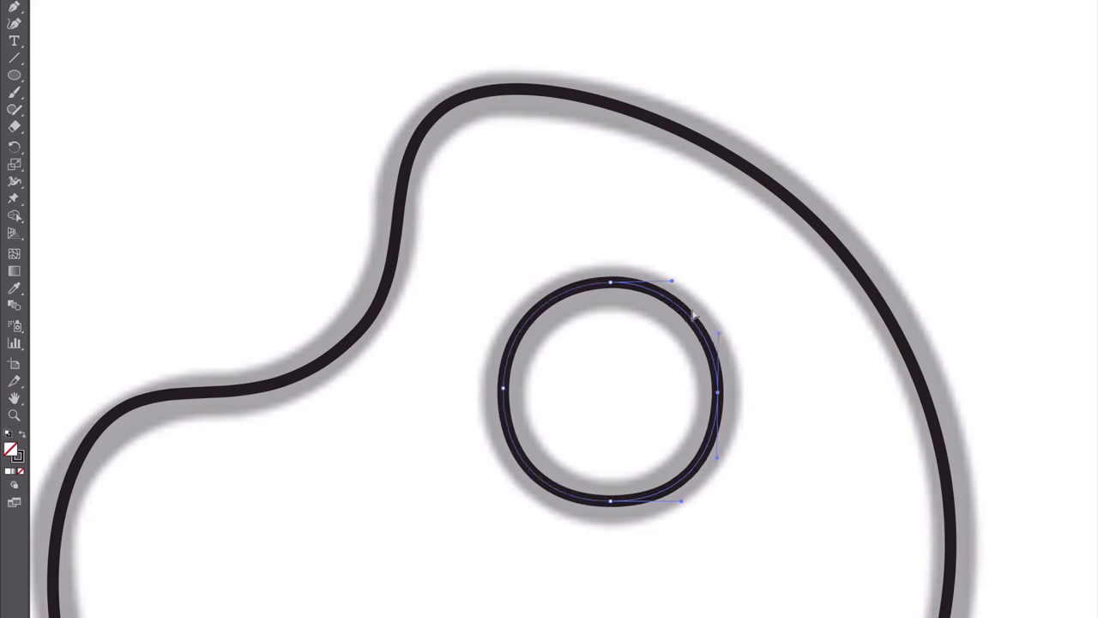
Level the top anchor's handles on the thumb hole, shorten the bottom anchor's handles slightly and deselect the path
click(611, 282)
drag(672, 281, 672, 285)
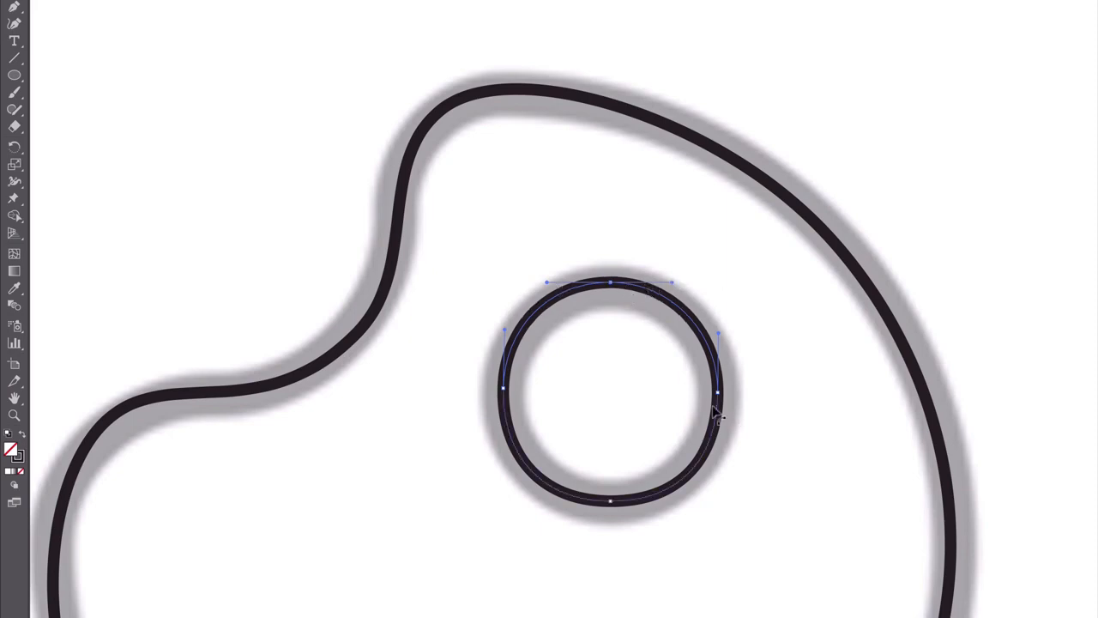
click(610, 501)
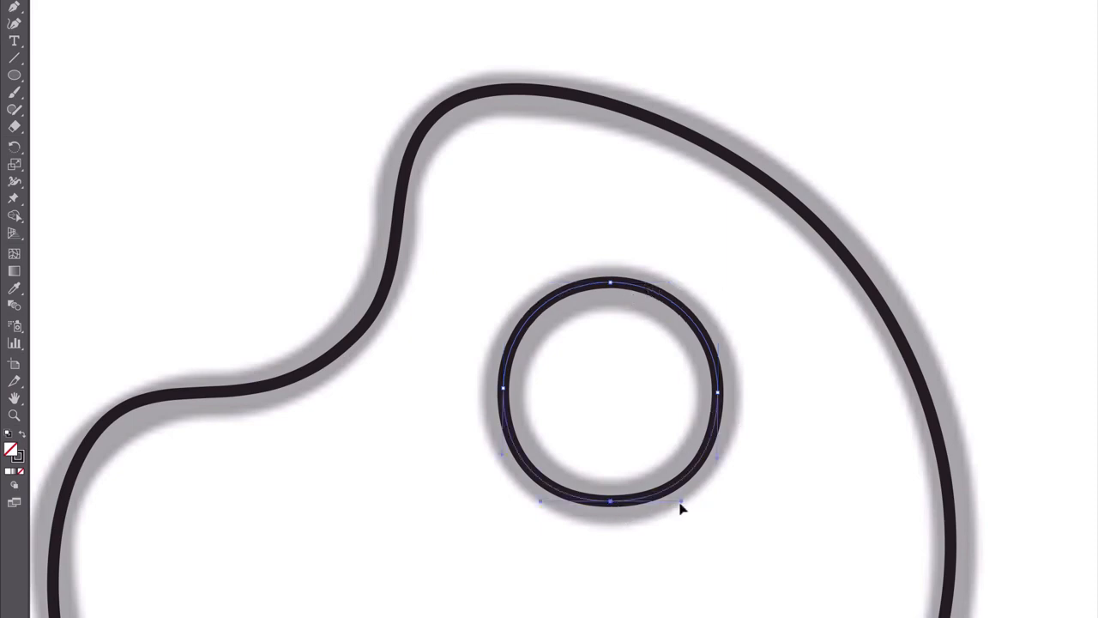
drag(681, 508, 677, 508)
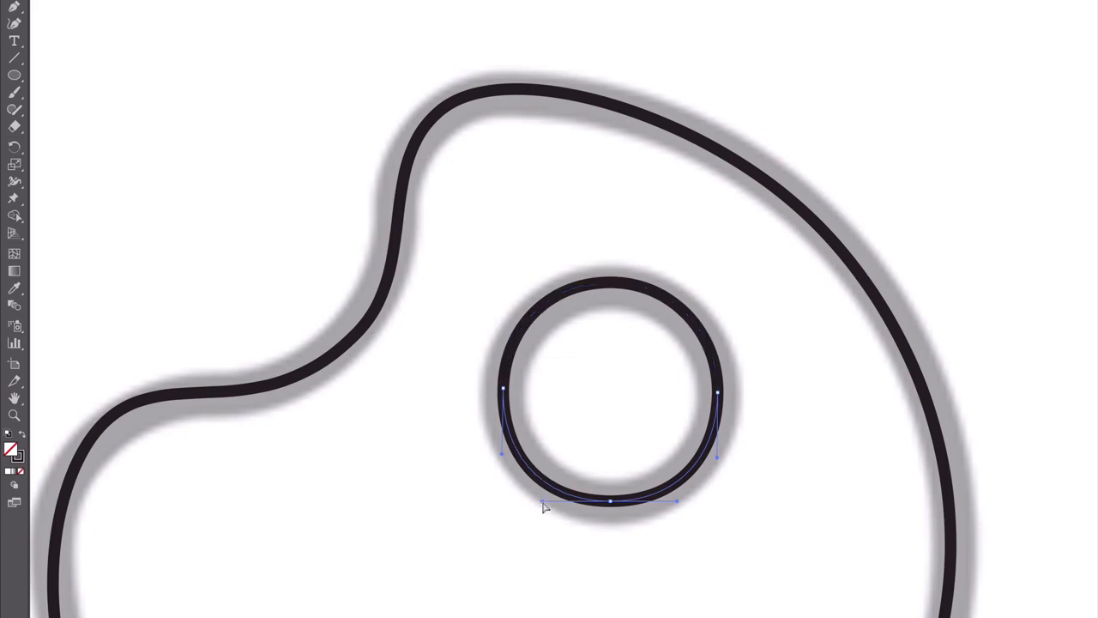
click(516, 513)
Trace the large outer outline of the flame template with the Pen tool, starting and closing the curved path at its top tip
drag(848, 310, 599, 324)
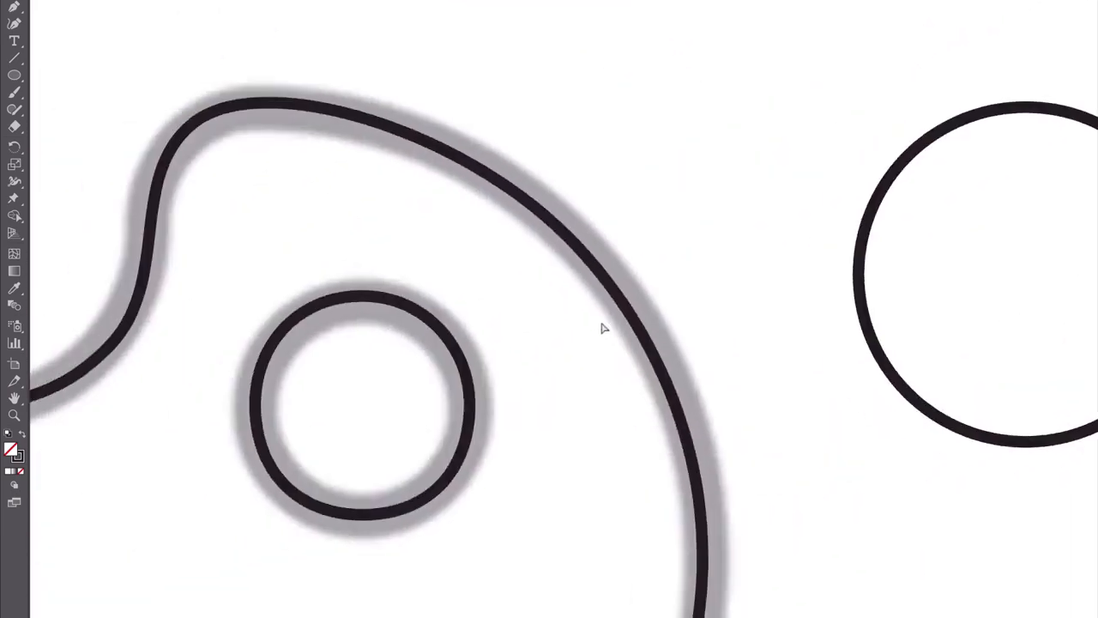
scroll(604, 329, right, 15)
scroll(290, 206, down, 2)
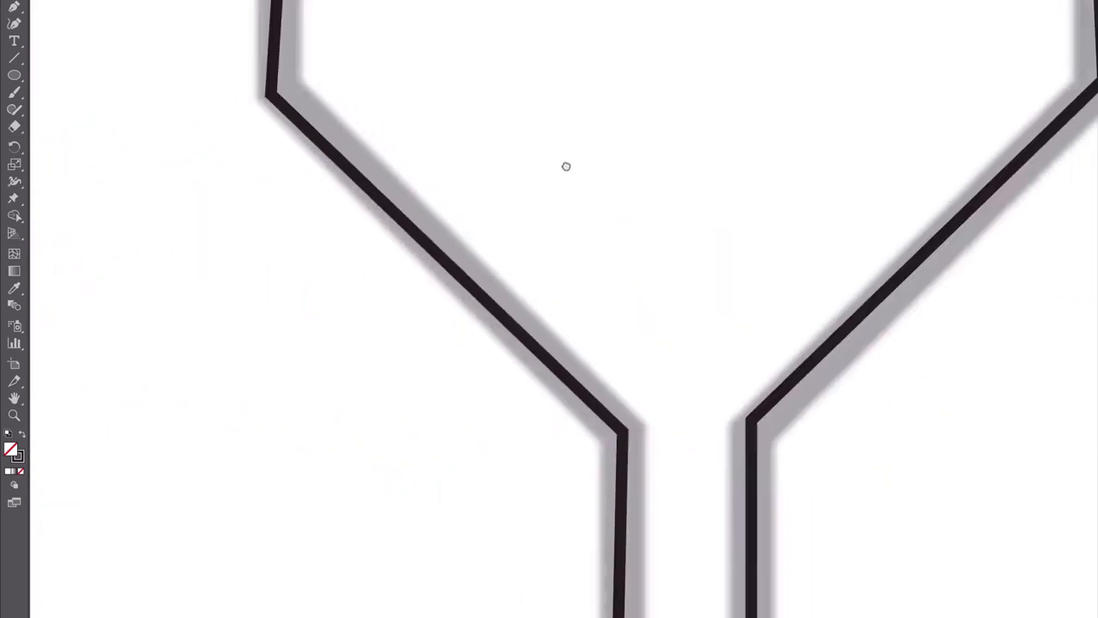
key(ctrl+minus)
key(ctrl+minus)
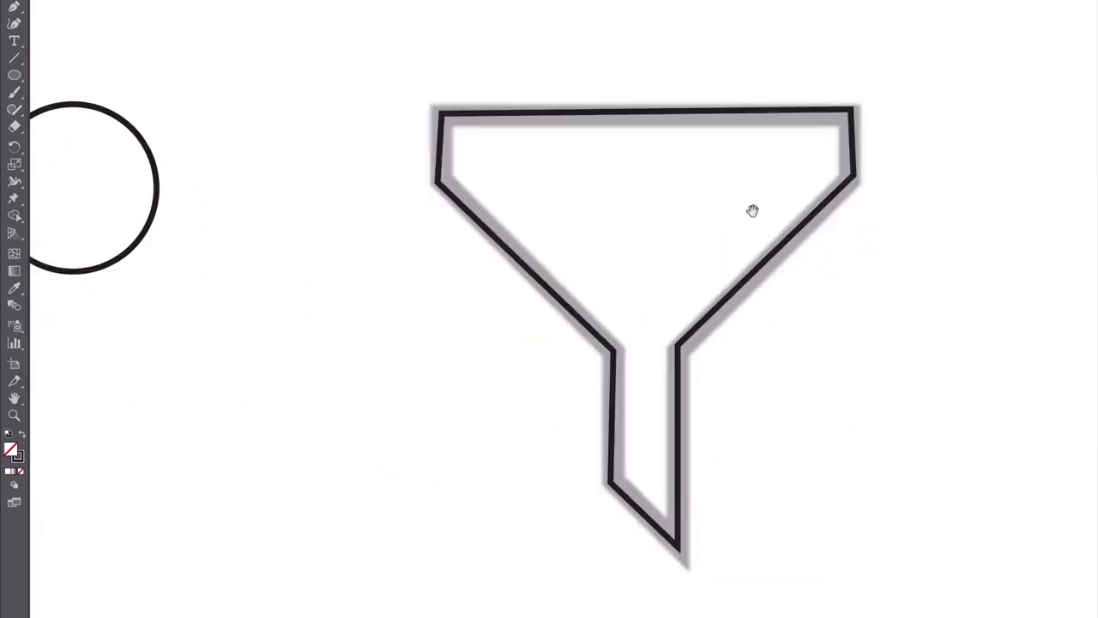
drag(1094, 230, 435, 220)
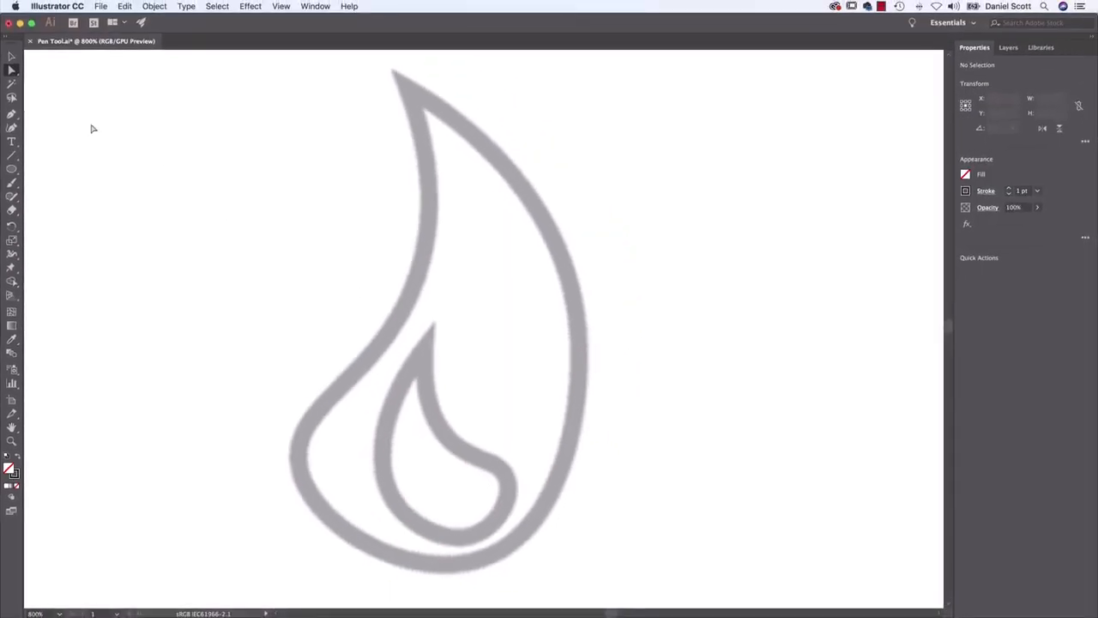
click(11, 115)
click(409, 94)
drag(580, 347, 579, 517)
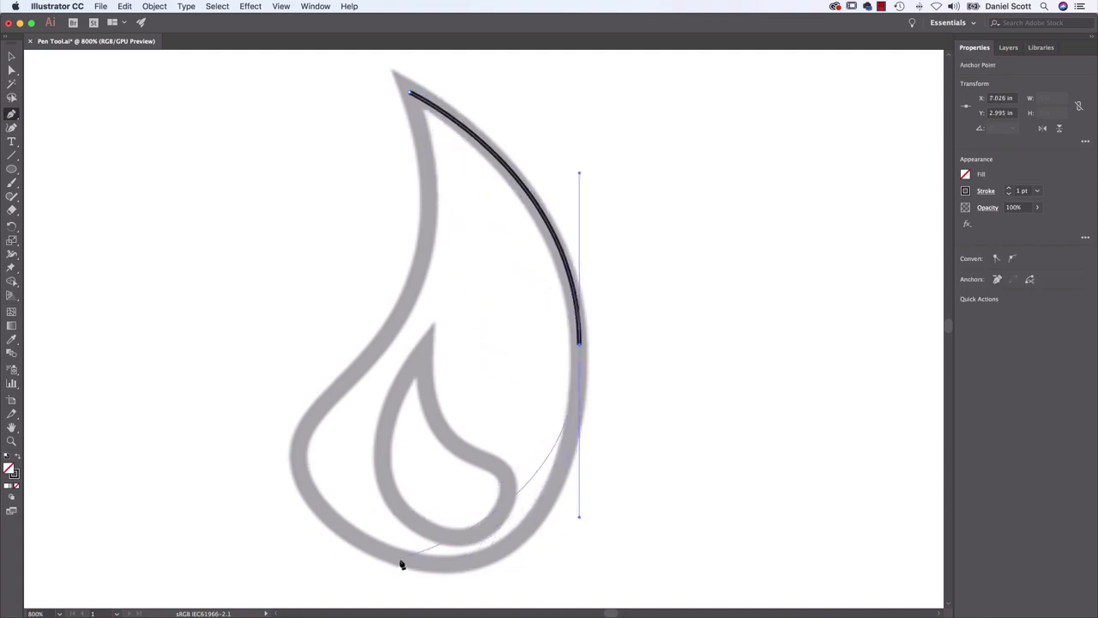
drag(400, 561, 280, 534)
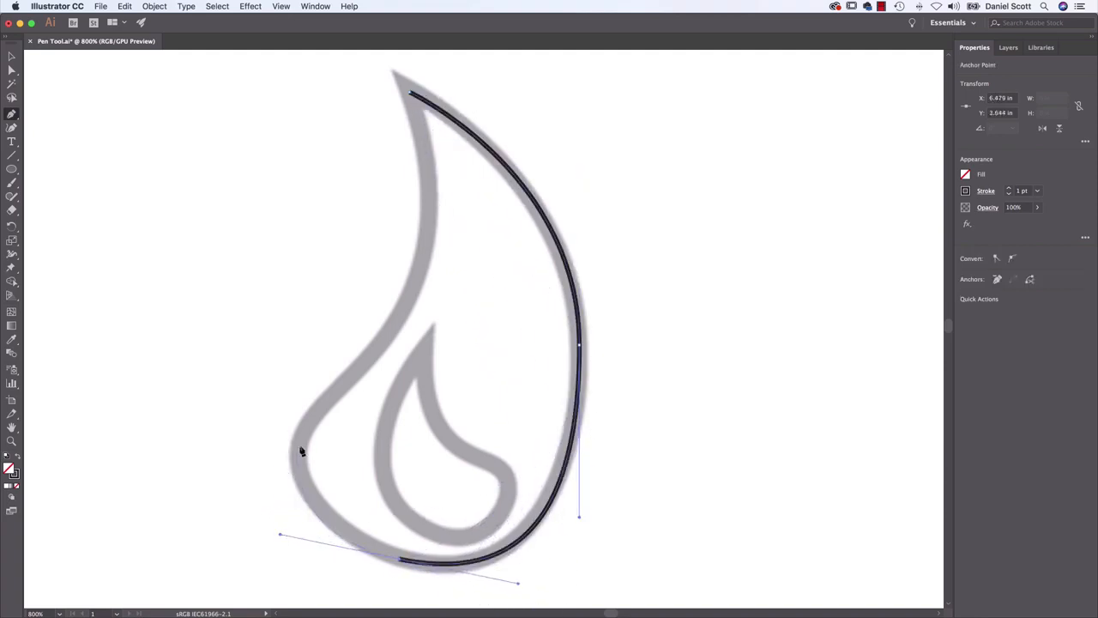
drag(301, 450, 310, 406)
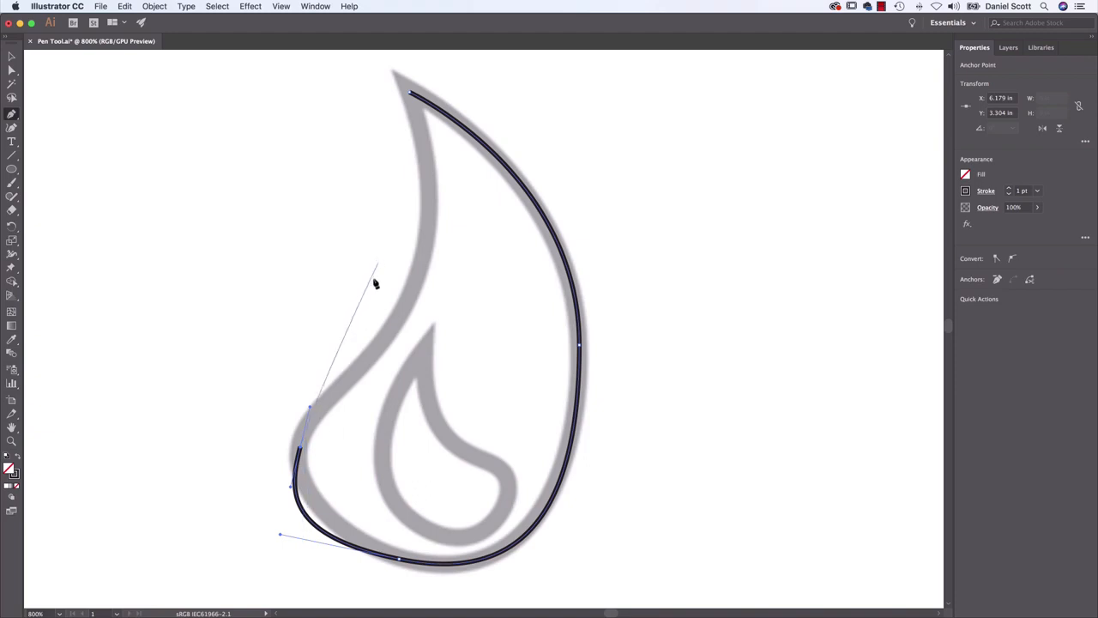
drag(412, 284, 429, 225)
click(412, 96)
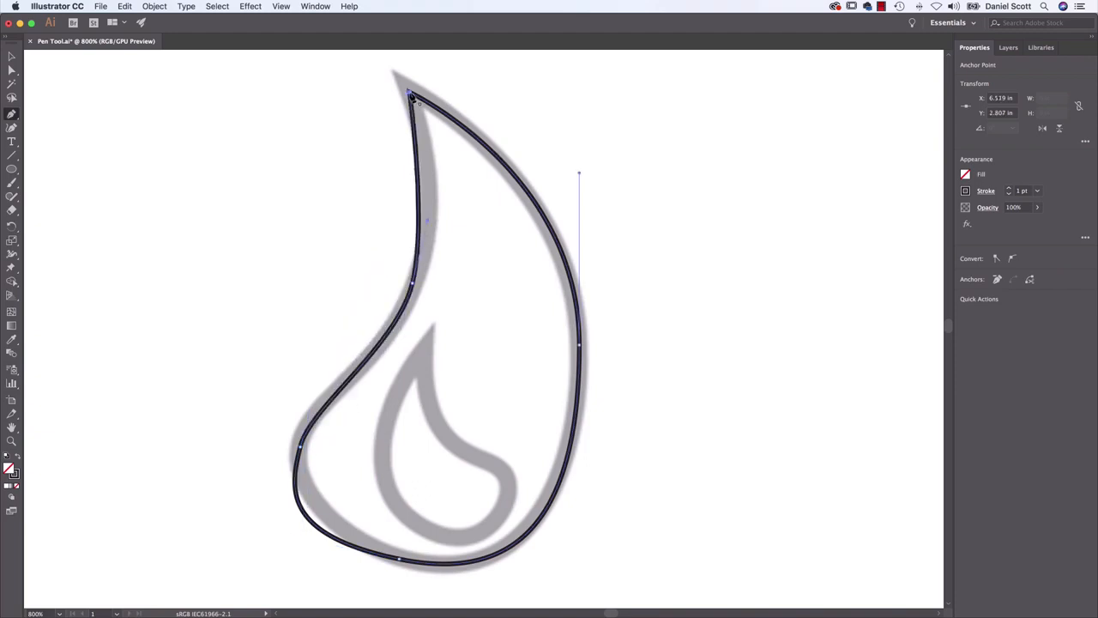
Fit the flame outline's left side to the template by lengthening the inward bend's upper handle and adjusting the lower-left and bottom anchors' handles
click(12, 74)
drag(429, 225, 449, 162)
click(394, 345)
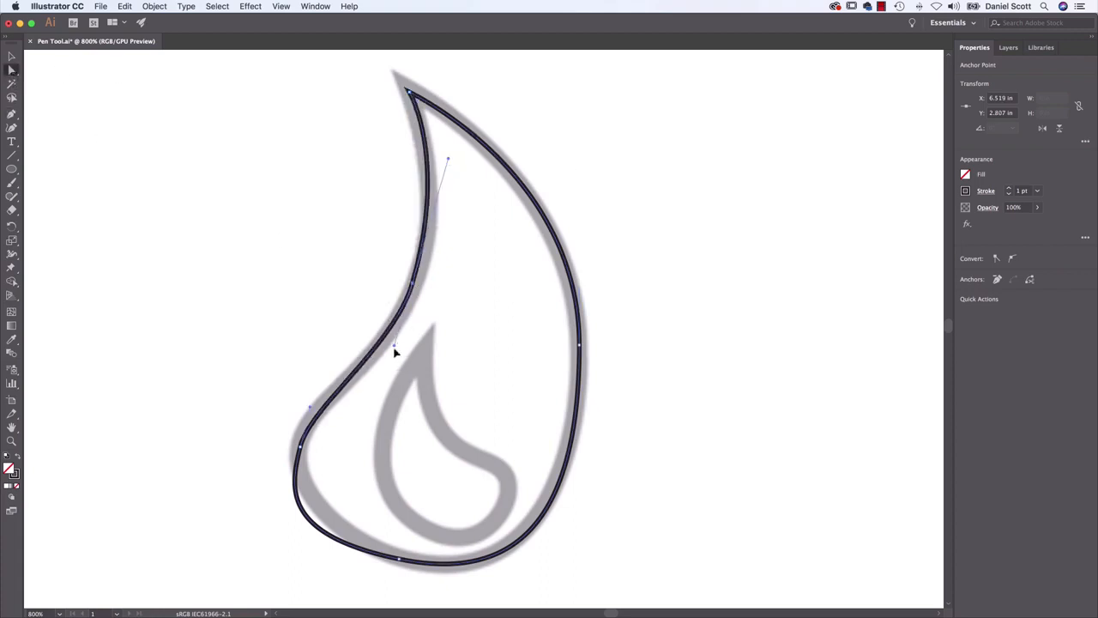
click(300, 446)
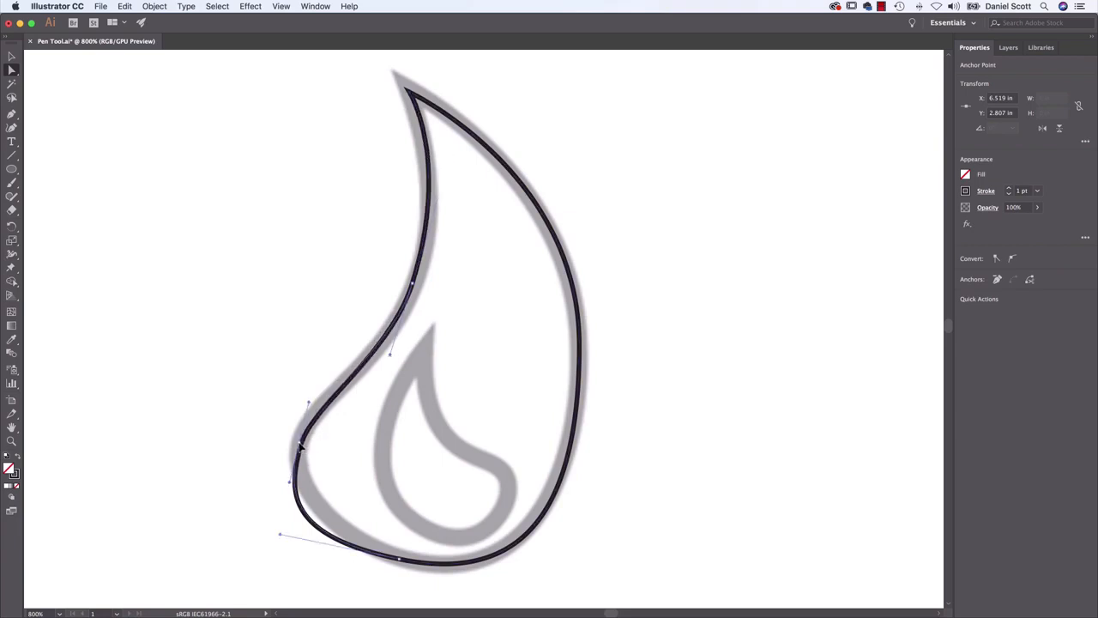
drag(309, 403, 307, 389)
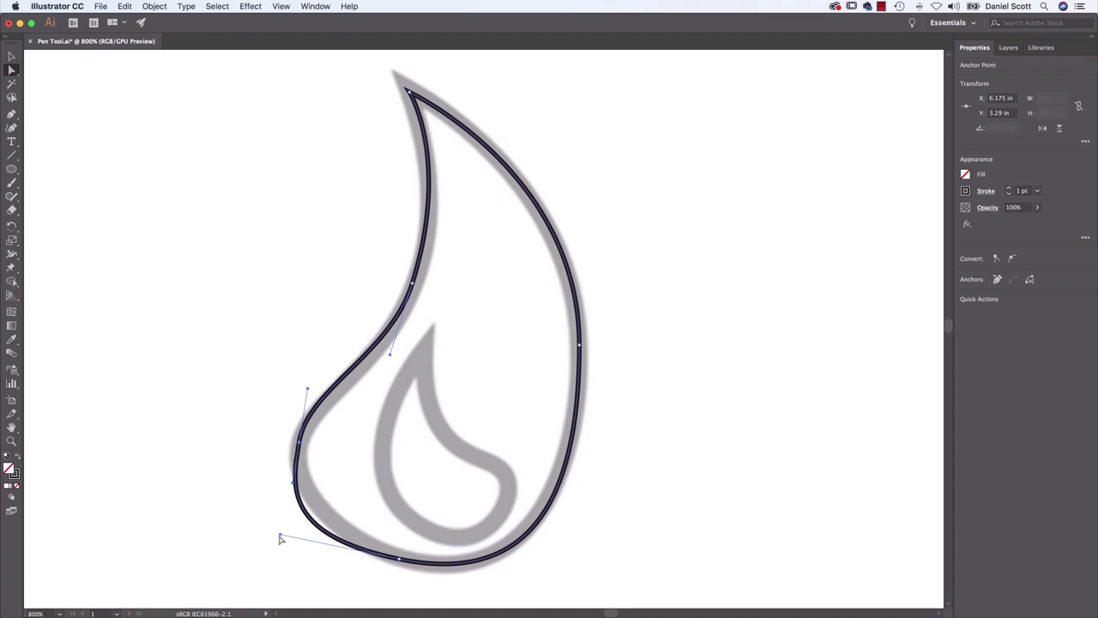
drag(280, 535, 322, 536)
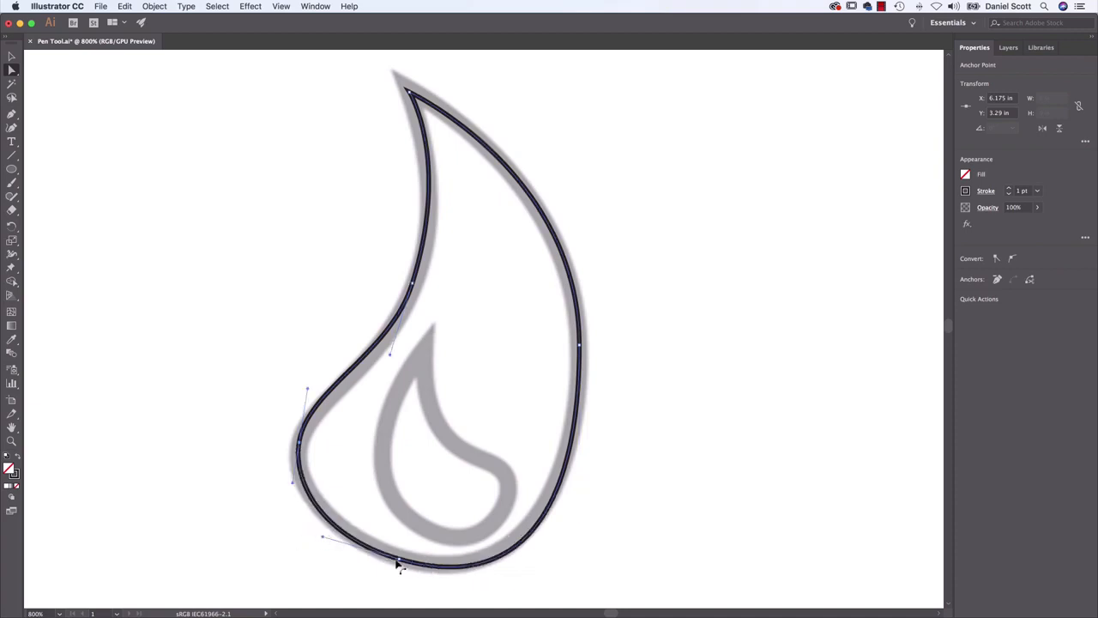
Refine the flame outline's lower-right curve by adjusting the direction handles of the bottom anchor and the far-right anchor
click(443, 567)
drag(581, 519, 575, 488)
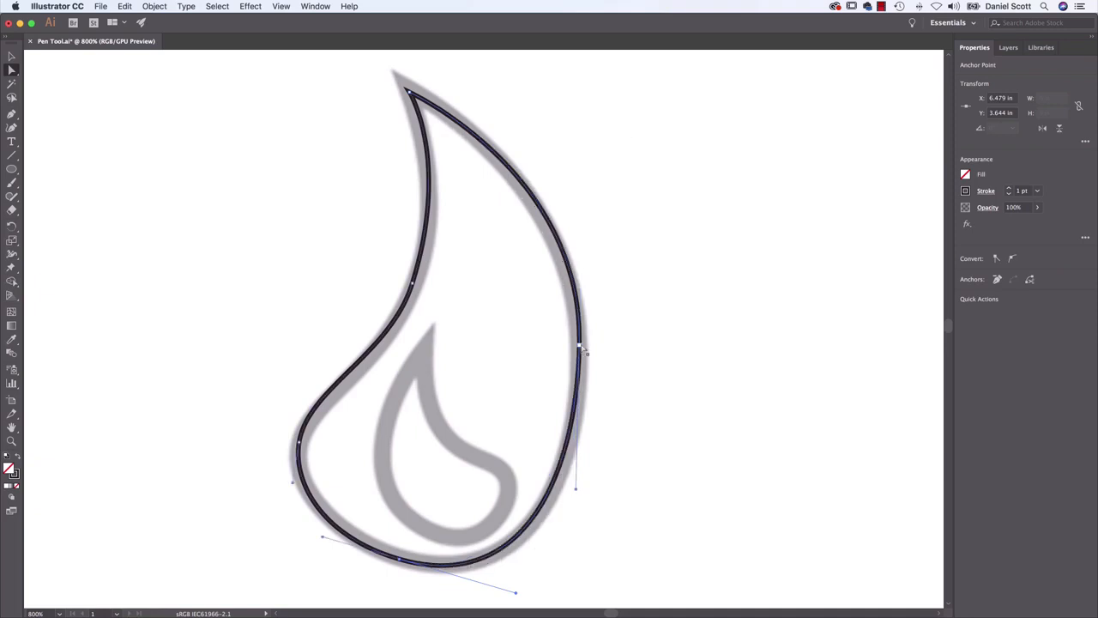
click(580, 346)
drag(583, 174, 582, 183)
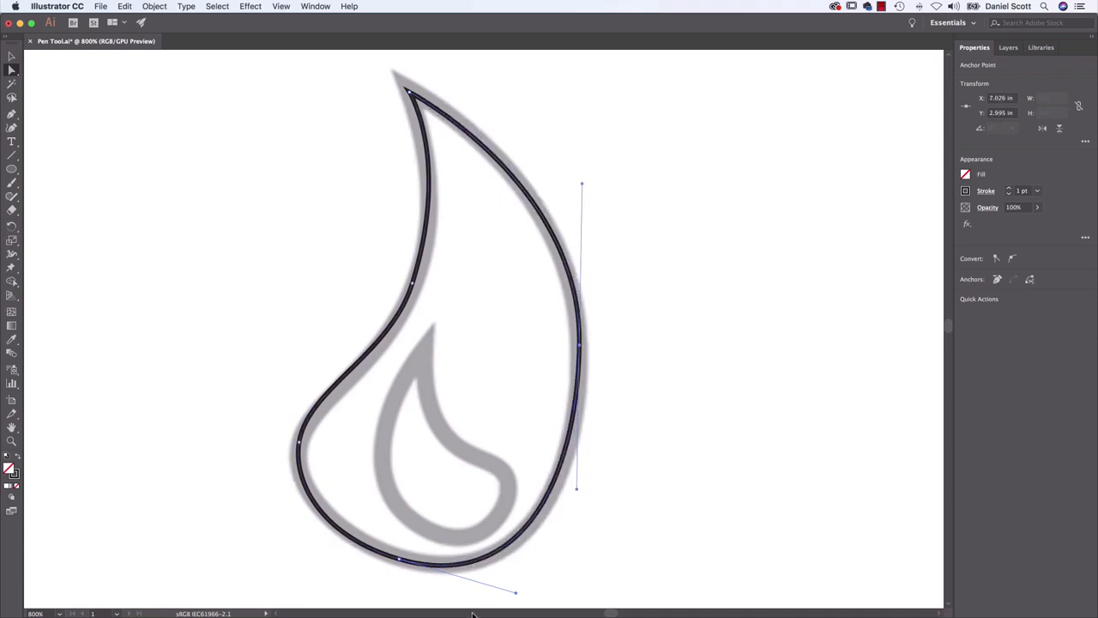
drag(516, 594, 510, 589)
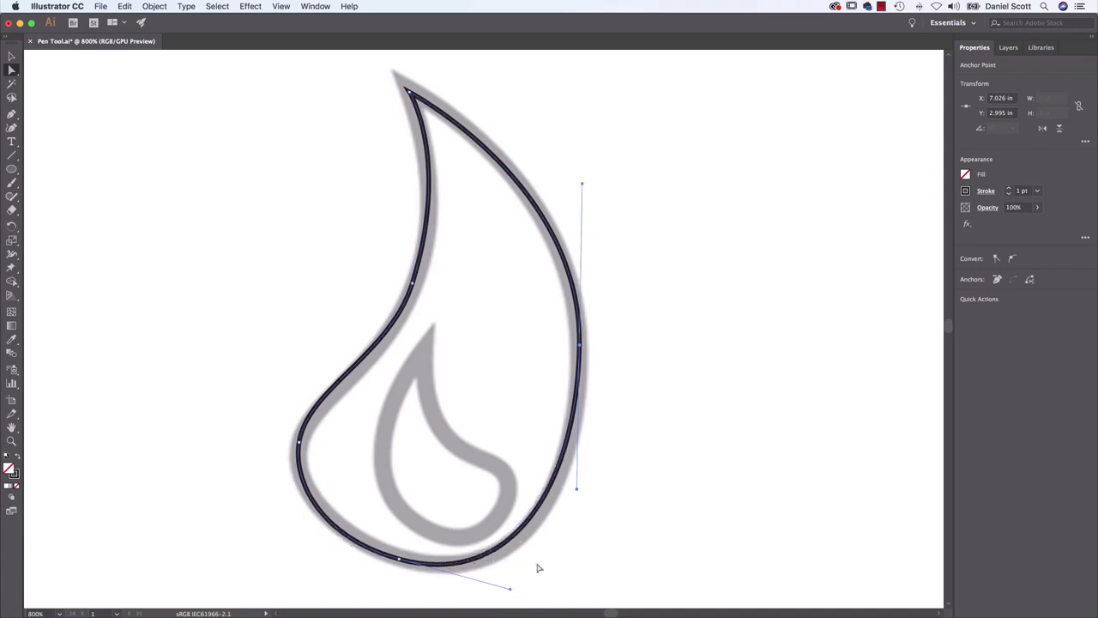
drag(579, 492, 578, 506)
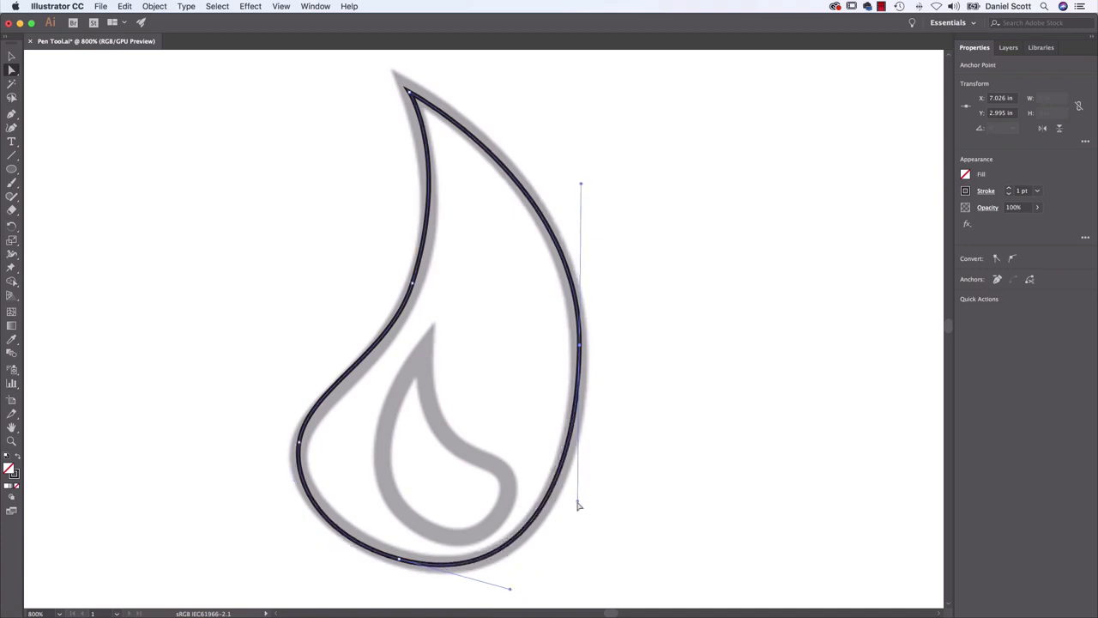
Lengthen the lower handle of the left bend's anchor slightly and check the anchor at the flame's tip
click(300, 444)
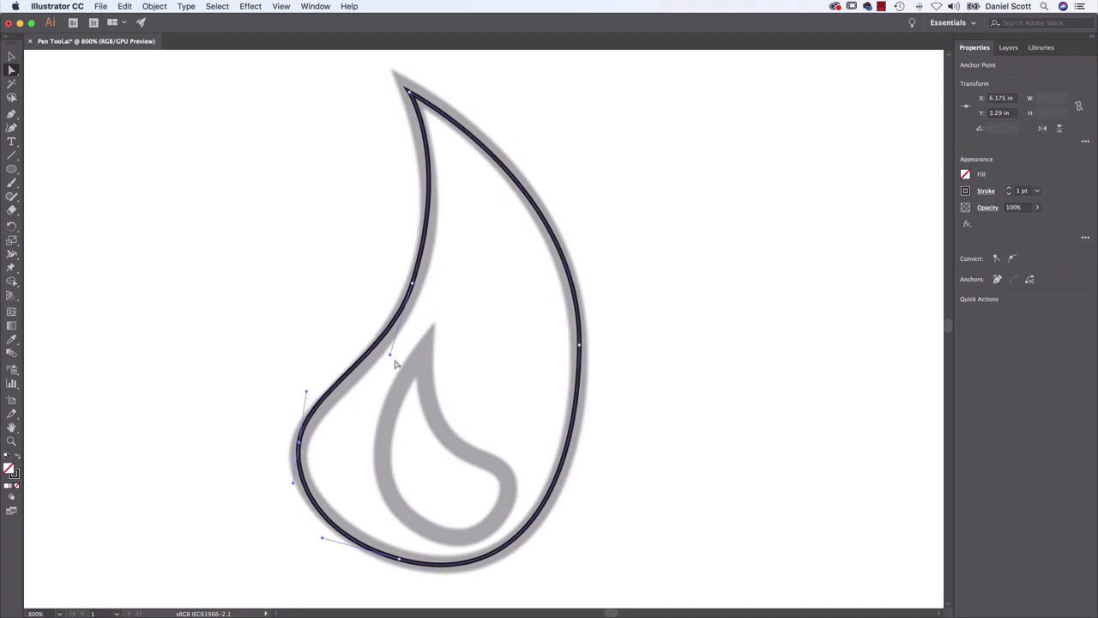
drag(392, 359, 388, 367)
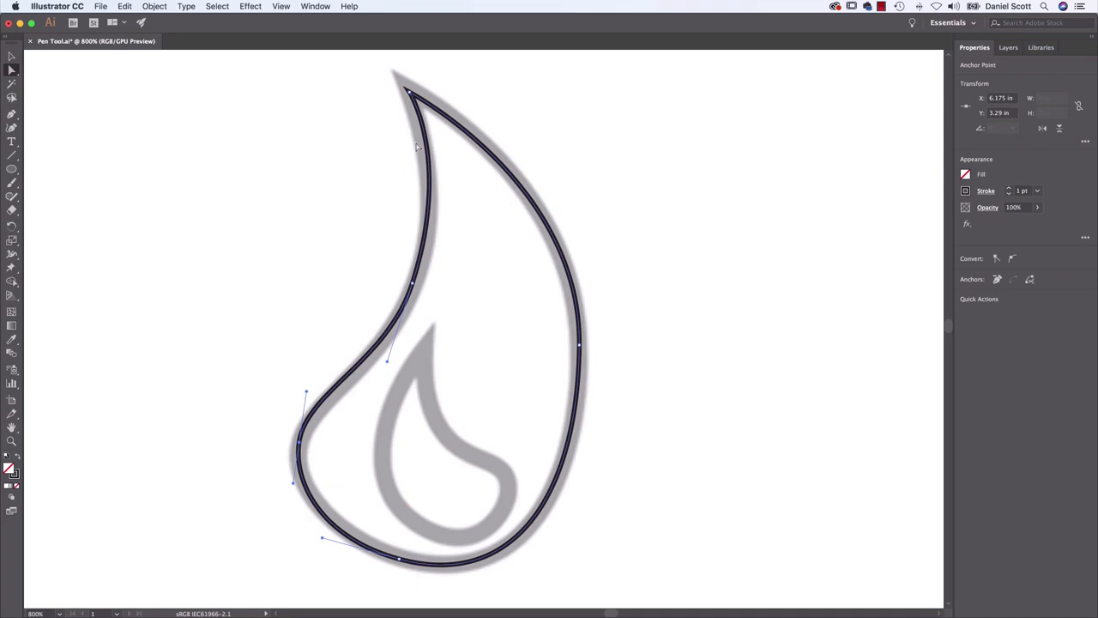
click(413, 97)
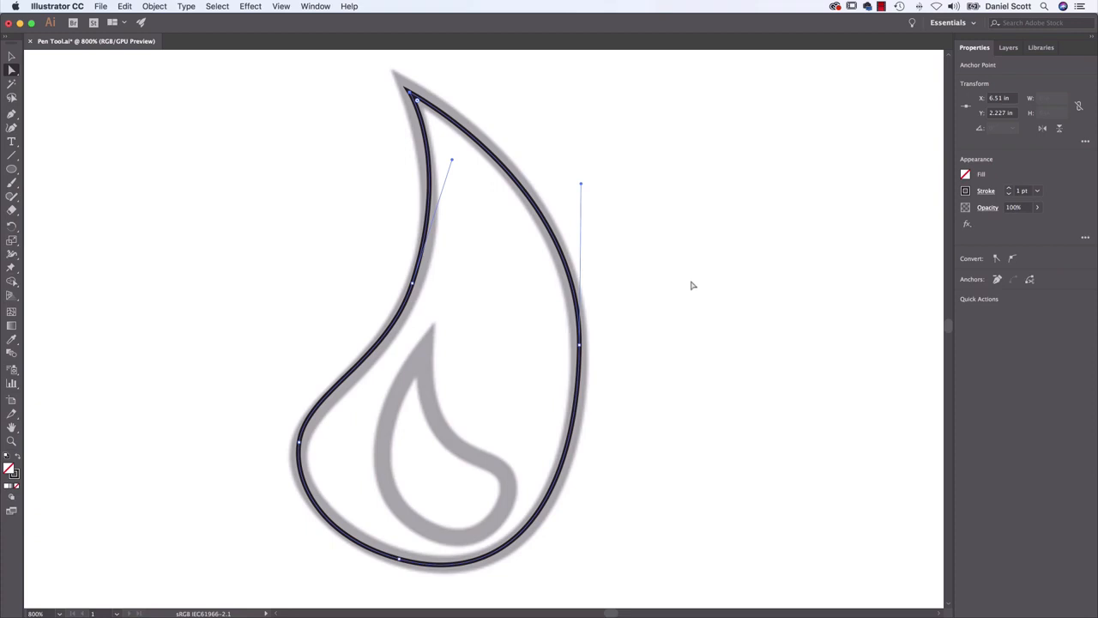
Add an anchor point on the flame outline's lower-right curve and remove the anchor at its left inward bend using the Pen tool
click(12, 113)
click(543, 510)
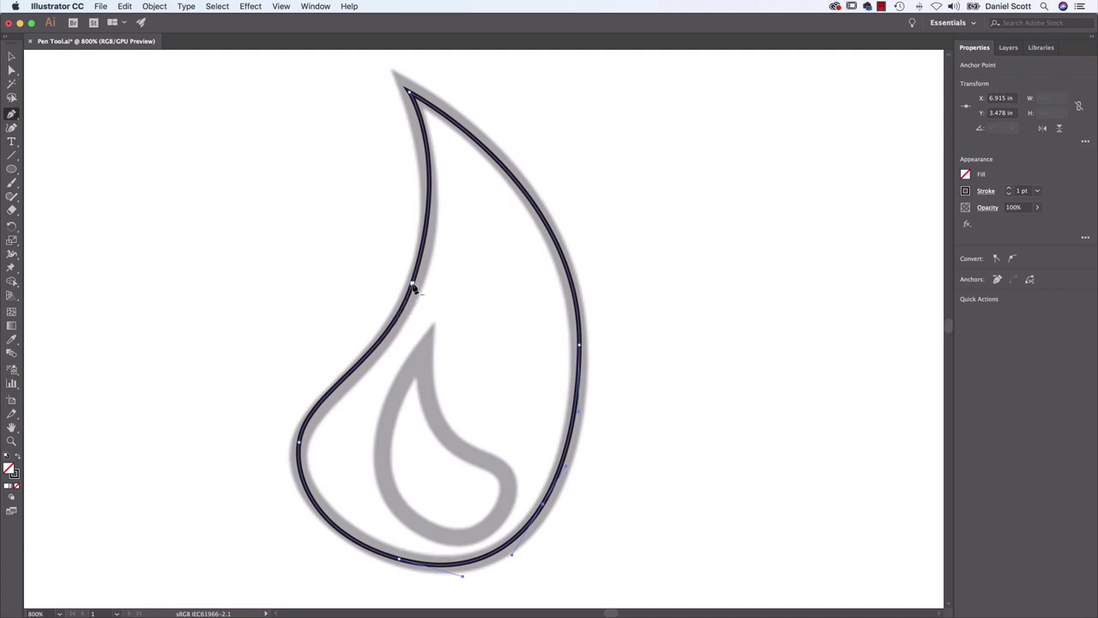
click(412, 286)
Add an anchor midway along the flame's left side and move it onto the template's inward bend with the Direct Selection tool
click(360, 247)
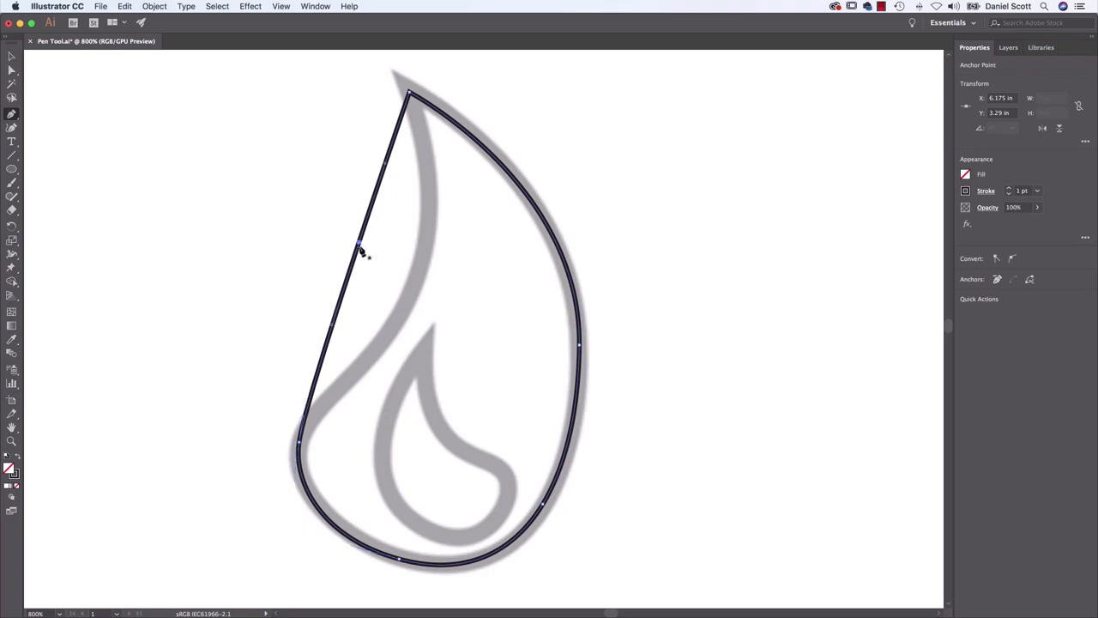
click(12, 70)
drag(362, 250, 415, 275)
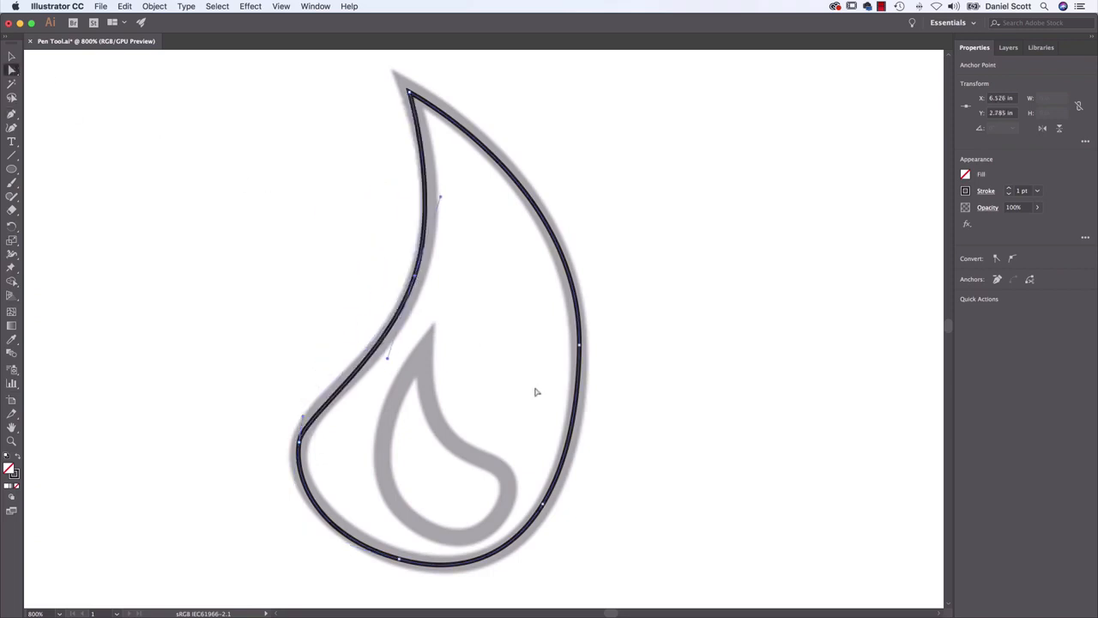
key(p)
click(427, 340)
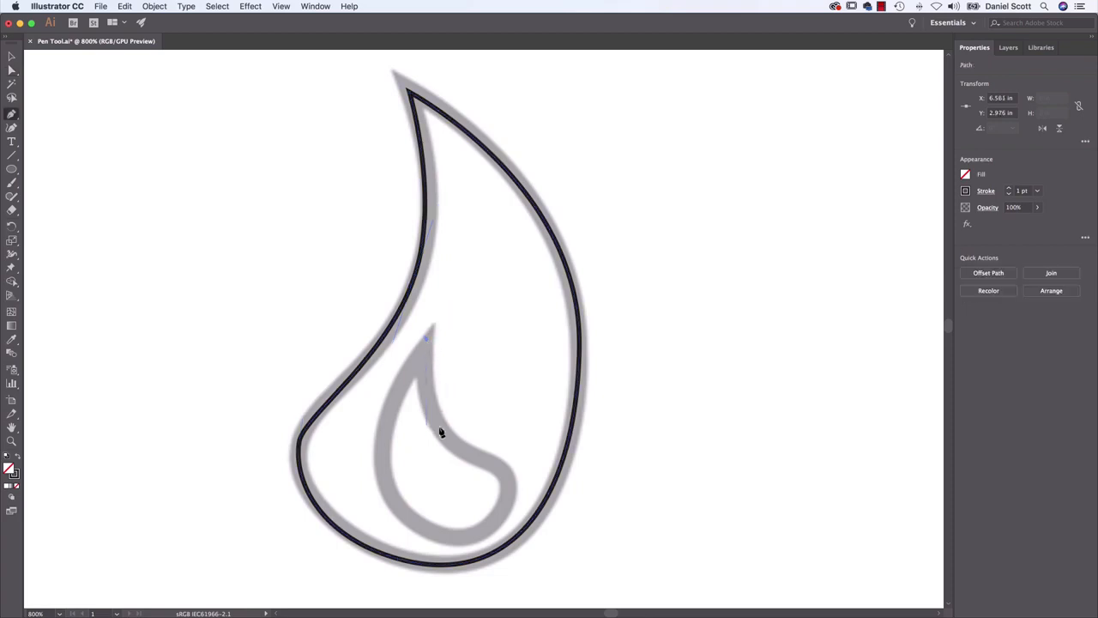
drag(444, 432, 515, 500)
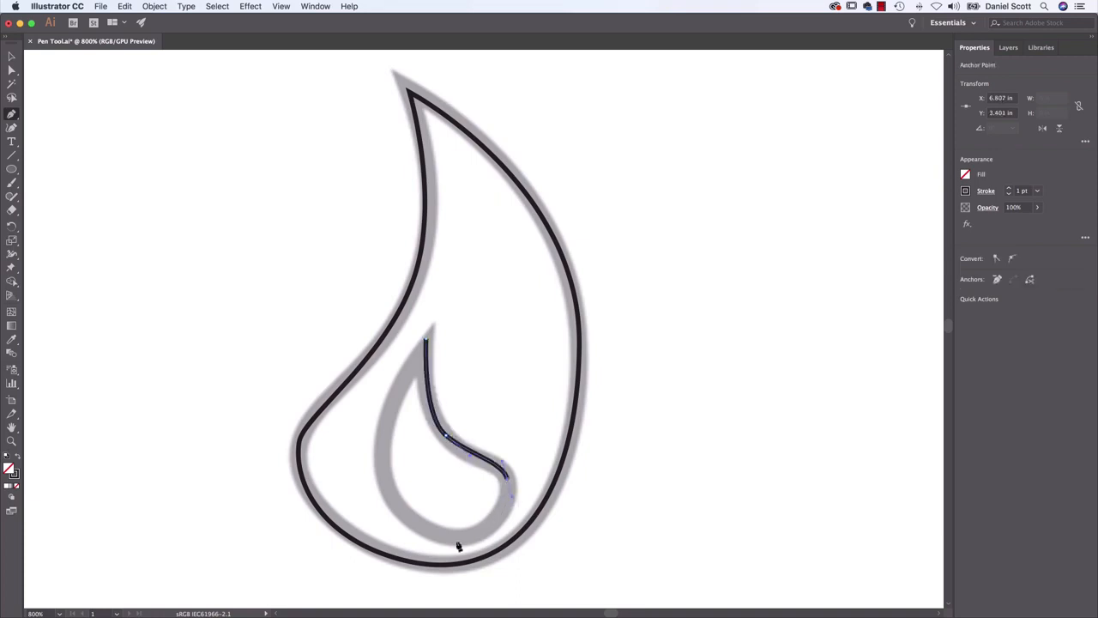
click(477, 516)
click(493, 521)
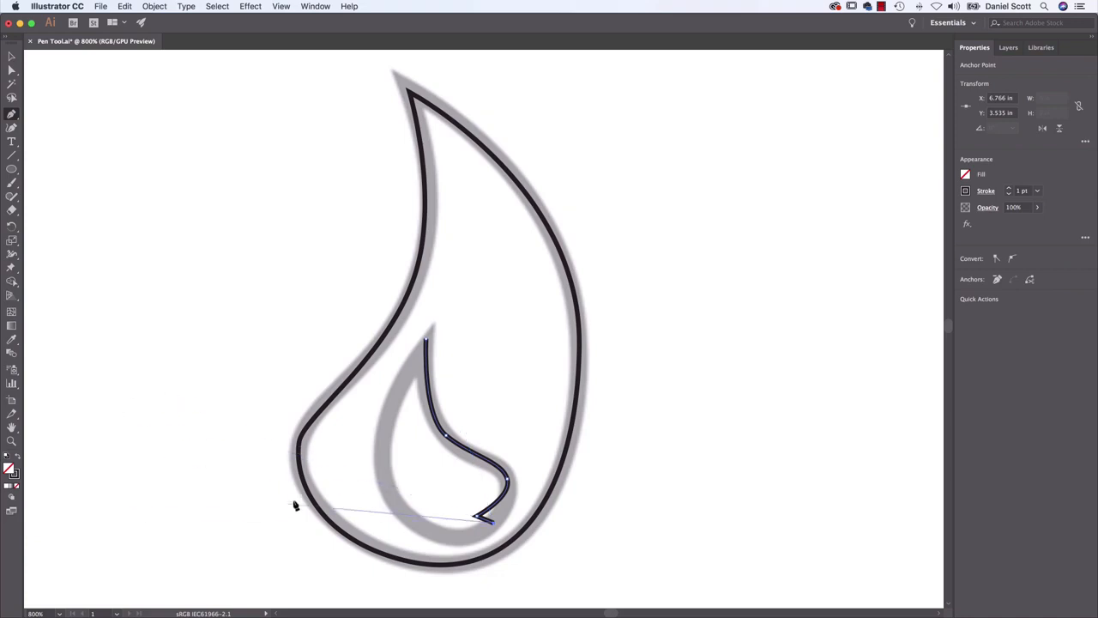
key(Escape)
super+click(504, 350)
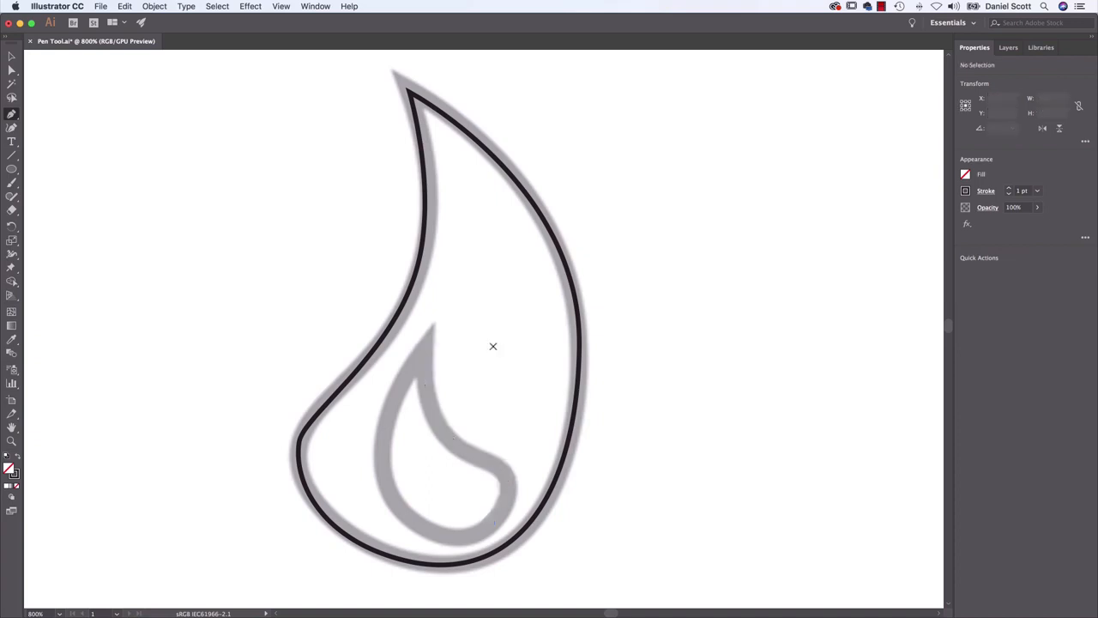
click(424, 347)
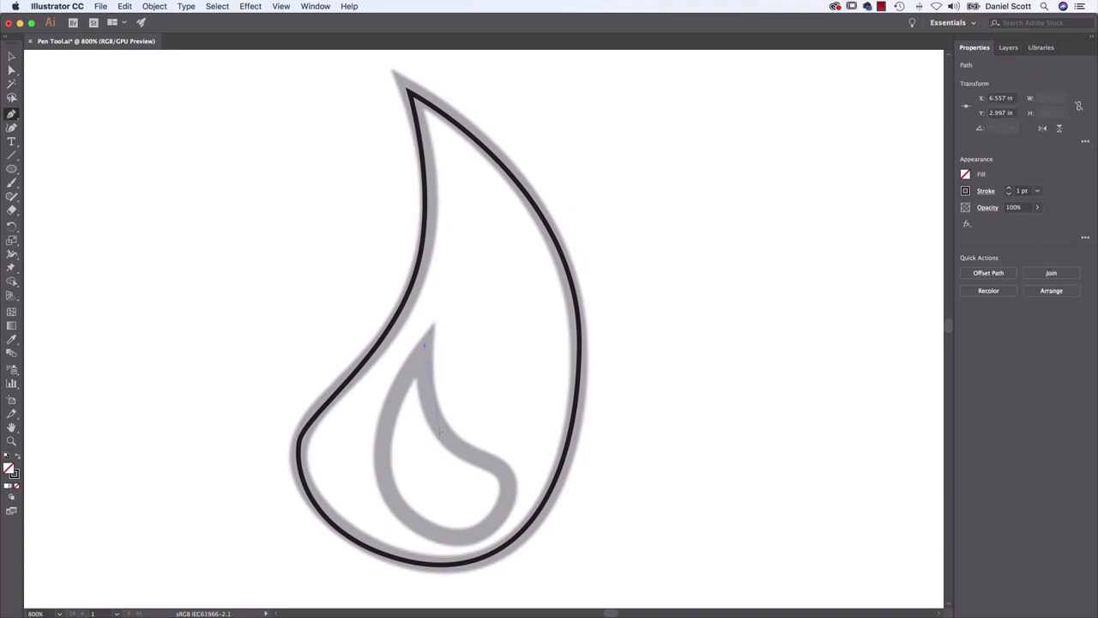
drag(450, 449, 514, 483)
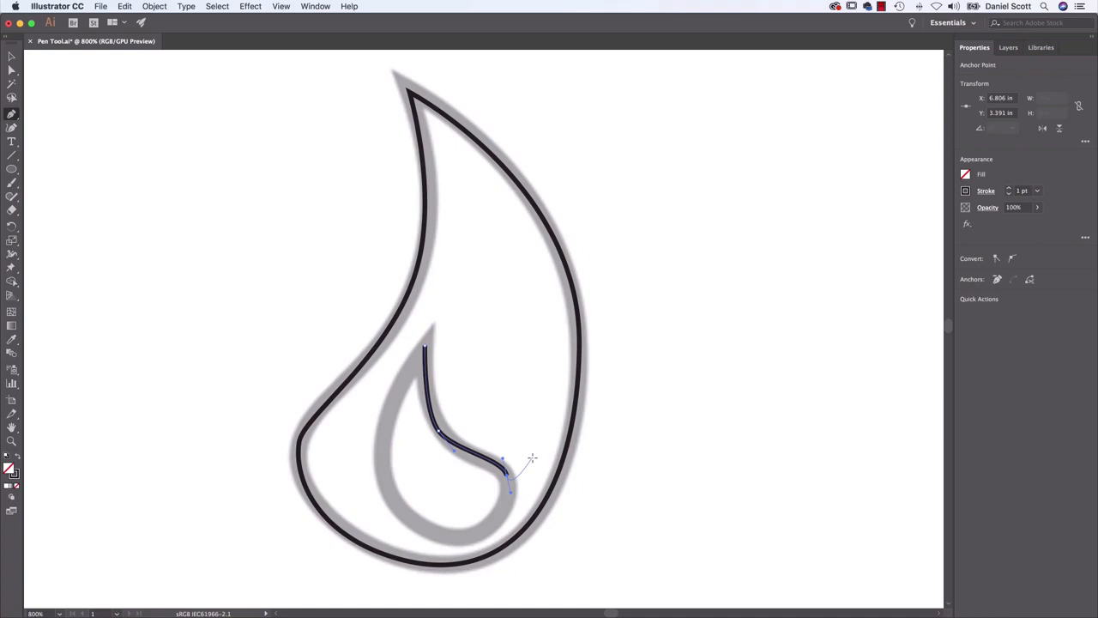
key(Delete)
key(Delete)
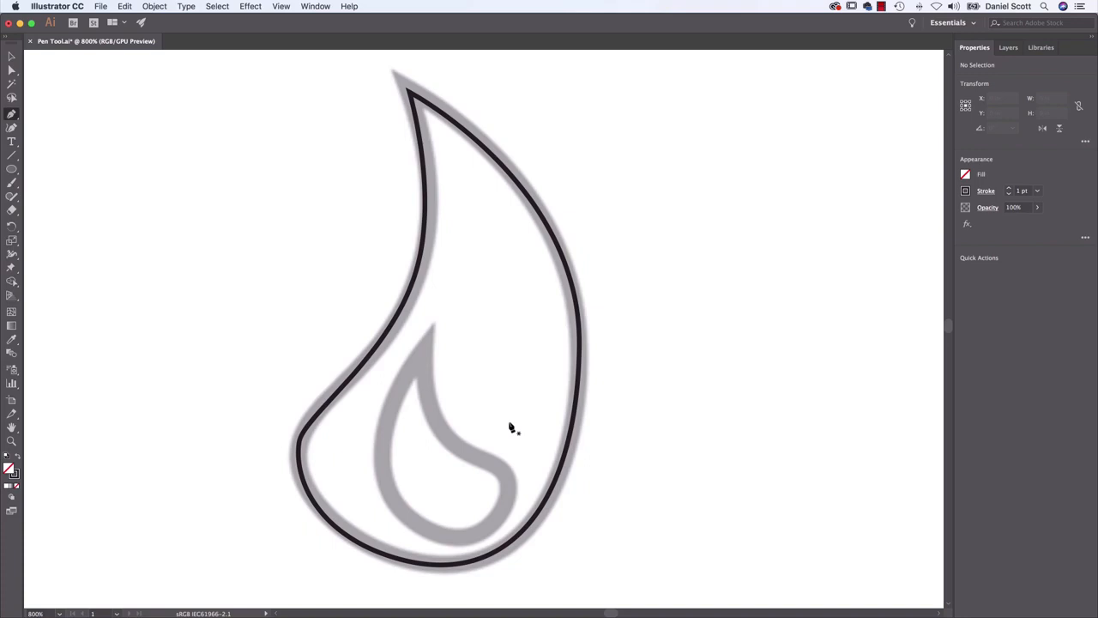
Trace the inner flame's right side with the Pen tool from its tip through the bend to the right lobe, leaving the path open
click(421, 351)
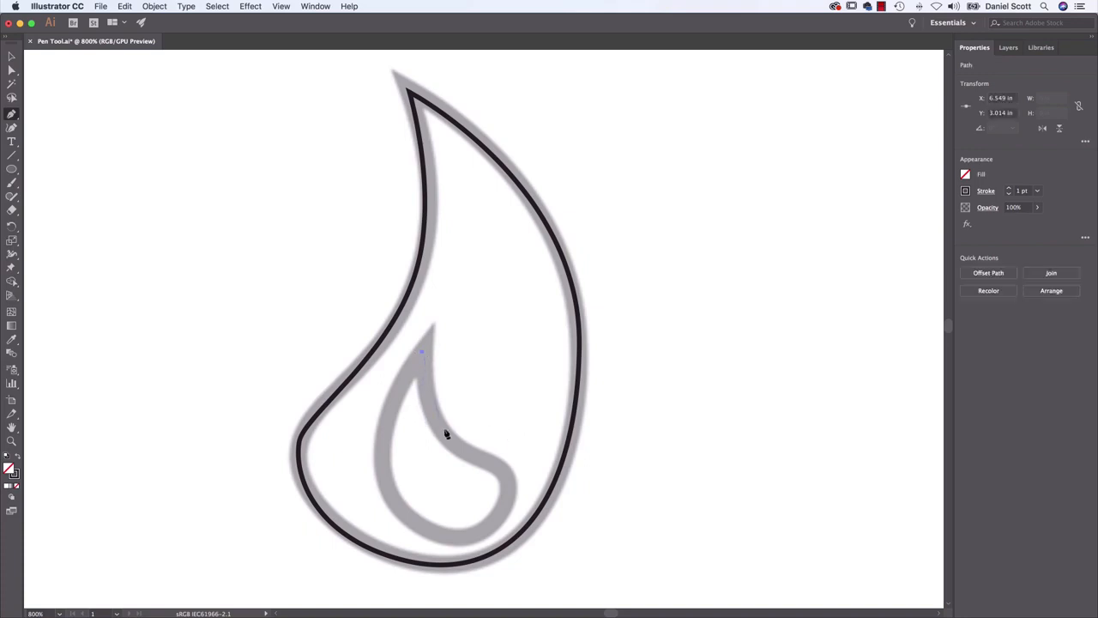
drag(471, 453, 512, 498)
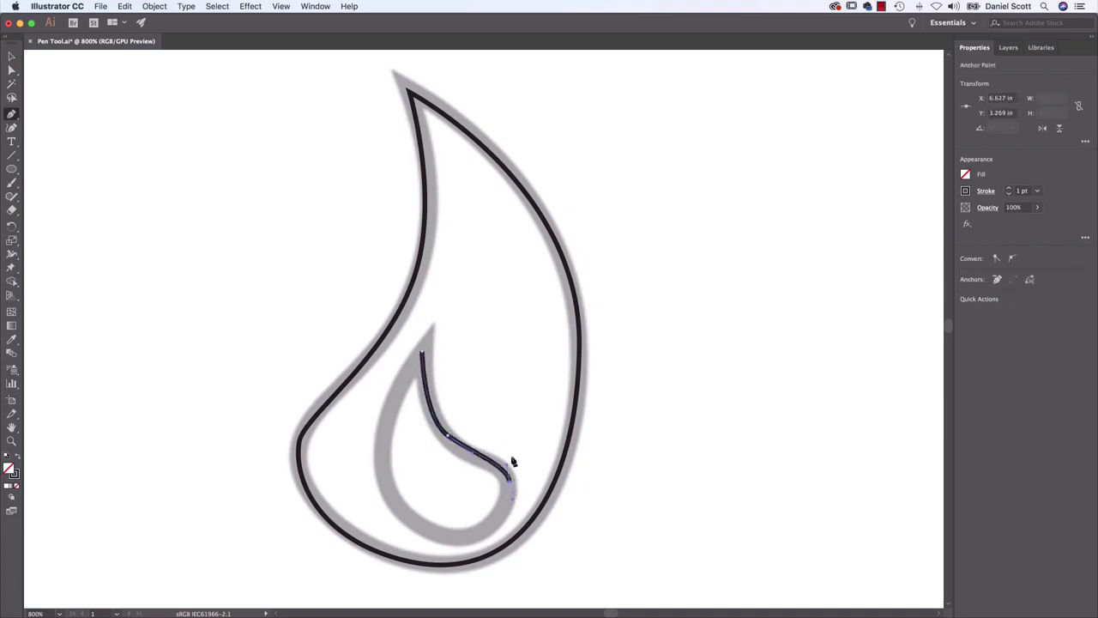
super+click(631, 395)
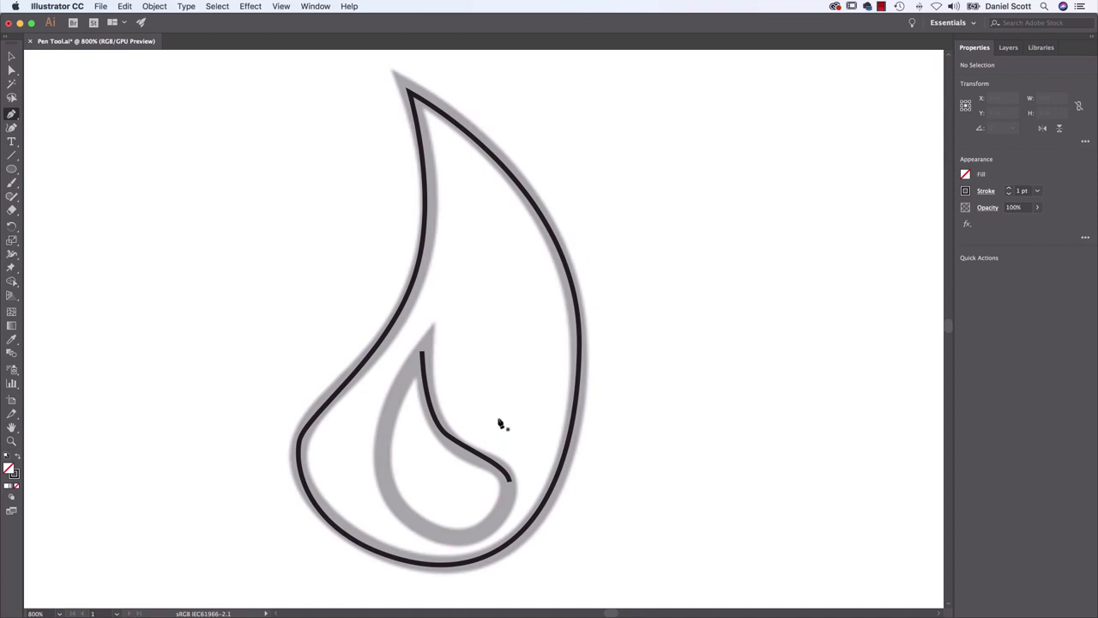
Continue the inner flame path with the Pen tool around its lower lobe and up the left side, closing it at the tip
click(510, 484)
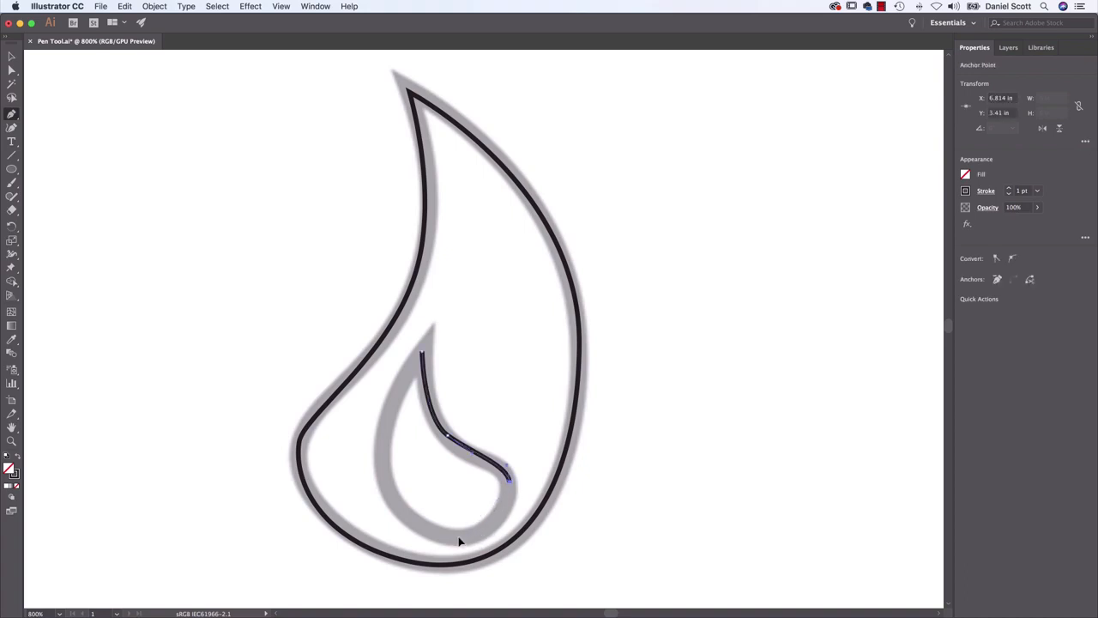
drag(460, 538, 405, 531)
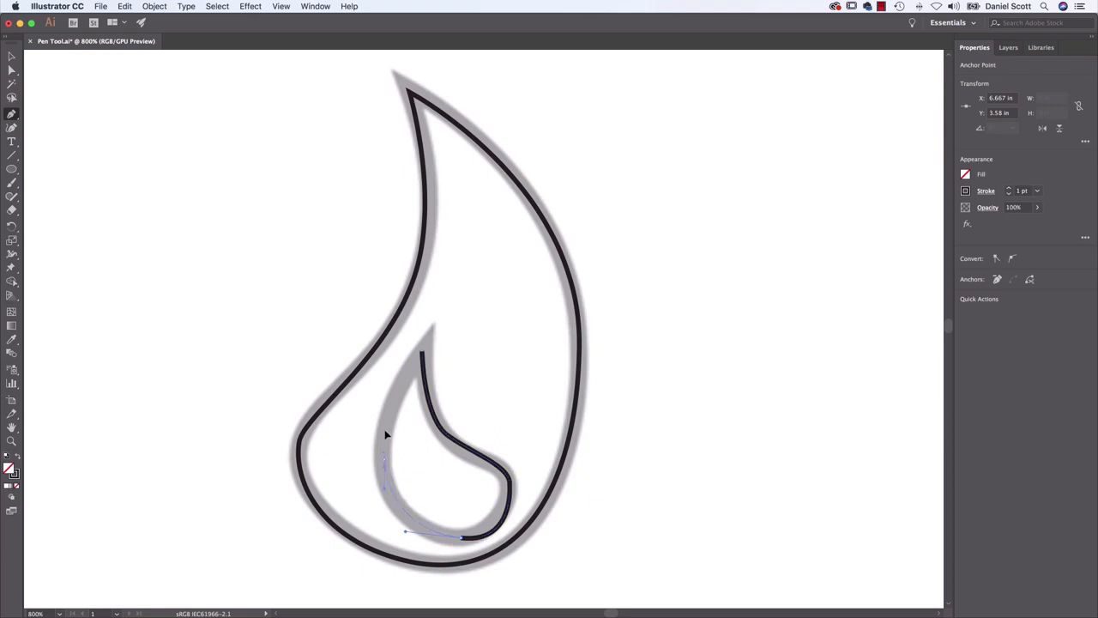
key(cmd+z)
drag(456, 540, 411, 534)
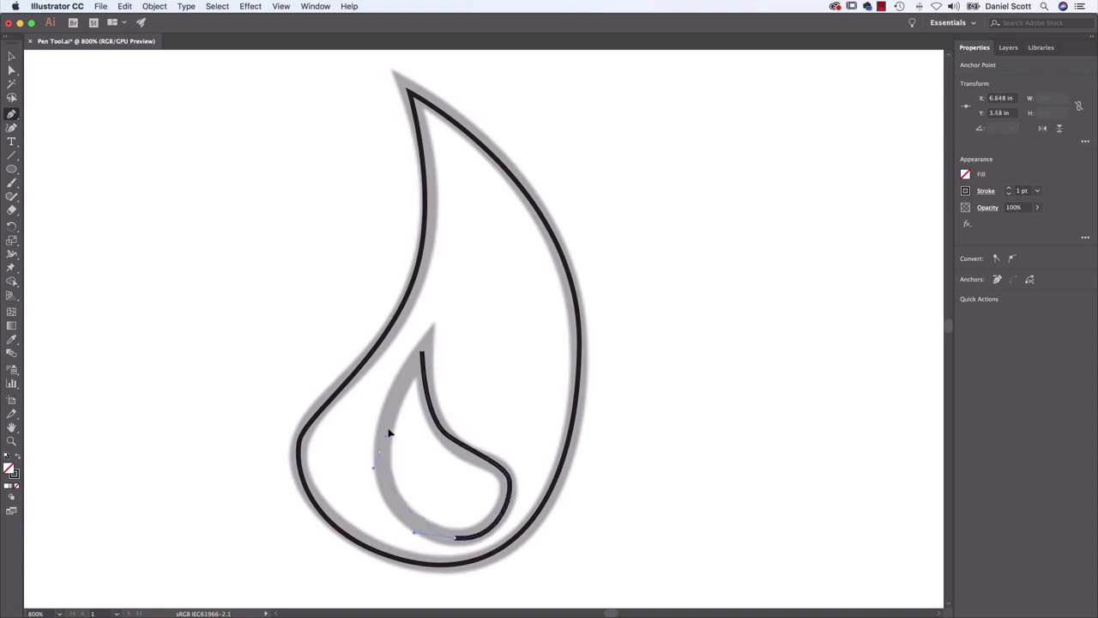
click(421, 352)
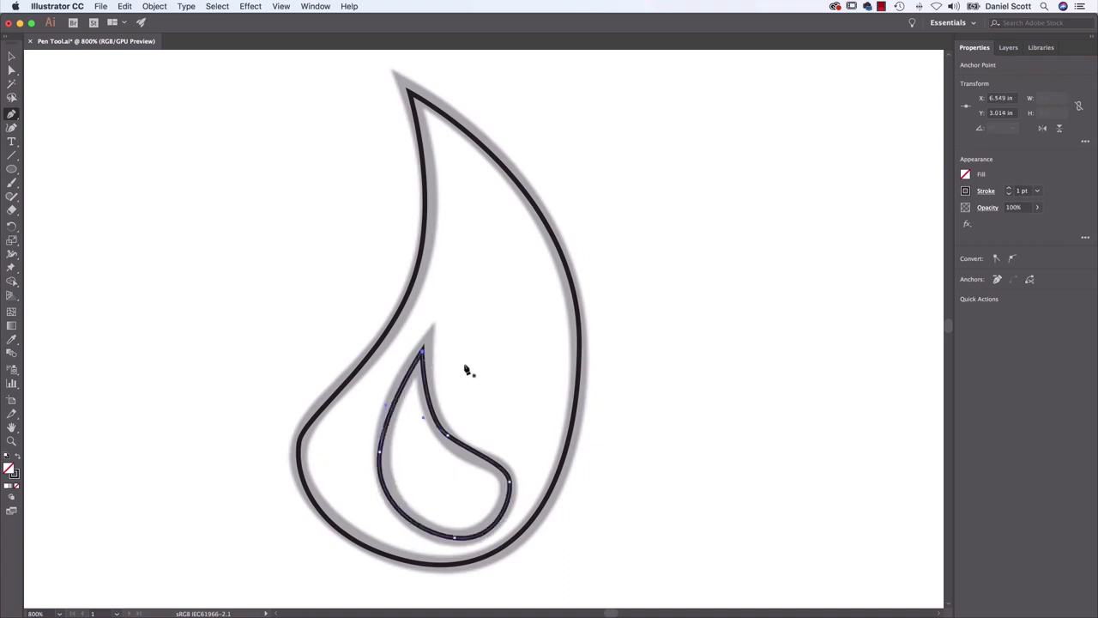
Examine the remaining untraced template icons: the stamp, pencil and paintbrush
key(super+minus)
key(super+minus)
key(super+minus)
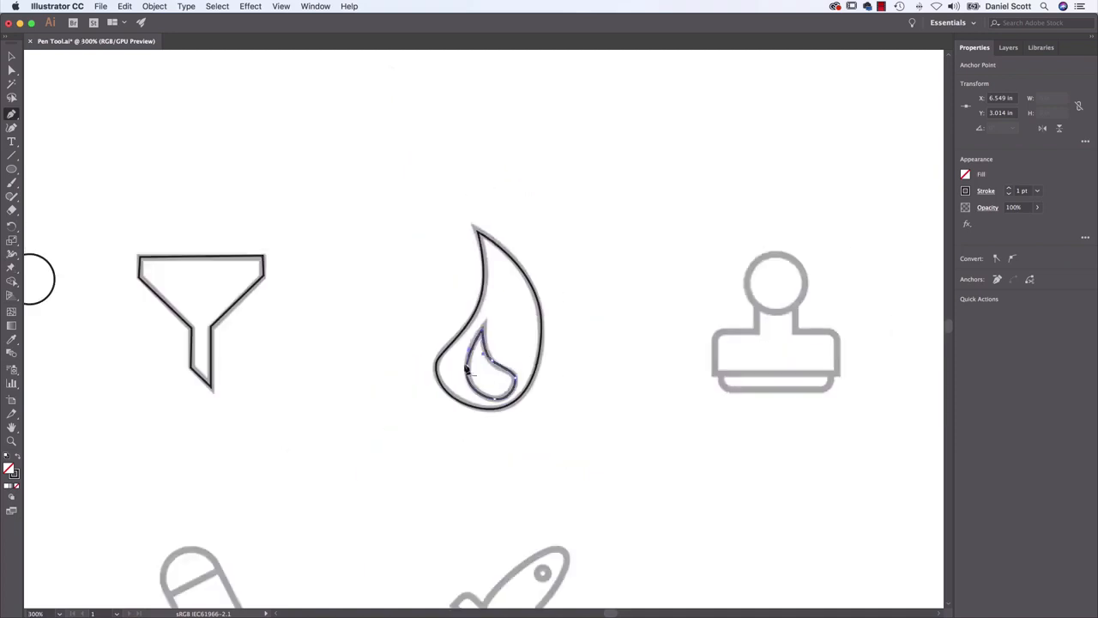
scroll(686, 323, right, 10)
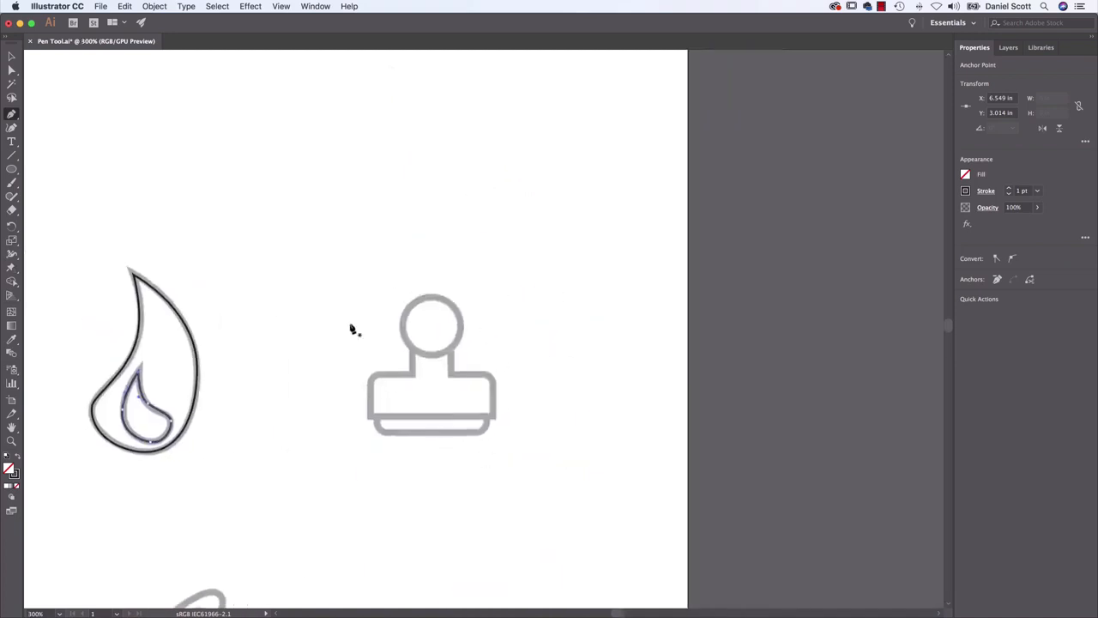
scroll(412, 313, down, 8)
scroll(412, 313, left, 9)
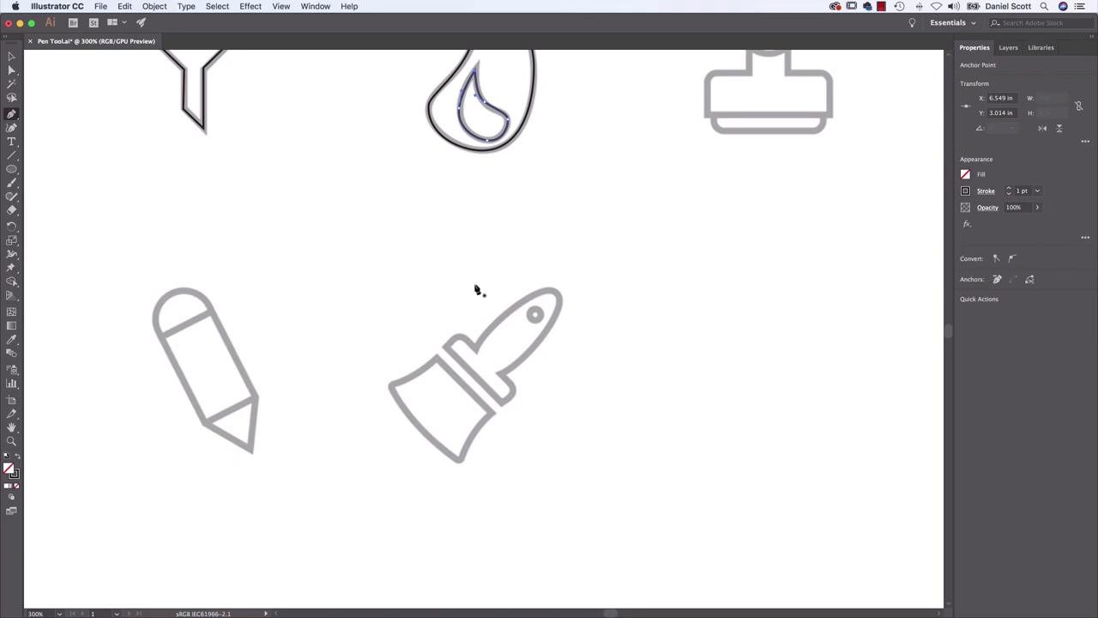
scroll(484, 246, up, 4)
scroll(483, 246, left, 3)
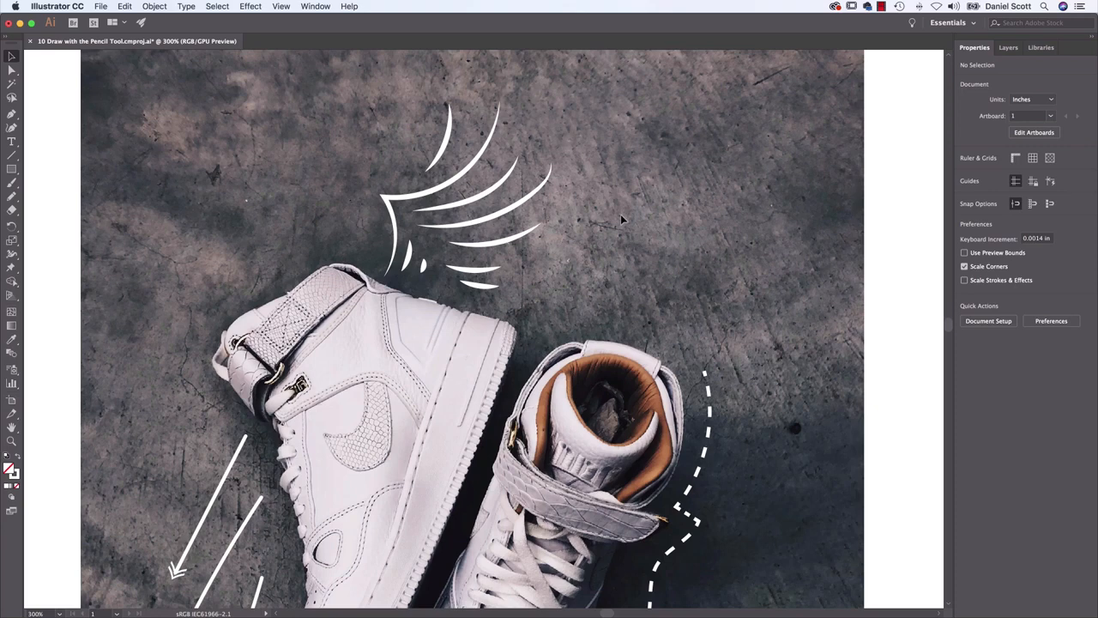
Inspect the finished pencil artwork around the shoes, including the white wing strokes and the dashed line
drag(338, 123, 543, 300)
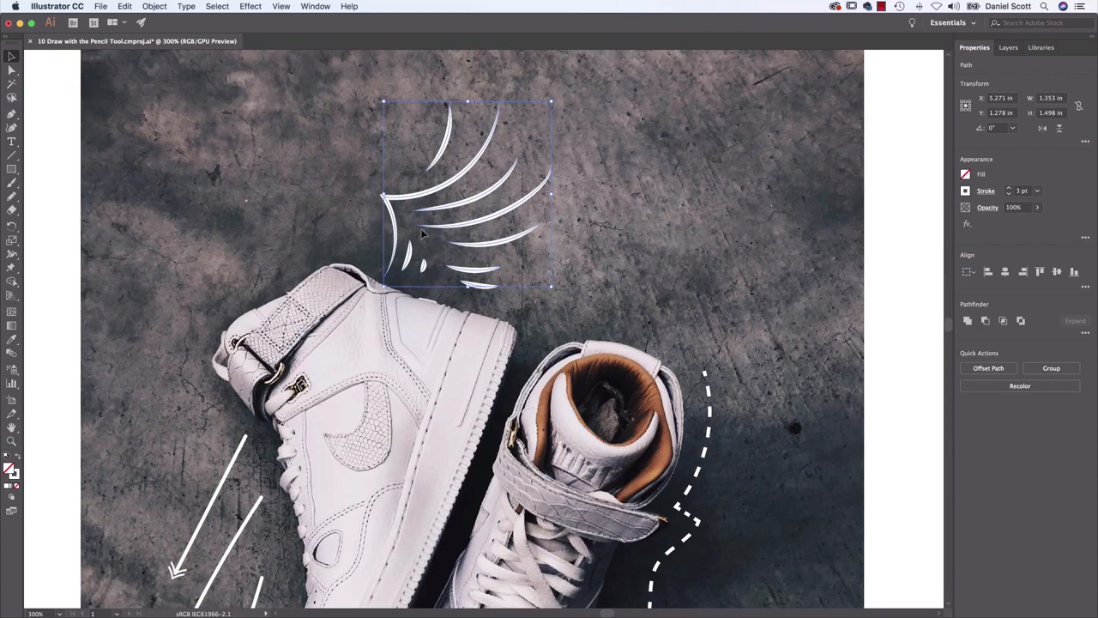
click(656, 251)
drag(503, 308, 686, 88)
drag(685, 502, 455, 119)
drag(701, 166, 779, 472)
drag(685, 241, 648, 400)
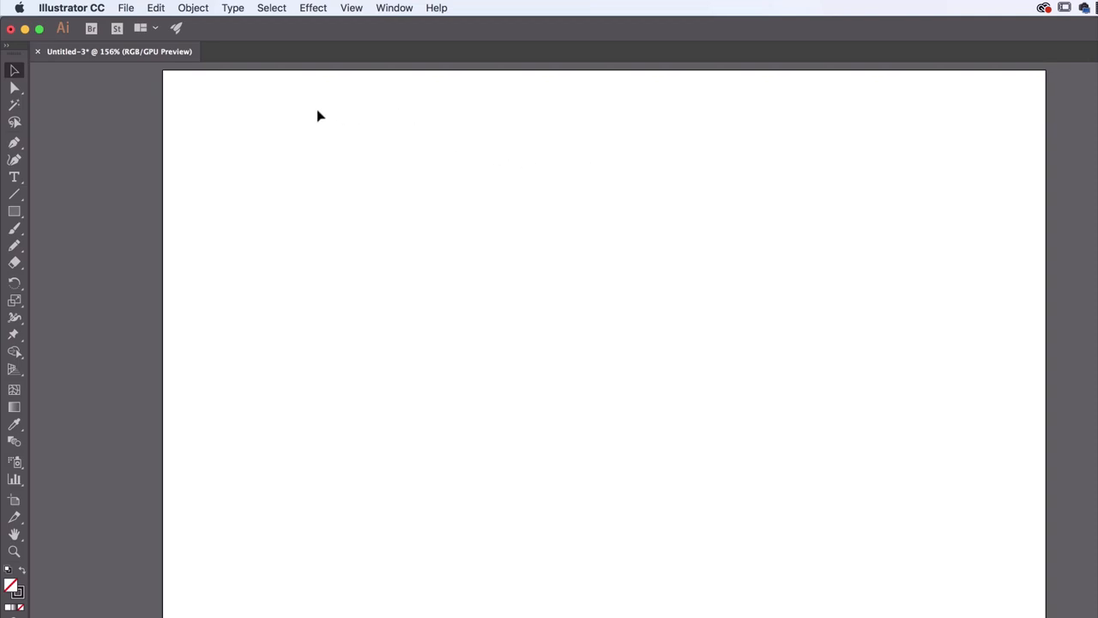
Place the Pencil Tool 01 sneaker photo as a linked image at its original size in the untitled document
click(125, 7)
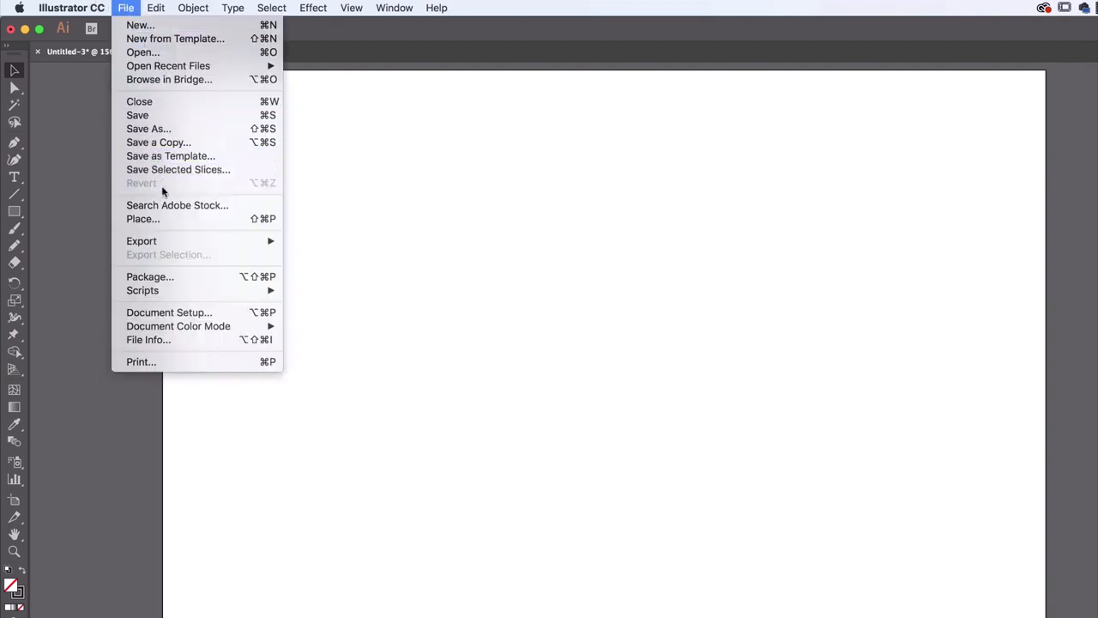
click(161, 220)
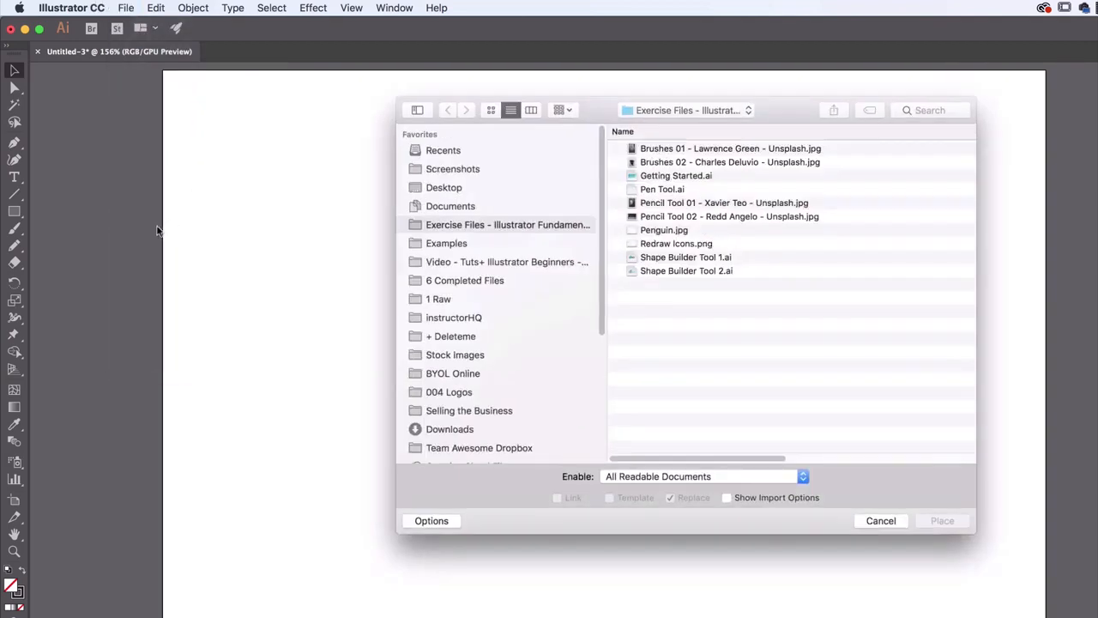
click(674, 206)
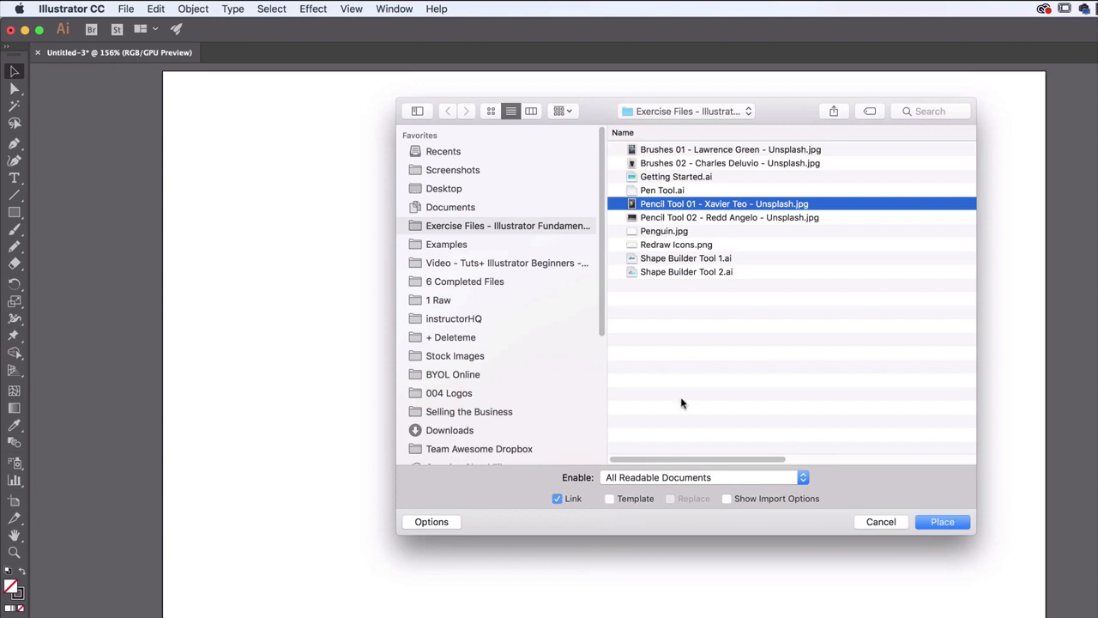
click(941, 525)
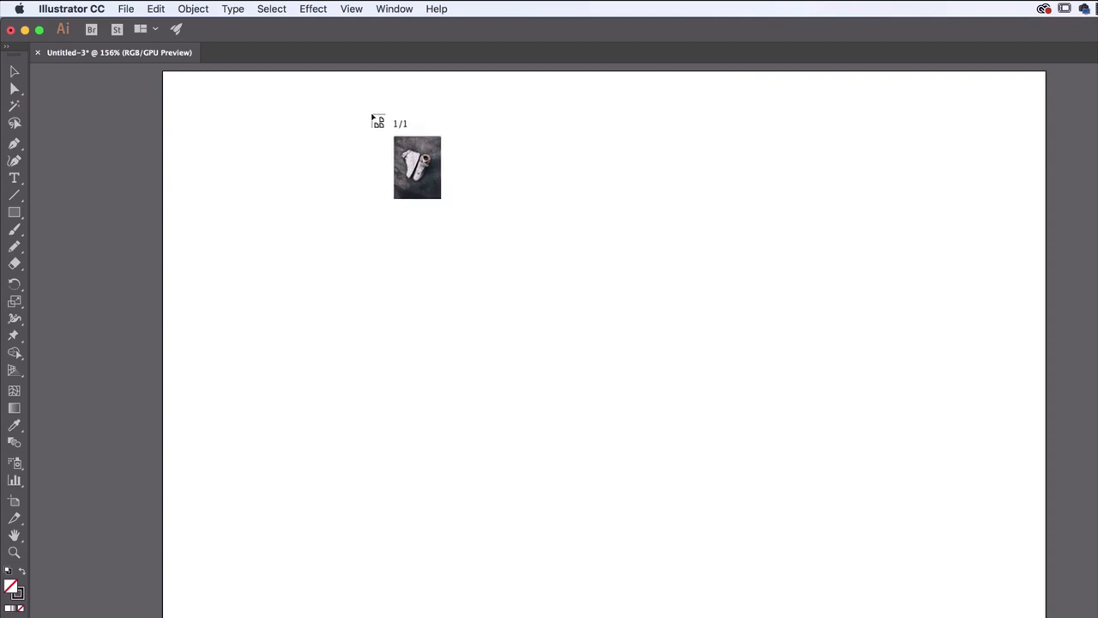
click(350, 100)
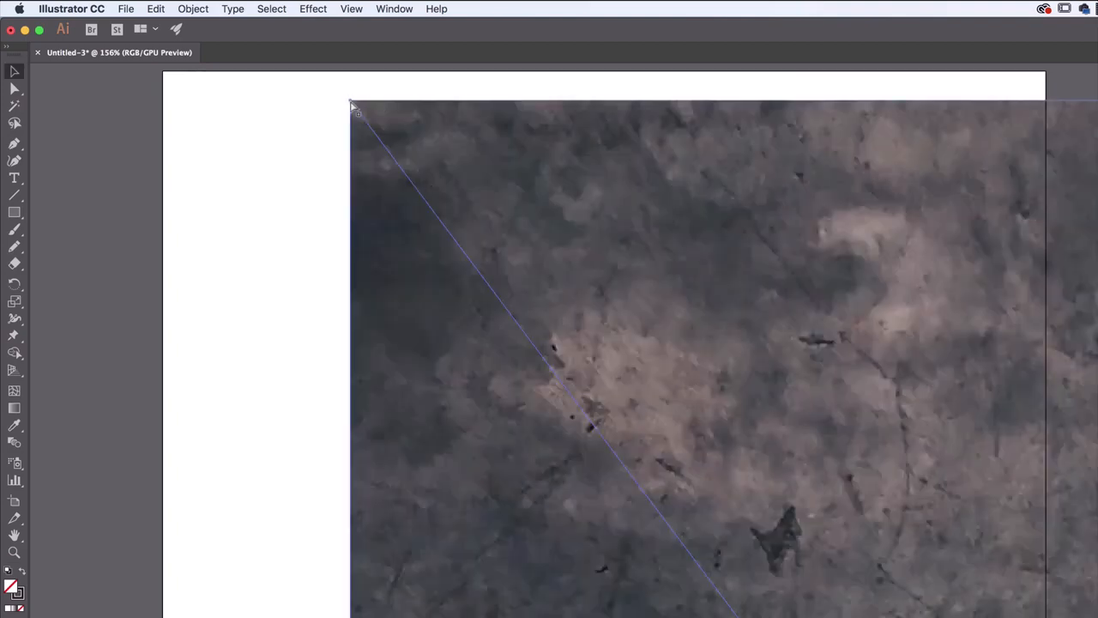
key(super+minus)
key(super+minus)
key(super+minus)
key(super+minus)
key(super+minus)
key(super+minus)
key(super+minus)
key(super+minus)
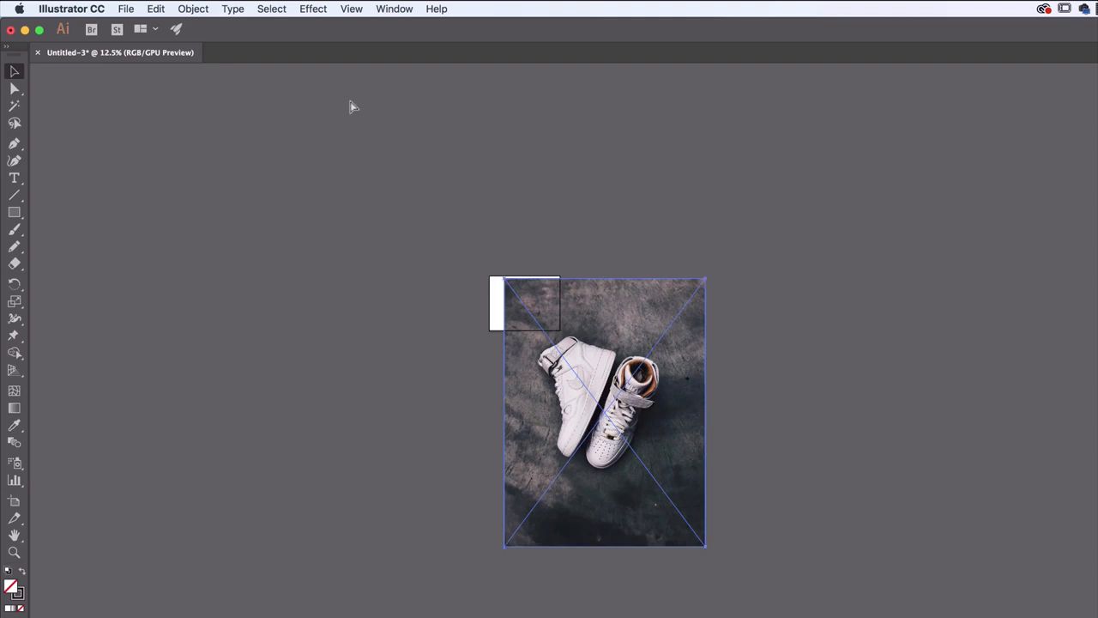
Delete the oversized sneaker photo from the document
key(Delete)
key(super+plus)
key(super+plus)
key(super+plus)
key(super+plus)
key(super+plus)
key(super+plus)
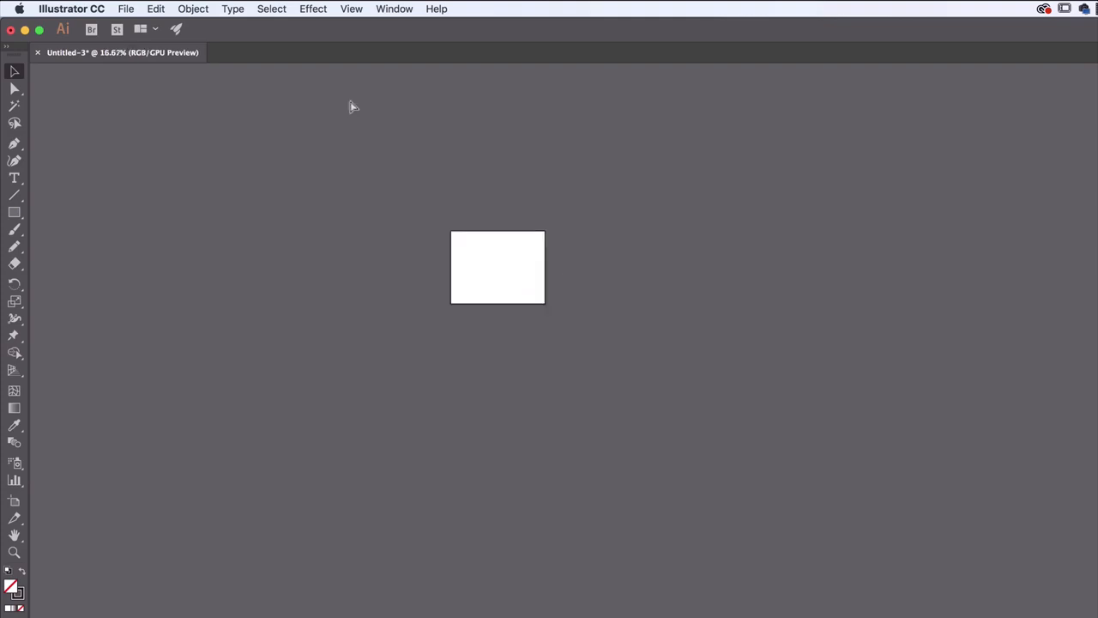
scroll(485, 242, up, 10)
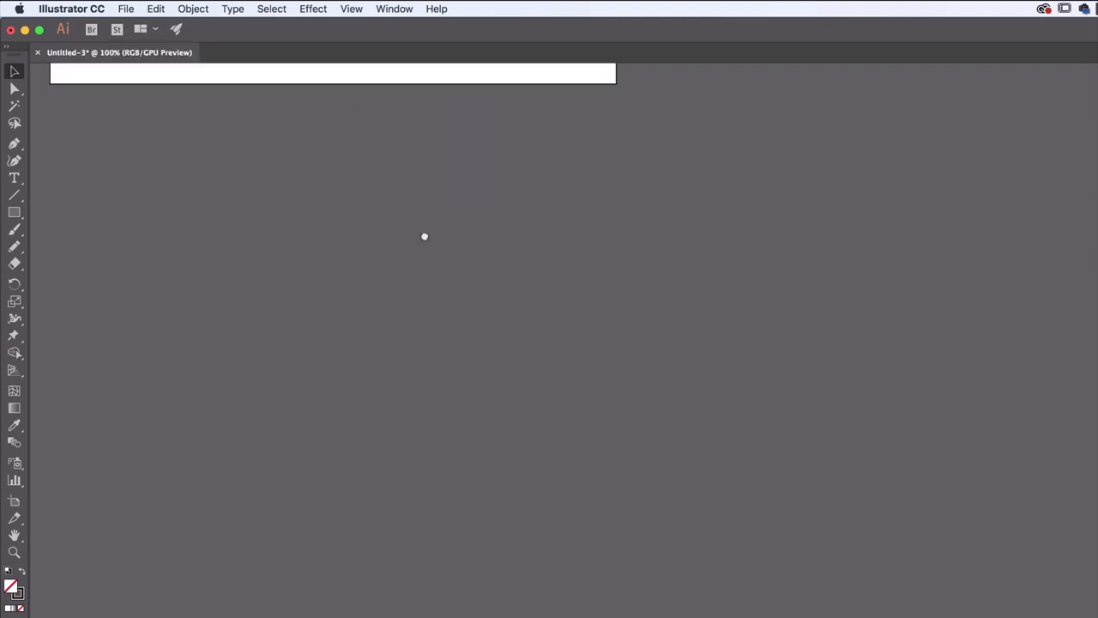
Place the linked Pencil Tool 01 photo scaled to the artboard's full height and shift it slightly toward the artboard's centre
click(126, 9)
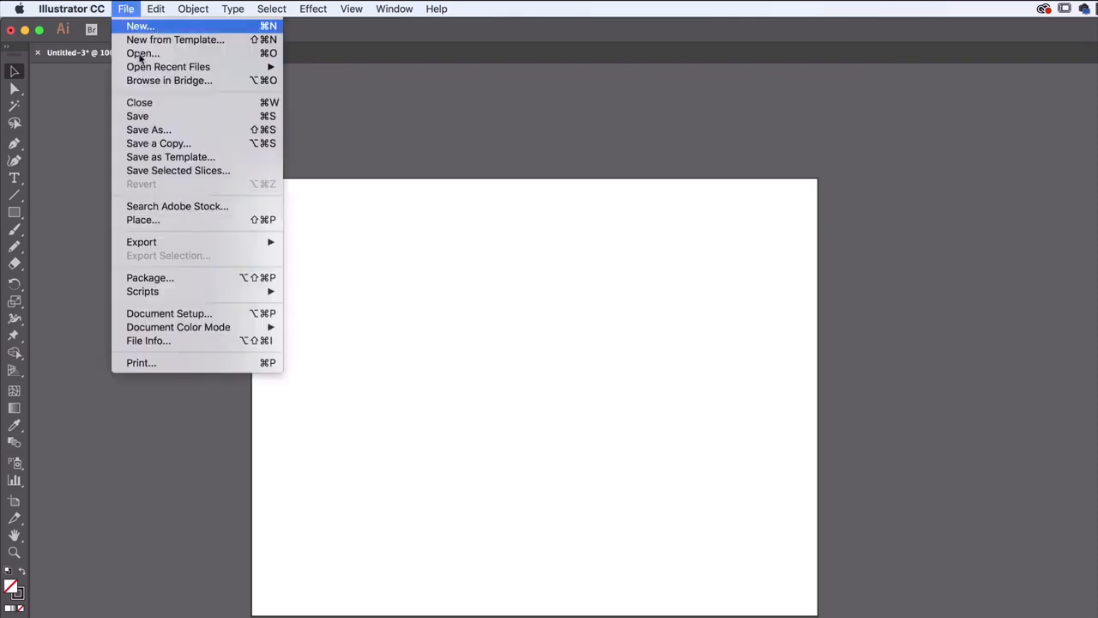
click(128, 220)
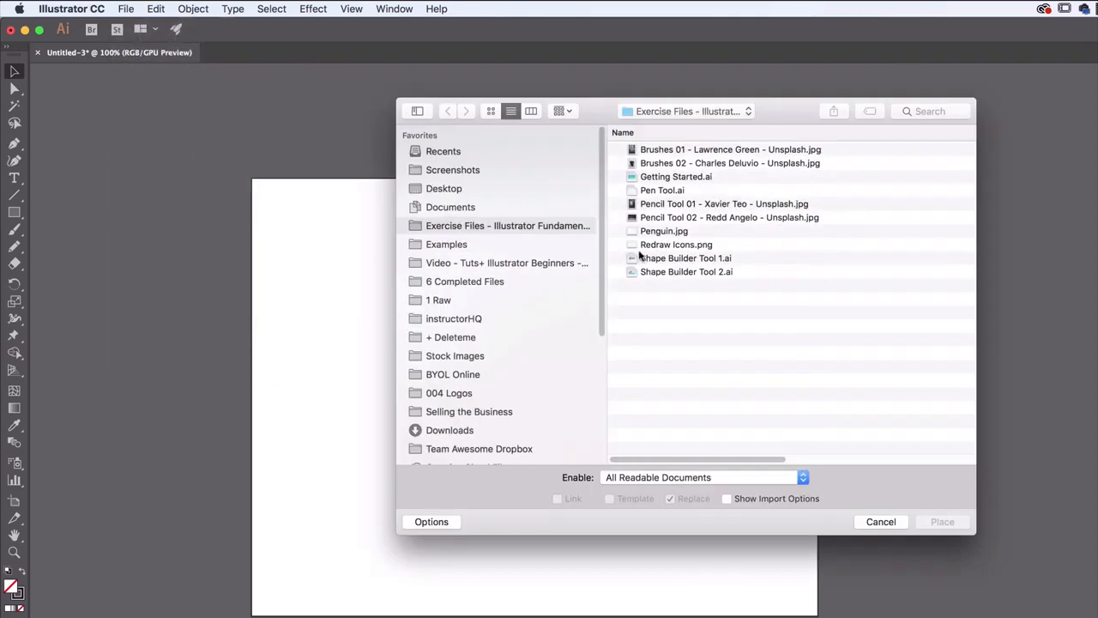
click(668, 204)
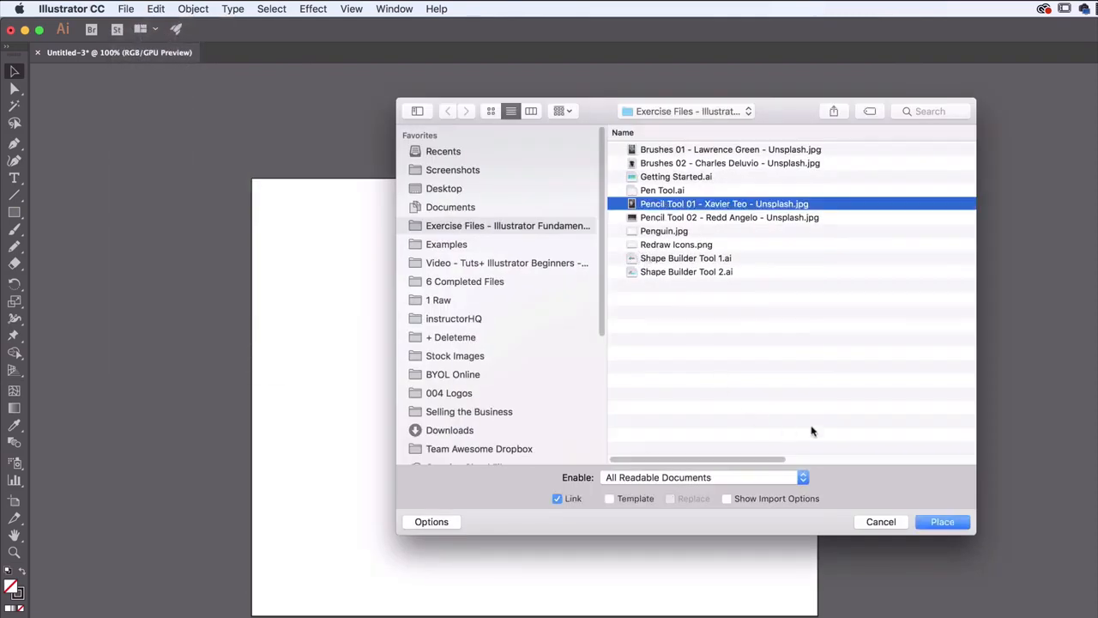
click(933, 522)
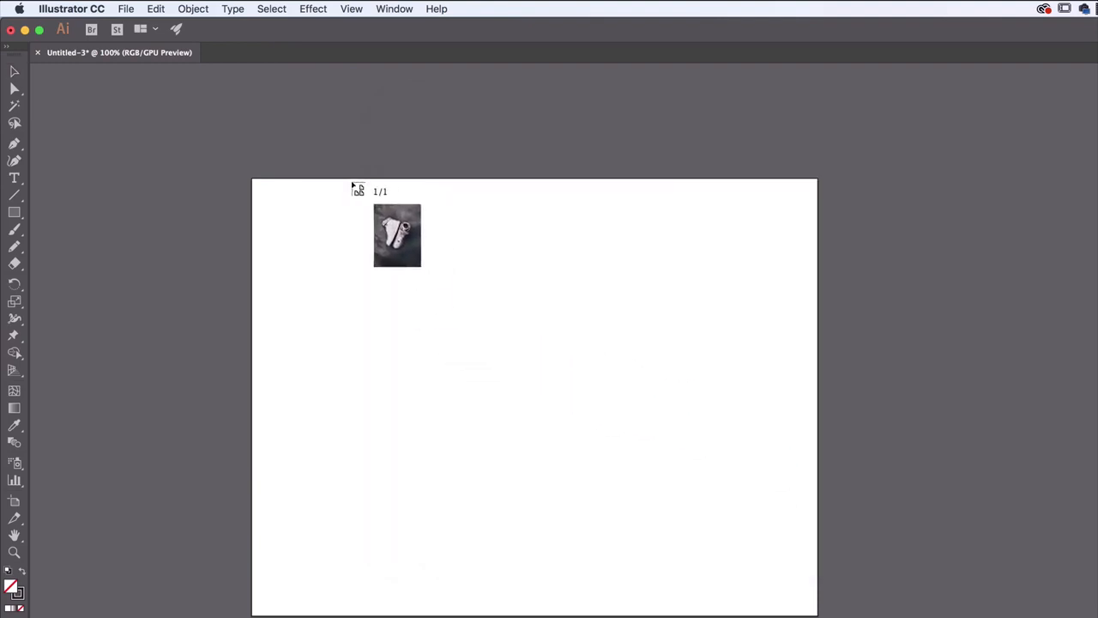
drag(351, 180, 736, 616)
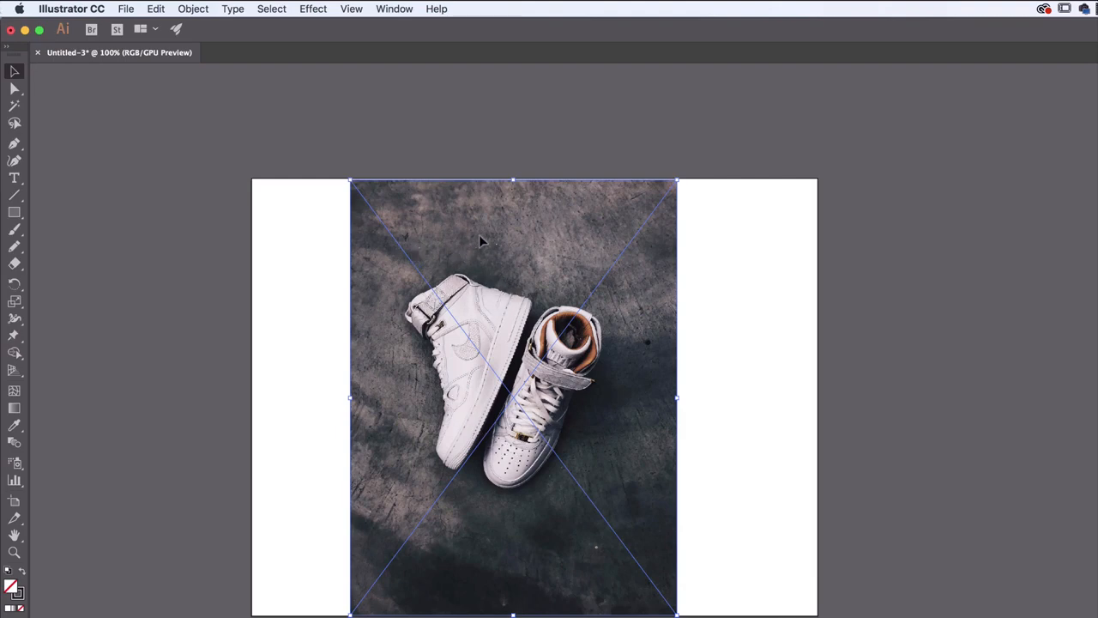
drag(479, 234, 486, 237)
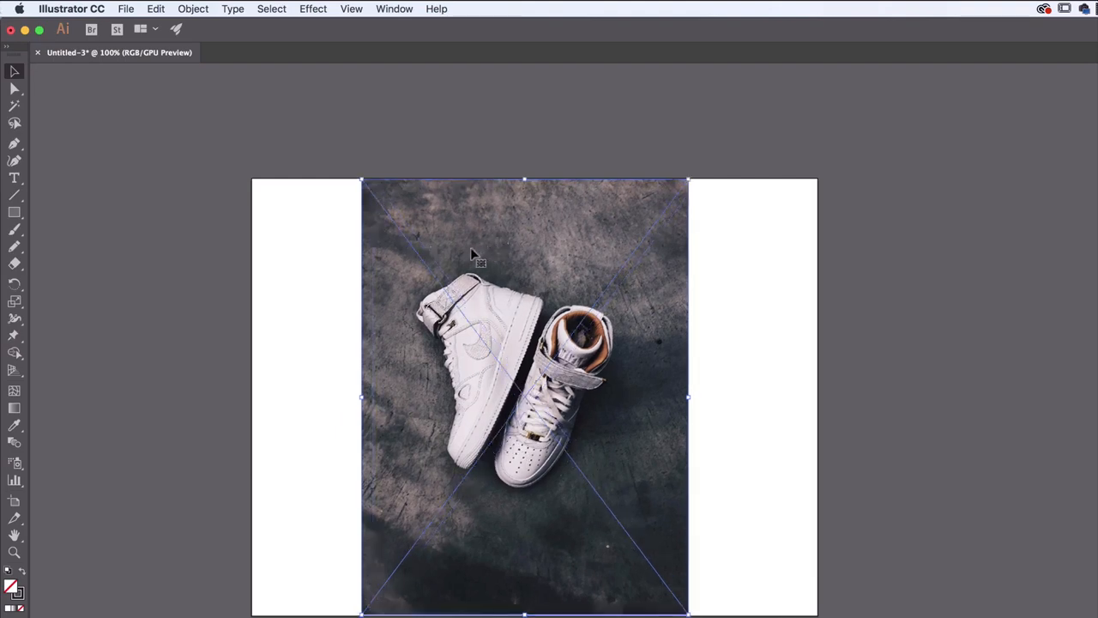
Lock the placed sneaker photo in position on the artboard
click(193, 8)
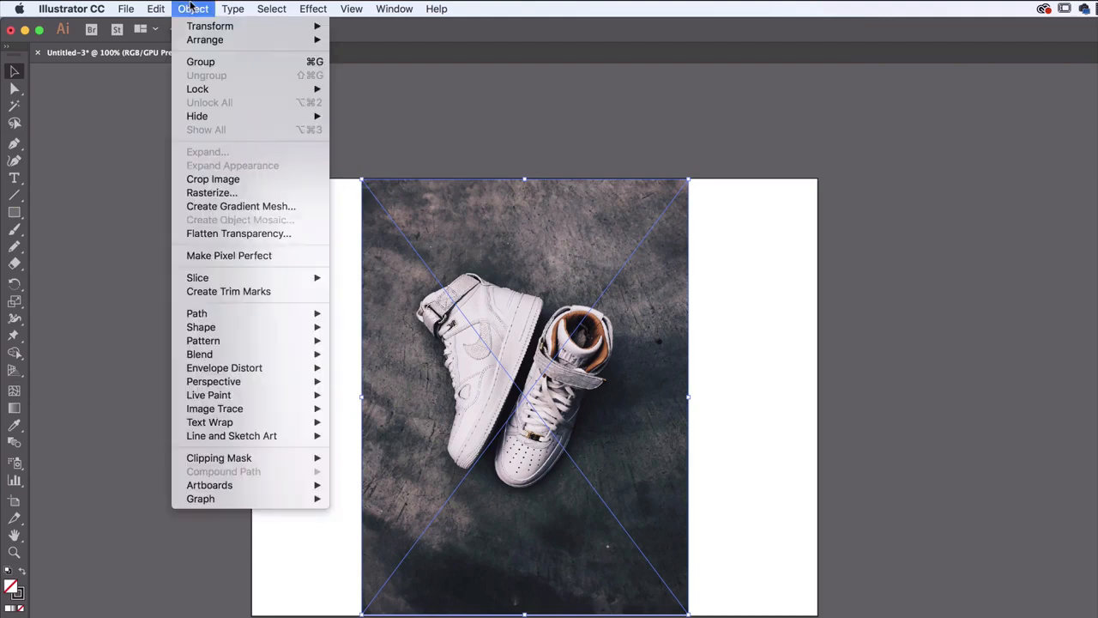
mouse_move(199, 88)
click(381, 92)
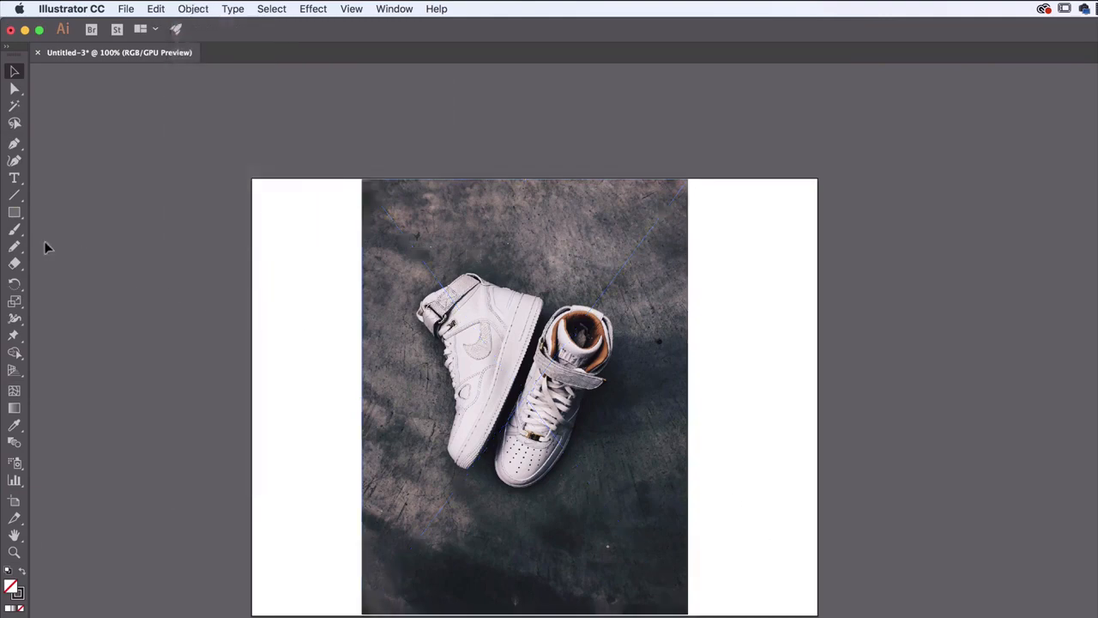
Look through the Pencil tool group, try the Shaper Tool and switch back to the Pencil Tool
click(14, 247)
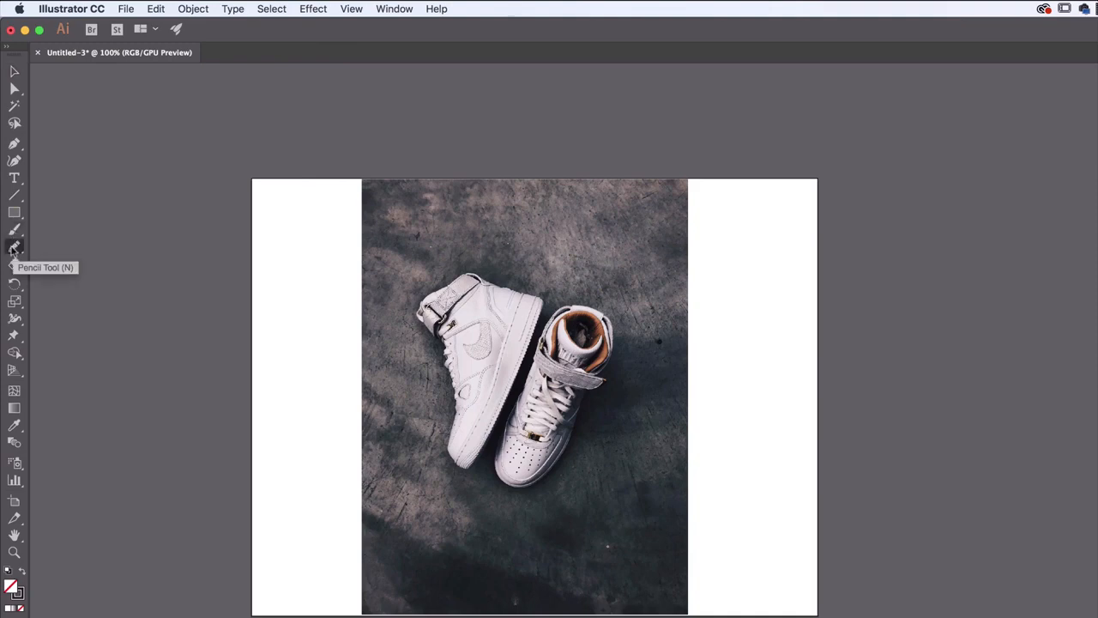
click(15, 247)
click(79, 246)
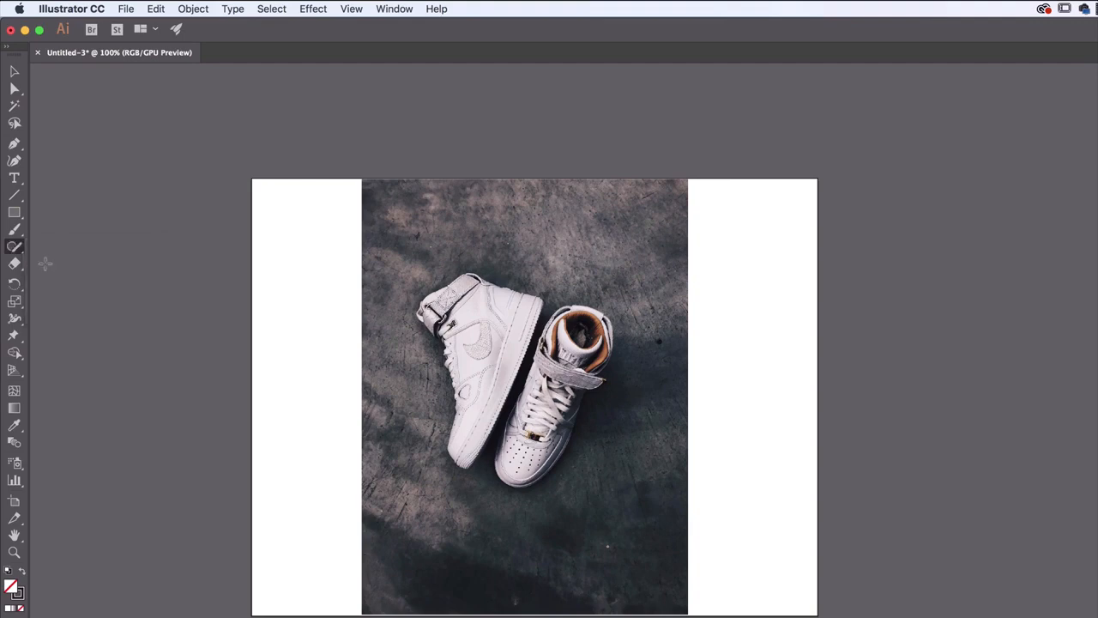
click(13, 249)
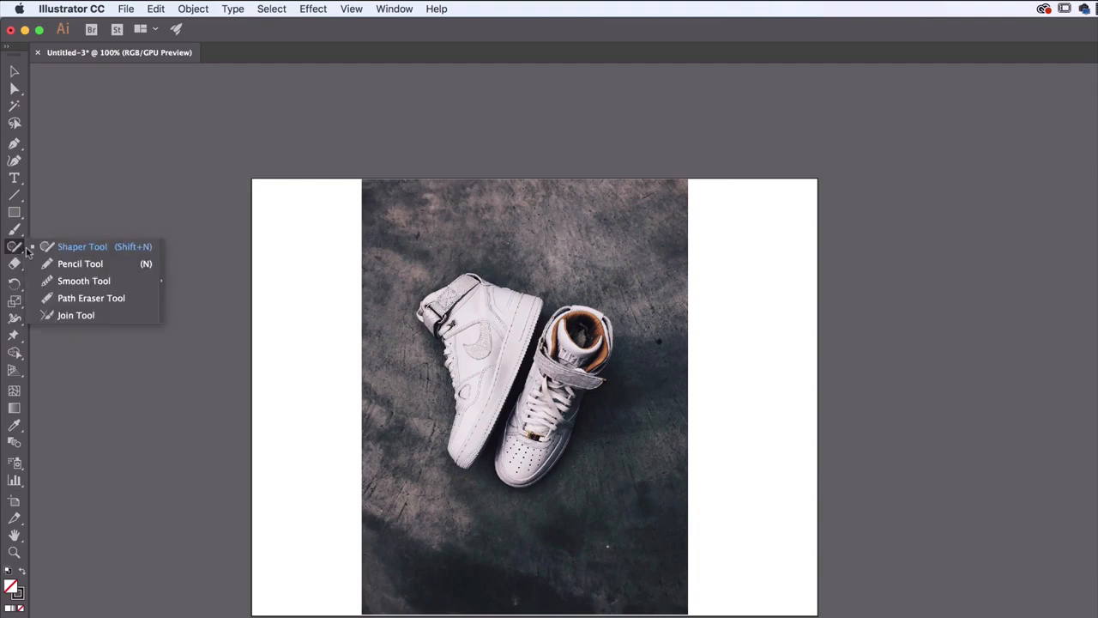
click(76, 265)
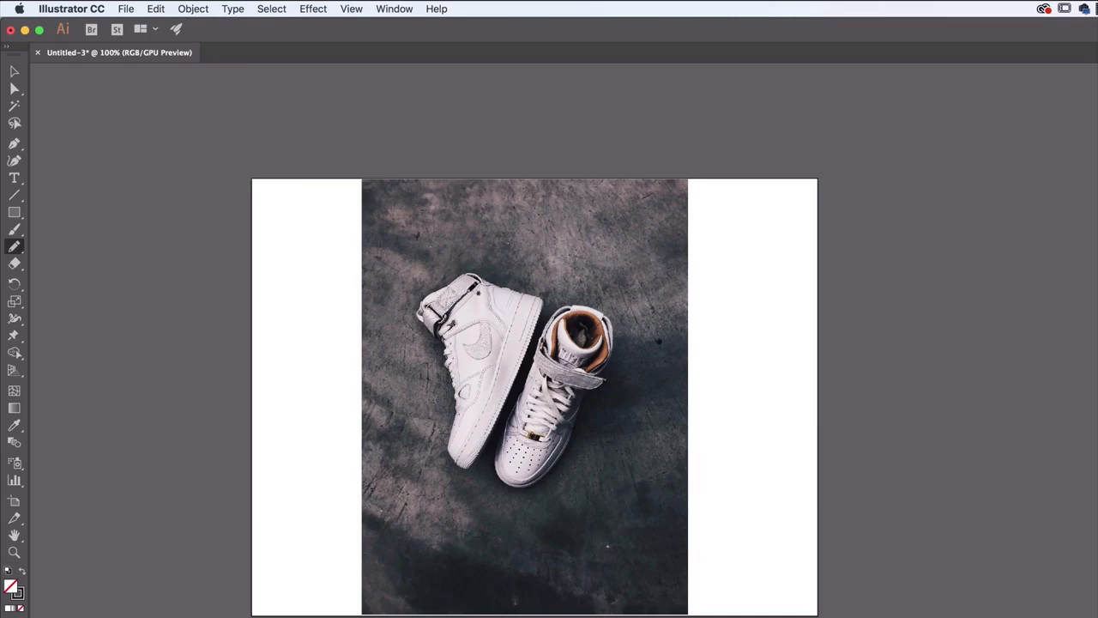
Set the Pencil Tool's fill to none and its stroke colour to white for drawing over the photo
key(super+equal)
key(super+equal)
drag(466, 292, 654, 582)
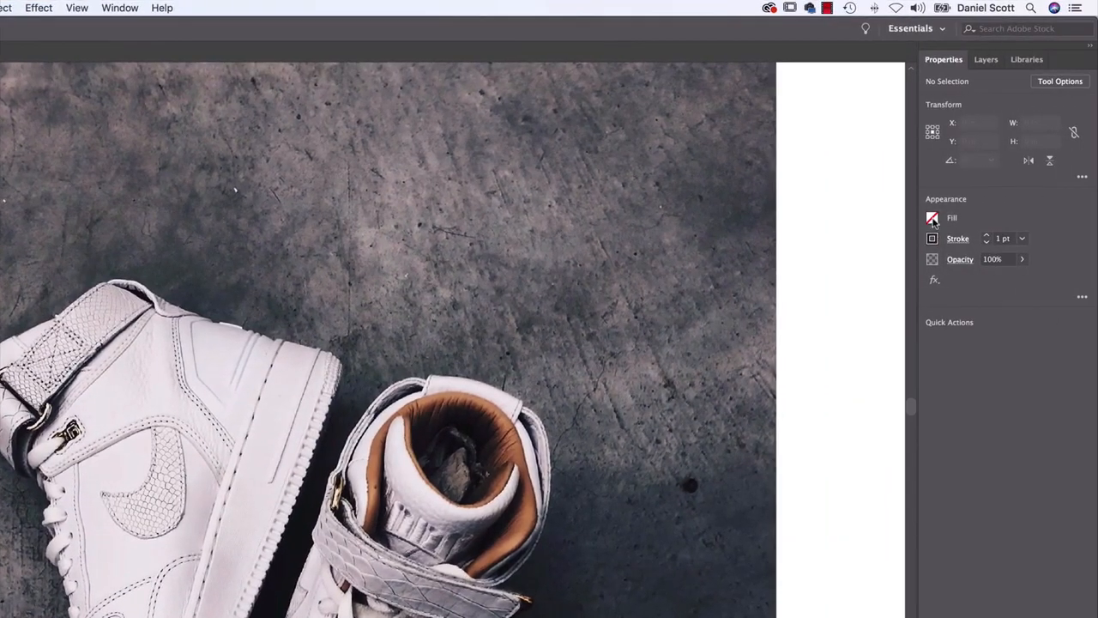
click(933, 220)
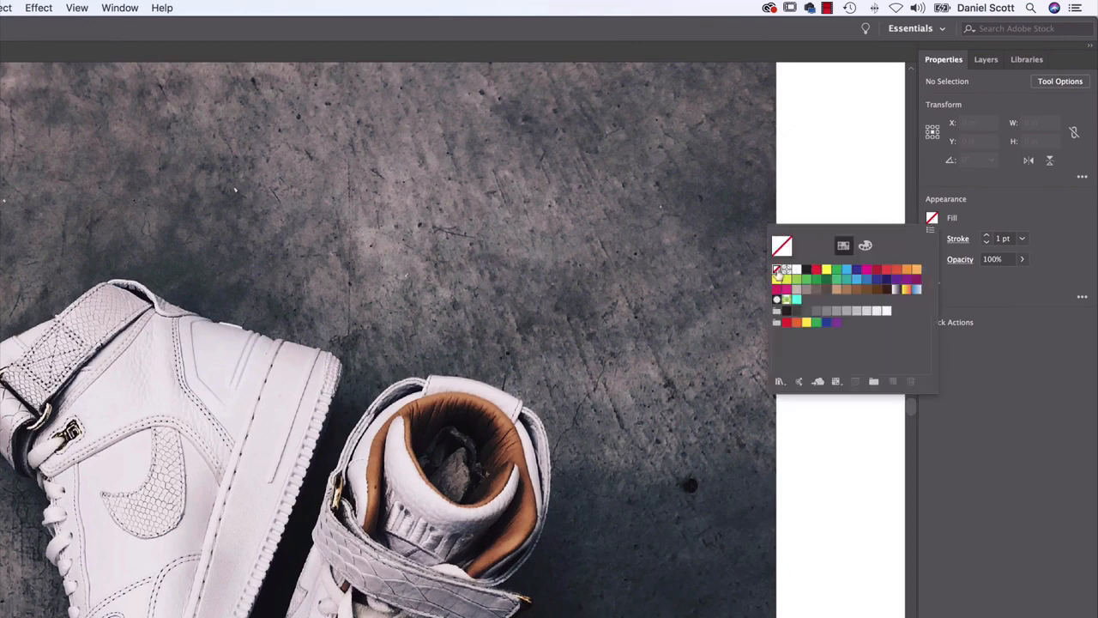
click(965, 205)
click(932, 238)
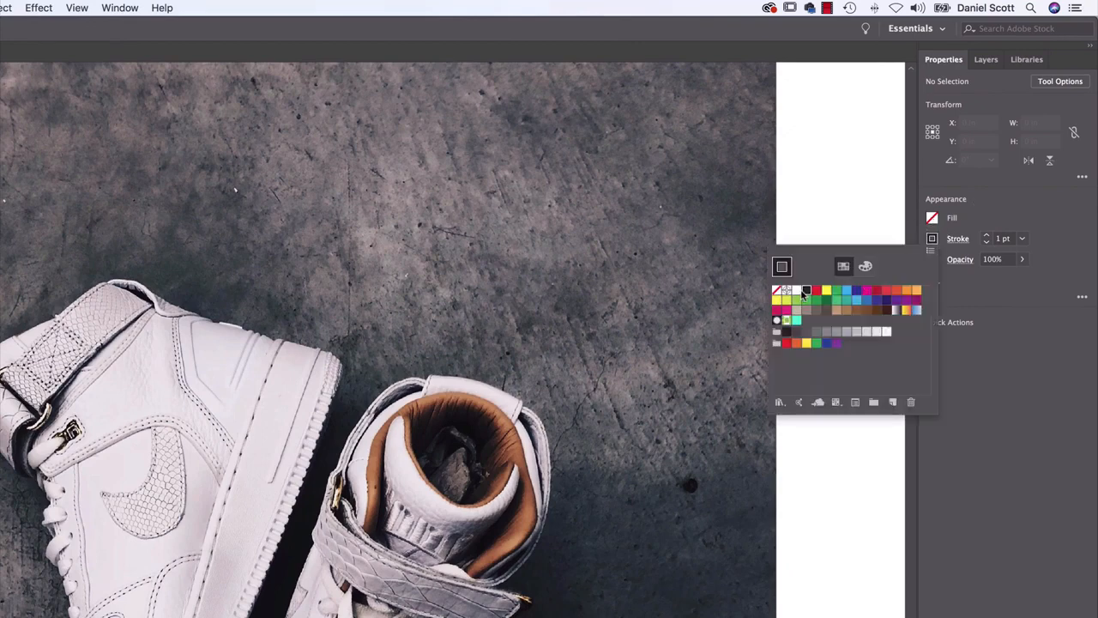
click(994, 211)
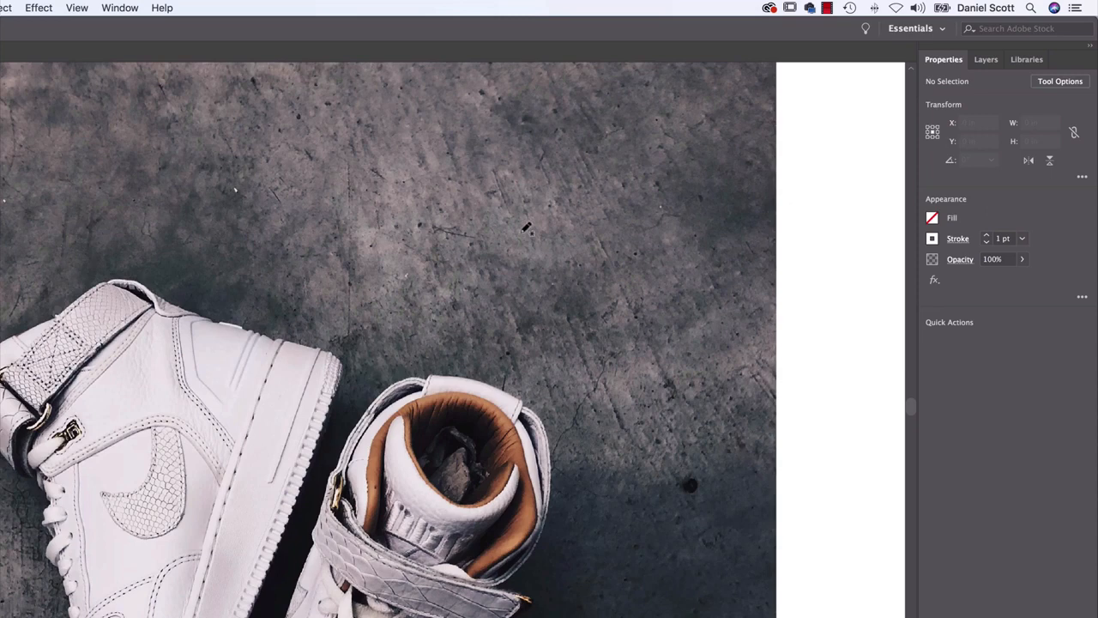
drag(227, 219, 287, 289)
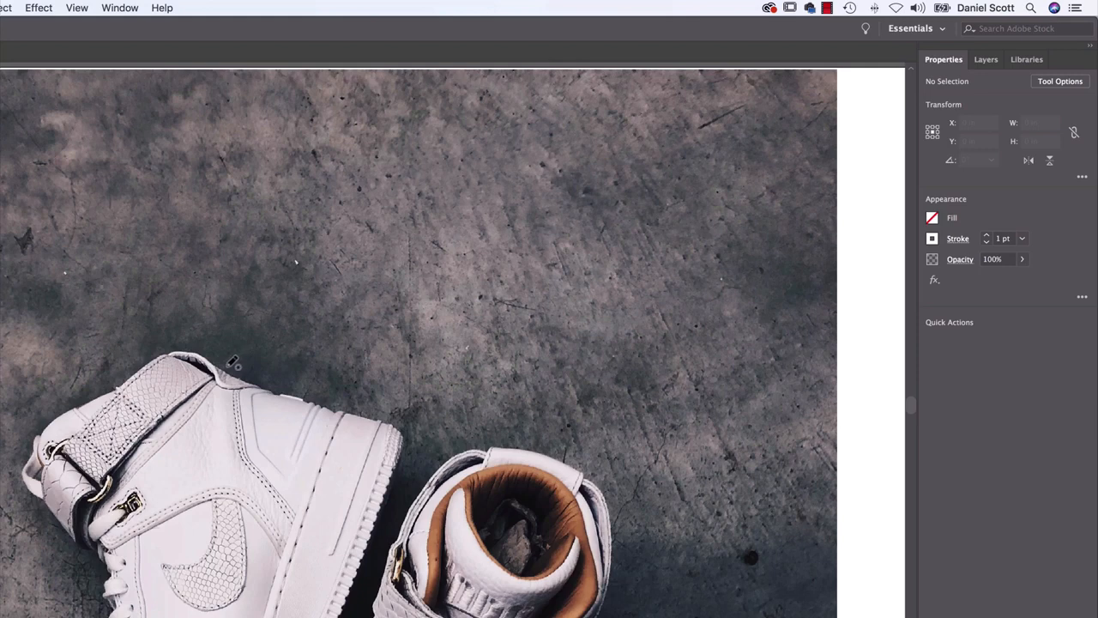
Try drawing several wing feather lines with the Pencil Tool above the ankle strap of the sneaker lying on its side
mouse_move(229, 367)
mouse_down()
mouse_move(225, 303)
mouse_move(209, 284)
mouse_move(356, 196)
mouse_up()
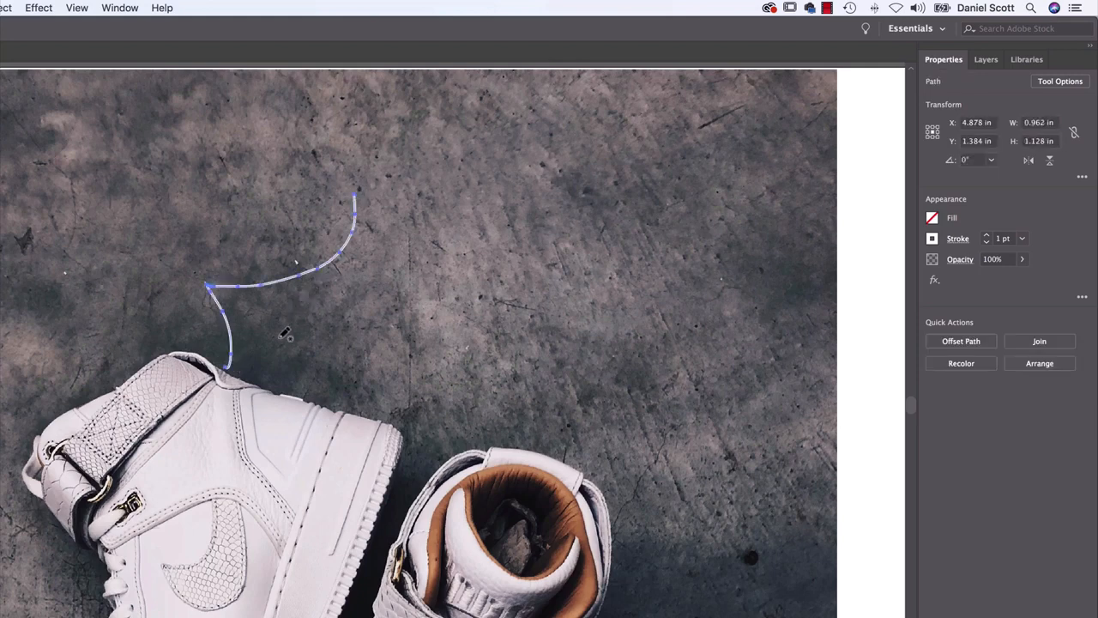
mouse_move(230, 366)
mouse_down()
mouse_move(279, 316)
mouse_move(438, 251)
mouse_up()
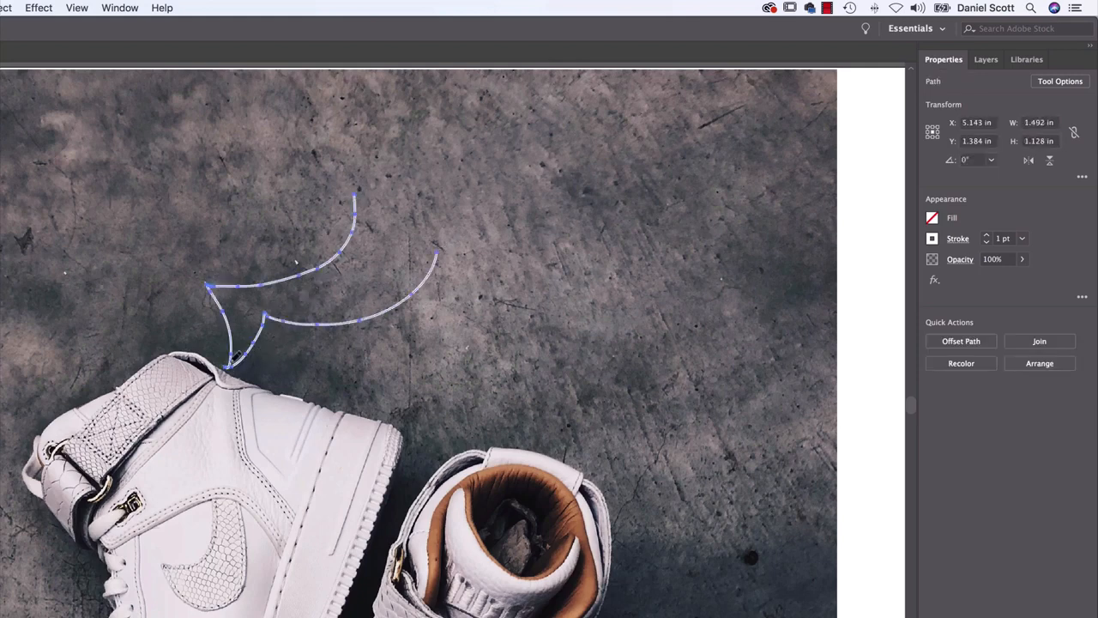
mouse_move(237, 359)
mouse_down()
mouse_move(351, 348)
mouse_move(420, 336)
mouse_up()
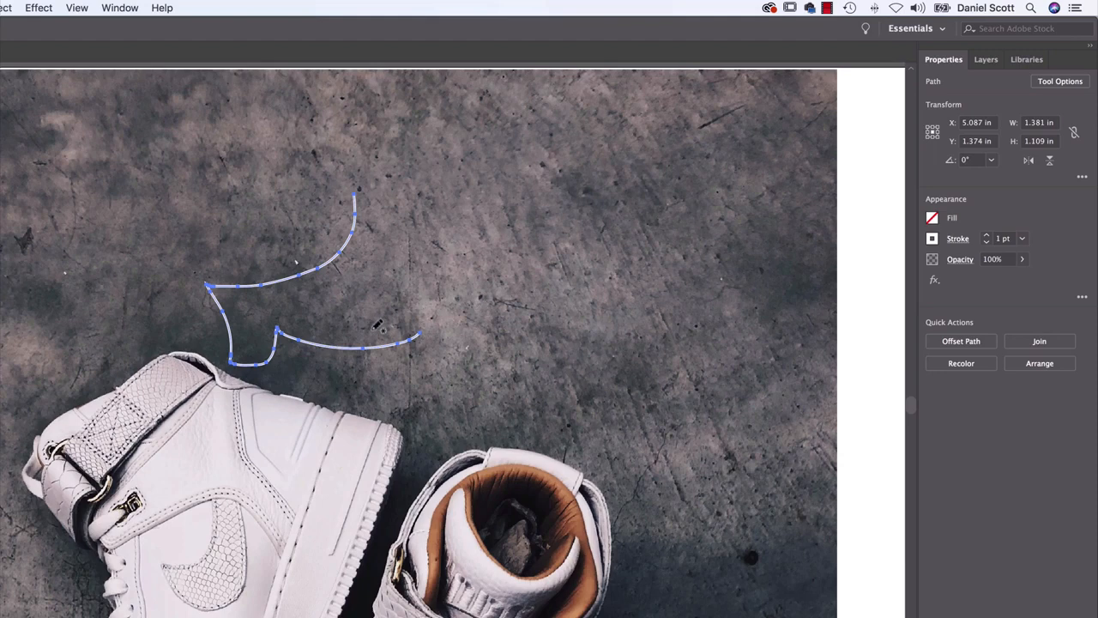
mouse_move(232, 364)
mouse_down()
mouse_move(341, 337)
mouse_move(437, 340)
mouse_move(297, 361)
mouse_move(273, 354)
mouse_move(333, 324)
mouse_move(420, 349)
mouse_move(256, 352)
mouse_move(432, 347)
mouse_up()
drag(277, 362, 458, 343)
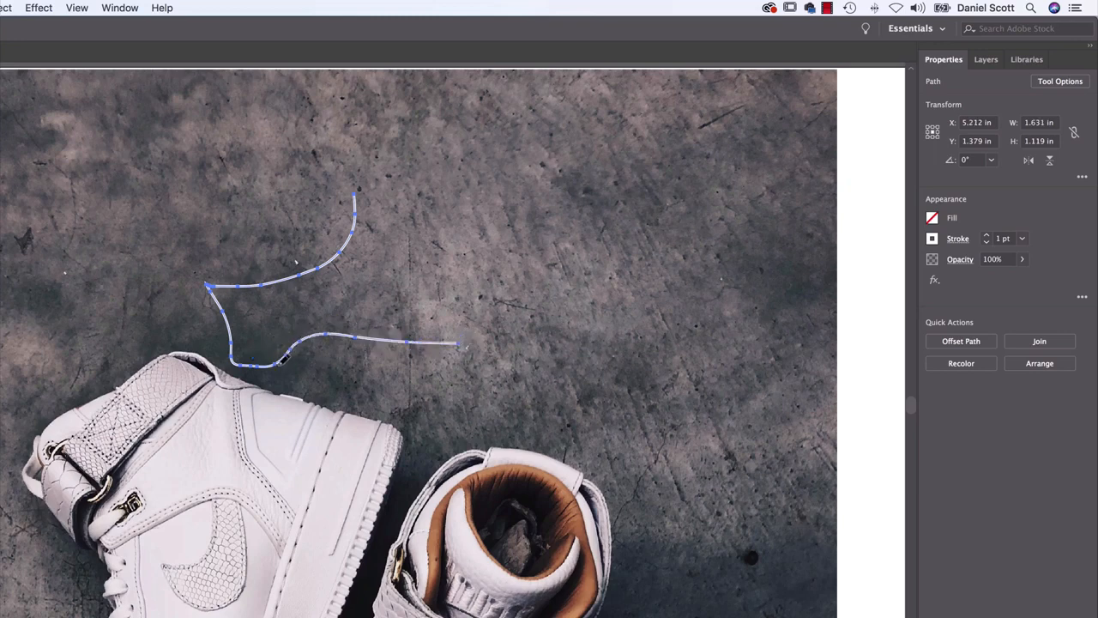
drag(278, 362, 430, 343)
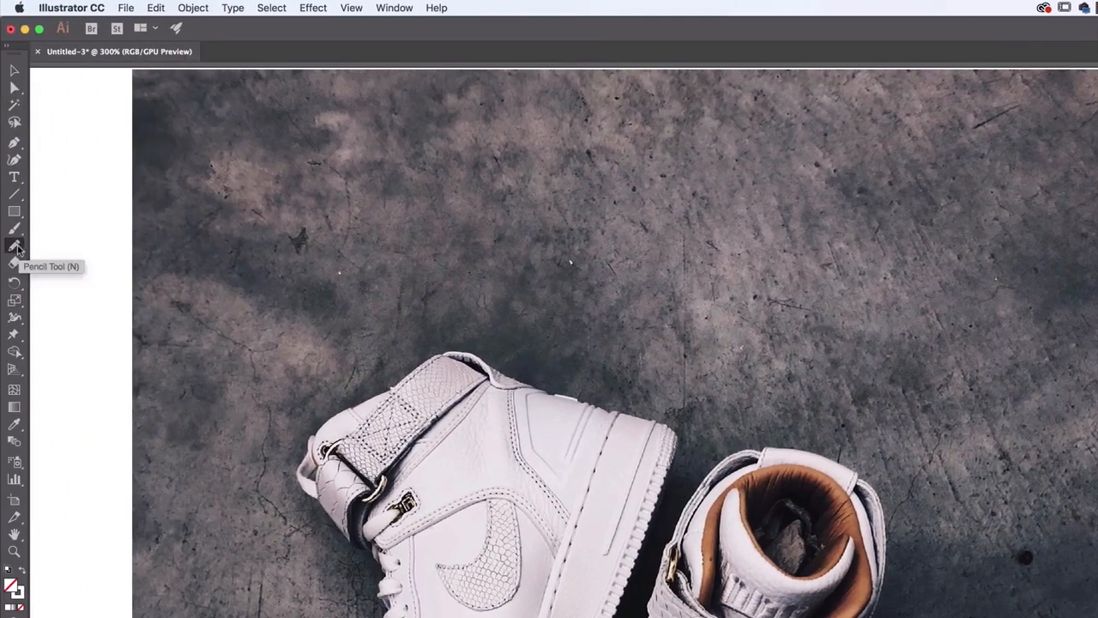
Turn off Keep selected in the Pencil Tool Options so new strokes do not redraw the previous path
double_click(16, 248)
drag(195, 93, 377, 121)
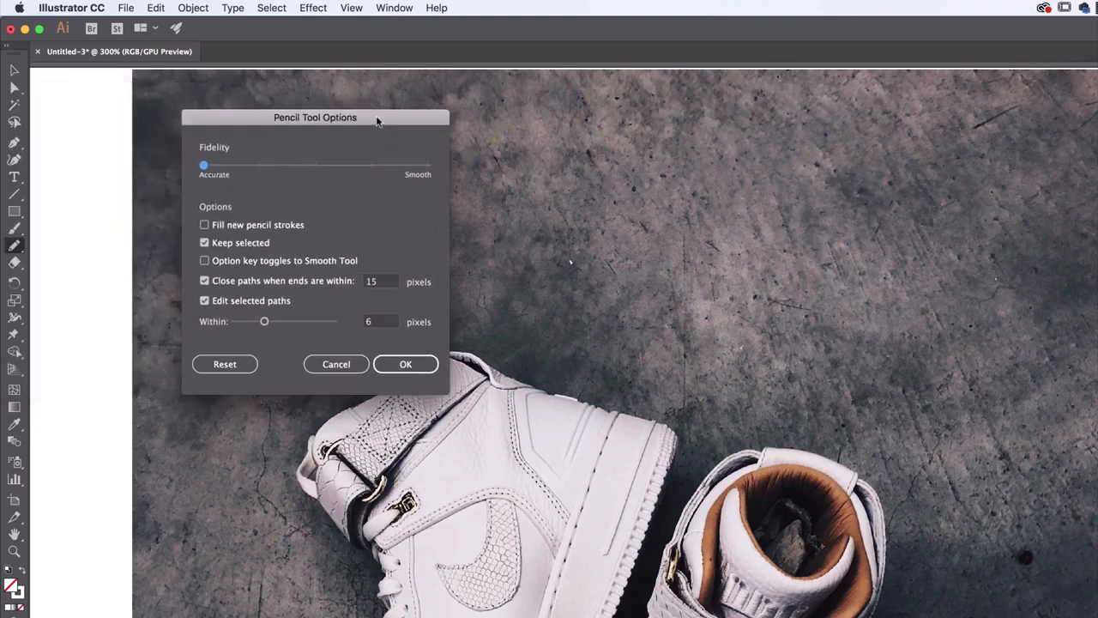
click(220, 246)
click(424, 371)
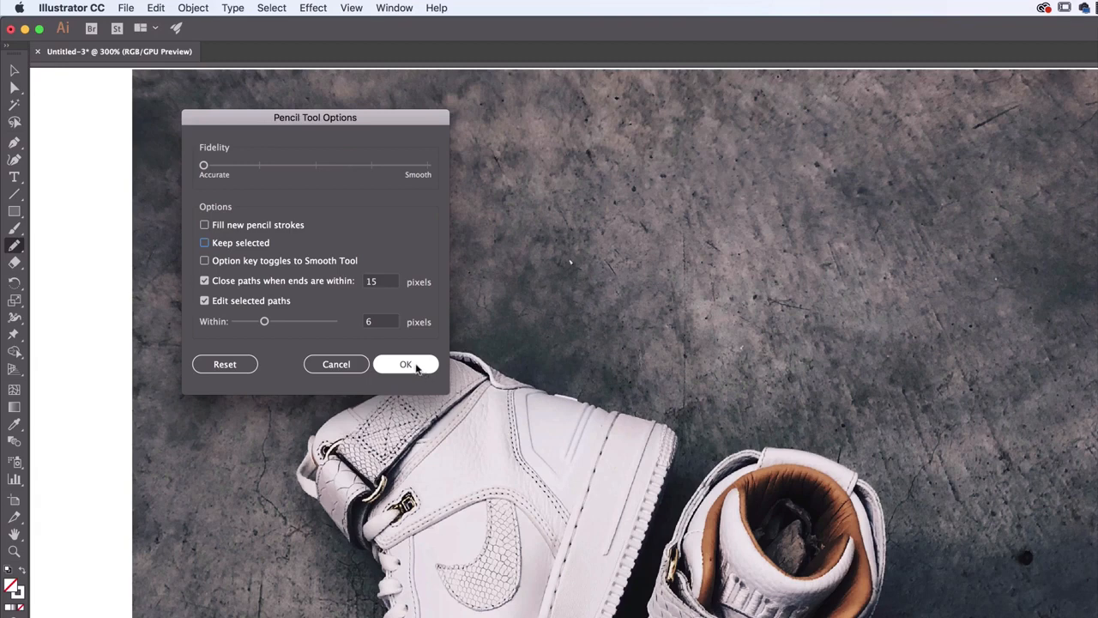
click(414, 364)
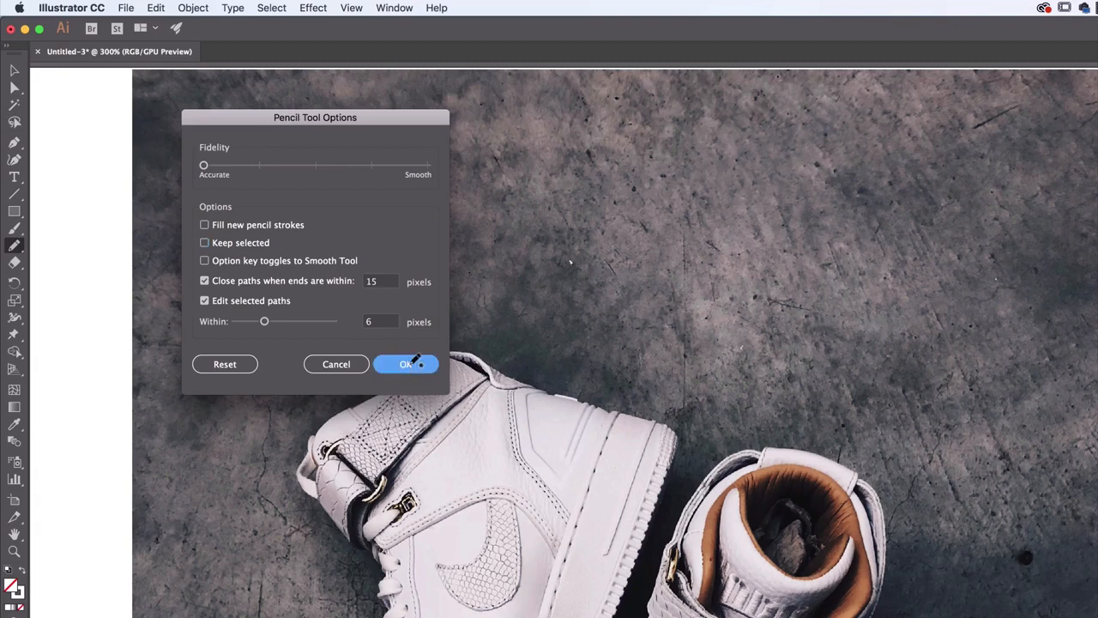
Draw four trial feather lines fanning out from the sneaker's ankle, and delete all of them
mouse_move(482, 354)
mouse_down()
mouse_move(479, 310)
mouse_move(577, 291)
mouse_move(599, 221)
mouse_up()
drag(515, 331, 670, 273)
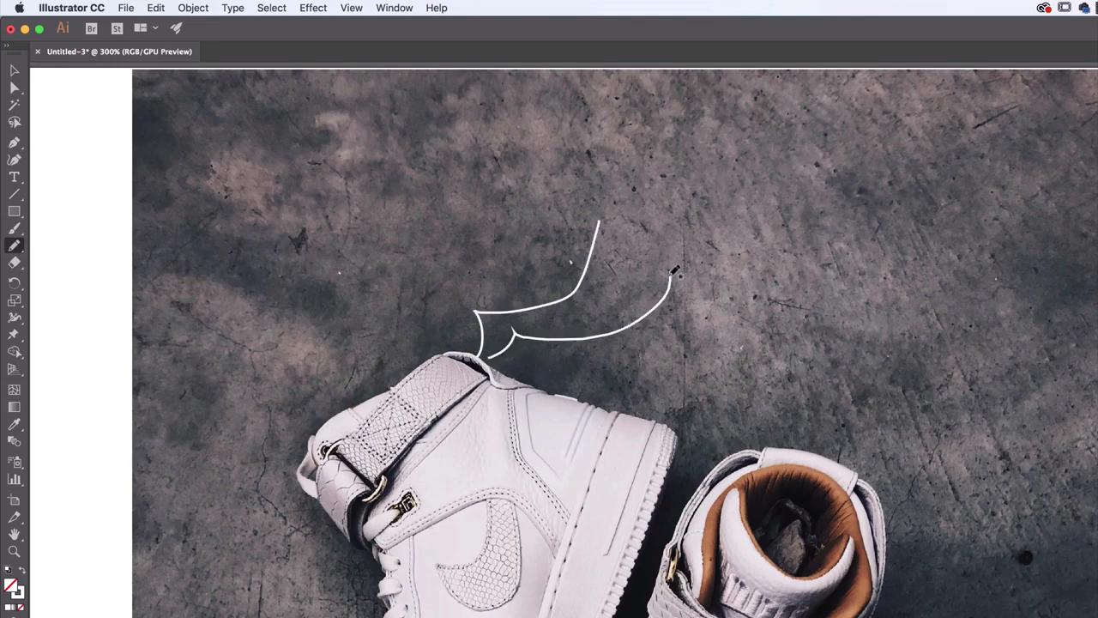
drag(491, 358, 724, 317)
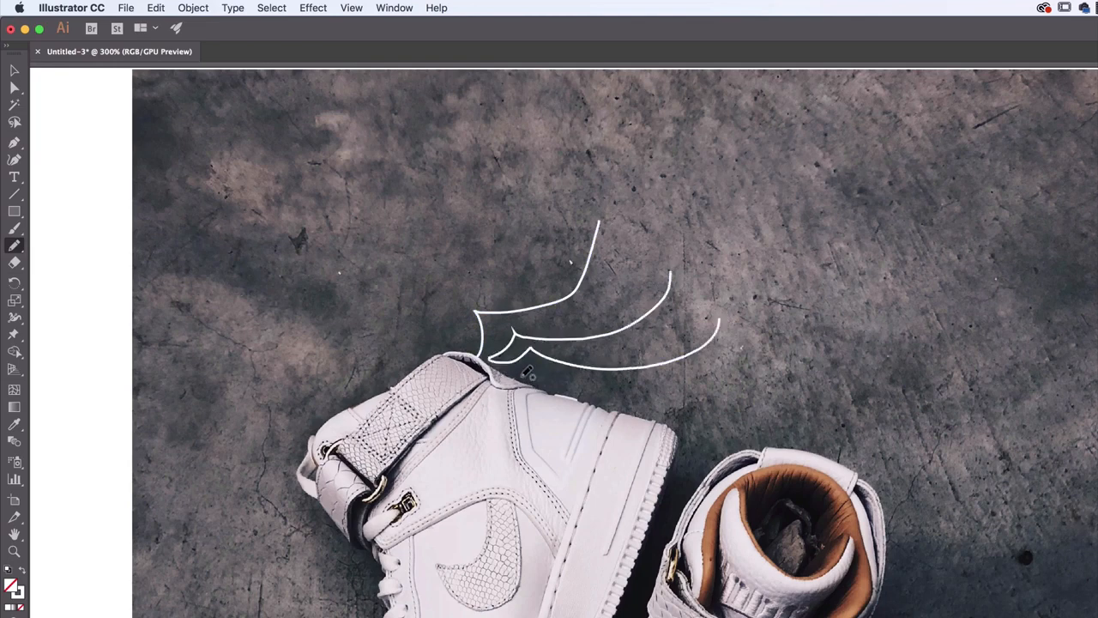
mouse_move(517, 374)
mouse_down()
mouse_move(558, 378)
mouse_move(724, 319)
mouse_up()
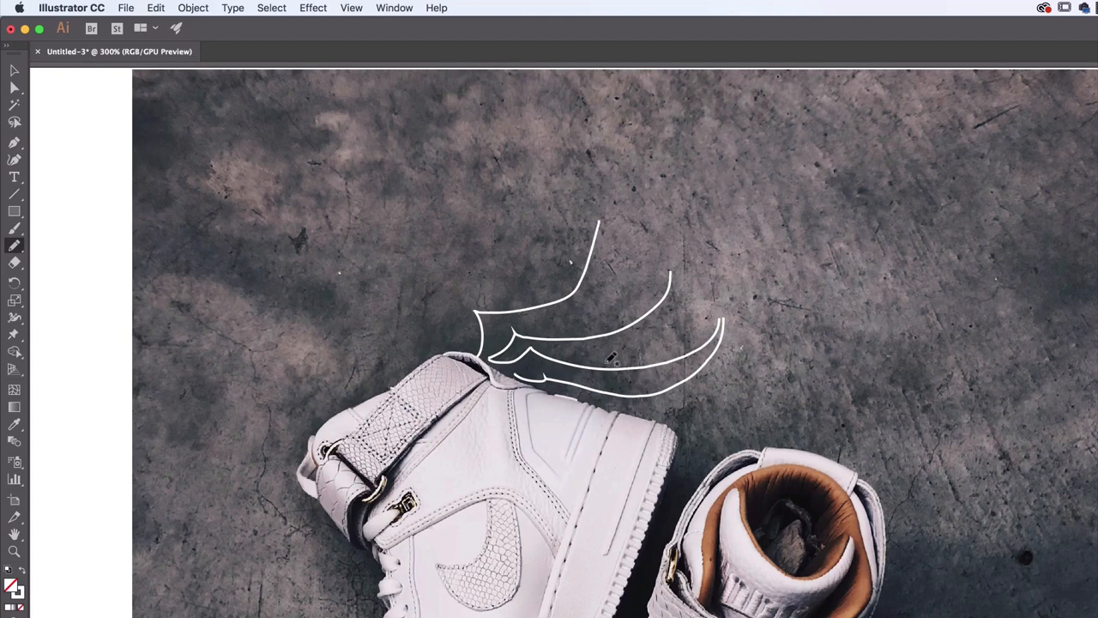
key(v)
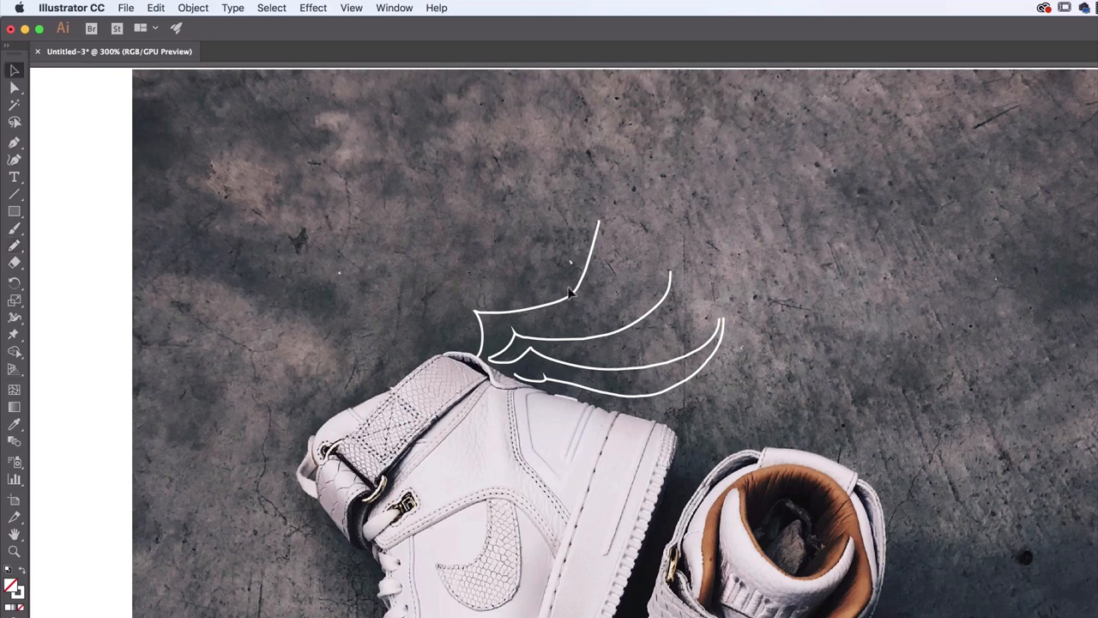
key(super+a)
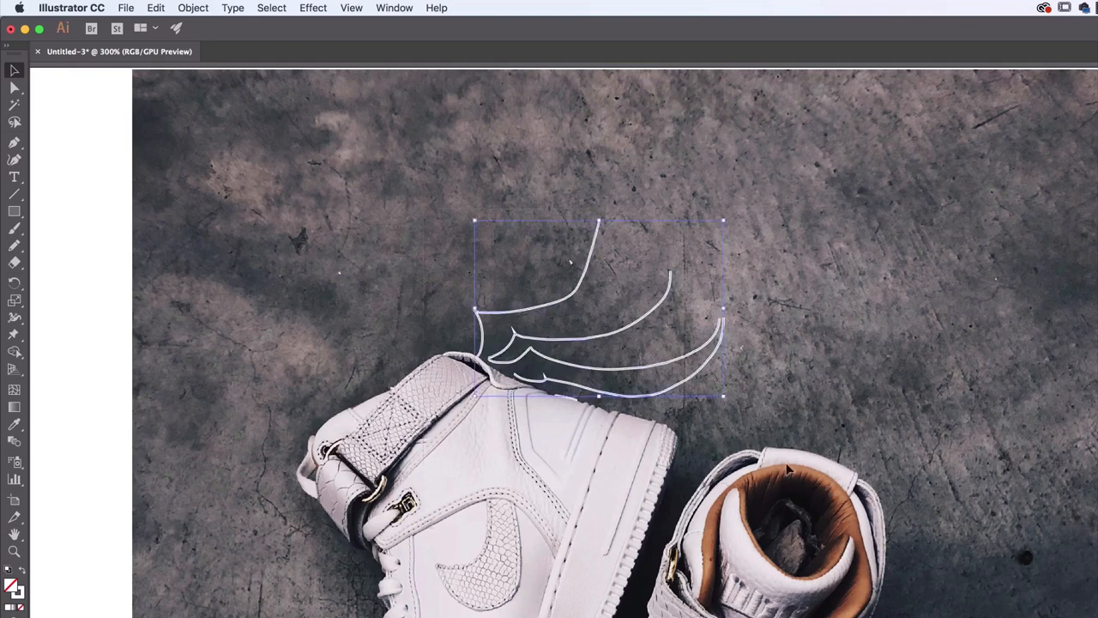
key(Delete)
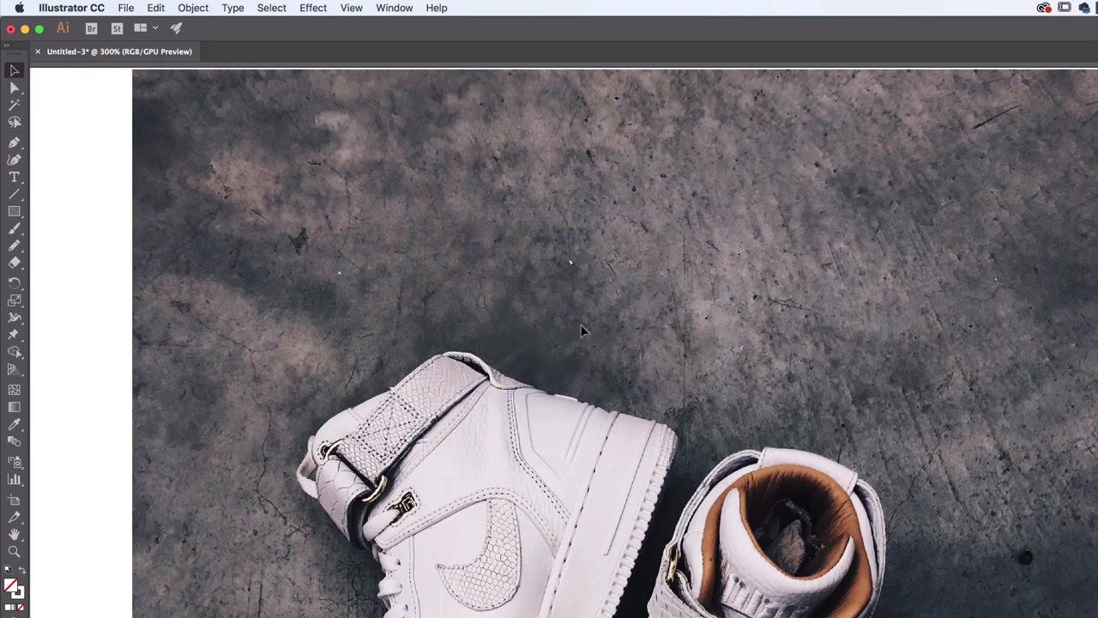
Set the Pencil Tool's fidelity to the notch just below full Smooth
double_click(14, 246)
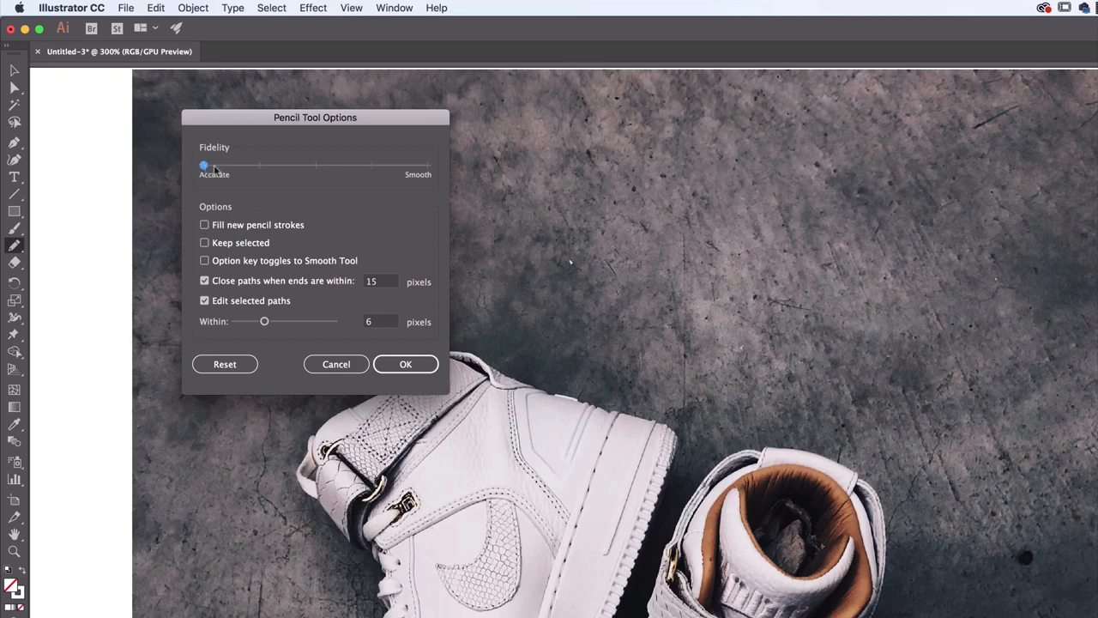
drag(215, 169, 184, 179)
drag(203, 165, 421, 168)
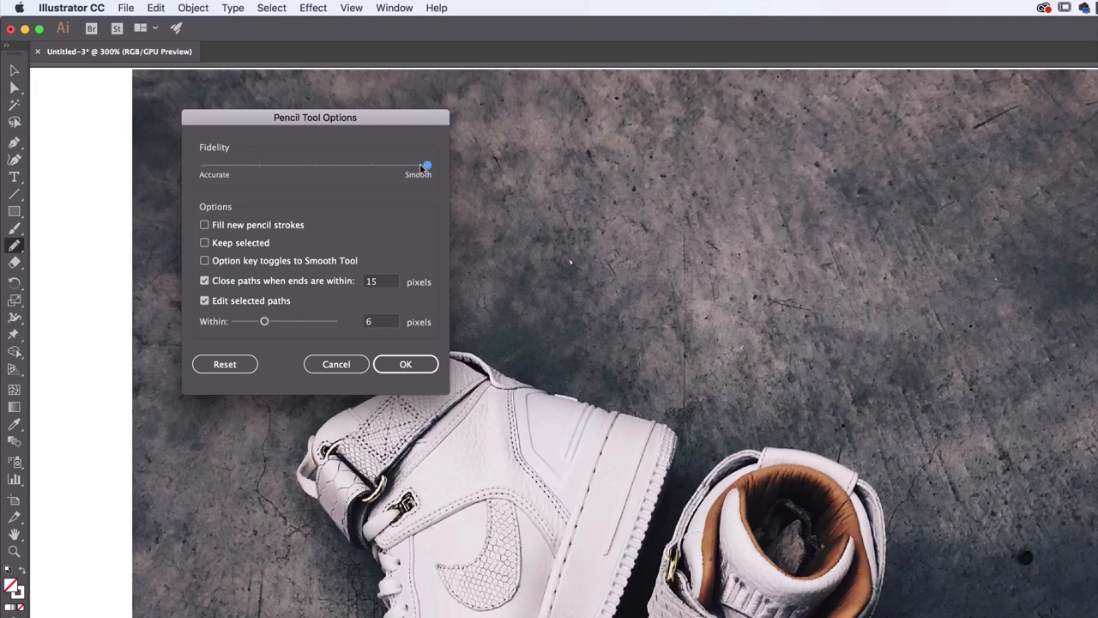
click(377, 168)
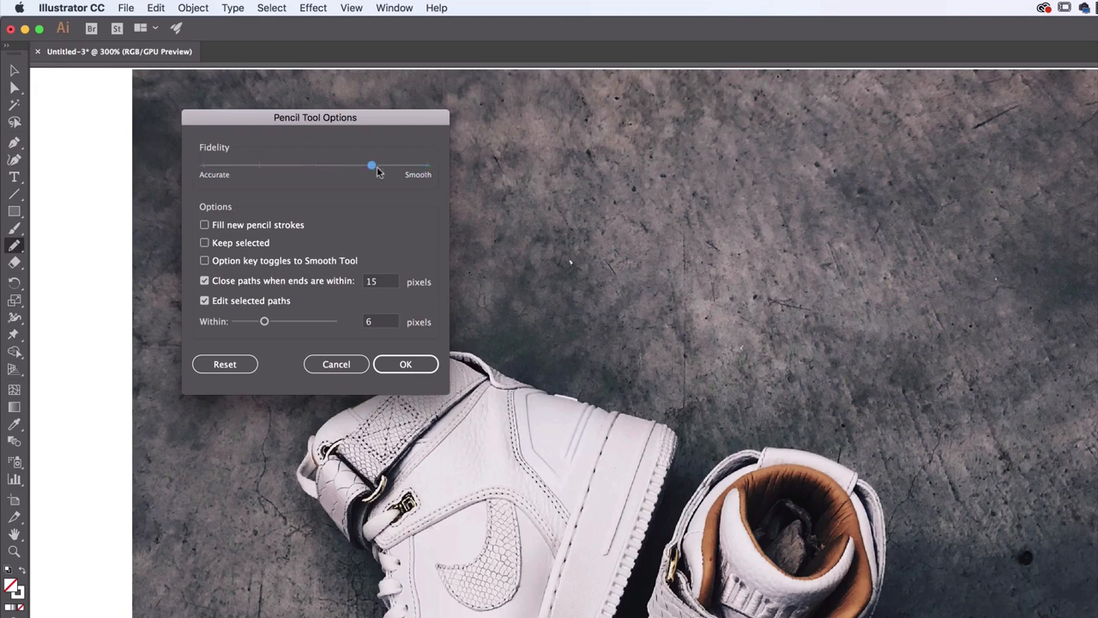
click(404, 364)
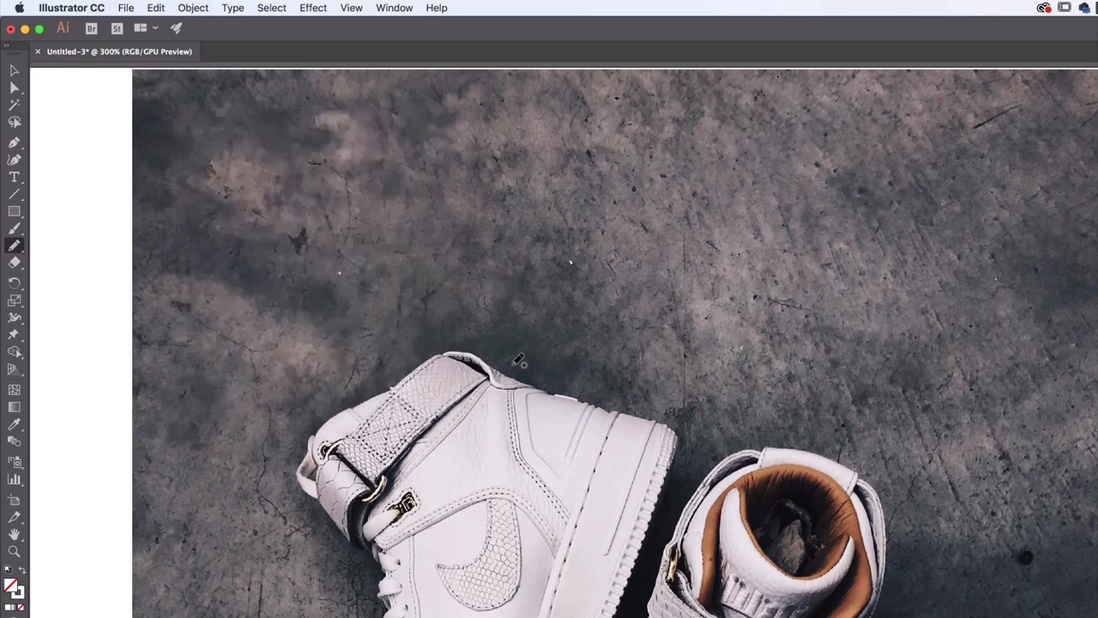
Draw the wing's hooked leading edge above the sneaker's ankle, with three long feather curves and two short ones beneath it
mouse_move(515, 364)
mouse_down()
mouse_move(528, 339)
mouse_move(484, 253)
mouse_move(621, 159)
mouse_up()
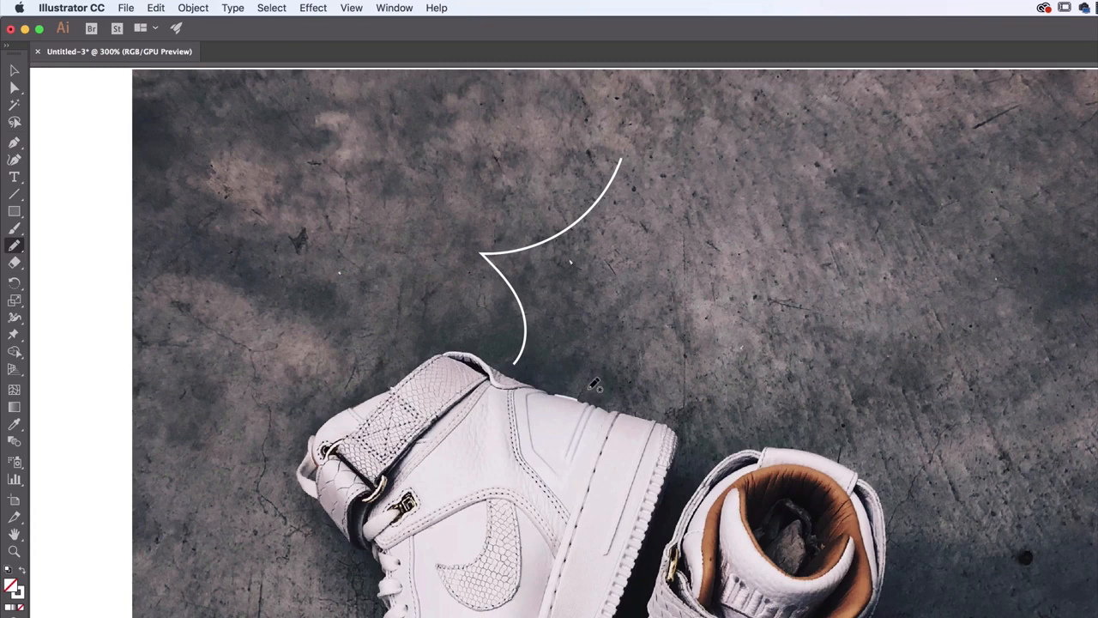
key(super+z)
mouse_move(517, 365)
mouse_down()
mouse_move(527, 318)
mouse_move(515, 269)
mouse_move(655, 178)
mouse_move(656, 151)
mouse_up()
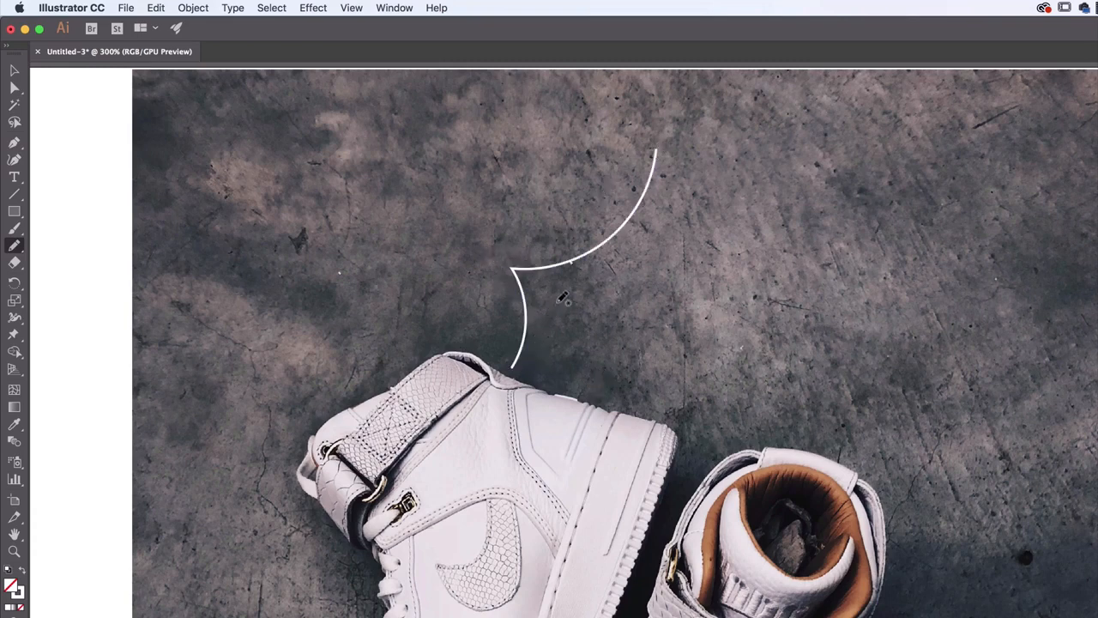
drag(552, 303, 721, 227)
drag(559, 326, 707, 277)
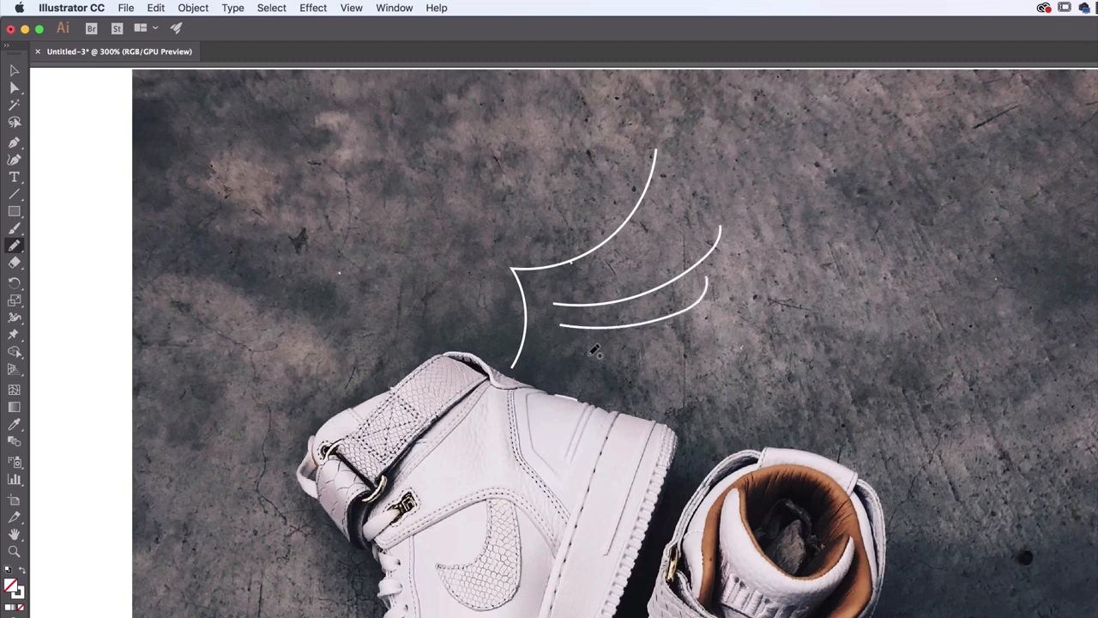
mouse_move(589, 354)
mouse_down()
mouse_move(666, 350)
mouse_move(656, 379)
mouse_up()
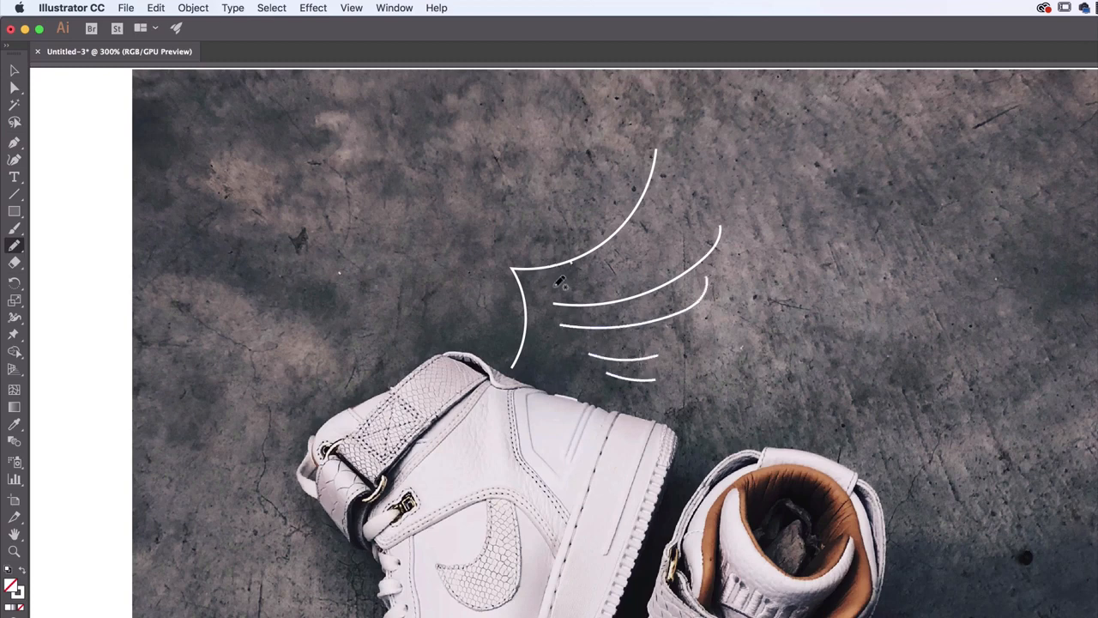
drag(547, 285, 679, 217)
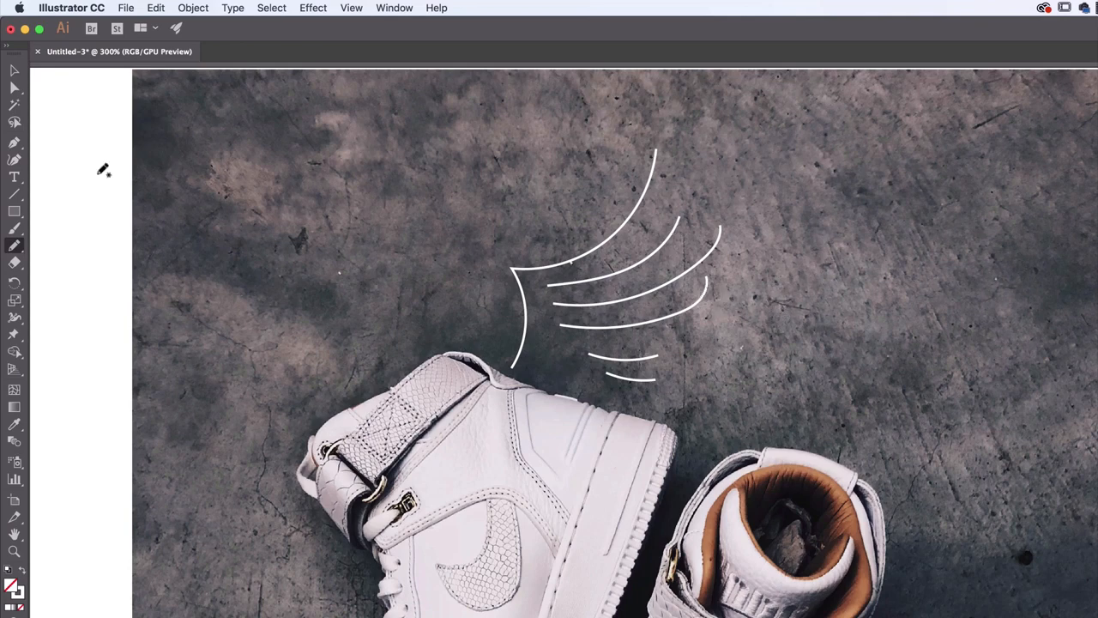
Delete the lowest long feather curve and redraw it as a shorter, gently upswept line in the same gap
click(14, 71)
click(697, 314)
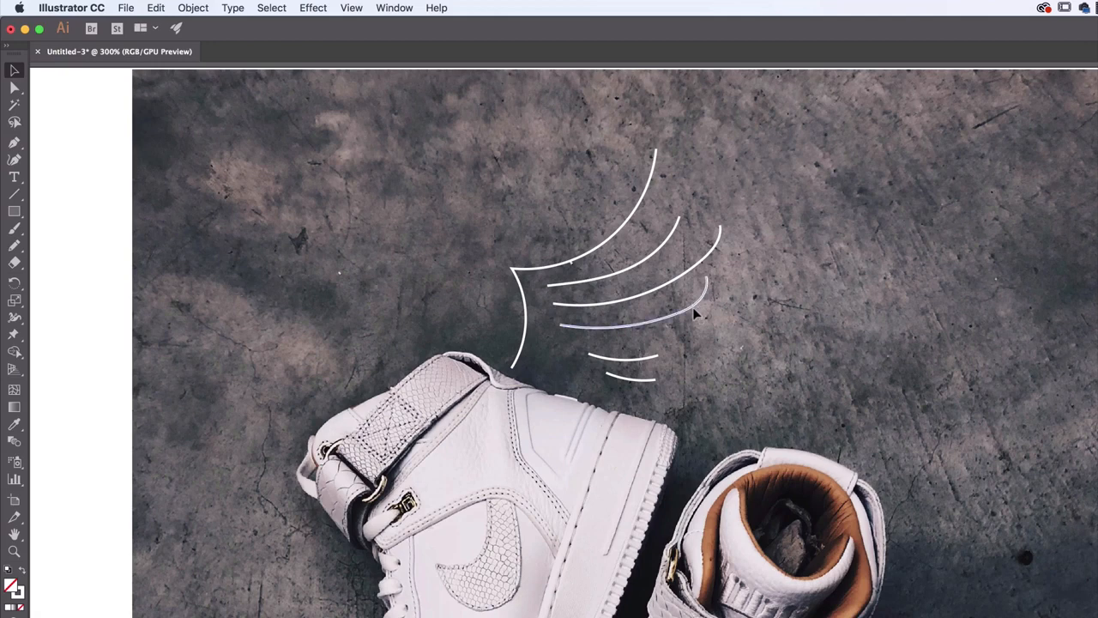
key(Delete)
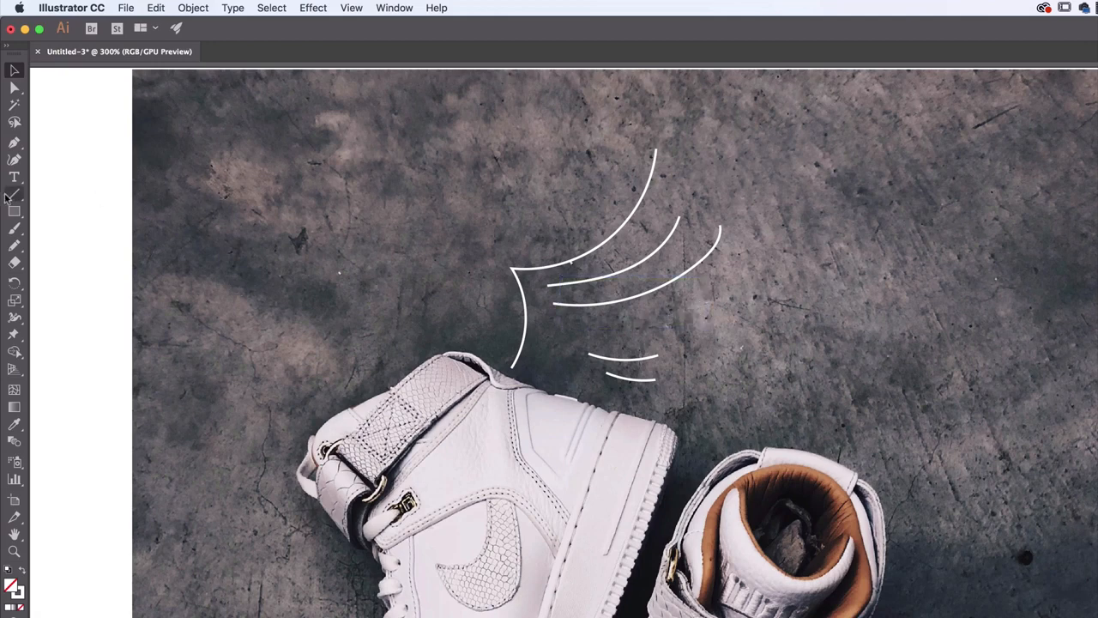
click(14, 246)
mouse_move(589, 328)
mouse_down()
mouse_move(696, 321)
mouse_move(706, 302)
mouse_up()
key(super+z)
drag(592, 328, 708, 303)
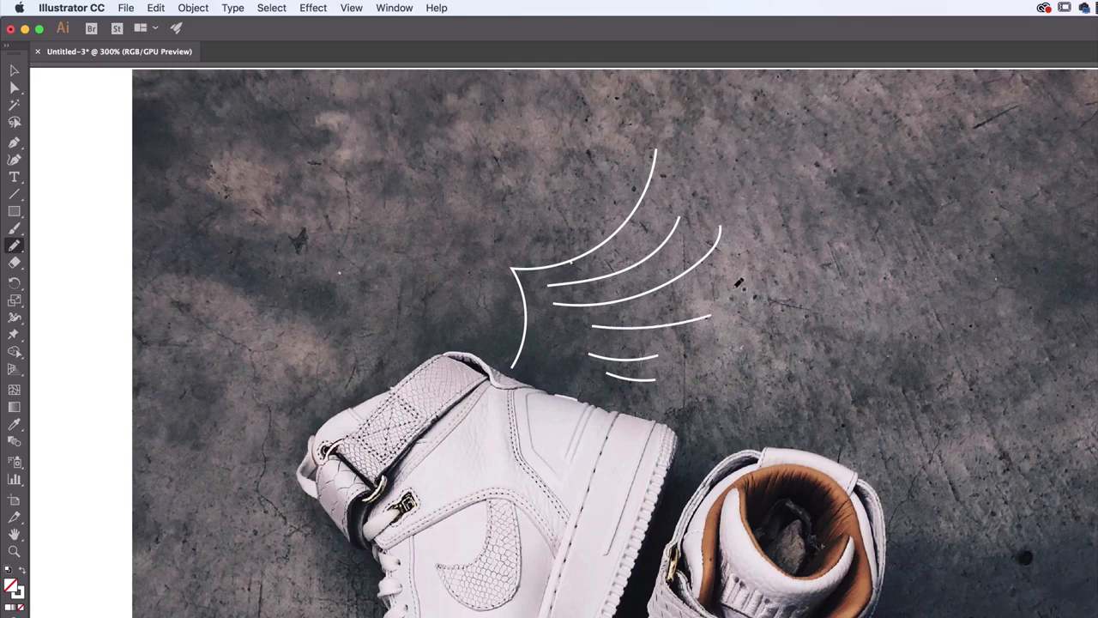
key(super+z)
drag(592, 328, 708, 302)
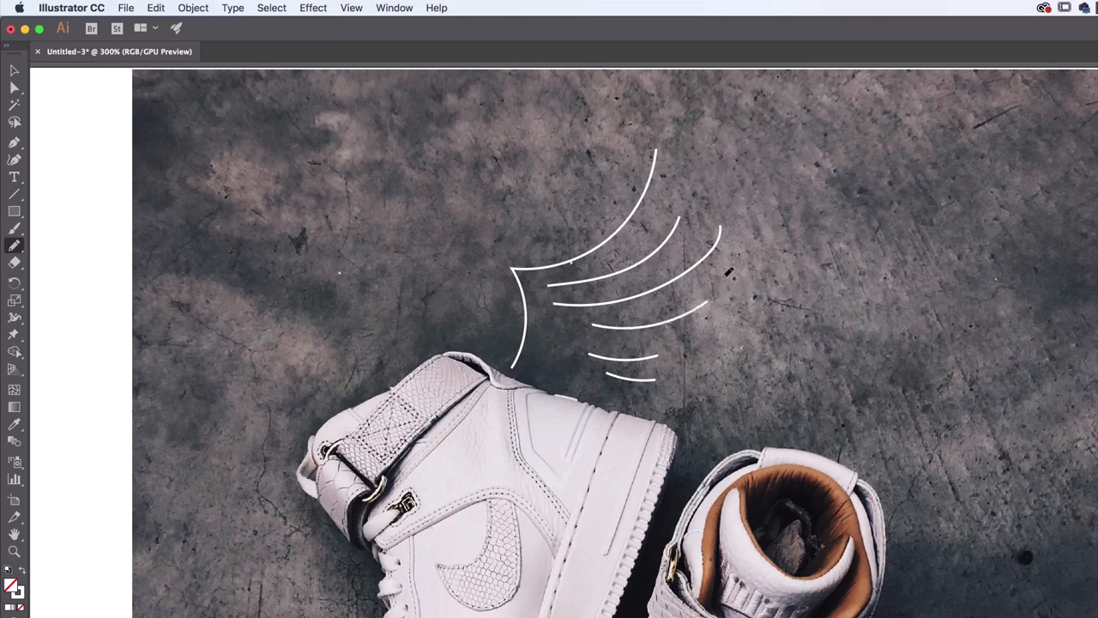
Add two short curved accents inside the wing's base and one feather curve above its leading edge
drag(551, 325, 551, 366)
key(super+z)
mouse_move(543, 324)
mouse_down()
mouse_move(533, 361)
mouse_move(561, 361)
mouse_up()
drag(563, 236, 592, 151)
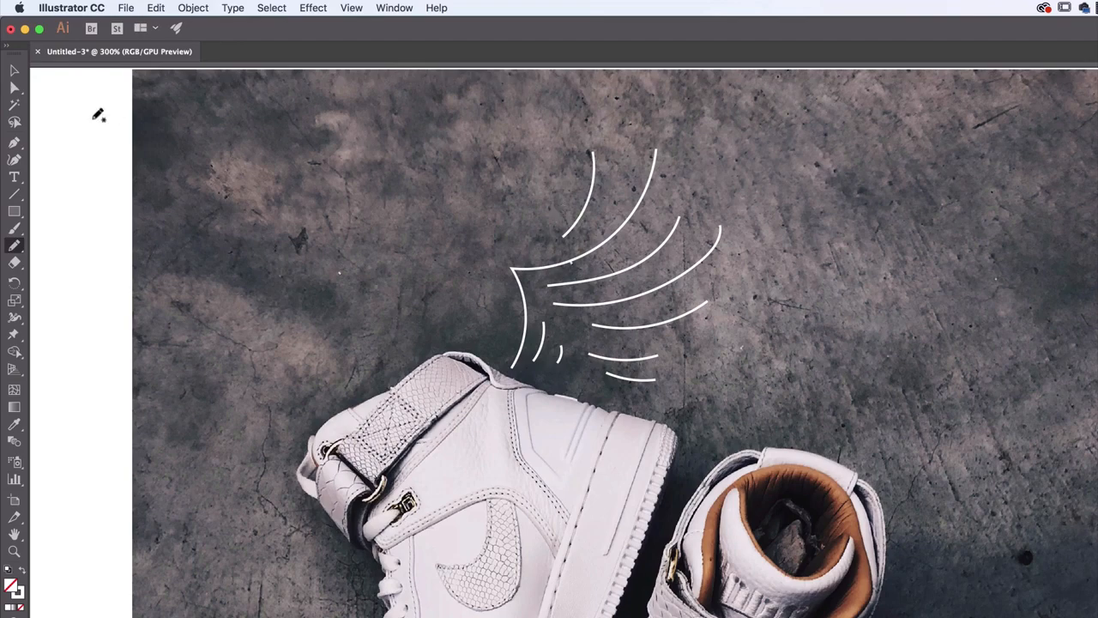
Select all of the wing's pencil strokes and set their stroke weight to 3 pt
click(14, 70)
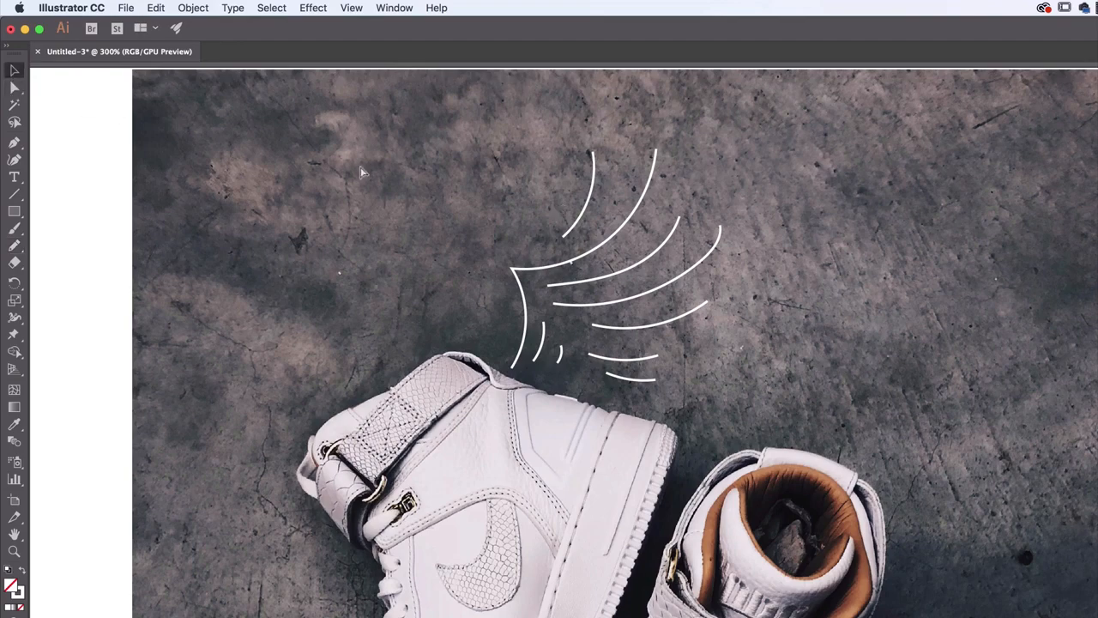
key(super+equal)
mouse_move(586, 260)
mouse_down()
mouse_move(522, 466)
mouse_move(559, 430)
mouse_up()
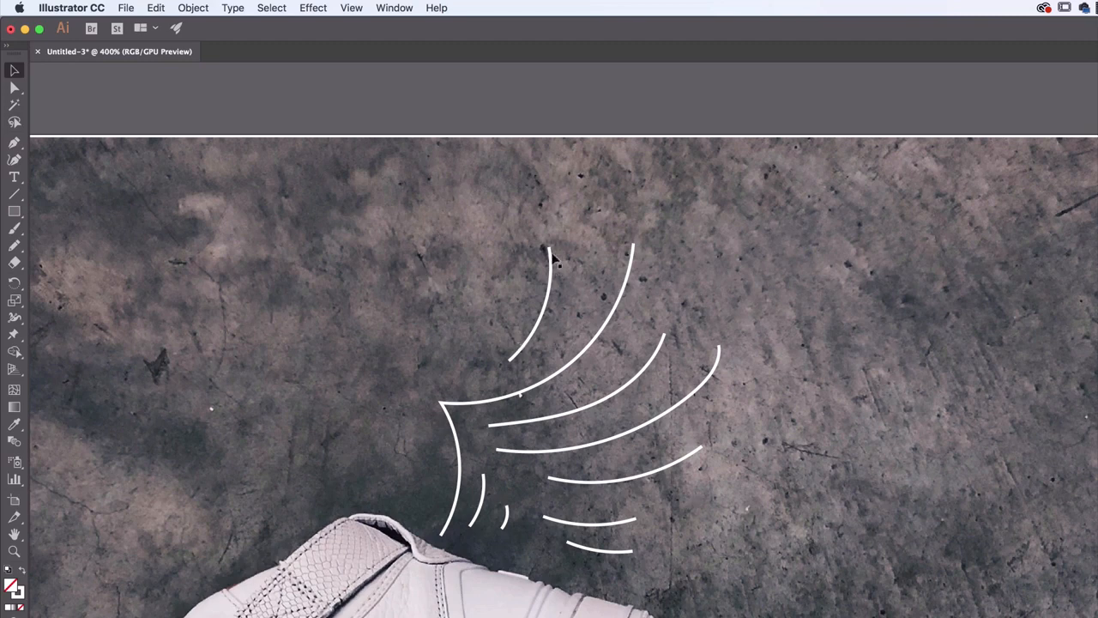
key(super+equal)
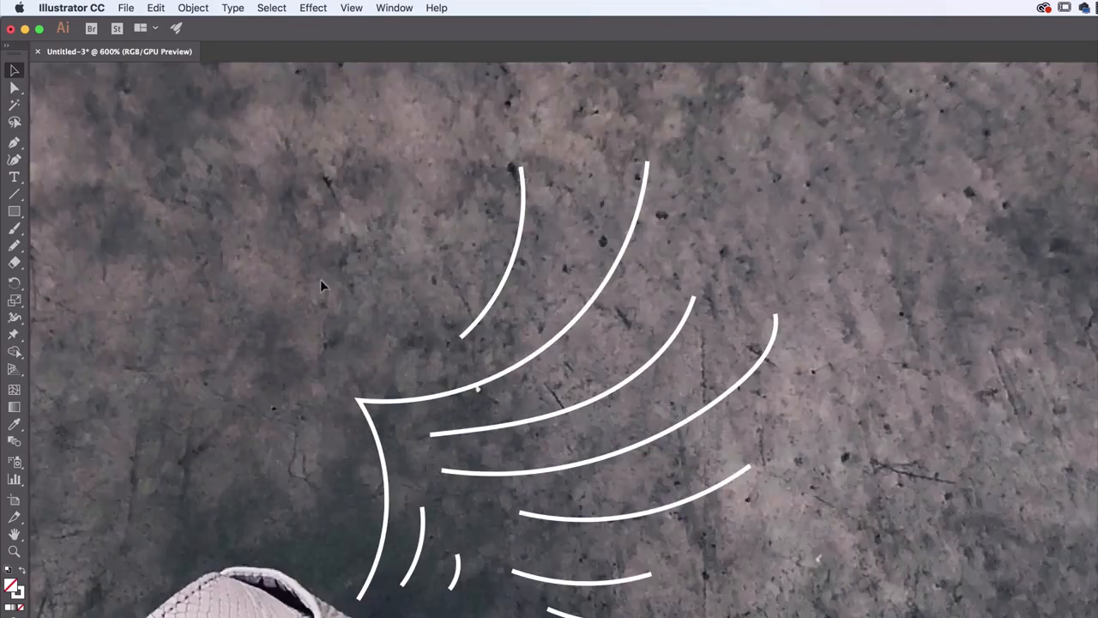
drag(522, 578, 592, 614)
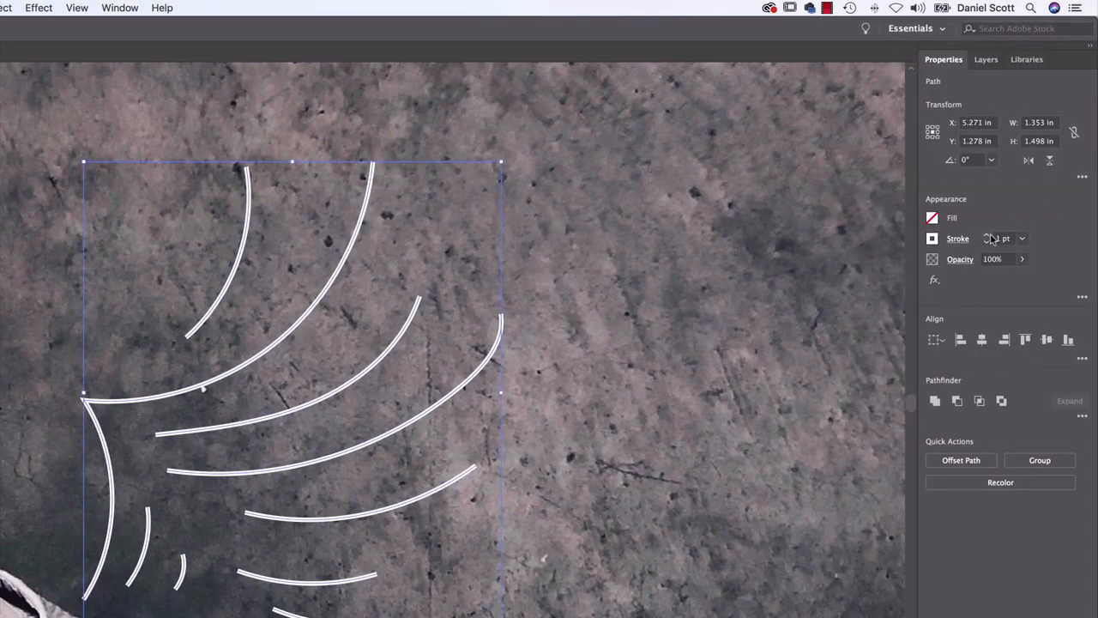
click(988, 234)
click(987, 234)
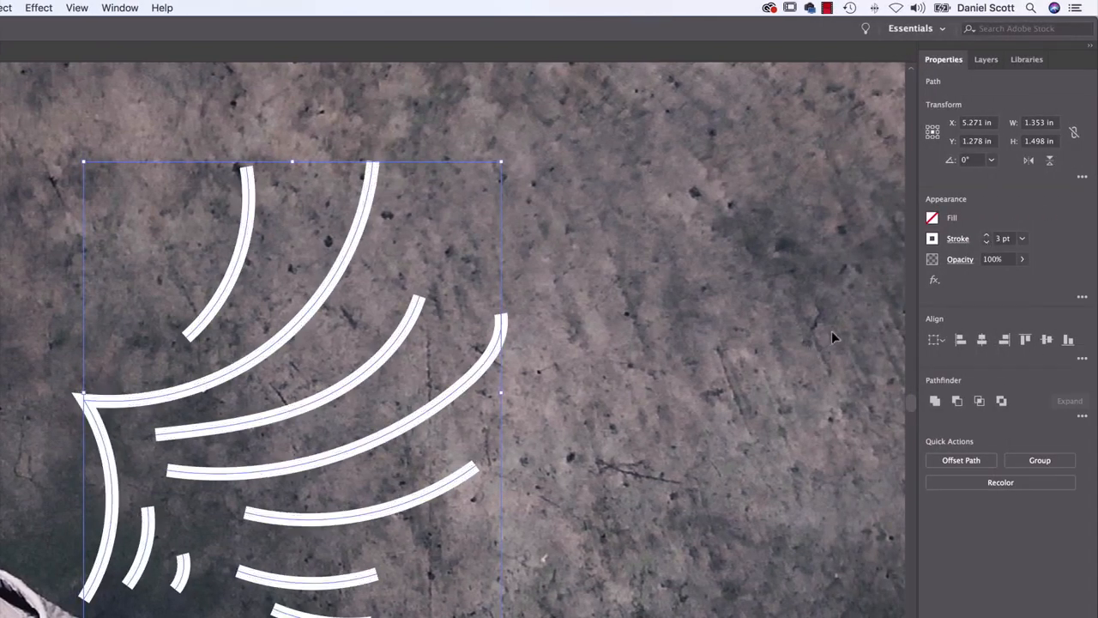
Compare the round and projecting caps on the wing strokes and apply the round cap
click(958, 239)
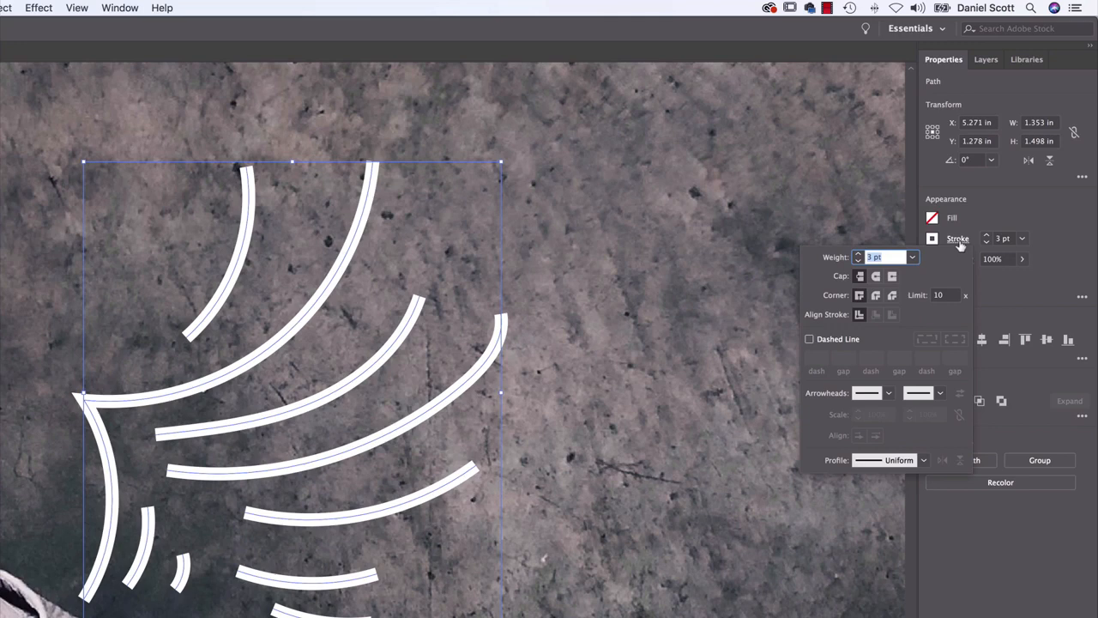
click(876, 276)
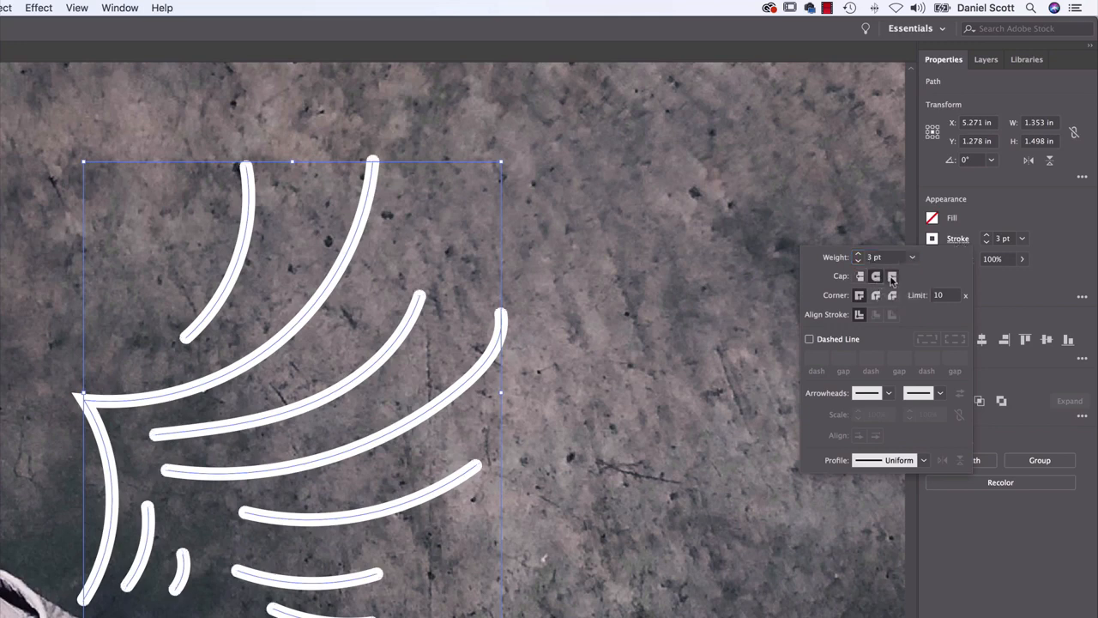
click(892, 278)
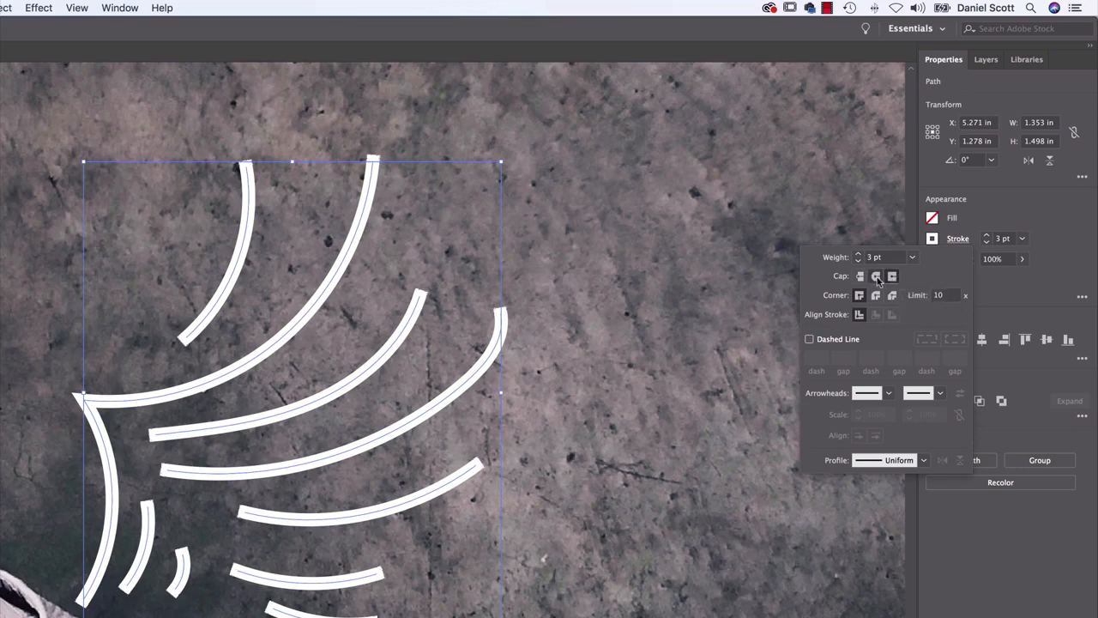
click(876, 277)
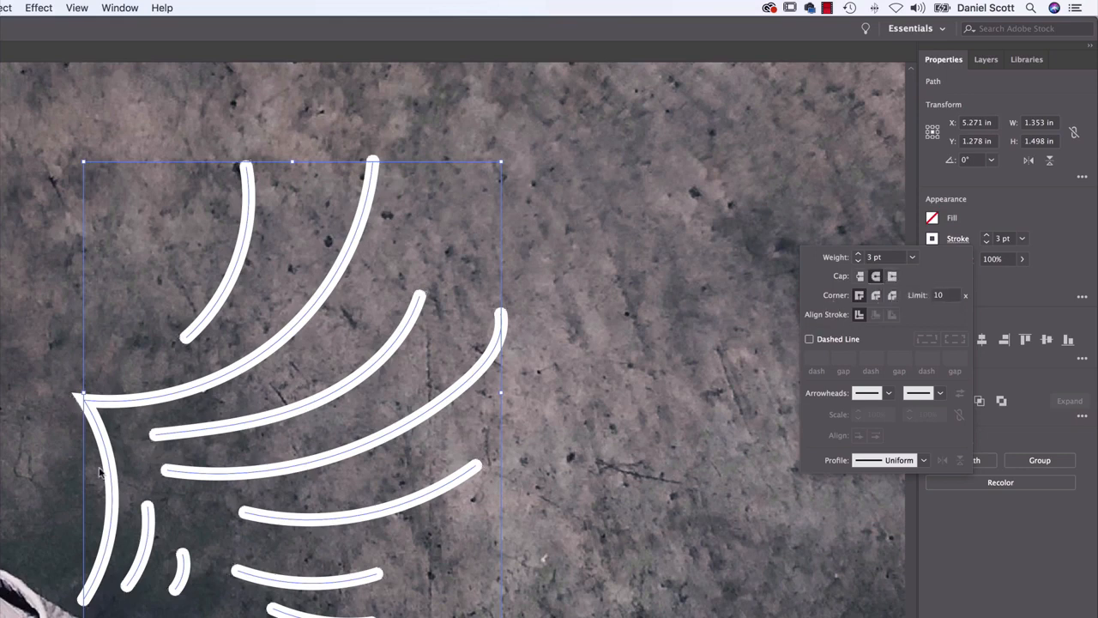
Apply the round join to the wing outline's corner and examine the tip up close
click(859, 295)
click(875, 296)
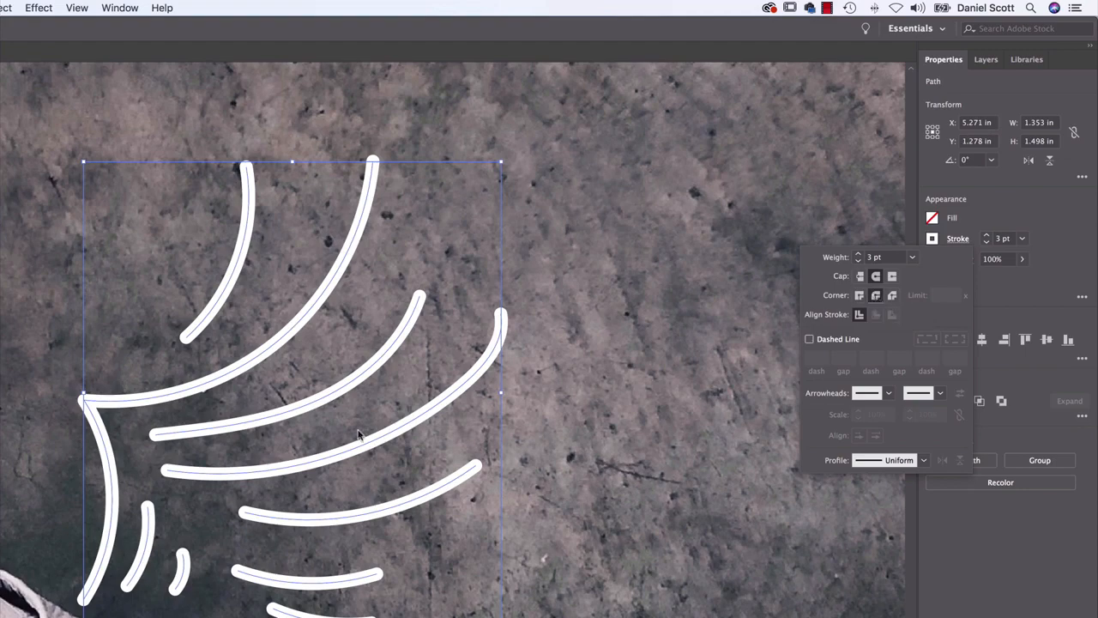
click(83, 405)
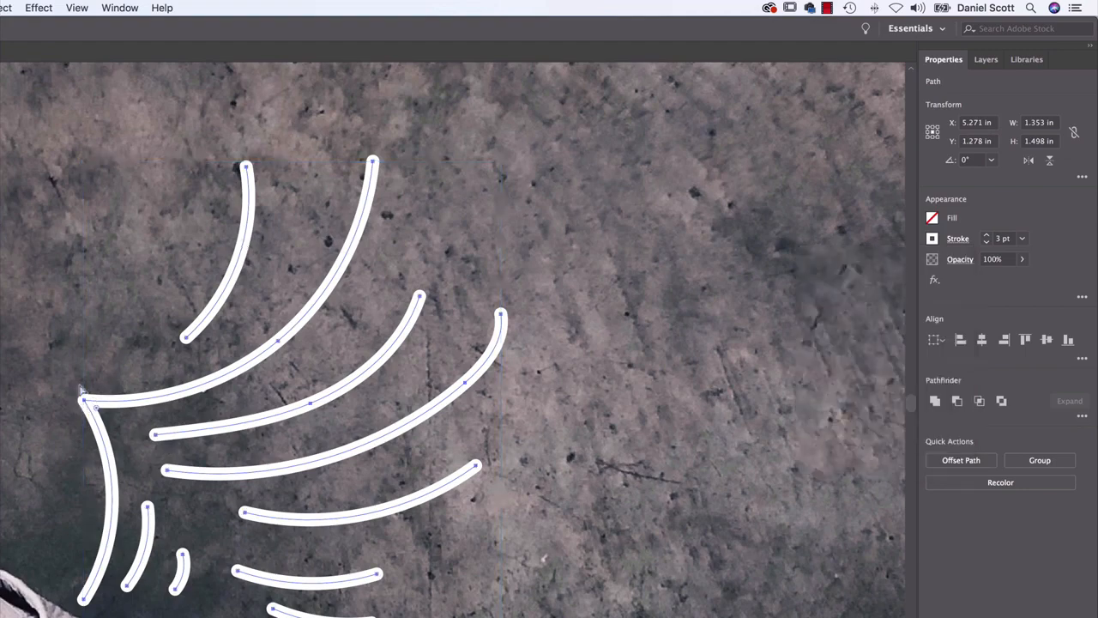
key(super+plus)
drag(78, 383, 203, 395)
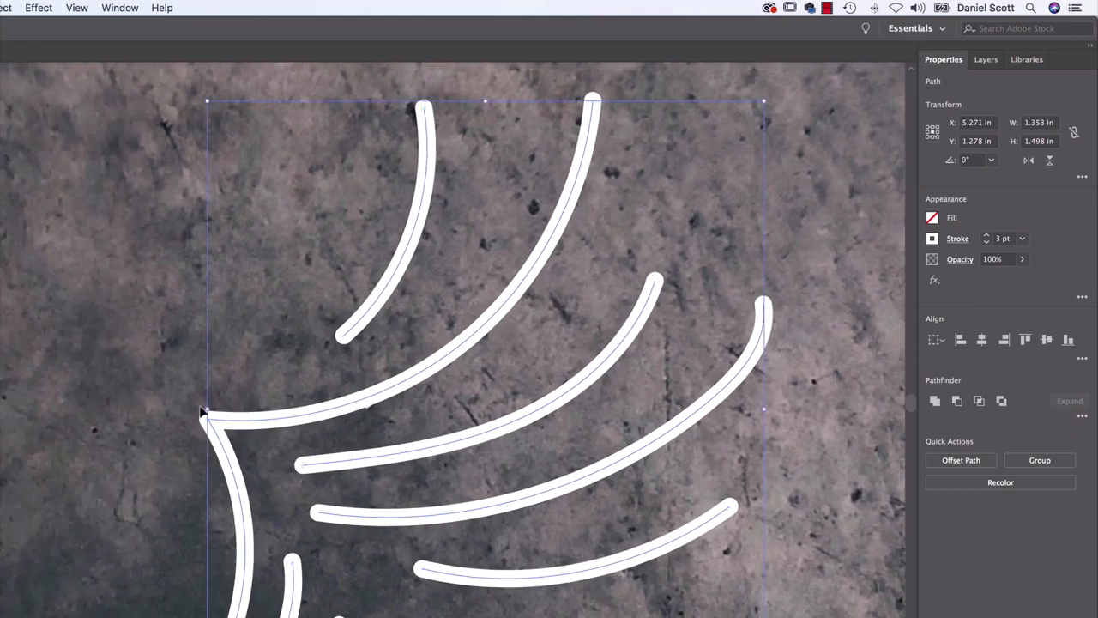
Compare the miter, round and bevel joins on the wing's corner and apply the miter join
click(958, 241)
click(859, 296)
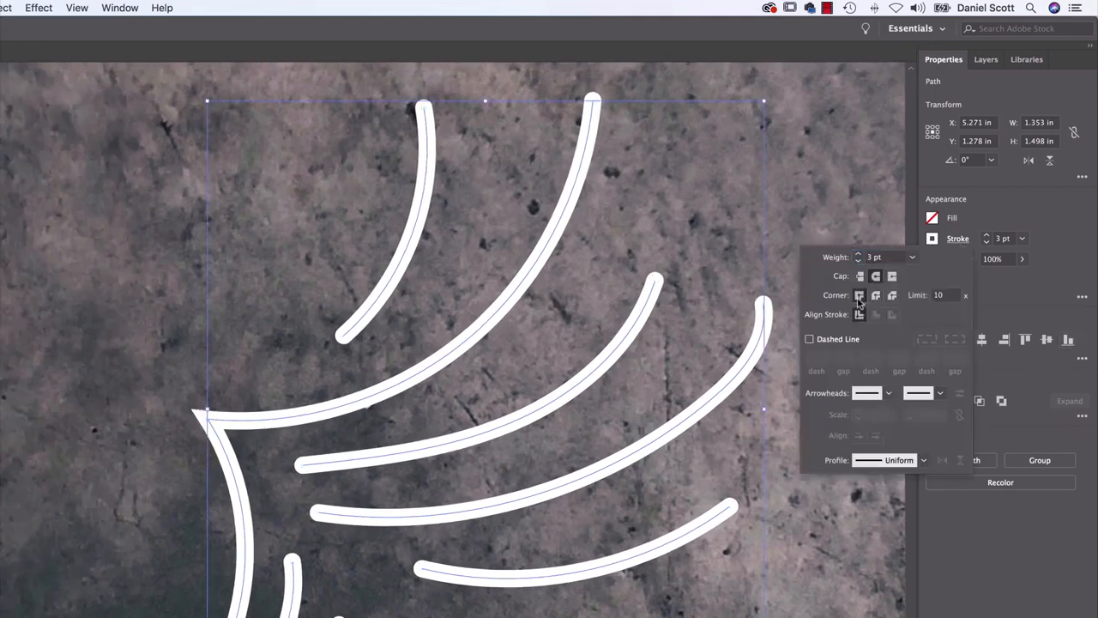
click(876, 296)
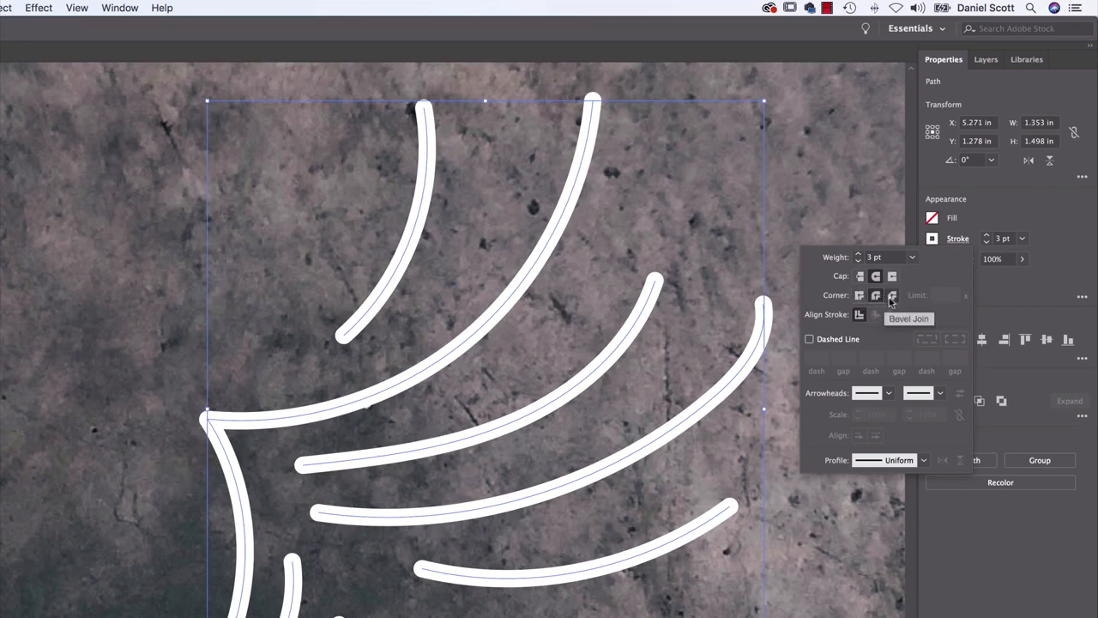
click(892, 297)
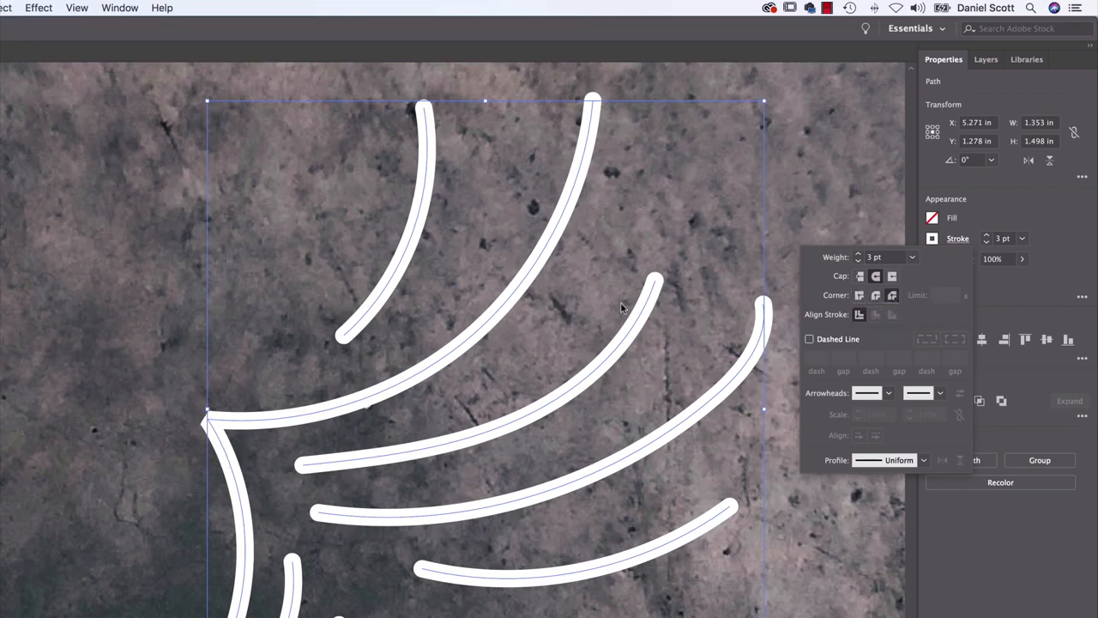
click(859, 296)
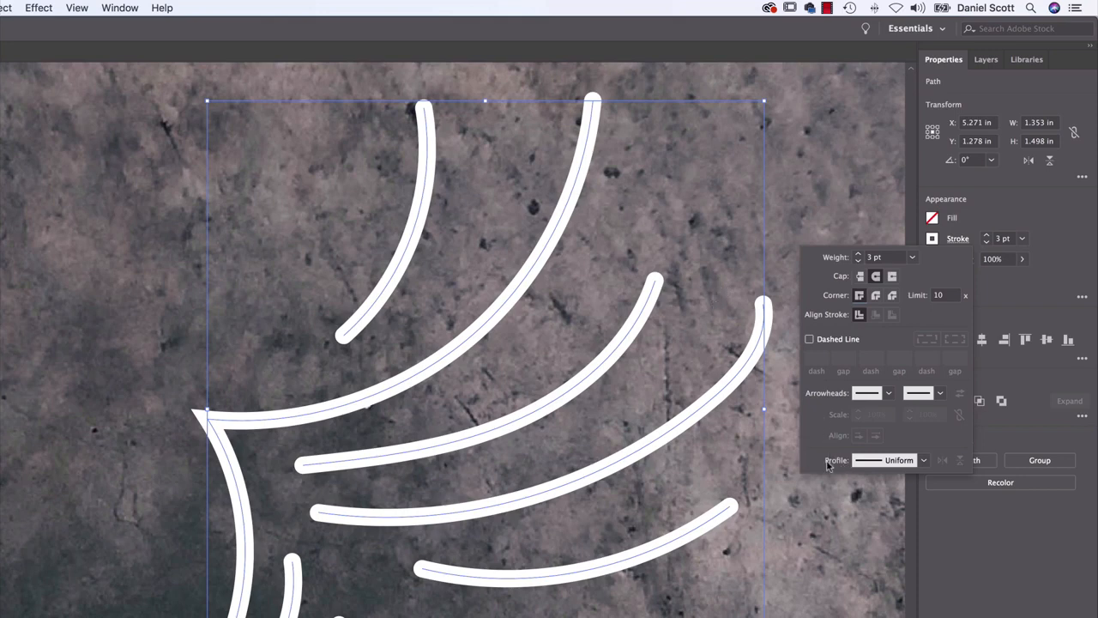
Apply the lens-shaped width profile, tapered at both ends, to the wing strokes and view them deselected
click(954, 242)
click(952, 245)
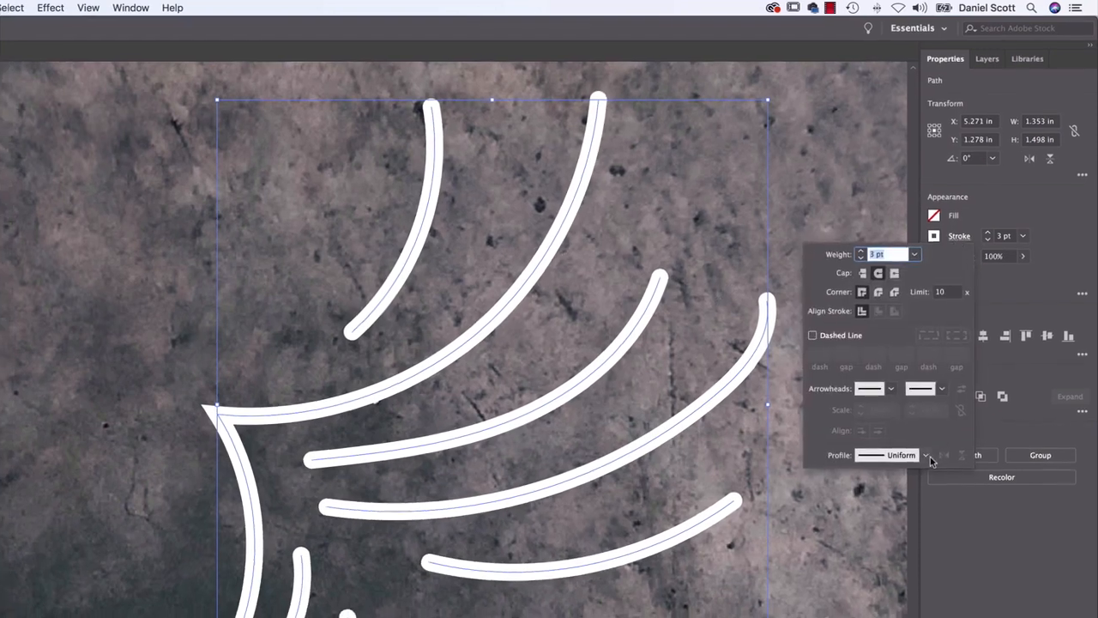
click(923, 460)
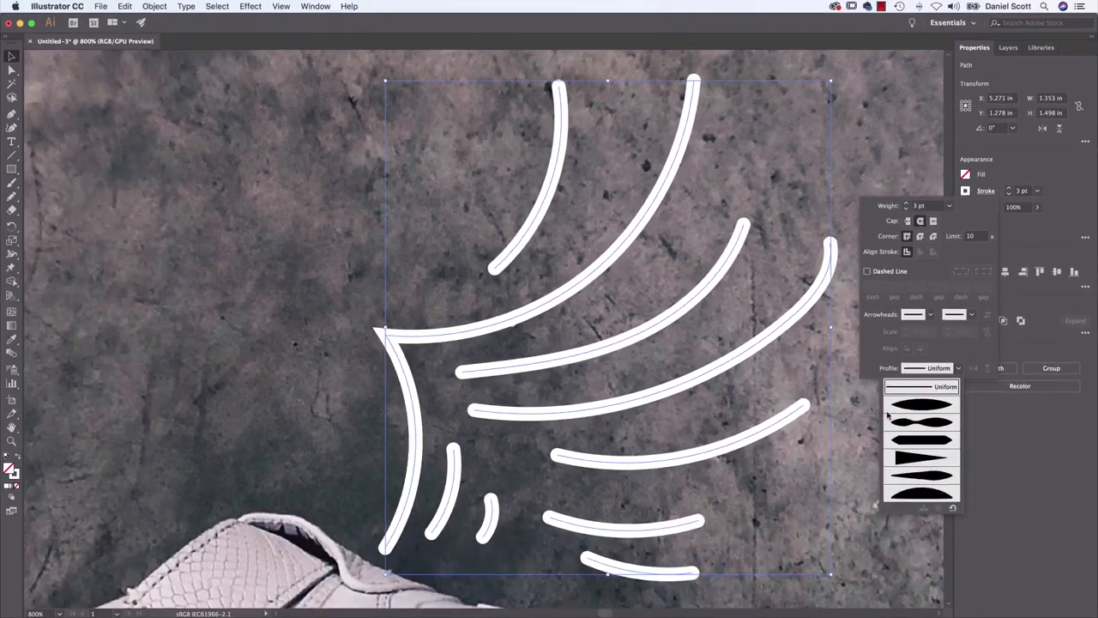
click(919, 405)
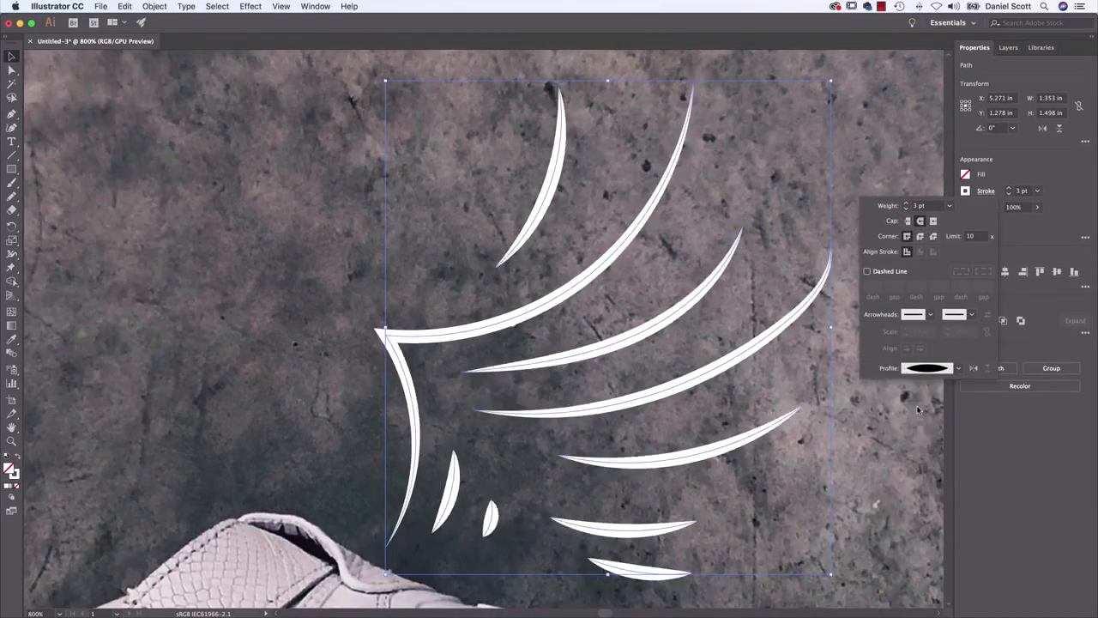
click(854, 486)
click(857, 484)
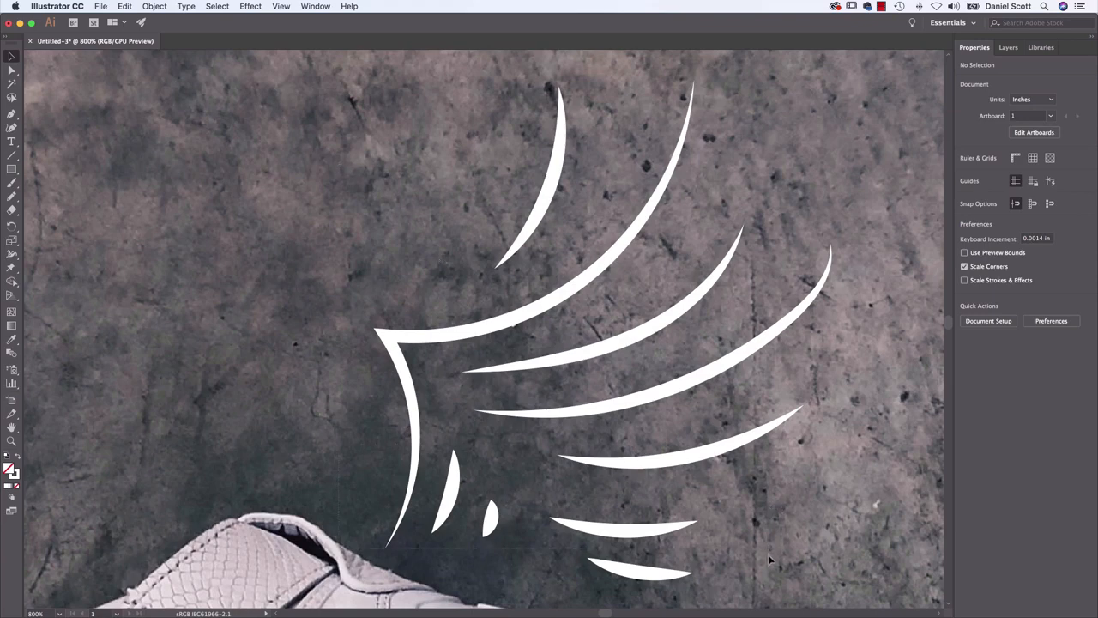
Reselect all wing strokes, try the double-bulge width profile, and apply the profile that tapers from one thick end to a point
key(super+a)
click(984, 190)
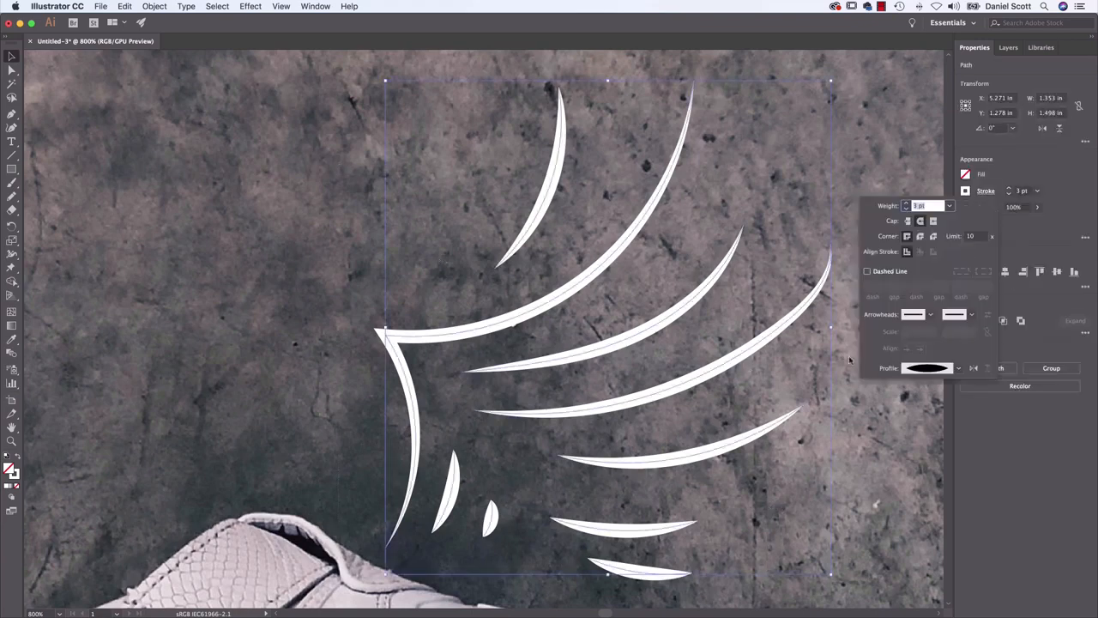
click(958, 368)
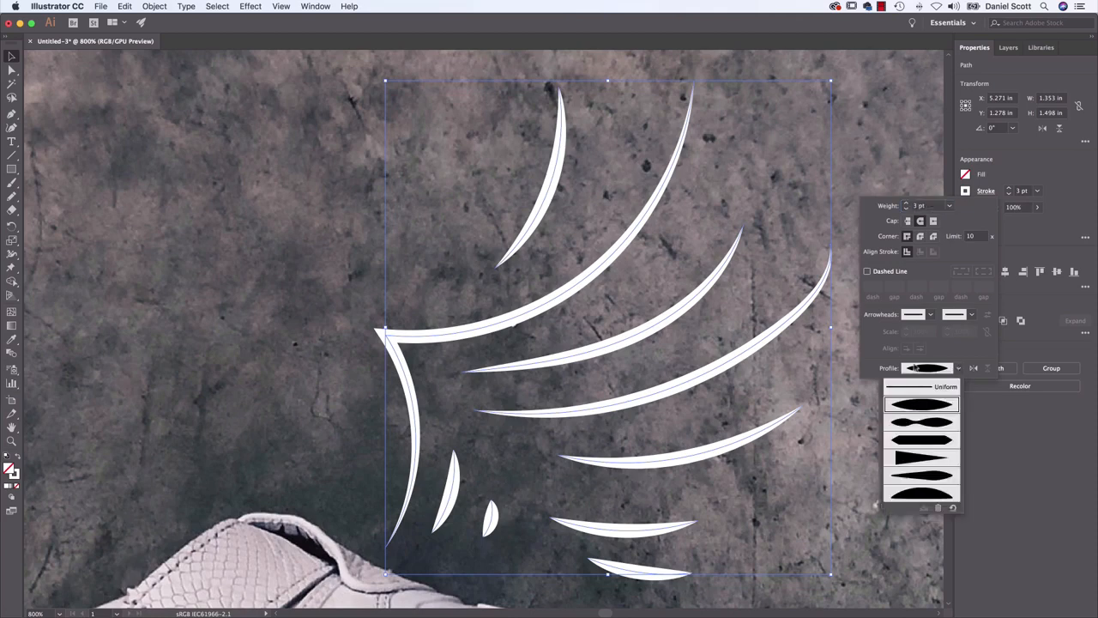
click(923, 429)
click(957, 368)
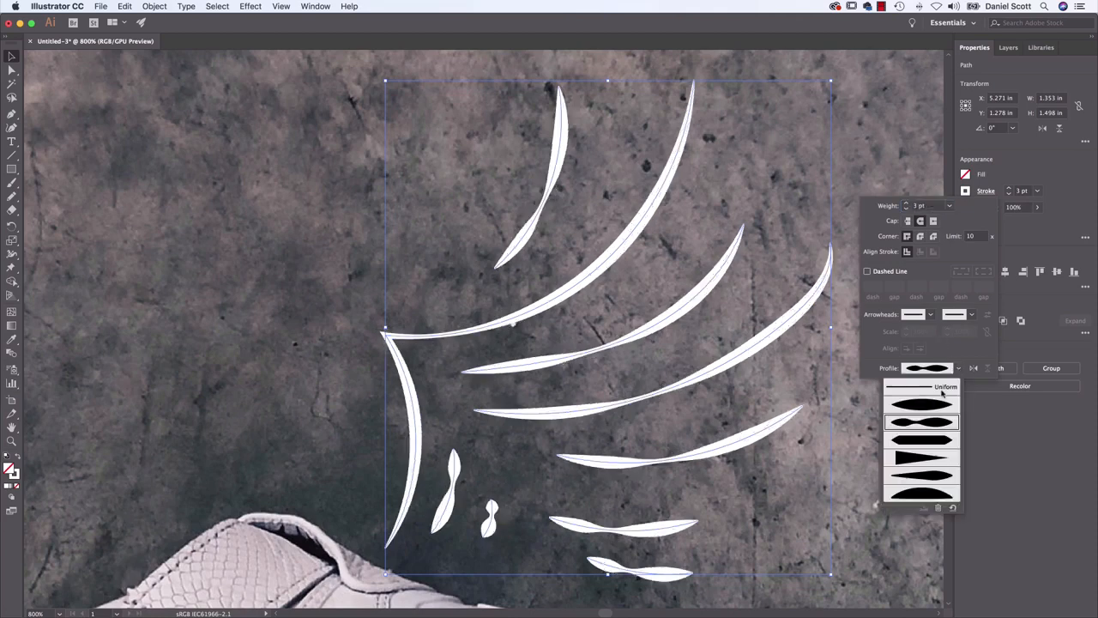
click(921, 461)
click(290, 324)
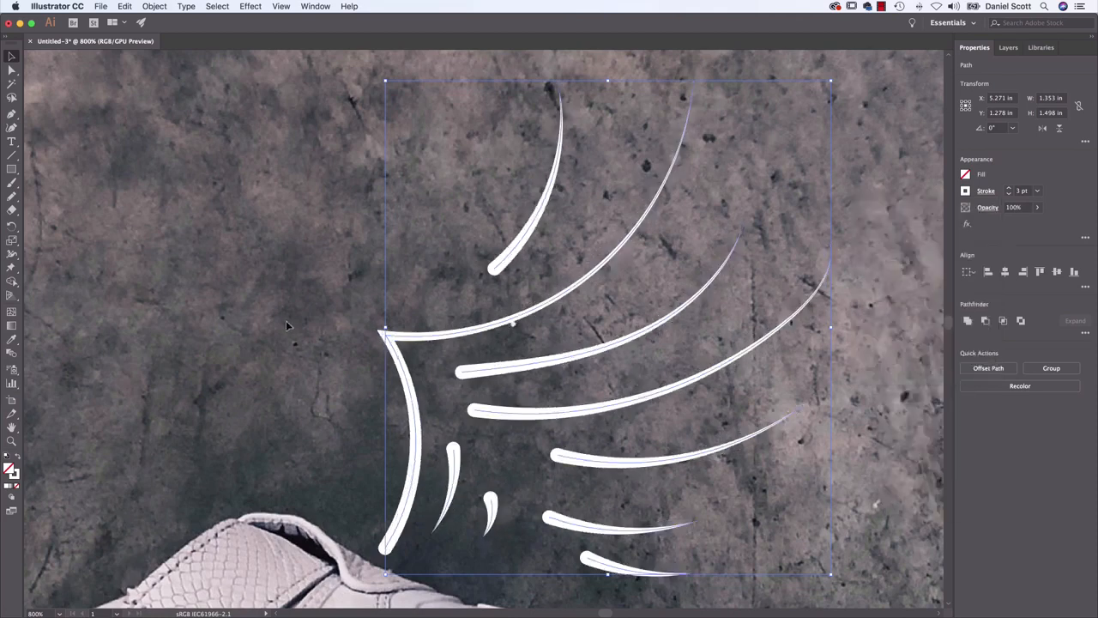
click(243, 335)
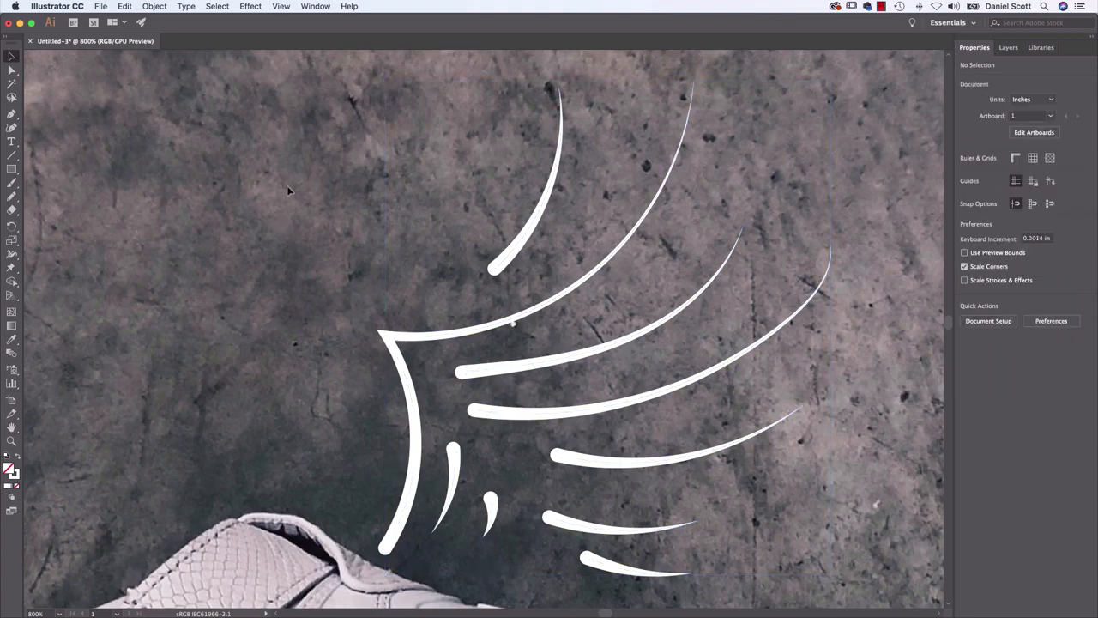
Set the stroke weight of all the wing's strokes to 6 pt and view the whole artboard
key(super+minus)
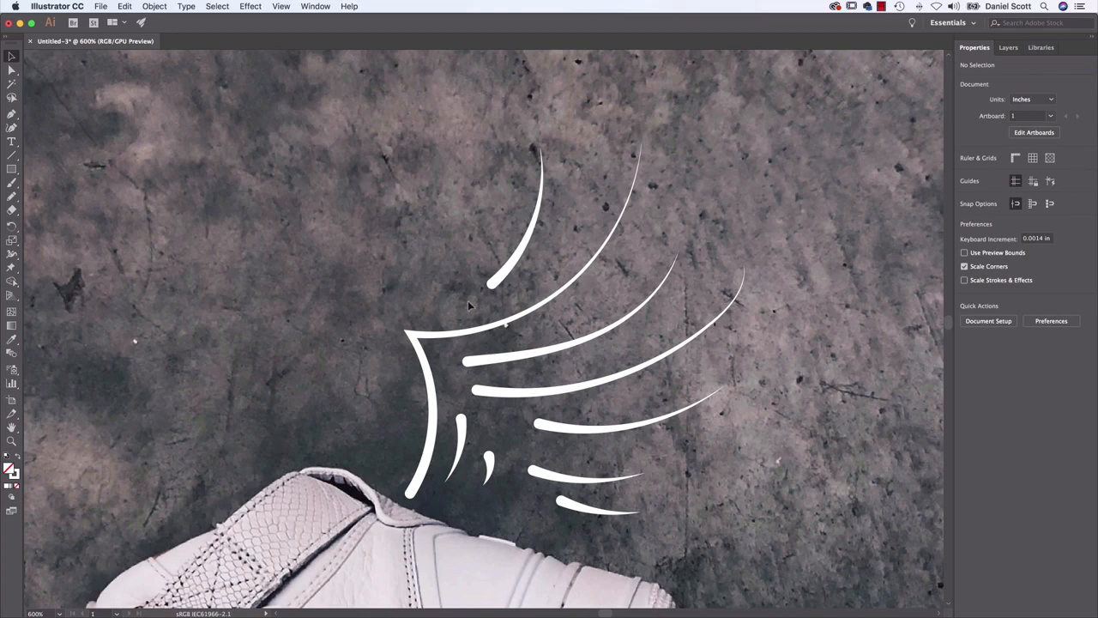
key(super+a)
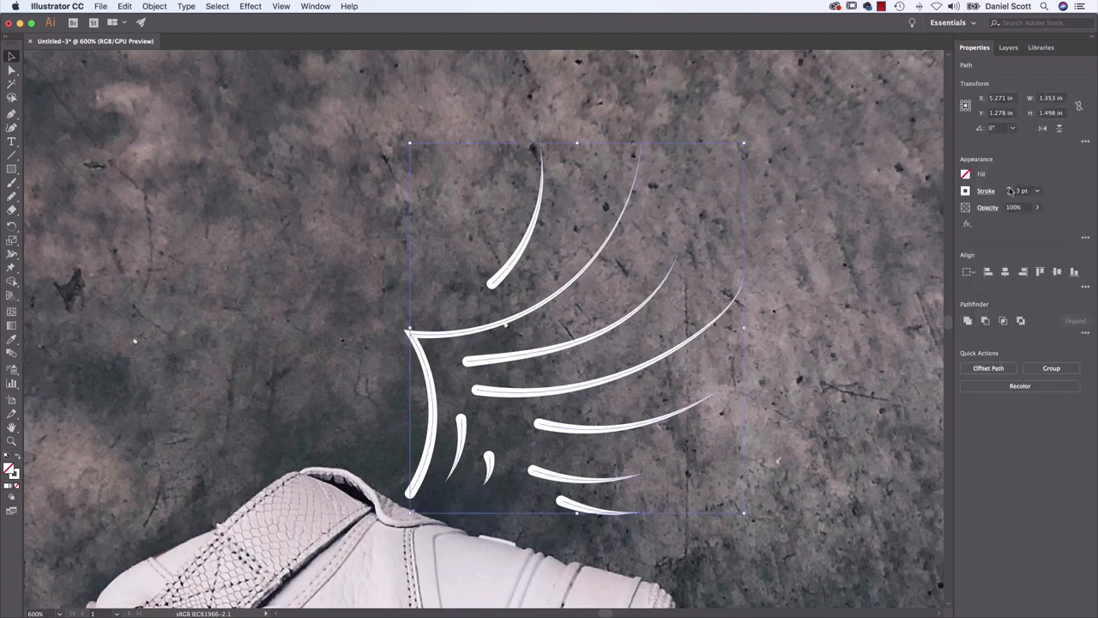
click(1010, 188)
click(1010, 188)
click(1009, 188)
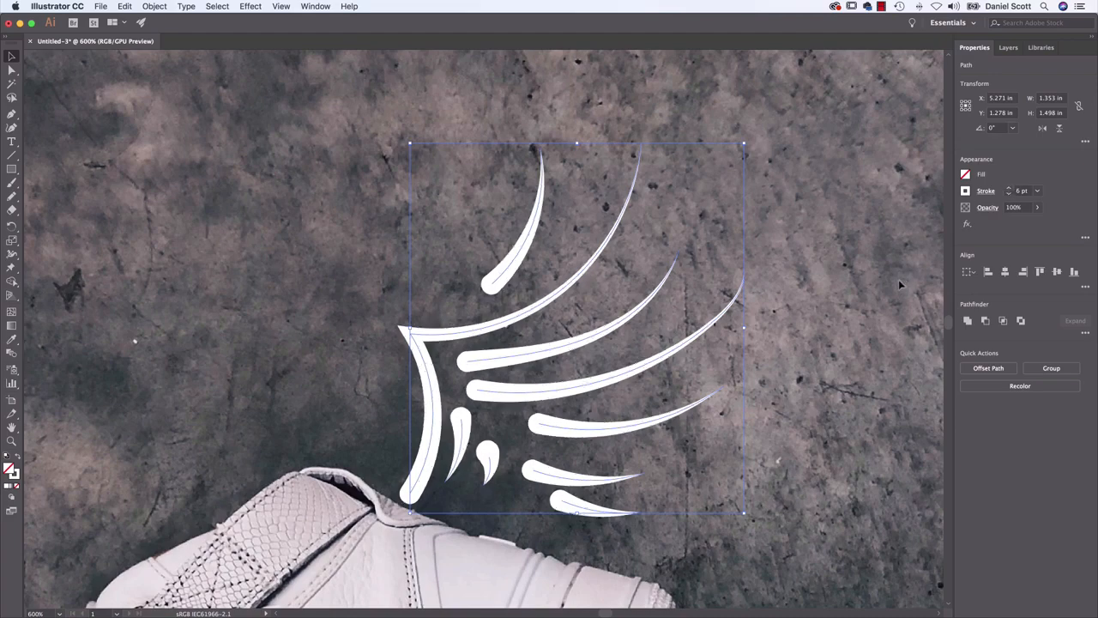
click(847, 291)
key(space)
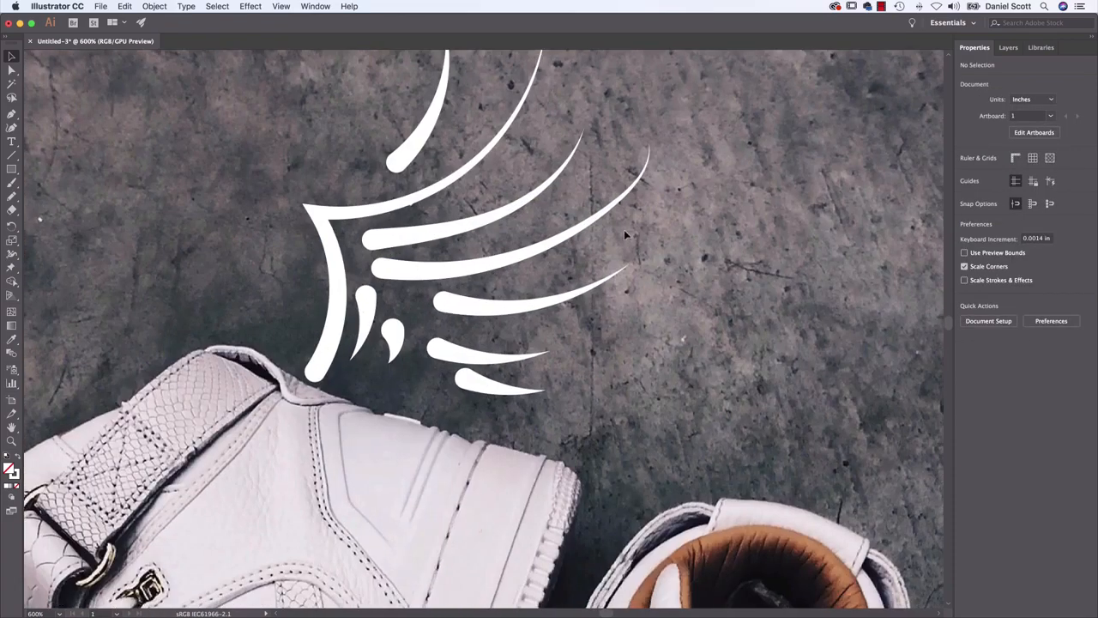
key(super+0)
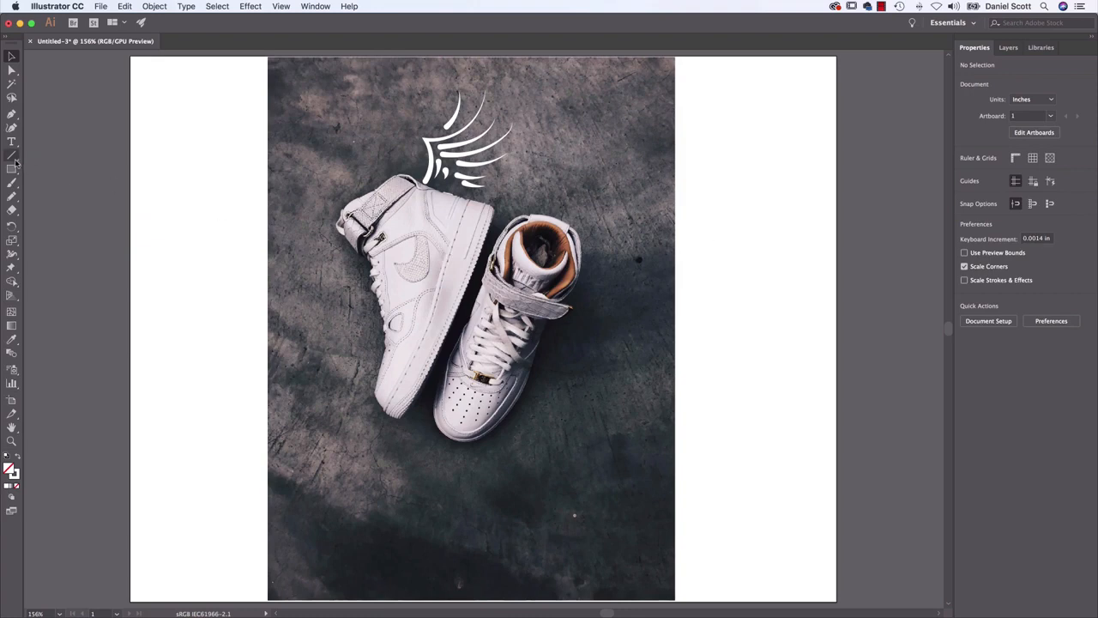
Draw six slanted, slightly curved motion lines with the Pencil Tool beside the laces and below the toe of the left sneaker
click(11, 196)
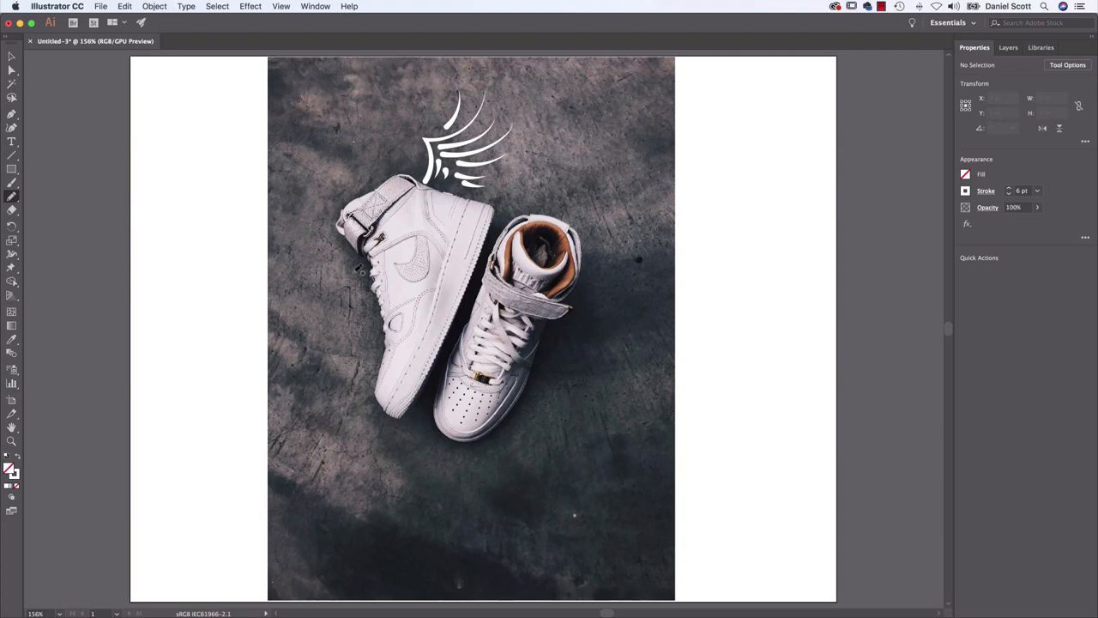
drag(353, 263, 316, 337)
drag(361, 295, 307, 397)
drag(362, 338, 310, 447)
drag(363, 385, 325, 488)
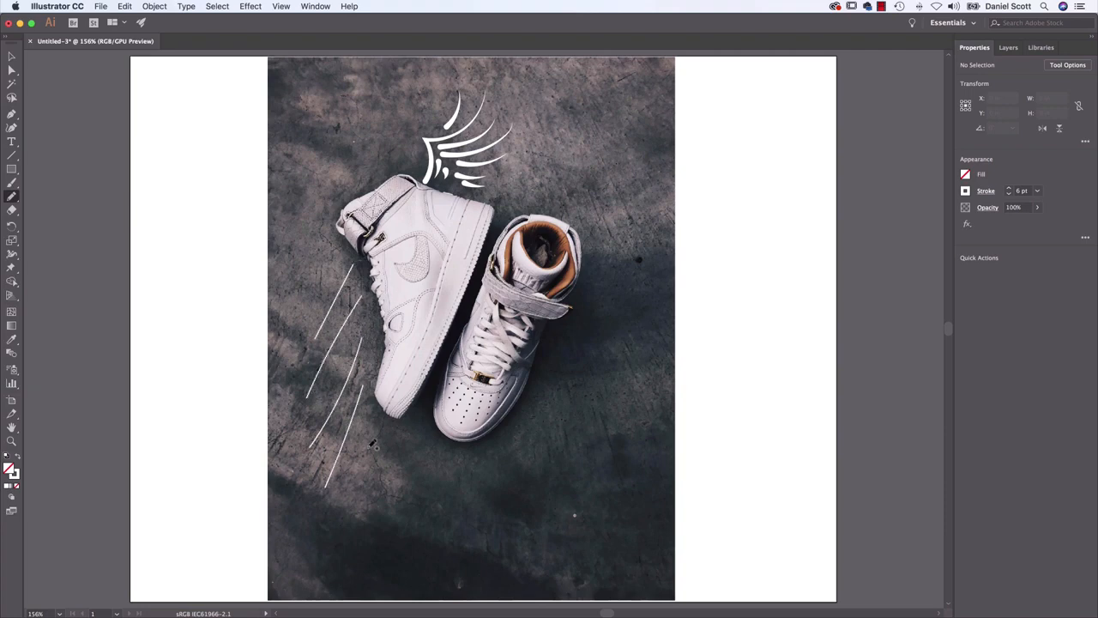
drag(370, 427, 349, 502)
drag(391, 438, 376, 479)
Select the six motion lines beside the left sneaker for restyling
click(12, 57)
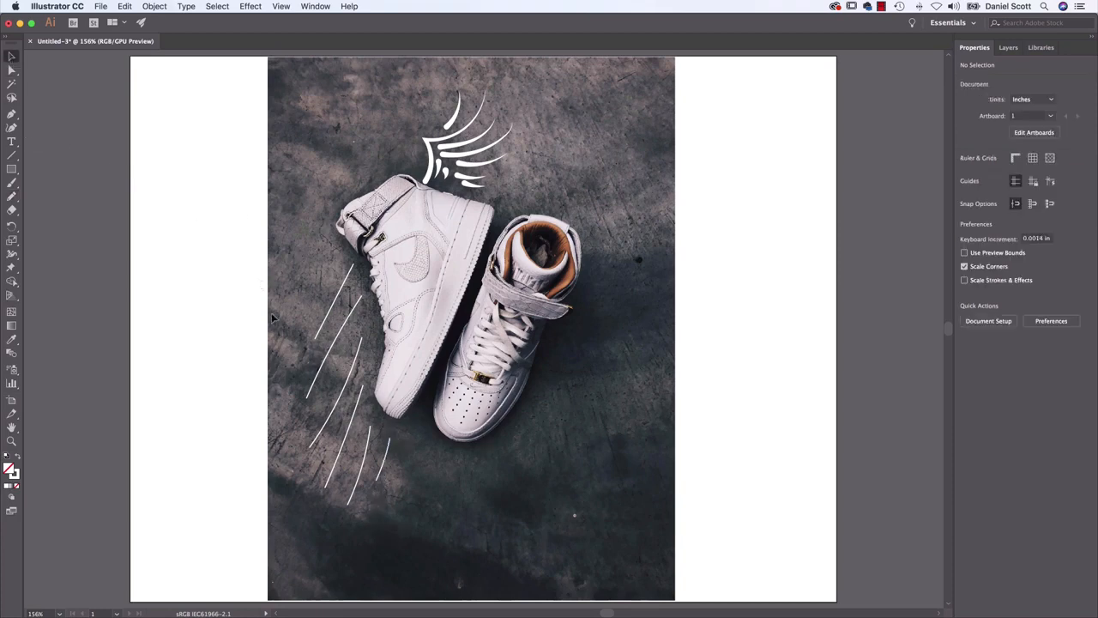
drag(405, 493, 404, 494)
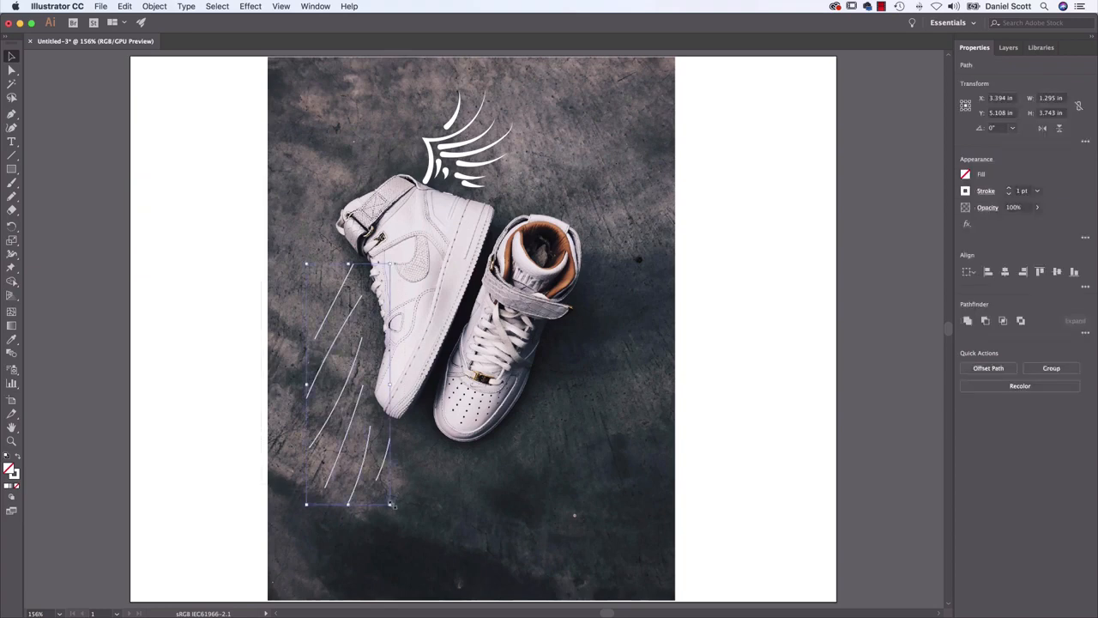
click(986, 191)
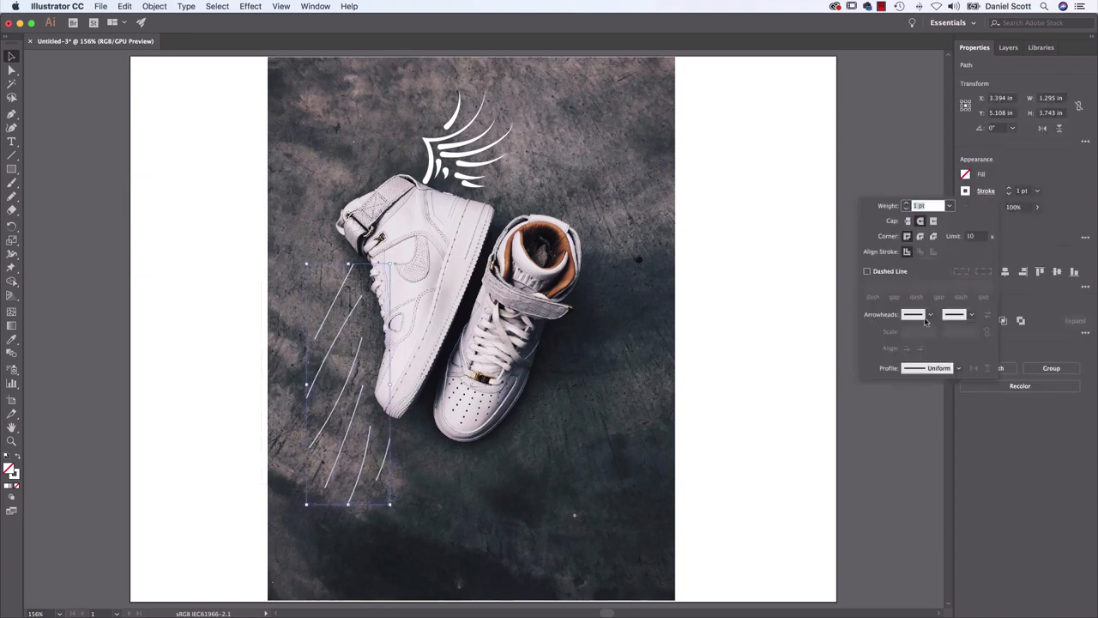
key(Escape)
key(super+equal)
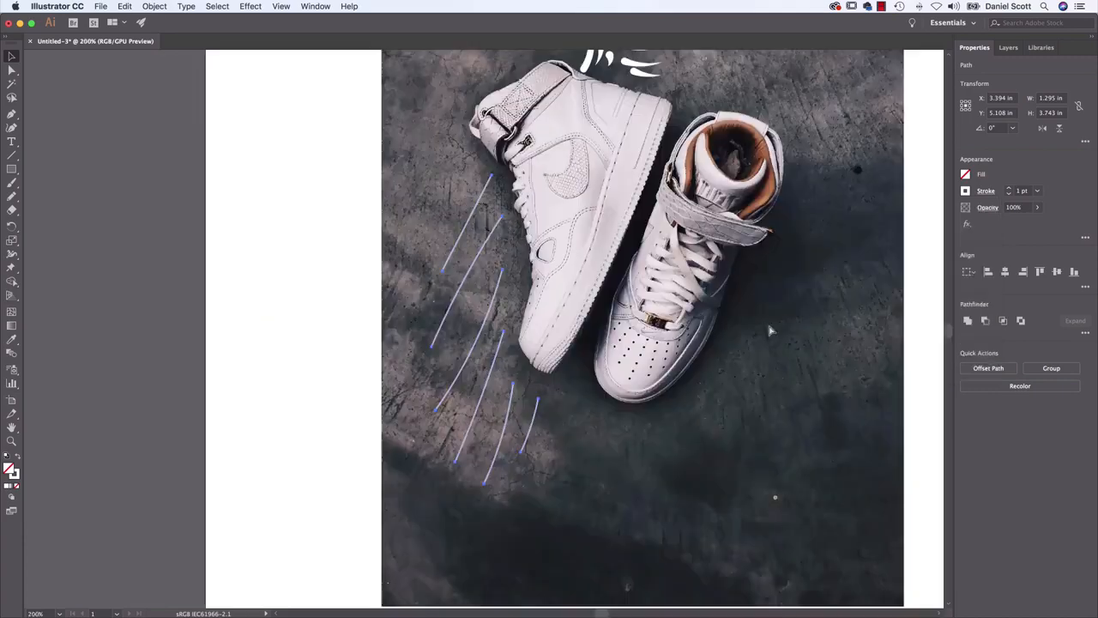
key(super+equal)
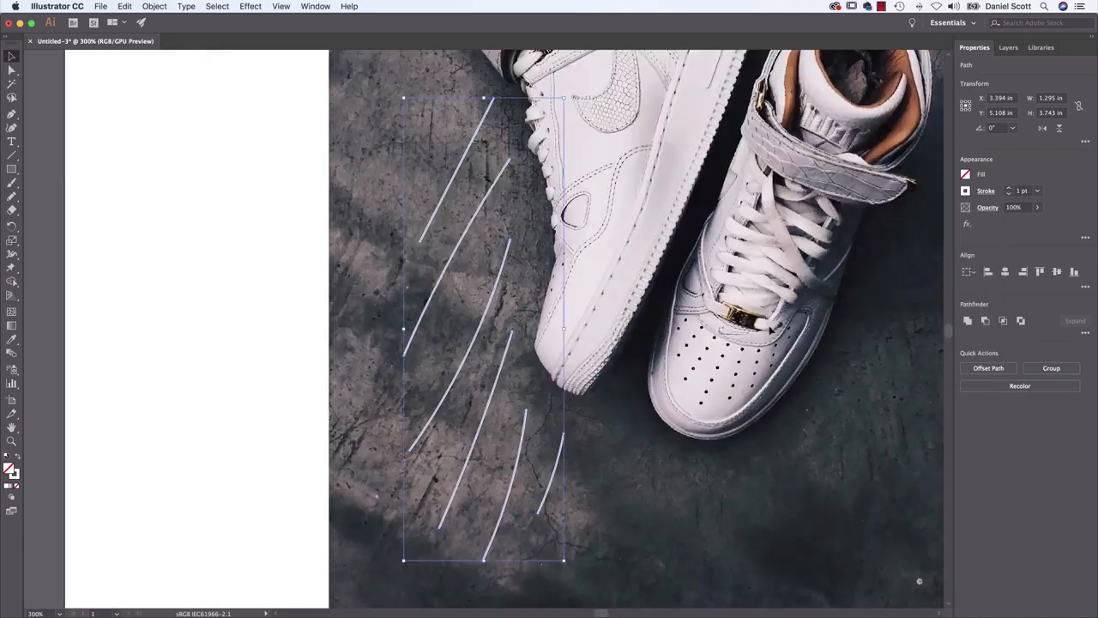
Try the Arrow 1 arrowhead on the start of the six motion lines and reset it to None
click(983, 193)
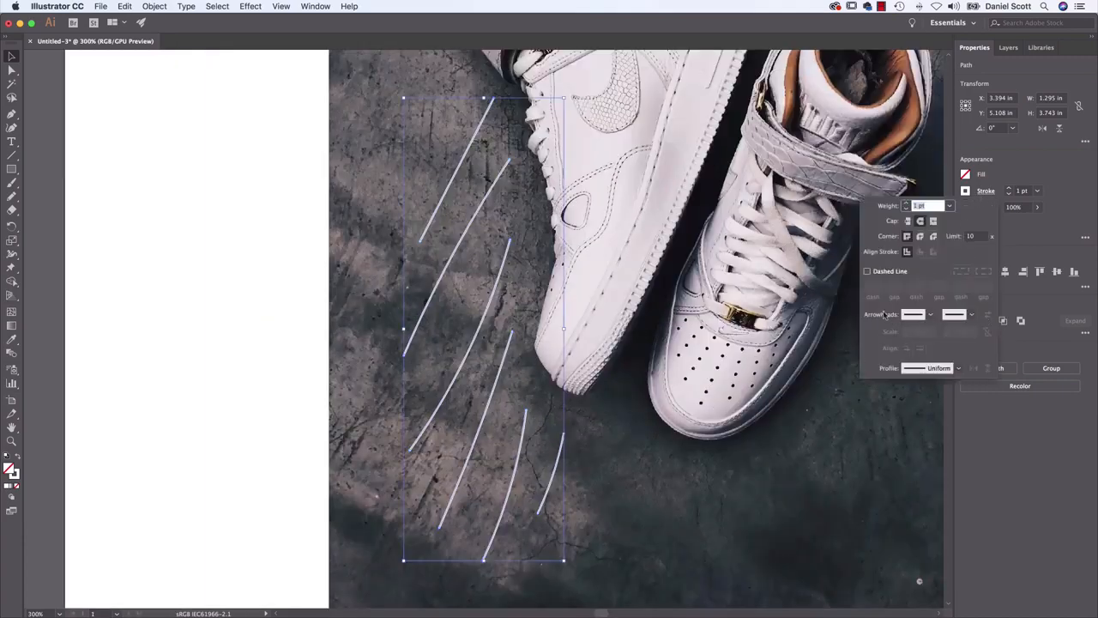
click(932, 315)
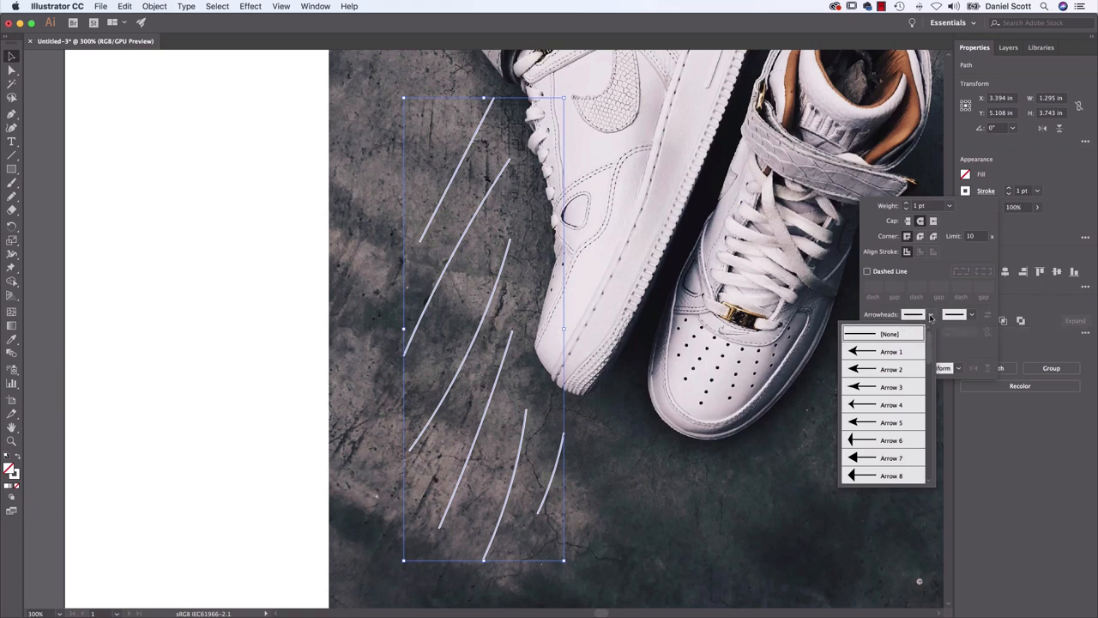
click(898, 355)
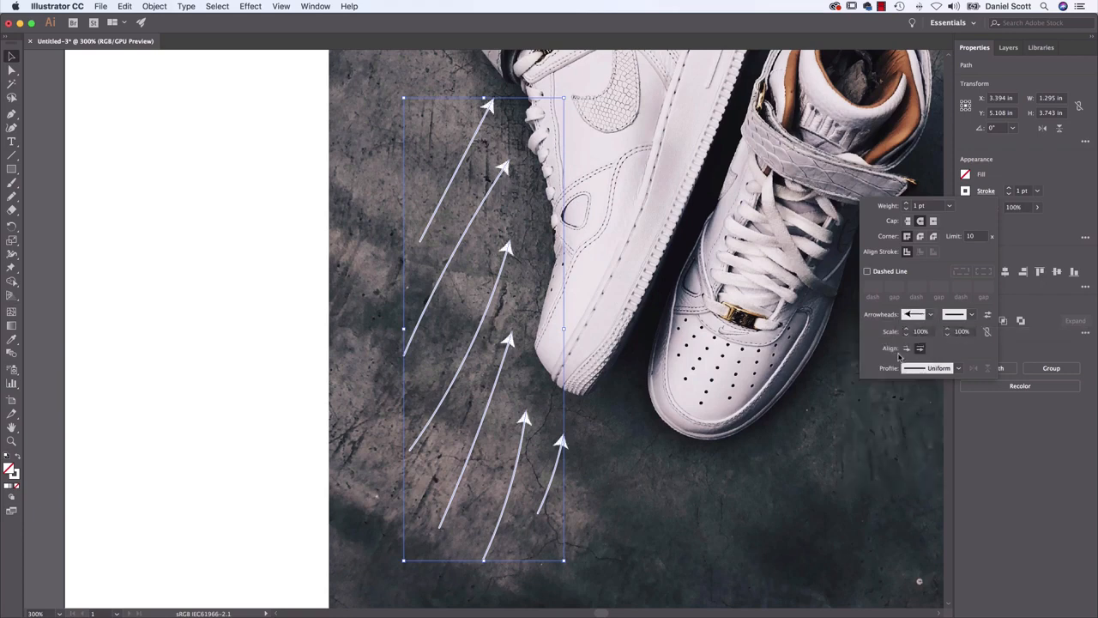
click(929, 316)
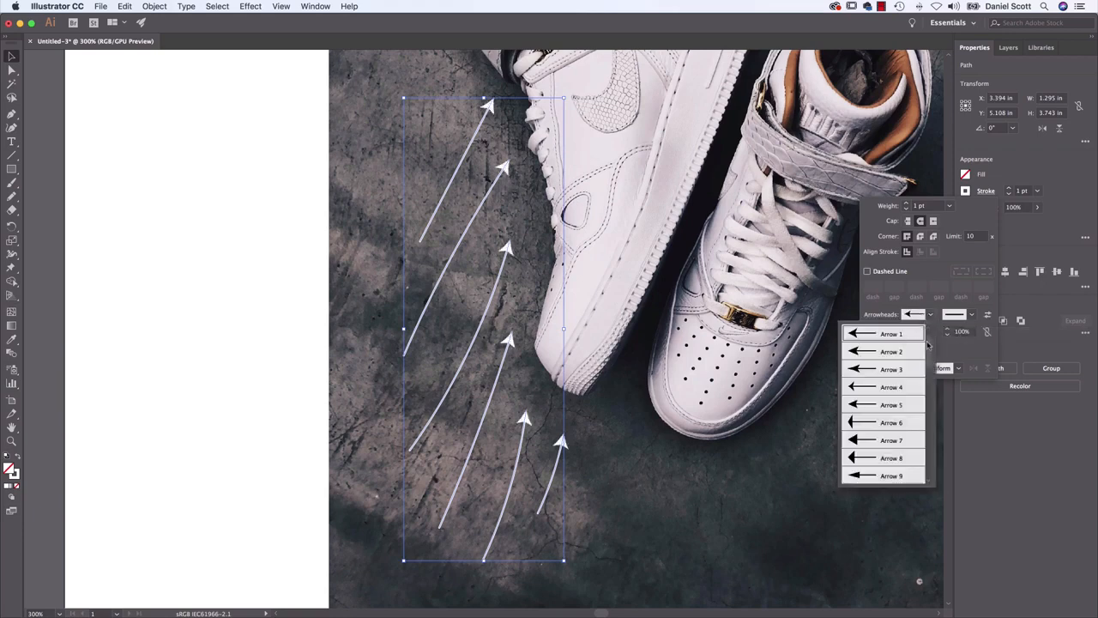
scroll(928, 345, up, 1)
click(924, 333)
Try the Arrow 8, Arrow 12 and Arrow 38 arrowheads on the end of the six motion lines
click(972, 317)
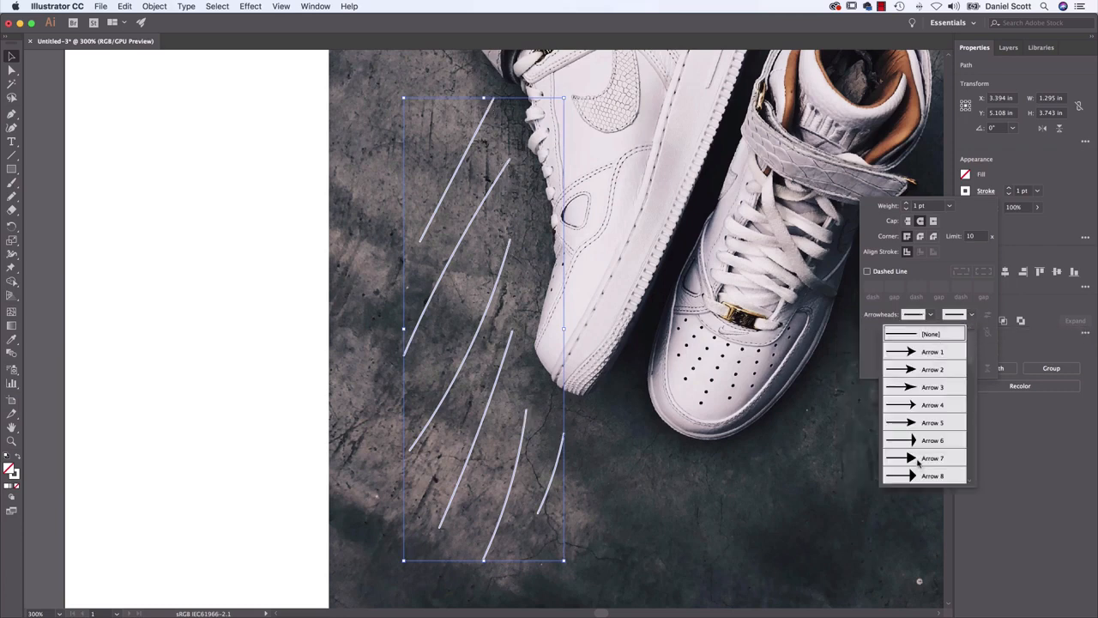
click(931, 481)
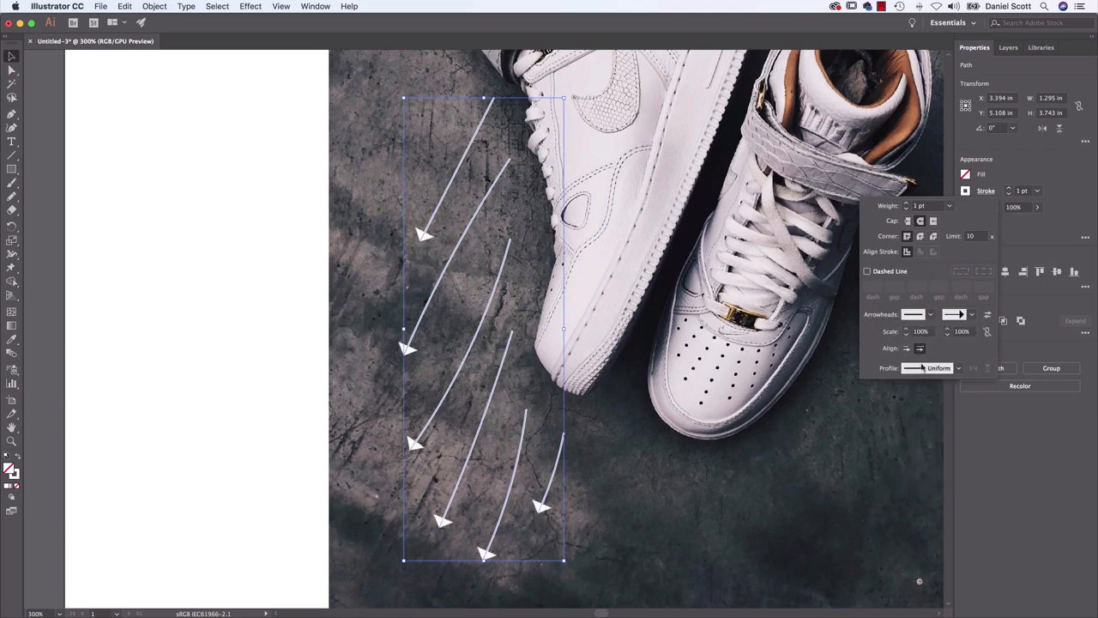
click(972, 315)
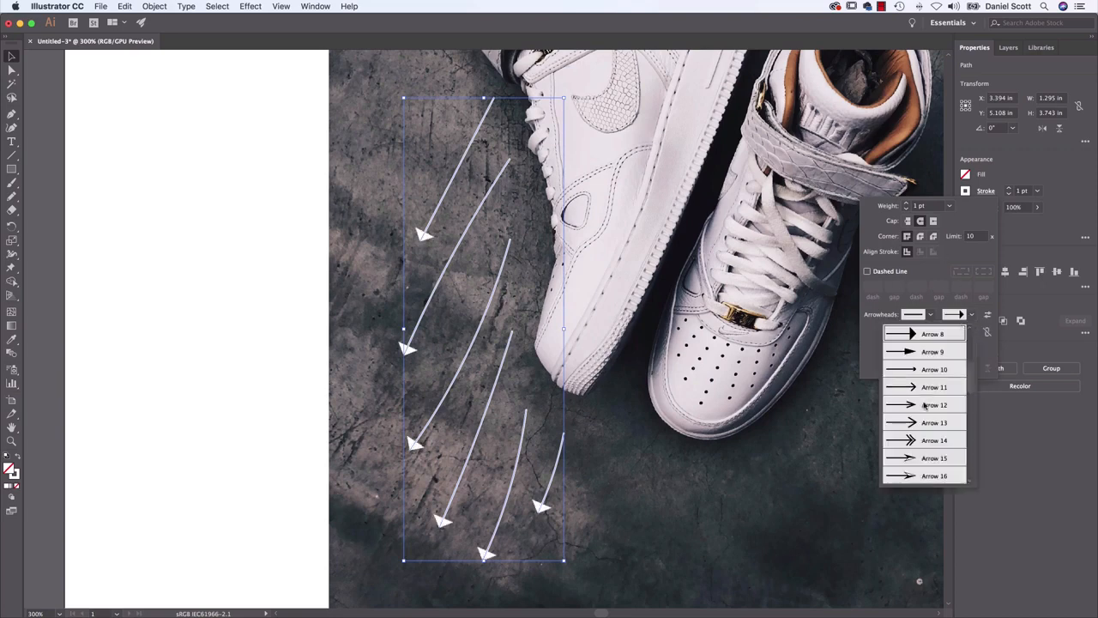
click(925, 407)
click(970, 316)
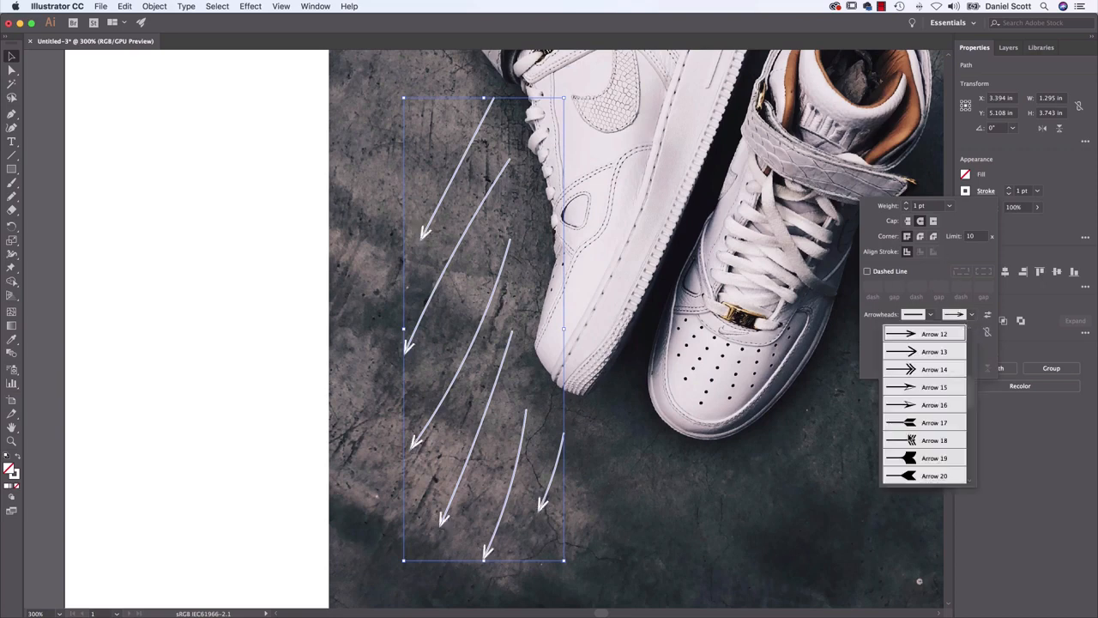
scroll(909, 437, down, 5)
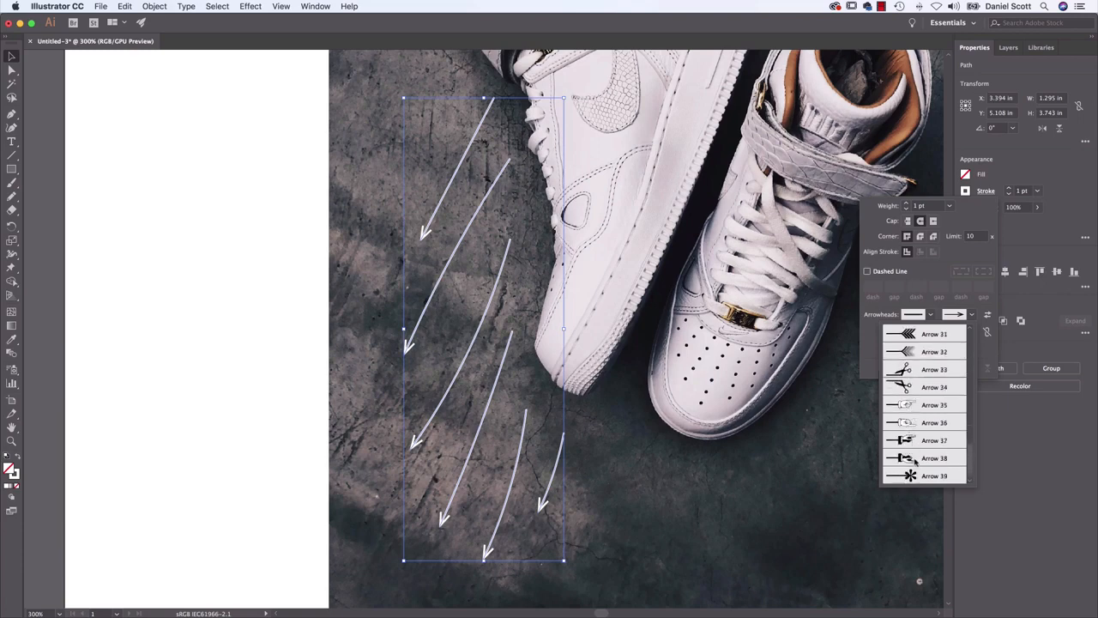
click(915, 460)
Set the end arrowhead of the six motion lines to Arrow 2 and their stroke weight to 3 pt
click(972, 315)
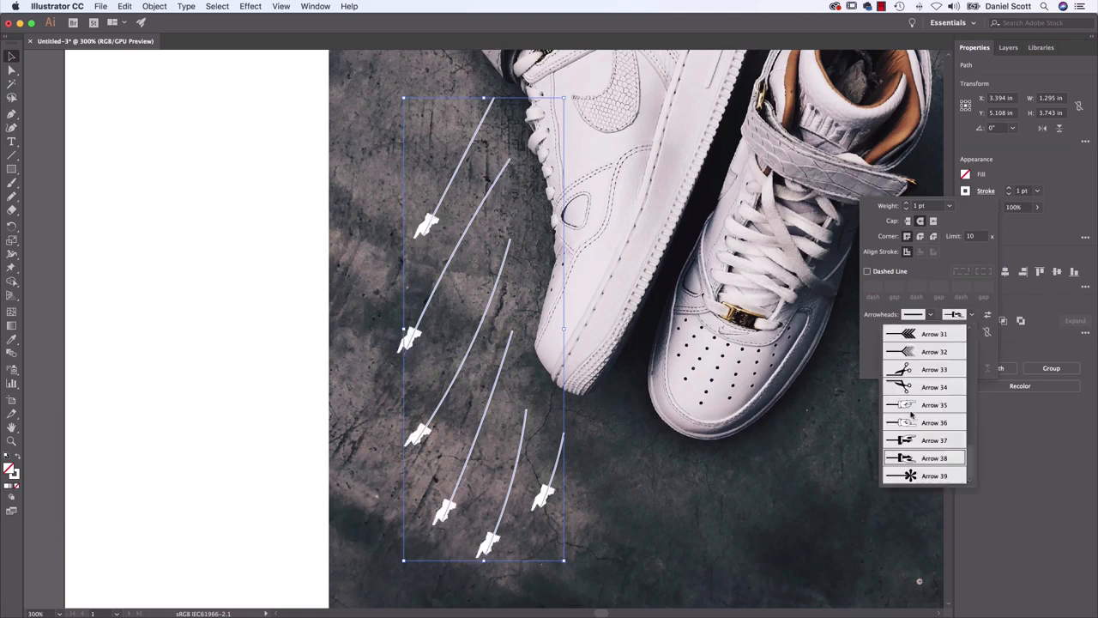
scroll(911, 415, up, 8)
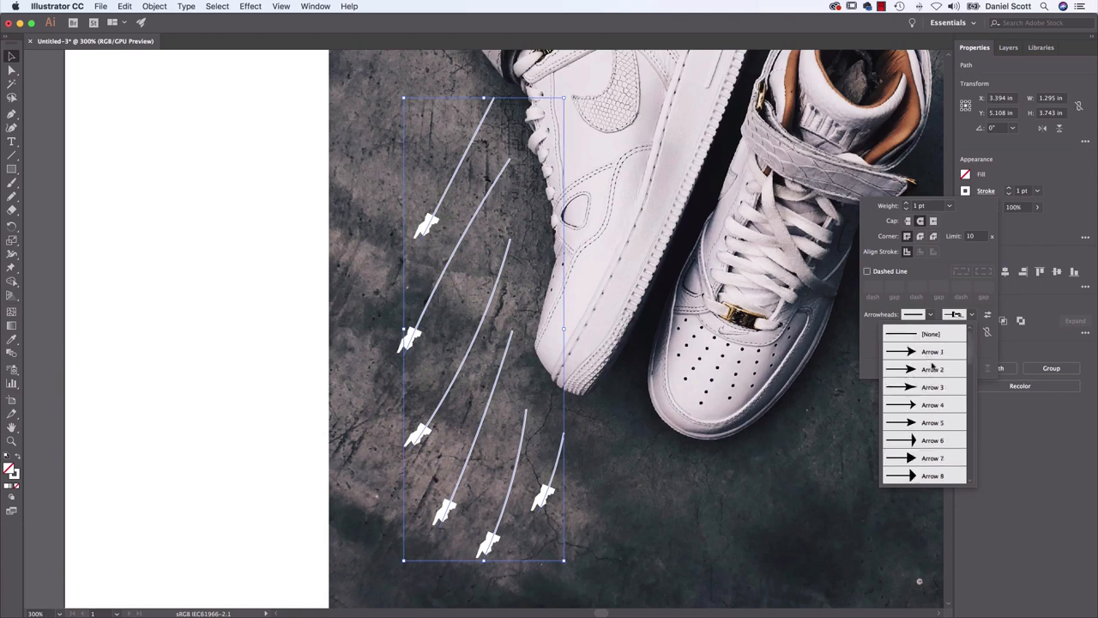
click(933, 369)
click(1021, 226)
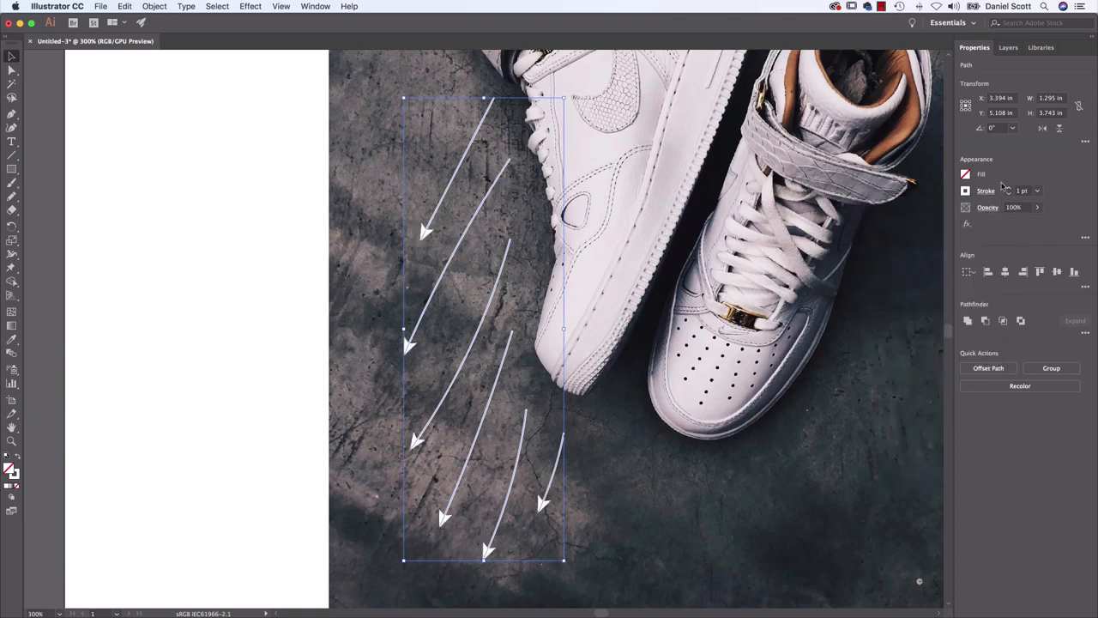
click(1009, 188)
click(1009, 188)
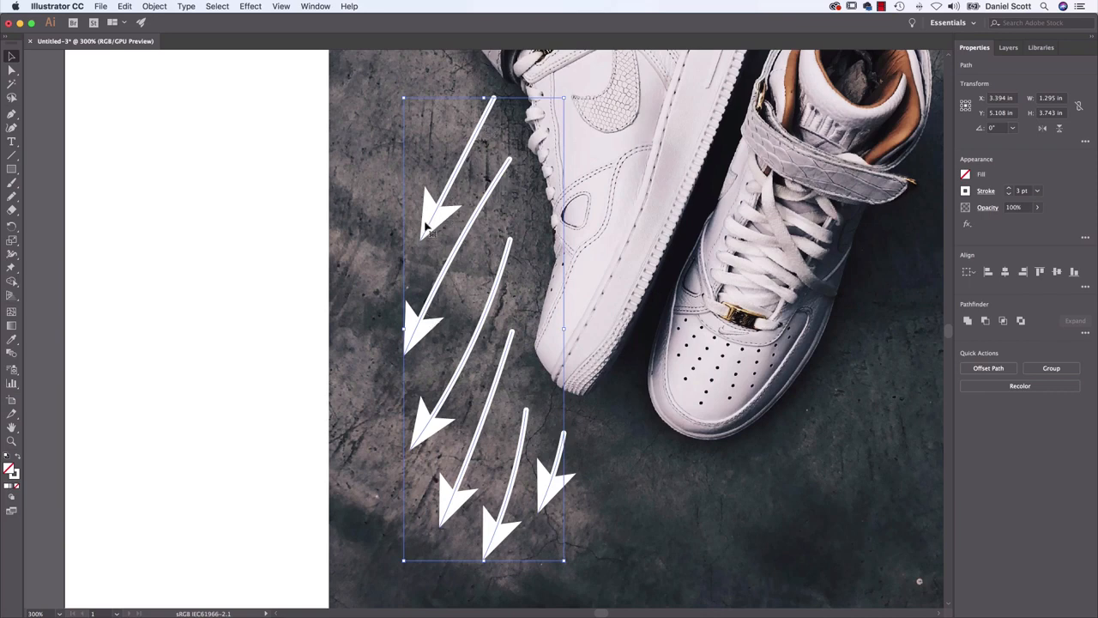
Scale the end arrowheads of the motion lines to 50% and deselect the lines
click(986, 191)
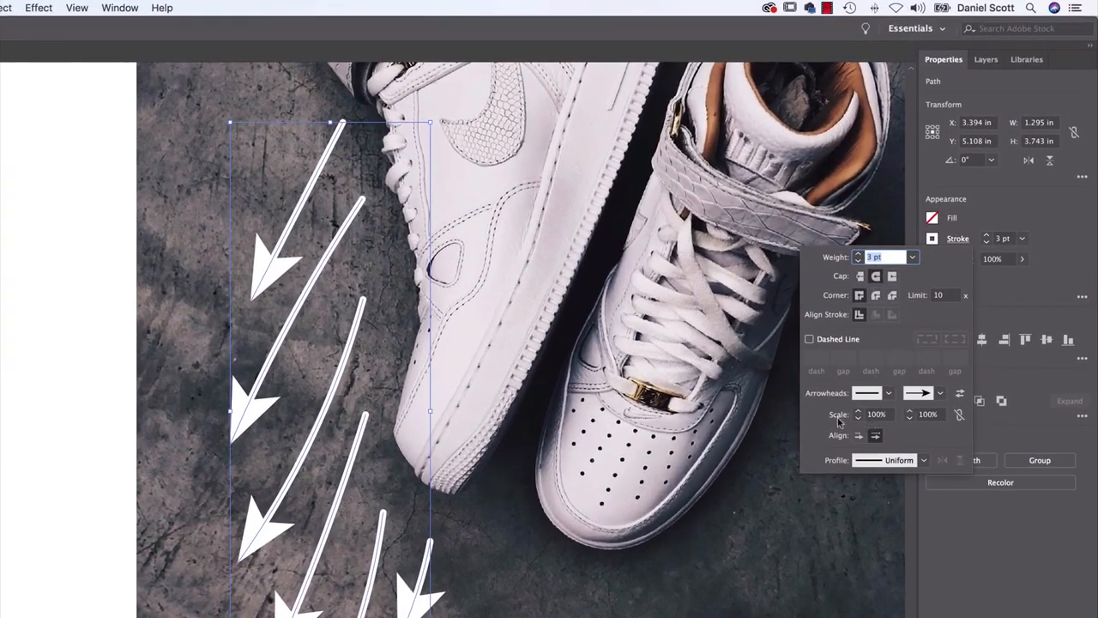
click(910, 418)
click(910, 418)
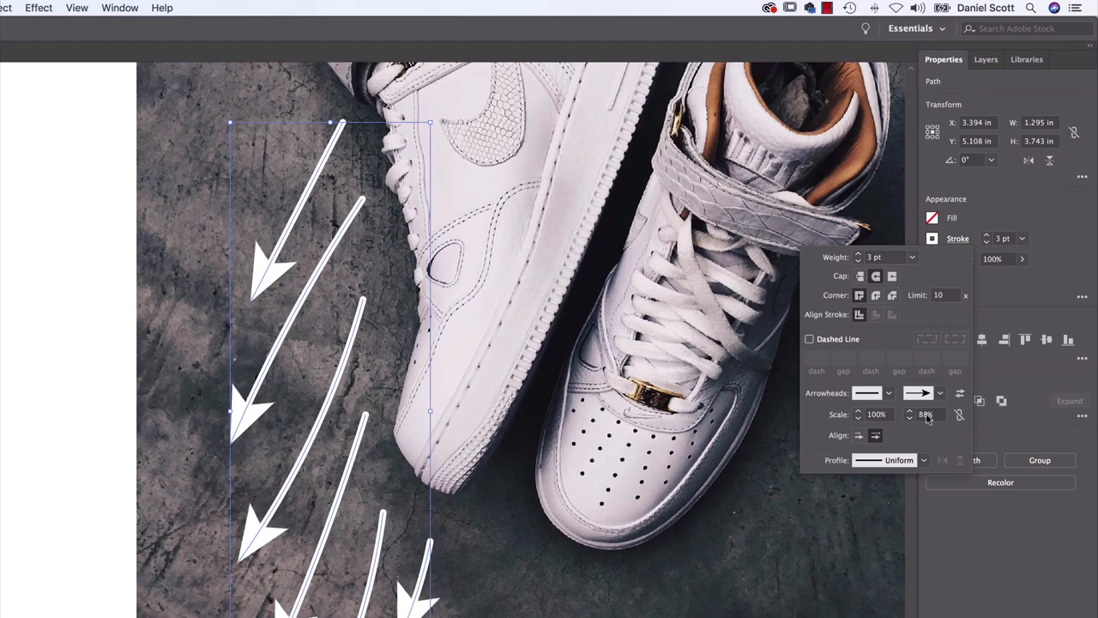
click(908, 416)
text(50)
key(Tab)
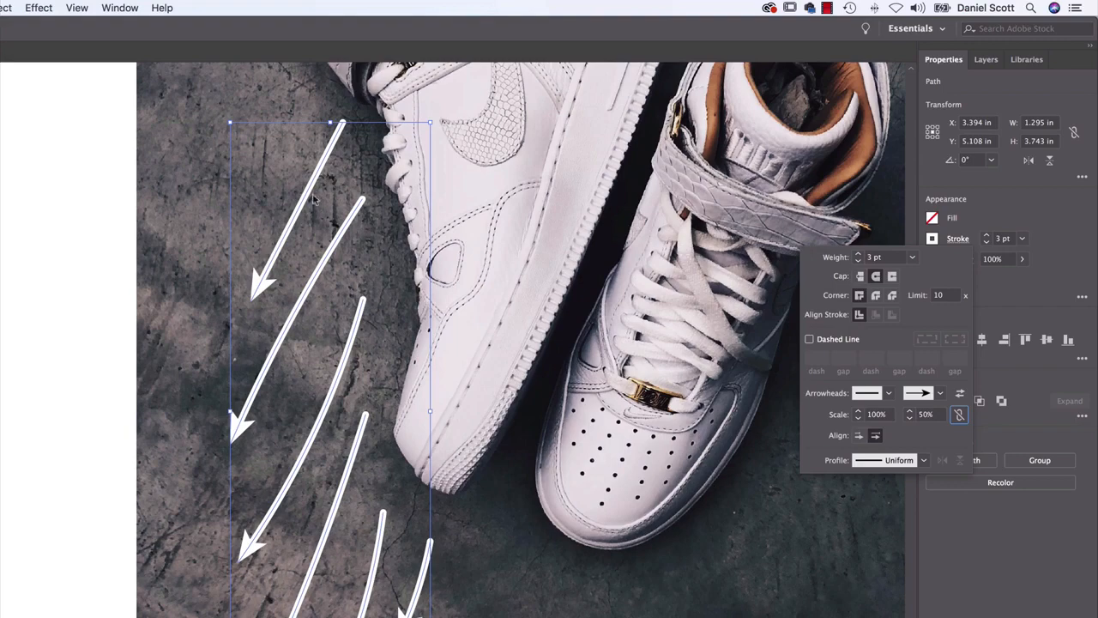
click(501, 409)
click(501, 409)
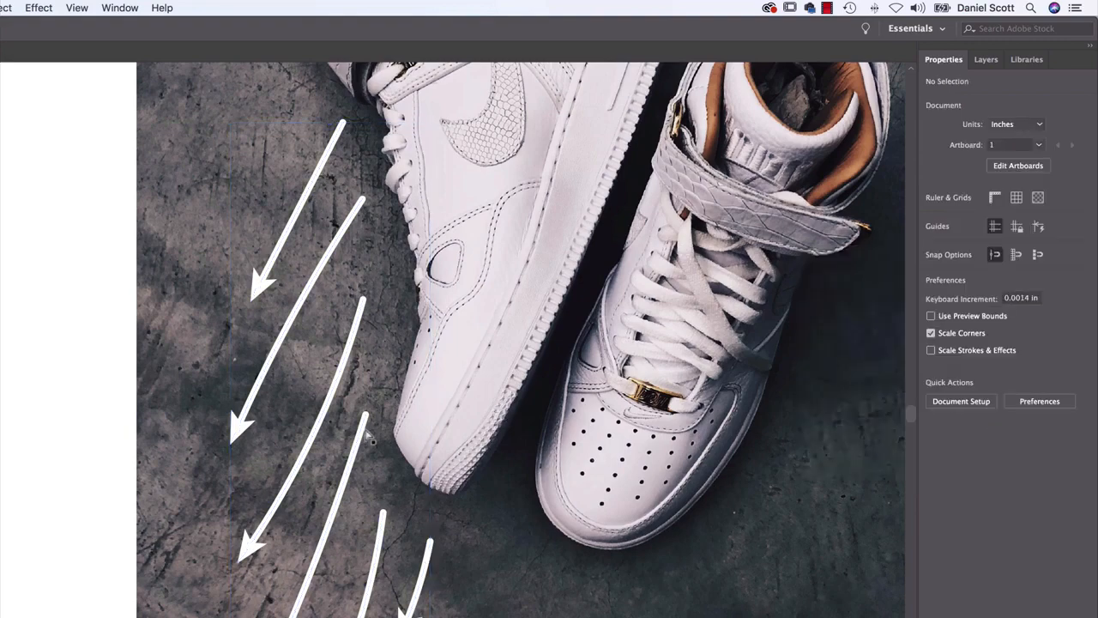
Draw a freehand outline about 1.85 in wide and 3.49 in tall around the right sneaker's outer side, undoing the attempts that do not fit
key(super+0)
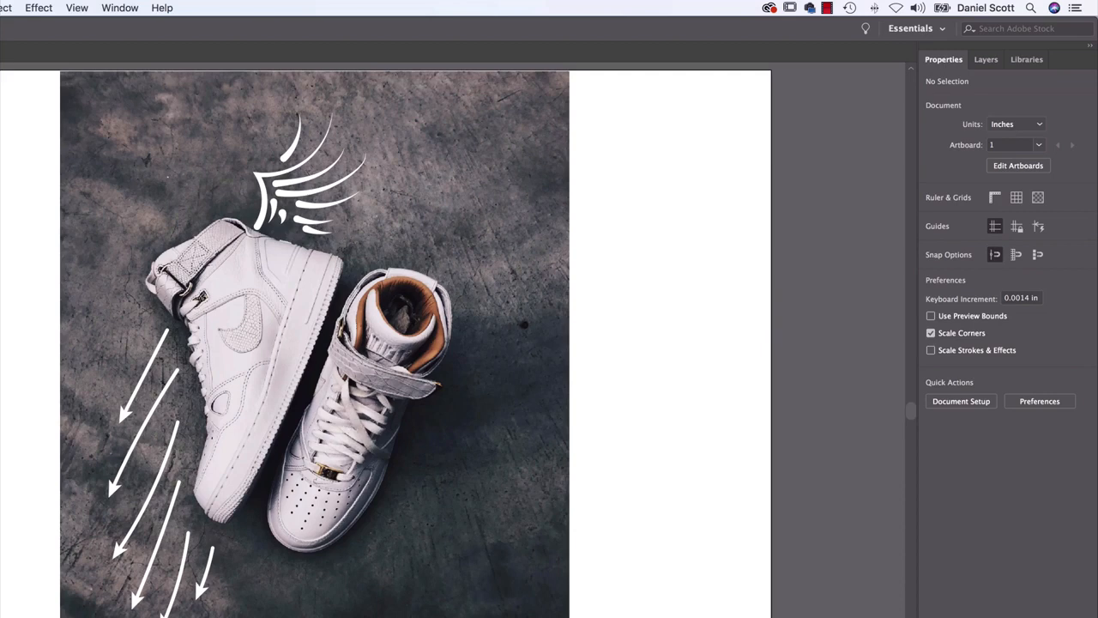
key(b)
mouse_move(461, 298)
mouse_down()
mouse_move(448, 370)
mouse_move(466, 385)
mouse_move(425, 420)
mouse_move(382, 554)
mouse_move(326, 578)
mouse_up()
key(super+z)
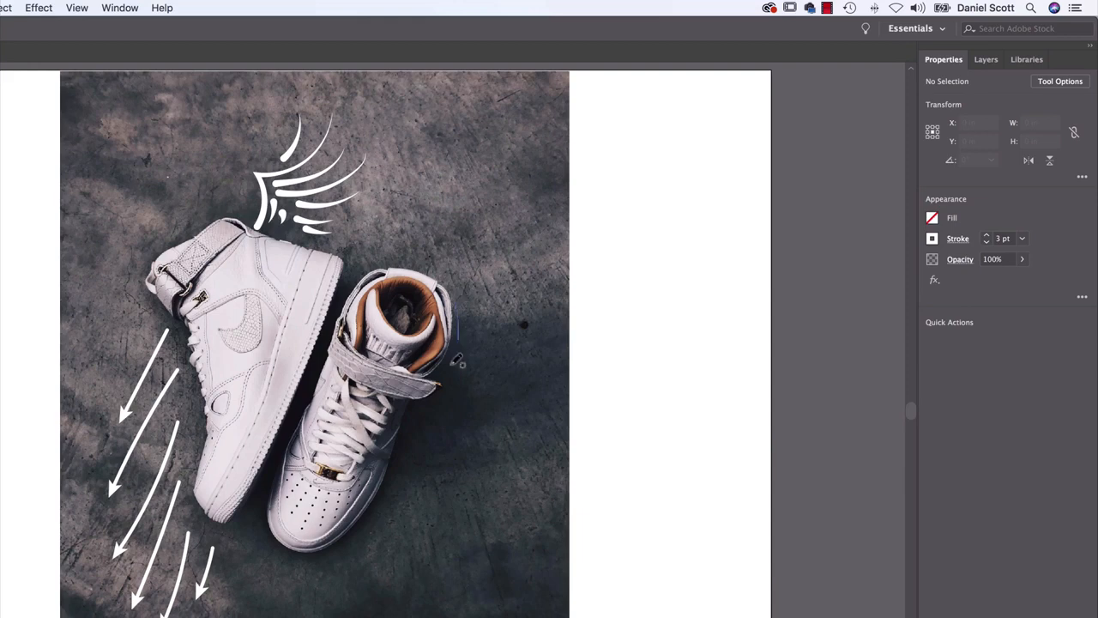
mouse_move(452, 294)
mouse_down()
mouse_move(405, 433)
mouse_move(395, 508)
mouse_move(300, 616)
mouse_up()
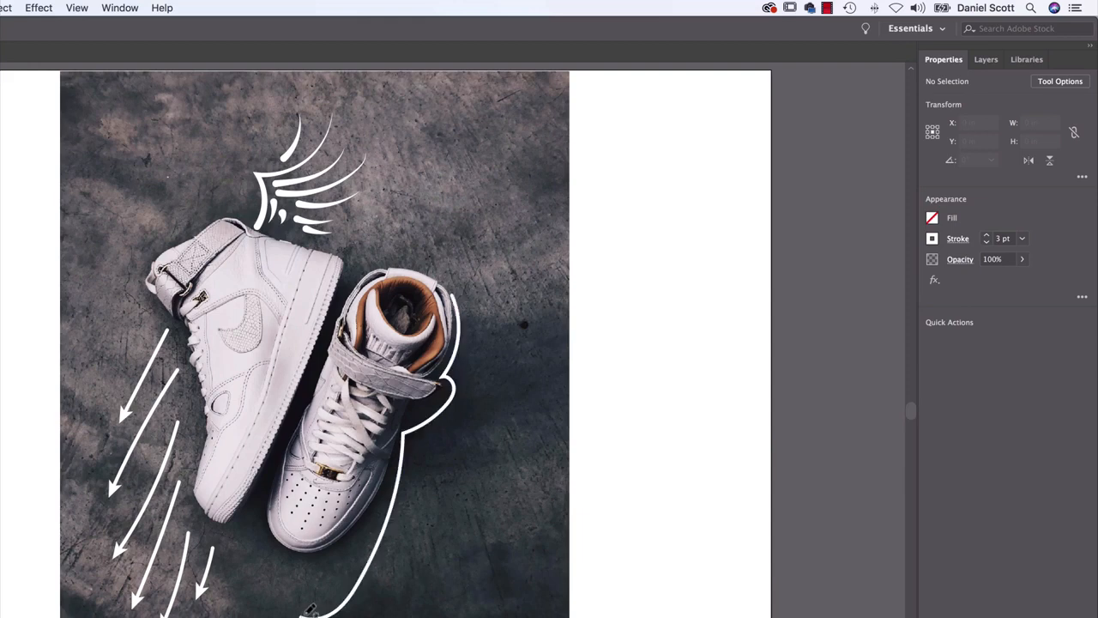
key(super+z)
mouse_move(467, 292)
mouse_down()
mouse_move(449, 370)
mouse_move(461, 383)
mouse_move(437, 405)
mouse_move(390, 547)
mouse_move(320, 568)
mouse_up()
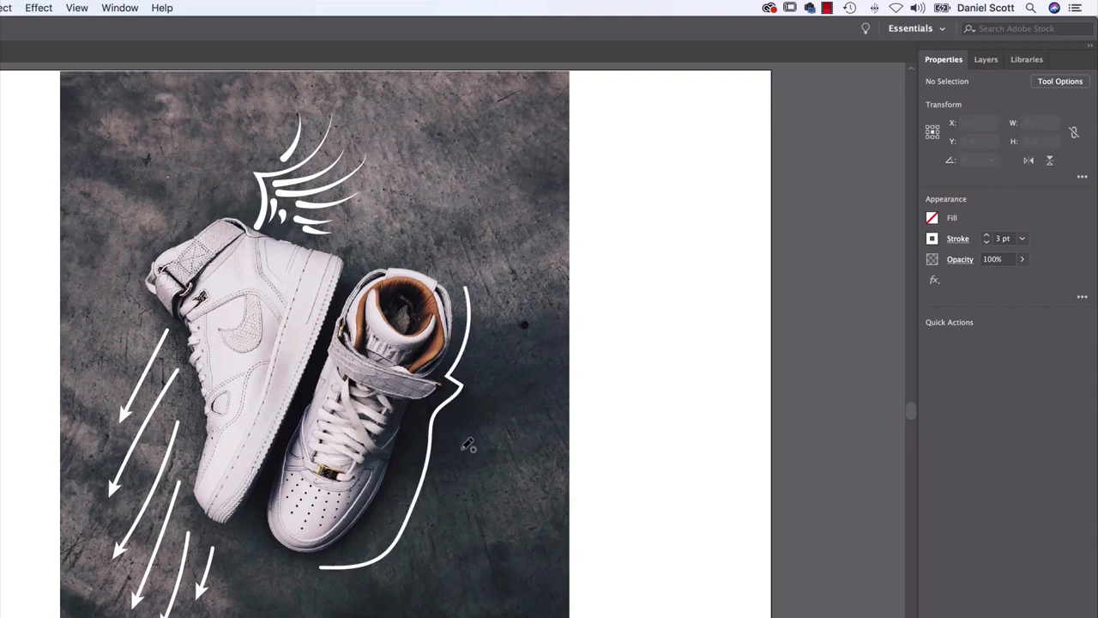
Make the outline beside the right sneaker a dashed line with 12 pt dashes, a 1 pt weight and a butt cap
key(super+equal)
key(super+equal)
drag(678, 442, 595, 350)
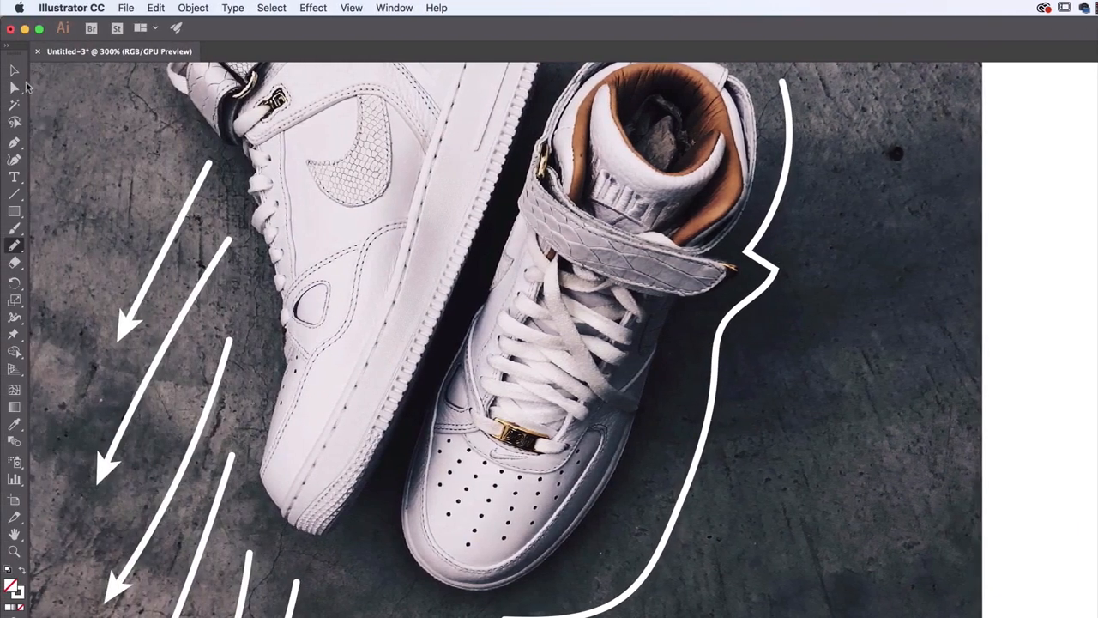
click(16, 70)
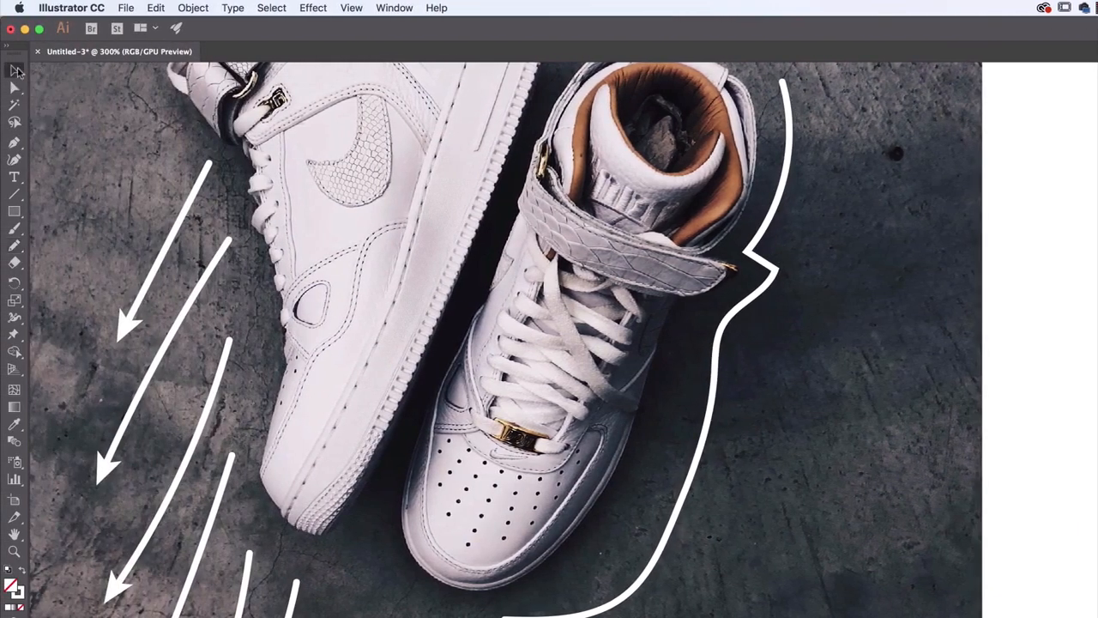
click(709, 346)
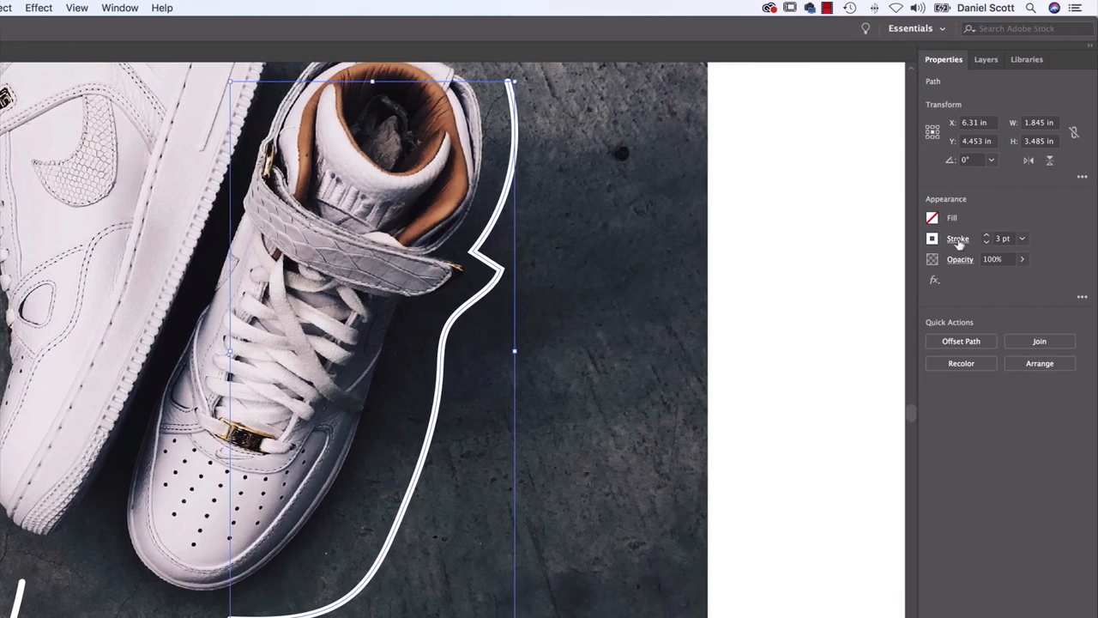
click(958, 240)
click(832, 342)
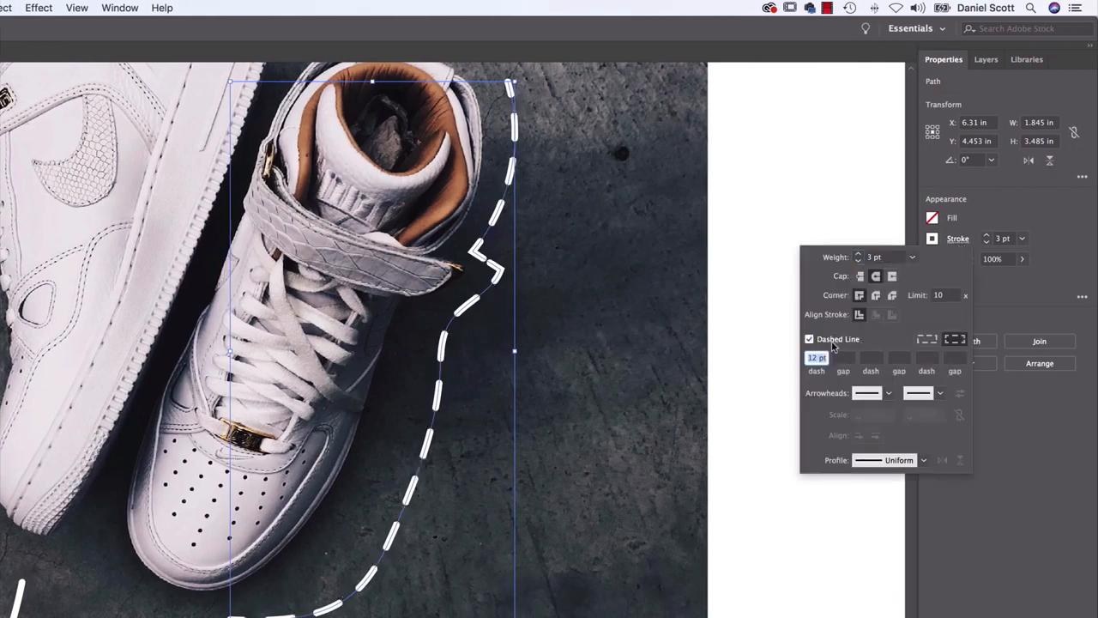
click(912, 258)
click(932, 327)
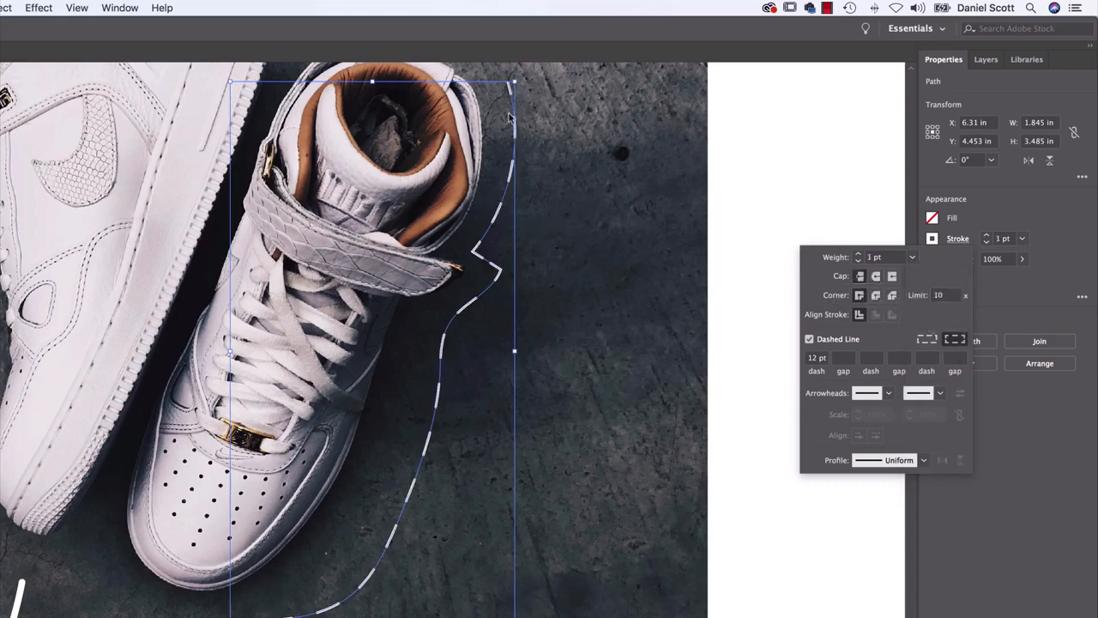
click(562, 369)
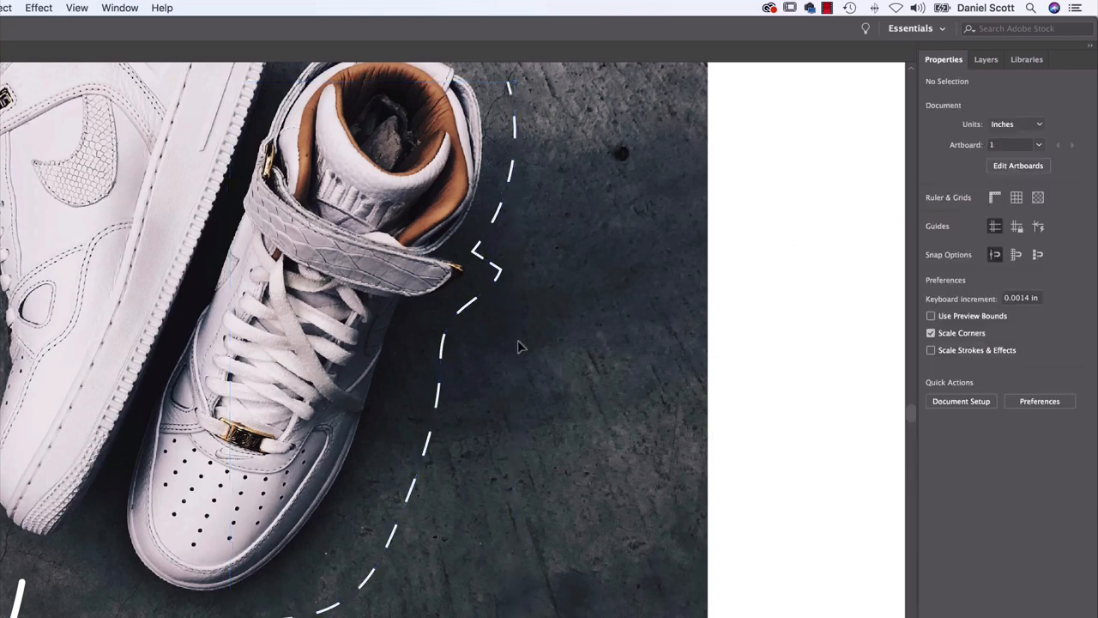
Extend the outline's dash pattern with a 2 pt gap, a 5 pt dash and a 20 pt gap, and deselect it
click(478, 309)
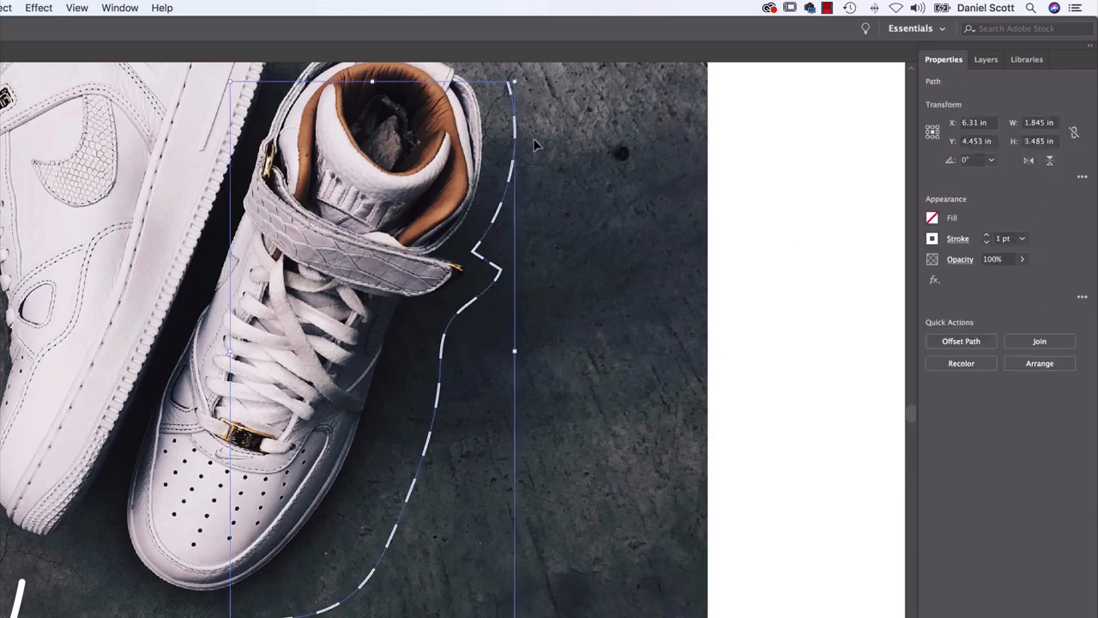
click(959, 240)
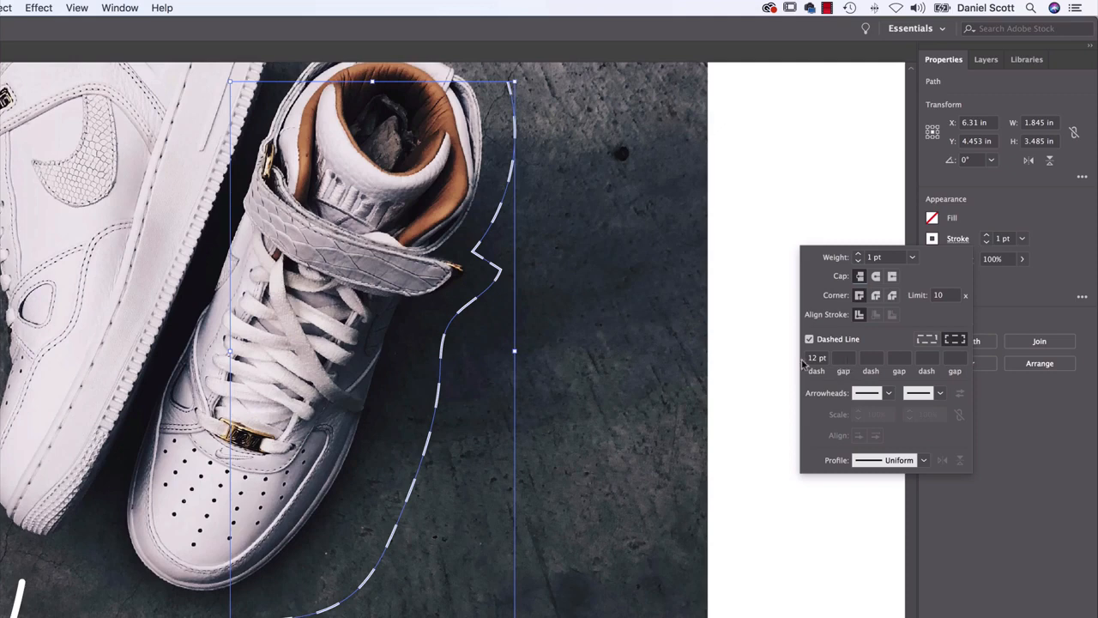
click(846, 359)
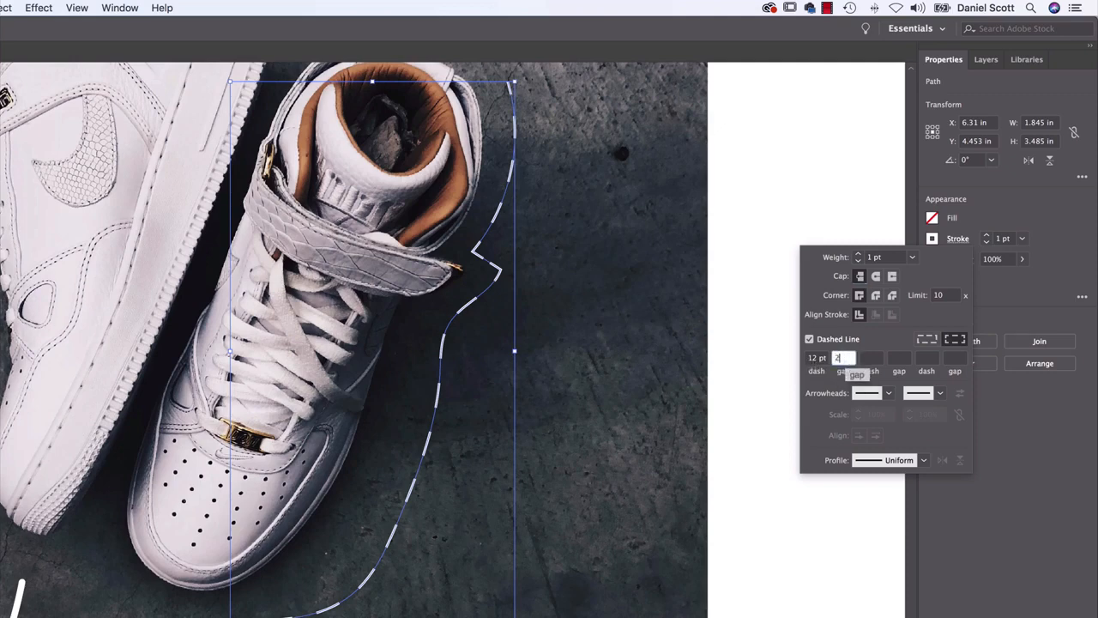
text(2)
click(871, 359)
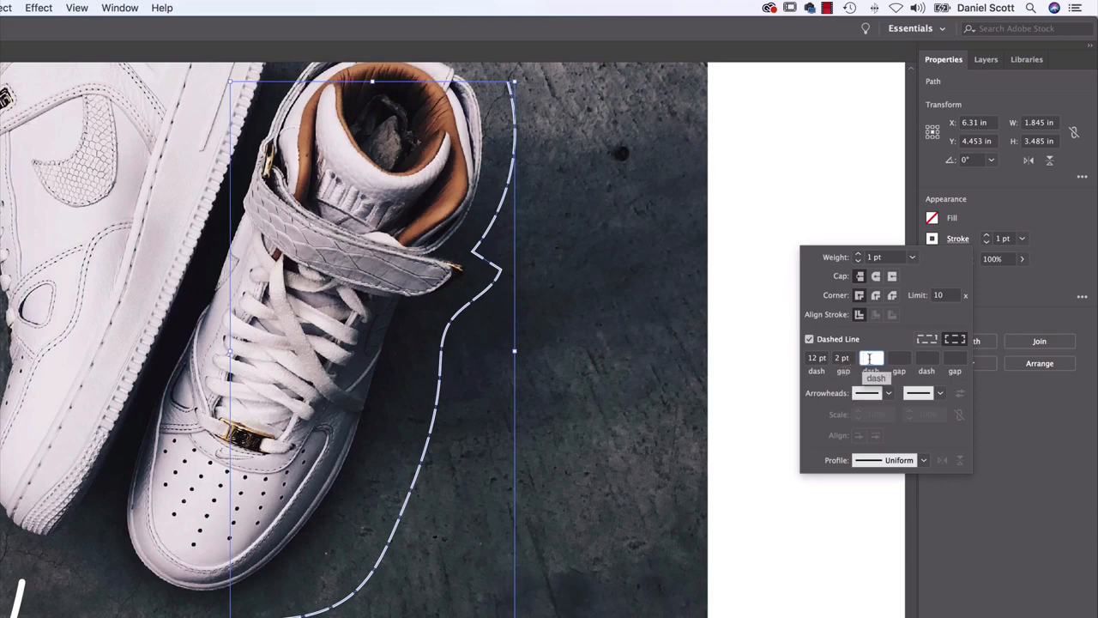
click(901, 358)
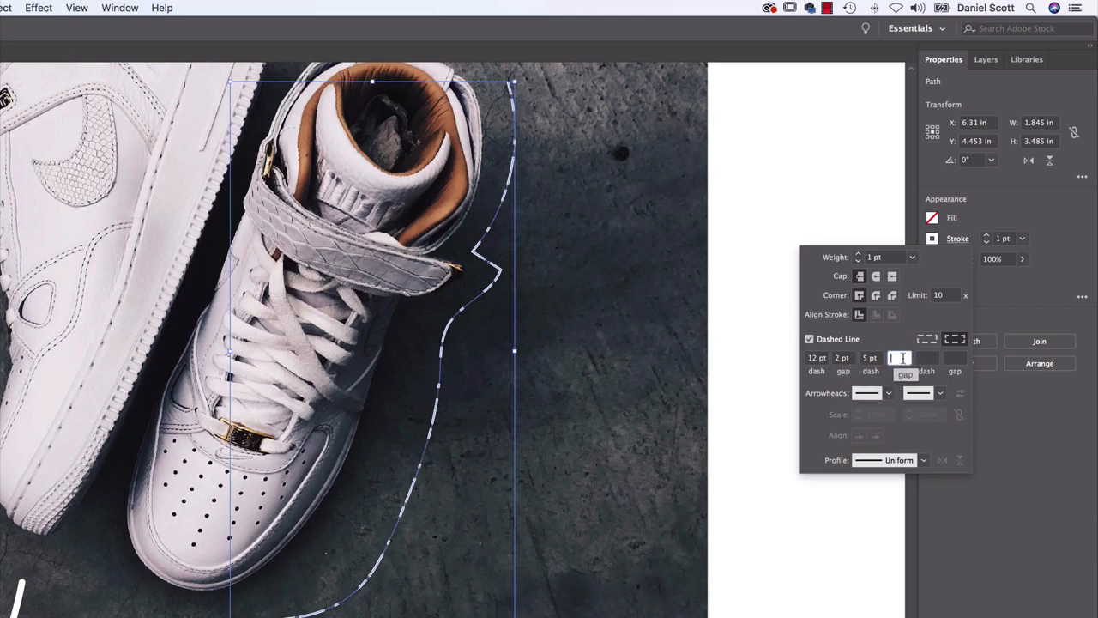
text(20)
key(Tab)
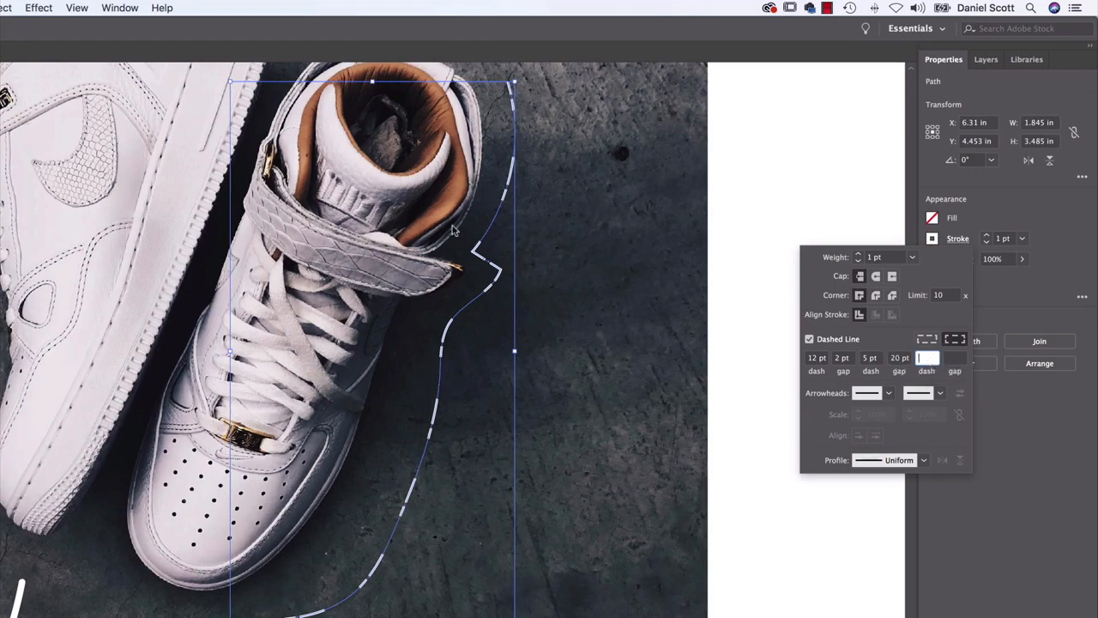
click(605, 376)
Draw a looping dashed trail about 4.27 in wide and 1.91 in tall with the Pencil Tool, starting at the right sneaker's toe
click(507, 388)
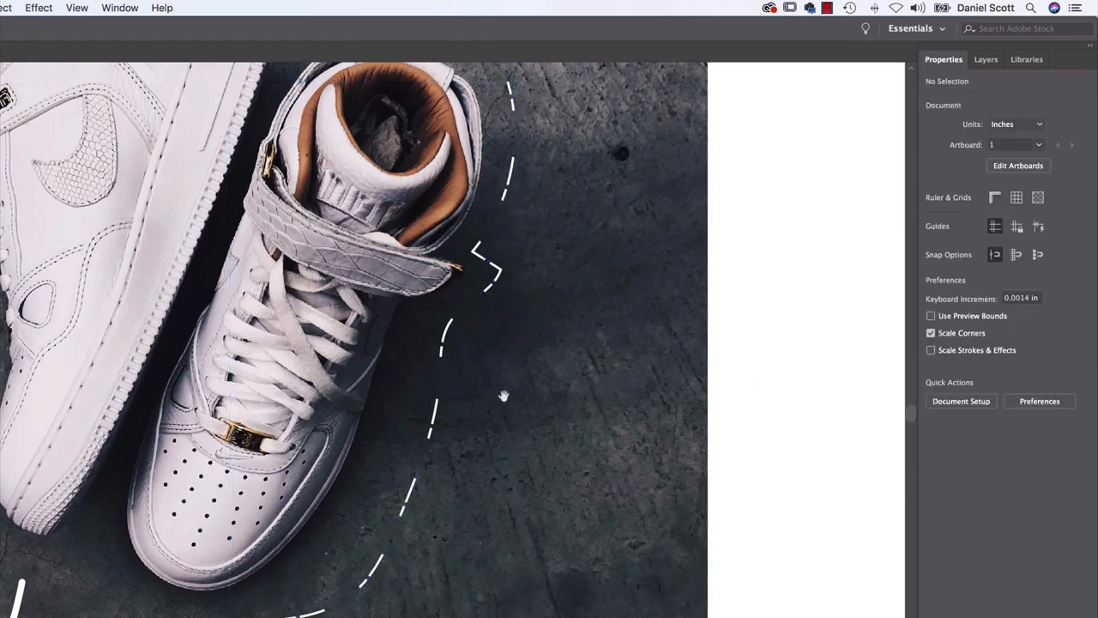
drag(448, 437, 586, 224)
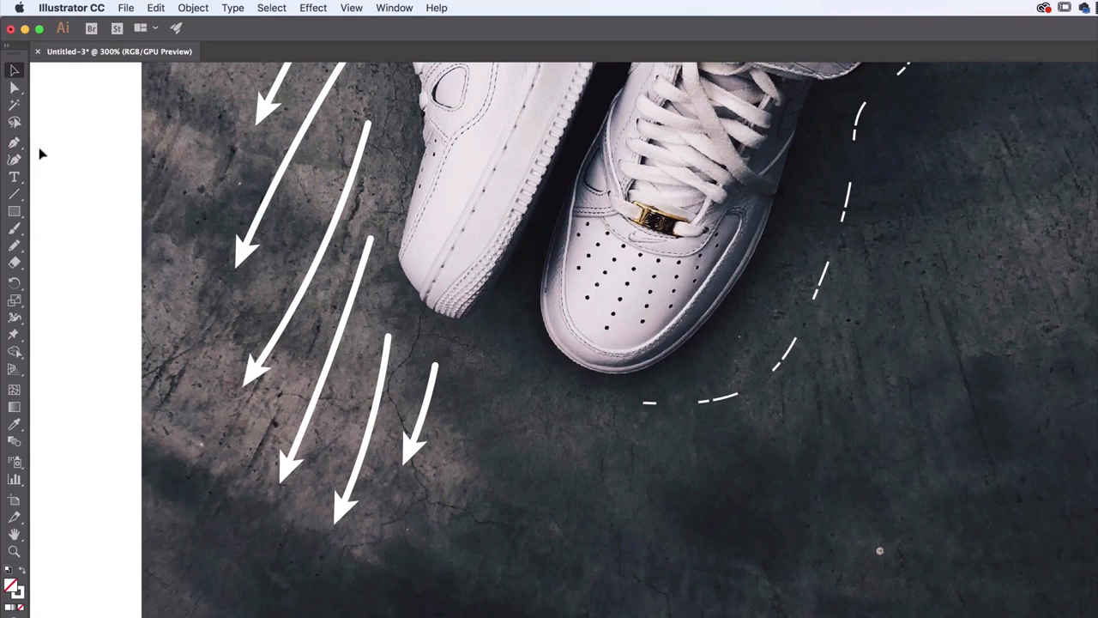
click(13, 246)
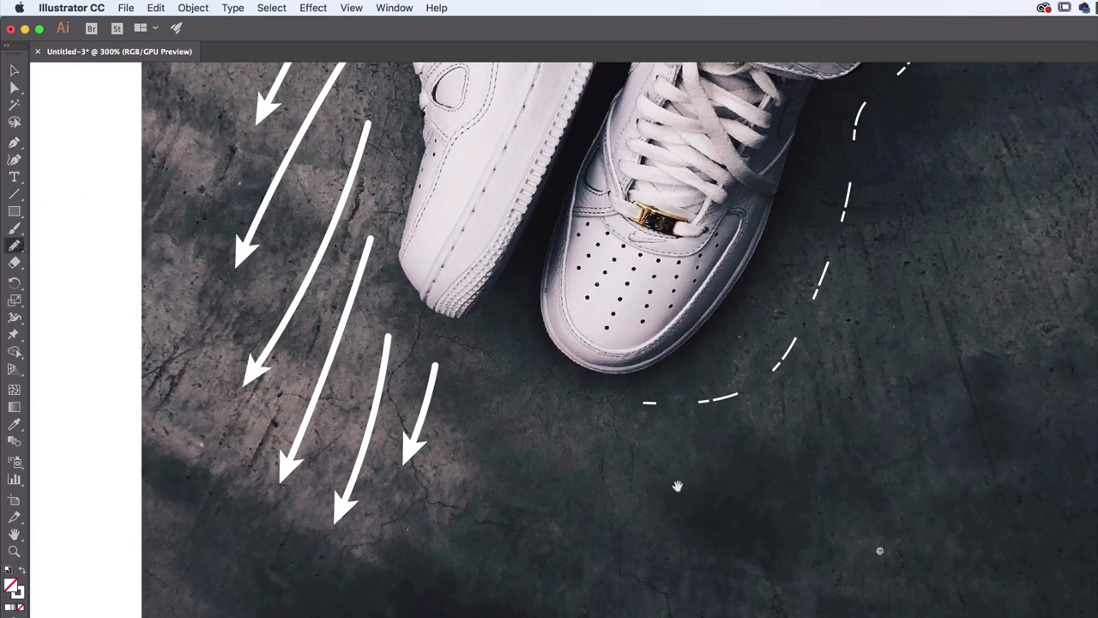
drag(677, 485, 679, 392)
mouse_move(592, 297)
mouse_down()
mouse_move(530, 394)
mouse_move(702, 552)
mouse_move(652, 430)
mouse_move(595, 471)
mouse_move(598, 550)
mouse_move(456, 489)
mouse_move(631, 518)
mouse_move(800, 589)
mouse_move(905, 415)
mouse_move(815, 417)
mouse_move(828, 506)
mouse_move(1036, 543)
mouse_move(1073, 539)
mouse_up()
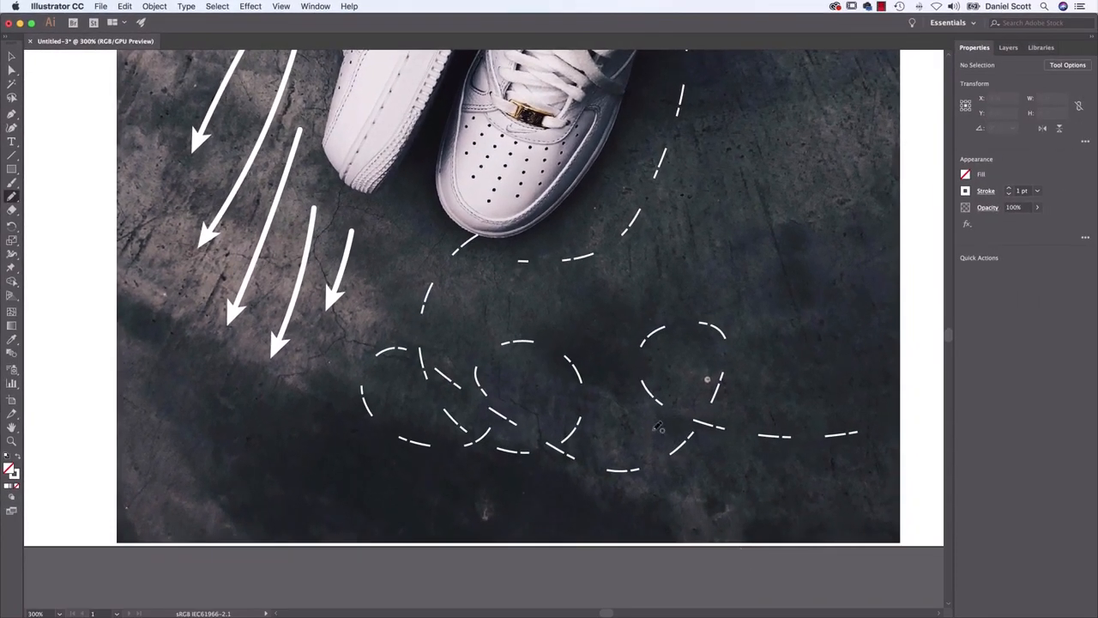
Select the looping trail and clear every gap and dash value after the first dash in its dashed stroke
key(v)
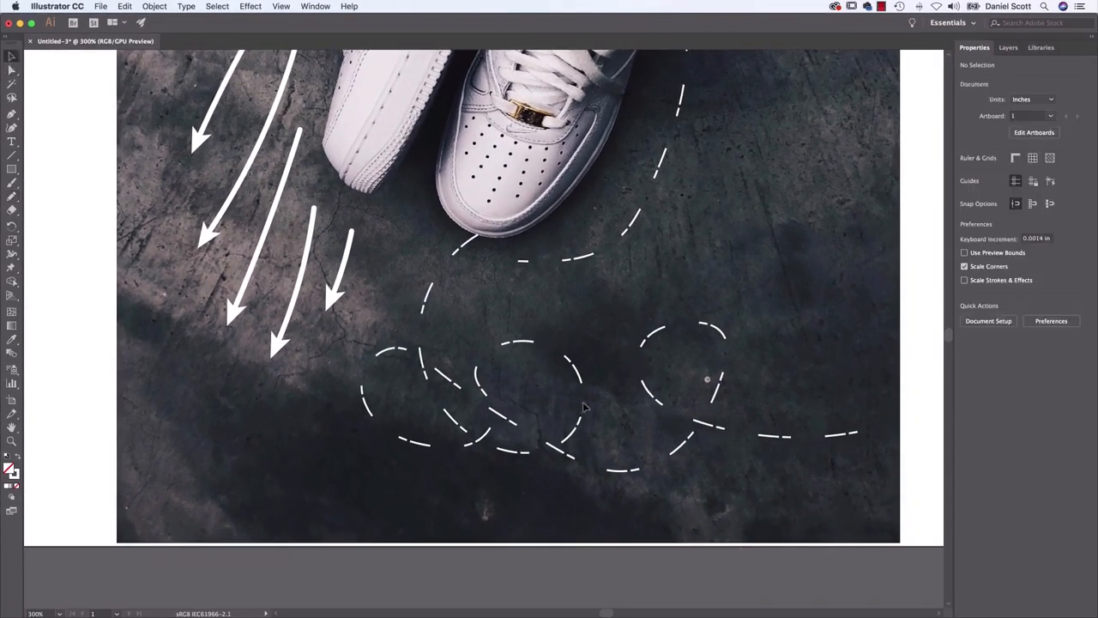
click(668, 411)
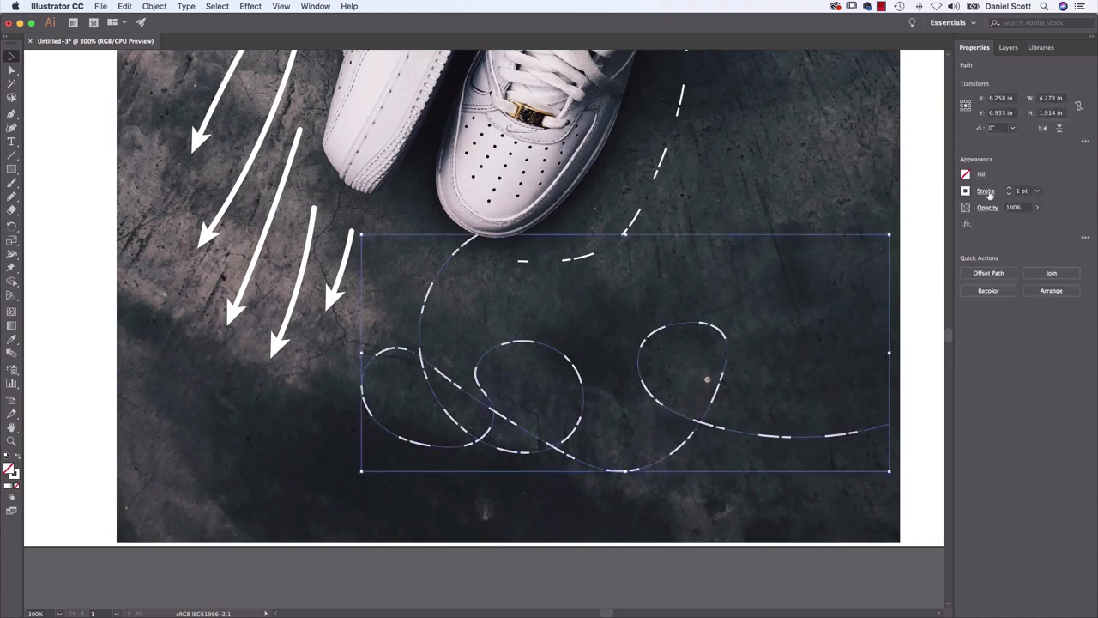
click(987, 192)
click(868, 271)
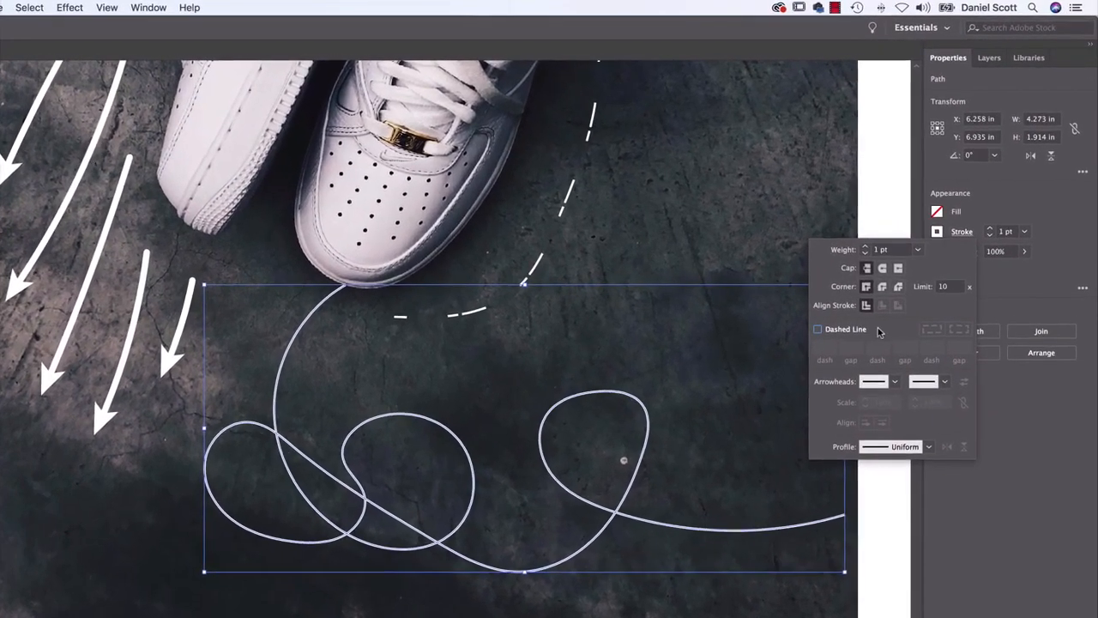
click(887, 274)
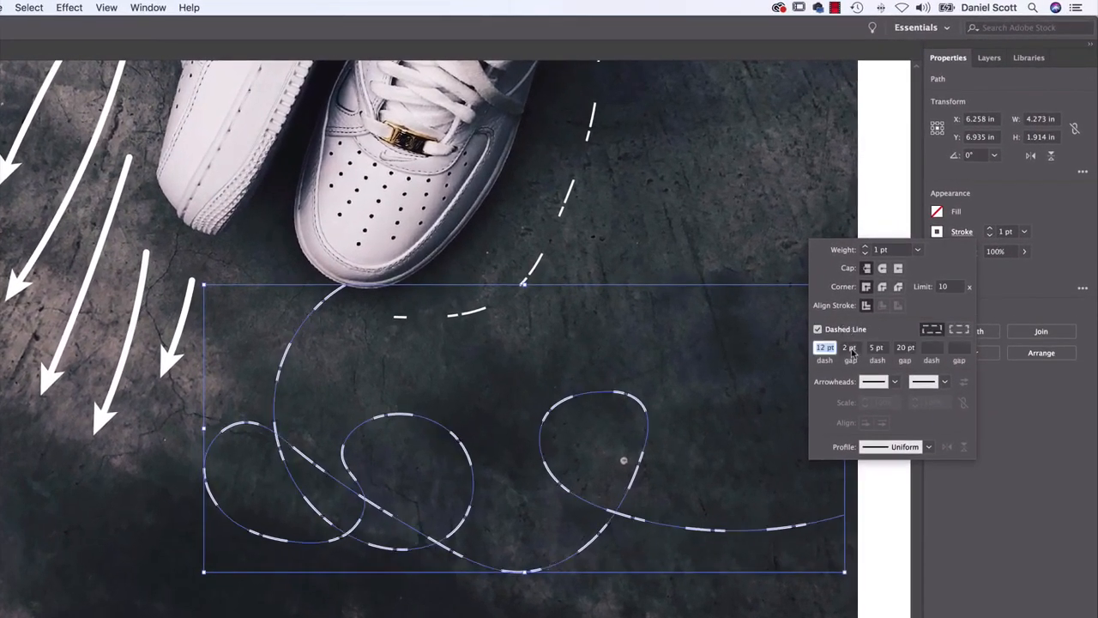
click(850, 348)
key(BackSpace)
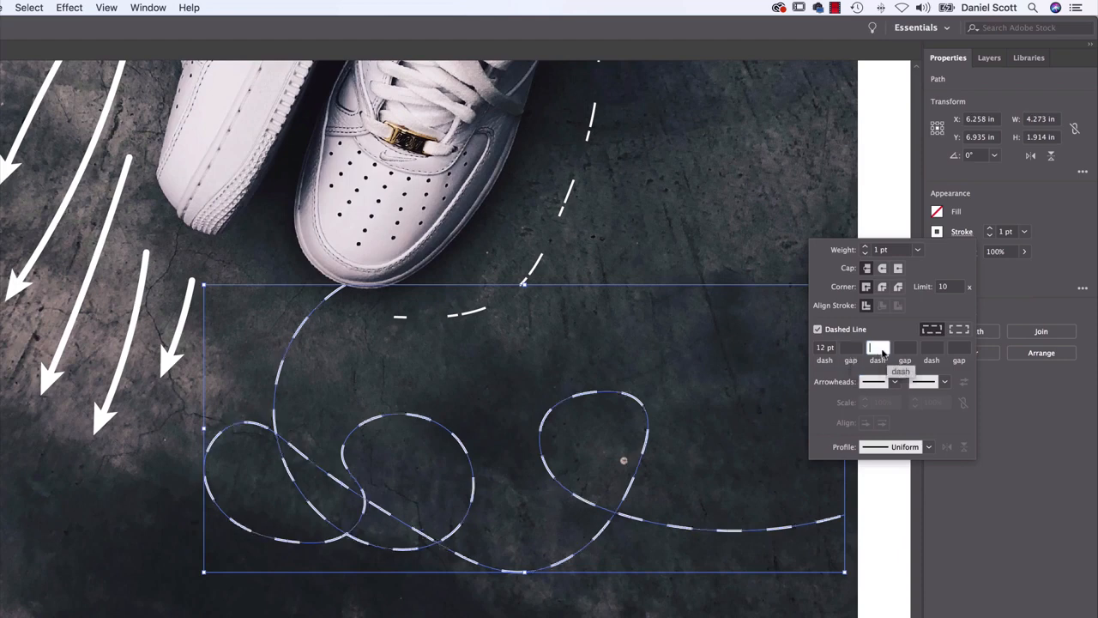
Set the looping trail's dash pattern to a 0 pt dash and a 12 pt gap
click(822, 347)
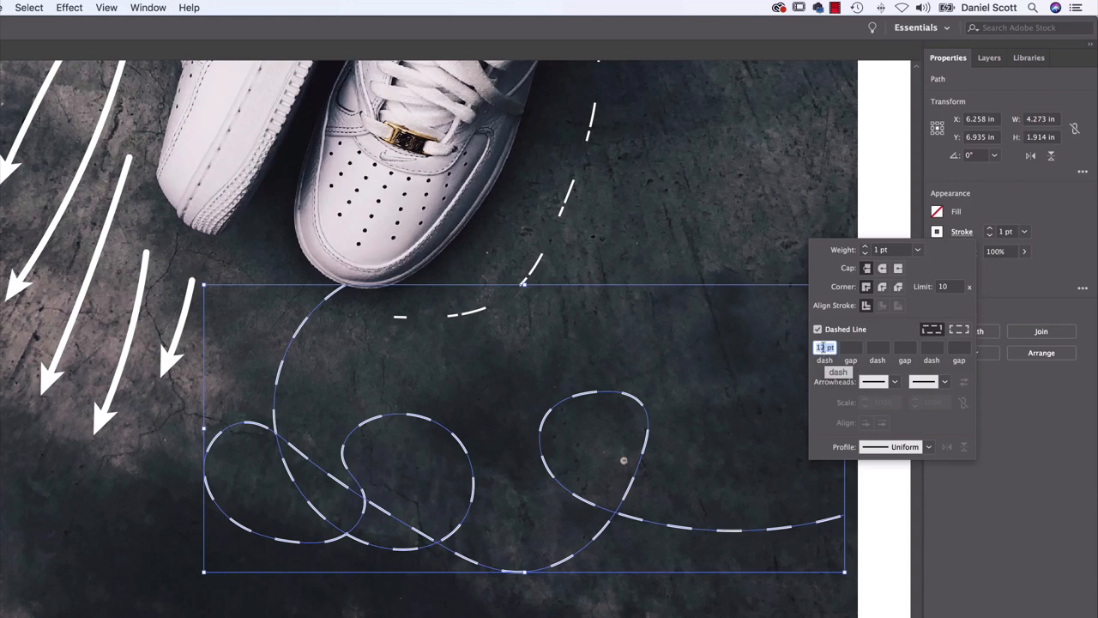
text(0)
key(Tab)
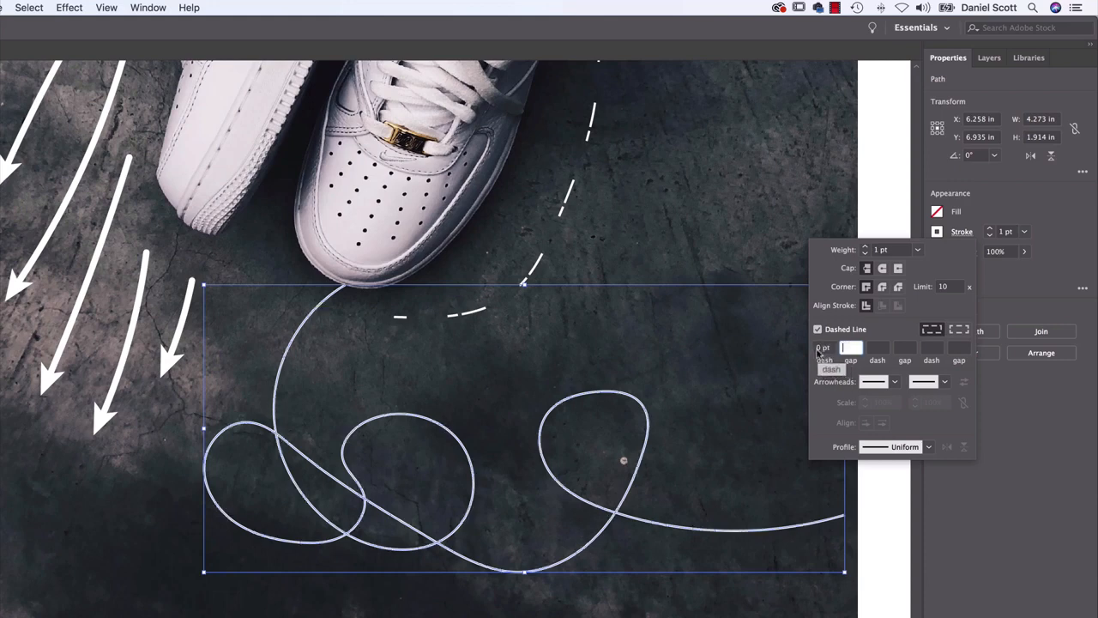
click(880, 269)
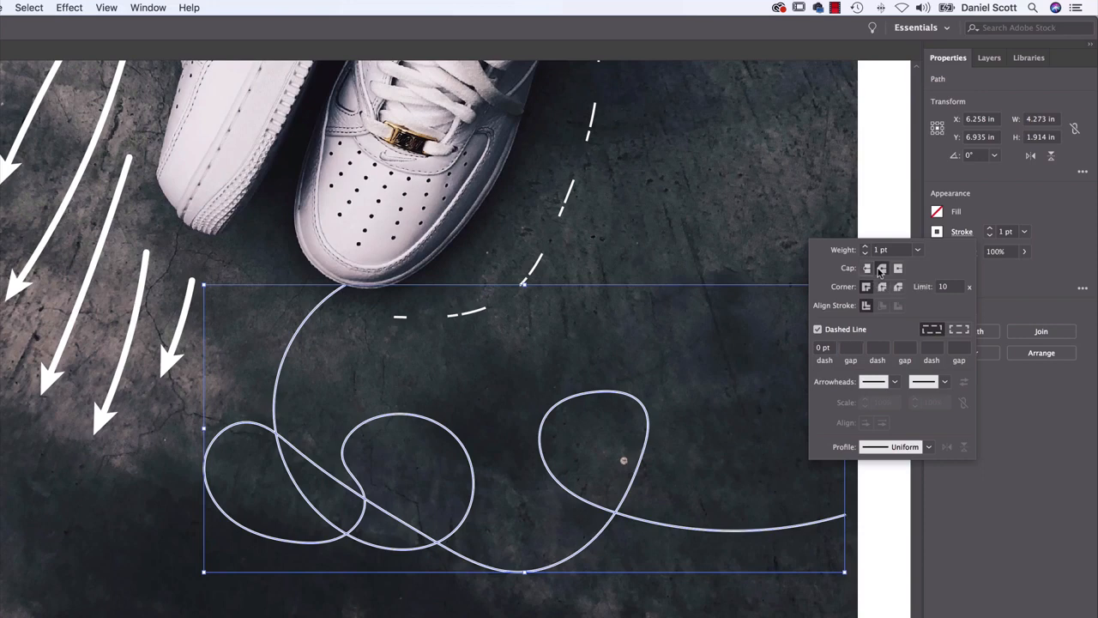
click(862, 350)
text(12)
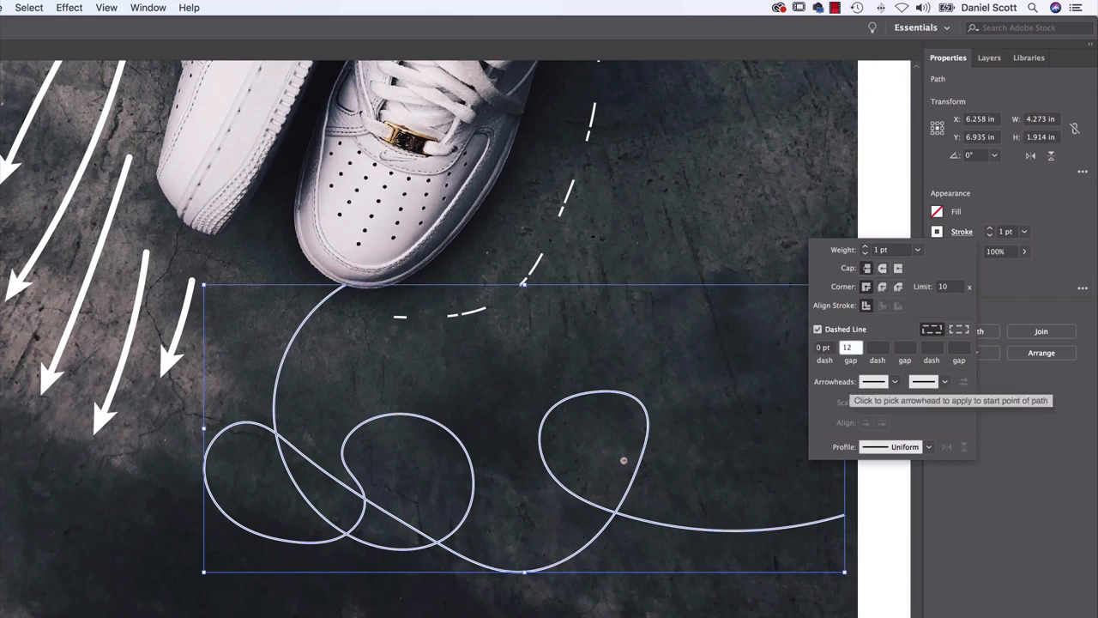
key(Tab)
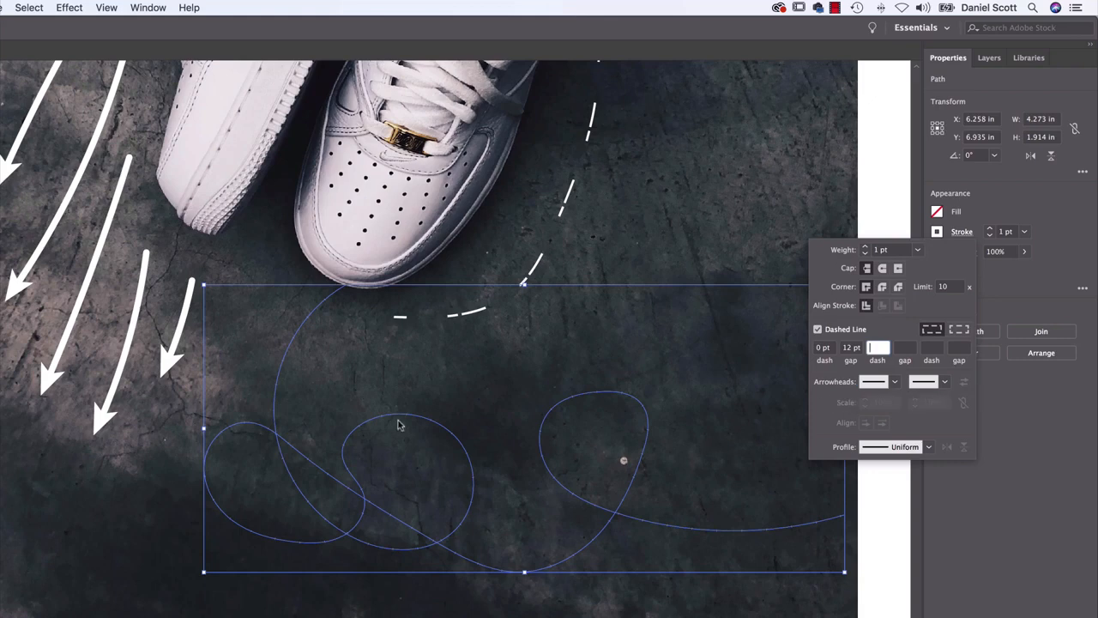
Give the looping trail a round cap and set its gap to 6 pt to form a dotted line
key(super+plus)
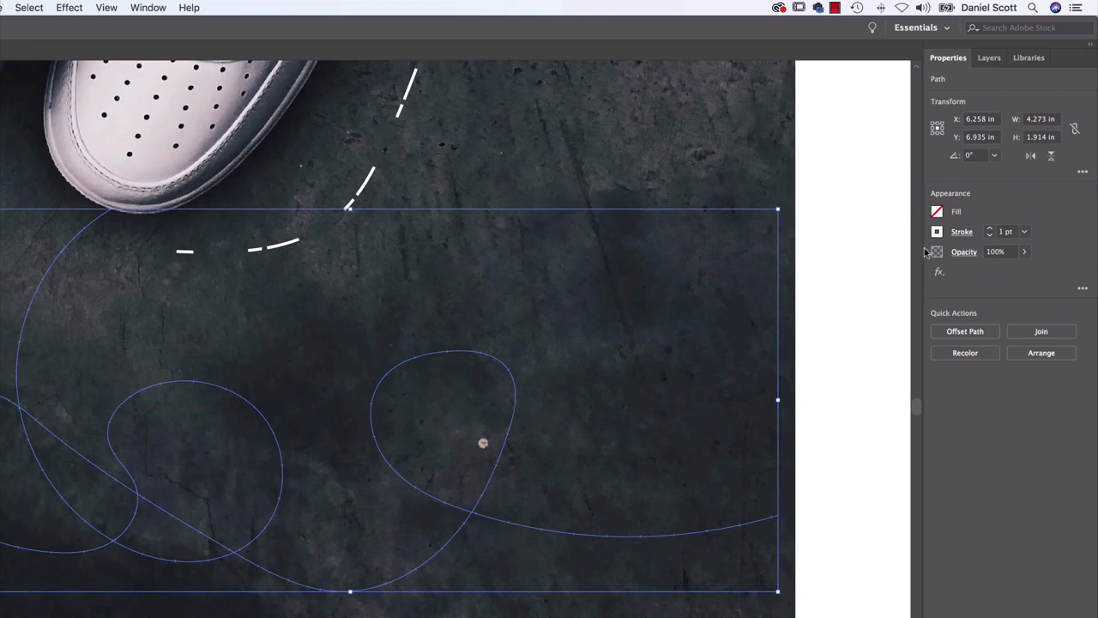
click(972, 233)
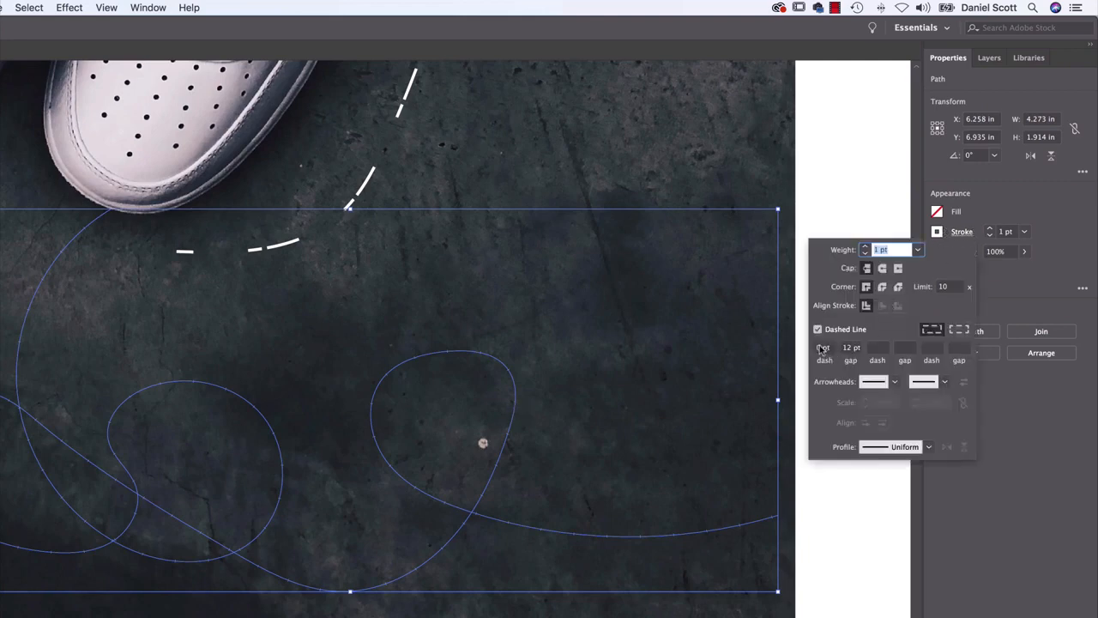
click(883, 270)
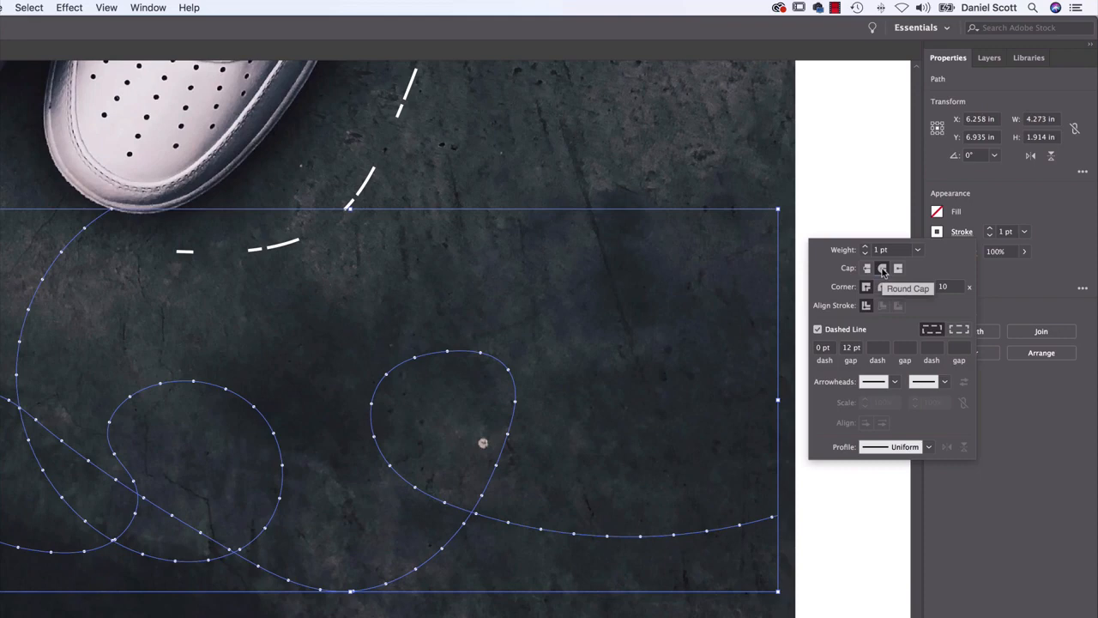
click(856, 347)
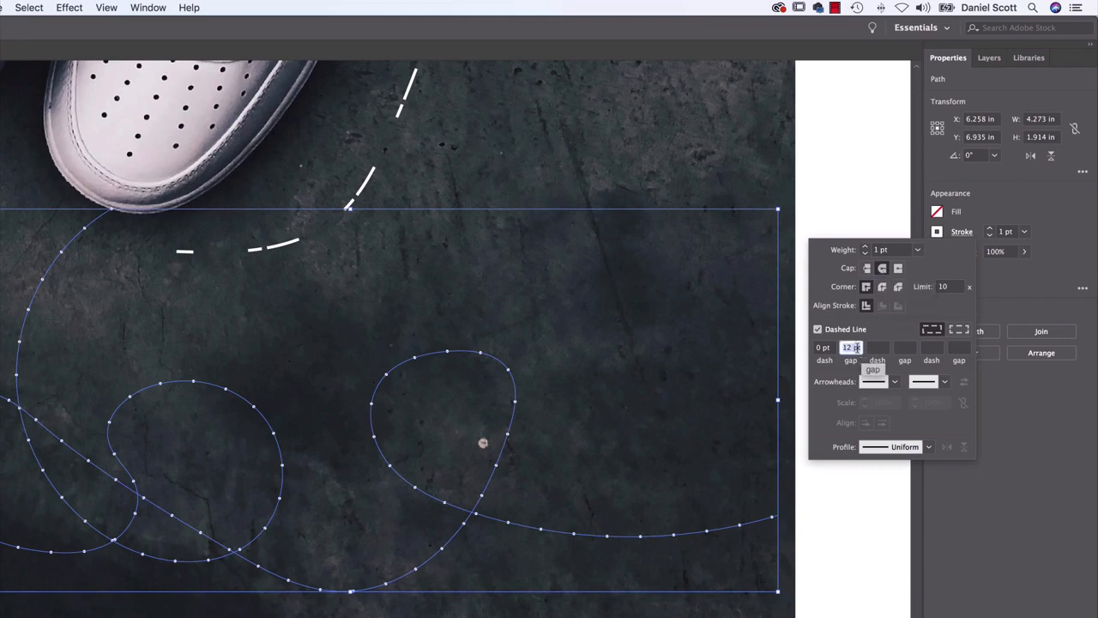
text(6)
key(Tab)
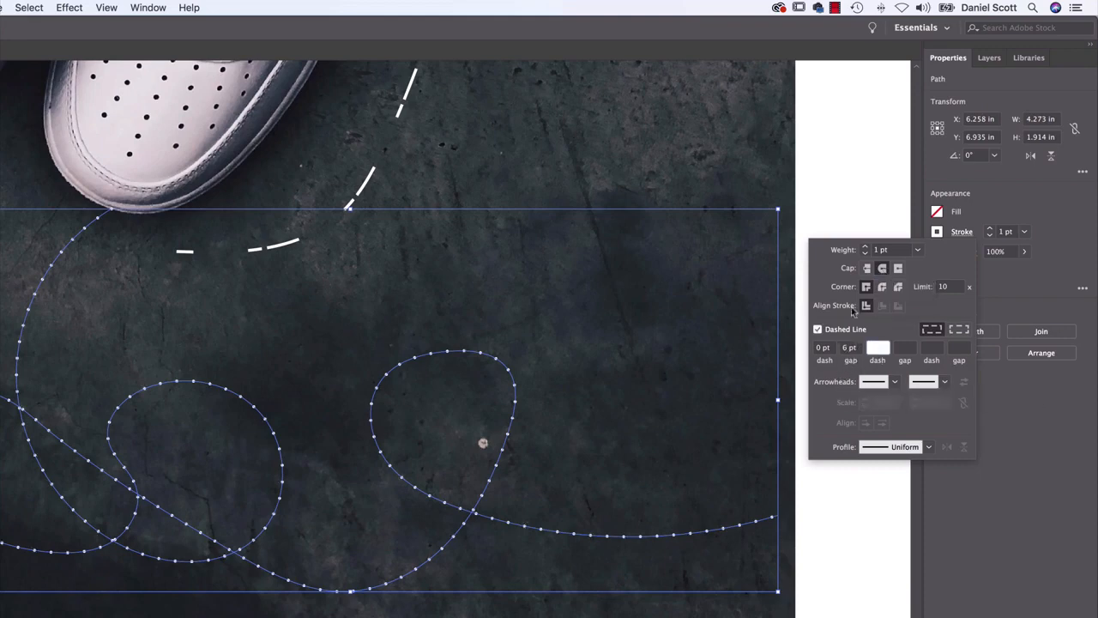
Increase the dotted trail's stroke weight to 3 pt and deselect it
click(866, 247)
click(866, 246)
click(866, 246)
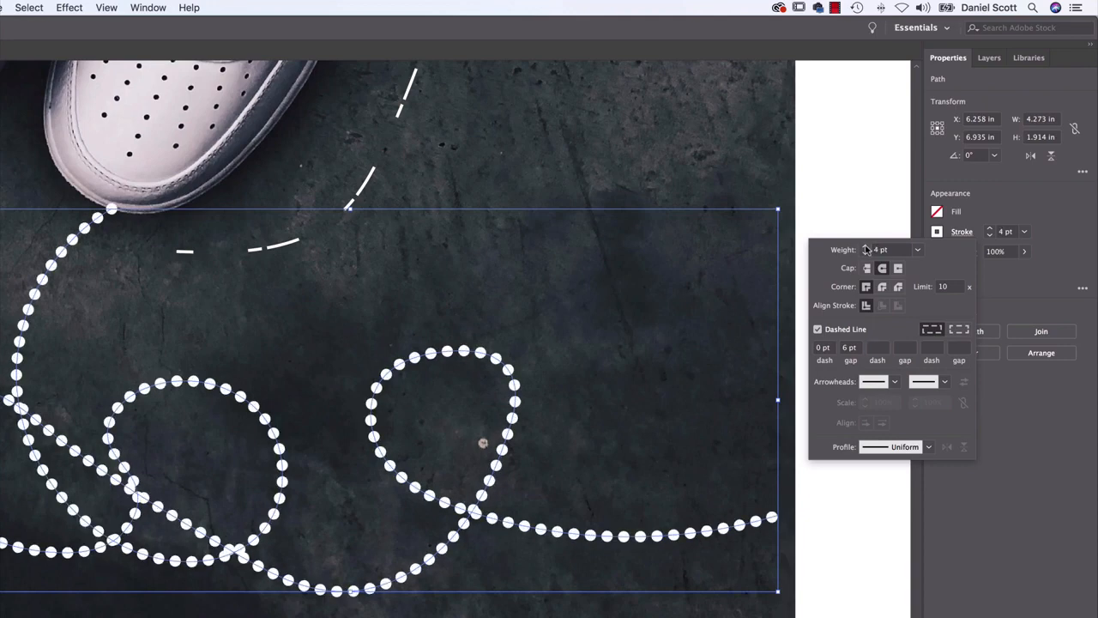
click(865, 252)
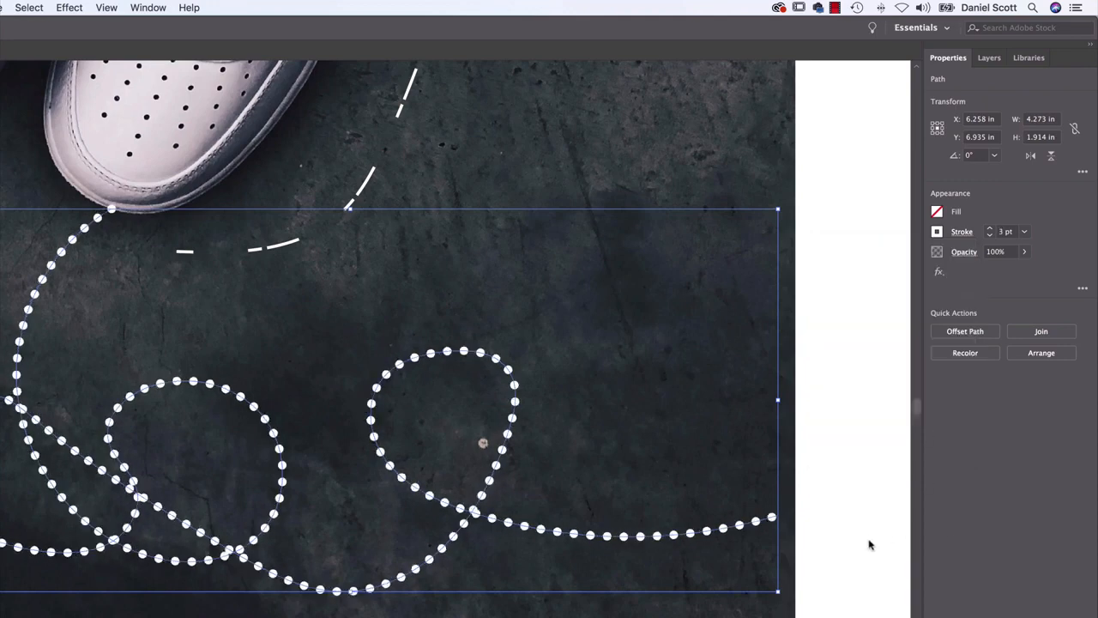
click(852, 551)
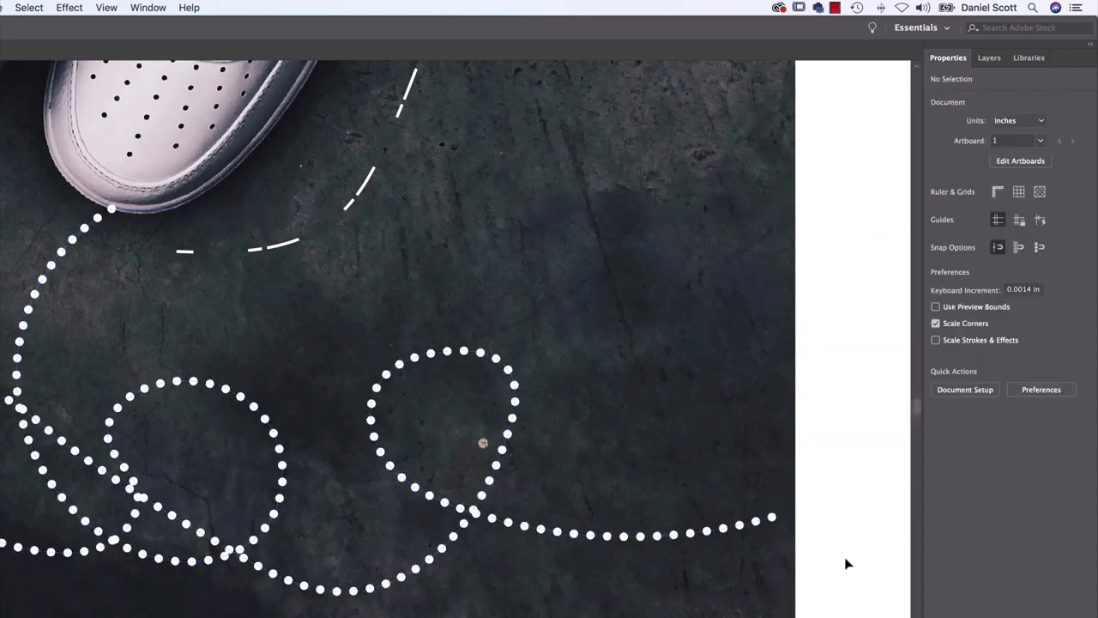
Review the dotted trail's dash settings and examine the whole decorated sneaker artwork
click(763, 519)
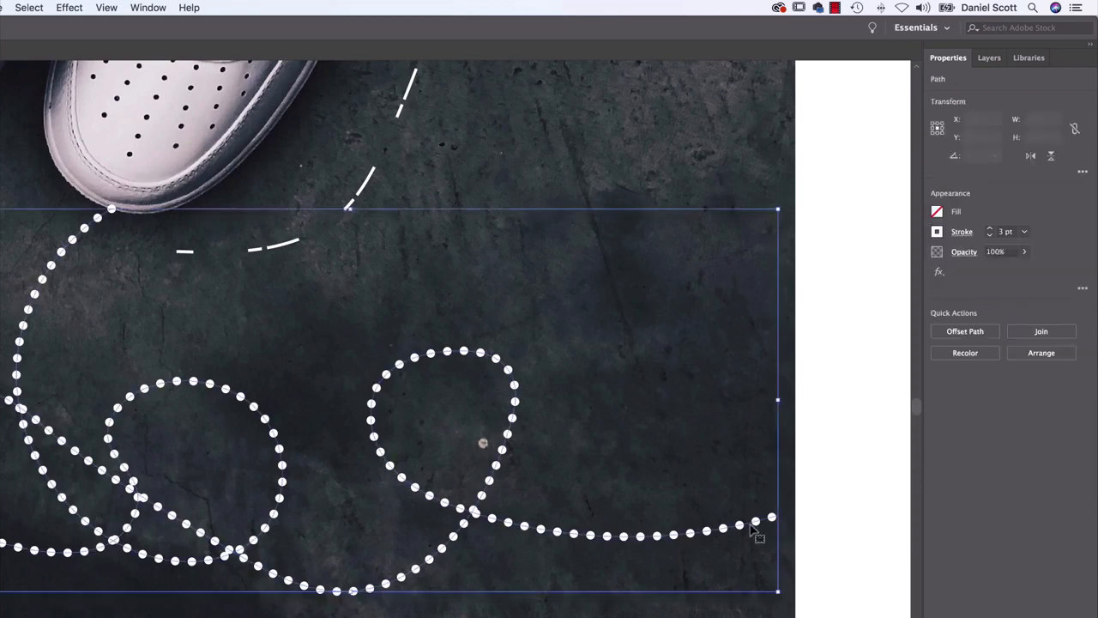
click(963, 232)
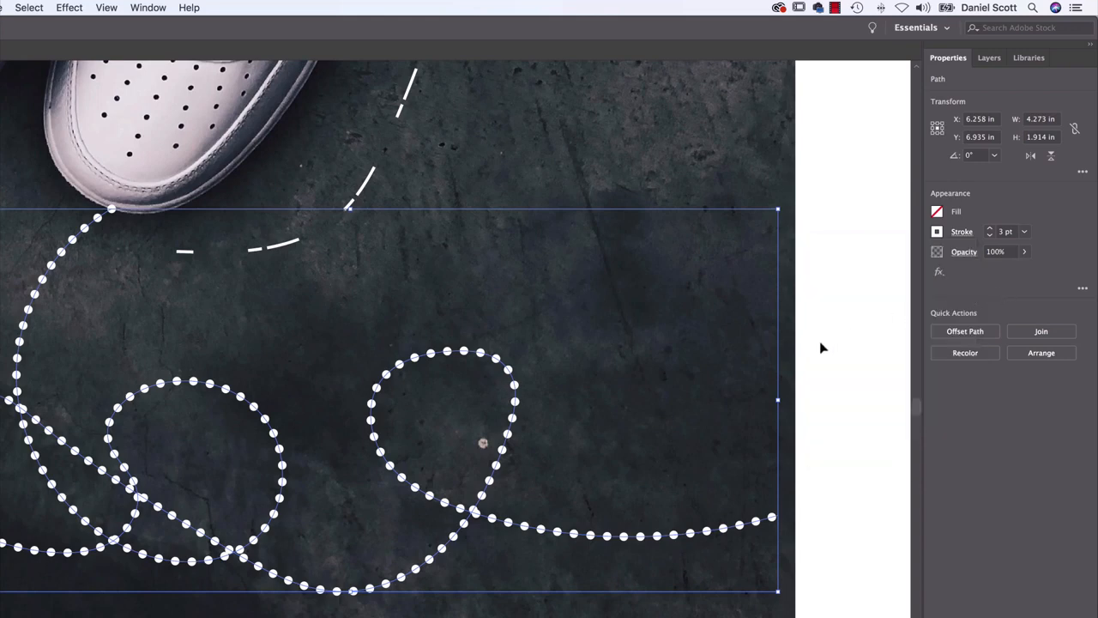
click(821, 348)
key(super+minus)
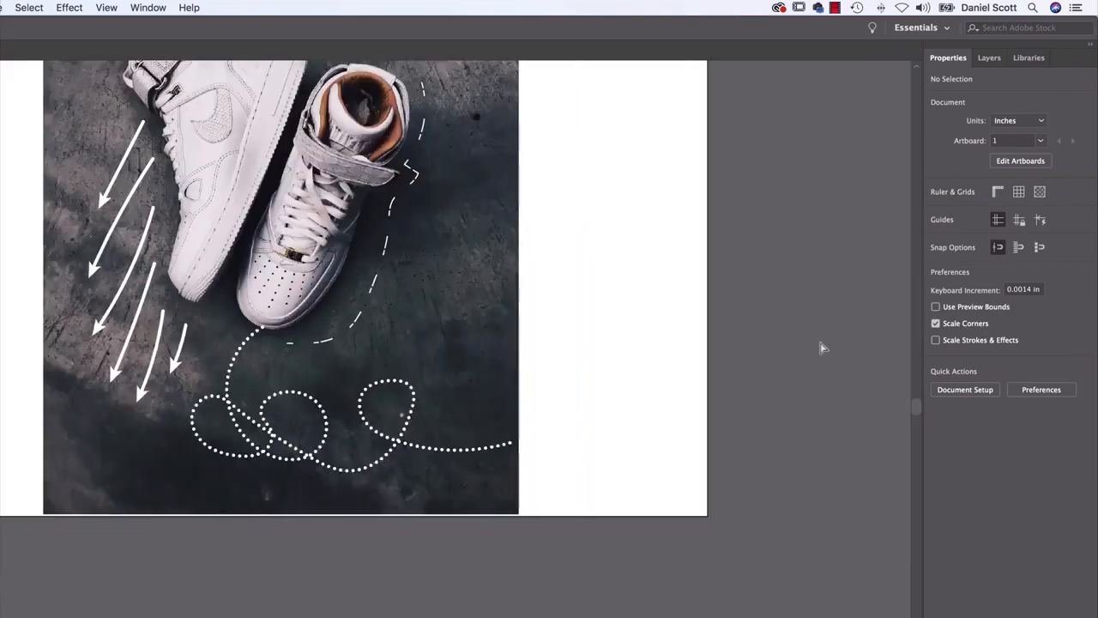
drag(567, 280, 595, 410)
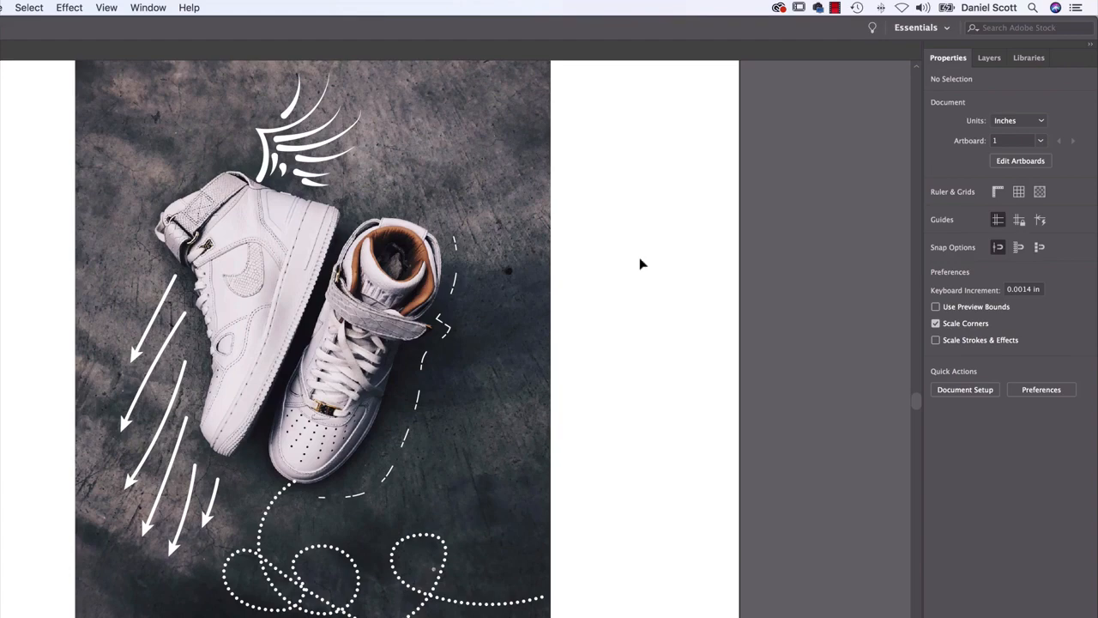
Switch to Finder to view the "Pencil Tool 02" photo of the jumping figure in red sneakers
key(super+Tab)
key(super+Tab)
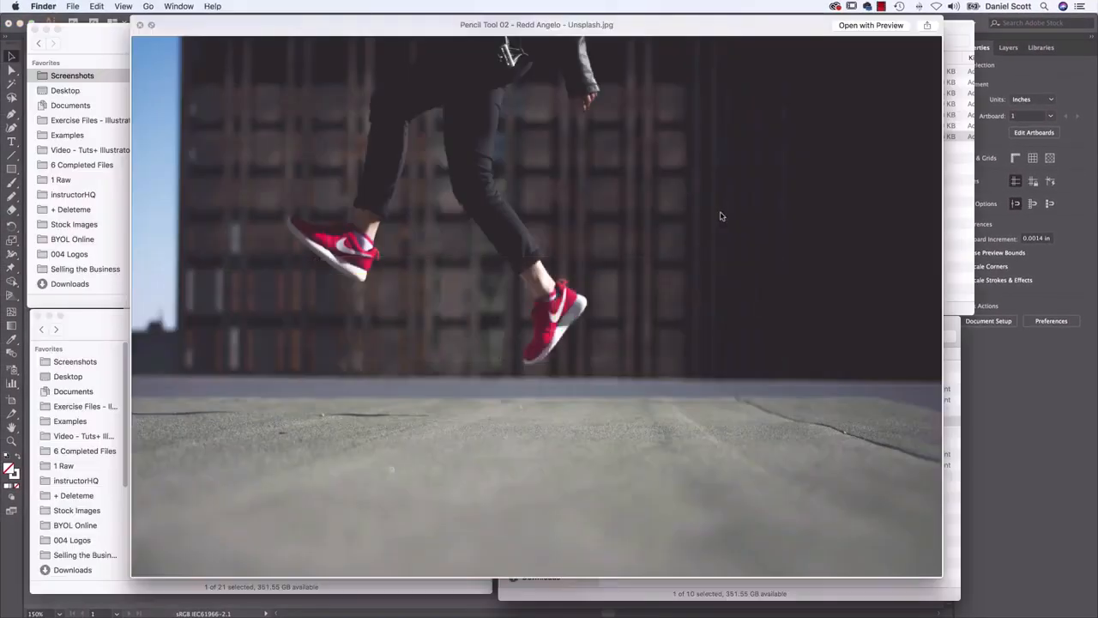
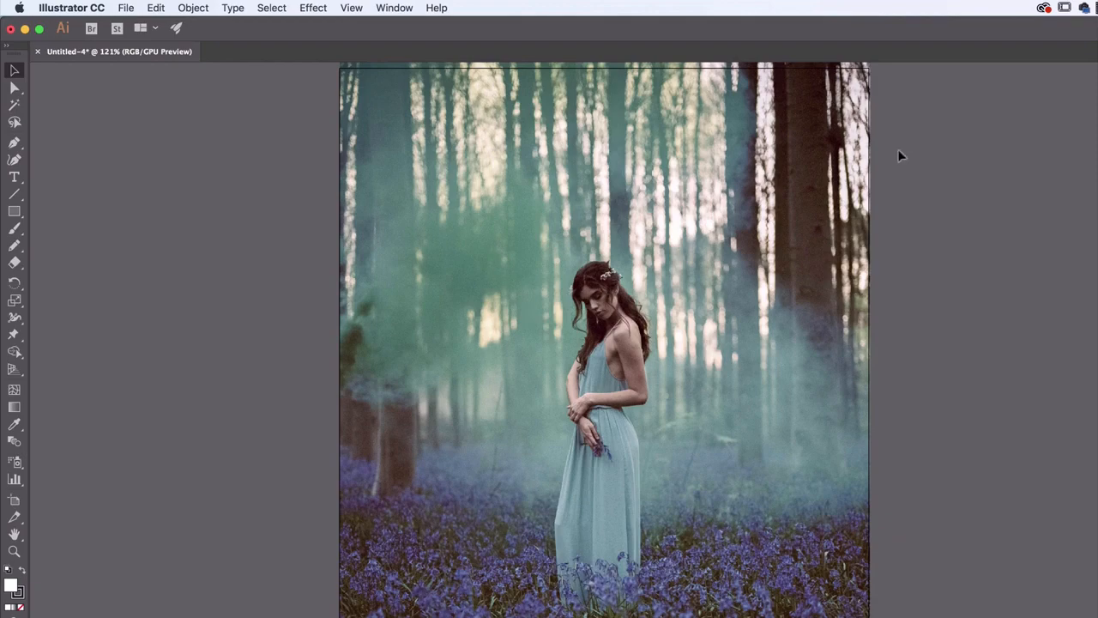
Check the "Brushes 01" photo in the exercise files folder in Finder and return to Illustrator
key(super+Tab)
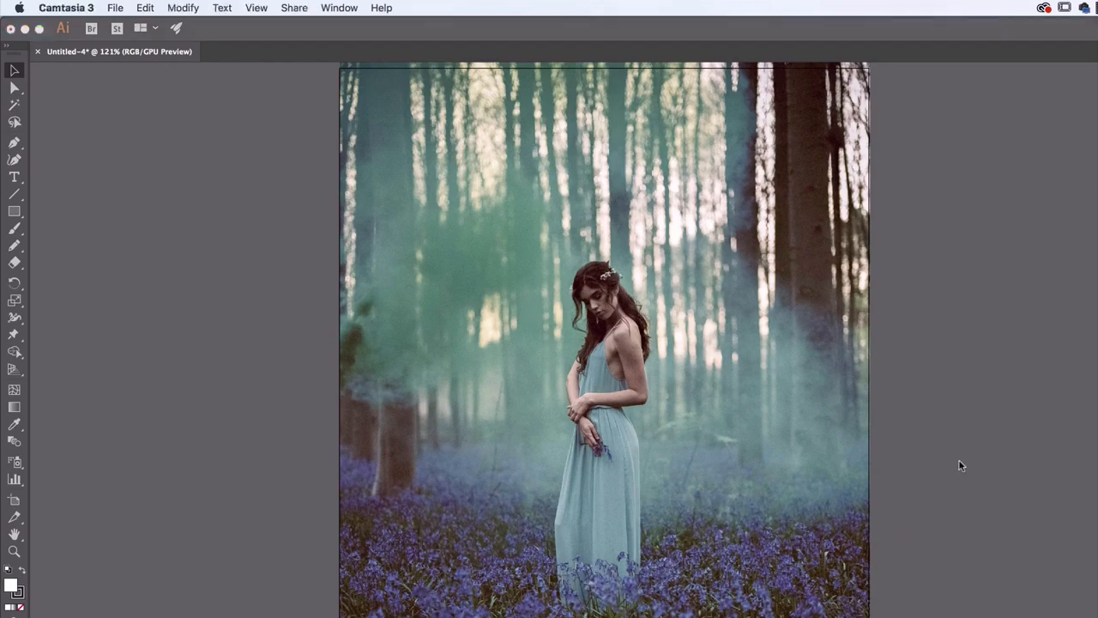
key(super+Tab)
key(super+Tab)
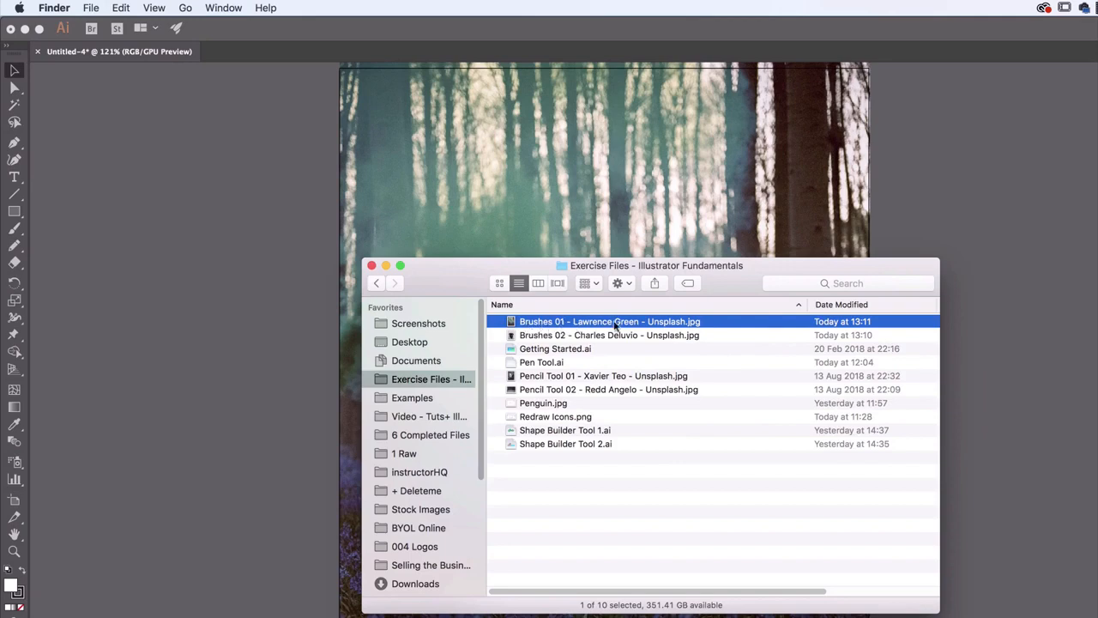
click(947, 219)
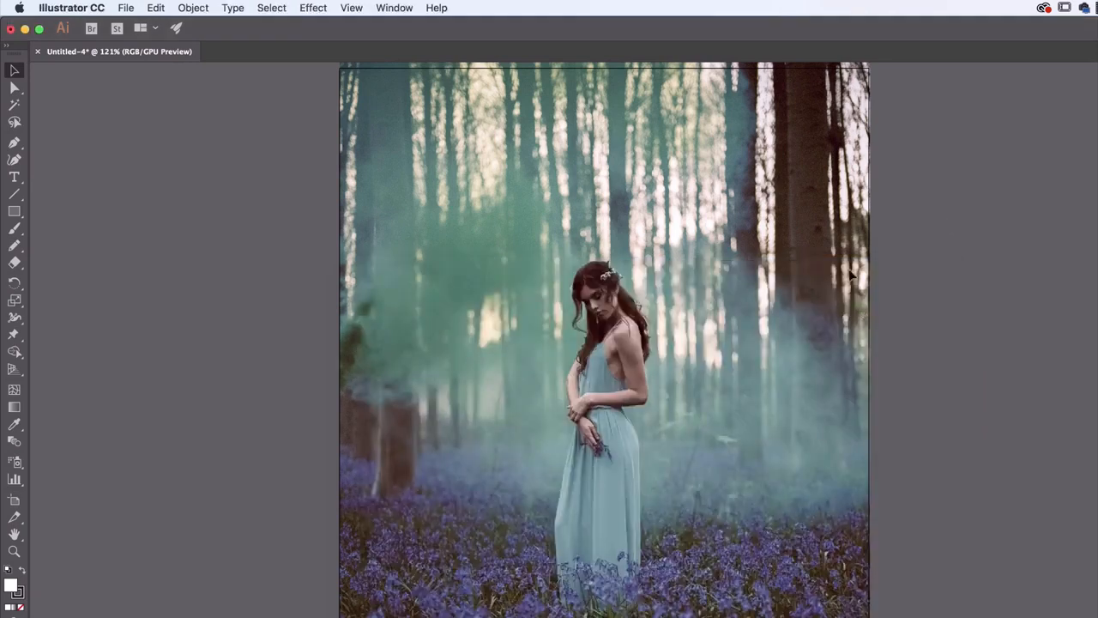
Activate the Pencil tool and set it to draw with no fill and a white stroke
click(14, 245)
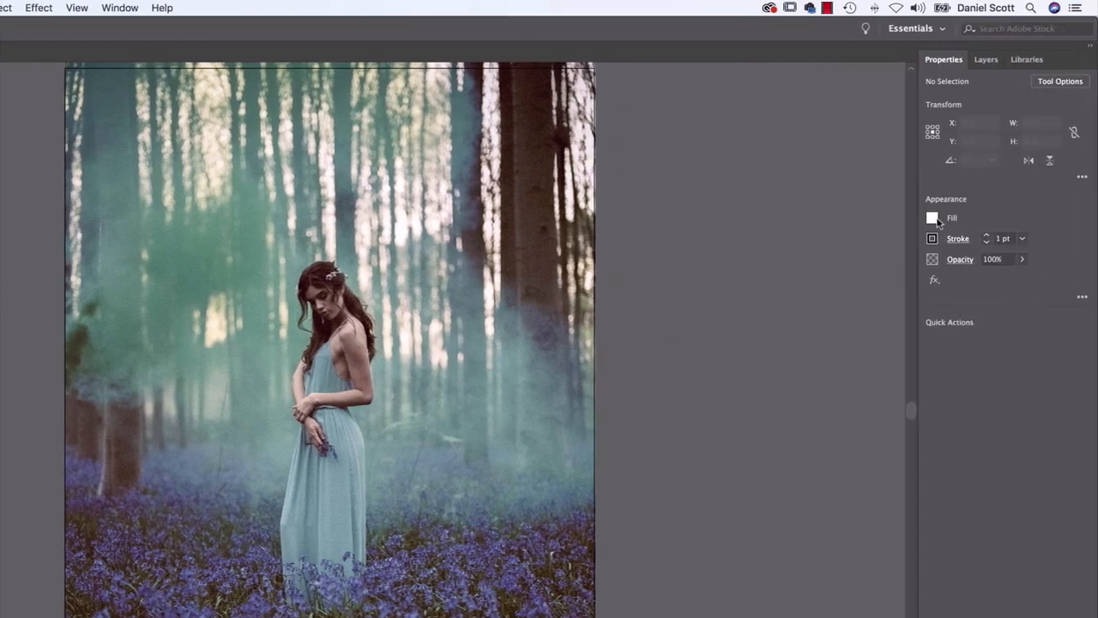
click(1006, 218)
click(776, 269)
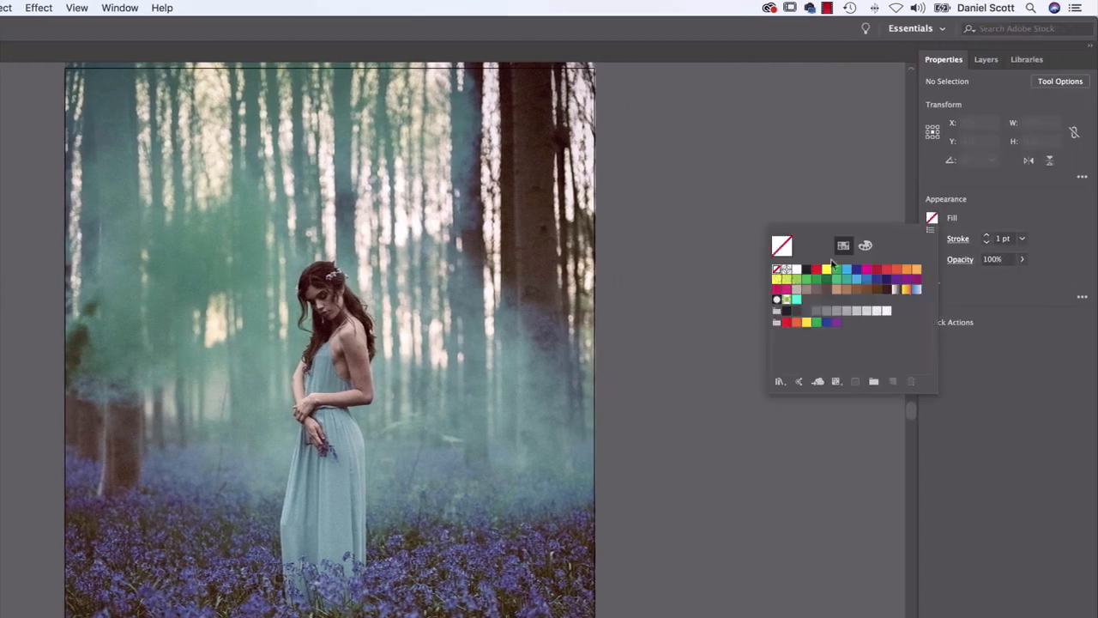
click(934, 239)
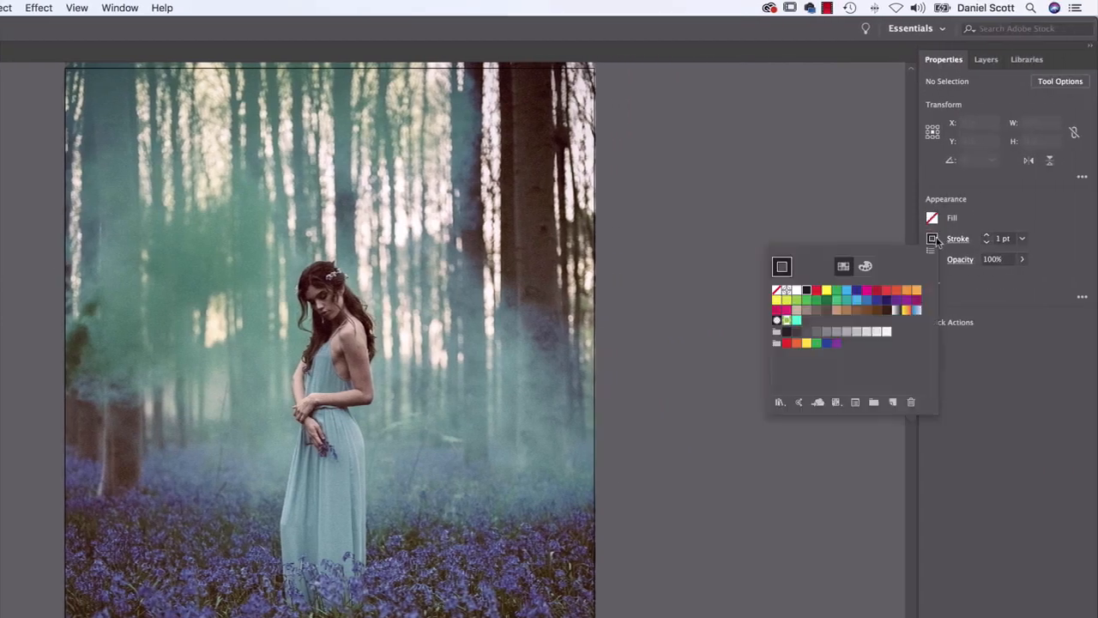
click(797, 290)
click(435, 287)
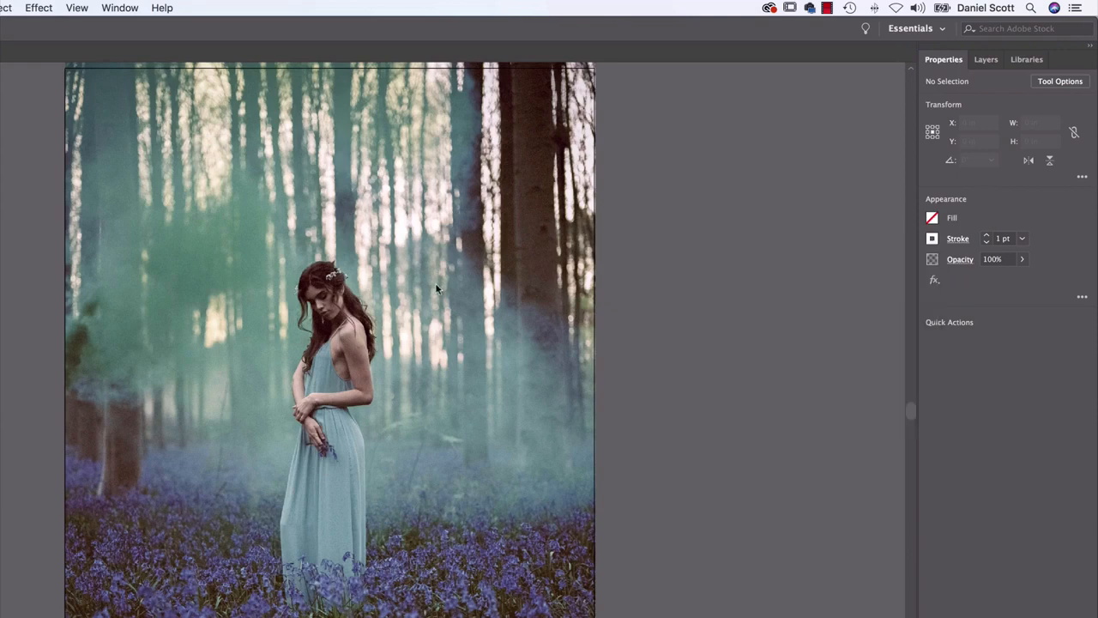
Sketch a feathered wing of separate curved strokes behind the woman's back, sweeping up to a pointed tip on the dark tree
mouse_move(386, 298)
mouse_down()
mouse_move(539, 157)
mouse_move(531, 244)
mouse_move(478, 290)
mouse_up()
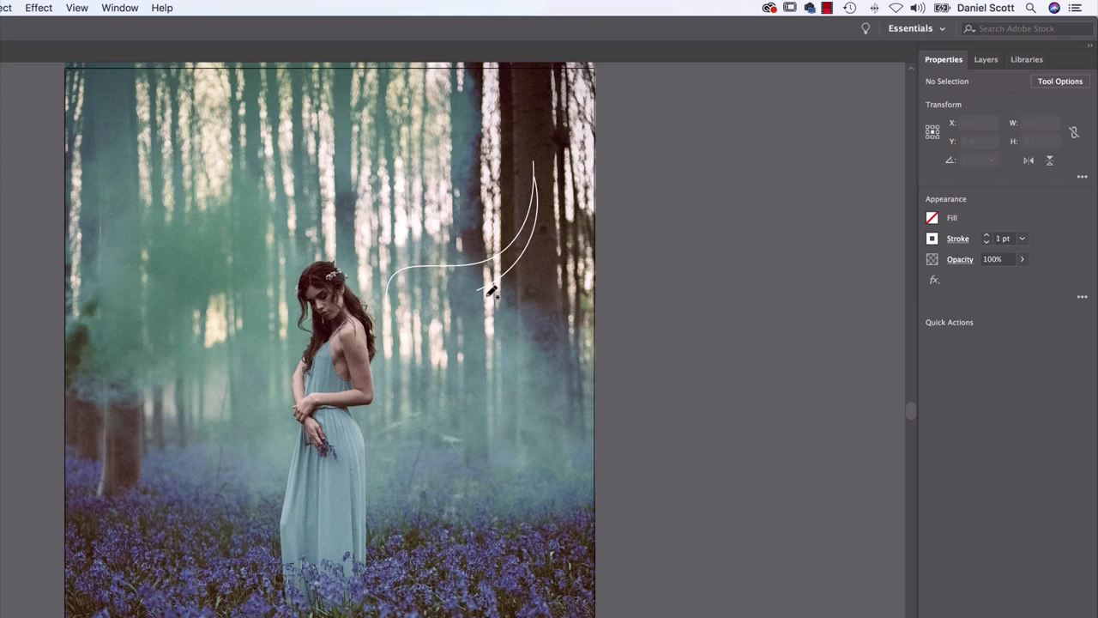
mouse_move(500, 290)
mouse_down()
mouse_move(439, 331)
mouse_move(490, 320)
mouse_move(453, 345)
mouse_move(443, 365)
mouse_move(461, 363)
mouse_move(392, 417)
mouse_up()
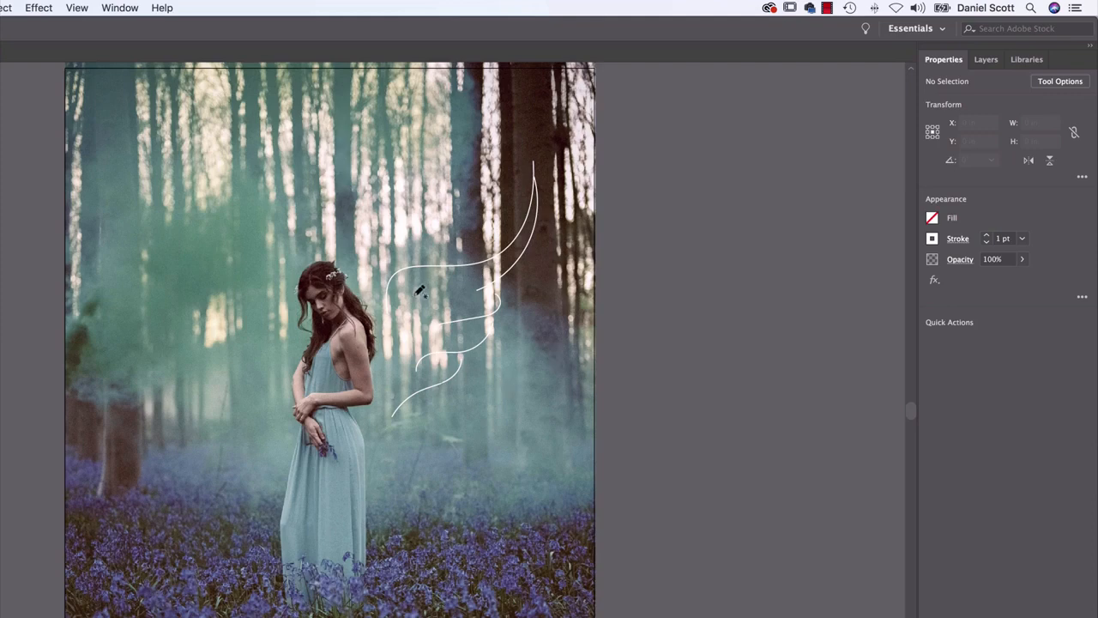
mouse_move(401, 352)
mouse_down()
mouse_move(406, 296)
mouse_move(455, 287)
mouse_up()
drag(435, 390, 401, 441)
Select all the wing lines and open the Grunge brushes vector pack from the brush libraries
key(v)
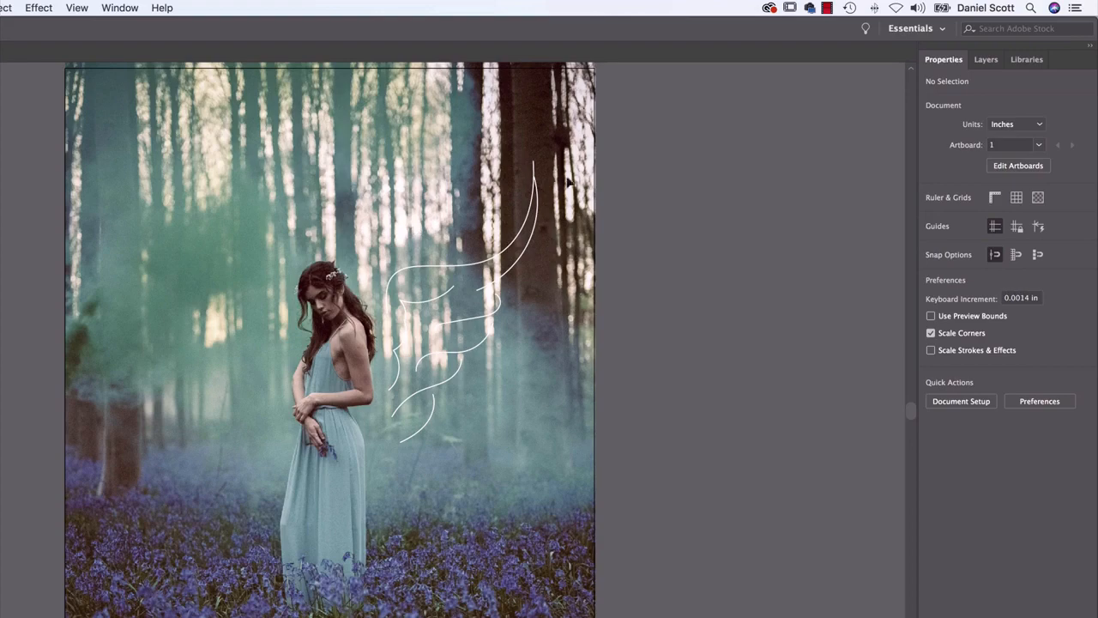
key(super+a)
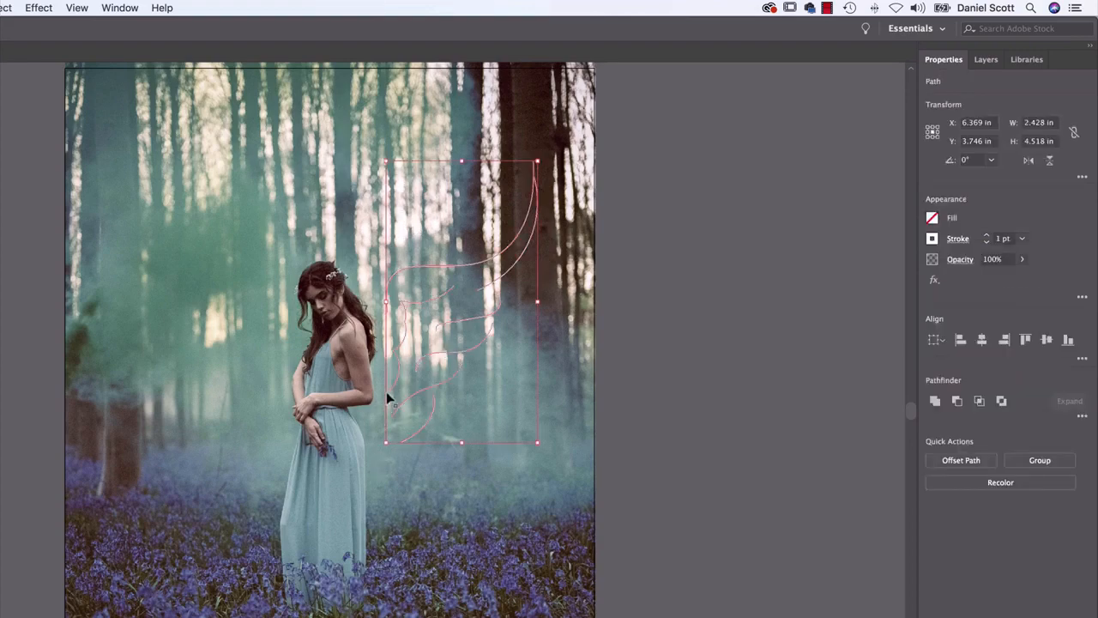
key(shift+m)
key(super+plus)
key(super+plus)
key(v)
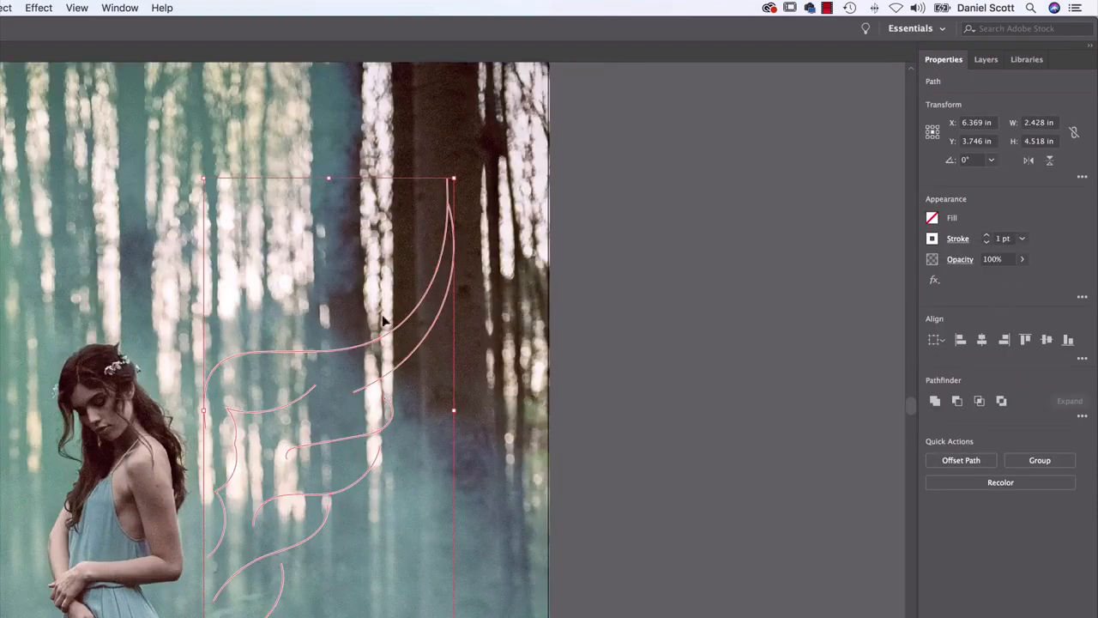
click(115, 9)
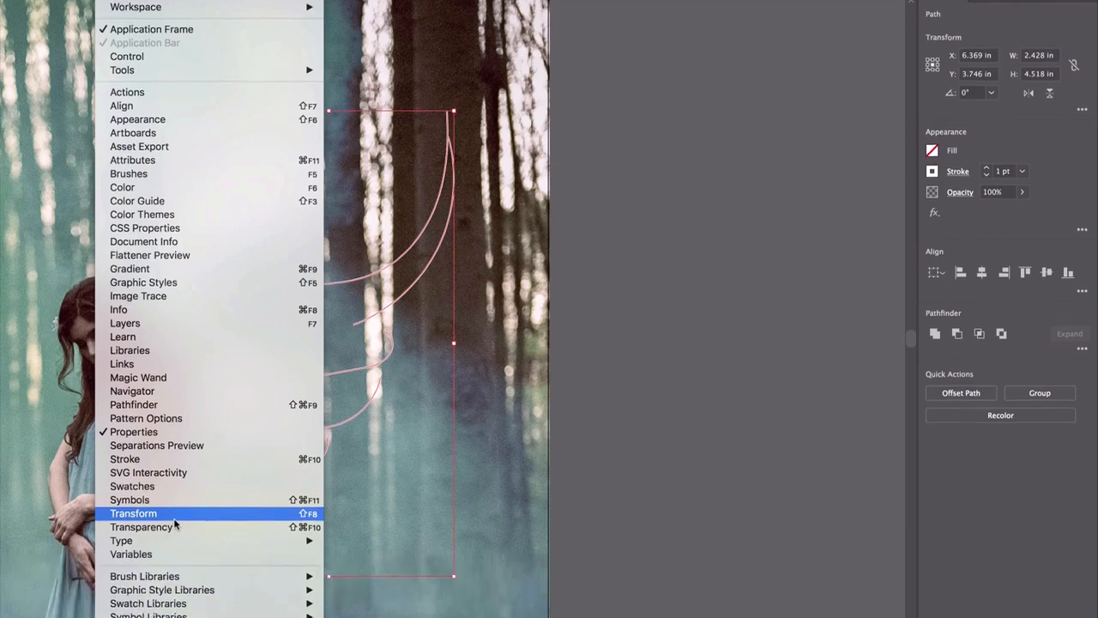
mouse_move(172, 491)
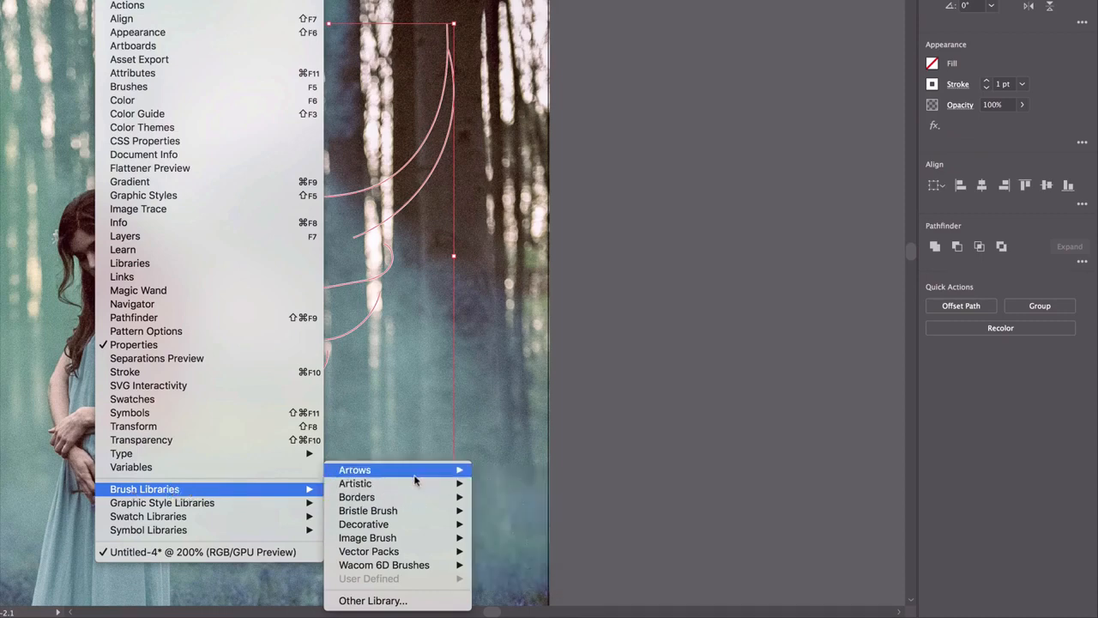
mouse_move(414, 477)
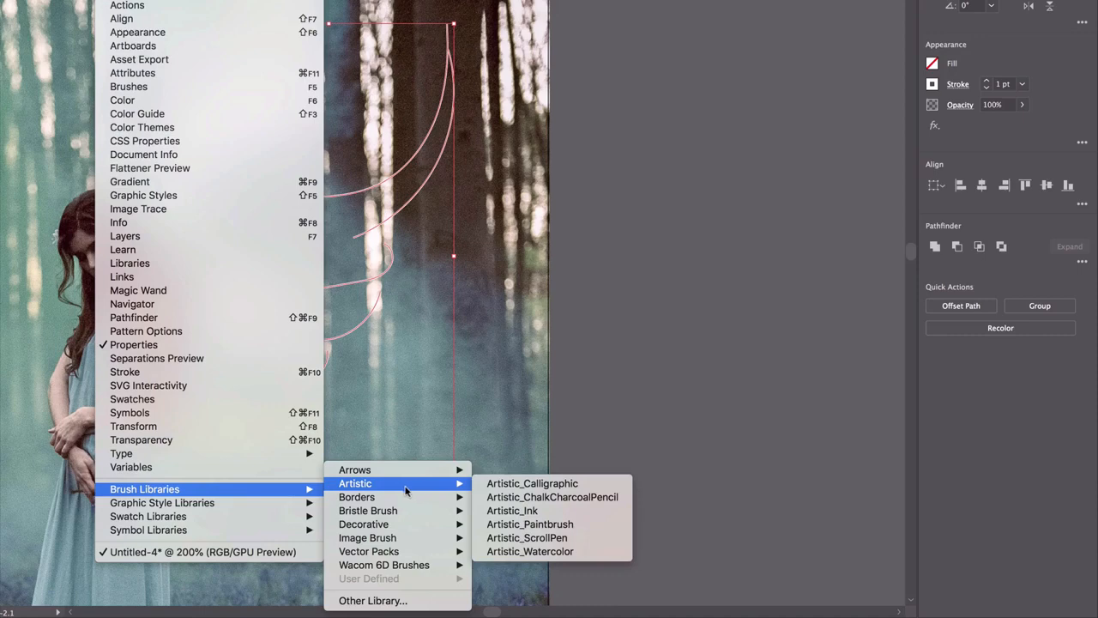
mouse_move(367, 554)
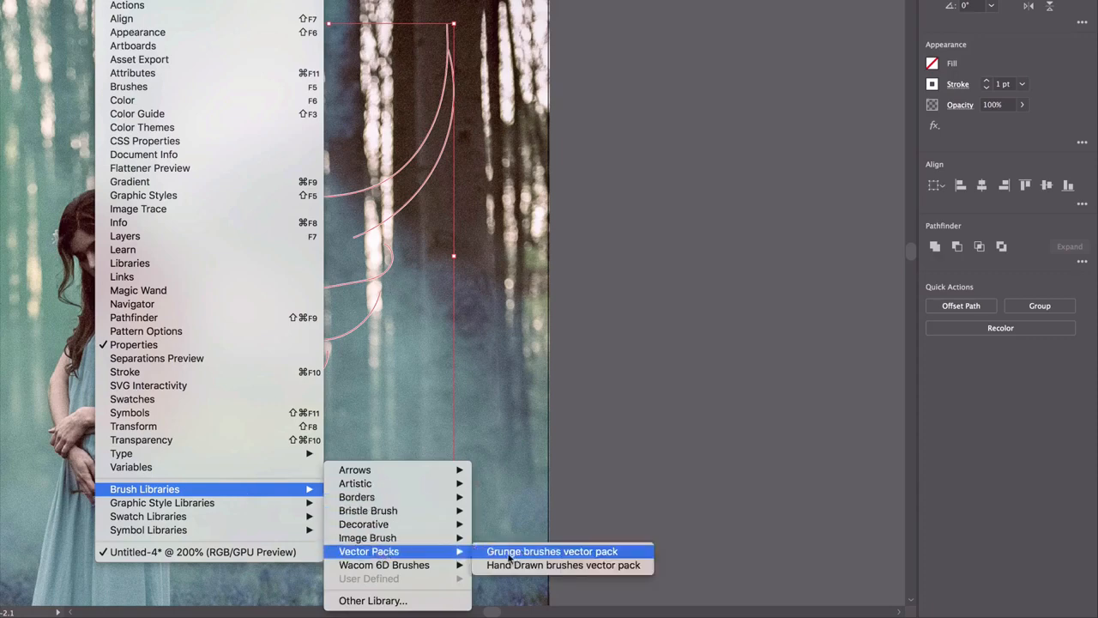
click(552, 552)
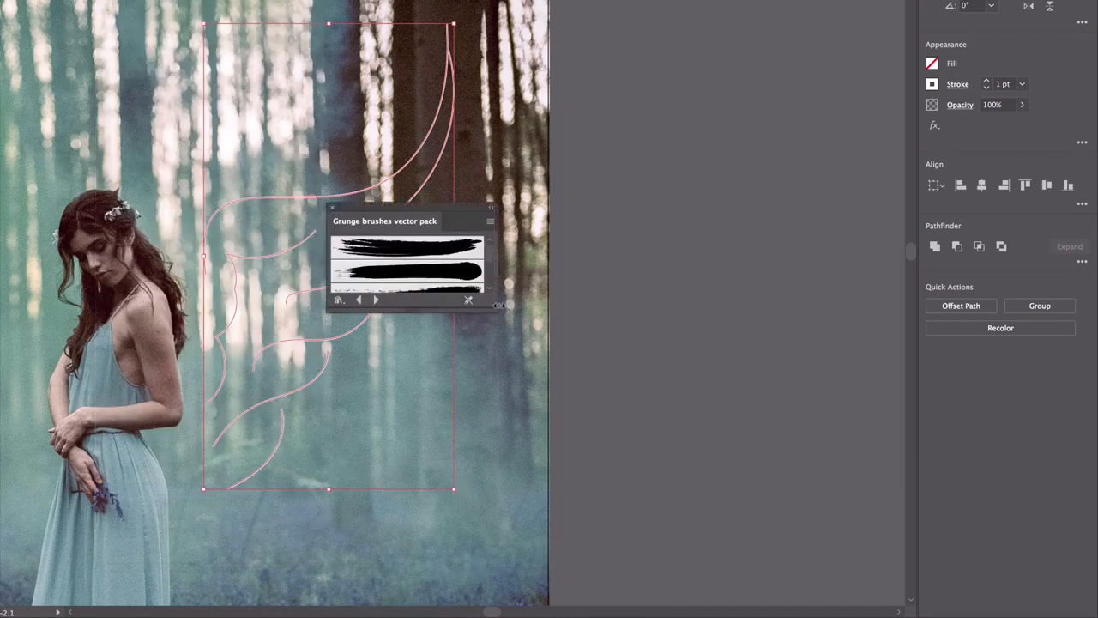
Enlarge the brush library and place it beside the photo, and apply its first brush to the wing lines
drag(497, 309, 499, 531)
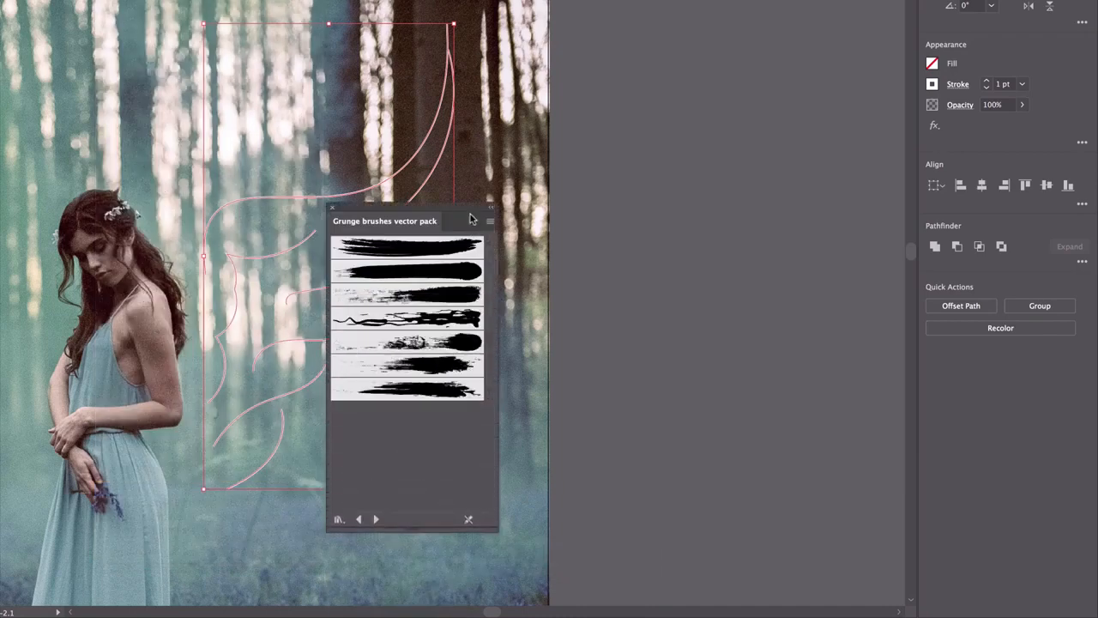
drag(473, 219, 717, 25)
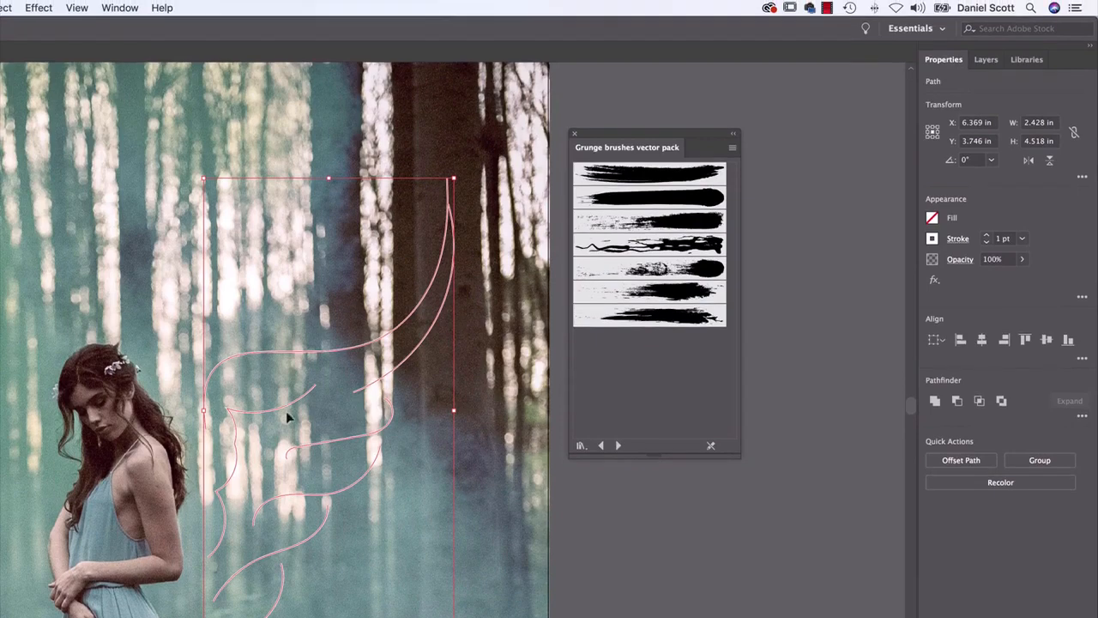
click(635, 176)
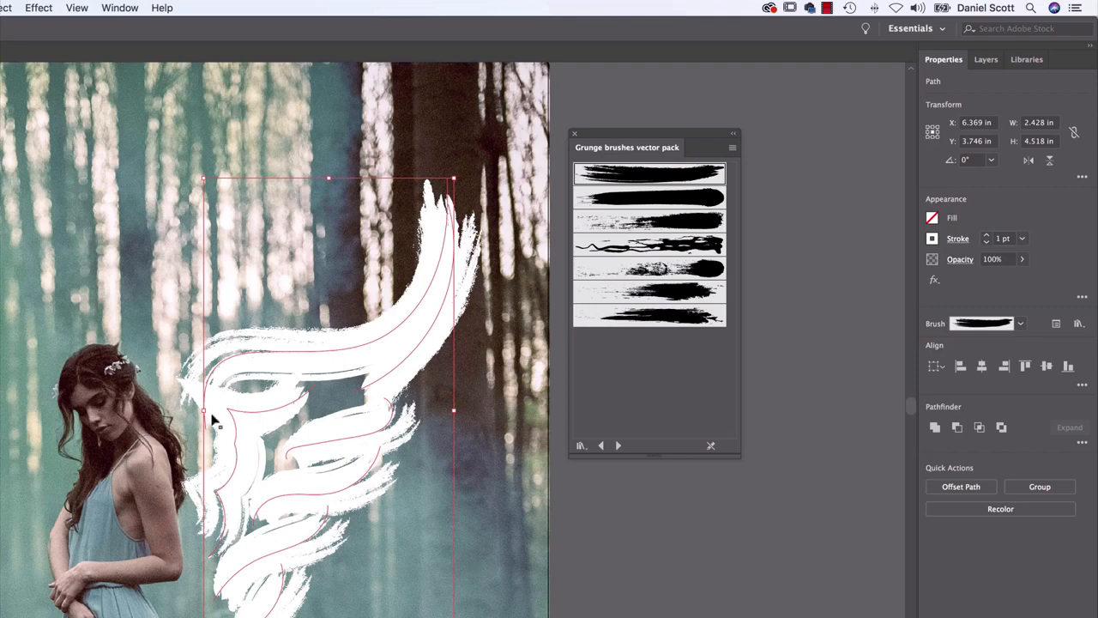
click(584, 530)
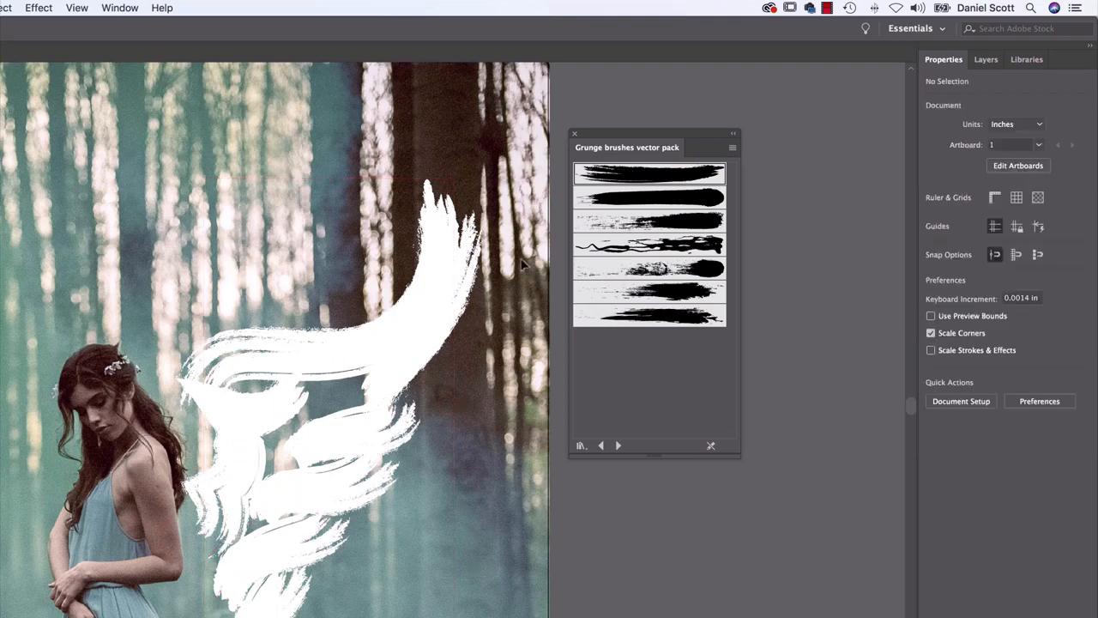
Reduce the wing lines' stroke weight step by step through 0.75 pt and 0.5 pt to 0.25 pt
click(333, 398)
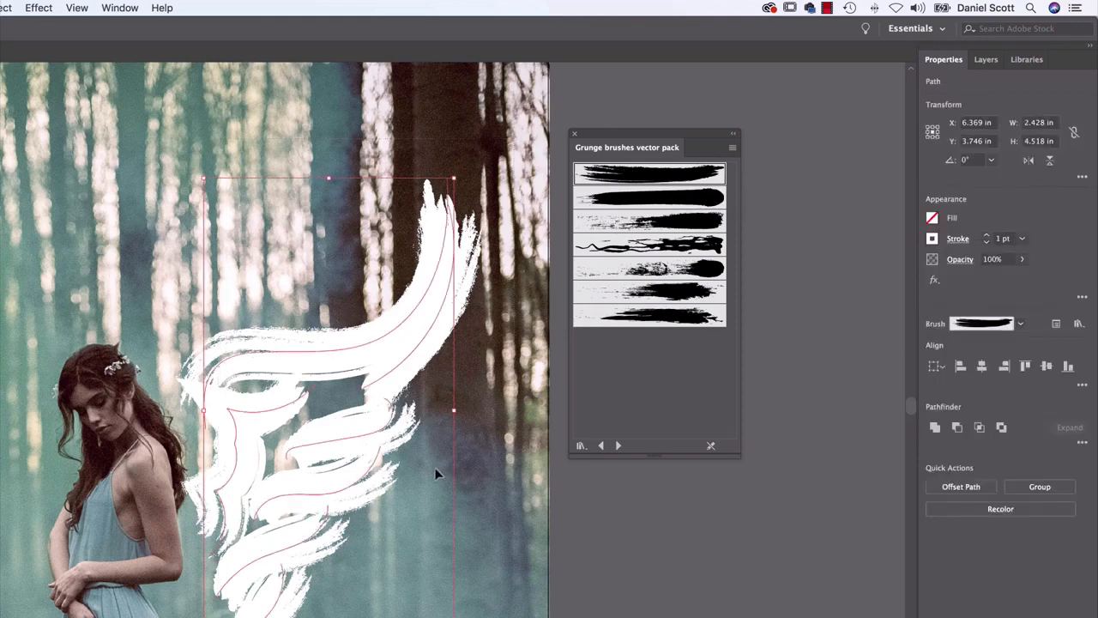
click(1024, 240)
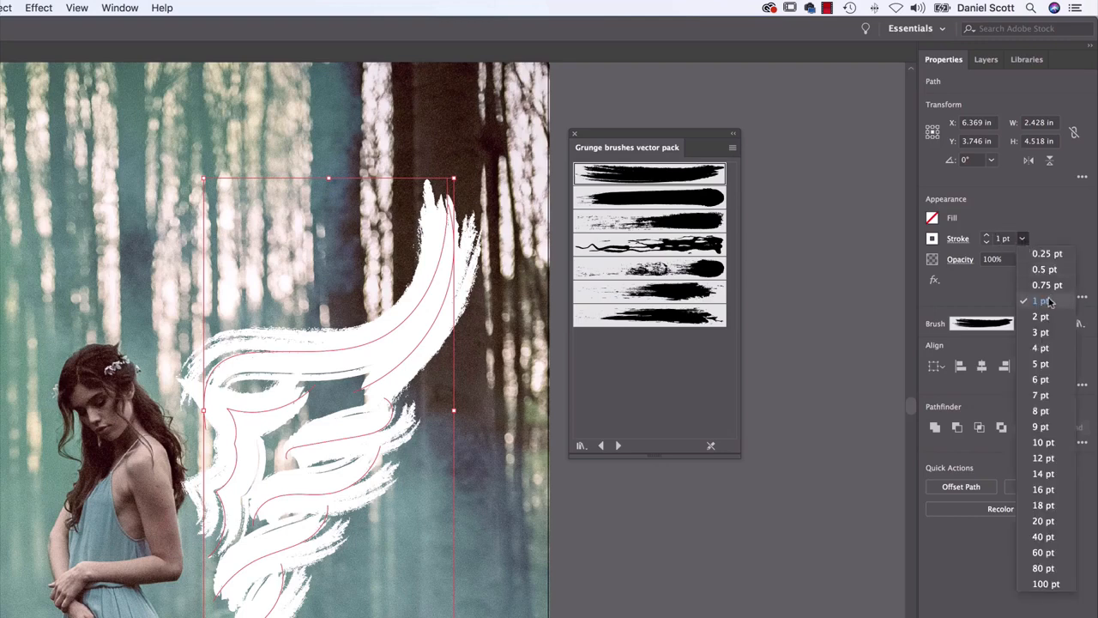
click(1048, 284)
click(1024, 240)
click(1043, 269)
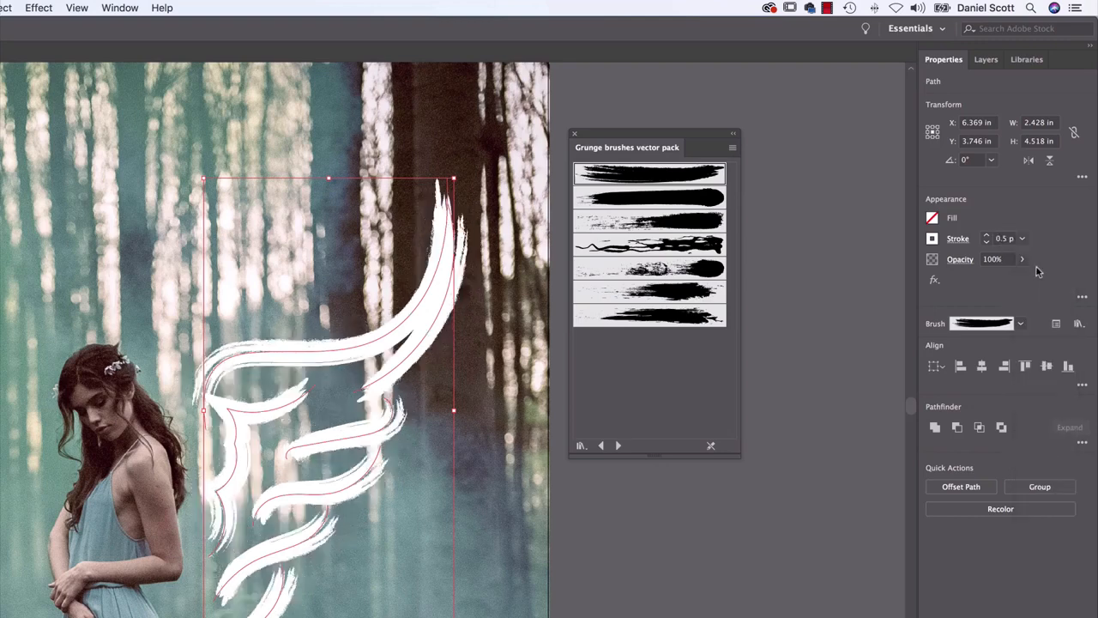
click(1023, 239)
click(1039, 255)
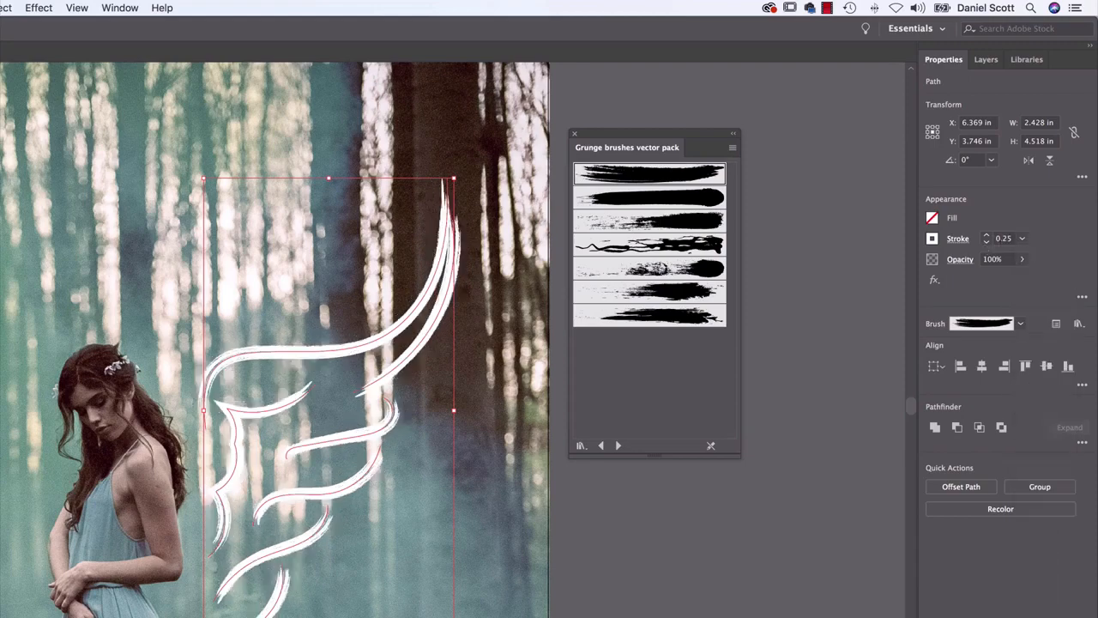
click(483, 407)
Reselect the wing lines, set their stroke weight to 0.05 pt and deselect them
click(219, 591)
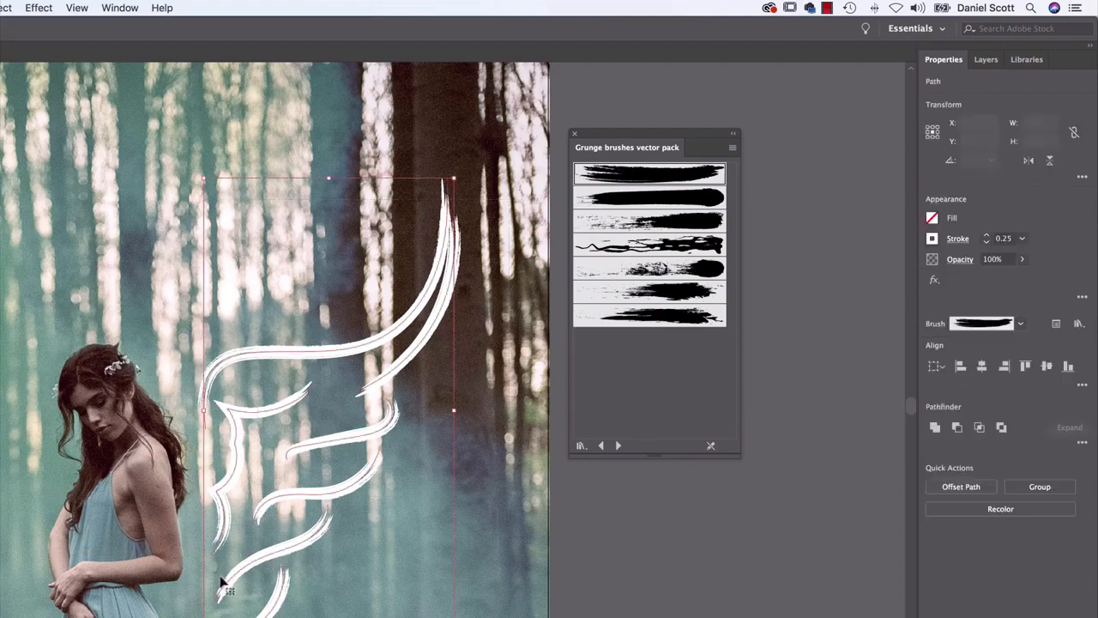
click(1004, 238)
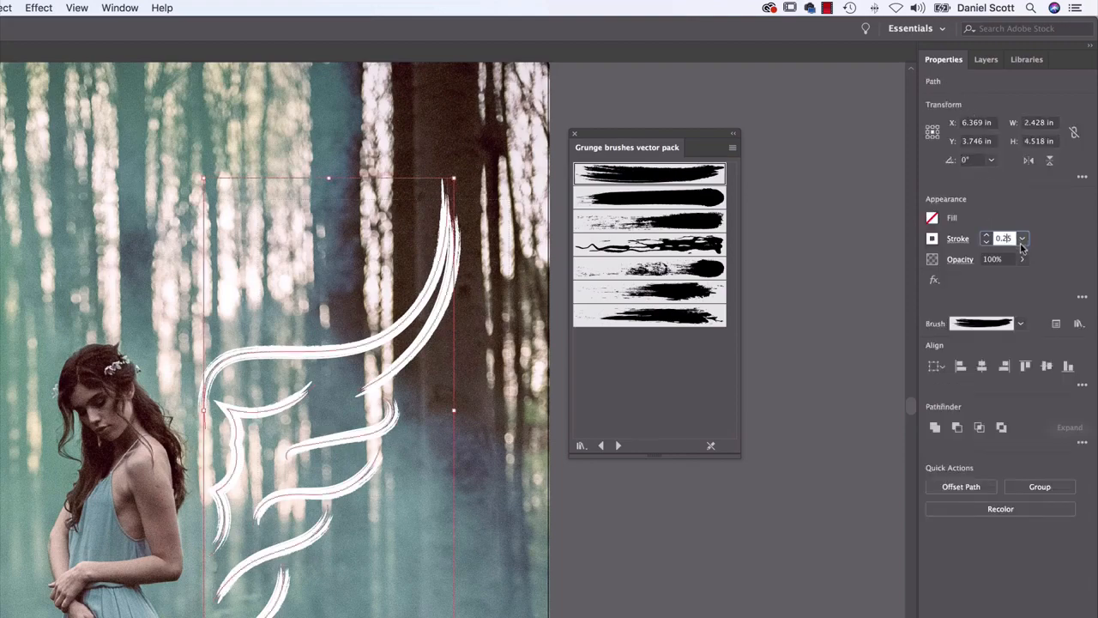
key(BackSpace)
key(Return)
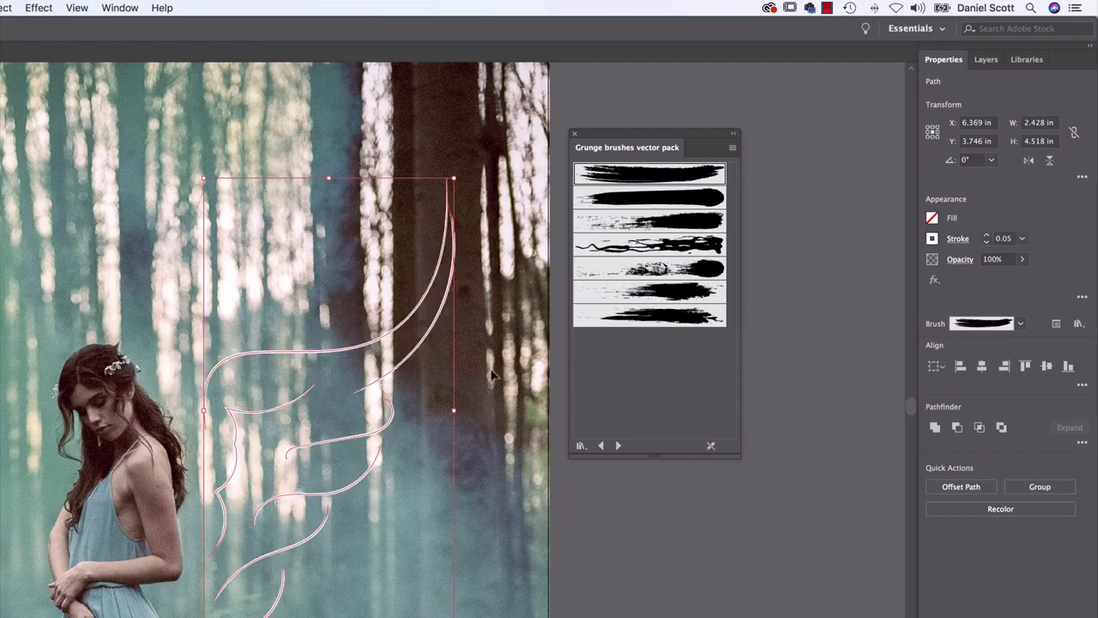
click(486, 270)
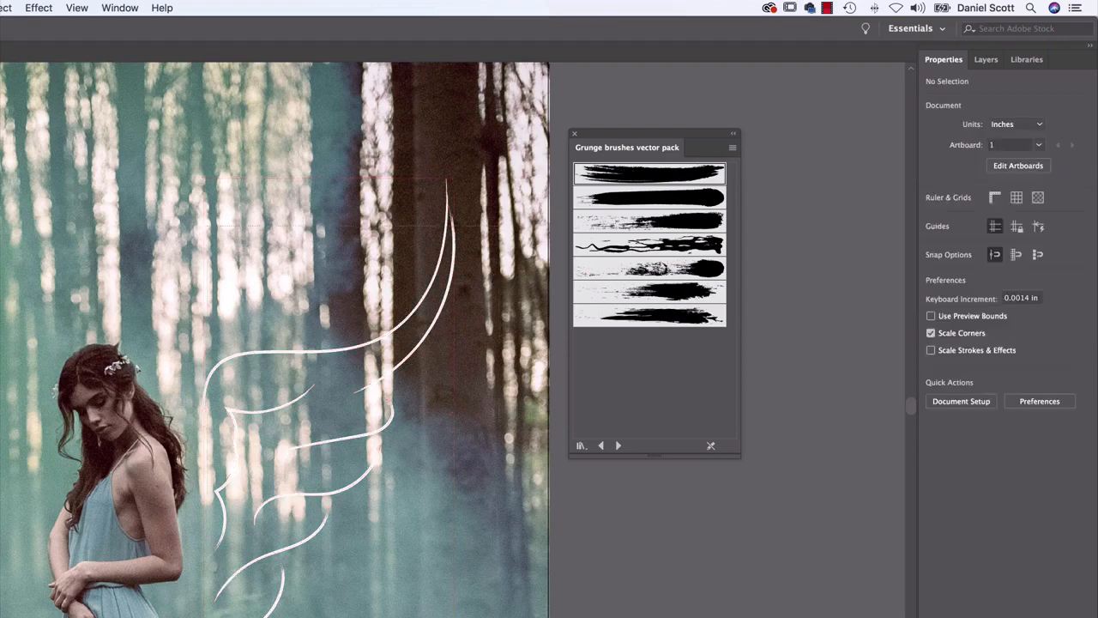
Set the stroke weight of all the wing lines to 0.15 pt and deselect them
drag(513, 226, 199, 613)
click(1004, 238)
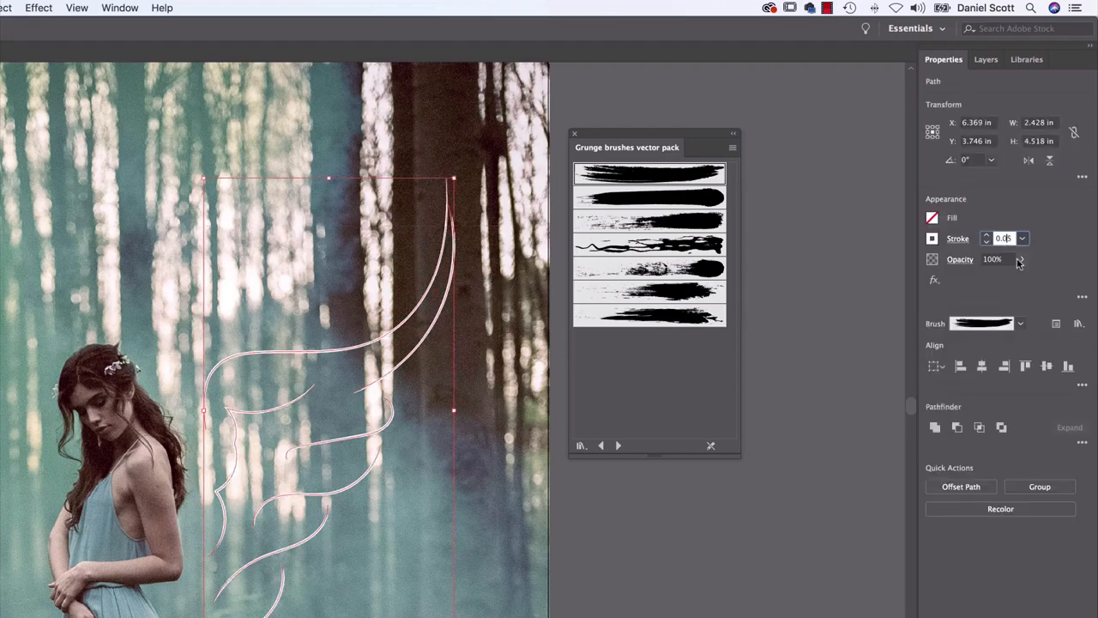
key(BackSpace)
text(1)
key(Return)
click(456, 493)
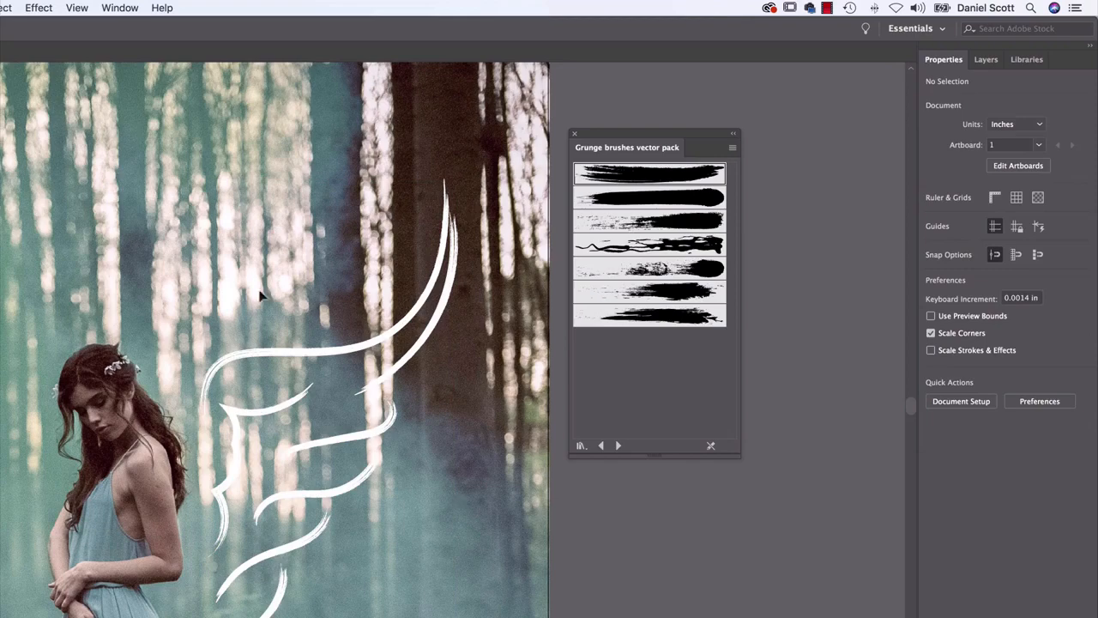
Try several other grunge brushes on the selected wing lines and apply the fourth one with thin tangled lines
key(super+a)
click(643, 223)
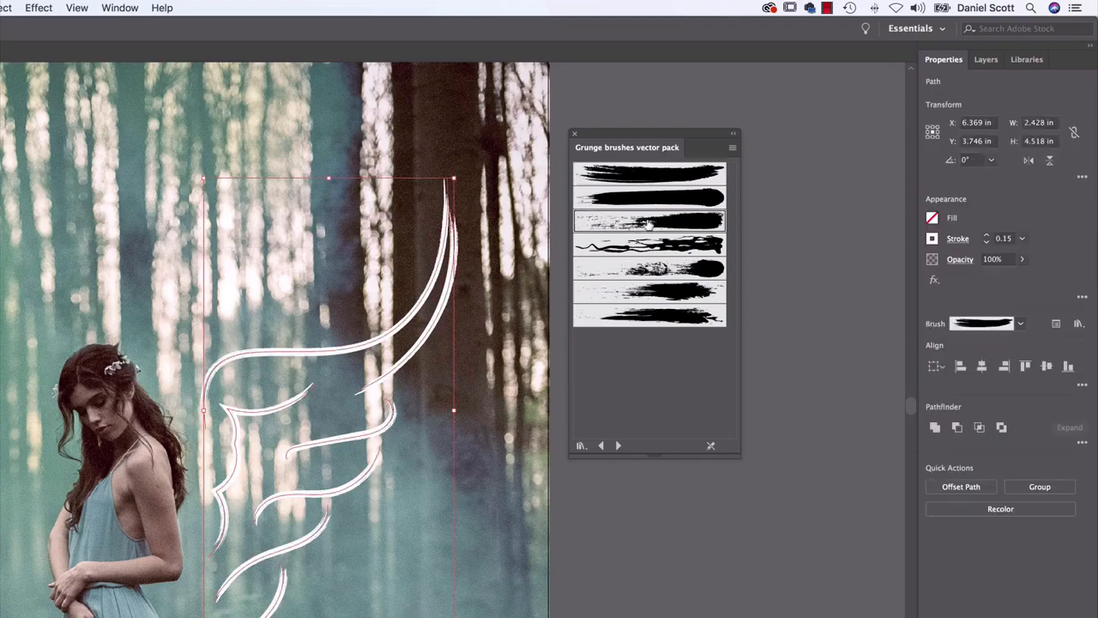
click(652, 247)
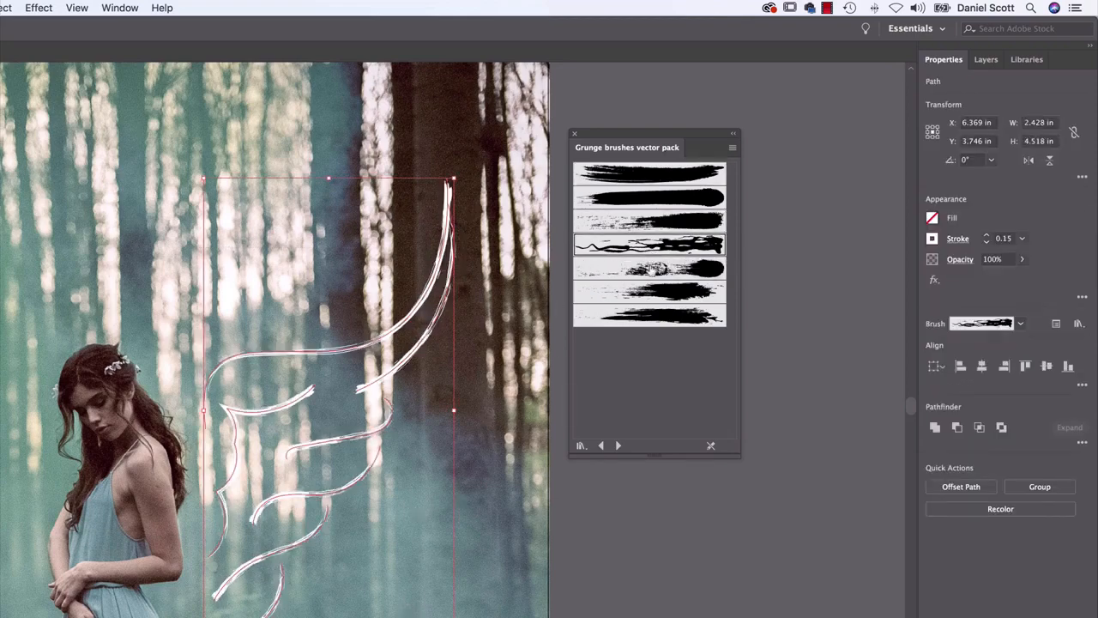
click(651, 290)
click(631, 318)
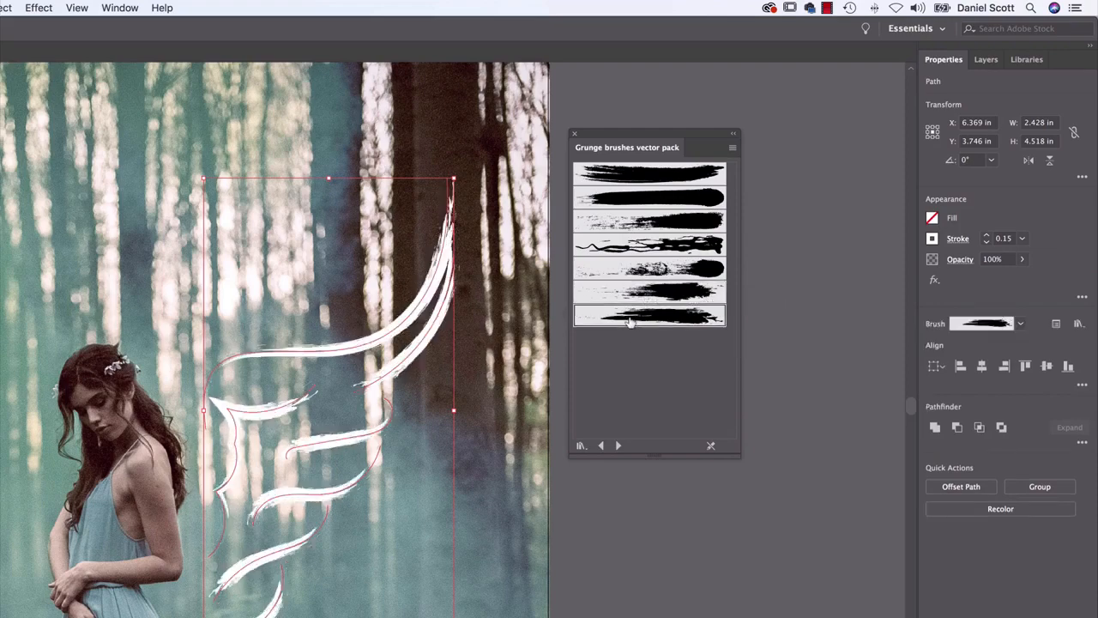
click(699, 225)
click(696, 246)
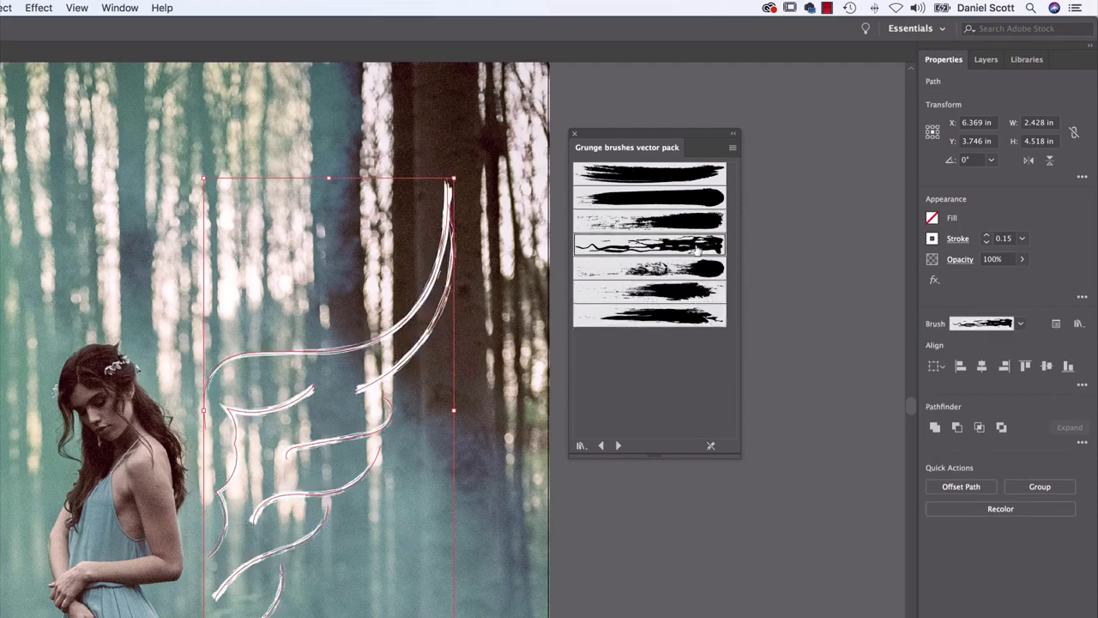
Try the second grunge brush on the wing lines, apply the third one with dry scratchy ends and deselect them
click(673, 220)
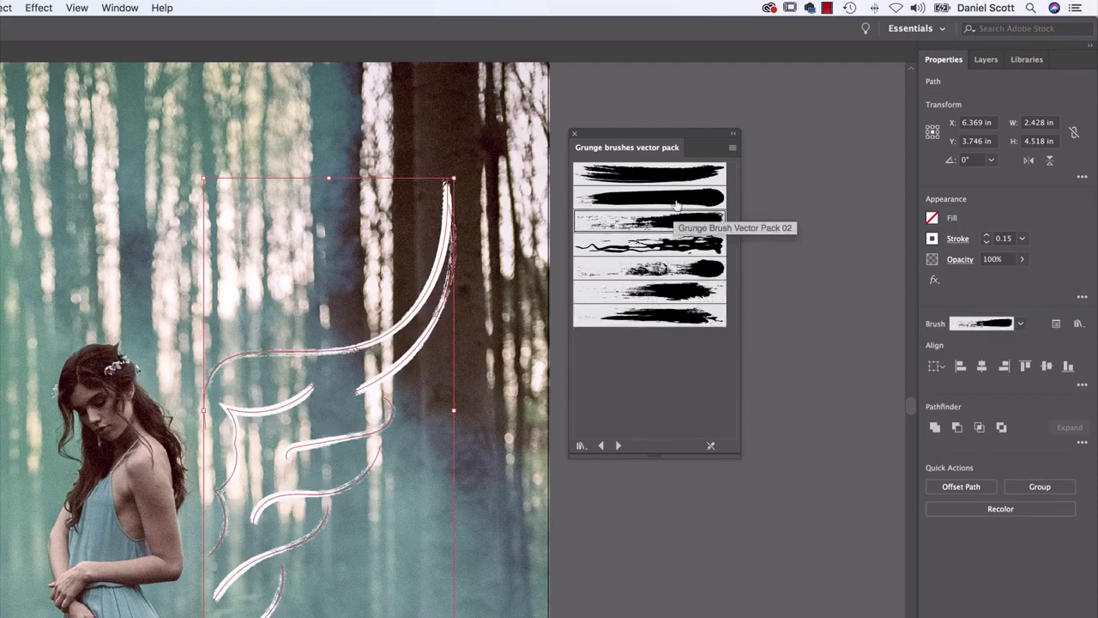
click(678, 203)
click(676, 218)
click(505, 455)
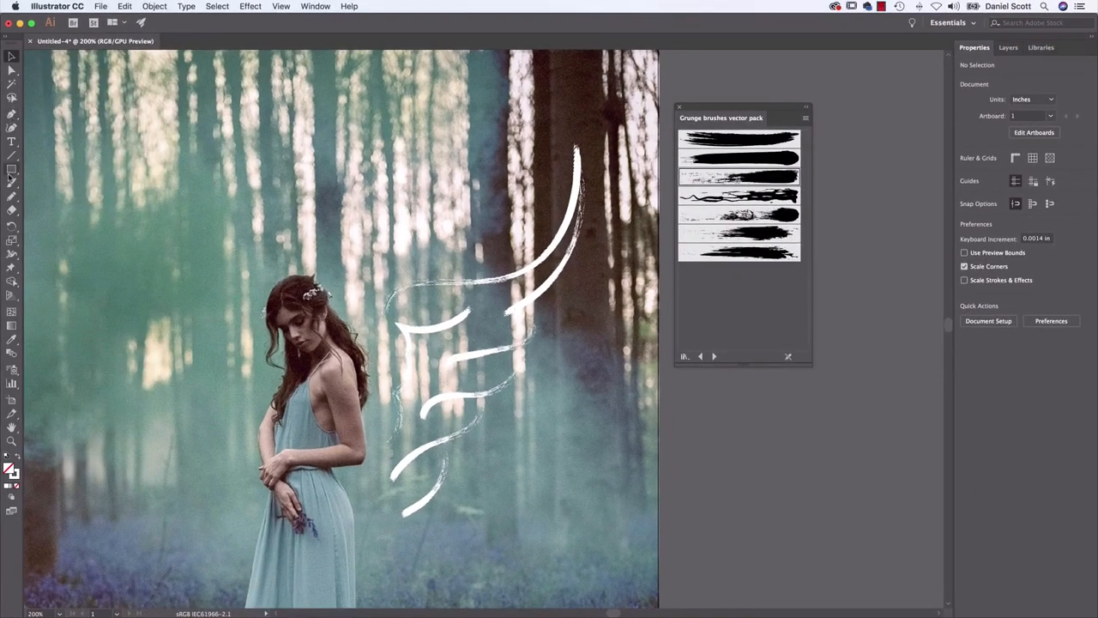
Draw a jagged wing outline in one line to the left of the woman with the Pencil tool and give it the third grunge brush
click(11, 194)
drag(547, 345, 653, 312)
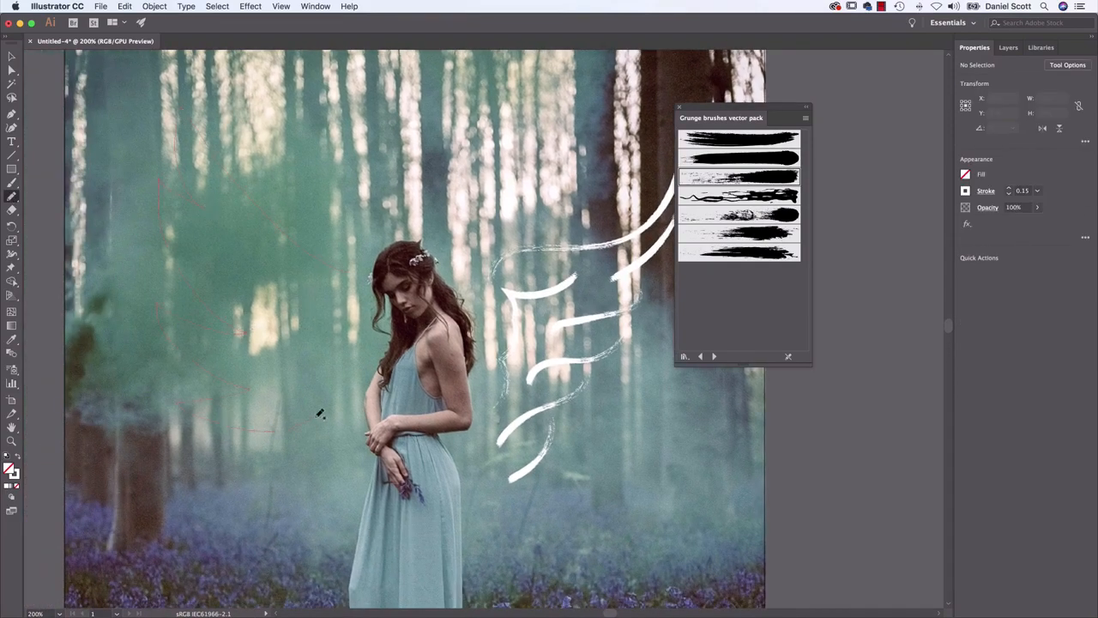
key(v)
drag(152, 447, 220, 387)
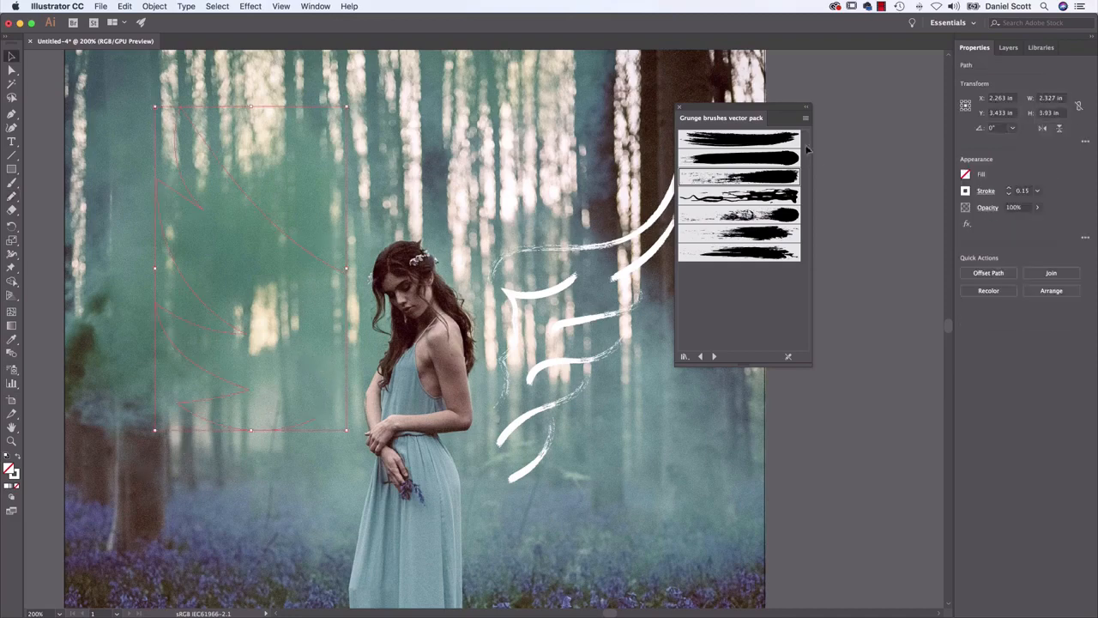
click(778, 175)
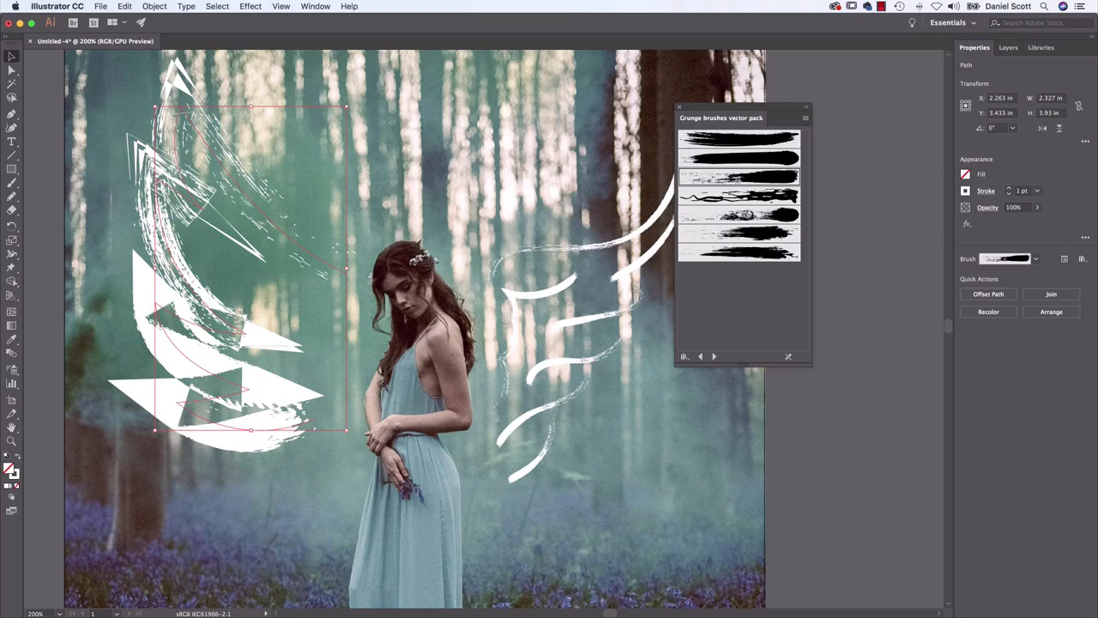
Set the jagged wing outline's stroke weight to 0.05 pt and deselect it
click(1023, 193)
text(.05)
key(Return)
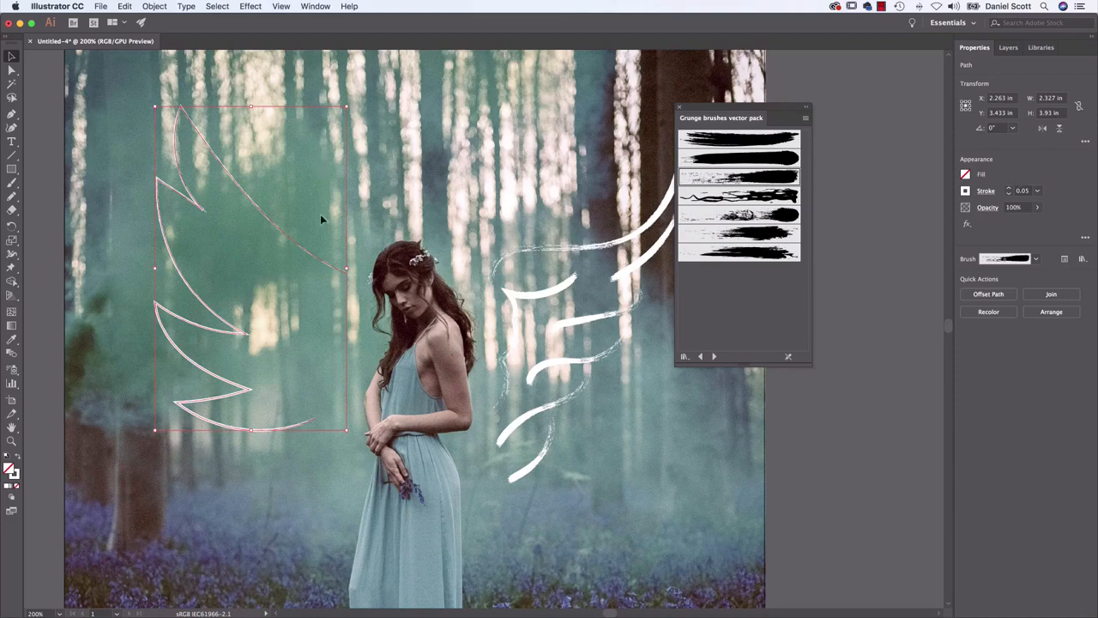
click(388, 202)
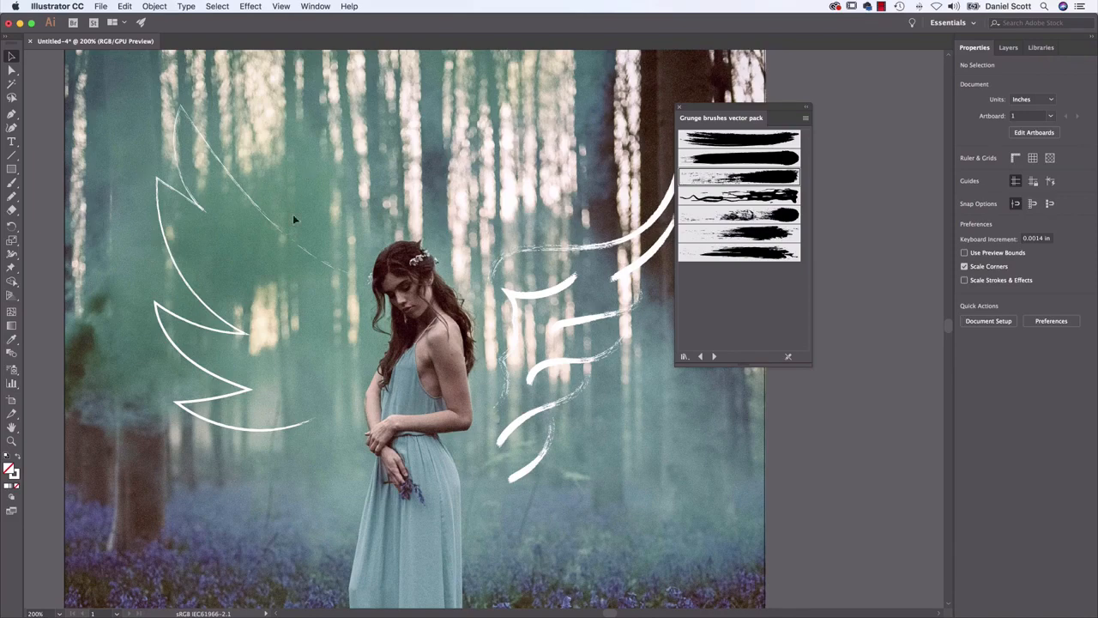
Delete the jagged single-line wing outline to the left of the woman
scroll(516, 250, right, 3)
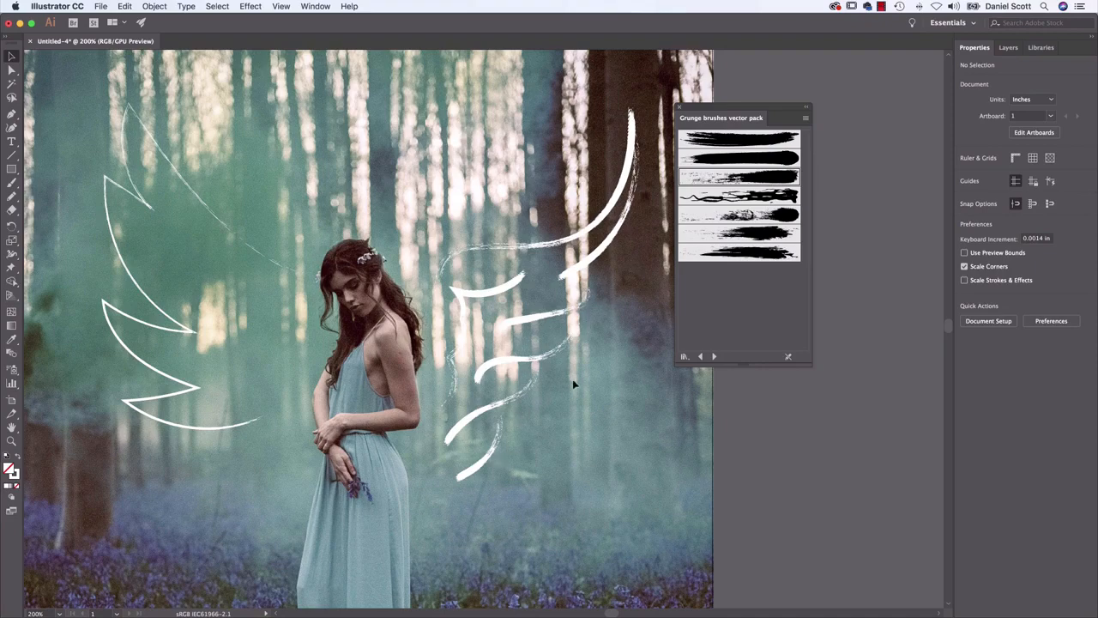
click(557, 351)
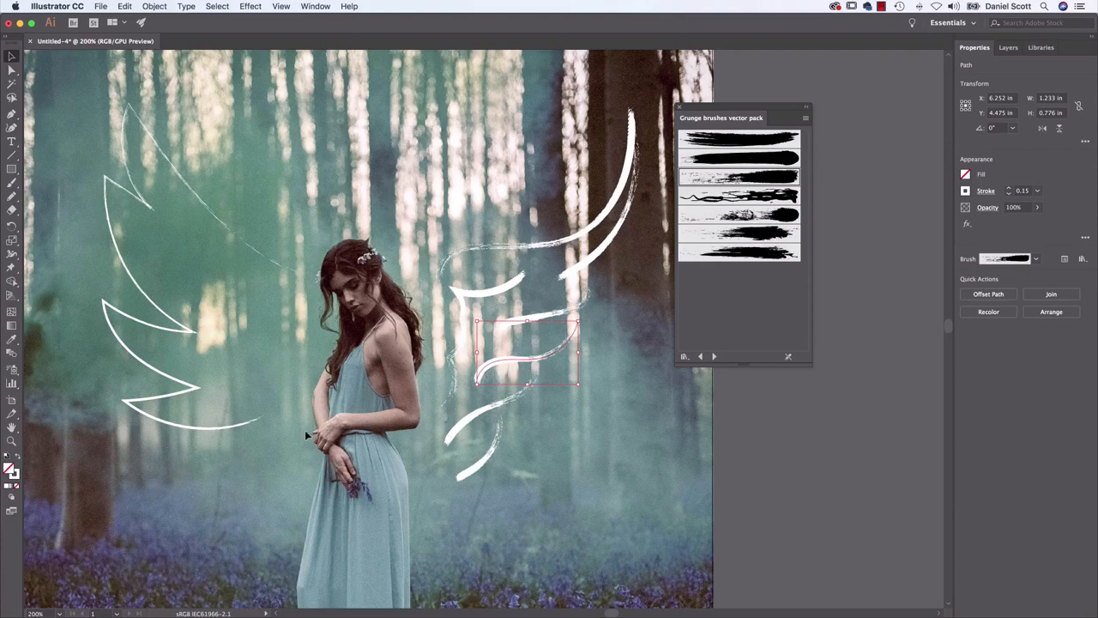
click(203, 154)
click(115, 302)
key(Delete)
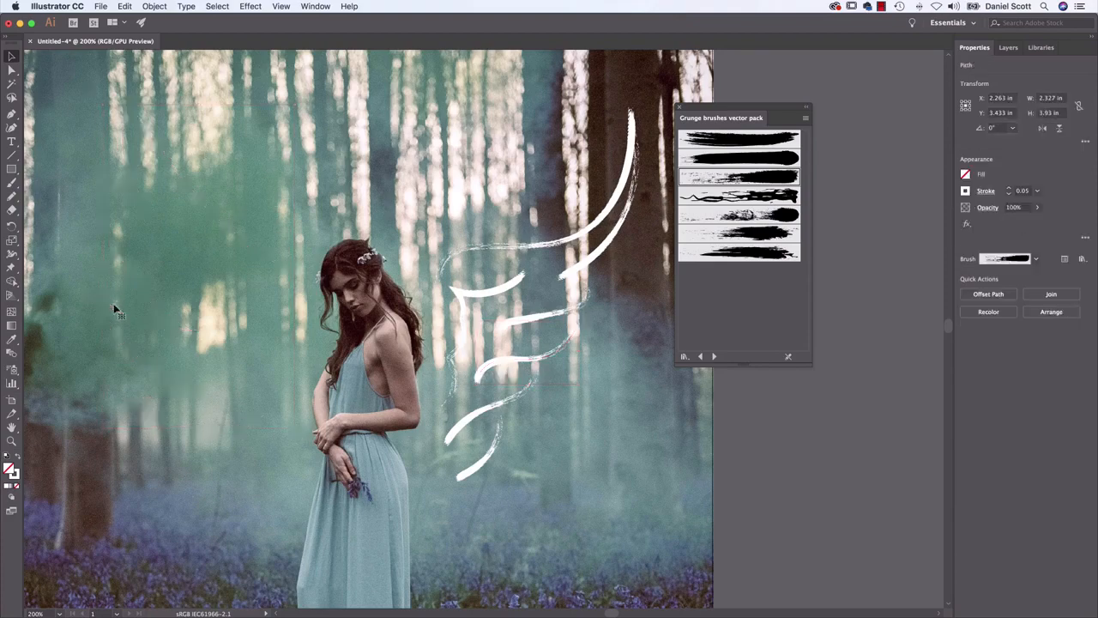
Close the grunge brush library, draw a halo oval about 1.26 x 0.83 in above the woman's head with the Pencil tool and select it
mouse_move(426, 222)
mouse_down()
mouse_move(532, 364)
mouse_move(529, 331)
mouse_up()
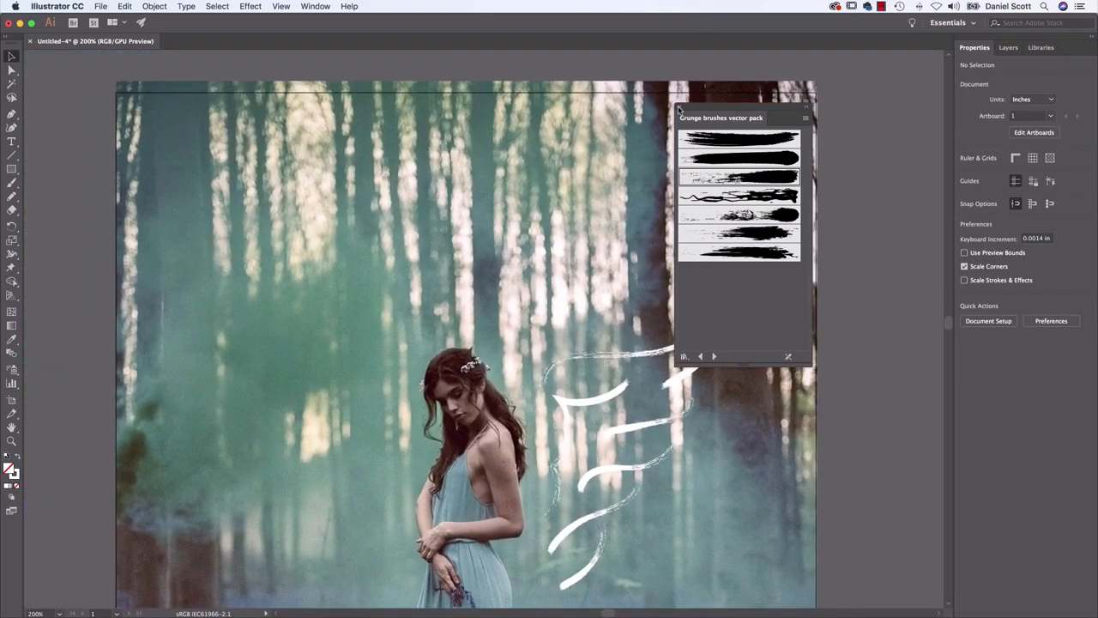
click(678, 109)
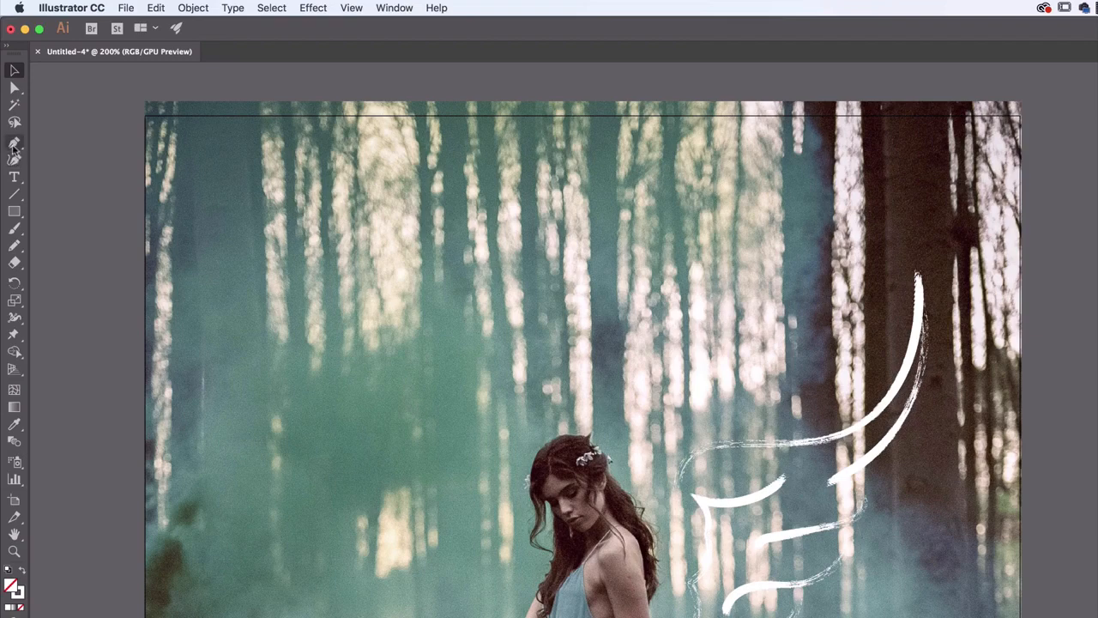
click(14, 246)
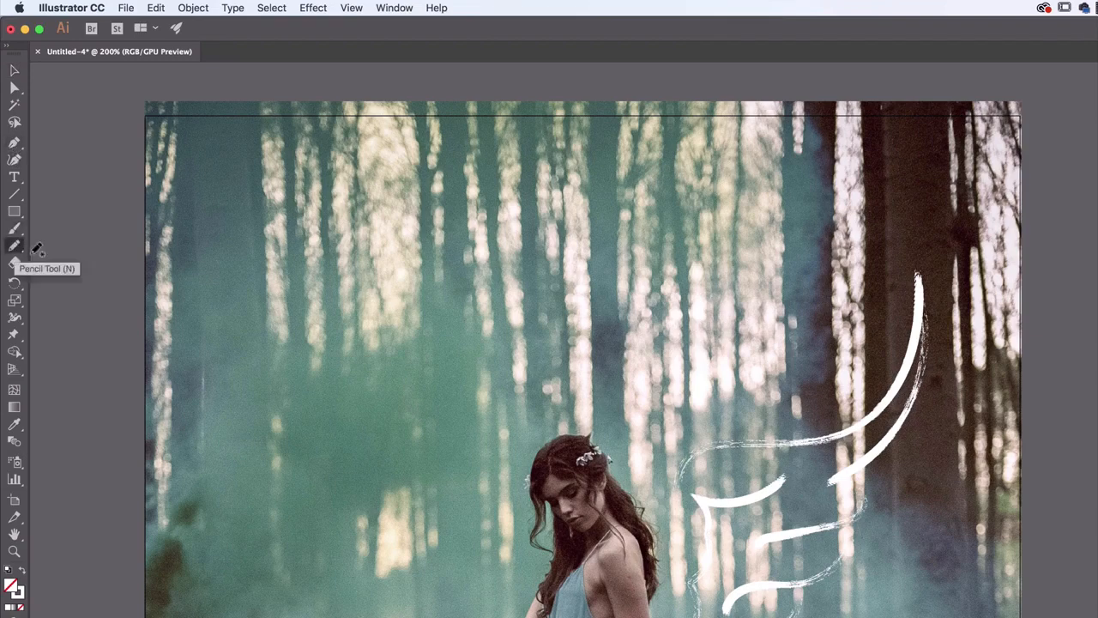
mouse_move(583, 358)
mouse_down()
mouse_move(677, 358)
mouse_move(611, 341)
mouse_move(594, 378)
mouse_move(568, 344)
mouse_move(549, 362)
mouse_move(567, 329)
mouse_up()
key(super+z)
key(v)
click(635, 397)
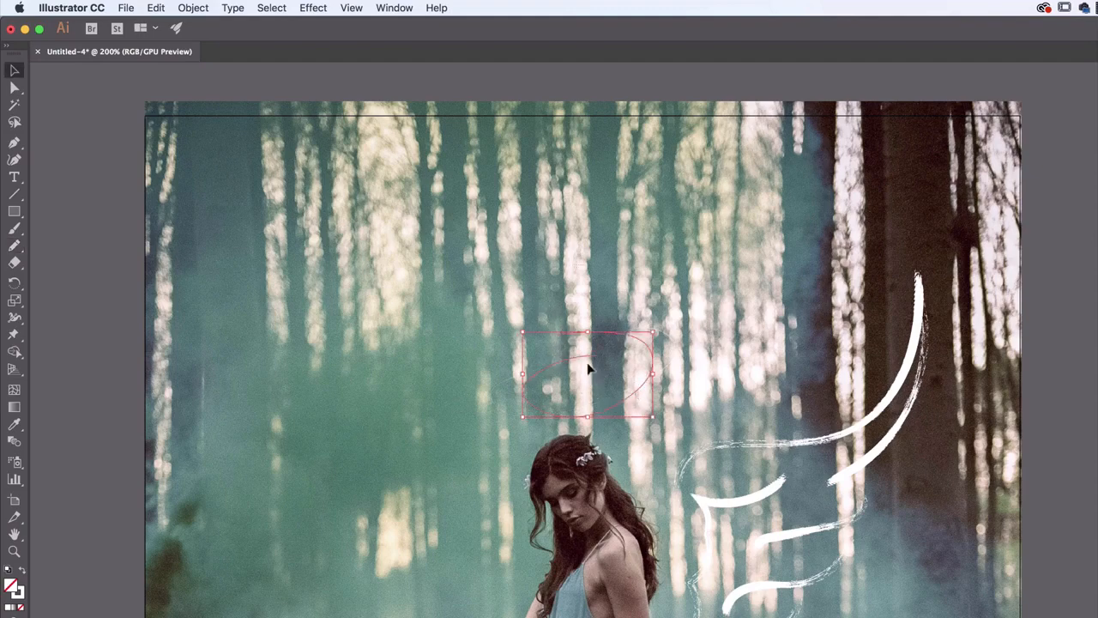
Open the Artistic_Ink brush library and enlarge it so more of its brushes show
click(393, 7)
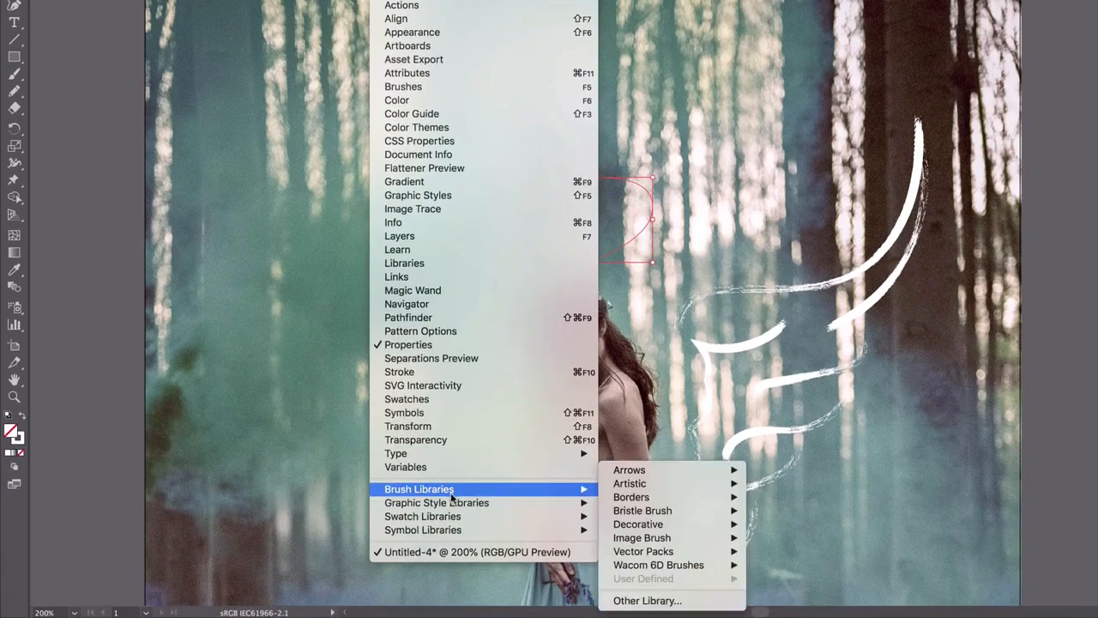
mouse_move(451, 502)
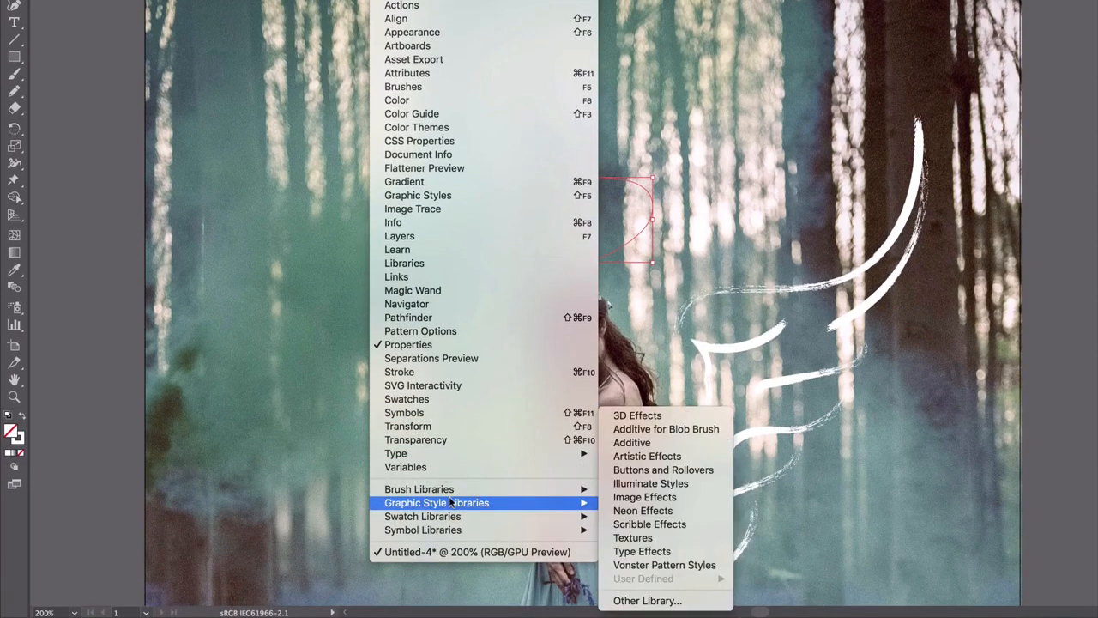
mouse_move(518, 517)
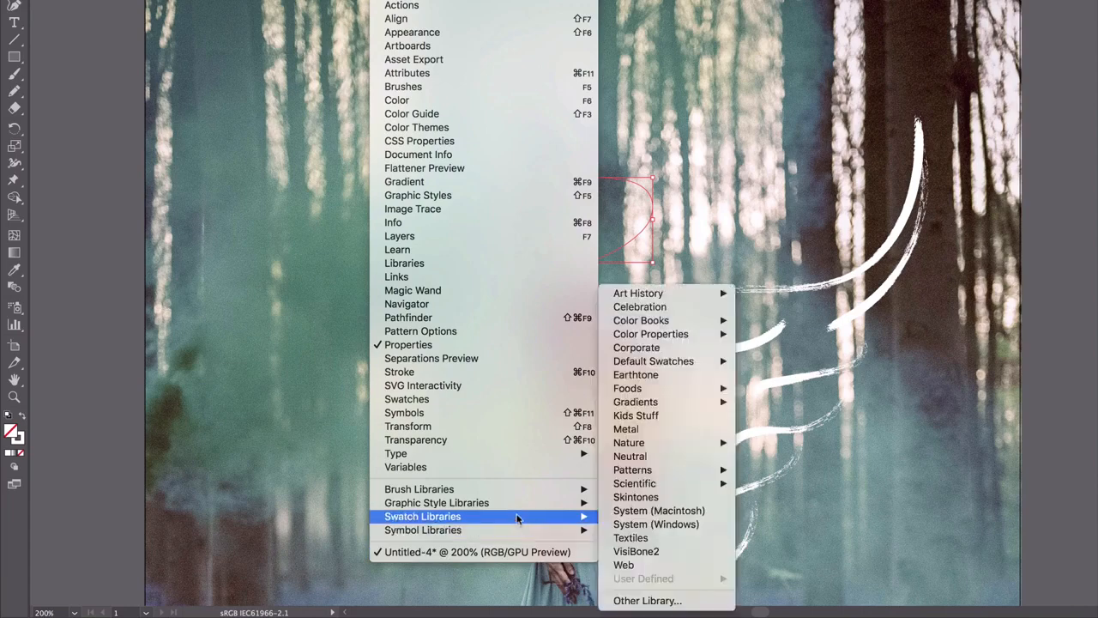
mouse_move(513, 491)
mouse_move(654, 552)
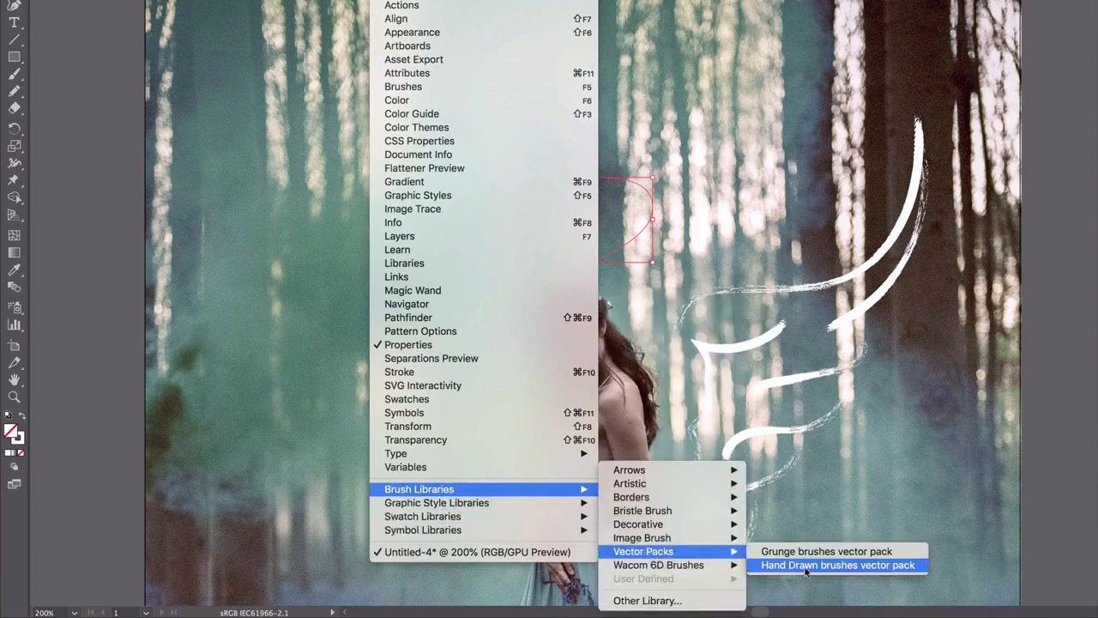
mouse_move(677, 486)
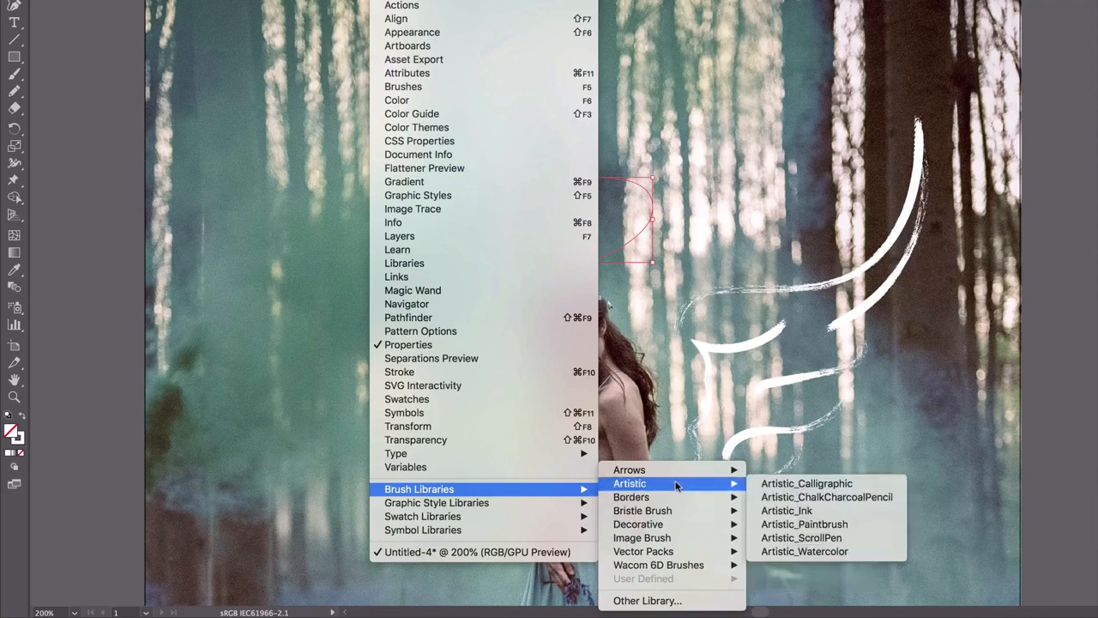
click(806, 511)
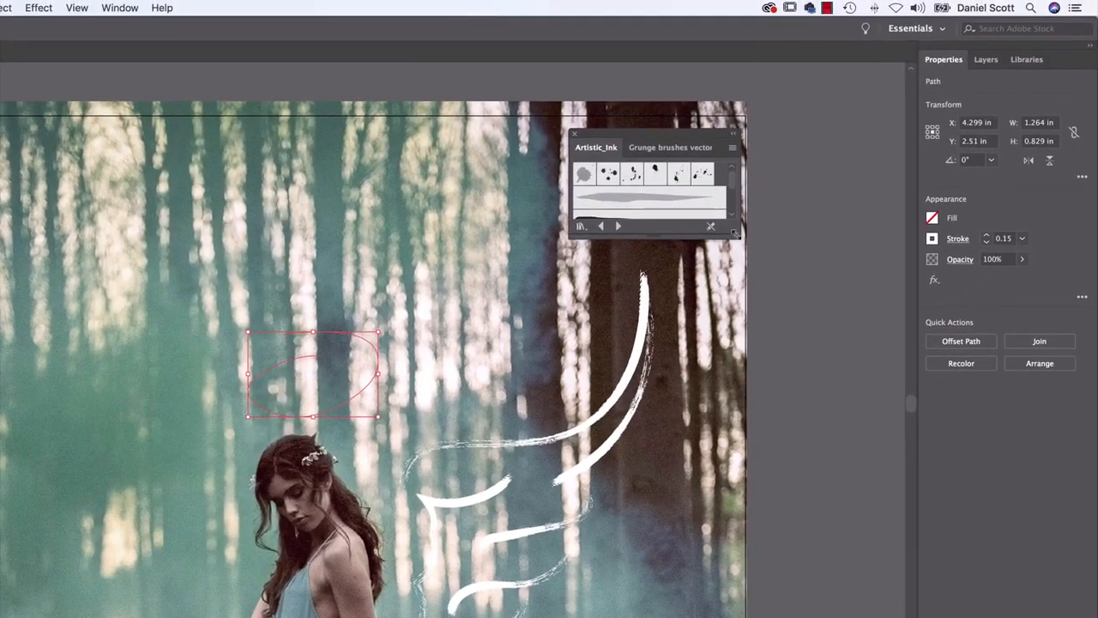
mouse_move(733, 233)
mouse_down()
mouse_move(755, 365)
mouse_move(758, 539)
mouse_up()
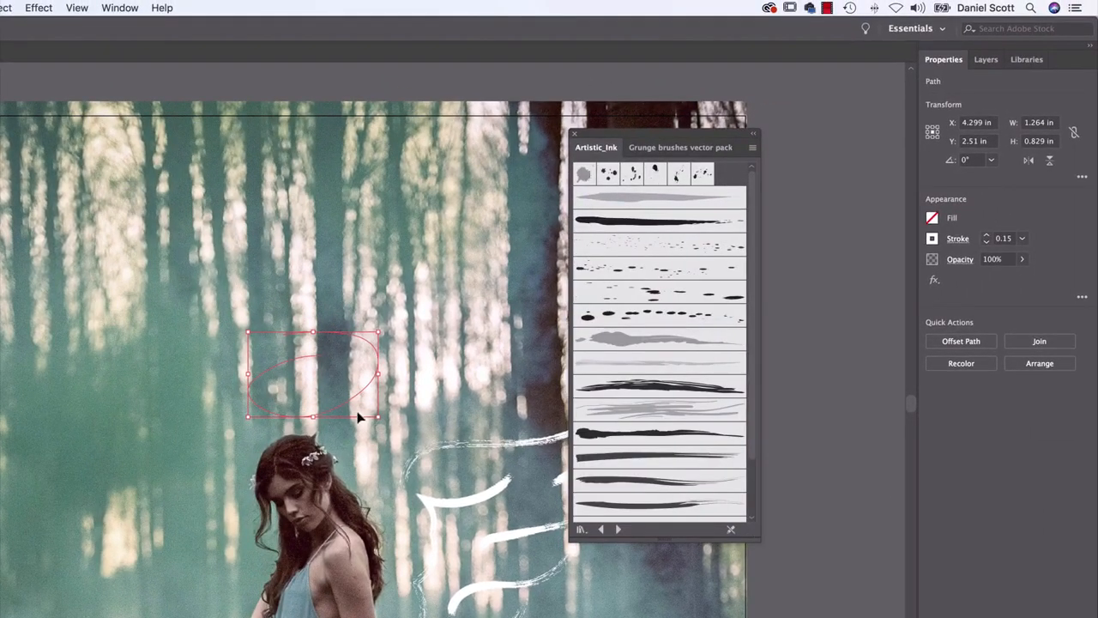
Try several Artistic_Ink brushes on the halo, apply the grey blotted stroke that tapers off, and deselect the halo
click(677, 387)
click(658, 343)
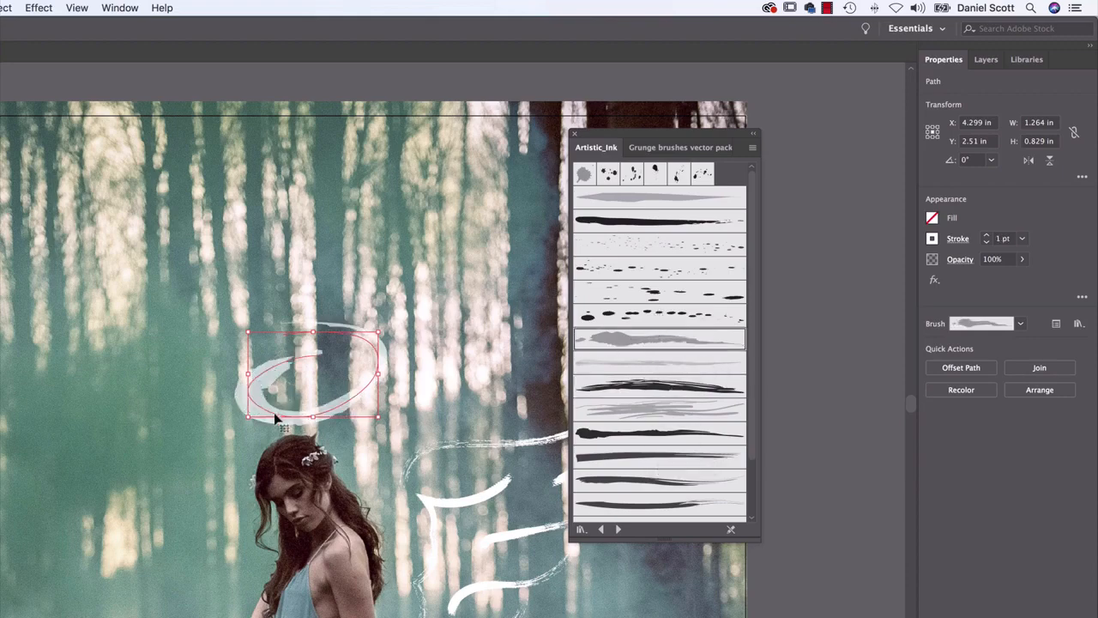
click(665, 226)
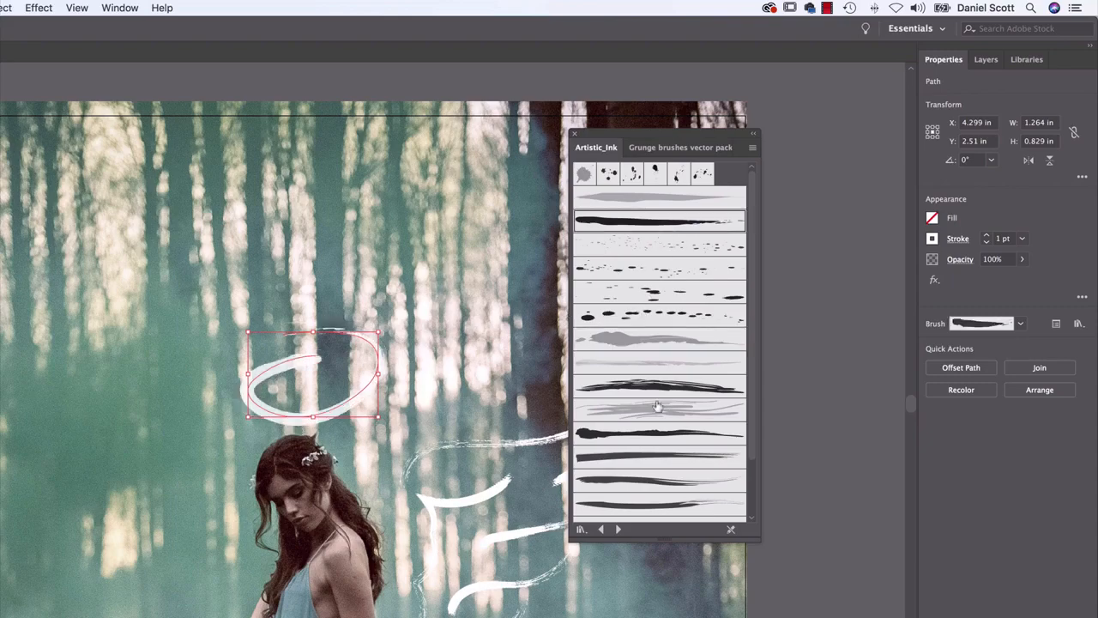
click(655, 345)
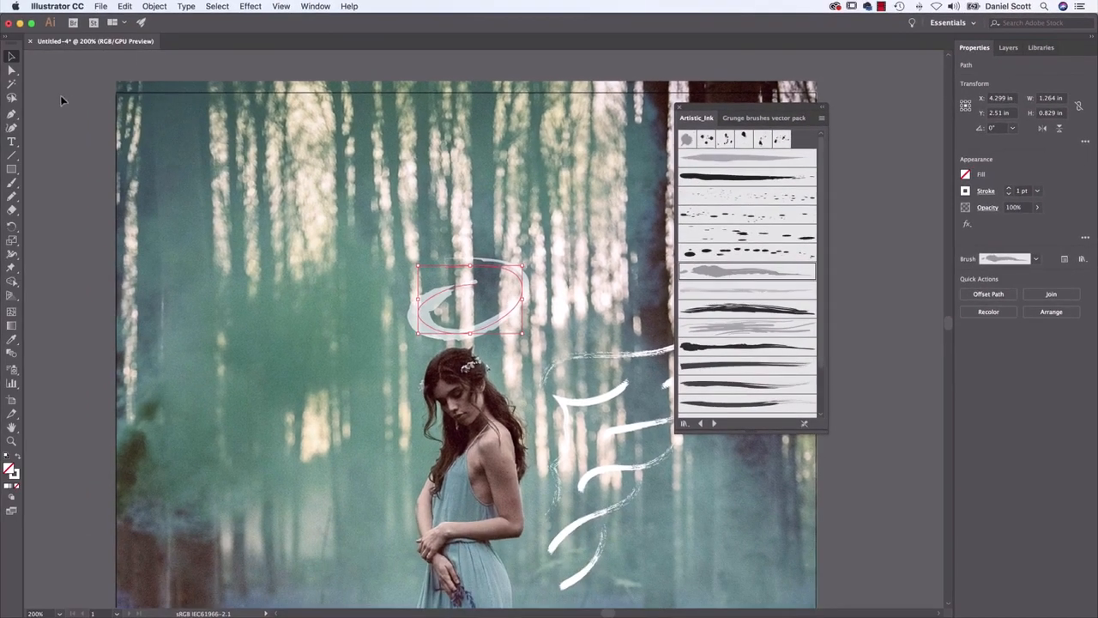
click(62, 99)
Draw a second pencil oval about 1.8 x 0.74 in overlapping the halo, shift it over the first and apply the same grey blotted ink brush
click(11, 195)
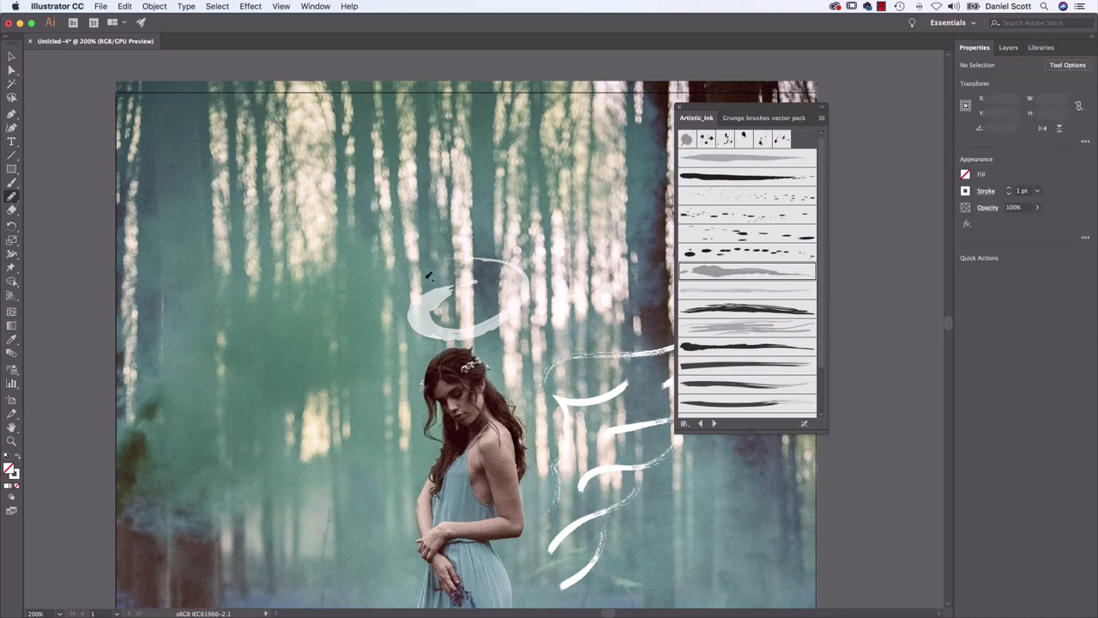
mouse_move(470, 279)
mouse_down()
mouse_move(457, 327)
mouse_move(537, 271)
mouse_move(474, 294)
mouse_up()
key(v)
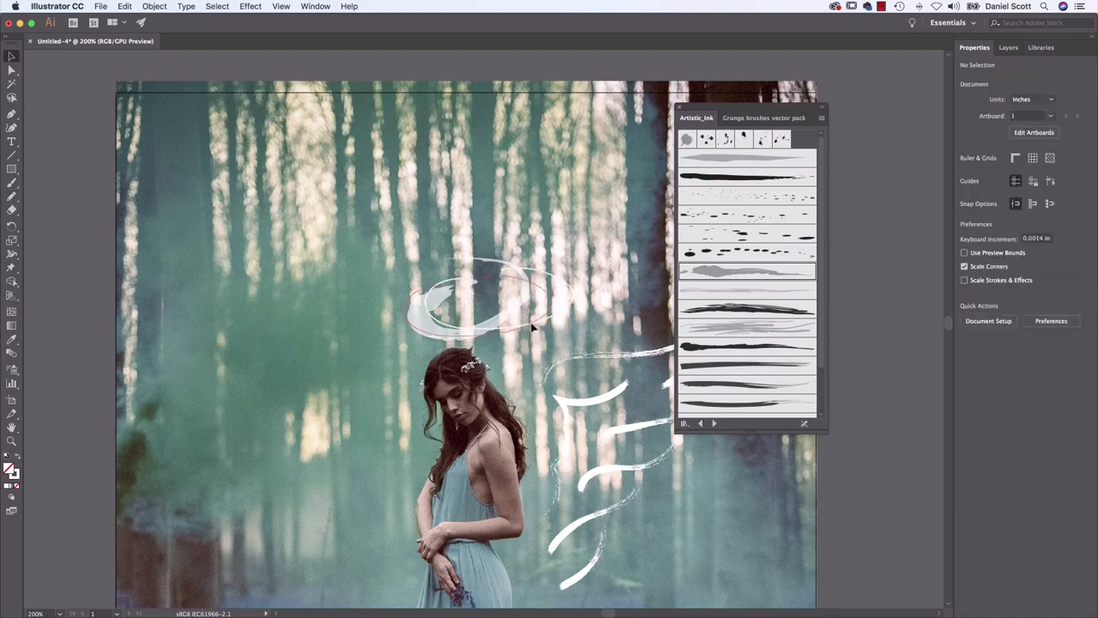
click(534, 320)
drag(530, 322, 522, 324)
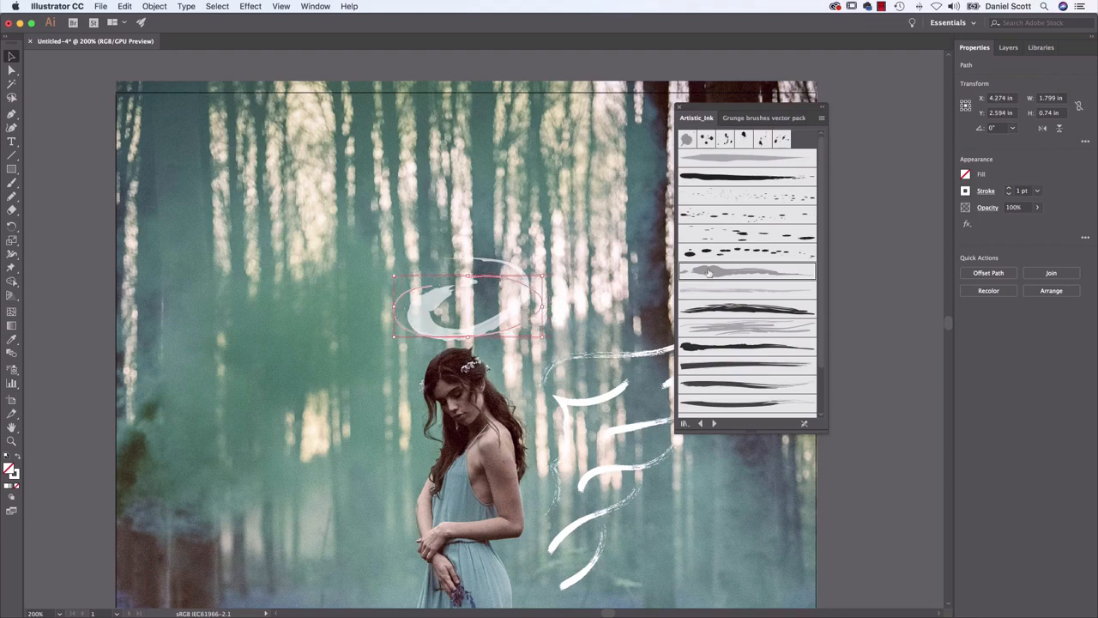
click(736, 272)
click(423, 352)
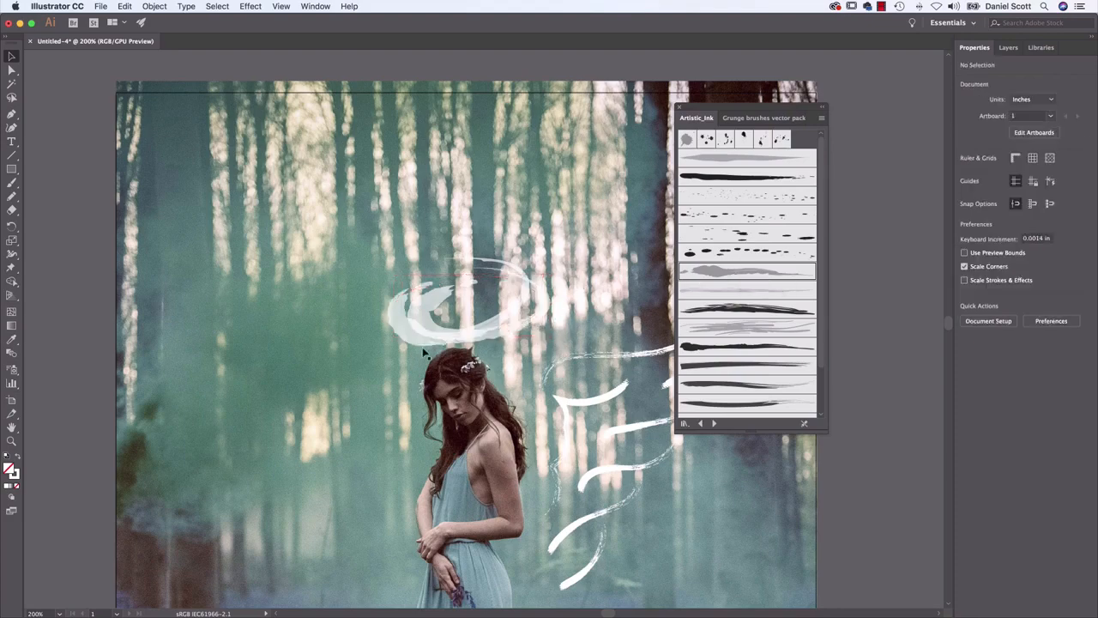
Narrow the second halo oval from both sides so it fits more closely over the first, then deselect it
click(517, 321)
drag(544, 298, 525, 298)
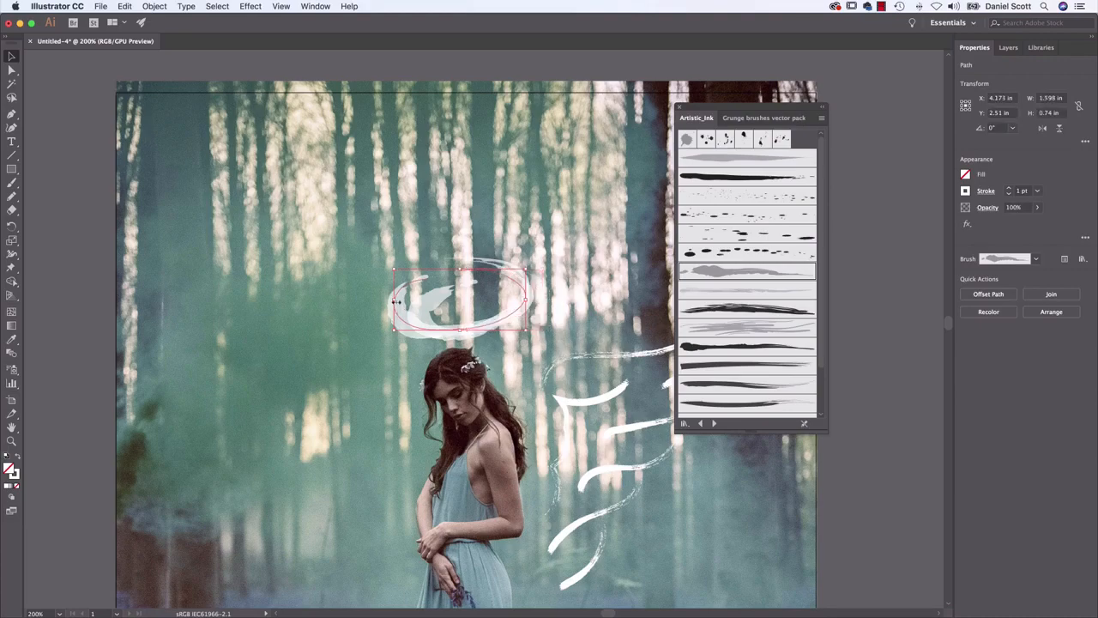
drag(394, 301, 405, 305)
click(407, 353)
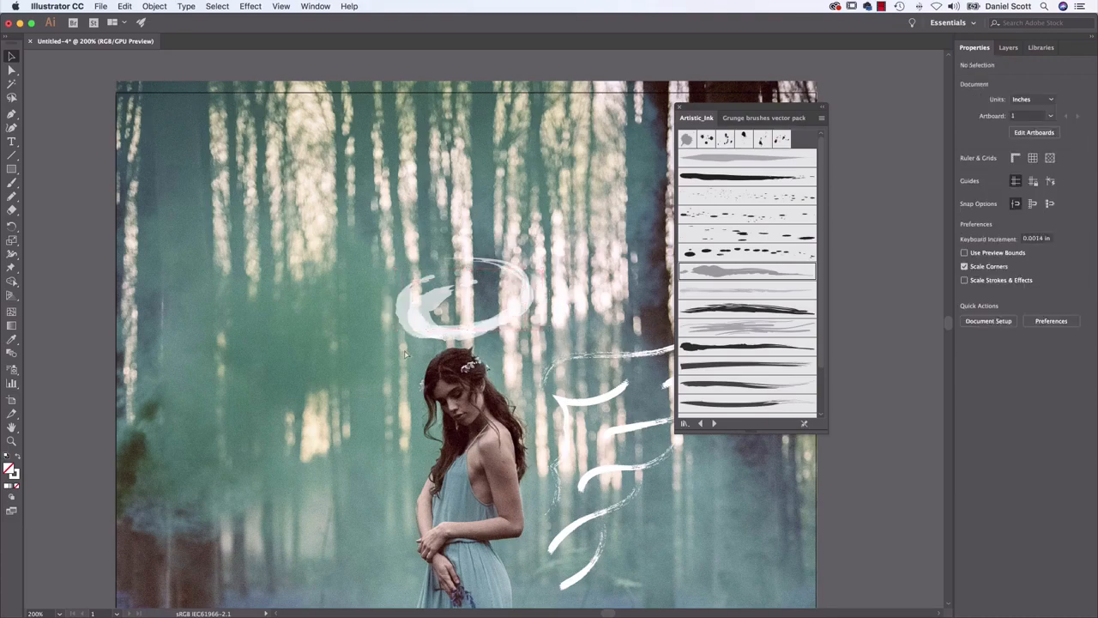
Examine the halo's overlapping translucent brush strokes up close
key(super+equal)
key(super+equal)
key(super+equal)
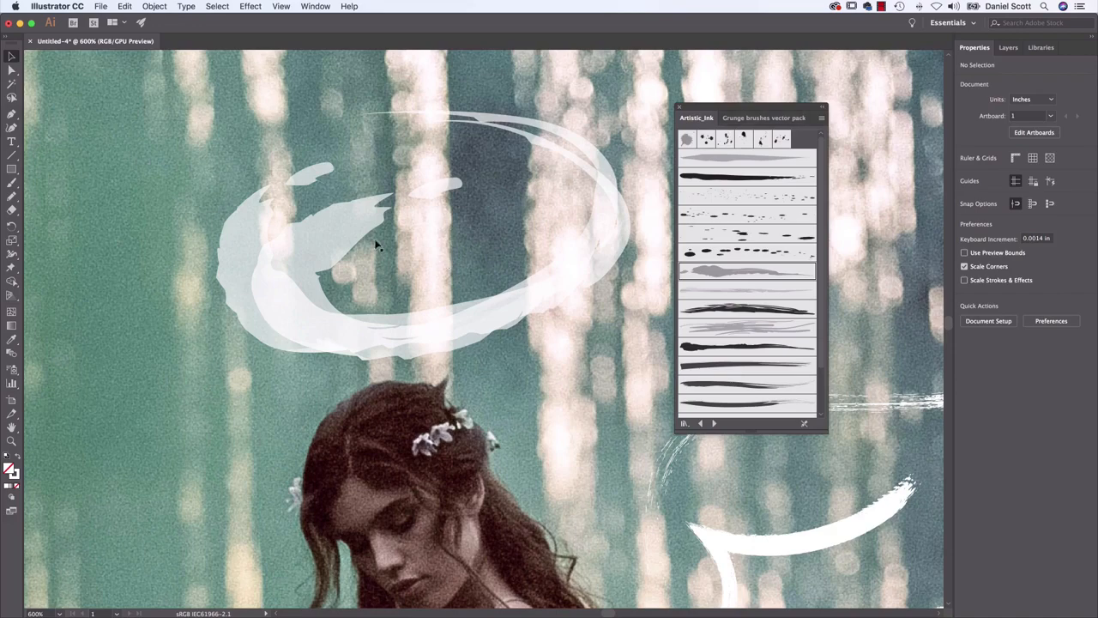
scroll(379, 246, left, 5)
scroll(380, 246, up, 2)
key(super+minus)
key(super+minus)
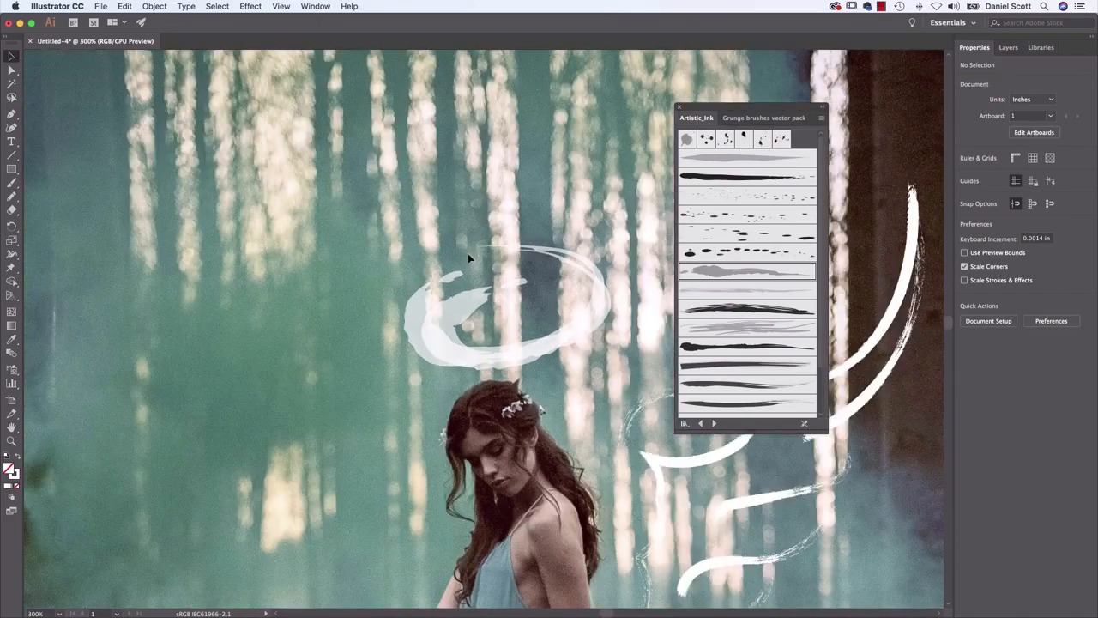
Try a new freehand oval in the empty forest area left of the halo with the Pencil tool, and undo it
click(75, 309)
click(10, 197)
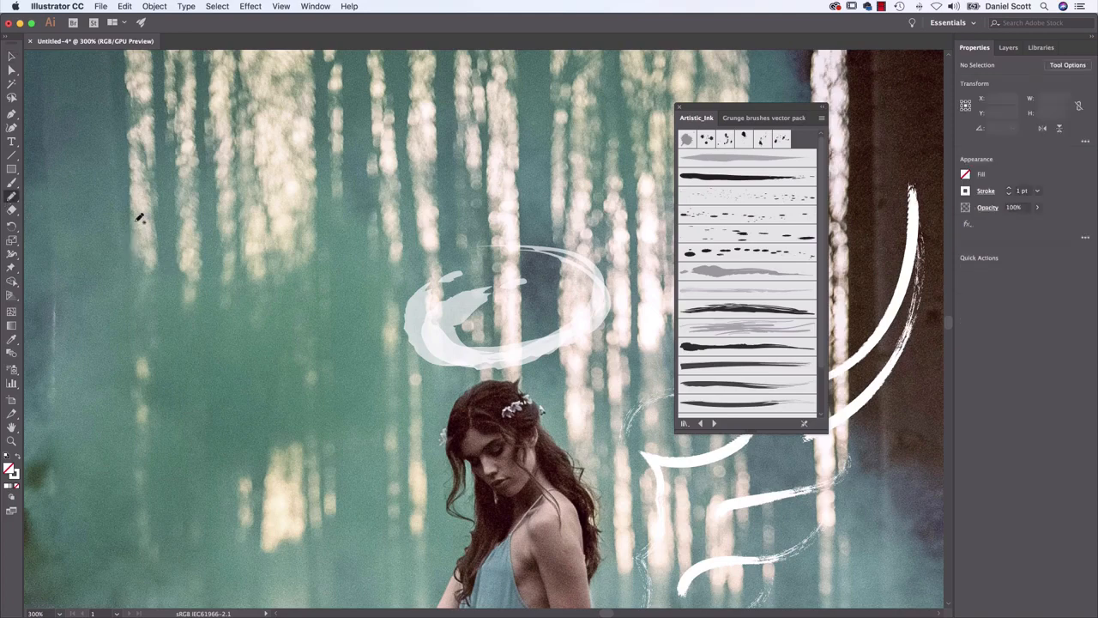
drag(214, 199, 187, 194)
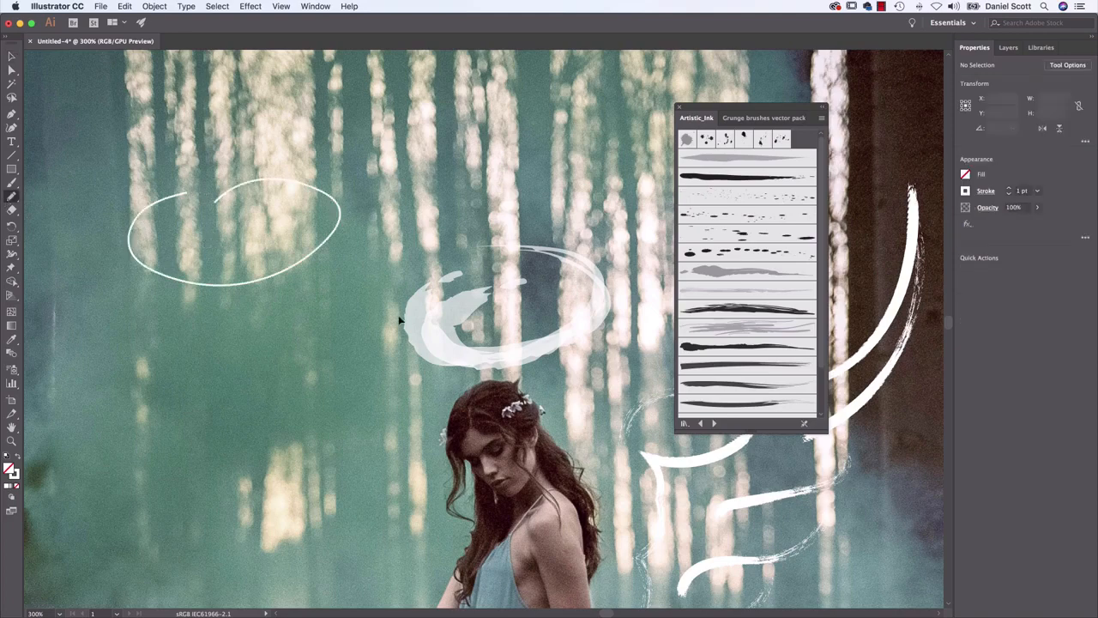
key(super+z)
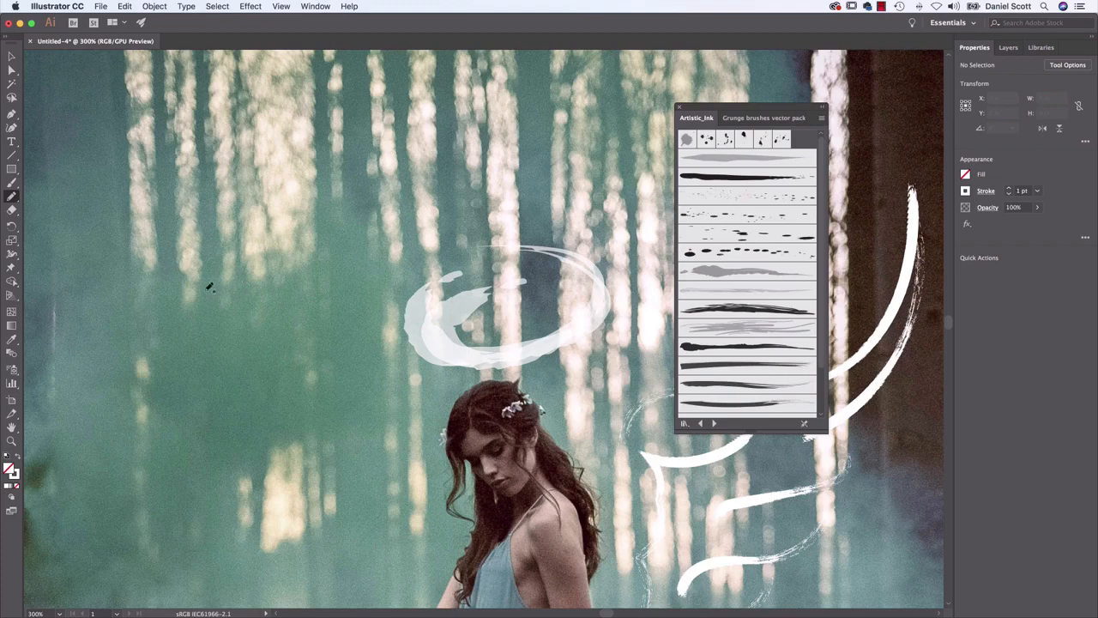
Try a freehand crown about 1.8 x 1.45 in left of the halo with the Ink Splats and Ink Bomb brushes, and delete it
mouse_move(242, 208)
mouse_down()
mouse_move(296, 145)
mouse_move(317, 290)
mouse_move(184, 273)
mouse_move(185, 307)
mouse_up()
click(12, 57)
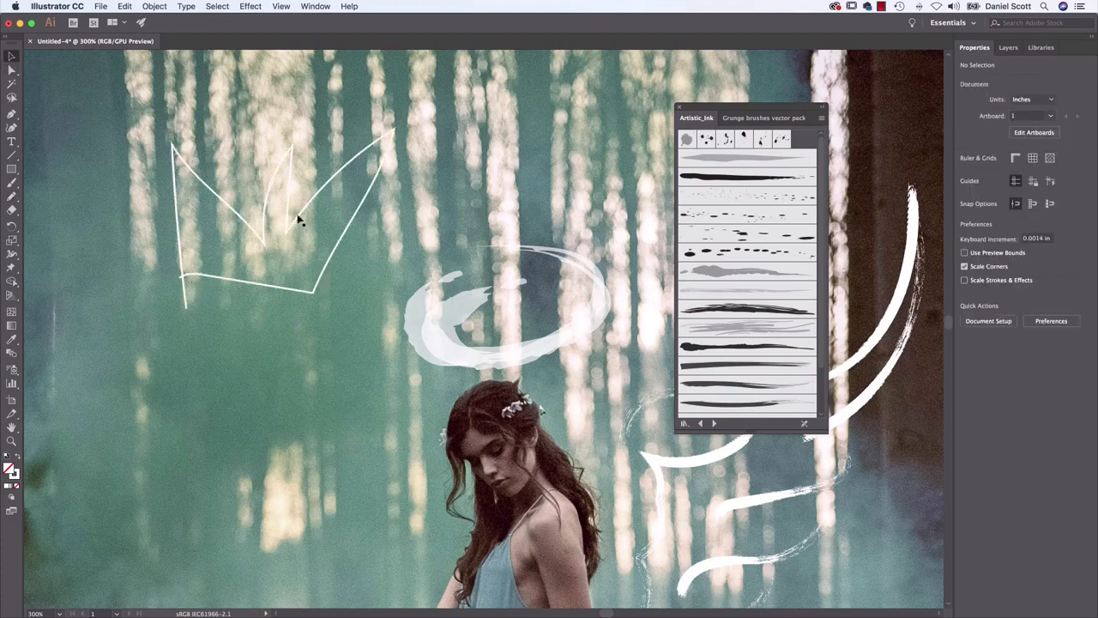
click(300, 221)
click(707, 141)
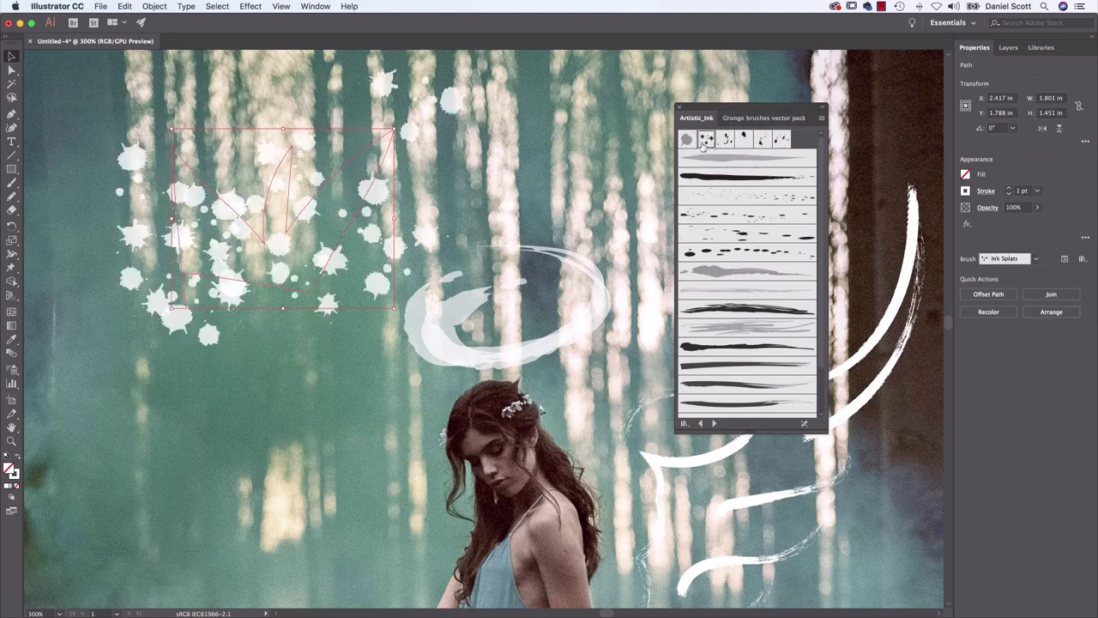
click(741, 140)
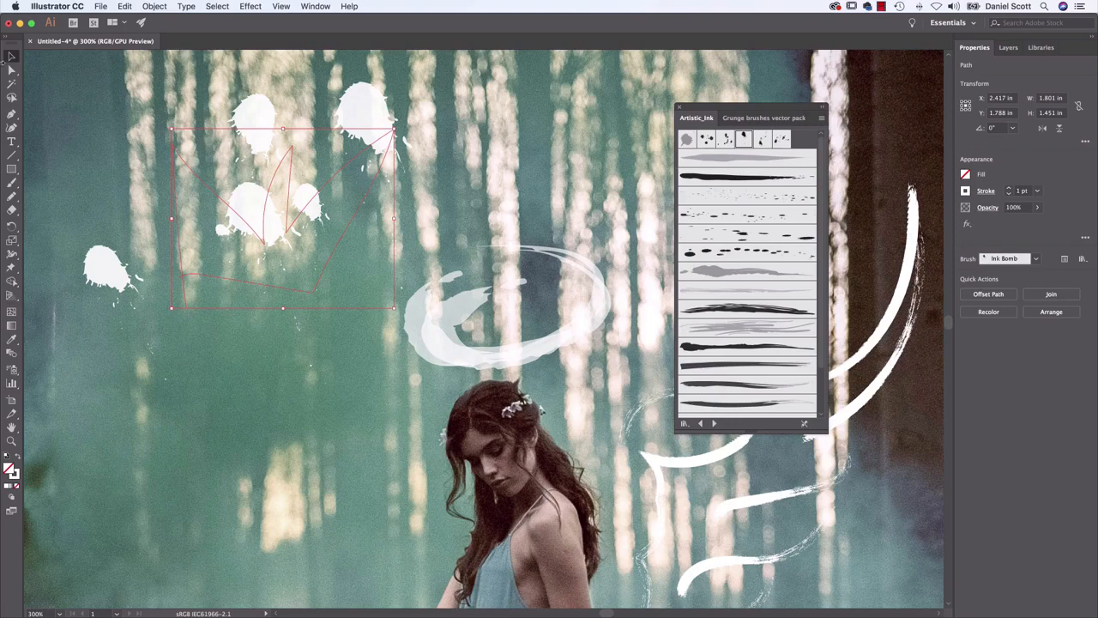
key(Delete)
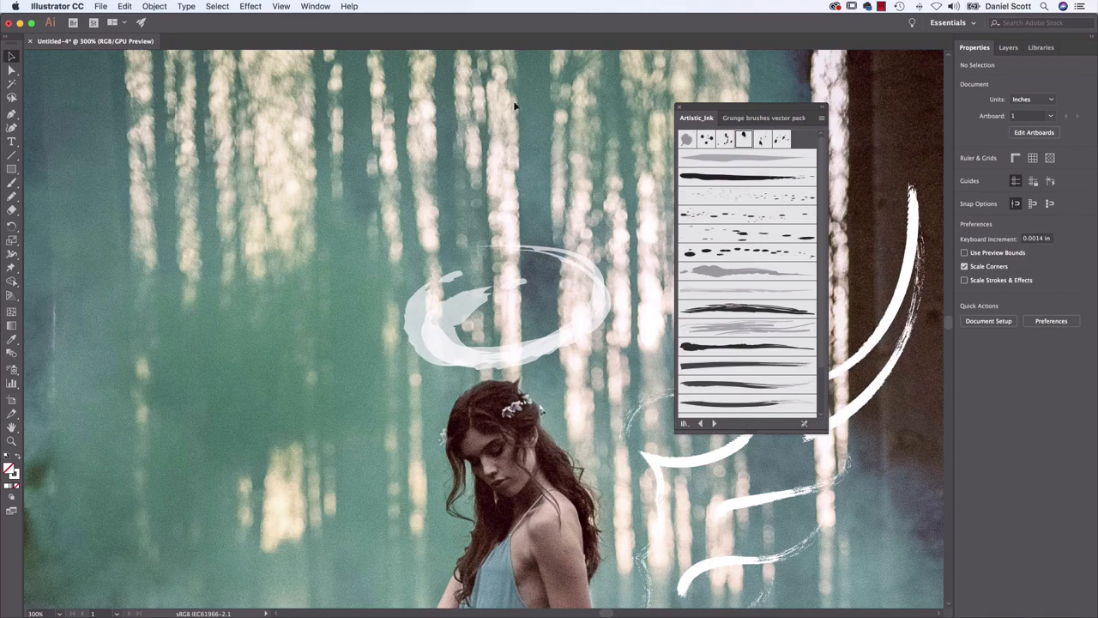
Place the Ink Bomb and Ink Splats brush artwork as standalone black blots in the forest area left of the halo
click(743, 139)
click(271, 211)
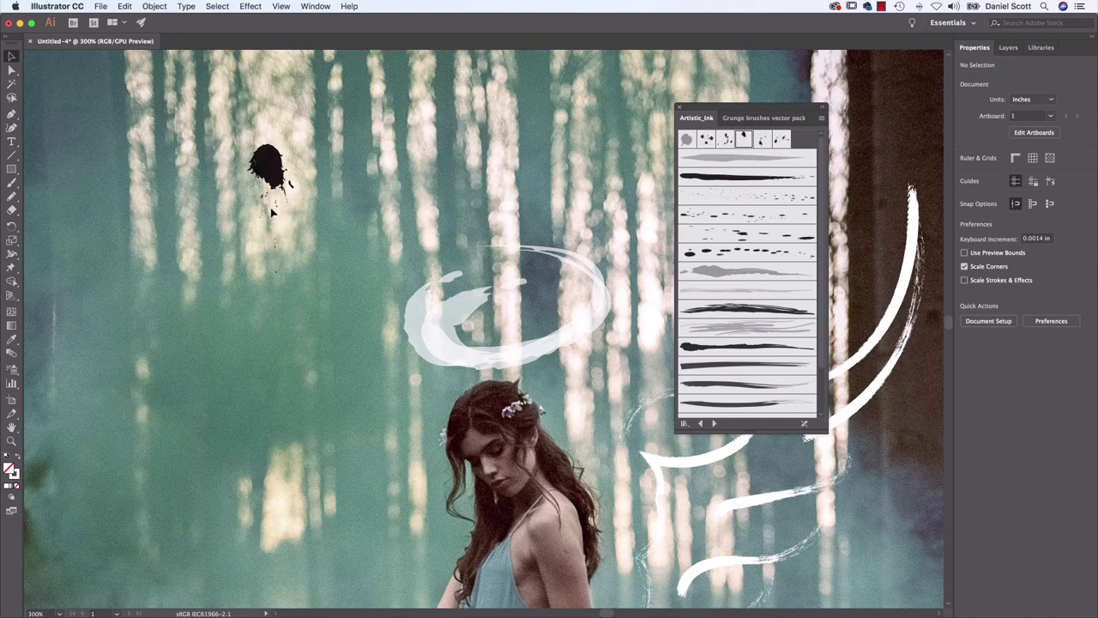
click(705, 139)
mouse_move(324, 260)
mouse_down()
mouse_move(342, 248)
mouse_move(350, 318)
mouse_up()
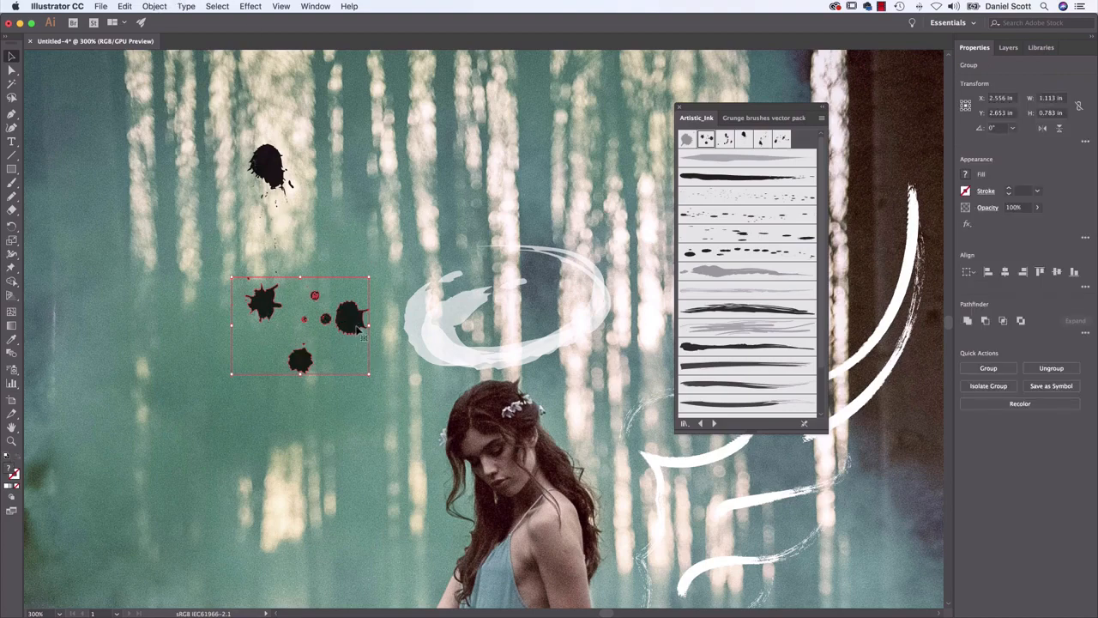
Ungroup the black ink splats repeatedly until each blot is a separate object
click(159, 6)
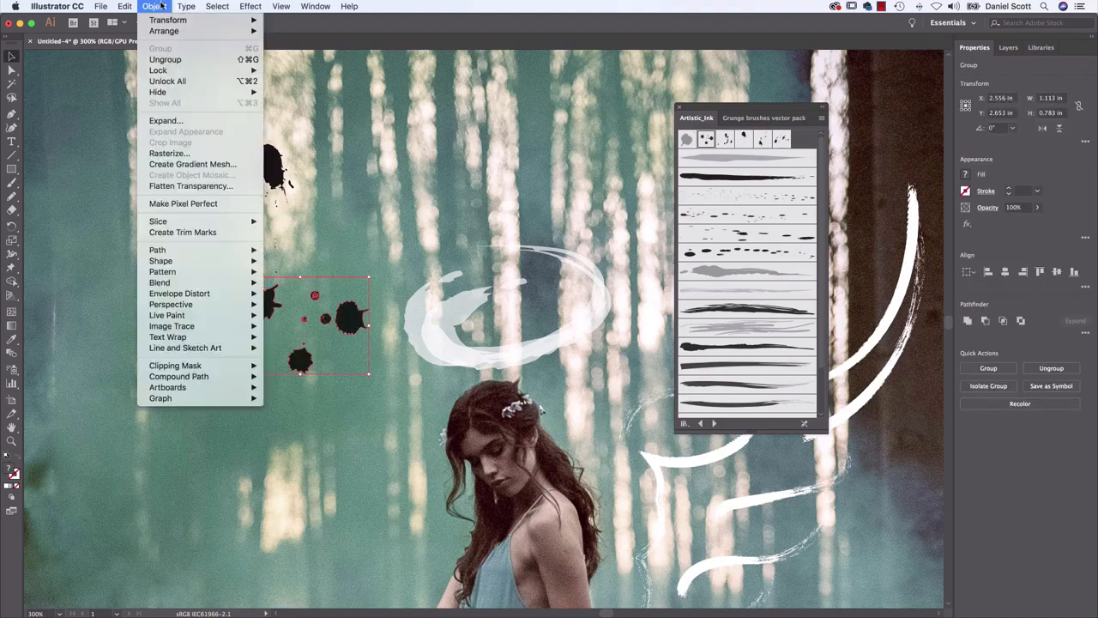
click(170, 63)
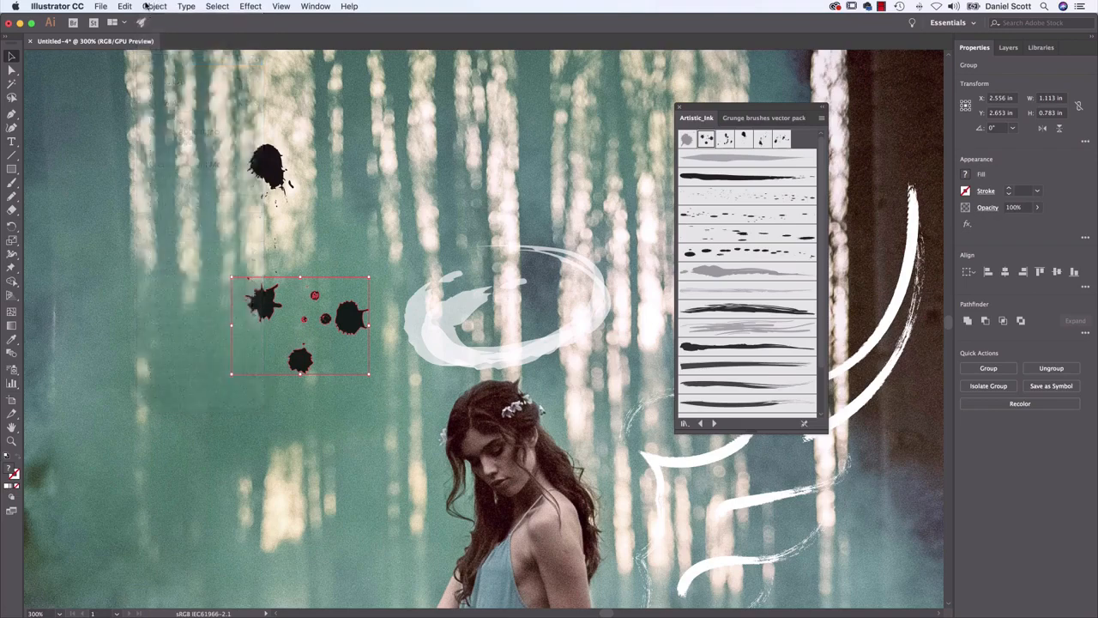
click(332, 214)
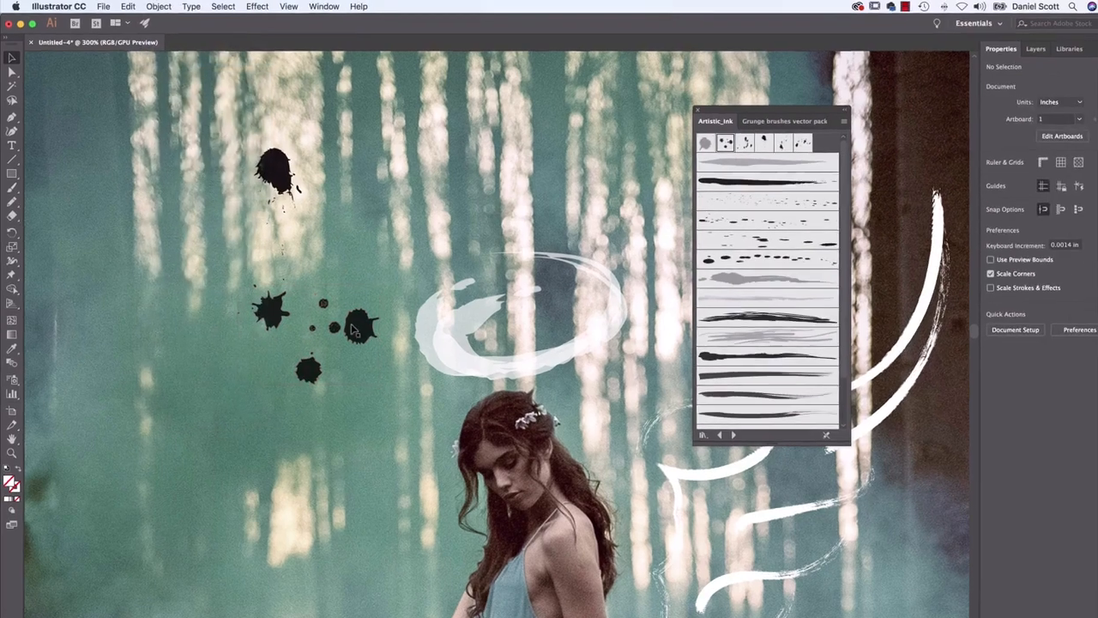
click(351, 329)
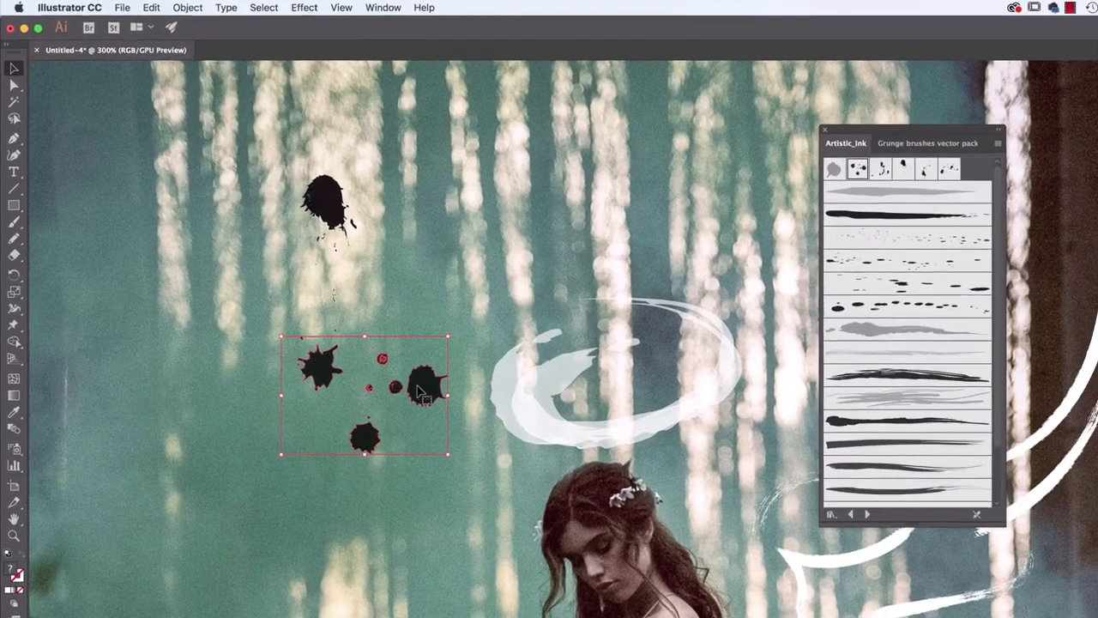
click(159, 6)
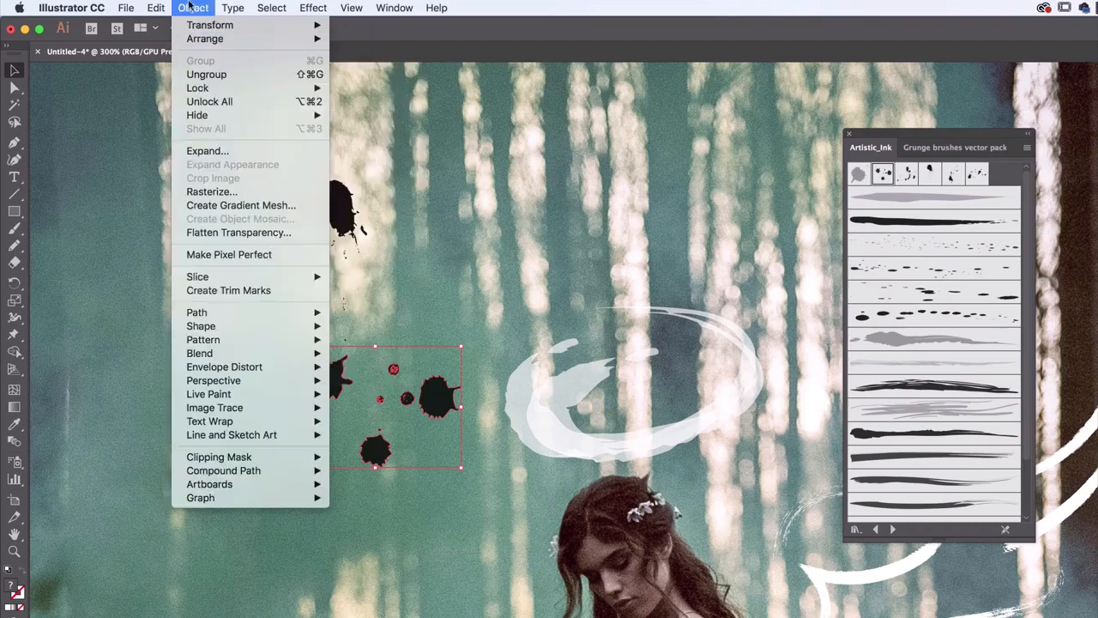
click(305, 75)
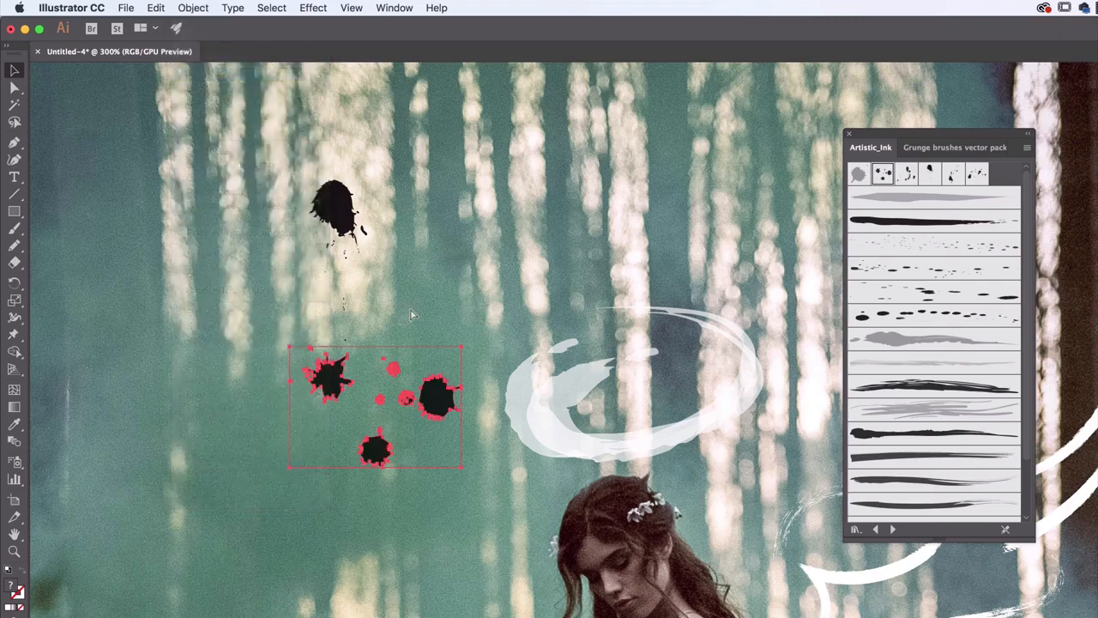
key(super+shift+g)
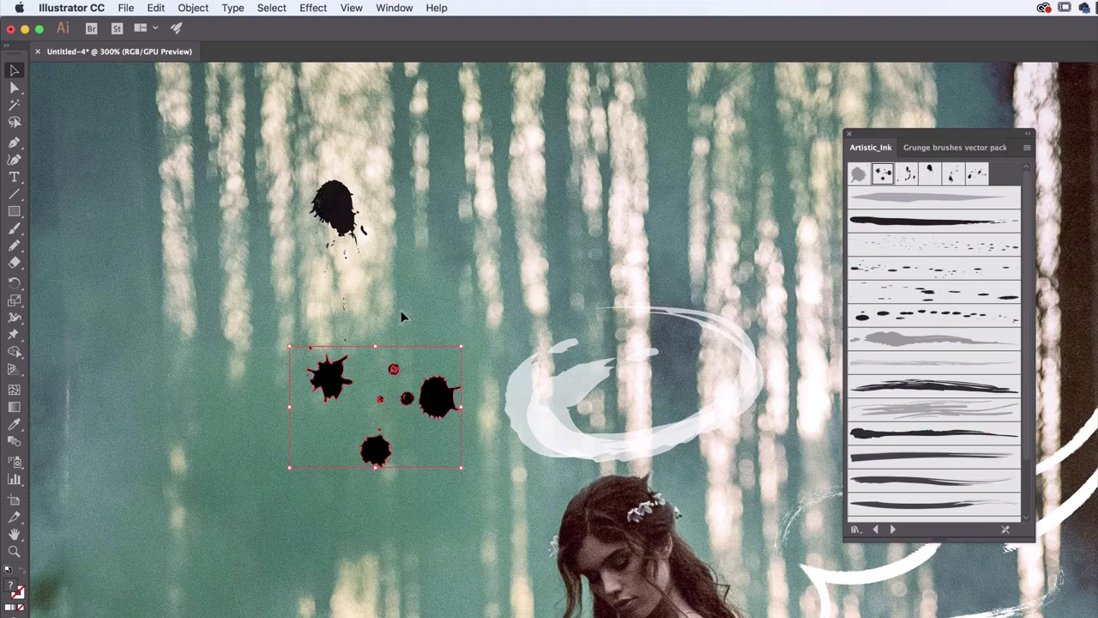
Pull the large right-hand splat away from the others and delete it
click(413, 325)
click(455, 396)
drag(454, 396, 520, 292)
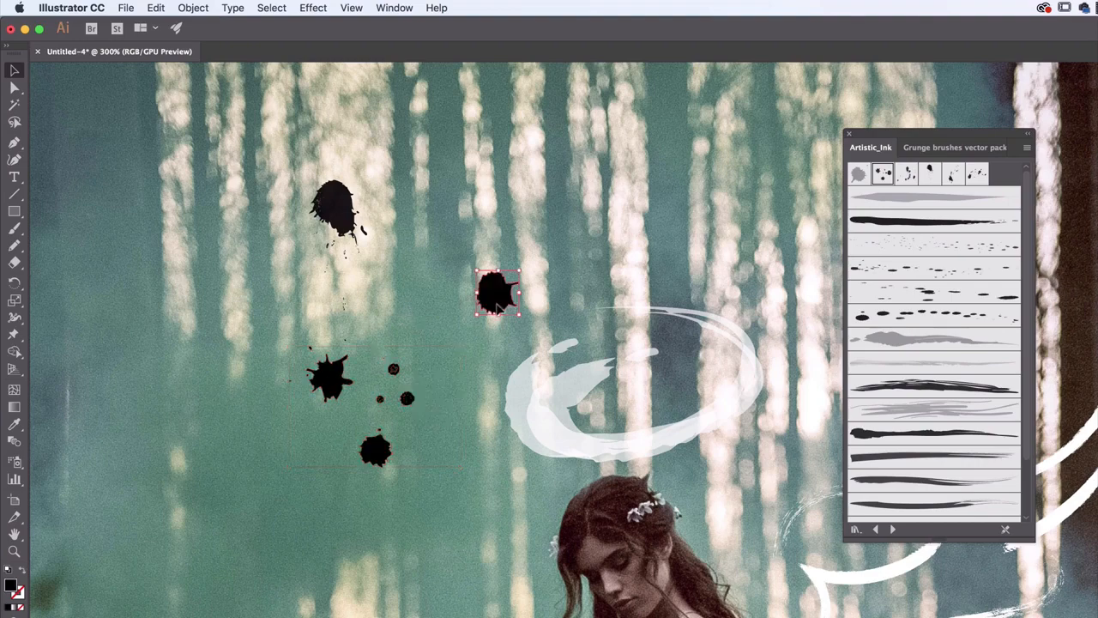
key(Delete)
Rotate the spiky splat to 315°, duplicate it and place the copy up and to the right of the remaining blots
click(331, 378)
drag(357, 349, 347, 378)
key(super+c)
key(super+v)
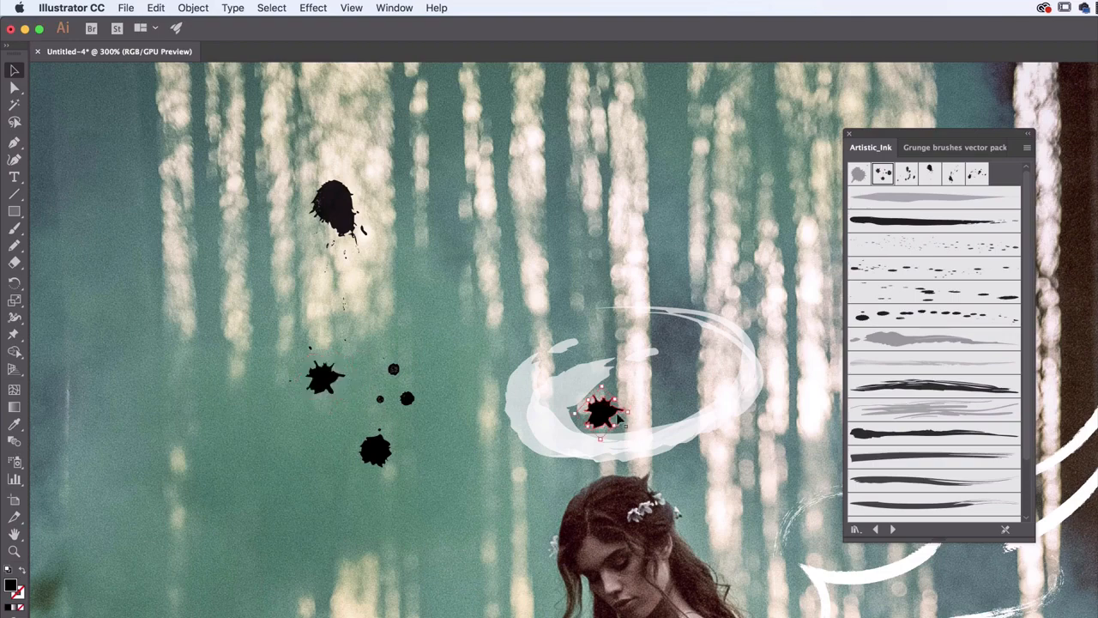
drag(608, 417, 450, 348)
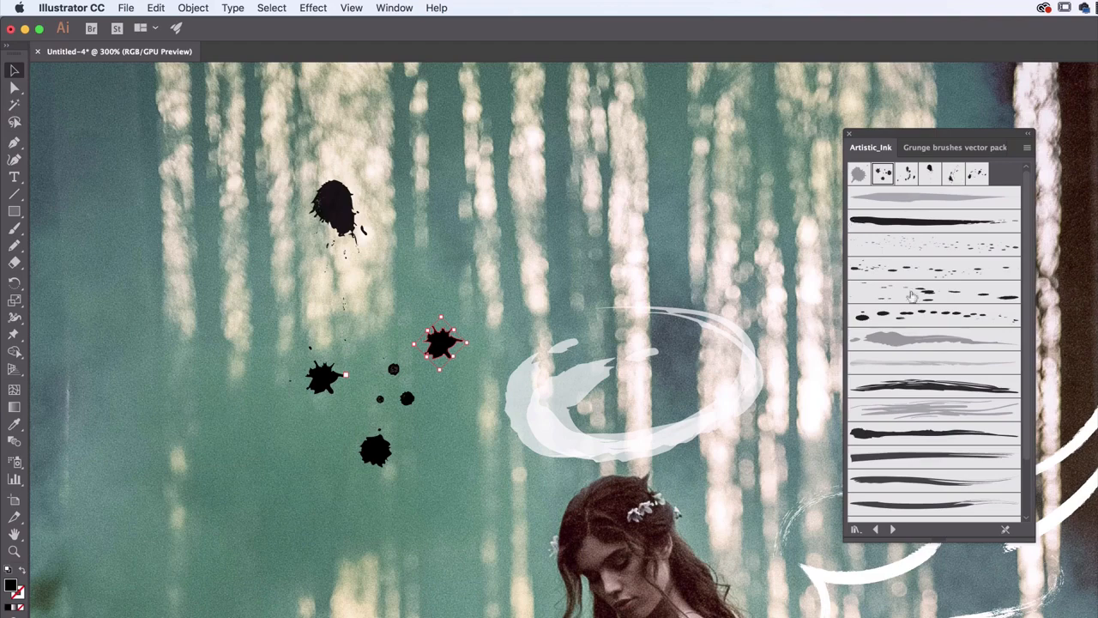
Preview the Brushes 02 photo among the exercise files in Finder and review the grunge and Artistic_Ink brush libraries in Illustrator
drag(719, 469, 622, 336)
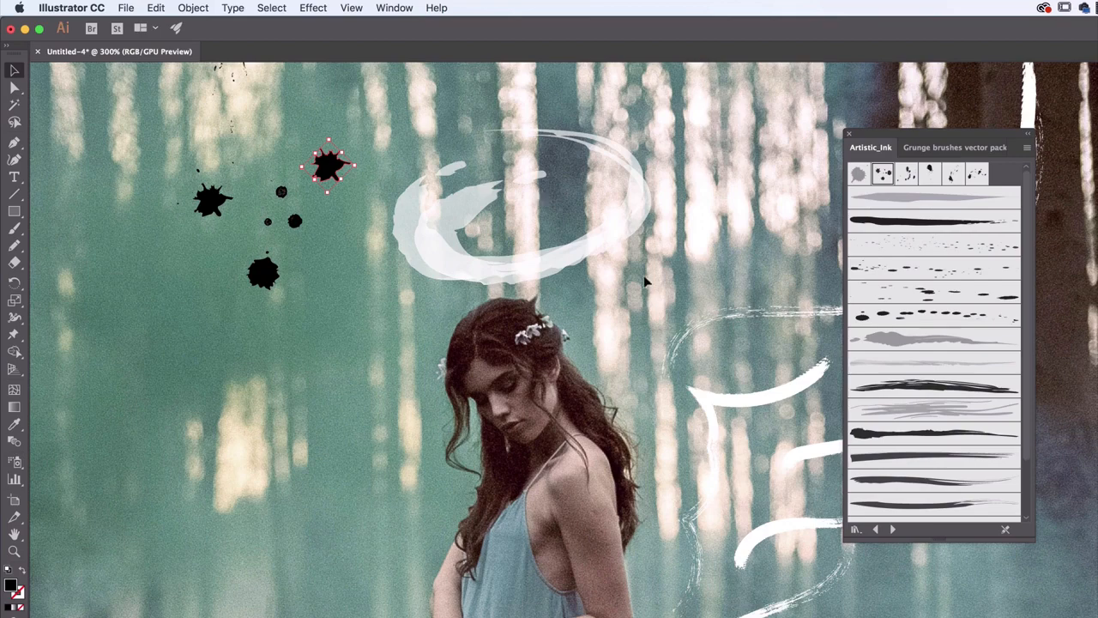
key(super+Tab)
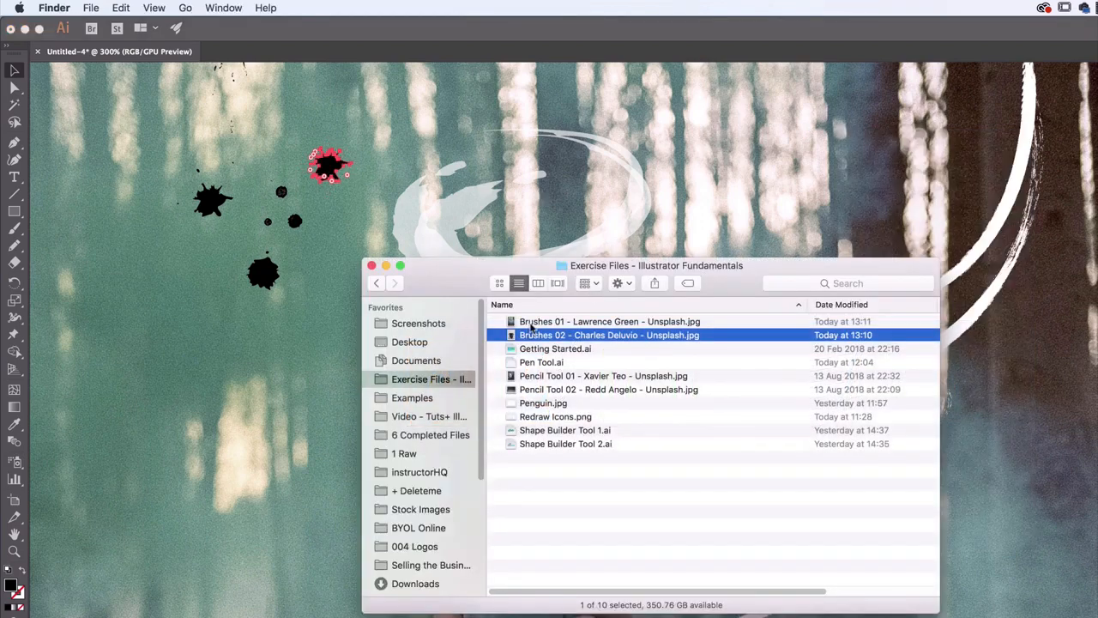
click(532, 324)
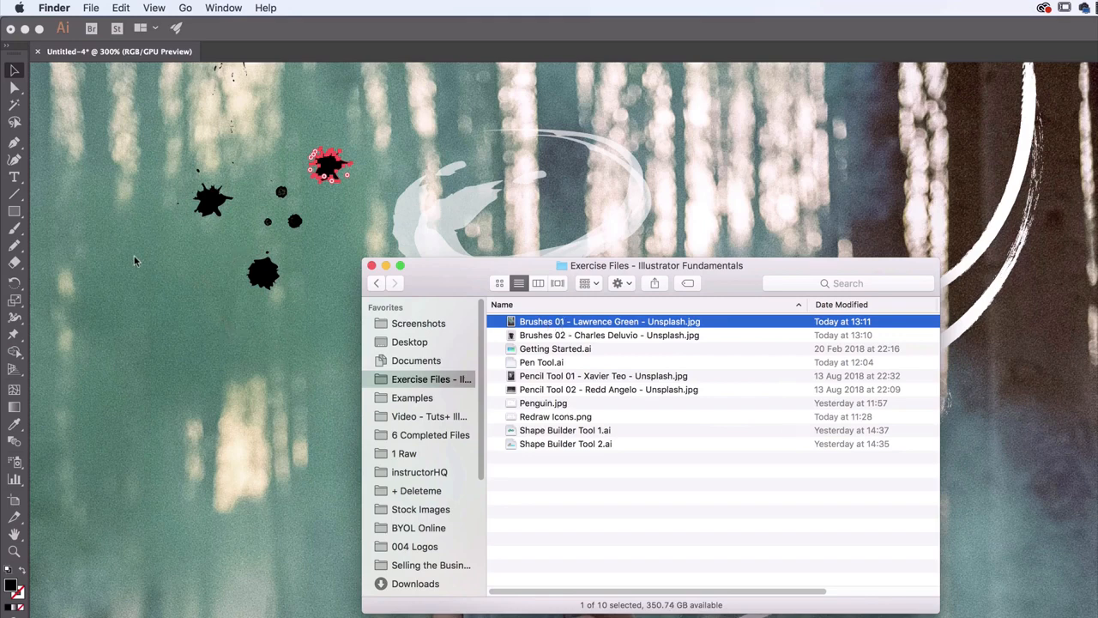
click(545, 338)
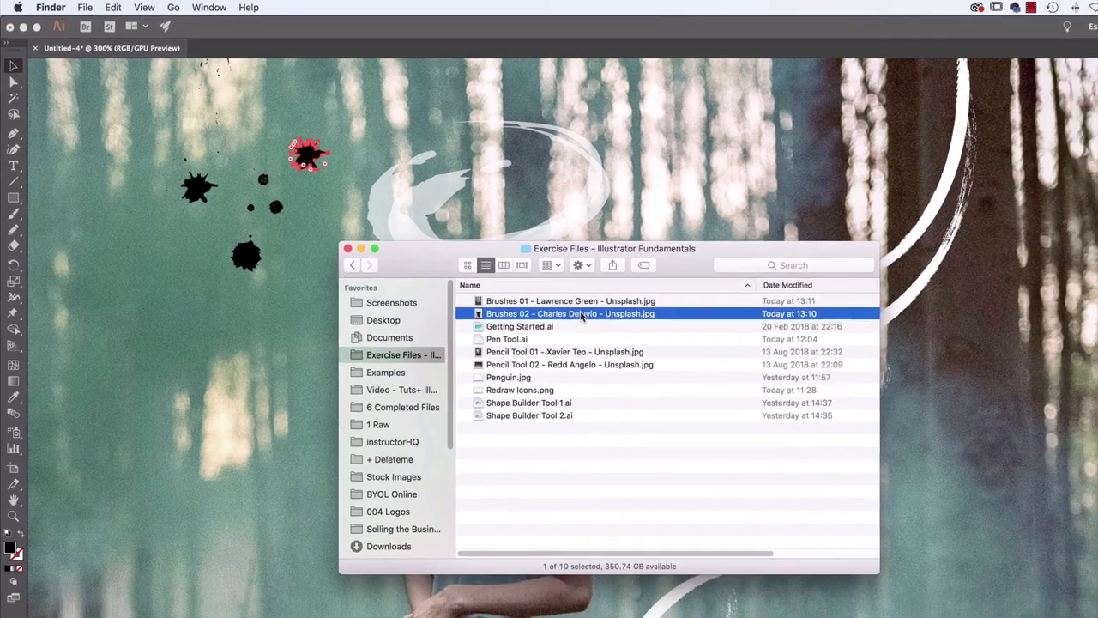
key(space)
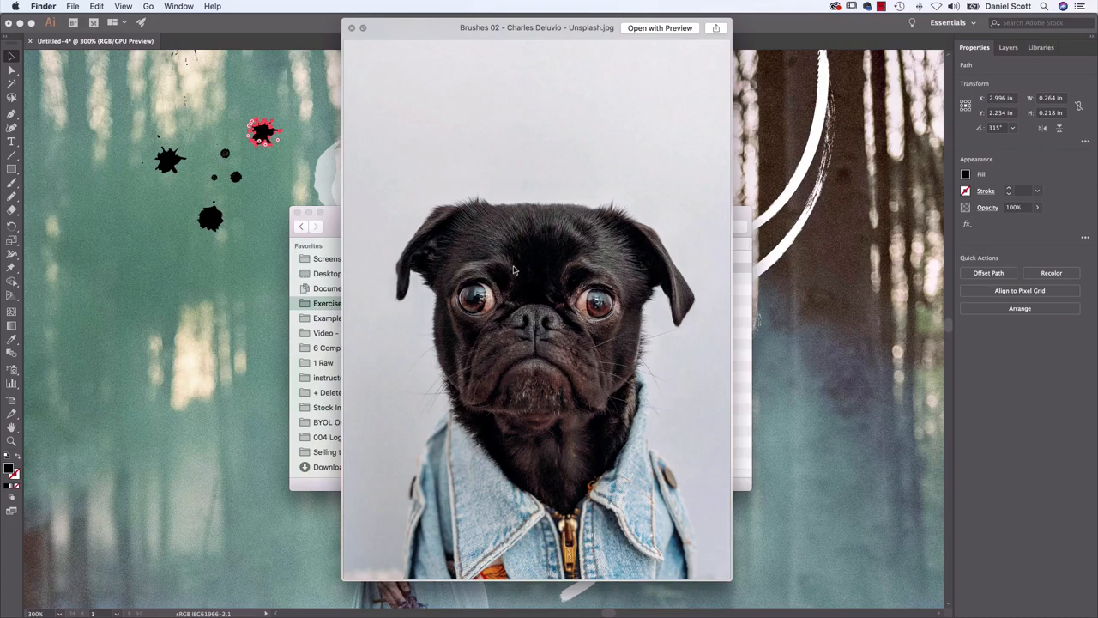
click(831, 302)
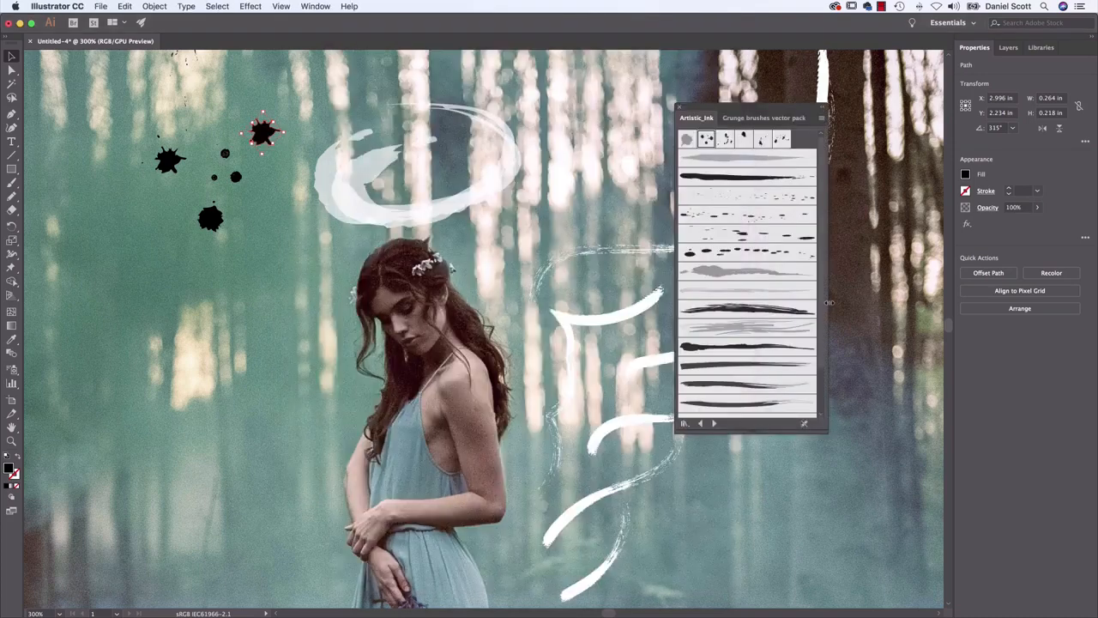
key(super+Tab)
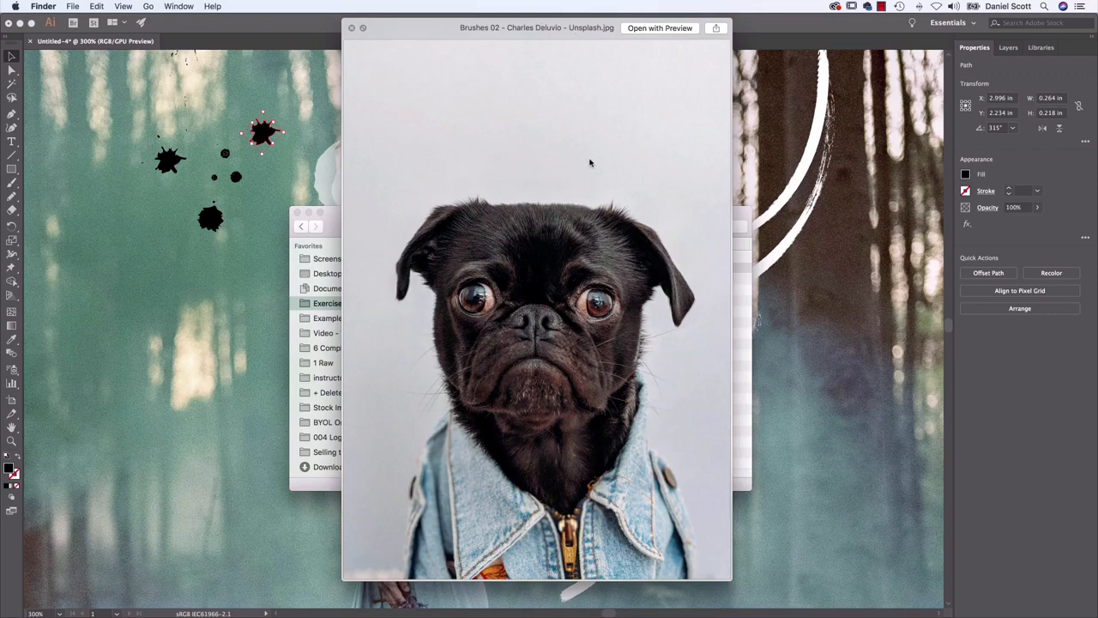
click(888, 279)
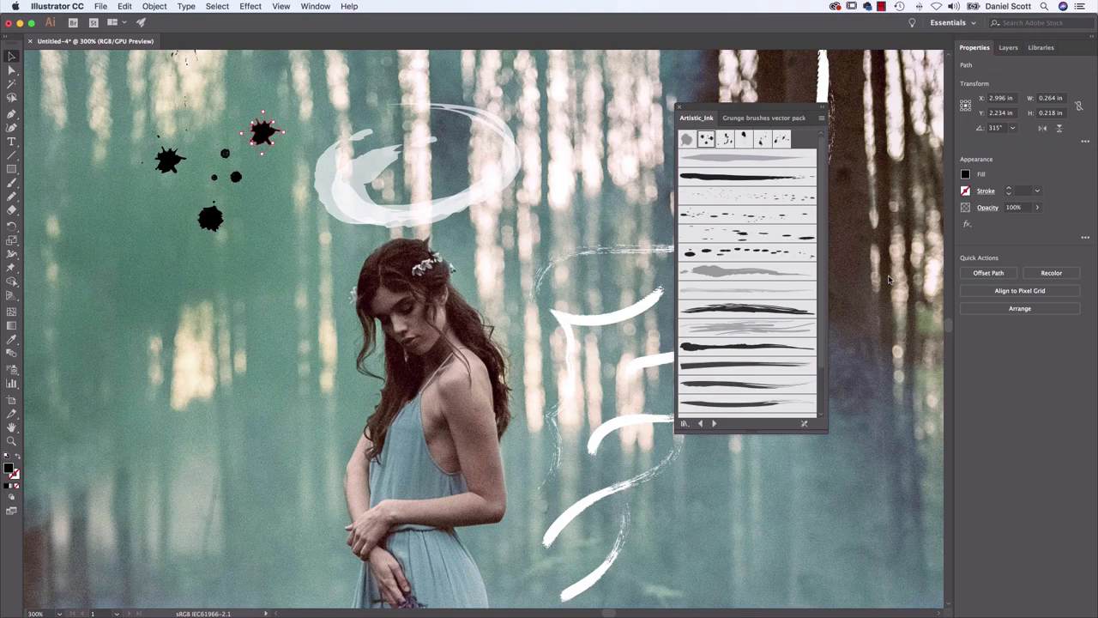
click(745, 120)
click(692, 119)
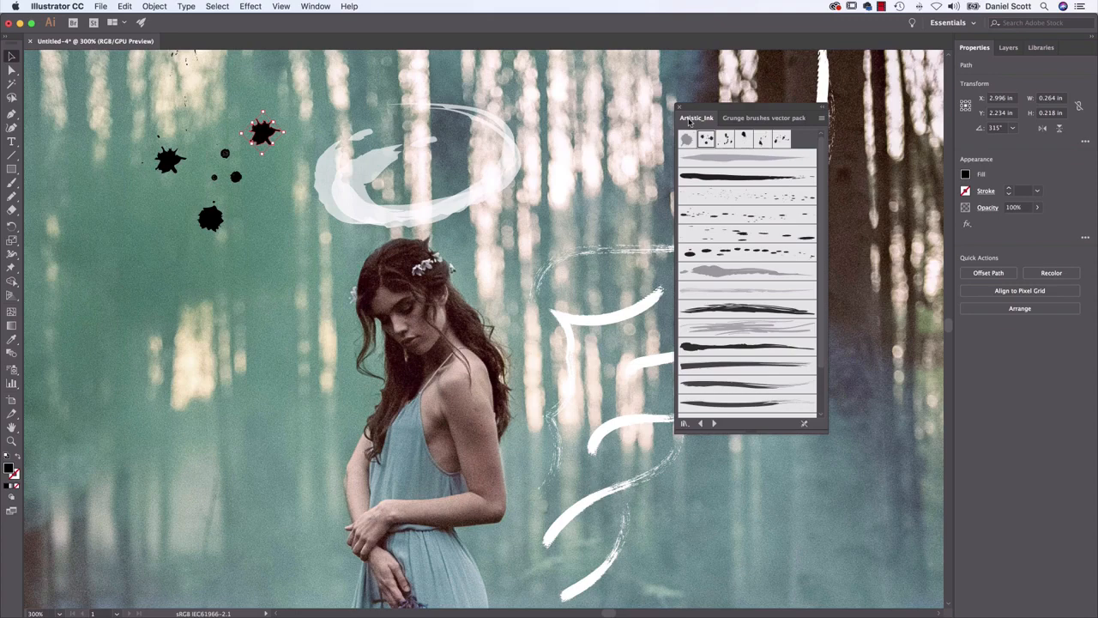
Open Color.ai from the Exercise Files folder
key(super)
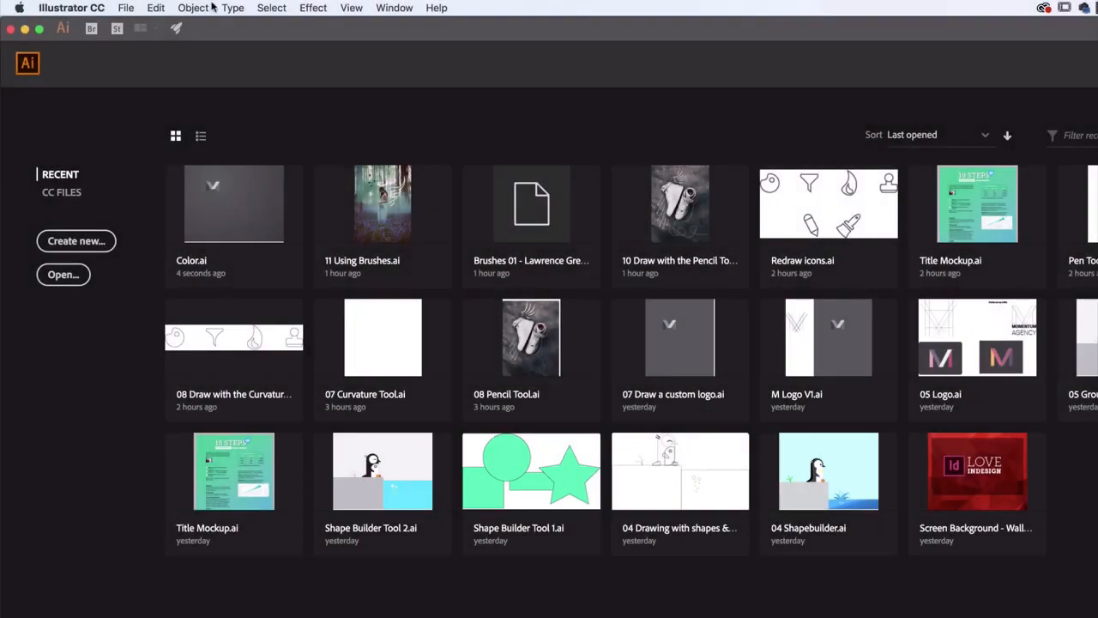
click(125, 8)
click(137, 56)
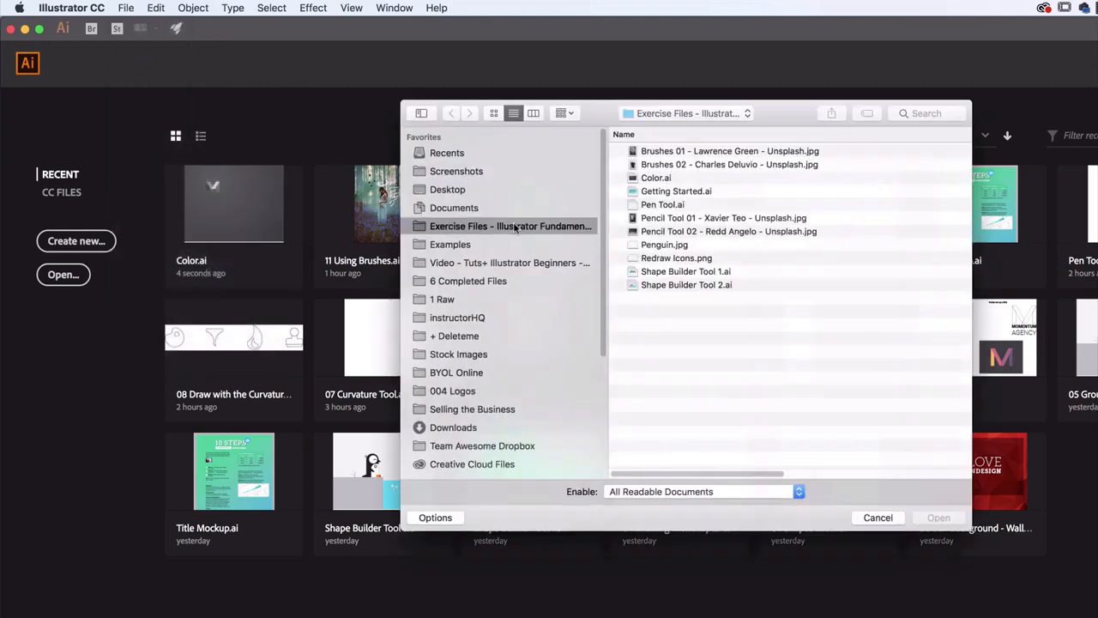
click(661, 176)
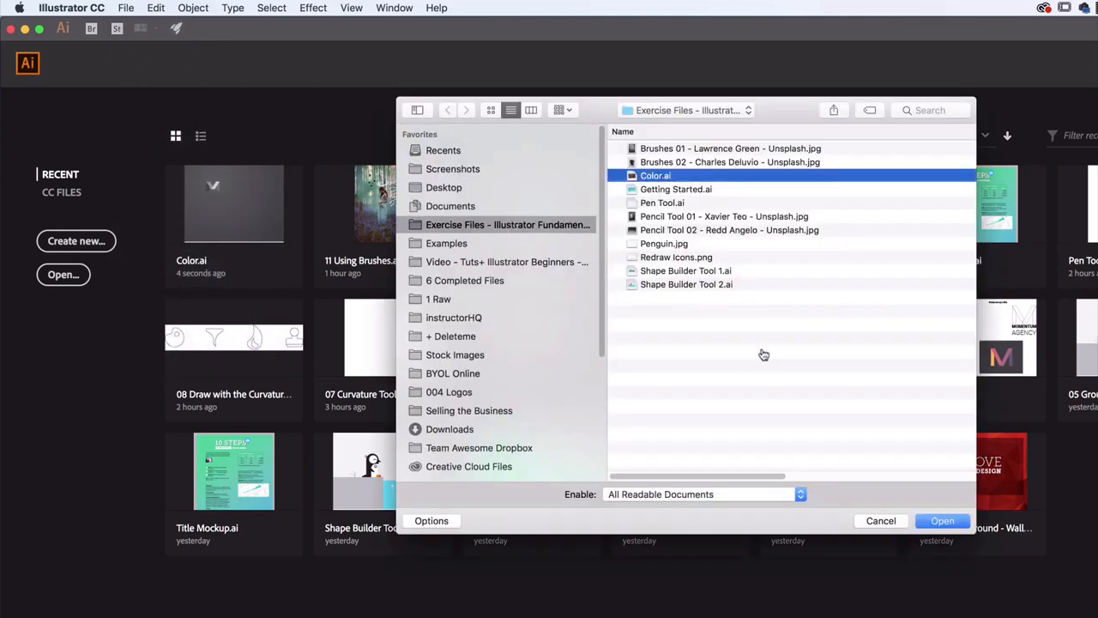
click(960, 524)
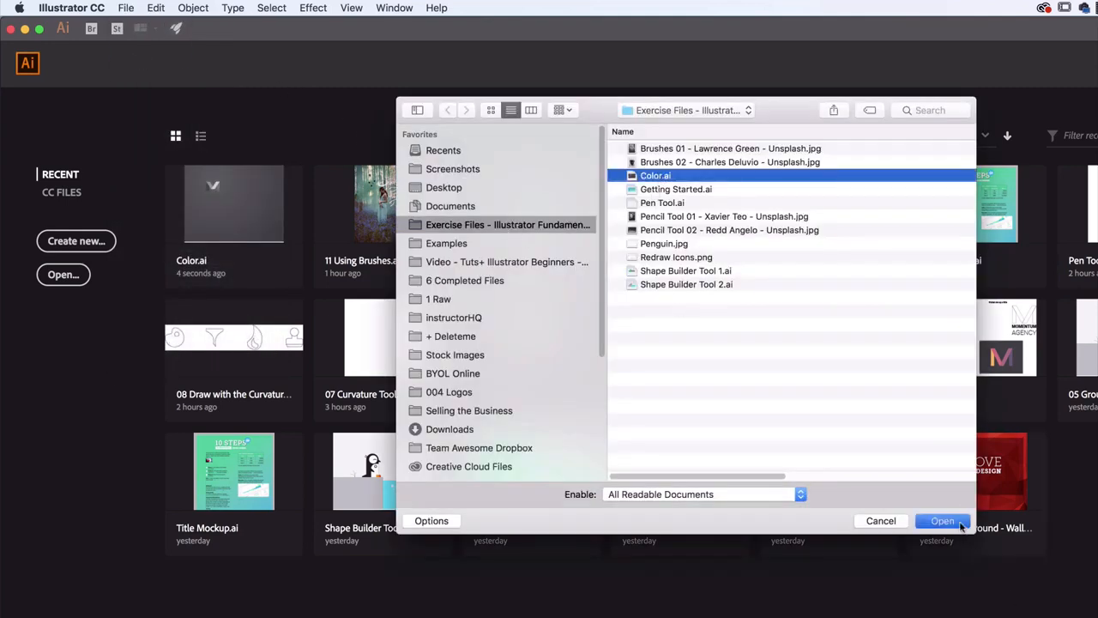
Fill the light right-hand diagonal of the M logo with a lime yellow, hex e3ff4a
key(super+equal)
key(super+equal)
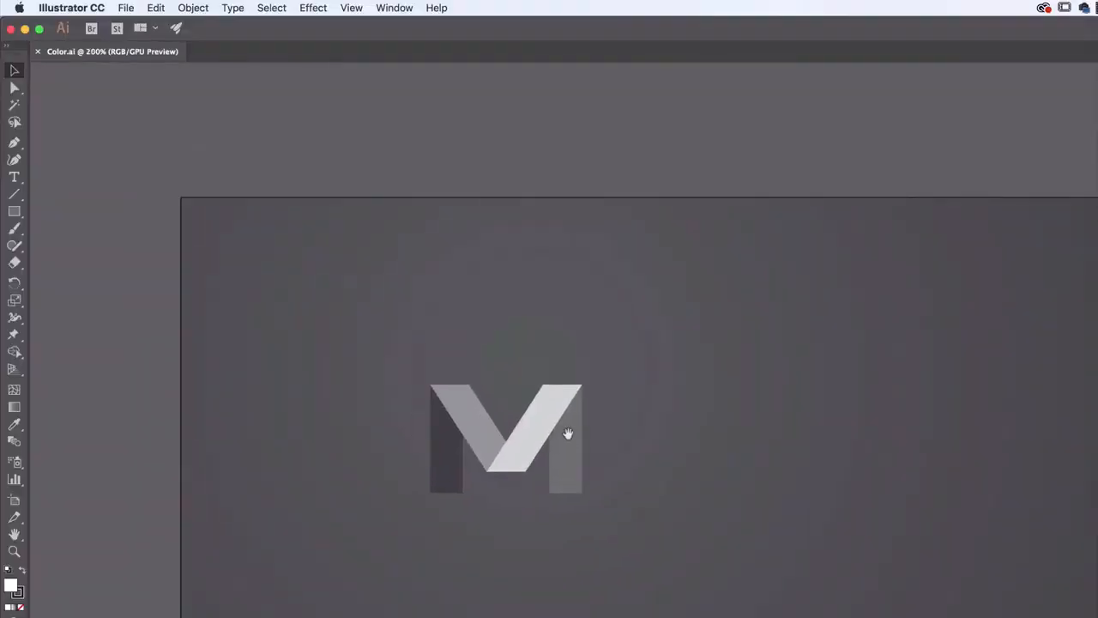
key(super+equal)
drag(577, 424, 787, 363)
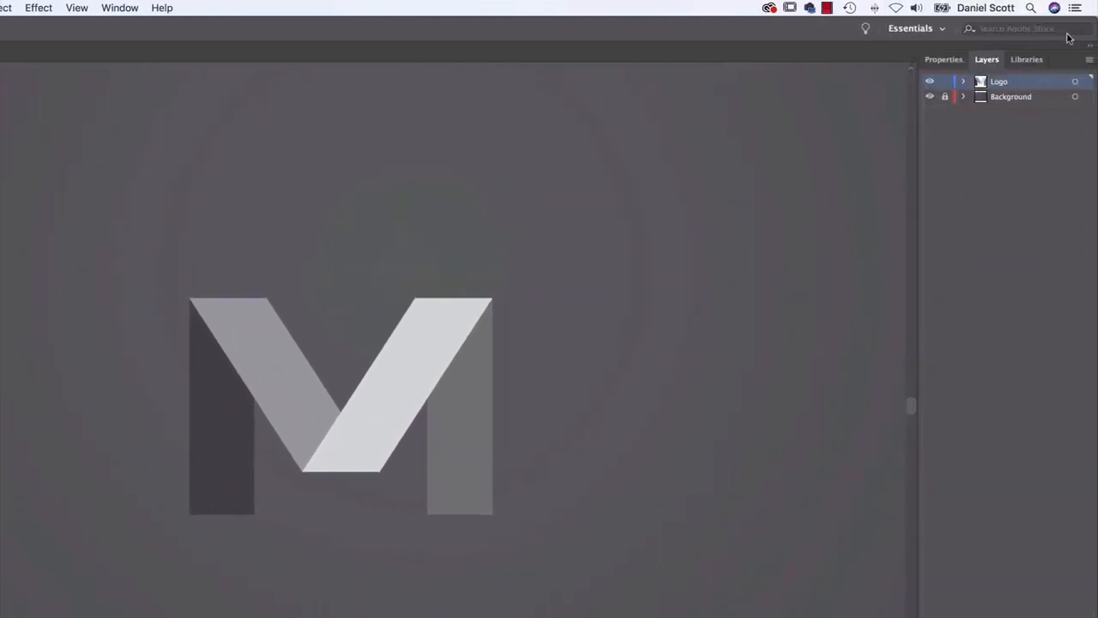
click(971, 61)
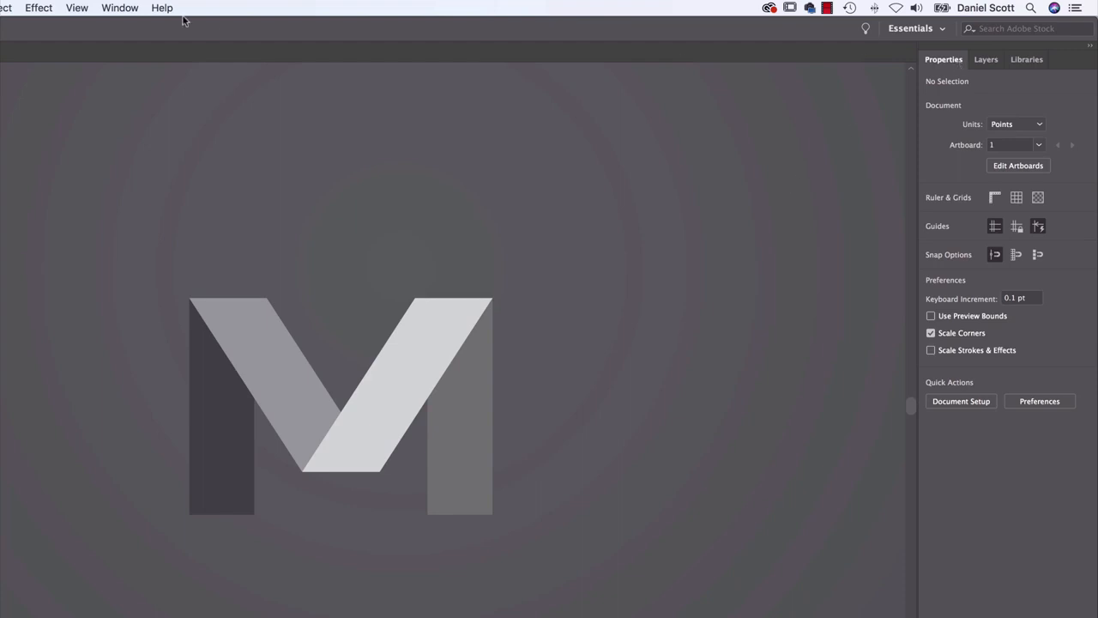
click(78, 7)
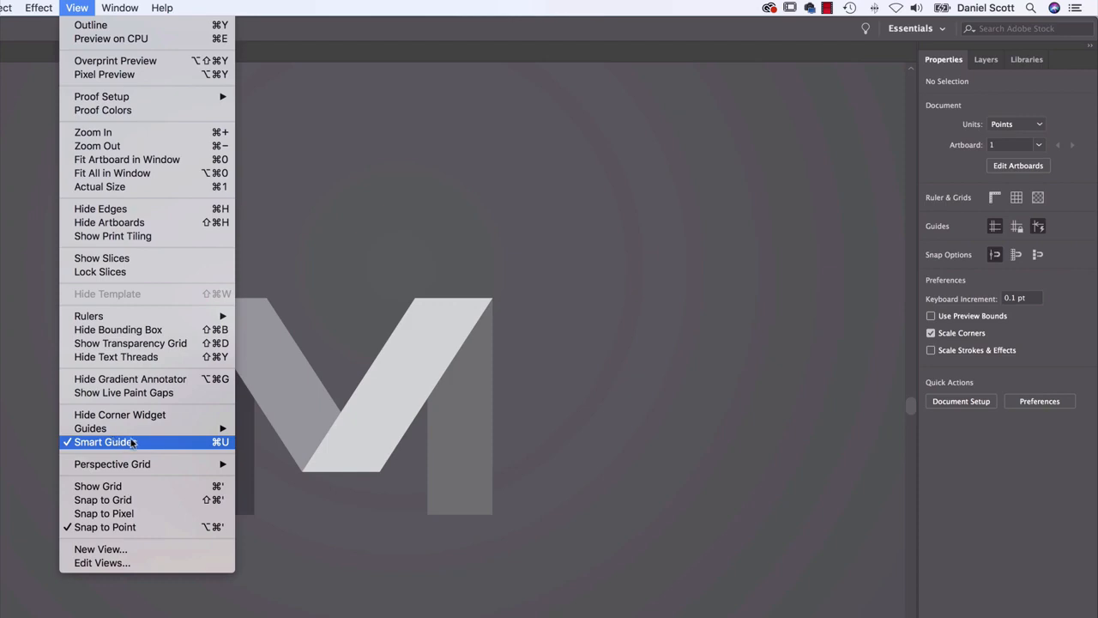
click(78, 7)
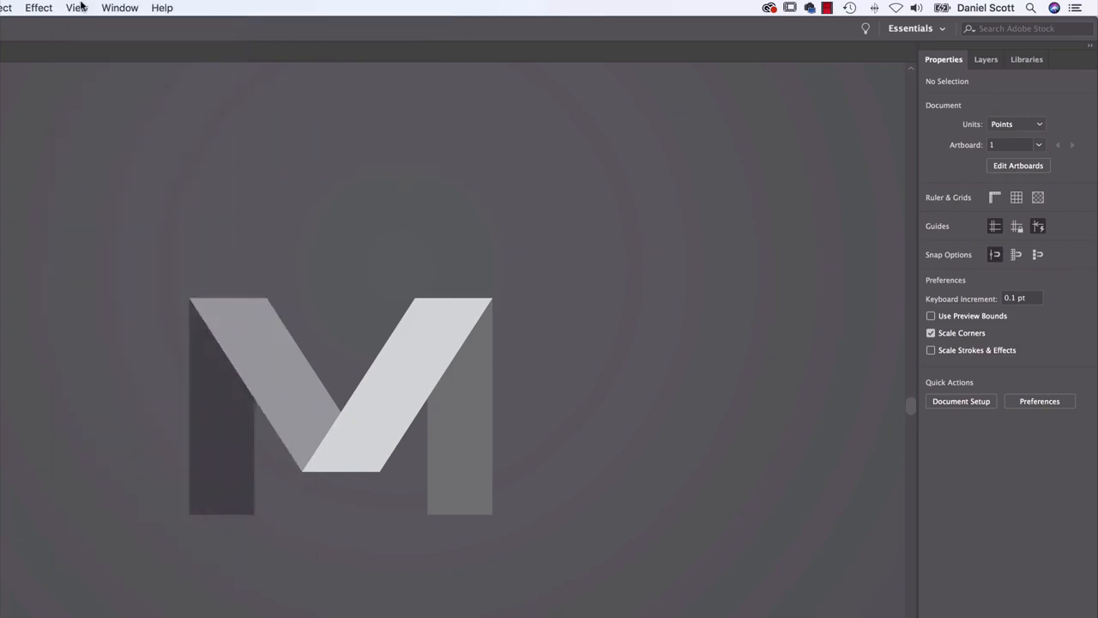
click(383, 418)
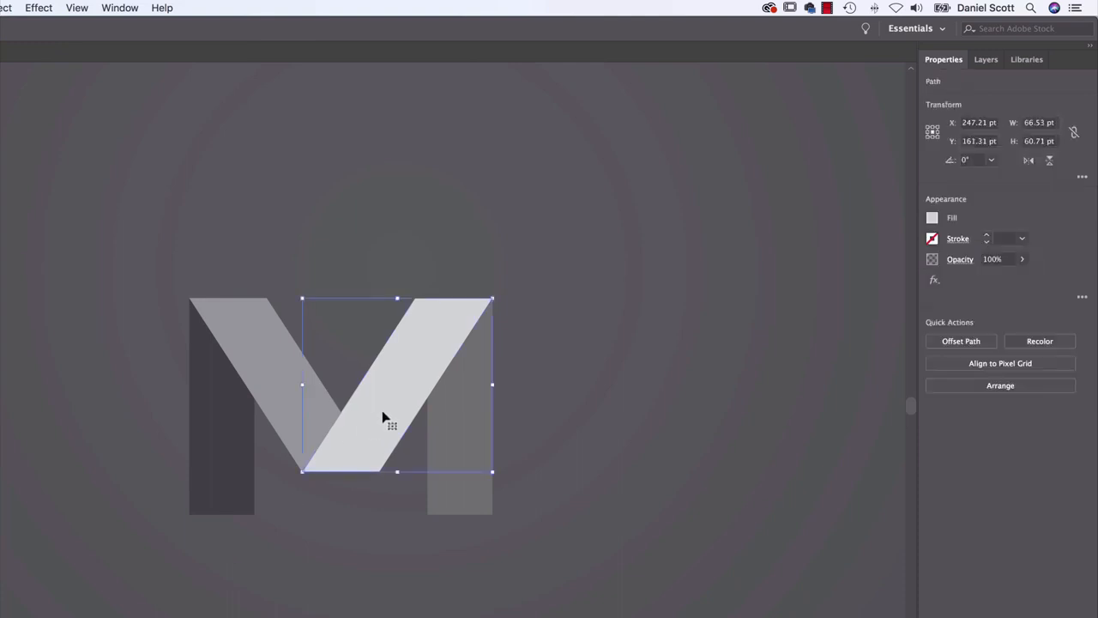
click(932, 220)
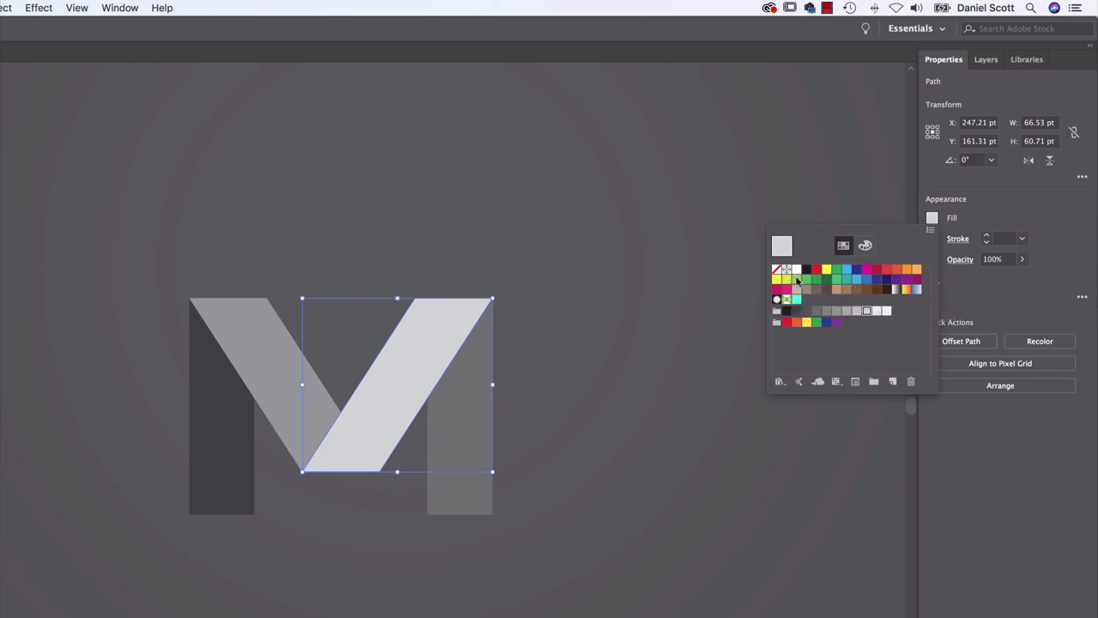
click(865, 246)
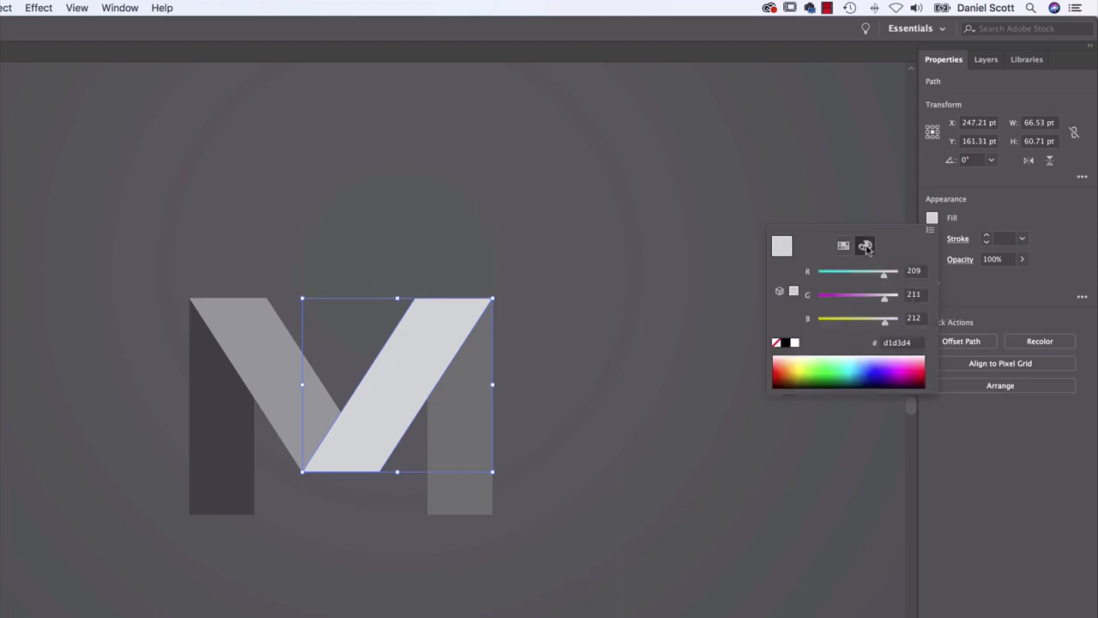
drag(824, 362, 801, 364)
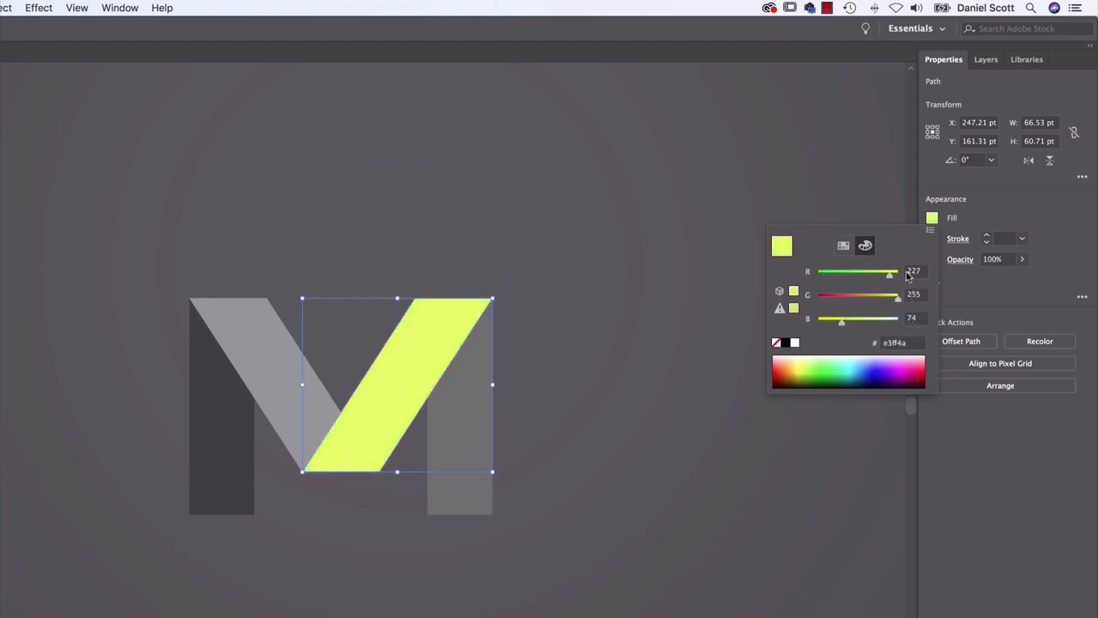
Examine the hex code of the diagonal's fill and the document's color mode options
click(898, 344)
drag(897, 345, 882, 344)
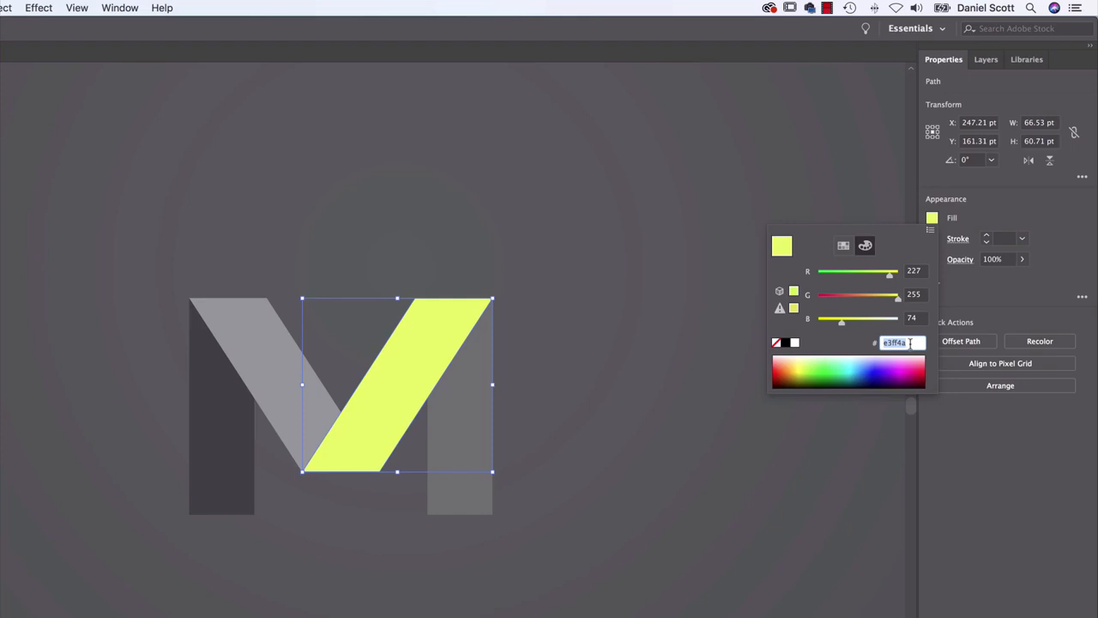
click(866, 306)
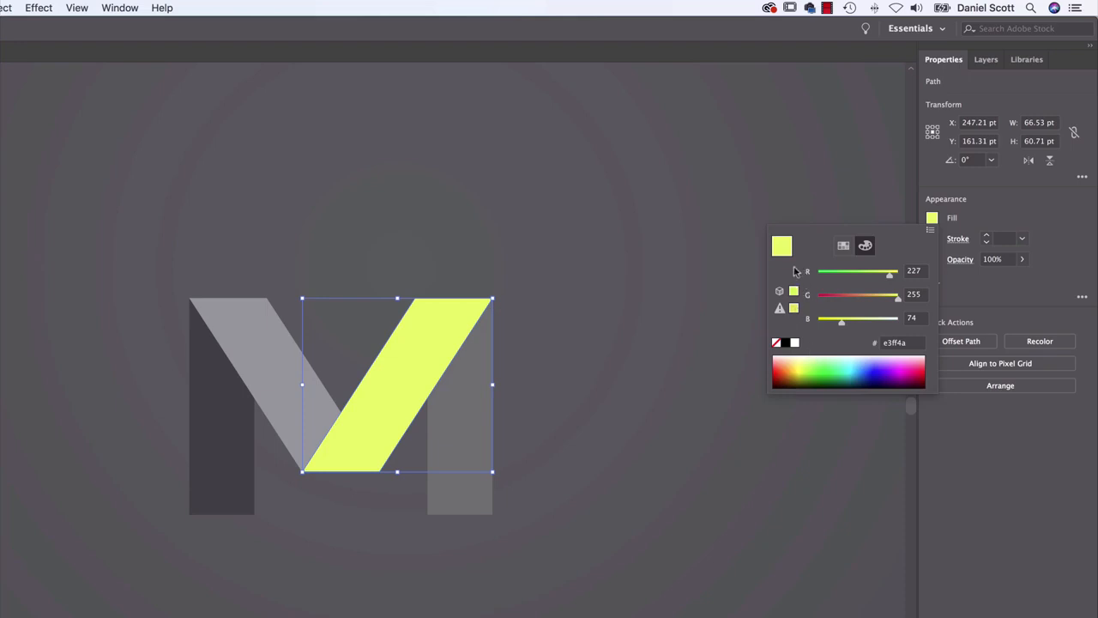
click(398, 196)
click(200, 174)
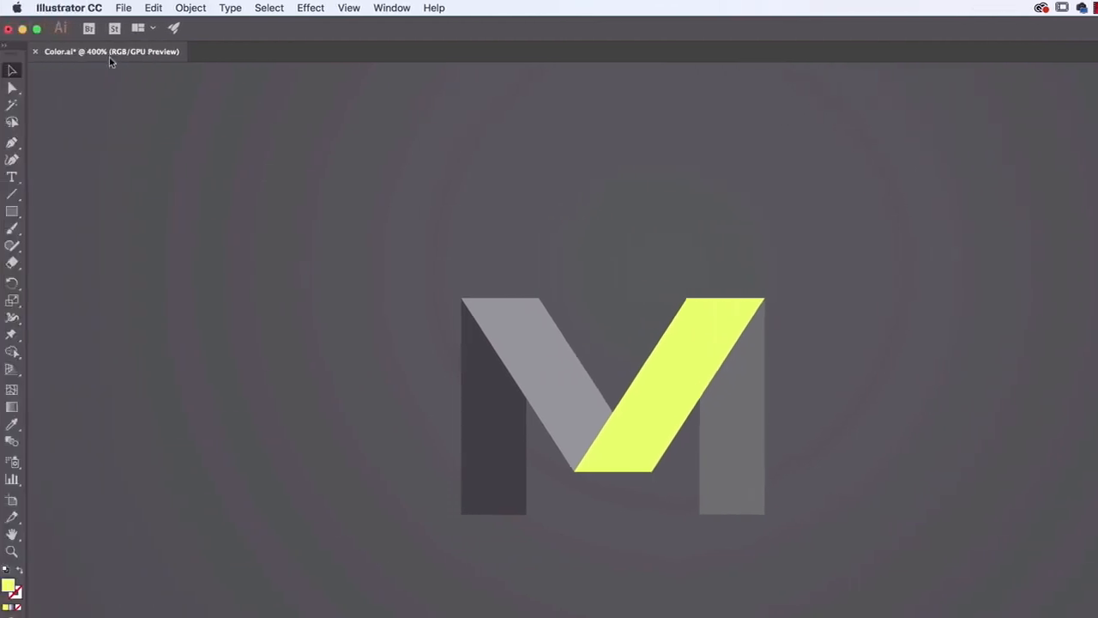
click(126, 8)
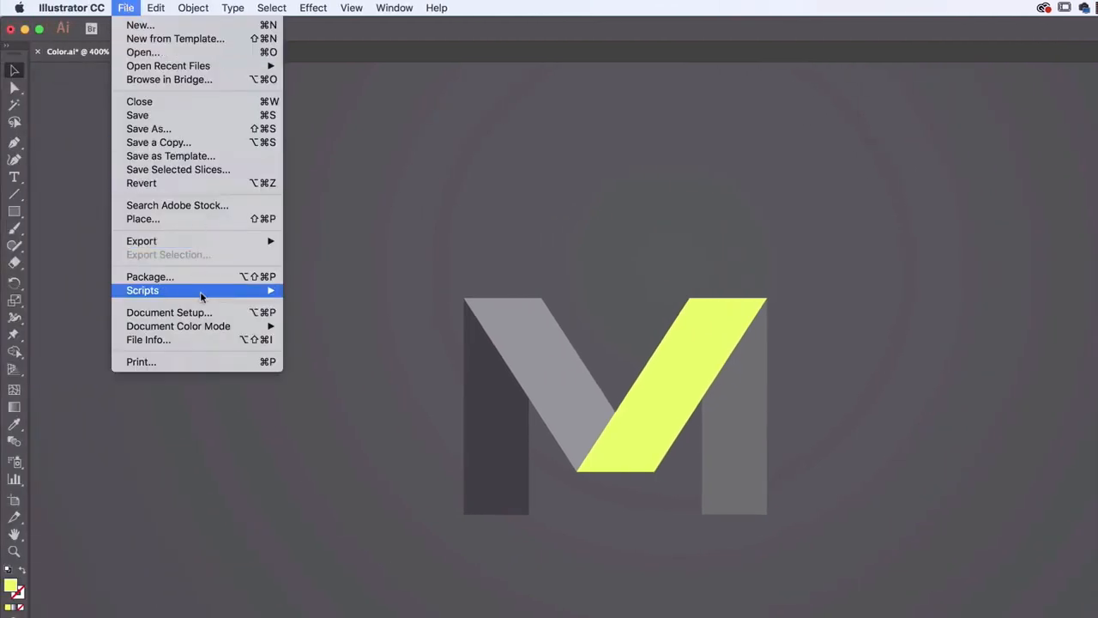
mouse_move(150, 327)
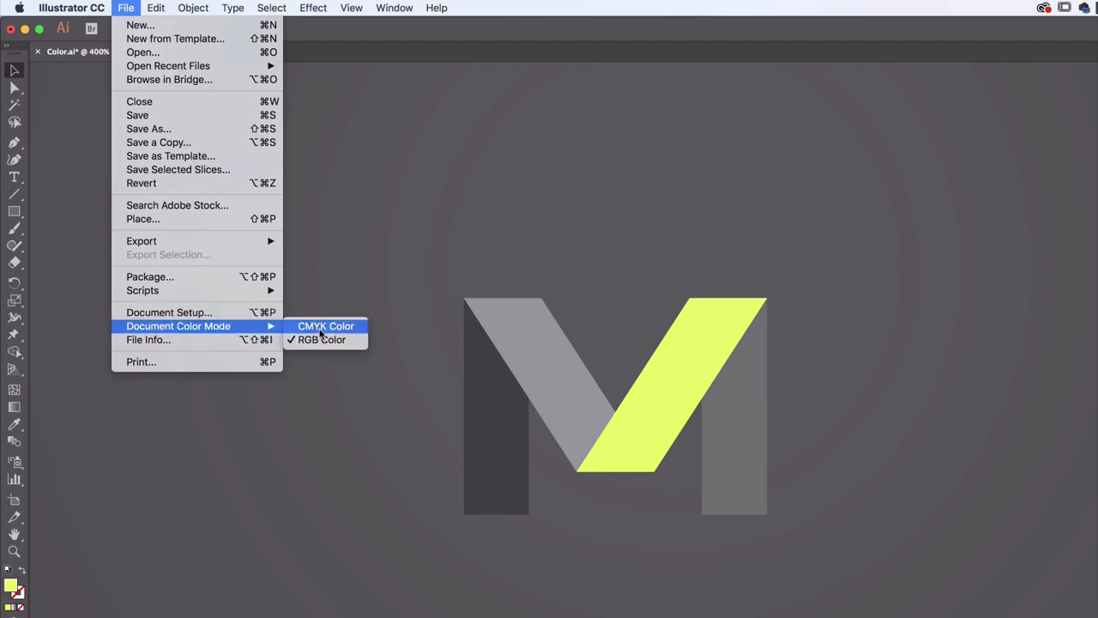
click(545, 189)
Switch the color sliders for the right-hand diagonal's fill from RGB to HSB
click(716, 360)
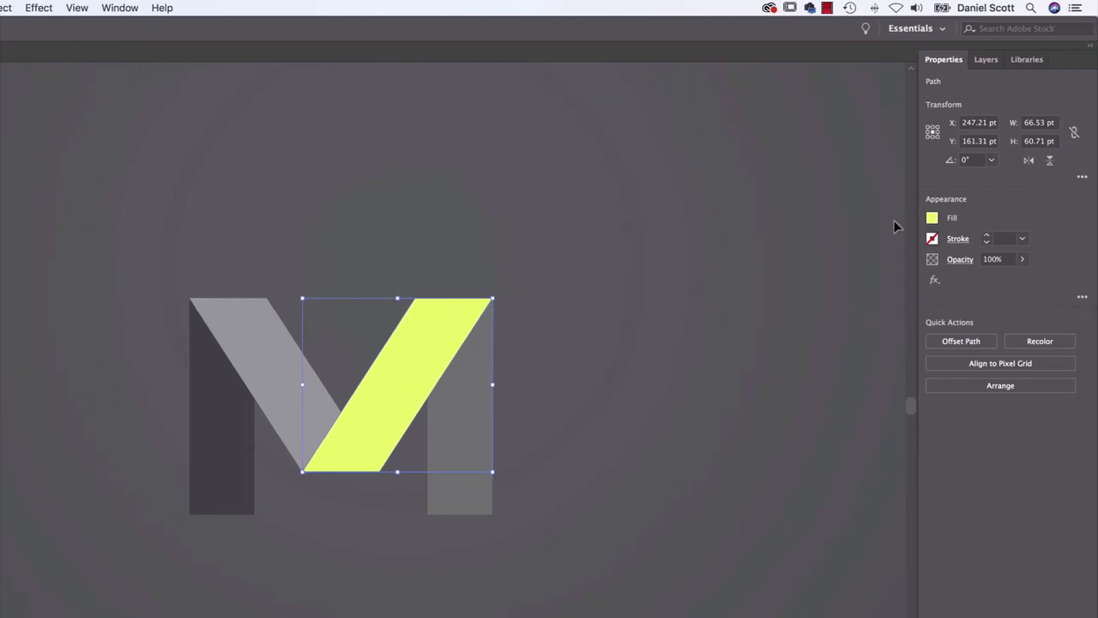
click(933, 219)
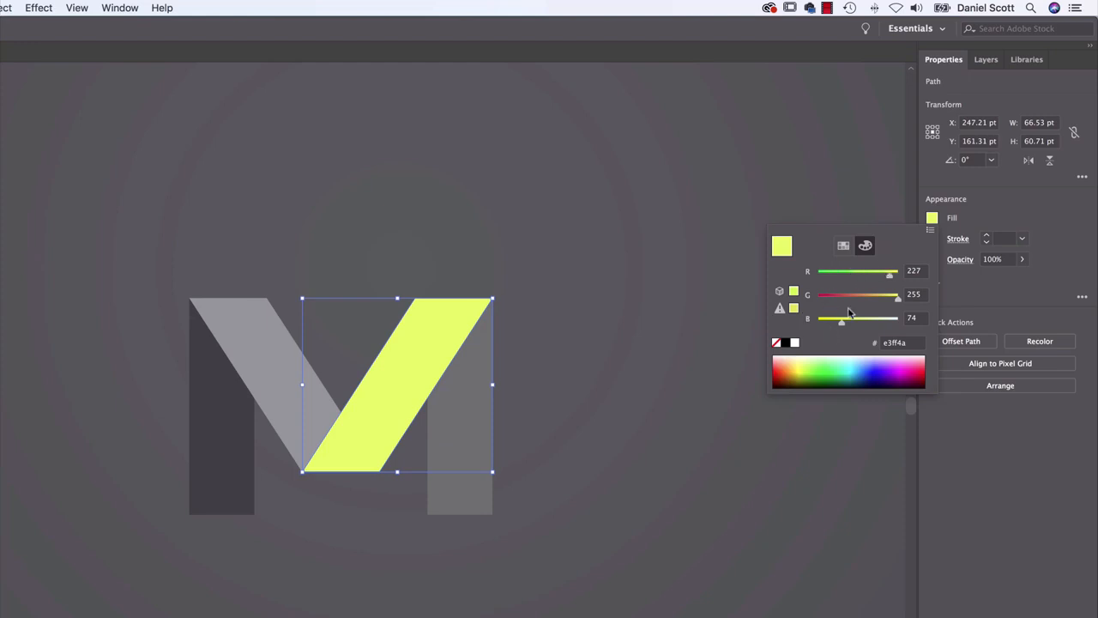
click(931, 233)
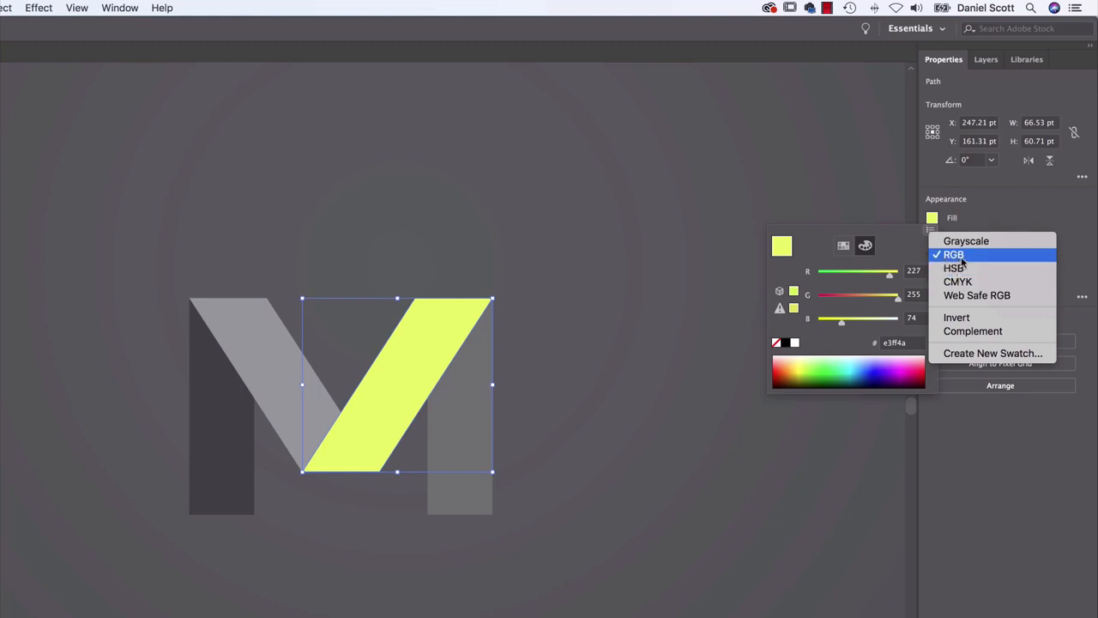
click(953, 270)
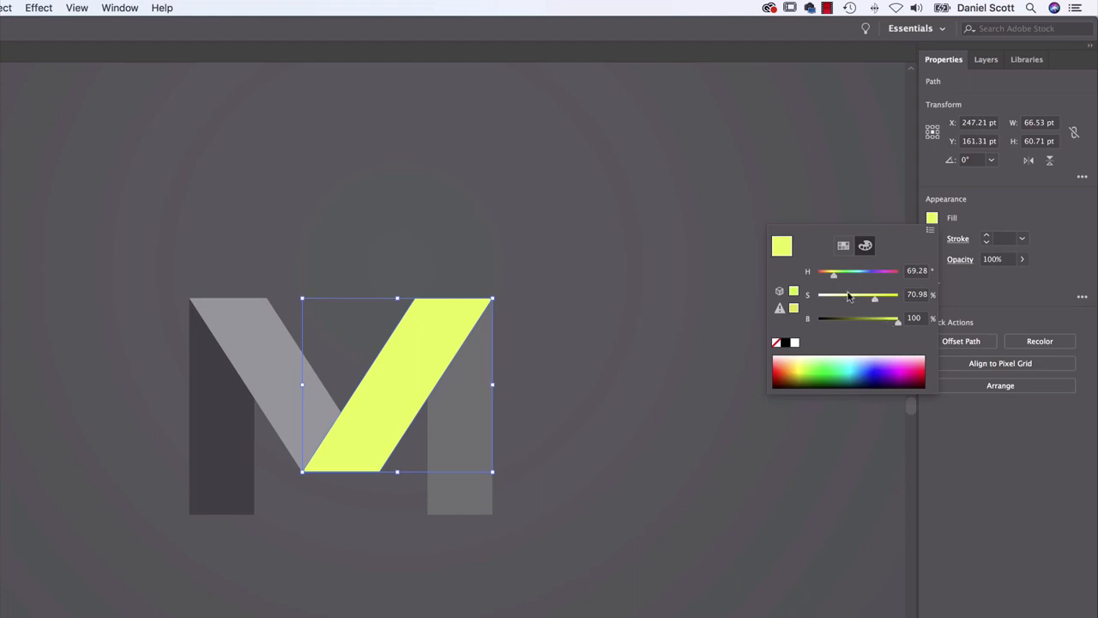
Recolour the right-hand diagonal's fill to a pink of about 335° hue, 75% saturation and 92% brightness
drag(833, 275, 842, 301)
click(883, 302)
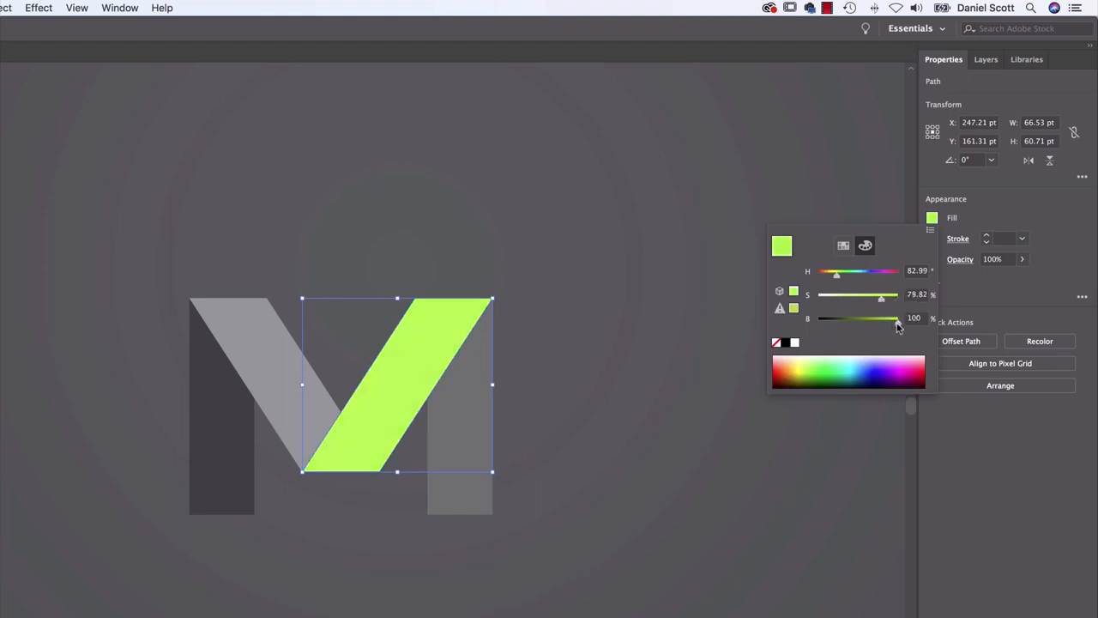
drag(898, 326, 926, 330)
click(915, 366)
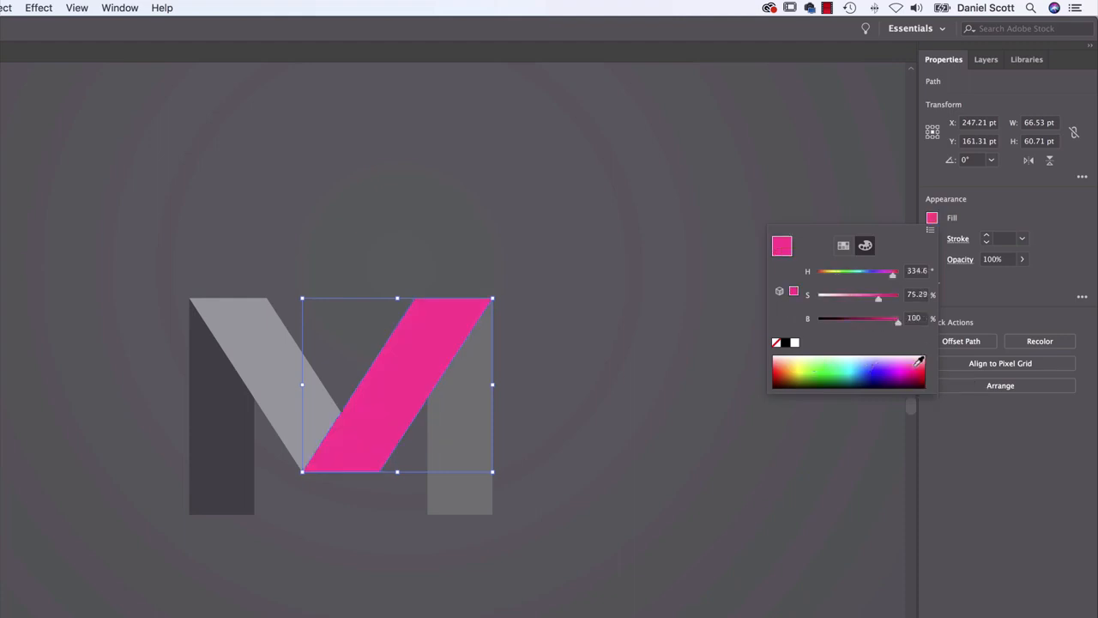
drag(896, 326, 893, 326)
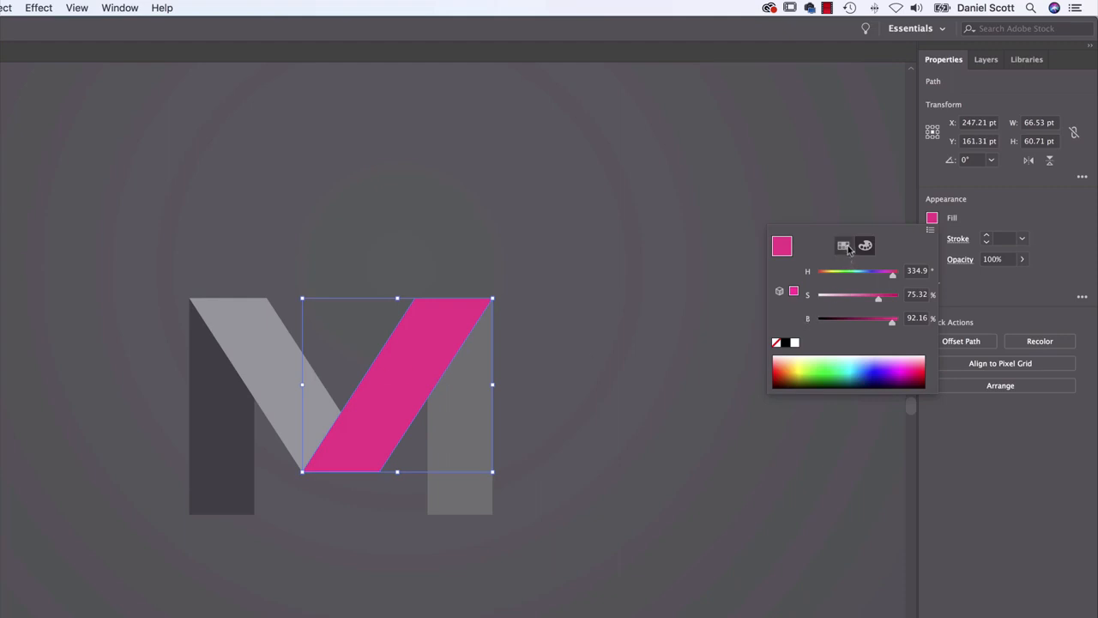
Save the pink fill as a new process color swatch named "M Pink"
click(845, 246)
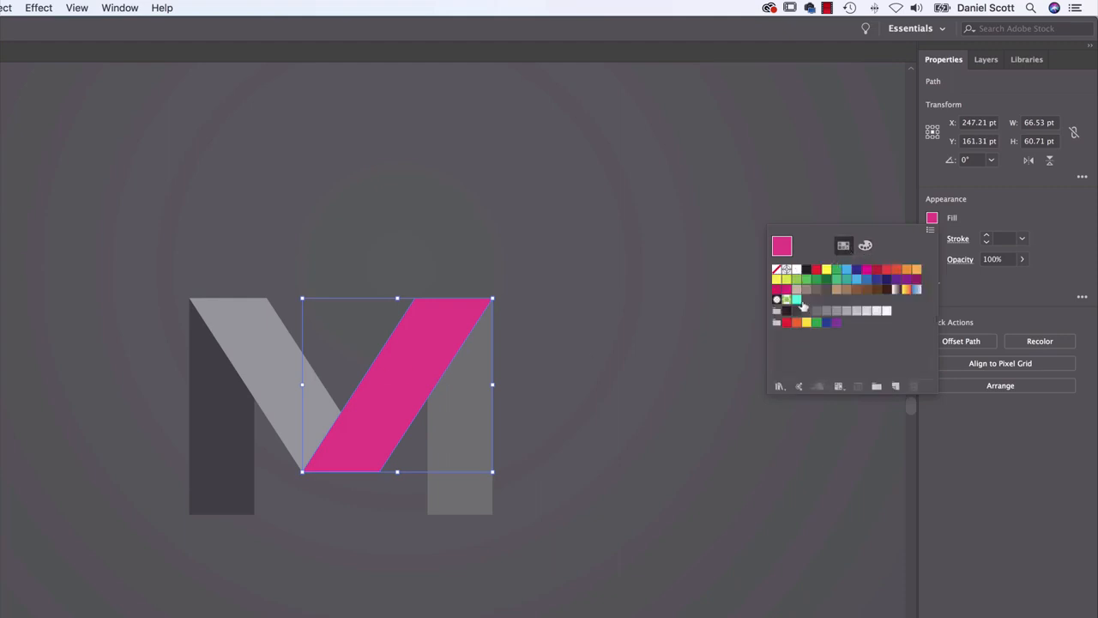
click(894, 386)
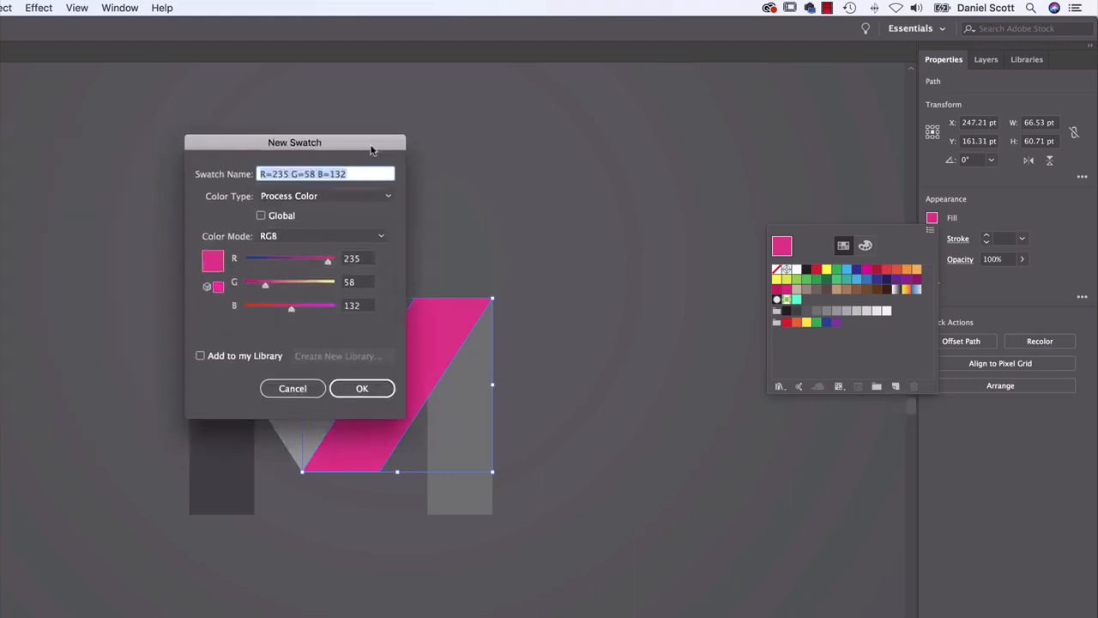
drag(497, 141, 658, 116)
text(M Pink)
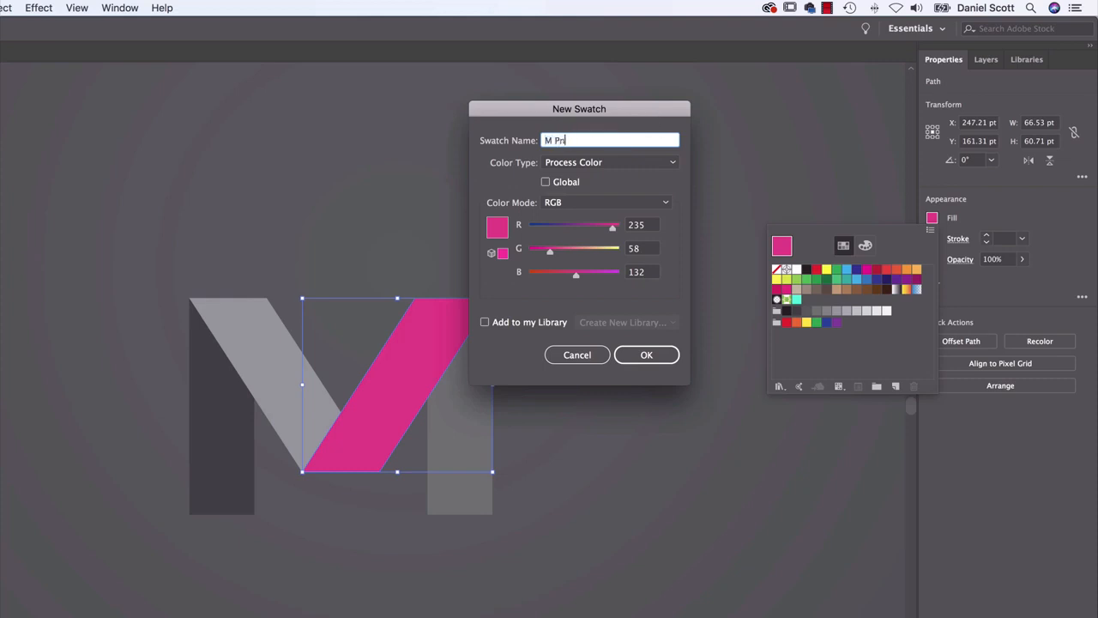
click(665, 362)
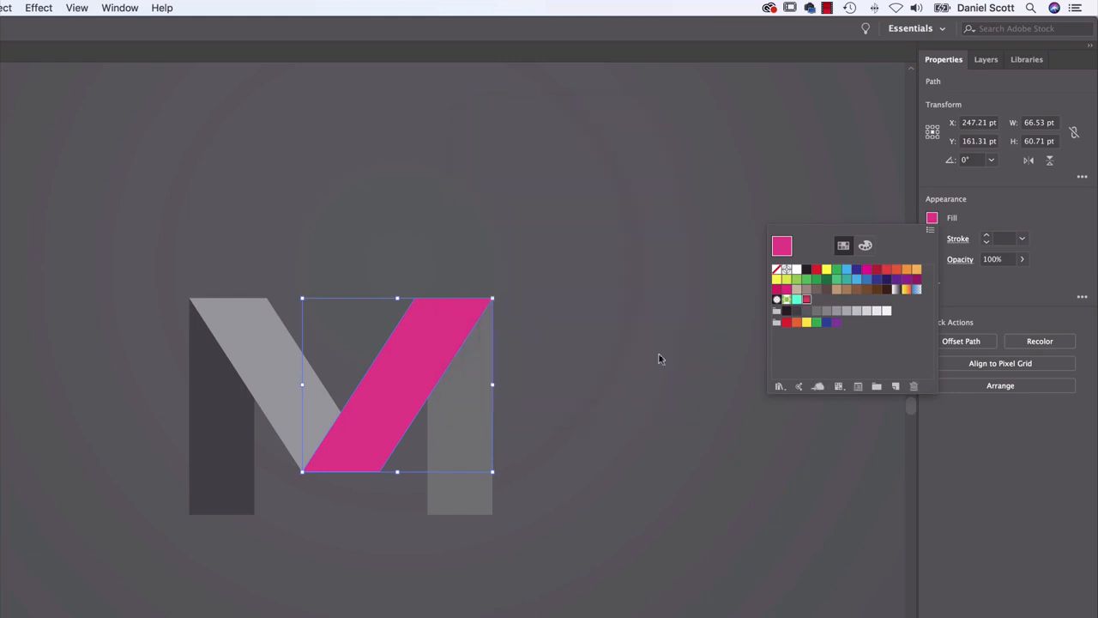
Fill the left-hand diagonal of the M with the M Pink swatch and darken it to about 76% brightness
click(270, 367)
click(267, 346)
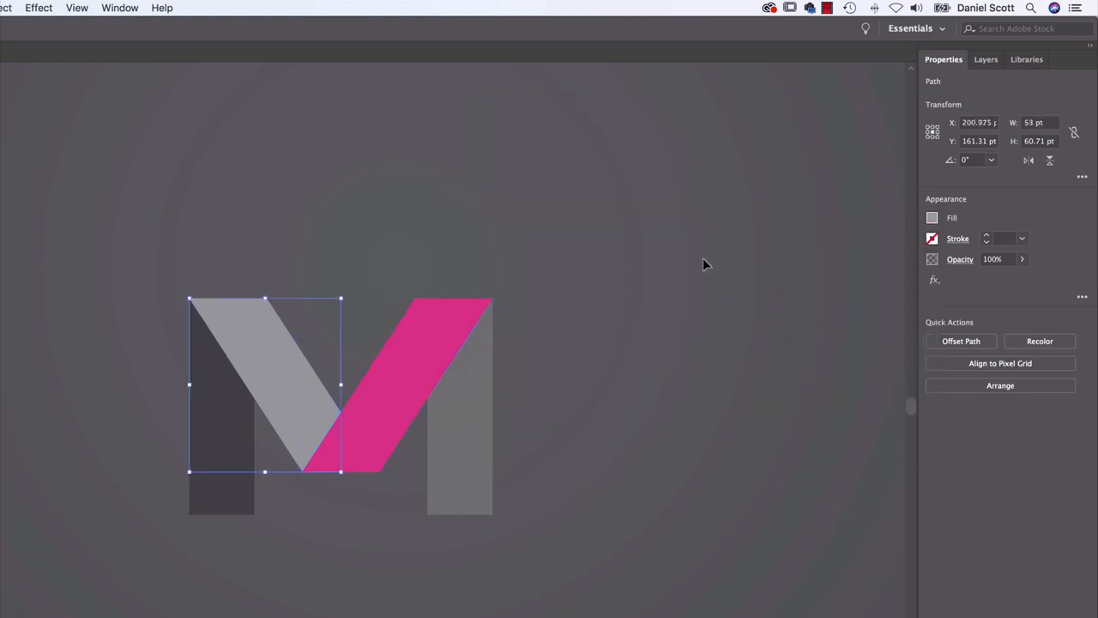
click(933, 218)
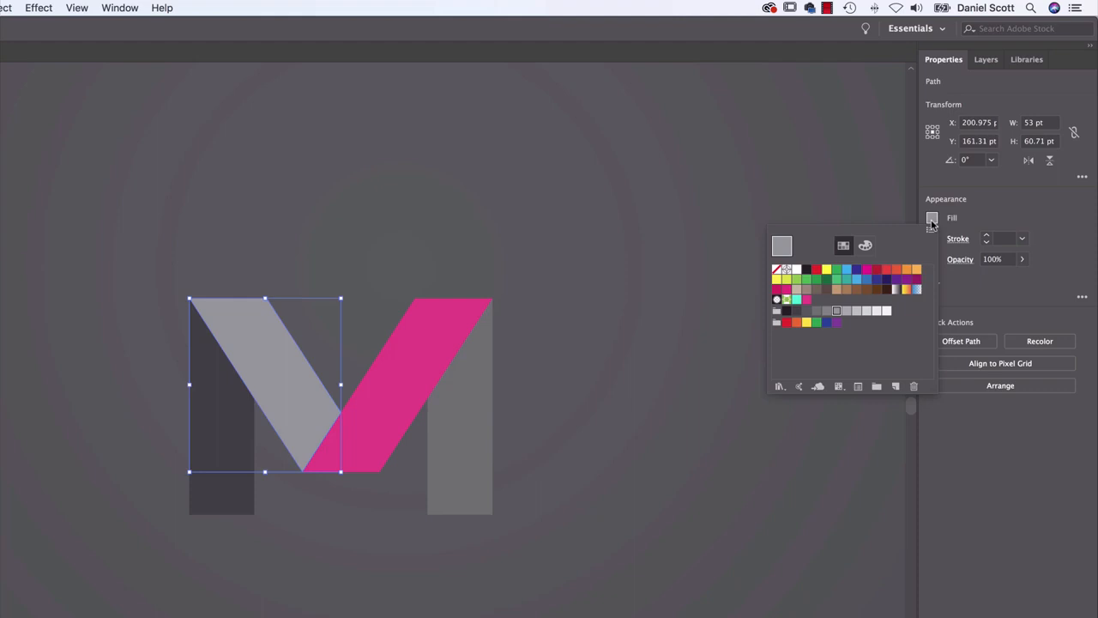
click(806, 301)
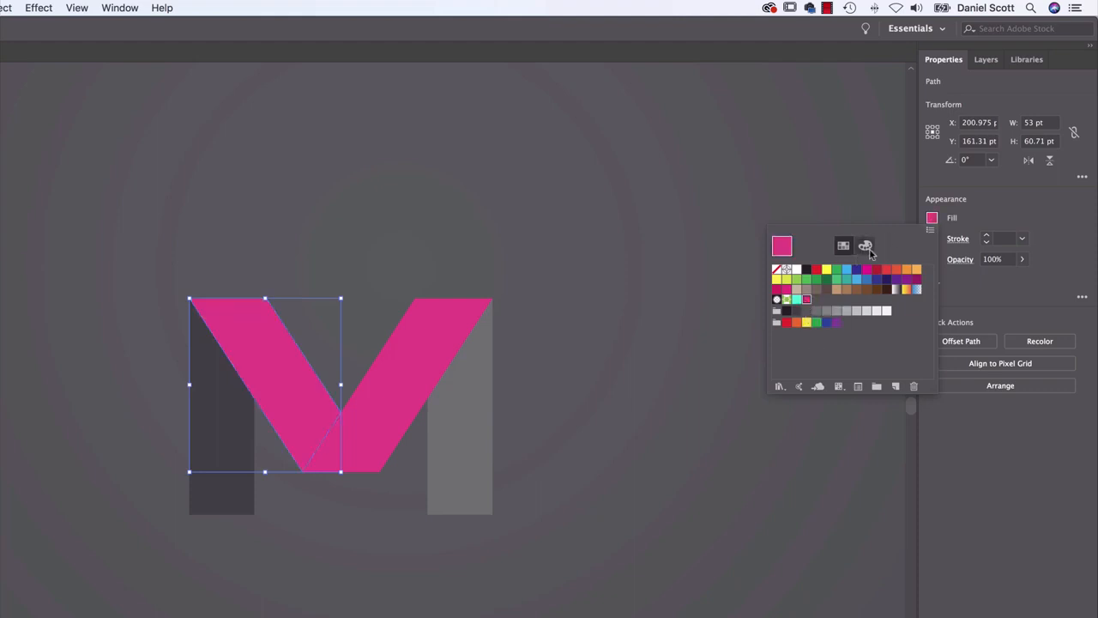
click(866, 247)
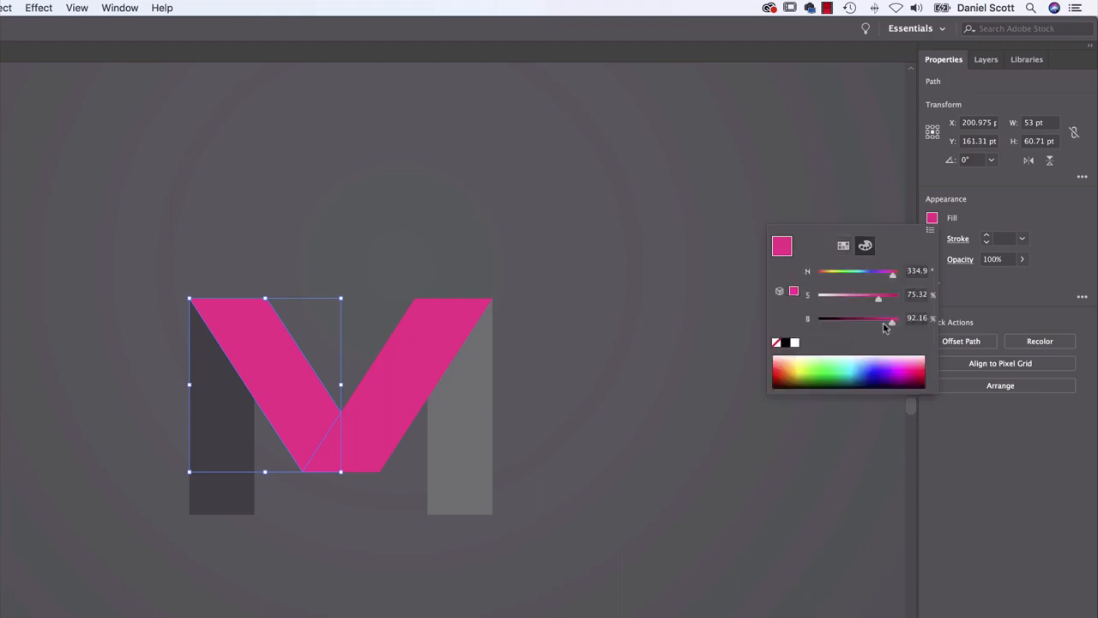
drag(892, 323, 879, 326)
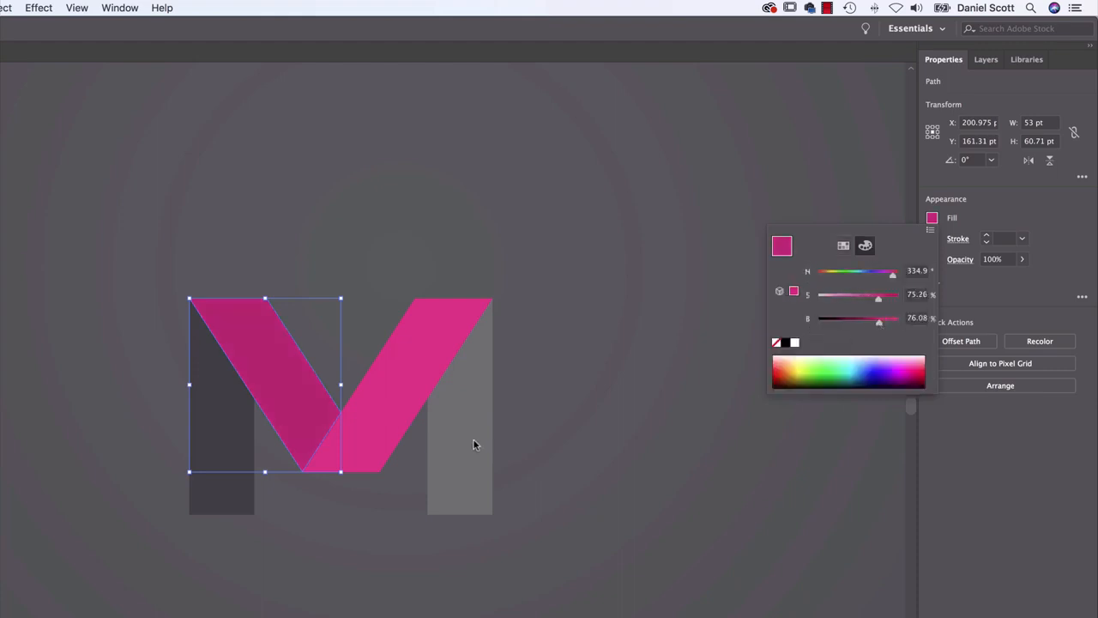
Fill the right-hand leg of the M with the M Pink swatch and darken it below the left-hand diagonal's shade
click(632, 372)
click(438, 437)
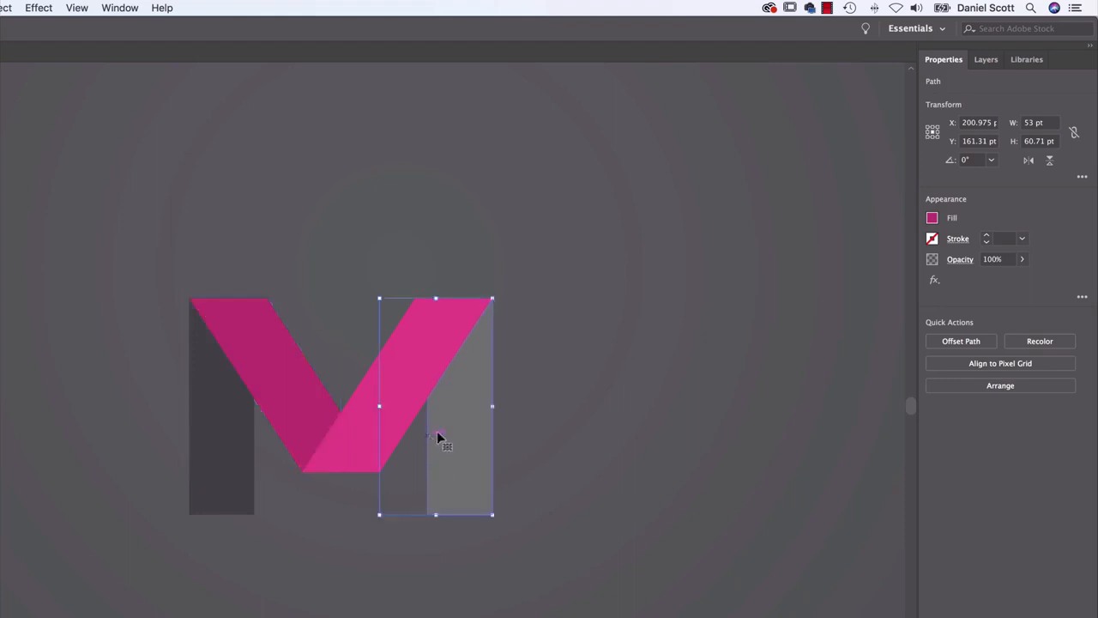
click(933, 220)
click(613, 412)
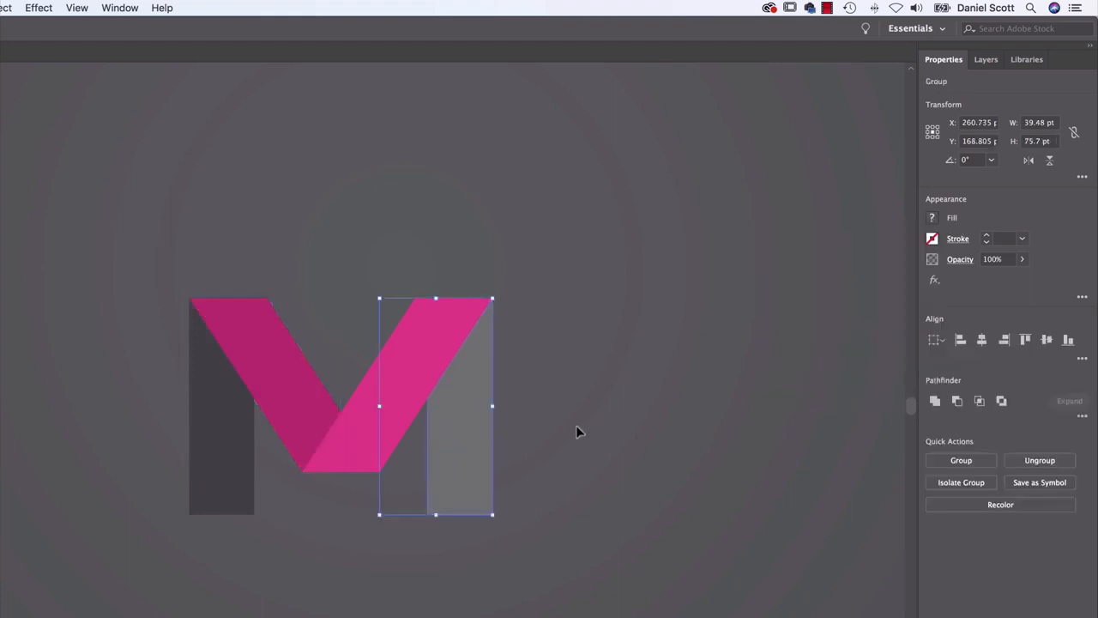
click(932, 217)
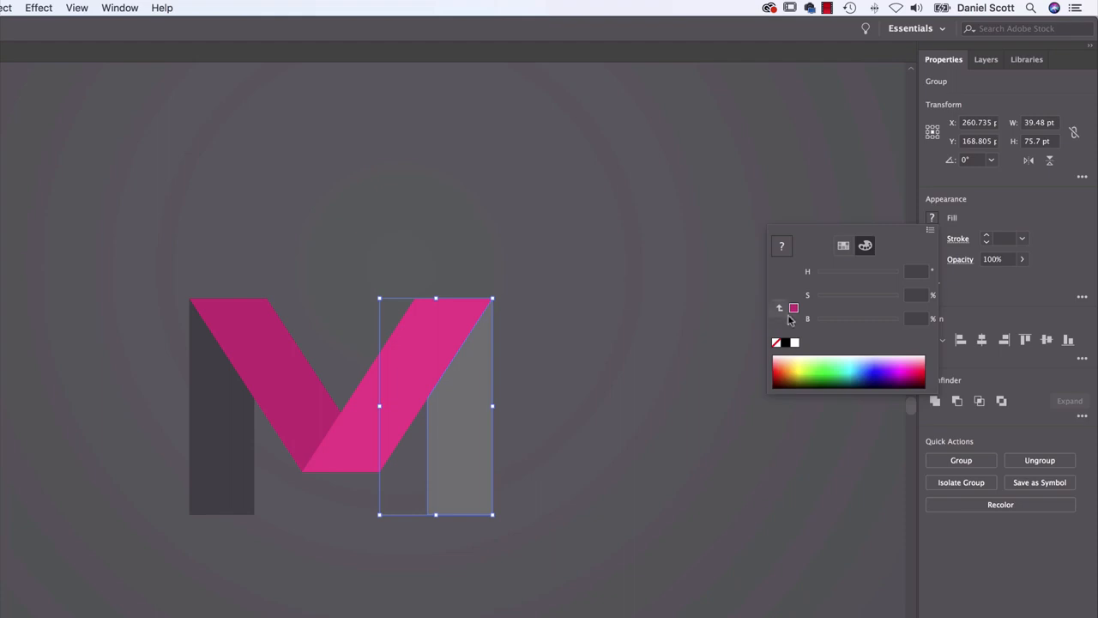
click(794, 291)
click(844, 246)
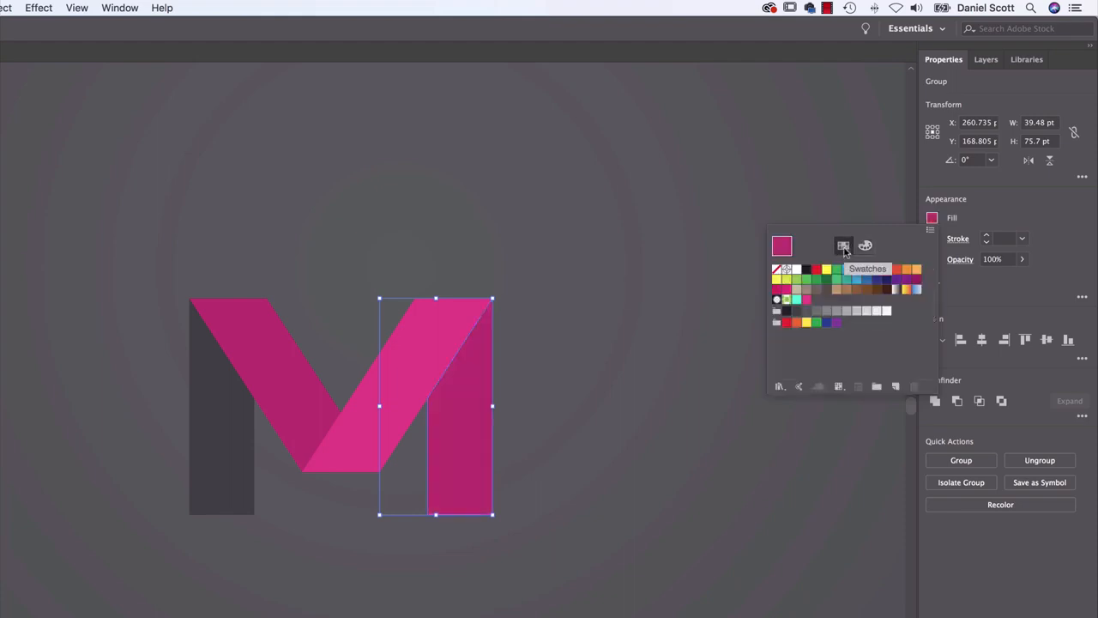
click(806, 300)
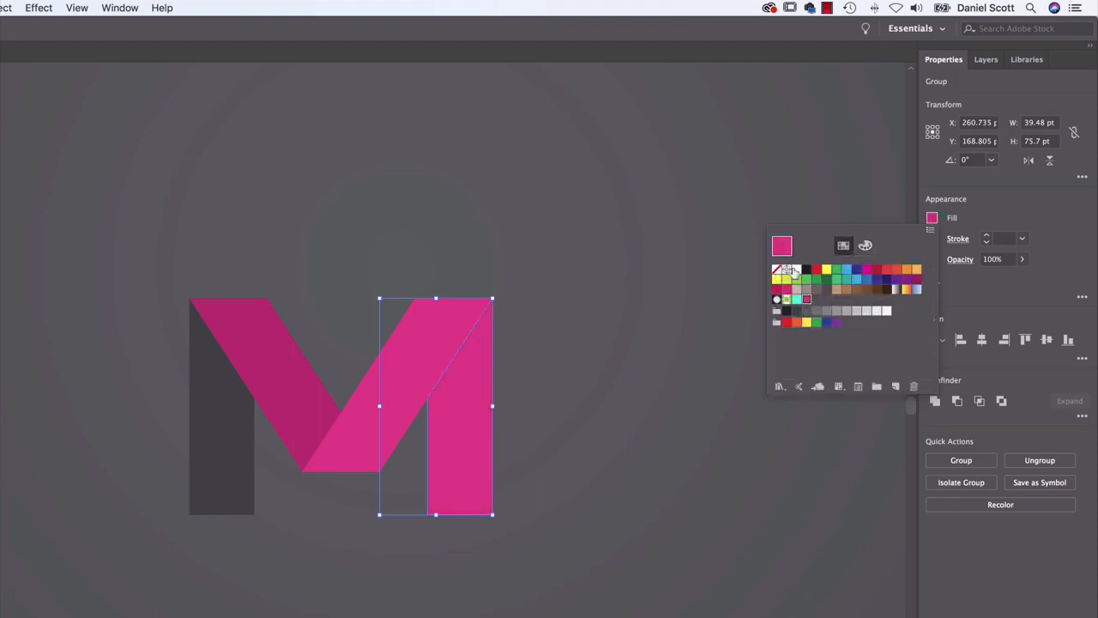
click(865, 246)
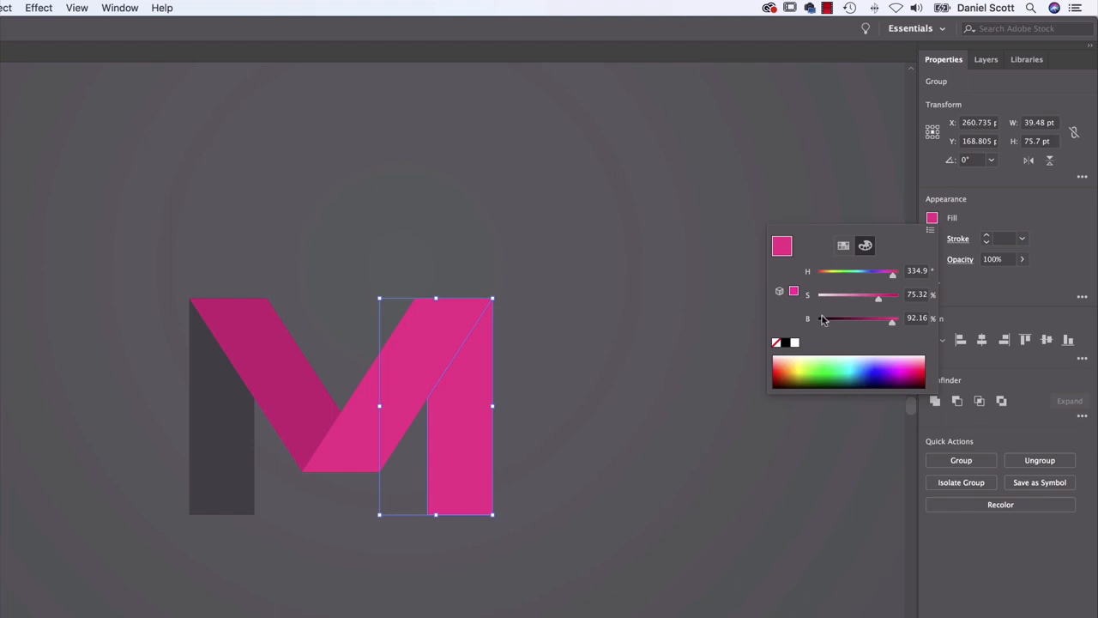
click(869, 320)
Fill the left-hand leg of the M with the M Pink swatch and darken it to 40% brightness
click(243, 456)
click(235, 464)
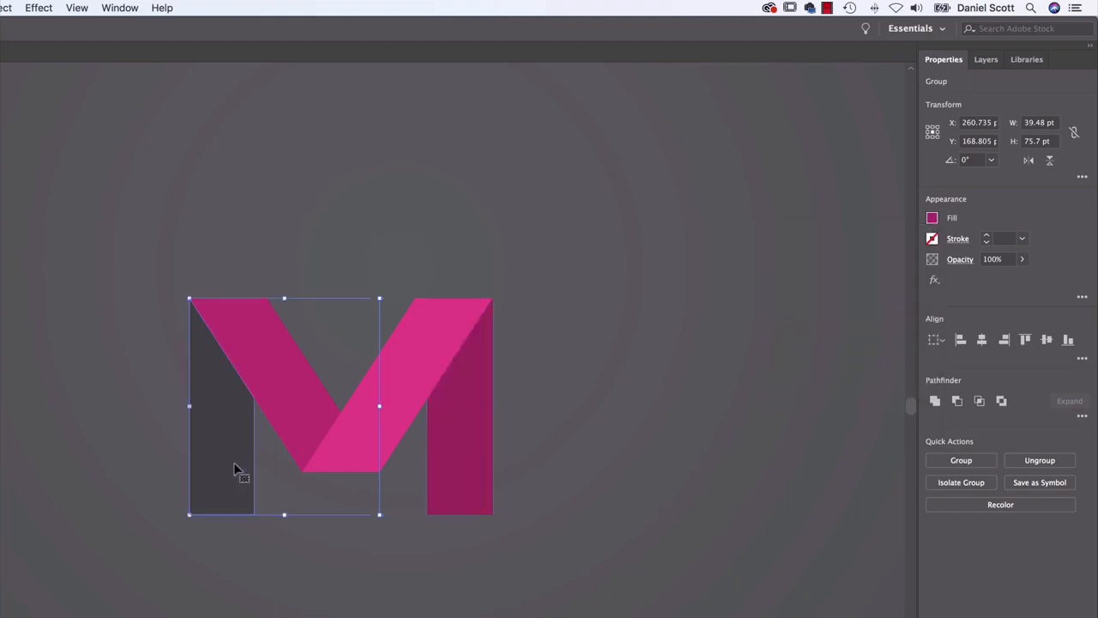
click(929, 220)
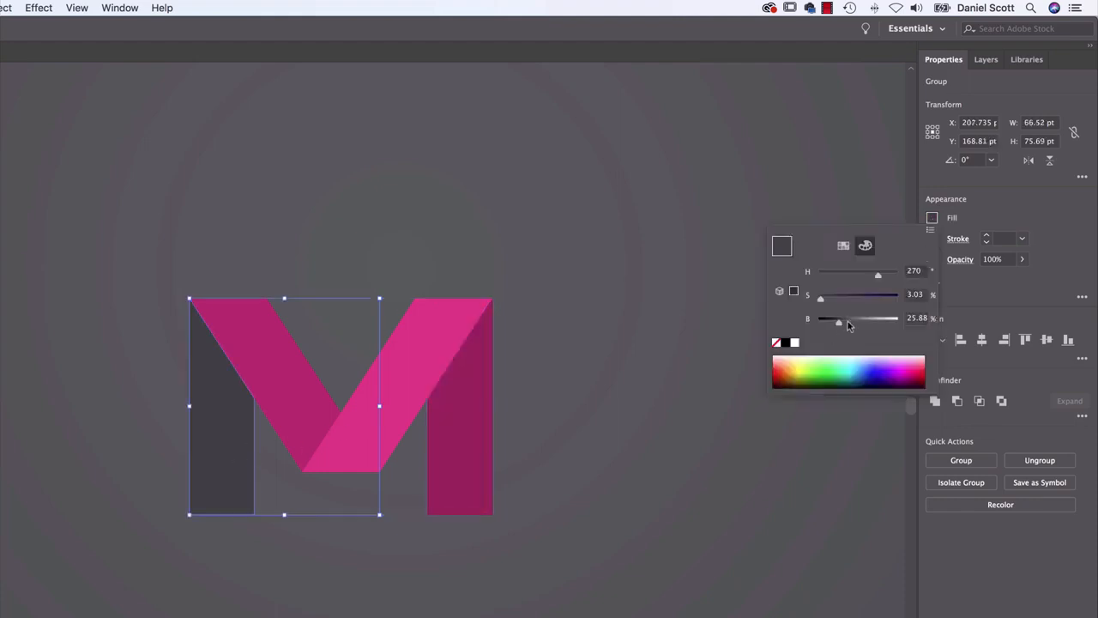
click(850, 249)
click(808, 299)
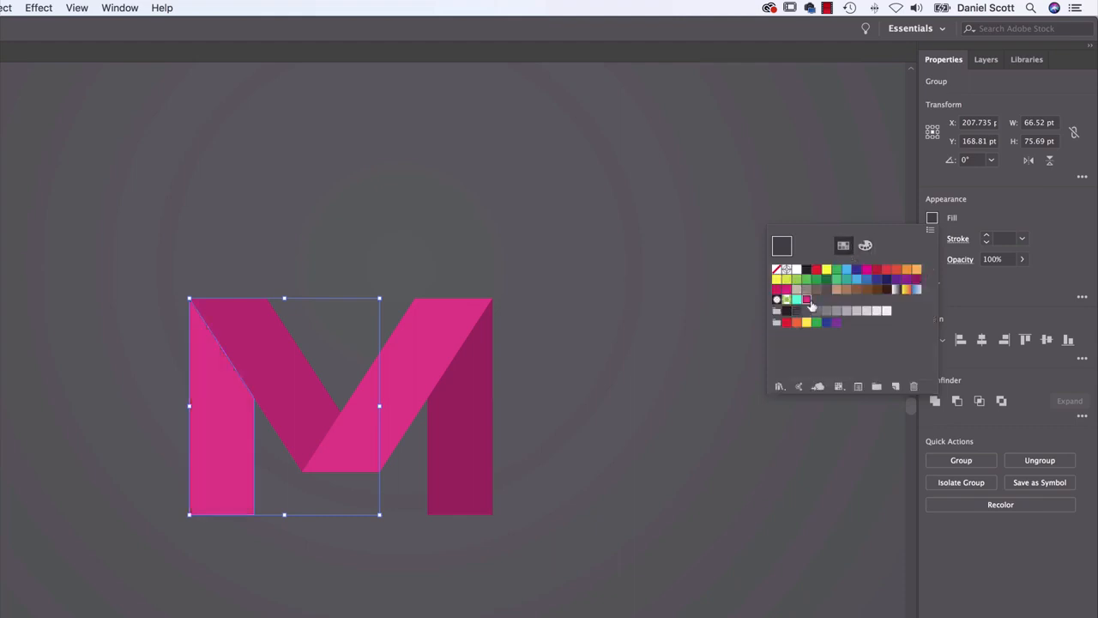
click(865, 245)
drag(871, 320, 849, 324)
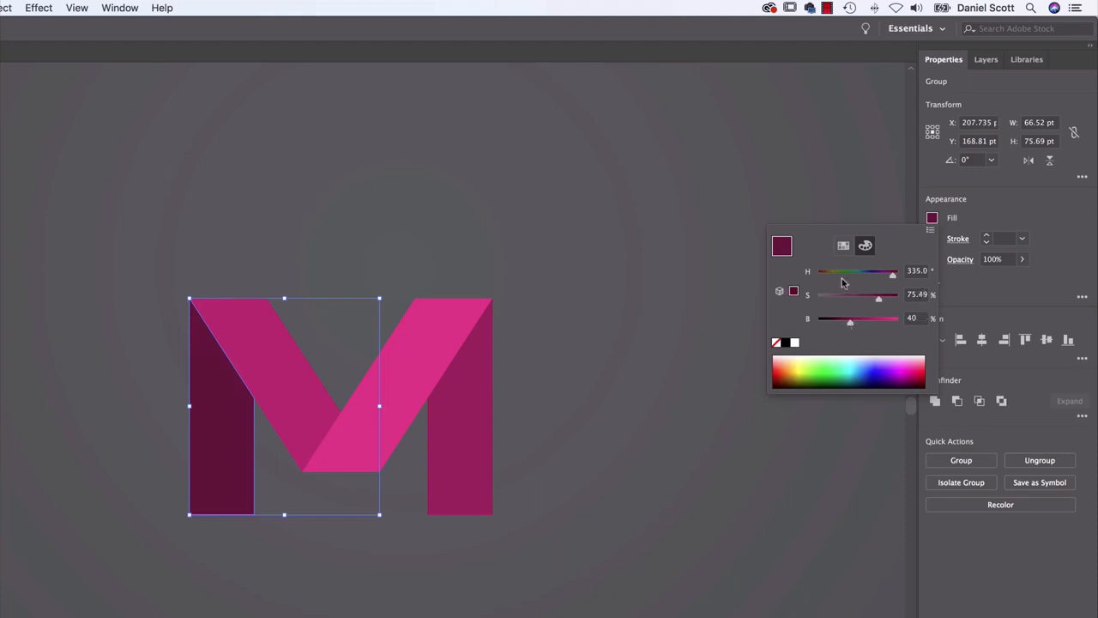
click(589, 346)
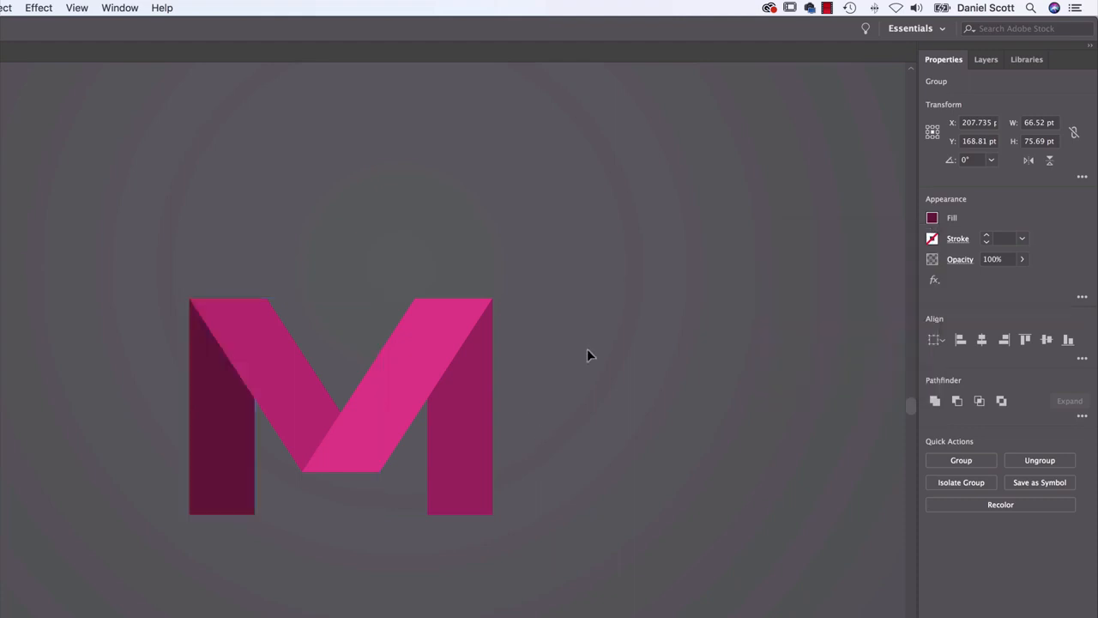
Duplicate the whole pink M and place the copy level with the original at about X 567 pt, Y 169 pt
key(super+minus)
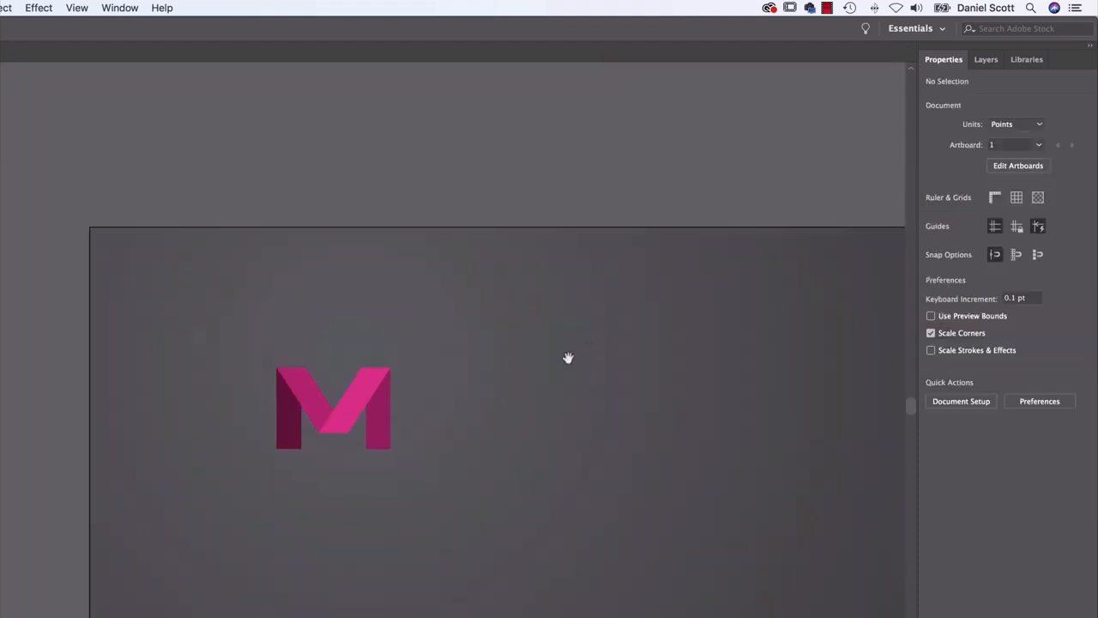
drag(566, 358, 273, 333)
drag(0, 296, 127, 473)
key(super+c)
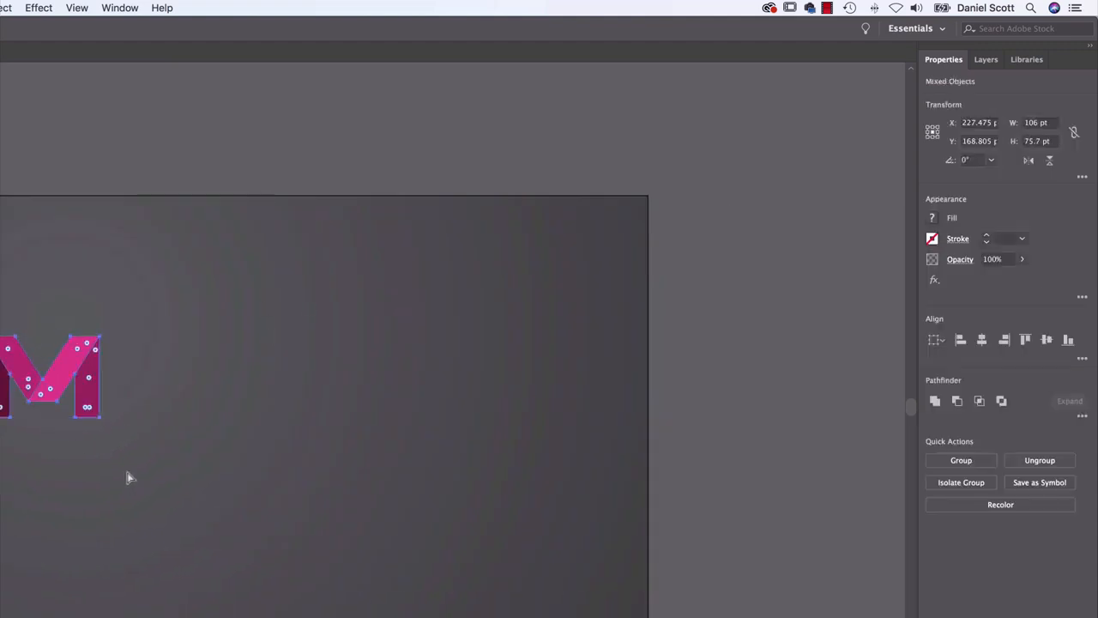
key(super+v)
drag(331, 424, 363, 387)
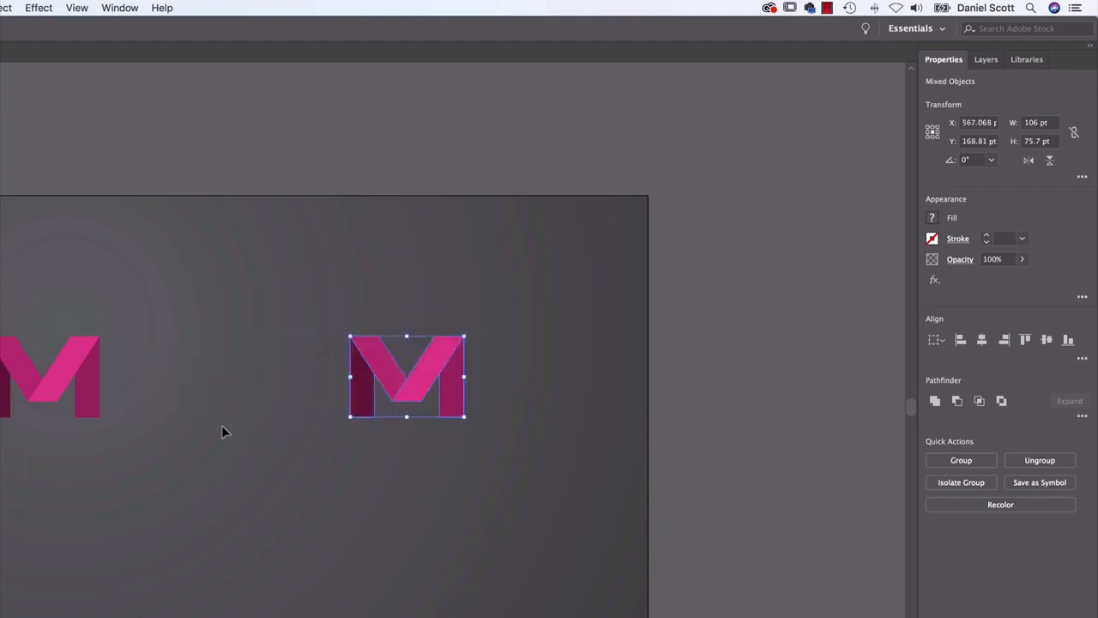
key(super+=)
key(super+=)
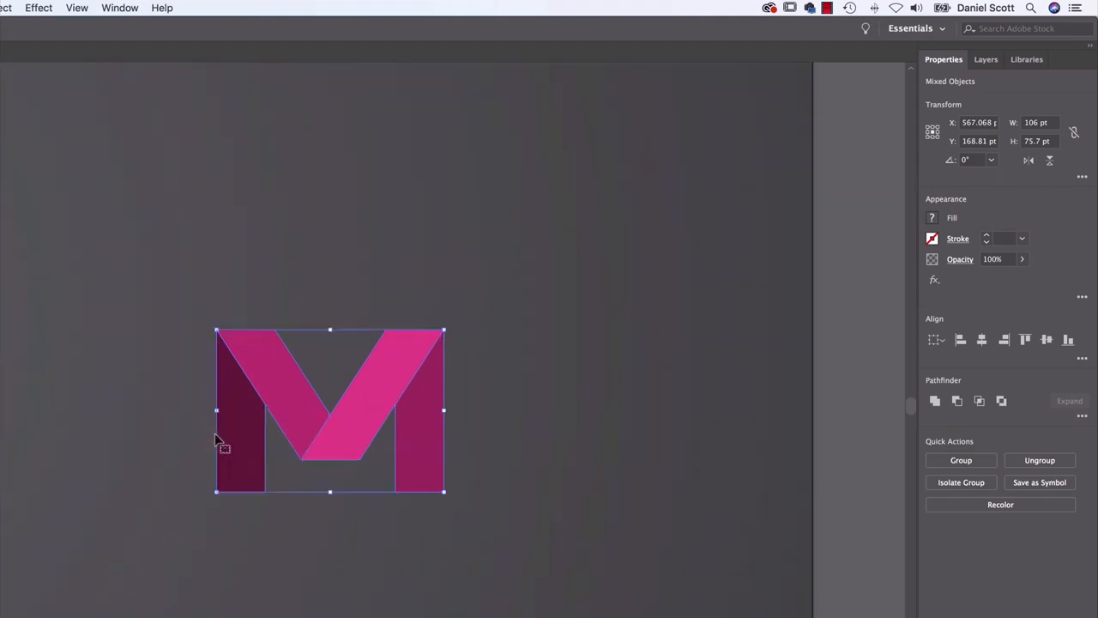
click(150, 433)
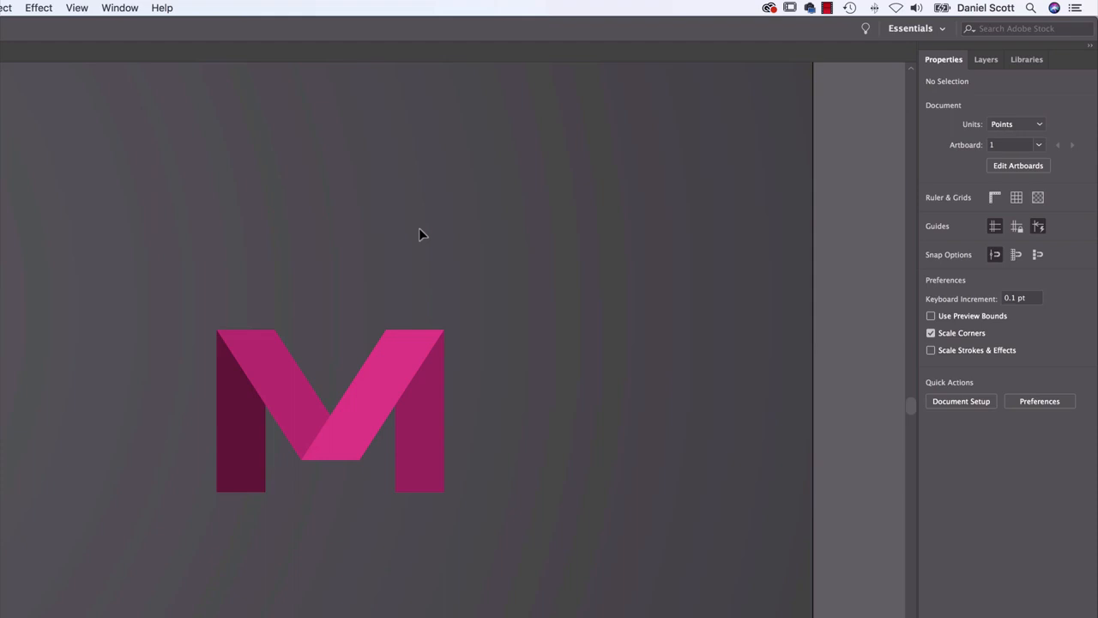
Open Adobe Color Themes beside the copied M and explore the most popular themes for all time
click(118, 7)
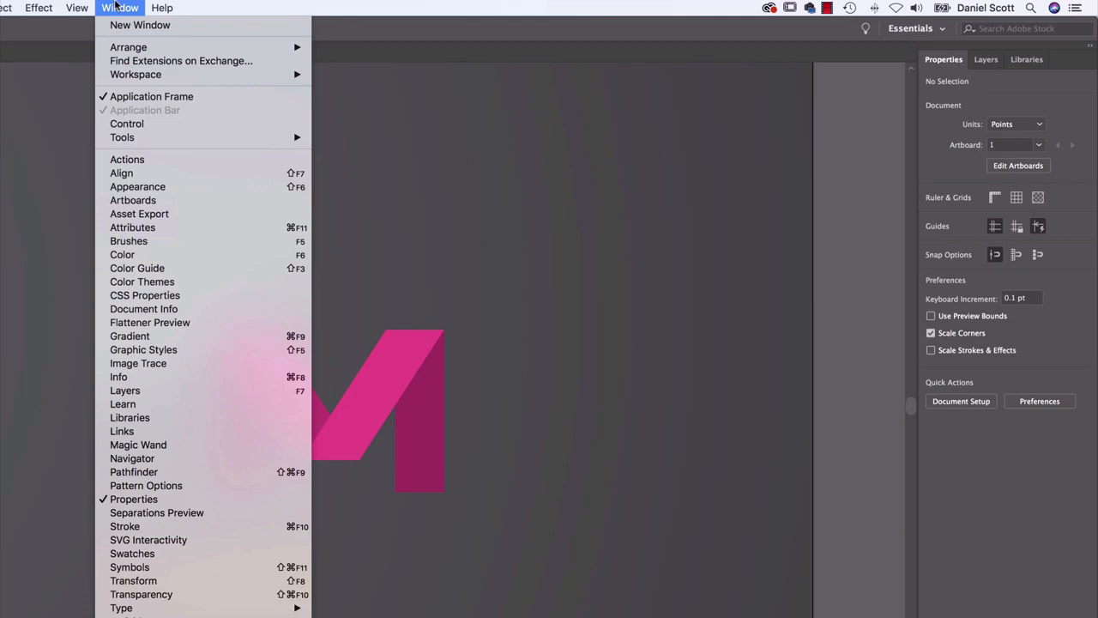
click(114, 287)
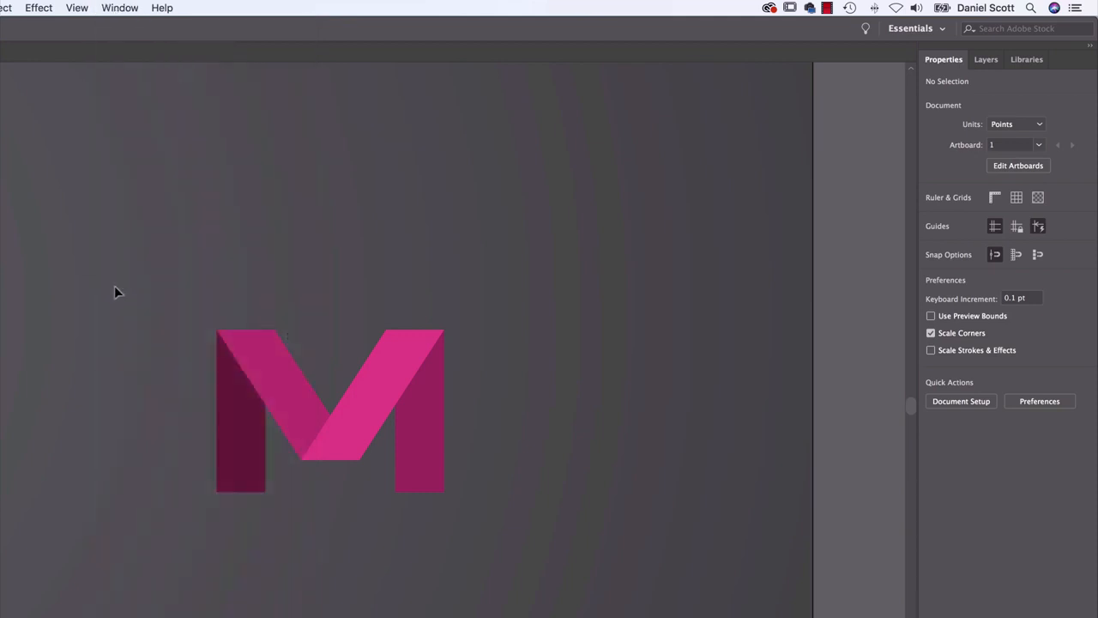
drag(32, 285, 705, 125)
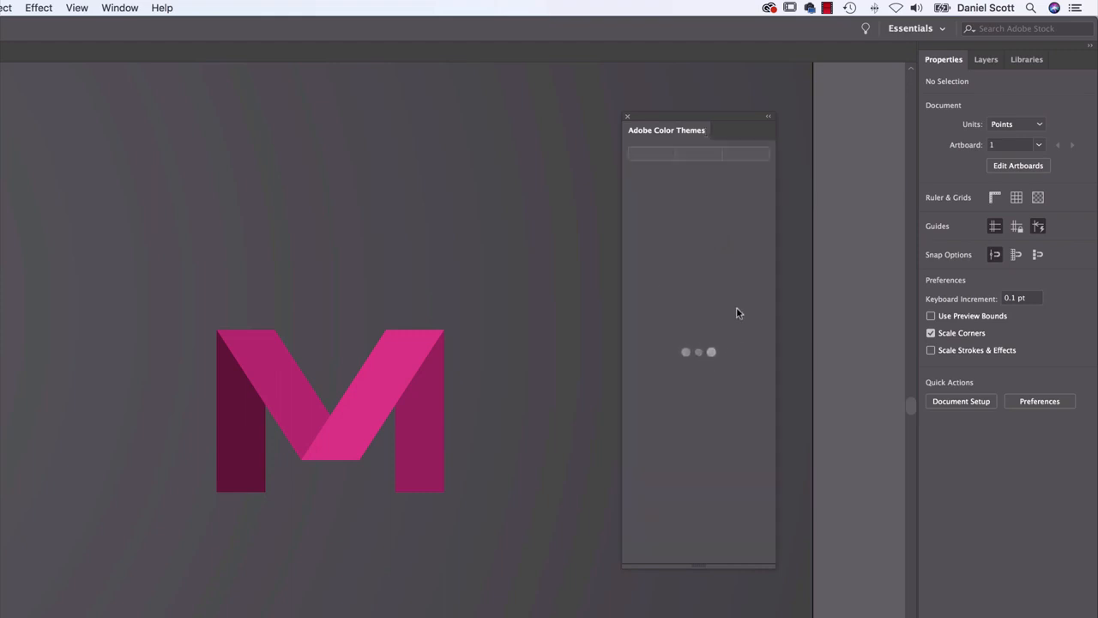
click(700, 161)
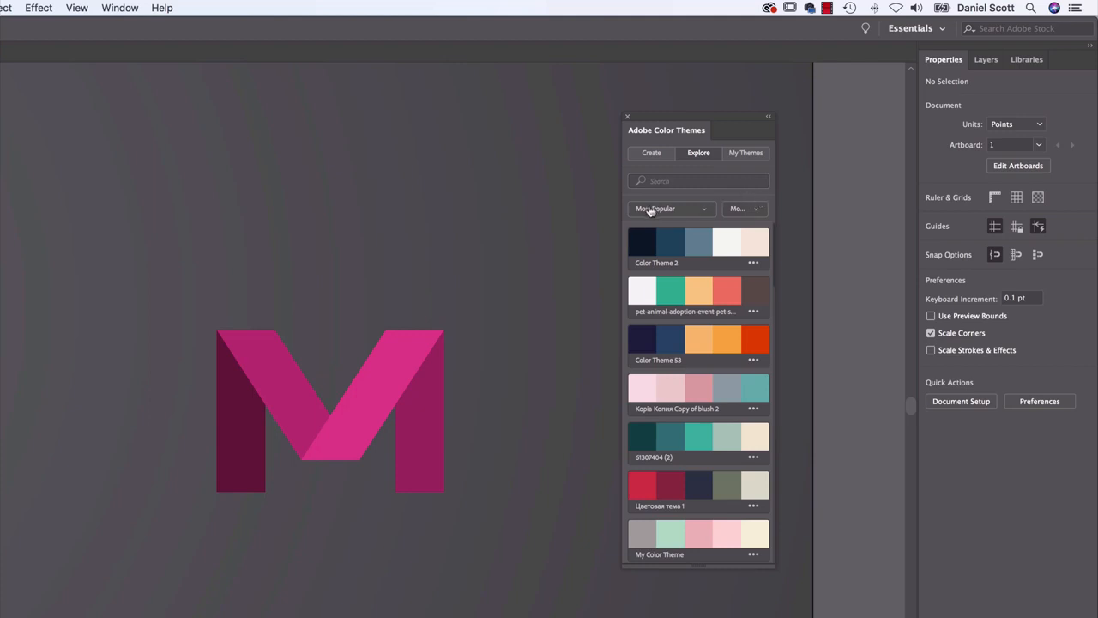
click(743, 209)
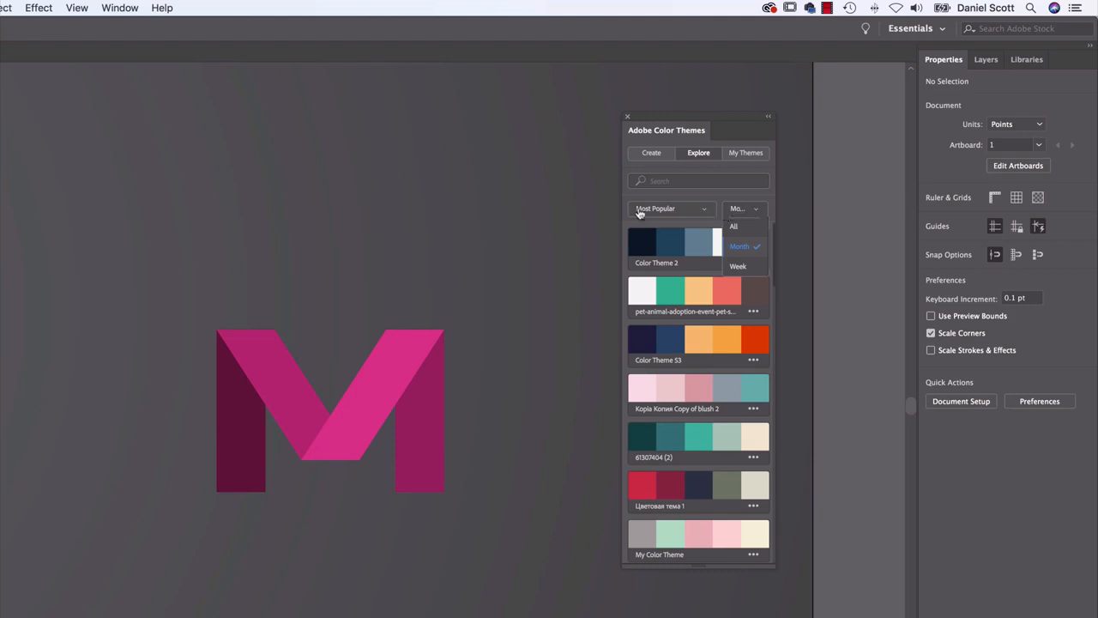
click(734, 228)
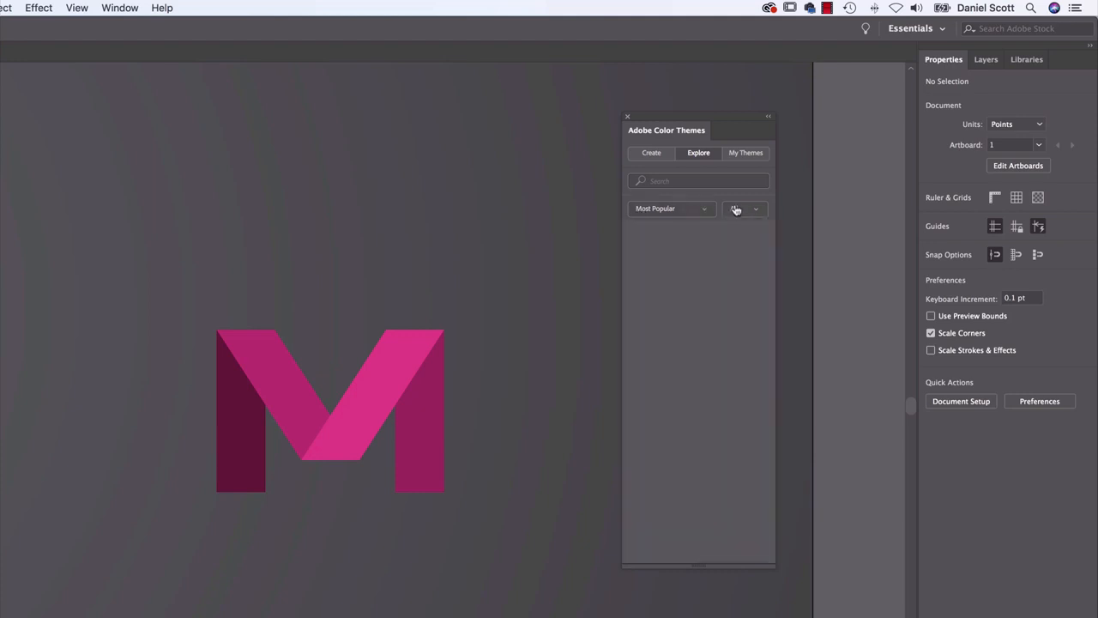
Add the "Friends and foes" color theme to the document's swatches
scroll(712, 258, down, 5)
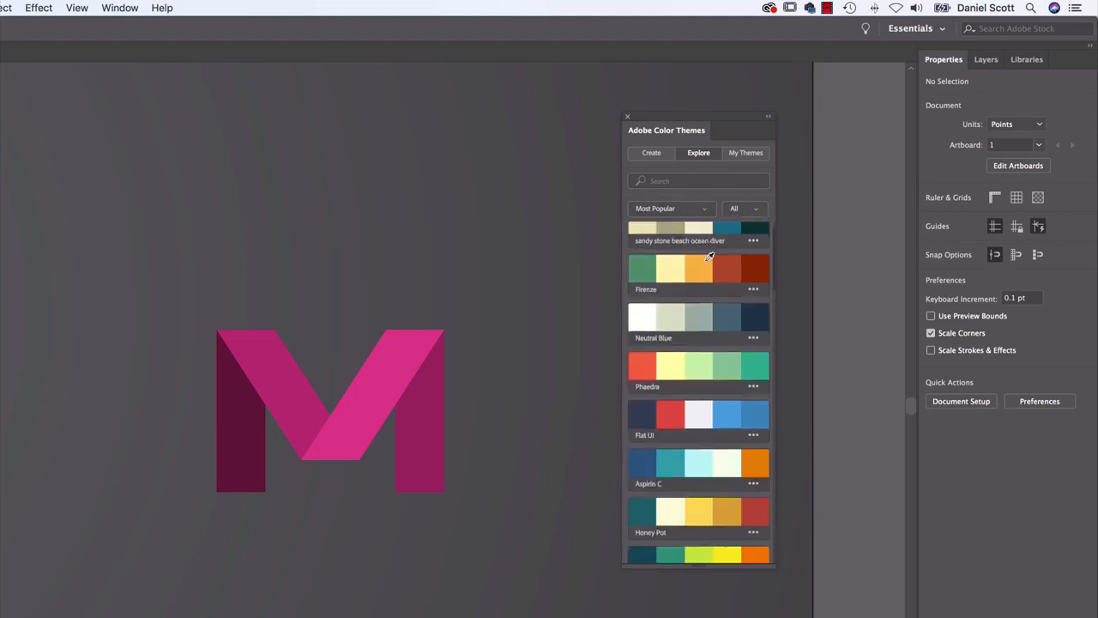
scroll(710, 302, down, 5)
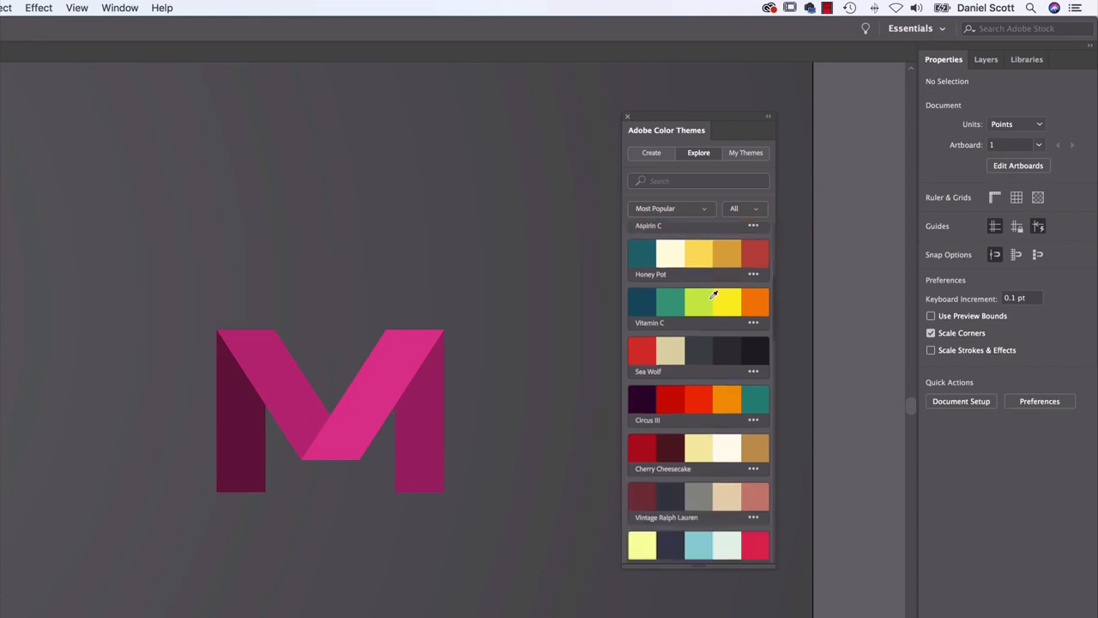
scroll(711, 302, down, 2)
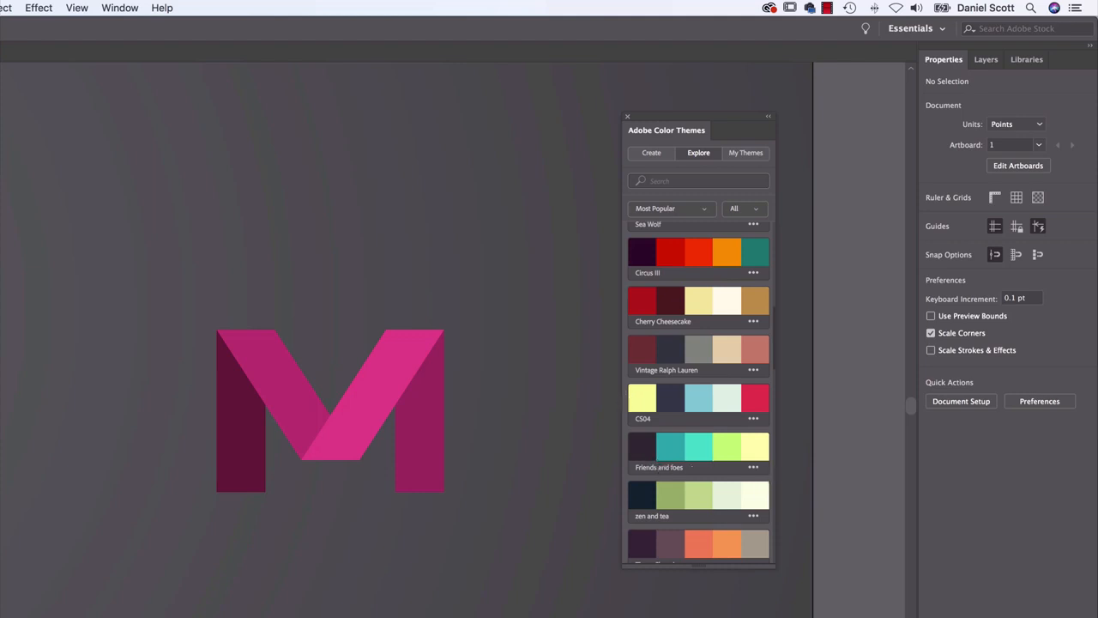
click(754, 468)
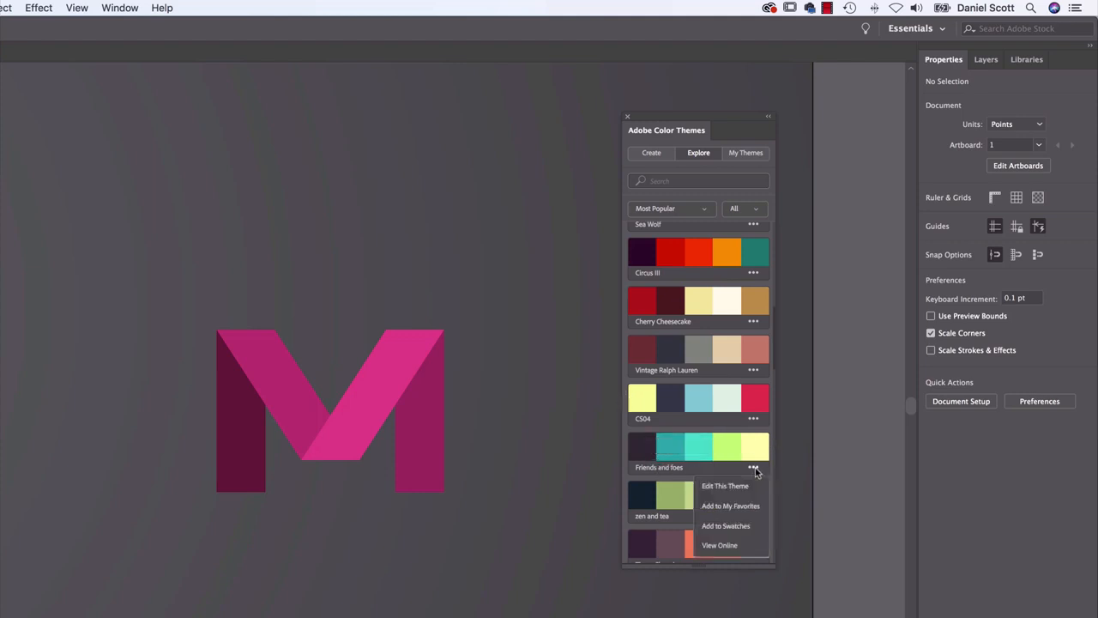
click(715, 533)
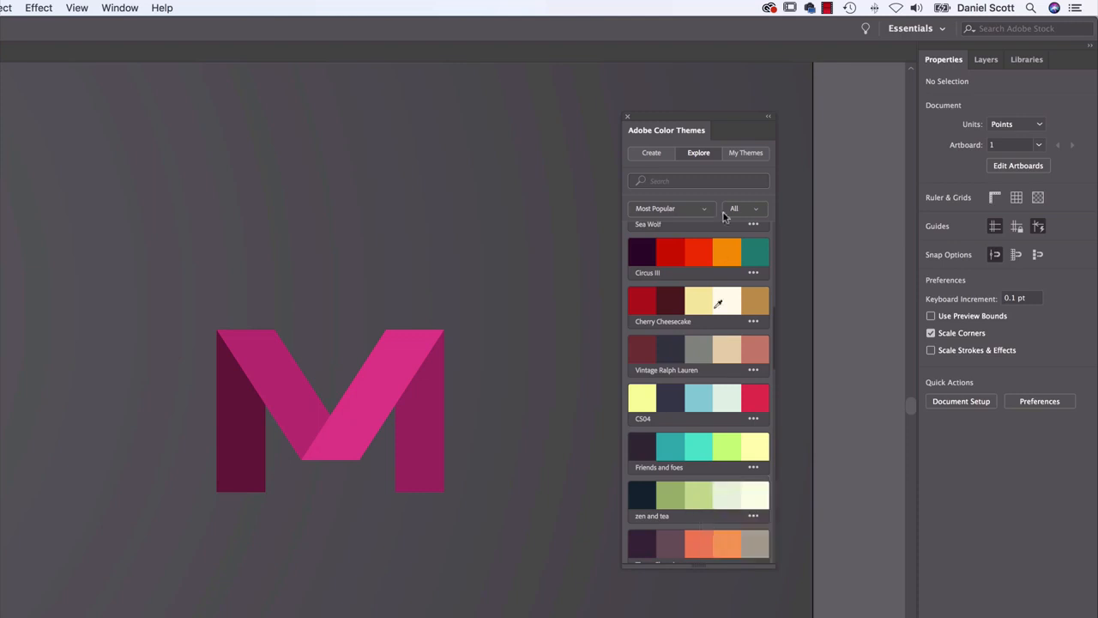
Fill the right-hand diagonal of the copied M with the pale yellow swatch from the Friends and foes group
click(362, 385)
click(932, 218)
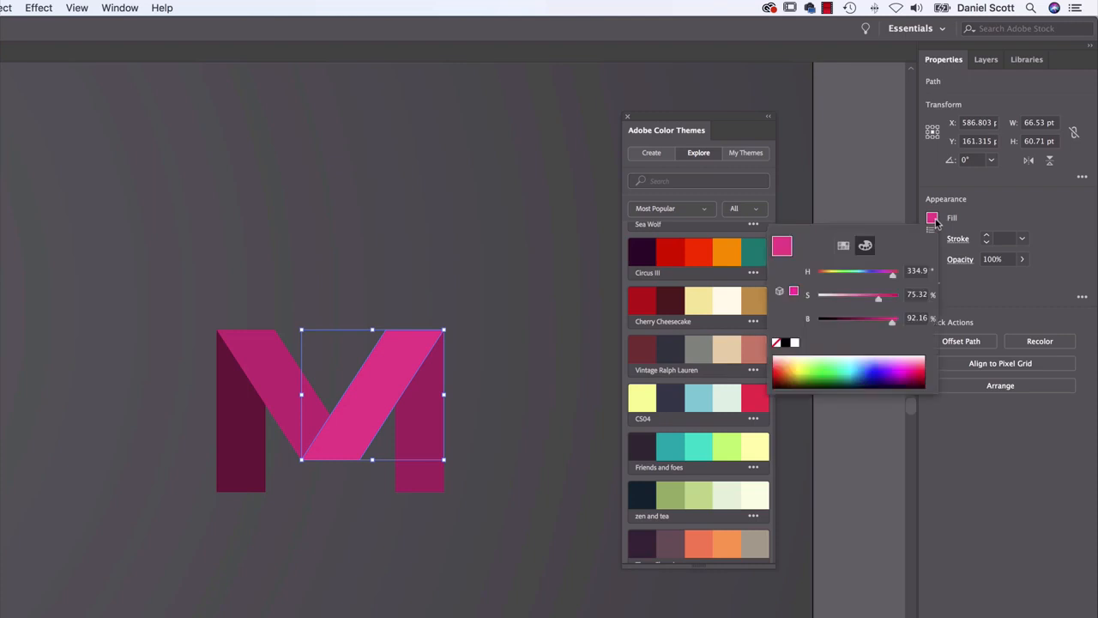
click(843, 247)
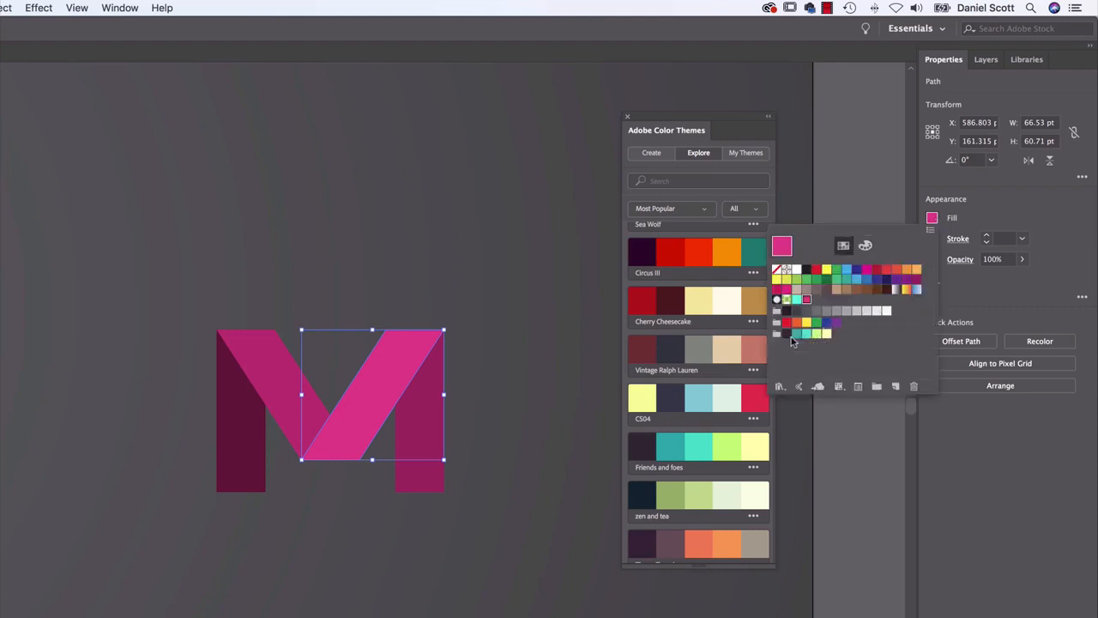
click(826, 333)
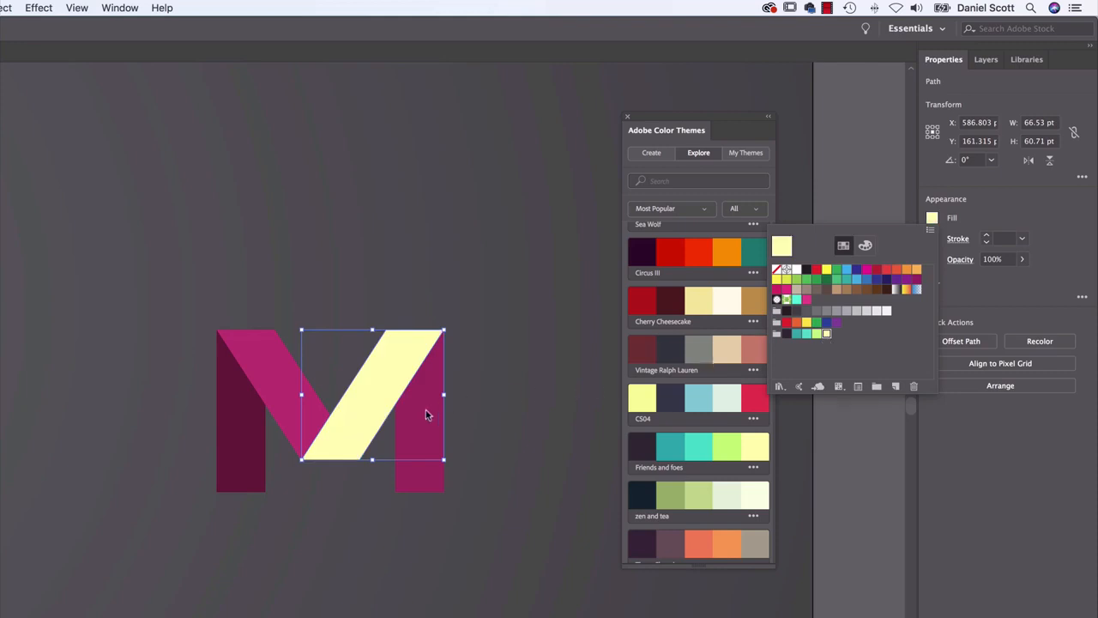
Fill the copied M's left-hand leg with the Friends and foes dark teal and its right-hand leg with the theme's bright turquoise
click(242, 448)
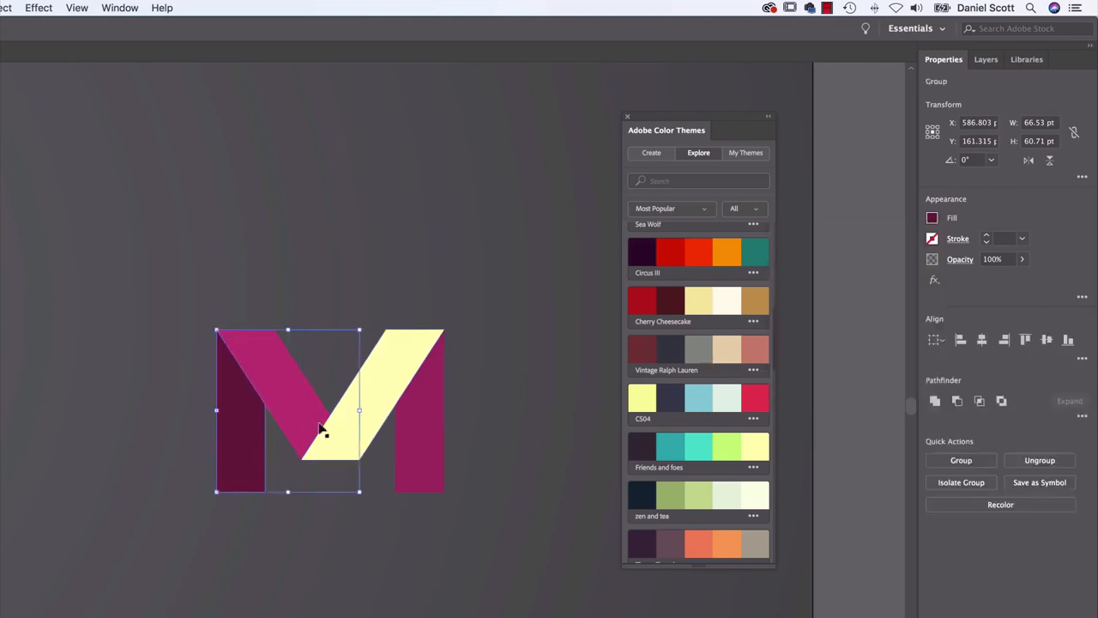
click(932, 218)
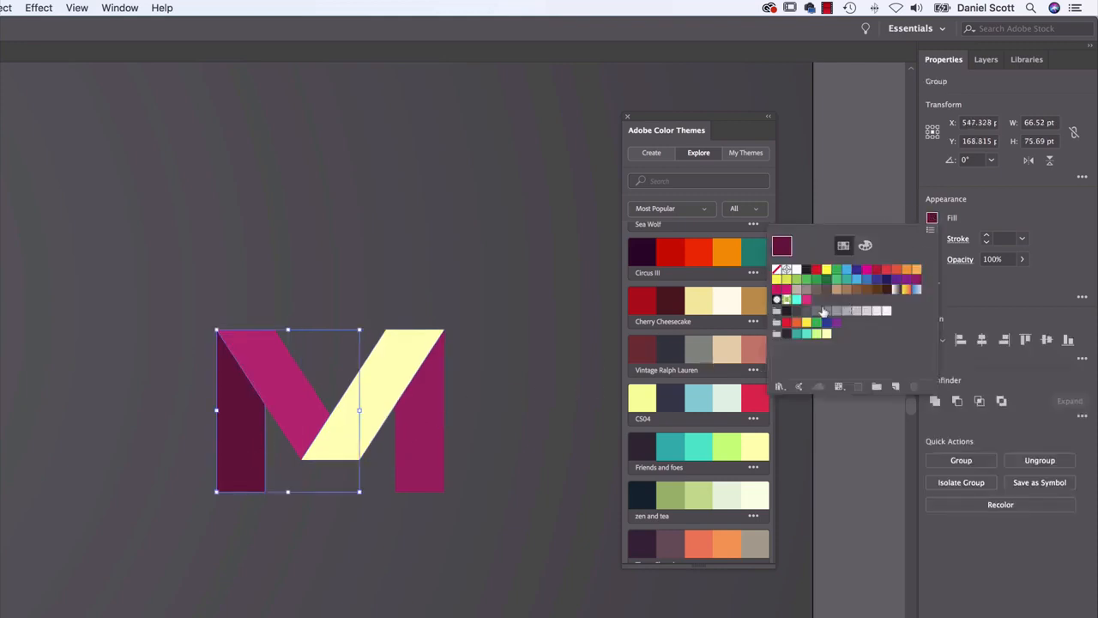
click(801, 333)
click(421, 454)
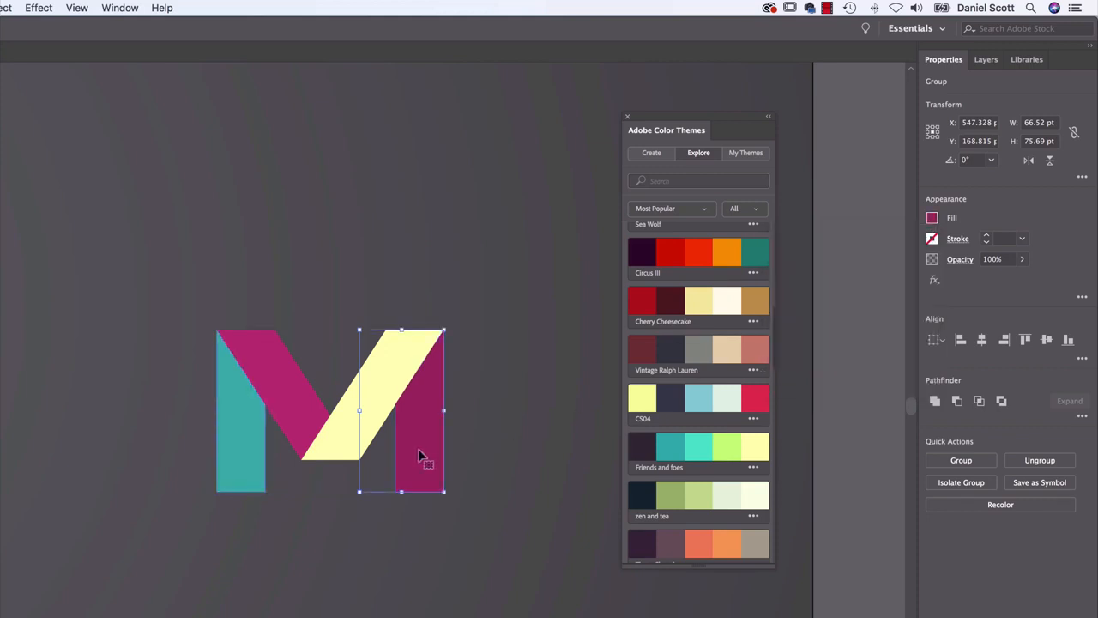
click(932, 218)
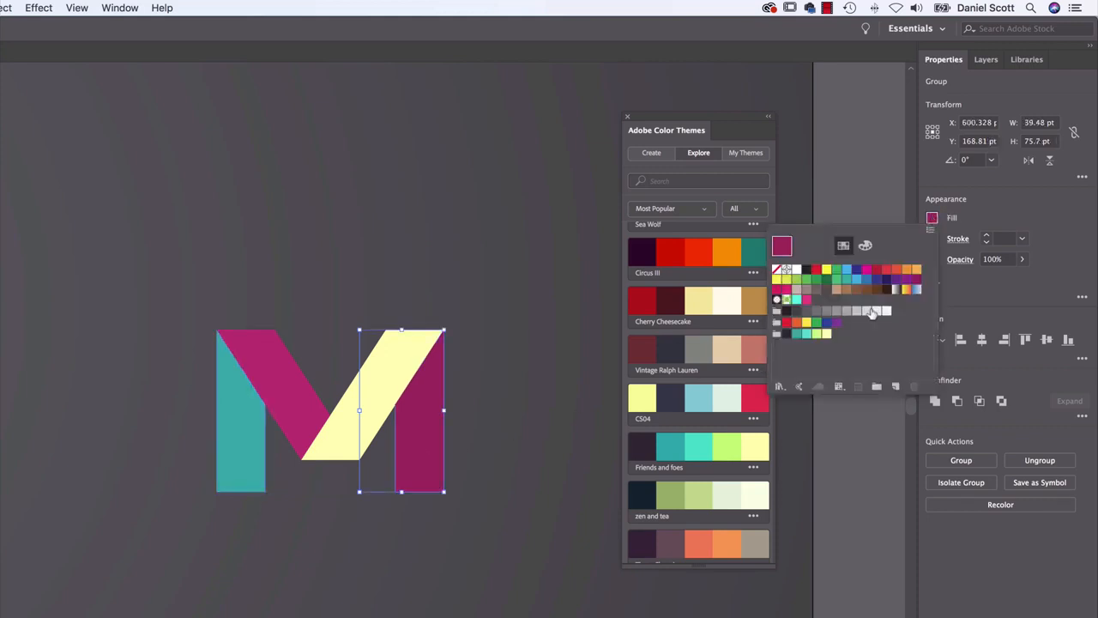
click(806, 334)
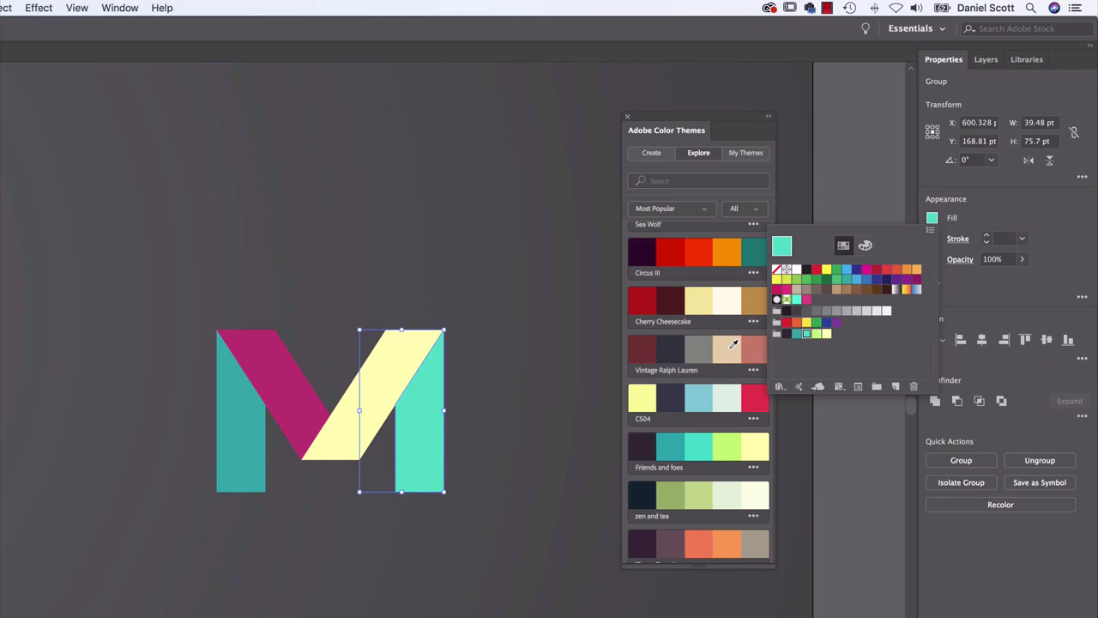
Fill the left-hand diagonal of the copied M with the lime green swatch from the Friends and foes group
click(294, 406)
click(290, 405)
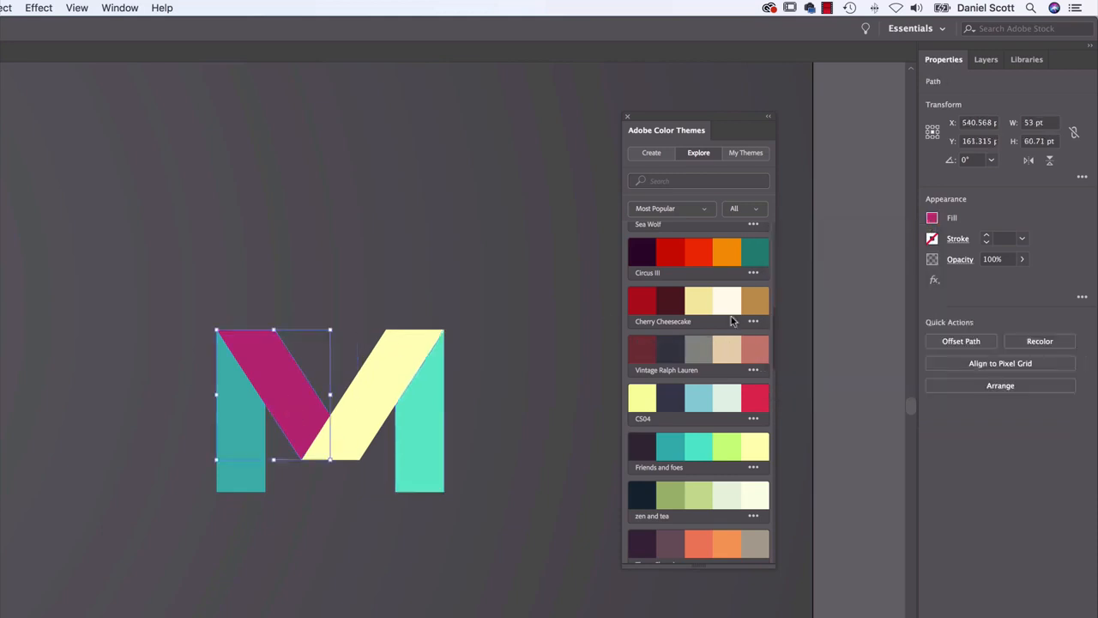
click(932, 218)
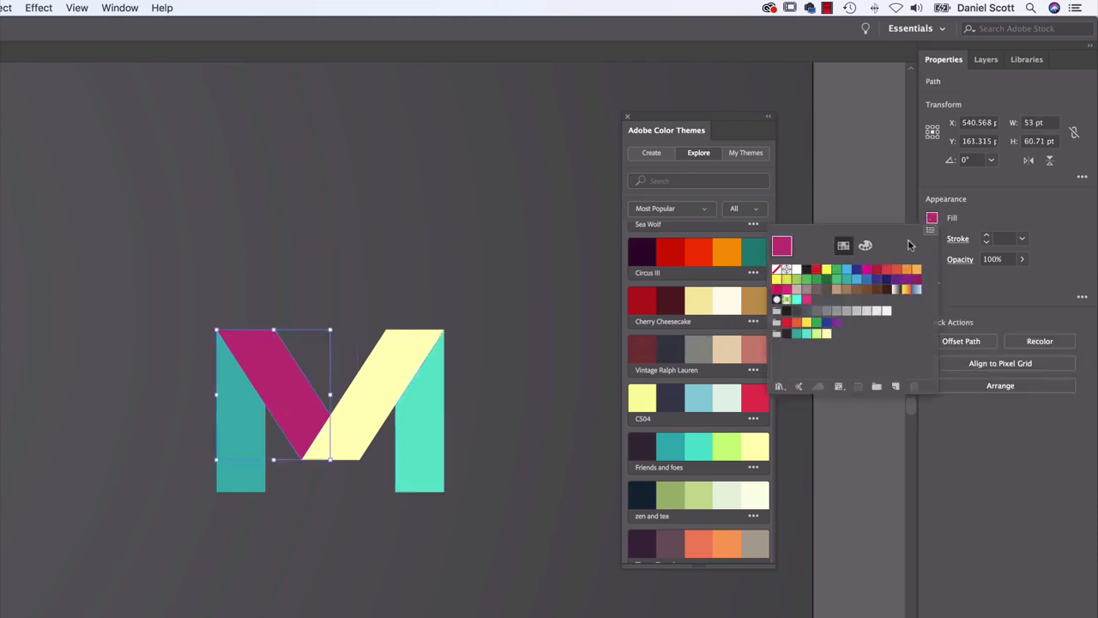
click(826, 335)
click(540, 430)
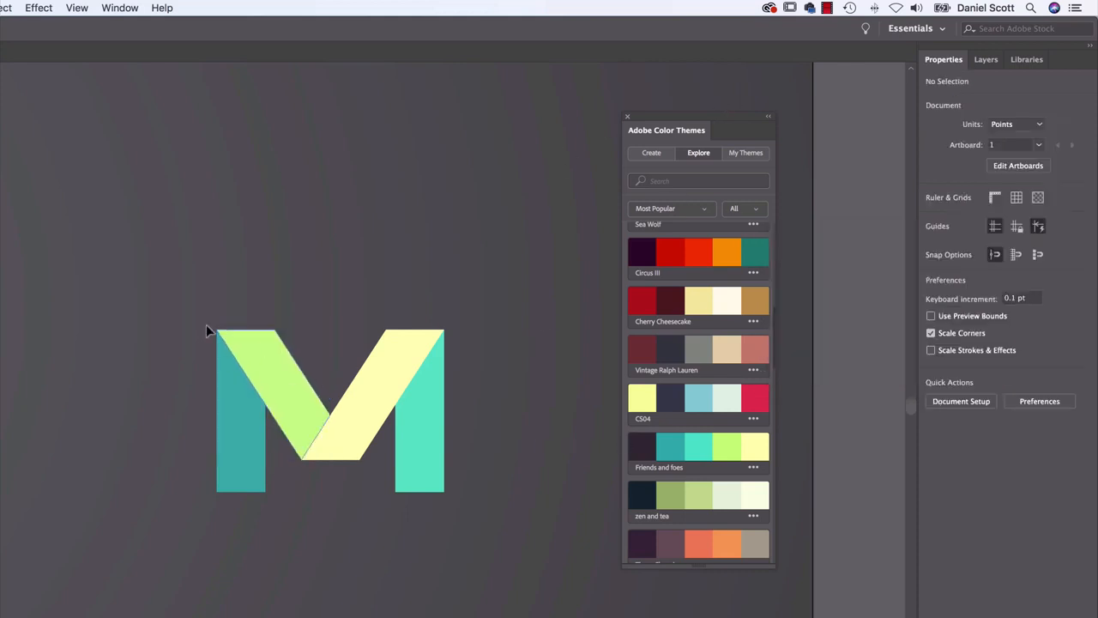
Duplicate the whole Friends and foes M straight down, about 196 pt below the original
drag(373, 523, 440, 502)
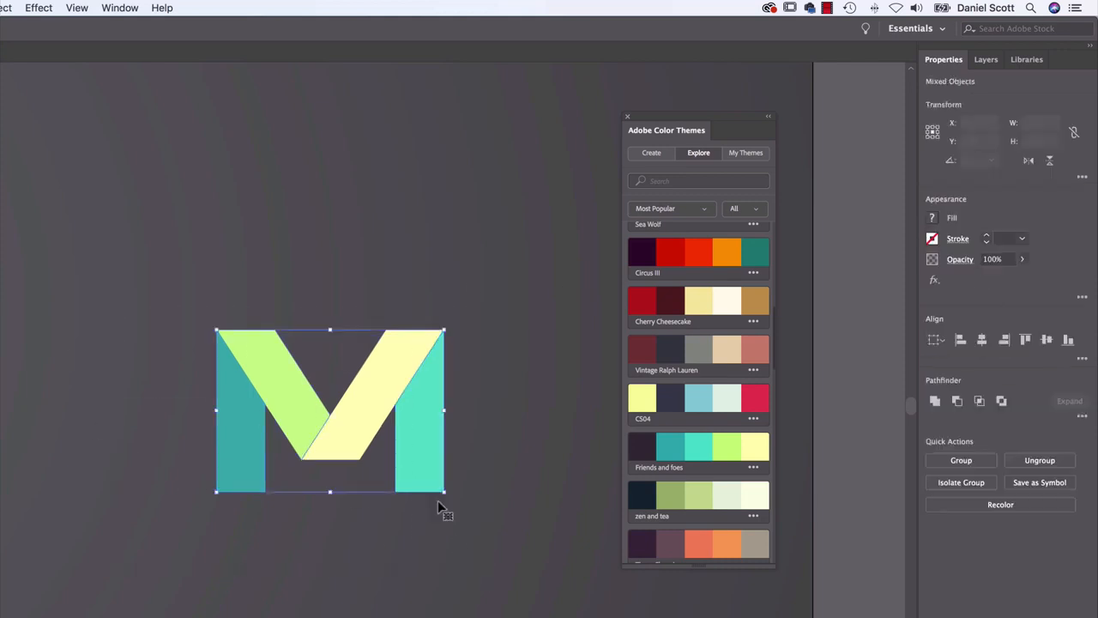
drag(386, 420, 440, 129)
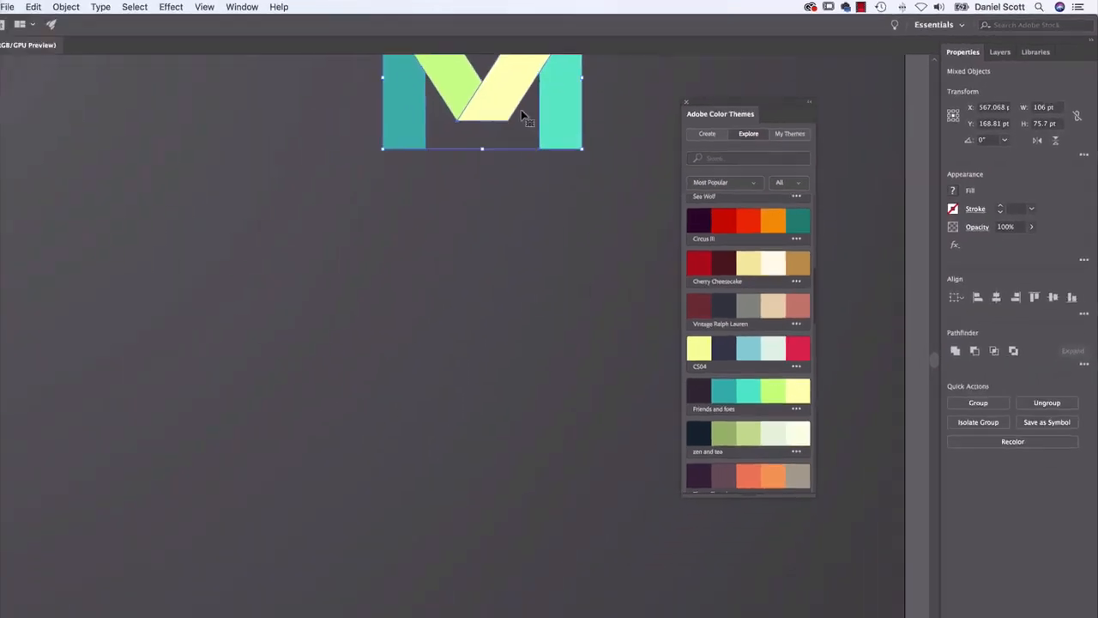
drag(521, 114, 515, 597)
drag(543, 434, 543, 386)
drag(604, 304, 583, 395)
key(super+z)
drag(578, 226, 564, 310)
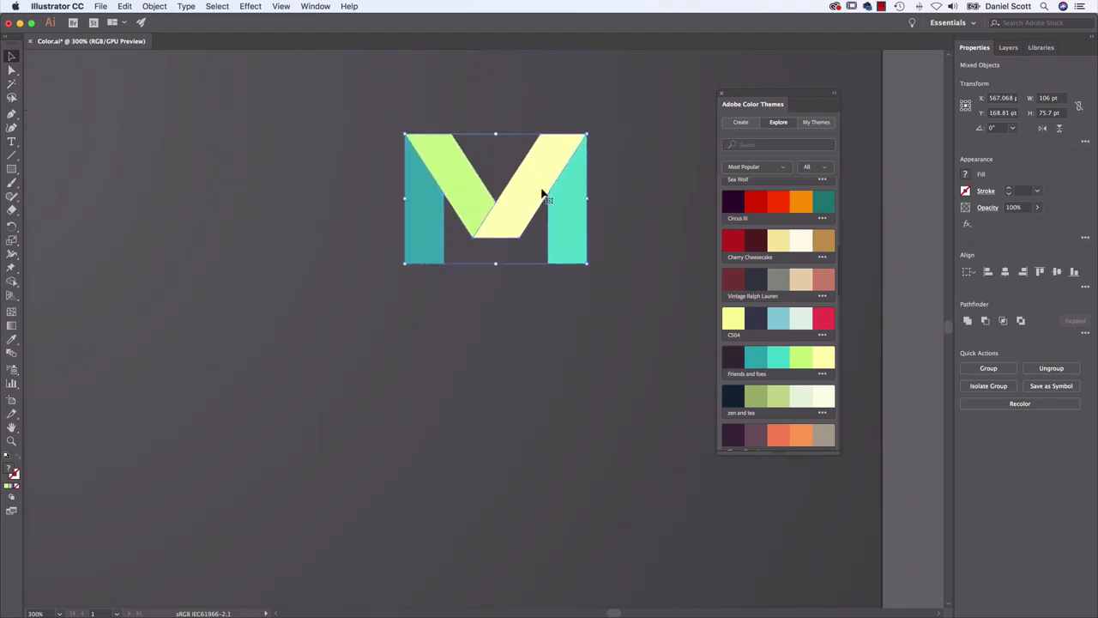
drag(547, 172, 544, 503)
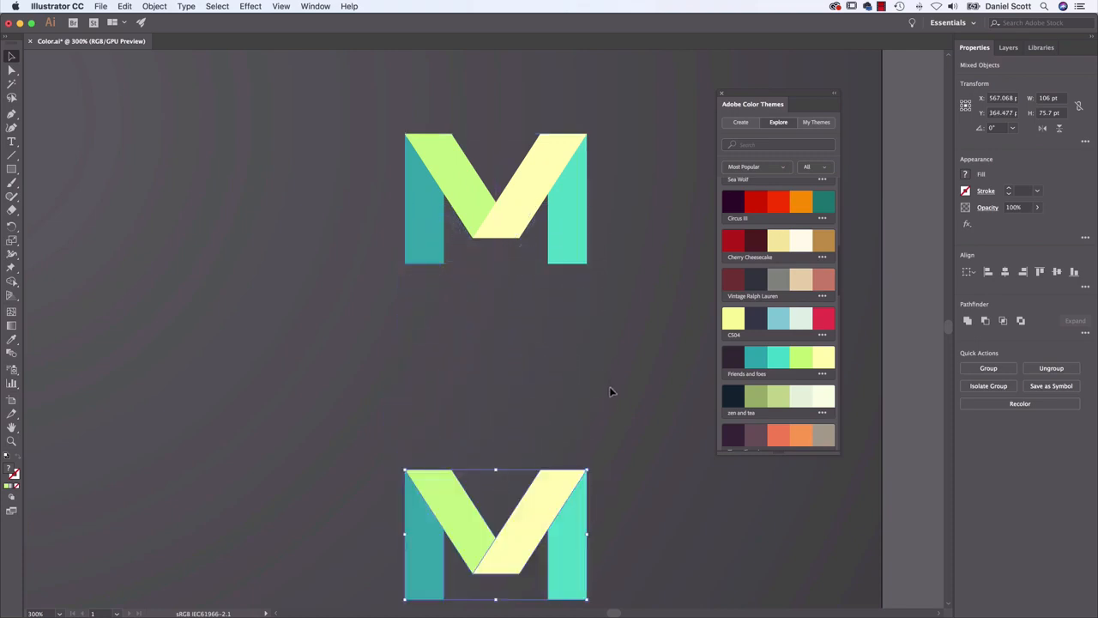
drag(595, 400, 630, 211)
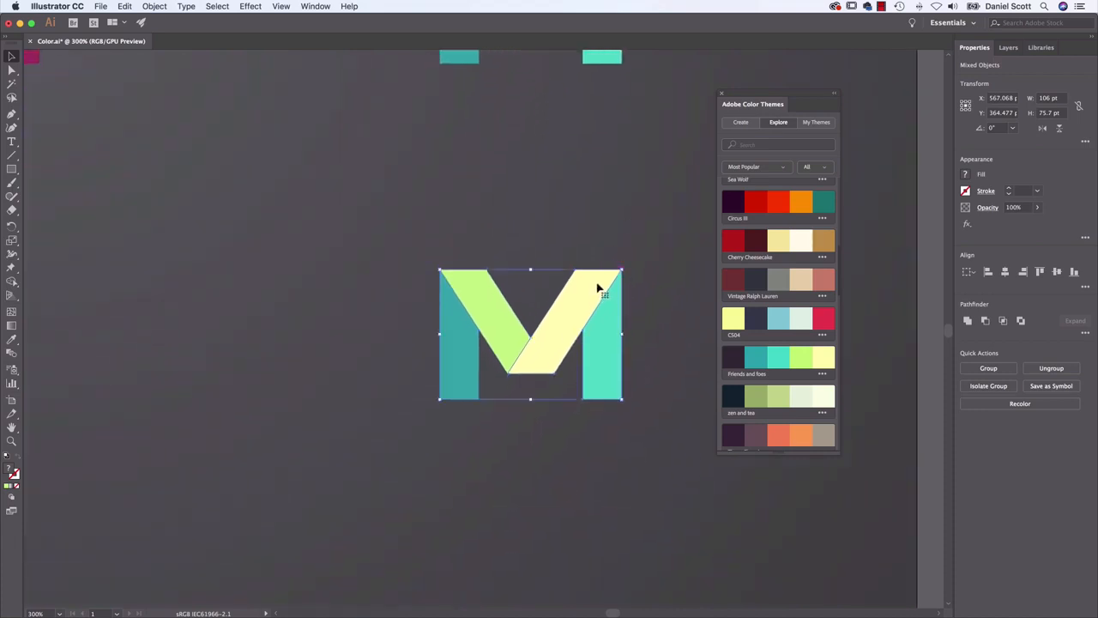
Move the new M copy further straight down to a Y position of about 446 pt
drag(598, 288, 600, 465)
key(super+z)
drag(593, 289, 584, 429)
drag(571, 258, 572, 112)
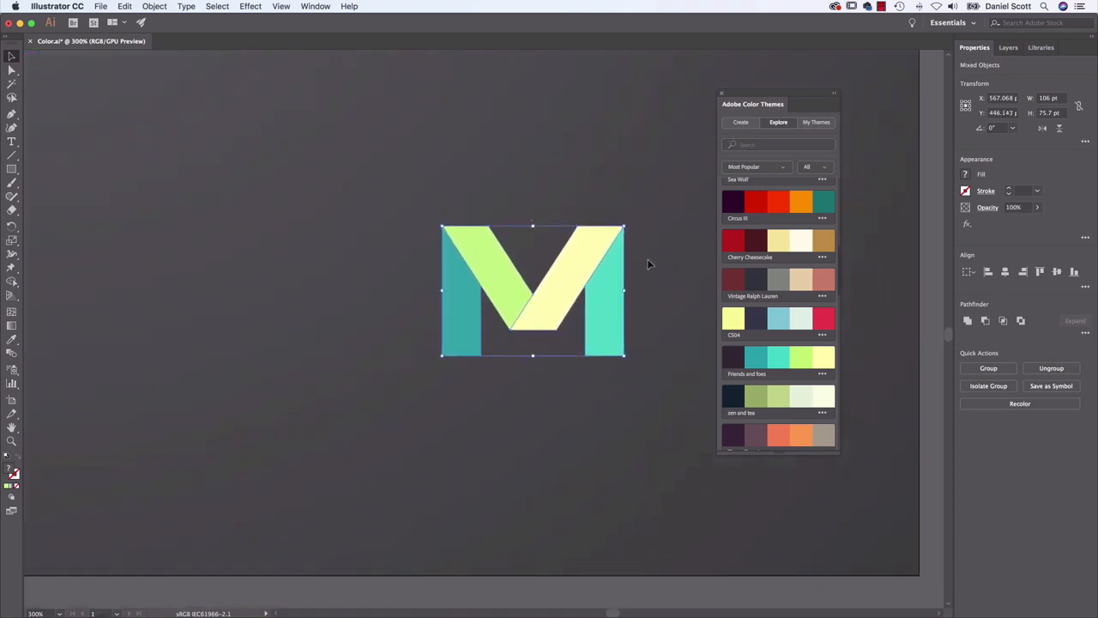
click(653, 264)
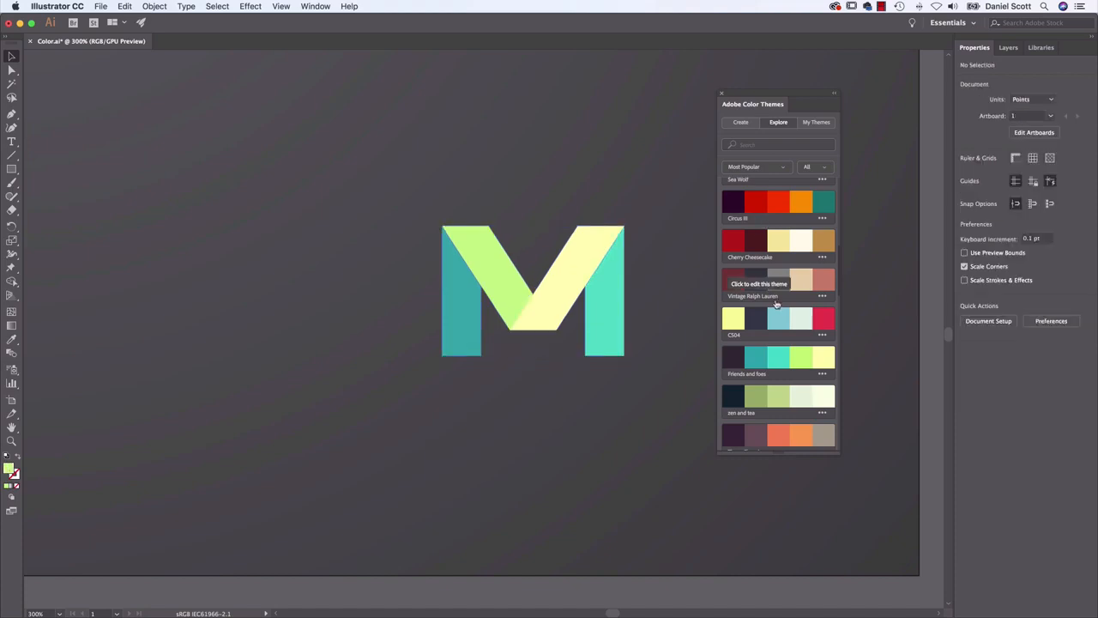
Switch to Finder and preview 05 Logo.ai in the Examples folder
key(super+Tab)
key(super+Tab)
key(super+Tab)
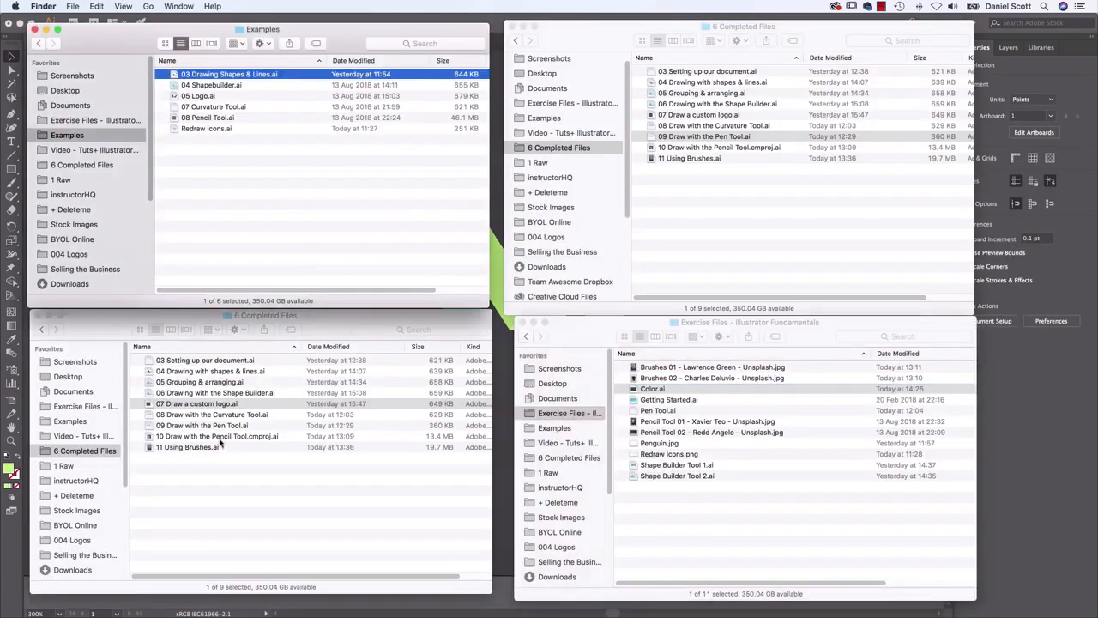
click(206, 95)
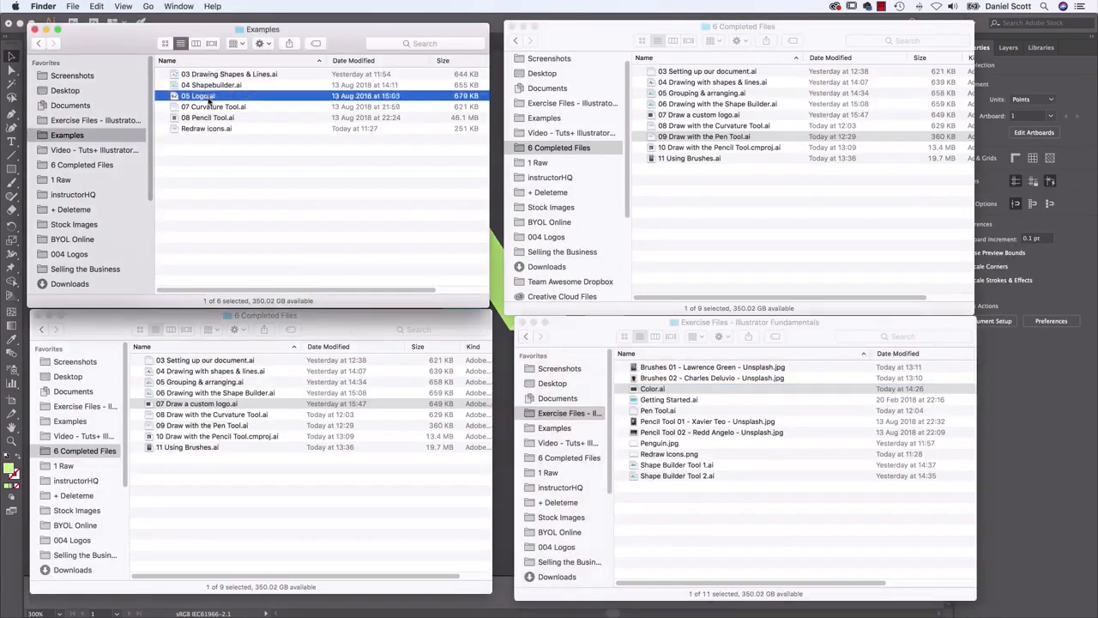
key(space)
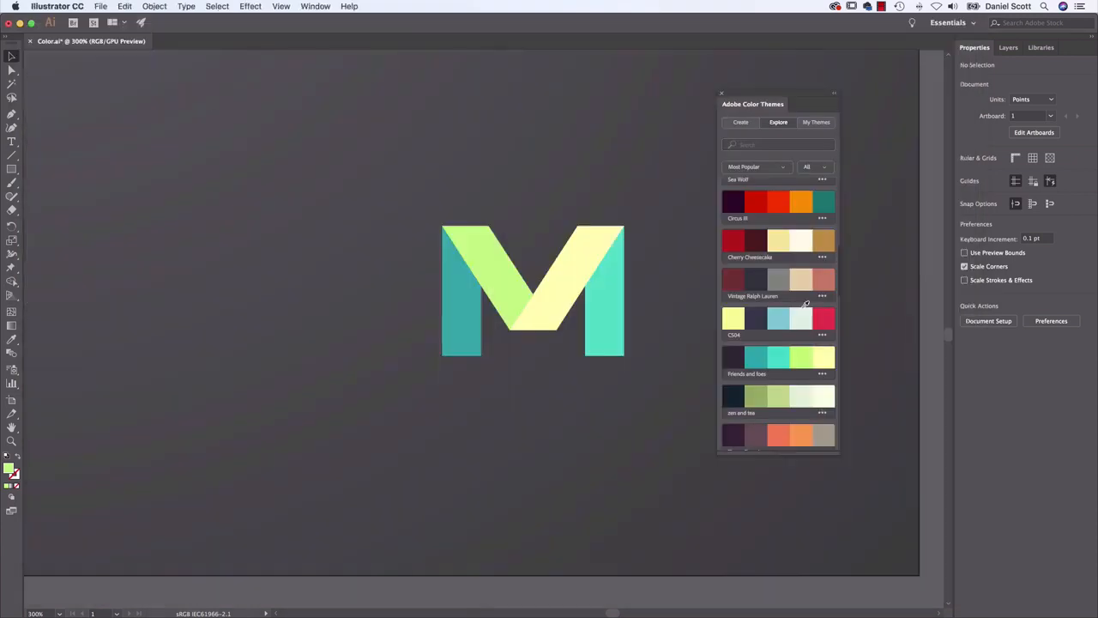
Back in Illustrator, add the "Keep the Change" color theme to the document's swatches
scroll(793, 313, down, 1)
scroll(792, 313, down, 10)
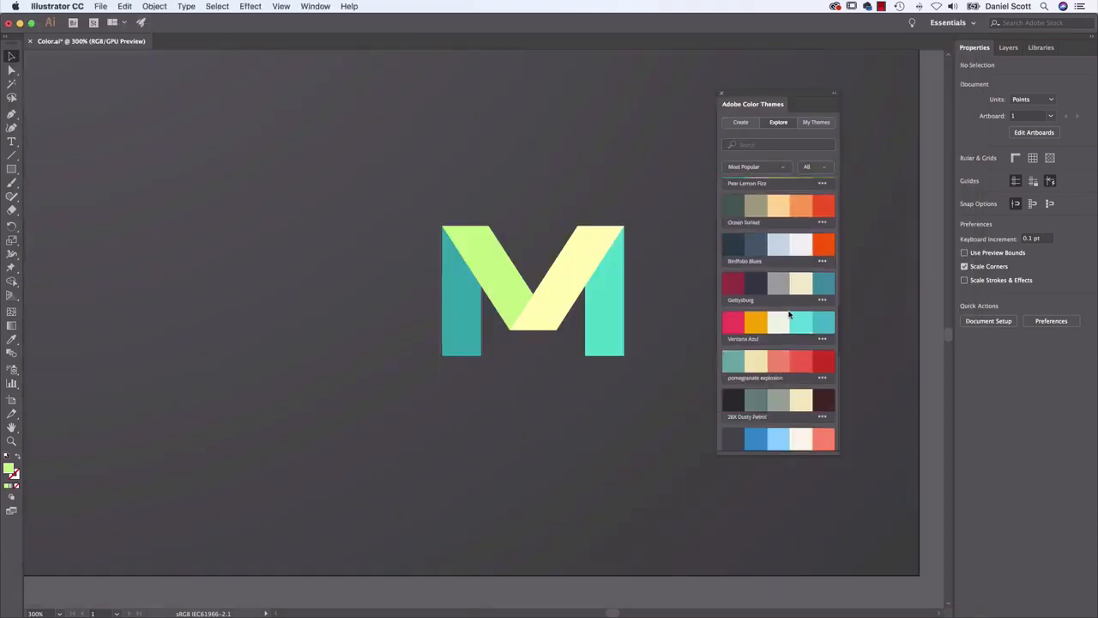
scroll(791, 300, down, 1)
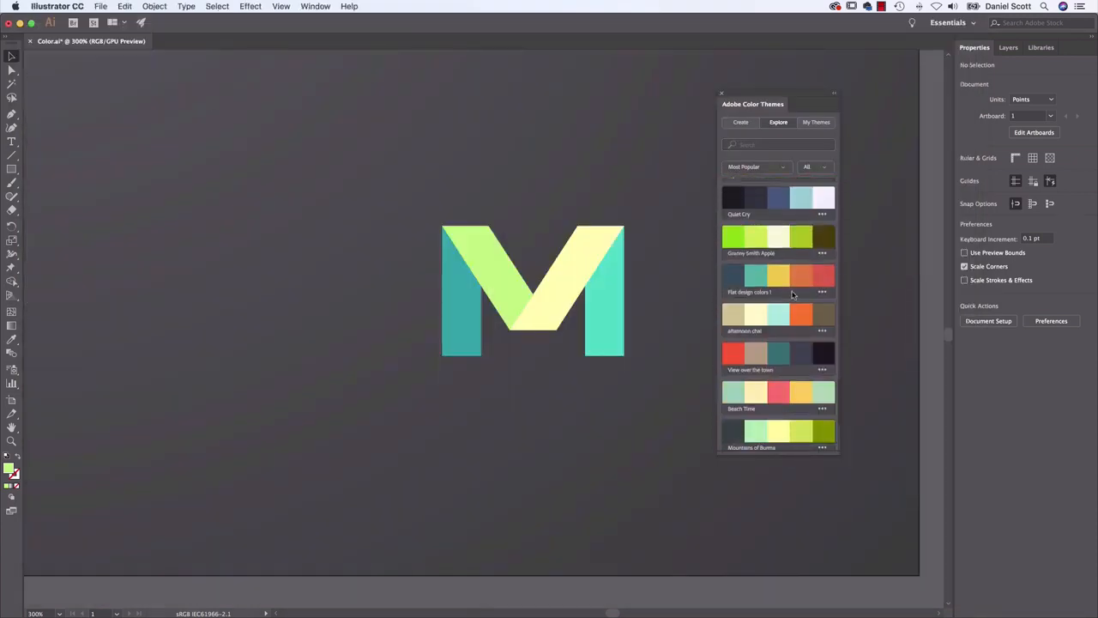
scroll(793, 295, down, 5)
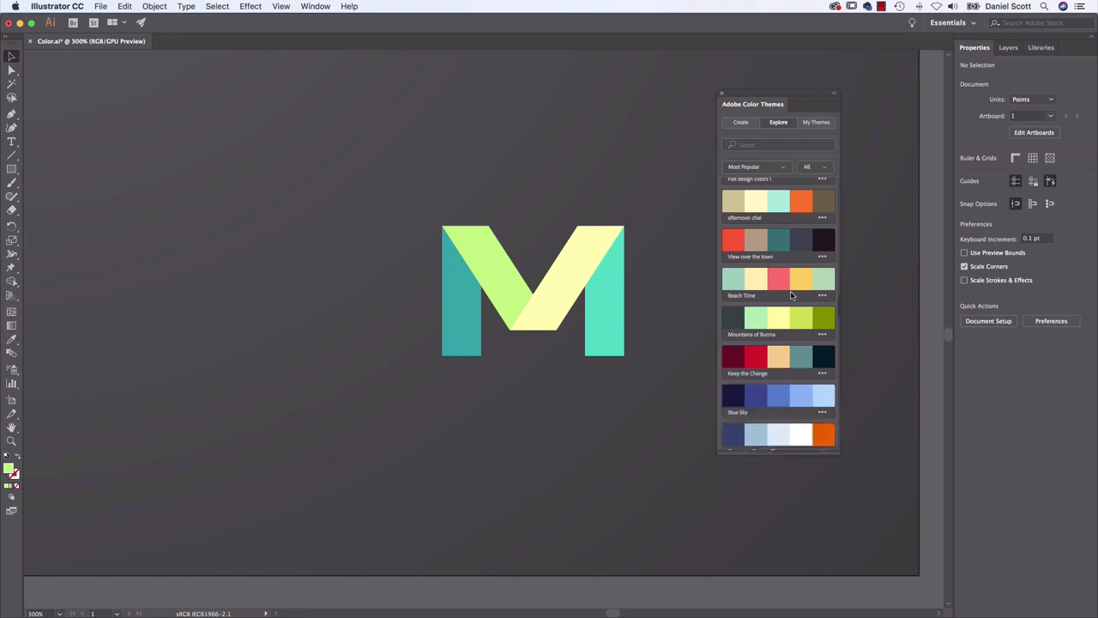
click(821, 273)
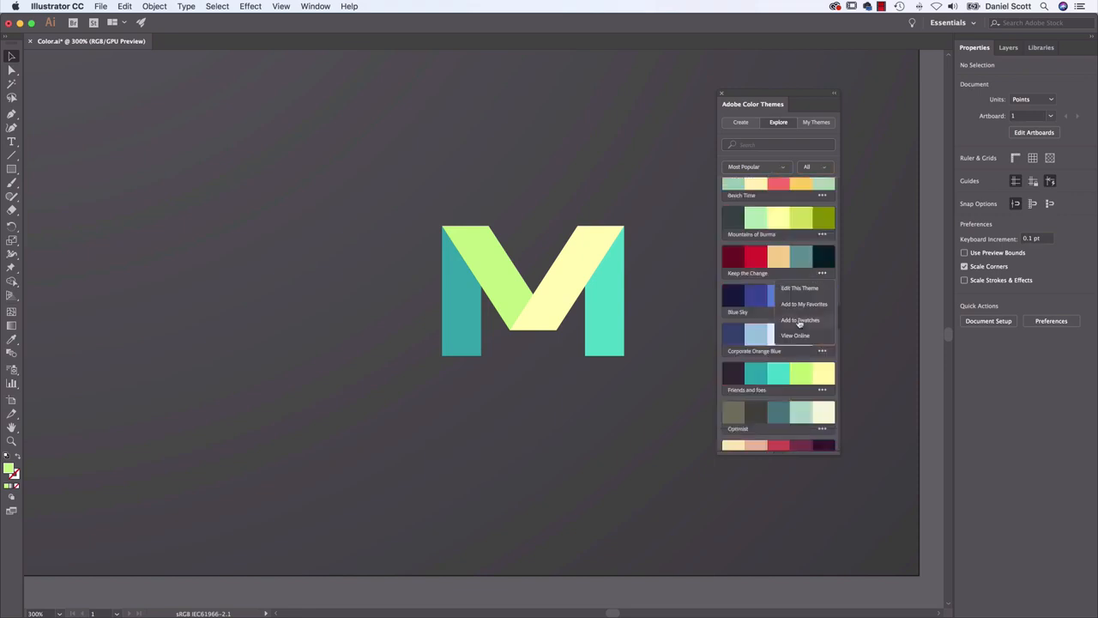
click(799, 321)
Search the color themes for "80s", browse the matching themes and clear the search term
click(787, 145)
text(80s)
key(Return)
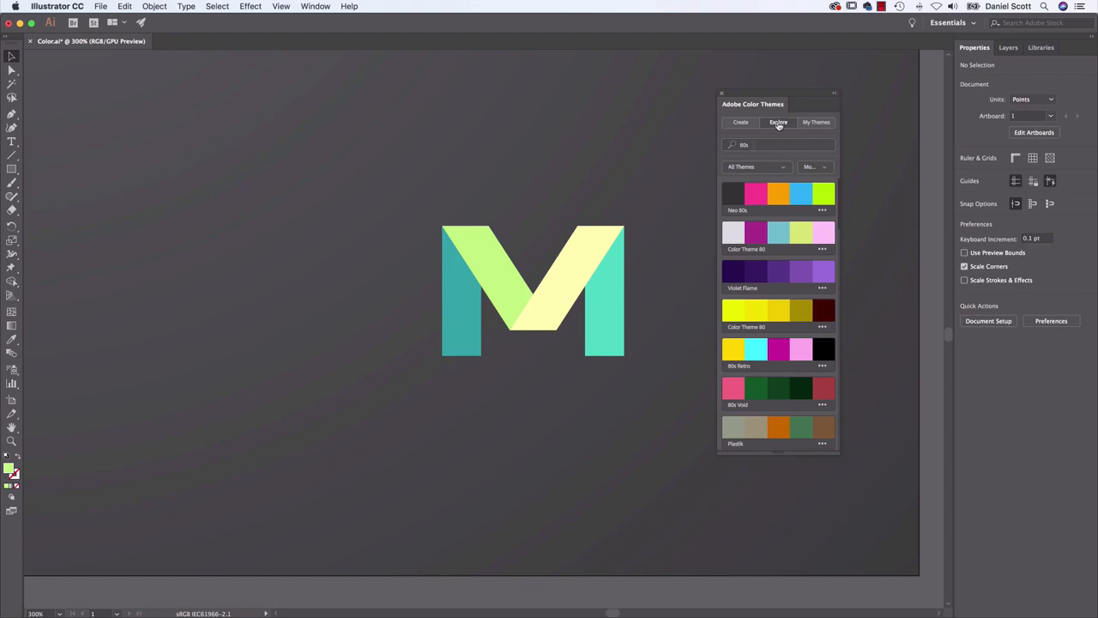
double_click(747, 145)
scroll(763, 220, down, 5)
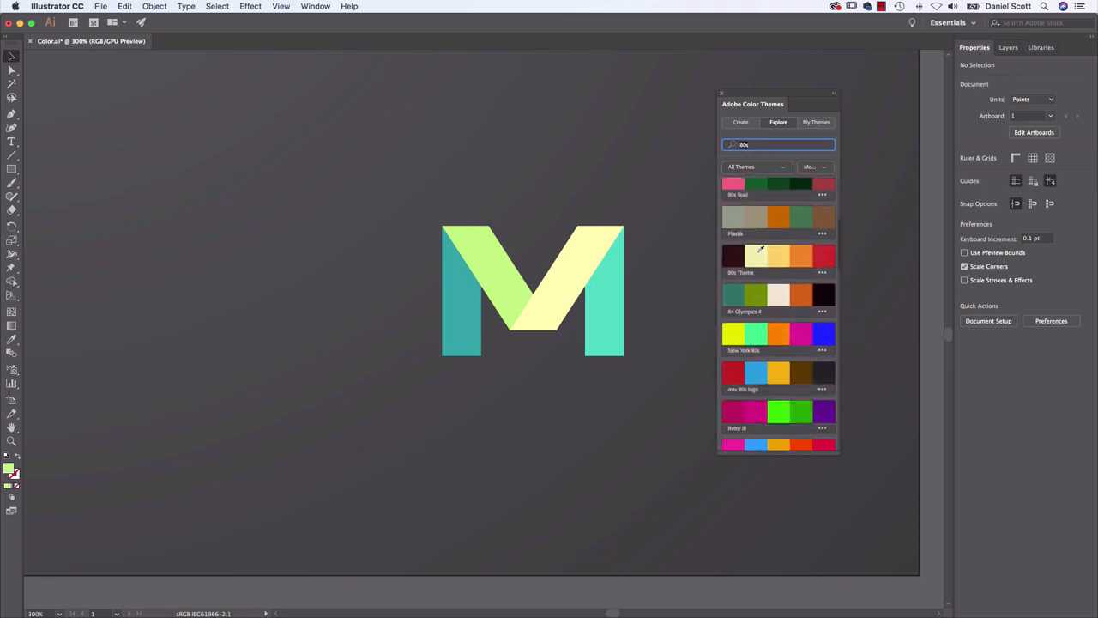
scroll(781, 283, up, 5)
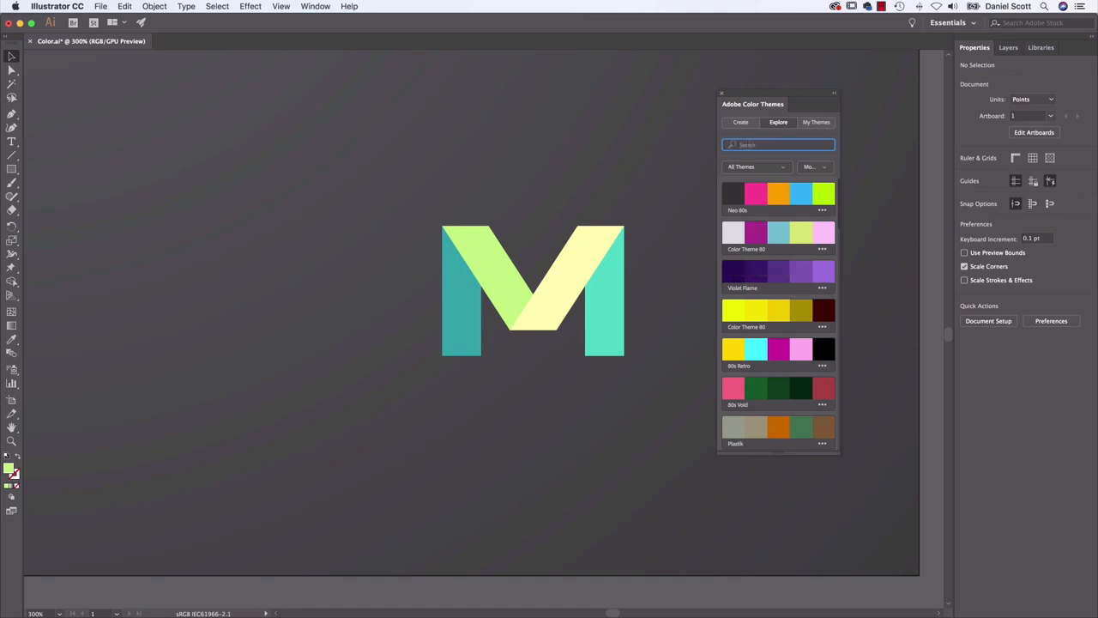
Fill the right-hand diagonal of the lower M with the tan swatch from the Keep the Change group
click(549, 269)
click(965, 174)
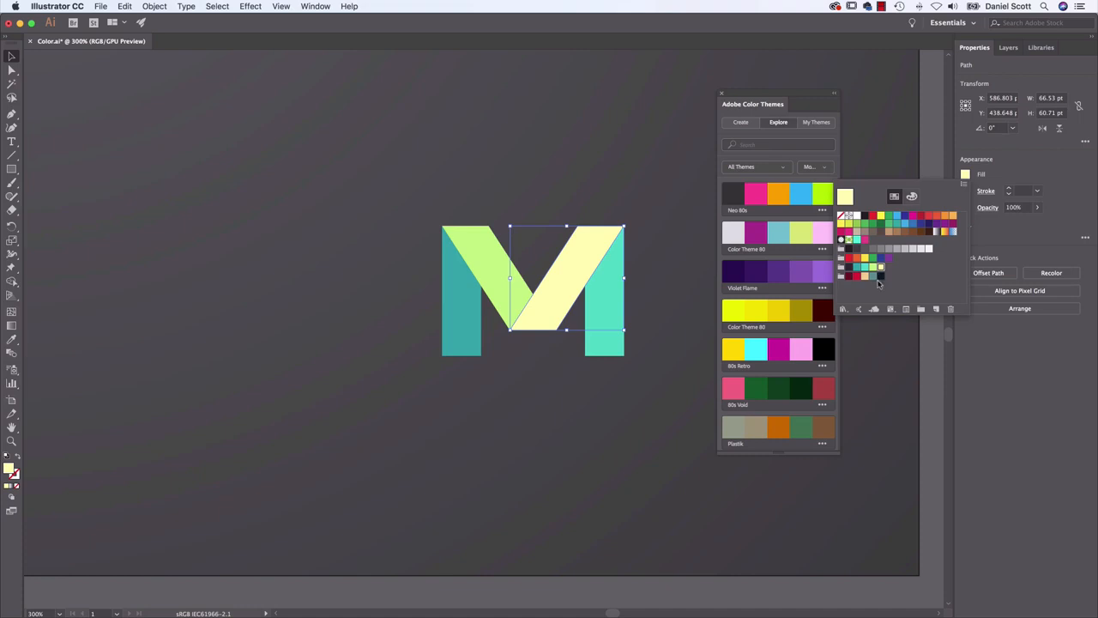
click(865, 276)
key(Escape)
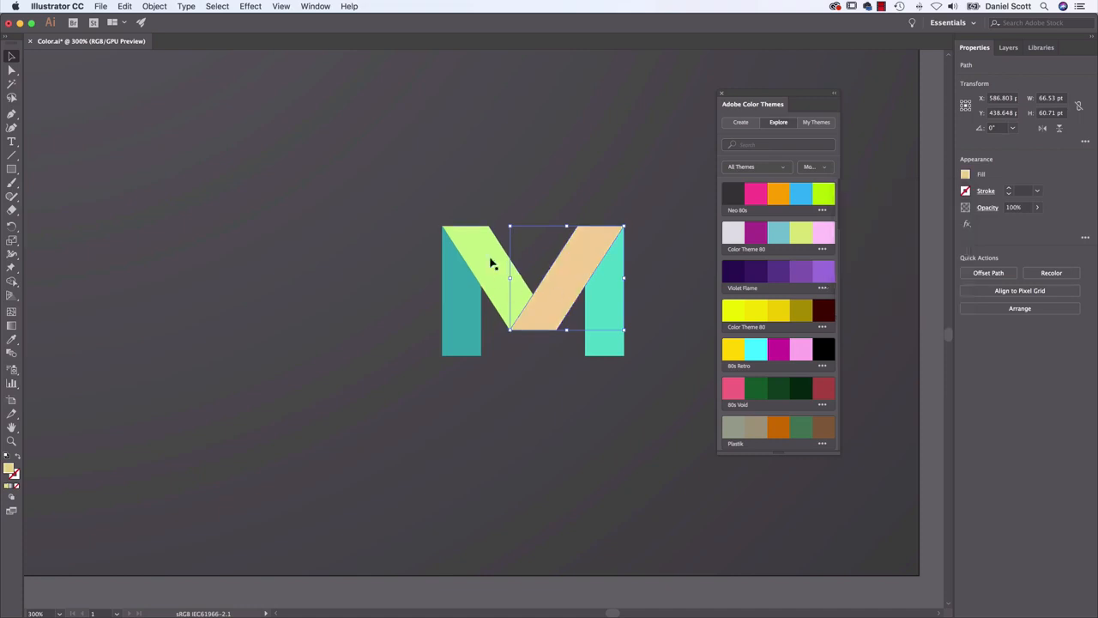
Try the Keep the Change bright red on the M's right-hand leg and its dark maroon on the left-hand diagonal
click(615, 294)
click(966, 174)
click(859, 278)
click(497, 258)
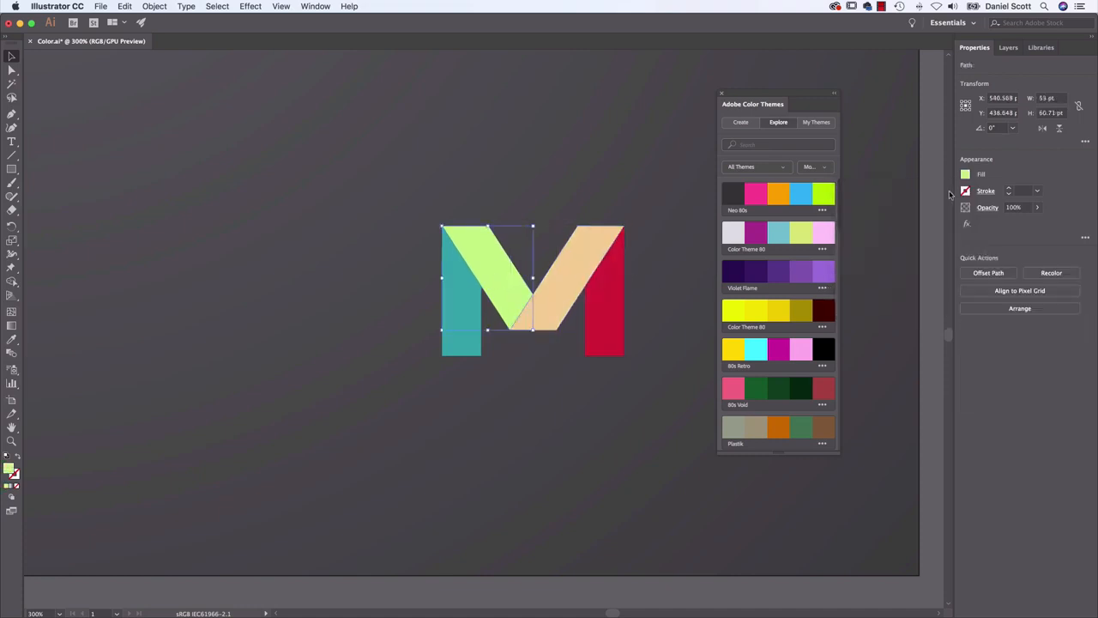
click(965, 174)
click(876, 280)
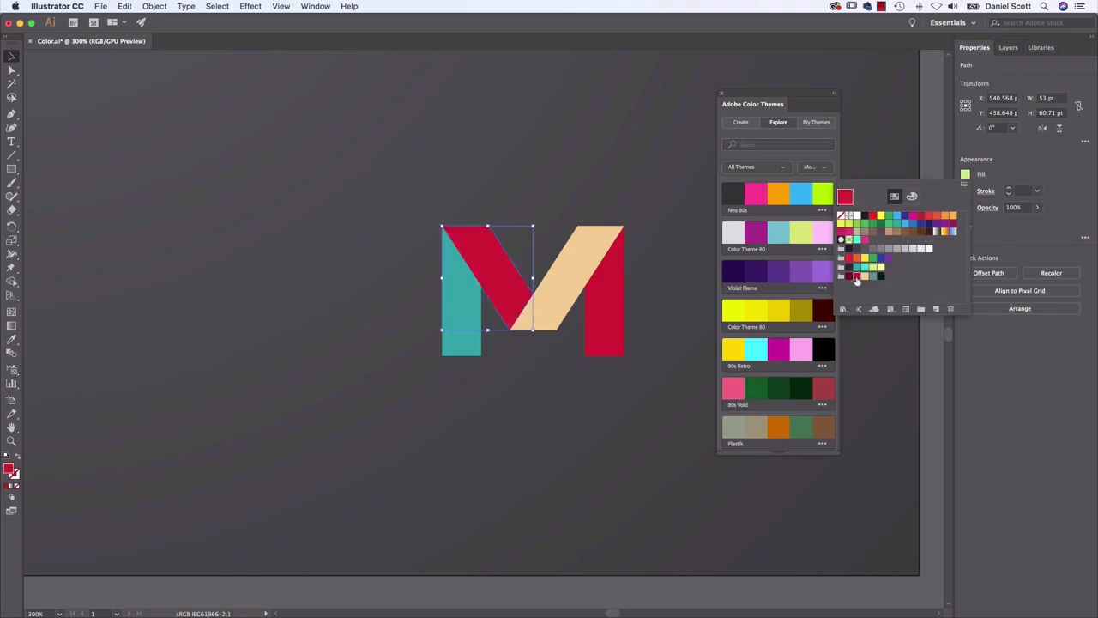
click(864, 278)
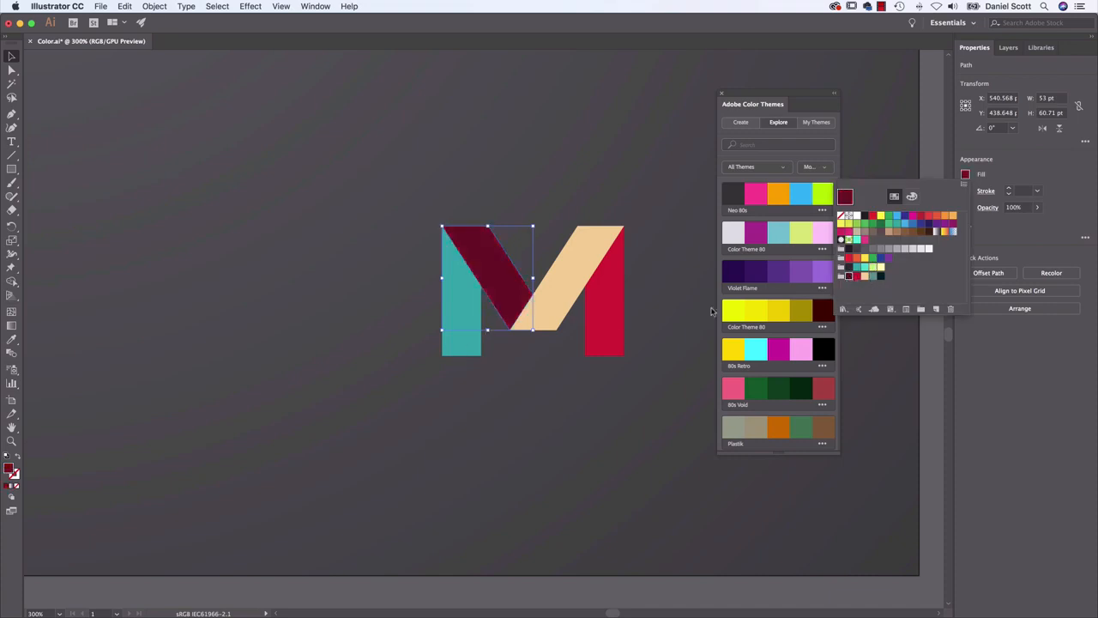
Fill the M's right-hand leg with the muted teal swatch from the Keep the Change group
click(603, 296)
click(965, 174)
click(871, 276)
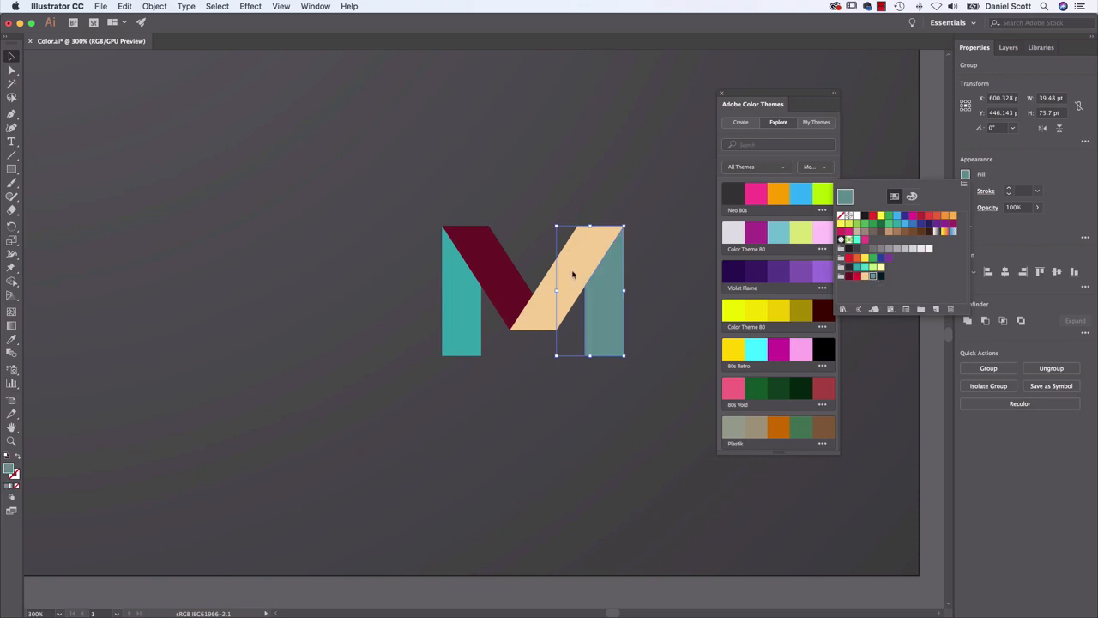
Fill the M's left-hand diagonal with the Keep the Change bright red and its left-hand leg with the dark maroon
click(498, 275)
click(965, 174)
click(862, 274)
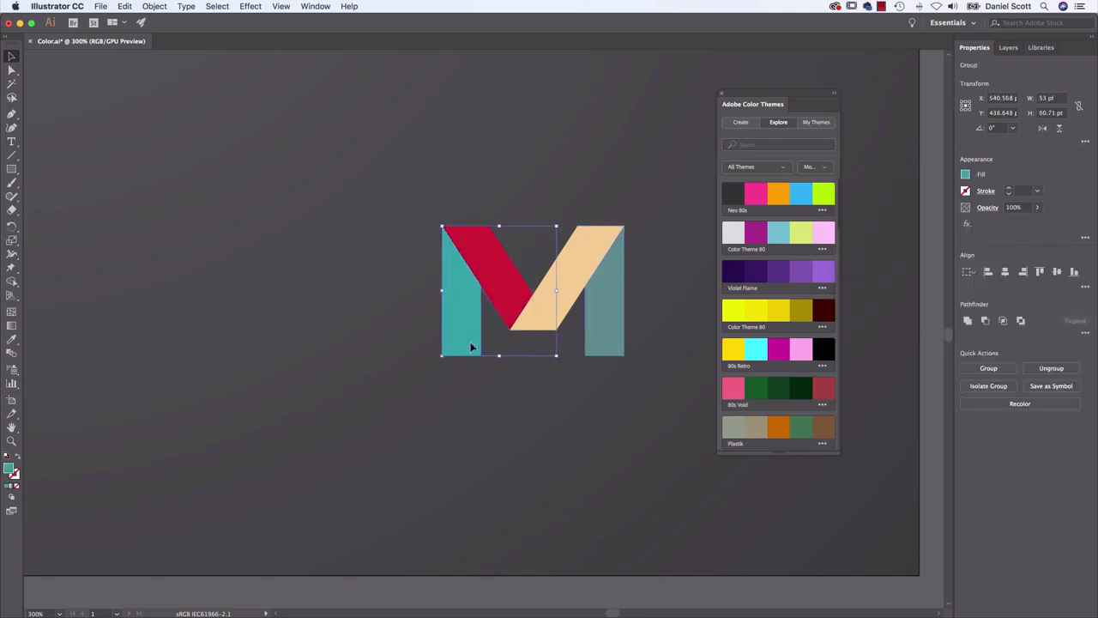
click(965, 174)
click(862, 274)
click(655, 372)
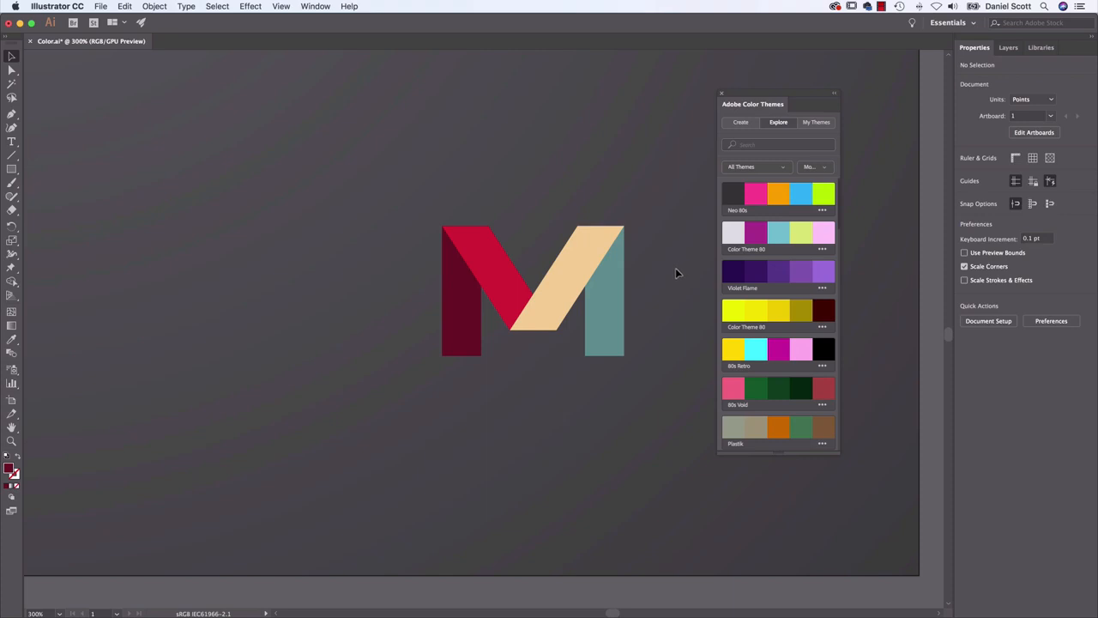
Duplicate the Keep the Change M horizontally to the left, at an X position of about 270 pt
drag(482, 208, 517, 170)
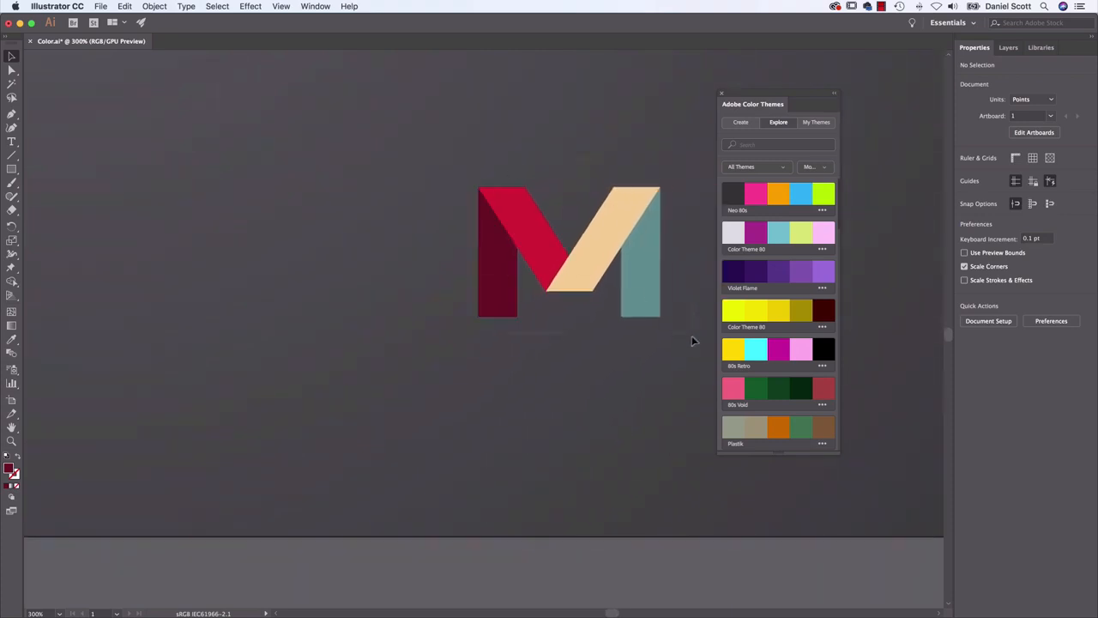
click(637, 282)
drag(637, 282, 363, 325)
drag(464, 278, 642, 310)
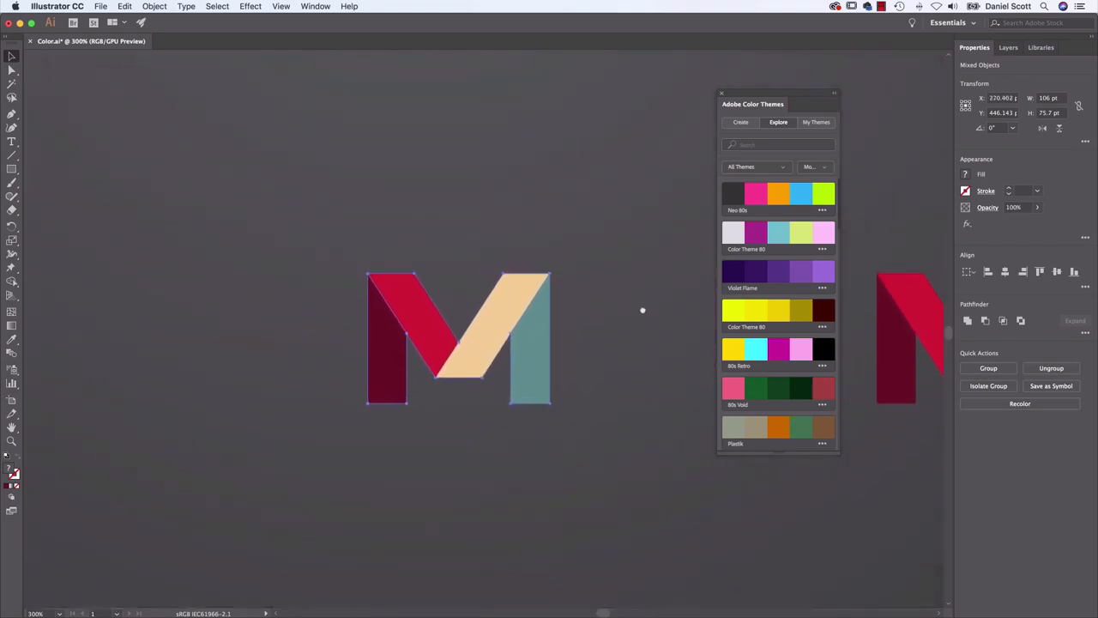
click(571, 347)
Move both legs of the left-hand M copy down about 5 pt to open gaps beneath its diagonals
drag(519, 365, 523, 374)
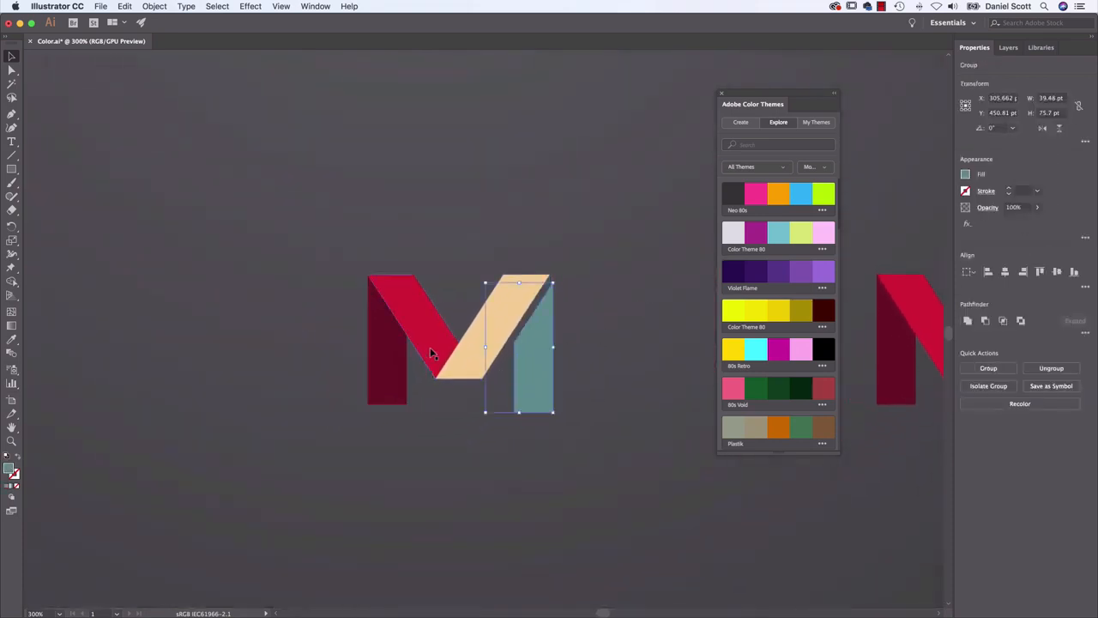
key(super+z)
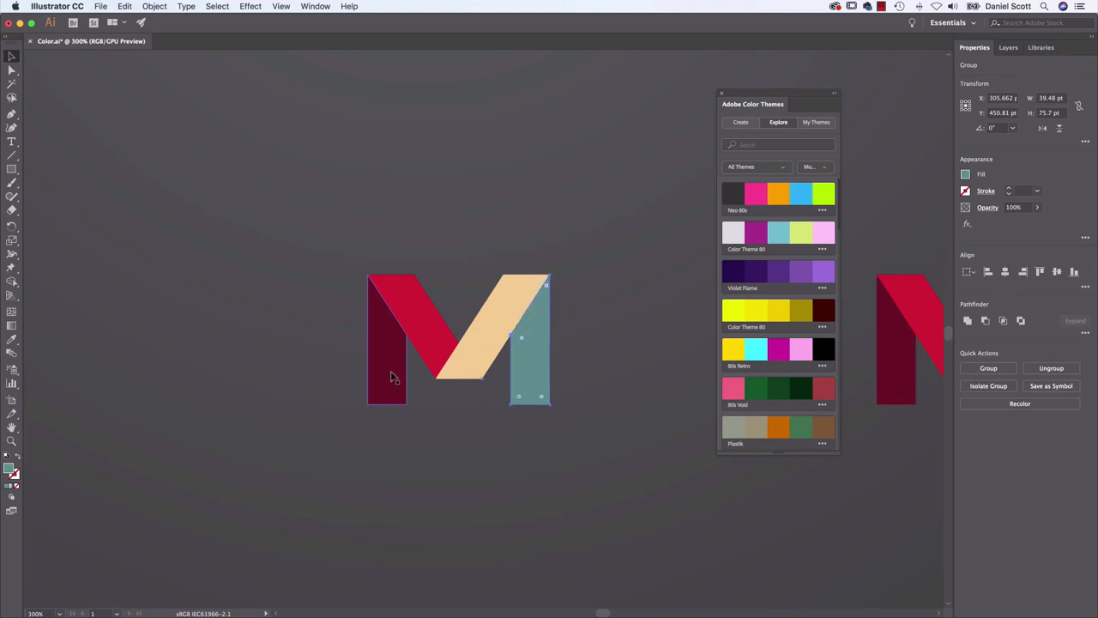
click(393, 374)
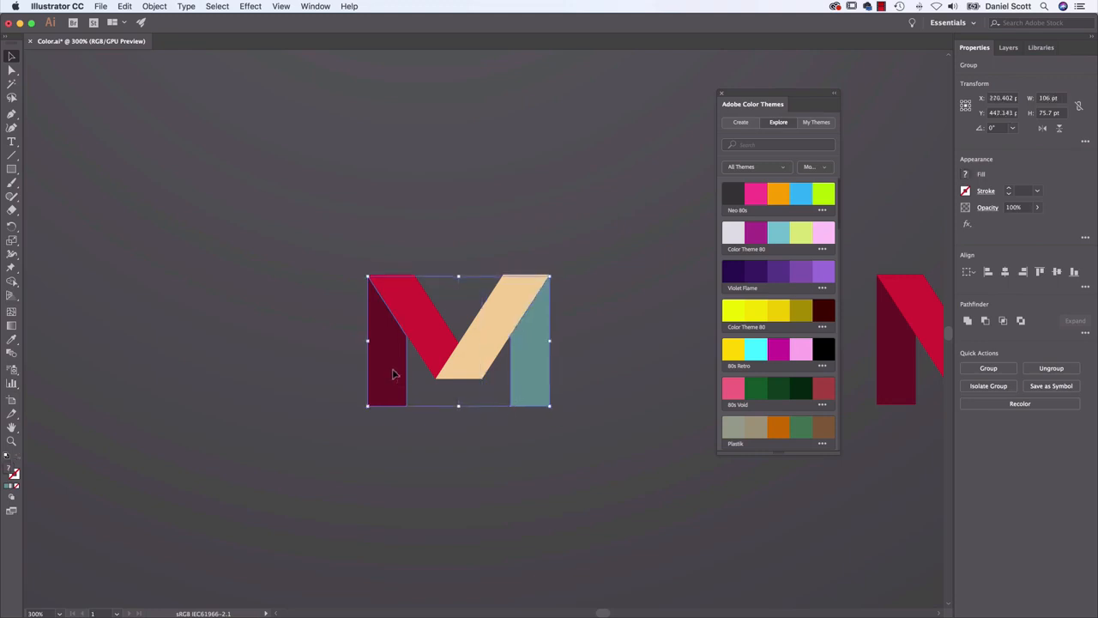
Nudge the copy's right-hand diagonal and leg together about 3.3 pt right to open a gap between the diagonals
click(543, 376)
shift+click(539, 399)
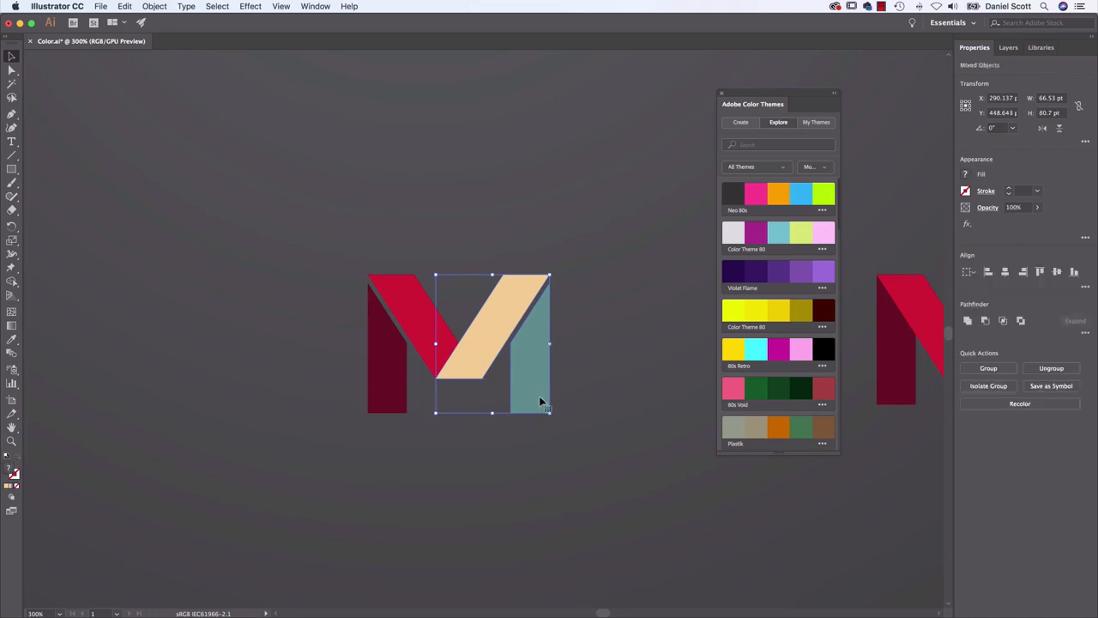
key(Right)
key(Right)
key(Right)
key(Right)
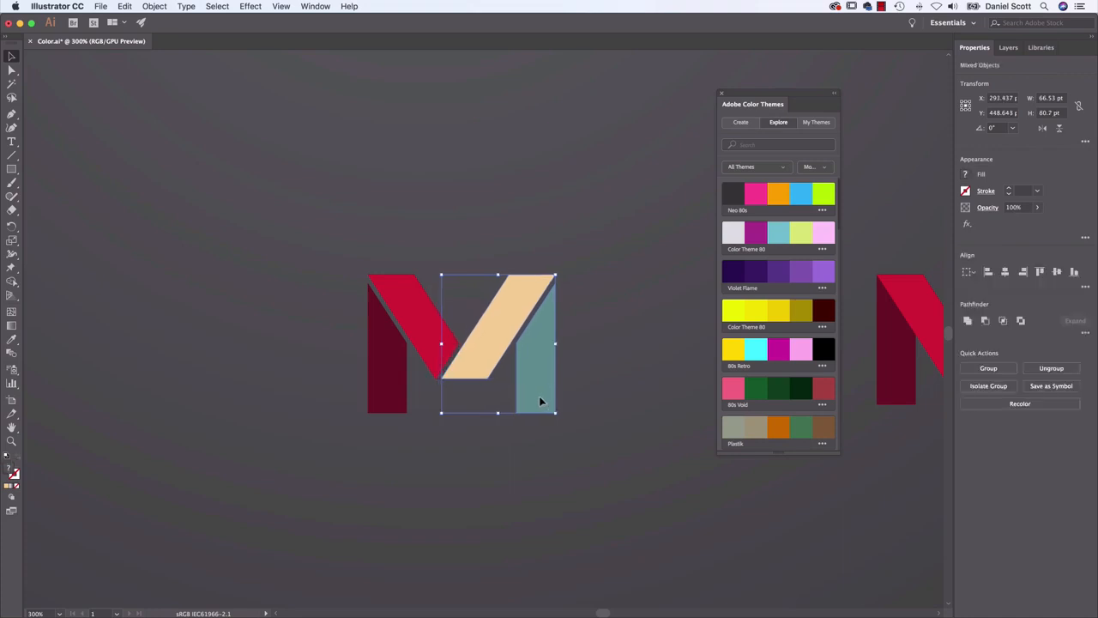
click(618, 389)
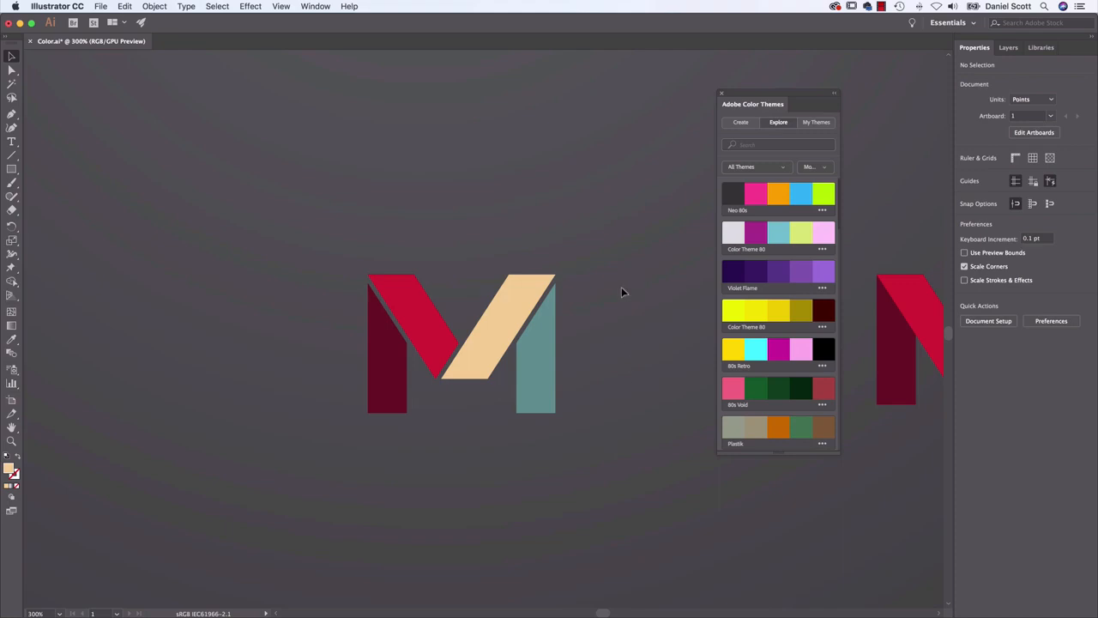
Add the New York 80s color theme to the document's swatches
click(822, 210)
click(740, 260)
scroll(741, 266, down, 4)
click(822, 401)
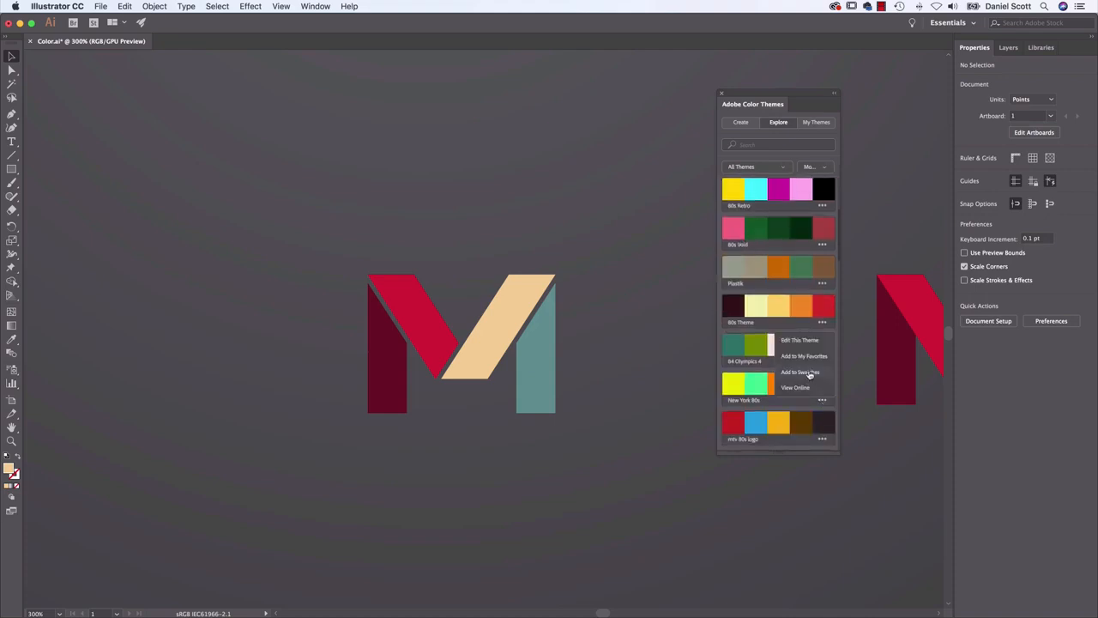
click(809, 374)
Fill the gapped M copy's left-hand leg with the New York 80s yellow and its left-hand diagonal with the mint green
click(393, 356)
click(965, 175)
click(856, 285)
click(436, 340)
click(436, 340)
click(965, 174)
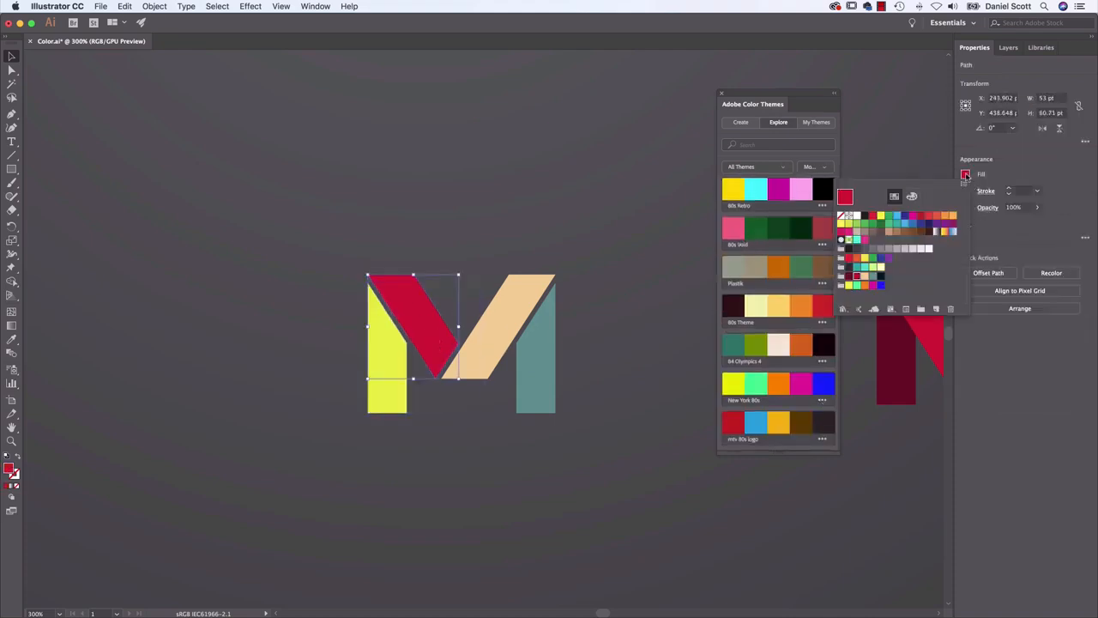
click(858, 285)
Fill the M copy's right-hand diagonal with the New York 80s orange and its right-hand leg with the magenta
click(507, 326)
click(965, 174)
click(866, 286)
click(554, 353)
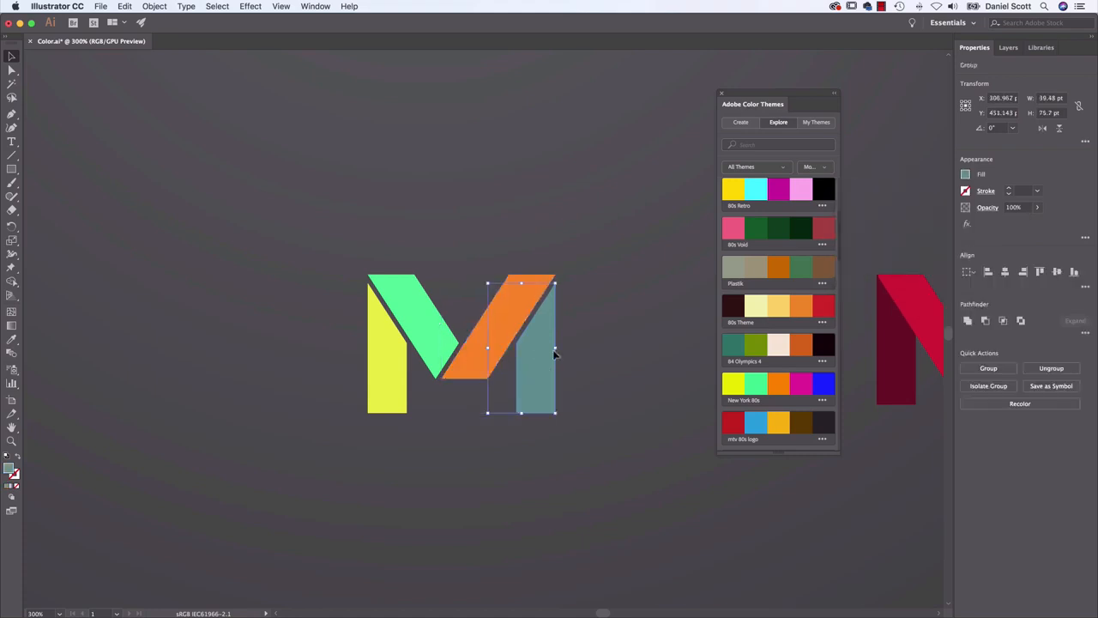
click(965, 174)
click(874, 286)
click(637, 371)
click(635, 371)
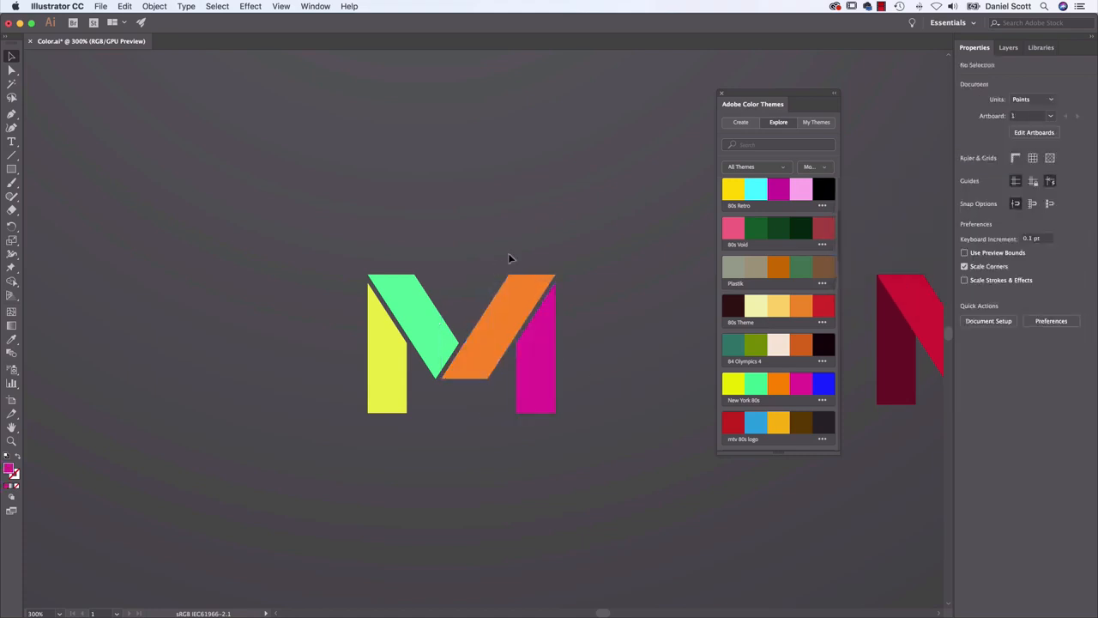
key(super+minus)
key(super+minus)
key(space)
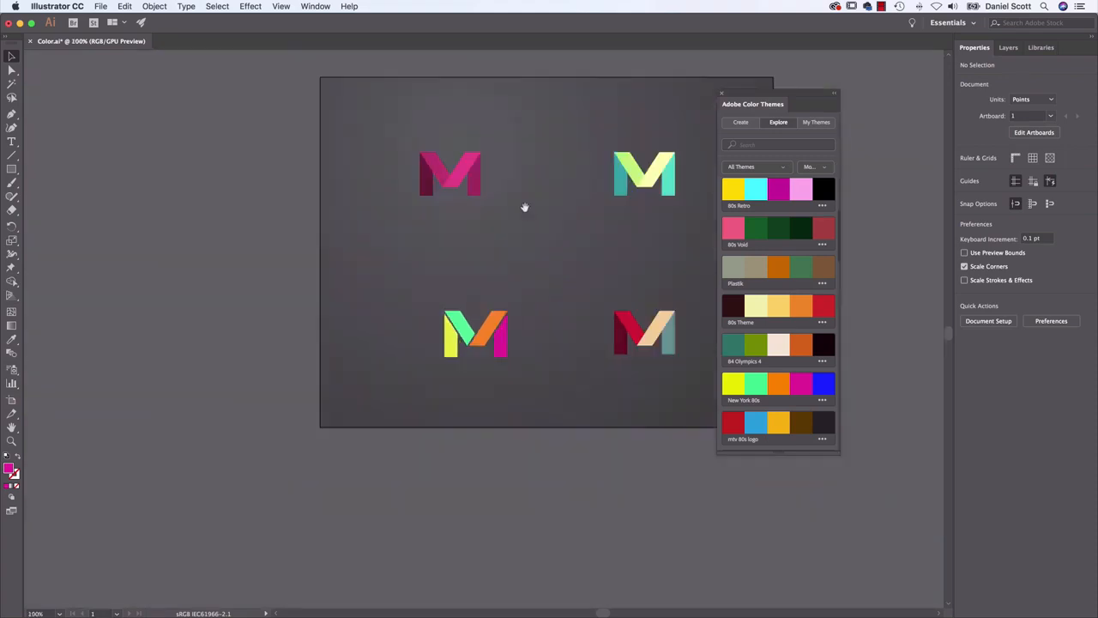
drag(591, 206, 536, 254)
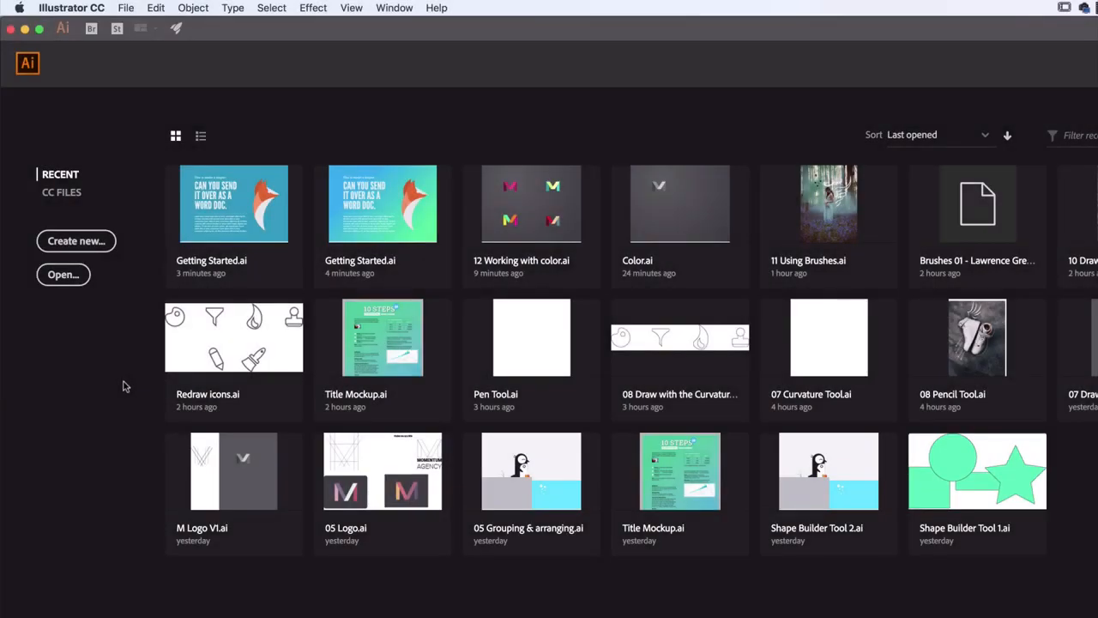
Open Getting Started.ai from the Exercise Files folder
click(129, 10)
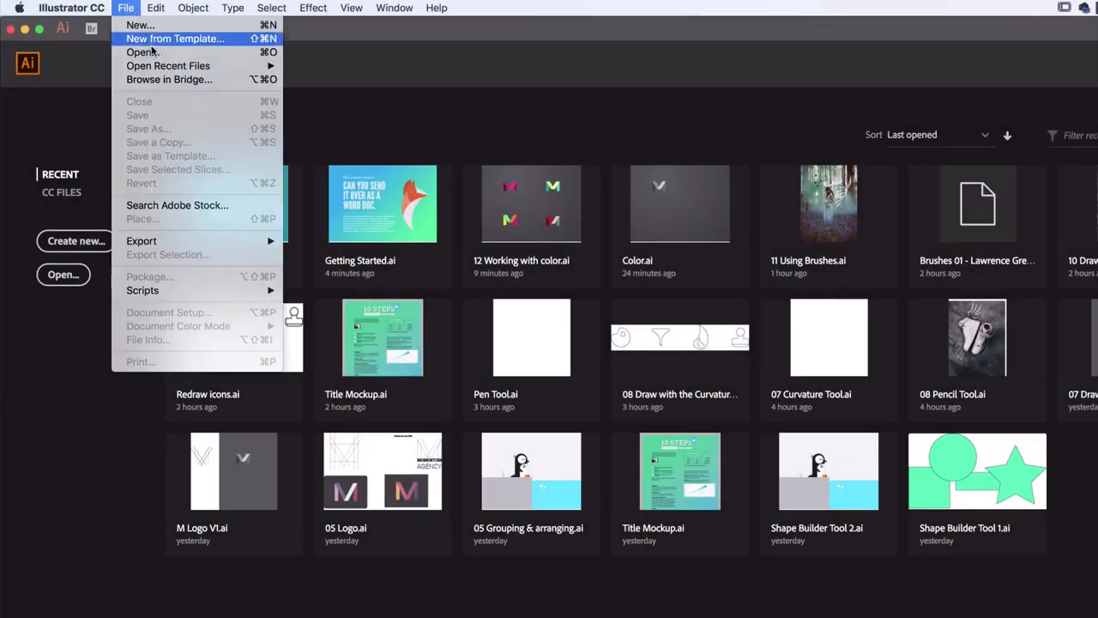
click(154, 53)
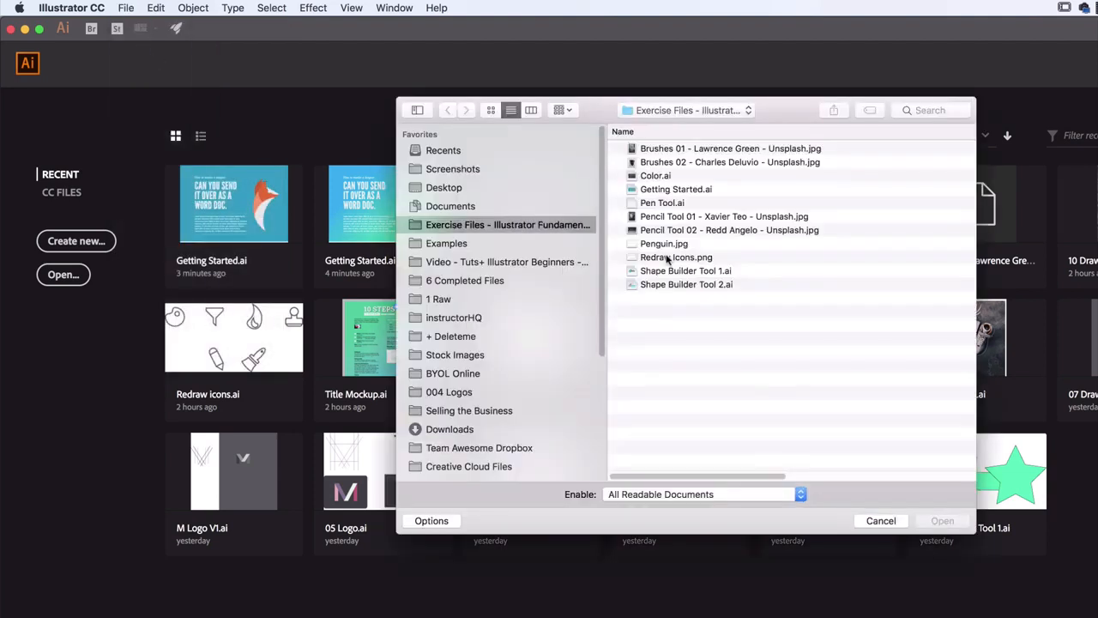
click(666, 189)
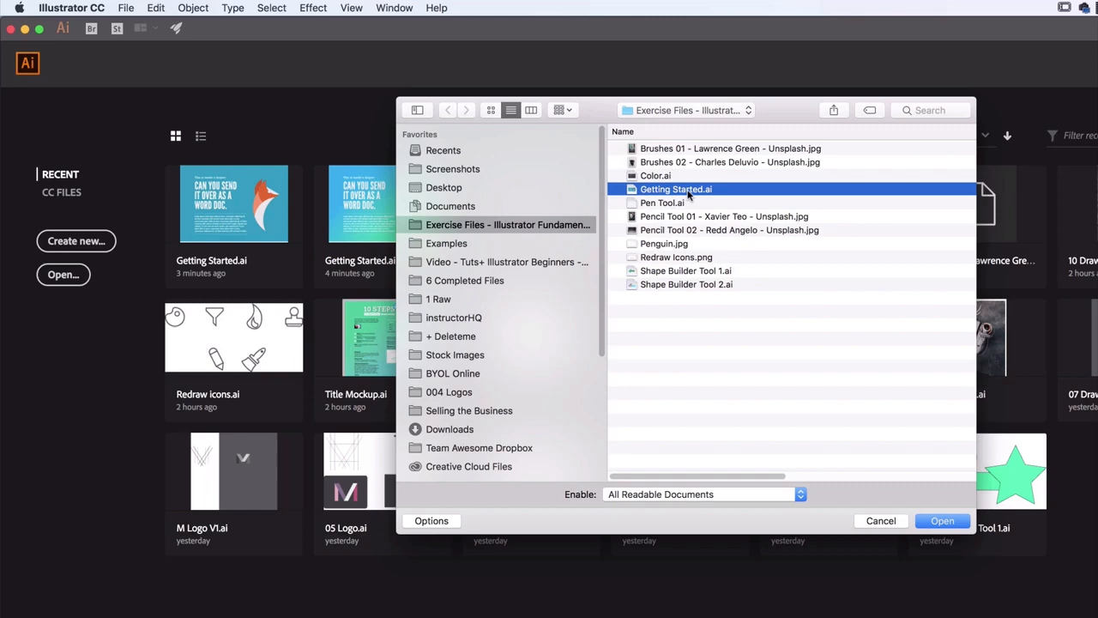
click(943, 522)
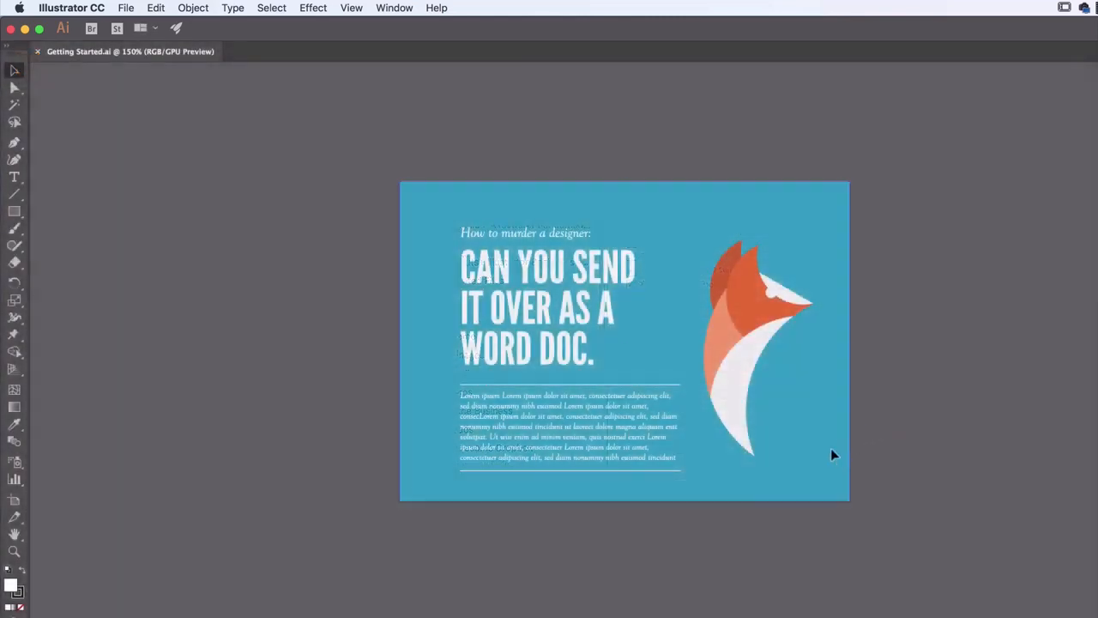
Fill the poster's blue background rectangle with the white-to-black linear gradient swatch
click(831, 448)
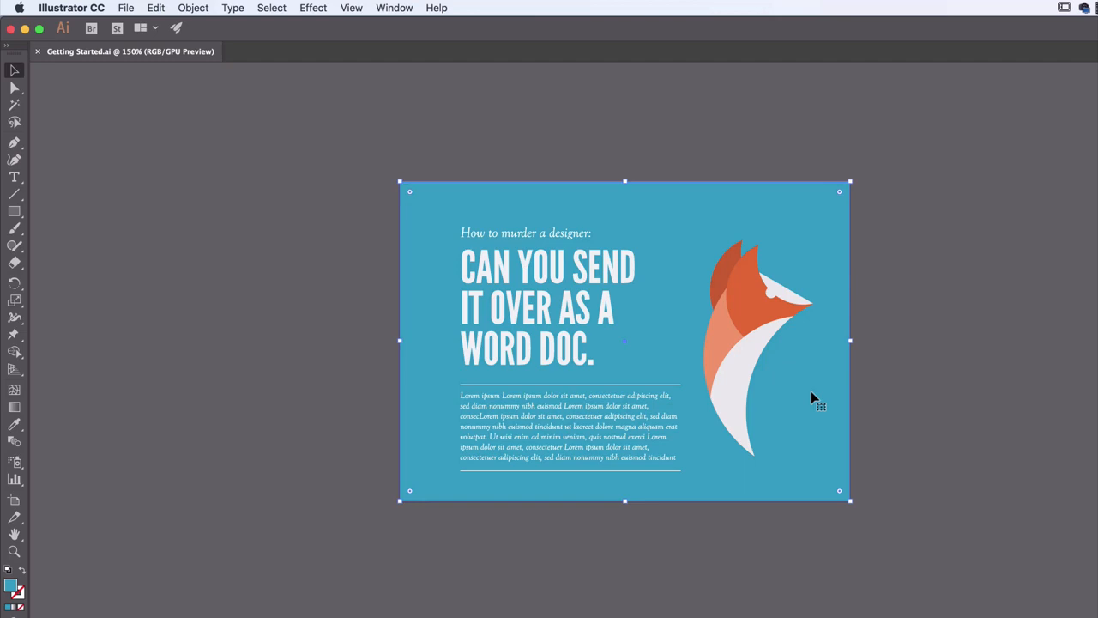
key(super+equal)
key(super+equal)
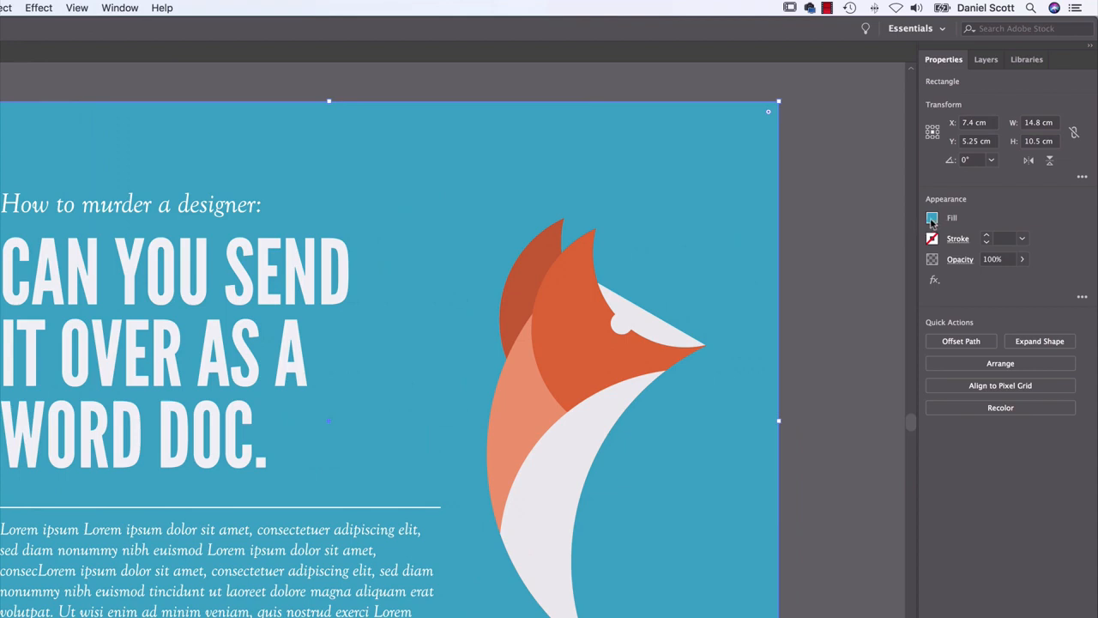
click(932, 221)
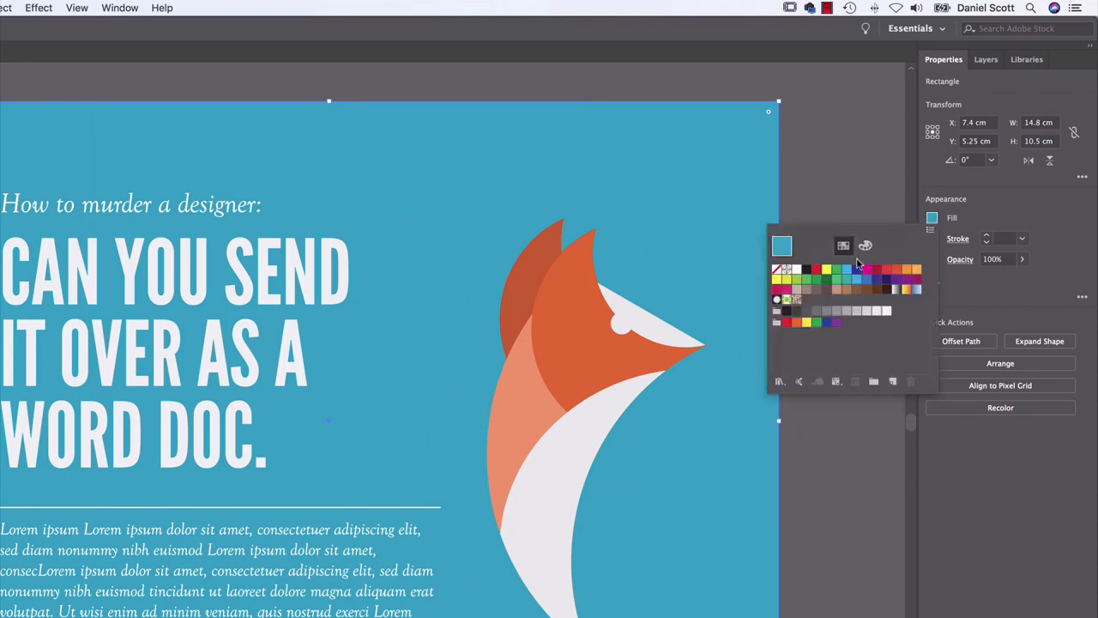
click(896, 291)
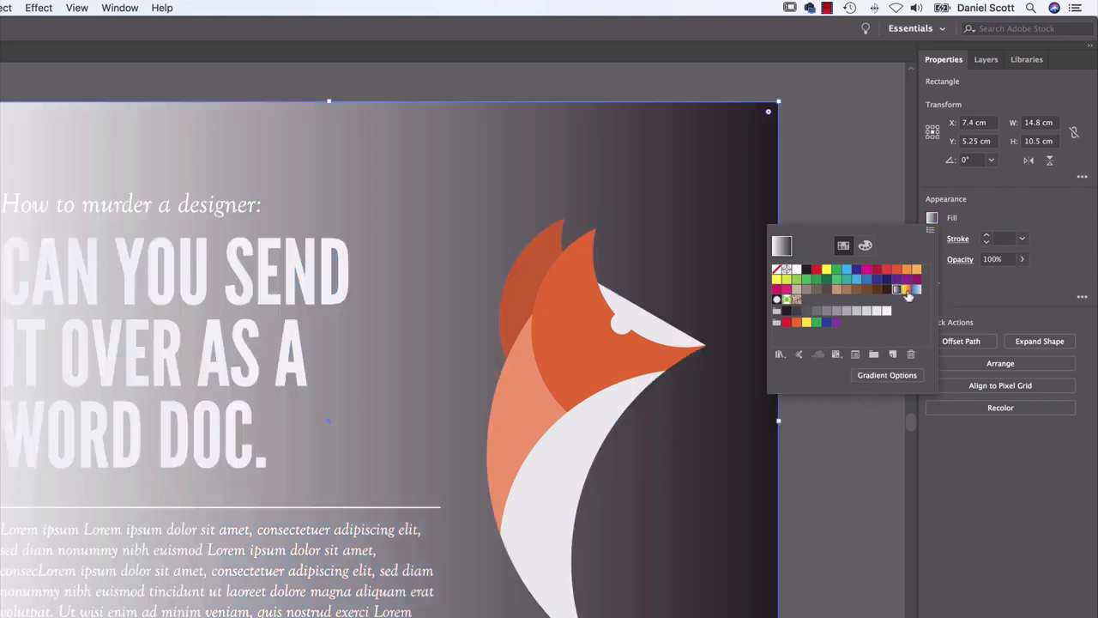
Try the yellow-to-red, blue and radial gradient swatches and both pattern swatches on the background rectangle
click(907, 291)
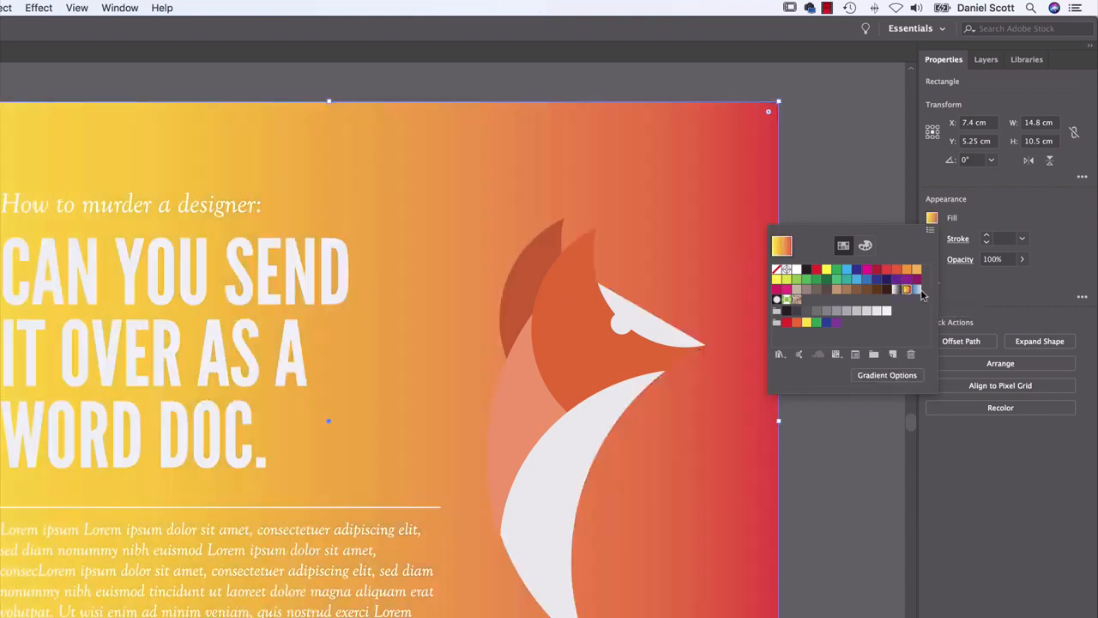
click(917, 291)
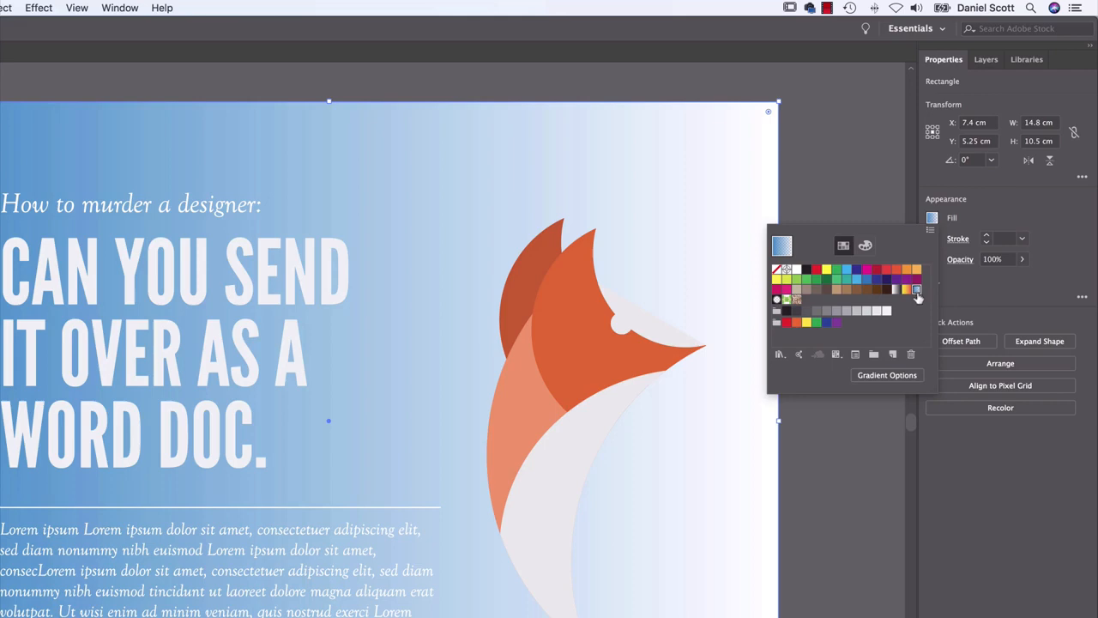
click(777, 299)
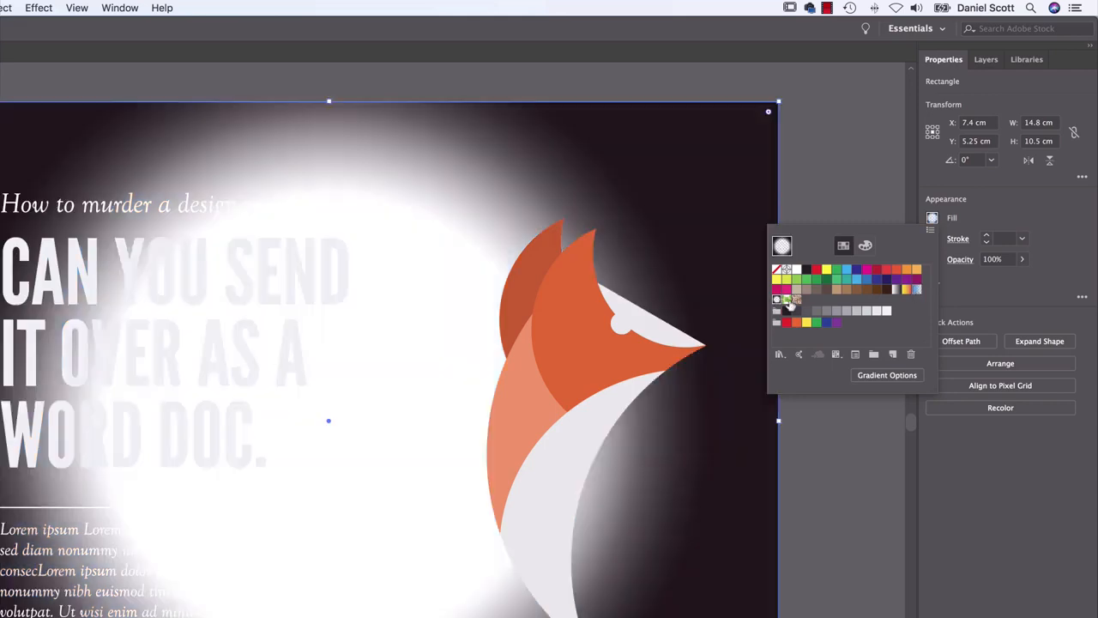
click(787, 300)
click(797, 300)
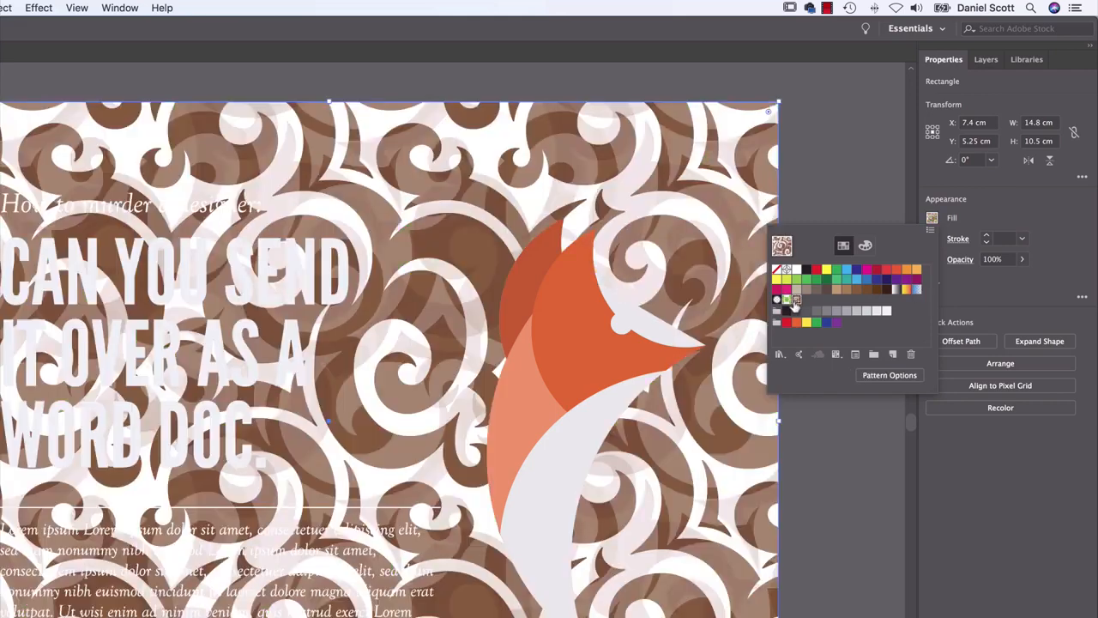
Reapply the white-to-black gradient to the background rectangle and show its gradient options beside the fox artwork
click(895, 291)
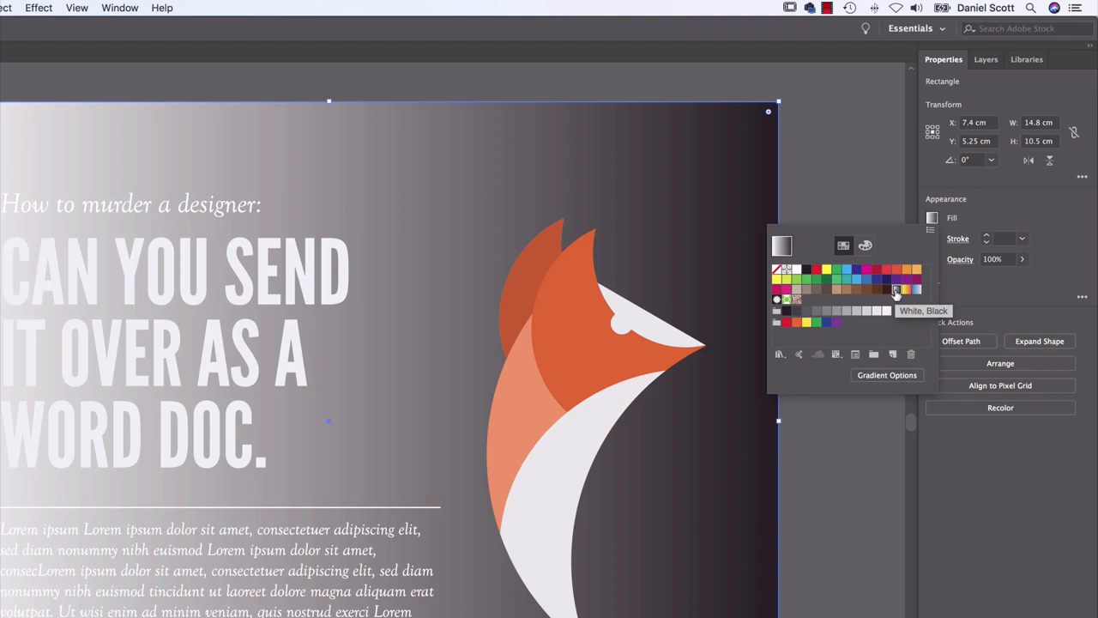
click(887, 377)
click(937, 220)
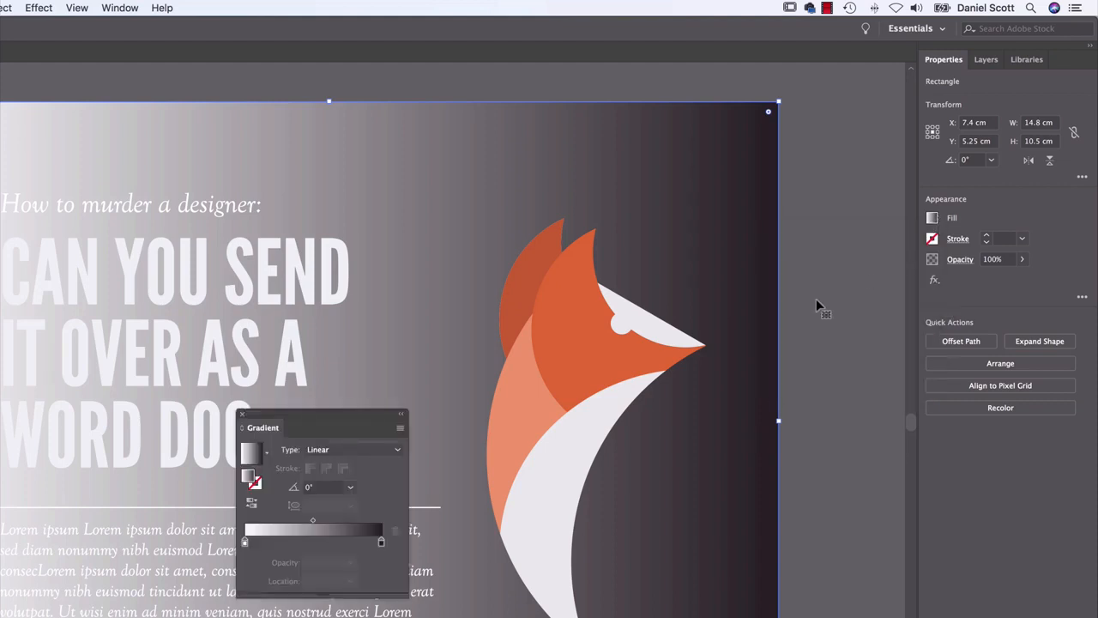
click(116, 7)
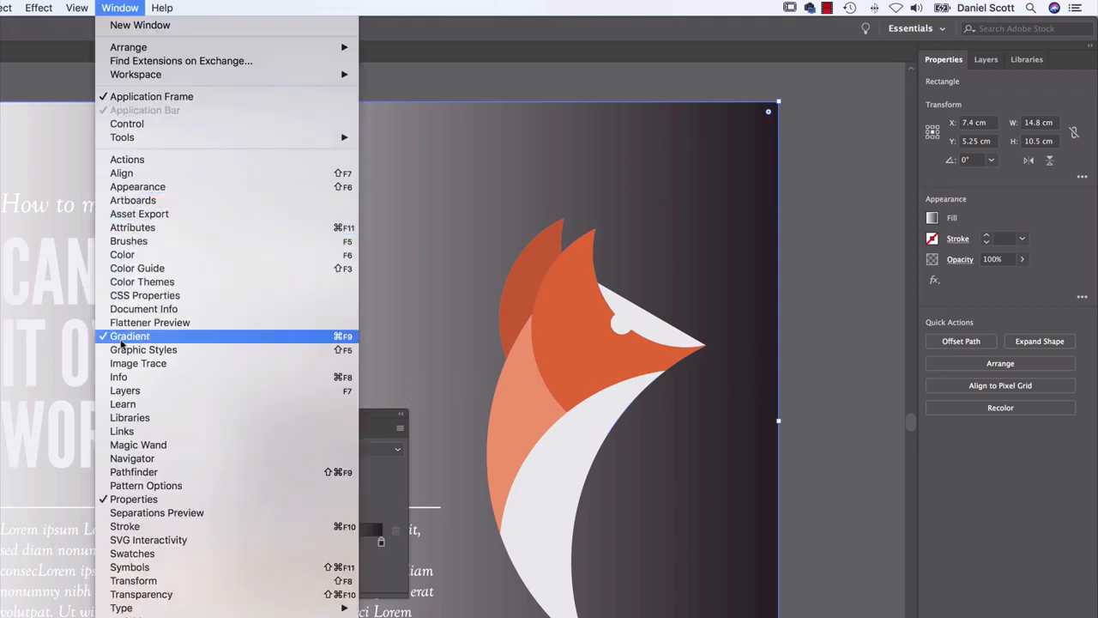
click(125, 340)
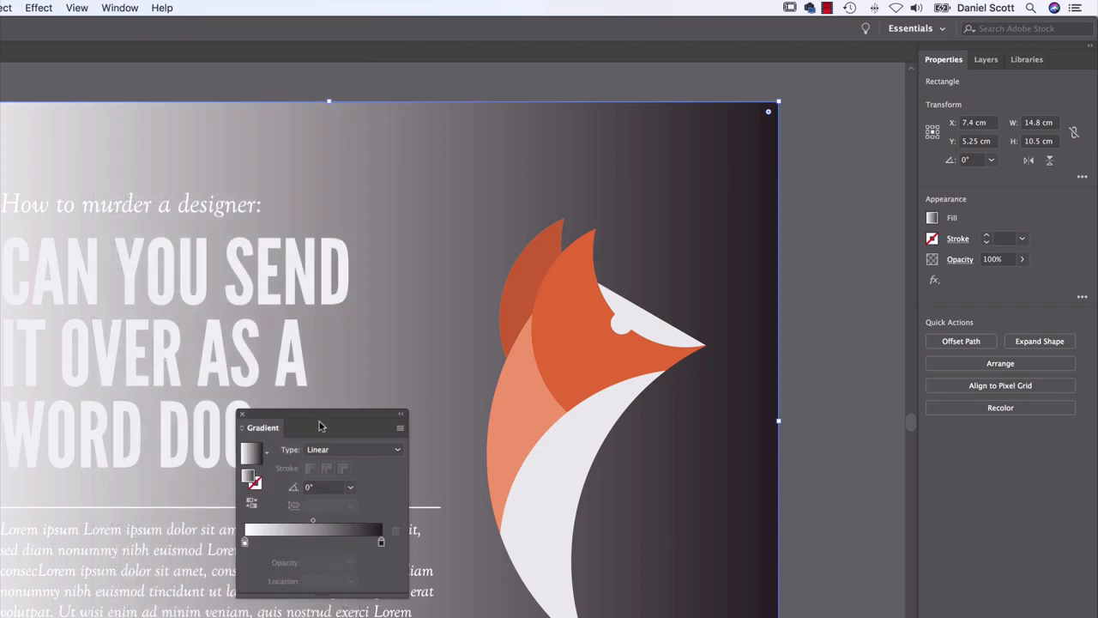
drag(397, 439, 861, 356)
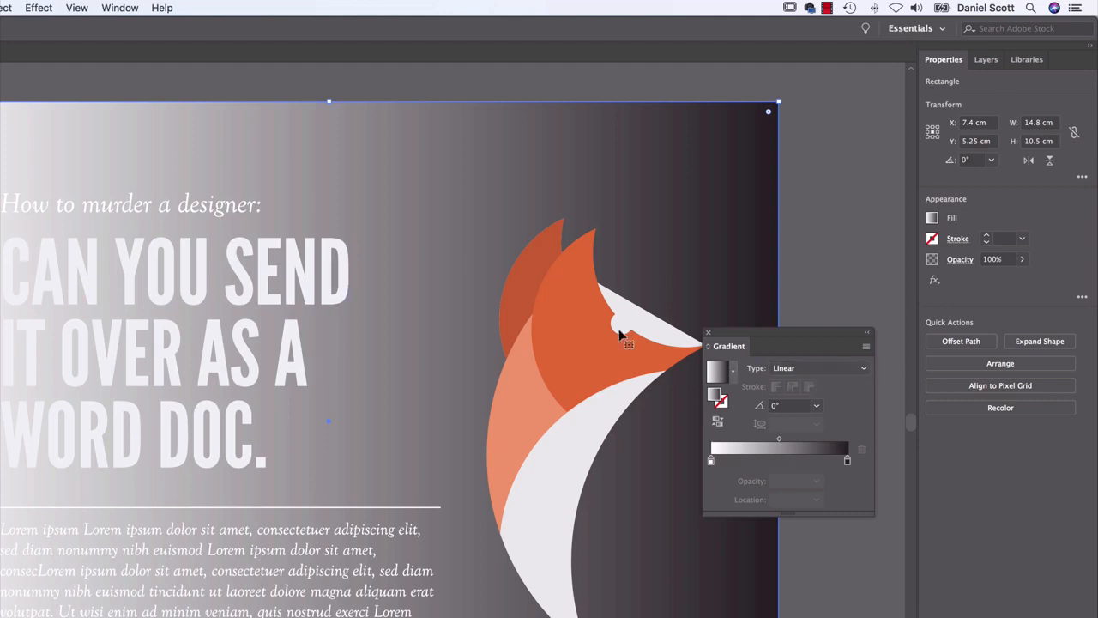
Try the Radial gradient type on the background rectangle and return it to Linear
click(786, 368)
click(798, 399)
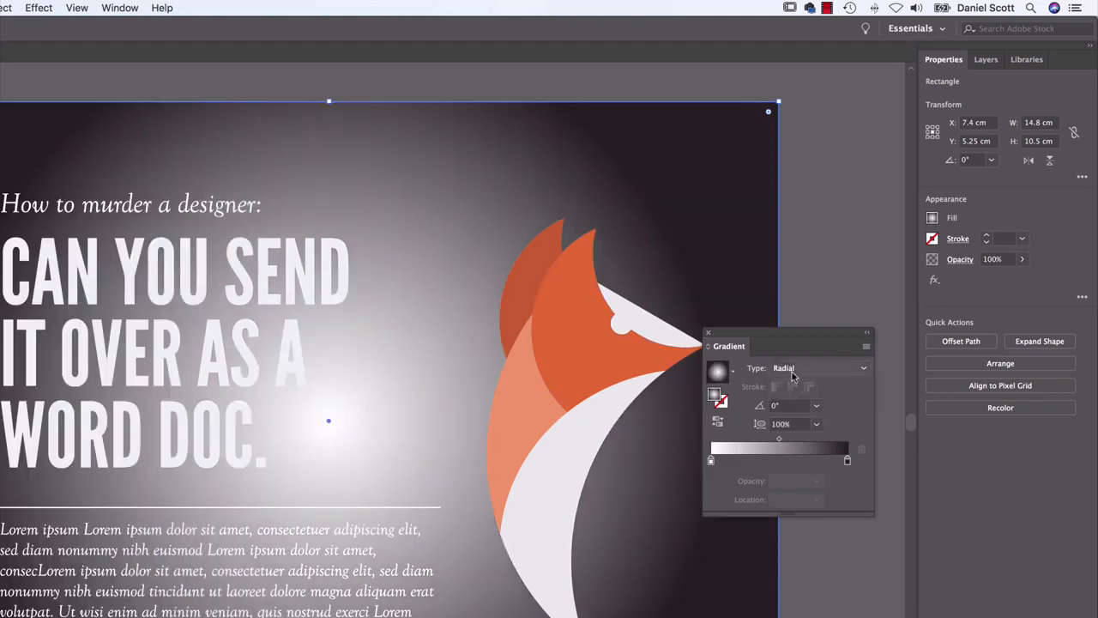
click(797, 370)
click(796, 383)
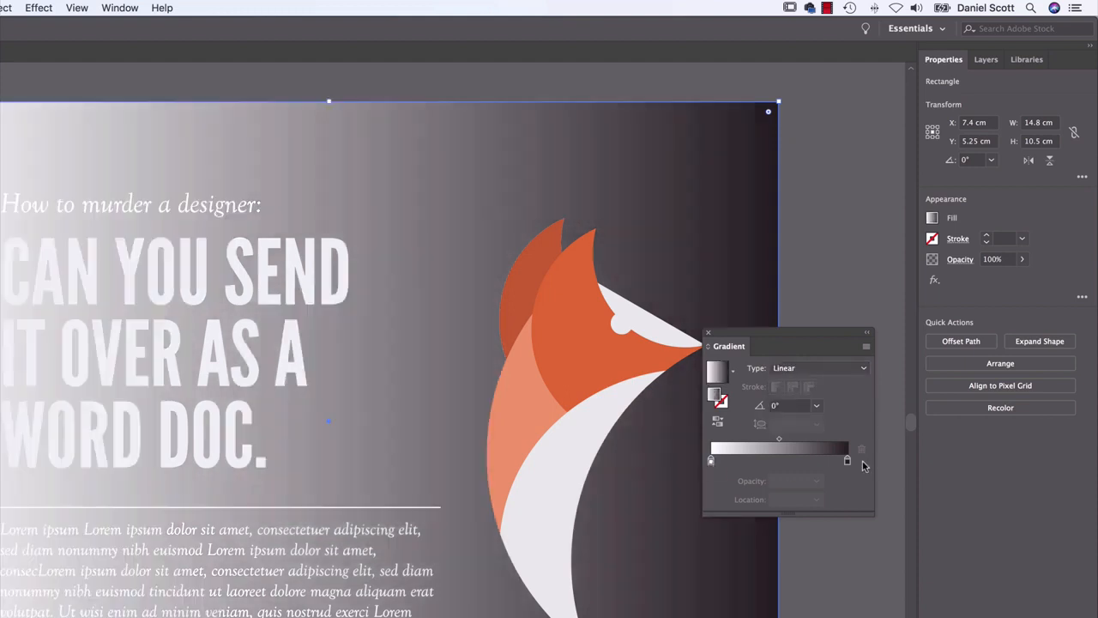
Change the background gradient's white starting stop to bright green, hex 15ff79
double_click(711, 464)
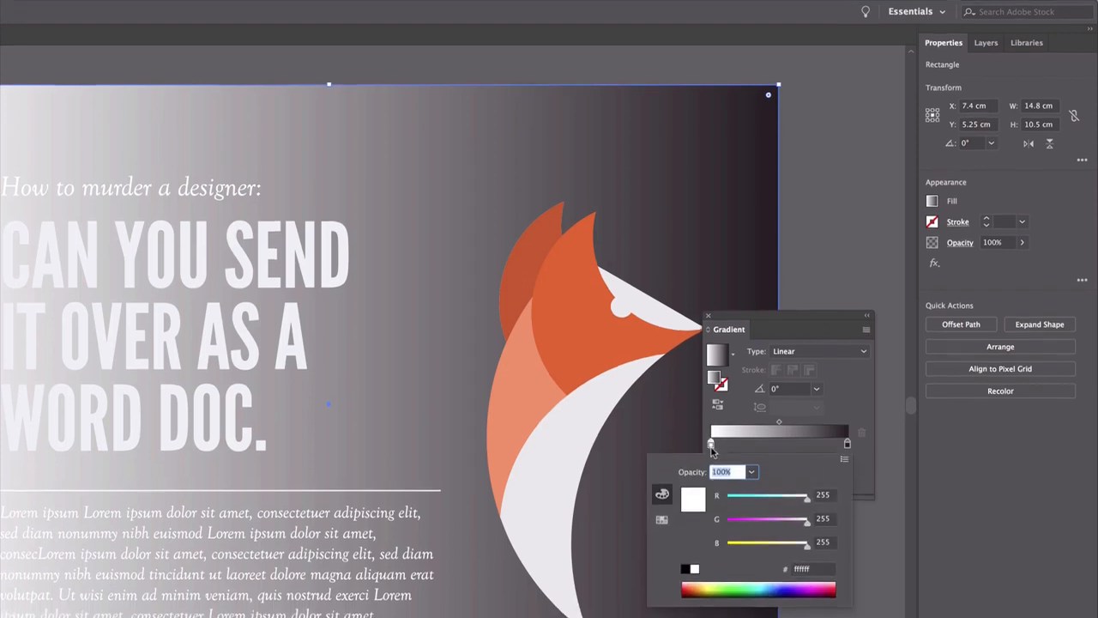
click(657, 387)
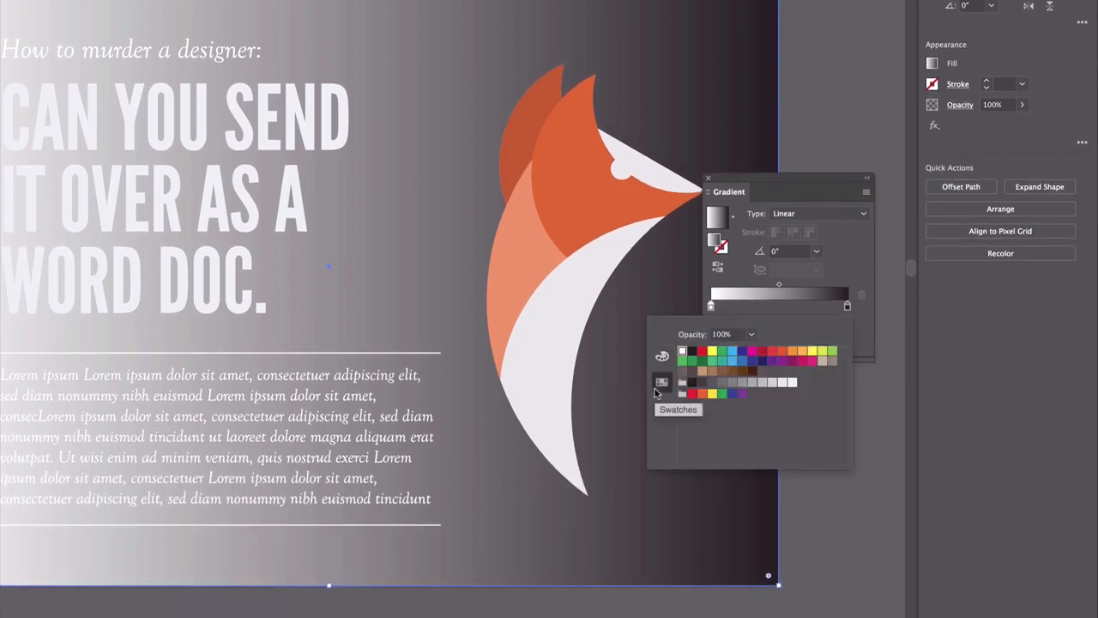
click(660, 363)
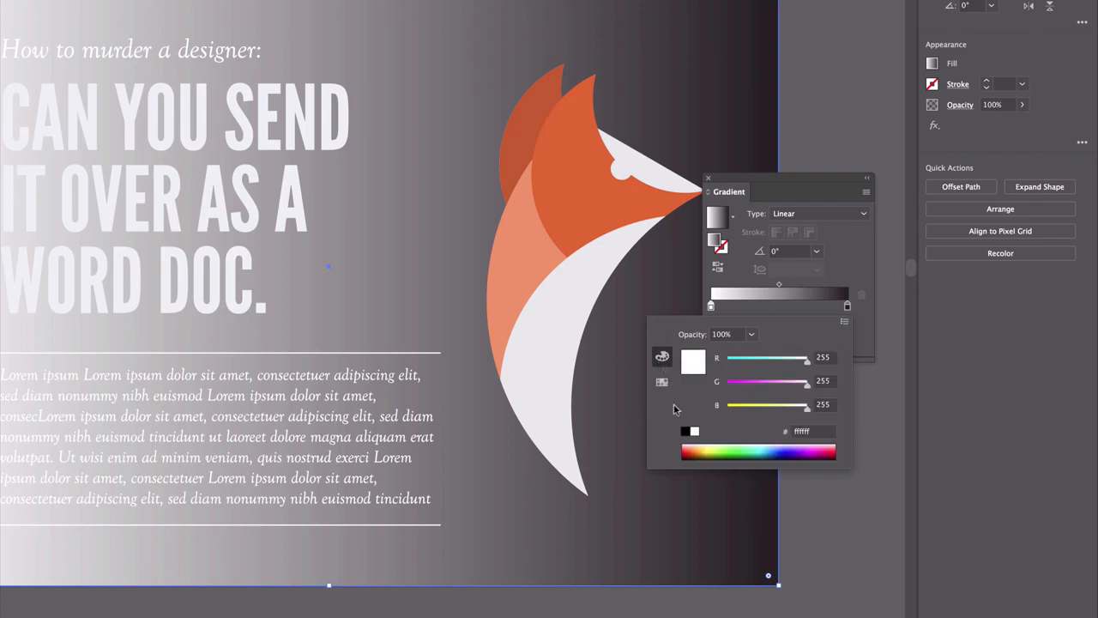
click(748, 446)
click(746, 446)
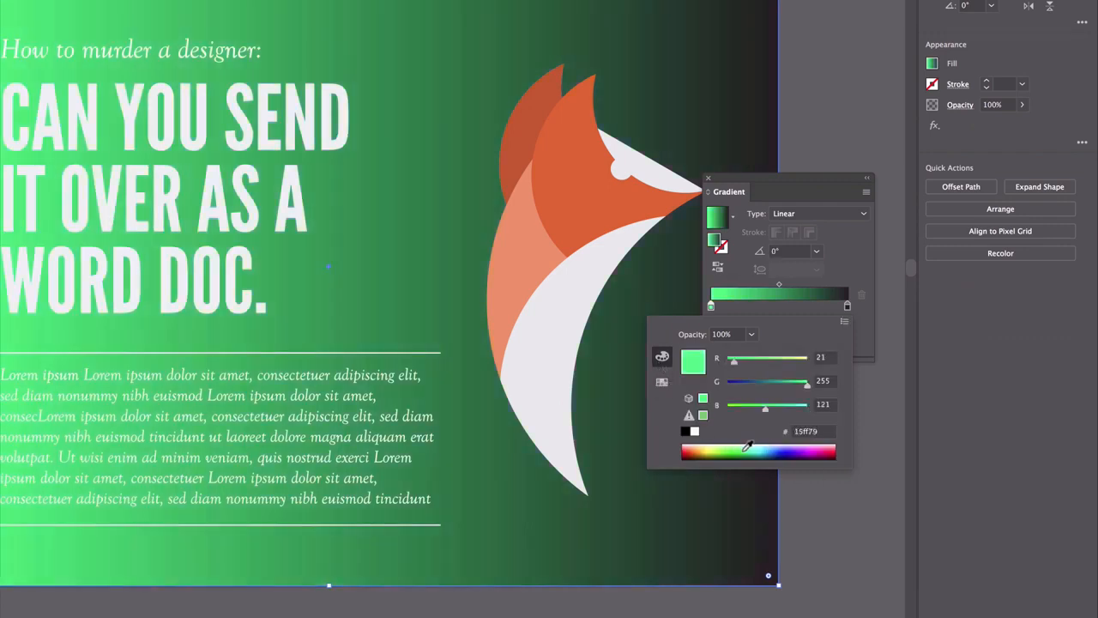
click(833, 267)
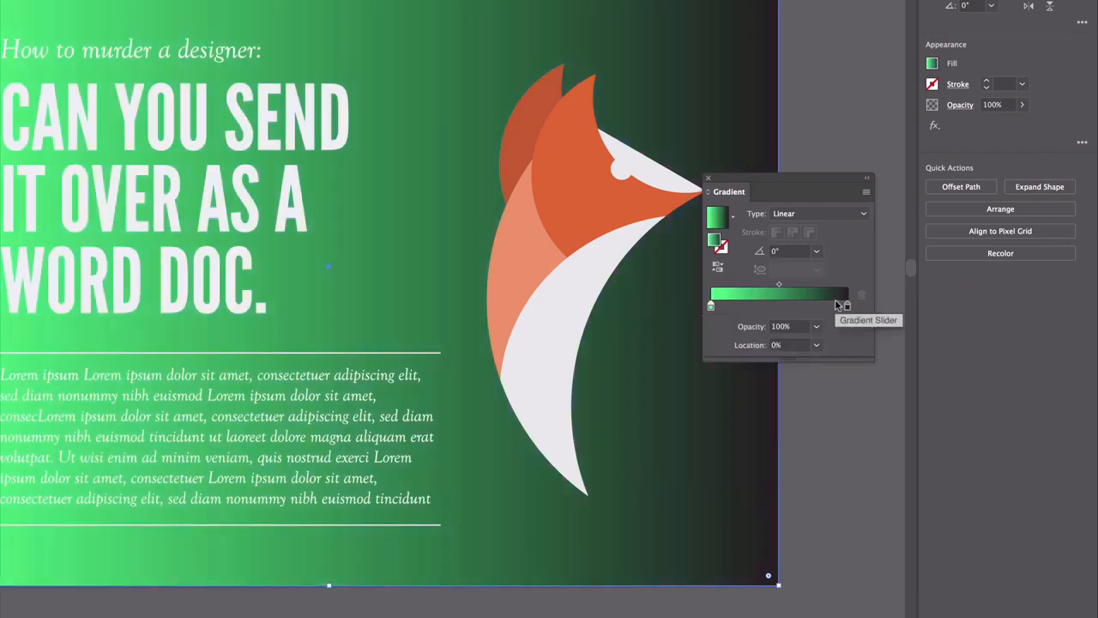
Change the gradient's black end stop to dark green, hex 006a45, and set the gradient angle to 90°
double_click(846, 307)
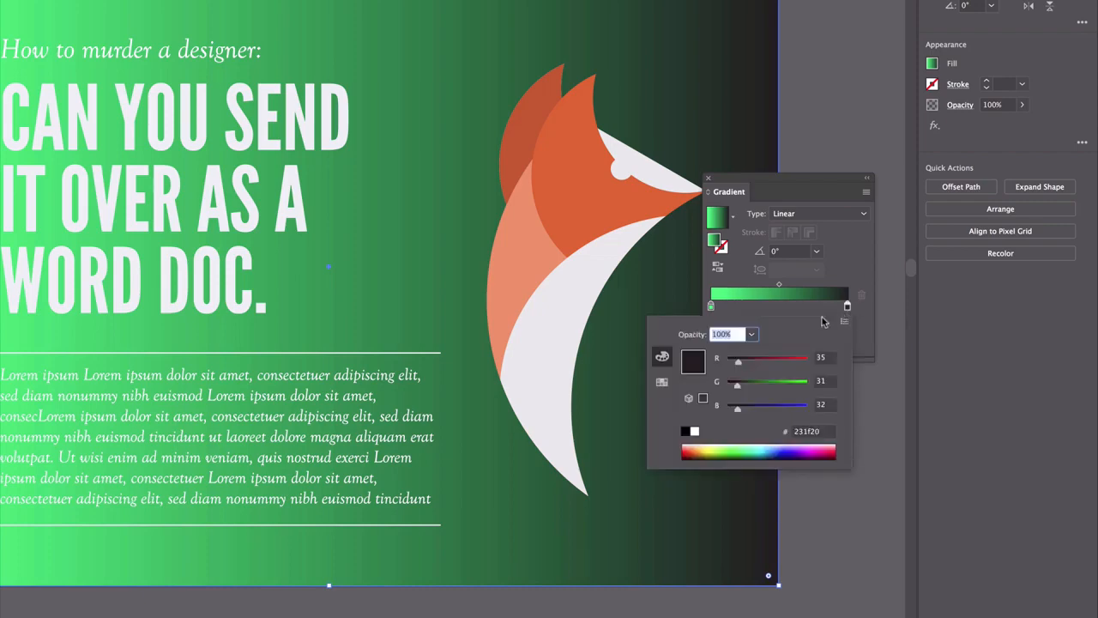
drag(729, 450, 755, 451)
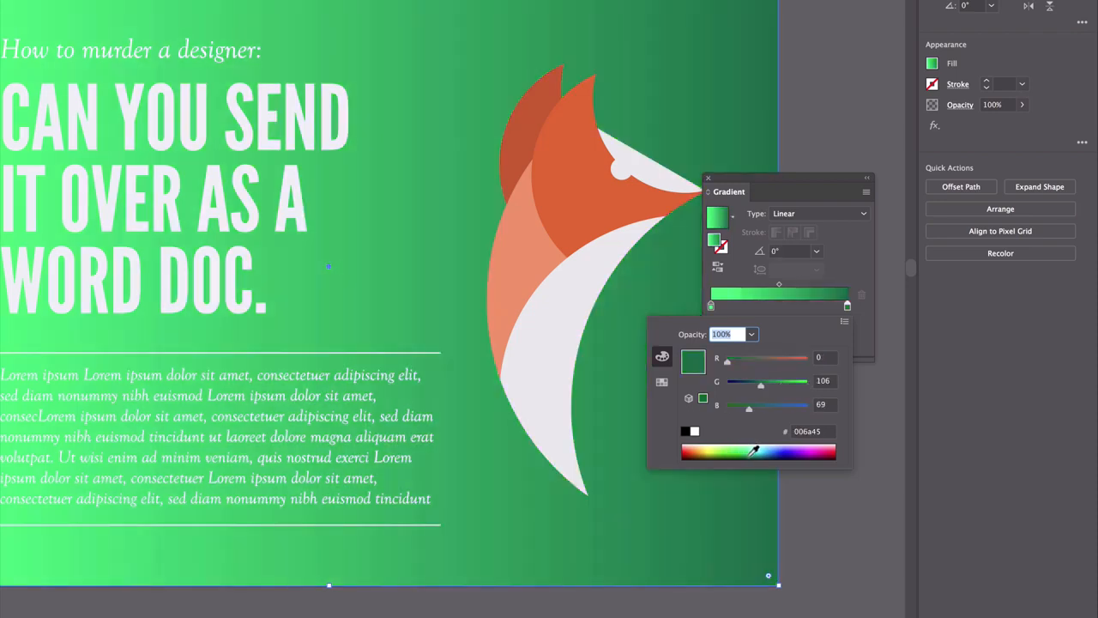
click(847, 311)
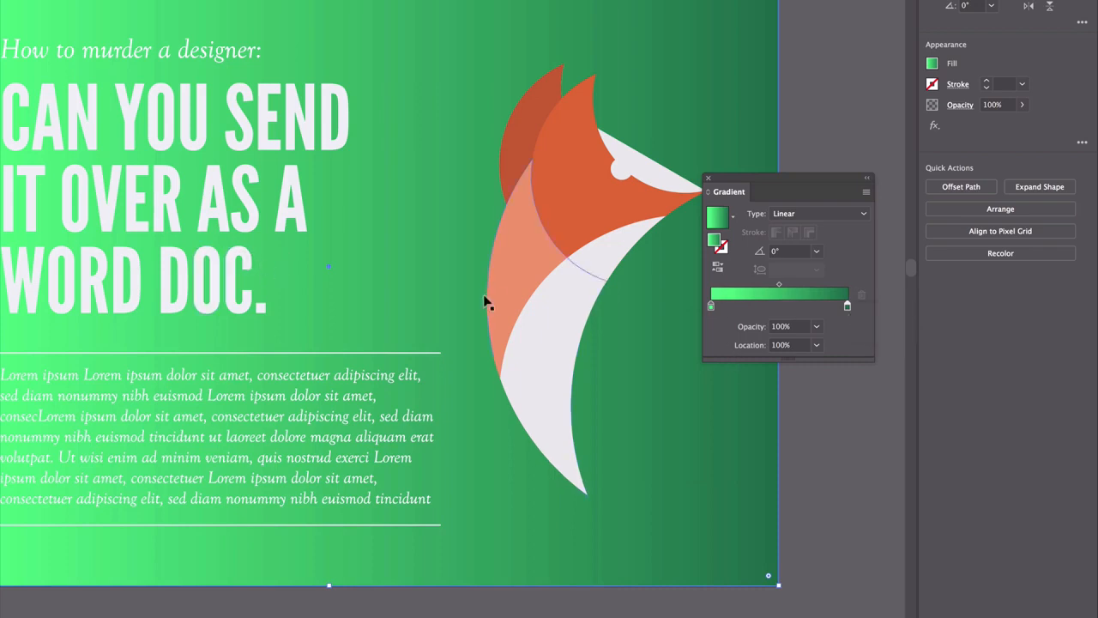
click(816, 250)
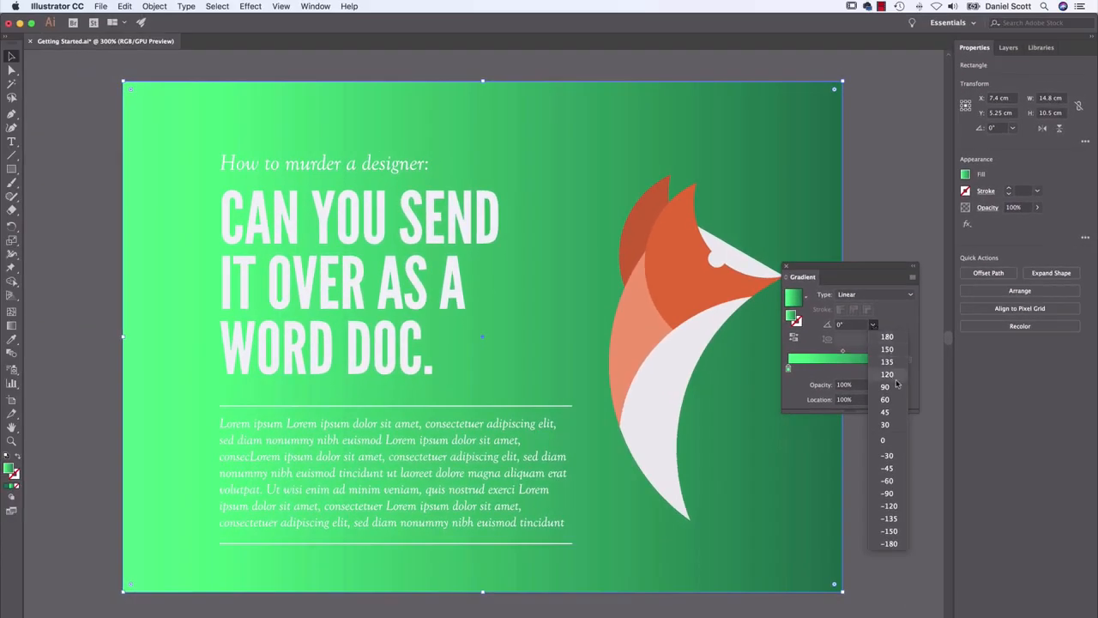
click(861, 359)
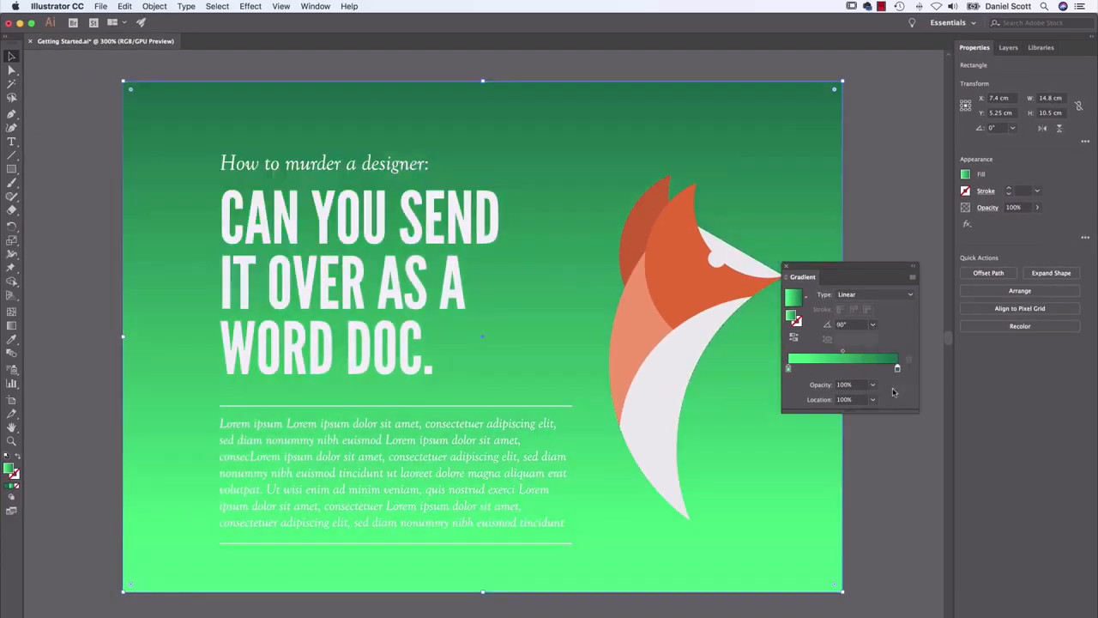
Try a 180° angle on the background's linear gradient and return it to 90°
click(873, 325)
click(878, 337)
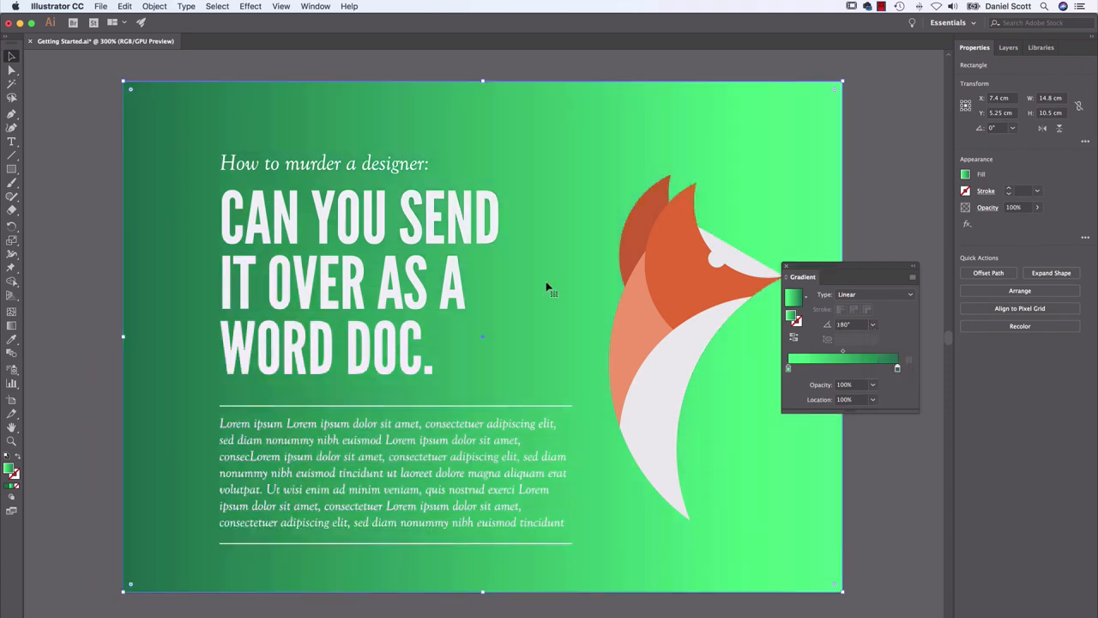
click(875, 324)
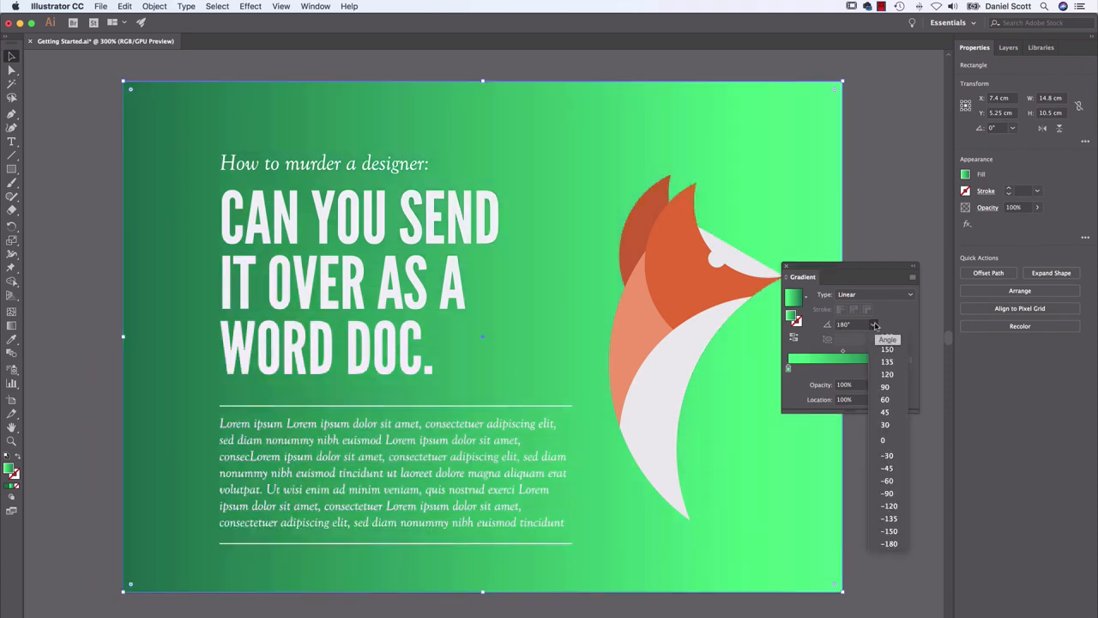
click(884, 359)
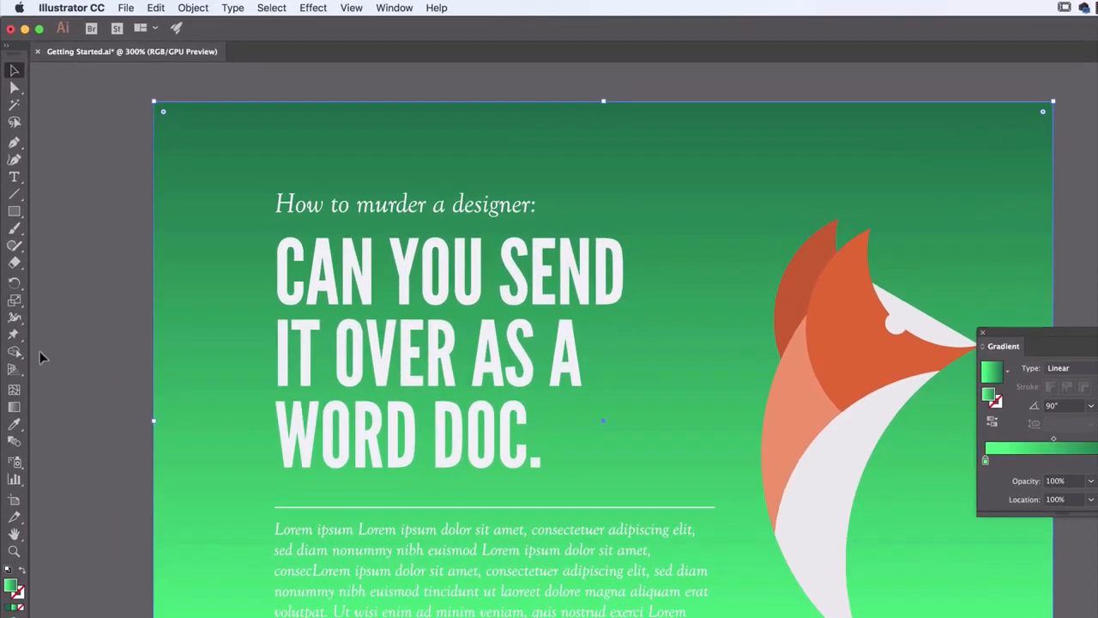
Redraw the background's linear gradient with the Gradient tool in several diagonal directions across the poster
click(14, 406)
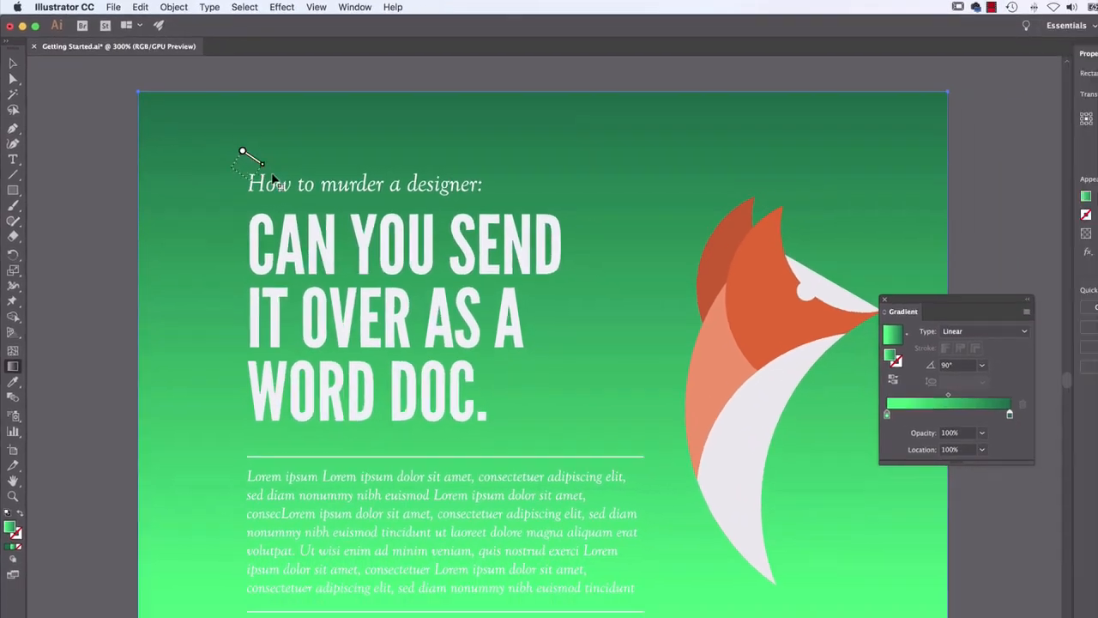
drag(254, 189, 946, 617)
drag(734, 138, 381, 457)
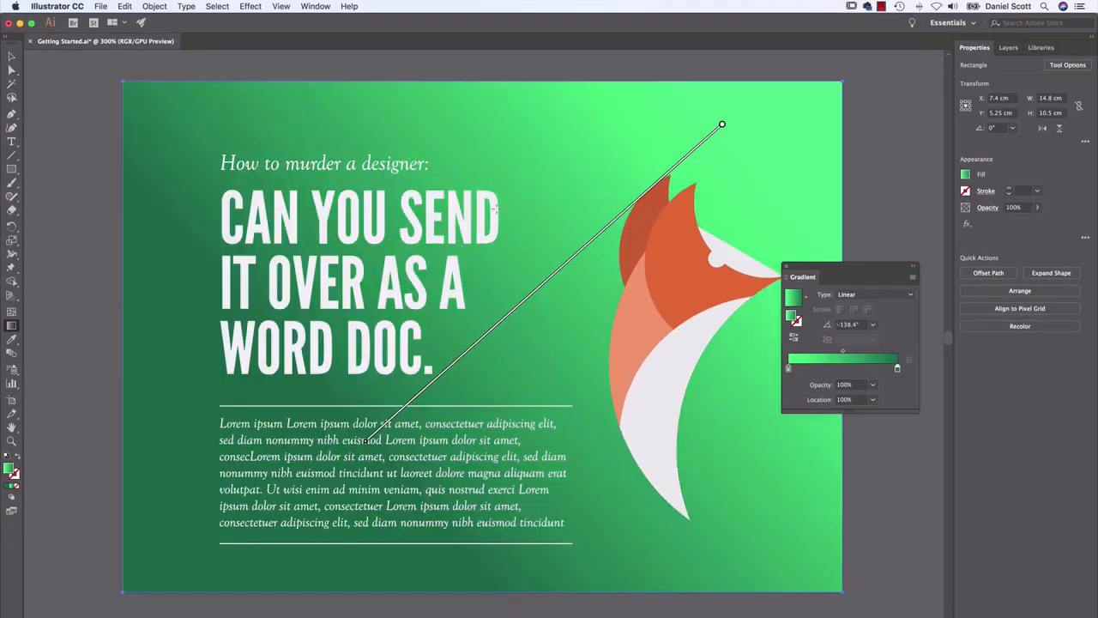
drag(527, 181, 738, 543)
drag(140, 113, 824, 559)
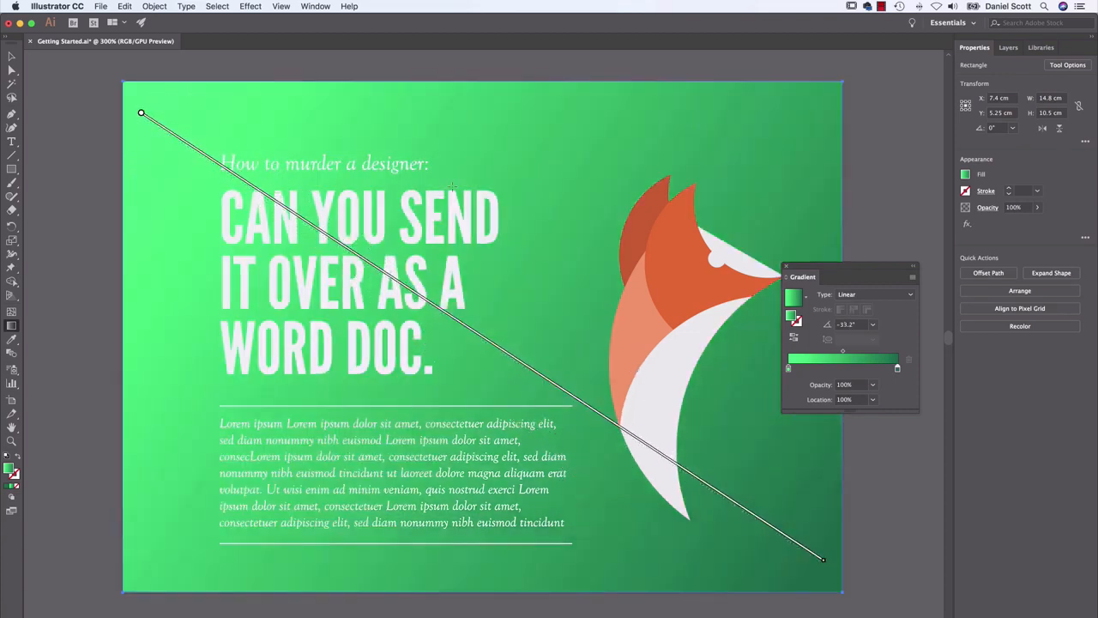
drag(193, 197, 772, 476)
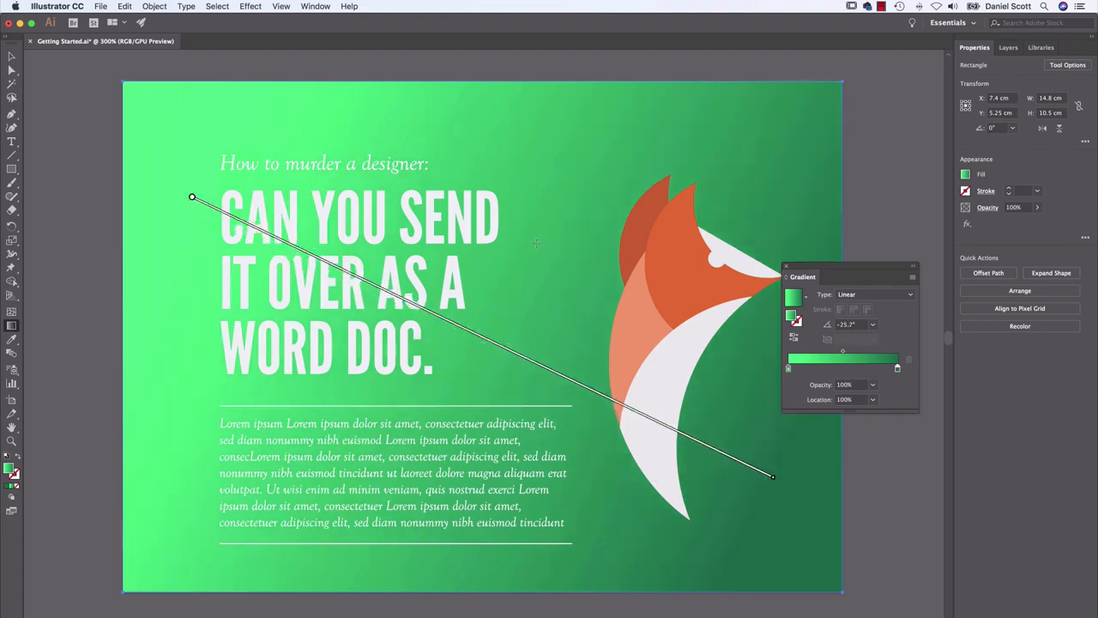
Compare short gradient transitions drawn inside the poster with a long diagonal one that starts and ends beyond its corners
drag(473, 165, 518, 182)
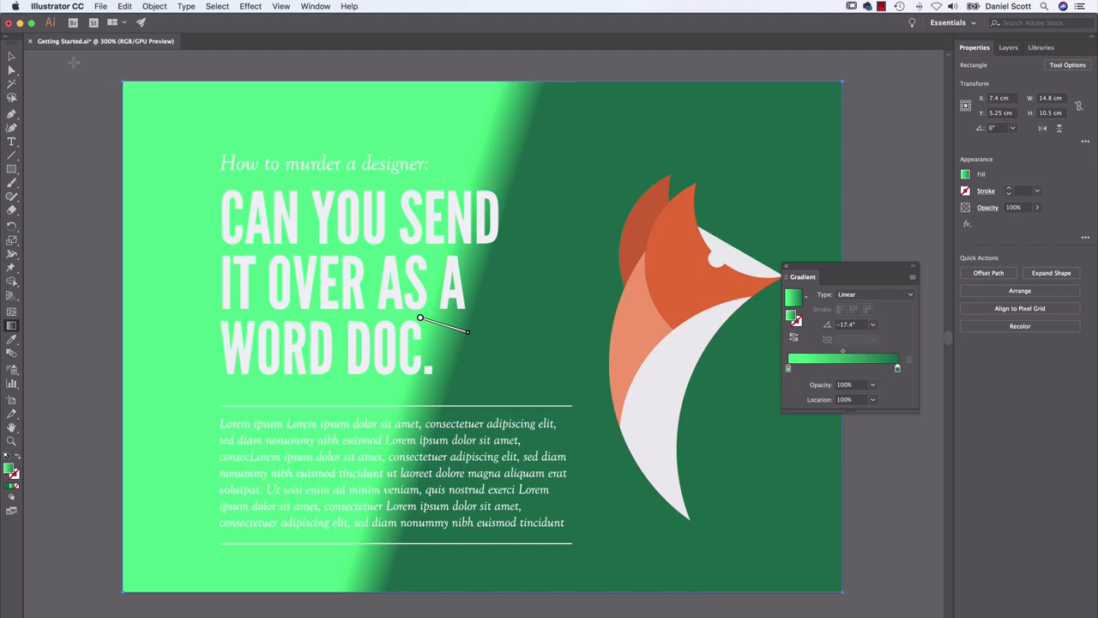
drag(73, 63, 919, 610)
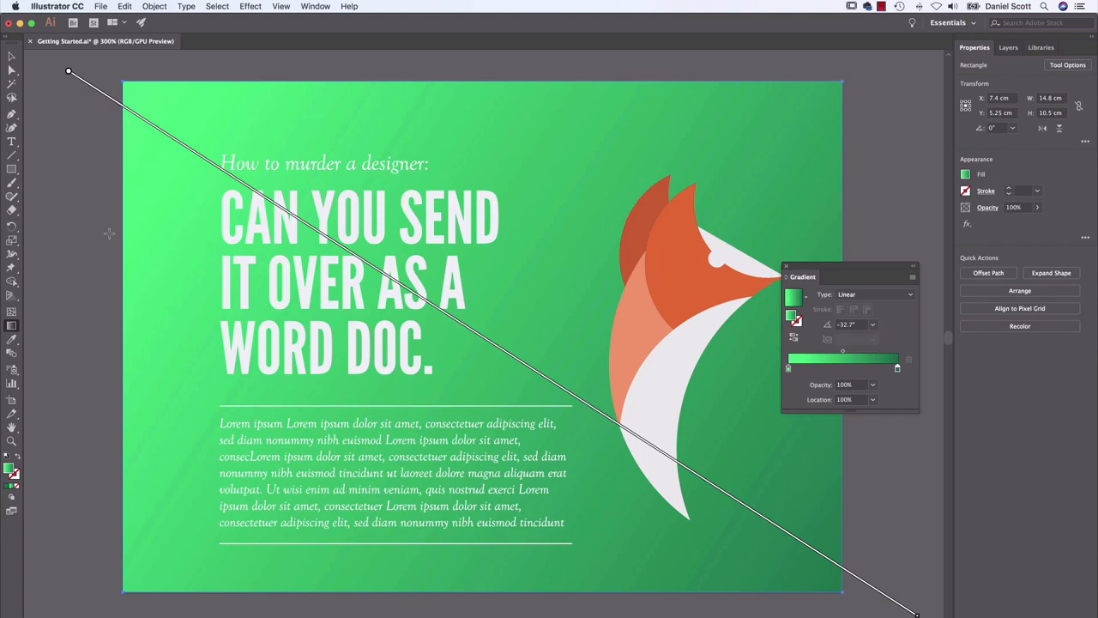
drag(355, 485, 464, 359)
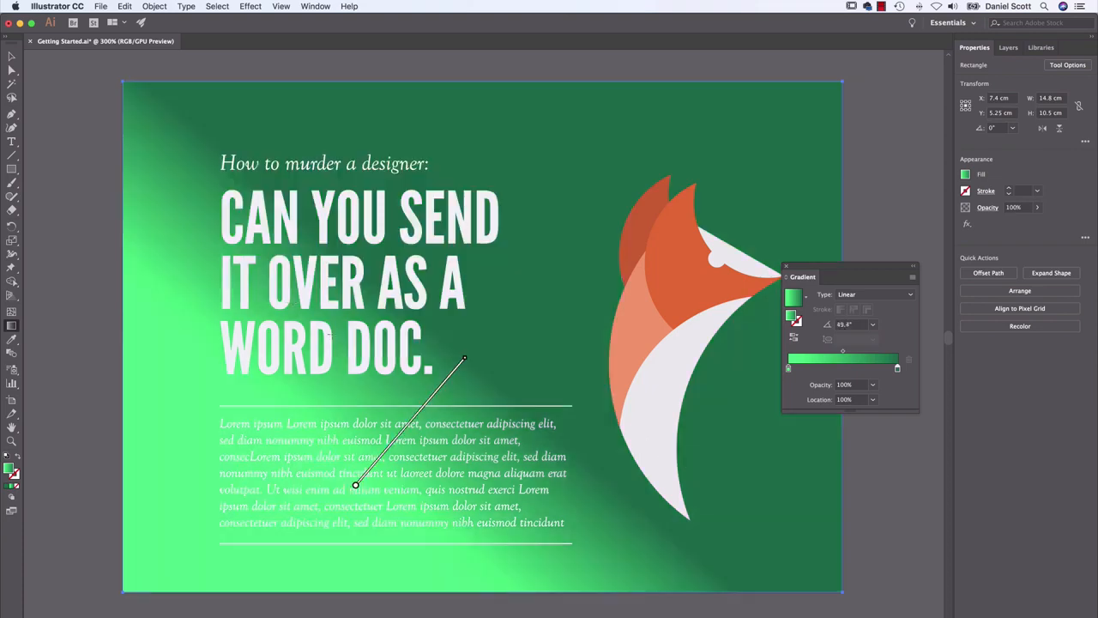
Switch the background gradient to Radial, redraw it from above the heading to beyond the poster's lower-right edge, and deselect the rectangle
click(836, 293)
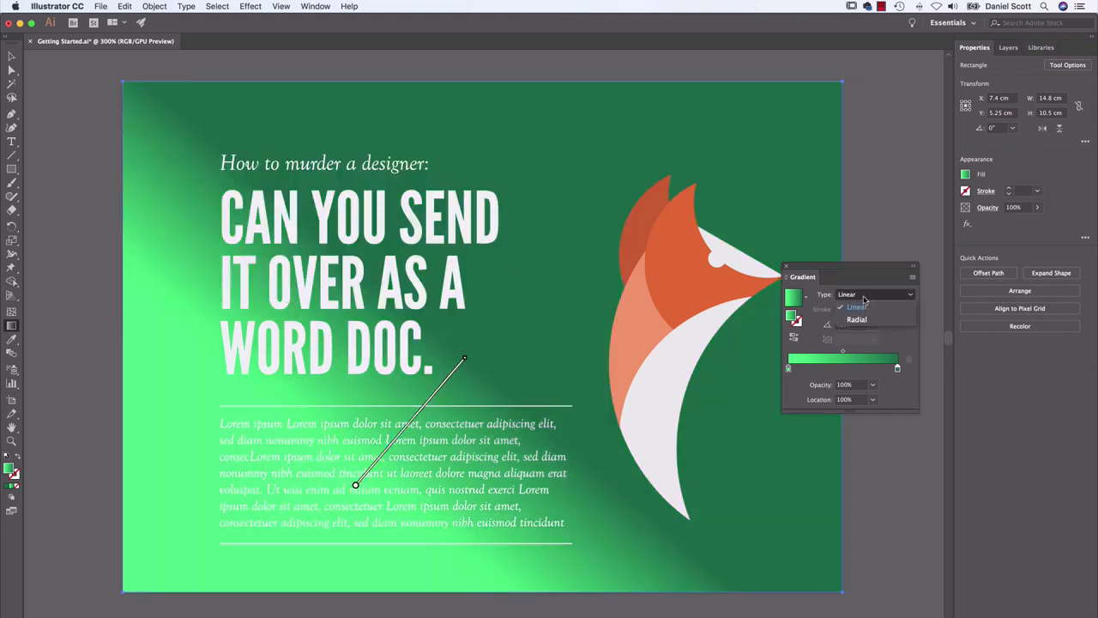
click(863, 321)
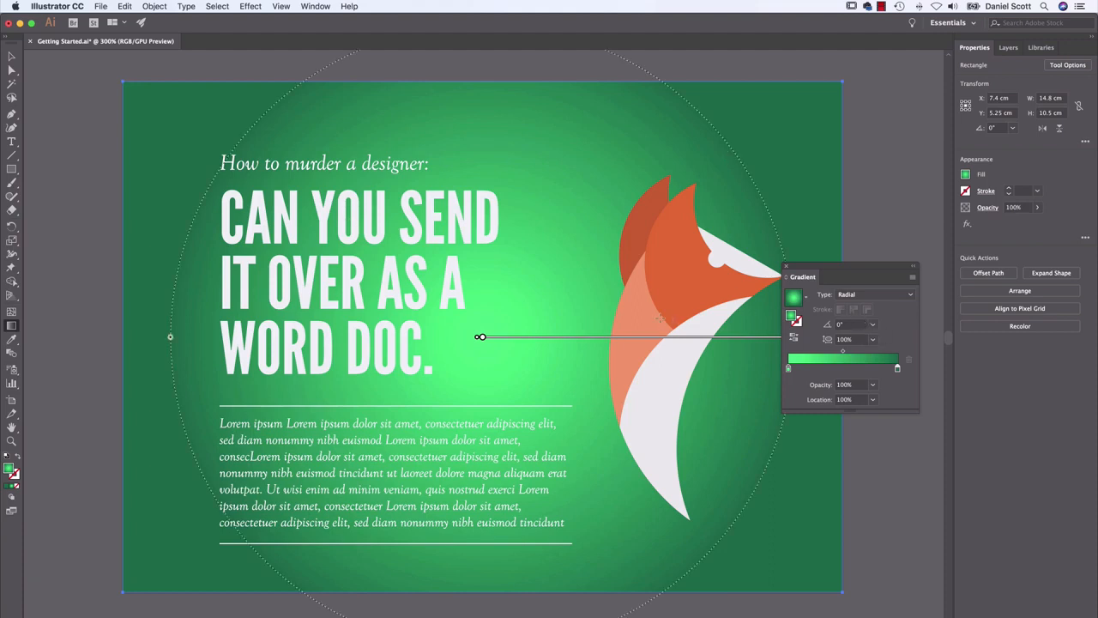
key(v)
key(super+minus)
key(g)
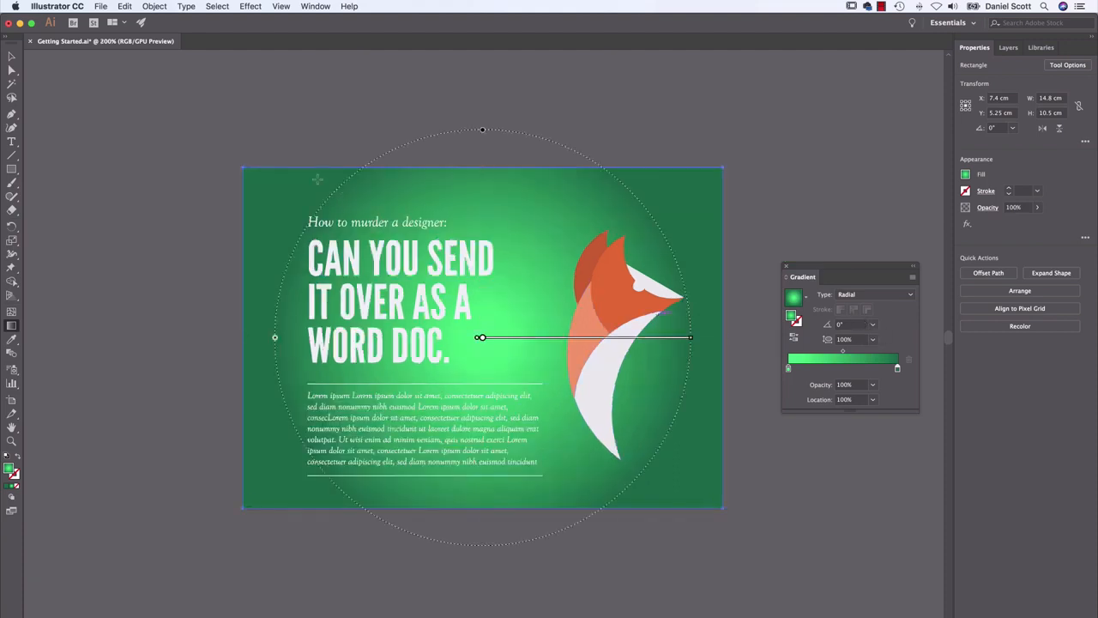
drag(292, 196, 642, 399)
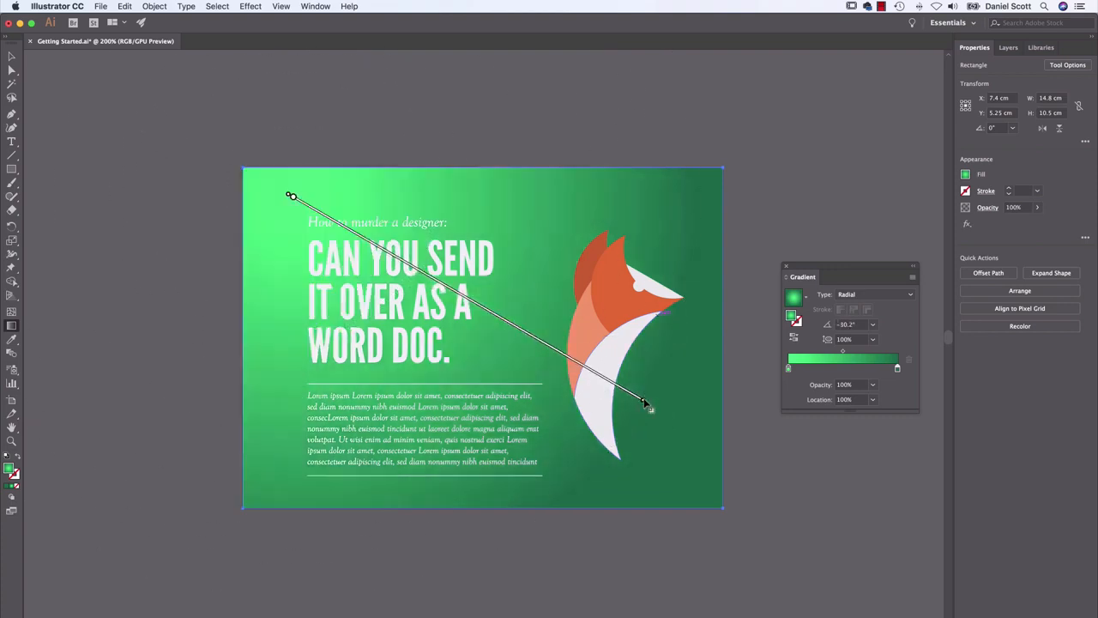
drag(347, 197, 749, 464)
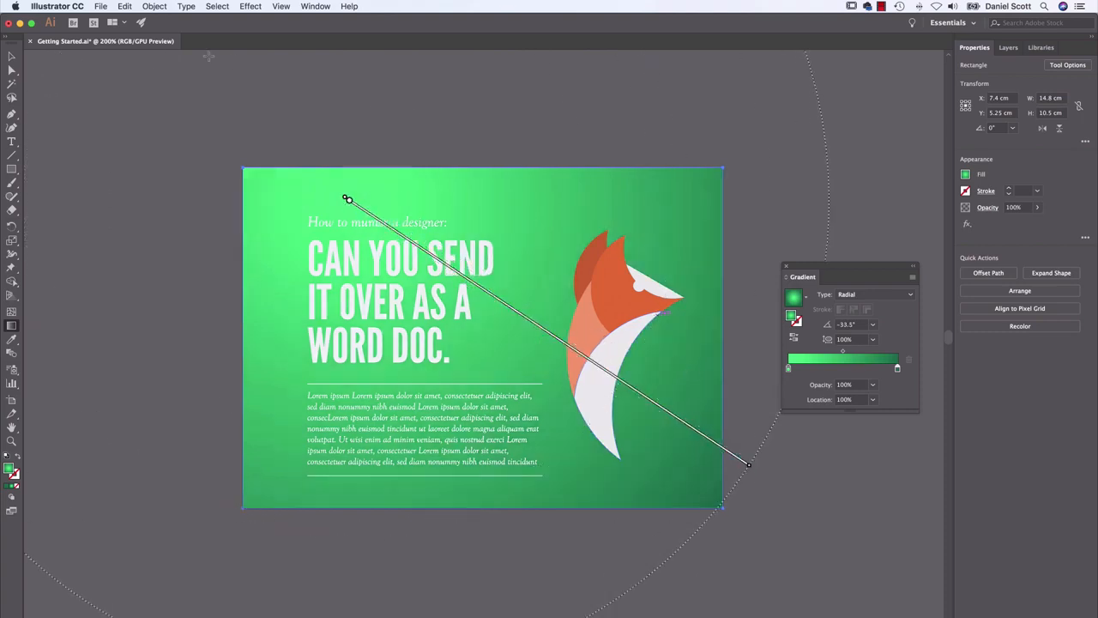
click(11, 56)
click(96, 161)
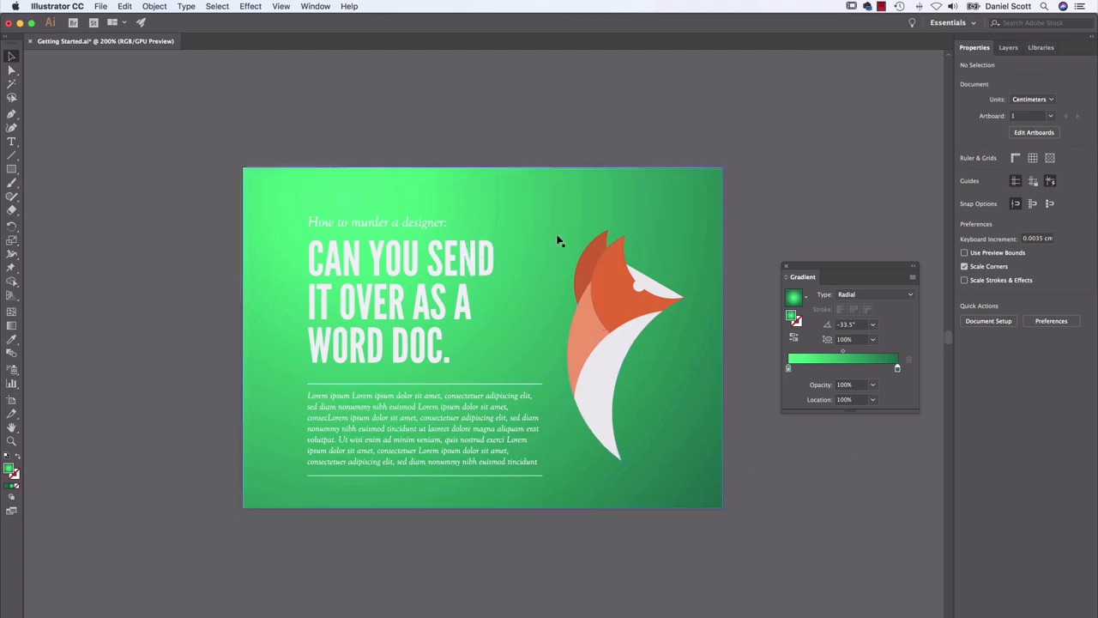
Select the background rectangle again and reverse its radial gradient's colors with the Gradient tool active
click(590, 213)
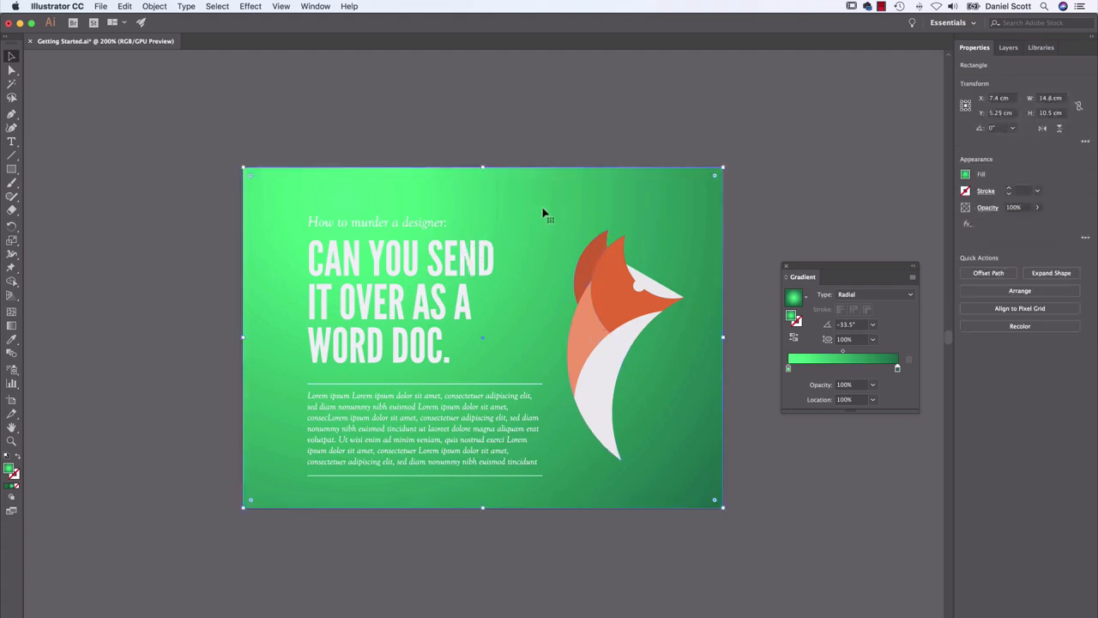
click(11, 325)
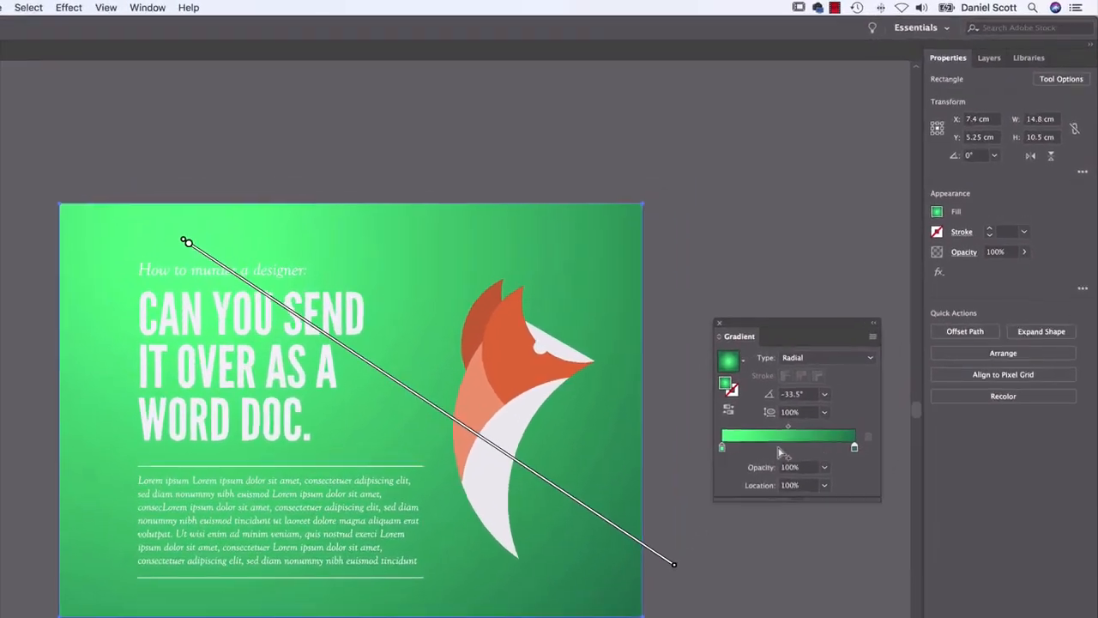
click(717, 424)
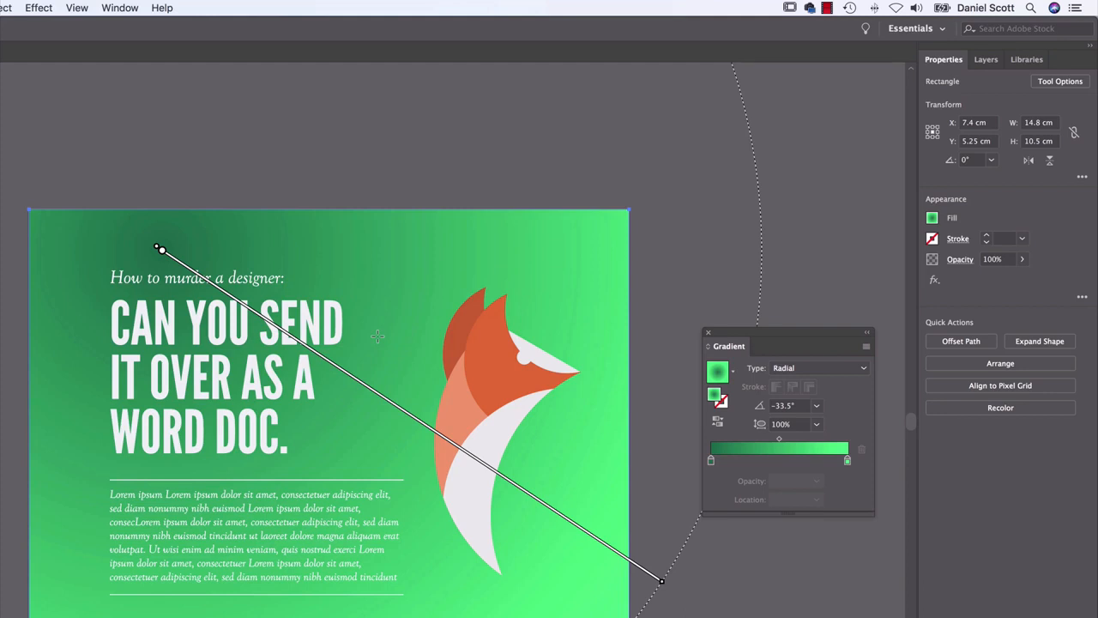
Open the Color Themes panel and switch to the Grabient website in Chrome
click(127, 6)
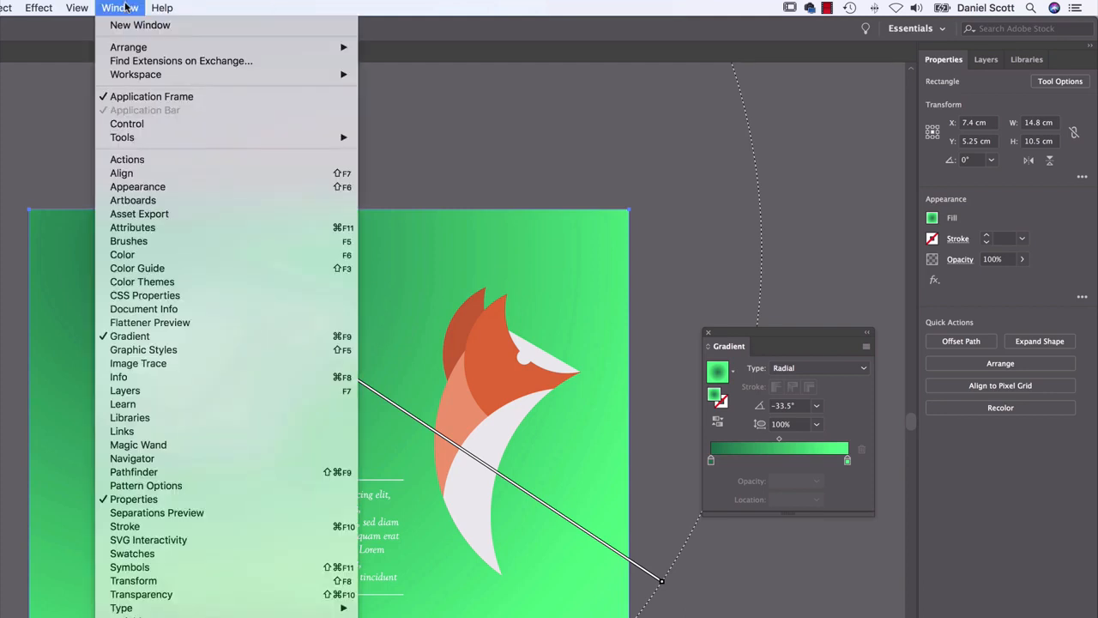
click(141, 282)
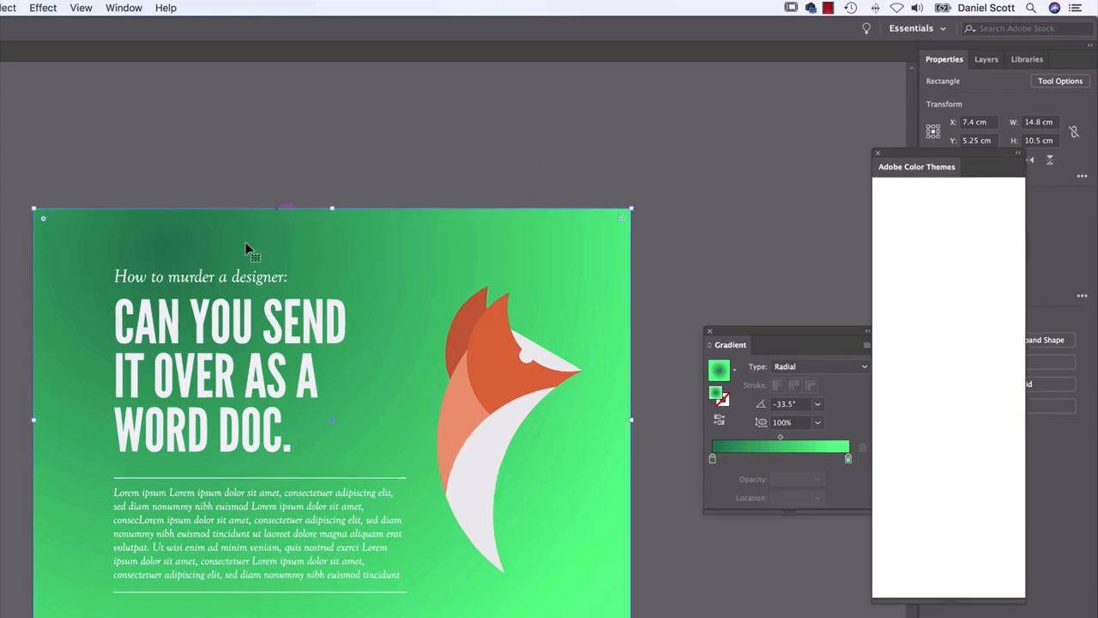
key(super+Tab)
key(super+Tab)
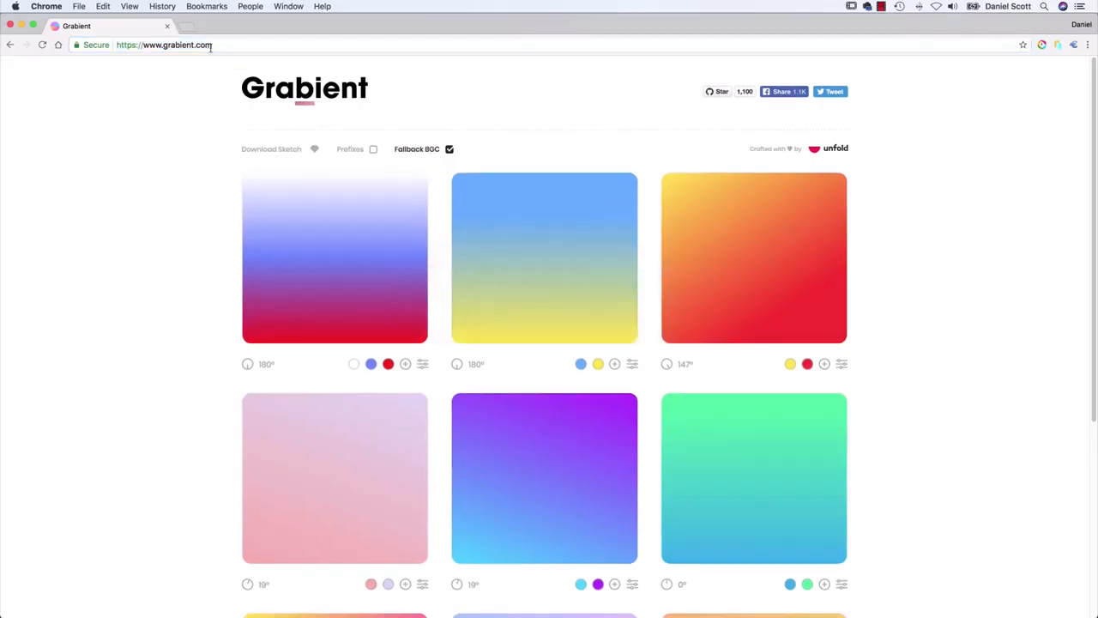
Browse Grabient's first page of gradients and copy the hex code #08AEEA from the blue color of the green-to-blue gradient
scroll(168, 278, down, 5)
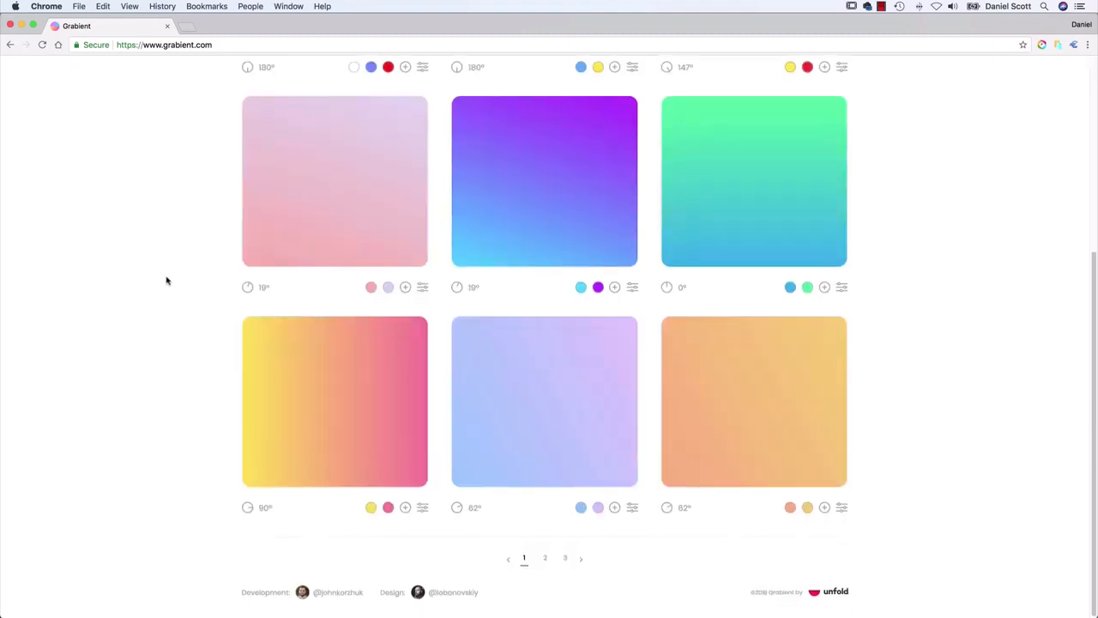
scroll(167, 280, up, 5)
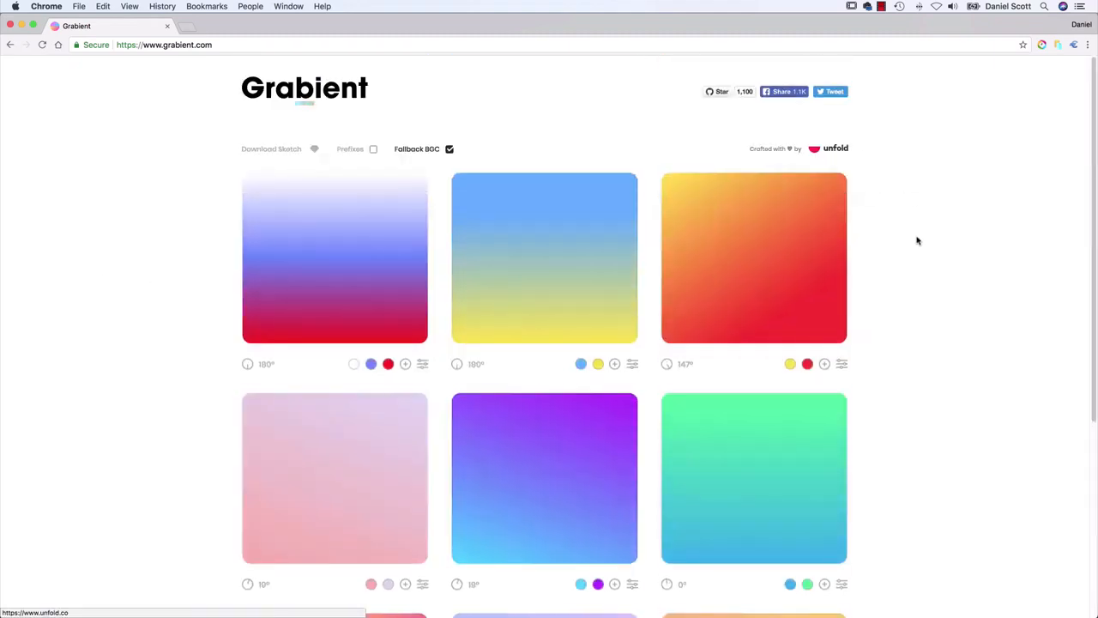
scroll(931, 258, down, 5)
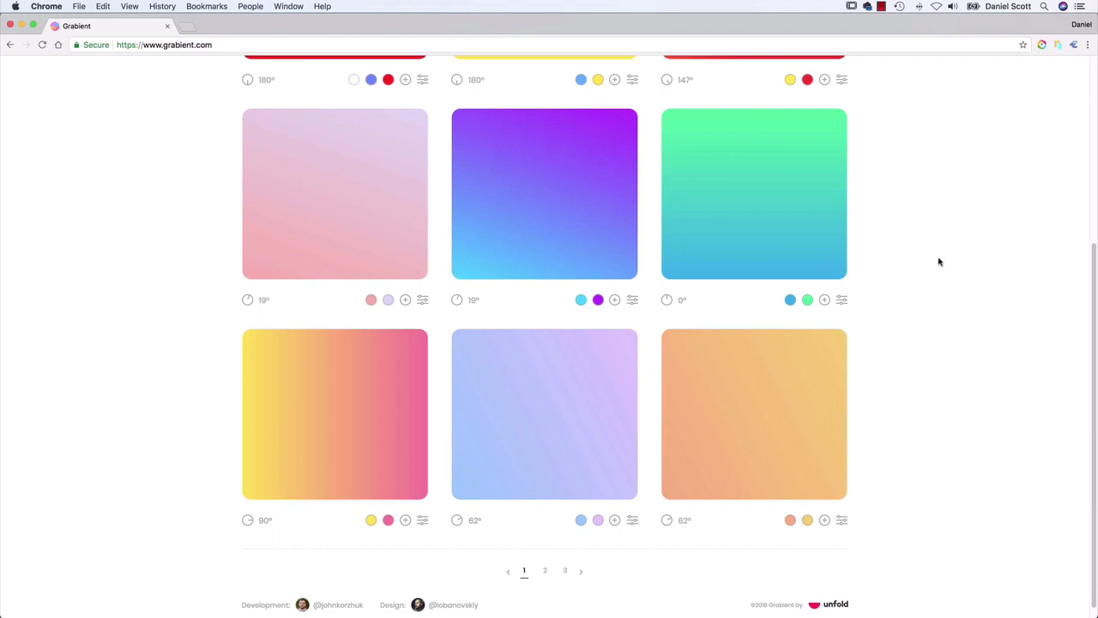
scroll(922, 249, up, 5)
scroll(924, 248, down, 5)
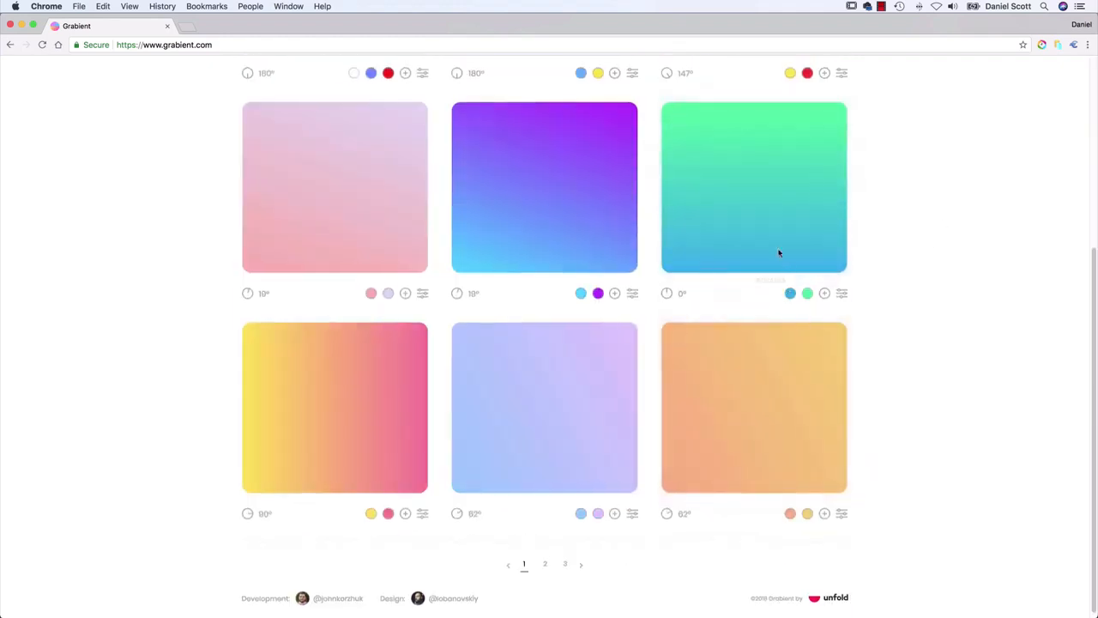
mouse_move(791, 294)
click(790, 294)
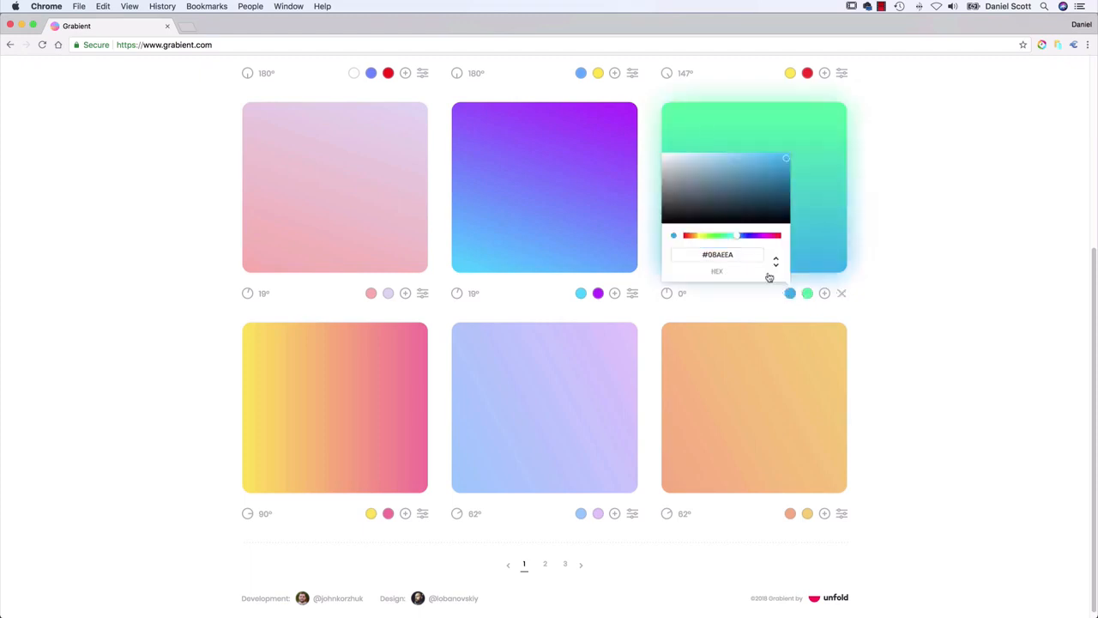
drag(747, 254, 707, 255)
click(102, 6)
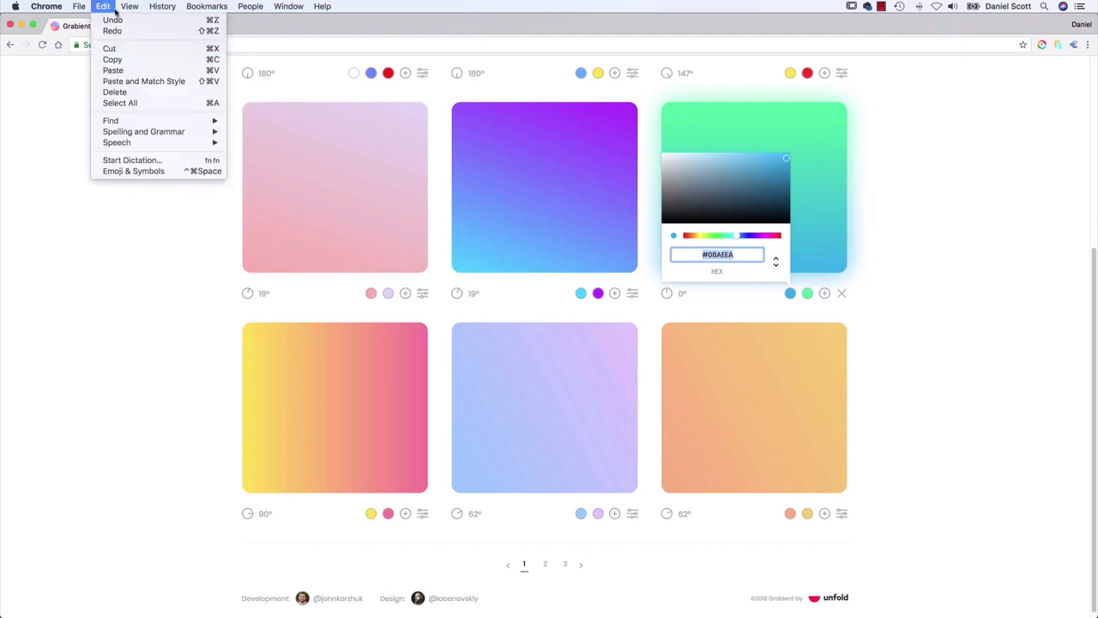
click(445, 181)
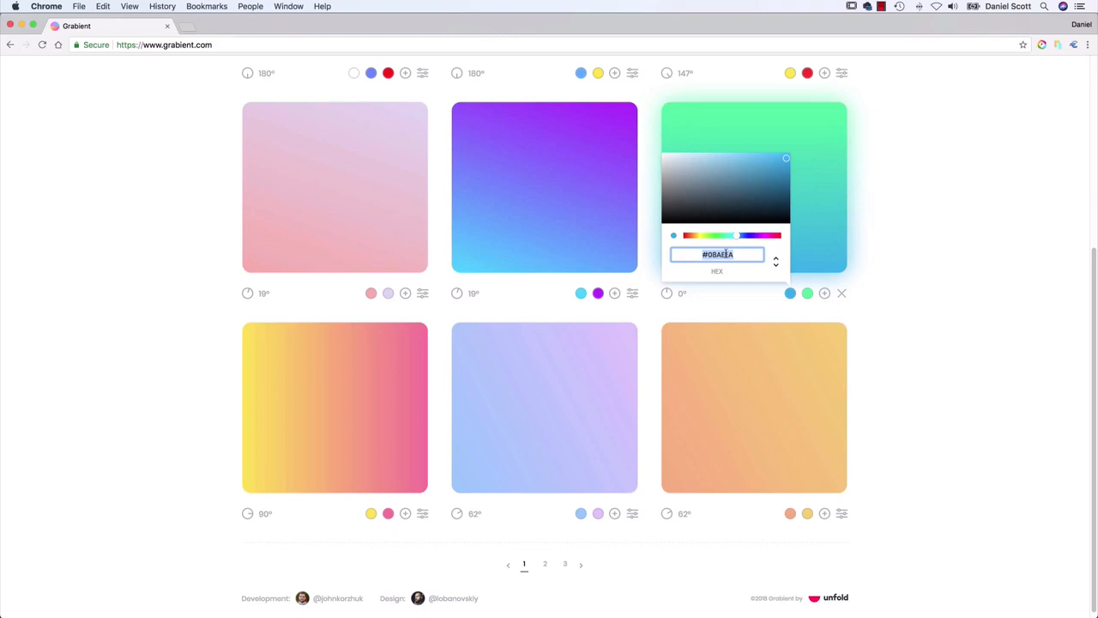
Switch to Illustrator and set the dark green stop of the background gradient to hex 08AEEA
key(super+Tab)
key(super+Tab)
key(super+shift+Tab)
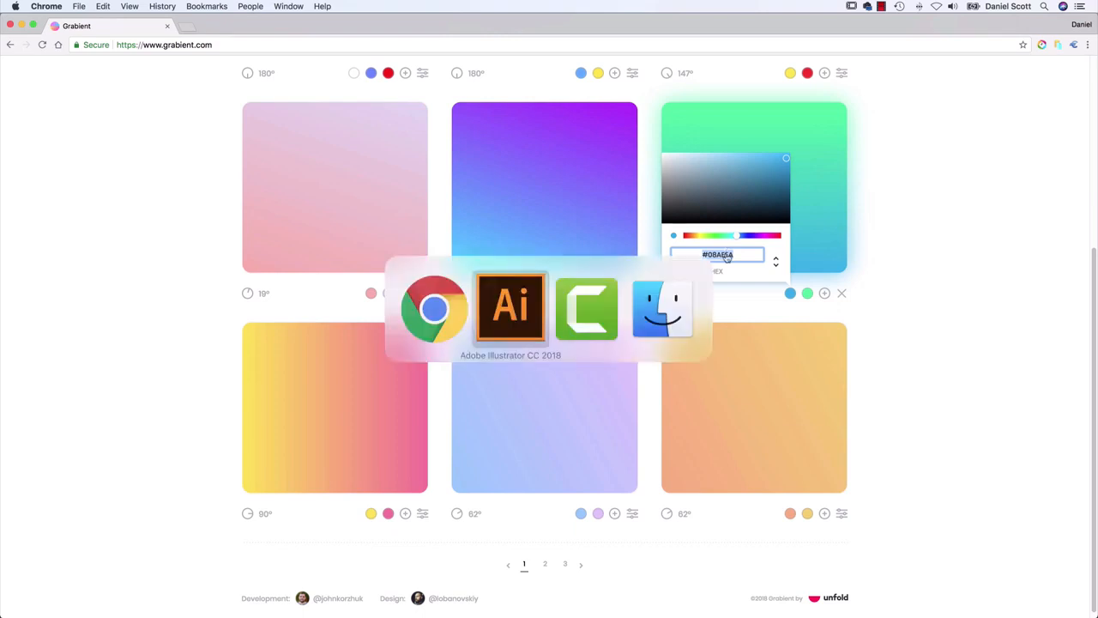
double_click(788, 369)
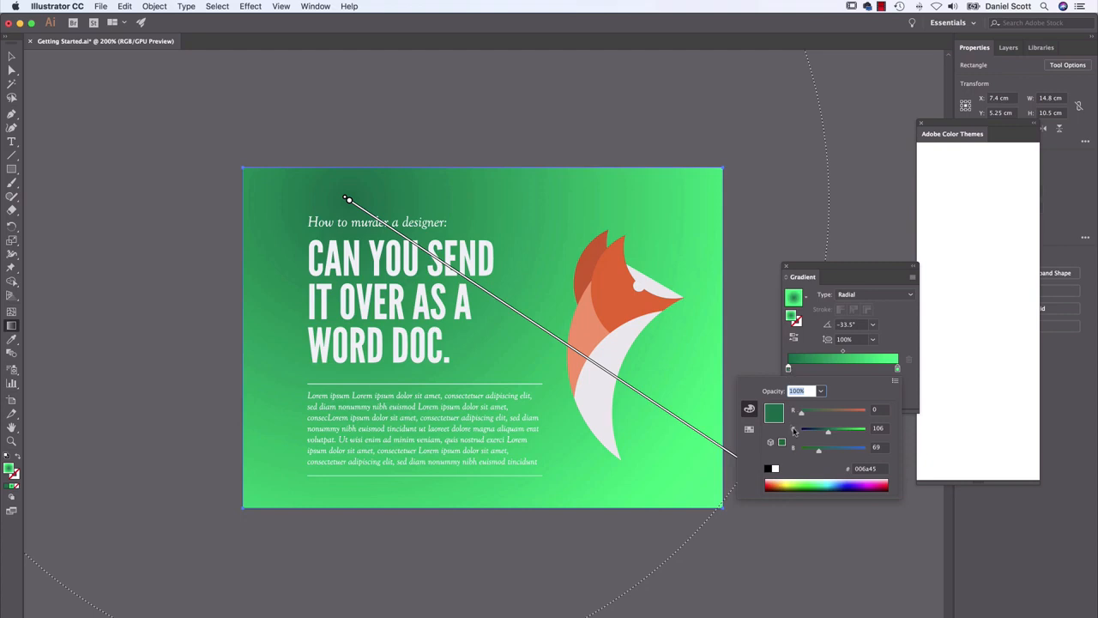
click(877, 468)
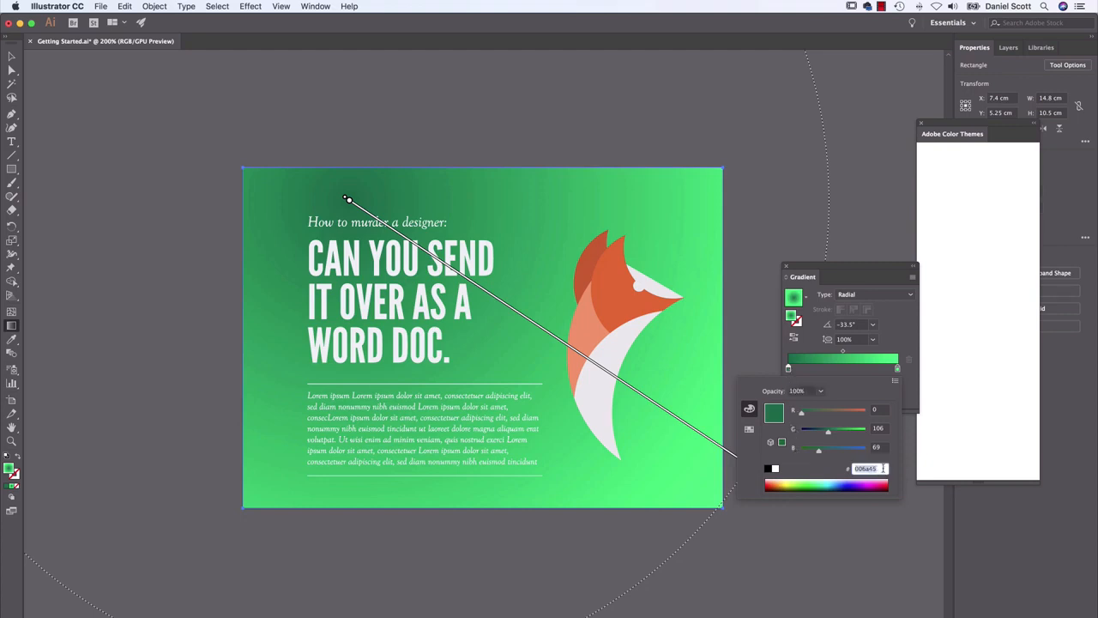
text(#08AEEA)
key(Return)
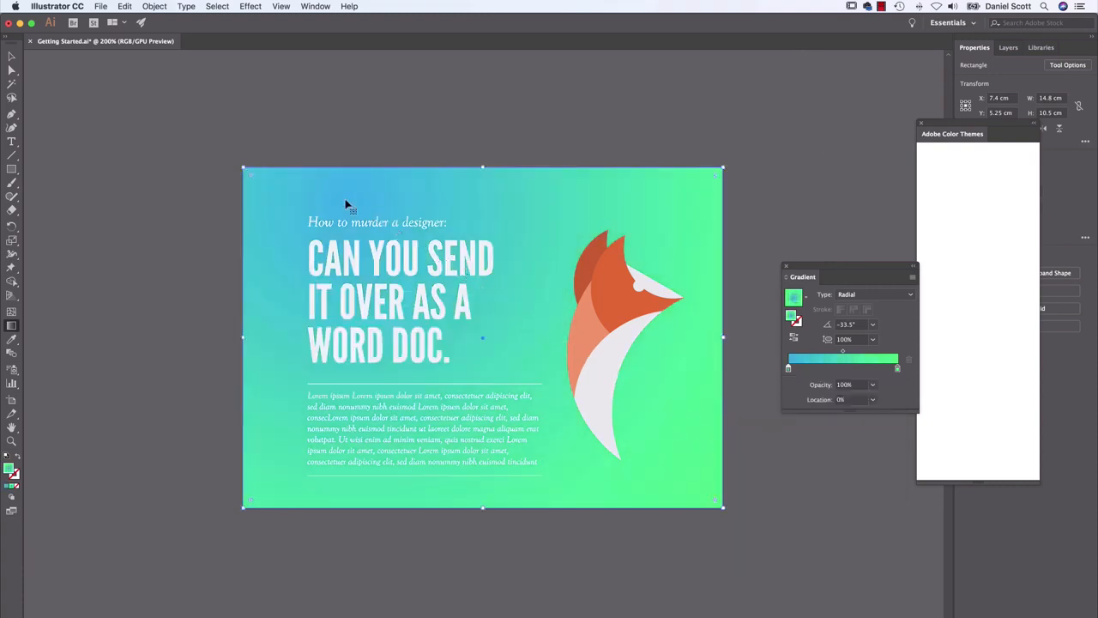
Switch to Chrome and copy the hex code 2AF598 from the green color of the same Grabient gradient
key(super+Tab)
click(808, 293)
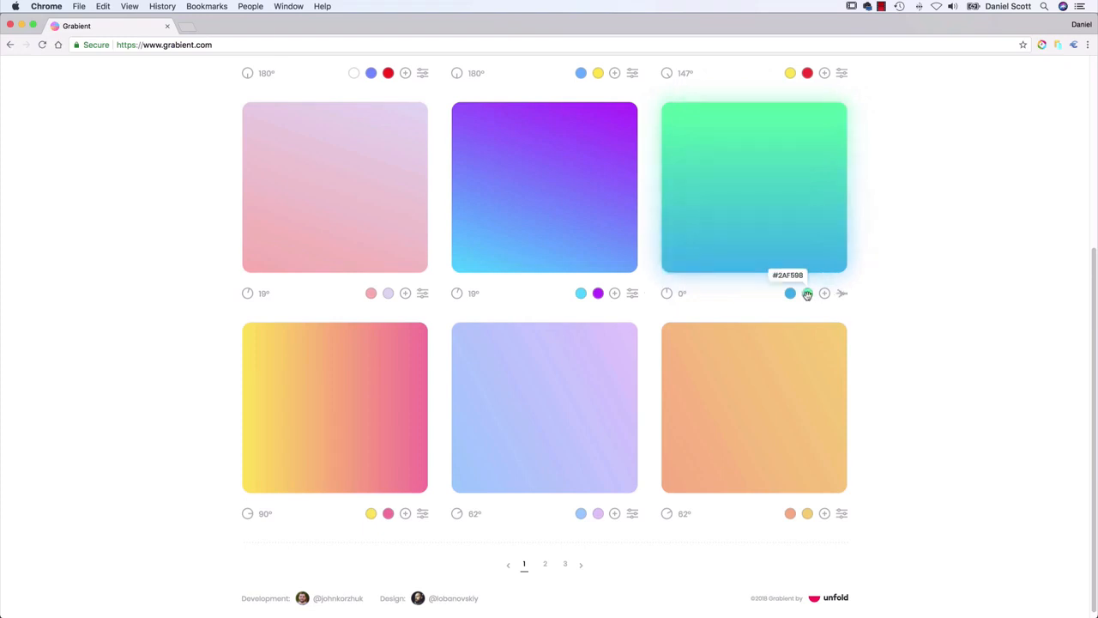
click(807, 292)
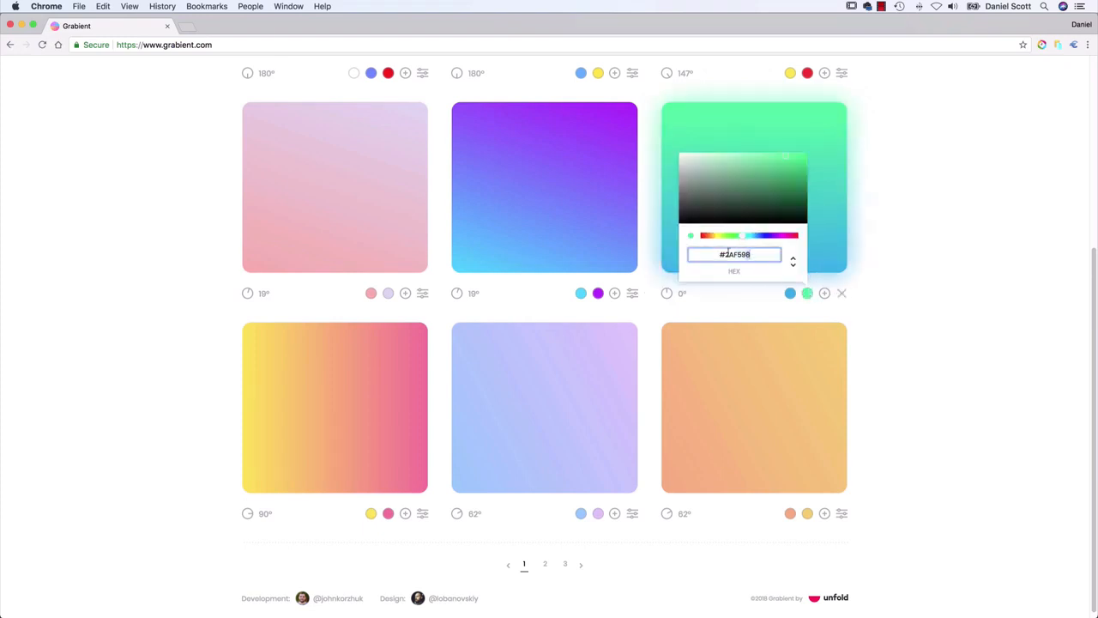
double_click(723, 254)
Switch to Illustrator and set the light green stop of the background gradient to hex 2AF598
key(super+Tab)
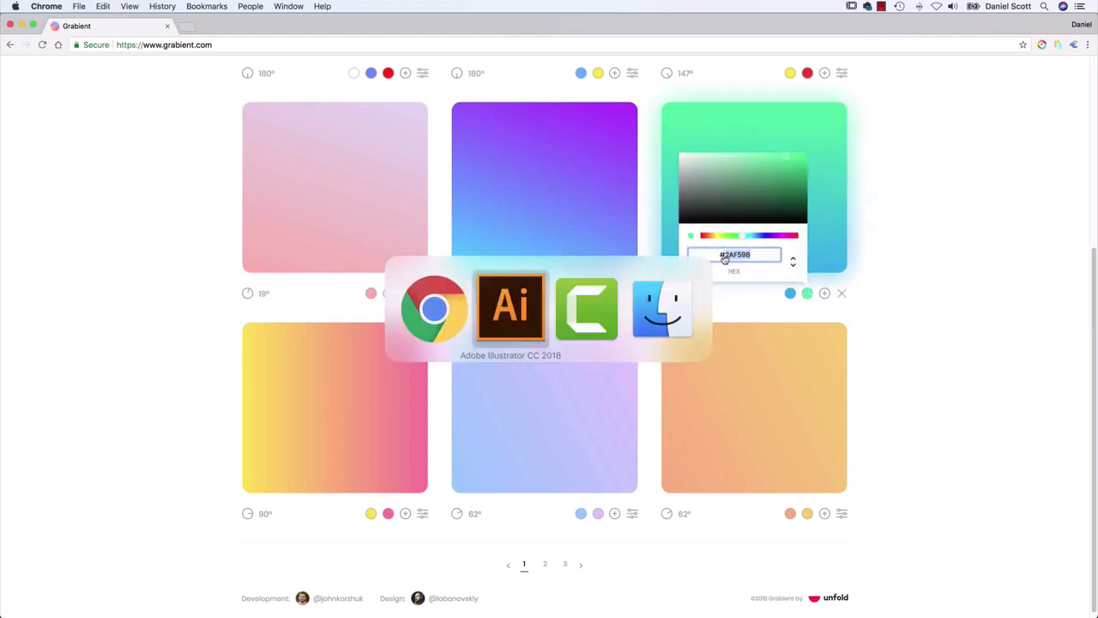
double_click(898, 369)
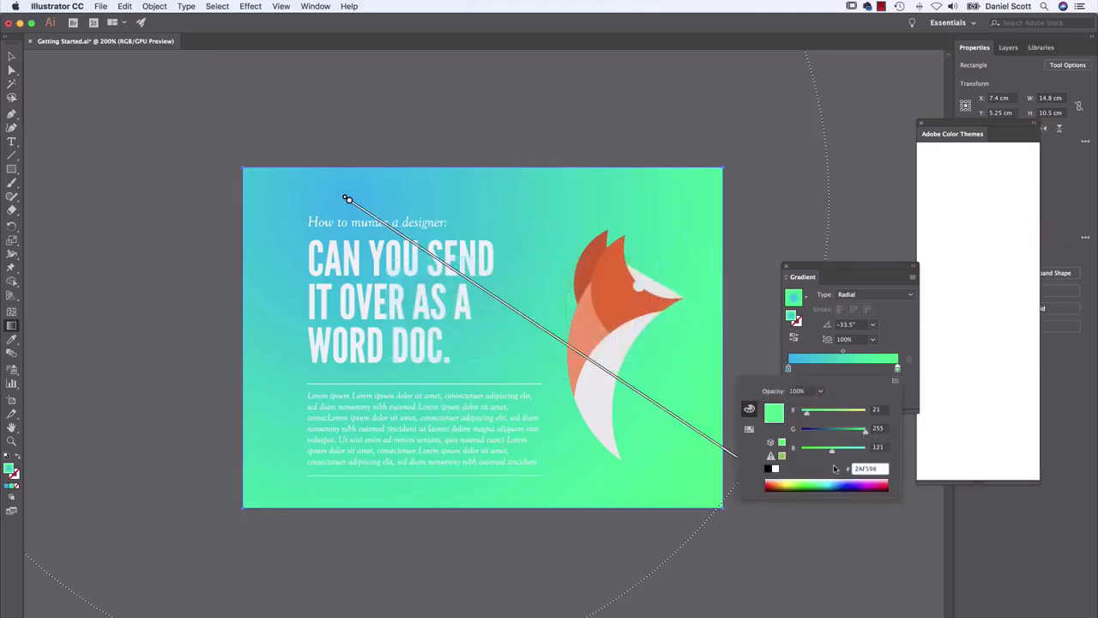
key(Return)
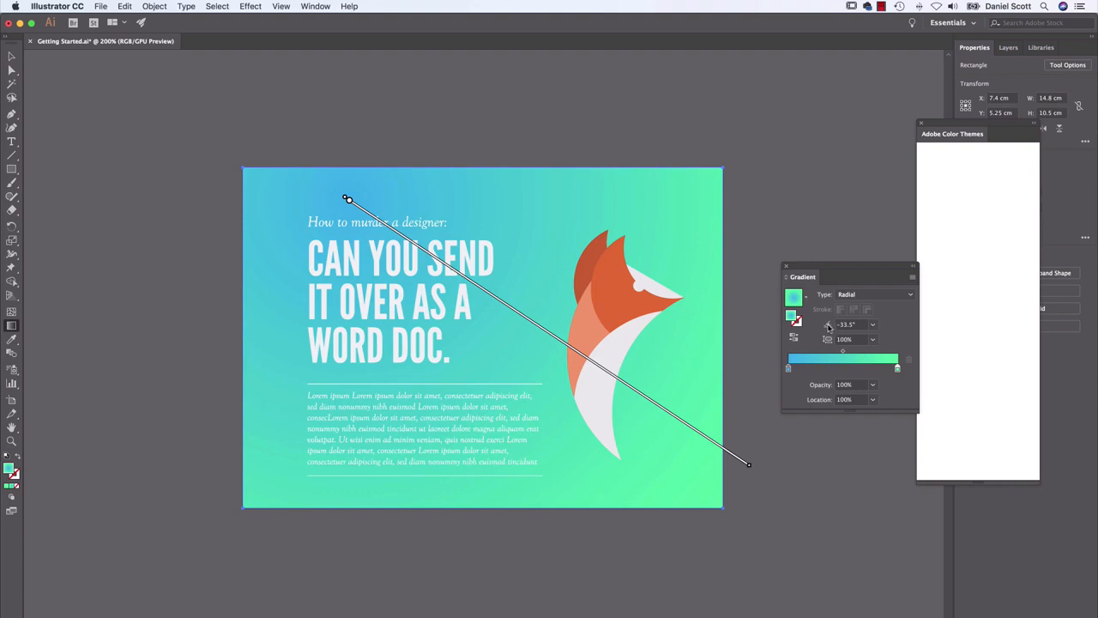
Change the background gradient to Linear and redraw it diagonally from the poster's upper-left corner area to its lower-right corner area
click(888, 295)
click(885, 307)
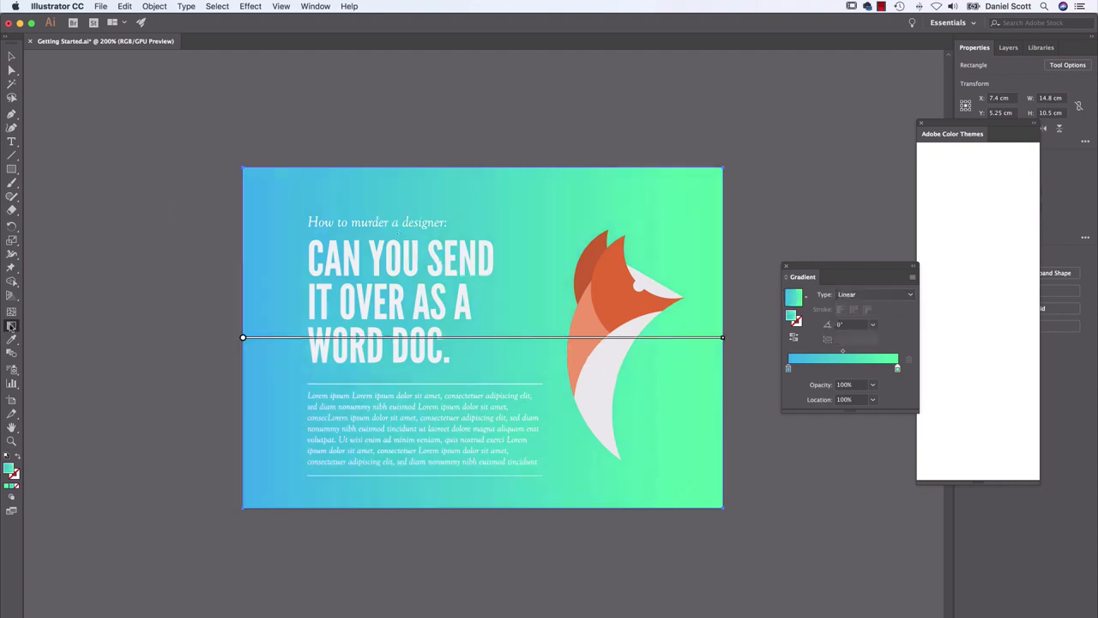
drag(284, 185, 552, 375)
drag(669, 462, 706, 490)
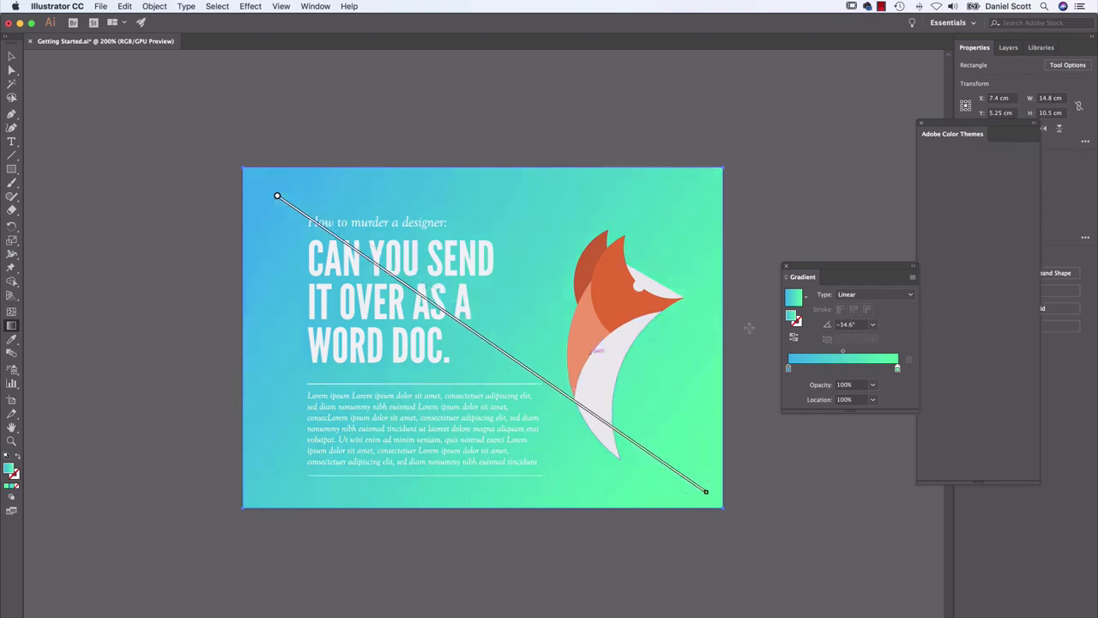
key(super+alt+2)
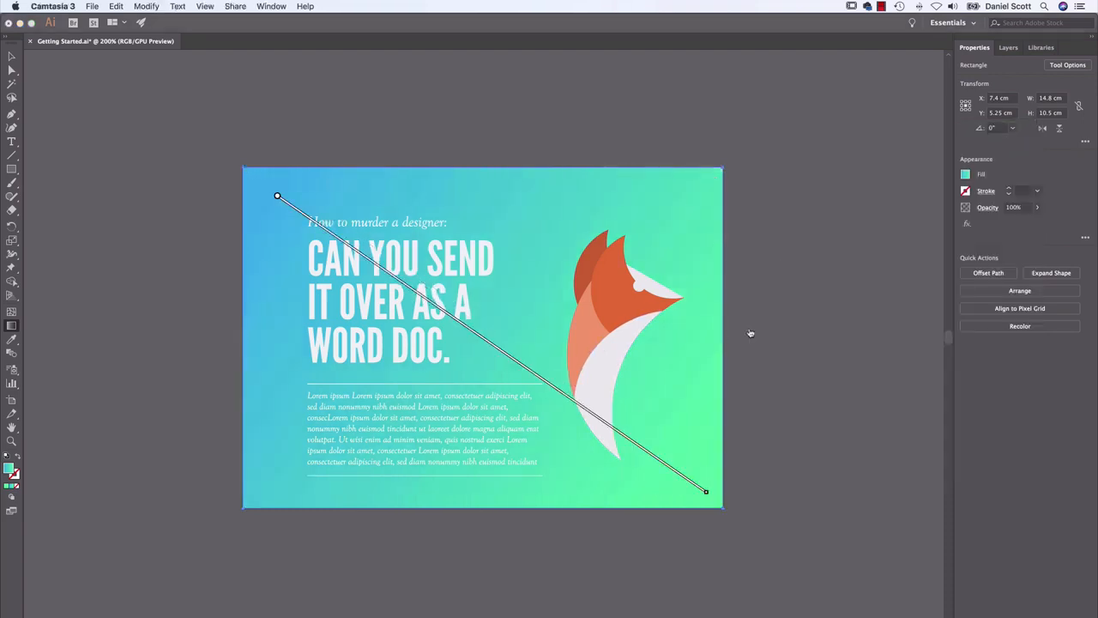
key(super+Tab)
key(super+Tab)
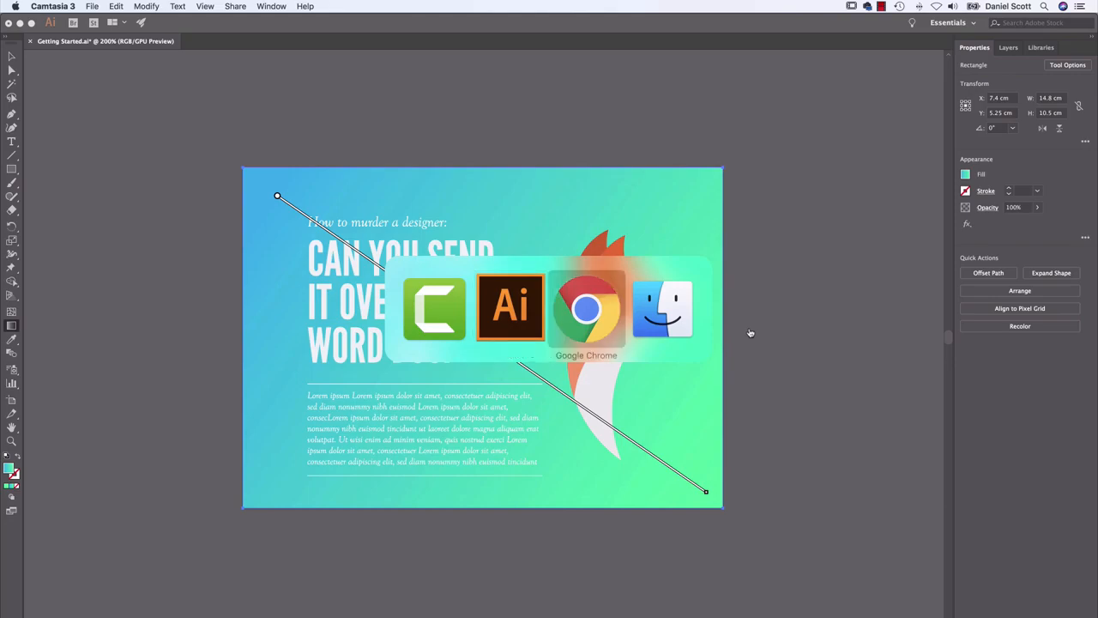
key(super+Tab)
key(super+Tab)
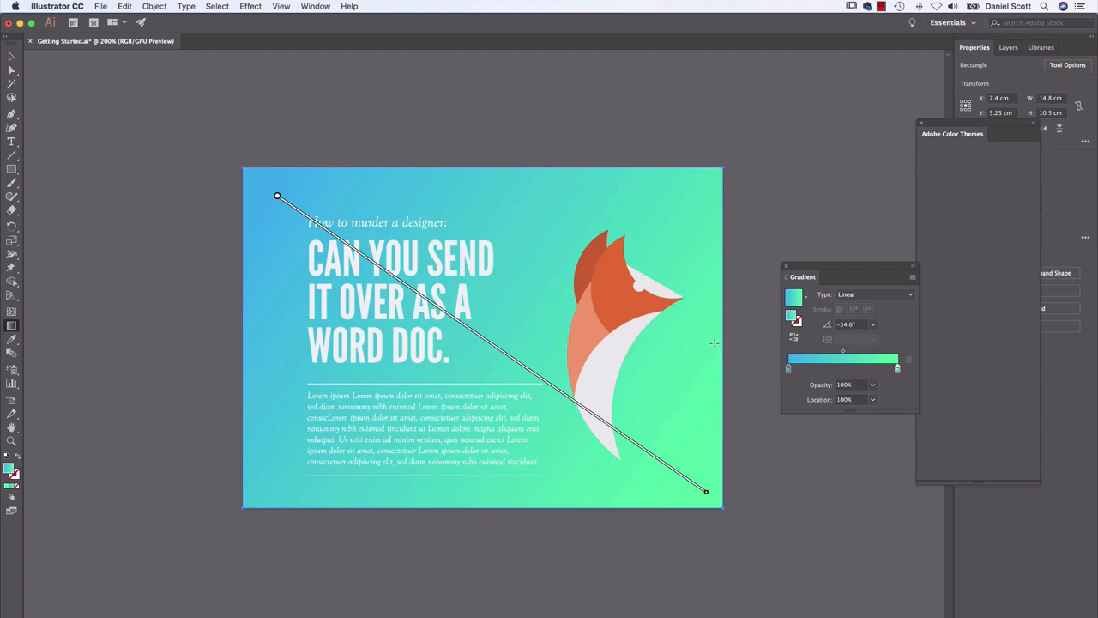
key(super+Tab)
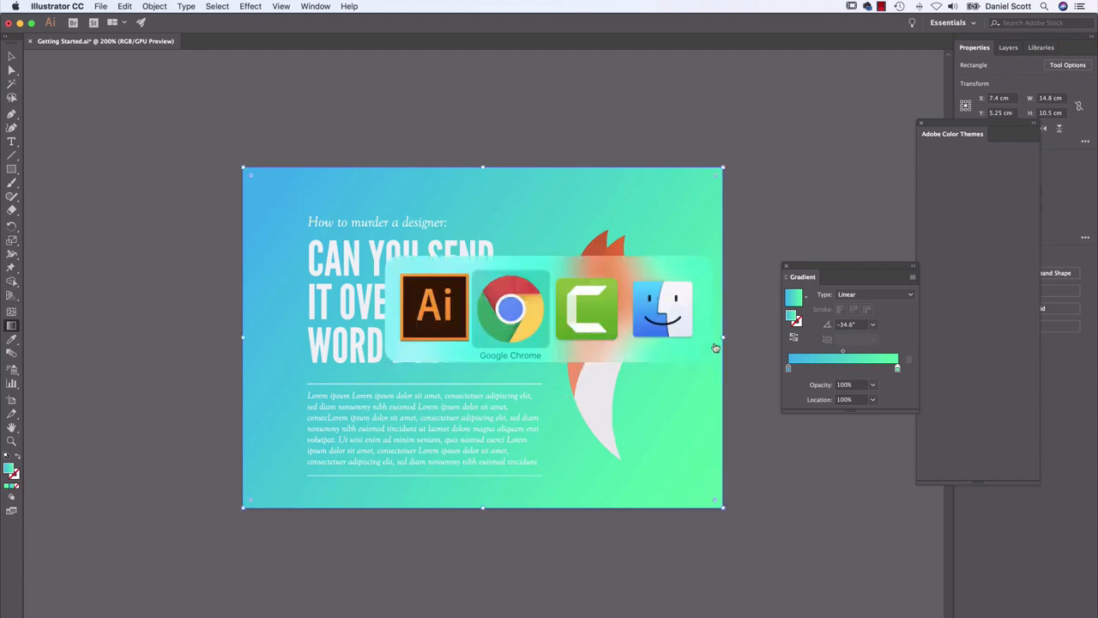
key(super+Tab)
key(super+Tab)
key(super+Tab)
key(super+Tab)
key(super+Tab)
key(super+Tab)
key(super+Tab)
key(super+Tab)
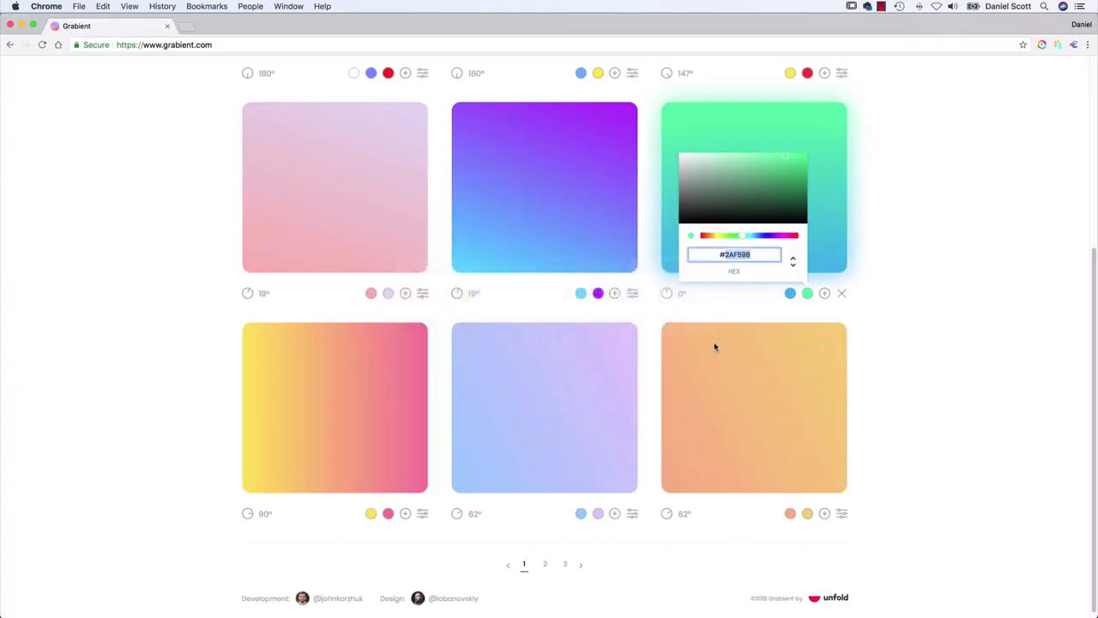
key(super+Tab)
key(super+Tab)
key(super+Tab)
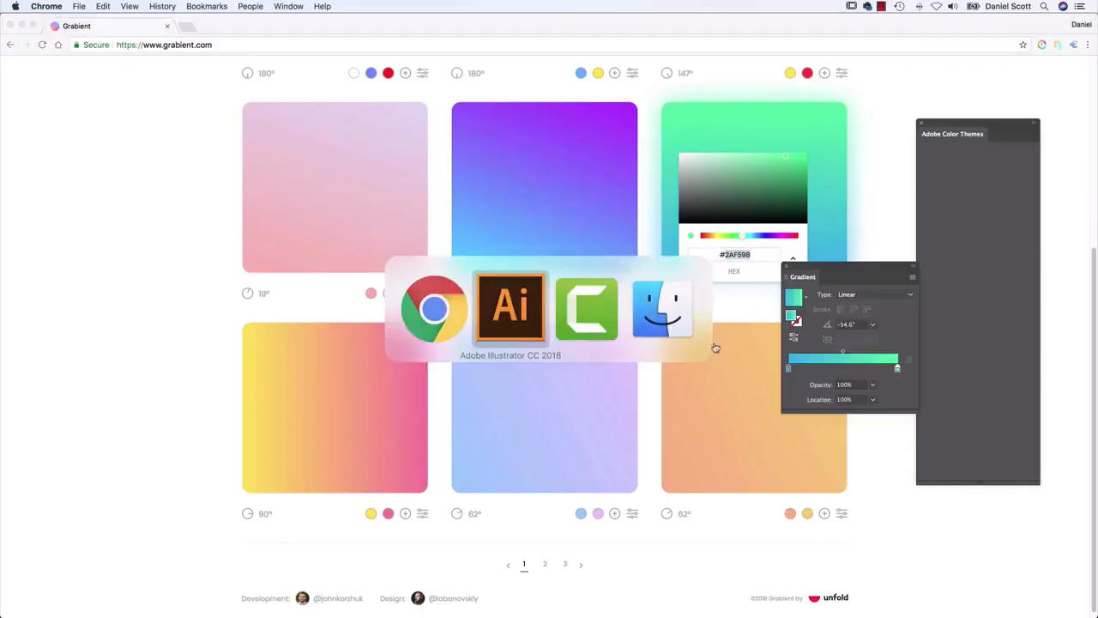
key(super+Tab)
key(super+Tab)
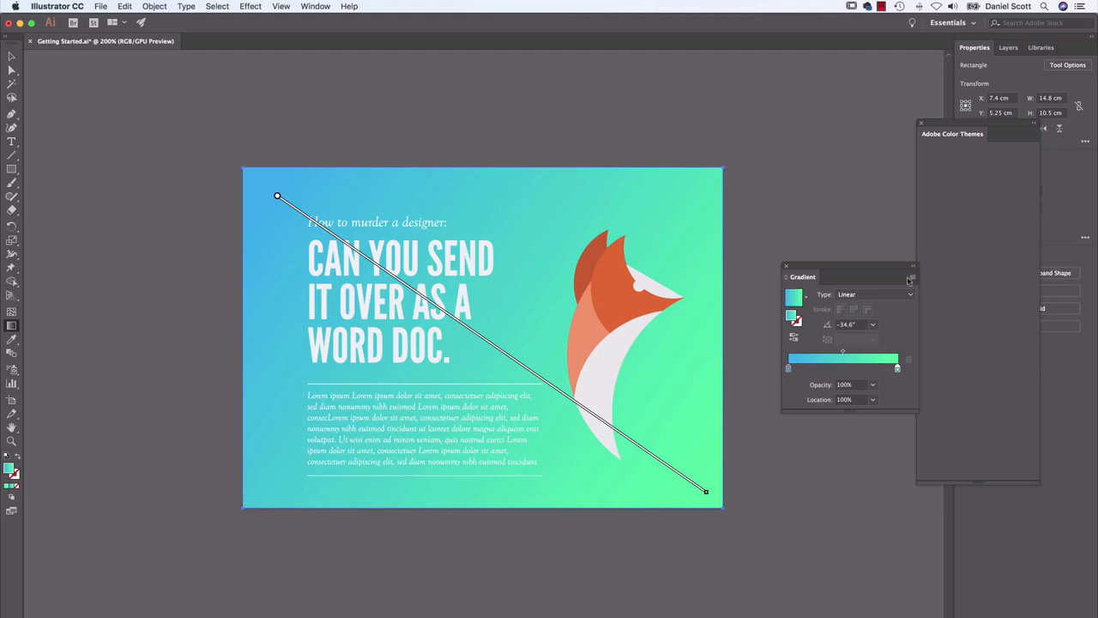
Switch to Chrome, go to Grabient's second page and copy hex code FA8BFF from the pink color of the pink-blue-green gradient
key(super+Tab)
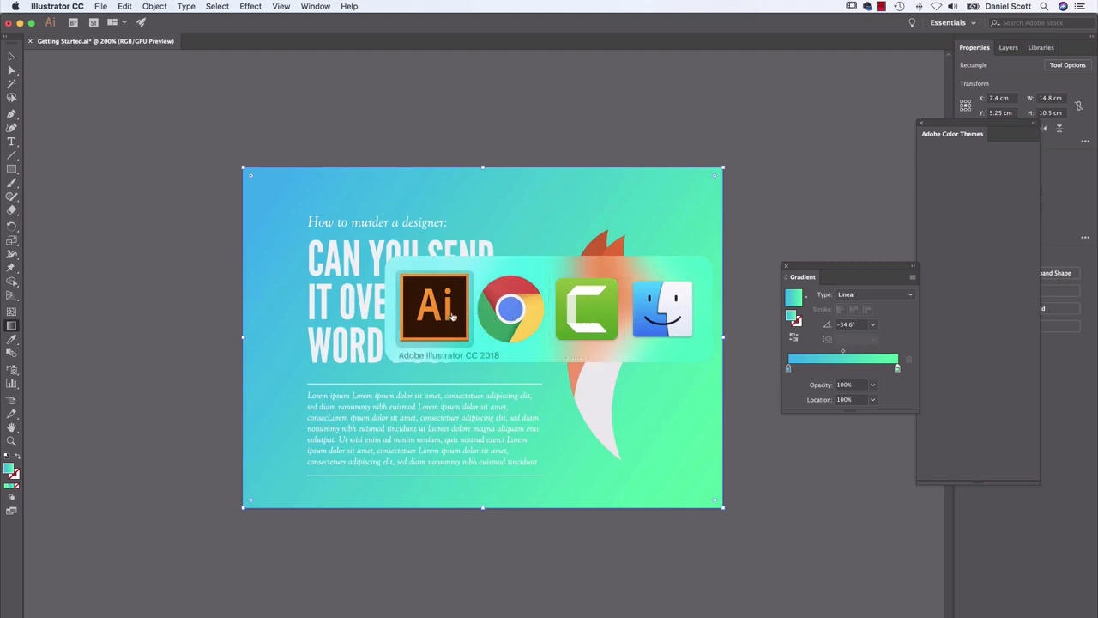
click(515, 313)
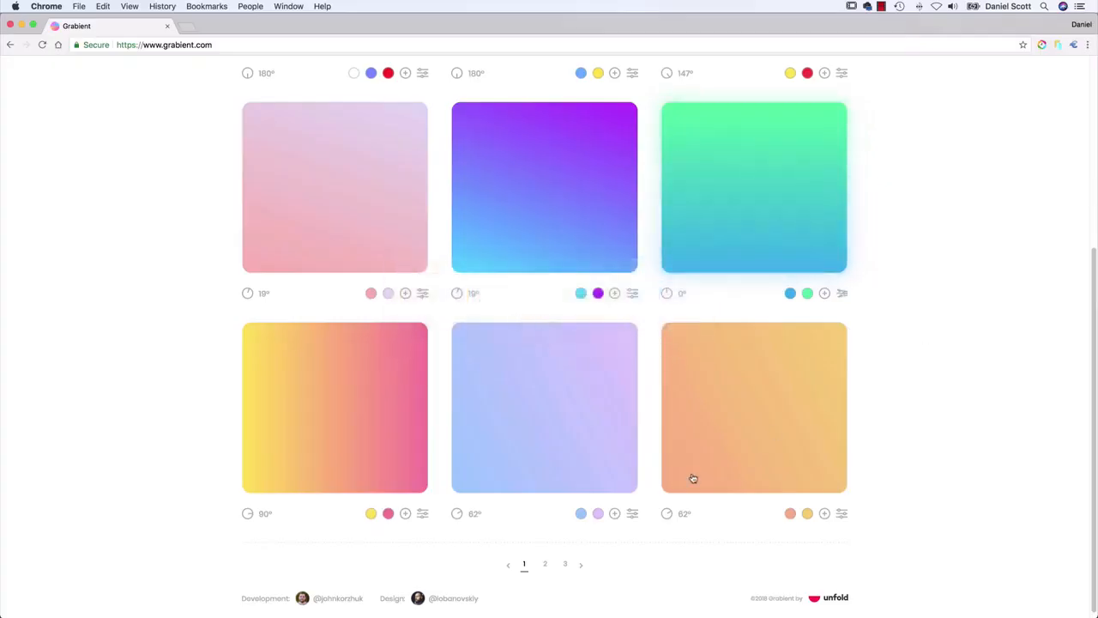
click(581, 565)
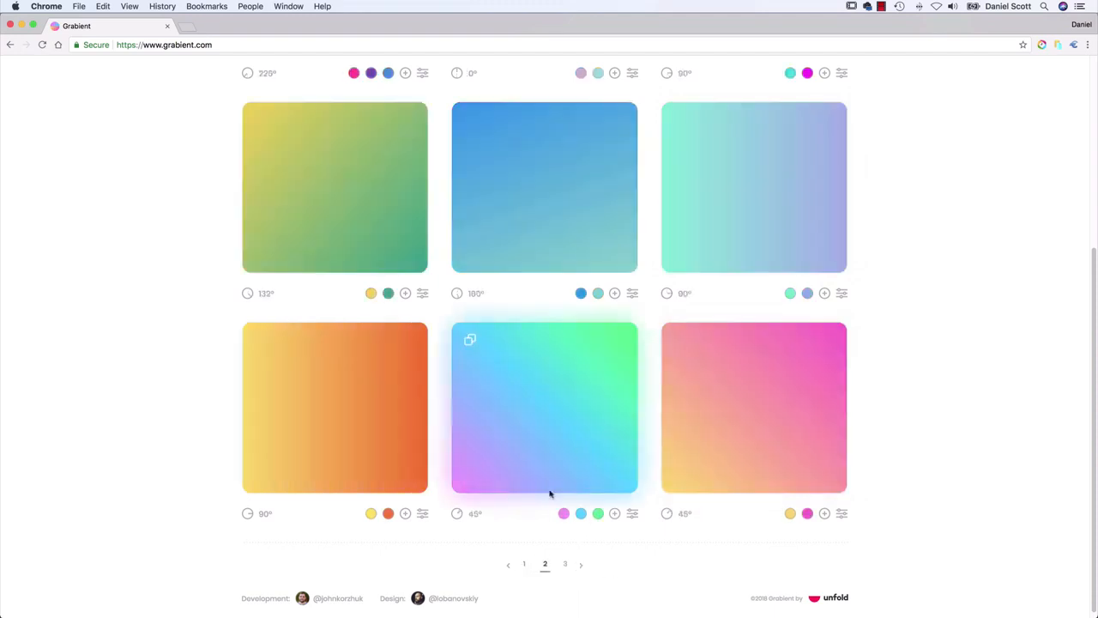
scroll(589, 397, up, 4)
scroll(589, 396, down, 4)
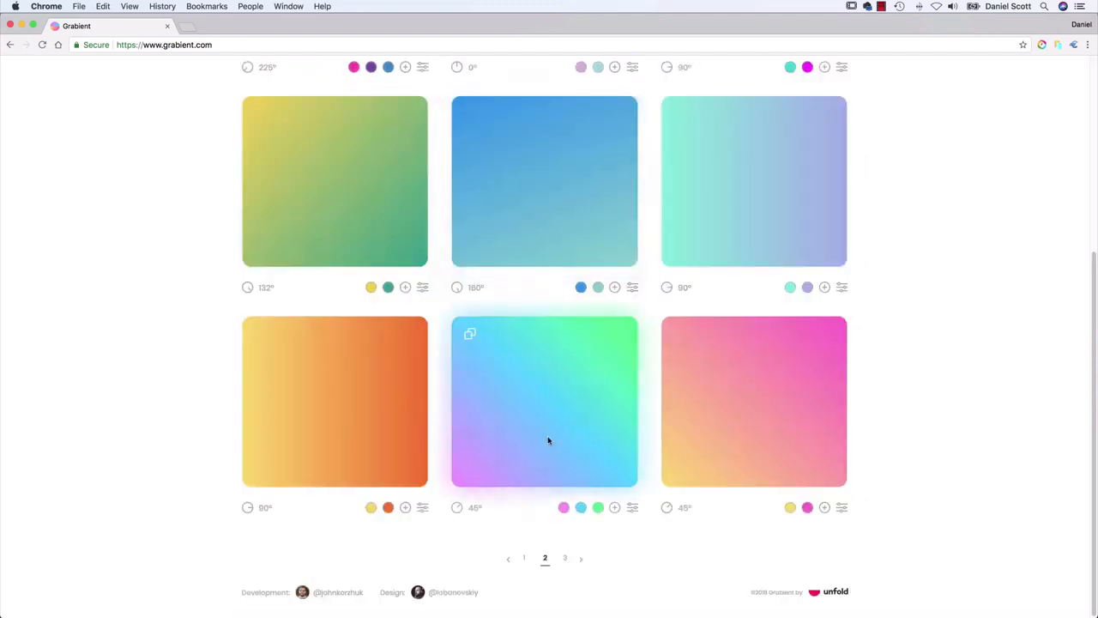
click(563, 507)
double_click(503, 469)
key(super+c)
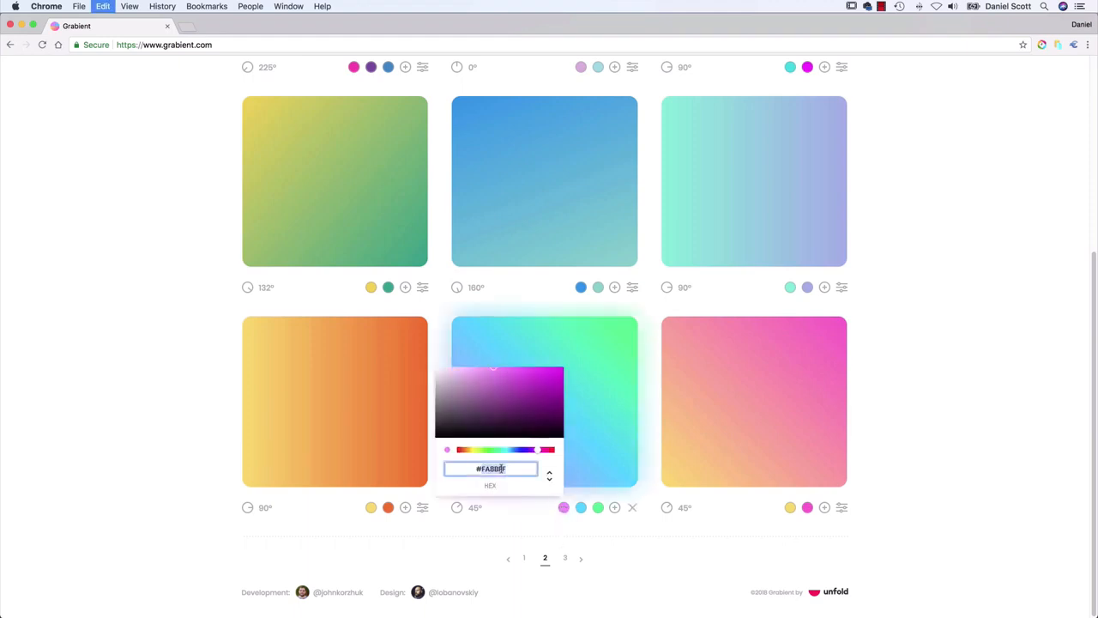
Switch to Illustrator and set the blue stop of the background gradient to hex FA8BFF
key(super+Tab)
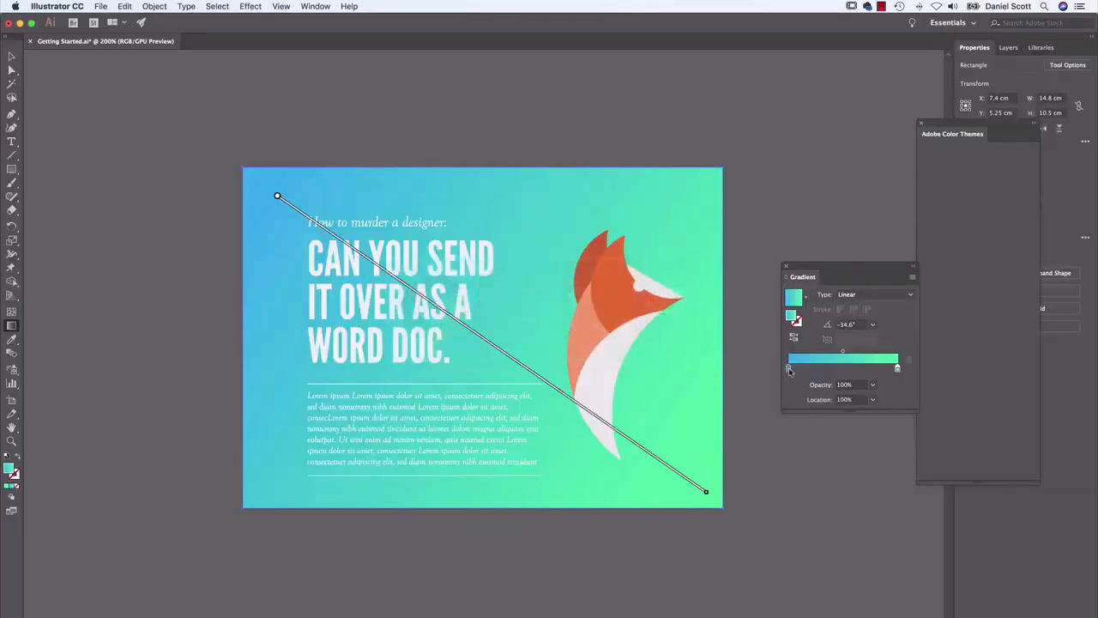
double_click(789, 368)
click(867, 468)
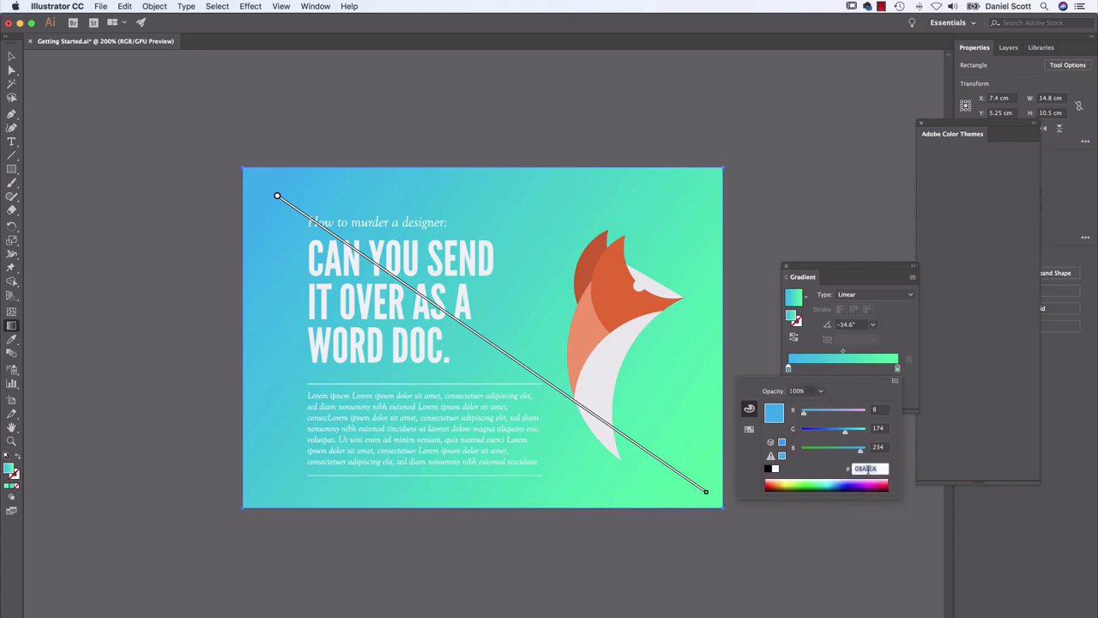
key(super+v)
key(Return)
Switch to Chrome and copy the hex code 2BFF88 from the green color of the same pink-blue-green Grabient gradient
key(super+Tab)
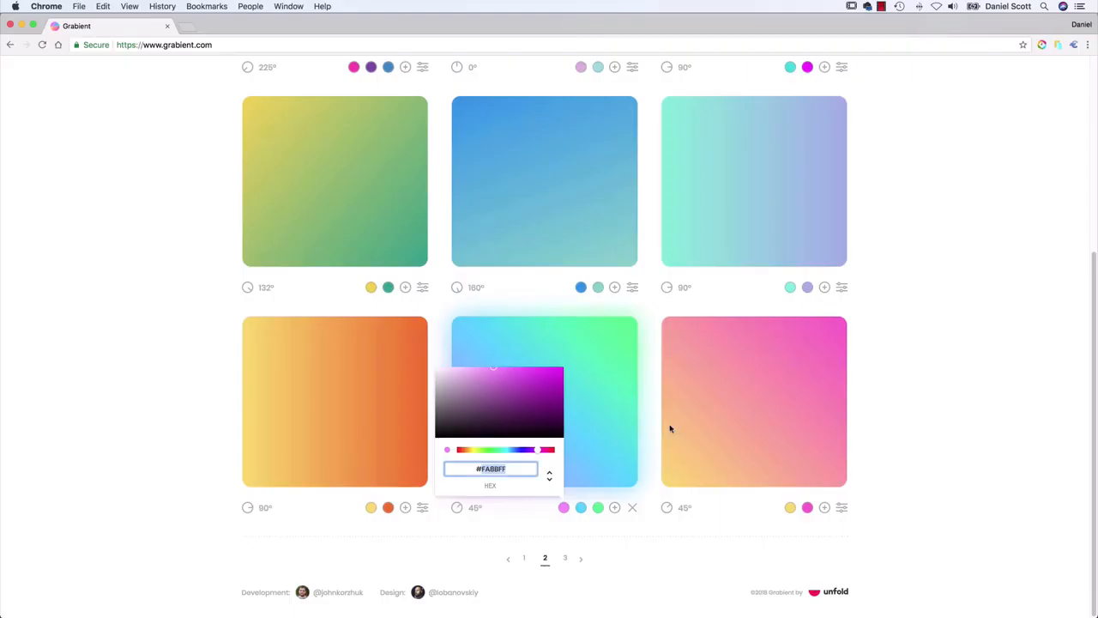
click(598, 507)
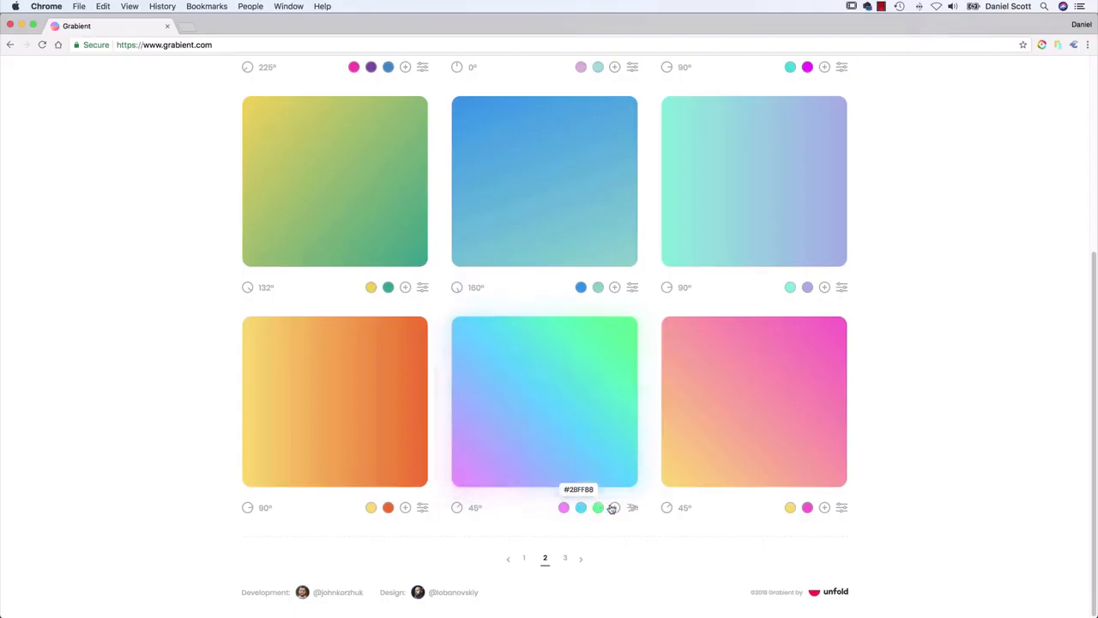
click(598, 507)
double_click(550, 472)
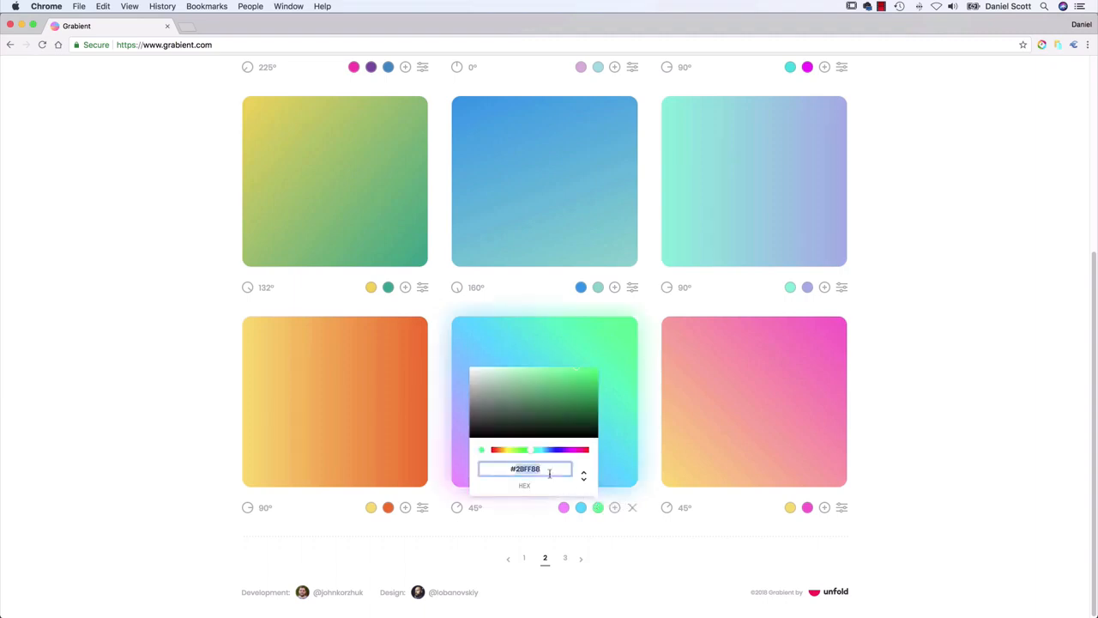
key(super+c)
Switch to Illustrator and set the green stop of the background gradient to hex 2BFF88
key(super+Tab)
click(847, 307)
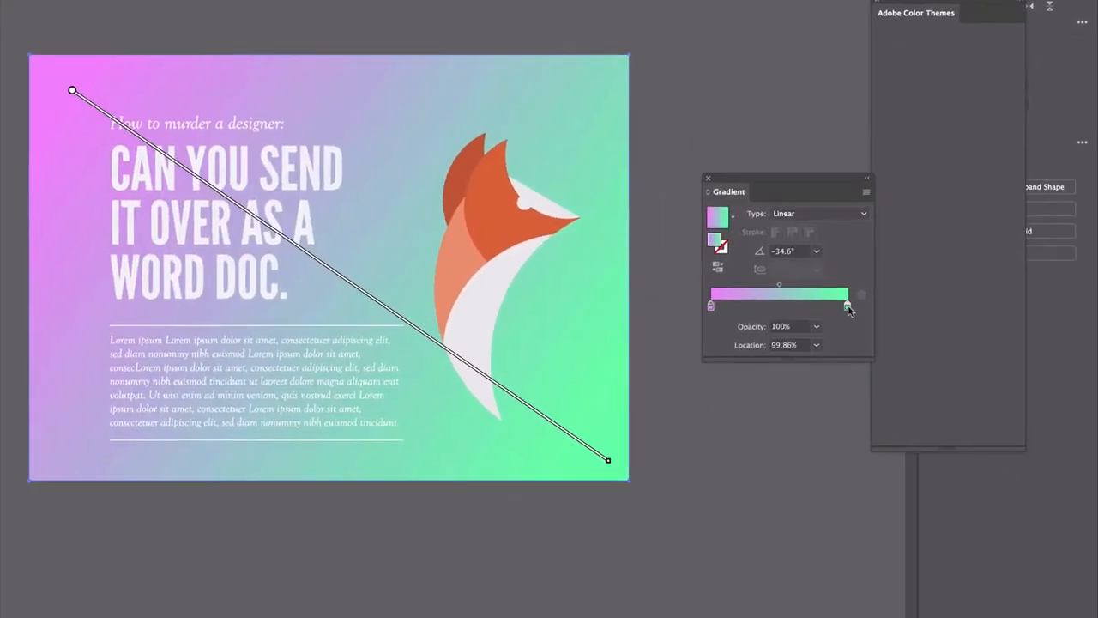
double_click(848, 307)
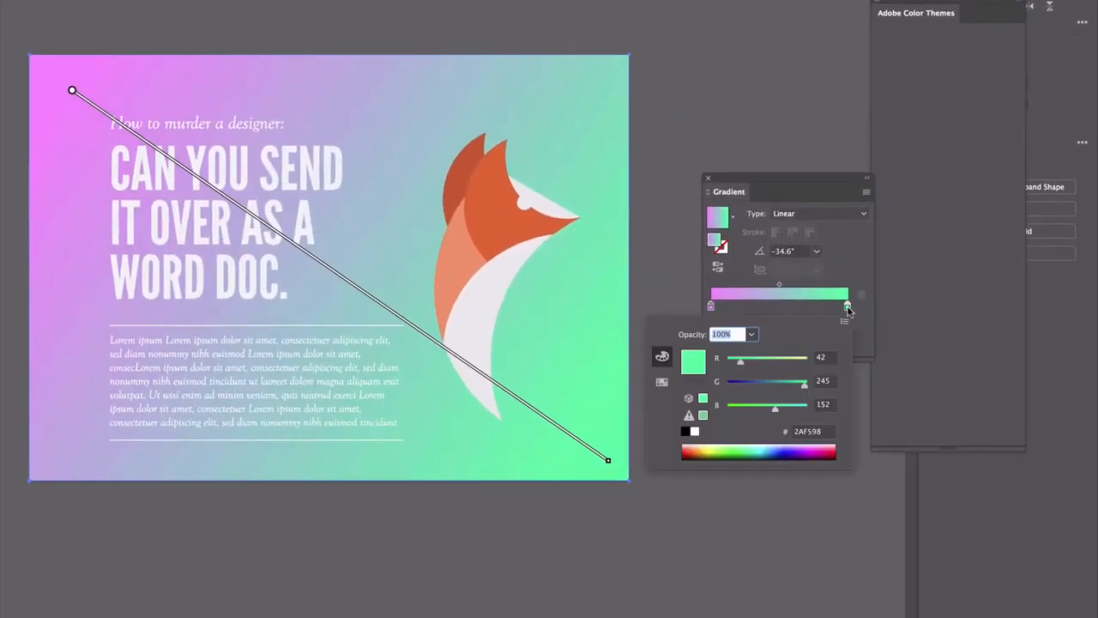
click(813, 434)
key(super+v)
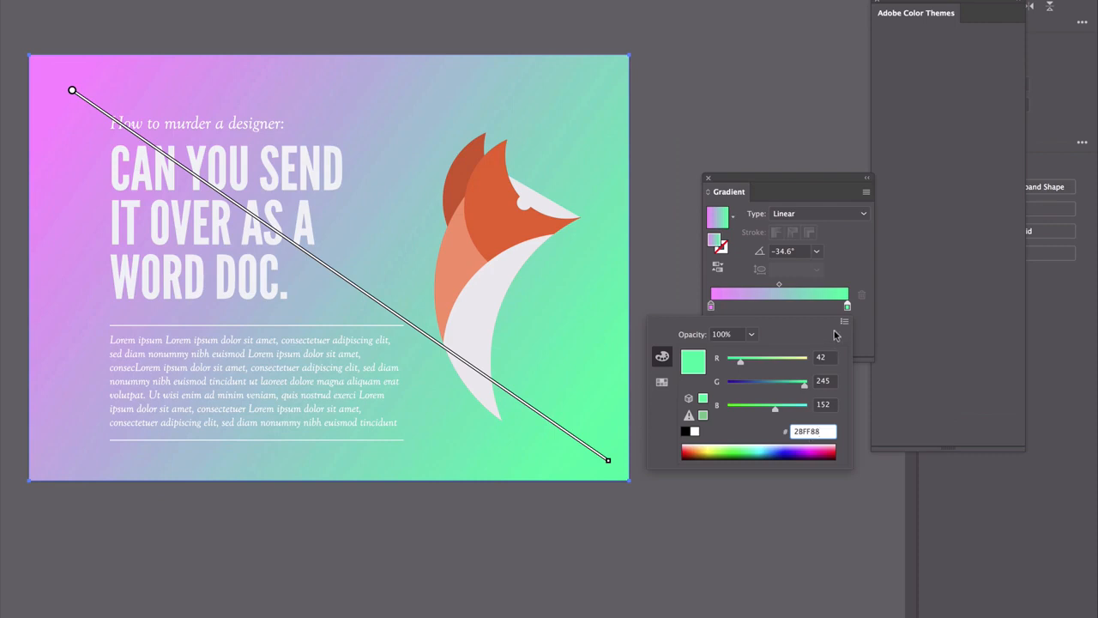
key(Return)
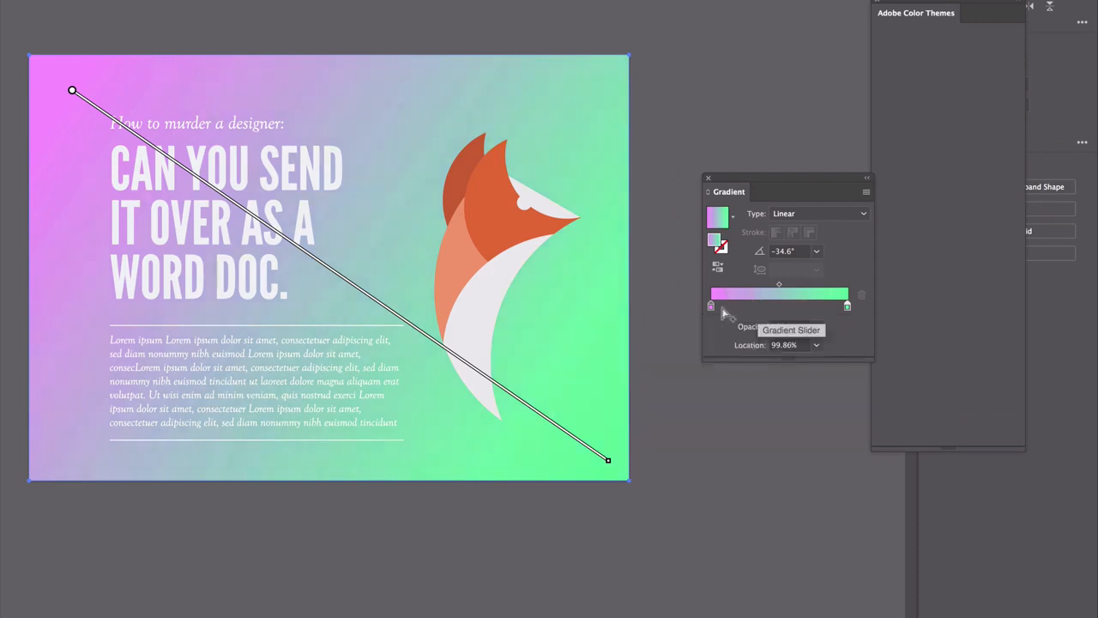
Add a third color stop to the background gradient at about 51% between the pink and green stops
click(782, 307)
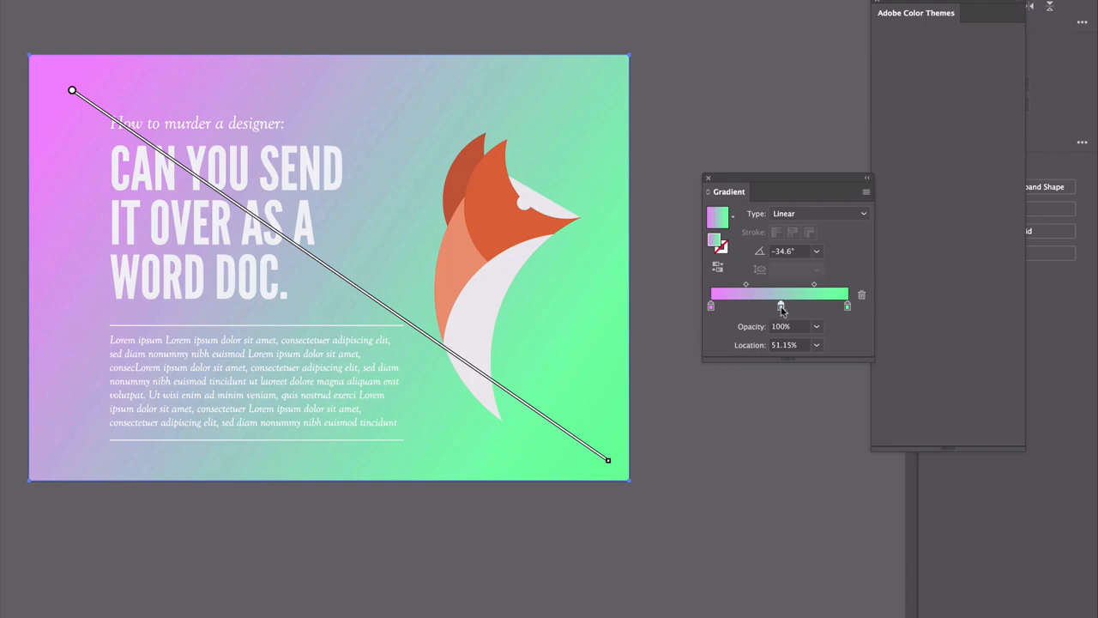
double_click(781, 306)
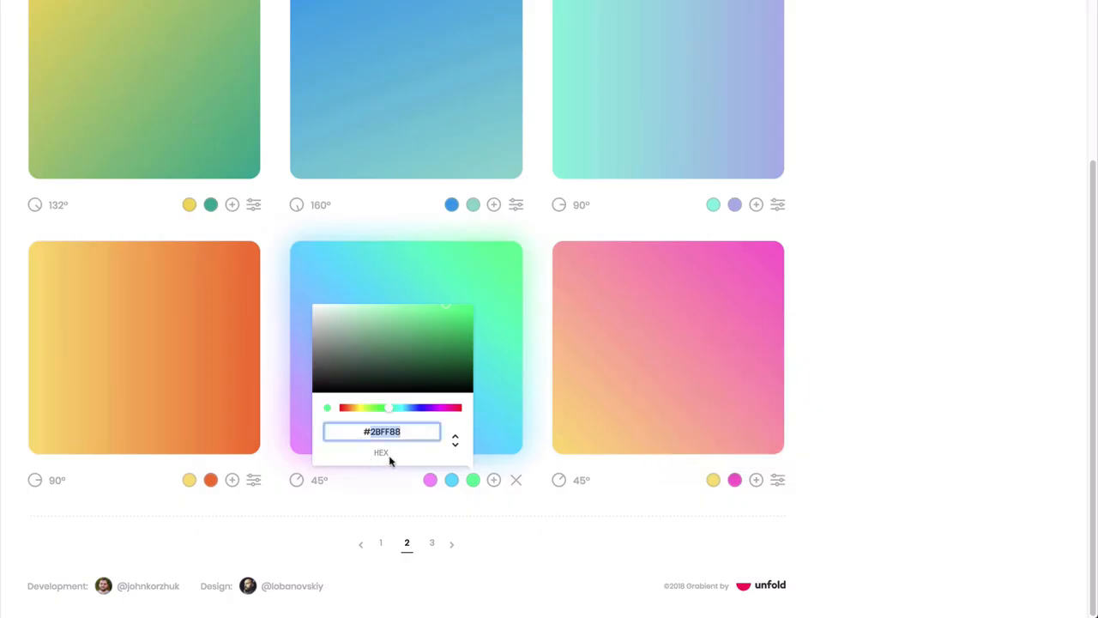
Copy the hex code of the Grabient gradient's blue color in Chrome and apply it to the middle stop in Illustrator
click(452, 480)
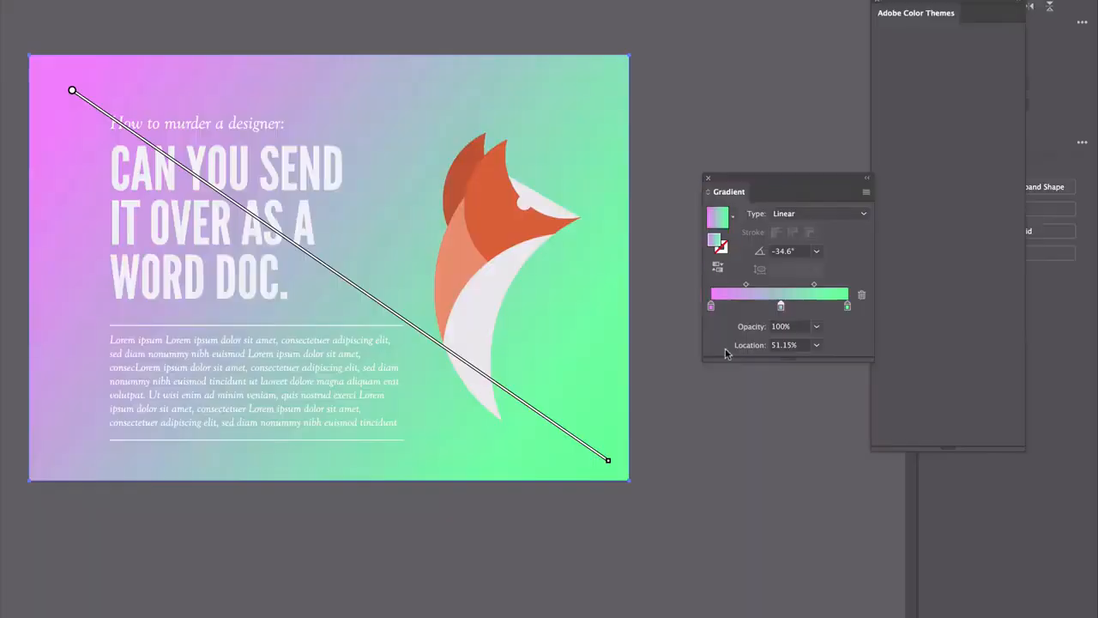
double_click(781, 307)
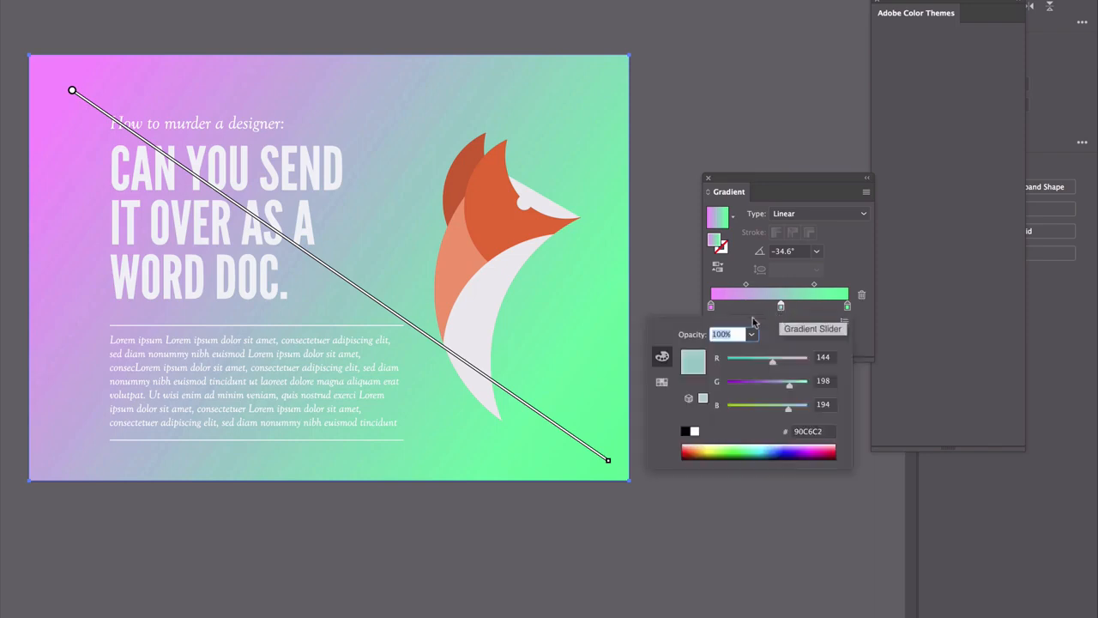
click(804, 430)
key(ctrl+v)
key(Return)
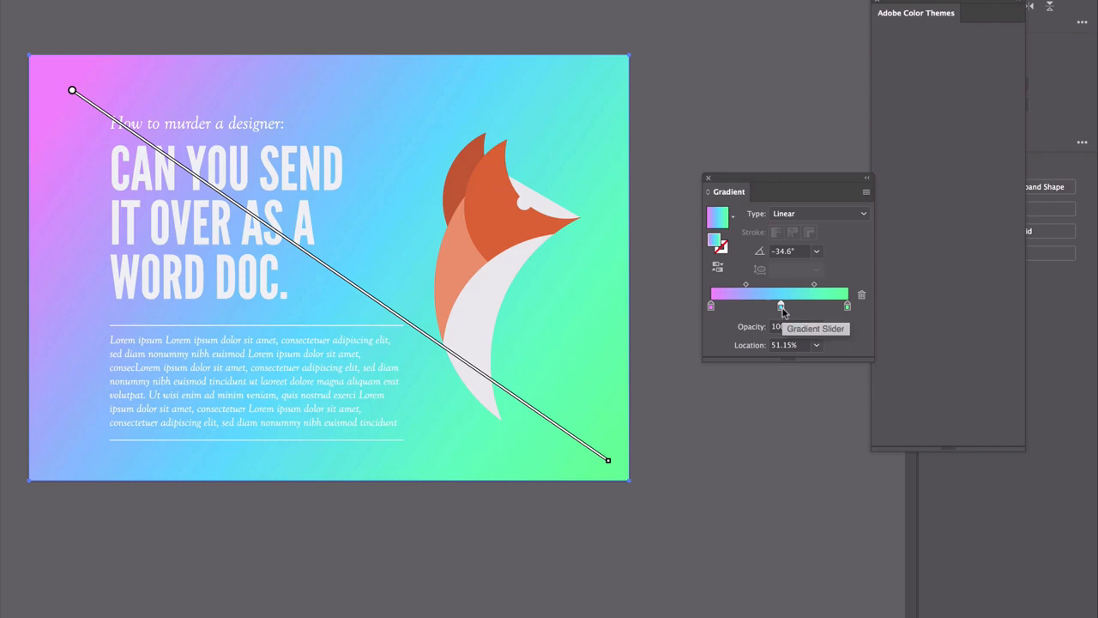
Try pulling the middle stop off the background gradient, and undo the change
drag(782, 309, 761, 359)
key(ctrl+z)
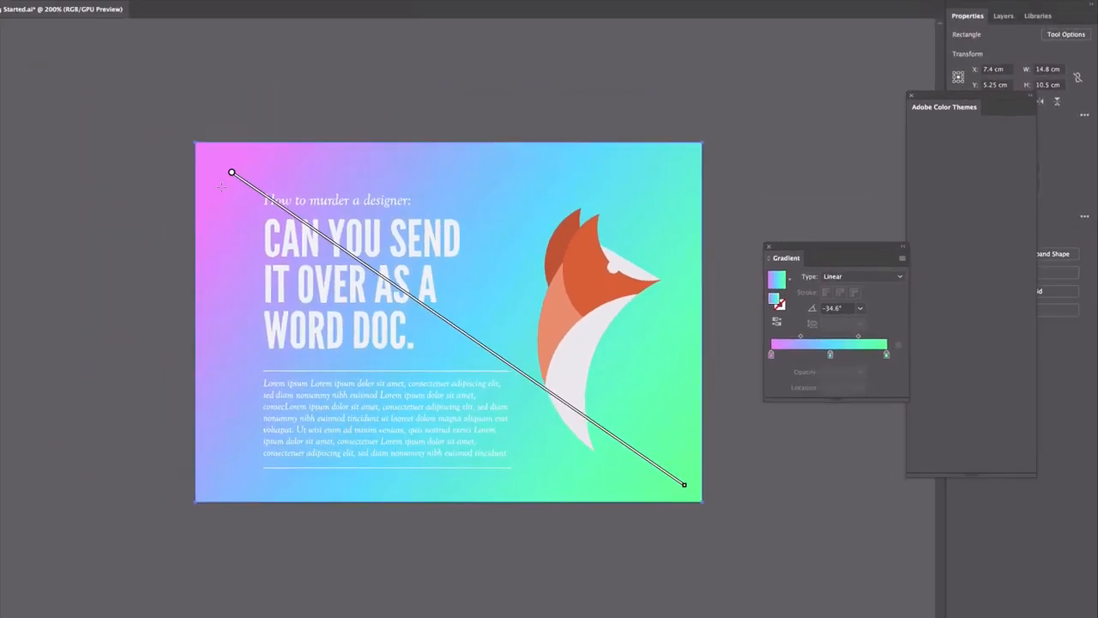
Close the Adobe Color Themes window and fill the fox's white chest shape with the pink-blue-green gradient
key(v)
click(600, 358)
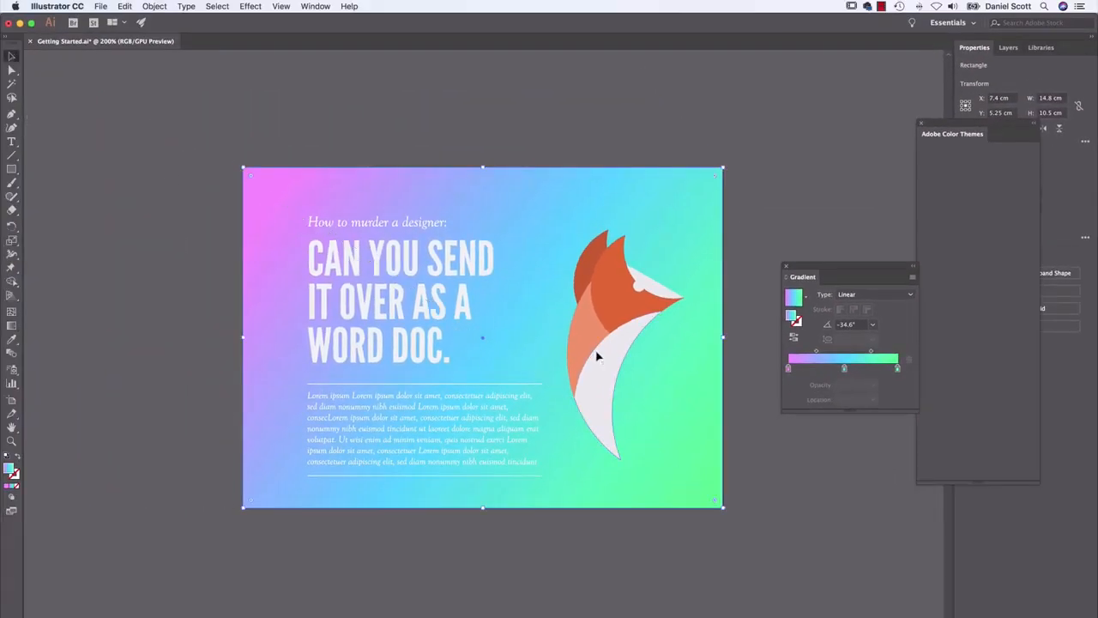
click(921, 125)
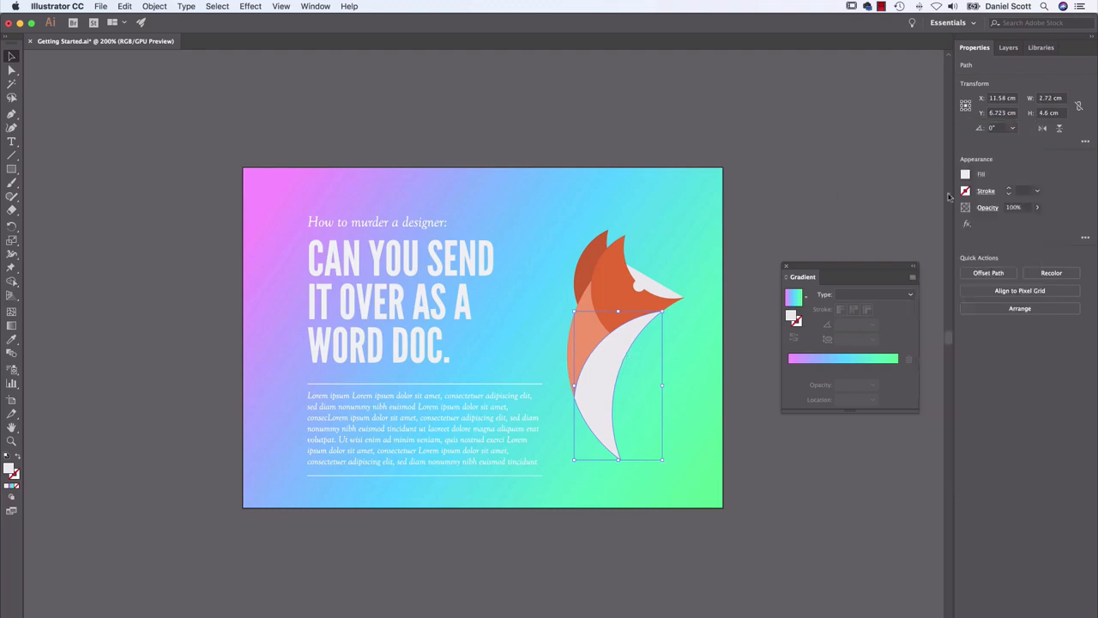
click(966, 174)
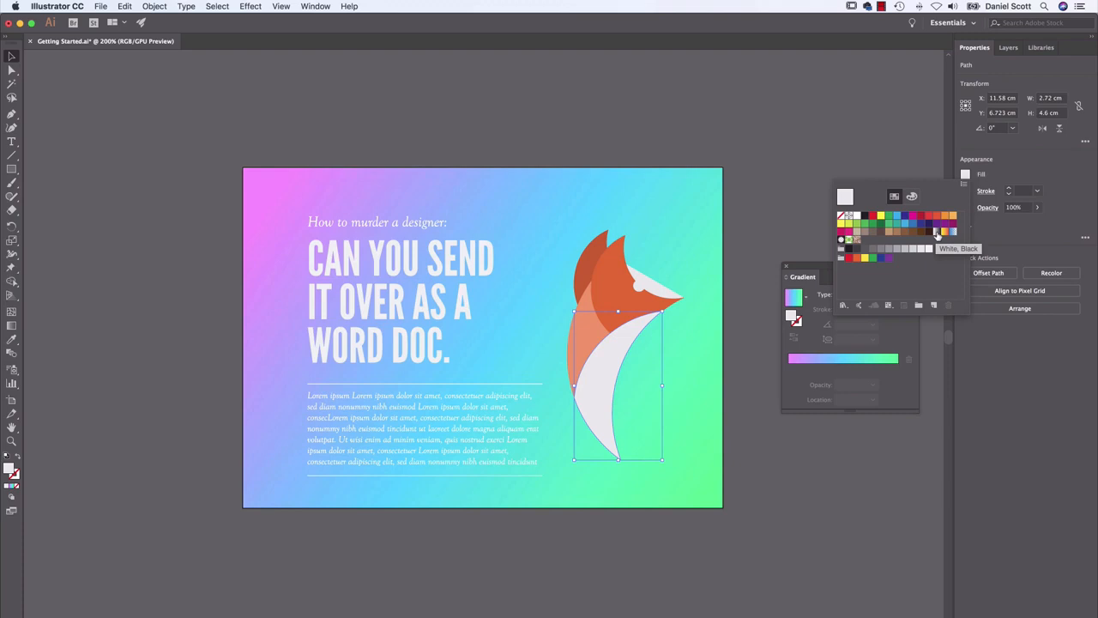
click(1020, 239)
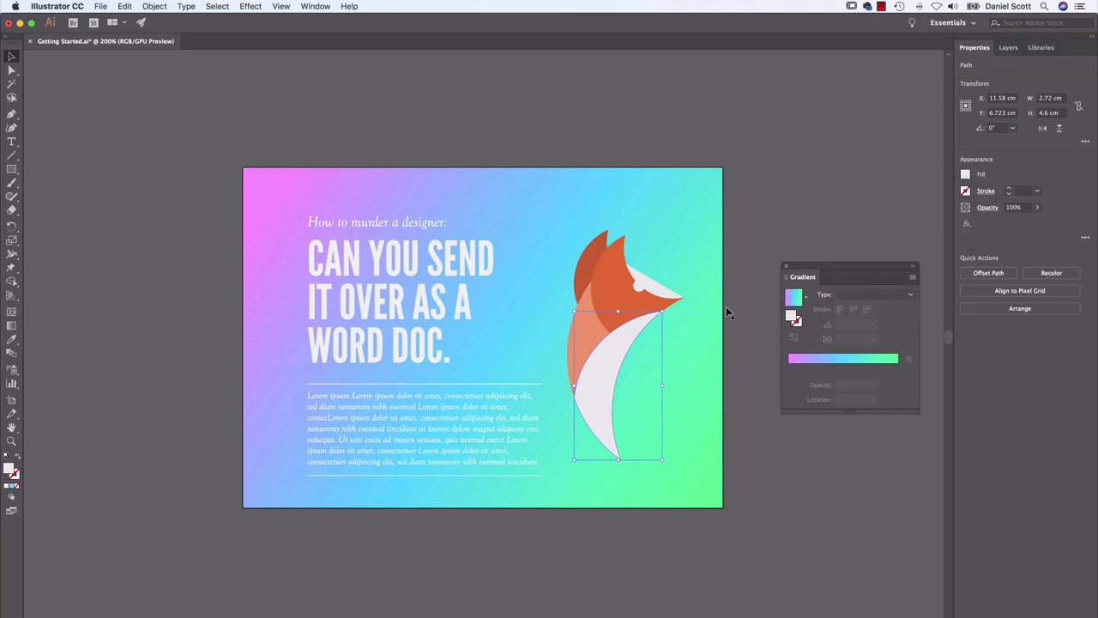
click(791, 297)
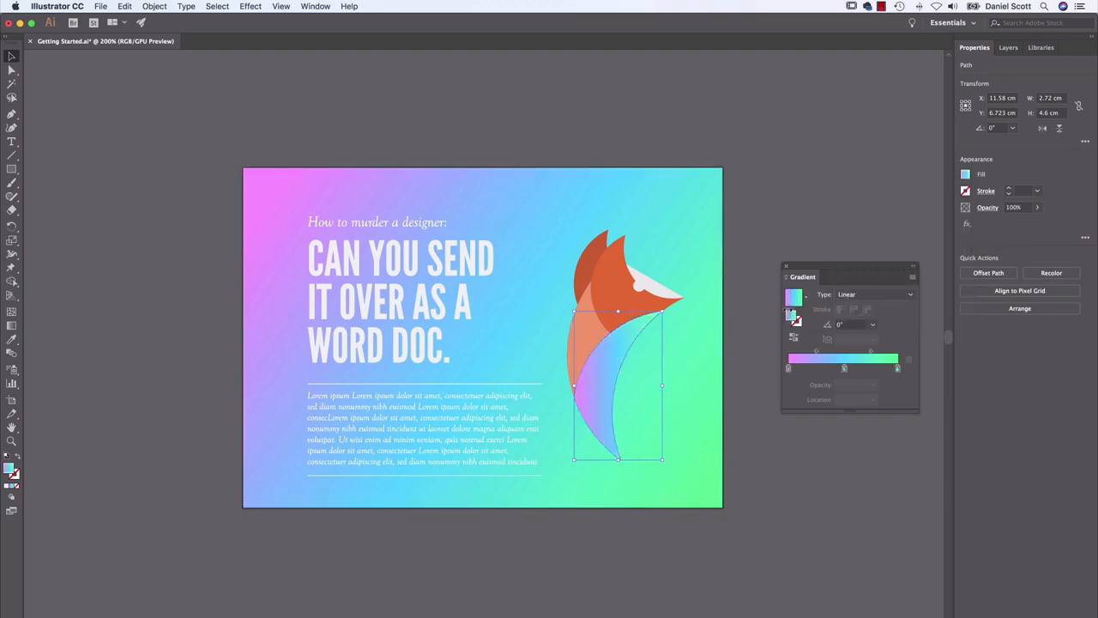
Redraw the chest shape's gradient diagonally from its upper-right end toward its lower-left edge, deselect the shape, and undo the last change
click(11, 324)
drag(632, 350, 610, 395)
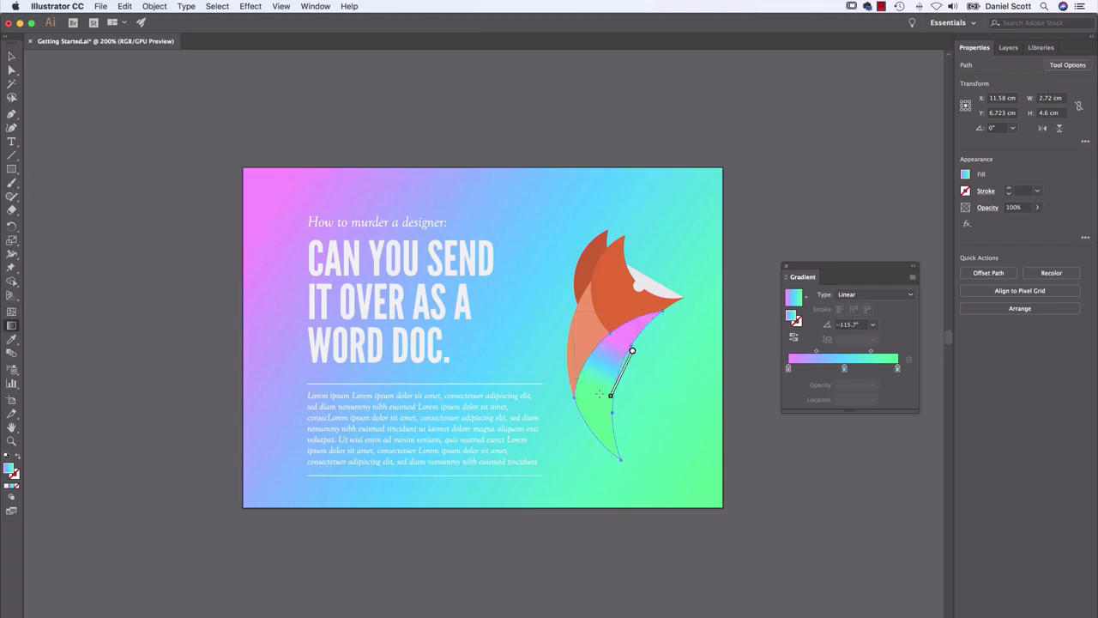
drag(659, 324, 597, 419)
click(11, 56)
click(155, 138)
key(super+z)
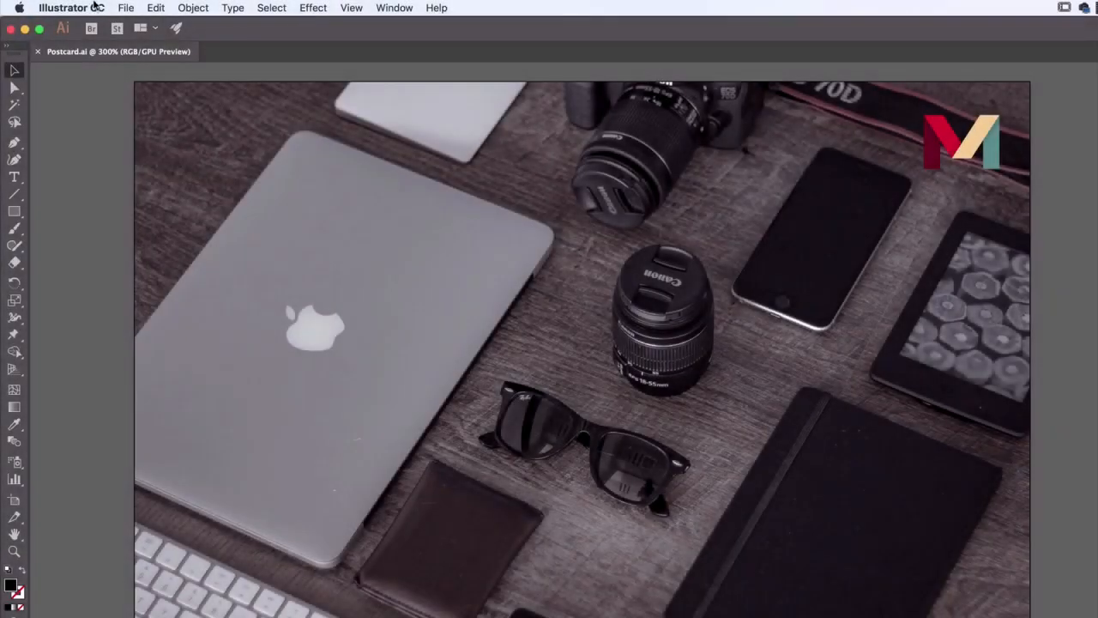
click(126, 8)
click(138, 57)
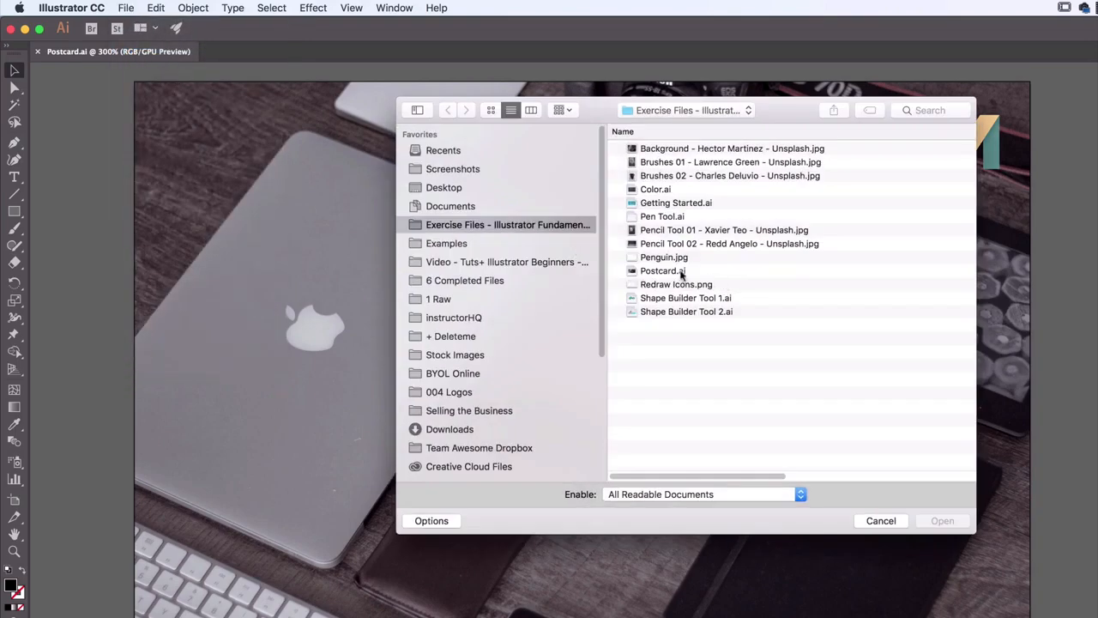
click(683, 271)
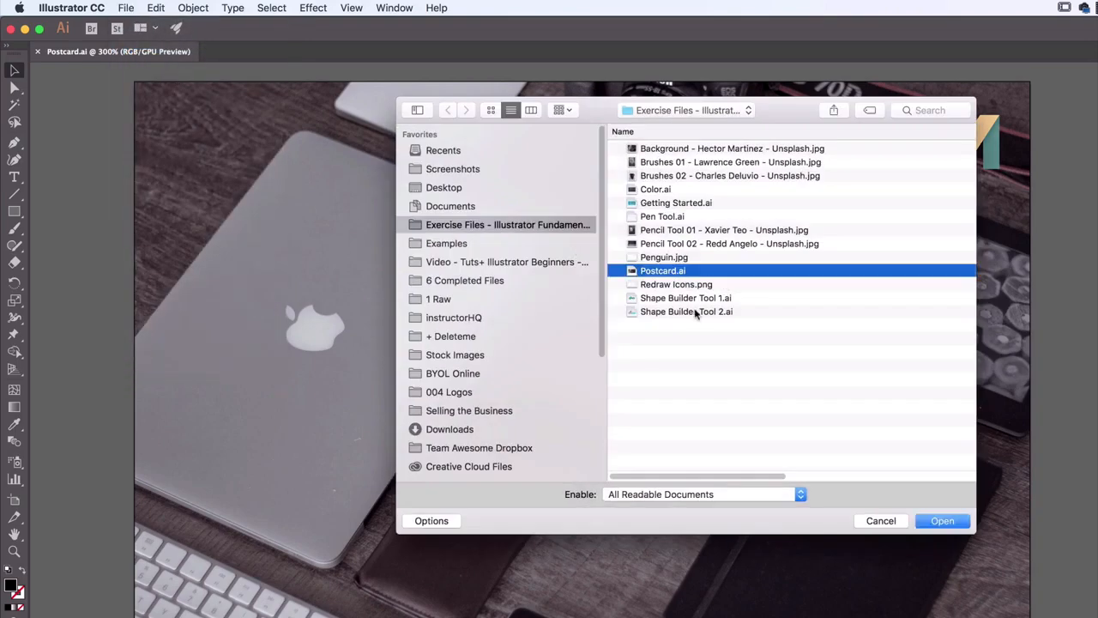
click(878, 523)
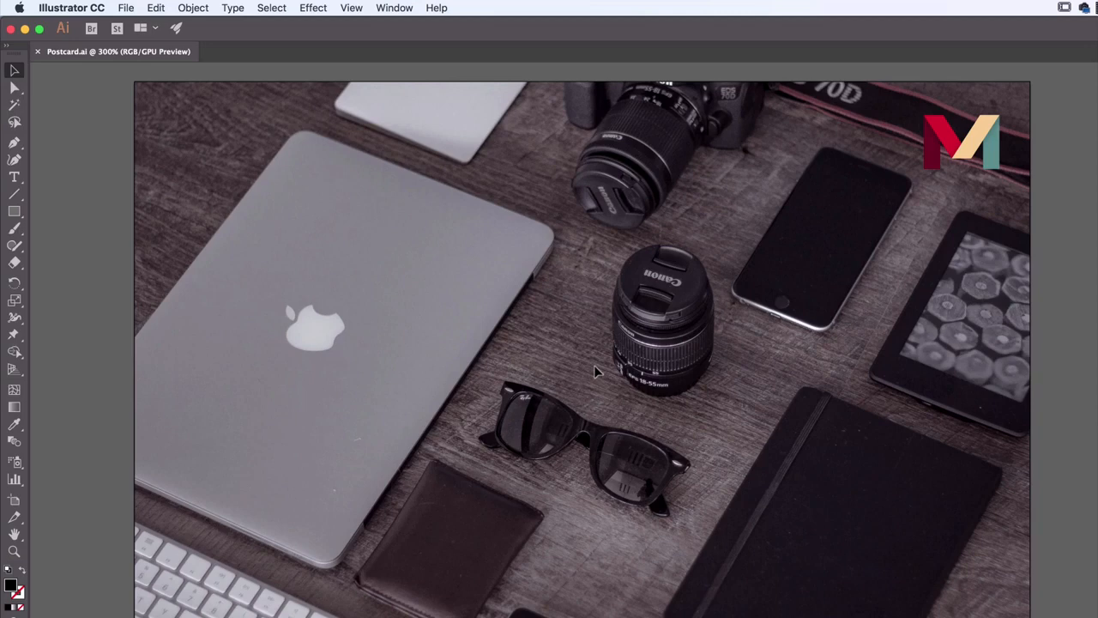
Add point text over the camera lens on the postcard reading "When I type it just keeps on going alkdjf;aslidkj ;laskj f;la"
click(14, 178)
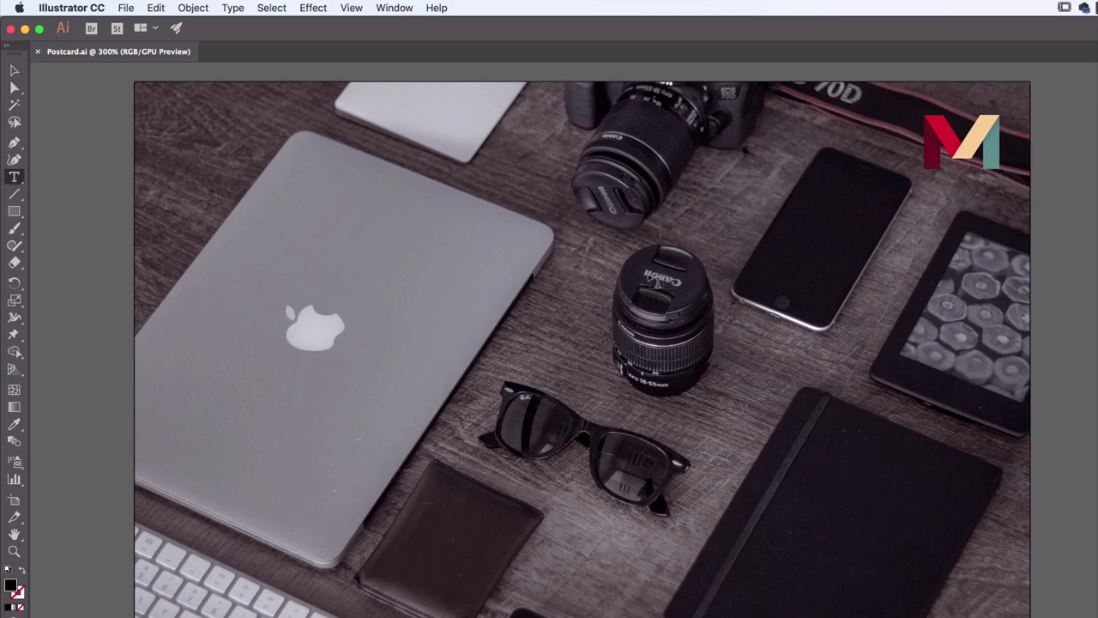
click(622, 273)
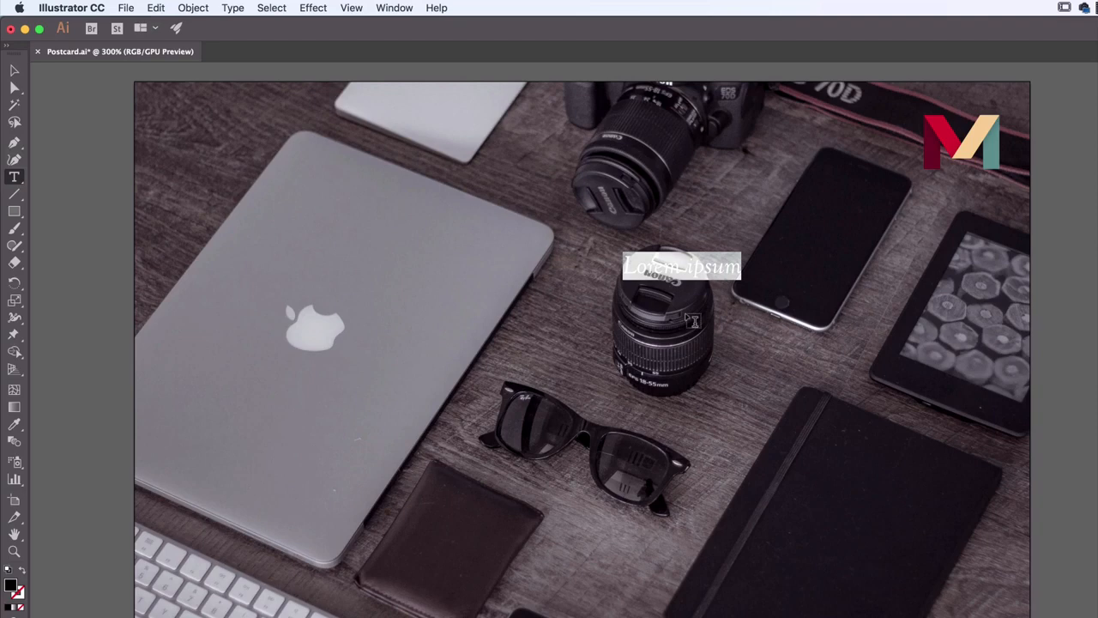
text(When I typ)
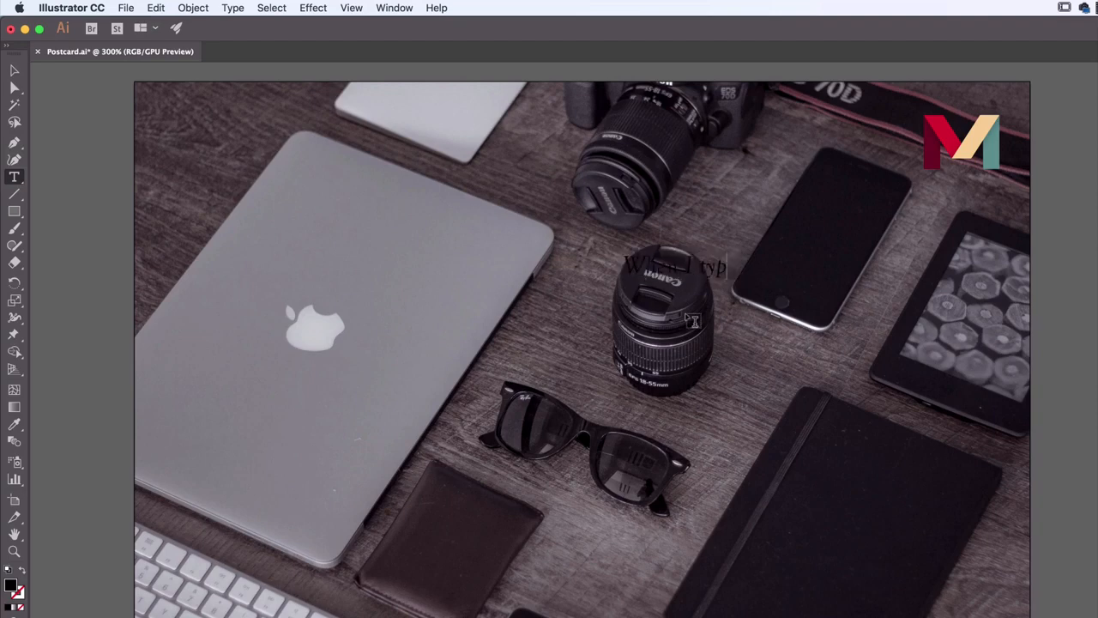
text(e it just keeps on going alkdjf;aslidkj ;laskj f;la)
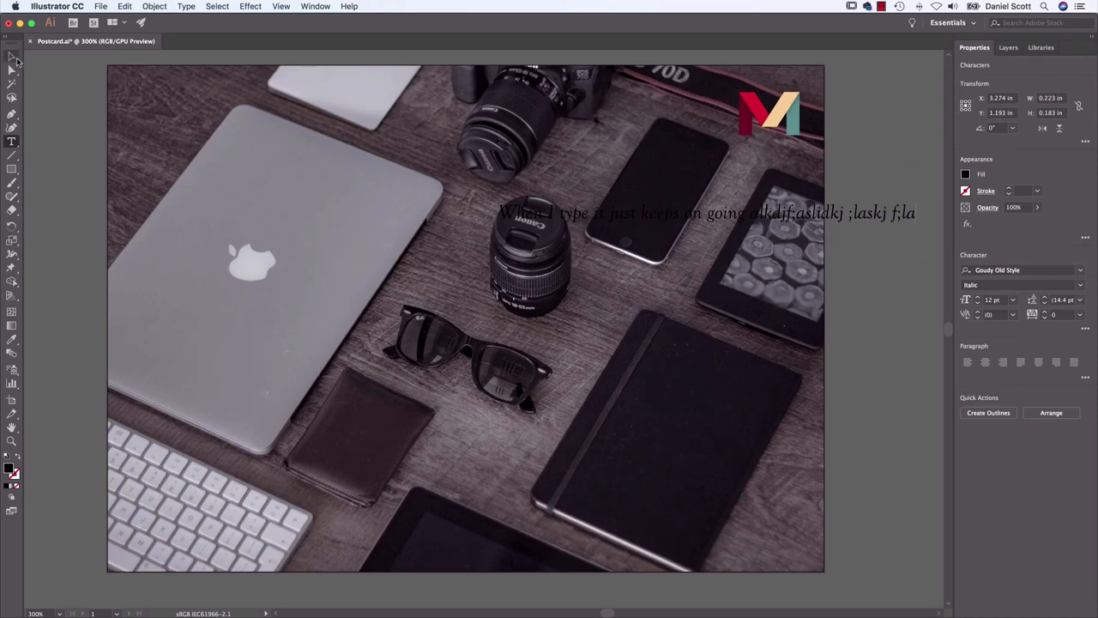
Change the fill of the new line of text to white and deselect it
click(12, 57)
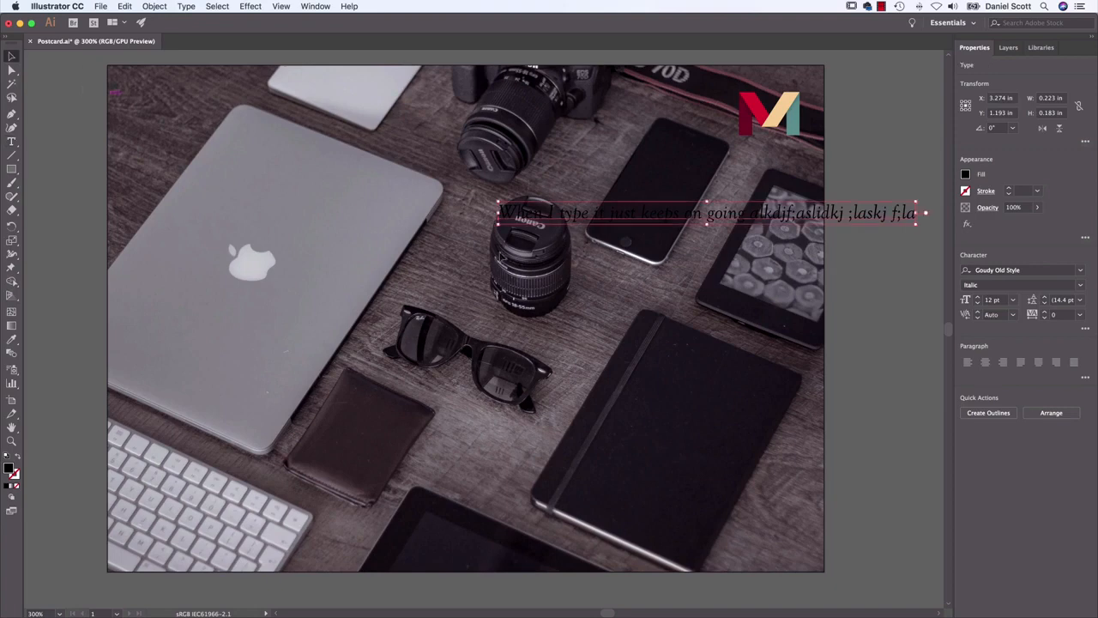
click(965, 175)
click(858, 220)
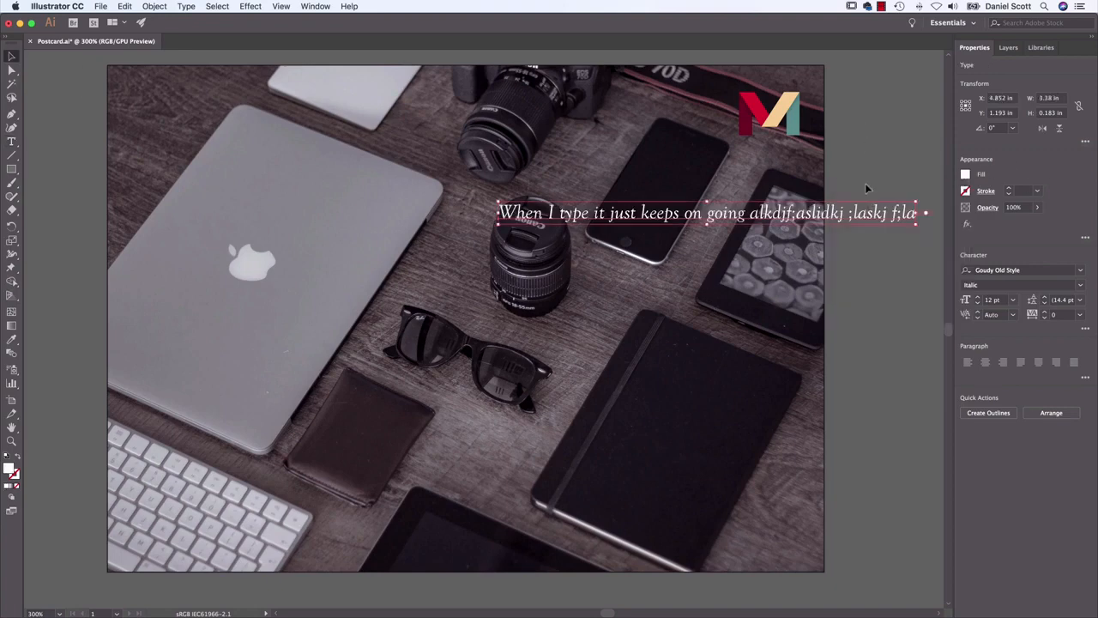
click(12, 141)
click(398, 166)
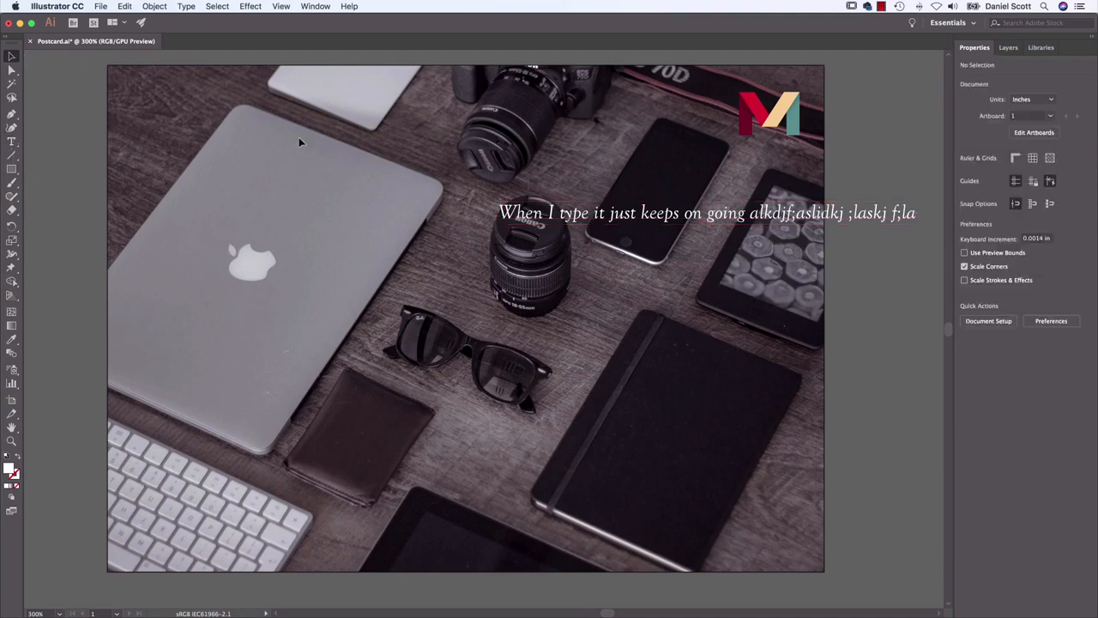
Draw an area text box about 2.2 by 1.4 inches below the white line, keep its placeholder text, and select the box
click(12, 143)
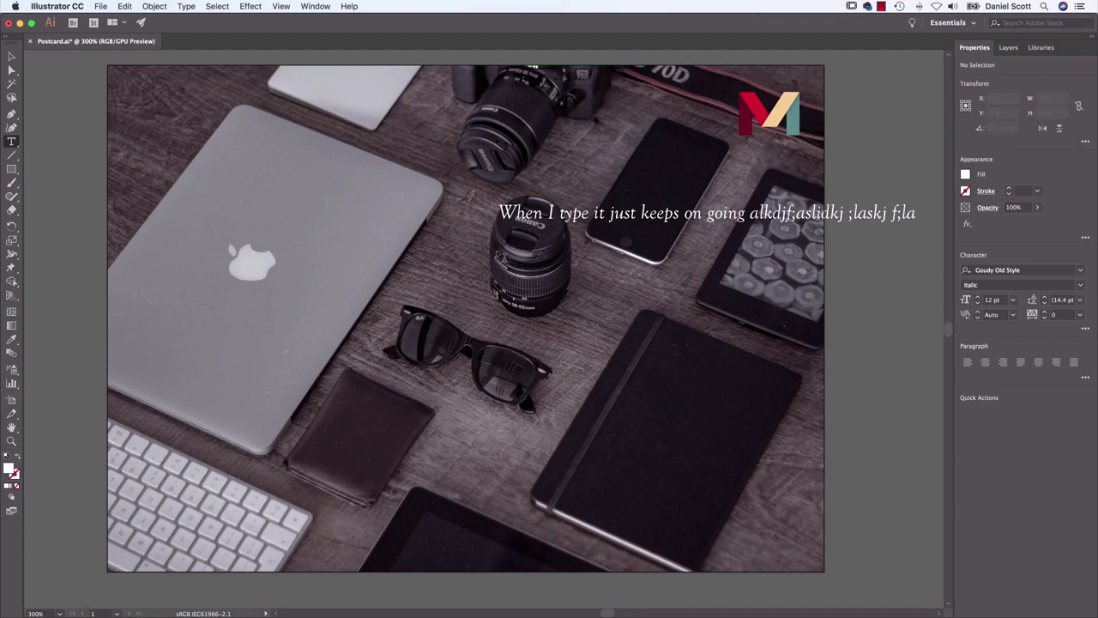
drag(503, 246, 774, 415)
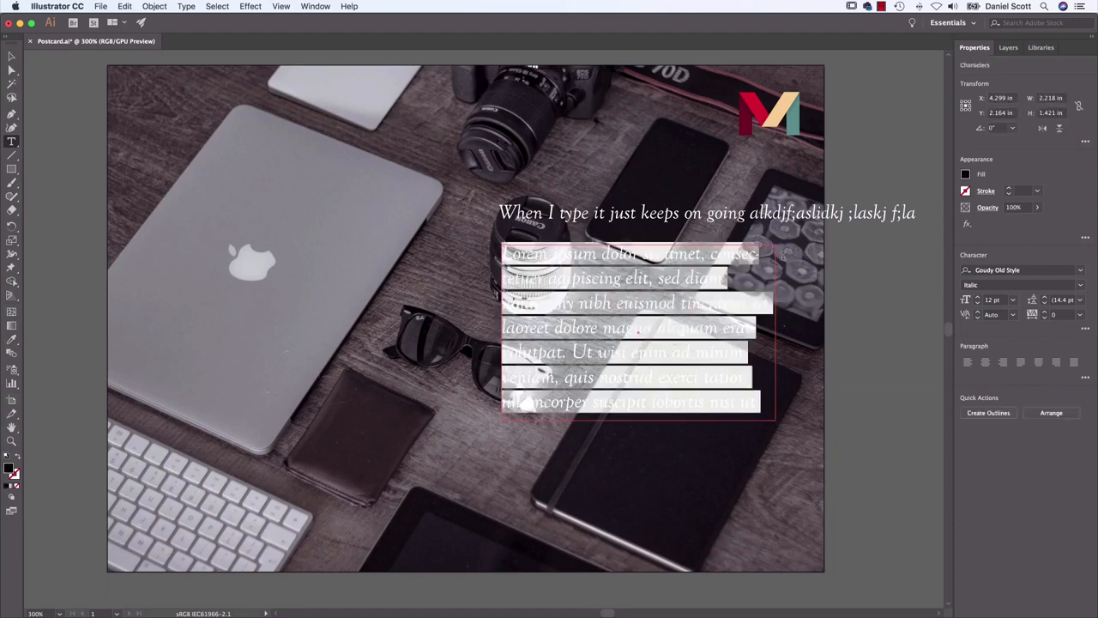
click(639, 331)
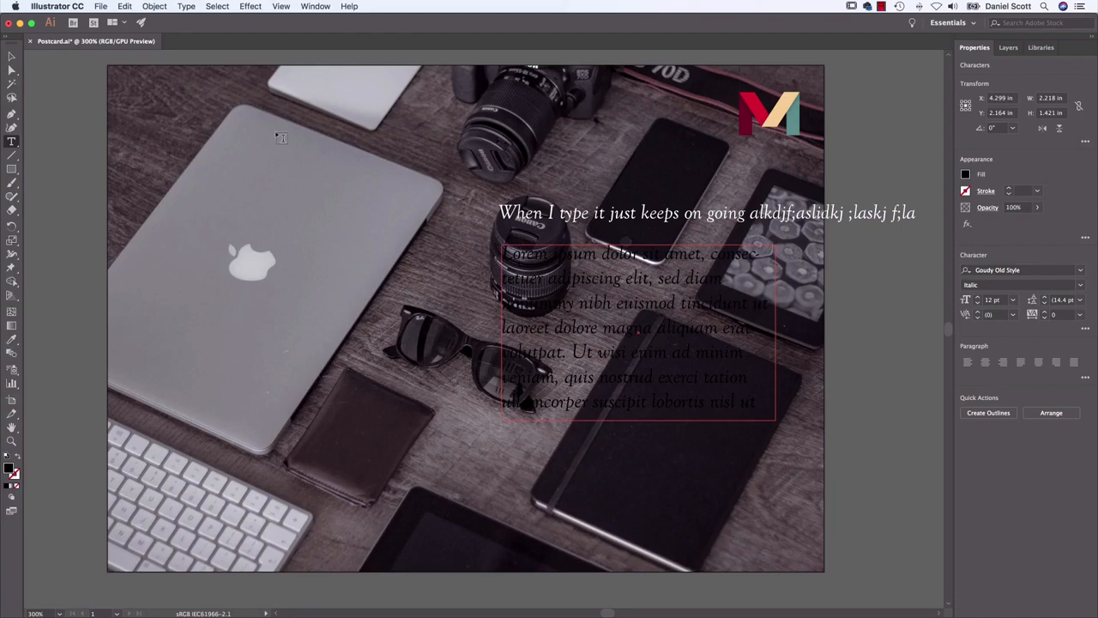
click(11, 56)
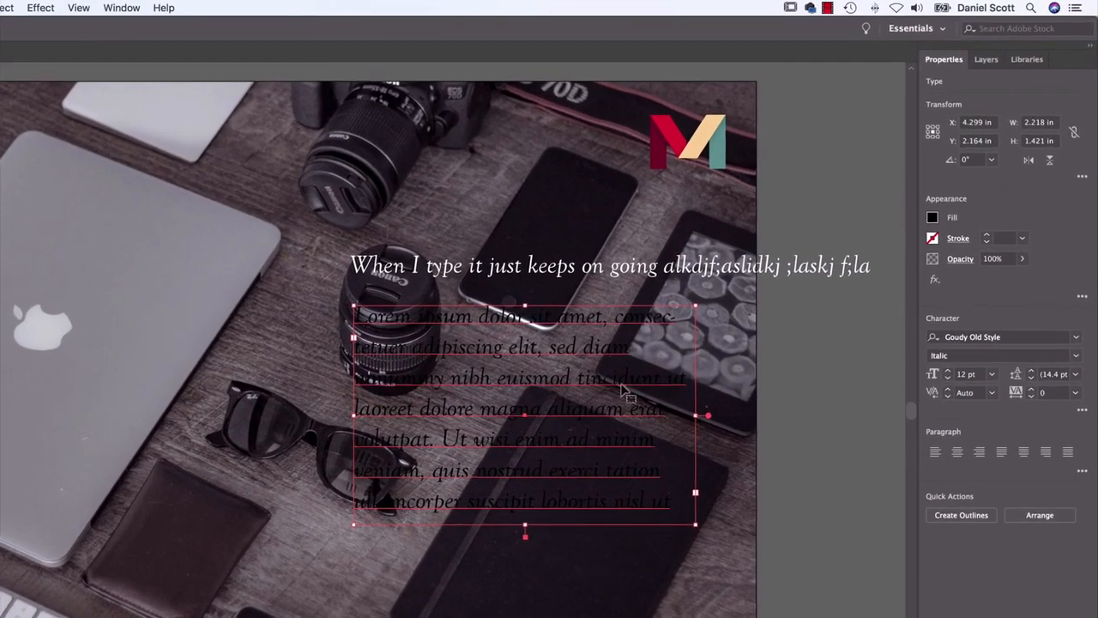
Change the fill of the area text to white, select the line of point text above it, and reselect the area text box
click(953, 191)
click(798, 273)
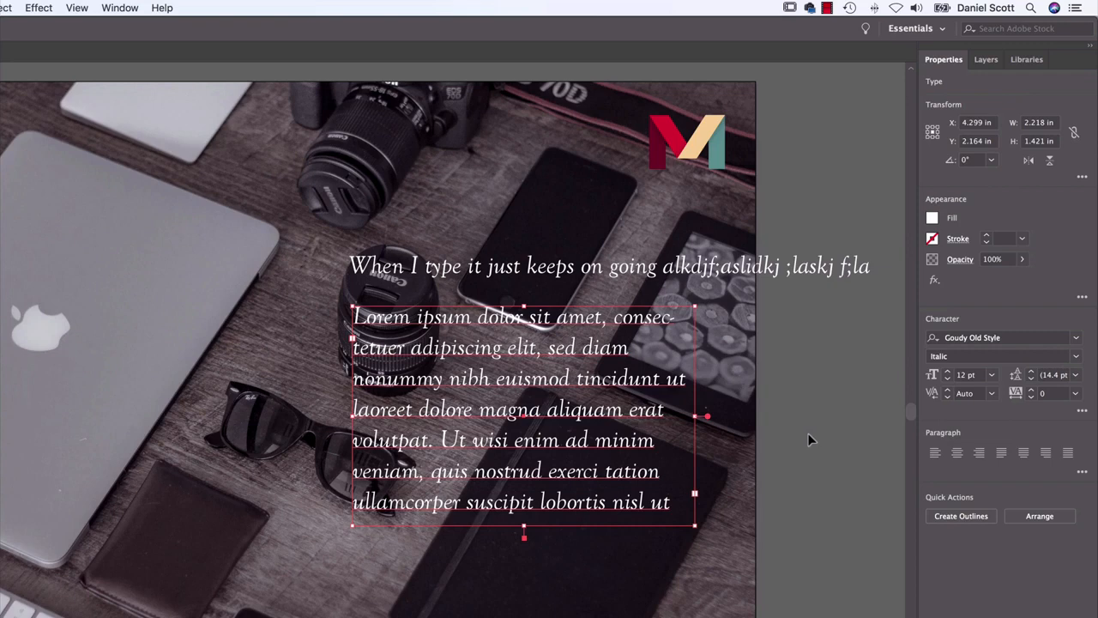
click(810, 267)
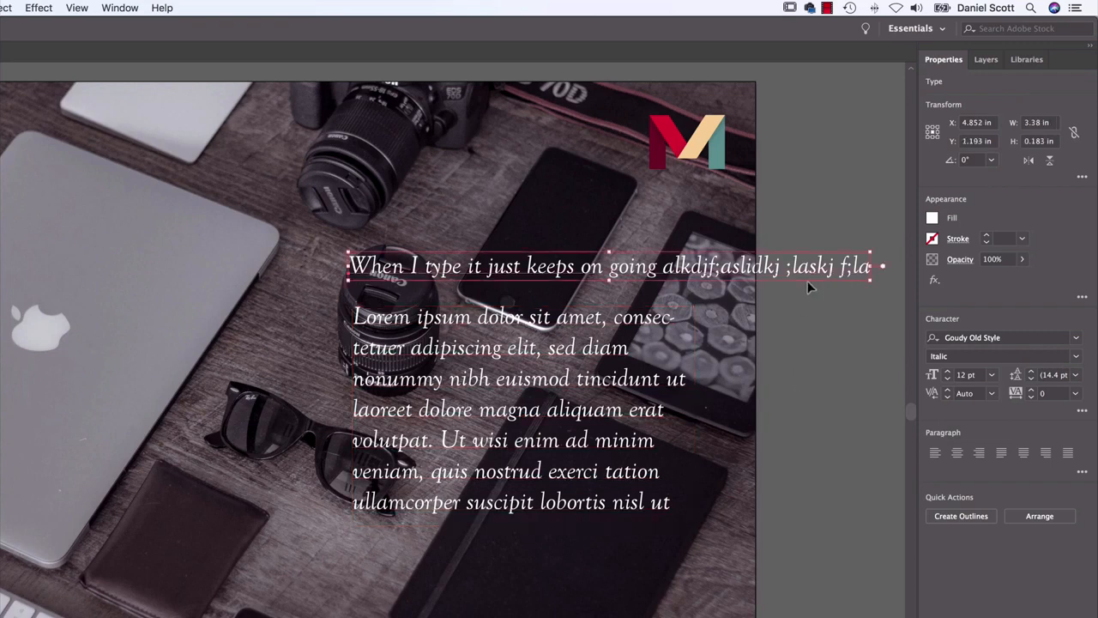
click(562, 405)
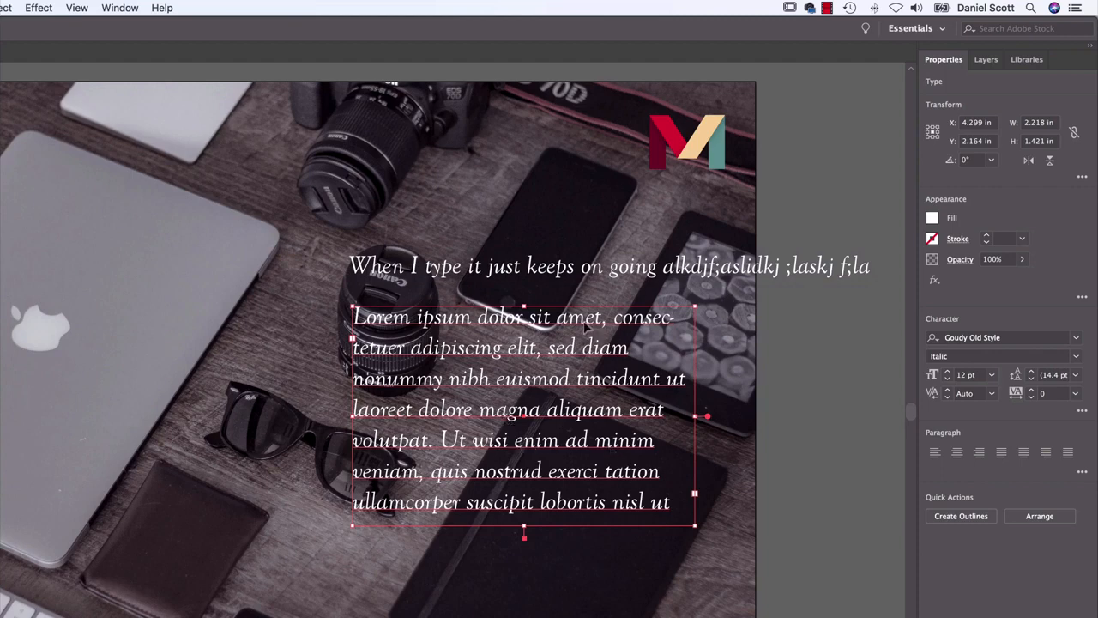
Add spaces before "consectetuer" to push it onto the second line, and move the area text box straight down about 0.6 inches
double_click(616, 319)
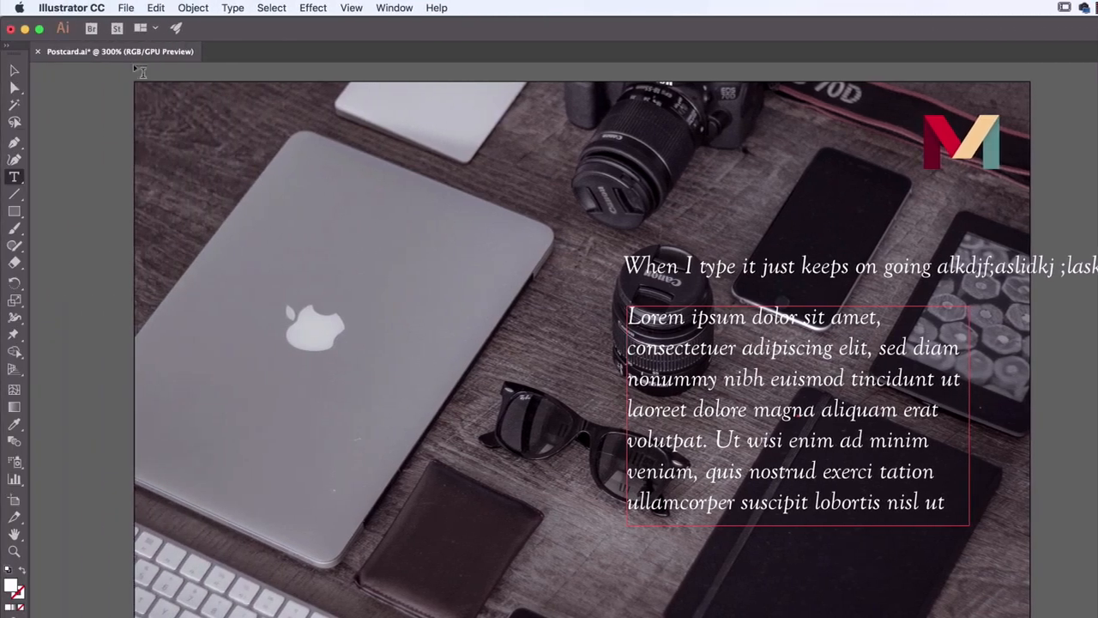
click(15, 70)
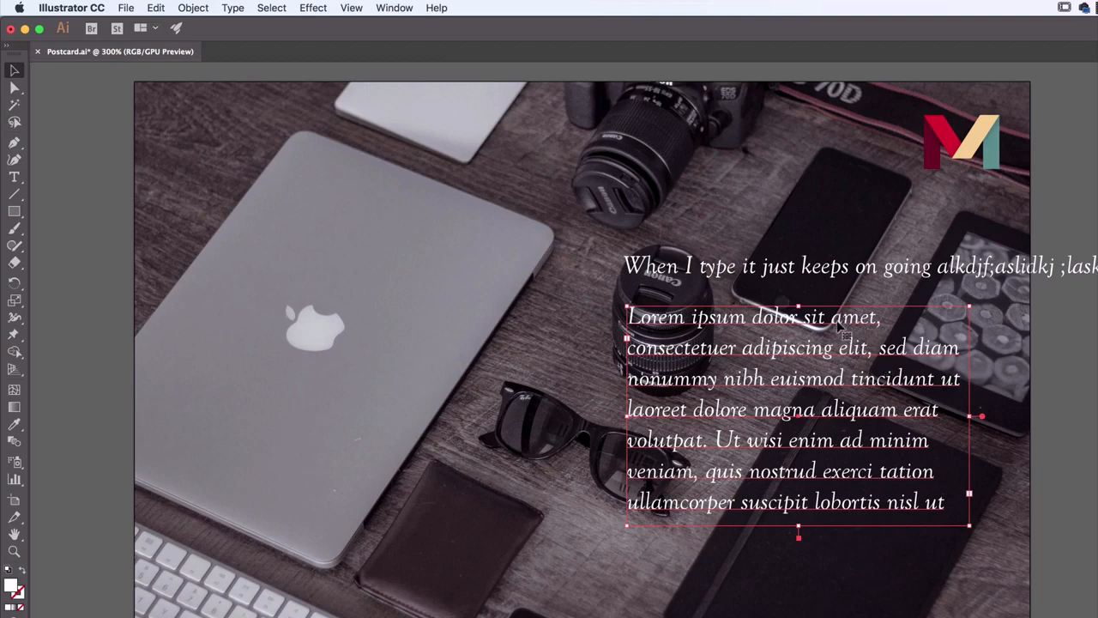
drag(839, 324, 838, 390)
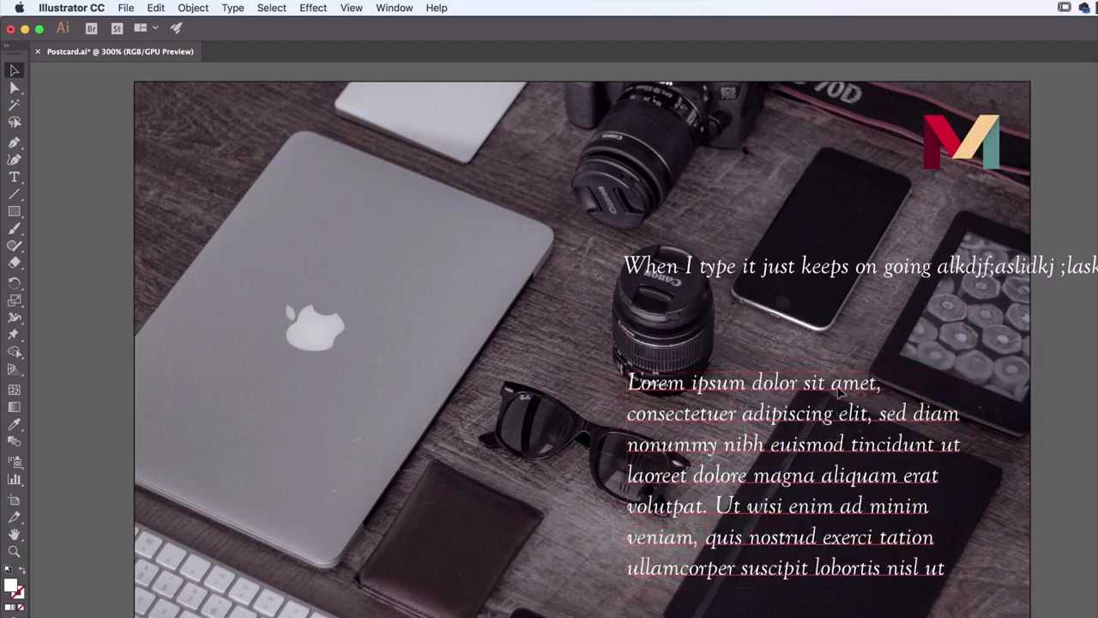
click(802, 397)
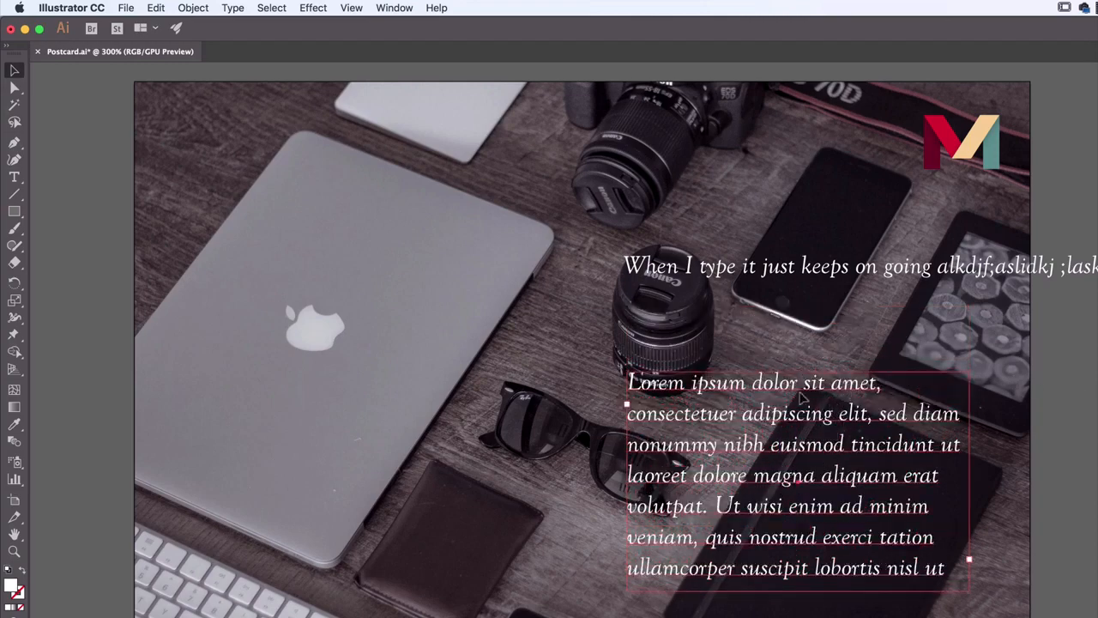
drag(803, 400, 889, 434)
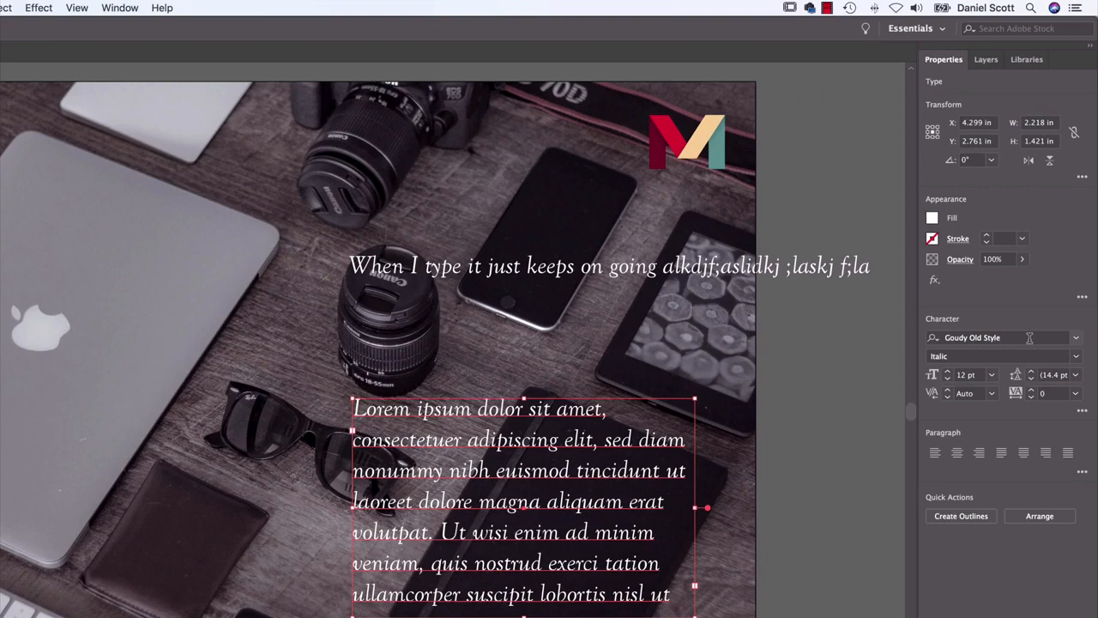
Set the font of the area text to Myriad Pro Regular
click(1030, 337)
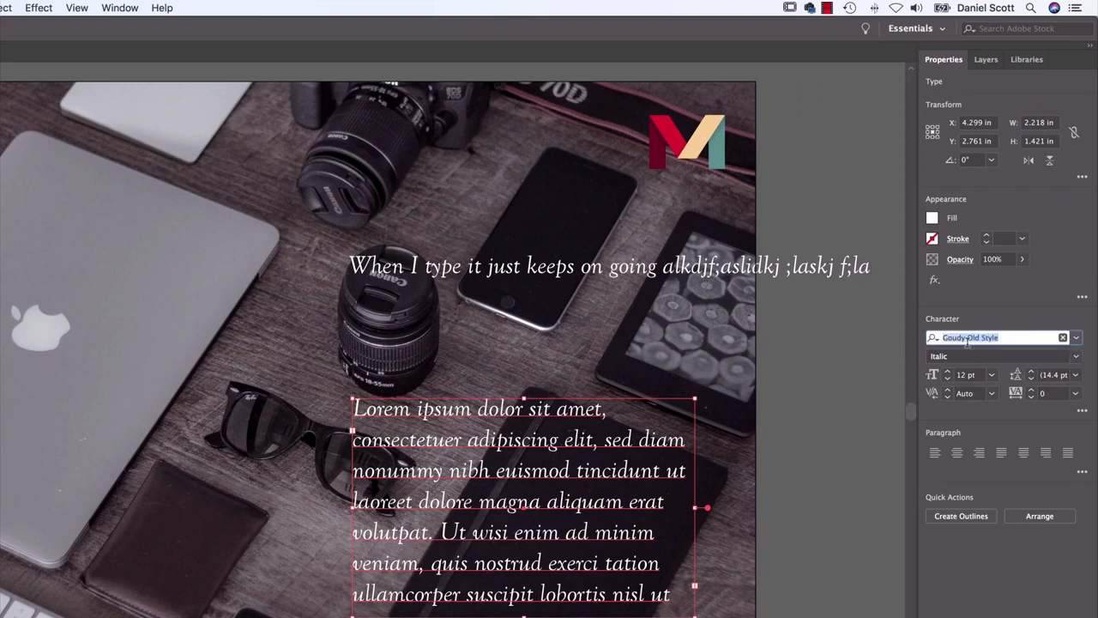
text(myr)
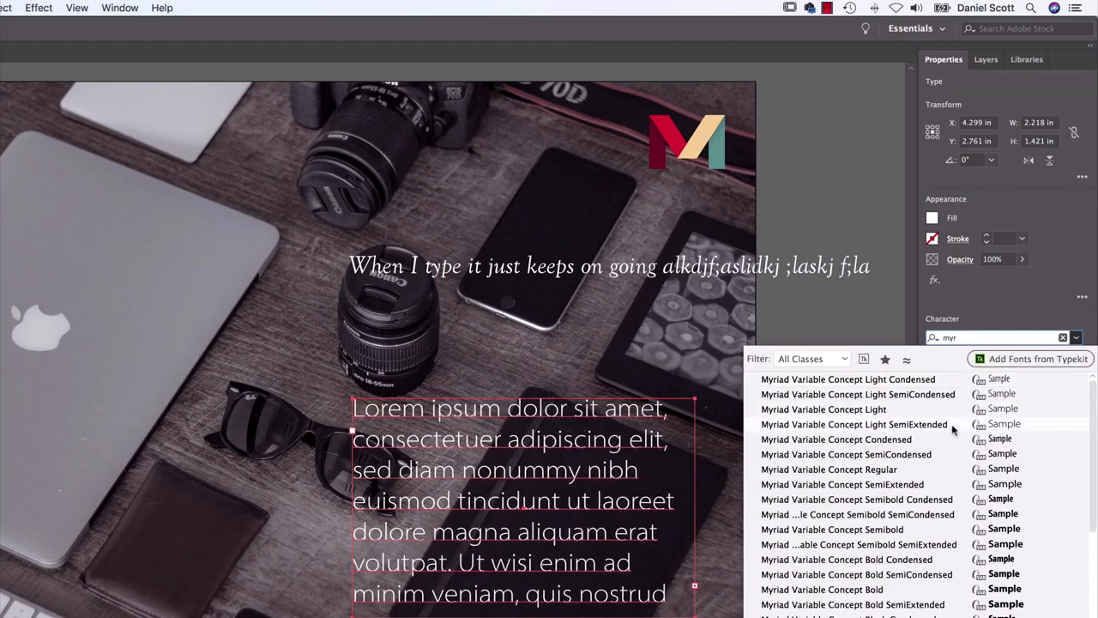
scroll(845, 506, down, 10)
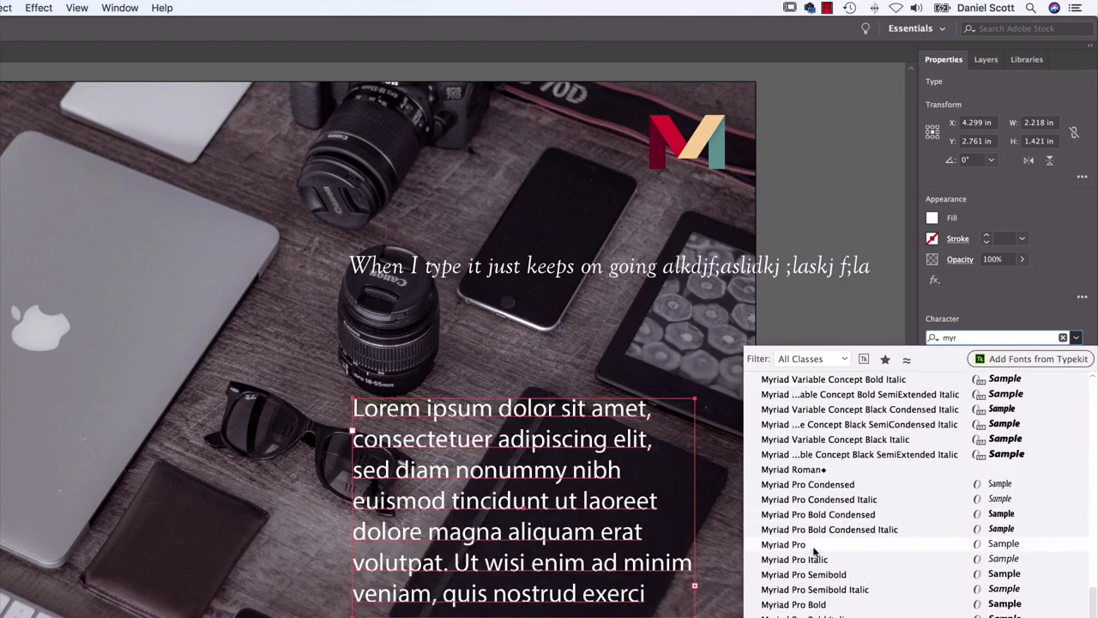
click(815, 546)
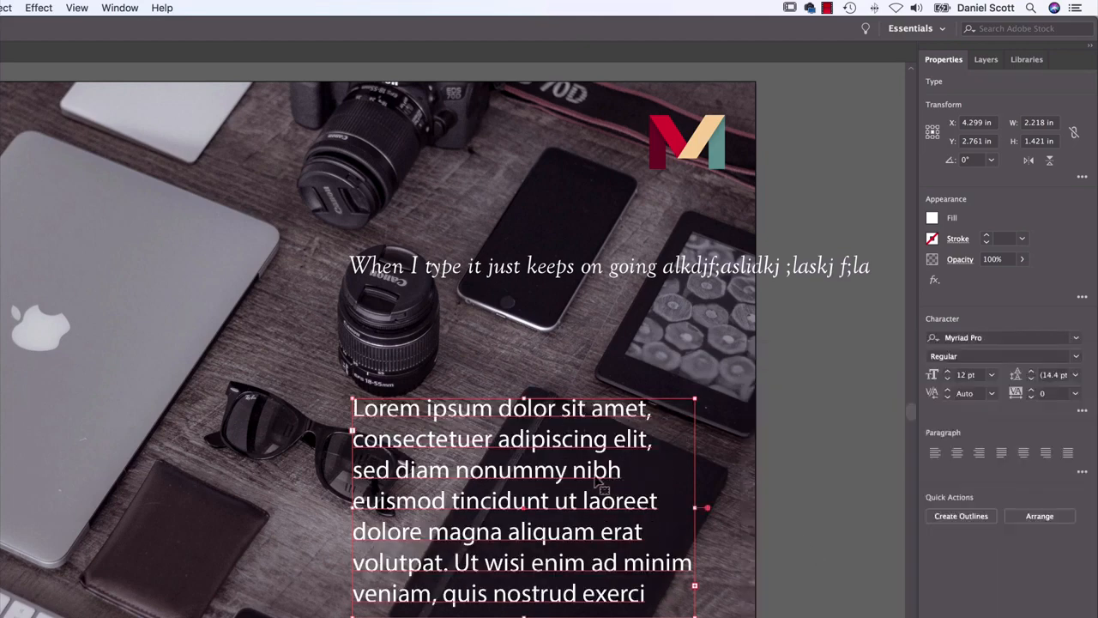
Change the font of the area text to Minion Pro Regular
click(995, 338)
text(minion)
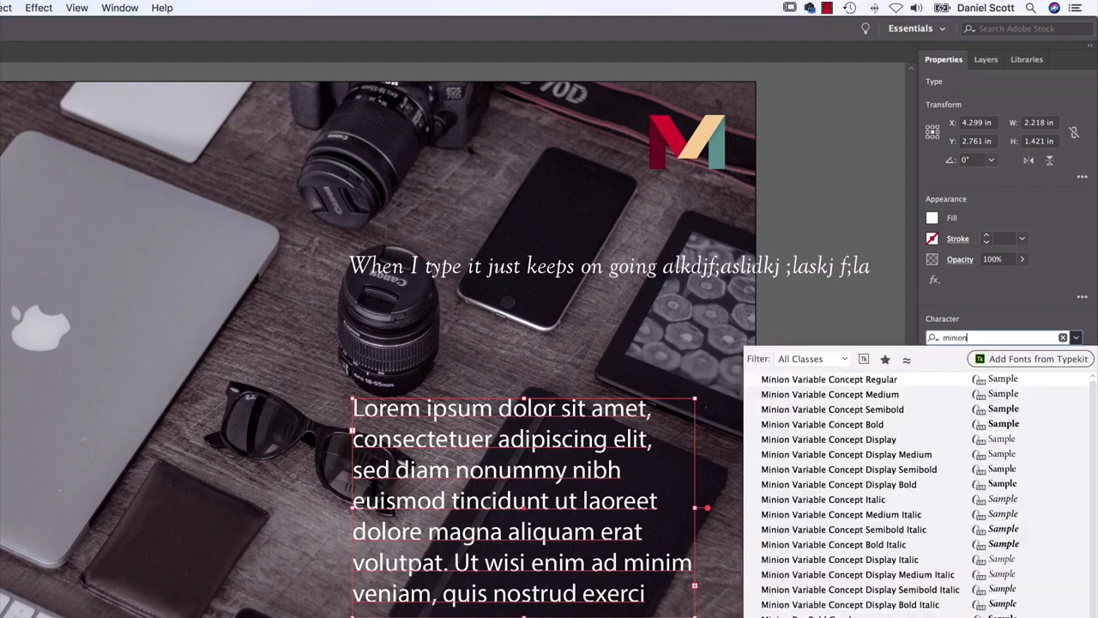
key(Return)
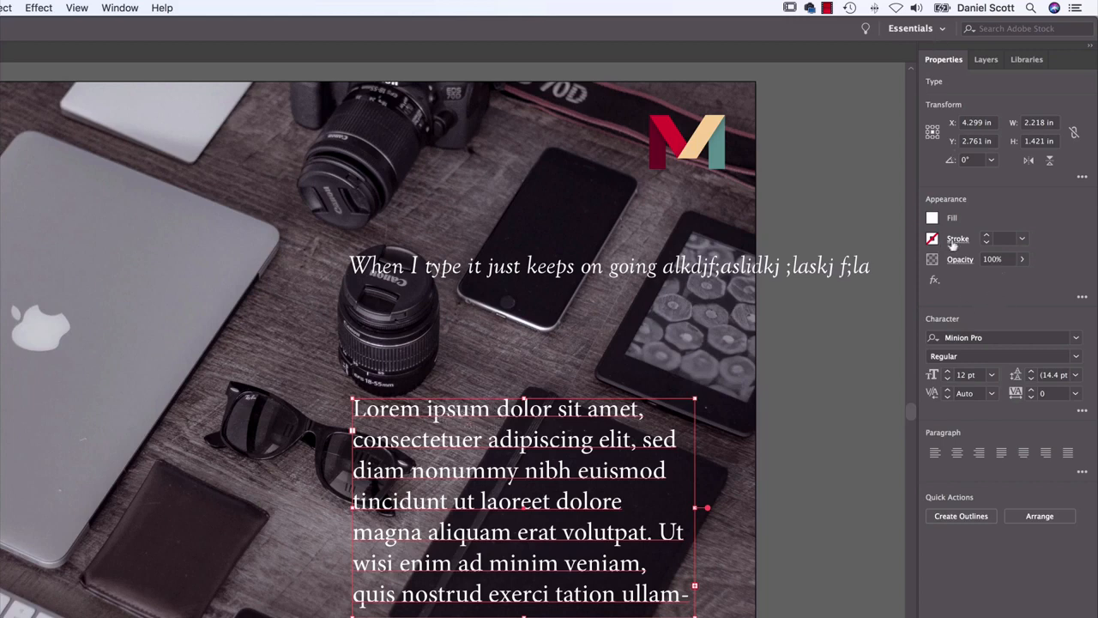
Set the area text's font size to 11 pt and its leading to 12 pt
click(948, 372)
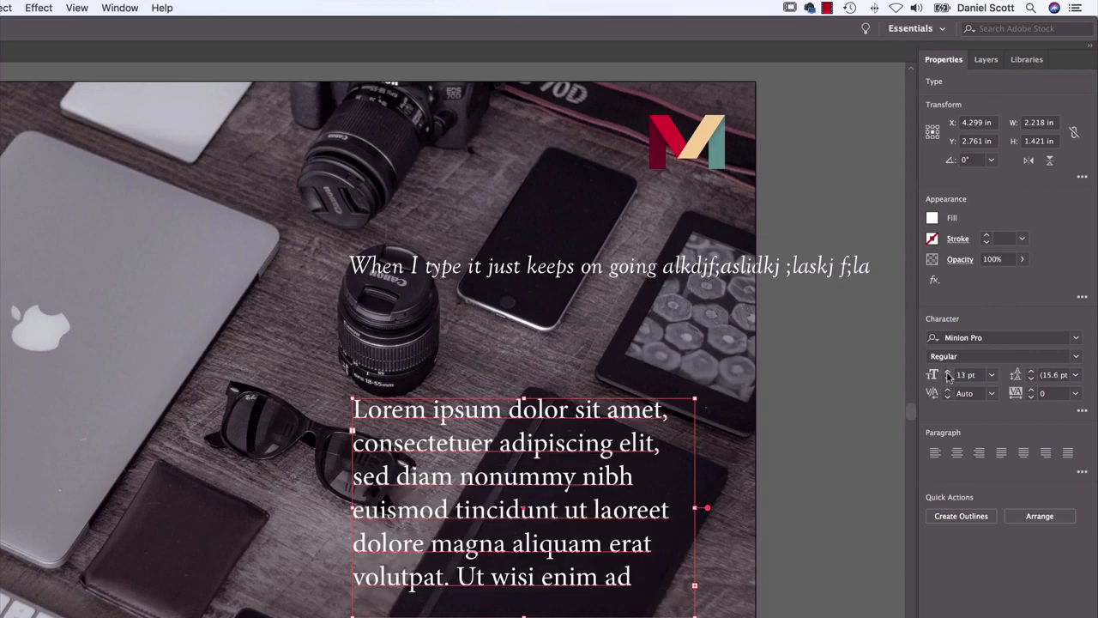
click(947, 379)
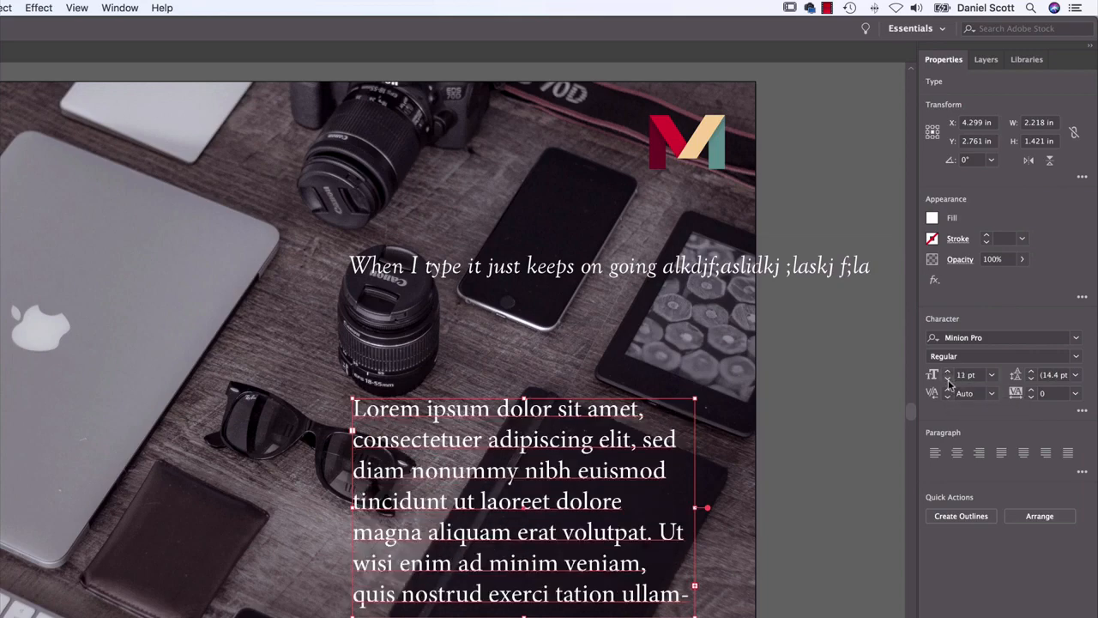
click(947, 379)
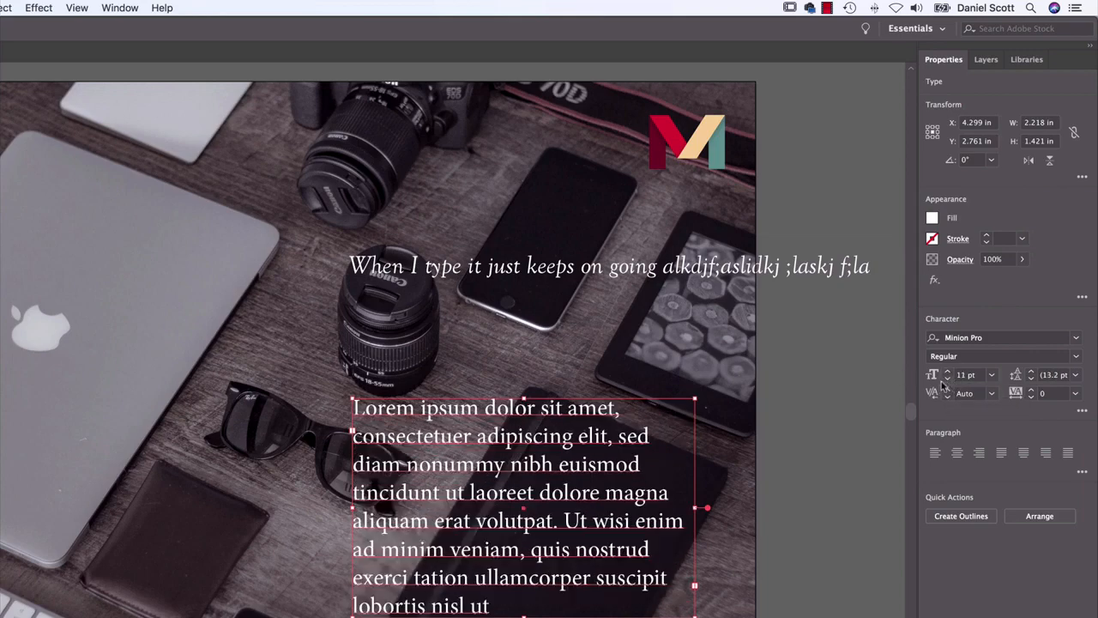
click(1032, 378)
click(1032, 378)
click(1032, 379)
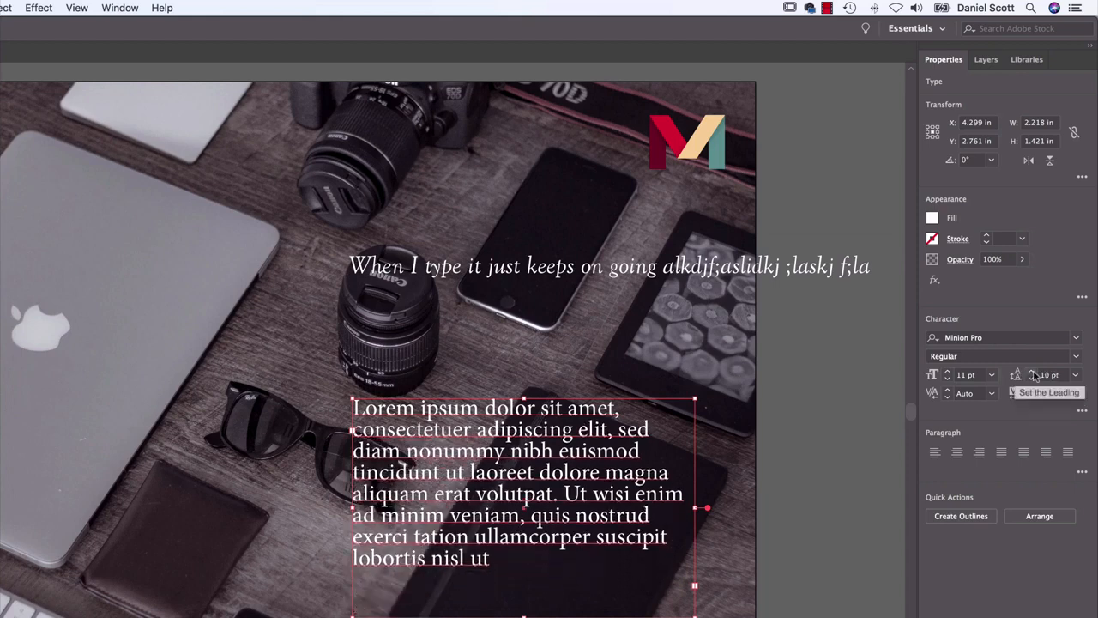
click(1032, 372)
click(1032, 372)
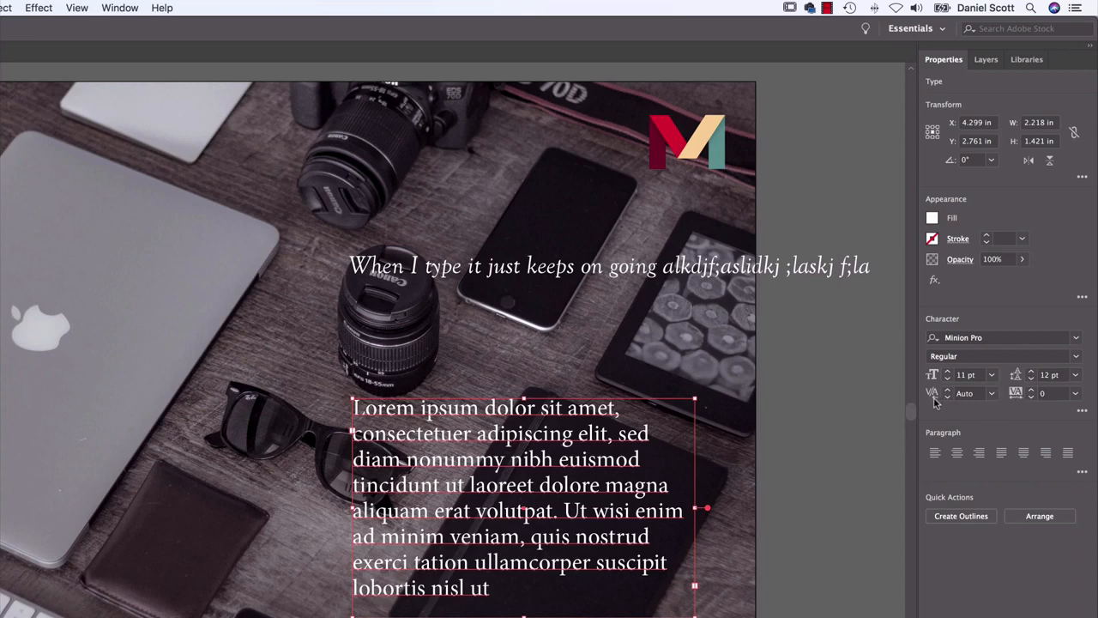
Try right alignment on the area text and return it to left alignment
click(978, 453)
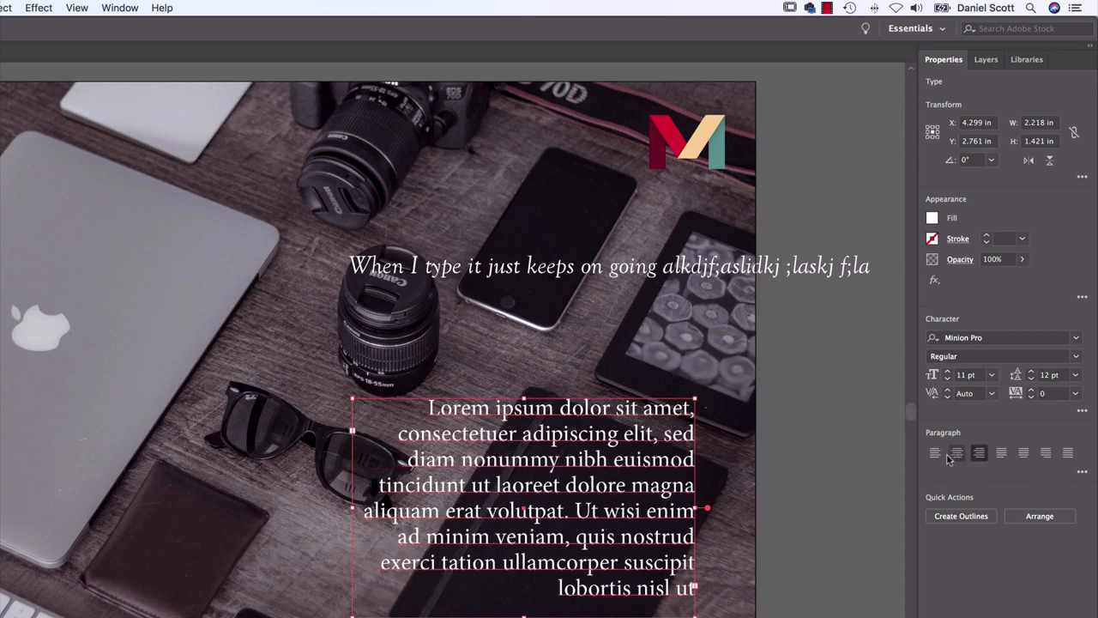
click(935, 453)
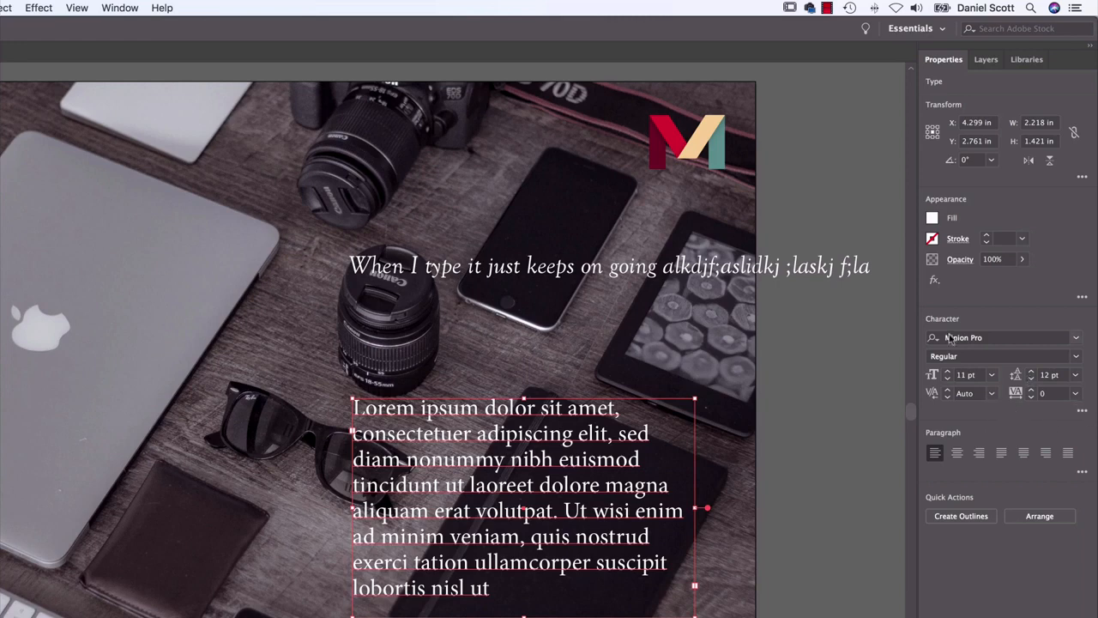
Try All Caps on the area text and turn it off, and check the additional paragraph options
click(1082, 413)
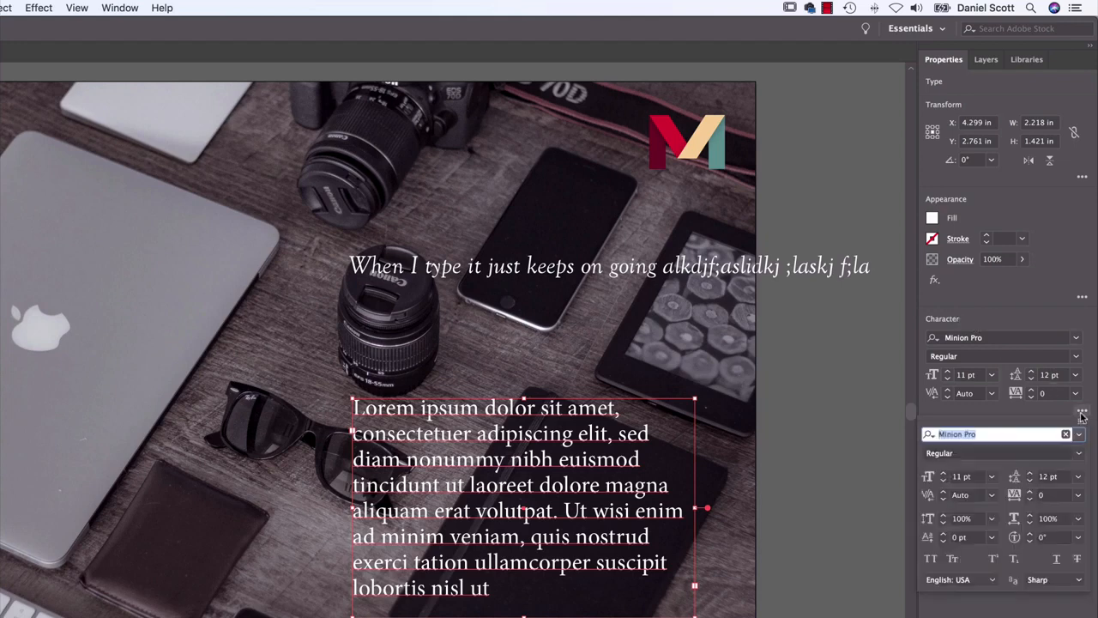
click(931, 559)
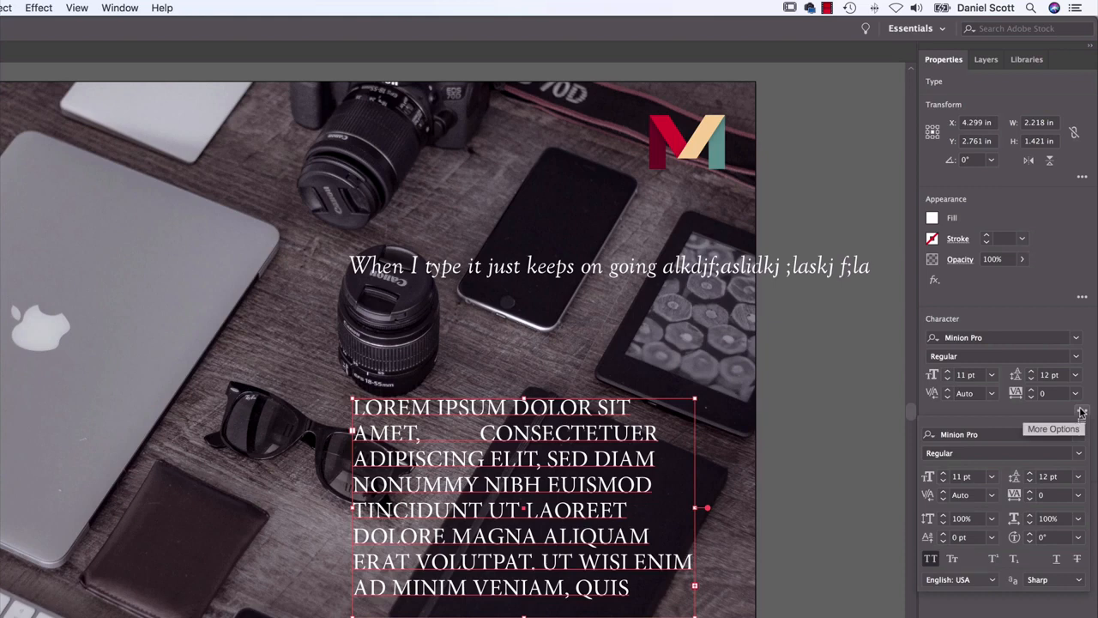
click(931, 561)
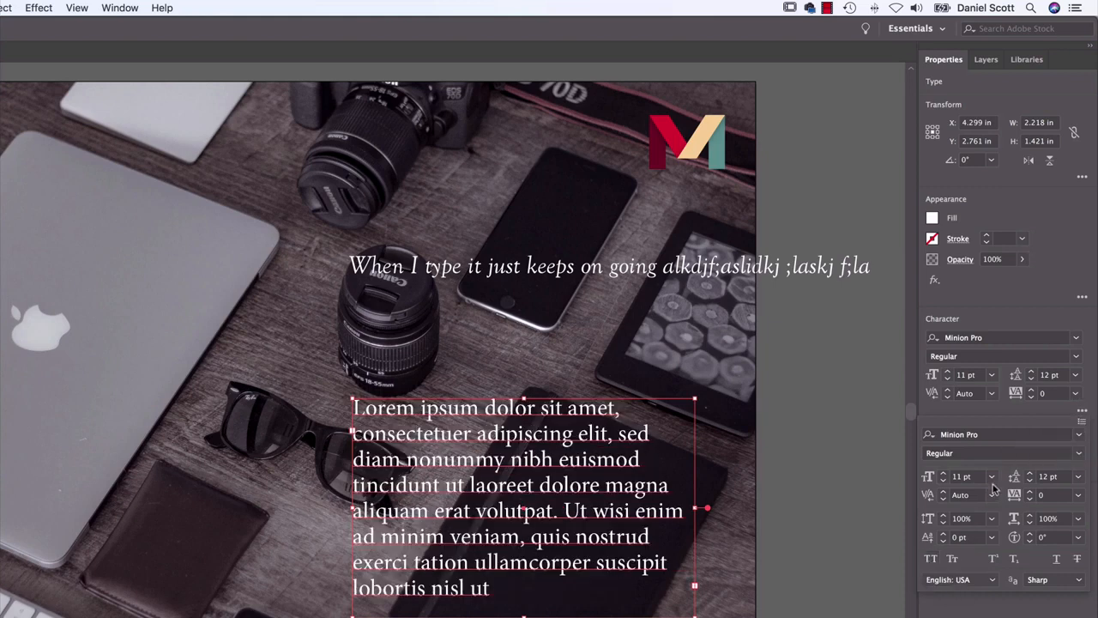
click(1084, 397)
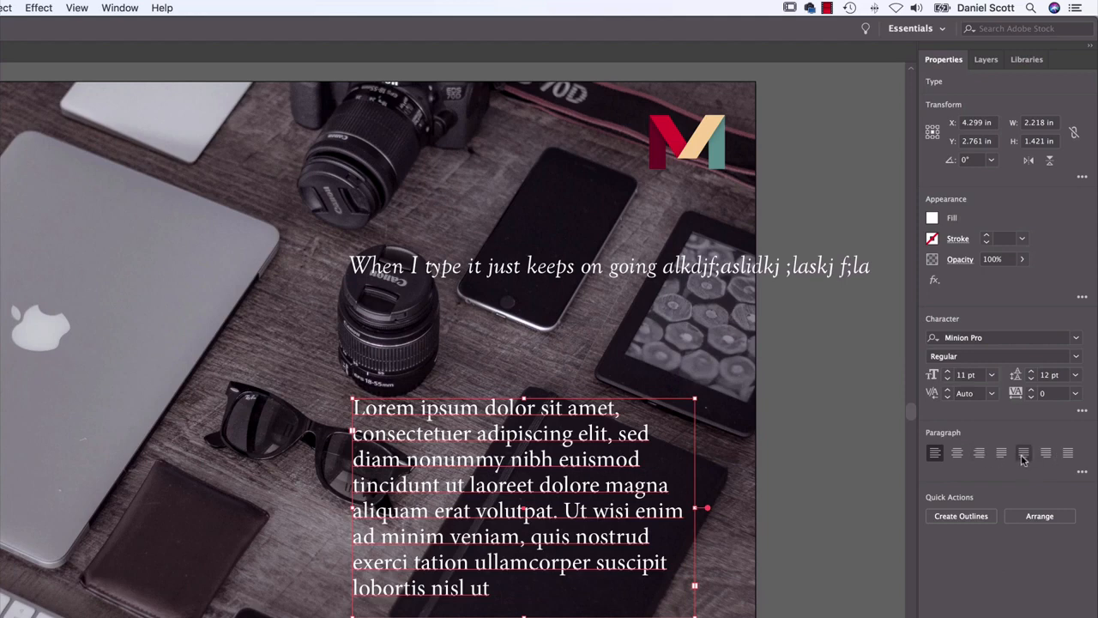
click(1083, 473)
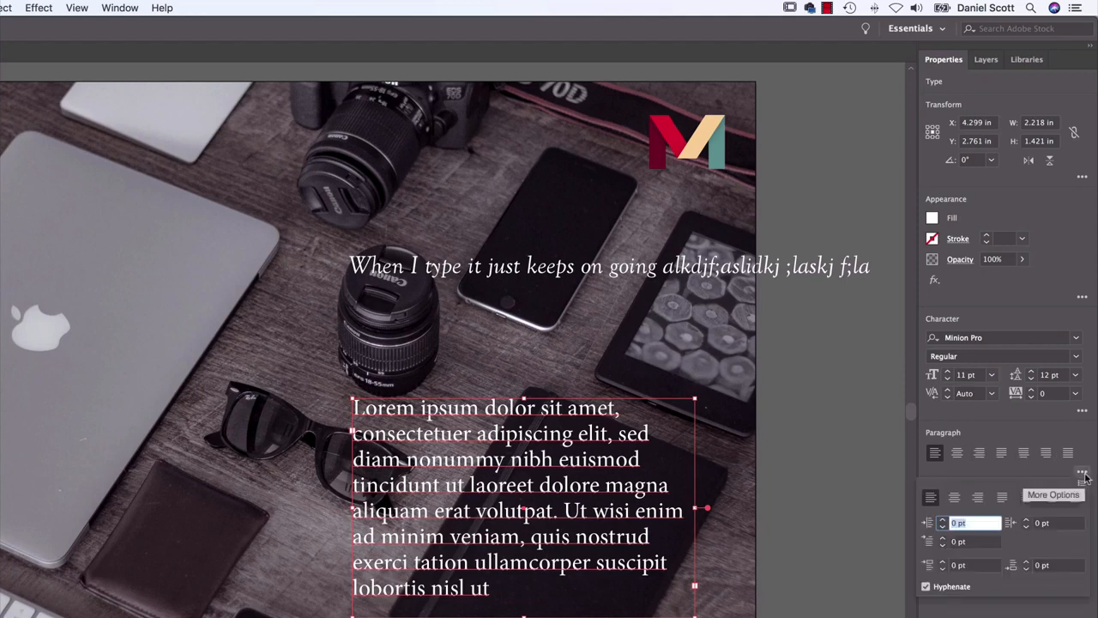
click(1090, 442)
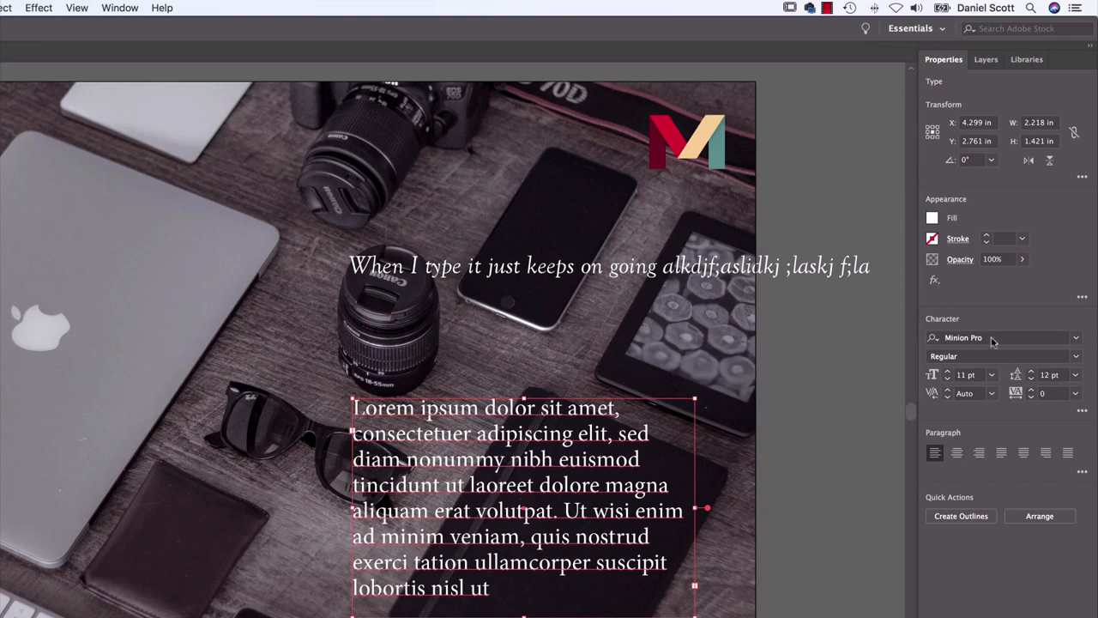
Browse the full font list for the area text, previewing fonts such as Museo Slab, Roboto Slab and Garamond
click(1078, 340)
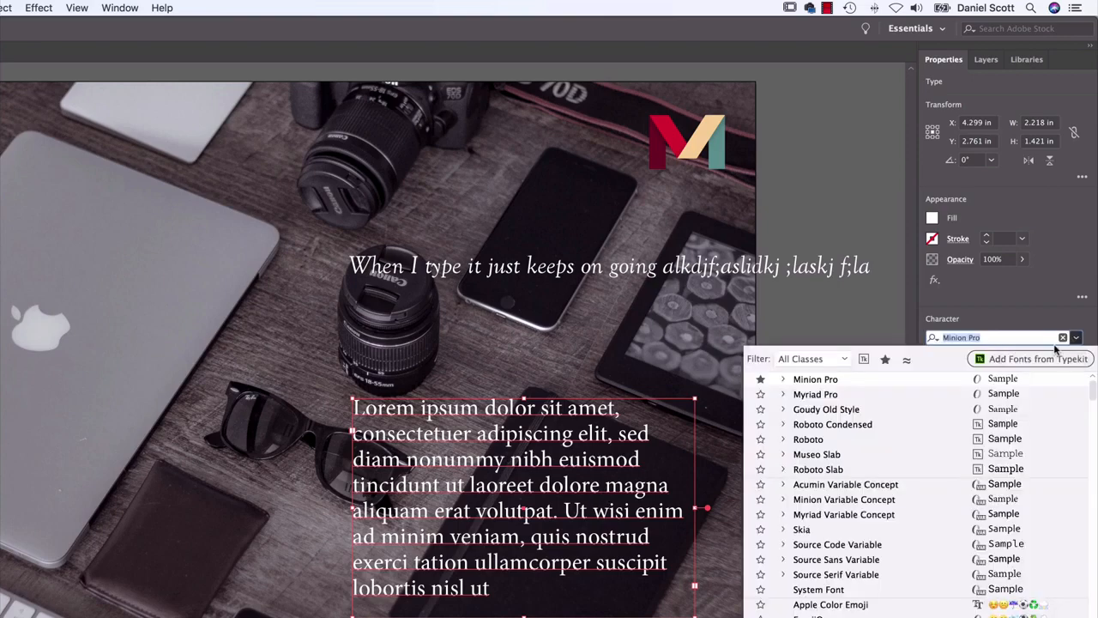
scroll(840, 468, down, 5)
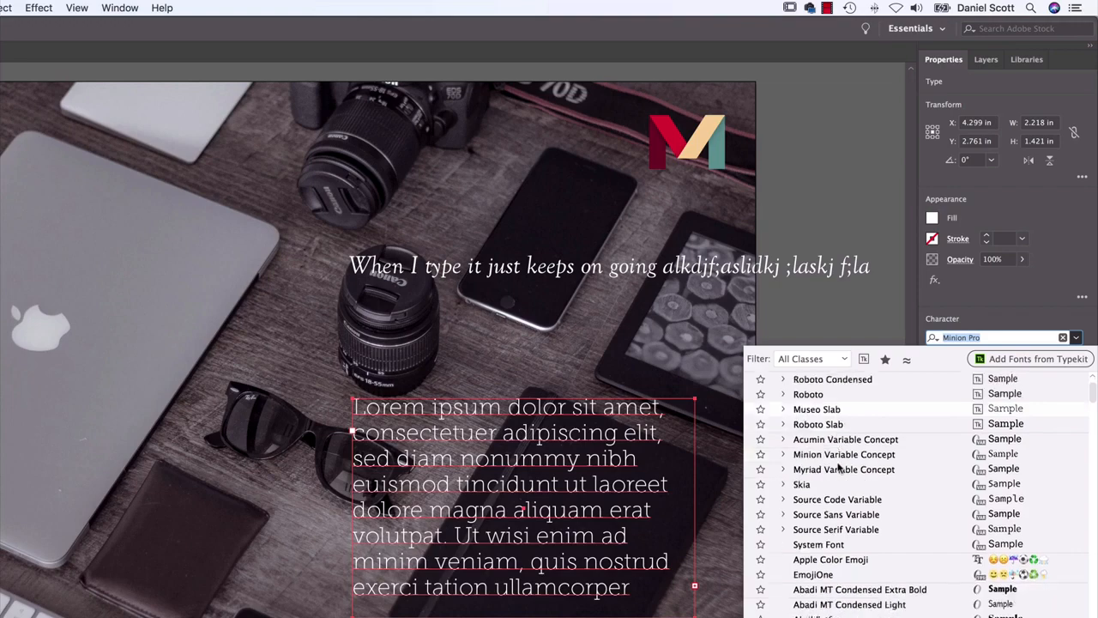
scroll(839, 466, down, 20)
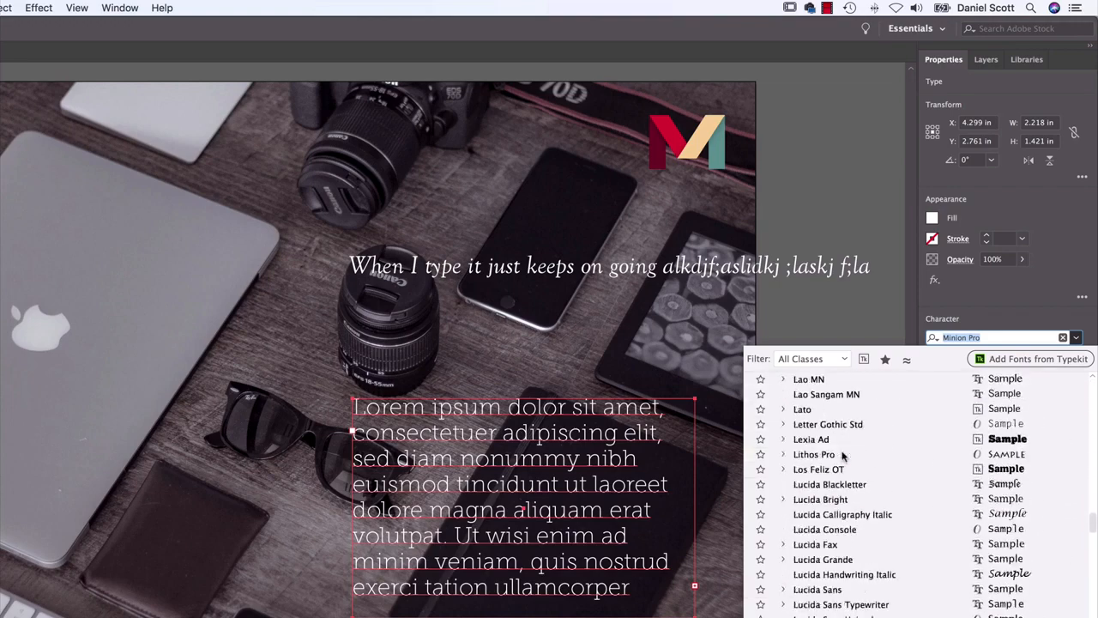
scroll(843, 457, down, 20)
scroll(842, 459, up, 20)
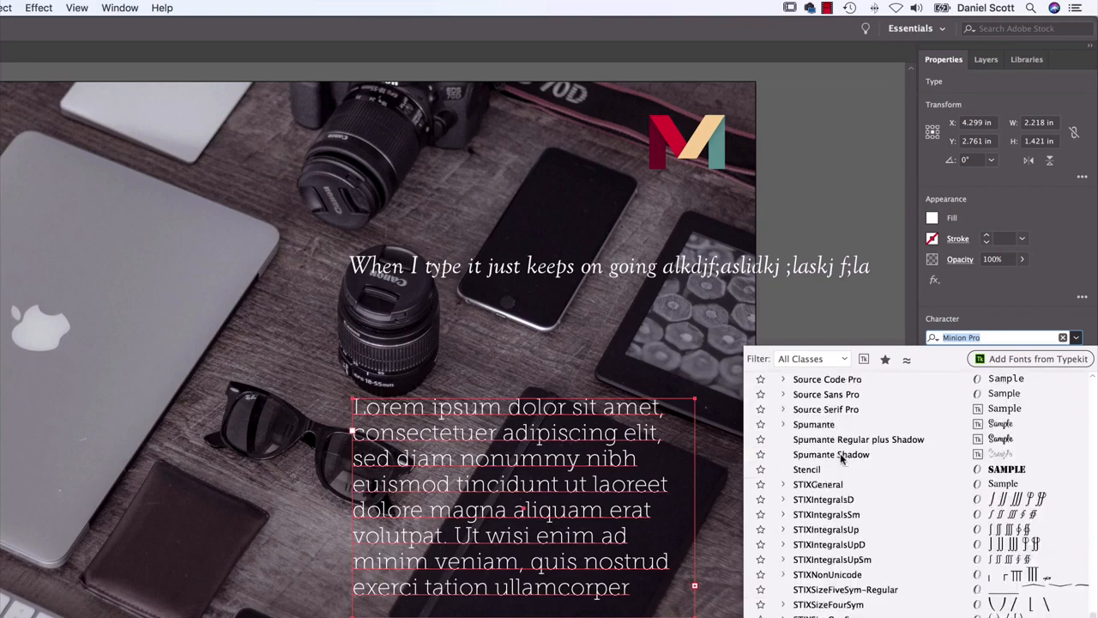
scroll(842, 459, up, 20)
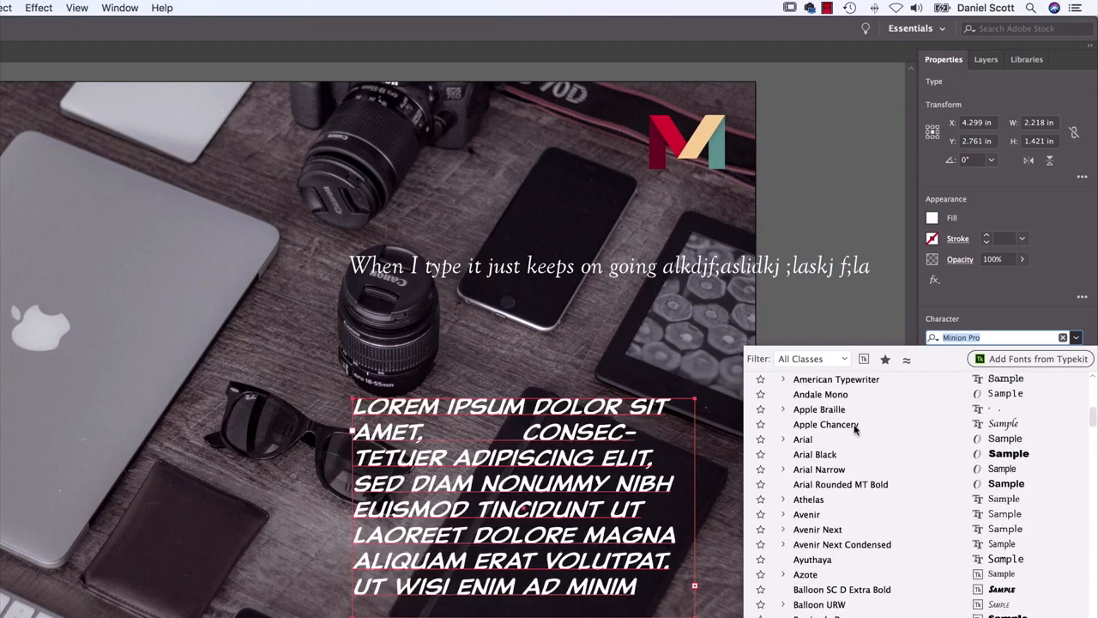
scroll(855, 429, up, 3)
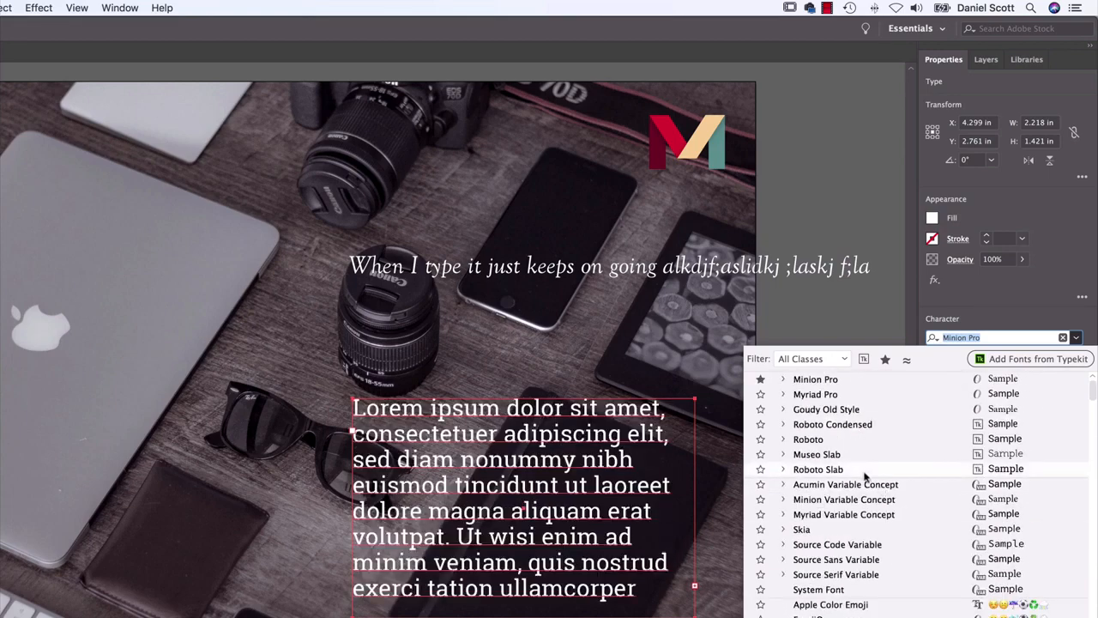
scroll(871, 492, down, 20)
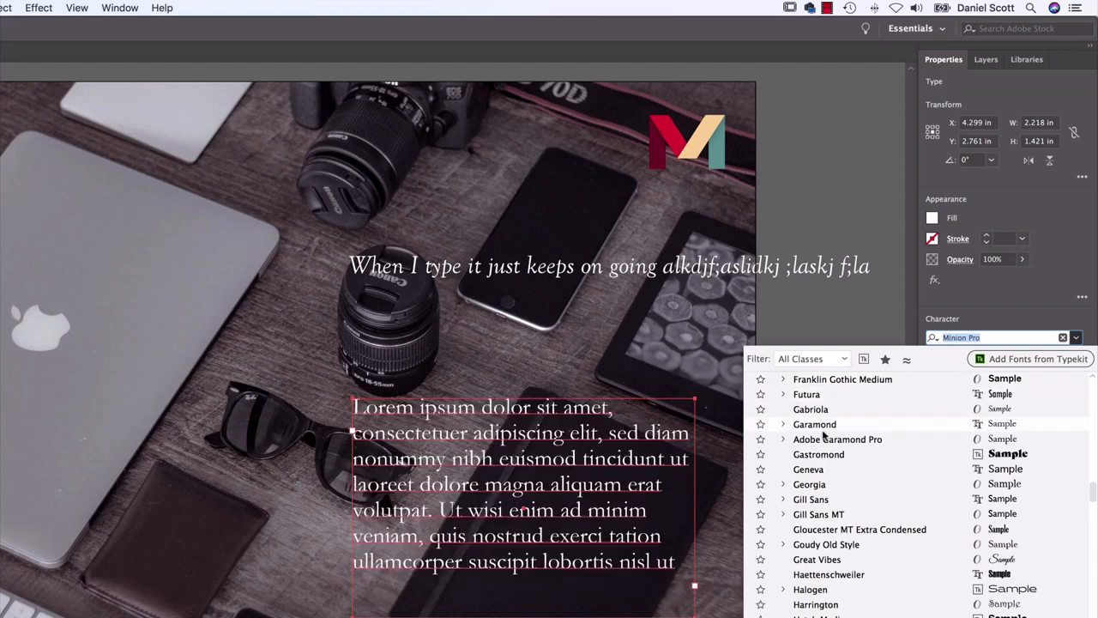
Filter the font list by the Serif and Script classes, look through the matching fonts, and restore the filter to All Classes
click(800, 359)
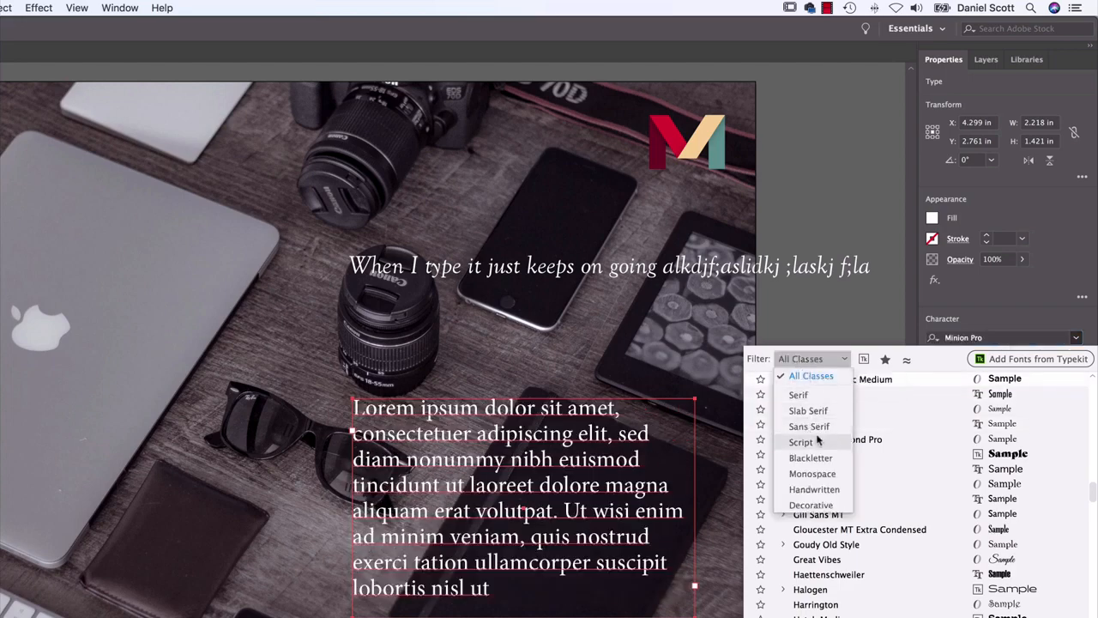
click(803, 395)
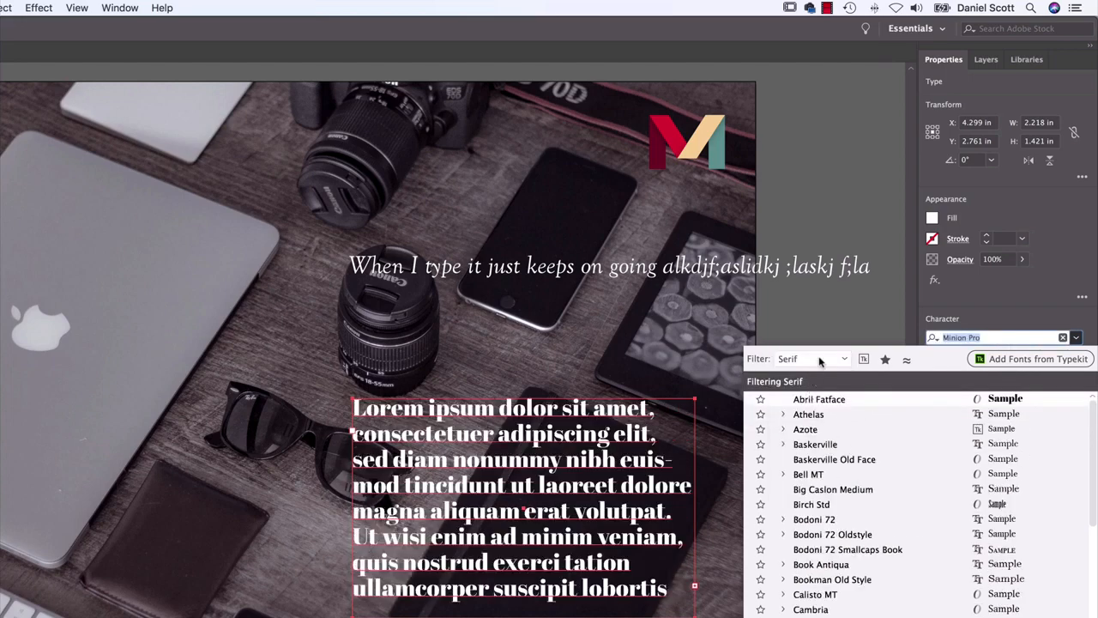
scroll(845, 486, down, 1)
scroll(845, 487, down, 3)
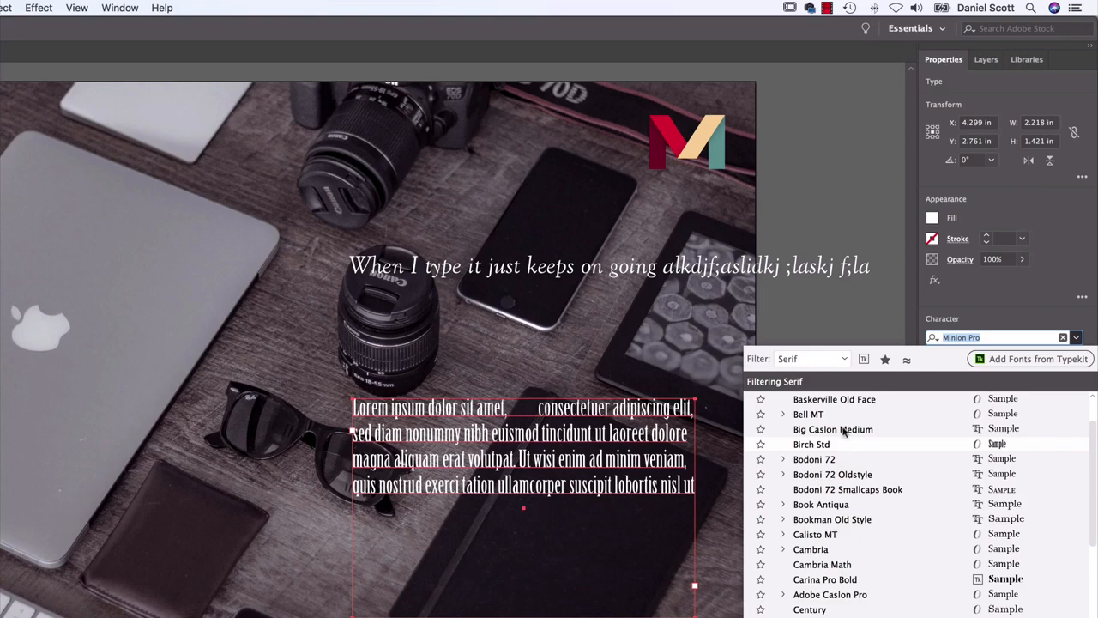
click(843, 358)
click(801, 441)
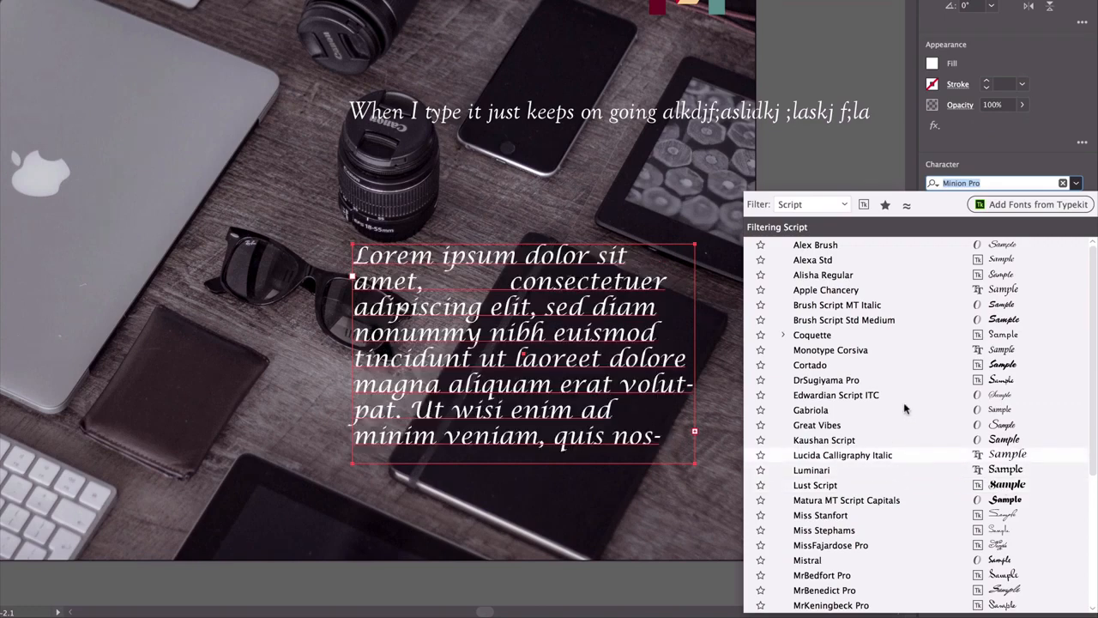
click(815, 205)
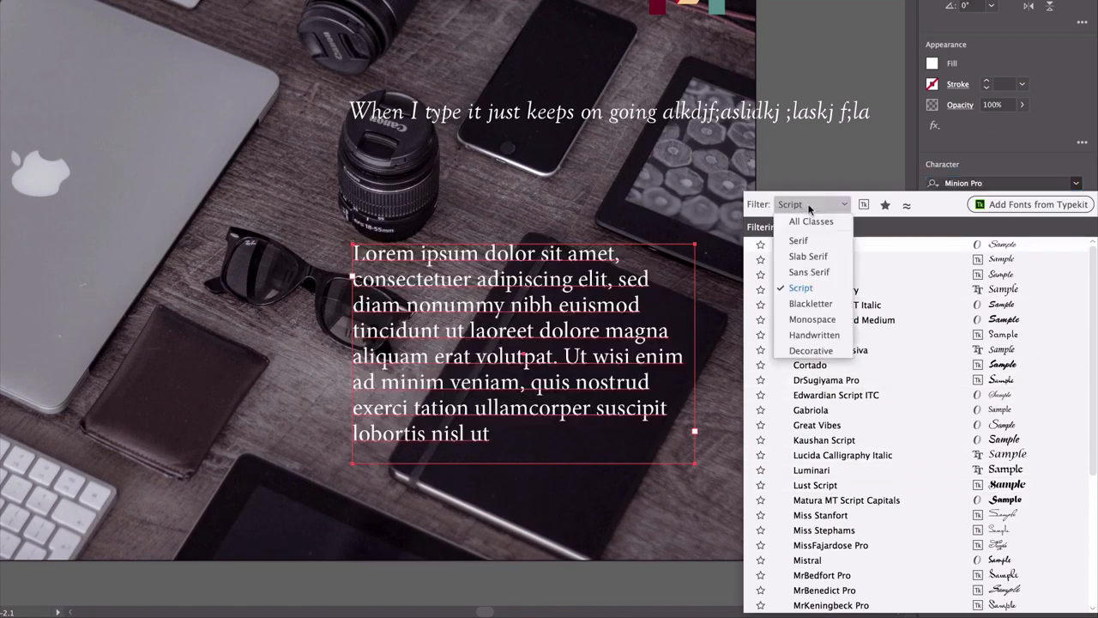
click(798, 241)
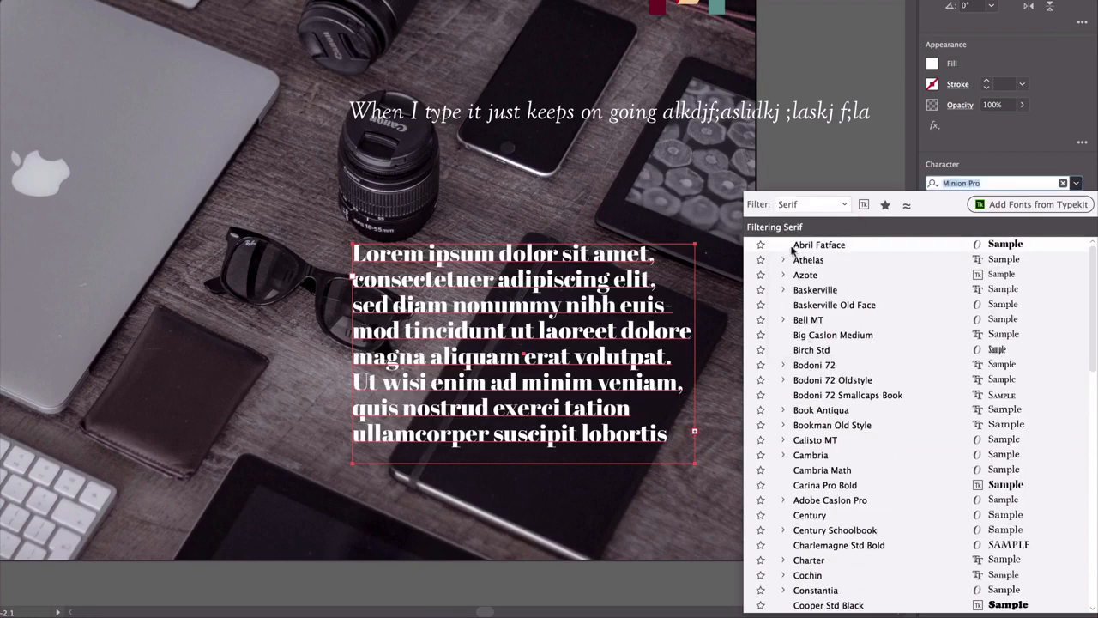
click(826, 206)
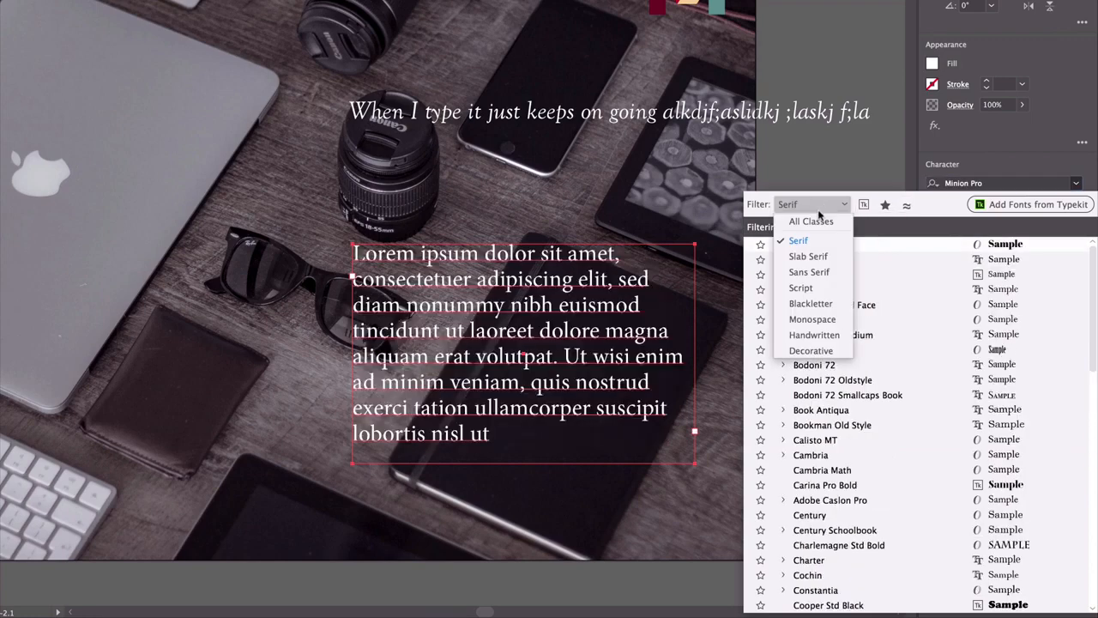
click(796, 224)
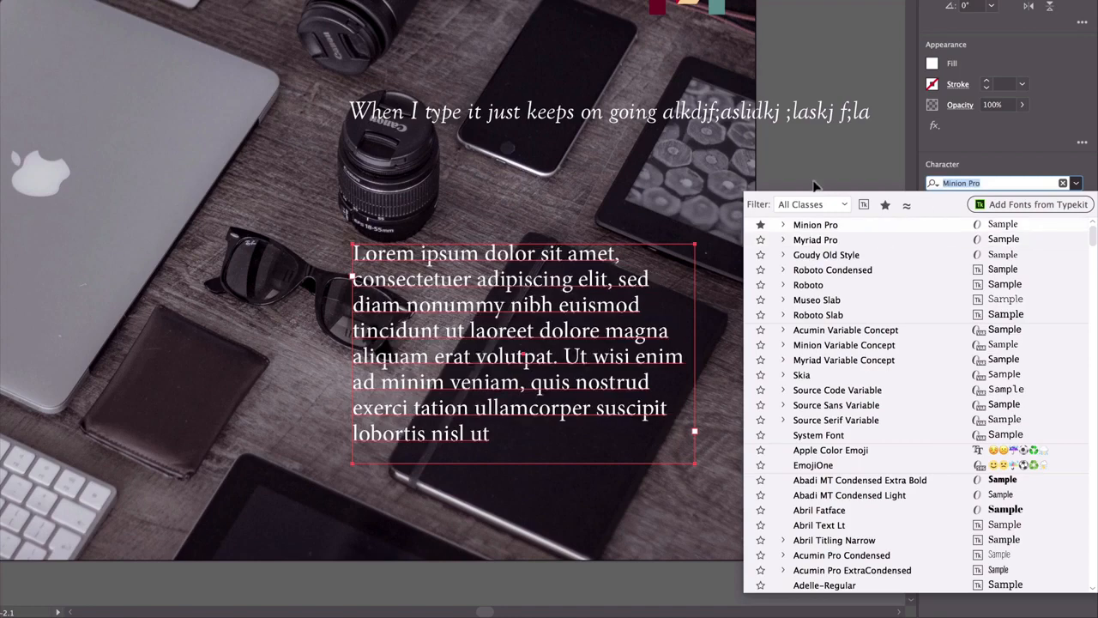
Find the font with "goud", apply Goudy Old Style Italic to the area text, and reduce its leading to 11 pt
text(goud)
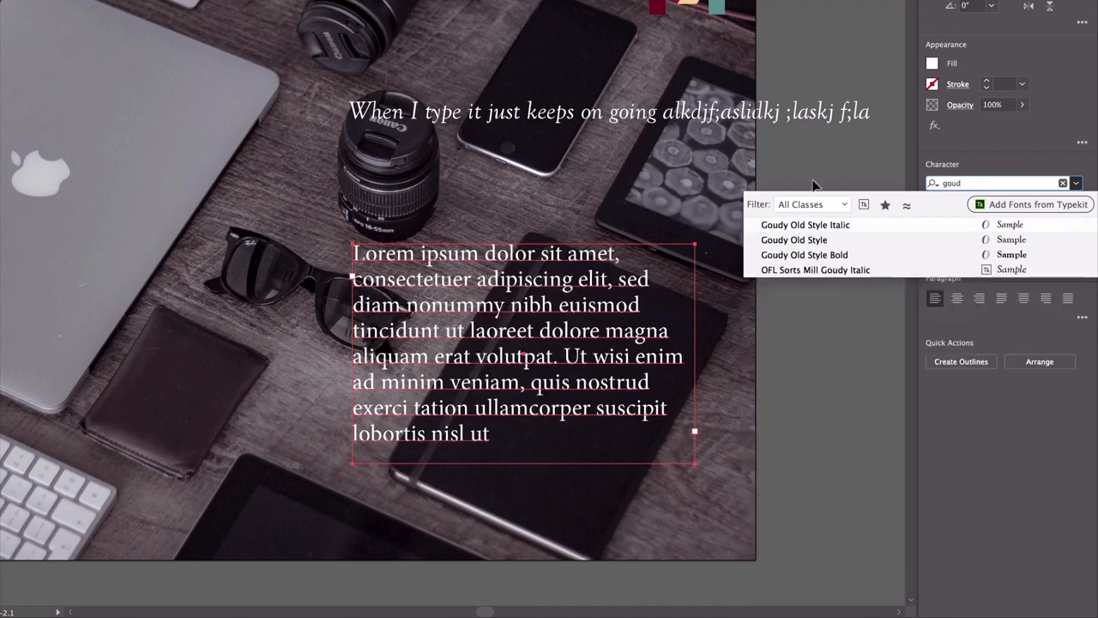
click(821, 227)
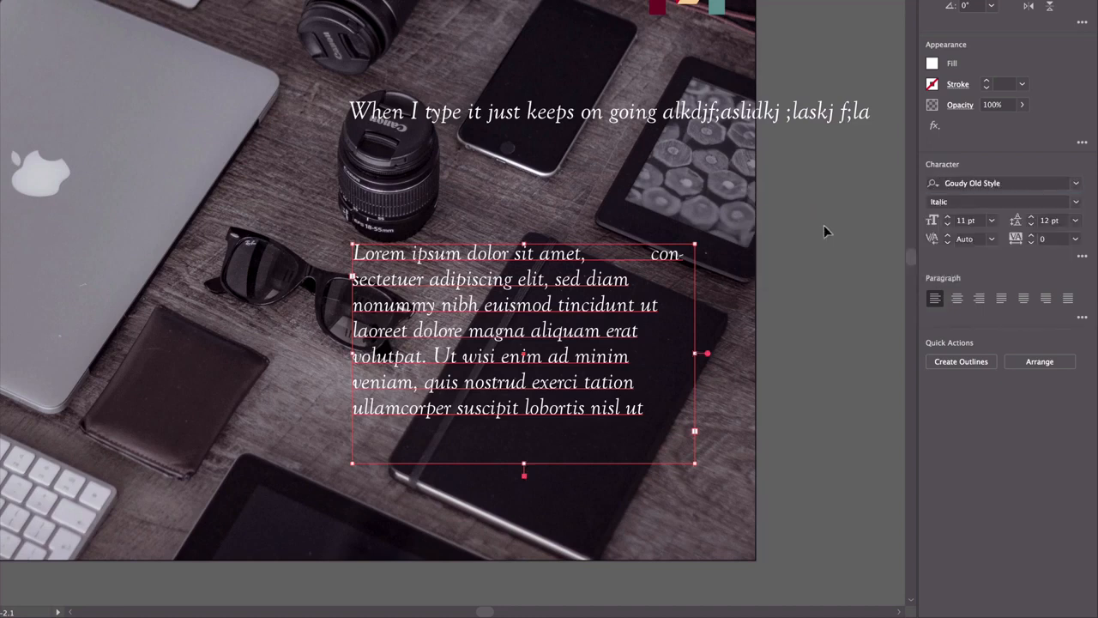
click(1031, 225)
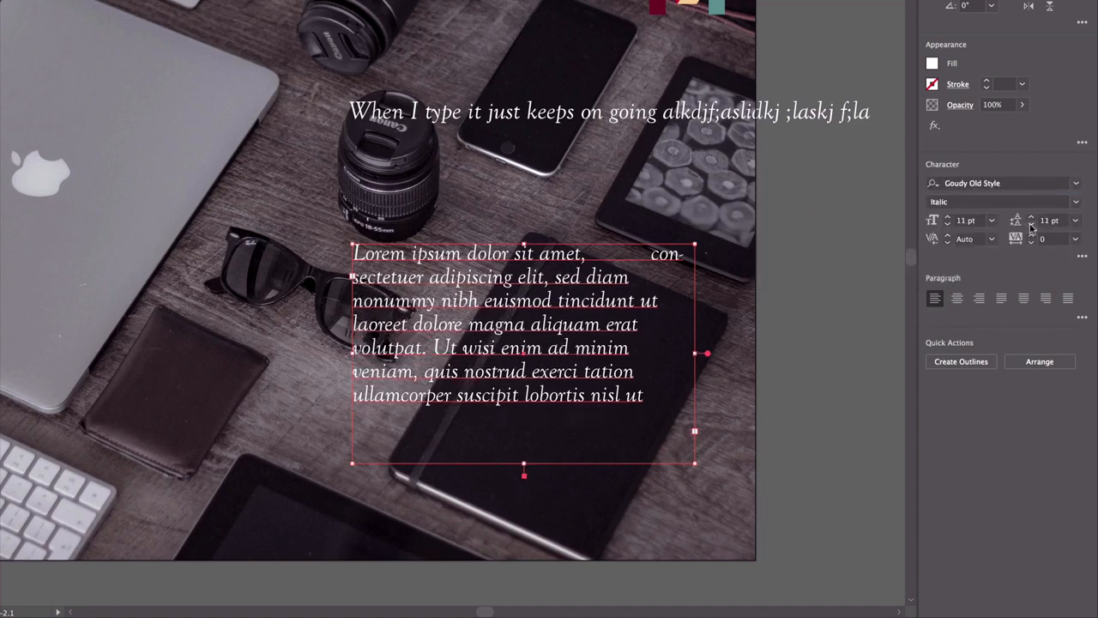
Tidy the area text by closing the gap after "amet," and ending it with a period, and move its frame slightly down
double_click(644, 254)
drag(648, 254, 585, 254)
key(BackSpace)
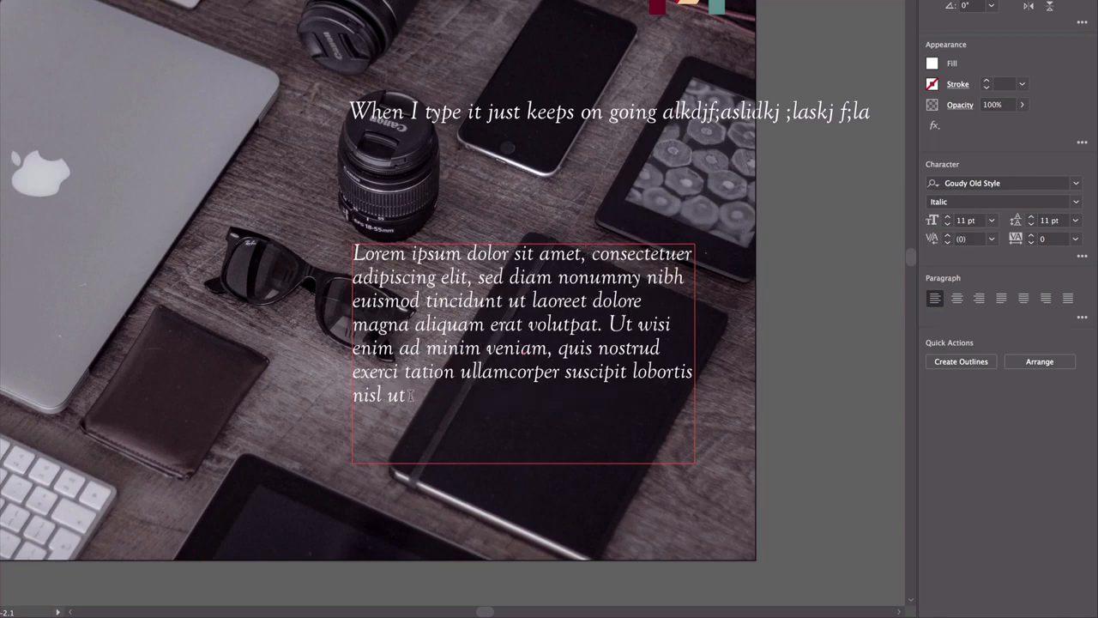
key(Escape)
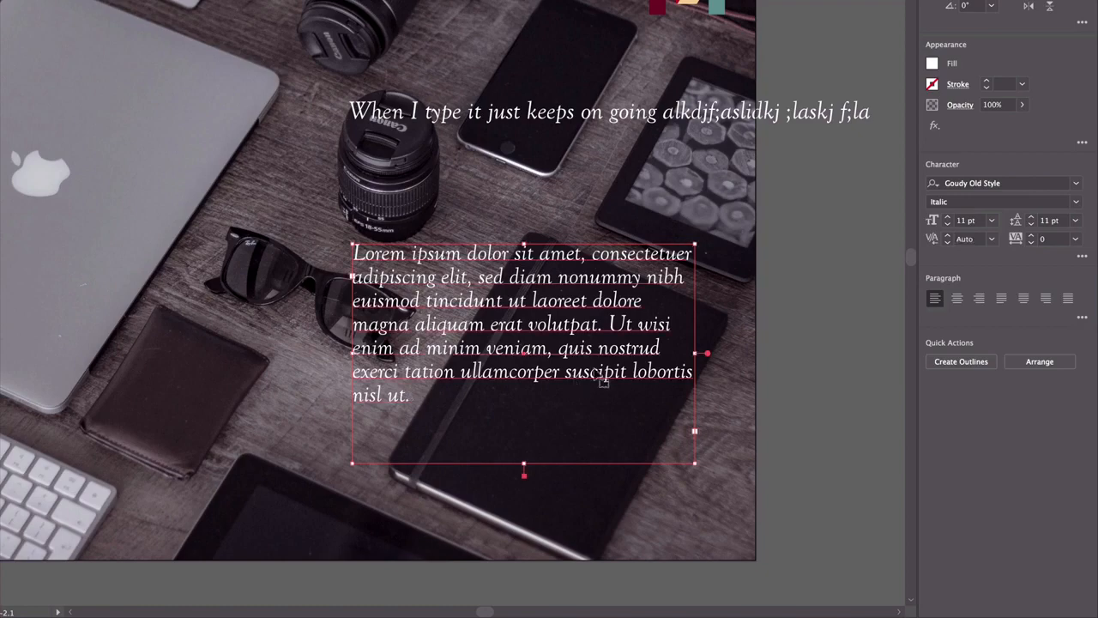
drag(566, 281, 587, 309)
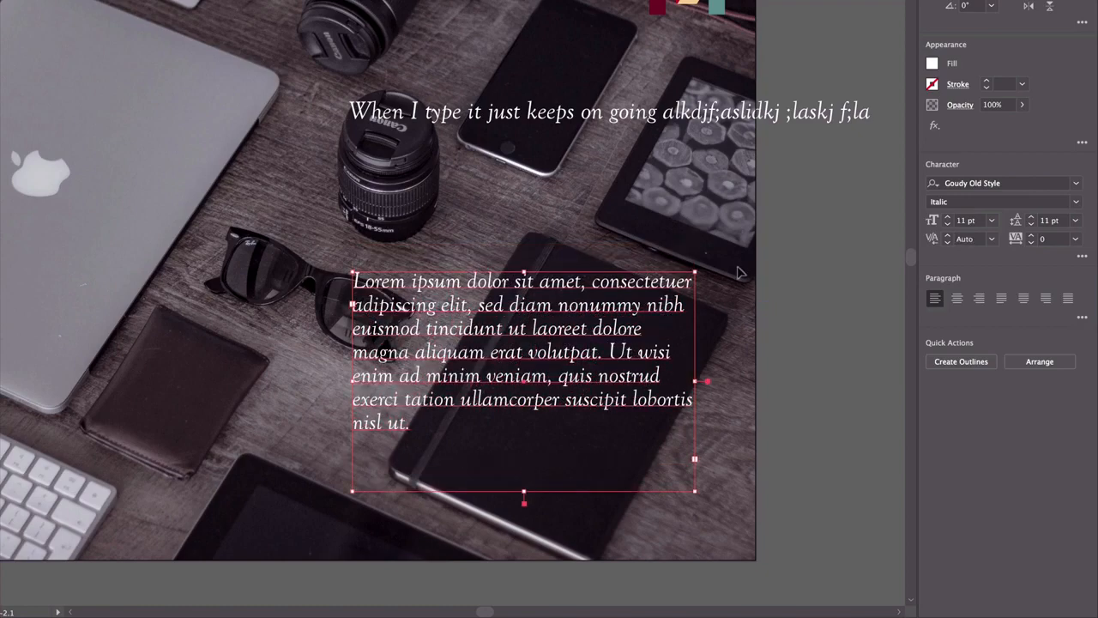
Replace the point text with the heading "YOUR DIGITAL PARTNER" in capitals, one word per line
click(697, 116)
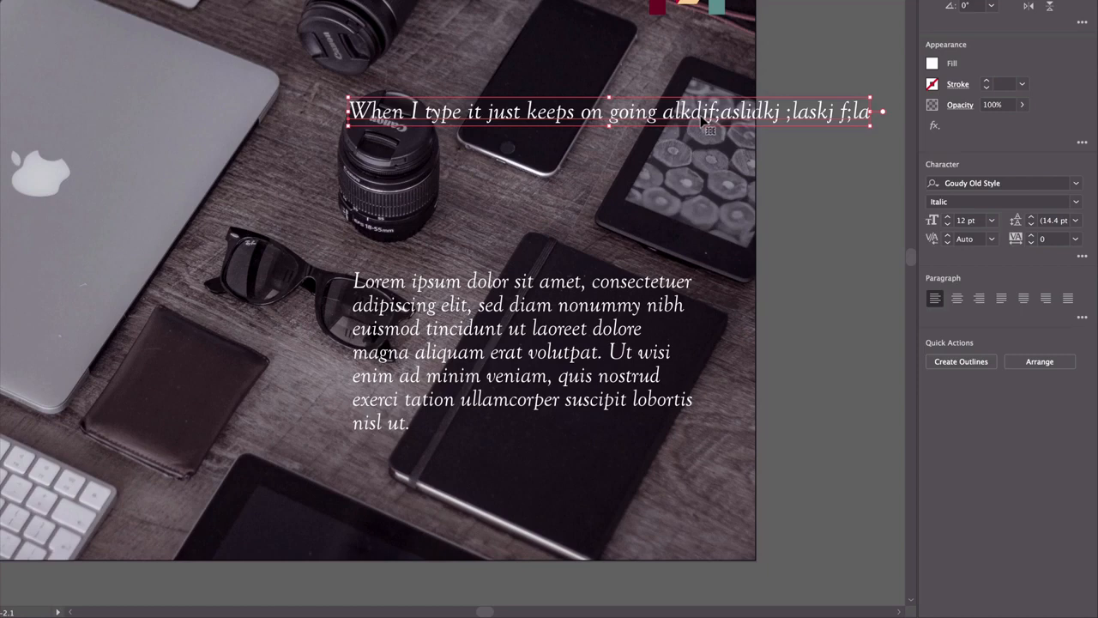
triple_click(703, 116)
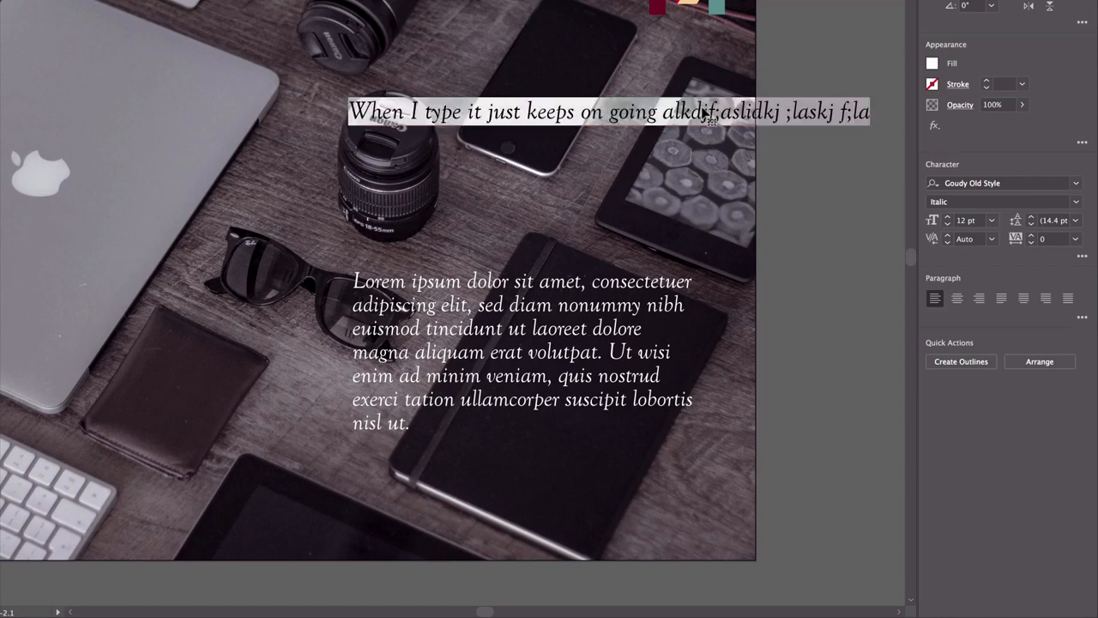
text(YOU)
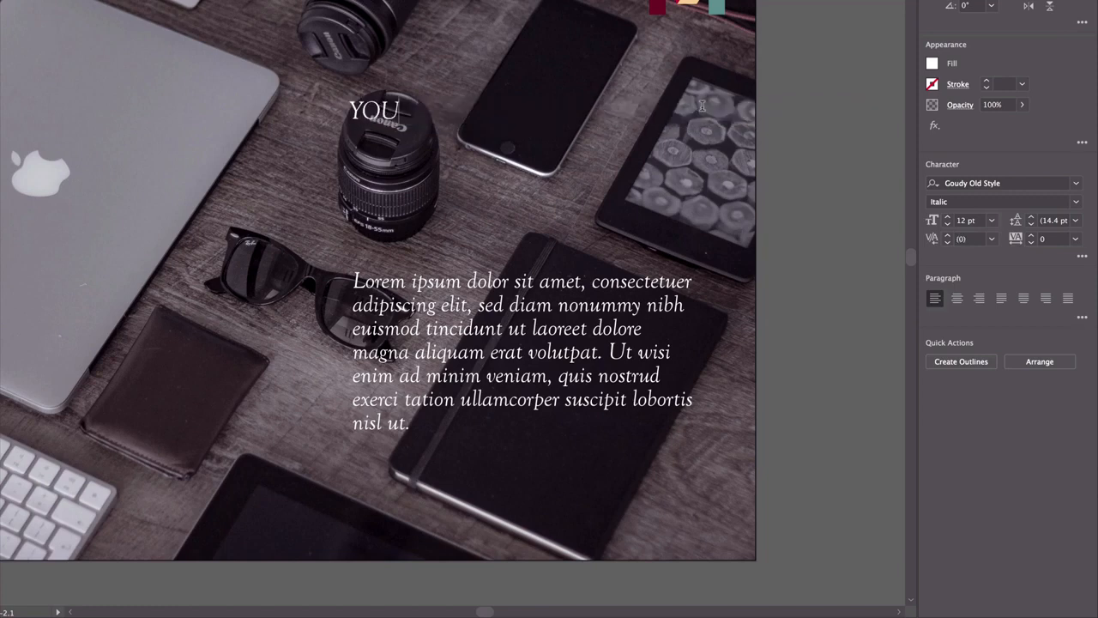
text(R)
key(Return)
text(DIGITAL)
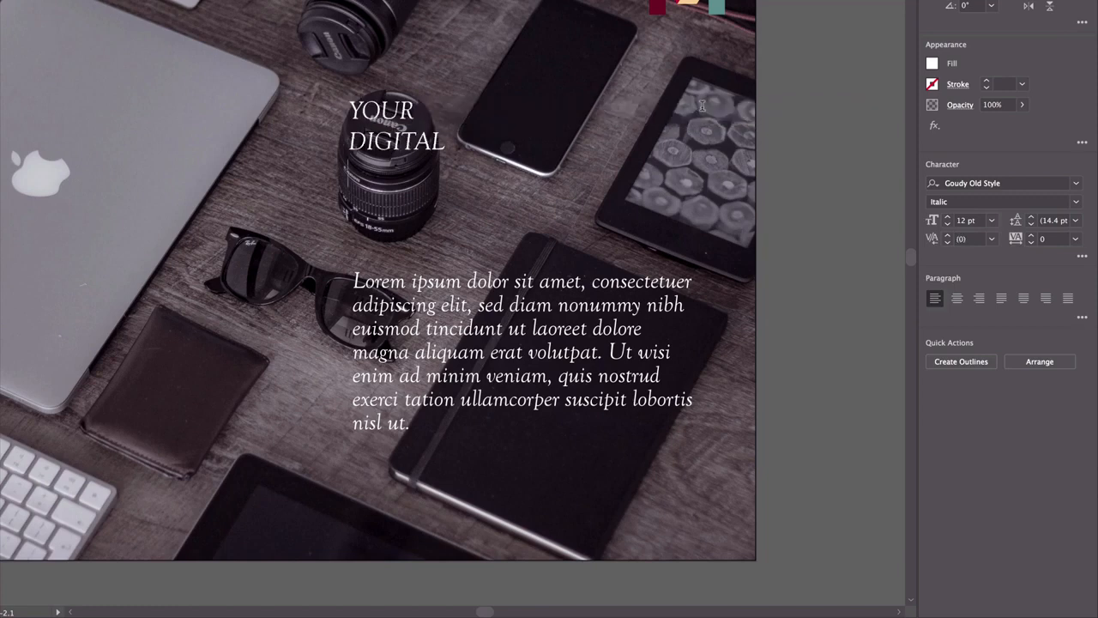
key(Return)
text(PARTNER)
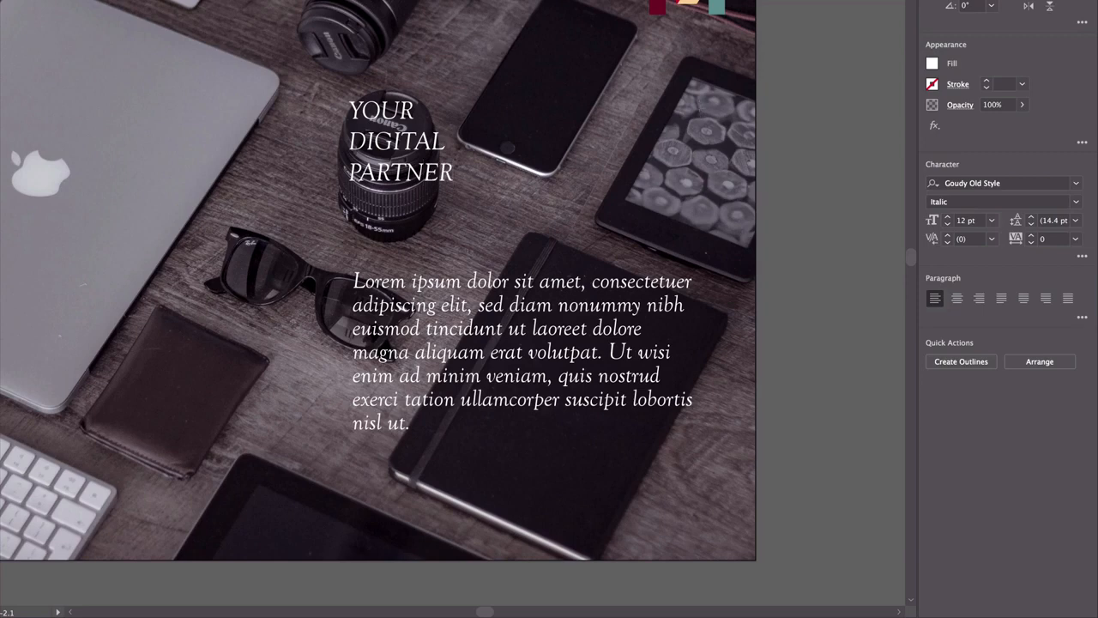
key(Escape)
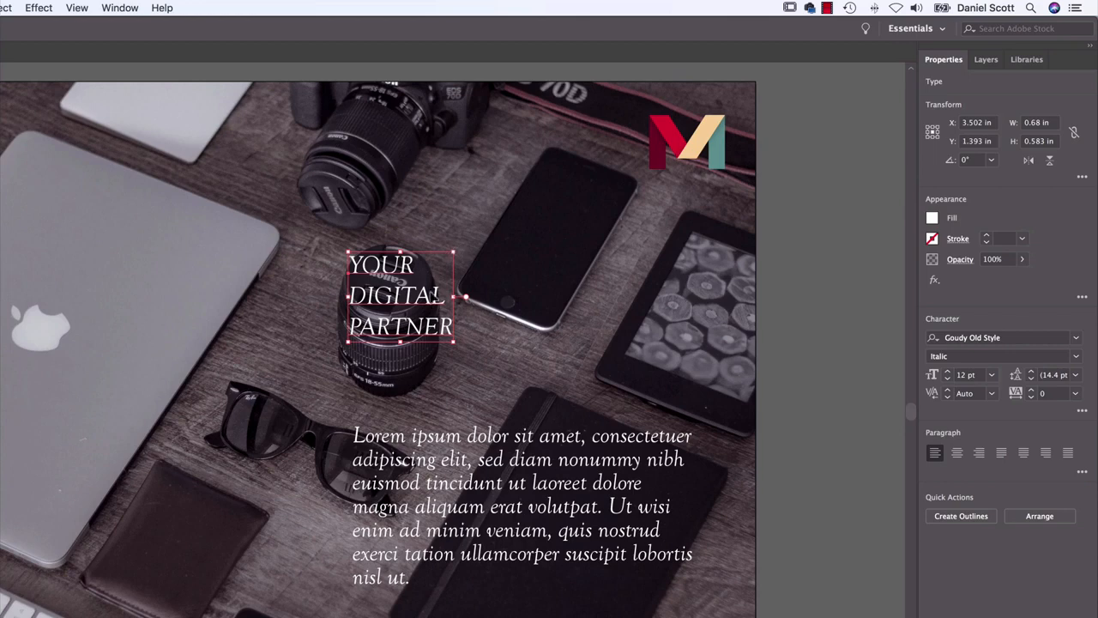
Enlarge the three-line heading to 26 pt and move it up so it sits above the body text
click(948, 372)
click(948, 372)
click(948, 372)
click(947, 372)
click(947, 372)
click(947, 372)
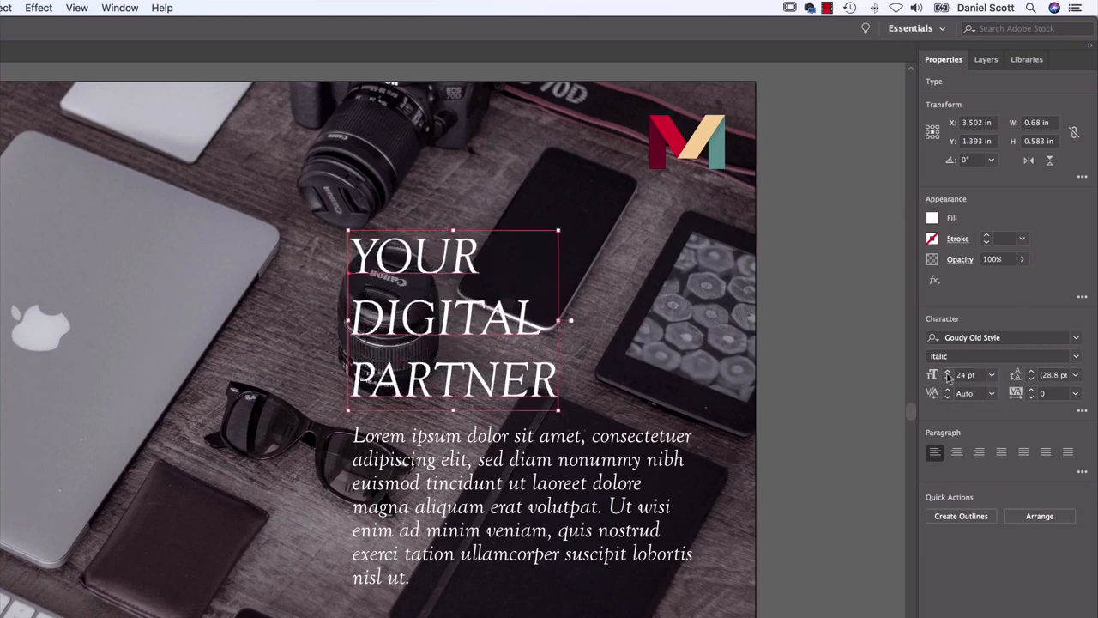
click(947, 372)
click(947, 372)
drag(487, 333, 491, 308)
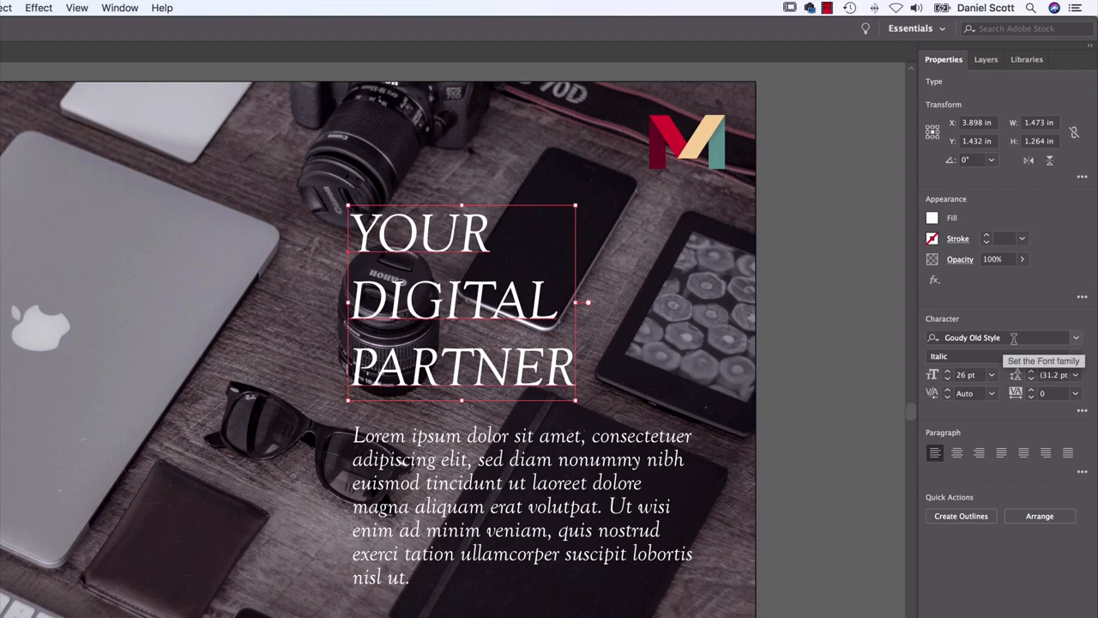
Open the Adobe Typekit website in the browser from the heading's font list to add more fonts
click(1077, 342)
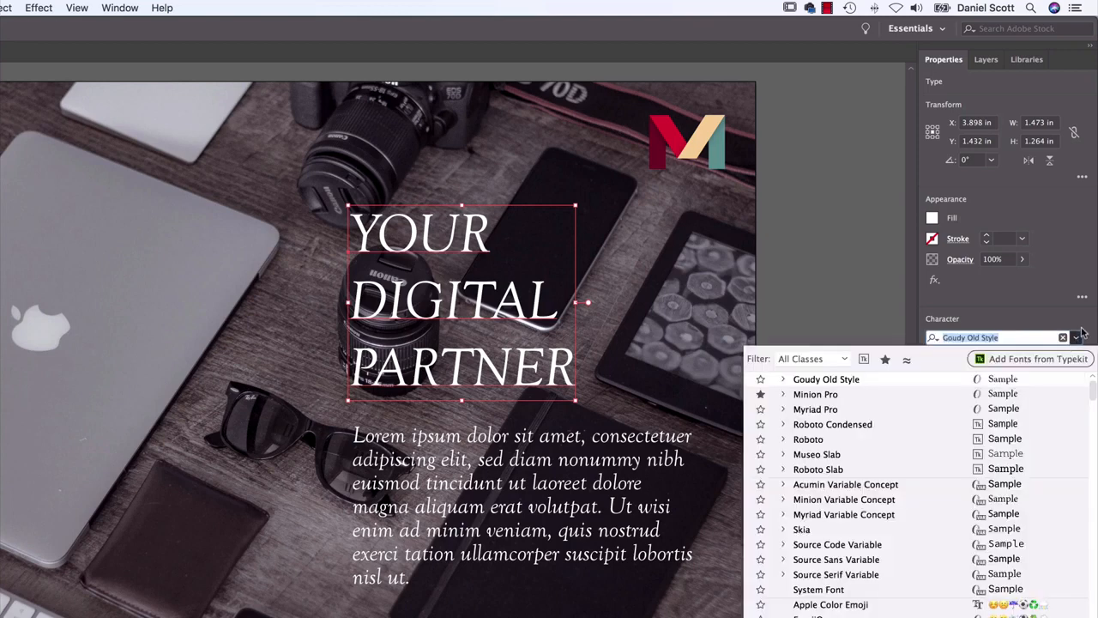
click(1076, 337)
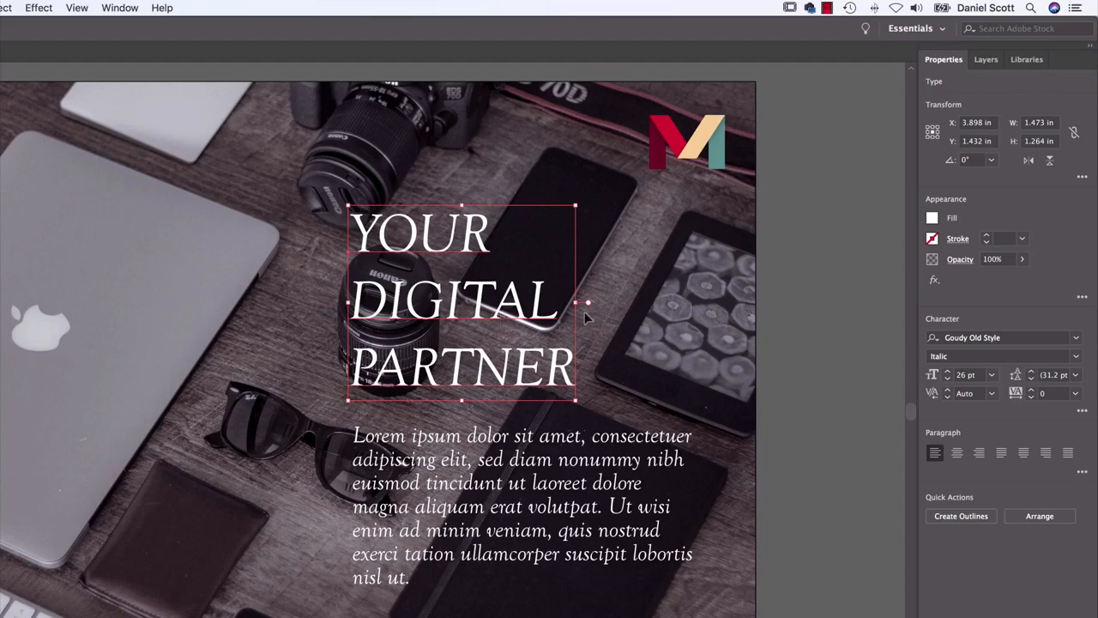
click(1077, 341)
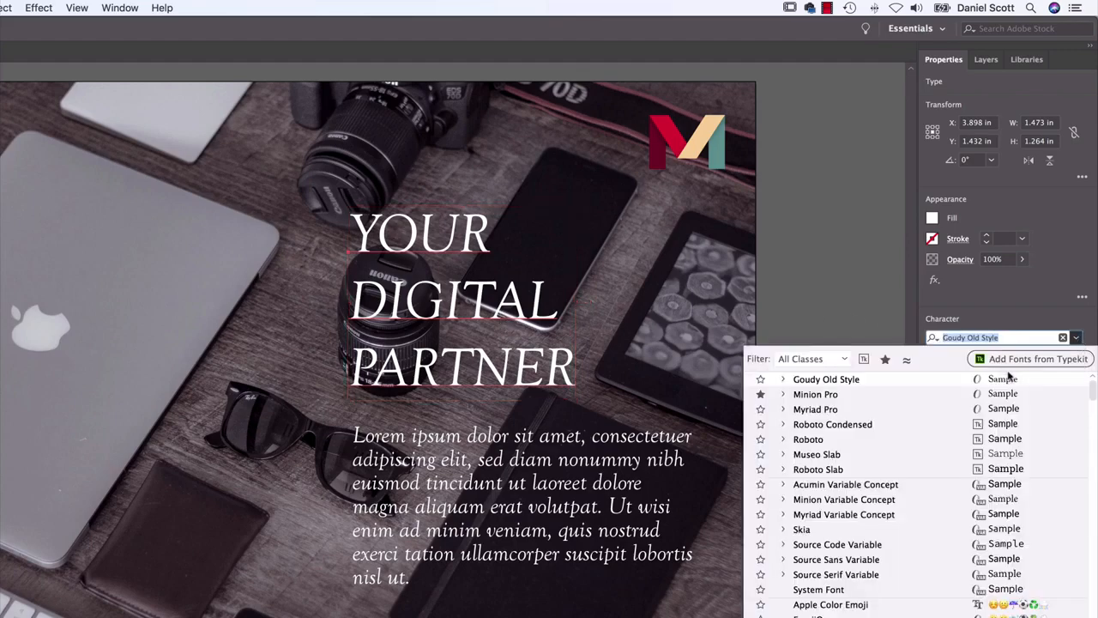
click(1028, 364)
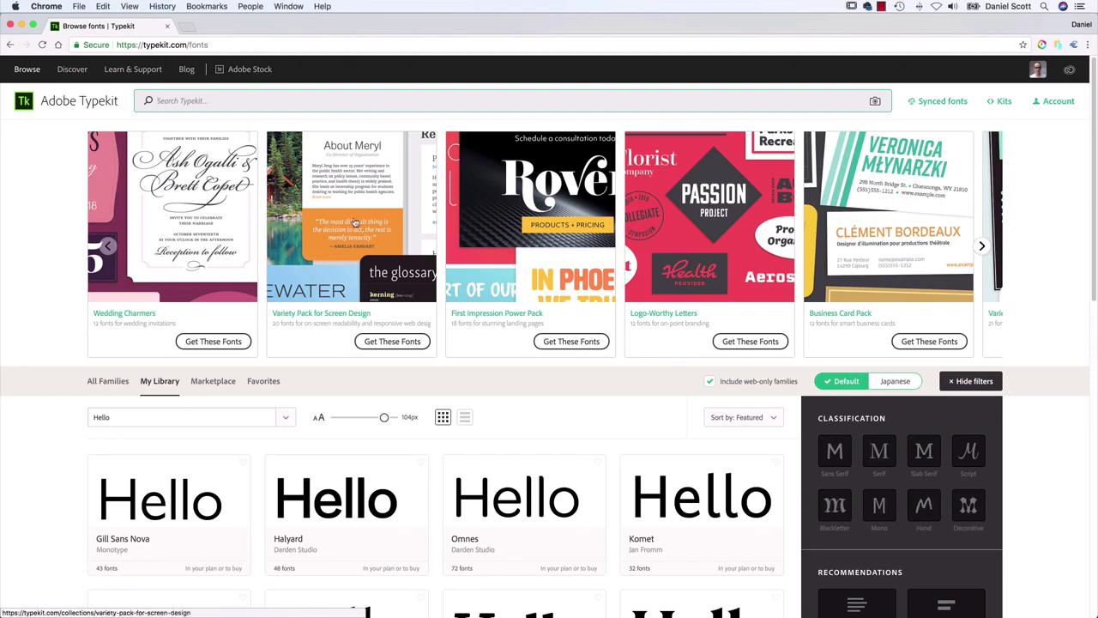
Browse the featured Typekit font packs as far as the Typography Welcome Pack and UX Font Pack
click(983, 246)
click(982, 246)
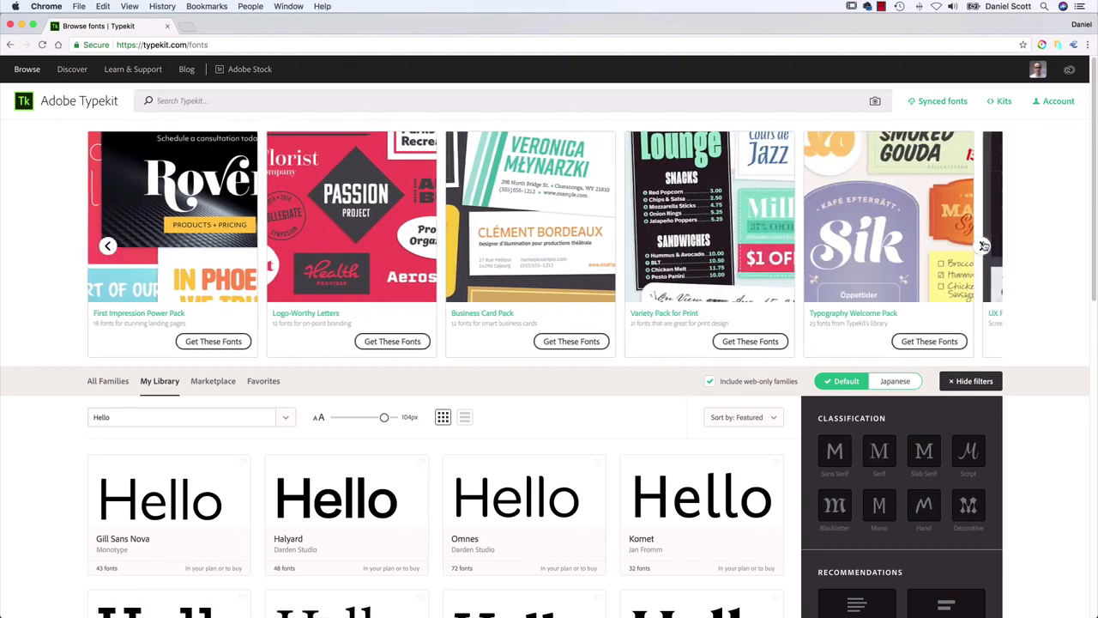
click(982, 246)
click(984, 247)
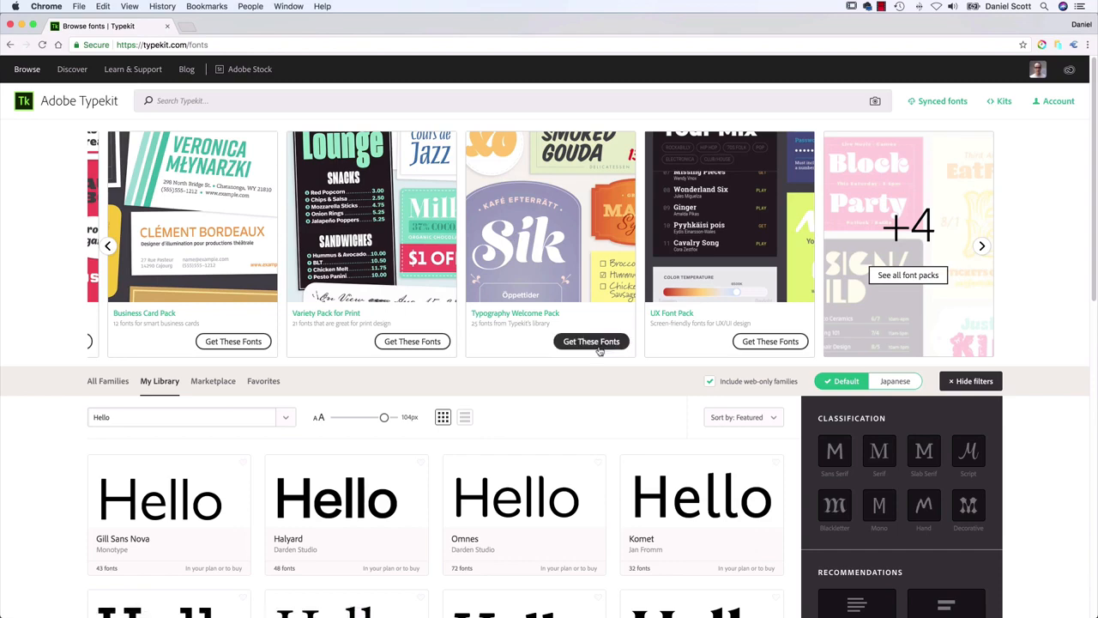
Switch the Typekit font list from the library view to all font families
scroll(583, 291, down, 5)
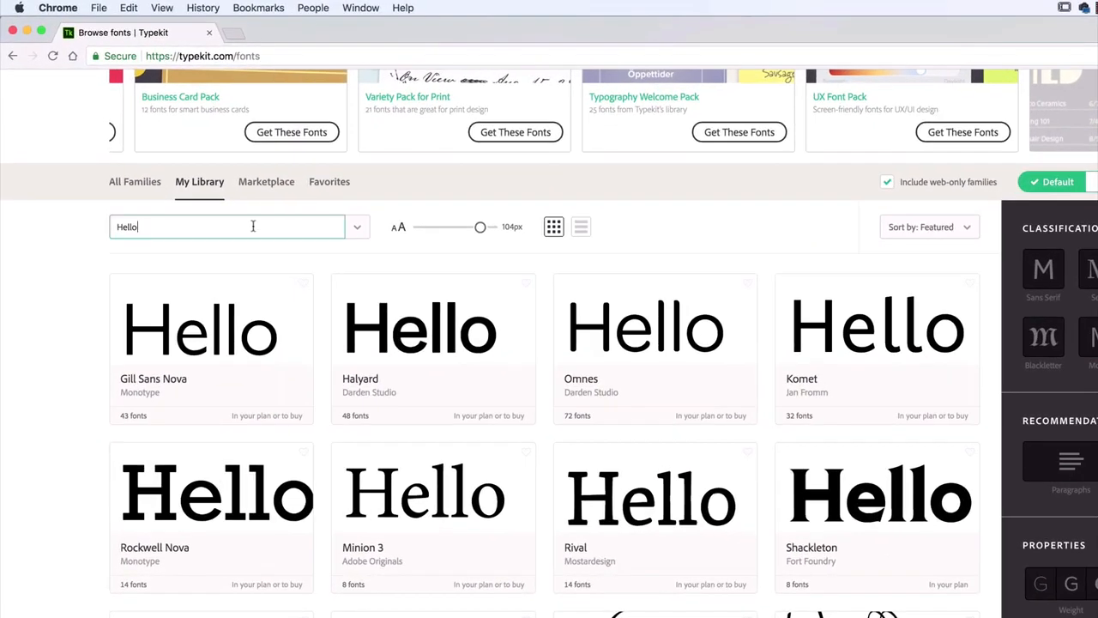
double_click(203, 180)
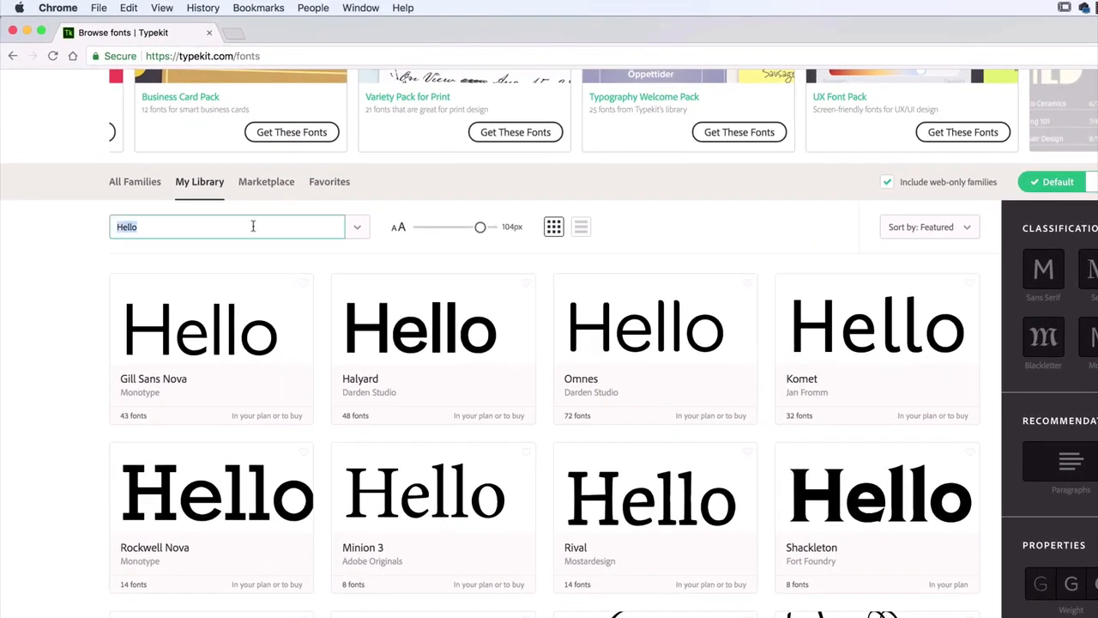
click(133, 184)
Replace the sample text for the font previews with "YOUR DIGITAL" in capitals
click(150, 221)
double_click(149, 221)
key(BackSpace)
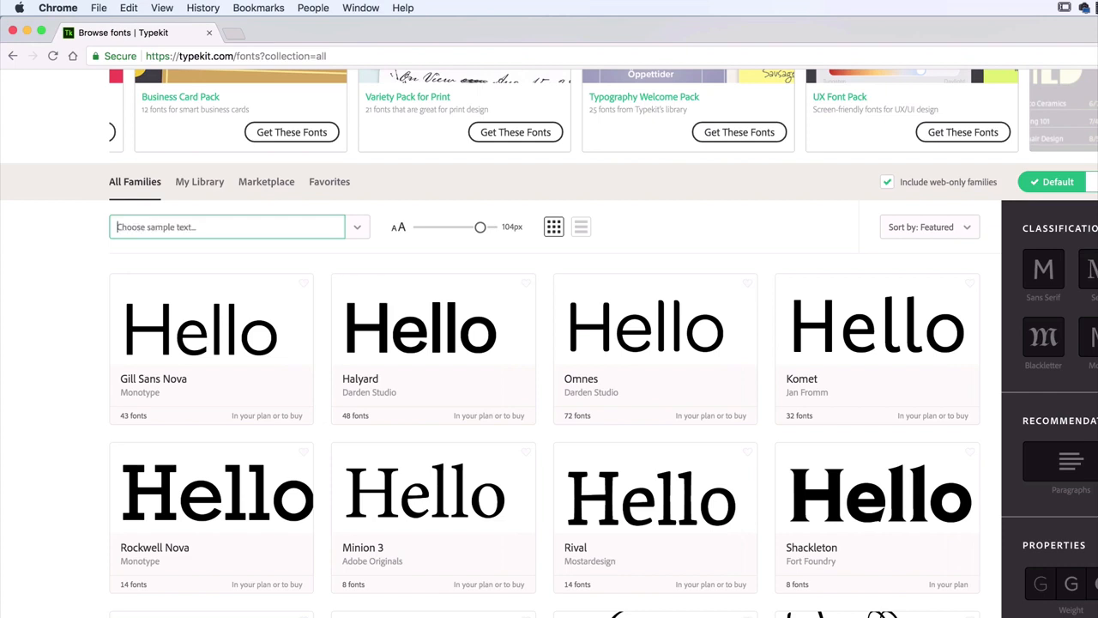
click(72, 263)
click(134, 227)
text(Your)
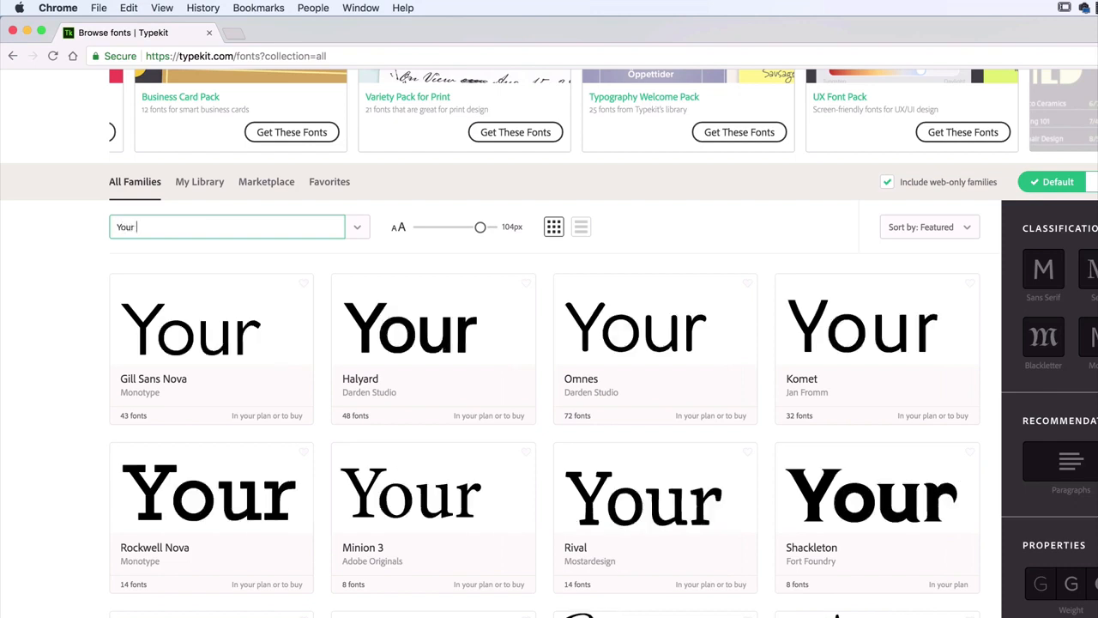
key(BackSpace)
key(BackSpace)
key(BackSpace)
key(BackSpace)
text(OUR DIGITAL)
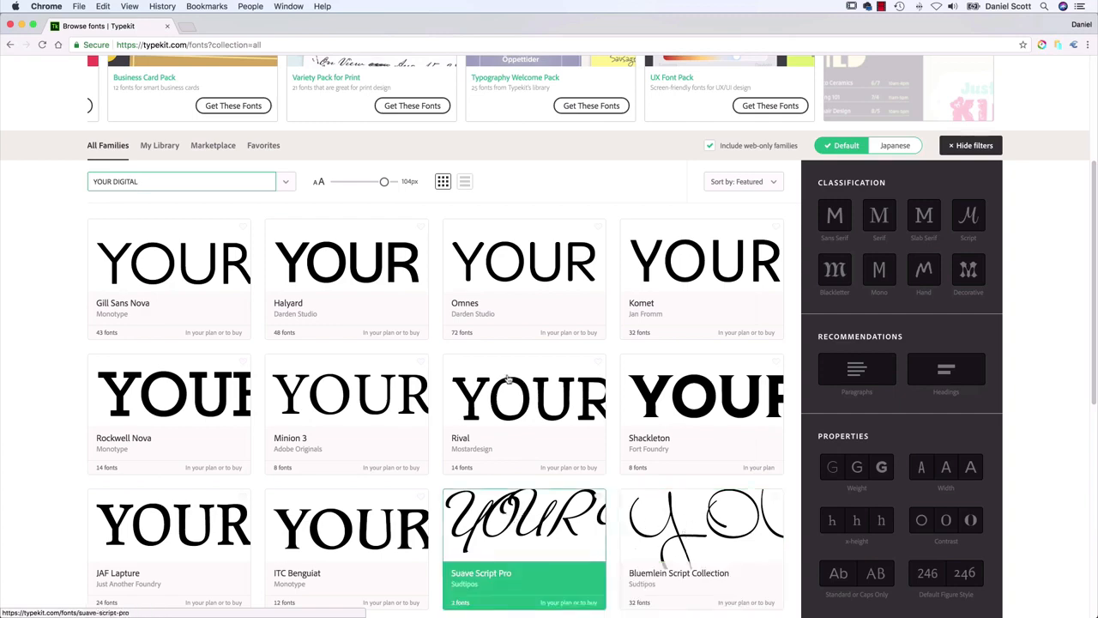
Reduce the preview size to 35 px and show the font families as a list to compare their samples
drag(383, 184, 346, 183)
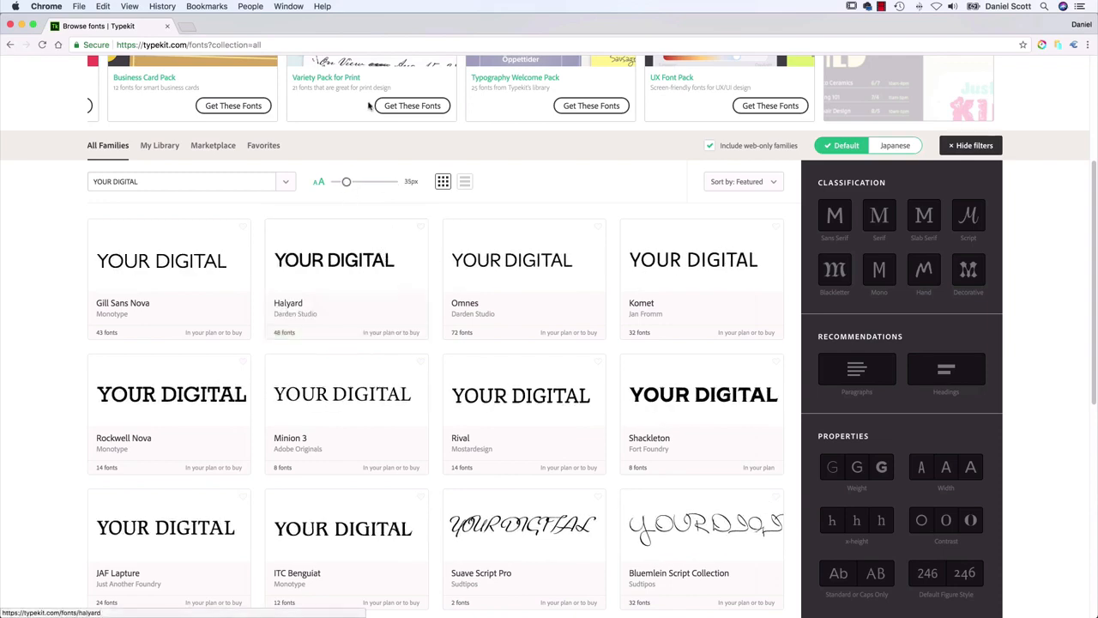
click(464, 181)
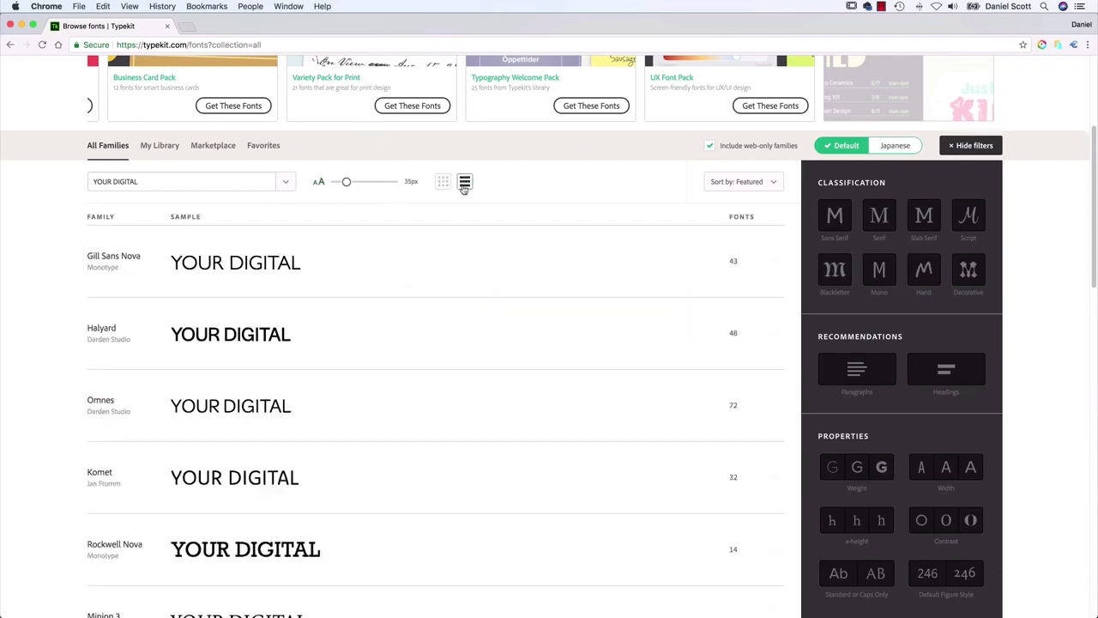
scroll(446, 300, down, 5)
scroll(446, 305, down, 8)
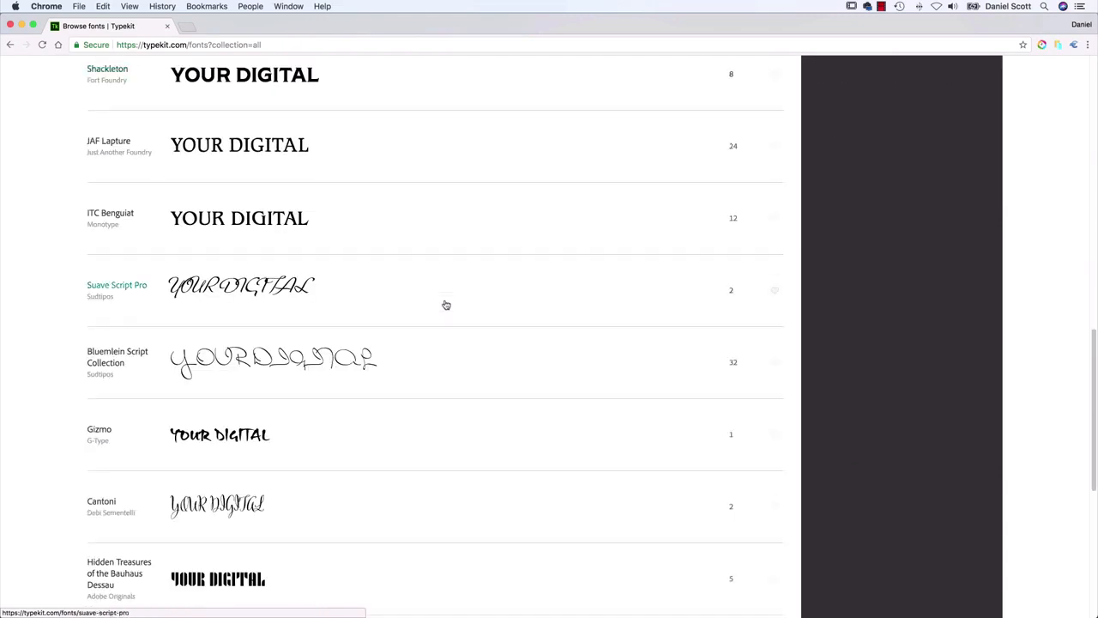
scroll(444, 304, up, 20)
scroll(446, 323, down, 5)
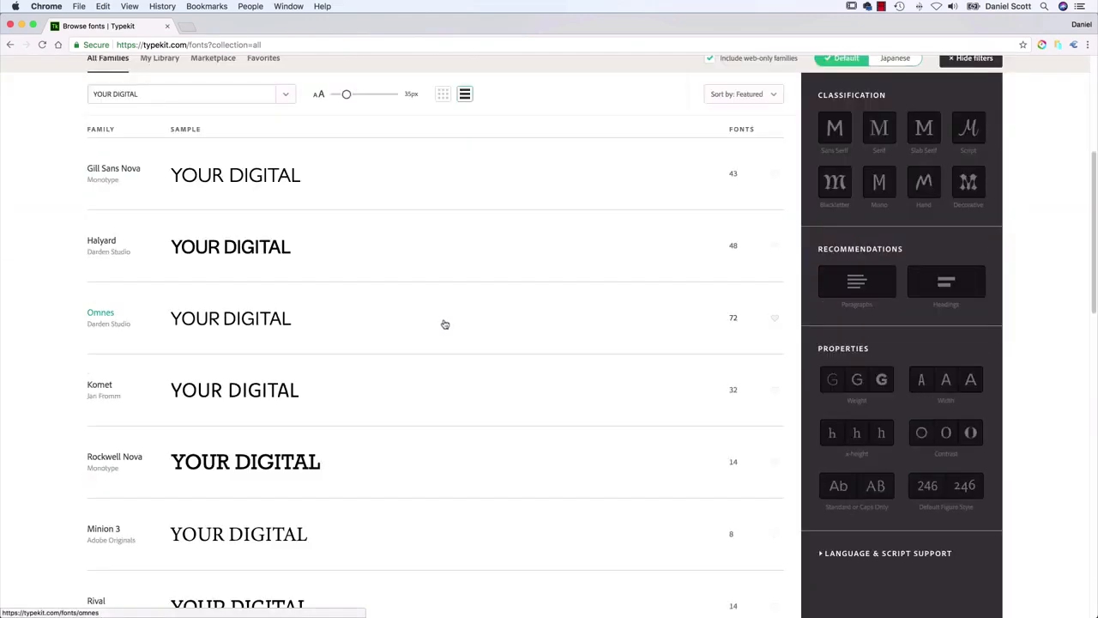
scroll(446, 322, up, 1)
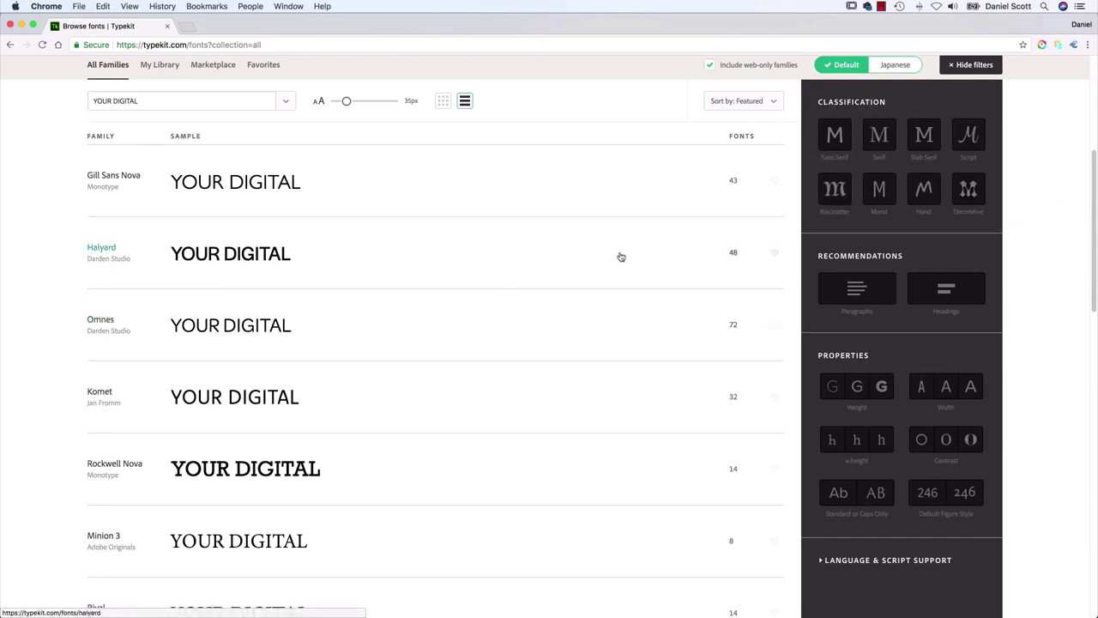
Compare the Serif, Slab Serif and Hand classifications of the font list, ending on Serif
click(877, 141)
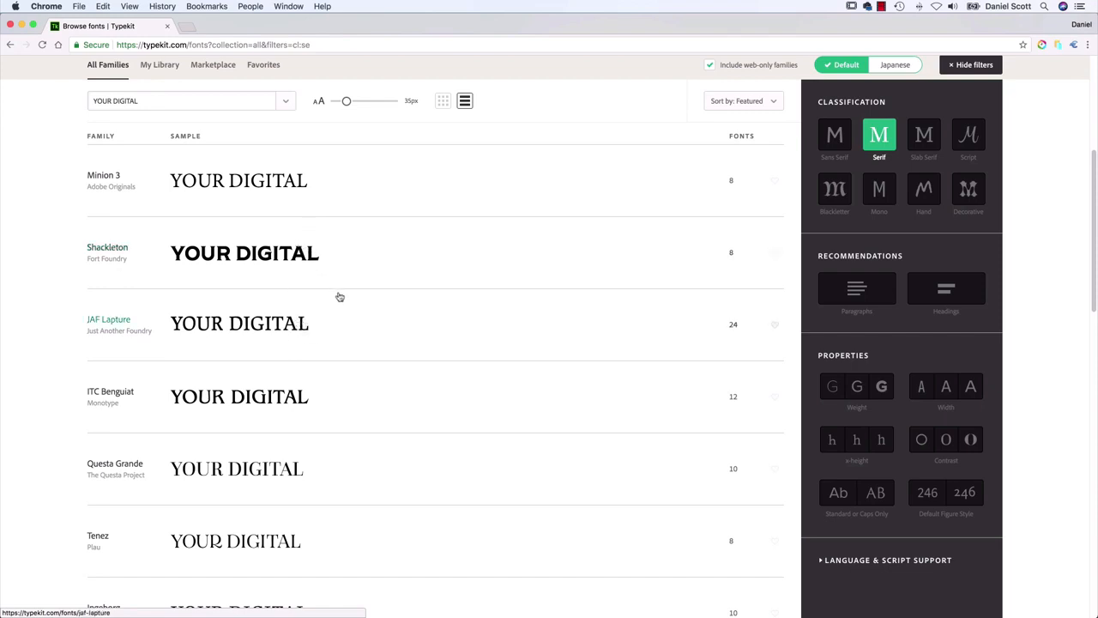
click(923, 138)
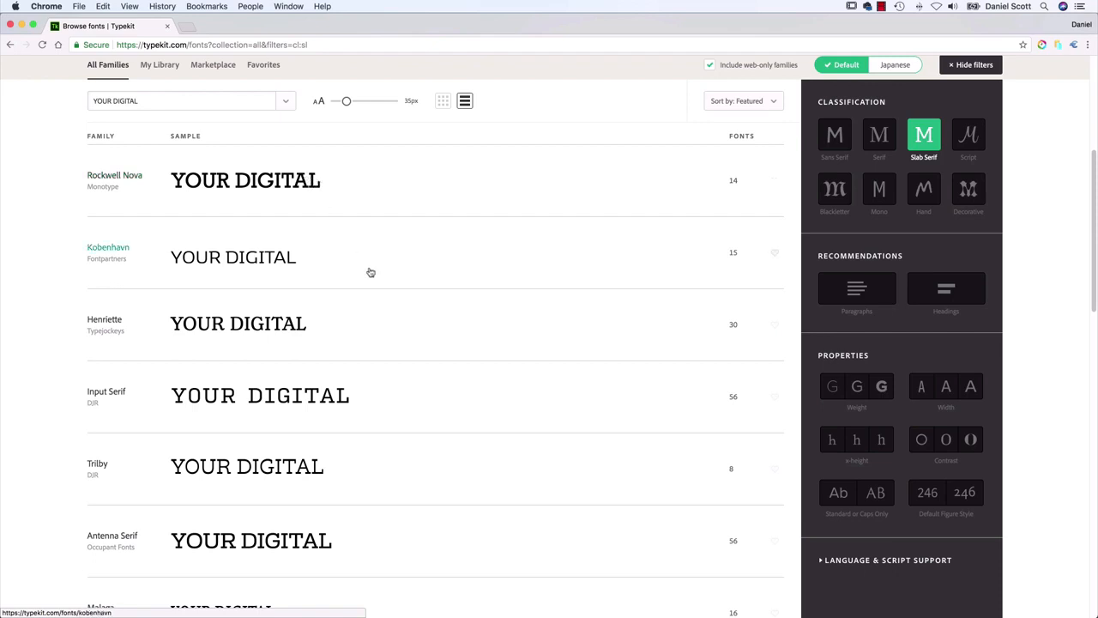
click(923, 189)
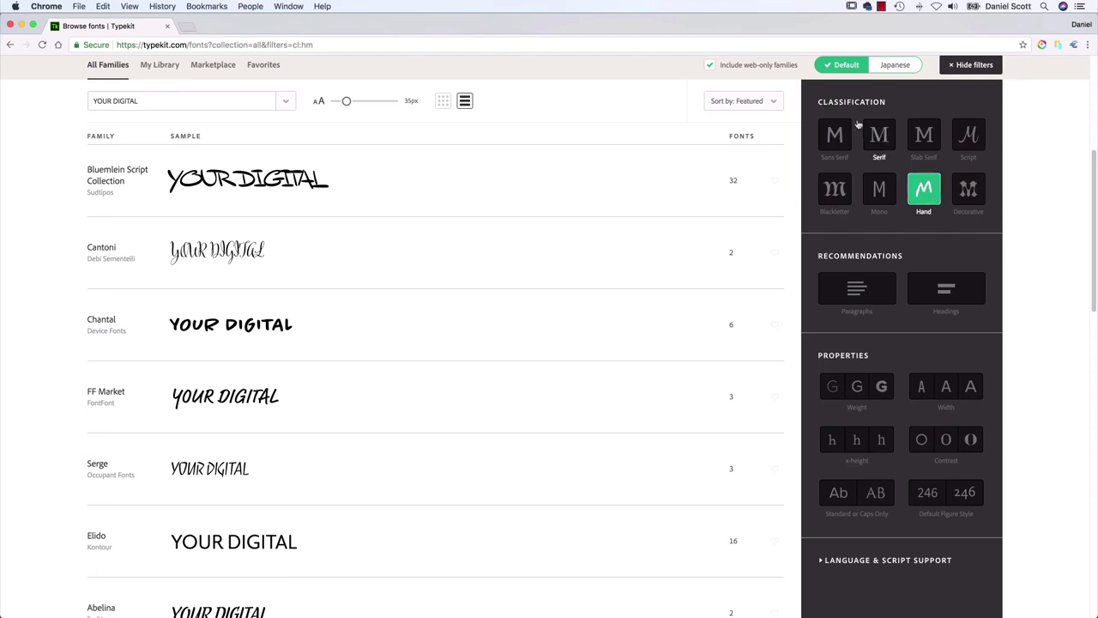
click(879, 138)
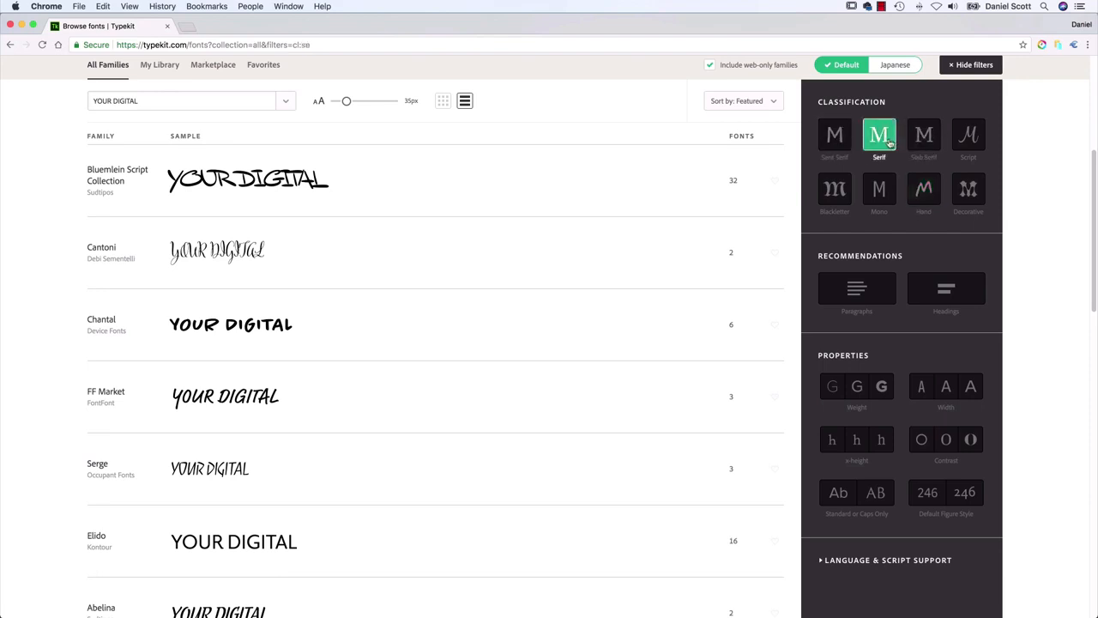
Compare the serif fonts recommended for paragraphs with those recommended for headings
click(854, 292)
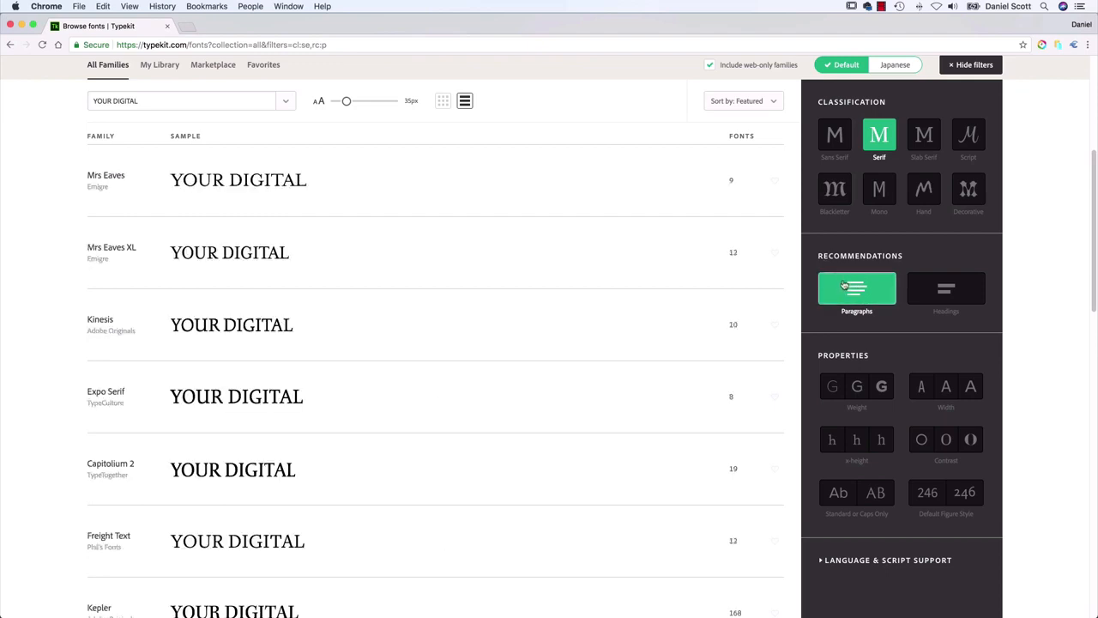
click(938, 287)
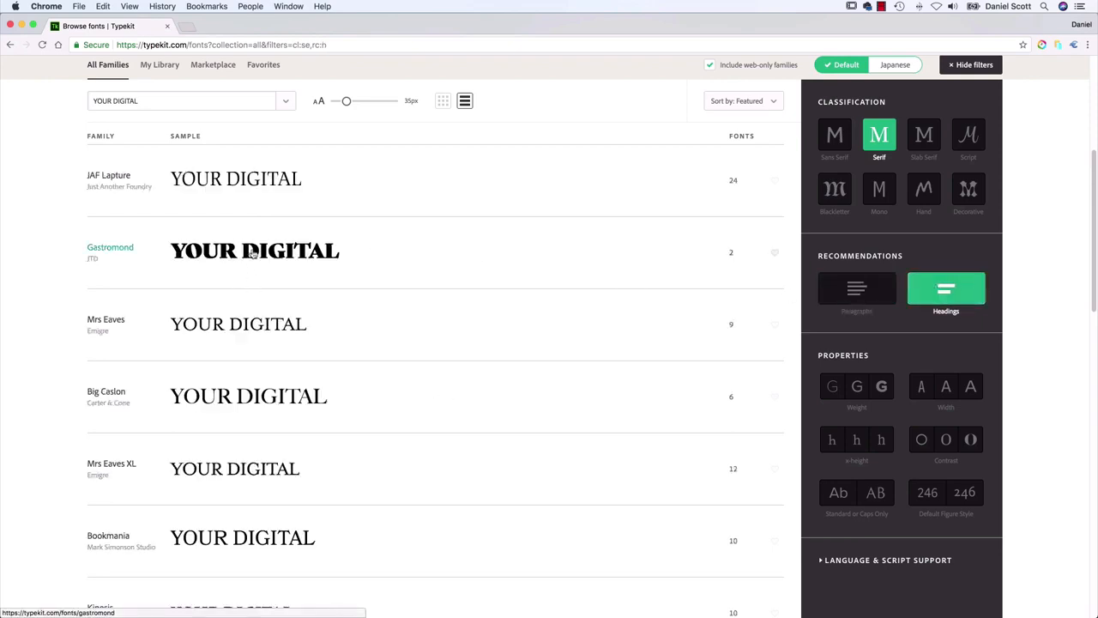
scroll(931, 343, down, 1)
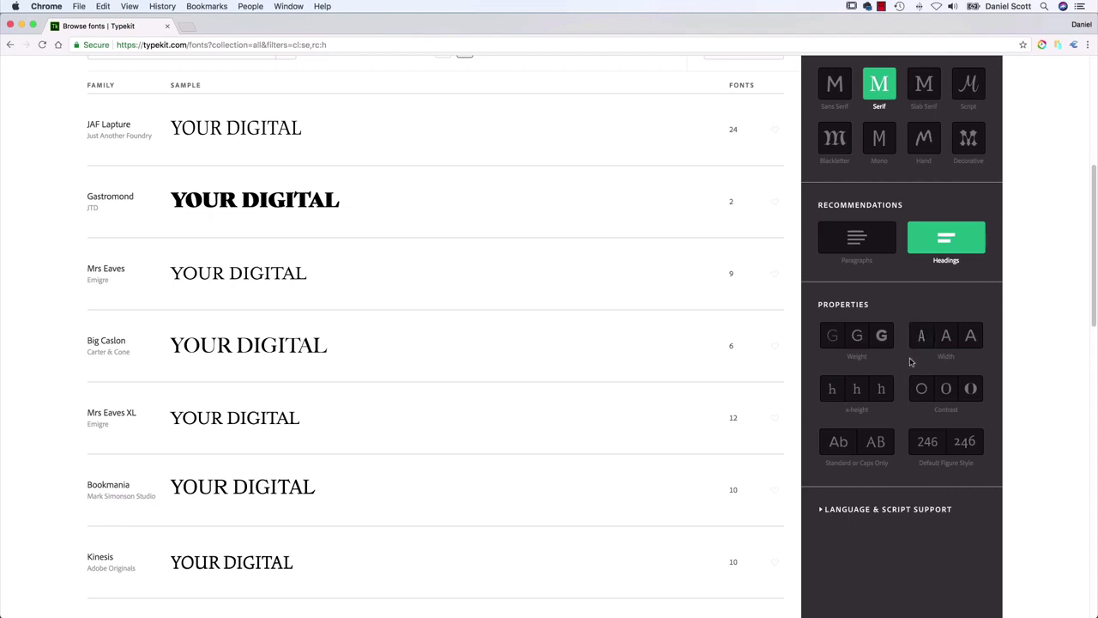
Try the condensed width filter on the serif heading fonts, and clear it along with the Headings and Serif filters
click(922, 340)
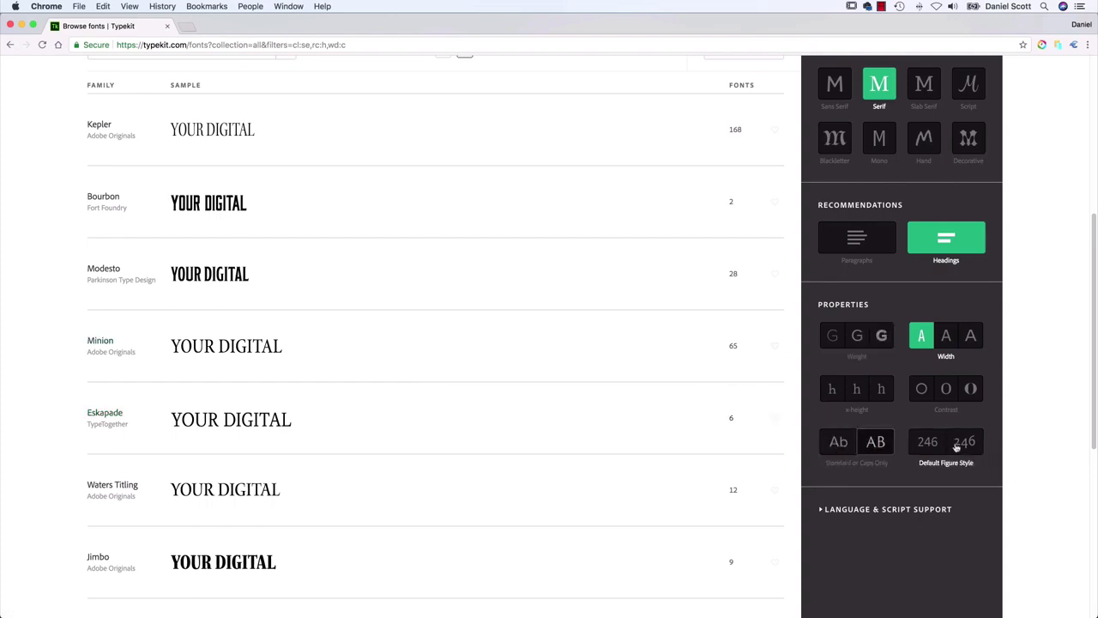
click(921, 336)
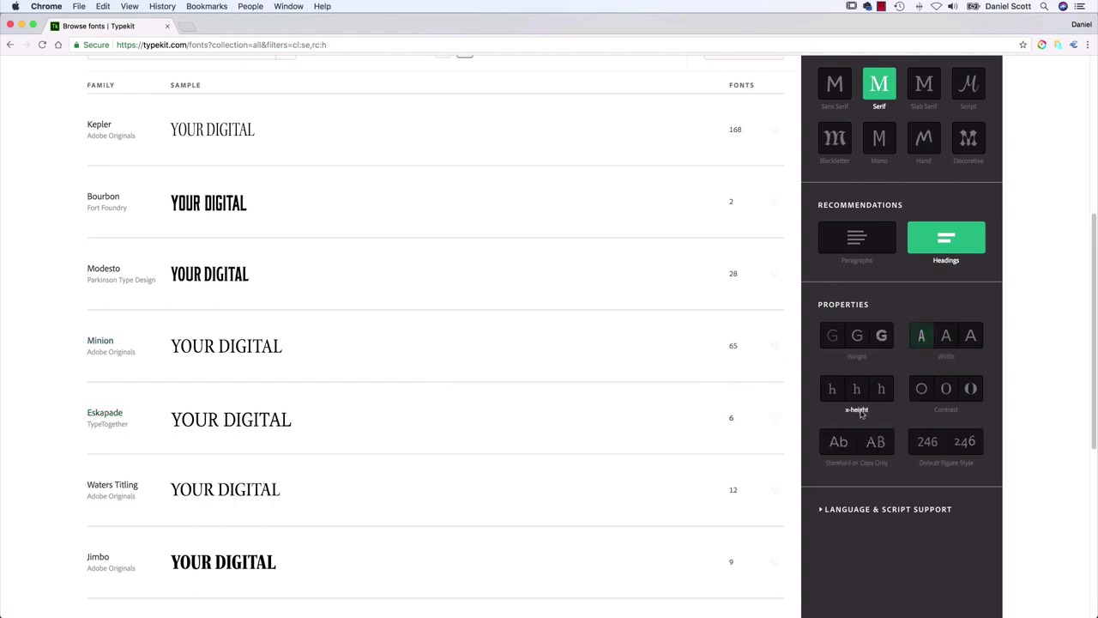
click(950, 246)
scroll(895, 300, up, 3)
click(878, 340)
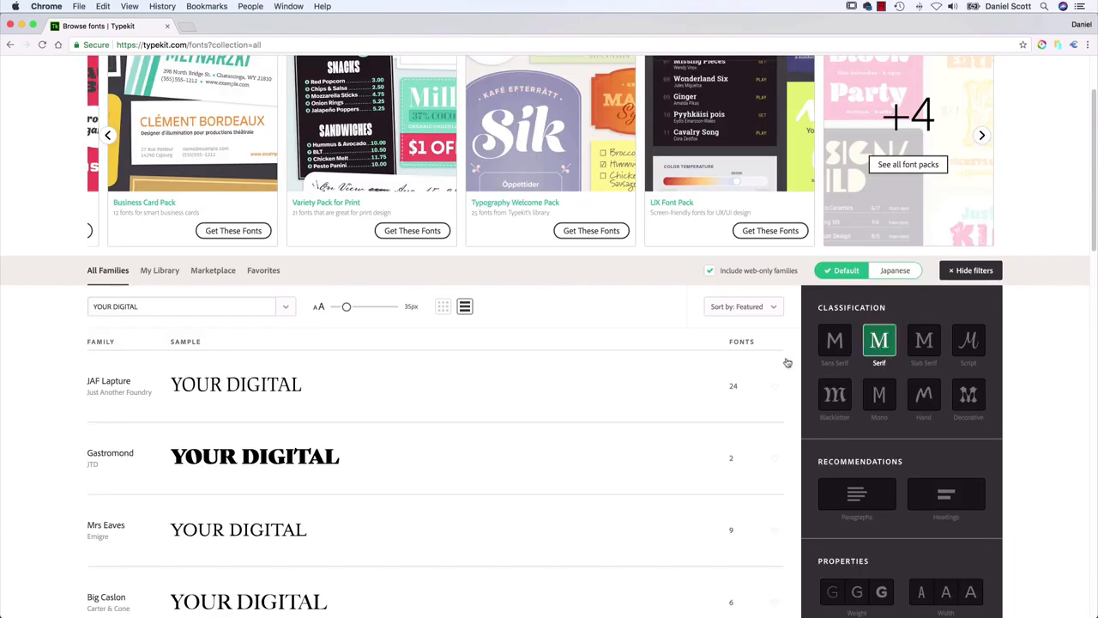
Search Typekit for "LEAGUE G" and open the League Gothic family page
click(217, 307)
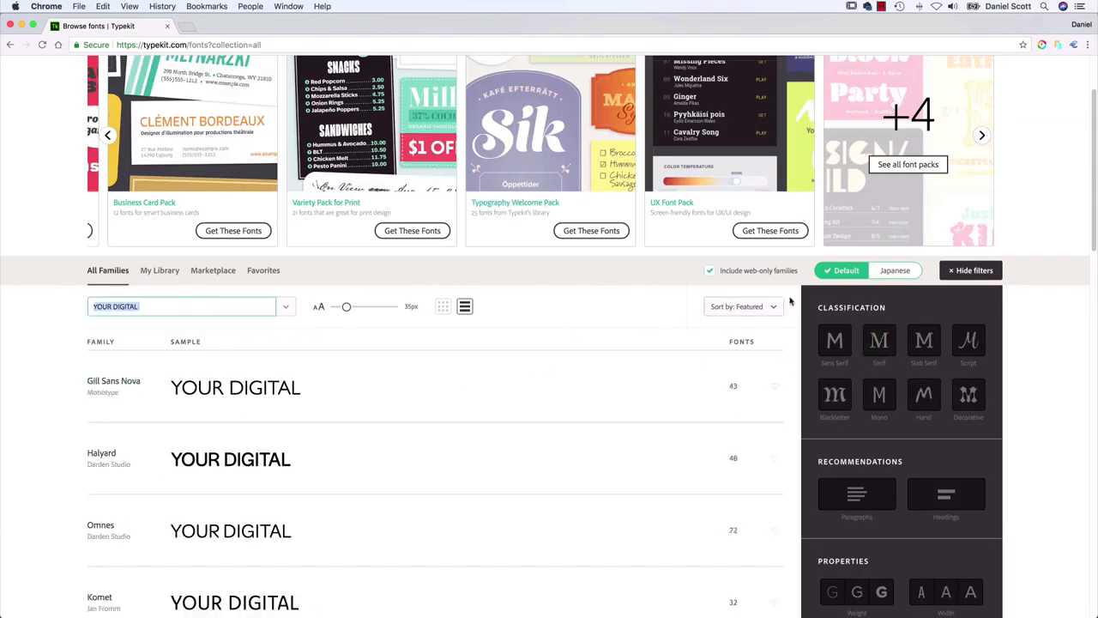
scroll(524, 398, up, 2)
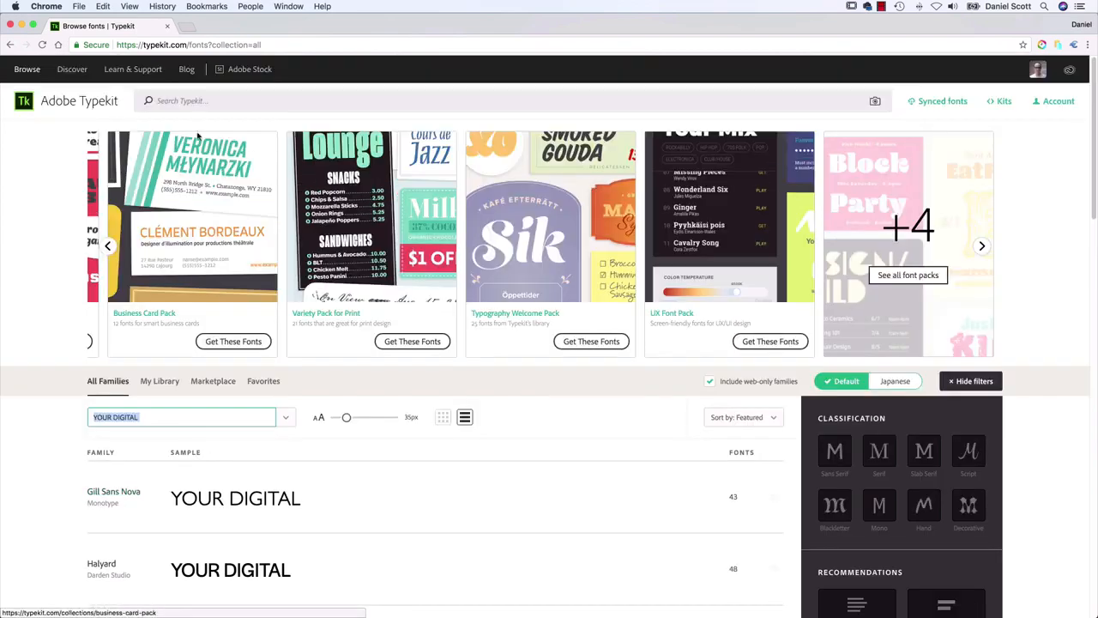
click(199, 102)
text(l)
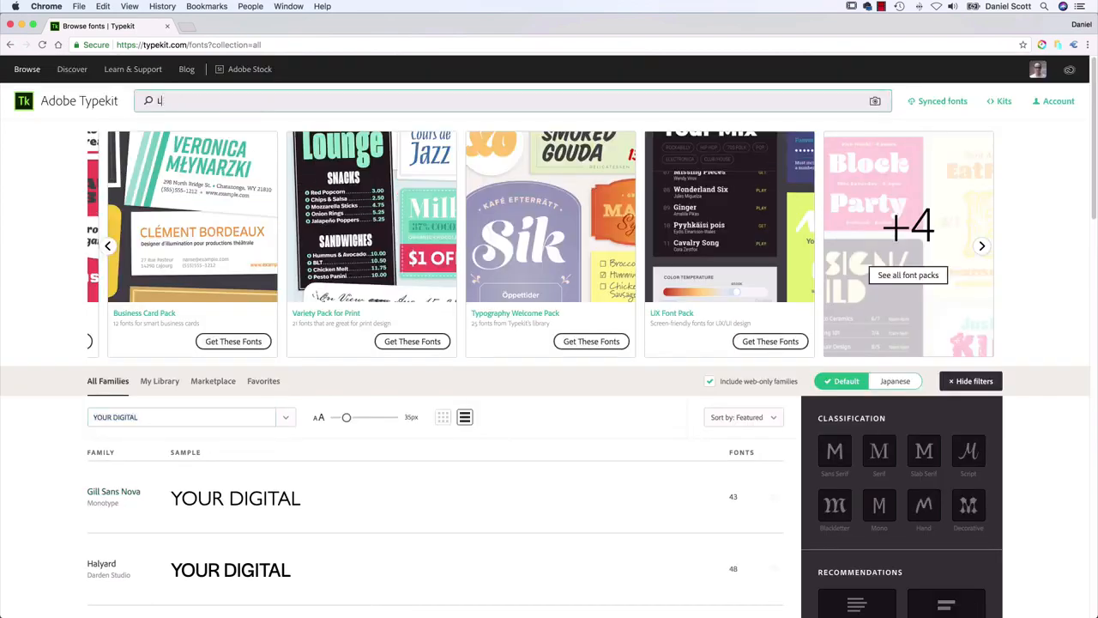
text(eague)
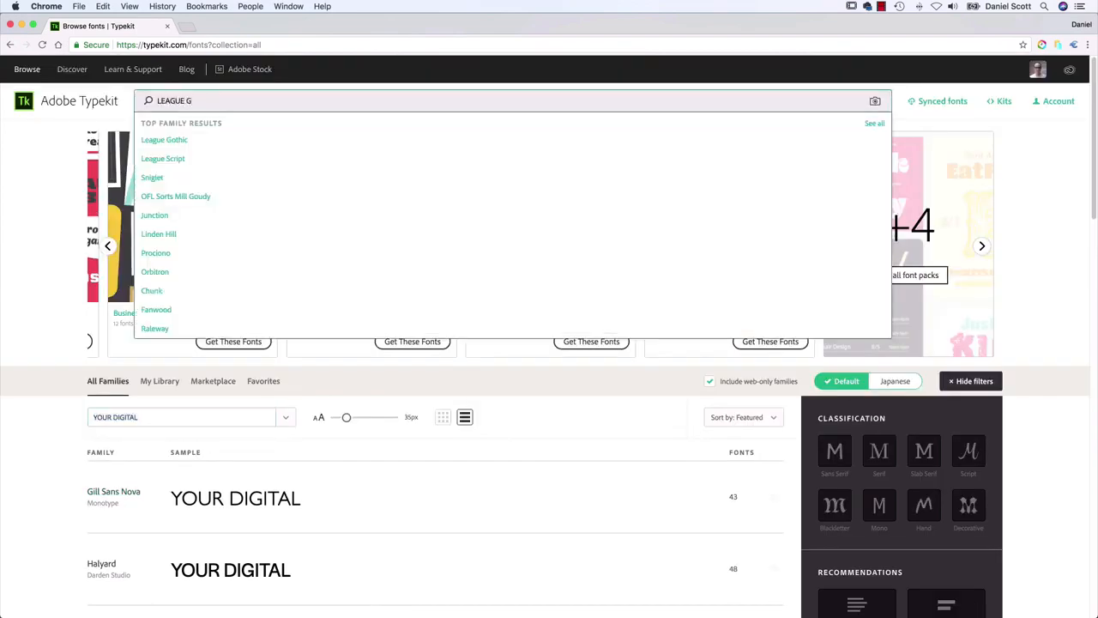
click(156, 143)
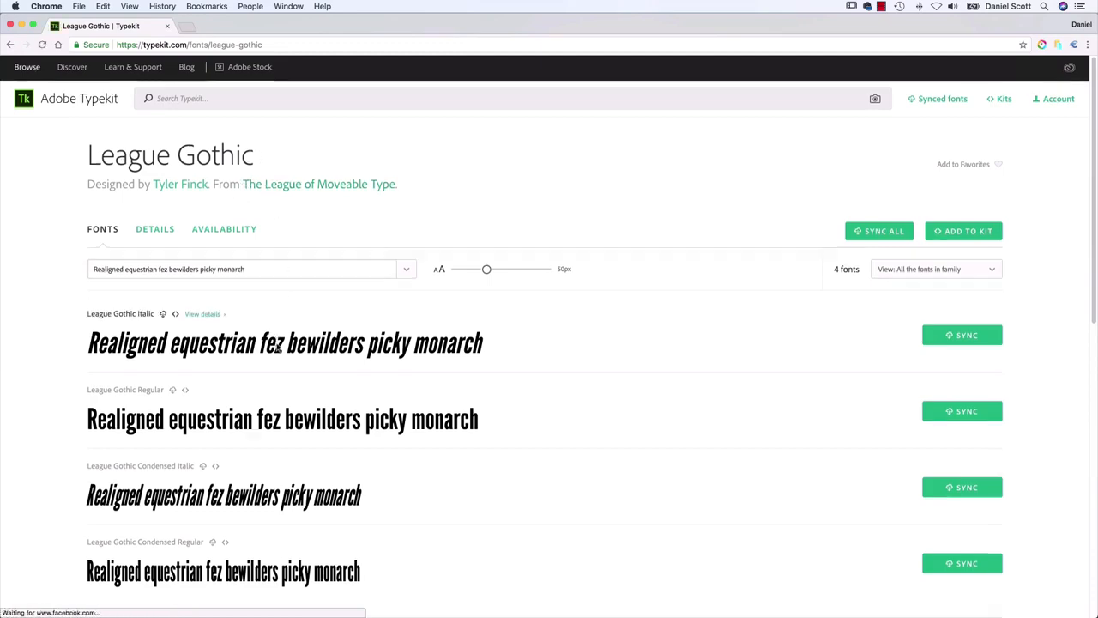
Look over the League Gothic styles and sync all fonts of the family
scroll(279, 347, down, 10)
scroll(258, 386, up, 8)
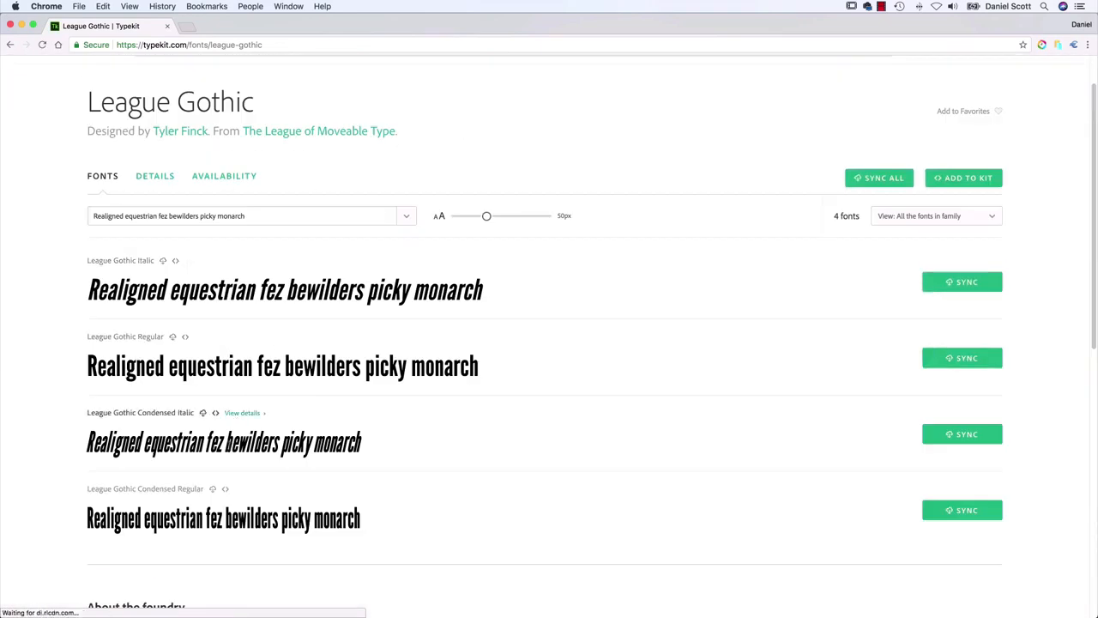
click(874, 179)
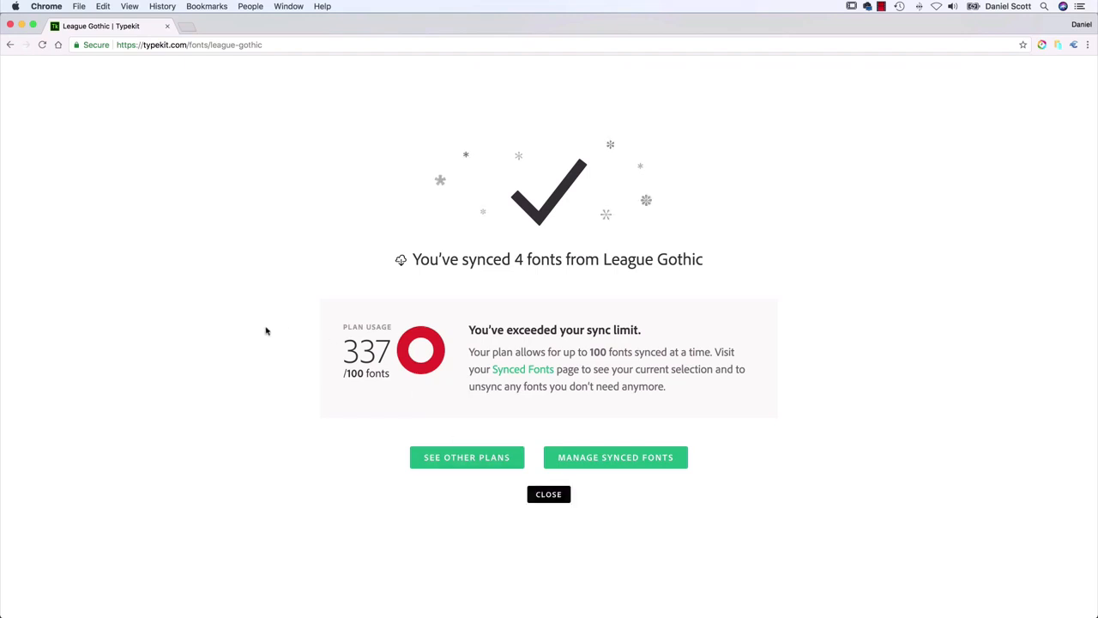
Return to Illustrator and set the "YOUR DIGITAL PARTNER" heading in League Gothic Regular
key(super+Tab)
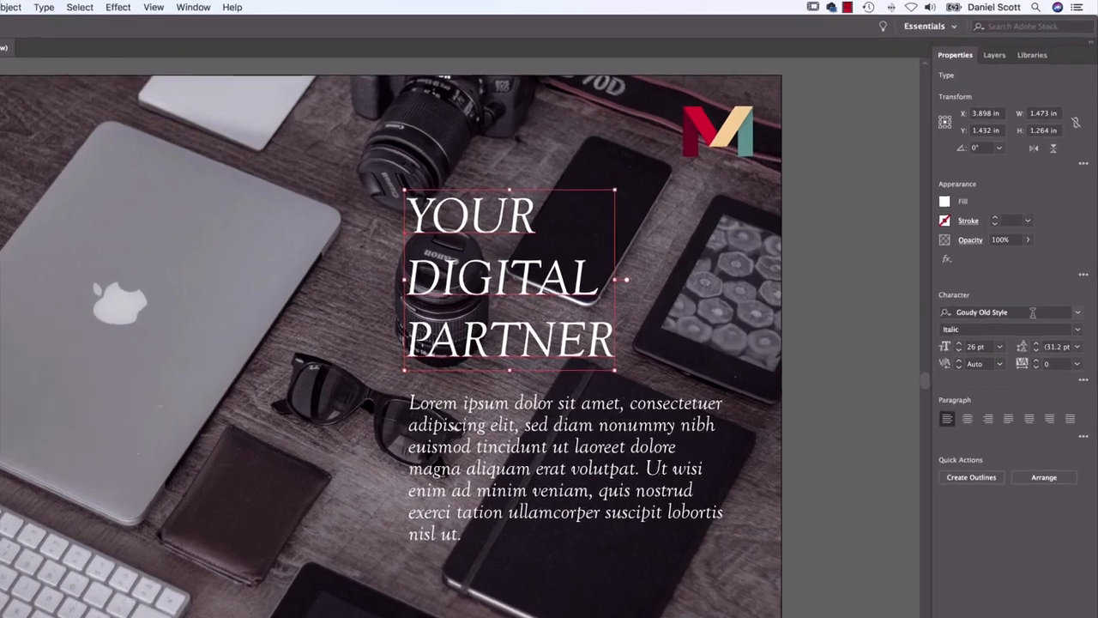
click(993, 271)
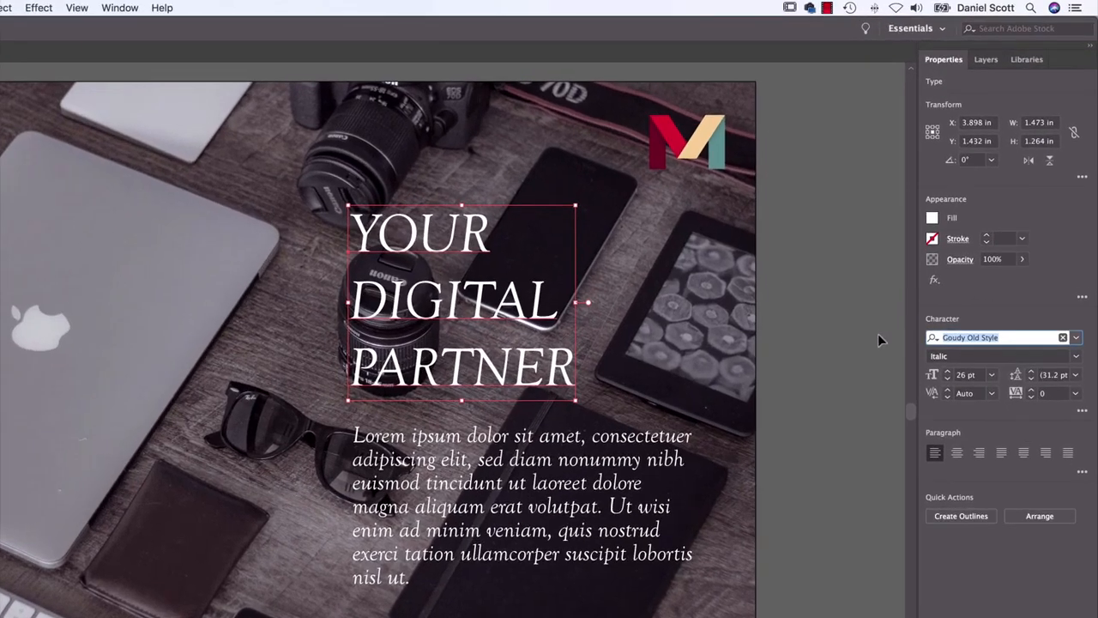
text(LEAGU)
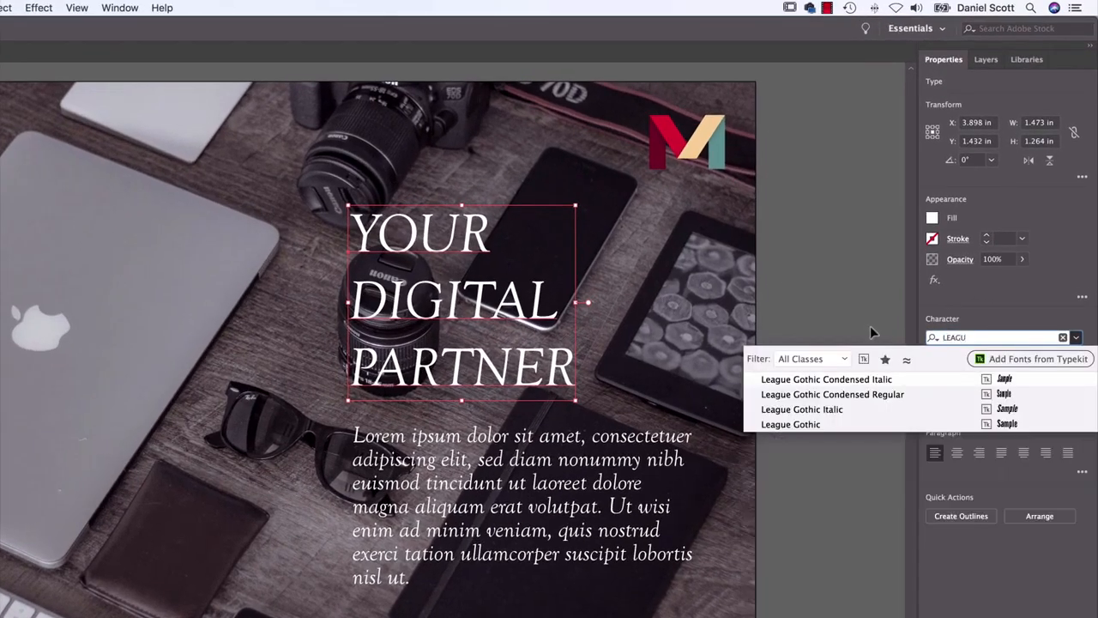
click(817, 424)
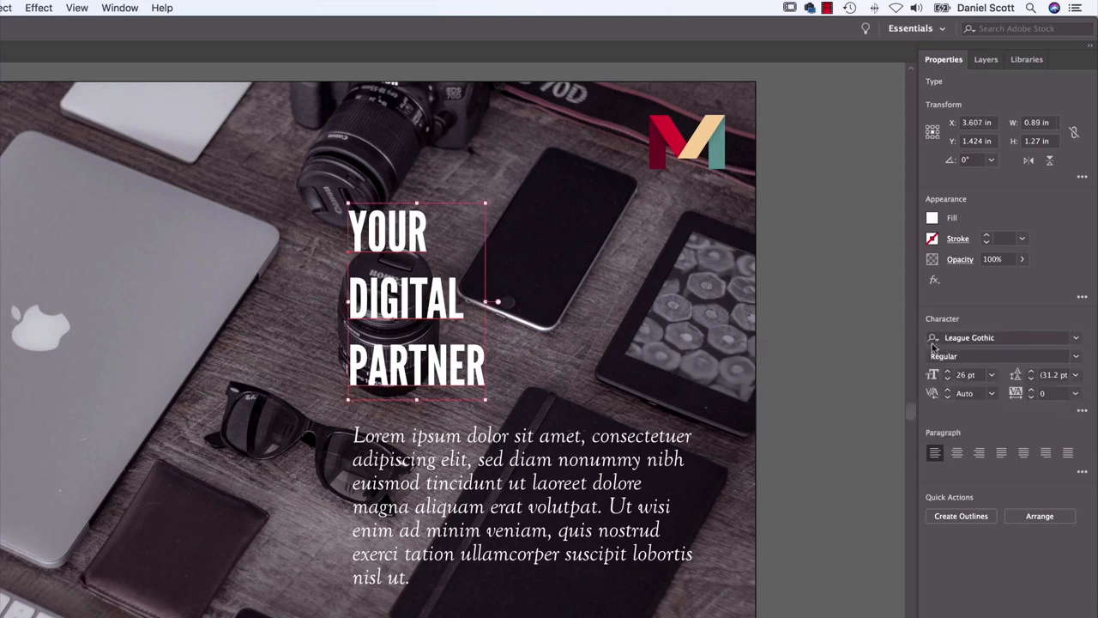
Set the heading to 42 pt with 38 pt leading and move the body text slightly down to clear it
drag(947, 371, 949, 374)
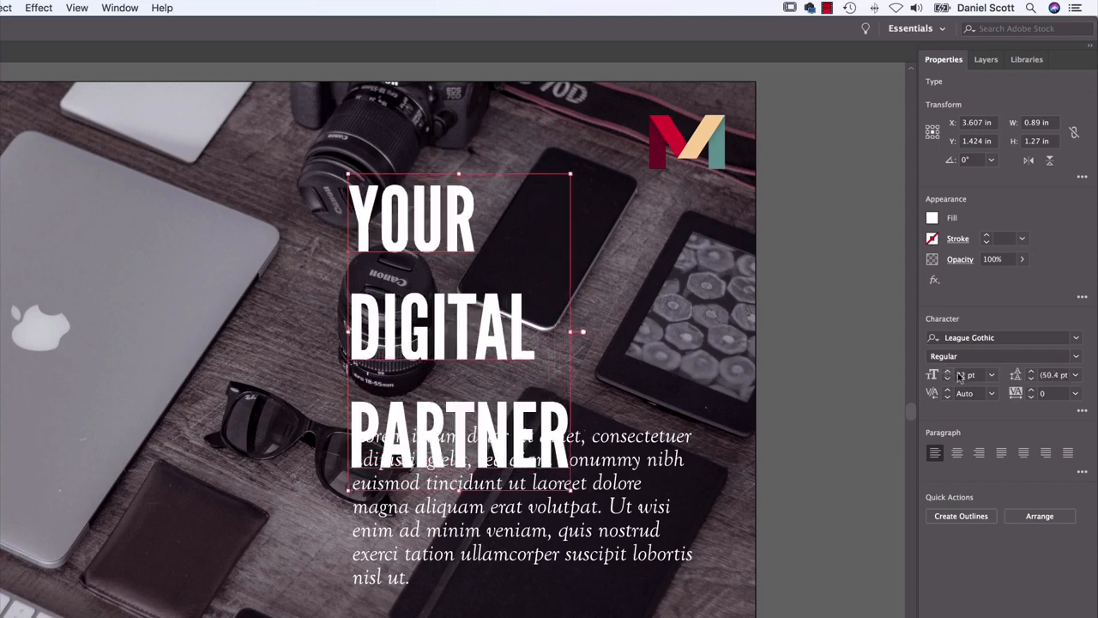
drag(1032, 380, 1034, 383)
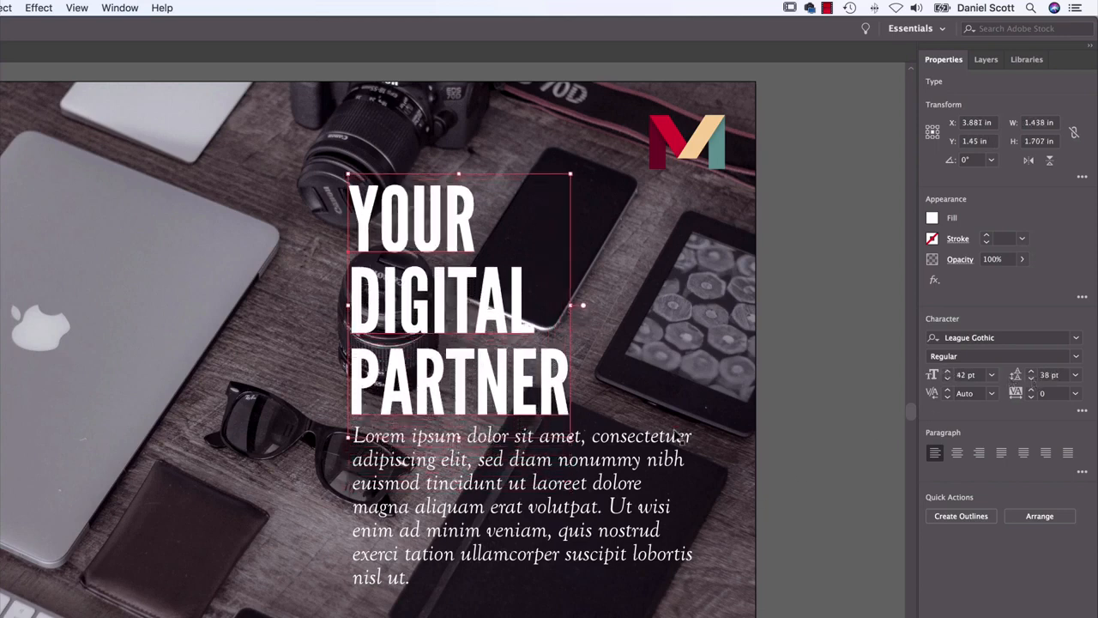
drag(678, 436, 678, 451)
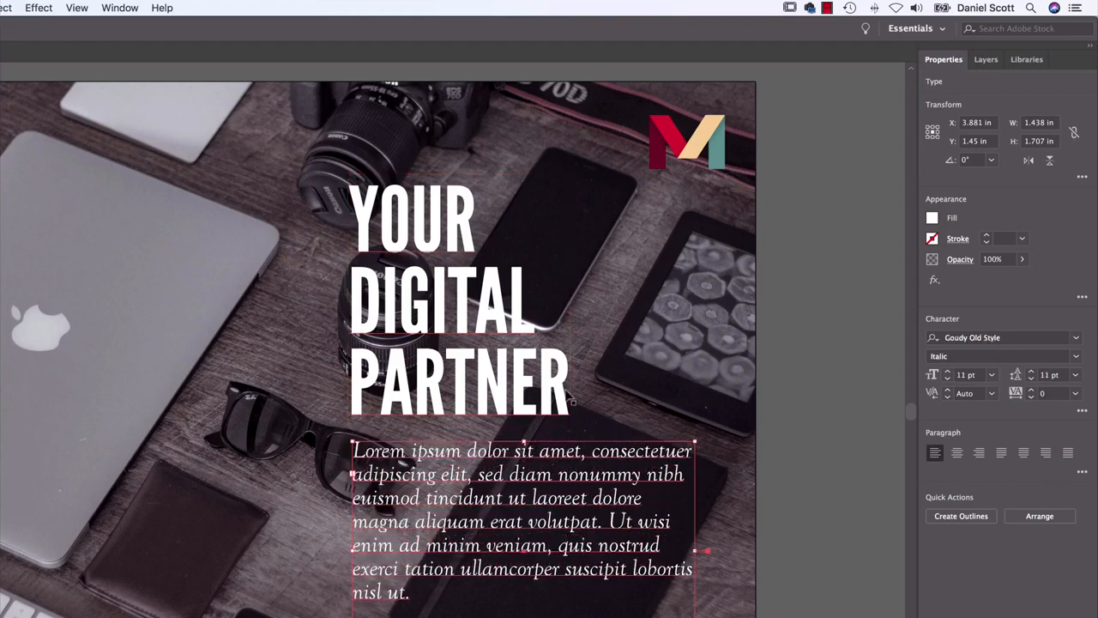
Shift the "YOUR DIGITAL PARTNER" heading and the body text together slightly down and to the right
click(562, 397)
shift+click(571, 461)
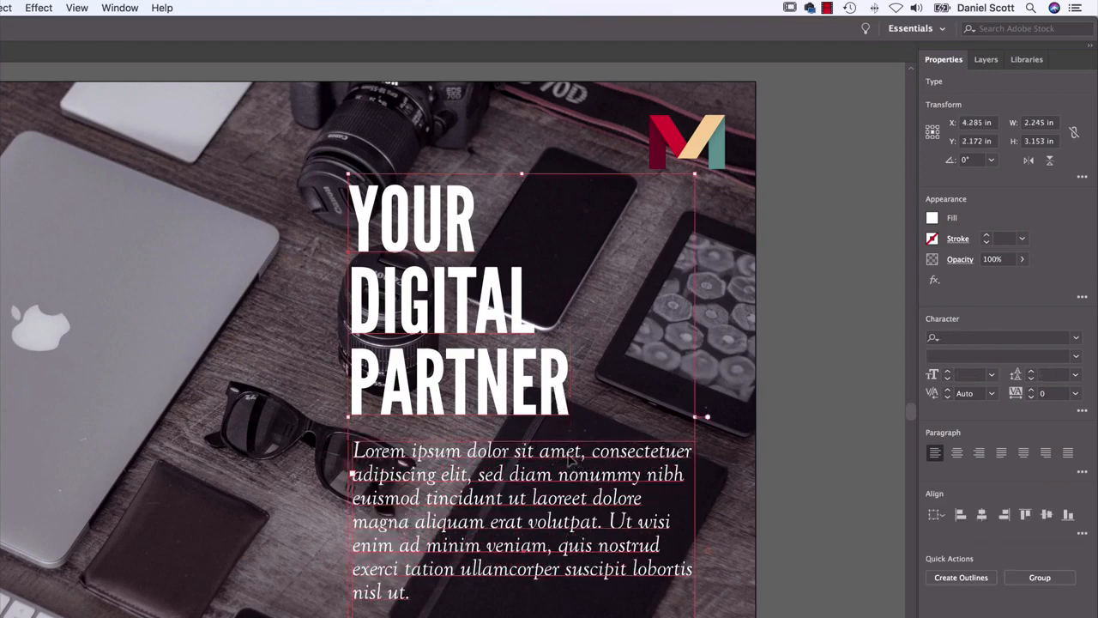
drag(570, 459, 572, 466)
click(837, 453)
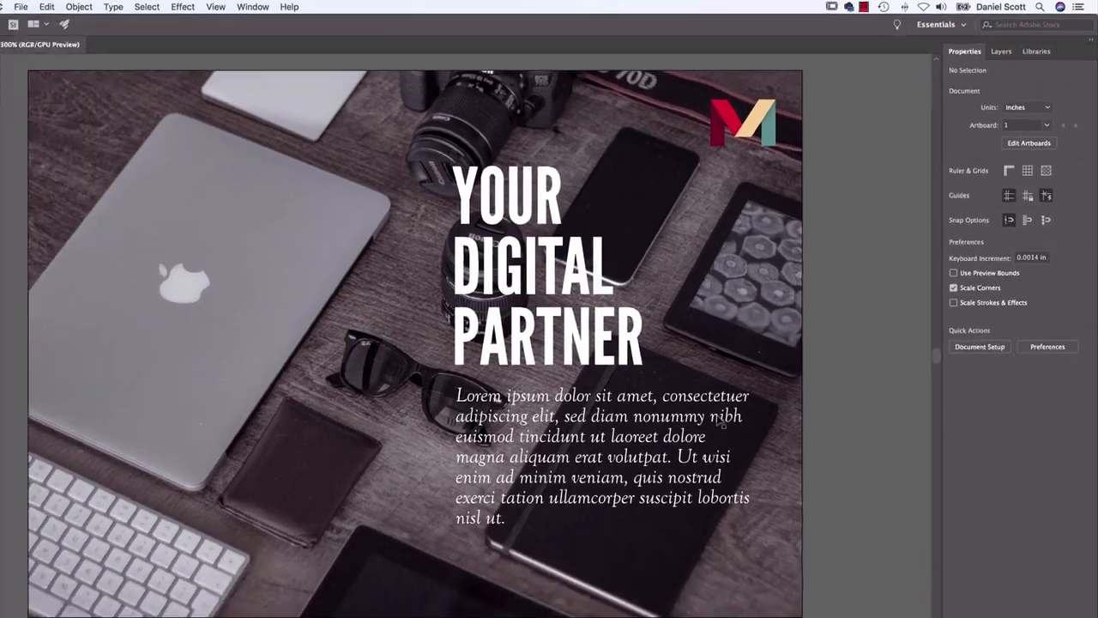
Shrink the body text frame from its lower-right corner to about 2.03 in wide and 1.33 in high
click(661, 485)
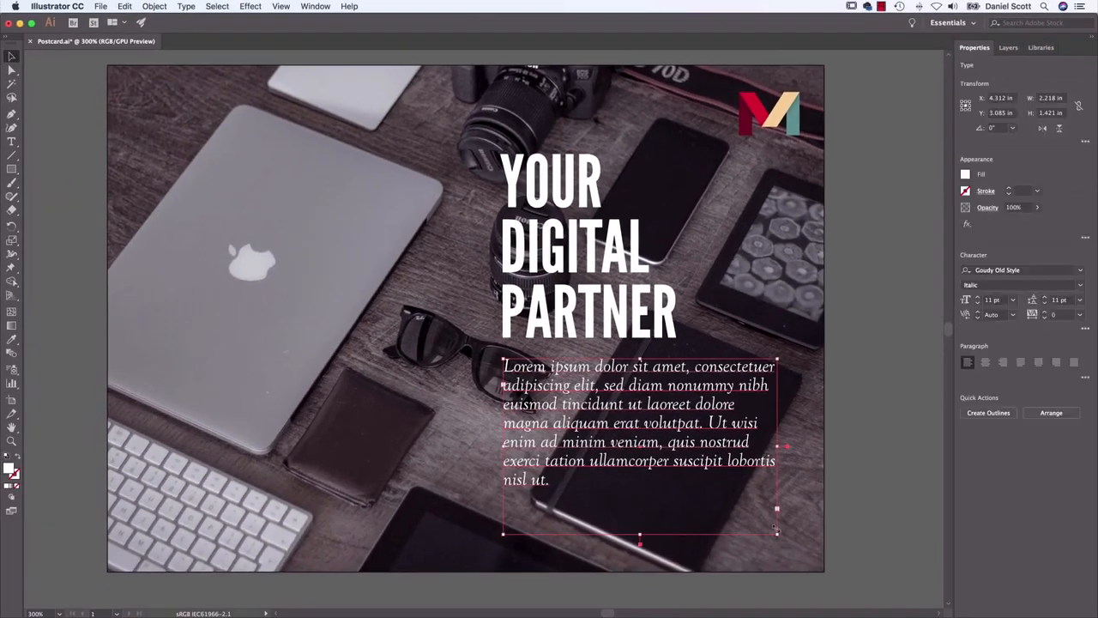
drag(777, 535, 754, 523)
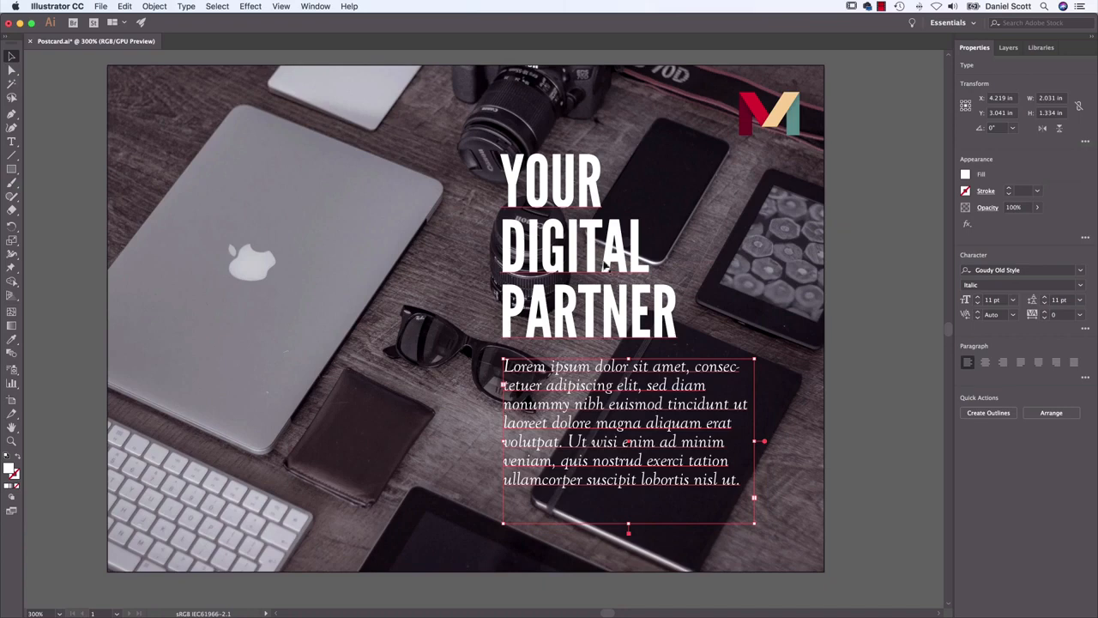
click(837, 274)
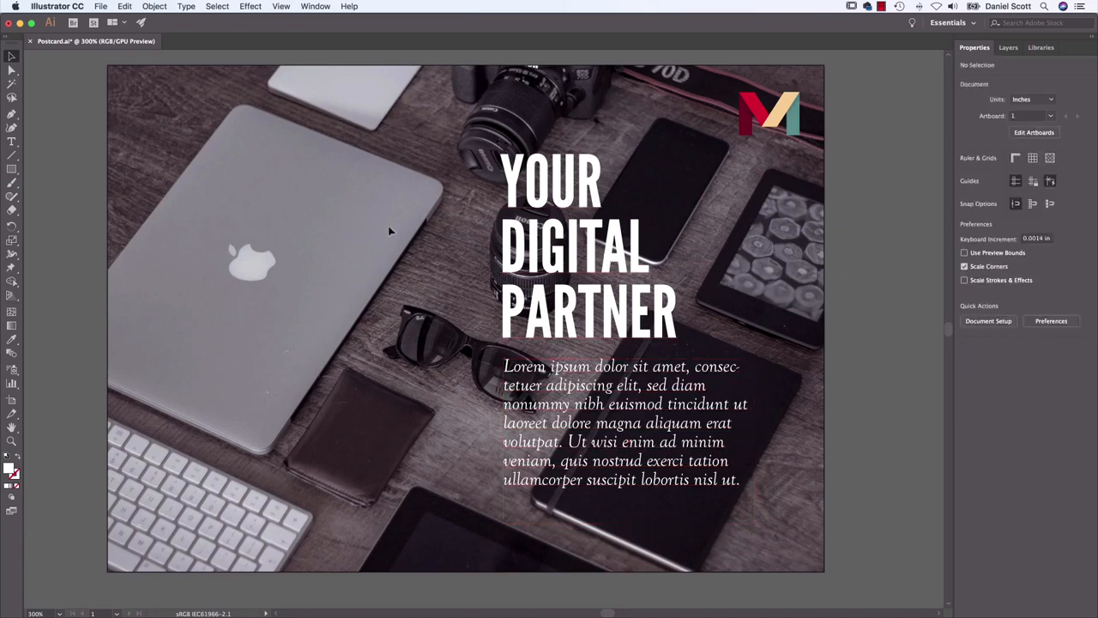
Draw a rectangle about 2.9 by 4.1 in over the right half of the postcard and fill it with black
click(12, 169)
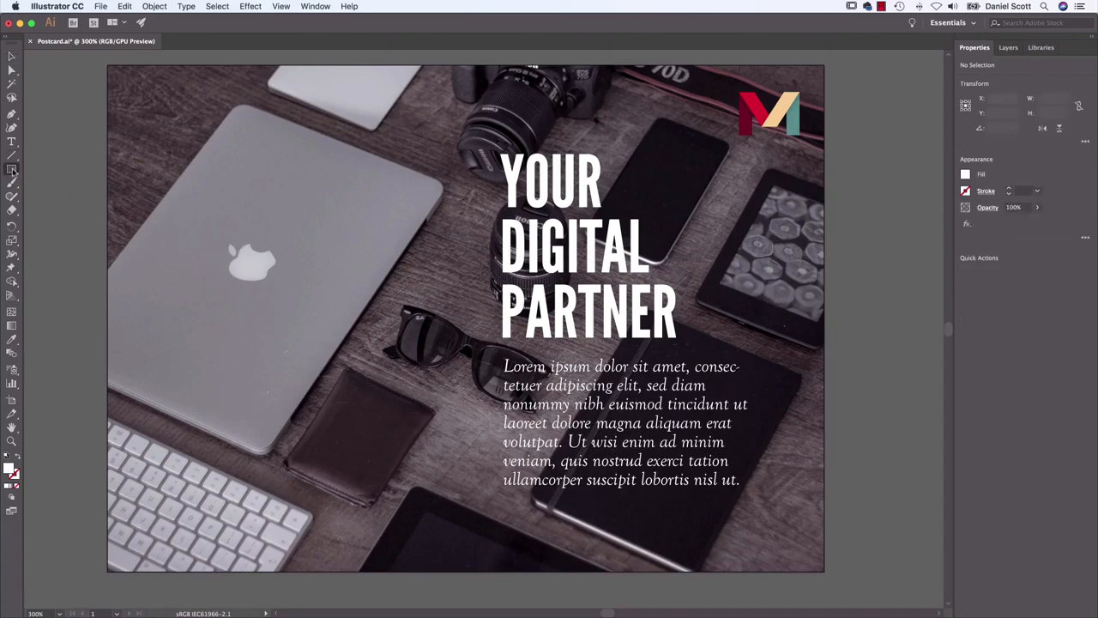
key(super+minus)
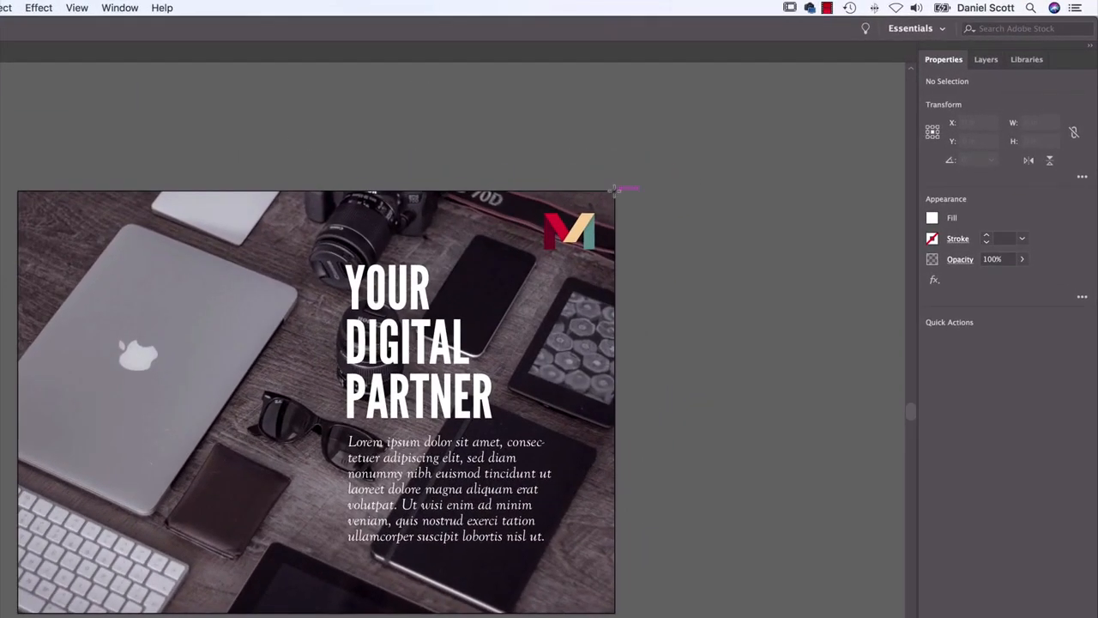
drag(614, 188, 317, 611)
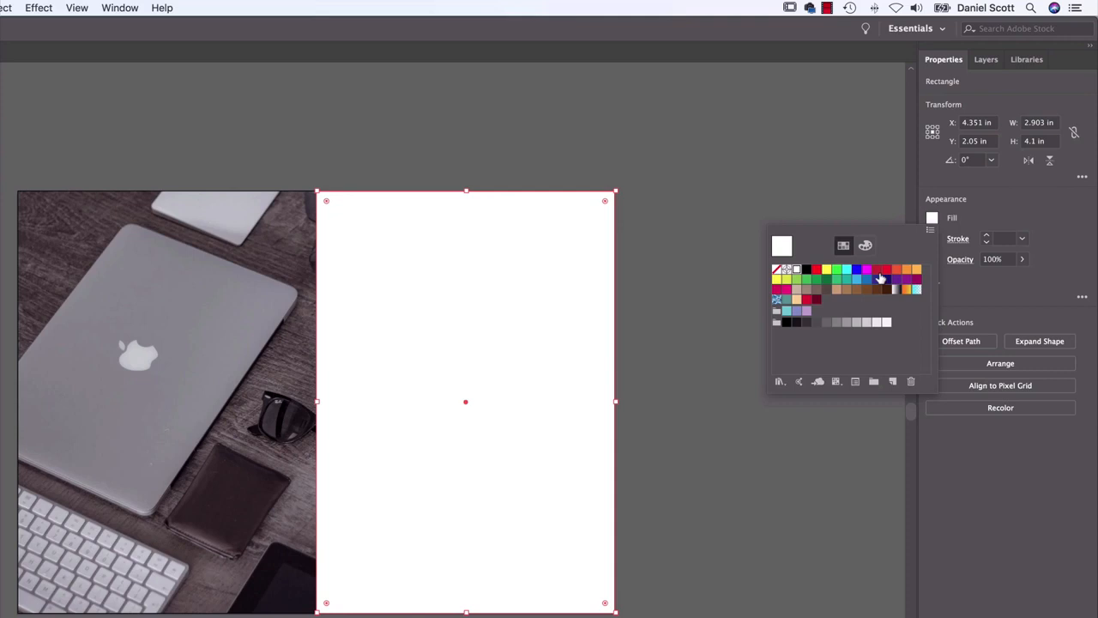
click(807, 269)
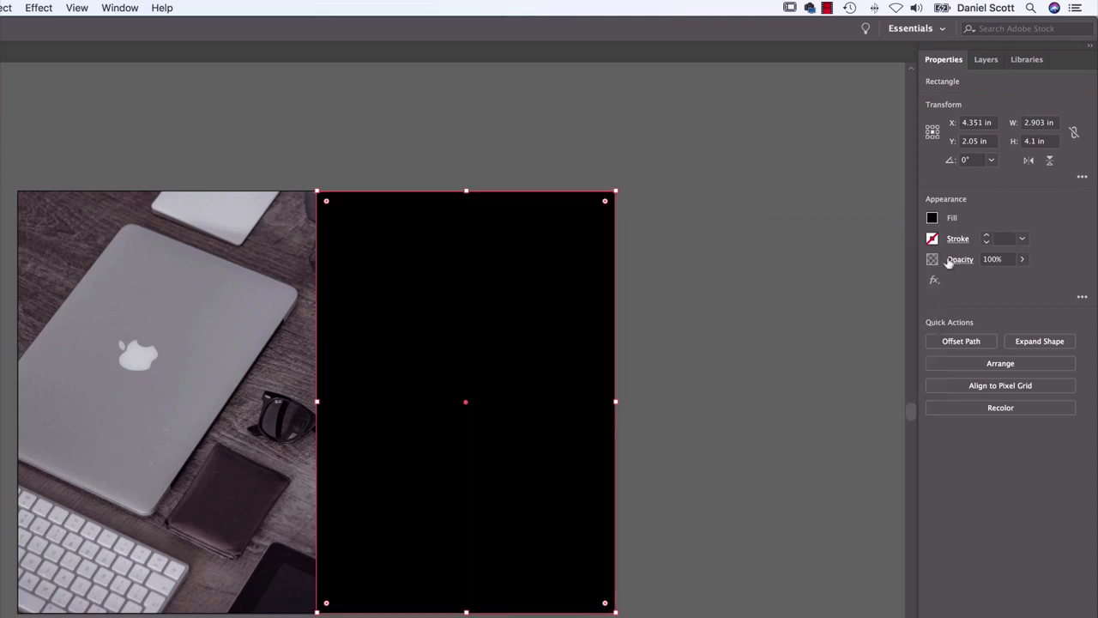
Reduce the black rectangle's opacity to 50% and send it to the back, behind the text and logo
click(1022, 258)
drag(1021, 276, 994, 279)
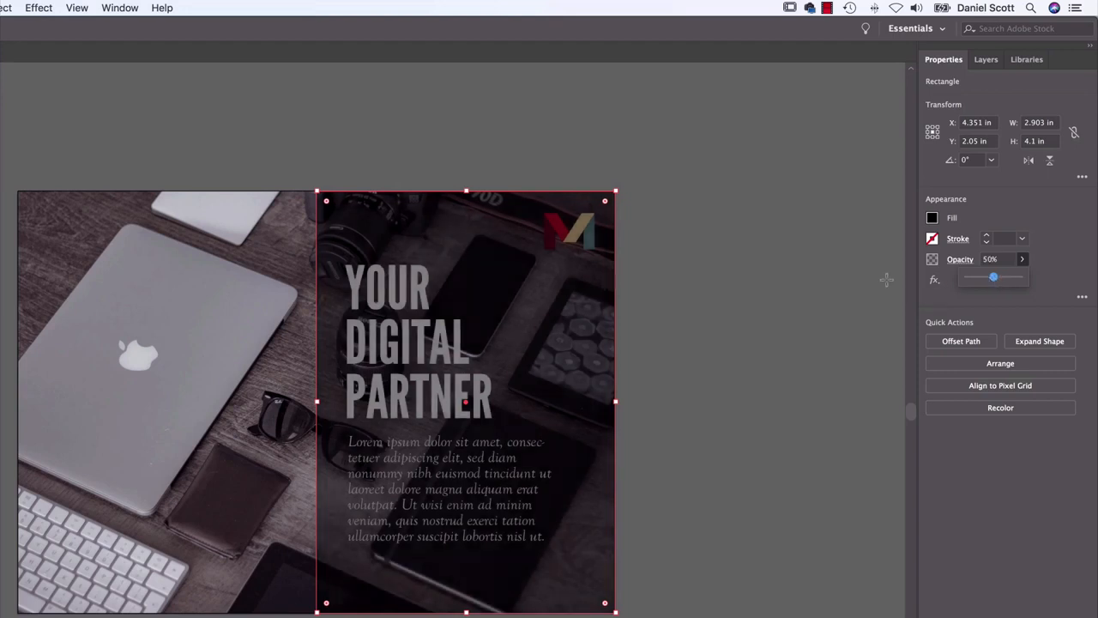
click(347, 316)
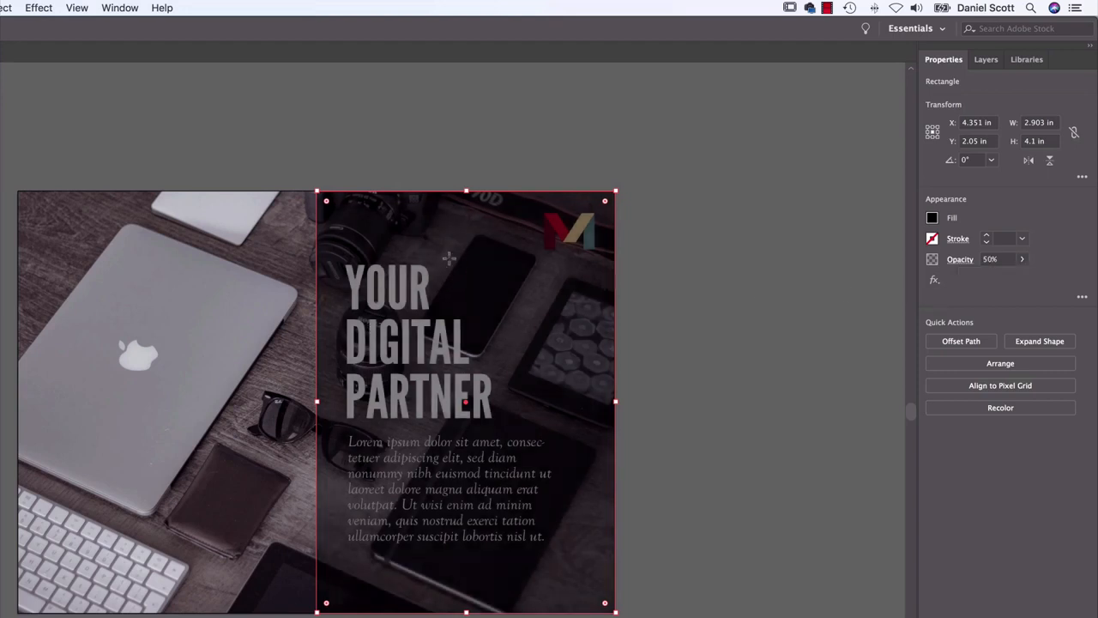
click(1047, 367)
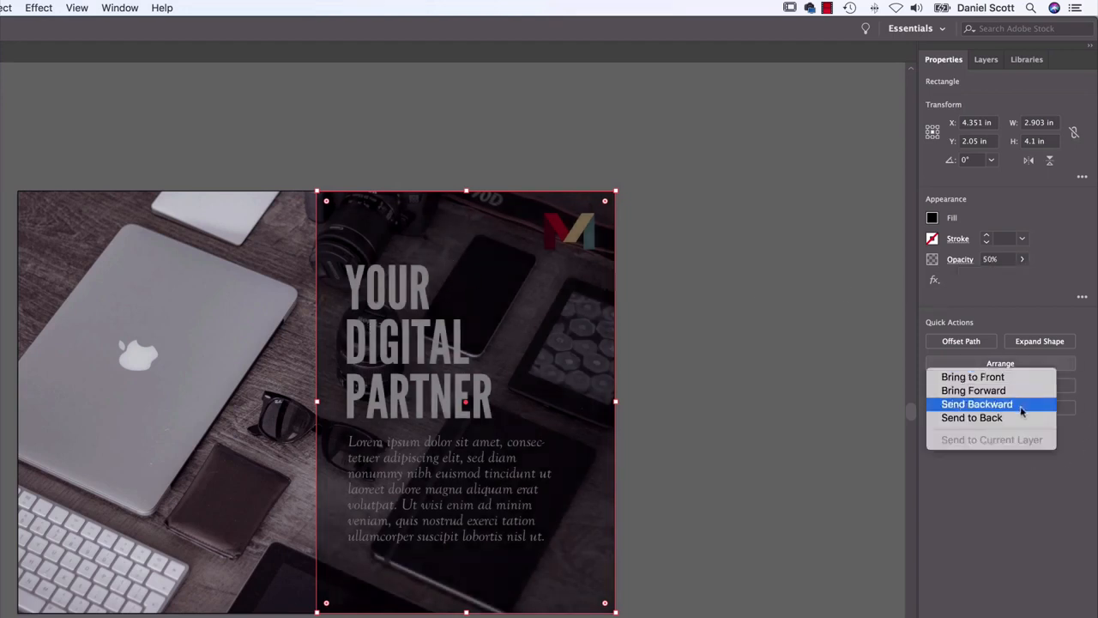
click(1018, 419)
click(785, 464)
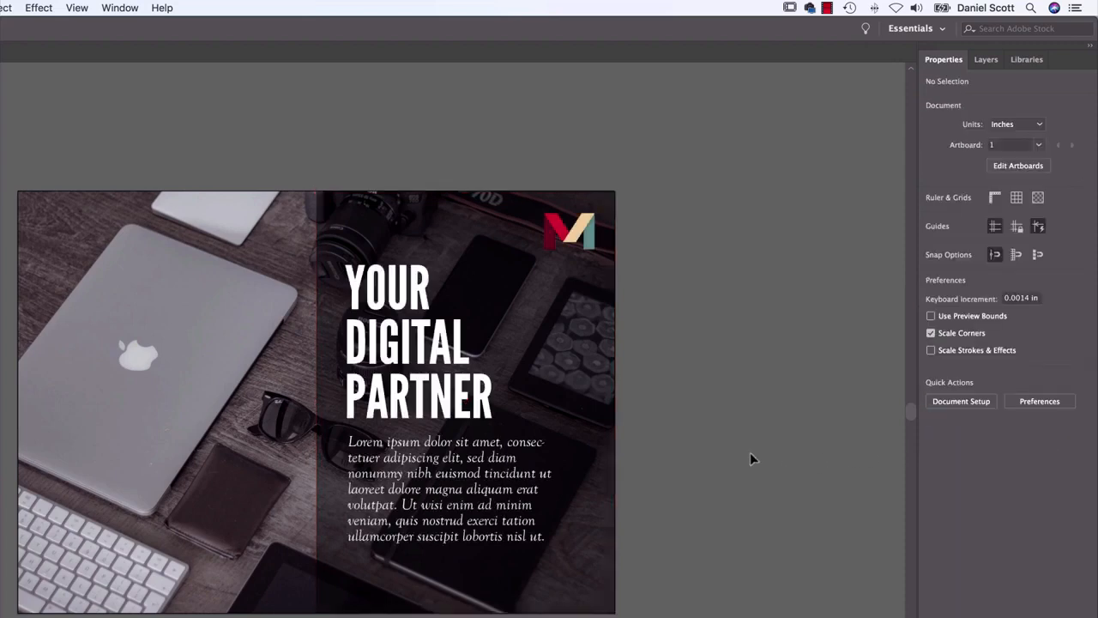
Move the heading and body text together to the right and slightly down within the darkened area
click(454, 349)
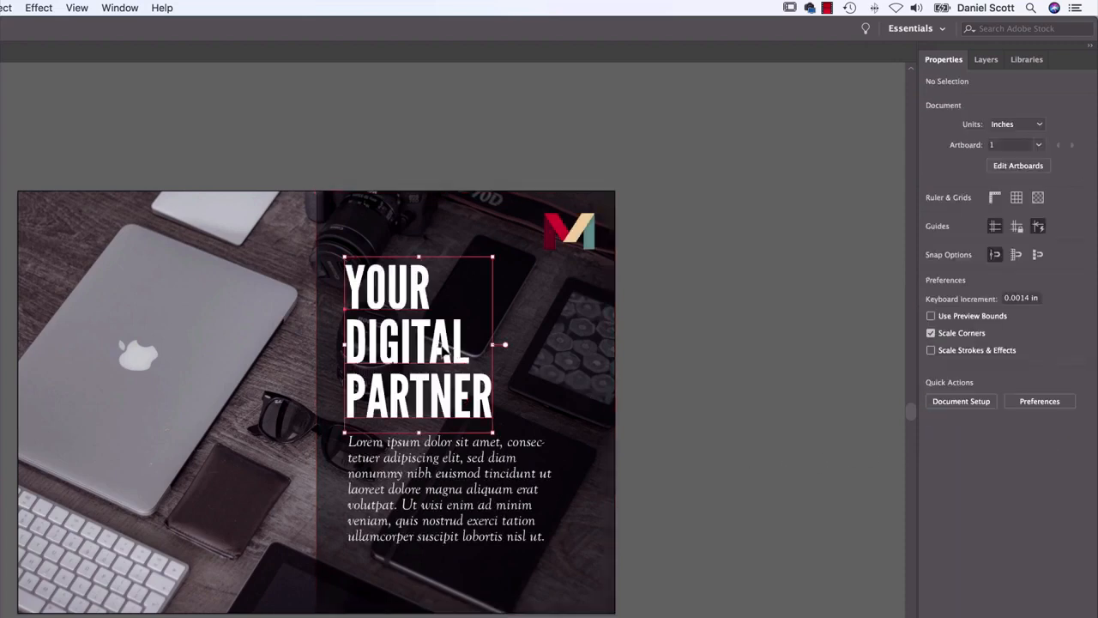
shift+click(457, 459)
drag(455, 452, 476, 460)
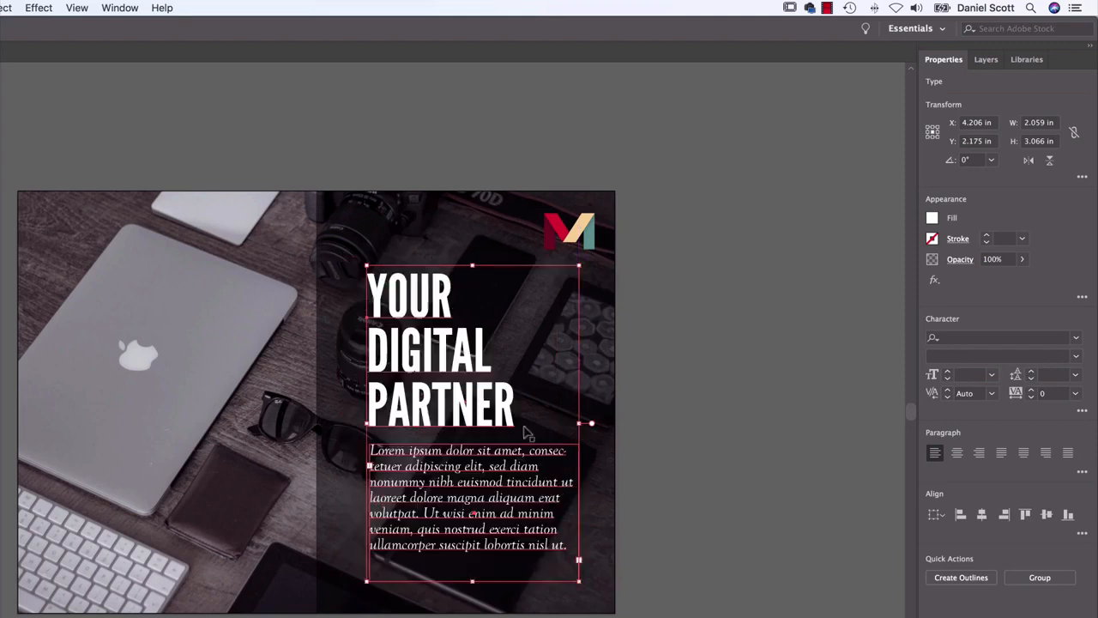
click(595, 421)
click(567, 452)
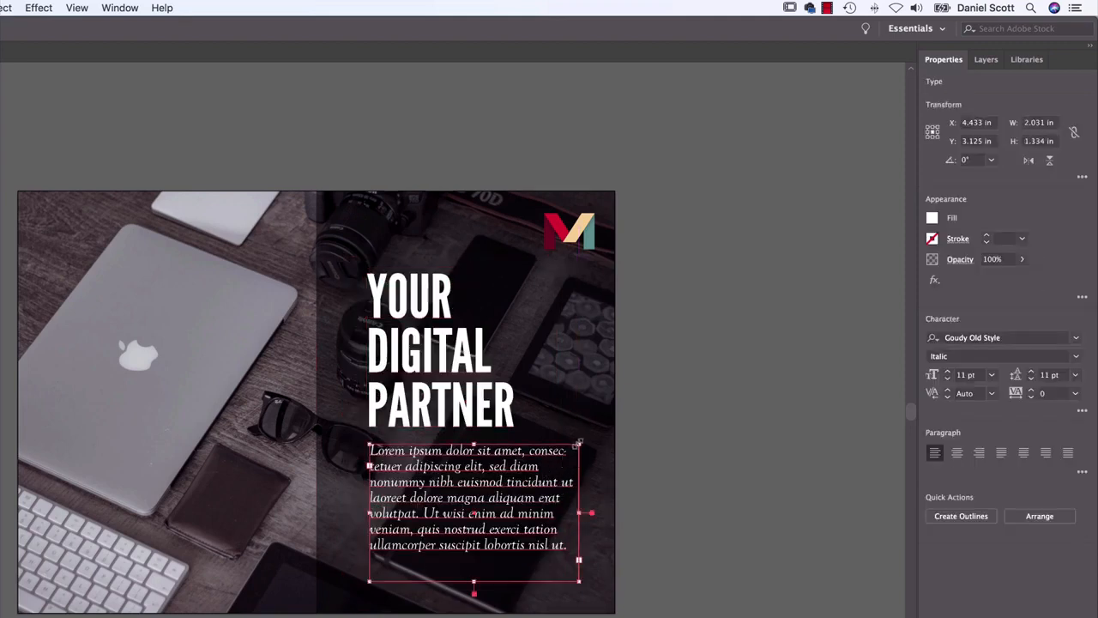
click(585, 357)
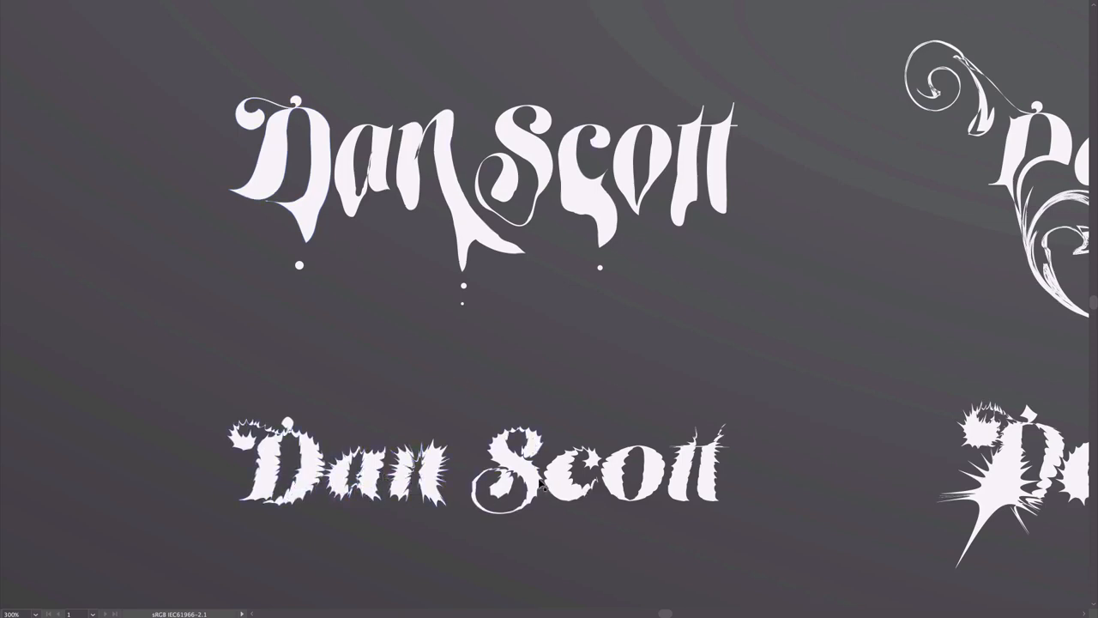
Look over the finished lettering samples to compare the different liquify distortions applied to the name
drag(781, 308, 94, 318)
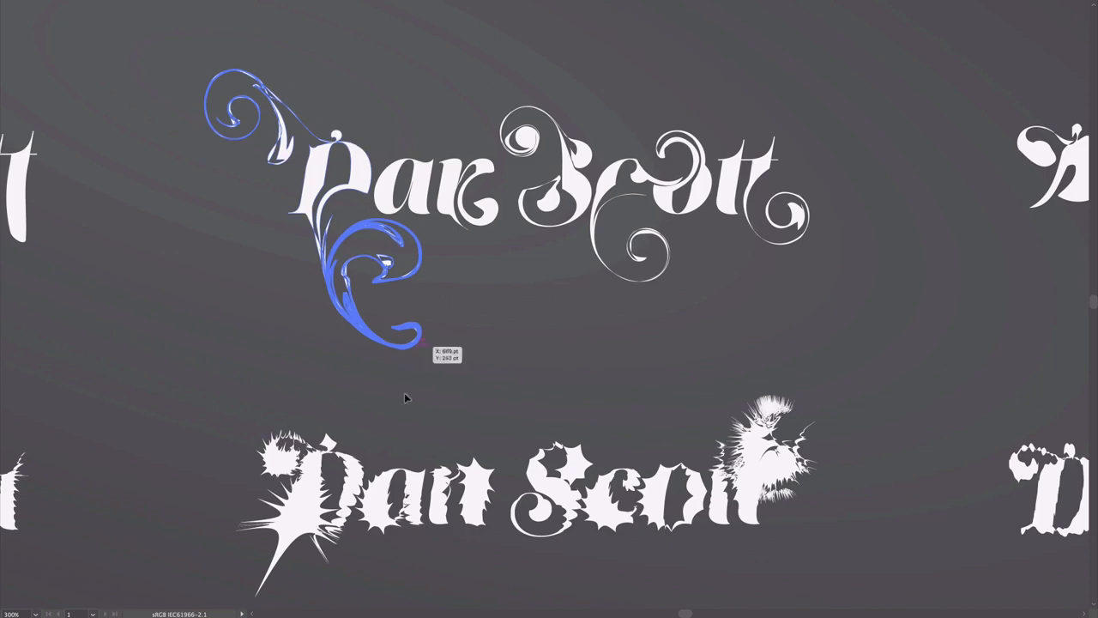
drag(701, 369, 2, 355)
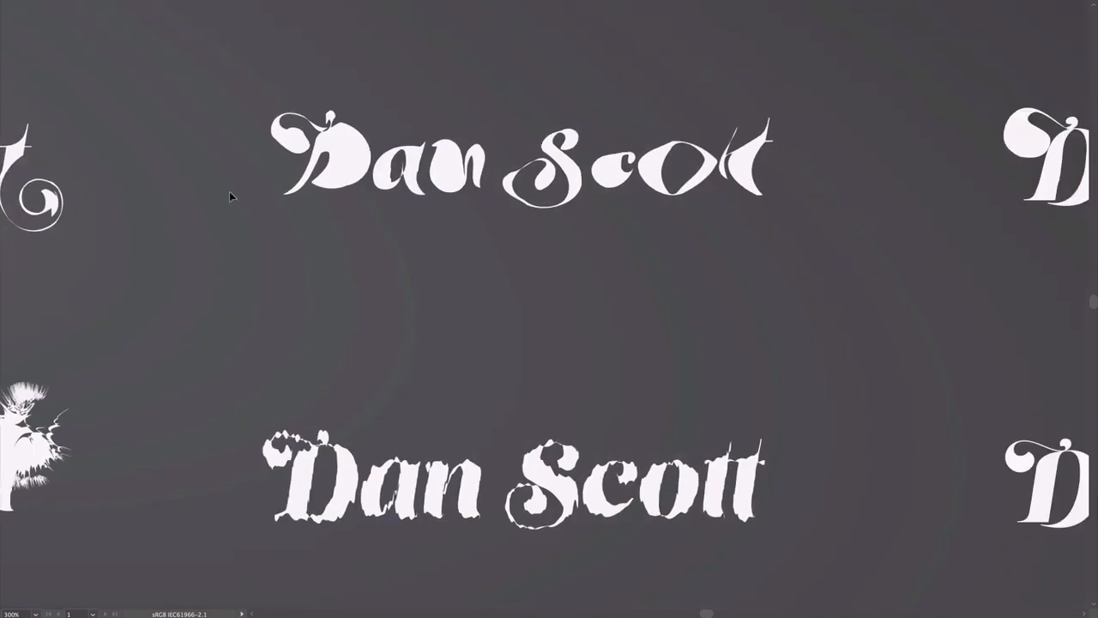
drag(948, 223, 541, 212)
drag(532, 285, 1094, 75)
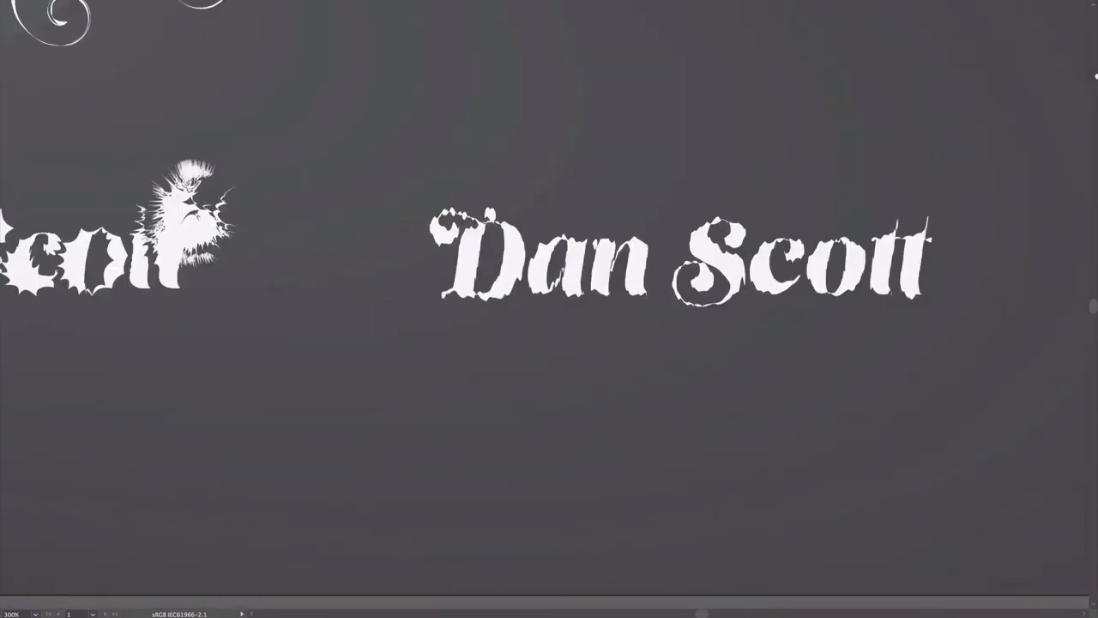
drag(1039, 214, 7, 228)
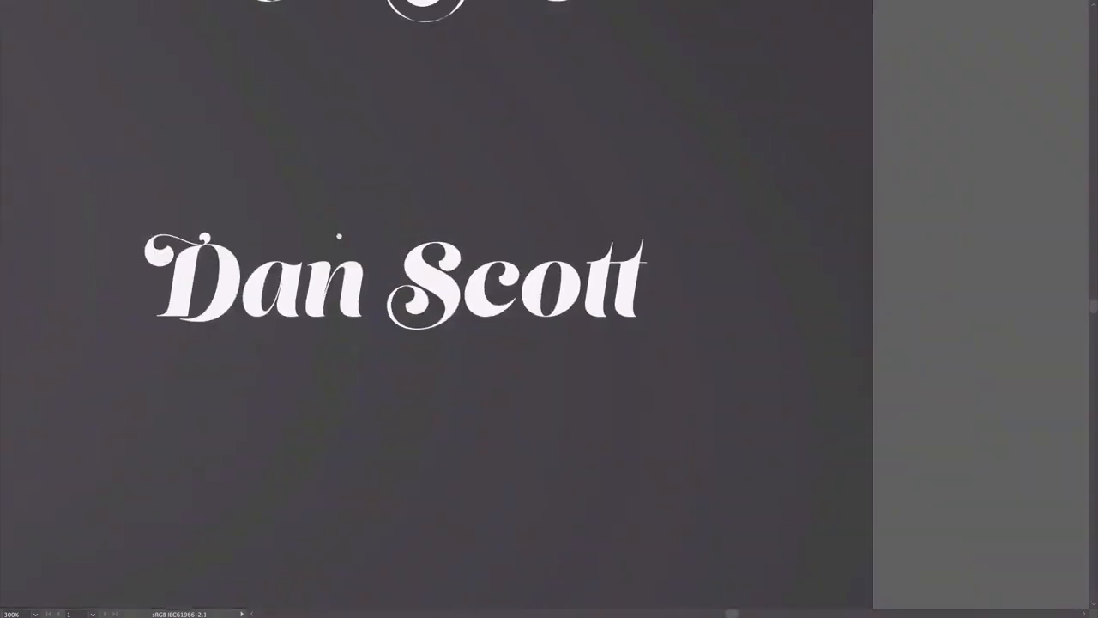
drag(317, 216, 522, 336)
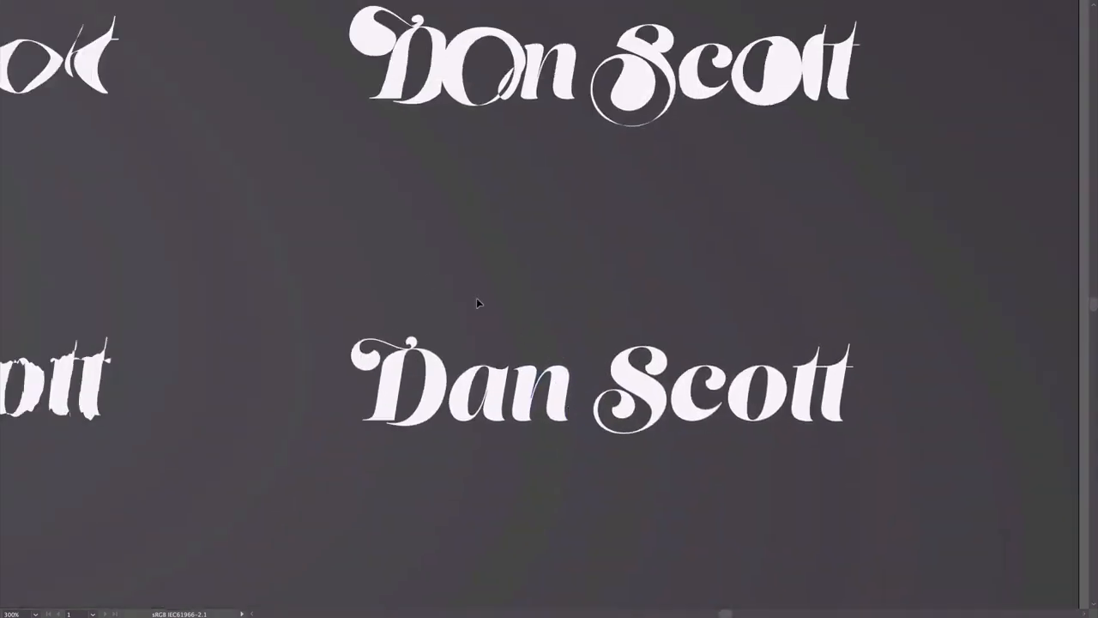
scroll(320, 224, left, 15)
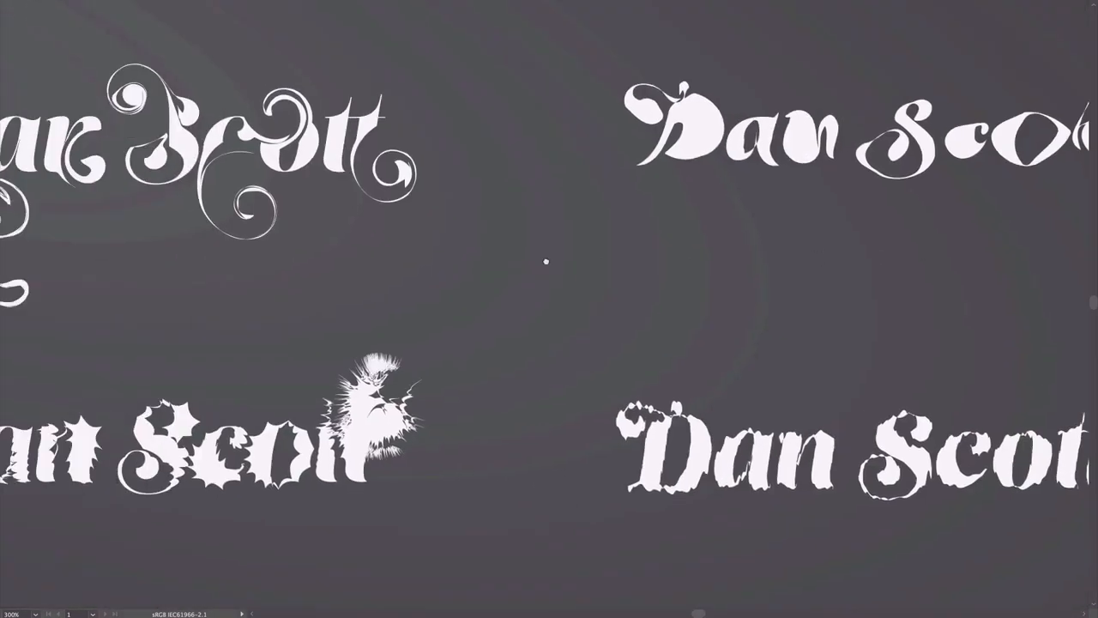
scroll(804, 277, left, 8)
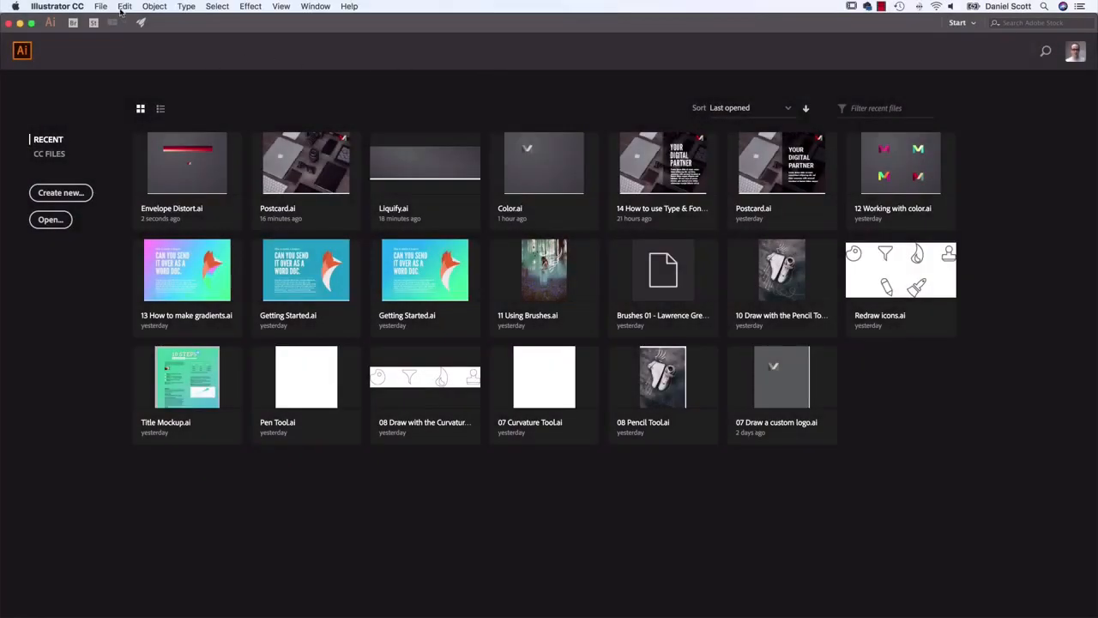
Open Liquify.ai from the exercise files and close the floating Gradient panel
click(101, 6)
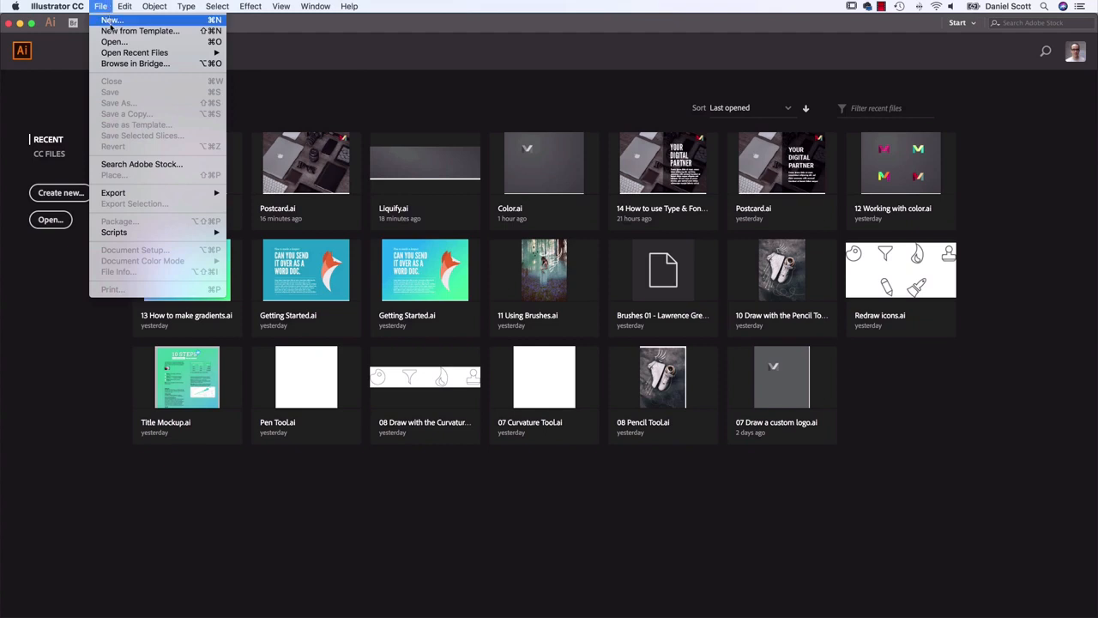
click(114, 42)
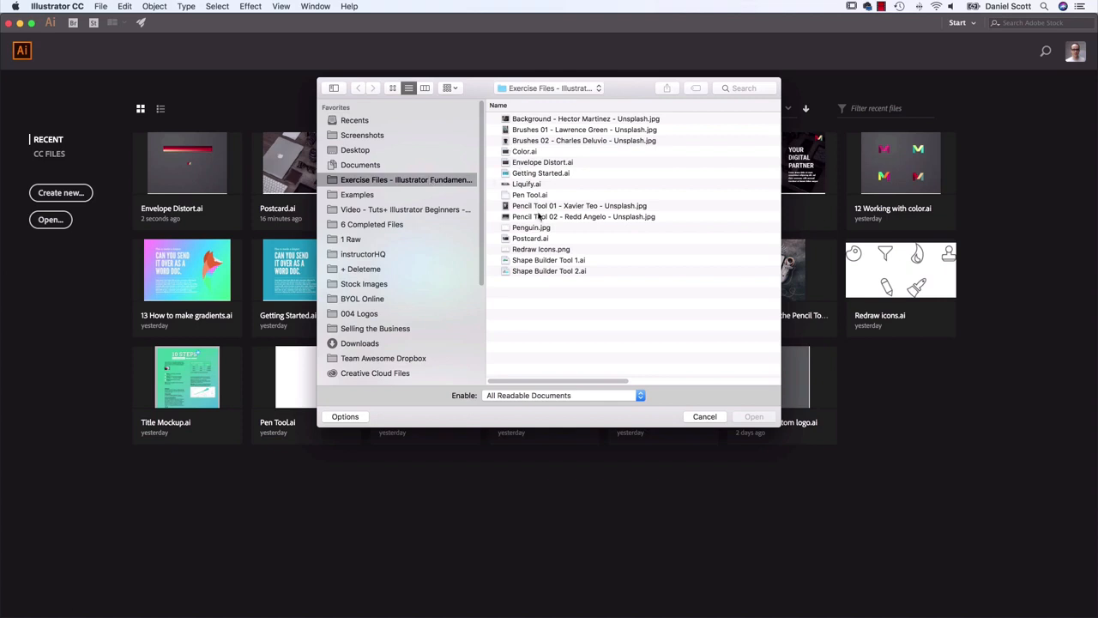
click(529, 184)
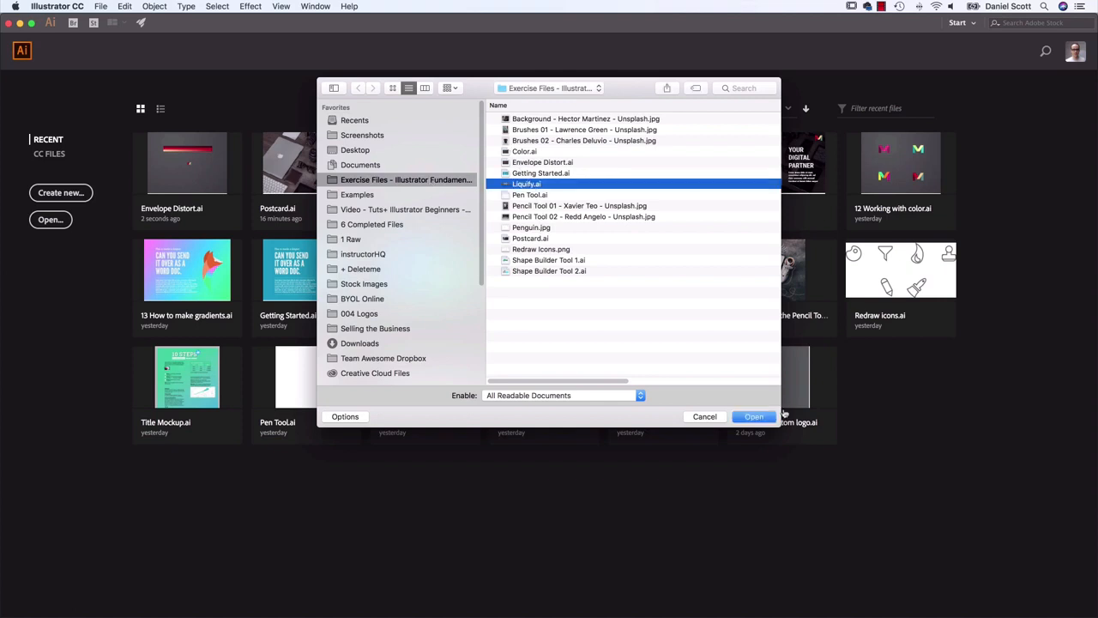
click(756, 417)
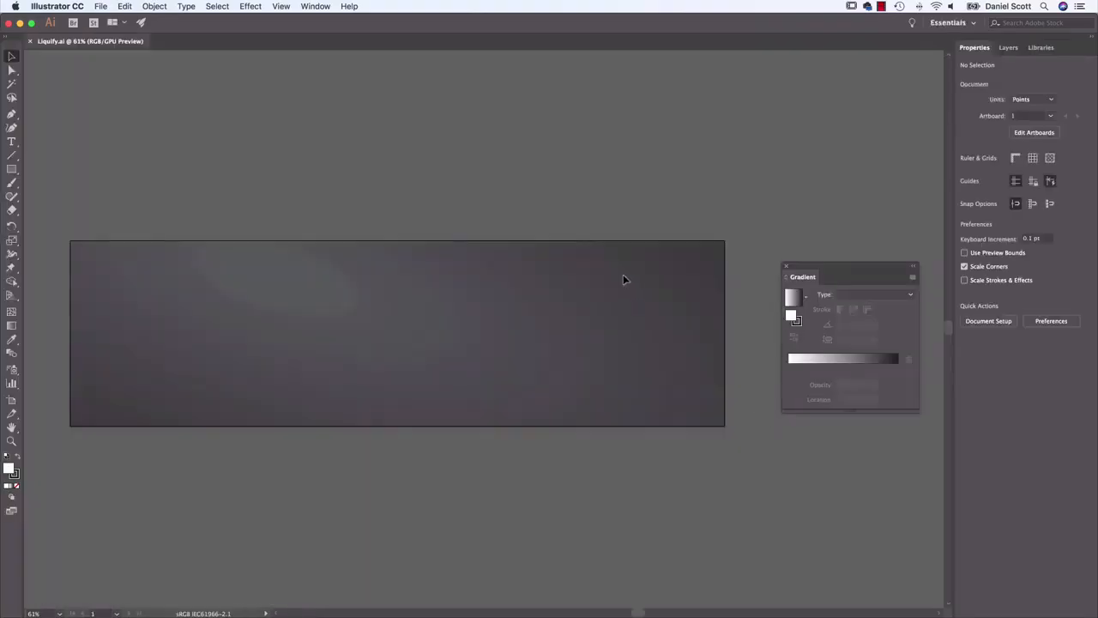
click(784, 267)
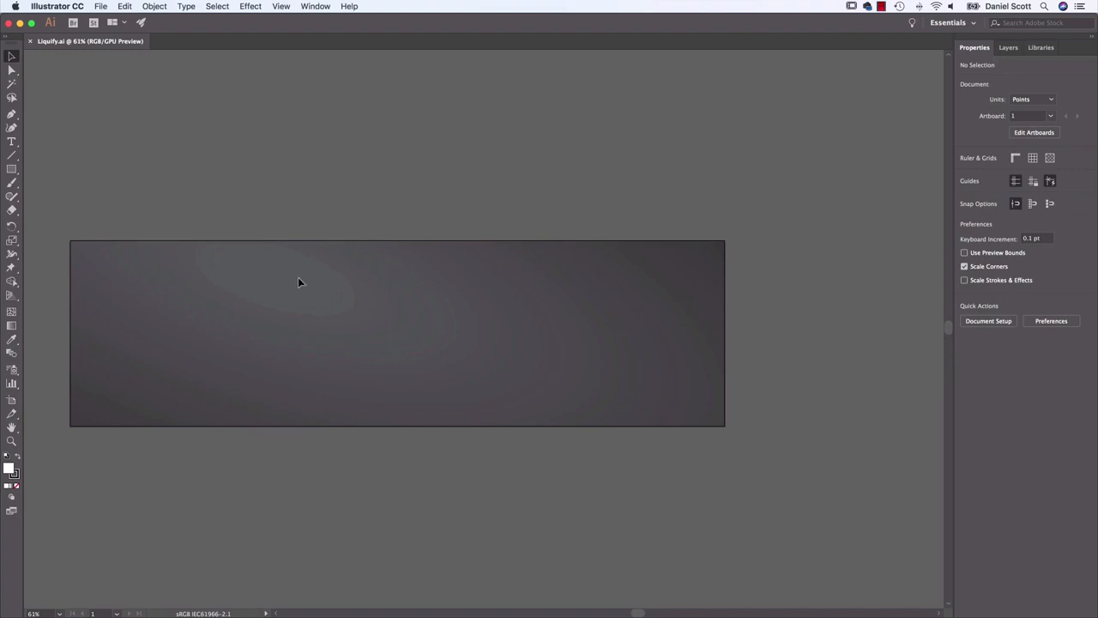
Add a line of point text with the person's full name near the artboard's upper-left area and select it as an object
drag(324, 246, 444, 255)
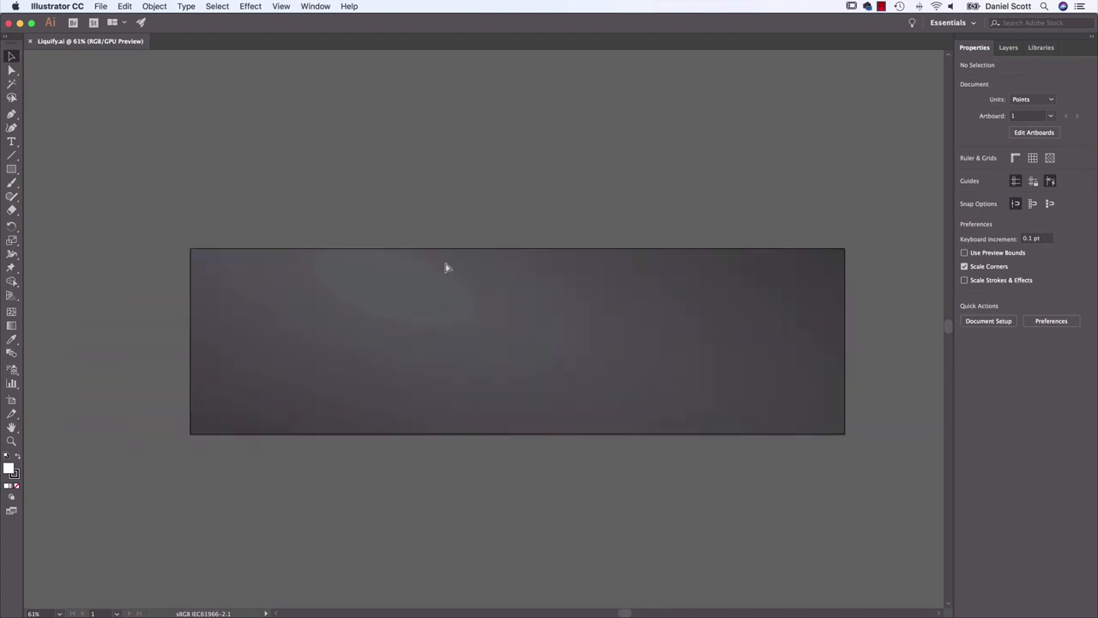
key(super+equal)
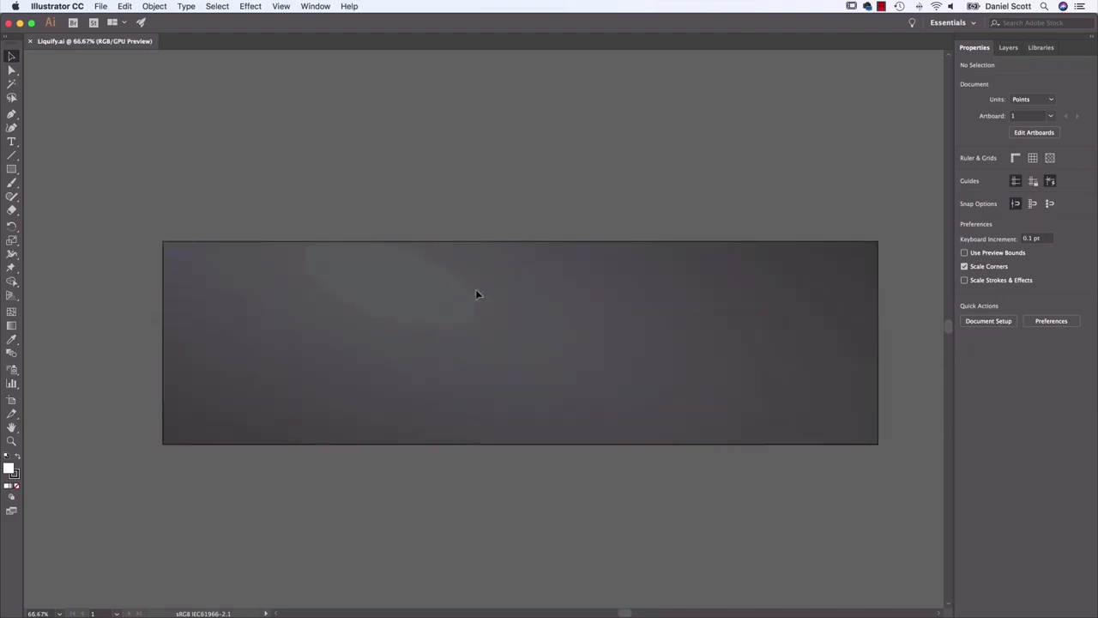
key(super+equal)
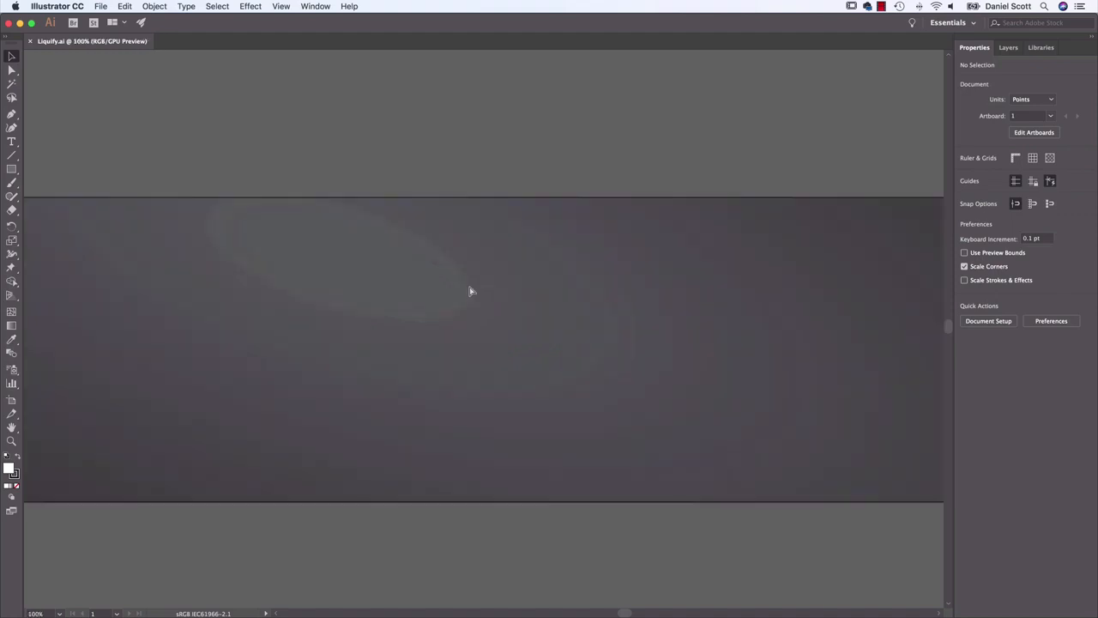
drag(453, 275, 739, 262)
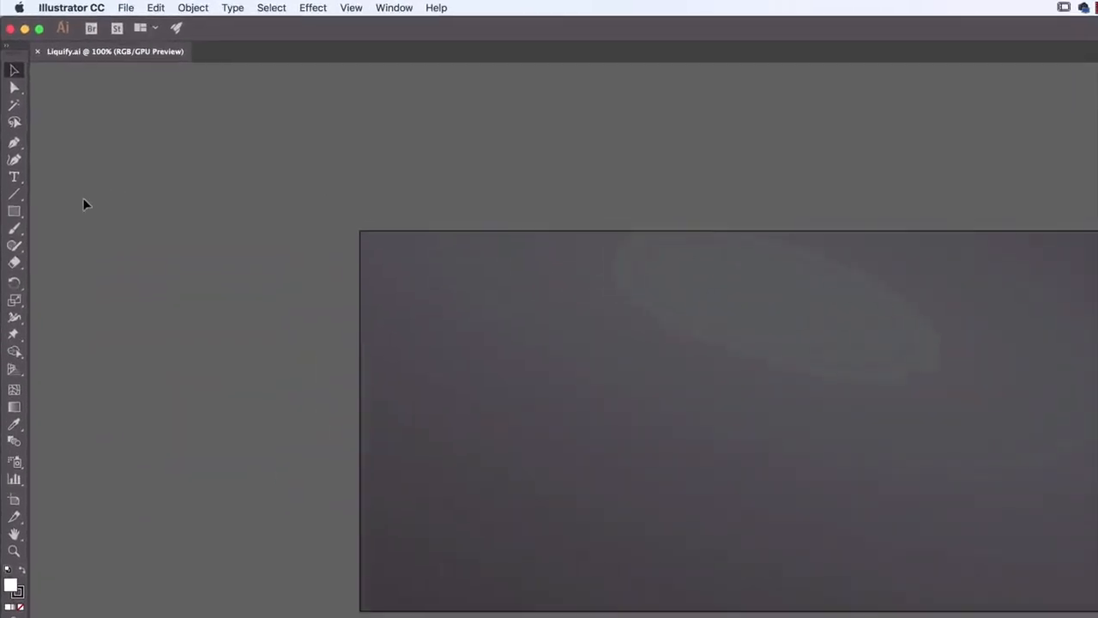
click(18, 180)
click(484, 323)
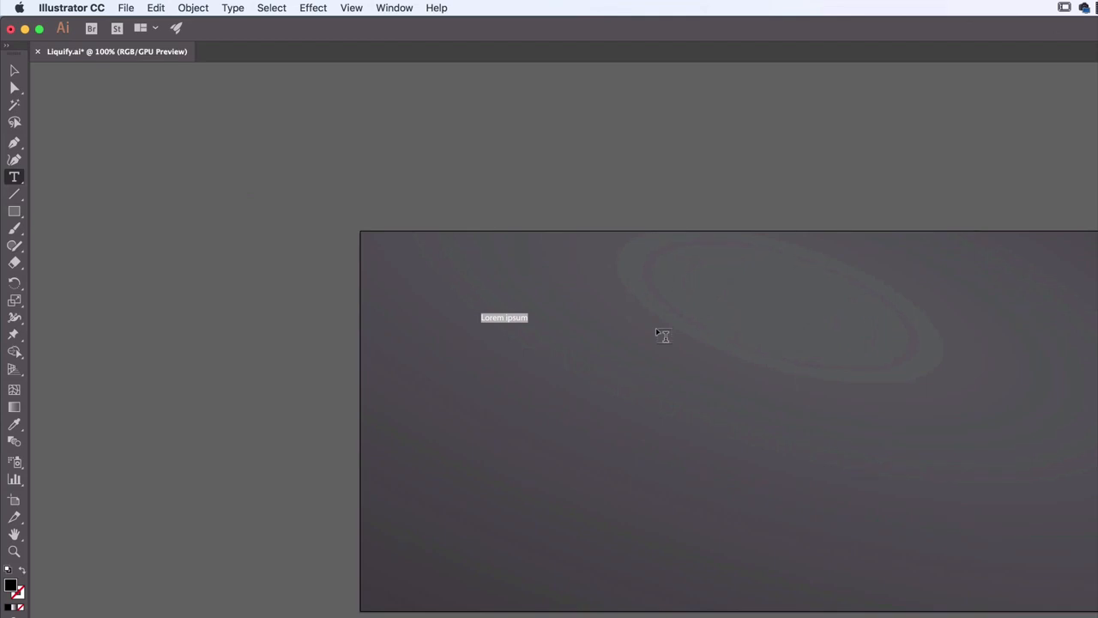
text(Dan Scott)
click(14, 71)
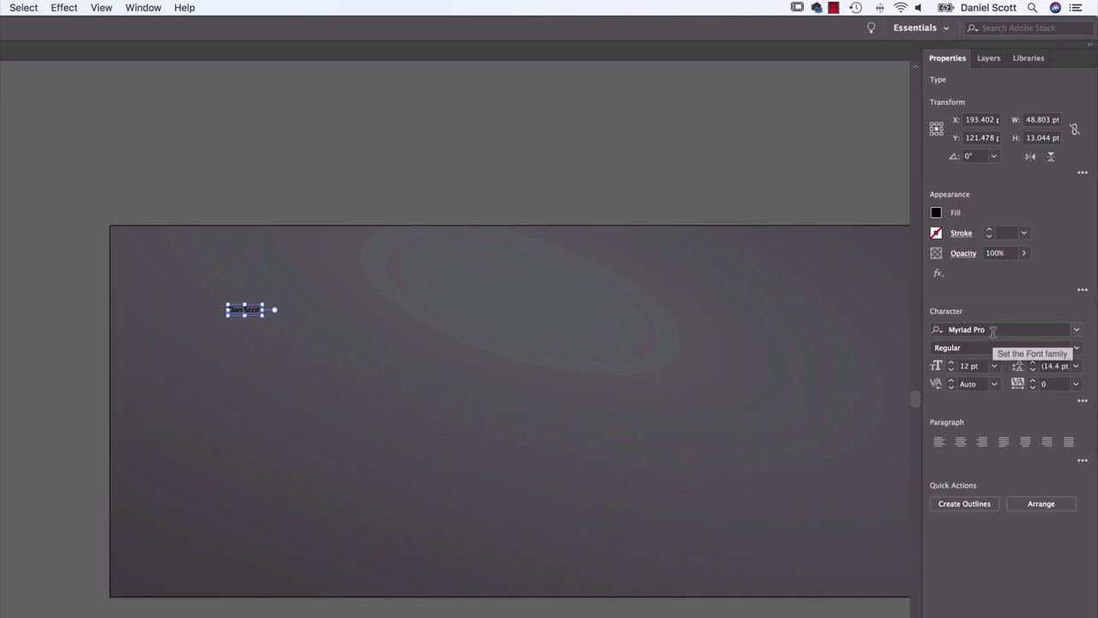
Set the name text's font family to Lust Script
click(992, 330)
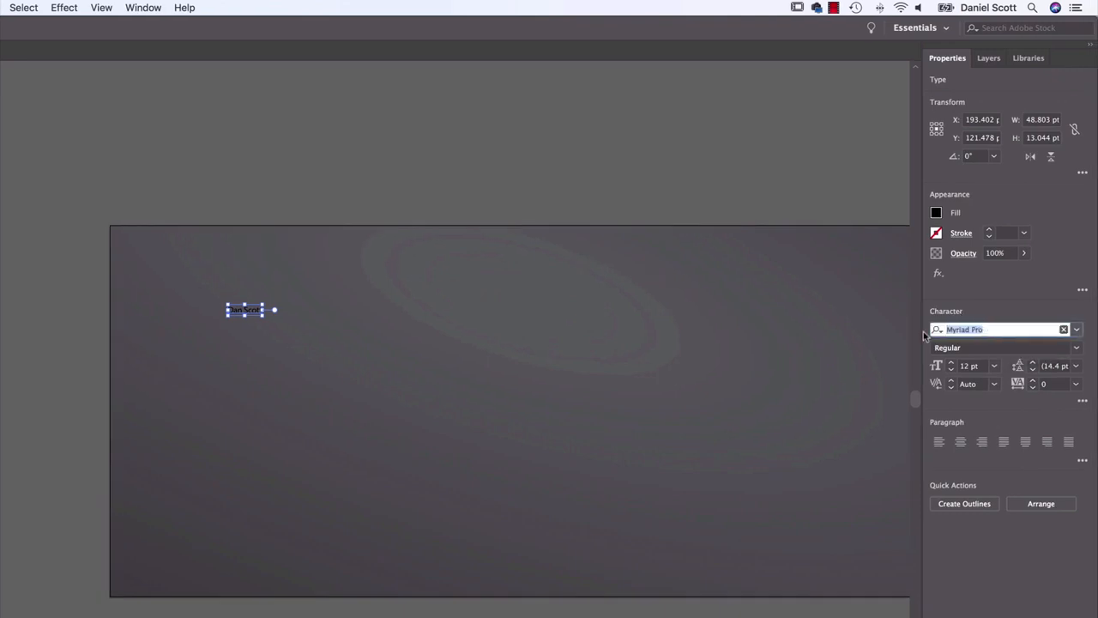
text(lust)
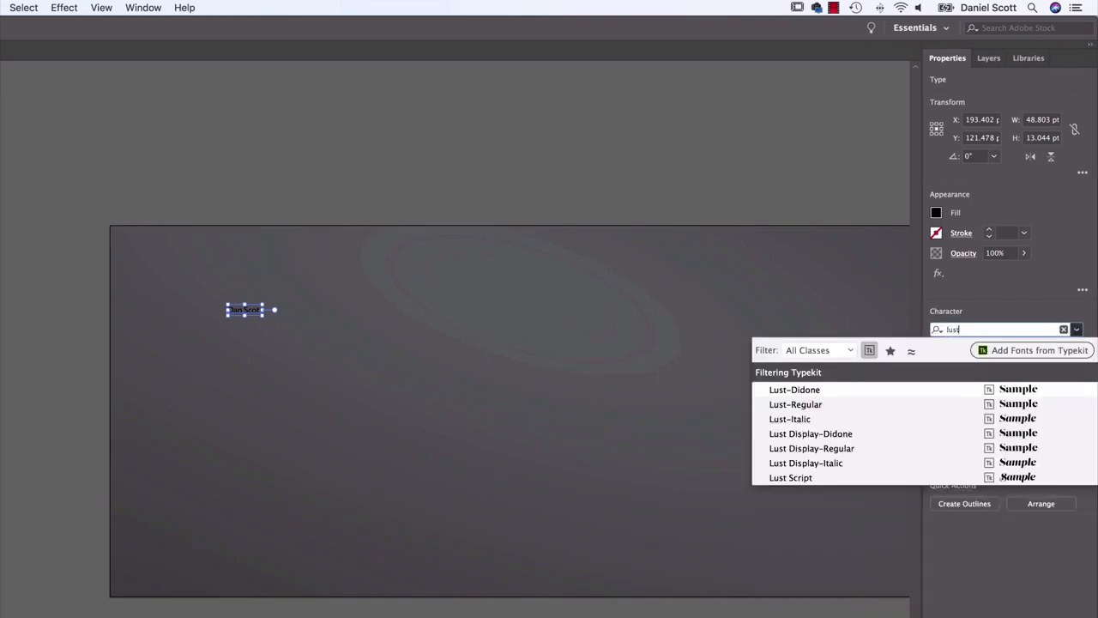
key(Down)
key(Down)
key(Up)
key(Down)
key(Down)
key(Down)
key(Down)
key(Down)
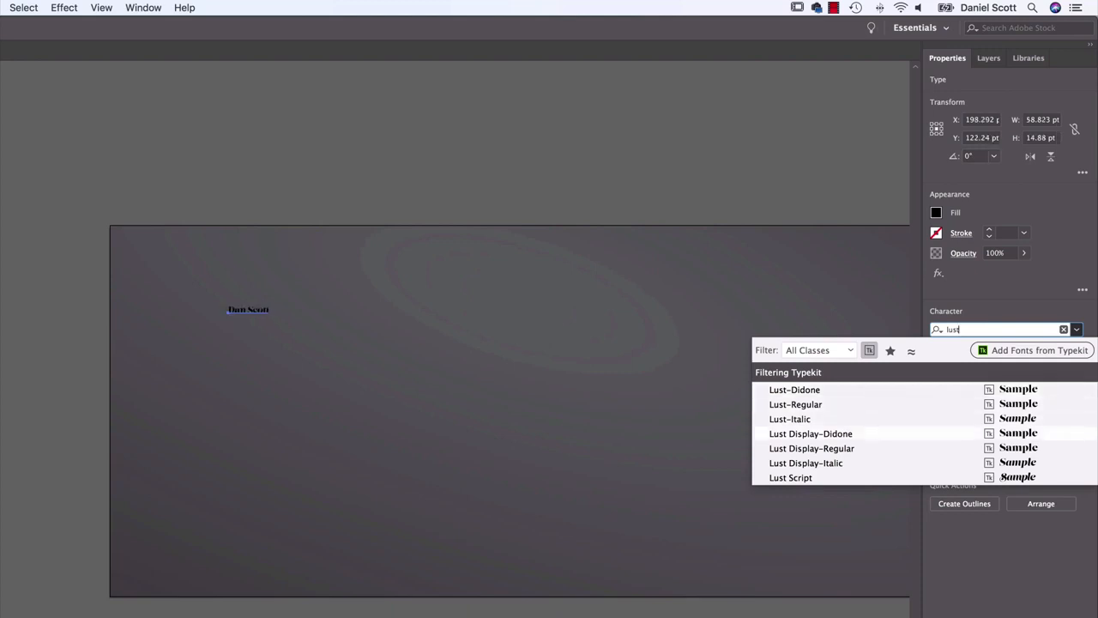
key(Return)
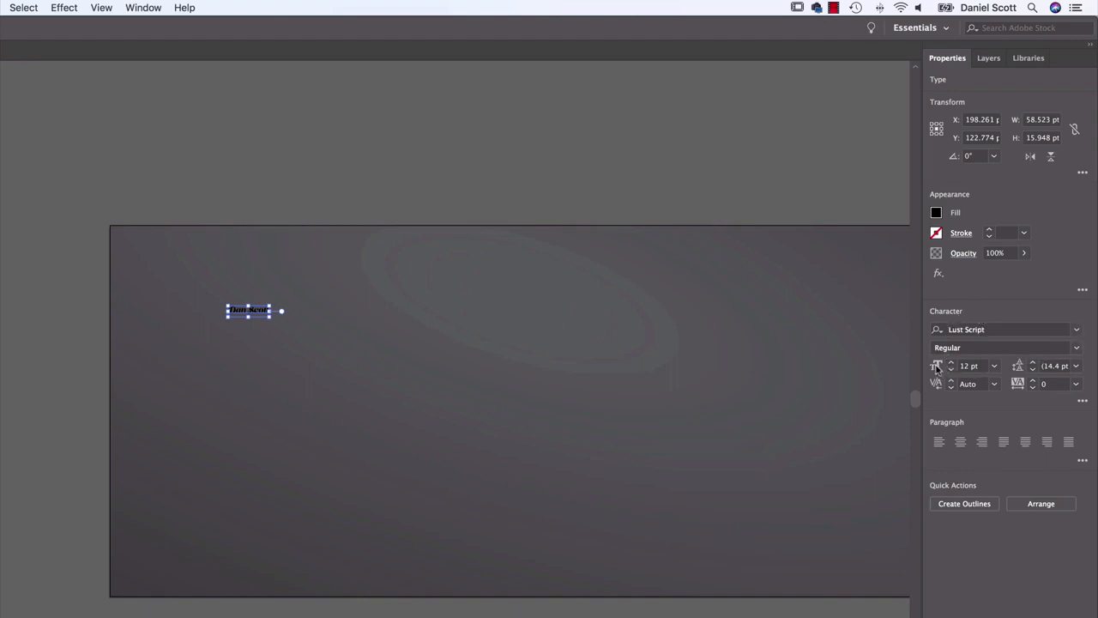
Set the name text's size to 60 pt and its fill to the white swatch in the gray group, leaving nothing selected
click(993, 365)
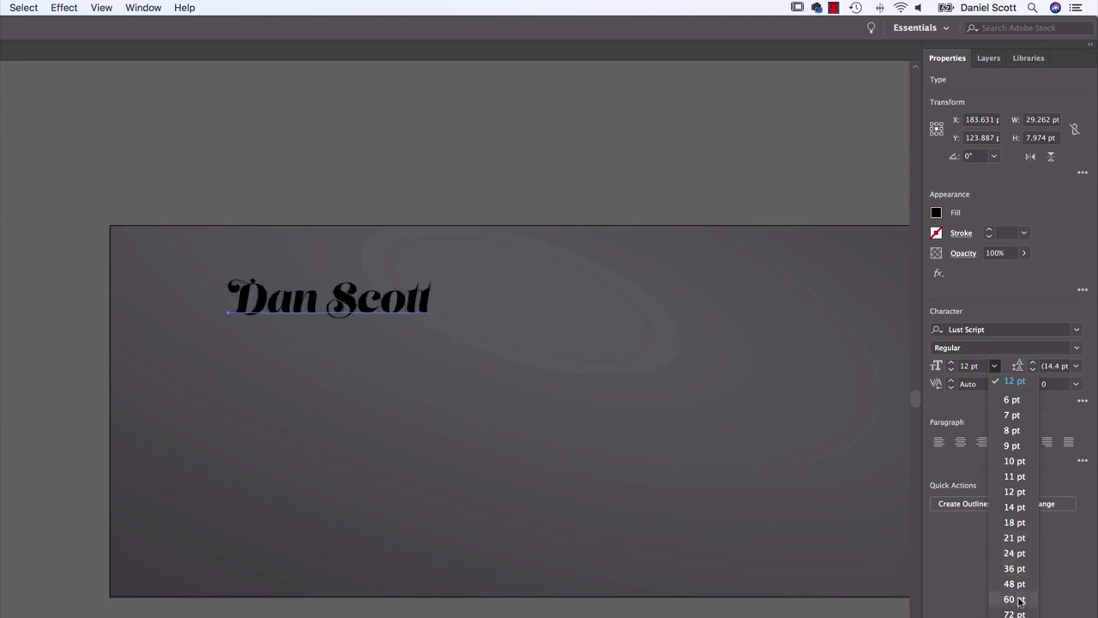
click(1018, 599)
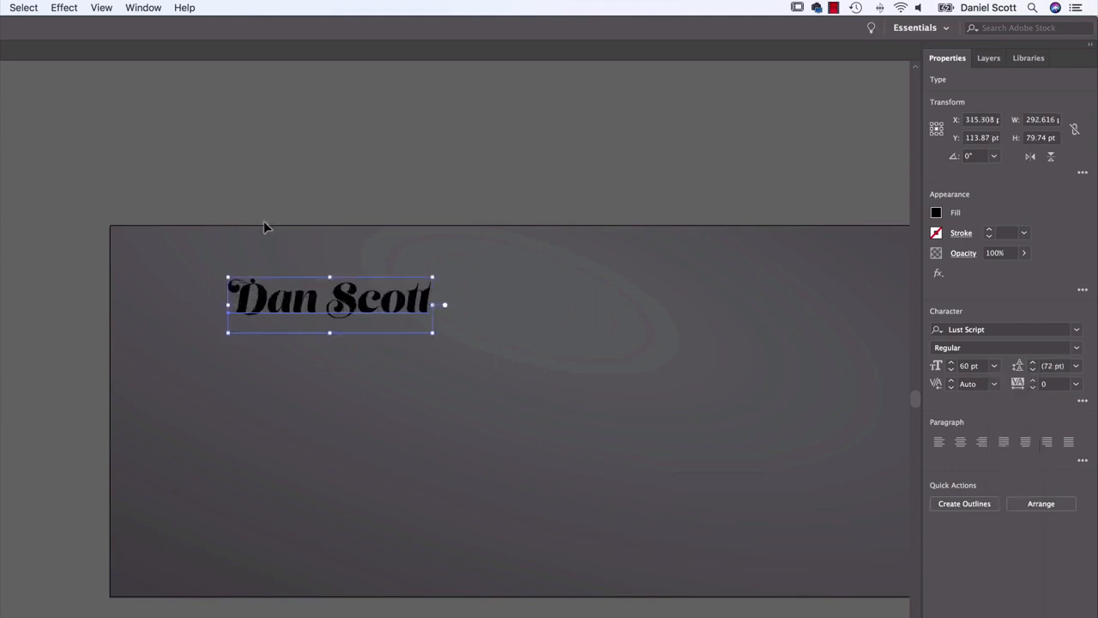
click(933, 212)
click(891, 303)
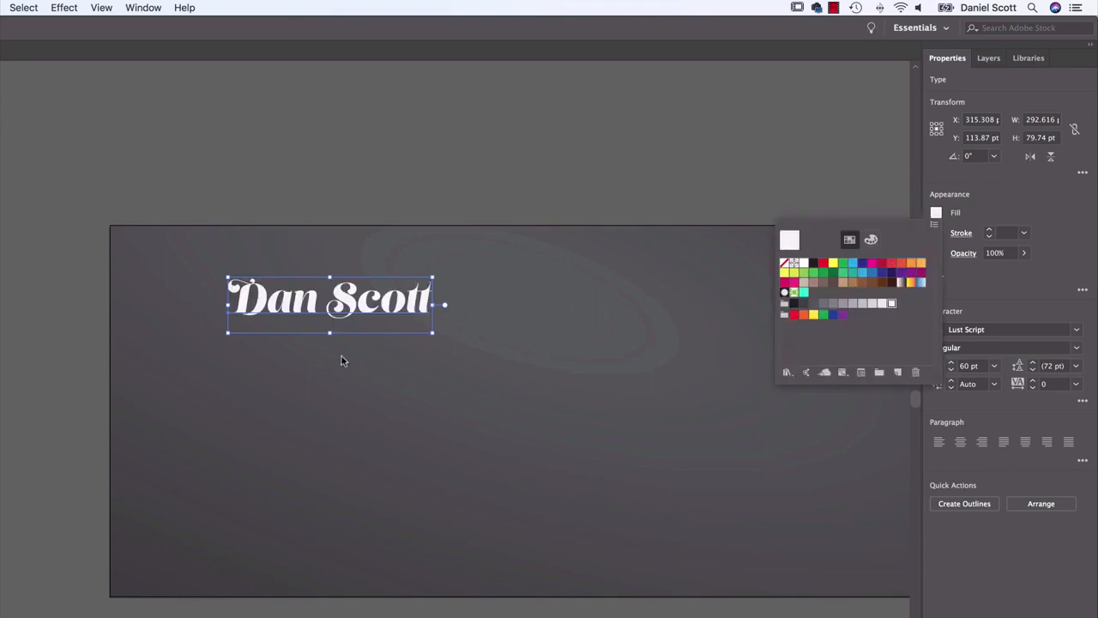
key(Escape)
click(106, 312)
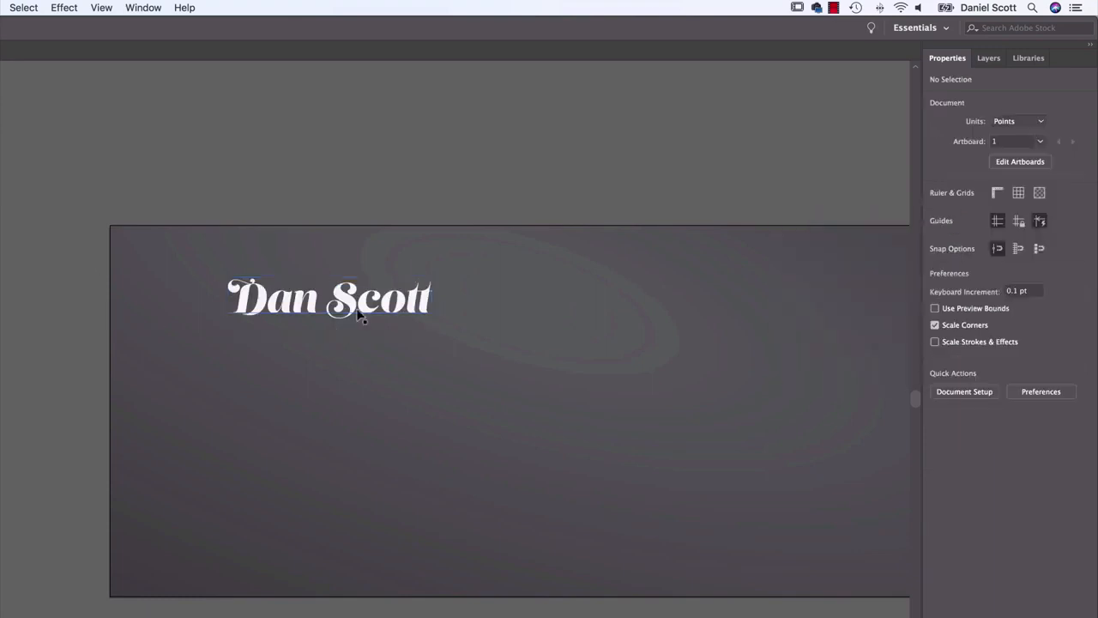
Move the name text lower in the artboard's upper-left area, to about X 305 pt, Y 158 pt
drag(359, 309, 370, 338)
scroll(453, 336, right, 5)
scroll(453, 336, down, 2)
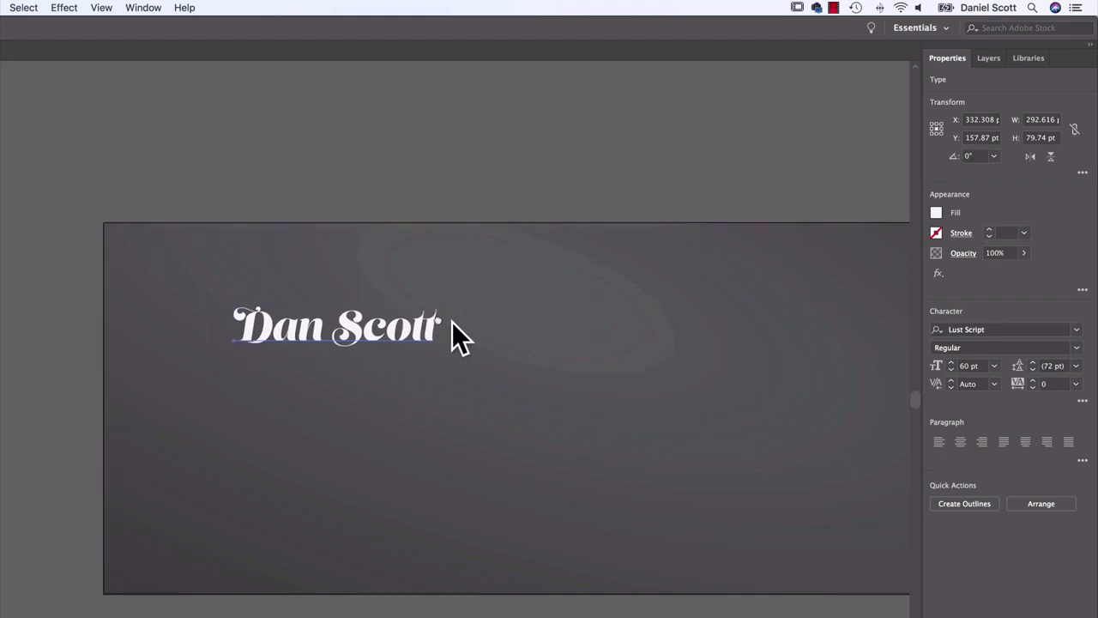
click(395, 295)
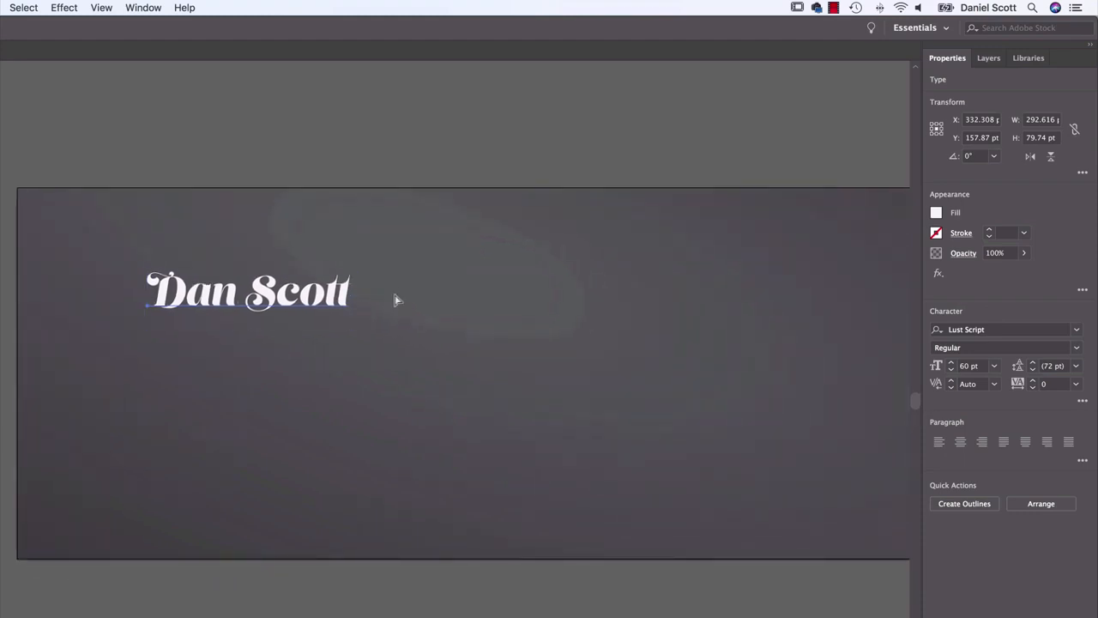
key(super+minus)
key(super+minus)
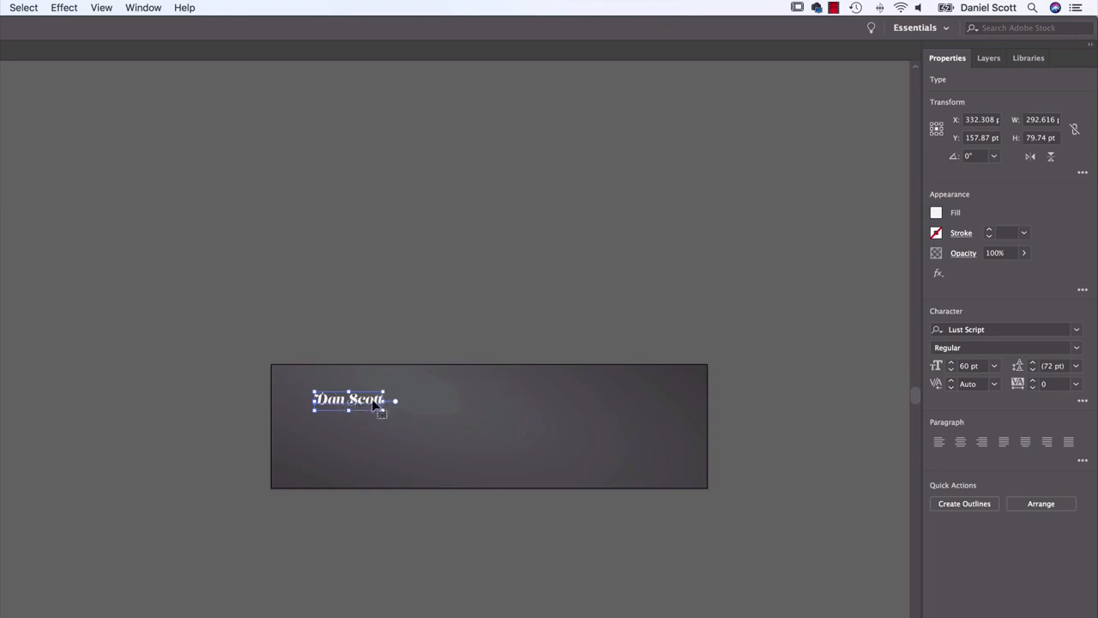
drag(391, 395, 385, 396)
key(super+equal)
key(super+equal)
key(super+equal)
key(super+equal)
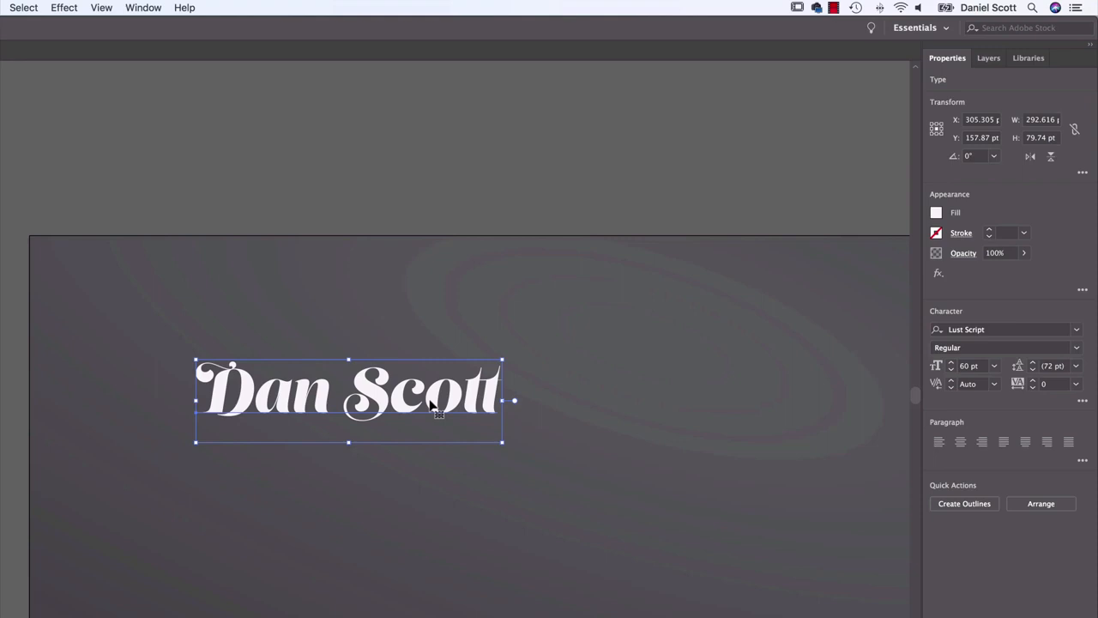
Place a spare editable copy of the name text on the pasteboard above the artboard's upper-left corner
key(super+c)
drag(432, 405, 139, 93)
click(323, 282)
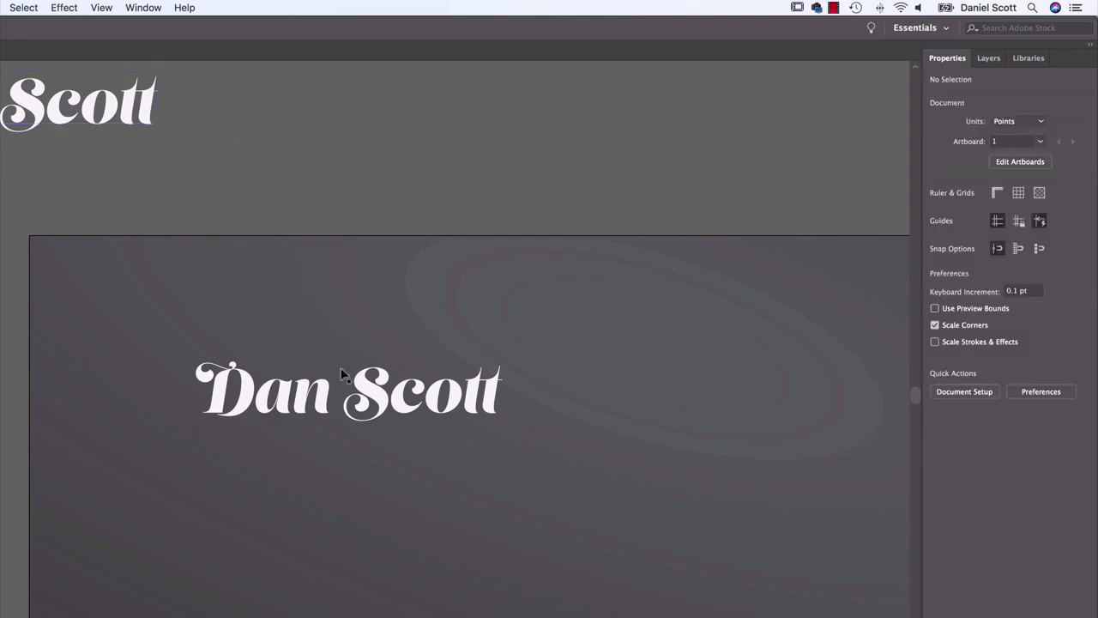
Convert the name text on the artboard to outlines, keeping the pasteboard copy as live type
click(378, 409)
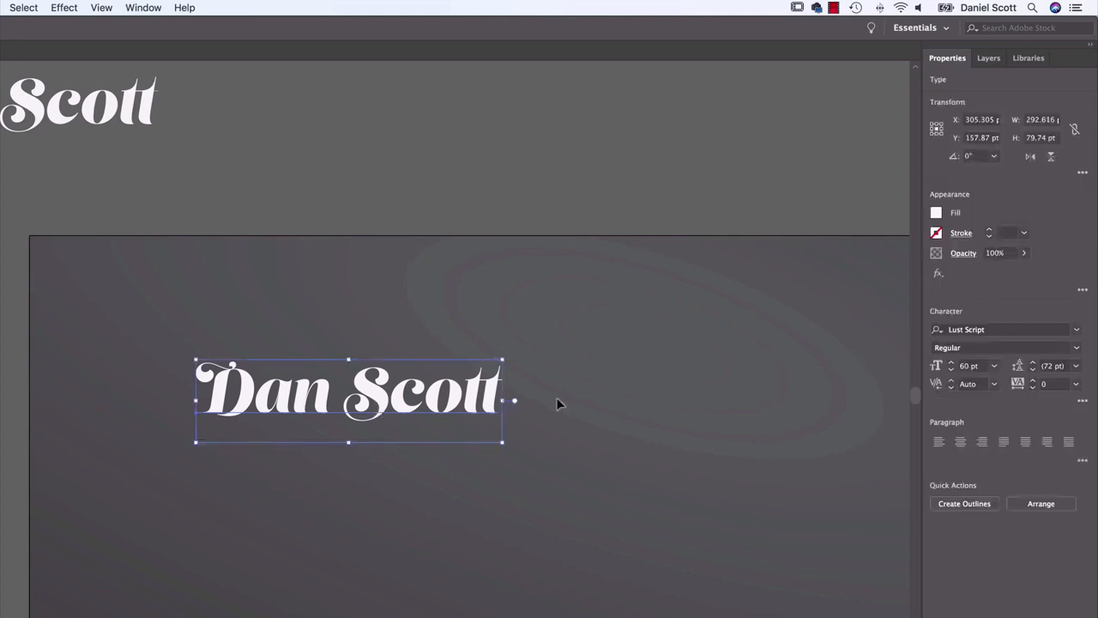
click(90, 120)
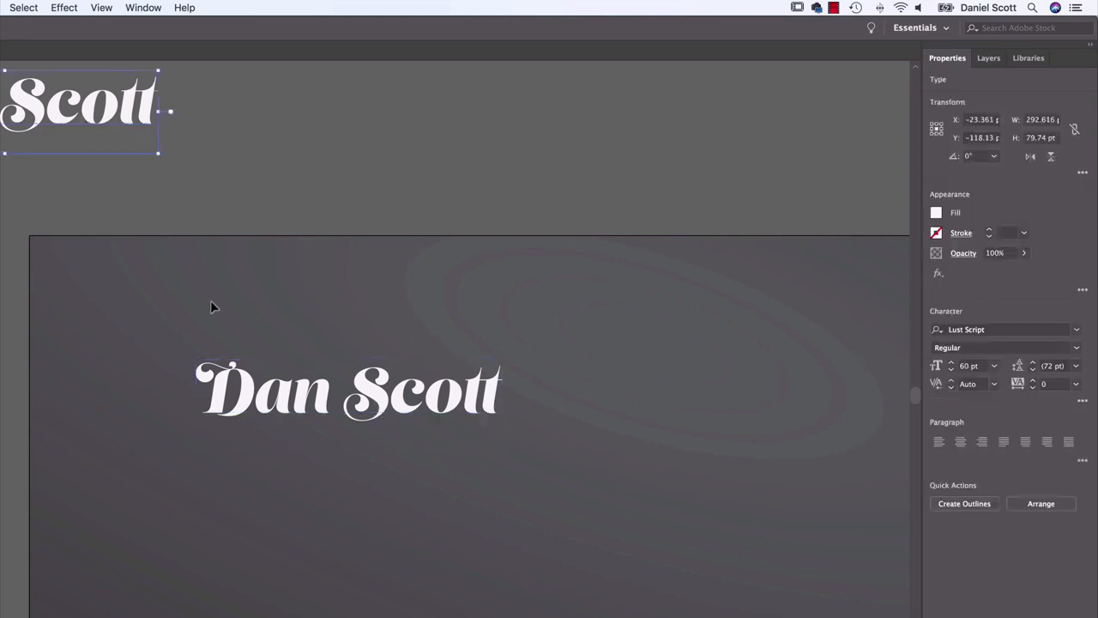
click(375, 402)
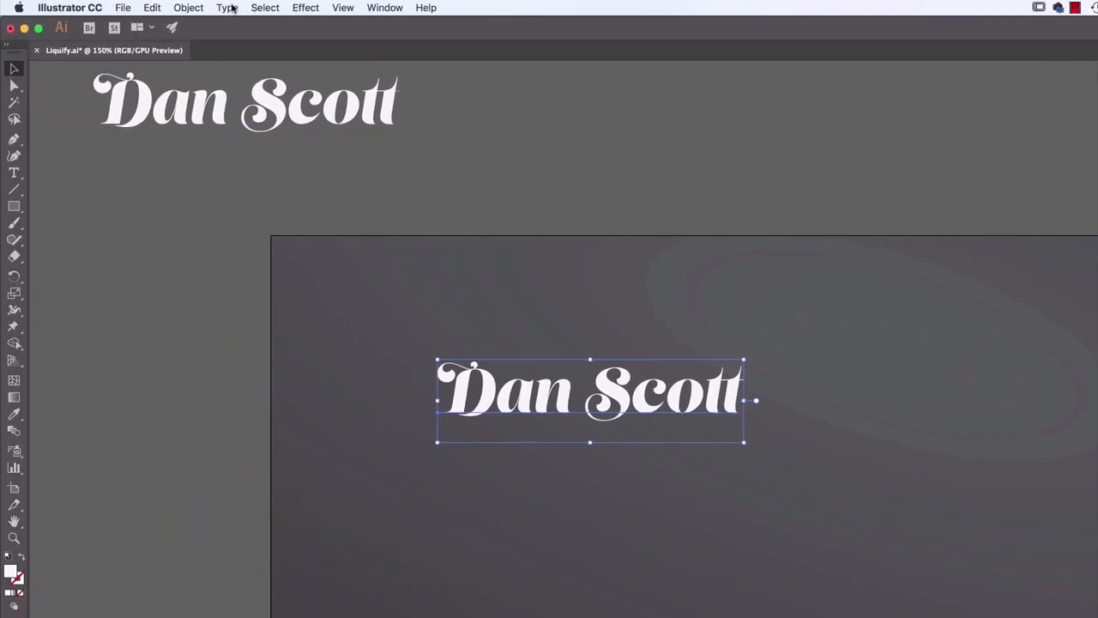
click(228, 7)
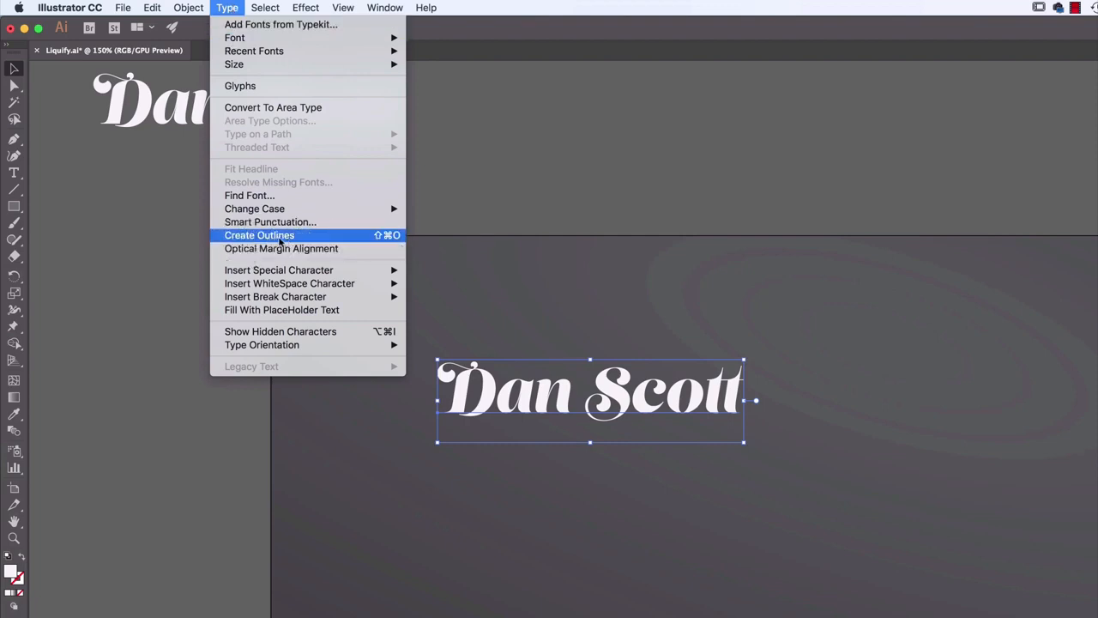
click(259, 235)
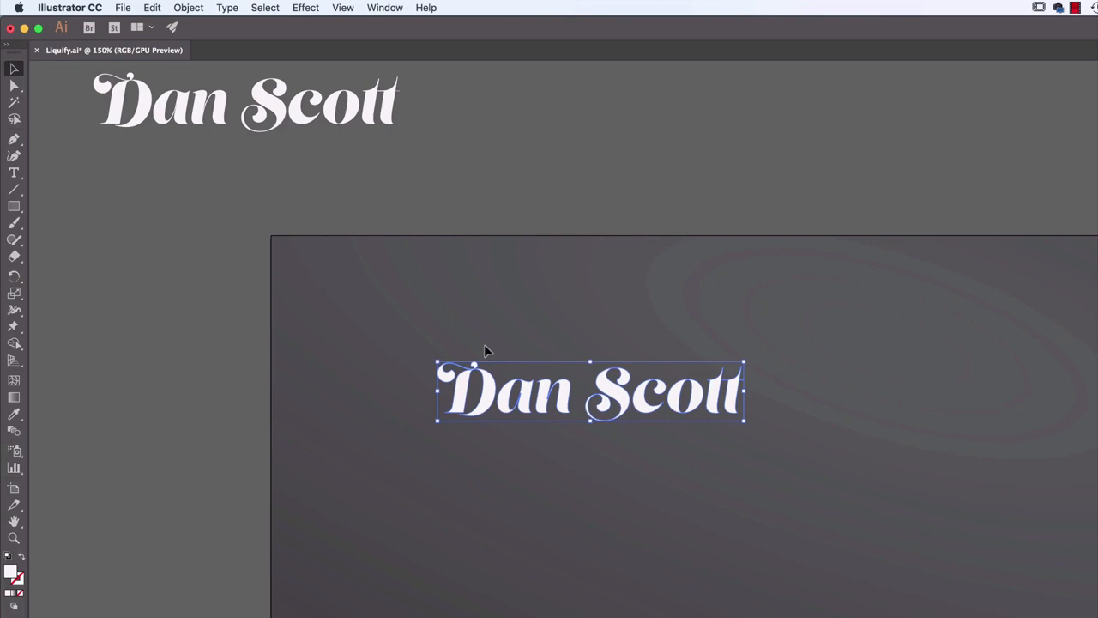
Enter isolation mode on the outlined name group, then exit back to the normal artwork, trying this twice
key(super)
key(super+equal)
key(super+equal)
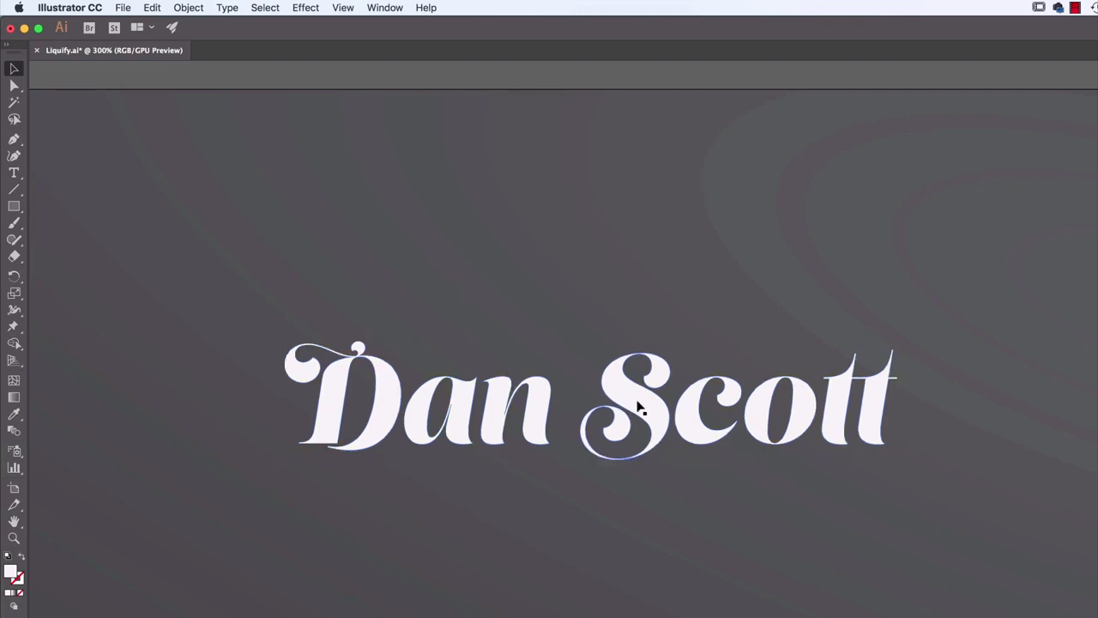
double_click(659, 419)
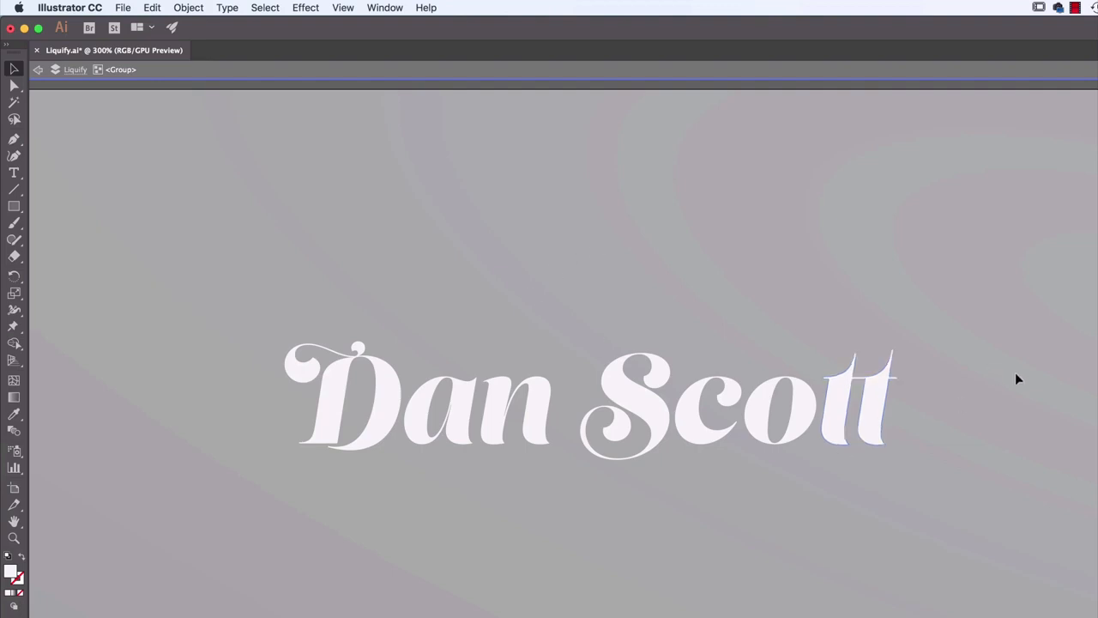
click(39, 72)
click(39, 72)
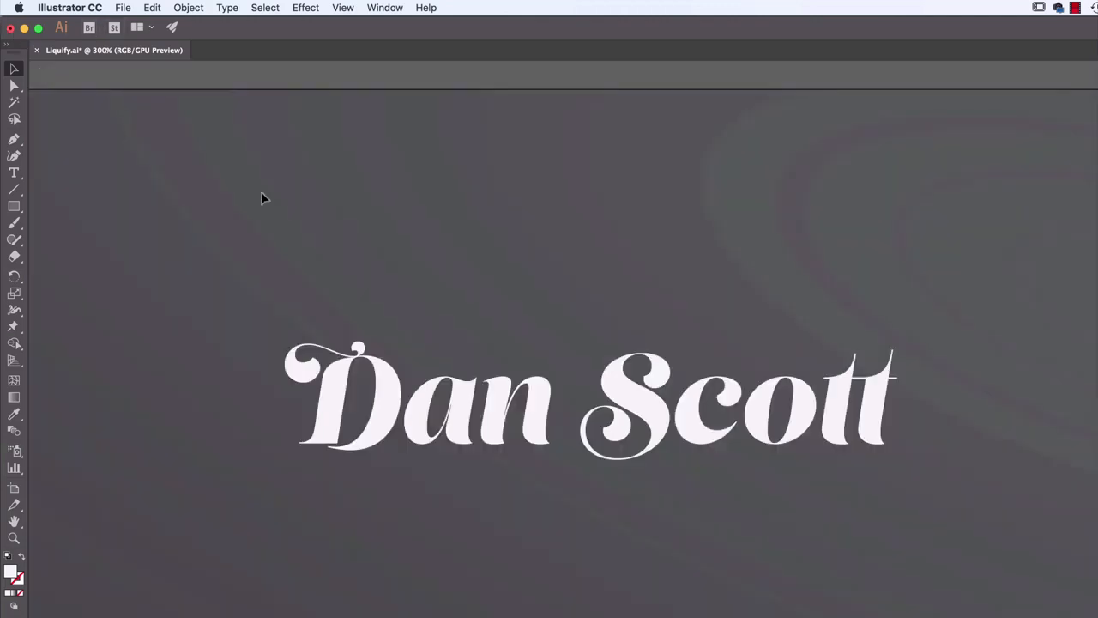
click(503, 417)
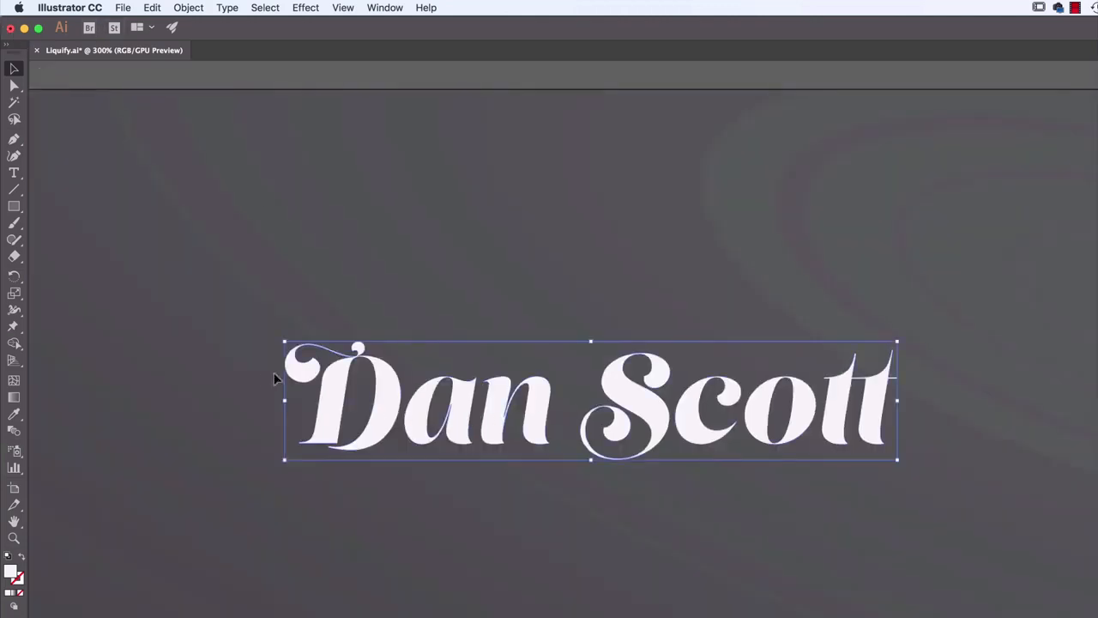
double_click(805, 416)
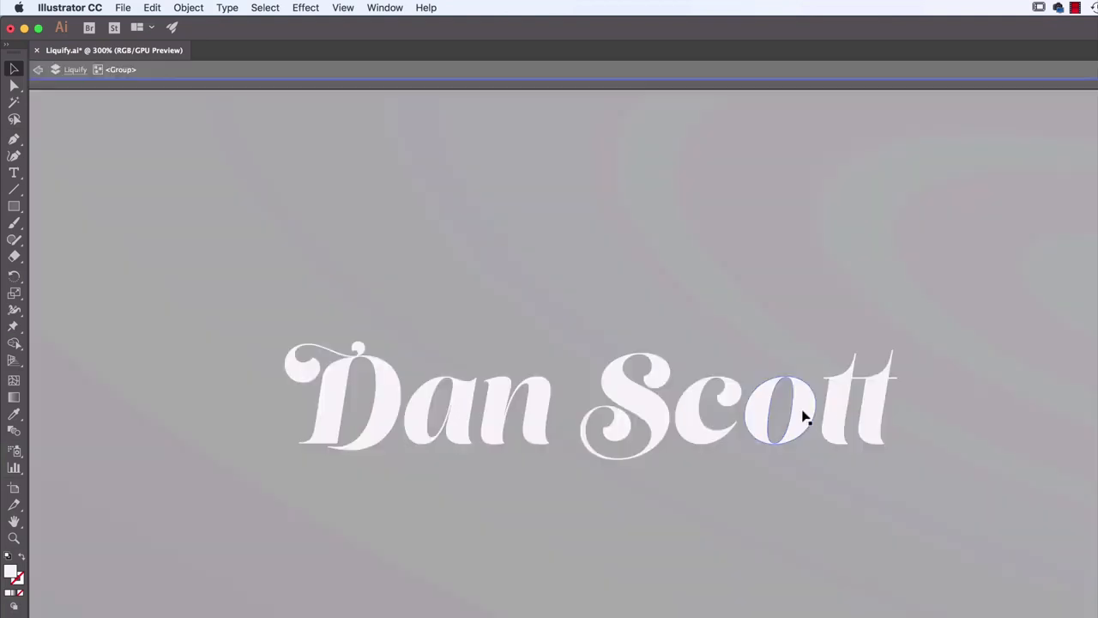
click(39, 68)
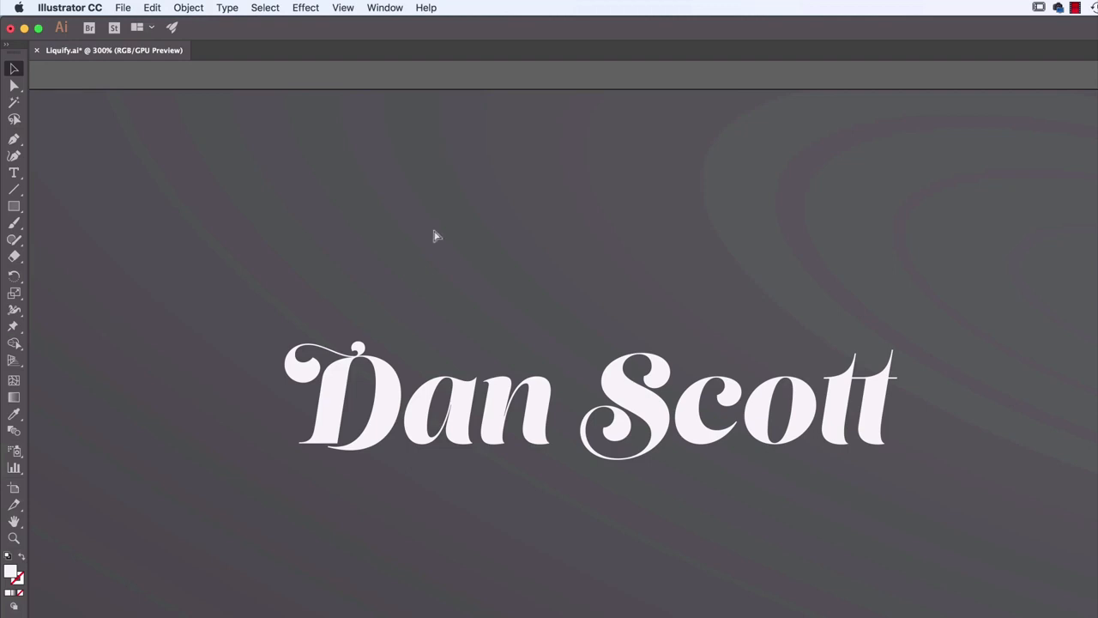
Duplicate the outlined name lettering into a row of four across the upper part of the artboard
key(super+minus)
key(super+minus)
key(super+minus)
key(super+minus)
key(super+minus)
drag(789, 406, 617, 361)
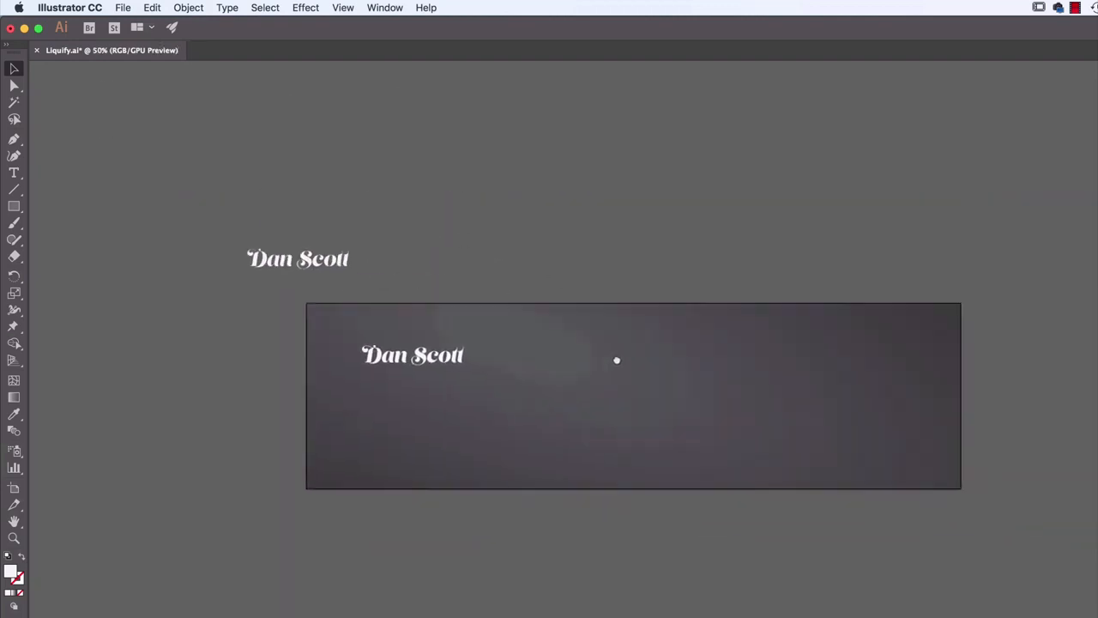
click(440, 359)
key(super+c)
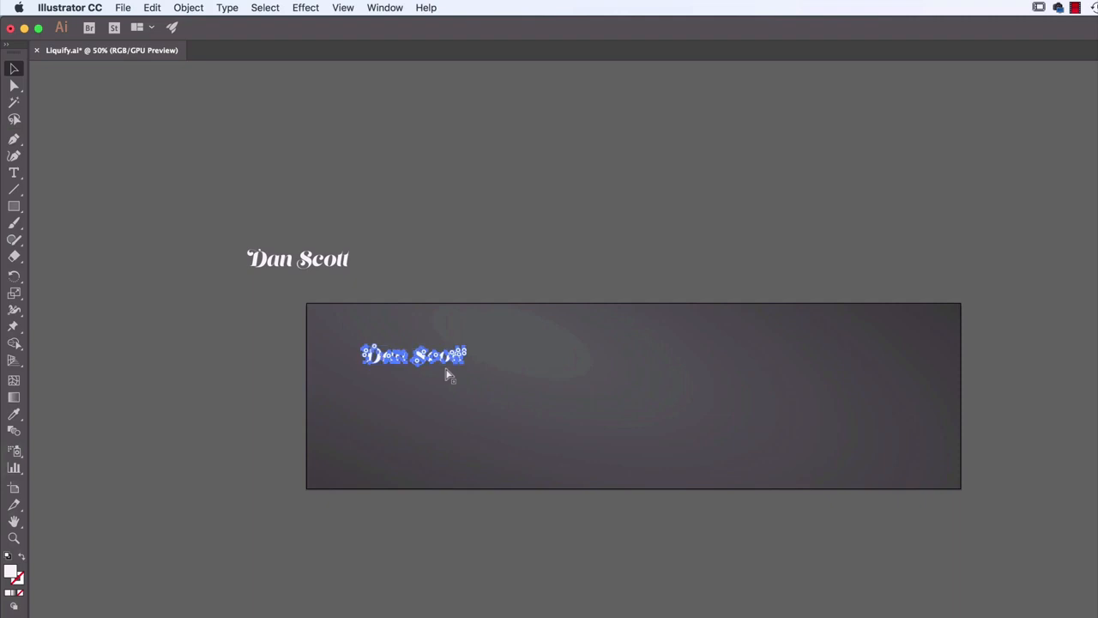
key(super+v)
drag(582, 412, 550, 367)
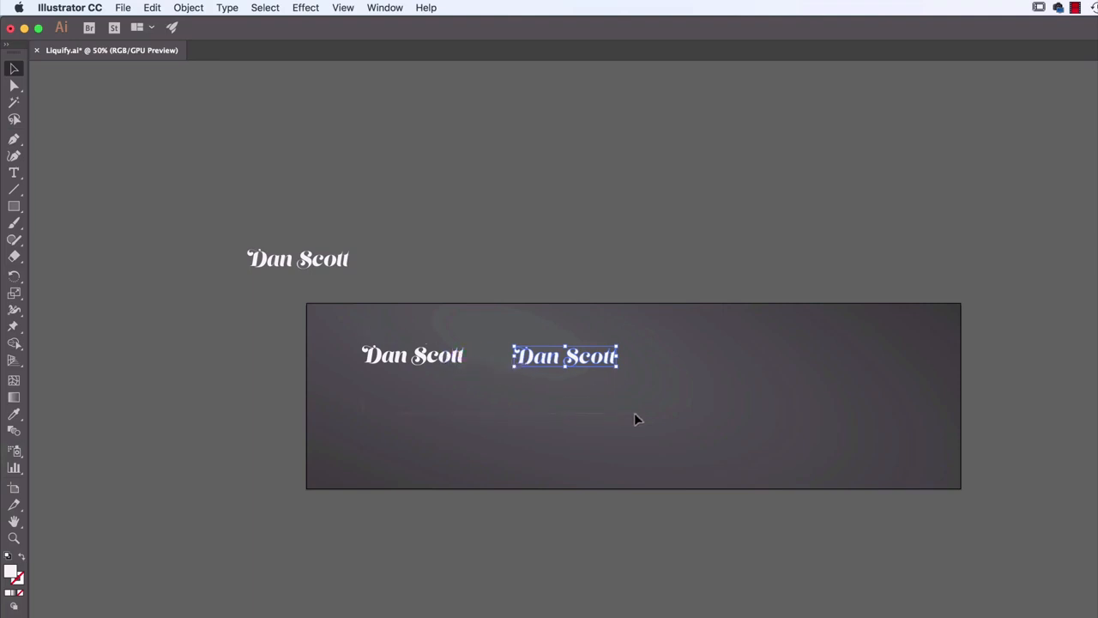
drag(634, 413, 755, 366)
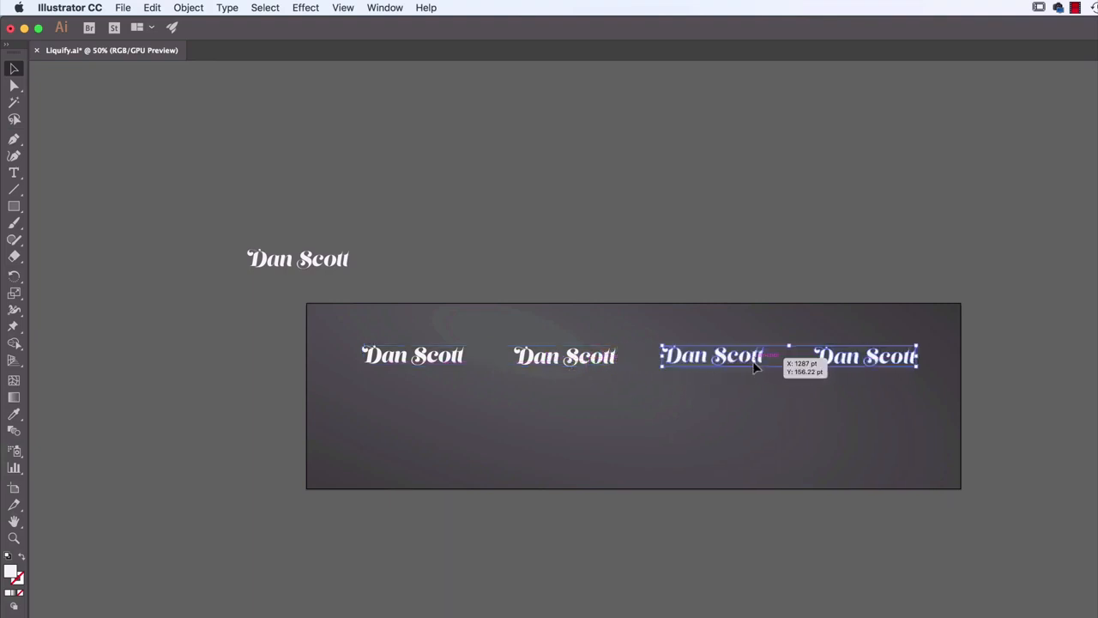
Distribute the four letterings evenly by their horizontal centers and duplicate the whole row straight down as a second row
click(664, 392)
drag(362, 321, 920, 400)
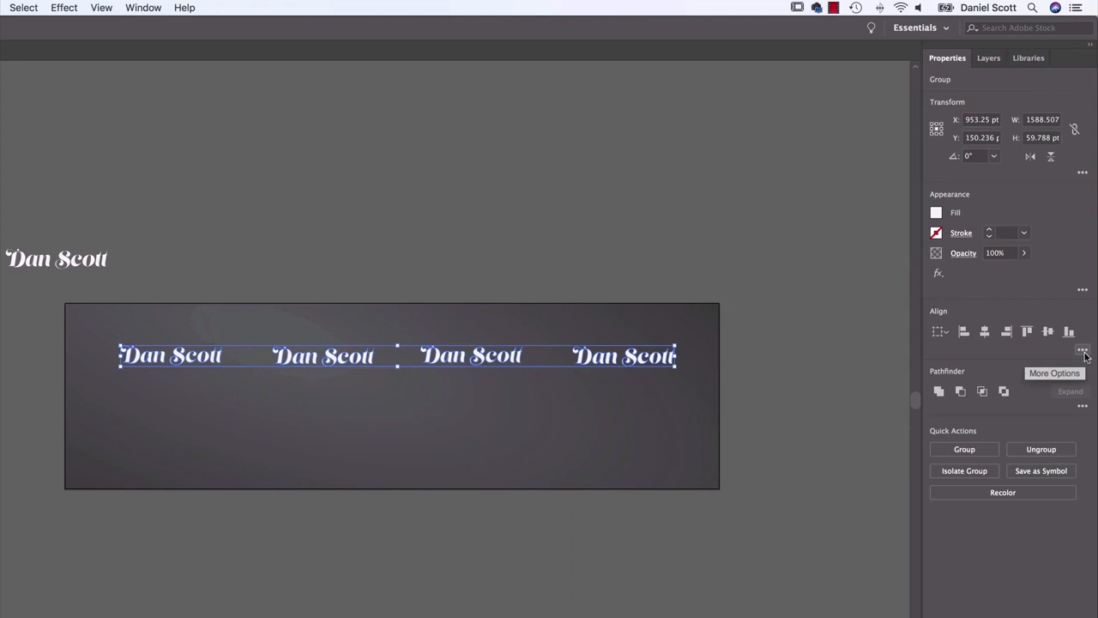
click(1084, 351)
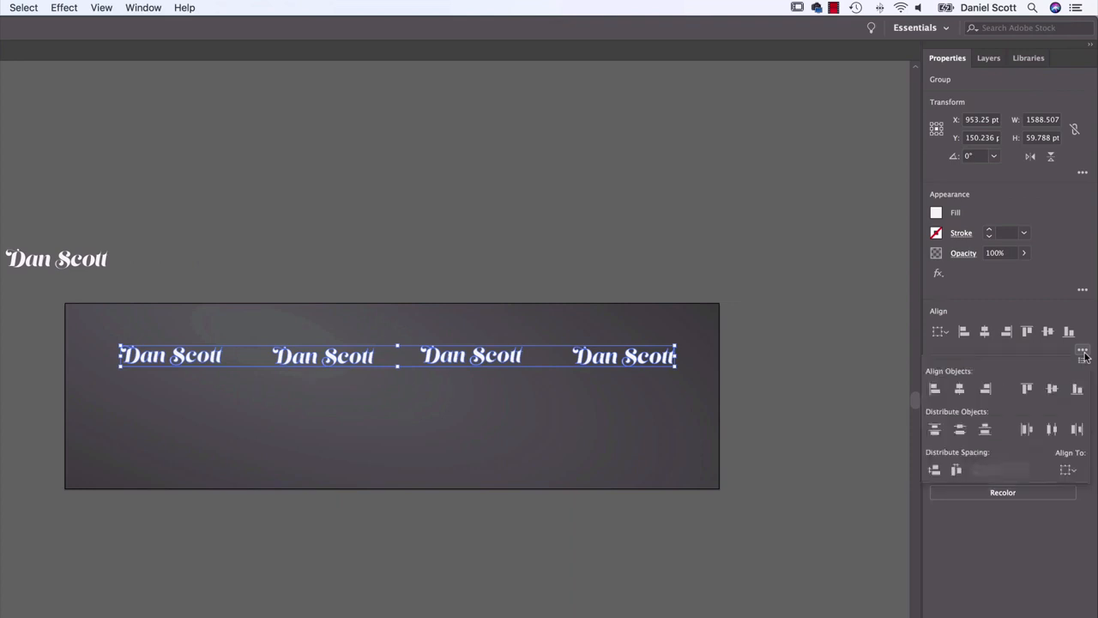
click(1055, 429)
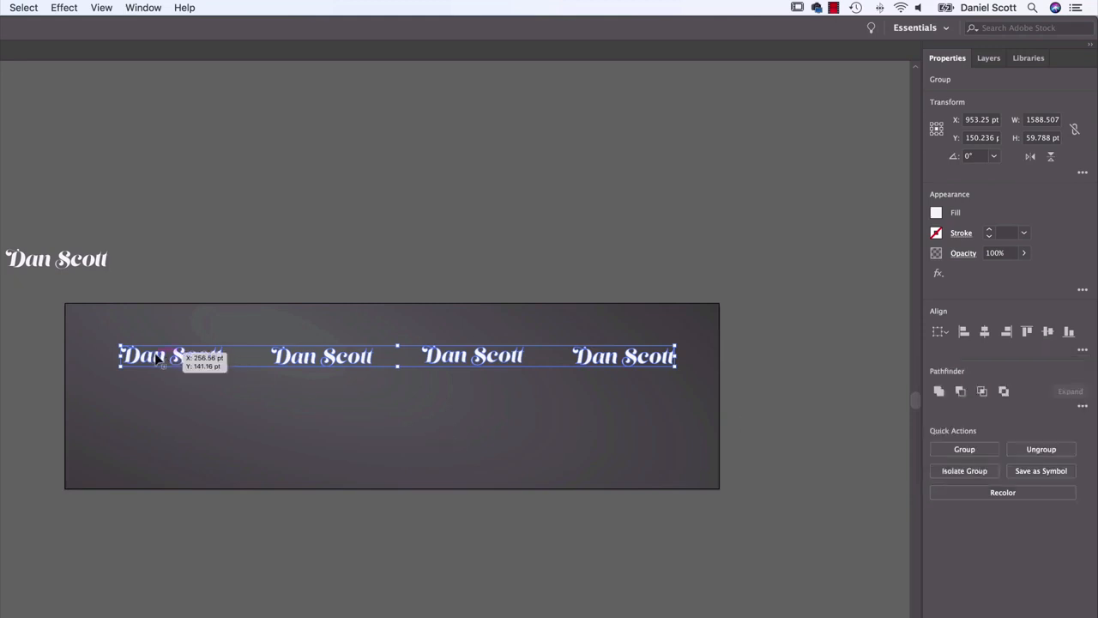
drag(160, 356, 160, 421)
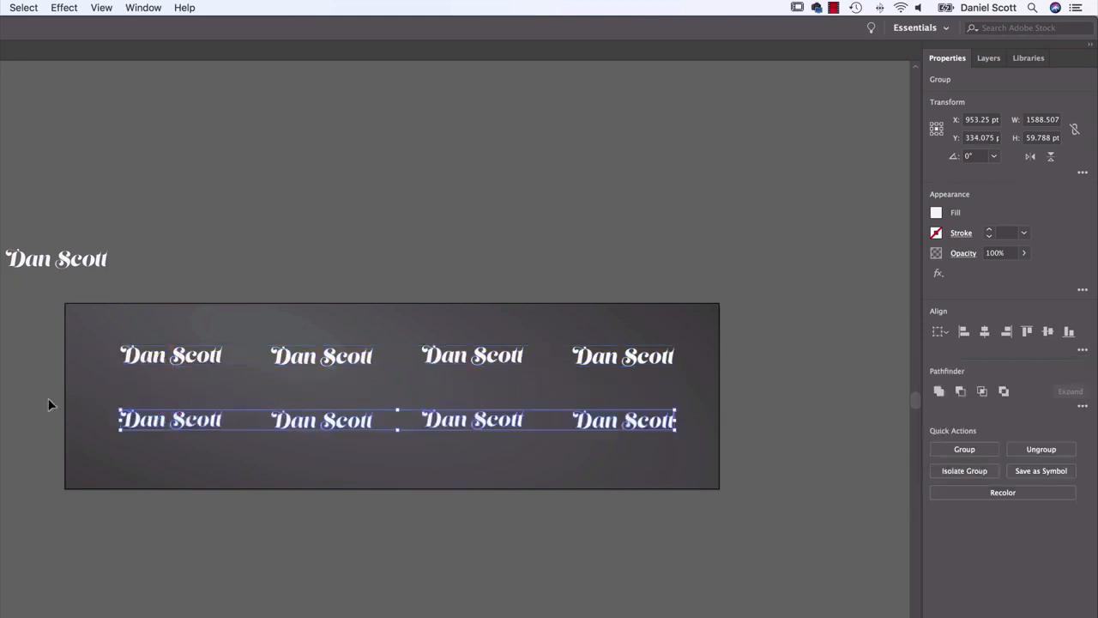
click(48, 406)
Select the first lettering in the upper row and activate the Warp tool for it
click(149, 364)
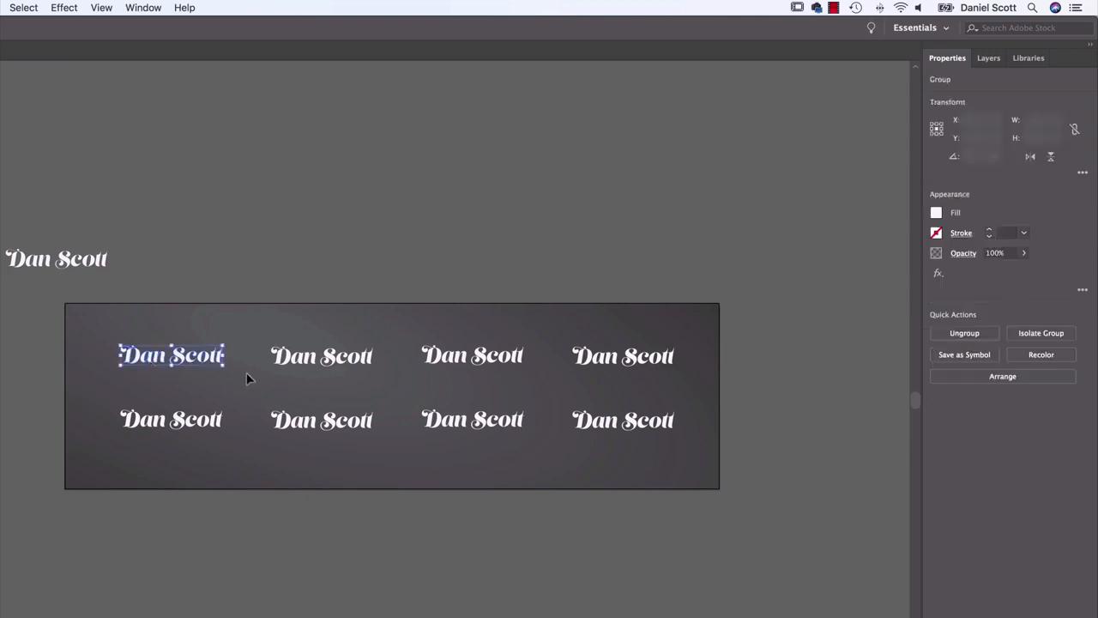
key(super+equal)
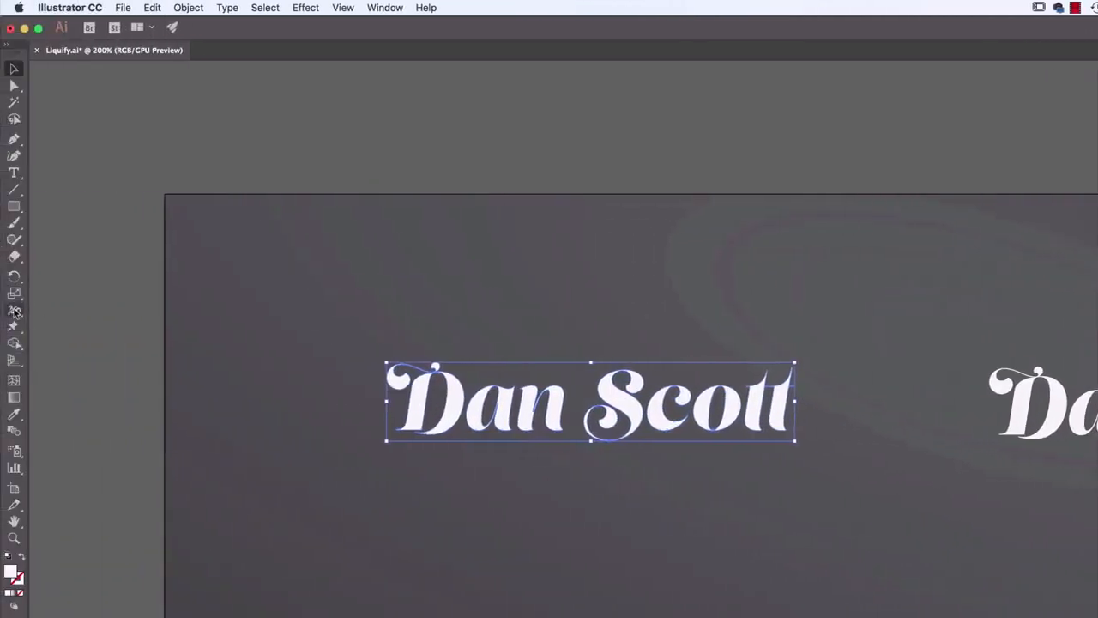
click(15, 311)
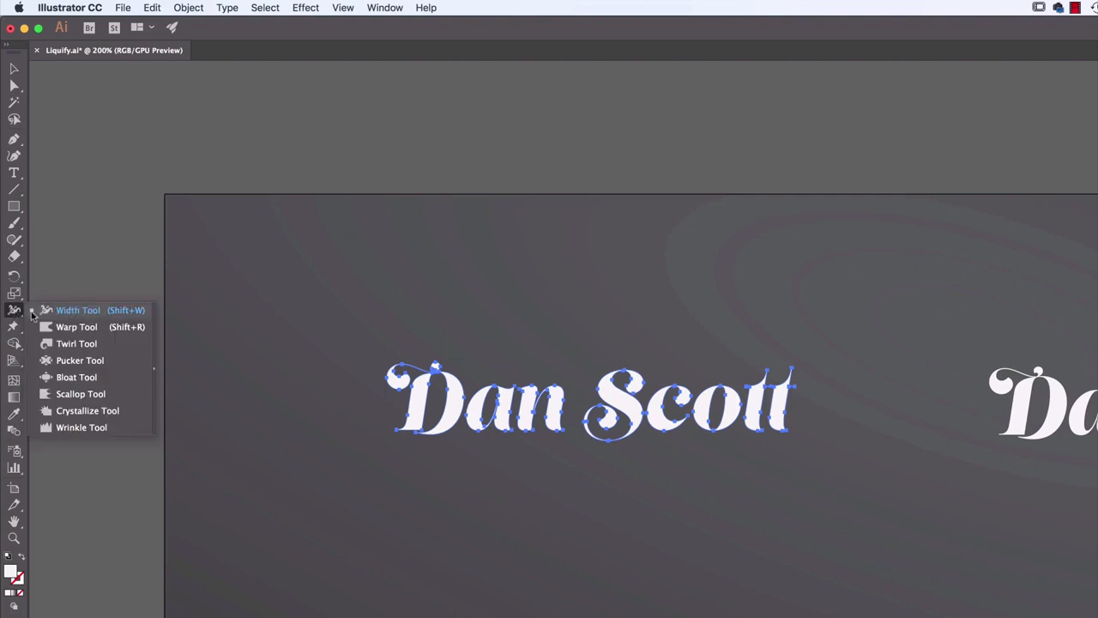
click(77, 327)
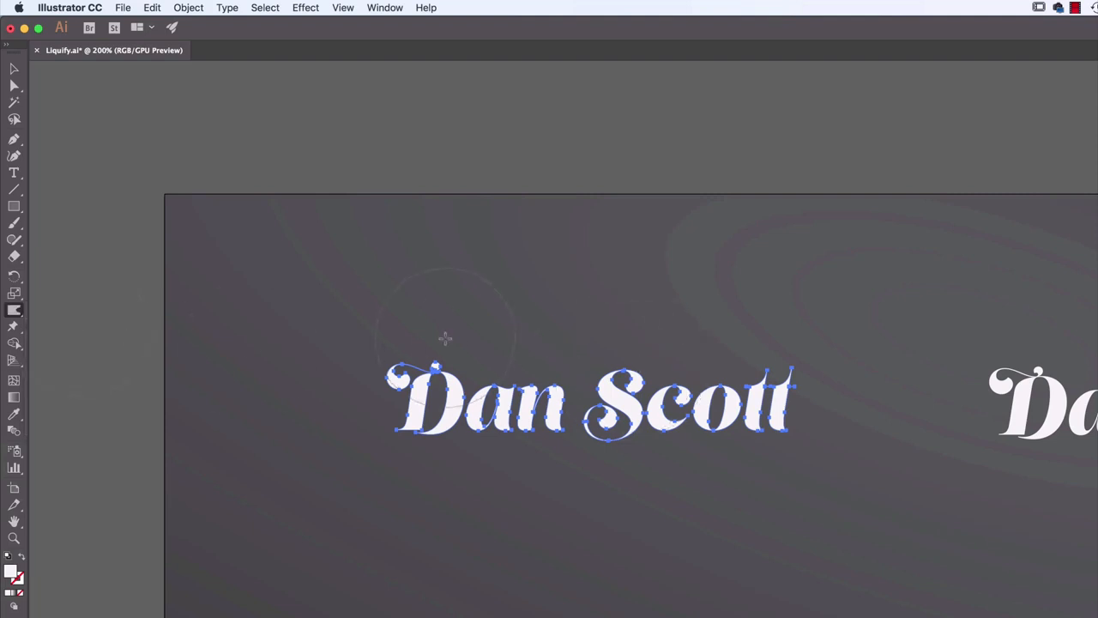
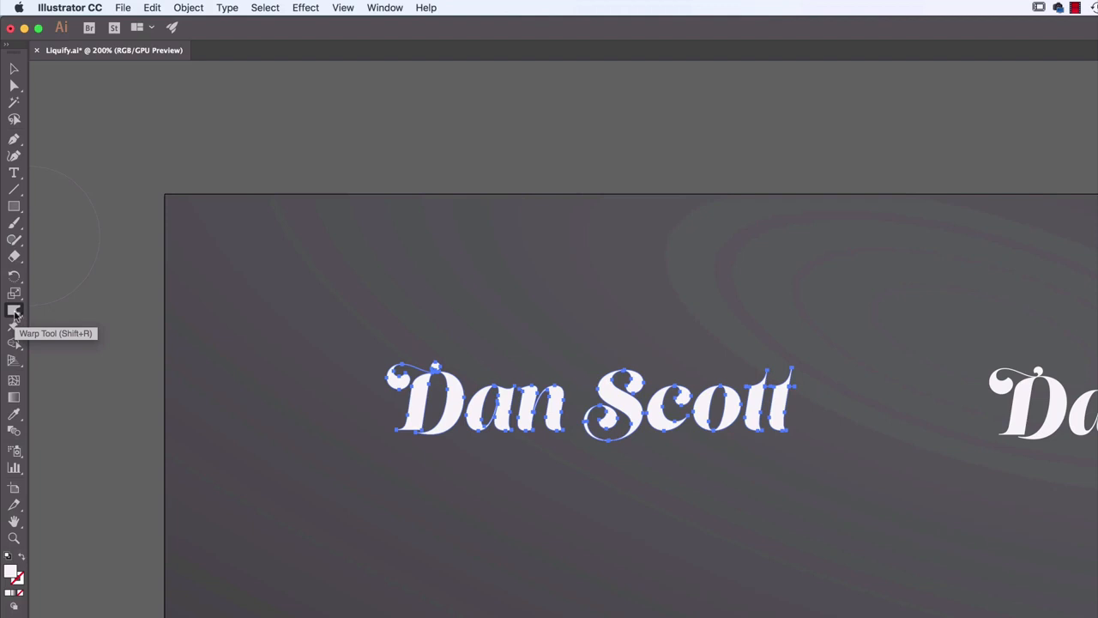
Set the Warp tool's brush dimensions to 50 pt wide and 50 pt high
double_click(14, 312)
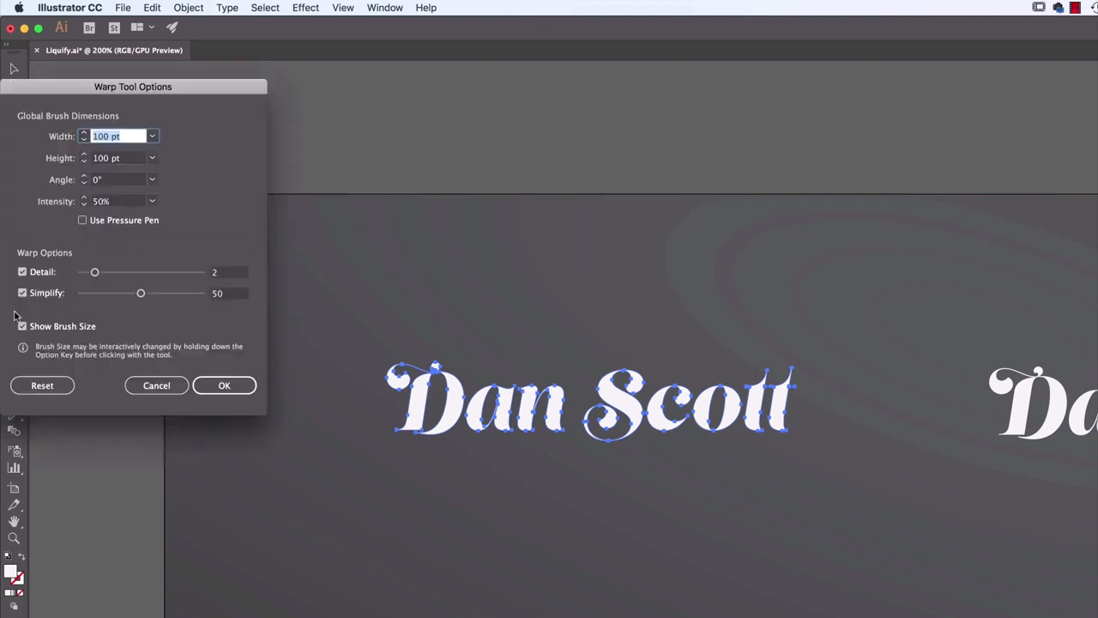
drag(183, 96, 982, 119)
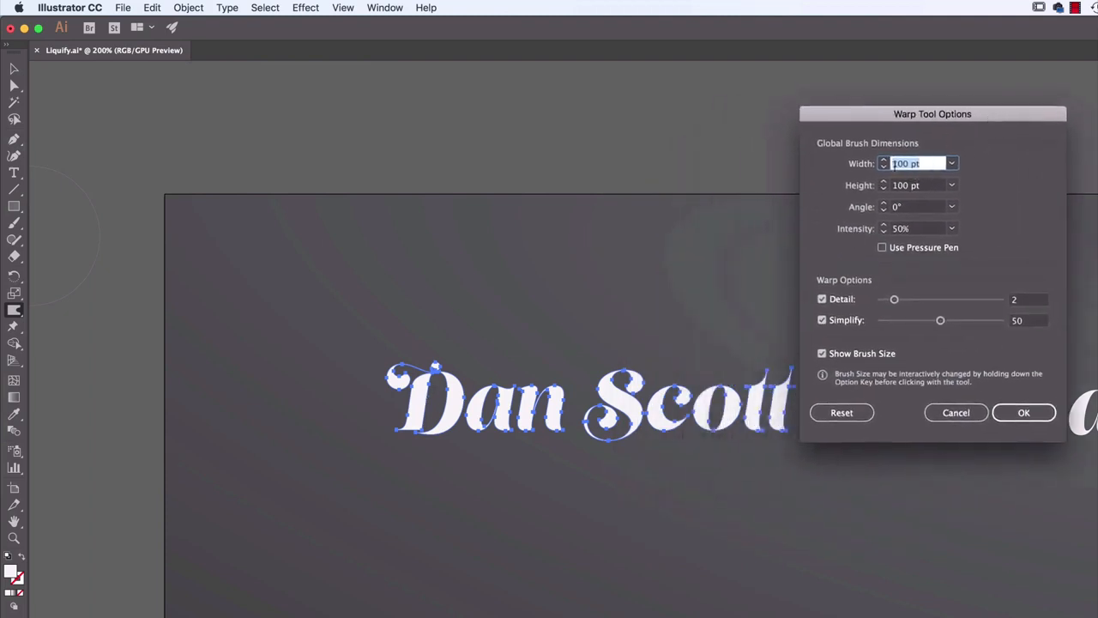
text(50)
key(Tab)
text(50)
key(Tab)
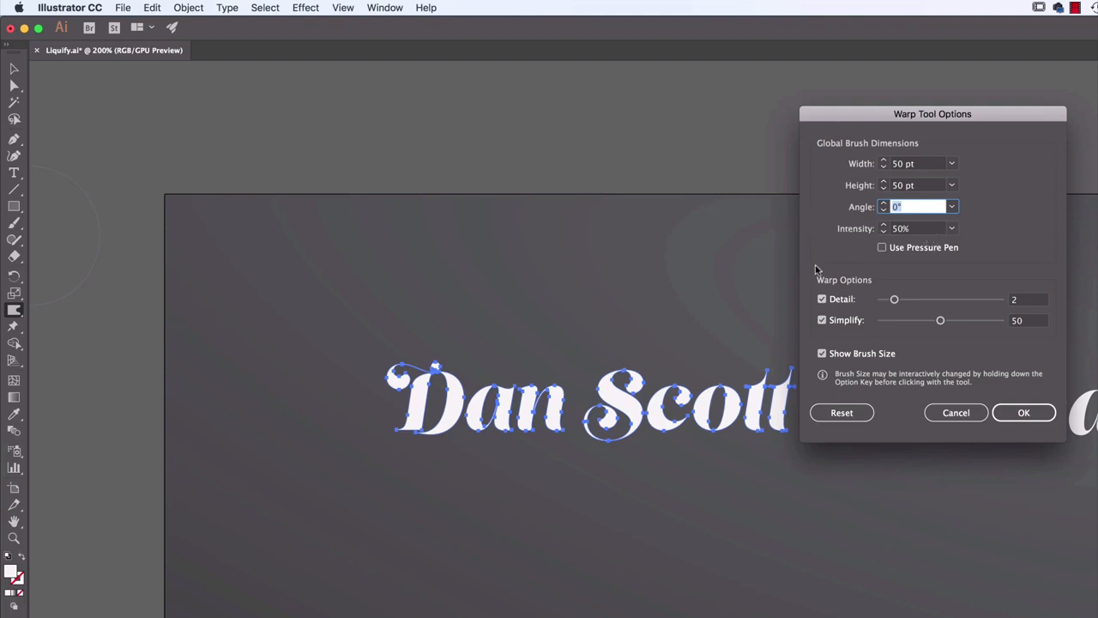
click(1004, 417)
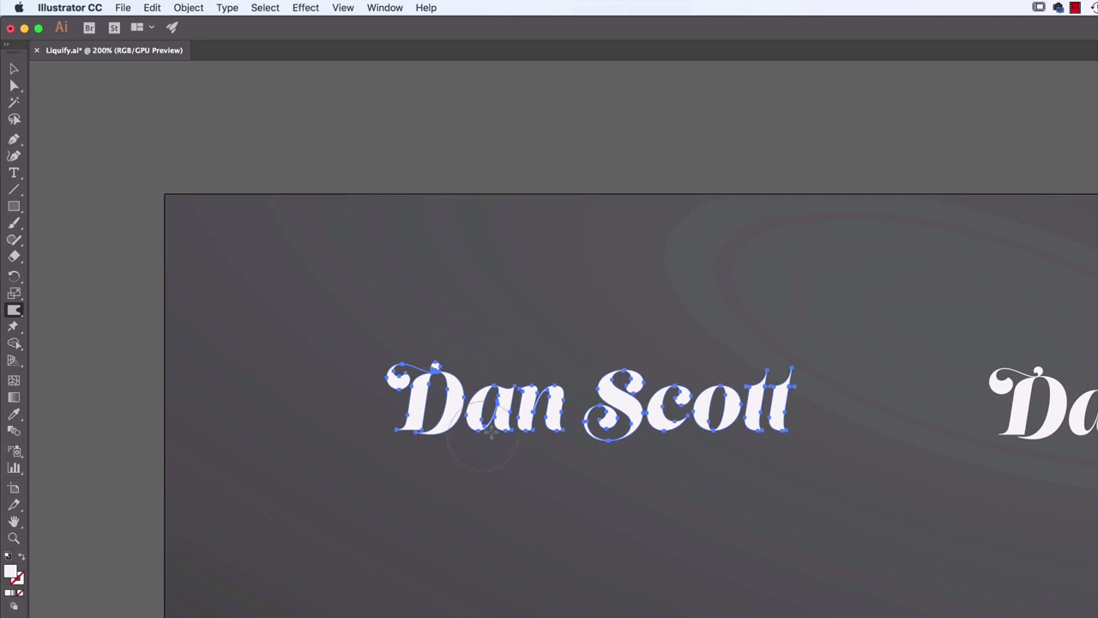
Warp the lower edges of the first lettering's characters downward, pulling the first word's final letter into a long curved tail
click(14, 70)
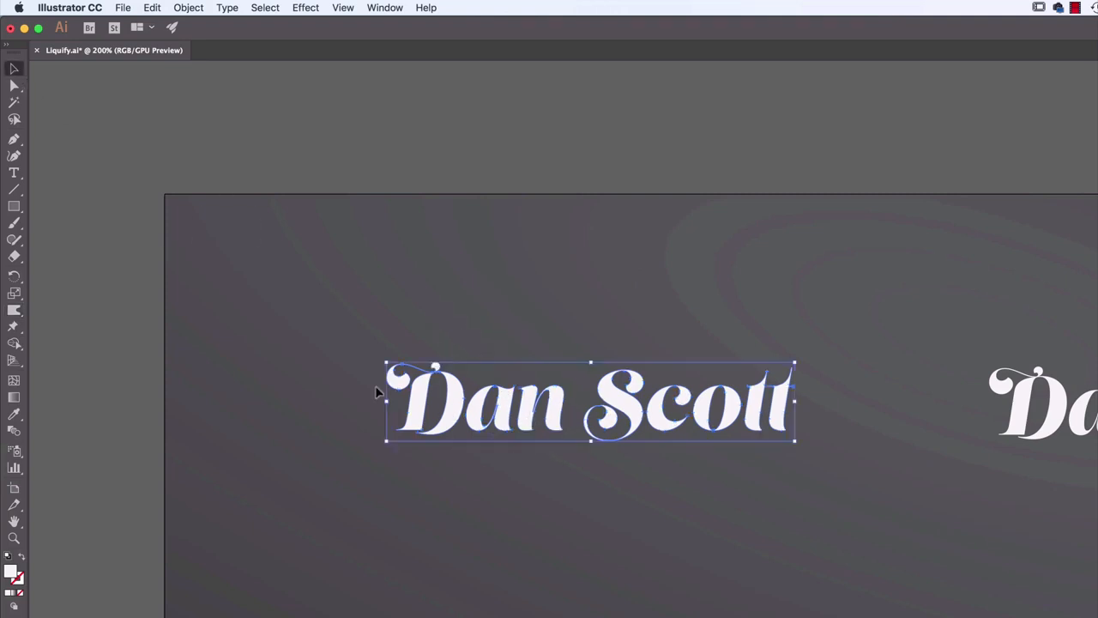
click(13, 309)
mouse_move(360, 445)
mouse_down()
mouse_move(411, 416)
mouse_move(371, 445)
mouse_move(434, 436)
mouse_move(444, 421)
mouse_move(464, 477)
mouse_move(481, 424)
mouse_move(490, 469)
mouse_move(527, 424)
mouse_up()
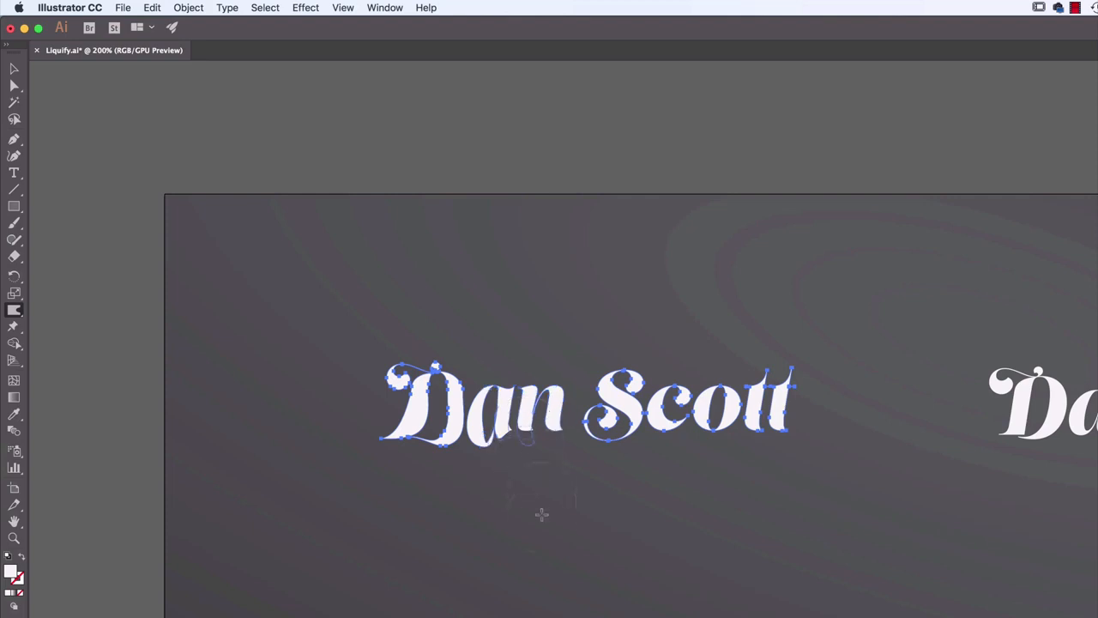
mouse_move(542, 512)
mouse_down()
mouse_move(567, 371)
mouse_move(559, 470)
mouse_move(555, 422)
mouse_move(595, 487)
mouse_move(631, 490)
mouse_move(577, 469)
mouse_move(564, 445)
mouse_move(597, 485)
mouse_move(623, 490)
mouse_up()
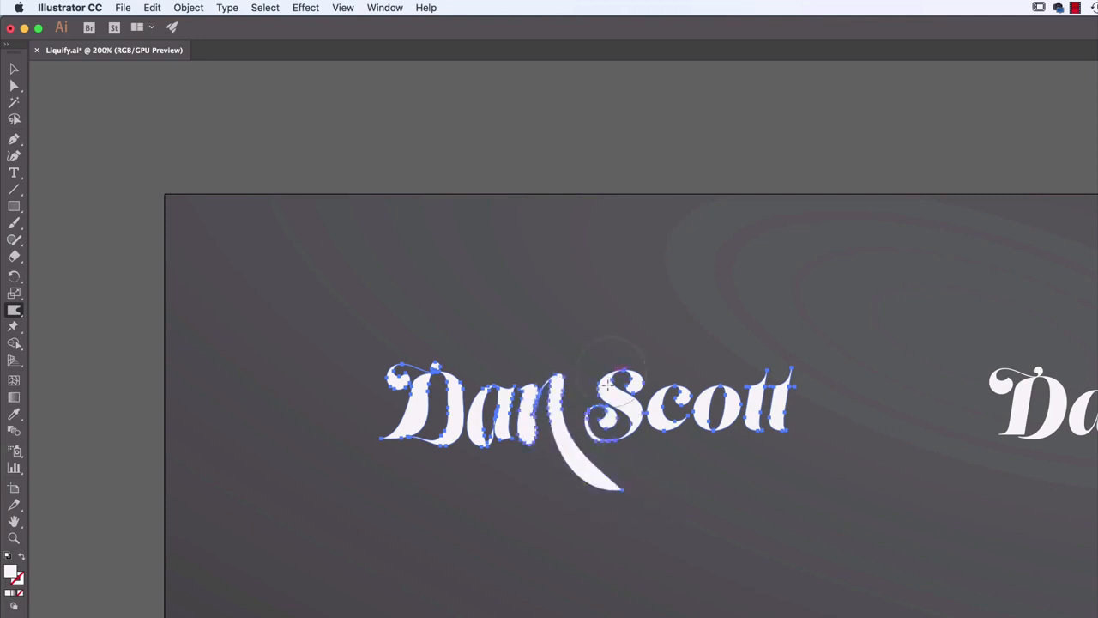
drag(625, 438, 620, 466)
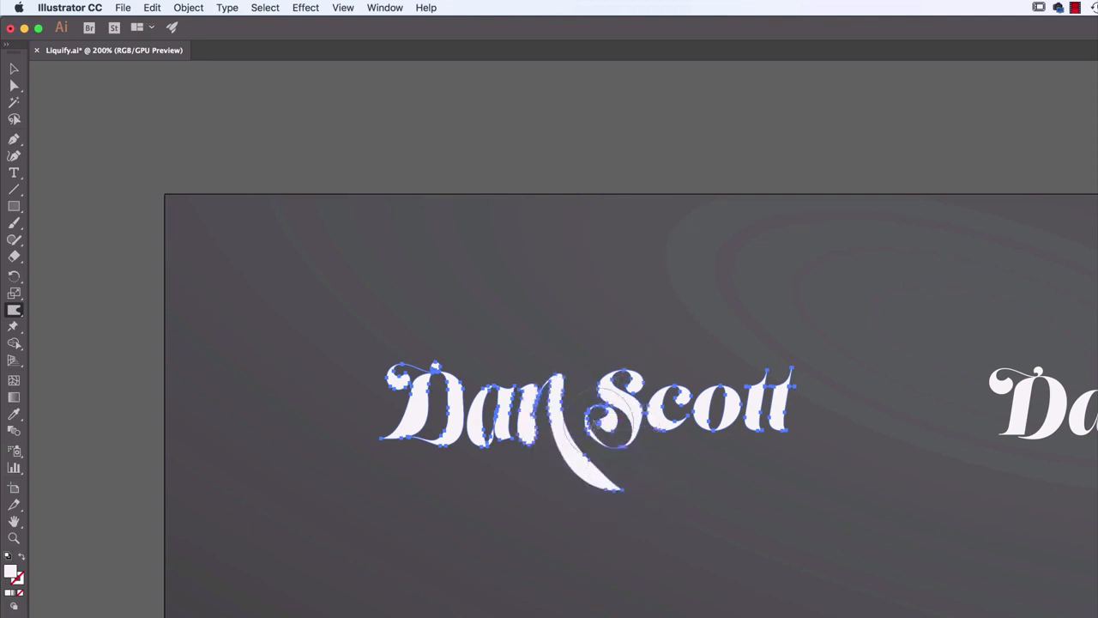
mouse_move(603, 430)
mouse_down()
mouse_move(596, 464)
mouse_move(604, 441)
mouse_move(669, 478)
mouse_up()
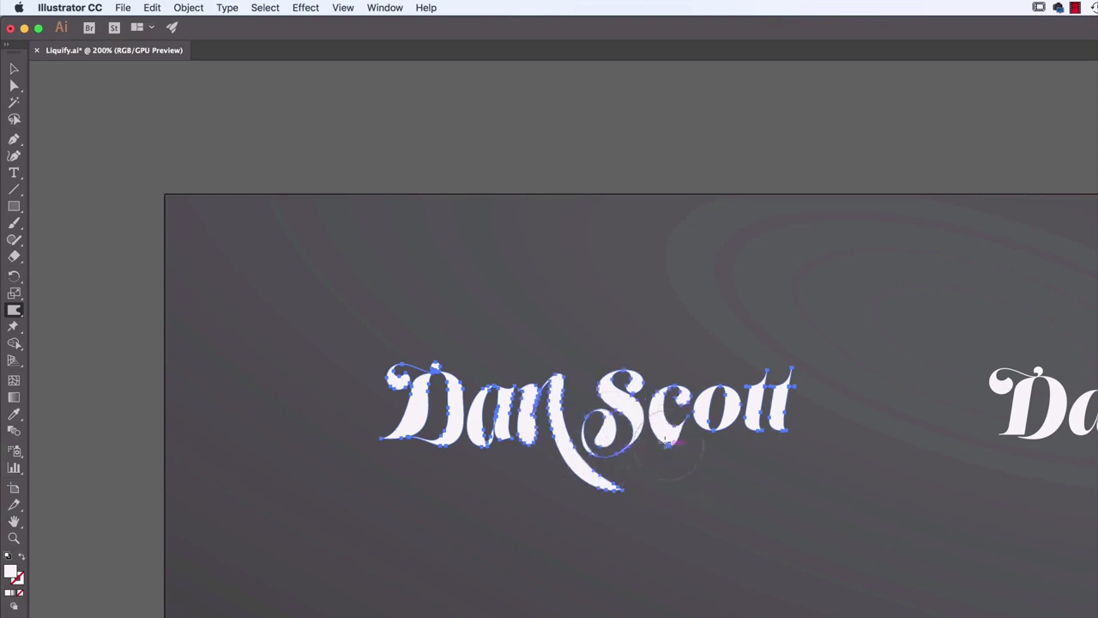
drag(667, 439, 674, 474)
drag(708, 428, 721, 468)
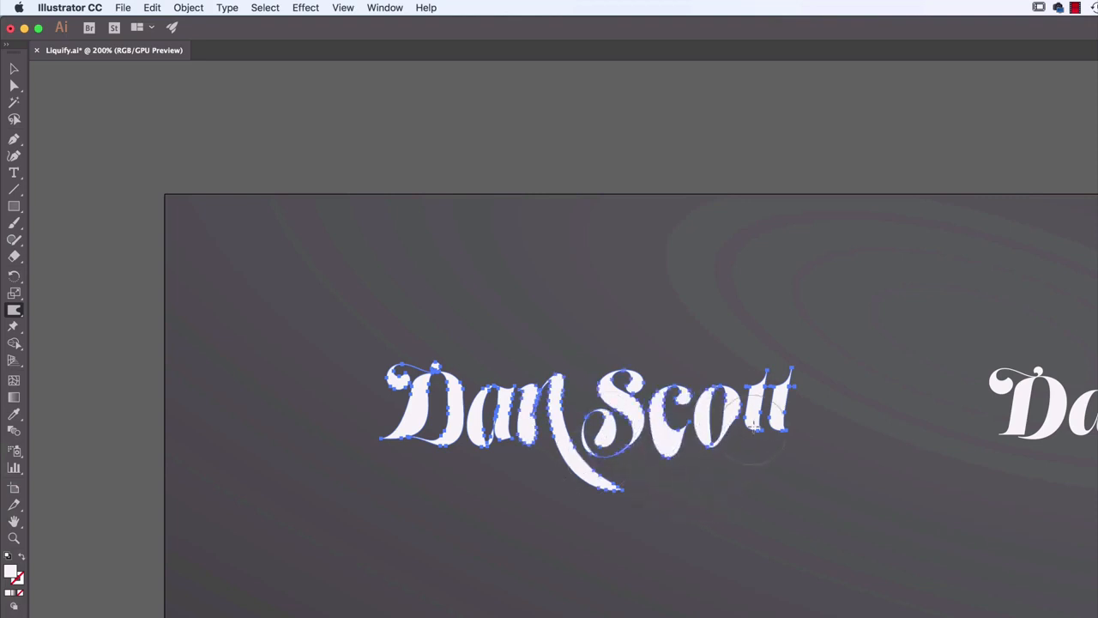
mouse_move(755, 426)
mouse_down()
mouse_move(760, 490)
mouse_move(786, 458)
mouse_up()
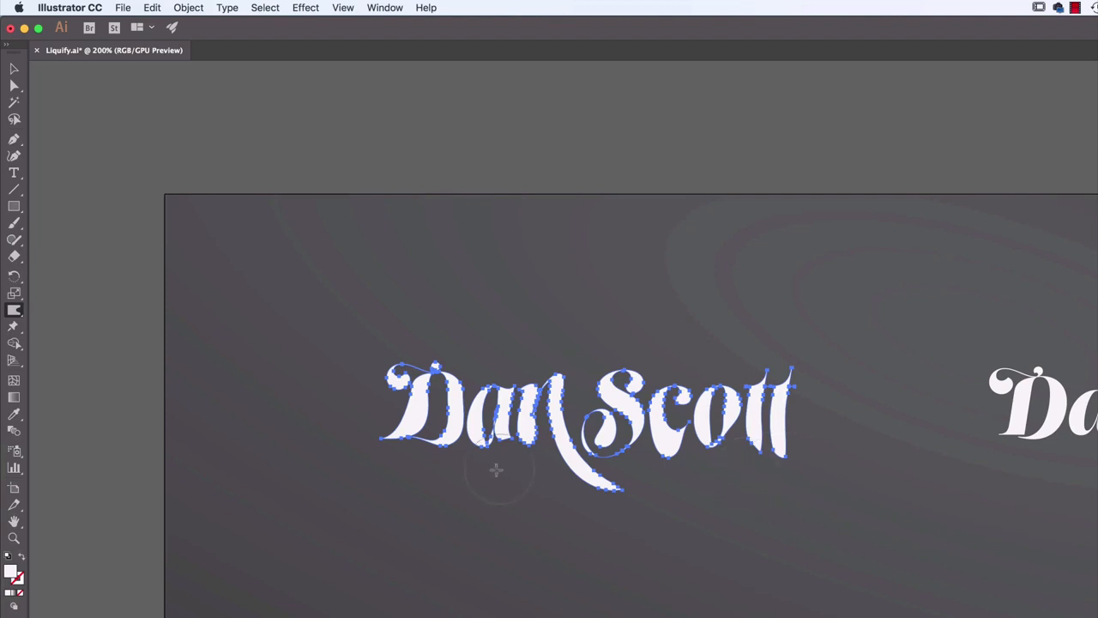
mouse_move(446, 457)
mouse_down()
mouse_move(425, 488)
mouse_move(414, 436)
mouse_move(412, 483)
mouse_up()
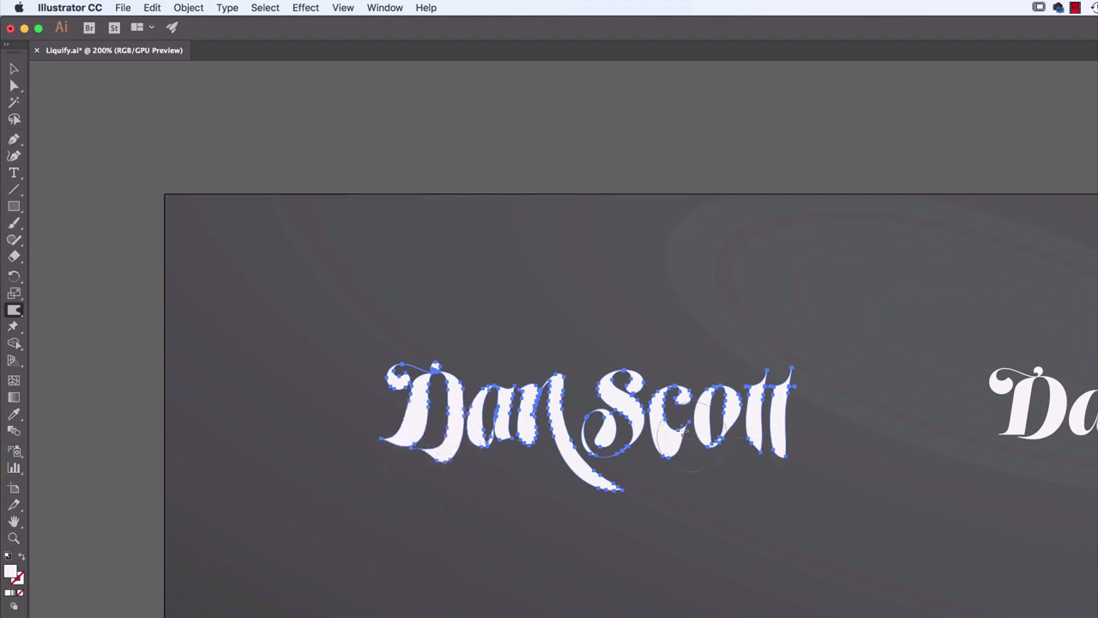
Reduce the Warp tool's brush dimensions to 20 pt wide and 20 pt high
double_click(13, 310)
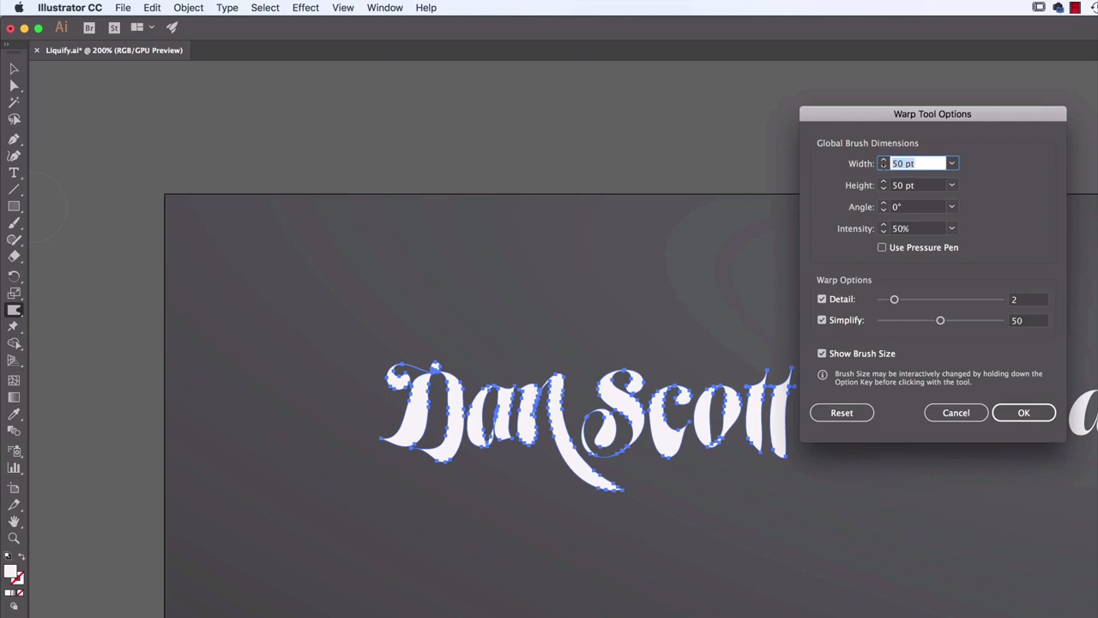
text(20)
key(Tab)
text(20)
key(Tab)
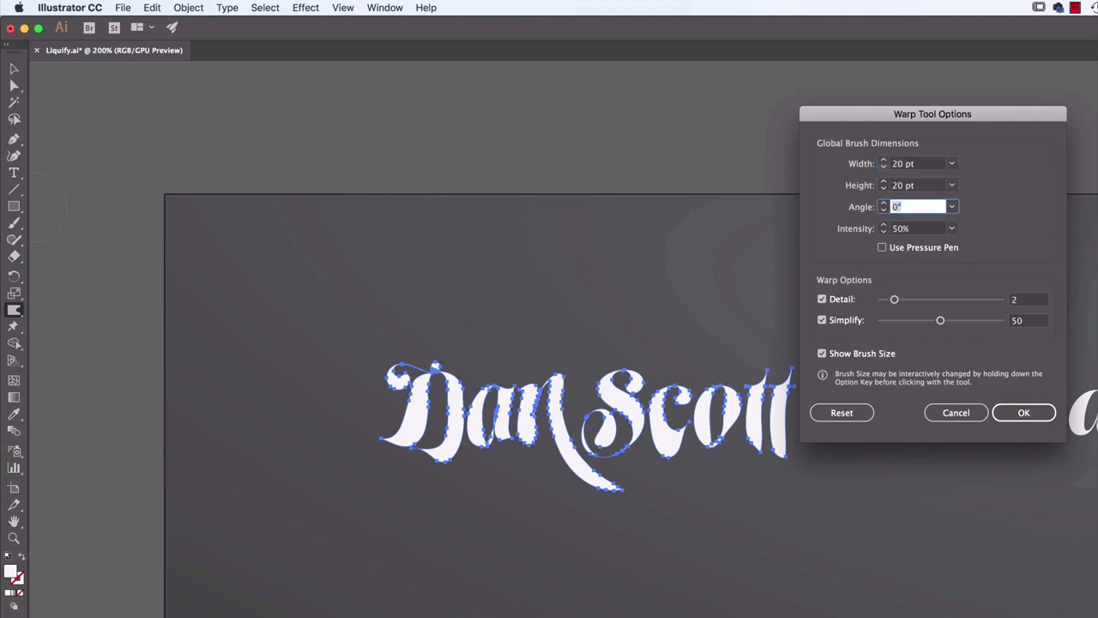
click(1023, 413)
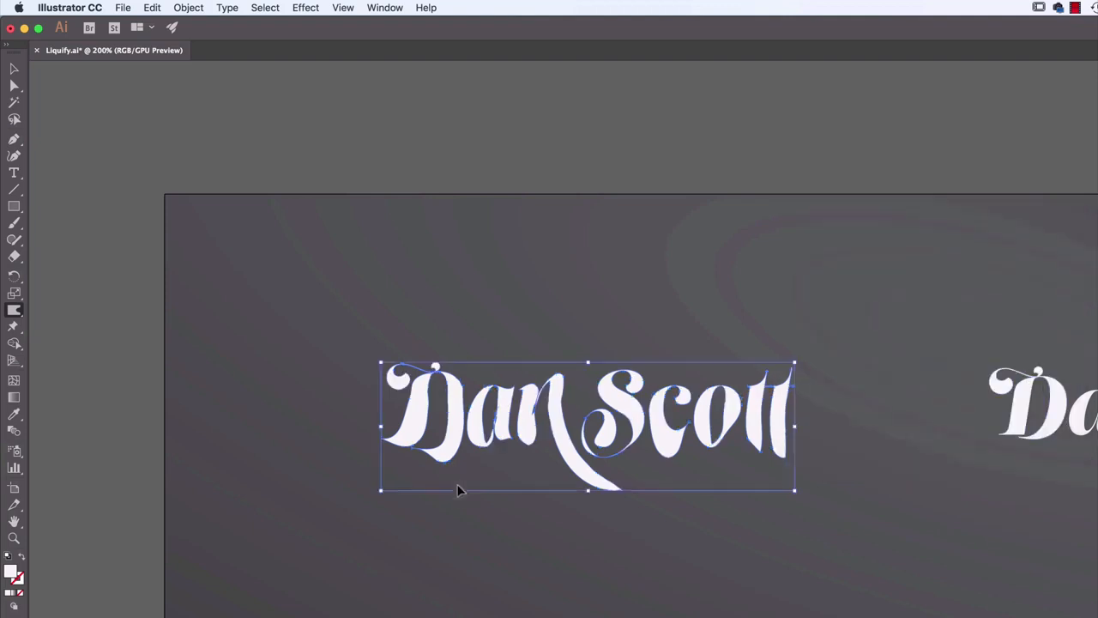
Warp the bottoms of the first lettering's characters into finer downward drips, including a second spike on the long tail
key(super+equal)
key(super+equal)
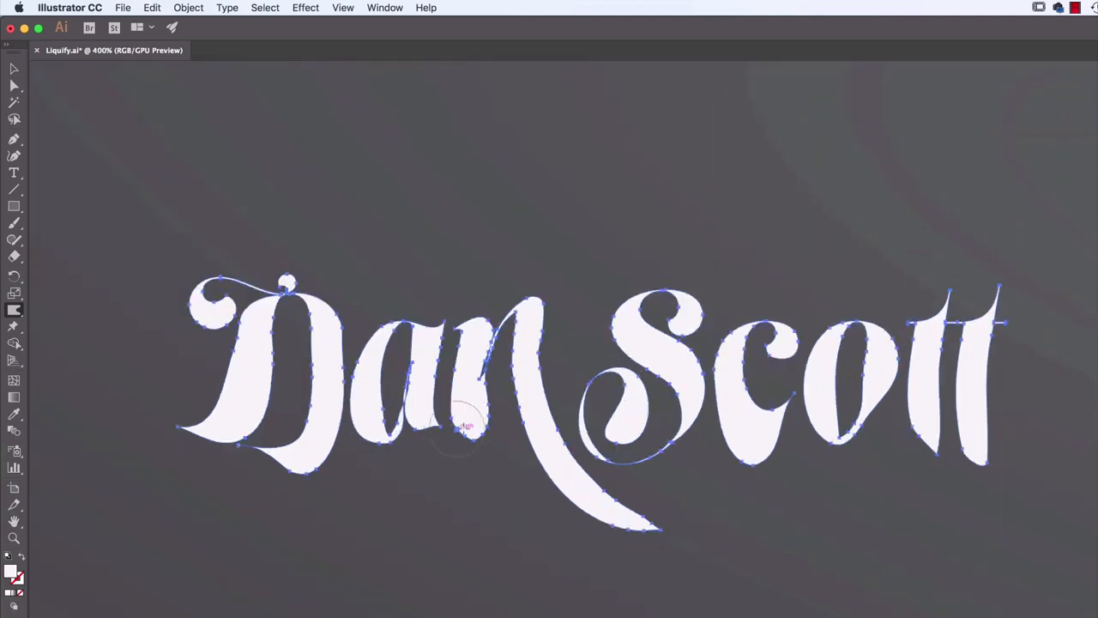
drag(481, 441, 475, 462)
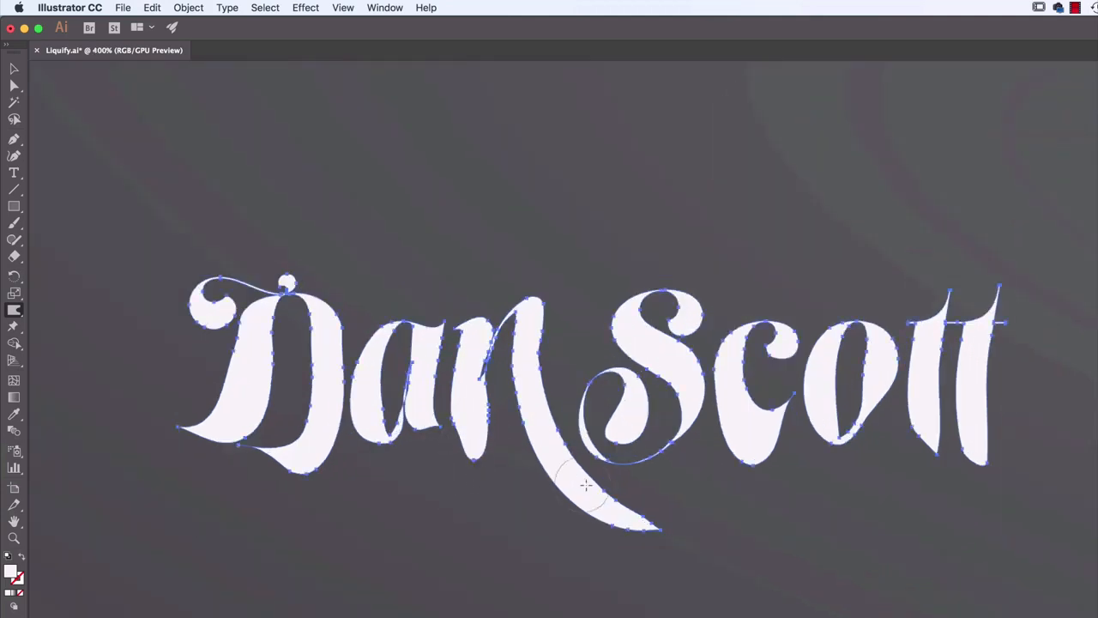
mouse_move(558, 480)
mouse_down()
mouse_move(555, 583)
mouse_move(558, 540)
mouse_up()
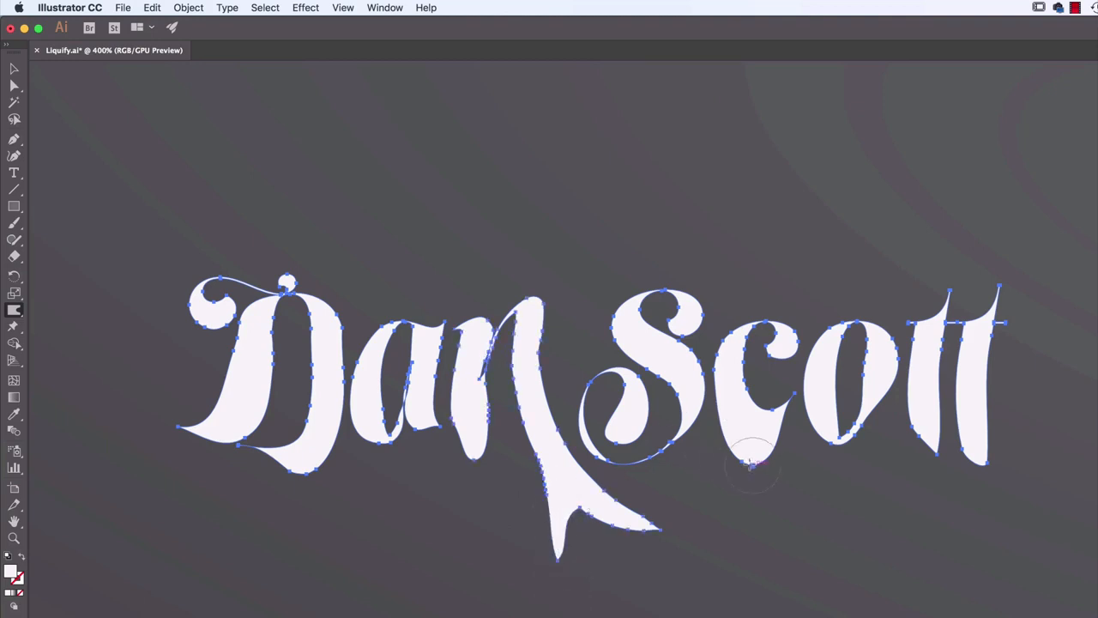
drag(727, 438, 724, 500)
mouse_move(759, 450)
mouse_down()
mouse_move(810, 445)
mouse_move(839, 483)
mouse_up()
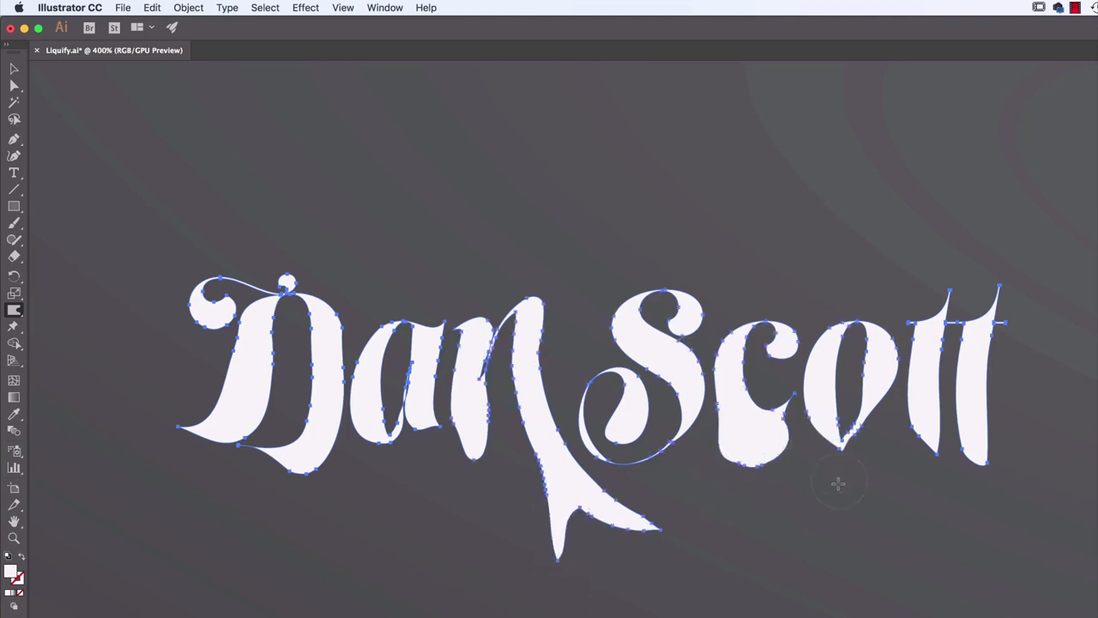
mouse_move(775, 445)
mouse_down()
mouse_move(817, 474)
mouse_move(784, 450)
mouse_move(814, 463)
mouse_move(790, 459)
mouse_move(790, 534)
mouse_move(782, 484)
mouse_move(776, 530)
mouse_up()
drag(843, 440, 845, 468)
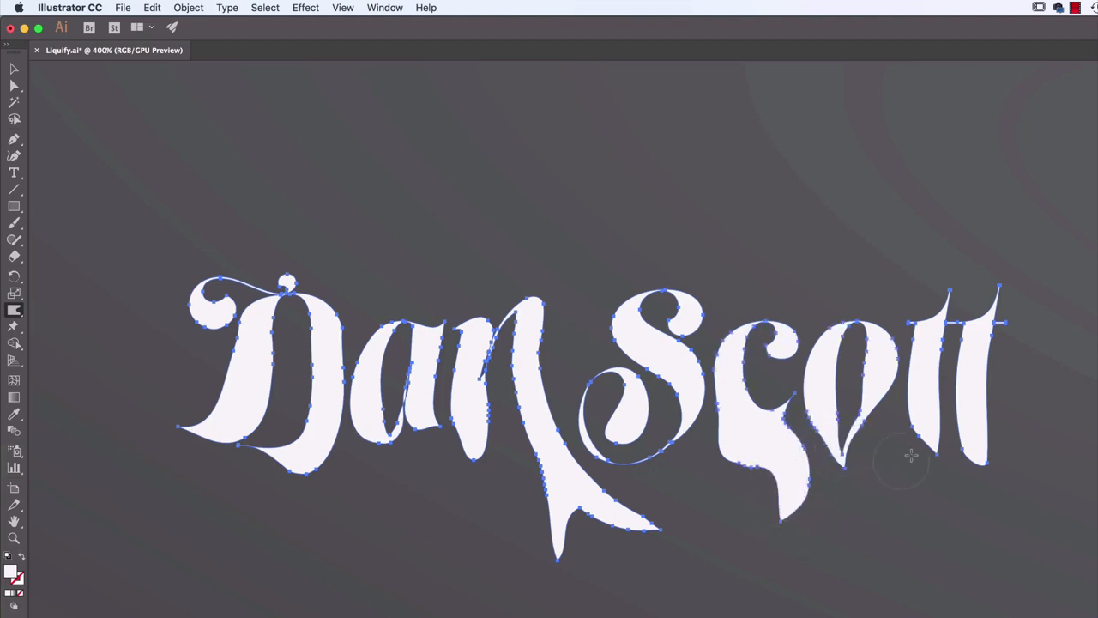
drag(925, 424, 883, 471)
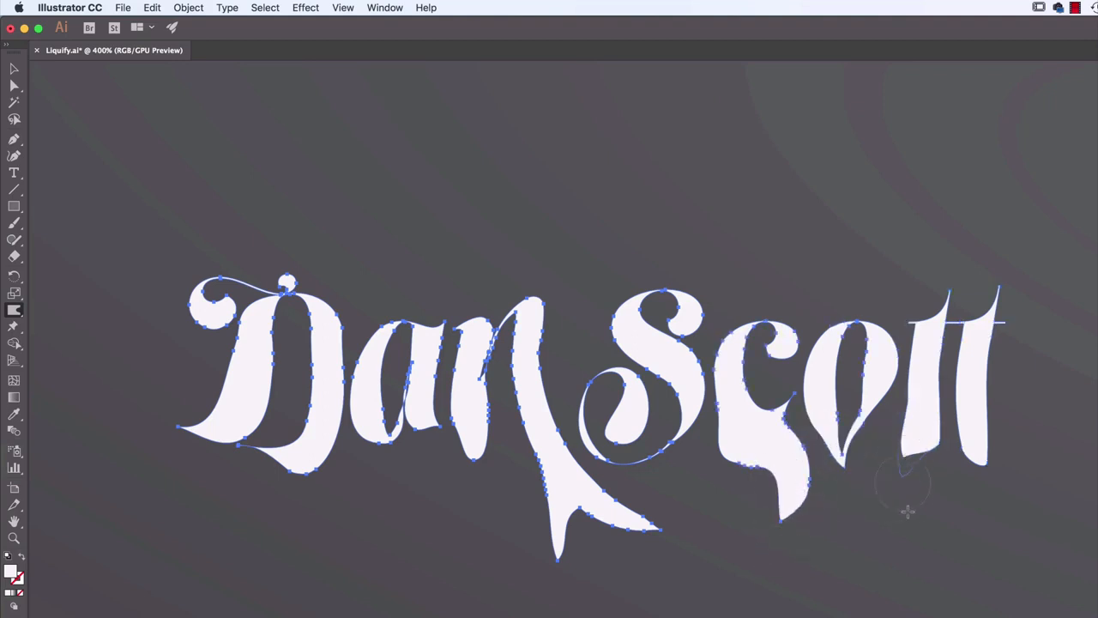
drag(311, 445, 312, 524)
mouse_move(379, 441)
mouse_down()
mouse_move(364, 466)
mouse_move(364, 456)
mouse_move(363, 522)
mouse_up()
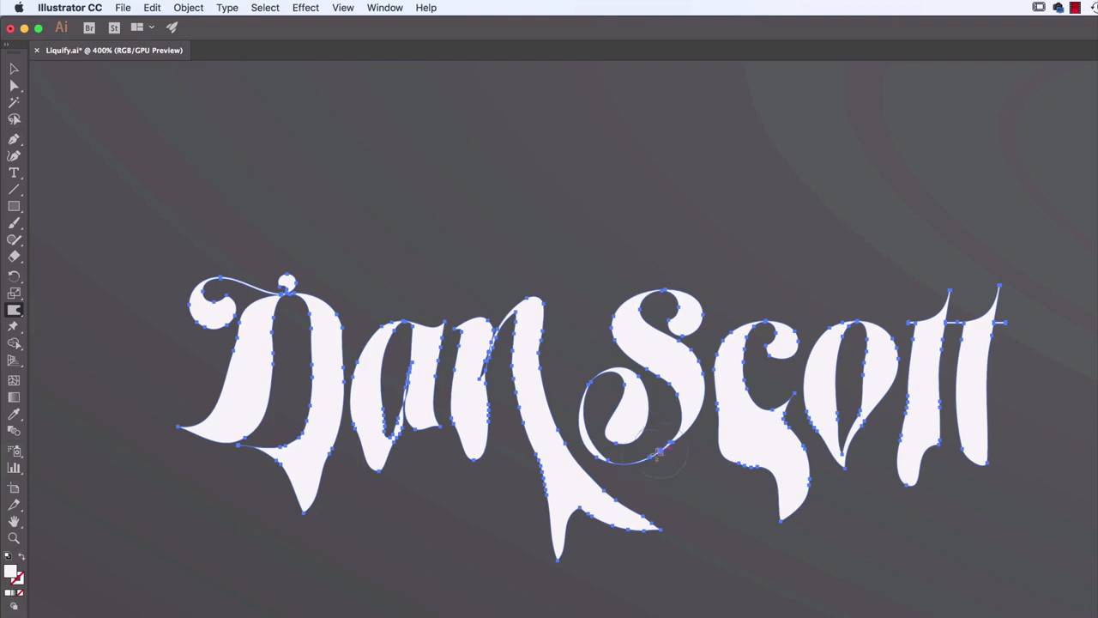
drag(662, 453, 666, 483)
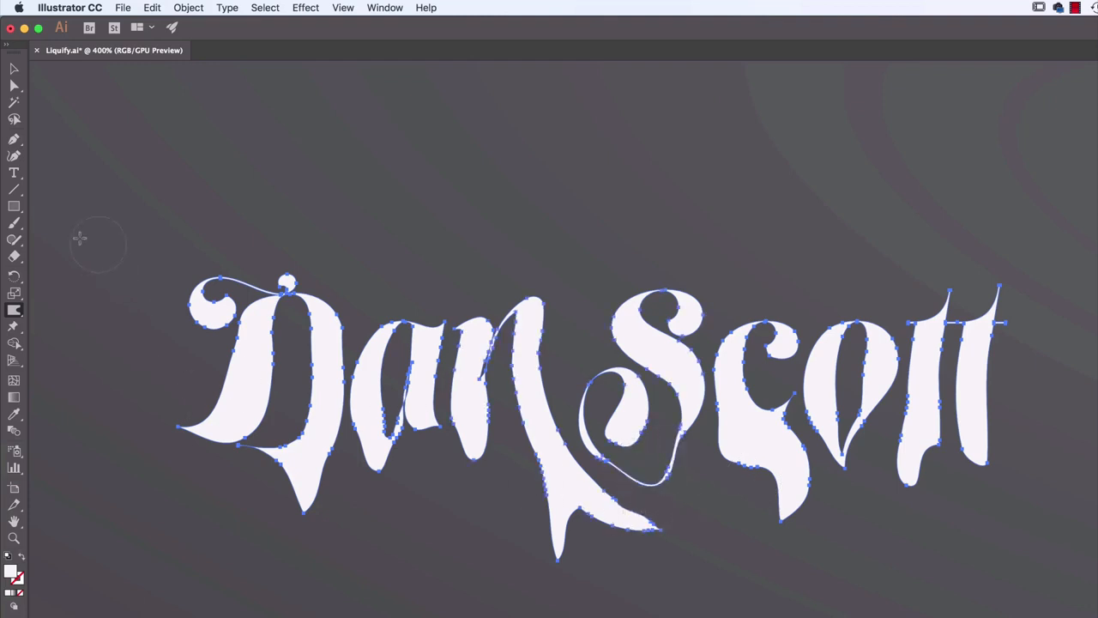
Draw small white circles with the Ellipse tool as falling droplets beneath the three longest drips, and deselect everything
click(13, 206)
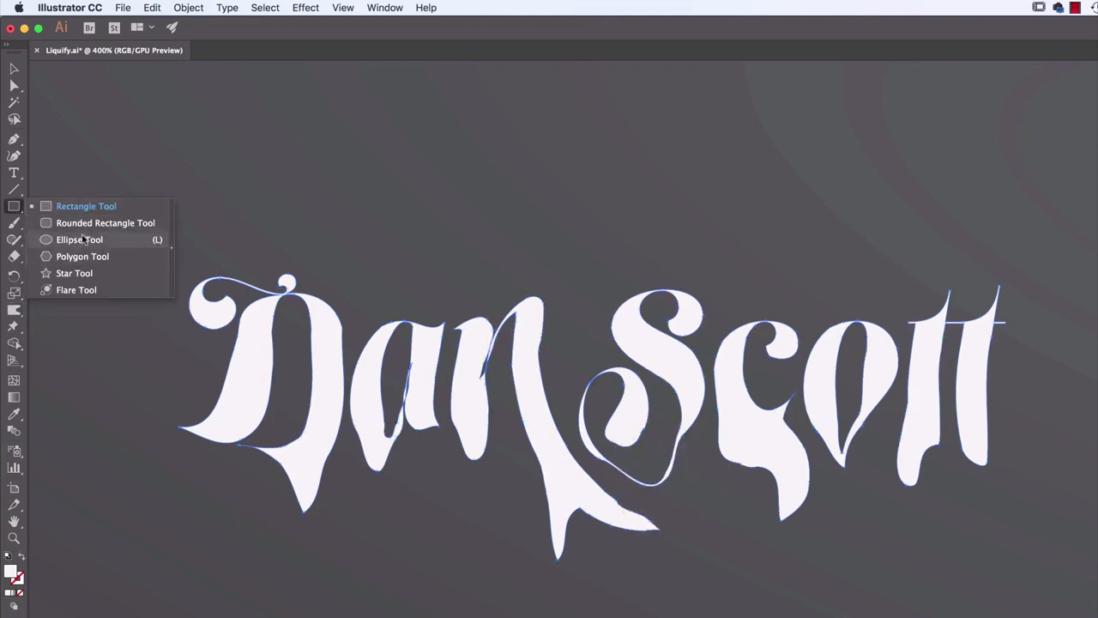
click(80, 239)
drag(290, 544, 301, 558)
drag(558, 583, 560, 586)
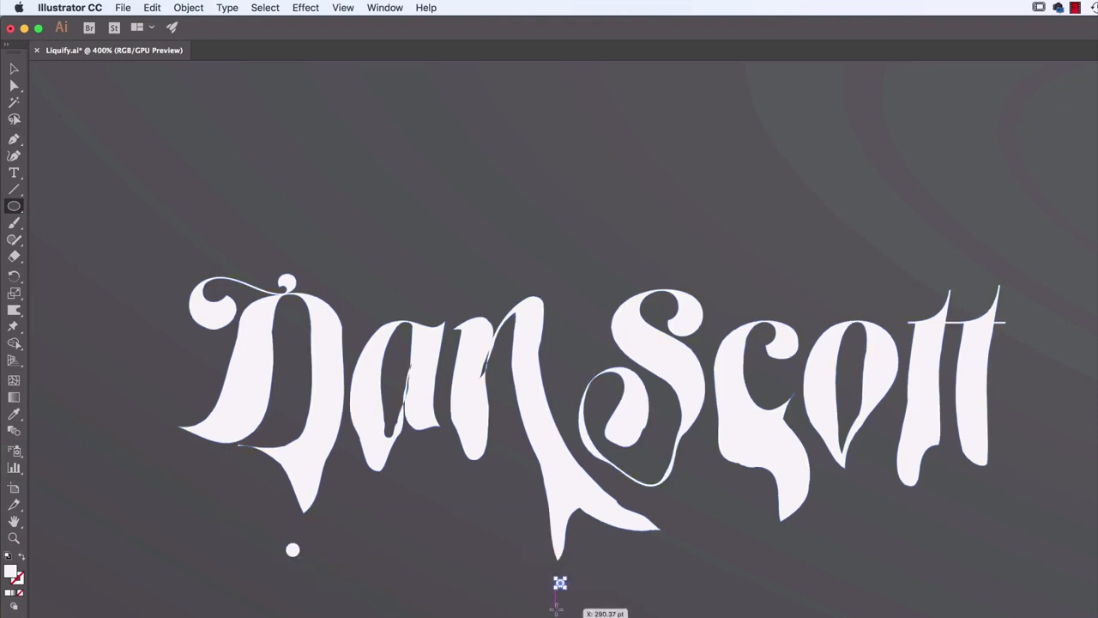
drag(774, 546, 783, 553)
click(15, 69)
click(155, 131)
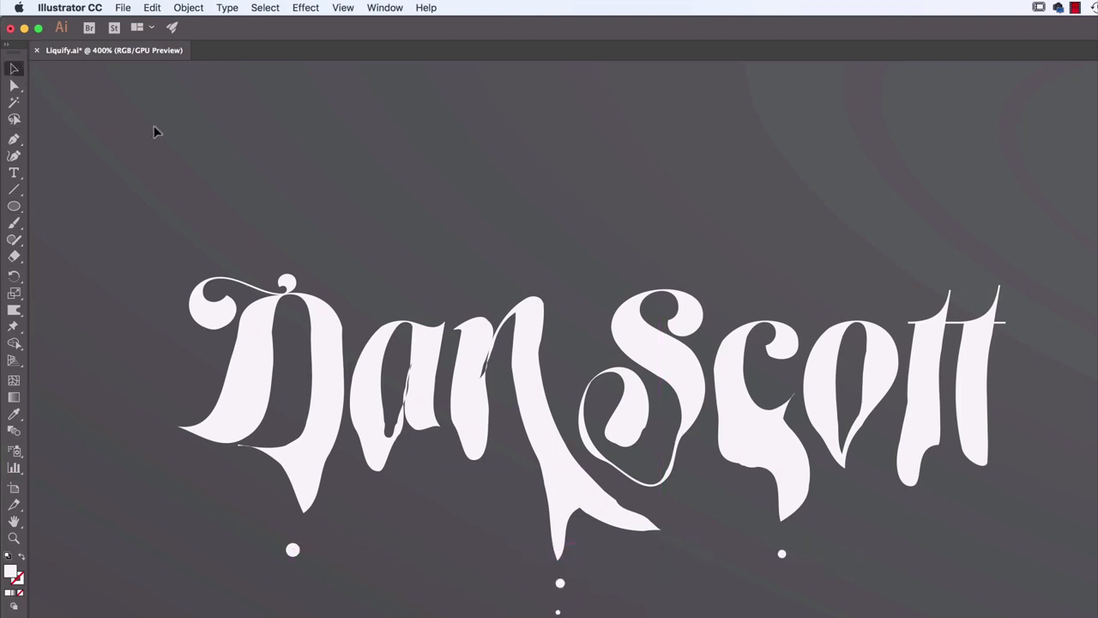
Select the second lettering in the upper row and activate the Twirl tool for it
drag(849, 284, 808, 285)
key(super+minus)
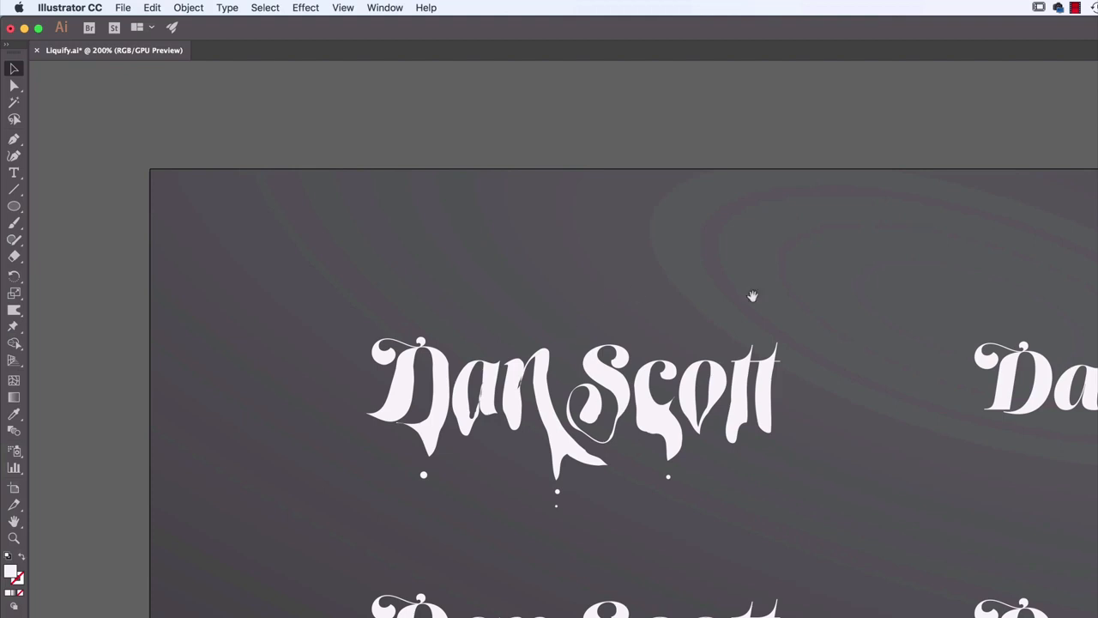
scroll(753, 297, right, 10)
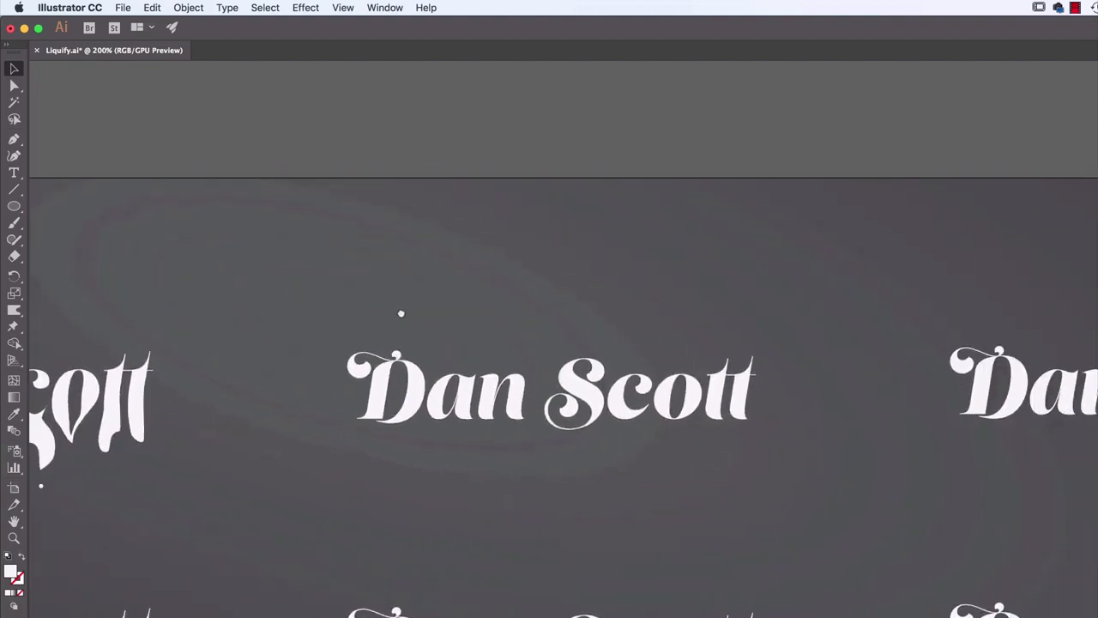
drag(402, 314, 482, 295)
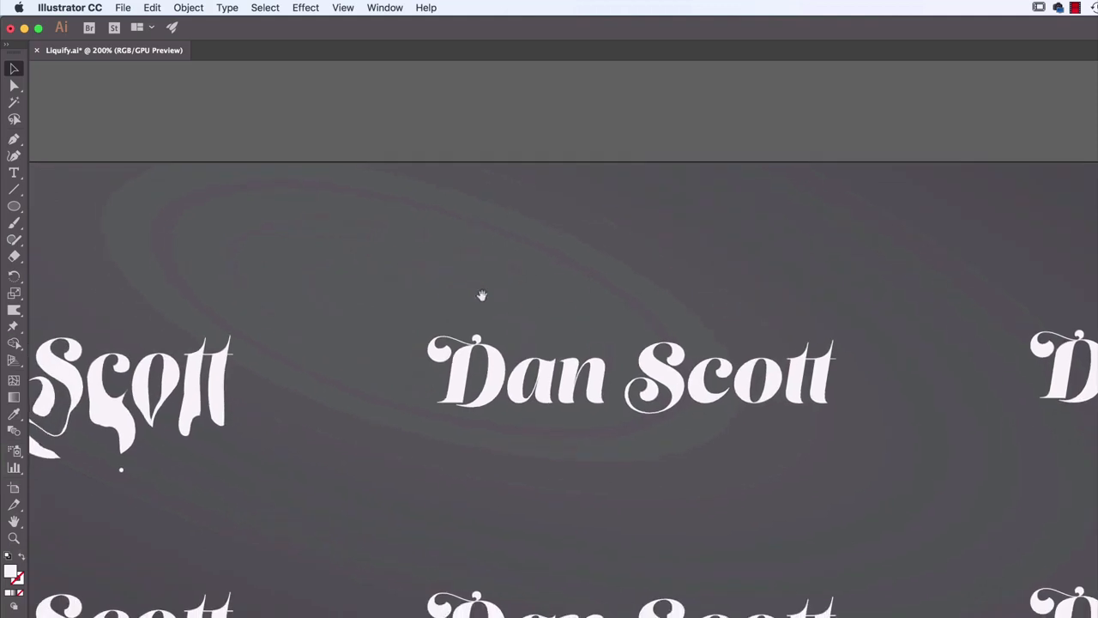
click(498, 365)
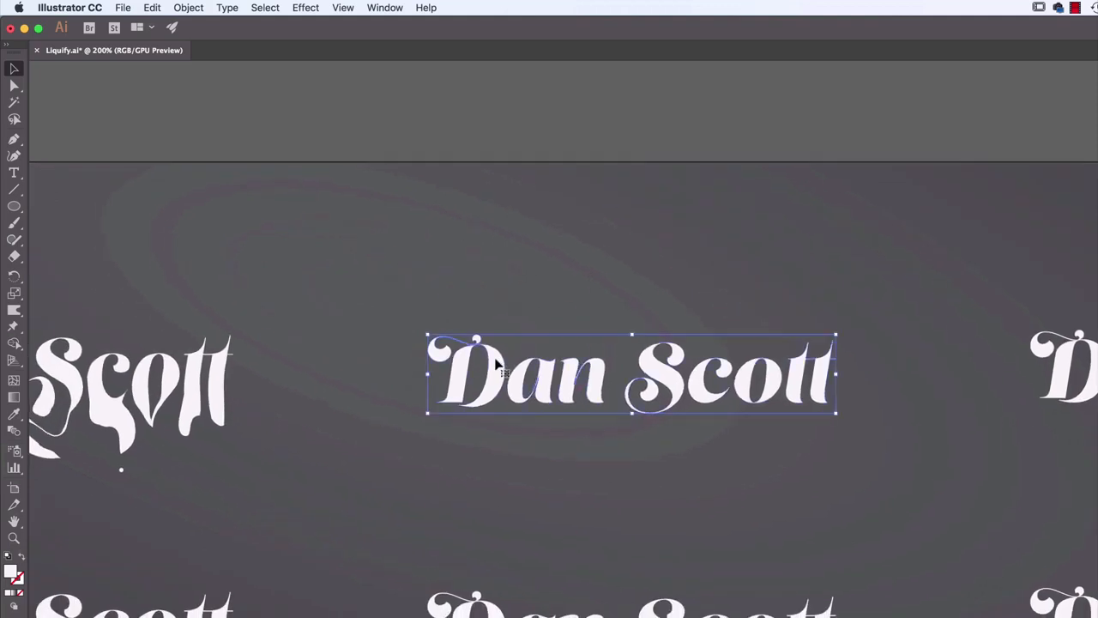
click(11, 315)
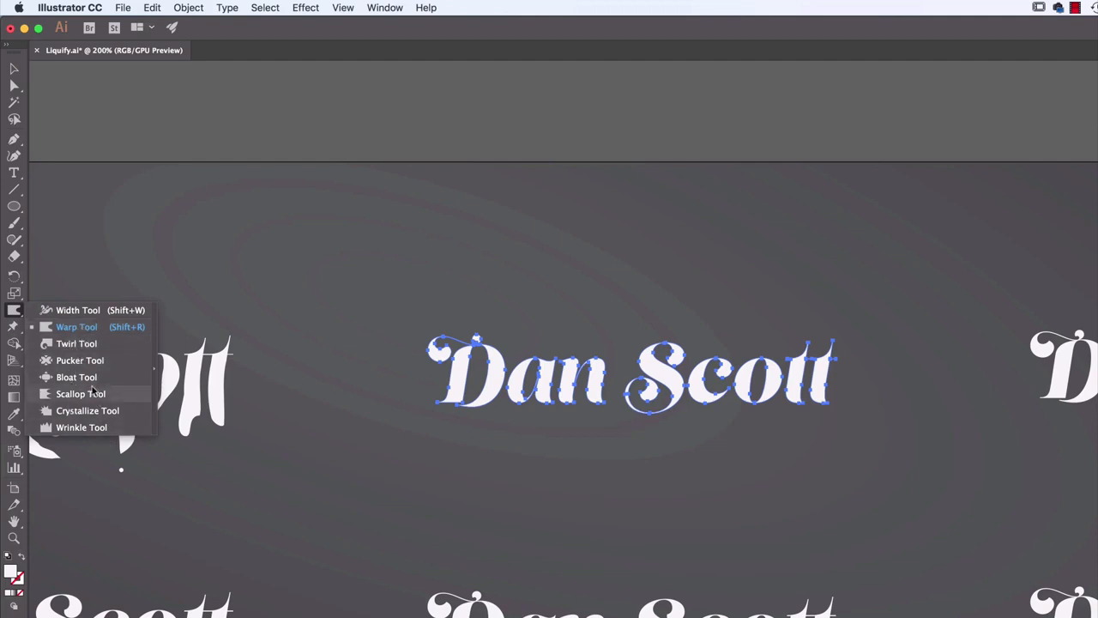
click(69, 344)
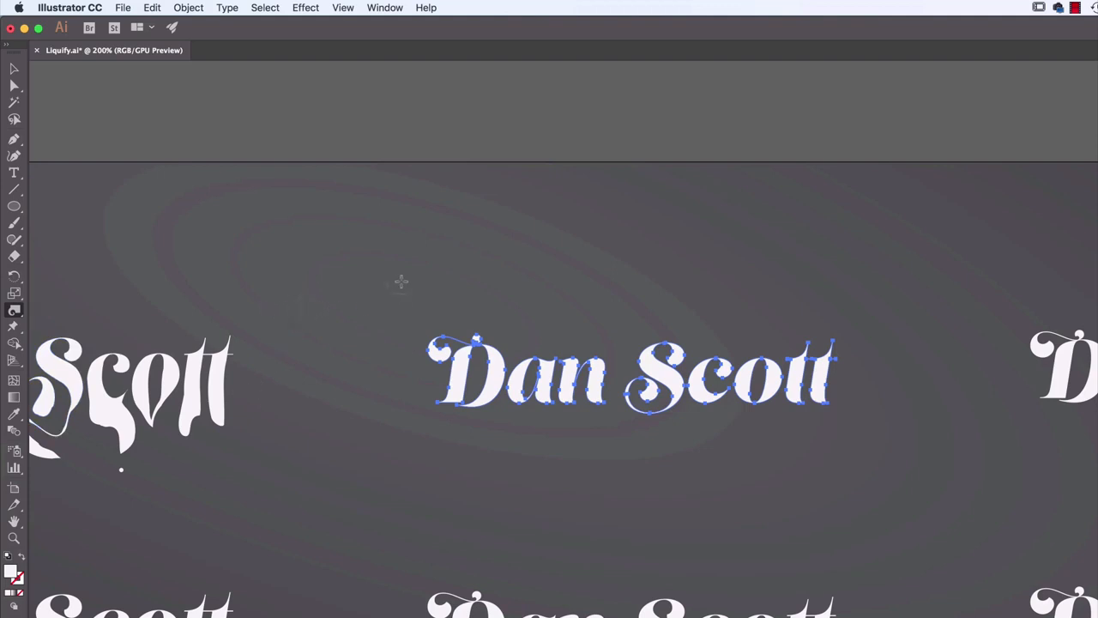
Set the Twirl tool's brush dimensions to 40 pt wide and 40 pt high
double_click(14, 311)
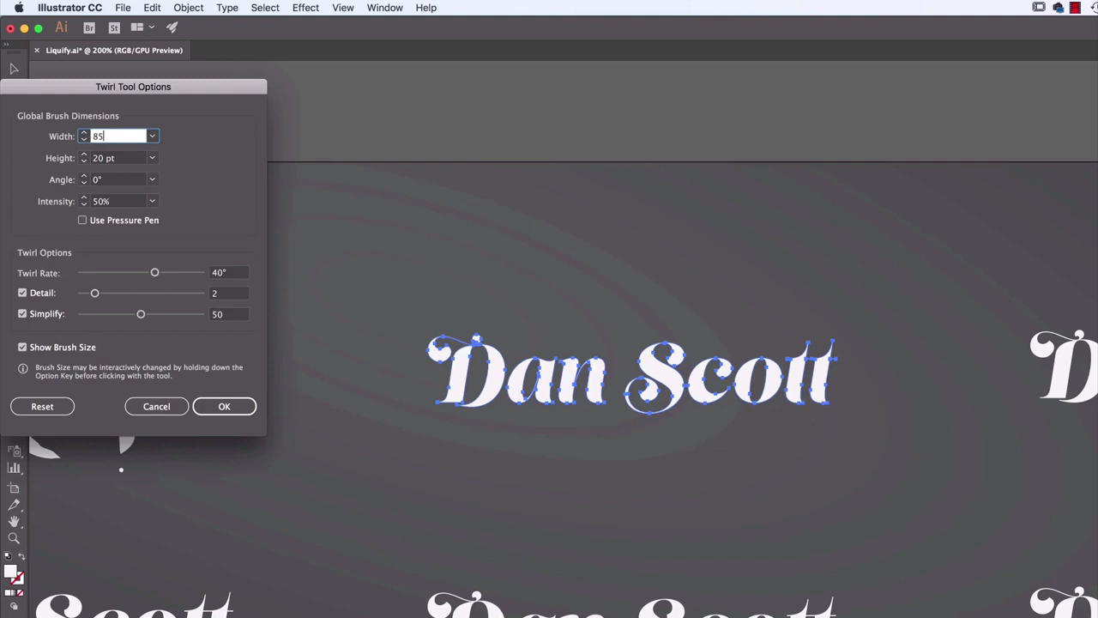
key(Tab)
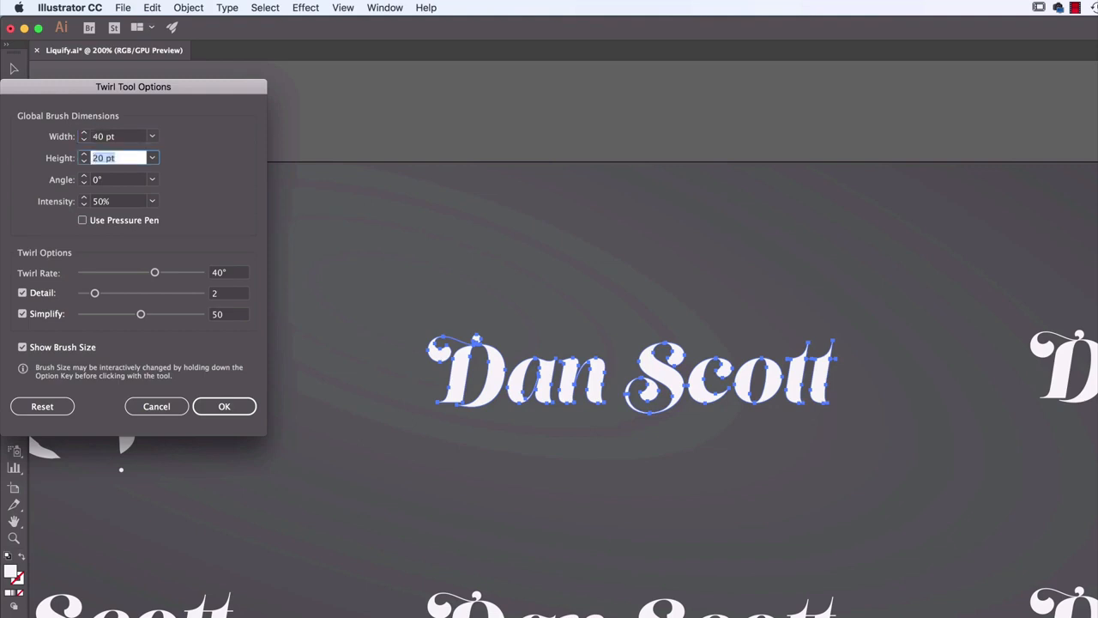
text(40)
key(Tab)
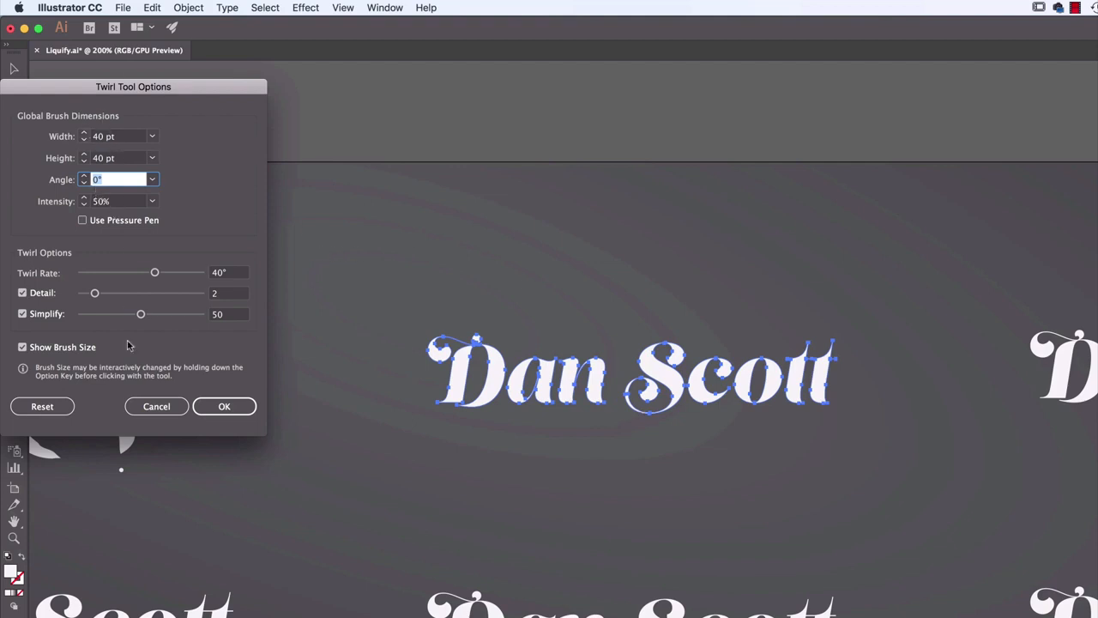
click(233, 409)
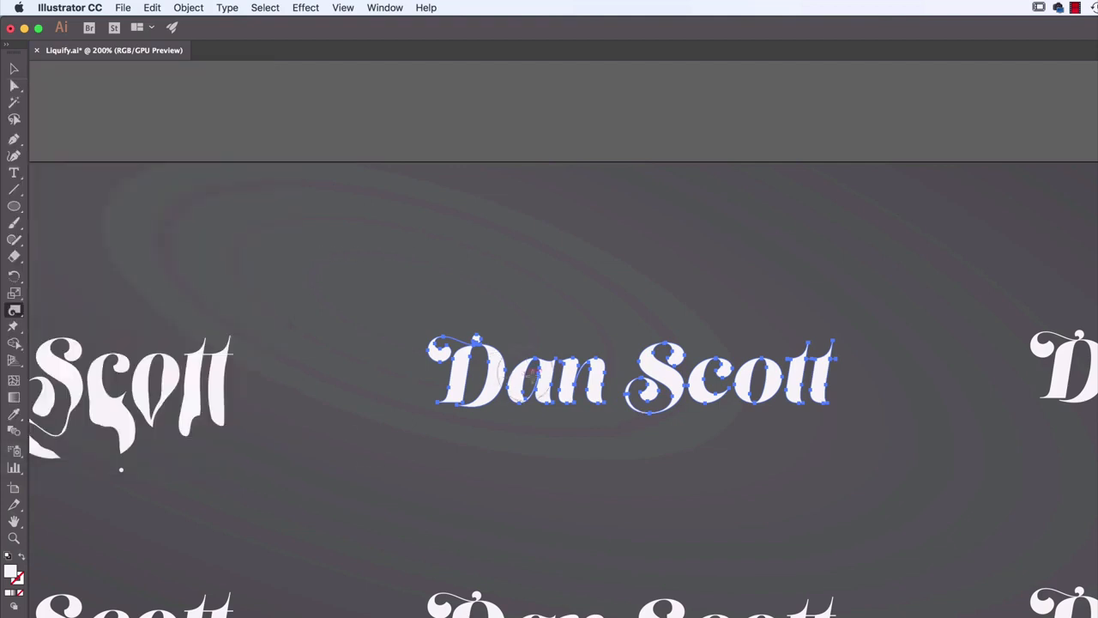
Undo a trial twirl on the first word's second letter and set the Twirl tool's intensity to 20%
drag(533, 377, 536, 379)
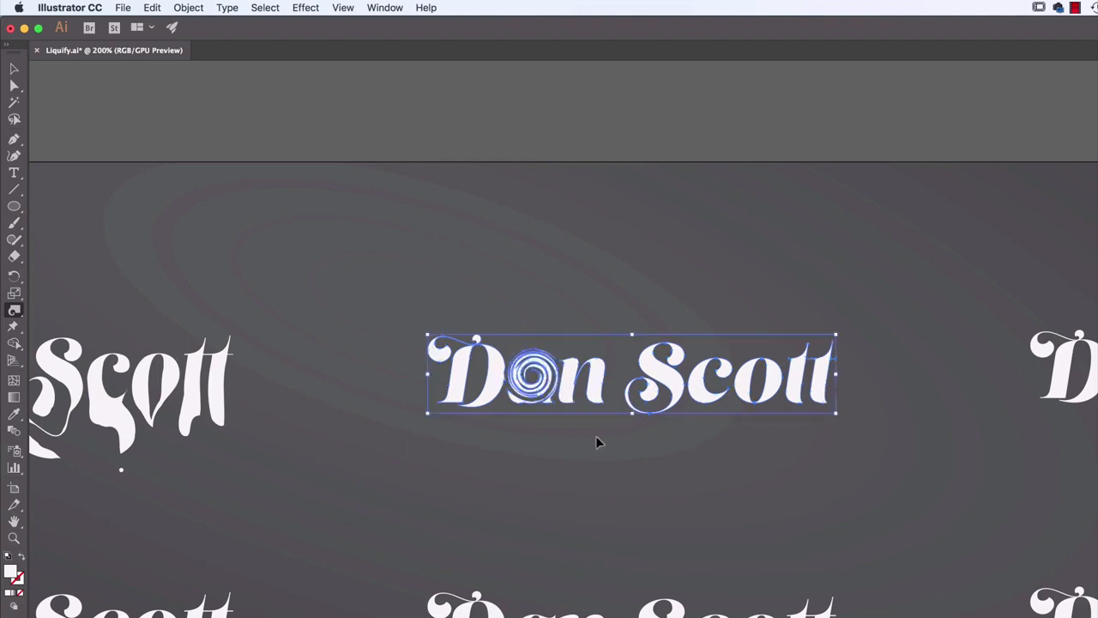
key(super+z)
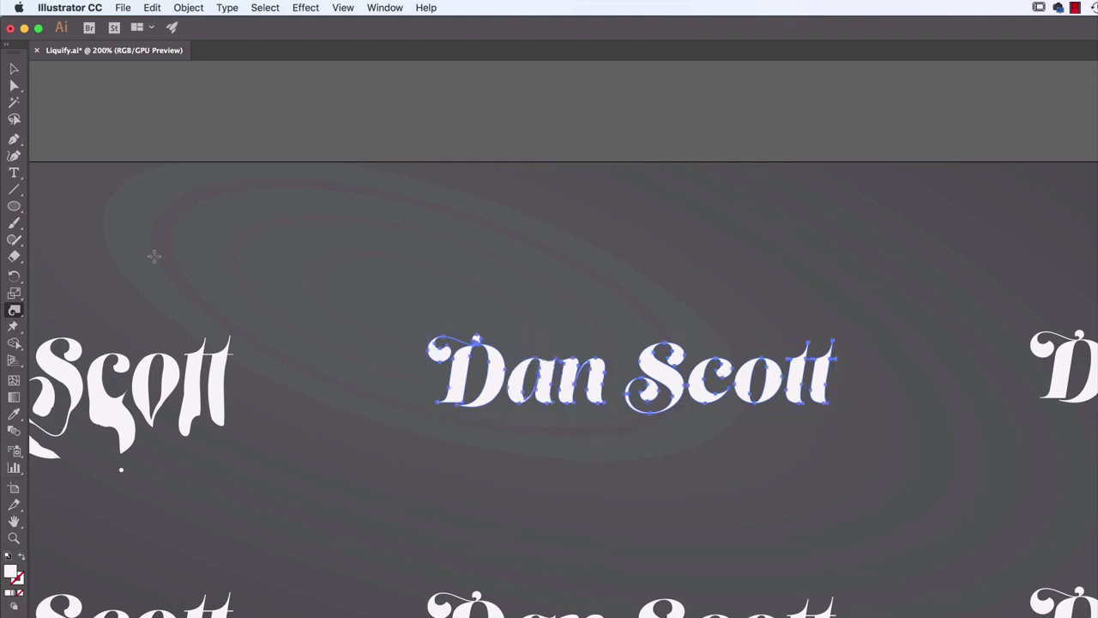
double_click(14, 310)
drag(207, 92, 463, 121)
click(364, 230)
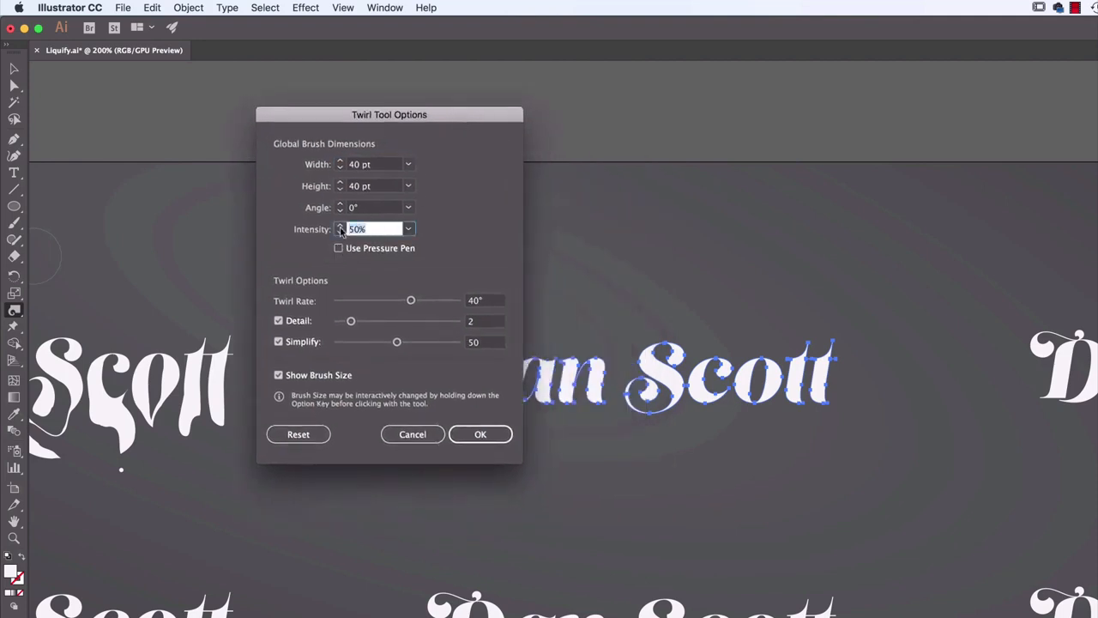
click(483, 434)
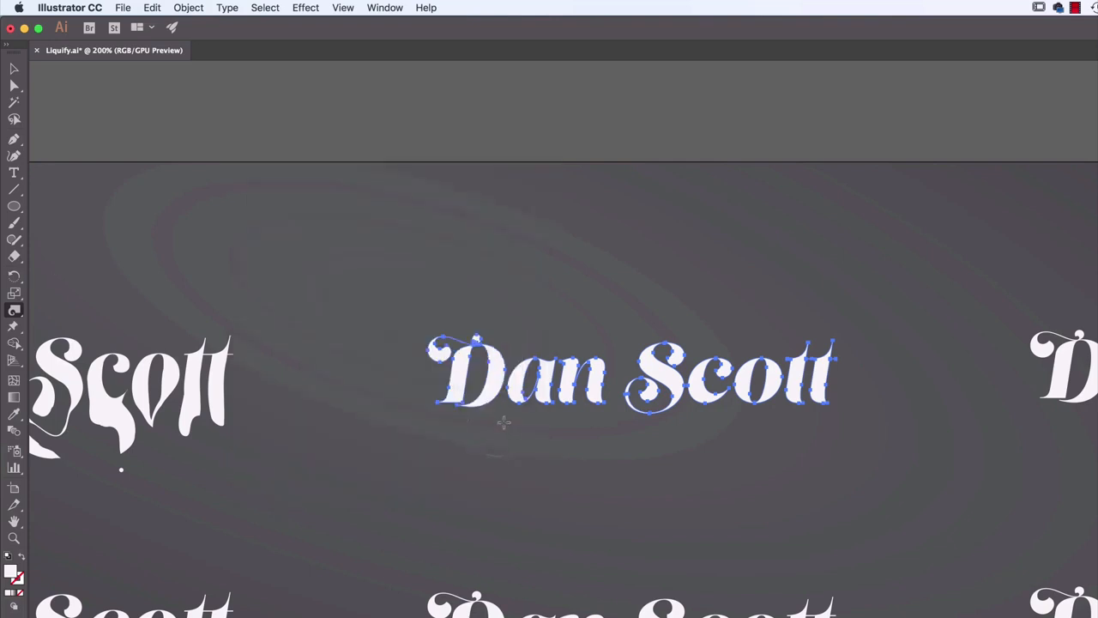
Twirl the first word's initial flourish outward into a spiral, curl its last letter's foot, and swirl the initial's base downward
click(539, 388)
key(super+z)
click(433, 346)
drag(429, 344, 393, 310)
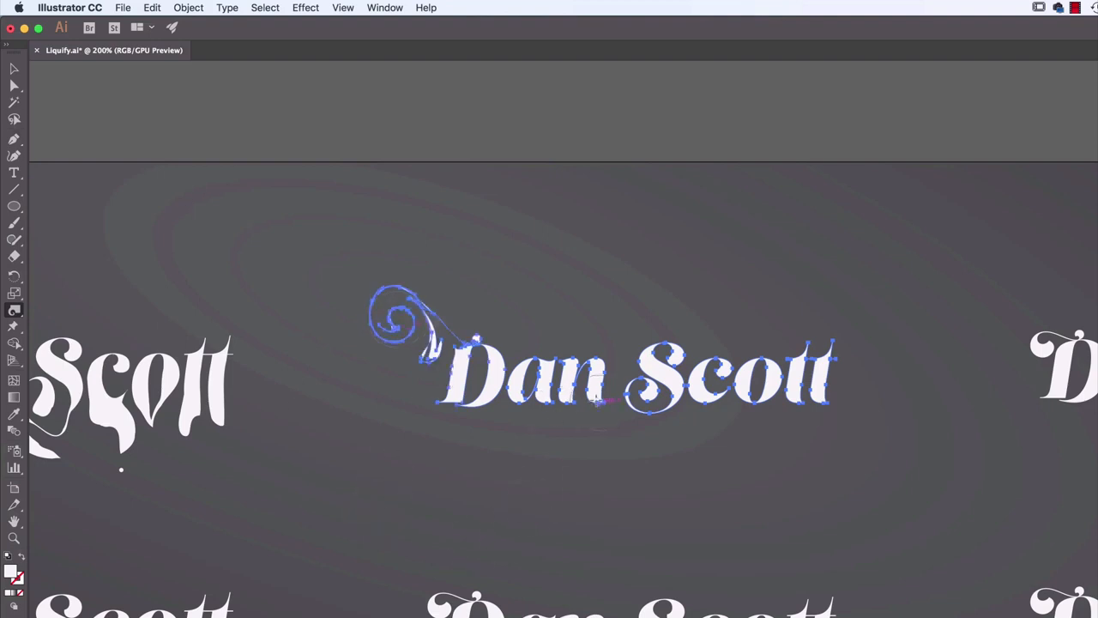
drag(596, 397, 596, 397)
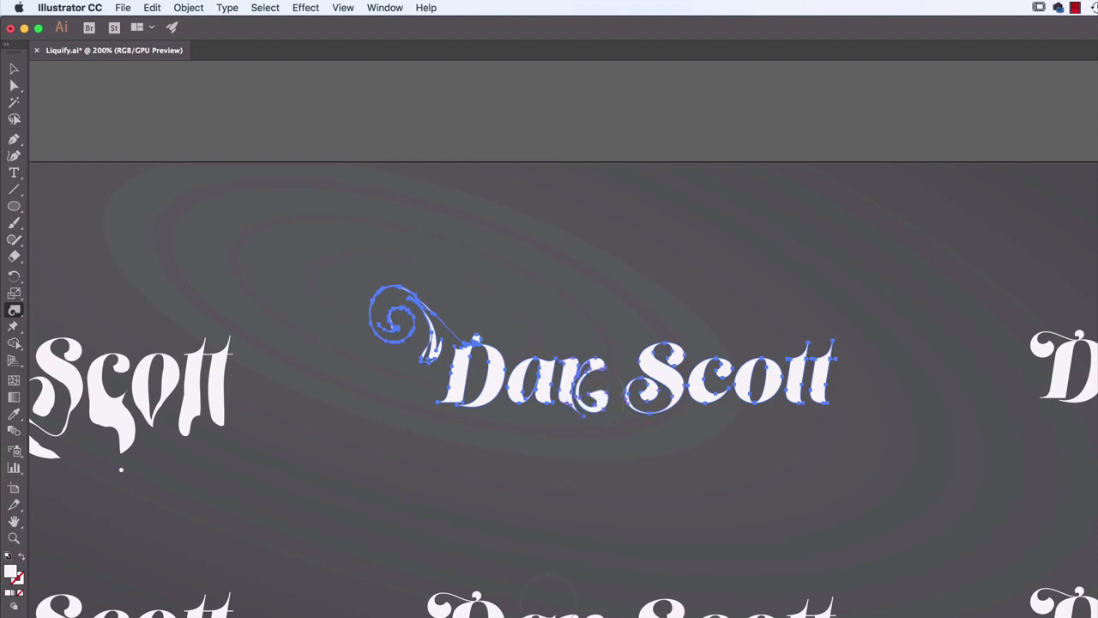
mouse_move(480, 403)
mouse_down()
mouse_move(510, 446)
mouse_move(524, 432)
mouse_move(501, 434)
mouse_move(491, 452)
mouse_move(539, 492)
mouse_up()
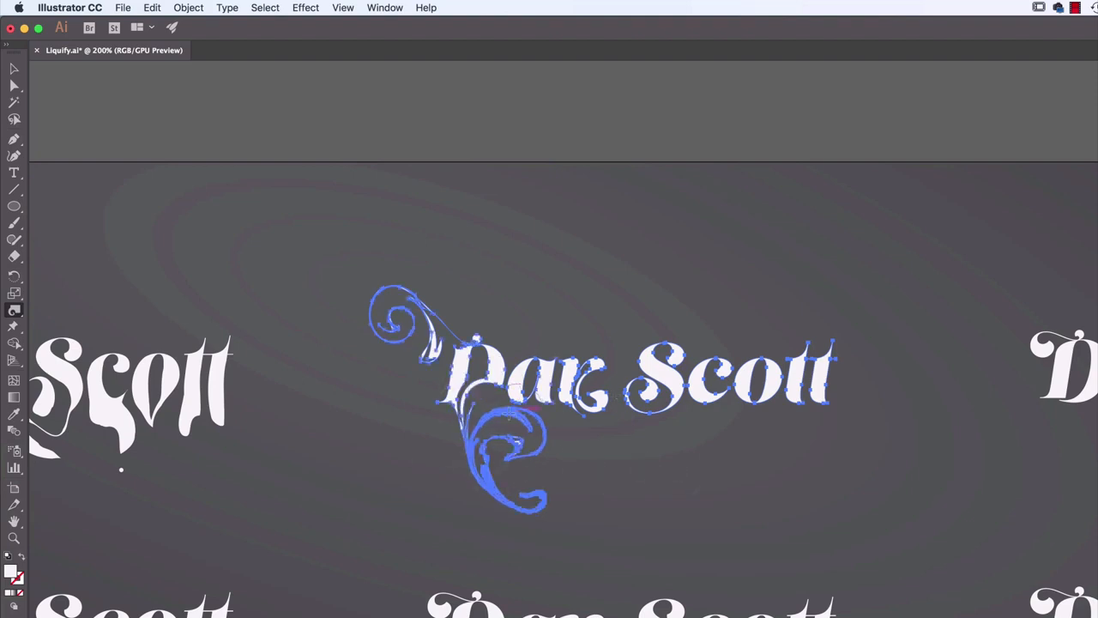
Twirl the second word's first letter up into a spiral, its second letter's base downward, and its third letter's top into a curl
key(super)
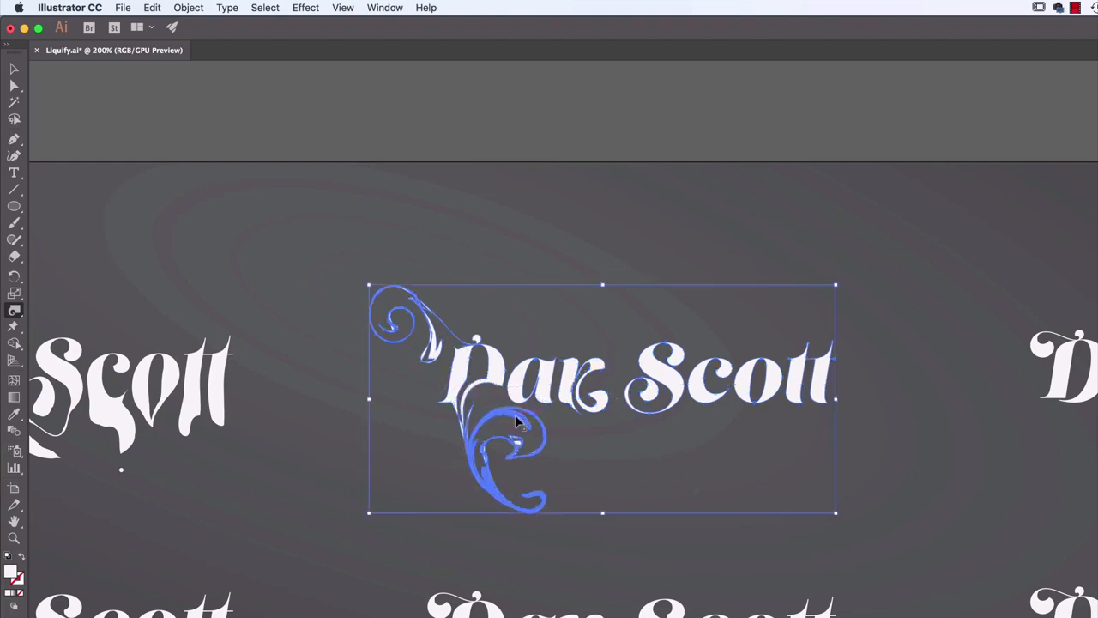
key(super+equal)
key(super+equal)
key(super+equal)
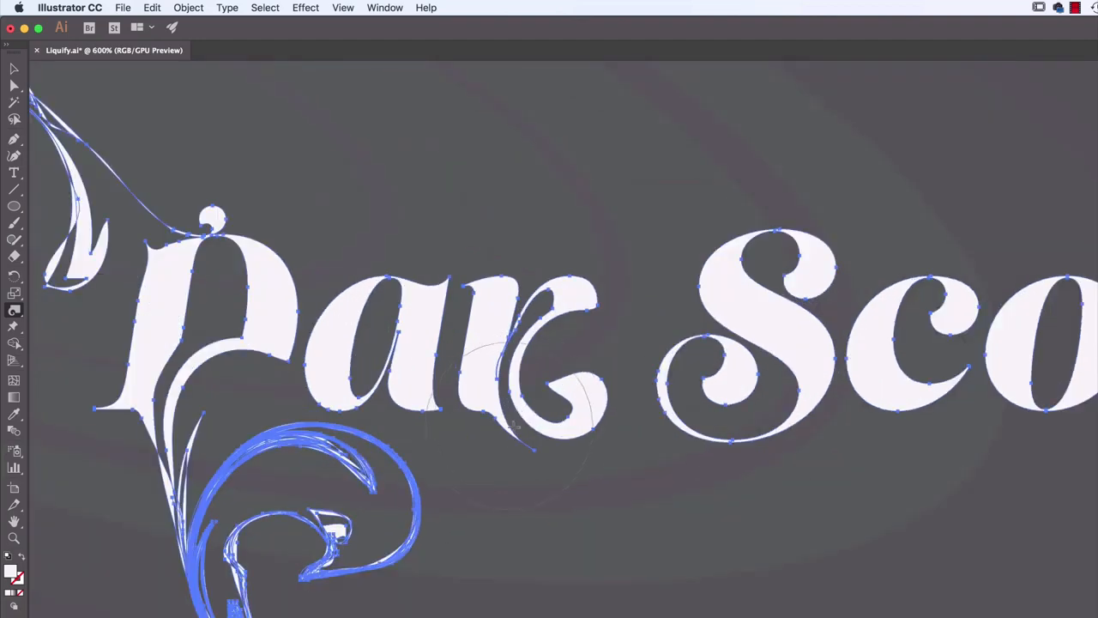
drag(714, 427, 535, 453)
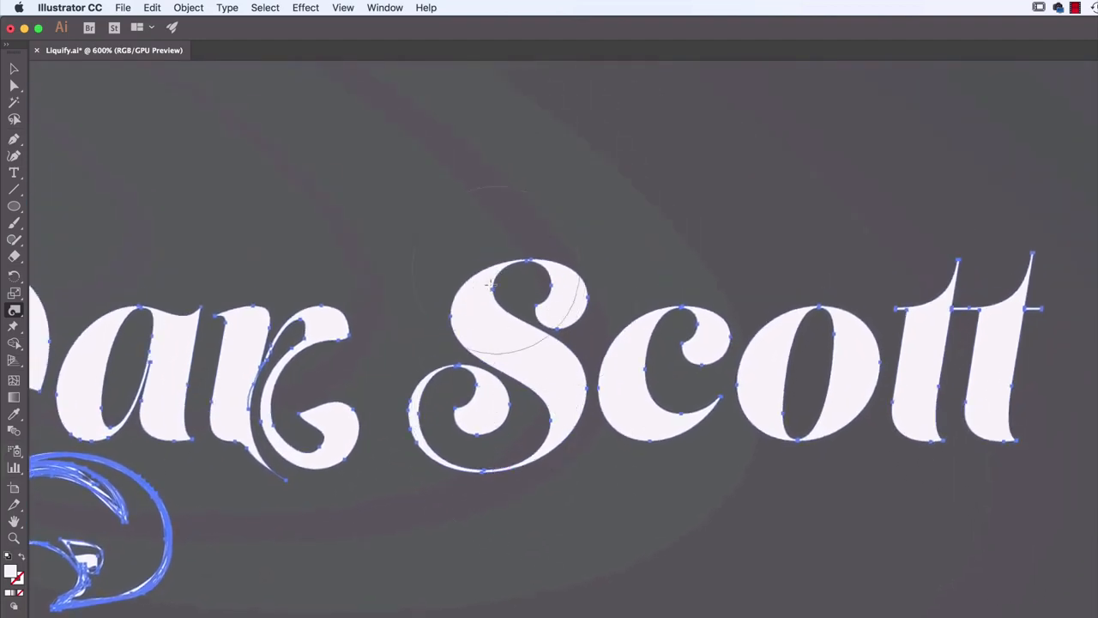
drag(464, 304, 462, 303)
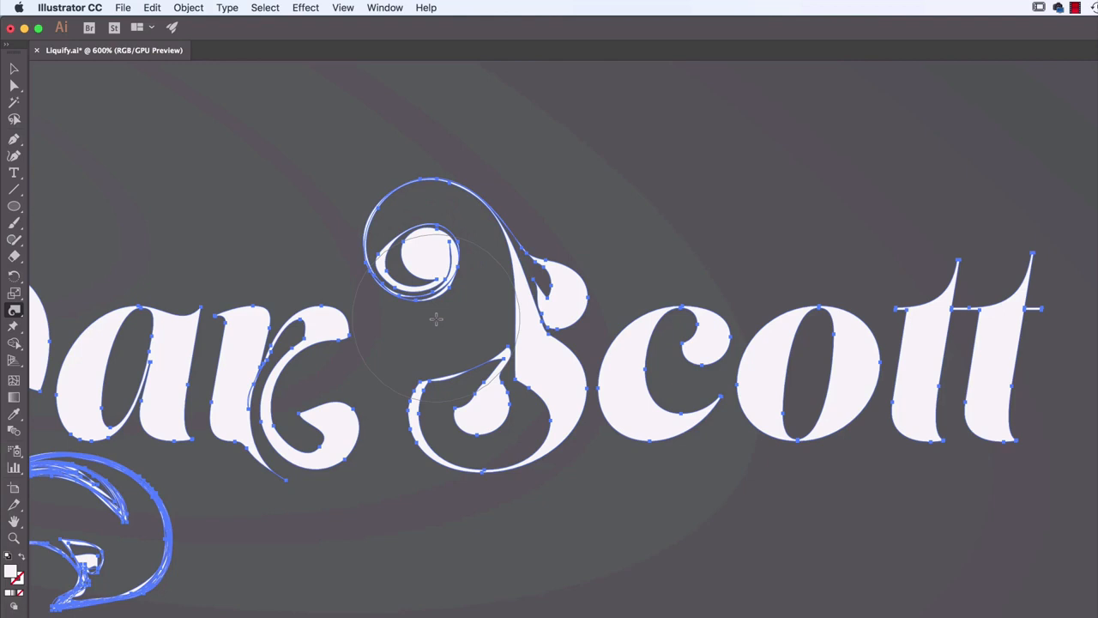
mouse_move(680, 464)
mouse_down()
mouse_move(654, 459)
mouse_move(677, 530)
mouse_move(737, 525)
mouse_up()
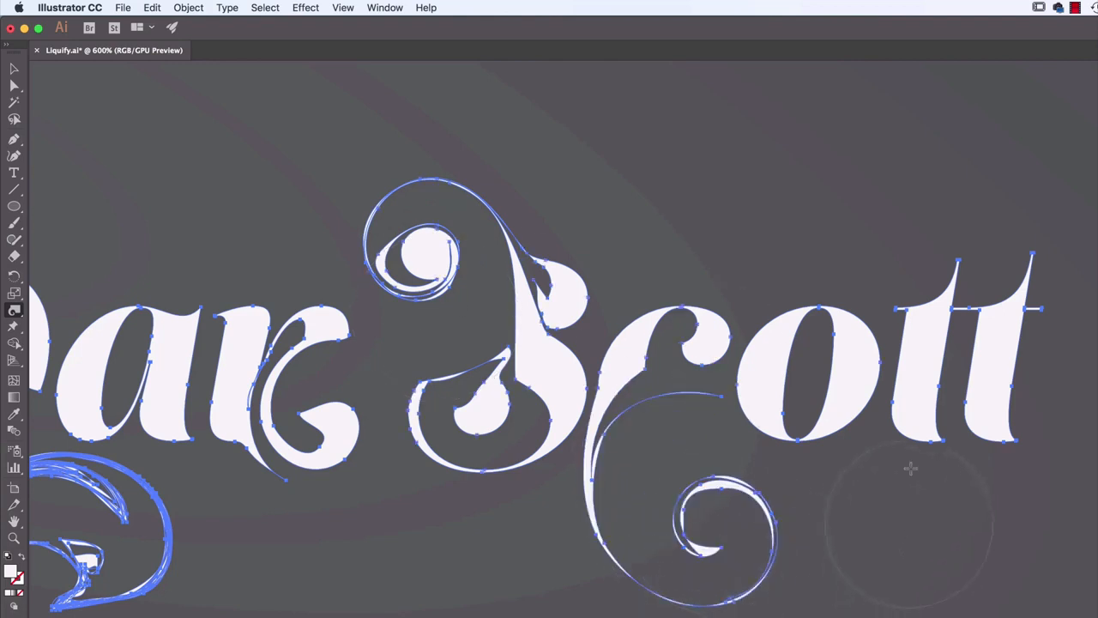
drag(781, 298, 782, 297)
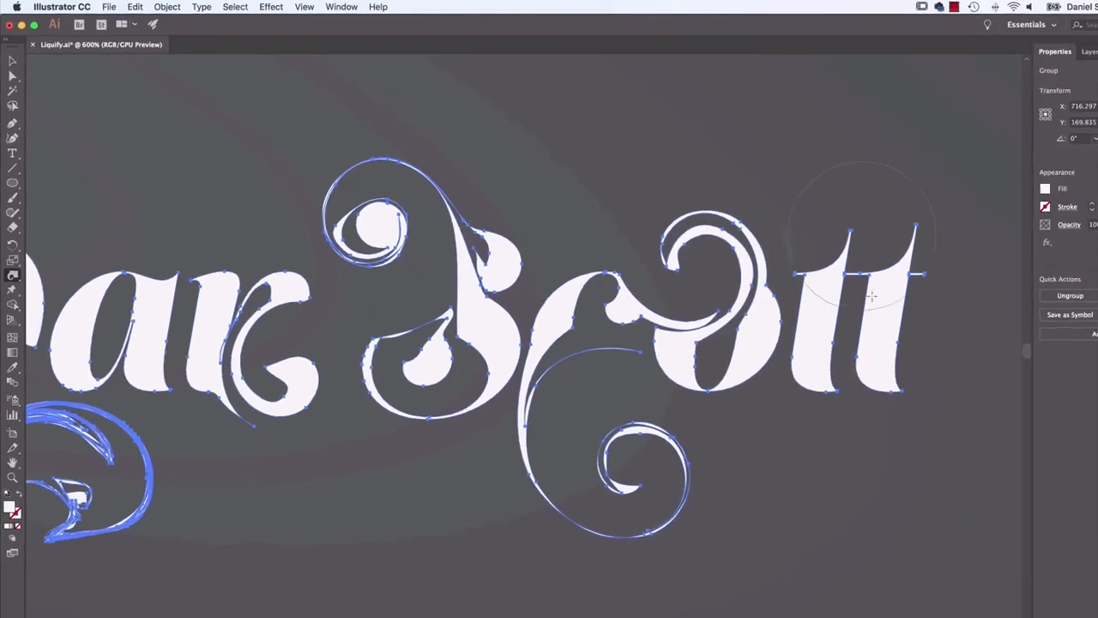
Undo the first swirl on the second word's last letter, twirl its foot outward into a spiral, and deselect the lettering
drag(920, 383, 947, 427)
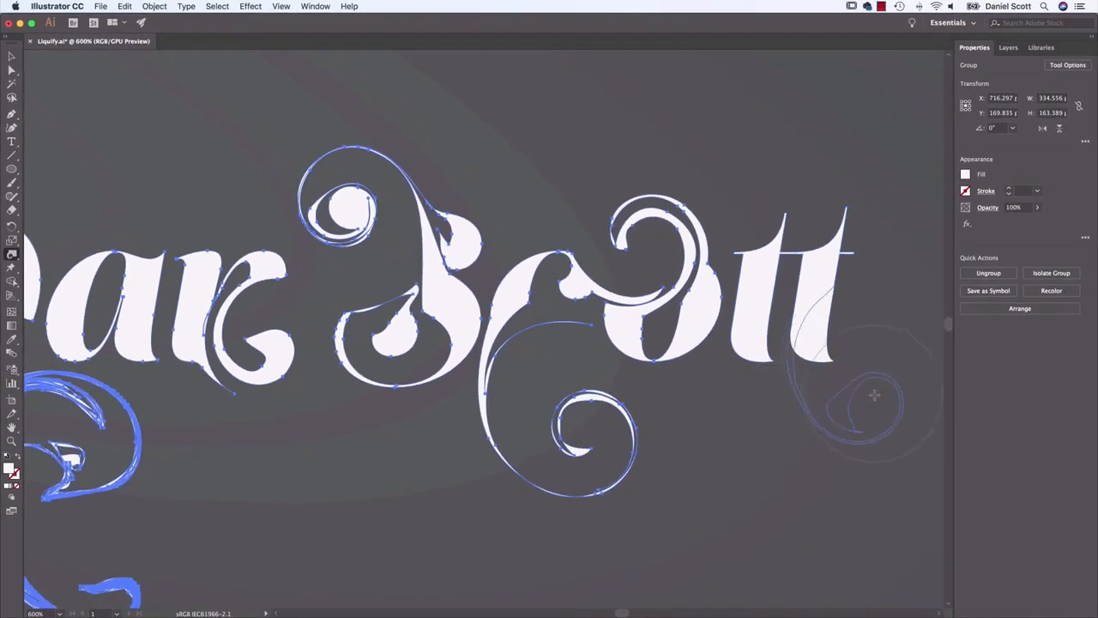
drag(875, 395, 874, 395)
key(super+z)
drag(828, 347, 850, 348)
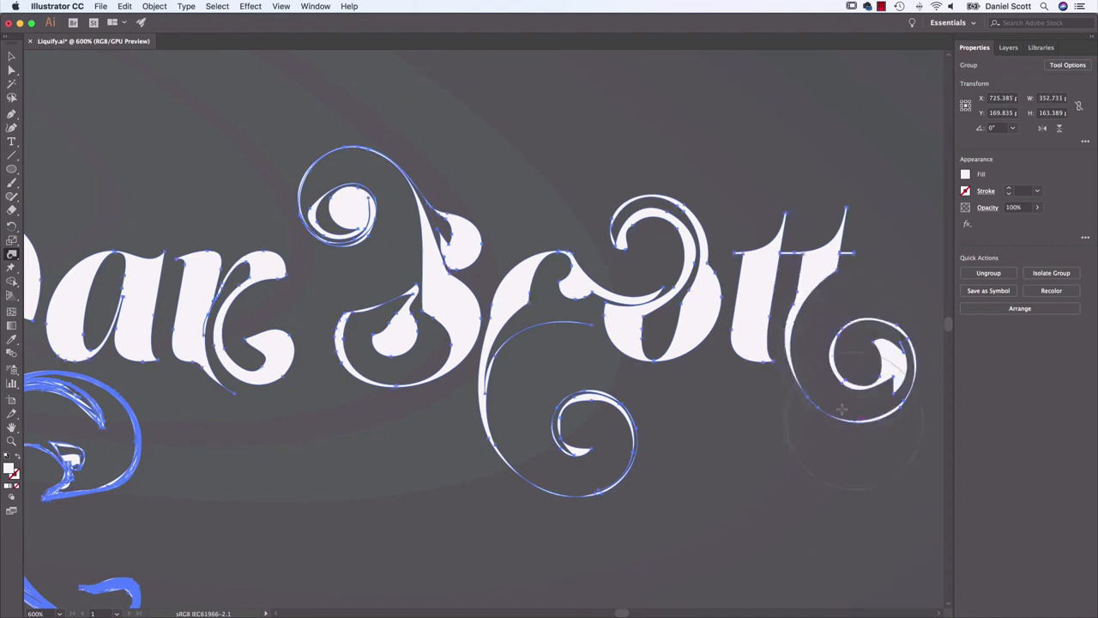
scroll(590, 312, right, 10)
click(12, 55)
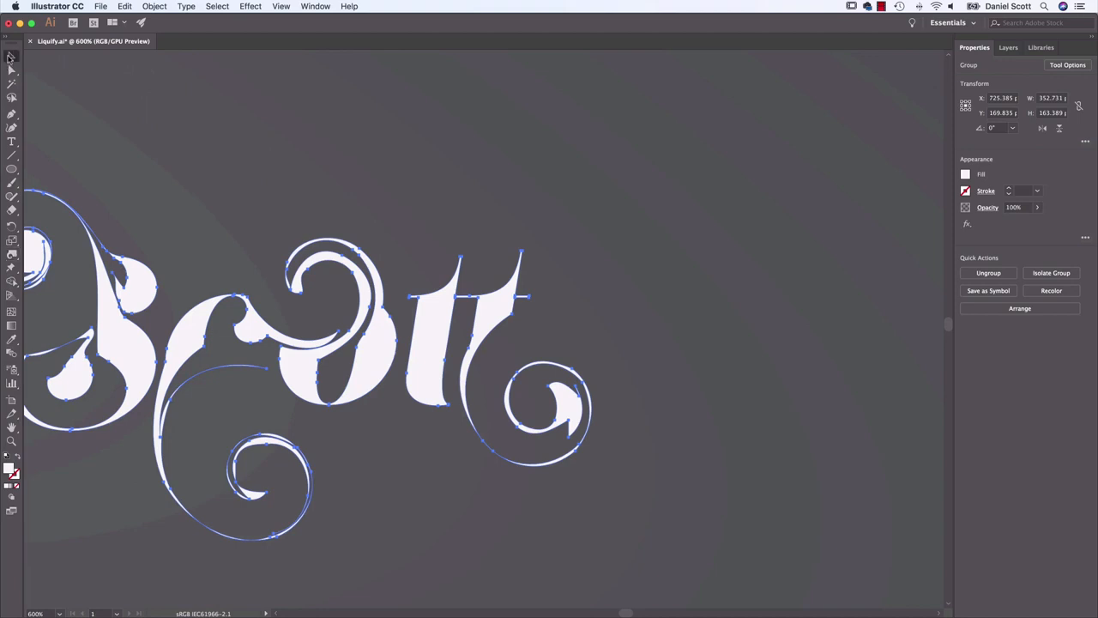
click(210, 183)
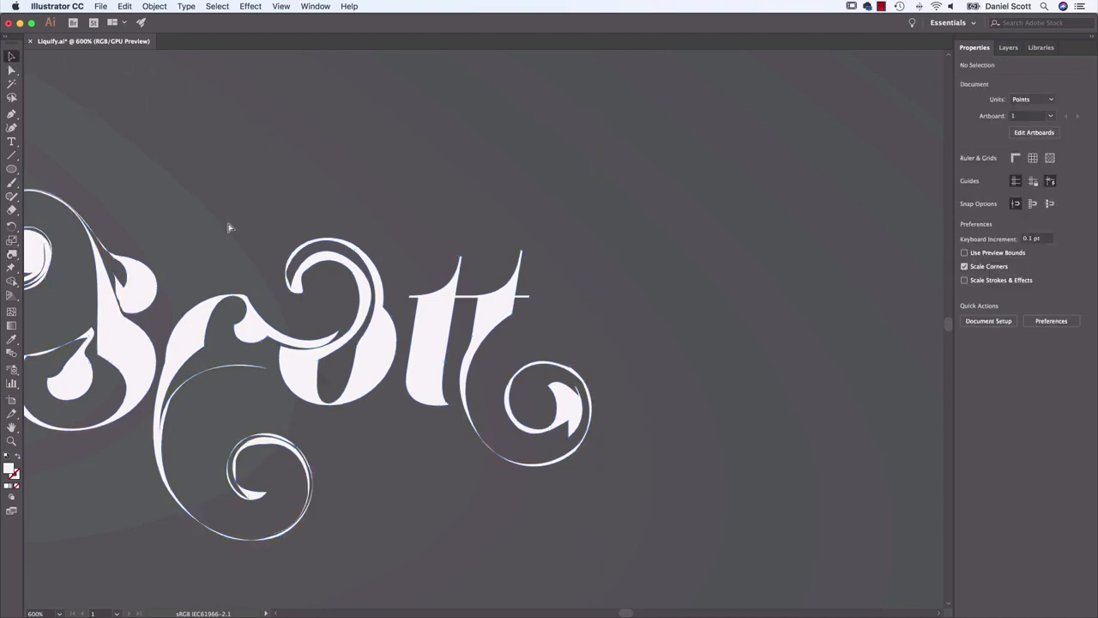
Select the third lettering in the upper row and activate the Pucker tool for it
key(super+minus)
key(super+minus)
drag(237, 255, 395, 247)
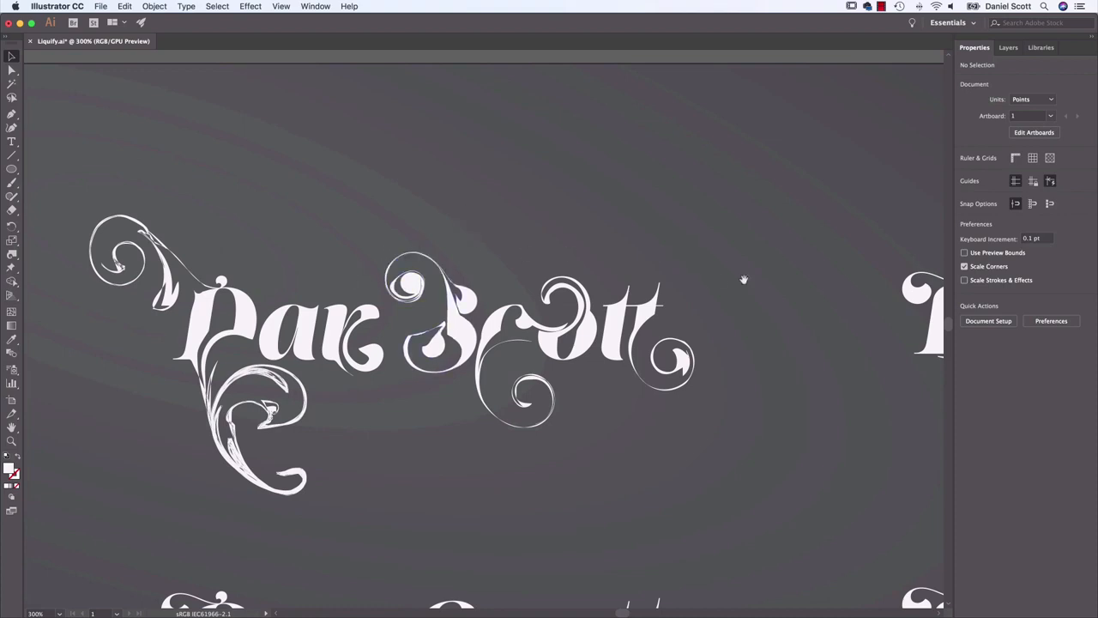
drag(744, 279, 508, 261)
drag(819, 288, 500, 300)
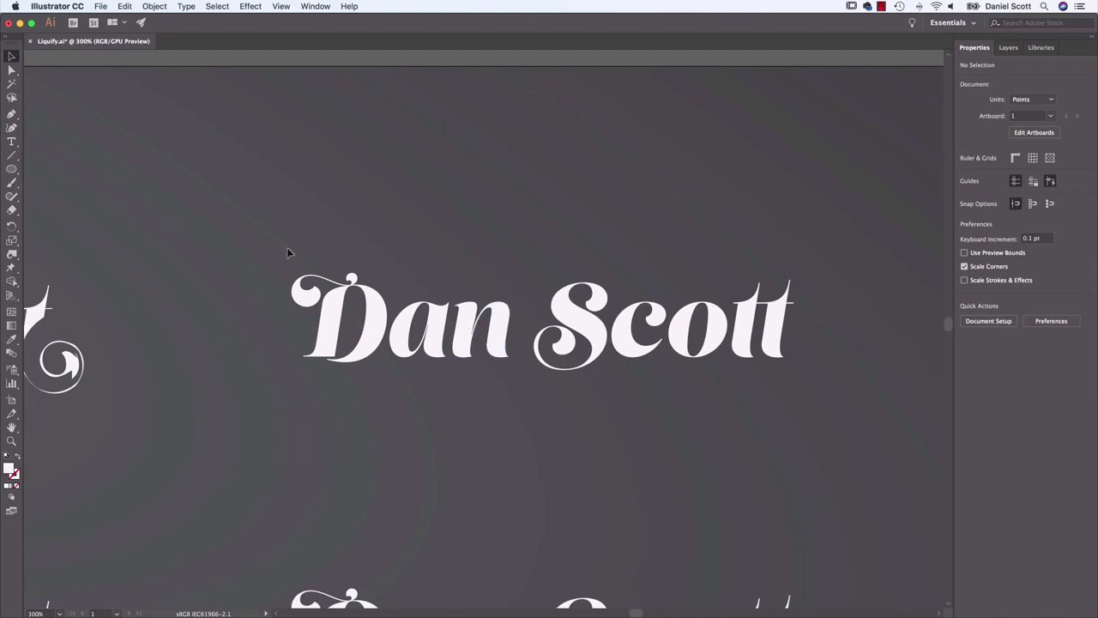
click(339, 316)
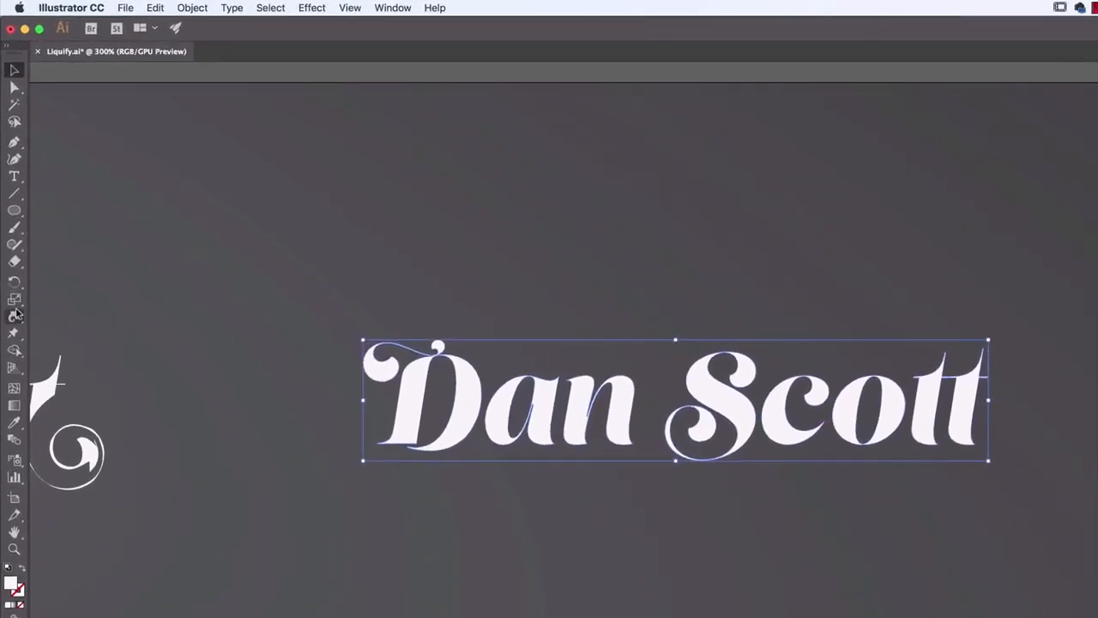
drag(12, 254, 43, 272)
drag(54, 341, 65, 369)
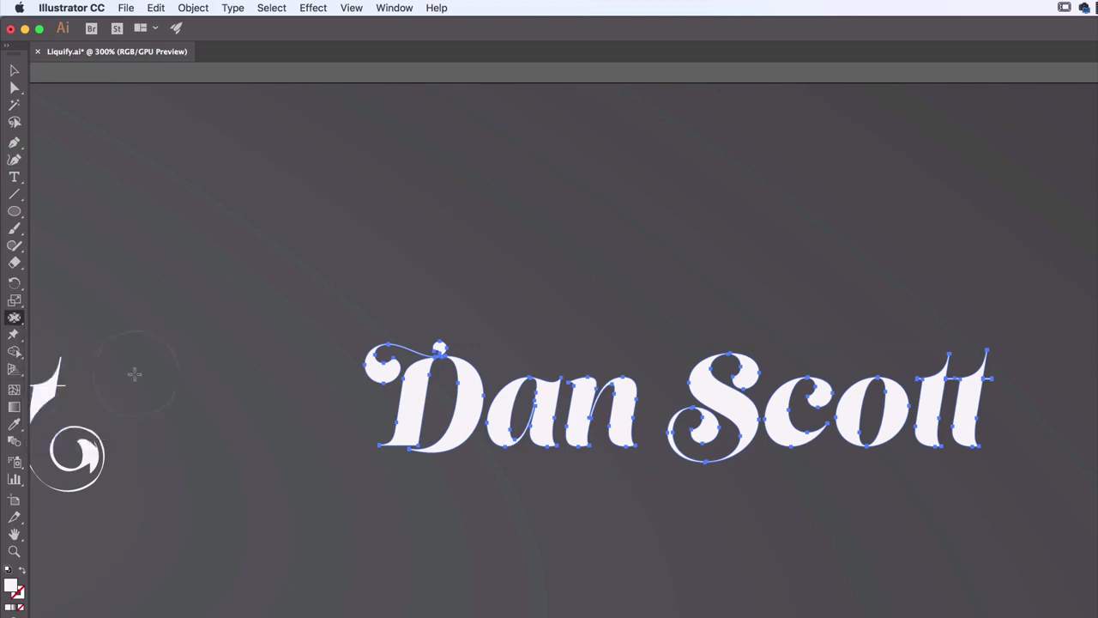
Set the Pucker tool's brush dimensions to 60 pt wide and 60 pt high
mouse_move(24, 324)
mouse_down()
mouse_move(67, 391)
mouse_move(21, 322)
mouse_up()
double_click(14, 318)
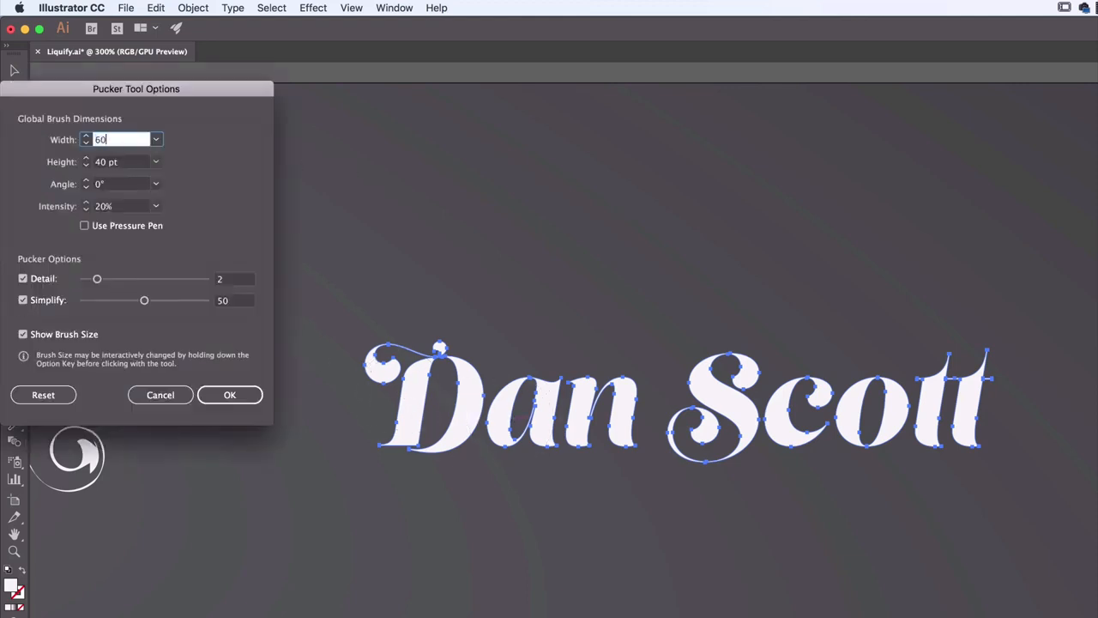
key(Tab)
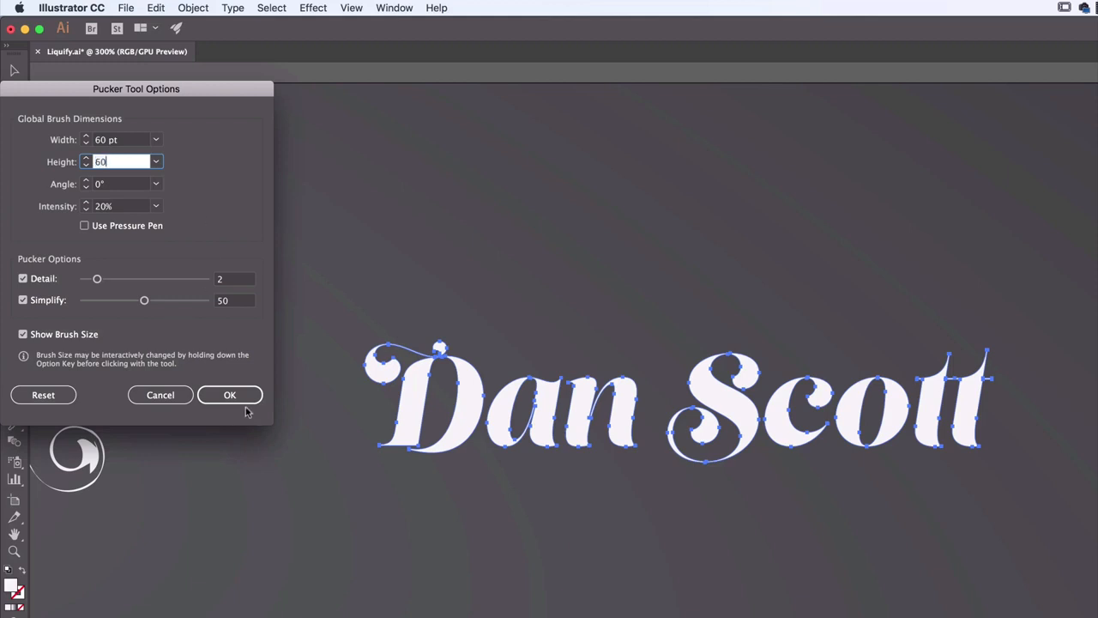
text(60)
click(244, 401)
Try puckering the first two letters of the third lettering, undoing each attempt
drag(444, 403, 430, 395)
key(super+z)
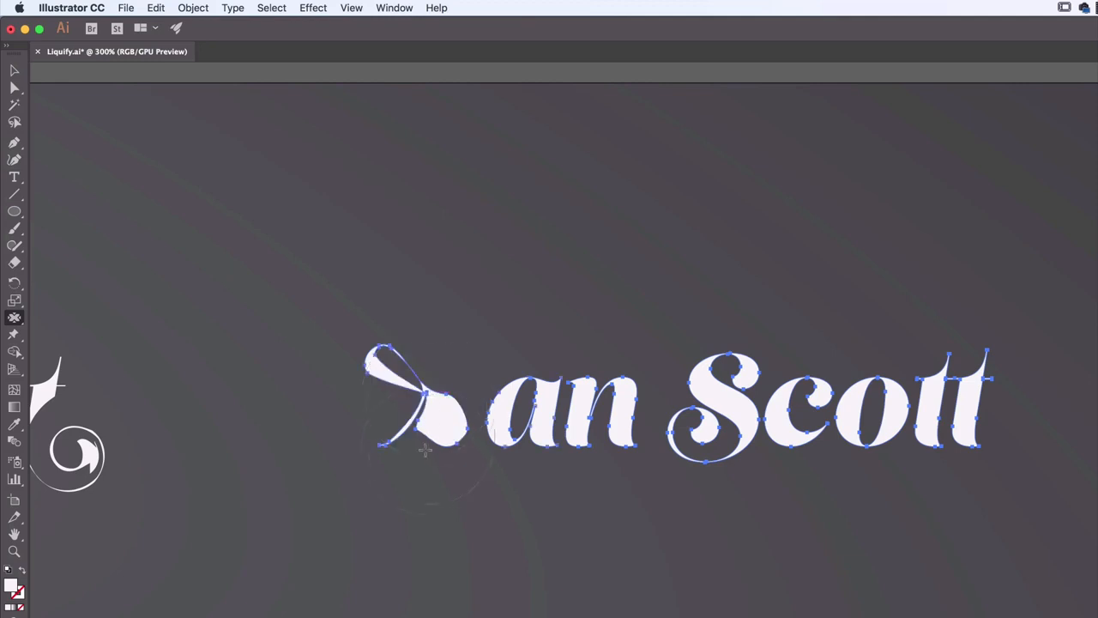
key(super+z)
drag(544, 403, 542, 405)
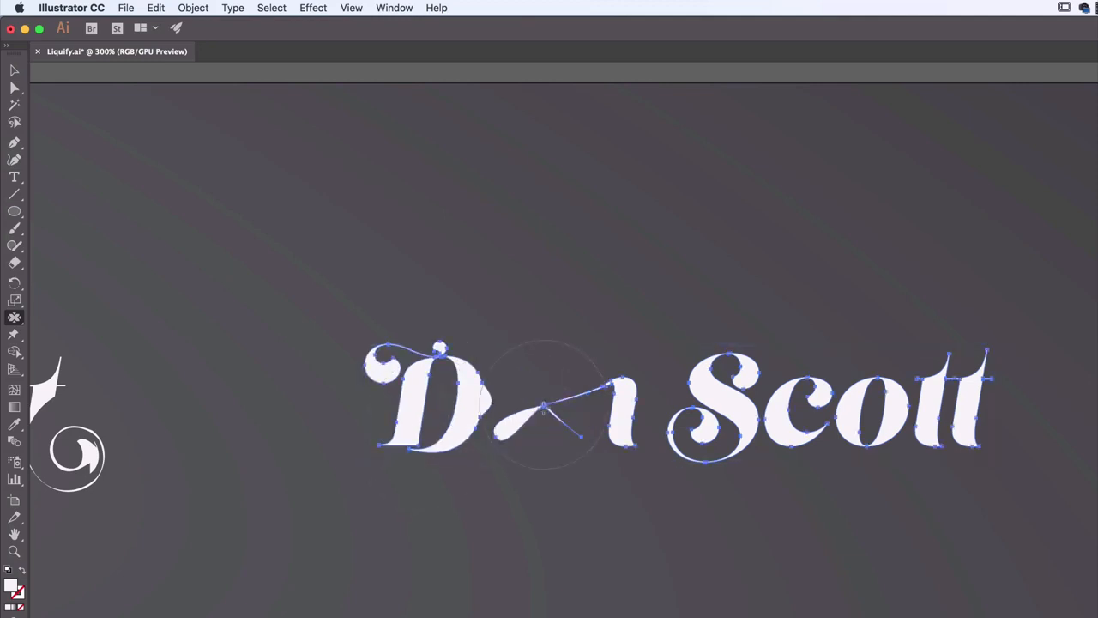
key(super+z)
Reduce the Pucker tool's intensity to 2%
double_click(14, 319)
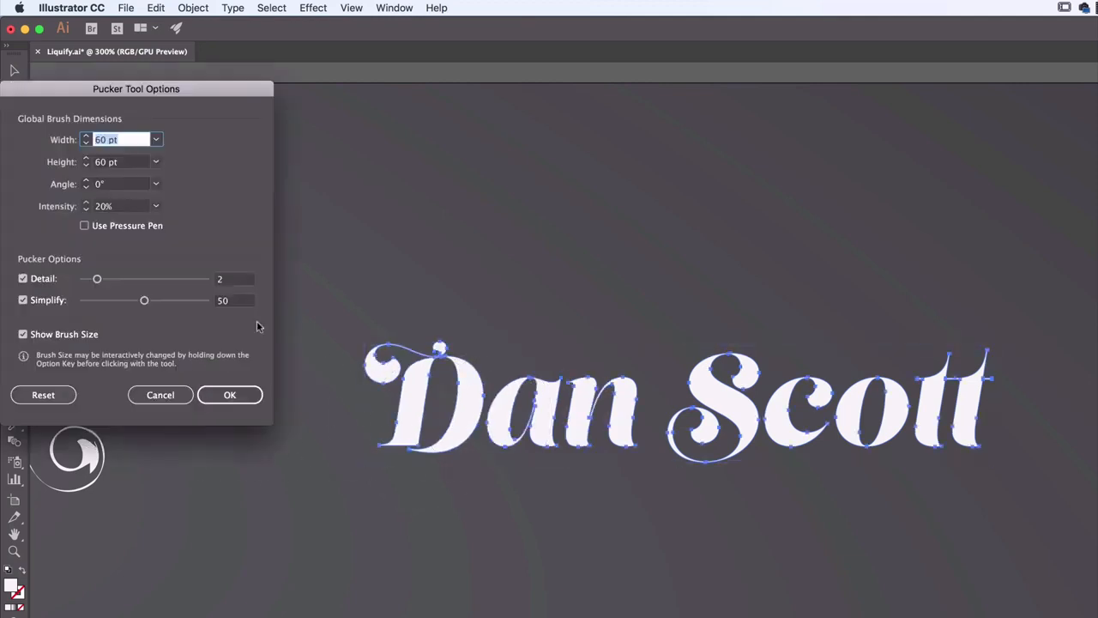
click(118, 206)
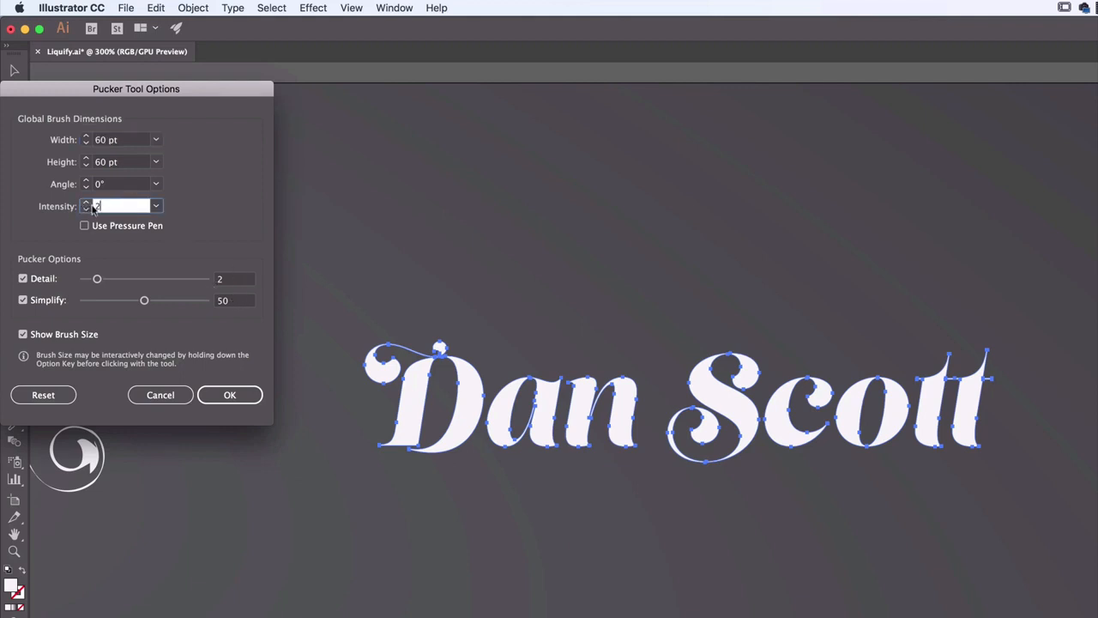
click(225, 393)
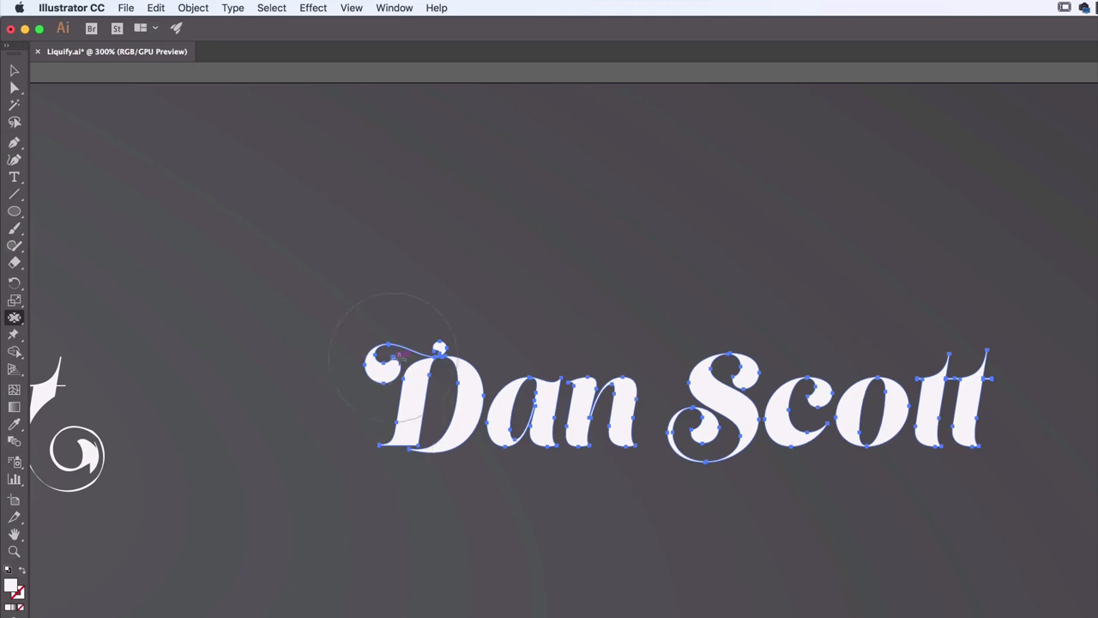
Pucker the letters of both words in the third lettering one after another, and return to the Selection tool
drag(417, 369, 427, 404)
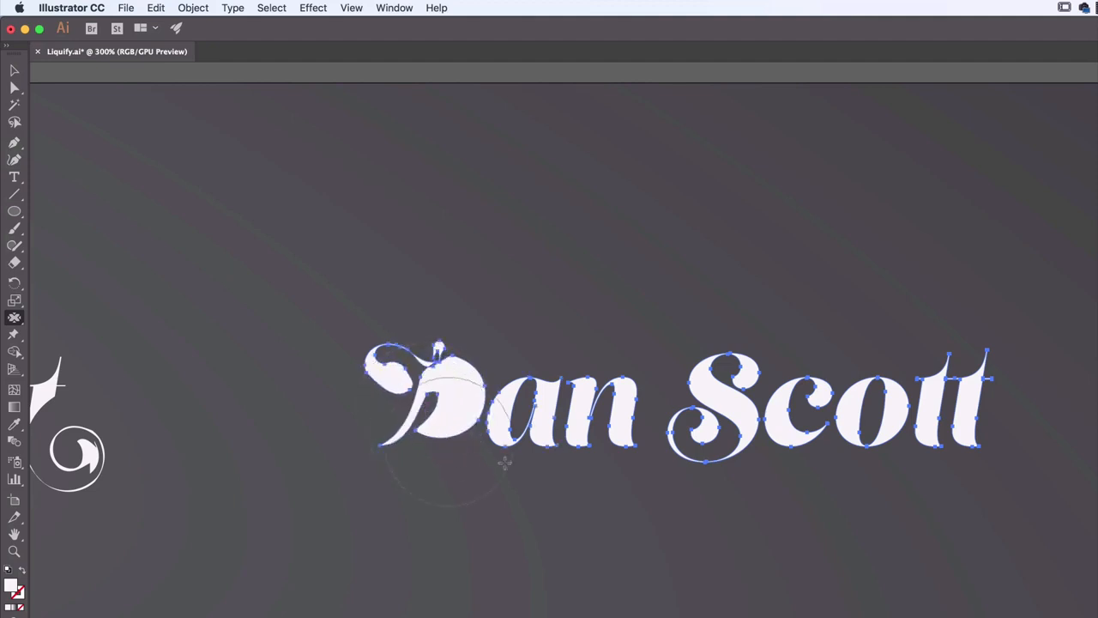
mouse_move(553, 415)
mouse_down()
mouse_move(516, 407)
mouse_move(616, 413)
mouse_up()
drag(720, 387, 714, 377)
drag(809, 406, 867, 405)
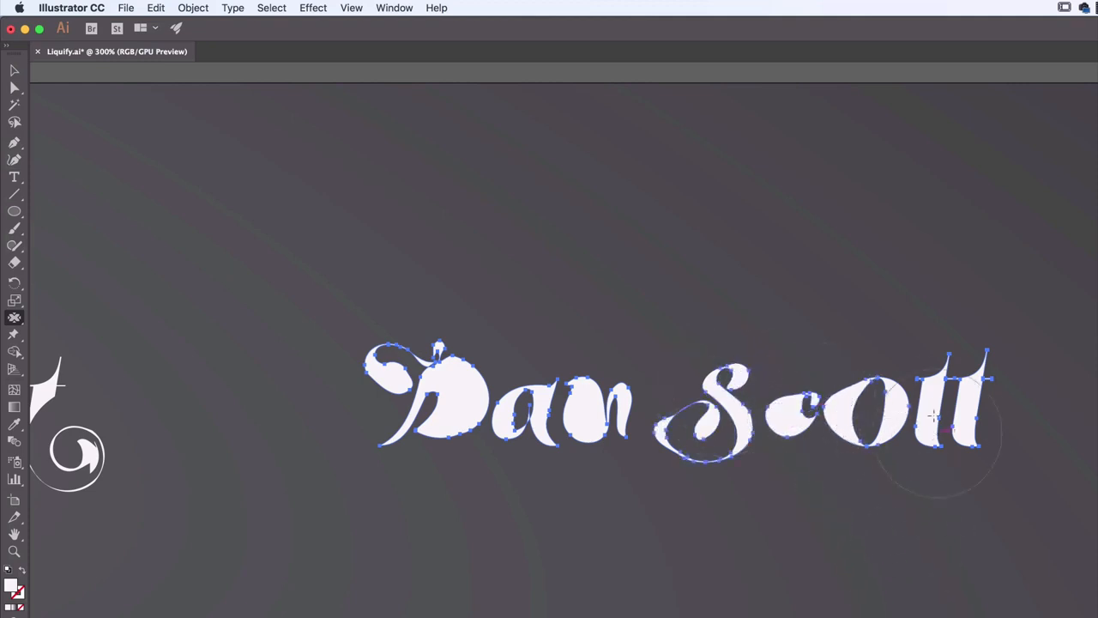
drag(926, 405, 930, 401)
click(14, 70)
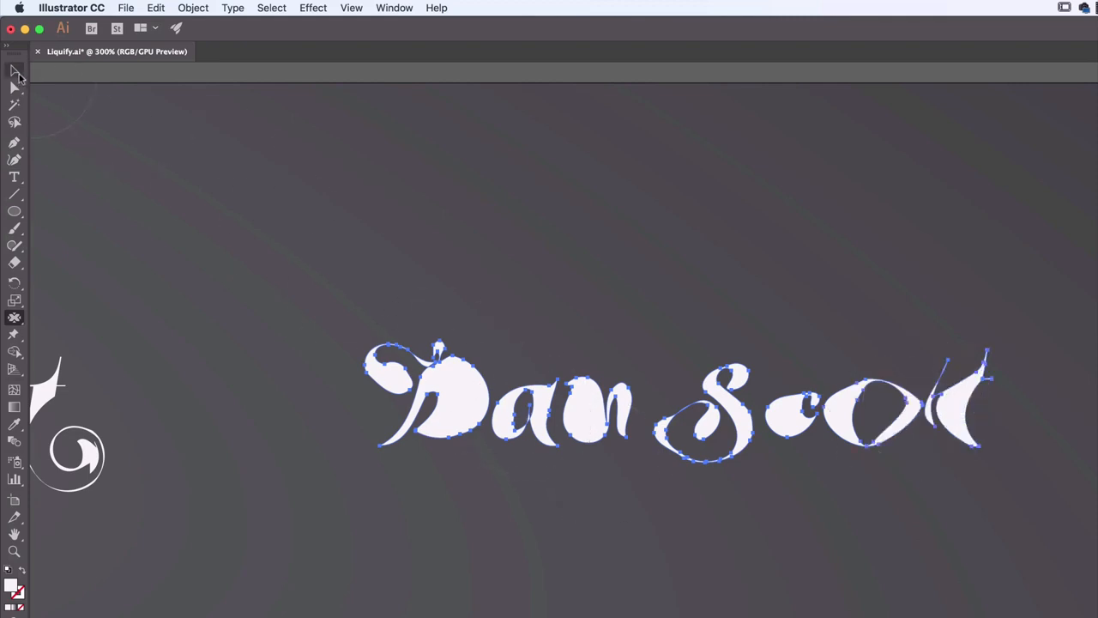
Select the fourth lettering in the upper row and bloat its opening swash, its second letter, and the second word's first-letter loop and round letter
click(301, 334)
drag(779, 324, 393, 304)
drag(731, 320, 206, 340)
click(483, 391)
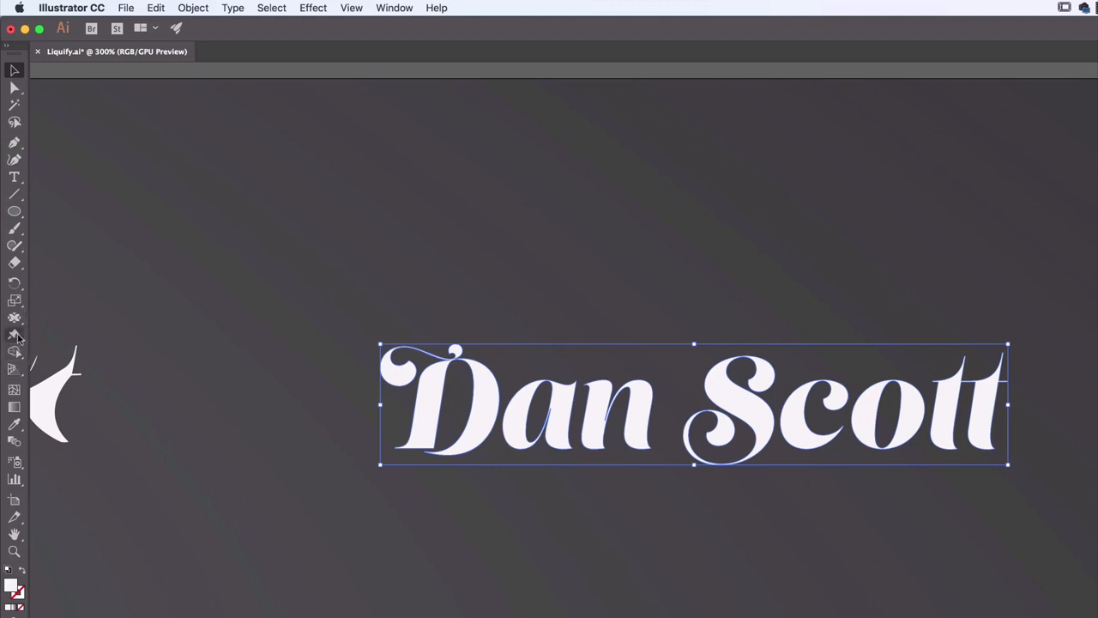
click(14, 317)
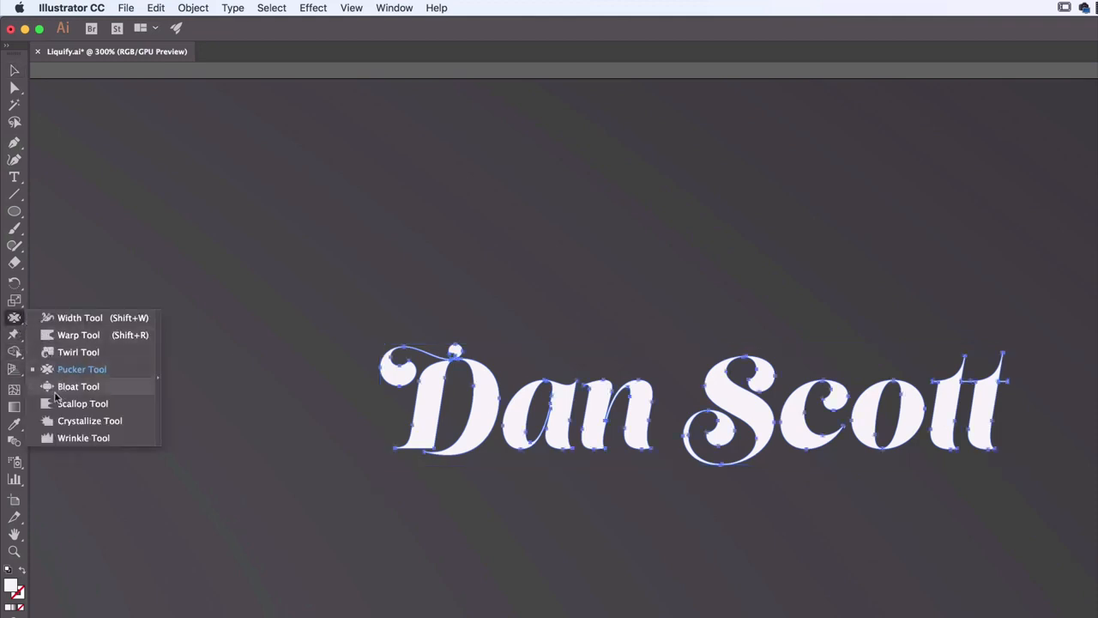
click(66, 391)
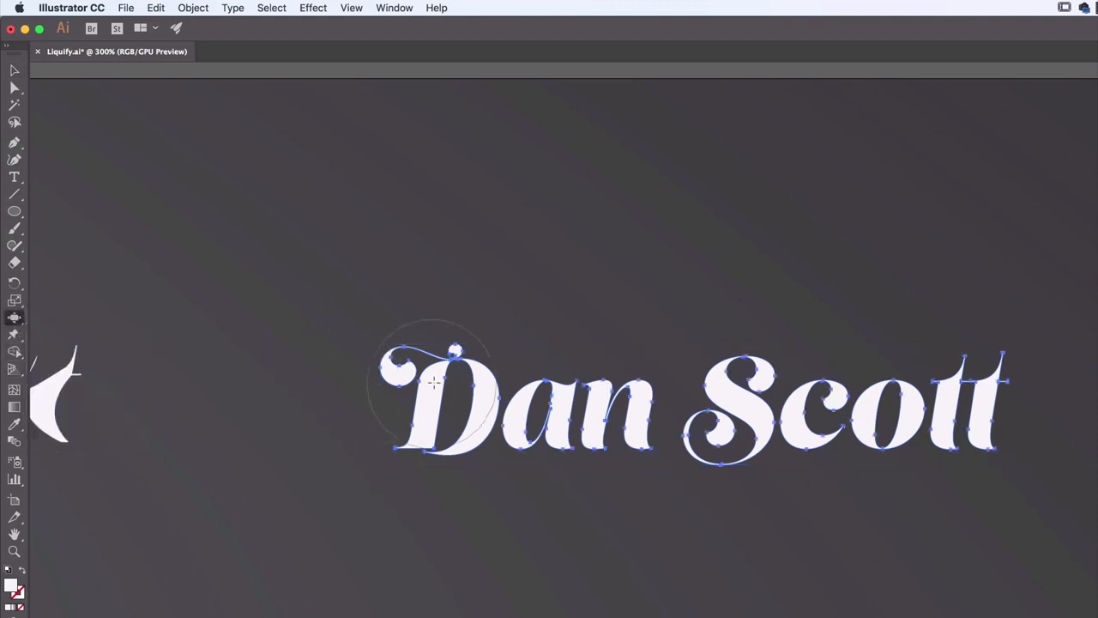
mouse_move(435, 381)
mouse_down()
mouse_move(461, 398)
mouse_move(447, 400)
mouse_move(464, 383)
mouse_move(457, 406)
mouse_move(393, 370)
mouse_up()
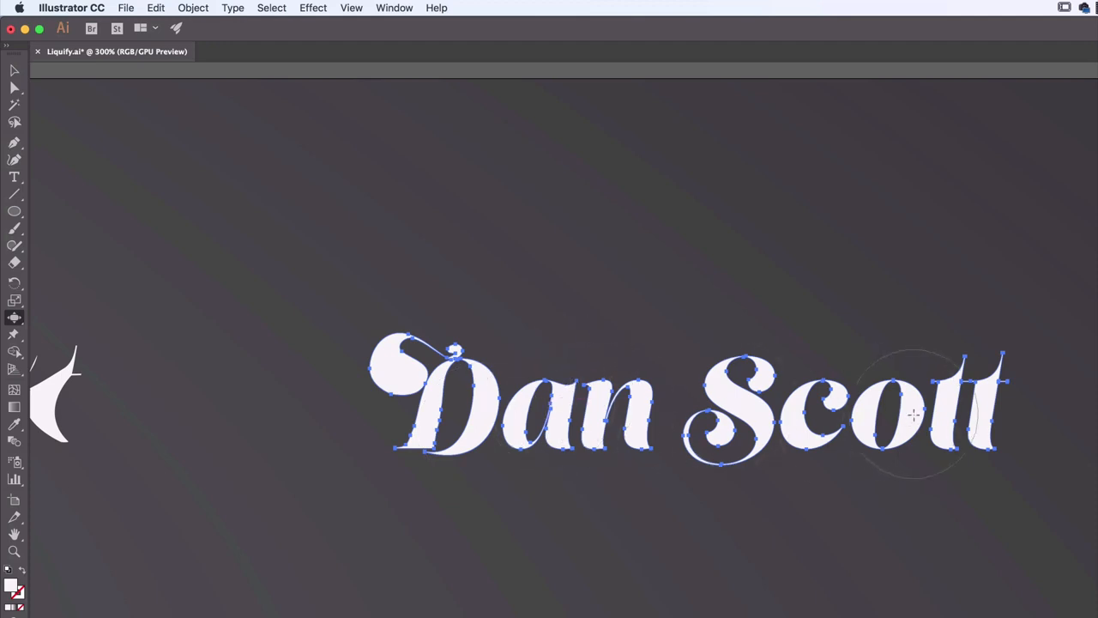
drag(914, 414, 912, 414)
drag(721, 439, 721, 438)
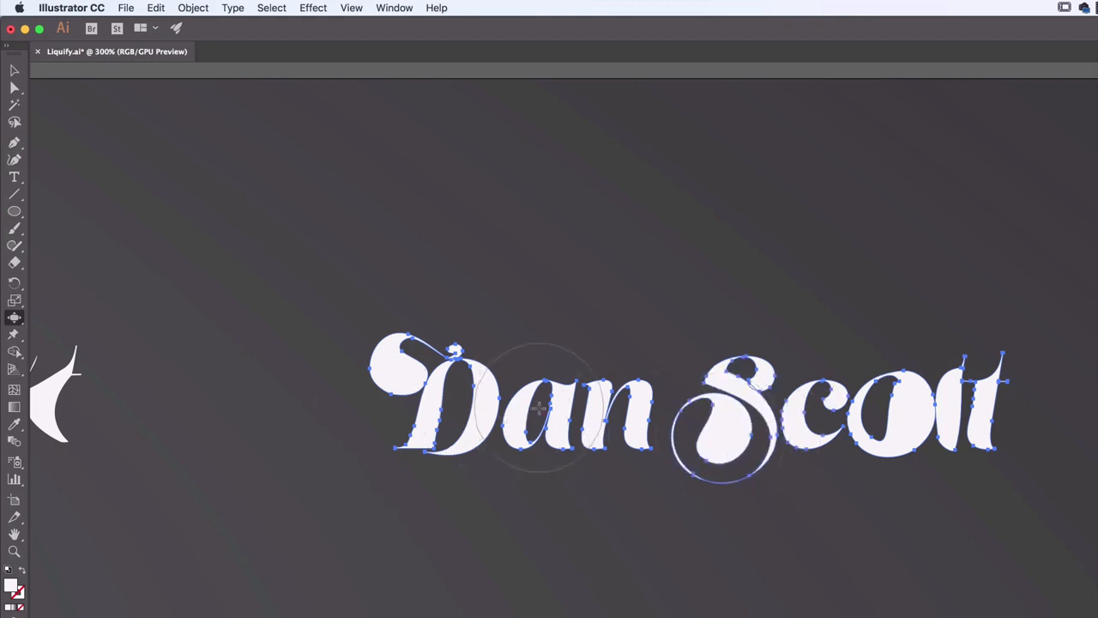
drag(539, 406, 534, 408)
Select the first lettering in the lower row and roughen its first two letters with the Scallop tool
drag(449, 494, 577, 357)
drag(385, 486, 412, 464)
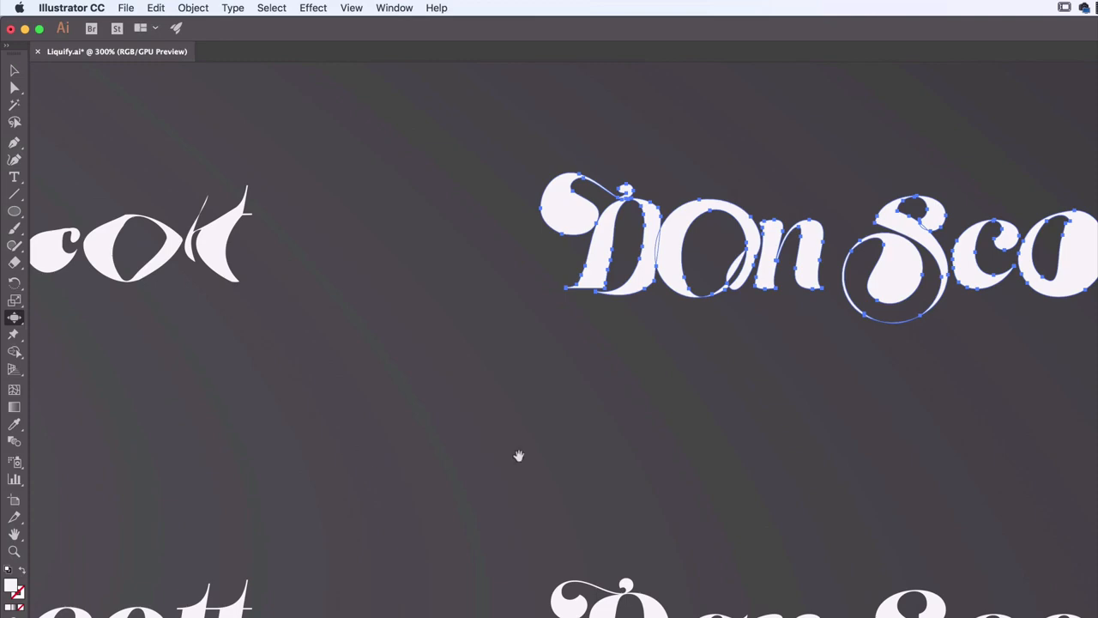
drag(519, 455, 417, 520)
drag(260, 580, 607, 458)
drag(444, 467, 840, 384)
drag(341, 468, 1009, 381)
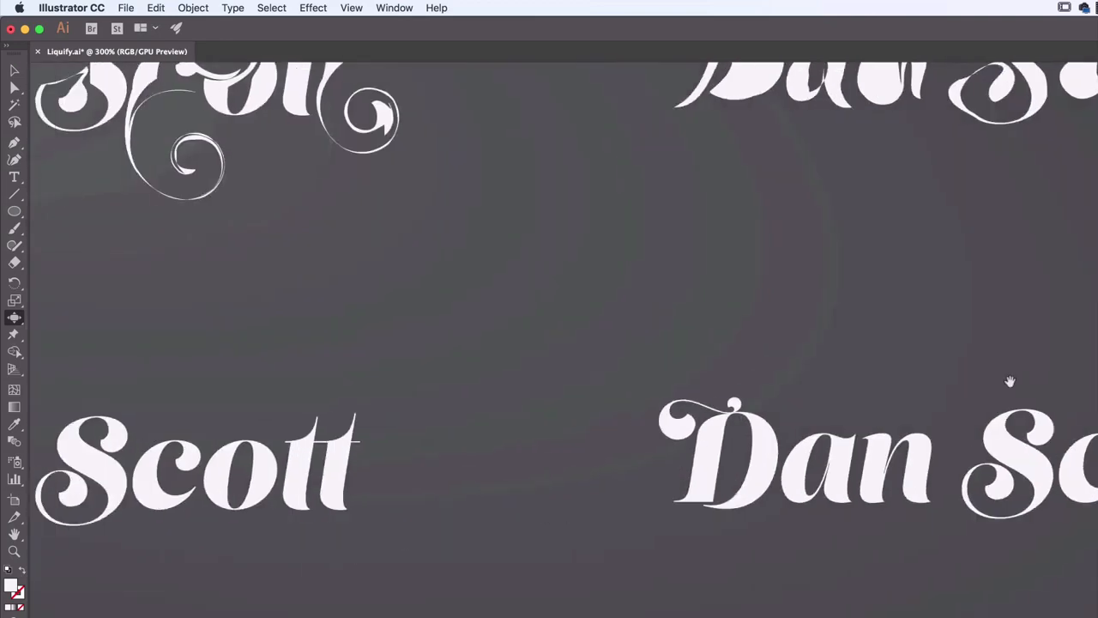
drag(443, 427, 967, 436)
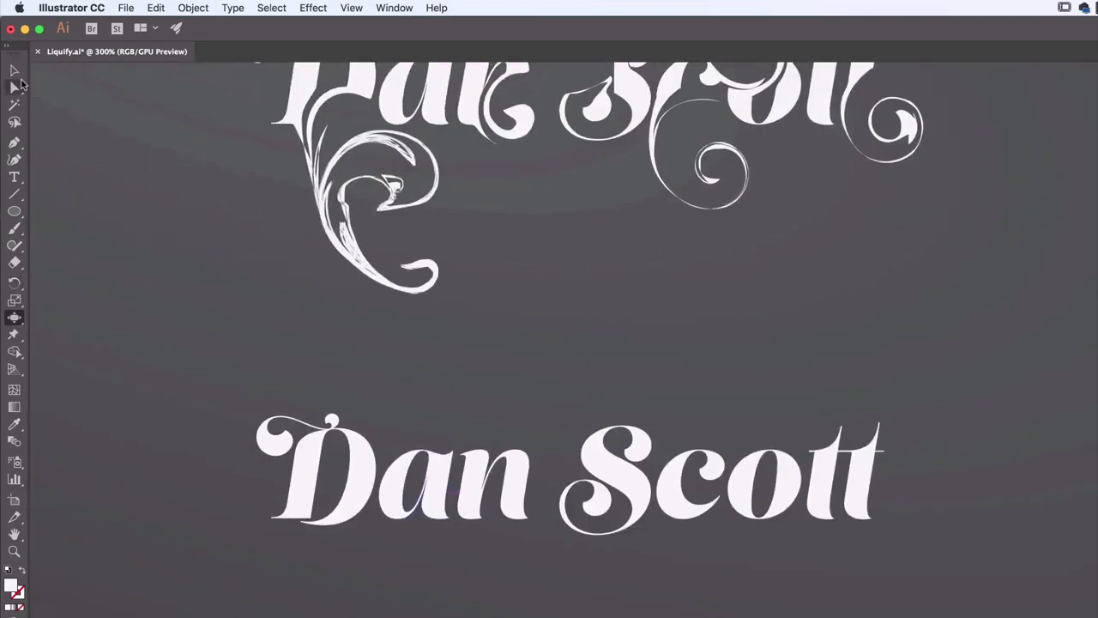
click(14, 70)
click(300, 477)
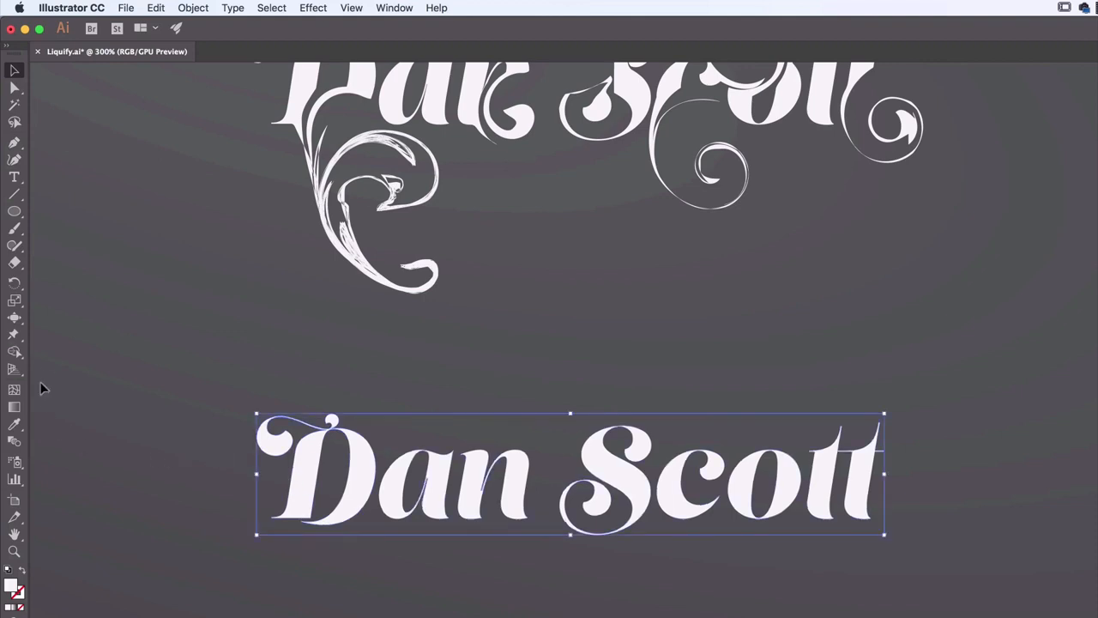
drag(19, 324, 69, 415)
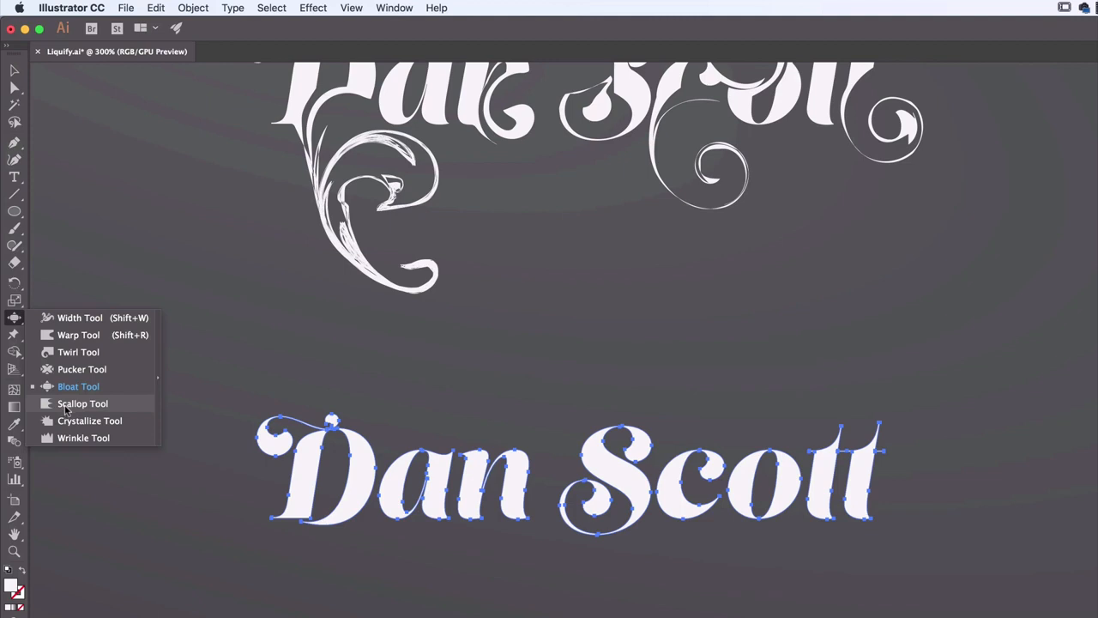
drag(67, 407, 67, 407)
mouse_move(321, 477)
mouse_down()
mouse_move(286, 478)
mouse_move(292, 470)
mouse_move(273, 441)
mouse_move(337, 487)
mouse_move(409, 484)
mouse_up()
Switch to the Crystallize tool for the second lettering in the lower row
click(14, 319)
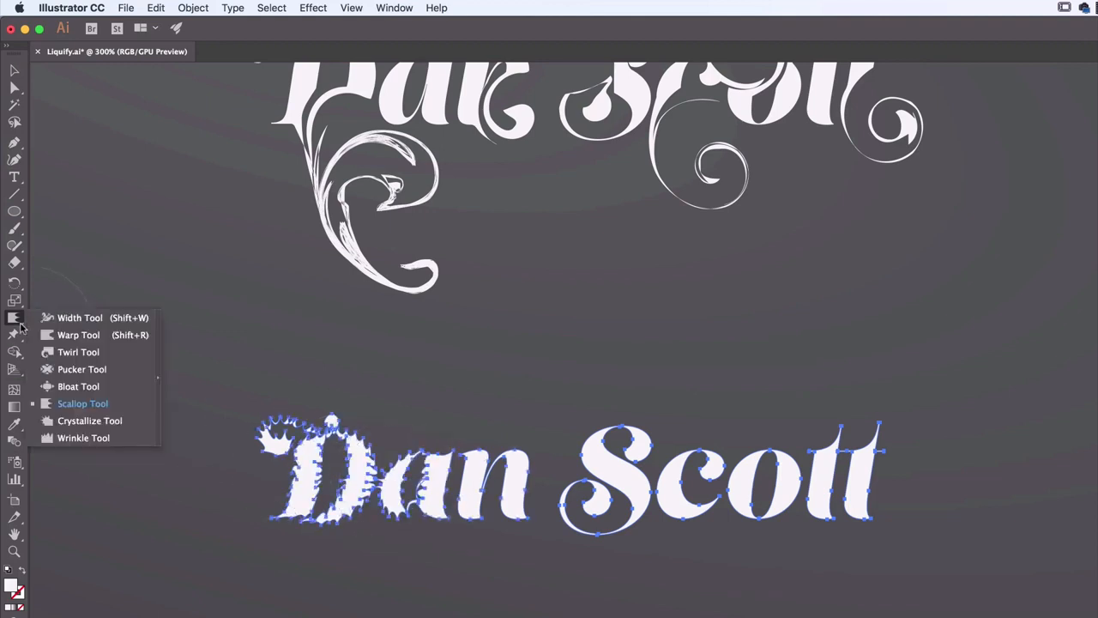
click(86, 422)
mouse_move(468, 505)
mouse_down()
mouse_move(506, 487)
mouse_move(490, 480)
mouse_move(520, 483)
mouse_up()
scroll(520, 483, right, 15)
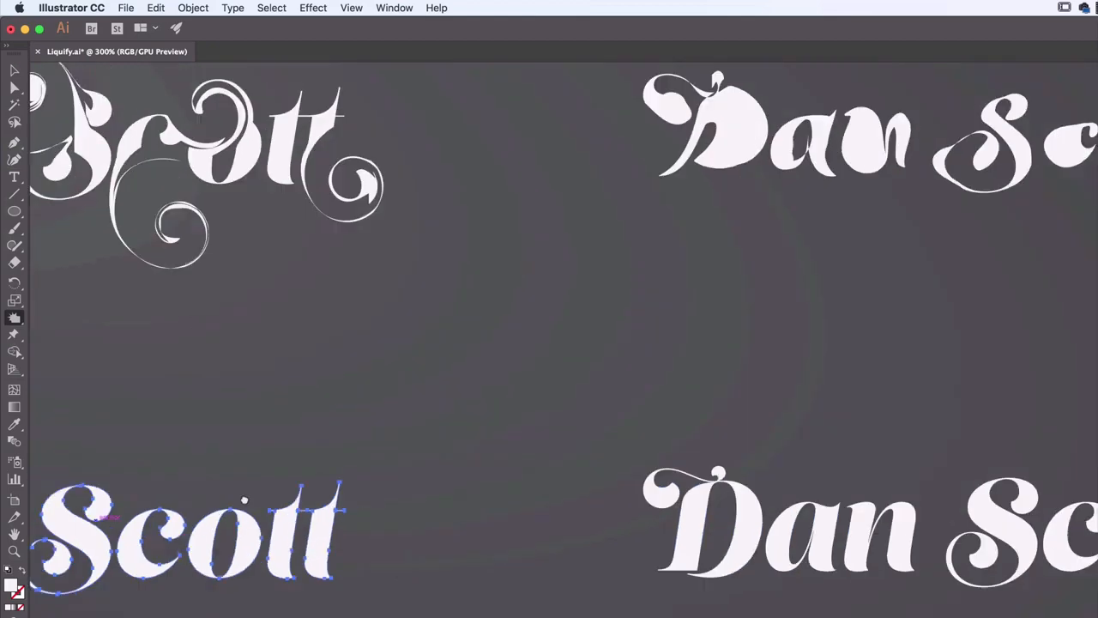
key(c)
click(395, 478)
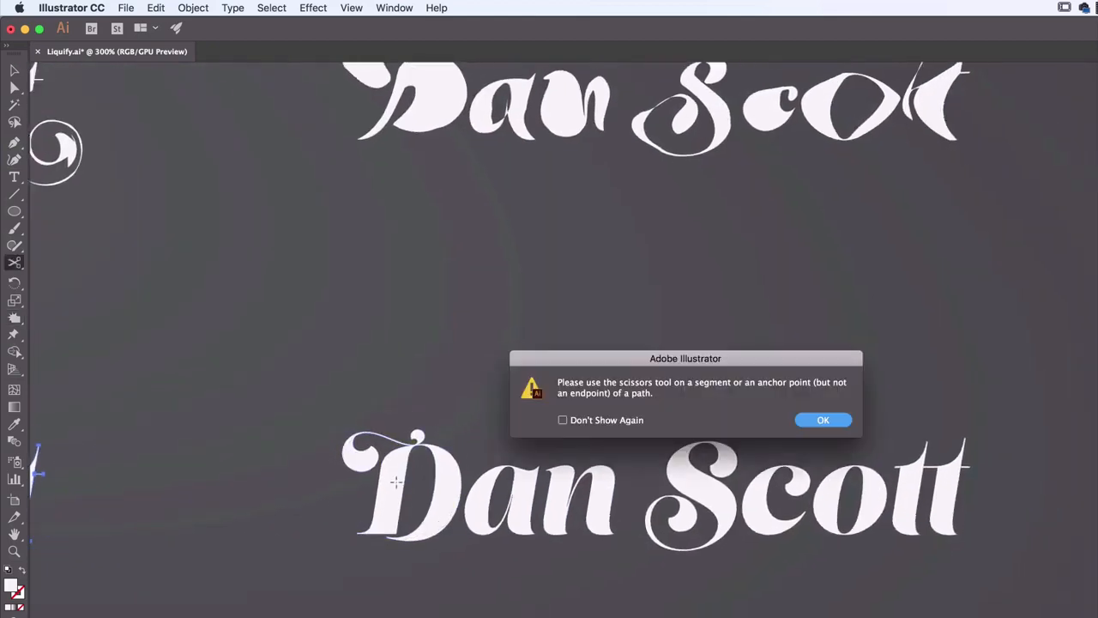
click(823, 419)
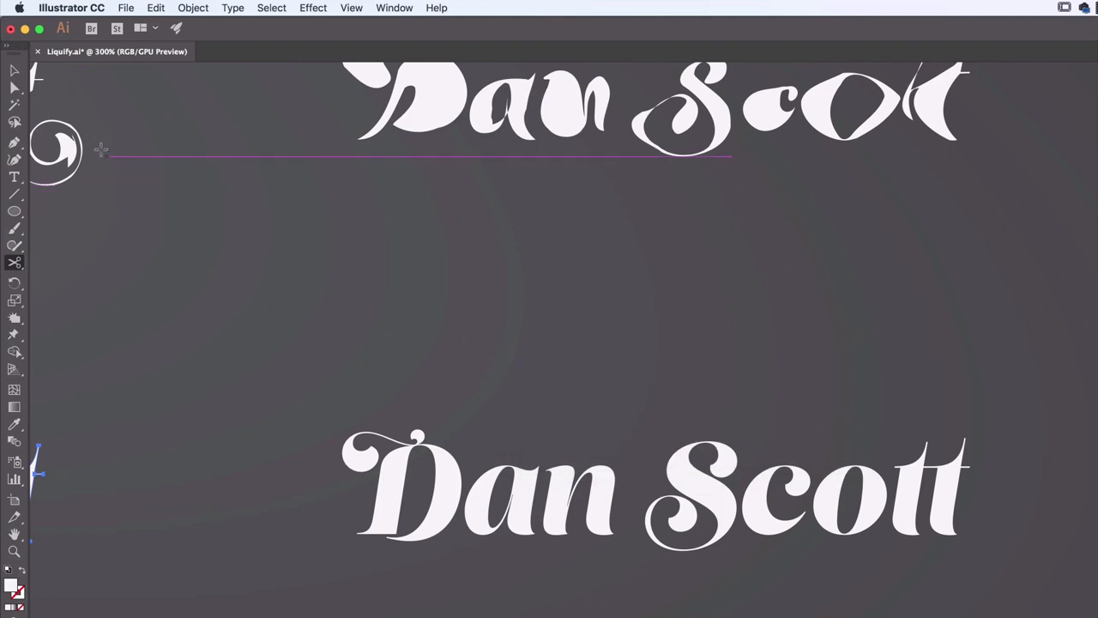
Clear the current selection and crystallize the letters of the first word in the lower row's second lettering
key(v)
click(150, 339)
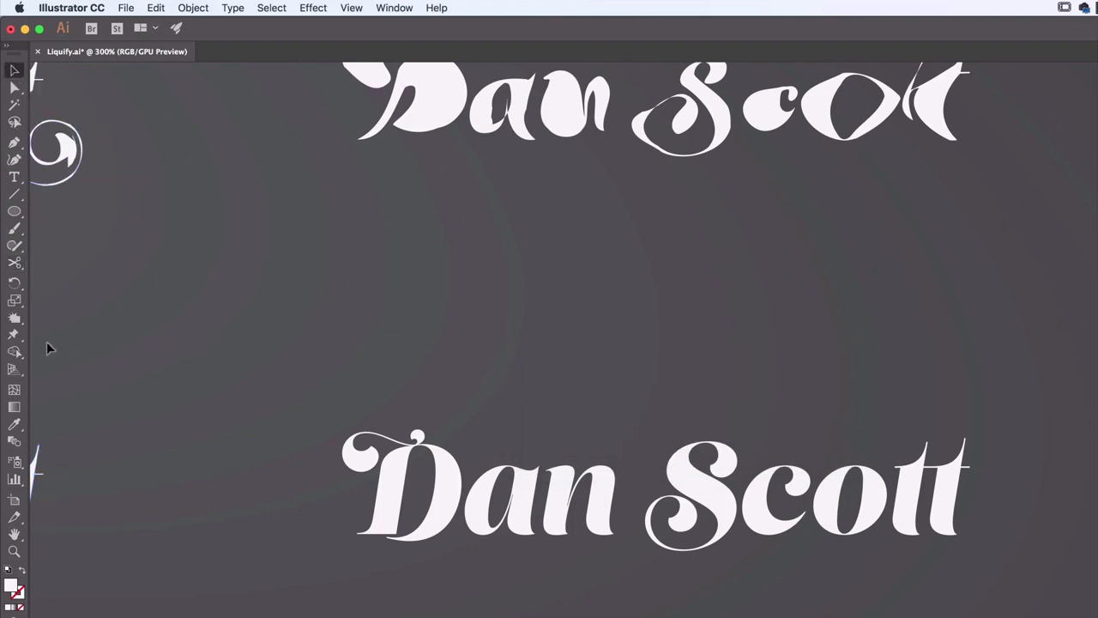
click(15, 319)
mouse_move(412, 472)
mouse_down()
mouse_move(381, 463)
mouse_move(373, 478)
mouse_move(386, 486)
mouse_move(378, 455)
mouse_move(368, 465)
mouse_move(374, 455)
mouse_move(352, 455)
mouse_up()
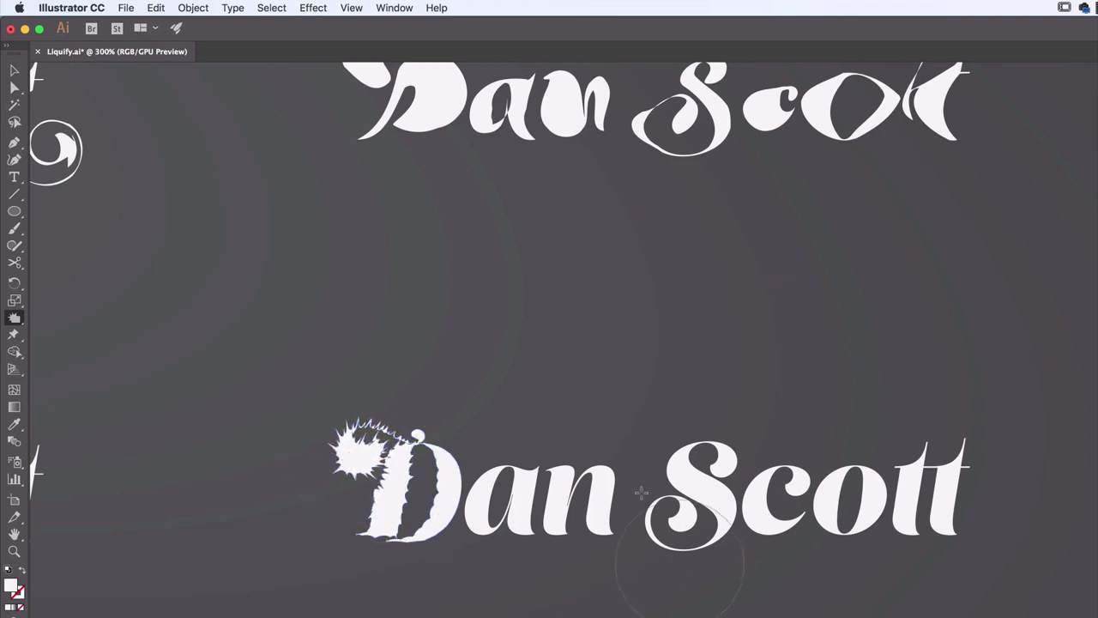
drag(427, 447, 425, 436)
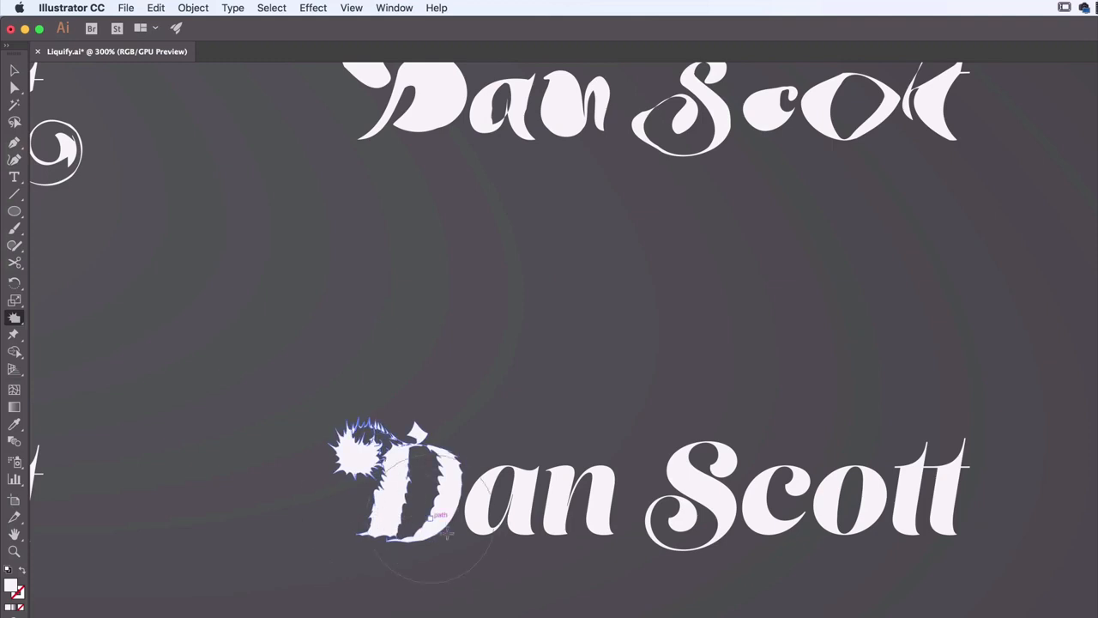
drag(482, 527, 481, 526)
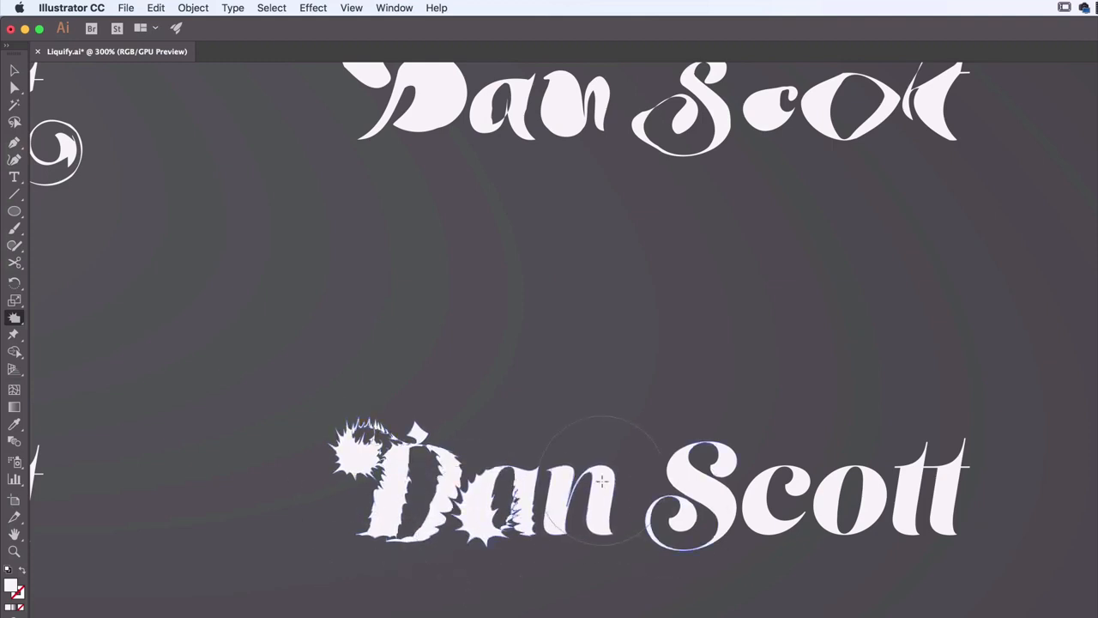
drag(602, 481, 602, 481)
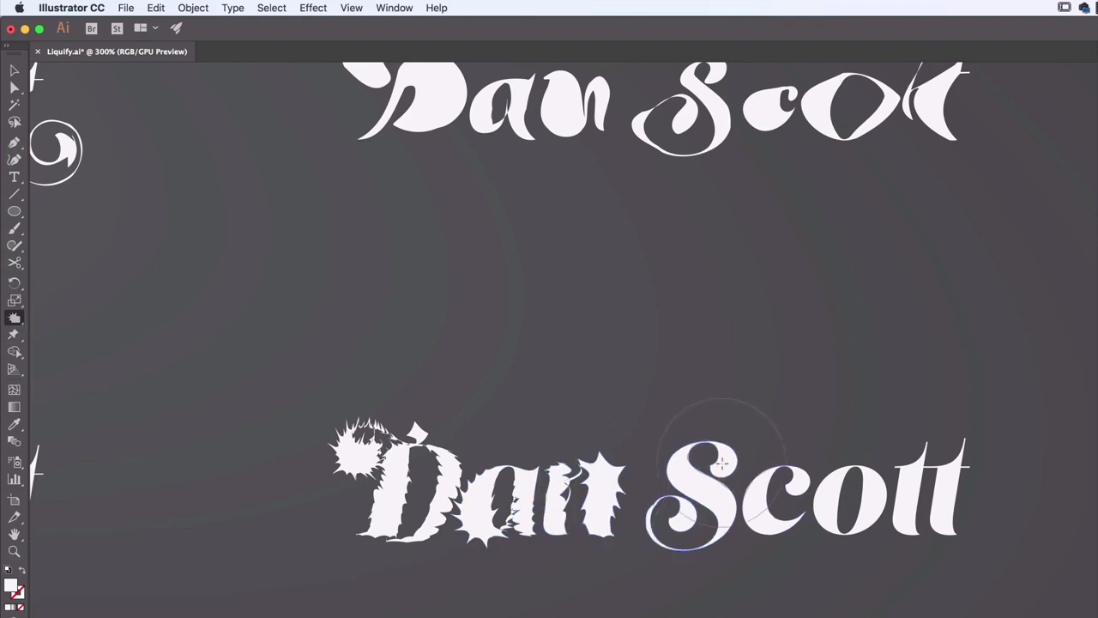
Switch to the Wrinkle tool for the lower row's third lettering and set its intensity to 10%
scroll(722, 464, right, 15)
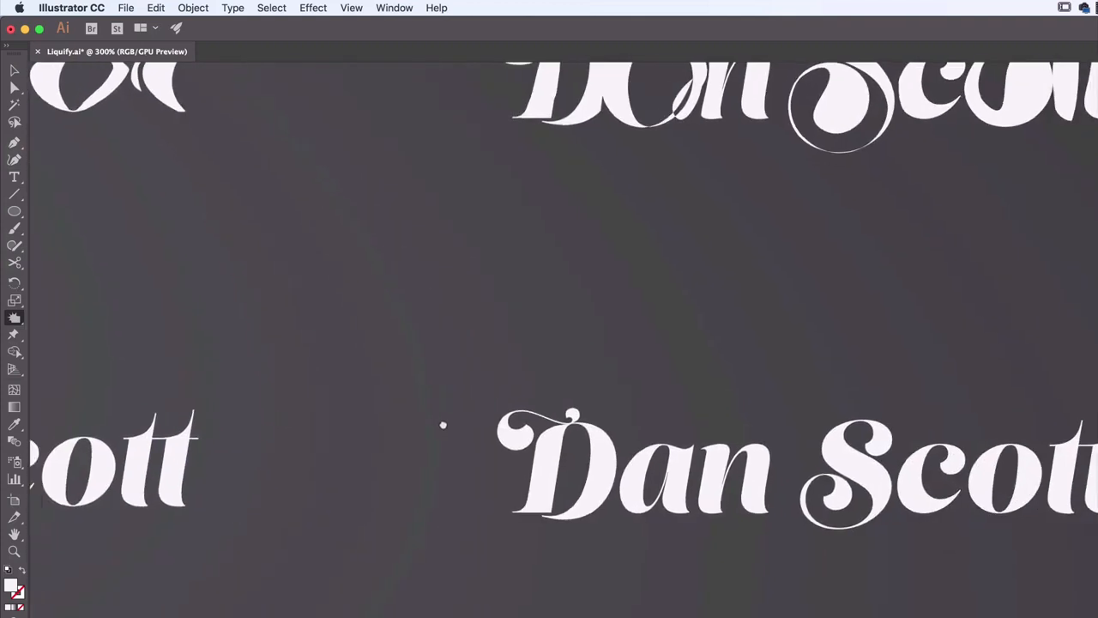
drag(15, 317, 76, 438)
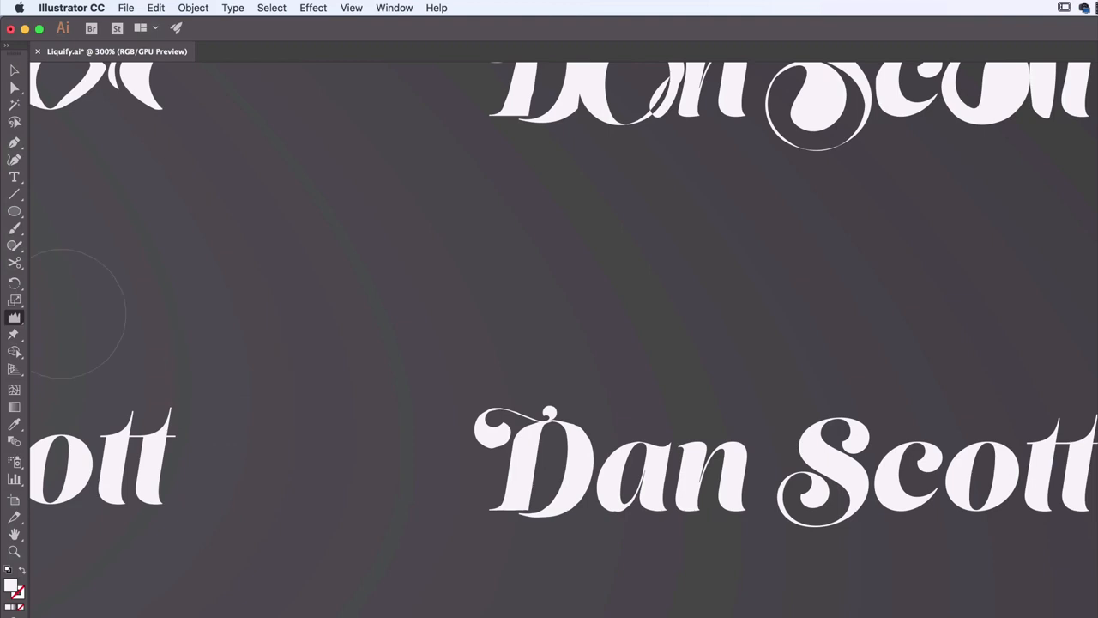
double_click(13, 318)
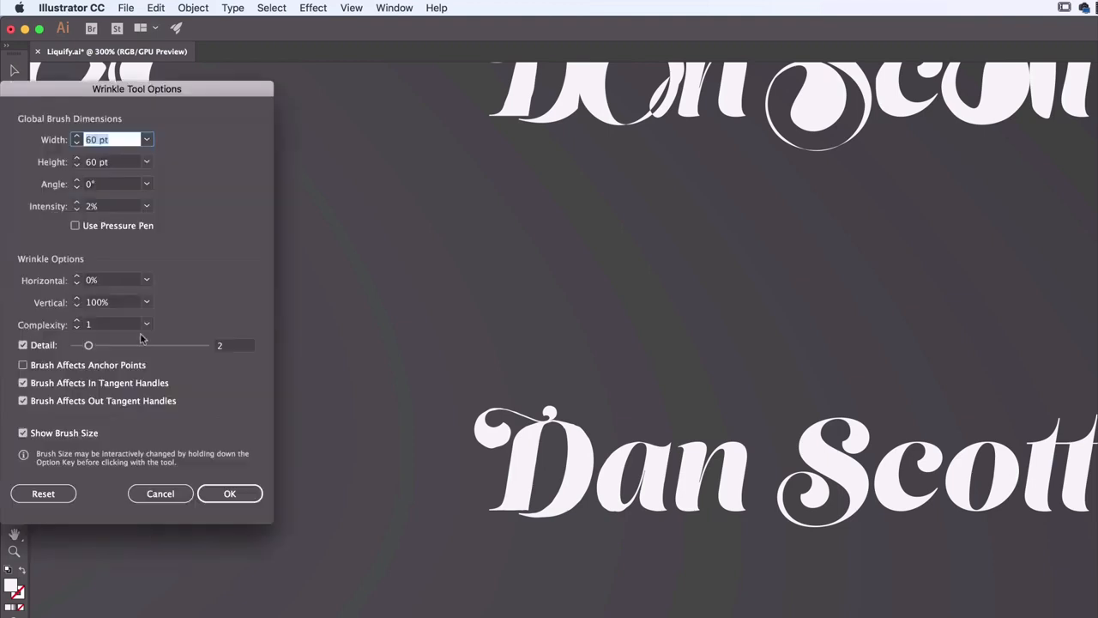
click(113, 209)
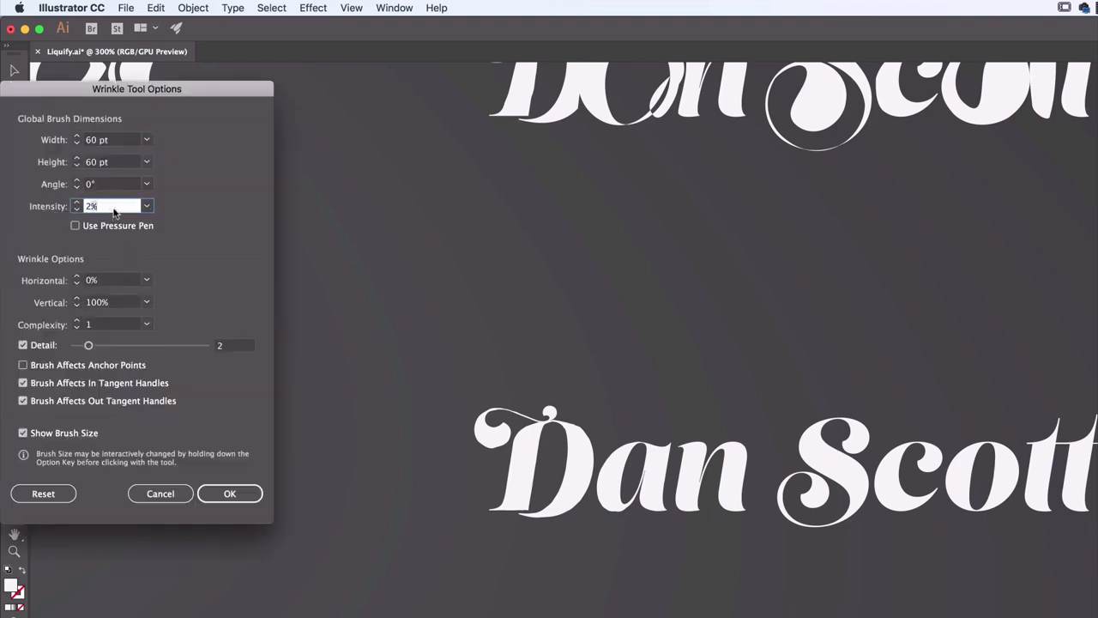
text(10)
key(Return)
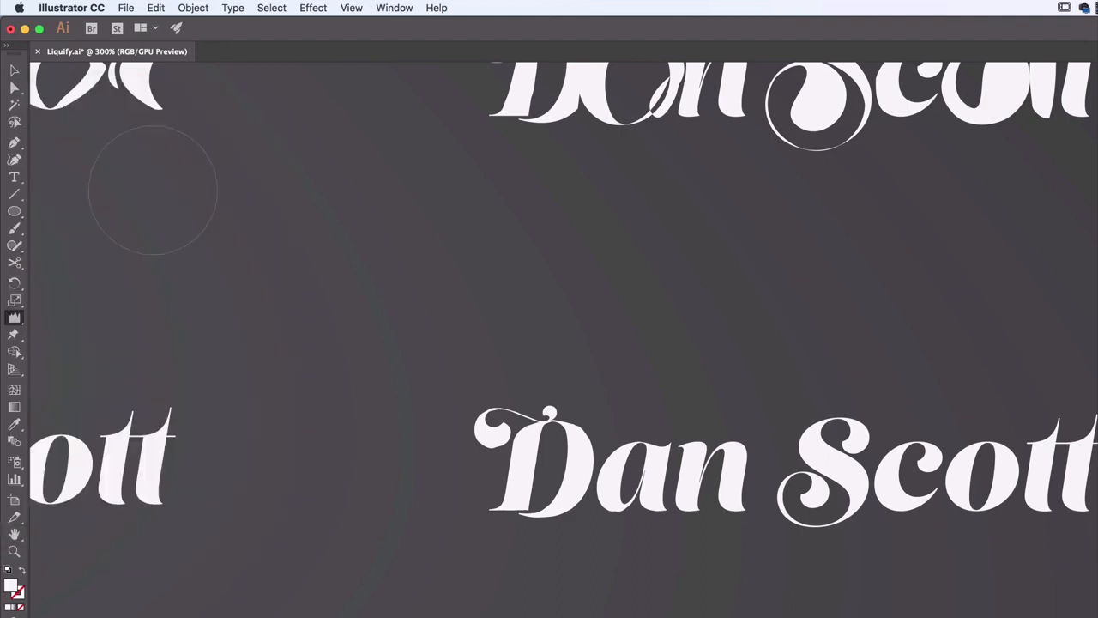
Wrinkle the letters of both words in the lower row's third lettering, and return to the Selection tool
click(514, 449)
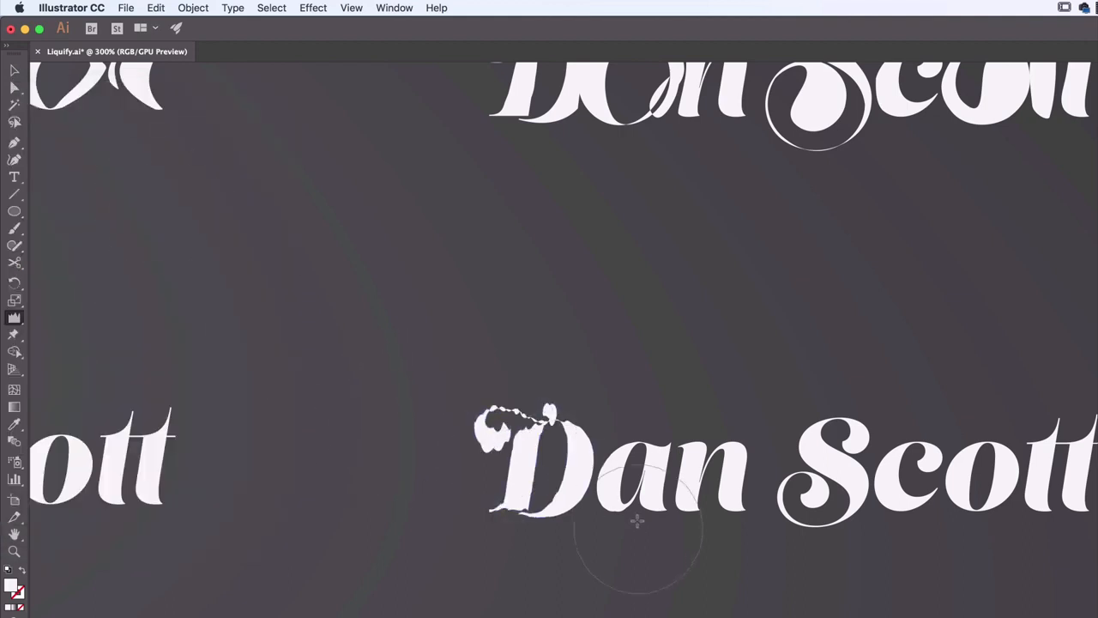
click(643, 481)
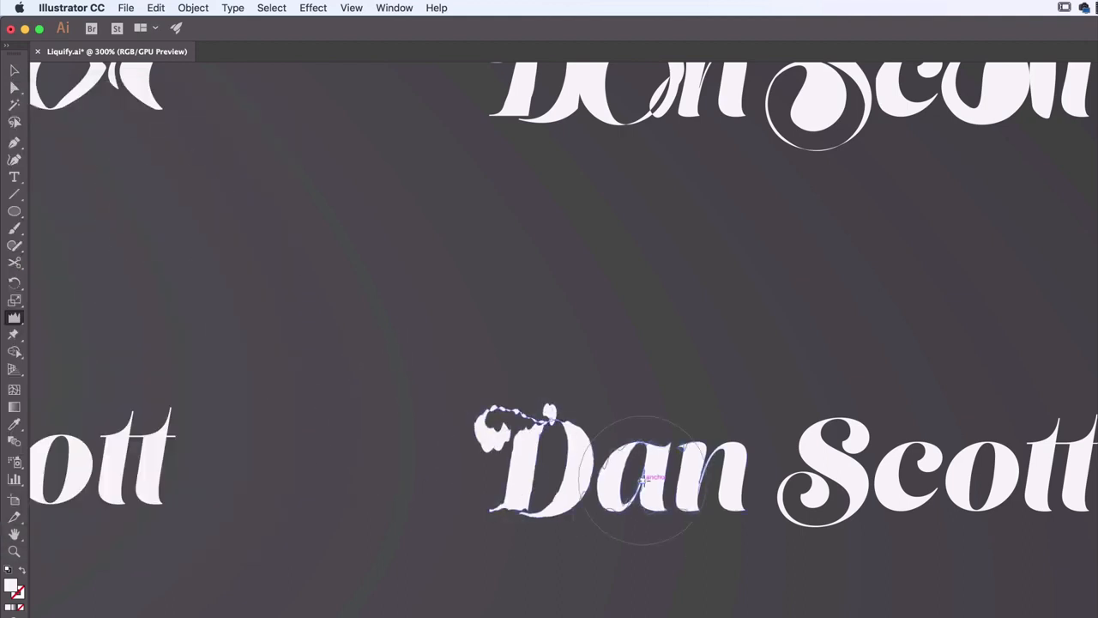
click(732, 465)
click(876, 429)
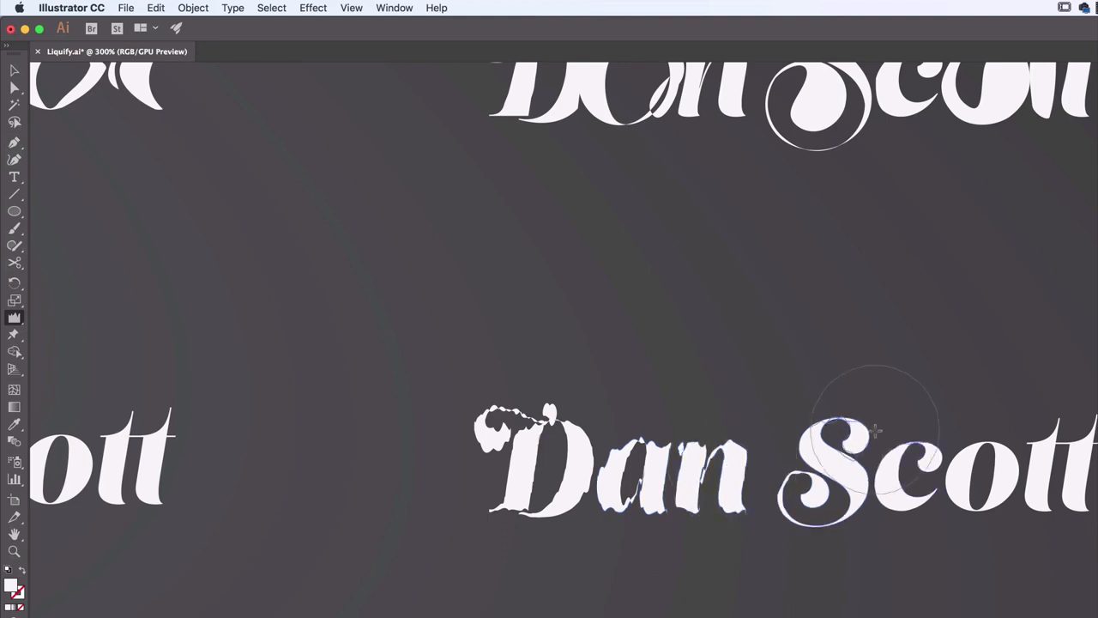
click(913, 465)
click(983, 475)
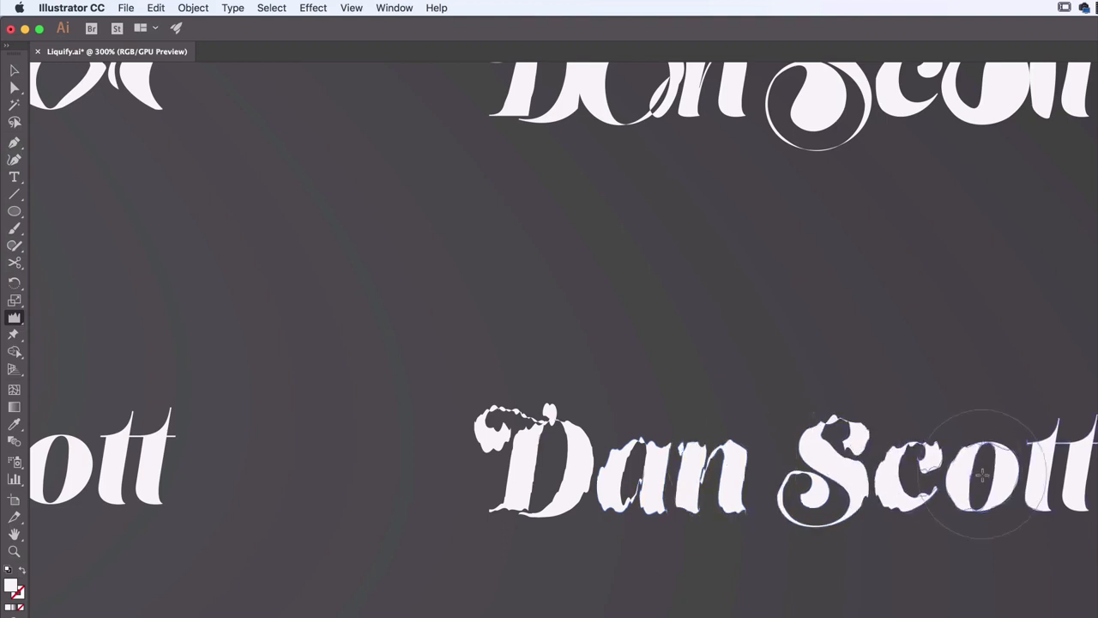
click(1060, 453)
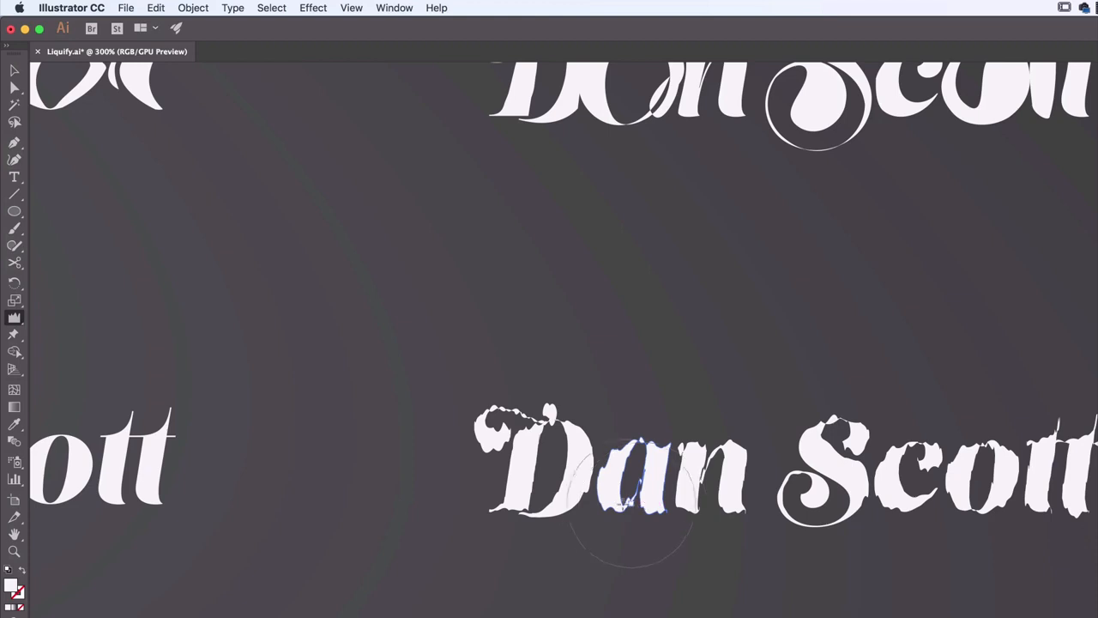
click(554, 500)
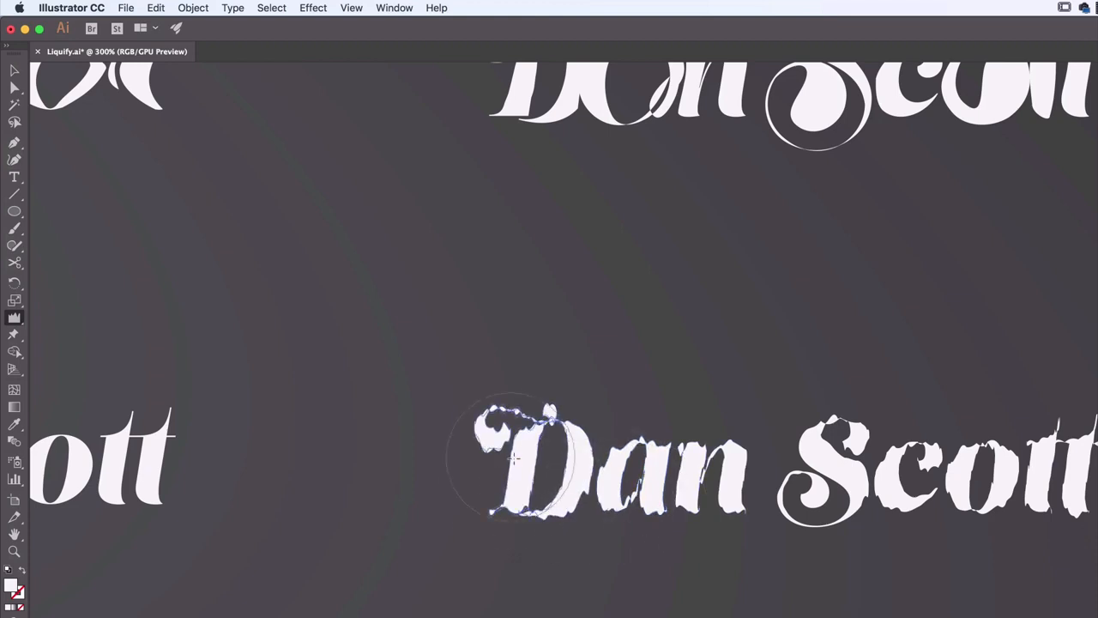
click(832, 475)
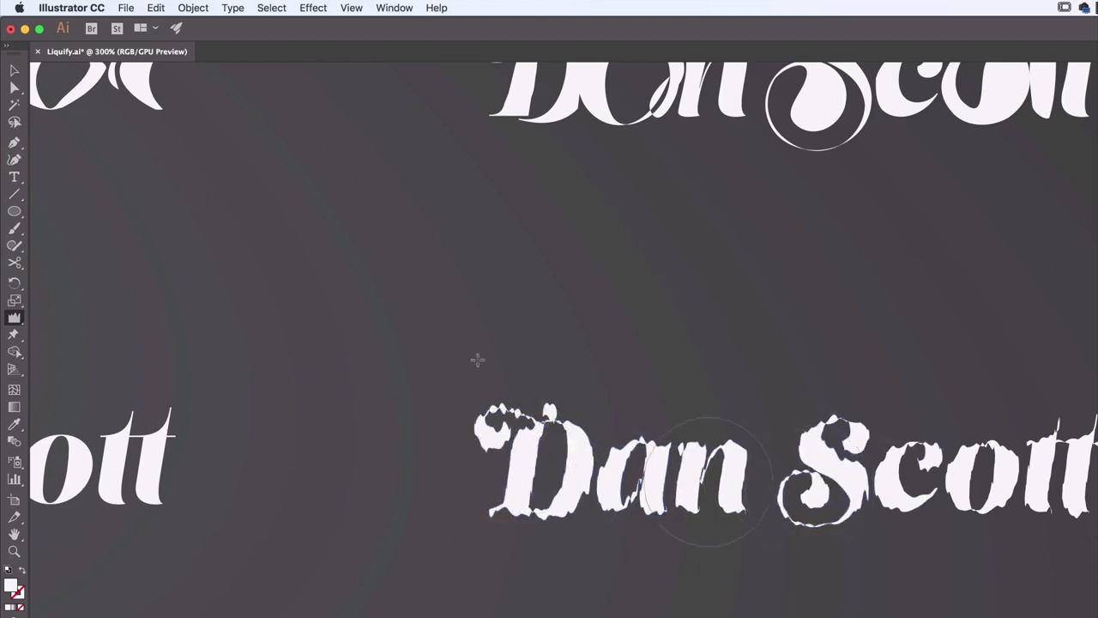
key(v)
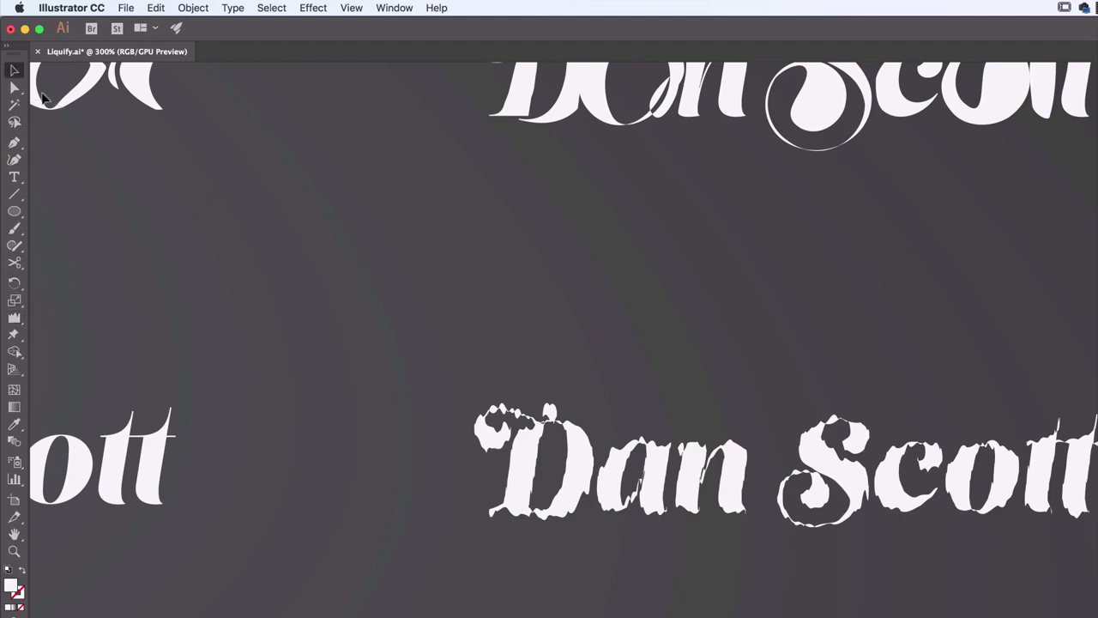
drag(586, 335, 464, 413)
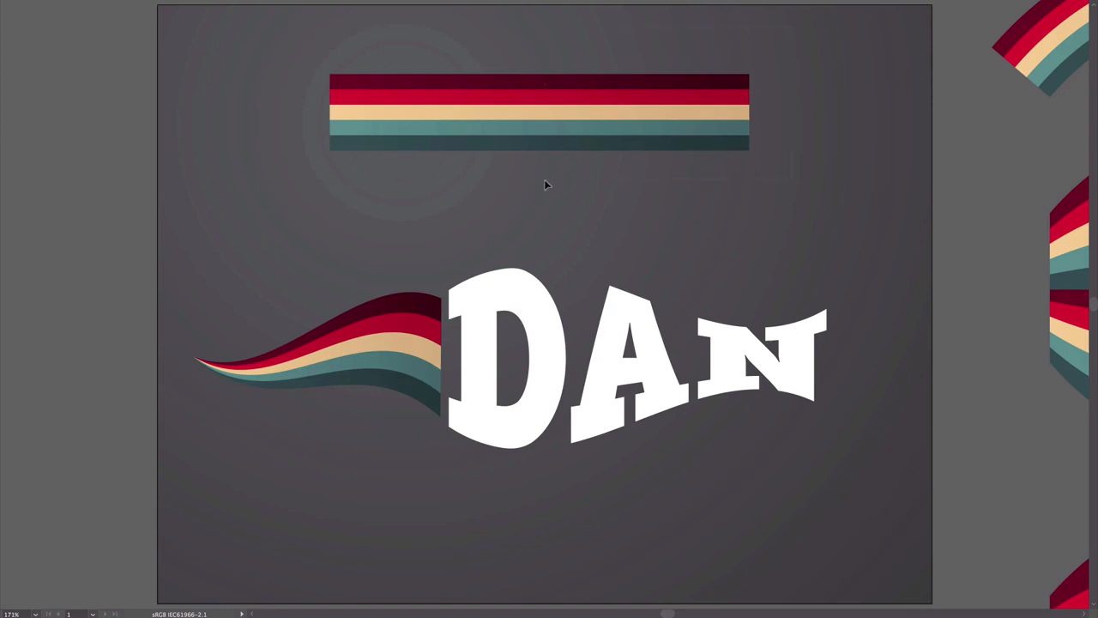
click(547, 143)
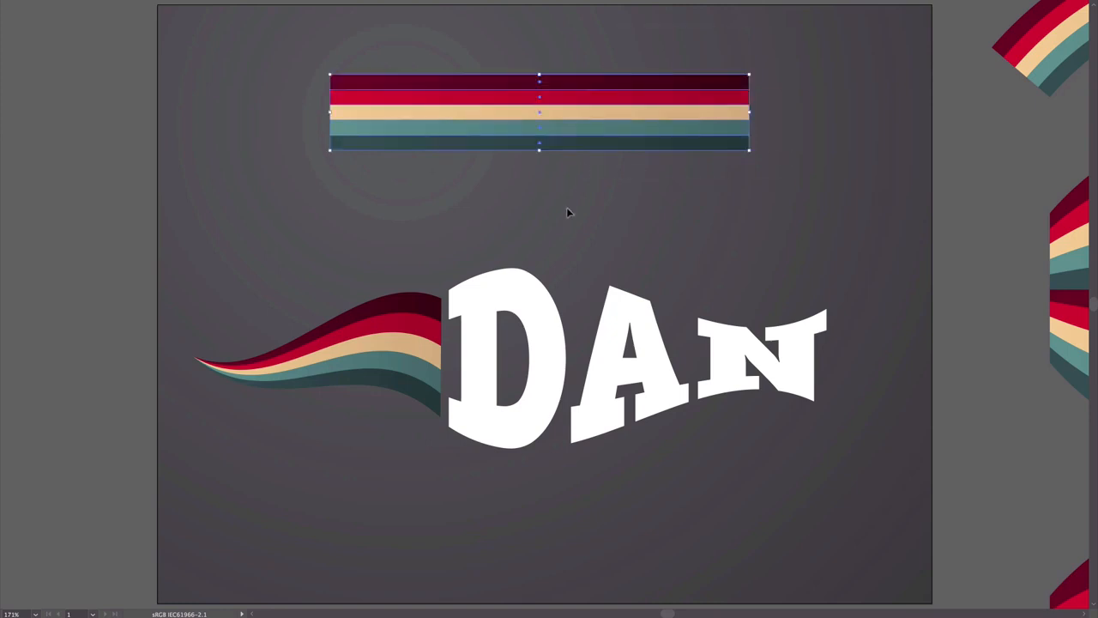
click(587, 185)
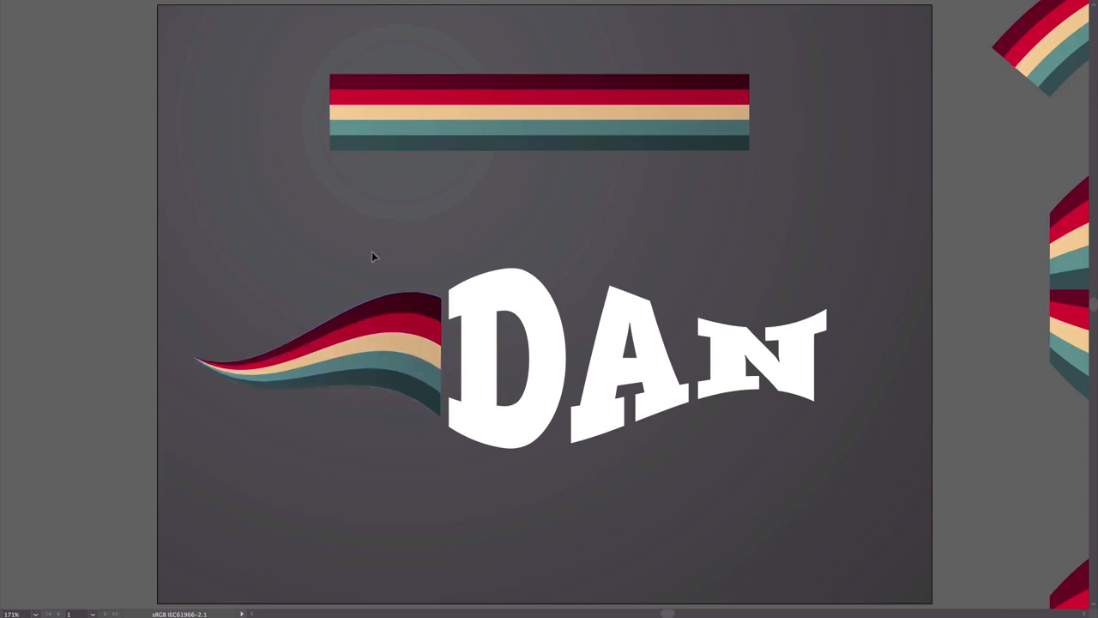
Examine the differently warped versions of the striped artwork laid out beside the artboard
key(space)
drag(888, 338, 381, 351)
drag(738, 268, 549, 132)
drag(685, 295, 664, 110)
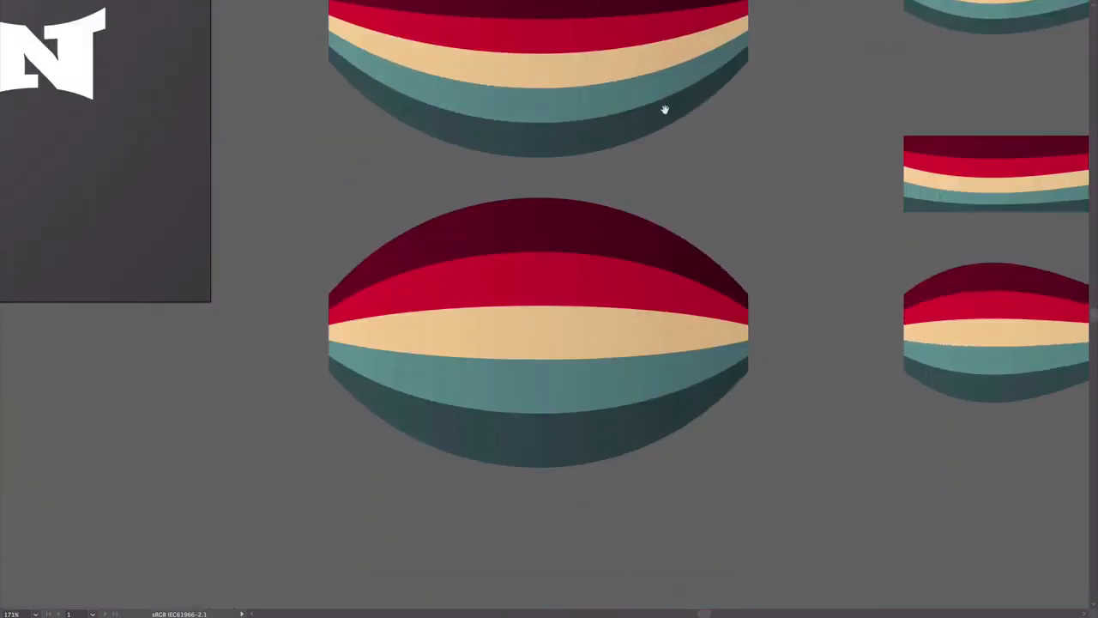
drag(782, 201, 461, 259)
drag(824, 134, 456, 309)
drag(745, 200, 678, 363)
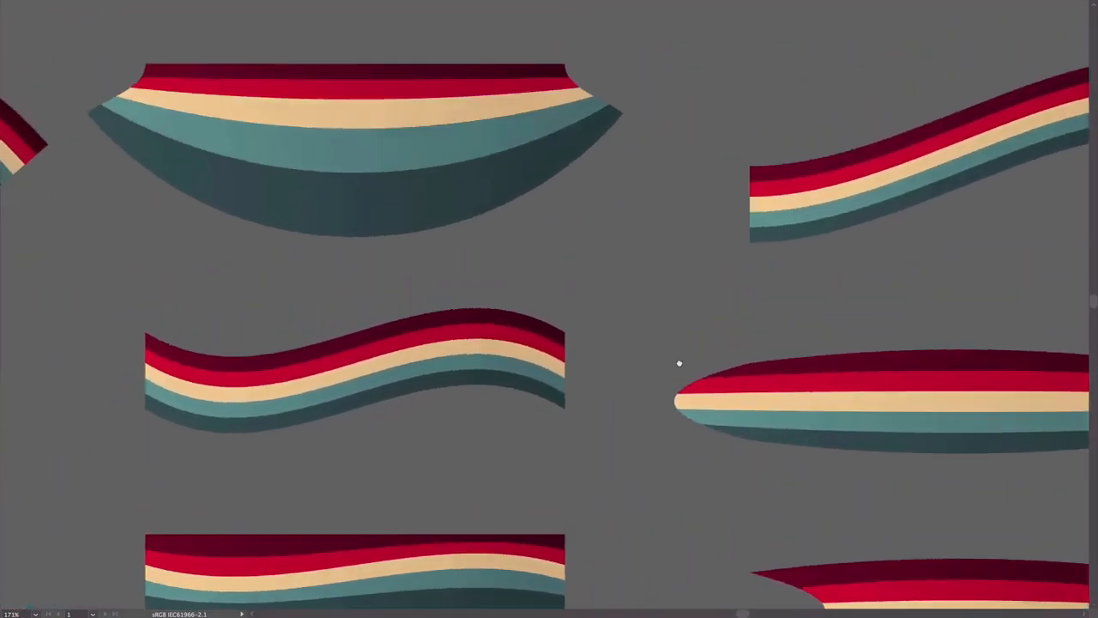
drag(721, 242, 314, 165)
drag(628, 300, 664, 146)
drag(552, 404, 831, 370)
drag(381, 342, 181, 296)
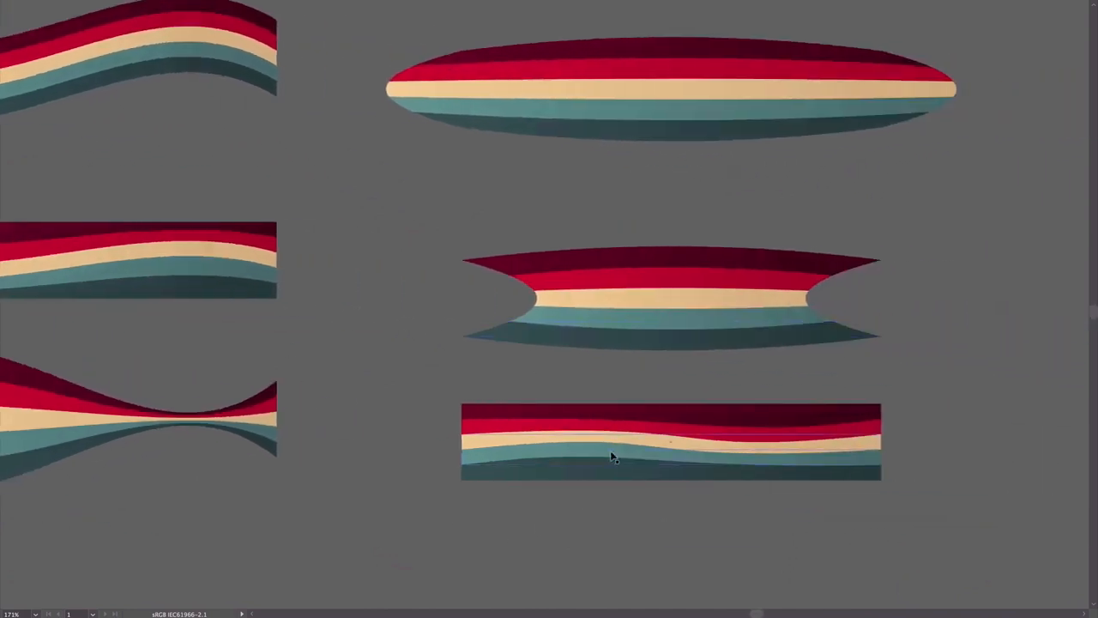
drag(343, 305, 748, 371)
drag(374, 403, 549, 391)
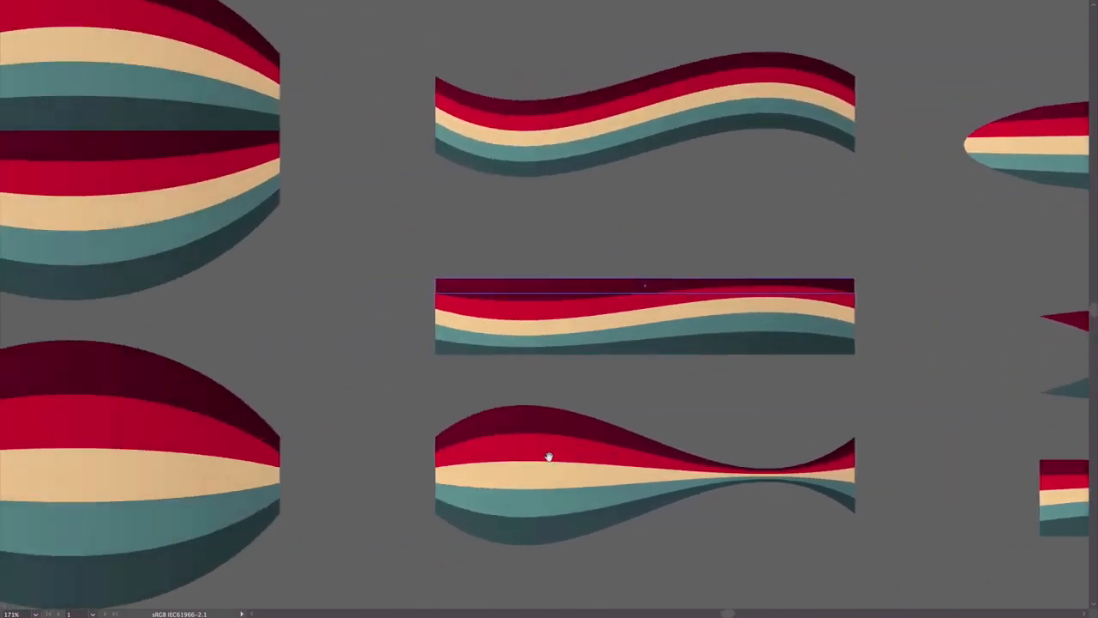
drag(326, 407, 696, 429)
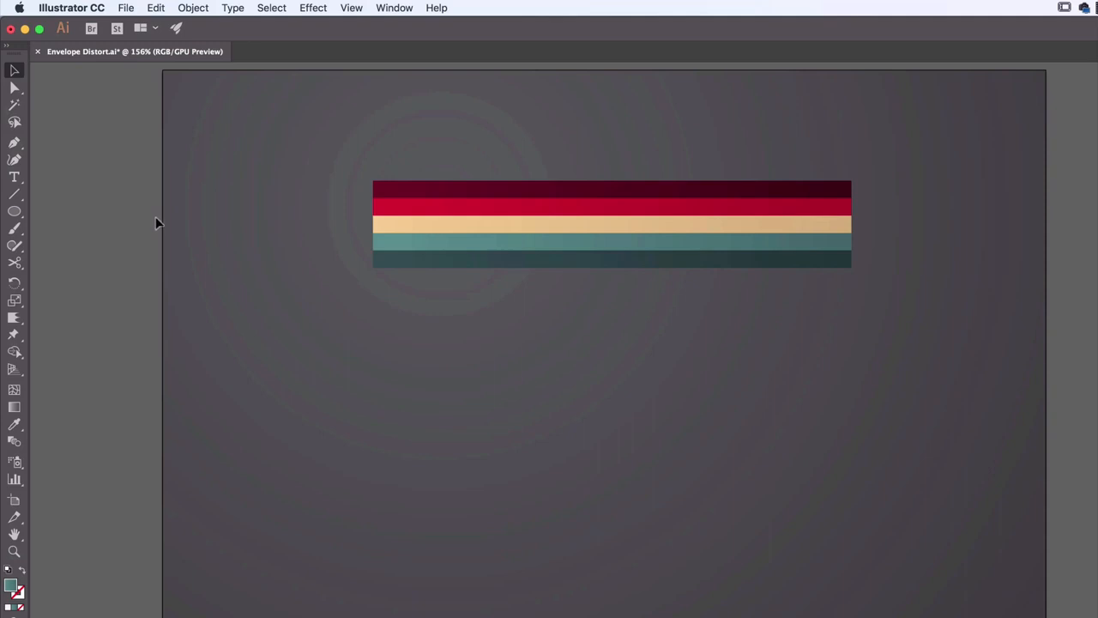
click(514, 191)
click(759, 415)
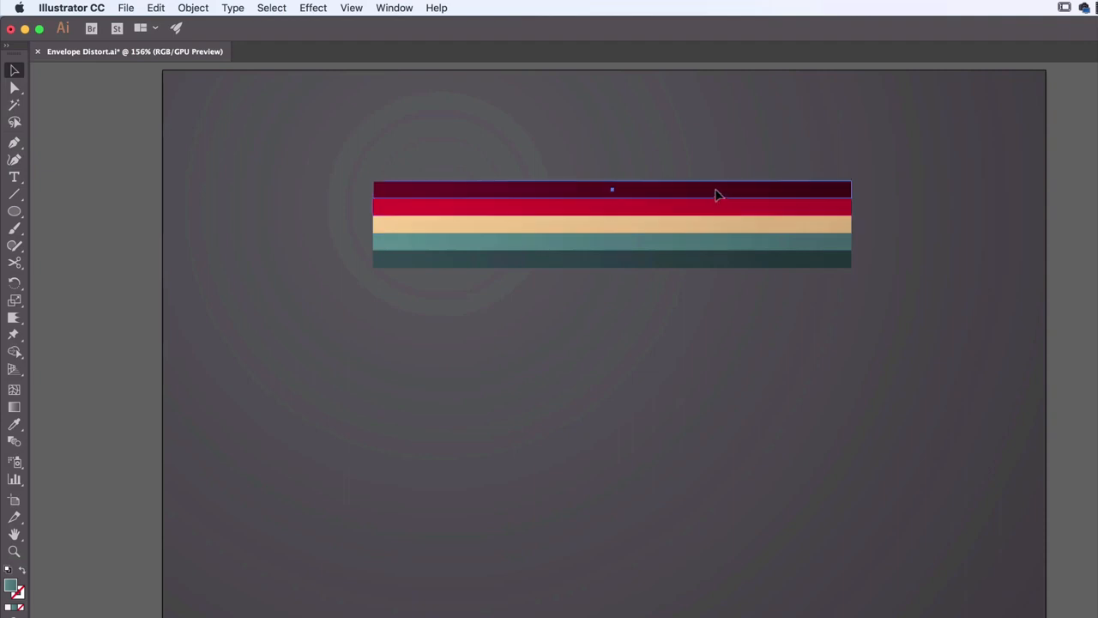
drag(716, 193, 722, 177)
key(super+z)
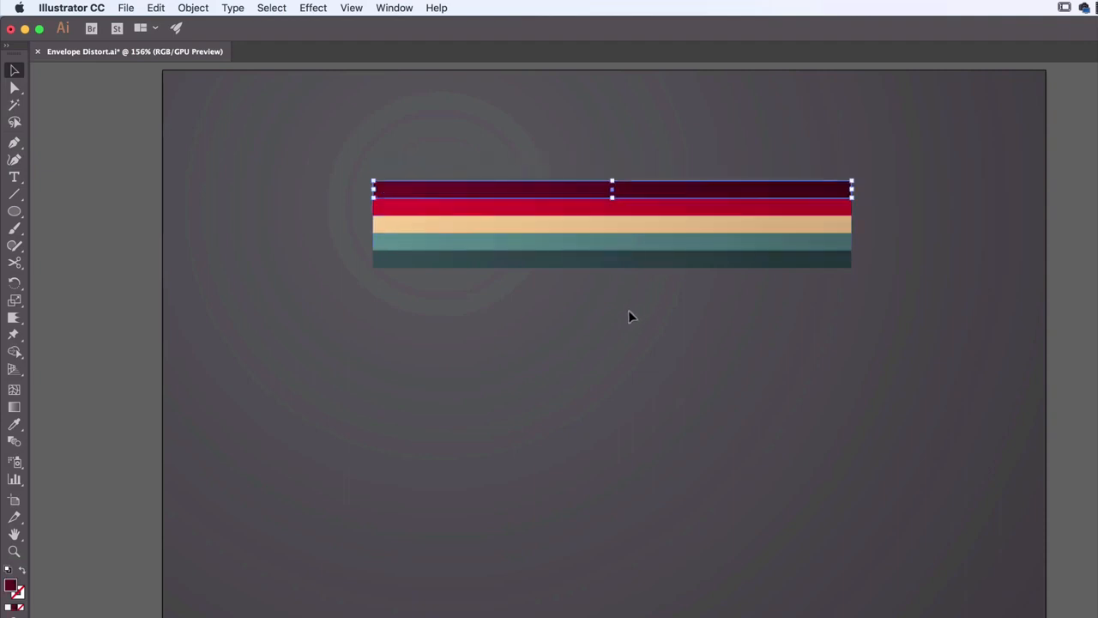
click(660, 344)
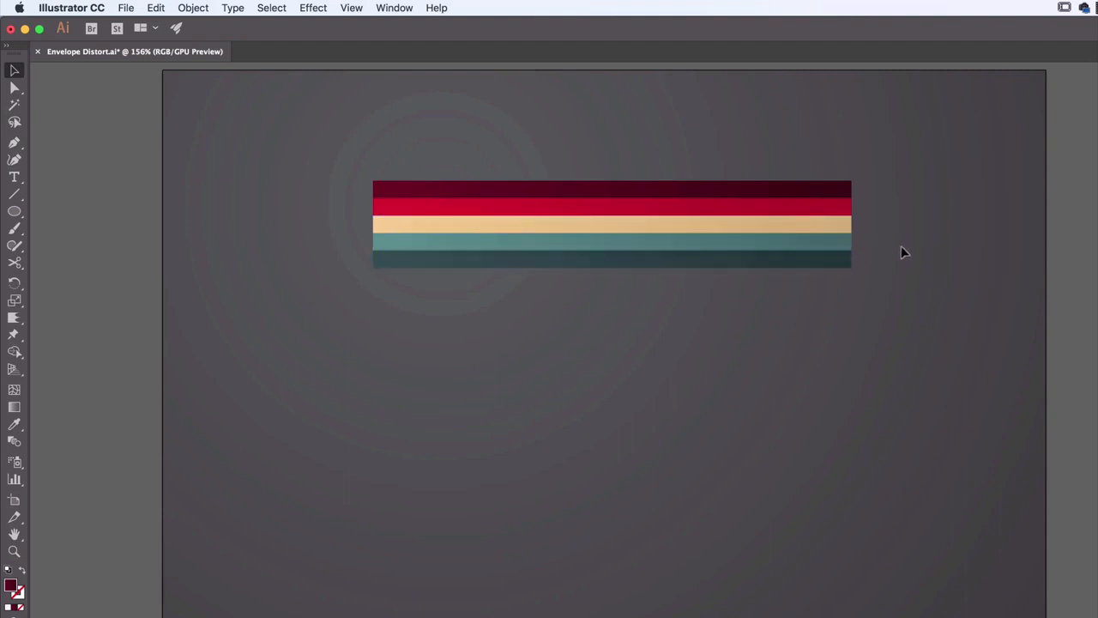
click(834, 190)
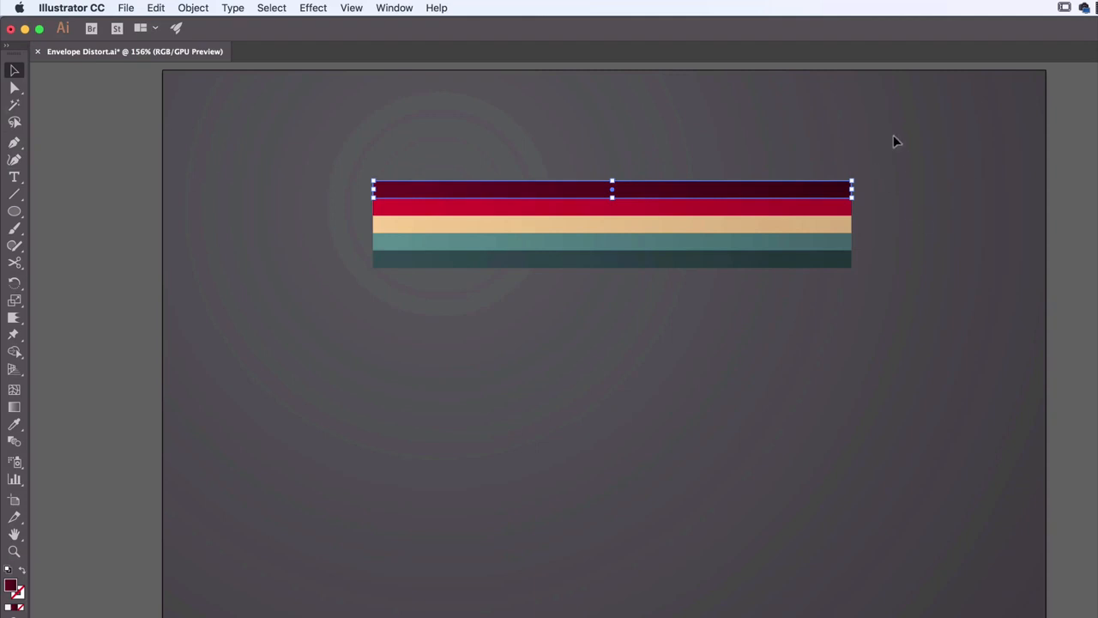
drag(896, 133, 635, 236)
drag(372, 305, 364, 305)
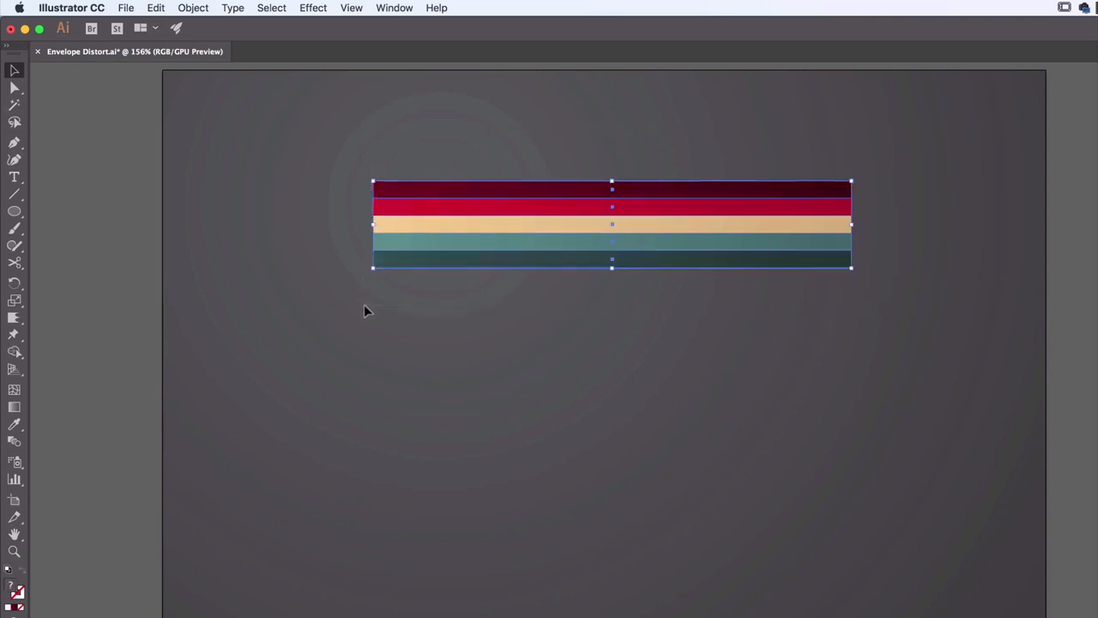
click(333, 125)
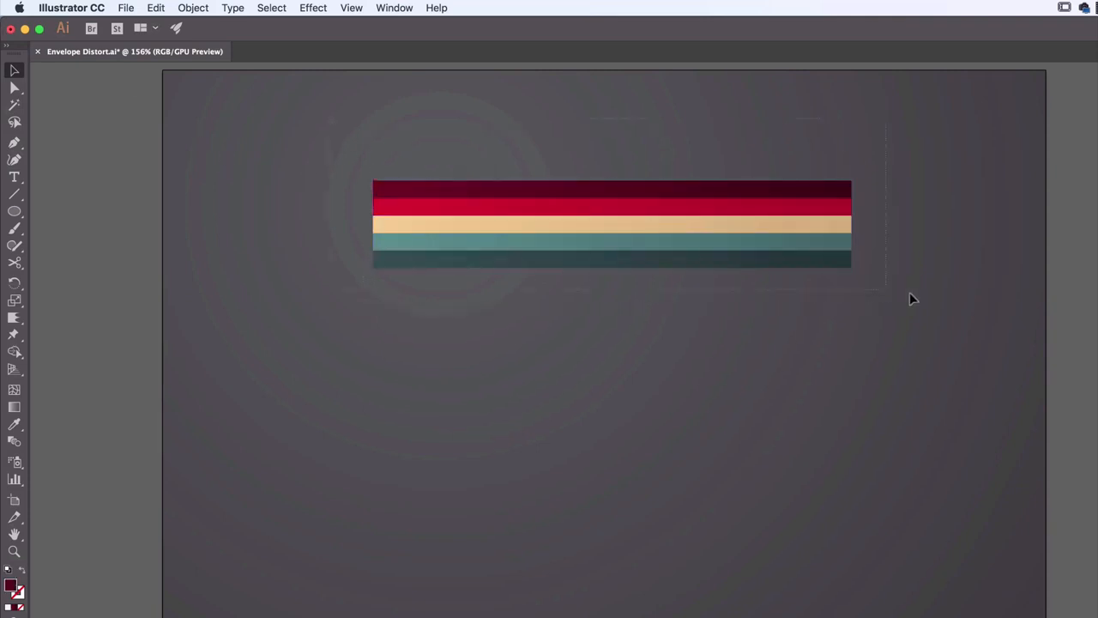
Select all five colored stripes on the artboard and group them
drag(911, 298, 898, 287)
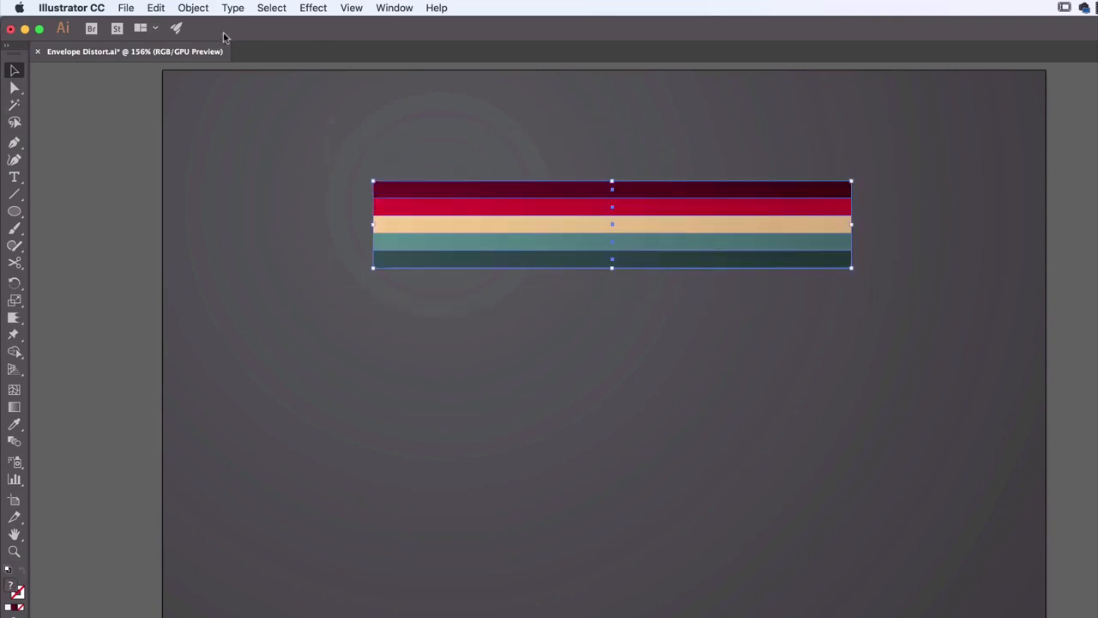
click(194, 8)
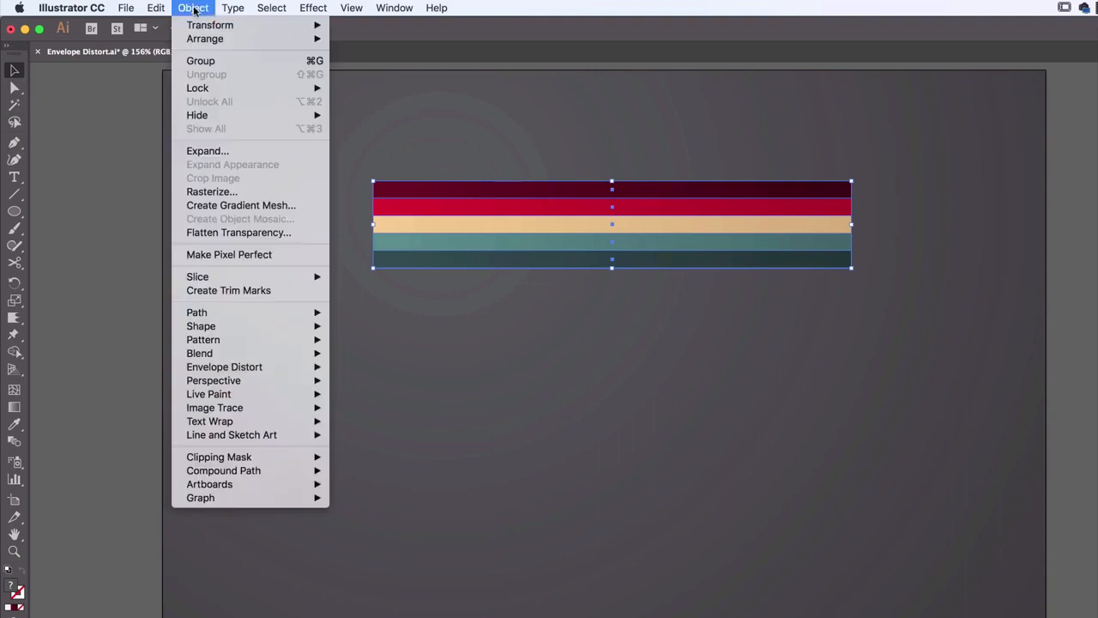
click(212, 61)
Start an Arc Warp effect on the grouped stripes with the preview on, keeping the options dialog clear of the artwork
click(314, 9)
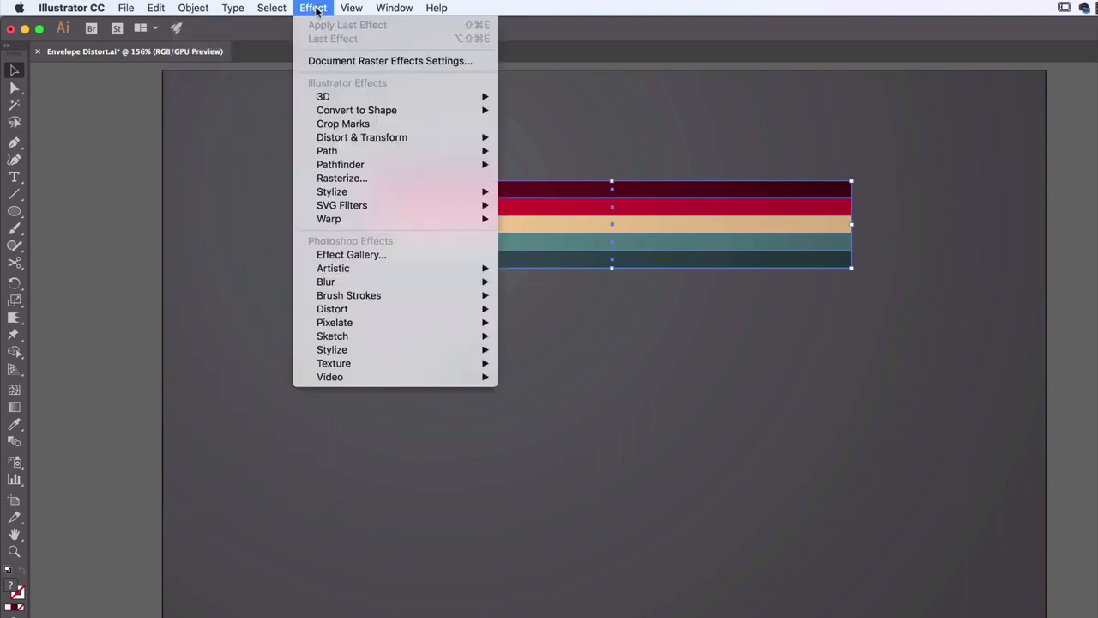
mouse_move(374, 220)
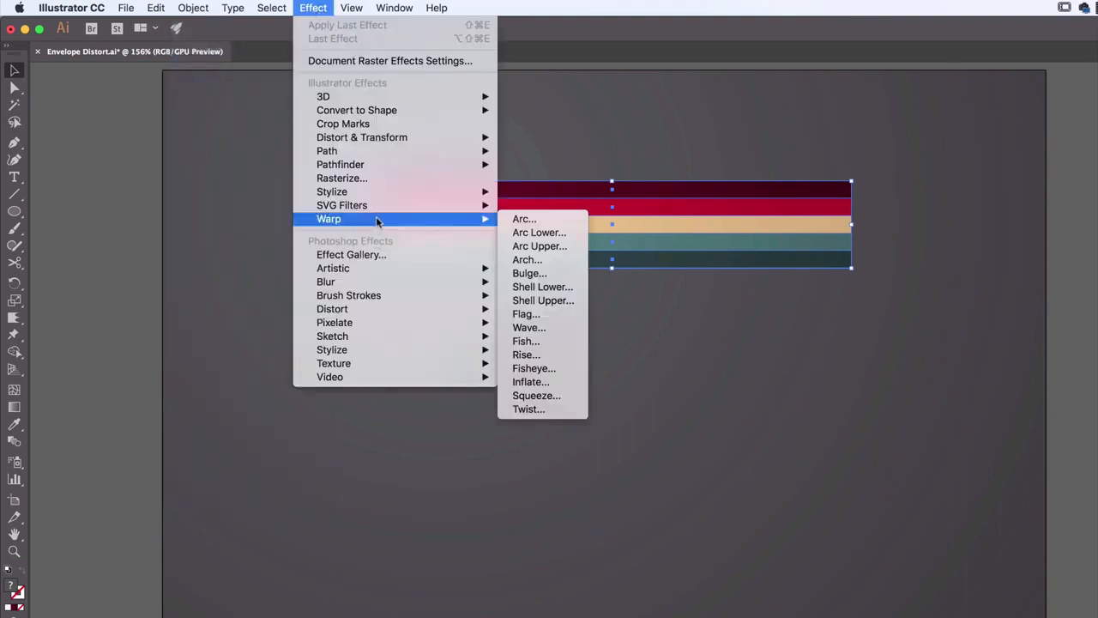
click(535, 225)
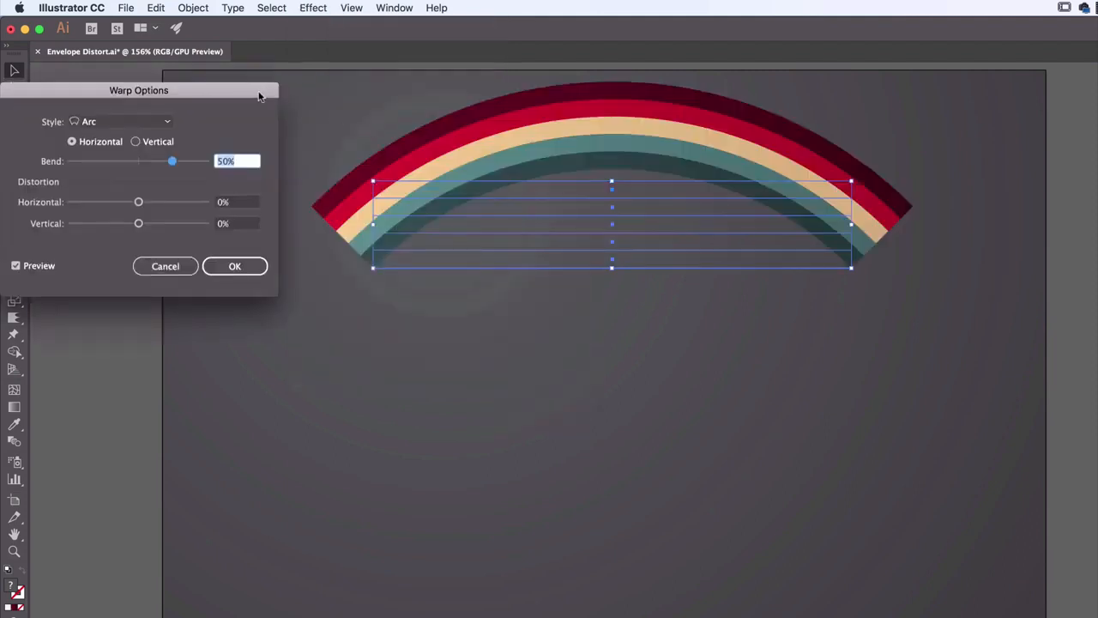
drag(257, 91, 773, 336)
click(542, 511)
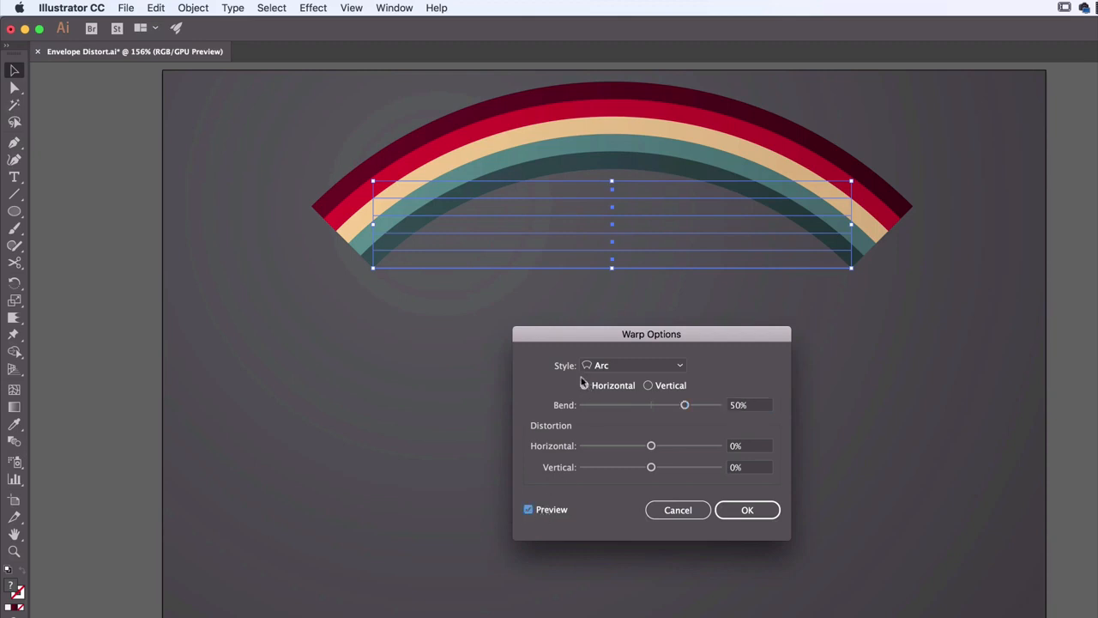
Preview the Arc, Arc Lower and Arc Upper warp styles on the grouped stripes
click(616, 365)
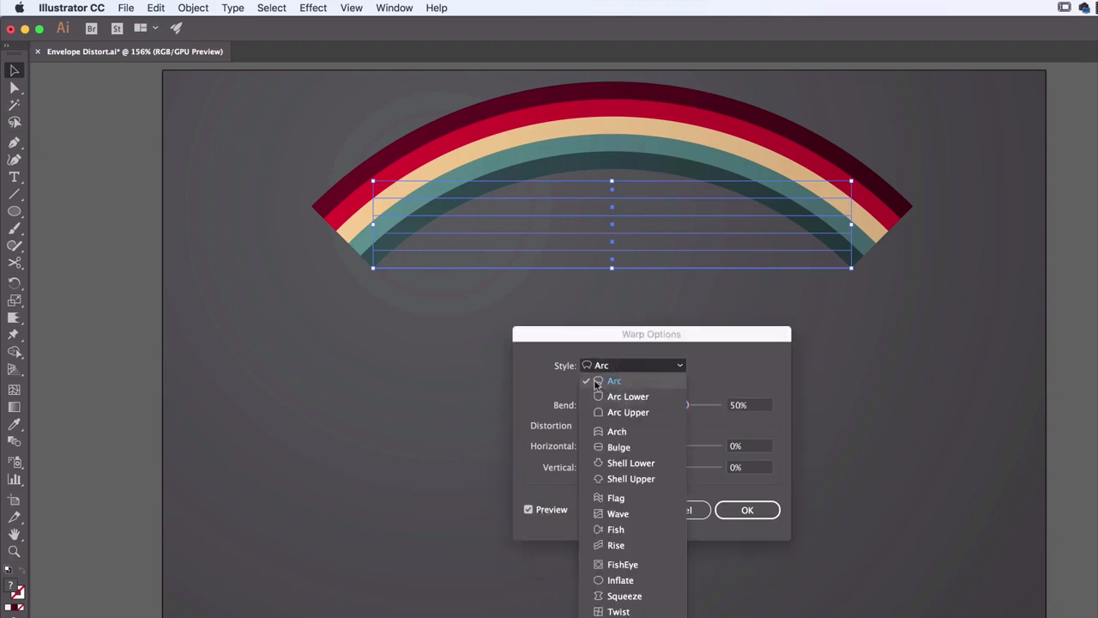
click(599, 381)
click(584, 367)
click(602, 398)
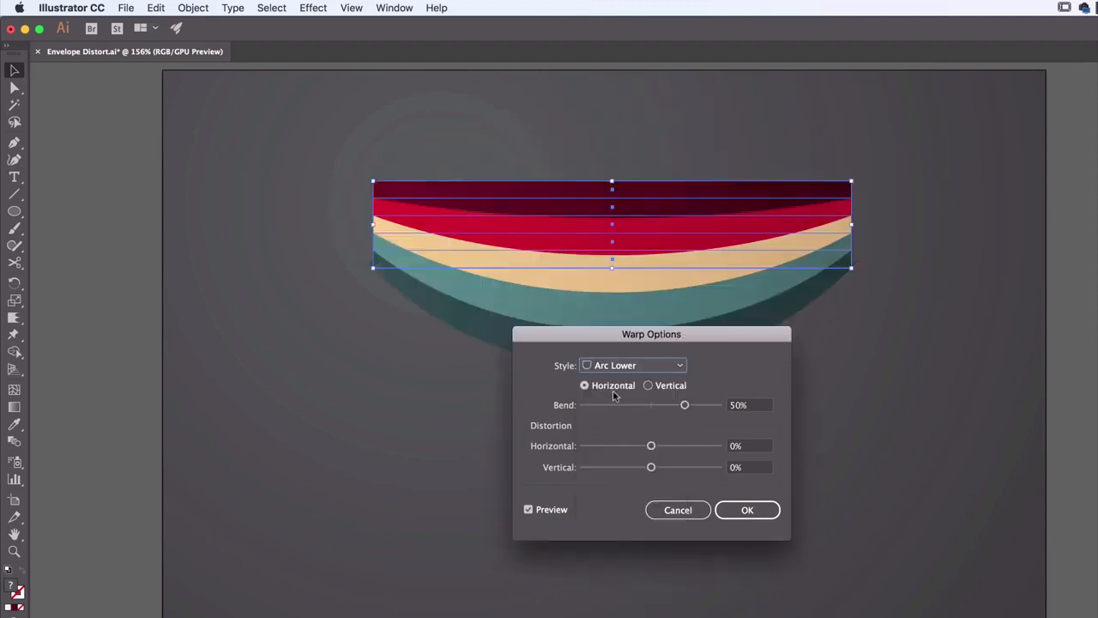
click(620, 369)
click(615, 415)
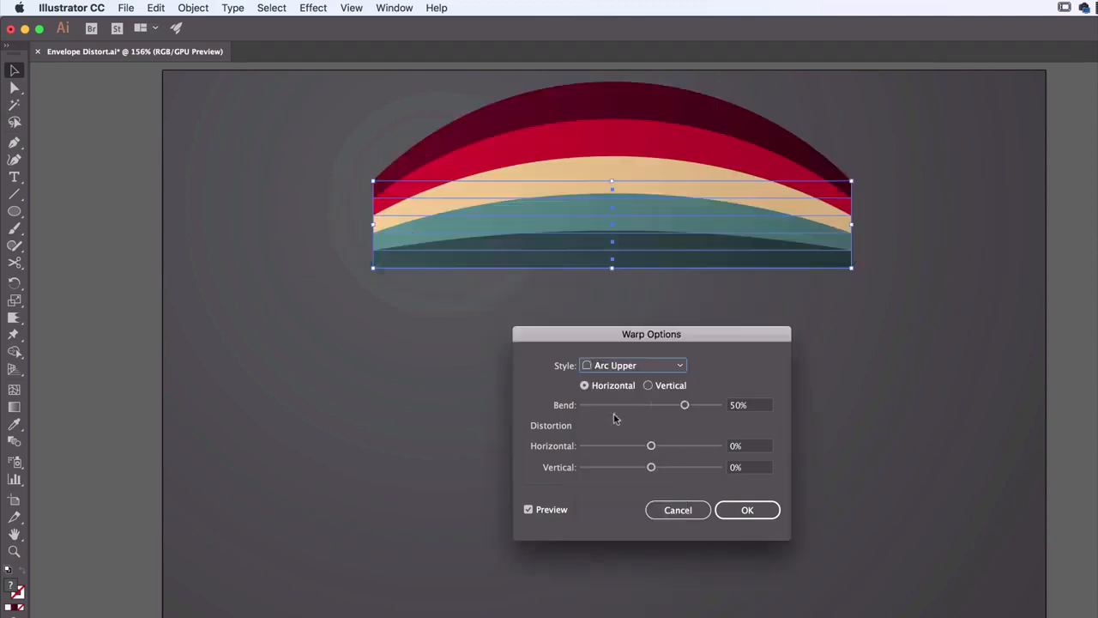
Try the Arch, Bulge, Shell Lower and Shell Upper warp styles on the striped group
click(626, 368)
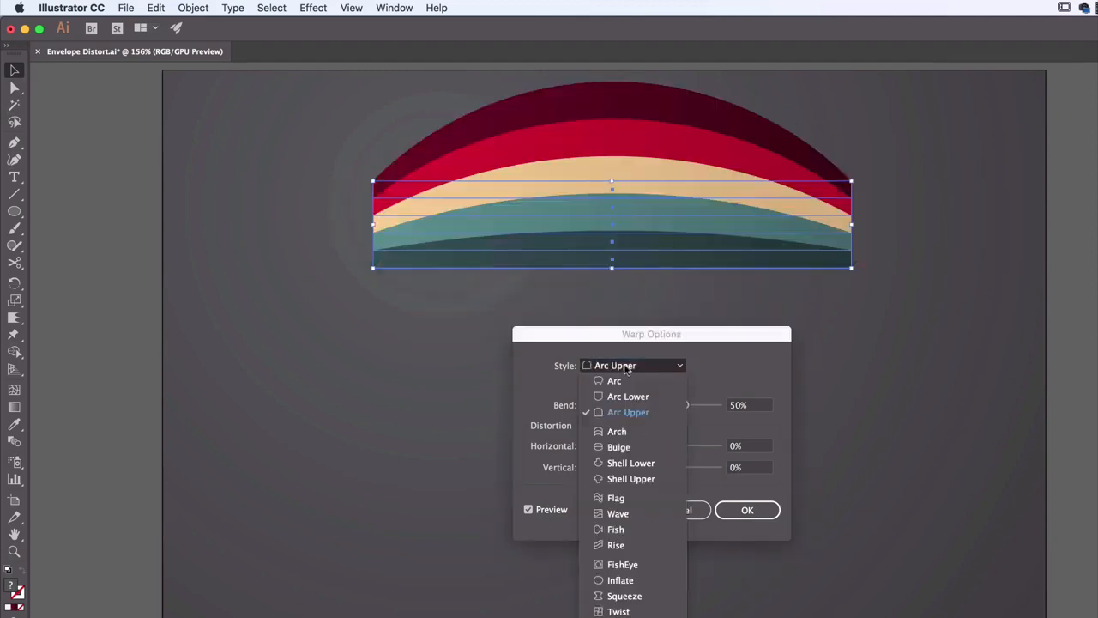
click(614, 432)
click(632, 367)
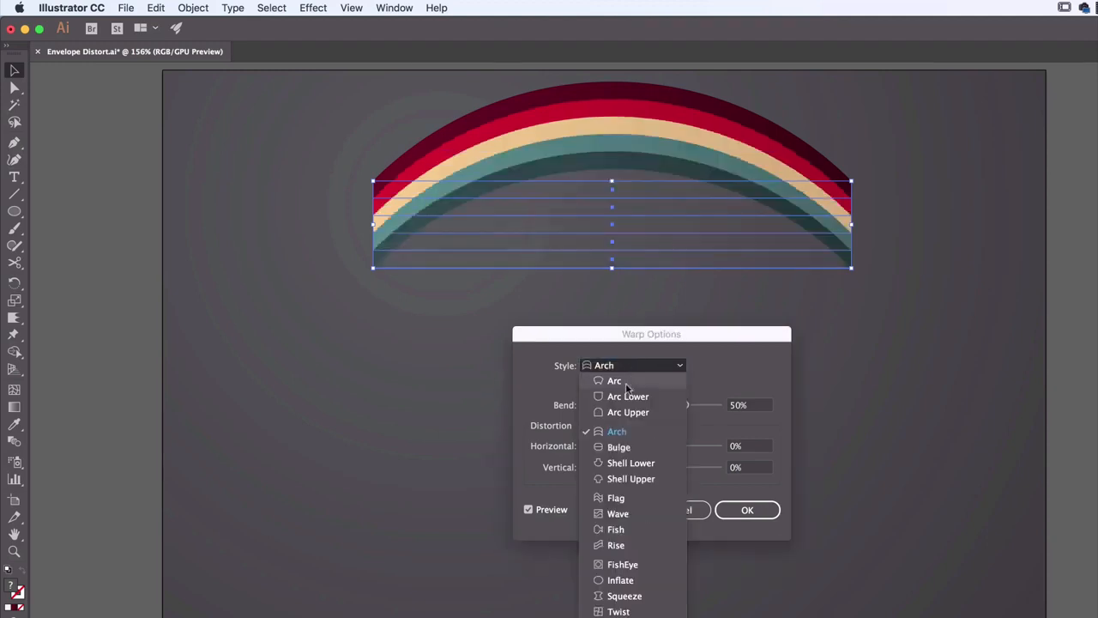
click(612, 446)
click(632, 367)
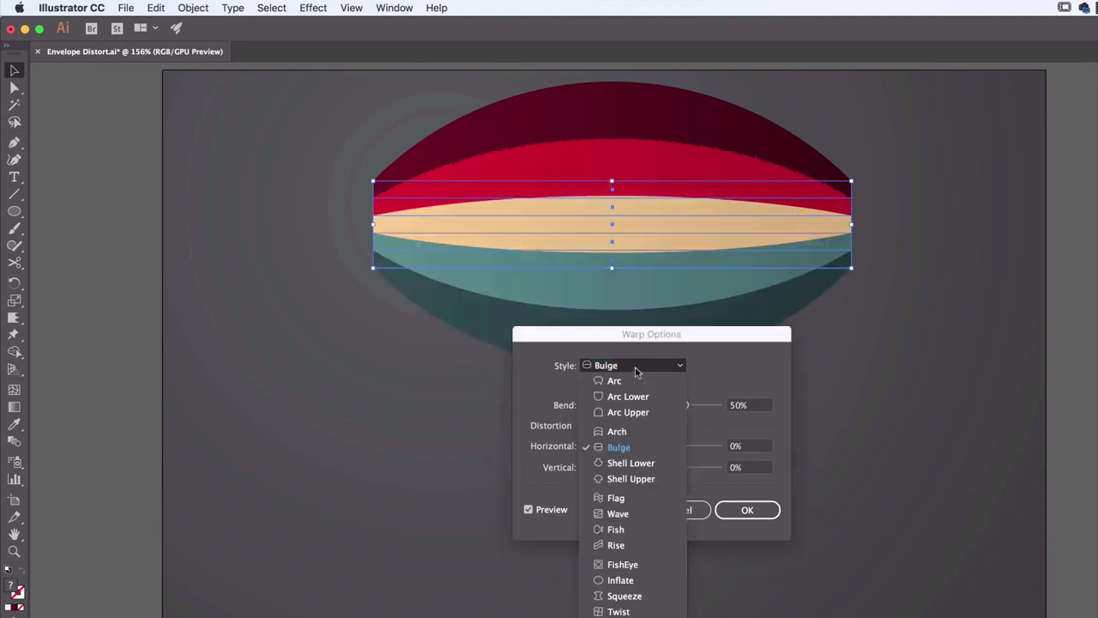
click(621, 465)
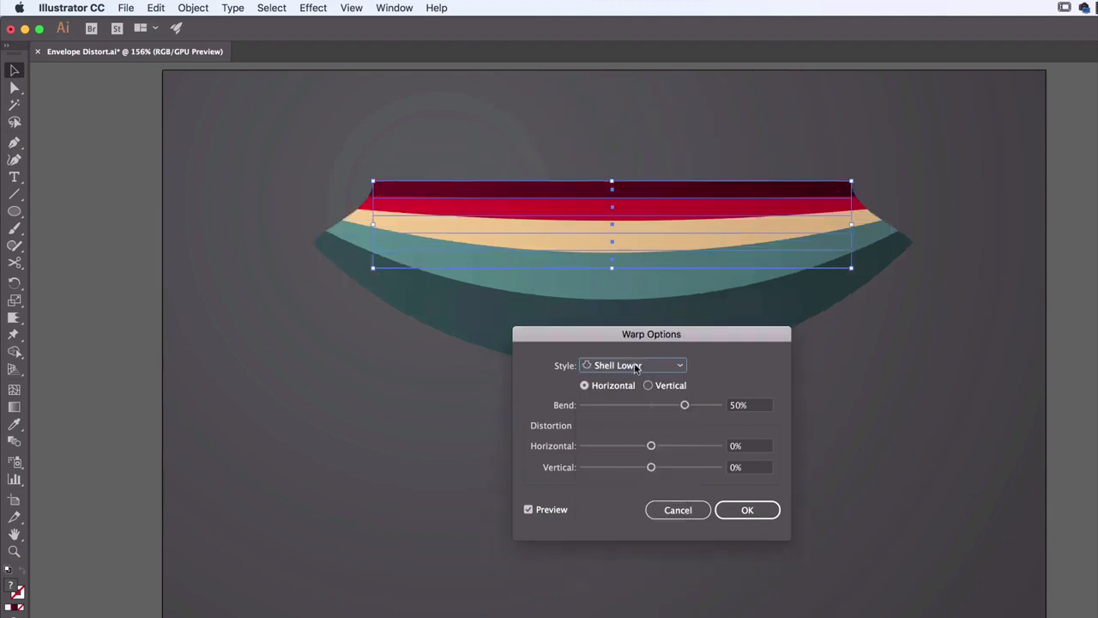
click(635, 369)
click(635, 476)
Try the Flag, Wave, Fish and Rise warp styles on the striped group
click(635, 367)
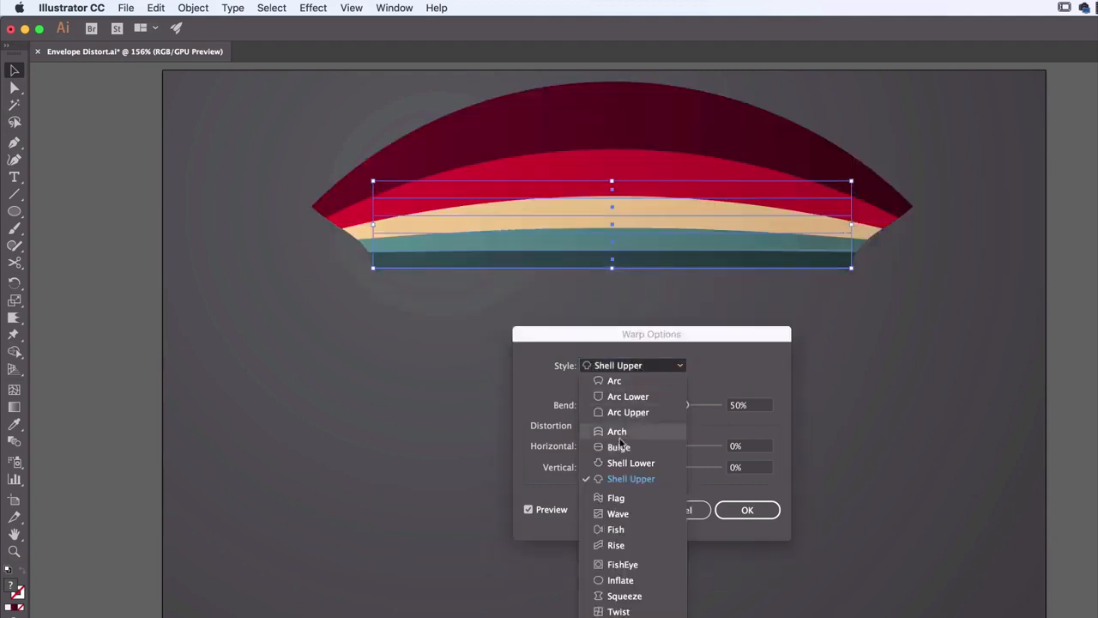
click(625, 500)
click(631, 369)
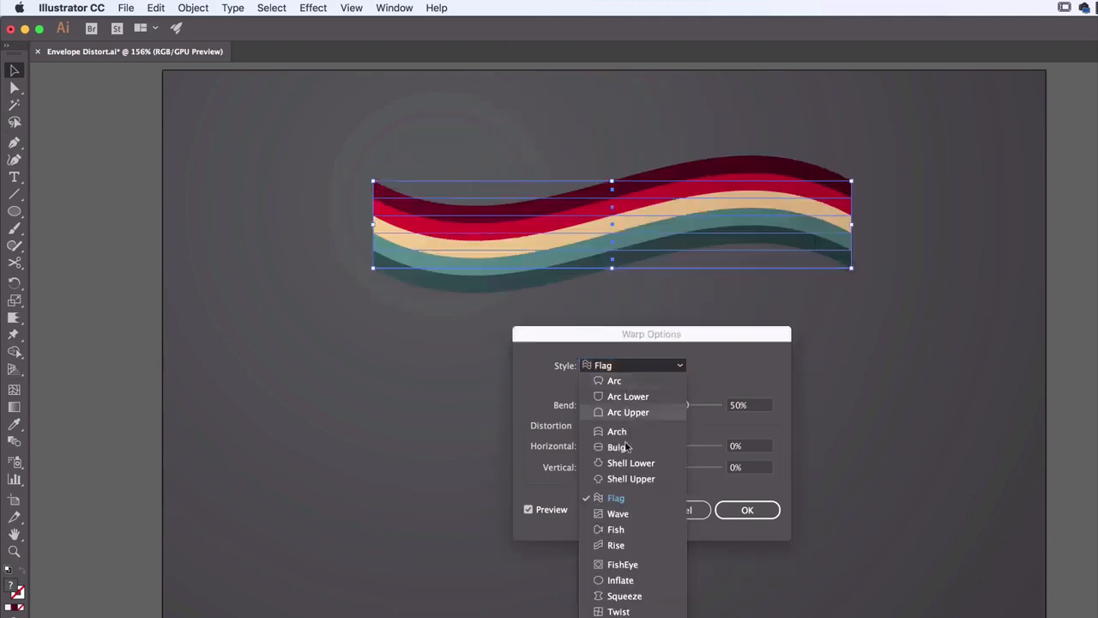
click(623, 516)
click(638, 369)
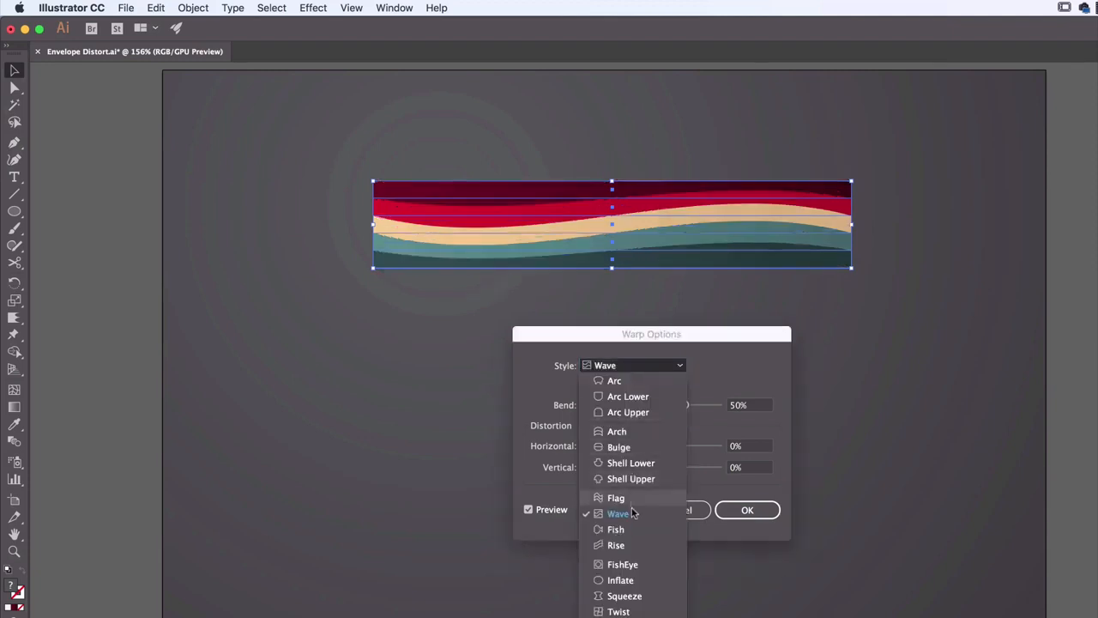
click(629, 527)
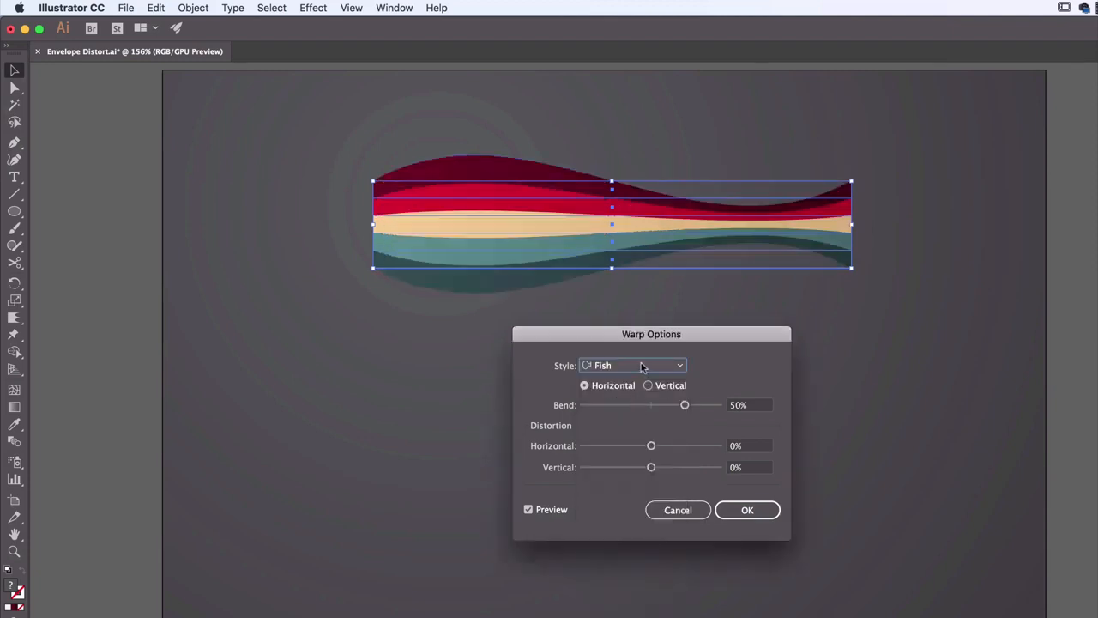
click(639, 369)
click(621, 551)
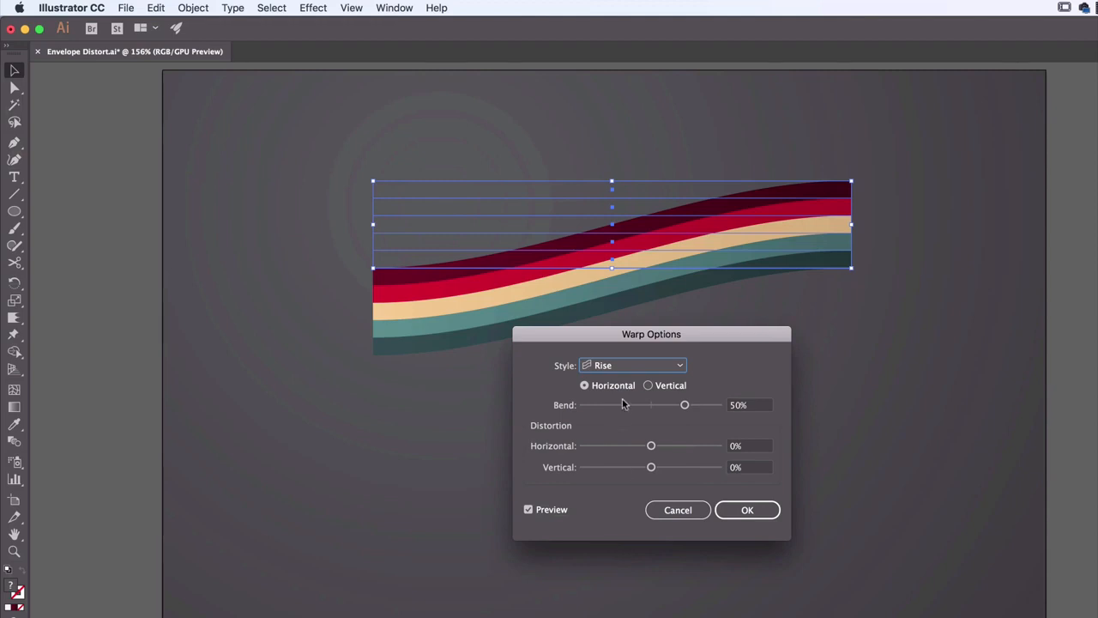
Try the FishEye, Inflate and Squeeze warp styles on the striped group
click(639, 367)
click(622, 564)
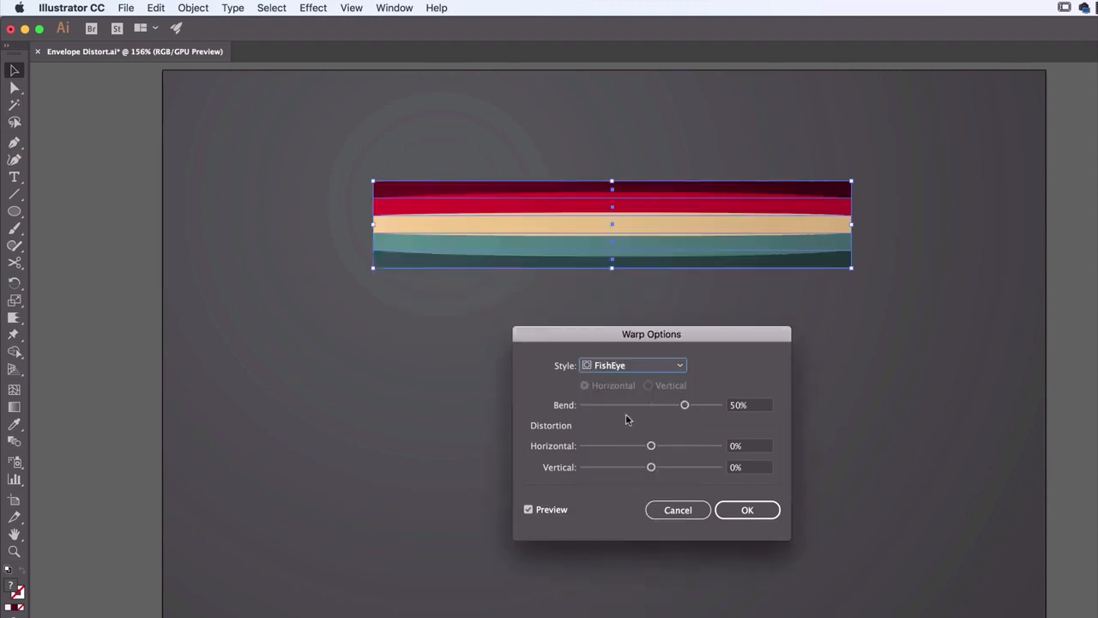
click(637, 369)
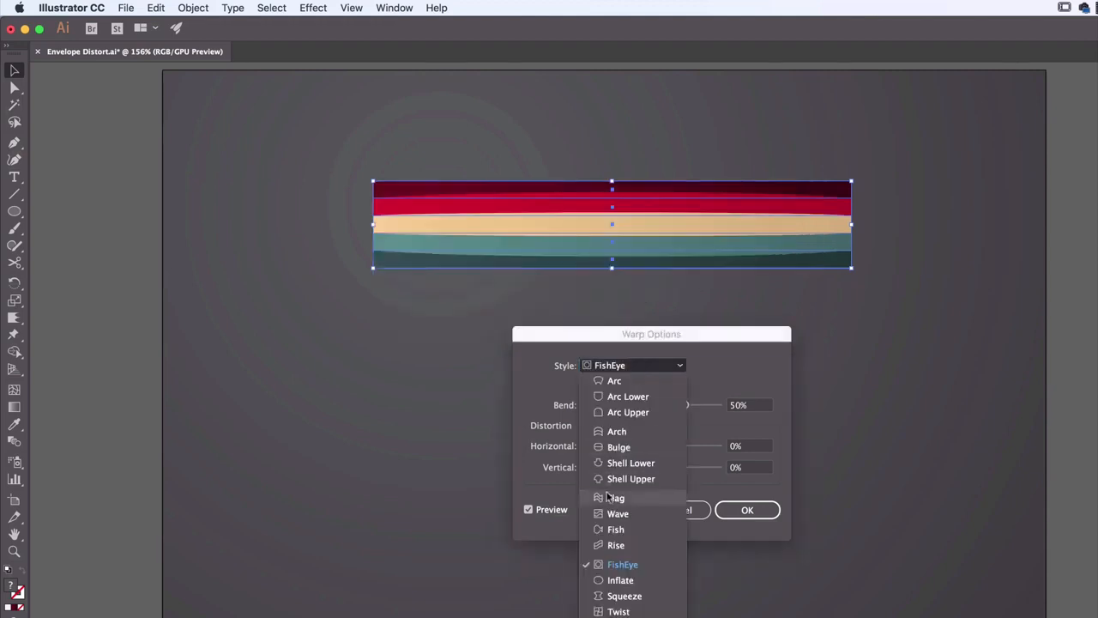
click(626, 578)
click(652, 366)
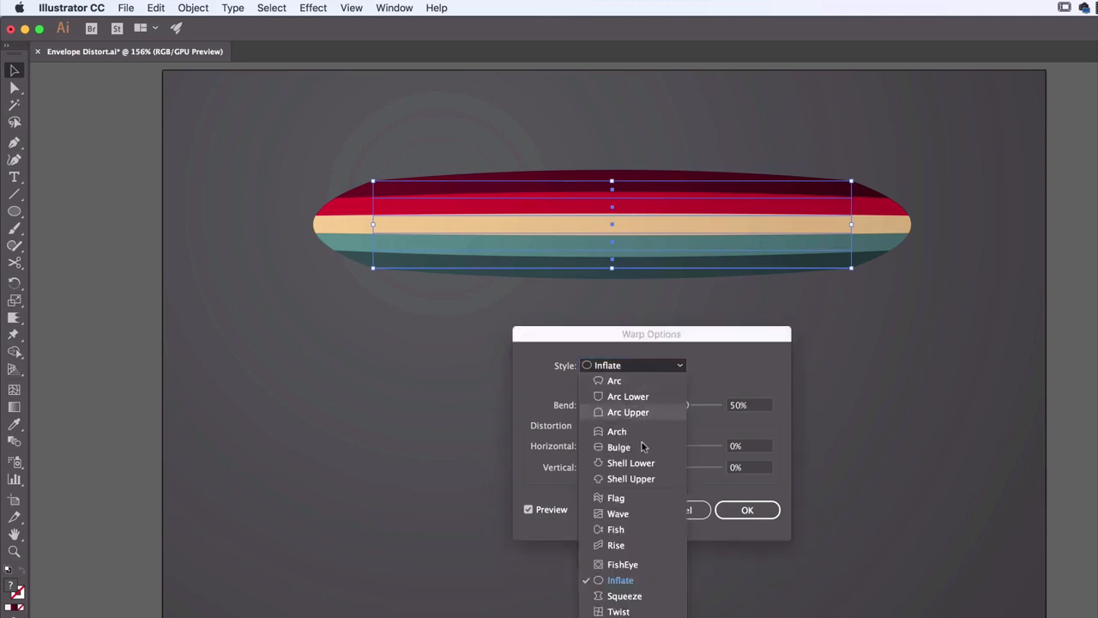
click(638, 589)
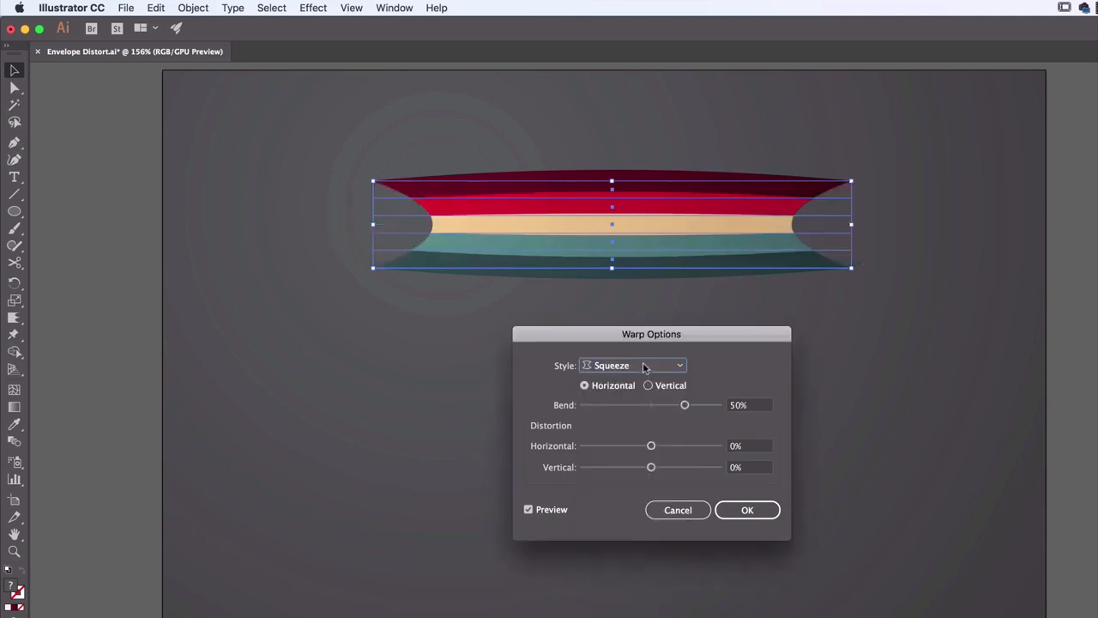
Preview the Twist warp style on the stripes and set the style back to Arc
click(660, 366)
click(625, 610)
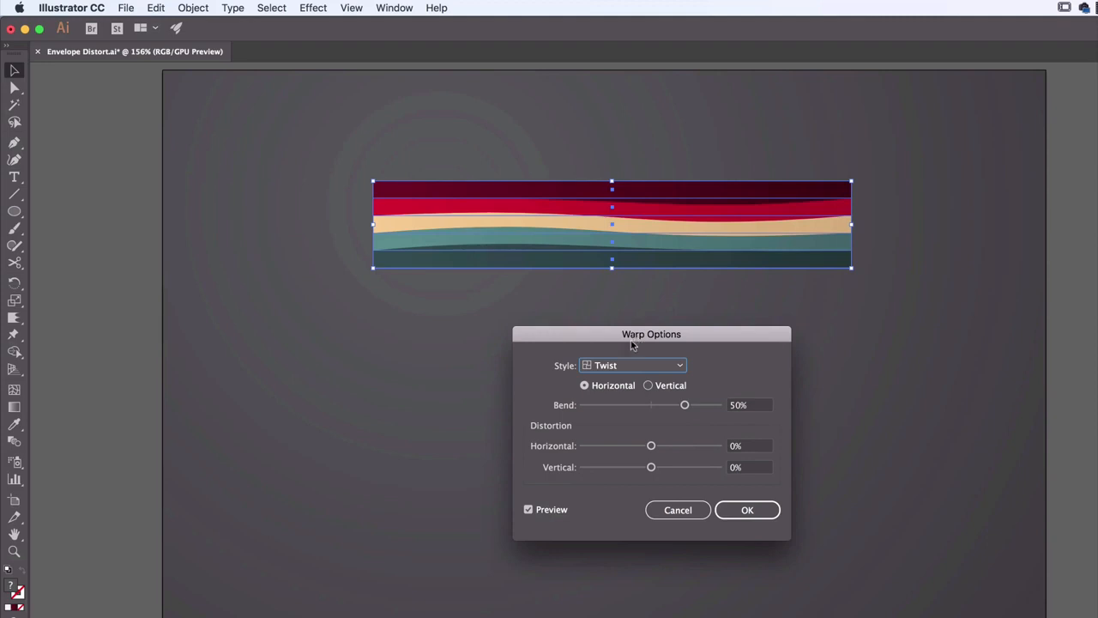
click(634, 367)
click(616, 385)
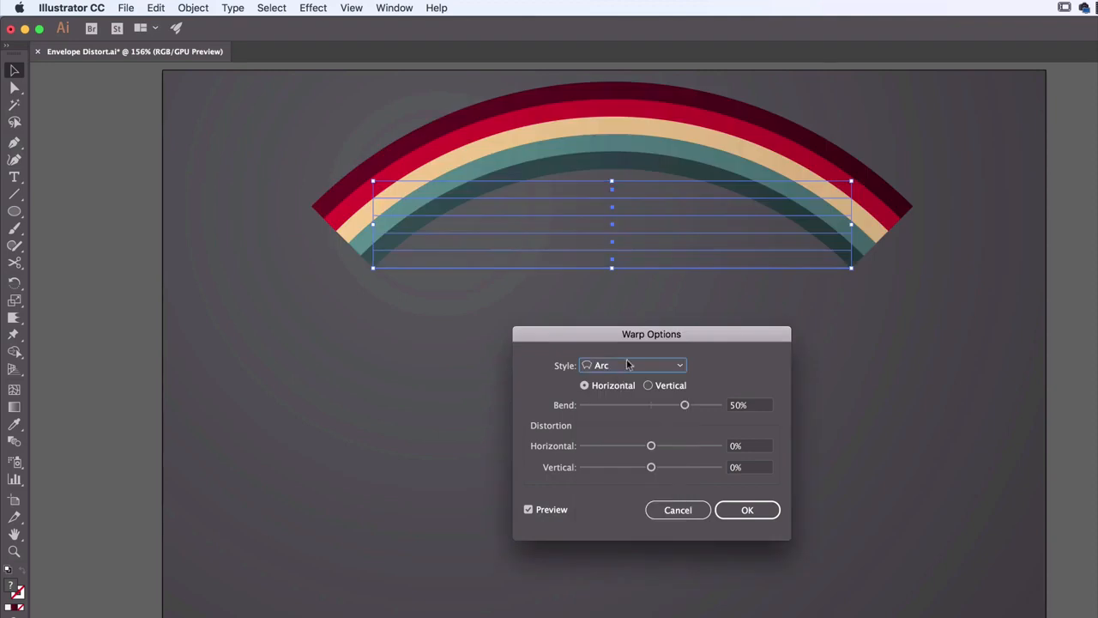
Switch the stripes' warp style to Flag and compare the vertical orientation with the horizontal one
click(627, 364)
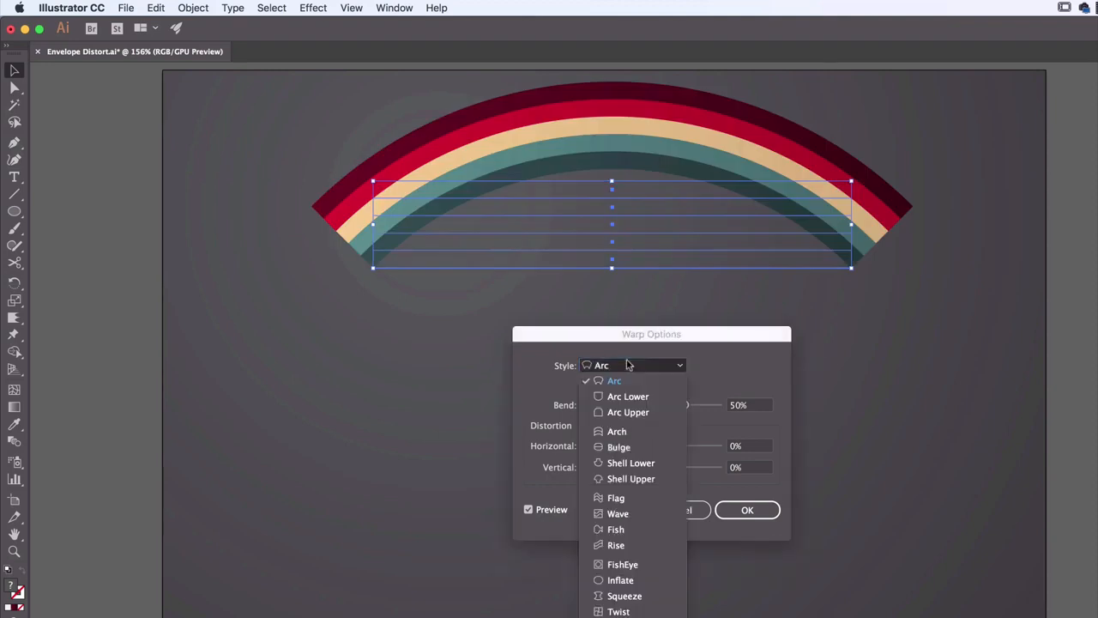
click(616, 498)
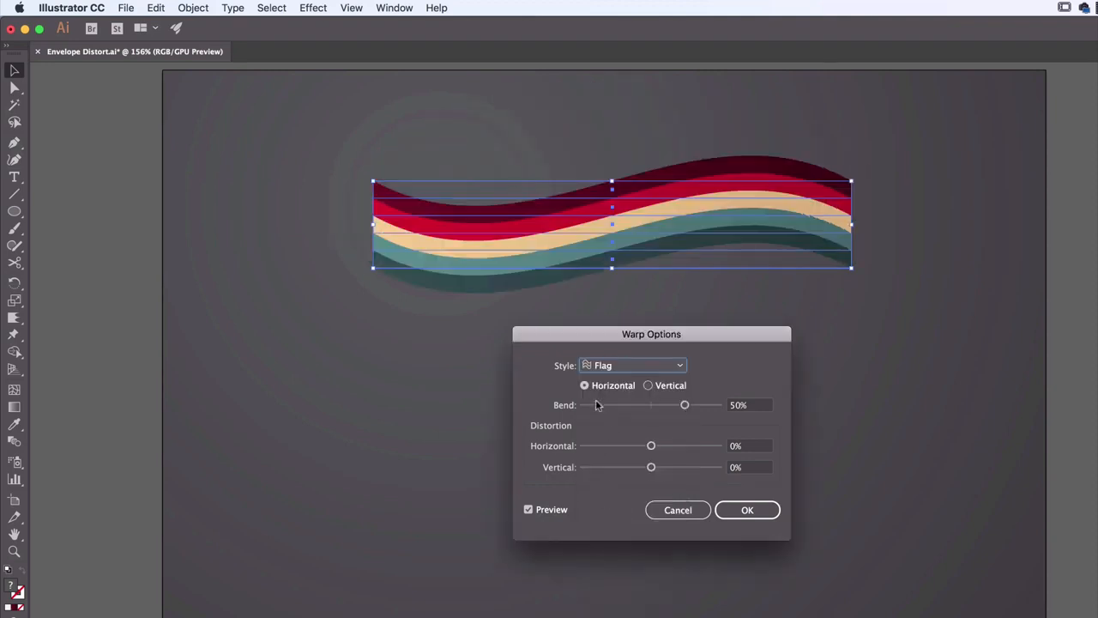
click(647, 387)
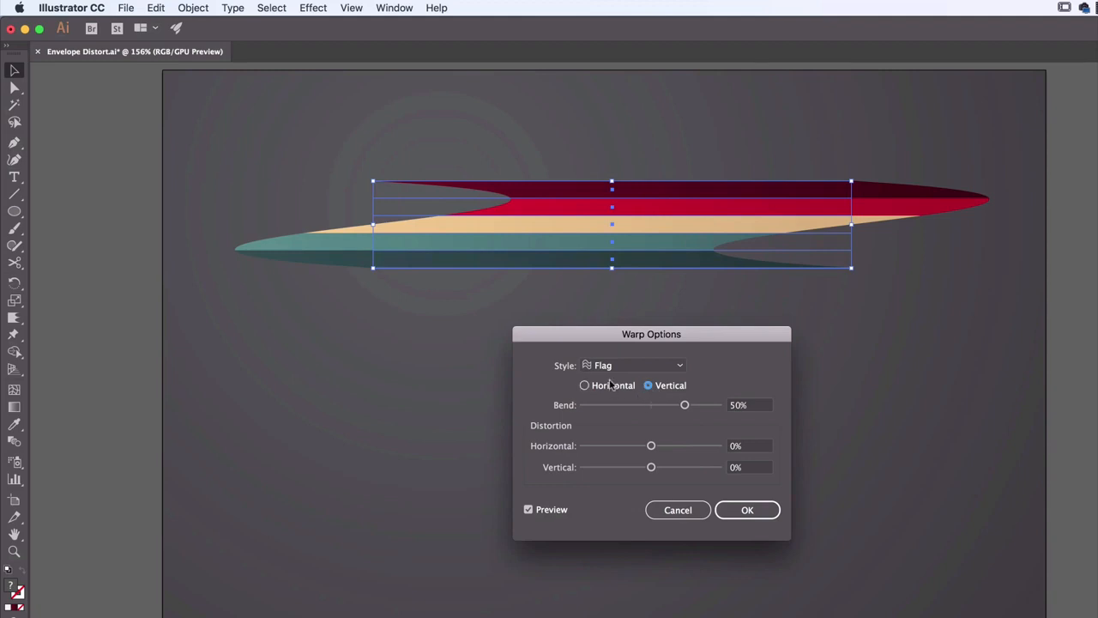
click(610, 385)
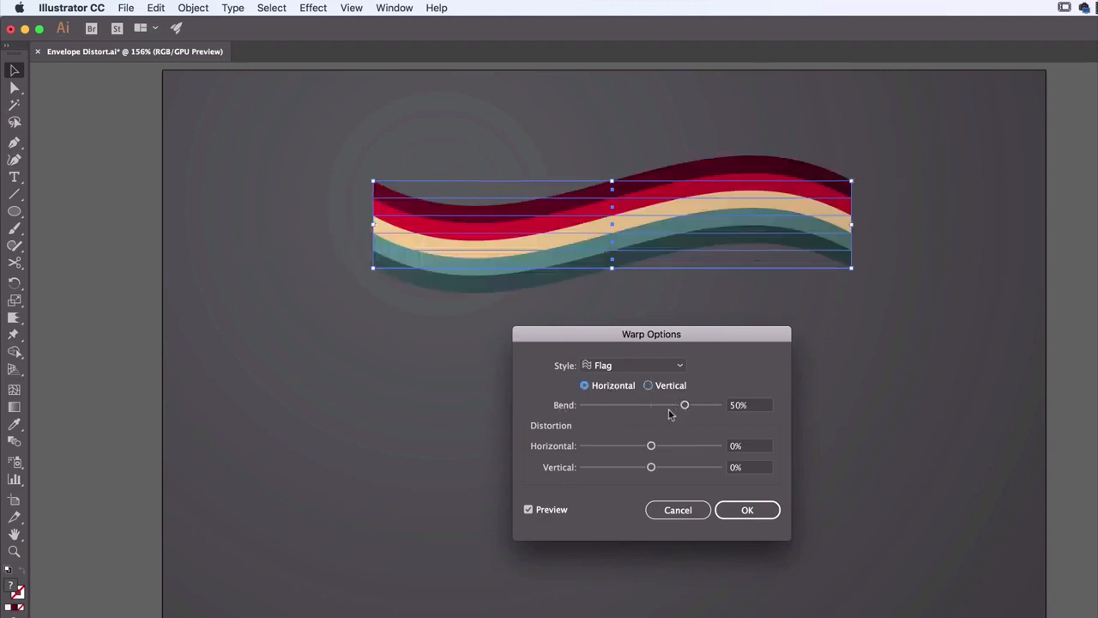
Try Flag at 57% bend with 88% horizontal and 17% vertical distortion, then Arch with 54% horizontal distortion
mouse_move(684, 405)
mouse_down()
mouse_move(712, 412)
mouse_move(691, 414)
mouse_up()
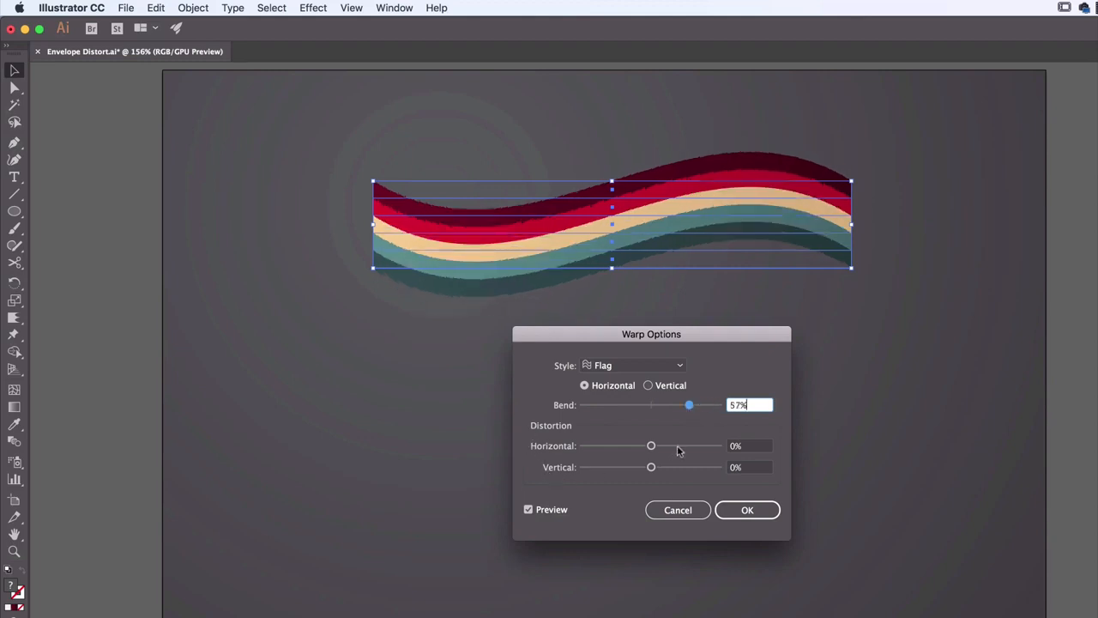
drag(651, 445, 662, 471)
click(643, 367)
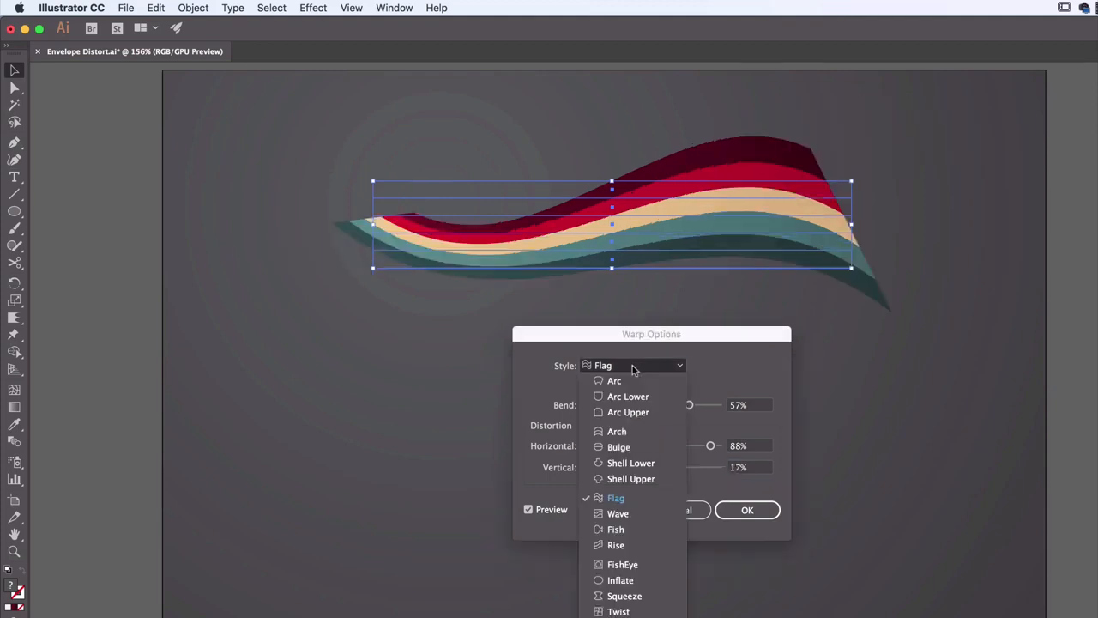
click(631, 432)
drag(711, 446, 688, 446)
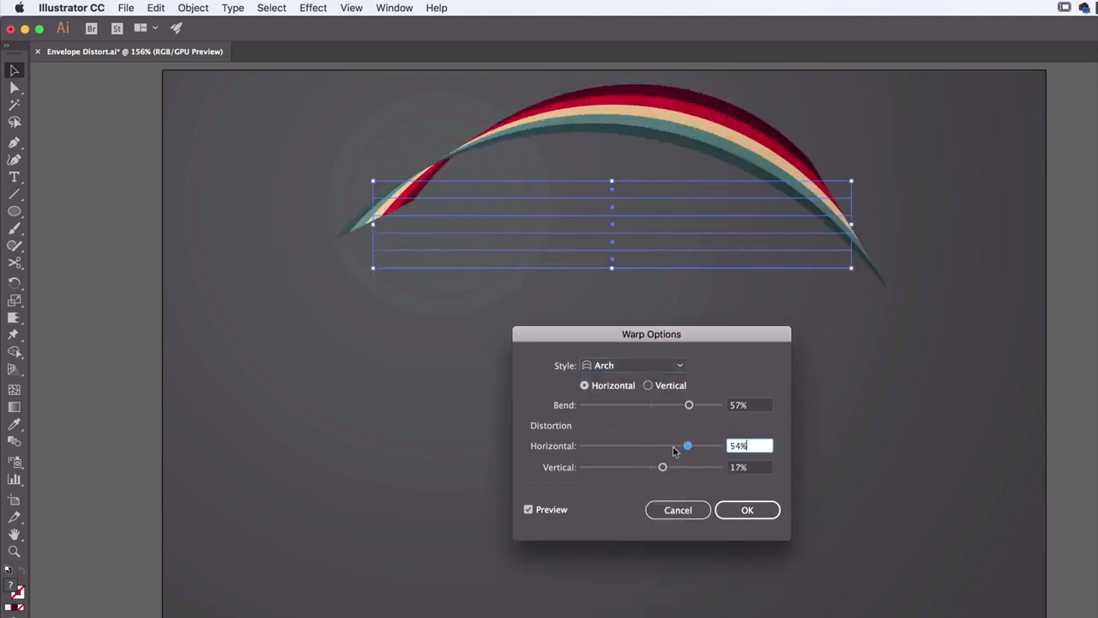
Preview the Bulge and Shell Lower warp styles on the distorted stripes
click(643, 366)
click(638, 445)
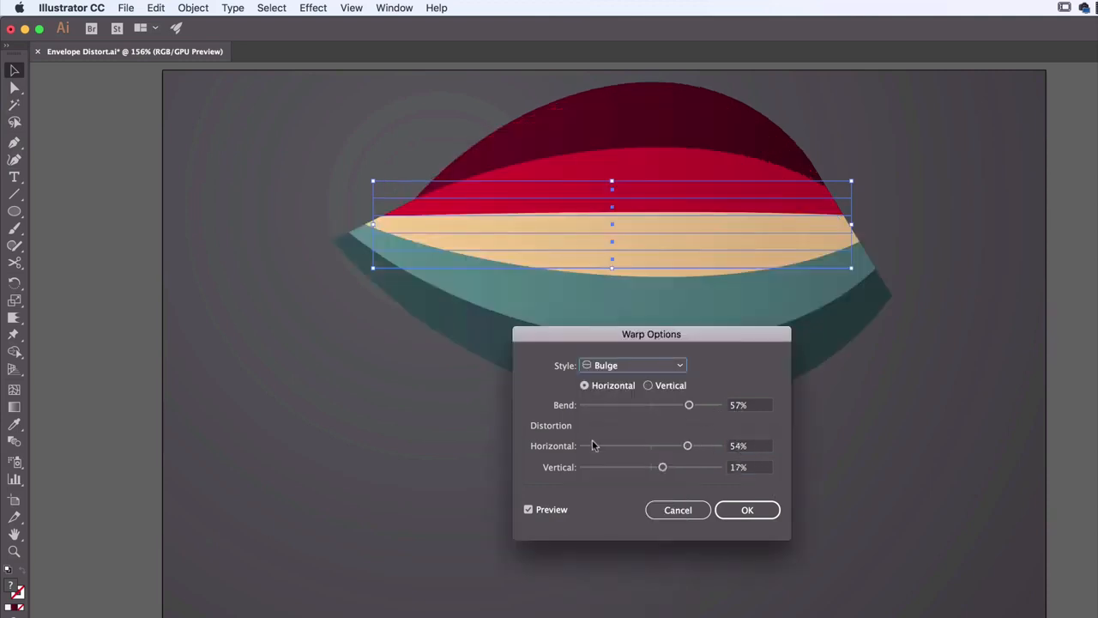
click(617, 367)
click(635, 463)
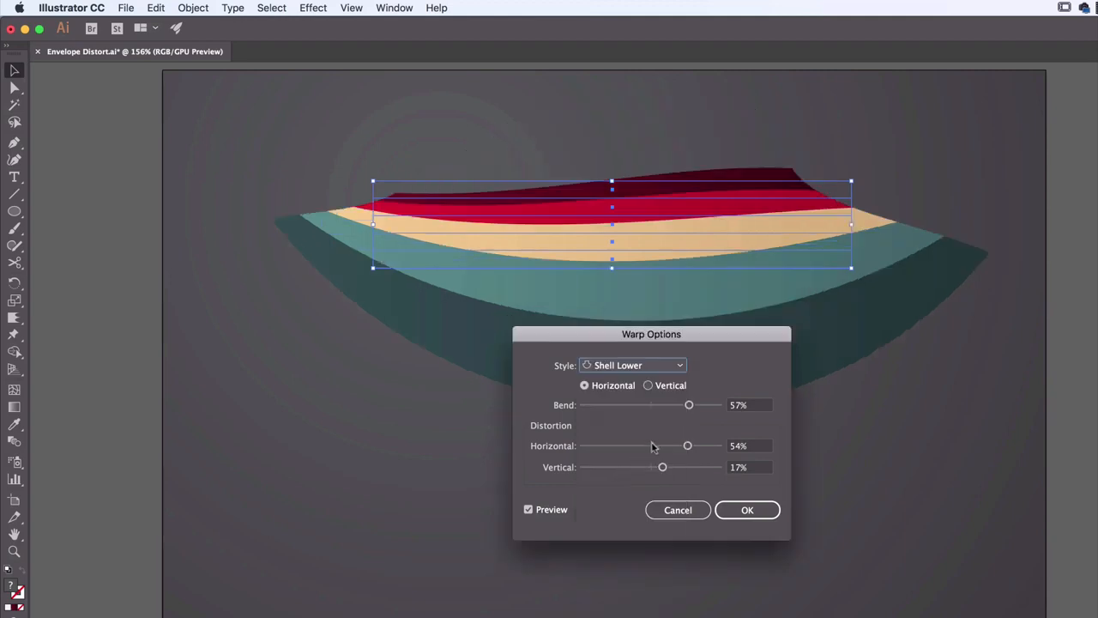
Reset the horizontal and vertical distortion to 0% and try Shell Lower vertically with a 46% bend
click(749, 407)
key(Tab)
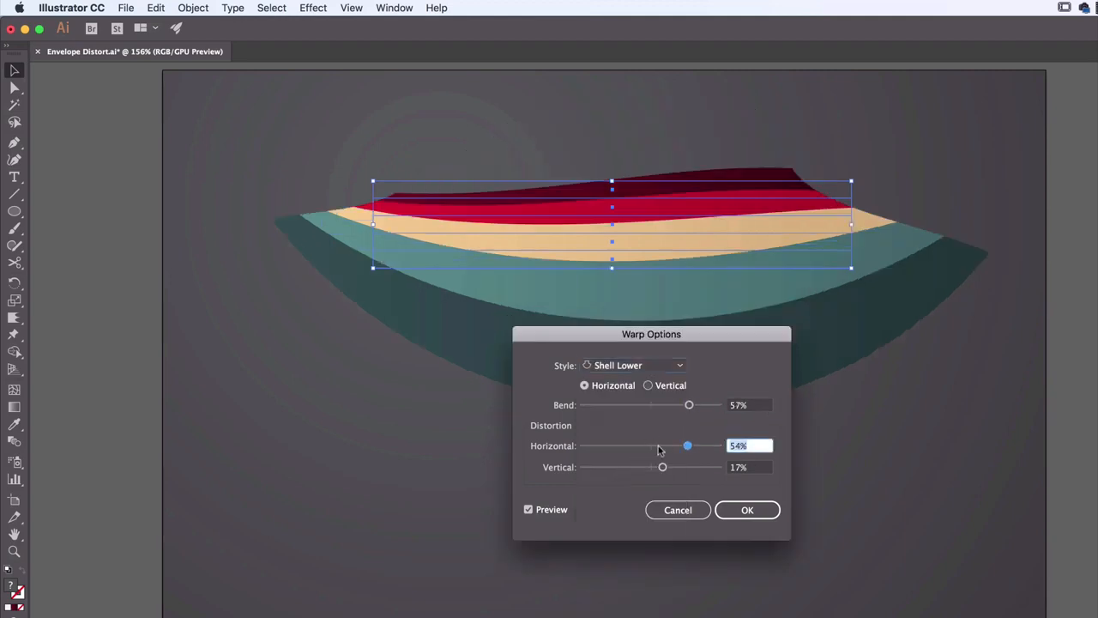
text(0)
key(Tab)
text(0)
key(Tab)
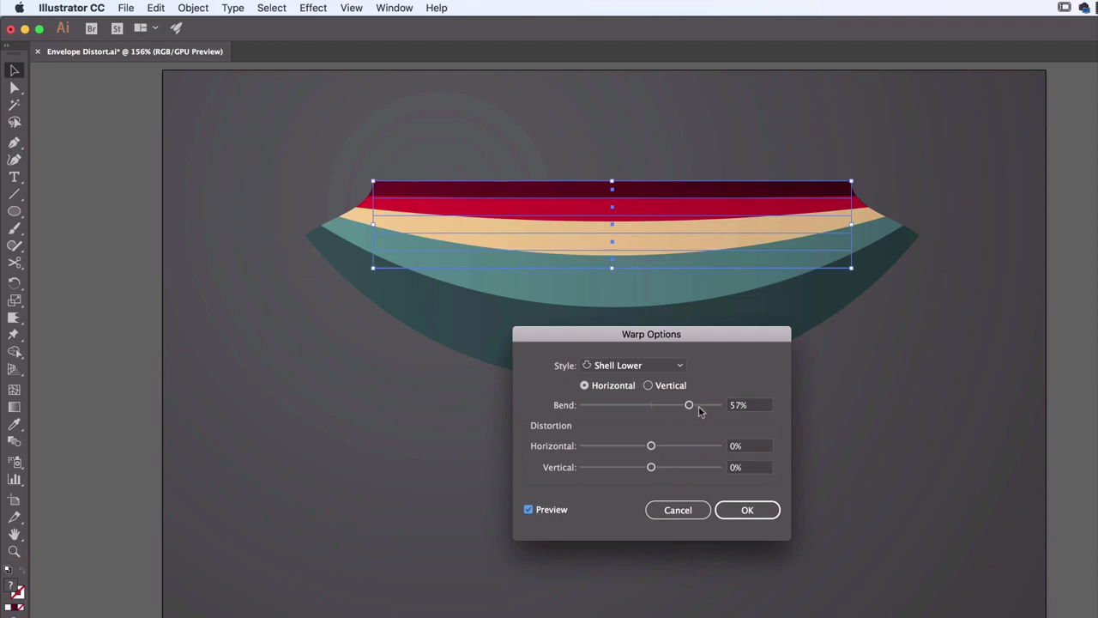
drag(689, 405, 681, 410)
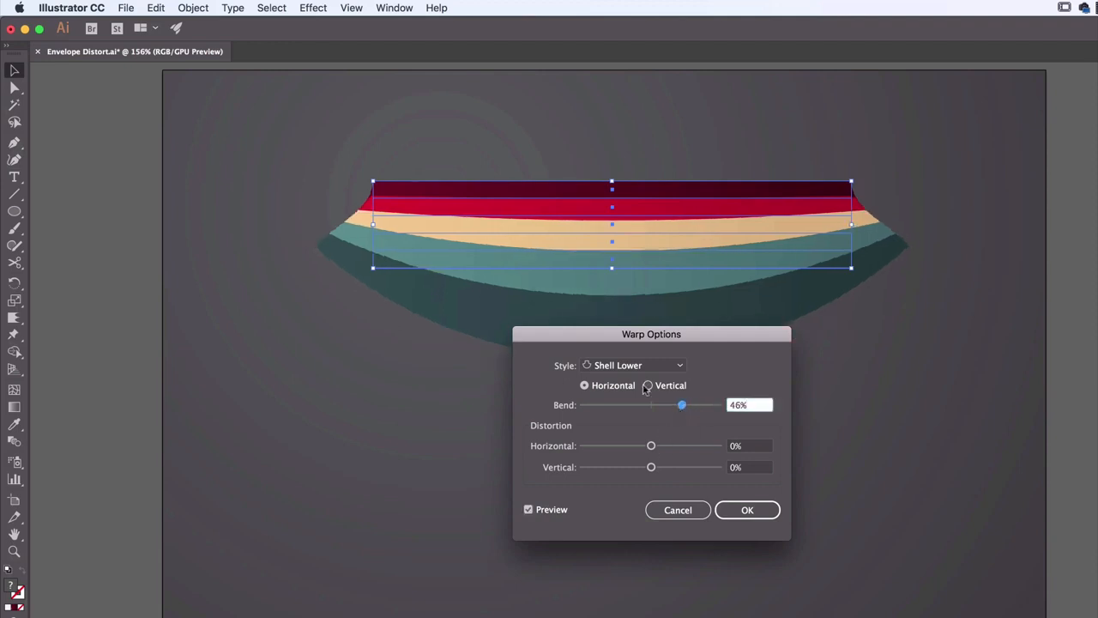
click(648, 386)
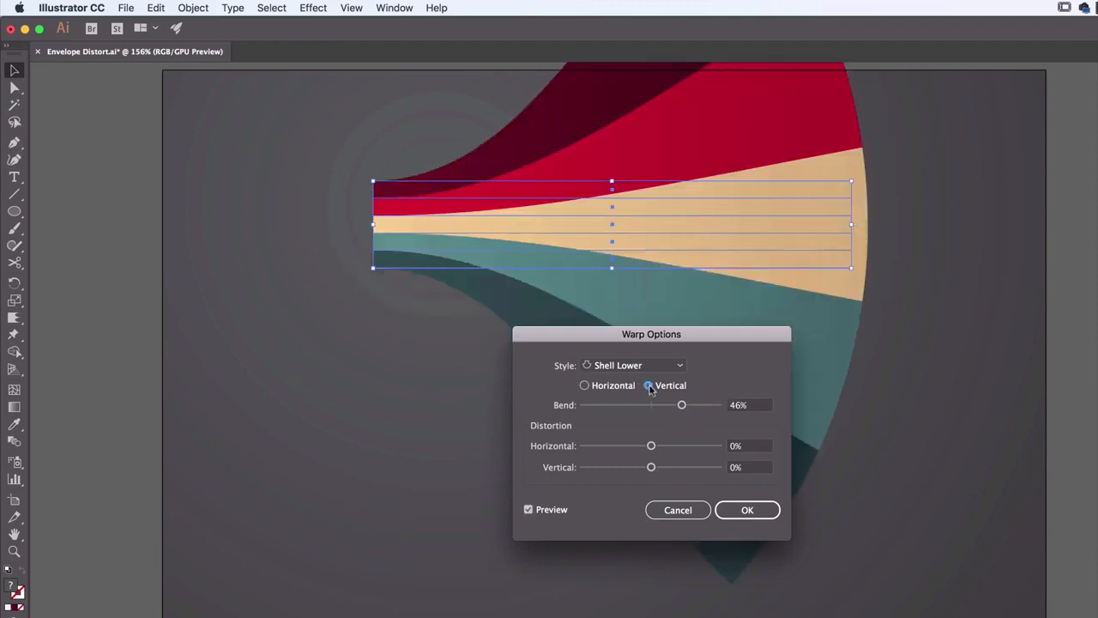
Apply a horizontal Flag warp to the stripes with 100% horizontal distortion and a stronger bend
click(636, 366)
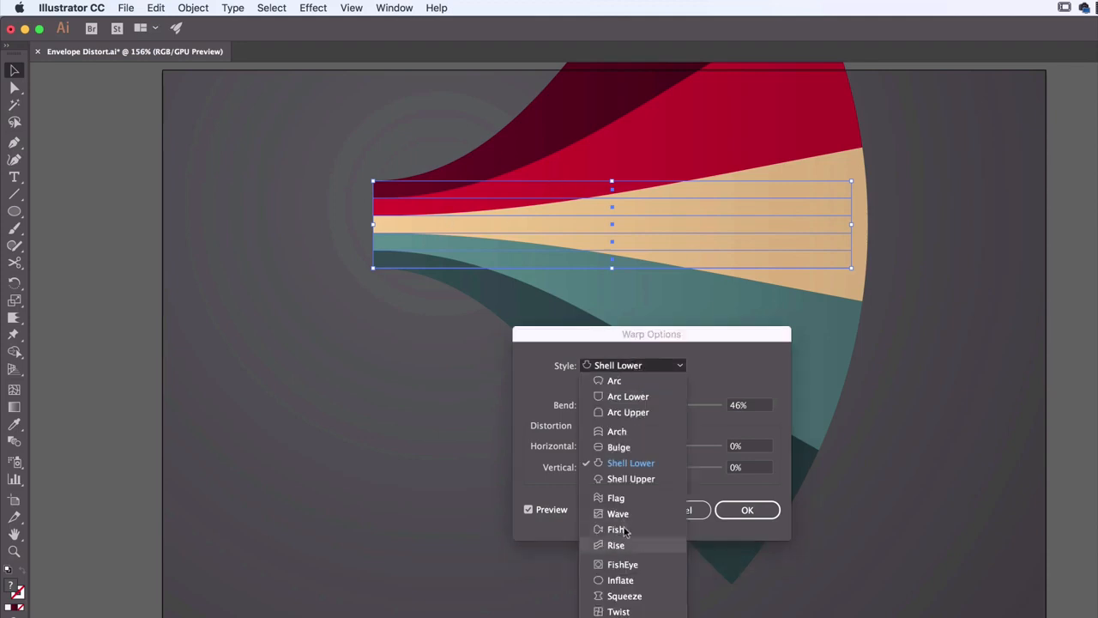
click(617, 498)
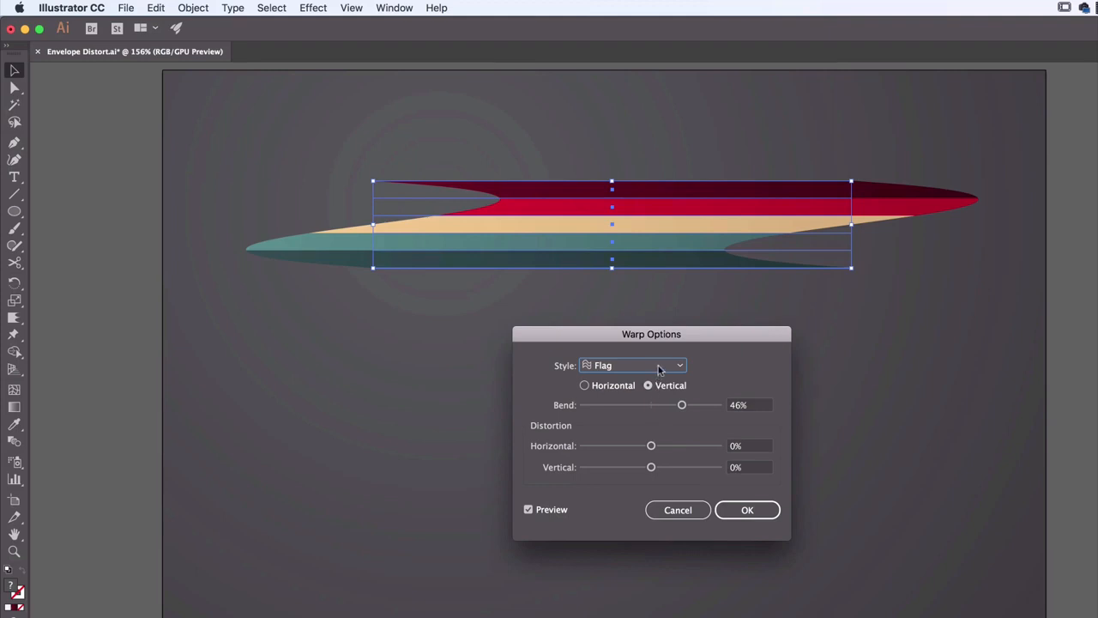
click(600, 387)
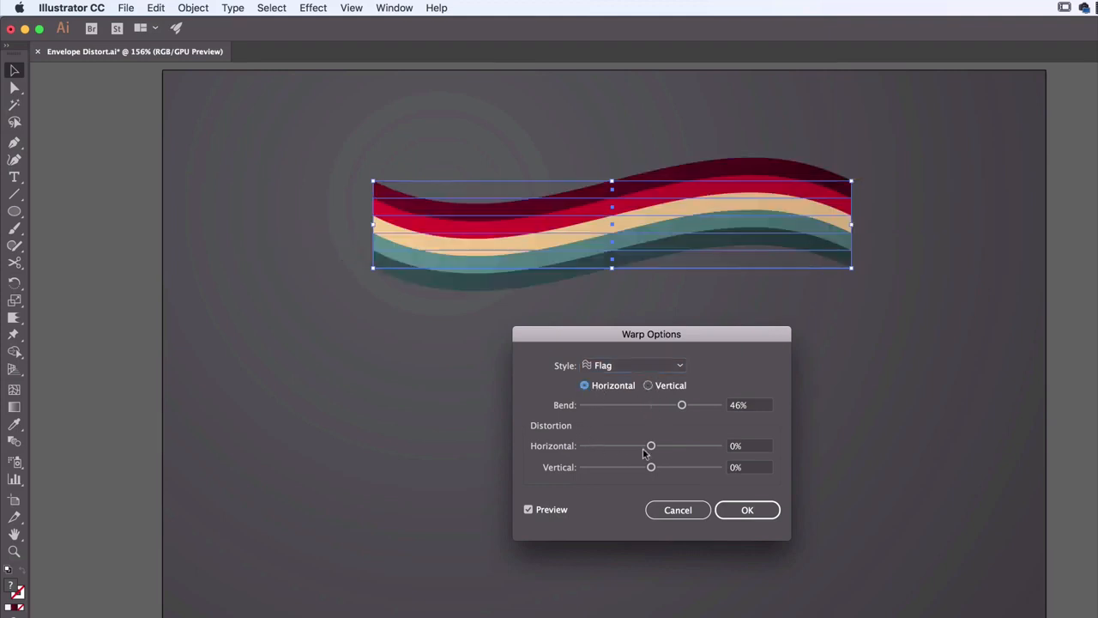
drag(652, 451, 712, 451)
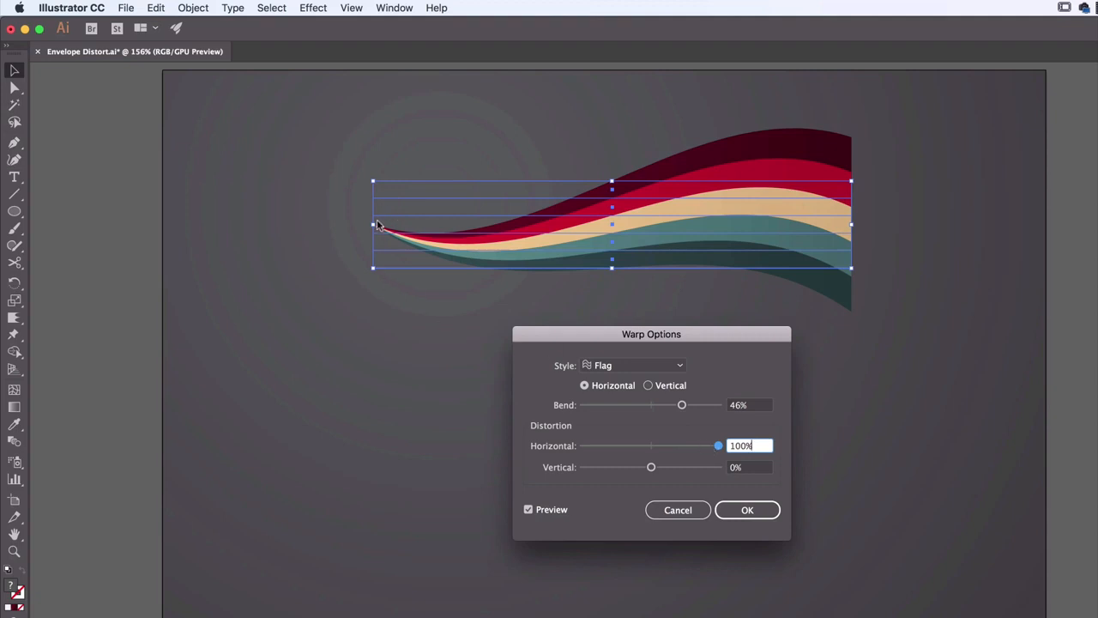
drag(683, 404, 702, 405)
click(743, 509)
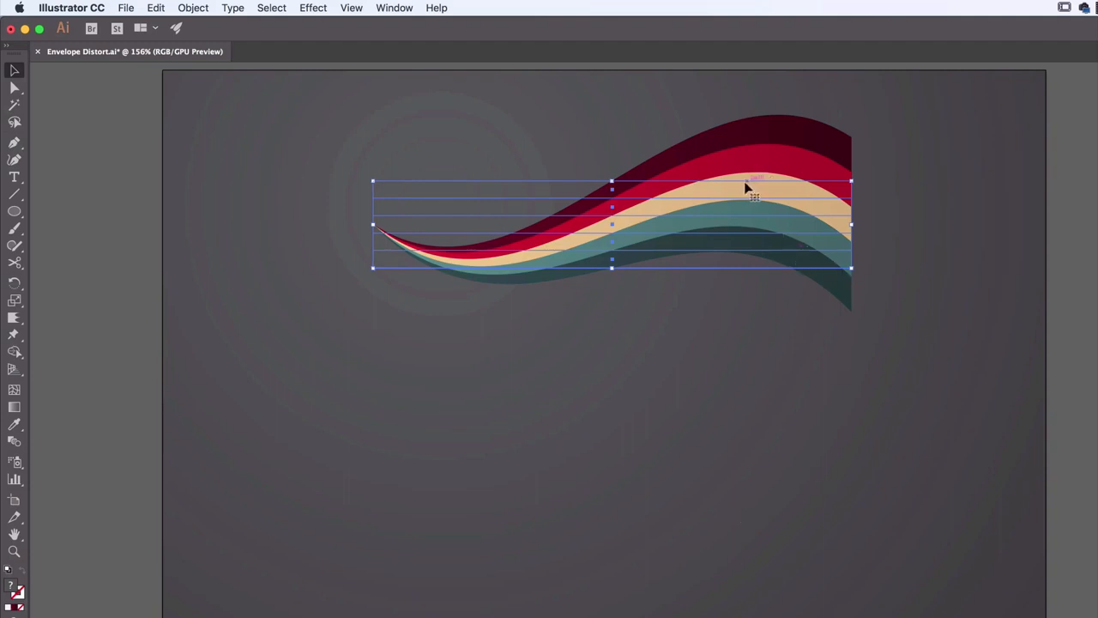
Move the warped stripes lower on the artboard and edit their Flag warp effect to a 46% bend
drag(747, 186, 692, 274)
click(750, 423)
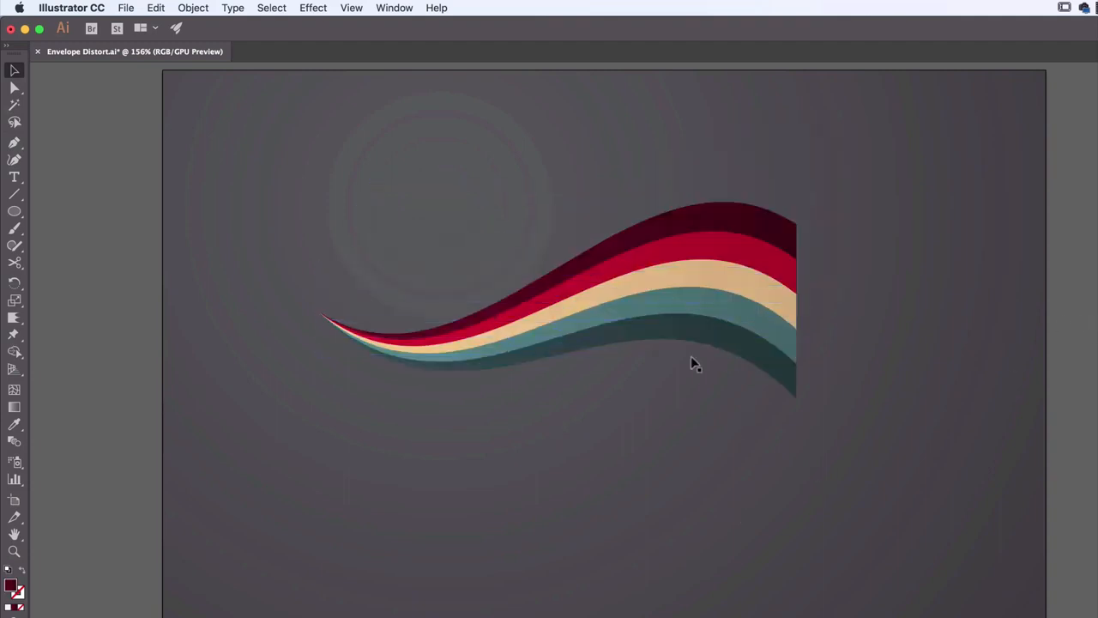
click(642, 300)
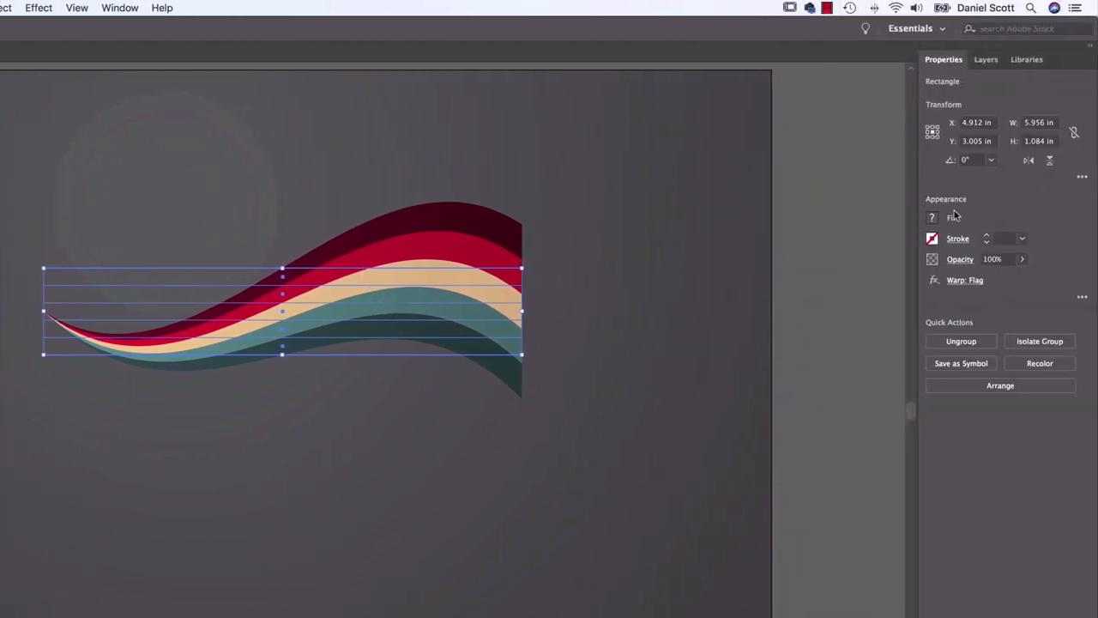
click(965, 281)
drag(424, 407, 413, 408)
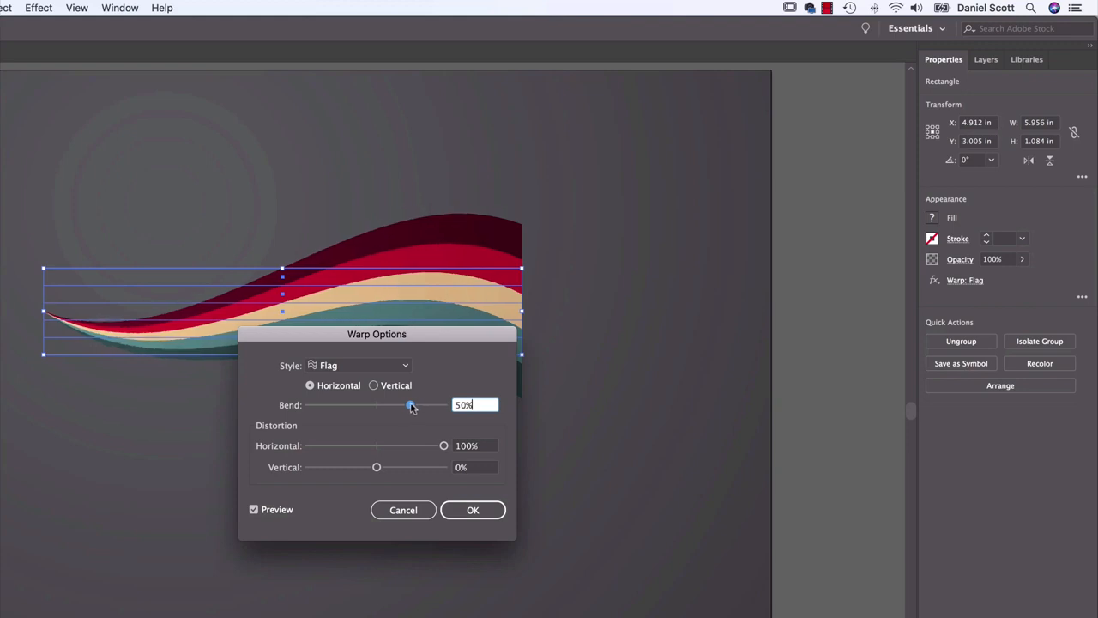
click(471, 507)
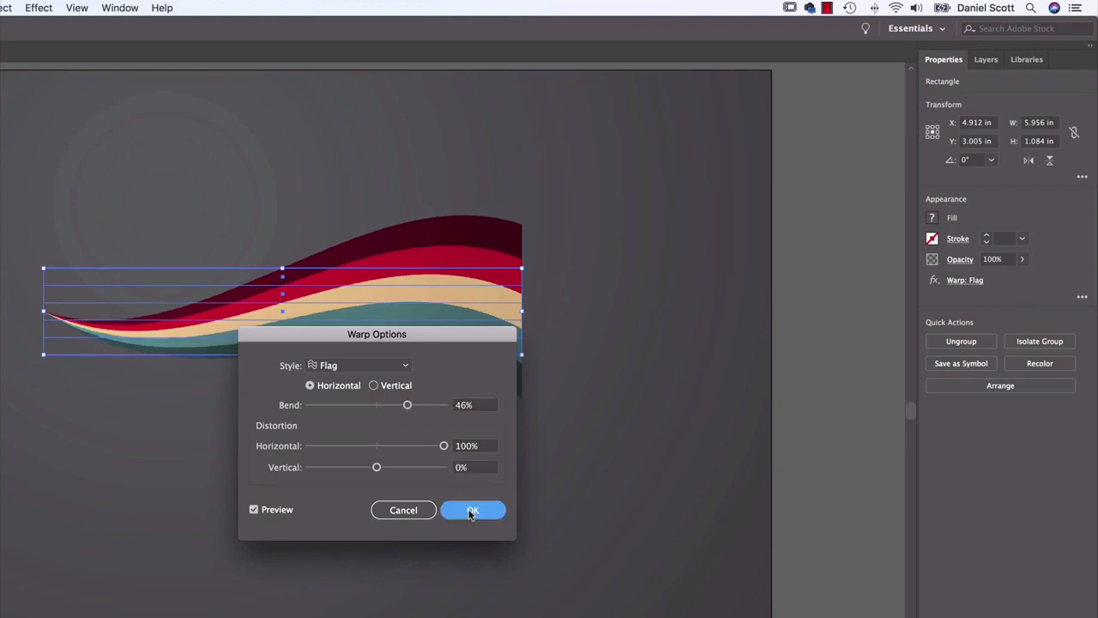
Try the Fish style with a stronger bend in the existing warp effect, and discard the change
click(965, 281)
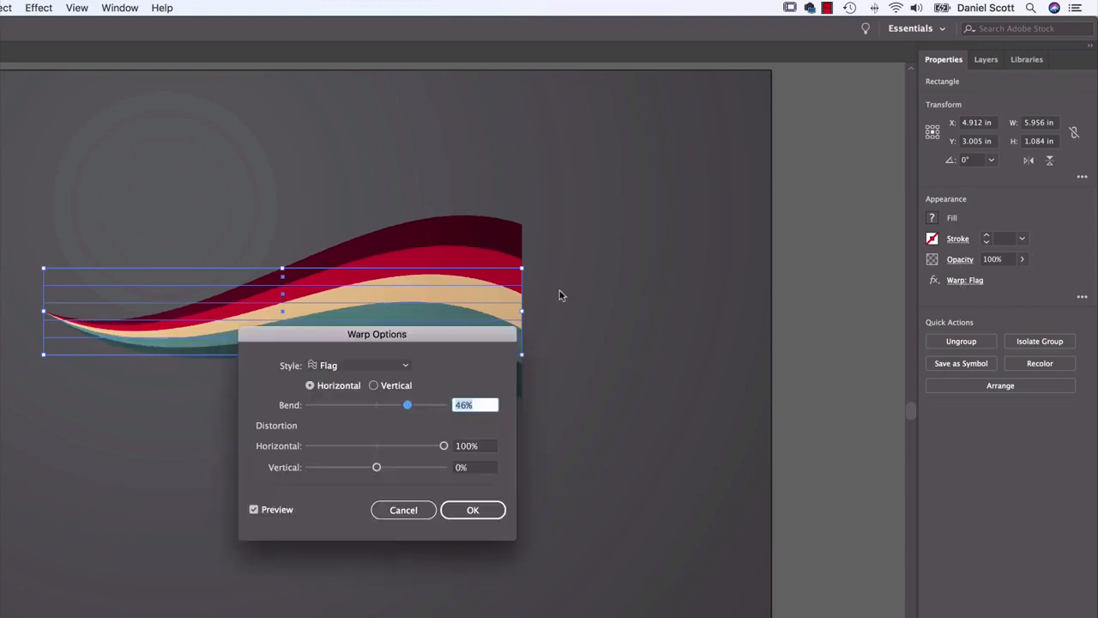
click(360, 366)
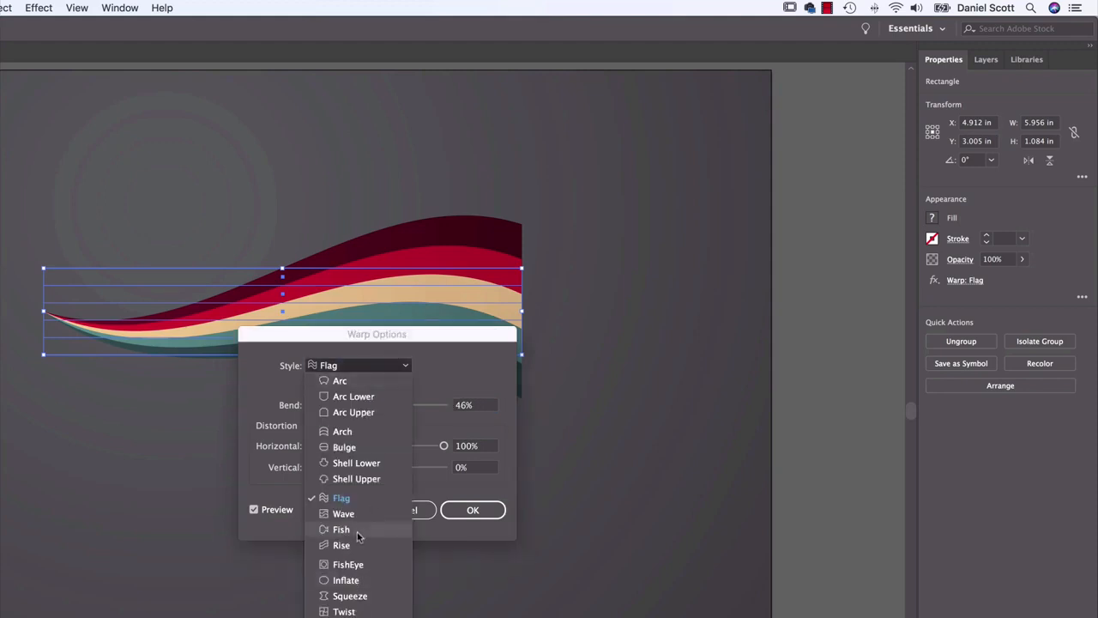
click(357, 532)
mouse_move(407, 405)
mouse_down()
mouse_move(444, 405)
mouse_move(427, 405)
mouse_up()
click(409, 511)
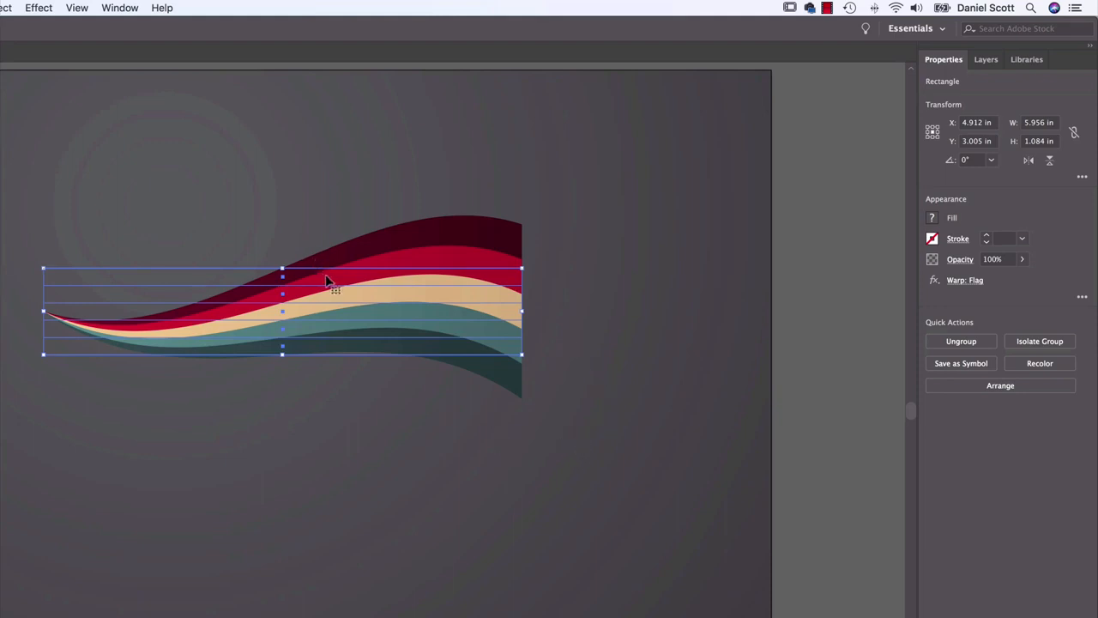
Move the warped stripes to about X 5.39 in, Y 3.33 in
drag(329, 300, 368, 326)
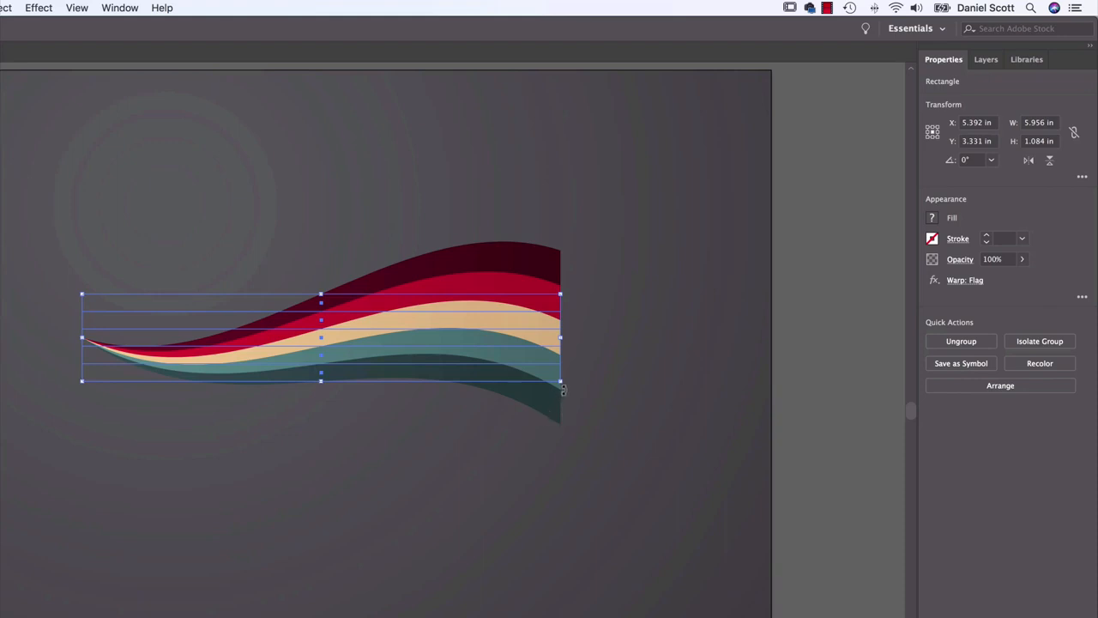
Try rotating the live-warped stripes to a steep angle, and undo the rotations
drag(563, 390, 566, 377)
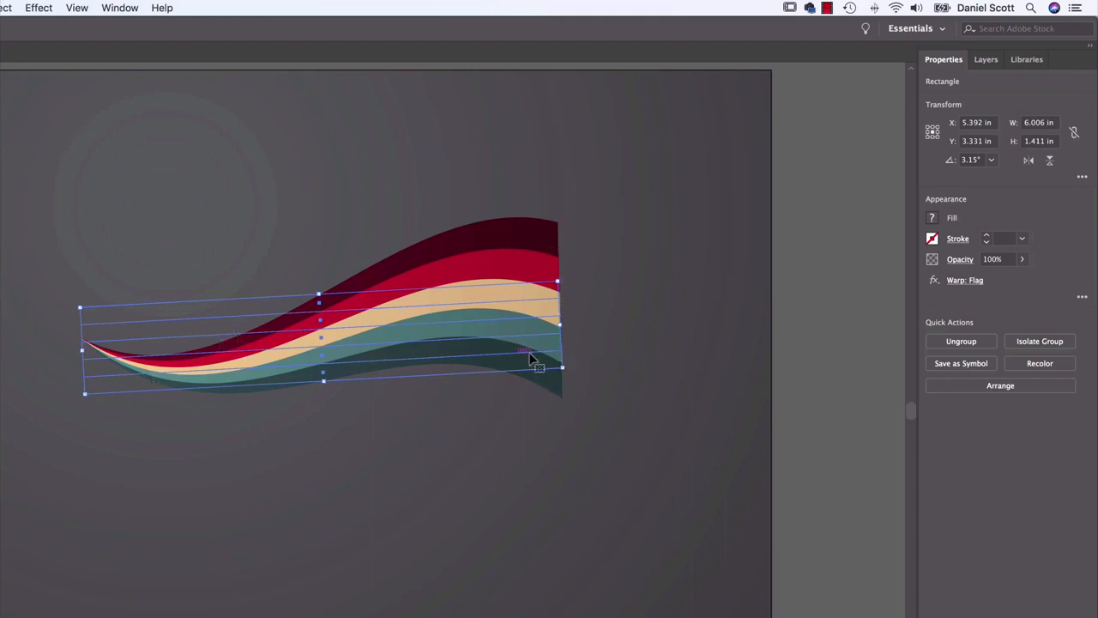
drag(569, 383, 463, 268)
drag(533, 209, 434, 120)
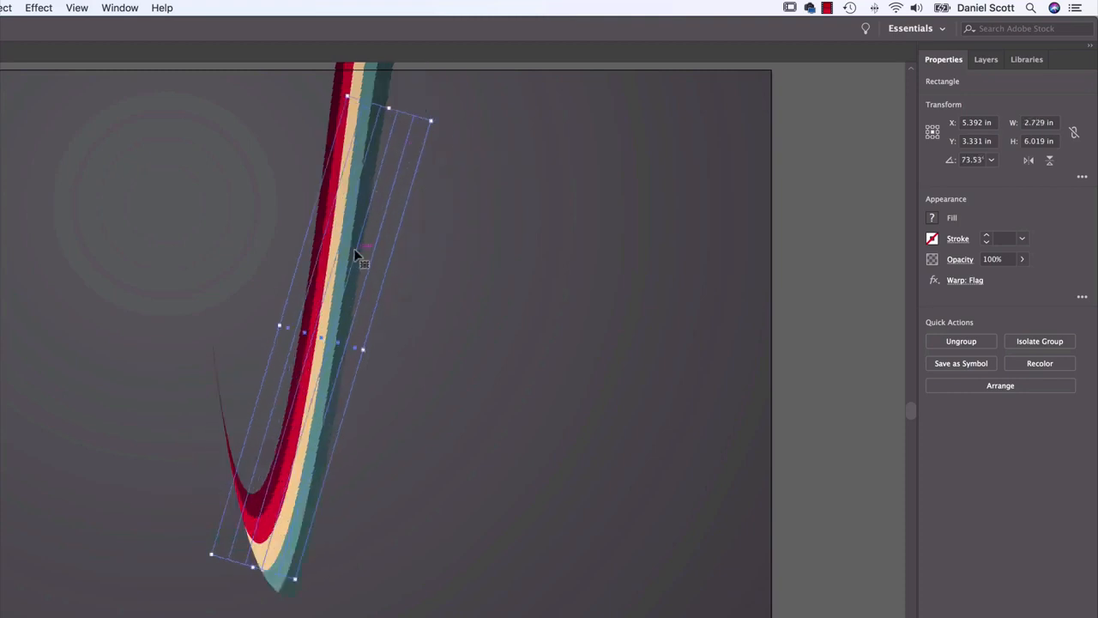
key(super+z)
key(super+z)
key(super+z)
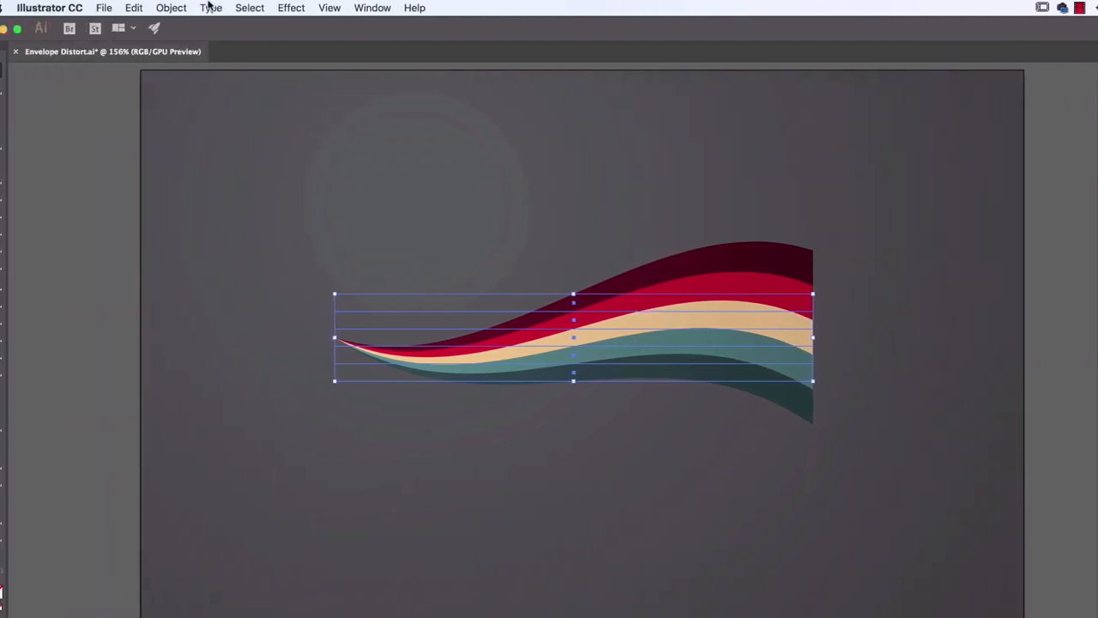
Expand the appearance of the warped stripes to turn the Flag warp into real paths
click(175, 7)
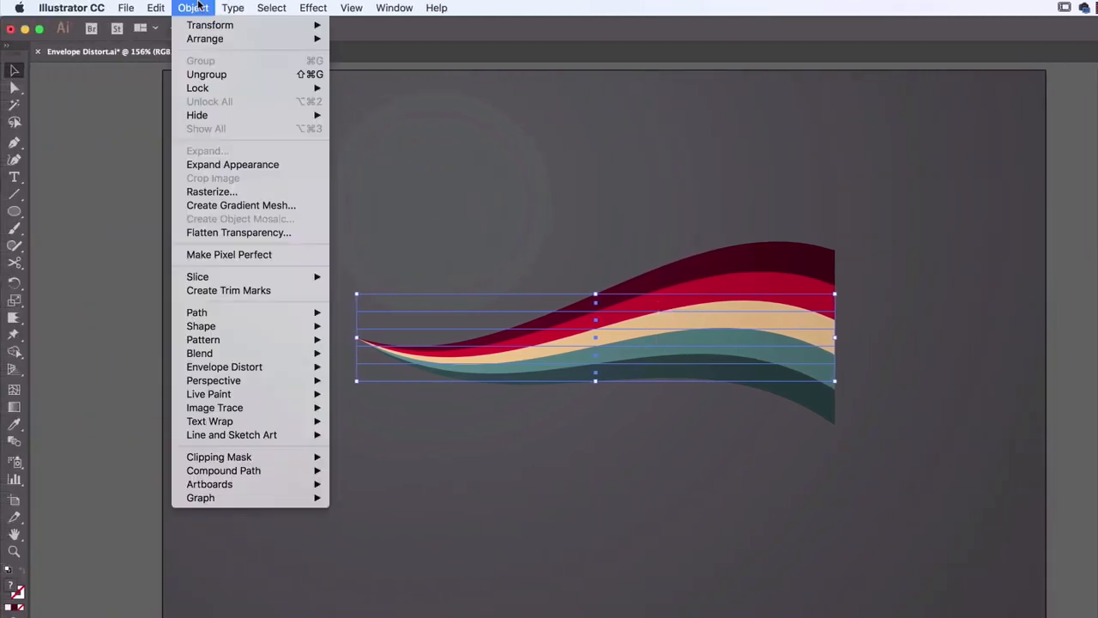
click(230, 166)
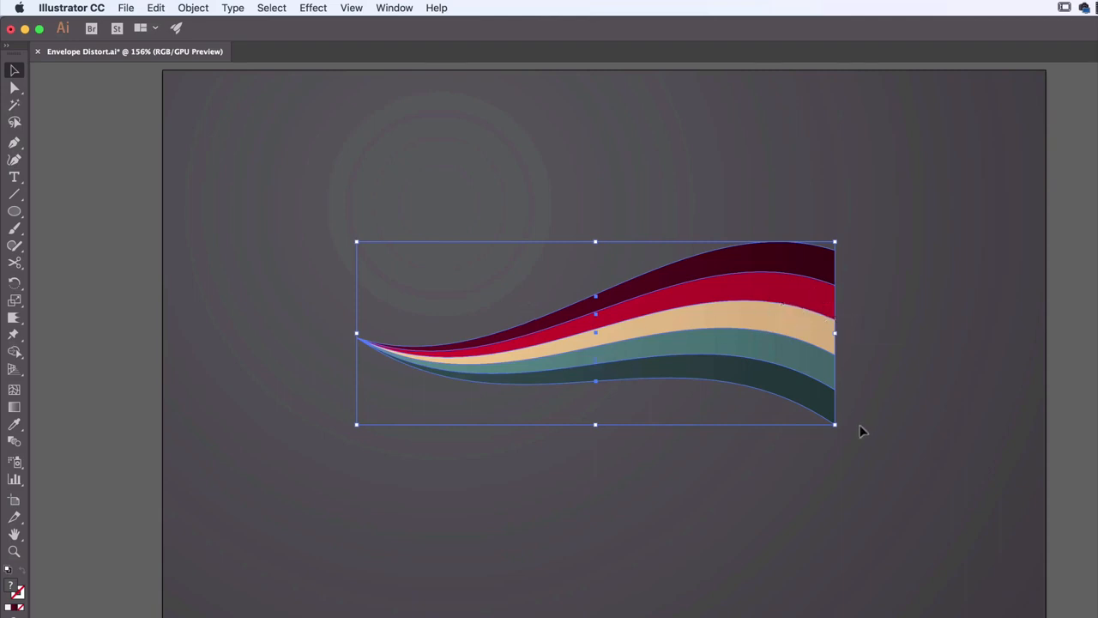
Rotate the expanded stripes counterclockwise into a steep upward slope and shorten them along their length
drag(838, 440, 824, 304)
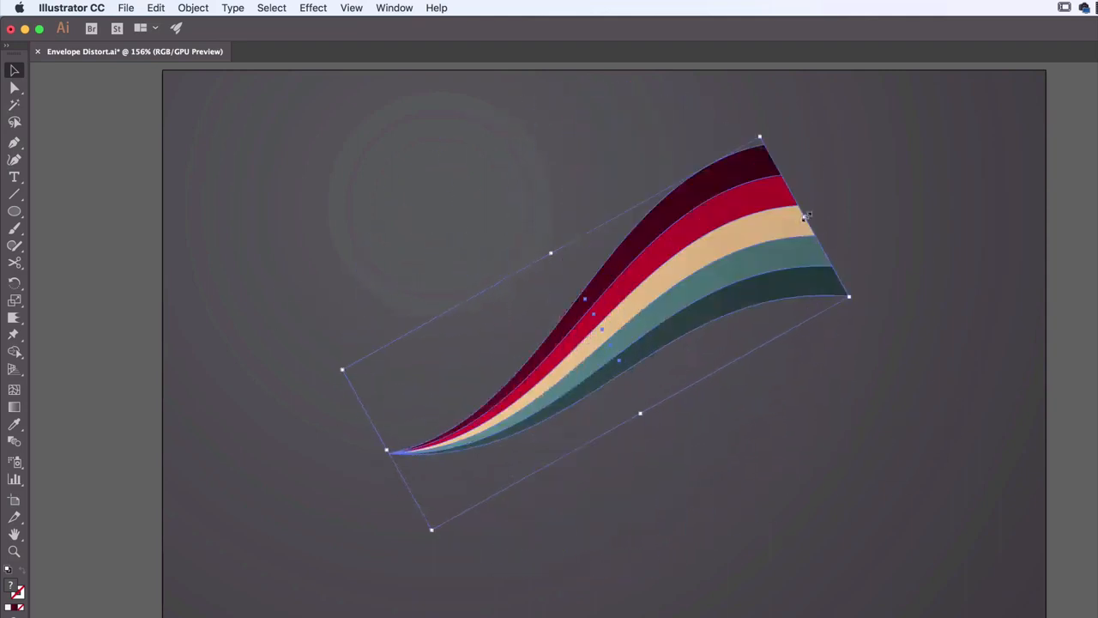
drag(807, 216, 707, 273)
click(779, 255)
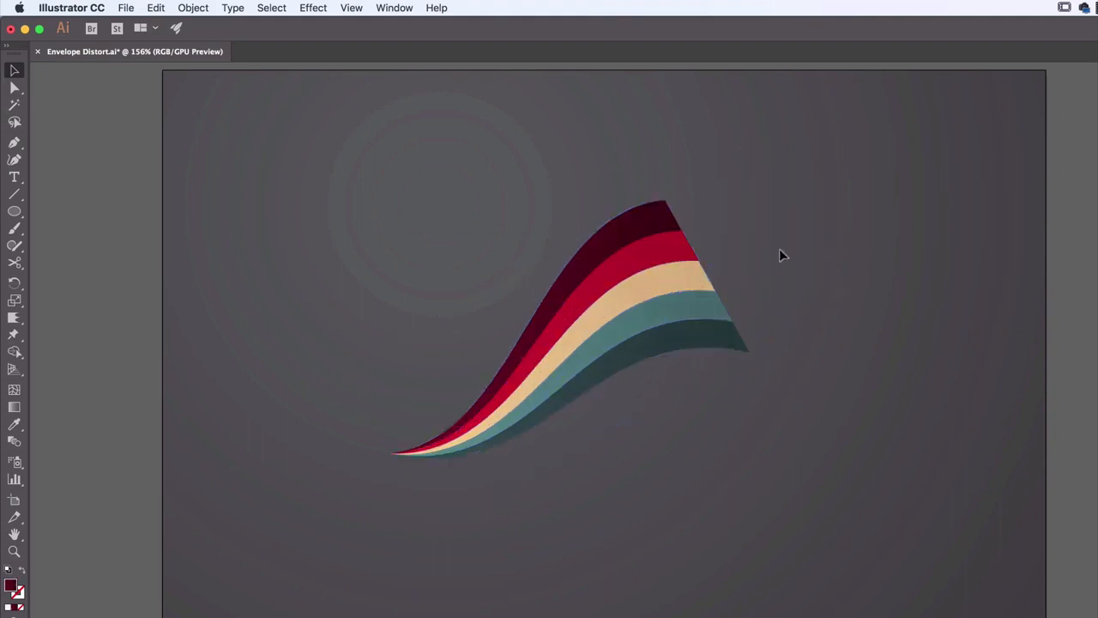
Rotate the expanded stripes back to nearly horizontal and move them toward the artboard's left side
click(669, 265)
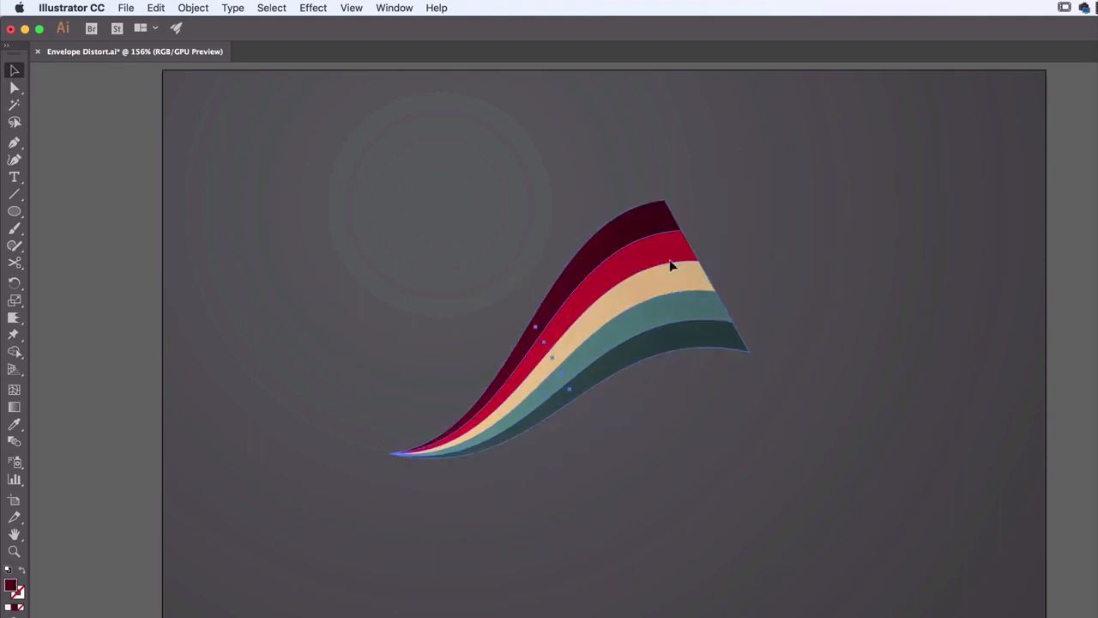
drag(666, 186, 734, 238)
drag(694, 346, 521, 351)
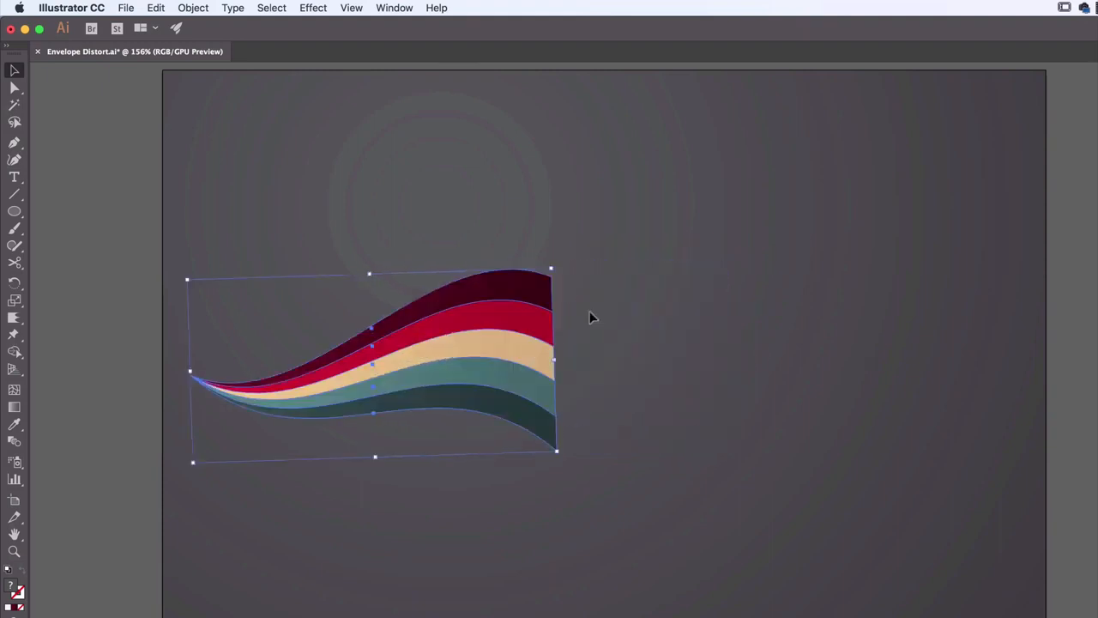
Rotate the striped ribbon slightly clockwise to level it, shift it a little to the right, and deselect it
drag(558, 264, 559, 290)
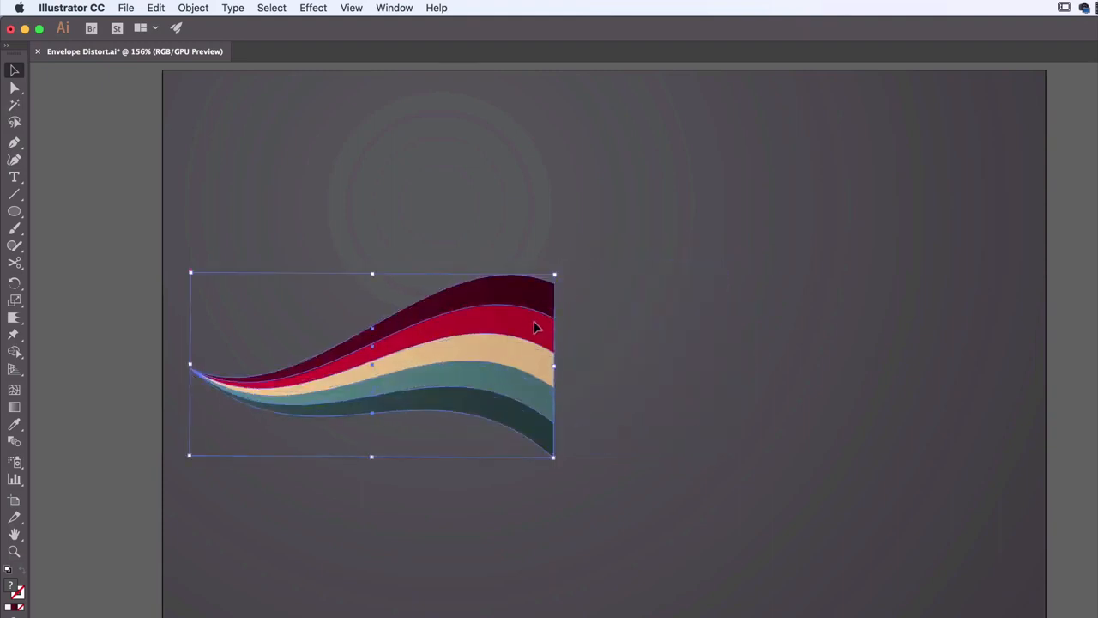
drag(537, 326, 550, 321)
click(682, 335)
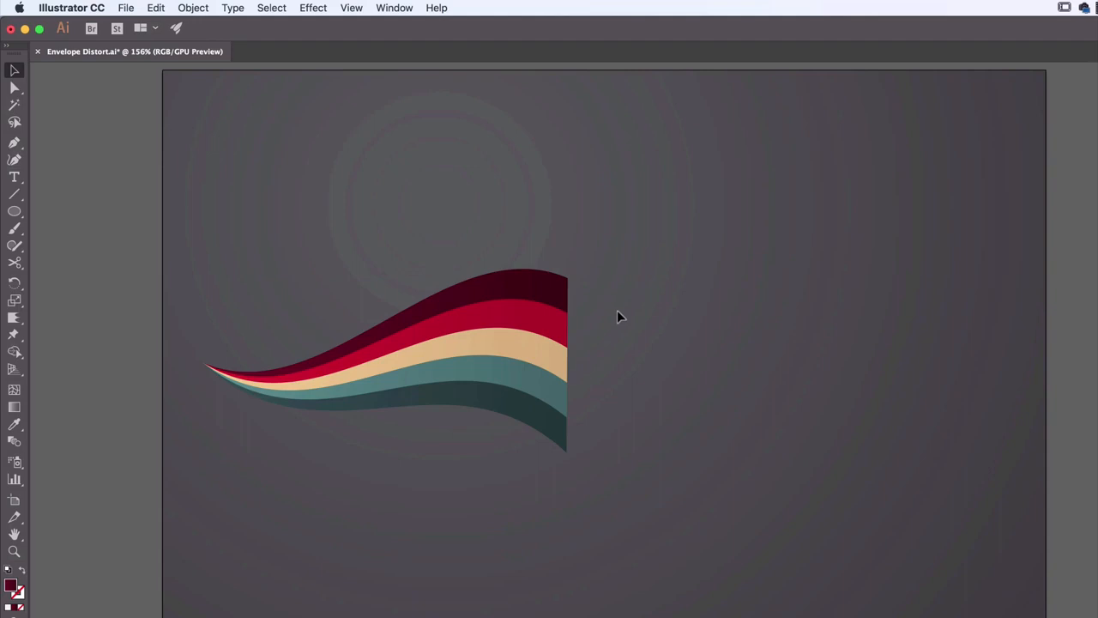
Add point text with a three-letter first name in capitals just to the right of the ribbon
click(14, 178)
click(618, 355)
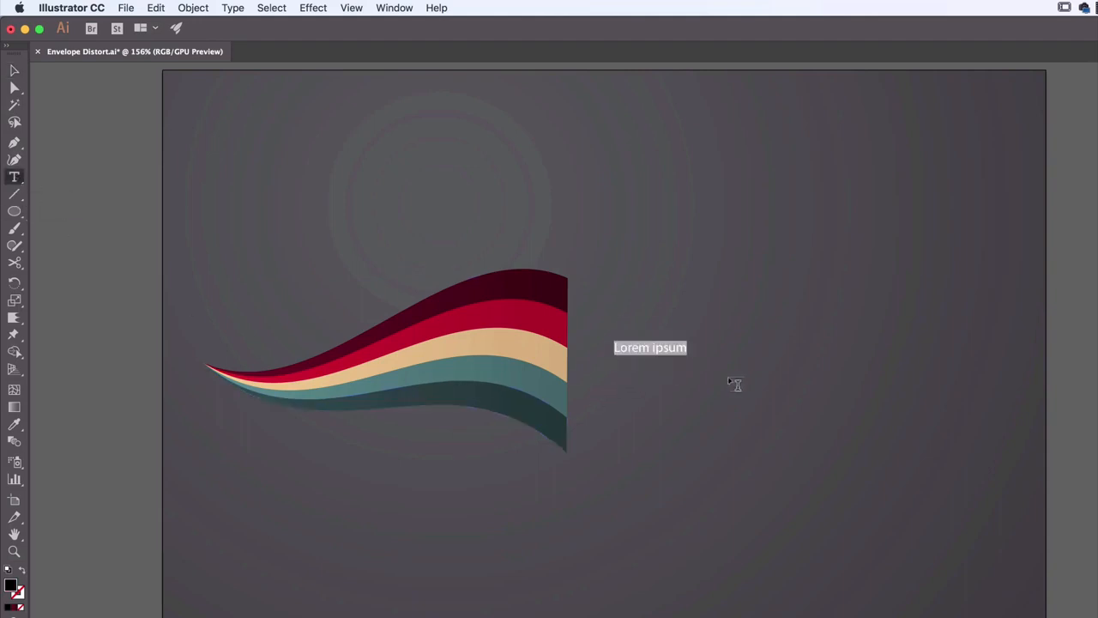
text(M)
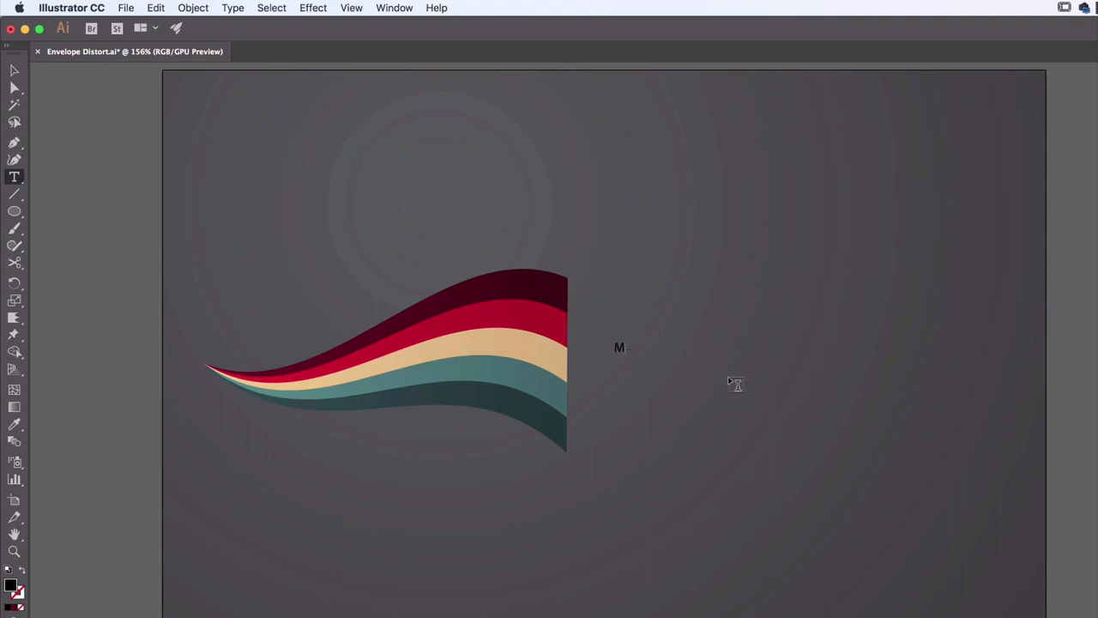
key(BackSpace)
text(Dan)
text(DAN)
Set the font of the new text to Museo Slab 1000
double_click(619, 347)
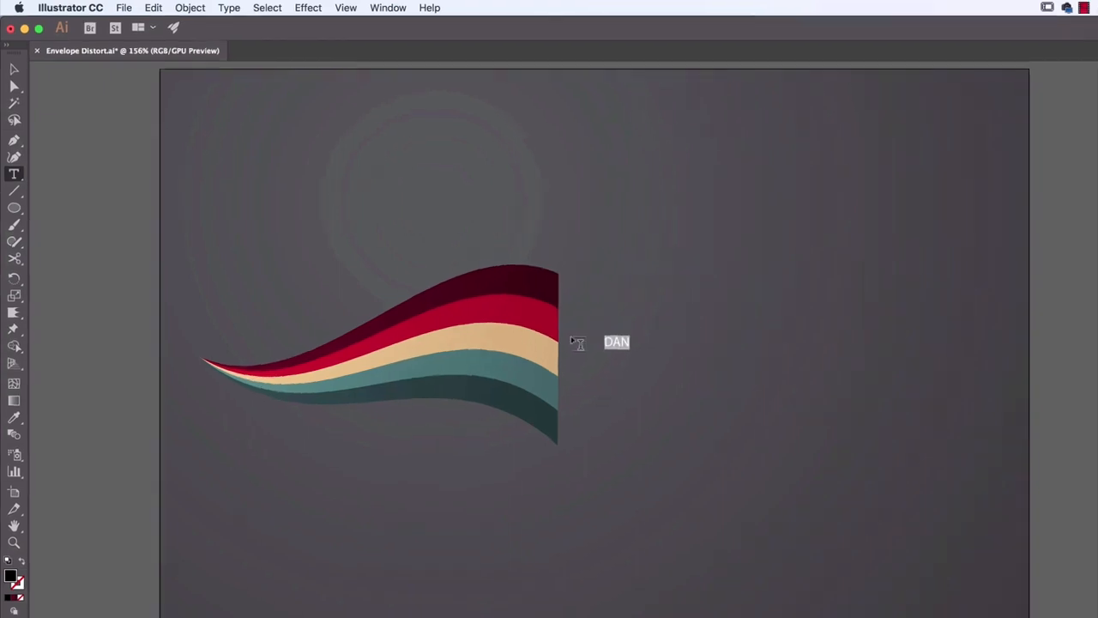
click(1068, 272)
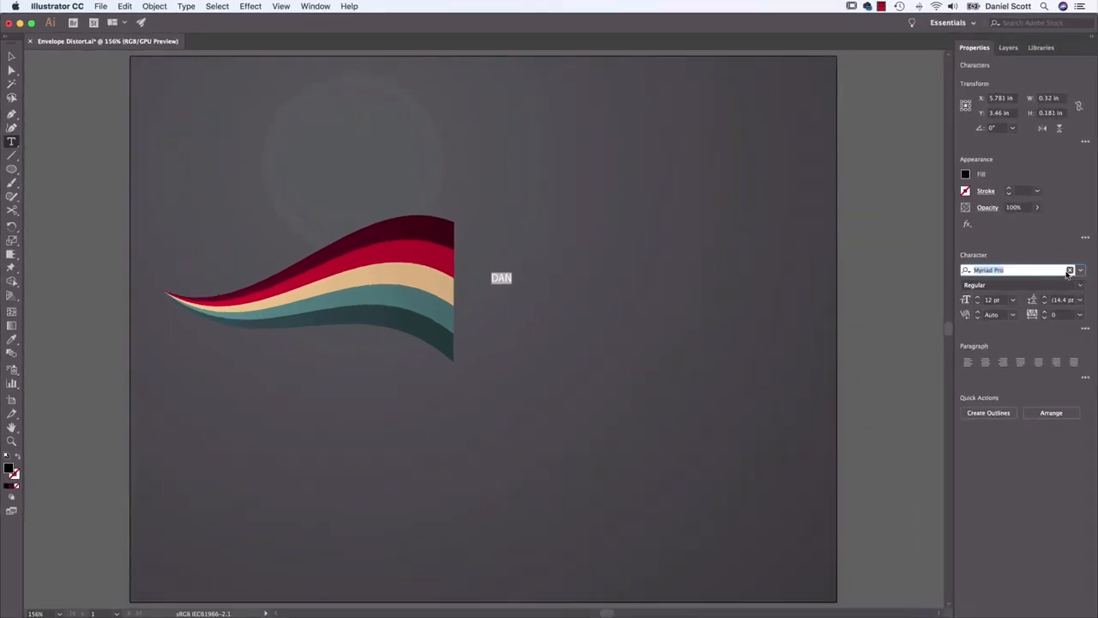
text(museo)
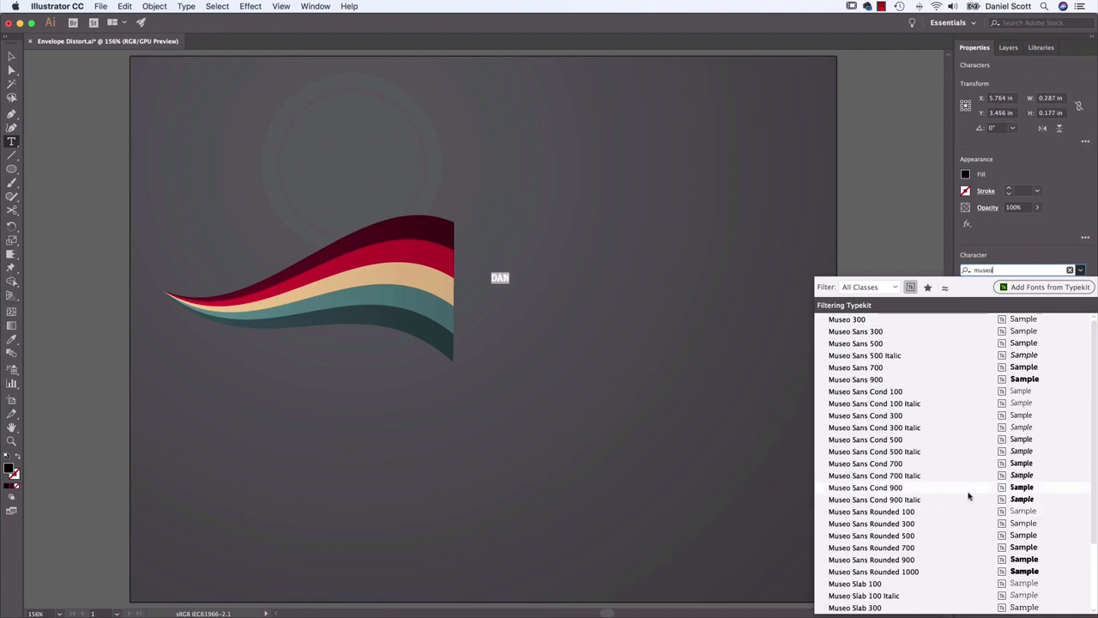
scroll(968, 492, down, 3)
click(858, 606)
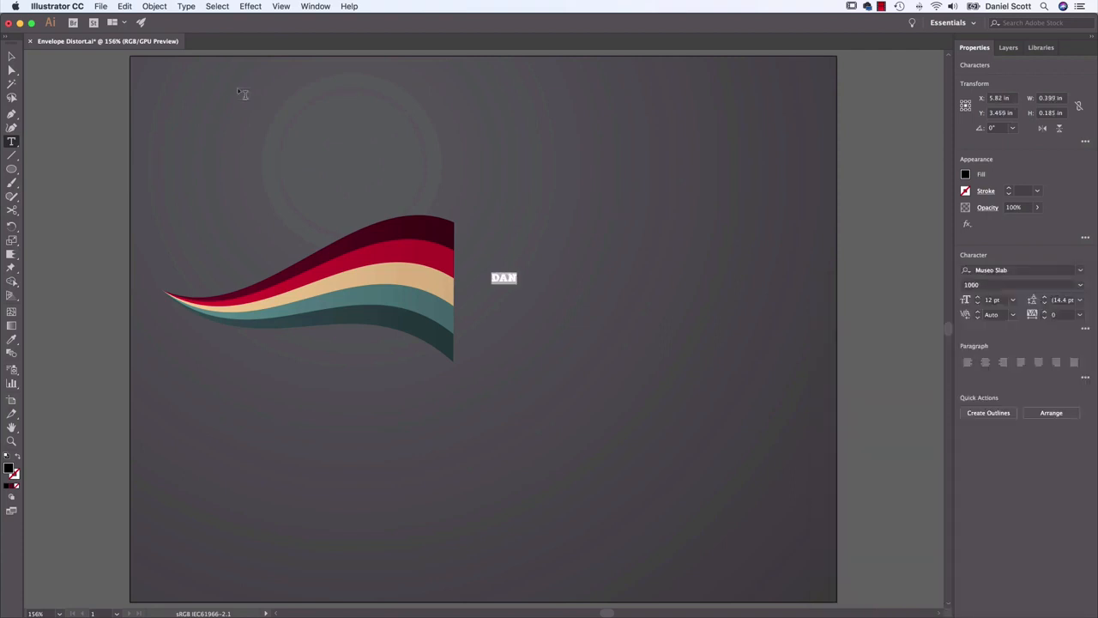
Scale the text up to about 142 pt and move it beside the ribbon's wide end
click(12, 55)
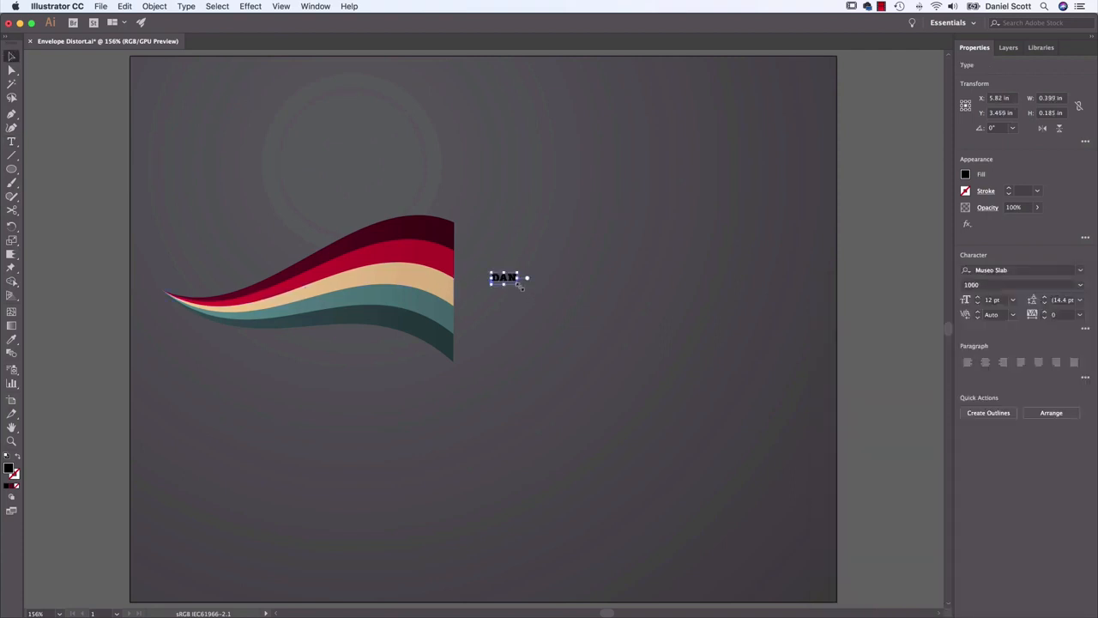
drag(521, 286, 791, 412)
drag(725, 344, 696, 289)
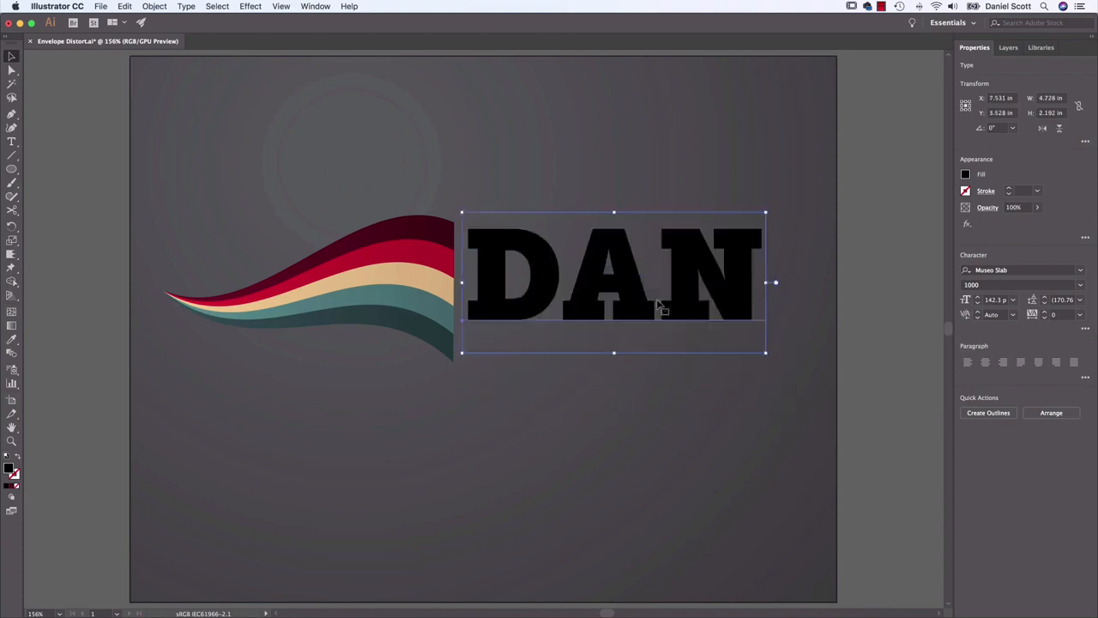
click(1013, 300)
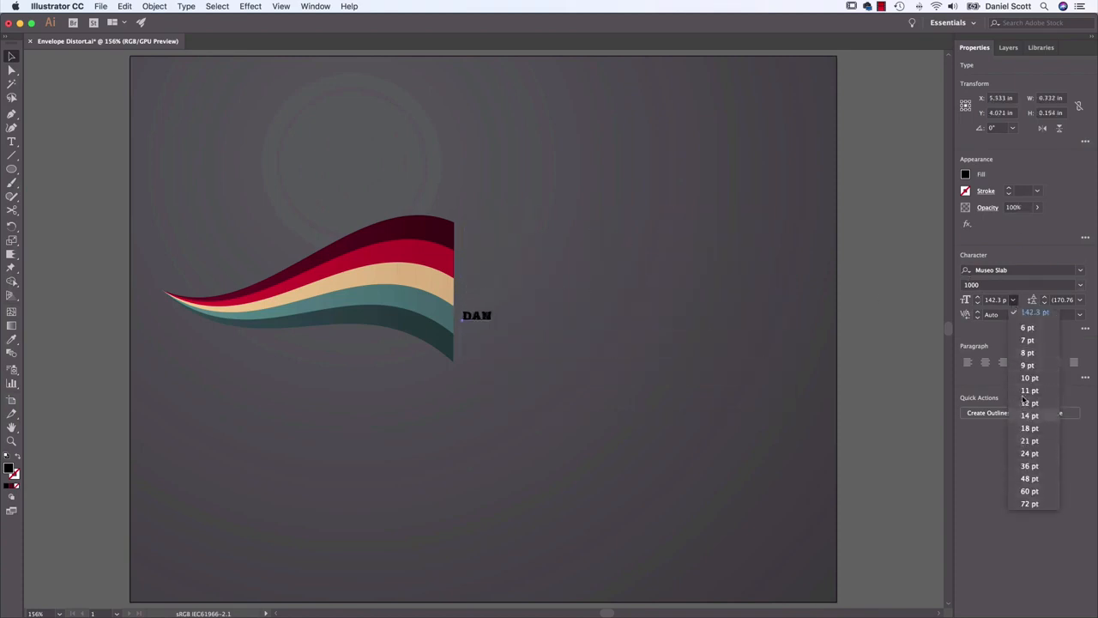
click(652, 332)
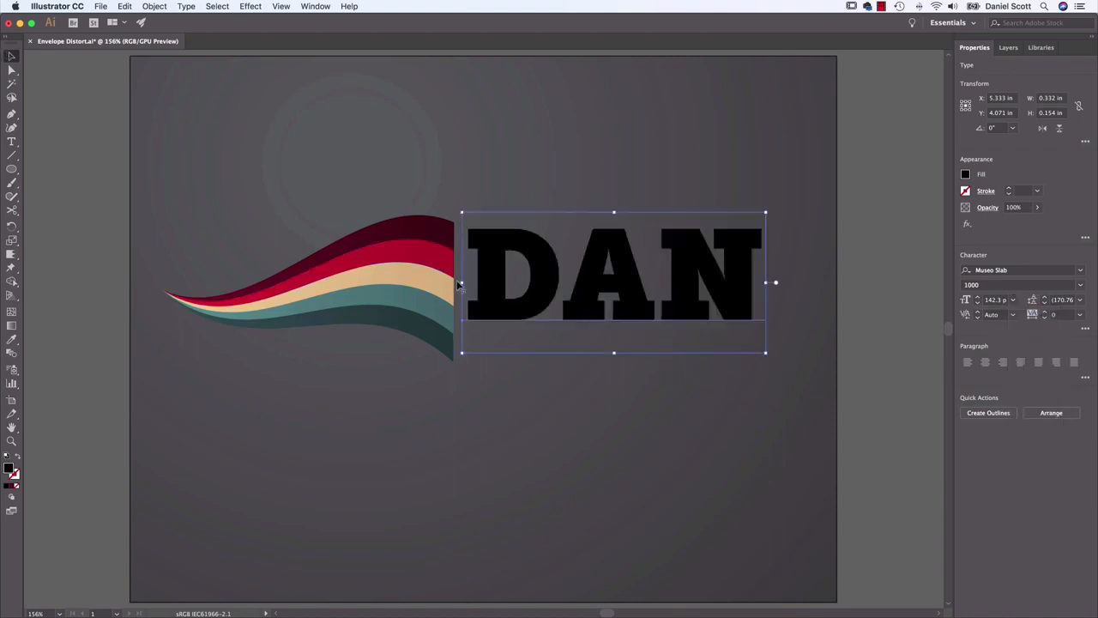
Shrink the ribbon proportionally, then enlarge the text to about 167 pt and place it against the ribbon's wide end
click(440, 319)
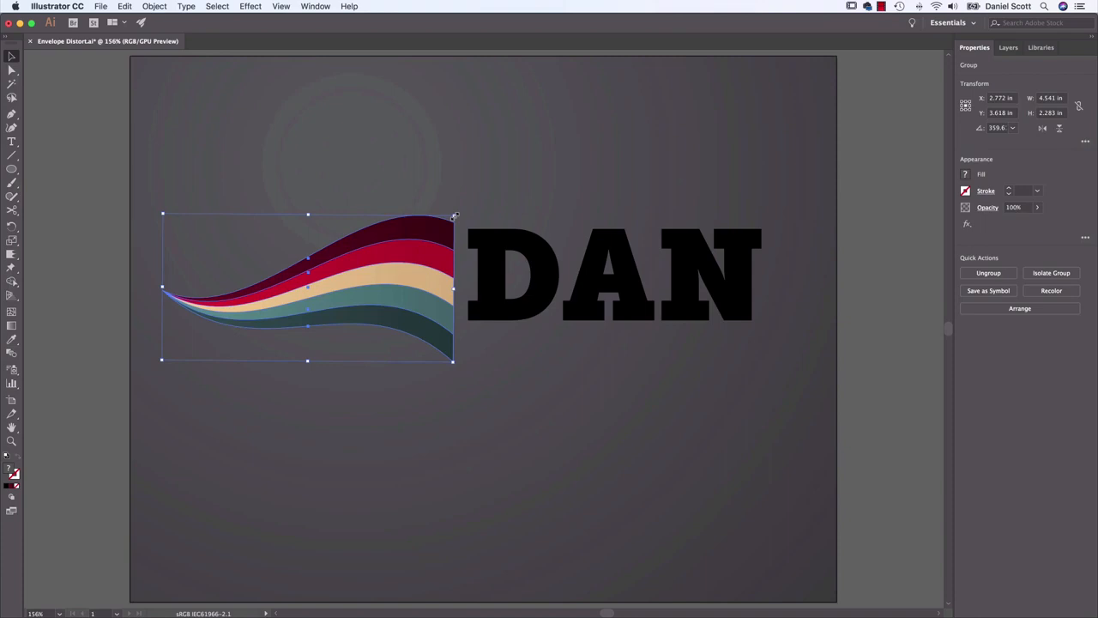
drag(454, 216, 389, 247)
click(721, 258)
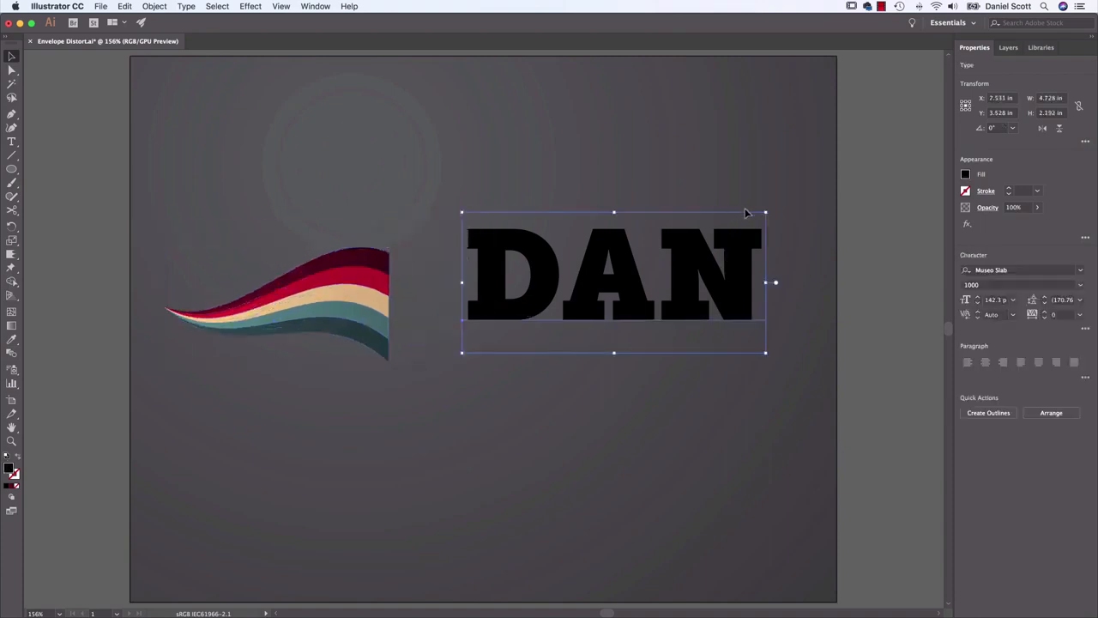
mouse_move(767, 212)
mouse_down()
mouse_move(719, 228)
mouse_move(549, 335)
mouse_move(781, 203)
mouse_up()
drag(740, 302, 670, 340)
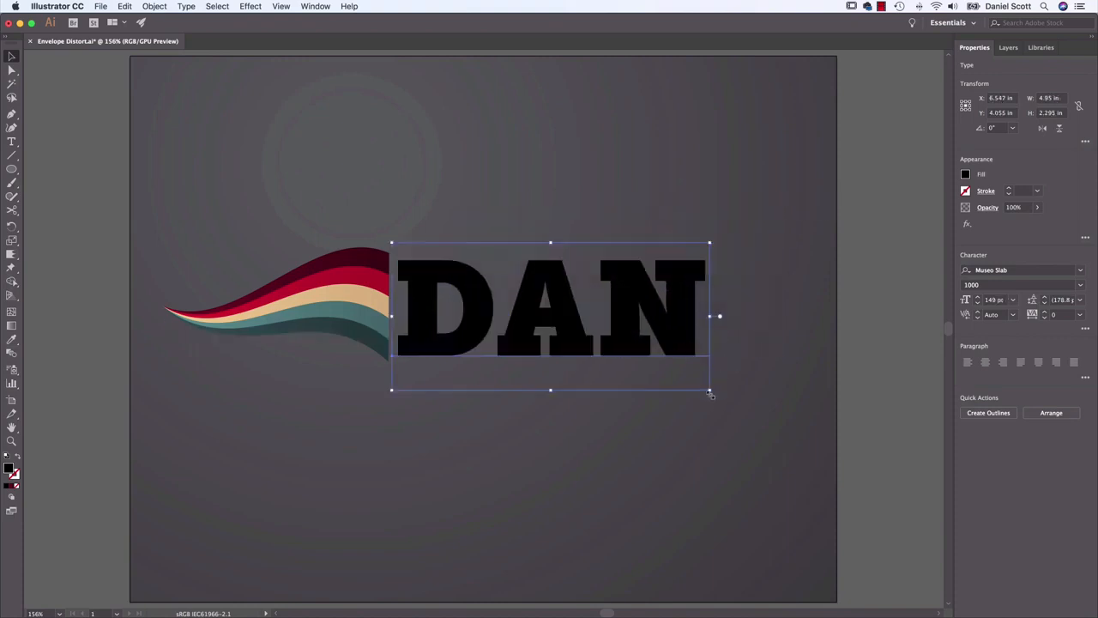
drag(710, 393, 748, 411)
drag(657, 338, 648, 332)
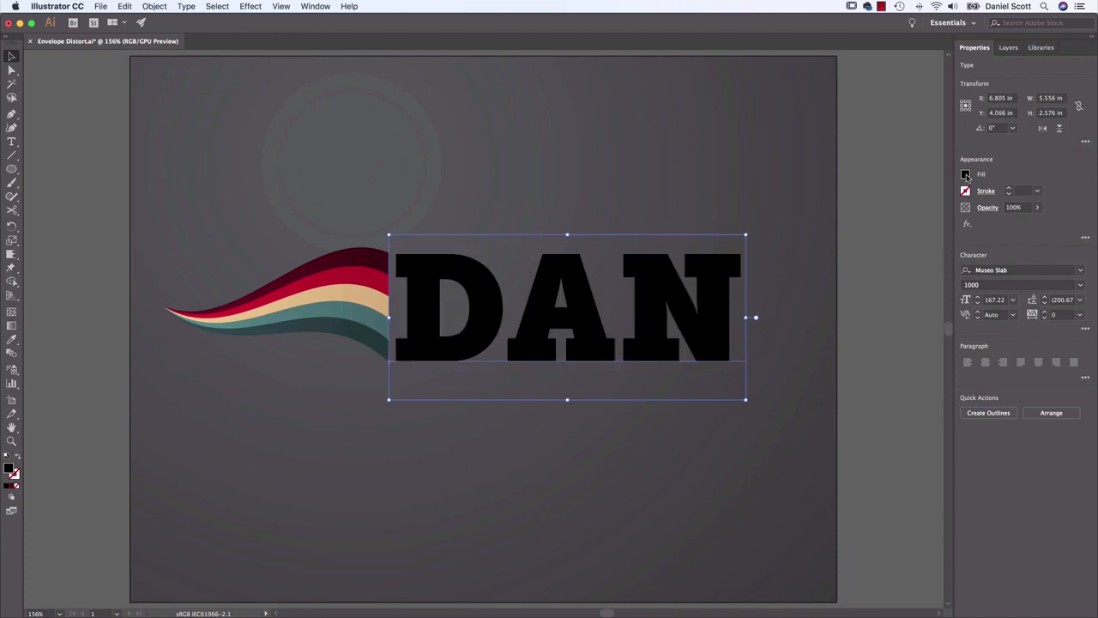
Change the text's fill to white and deselect it
click(966, 175)
click(854, 277)
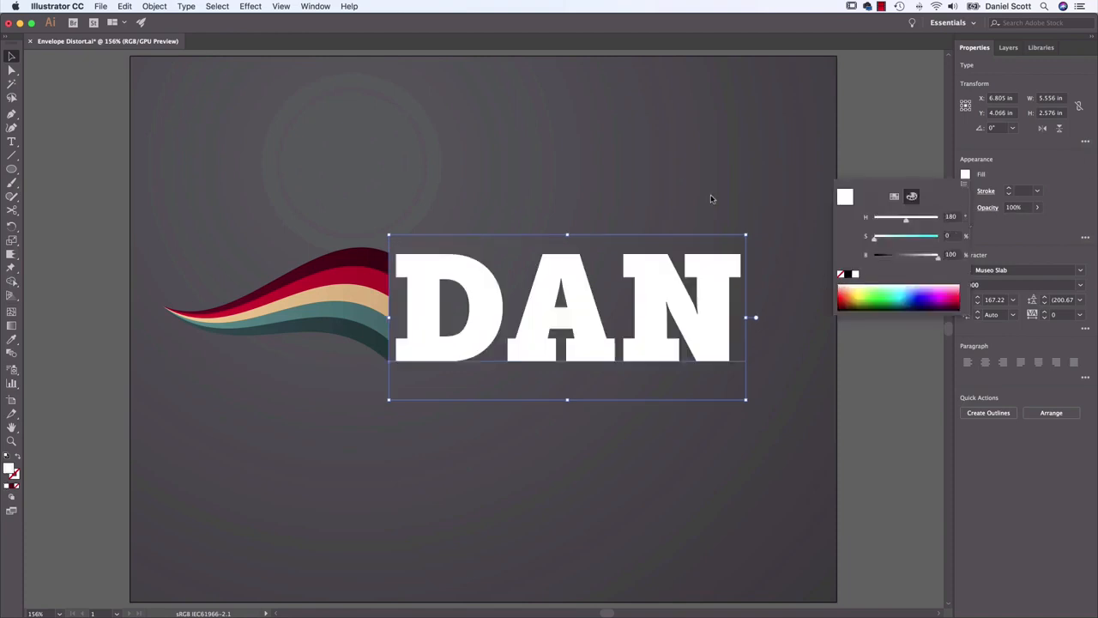
click(635, 177)
Apply a horizontal Fish warp effect to the white text with 36% bend and -16% horizontal distortion
click(639, 275)
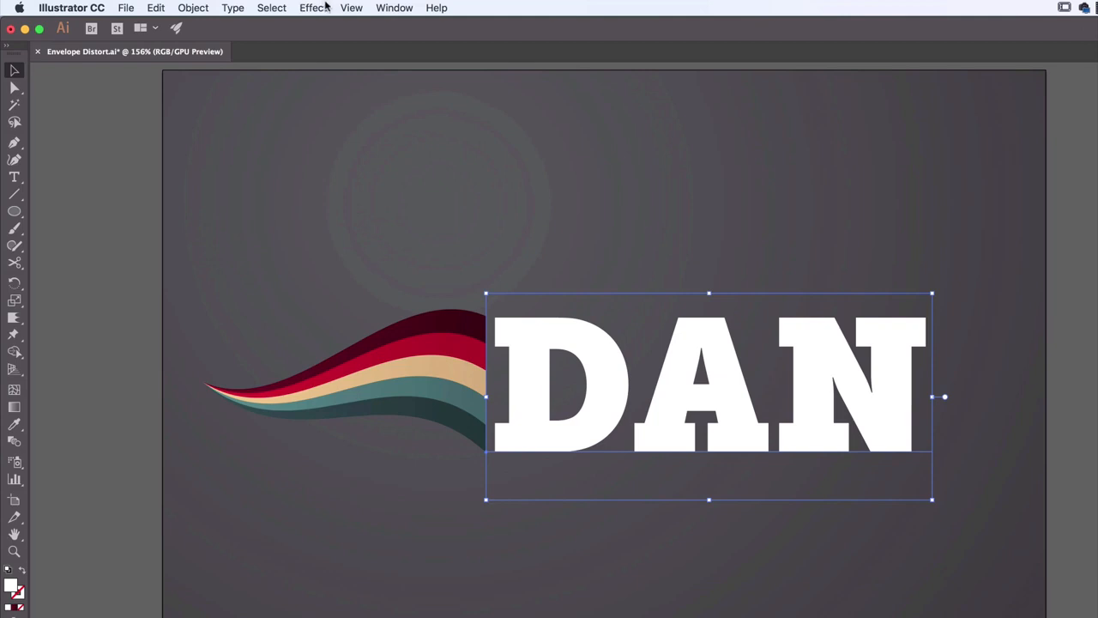
click(268, 6)
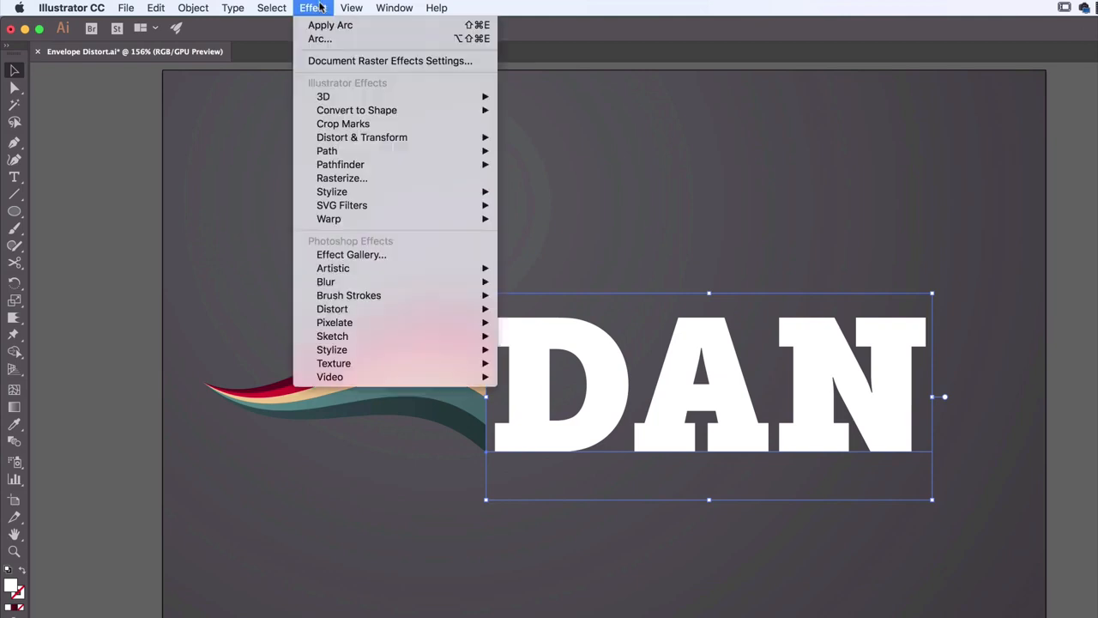
mouse_move(441, 221)
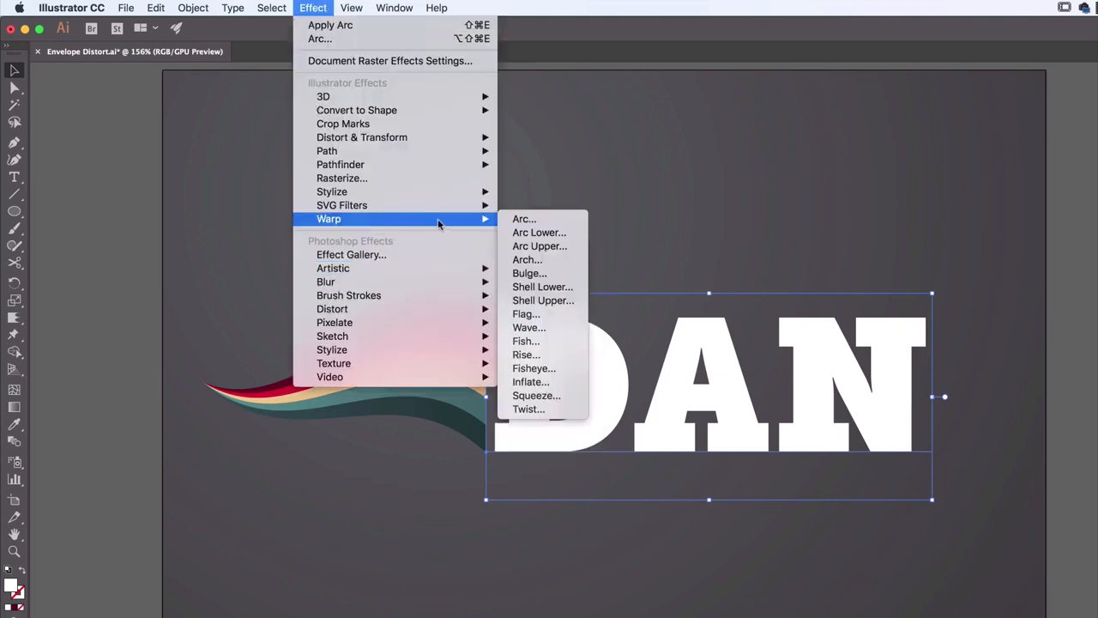
click(560, 342)
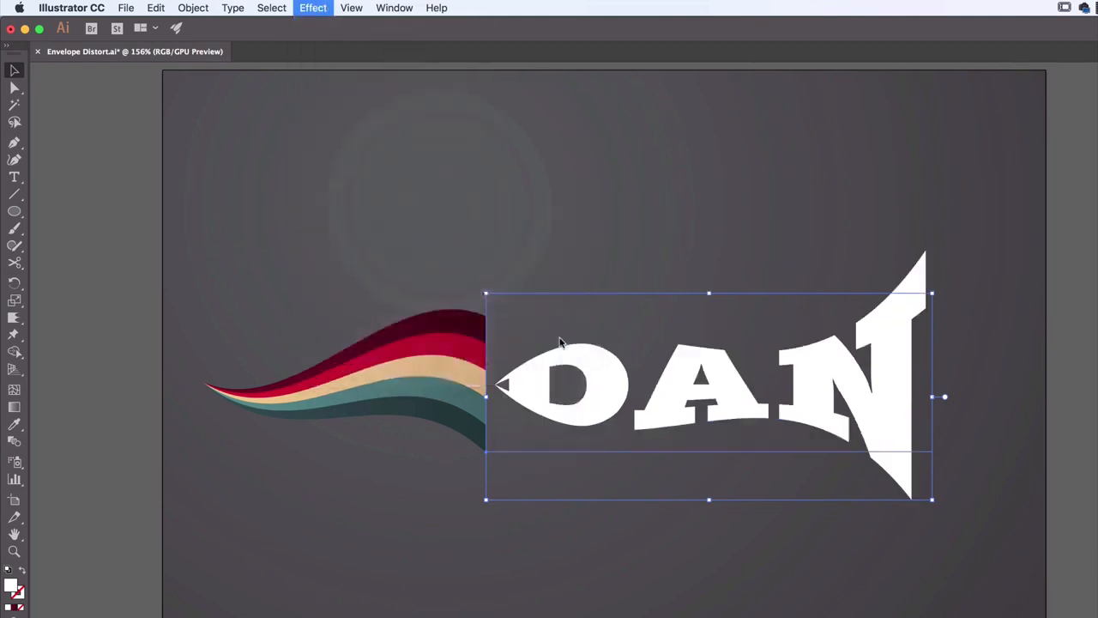
drag(657, 339, 753, 423)
click(726, 488)
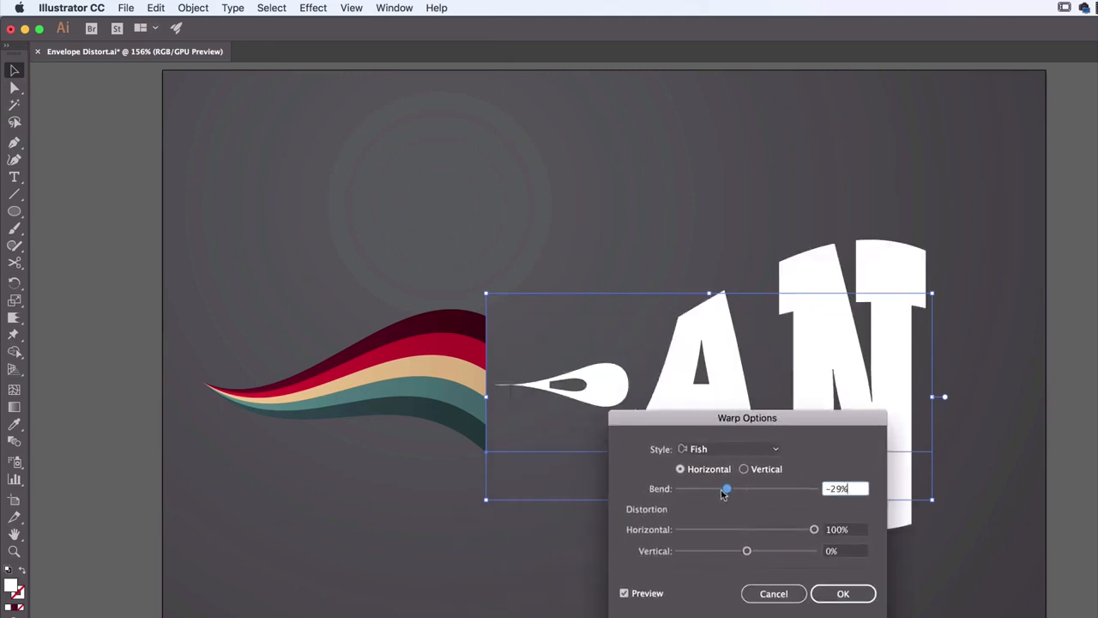
drag(726, 489, 772, 493)
drag(813, 530, 728, 531)
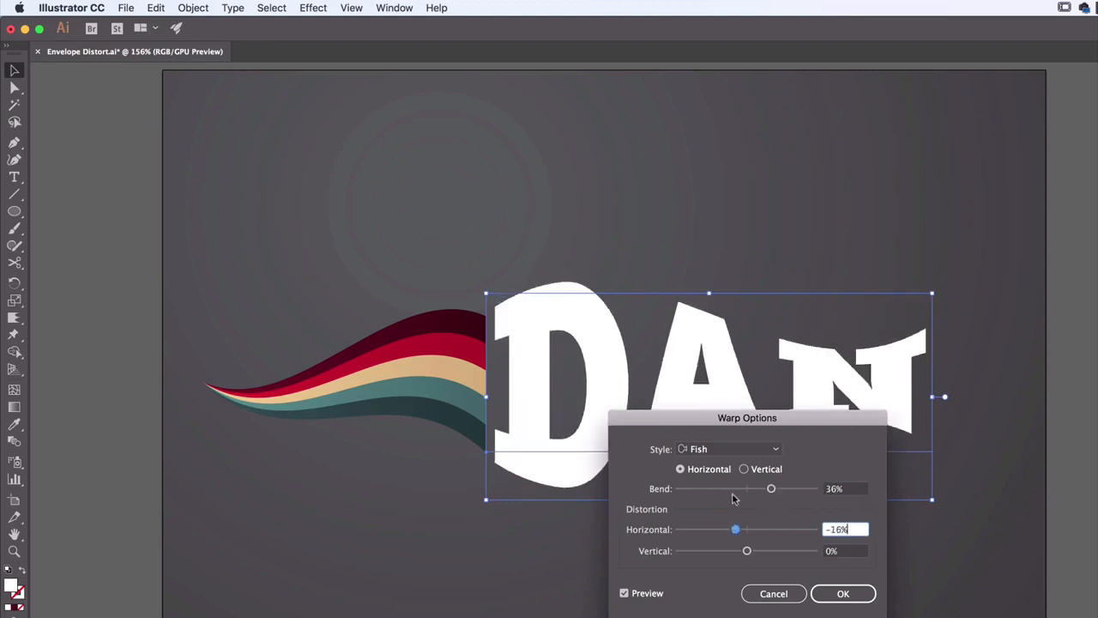
drag(783, 419, 364, 392)
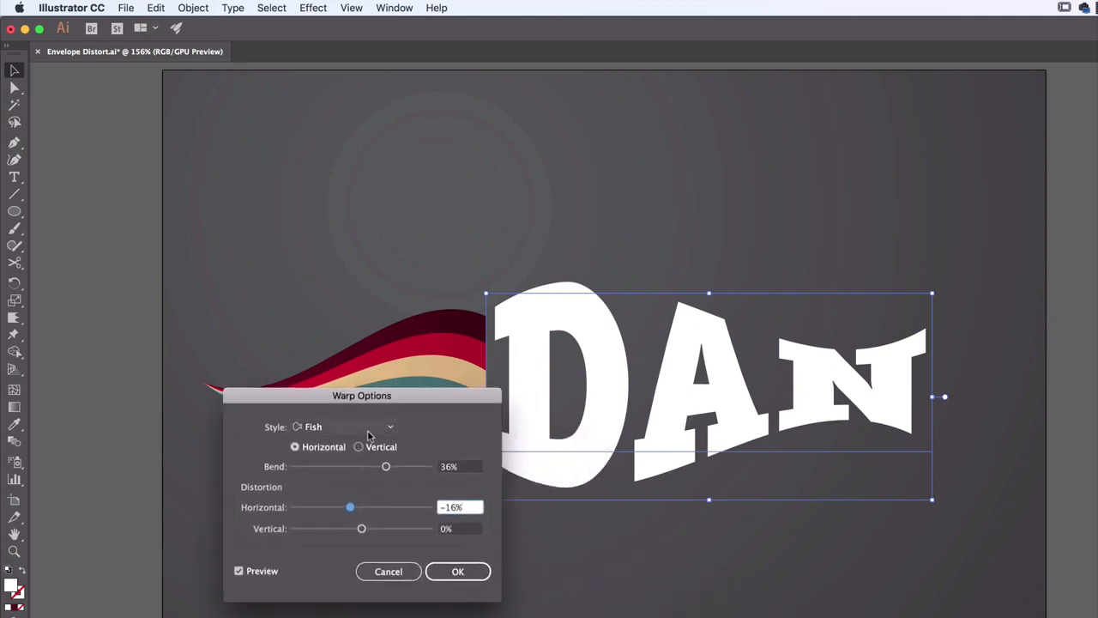
click(457, 571)
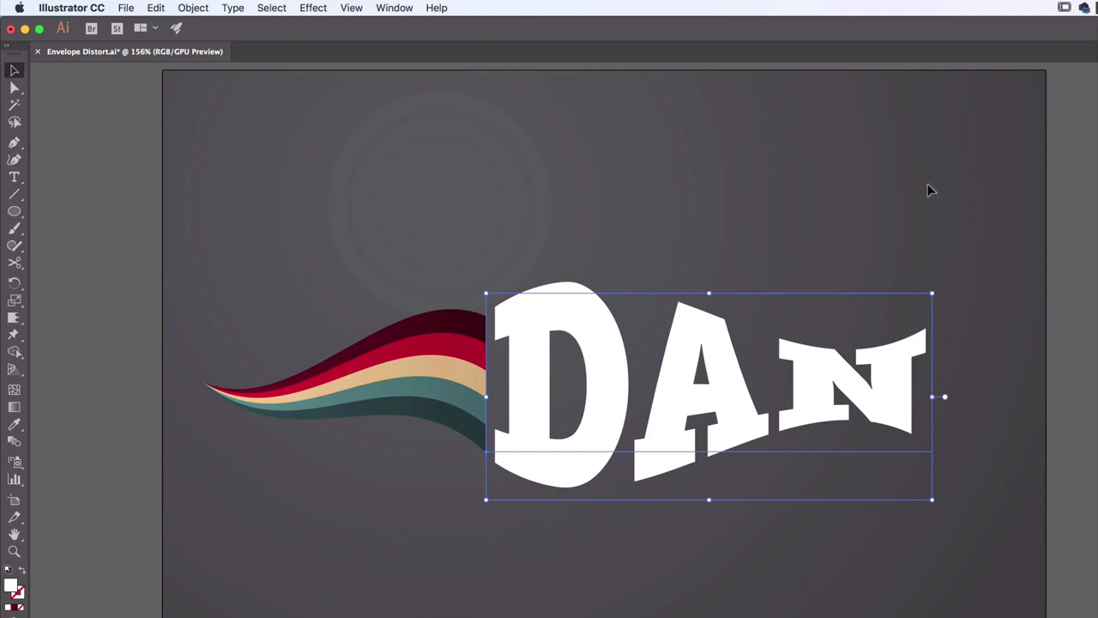
Try other letters in the live-warped text, replacing the first letter with J and W and the last with L
key(t)
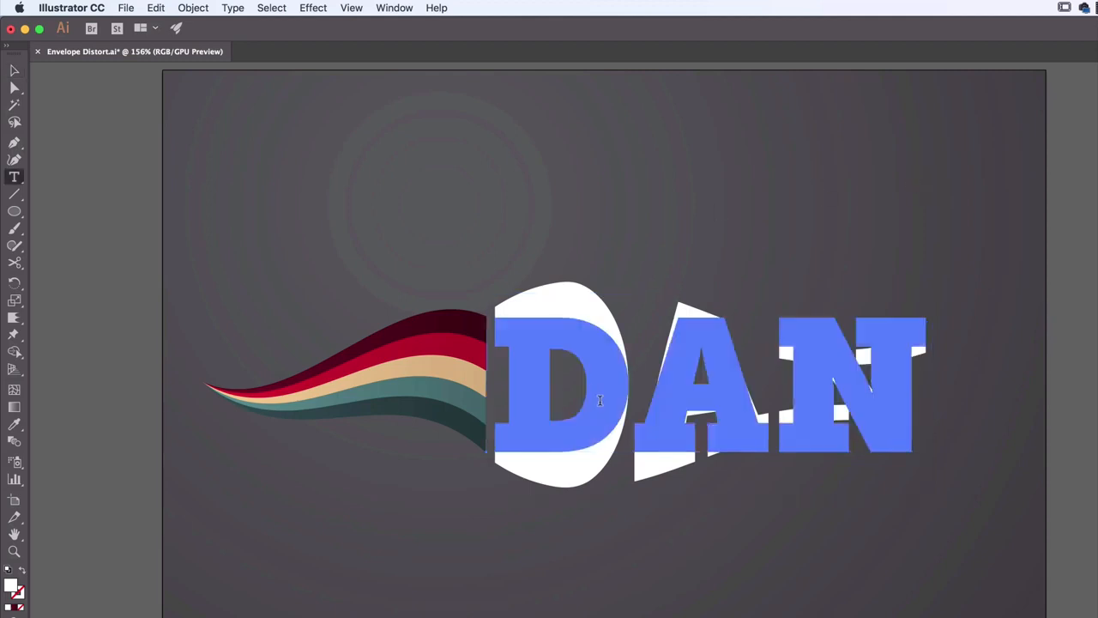
click(605, 402)
key(BackSpace)
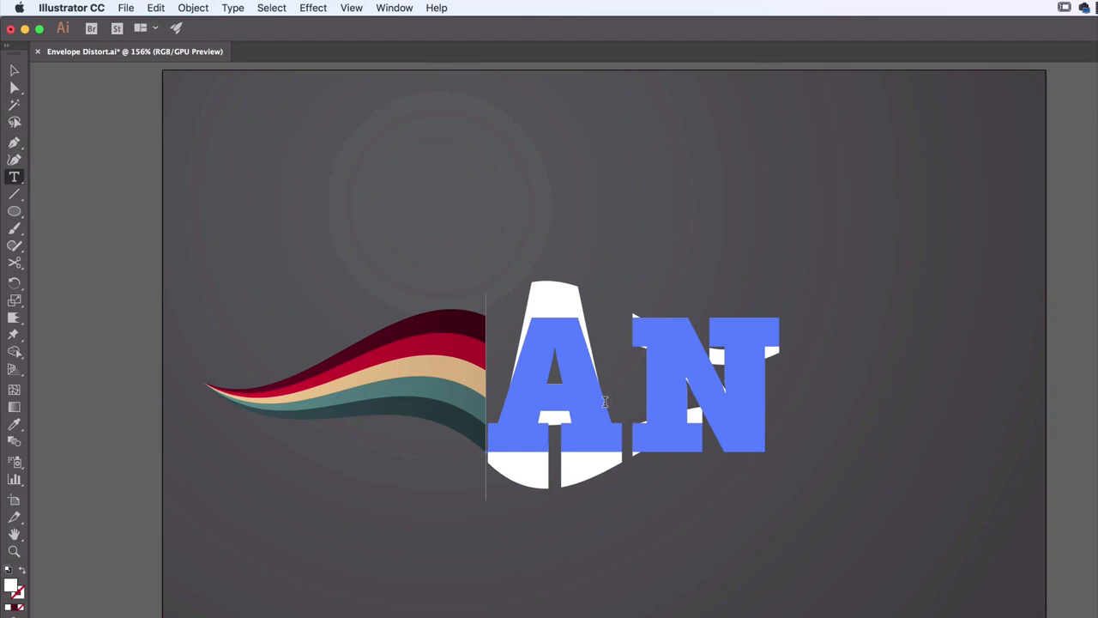
text(J)
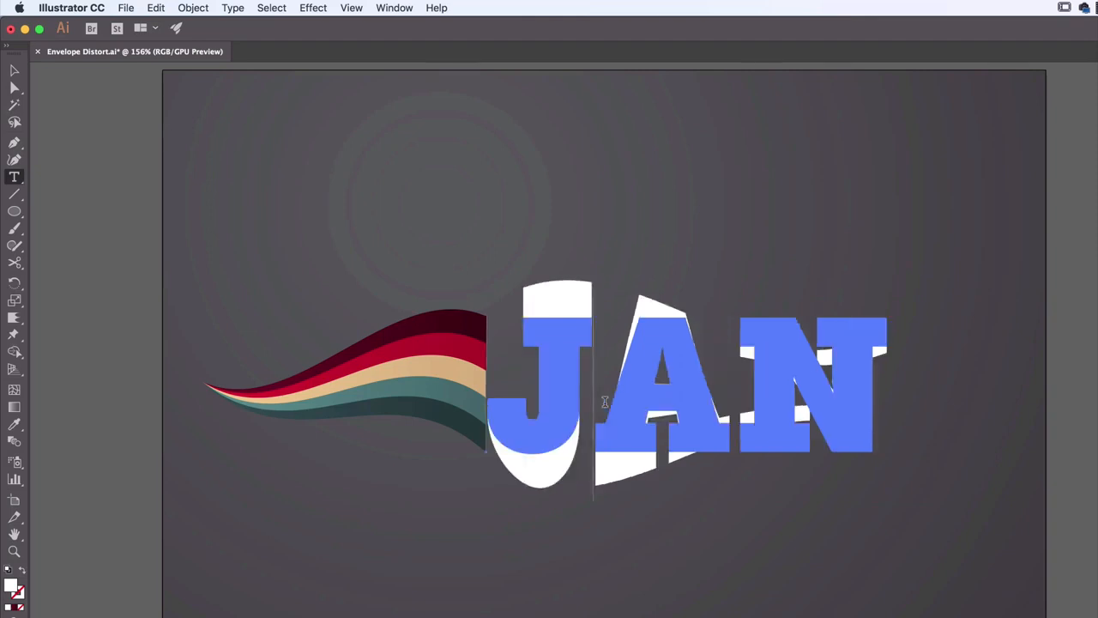
key(BackSpace)
text(W)
key(Right)
key(shift+Right)
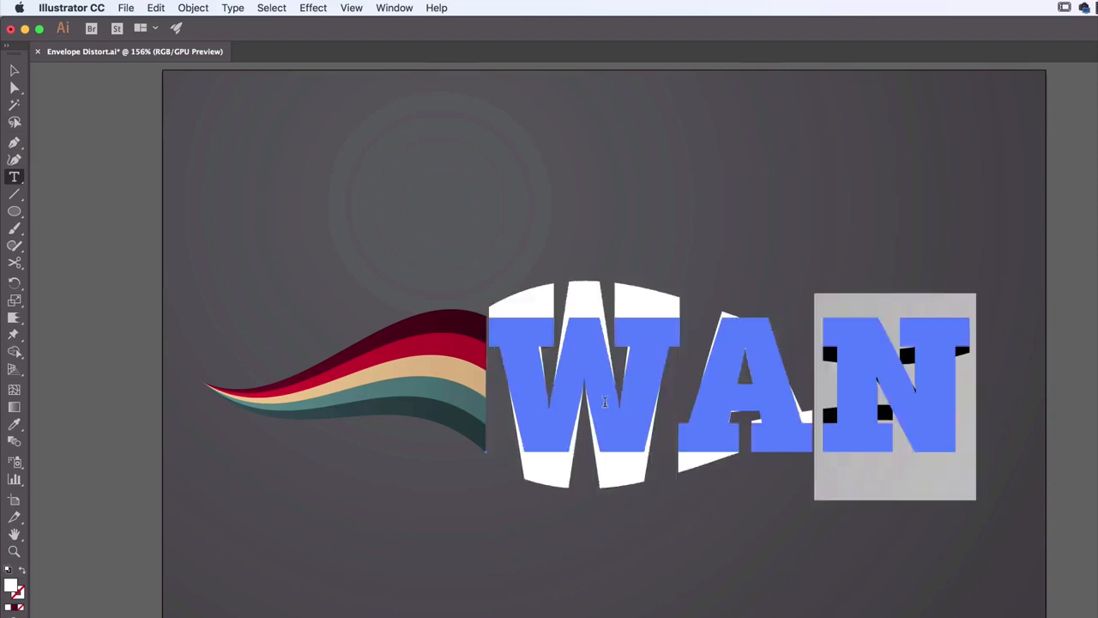
text(L)
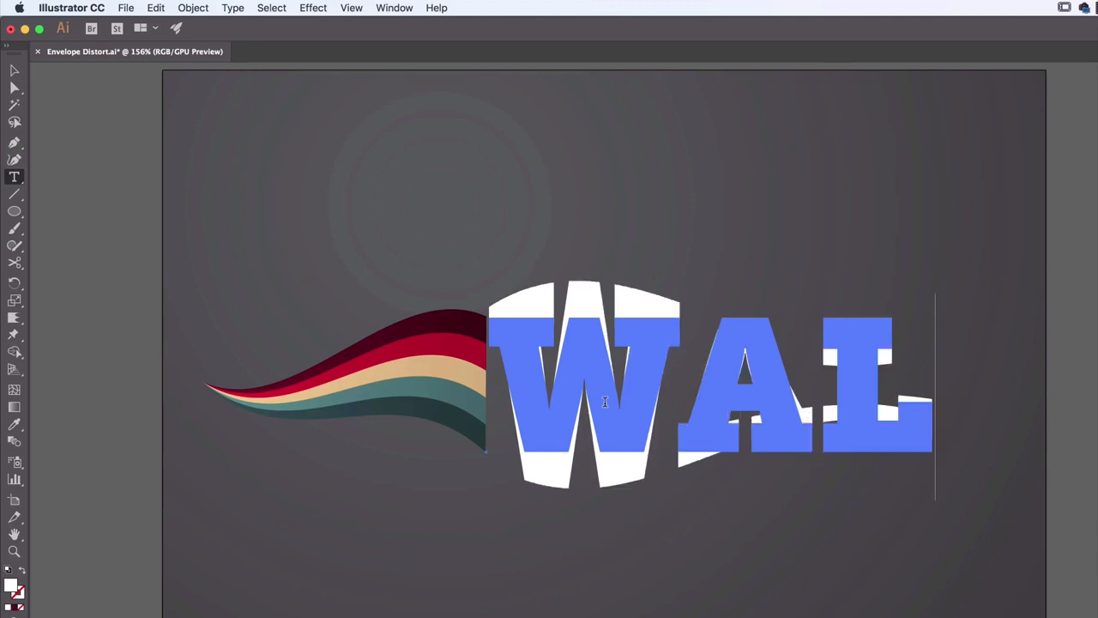
Replace the whole warped text with another three-letter first name in capitals and deselect it
key(super+a)
text(Be)
key(BackSpace)
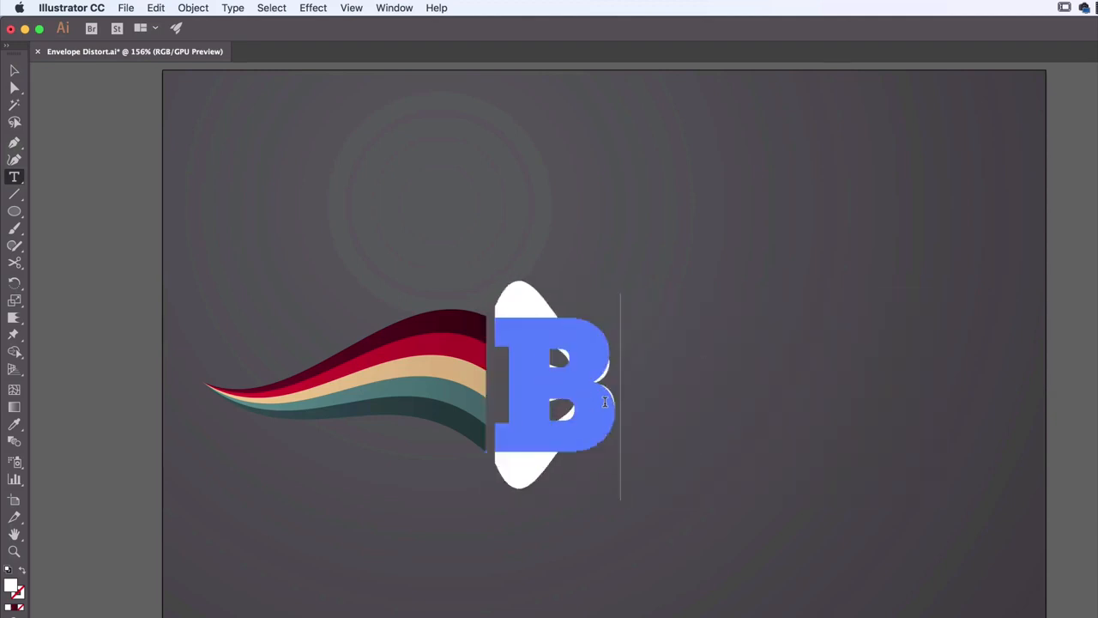
text(EM)
key(BackSpace)
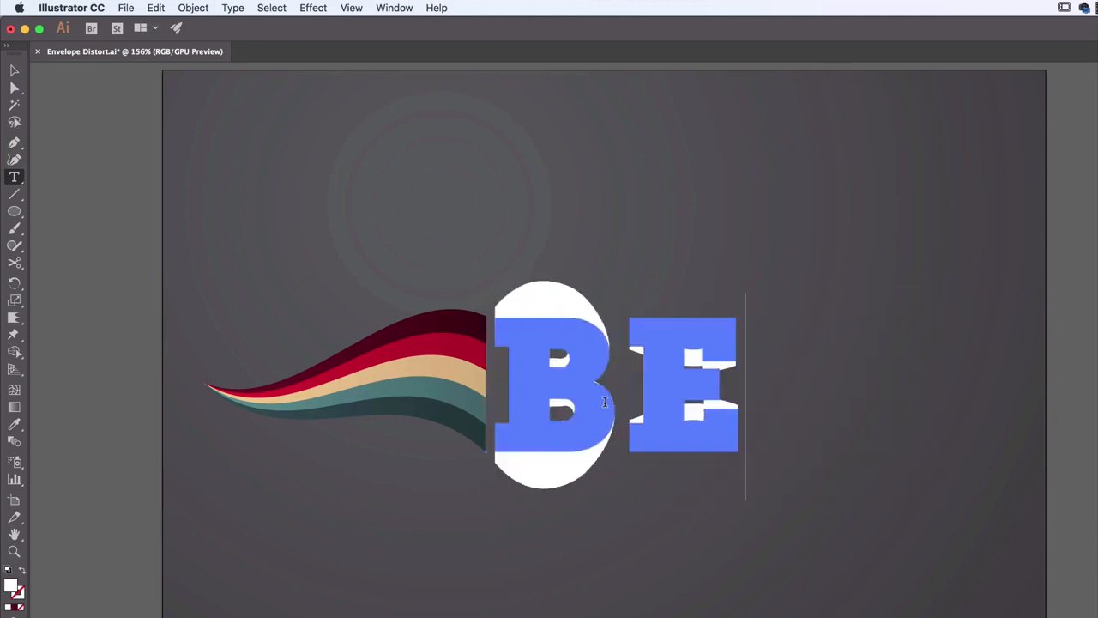
text(N)
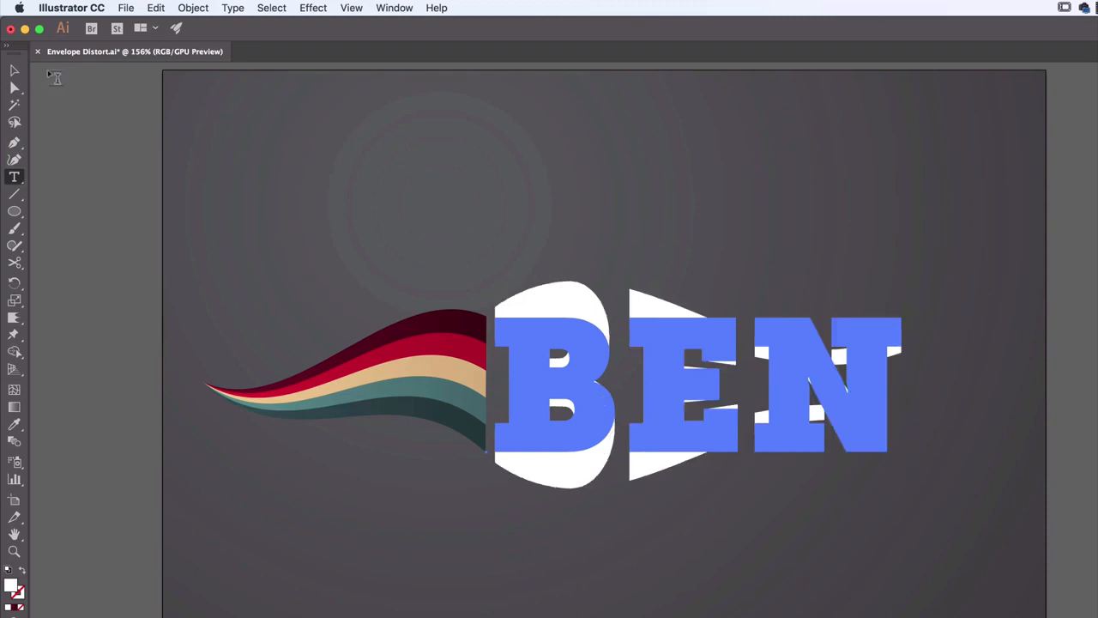
click(12, 70)
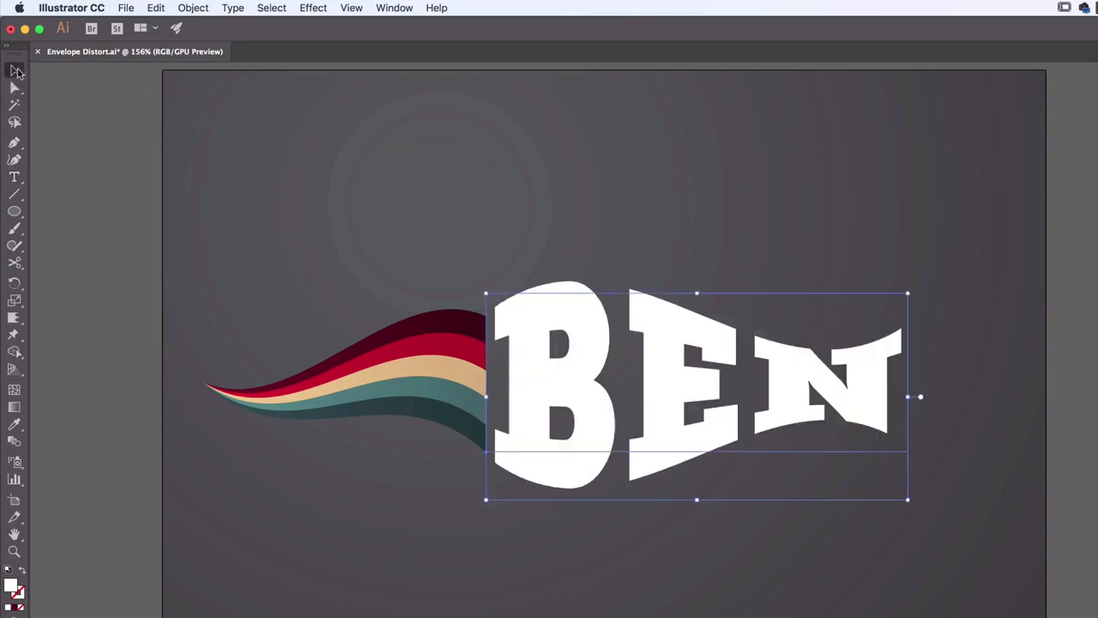
click(166, 374)
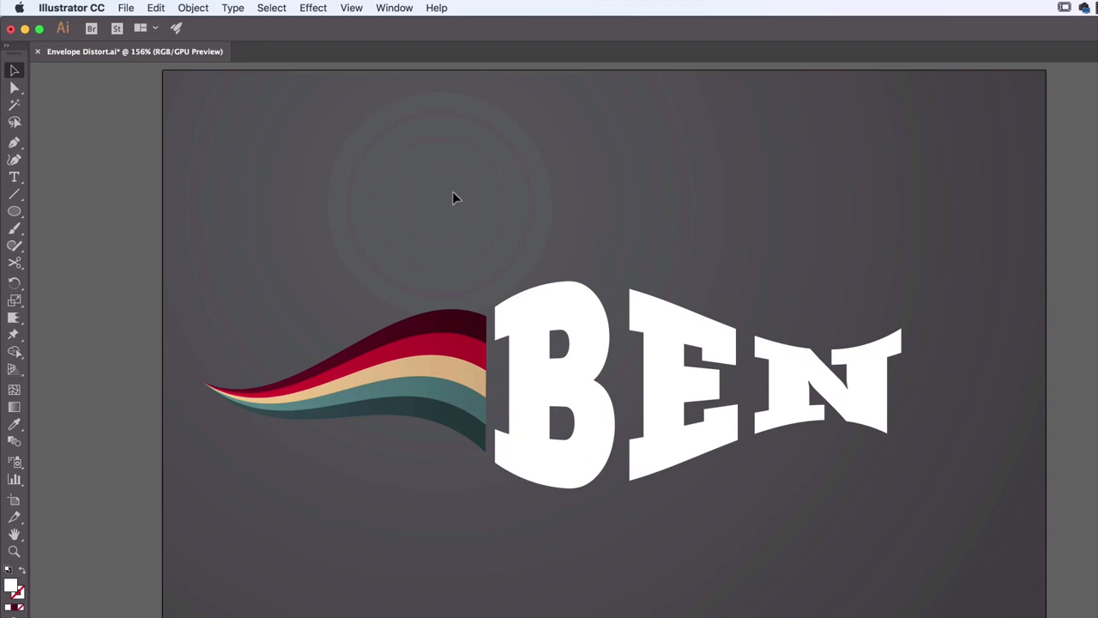
Expand the appearance of the Fish-warped white text
click(533, 369)
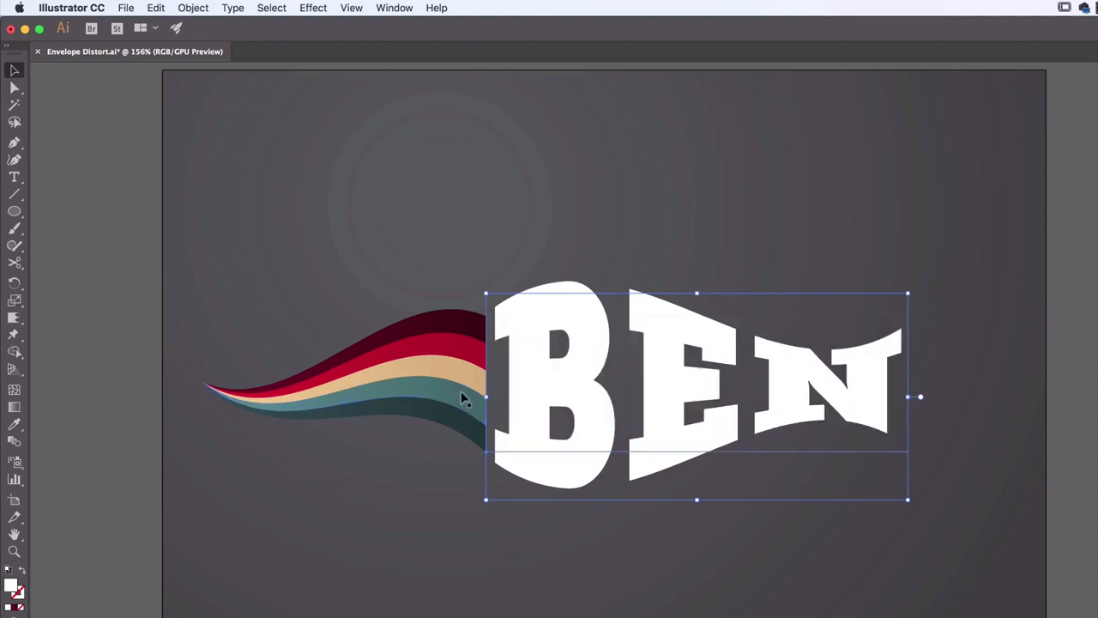
click(193, 8)
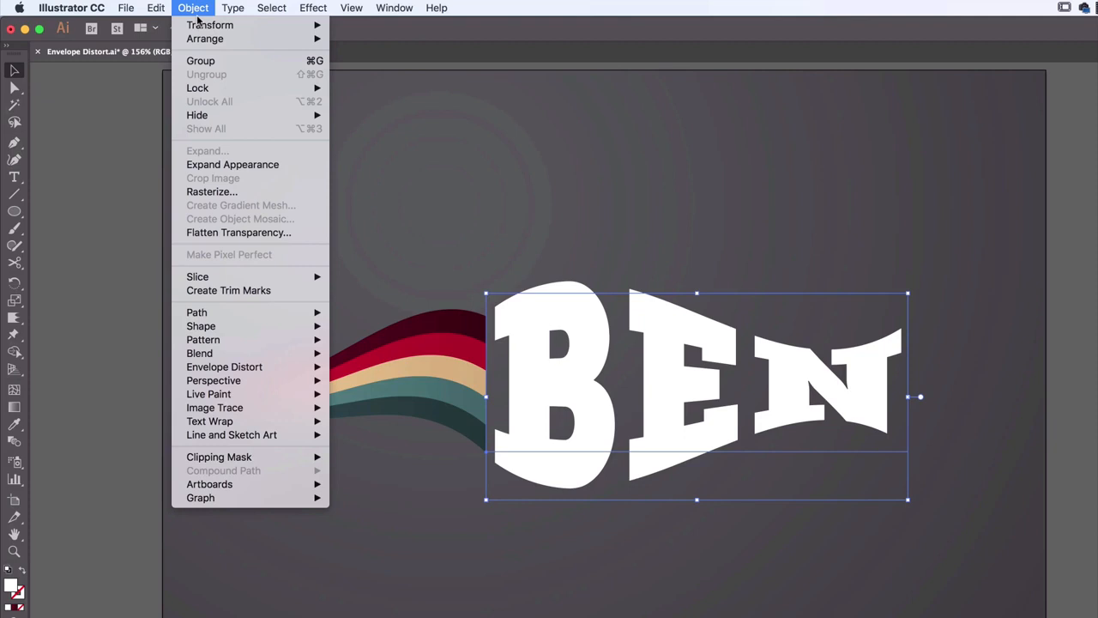
click(215, 165)
Try moving the expanded text and rotating it about 45° counter-clockwise, undo each change, and deselect the text
drag(563, 368, 644, 265)
key(super+z)
click(693, 167)
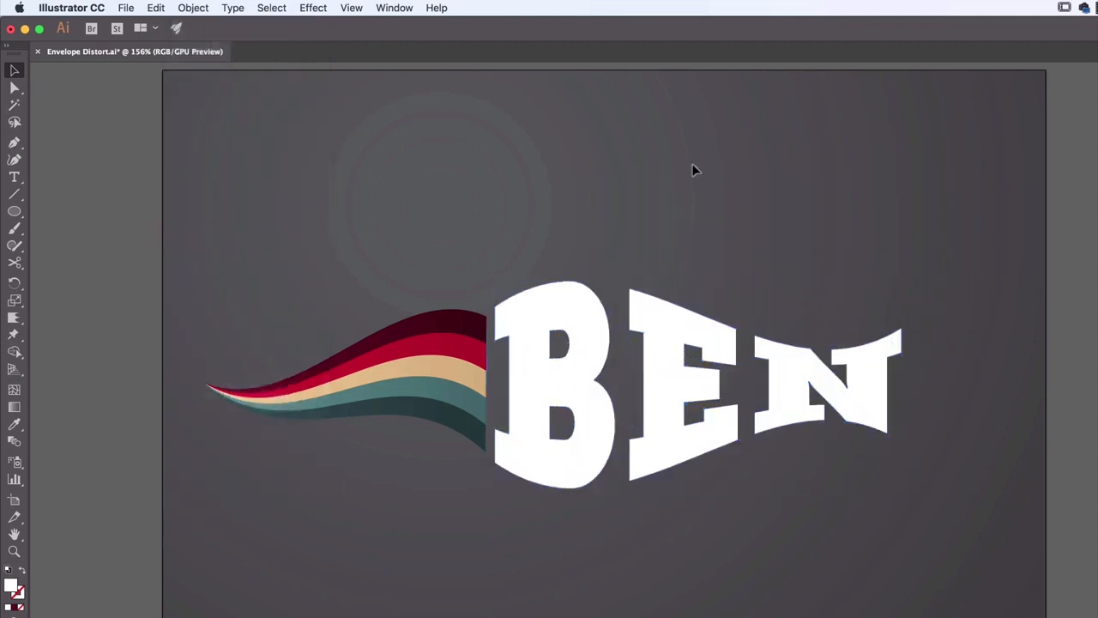
click(662, 409)
drag(904, 489, 924, 355)
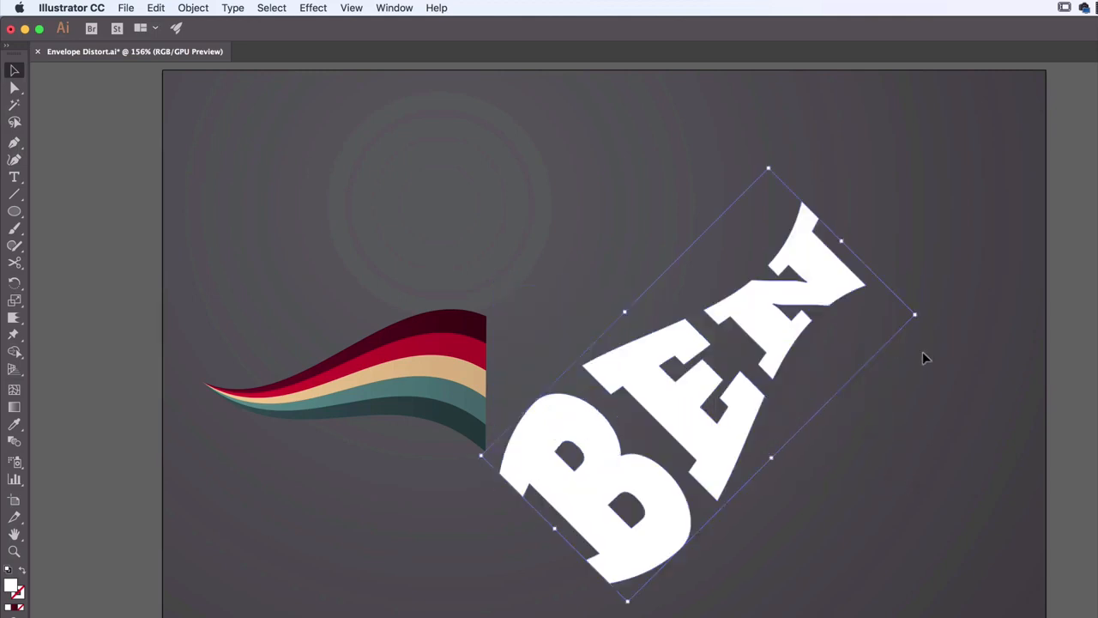
key(super+z)
click(591, 169)
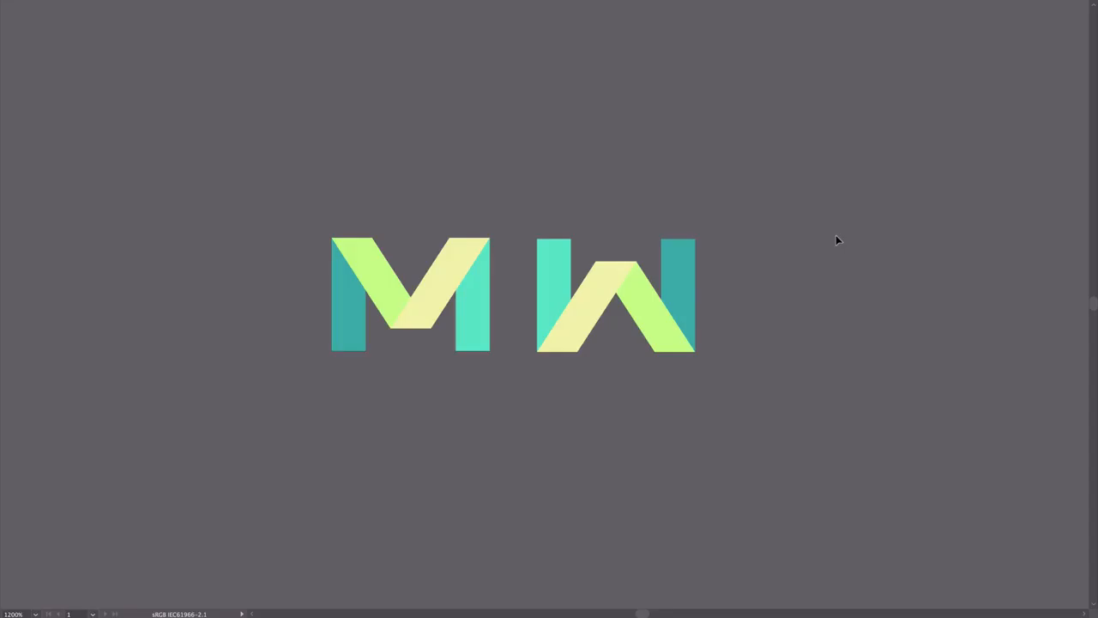
Examine the finished example's M and W logos and the white-background repeating pattern made from them, up close and as a whole
click(395, 316)
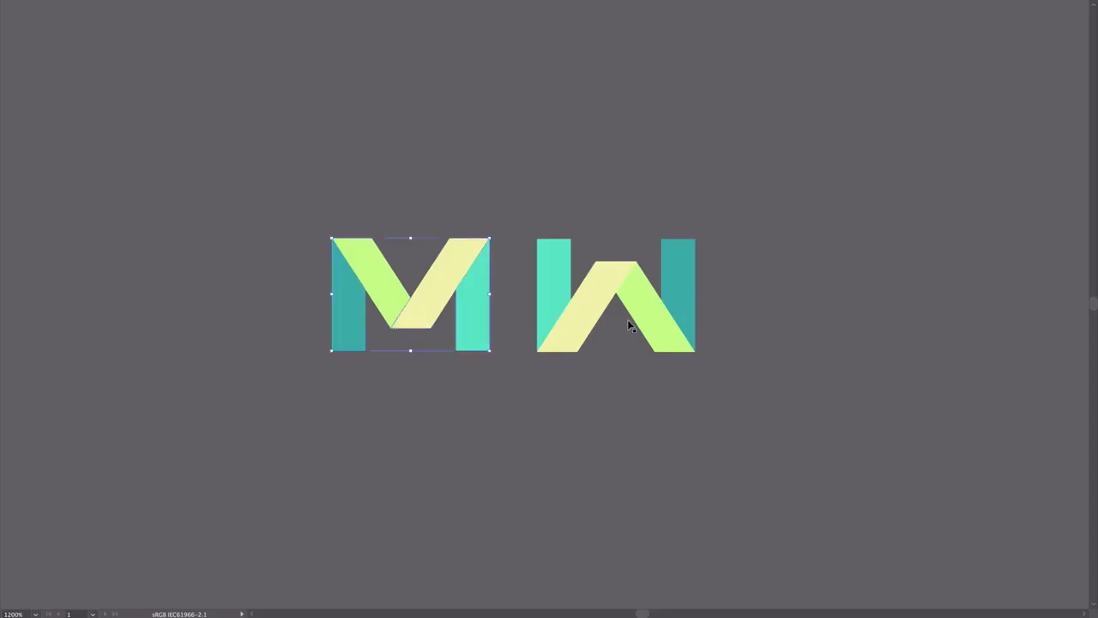
click(605, 309)
click(882, 243)
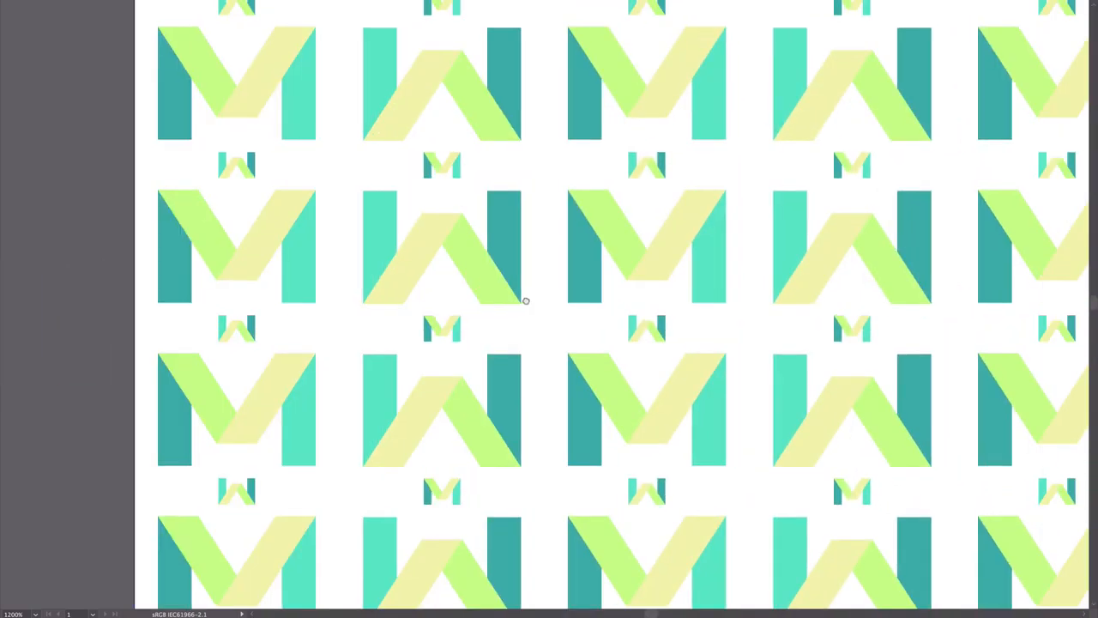
drag(526, 301, 207, 385)
drag(564, 233, 368, 461)
drag(433, 279, 426, 418)
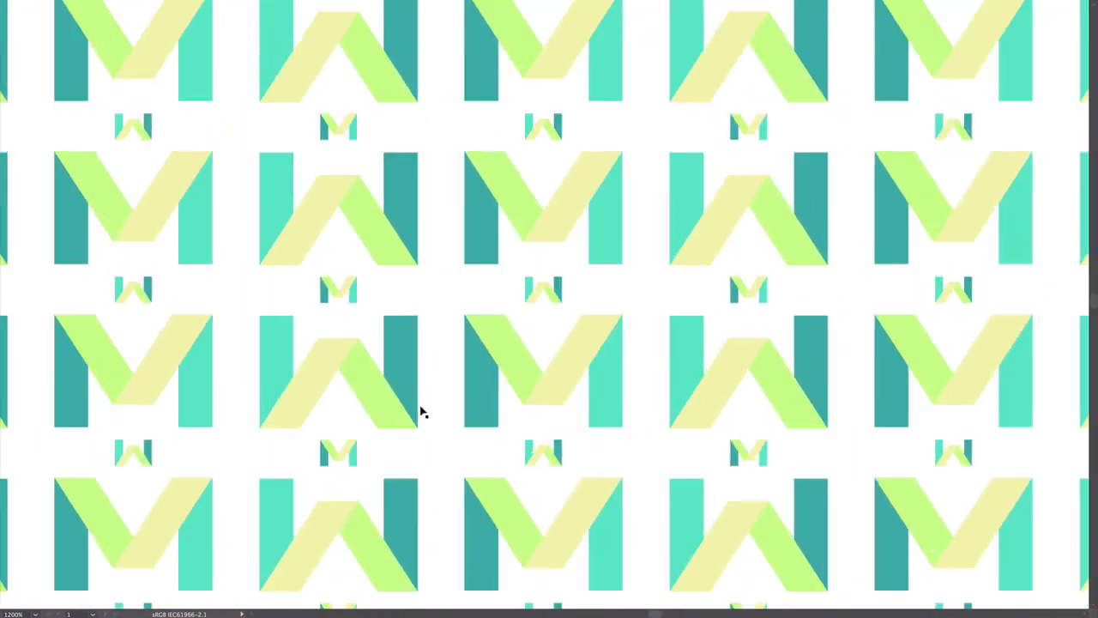
key(ctrl+minus)
key(ctrl+minus)
key(ctrl+minus)
key(ctrl+minus)
key(ctrl+minus)
key(ctrl+minus)
key(ctrl+minus)
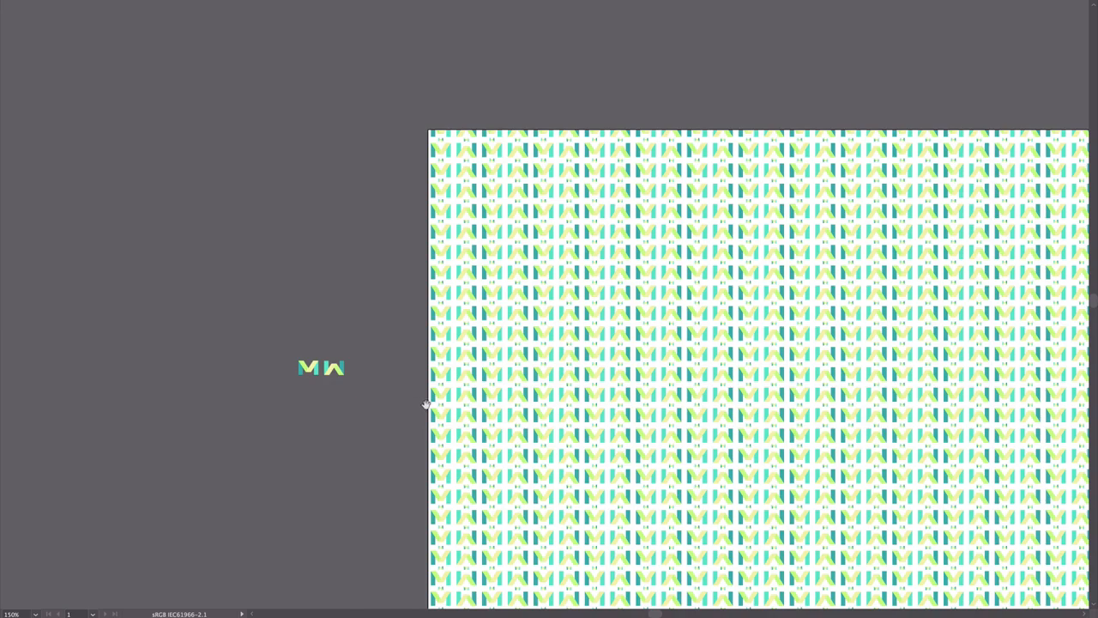
Examine the second example pattern, with its overlapping green and teal letters, as a whole and up close
scroll(693, 336, right, 10)
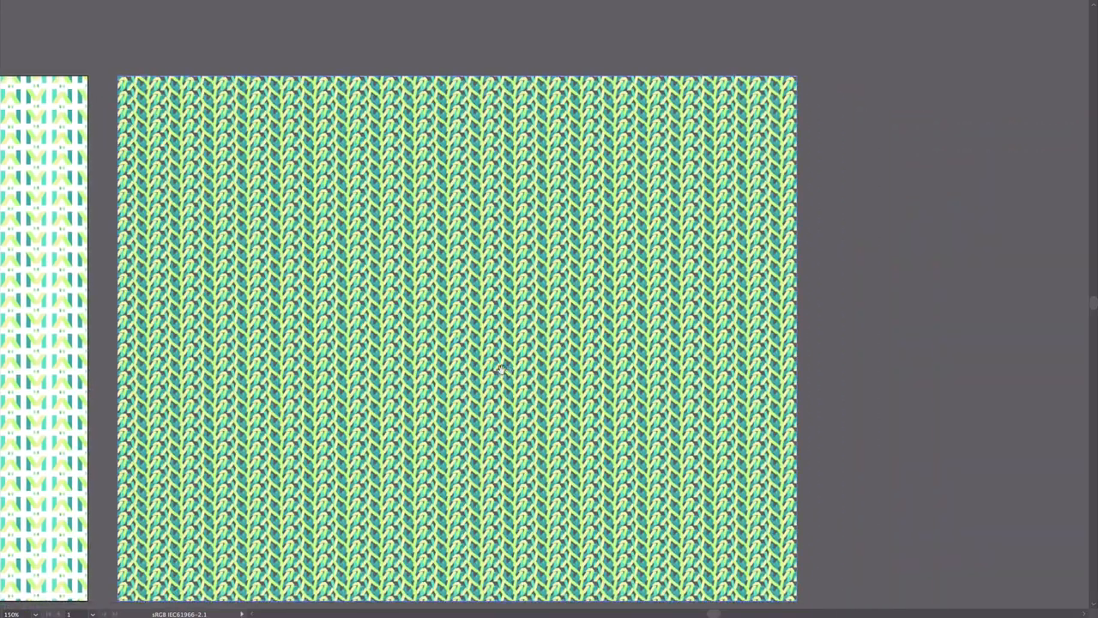
key(ctrl+plus)
key(ctrl+plus)
key(ctrl+plus)
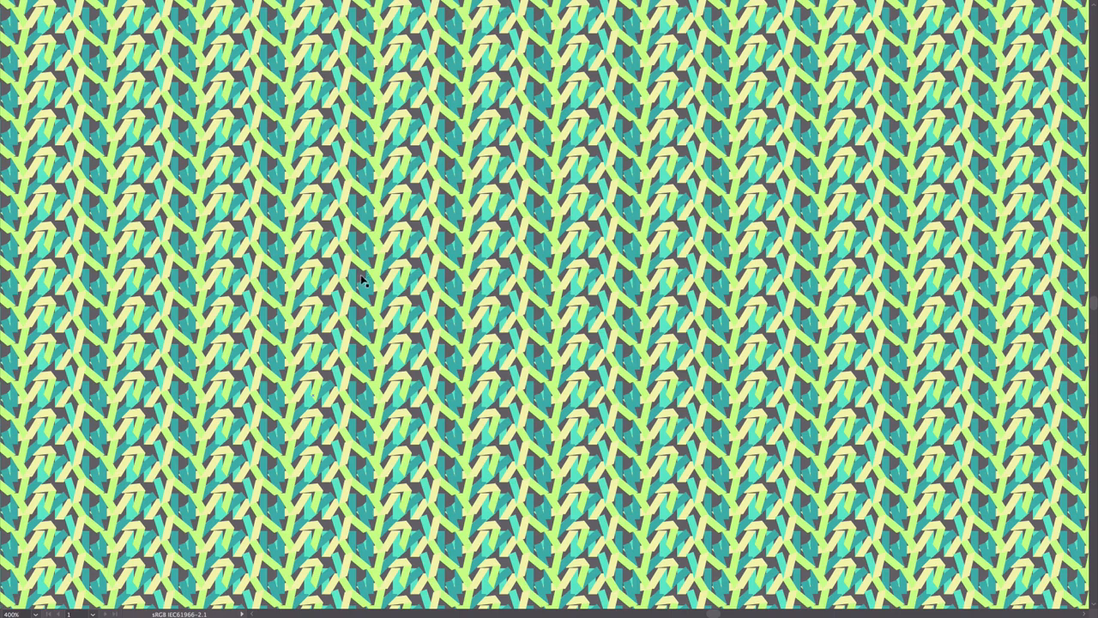
drag(803, 211, 570, 243)
drag(447, 242, 753, 264)
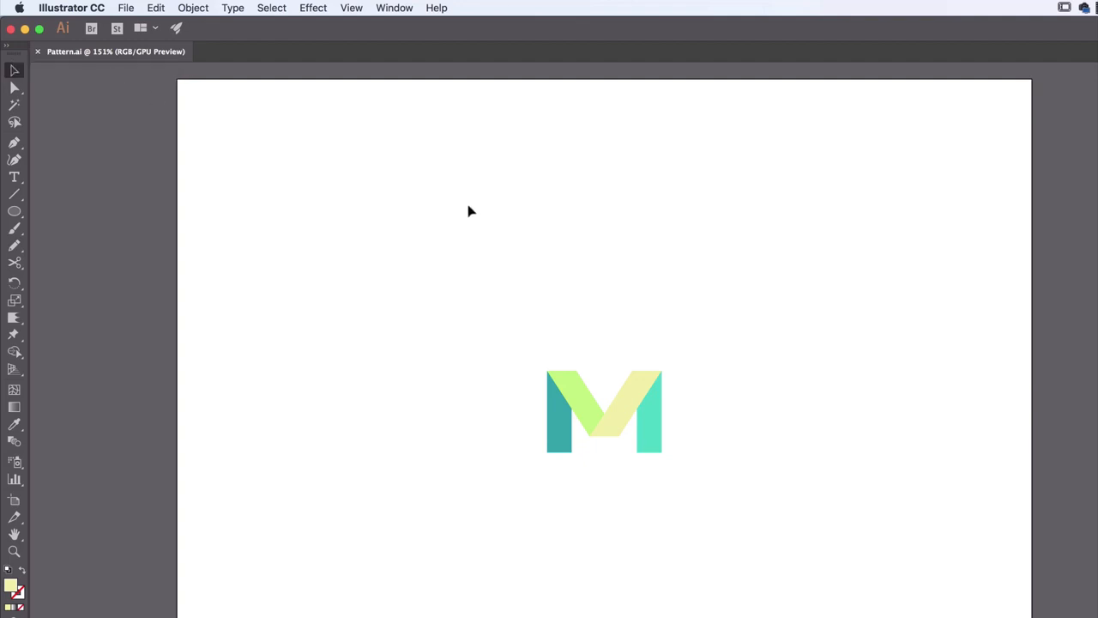
Group all the coloured shapes of the M logo in Pattern.ai
drag(458, 232, 729, 449)
click(731, 368)
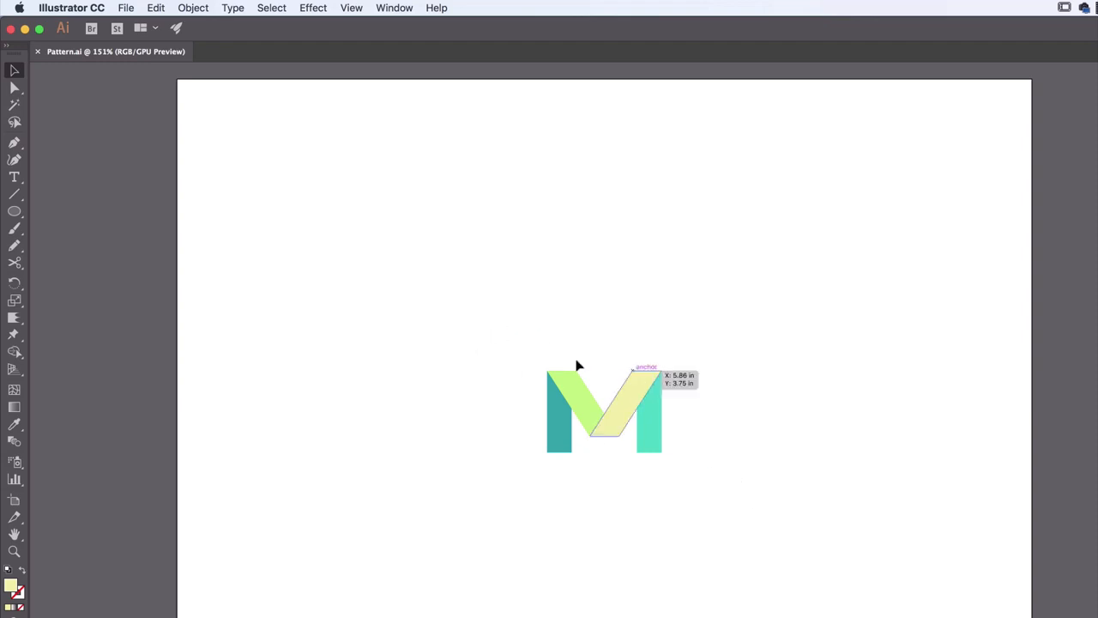
drag(465, 310, 743, 489)
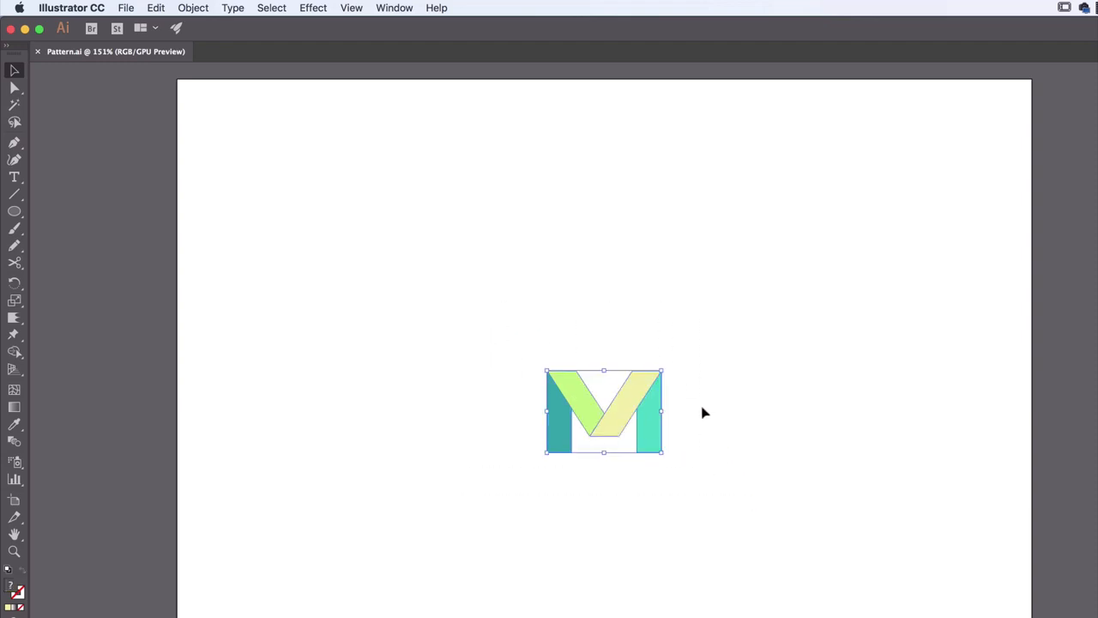
click(189, 8)
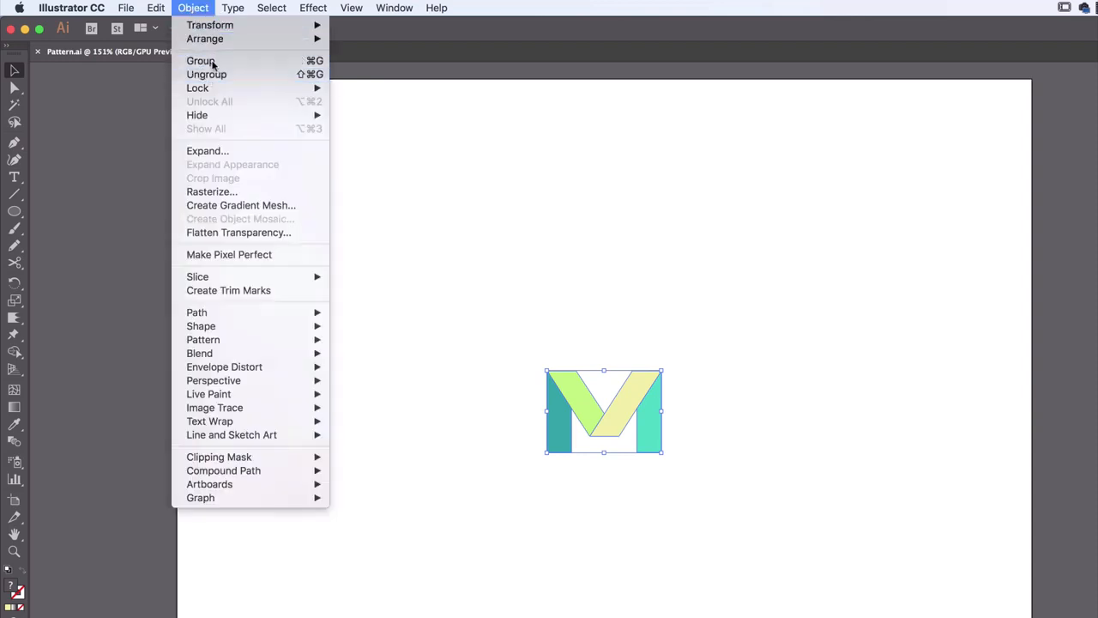
click(202, 61)
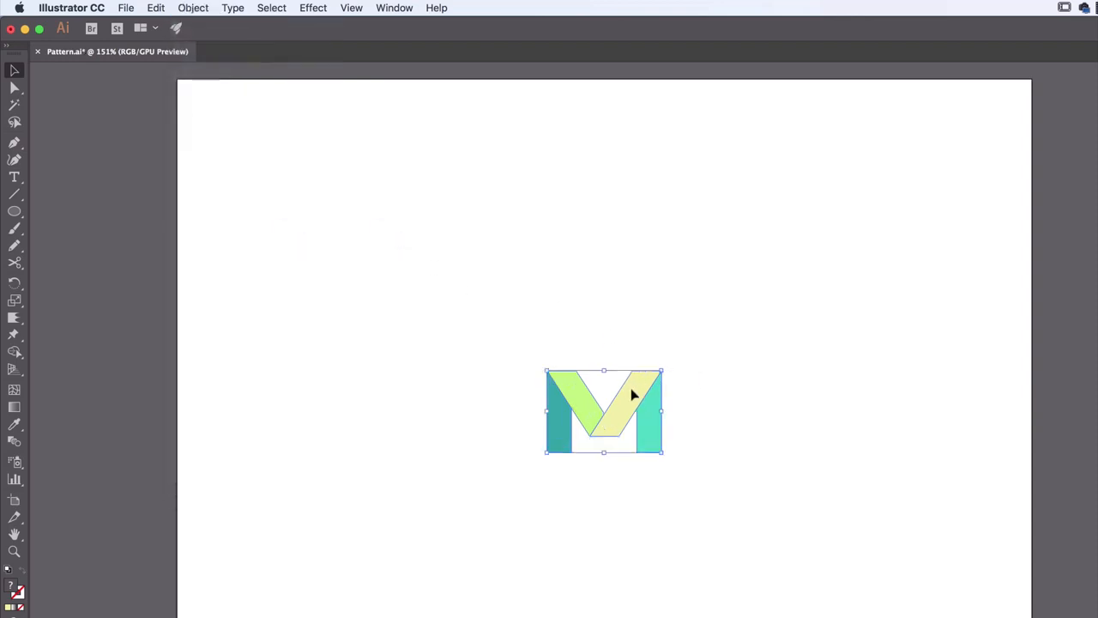
Duplicate the M logo, rotate the copy 180° into a W, and align it beside the original with a small gap
drag(633, 394, 711, 423)
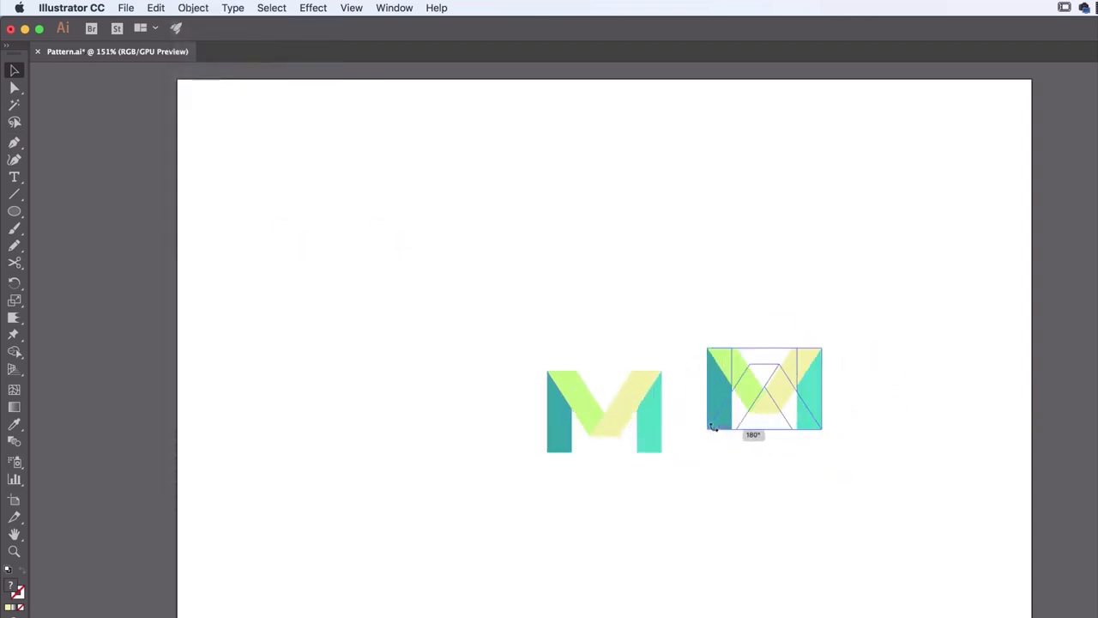
drag(790, 401, 787, 435)
click(783, 502)
click(858, 442)
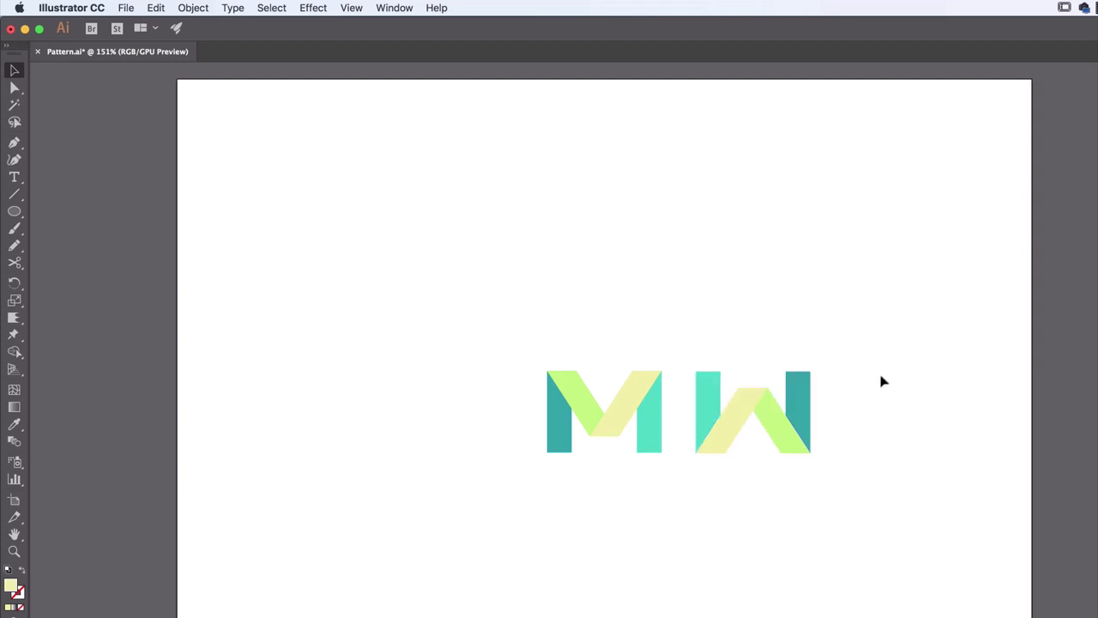
Scale the M and W together down to about 0.74 by 0.23 in and deselect them
drag(892, 300, 519, 489)
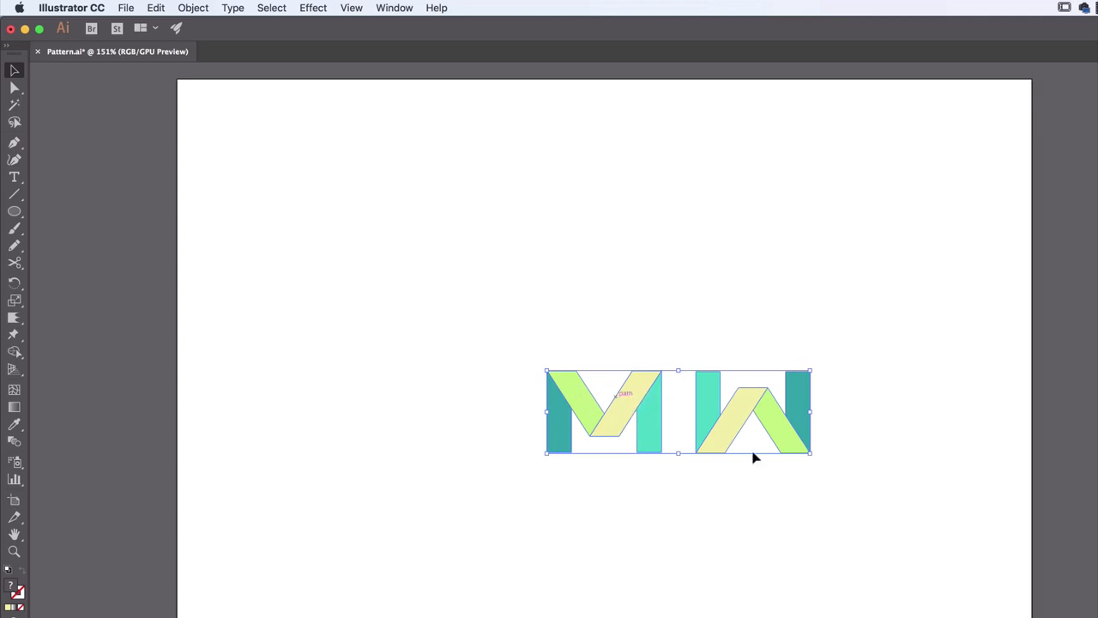
drag(763, 446, 598, 390)
click(676, 417)
drag(701, 315, 489, 469)
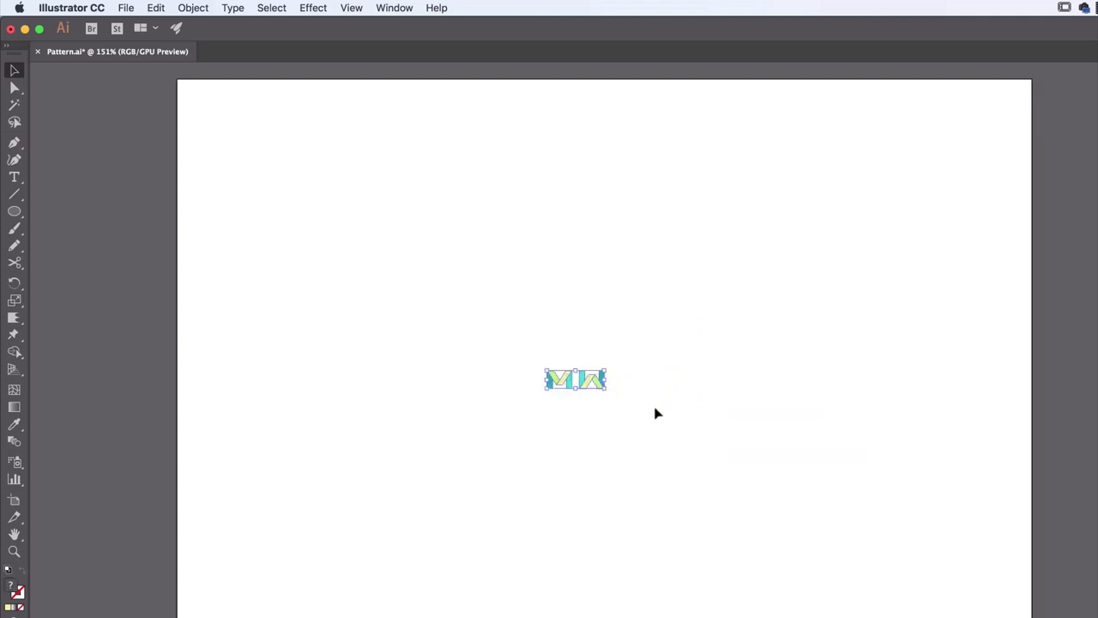
click(629, 432)
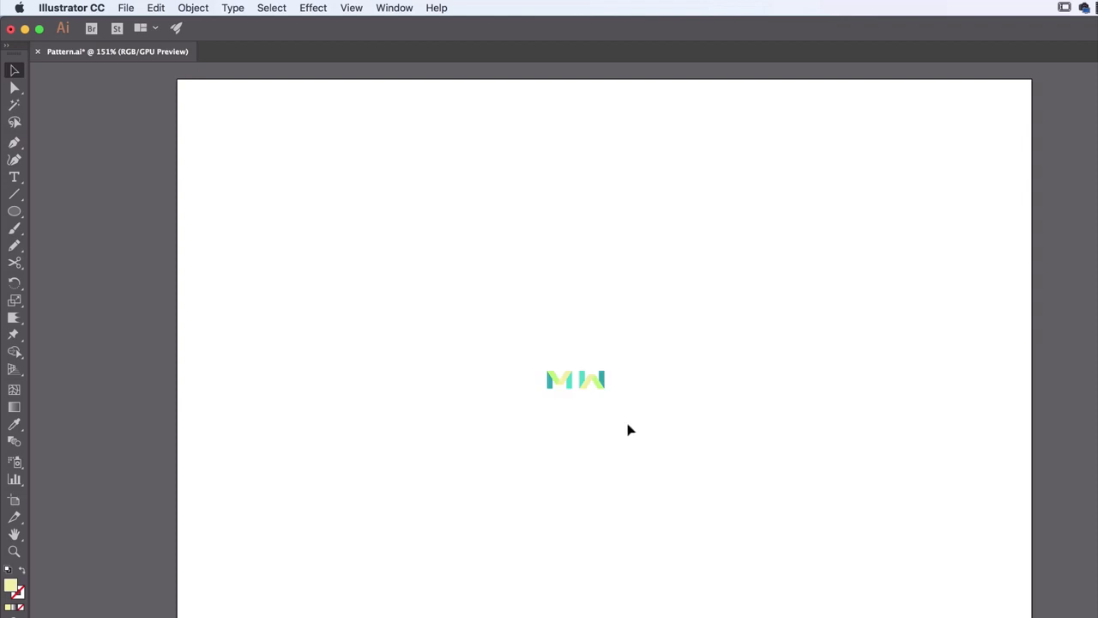
Make a new pattern from the small M and W using Pattern Options and accept the swatch notice
drag(473, 317, 677, 446)
click(394, 7)
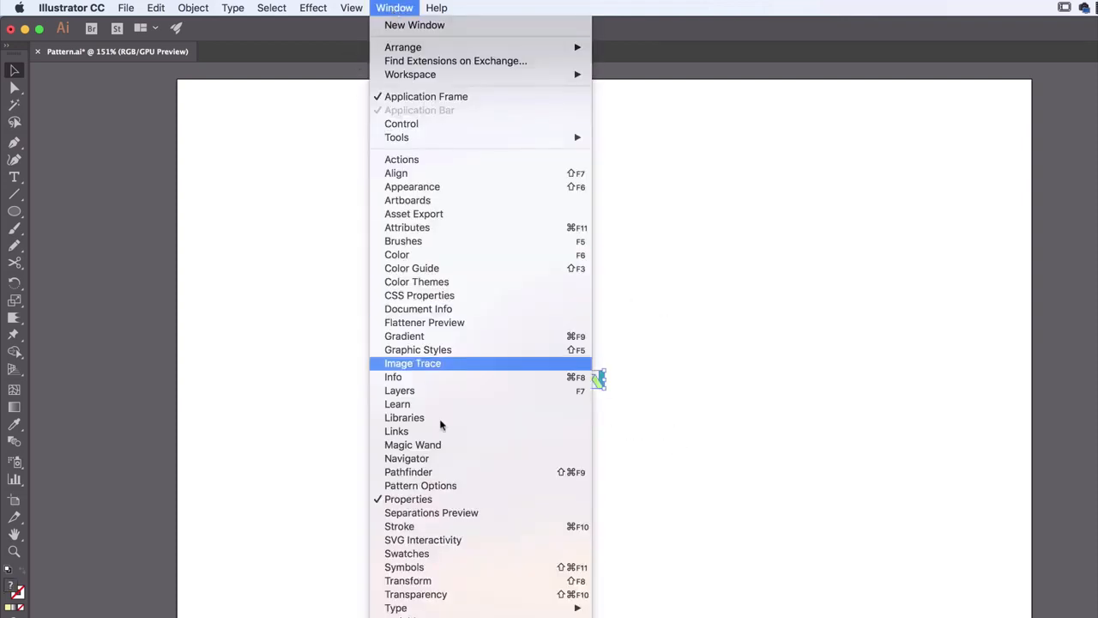
click(408, 488)
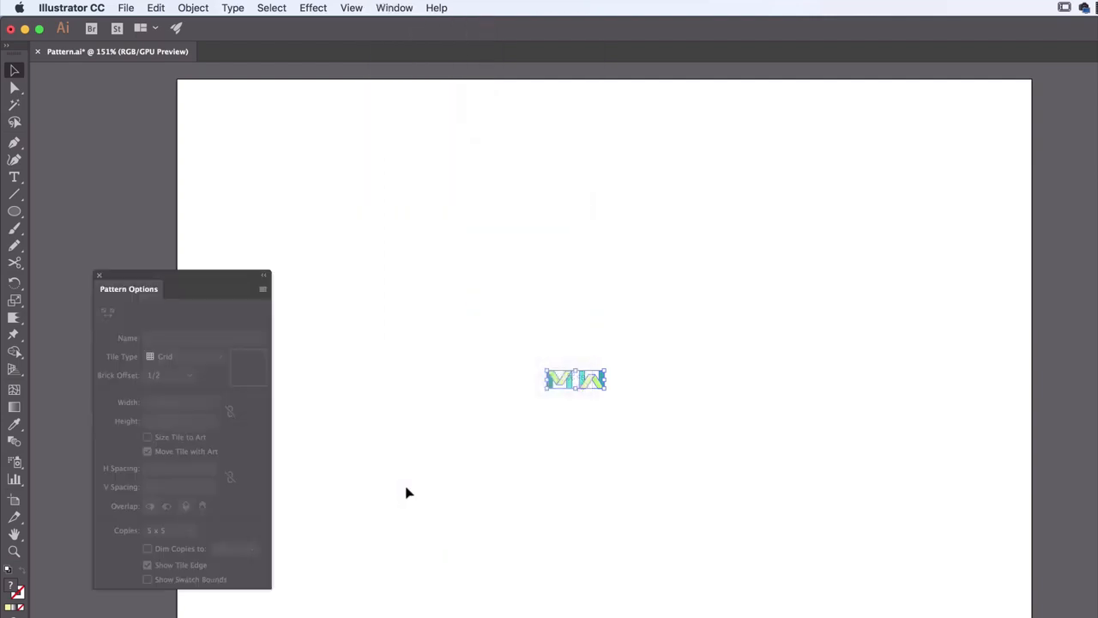
drag(193, 281, 935, 117)
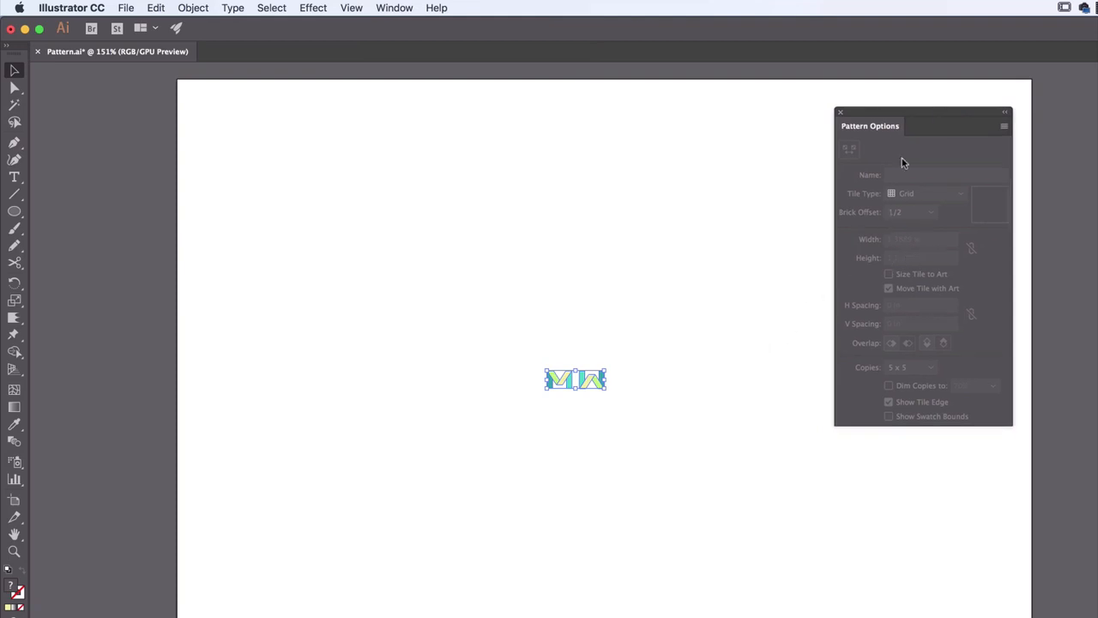
click(1005, 127)
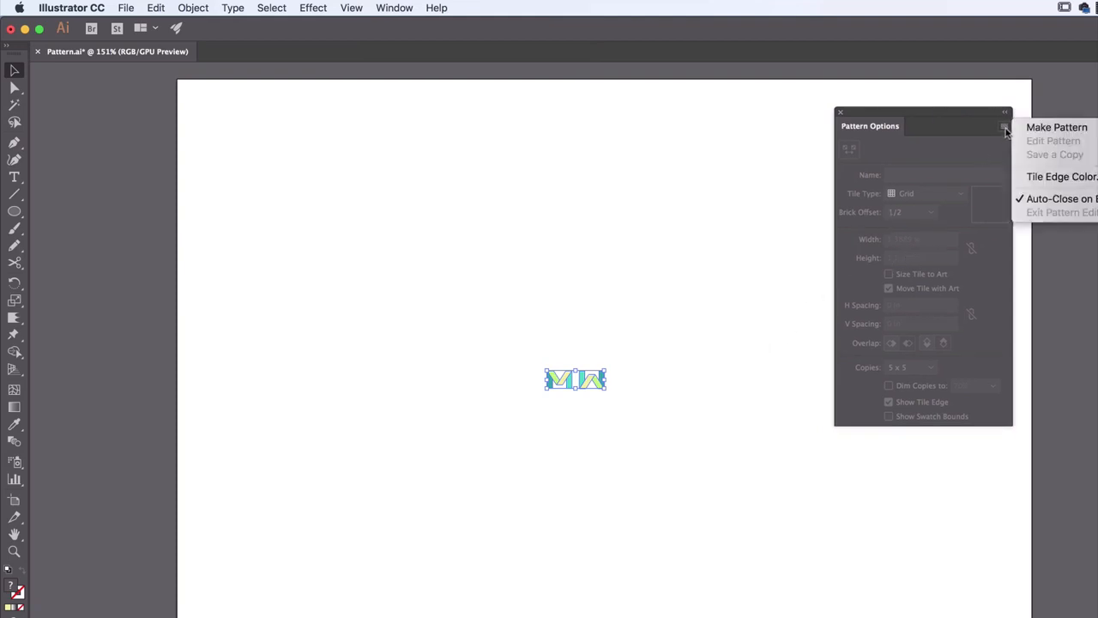
click(1036, 128)
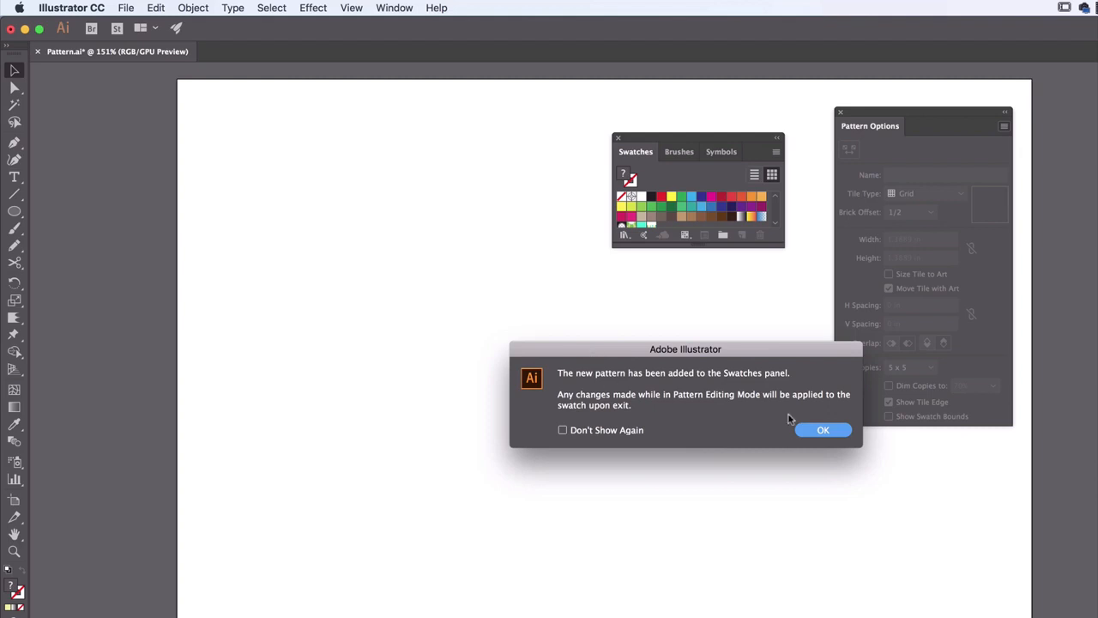
click(824, 431)
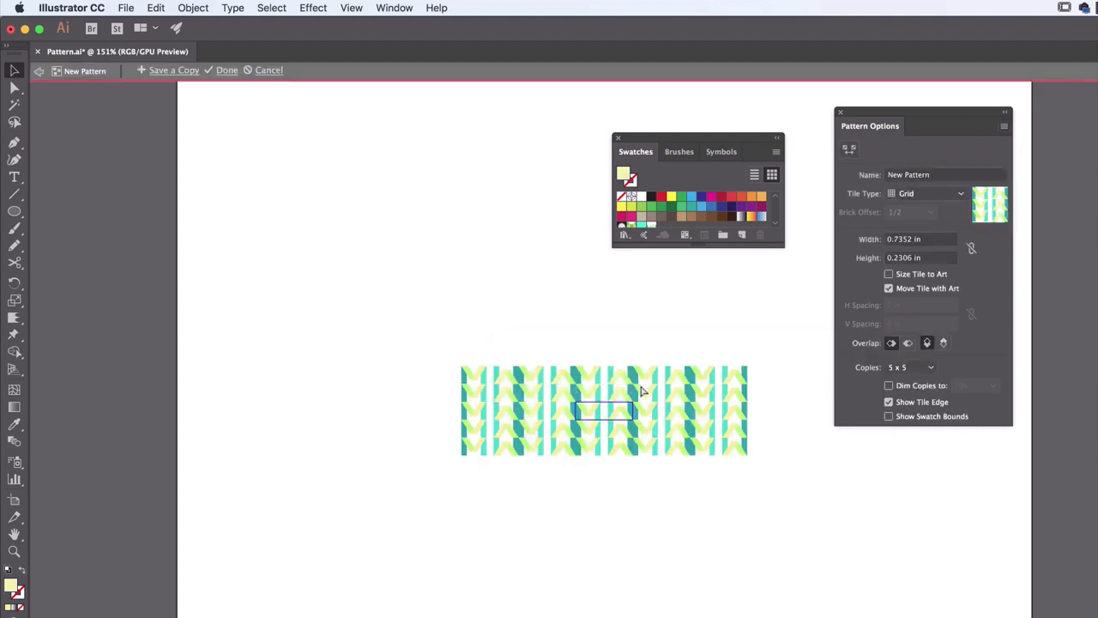
Try dimming the pattern copies to 70%, select the tile's original M and W artwork, and turn dimming back off
key(super+=)
key(super+=)
key(super+=)
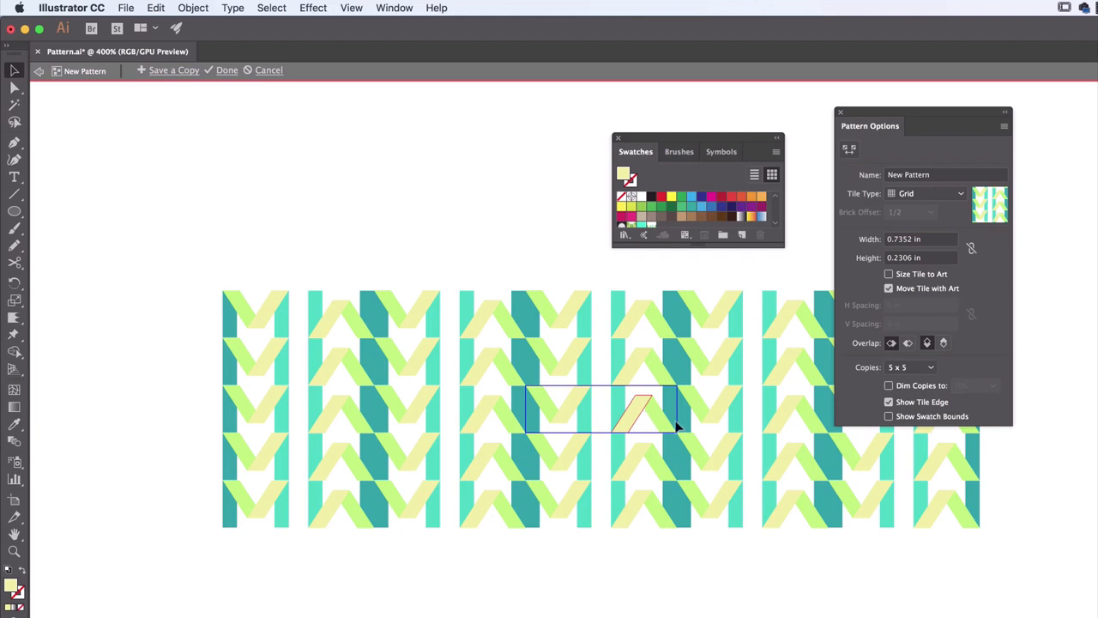
key(Delete)
click(888, 385)
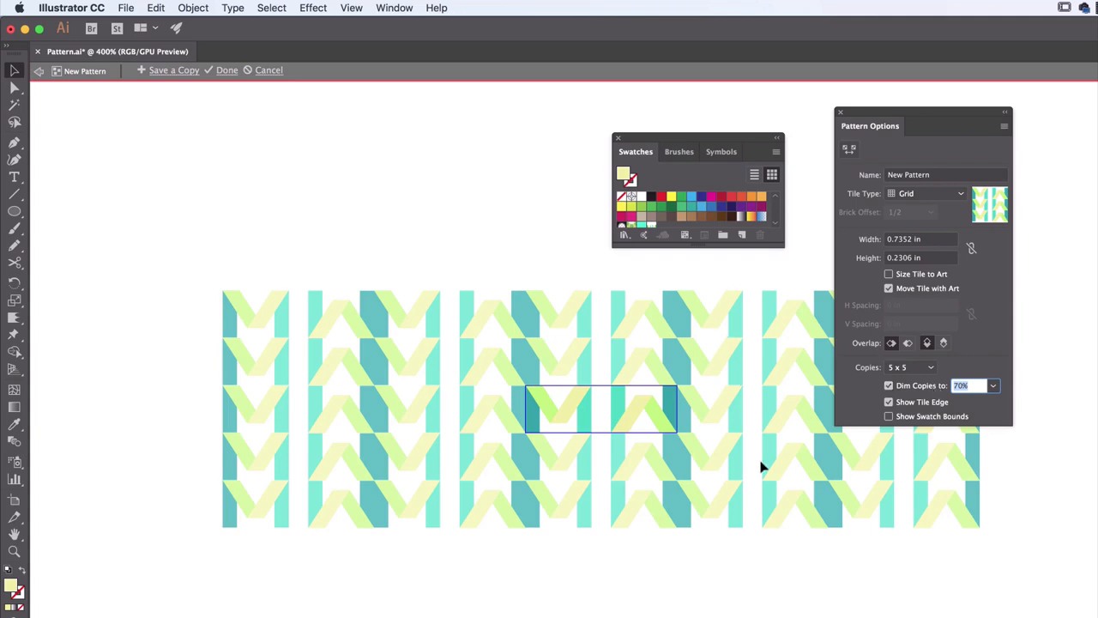
click(652, 420)
click(559, 416)
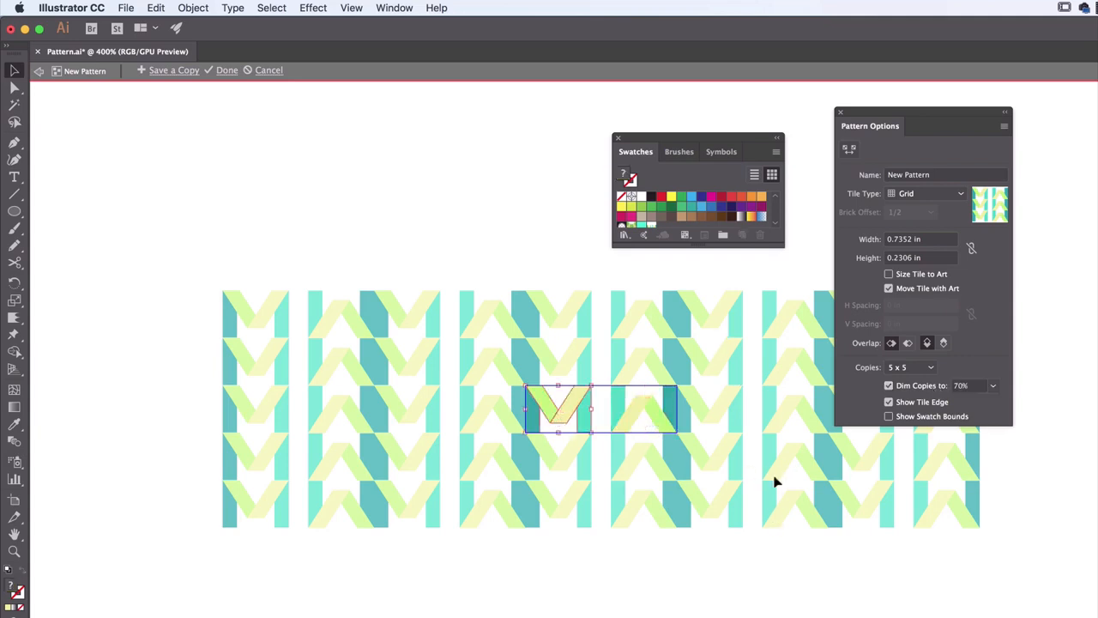
drag(789, 414, 791, 529)
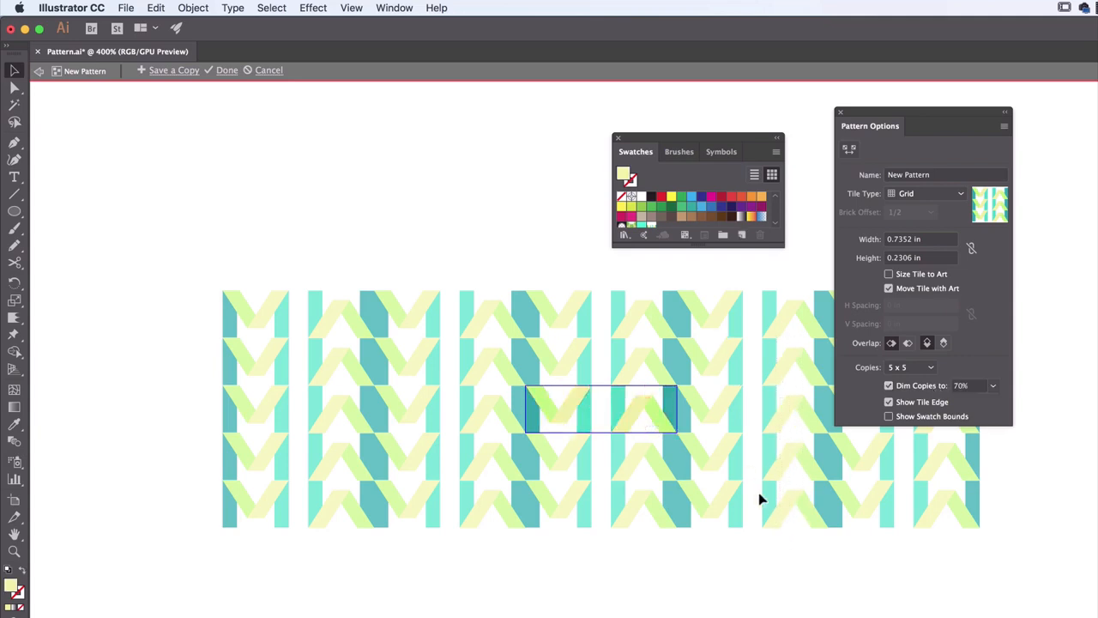
click(889, 385)
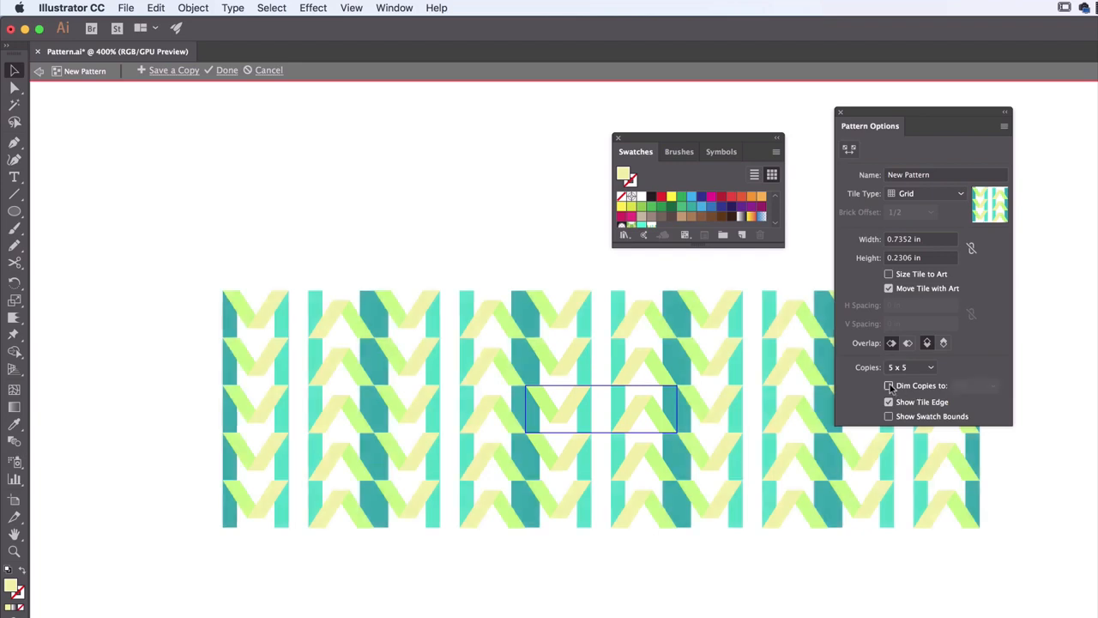
Hide the pattern's tile edge and set the preview to 9 x 9 copies
click(889, 401)
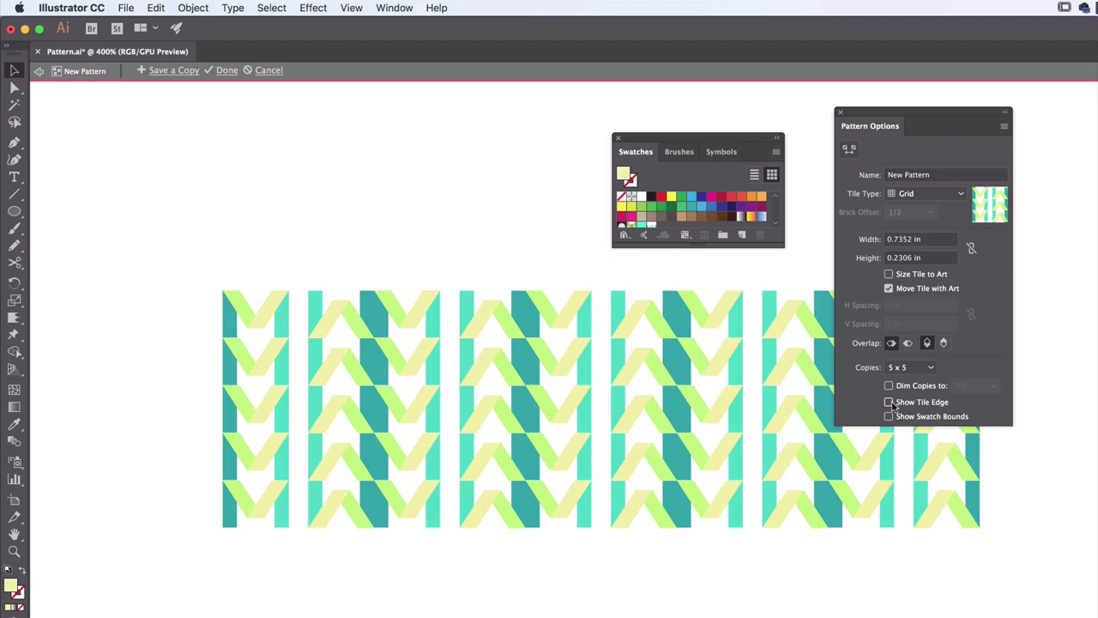
click(890, 402)
click(889, 402)
click(917, 369)
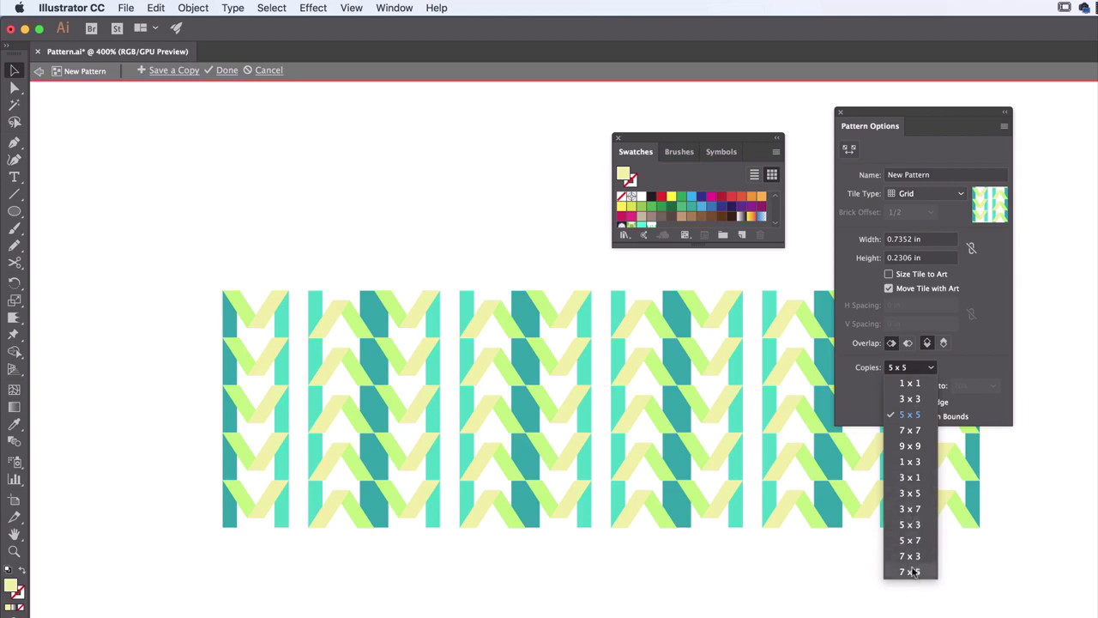
click(911, 447)
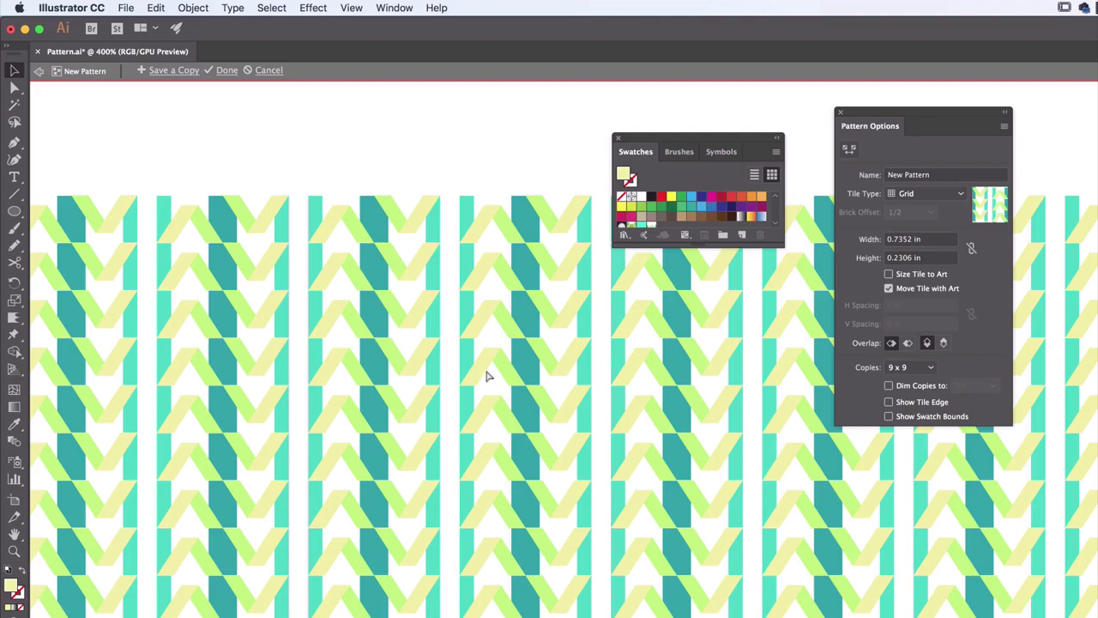
Try the Brick by Row and Brick by Column tile types on the M and W pattern
key(super+equal)
key(super+equal)
key(super+equal)
key(super+minus)
key(super+minus)
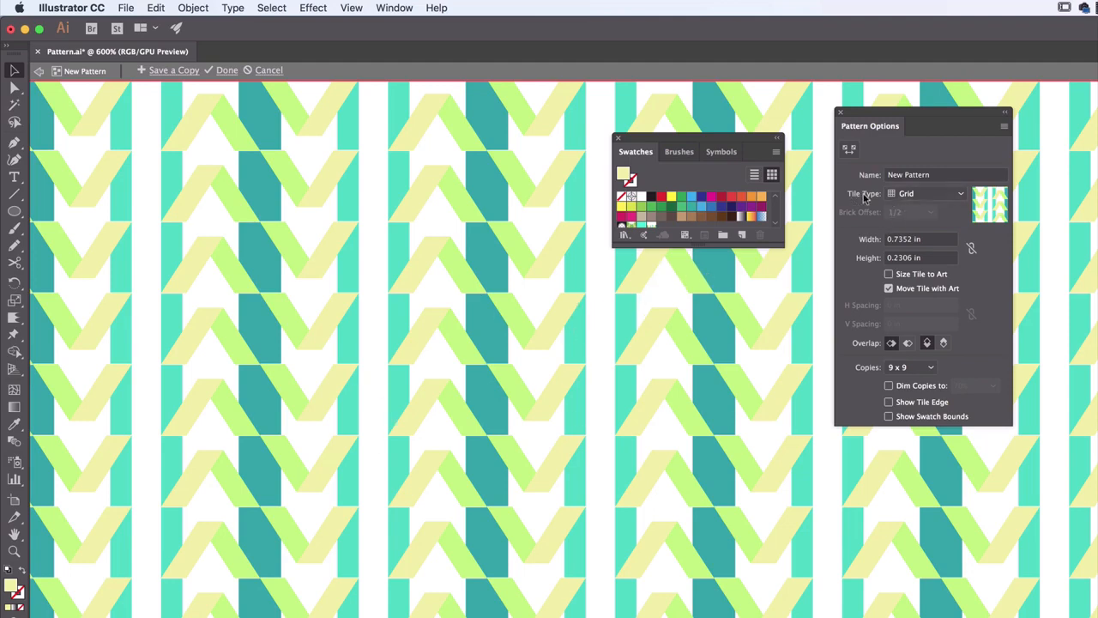
click(947, 199)
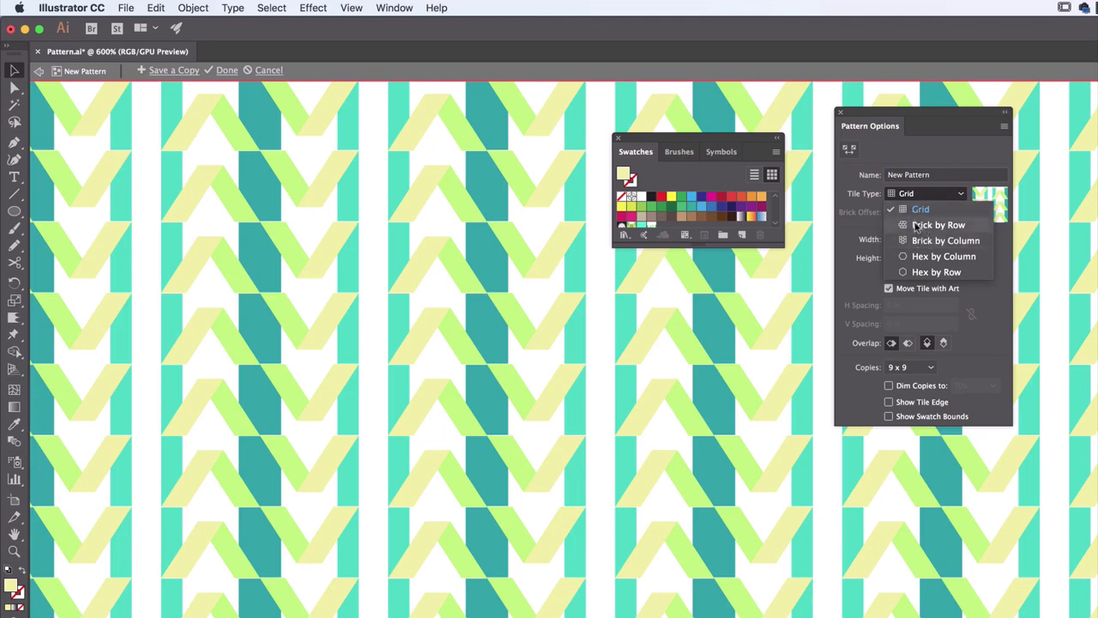
click(916, 226)
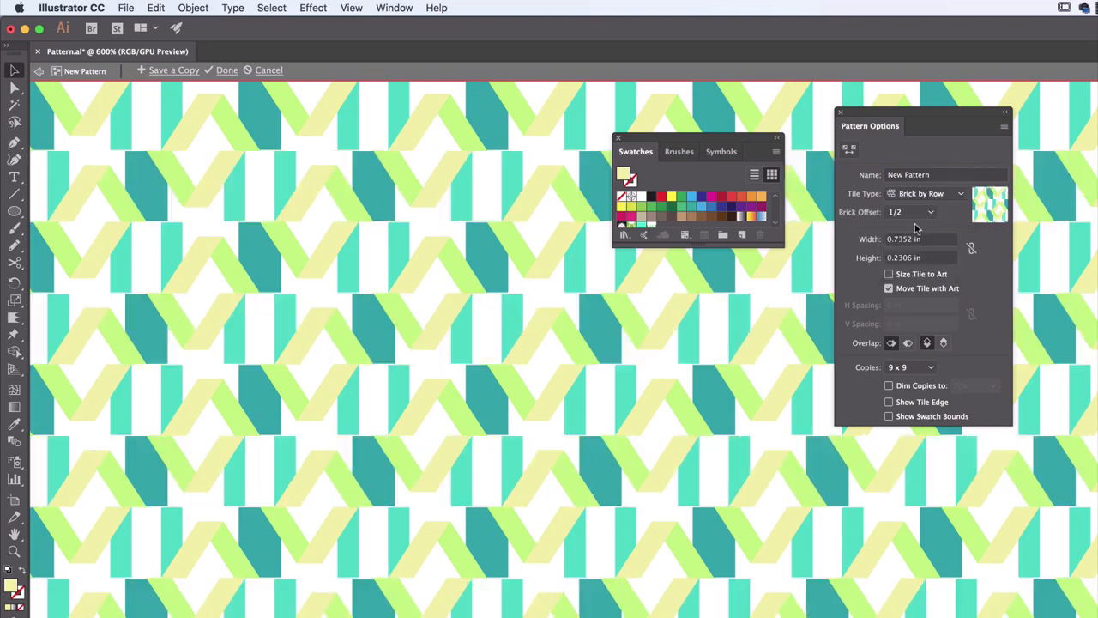
click(925, 197)
click(920, 241)
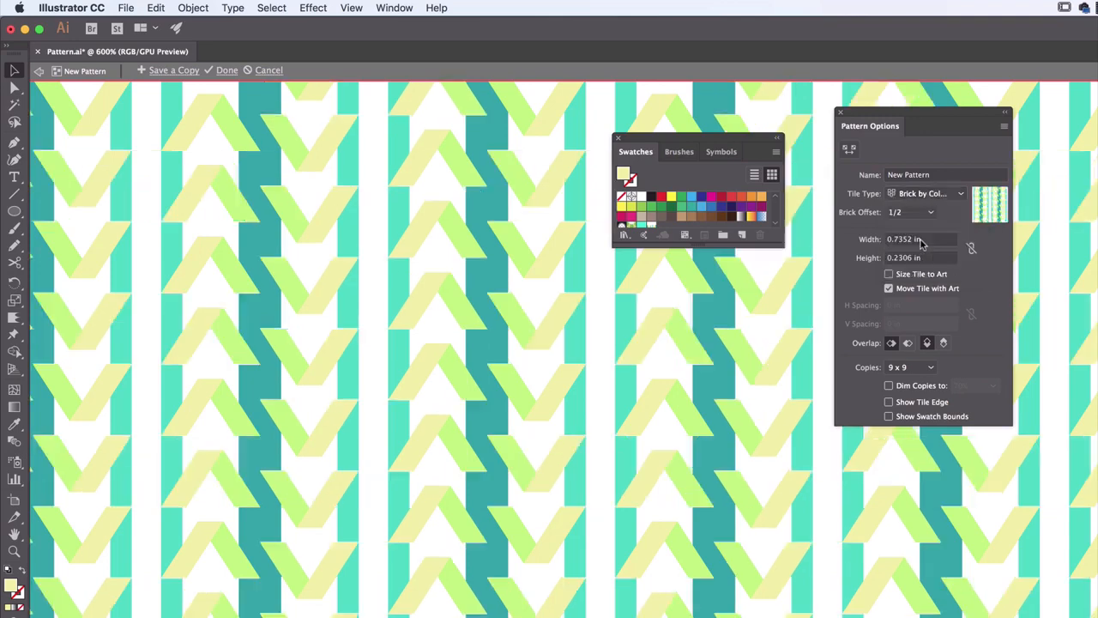
Try the Hex by Column tile type and switch the pattern to Hex by Row
click(926, 195)
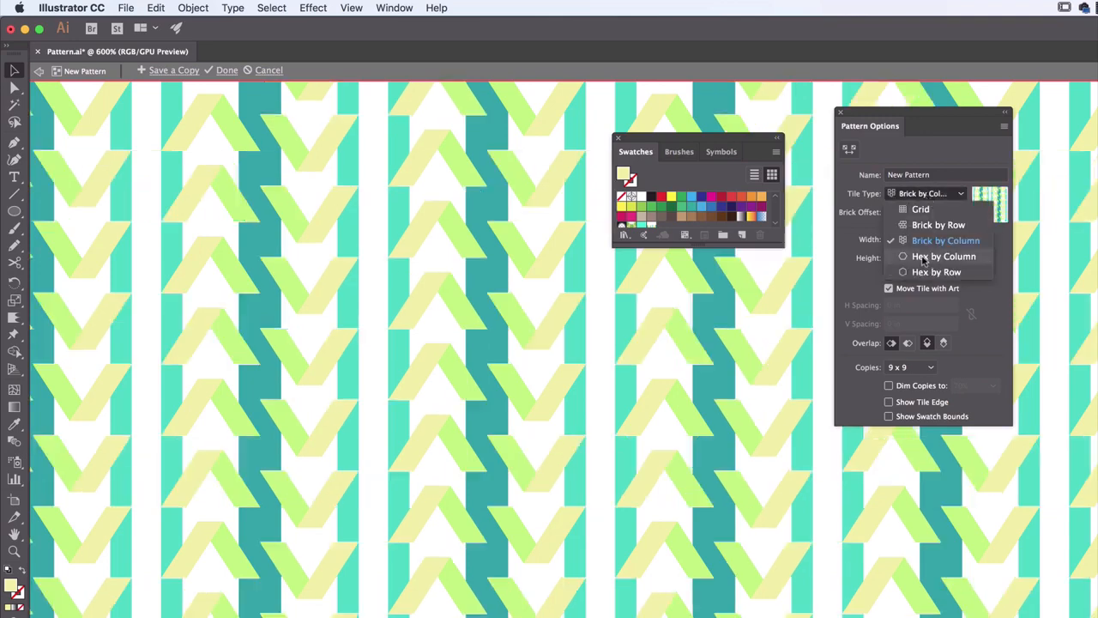
click(924, 258)
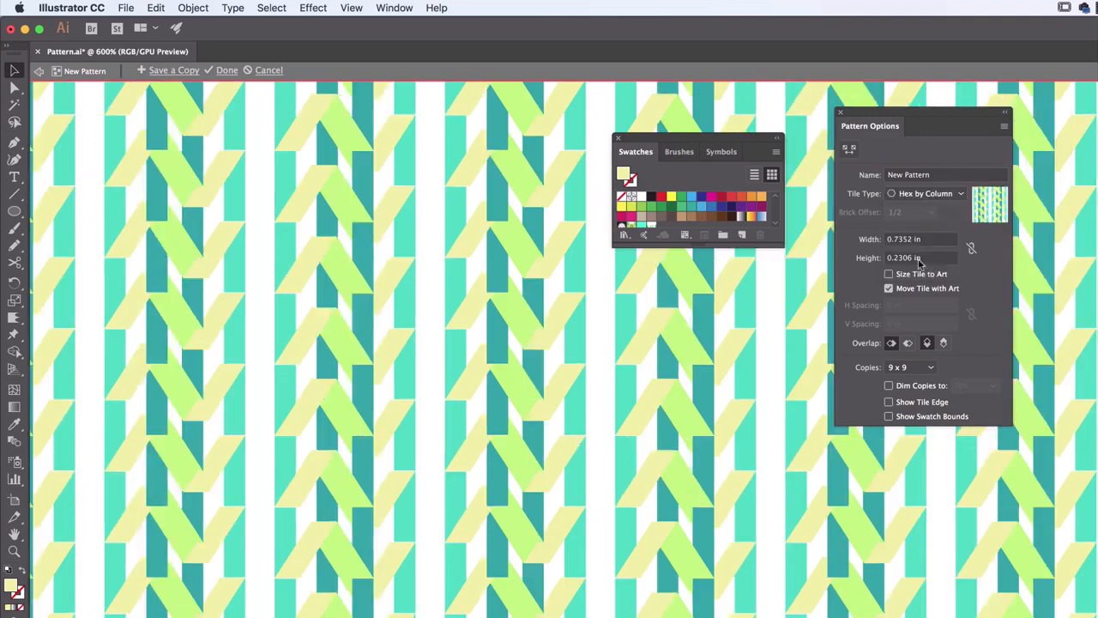
click(926, 194)
click(920, 269)
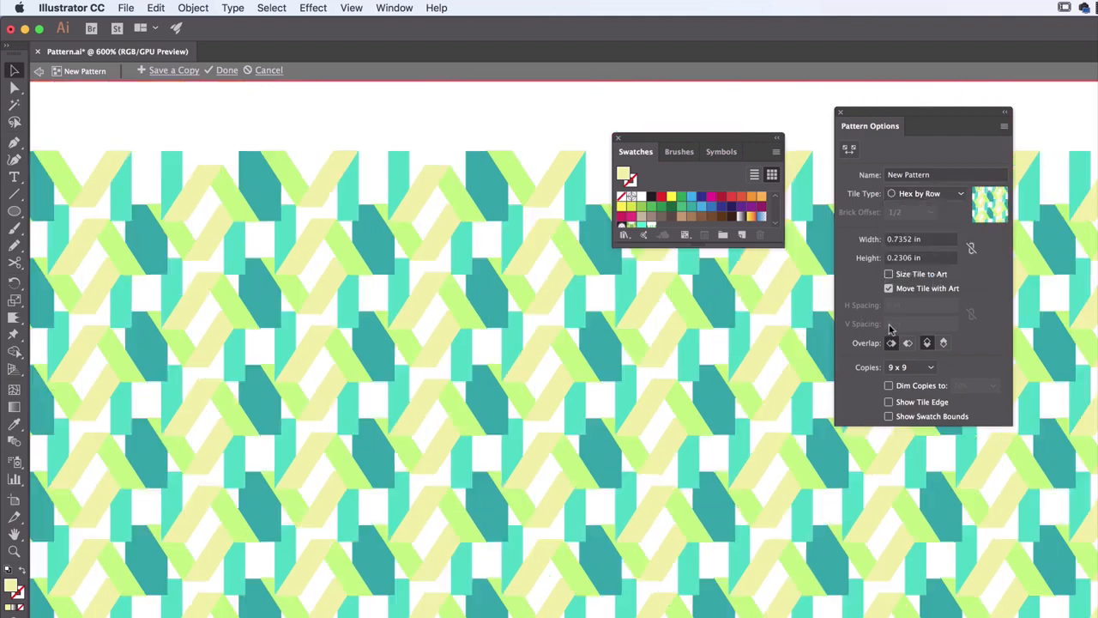
Set the pattern tile's width to 1 in and its height to 0.3 in
click(927, 243)
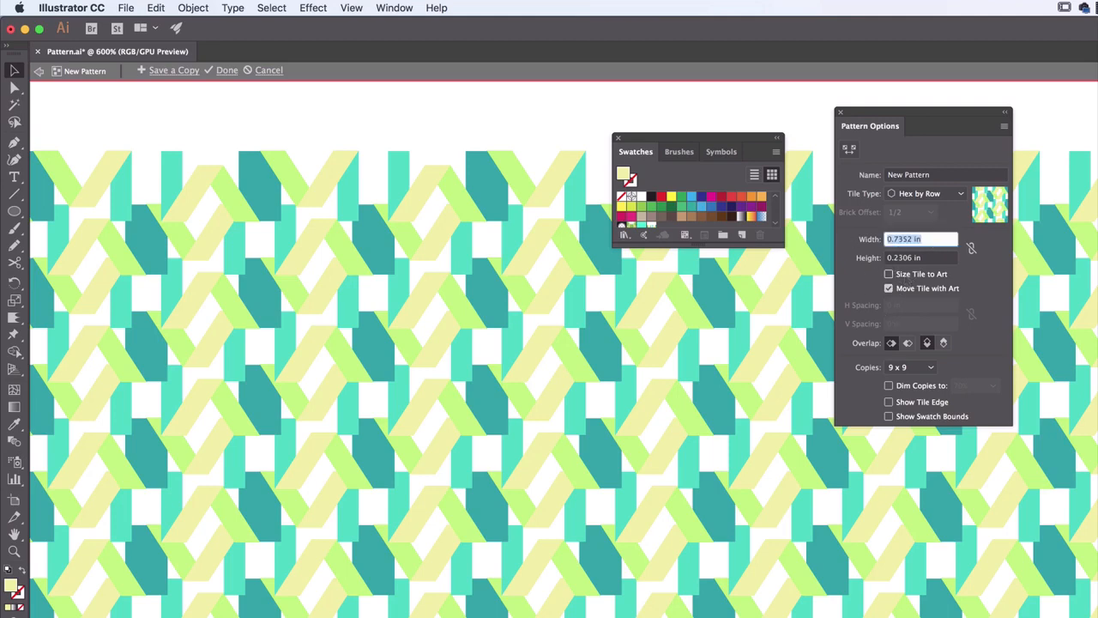
text(1)
key(Tab)
text(.)
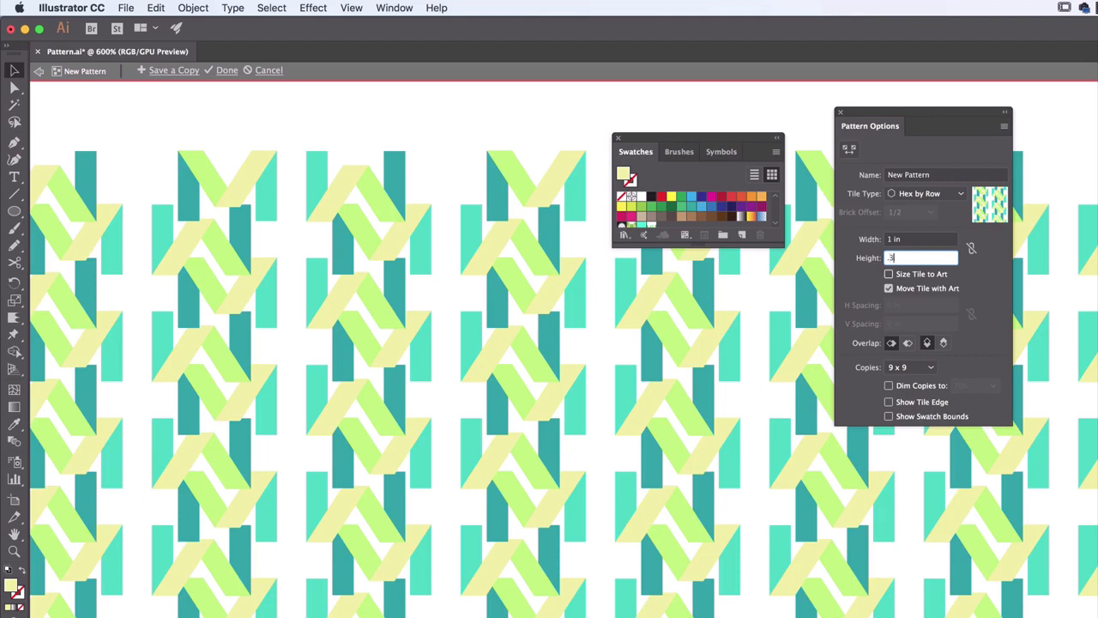
key(Tab)
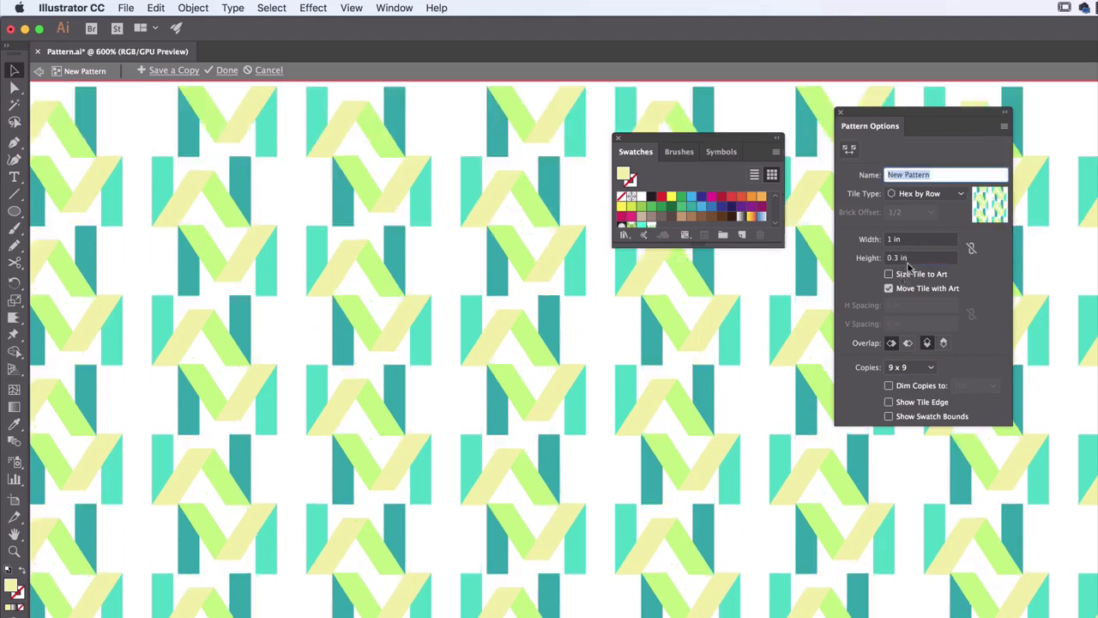
Try a tile height of 1 in while keeping the 1 in width
drag(927, 258, 817, 259)
text(5)
key(Tab)
text(1)
key(Tab)
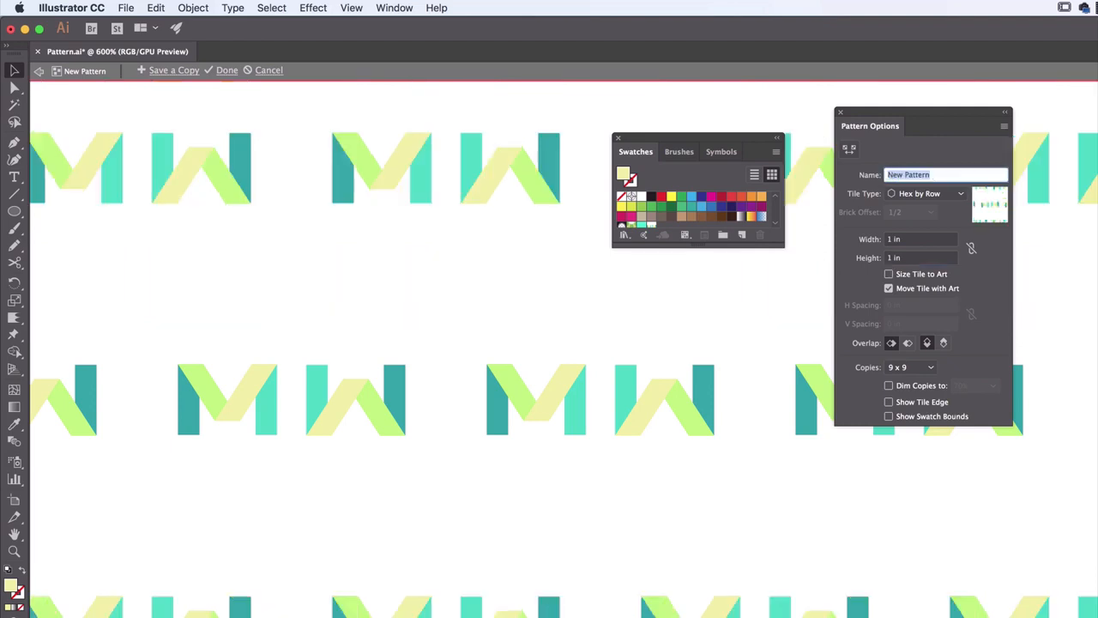
Try a square pattern tile with both width and height set to 0.5 in
drag(939, 240, 821, 242)
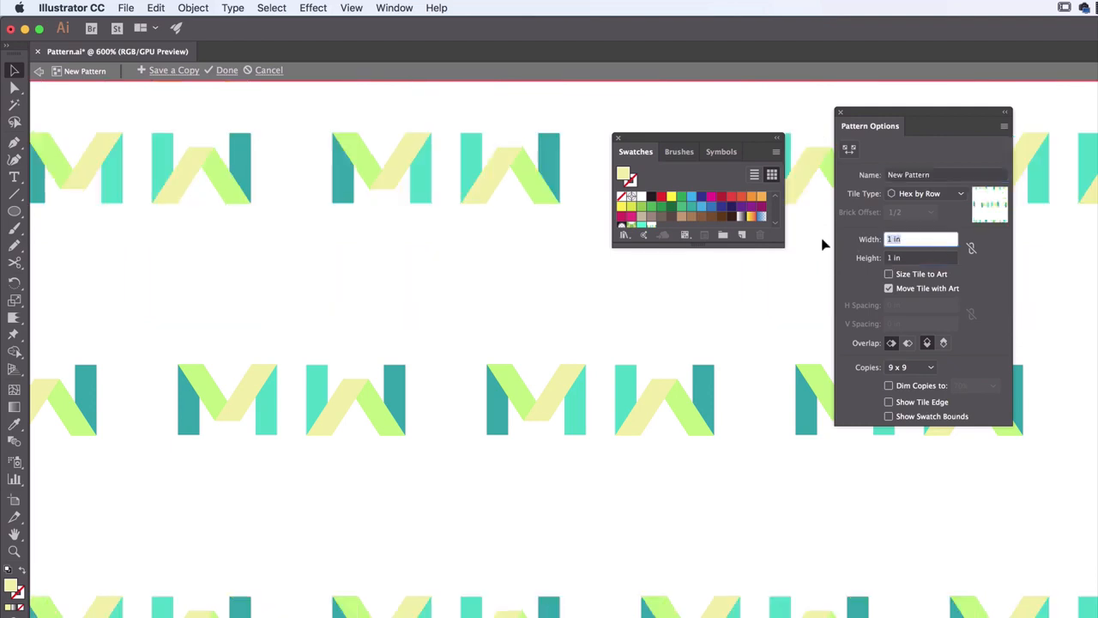
text(.5)
key(Tab)
text(.5)
key(Tab)
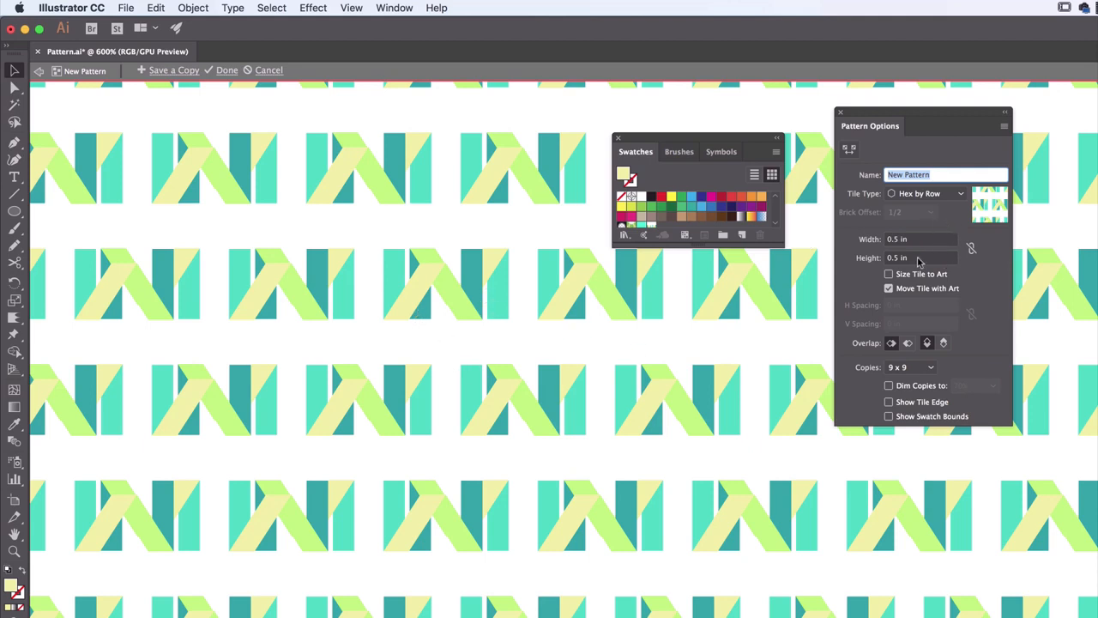
Set the tile height to 0.7 in, try a width of 0.25 in, and set the width back to 1 in
drag(918, 260, 823, 254)
text(.7)
key(Tab)
key(Tab)
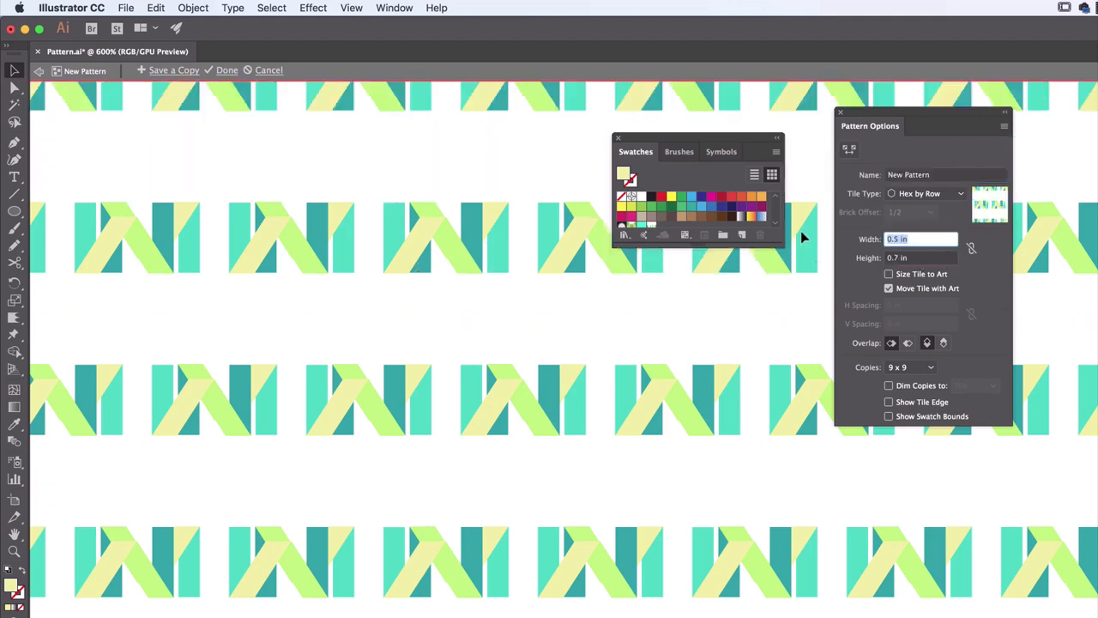
text(.25)
key(Tab)
key(shift+Tab)
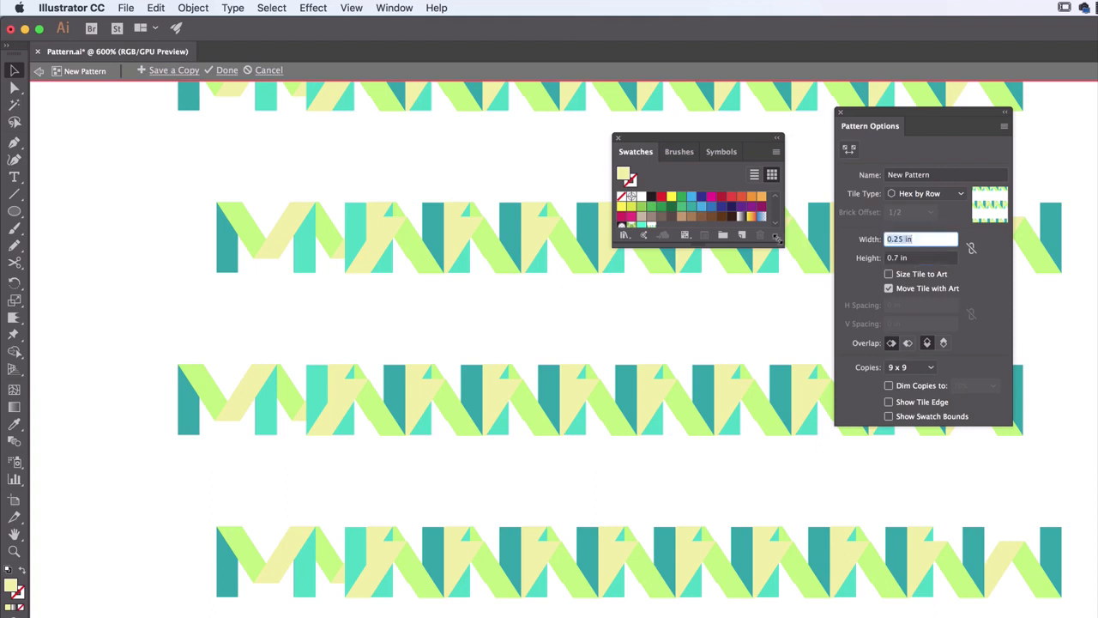
text(1)
key(Tab)
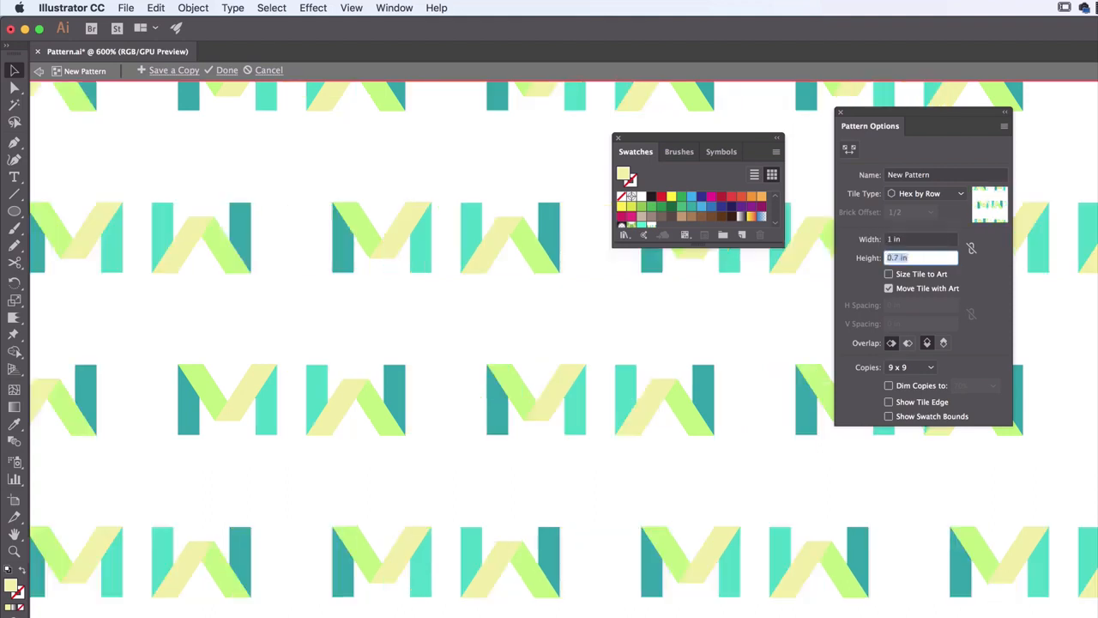
Set the overlap to right in front and bottom in front, and reduce the tile height to 0.2 in
click(907, 343)
click(945, 343)
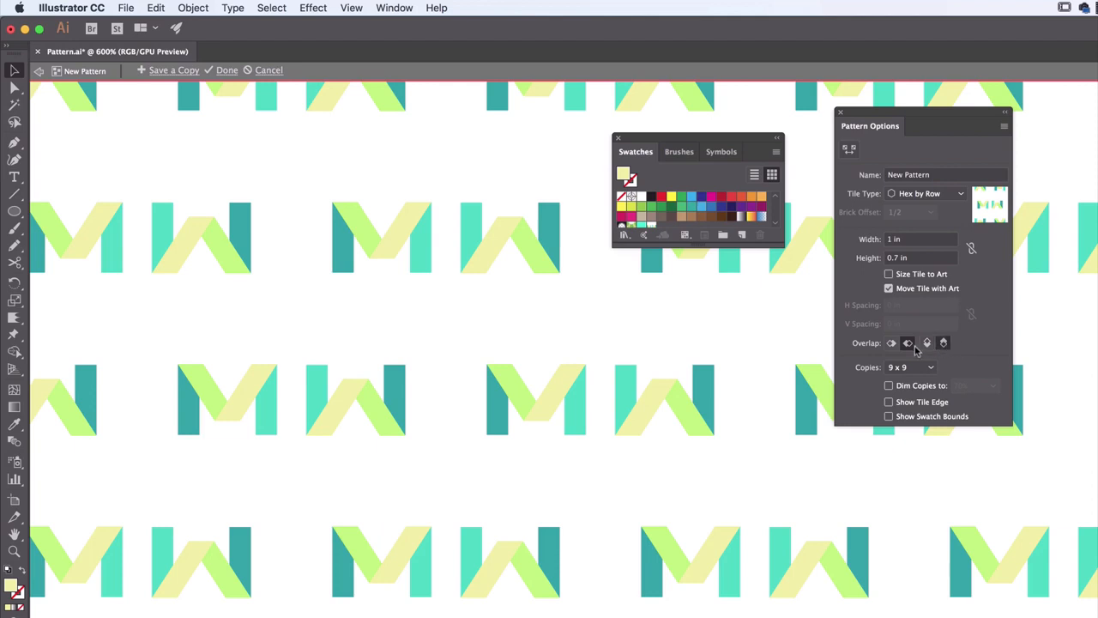
click(856, 259)
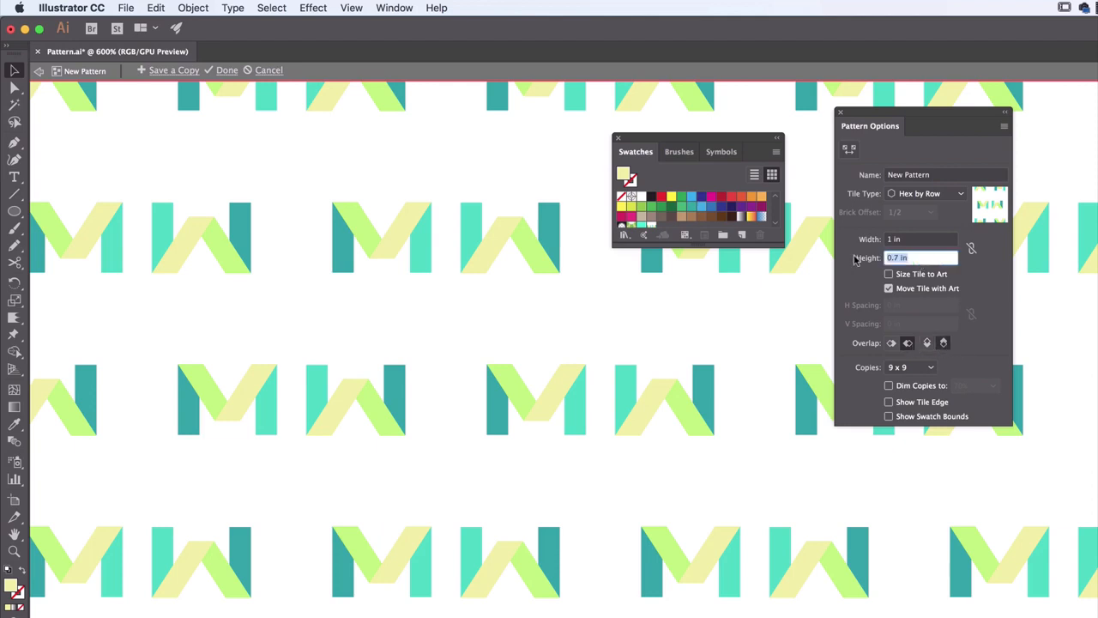
text(0.2)
key(Tab)
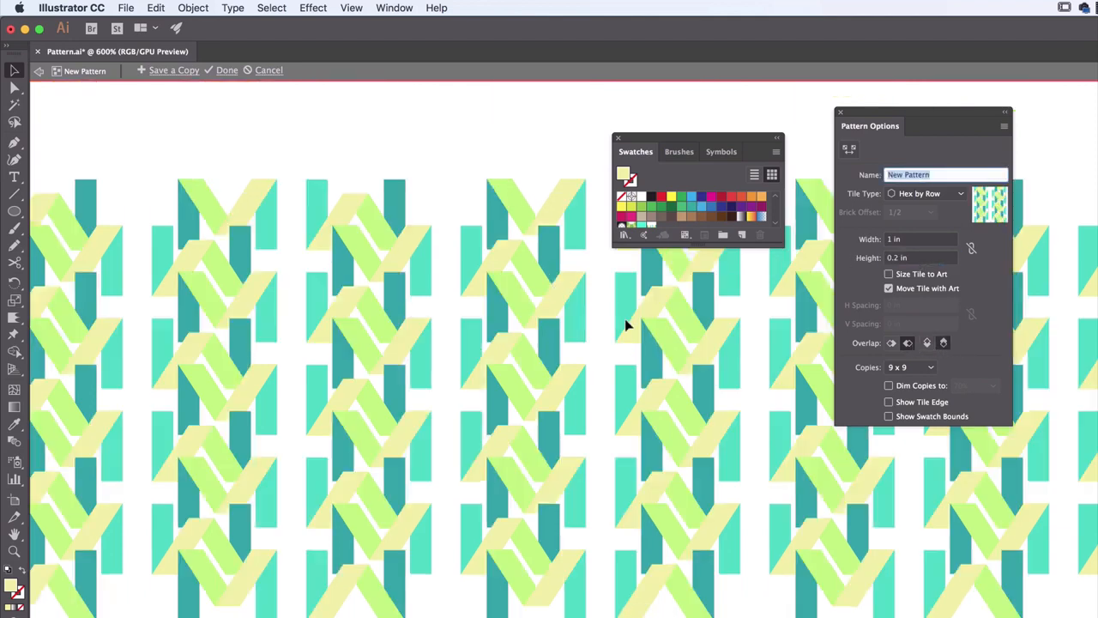
Compare the horizontal and vertical overlap options and choose right in front and top in front
click(893, 343)
click(928, 344)
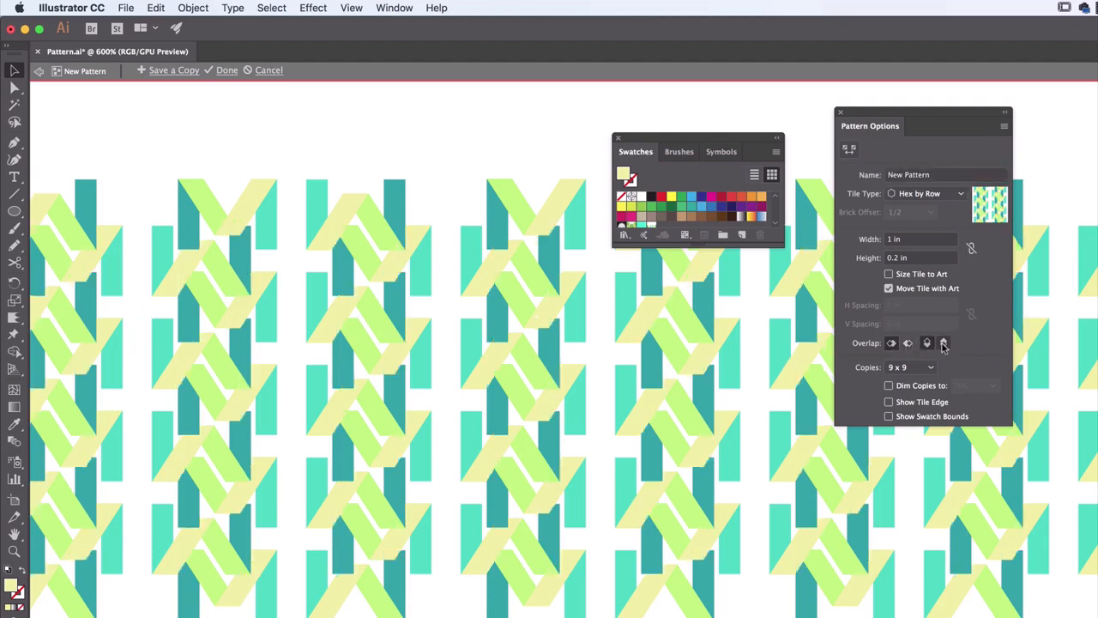
click(944, 343)
click(908, 343)
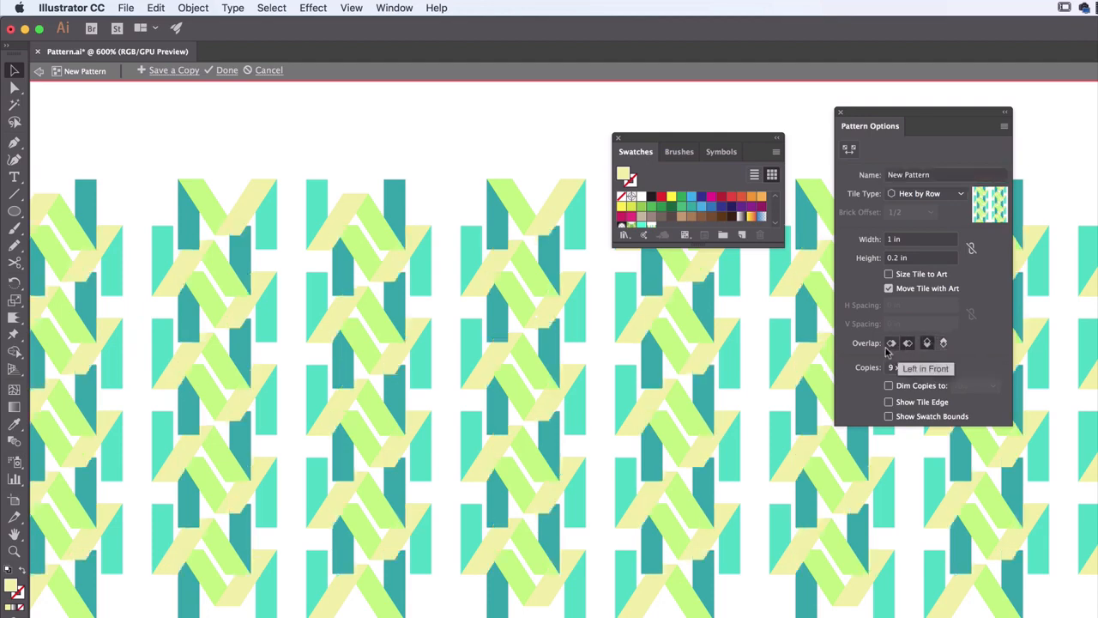
click(930, 345)
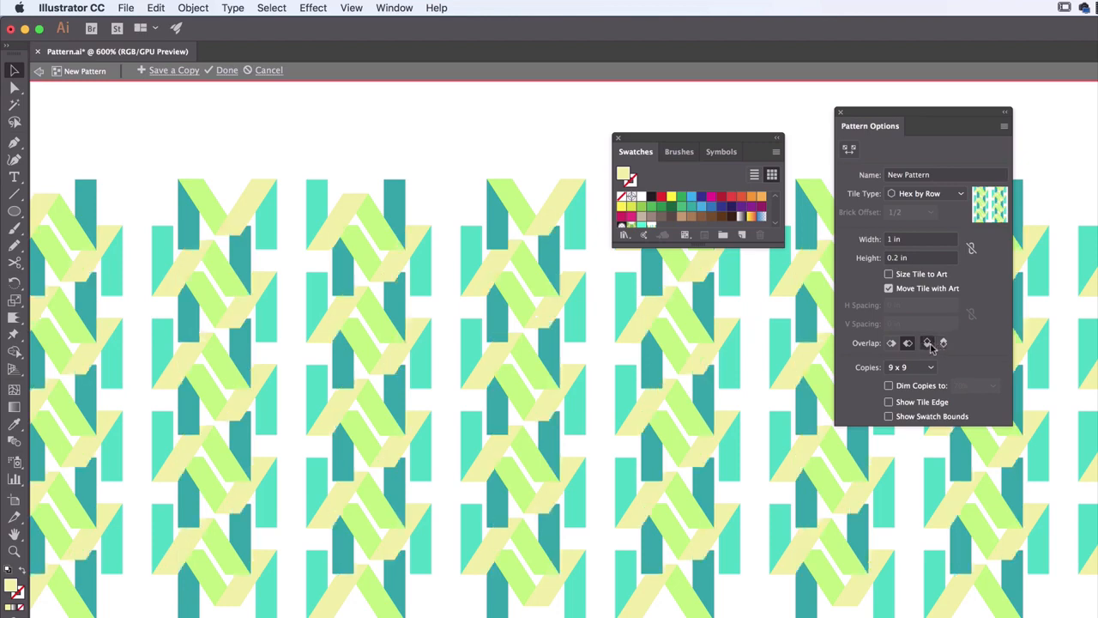
click(943, 344)
click(926, 343)
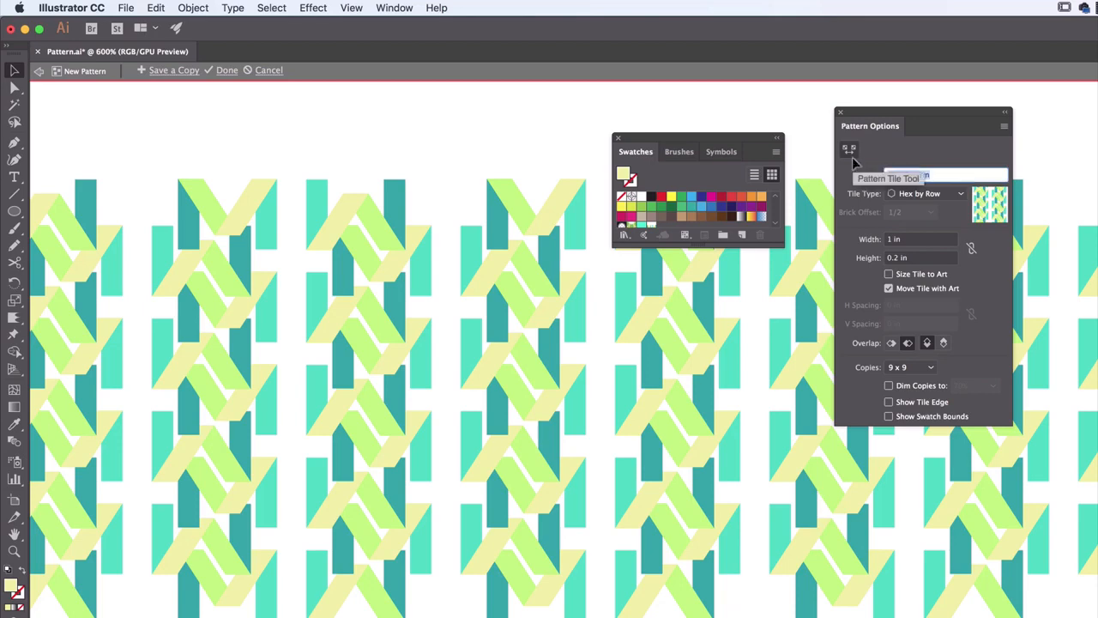
Name the pattern M Company and change its tile type to Grid
text(M Co)
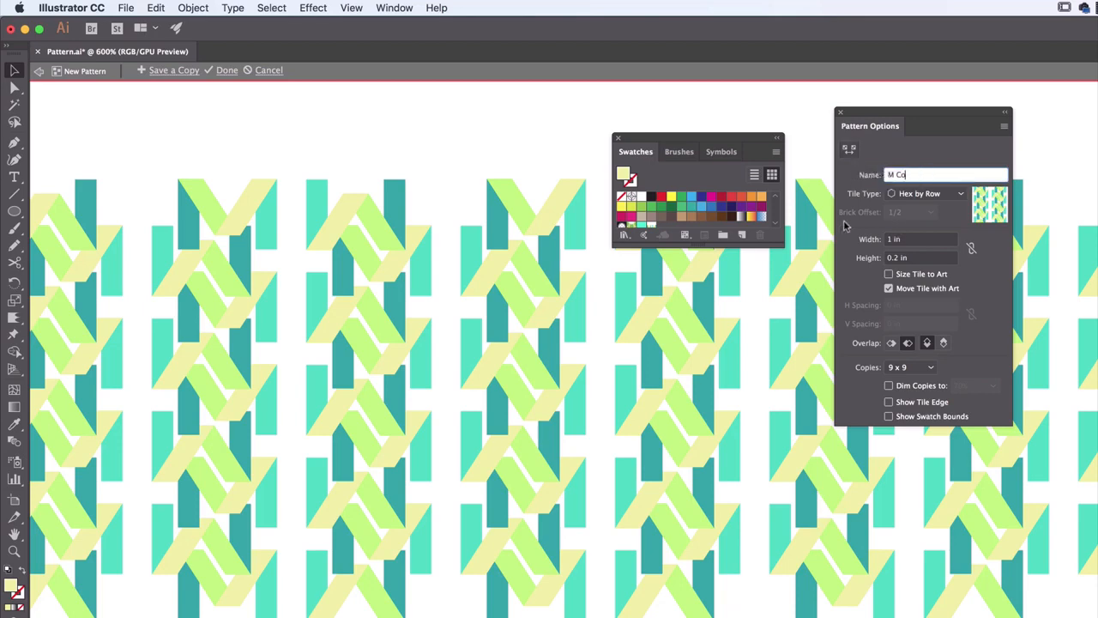
text(mpany)
click(927, 193)
click(910, 210)
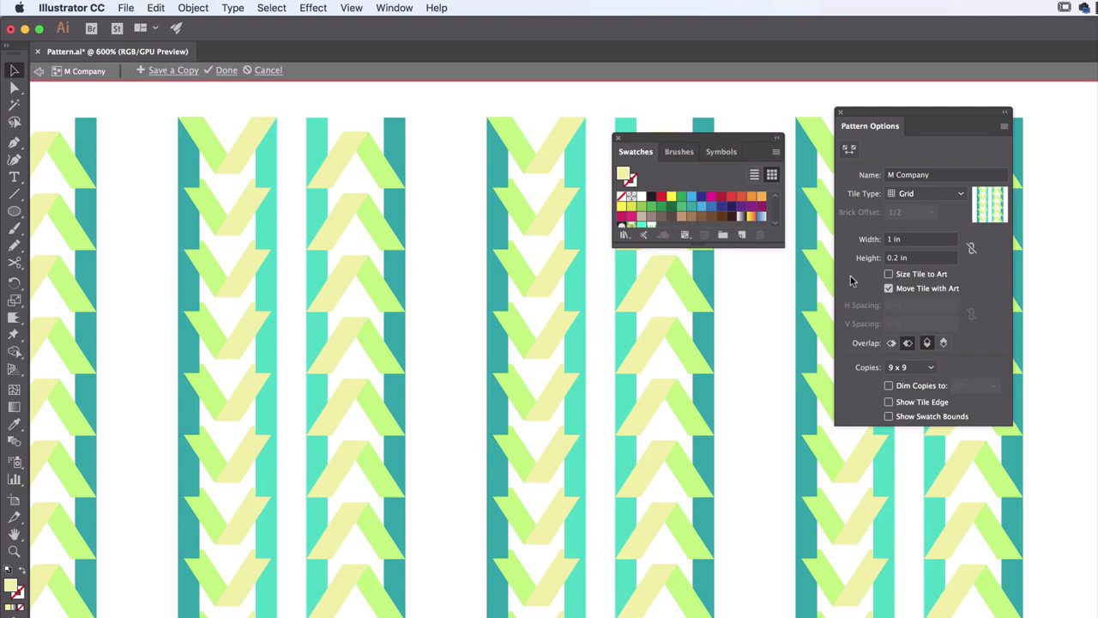
Try tile heights of 0.5 in and 0.7 in for the grid pattern
click(916, 259)
text(0.5)
key(Tab)
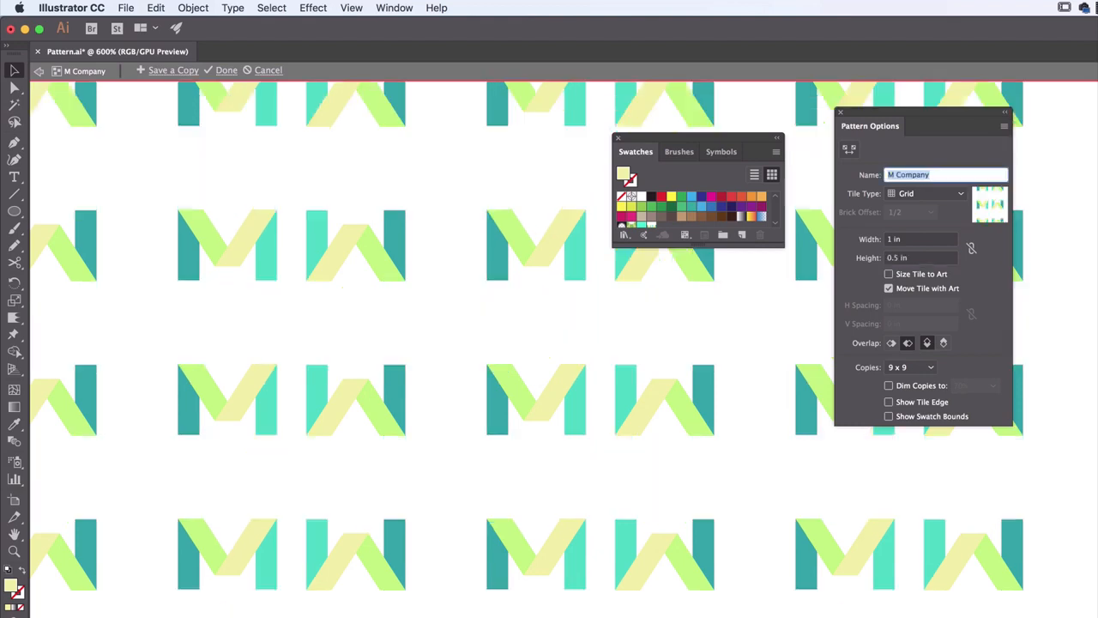
click(894, 258)
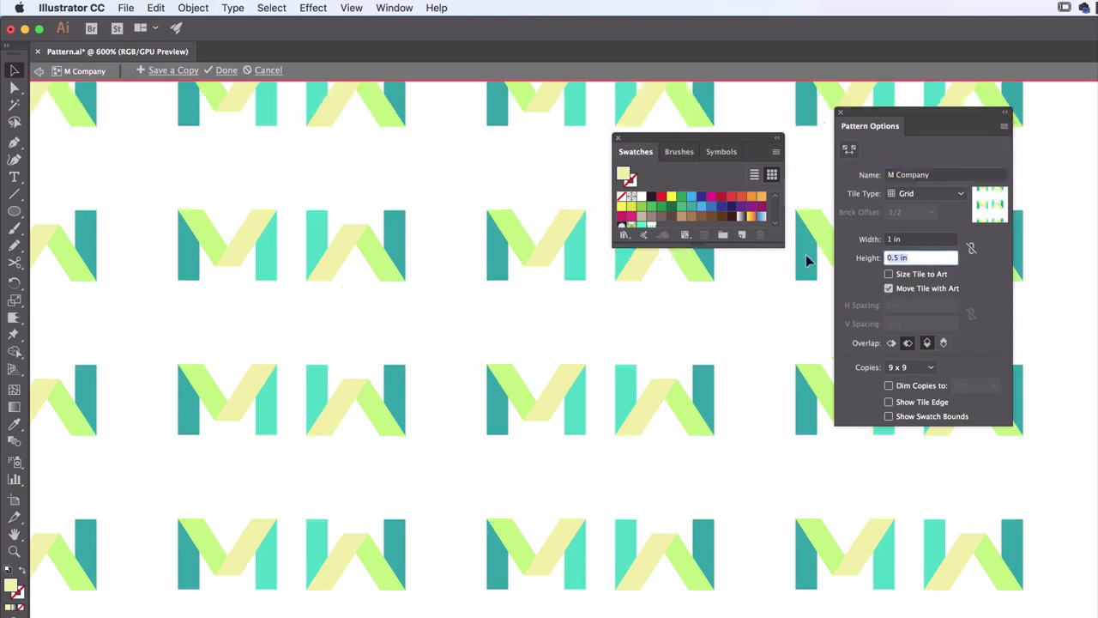
key(BackSpace)
text(.7)
key(Tab)
key(shift+Tab)
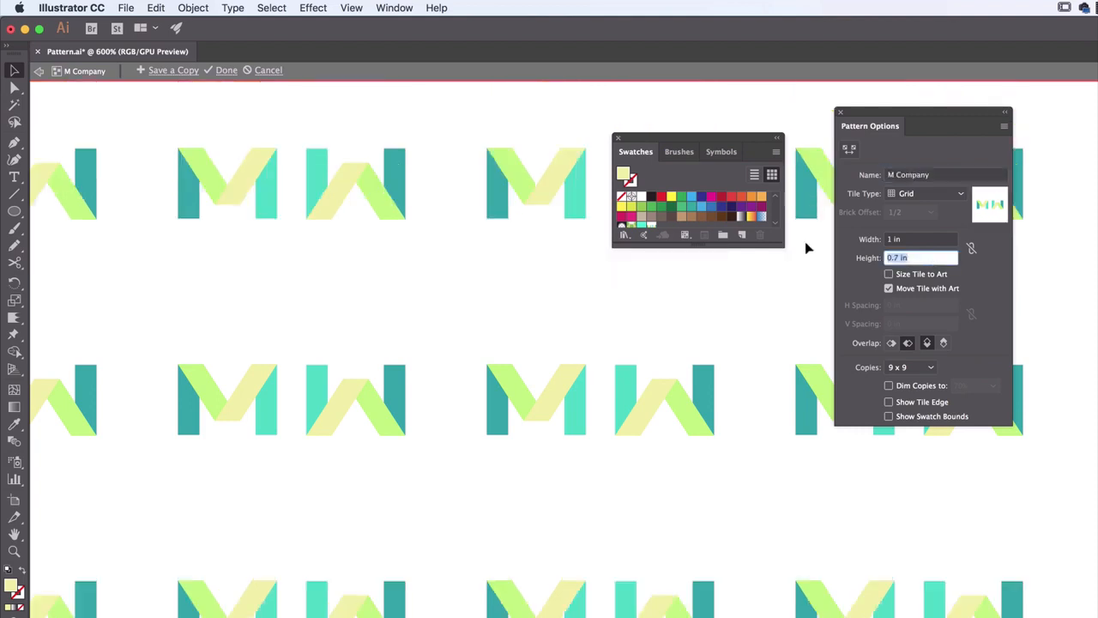
Set the tile height to 0.3 in and try tile widths of 0.7 in and 0.8 in
text(.3)
key(Tab)
click(918, 241)
key(BackSpace)
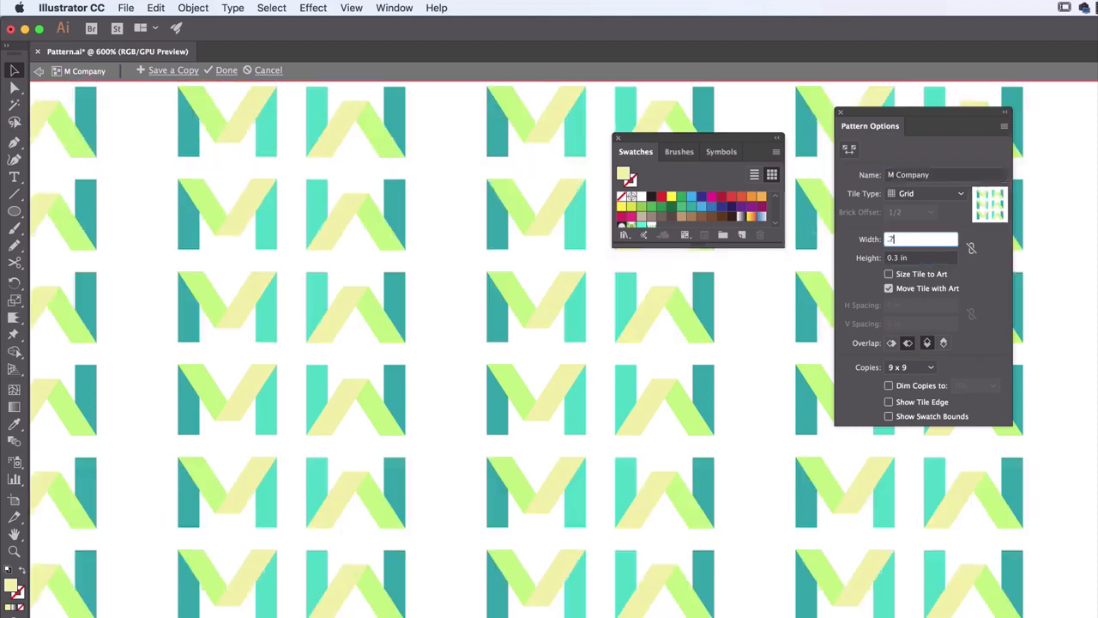
text(.7)
key(Tab)
key(shift+Tab)
text(.8)
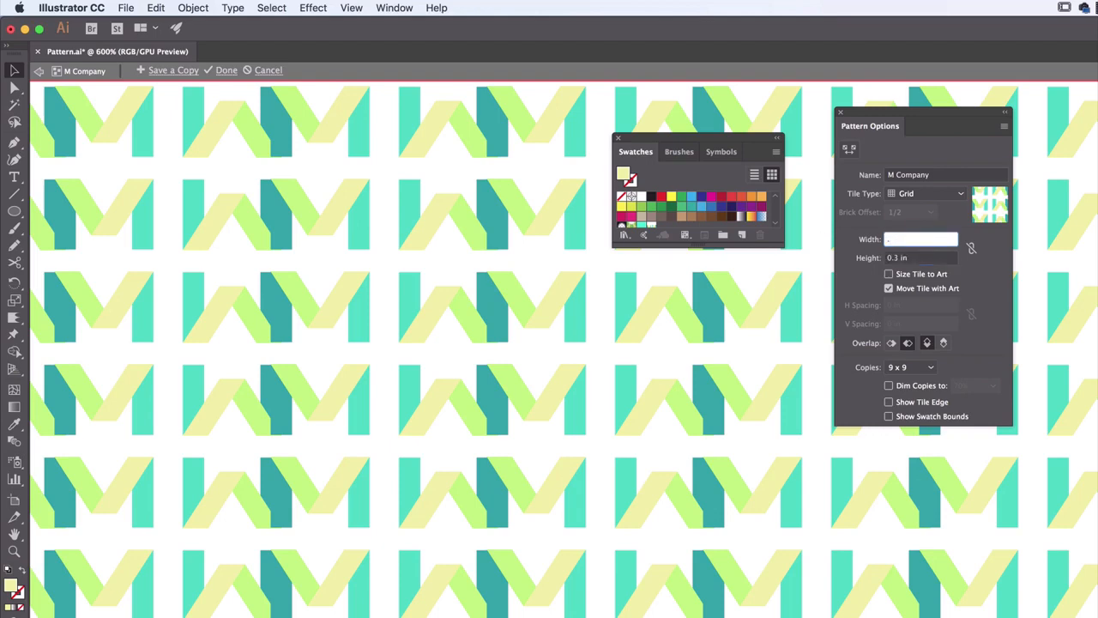
key(Tab)
key(shift+Tab)
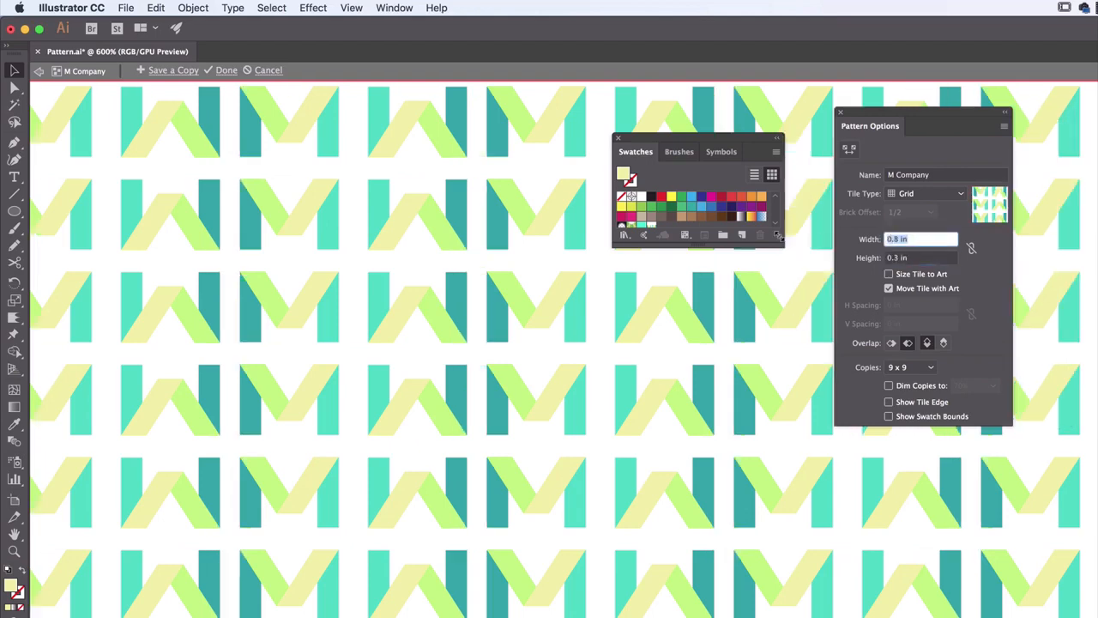
Try tile widths of 0.75 in, 0.85 in and 0.87 in for the grid pattern
text(.75)
key(Tab)
key(shift+Tab)
text(.8)
key(Tab)
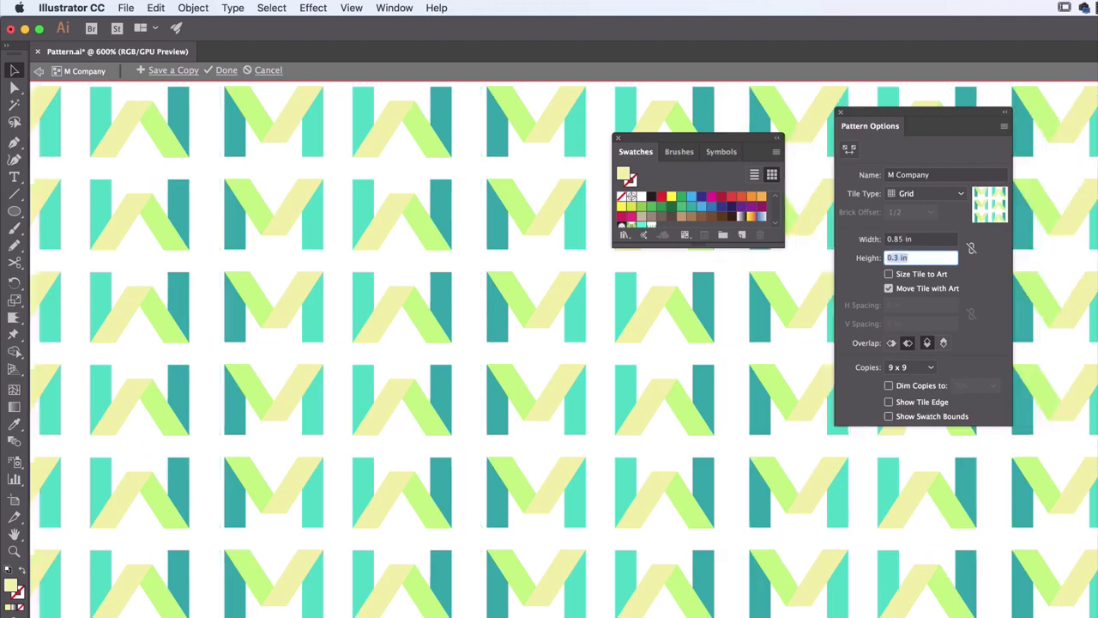
key(shift+Tab)
text(.8)
key(Tab)
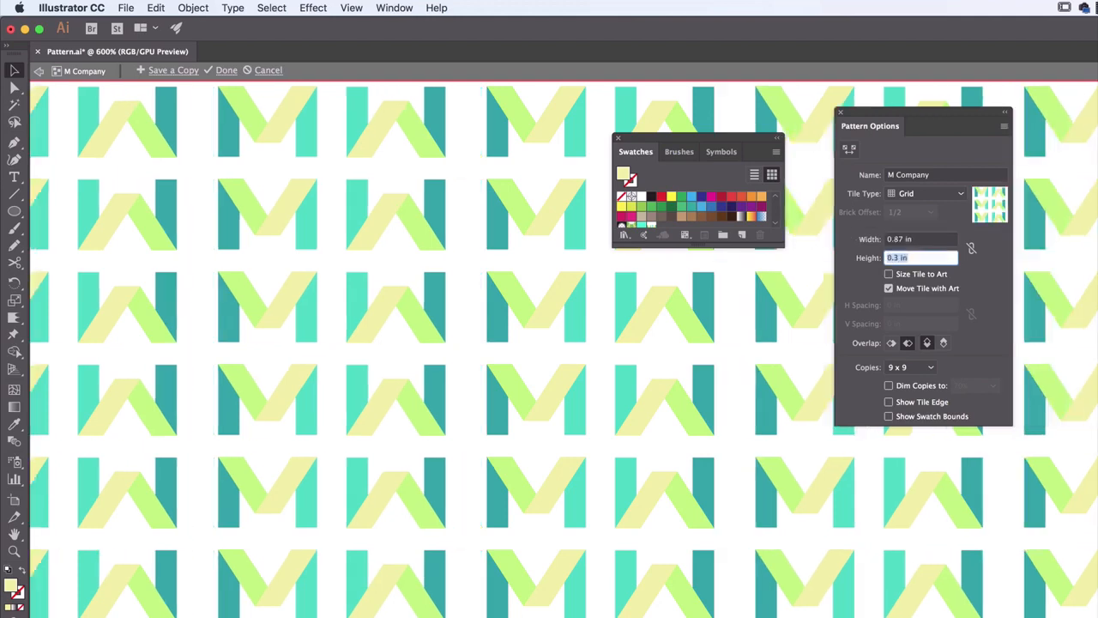
Set the pattern tile's width to 0.83 in
key(shift+Tab)
text(.83)
key(Tab)
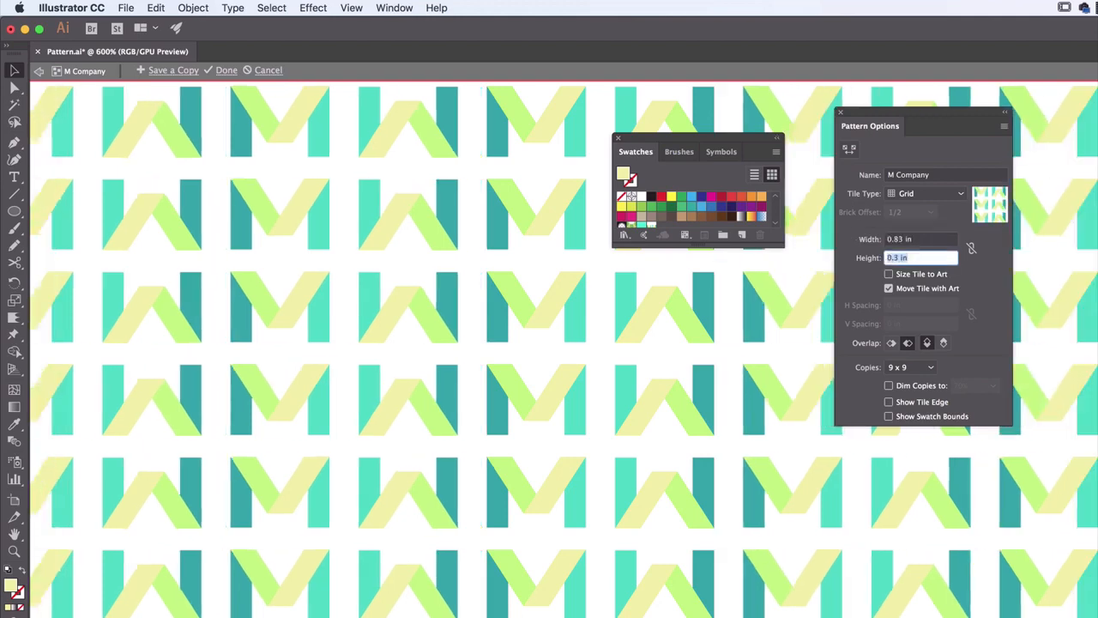
click(933, 241)
Try a tile height of 0.35 in and settle on 0.33 in
click(905, 259)
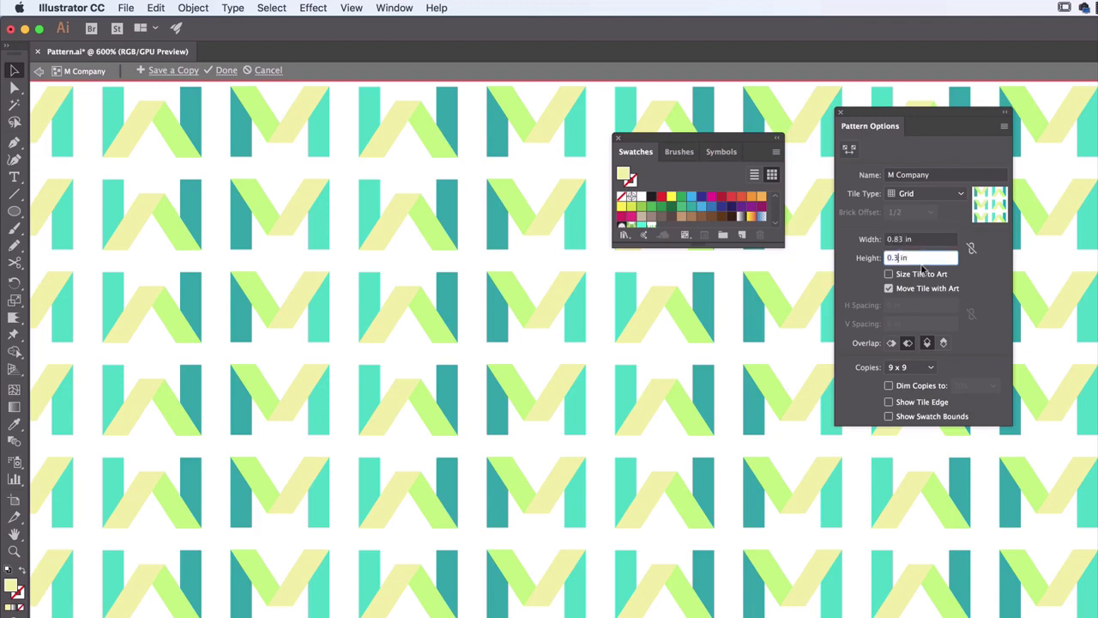
text(5)
key(Tab)
click(903, 259)
key(BackSpace)
text(3)
key(Tab)
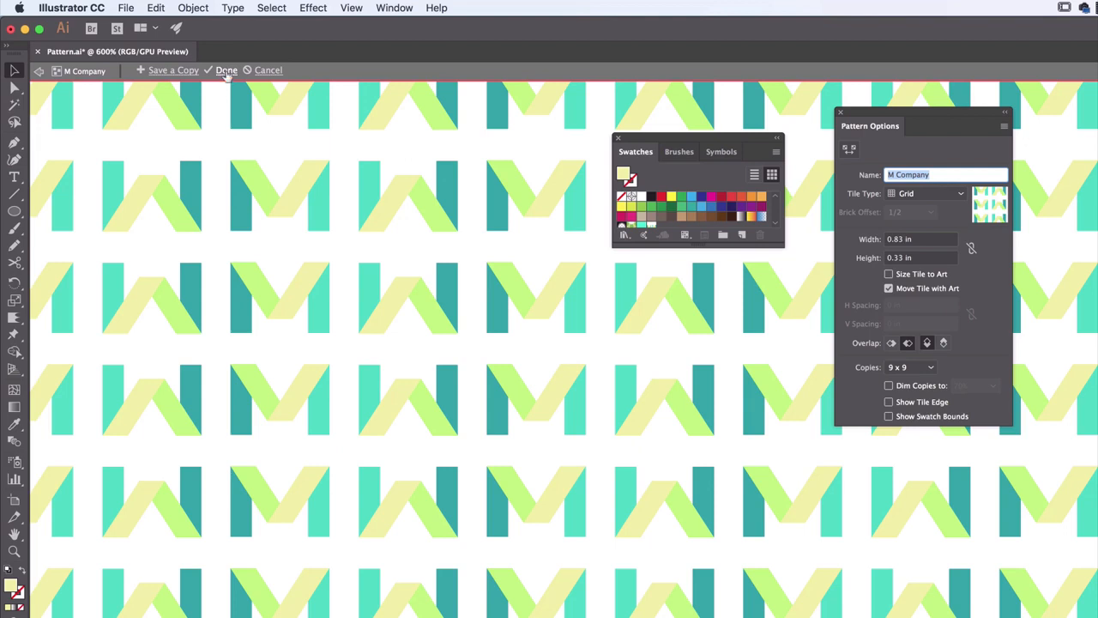
Finish editing the M Company pattern and move the M and W artwork off the artboard, beside its upper-left corner
click(226, 72)
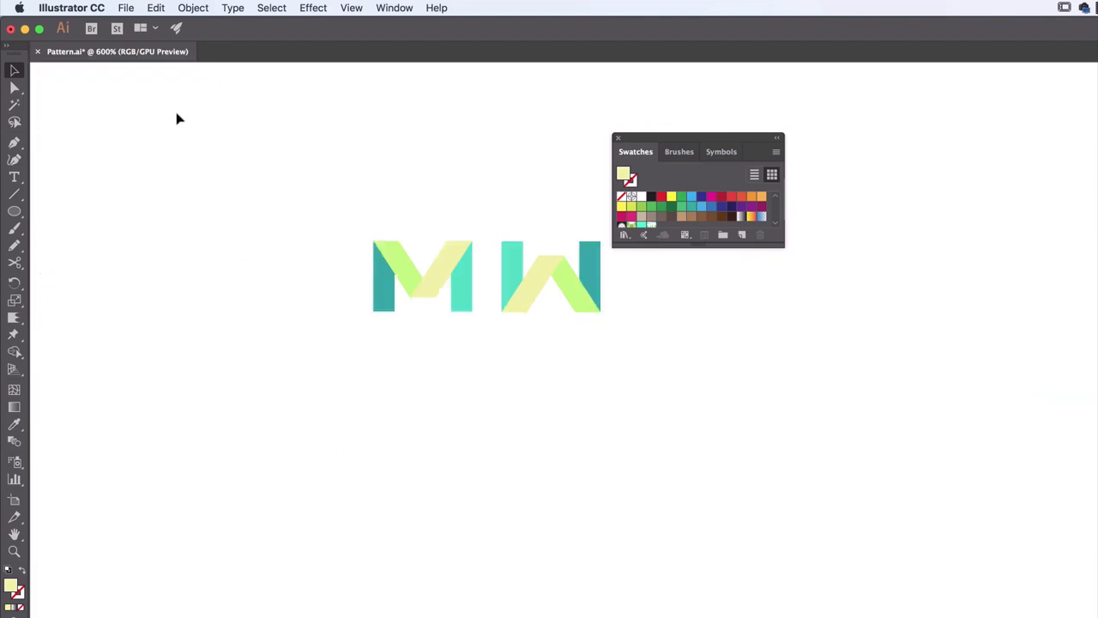
drag(661, 137, 1012, 94)
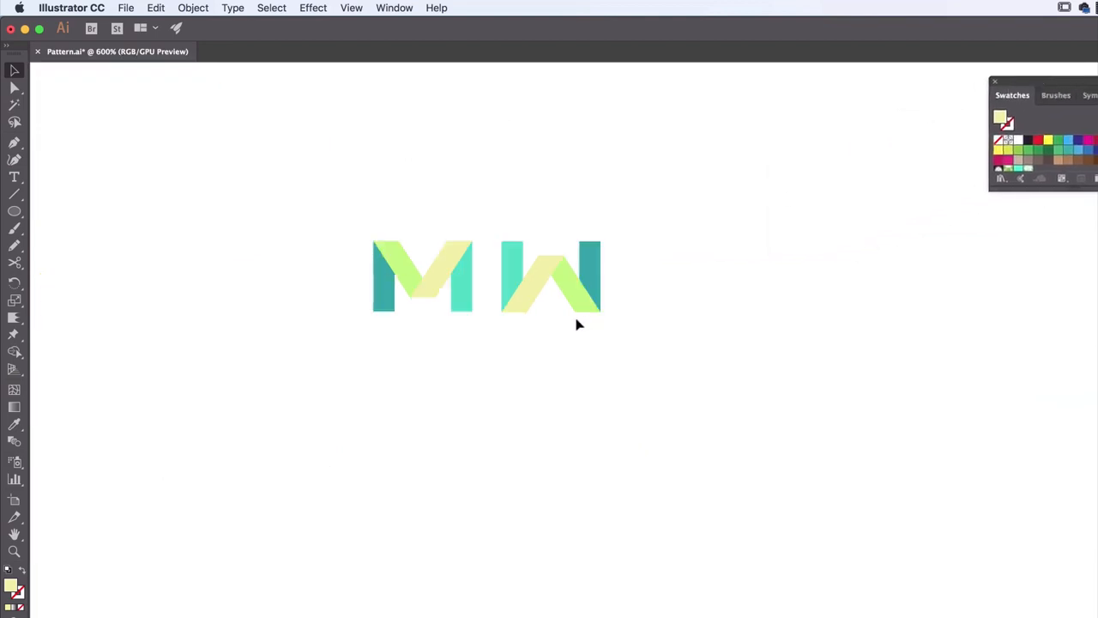
key(super+minus)
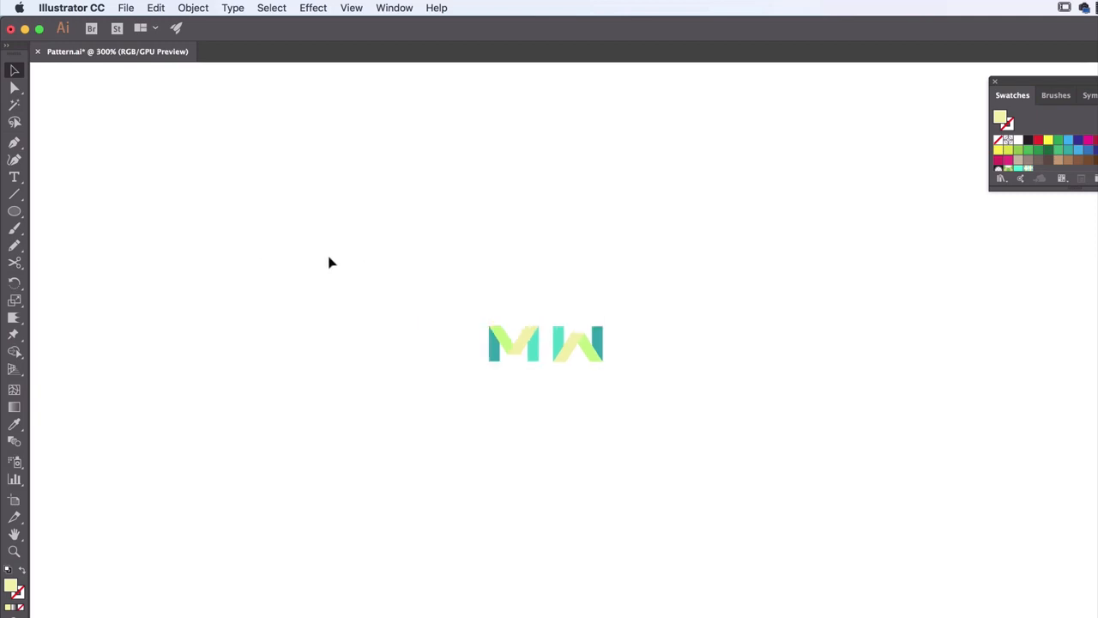
drag(329, 258, 866, 544)
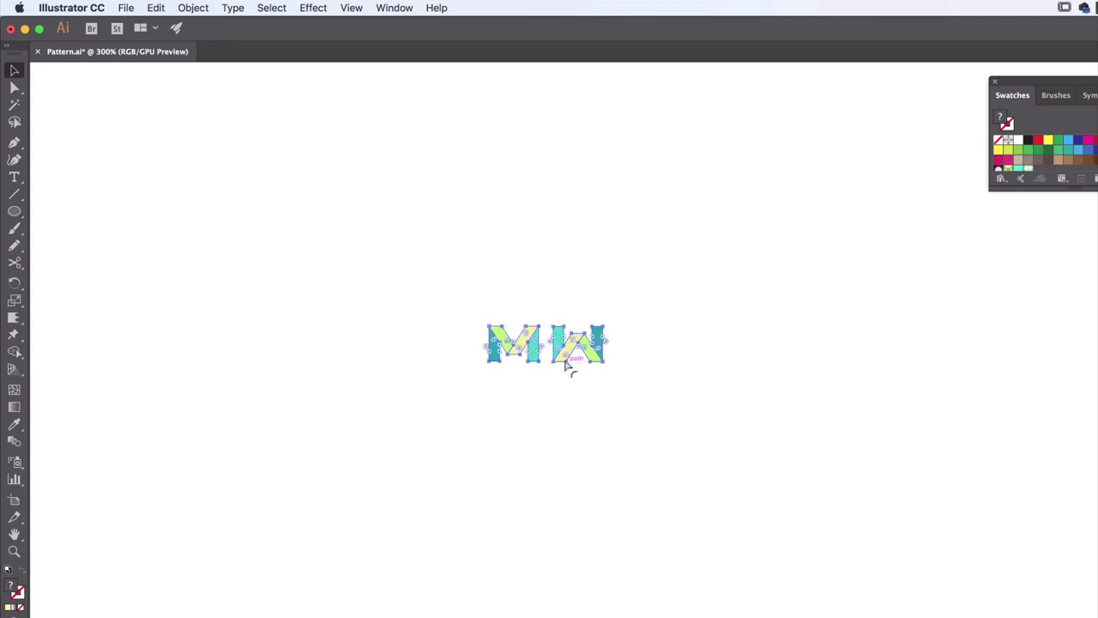
key(super+minus)
key(super+minus)
drag(623, 420, 152, 154)
click(285, 290)
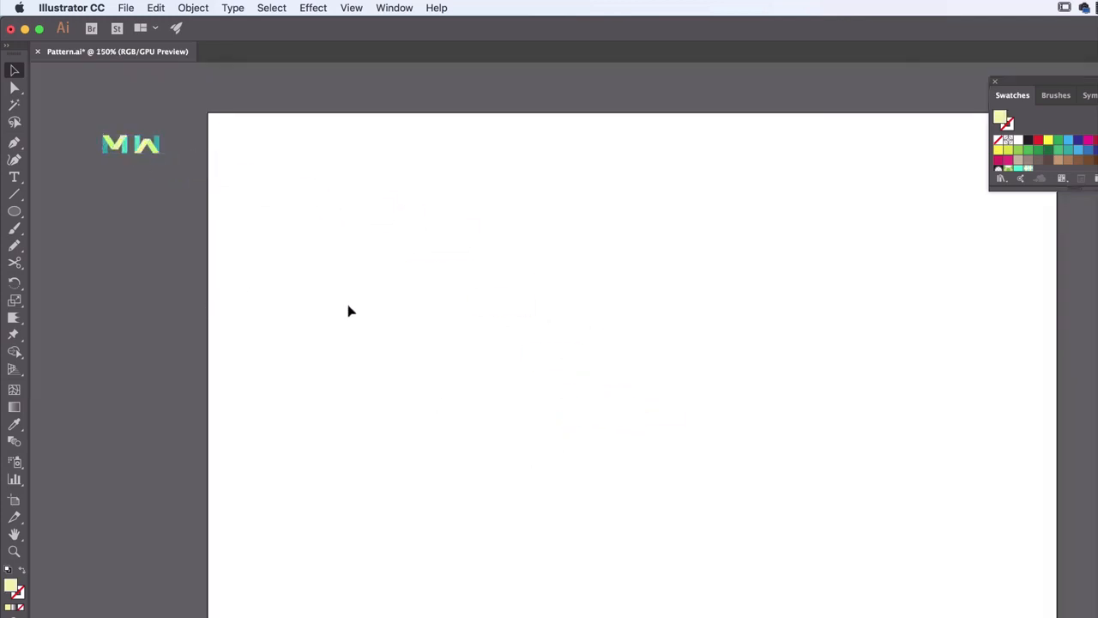
Draw an 11 x 8.5 in rectangle covering the whole artboard and fill it with the M Company pattern swatch
drag(13, 211, 86, 212)
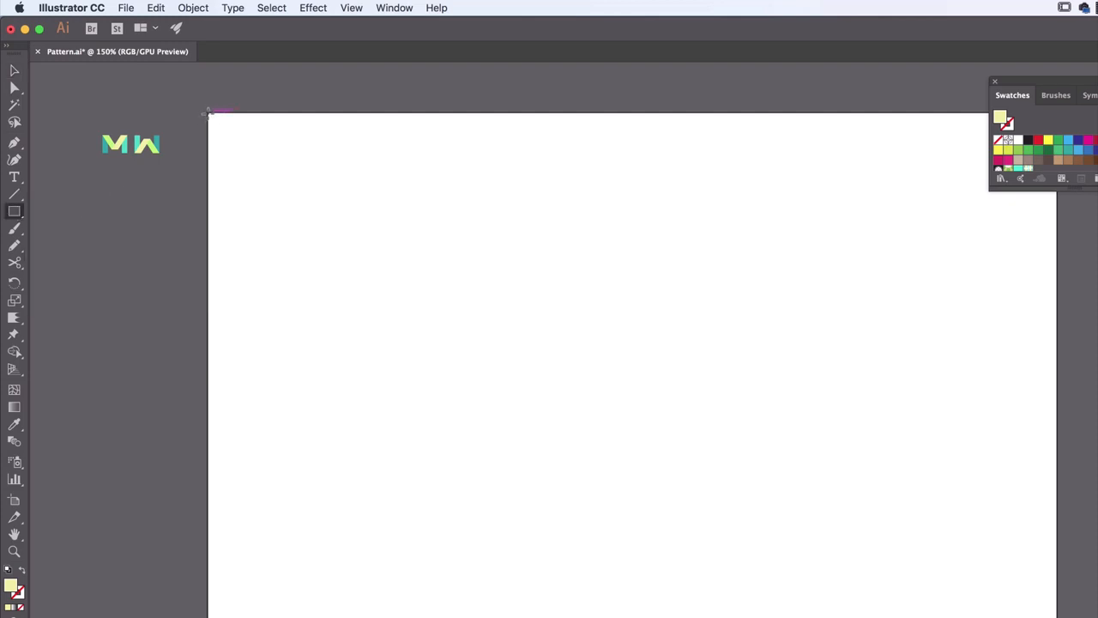
drag(208, 112, 1057, 543)
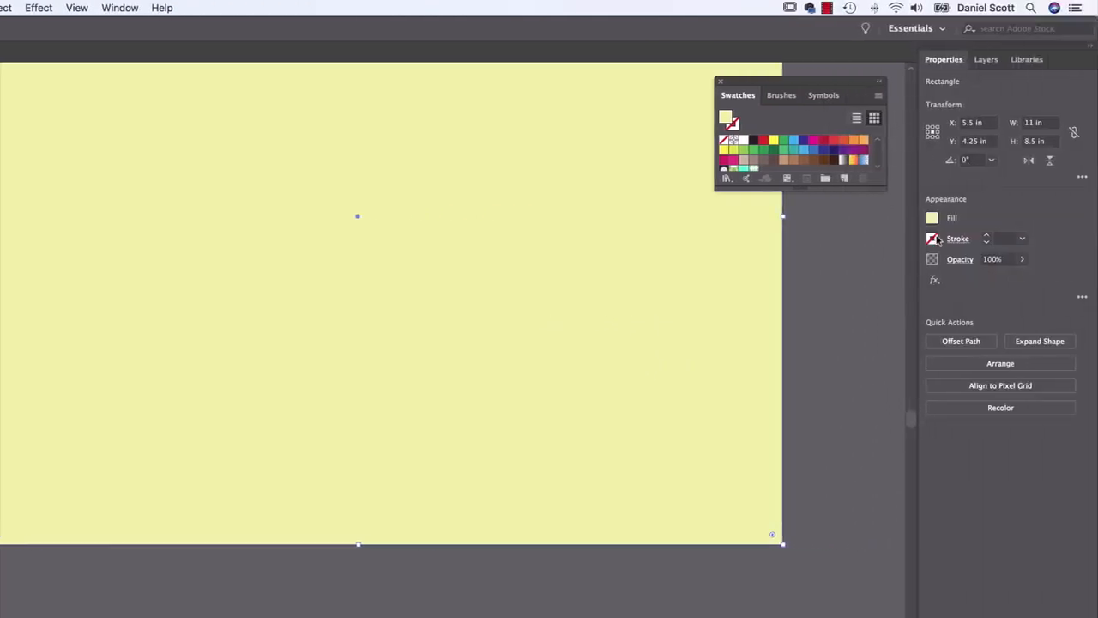
click(934, 240)
shift+click(932, 220)
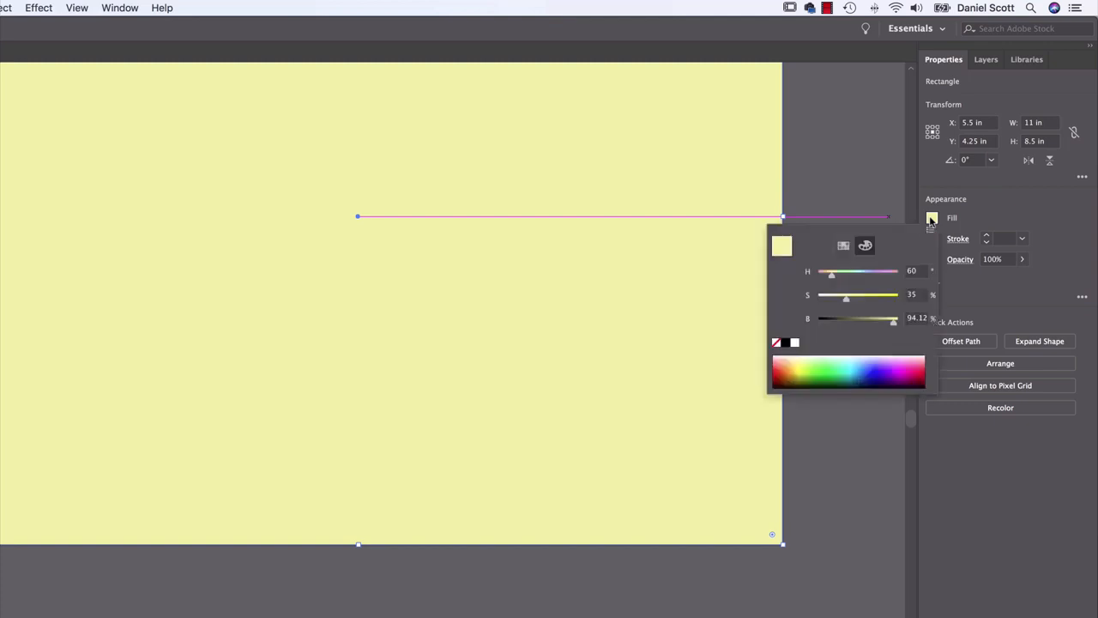
click(844, 245)
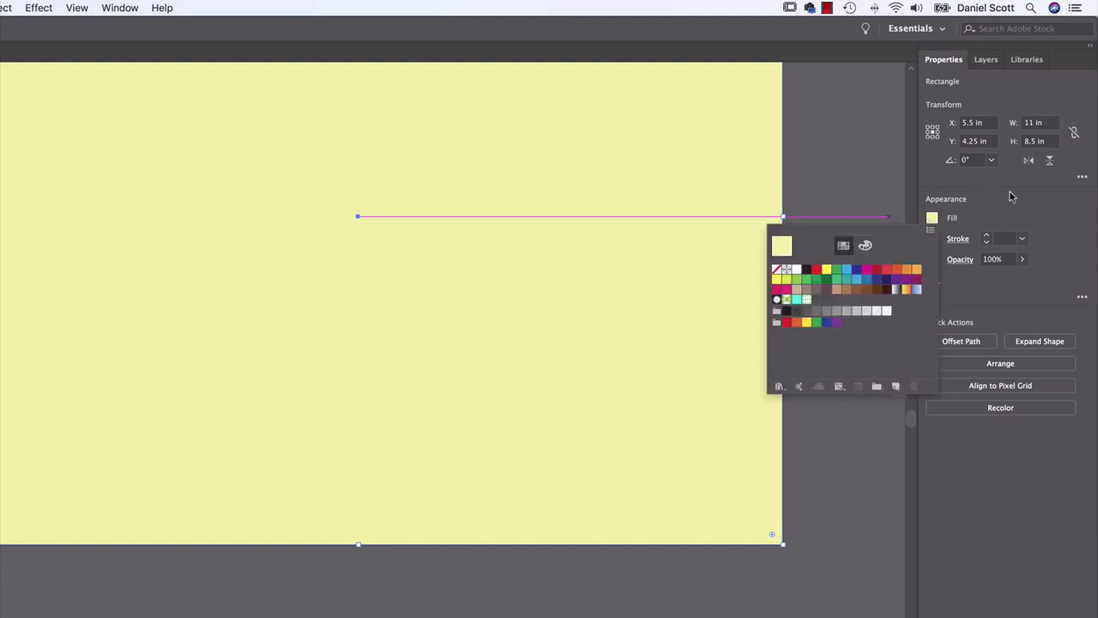
click(974, 201)
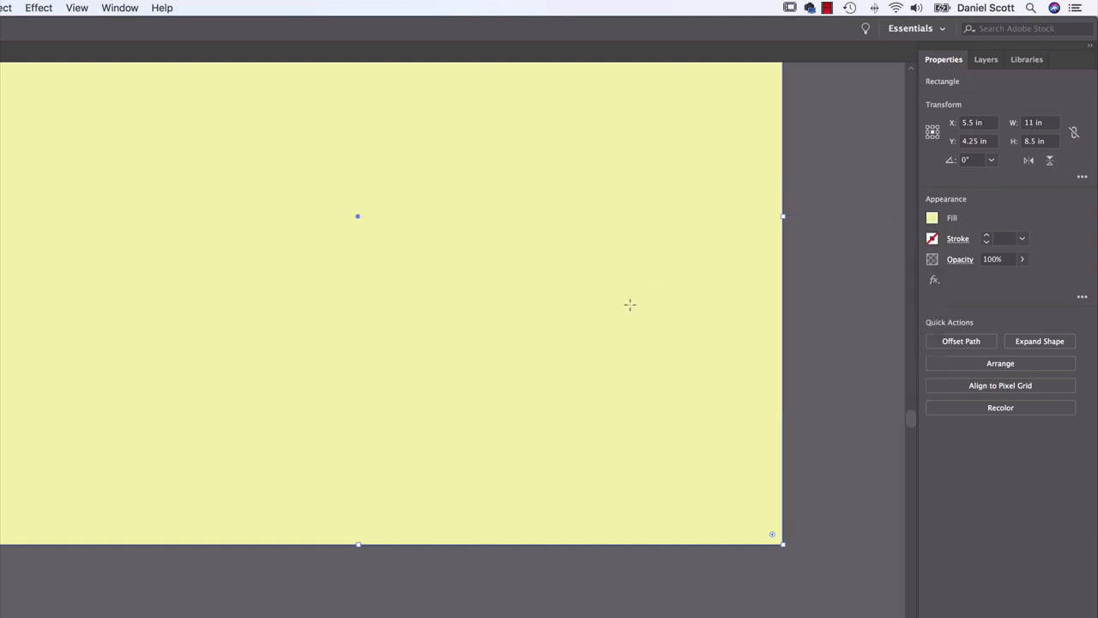
click(932, 219)
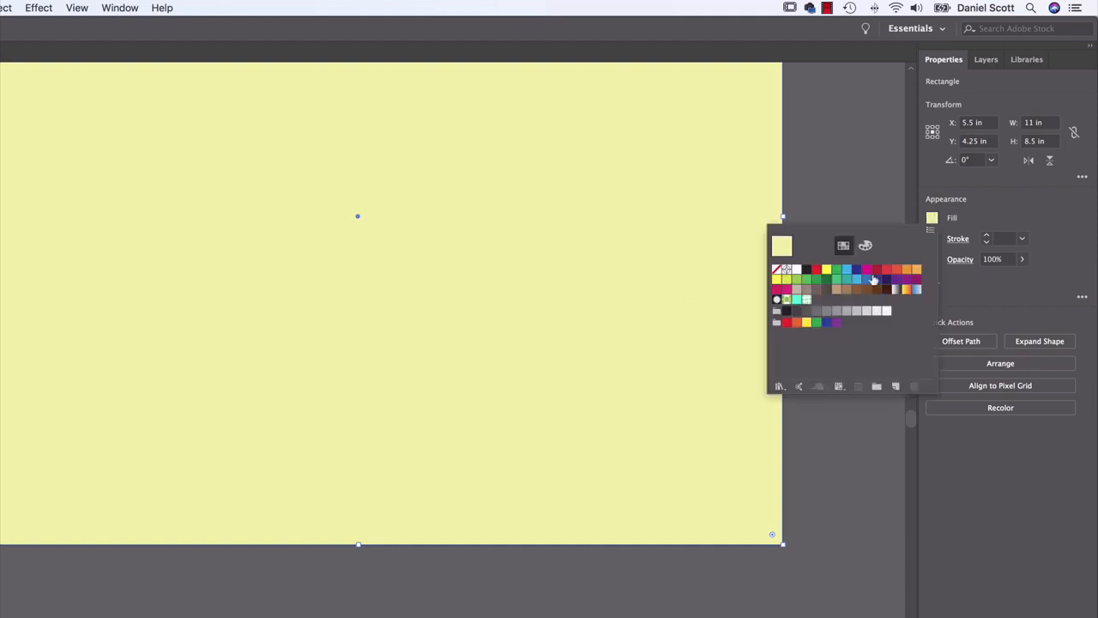
click(807, 301)
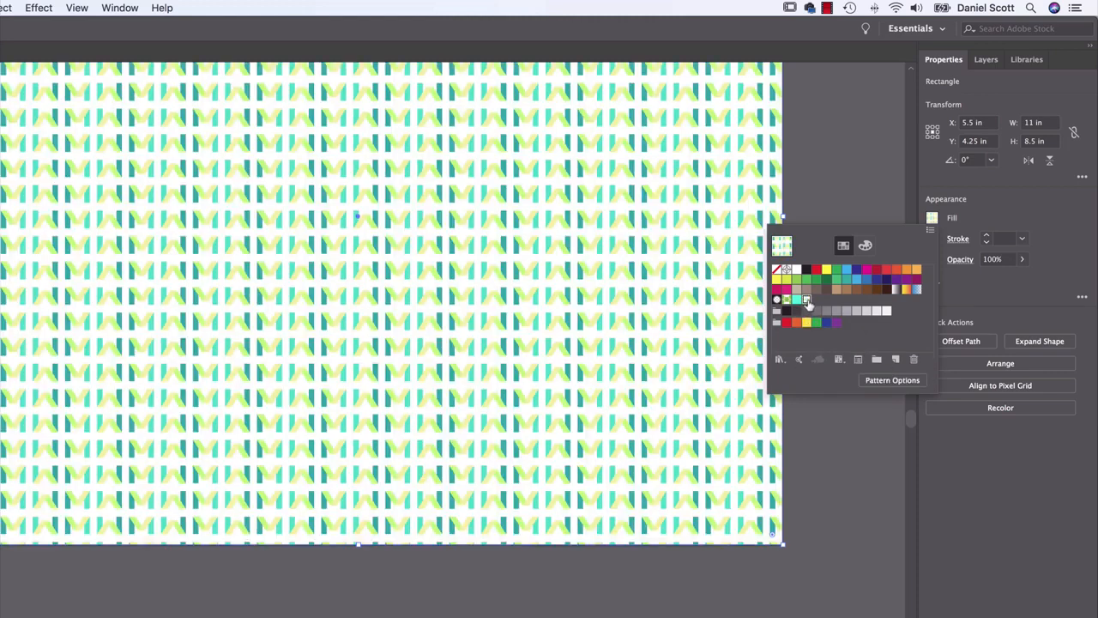
key(Escape)
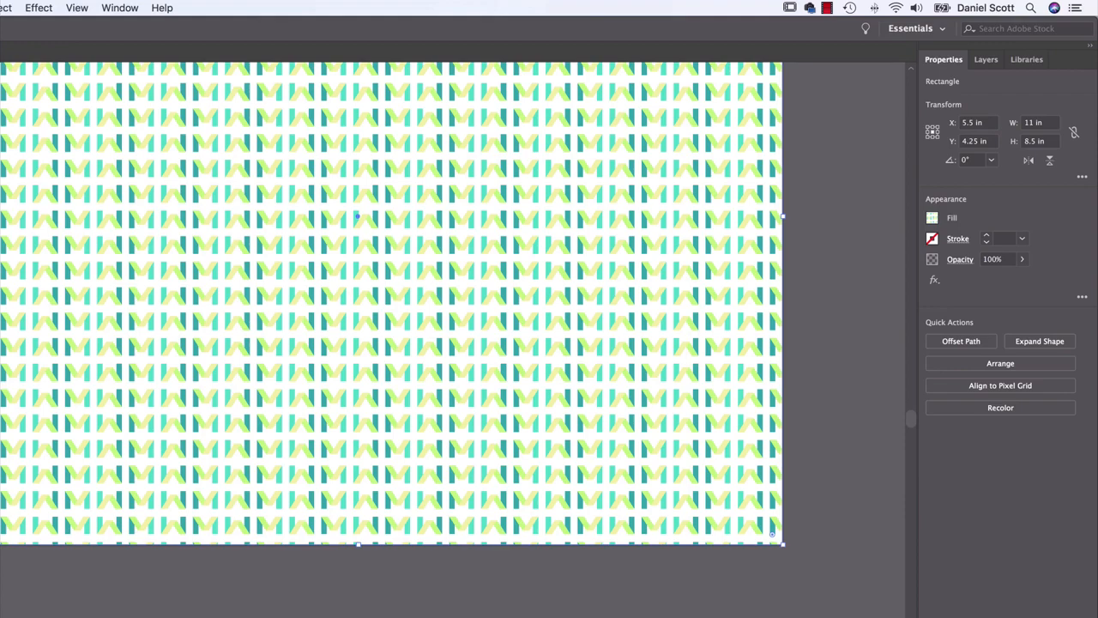
Bring up the Pattern Options for the rectangle's M Company fill and enter pattern editing mode
key(super+minus)
key(super+minus)
key(super+equal)
key(super+equal)
key(super+equal)
key(super+equal)
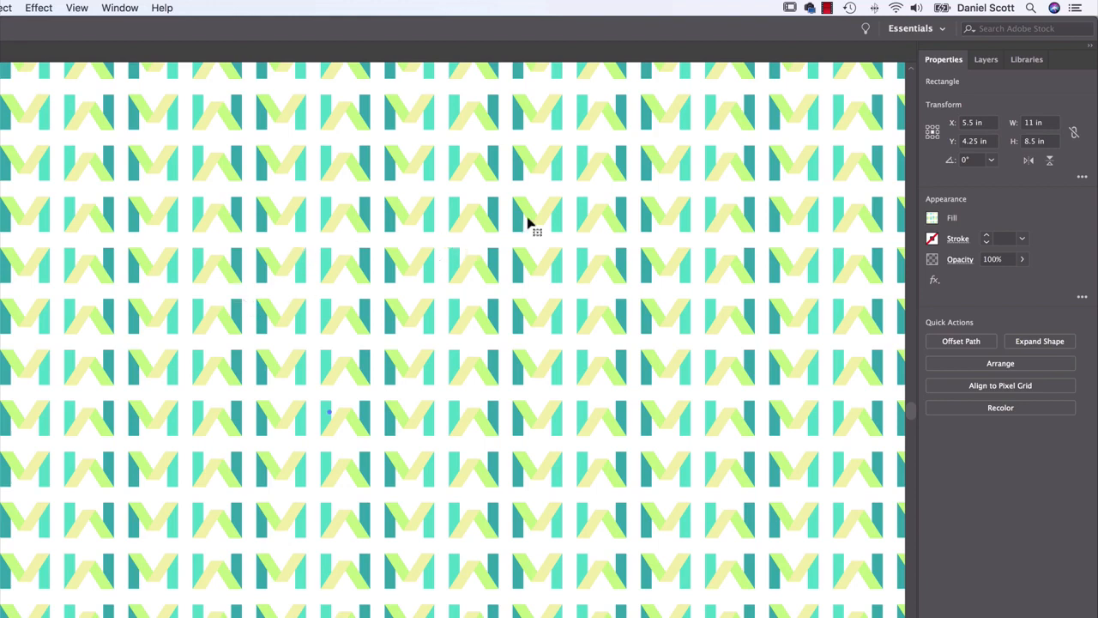
click(932, 219)
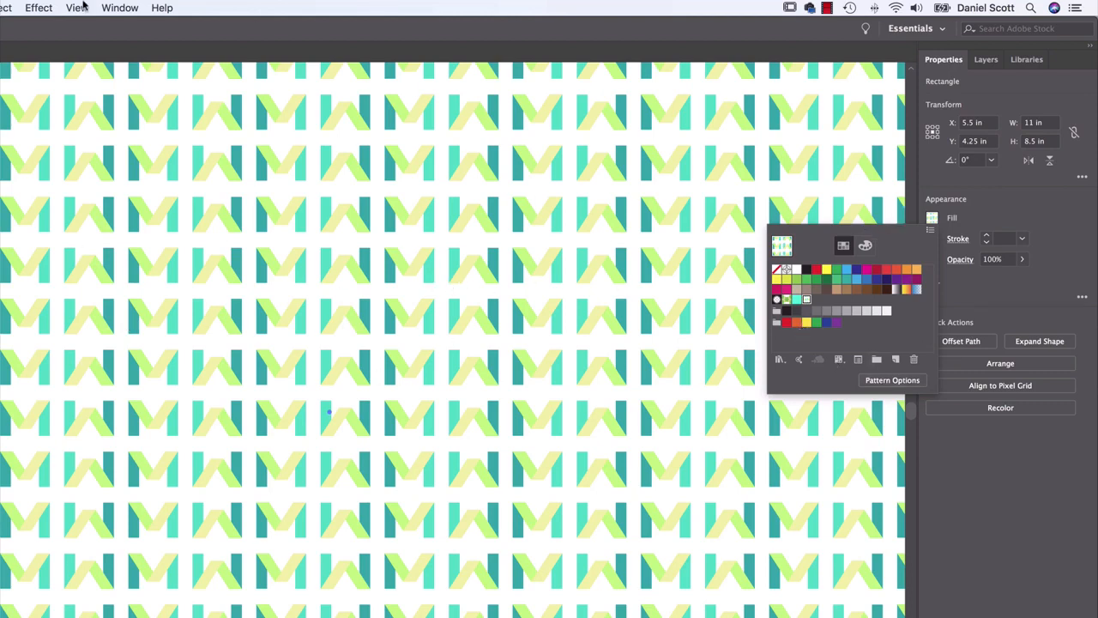
click(120, 7)
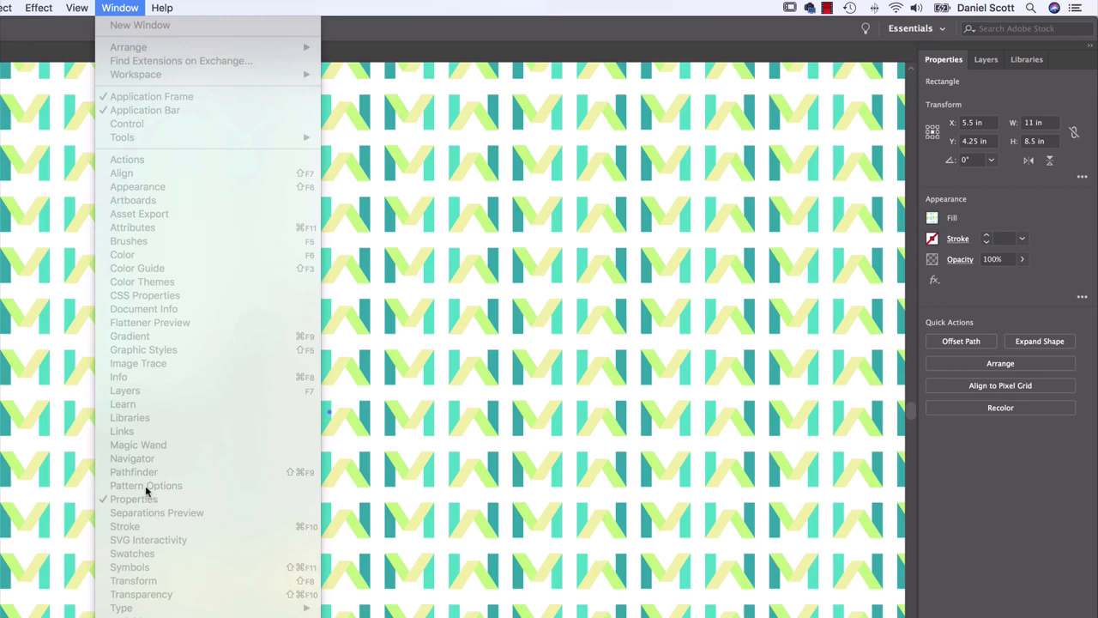
click(931, 220)
click(932, 220)
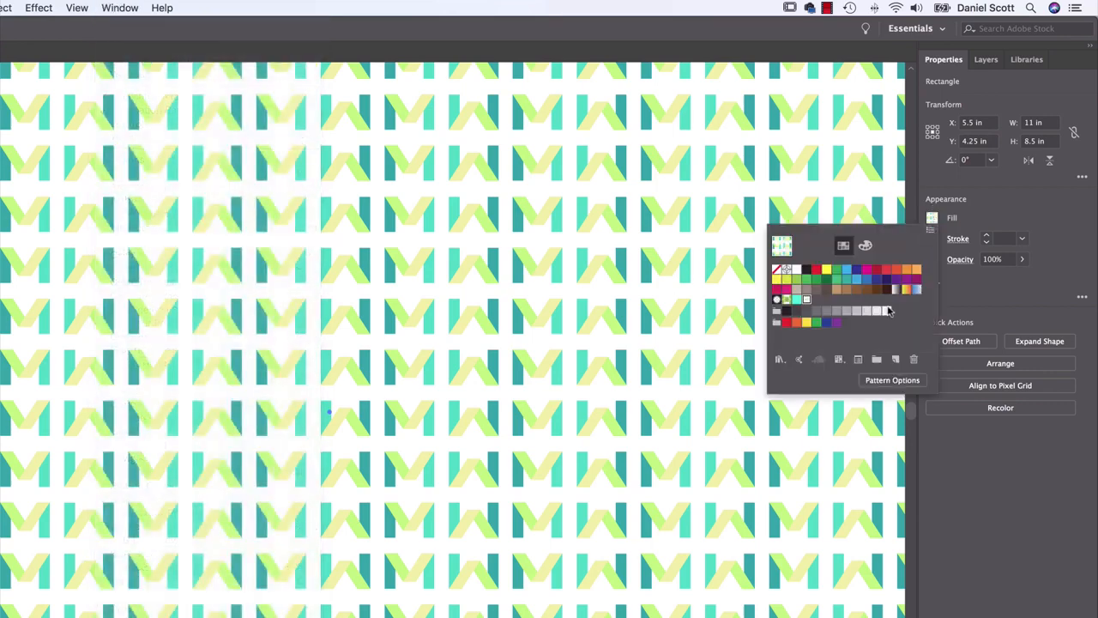
click(876, 380)
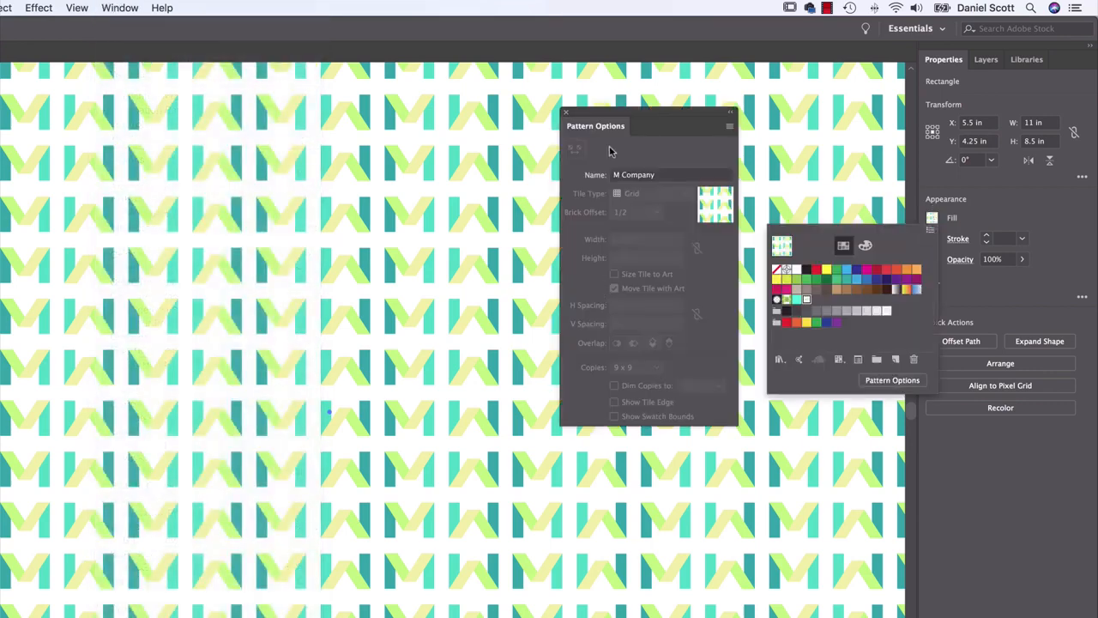
click(728, 129)
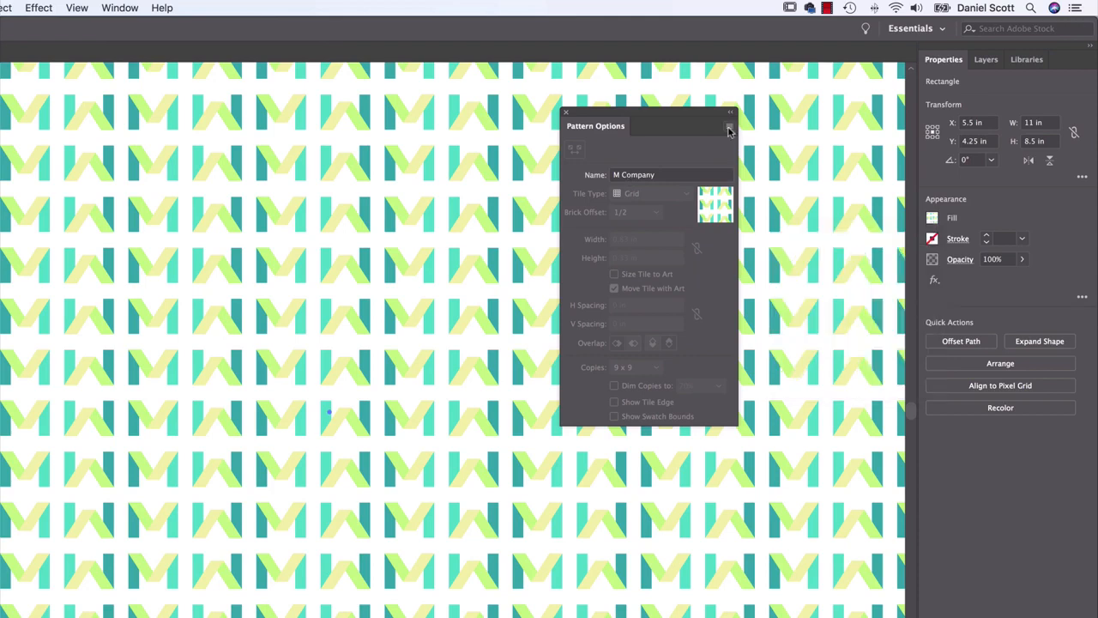
click(729, 128)
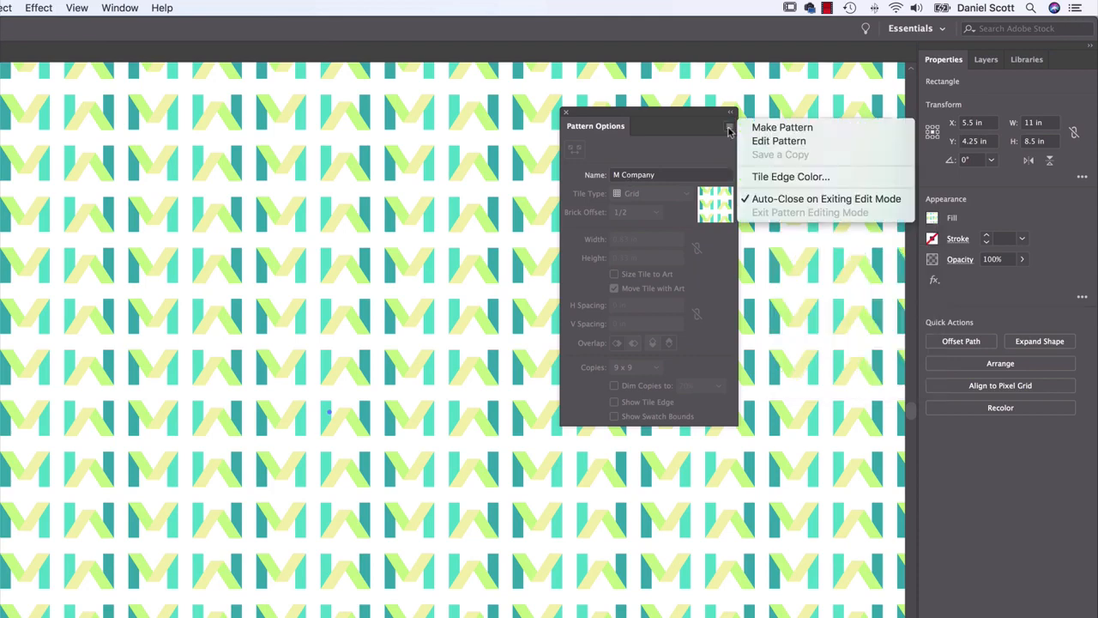
click(778, 141)
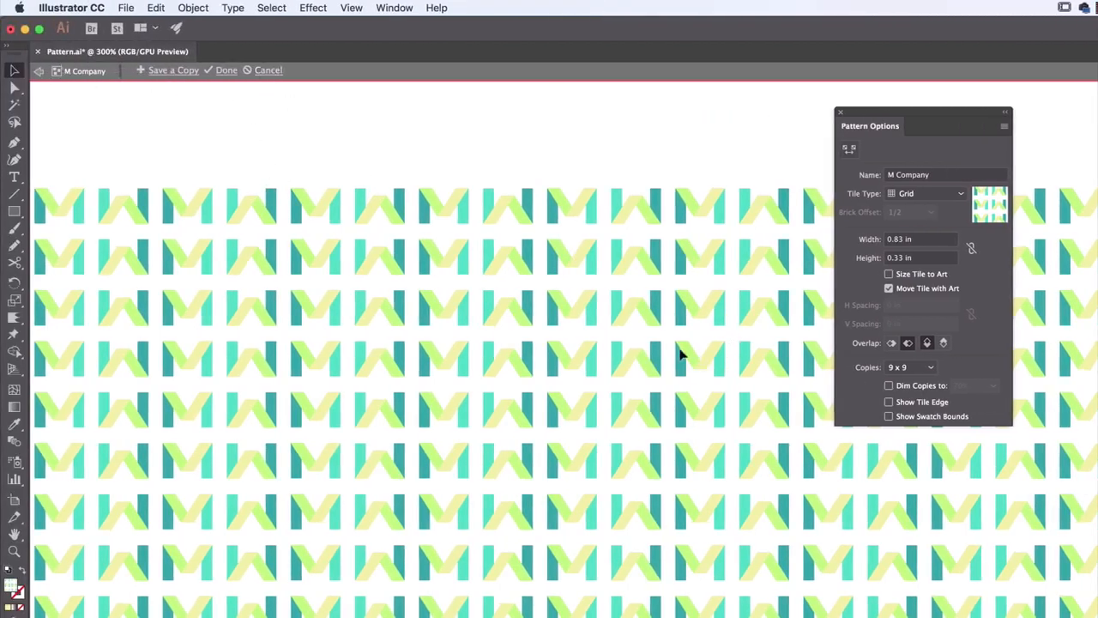
Show the tile edge of the M Company pattern
click(907, 403)
key(super+plus)
key(super+plus)
key(super+plus)
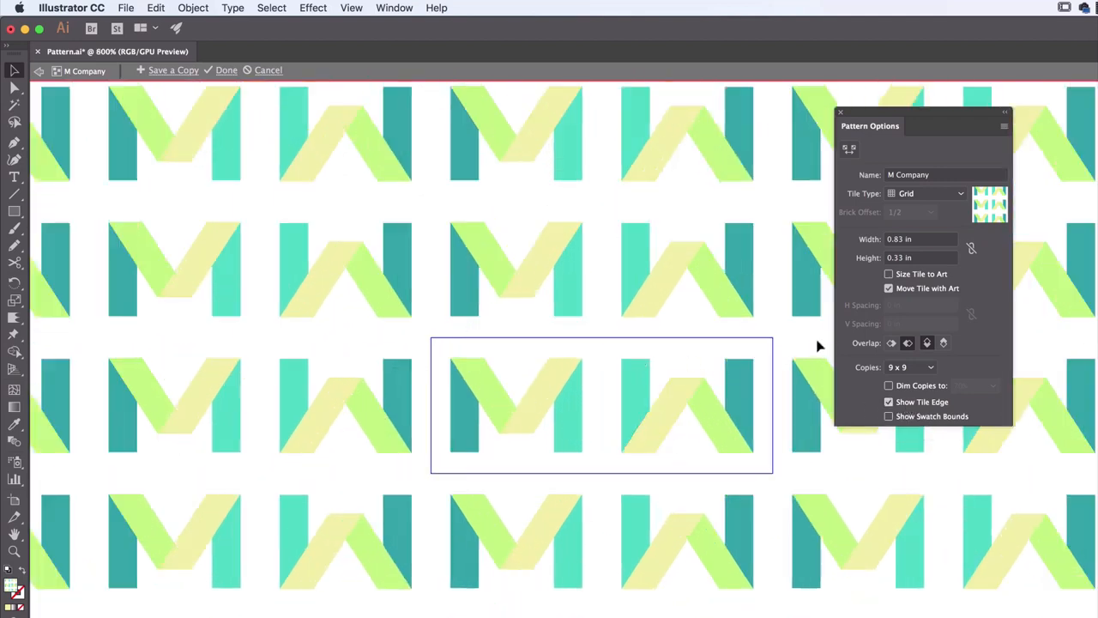
Duplicate the W, place the copy between the two letters across the tile's upper edge, and rotate it clockwise
click(683, 407)
key(a)
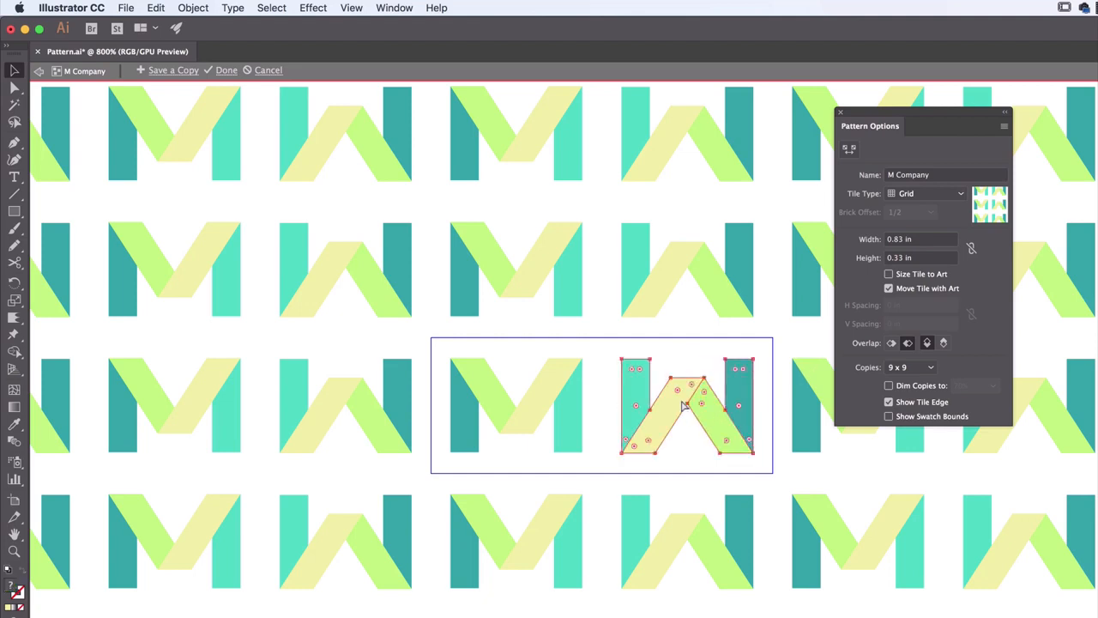
key(super+v)
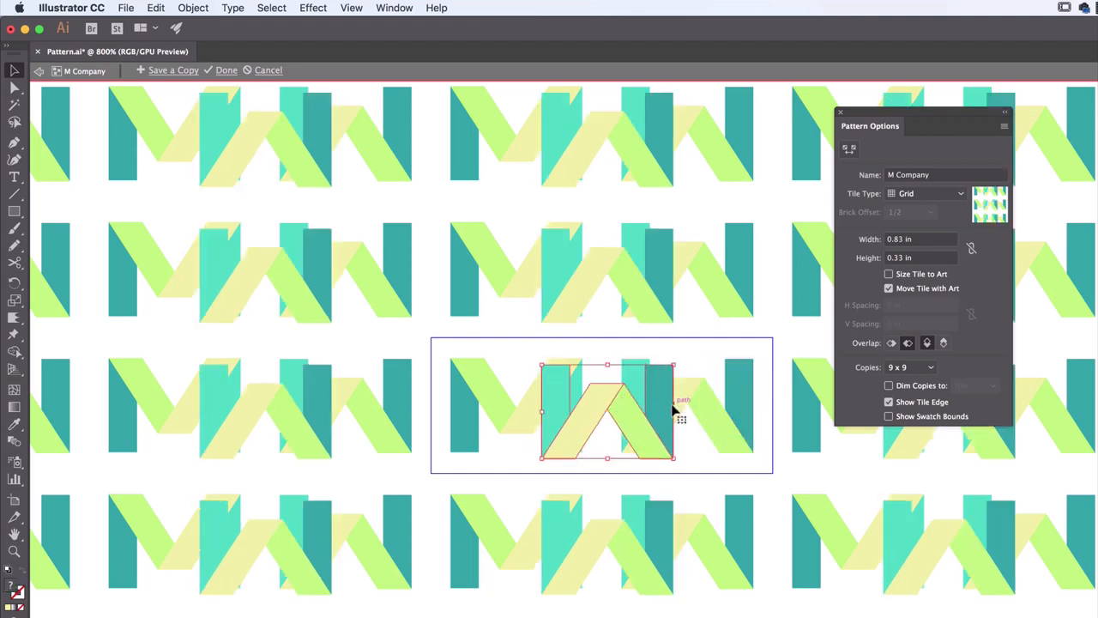
drag(663, 410, 659, 376)
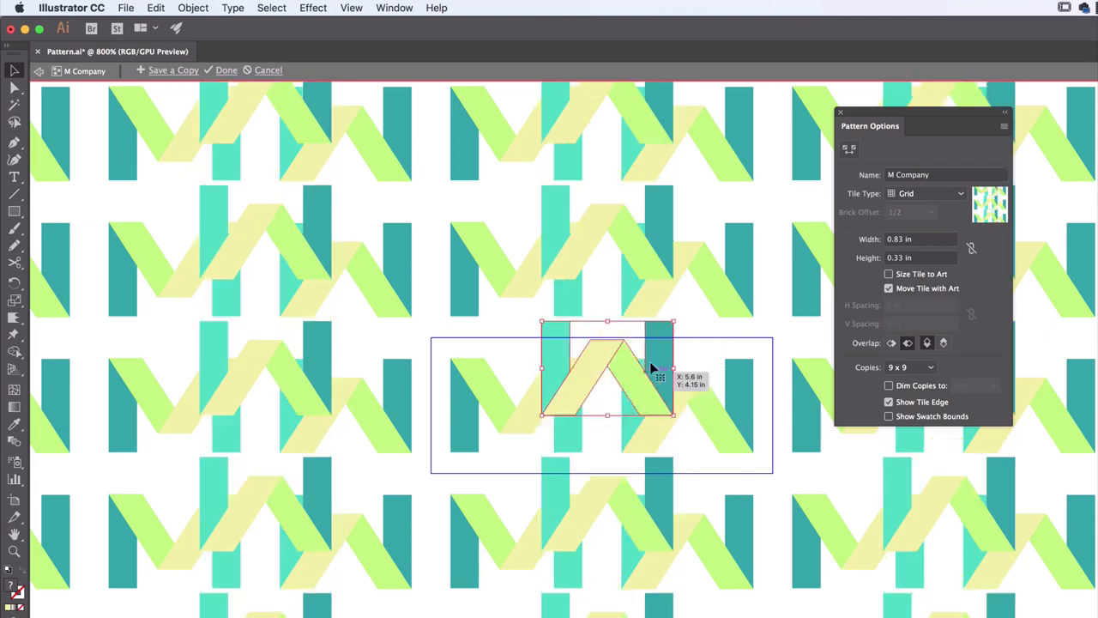
drag(676, 316, 683, 388)
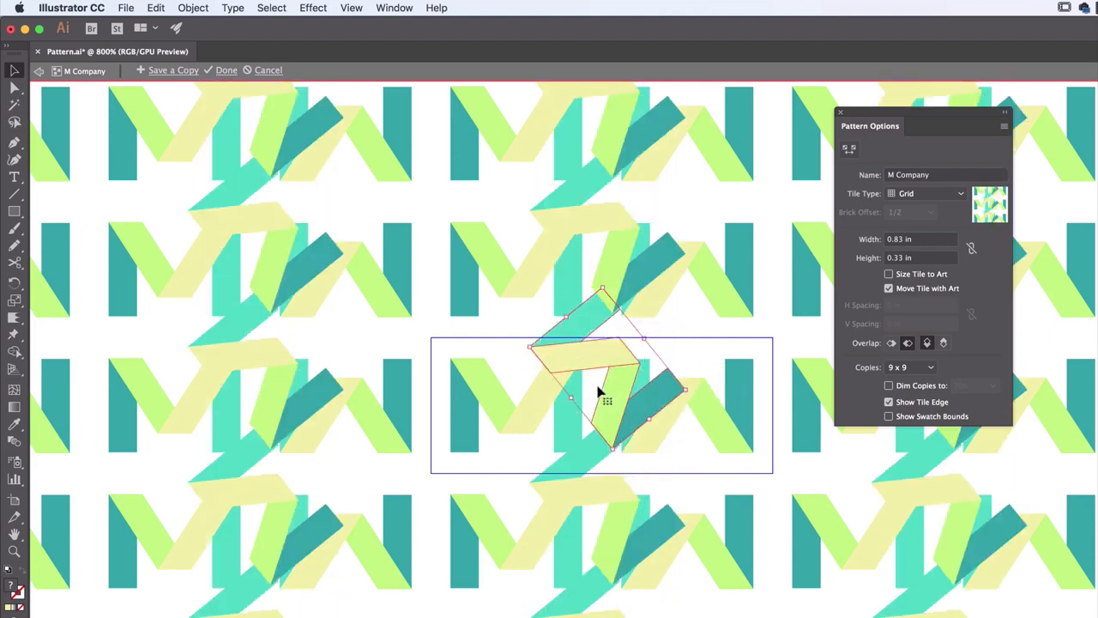
Scatter further duplicates of the W across the tile at different rotation angles so they overlap each other and the tile edges
drag(600, 392, 604, 382)
drag(579, 419, 606, 432)
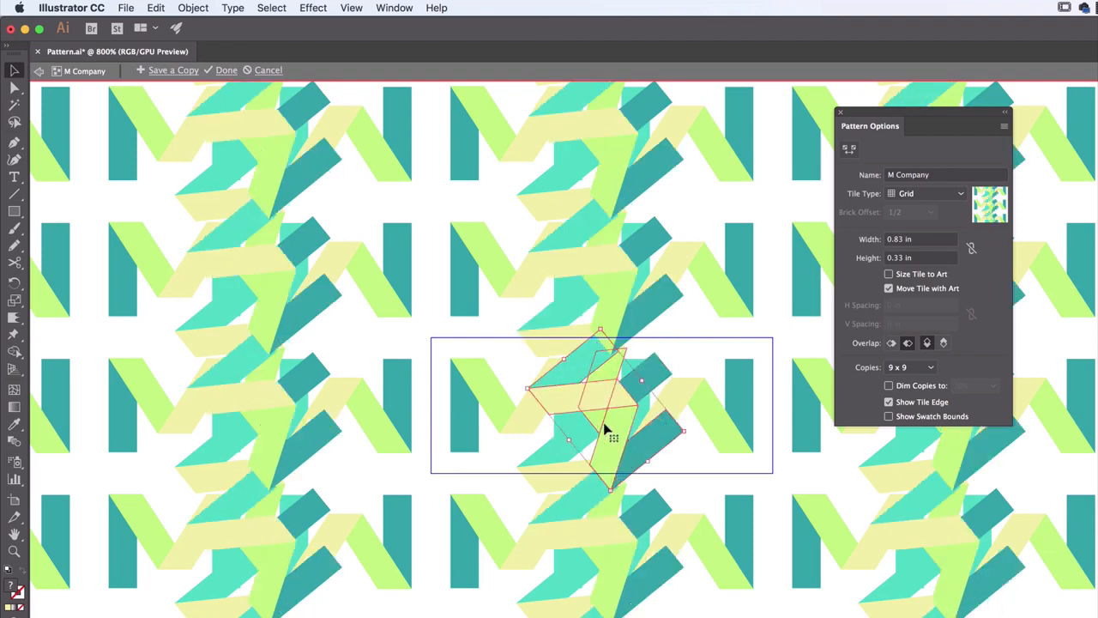
drag(689, 431, 670, 416)
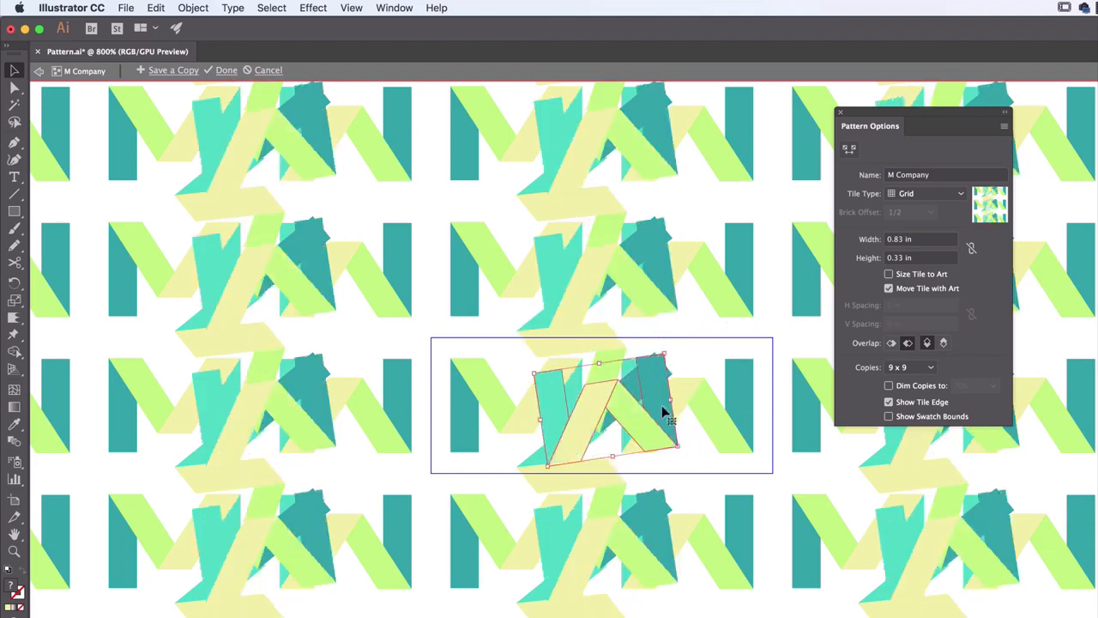
drag(670, 350, 662, 333)
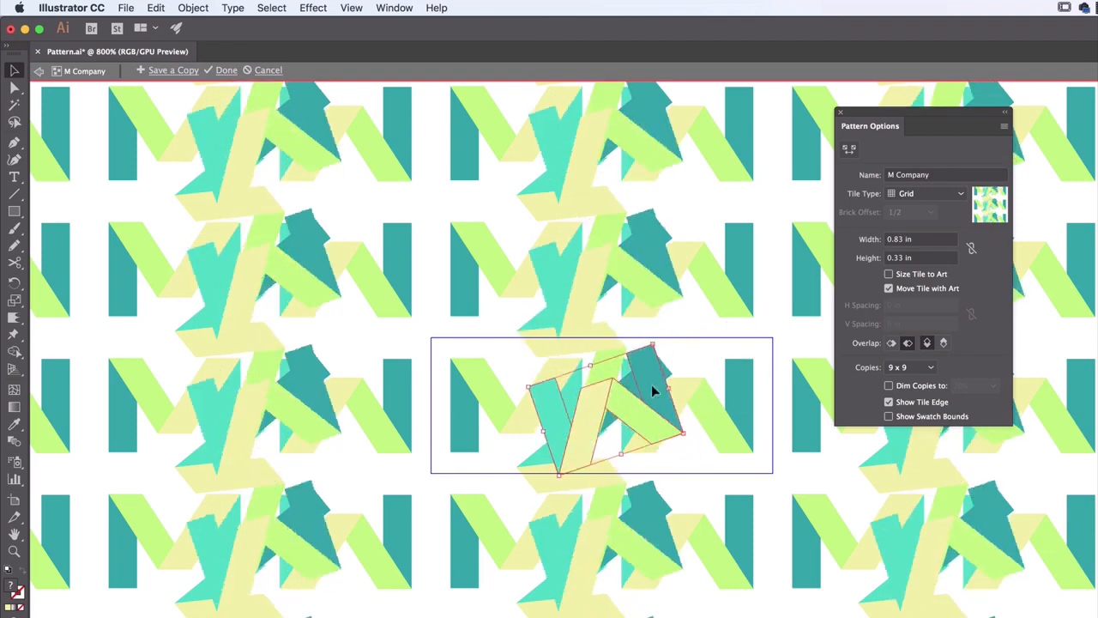
drag(654, 385, 629, 408)
drag(657, 344, 559, 355)
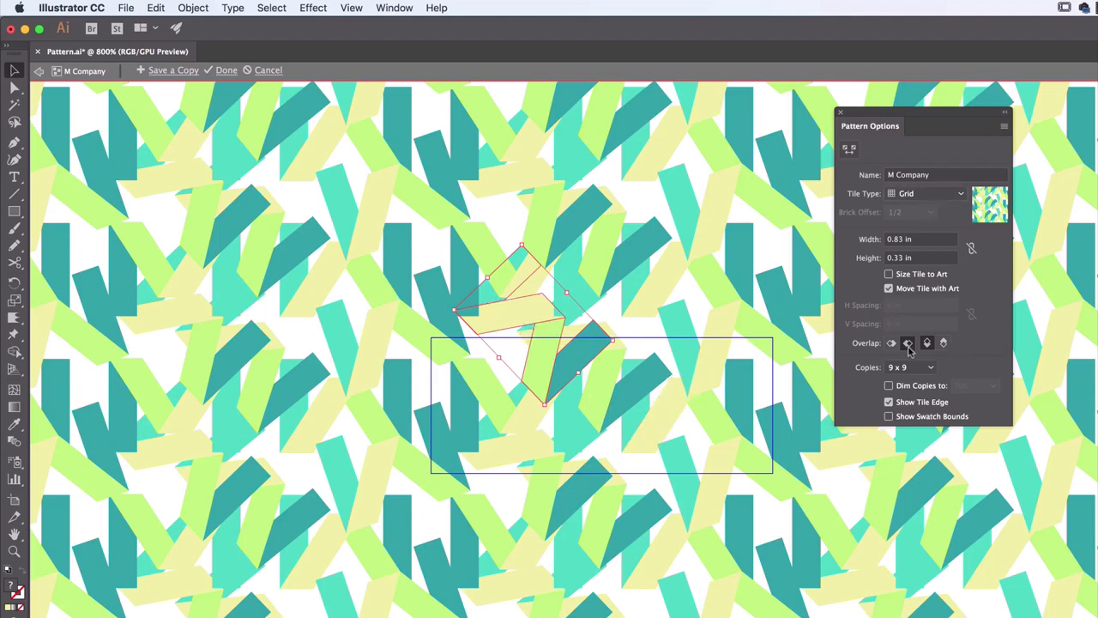
Compare the vertical tile overlap by switching between Bottom in Front and Top in Front, with Right in Front kept
click(943, 346)
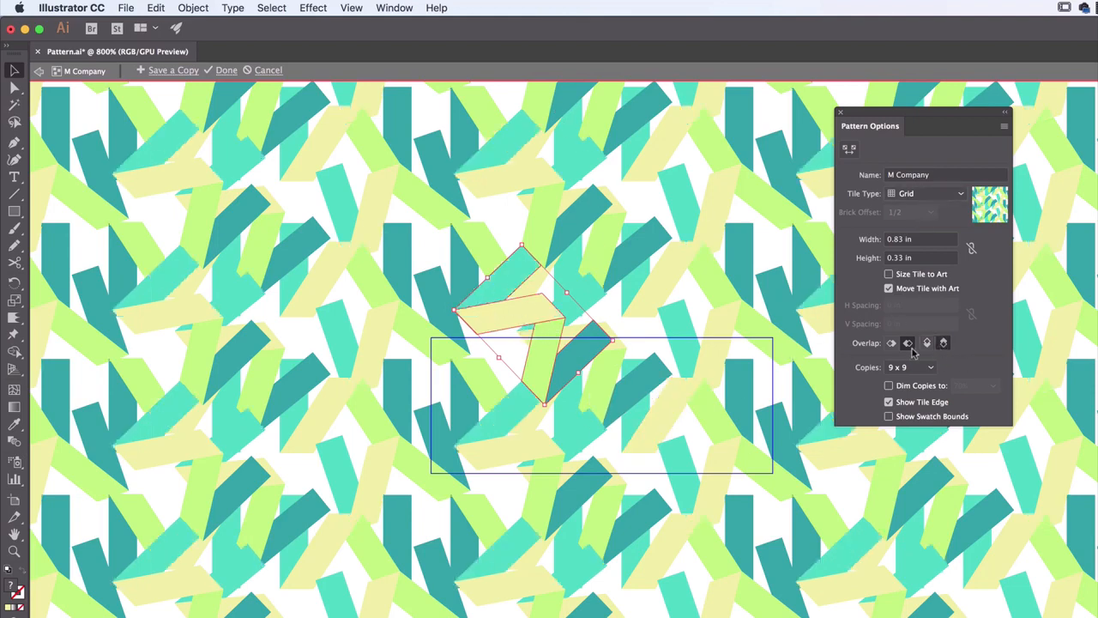
click(927, 346)
click(910, 346)
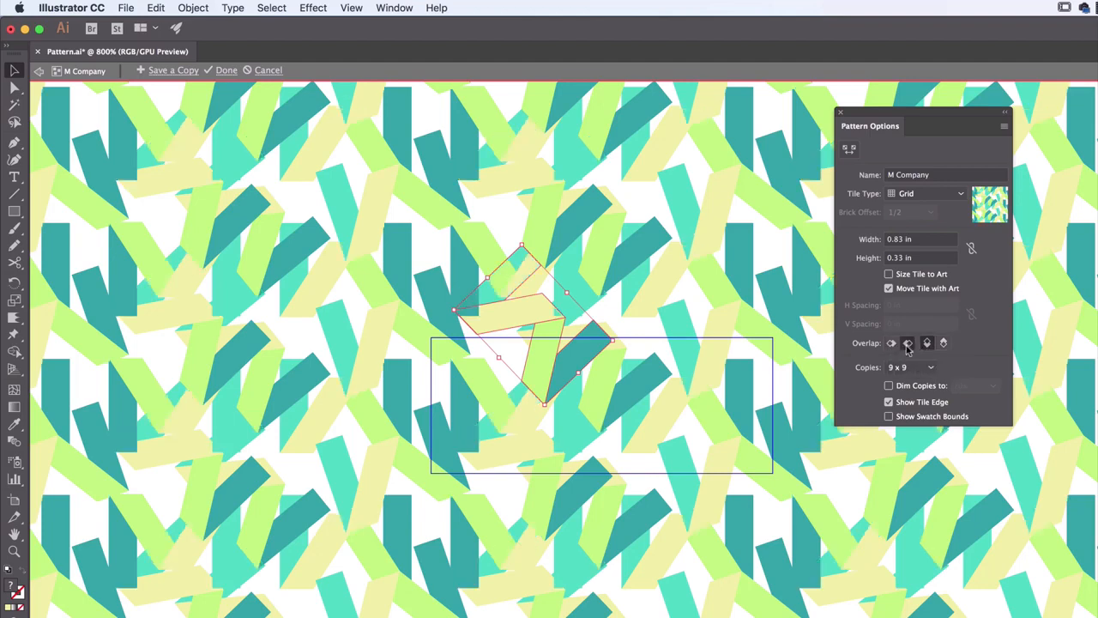
click(942, 346)
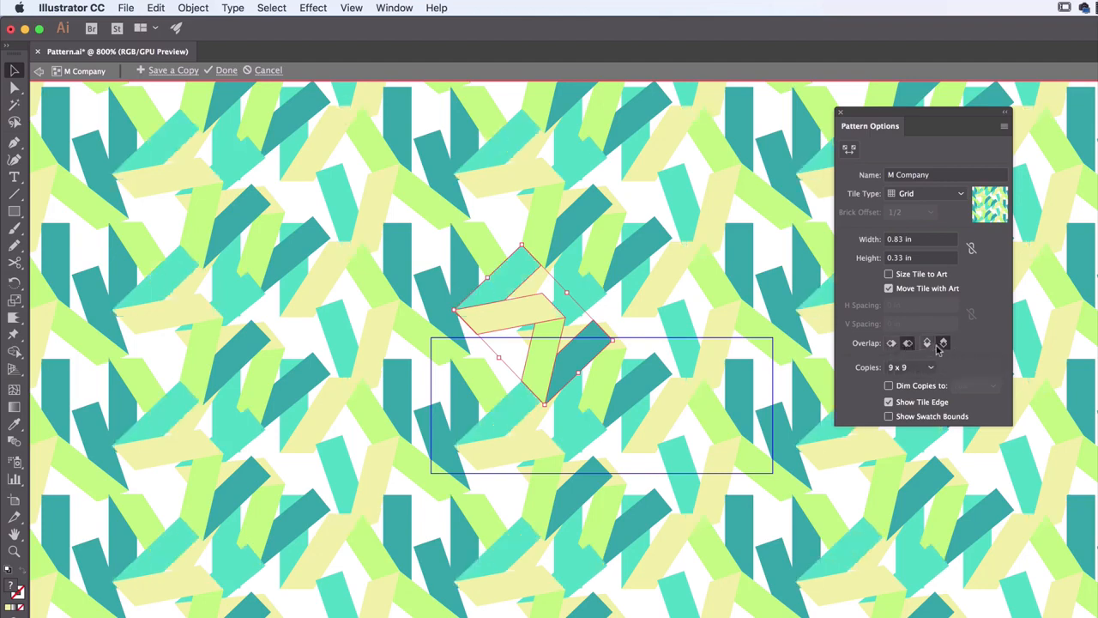
click(928, 346)
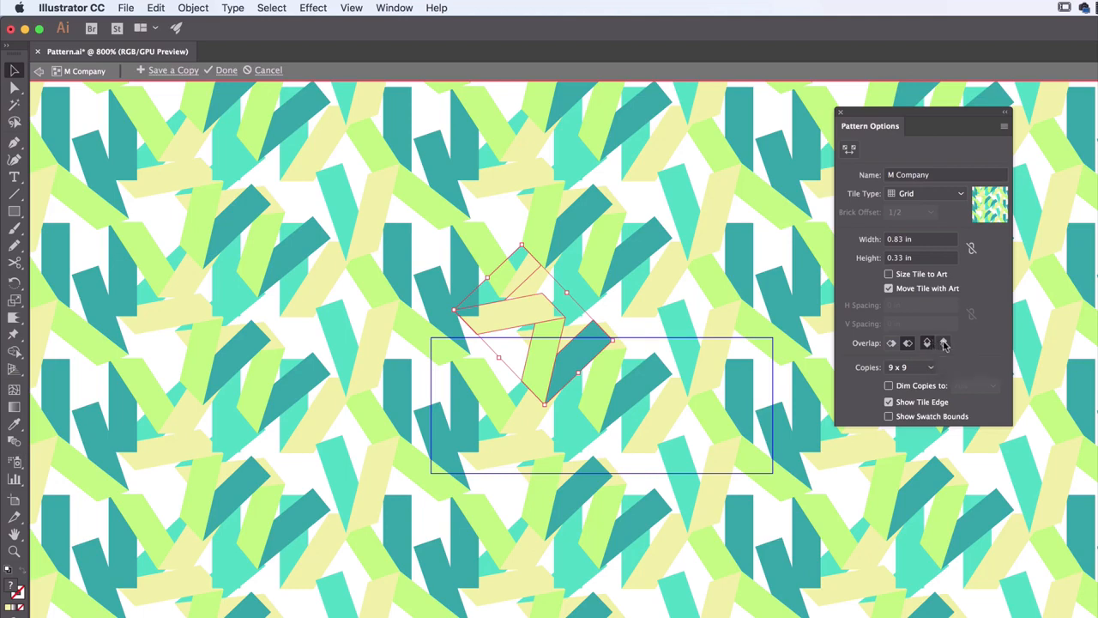
Set the vertical tile overlap to Top in Front and shift the selected rotated W up and to the left across the tile edge
click(944, 345)
click(927, 345)
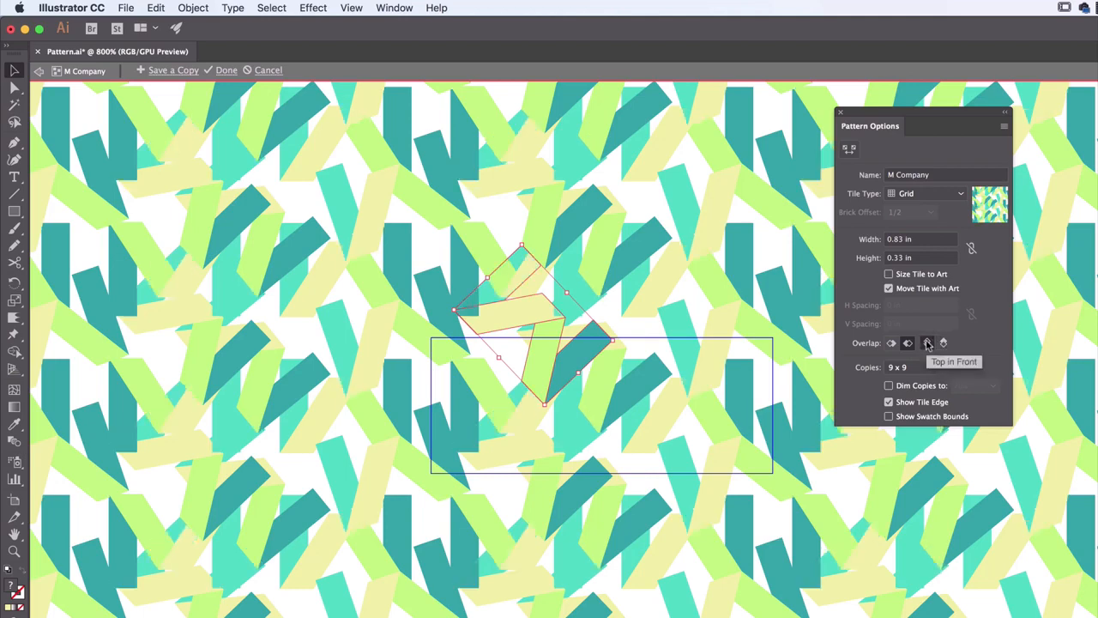
drag(551, 354, 516, 343)
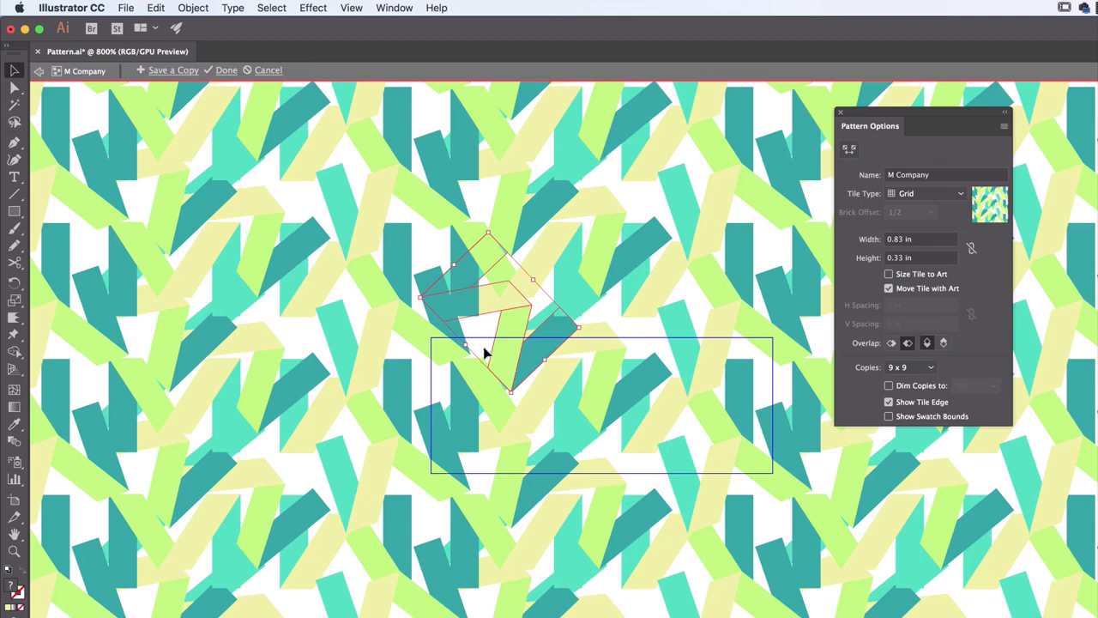
drag(507, 360, 500, 354)
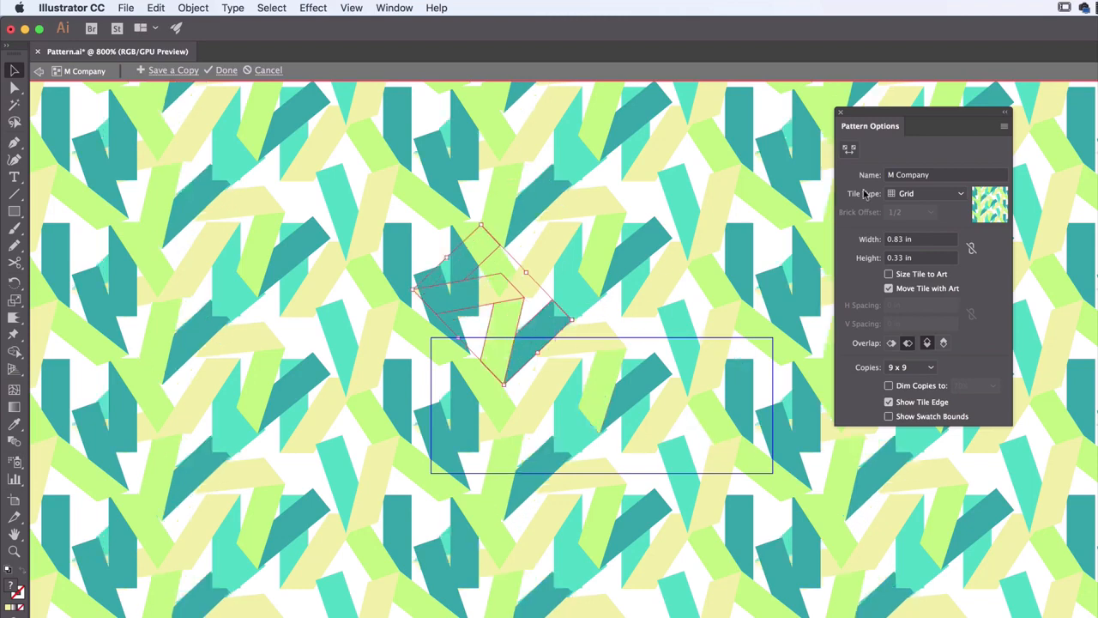
Finish editing the M Company pattern and inspect the updated fill on the artboard-sized rectangle
click(223, 72)
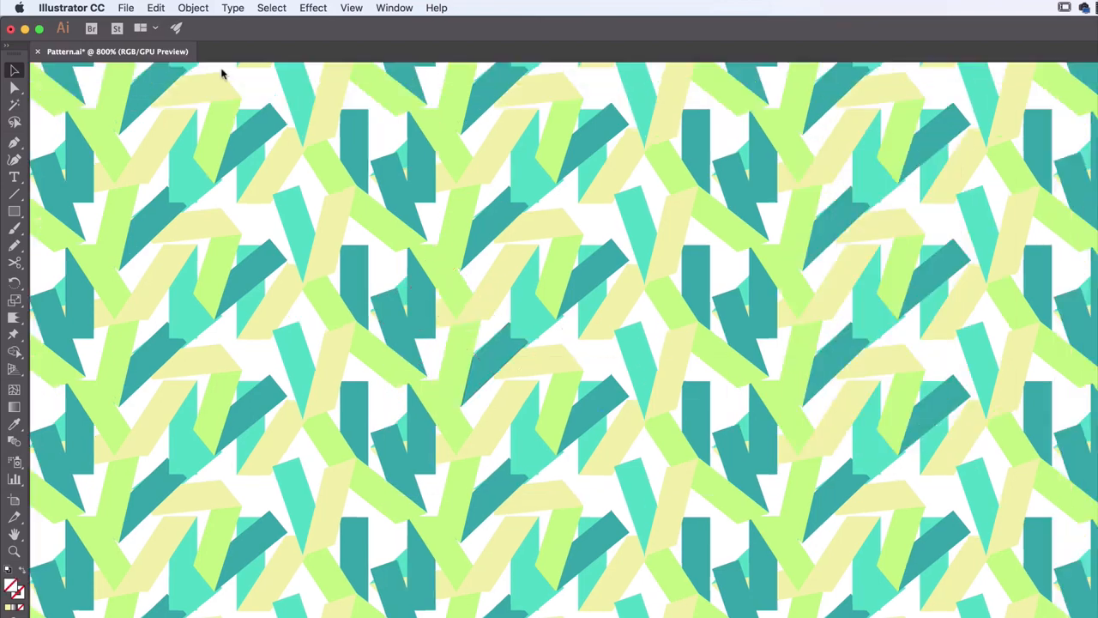
key(super+1)
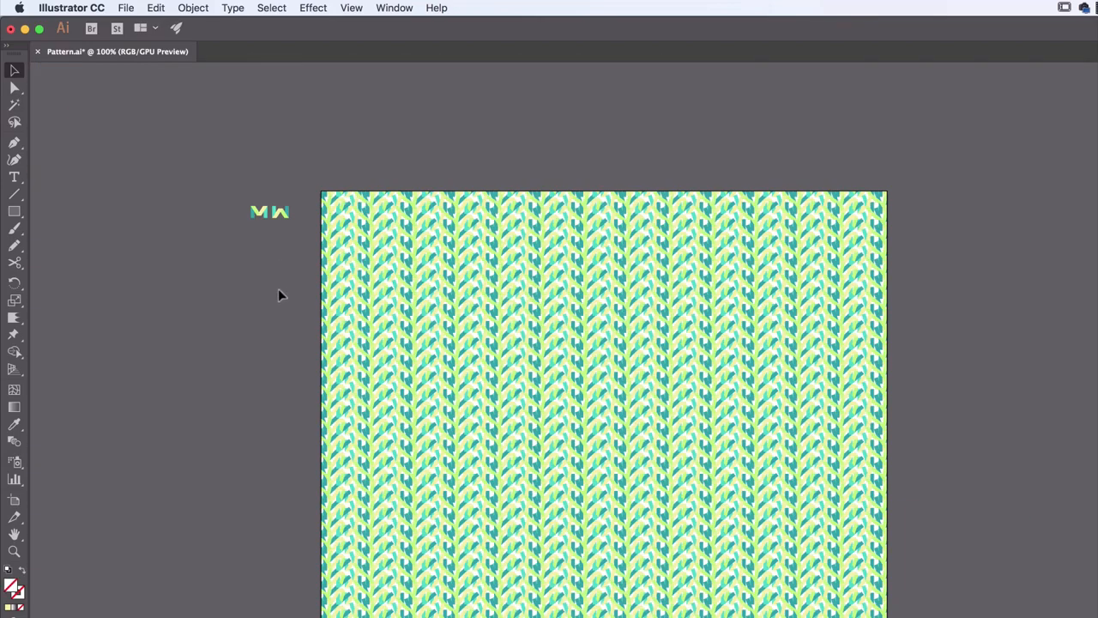
click(742, 356)
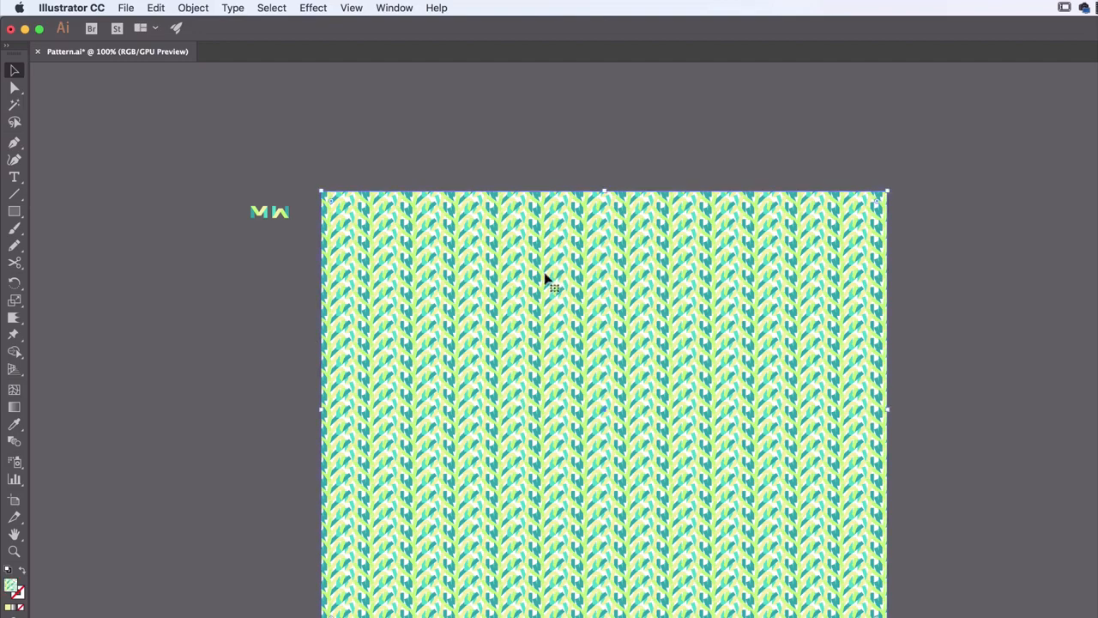
key(super+plus)
key(super+plus)
key(super+plus)
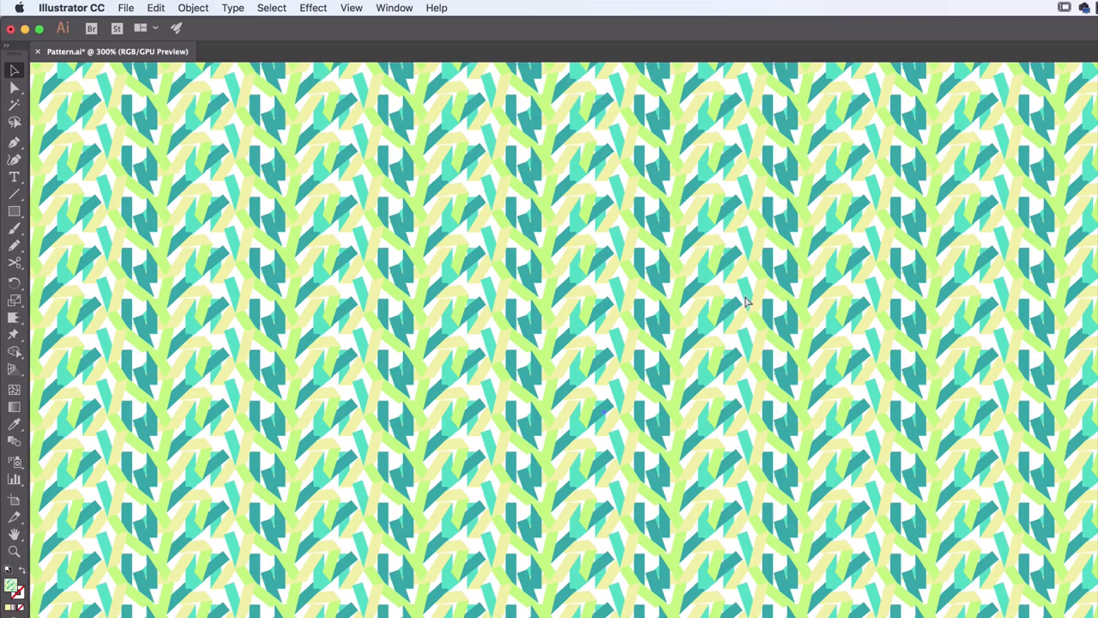
key(super+minus)
key(super+minus)
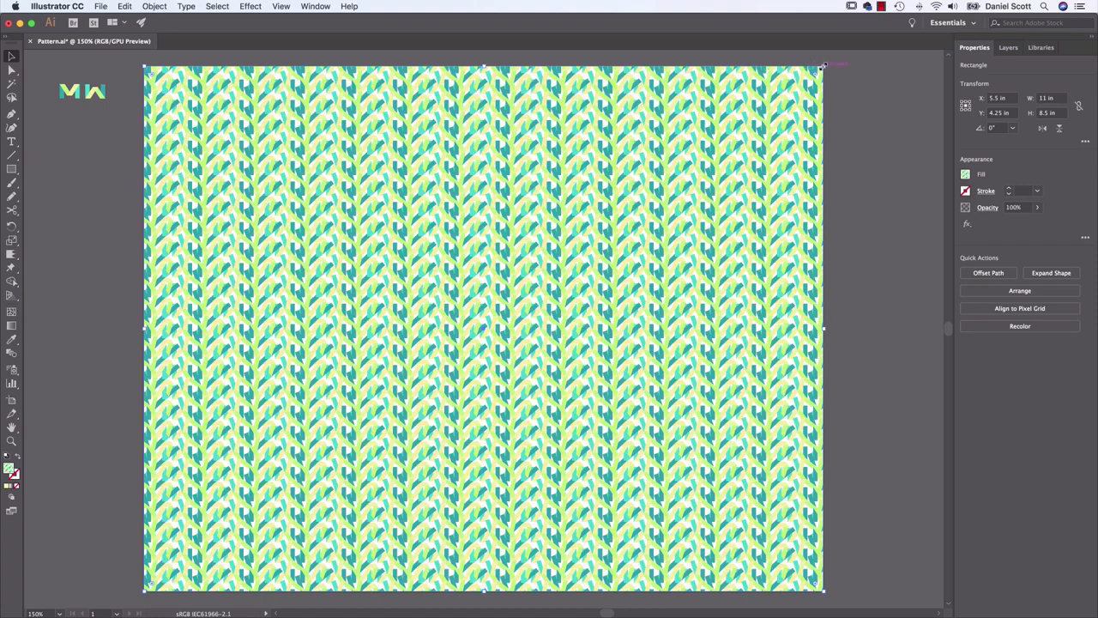
Try shrinking the patterned rectangle from its upper-right corner, and undo each attempt
drag(827, 66, 490, 302)
key(super+z)
drag(822, 67, 444, 294)
key(super+z)
Bring up the Transform options for the rectangle and set them to Transform Object Only
click(315, 6)
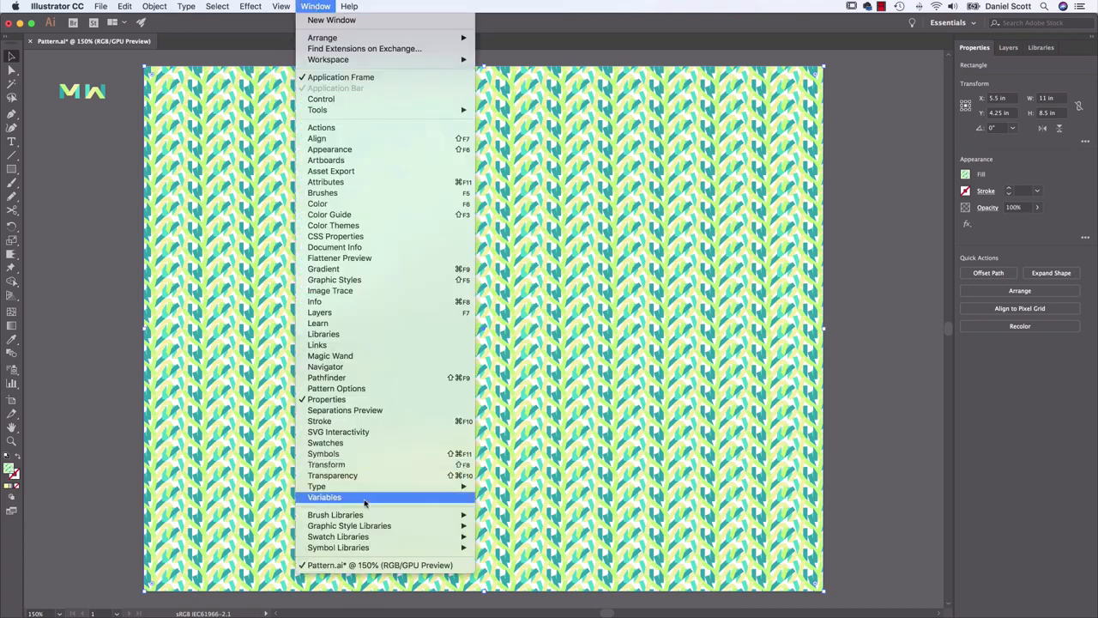
click(327, 465)
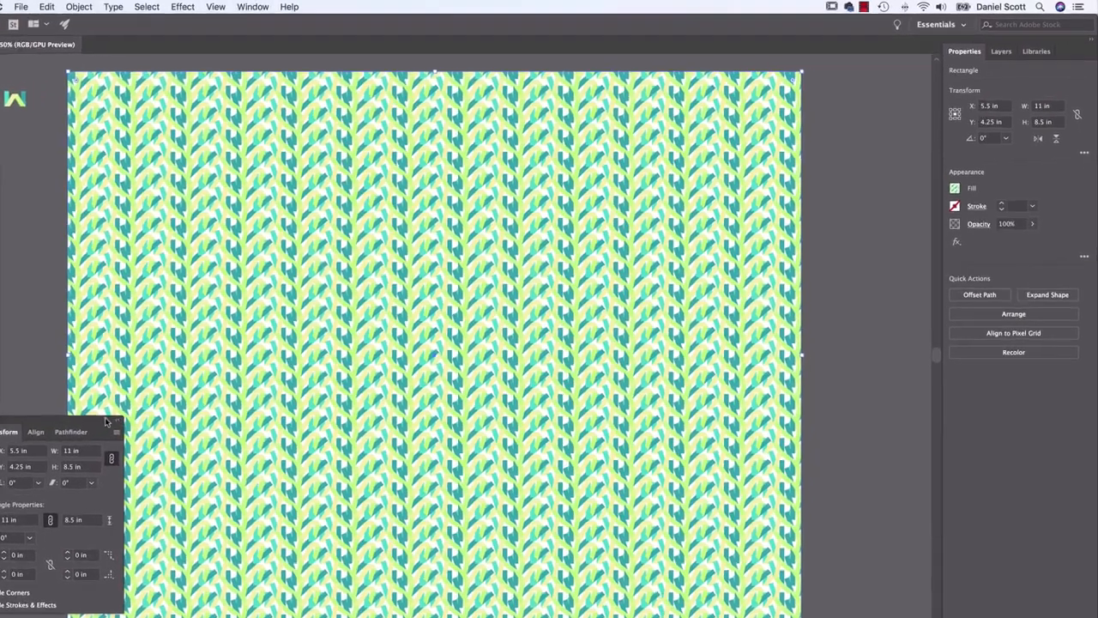
drag(104, 417, 730, 139)
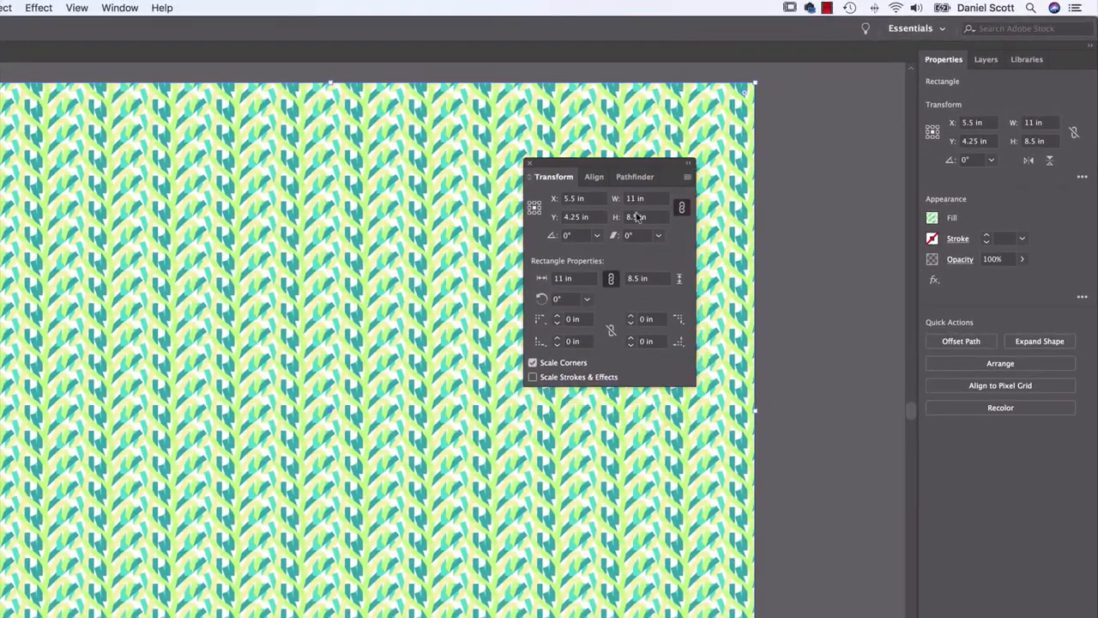
click(688, 178)
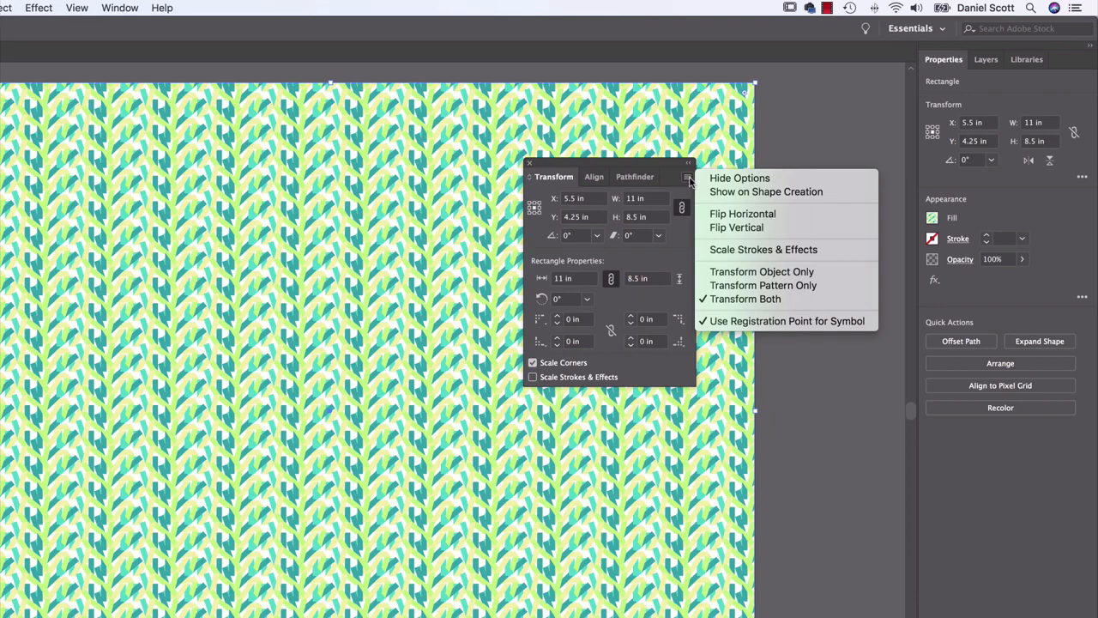
click(755, 273)
Resize the rectangle without scaling its pattern, ending at about 5.56 by 4.45 in from the artboard's lower-left corner
drag(754, 81, 365, 288)
drag(292, 342, 396, 399)
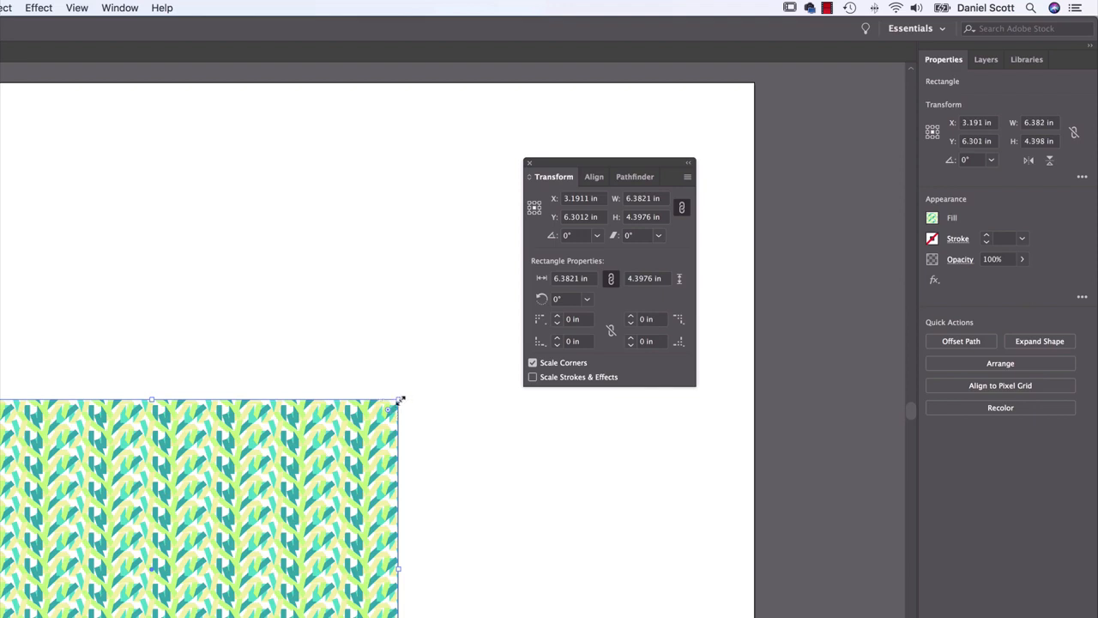
drag(400, 399, 315, 306)
key(super+z)
key(super+z)
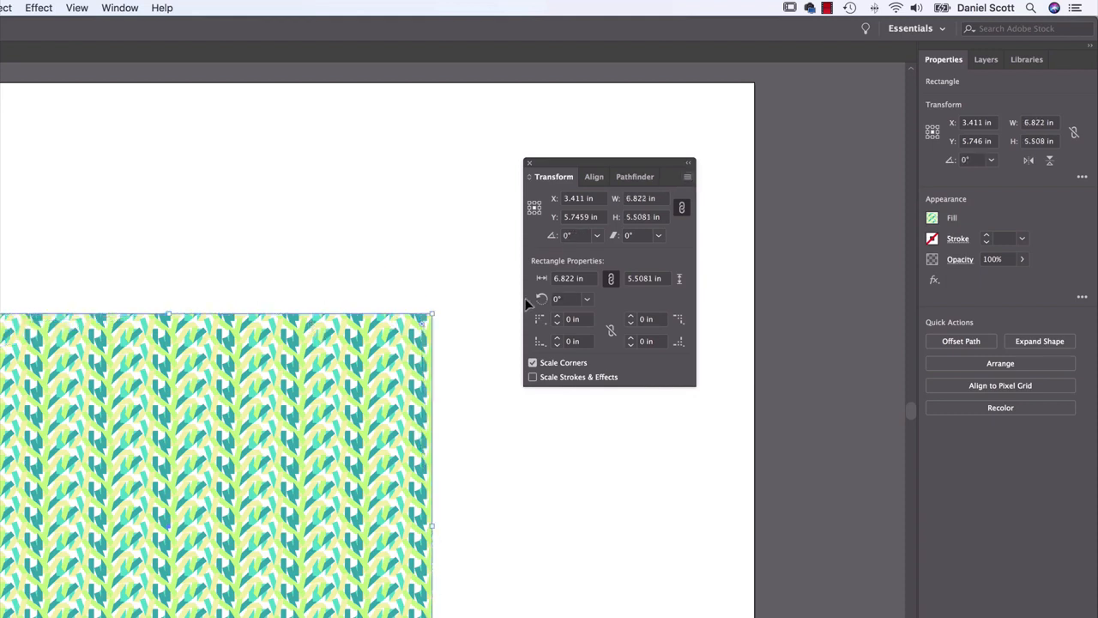
drag(432, 314, 335, 396)
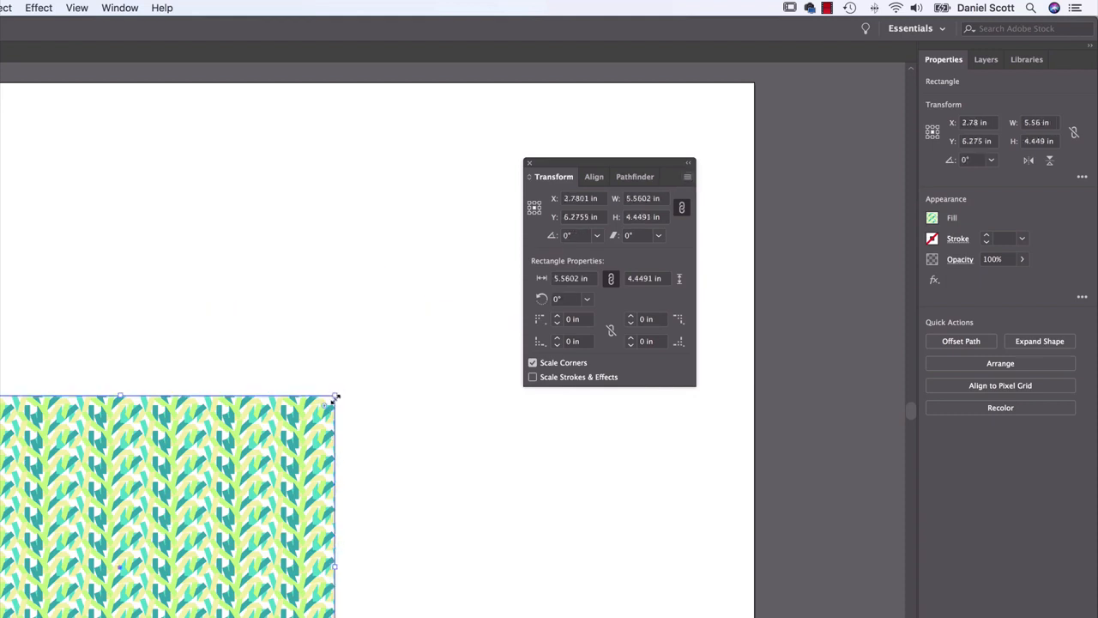
Set transformations to Transform Both and shrink the rectangle together with its pattern to about 3.62 by 3.06 in
click(687, 179)
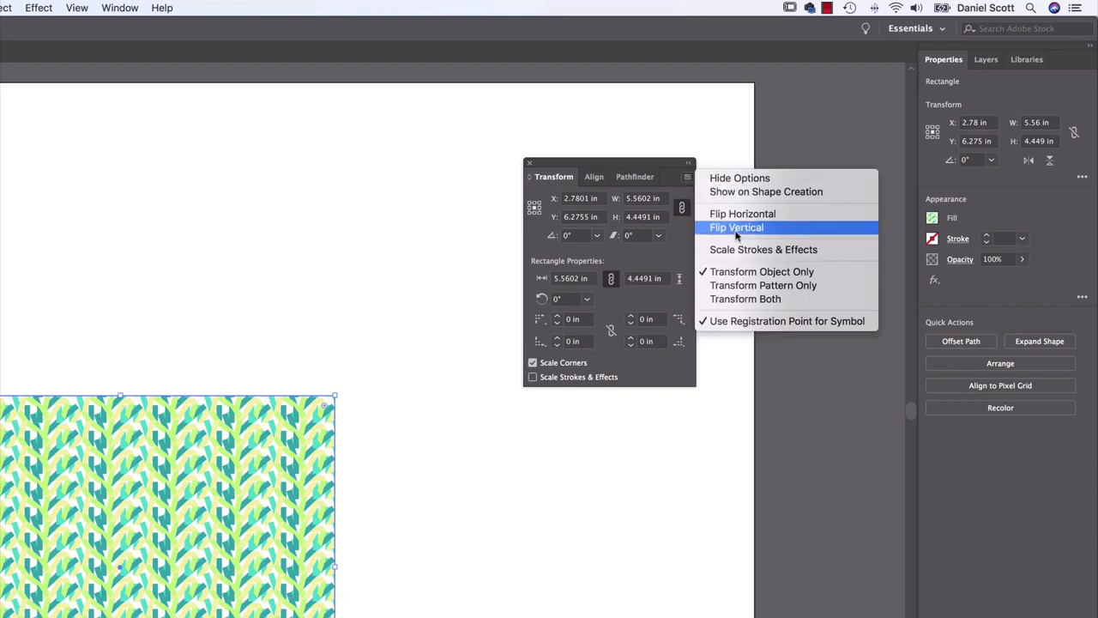
click(738, 299)
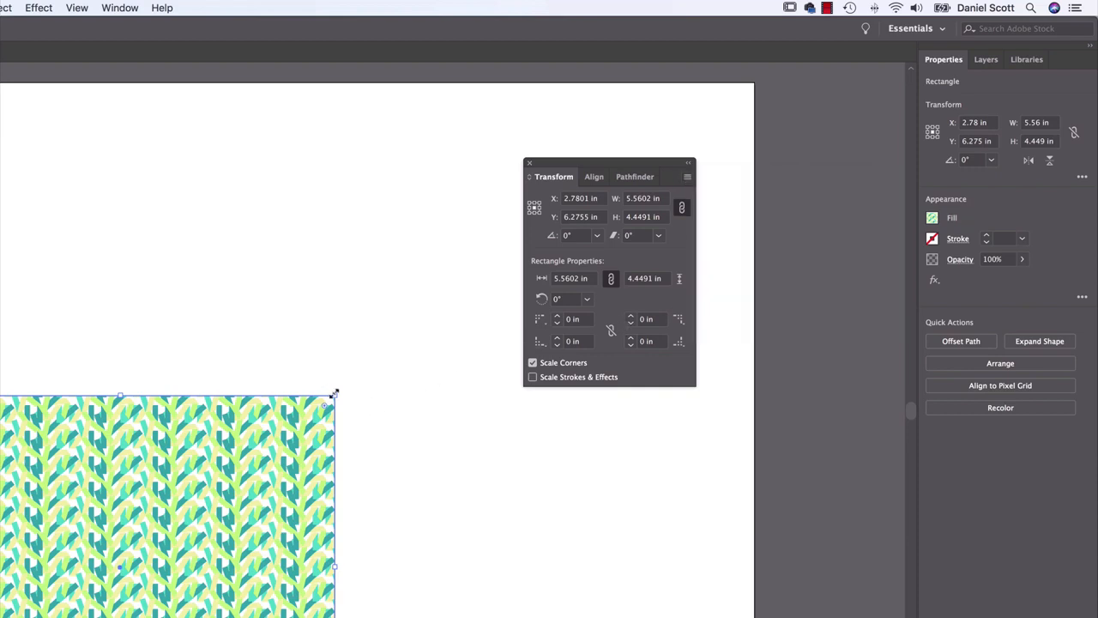
drag(335, 393, 187, 503)
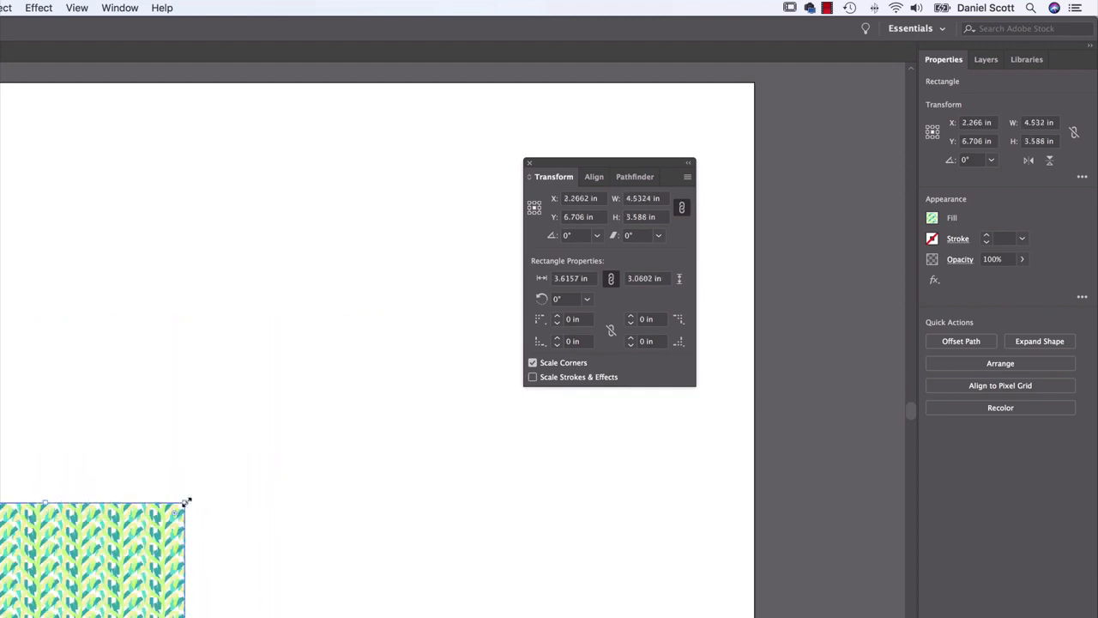
Switch back to Transform Object Only and enlarge the rectangle to cover the whole 11 by 8.5 in artboard
click(686, 178)
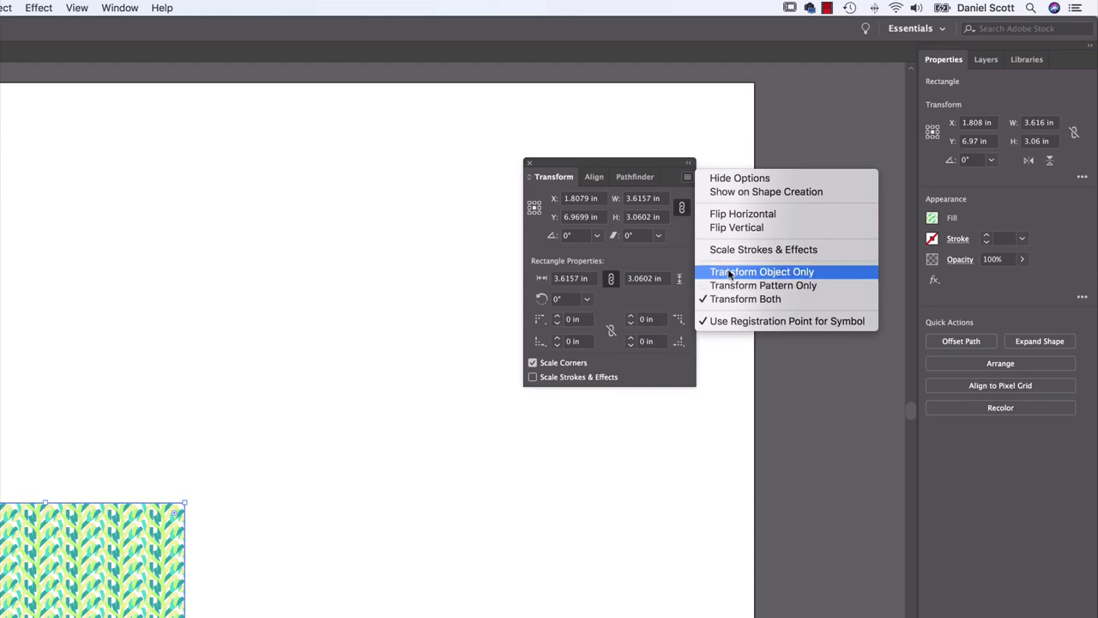
click(731, 271)
drag(186, 503, 754, 84)
drag(844, 89, 844, 89)
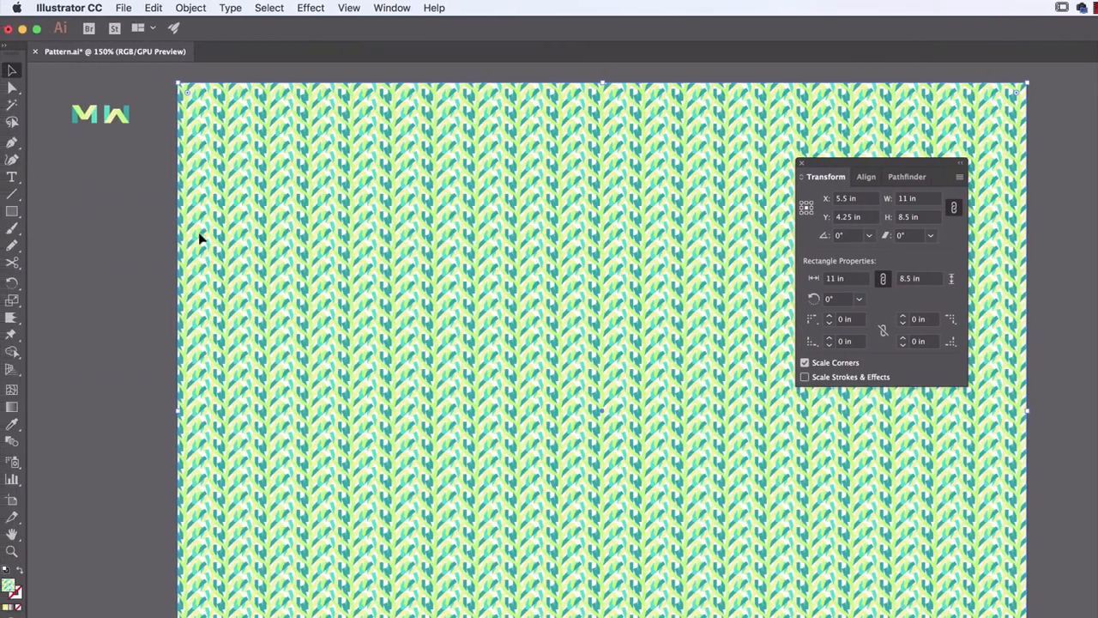
Create a new document and draw a rectangle about 5.52 by 4.17 in on its artboard
click(126, 7)
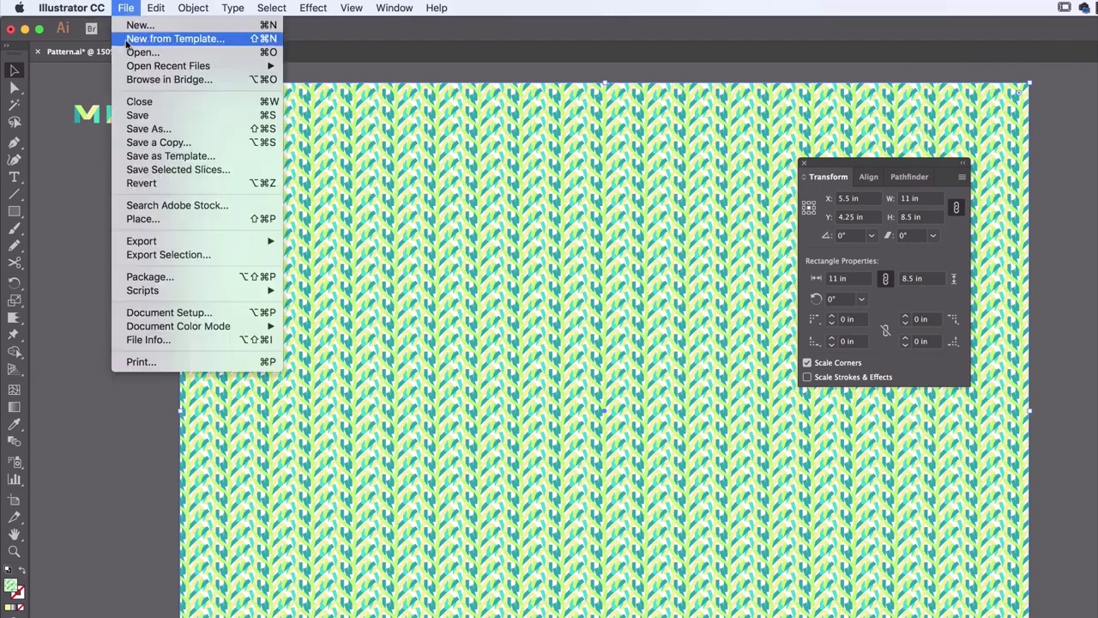
click(136, 27)
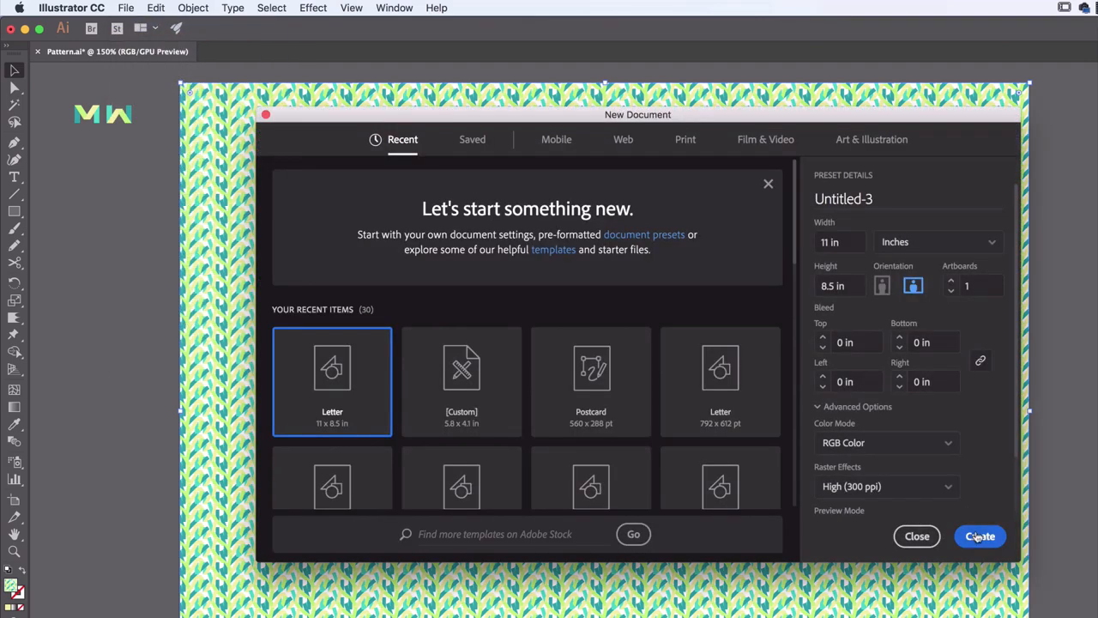
click(961, 533)
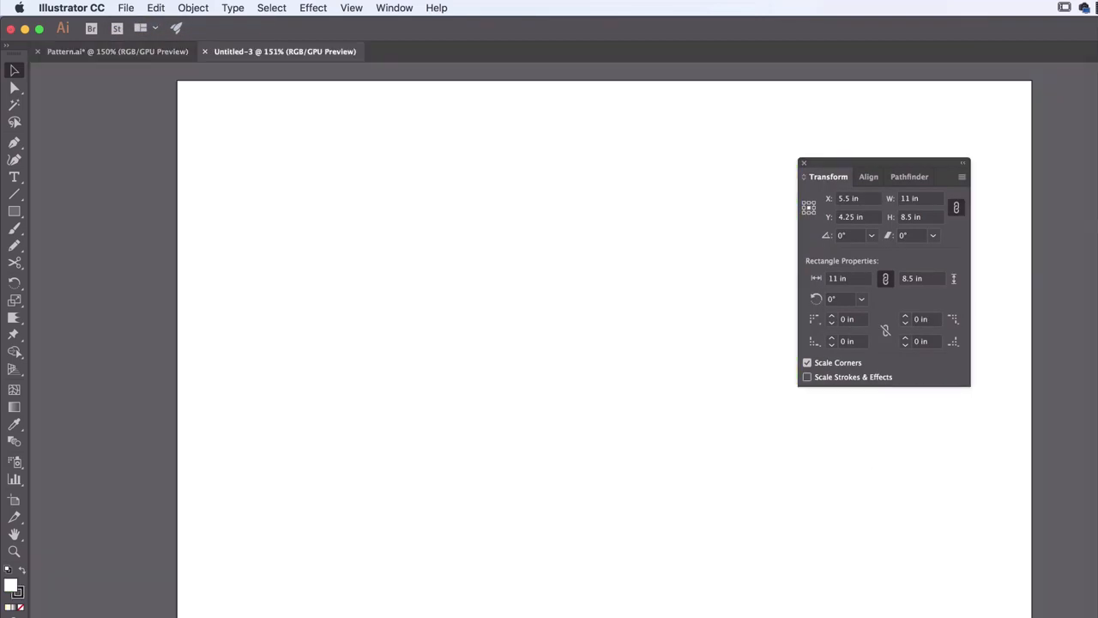
click(16, 213)
drag(357, 171, 785, 495)
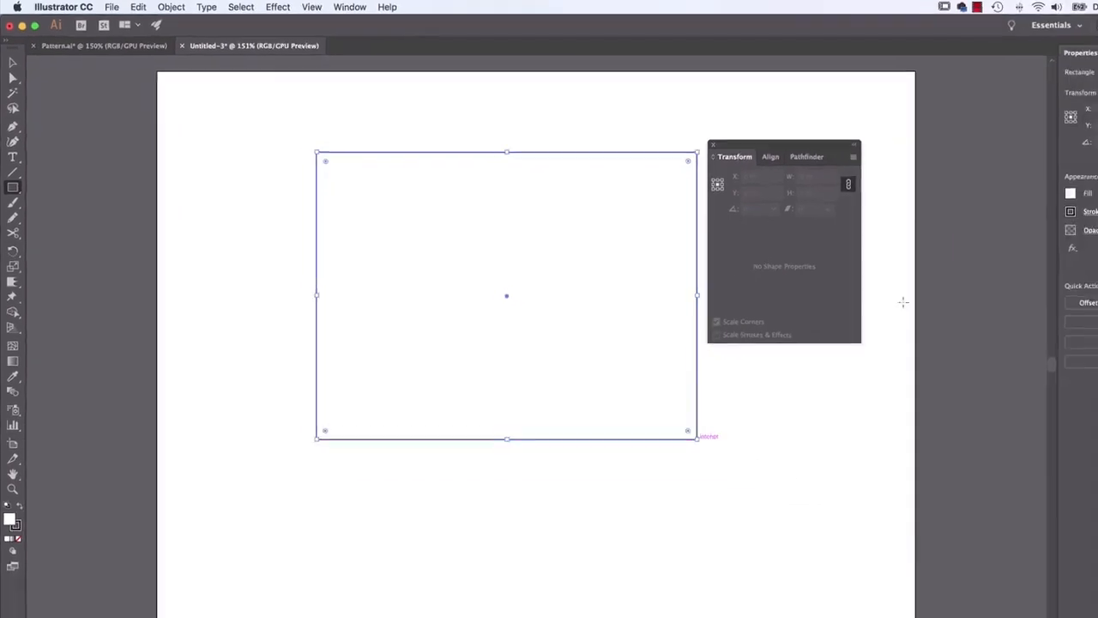
Try the available swatches as the new rectangle's fill and settle on the Foliage pattern
click(1070, 193)
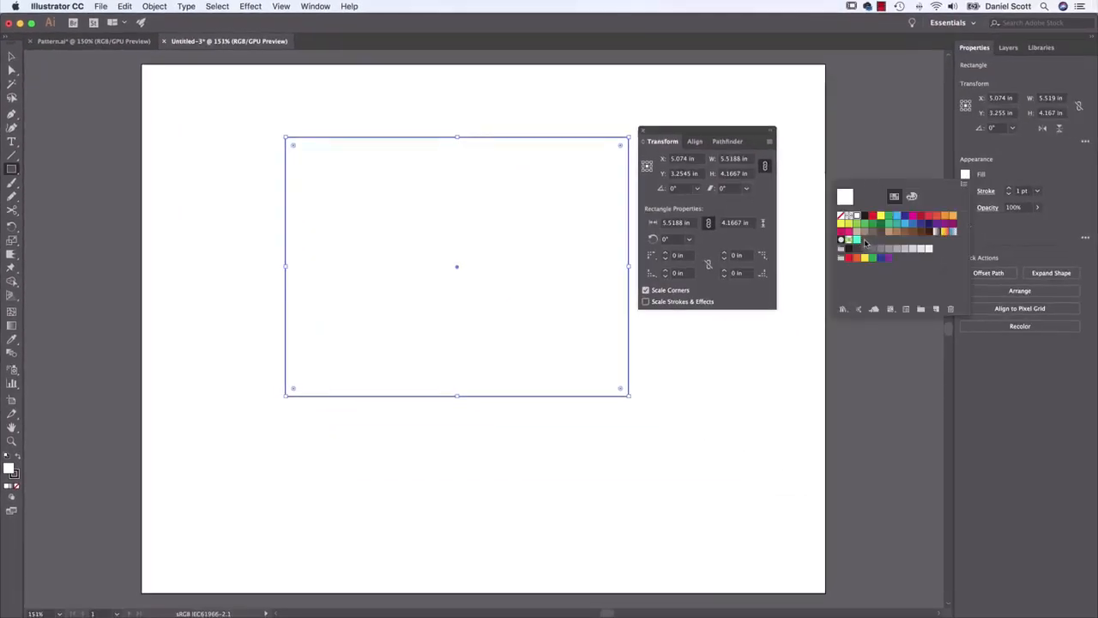
click(849, 243)
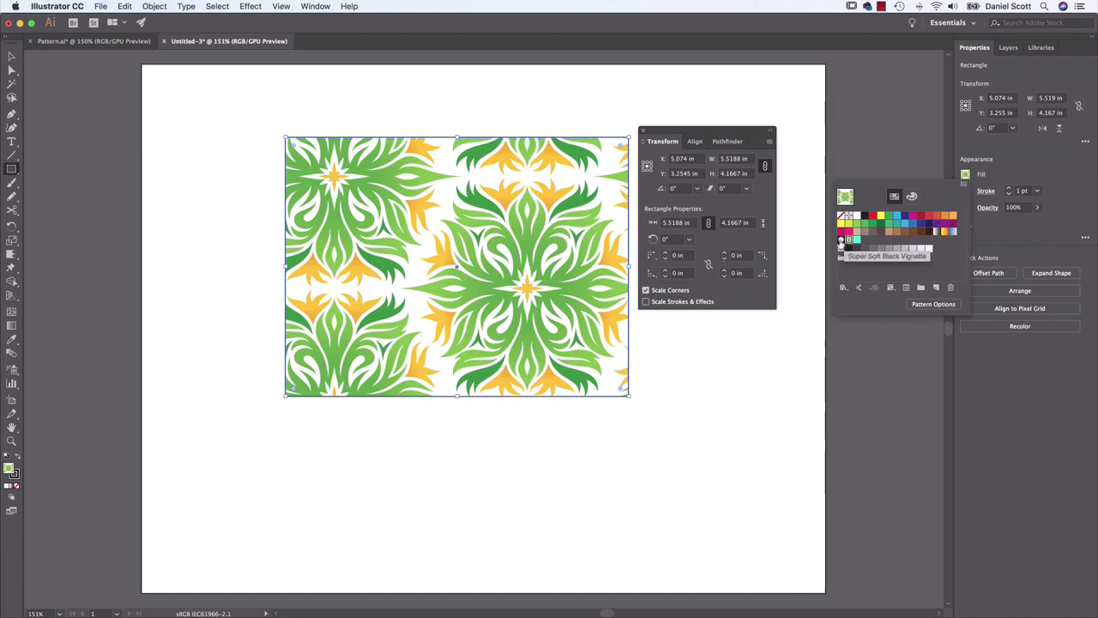
click(856, 241)
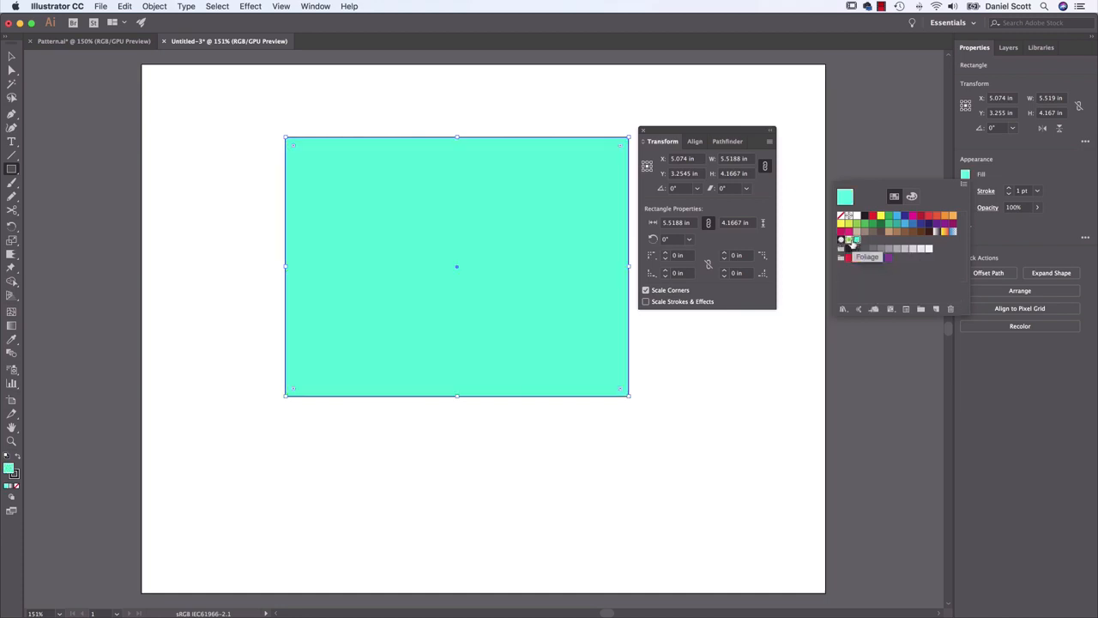
click(848, 242)
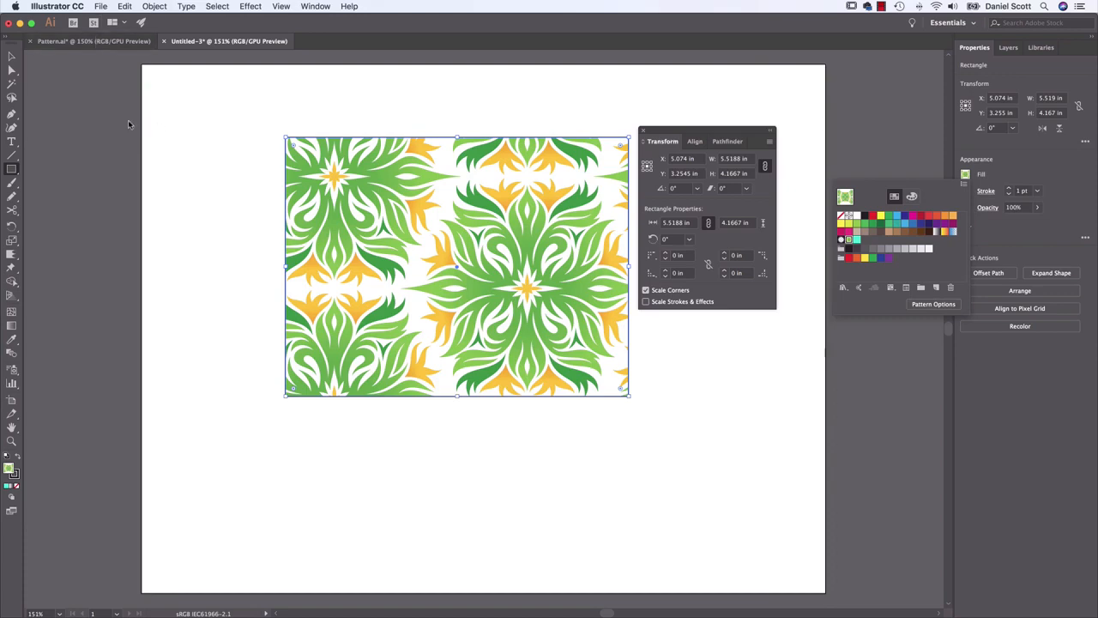
Copy the M Company patterned rectangle from Pattern.ai into the new document, and delete the pasted rectangle to keep only its swatch
click(94, 43)
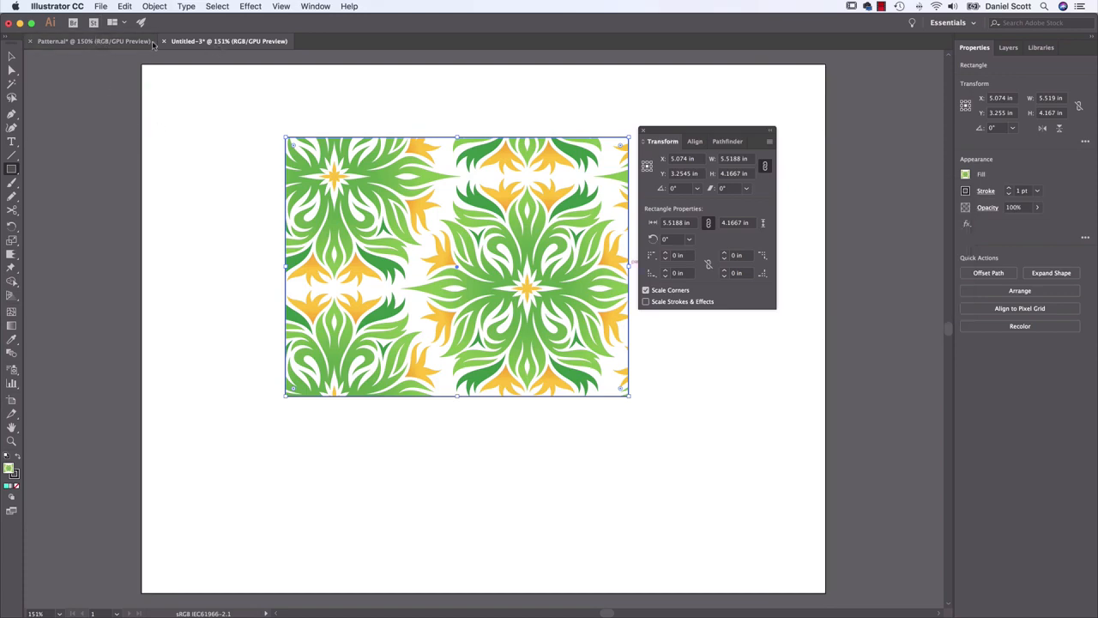
click(86, 43)
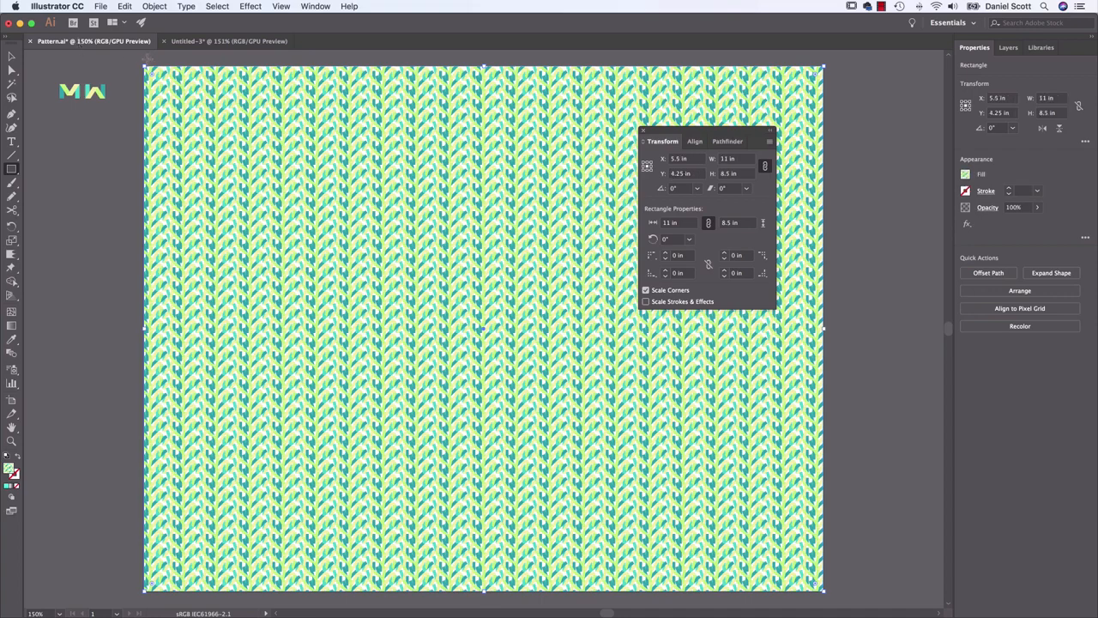
click(11, 56)
drag(367, 235, 609, 262)
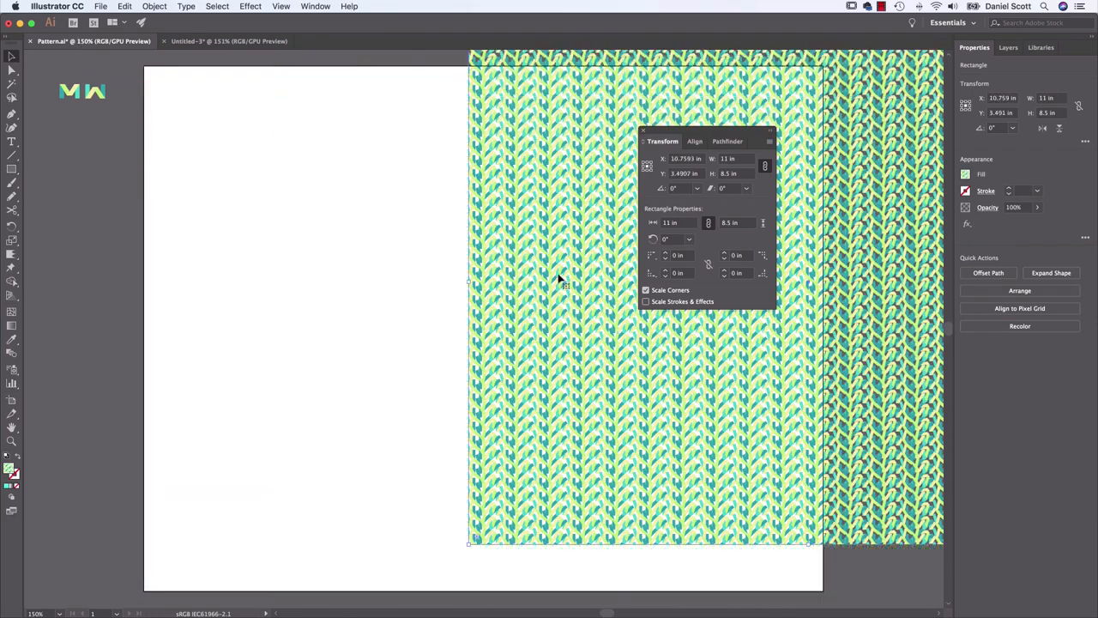
click(226, 41)
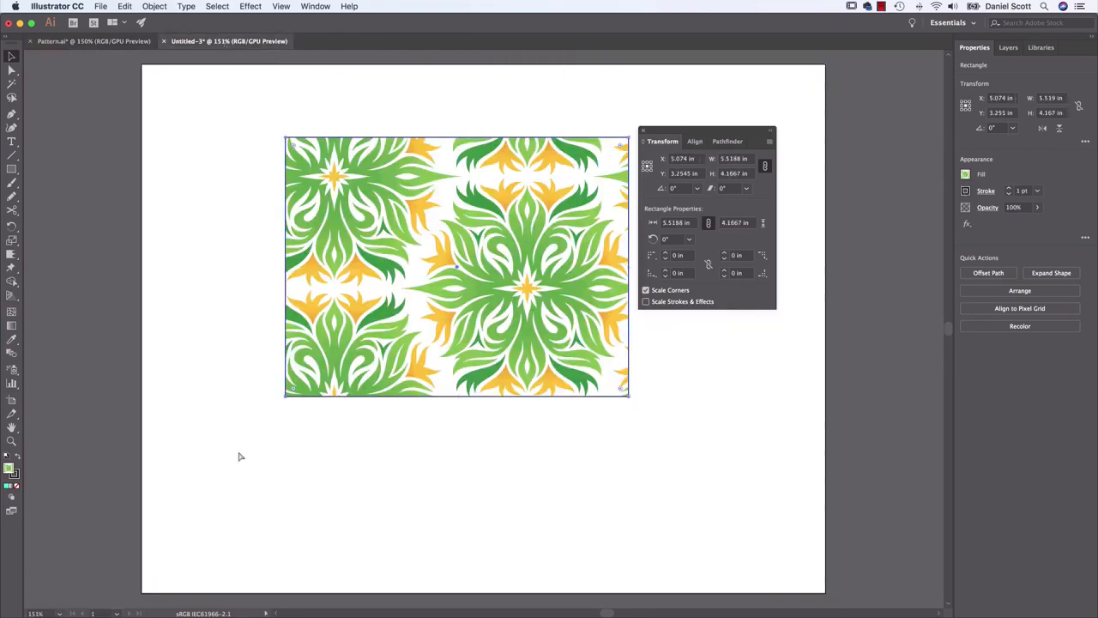
key(super+v)
key(Delete)
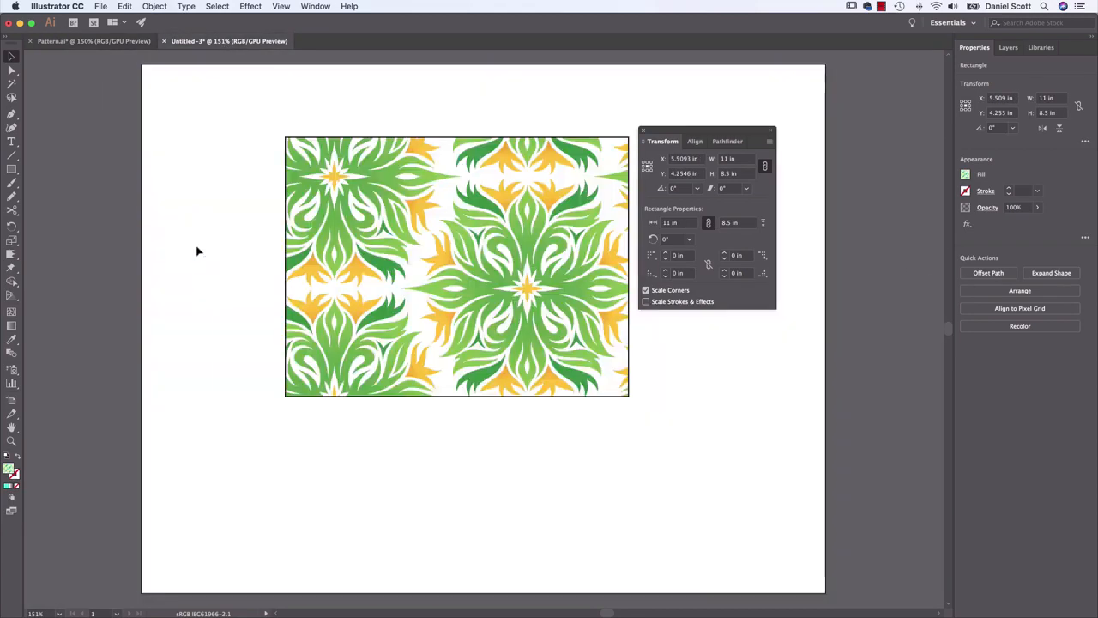
Change the rectangle's fill from Foliage to the pattern swatch brought over from Pattern.ai
click(527, 265)
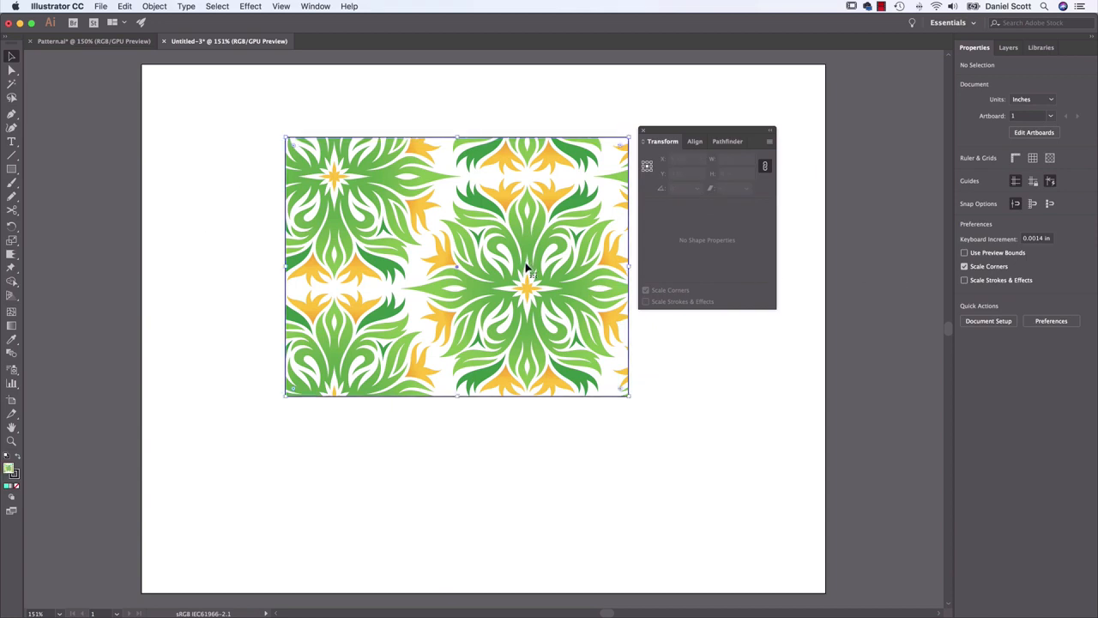
click(966, 175)
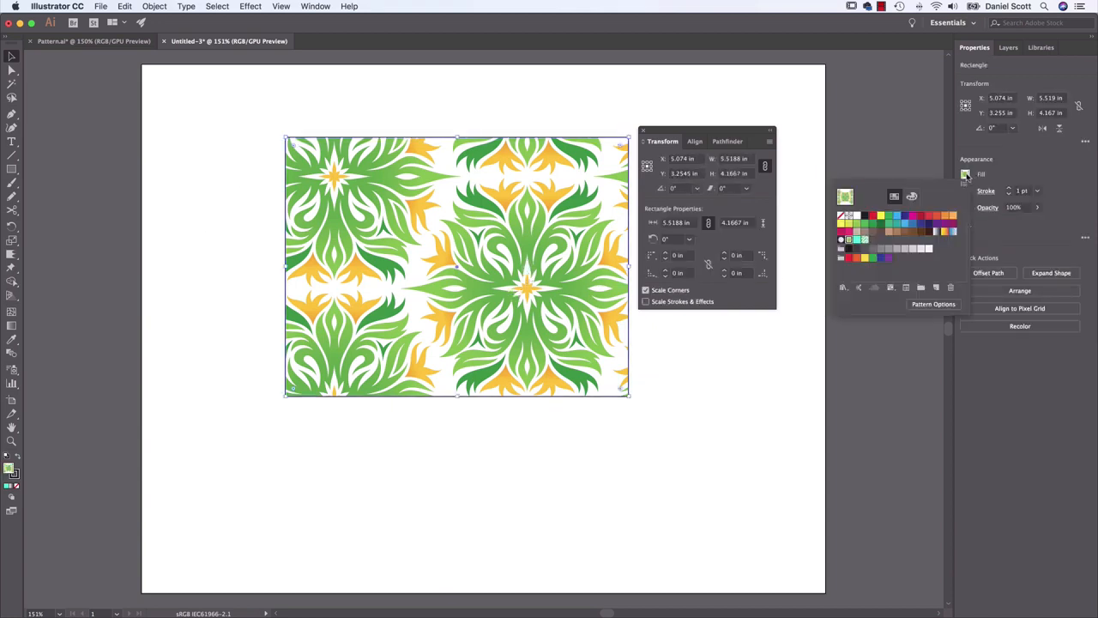
click(865, 241)
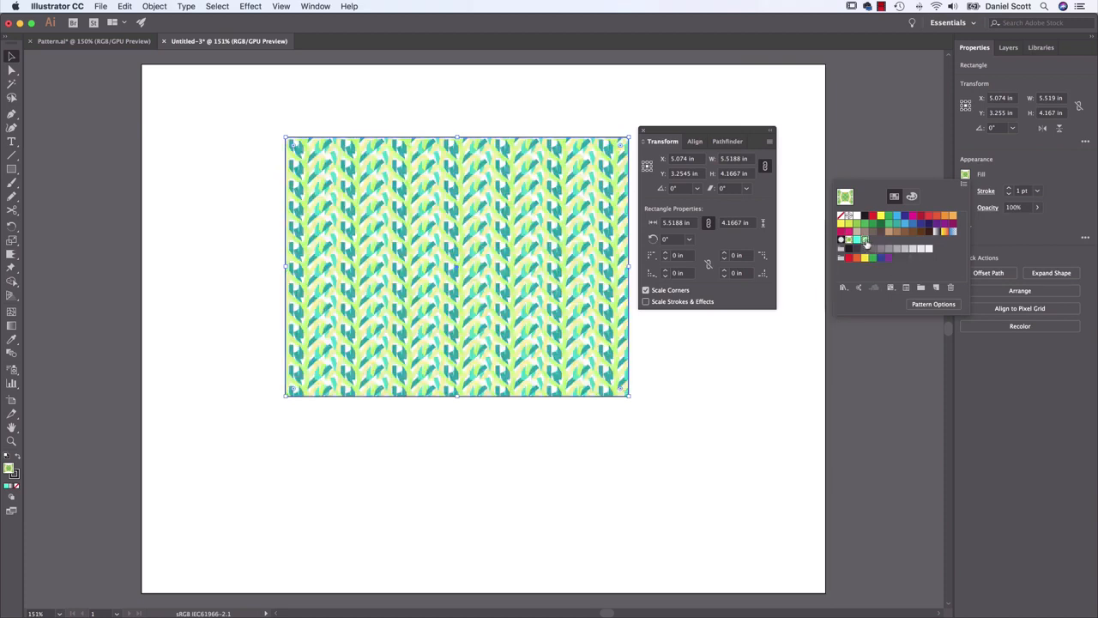
Review the options for saving the swatch library and the list of swatch libraries that can be opened
click(964, 185)
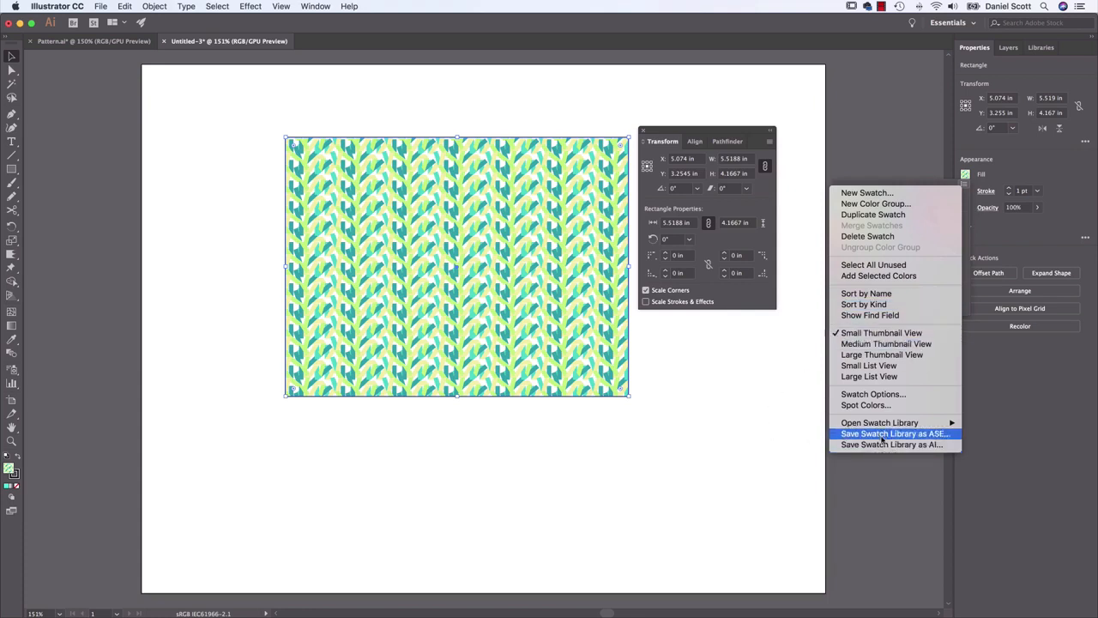
mouse_move(948, 424)
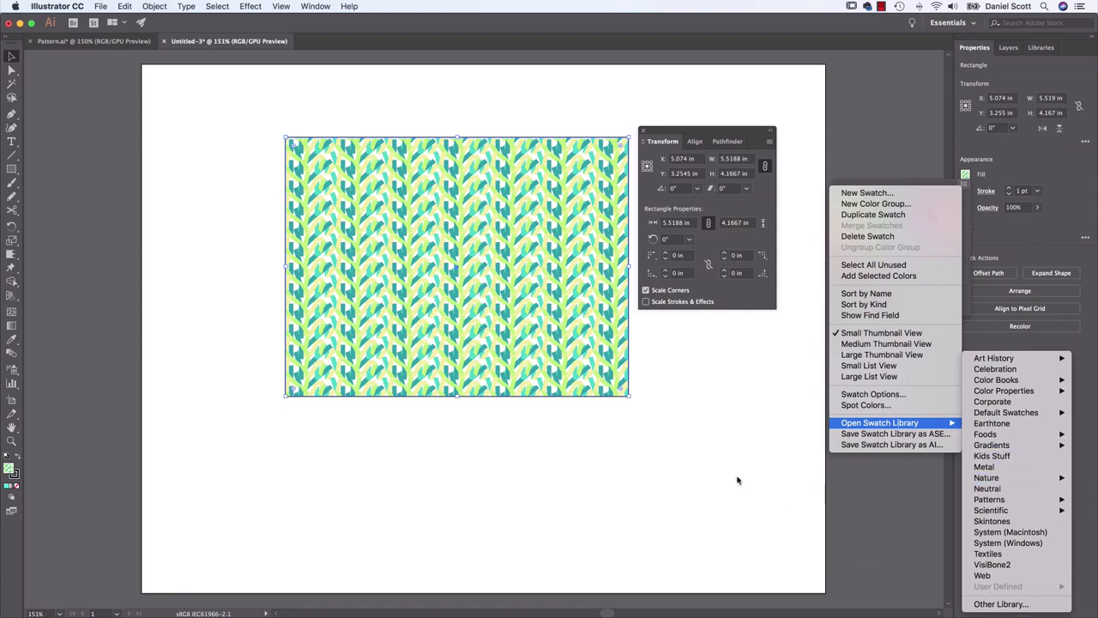
click(711, 366)
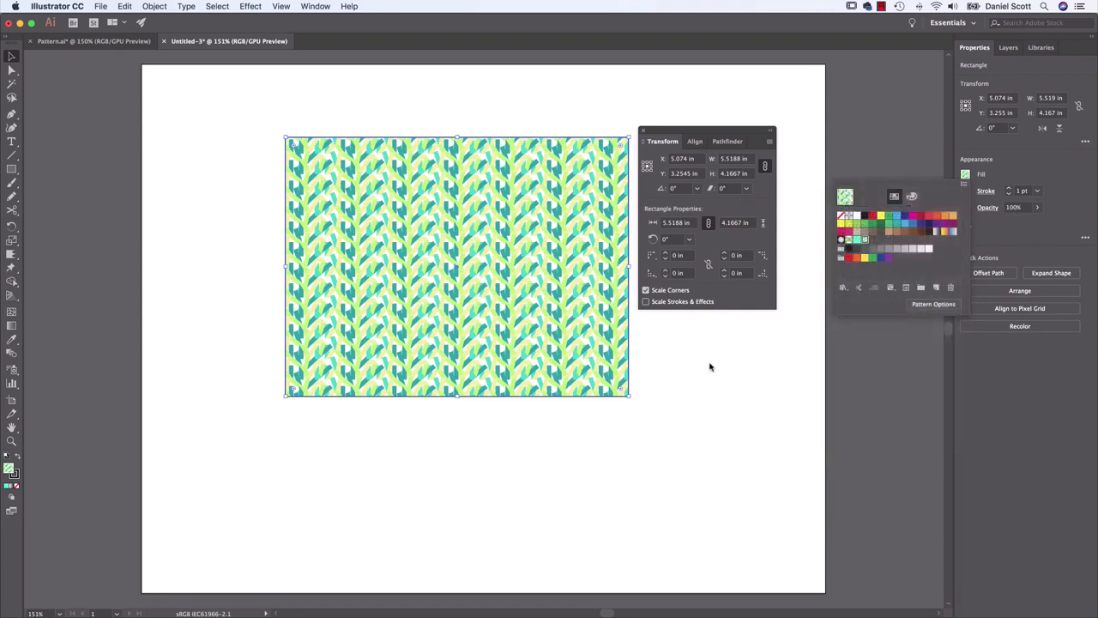
click(710, 367)
click(720, 367)
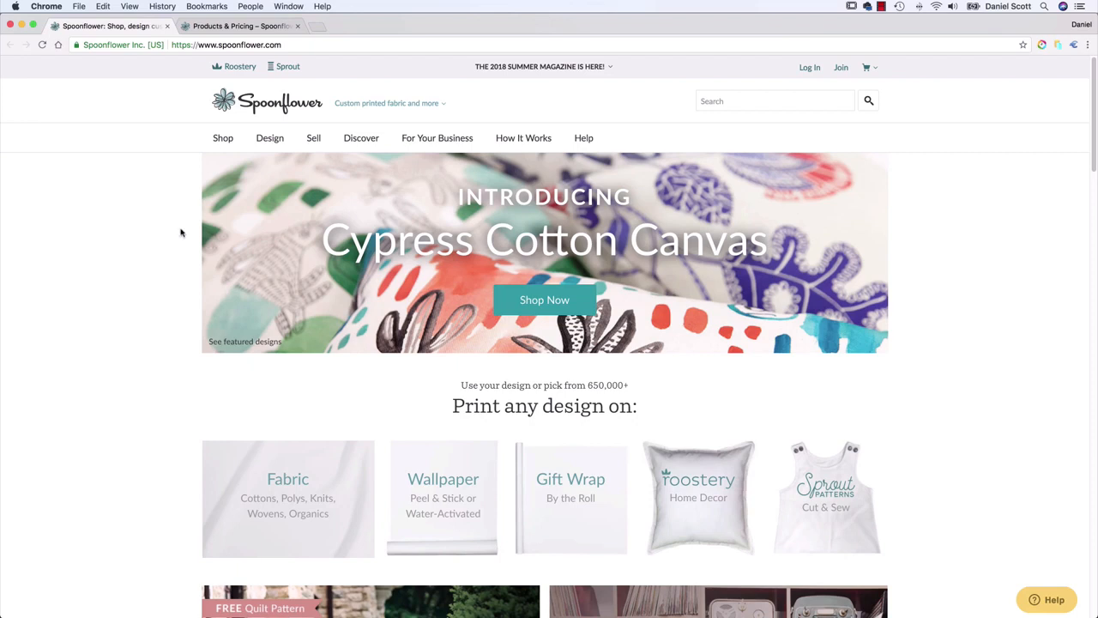
Switch to the Spoonflower home page in Chrome and look through the product types a design can be printed on
mouse_move(524, 140)
scroll(147, 329, down, 5)
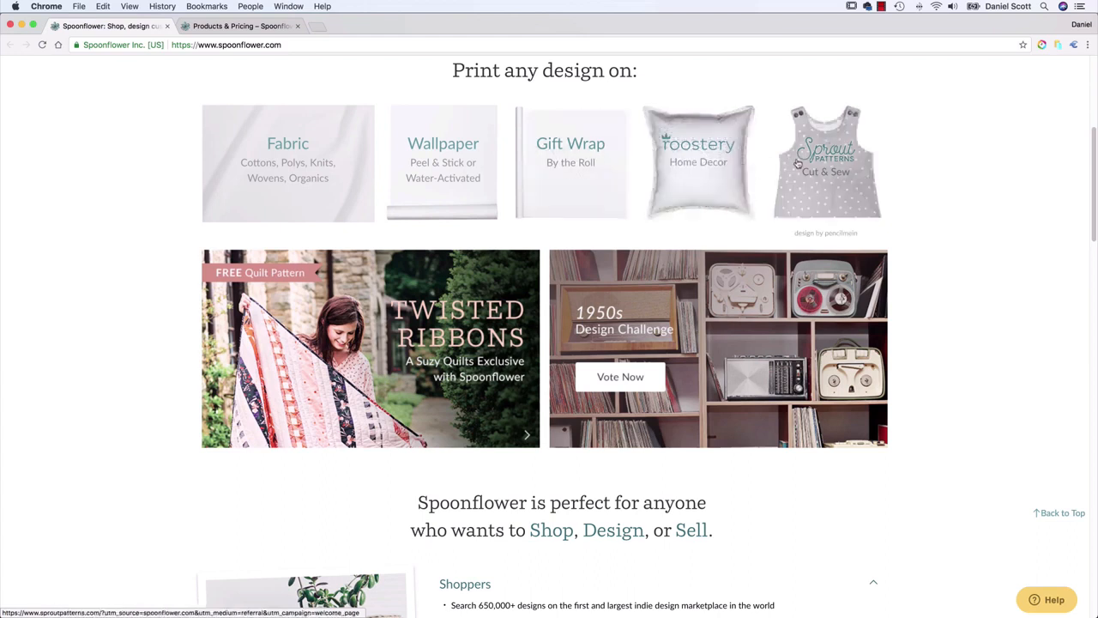
scroll(938, 194, down, 3)
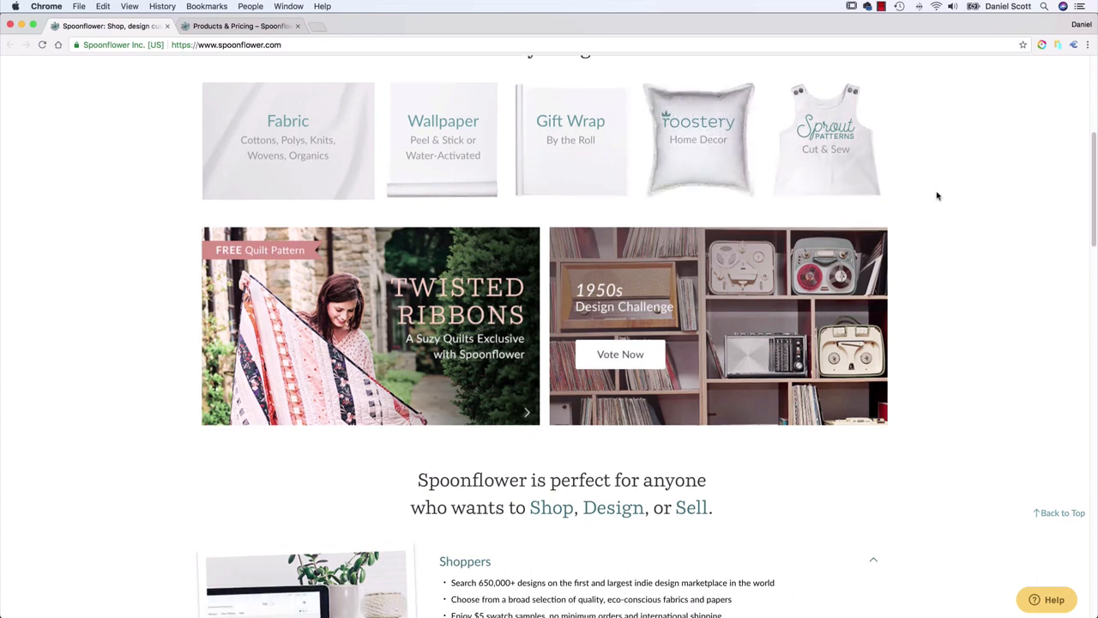
scroll(939, 193, up, 8)
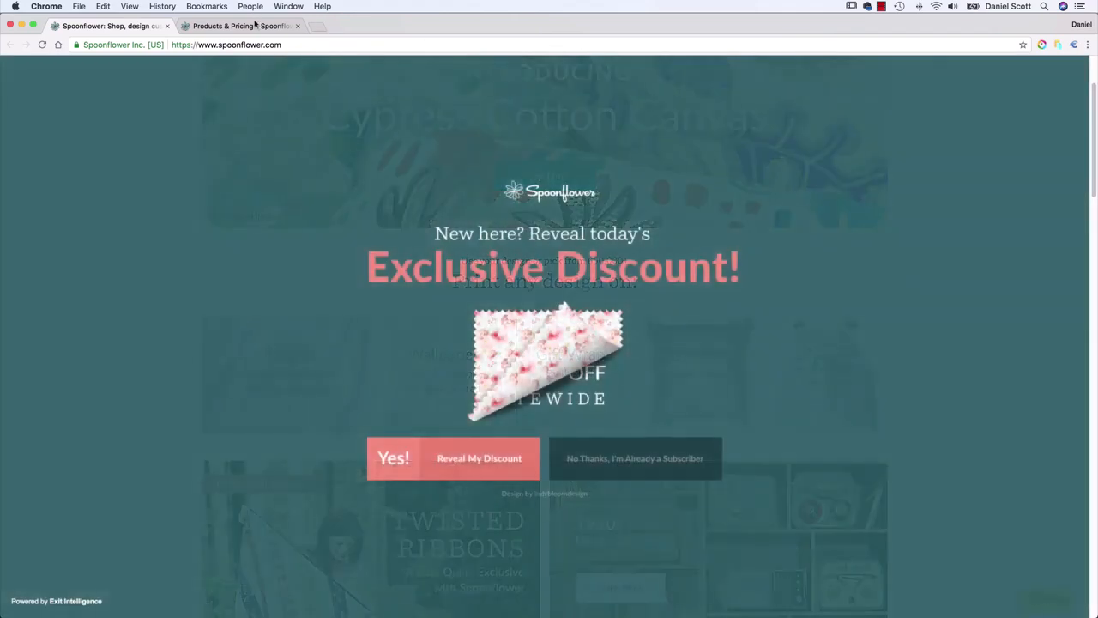
Look through Spoonflower's Products & Pricing page, covering its fabrics, sample pack and wallpapers
click(255, 26)
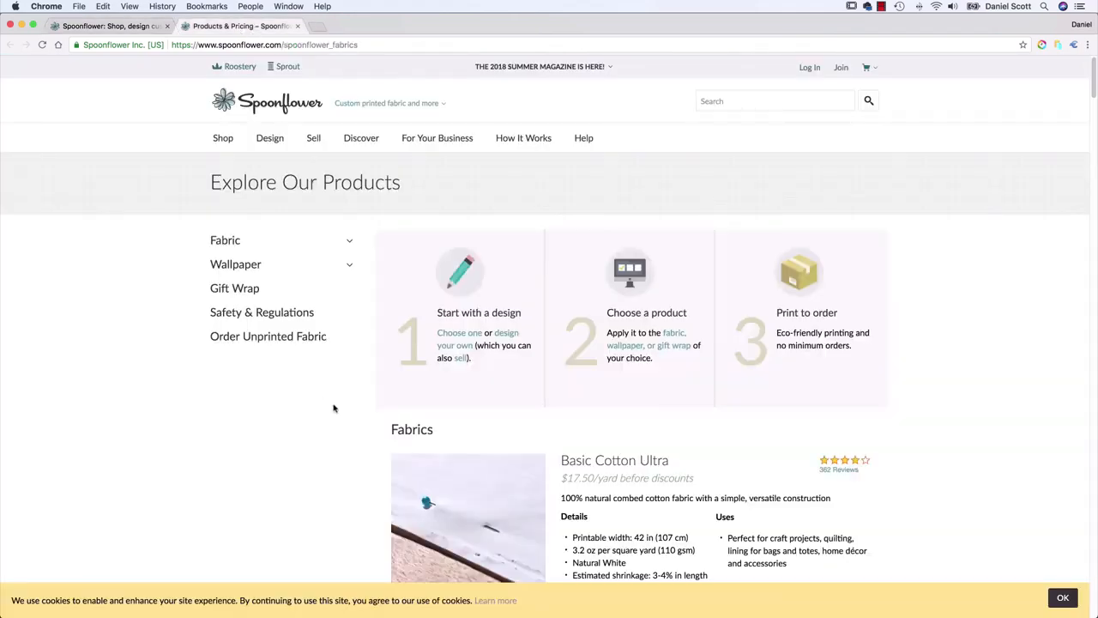
scroll(360, 393, down, 2)
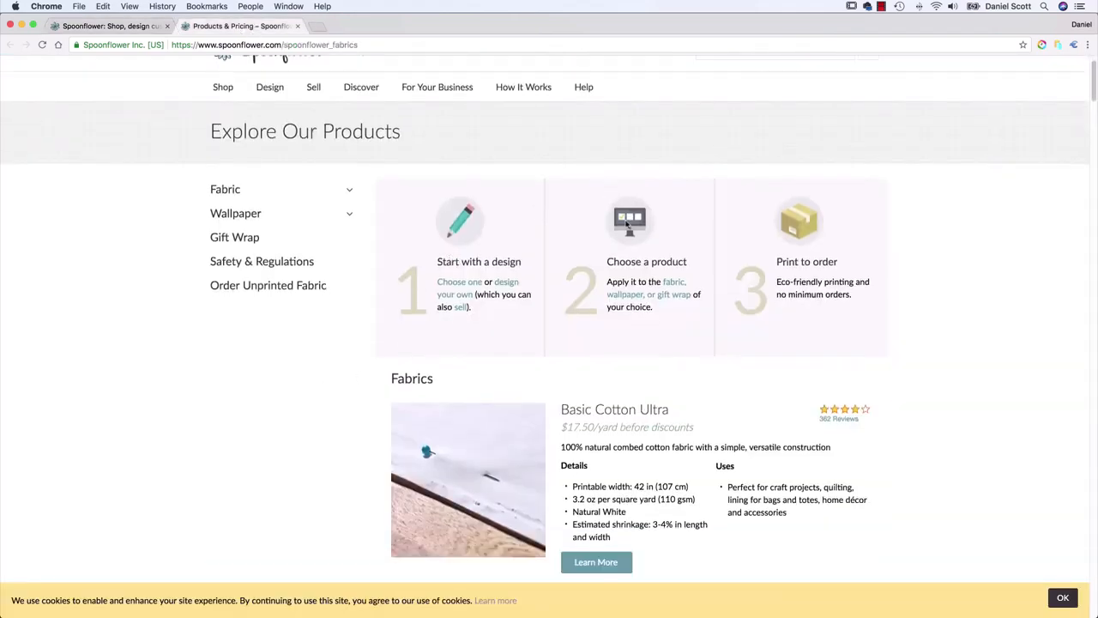
scroll(684, 318, down, 5)
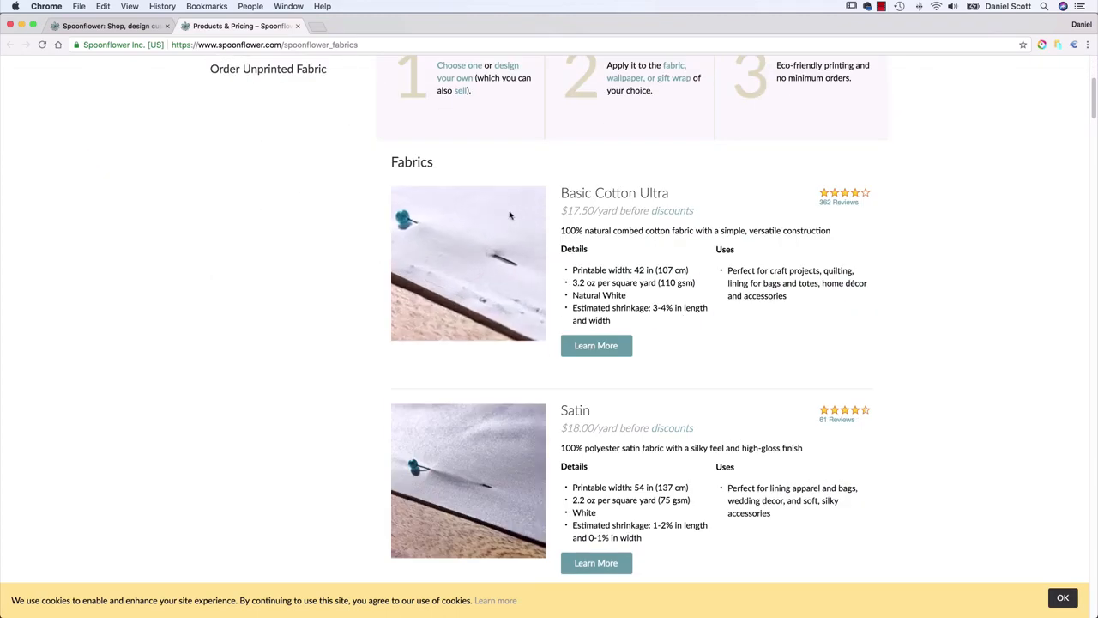
scroll(637, 319, down, 15)
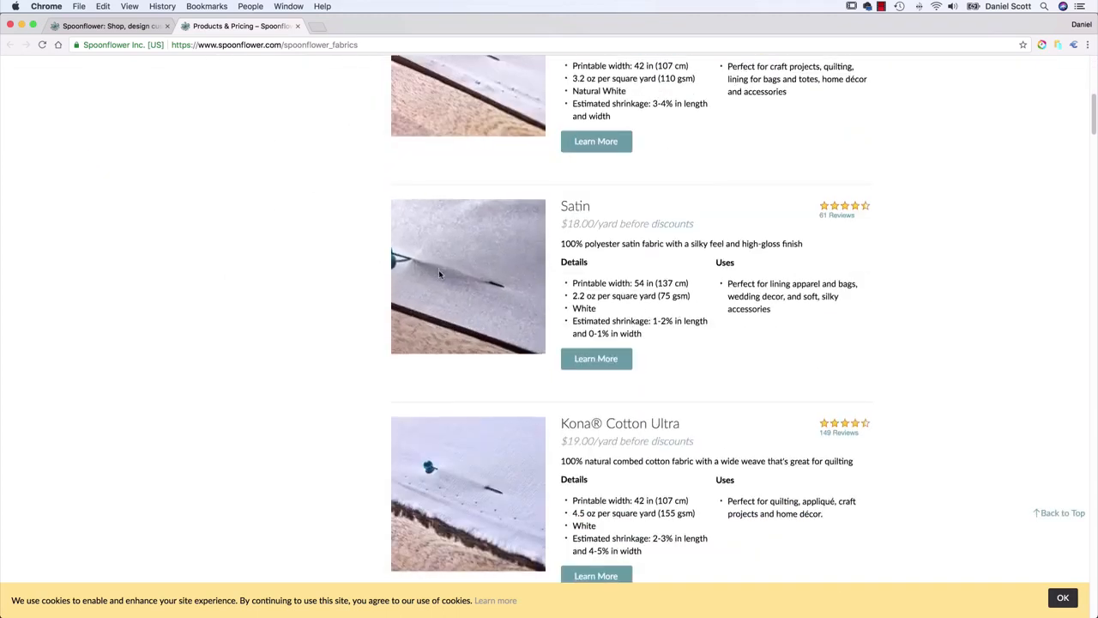
scroll(336, 283, down, 15)
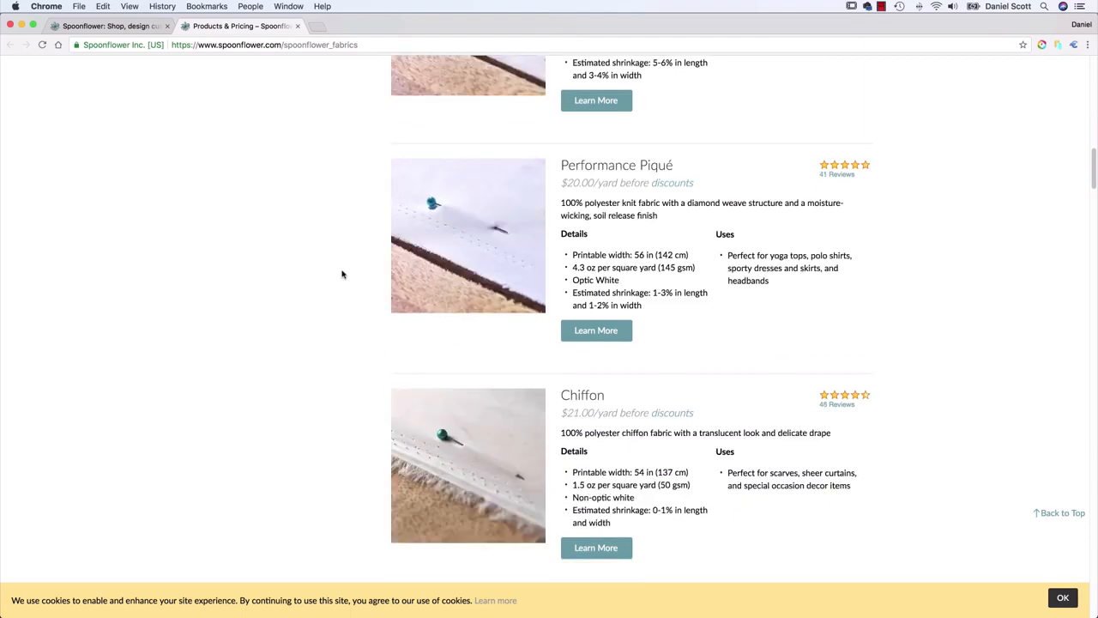
scroll(341, 274, down, 20)
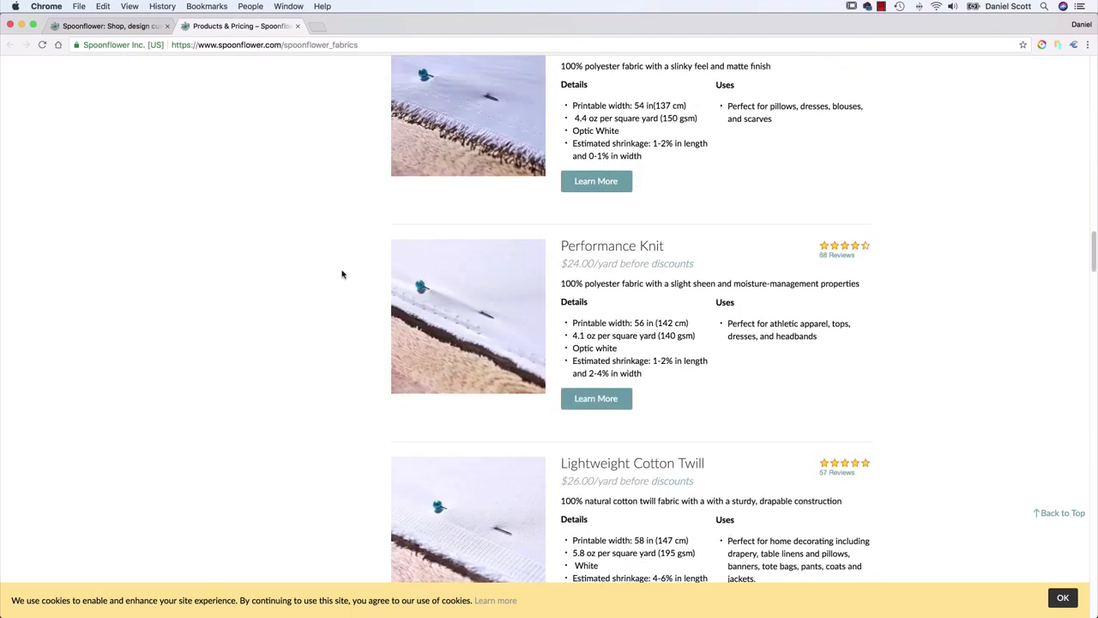
scroll(341, 274, down, 20)
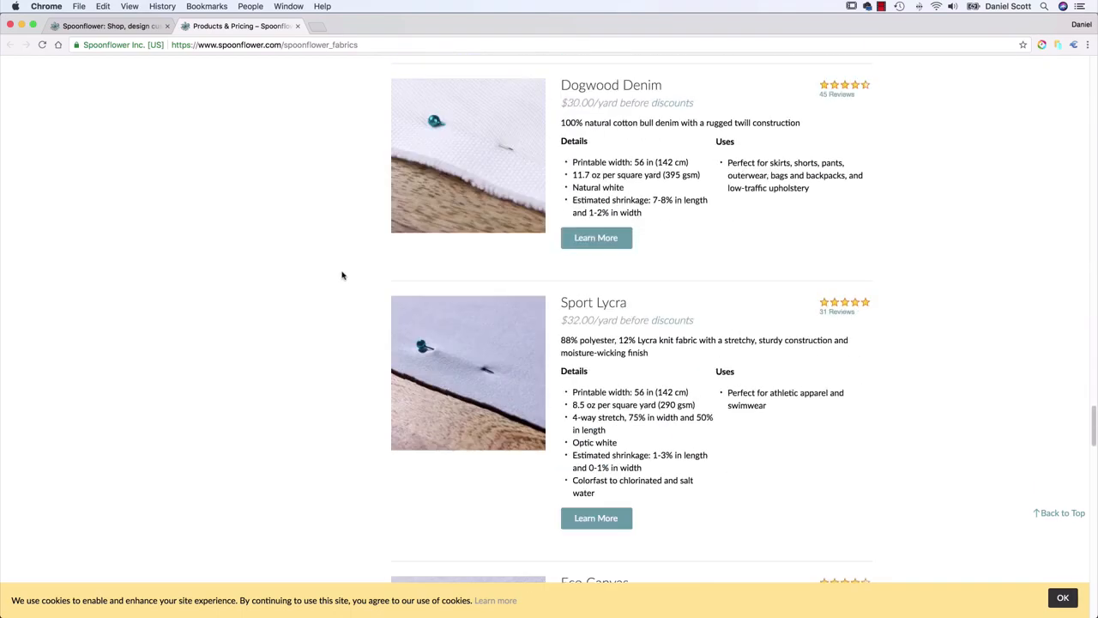
scroll(342, 275, down, 7)
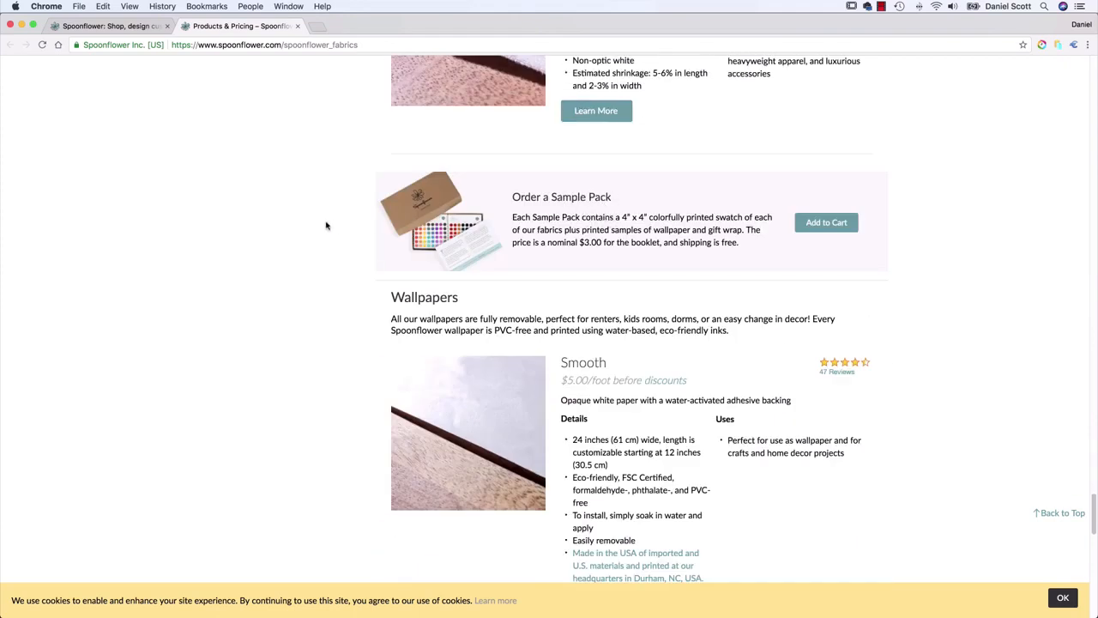
scroll(316, 232, up, 8)
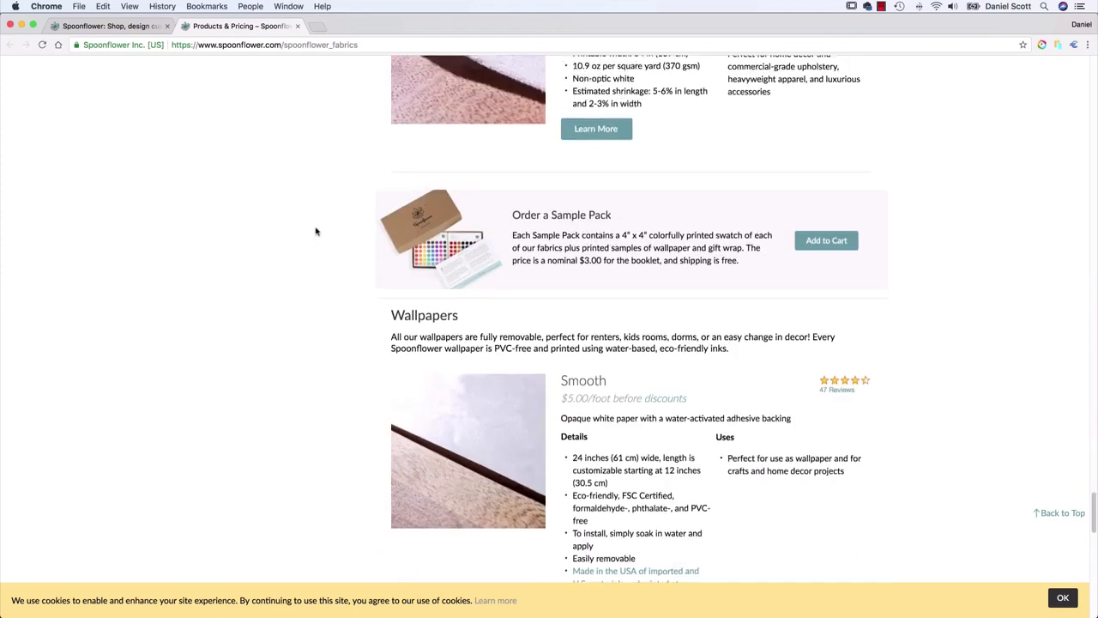
scroll(317, 234, up, 8)
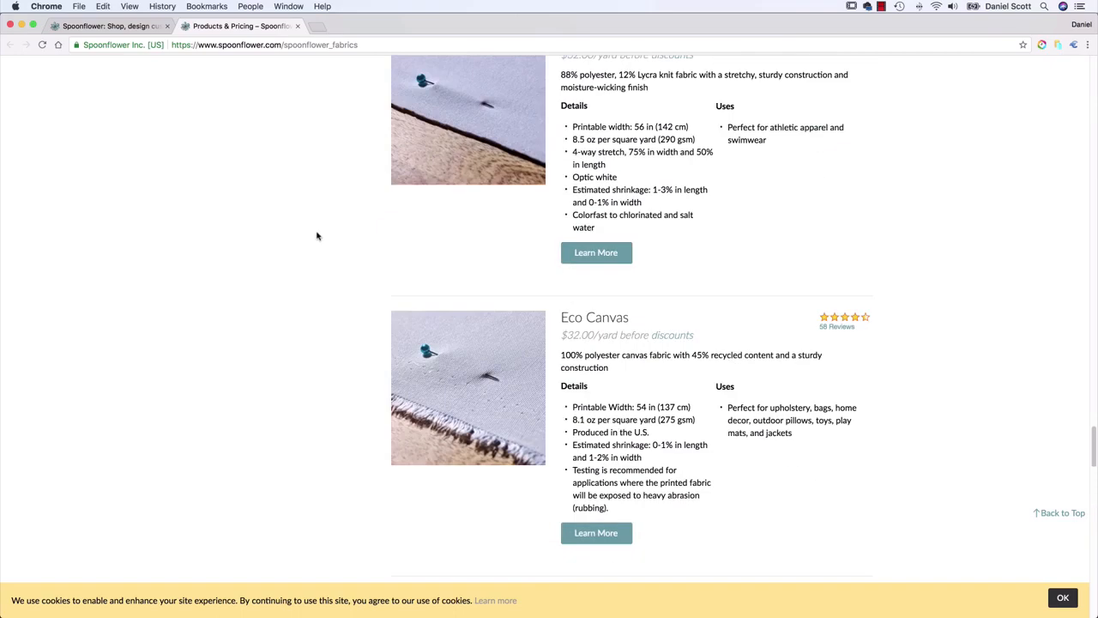
scroll(317, 236, up, 3)
scroll(316, 236, up, 20)
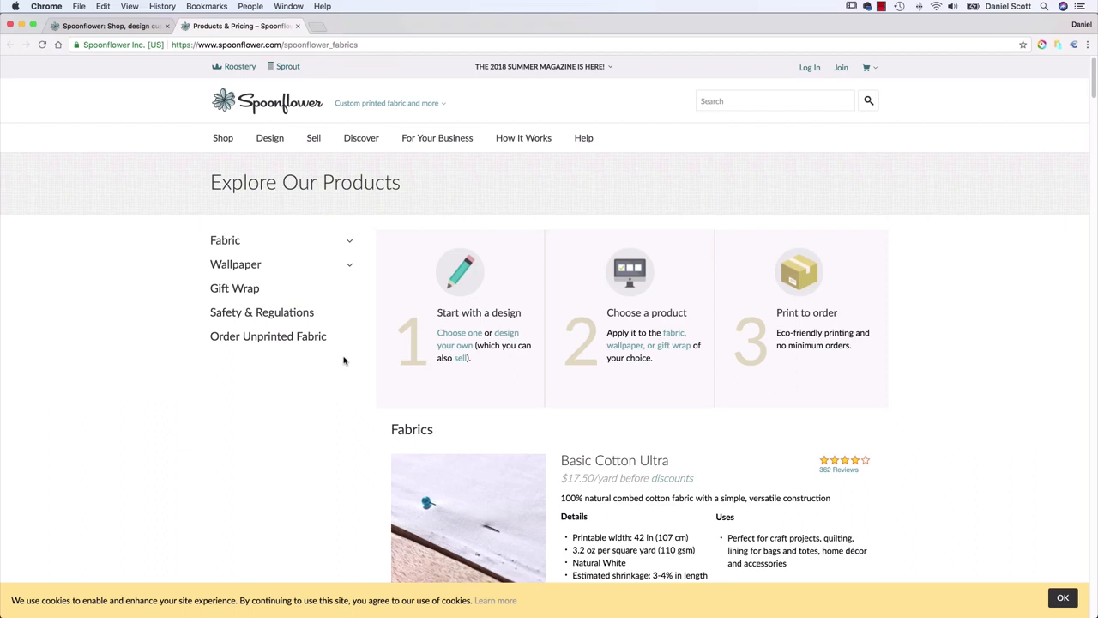
Switch to Illustrator and compare the cyclist and red sneakers photos with their vector-traced versions
key(super+Tab)
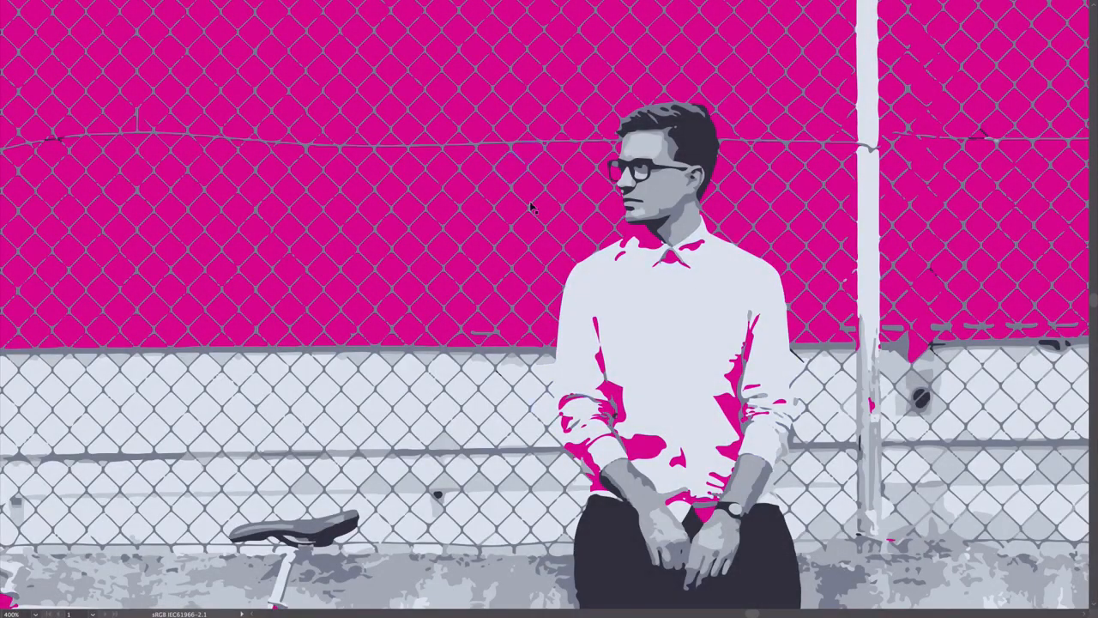
scroll(867, 420, up, 15)
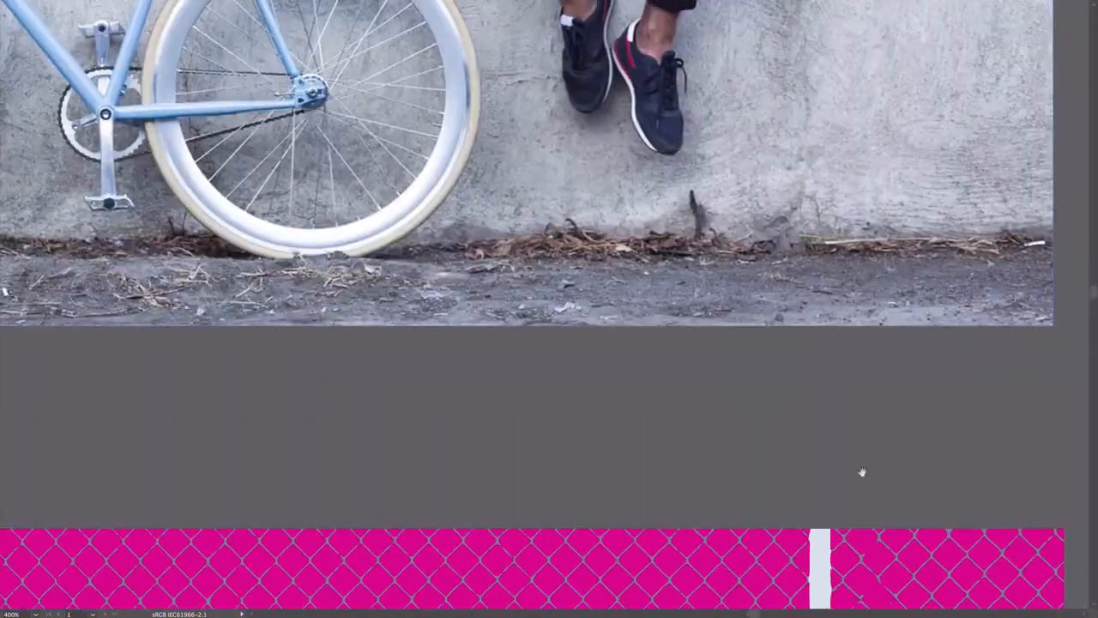
scroll(872, 418, up, 12)
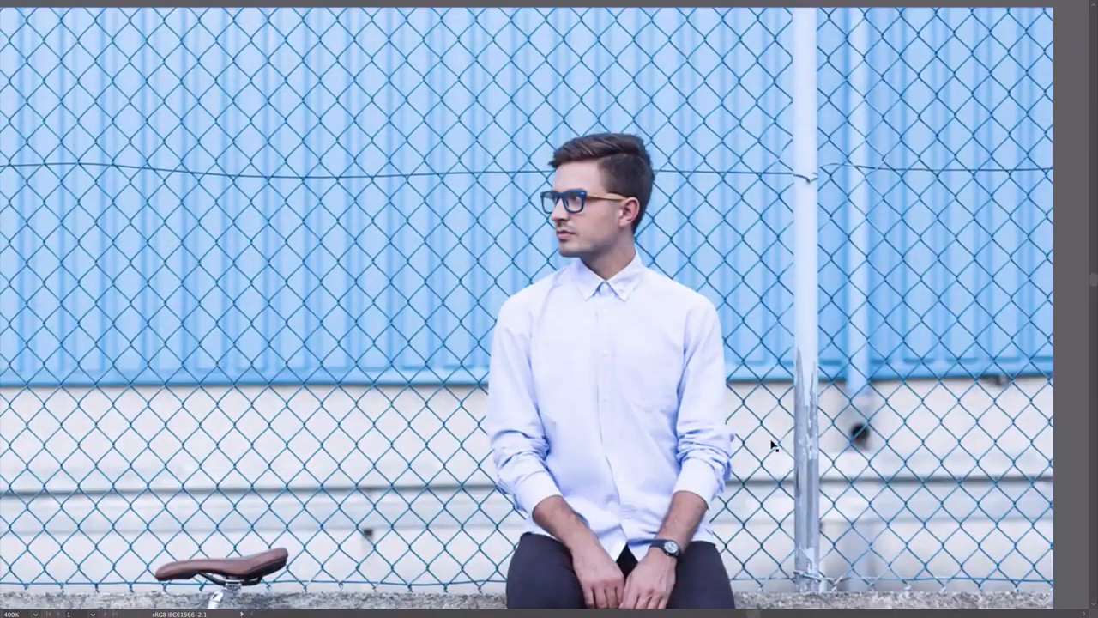
key(ctrl+minus)
key(ctrl+minus)
key(ctrl+minus)
scroll(769, 441, down, 10)
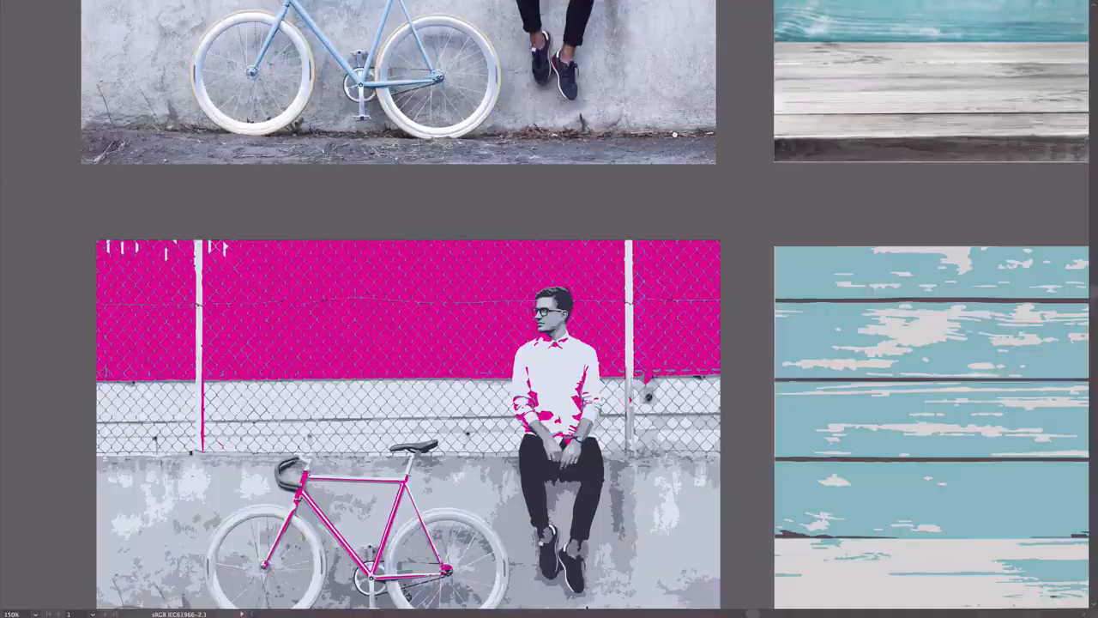
scroll(601, 273, right, 10)
scroll(601, 273, up, 6)
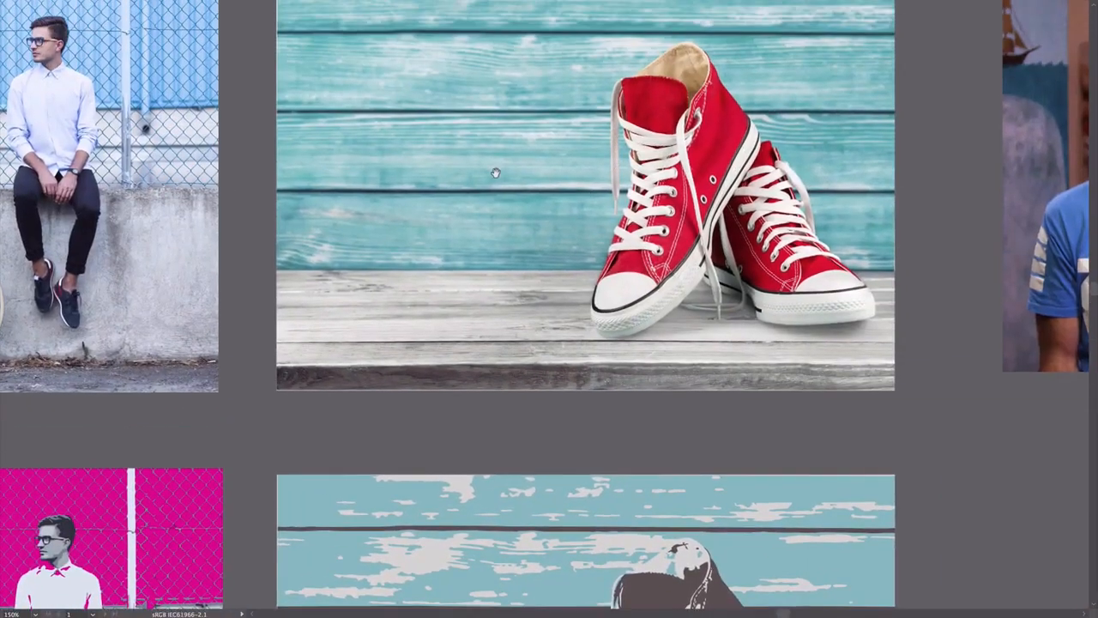
scroll(527, 150, down, 10)
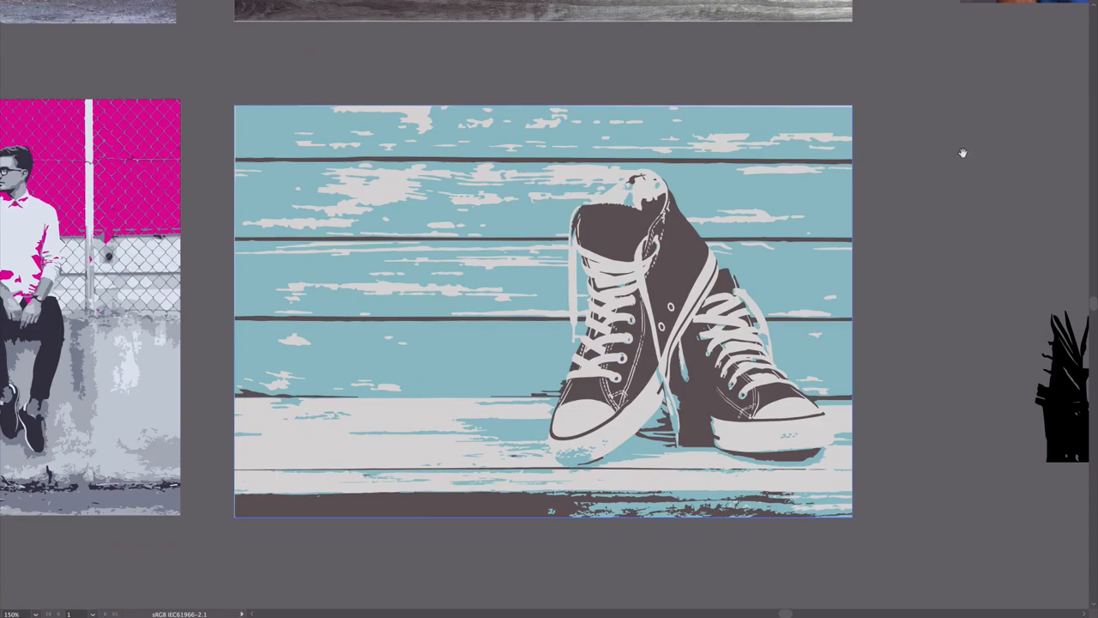
Examine the portrait photo and the dark and light vector tracings made from it
scroll(499, 295, right, 10)
scroll(500, 294, up, 5)
scroll(499, 294, up, 4)
scroll(585, 448, down, 10)
scroll(585, 448, right, 1)
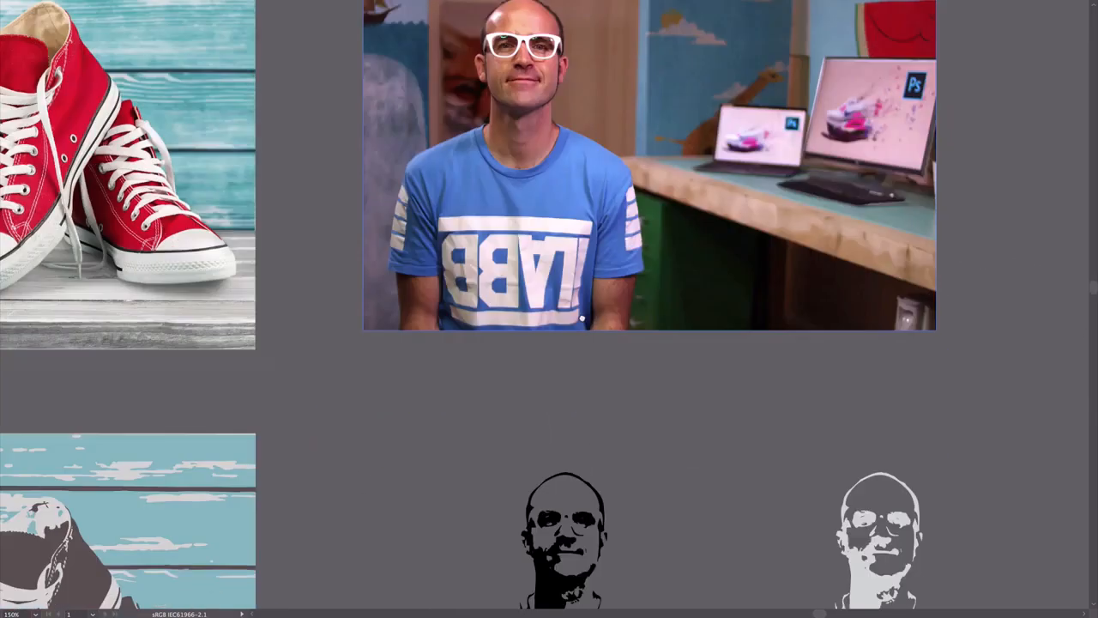
drag(566, 271, 562, 245)
click(546, 239)
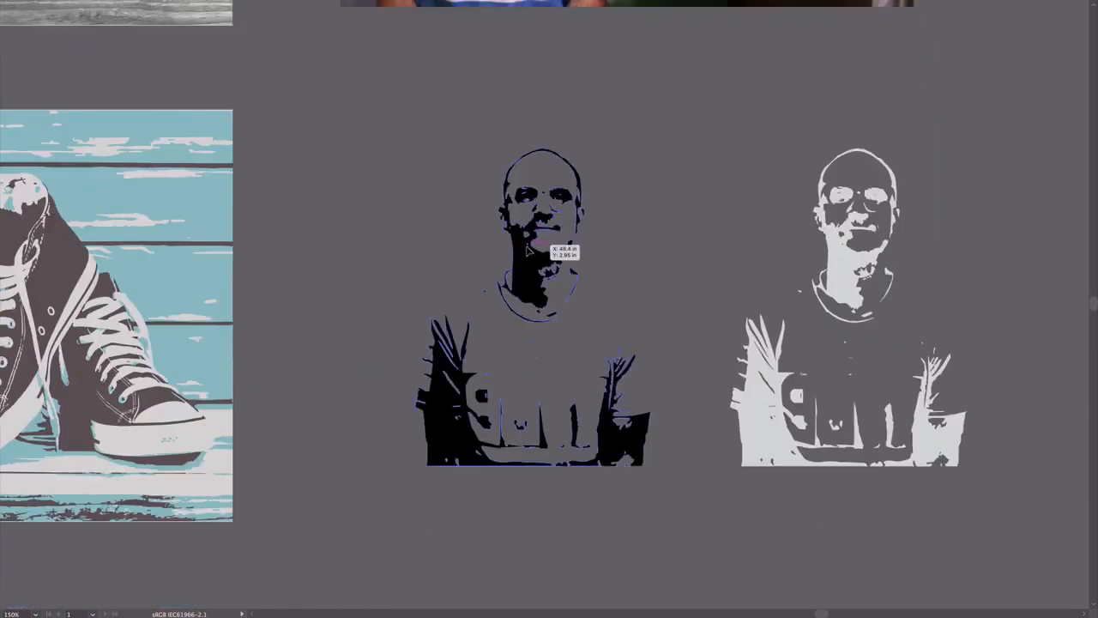
click(396, 225)
click(861, 264)
drag(949, 225, 804, 247)
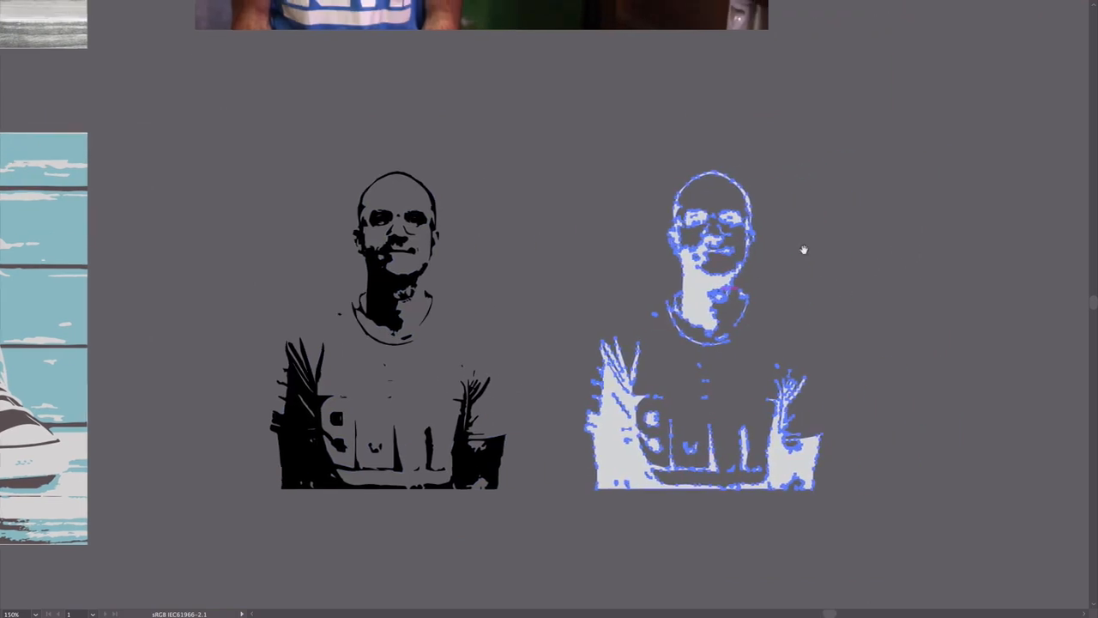
click(856, 322)
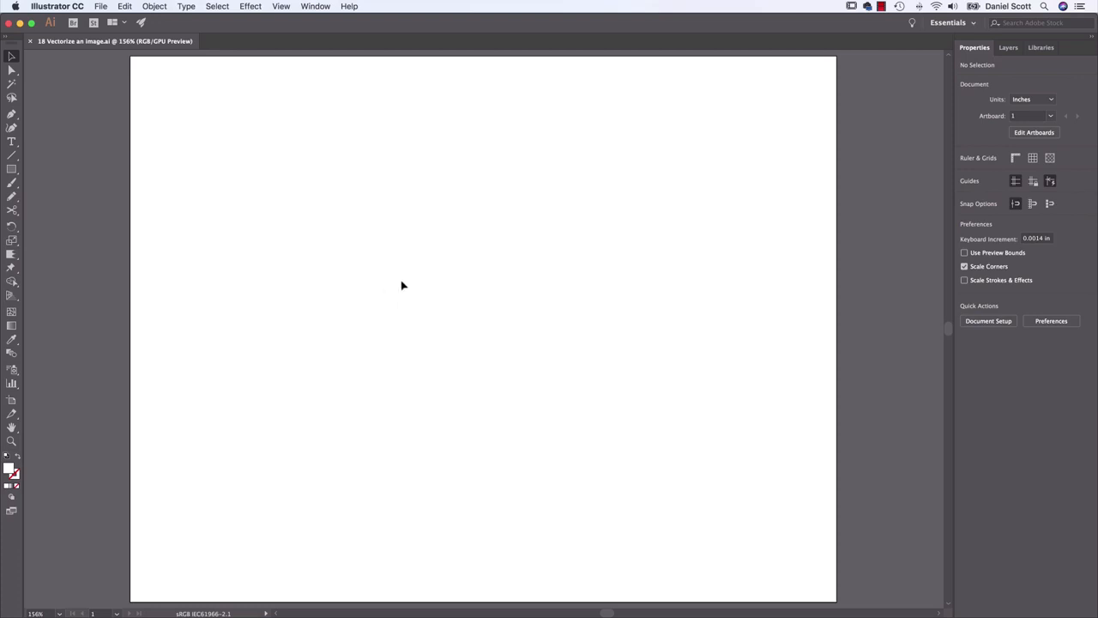
Place the Live Trace photo from the Exercise Files folder at about 10.1 × 6.7 in, centred horizontally on the artboard
click(99, 8)
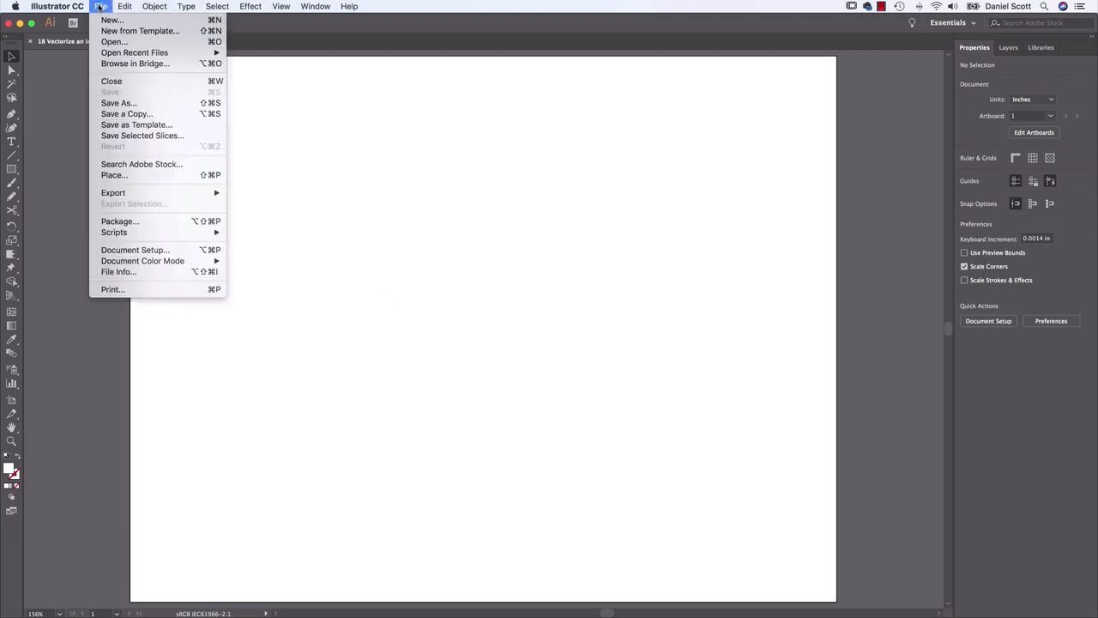
click(124, 175)
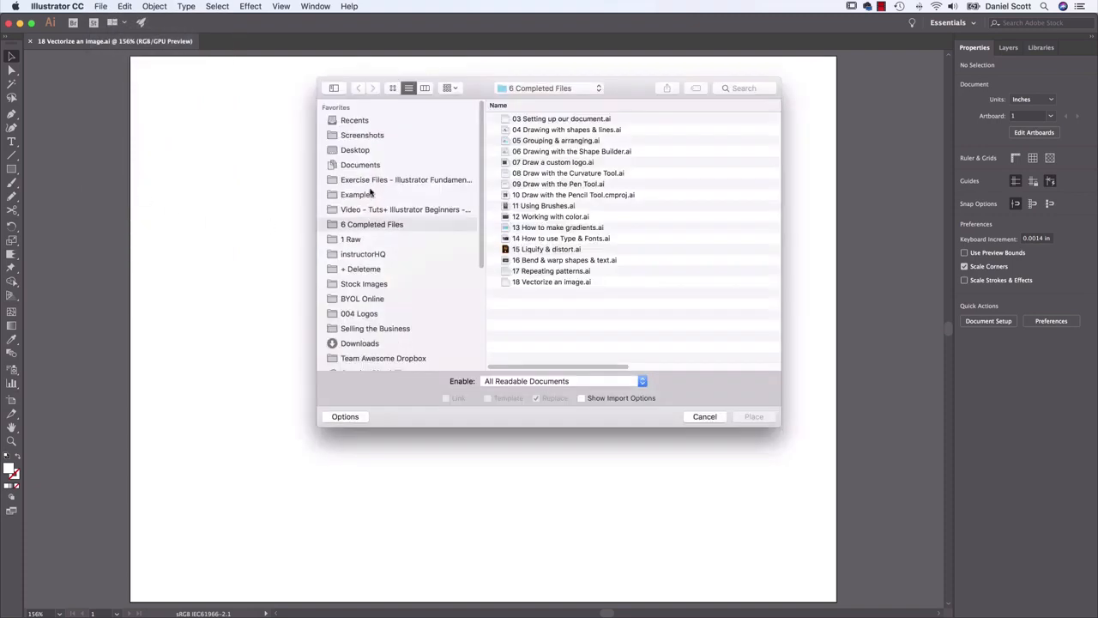
click(378, 183)
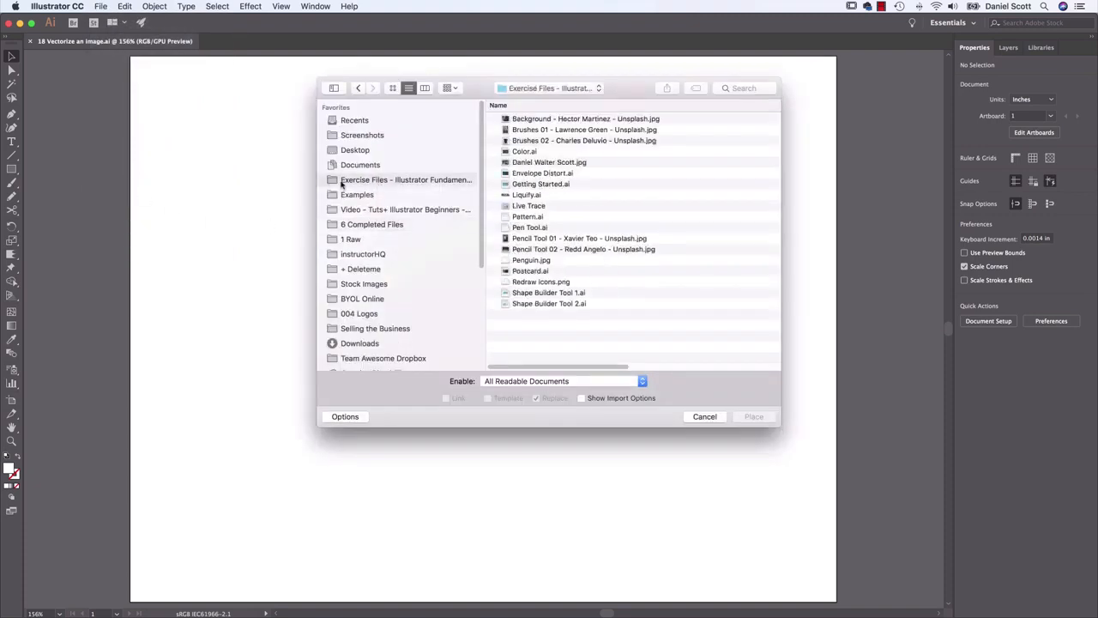
click(525, 207)
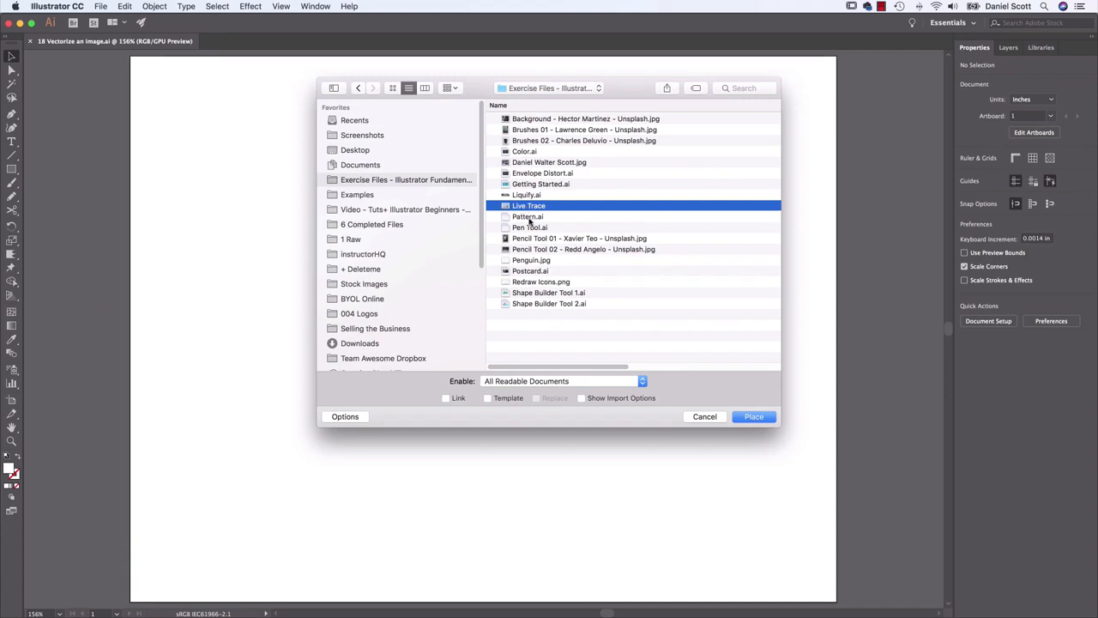
click(755, 417)
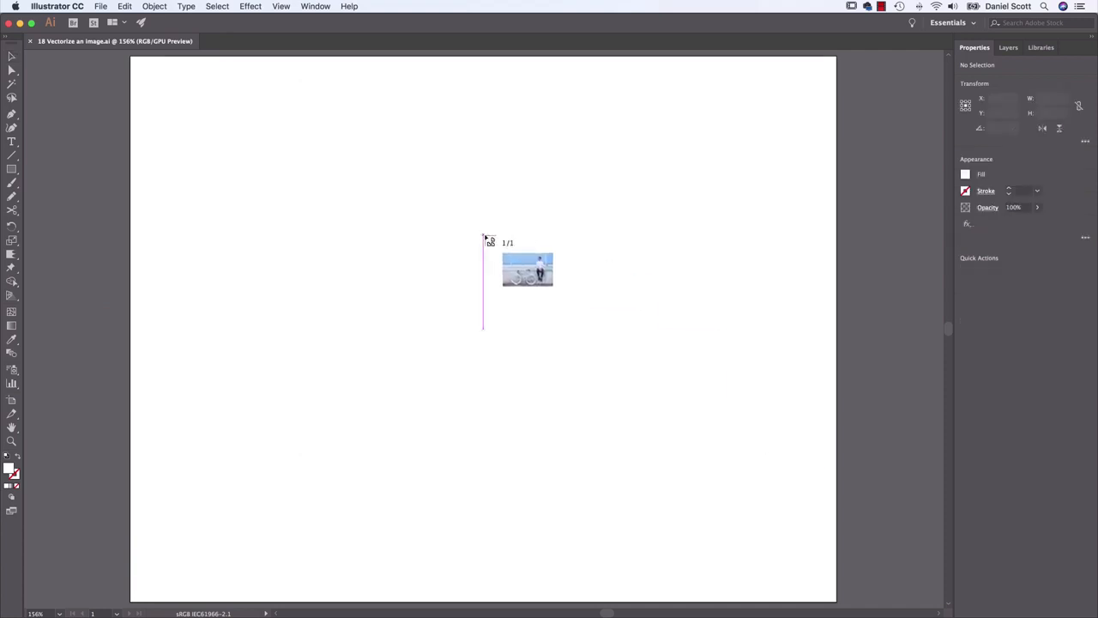
drag(183, 71, 815, 488)
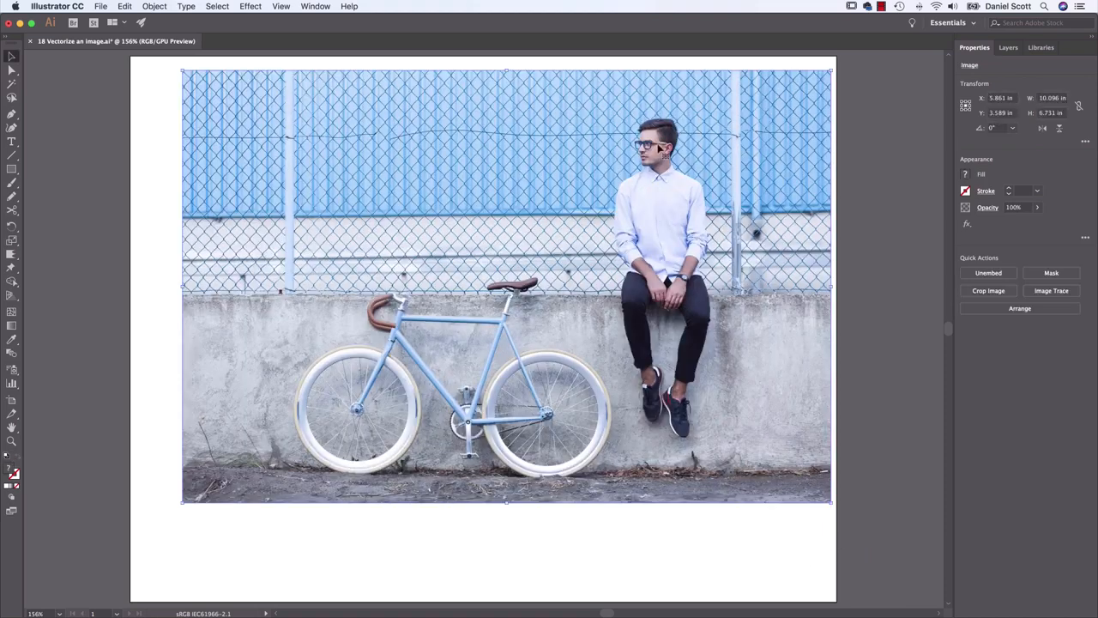
drag(715, 200, 692, 228)
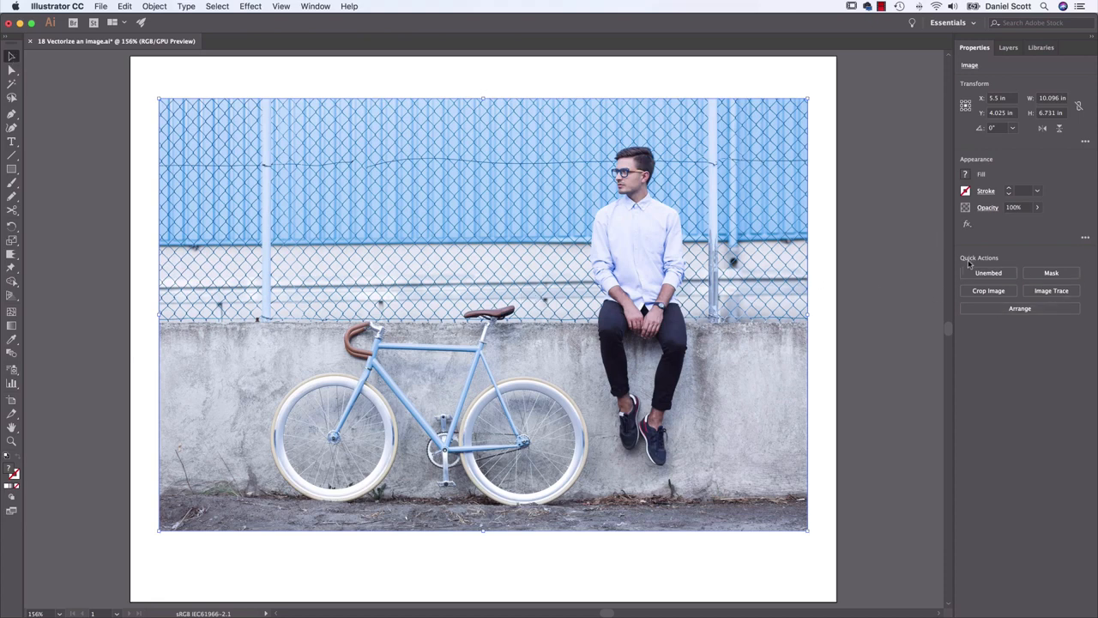
Image-trace the placed bicycle photo with the 3 Colors preset and check the other available presets
click(1056, 293)
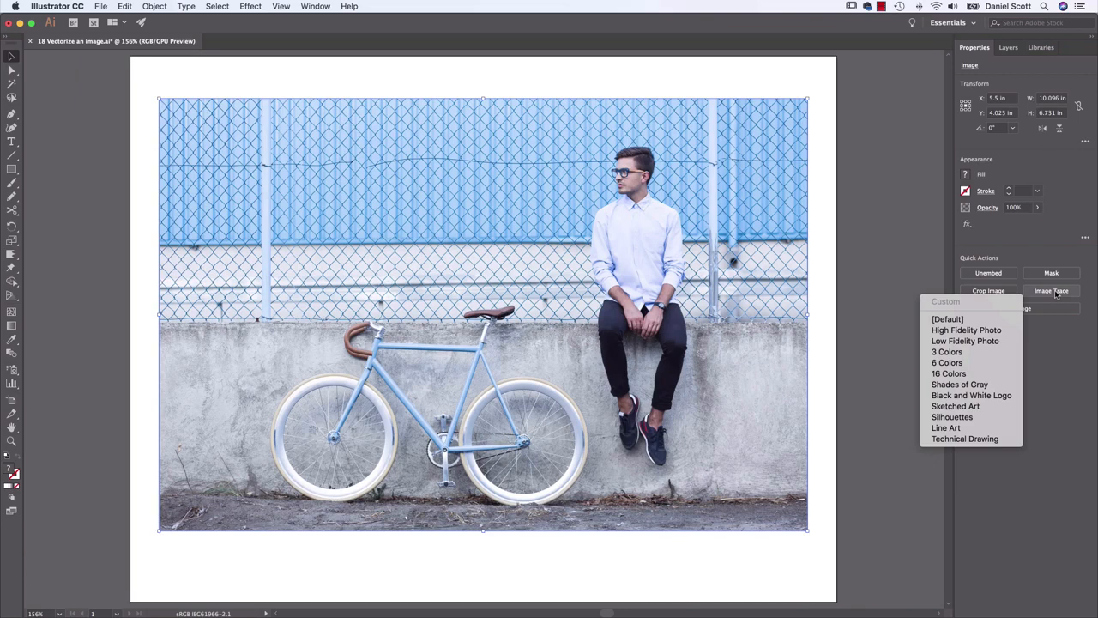
click(952, 353)
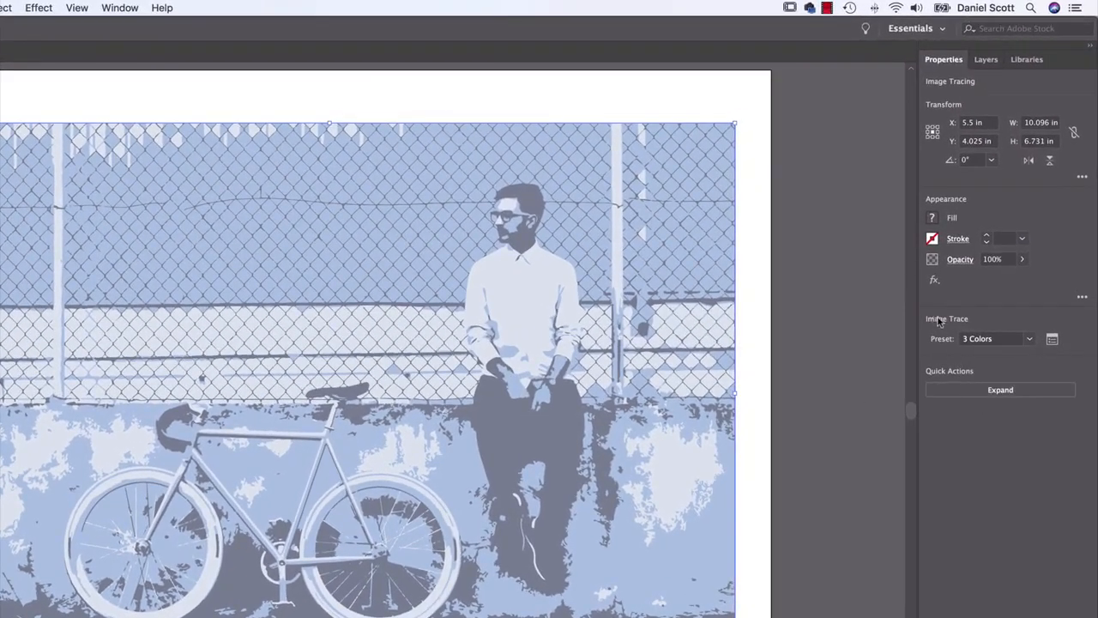
click(1030, 340)
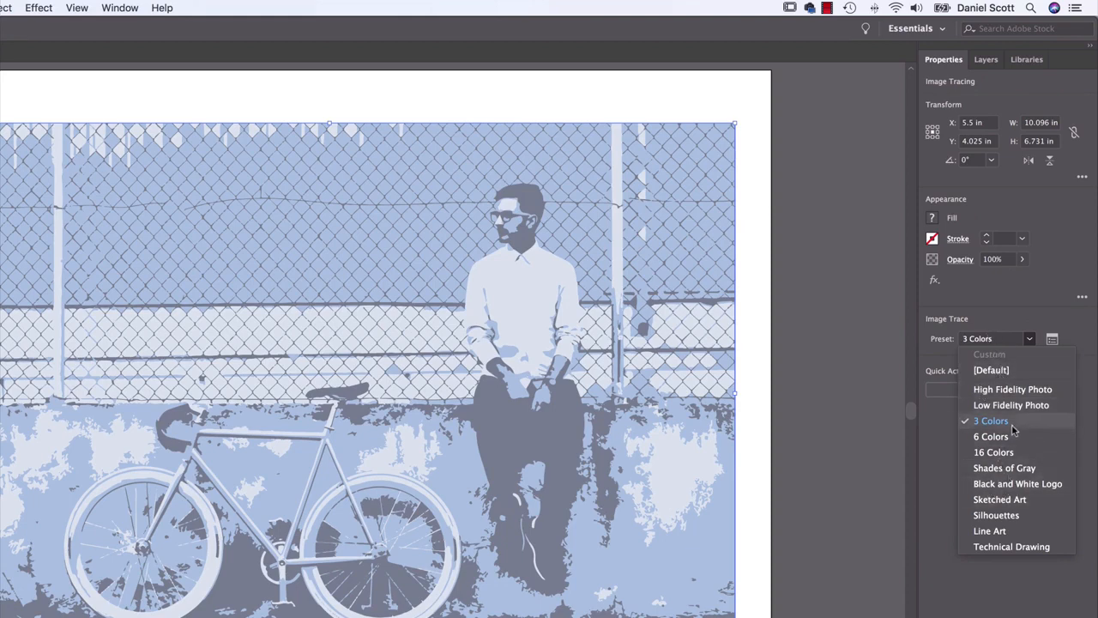
click(1018, 317)
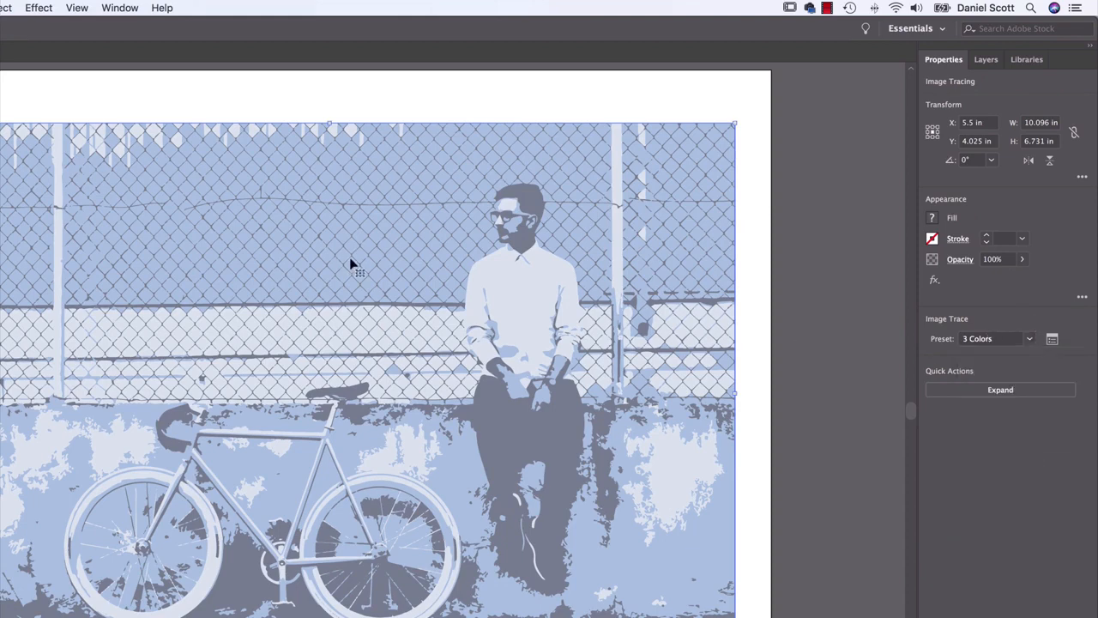
Open the detailed Image Trace settings, collapse the advanced options and change the tracing preset to 6 Colors
click(1052, 340)
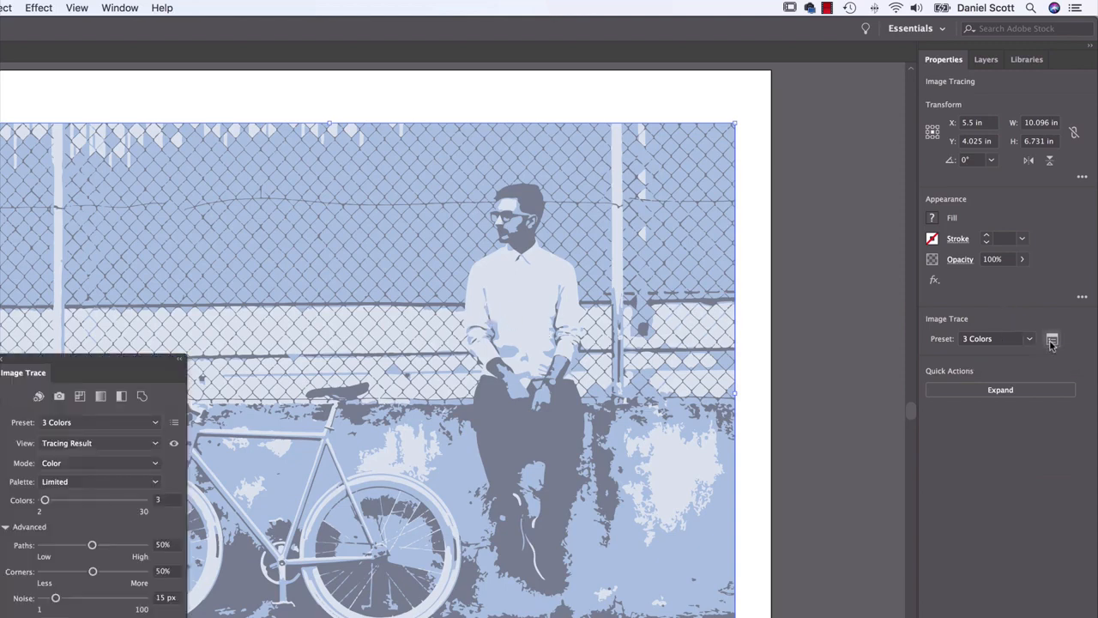
mouse_move(146, 367)
mouse_down()
mouse_move(655, 238)
mouse_move(828, 173)
mouse_up()
click(688, 337)
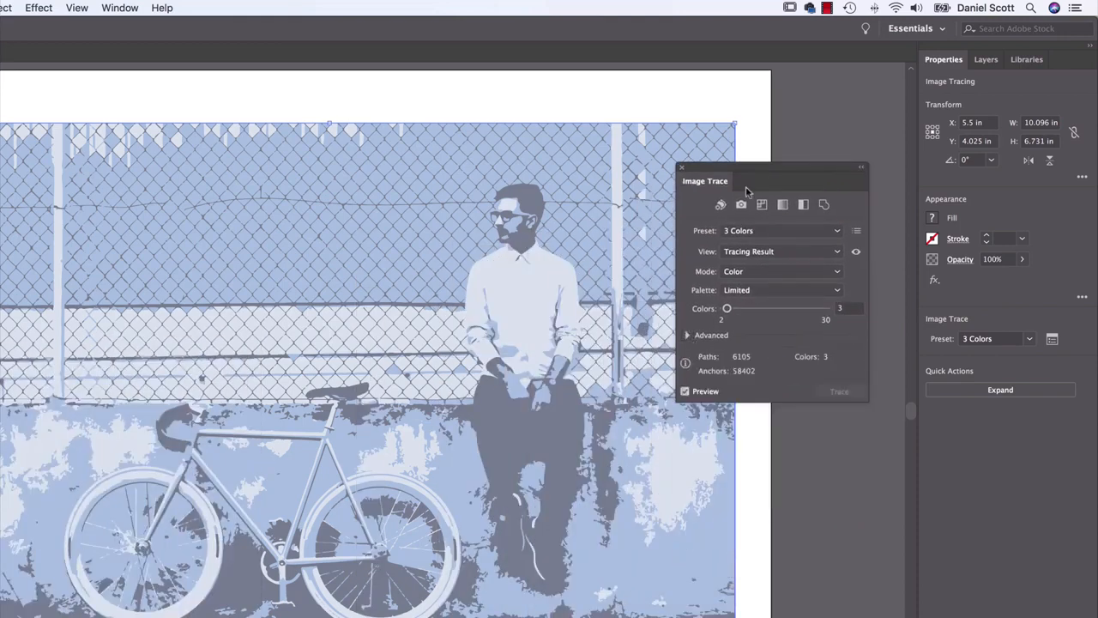
drag(798, 186, 804, 245)
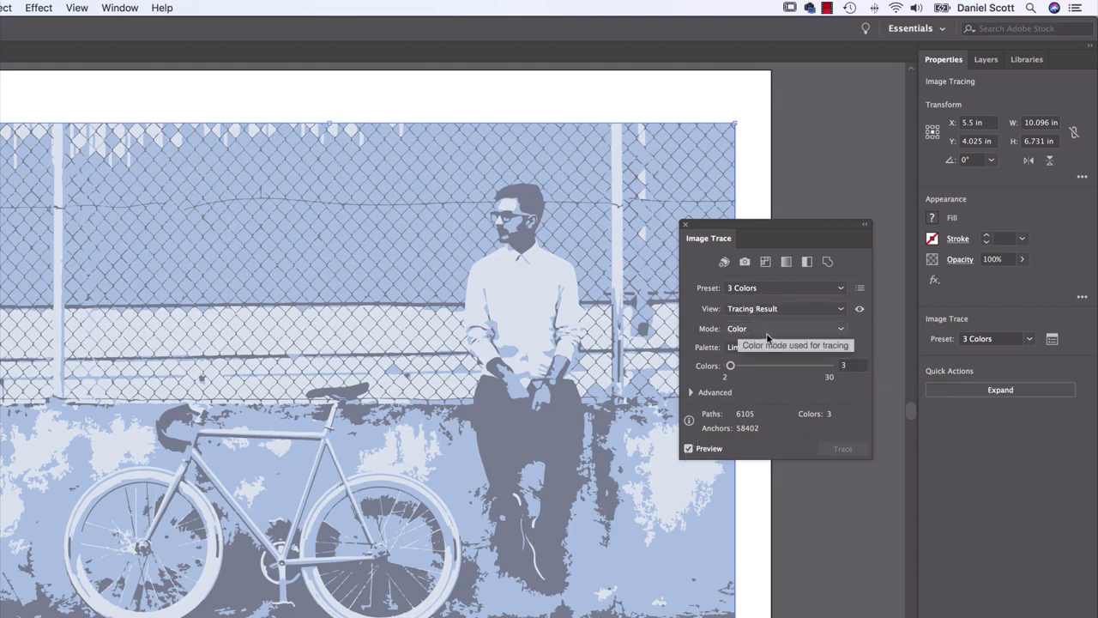
click(735, 331)
click(698, 336)
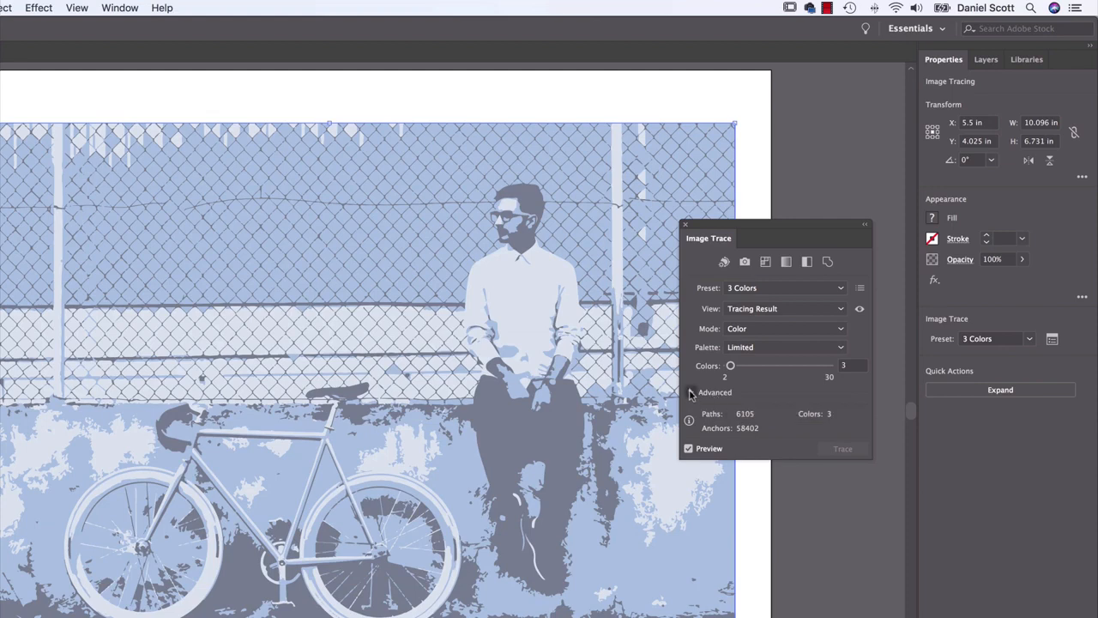
click(759, 288)
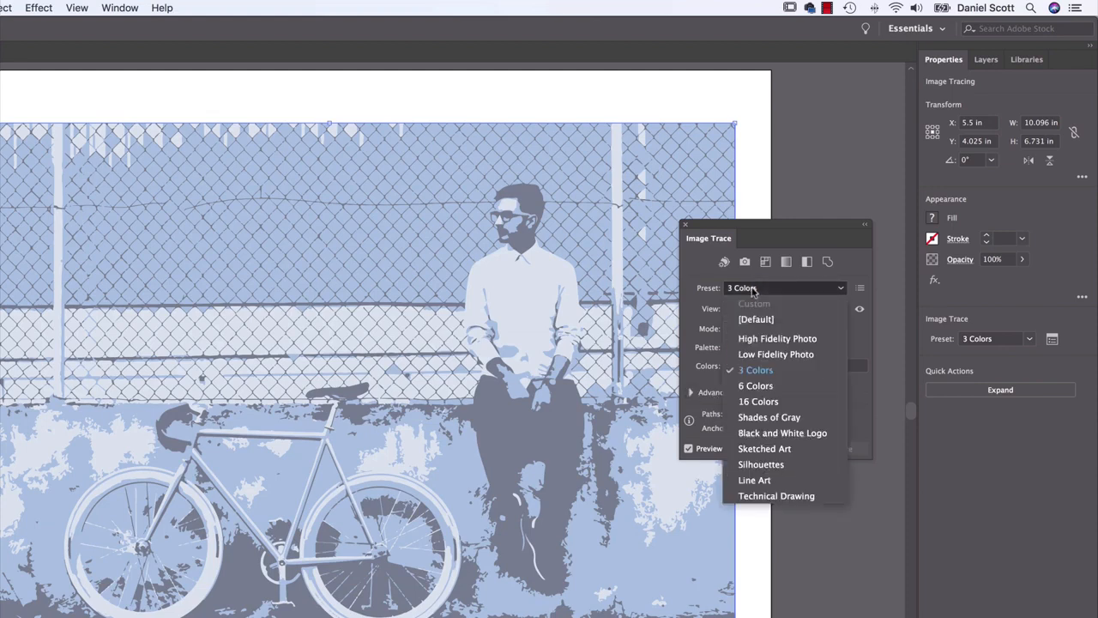
click(770, 388)
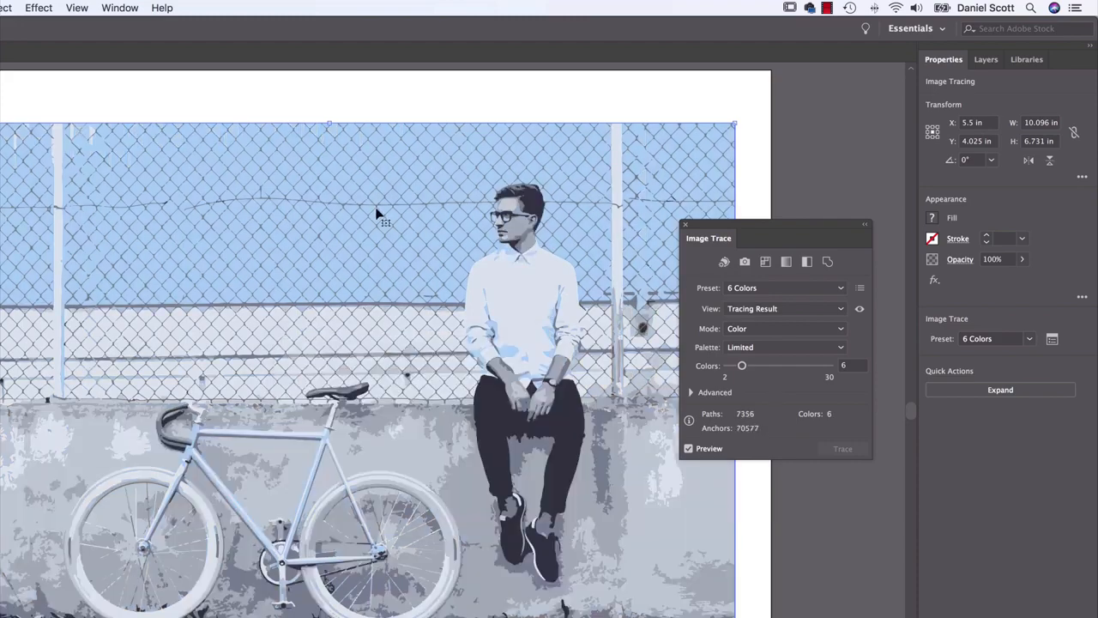
Examine the six-color tracing up close around the seated man and the bicycle
key(super+plus)
key(super+plus)
key(super+plus)
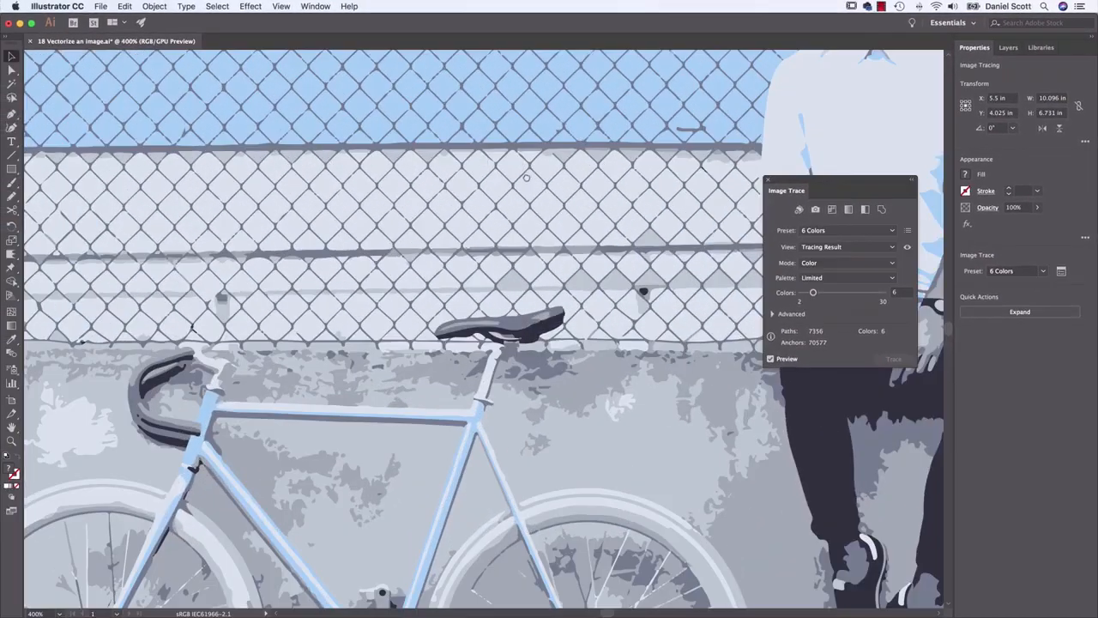
drag(641, 120, 253, 373)
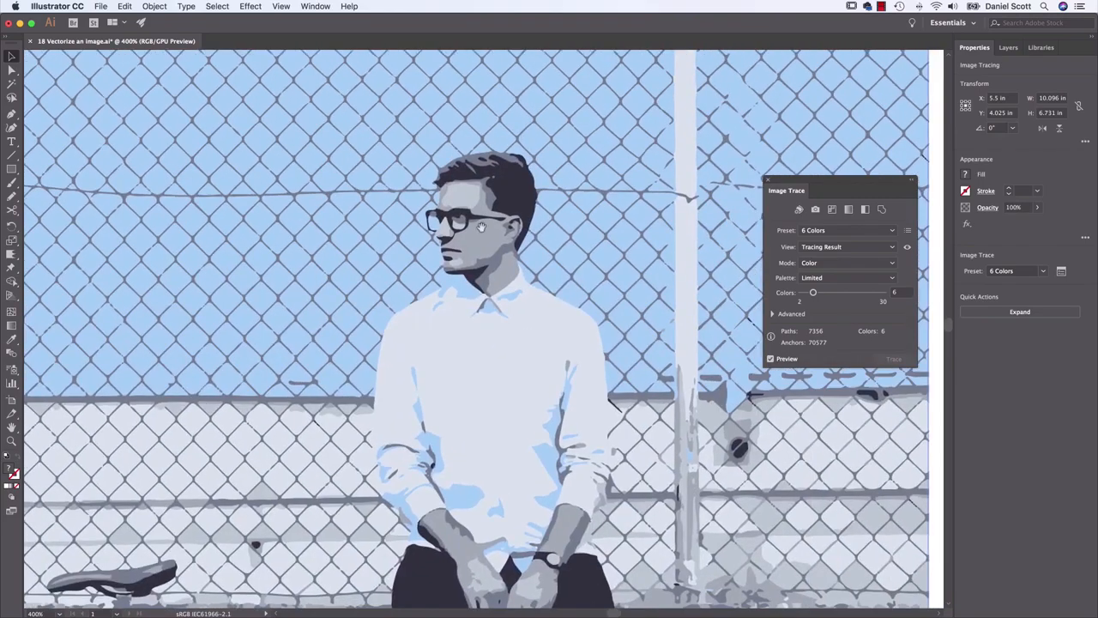
drag(332, 323, 520, 128)
drag(363, 339, 500, 167)
drag(475, 212, 550, 159)
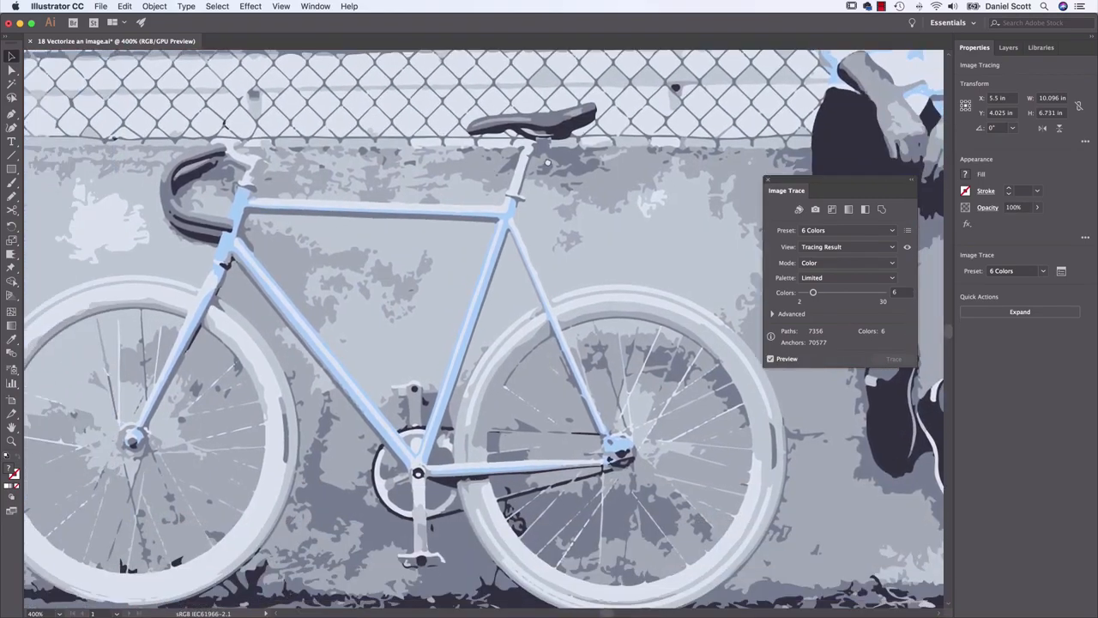
key(super+minus)
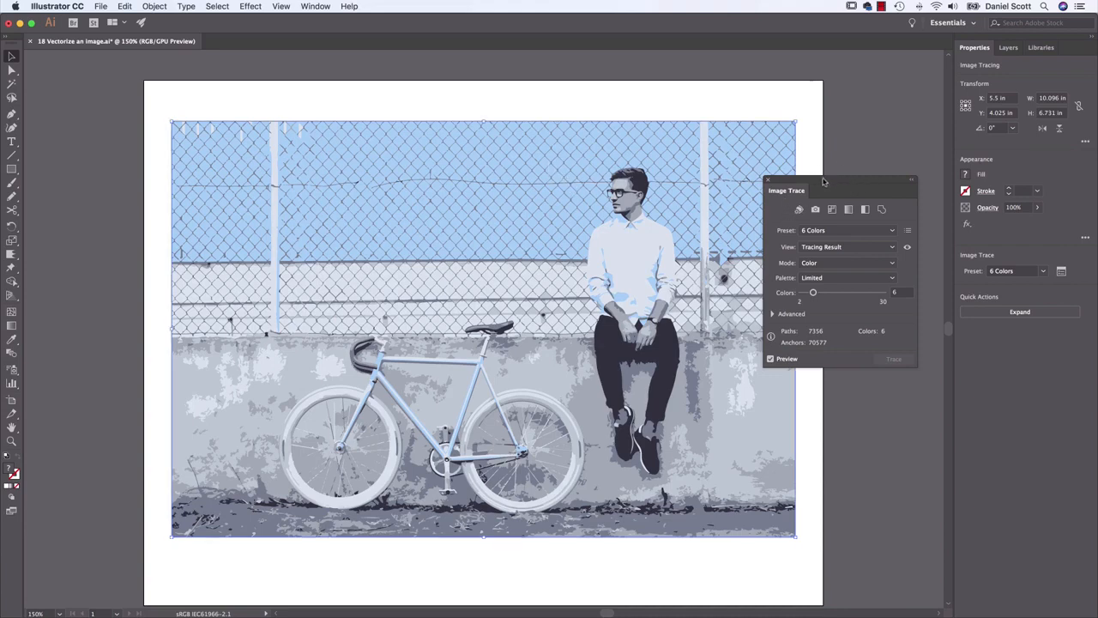
Shift the tracing slightly to about X 5.68 in, Y 4.05 in, and expand it into editable vector paths
drag(445, 416, 400, 386)
mouse_move(396, 362)
mouse_down()
mouse_move(465, 392)
mouse_move(454, 392)
mouse_up()
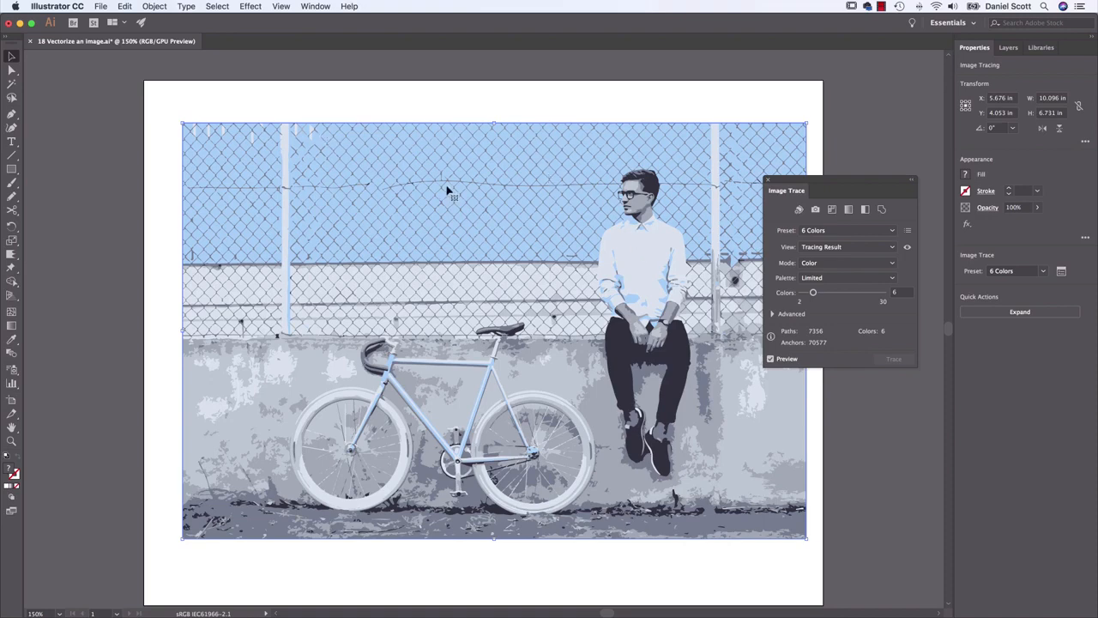
click(158, 5)
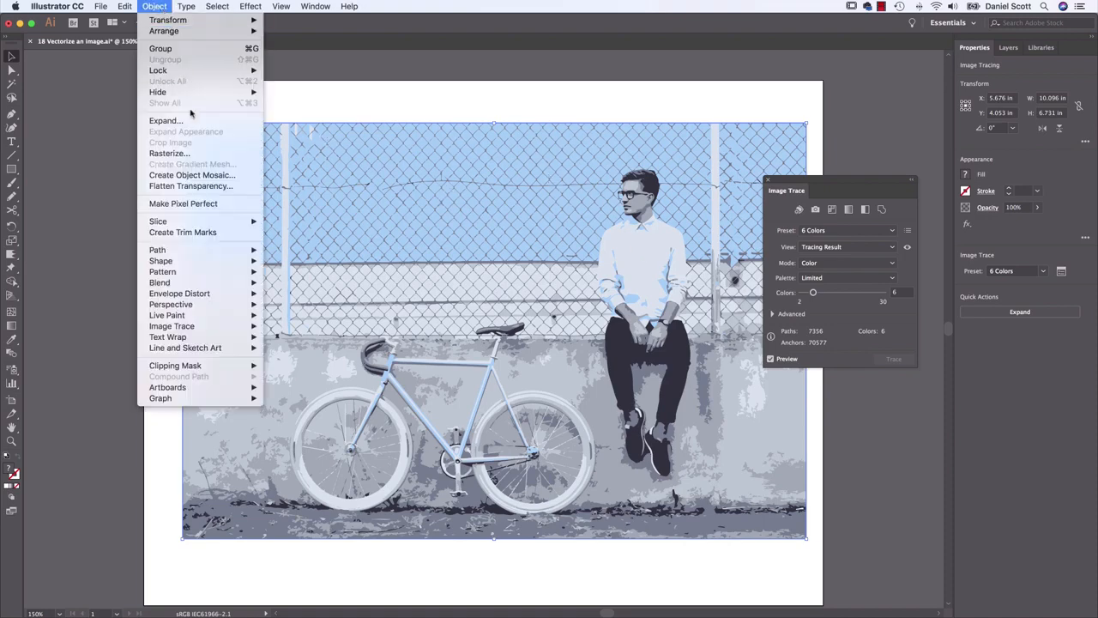
click(359, 101)
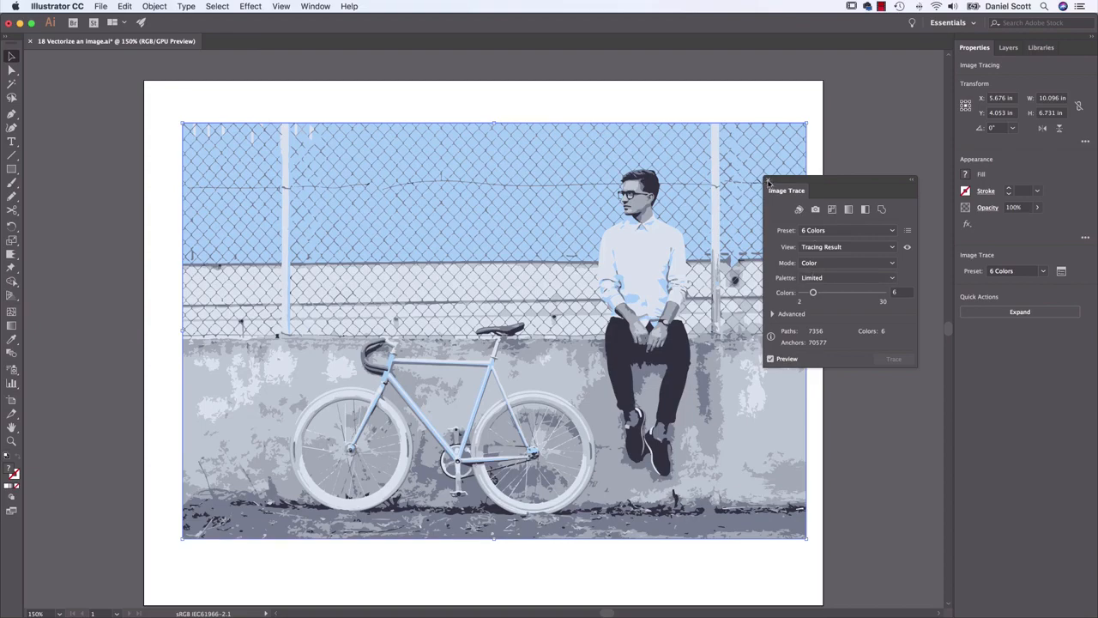
click(768, 181)
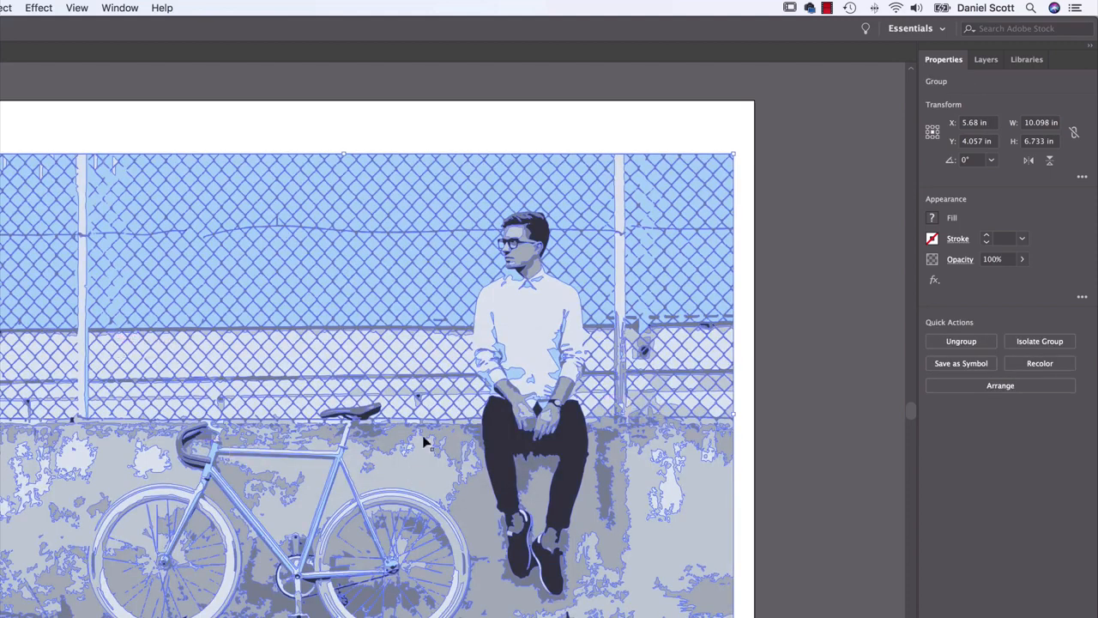
Reselect the expanded artwork and move the whole group slightly on the artboard
click(812, 245)
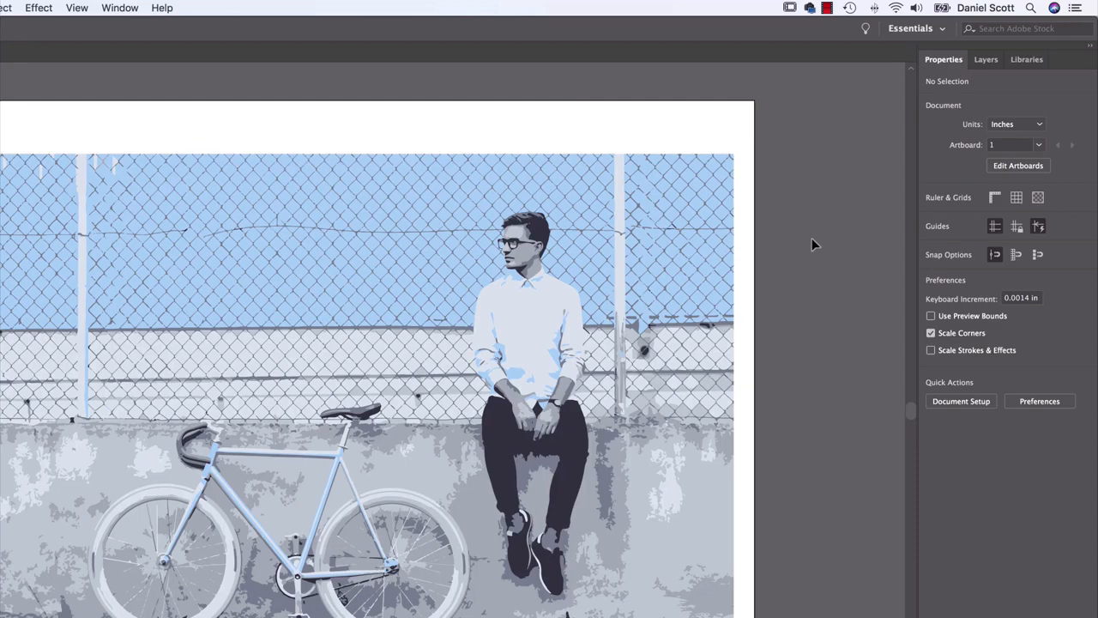
click(468, 499)
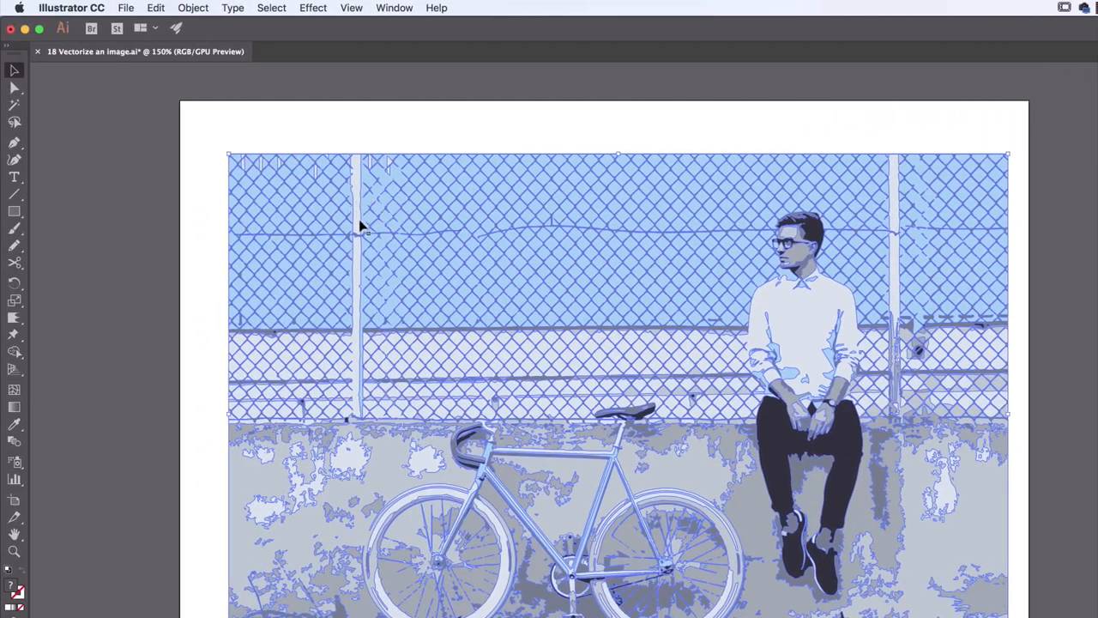
drag(94, 225, 237, 230)
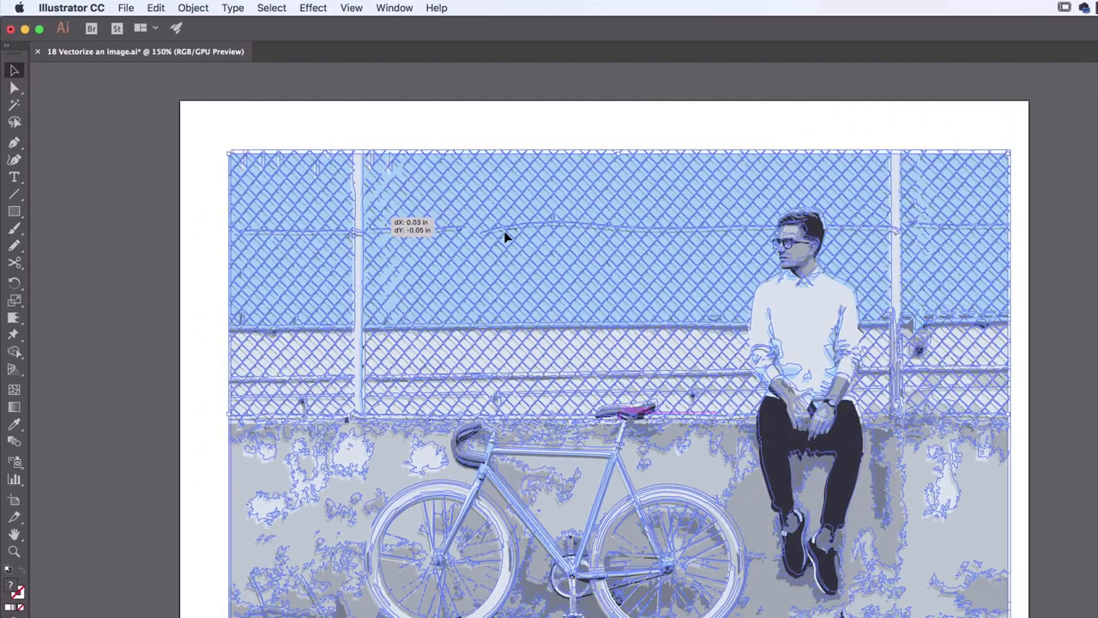
mouse_move(504, 231)
mouse_down()
mouse_move(429, 336)
mouse_move(571, 250)
mouse_move(581, 268)
mouse_move(620, 241)
mouse_up()
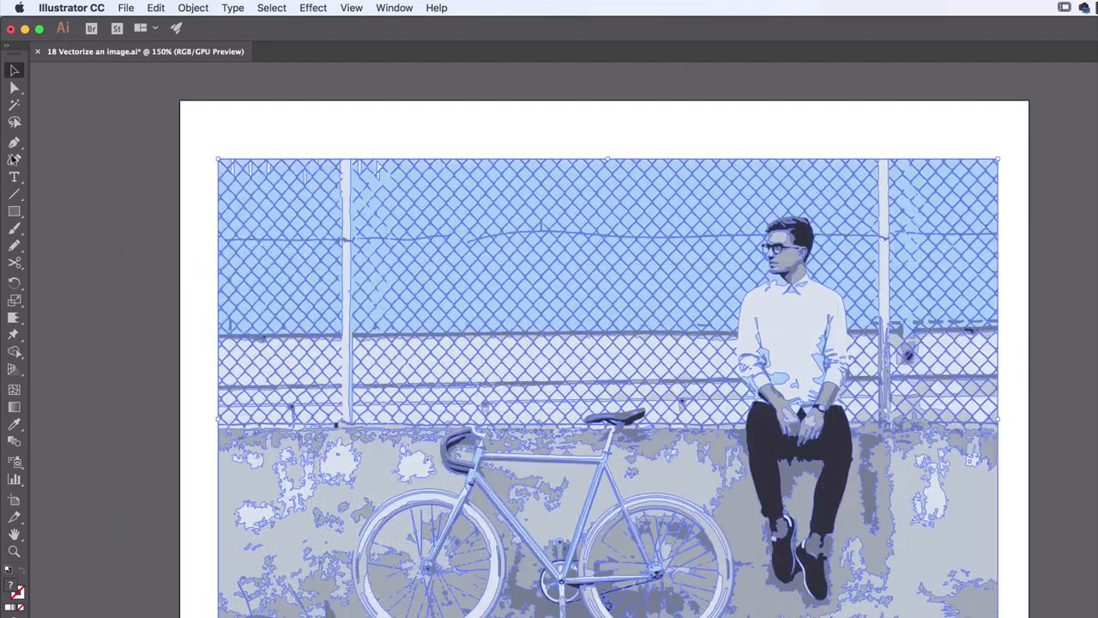
Use Direct Selection to pull the man's shirt shape out past the artboard's left edge, and undo the move
click(14, 88)
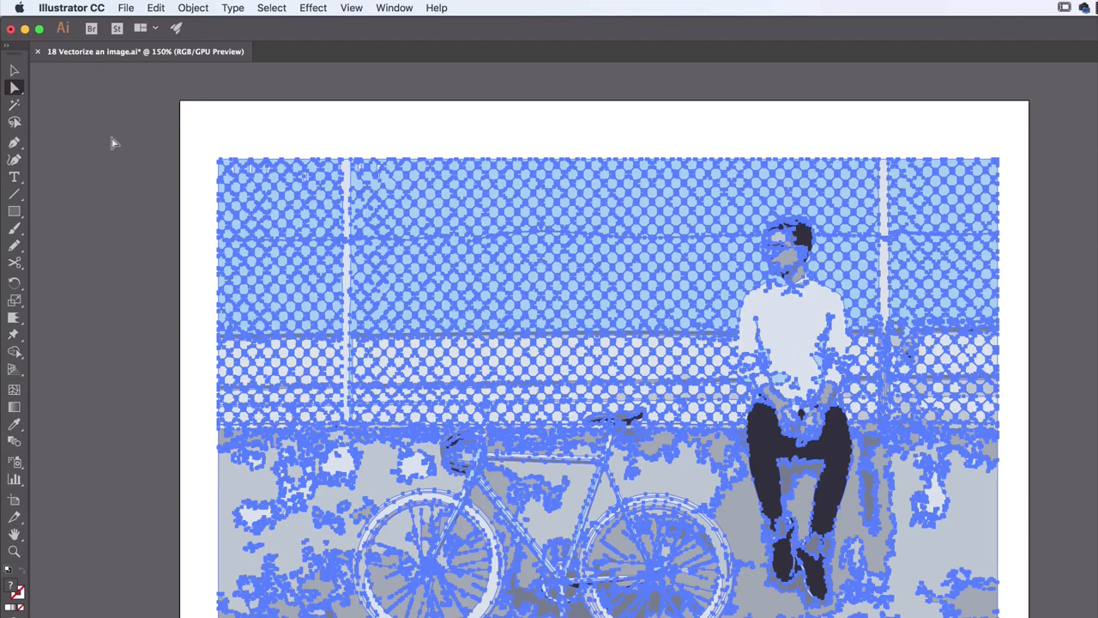
click(114, 142)
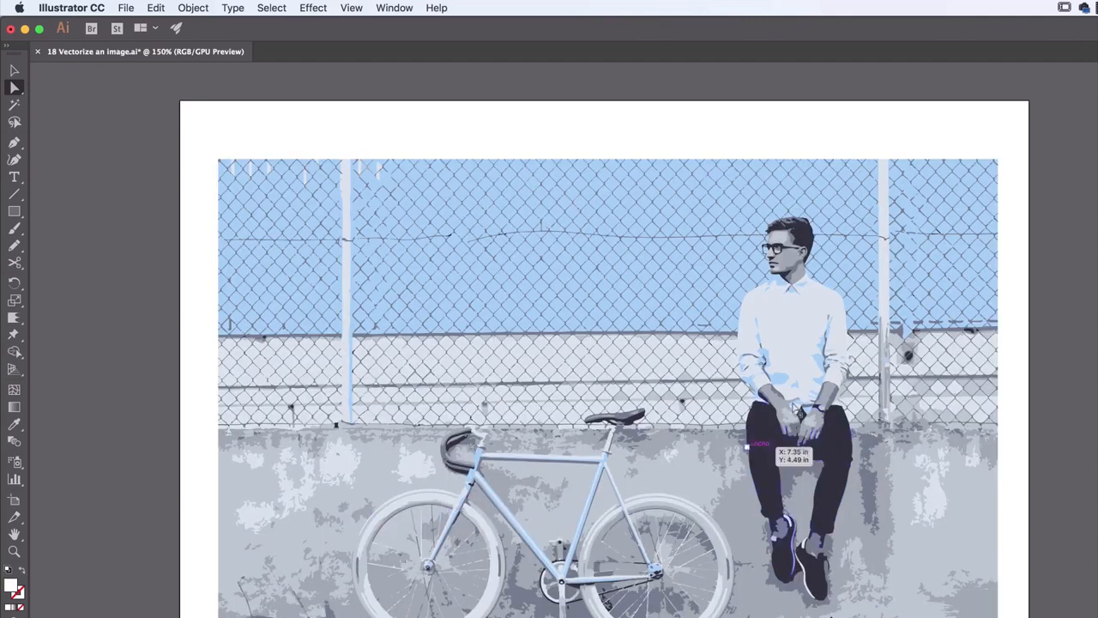
click(805, 331)
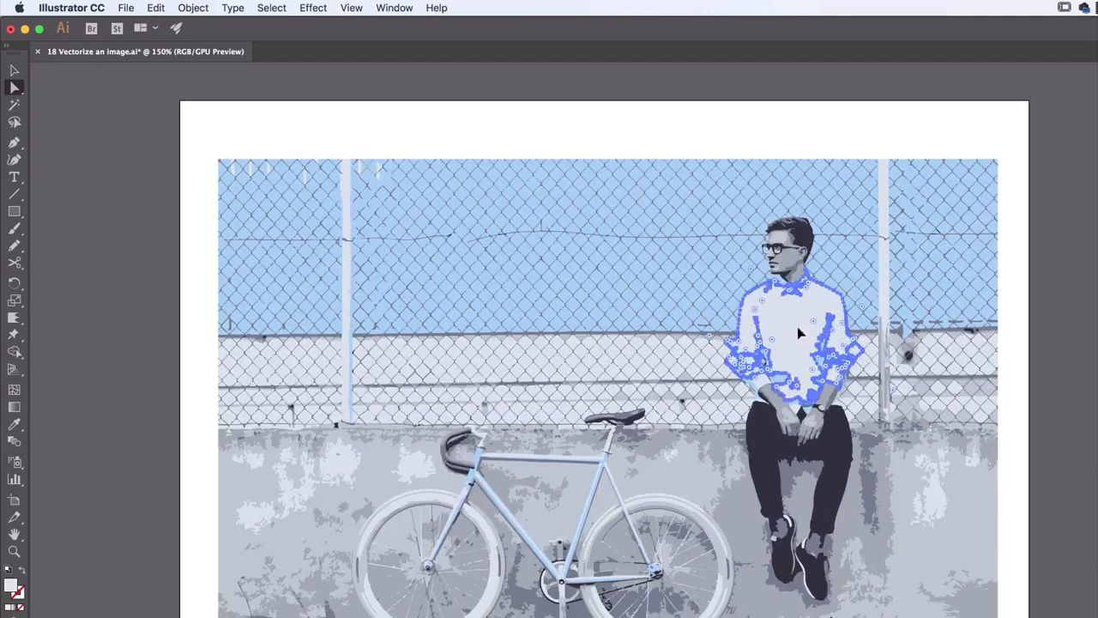
drag(798, 333, 168, 256)
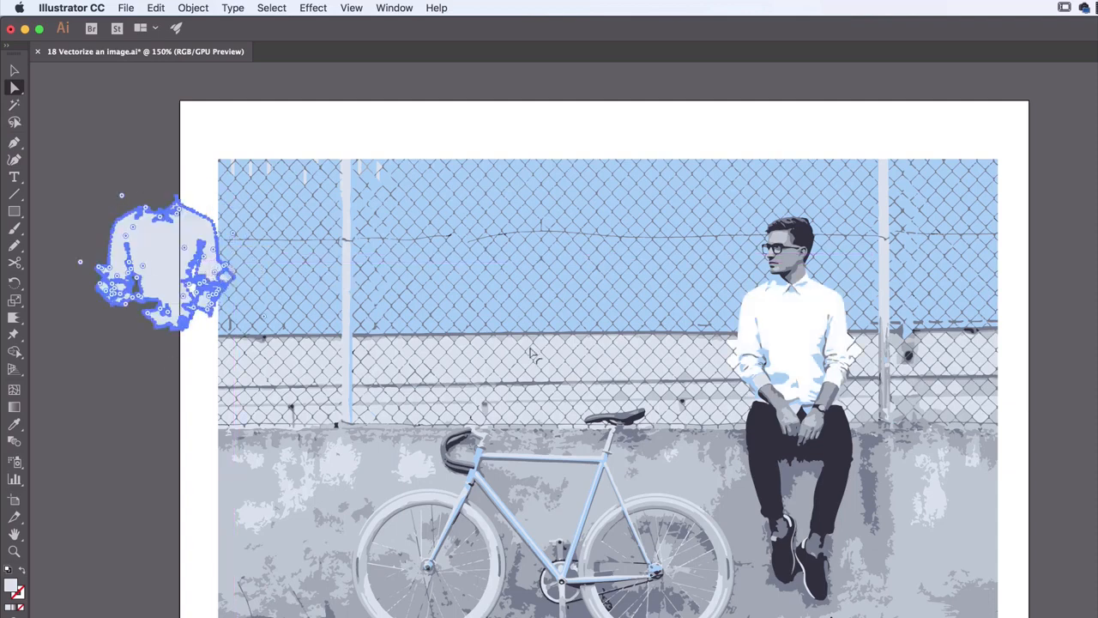
key(super+z)
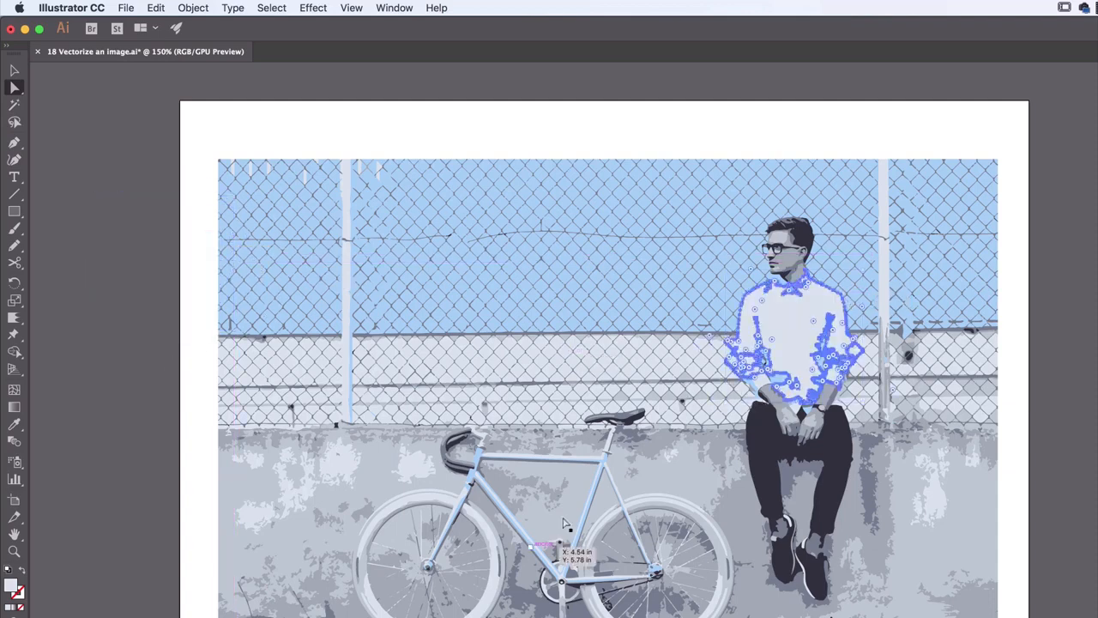
Pull the wall shape inside the bicycle frame out to the artwork's left edge, and undo the move
click(559, 539)
drag(559, 539, 221, 489)
key(super+z)
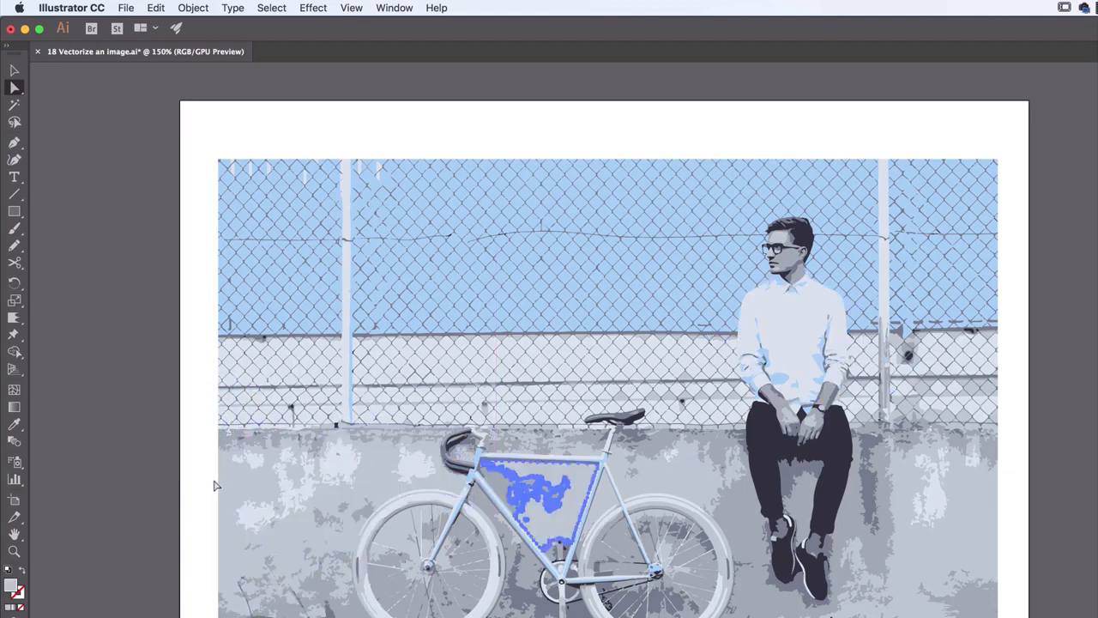
Select every shape that shares the light blue fill colour of the small patch on the man's shirt
click(93, 413)
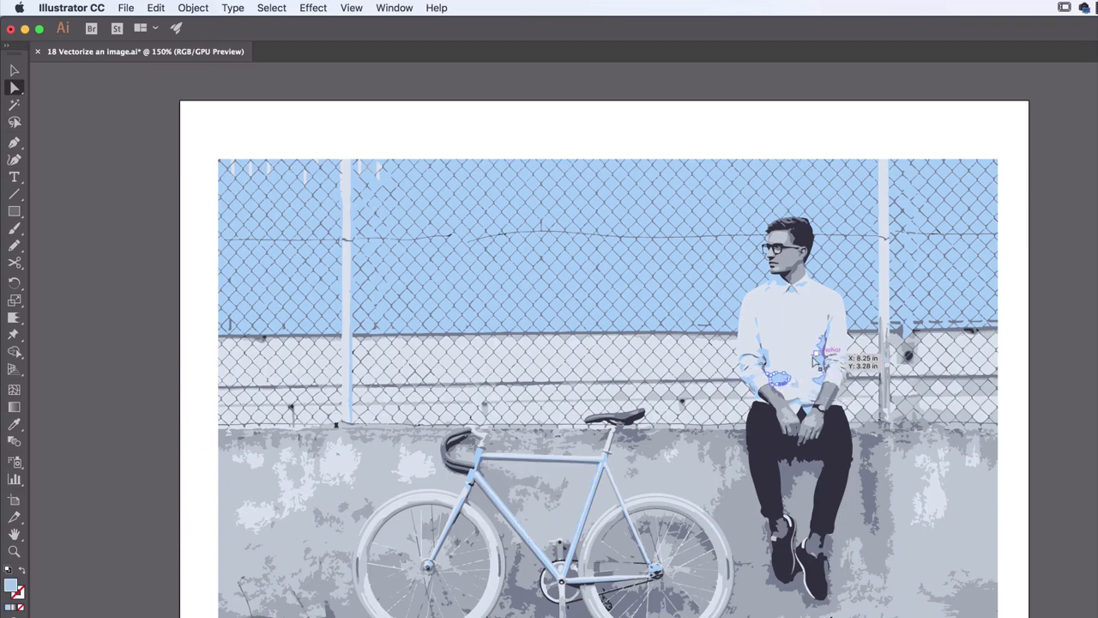
click(784, 289)
click(781, 381)
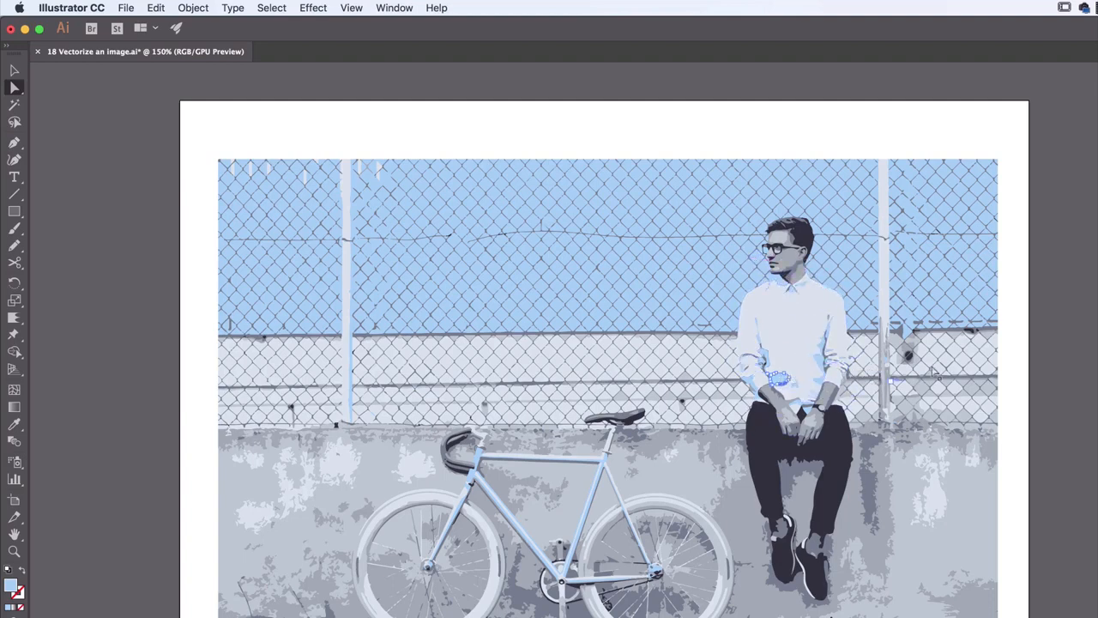
click(1069, 369)
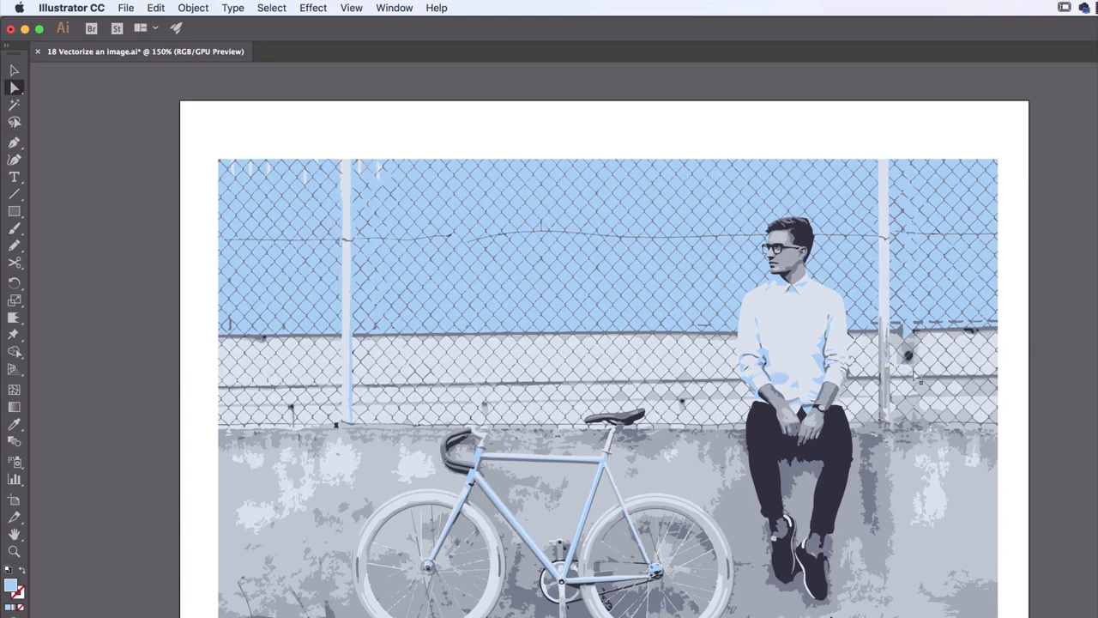
click(784, 381)
click(275, 8)
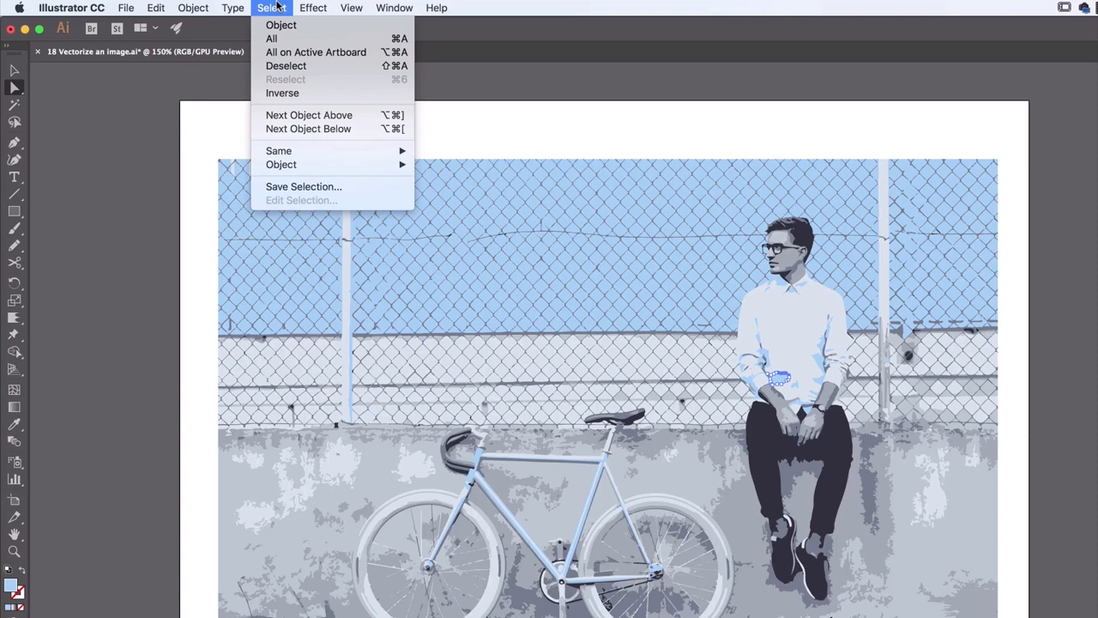
mouse_move(296, 155)
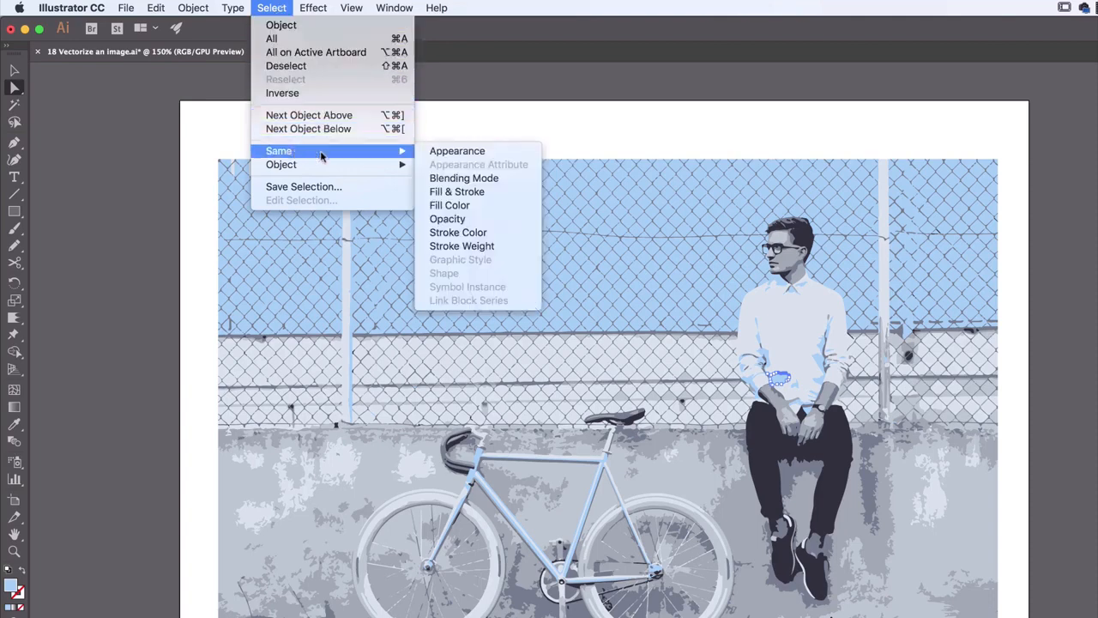
click(461, 206)
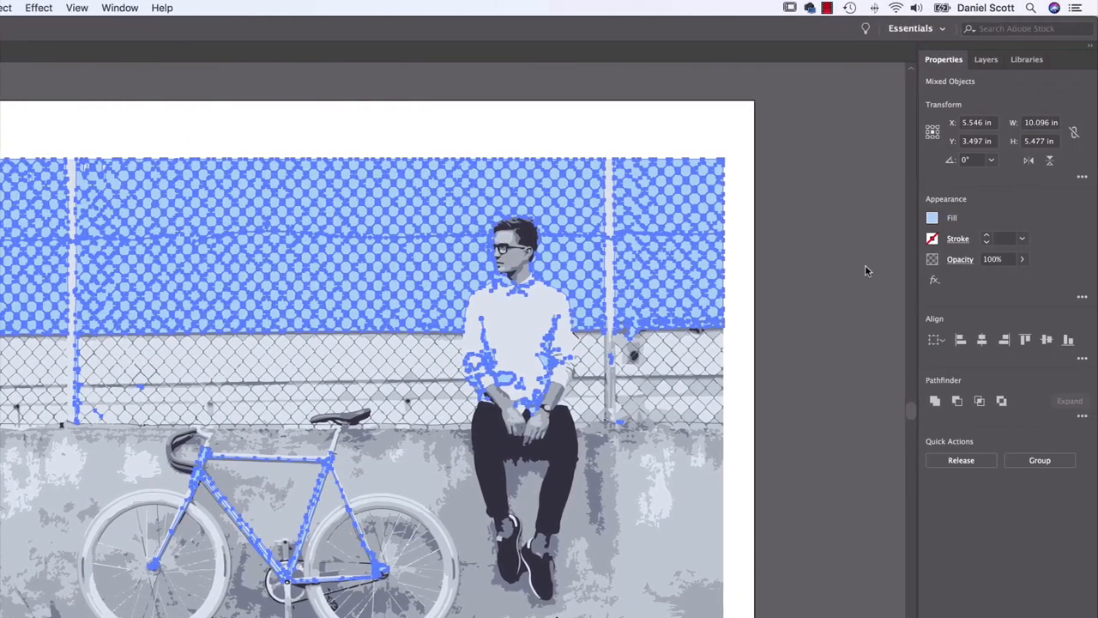
Recolour the selected light blue shapes with the magenta swatch and deselect them
click(932, 218)
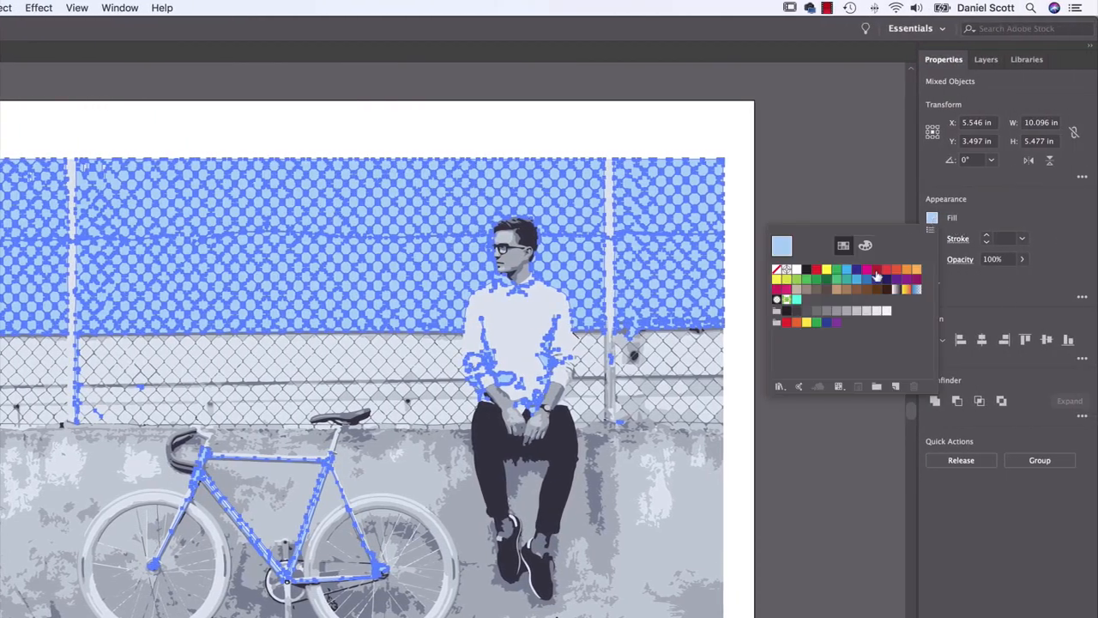
click(868, 270)
click(792, 164)
click(792, 164)
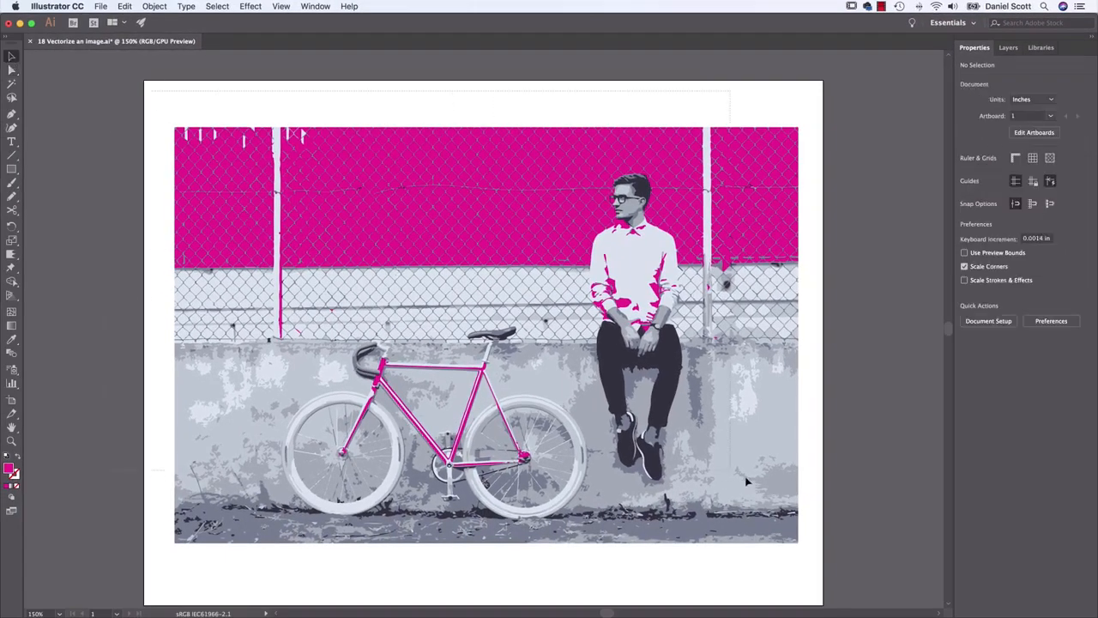
Move the whole artwork group off the artboard's left side to about X -5.4 in, Y 4.1 in, and deselect it
click(775, 494)
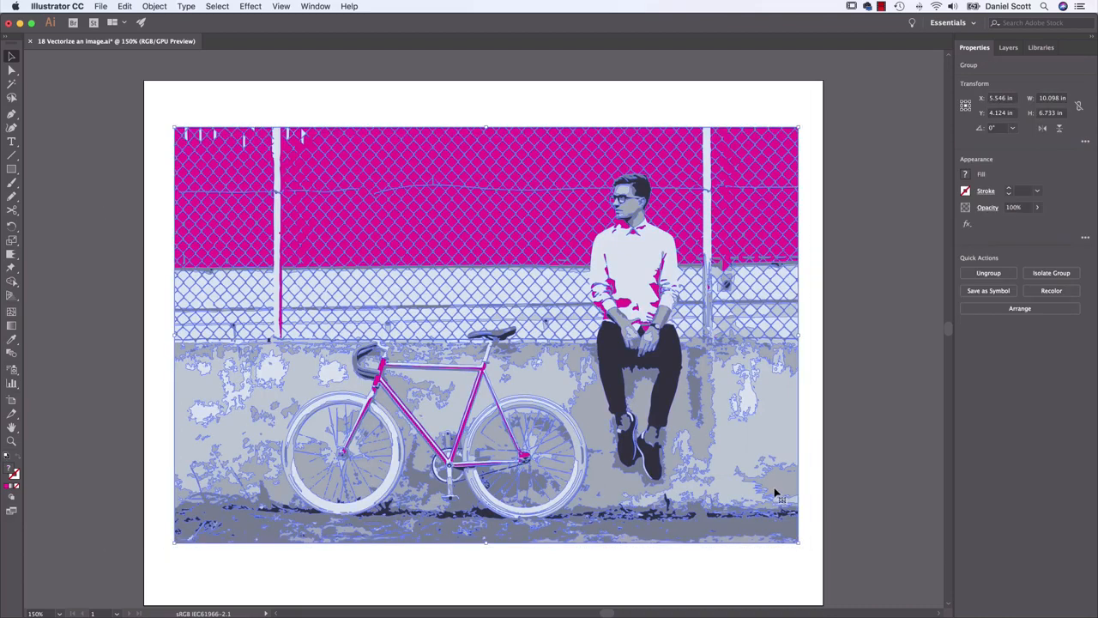
key(super+minus)
key(super+minus)
key(super+minus)
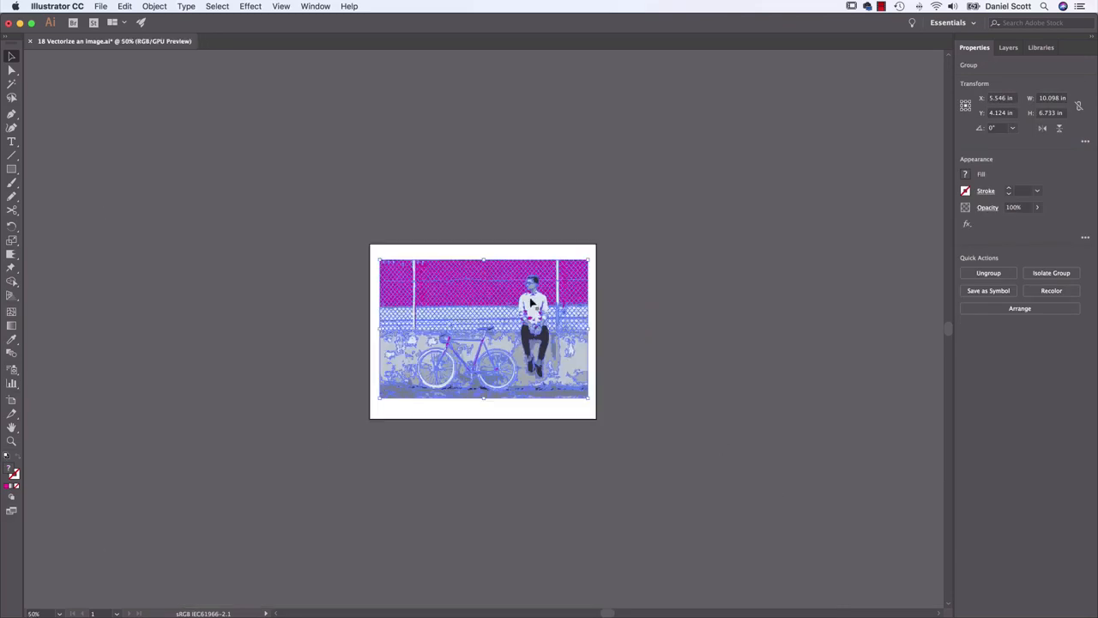
drag(532, 318, 310, 312)
click(475, 346)
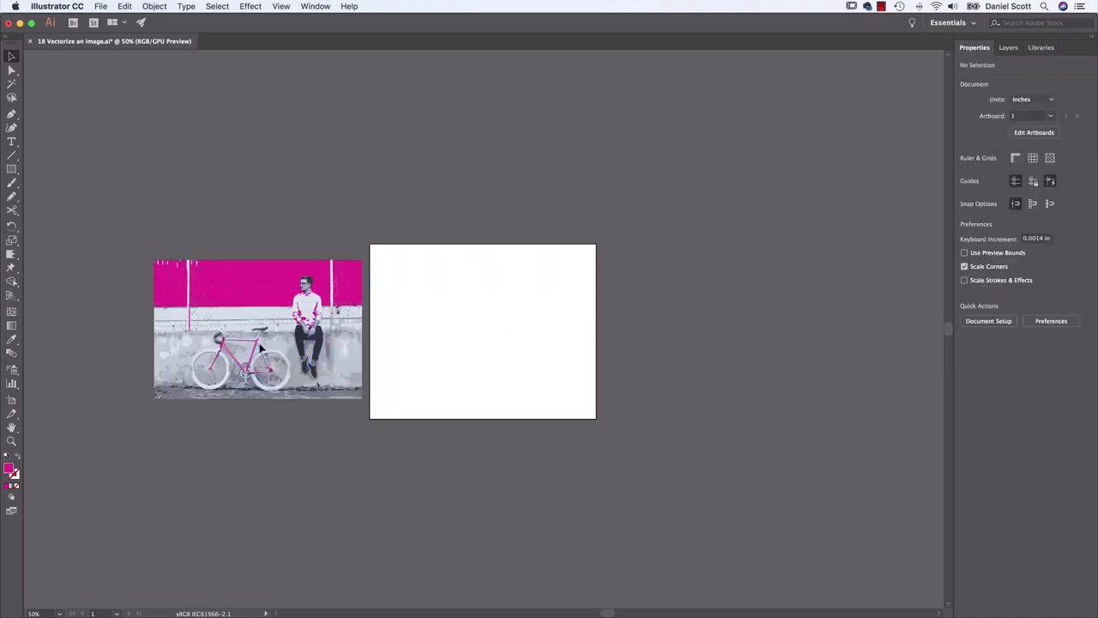
Direct-select all paths of the traced bicycle artwork to examine their density, and deselect them
key(a)
drag(140, 243, 370, 422)
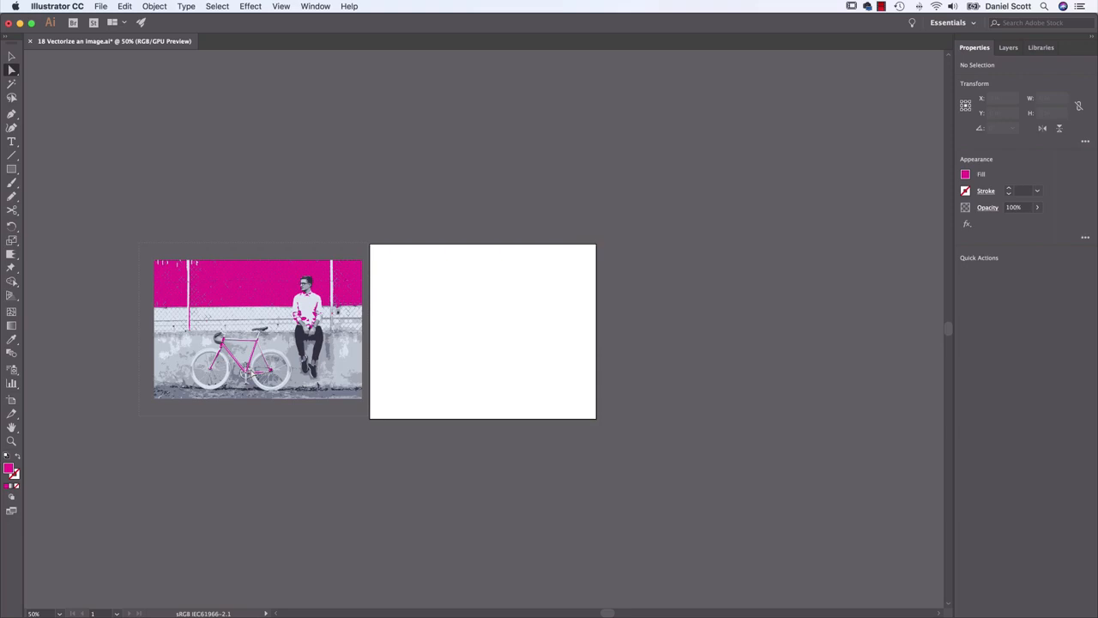
click(253, 374)
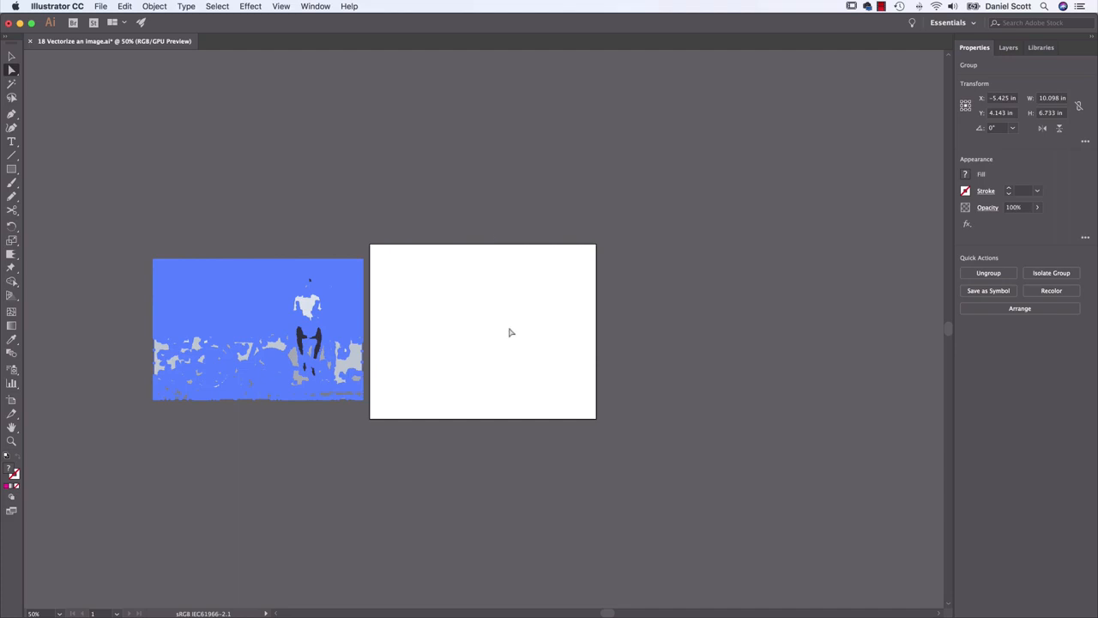
click(467, 314)
Preview the portrait JPG of the man in white glasses and place it on the empty artboard about 9.4 in wide
key(super+equal)
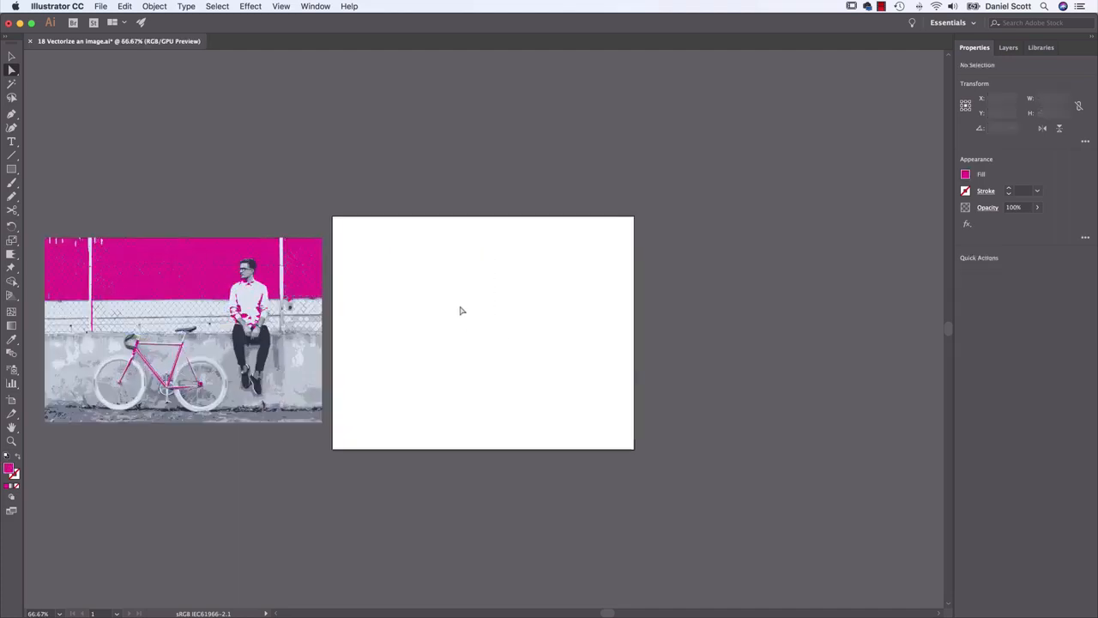
click(102, 6)
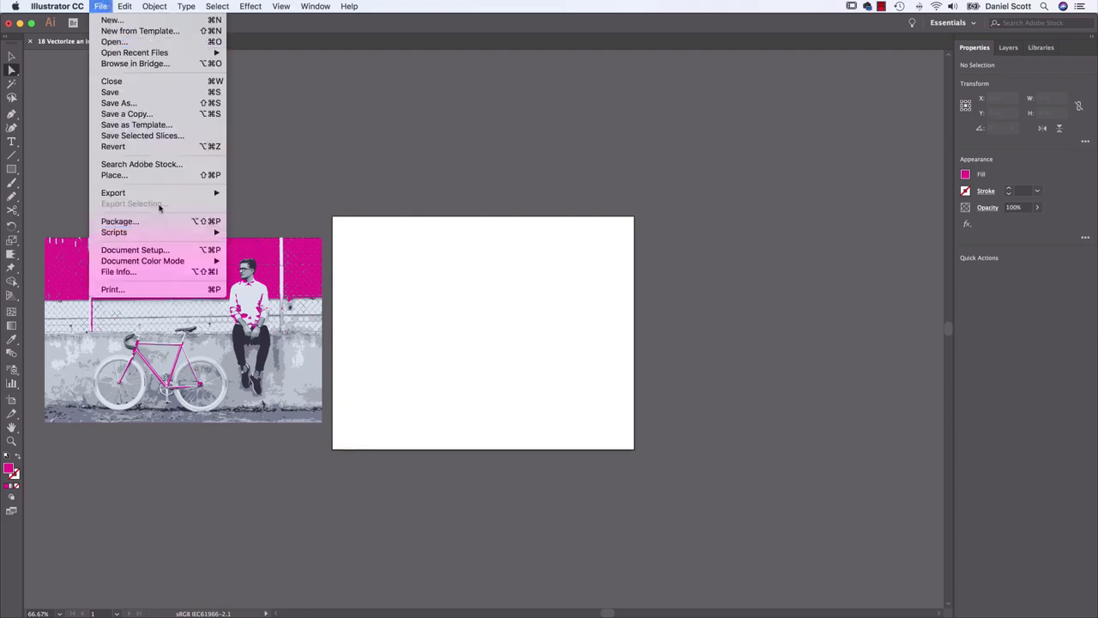
mouse_move(163, 192)
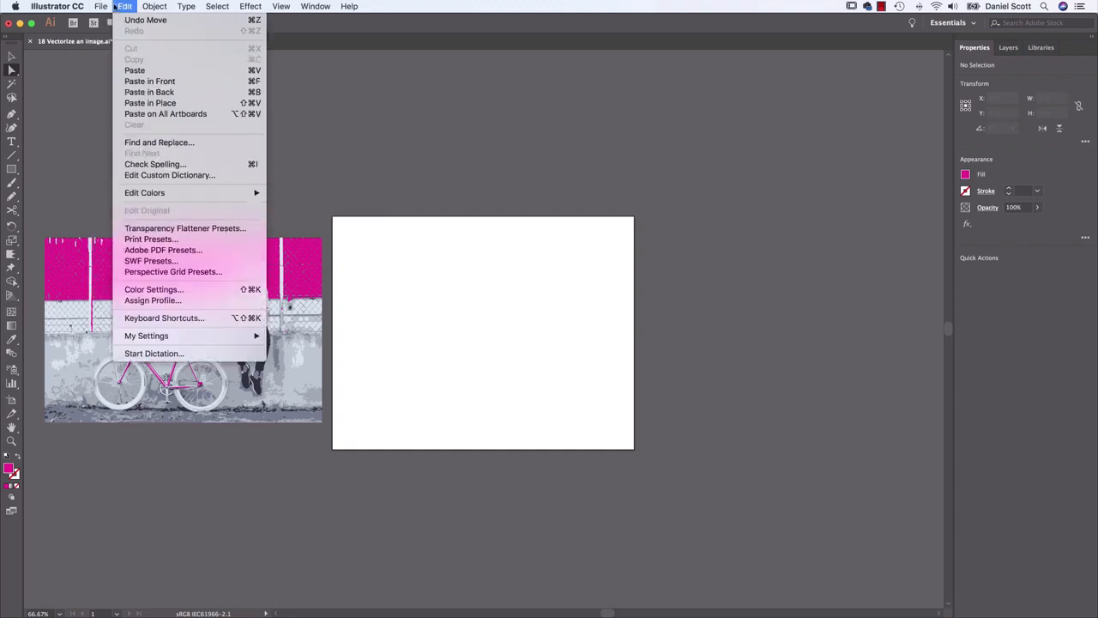
click(112, 176)
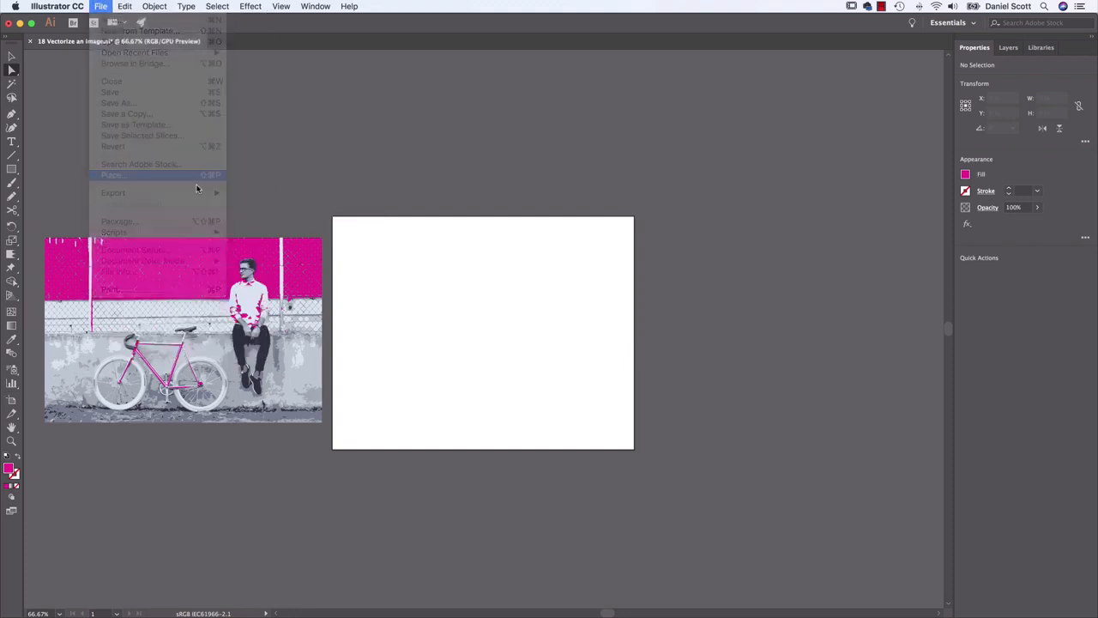
click(529, 163)
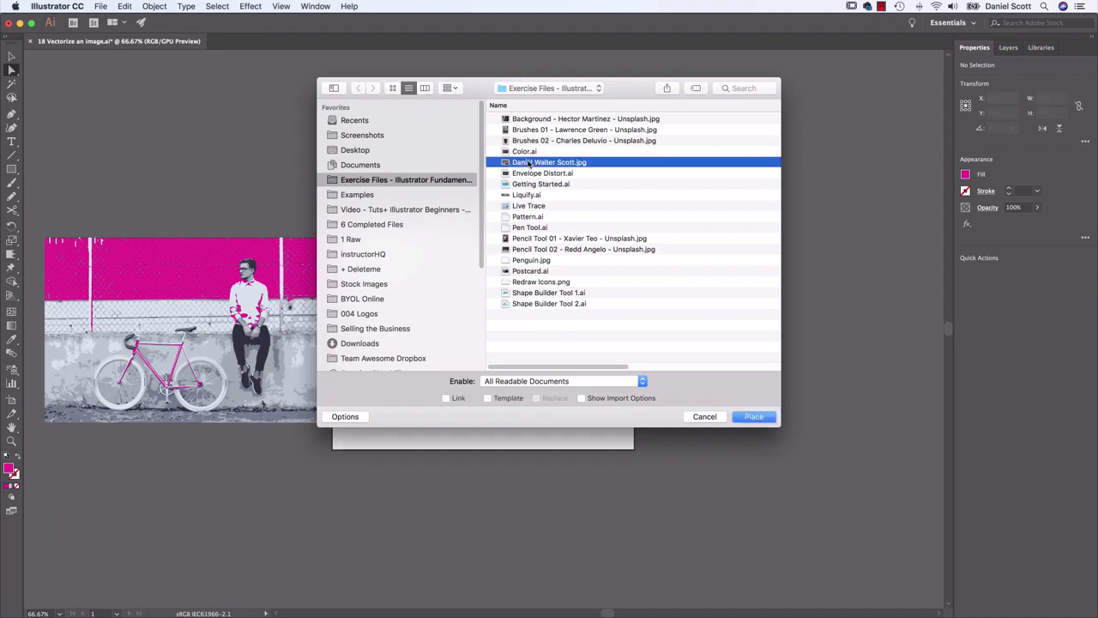
key(space)
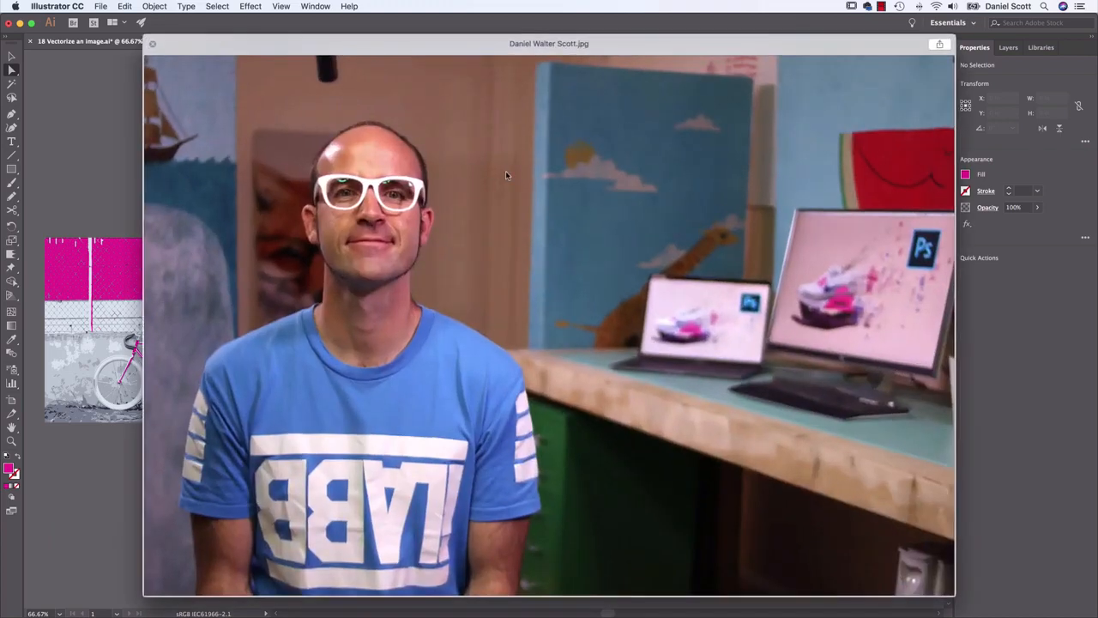
key(space)
click(752, 417)
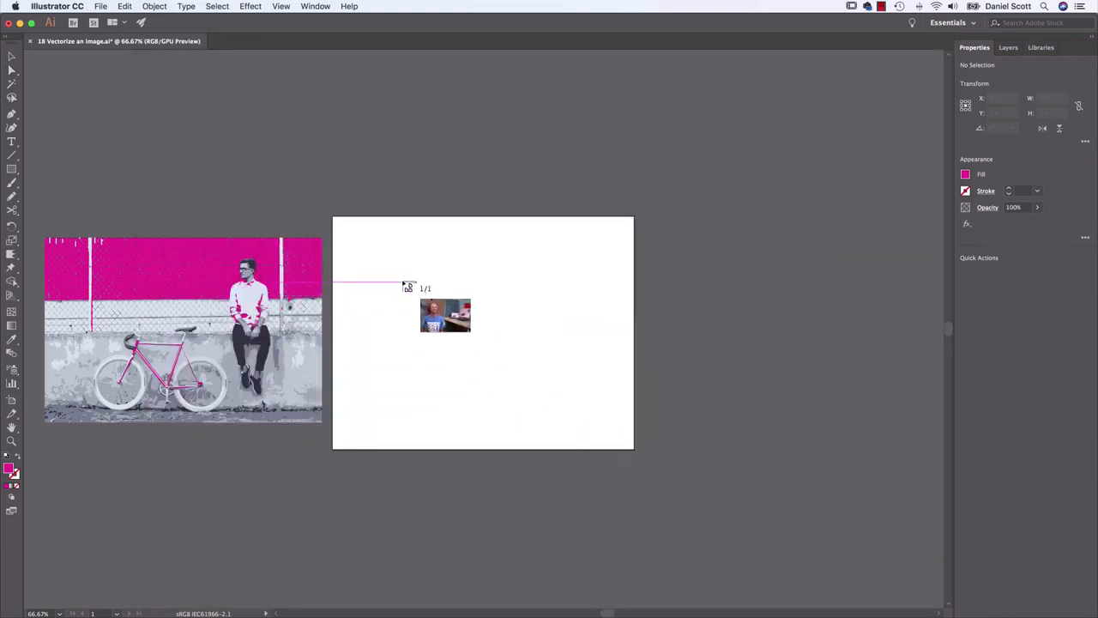
drag(597, 419, 616, 434)
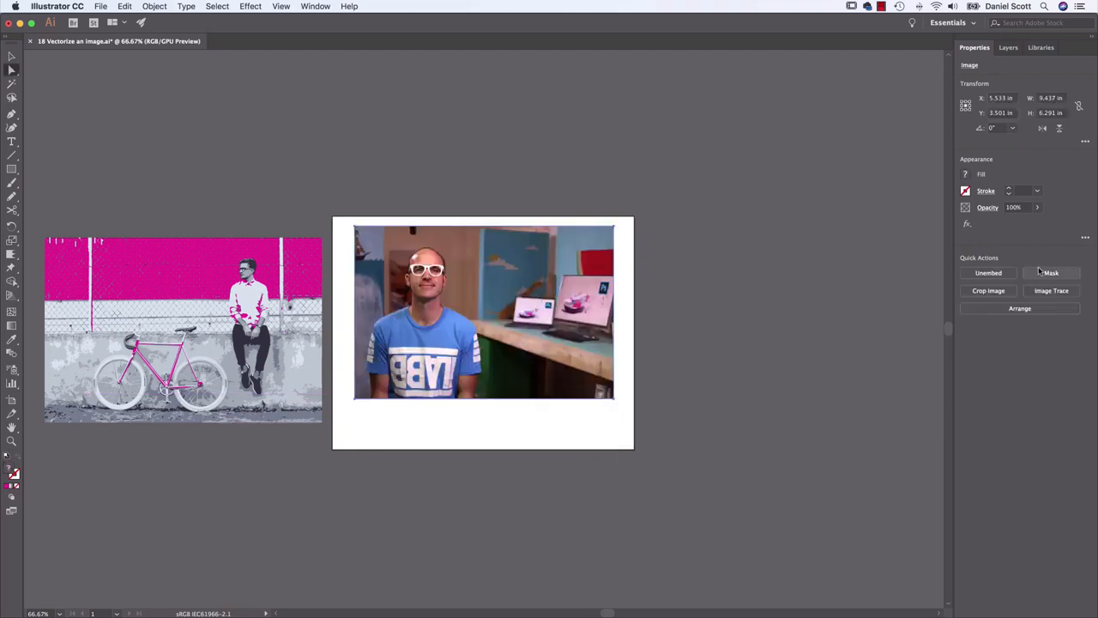
Trace the placed portrait with the Black and White Logo preset, and delete the tracing
click(1064, 292)
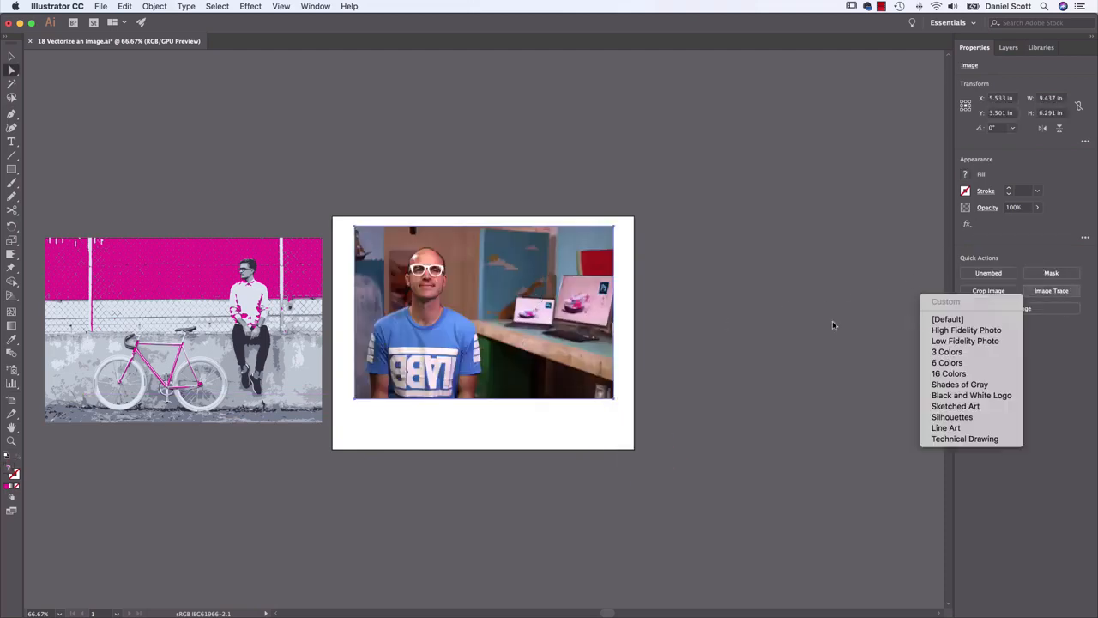
click(956, 396)
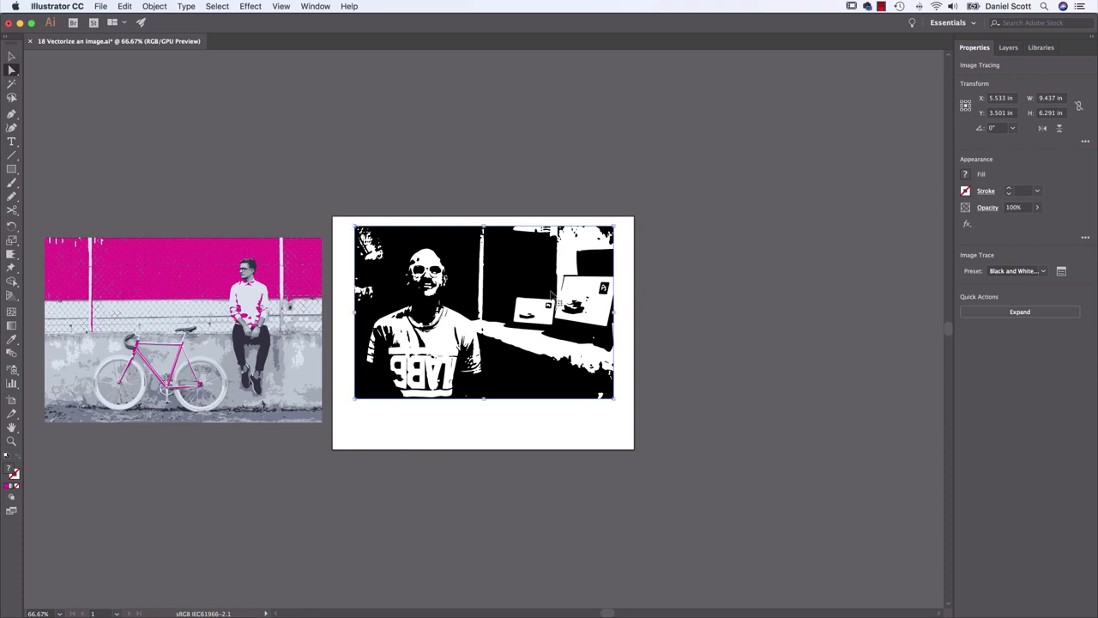
key(super+equal)
key(super+equal)
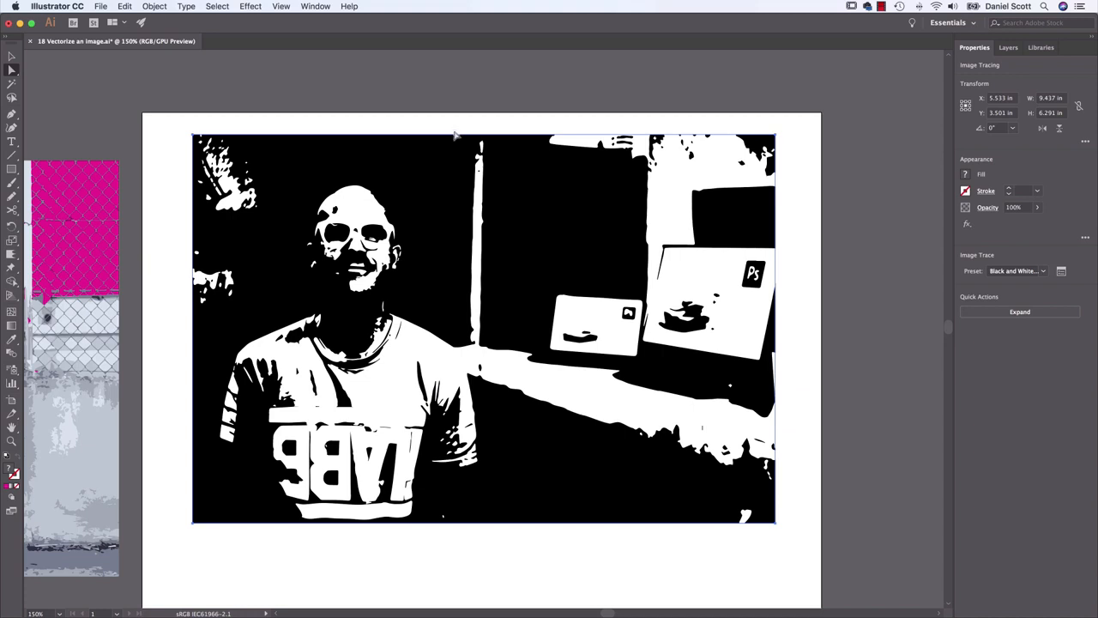
key(Delete)
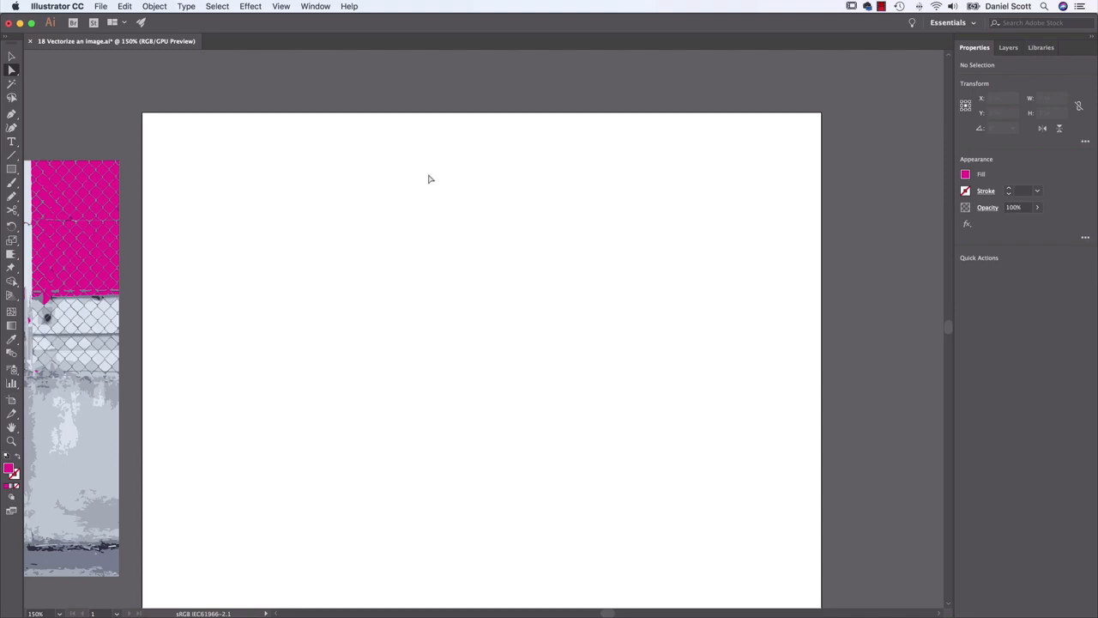
Switch to Photoshop and open the portrait JPG from the exercise files folder
key(super+Tab)
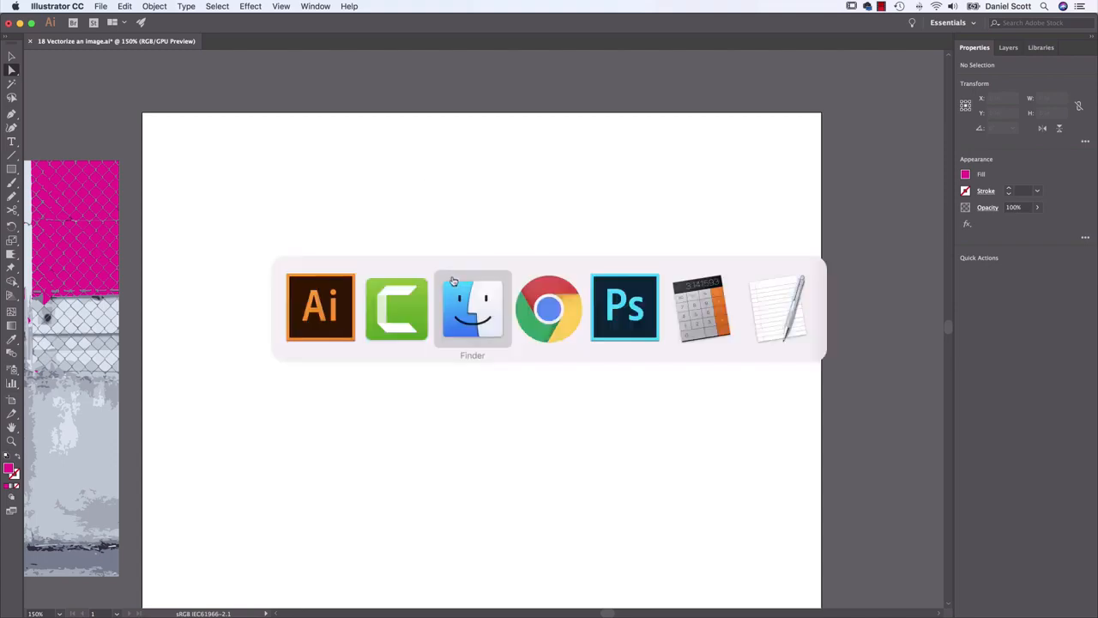
click(632, 304)
key(super+o)
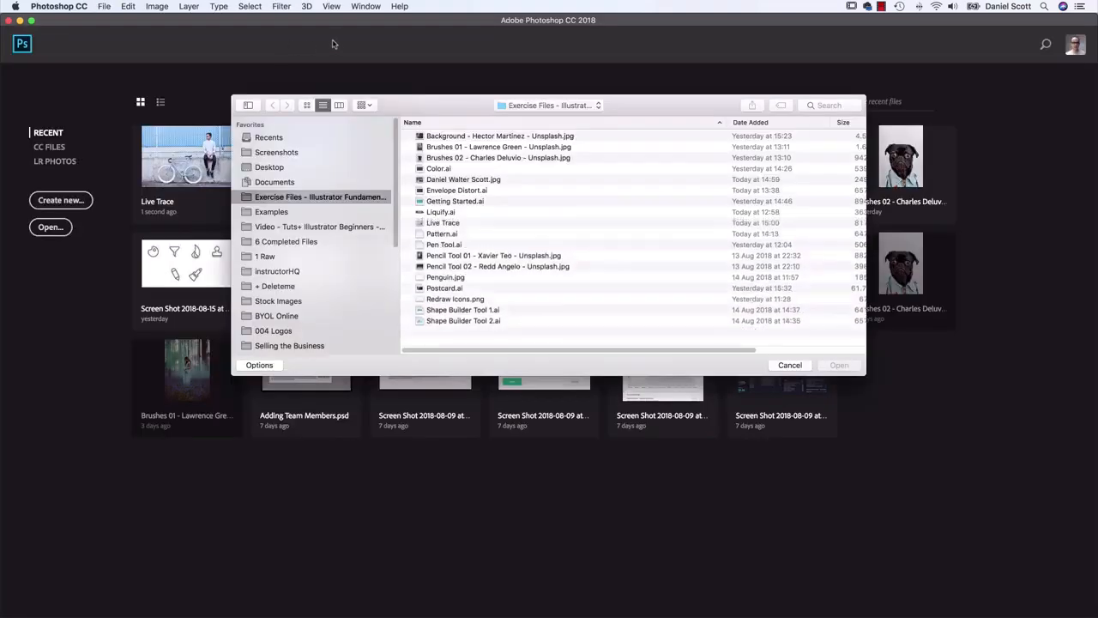
click(463, 182)
click(829, 367)
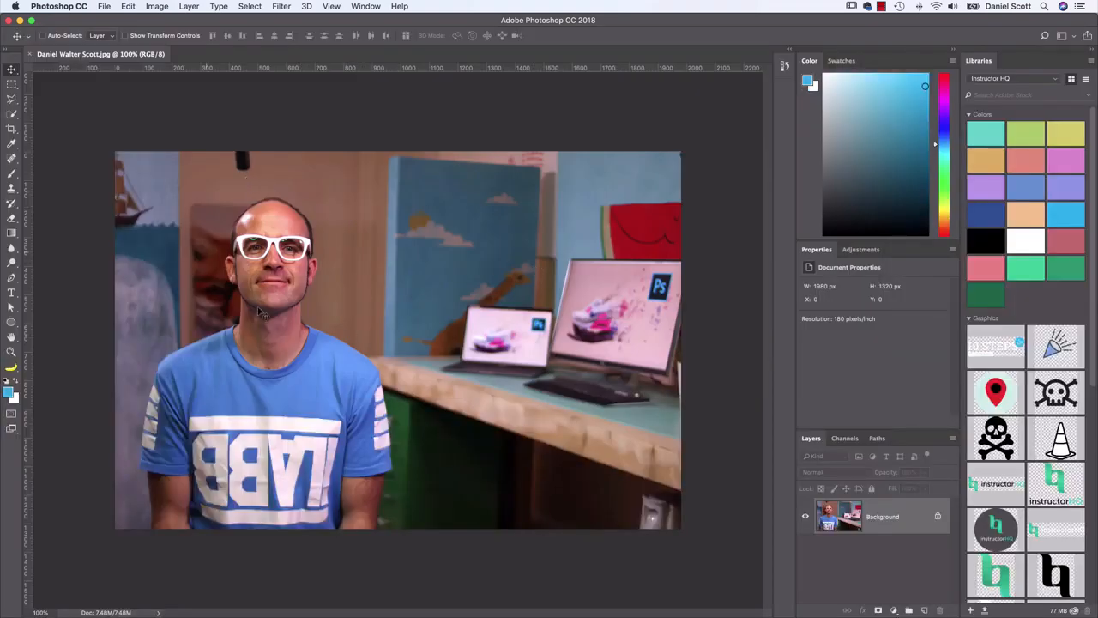
Select the man automatically with Select Subject and check the selection edge around his shoulders and head
click(248, 6)
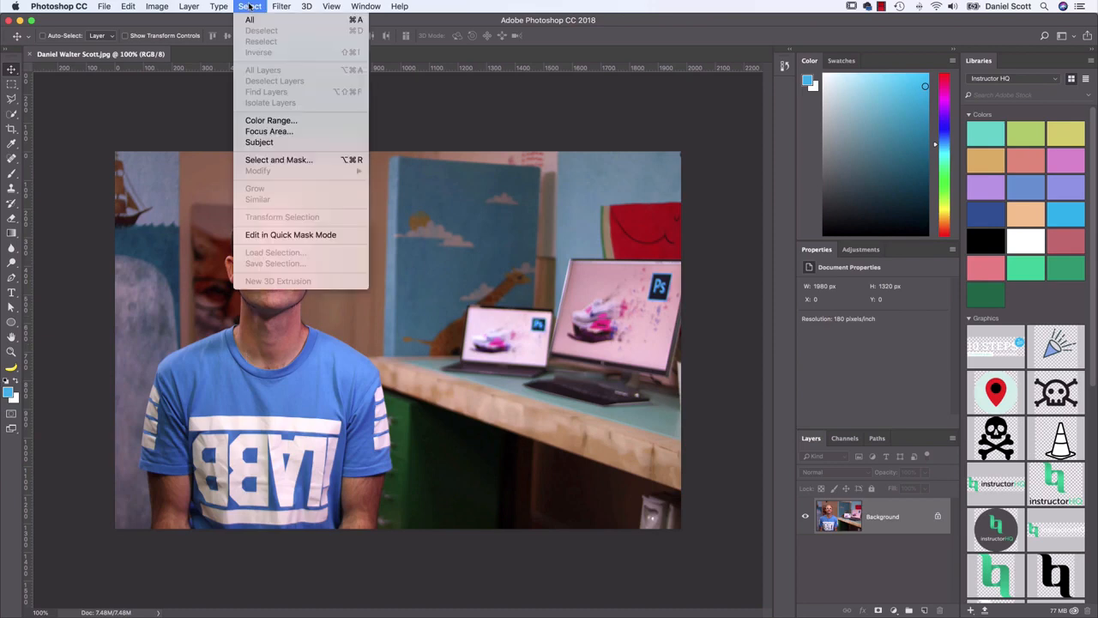
click(261, 144)
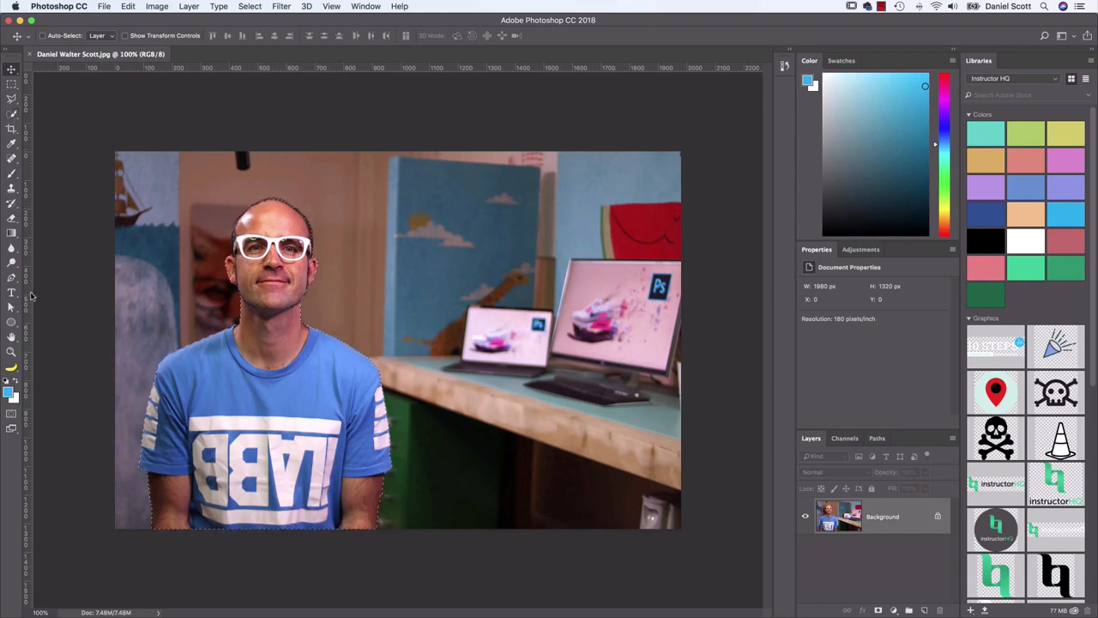
key(super+equal)
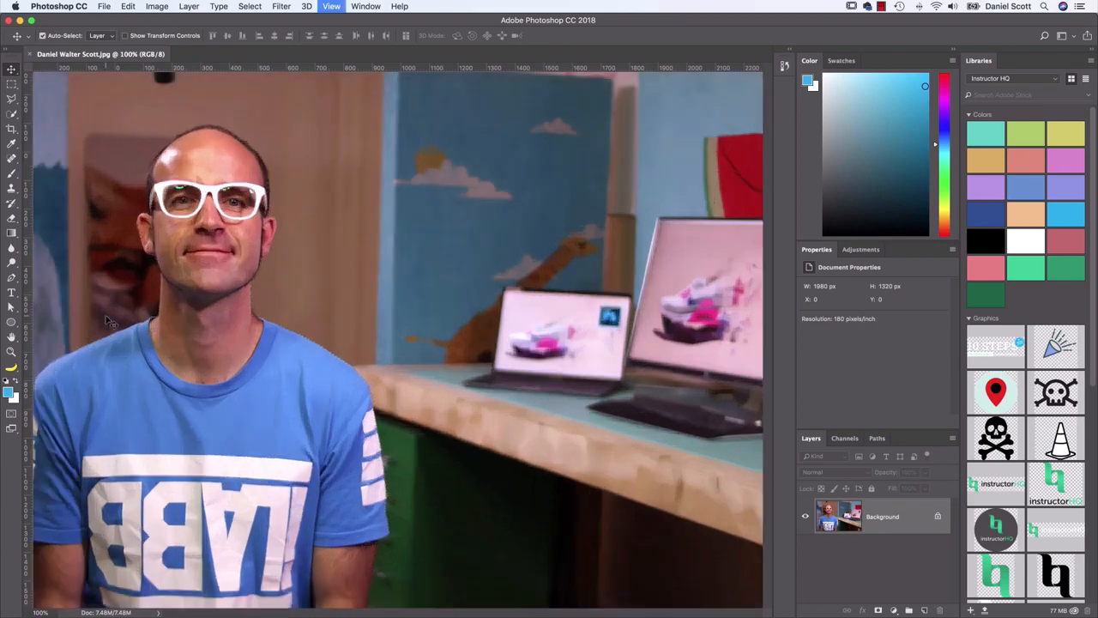
key(super+equal)
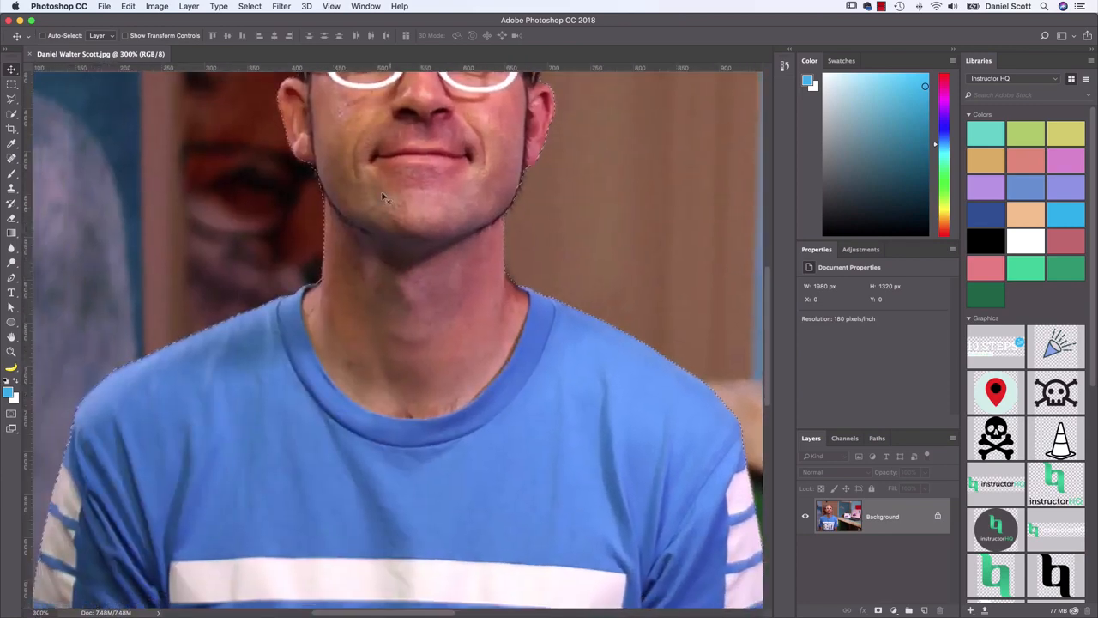
drag(481, 421, 368, 277)
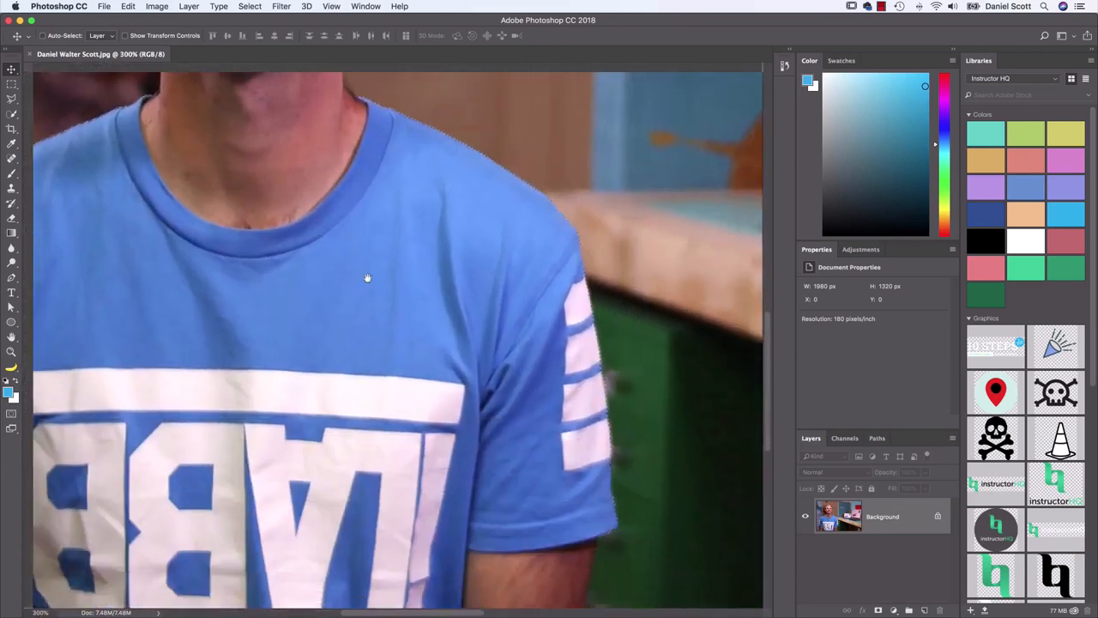
drag(369, 141, 456, 429)
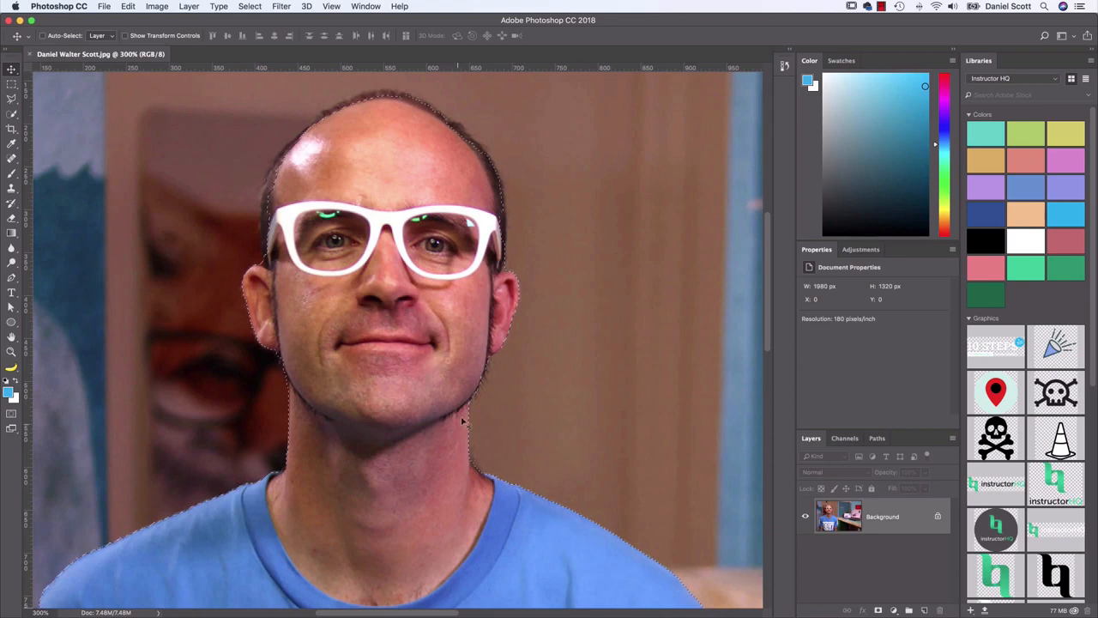
click(250, 6)
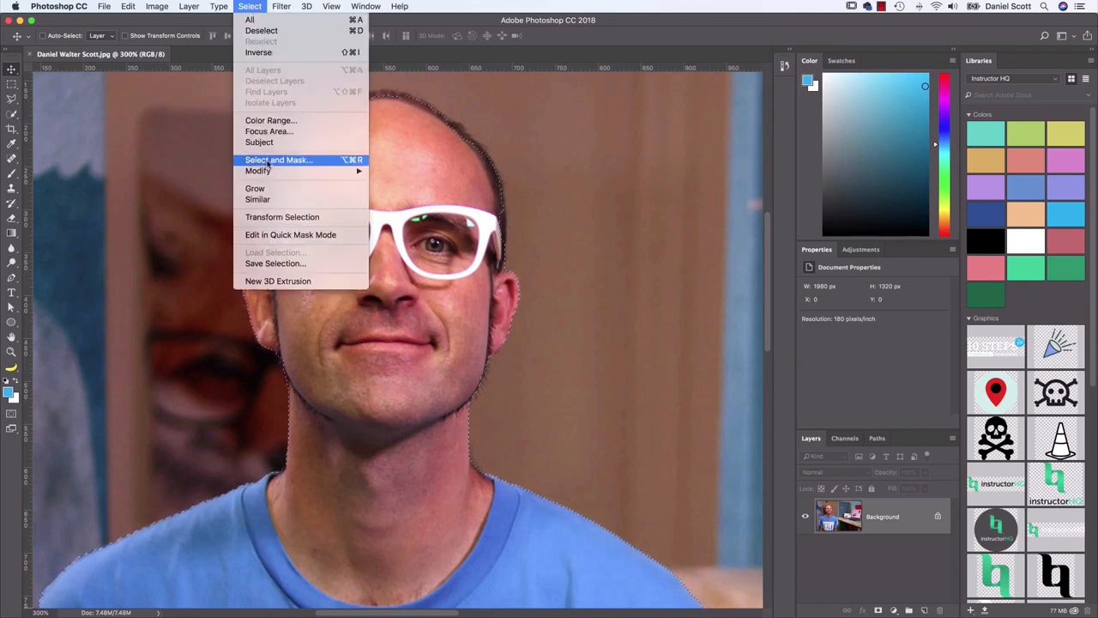
click(243, 32)
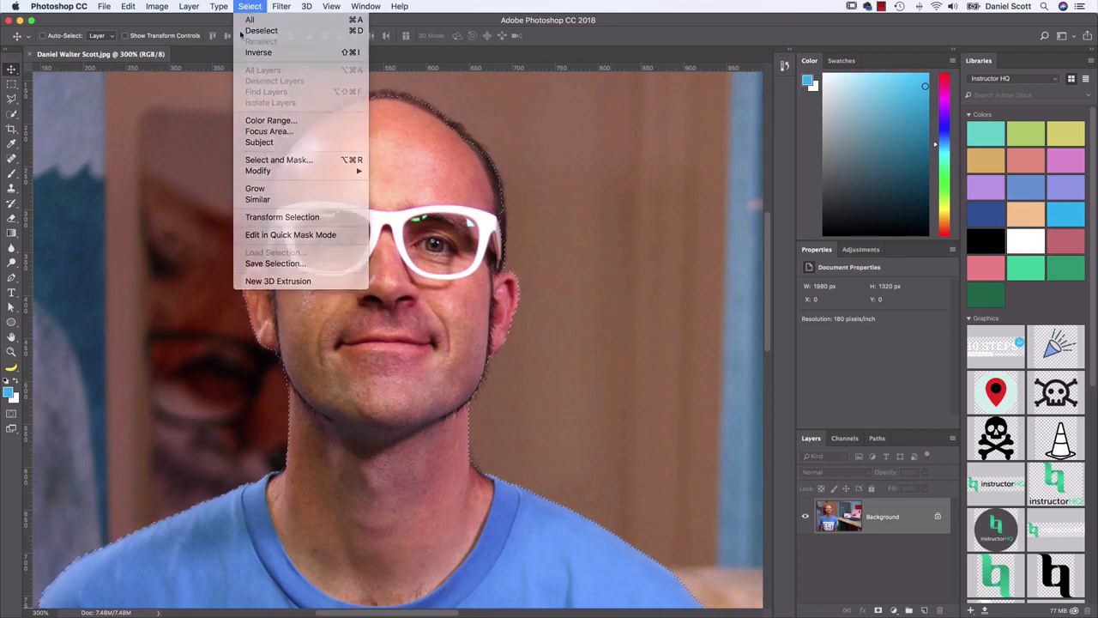
click(12, 113)
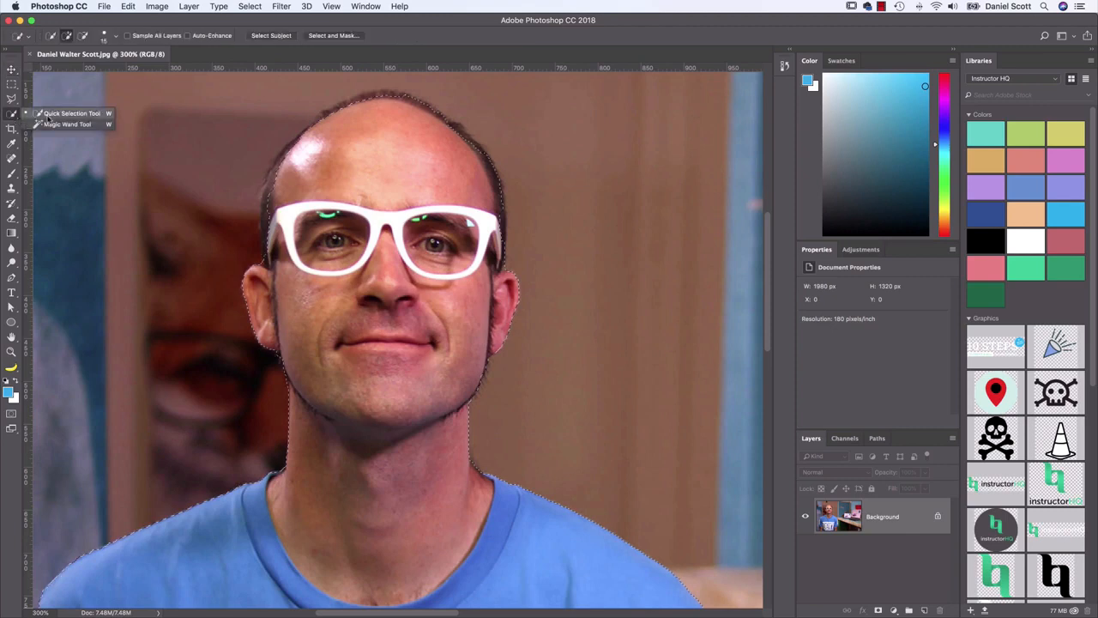
click(49, 116)
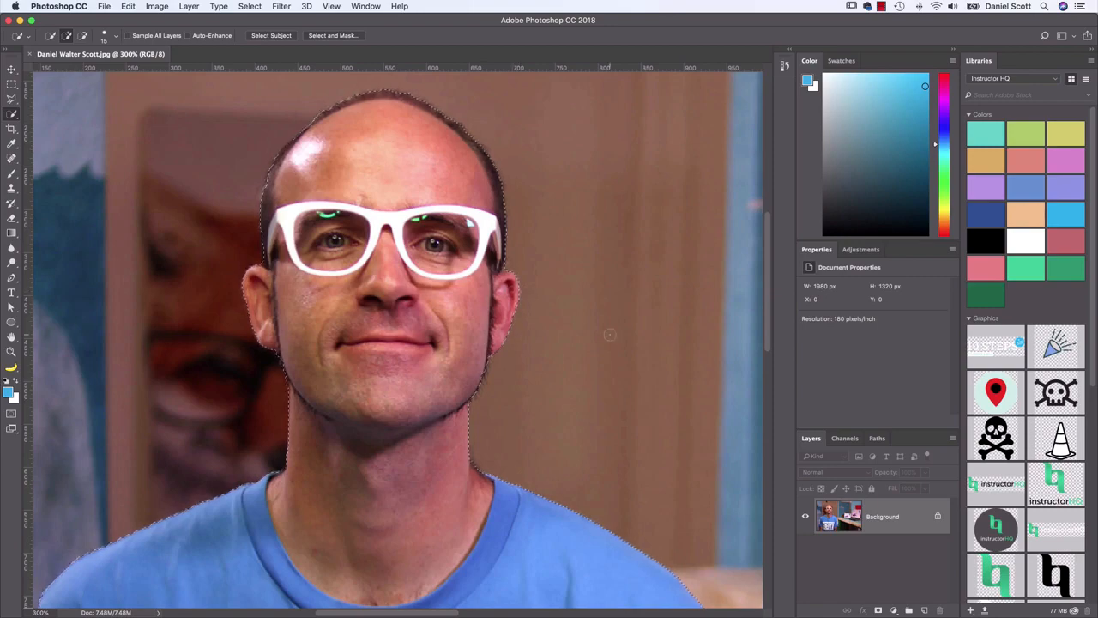
Add a layer mask from the selection to hide the background around the man
key(super+1)
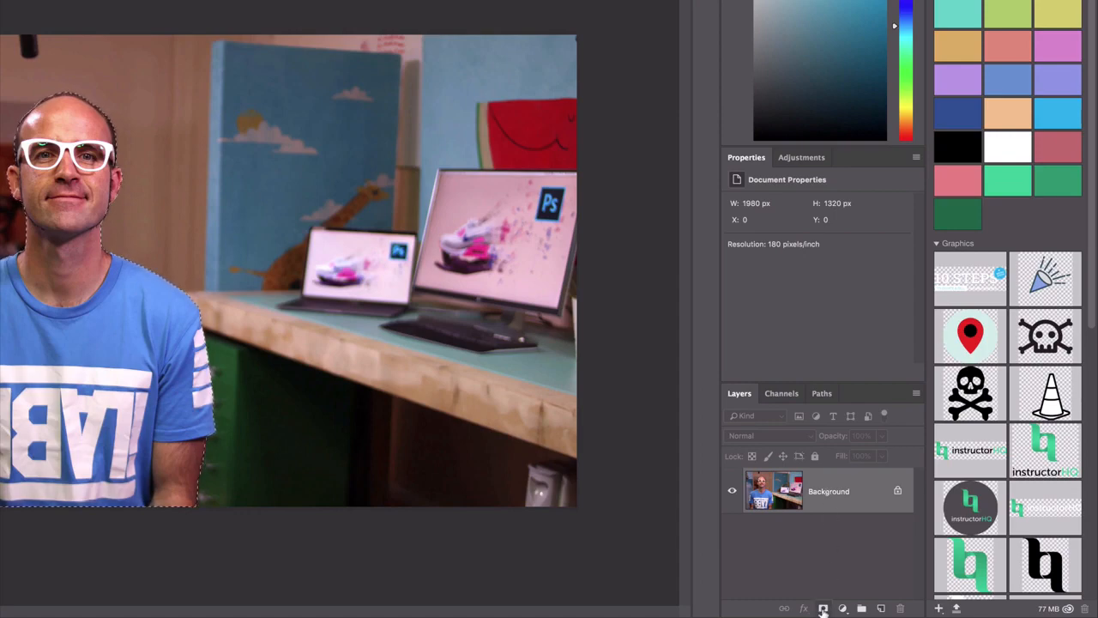
click(822, 607)
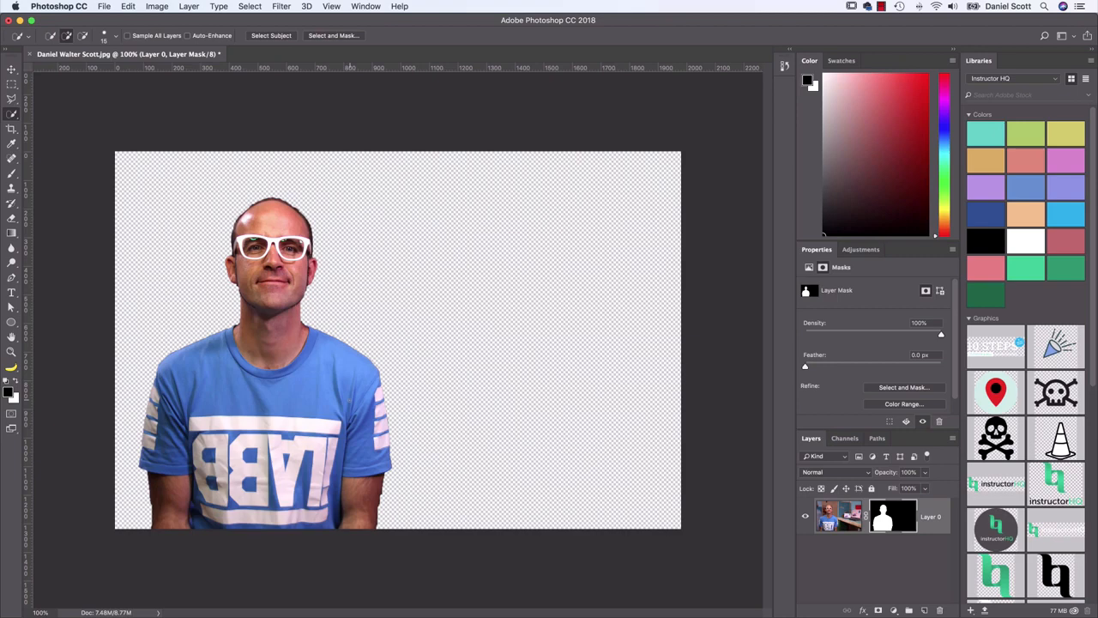
Save the masked portrait in Photoshop format to the Class Files folder on the desktop, with Maximize Compatibility on
click(107, 7)
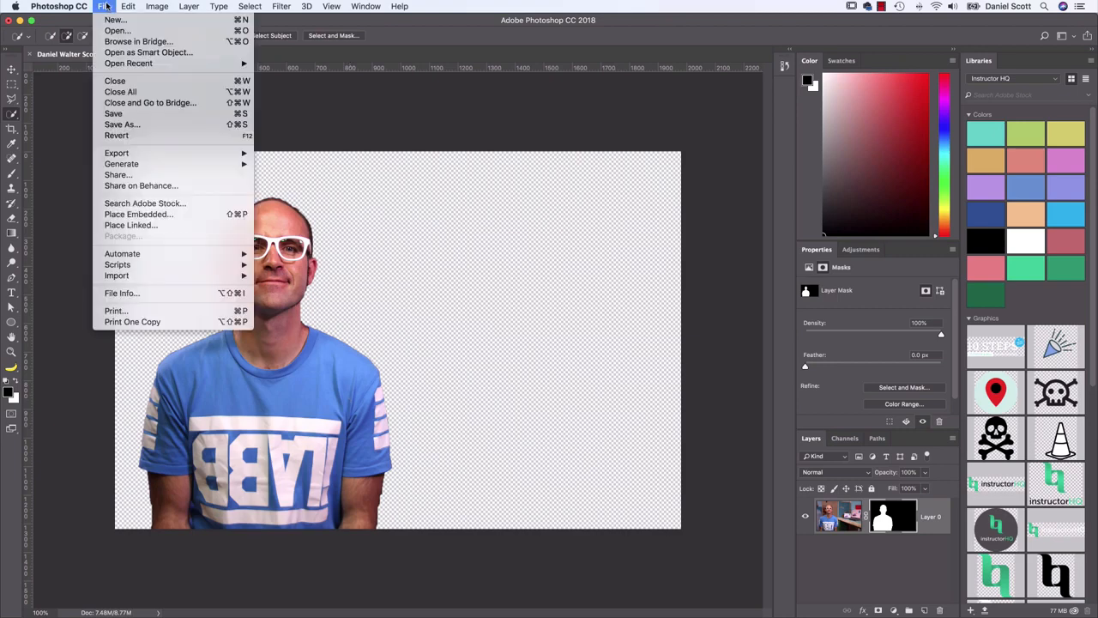
click(134, 127)
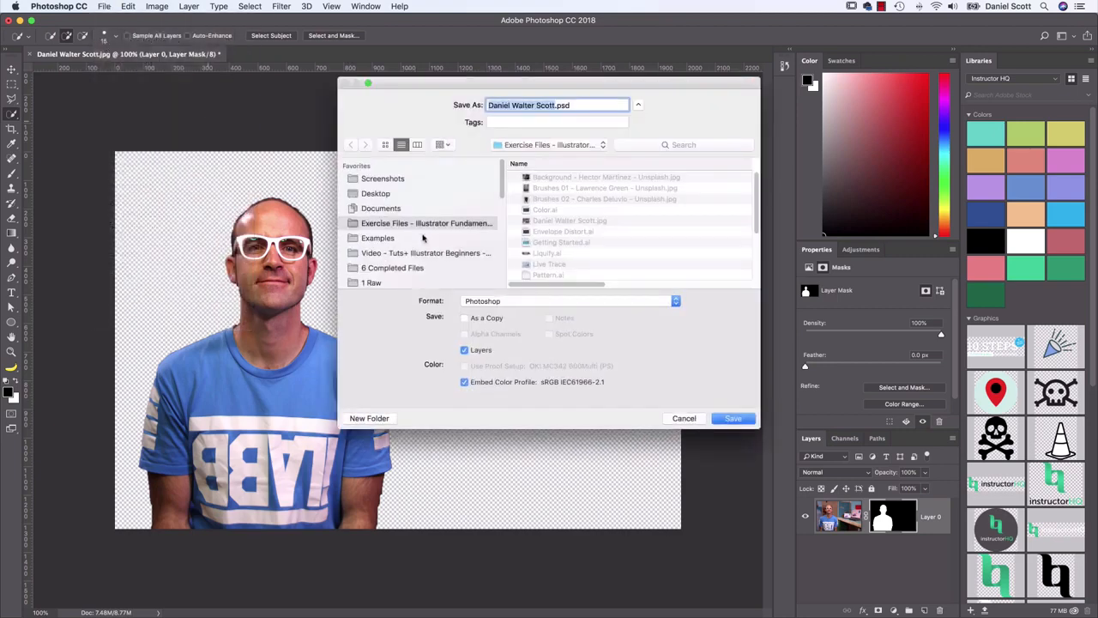
click(388, 195)
double_click(534, 177)
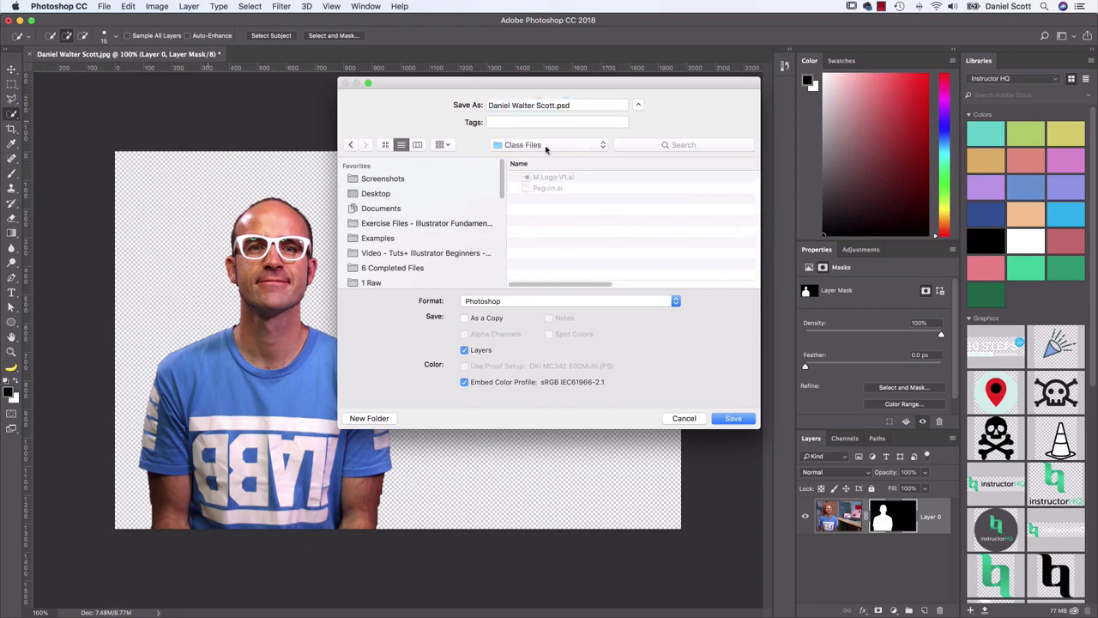
click(734, 419)
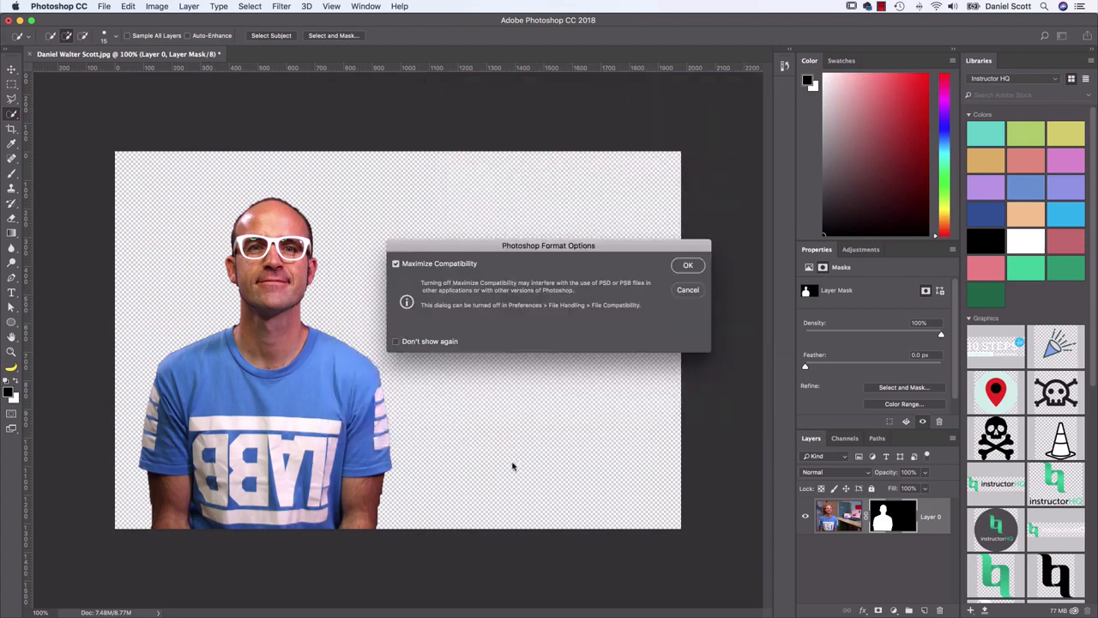
click(688, 266)
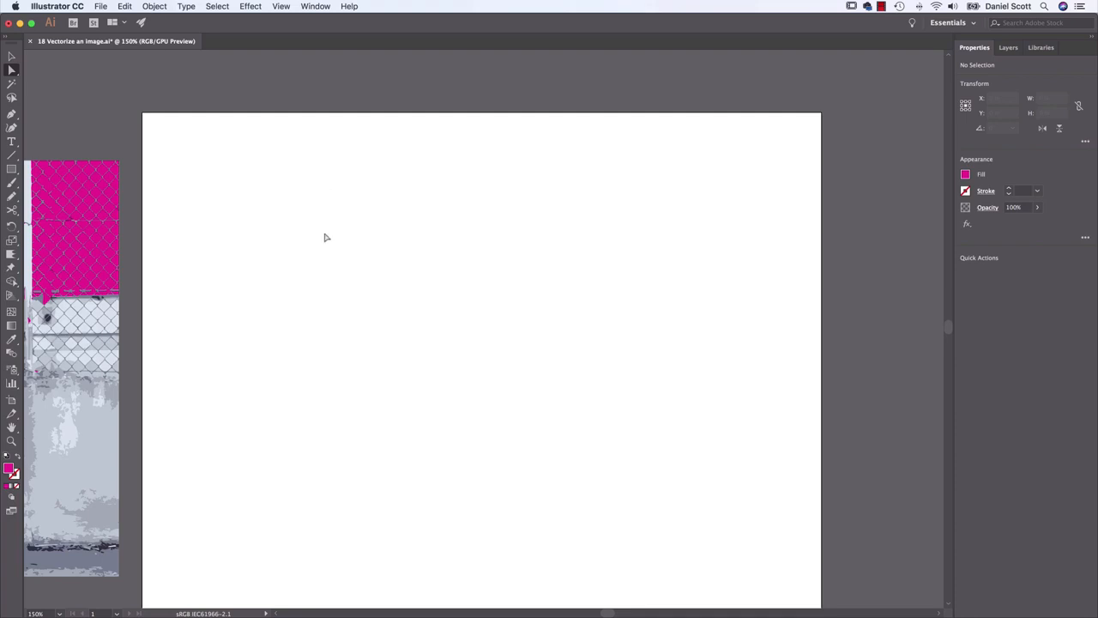
Switch to Illustrator, place the portrait PSD from the desktop's Class Files folder about 8.8 in wide, and move it slightly down the artboard
click(103, 6)
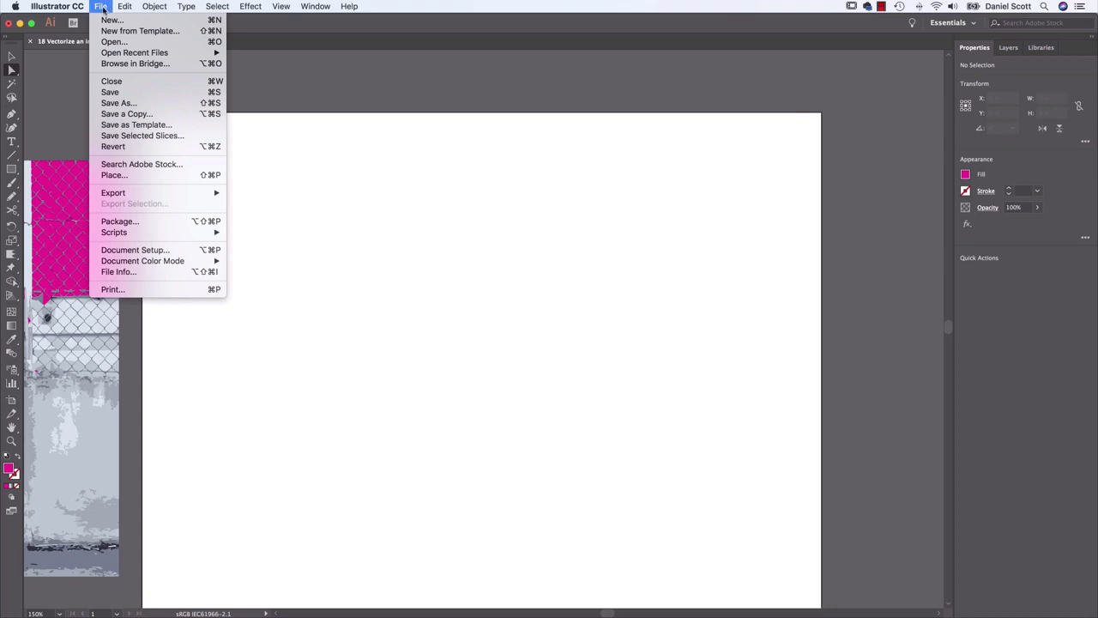
click(119, 176)
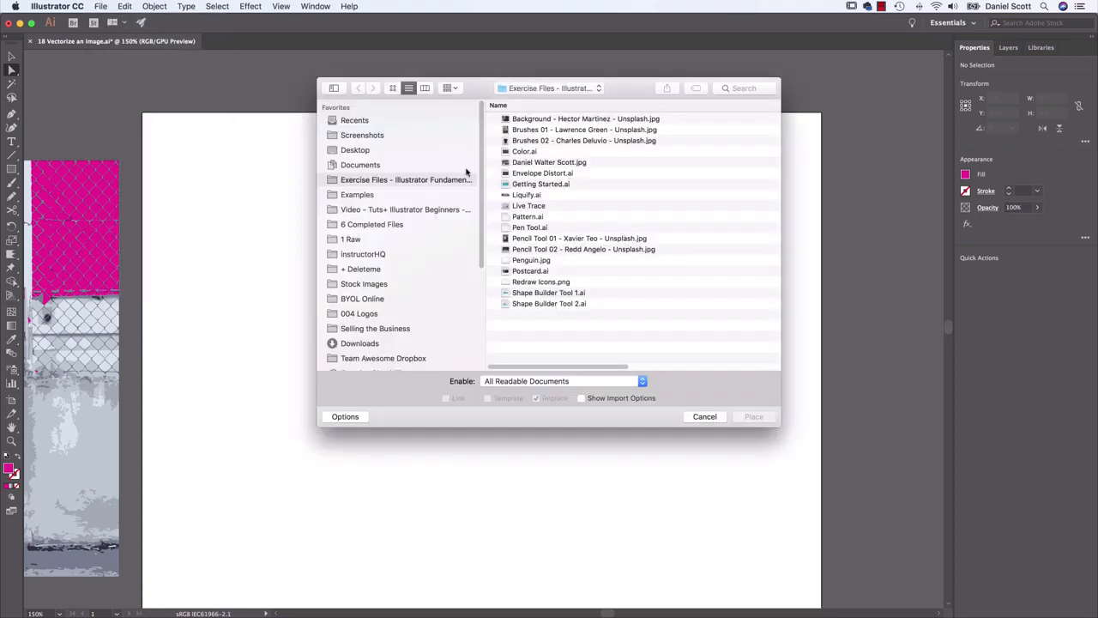
click(360, 150)
double_click(540, 122)
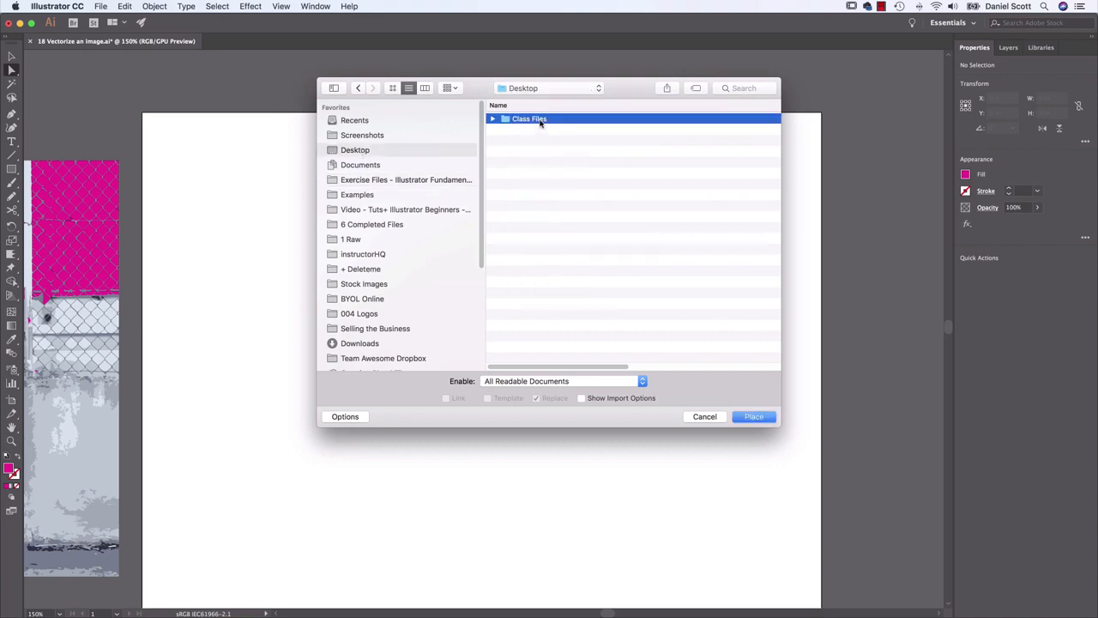
click(552, 121)
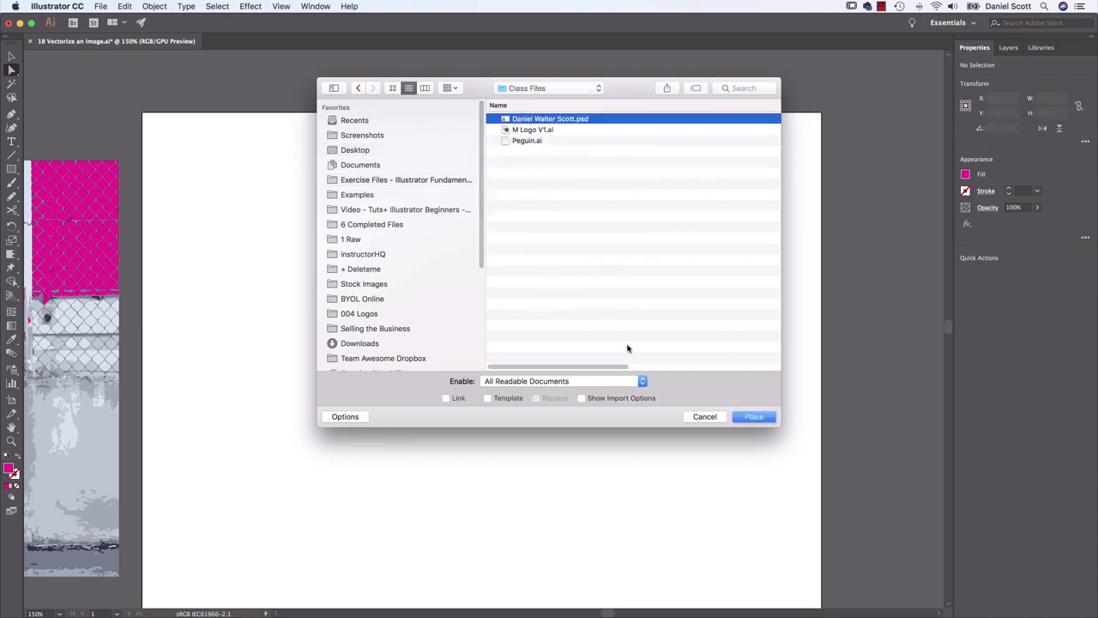
click(755, 418)
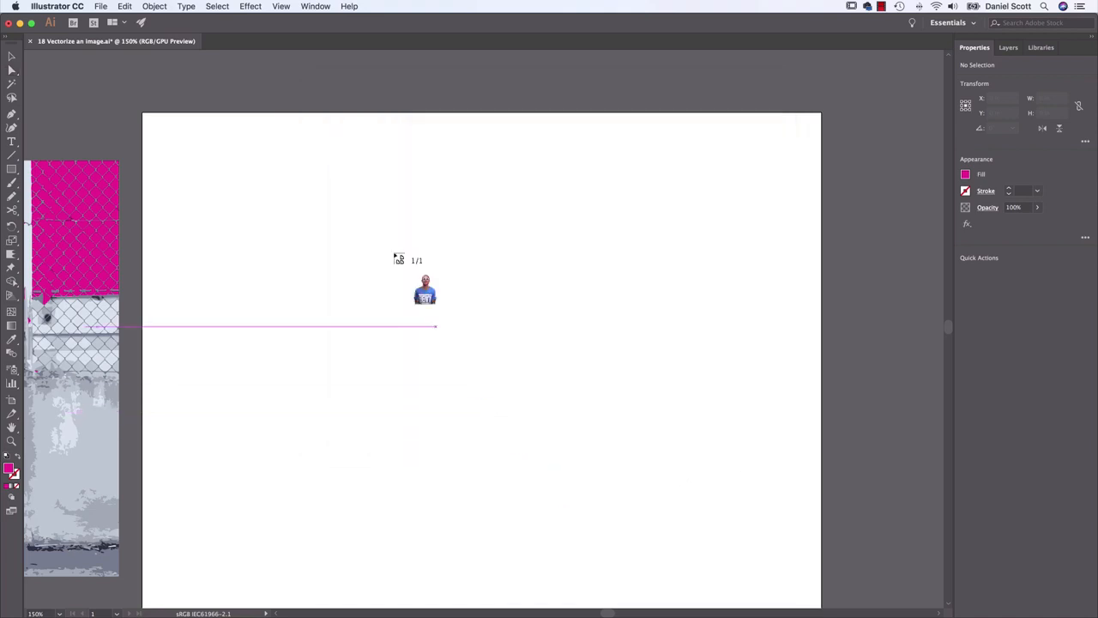
drag(227, 141, 775, 559)
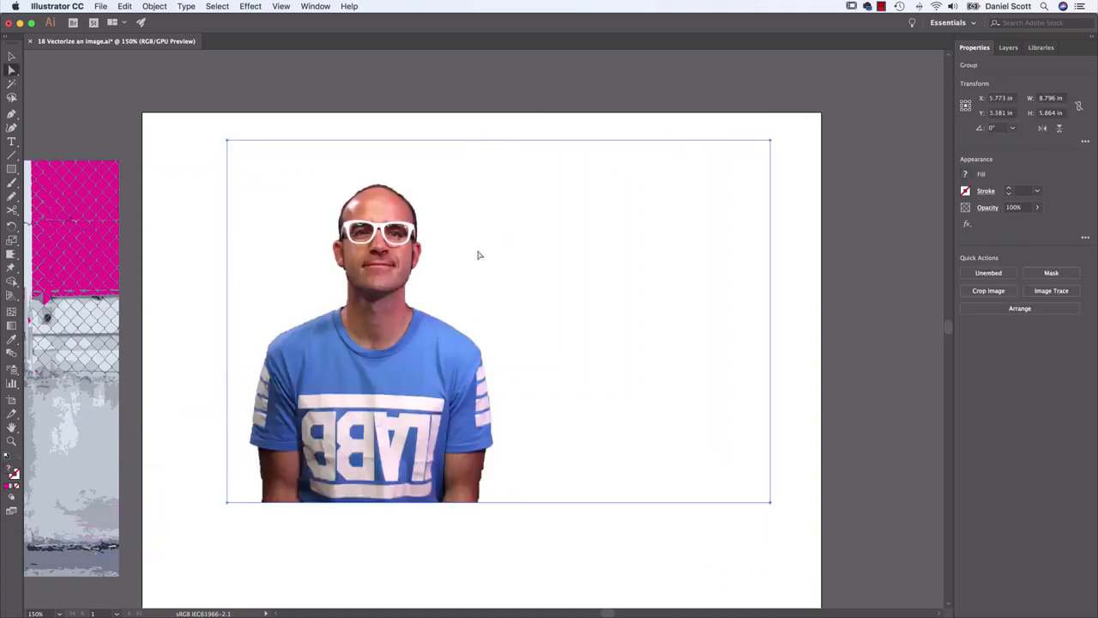
drag(412, 365, 402, 410)
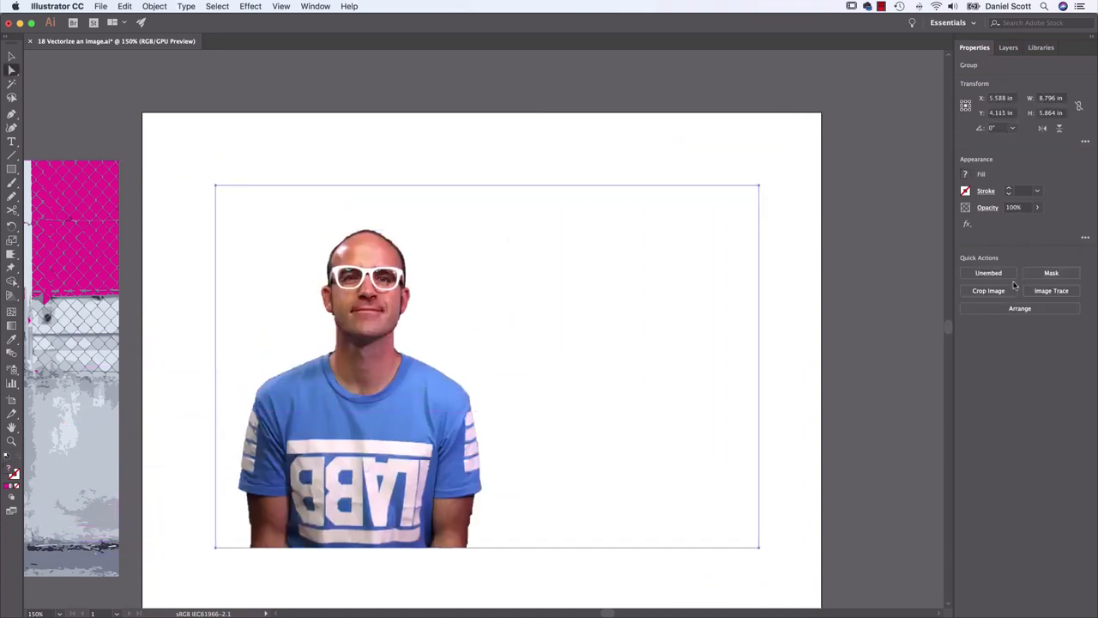
Trace the placed cutout with the Black and White Logo preset and show the detailed Image Trace settings
click(1057, 292)
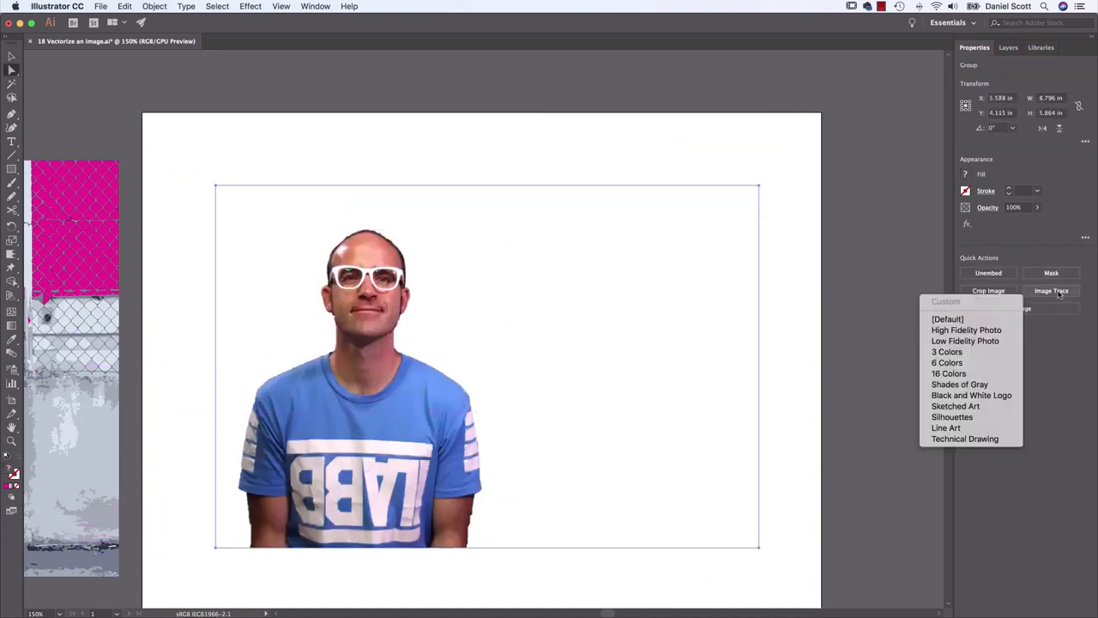
click(978, 395)
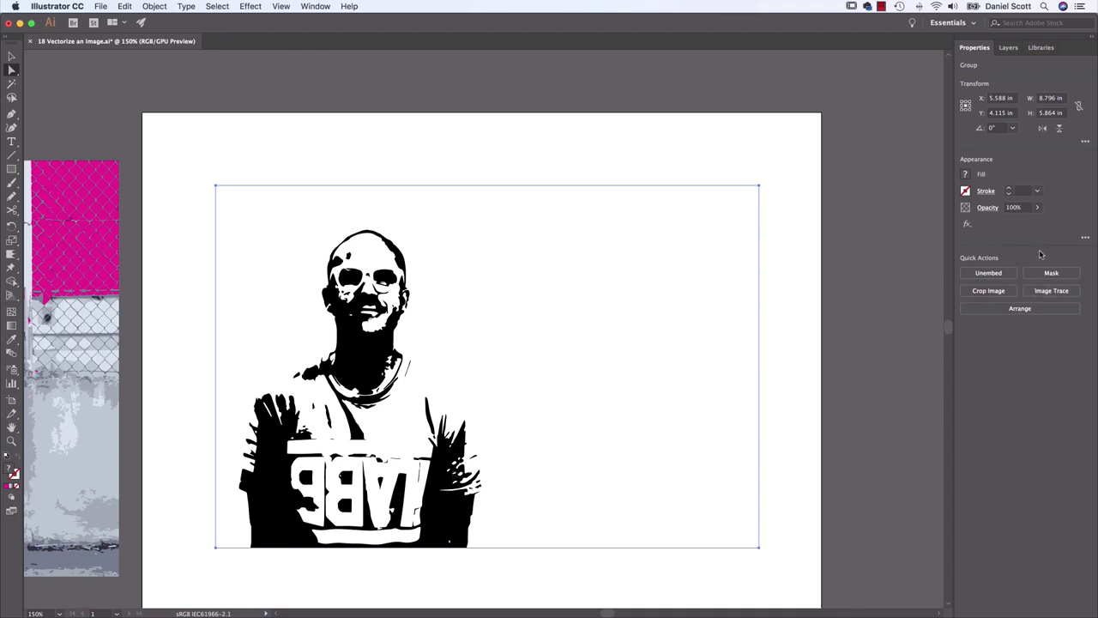
click(310, 6)
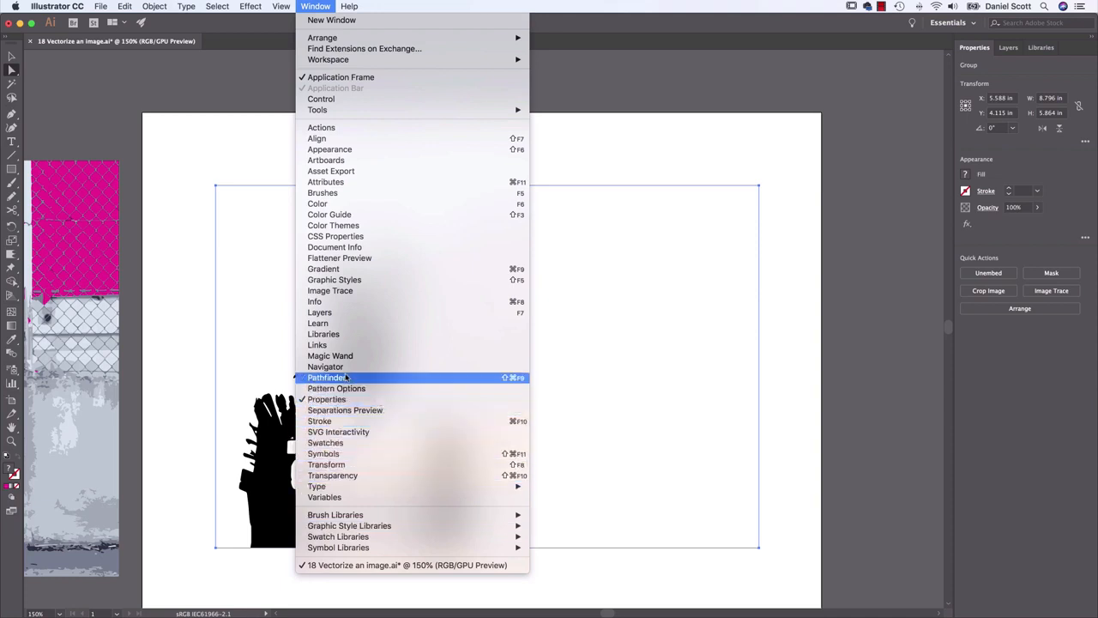
click(334, 291)
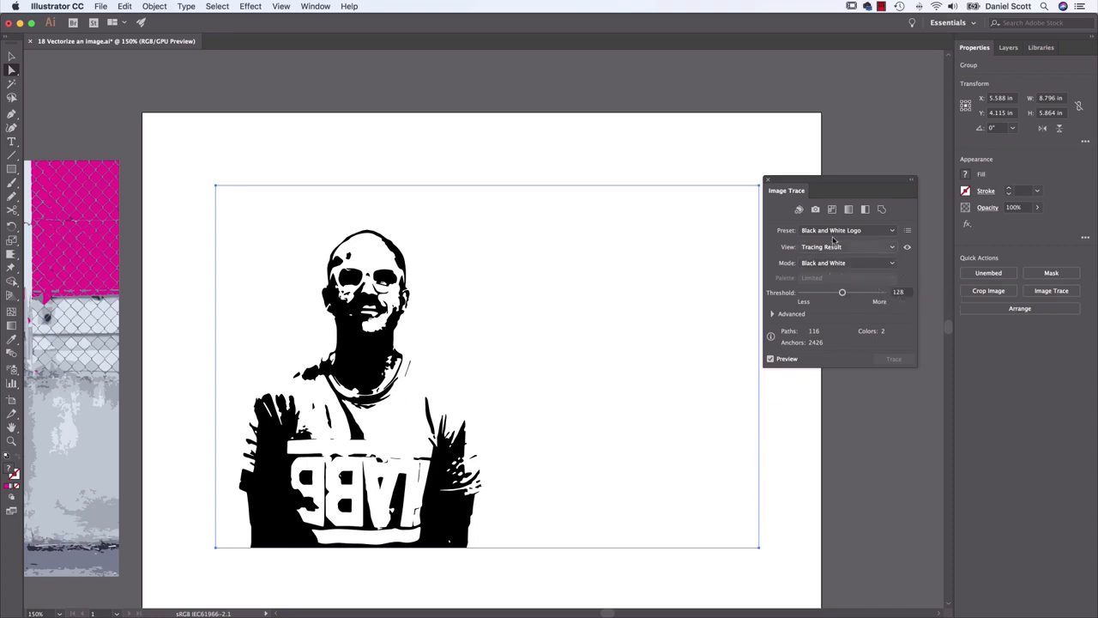
click(12, 56)
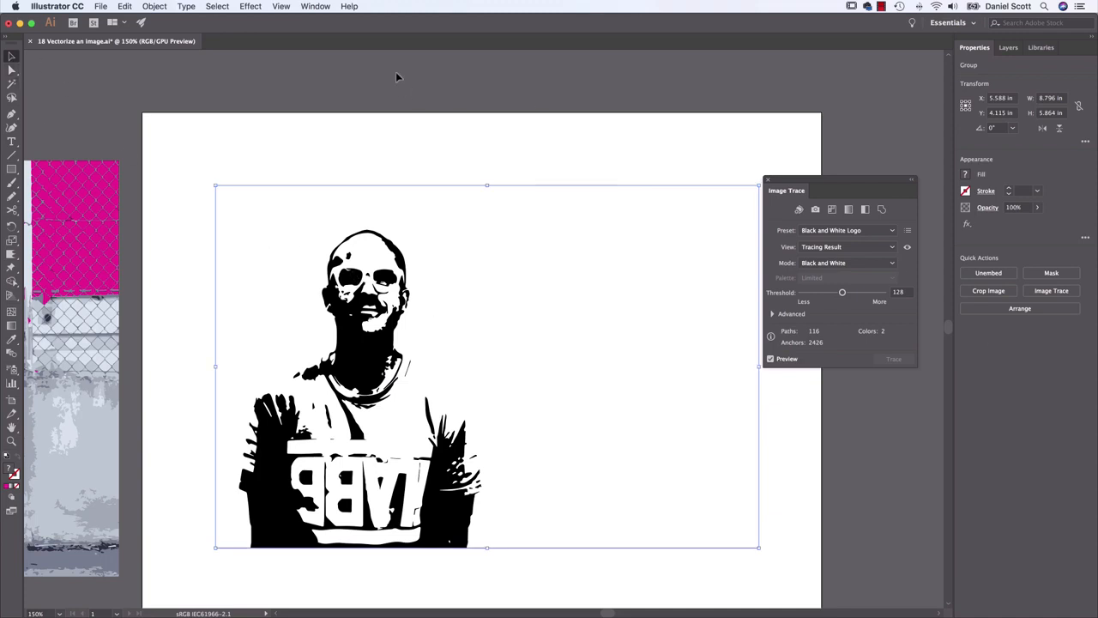
click(315, 6)
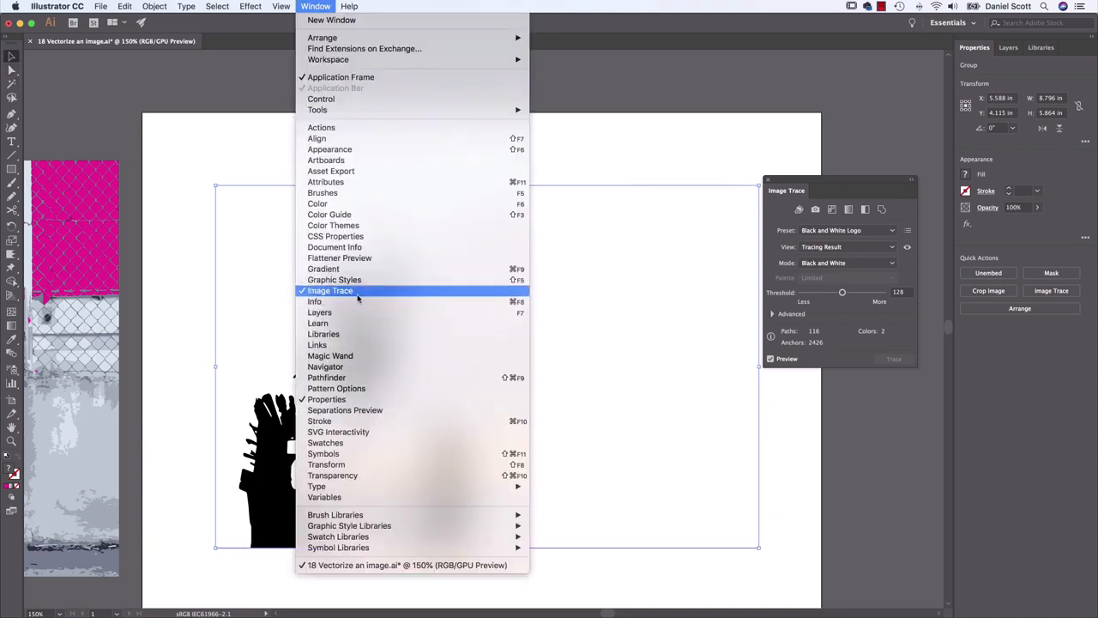
click(858, 182)
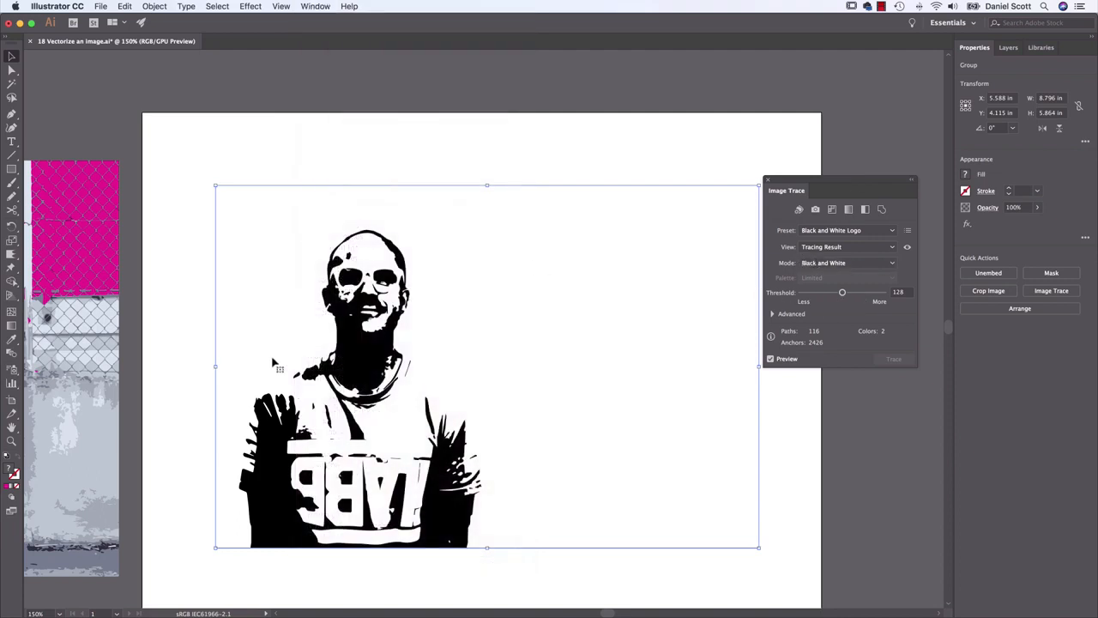
Try lower and higher thresholds on the portrait tracing, settle on 105, and close the Image Trace settings
click(821, 293)
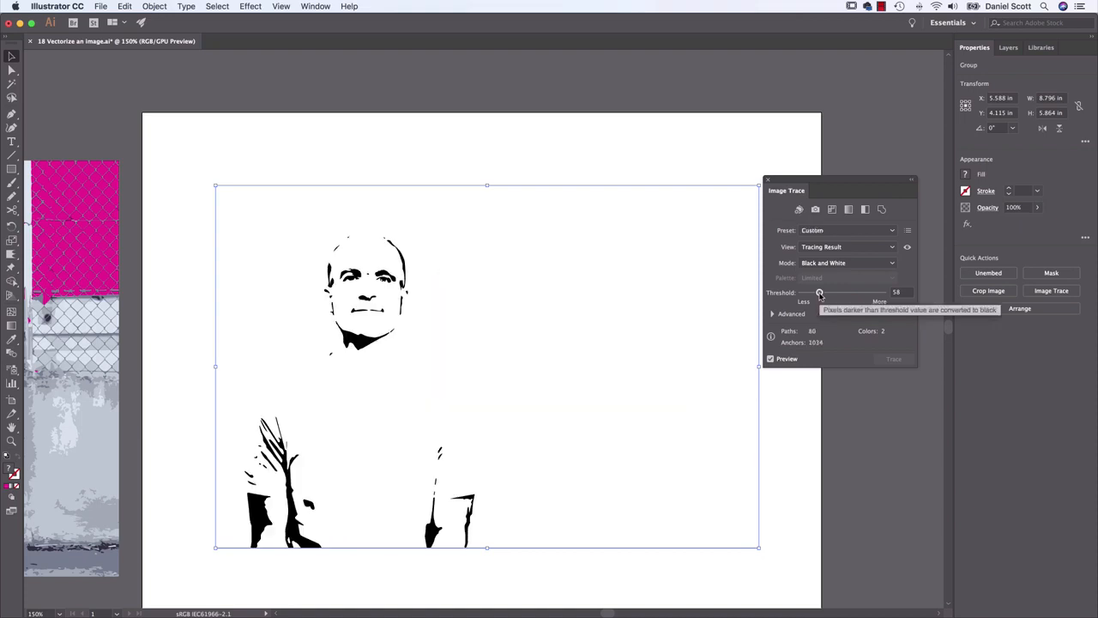
drag(820, 293, 835, 293)
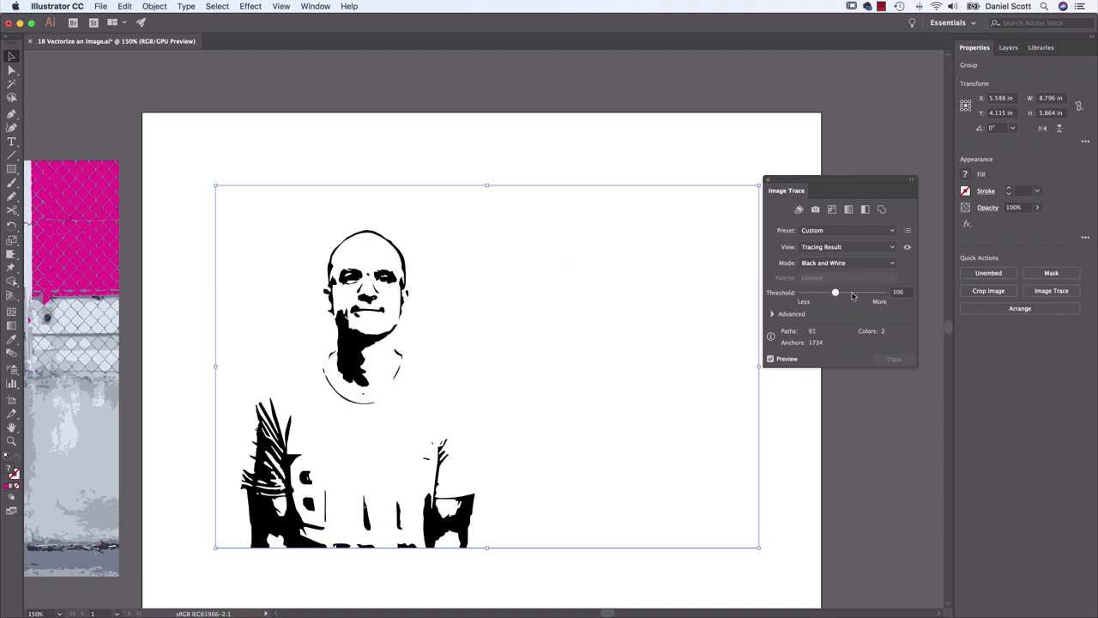
click(872, 294)
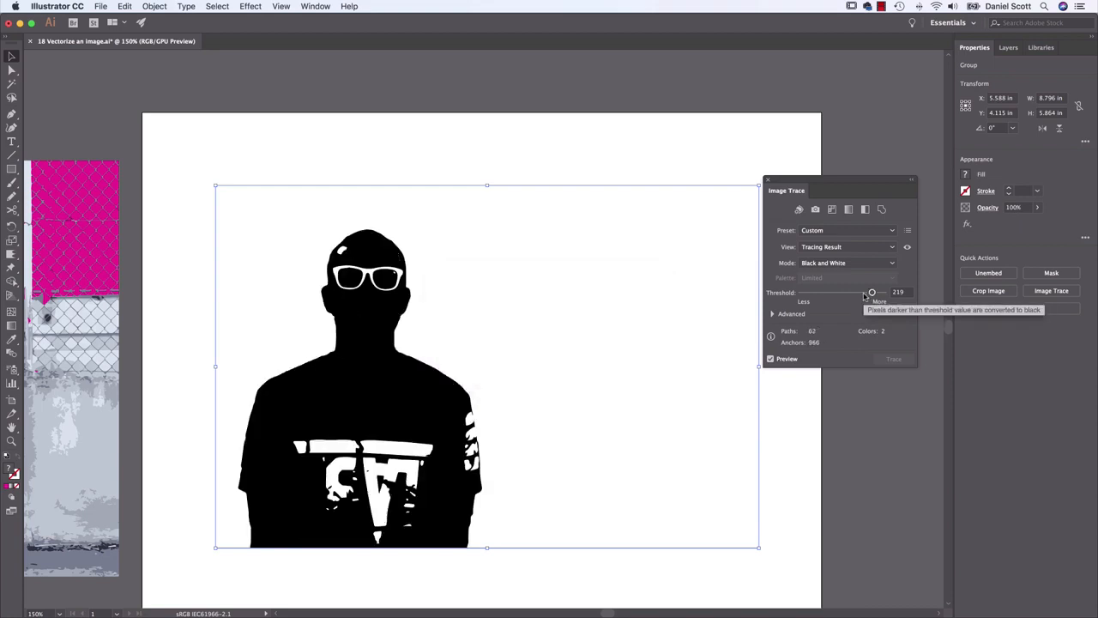
drag(866, 296, 822, 293)
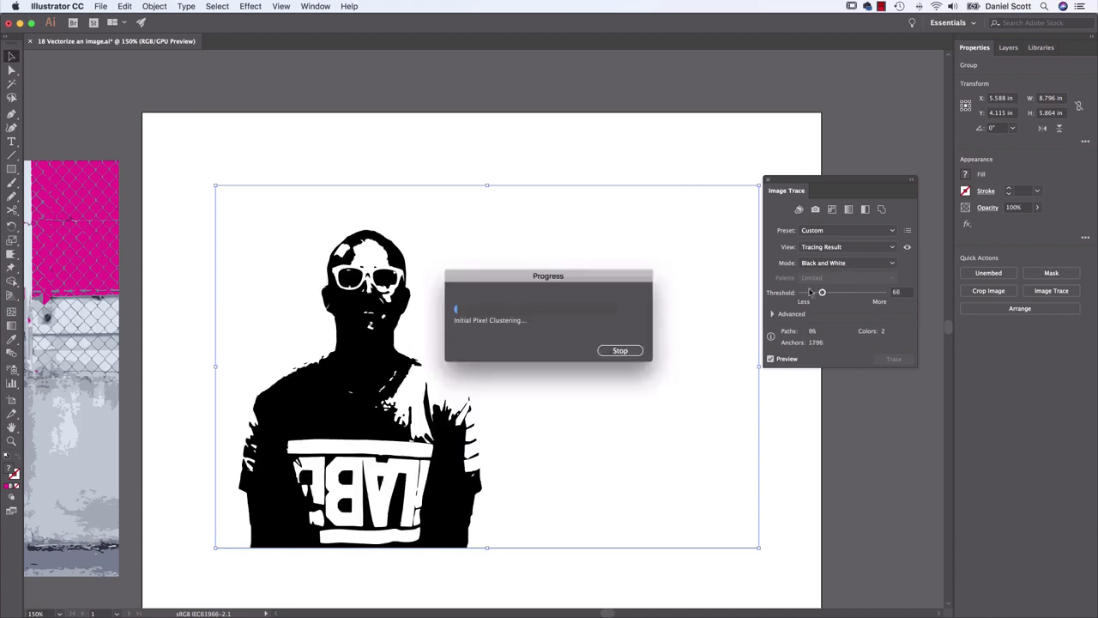
drag(824, 293, 827, 296)
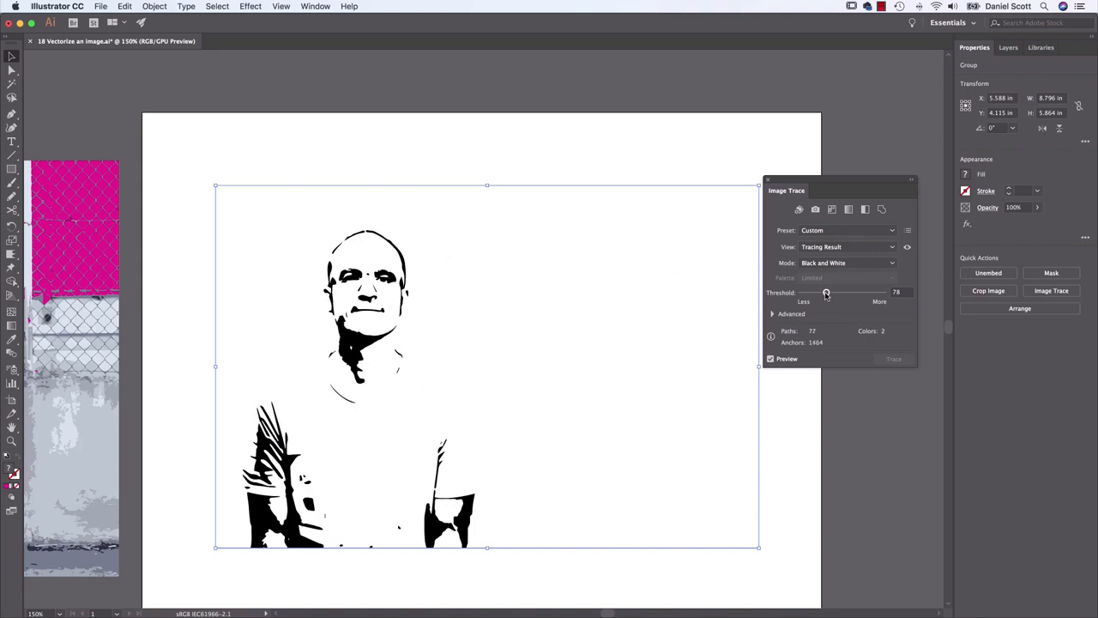
drag(826, 294, 836, 296)
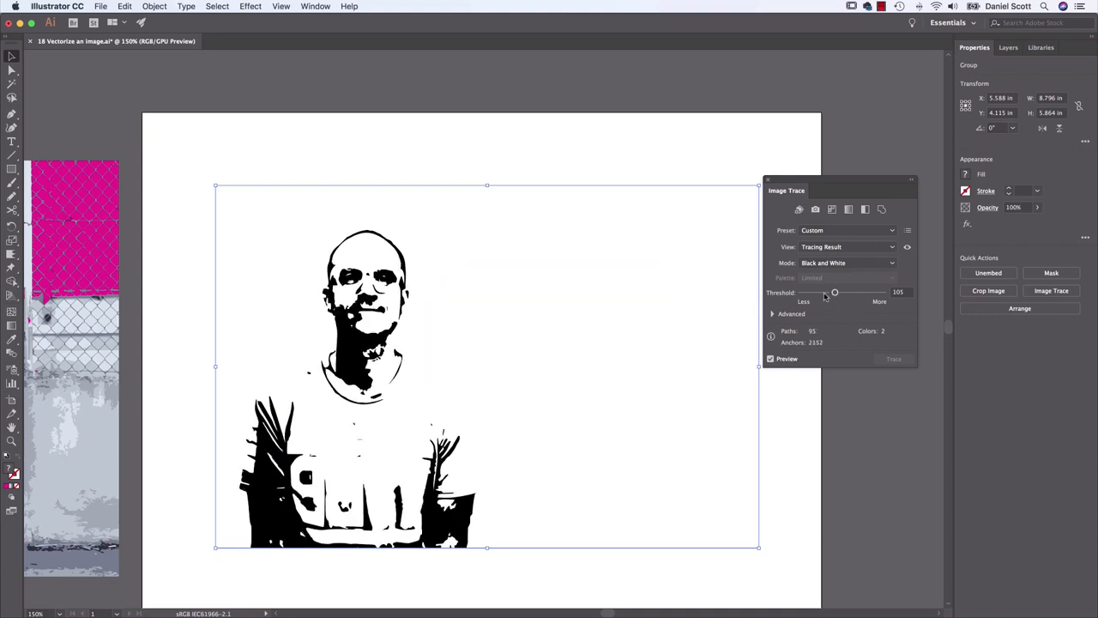
click(766, 180)
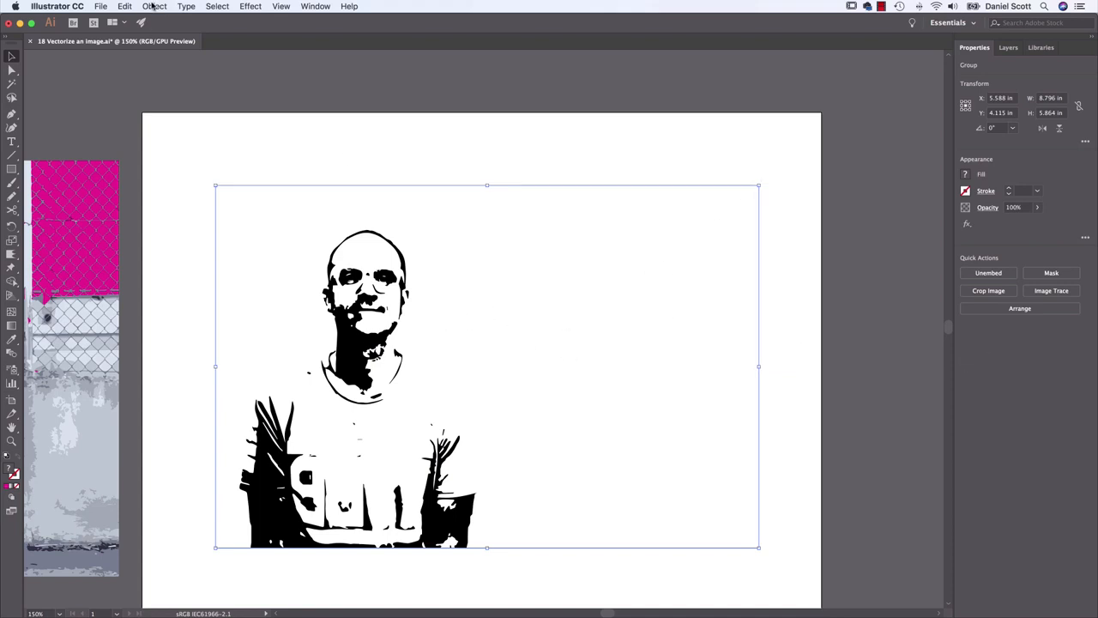
Expand the portrait tracing into vector paths with Object and Fill enabled, and deselect it
click(155, 6)
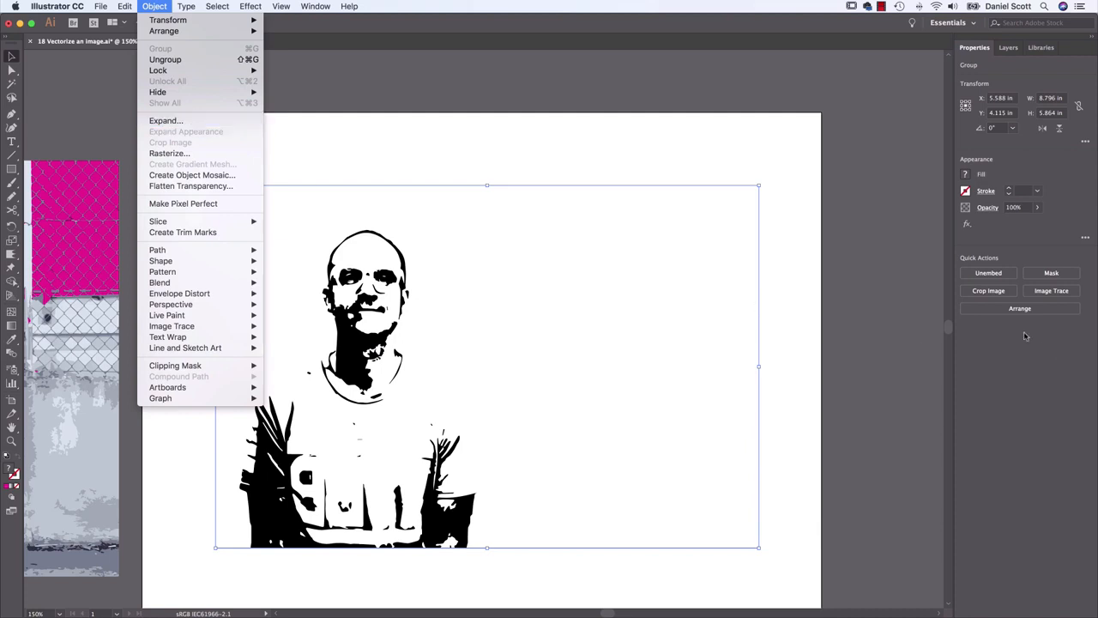
click(207, 123)
click(100, 228)
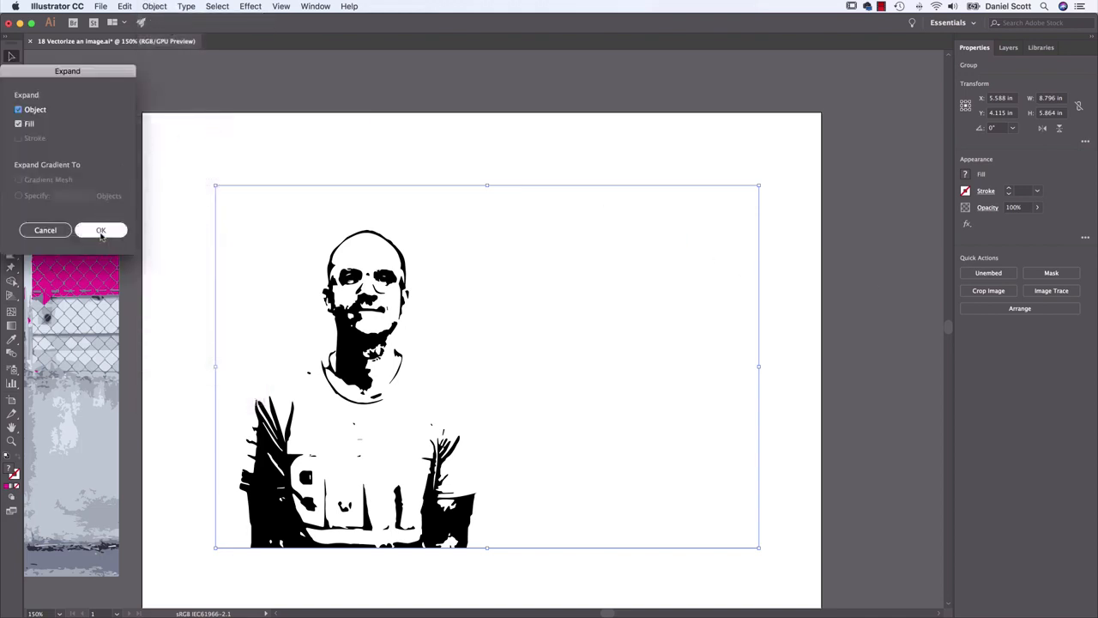
click(428, 152)
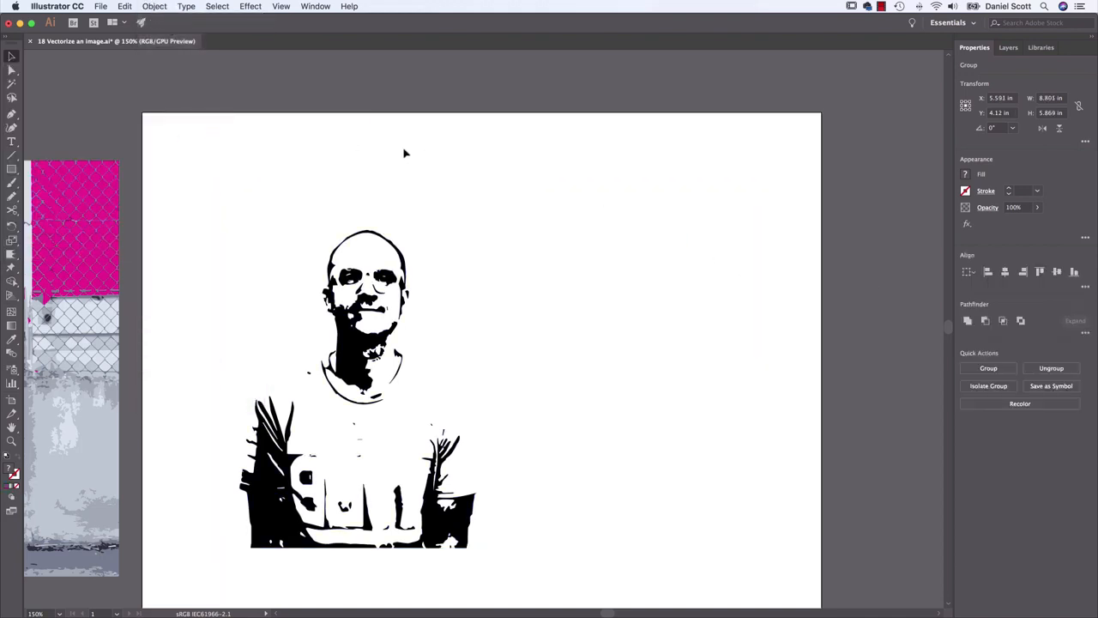
Check the white compound path in the expanded portrait, and move the whole group off the artboard onto the empty canvas beside it
click(11, 70)
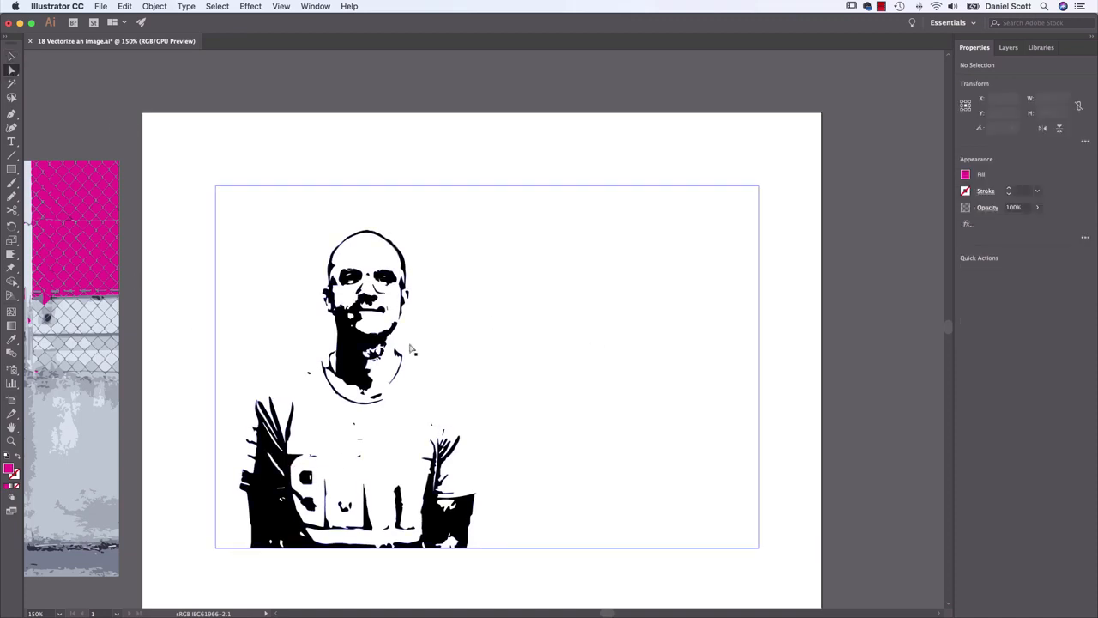
click(271, 512)
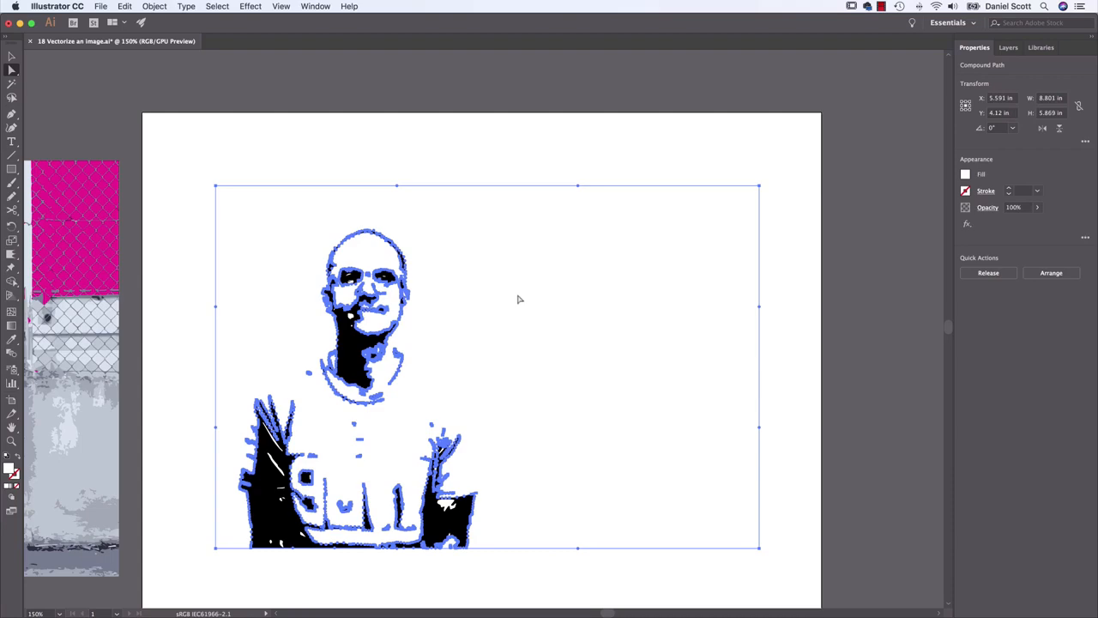
key(v)
click(146, 115)
drag(372, 290, 932, 244)
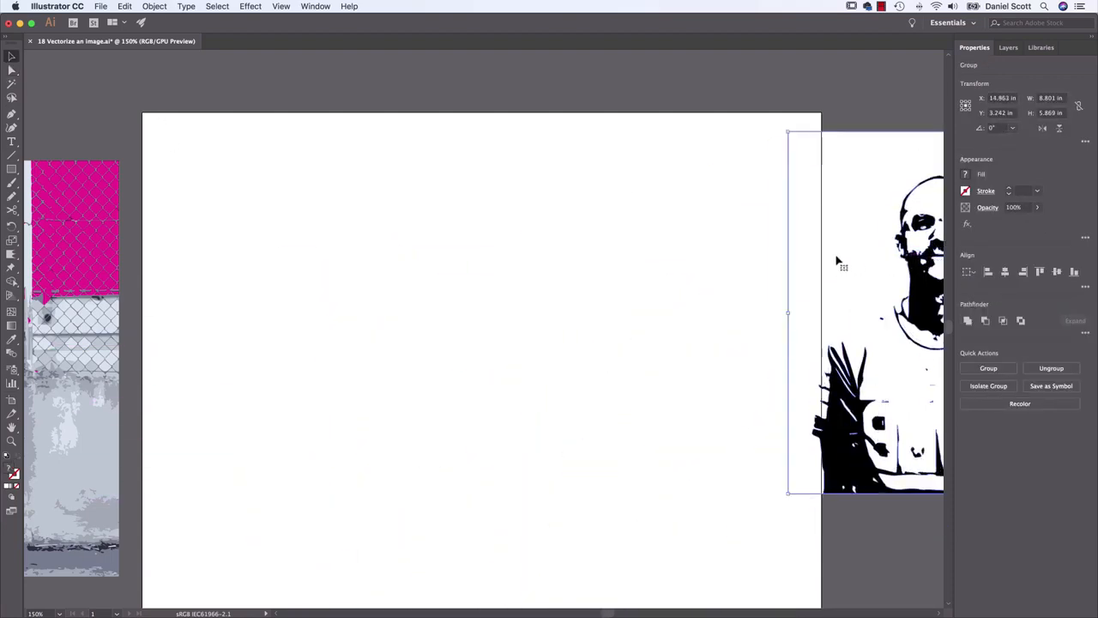
key(space)
drag(816, 218, 76, 173)
drag(244, 196, 525, 270)
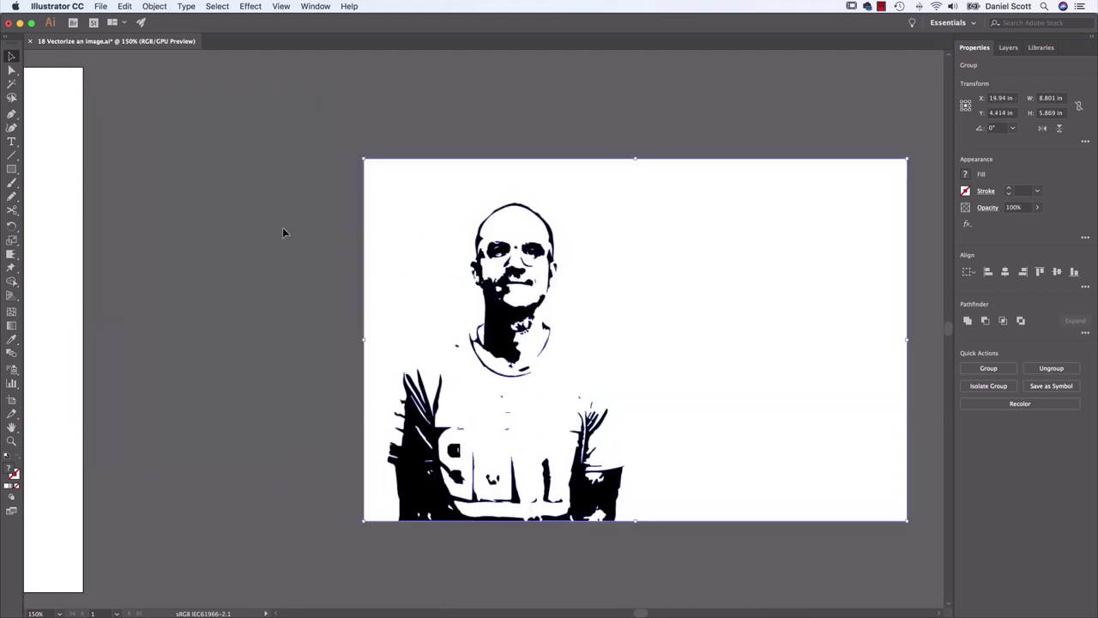
Directly select only the portrait's white background compound path, try deleting it, and undo the deletion so it stays selected
click(283, 228)
key(a)
click(733, 260)
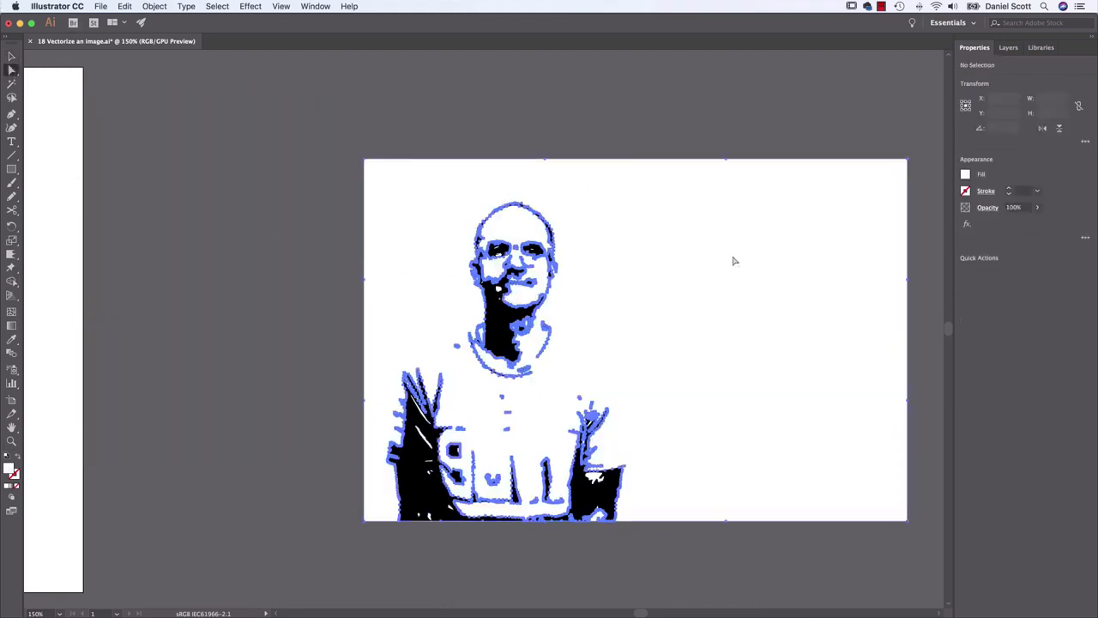
key(Delete)
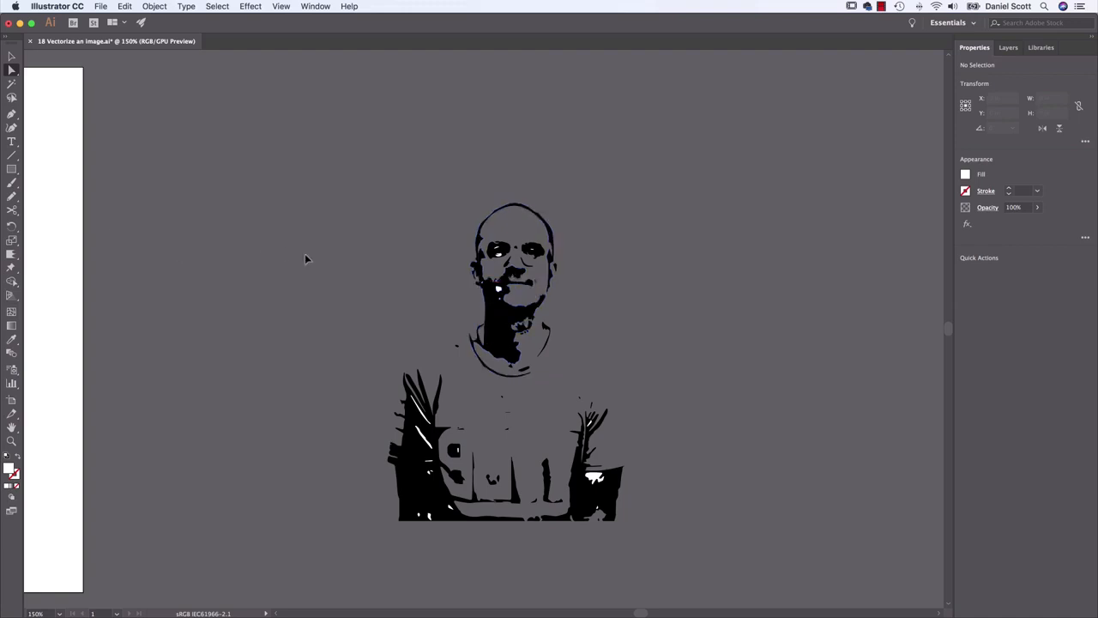
key(super+z)
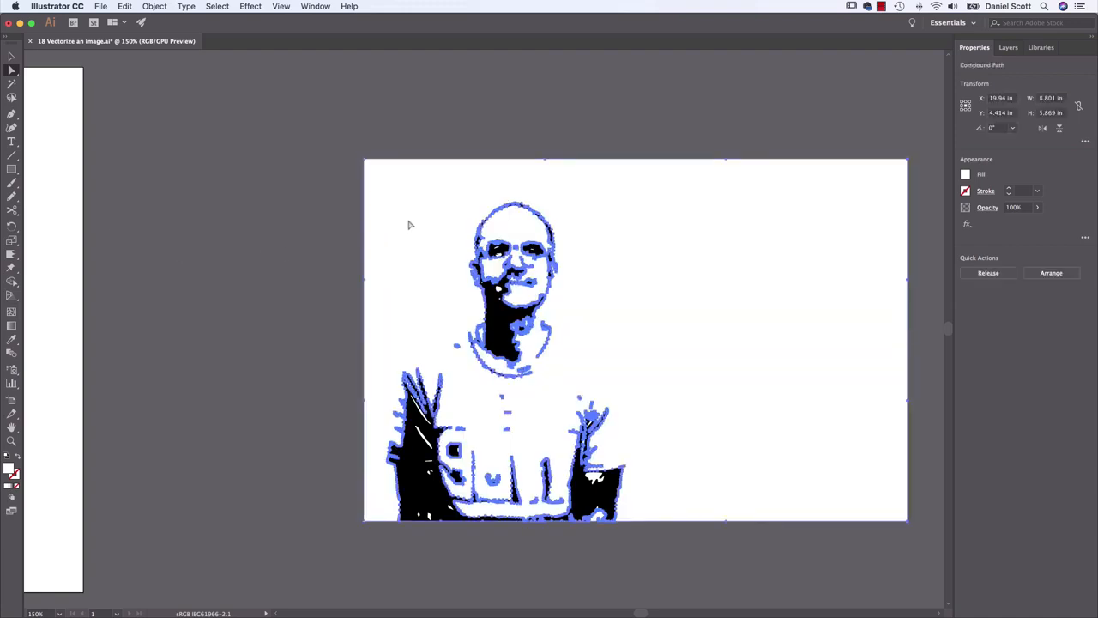
Select all objects with the same fill color as the white background path and delete them
click(215, 5)
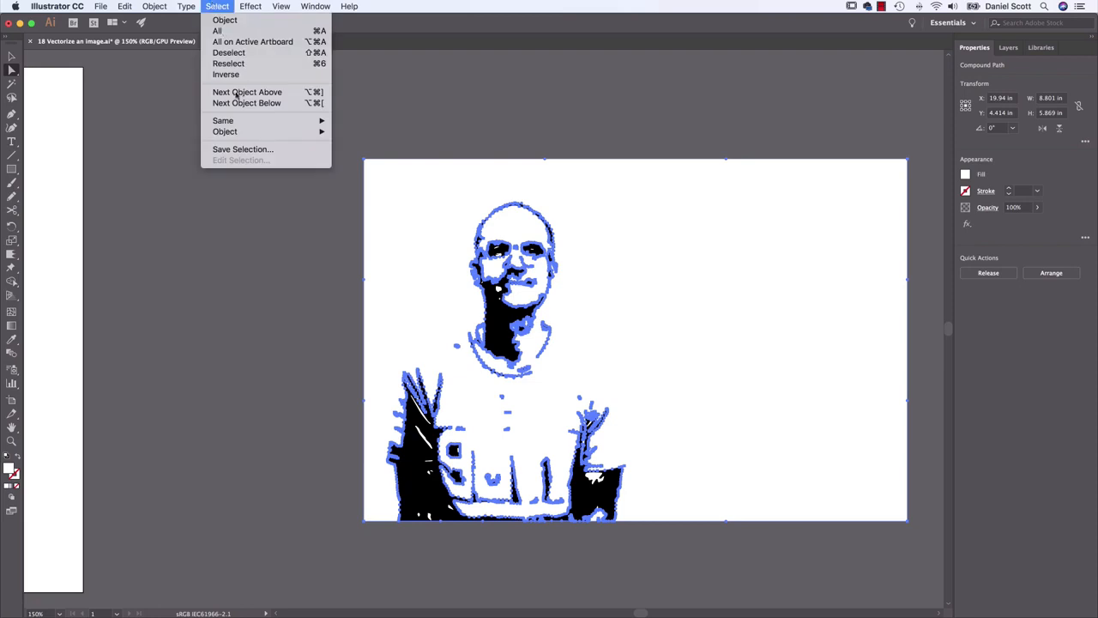
mouse_move(237, 124)
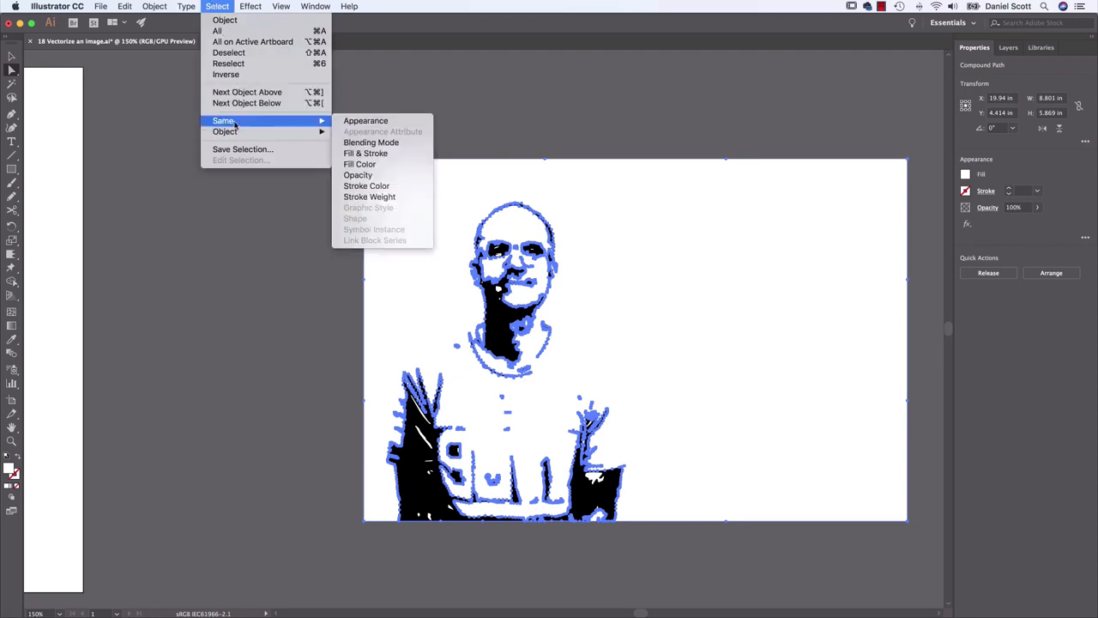
click(372, 164)
key(Delete)
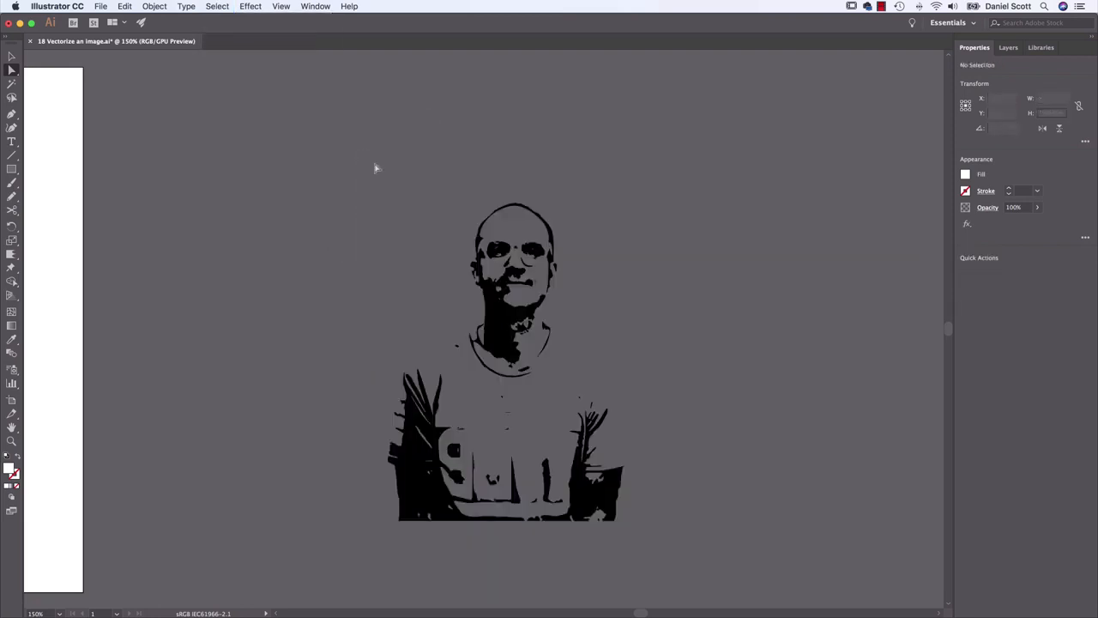
Examine the remaining black portrait paths against the empty canvas and look back at the traced bicycle photo
key(v)
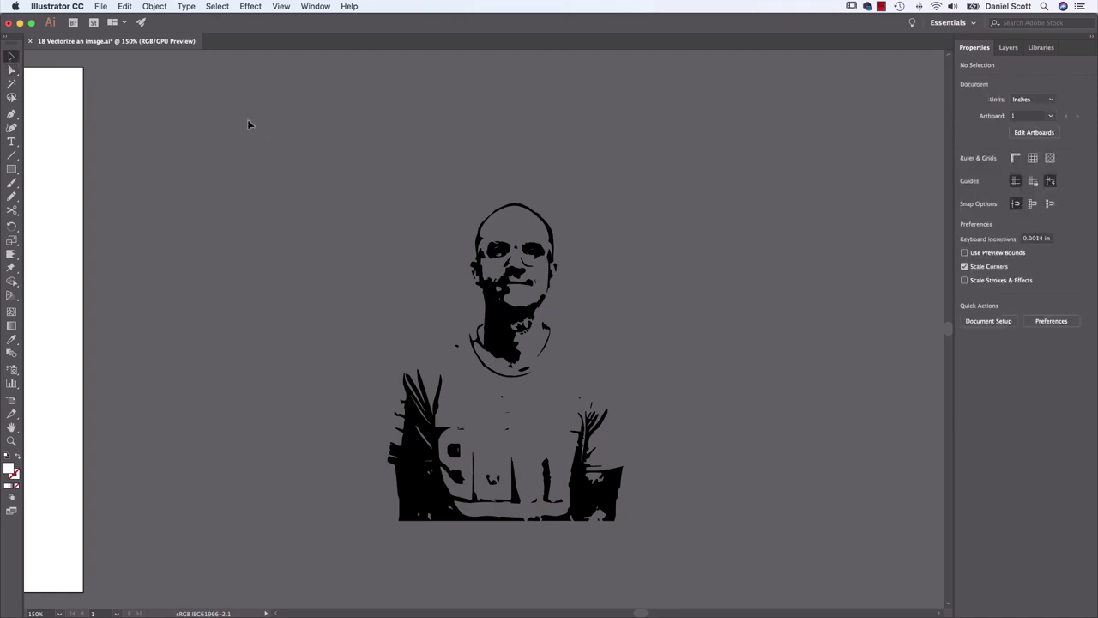
key(super+a)
click(729, 517)
scroll(436, 323, left, 3)
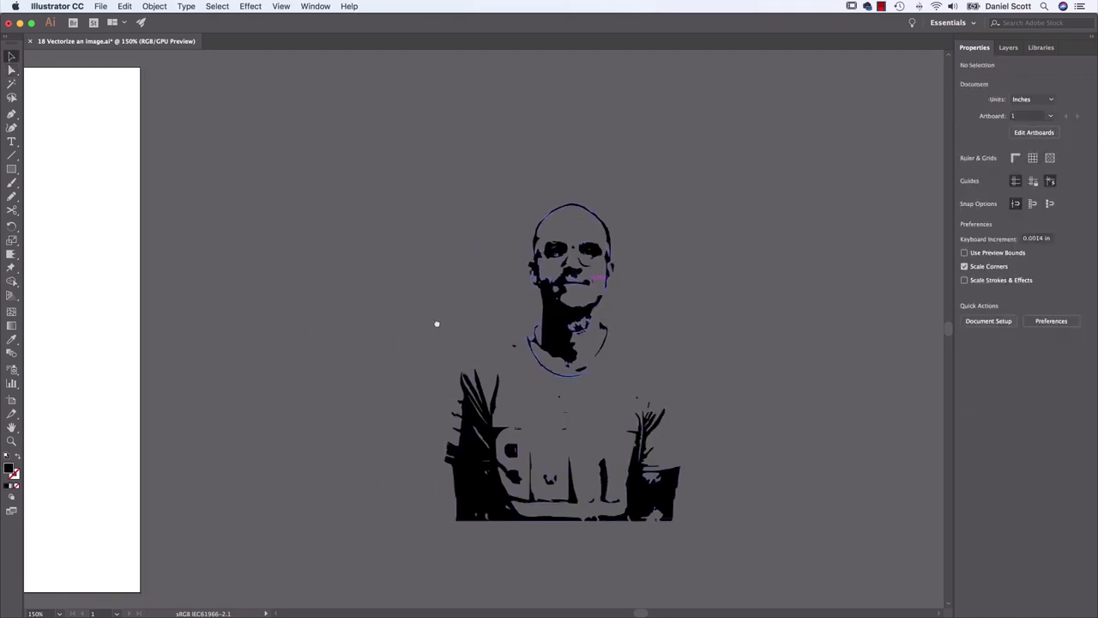
scroll(437, 323, left, 15)
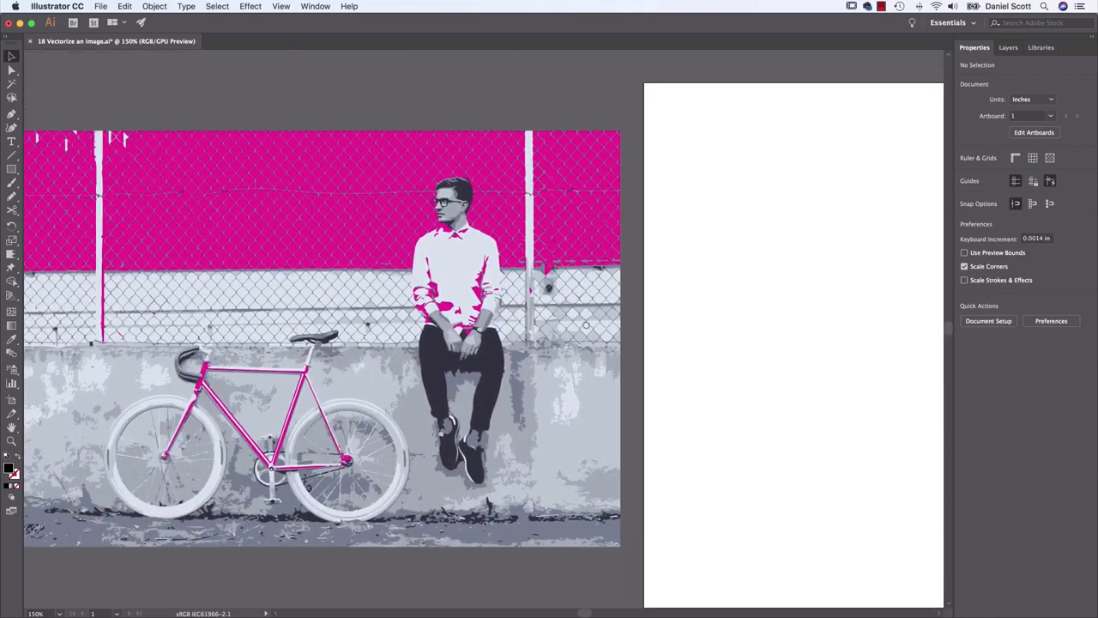
scroll(735, 339, left, 5)
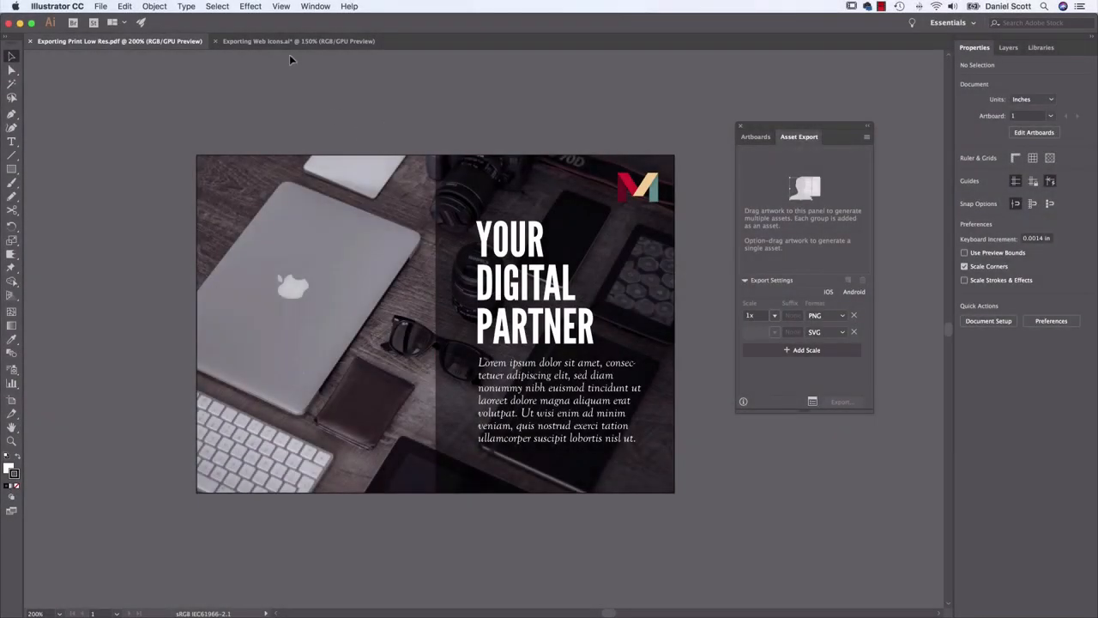
View the Exporting Web Icons document, switch to Finder, and preview the exported Brush.png and Brush.svg in the Web Icons folder
click(291, 42)
key(super+Tab)
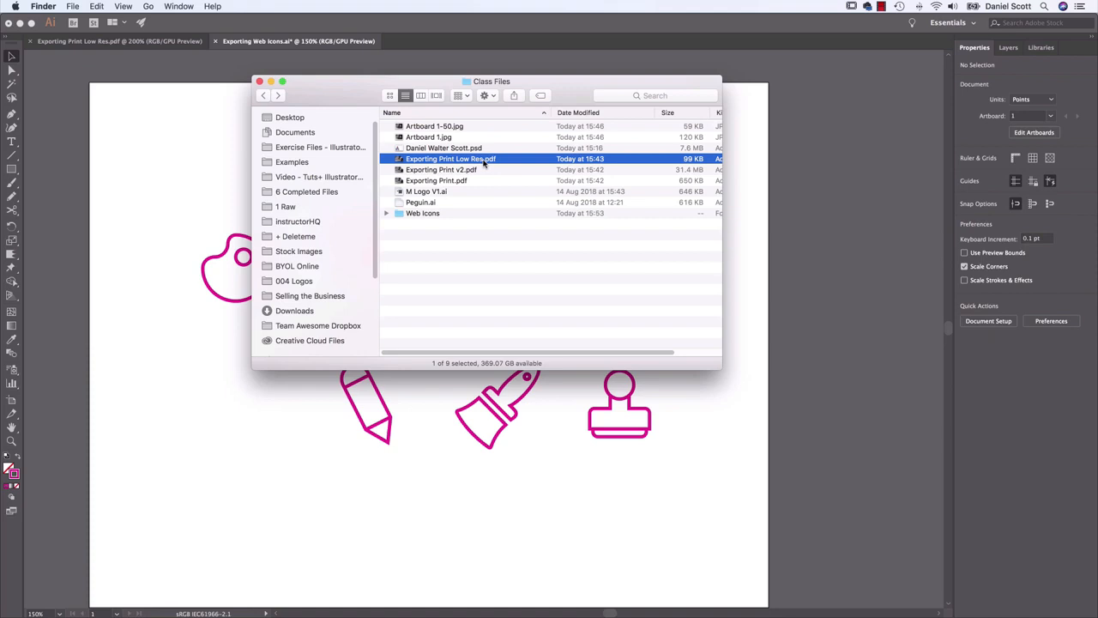
double_click(429, 214)
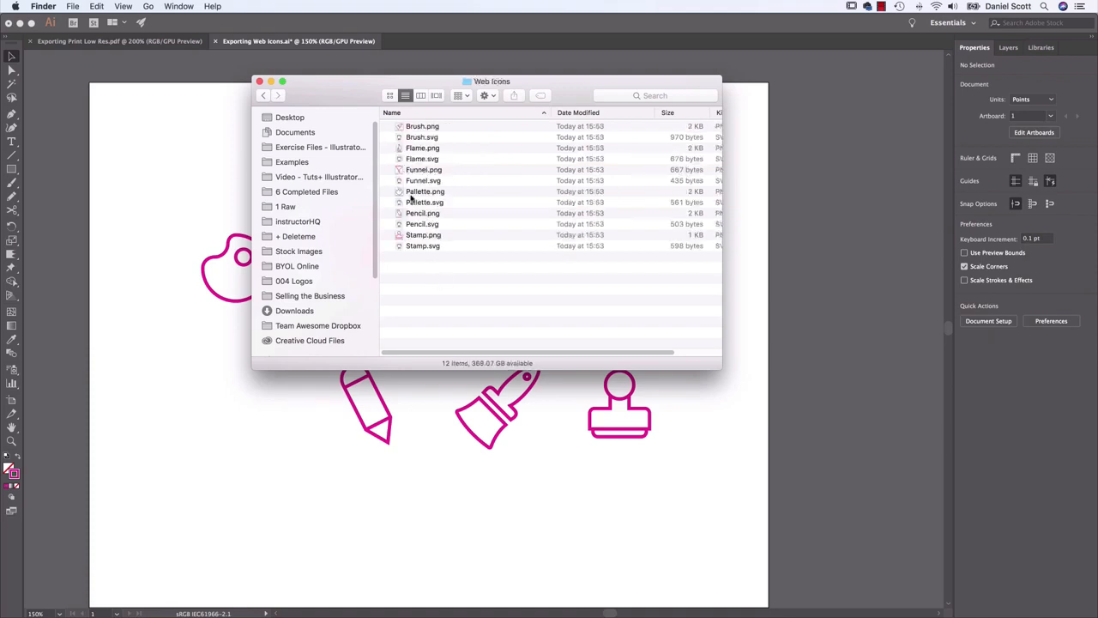
click(420, 127)
key(space)
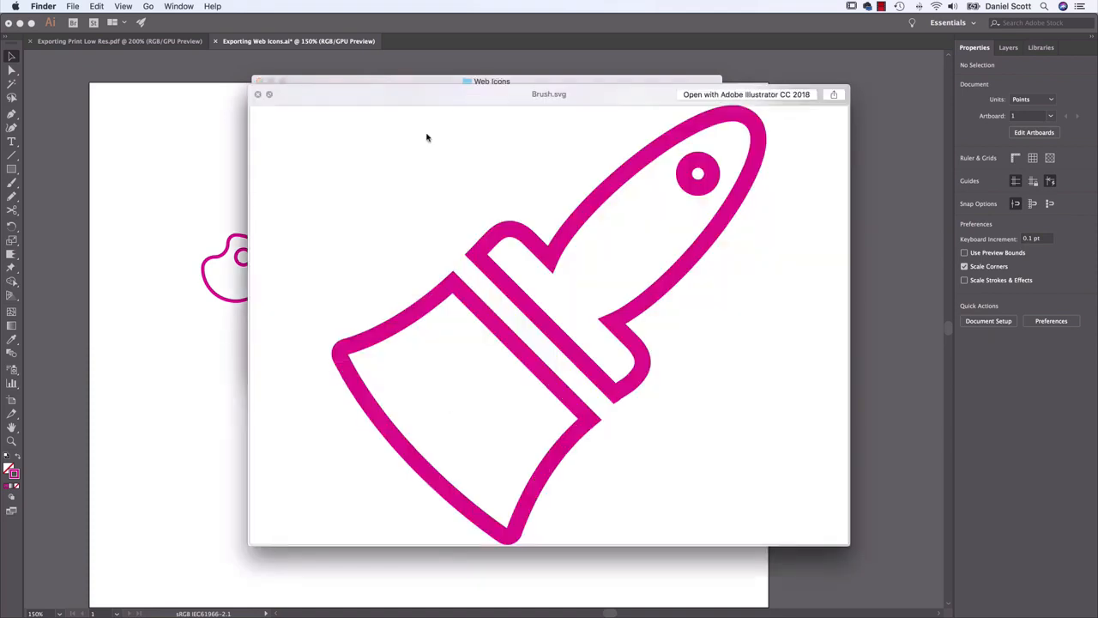
key(space)
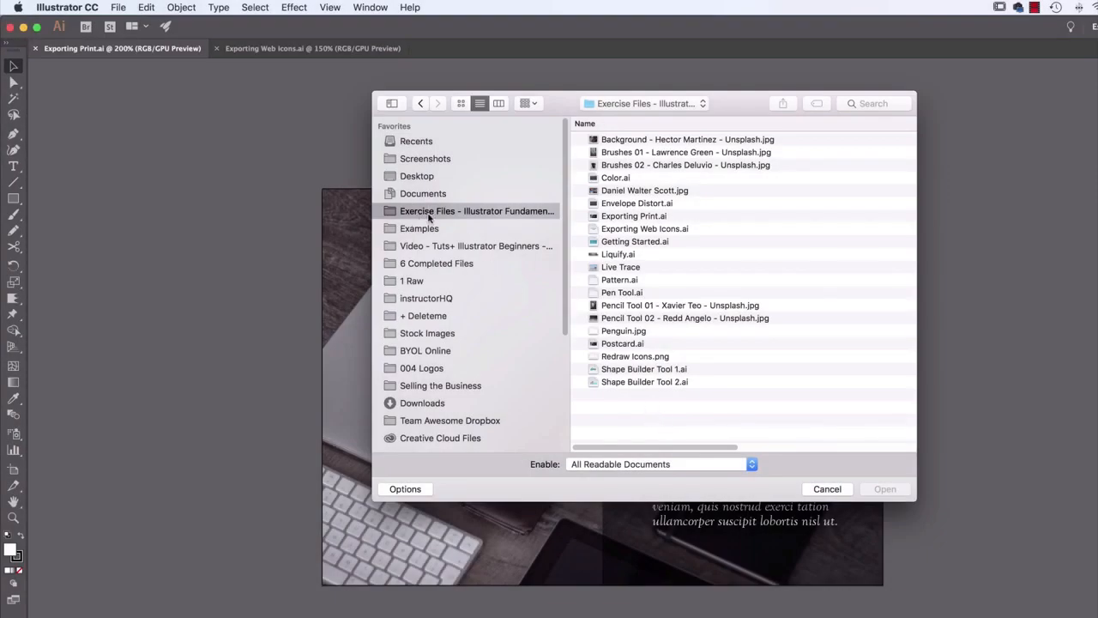
Locate Exporting Print.ai and Exporting Web Icons.ai in the exercise files, cancel opening them, and view both already open documents
click(631, 217)
shift+click(631, 228)
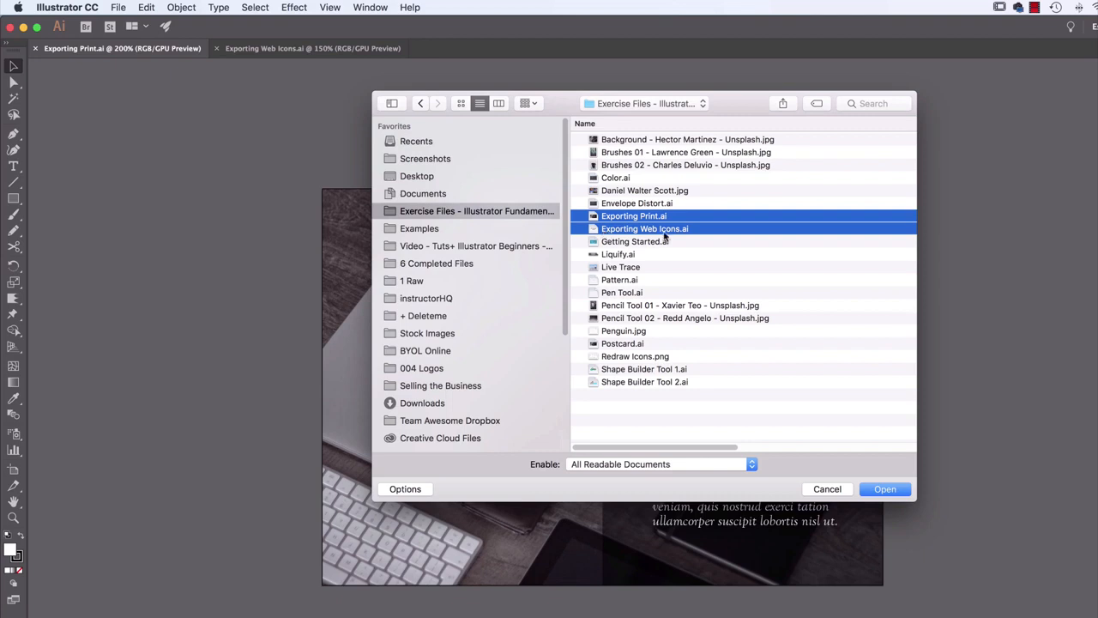
click(825, 488)
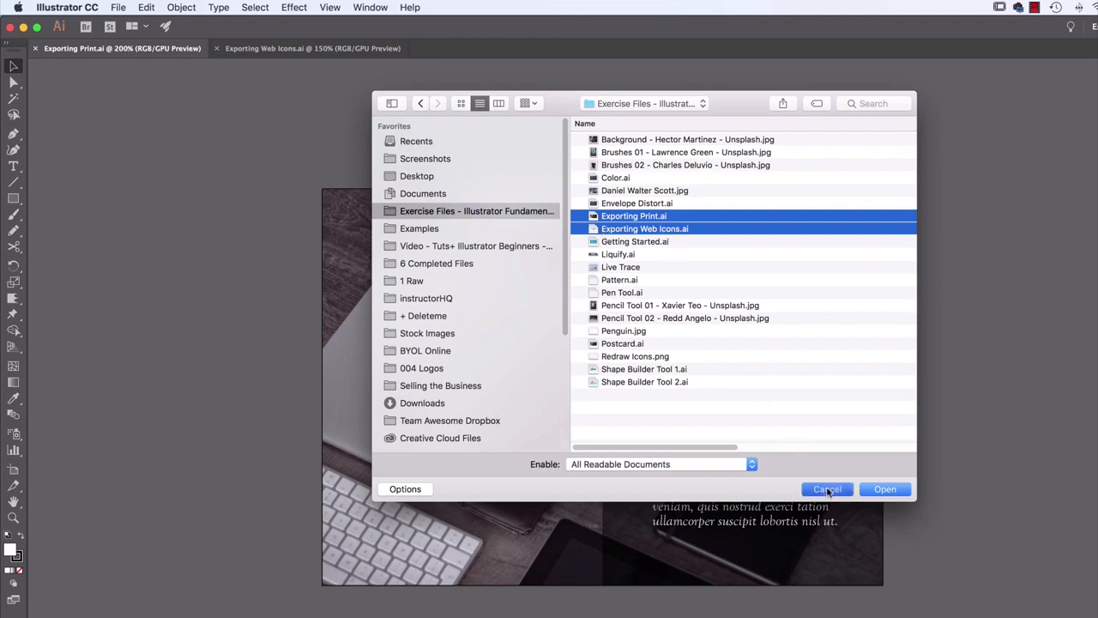
click(344, 48)
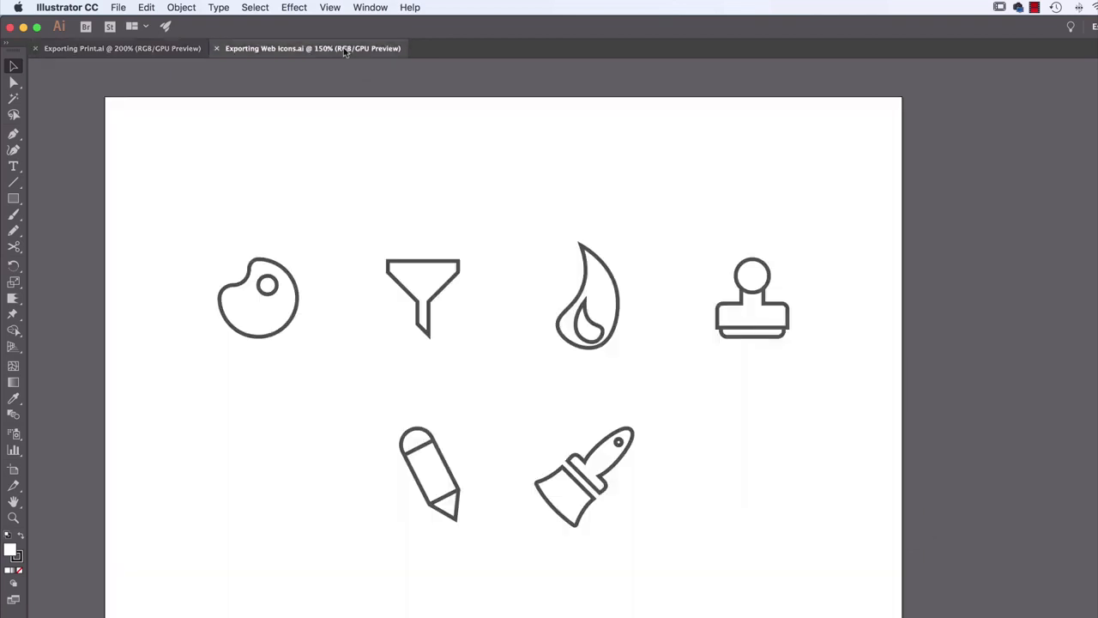
click(112, 50)
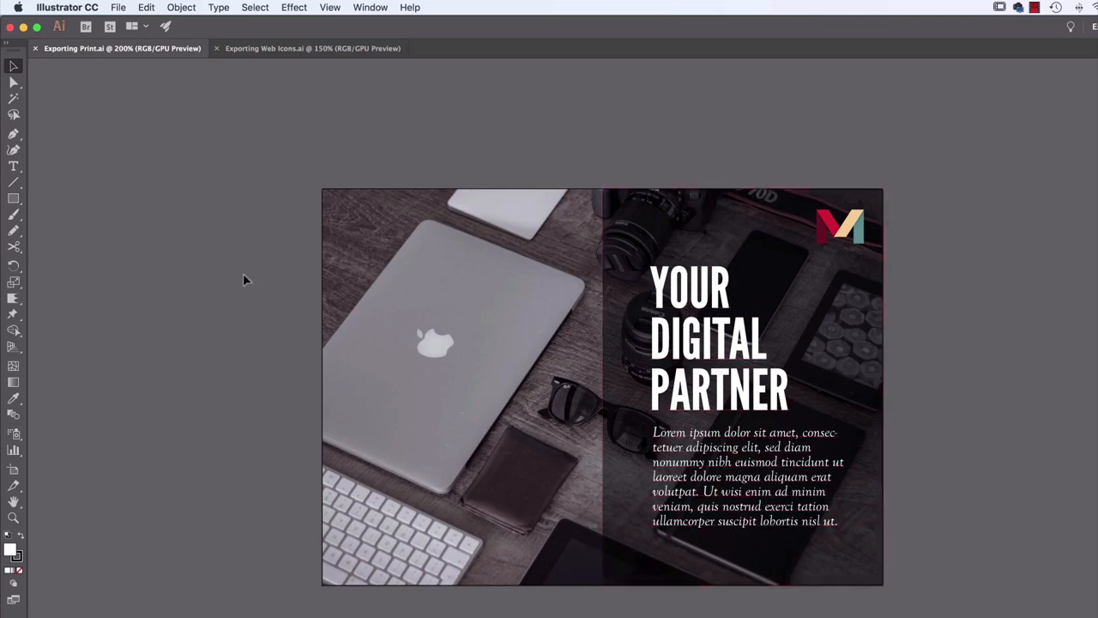
Save the postcard in Adobe PDF format as Exporting Print.pdf in the desktop's Class Files folder
click(120, 8)
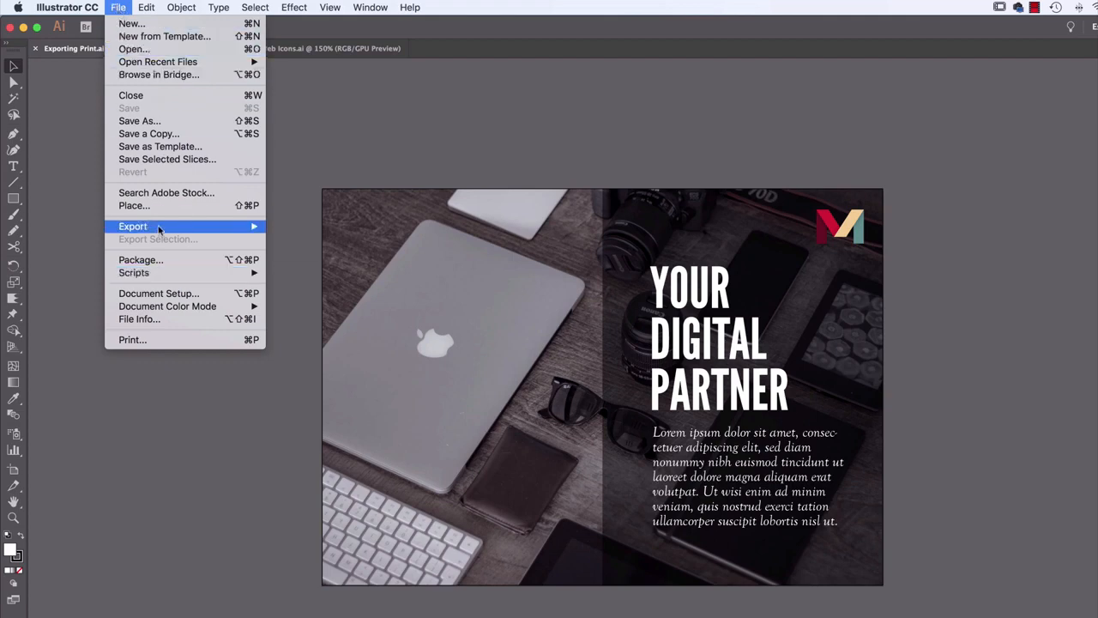
mouse_move(159, 228)
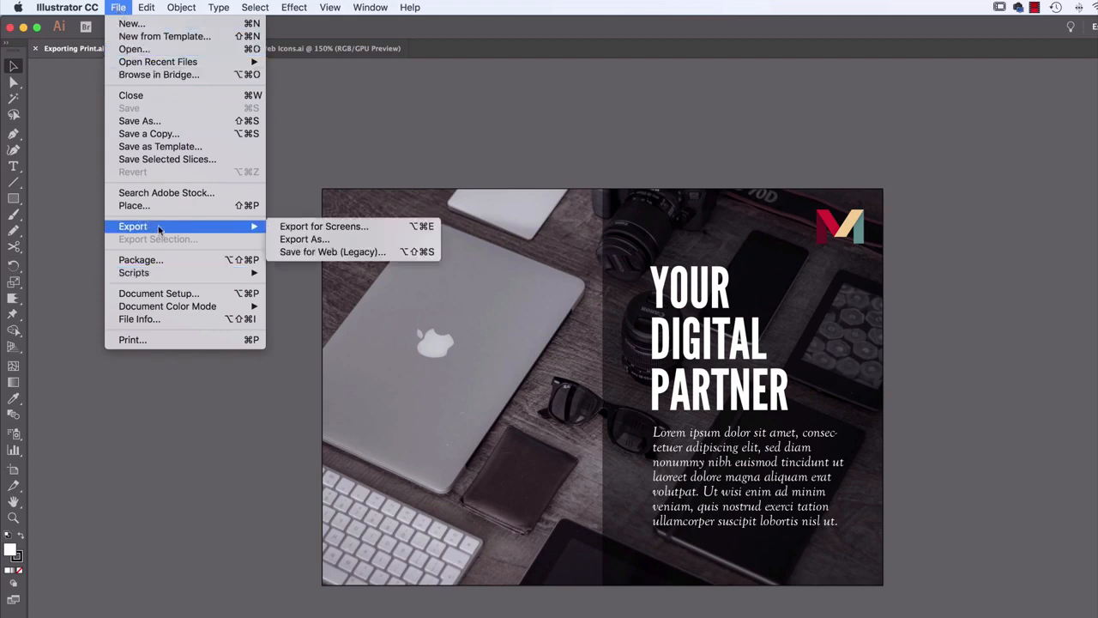
click(156, 124)
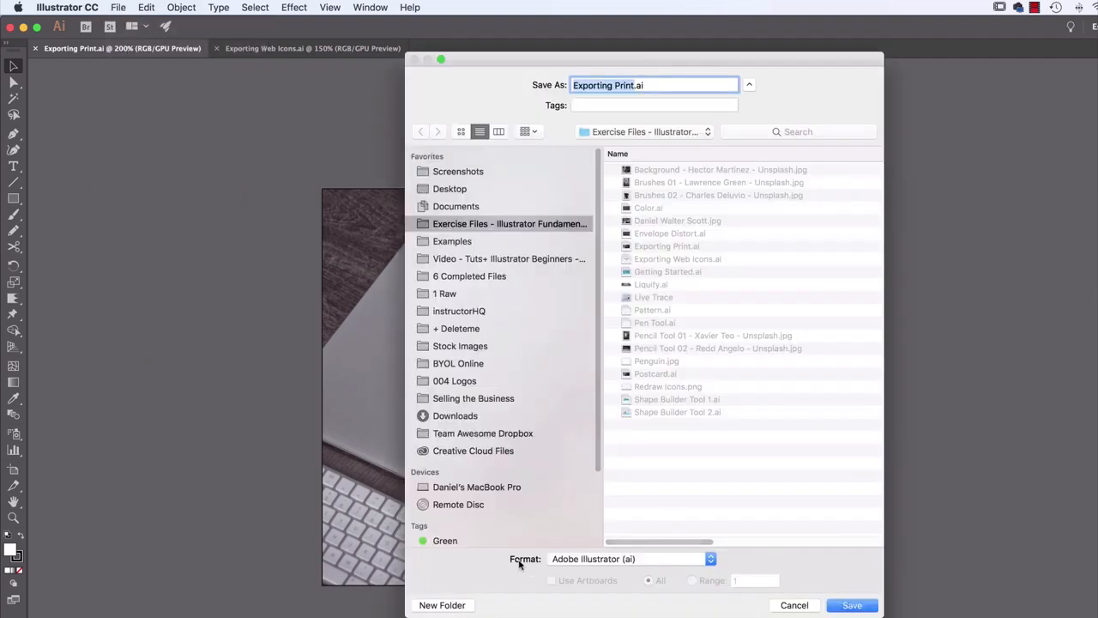
click(597, 562)
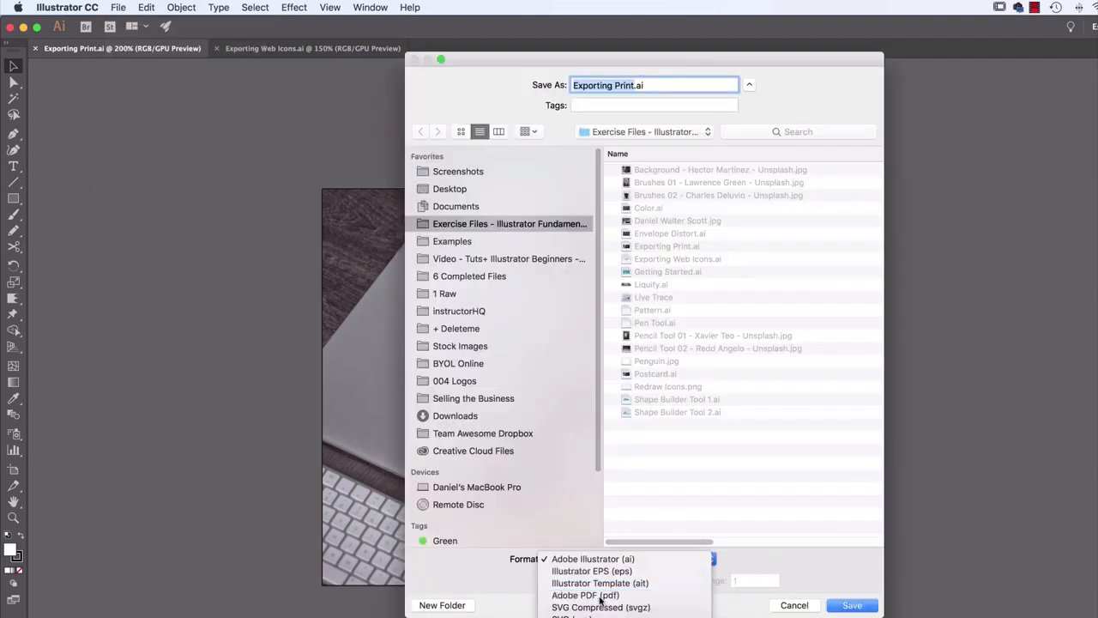
click(601, 595)
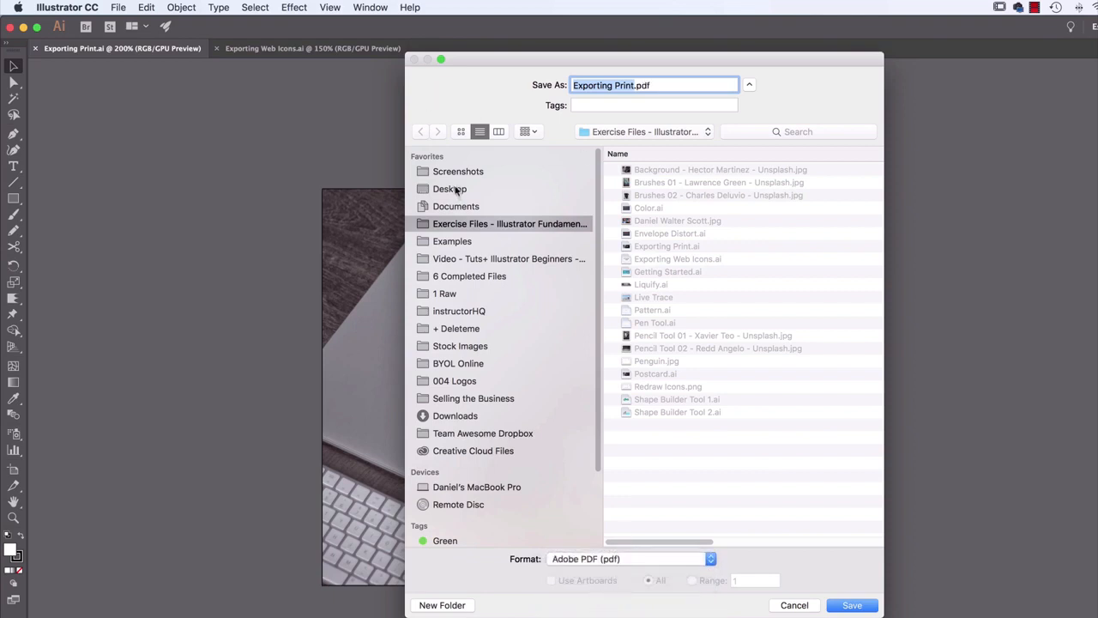
click(456, 190)
double_click(650, 172)
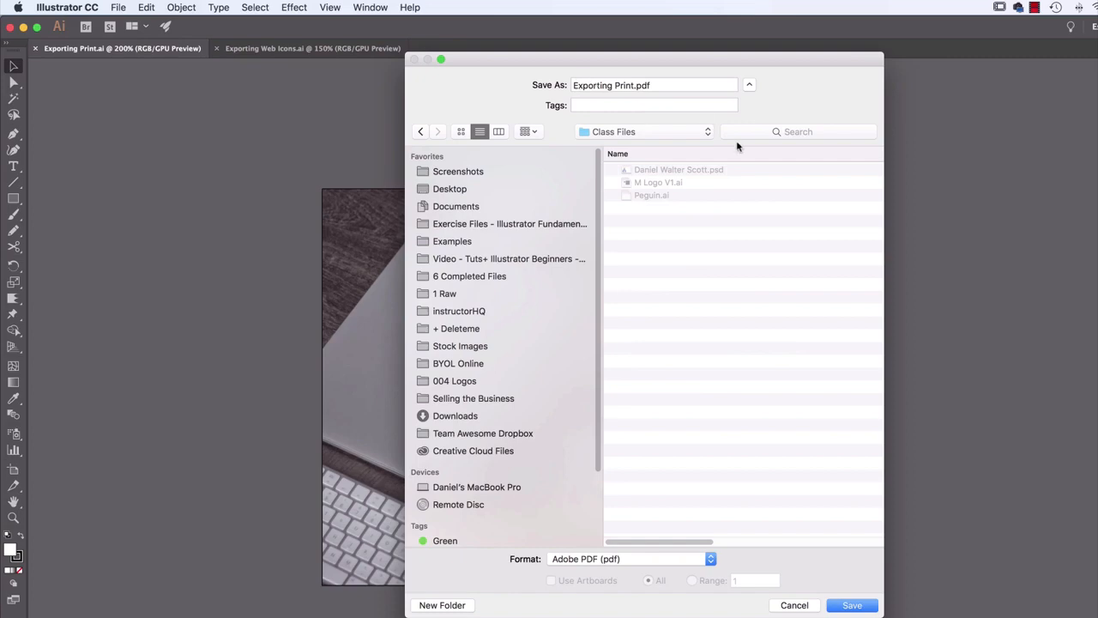
click(867, 606)
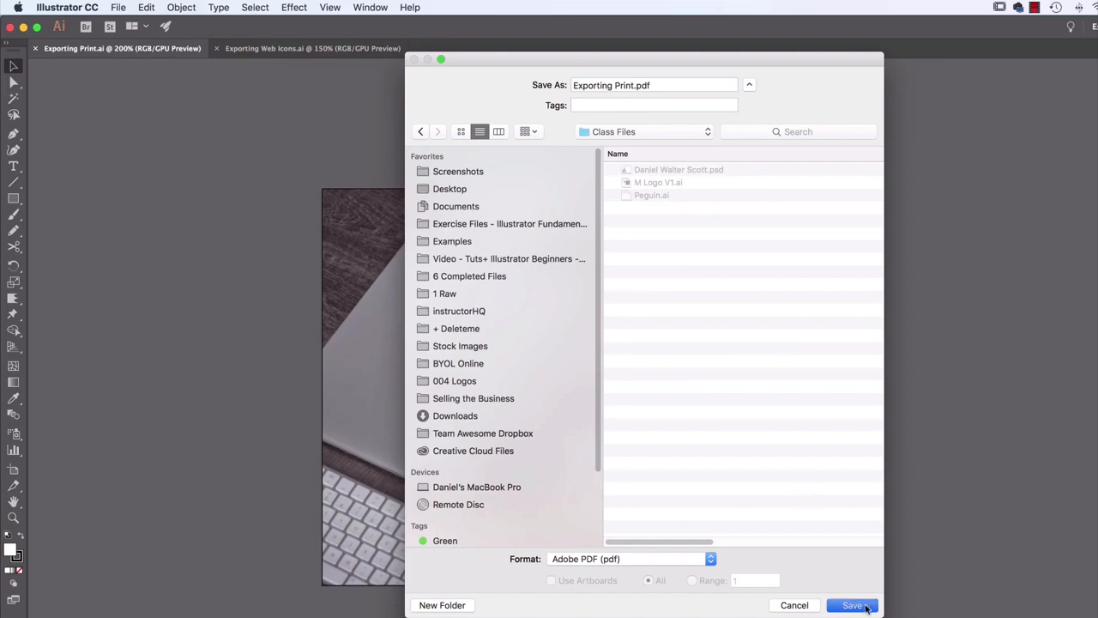
Apply the High Quality Print preset, disable Preserve Illustrator Editing Capabilities, and save the PDF, accepting the reduced editability
drag(438, 89, 807, 139)
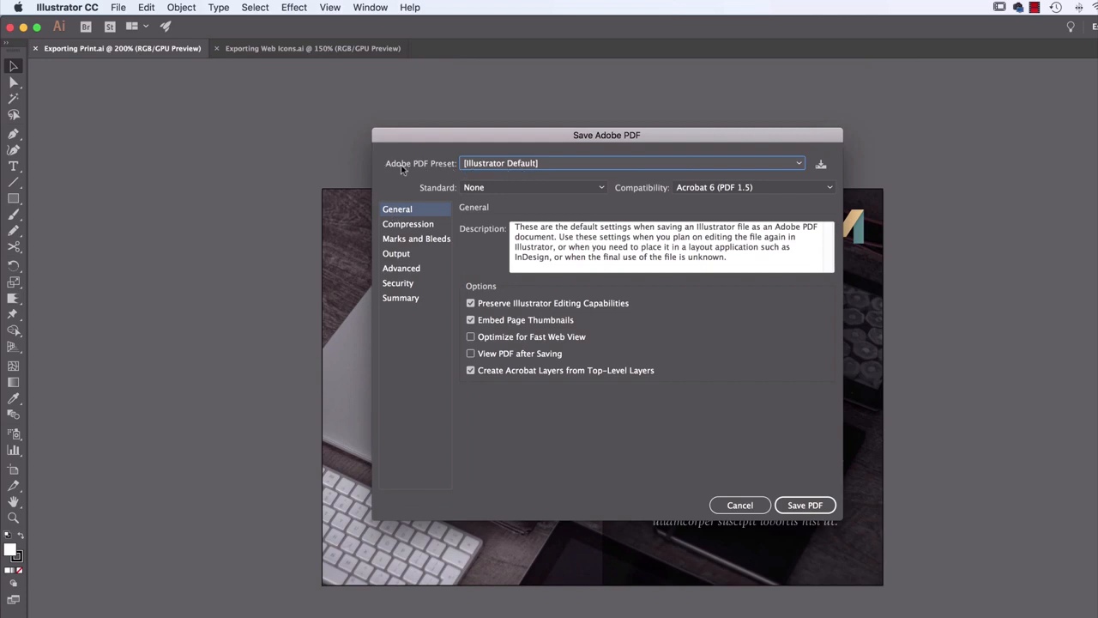
click(503, 165)
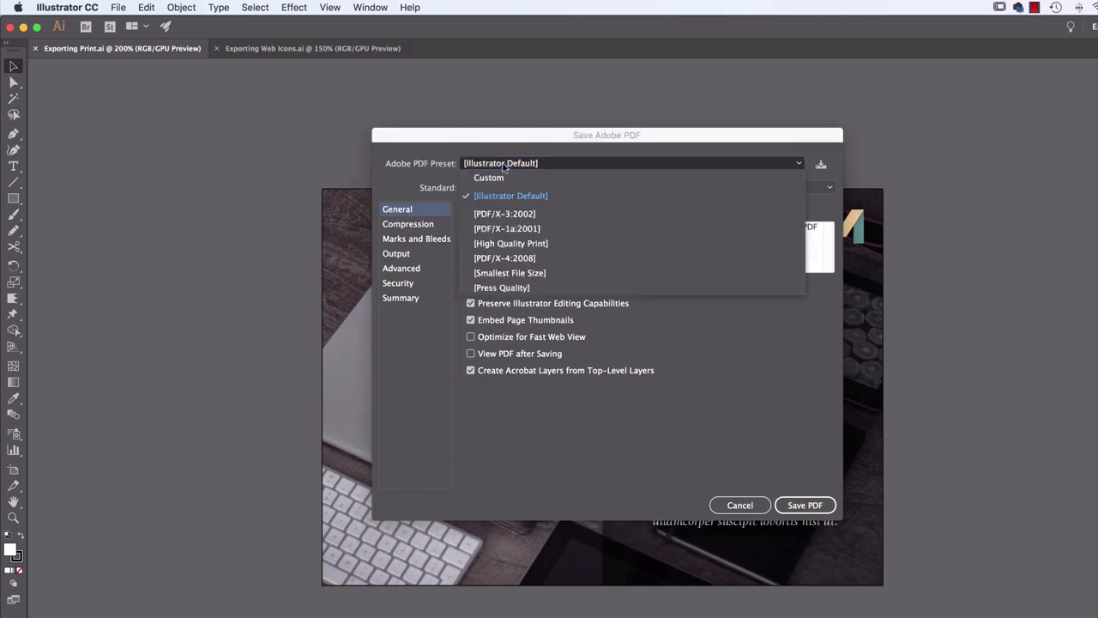
click(527, 246)
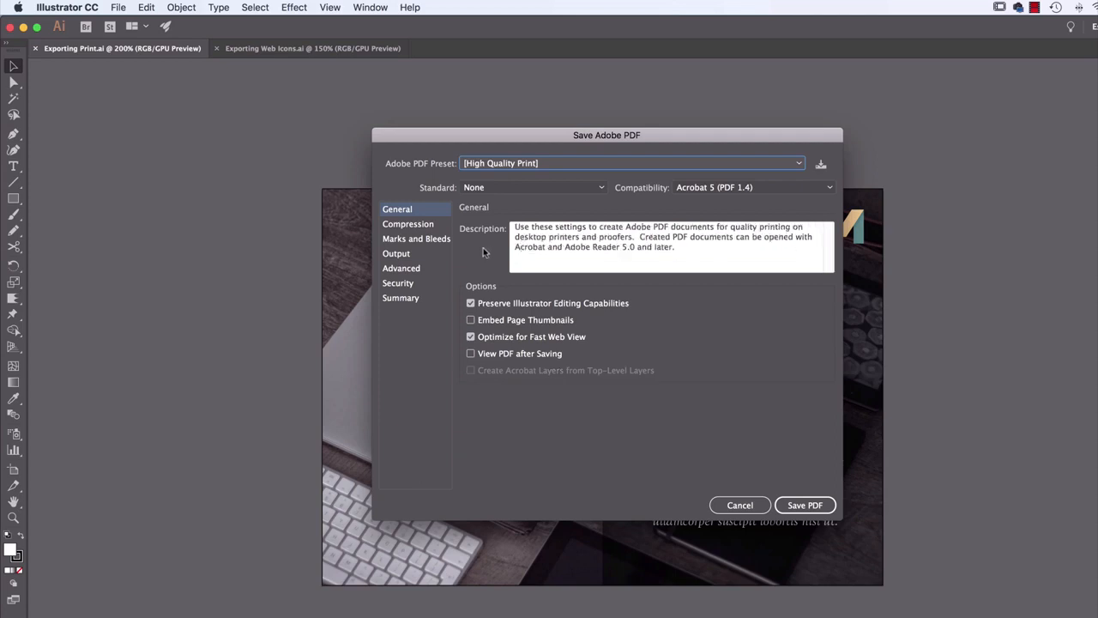
click(498, 306)
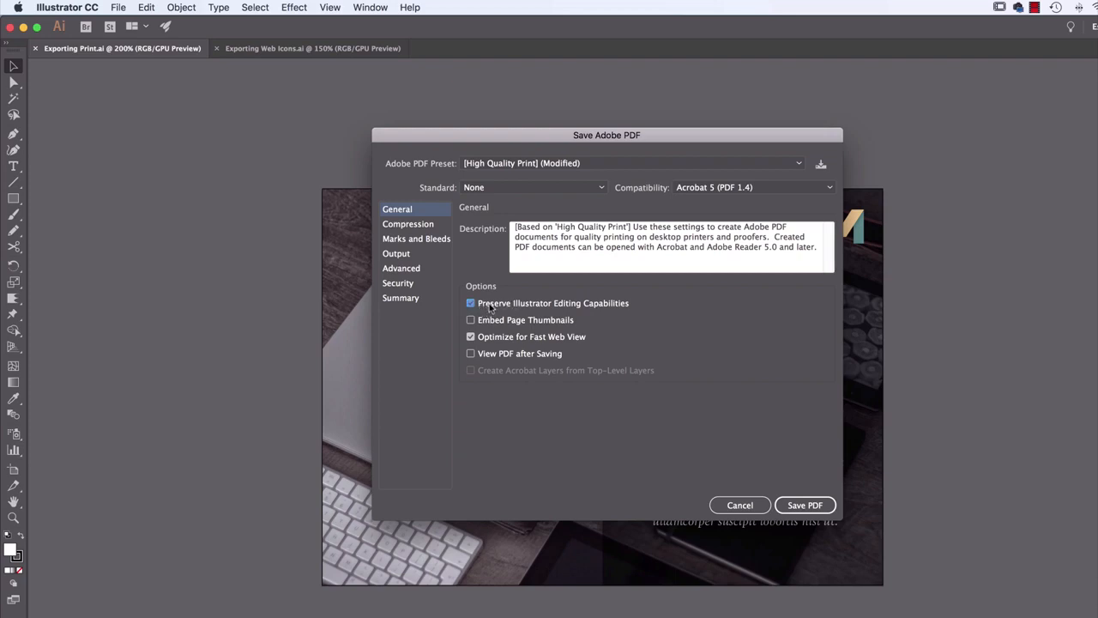
click(609, 303)
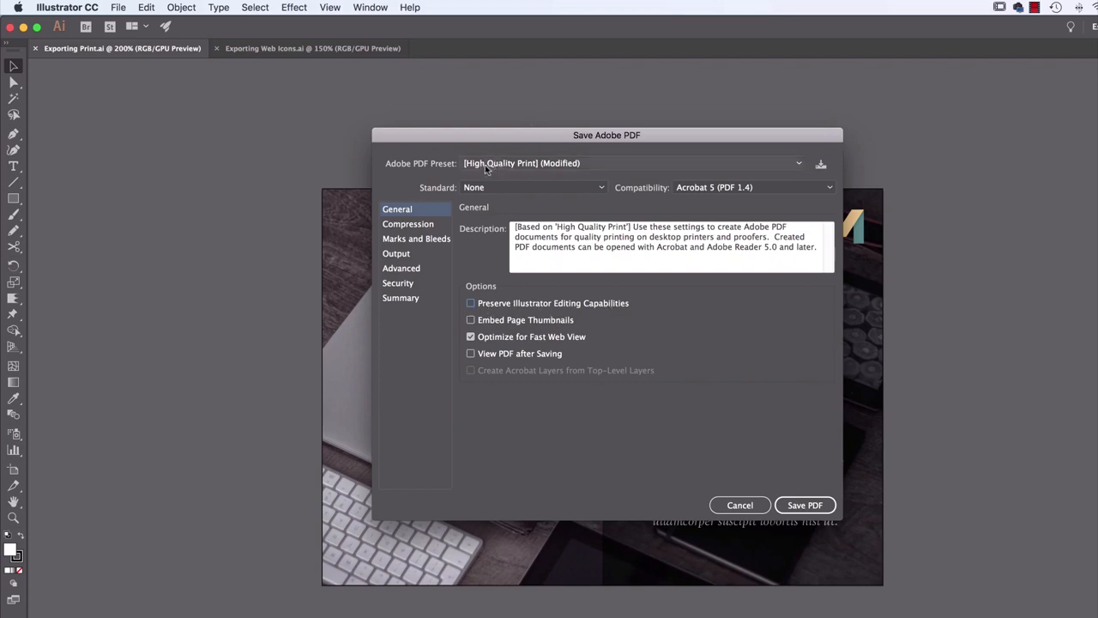
click(806, 508)
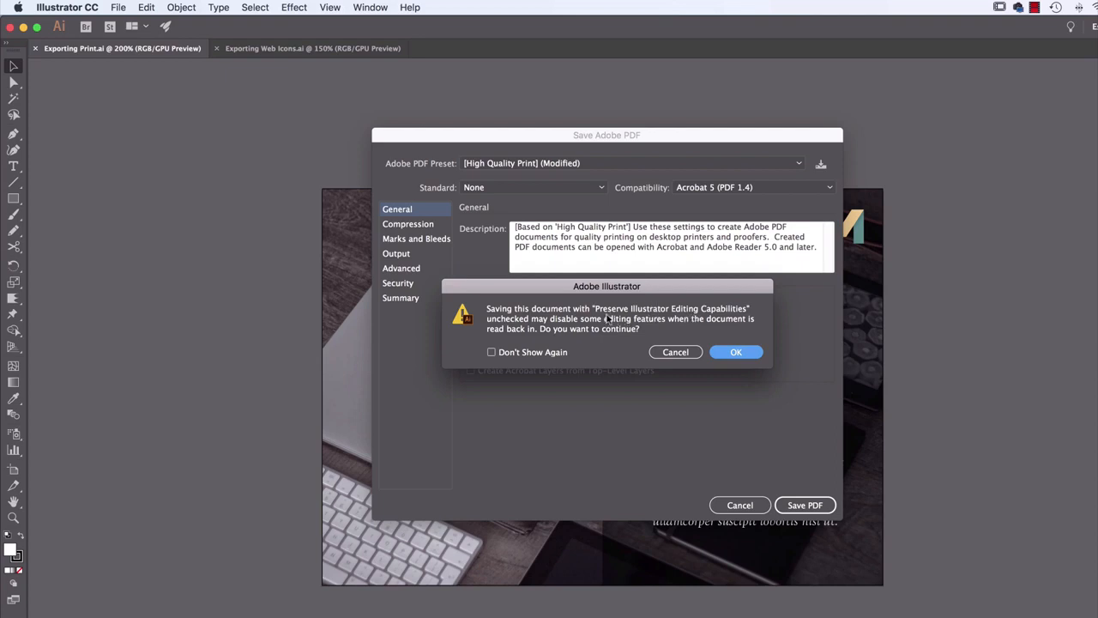
click(733, 353)
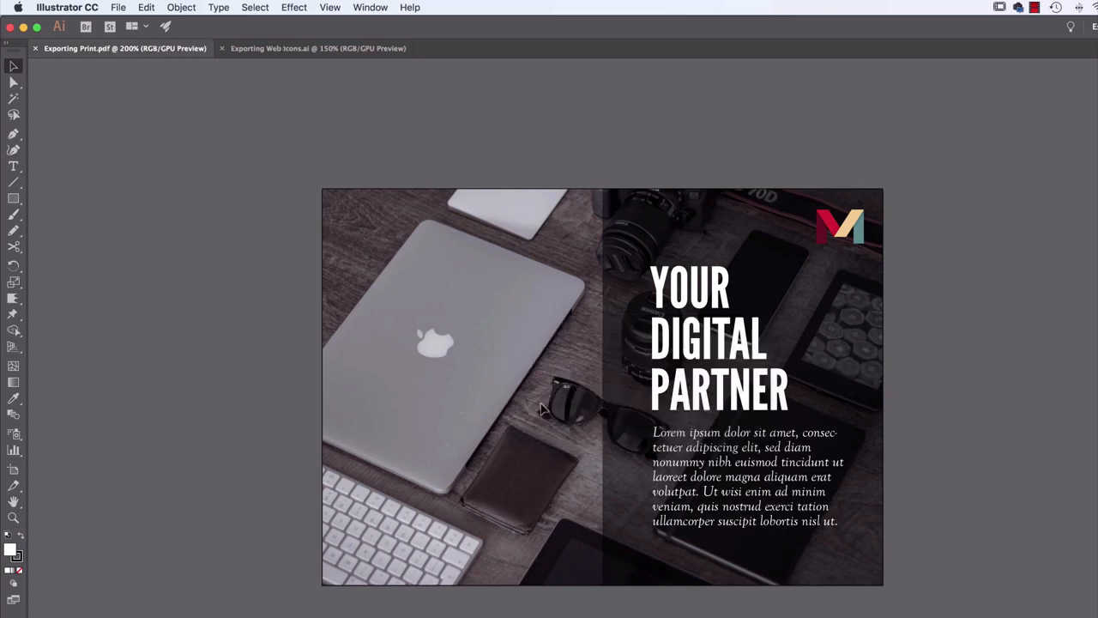
Switch to Finder and check the file size of Exporting Print.pdf in the Class Files folder
key(super+Tab)
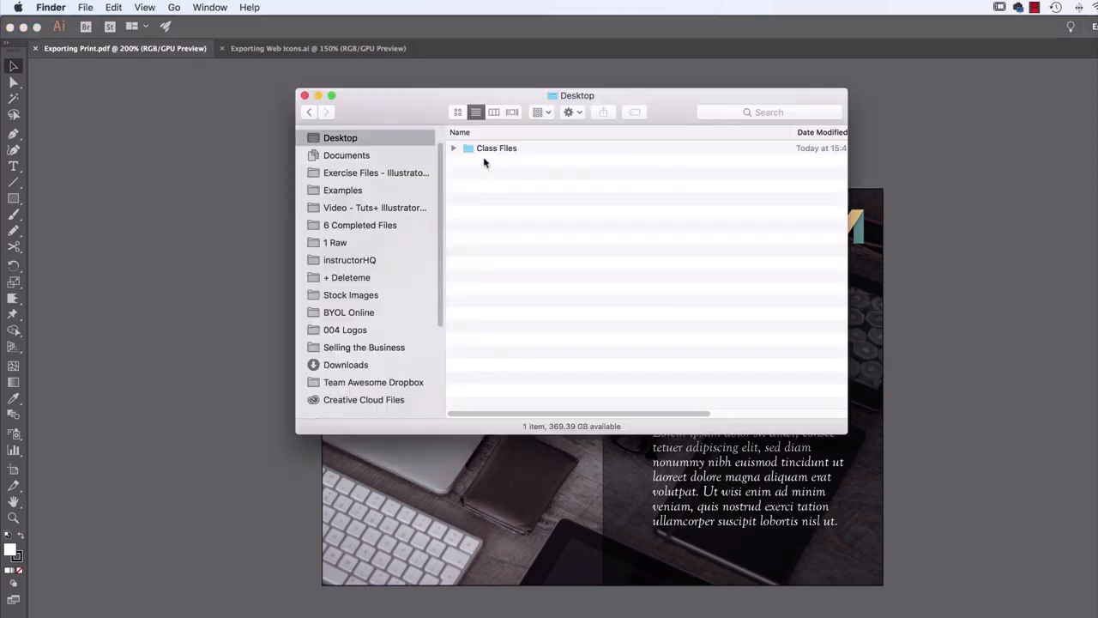
double_click(485, 149)
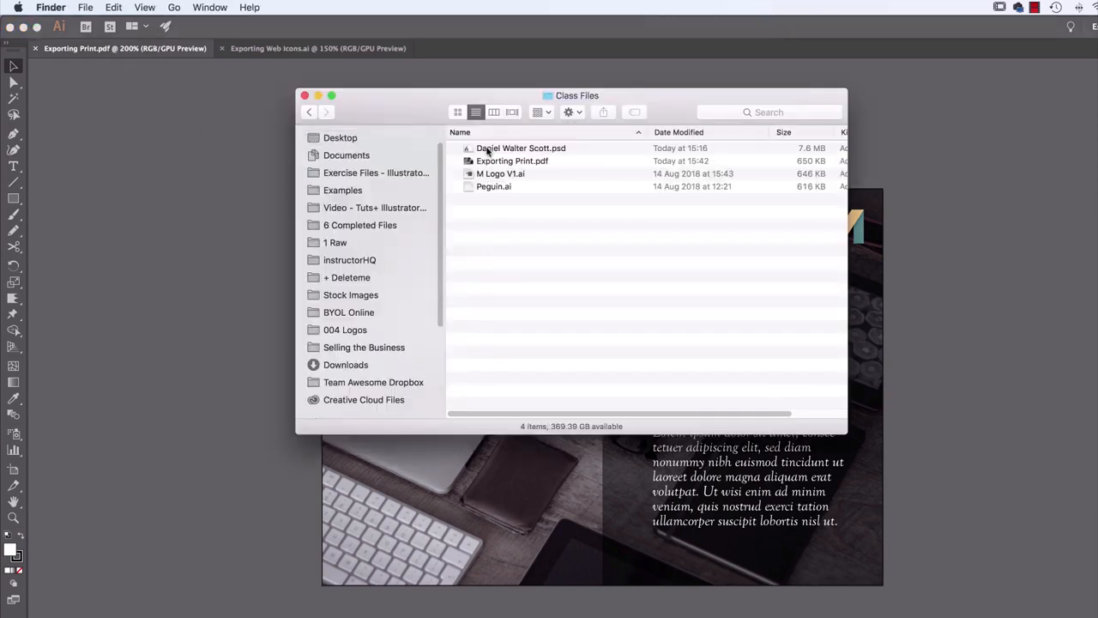
click(515, 162)
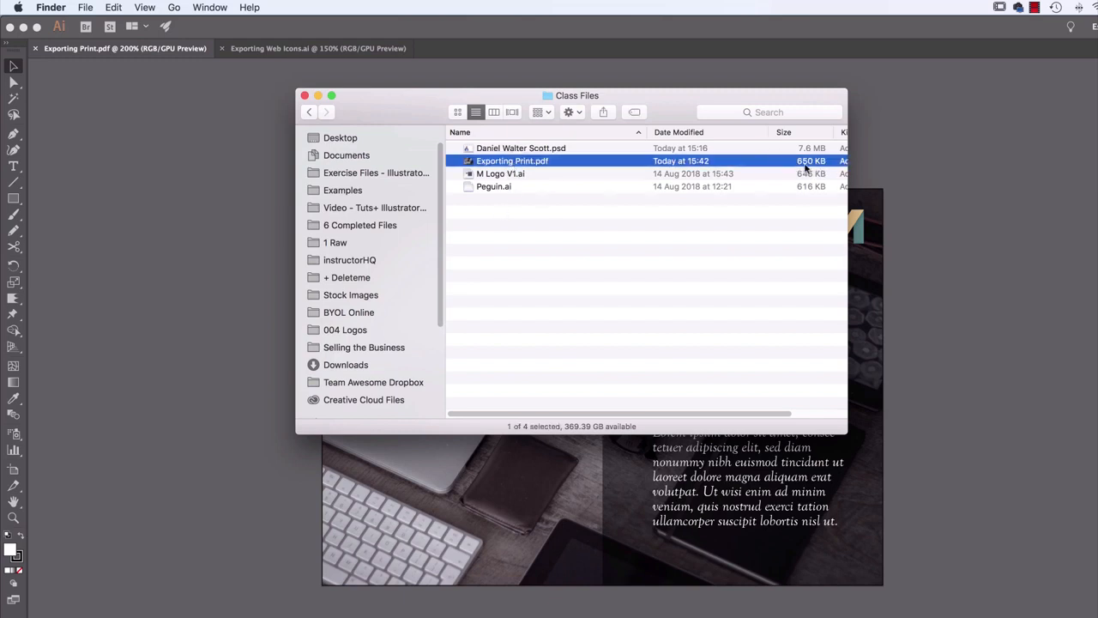
Return to Illustrator and save the postcard as Exporting Print v2.pdf with Preserve Illustrator Editing Capabilities enabled
click(909, 167)
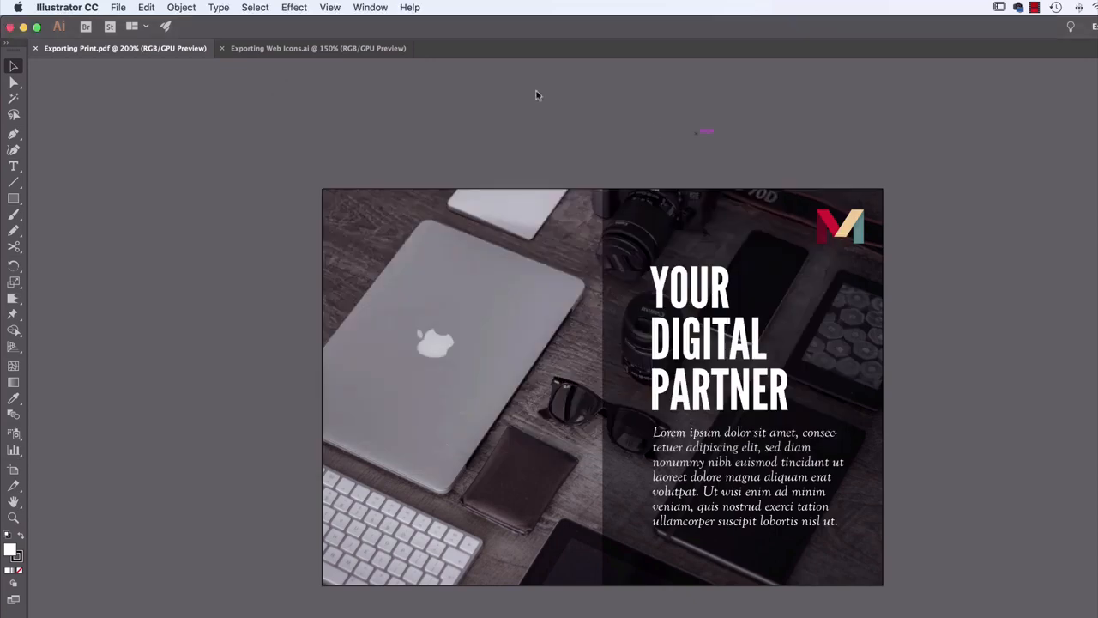
click(117, 7)
click(161, 121)
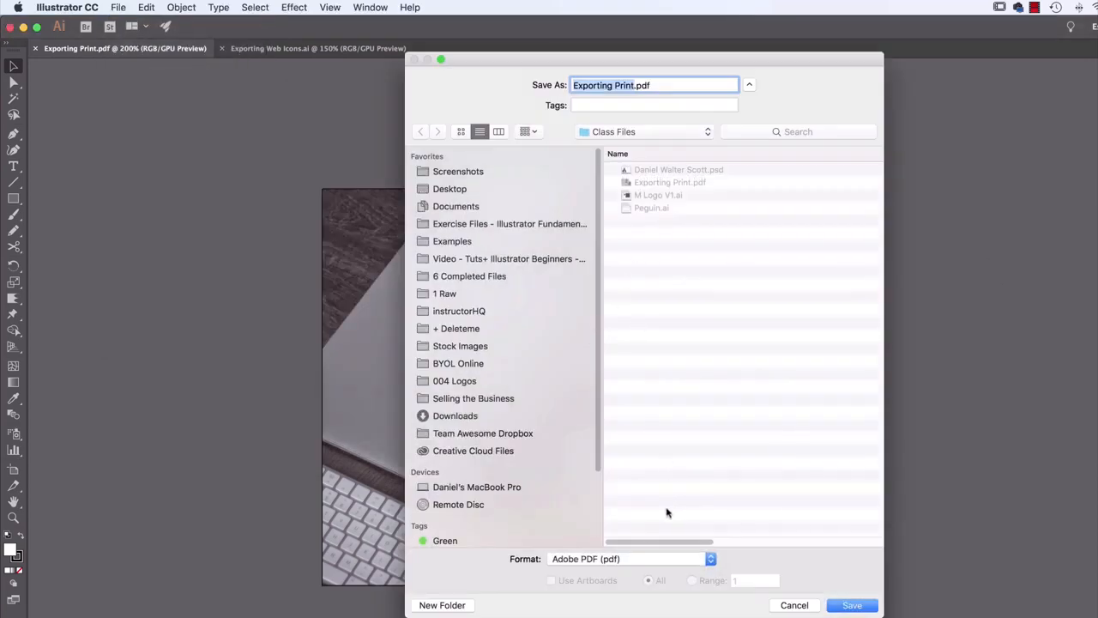
key(Right)
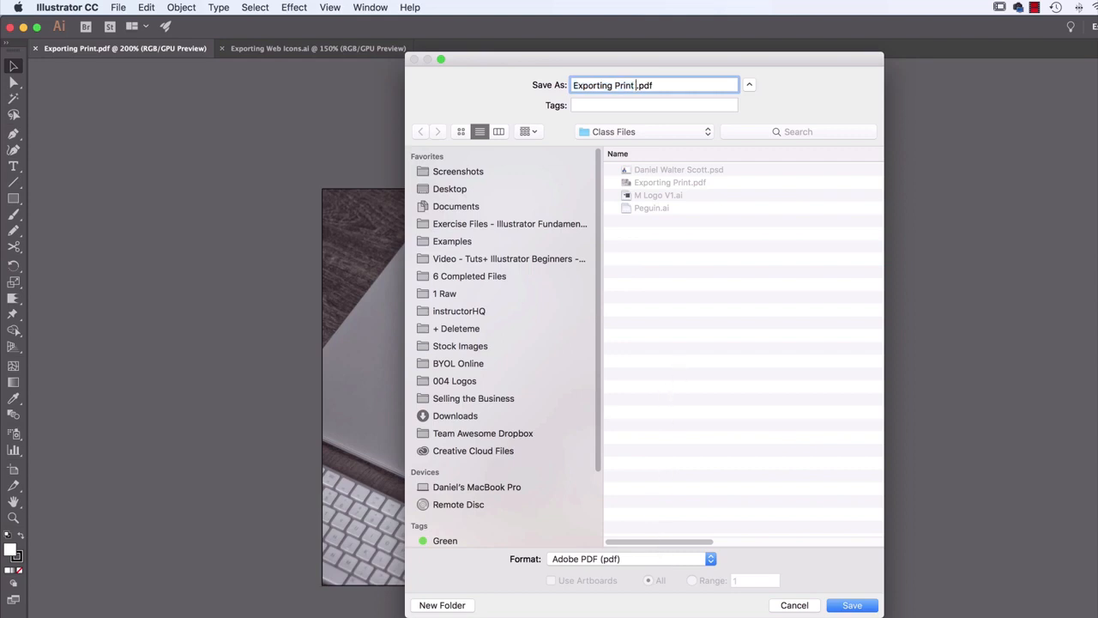
text(v2)
click(852, 605)
click(506, 305)
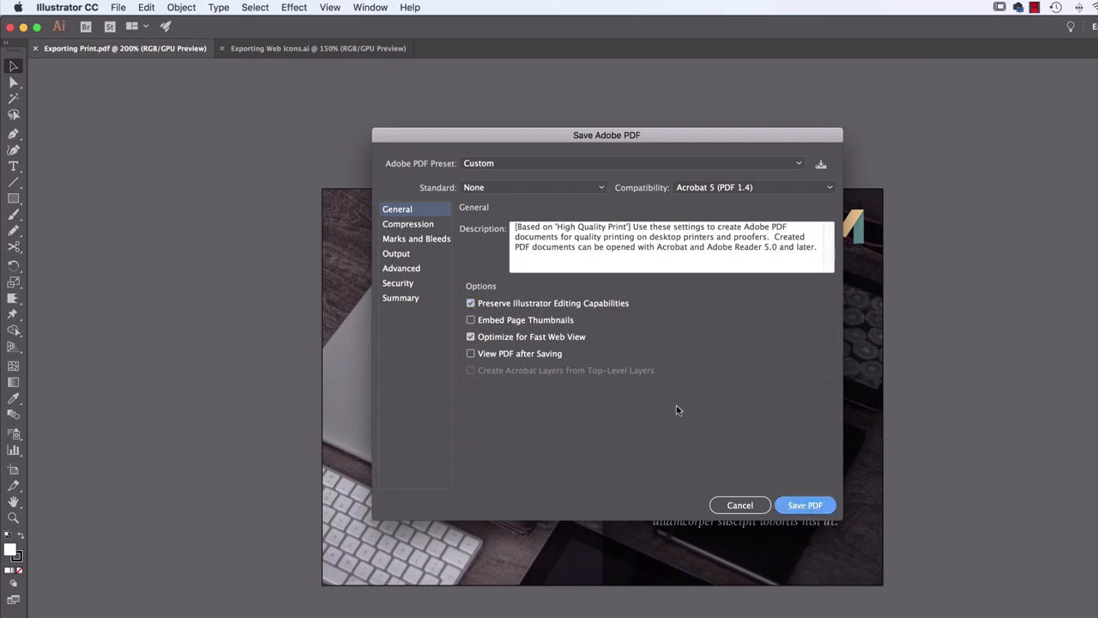
key(Return)
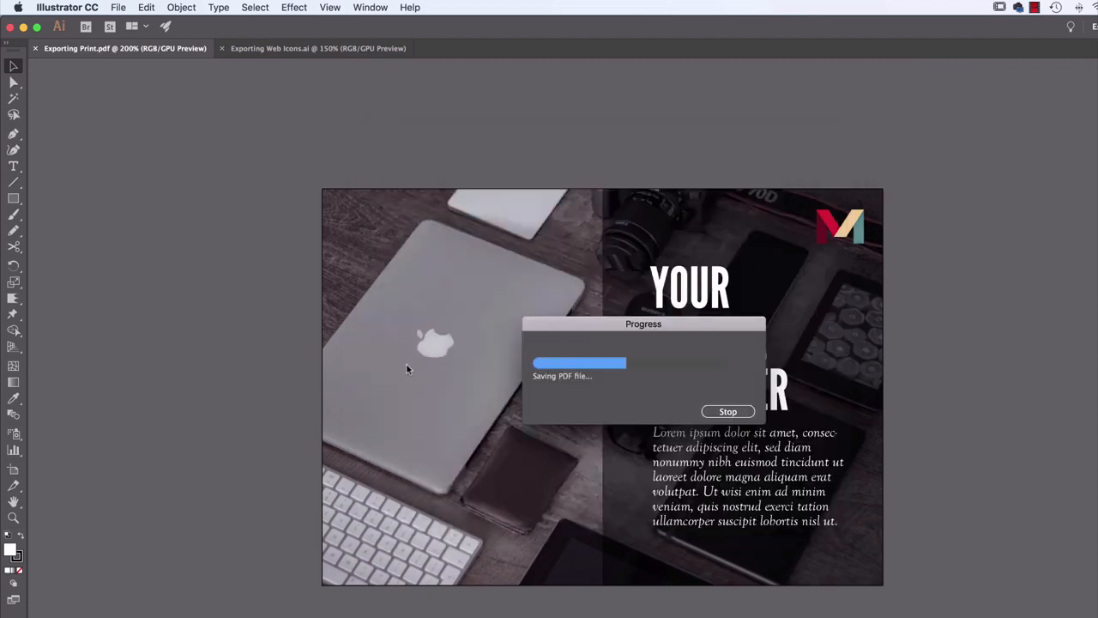
Switch to Finder and compare the file sizes of Exporting Print v2.pdf and Exporting Print.pdf
key(super+Tab)
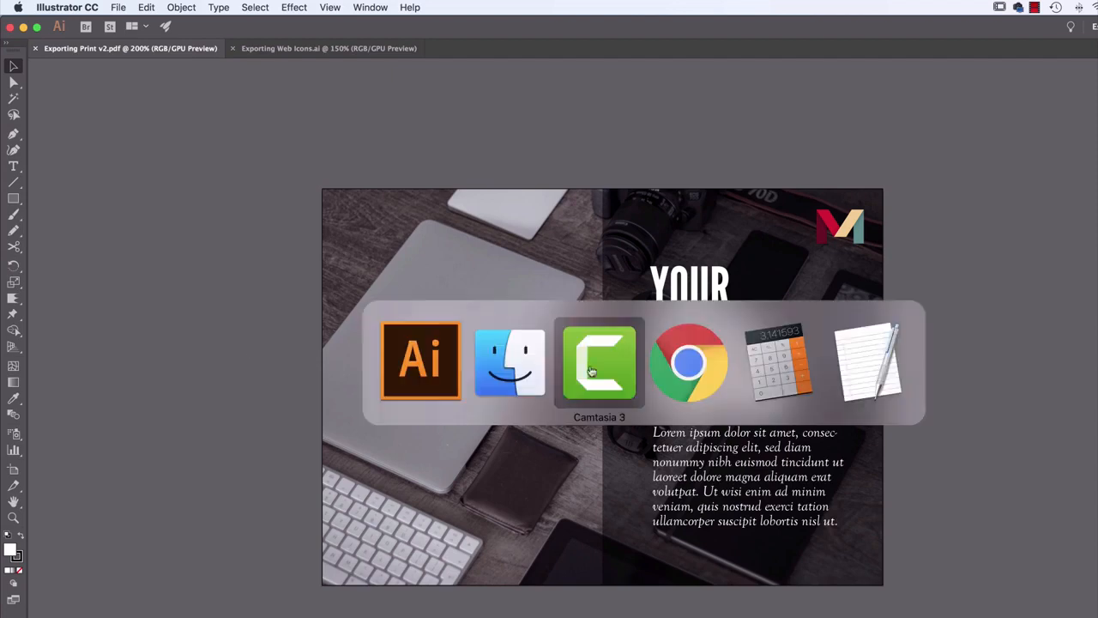
click(547, 347)
click(543, 163)
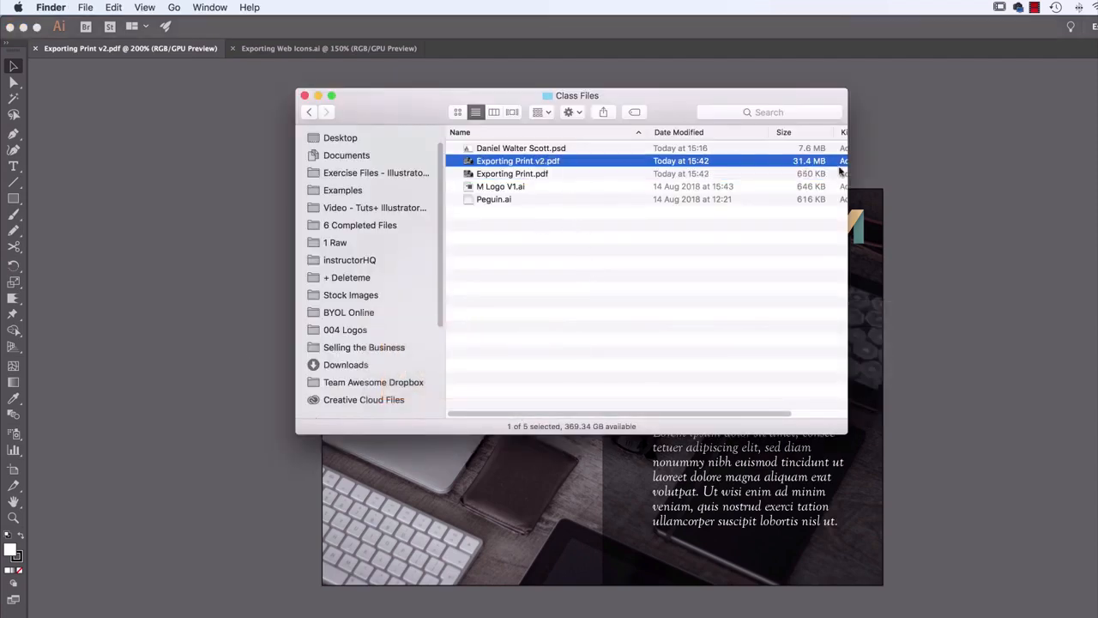
click(799, 173)
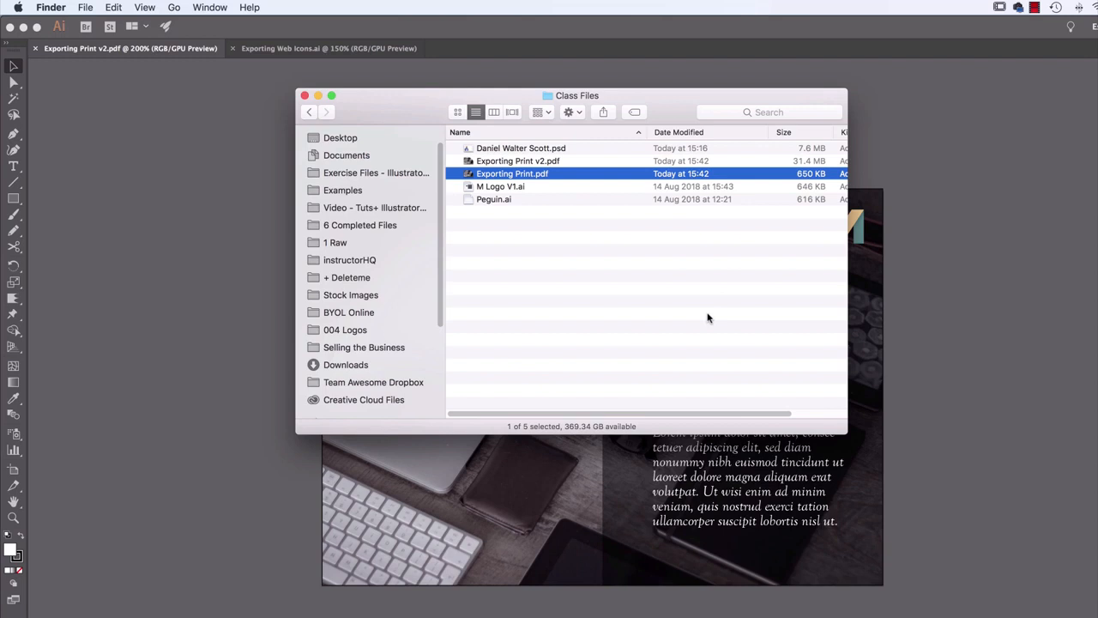
super+click(530, 163)
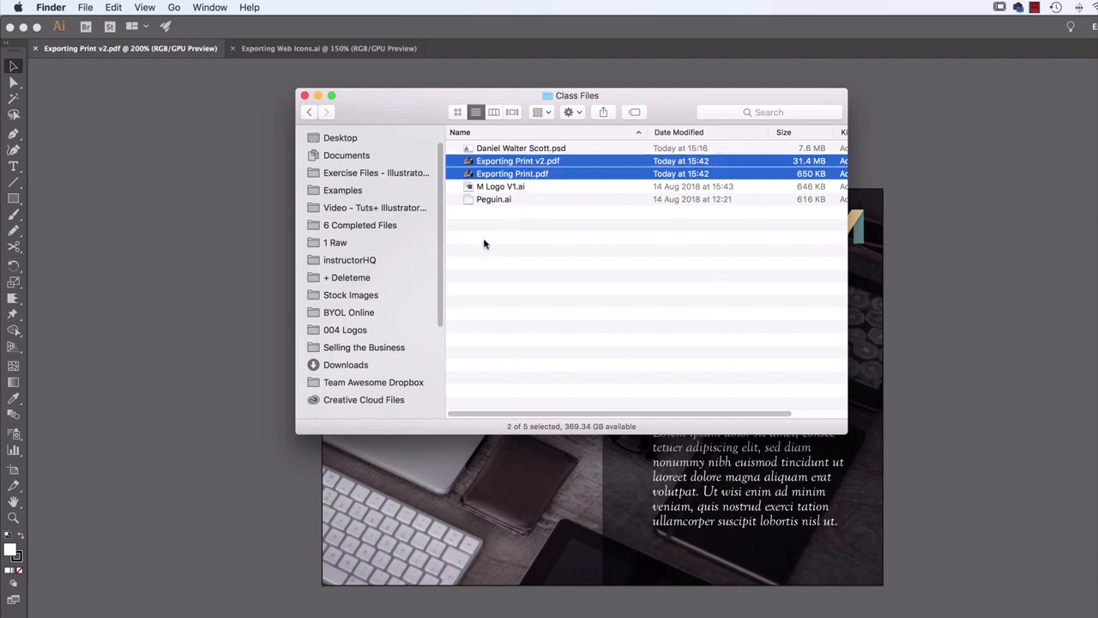
click(484, 245)
click(532, 162)
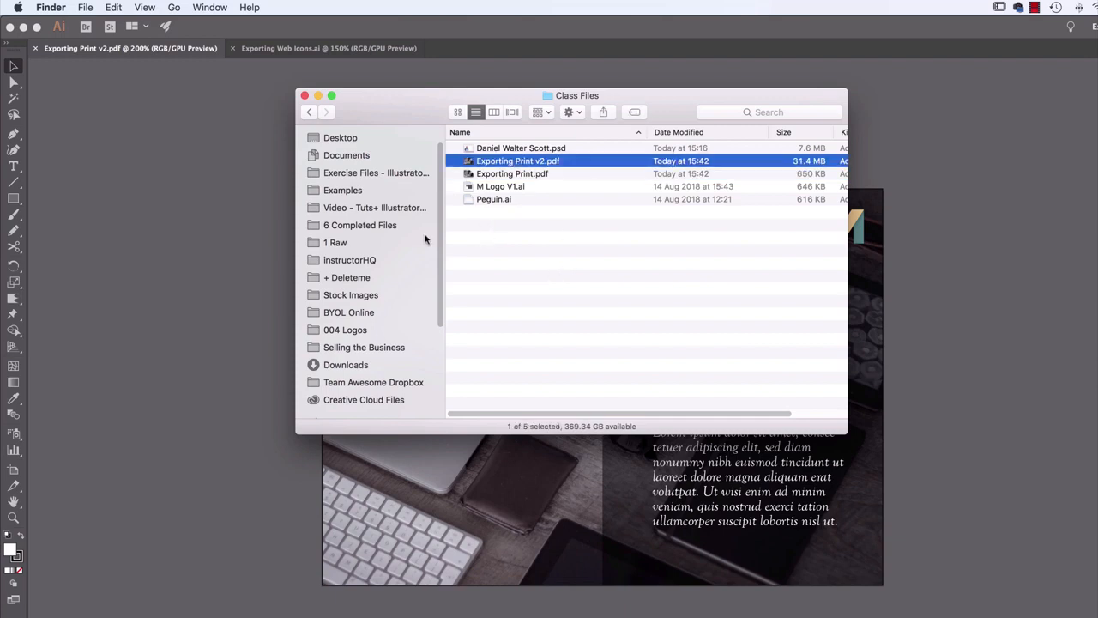
Return to Illustrator and start saving another PDF of the postcard in Class Files, named Exporting Print Low Res.pdf
click(221, 250)
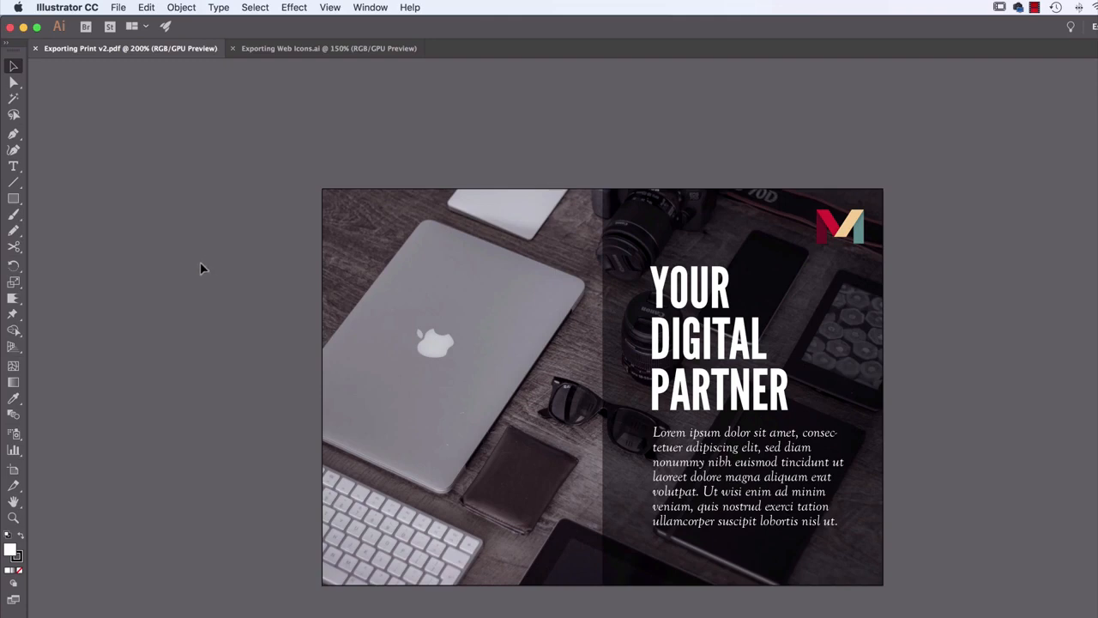
click(117, 7)
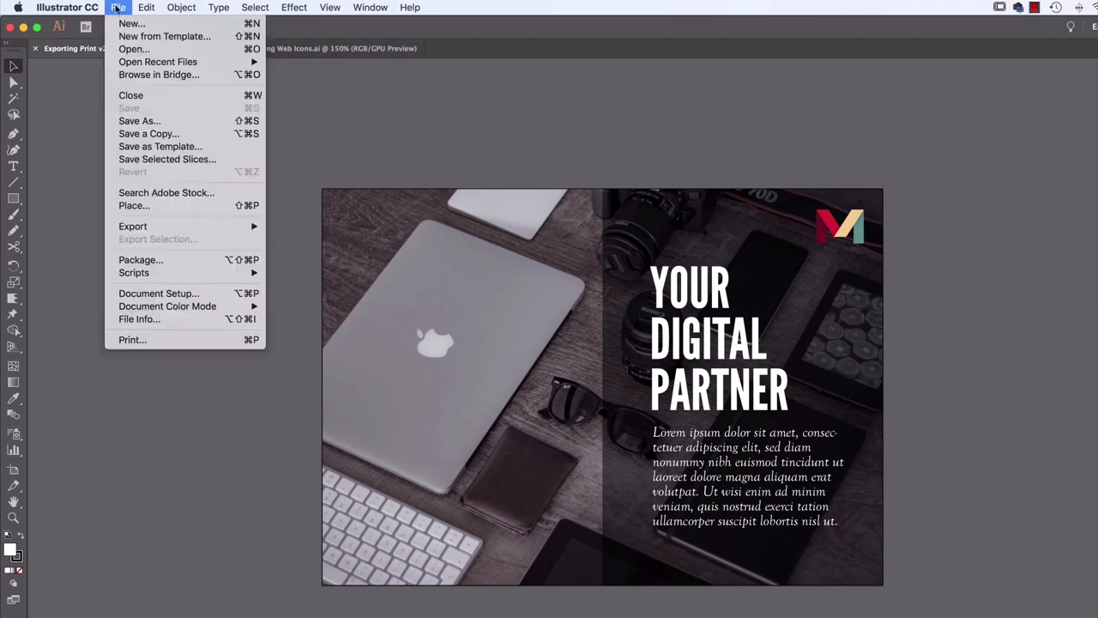
click(139, 121)
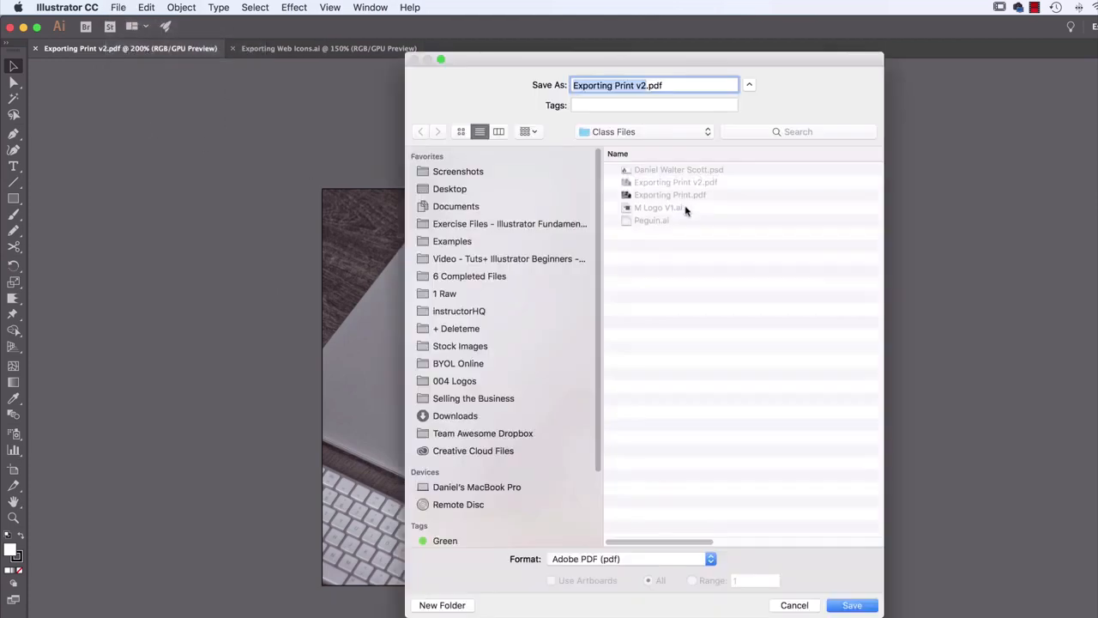
click(645, 86)
key(BackSpace)
key(Delete)
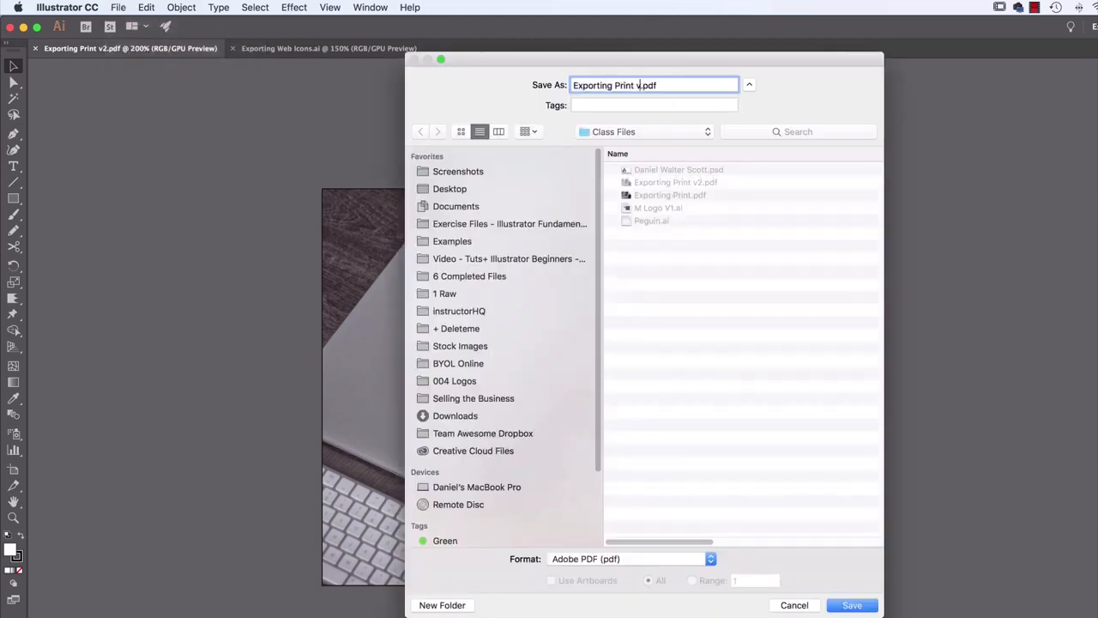
text(Low Res)
click(840, 607)
Apply the Smallest File Size preset and save the low-resolution PDF without Illustrator editing capabilities
click(523, 162)
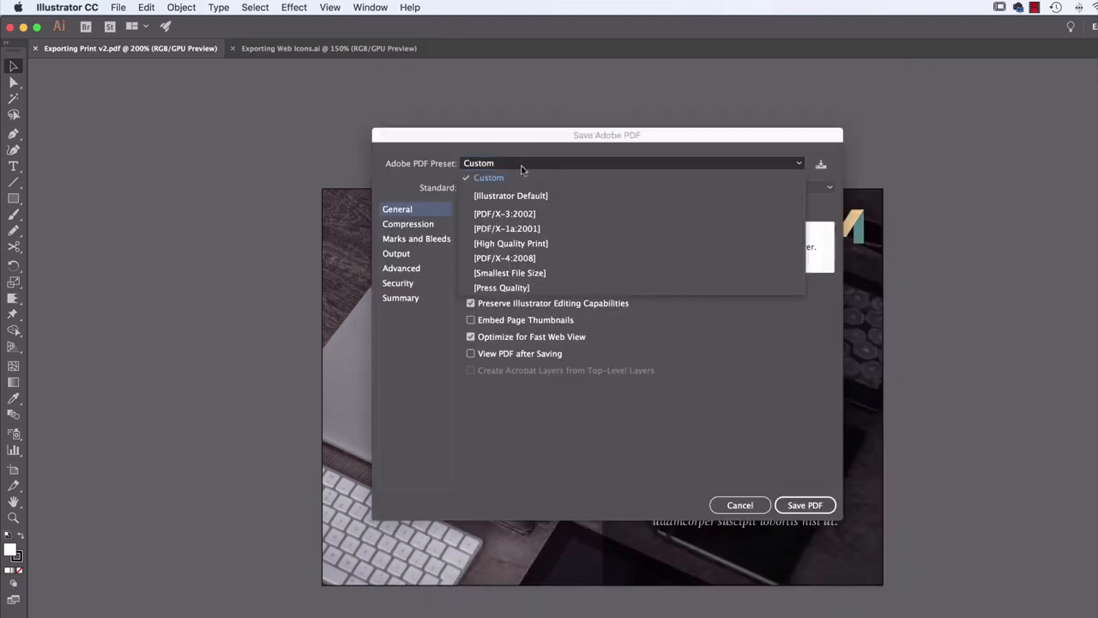
click(515, 274)
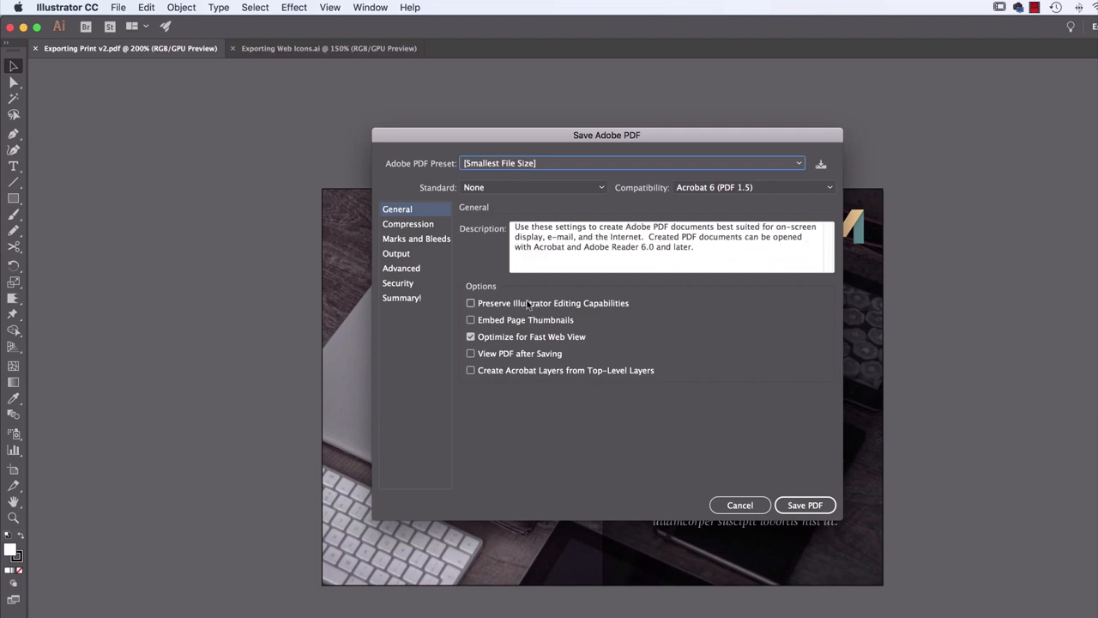
click(805, 505)
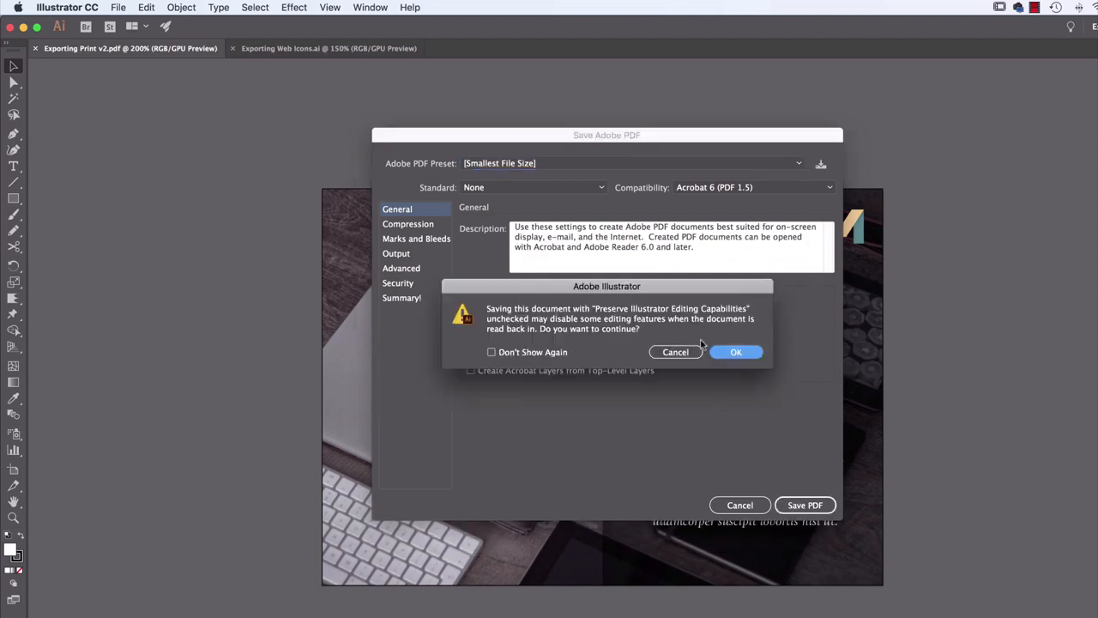
click(735, 353)
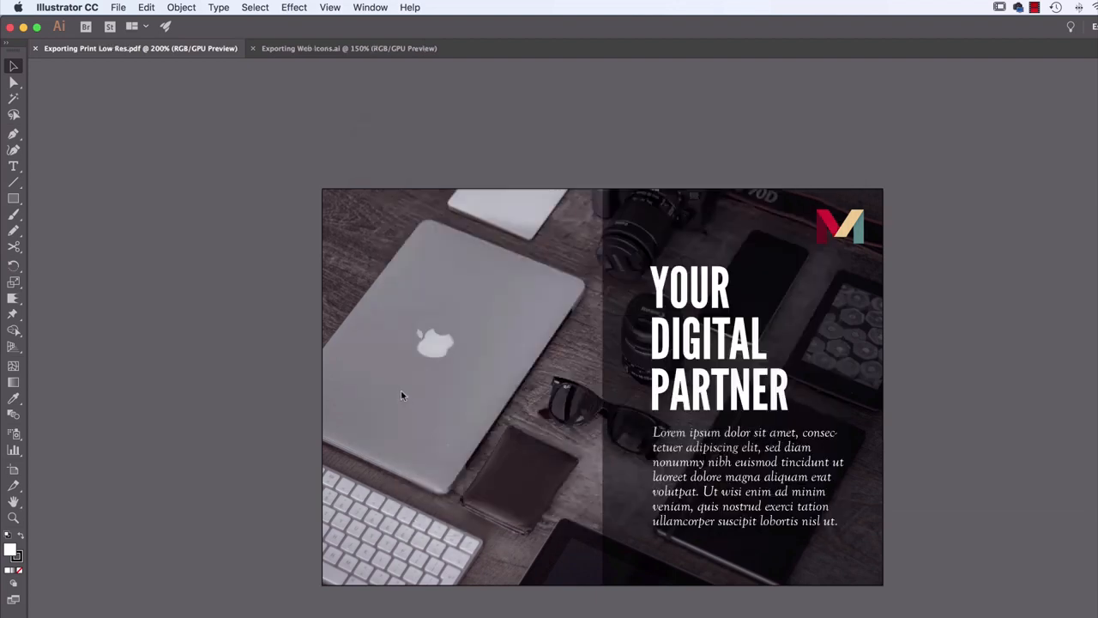
Switch to Finder, compare the file sizes of Exporting Print Low Res.pdf and Exporting Print.pdf, and preview the low-resolution PDF
key(super+Tab)
key(super+Tab)
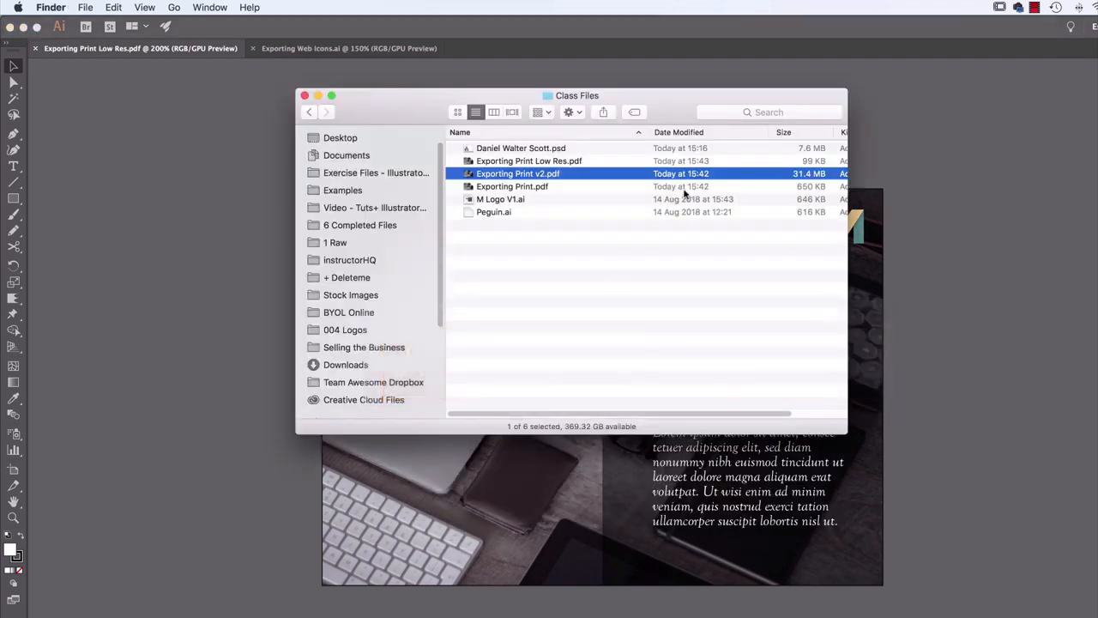
click(564, 163)
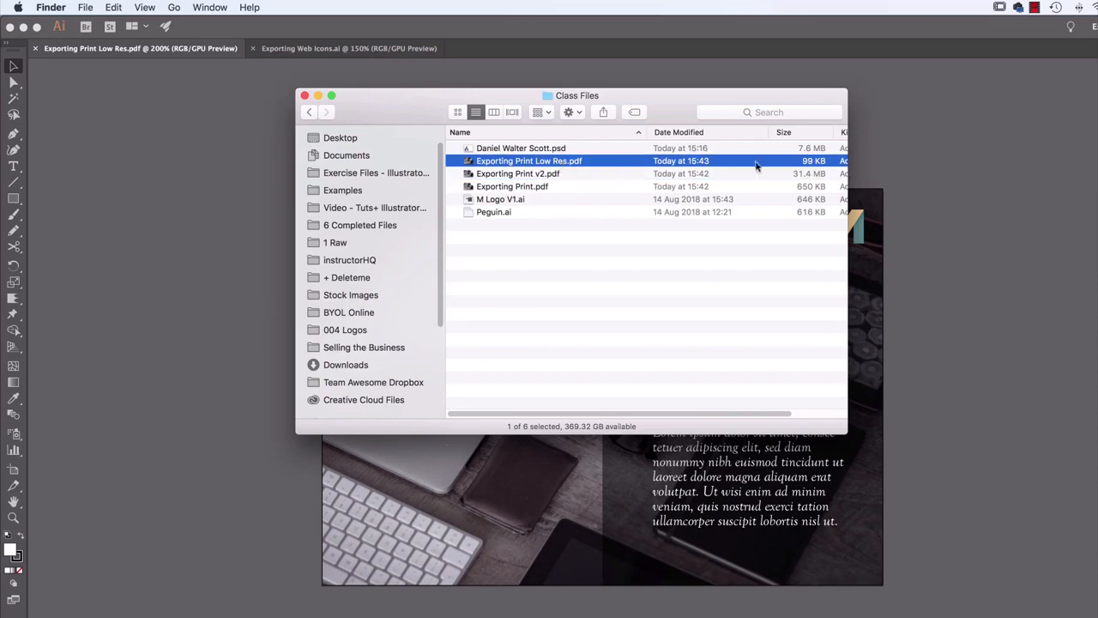
click(809, 188)
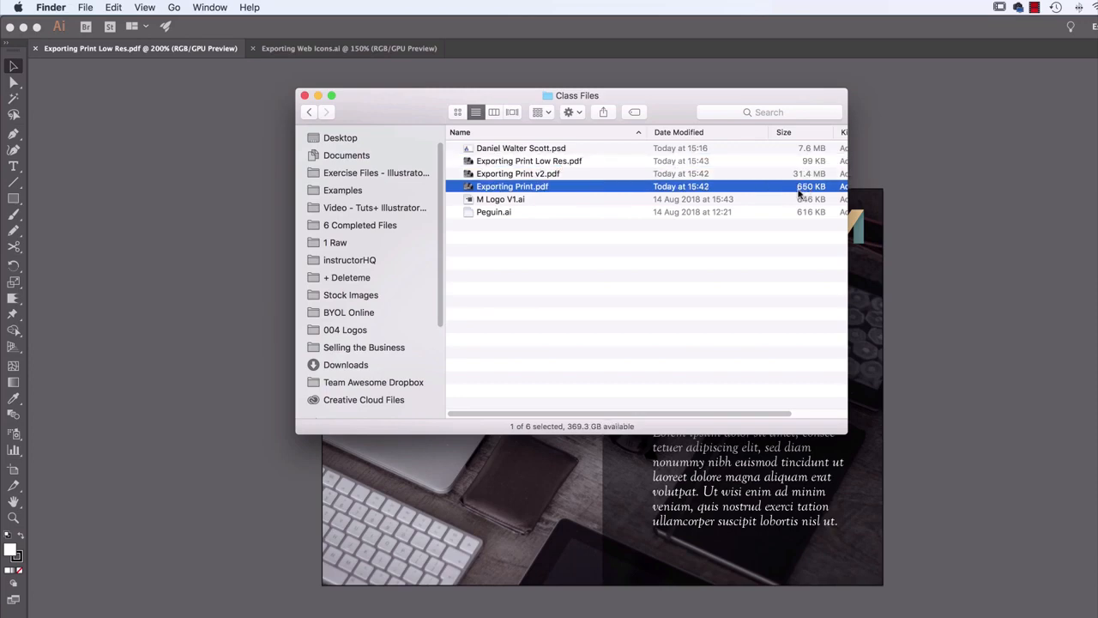
click(817, 164)
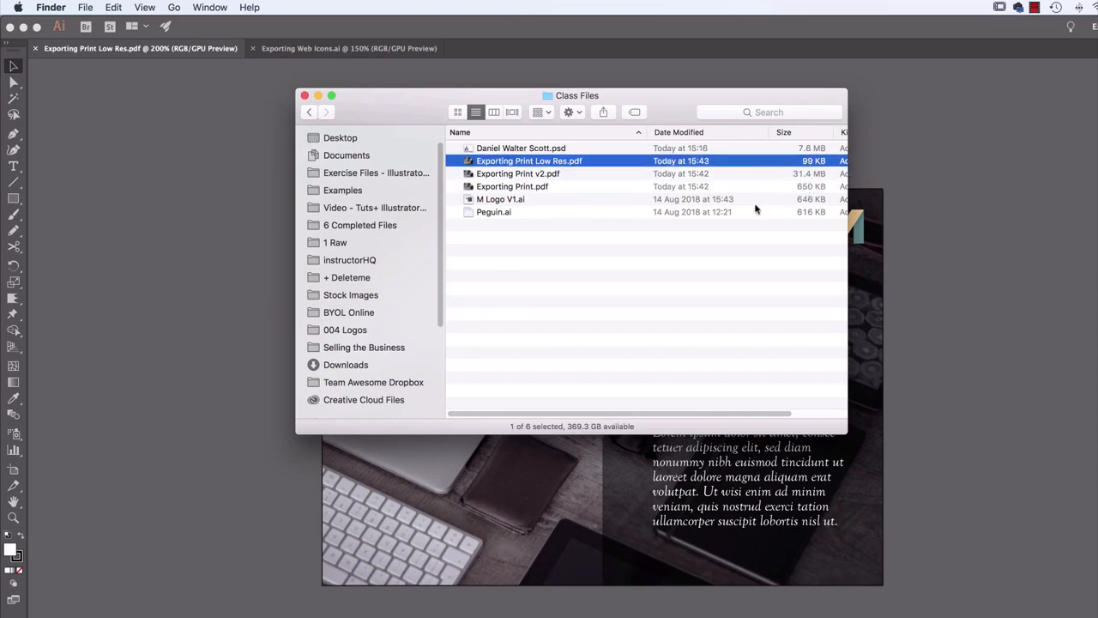
key(space)
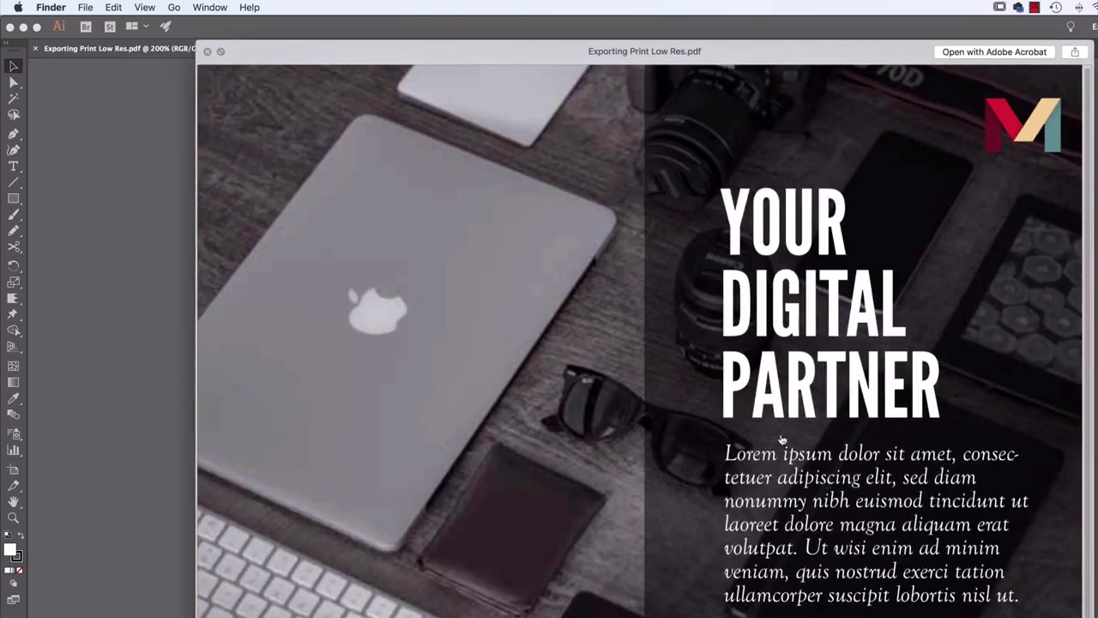
key(space)
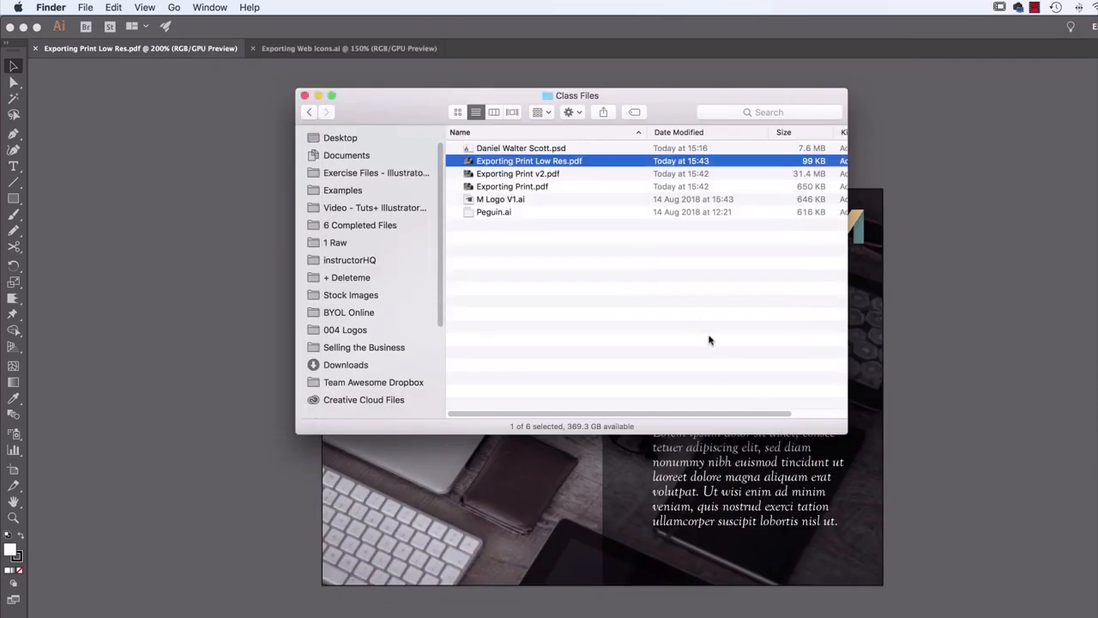
click(705, 186)
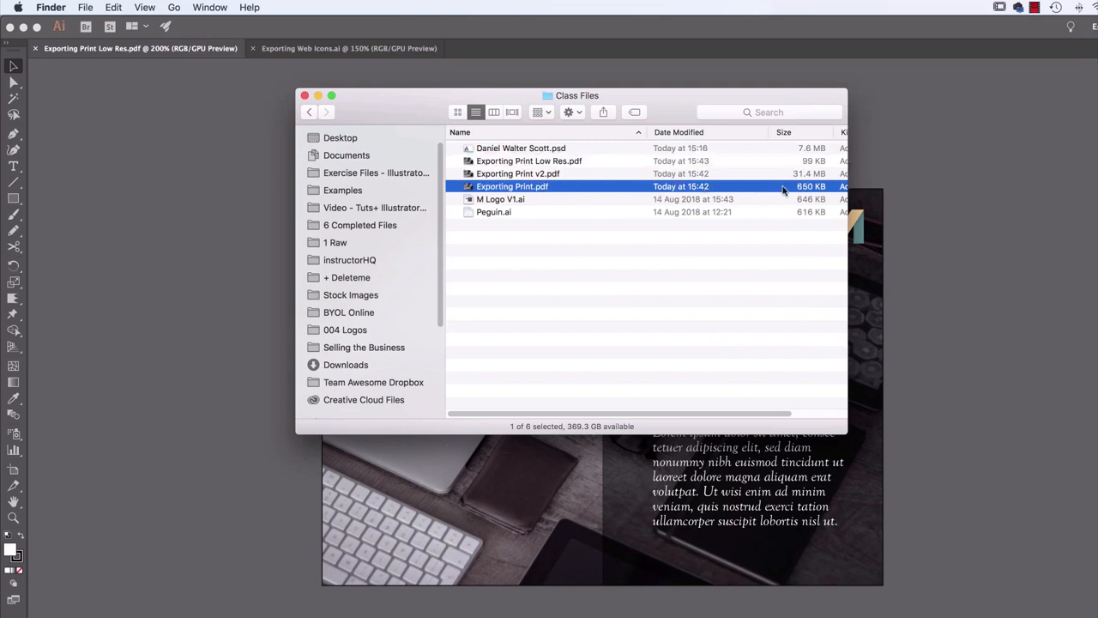
click(815, 163)
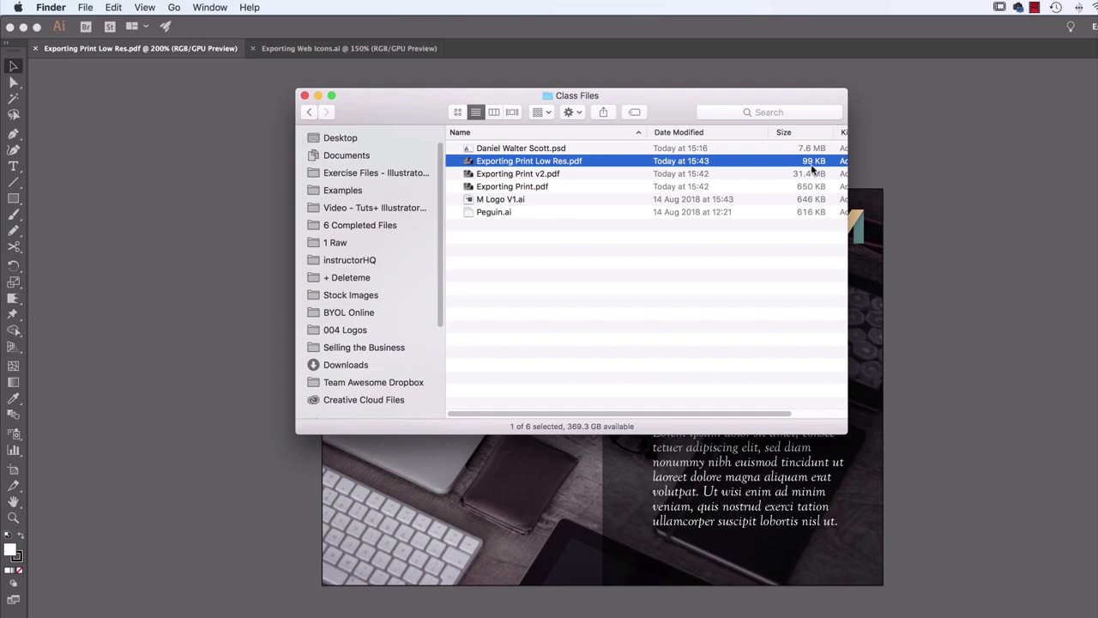
Return to Illustrator, try Screen (72 ppi) as the document raster effects resolution, and set it back to High (300 ppi)
click(954, 385)
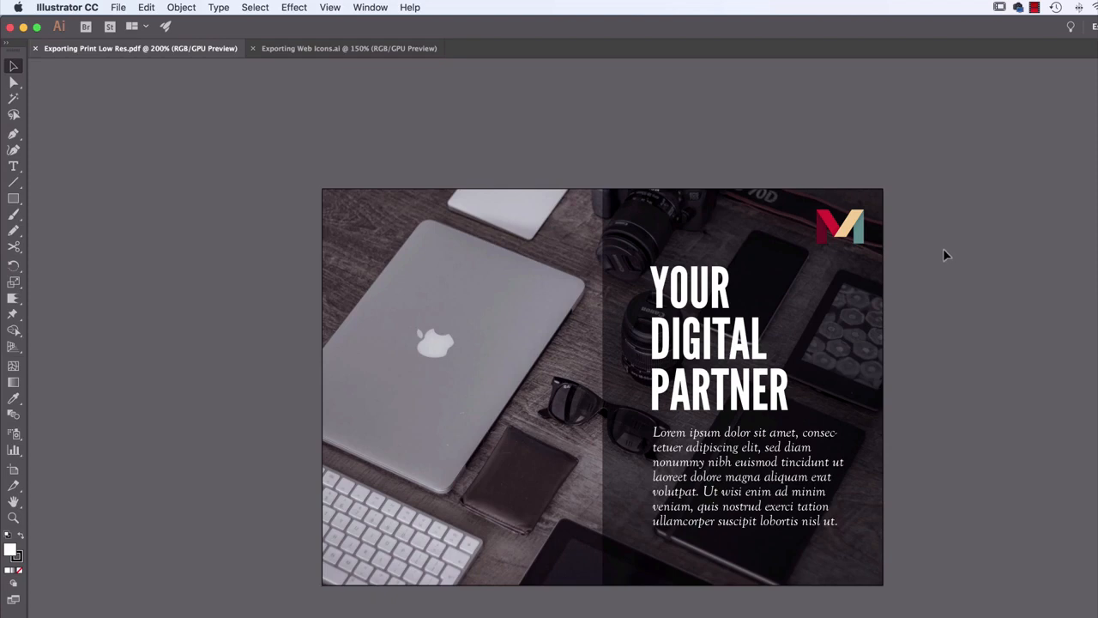
click(294, 8)
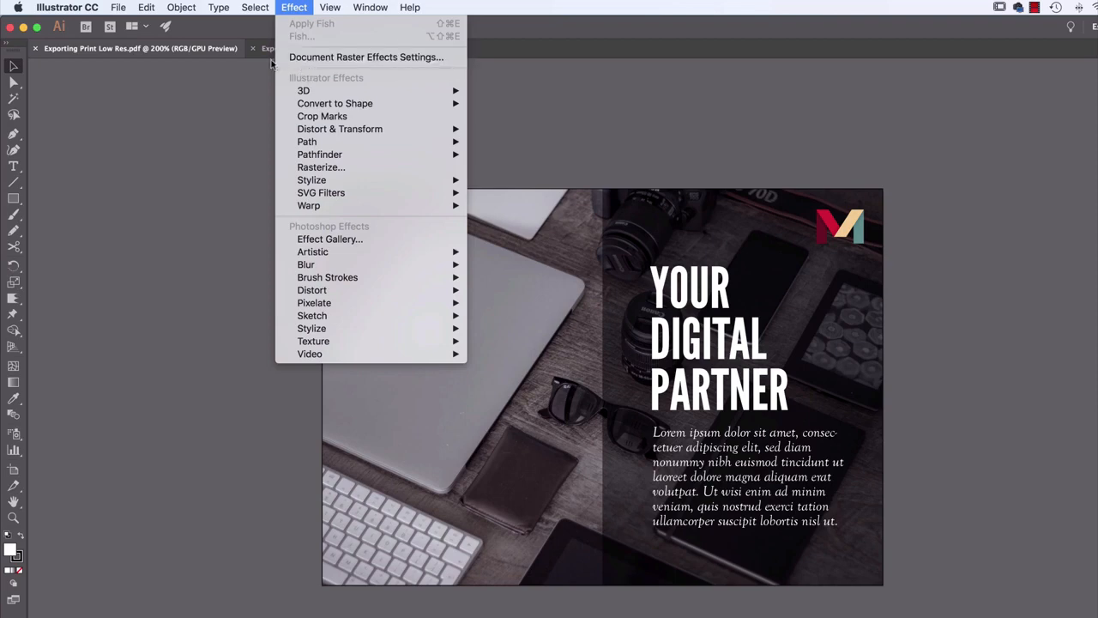
click(348, 57)
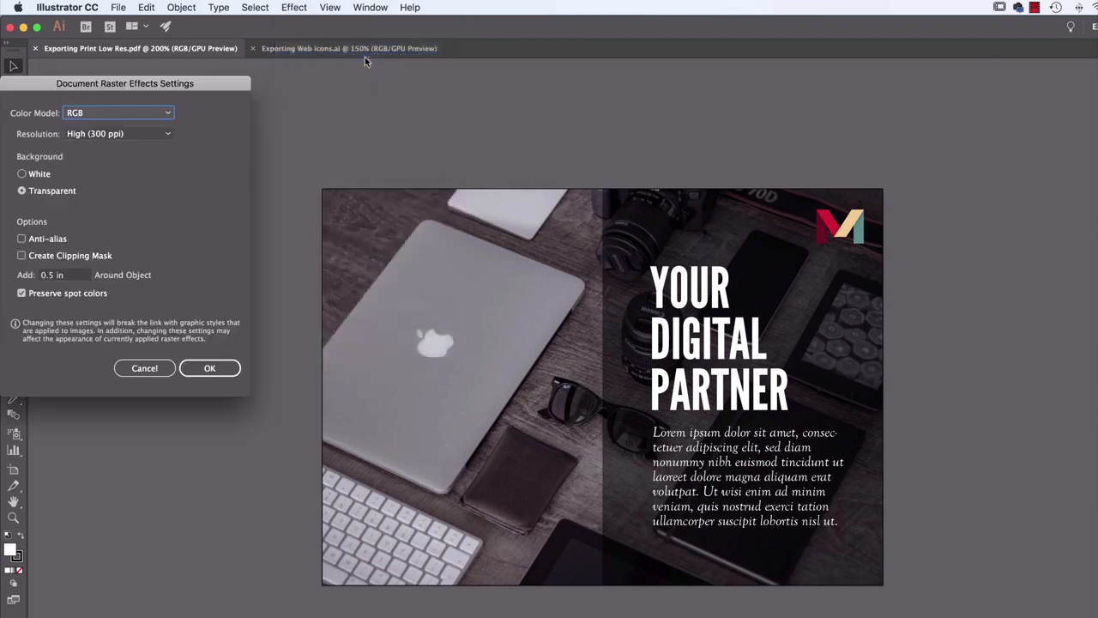
drag(168, 86, 476, 110)
click(442, 158)
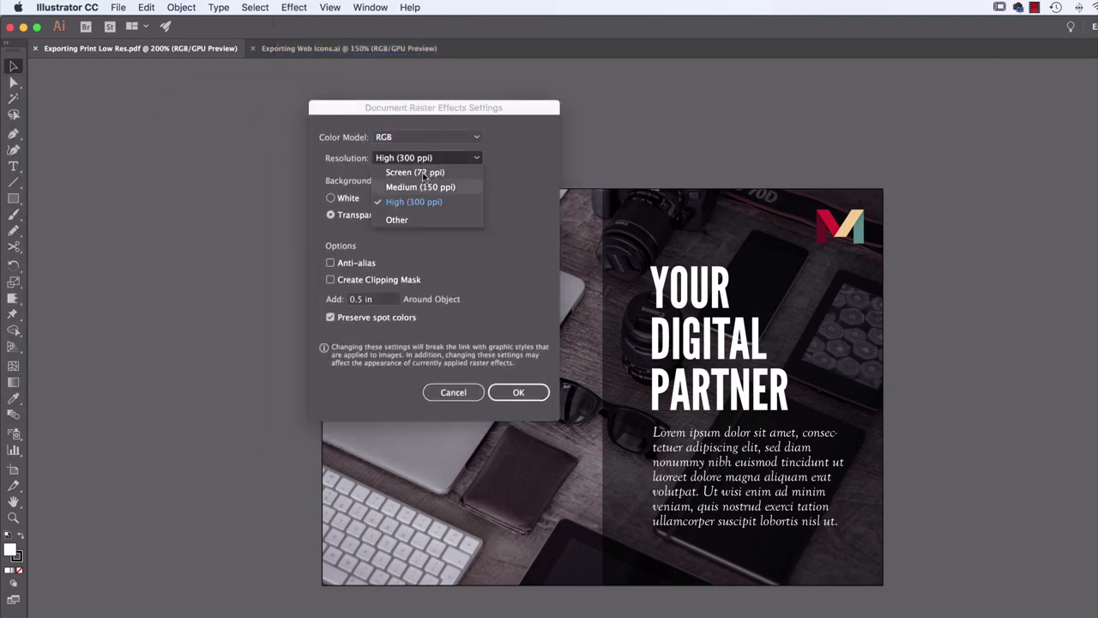
click(422, 172)
click(426, 158)
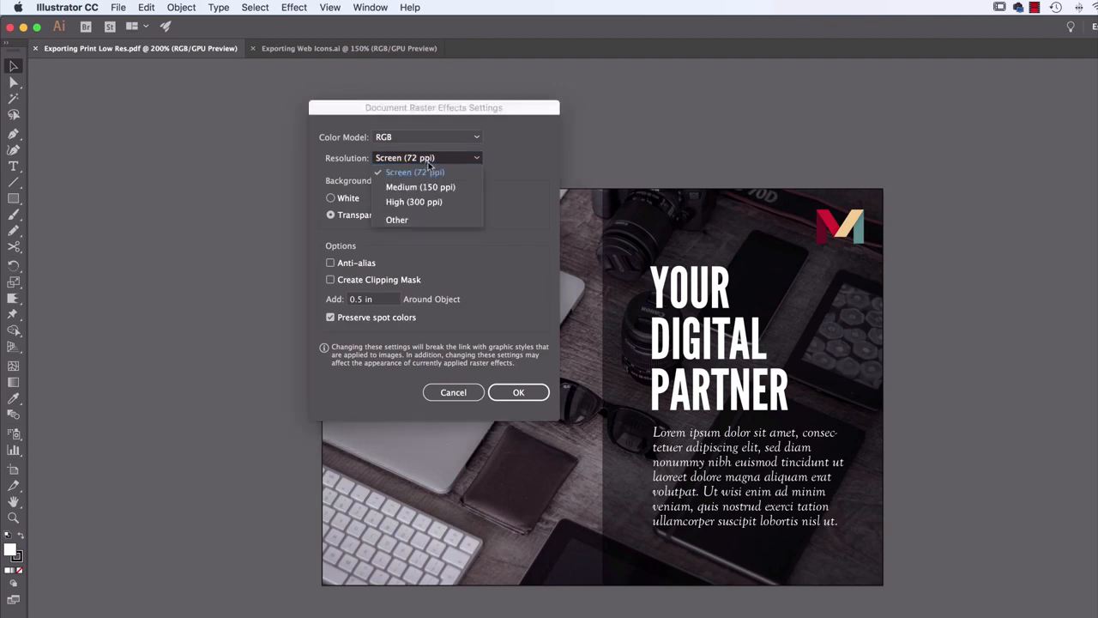
click(431, 201)
click(518, 394)
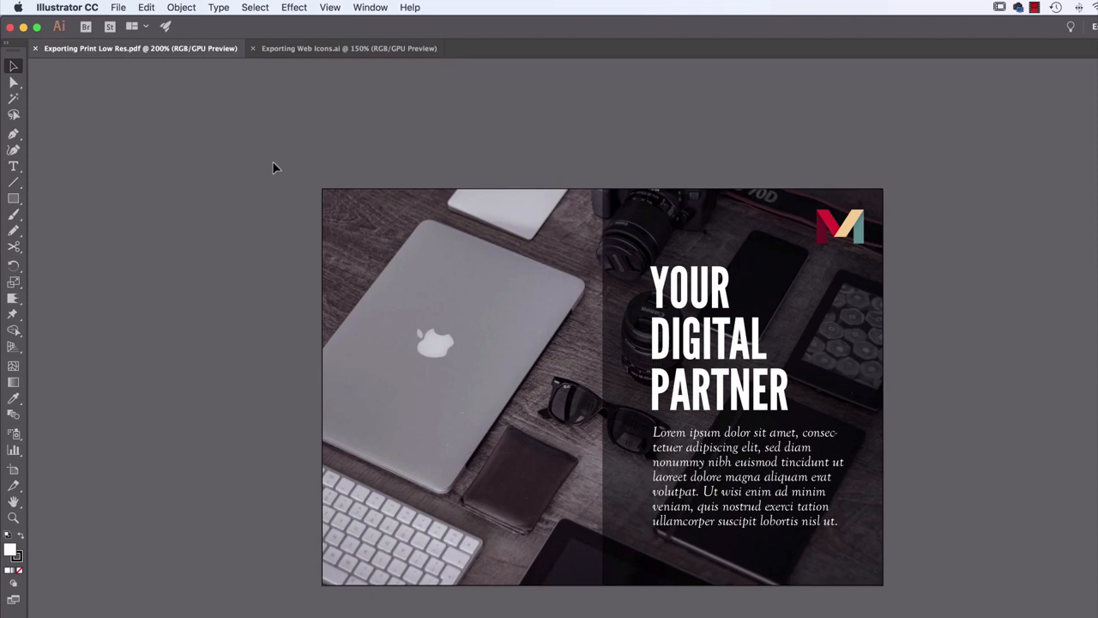
Start an Export for Screens of Artboard 1 and set the destination to the Class Files folder on the Desktop
click(111, 6)
mouse_move(167, 228)
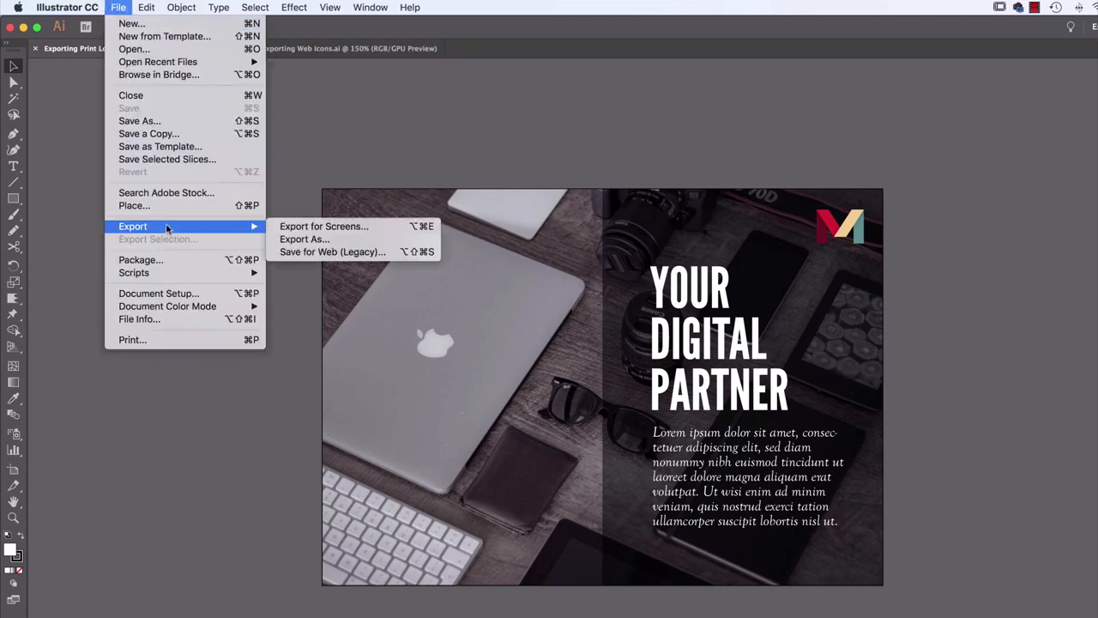
click(323, 226)
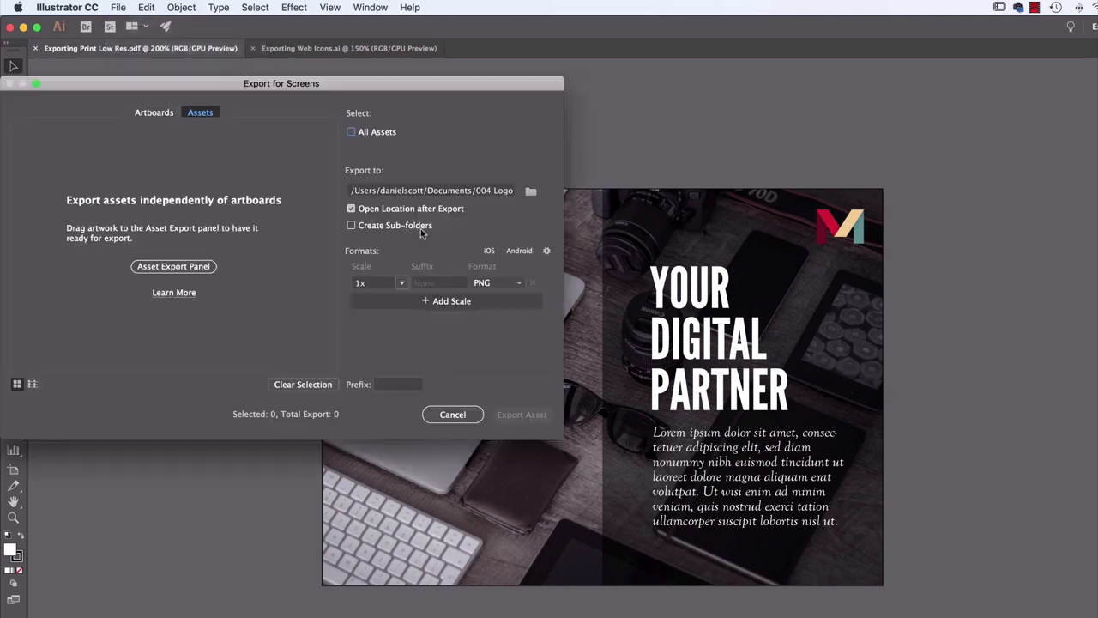
drag(375, 87, 513, 81)
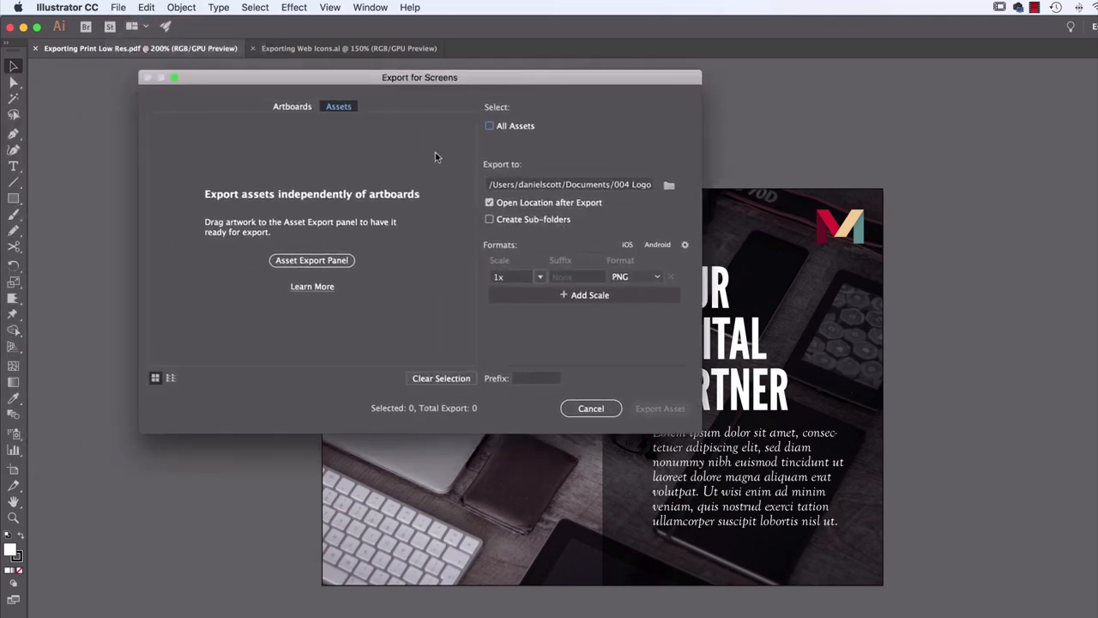
click(294, 107)
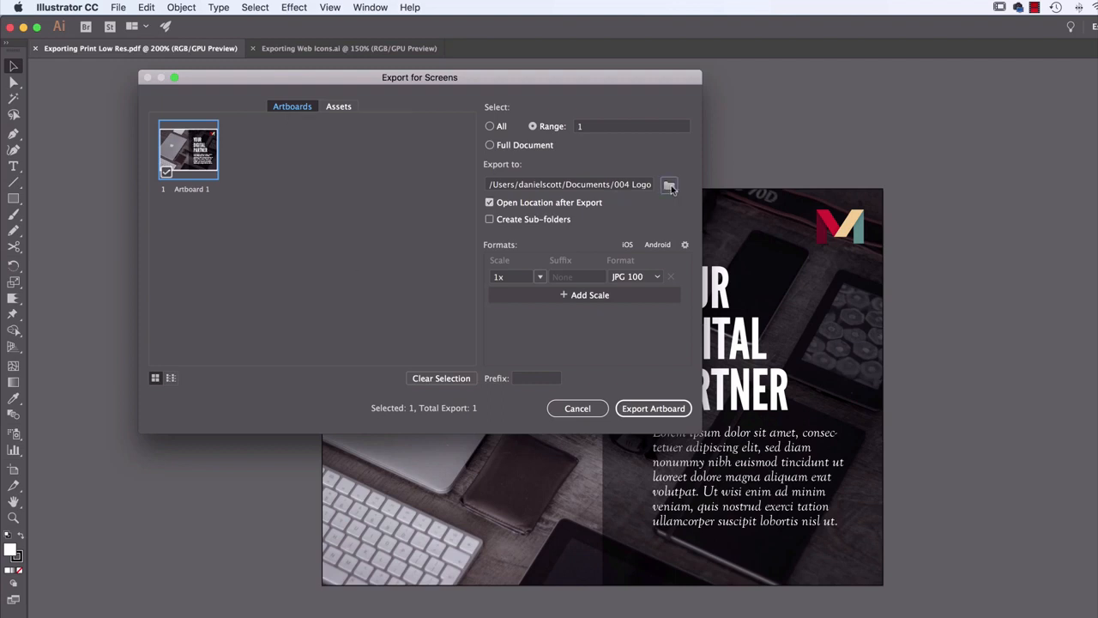
click(670, 187)
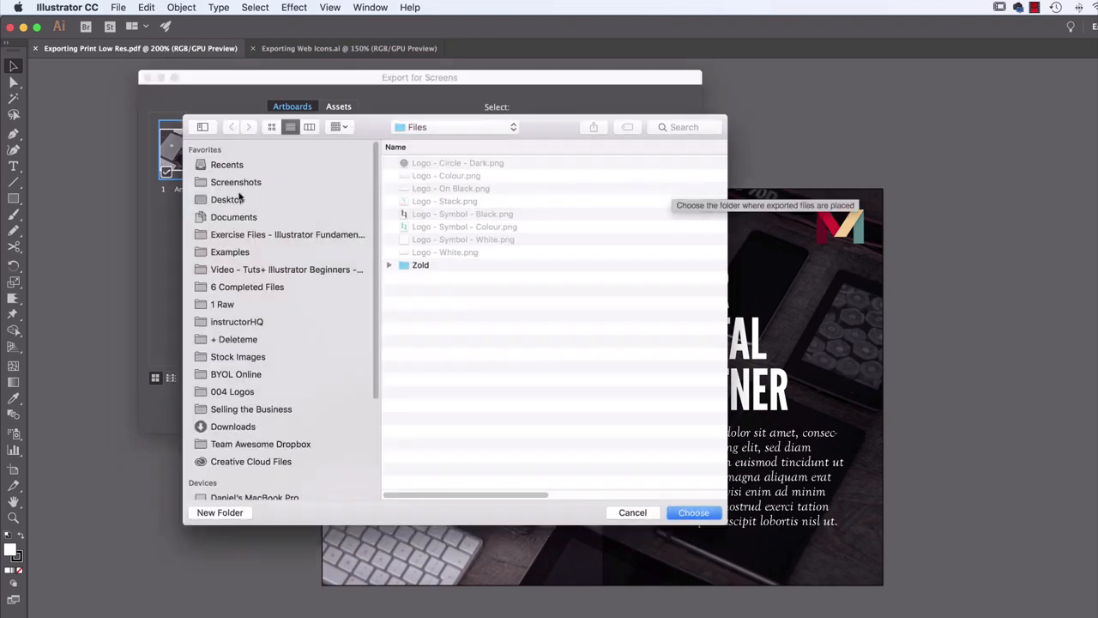
click(241, 198)
double_click(445, 166)
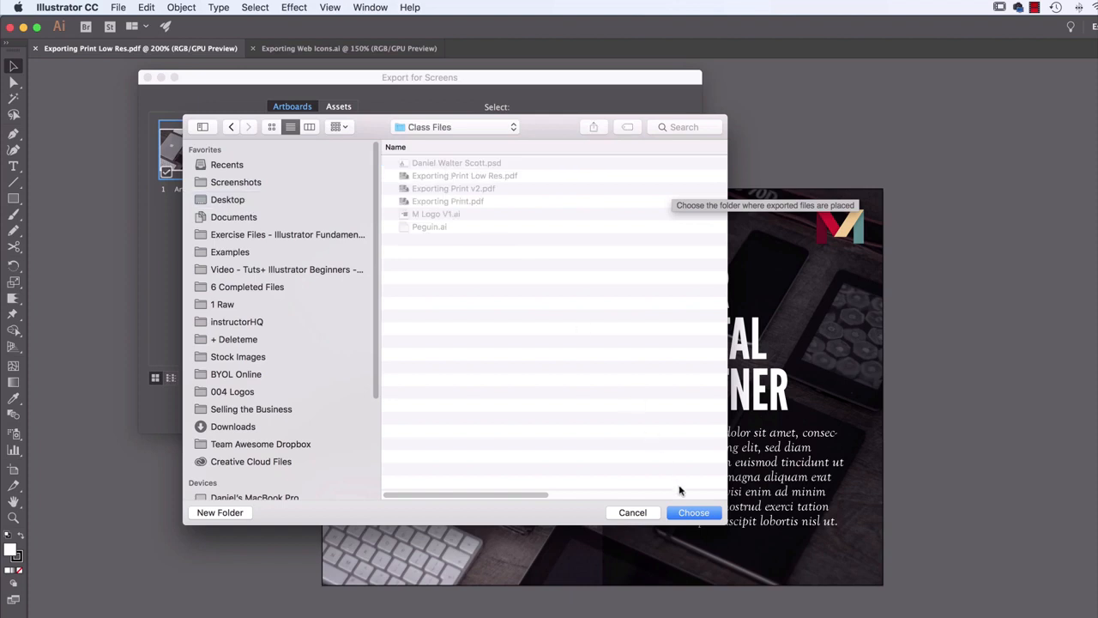
click(693, 512)
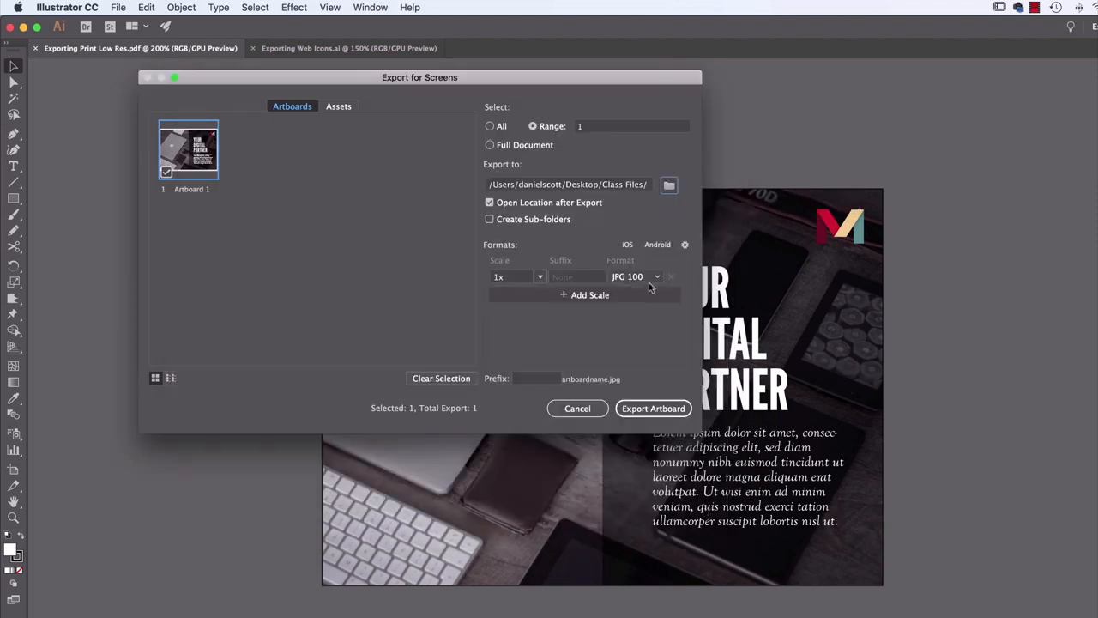
Keep the 1x JPG 100 format, add a second 1x scale as JPG 50, and export the artboard
click(650, 279)
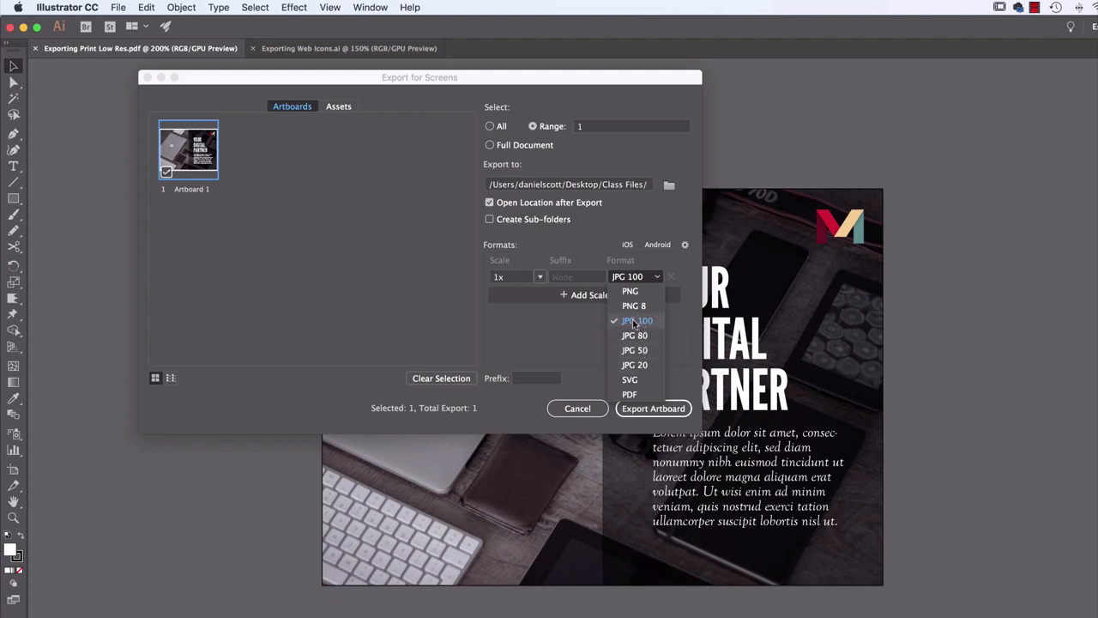
click(634, 321)
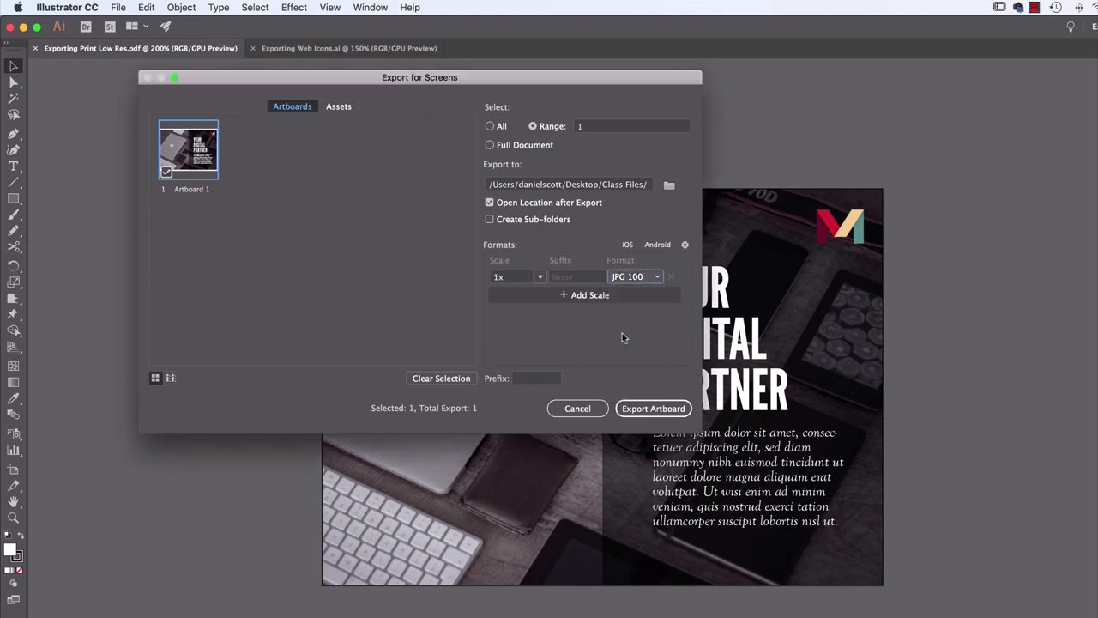
click(595, 297)
click(532, 300)
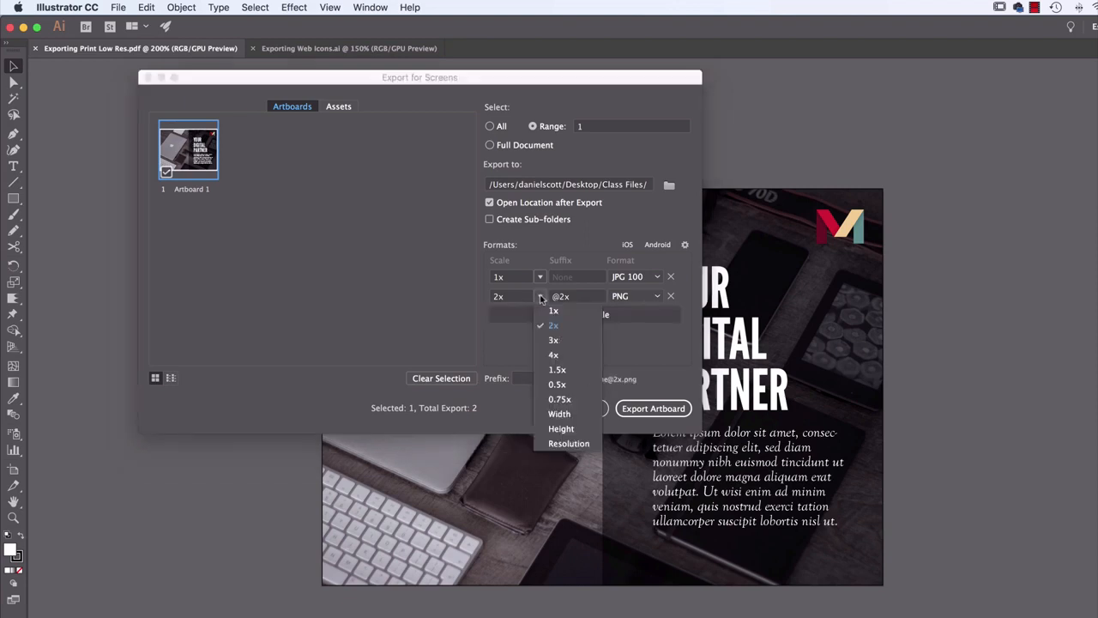
click(553, 311)
click(635, 296)
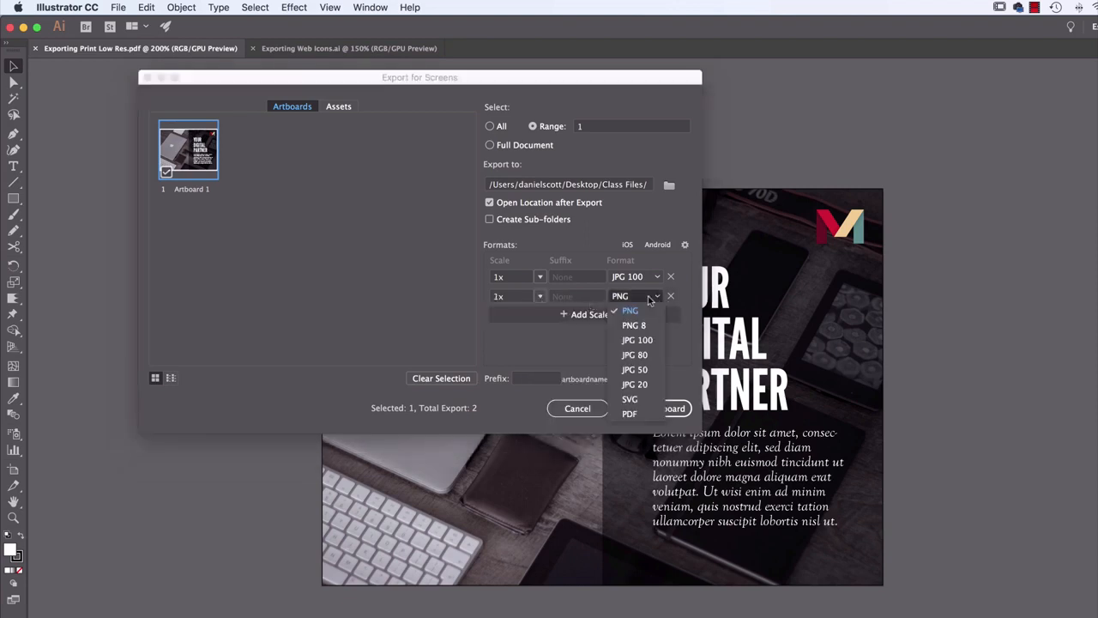
click(639, 369)
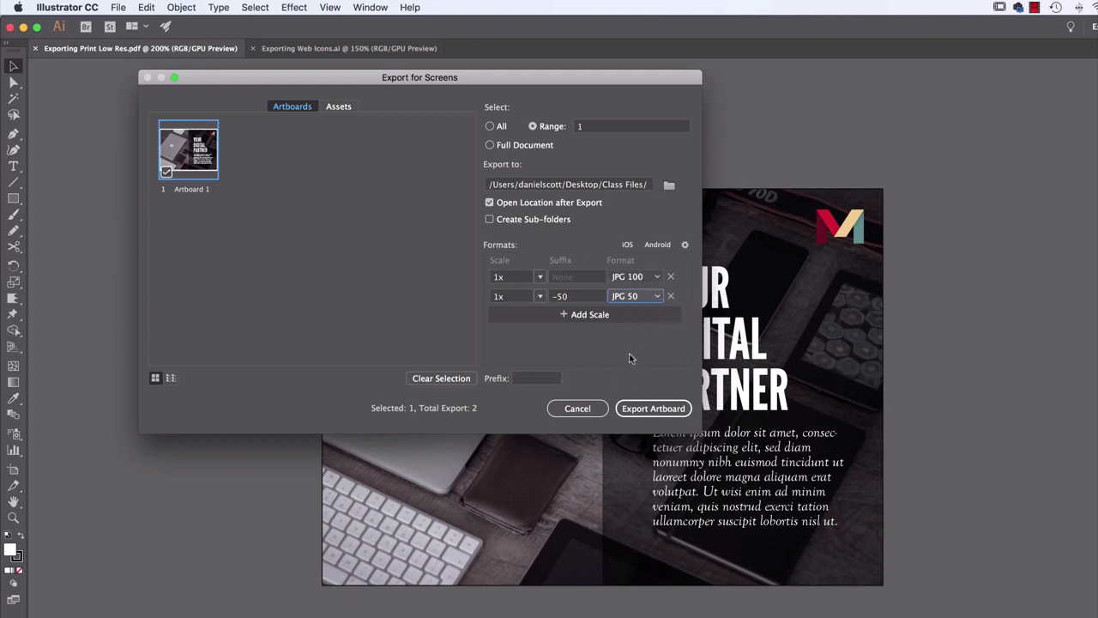
click(652, 408)
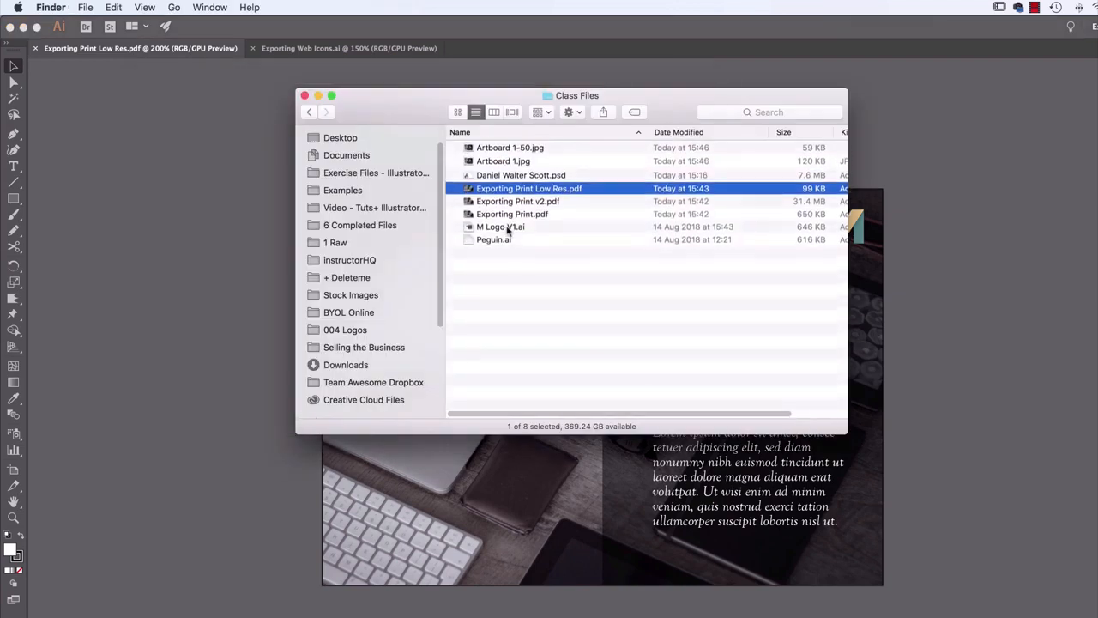
Compare the file sizes and previewed image quality of Artboard 1.jpg and Artboard 1-50.jpg in Finder
click(507, 163)
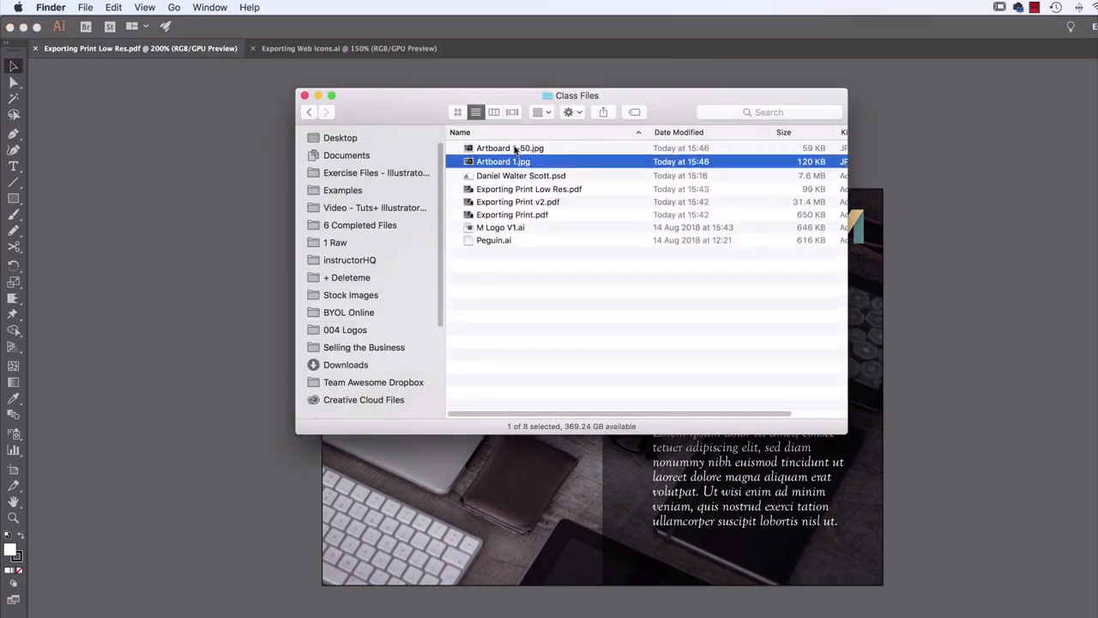
click(515, 149)
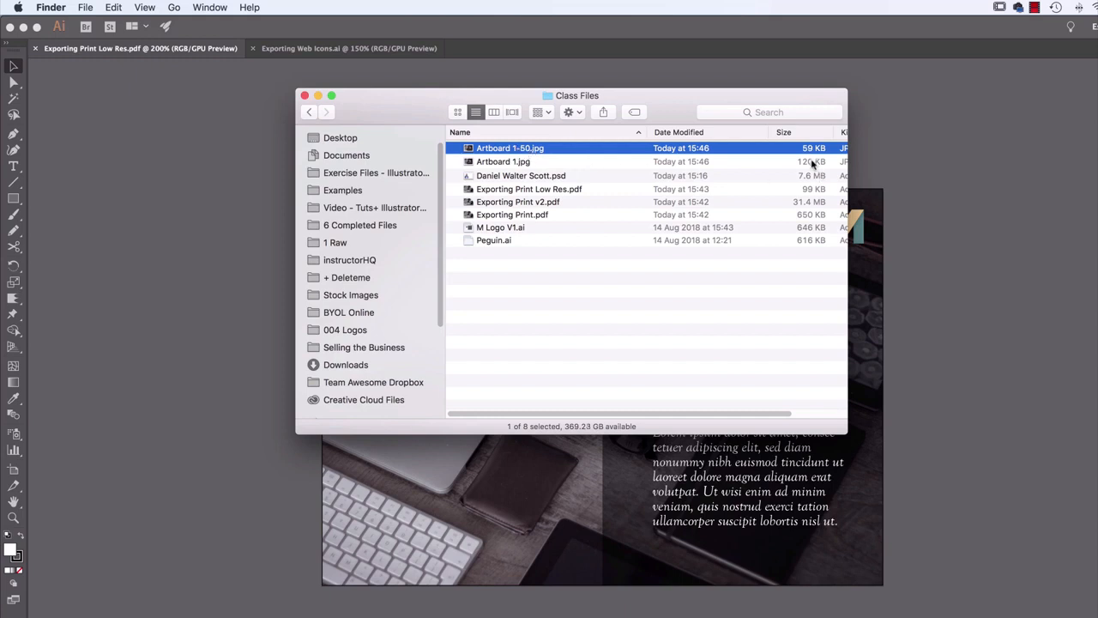
click(541, 163)
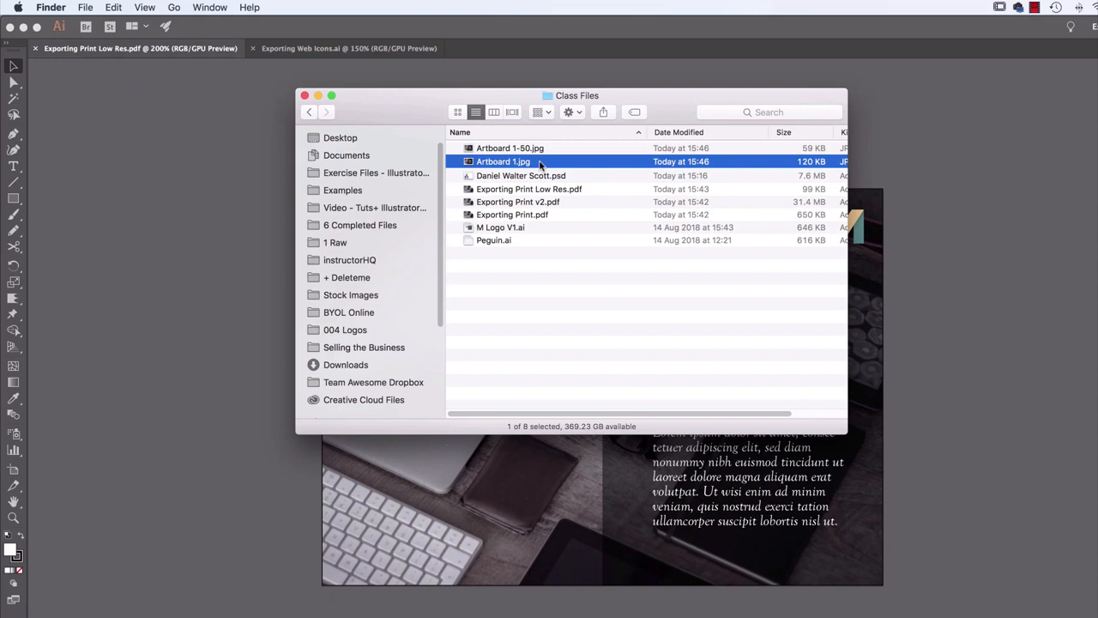
key(space)
key(Up)
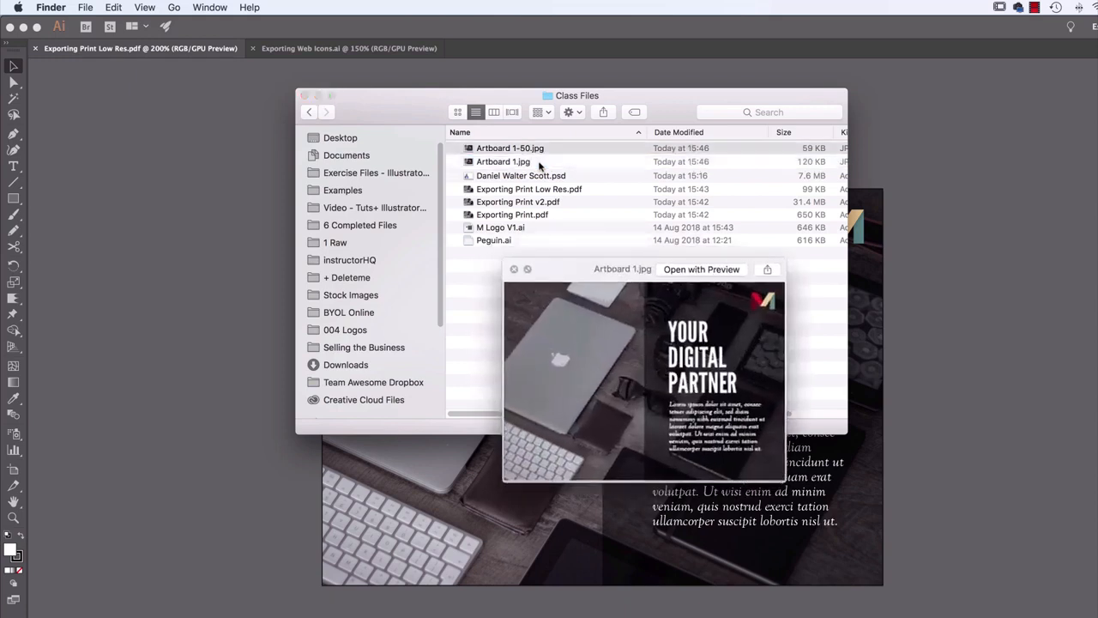
key(Down)
key(Up)
key(Down)
key(Up)
key(Down)
key(Up)
key(Down)
key(Up)
key(space)
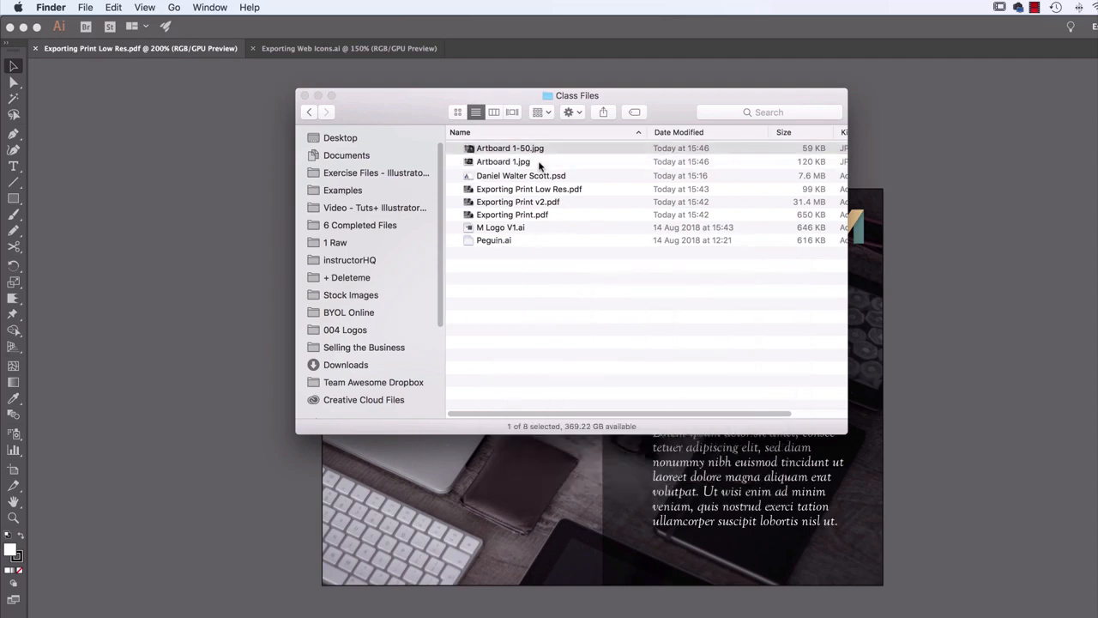
Return to Illustrator, switch to Exporting Web Icons.ai, and move the palette icon over the artboard's left edge
click(210, 319)
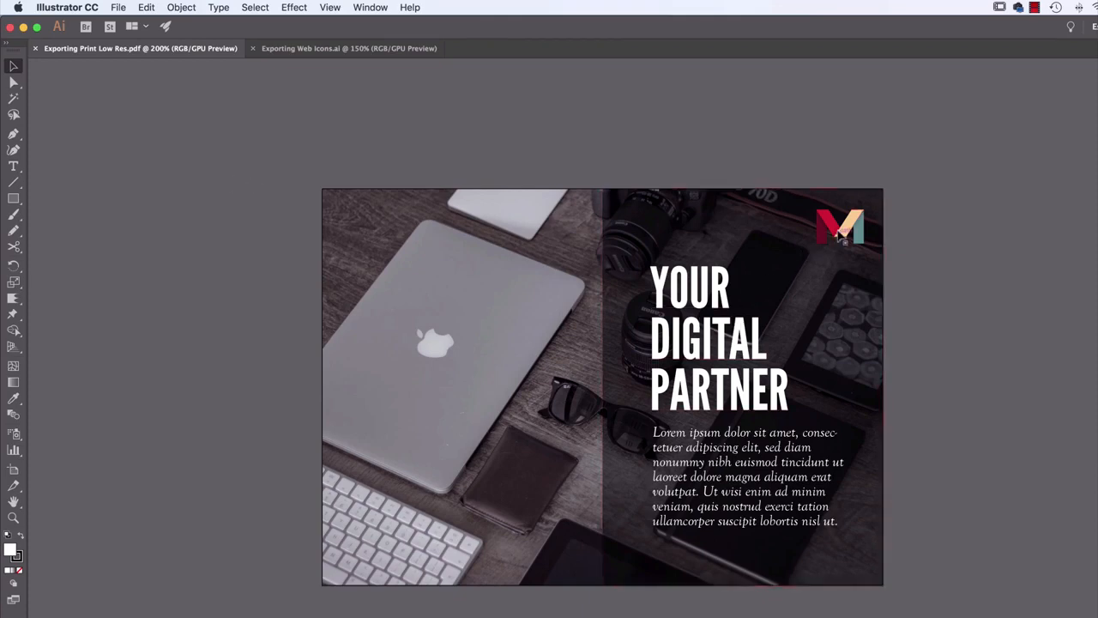
click(386, 48)
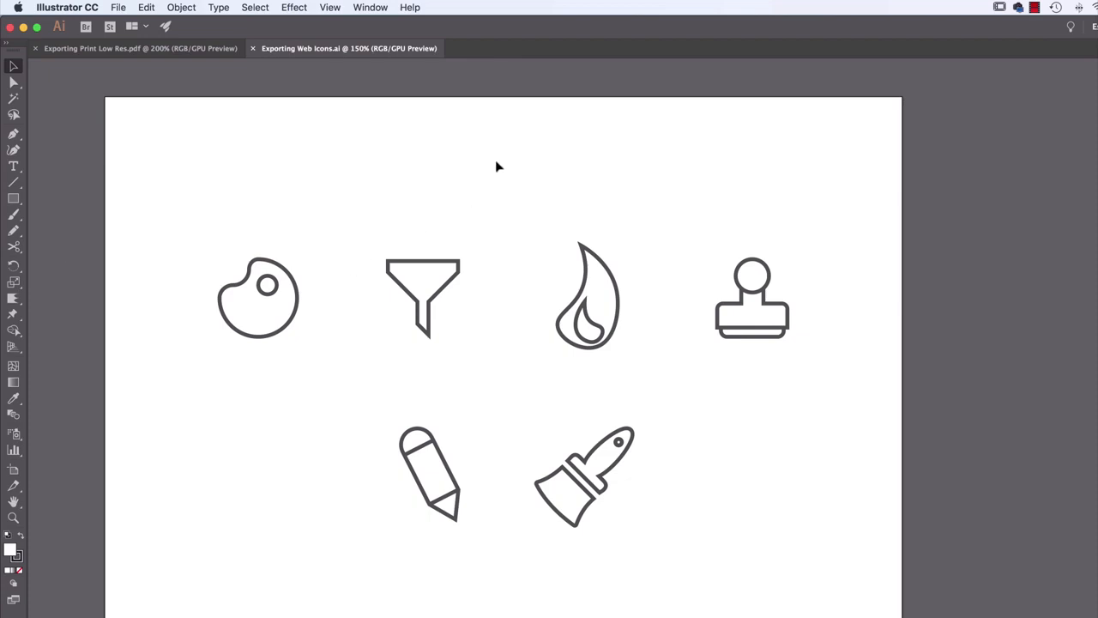
drag(197, 257, 791, 570)
click(458, 390)
drag(266, 291, 68, 274)
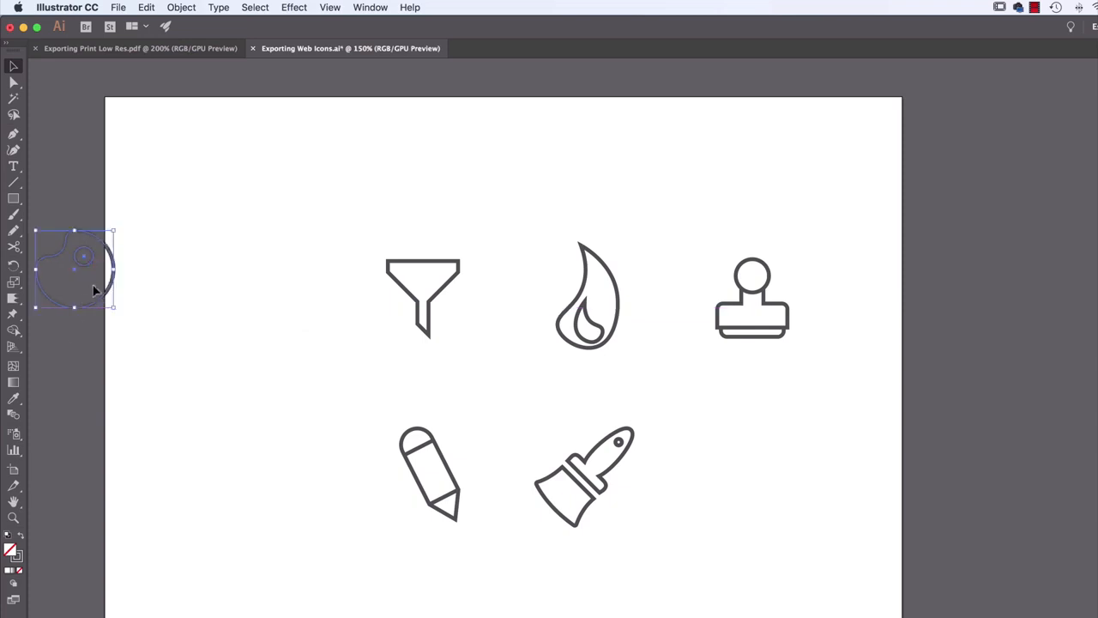
Undo the palette icon's move and deselect it
key(ctrl+z)
click(313, 445)
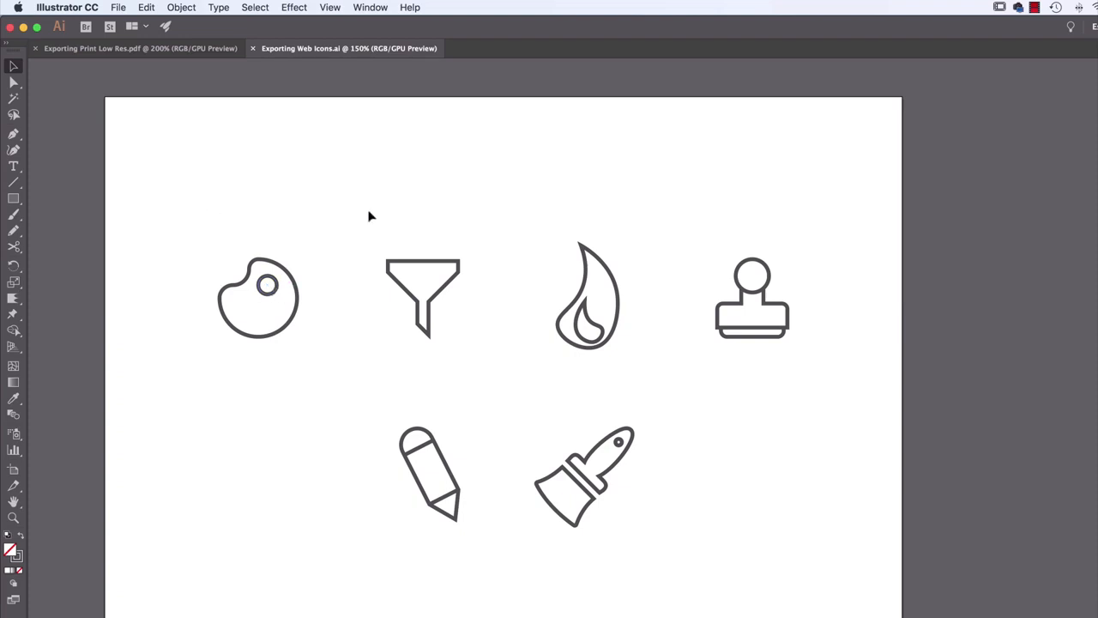
Try deleting every icon except the palette, and undo the deletion
drag(355, 203, 846, 596)
key(Delete)
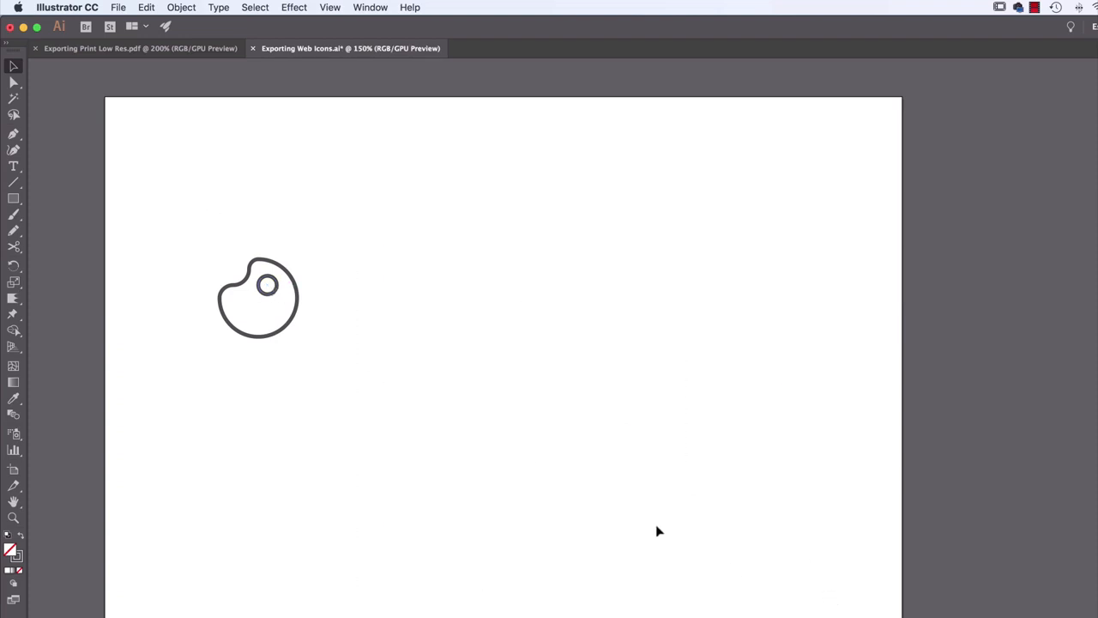
key(super+z)
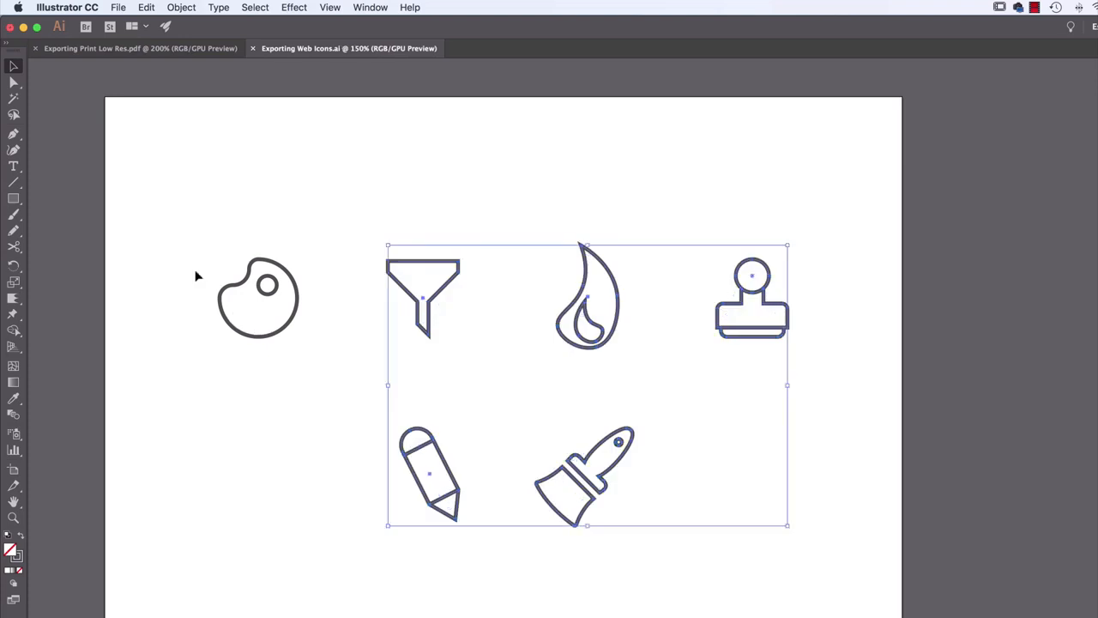
Try deleting every icon except the funnel, undo all the deletions, and clear the selection
drag(164, 216, 292, 379)
key(Delete)
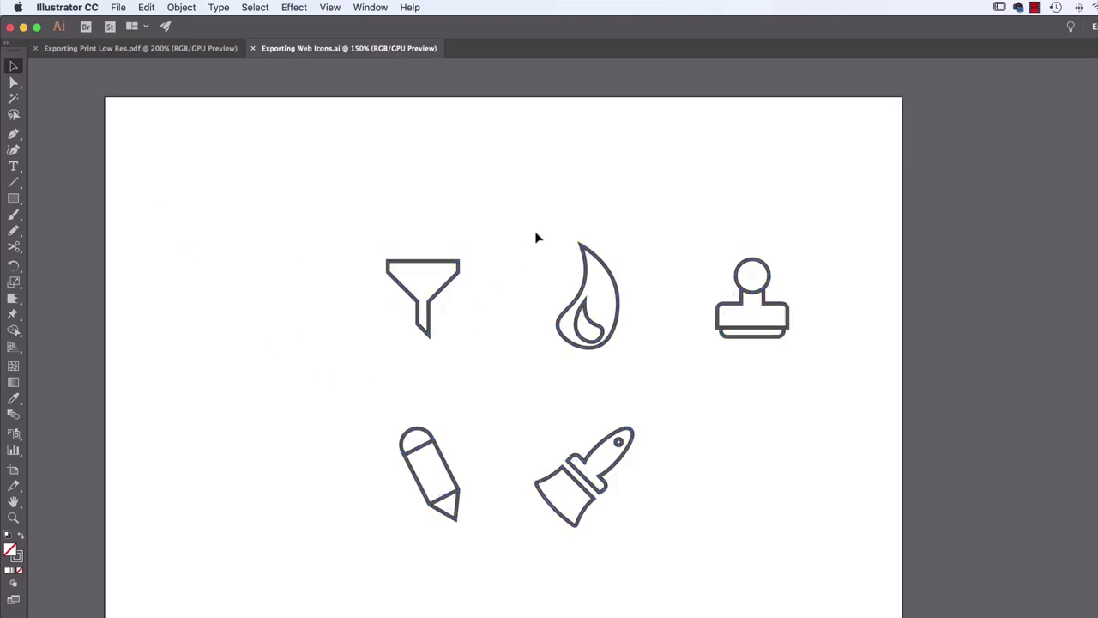
drag(535, 222, 799, 609)
key(Delete)
drag(376, 447, 520, 581)
key(Delete)
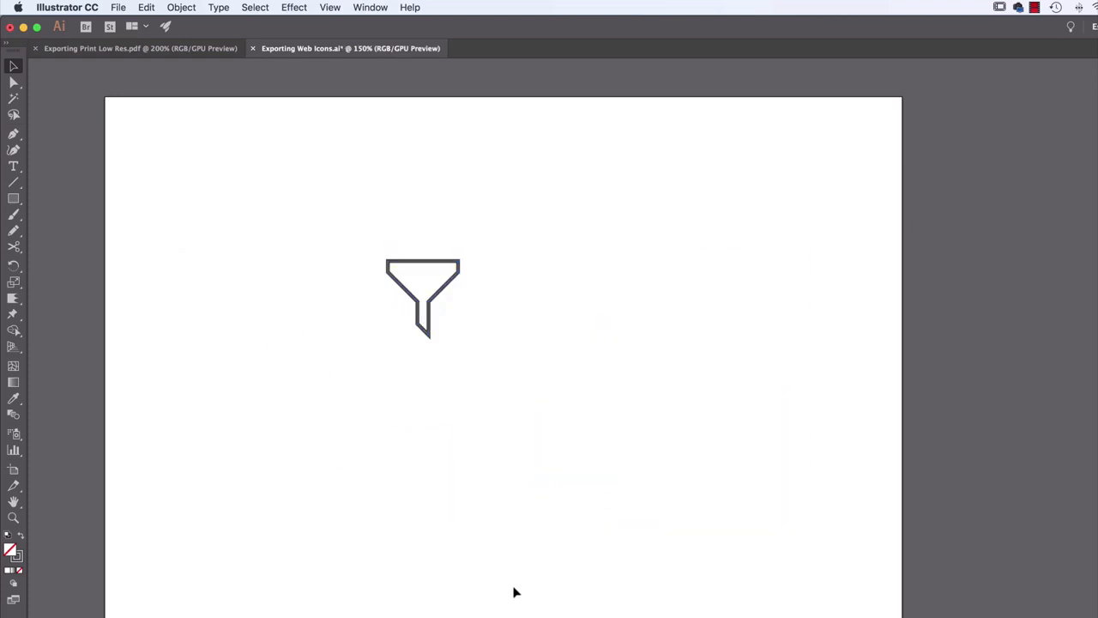
key(super+z)
key(super+z)
key(super+z)
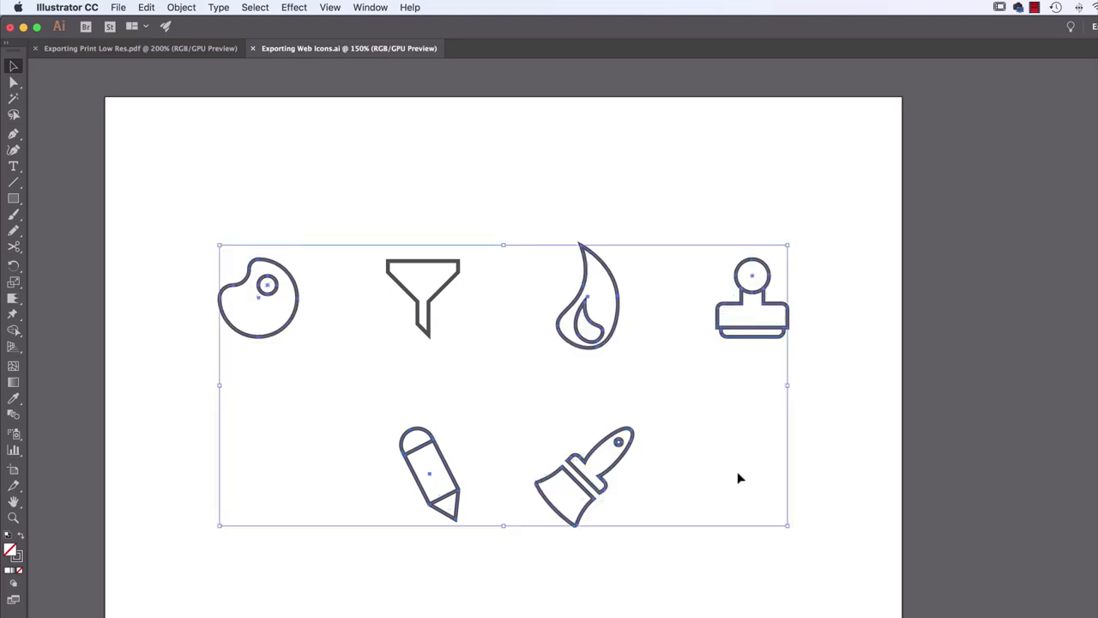
click(726, 491)
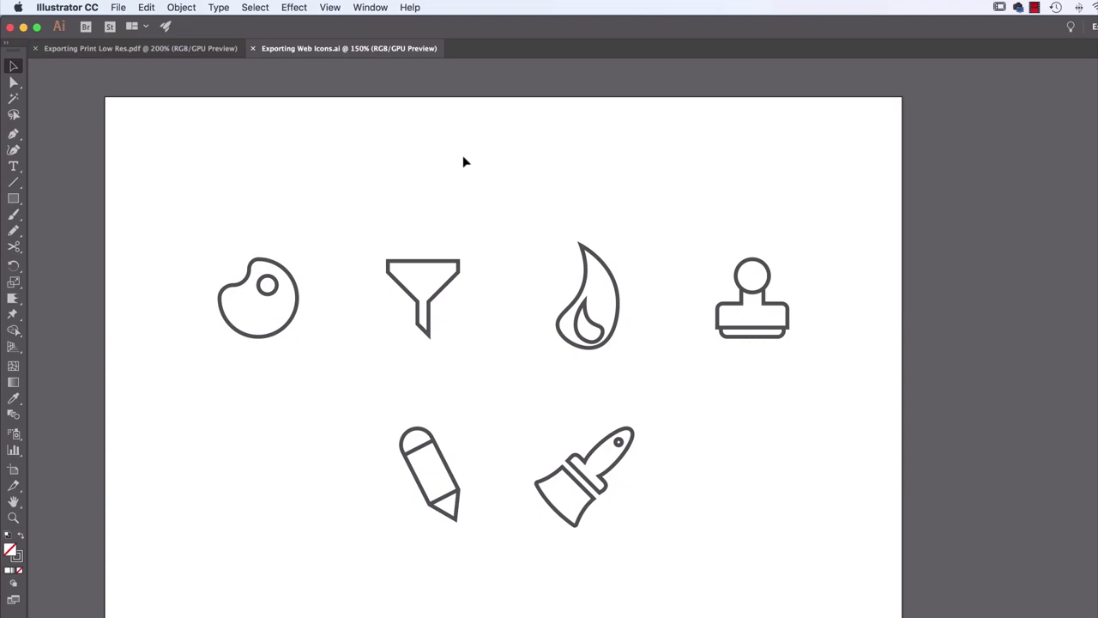
Show the Asset Export panel and move it clear of the icons, over the artboard's right edge
click(375, 9)
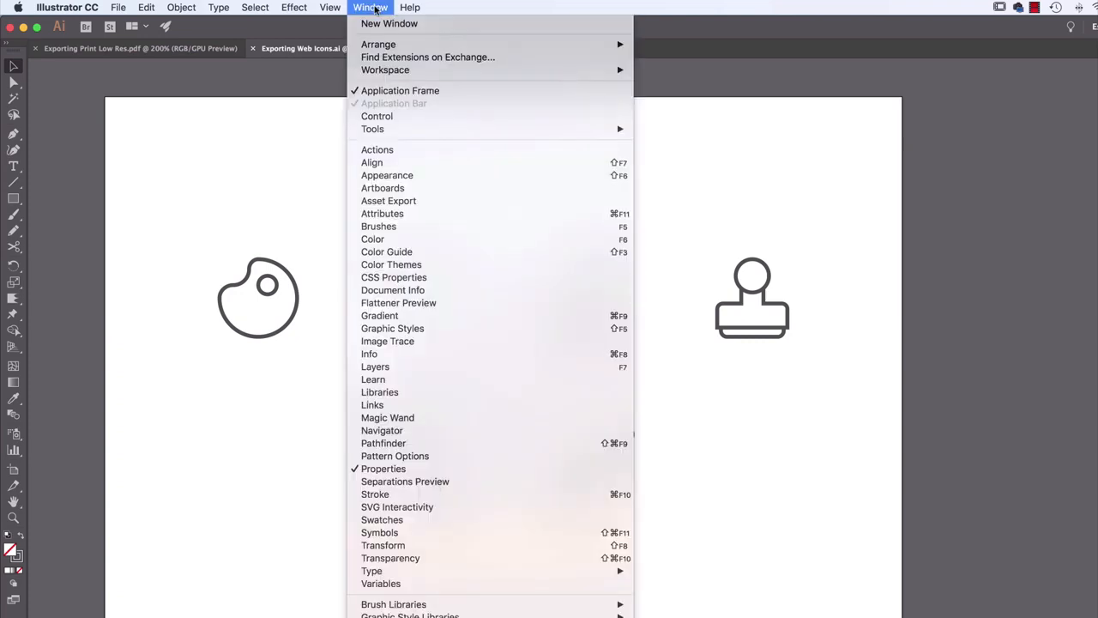
click(407, 203)
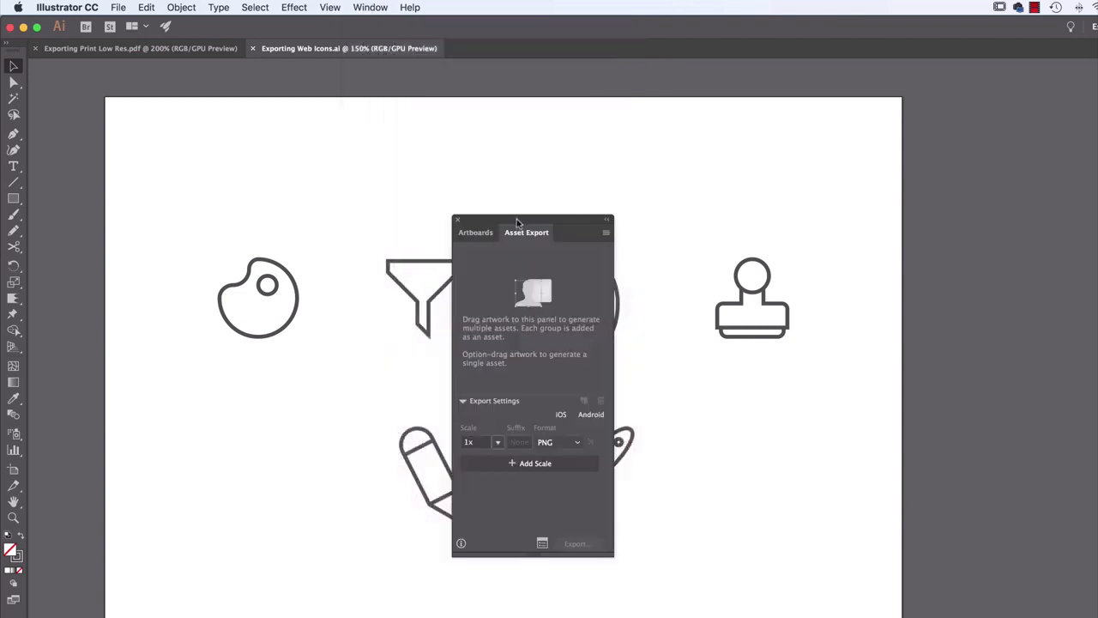
drag(524, 215, 936, 143)
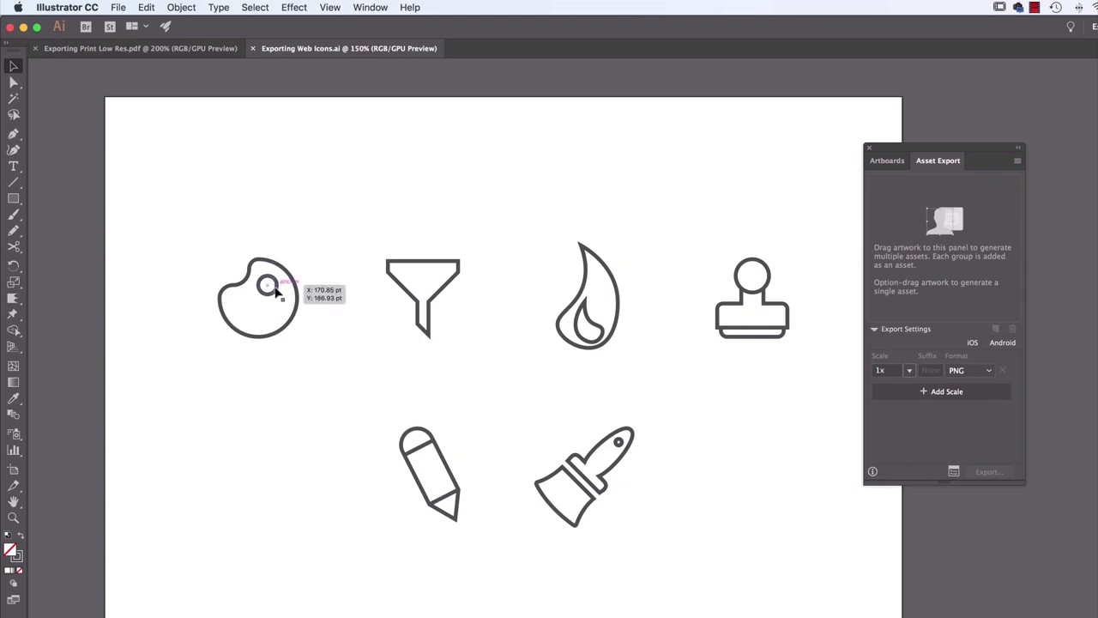
Move the palette icon slightly down and right, and add it to the export assets under the name Pallette
drag(276, 292, 293, 308)
click(287, 383)
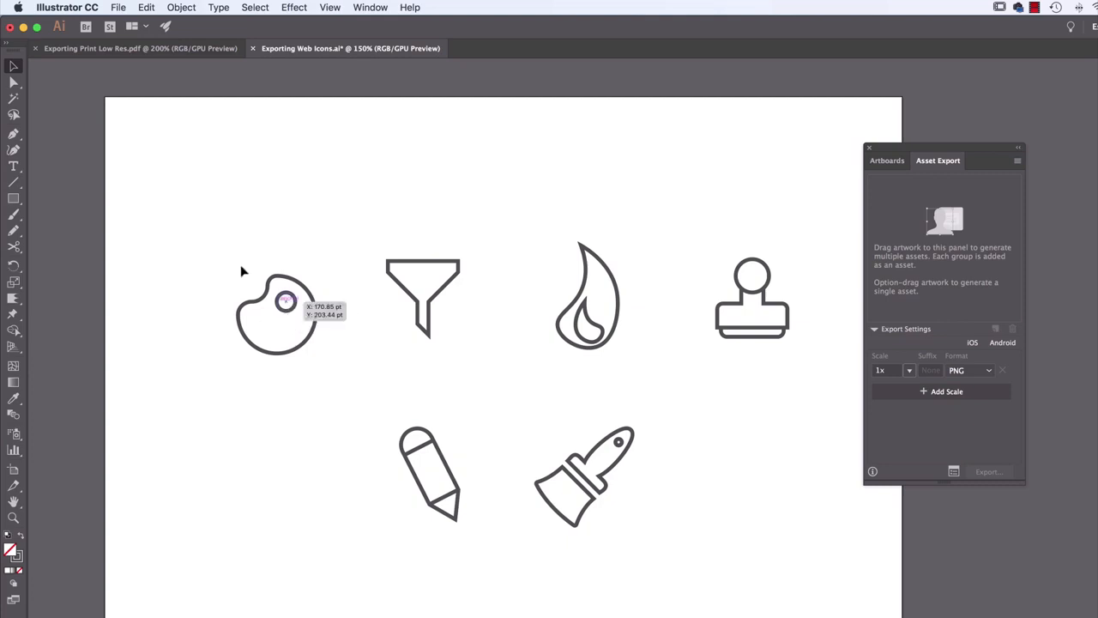
drag(314, 305, 940, 245)
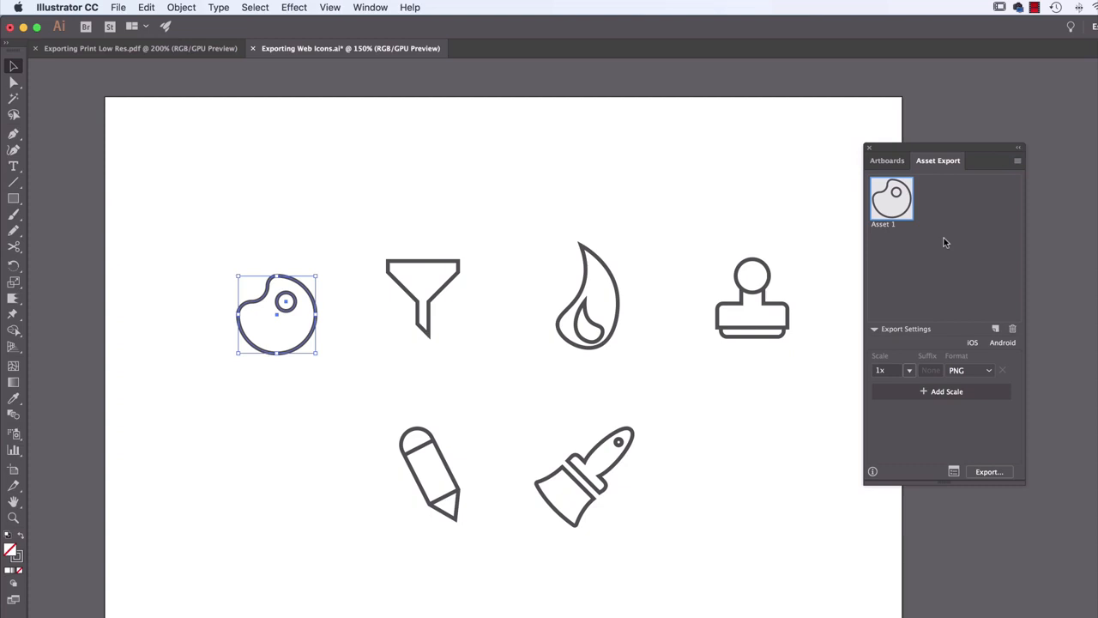
double_click(892, 225)
text(P)
text(allette)
key(Return)
Add the funnel icon to the export assets and name it Funnel
drag(449, 299, 937, 256)
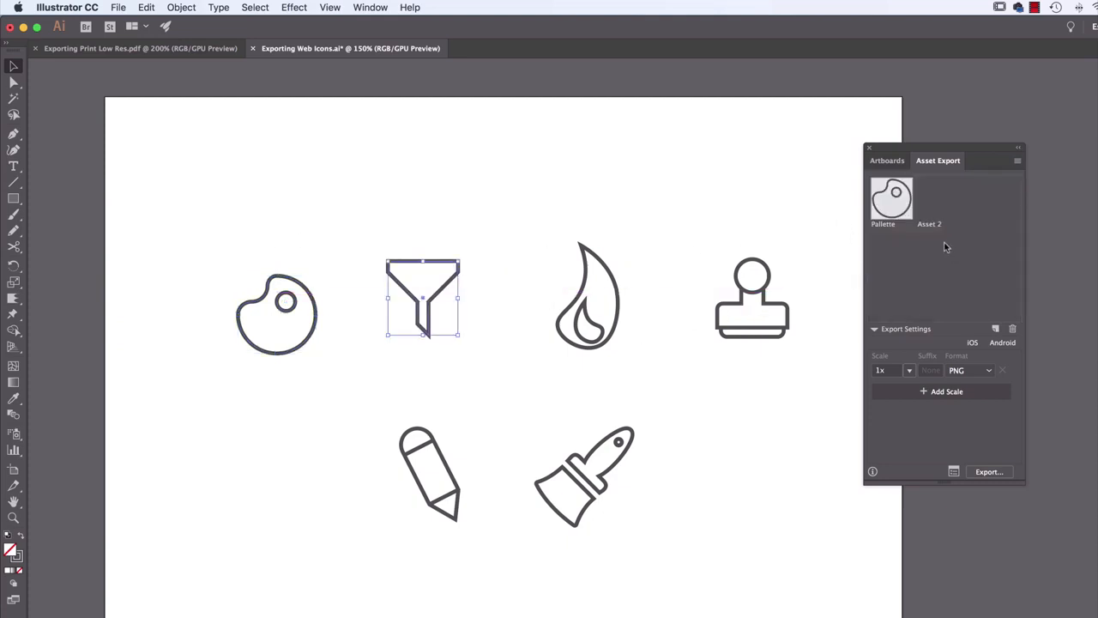
double_click(934, 225)
text(Funnel)
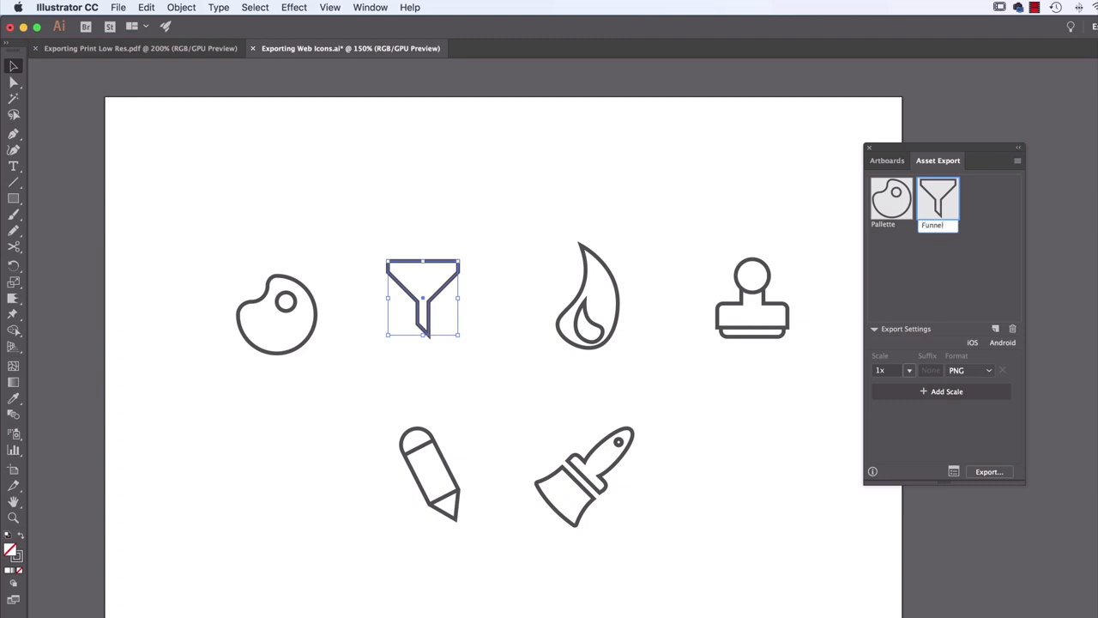
key(Return)
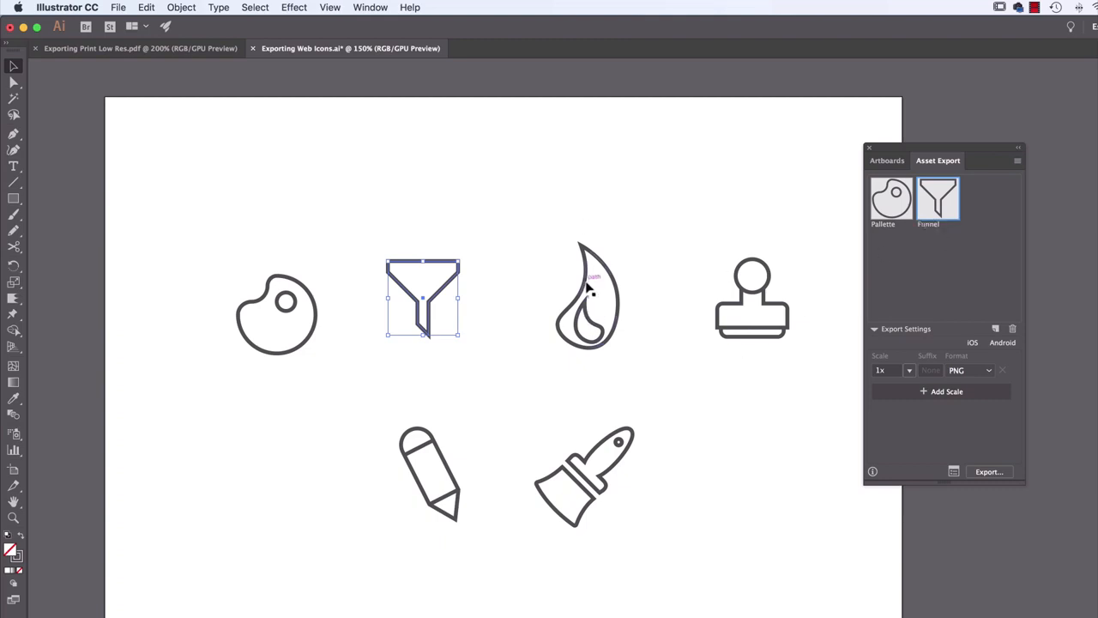
Try moving the inner flame shape separately and adding the ungrouped flame to the export assets, undoing each attempt
click(525, 216)
drag(576, 305, 518, 294)
key(super+z)
drag(513, 200, 937, 244)
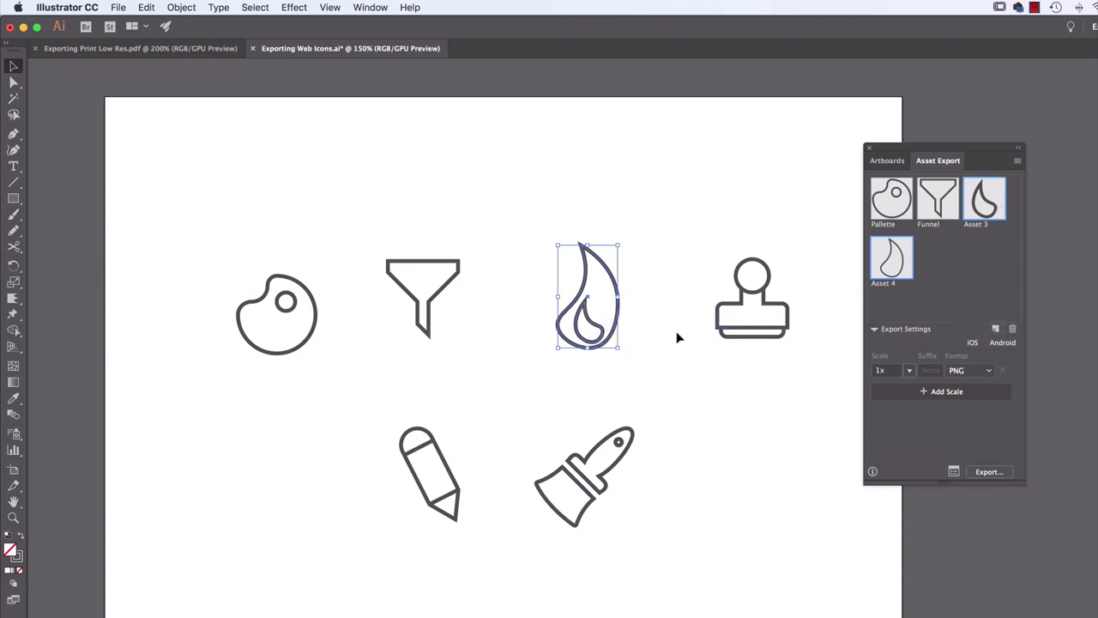
key(super+z)
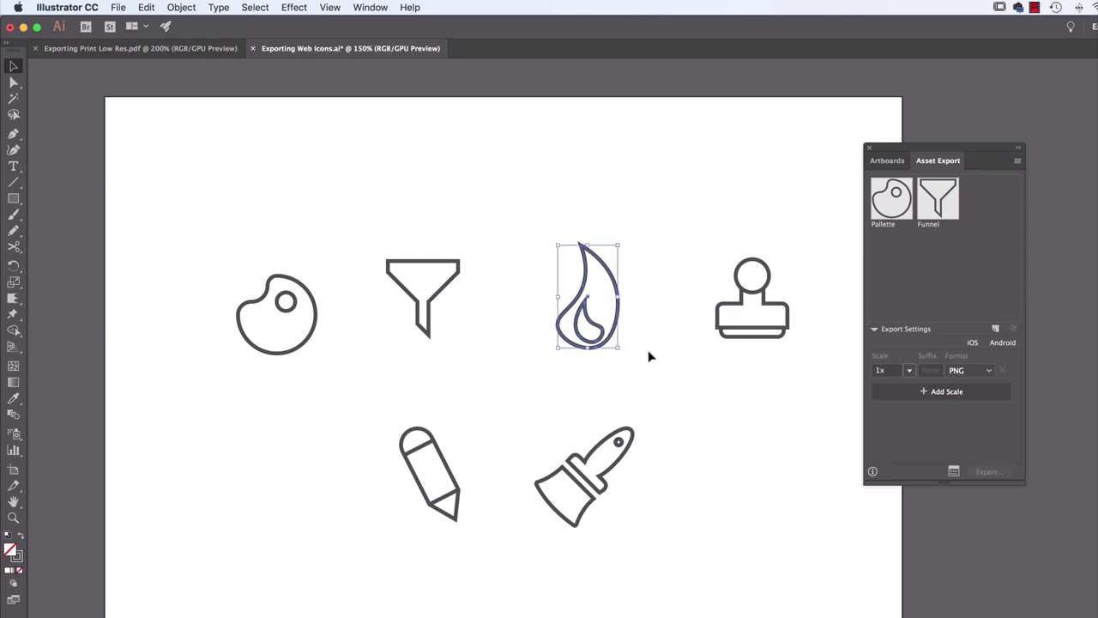
drag(584, 323, 494, 323)
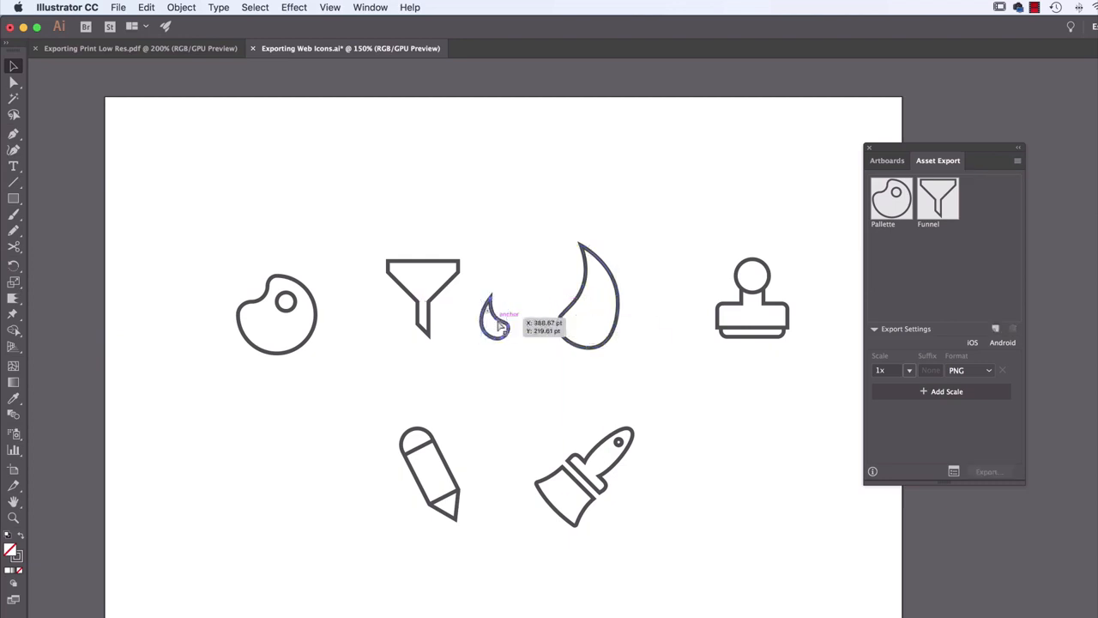
key(super+z)
Group the inner and outer shapes of the flame icon
drag(651, 229, 536, 383)
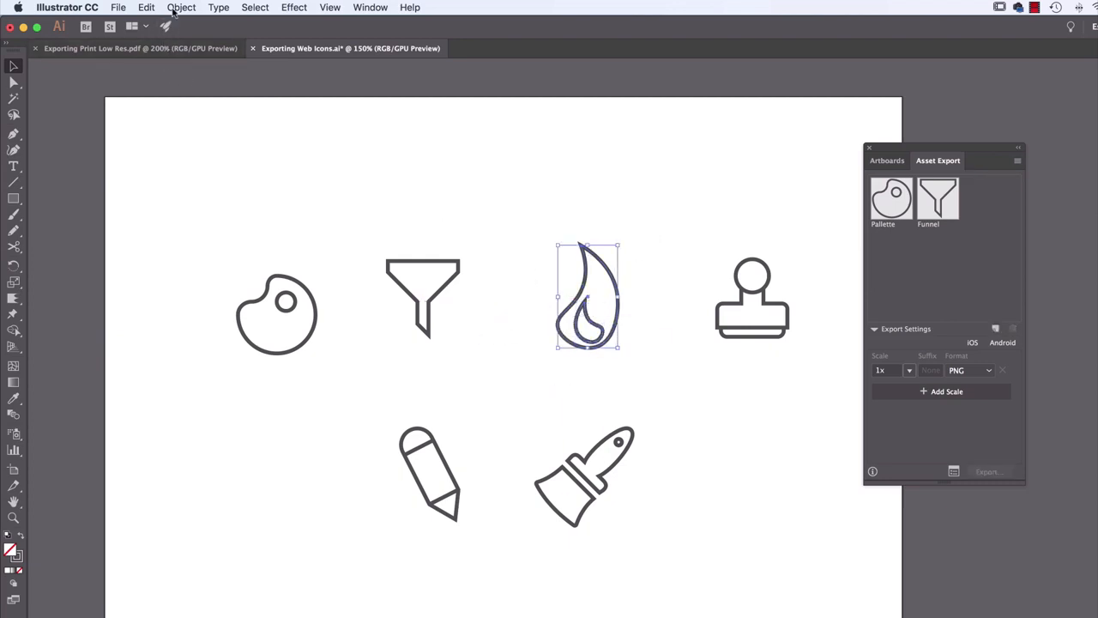
click(181, 7)
click(213, 59)
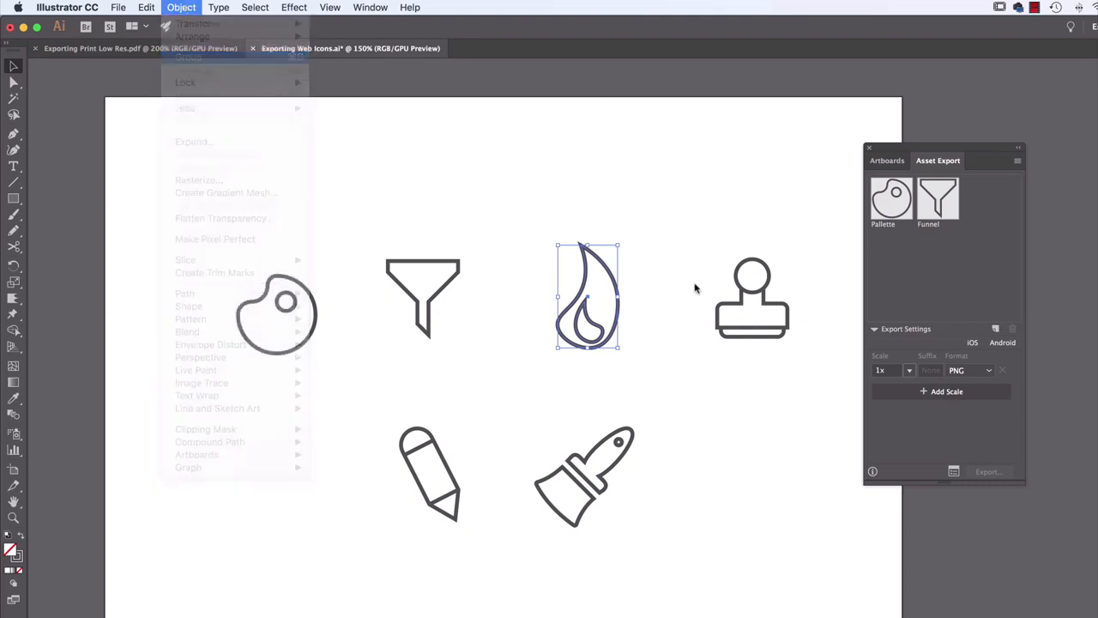
Add the grouped flame icon to the export assets and name it Flame
drag(588, 298, 924, 272)
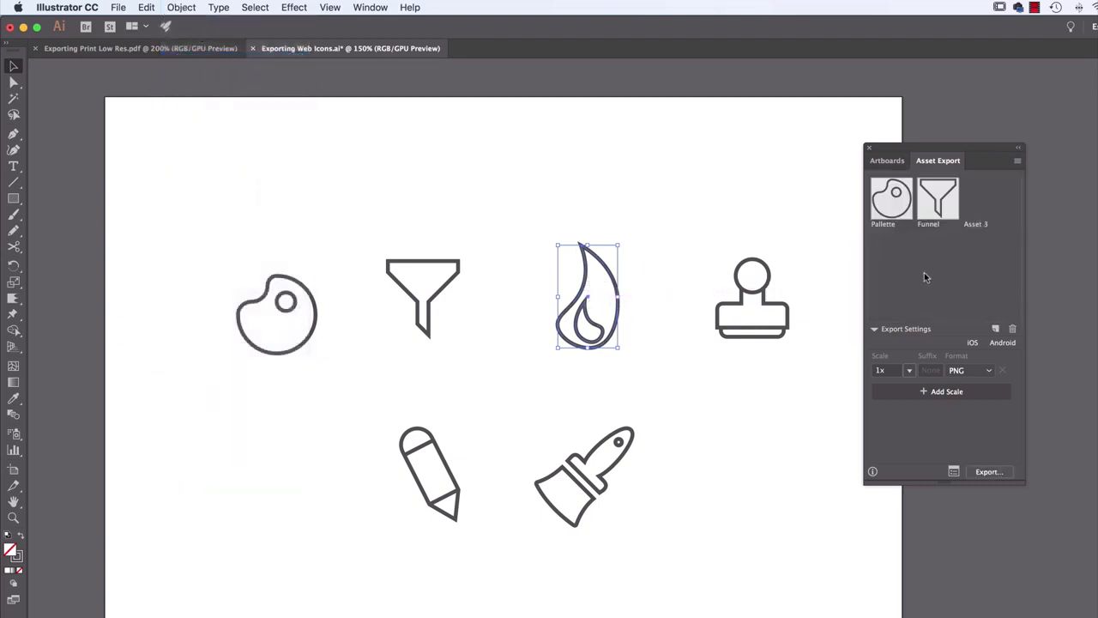
double_click(982, 225)
text(Flame)
key(Return)
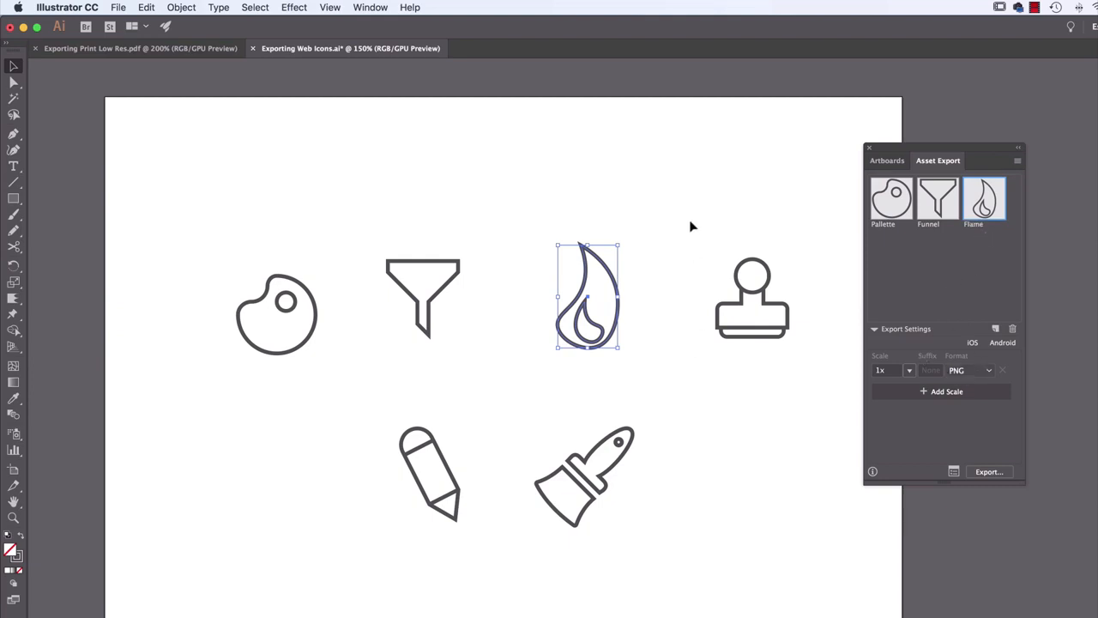
Move the stamp icon beside the brush, and add the pencil, brush and stamp icons to the export assets together
click(766, 300)
drag(766, 298, 743, 476)
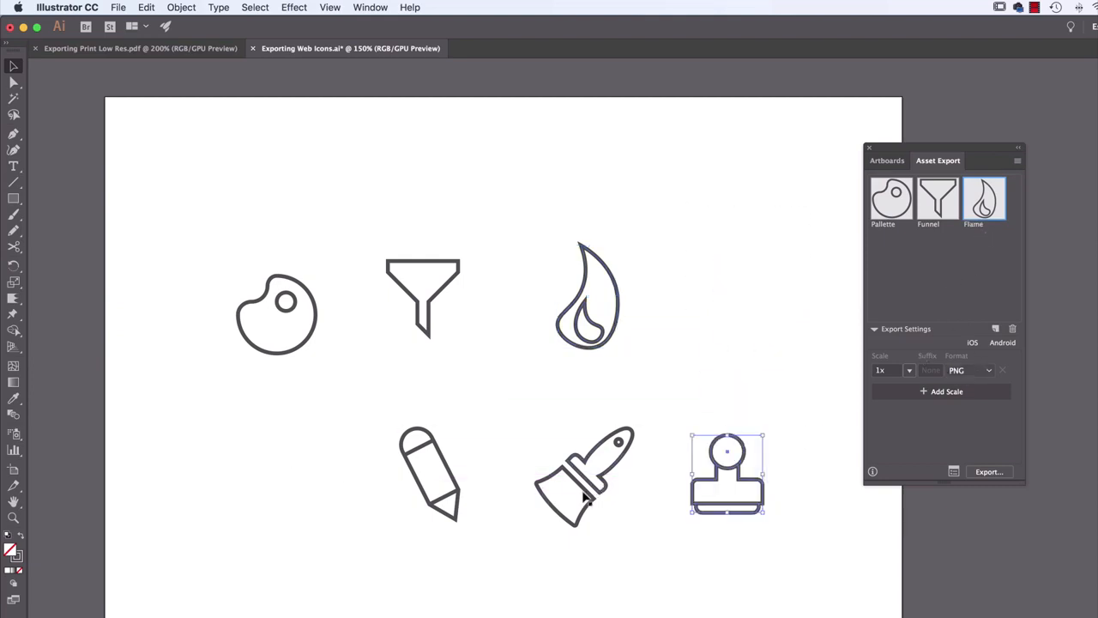
click(509, 510)
drag(373, 400, 760, 549)
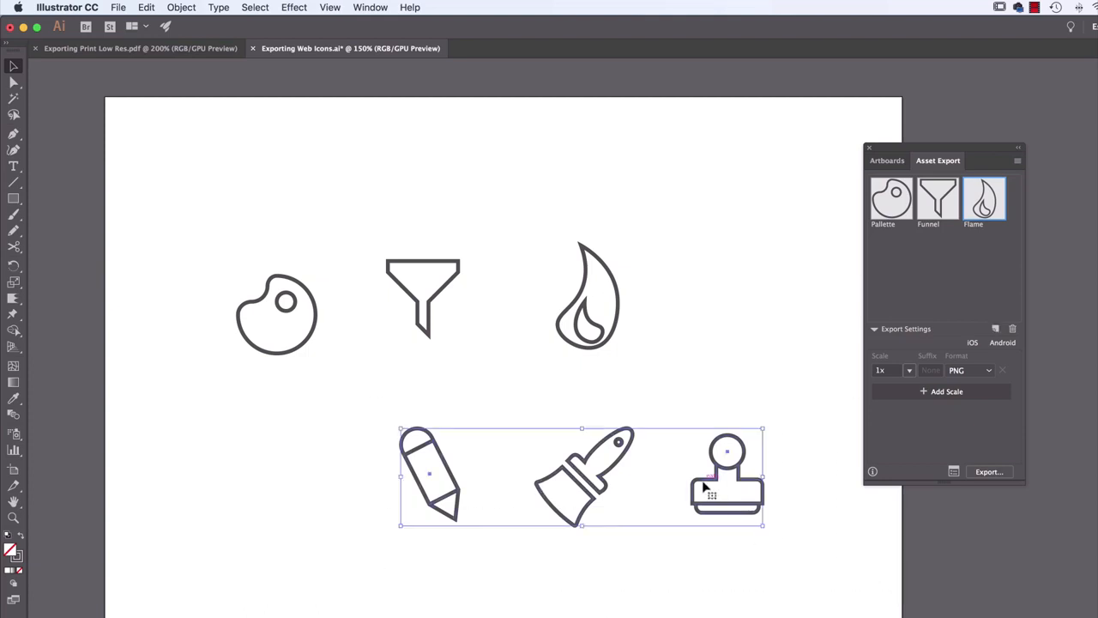
drag(703, 487, 944, 283)
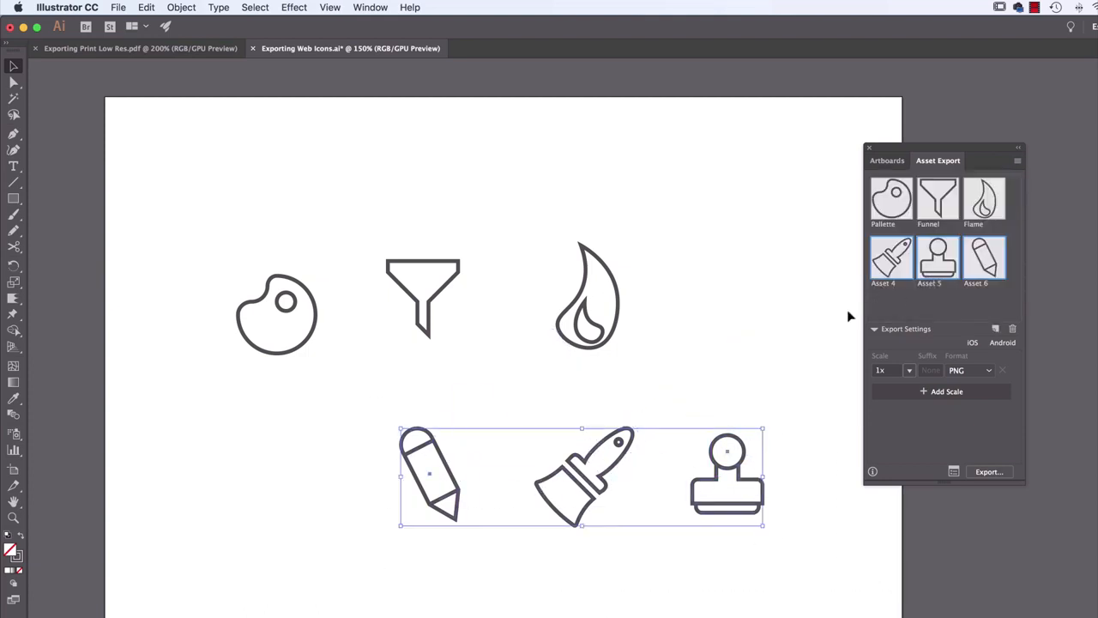
Rename the three newly added assets Brush, Stamp and Pencil to match their icons
click(902, 304)
double_click(889, 284)
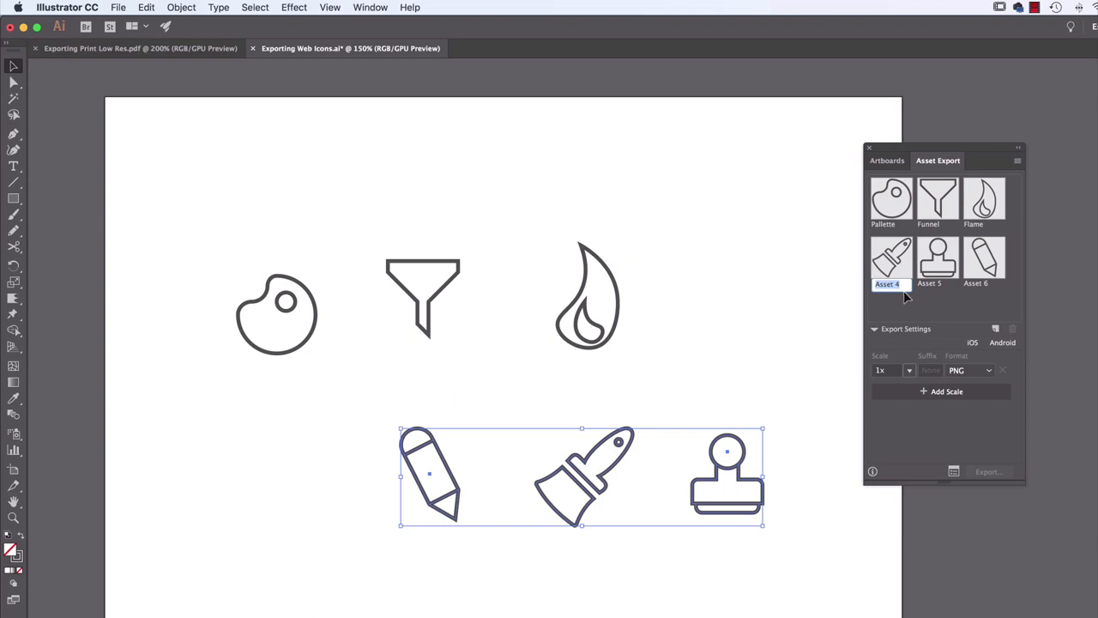
text(Brush)
key(Tab)
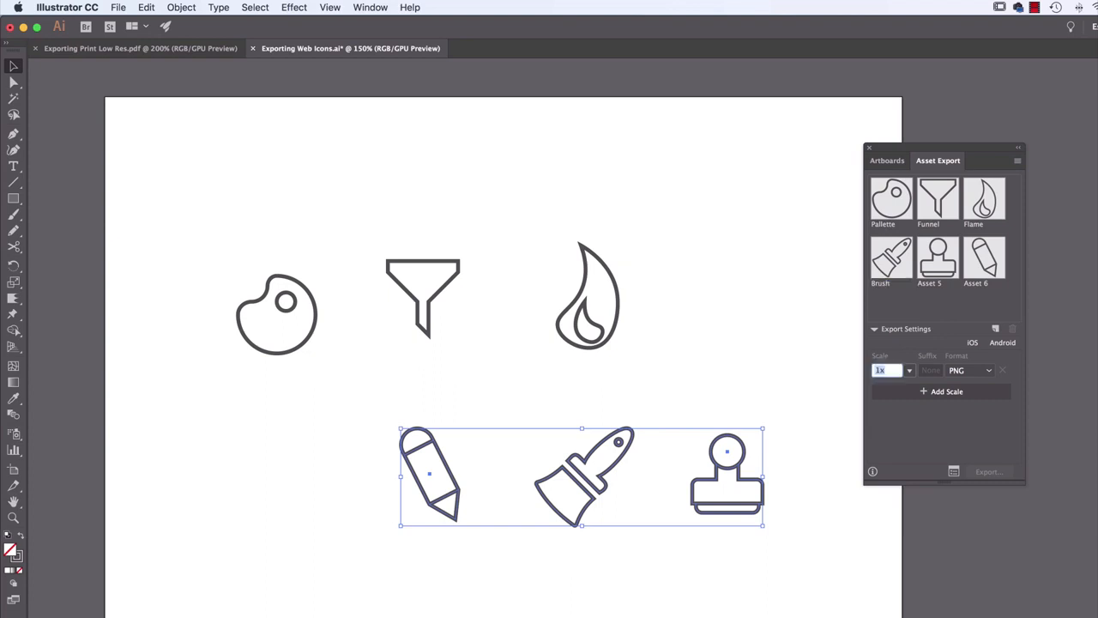
double_click(934, 284)
text(Stamp)
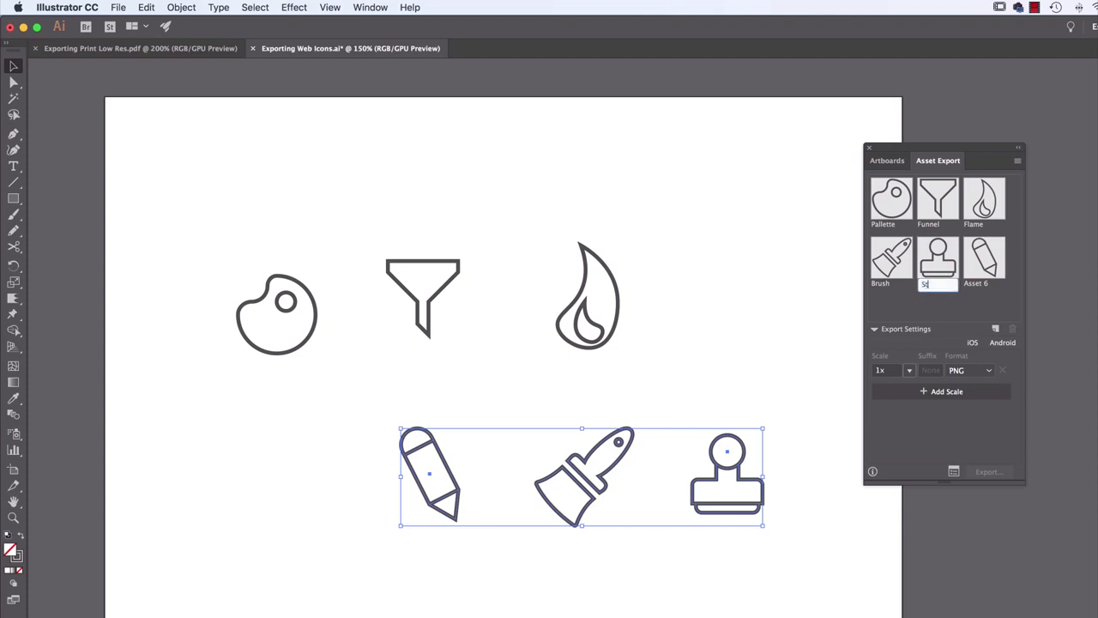
key(Return)
double_click(979, 285)
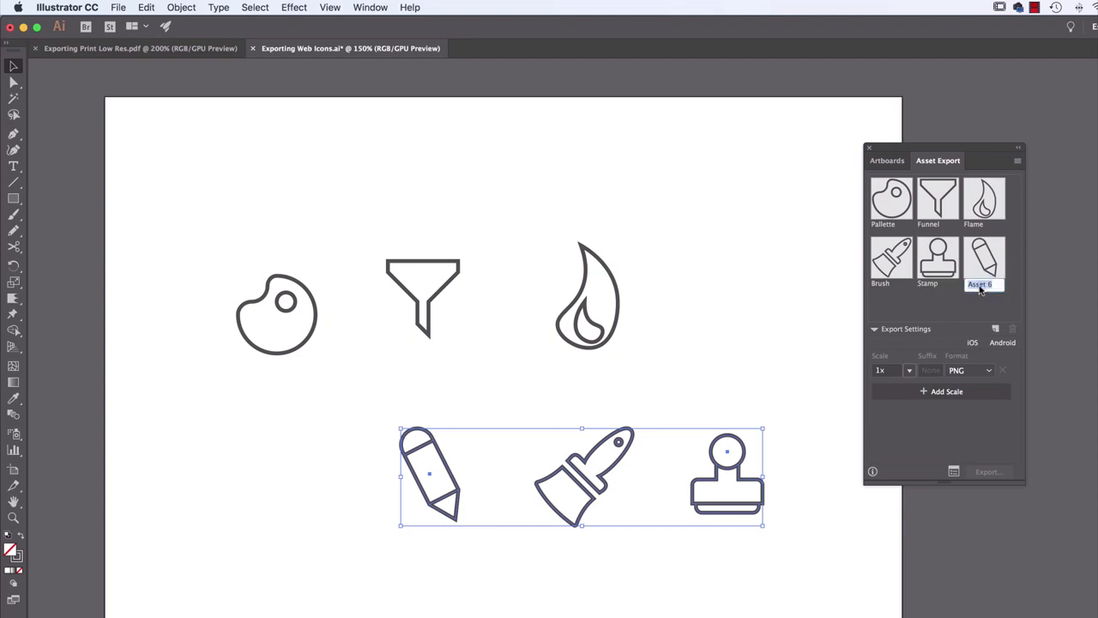
text(Pencil)
key(Return)
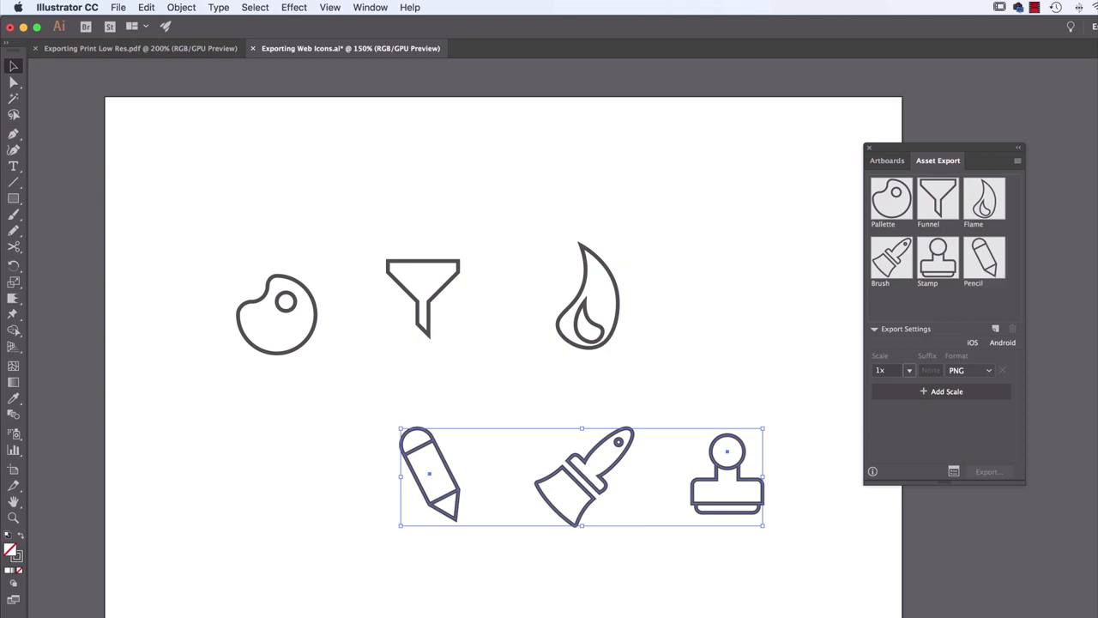
Try selecting the Pallette, Funnel, Flame, Pencil and Stamp assets one after another
click(889, 206)
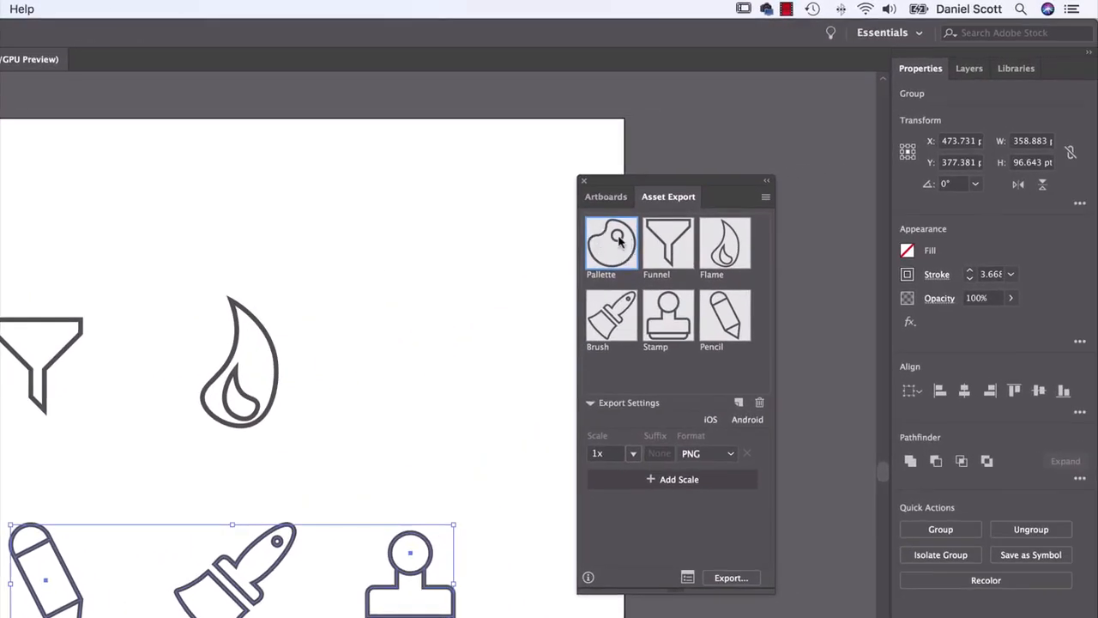
click(670, 255)
click(745, 256)
click(740, 311)
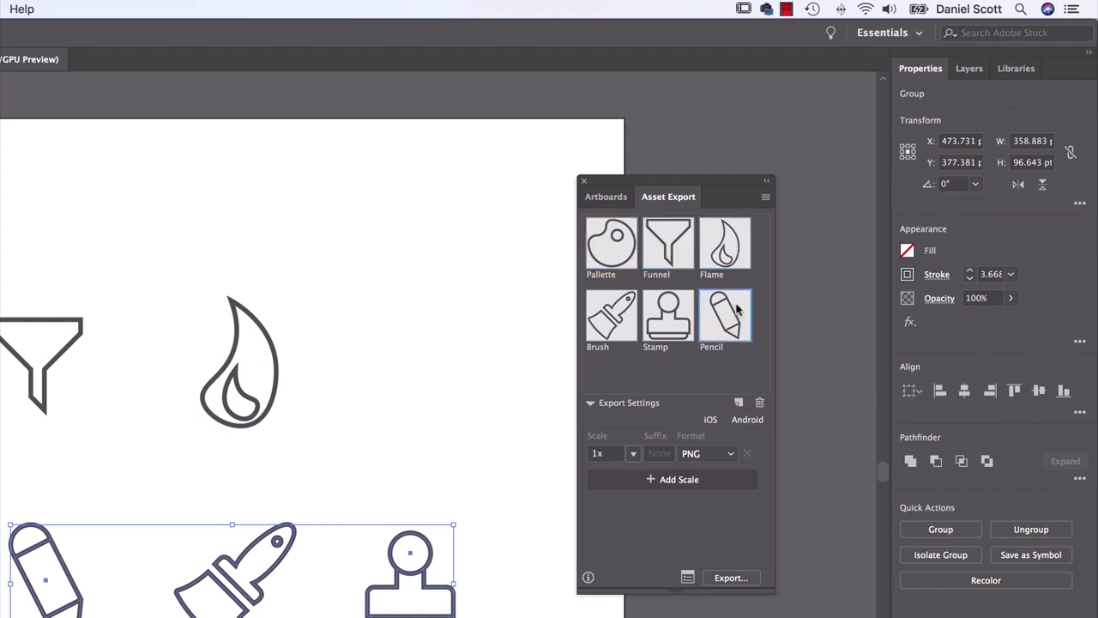
click(667, 312)
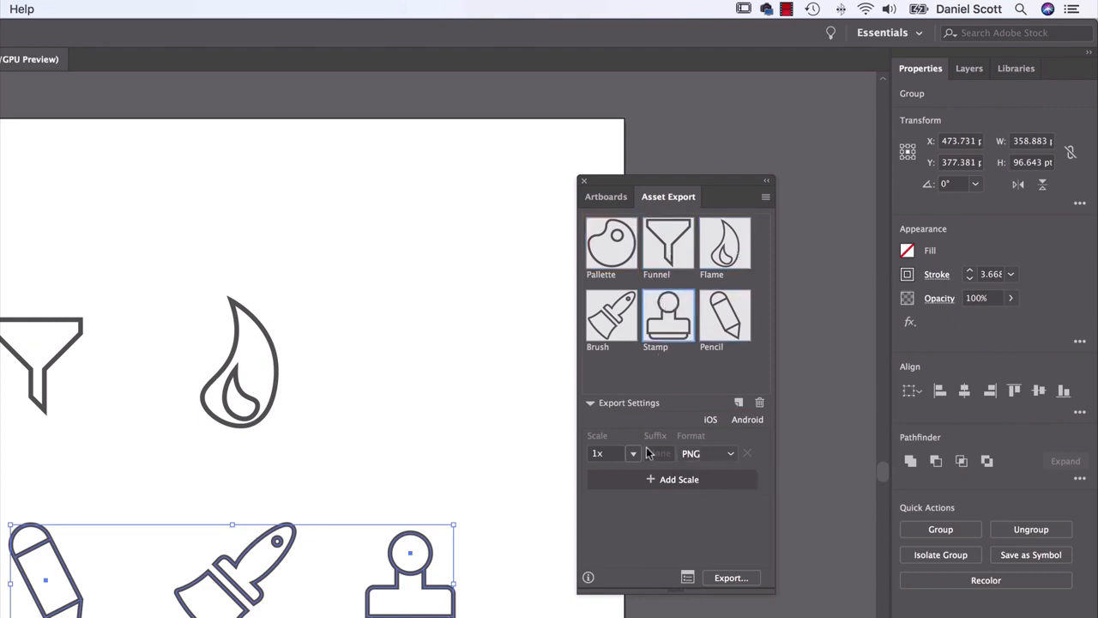
Select all six assets together for export, from Pallette through Pencil
click(609, 253)
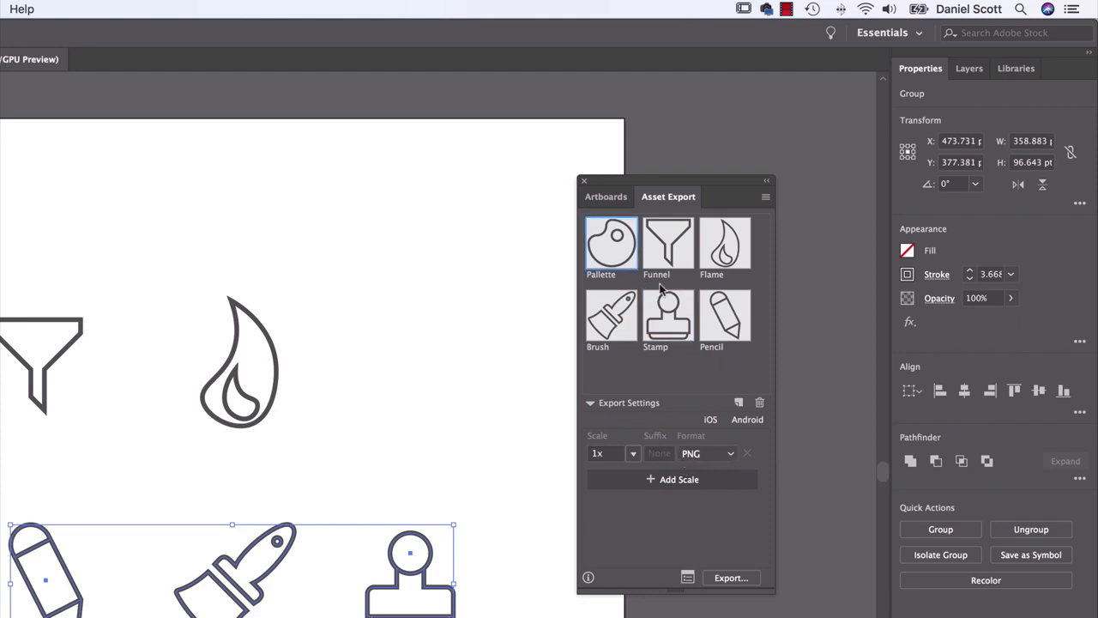
shift+click(670, 255)
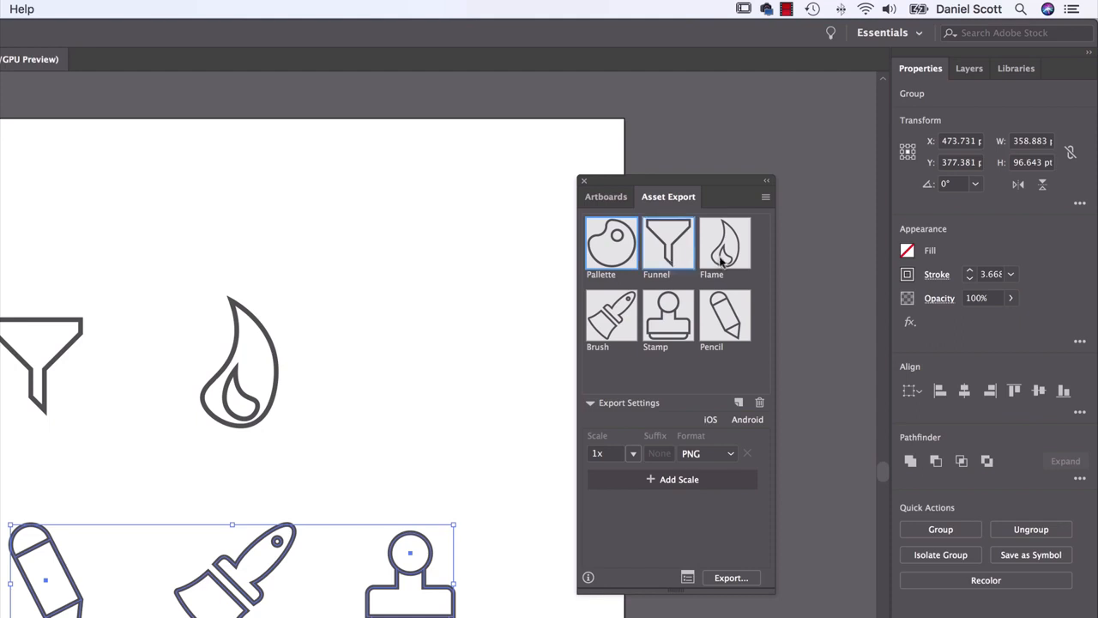
shift+click(721, 258)
shift+click(720, 302)
shift+click(666, 315)
shift+click(733, 324)
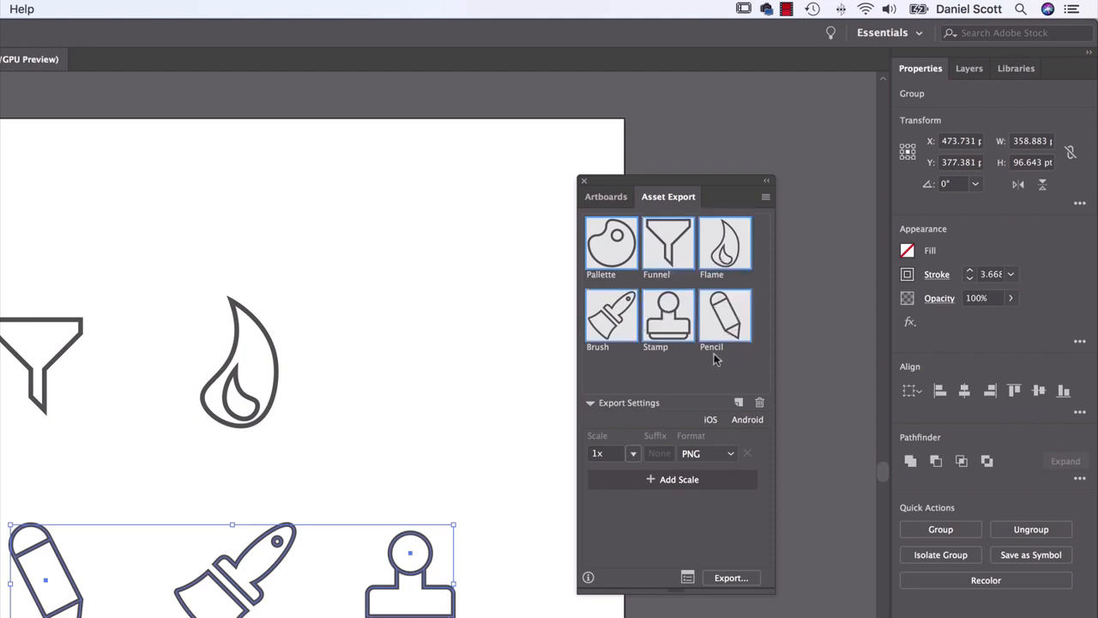
Try the JPG 100 format for the selected assets and return to PNG
click(731, 454)
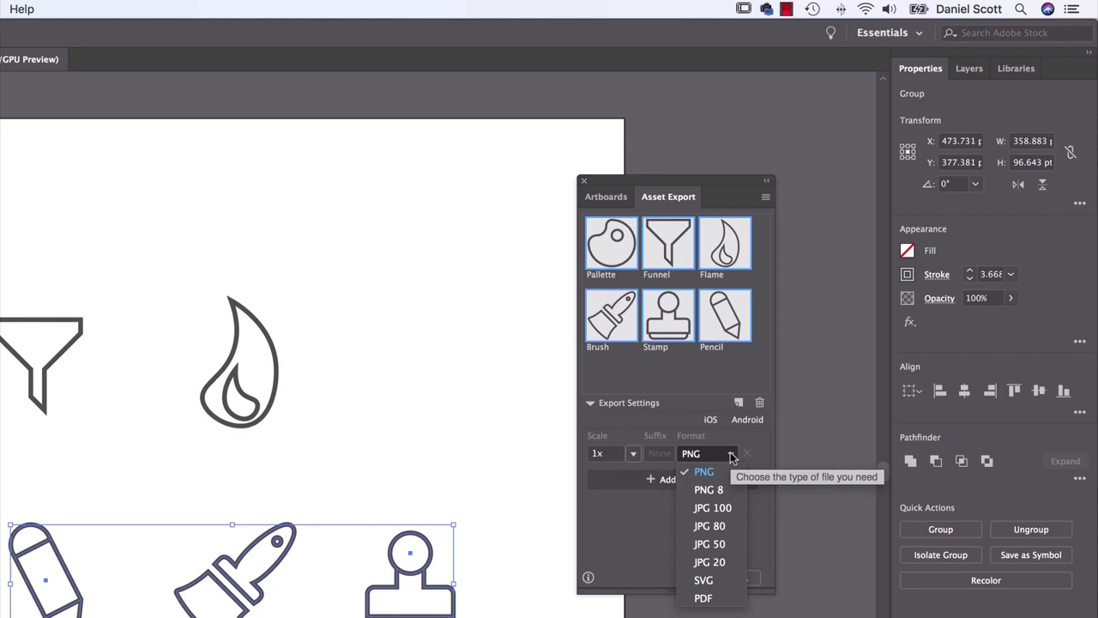
click(707, 508)
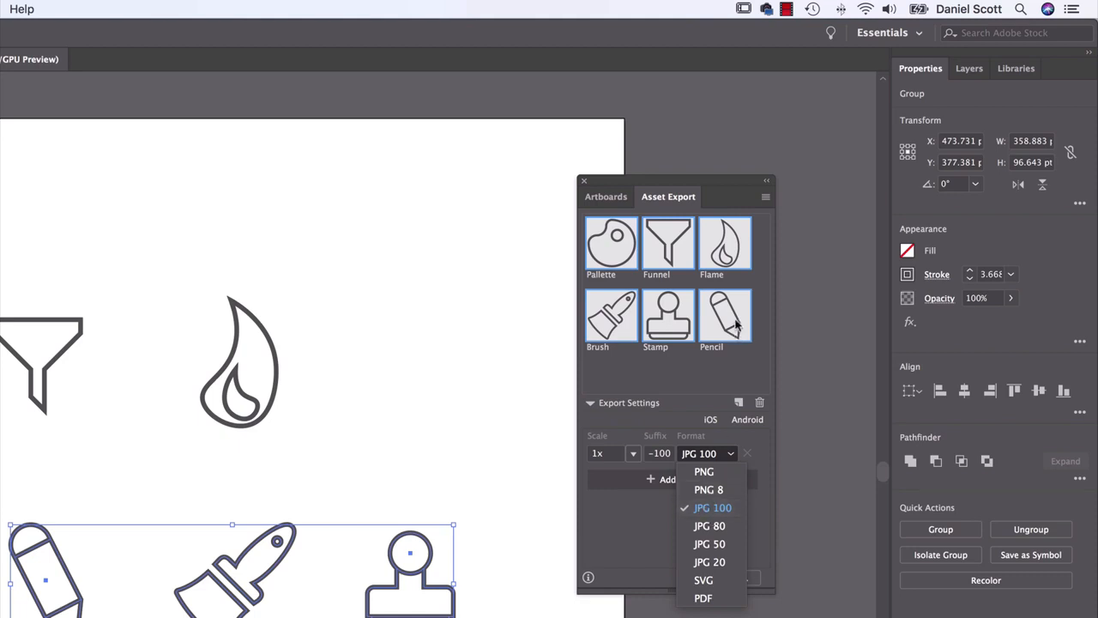
click(704, 473)
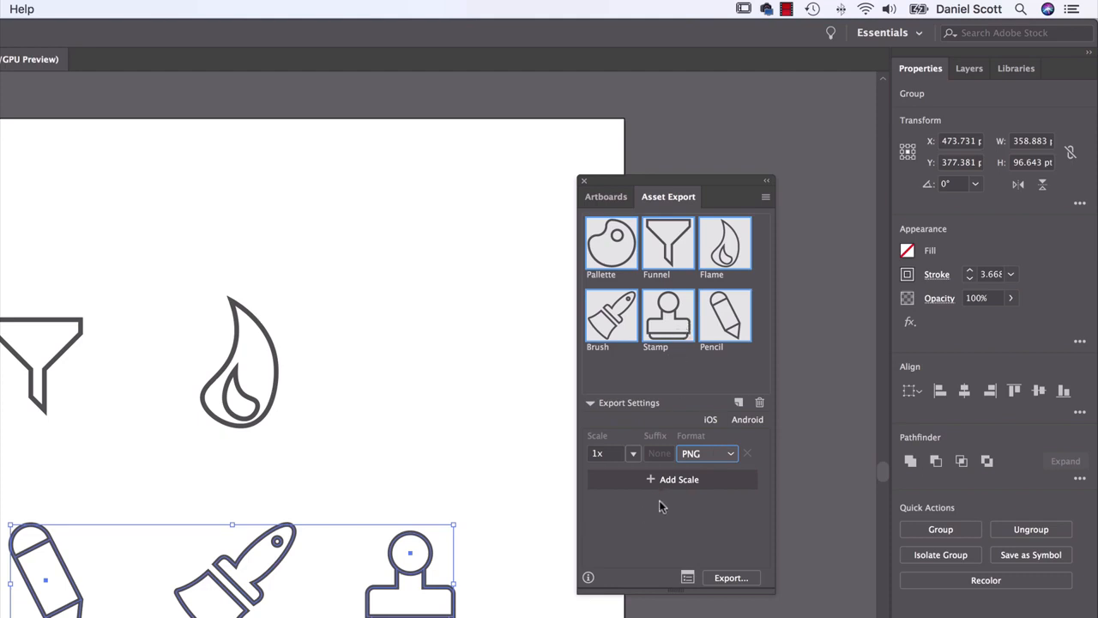
click(691, 454)
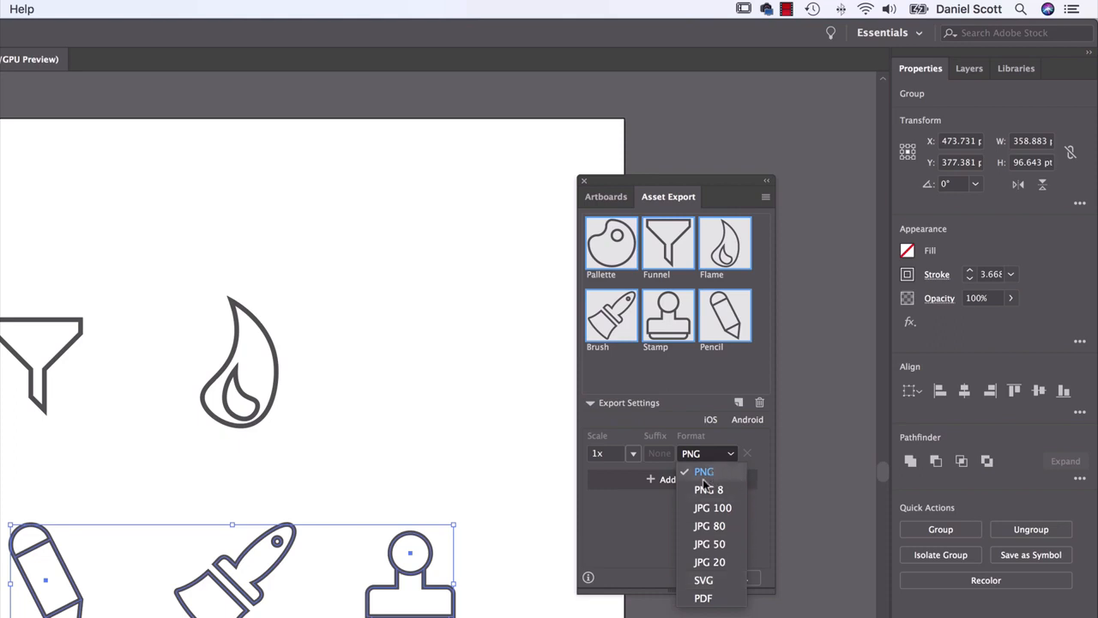
click(642, 524)
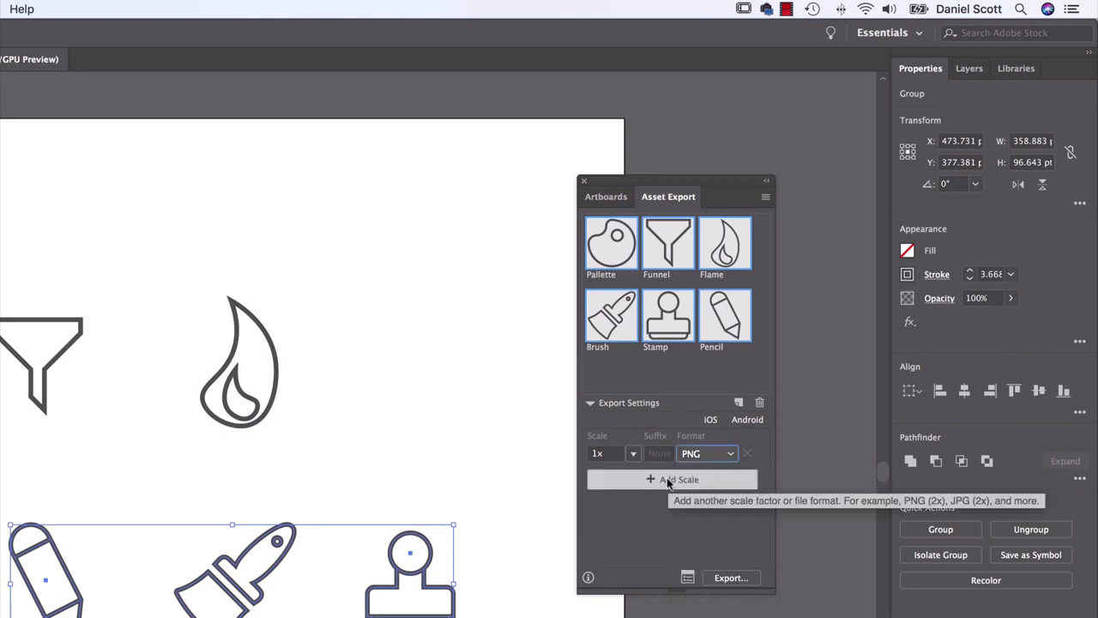
Add a second export setting for the assets at 1x scale in SVG format
click(670, 480)
click(633, 477)
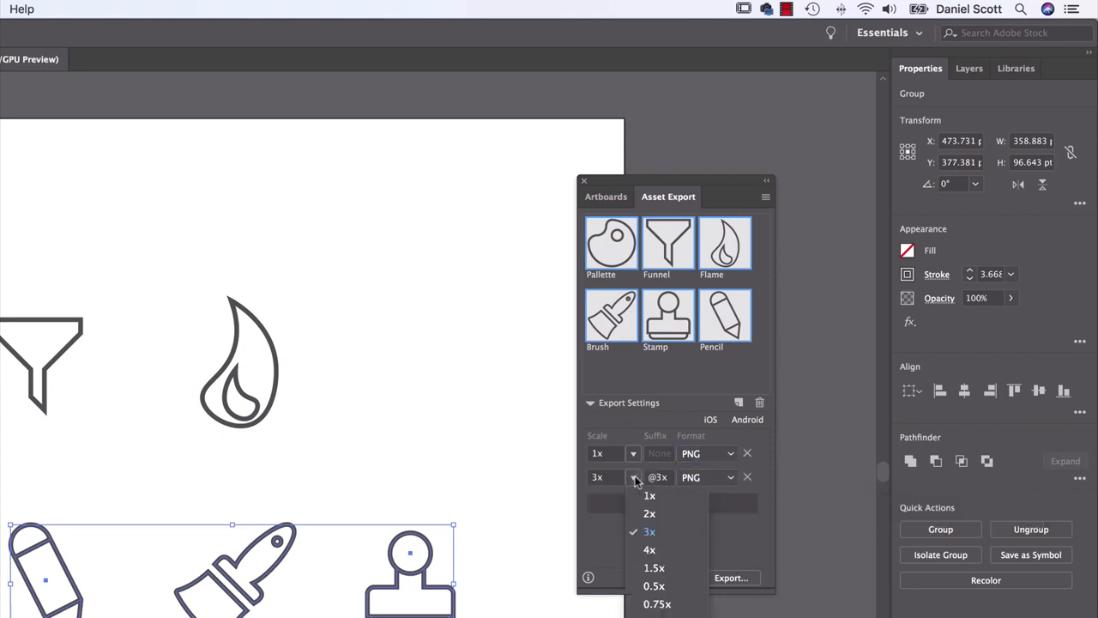
click(652, 511)
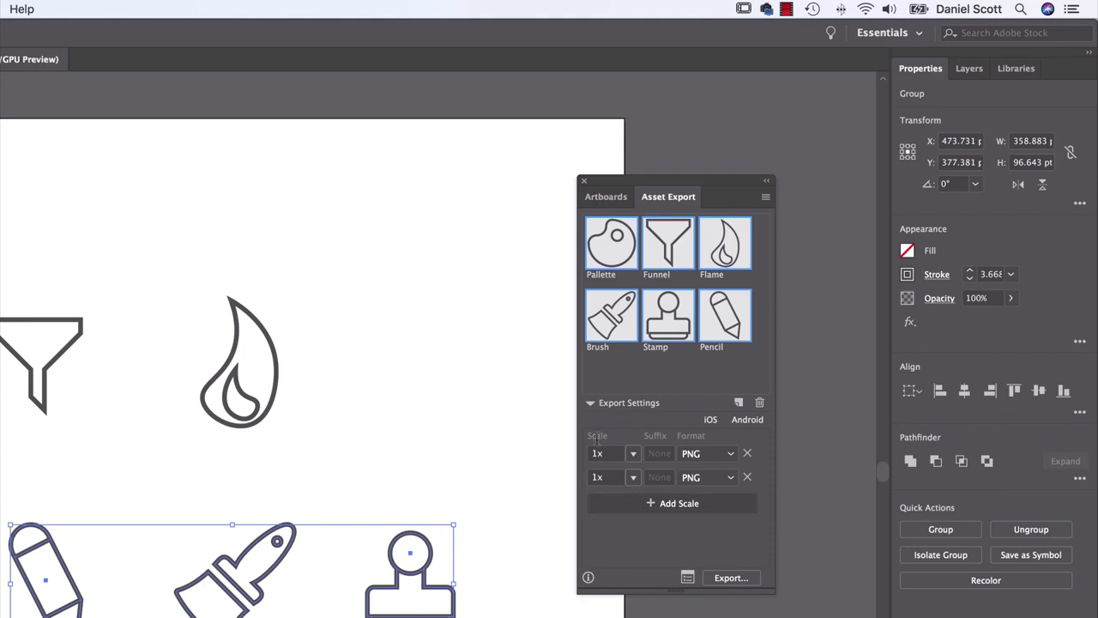
click(697, 477)
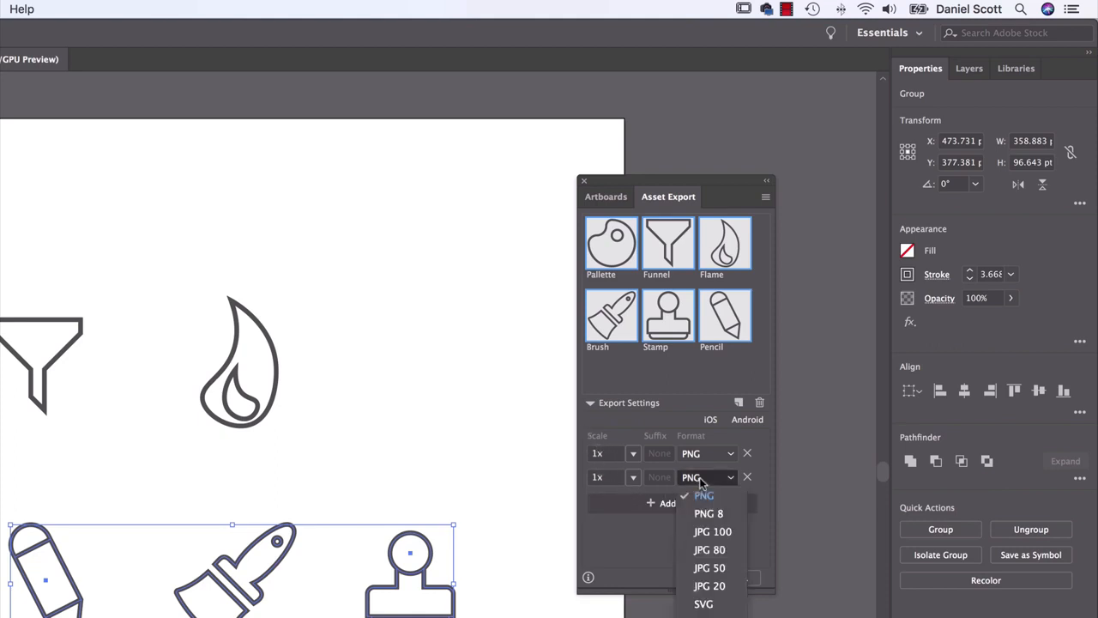
click(716, 602)
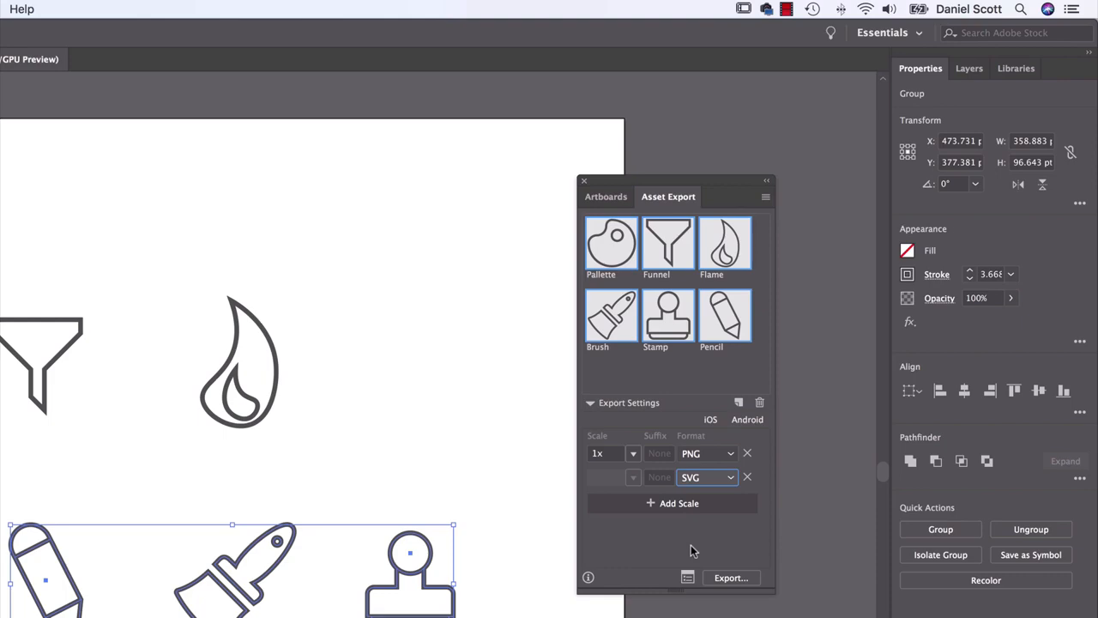
Export the selected assets into a new folder named Web Icons inside Class Files
click(729, 578)
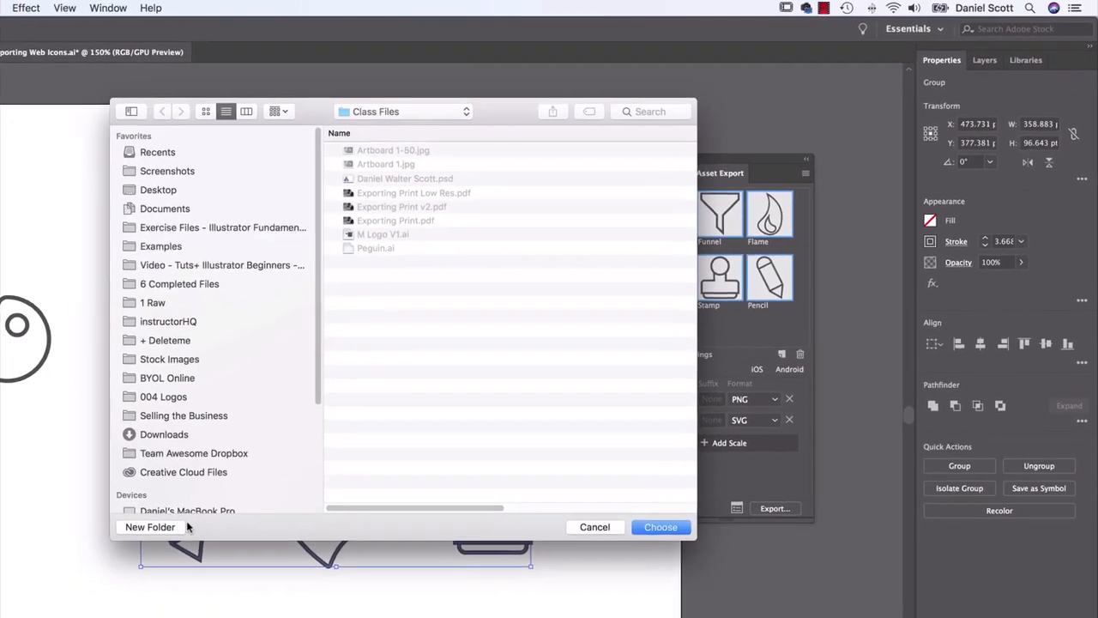
click(77, 586)
text(We)
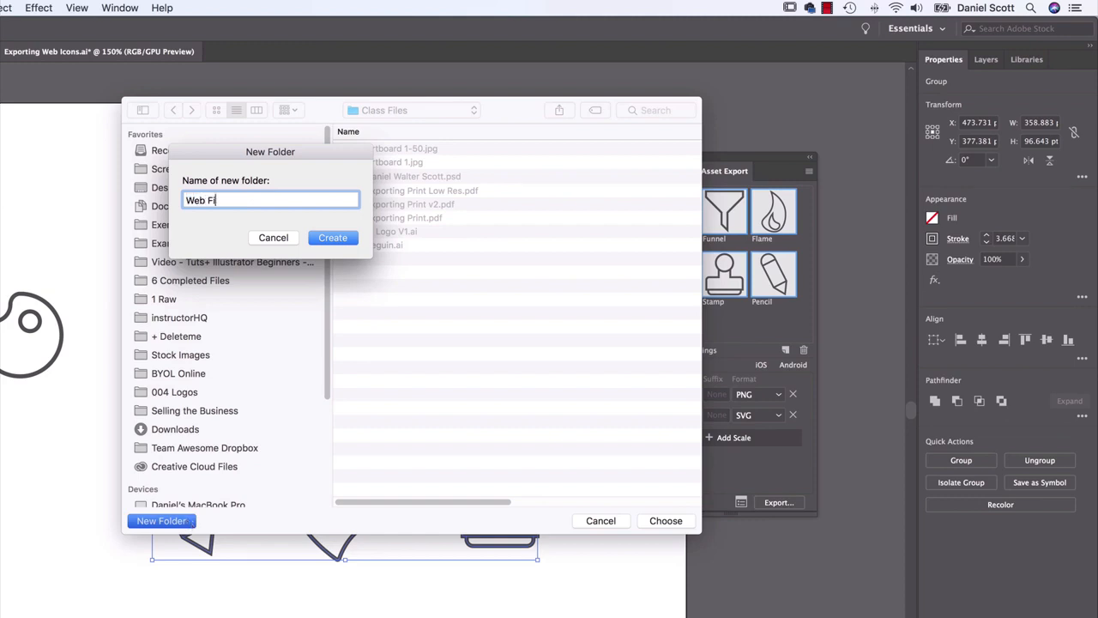
text(b Icons)
click(343, 238)
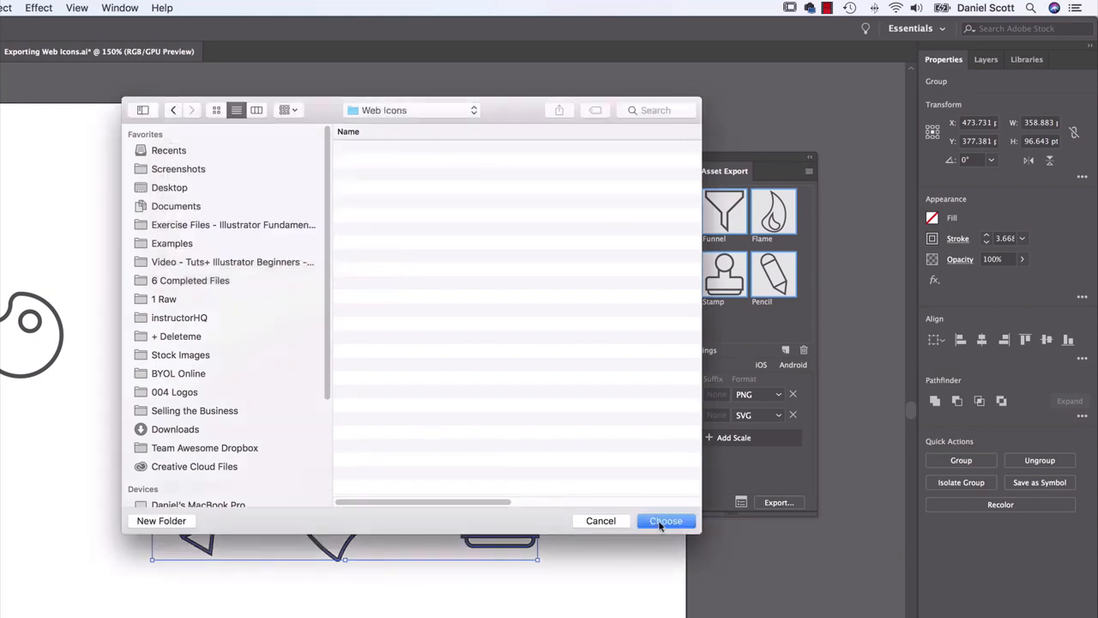
click(661, 522)
Switch to Finder, open the Web Icons folder and check the PNG and SVG versions of the brush
key(super+Tab)
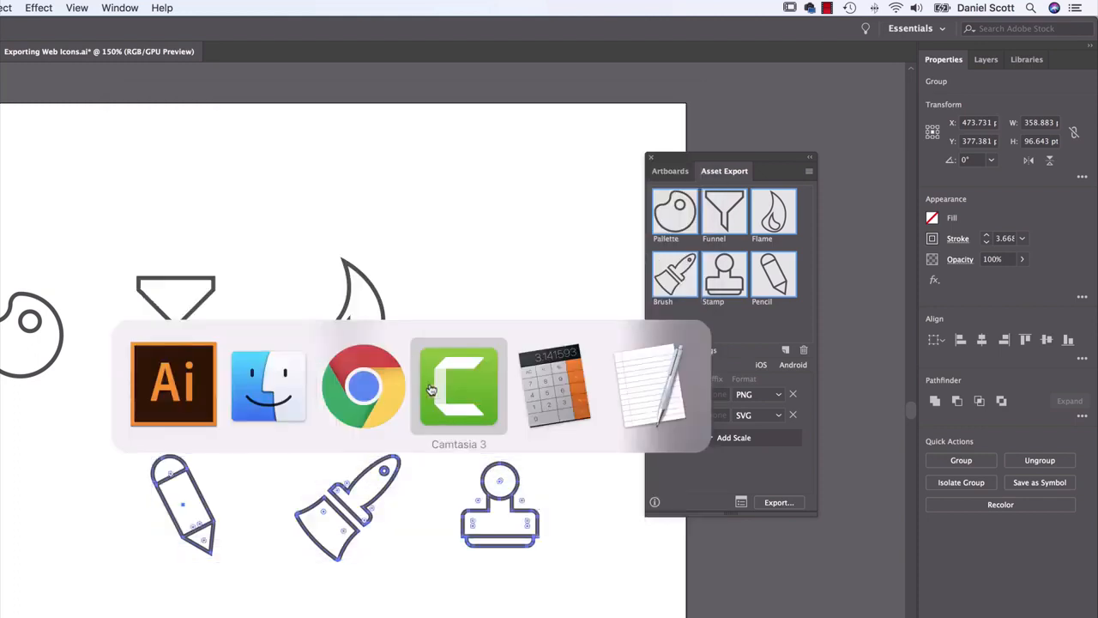
click(268, 386)
click(250, 270)
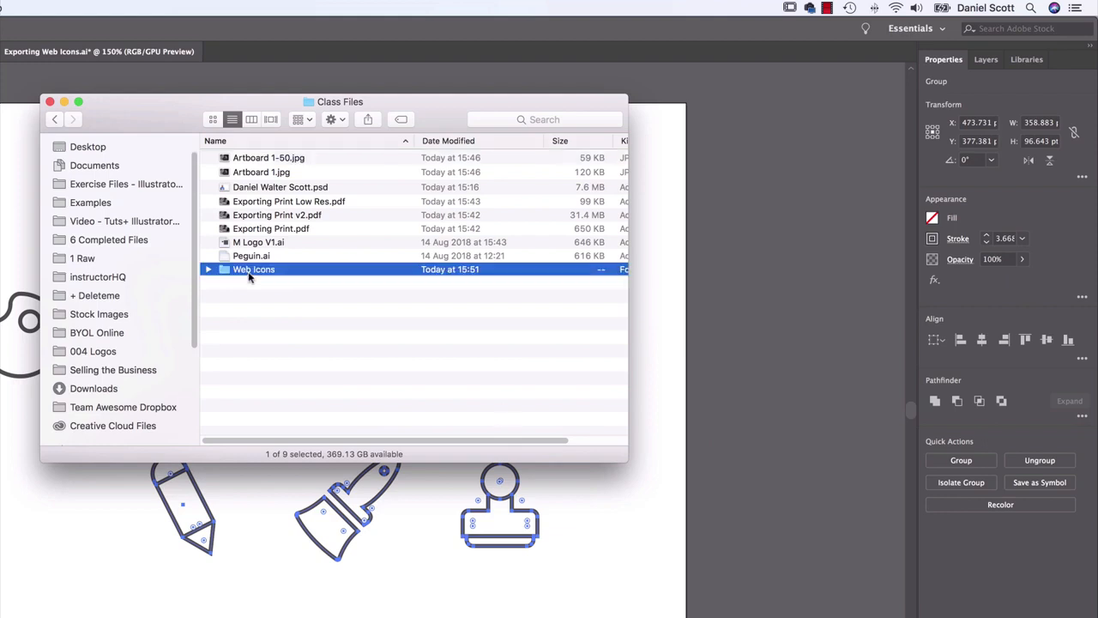
double_click(248, 273)
click(268, 159)
shift+click(268, 171)
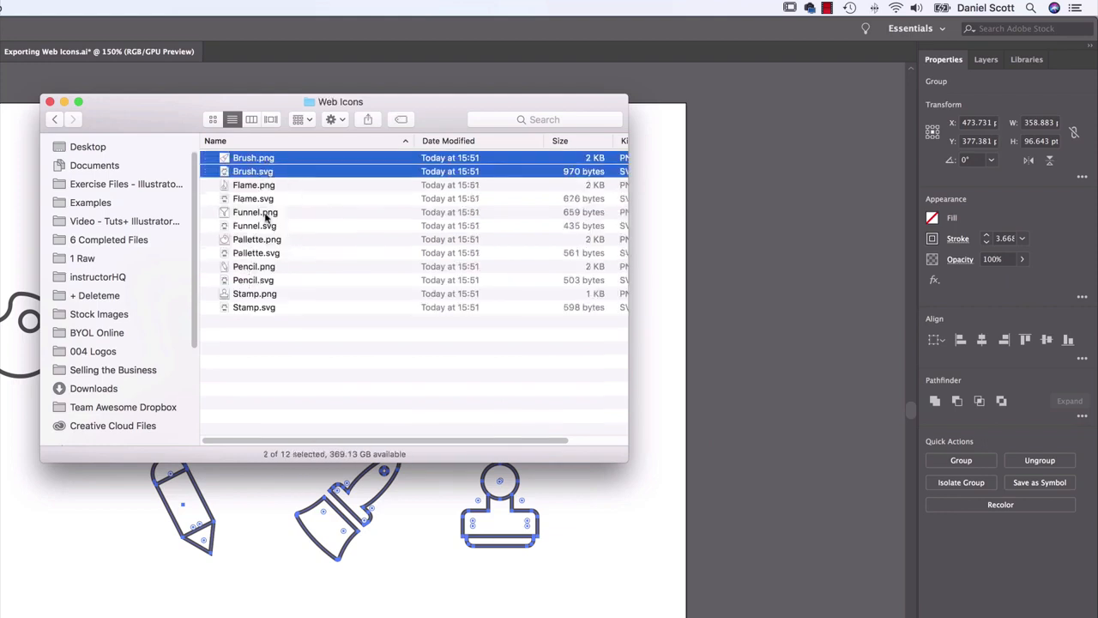
click(279, 365)
Preview Brush.png and Brush.svg one after the other to compare how large they display
click(268, 174)
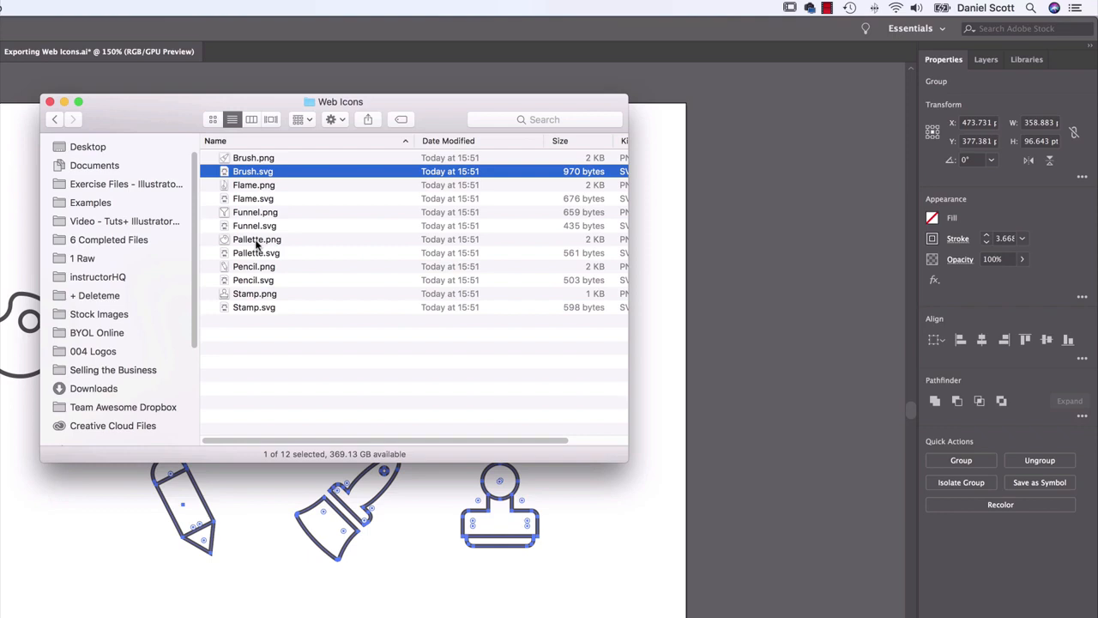
click(258, 160)
key(space)
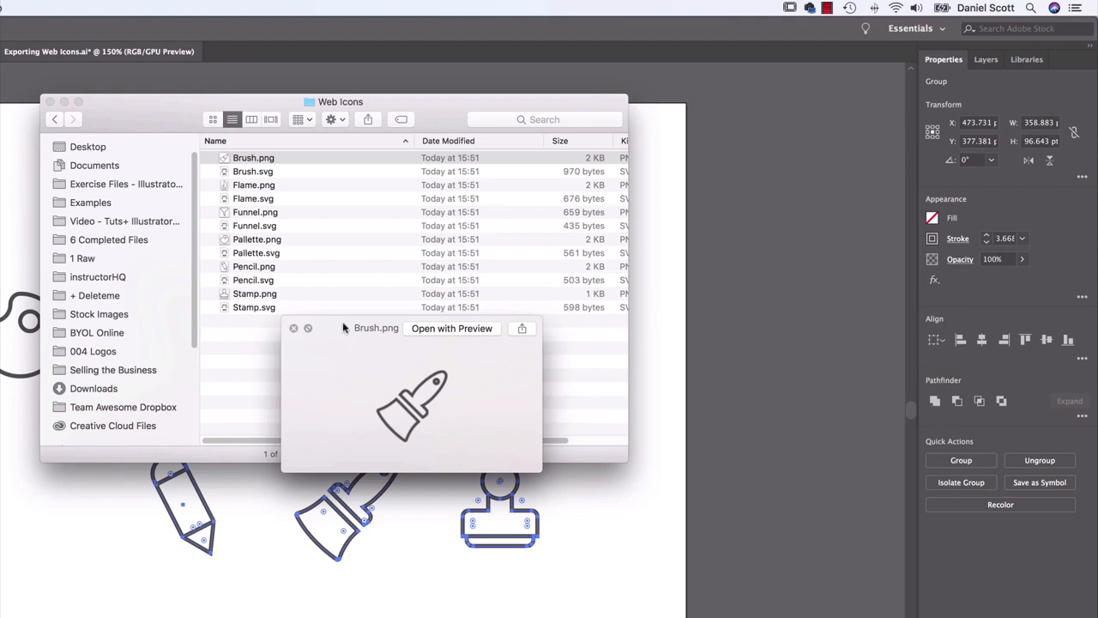
key(space)
key(Down)
key(space)
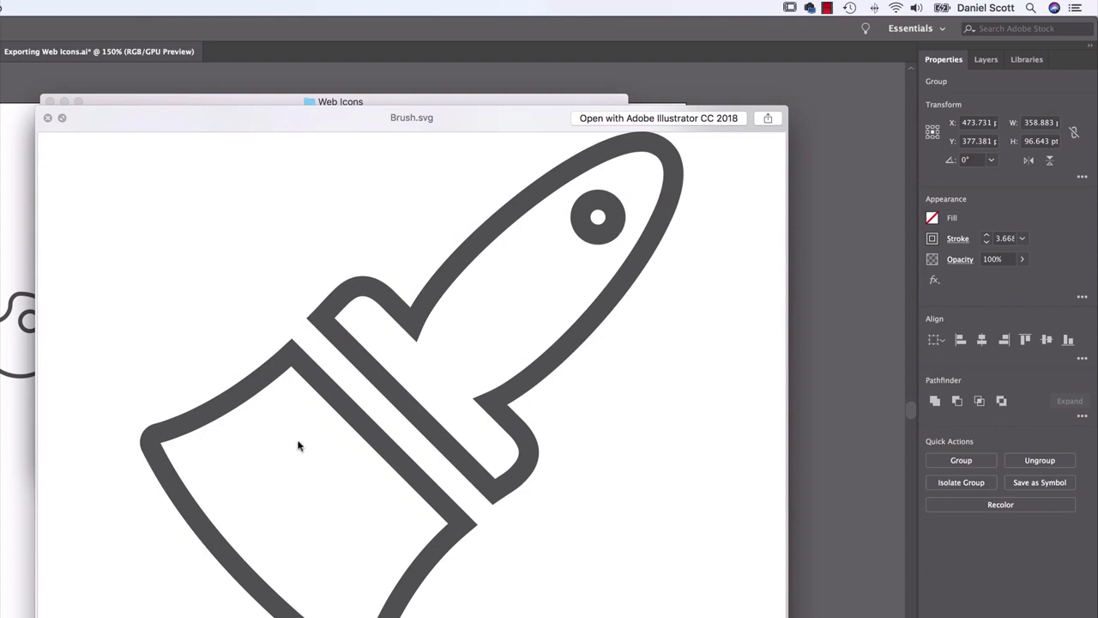
key(space)
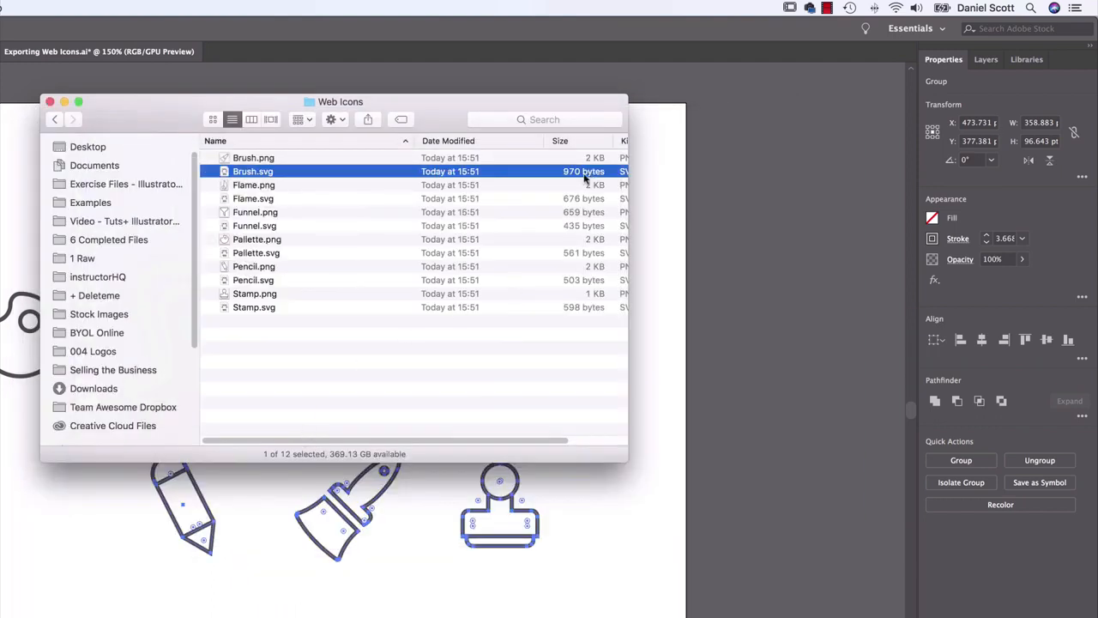
Compare the file sizes of Brush.png and Brush.svg, and preview the exported icons from Brush.png down to Pencil.png
click(590, 161)
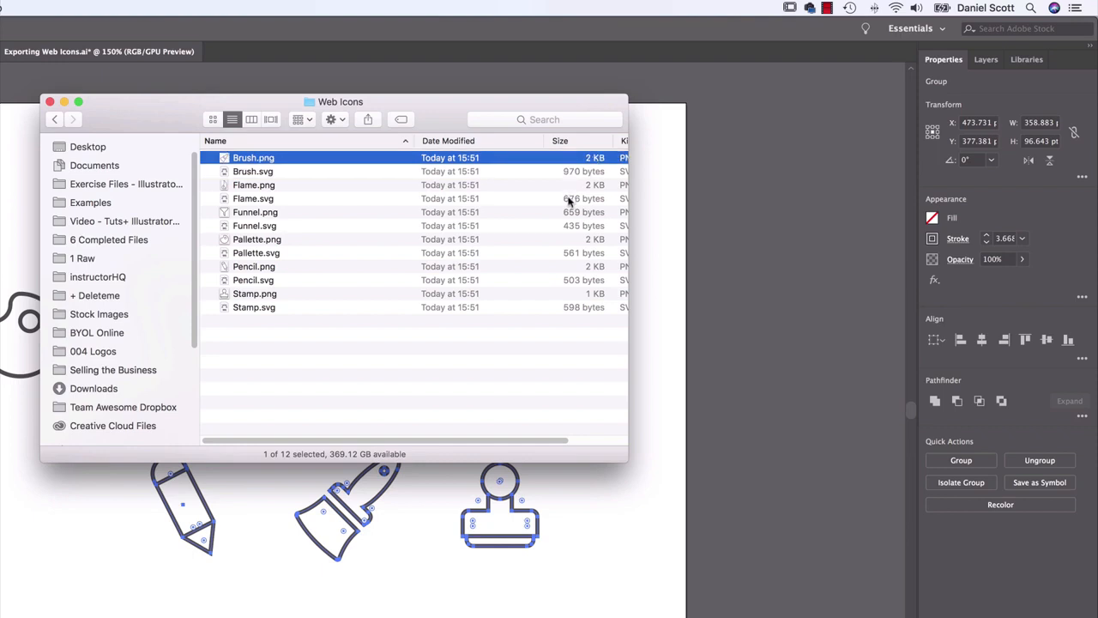
click(248, 174)
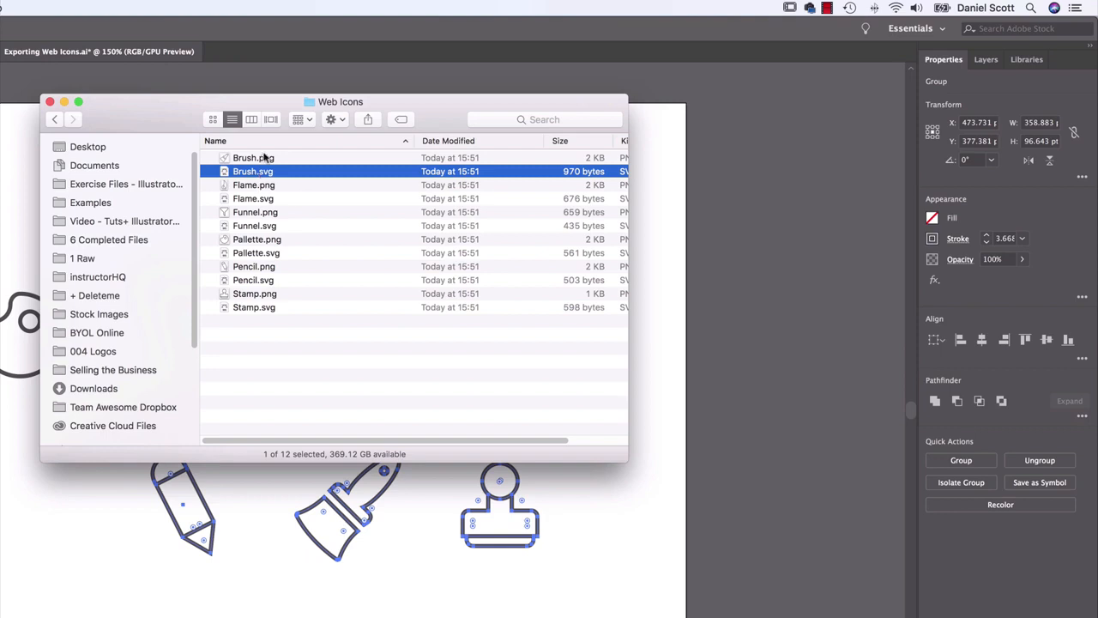
click(263, 158)
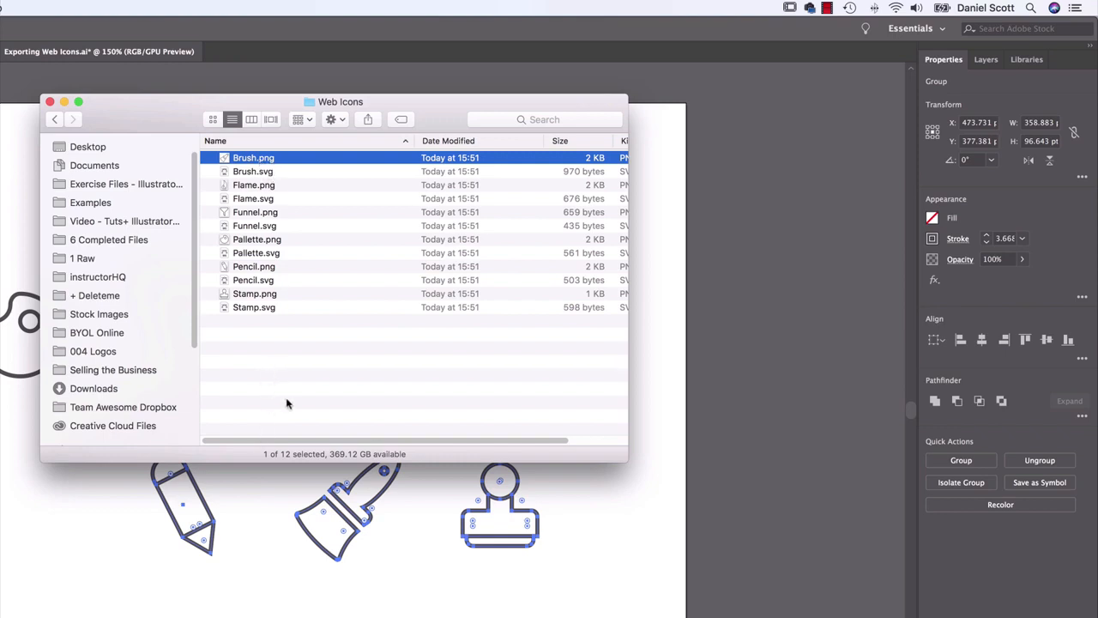
key(space)
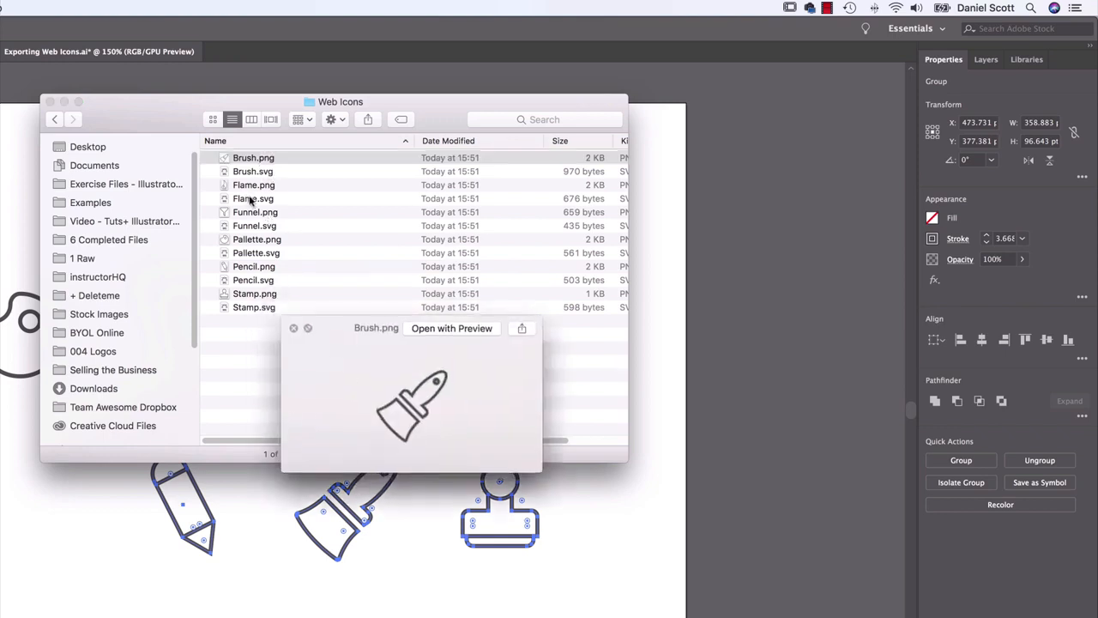
key(Down)
key(Down)
key(Down)
key(Down)
key(Down)
key(Down)
key(Down)
key(Down)
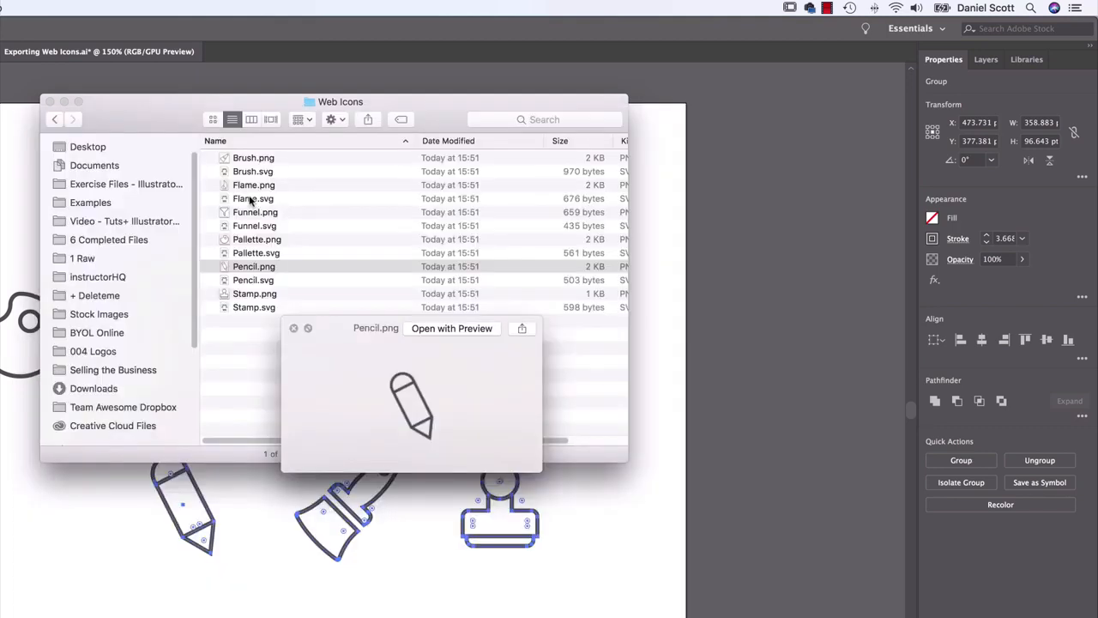
key(space)
key(Down)
Switch back to Illustrator and set the stamp icon's stroke to the magenta swatch
click(725, 468)
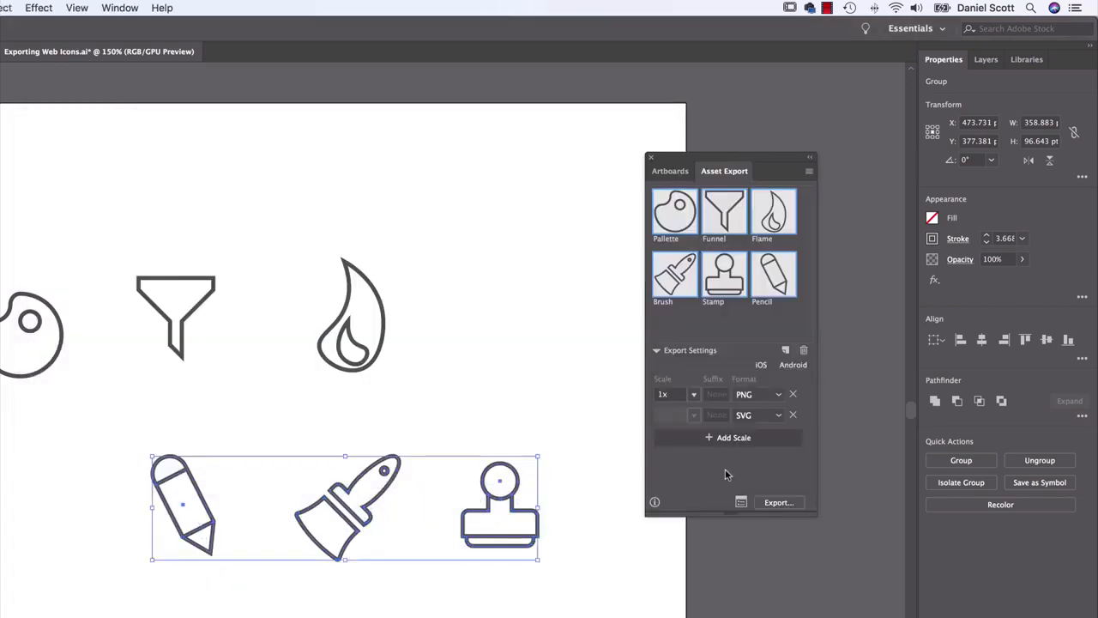
click(590, 441)
click(482, 494)
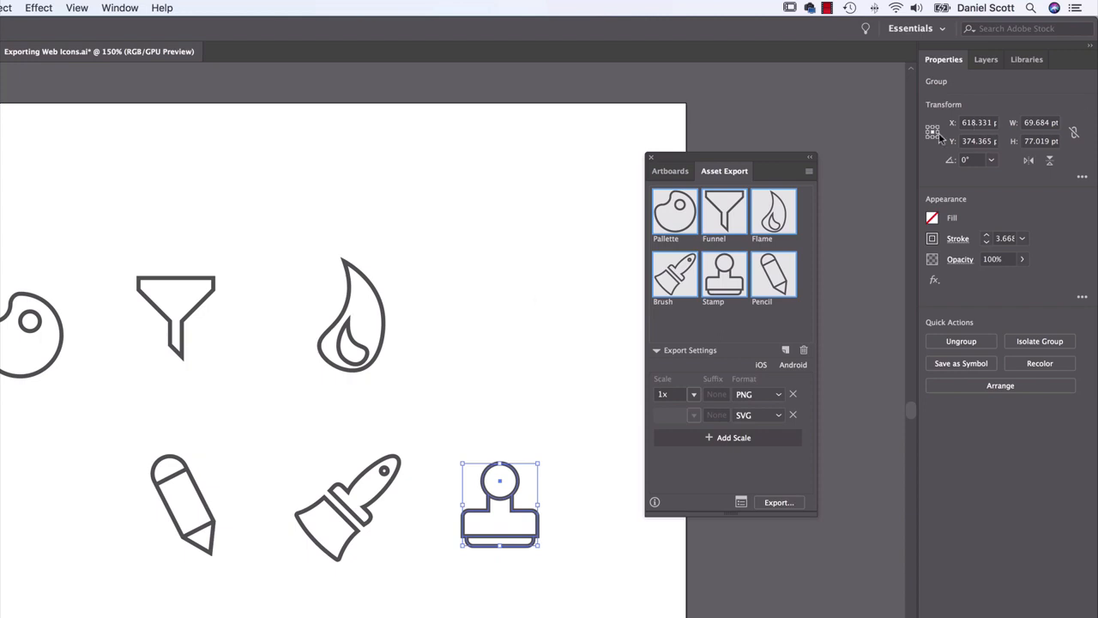
click(932, 238)
click(866, 292)
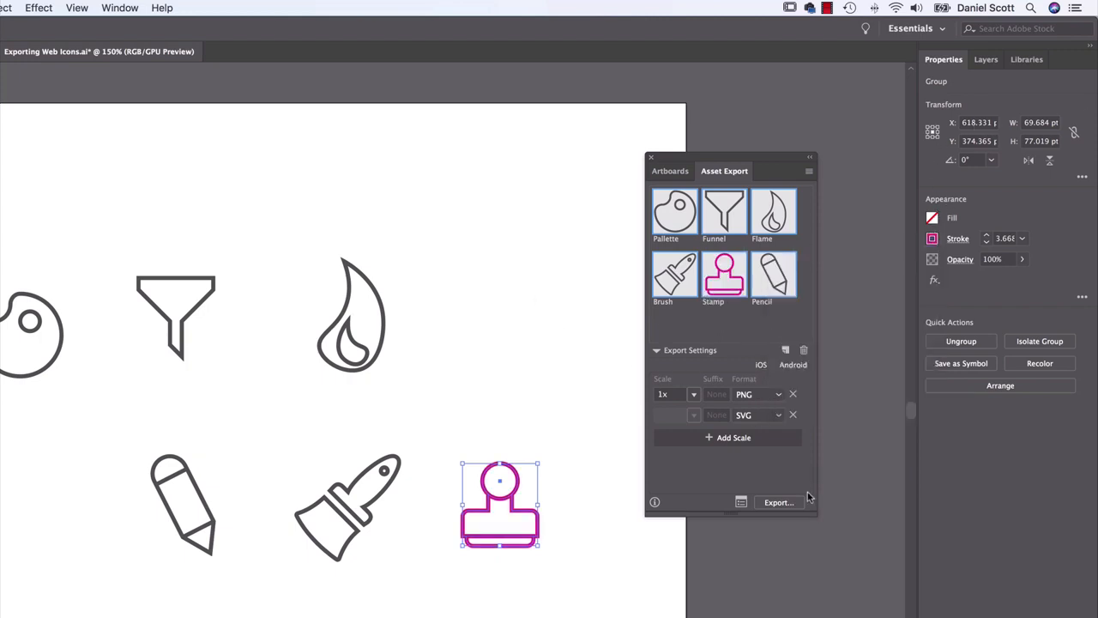
click(764, 503)
click(619, 522)
Select all six icons on the artboard and set their stroke to the magenta swatch
drag(498, 220, 64, 564)
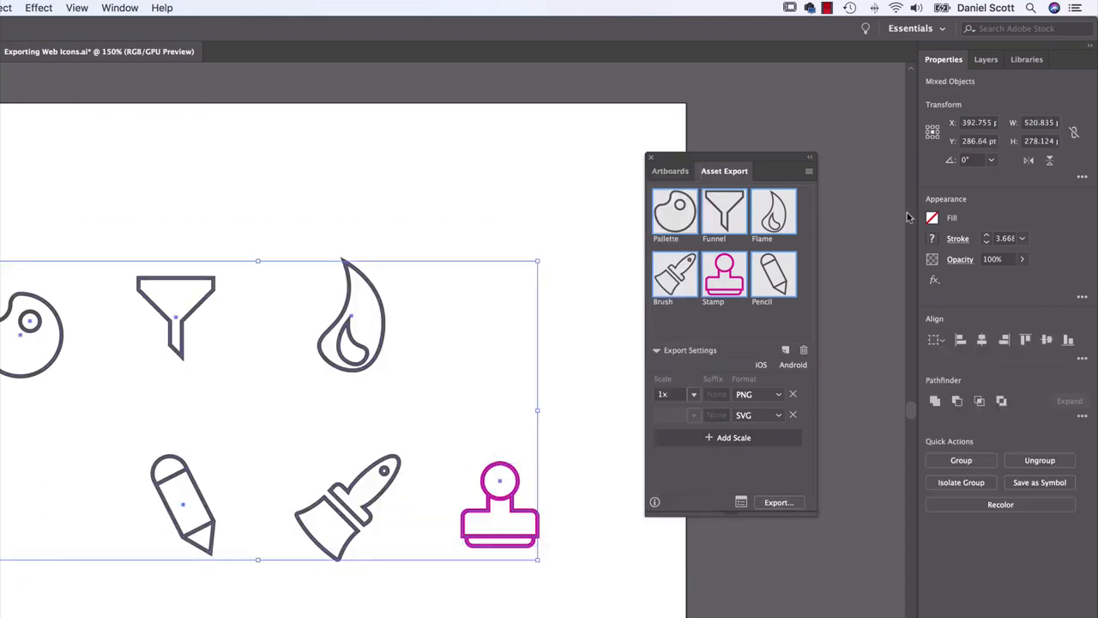
click(932, 238)
click(866, 294)
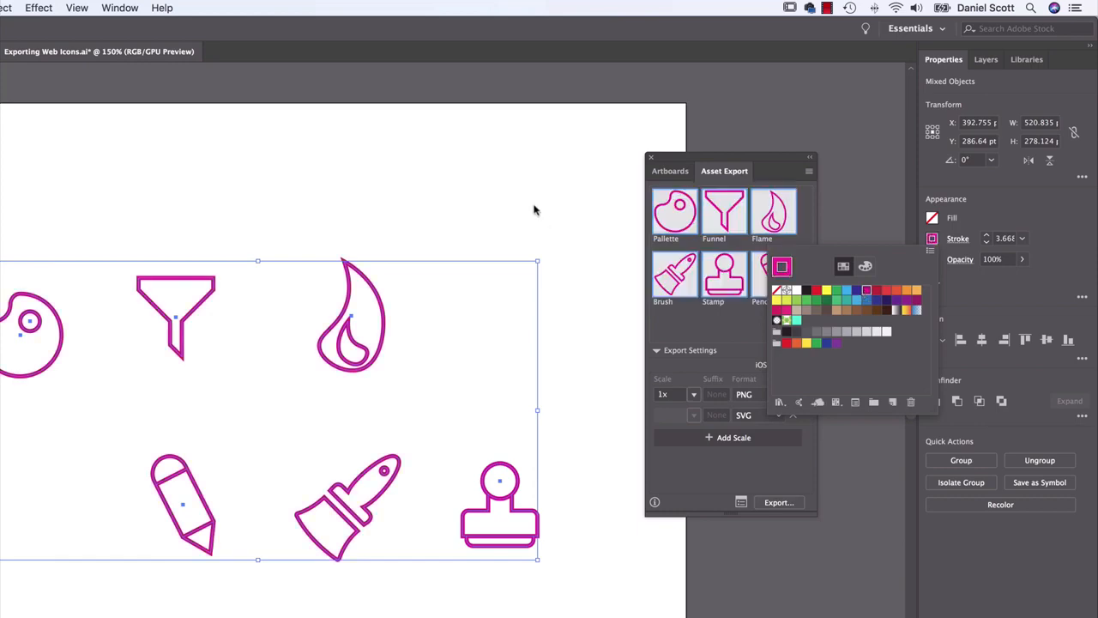
Export the recoloured assets to the Web Icons folder again, replacing the existing PNG and SVG files
click(772, 502)
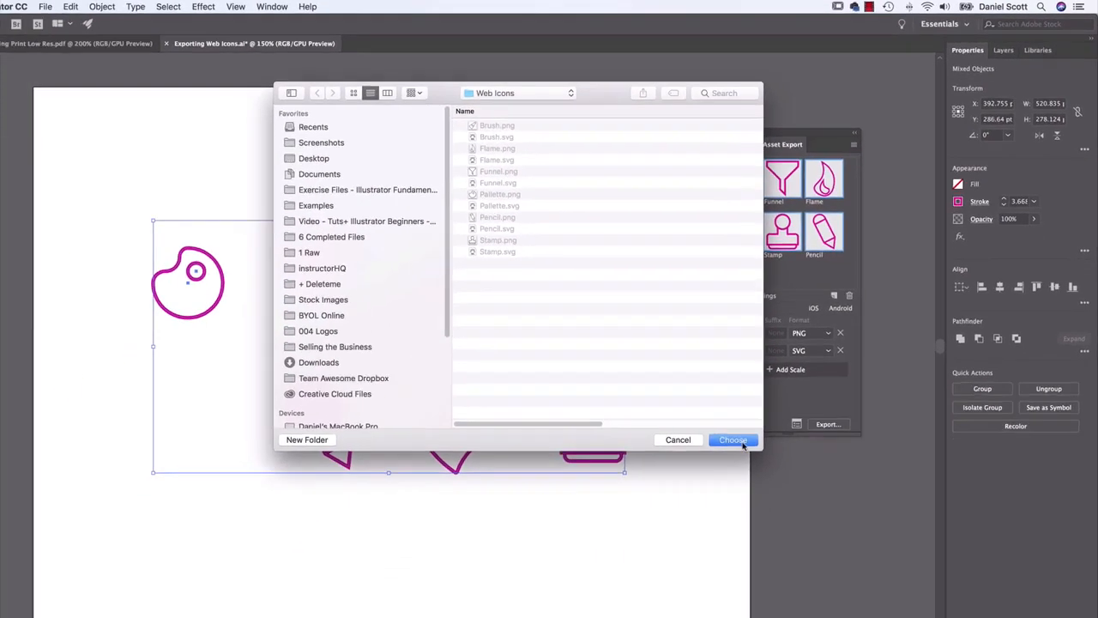
click(674, 521)
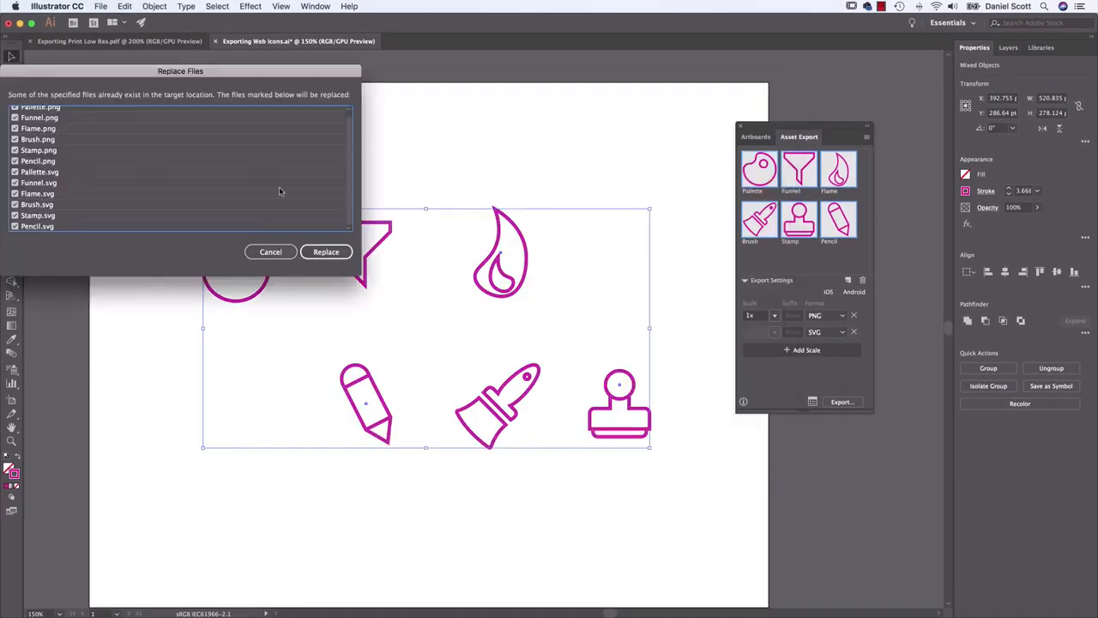
click(320, 254)
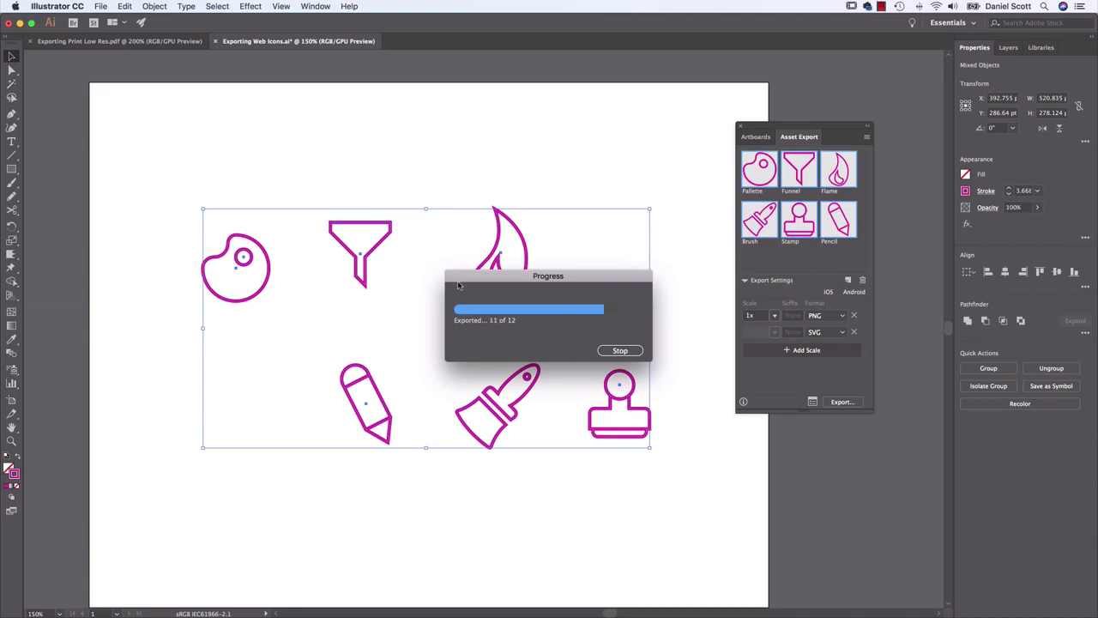
click(246, 173)
Switch to Finder to preview the replaced icons from Pencil.svg up to Flame.svg, and return to Illustrator with nothing selected
key(super+Tab)
key(space)
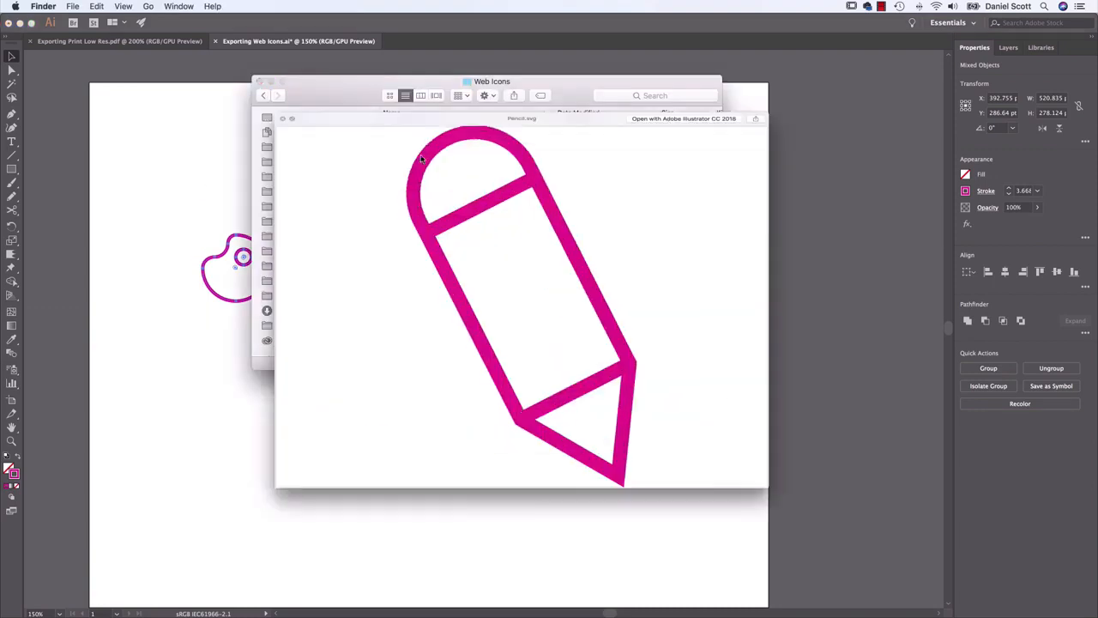
key(Up)
key(Up)
key(Up)
key(Up)
key(Up)
key(Up)
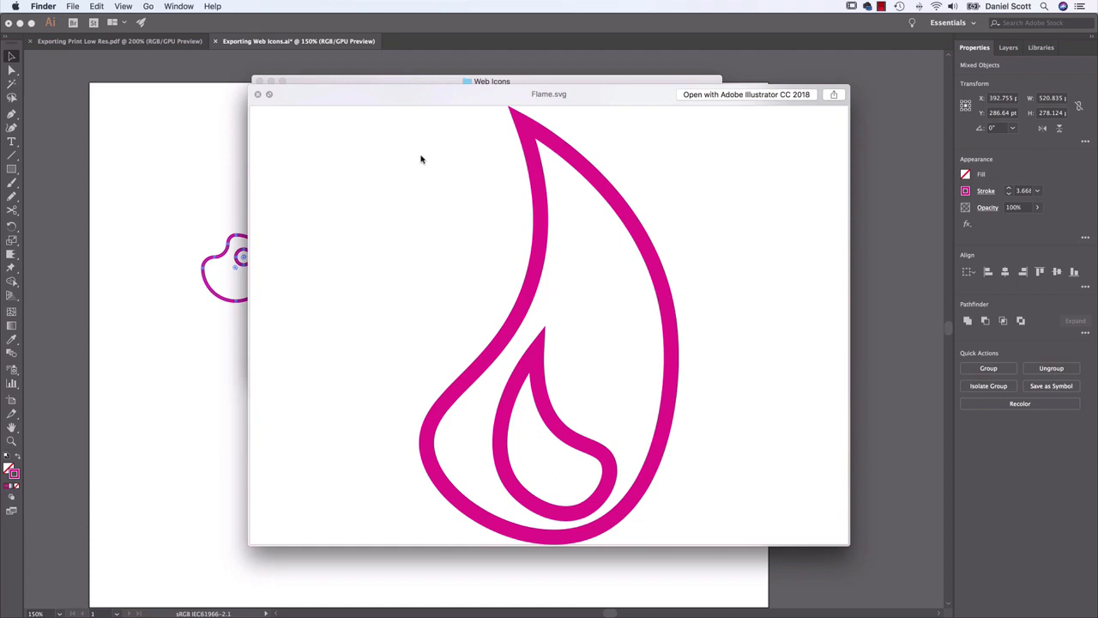
key(space)
click(101, 215)
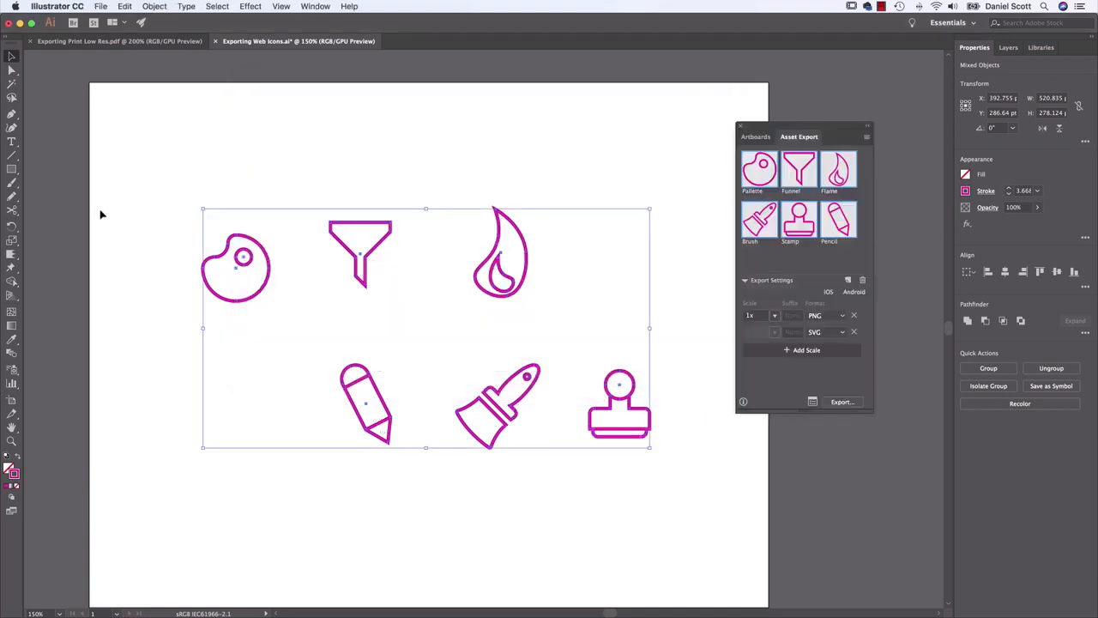
click(159, 202)
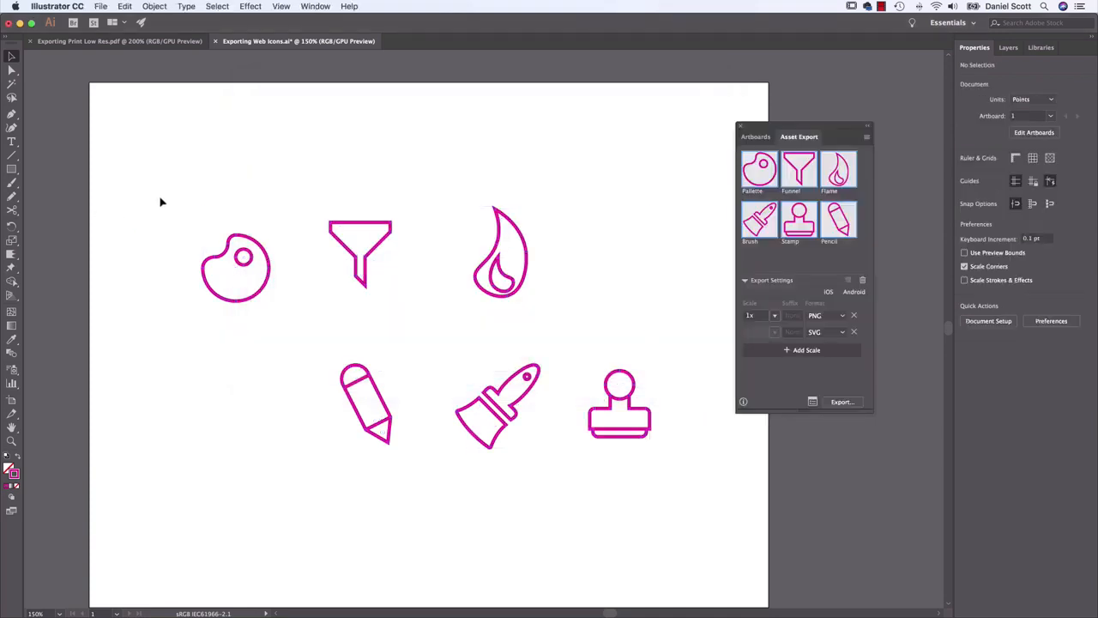